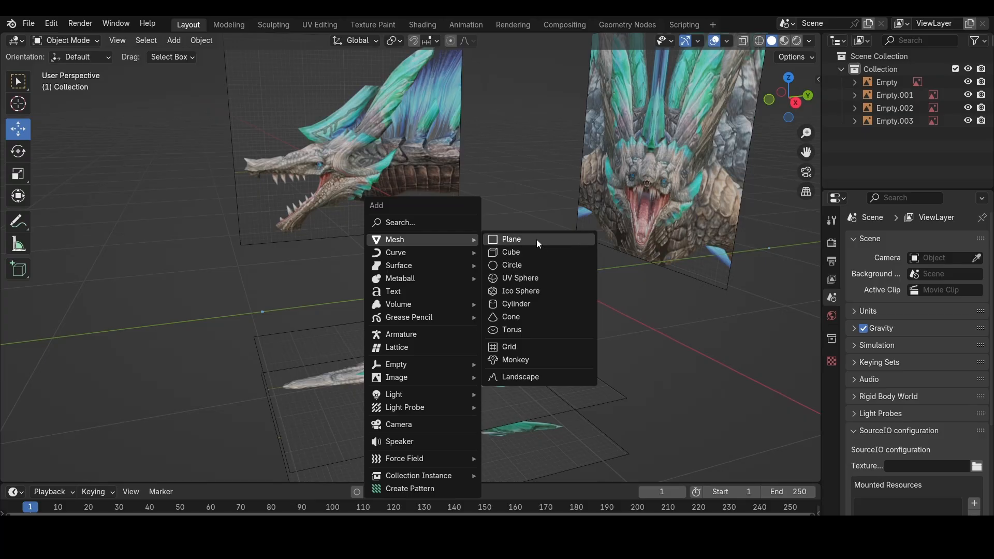
# Add a mesh plane among the dragon reference images
pyautogui.click(536, 239)
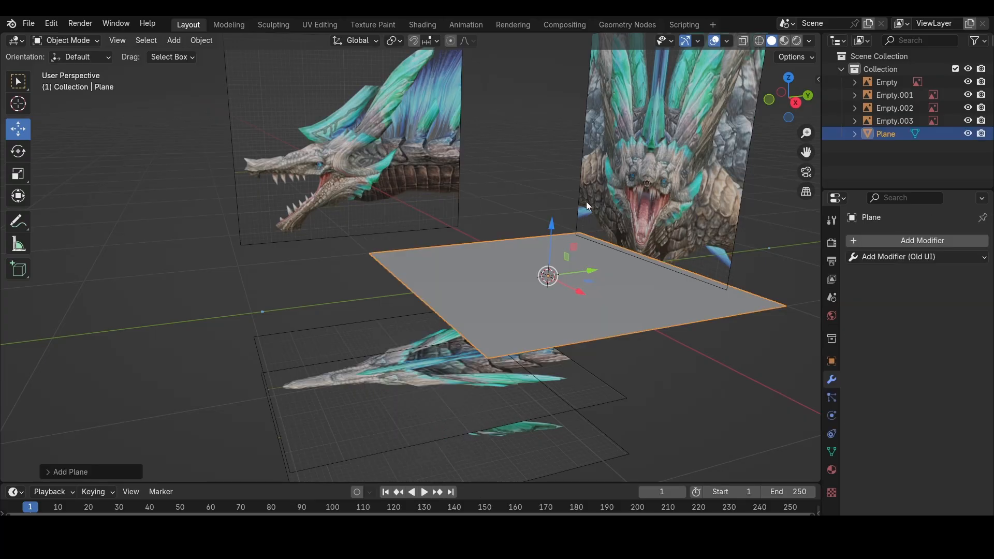
pyautogui.scroll(4, 550, 216)
pyautogui.moveTo(504, 247); pyautogui.dragTo(533, 250, button='middle')
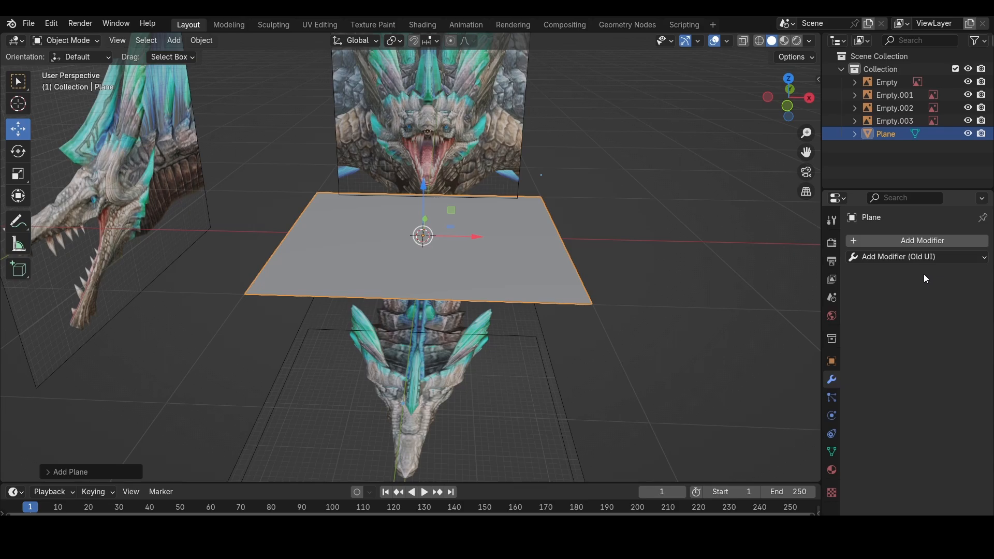
pyautogui.moveTo(613, 309); pyautogui.dragTo(552, 308, button='middle')
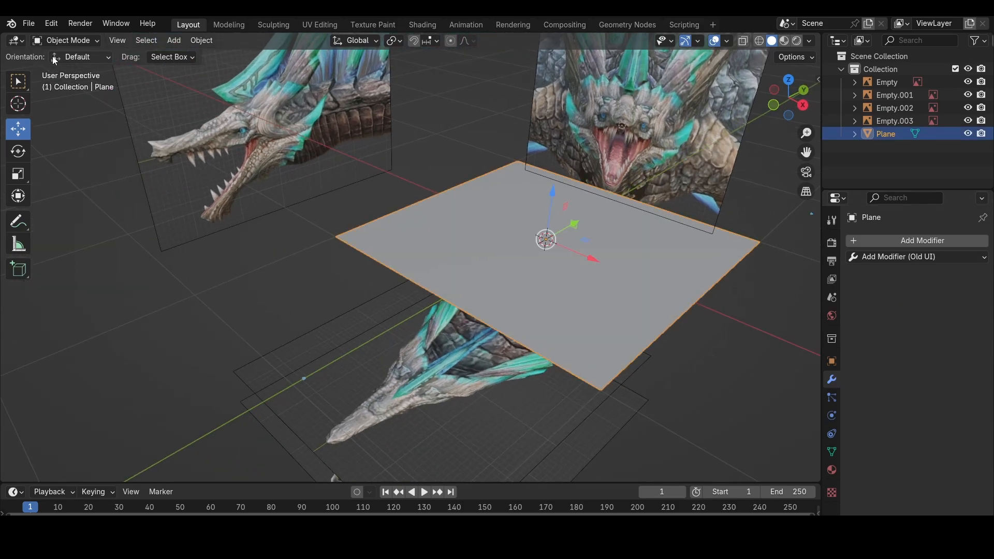
# In Edit Mode, move the plane's inner edge upward and close to the center line so the plane slopes down to one side
pyautogui.click(74, 42)
pyautogui.click(64, 70)
pyautogui.moveTo(259, 165); pyautogui.dragTo(309, 170, button='middle')
pyautogui.click(238, 249)
pyautogui.press('g')
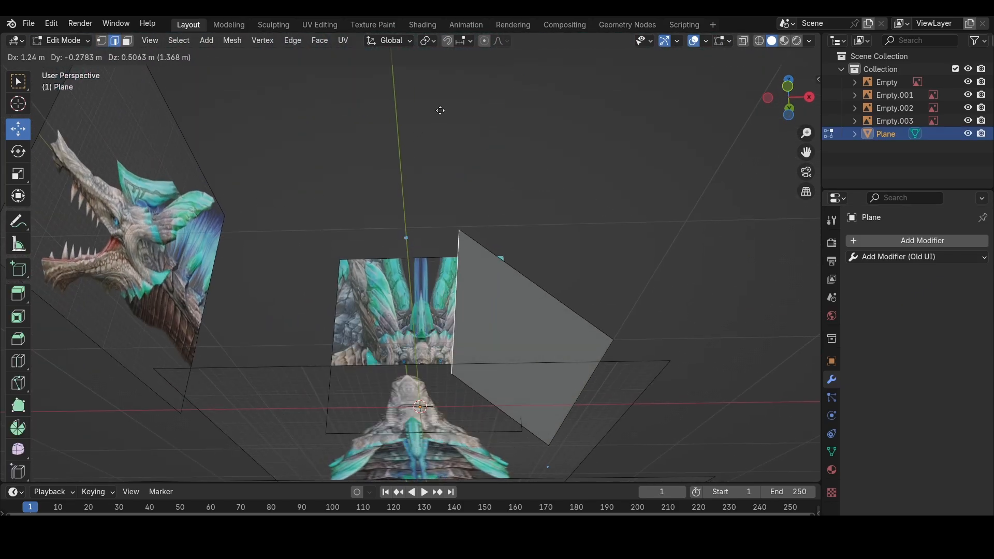
pyautogui.click(440, 109)
pyautogui.moveTo(476, 321); pyautogui.dragTo(484, 244, button='middle')
pyautogui.press('g')
pyautogui.click(504, 244)
pyautogui.moveTo(322, 73); pyautogui.dragTo(310, 140, button='middle')
pyautogui.scroll(-2, 312, 141)
pyautogui.press('g')
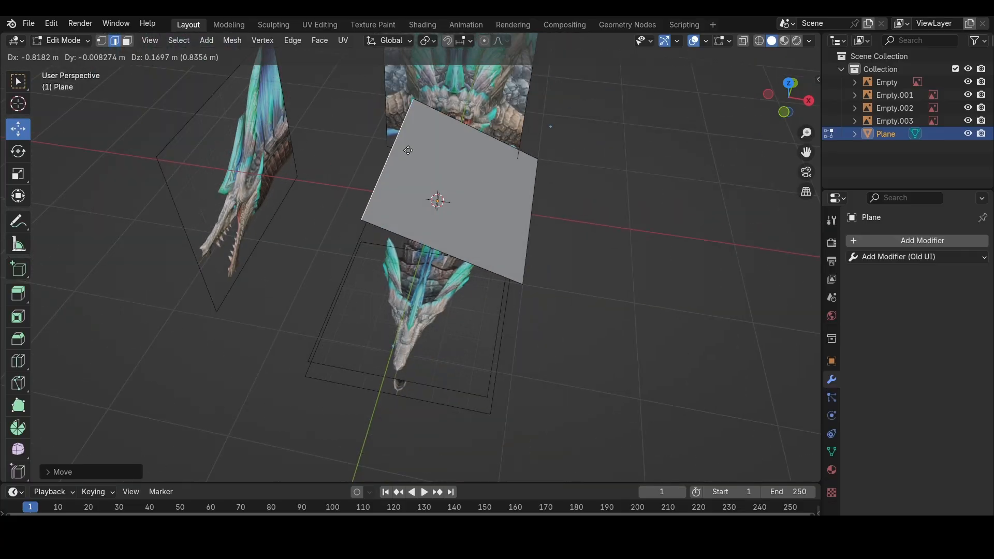
pyautogui.click(487, 141)
# Return to Object Mode and add a Mirror modifier on the X axis to the plane
pyautogui.moveTo(168, 163); pyautogui.dragTo(187, 115, button='middle')
pyautogui.scroll(2, 187, 116)
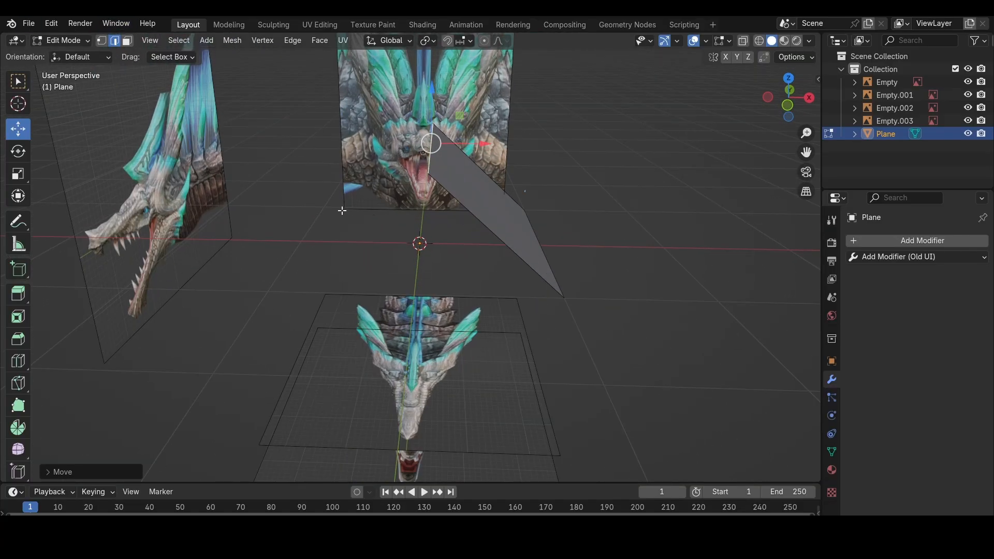
pyautogui.moveTo(568, 261); pyautogui.dragTo(537, 277, button='middle')
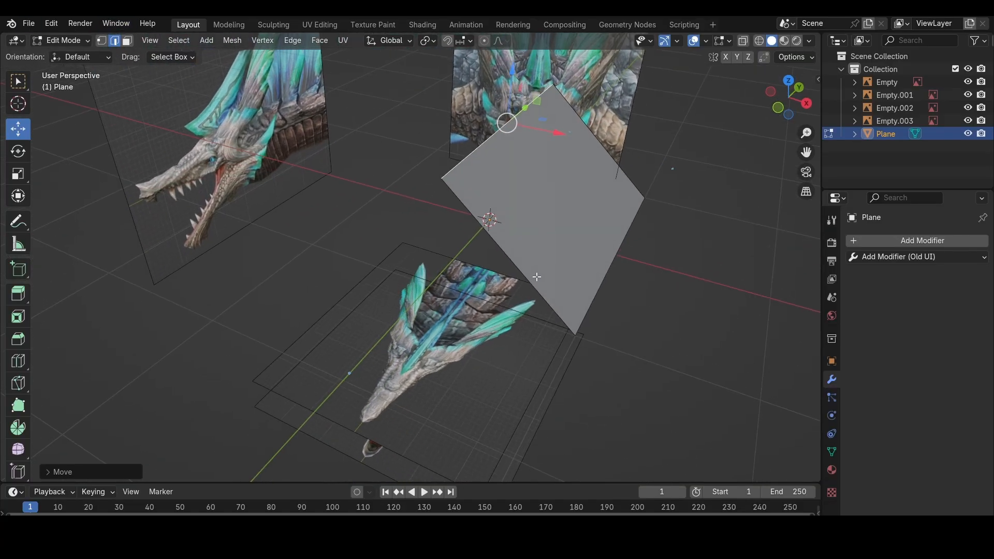
pyautogui.click(67, 42)
pyautogui.click(70, 52)
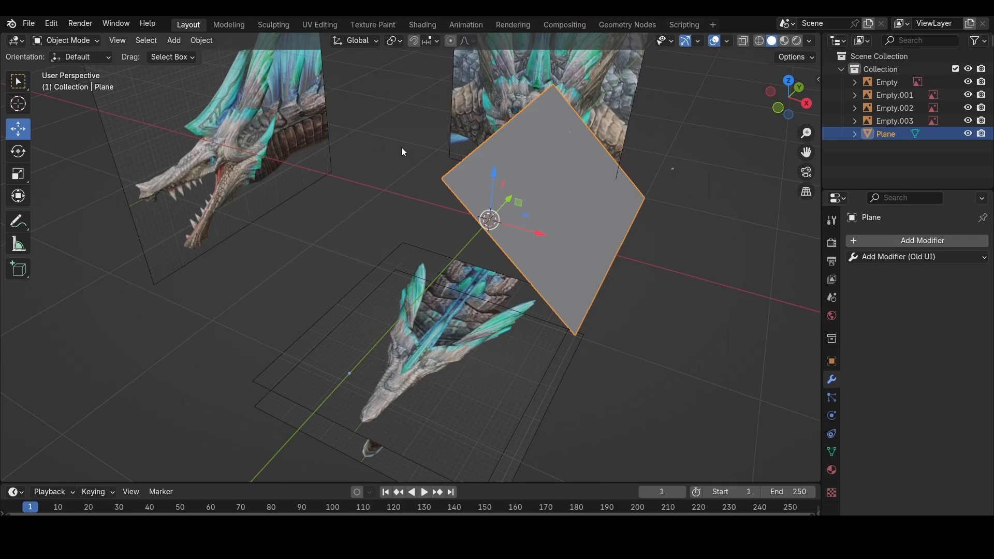
pyautogui.moveTo(466, 165); pyautogui.dragTo(494, 199, button='middle')
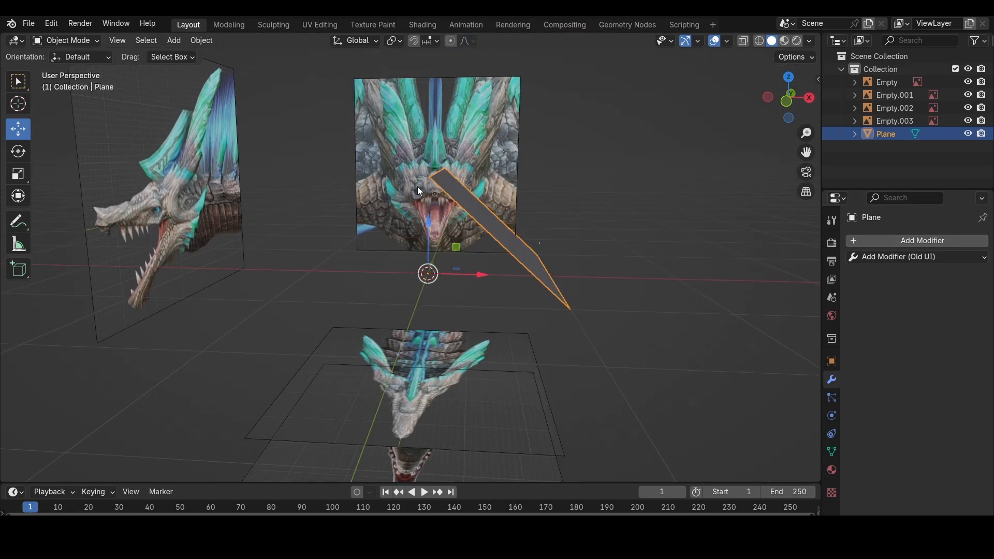
pyautogui.click(886, 240)
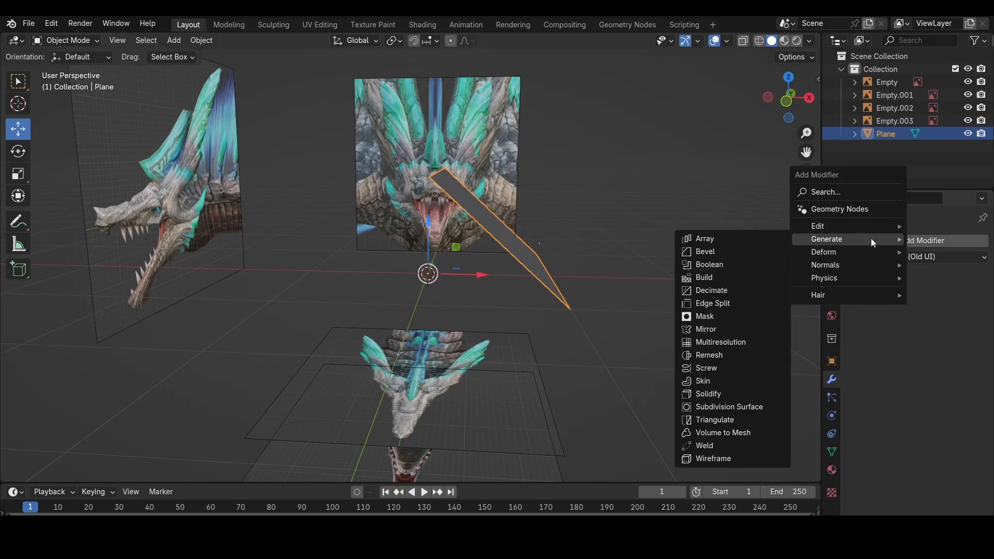
pyautogui.click(729, 330)
pyautogui.moveTo(729, 331); pyautogui.dragTo(691, 353, button='middle')
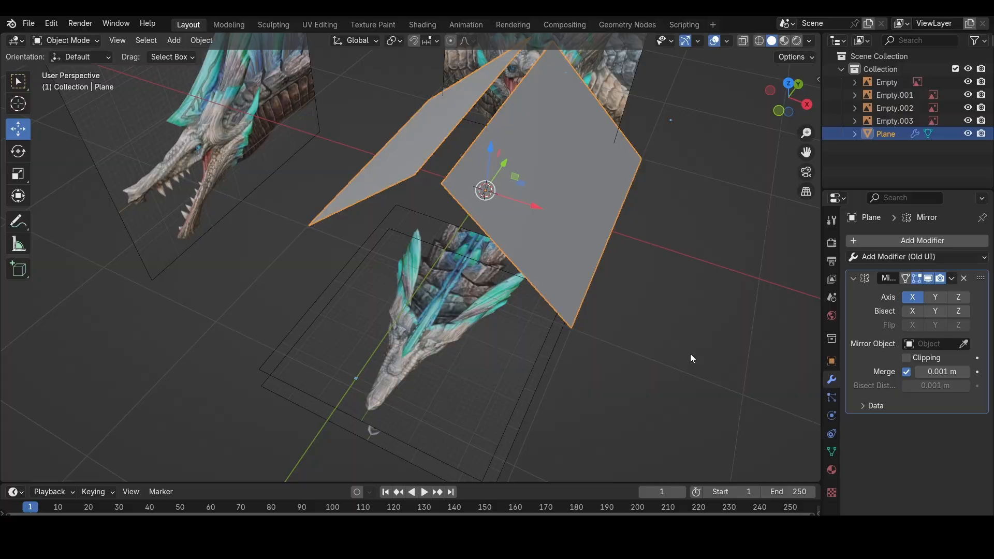
# Put the plane back in Edit Mode and enable Clipping in the Mirror modifier
pyautogui.click(82, 41)
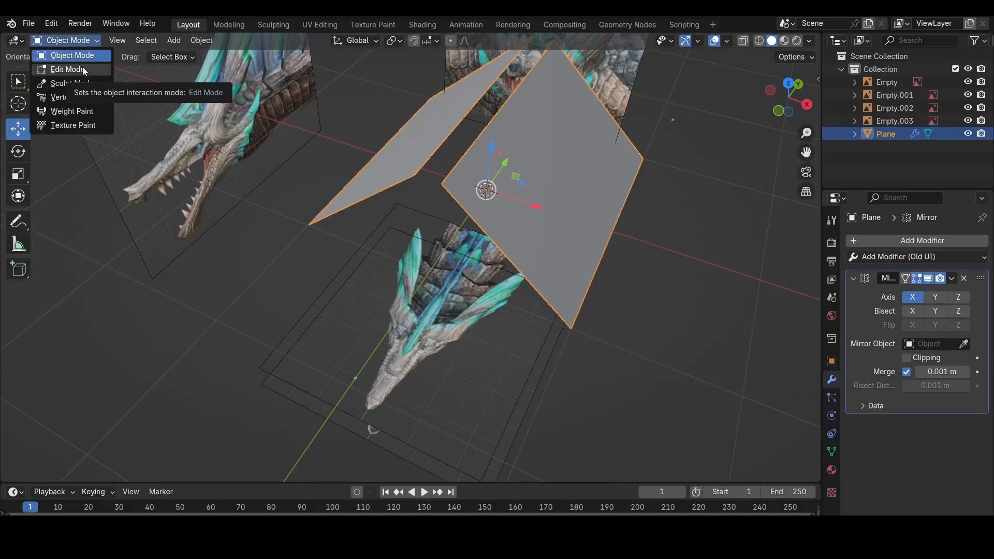
pyautogui.click(82, 68)
pyautogui.moveTo(424, 217); pyautogui.dragTo(492, 211, button='middle')
pyautogui.scroll(3, 492, 210)
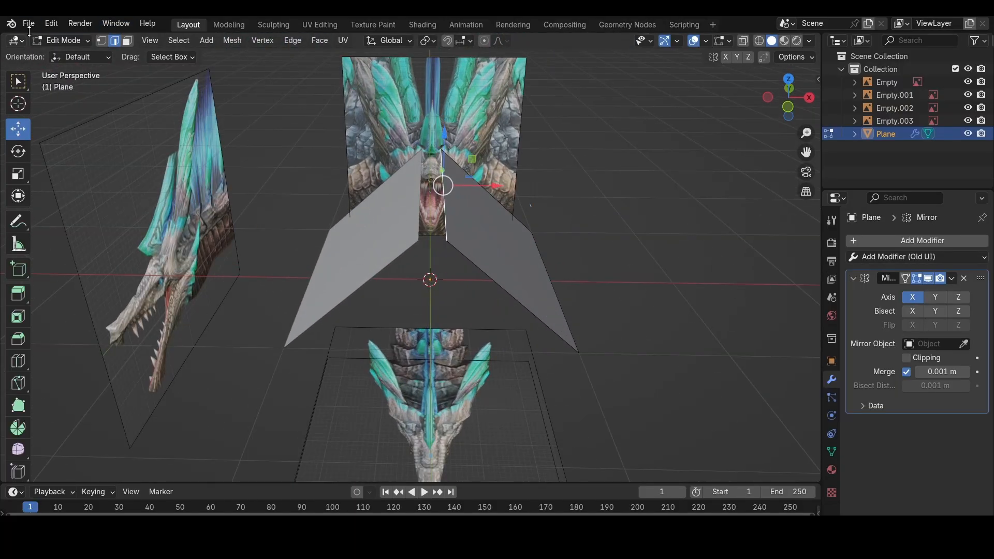
pyautogui.click(51, 41)
pyautogui.click(49, 55)
pyautogui.click(52, 40)
pyautogui.click(52, 68)
pyautogui.click(940, 362)
pyautogui.moveTo(523, 223); pyautogui.dragTo(547, 215, button='middle')
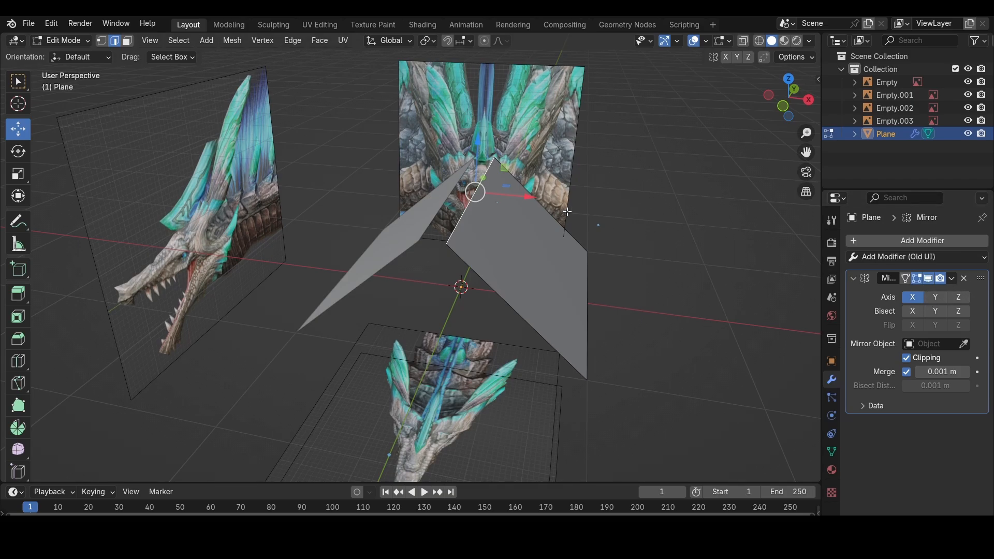
pyautogui.moveTo(576, 210); pyautogui.dragTo(471, 220, button='middle')
pyautogui.scroll(-4, 472, 222)
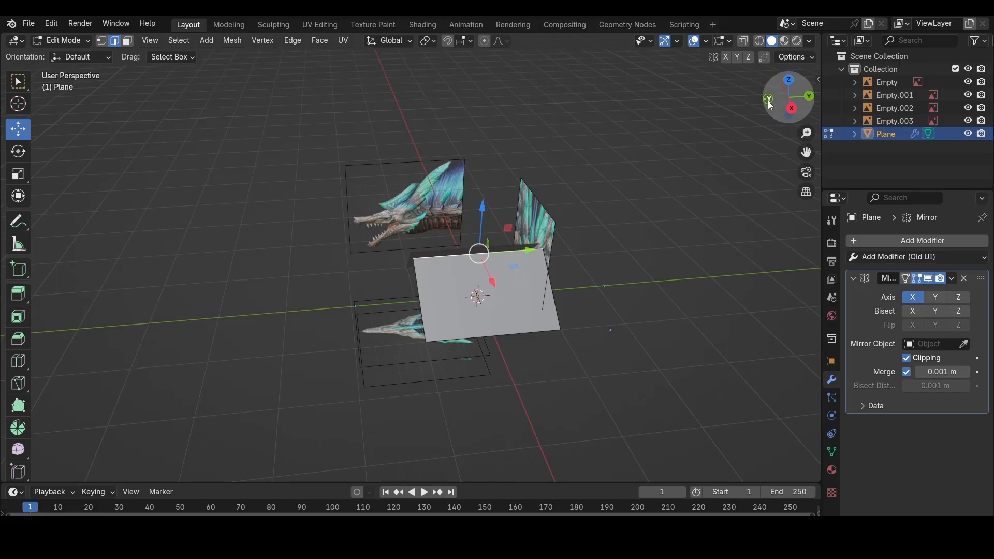
pyautogui.moveTo(787, 103); pyautogui.dragTo(686, 235)
pyautogui.scroll(5, 699, 258)
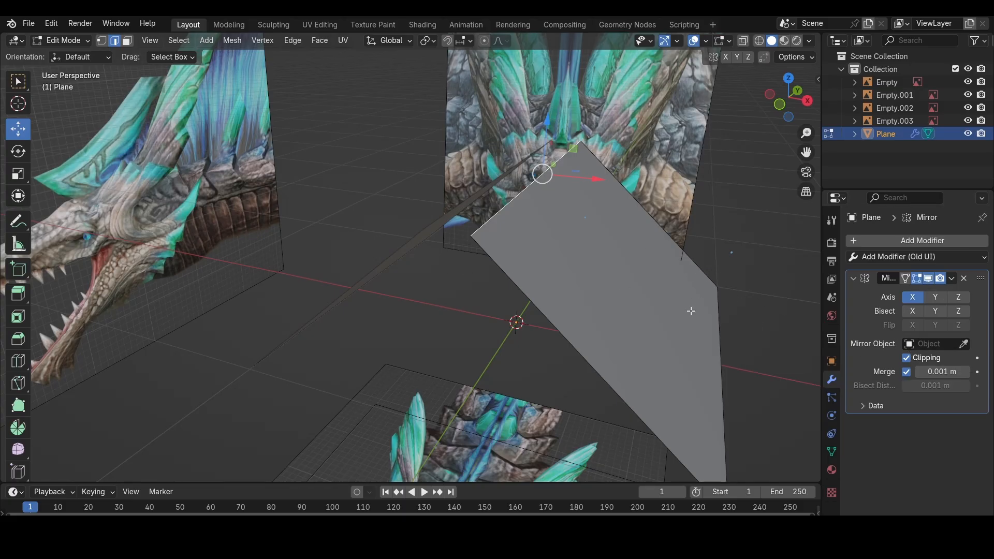
pyautogui.moveTo(692, 311); pyautogui.dragTo(722, 312, button='middle')
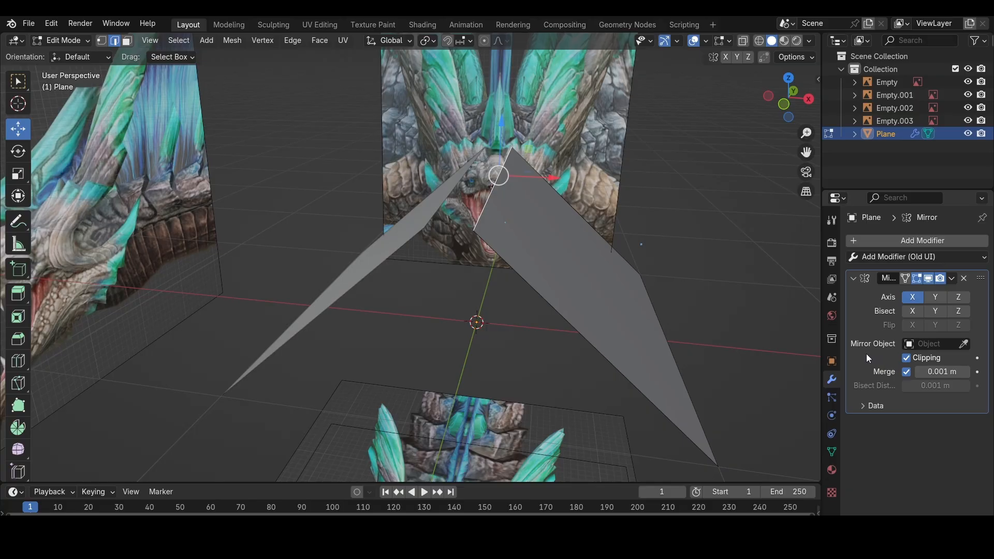
# Try rotating the mirrored plane about the global Z axis in Object Mode, undo the rotation and return to Edit Mode
pyautogui.click(62, 41)
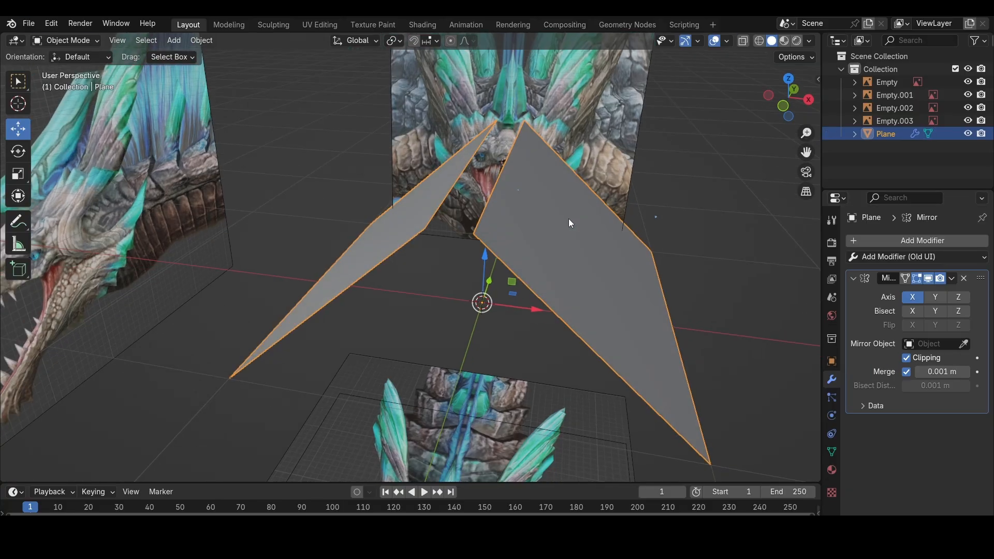
pyautogui.press('r')
pyautogui.press('z')
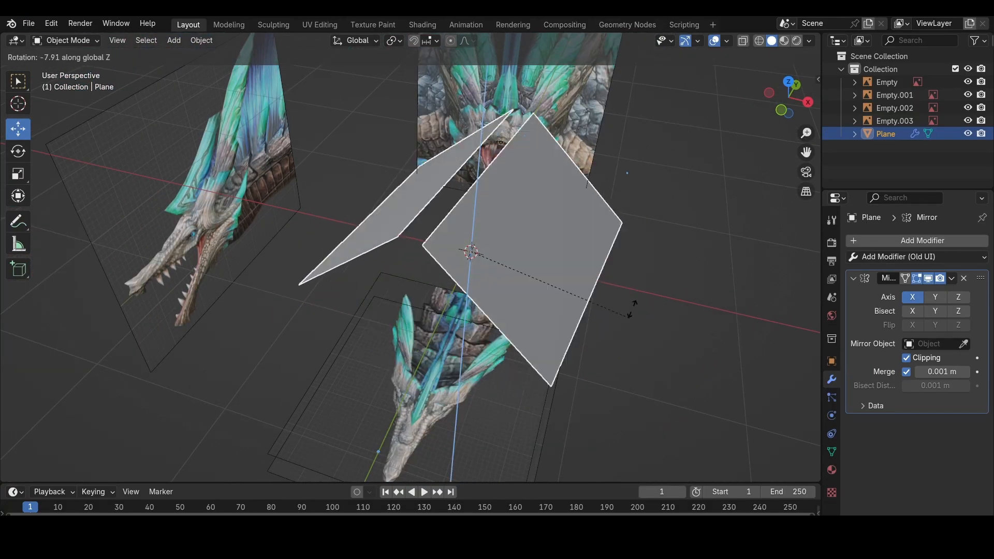
pyautogui.click(675, 311)
pyautogui.hotkey('ctrl', 'z')
pyautogui.click(62, 41)
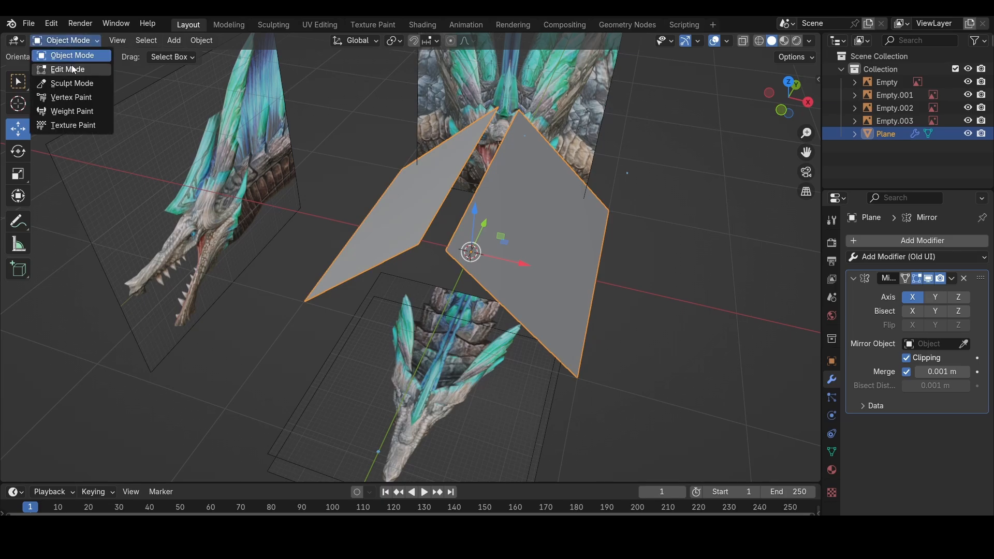
pyautogui.click(54, 68)
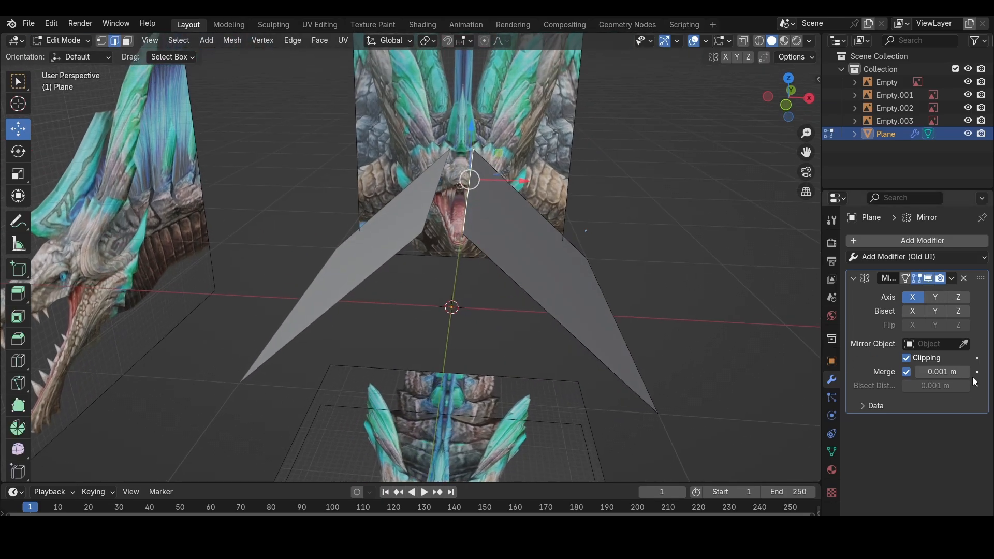
# With Clipping on, move the plane's inner edge along X onto the mirror center so both halves join
pyautogui.click(906, 358)
pyautogui.scroll(2, 666, 259)
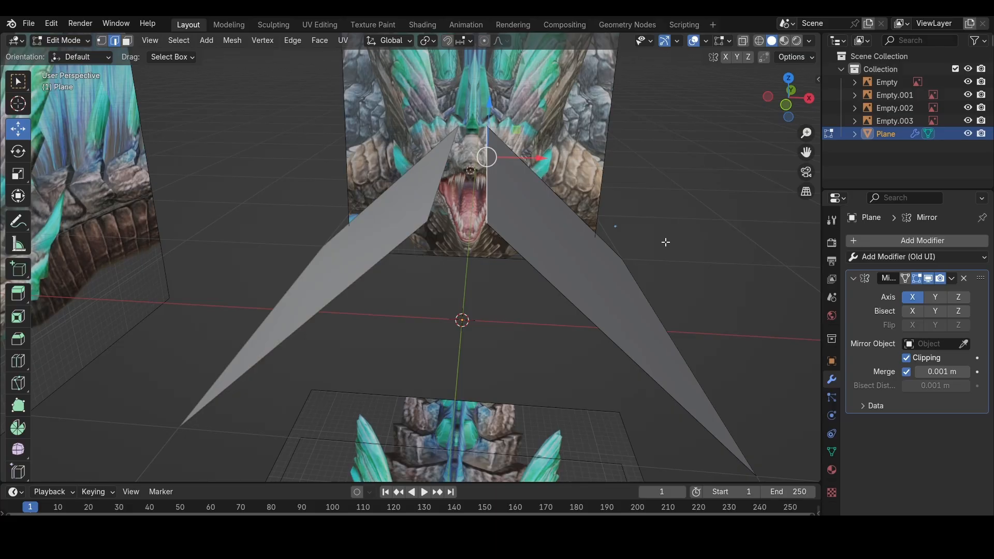
pyautogui.press('g')
pyautogui.press('x')
pyautogui.click(589, 249)
pyautogui.scroll(-2, 589, 248)
pyautogui.moveTo(589, 249); pyautogui.dragTo(502, 269, button='middle')
pyautogui.press('g')
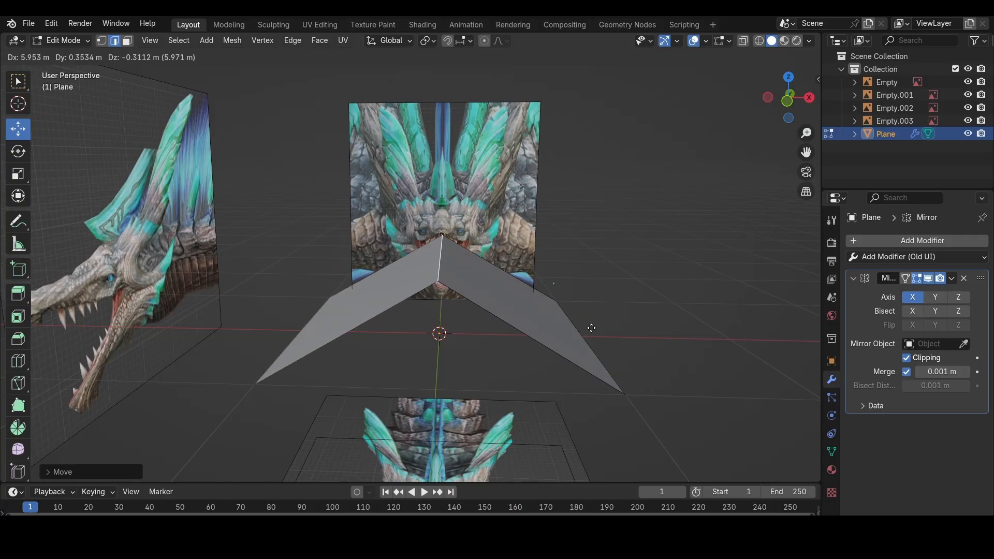
pyautogui.click(536, 303)
pyautogui.moveTo(535, 303); pyautogui.dragTo(510, 302, button='middle')
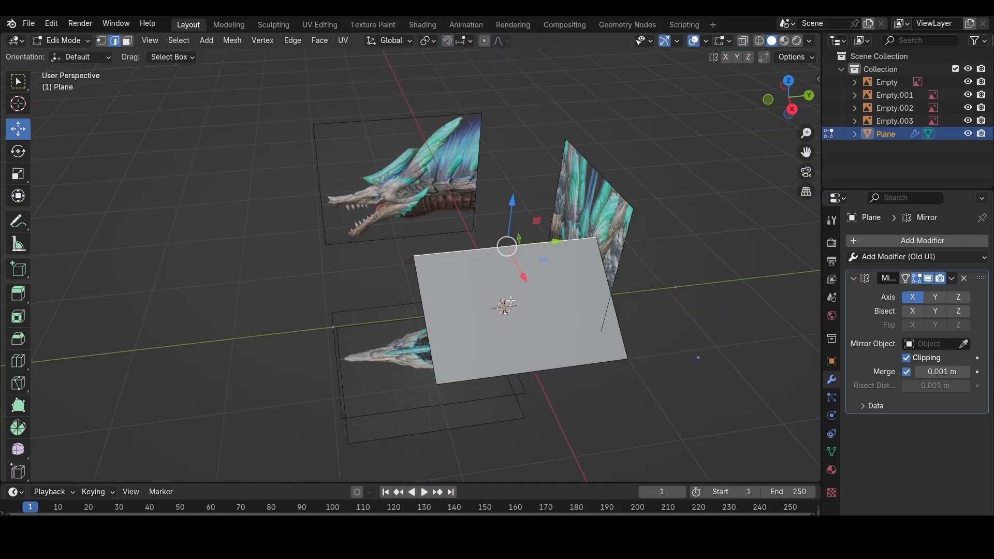
# Switch to vertex selection and, with Clipping off, move the seam's front vertex across the mirror center
pyautogui.click(792, 108)
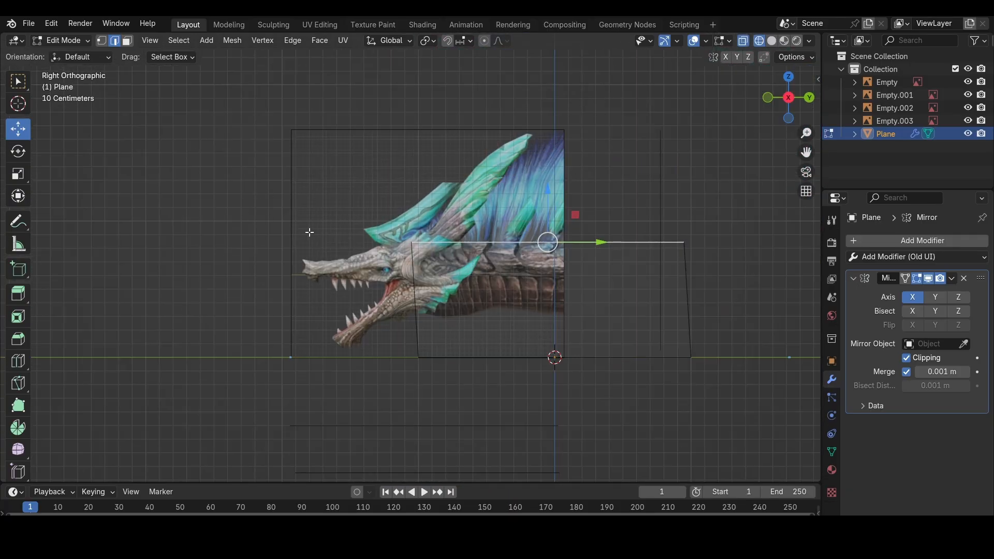
pyautogui.scroll(4, 333, 244)
pyautogui.moveTo(314, 246)
pyautogui.mouseDown(button='middle')
pyautogui.moveTo(496, 256)
pyautogui.moveTo(496, 249)
pyautogui.moveTo(426, 248)
pyautogui.moveTo(387, 228)
pyautogui.mouseUp(button='middle')
pyautogui.click(472, 254)
pyautogui.press('1')
pyautogui.click(451, 238)
pyautogui.press('g')
pyautogui.click(466, 240)
pyautogui.hotkey('shift', 'z')
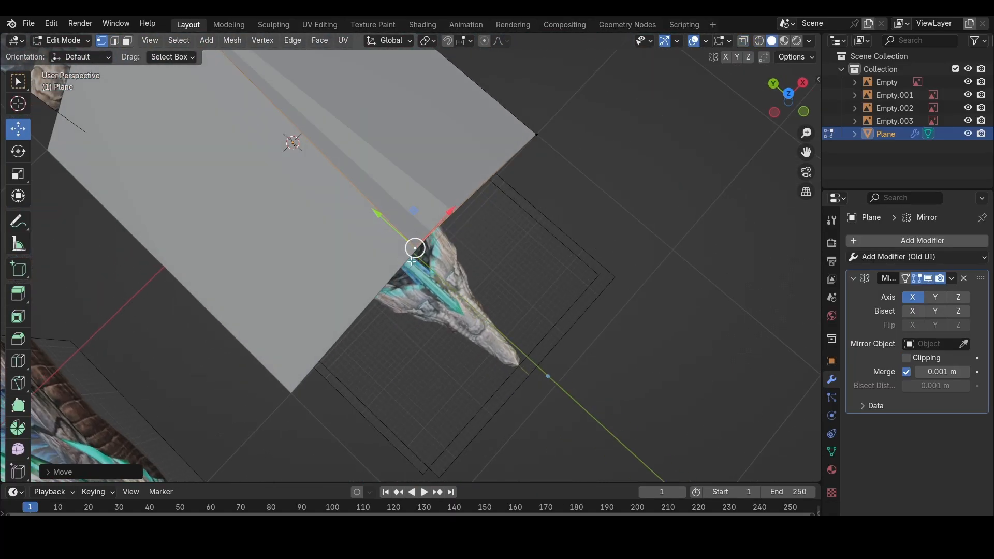
# With Clipping back on, move the front vertex onto the mirror seam and toggle Merge off and on
pyautogui.moveTo(411, 262); pyautogui.dragTo(456, 243, button='middle')
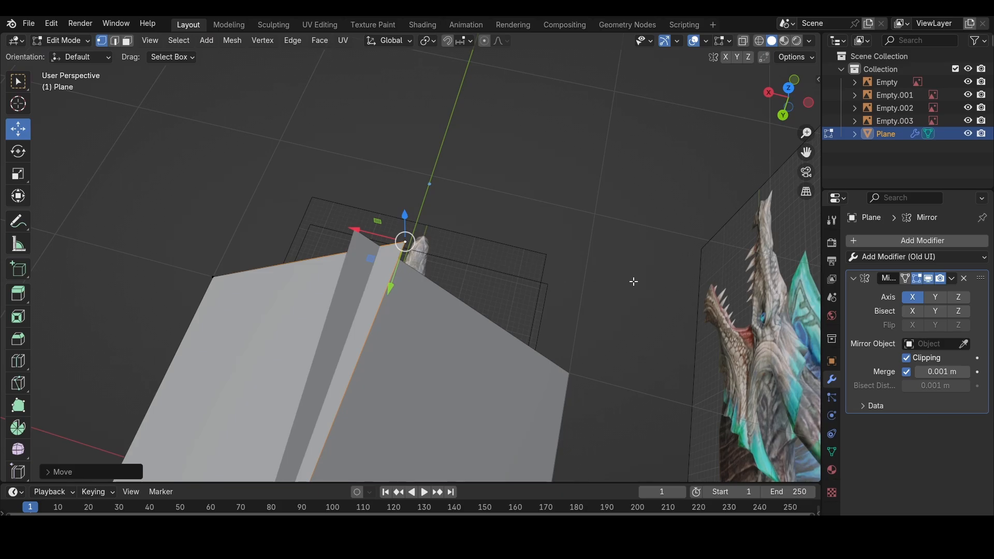
pyautogui.press('g')
pyautogui.click(502, 254)
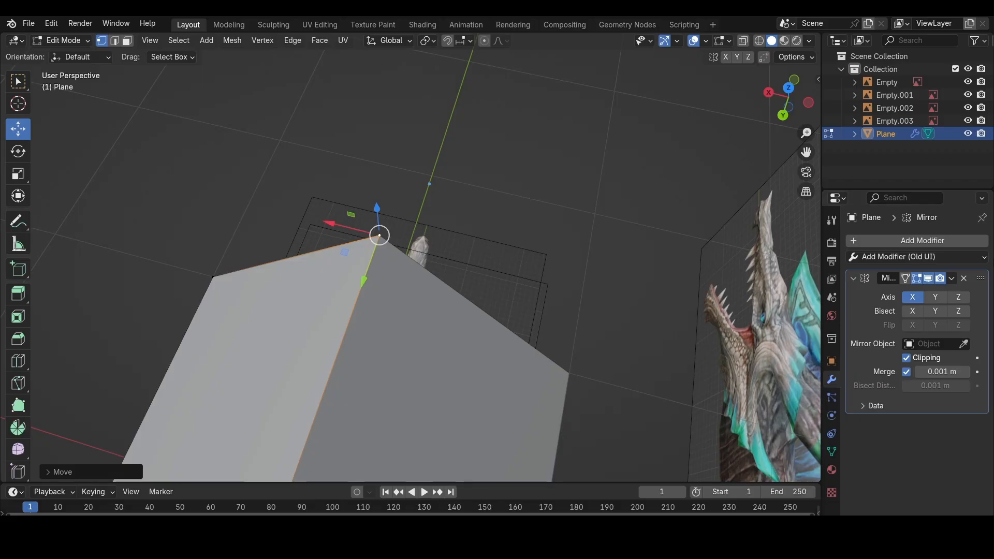
pyautogui.moveTo(561, 302)
pyautogui.mouseDown(button='middle')
pyautogui.moveTo(471, 222)
pyautogui.moveTo(570, 390)
pyautogui.moveTo(553, 306)
pyautogui.mouseUp(button='middle')
pyautogui.click(911, 373)
pyautogui.click(909, 372)
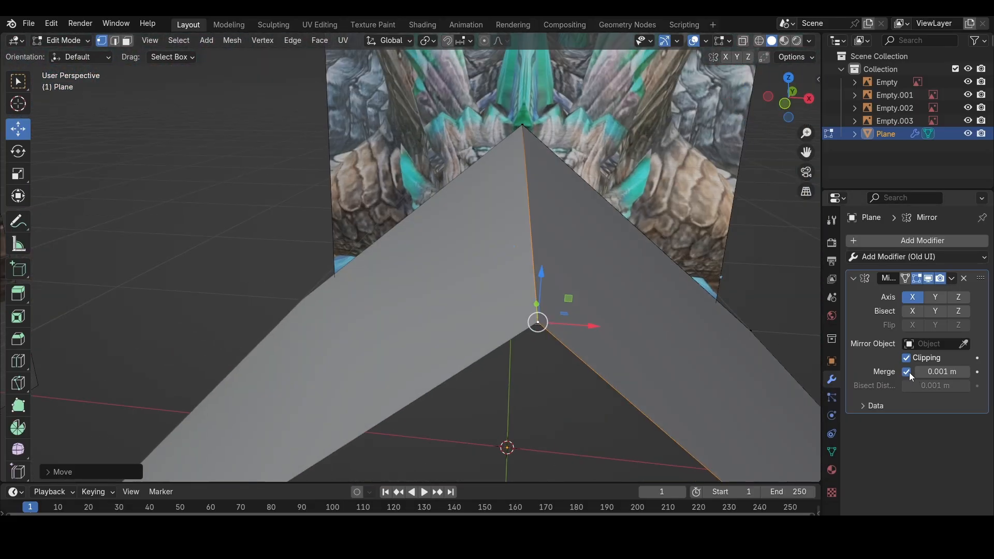
pyautogui.click(909, 373)
pyautogui.click(909, 372)
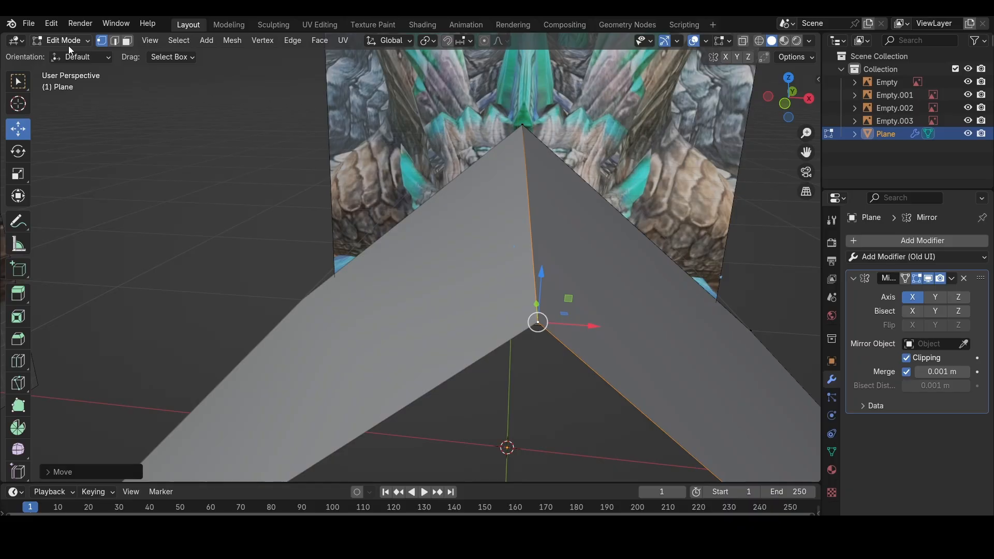
# Try pulling the seam's front vertex sideways away from the mirror center with Clipping off, and undo the move
pyautogui.click(538, 322)
pyautogui.moveTo(539, 322); pyautogui.dragTo(537, 277, button='middle')
pyautogui.press('g')
pyautogui.click(537, 288)
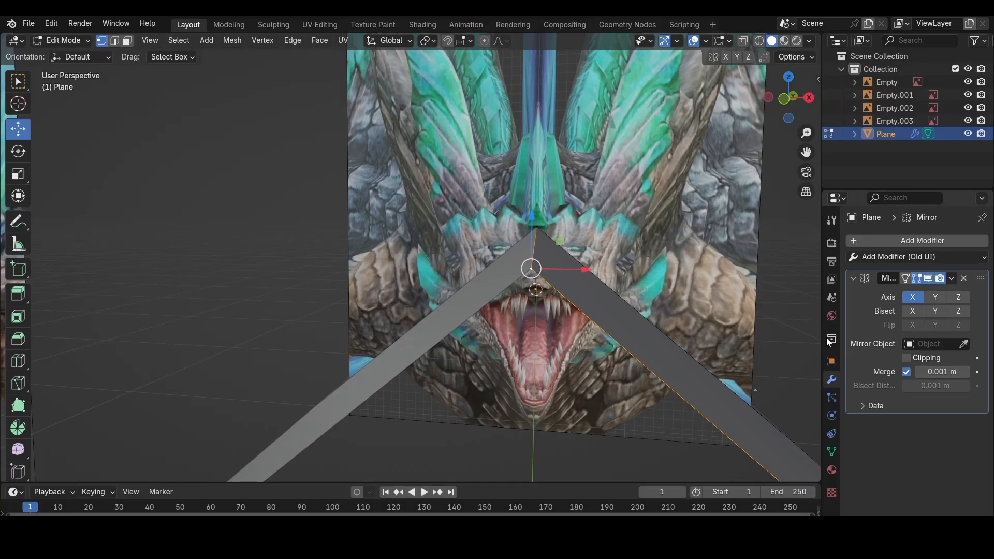
pyautogui.moveTo(531, 269); pyautogui.dragTo(613, 278)
pyautogui.moveTo(564, 260); pyautogui.dragTo(556, 280, button='middle')
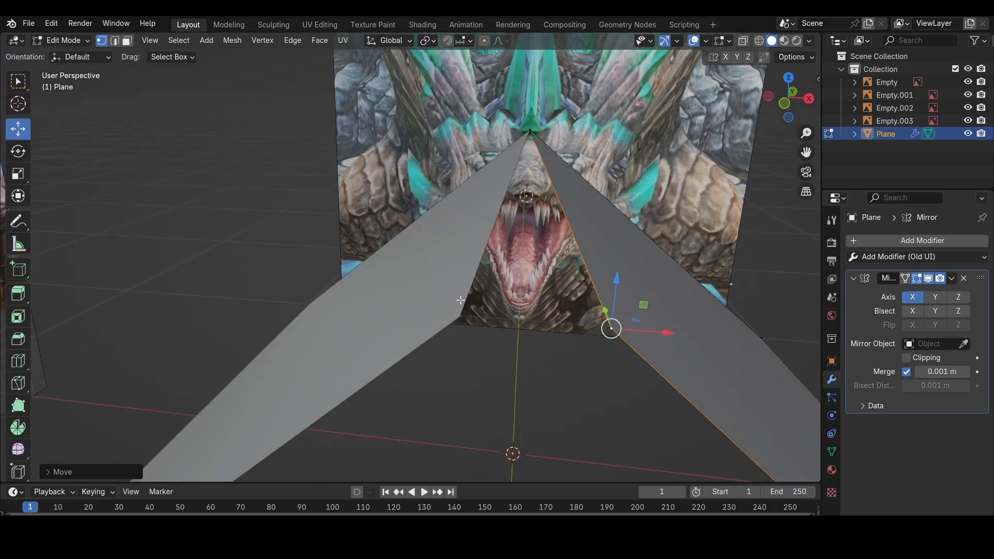
pyautogui.hotkey('ctrl', 'z')
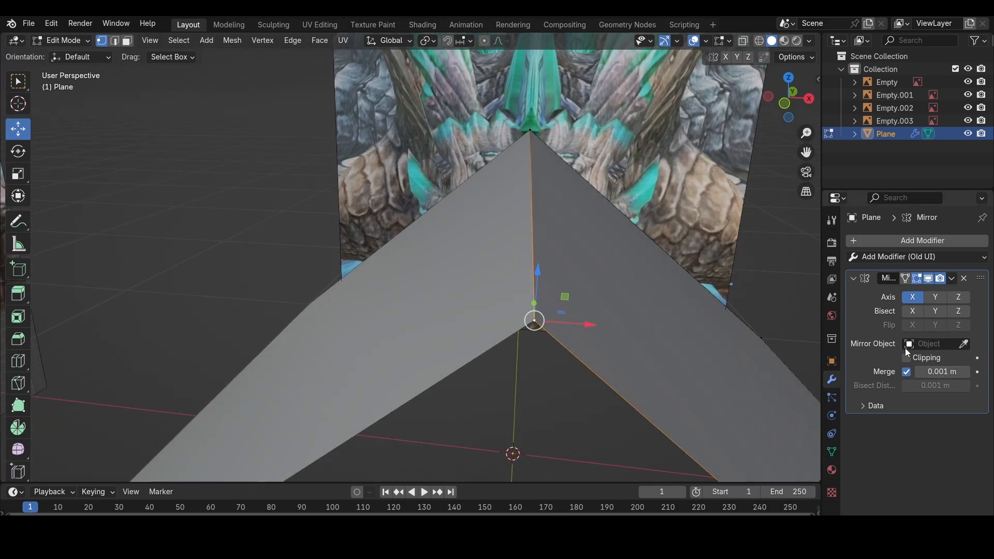
# In right view, select the whole plane, scale it down and move it onto the dragon's head reference
pyautogui.moveTo(715, 296); pyautogui.dragTo(435, 242, button='middle')
pyautogui.scroll(-5, 553, 203)
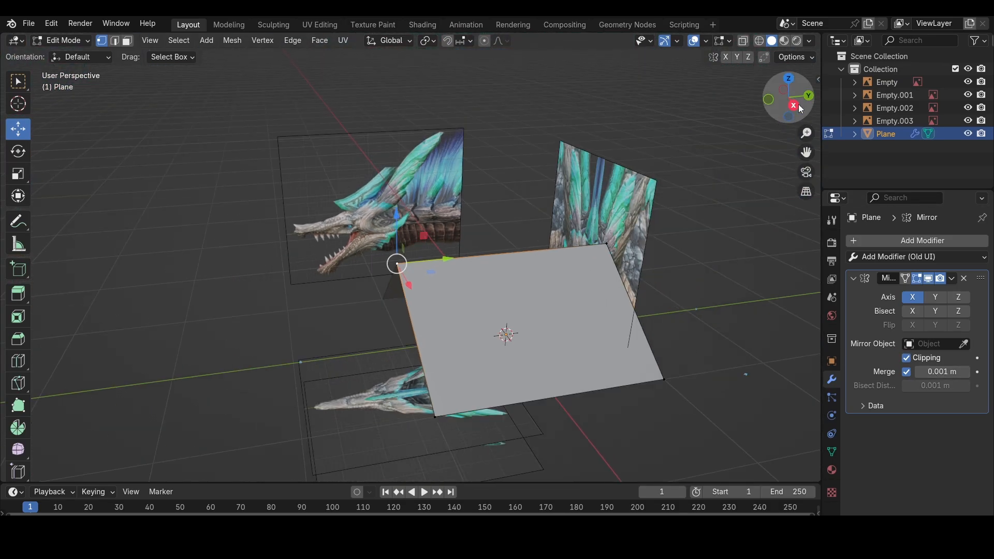
pyautogui.click(797, 104)
pyautogui.scroll(-4, 673, 181)
pyautogui.press('a')
pyautogui.scroll(4, 362, 233)
pyautogui.press('s')
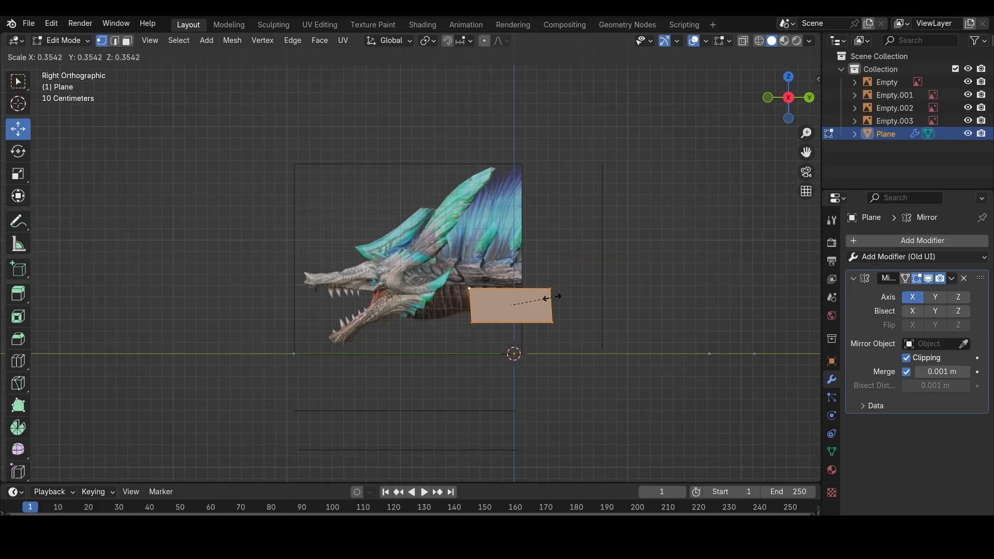
pyautogui.click(541, 296)
pyautogui.press('g')
pyautogui.click(284, 231)
# Shrink the whole plane further and place it as a small face on the upper contour of the snout
pyautogui.scroll(3, 438, 285)
pyautogui.press('s')
pyautogui.click(250, 240)
pyautogui.press('g')
pyautogui.click(446, 304)
pyautogui.keyDown('shift'); pyautogui.moveTo(445, 304); pyautogui.dragTo(518, 278, button='middle'); pyautogui.keyUp('shift')
pyautogui.scroll(5, 602, 258)
pyautogui.press('s')
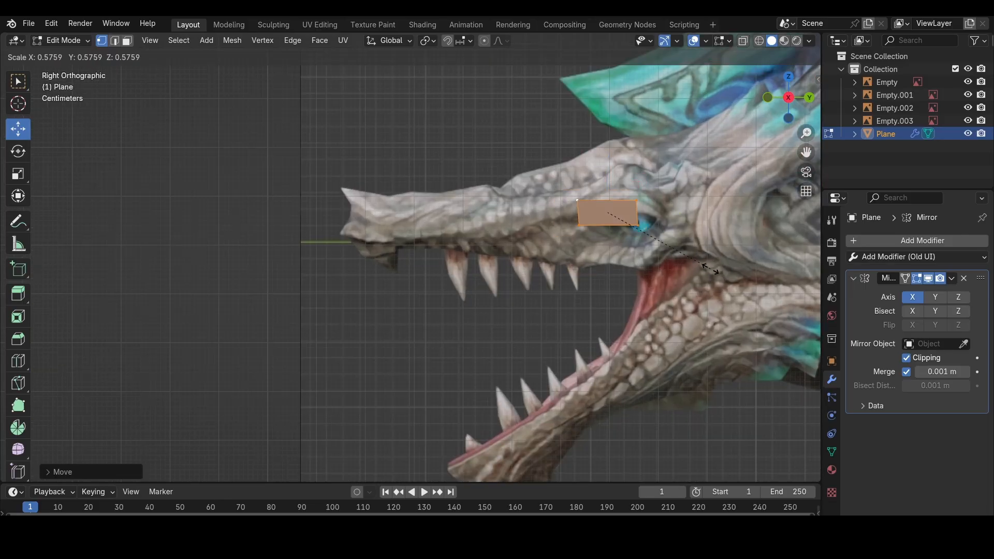
pyautogui.scroll(6, 388, 285)
pyautogui.press('s')
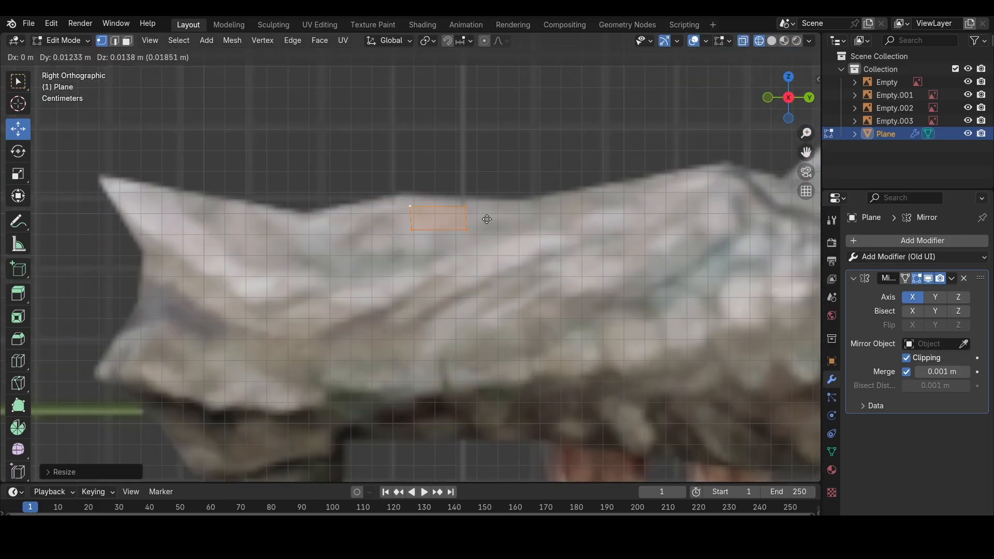
pyautogui.click(522, 218)
pyautogui.press('g')
pyautogui.click(527, 237)
# Move the face's two front corner vertices so its front end fits the snout's upper contour
pyautogui.click(394, 238)
pyautogui.press('g')
pyautogui.click(422, 254)
pyautogui.click(393, 197)
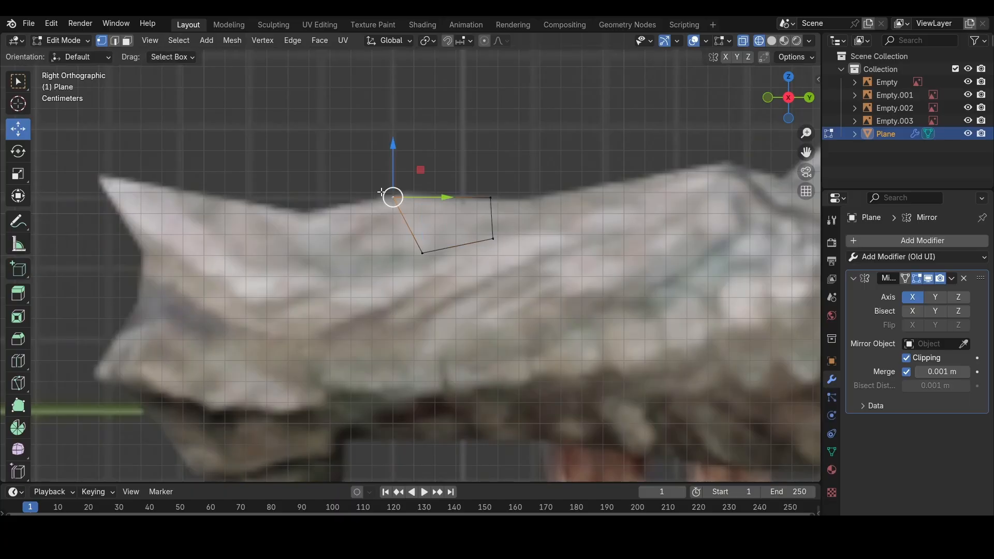
pyautogui.press('g')
pyautogui.click(401, 192)
# Move the face's two rear corner vertices onto the snout, return to solid shading and readjust the lower front vertex
pyautogui.click(500, 204)
pyautogui.moveTo(481, 176); pyautogui.dragTo(514, 248)
pyautogui.press('g')
pyautogui.click(502, 204)
pyautogui.press('g')
pyautogui.click(509, 254)
pyautogui.press('z')
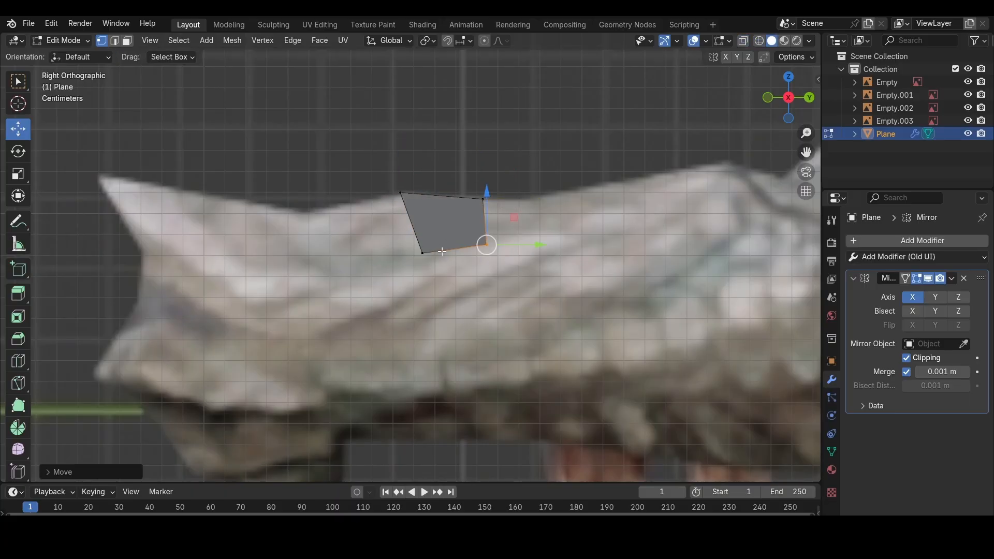
pyautogui.click(413, 245)
pyautogui.press('g')
pyautogui.click(413, 249)
# Switch to edge selection and move the face's outer edge along X toward the mirror center to narrow the strip
pyautogui.moveTo(414, 249); pyautogui.dragTo(612, 300, button='middle')
pyautogui.press('2')
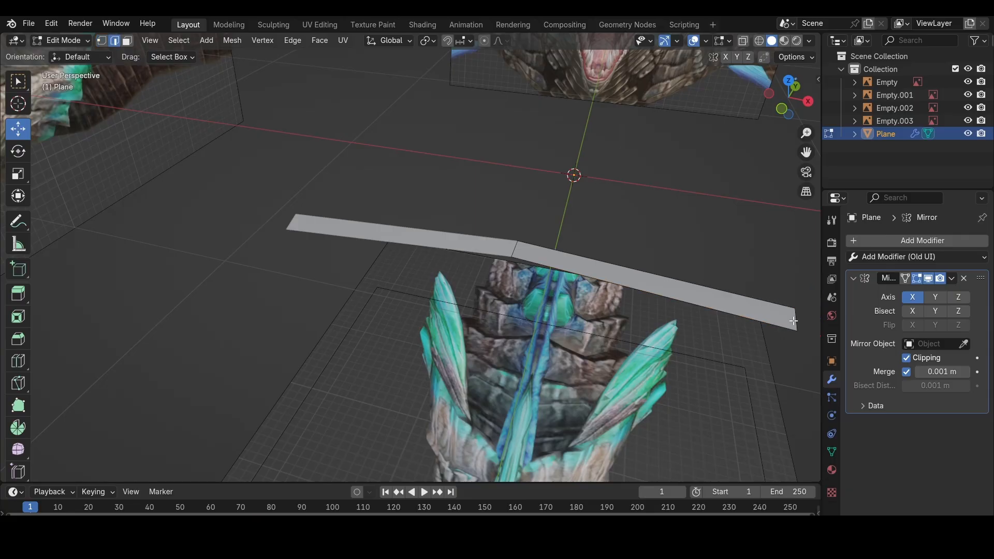
pyautogui.click(795, 320)
pyautogui.press('g')
pyautogui.press('x')
pyautogui.click(550, 257)
pyautogui.moveTo(551, 258); pyautogui.dragTo(493, 230, button='middle')
pyautogui.scroll(2, 494, 230)
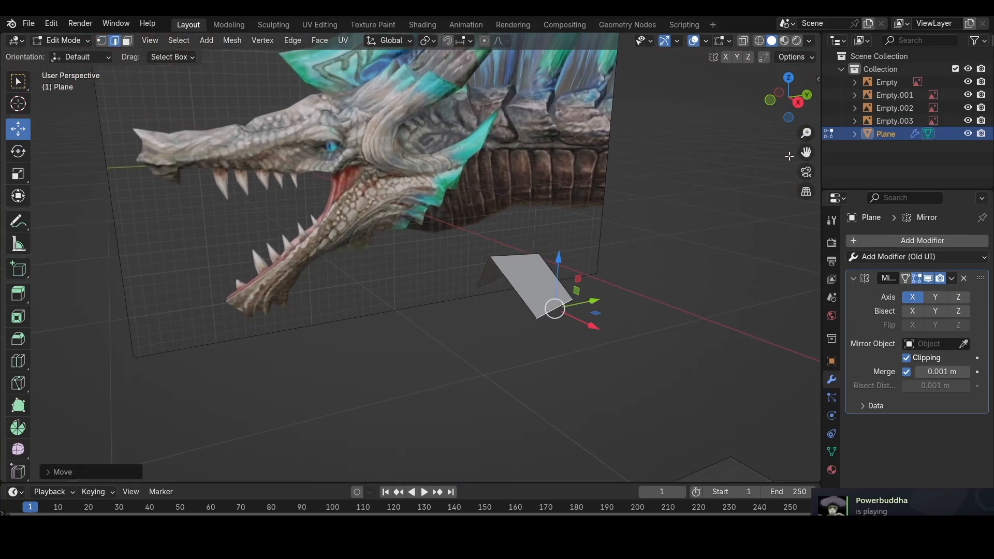
# In right view, select the front edge of the face on the snout
pyautogui.click(798, 103)
pyautogui.scroll(3, 495, 221)
pyautogui.scroll(1, 494, 221)
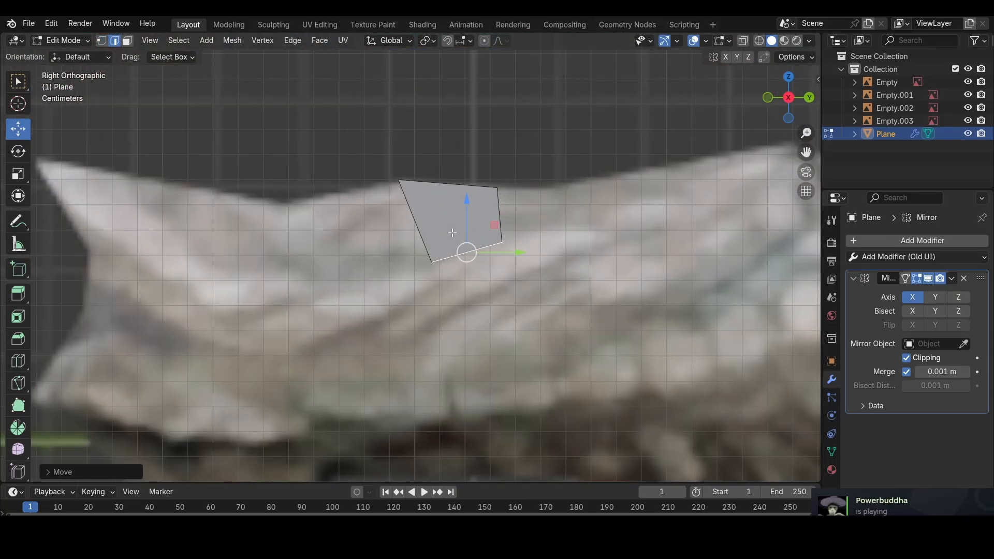
pyautogui.click(423, 220)
pyautogui.scroll(2, 488, 219)
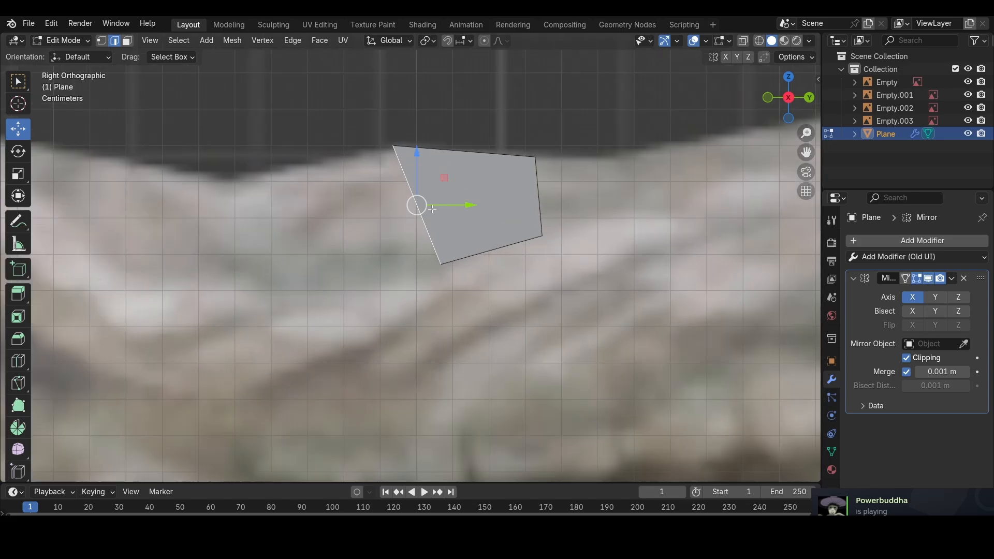
pyautogui.scroll(-4, 517, 233)
pyautogui.scroll(2, 552, 246)
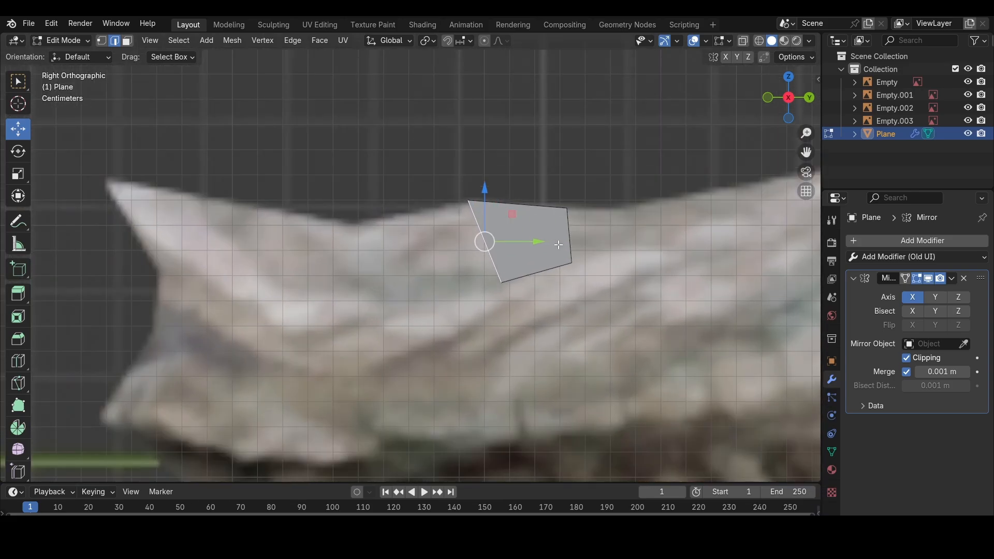
pyautogui.press('g')
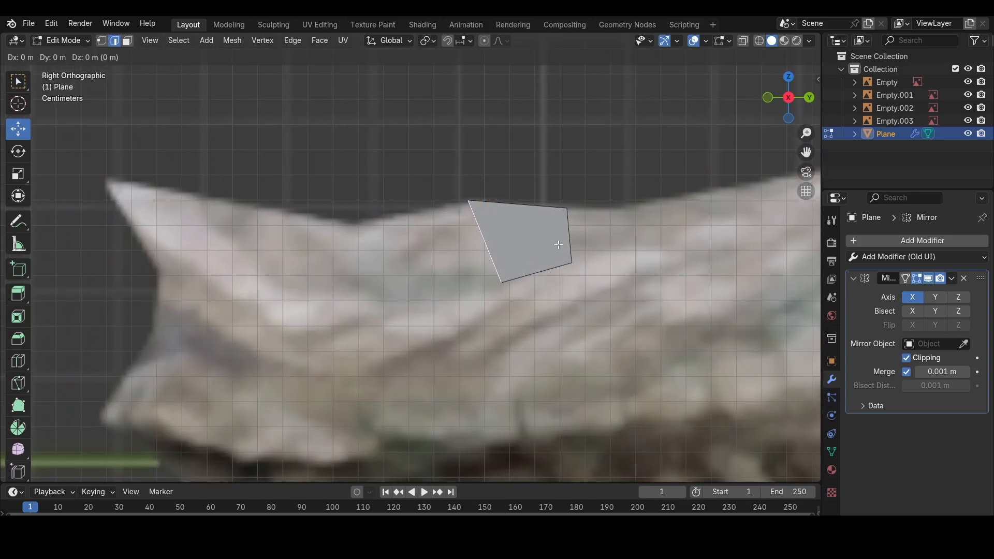
pyautogui.press('Escape')
# Start the Shortcut VUr on-screen key display, hide its settings and return to right view
pyautogui.click(816, 82)
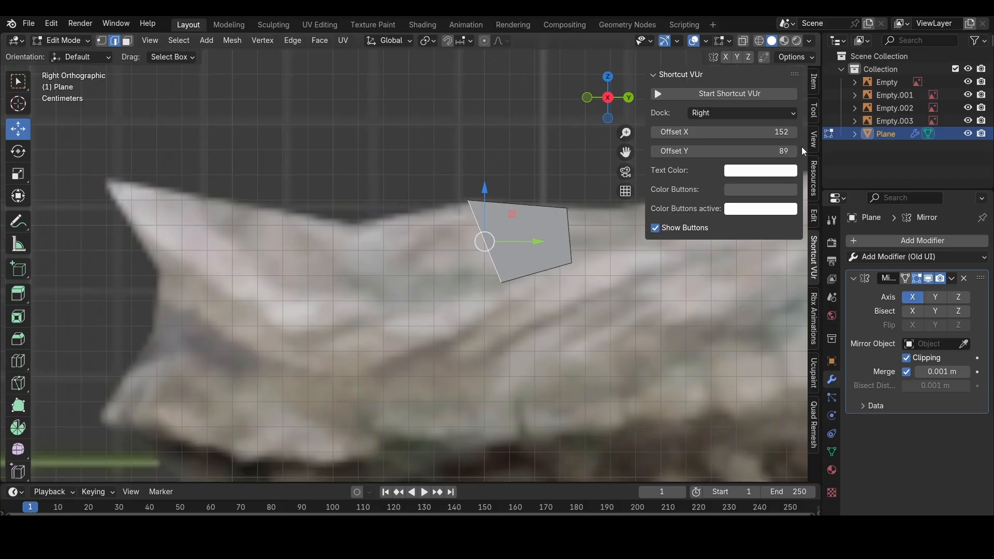
pyautogui.click(816, 179)
pyautogui.click(814, 215)
pyautogui.click(814, 257)
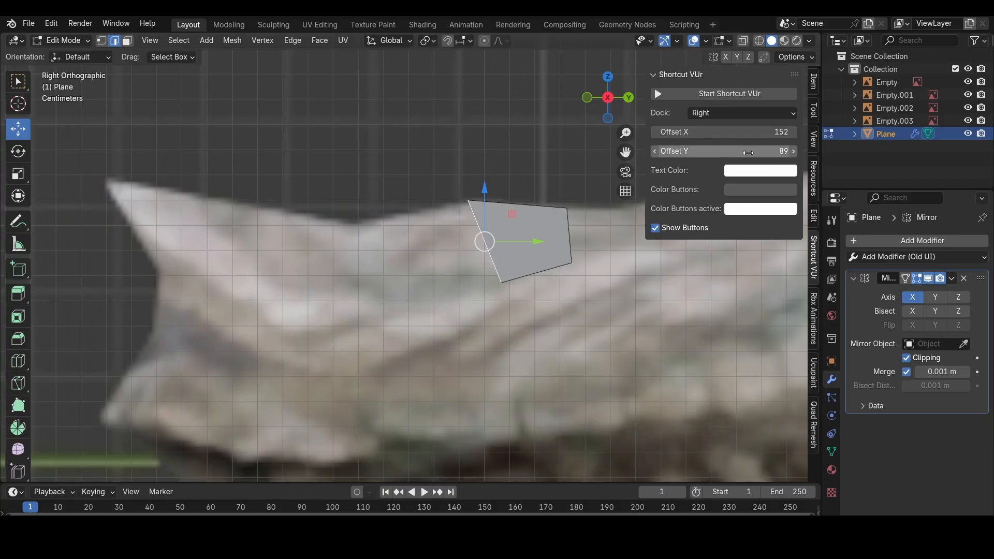
pyautogui.click(739, 96)
pyautogui.moveTo(596, 291); pyautogui.dragTo(595, 292, button='middle')
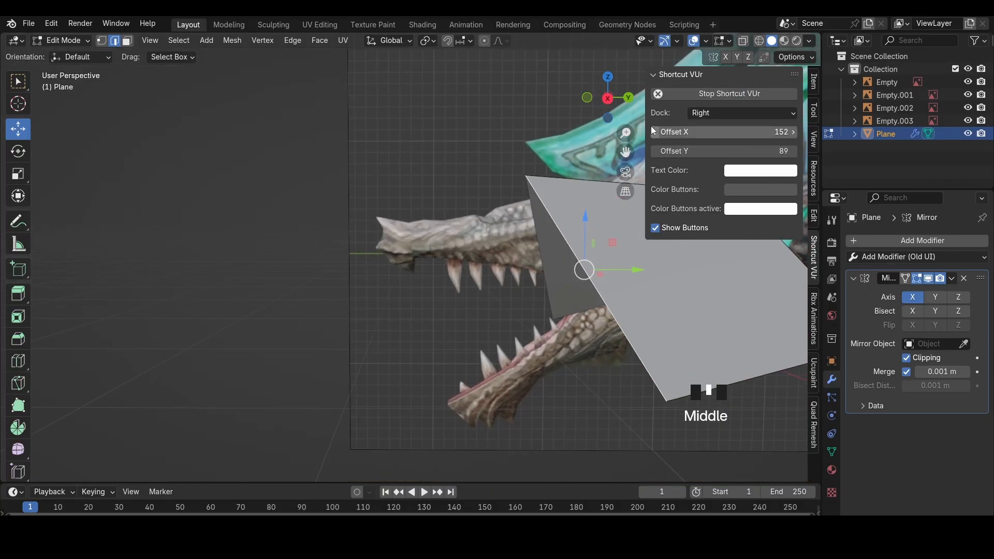
pyautogui.moveTo(646, 130); pyautogui.dragTo(792, 129)
pyautogui.click(788, 98)
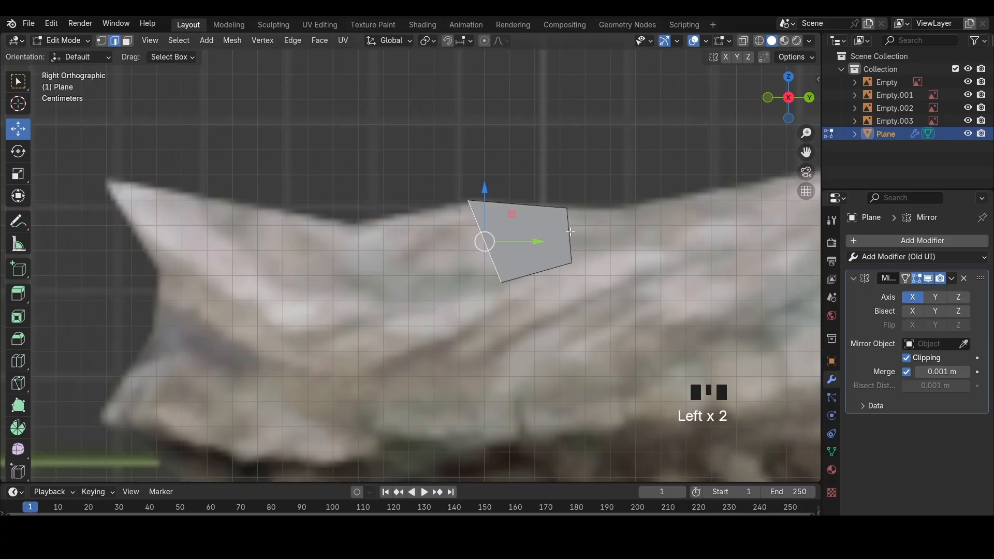
# Try extruding the face's front edge forward along the snout twice, undoing each attempt
pyautogui.press('e')
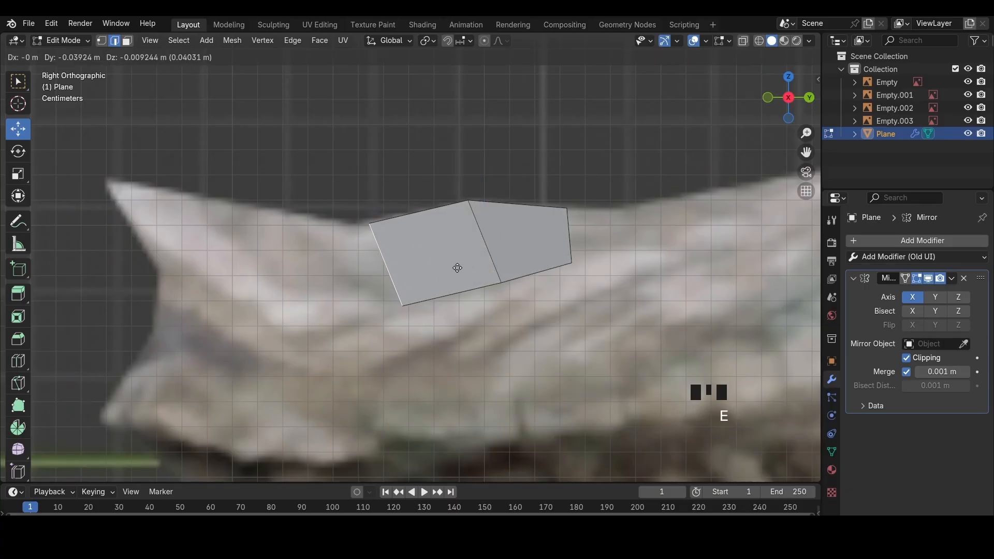
pyautogui.rightClick(457, 268)
pyautogui.hotkey('ctrl', 'z')
pyautogui.press('e')
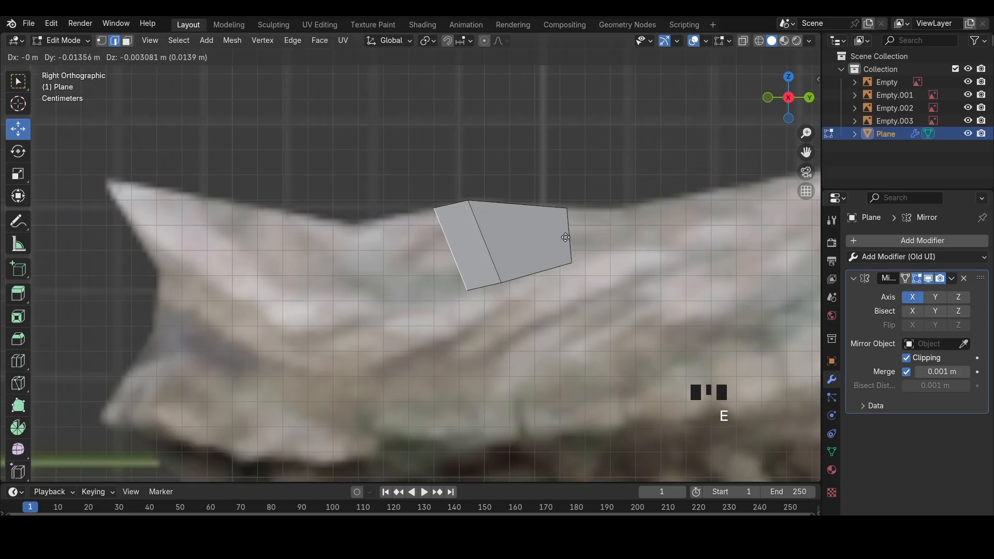
pyautogui.rightClick(493, 262)
pyautogui.hotkey('ctrl', 'z')
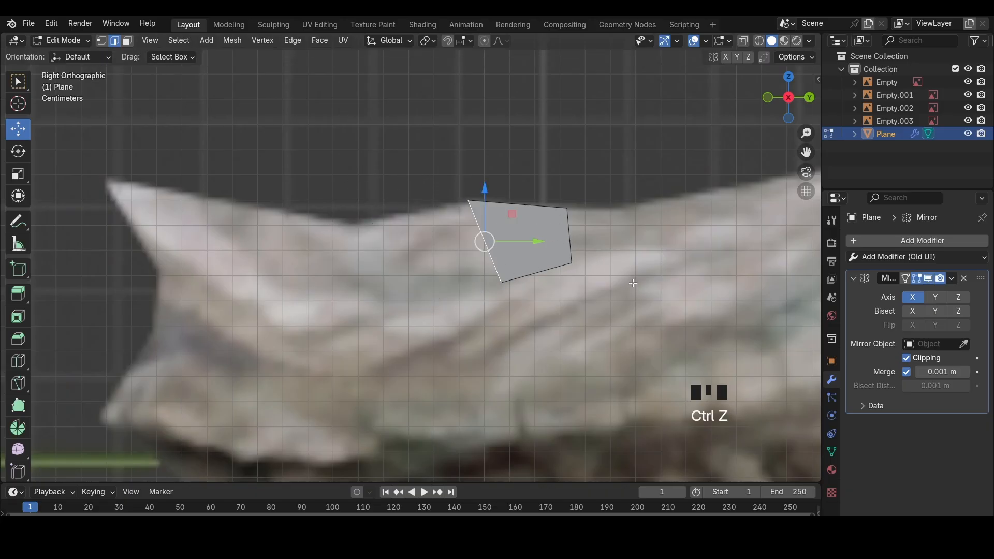
# Extrude the front edge forward along the snout's upper contour and move the new outer front vertex inward
pyautogui.press('e')
pyautogui.click(533, 270)
pyautogui.moveTo(534, 270); pyautogui.dragTo(552, 308, button='middle')
pyautogui.press('1')
pyautogui.click(547, 343)
pyautogui.press('g')
pyautogui.click(513, 343)
pyautogui.moveTo(513, 343); pyautogui.dragTo(528, 371, button='middle')
# Switch to face selection, pick the two faces in turn and return to vertex selection
pyautogui.click(549, 277)
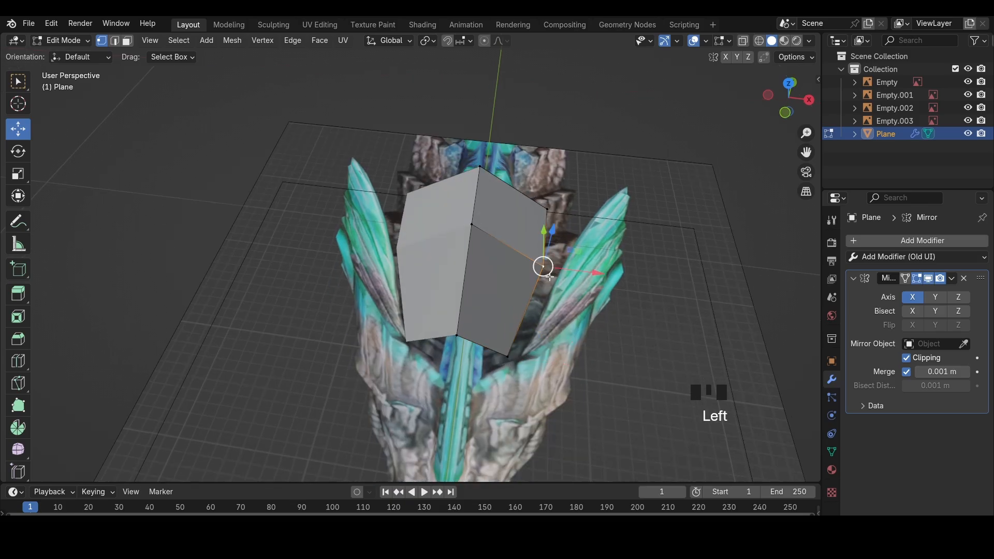
pyautogui.moveTo(537, 295); pyautogui.dragTo(509, 303, button='middle')
pyautogui.press('3')
pyautogui.click(519, 233)
pyautogui.click(500, 298)
pyautogui.click(506, 231)
pyautogui.click(500, 311)
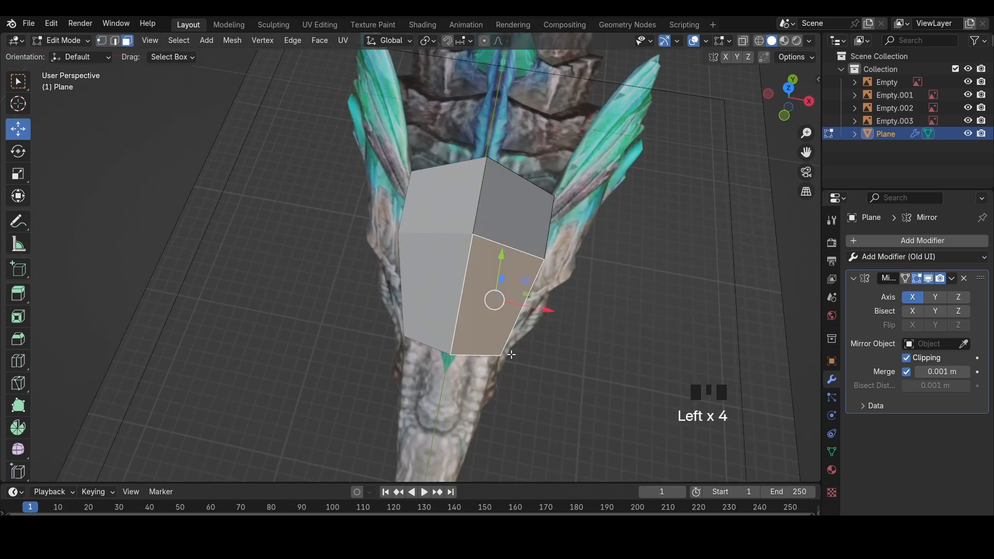
pyautogui.press('1')
pyautogui.click(502, 355)
# In front view with wireframe shading, box-select the lower outer vertices and scale them along X
pyautogui.click(783, 116)
pyautogui.scroll(-3, 596, 279)
pyautogui.press('a')
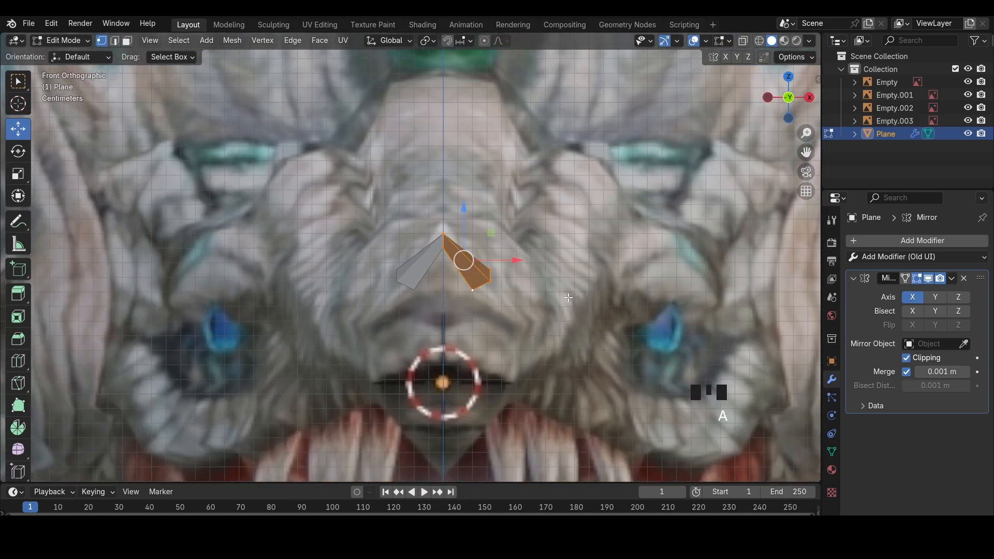
pyautogui.hotkey('shift', 'z')
pyautogui.scroll(2, 568, 298)
pyautogui.moveTo(482, 259); pyautogui.dragTo(564, 326)
pyautogui.press('s')
pyautogui.press('x')
pyautogui.click(560, 294)
# Select the outer vertices again and refine their spread with a second scale along X
pyautogui.moveTo(571, 291); pyautogui.dragTo(548, 302)
pyautogui.press('s')
pyautogui.press('x')
pyautogui.click(579, 300)
pyautogui.click(534, 275)
pyautogui.click(527, 305)
# Extrude the strip's rear edge backward along the snout and move the new upper vertex onto the contour
pyautogui.click(789, 77)
pyautogui.scroll(-2, 497, 241)
pyautogui.click(495, 190)
pyautogui.moveTo(545, 189); pyautogui.dragTo(542, 189)
pyautogui.press('2')
pyautogui.click(474, 191)
pyautogui.click(809, 98)
pyautogui.scroll(3, 567, 286)
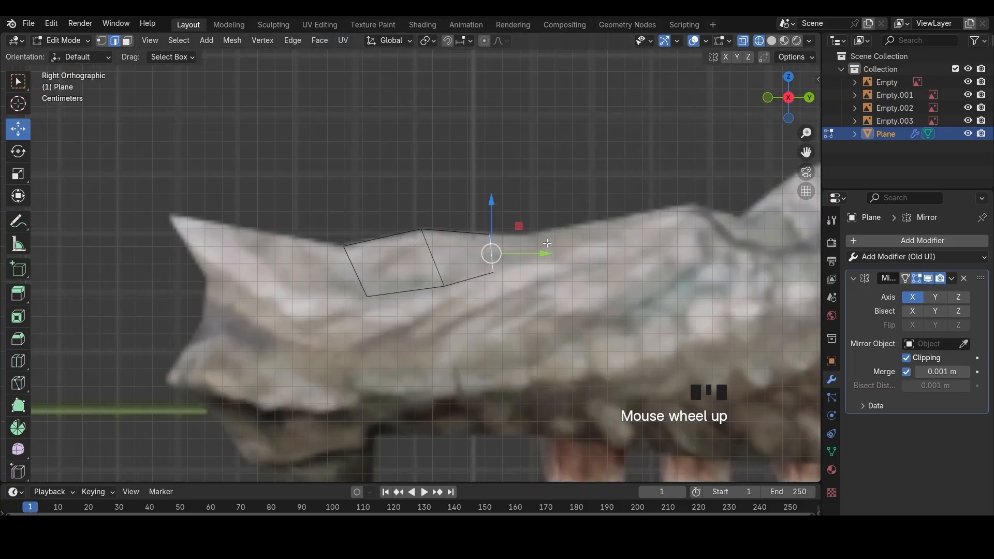
pyautogui.press('1')
pyautogui.press('g')
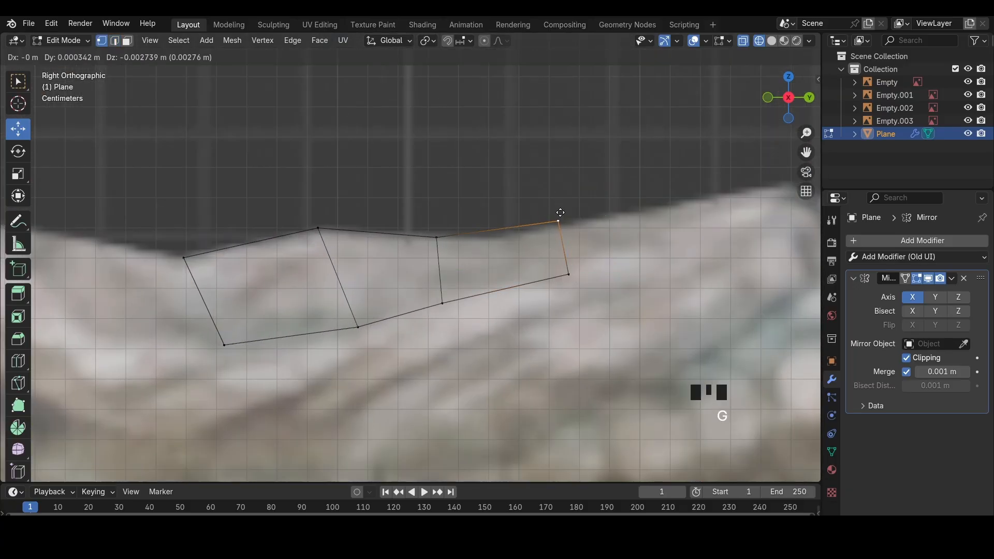
pyautogui.click(548, 224)
# Extrude the rear edge about 0.07 m farther back, up to the bump on top of the snout
pyautogui.keyDown('shift'); pyautogui.moveTo(582, 248); pyautogui.dragTo(334, 302, button='middle'); pyautogui.keyUp('shift')
pyautogui.press('2')
pyautogui.click(321, 305)
pyautogui.press('e')
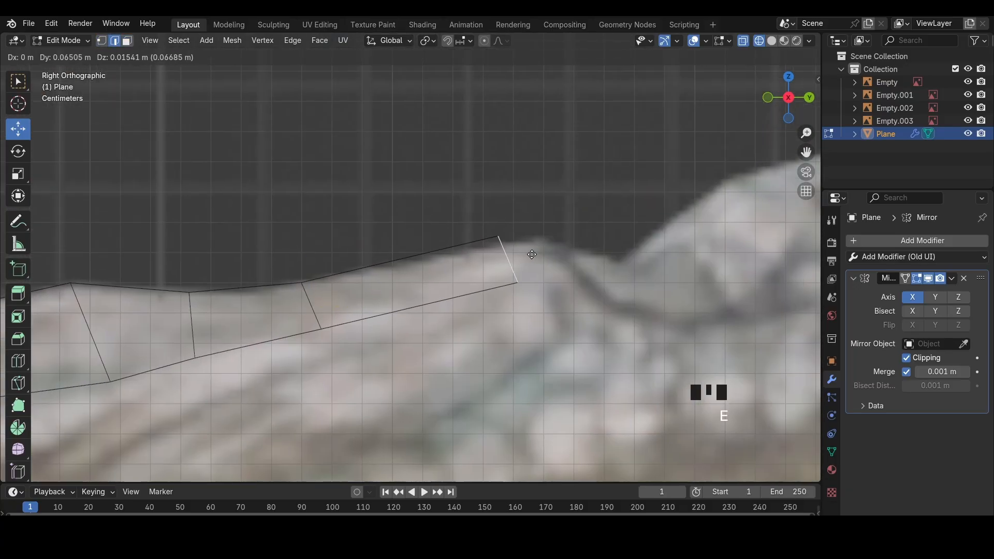
pyautogui.click(539, 259)
pyautogui.moveTo(539, 260); pyautogui.dragTo(538, 255)
# In top view, move the outer vertices of the two rearmost rows inward to taper the strip along the snout
pyautogui.moveTo(538, 255); pyautogui.dragTo(604, 158, button='middle')
pyautogui.press('z')
pyautogui.click(564, 156)
pyautogui.press('g')
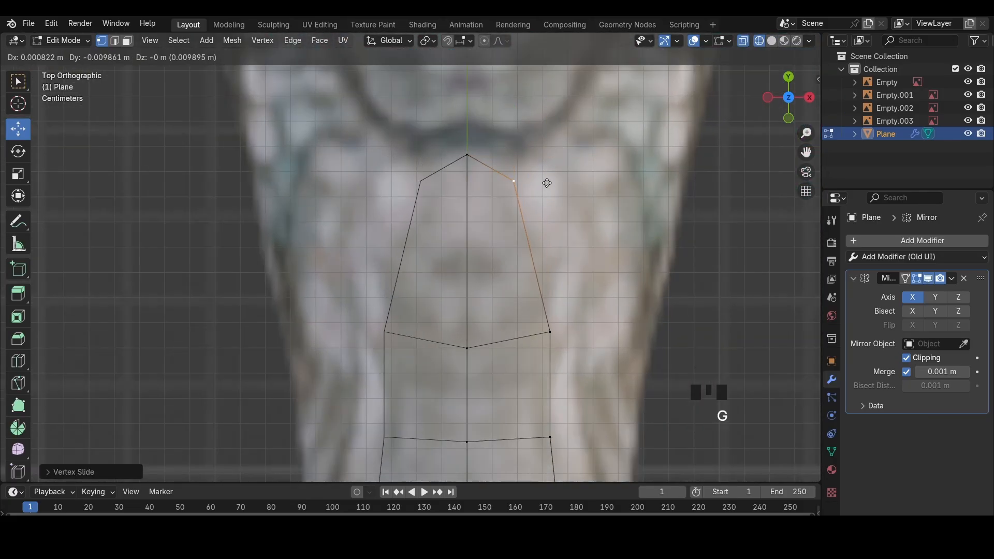
pyautogui.click(548, 187)
pyautogui.scroll(-2, 574, 222)
pyautogui.press('z')
pyautogui.click(515, 302)
pyautogui.press('g')
pyautogui.click(518, 297)
# Slide the second-to-last row's center vertex along the mirror seam, return to solid shading and save the file
pyautogui.keyDown('shift'); pyautogui.moveTo(545, 317); pyautogui.dragTo(544, 167, button='middle'); pyautogui.keyUp('shift')
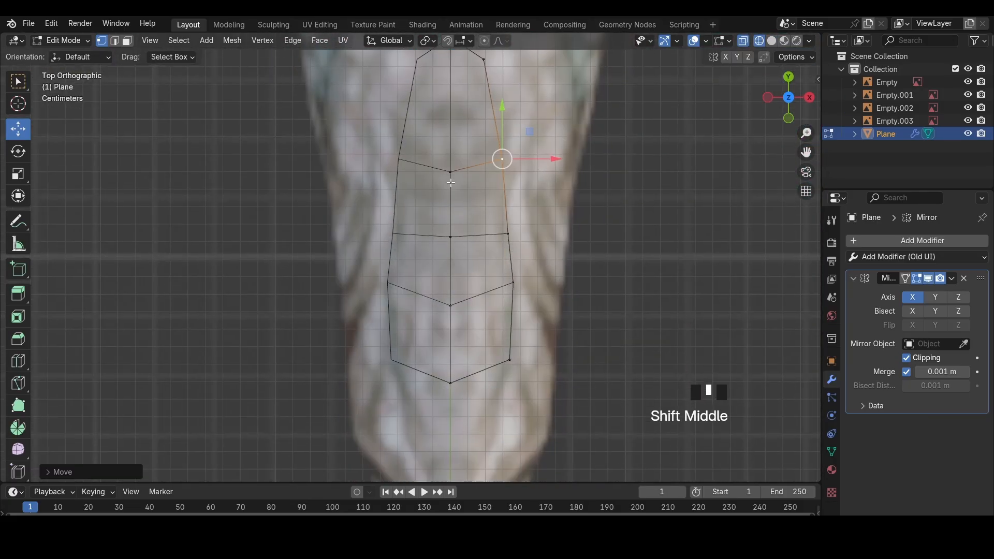
pyautogui.click(450, 181)
pyautogui.hotkey('shift', 'v')
pyautogui.click(451, 173)
pyautogui.press('z')
pyautogui.moveTo(610, 212)
pyautogui.mouseDown(button='middle')
pyautogui.moveTo(490, 138)
pyautogui.moveTo(451, 129)
pyautogui.mouseUp(button='middle')
pyautogui.hotkey('ctrl', 's')
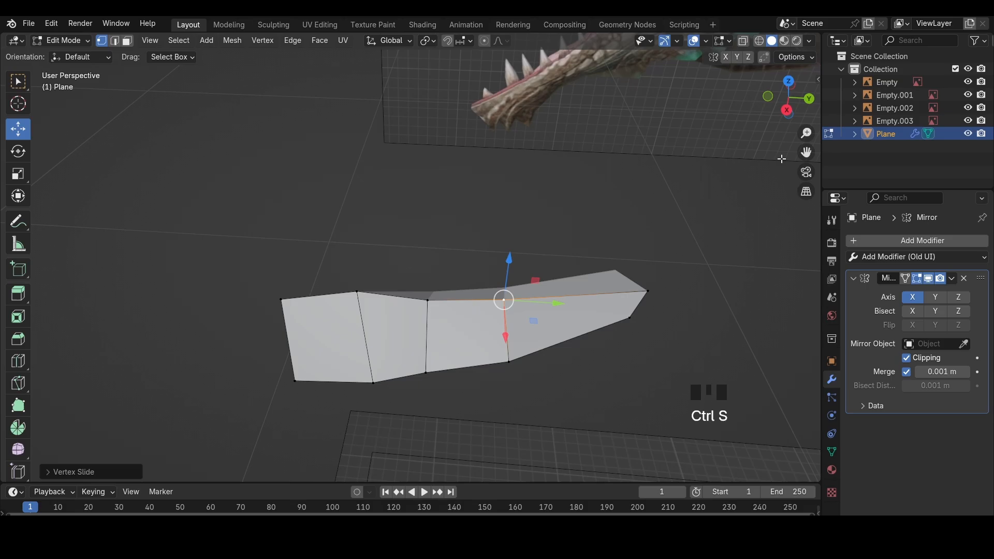
# Add a lengthwise loop cut through the snout strip and scale the new loop
pyautogui.click(786, 109)
pyautogui.hotkey('shift', 'z')
pyautogui.moveTo(290, 218)
pyautogui.keyDown('shift'); pyautogui.mouseDown(button='middle')
pyautogui.moveTo(564, 285)
pyautogui.moveTo(570, 269)
pyautogui.moveTo(611, 261)
pyautogui.mouseUp(button='middle'); pyautogui.keyUp('shift')
pyautogui.scroll(3, 456, 264)
pyautogui.press('2')
pyautogui.click(437, 265)
pyautogui.scroll(-4, 564, 285)
pyautogui.press('z')
pyautogui.moveTo(611, 262)
pyautogui.keyDown('shift'); pyautogui.mouseDown(button='middle')
pyautogui.moveTo(544, 253)
pyautogui.moveTo(581, 244)
pyautogui.moveTo(496, 250)
pyautogui.mouseUp(button='middle'); pyautogui.keyUp('shift')
pyautogui.hotkey('ctrl', 'r')
pyautogui.doubleClick(486, 251)
pyautogui.press('s')
pyautogui.click(581, 244)
# Slide the front edges of the snout strip's lengthwise middle loop sideways to even out the faces
pyautogui.moveTo(521, 247); pyautogui.dragTo(531, 248)
pyautogui.press('1')
pyautogui.click(474, 282)
pyautogui.moveTo(489, 207); pyautogui.dragTo(466, 275, button='middle')
pyautogui.press('2')
pyautogui.click(467, 276)
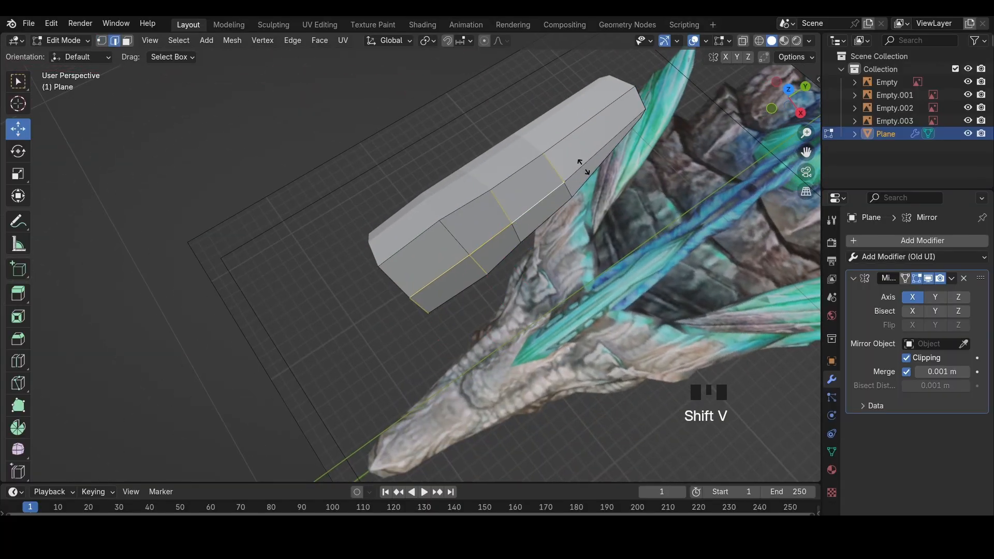
pyautogui.click(581, 165)
# Slide the rearmost outer corner vertex of the strip along its rear edge
pyautogui.press('1')
pyautogui.click(644, 108)
pyautogui.hotkey('shift', 'v')
pyautogui.click(643, 96)
# Offset the foremost edge of the lengthwise middle loop along its normals with Shrink/Fatten
pyautogui.moveTo(635, 106); pyautogui.dragTo(690, 164, button='middle')
pyautogui.moveTo(481, 264); pyautogui.dragTo(510, 215, button='middle')
pyautogui.keyDown('shift'); pyautogui.moveTo(510, 215); pyautogui.dragTo(417, 293, button='middle'); pyautogui.keyUp('shift')
pyautogui.press('2')
pyautogui.click(452, 310)
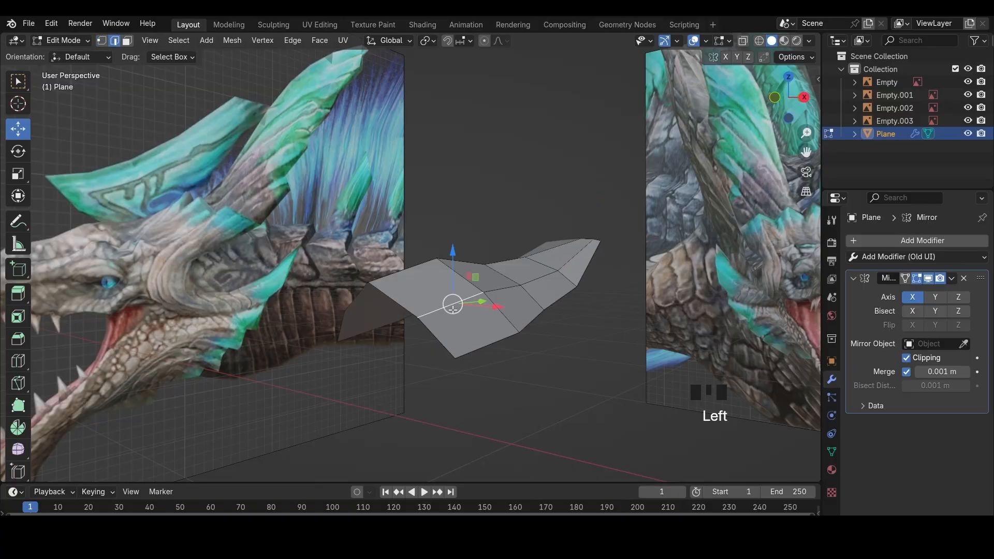
pyautogui.hotkey('alt', 's')
pyautogui.click(455, 306)
# Shrink/Fatten another edge farther back on the lengthwise middle loop and save the file
pyautogui.press('1')
pyautogui.click(554, 273)
pyautogui.click(536, 279)
pyautogui.hotkey('alt', 's')
pyautogui.click(538, 277)
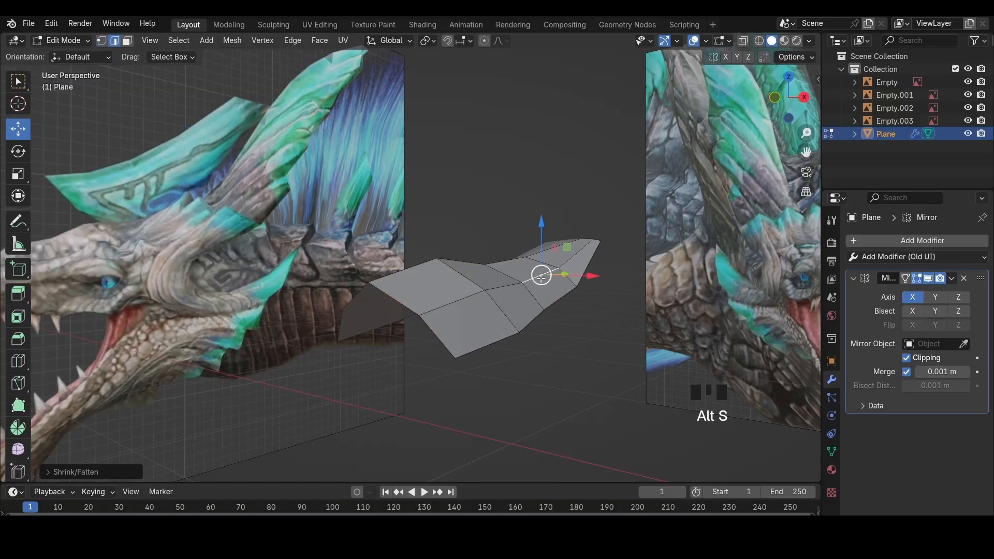
pyautogui.moveTo(538, 277); pyautogui.dragTo(521, 318, button='middle')
pyautogui.hotkey('ctrl', 's')
# In right view with wireframe shading, move the rear row's vertices to fit the bump on top of the snout
pyautogui.press('1')
pyautogui.click(606, 243)
pyautogui.moveTo(606, 243); pyautogui.dragTo(561, 209, button='middle')
pyautogui.click(792, 102)
pyautogui.press('z')
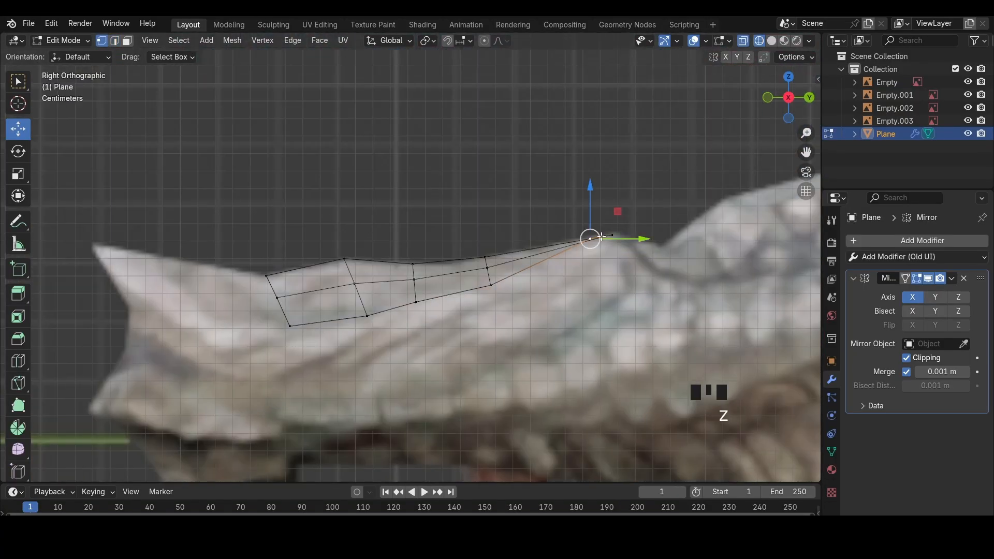
pyautogui.press('g')
pyautogui.click(595, 244)
pyautogui.click(604, 239)
pyautogui.press('g')
pyautogui.click(607, 237)
pyautogui.click(615, 234)
pyautogui.click(615, 230)
# Adjust the front row's center vertex and move its outer vertex slightly forward against the side reference
pyautogui.keyDown('shift'); pyautogui.moveTo(615, 231); pyautogui.dragTo(597, 291, button='middle'); pyautogui.keyUp('shift')
pyautogui.click(491, 300)
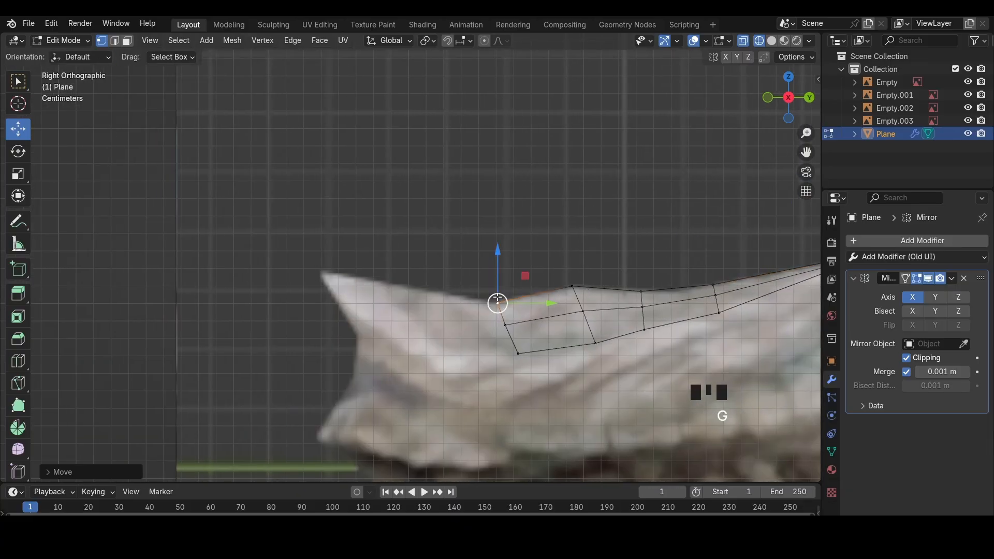
pyautogui.keyDown('shift'); pyautogui.moveTo(497, 299); pyautogui.dragTo(567, 318, button='middle'); pyautogui.keyUp('shift')
pyautogui.scroll(2, 567, 319)
pyautogui.press('2')
pyautogui.click(590, 318)
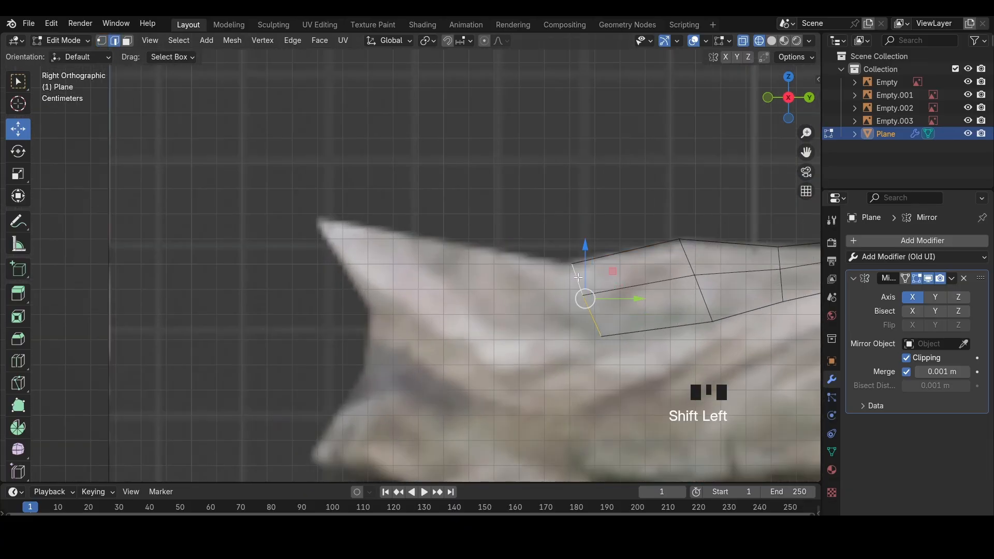
pyautogui.scroll(-2, 617, 302)
pyautogui.scroll(1, 616, 300)
pyautogui.click(572, 322)
pyautogui.press('1')
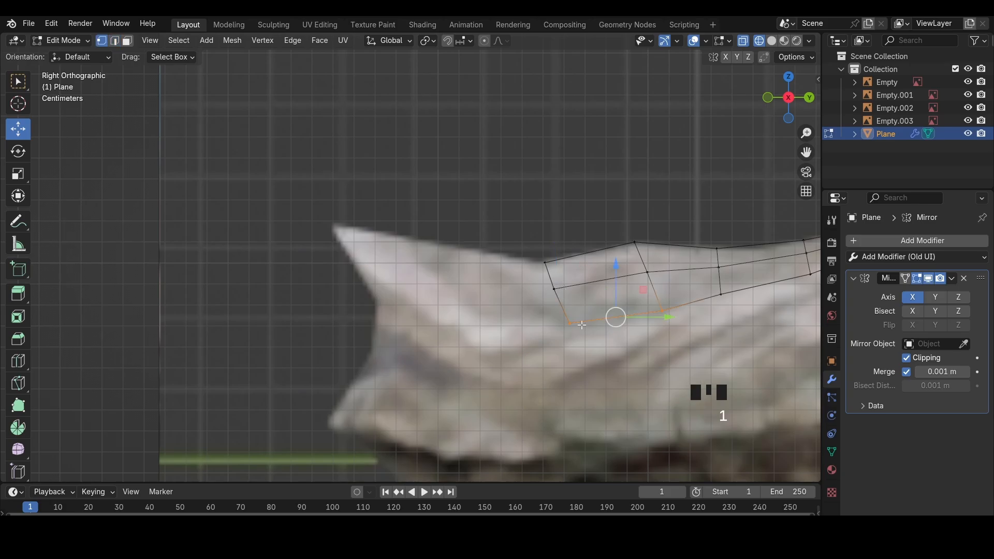
pyautogui.click(569, 323)
pyautogui.press('g')
pyautogui.click(562, 324)
# Move the front row's center and middle vertices so the strip's front edge runs straighter in side view
pyautogui.click(554, 288)
pyautogui.click(542, 264)
pyautogui.press('g')
pyautogui.click(548, 263)
pyautogui.press('2')
pyautogui.press('1')
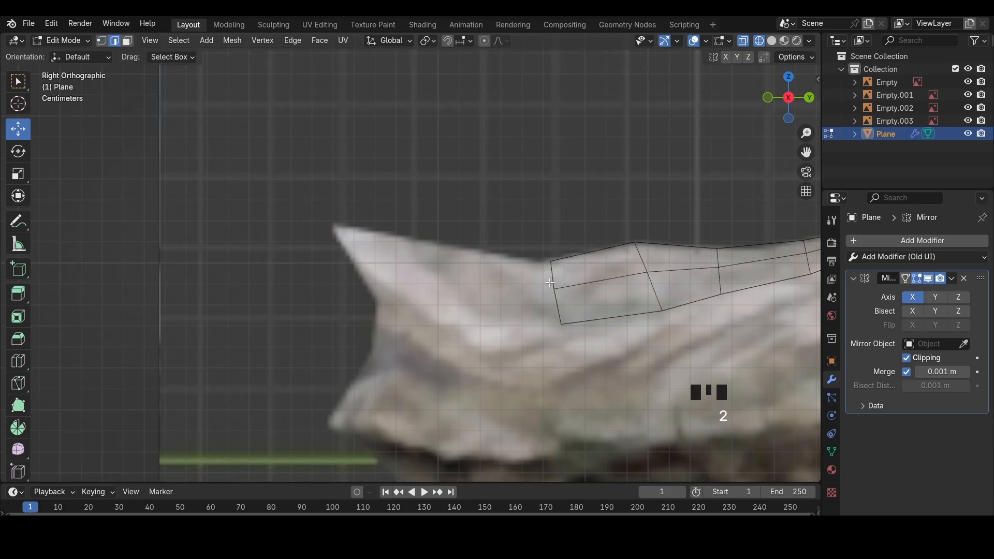
pyautogui.click(553, 286)
pyautogui.press('g')
pyautogui.click(554, 285)
pyautogui.press('2')
pyautogui.scroll(-7, 555, 286)
pyautogui.moveTo(555, 286); pyautogui.dragTo(595, 309, button='middle')
pyautogui.press('z')
pyautogui.click(700, 309)
pyautogui.moveTo(700, 309); pyautogui.dragTo(762, 312, button='middle')
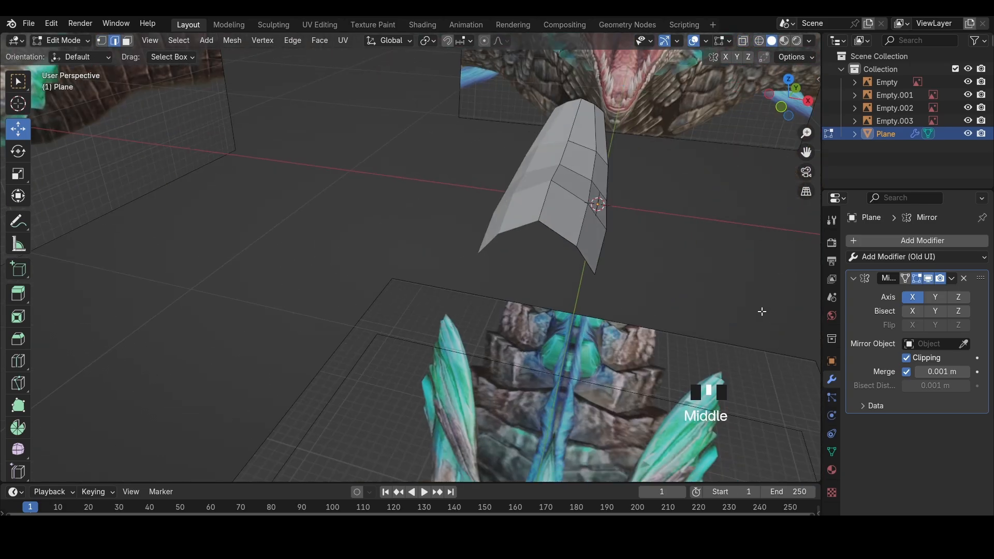
pyautogui.moveTo(687, 206); pyautogui.dragTo(616, 283, button='middle')
pyautogui.press('a')
pyautogui.rightClick(691, 305)
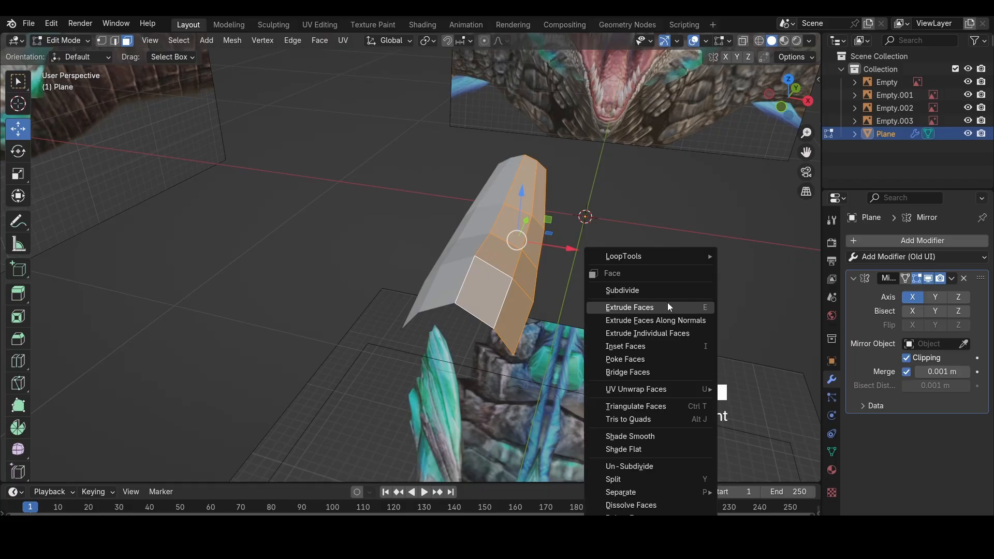
pyautogui.moveTo(557, 300); pyautogui.dragTo(465, 302, button='middle')
pyautogui.click(67, 40)
pyautogui.moveTo(596, 245); pyautogui.dragTo(640, 265, button='middle')
pyautogui.click(798, 109)
pyautogui.keyDown('shift'); pyautogui.moveTo(621, 124); pyautogui.dragTo(459, 118, button='middle'); pyautogui.keyUp('shift')
pyautogui.press('z')
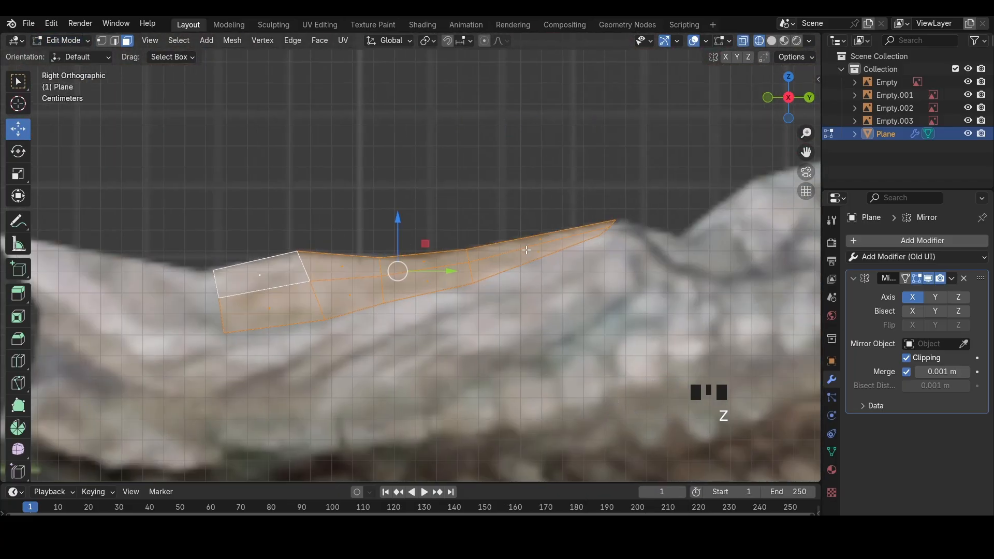
# Apply Shade Smooth to the snout plane in Object Mode with solid shading, and return to Edit Mode
pyautogui.keyDown('shift'); pyautogui.moveTo(523, 243); pyautogui.dragTo(638, 238, button='middle'); pyautogui.keyUp('shift')
pyautogui.click(66, 40)
pyautogui.click(75, 52)
pyautogui.press('z')
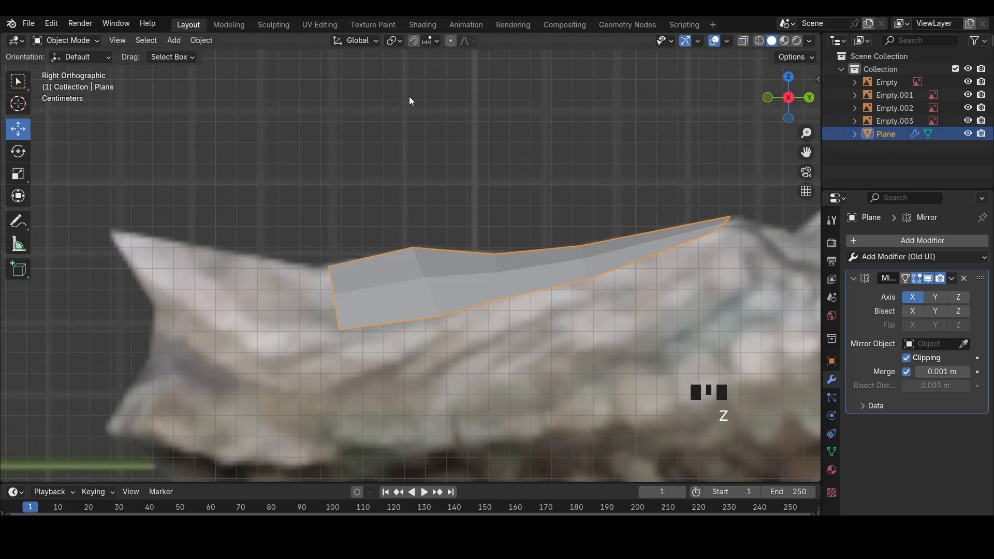
pyautogui.rightClick(409, 96)
pyautogui.click(65, 39)
pyautogui.click(72, 64)
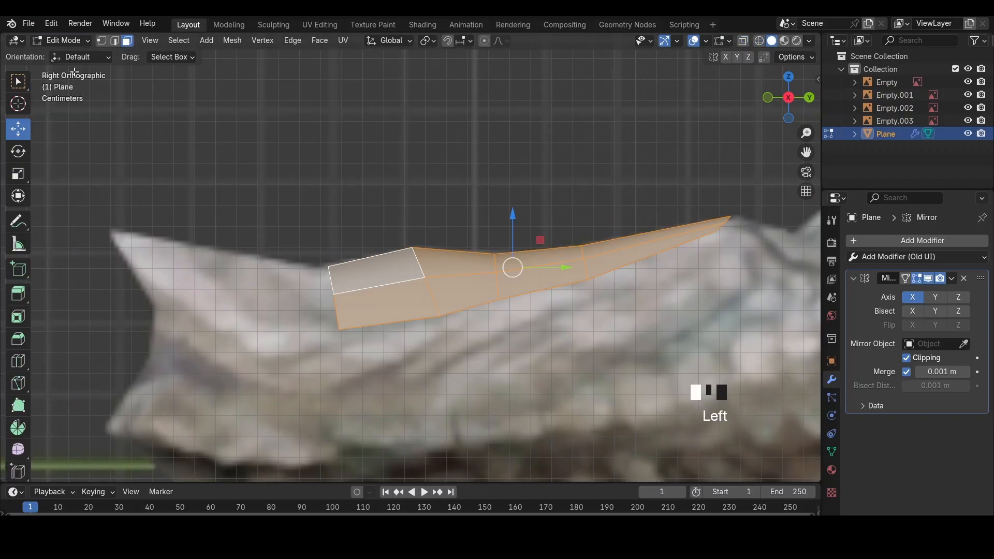
# Try to extrude the strip's front edges toward the snout tip in right view, and undo the extrusion
pyautogui.scroll(2, 487, 242)
pyautogui.scroll(1, 487, 242)
pyautogui.click(348, 204)
pyautogui.press('z')
pyautogui.press('1')
pyautogui.moveTo(228, 233); pyautogui.dragTo(320, 404)
pyautogui.keyDown('shift'); pyautogui.moveTo(331, 310); pyautogui.dragTo(454, 269, button='middle'); pyautogui.keyUp('shift')
pyautogui.moveTo(454, 269); pyautogui.dragTo(445, 301, button='middle')
pyautogui.press('z')
pyautogui.moveTo(550, 309); pyautogui.dragTo(557, 315, button='middle')
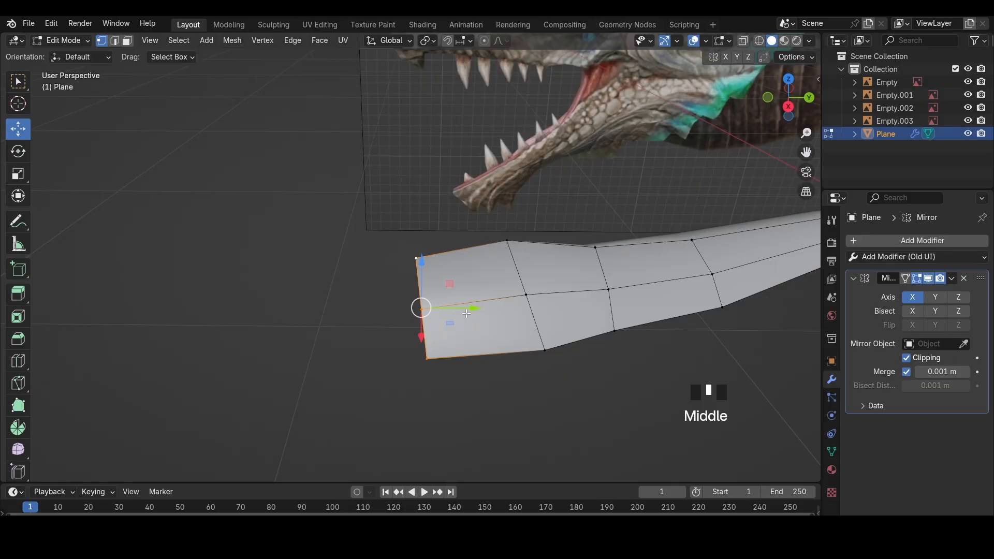
pyautogui.press('2')
pyautogui.click(480, 301)
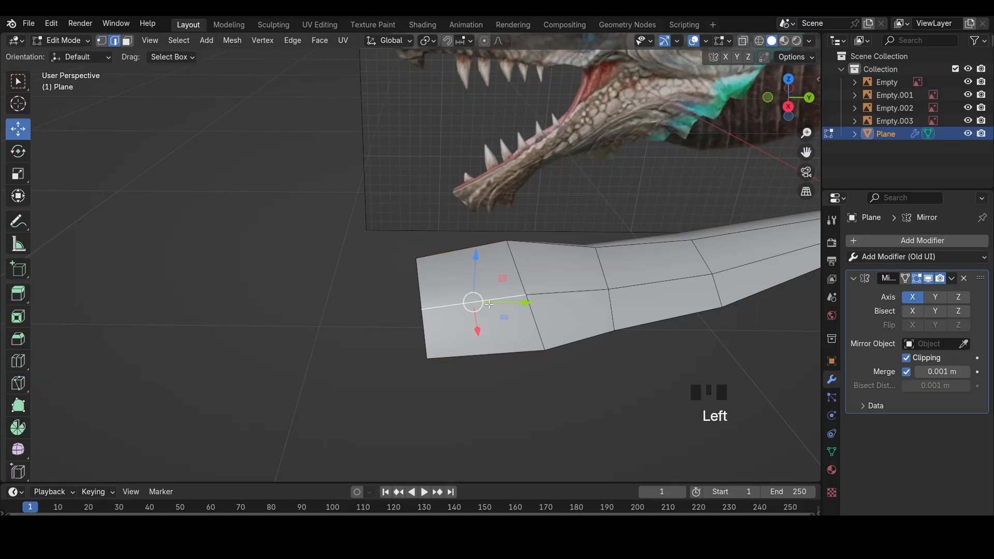
pyautogui.click(788, 106)
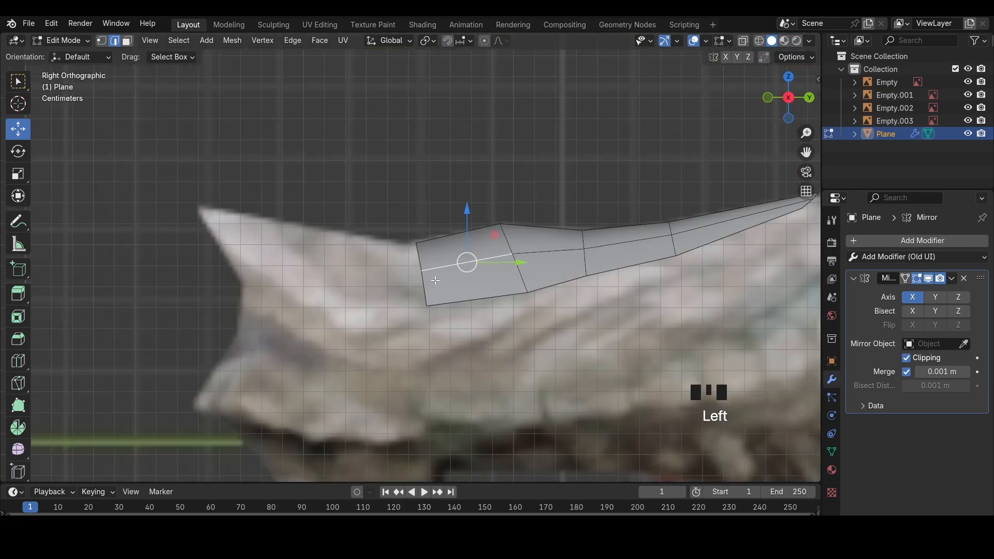
pyautogui.keyDown('shift'); pyautogui.click(423, 253); pyautogui.keyUp('shift')
pyautogui.press('e')
pyautogui.hotkey('ctrl', 'z')
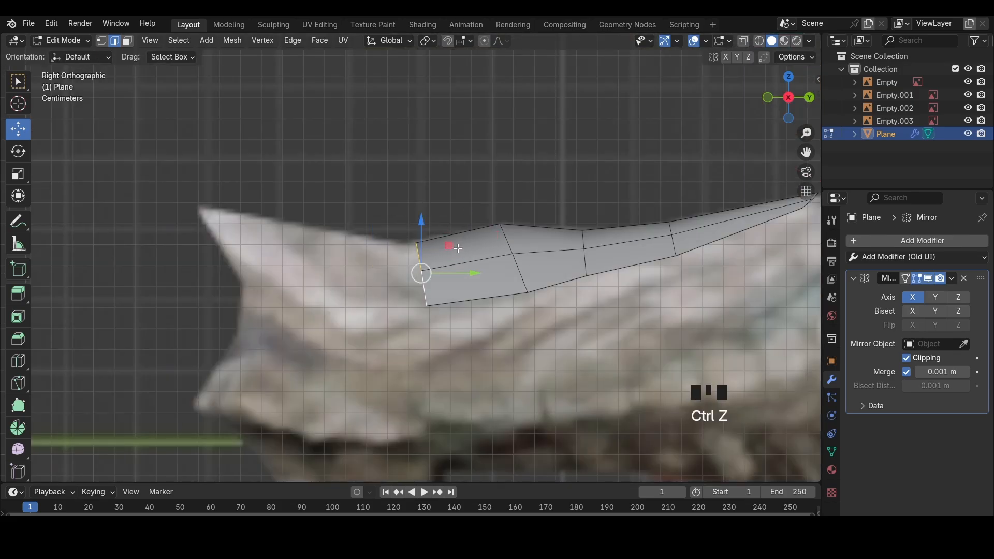
# Add one crosswise loop cut through the foremost faces of the snout strip
pyautogui.hotkey('ctrl', 'r')
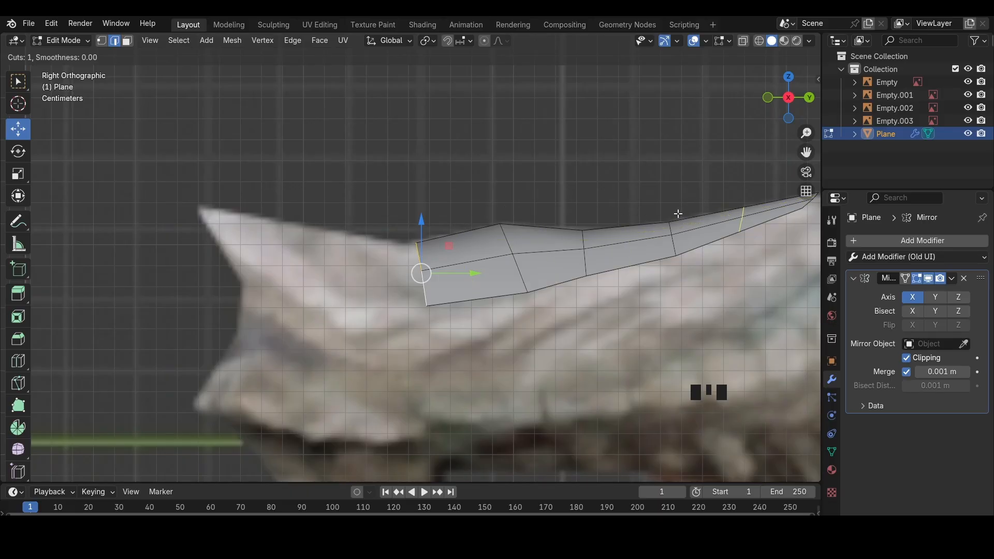
pyautogui.click(460, 219)
pyautogui.scroll(5, 460, 222)
pyautogui.press('1')
pyautogui.scroll(-2, 432, 259)
# Rotate the front vertex row upright and move it forward toward the snout tip
pyautogui.keyDown('alt'); pyautogui.click(430, 263); pyautogui.keyUp('alt')
pyautogui.scroll(-2, 572, 286)
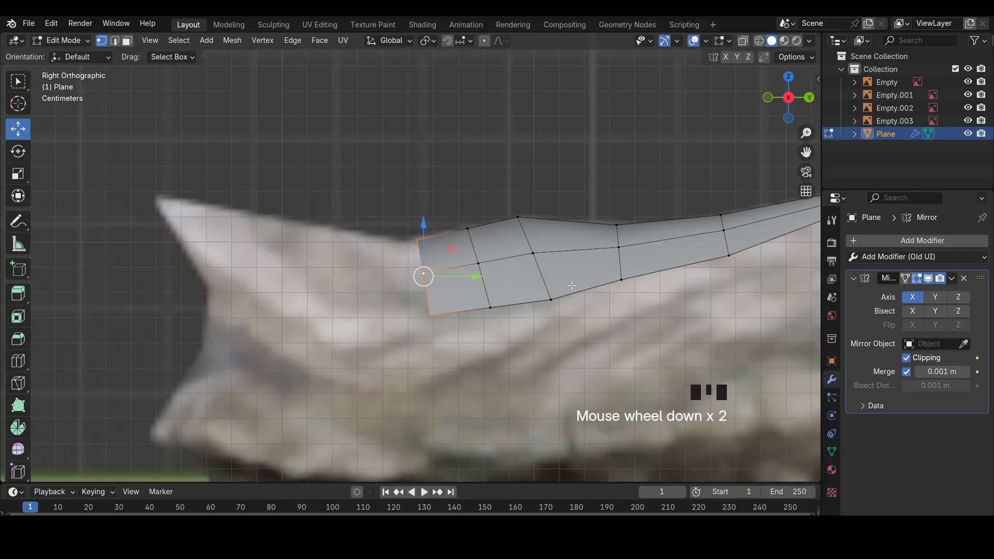
pyautogui.press('r')
pyautogui.click(551, 312)
pyautogui.press('g')
pyautogui.click(476, 306)
# Rotate the second vertex row to vertical and move it forward to follow the side profile
pyautogui.keyDown('alt'); pyautogui.click(479, 250); pyautogui.keyUp('alt')
pyautogui.press('r')
pyautogui.click(579, 284)
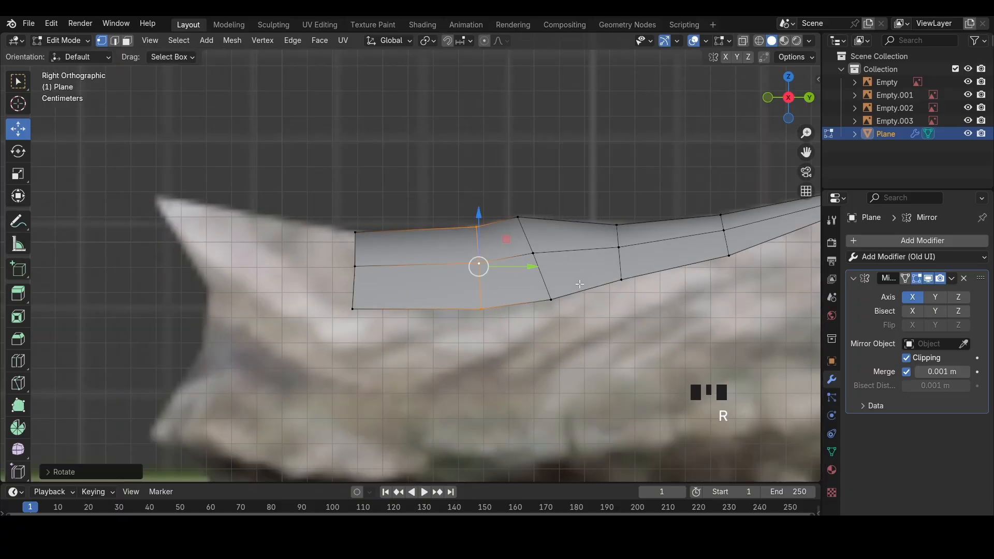
pyautogui.press('g')
pyautogui.press('g')
pyautogui.click(504, 268)
pyautogui.scroll(-3, 503, 269)
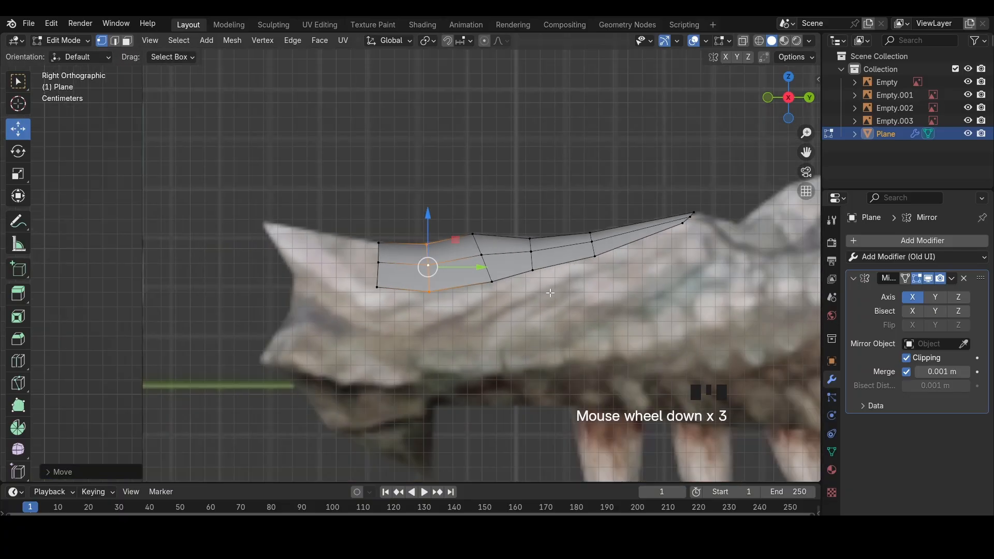
# Examine the strip's shape against the reference images from perspective, right and top views
pyautogui.click(518, 314)
pyautogui.moveTo(550, 293); pyautogui.dragTo(572, 352, button='middle')
pyautogui.scroll(2, 572, 352)
pyautogui.moveTo(481, 305); pyautogui.dragTo(430, 213, button='middle')
pyautogui.click(800, 96)
pyautogui.scroll(2, 550, 239)
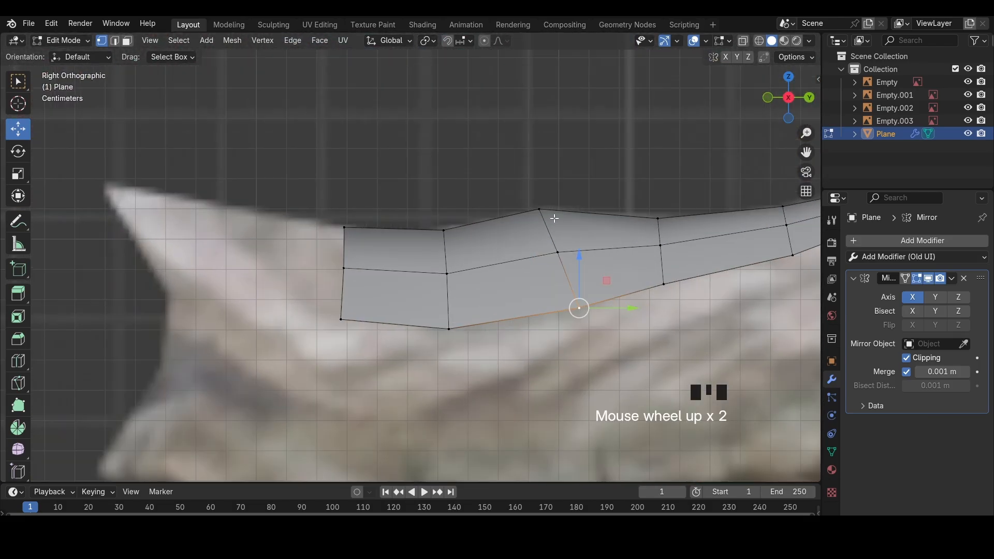
pyautogui.click(789, 77)
pyautogui.scroll(-4, 684, 250)
pyautogui.scroll(-5, 683, 268)
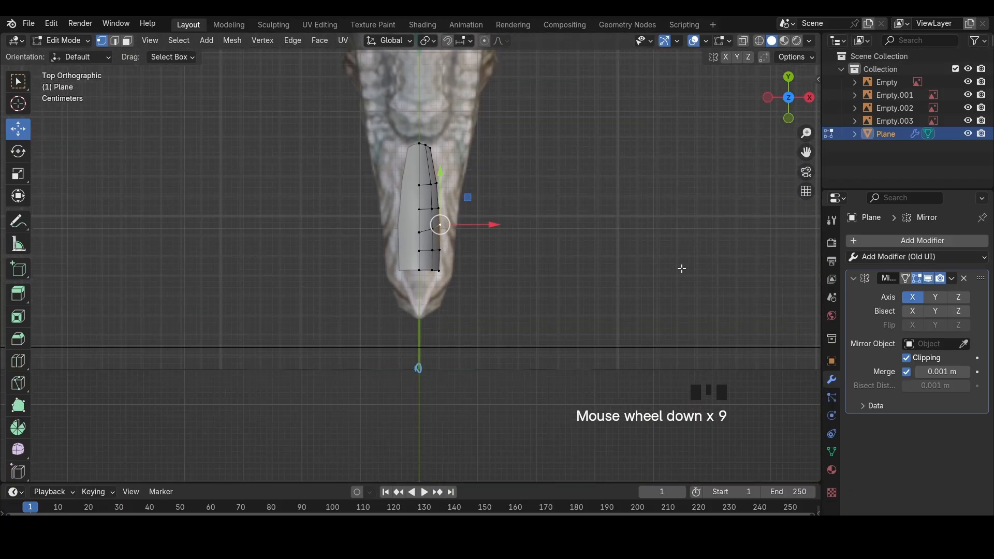
pyautogui.click(675, 268)
pyautogui.scroll(6, 675, 268)
# Compare the strip's front profile with the side reference in right view, using solid and wireframe shading
pyautogui.click(809, 97)
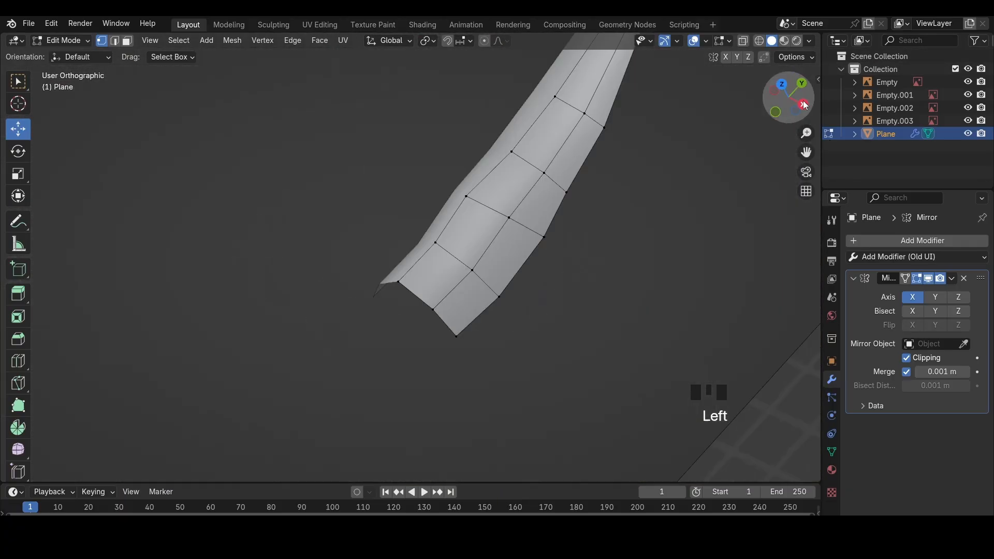
pyautogui.scroll(1, 631, 284)
pyautogui.scroll(2, 475, 287)
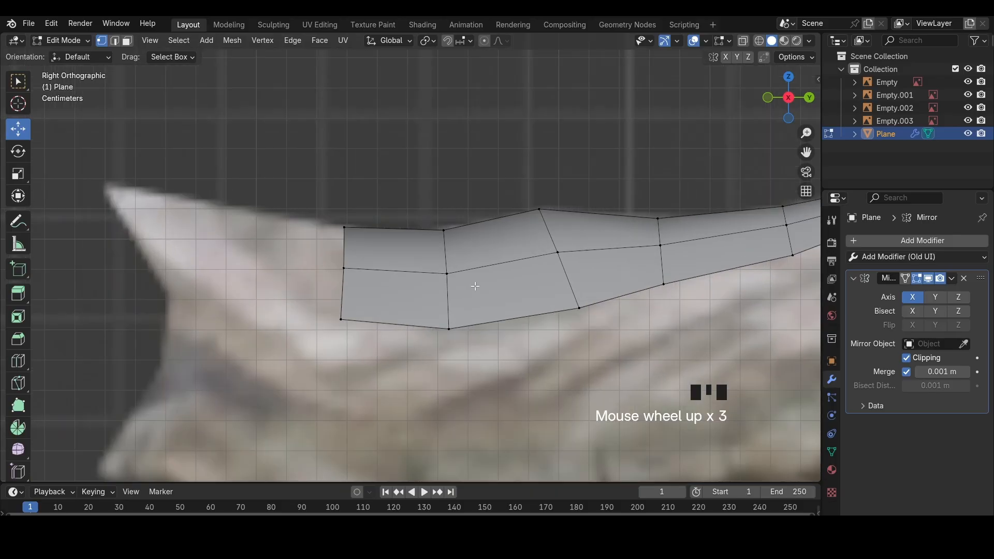
pyautogui.scroll(-5, 446, 300)
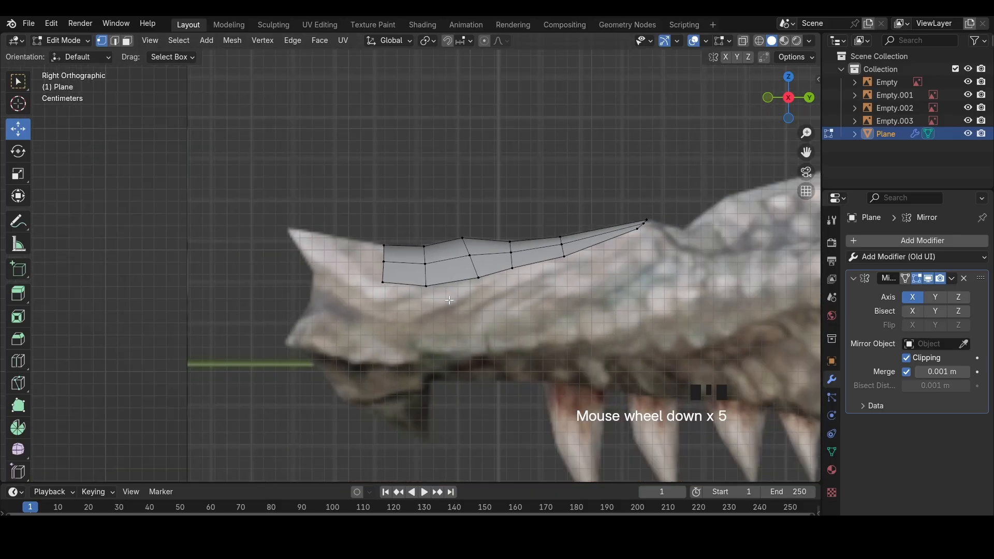
pyautogui.scroll(4, 458, 304)
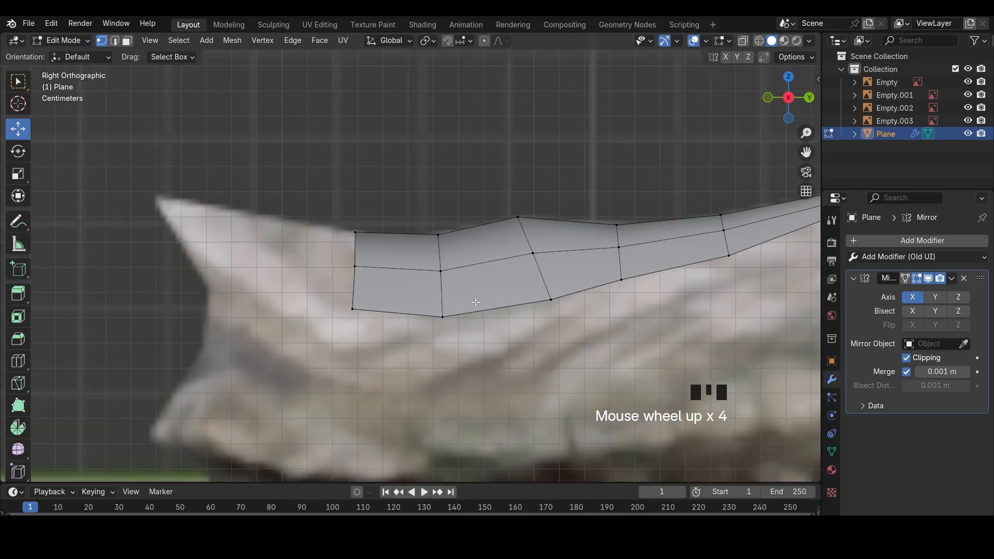
pyautogui.moveTo(447, 300); pyautogui.dragTo(524, 352, button='middle')
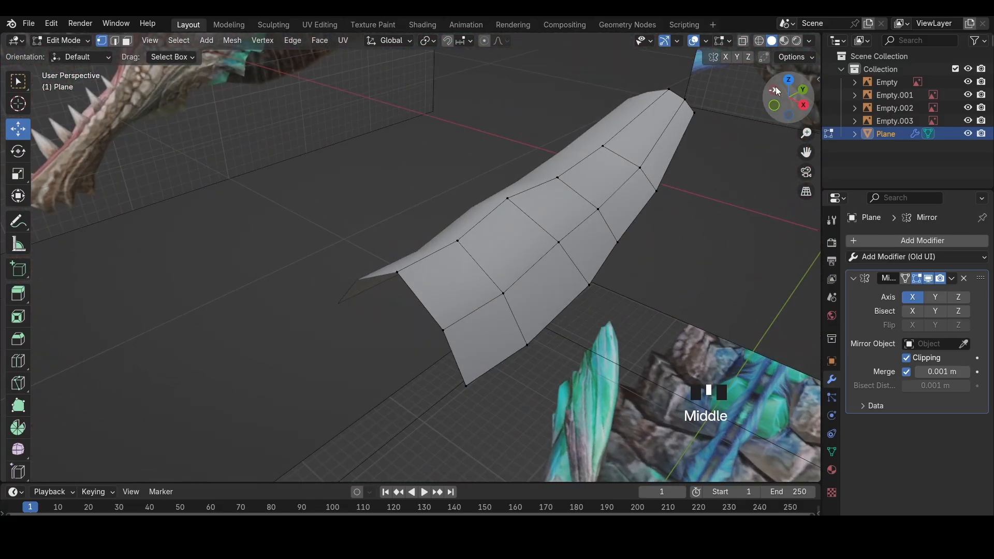
pyautogui.click(800, 102)
pyautogui.scroll(-4, 626, 246)
pyautogui.scroll(3, 626, 246)
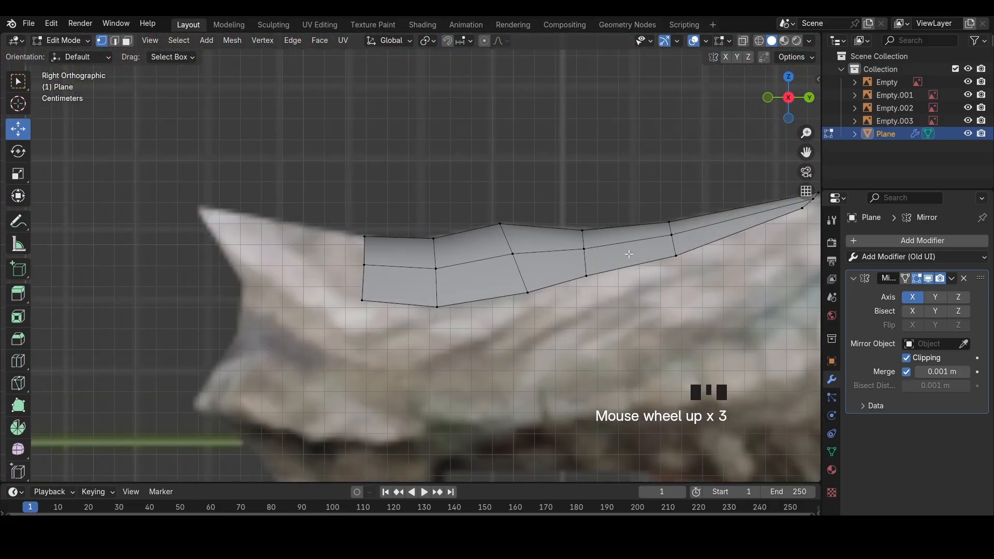
pyautogui.press('z')
pyautogui.scroll(3, 495, 254)
pyautogui.press('z')
pyautogui.press('z')
pyautogui.press('z')
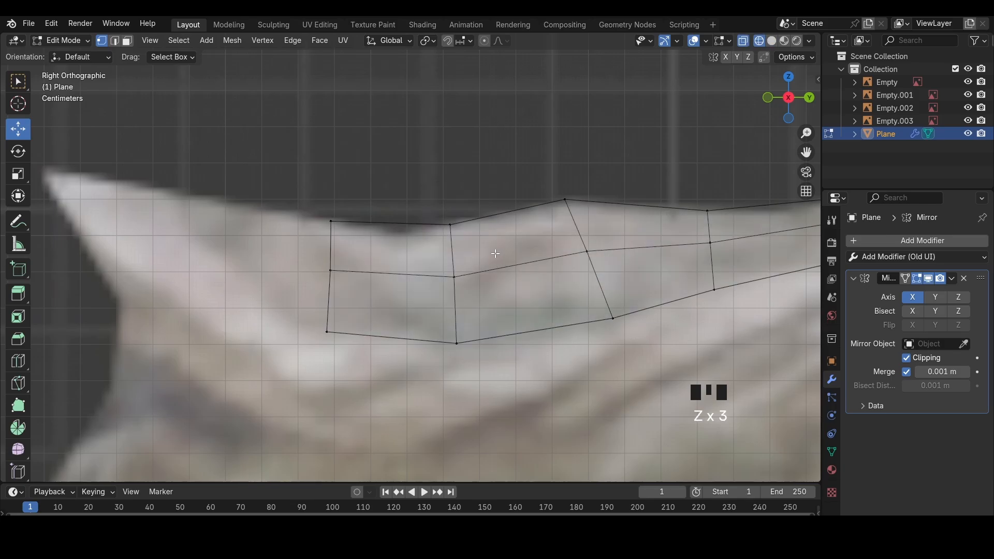
# Check the strip by alternating between wireframe and solid shading over the side reference, and view the whole strip from an angle
pyautogui.press('z')
pyautogui.press('z')
pyautogui.press('z')
pyautogui.press('z')
pyautogui.press('z')
pyautogui.press('z')
pyautogui.press('z')
pyautogui.press('z')
pyautogui.press('z')
pyautogui.press('z')
pyautogui.press('z')
pyautogui.press('z')
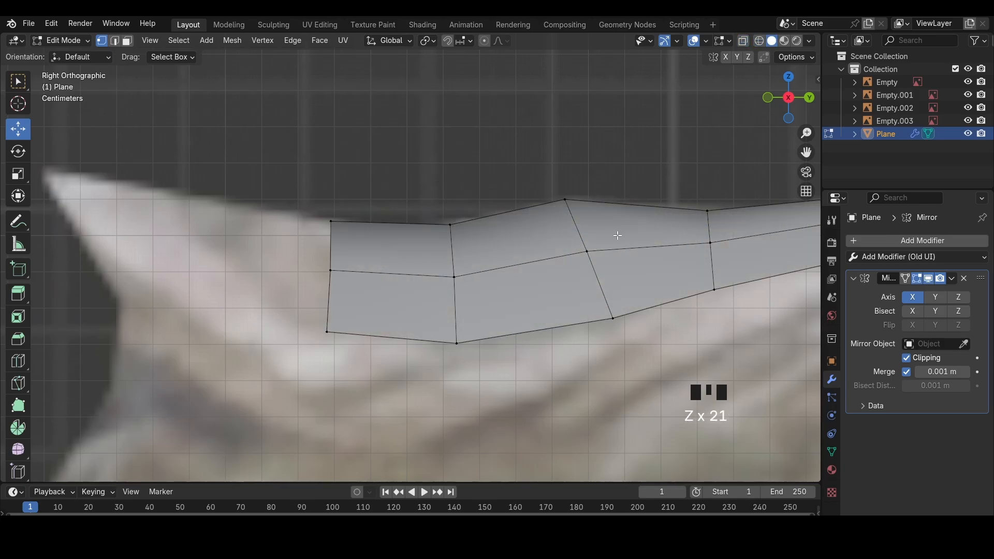
pyautogui.scroll(-3, 570, 238)
pyautogui.moveTo(552, 239); pyautogui.dragTo(758, 121, button='middle')
pyautogui.scroll(-1, 758, 121)
pyautogui.click(791, 110)
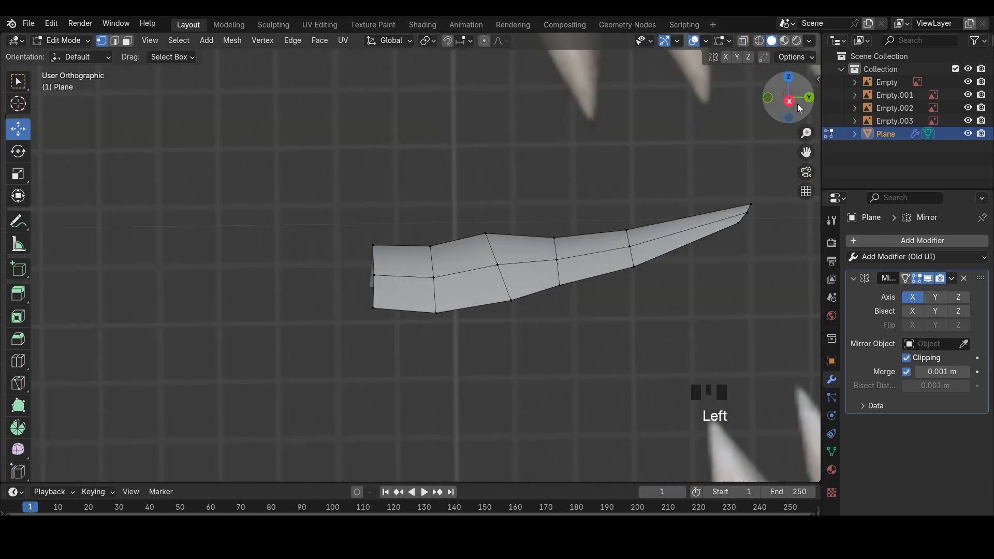
# Try to duplicate faces of the strip in face select mode, scale the copy, and undo the changes
pyautogui.press('3')
pyautogui.moveTo(449, 264); pyautogui.dragTo(406, 217, button='middle')
pyautogui.moveTo(406, 218); pyautogui.dragTo(628, 271)
pyautogui.moveTo(628, 271); pyautogui.dragTo(521, 298, button='middle')
pyautogui.hotkey('ctrl', 'z')
pyautogui.scroll(2, 585, 290)
pyautogui.hotkey('shift', 'd')
pyautogui.click(543, 266)
pyautogui.press('s')
pyautogui.scroll(-2, 444, 309)
pyautogui.hotkey('ctrl', 'z')
pyautogui.hotkey('ctrl', 'z')
pyautogui.hotkey('ctrl', 'z')
# Try to duplicate all of the strip's faces and move the copy aside, and undo the duplication
pyautogui.press('a')
pyautogui.hotkey('shift', 'd')
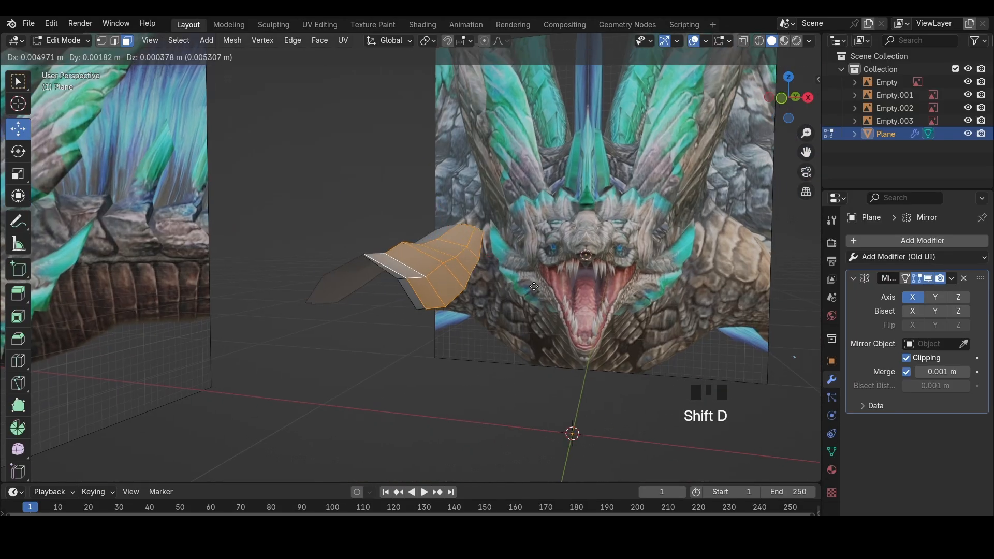
pyautogui.click(580, 264)
pyautogui.moveTo(580, 264); pyautogui.dragTo(640, 360, button='middle')
pyautogui.hotkey('ctrl', 'z')
pyautogui.hotkey('shift', 'd')
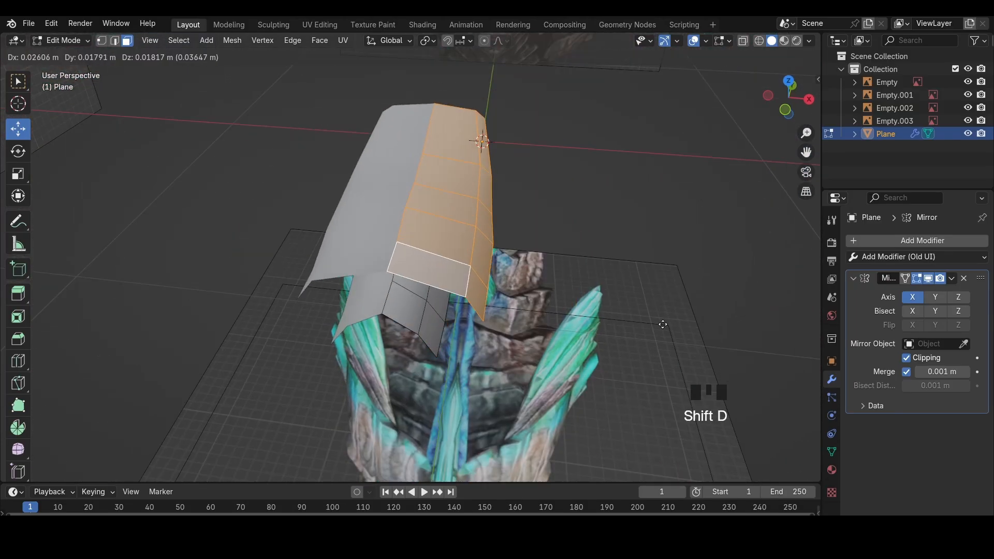
pyautogui.click(694, 285)
pyautogui.hotkey('ctrl', 'z')
# Duplicate a single face of the strip and place the copy inside, behind the strip's outer surface
pyautogui.moveTo(679, 265); pyautogui.dragTo(398, 256, button='middle')
pyautogui.hotkey('ctrl', 'shift', 'z')
pyautogui.click(417, 286)
pyautogui.click(418, 287)
pyautogui.hotkey('shift', 'd')
pyautogui.click(546, 257)
# Try to box-select the strip's faces in solid shading, and undo the stray selection
pyautogui.moveTo(329, 210); pyautogui.dragTo(694, 356)
pyautogui.click(624, 336)
pyautogui.moveTo(601, 350); pyautogui.dragTo(310, 194)
pyautogui.moveTo(310, 195)
pyautogui.mouseDown(button='middle')
pyautogui.moveTo(311, 153)
pyautogui.moveTo(321, 187)
pyautogui.mouseUp(button='middle')
pyautogui.keyDown('ctrl'); pyautogui.click(623, 306); pyautogui.keyUp('ctrl')
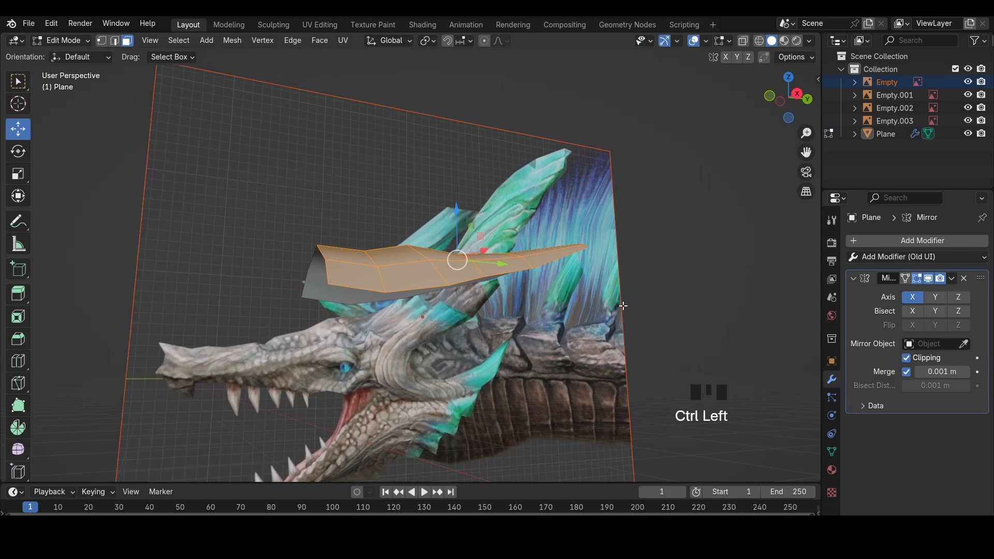
pyautogui.click(688, 278)
pyautogui.hotkey('ctrl', 'z')
pyautogui.click(690, 274)
# Switch to Object Mode, make the Plane the selected object again, and return it to Edit Mode
pyautogui.click(60, 41)
pyautogui.click(61, 57)
pyautogui.click(464, 85)
pyautogui.click(424, 251)
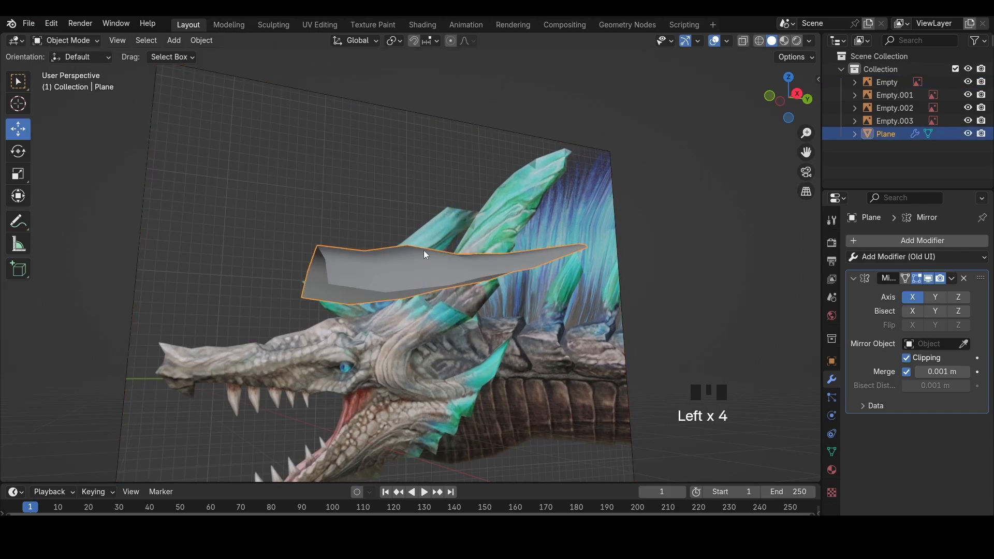
pyautogui.moveTo(74, 41); pyautogui.dragTo(61, 68)
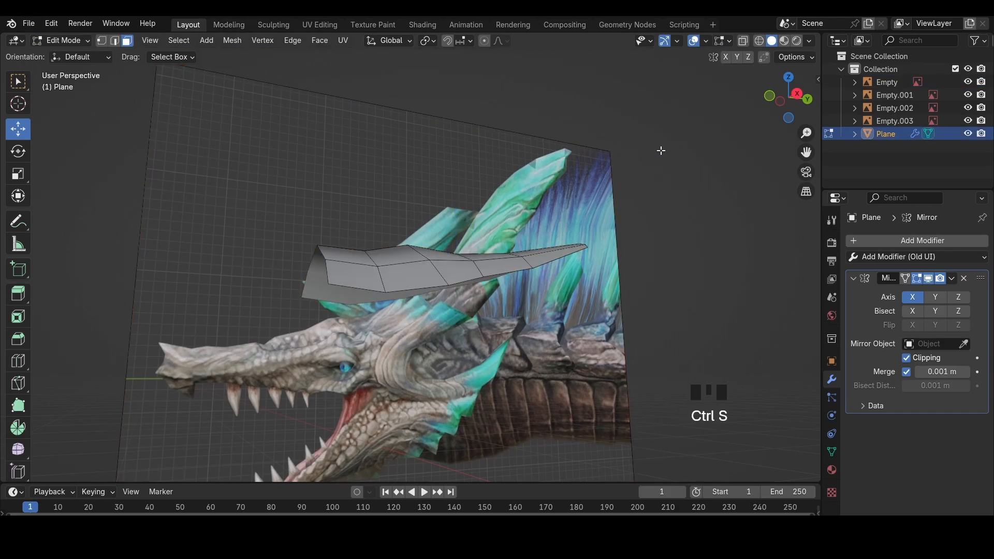
pyautogui.hotkey('ctrl', 'z')
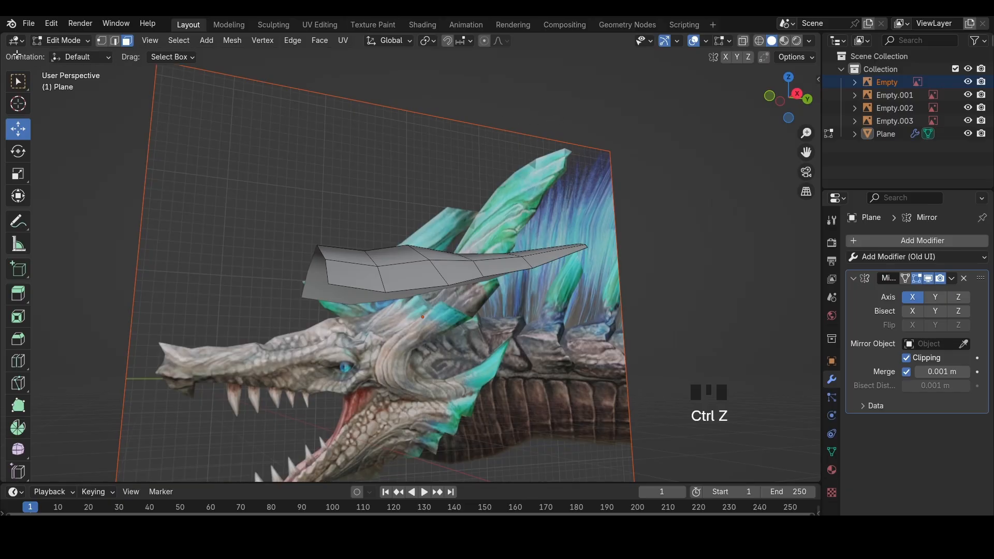
pyautogui.moveTo(62, 41); pyautogui.dragTo(67, 55)
pyautogui.click(389, 265)
pyautogui.click(63, 40)
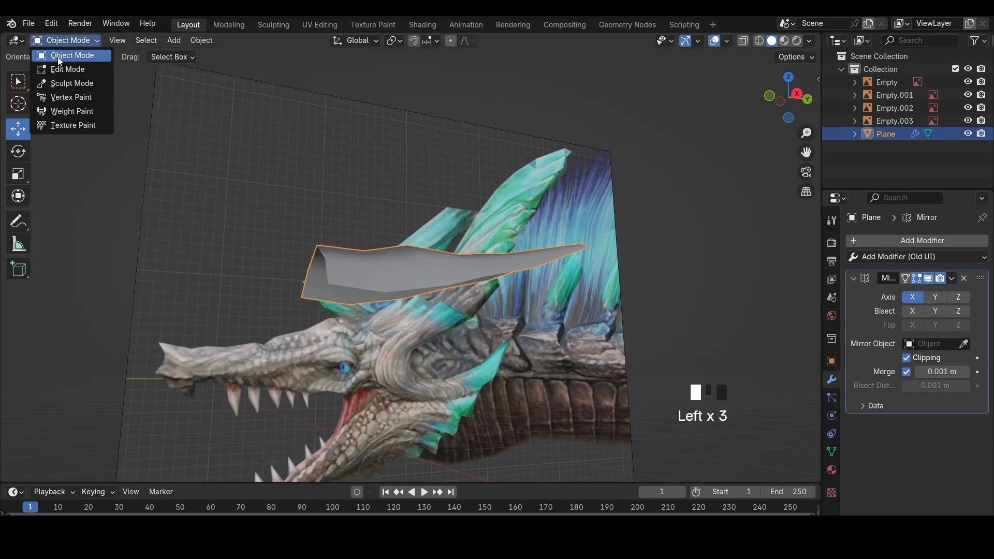
pyautogui.click(61, 69)
# Box-select the strip from the side in solid shading, inspect from below which faces are selected, and clear the selection
pyautogui.scroll(2, 483, 193)
pyautogui.moveTo(483, 193); pyautogui.dragTo(552, 178, button='middle')
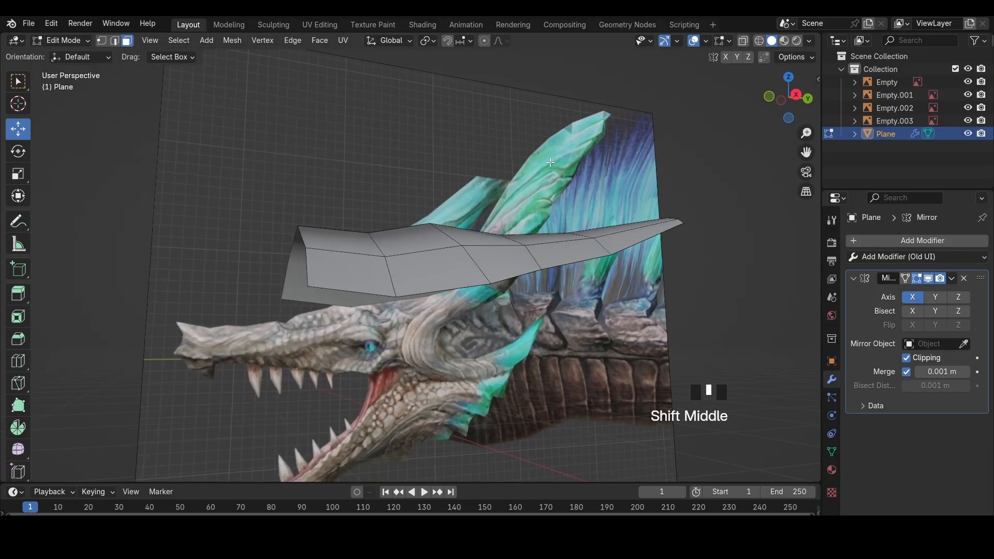
pyautogui.moveTo(550, 214); pyautogui.dragTo(523, 275, button='middle')
pyautogui.moveTo(523, 274); pyautogui.dragTo(578, 286, button='middle')
pyautogui.scroll(-1, 578, 286)
pyautogui.moveTo(697, 335); pyautogui.dragTo(672, 303, button='middle')
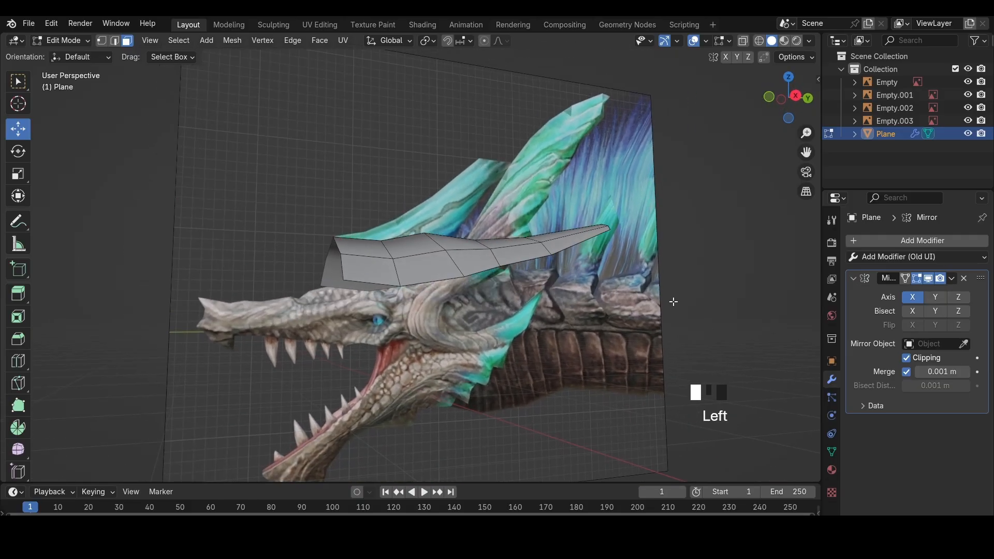
pyautogui.moveTo(619, 325); pyautogui.dragTo(238, 169)
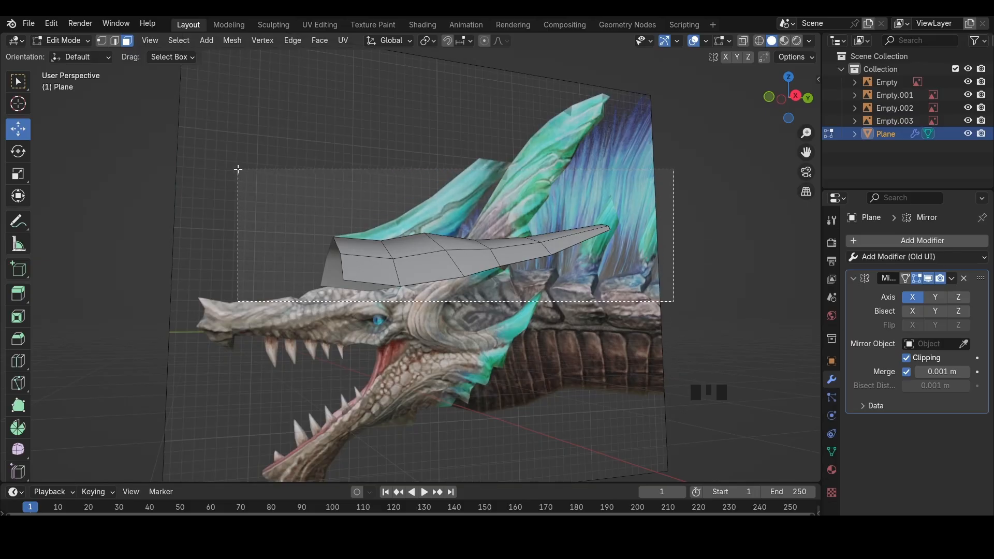
pyautogui.moveTo(238, 169); pyautogui.dragTo(238, 170)
pyautogui.moveTo(239, 168); pyautogui.dragTo(248, 124, button='middle')
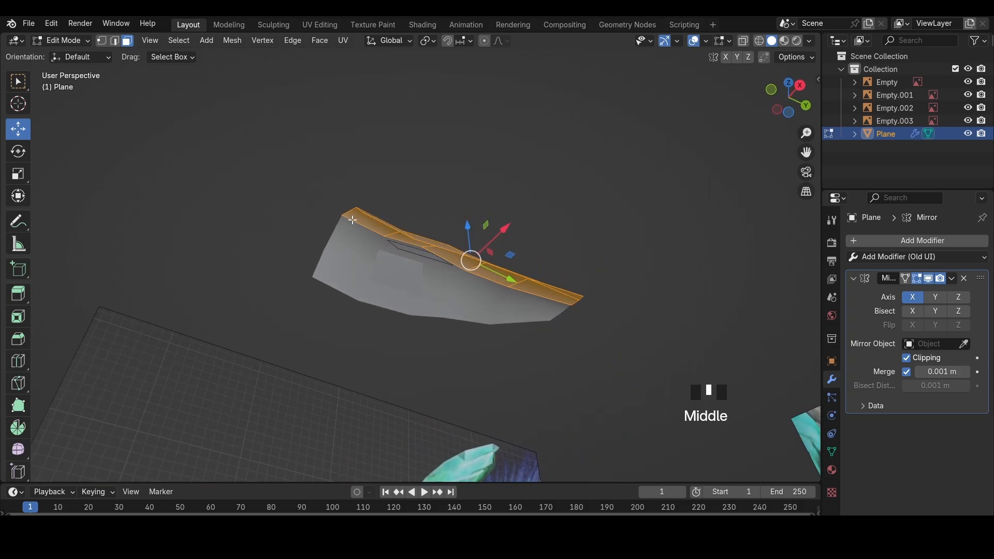
pyautogui.scroll(5, 453, 248)
pyautogui.moveTo(482, 245); pyautogui.dragTo(658, 240, button='middle')
pyautogui.scroll(-4, 468, 275)
pyautogui.click(664, 230)
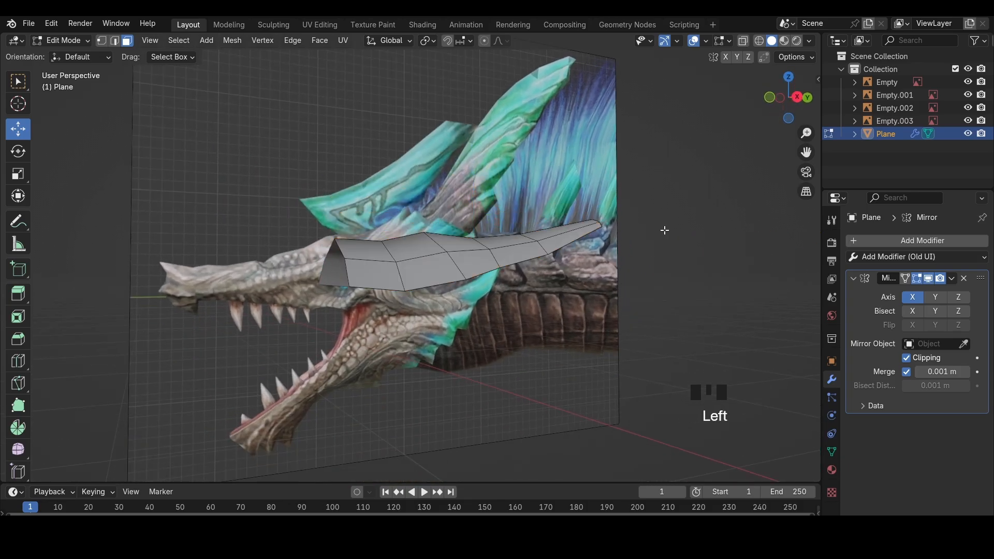
# Try box-selecting the strip with X-ray enabled, undo the selection, and turn X-ray off
pyautogui.hotkey('alt', 'z')
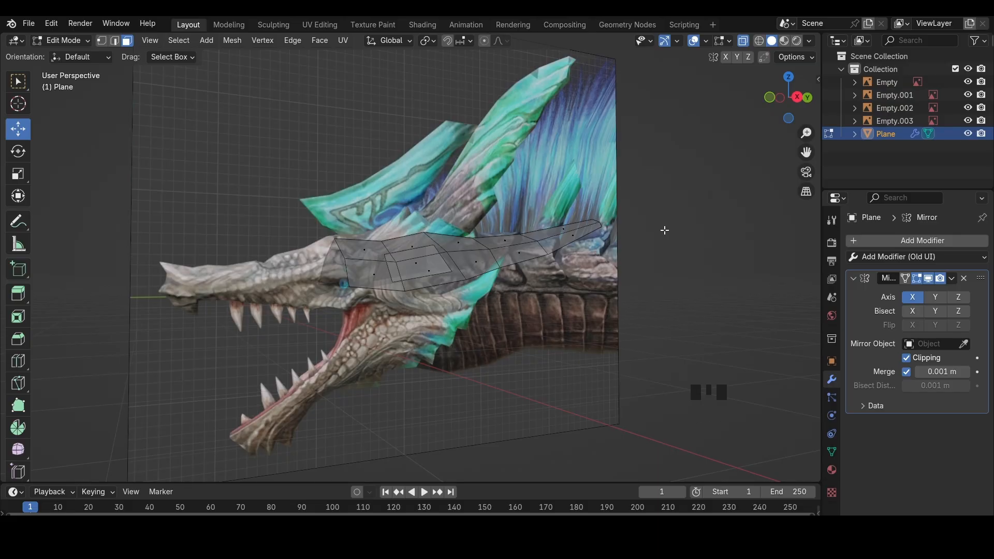
pyautogui.moveTo(693, 339); pyautogui.dragTo(318, 93)
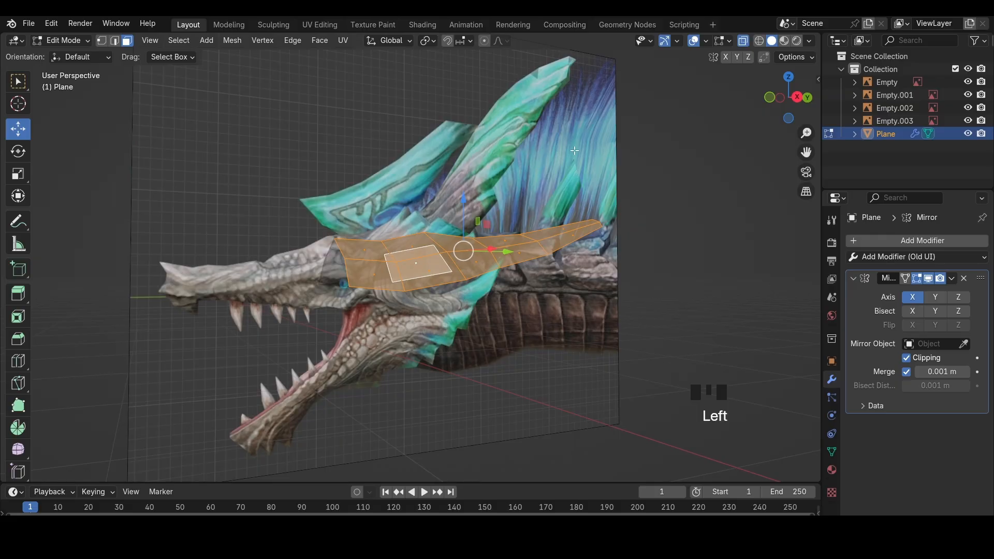
pyautogui.hotkey('ctrl', 'z')
pyautogui.hotkey('alt', 'z')
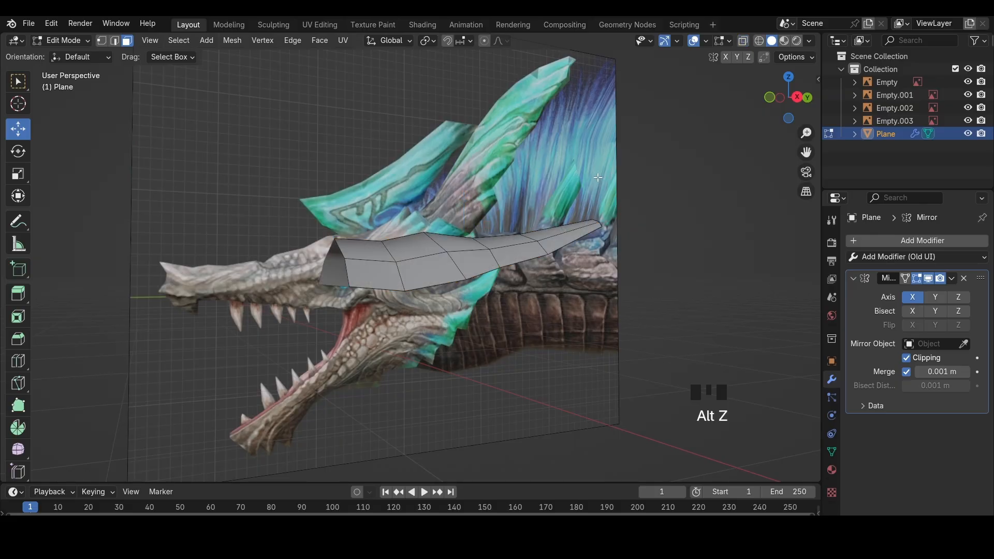
# Box-select the strip in wireframe shading and inspect the selected faces from several angles, including in solid shading
pyautogui.press('z')
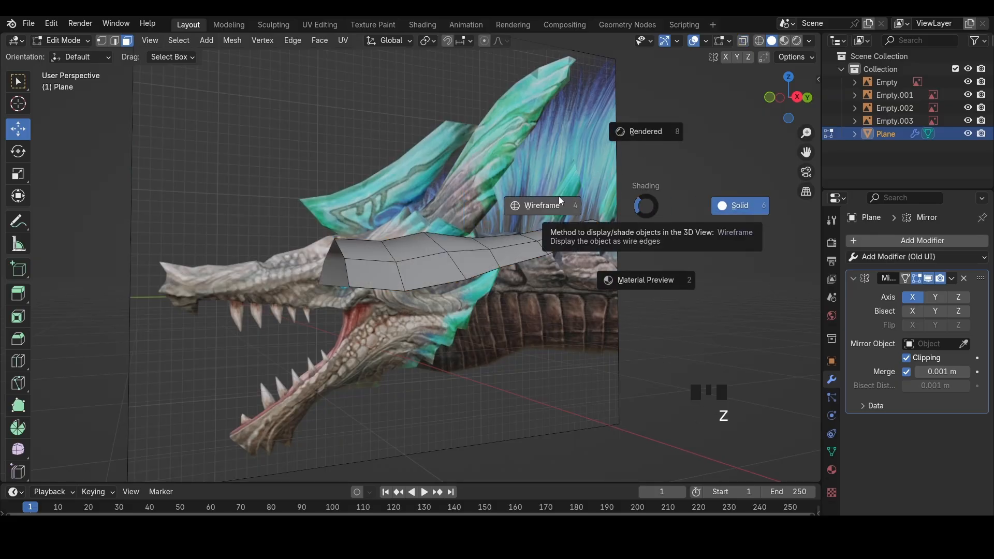
pyautogui.click(518, 192)
pyautogui.moveTo(673, 319); pyautogui.dragTo(310, 135)
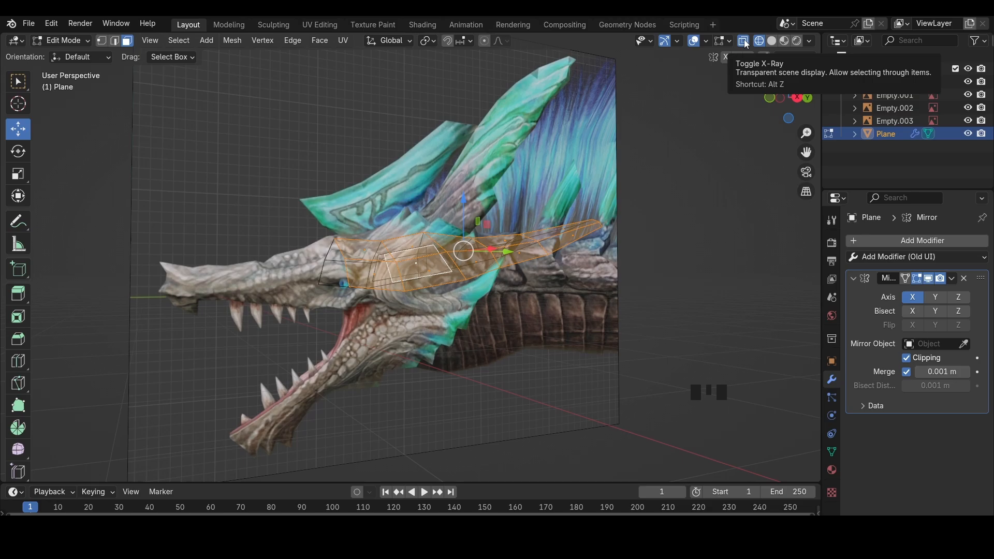
pyautogui.moveTo(595, 207); pyautogui.dragTo(484, 283, button='middle')
pyautogui.scroll(2, 484, 284)
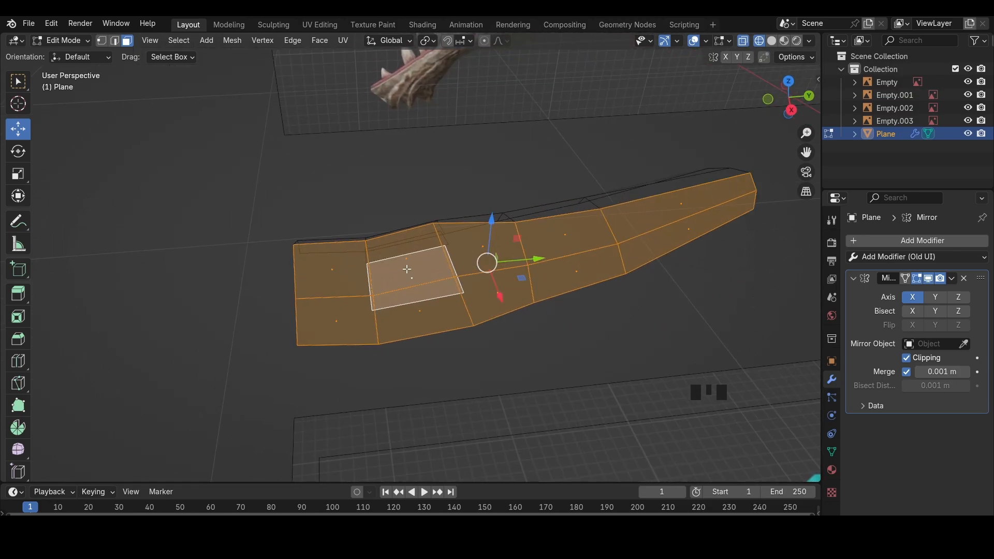
pyautogui.moveTo(412, 270); pyautogui.dragTo(426, 243, button='middle')
pyautogui.press('z')
pyautogui.moveTo(557, 253); pyautogui.dragTo(609, 227, button='middle')
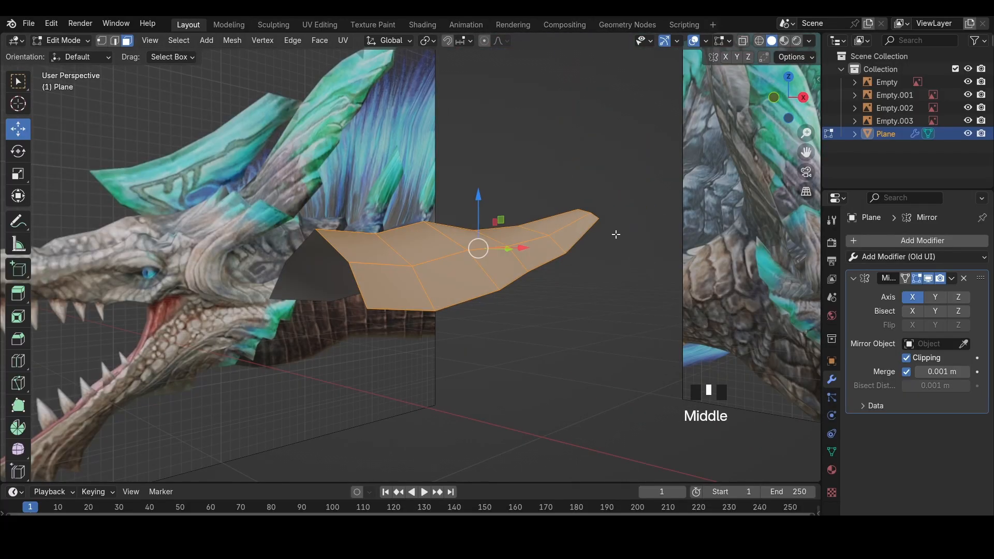
# Toggle X-ray on and off in solid shading to compare how the inner face shows through the strip
pyautogui.hotkey('alt', 'z')
pyautogui.hotkey('alt', 'z')
pyautogui.hotkey('alt', 'z')
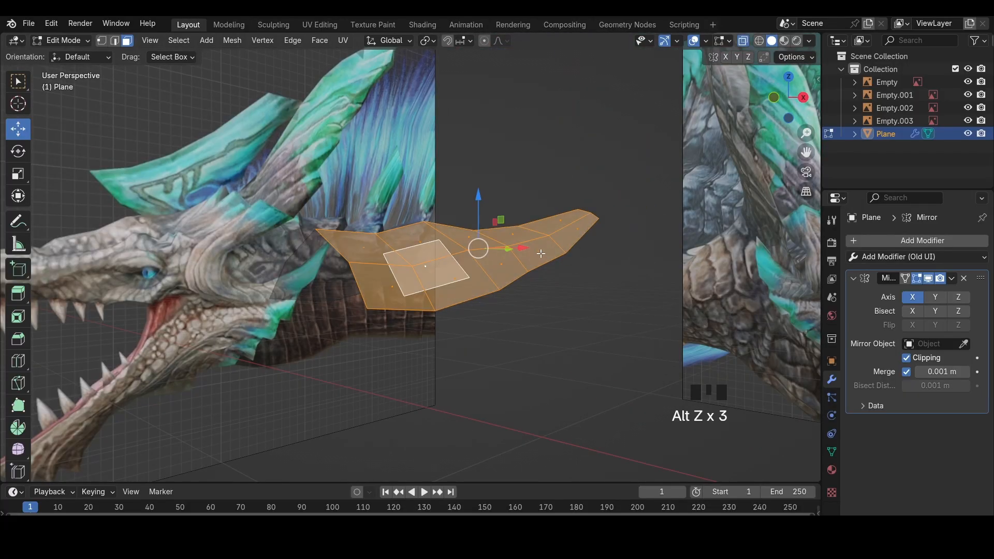
pyautogui.moveTo(540, 254); pyautogui.dragTo(664, 290, button='middle')
pyautogui.hotkey('alt', 'z')
pyautogui.moveTo(519, 297); pyautogui.dragTo(429, 229, button='middle')
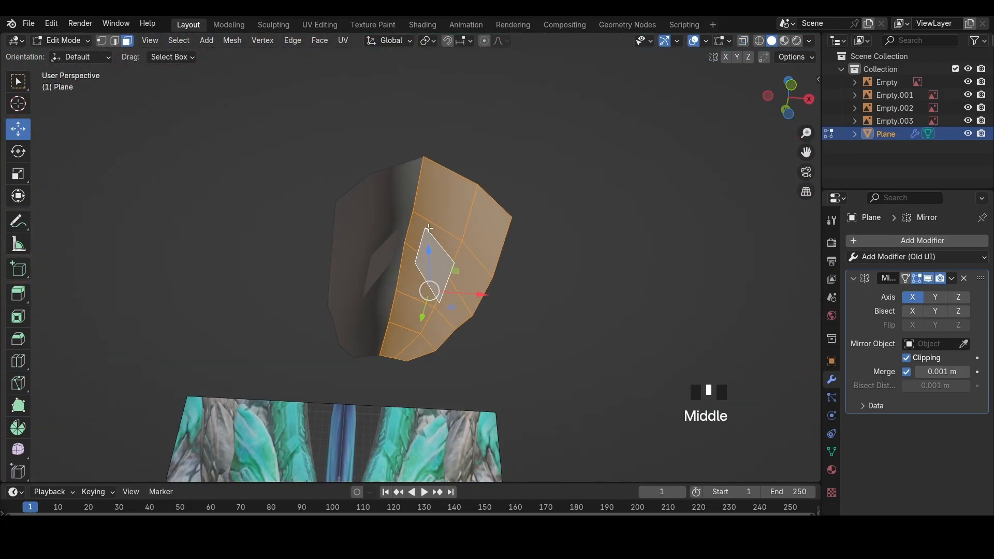
# Select the stray duplicated face inside the strip, delete it, and save the file
pyautogui.click(429, 233)
pyautogui.moveTo(592, 243); pyautogui.dragTo(609, 266, button='middle')
pyautogui.press('z')
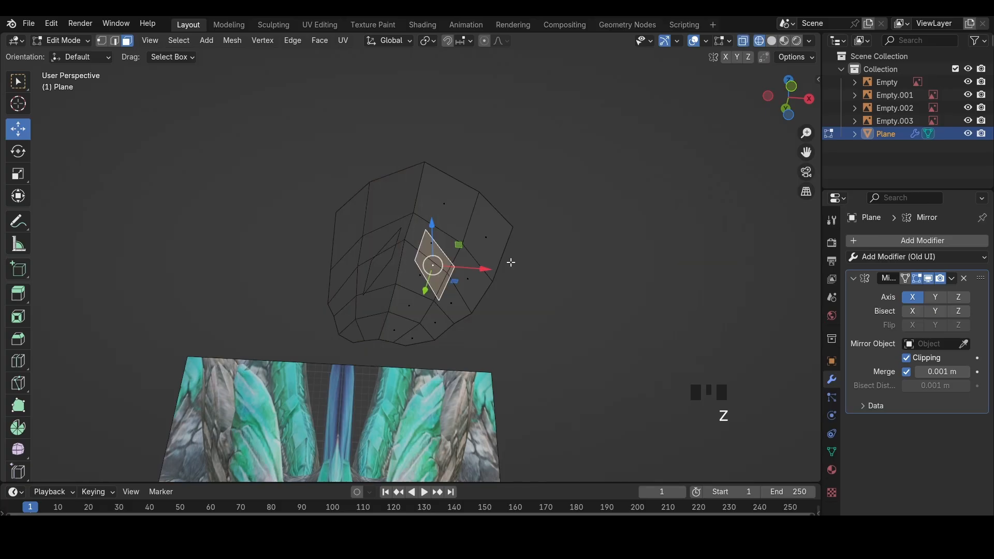
pyautogui.moveTo(510, 262); pyautogui.dragTo(453, 311, button='middle')
pyautogui.press('z')
pyautogui.press('z')
pyautogui.press('z')
pyautogui.press('z')
pyautogui.press('z')
pyautogui.press('z')
pyautogui.press('z')
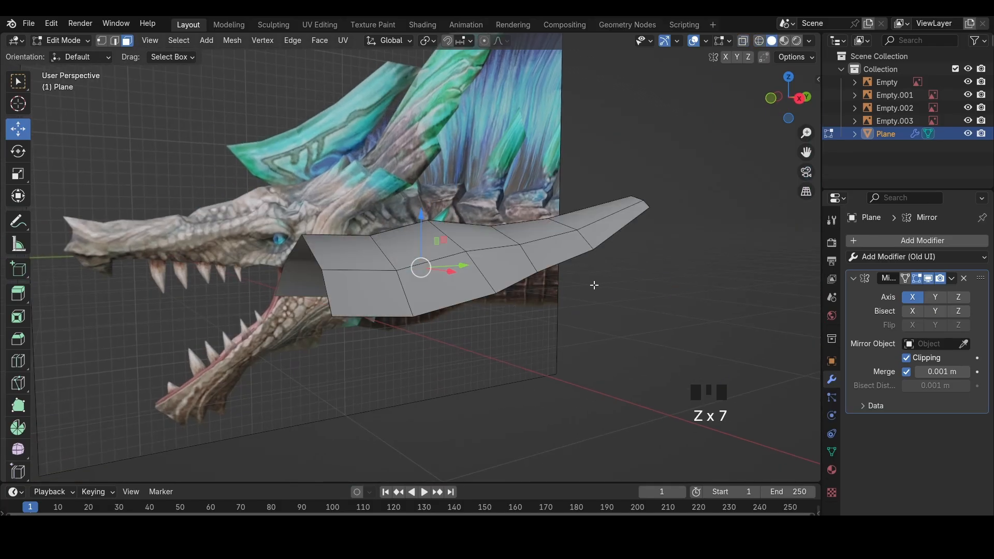
pyautogui.hotkey('alt', 'z')
pyautogui.hotkey('alt', 'z')
pyautogui.hotkey('alt', 'z')
pyautogui.press('z')
pyautogui.press('z')
pyautogui.moveTo(656, 283)
pyautogui.mouseDown(button='middle')
pyautogui.moveTo(565, 296)
pyautogui.moveTo(623, 213)
pyautogui.mouseUp(button='middle')
pyautogui.press('x')
pyautogui.click(613, 247)
pyautogui.moveTo(613, 247); pyautogui.dragTo(652, 181, button='middle')
pyautogui.hotkey('ctrl', 's')
# Add an edge loop across the strip's narrow rear segment in right wireframe view
pyautogui.click(785, 106)
pyautogui.scroll(-3, 672, 184)
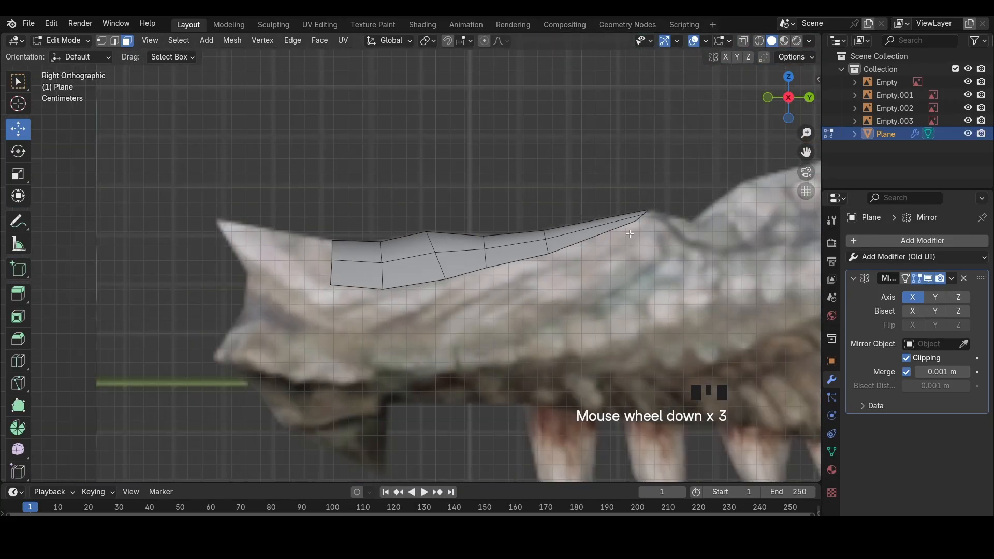
pyautogui.hotkey('shift', 'z')
pyautogui.scroll(1, 621, 233)
pyautogui.hotkey('ctrl', 'r')
pyautogui.click(569, 253)
pyautogui.click(570, 254)
# Move the lower and middle vertices of the rear edge loop to refine the strip's curve along the side reference
pyautogui.press('1')
pyautogui.click(559, 272)
pyautogui.press('g')
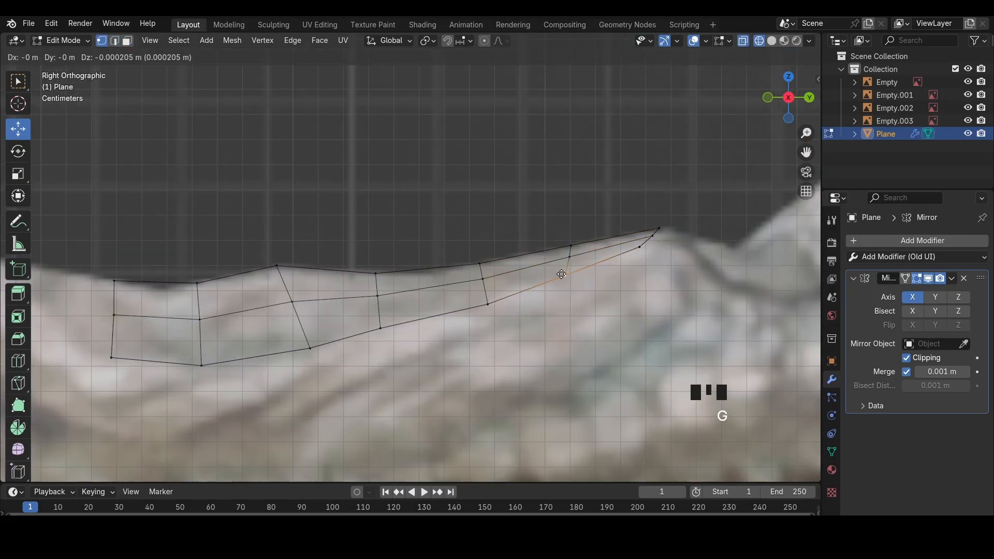
pyautogui.click(562, 273)
pyautogui.click(568, 239)
pyautogui.press('g')
pyautogui.click(564, 243)
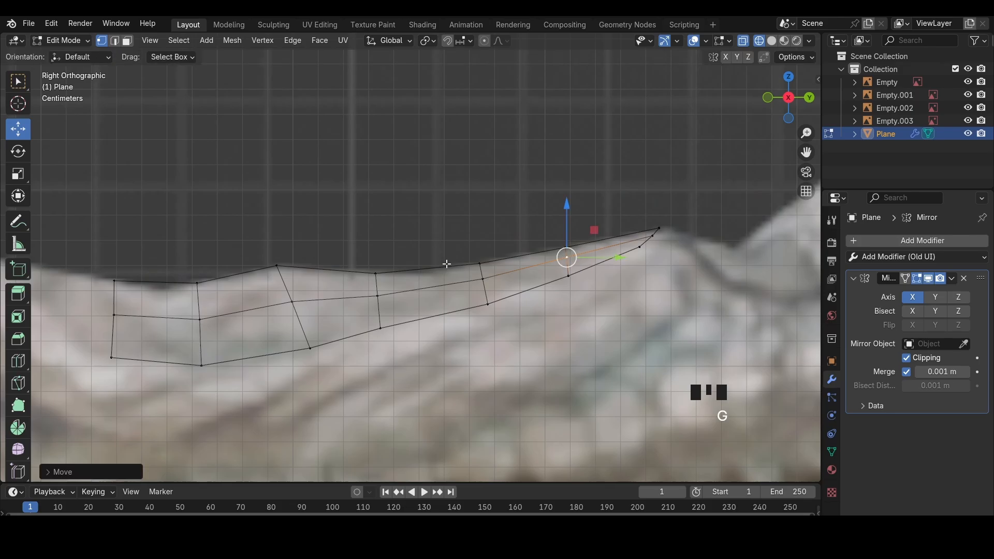
# Move the third row's lower vertex forward to make the row more upright, and check the strip in solid shading
pyautogui.keyDown('shift'); pyautogui.moveTo(310, 357); pyautogui.dragTo(603, 349, button='middle'); pyautogui.keyUp('shift')
pyautogui.click(602, 340)
pyautogui.press('g')
pyautogui.click(596, 353)
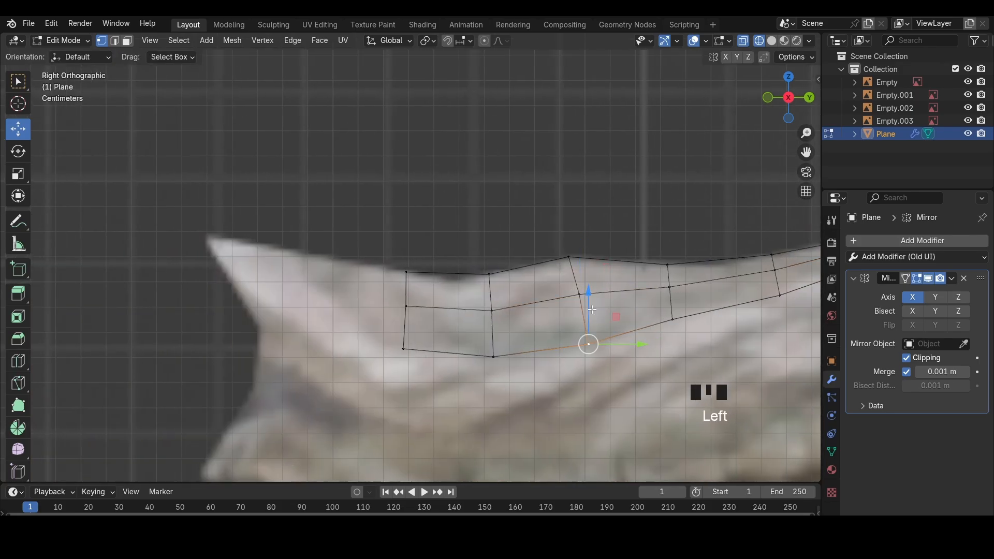
pyautogui.keyDown('shift'); pyautogui.click(576, 294); pyautogui.keyUp('shift')
pyautogui.moveTo(491, 247); pyautogui.dragTo(516, 281, button='middle')
pyautogui.press('z')
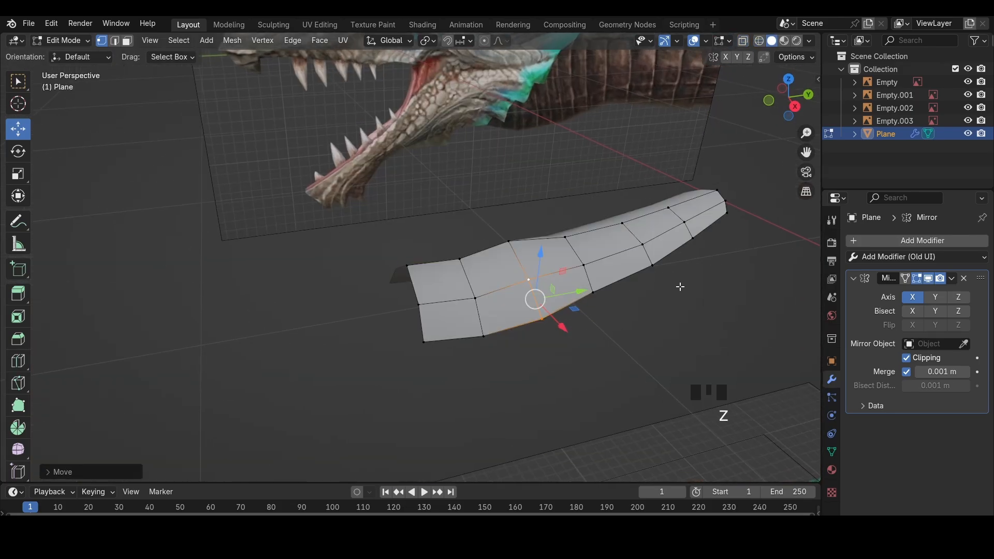
pyautogui.hotkey('alt', 'z')
pyautogui.hotkey('alt', 'z')
pyautogui.click(795, 107)
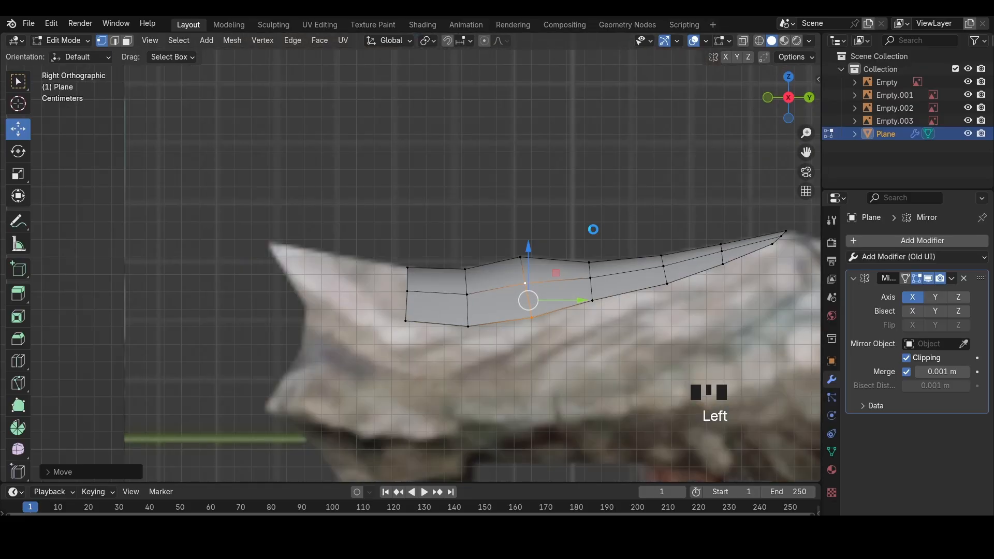
# Lower the front row's bottom vertex and shift its middle vertex slightly forward to slant the row along the side reference
pyautogui.press('z')
pyautogui.press('2')
pyautogui.click(402, 306)
pyautogui.keyDown('shift'); pyautogui.moveTo(416, 311); pyautogui.dragTo(593, 290, button='middle'); pyautogui.keyUp('shift')
pyautogui.press('1')
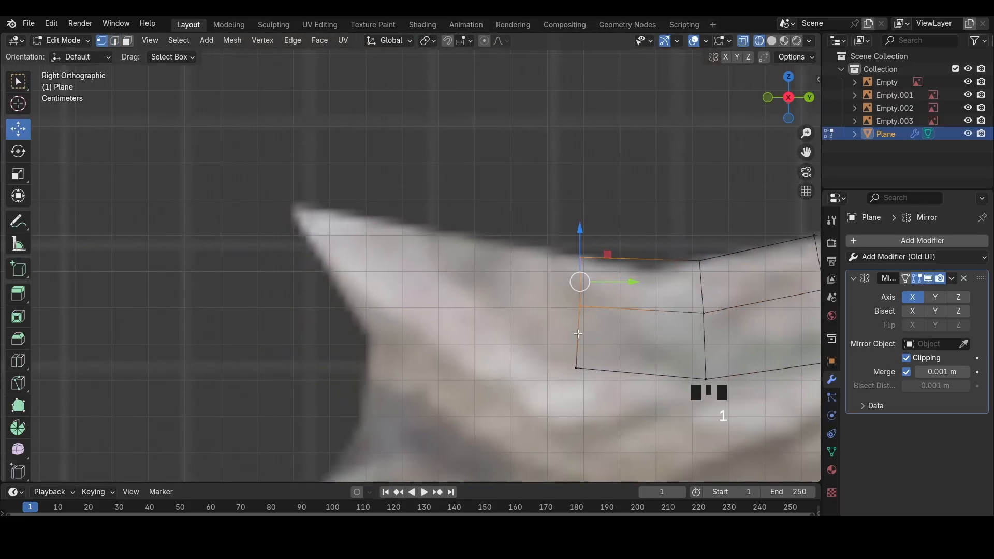
pyautogui.scroll(-1, 634, 344)
pyautogui.click(553, 300)
pyautogui.press('g')
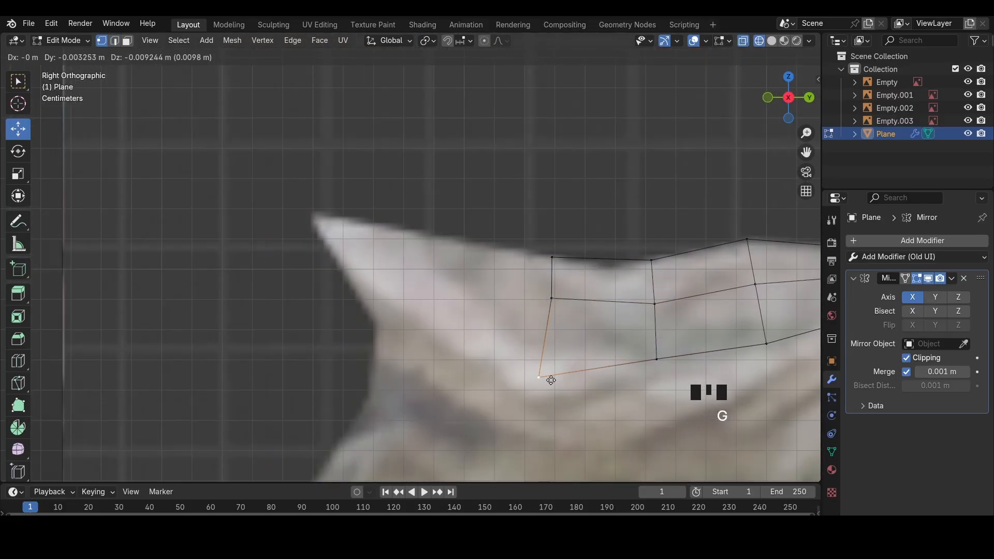
pyautogui.click(556, 302)
# Adjust the second row's bottom vertex, select the third row's bottom vertex, and check the strip's lower edge in solid shading
pyautogui.click(665, 364)
pyautogui.press('g')
pyautogui.click(665, 367)
pyautogui.keyDown('shift'); pyautogui.moveTo(672, 351); pyautogui.dragTo(524, 318, button='middle'); pyautogui.keyUp('shift')
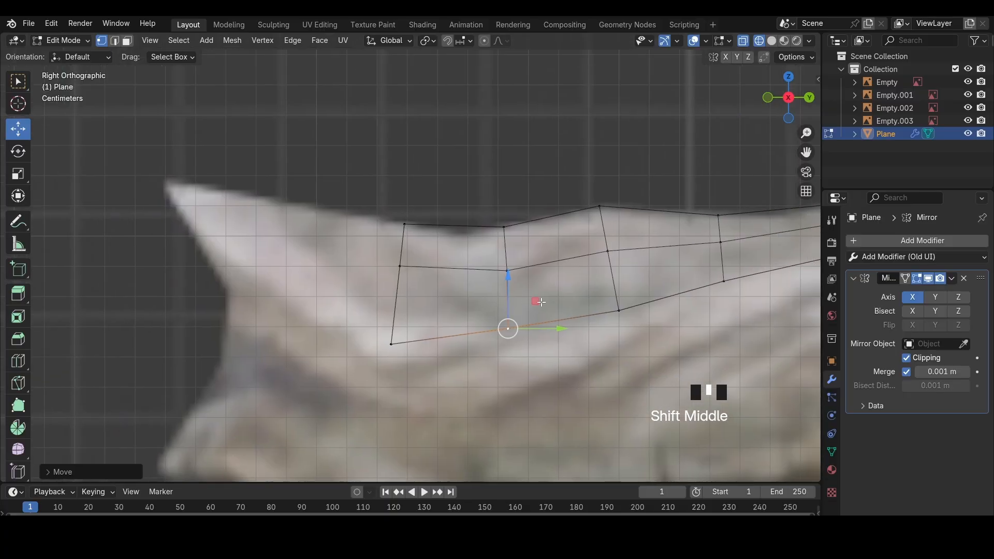
pyautogui.click(600, 314)
pyautogui.click(600, 314)
pyautogui.scroll(-2, 600, 314)
pyautogui.press('z')
pyautogui.press('z')
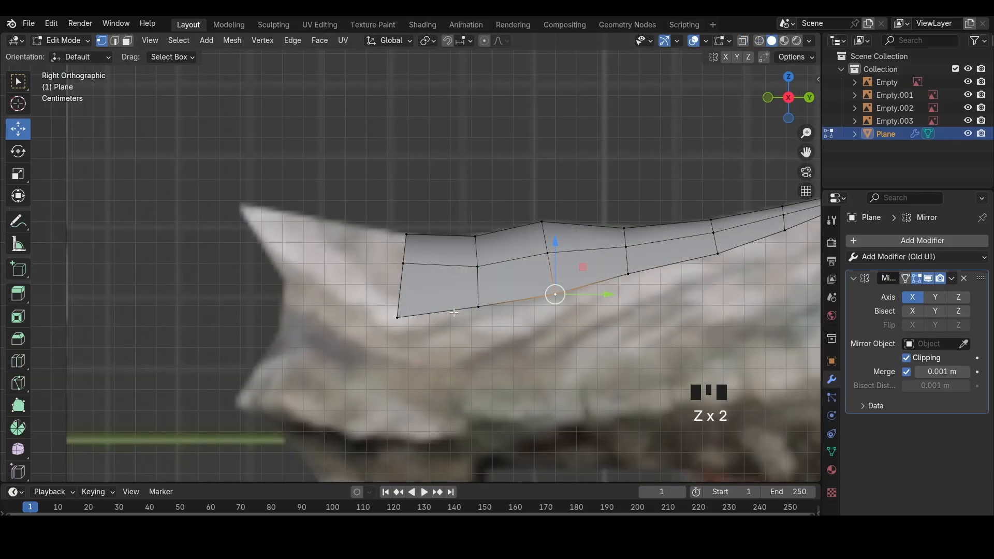
# Check the strip's shape from an angled view and against the side reference in wireframe
pyautogui.press('z')
pyautogui.press('z')
pyautogui.moveTo(570, 311); pyautogui.dragTo(617, 331, button='middle')
pyautogui.click(797, 103)
pyautogui.press('z')
pyautogui.press('z')
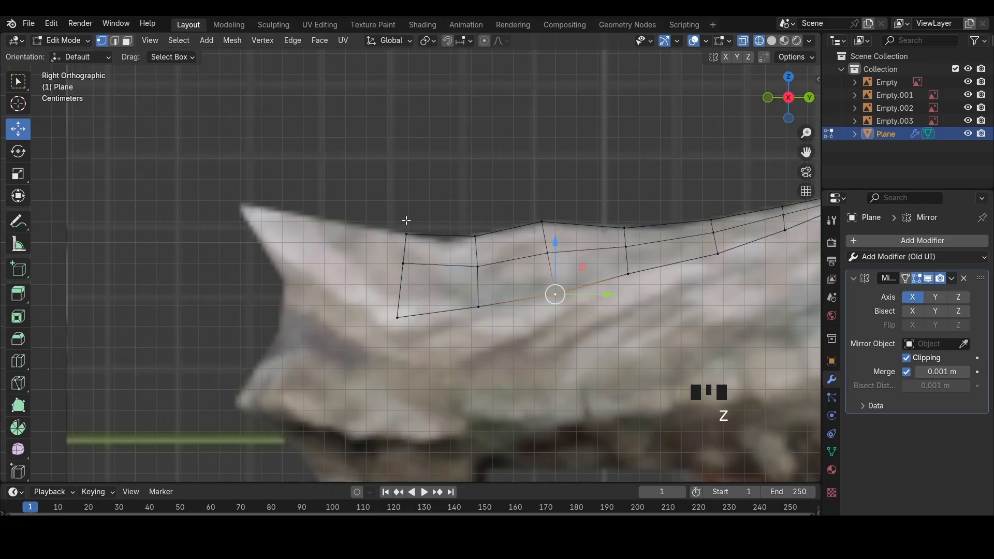
pyautogui.scroll(-3, 495, 237)
pyautogui.scroll(5, 375, 296)
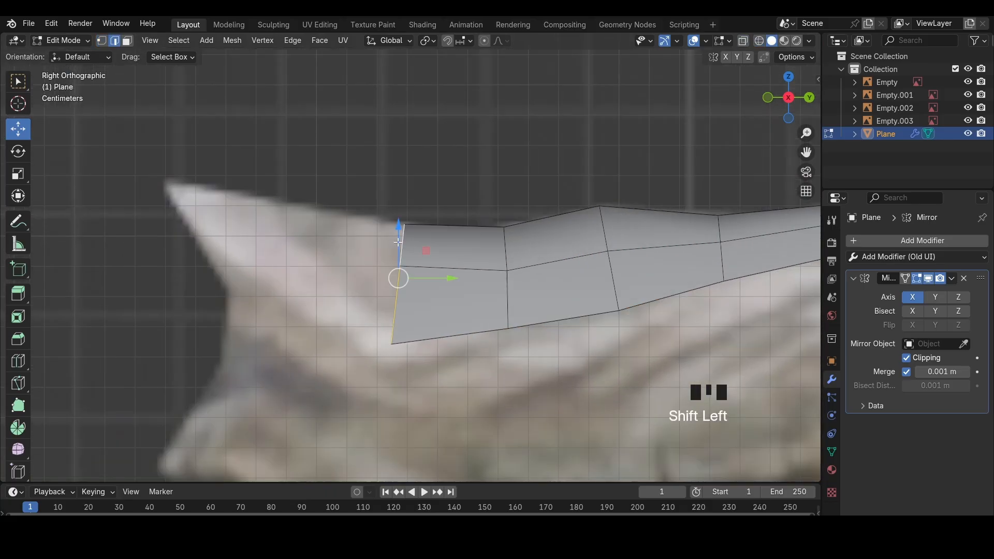
# Extrude the strip's front edges forward toward the snout tip in the side reference
pyautogui.keyDown('shift'); pyautogui.moveTo(418, 314); pyautogui.dragTo(517, 309, button='middle'); pyautogui.keyUp('shift')
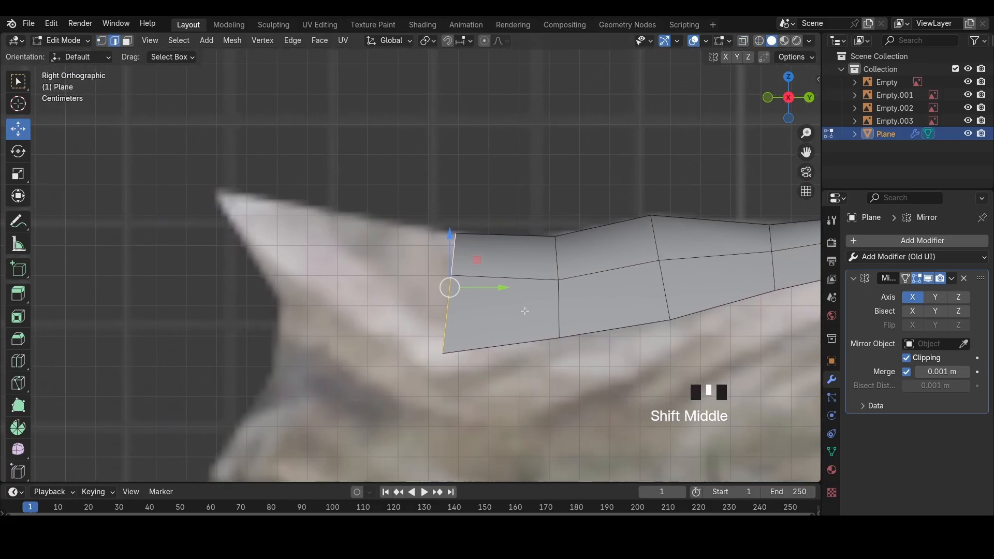
pyautogui.scroll(-2, 524, 313)
pyautogui.scroll(-2, 549, 323)
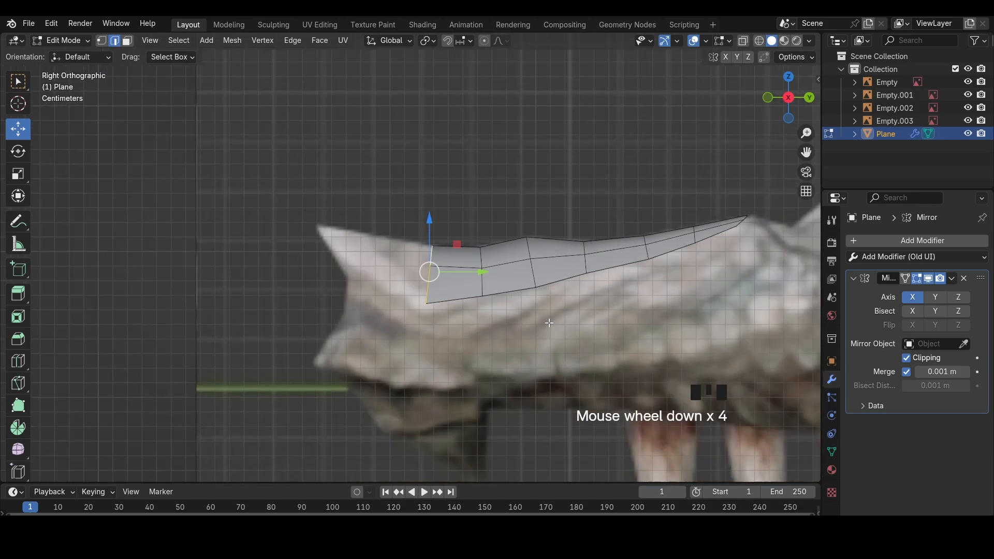
pyautogui.scroll(4, 549, 322)
pyautogui.keyDown('shift'); pyautogui.moveTo(549, 322); pyautogui.dragTo(604, 334, button='middle'); pyautogui.keyUp('shift')
pyautogui.press('e')
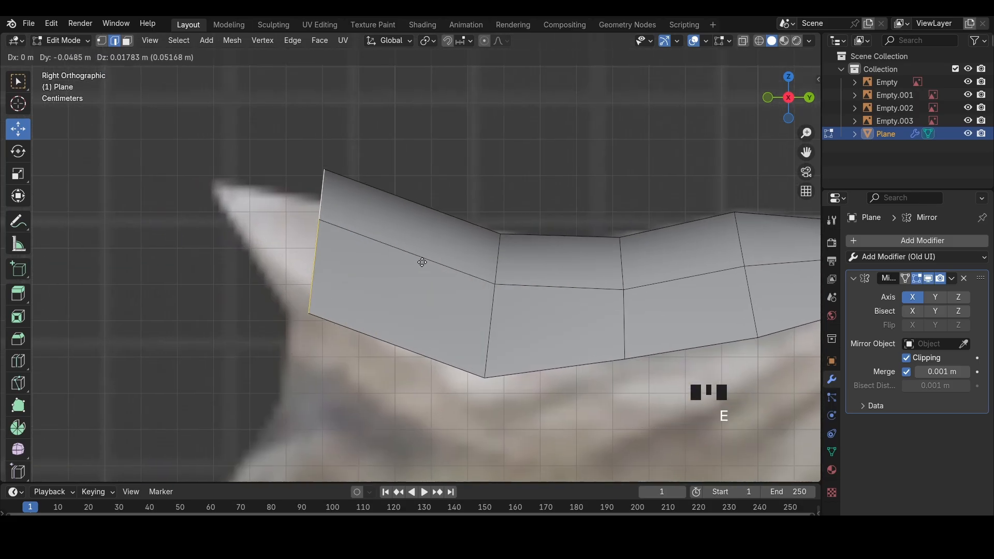
pyautogui.click(320, 217)
# Merge the extruded front vertices into a single point and place it on the snout tip of the side reference
pyautogui.press('m')
pyautogui.click(441, 202)
pyautogui.press('1')
pyautogui.click(198, 188)
pyautogui.press('g')
pyautogui.click(203, 185)
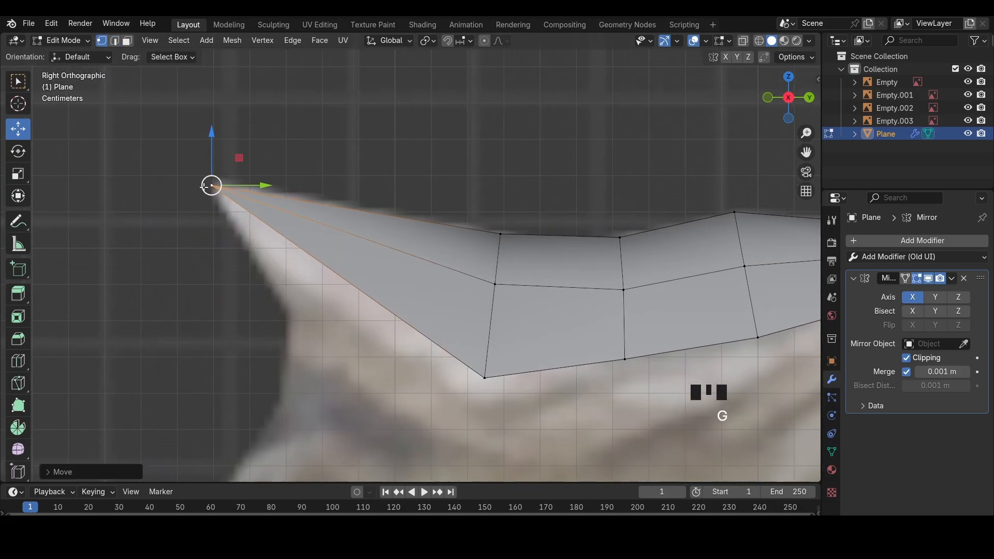
# Try moving the merged tip vertex along the X axis and selecting the edge behind it
pyautogui.scroll(-2, 382, 295)
pyautogui.moveTo(207, 188); pyautogui.dragTo(440, 282, button='middle')
pyautogui.press('g')
pyautogui.press('x')
pyautogui.click(403, 288)
pyautogui.press('Return')
pyautogui.scroll(3, 414, 277)
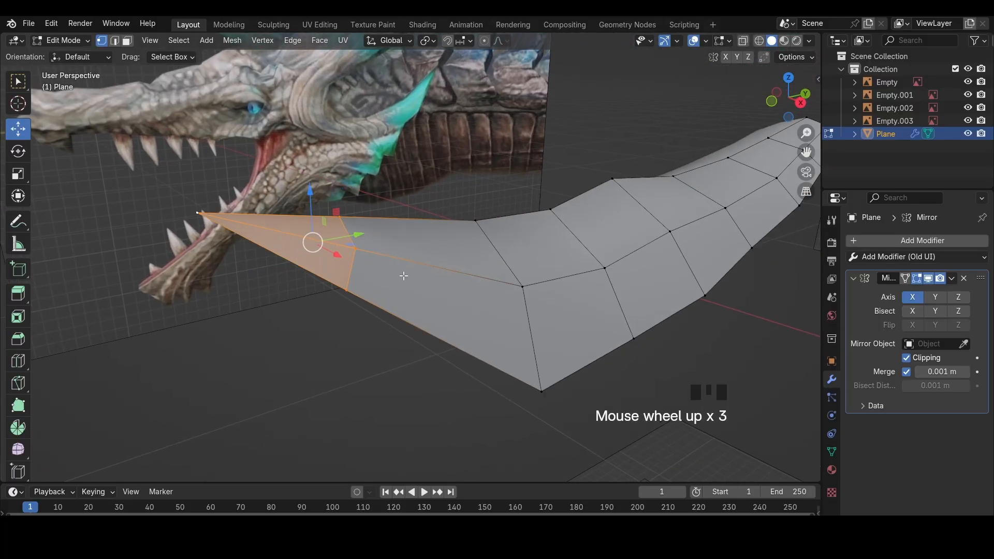
pyautogui.click(366, 263)
pyautogui.press('2')
pyautogui.click(357, 267)
pyautogui.moveTo(373, 279); pyautogui.dragTo(476, 351, button='middle')
# Undo the tip edits back to the unmerged extruded front edges and return to the side view
pyautogui.hotkey('ctrl', 'z')
pyautogui.hotkey('ctrl', 'z')
pyautogui.hotkey('ctrl', 'z')
pyautogui.hotkey('ctrl', 'z')
pyautogui.hotkey('ctrl', 'z')
pyautogui.hotkey('ctrl', 'z')
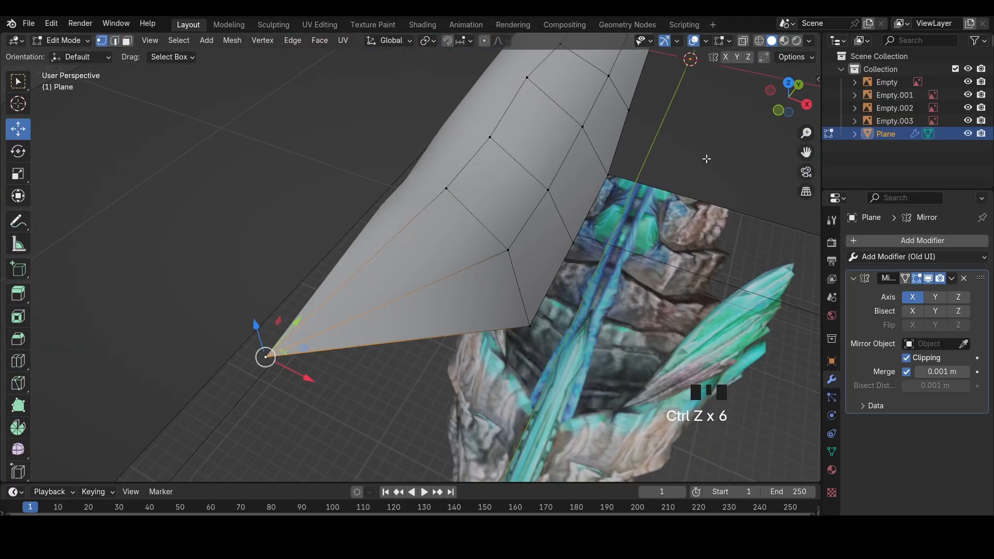
pyautogui.click(807, 104)
pyautogui.hotkey('ctrl', 'z')
pyautogui.hotkey('ctrl', 'z')
pyautogui.hotkey('ctrl', 'z')
pyautogui.hotkey('ctrl', 'z')
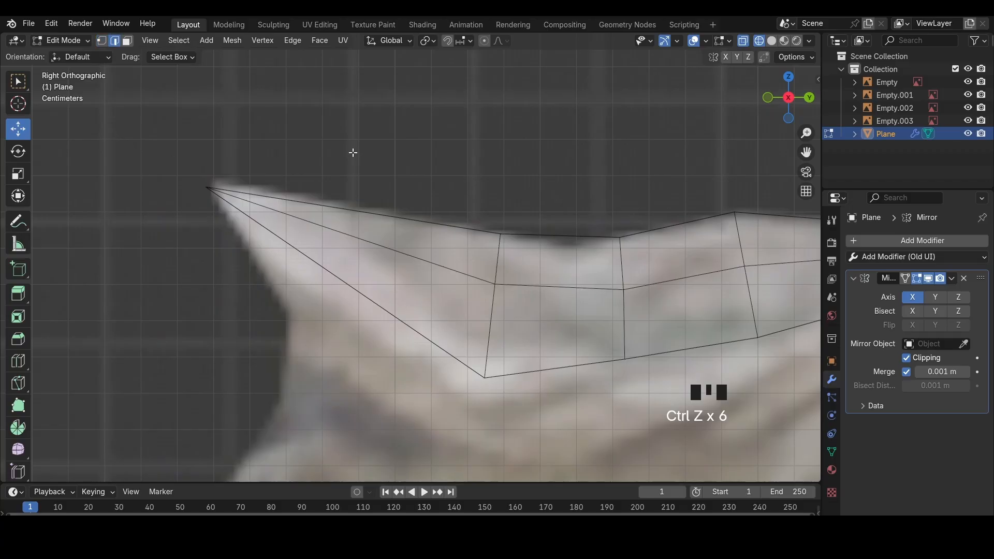
pyautogui.hotkey('ctrl', 'z')
# Merge the extruded front vertices into one point and align it with the reference's snout tip
pyautogui.press('m')
pyautogui.click(511, 198)
pyautogui.press('g')
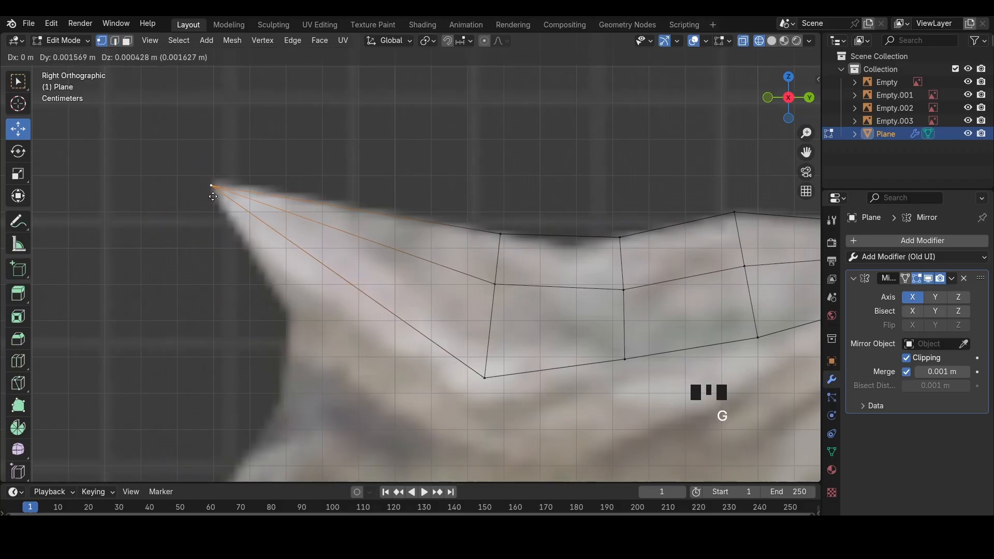
pyautogui.click(212, 196)
# Shift the merged tip vertex along the X axis in solid shading
pyautogui.press('z')
pyautogui.moveTo(213, 196)
pyautogui.mouseDown(button='middle')
pyautogui.moveTo(348, 281)
pyautogui.moveTo(376, 254)
pyautogui.mouseUp(button='middle')
pyautogui.click(421, 287)
pyautogui.press('g')
pyautogui.press('x')
pyautogui.click(367, 281)
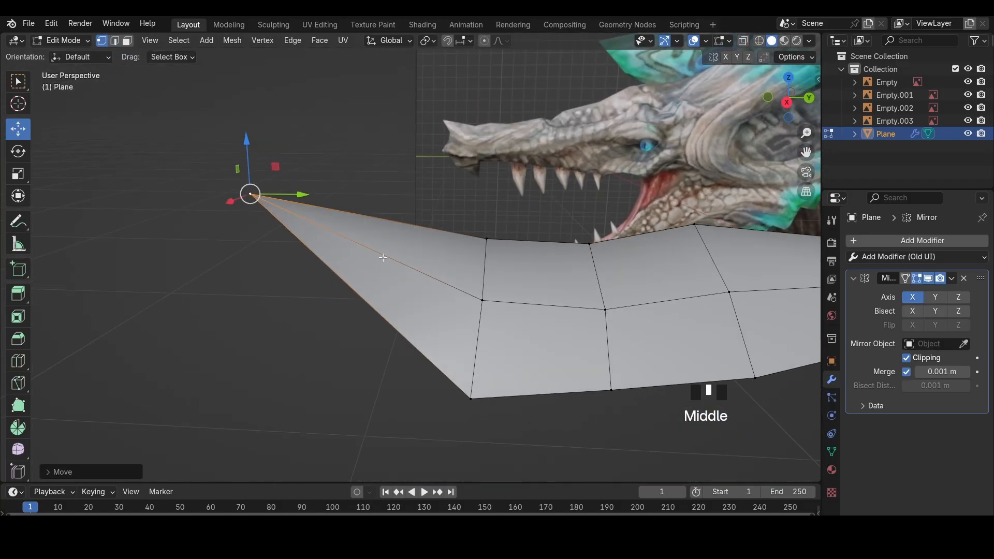
# Try to add a loop cut across the triangular tip segment
pyautogui.moveTo(281, 211); pyautogui.dragTo(321, 227, button='middle')
pyautogui.hotkey('ctrl', 'r')
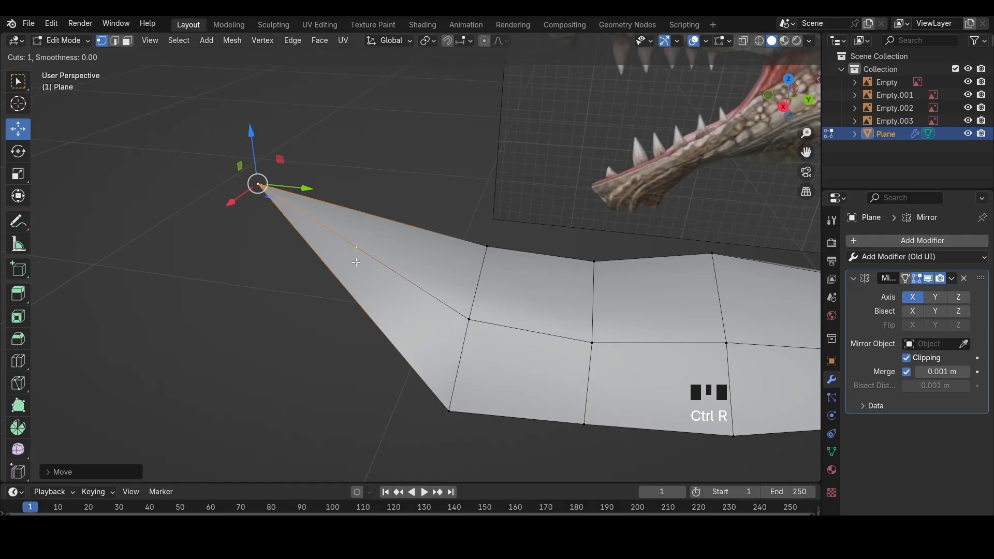
pyautogui.rightClick(464, 181)
pyautogui.scroll(-3, 499, 248)
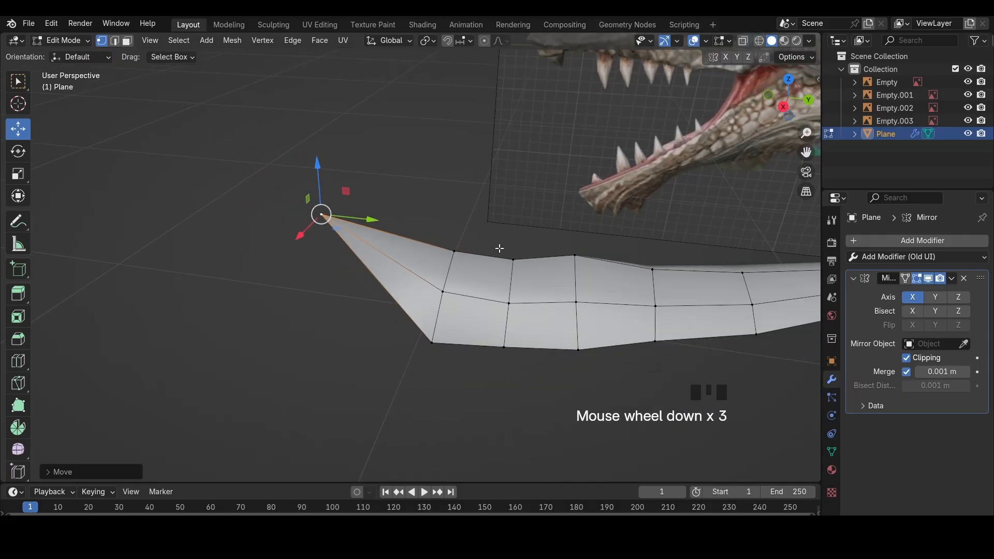
pyautogui.scroll(1, 503, 255)
pyautogui.moveTo(499, 248); pyautogui.dragTo(321, 230, button='middle')
pyautogui.scroll(2, 321, 231)
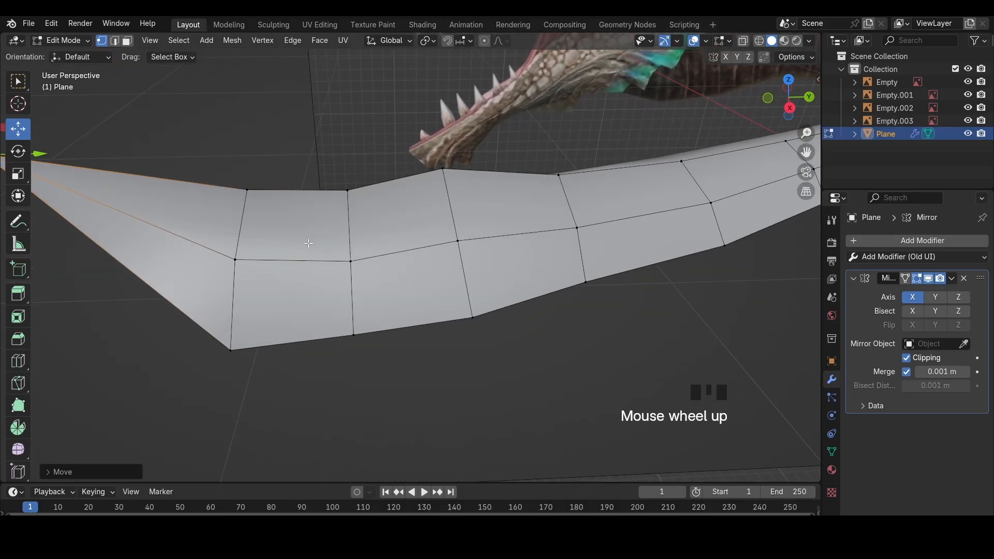
# Examine the faces and cross edges directly behind the tip segment and preview where a loop cut would run
pyautogui.press('3')
pyautogui.click(293, 223)
pyautogui.keyDown('shift'); pyautogui.click(293, 306); pyautogui.keyUp('shift')
pyautogui.click(303, 133)
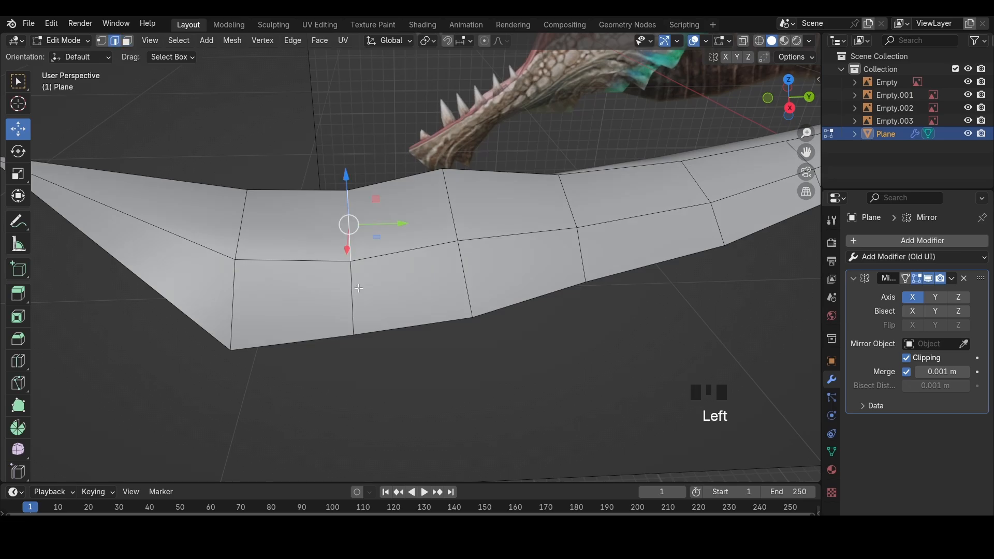
pyautogui.hotkey('ctrl', 'r')
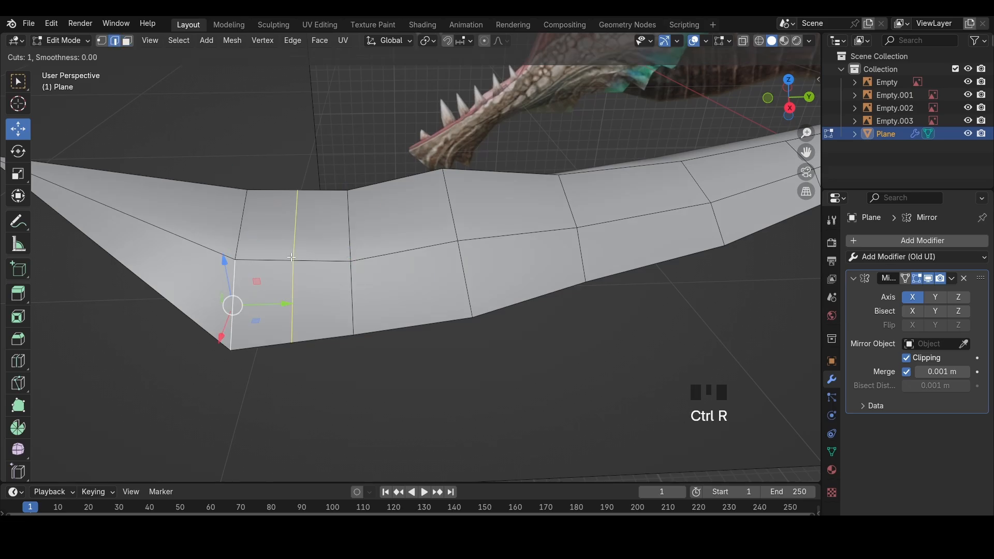
pyautogui.press('Escape')
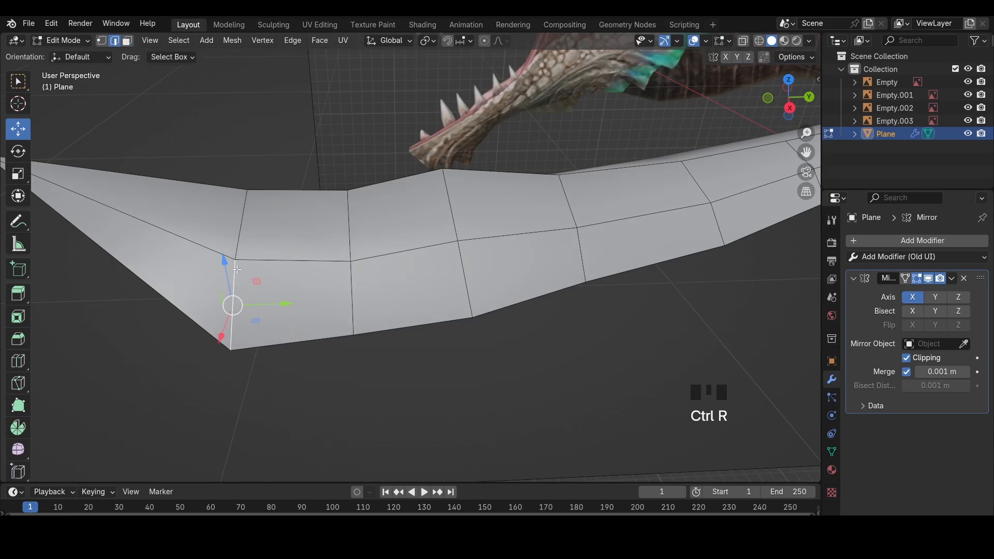
pyautogui.click(236, 243)
pyautogui.click(246, 249)
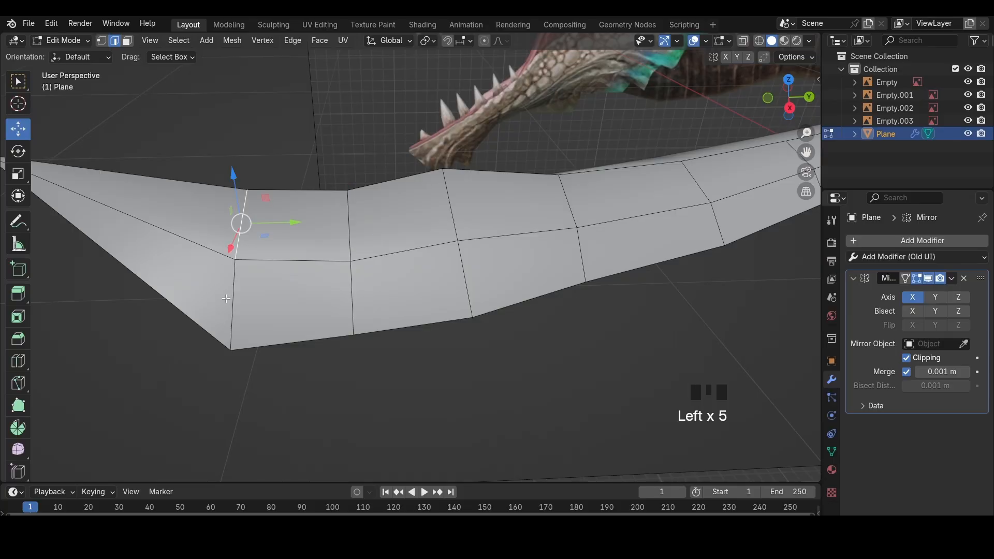
pyautogui.click(348, 228)
pyautogui.click(240, 225)
pyautogui.click(233, 306)
# Try a loop cut through the quad segment directly behind the tip, then undo it
pyautogui.hotkey('ctrl', 'r')
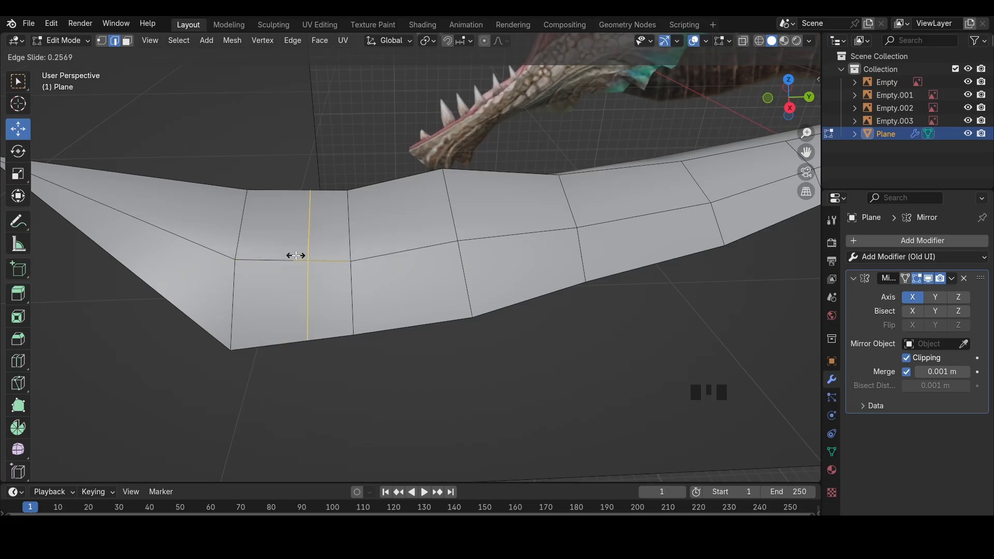
pyautogui.click(295, 255)
pyautogui.keyDown('shift'); pyautogui.moveTo(295, 255); pyautogui.dragTo(570, 282, button='middle'); pyautogui.keyUp('shift')
pyautogui.scroll(2, 575, 279)
pyautogui.hotkey('ctrl', 'z')
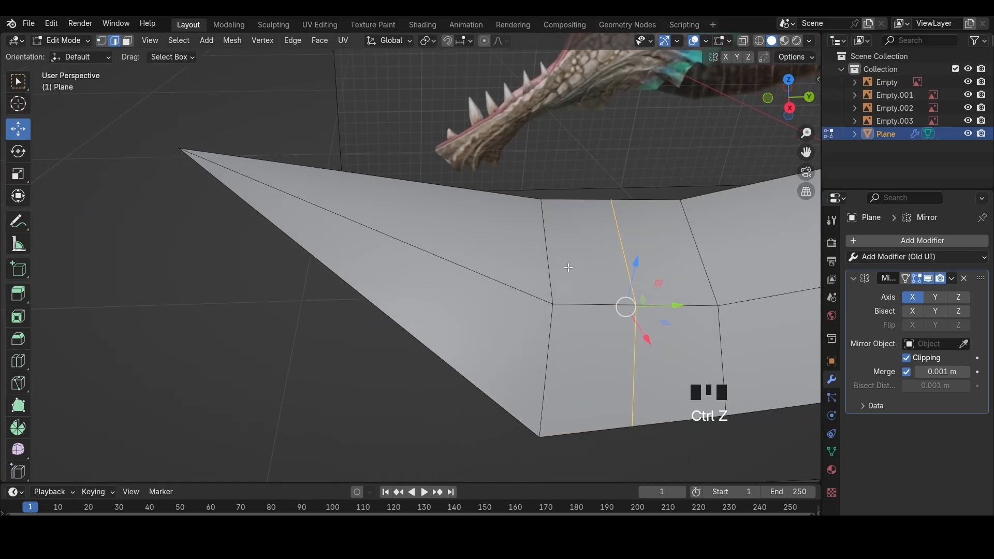
pyautogui.hotkey('ctrl', 'z')
# Try moving the tip vertex freely, then undo the move
pyautogui.keyDown('shift'); pyautogui.click(540, 336); pyautogui.keyUp('shift')
pyautogui.press('1')
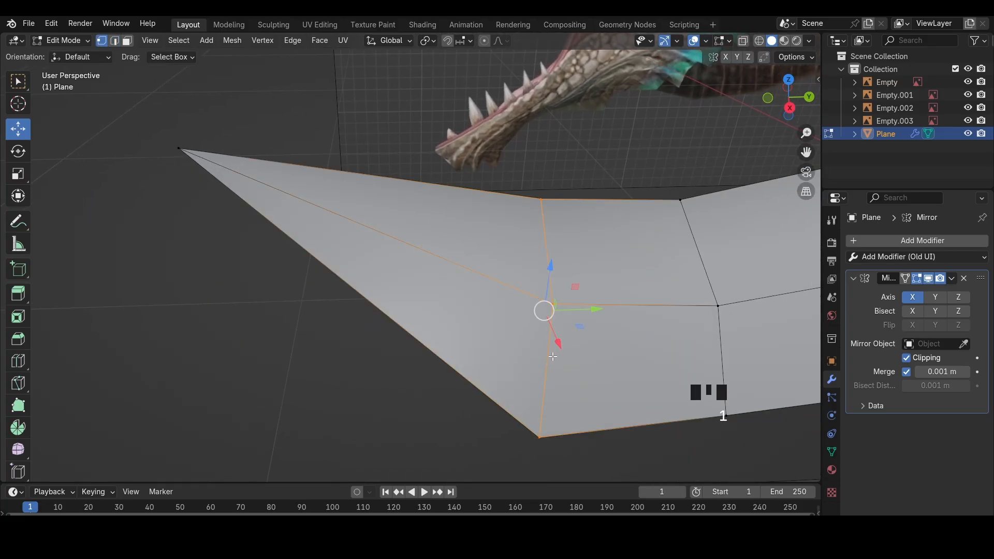
pyautogui.click(179, 151)
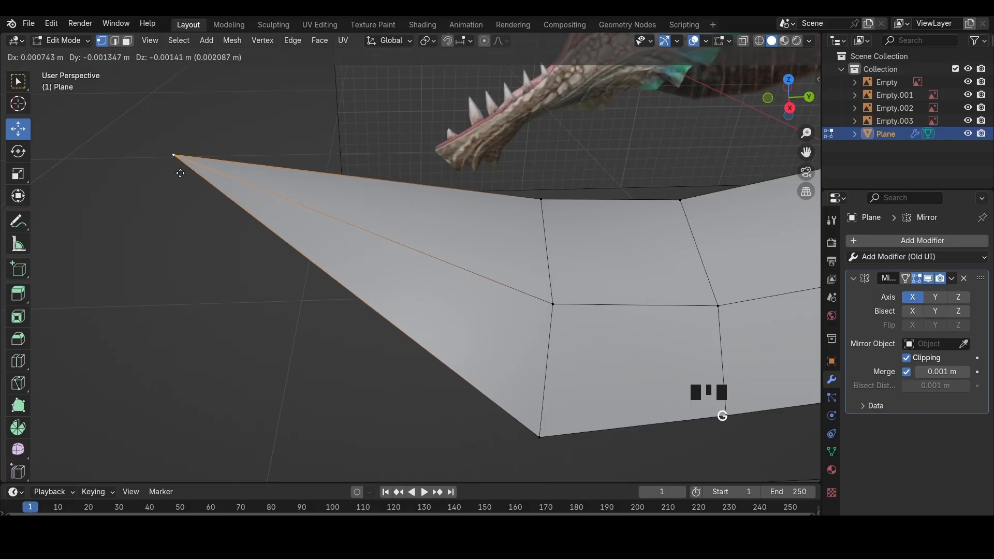
pyautogui.hotkey('ctrl', 'z')
# Insert a single loop-cut vertex midway along the tip segment's middle edge
pyautogui.scroll(-3, 267, 153)
pyautogui.hotkey('ctrl', 'r')
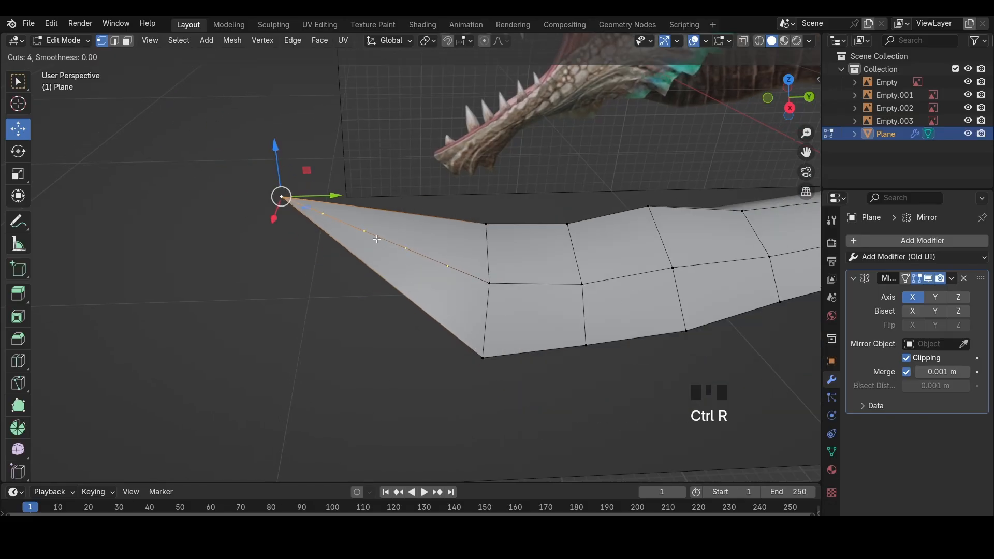
pyautogui.doubleClick(383, 240)
pyautogui.scroll(3, 381, 241)
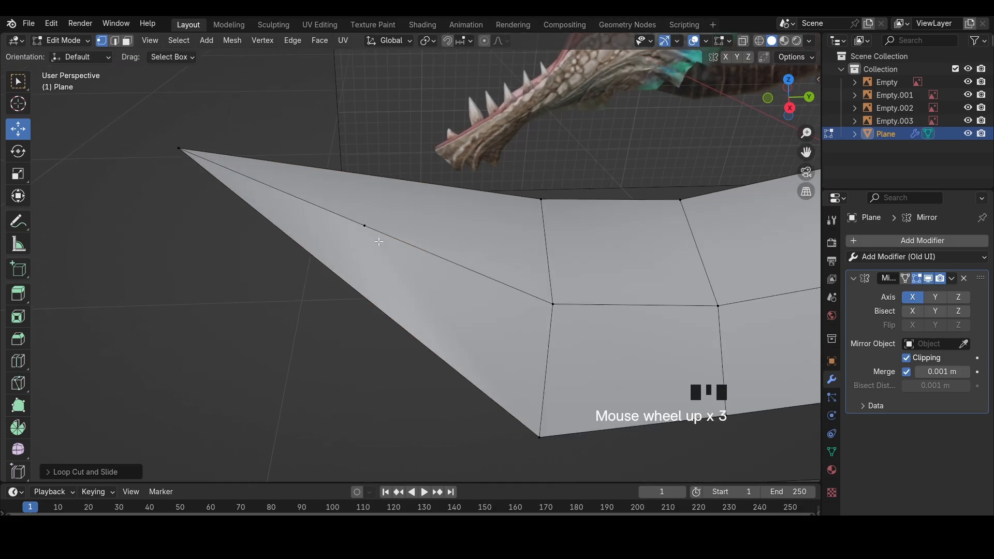
# Try moving the added mid-edge vertex and previewing another loop cut across the tip segment
pyautogui.click(367, 228)
pyautogui.press('g')
pyautogui.moveTo(367, 228); pyautogui.dragTo(404, 240, button='middle')
pyautogui.click(406, 189)
pyautogui.hotkey('ctrl', 'z')
pyautogui.hotkey('ctrl', 'r')
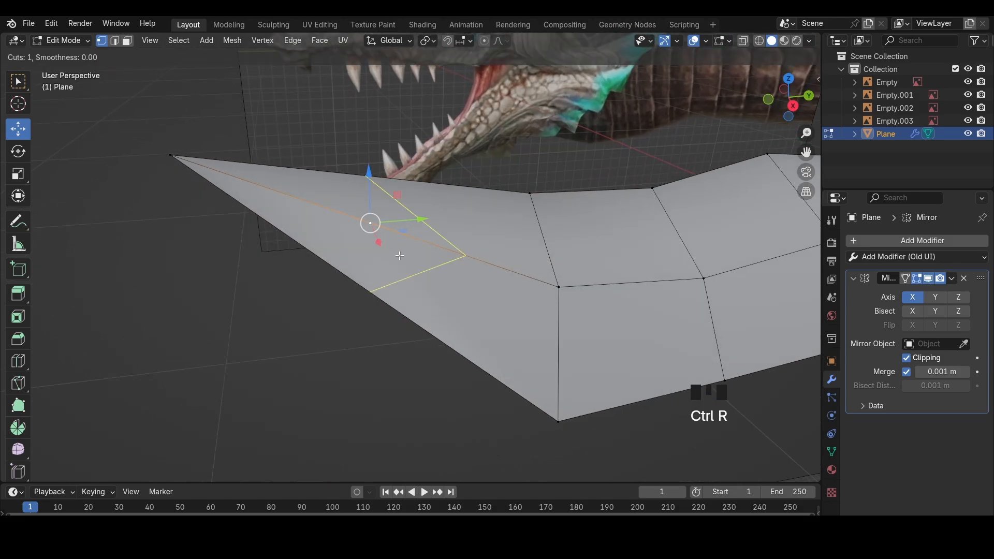
pyautogui.rightClick(408, 212)
# Check the two tip faces by selecting them, then slide the added mid-edge vertex onto the tip vertex
pyautogui.press('3')
pyautogui.click(472, 226)
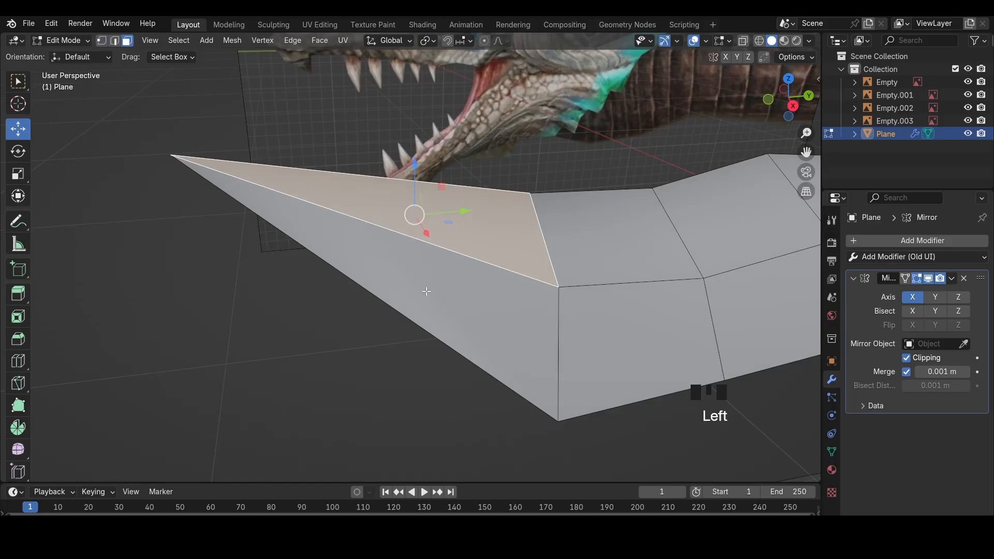
pyautogui.keyDown('shift'); pyautogui.click(428, 293); pyautogui.keyUp('shift')
pyautogui.press('1')
pyautogui.click(367, 219)
pyautogui.hotkey('shift', 'v')
pyautogui.click(564, 281)
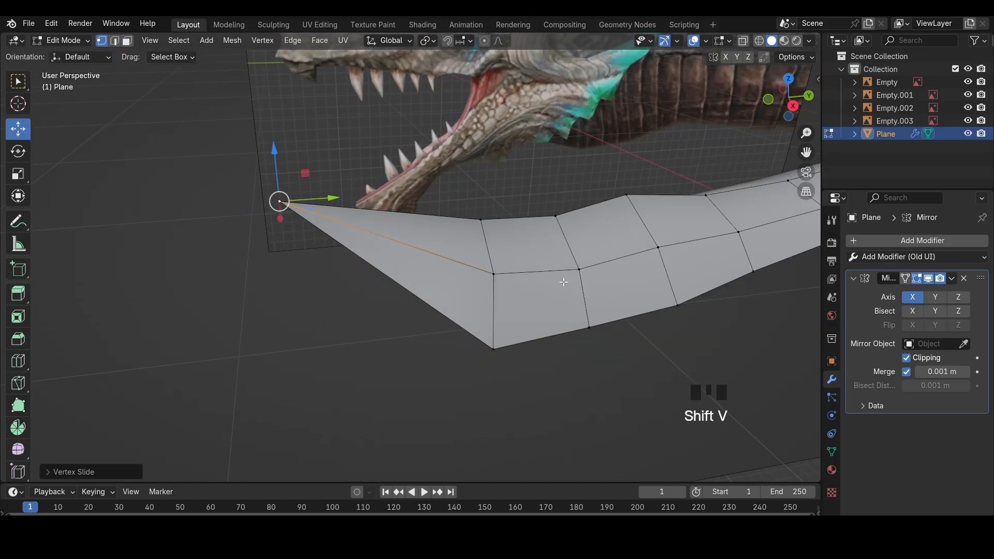
# Try moving the lower face directly behind the tip segment, then undo the move
pyautogui.moveTo(563, 281); pyautogui.dragTo(583, 263, button='middle')
pyautogui.press('3')
pyautogui.keyDown('shift'); pyautogui.click(500, 210); pyautogui.keyUp('shift')
pyautogui.moveTo(499, 211); pyautogui.dragTo(538, 282, button='middle')
pyautogui.moveTo(544, 283); pyautogui.dragTo(543, 299)
pyautogui.moveTo(543, 299); pyautogui.dragTo(497, 276, button='middle')
pyautogui.hotkey('ctrl', 'z')
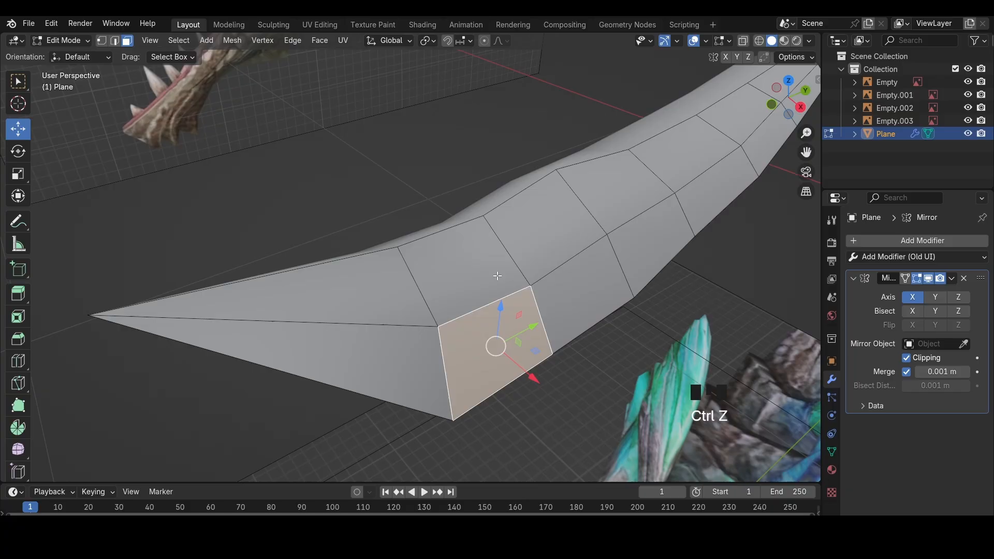
# Try moving the tip segment's lower triangular face, then undo the move
pyautogui.click(368, 341)
pyautogui.scroll(-2, 426, 340)
pyautogui.press('g')
pyautogui.click(413, 330)
pyautogui.hotkey('ctrl', 'z')
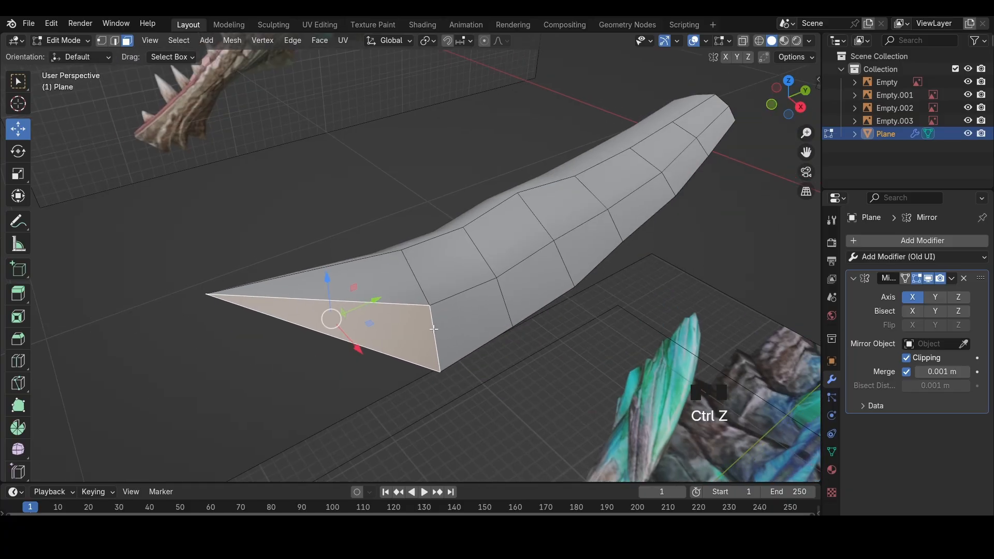
# Try moving the tip segment's lower rear corner vertex, then undo the move
pyautogui.moveTo(434, 328); pyautogui.dragTo(549, 319, button='middle')
pyautogui.scroll(-3, 548, 320)
pyautogui.scroll(4, 518, 311)
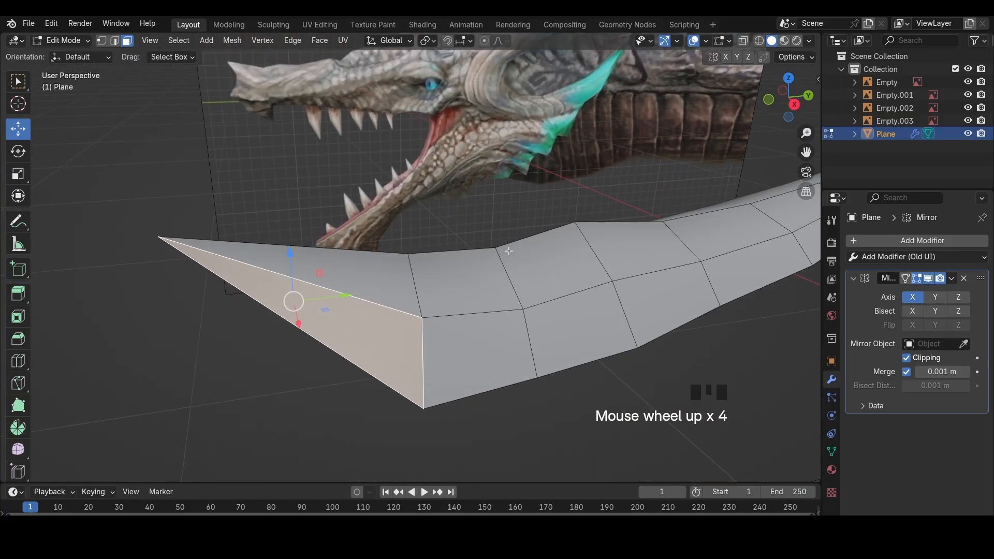
pyautogui.press('1')
pyautogui.click(425, 401)
pyautogui.press('g')
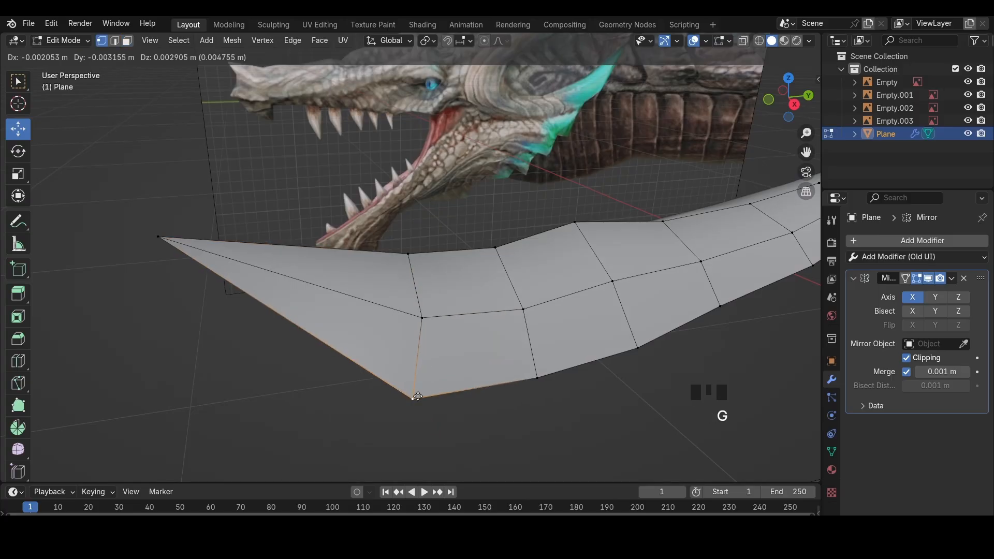
pyautogui.click(440, 390)
pyautogui.hotkey('ctrl', 'z')
# Select the whole mesh and merge its overlapping vertices by distance
pyautogui.moveTo(423, 342); pyautogui.dragTo(572, 340, button='middle')
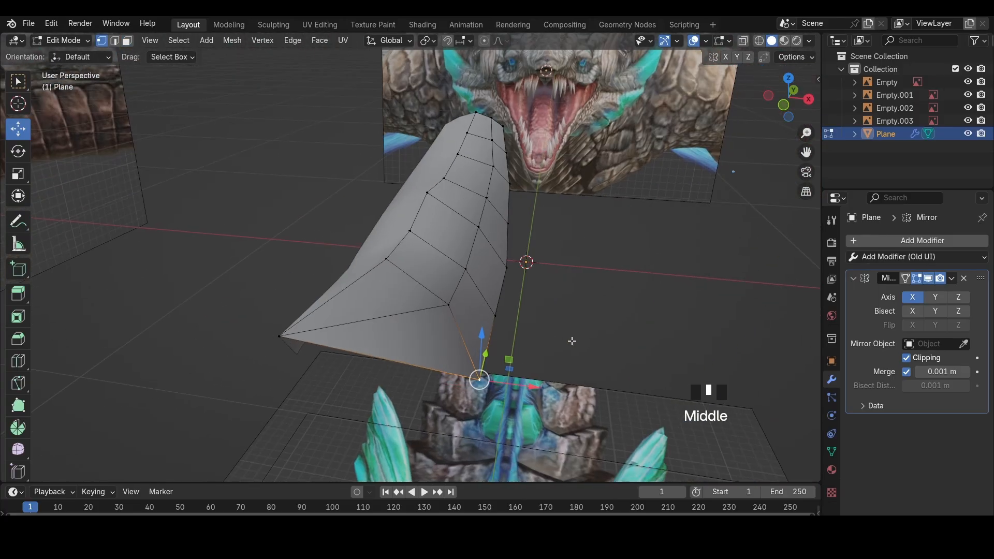
pyautogui.press('a')
pyautogui.press('m')
pyautogui.click(566, 416)
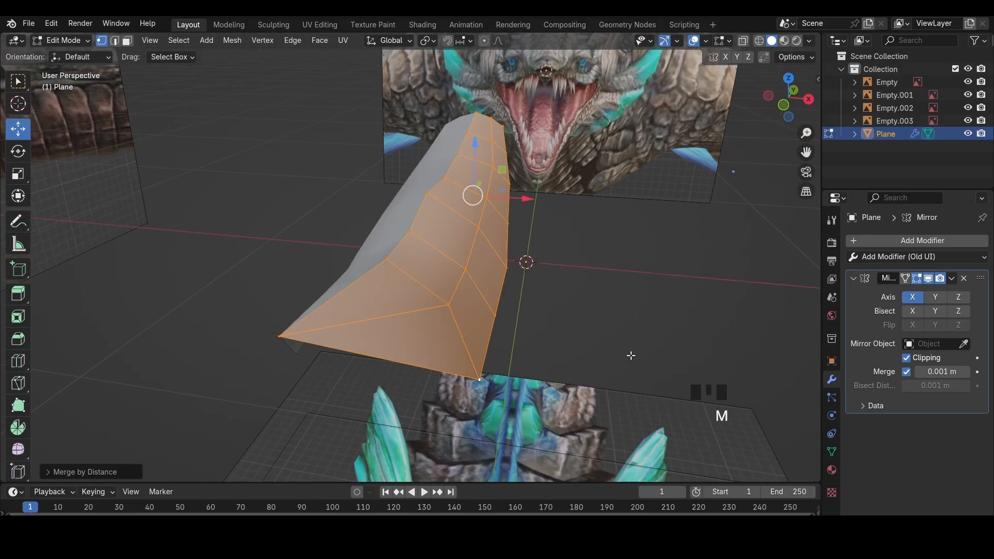
# Knife-cut a new edge line across the pointed tip segment from its upper edge through the middle to its lower edge
pyautogui.moveTo(631, 356); pyautogui.dragTo(540, 275, button='middle')
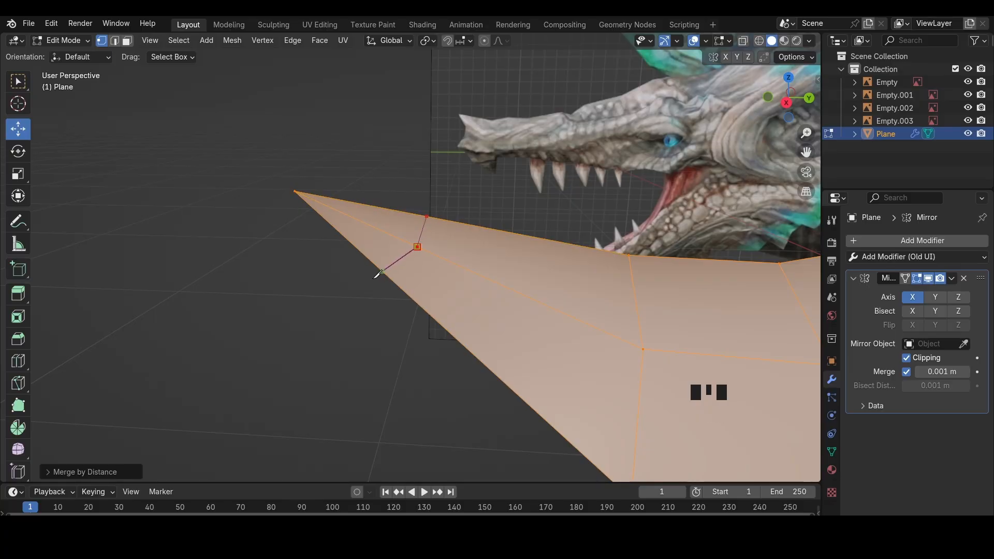
pyautogui.moveTo(376, 276); pyautogui.dragTo(399, 293, button='middle')
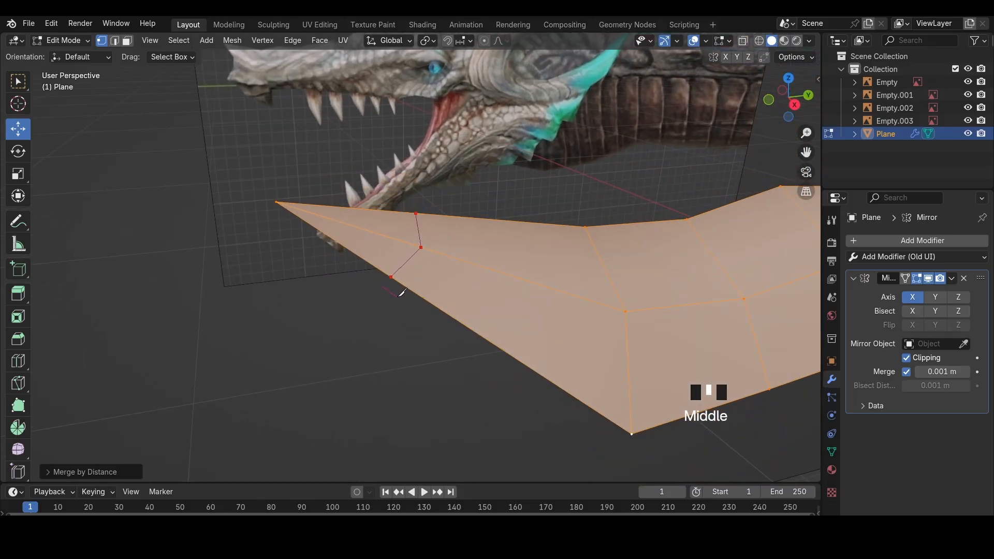
pyautogui.click(468, 306)
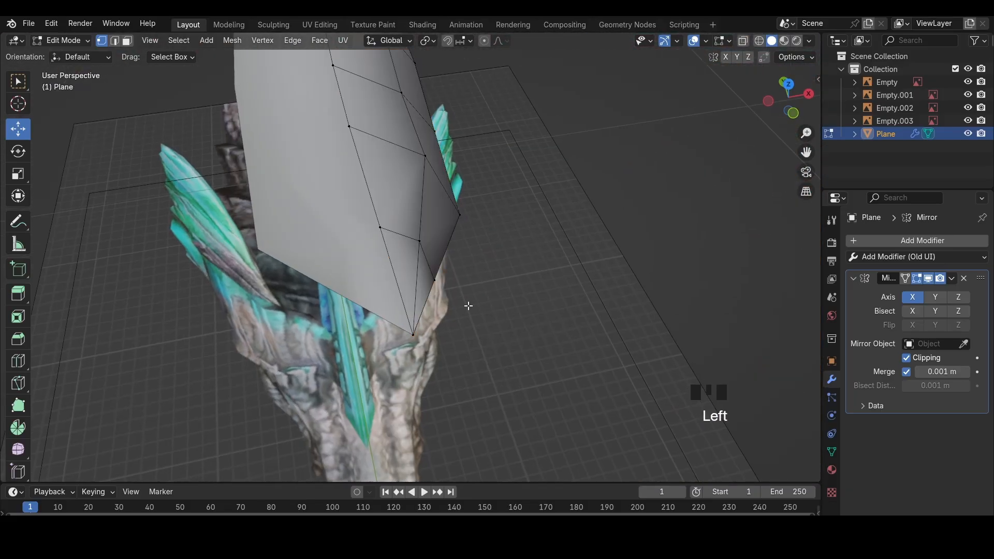
# Slide the cut's cross edges along the tip segment with Edge Slide
pyautogui.moveTo(468, 306); pyautogui.dragTo(440, 258, button='middle')
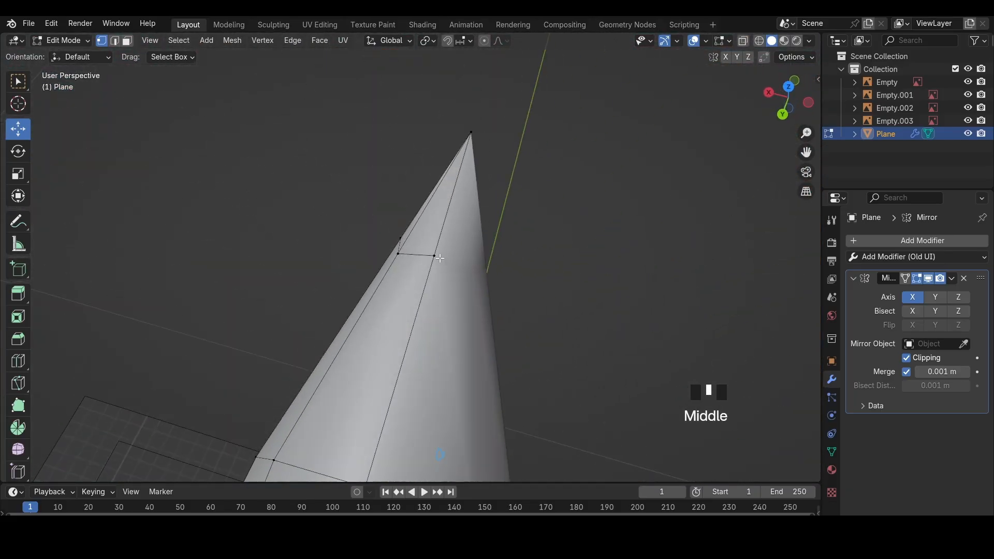
pyautogui.press('g')
pyautogui.press('g')
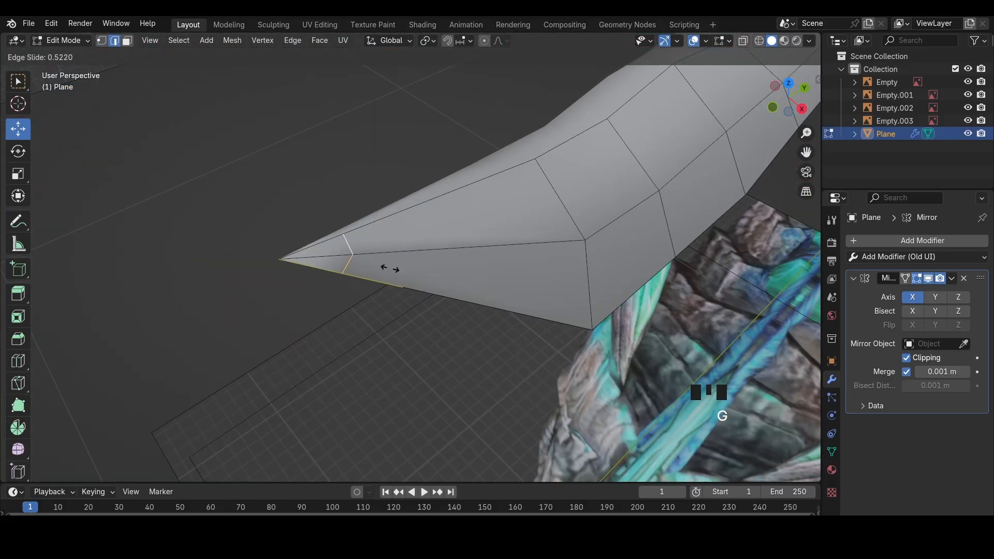
pyautogui.click(446, 271)
# Nudge the tip cut's middle vertex slightly forward and up in the wireframe side view
pyautogui.moveTo(421, 269); pyautogui.dragTo(438, 252, button='middle')
pyautogui.click(386, 244)
pyautogui.click(790, 104)
pyautogui.hotkey('shift', 'z')
pyautogui.scroll(6, 412, 252)
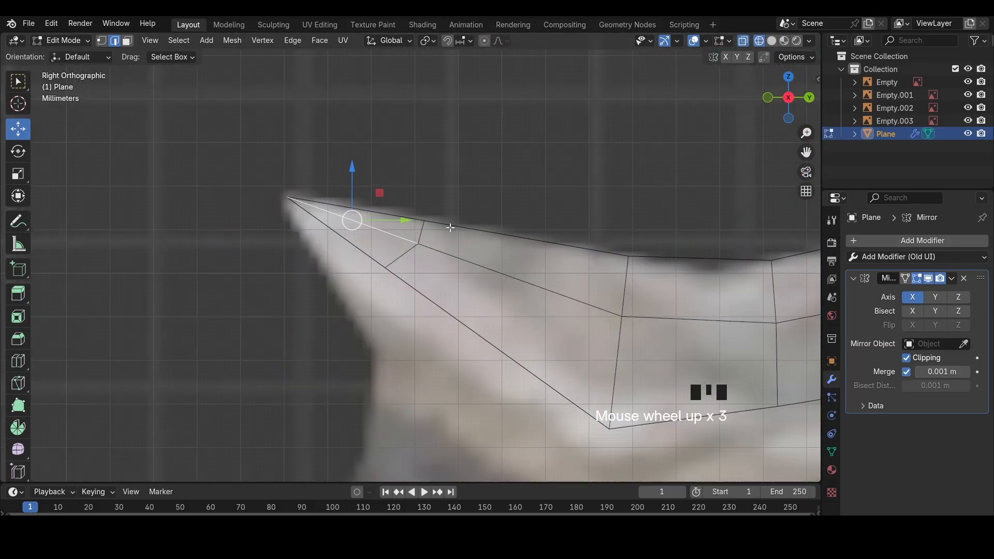
pyautogui.press('1')
pyautogui.click(419, 242)
pyautogui.press('g')
pyautogui.click(414, 236)
# Reposition the upper corner vertex at the tip segment's rear to follow the side reference outline
pyautogui.scroll(-3, 429, 215)
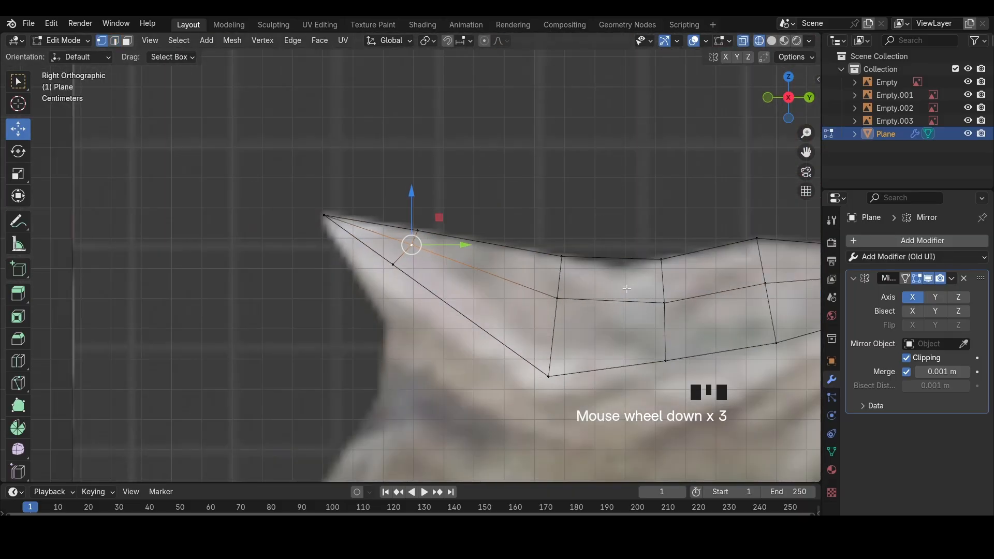
pyautogui.click(426, 238)
pyautogui.press('g')
pyautogui.click(439, 248)
# Add a loop cut across the segment directly behind the tip segment and lower its top vertex into the reference's dip
pyautogui.hotkey('ctrl', 'r')
pyautogui.click(492, 256)
pyautogui.click(492, 257)
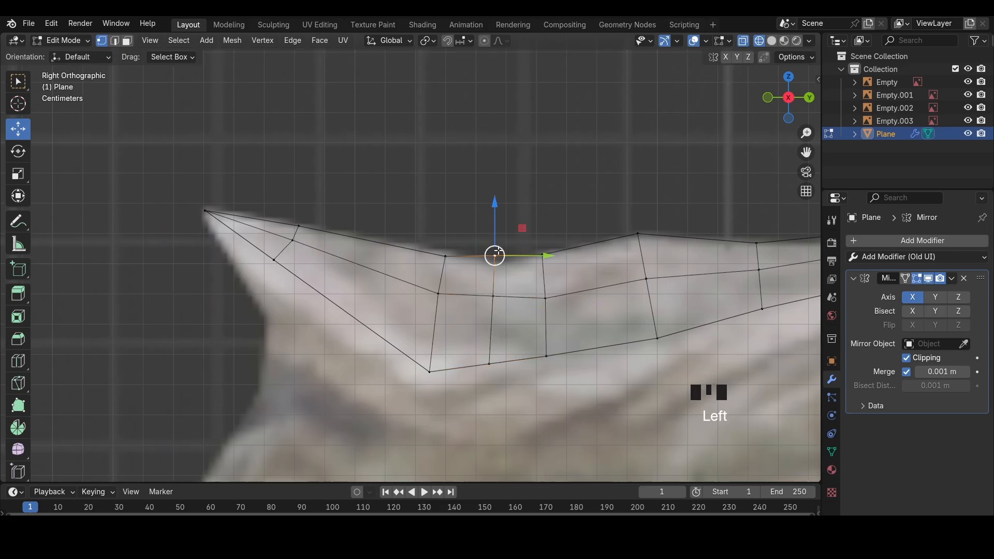
pyautogui.press('z')
# Narrow the strip behind the tip by moving three successive outer cross edges inward along X against the top reference
pyautogui.moveTo(550, 265)
pyautogui.mouseDown(button='middle')
pyautogui.moveTo(573, 313)
pyautogui.moveTo(603, 311)
pyautogui.mouseUp(button='middle')
pyautogui.click(449, 210)
pyautogui.keyDown('shift'); pyautogui.moveTo(460, 252); pyautogui.dragTo(466, 282, button='middle'); pyautogui.keyUp('shift')
pyautogui.press('2')
pyautogui.click(469, 300)
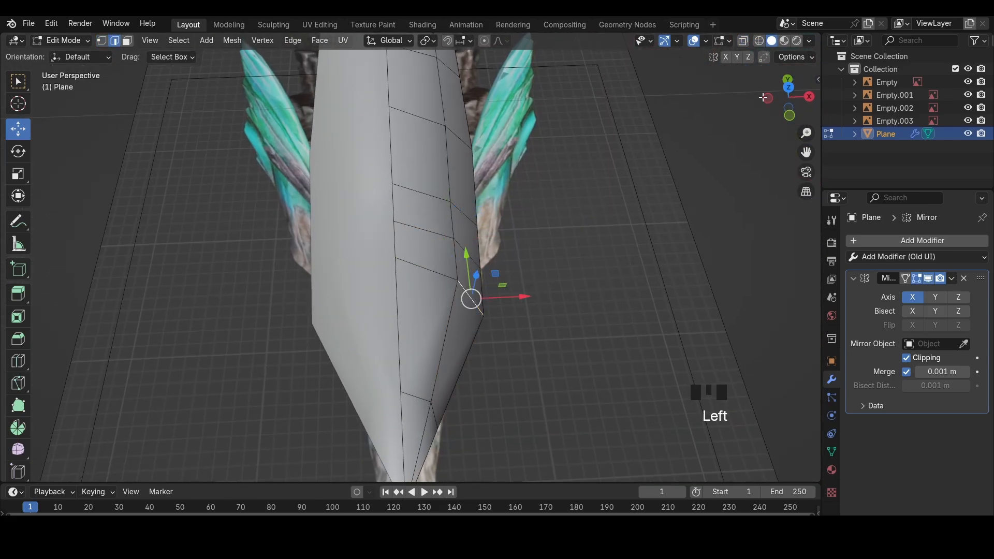
pyautogui.click(789, 87)
pyautogui.press('z')
pyautogui.moveTo(518, 265); pyautogui.dragTo(503, 265)
pyautogui.click(481, 207)
pyautogui.moveTo(512, 207); pyautogui.dragTo(504, 207)
pyautogui.click(482, 152)
pyautogui.moveTo(517, 153); pyautogui.dragTo(516, 153)
# Hide the mesh briefly to examine the top reference image, then bring it back
pyautogui.keyDown('shift'); pyautogui.moveTo(431, 92); pyautogui.dragTo(417, 257, button='middle'); pyautogui.keyUp('shift')
pyautogui.scroll(-5, 417, 256)
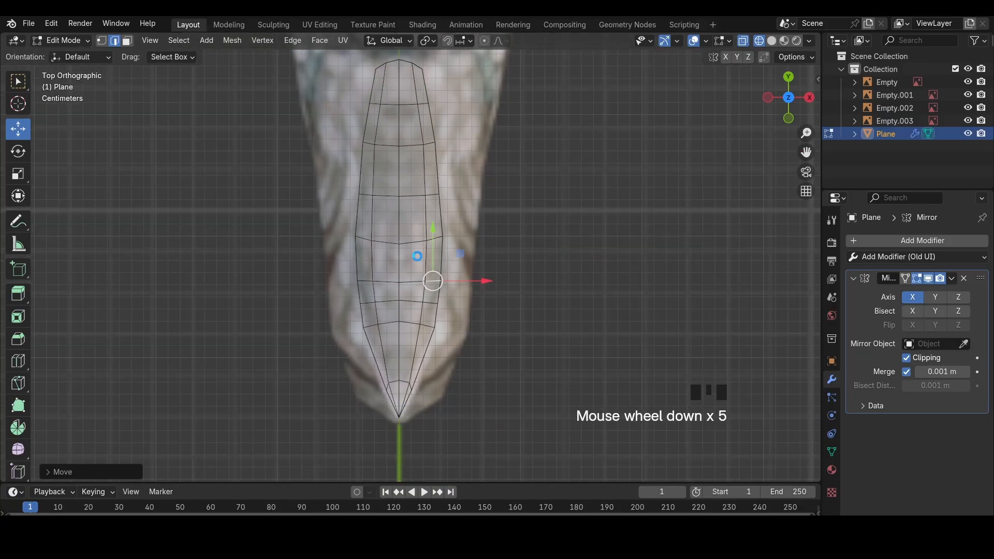
pyautogui.press('h')
pyautogui.hotkey('ctrl', 'z')
pyautogui.keyDown('shift'); pyautogui.moveTo(450, 212); pyautogui.dragTo(450, 263, button='middle'); pyautogui.keyUp('shift')
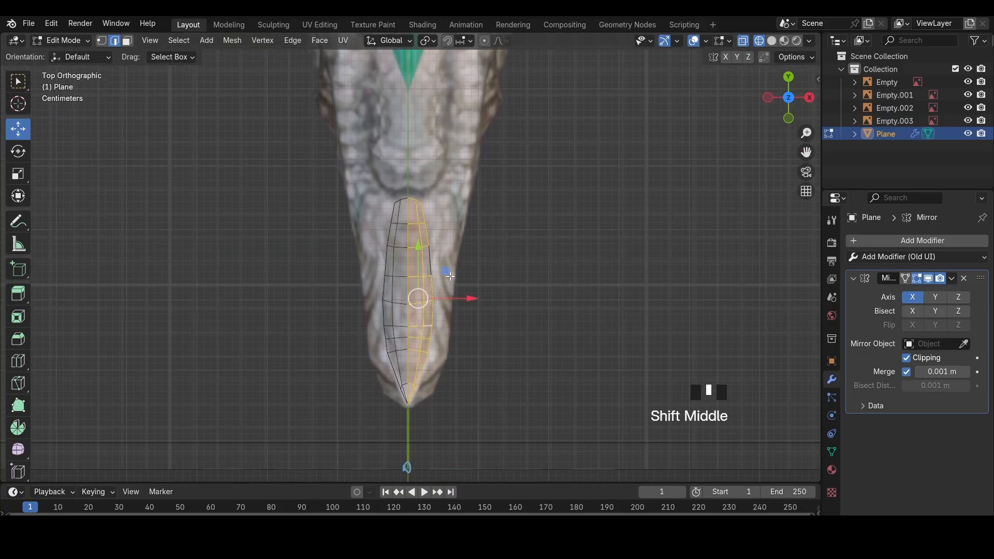
# Move an outer cross edge in the strip's rear half slightly inward along X
pyautogui.scroll(4, 447, 234)
pyautogui.press('z')
pyautogui.click(446, 233)
pyautogui.moveTo(494, 234); pyautogui.dragTo(491, 234)
# Try adding a loop cut near the strip's rear end and merging the lower corner vertices, then undo it
pyautogui.moveTo(442, 153)
pyautogui.keyDown('shift'); pyautogui.mouseDown(button='middle')
pyautogui.moveTo(439, 230)
pyautogui.moveTo(332, 167)
pyautogui.mouseUp(button='middle'); pyautogui.keyUp('shift')
pyautogui.scroll(3, 439, 230)
pyautogui.press('z')
pyautogui.click(380, 215)
pyautogui.press('z')
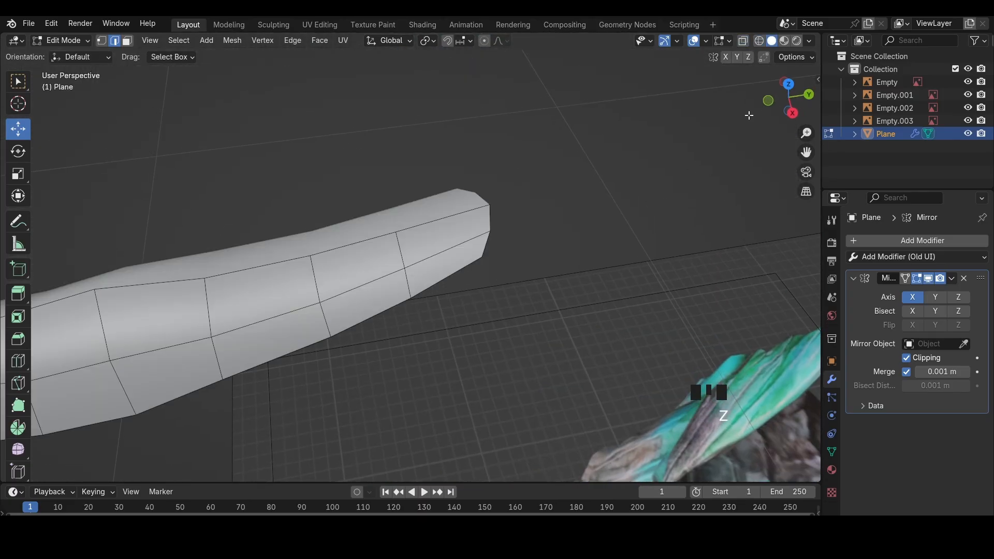
pyautogui.click(792, 113)
pyautogui.moveTo(461, 227); pyautogui.dragTo(445, 304, button='middle')
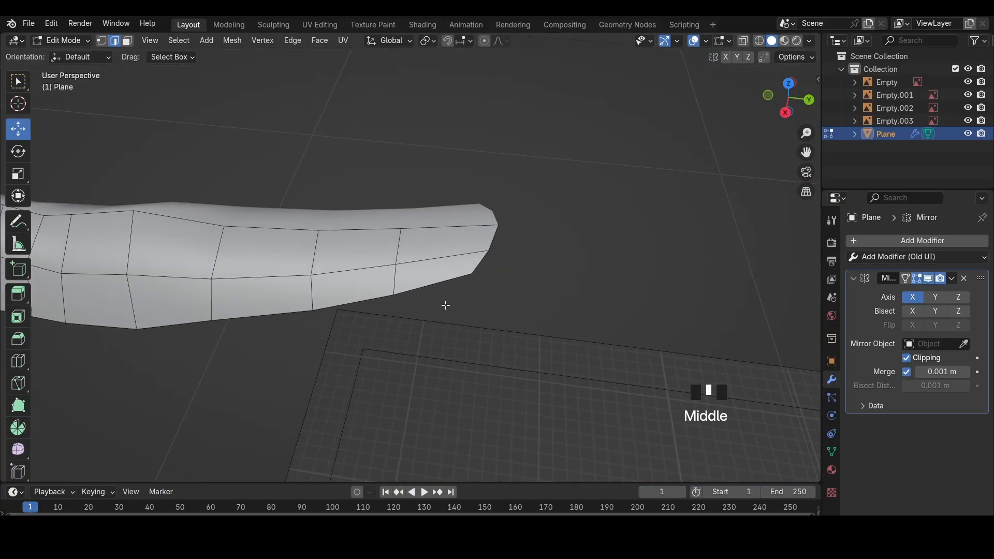
pyautogui.hotkey('ctrl', 'r')
pyautogui.click(493, 252)
pyautogui.keyDown('shift'); pyautogui.click(471, 273); pyautogui.keyUp('shift')
pyautogui.keyDown('shift'); pyautogui.click(471, 273); pyautogui.keyUp('shift')
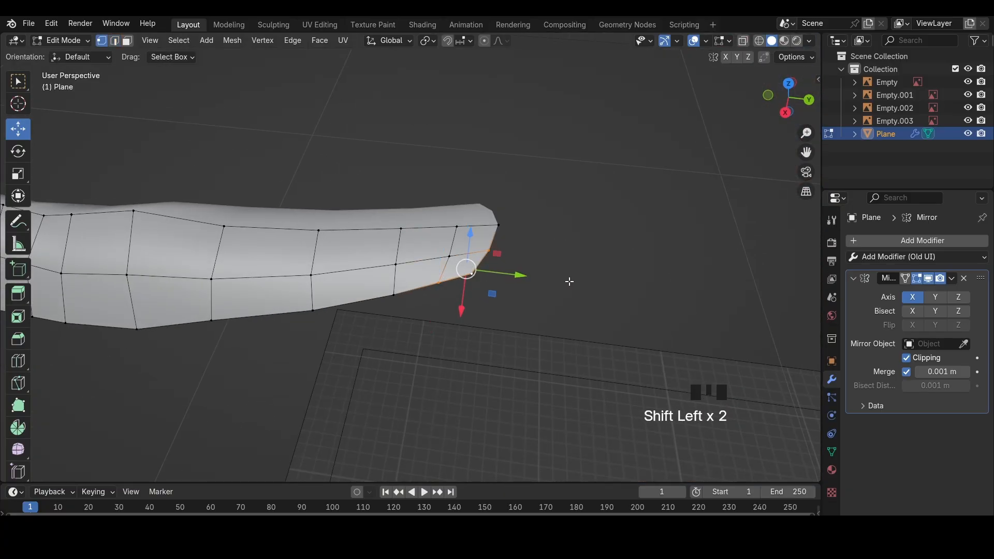
pyautogui.press('m')
pyautogui.click(559, 270)
pyautogui.moveTo(492, 262); pyautogui.dragTo(443, 268, button='middle')
pyautogui.hotkey('ctrl', 'z')
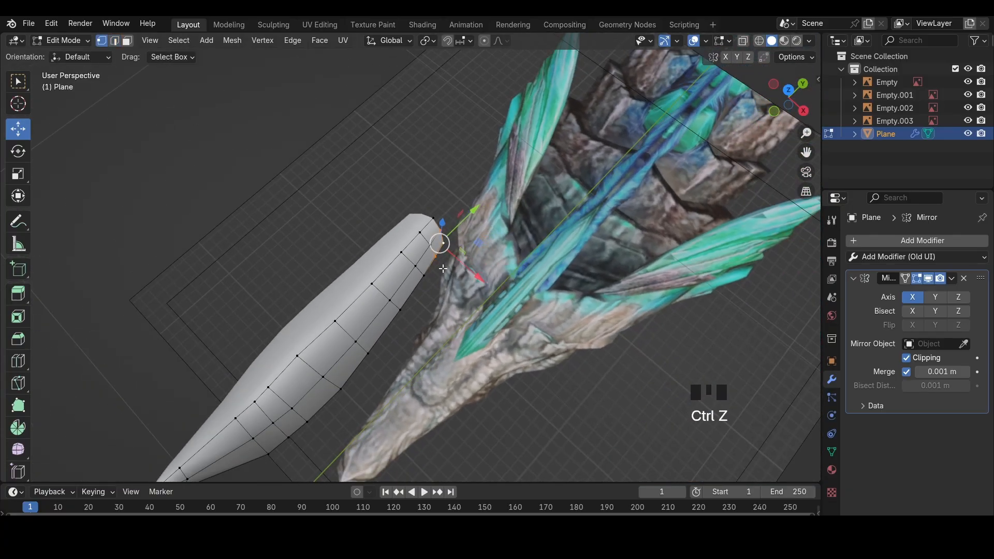
# Raise the middle vertex of the tip segment's rear cross edge slightly in the wireframe side view
pyautogui.moveTo(595, 267); pyautogui.dragTo(549, 181, button='middle')
pyautogui.scroll(2, 569, 178)
pyautogui.click(779, 110)
pyautogui.hotkey('shift', 'z')
pyautogui.scroll(2, 455, 236)
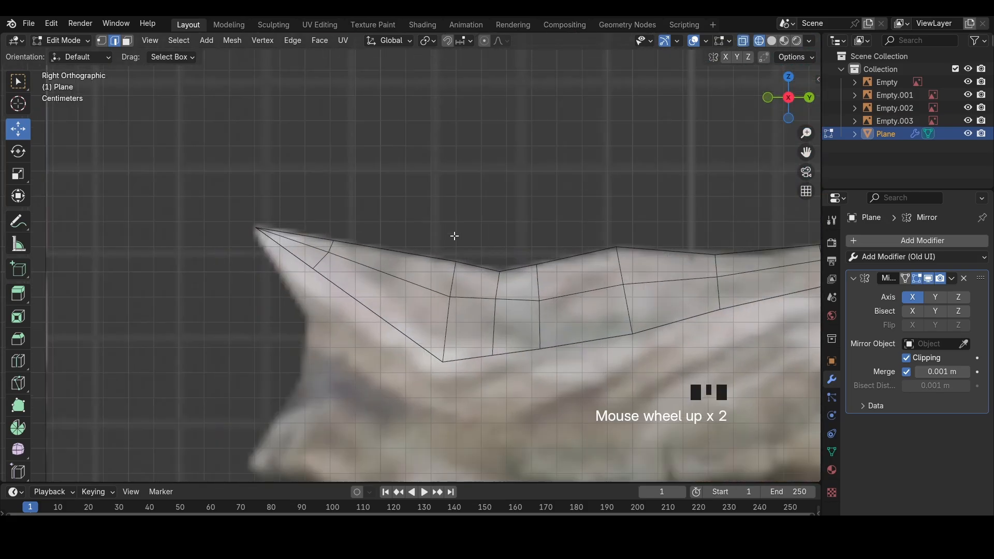
pyautogui.moveTo(452, 295); pyautogui.dragTo(449, 289)
pyautogui.hotkey('shift', 'z')
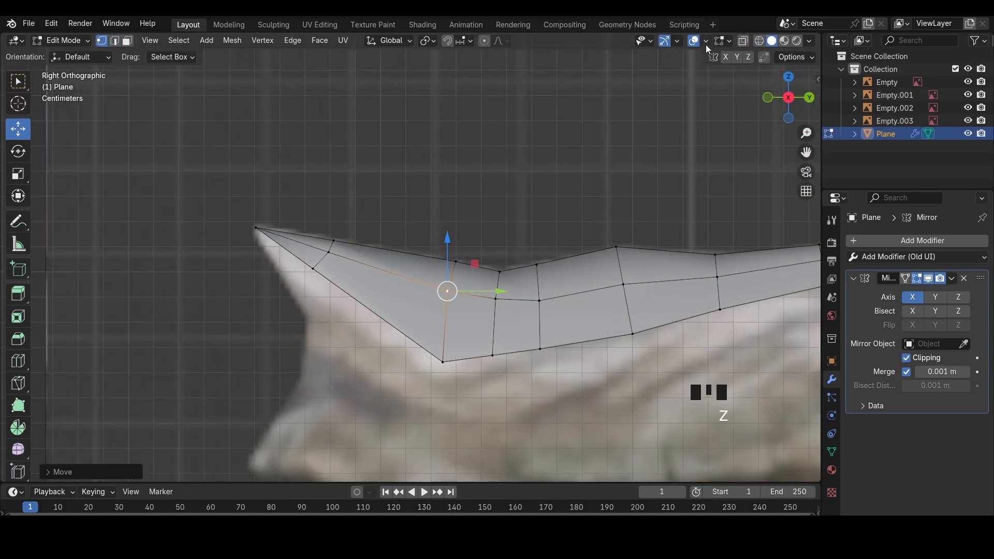
# Turn on the Statistics overlay and check the mesh's vertex, edge, face and triangle counts
pyautogui.click(707, 42)
pyautogui.click(706, 42)
pyautogui.click(654, 150)
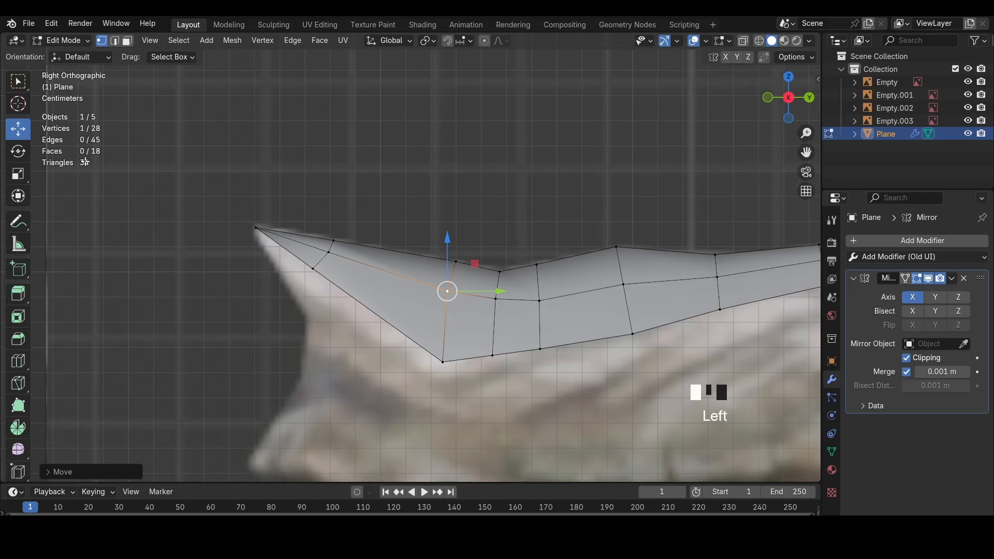
pyautogui.moveTo(245, 161); pyautogui.dragTo(299, 202, button='middle')
pyautogui.moveTo(474, 221); pyautogui.dragTo(262, 185, button='middle')
pyautogui.moveTo(111, 142)
pyautogui.mouseDown()
pyautogui.moveTo(30, 121)
pyautogui.moveTo(43, 117)
pyautogui.mouseUp()
pyautogui.moveTo(42, 118); pyautogui.dragTo(50, 92)
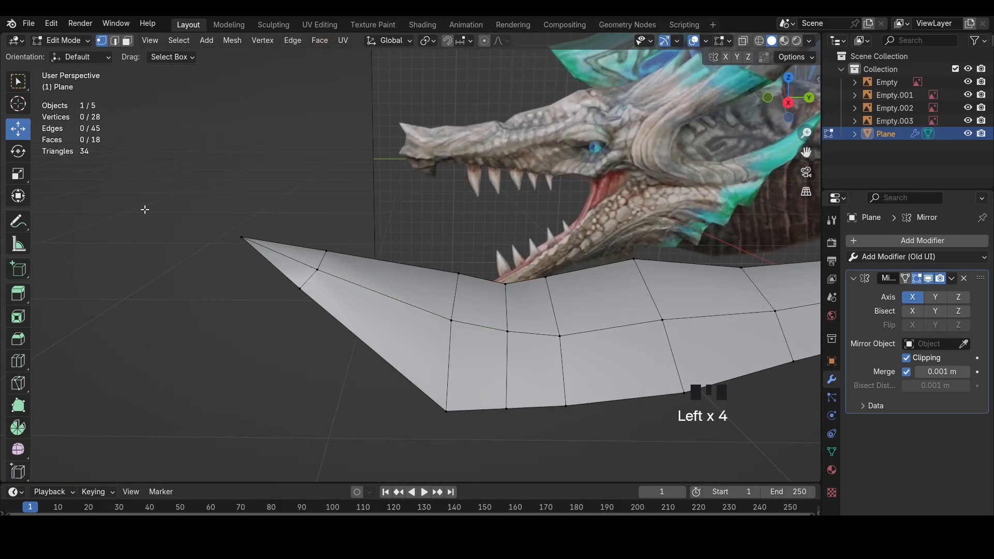
# Raise the tip segment's lower rear corner and the next lower vertex behind it to smooth the strip's lower outline
pyautogui.click(445, 407)
pyautogui.click(788, 102)
pyautogui.scroll(-6, 409, 290)
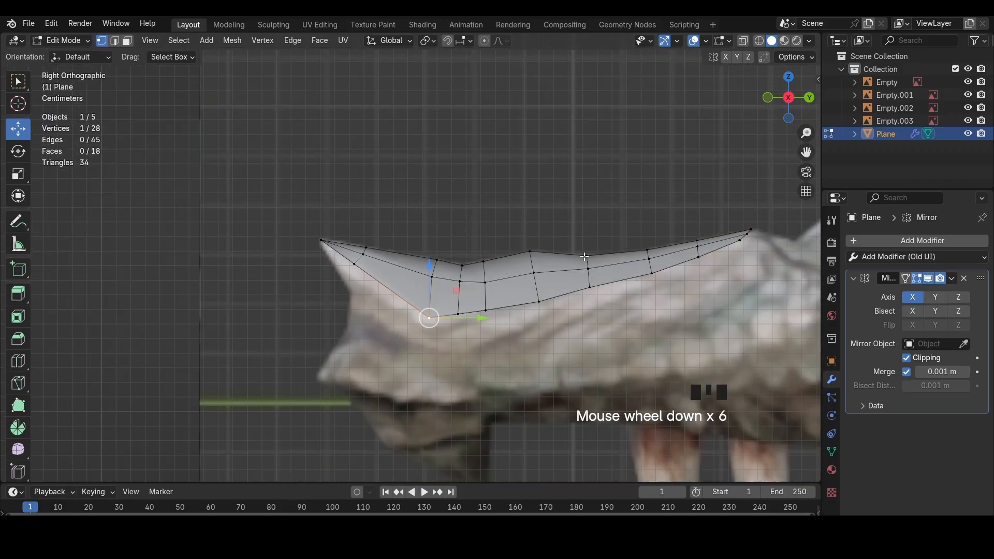
pyautogui.scroll(2, 399, 273)
pyautogui.scroll(2, 400, 274)
pyautogui.click(508, 382)
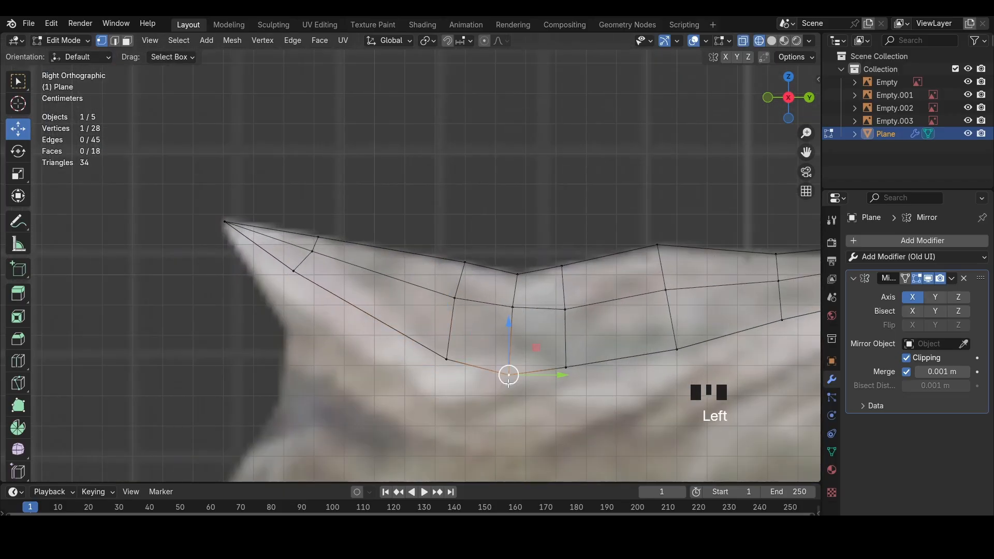
pyautogui.scroll(-1, 522, 348)
pyautogui.press('g')
pyautogui.click(524, 339)
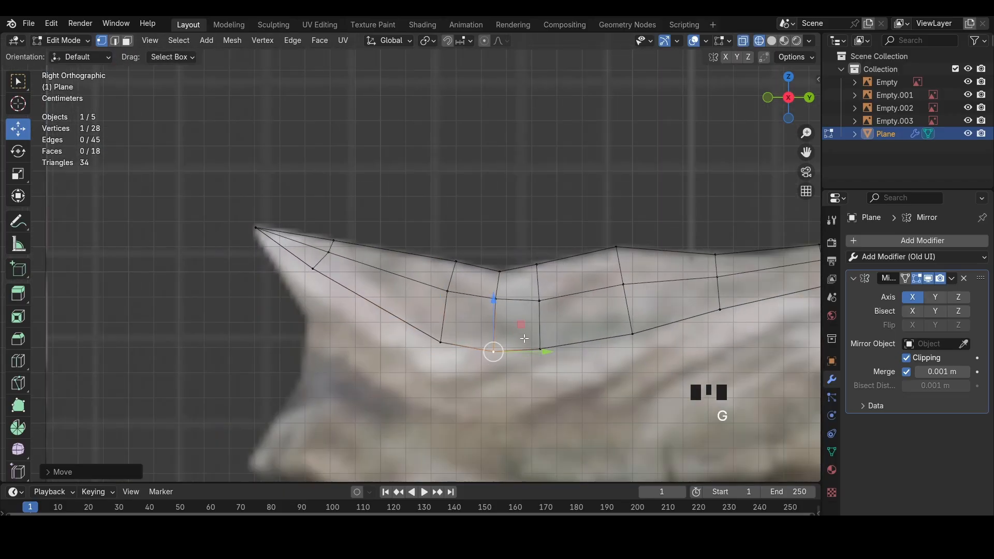
# Hide the mesh to examine the head's side reference, then reveal it again
pyautogui.scroll(-4, 524, 339)
pyautogui.press('h')
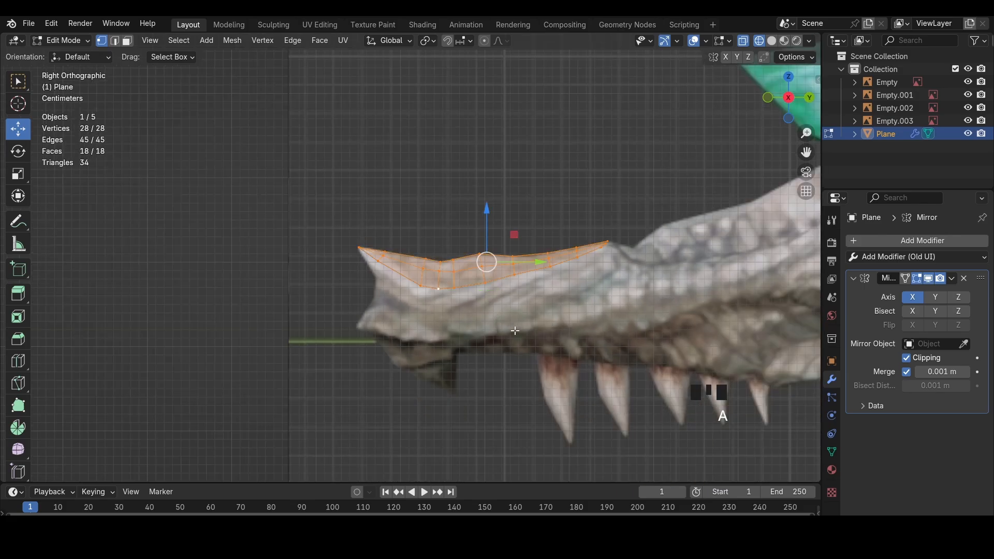
pyautogui.scroll(-3, 538, 313)
pyautogui.scroll(-2, 538, 313)
pyautogui.keyDown('shift'); pyautogui.moveTo(538, 313); pyautogui.dragTo(316, 271, button='middle'); pyautogui.keyUp('shift')
pyautogui.scroll(9, 432, 259)
pyautogui.scroll(-4, 433, 277)
pyautogui.scroll(7, 316, 272)
pyautogui.scroll(-6, 371, 314)
pyautogui.keyDown('shift'); pyautogui.moveTo(371, 314); pyautogui.dragTo(487, 335, button='middle'); pyautogui.keyUp('shift')
pyautogui.hotkey('alt', 'h')
# Extrude the tip segment's lower edge behind the cut forward and down toward the snout's front outline
pyautogui.scroll(3, 422, 327)
pyautogui.scroll(2, 487, 335)
pyautogui.scroll(3, 487, 335)
pyautogui.press('2')
pyautogui.click(320, 302)
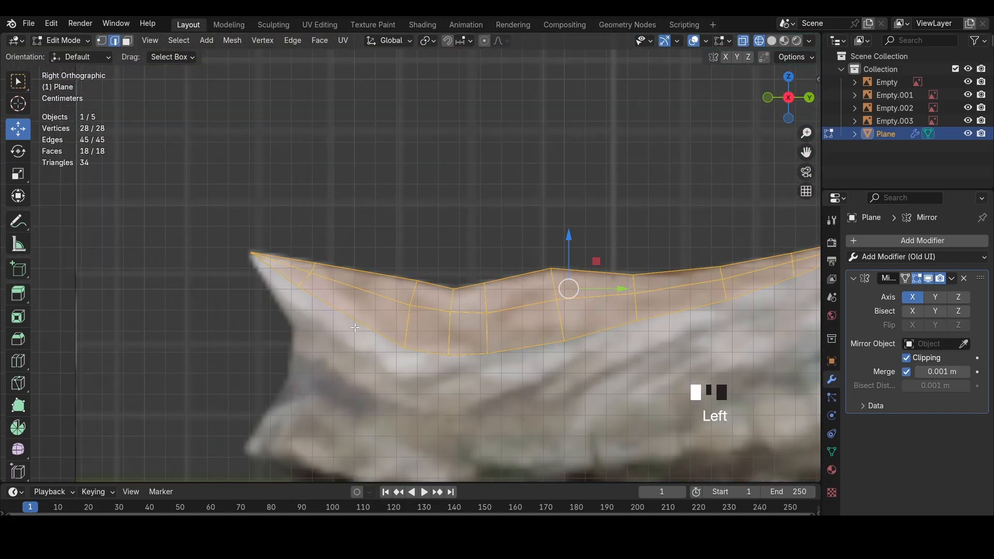
pyautogui.keyDown('shift'); pyautogui.moveTo(319, 302); pyautogui.dragTo(414, 305, button='middle'); pyautogui.keyUp('shift')
pyautogui.scroll(3, 415, 305)
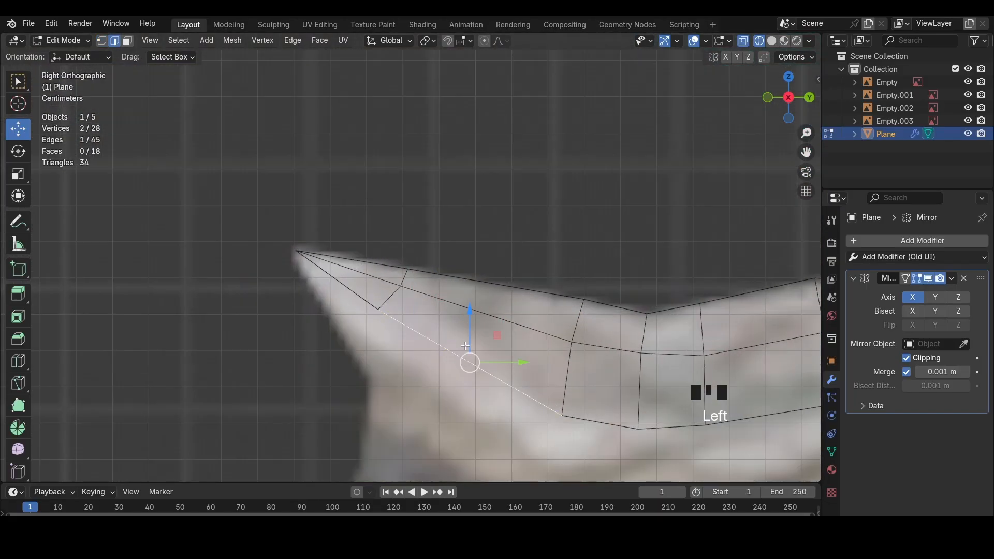
pyautogui.press('e')
pyautogui.click(420, 365)
# Move the extruded edge's rear vertex forward onto the snout's front outline in the side reference
pyautogui.press('1')
pyautogui.click(529, 435)
pyautogui.click(515, 432)
pyautogui.press('g')
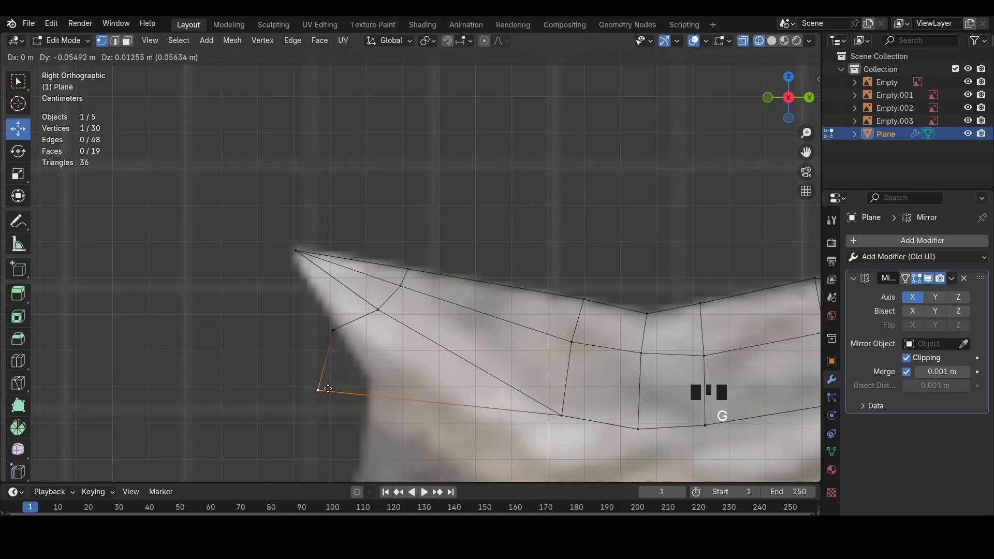
pyautogui.click(370, 385)
# Move the extruded panel's front edge onto the mirror centre line
pyautogui.press('z')
pyautogui.press('2')
pyautogui.click(354, 361)
pyautogui.moveTo(358, 361)
pyautogui.mouseDown(button='middle')
pyautogui.moveTo(453, 375)
pyautogui.moveTo(524, 309)
pyautogui.mouseUp(button='middle')
pyautogui.press('g')
# Add a loop cut down the front panel close to the mirror centre line
pyautogui.hotkey('ctrl', 'r')
pyautogui.click(448, 375)
pyautogui.click(438, 379)
pyautogui.press('g')
pyautogui.press('x')
pyautogui.hotkey('ctrl', 'z')
pyautogui.hotkey('ctrl', 'z')
pyautogui.hotkey('ctrl', 'z')
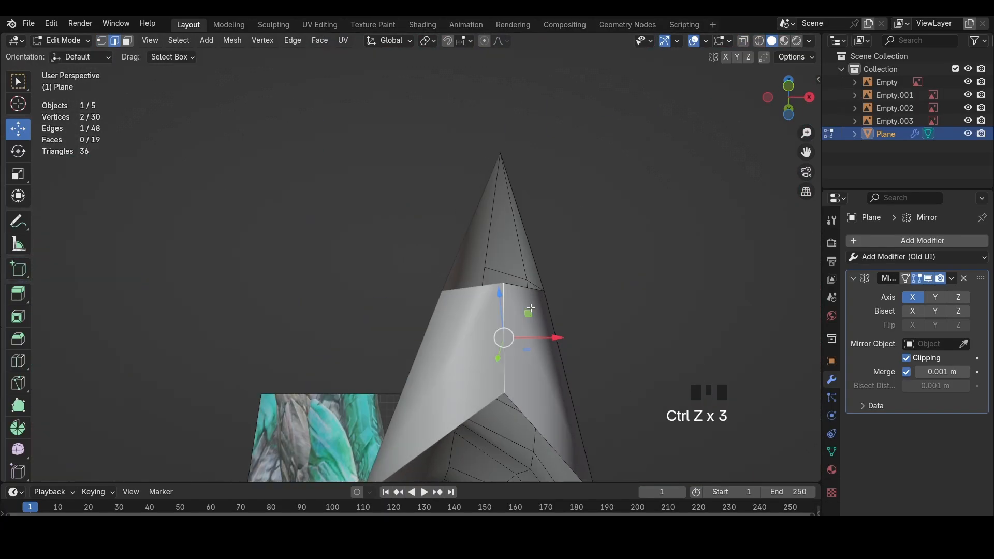
pyautogui.hotkey('ctrl', 'shift', 'z')
# Try moving the front panel's loop cut edge along X closer to the centre line, undoing each move
pyautogui.press('g')
pyautogui.press('x')
pyautogui.click(587, 312)
pyautogui.moveTo(588, 312); pyautogui.dragTo(564, 321, button='middle')
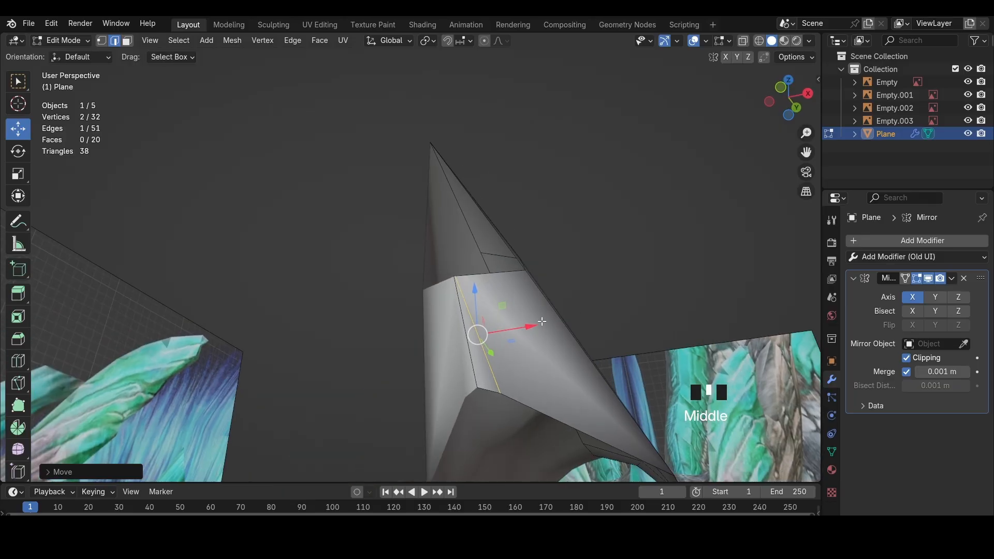
pyautogui.hotkey('ctrl', 'z')
pyautogui.scroll(4, 564, 343)
pyautogui.press('g')
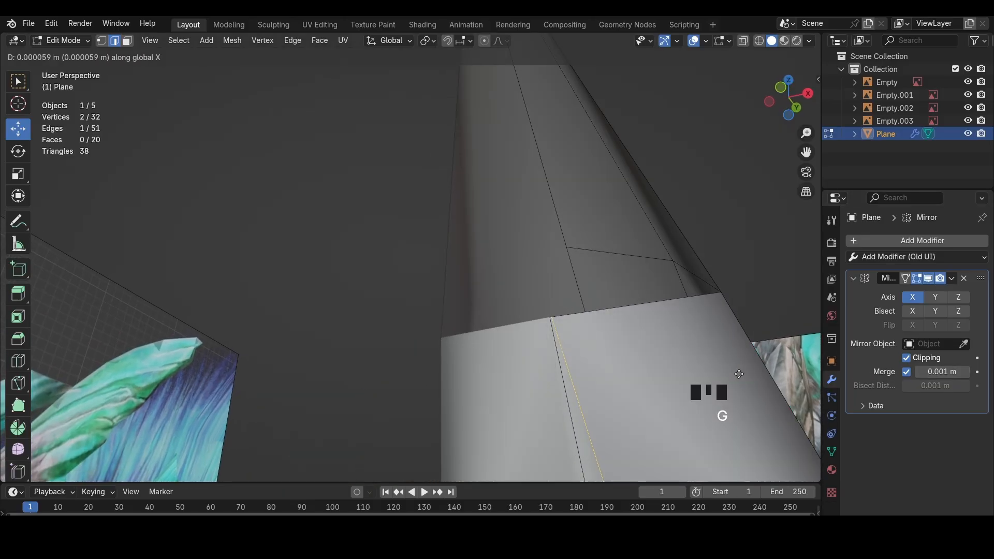
pyautogui.click(758, 371)
pyautogui.hotkey('ctrl', 'z')
pyautogui.press('g')
pyautogui.press('x')
pyautogui.click(767, 344)
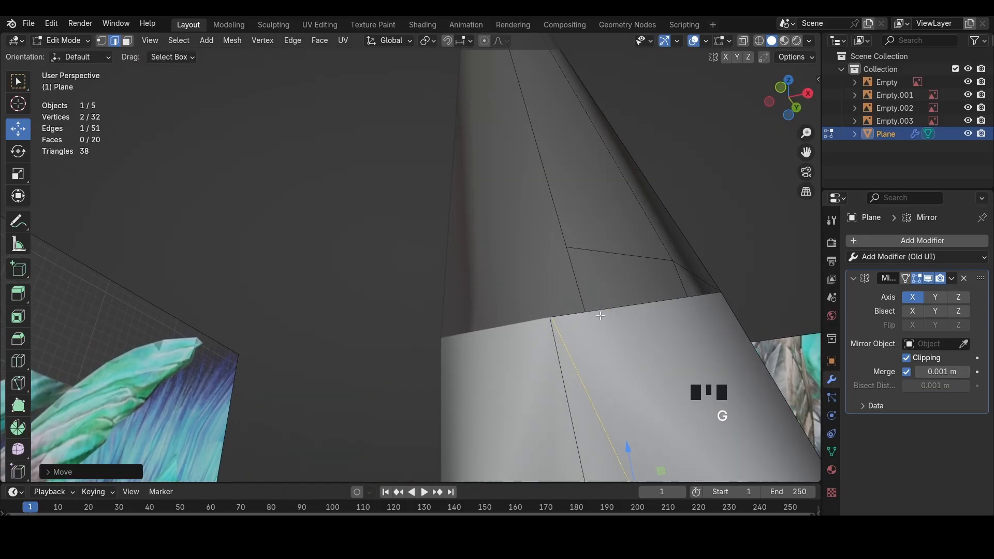
pyautogui.hotkey('ctrl', 'z')
# Set the Mirror modifier's merge distance to 0.00001 m and reposition the loop cut edge along X beside the centre line
pyautogui.click(935, 373)
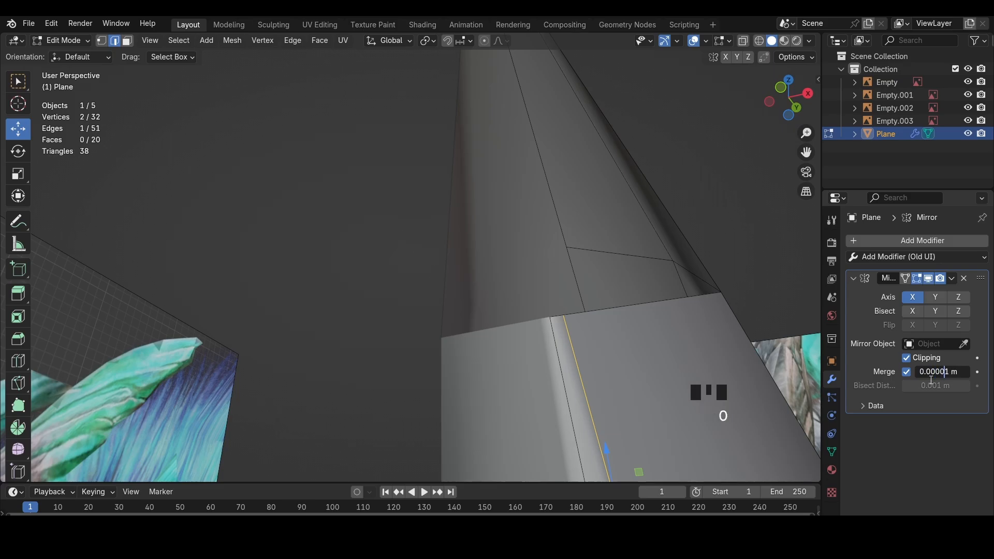
pyautogui.scroll(-2, 533, 292)
pyautogui.press('g')
pyautogui.press('x')
pyautogui.click(540, 291)
# Add a Weighted Normal modifier to the head mesh
pyautogui.moveTo(540, 291); pyautogui.dragTo(918, 258, button='middle')
pyautogui.press('1')
pyautogui.click(918, 258)
pyautogui.click(520, 342)
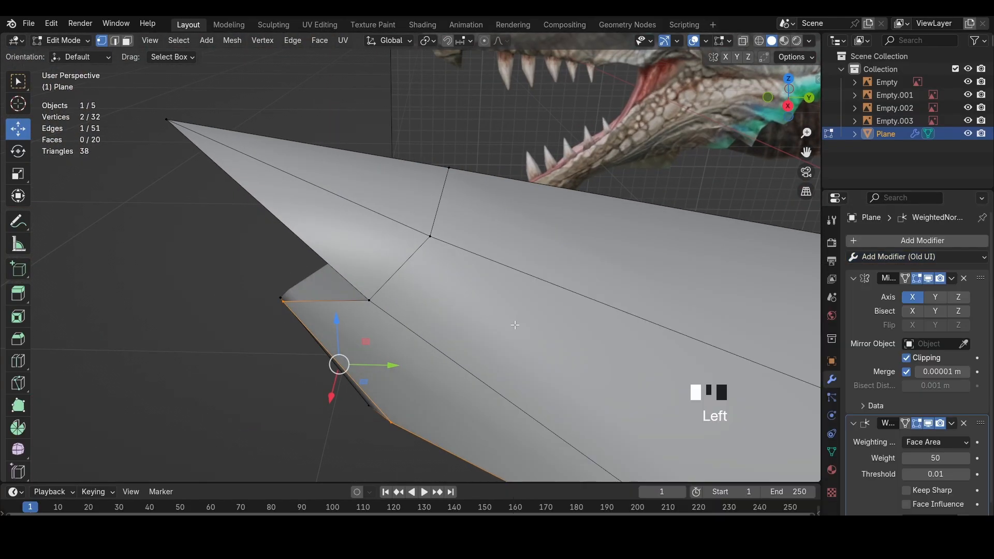
# Slide the loop cut's two vertices slightly toward the centre line and set the Weighted Normal modifier's weight to 100
pyautogui.moveTo(521, 342); pyautogui.dragTo(560, 331, button='middle')
pyautogui.hotkey('shift', 'v')
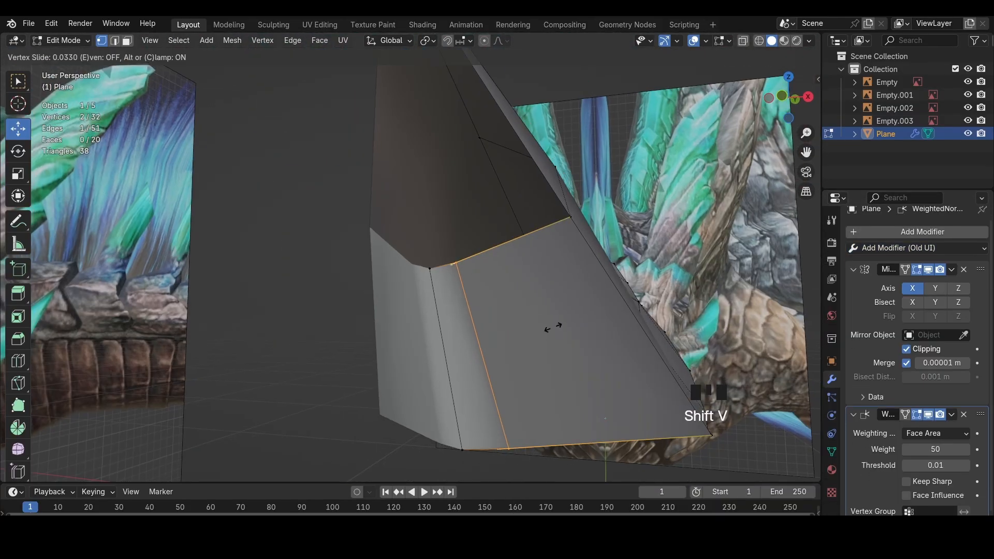
pyautogui.click(547, 327)
pyautogui.scroll(-2, 905, 419)
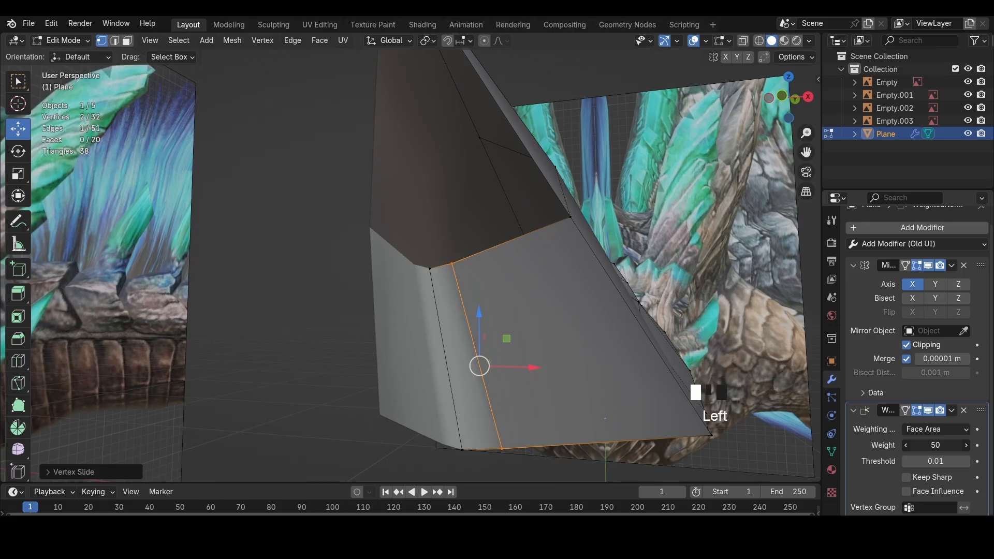
pyautogui.scroll(-3, 538, 293)
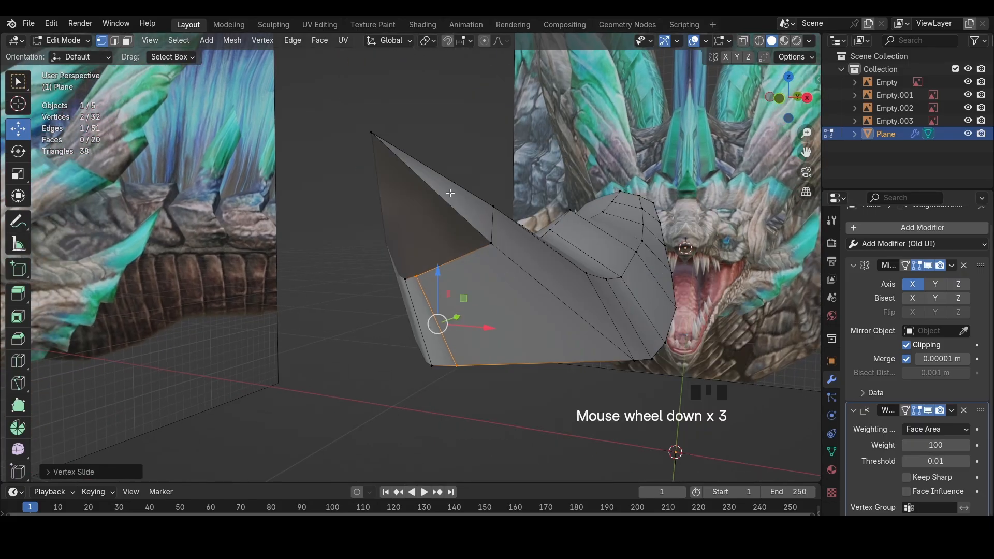
# Knife-cut a lengthwise line from the snout tip back along the strip beside the head's centre line
pyautogui.moveTo(437, 321); pyautogui.dragTo(448, 231, button='middle')
pyautogui.hotkey('ctrl', 'r')
pyautogui.press('Escape')
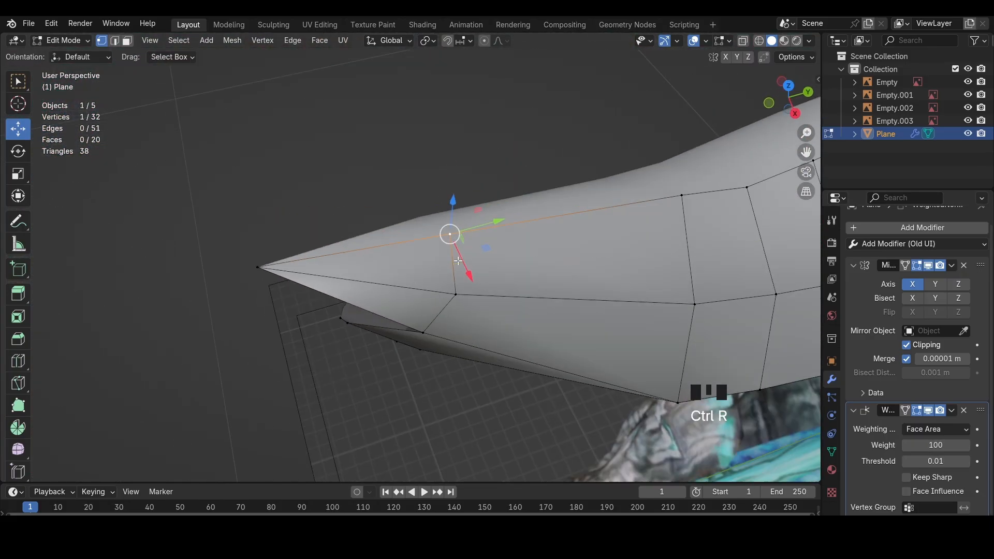
pyautogui.hotkey('ctrl', 'l')
pyautogui.press('k')
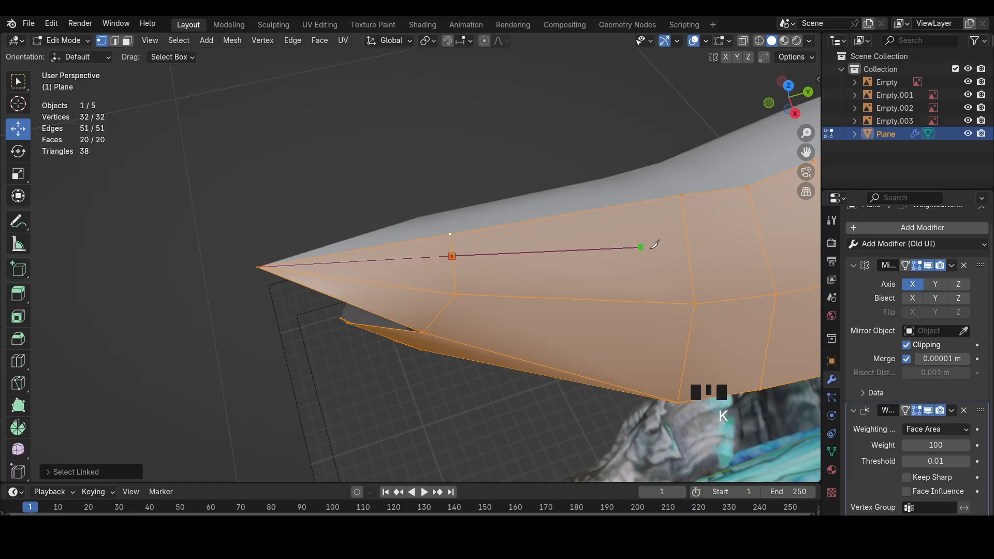
pyautogui.scroll(-2, 655, 244)
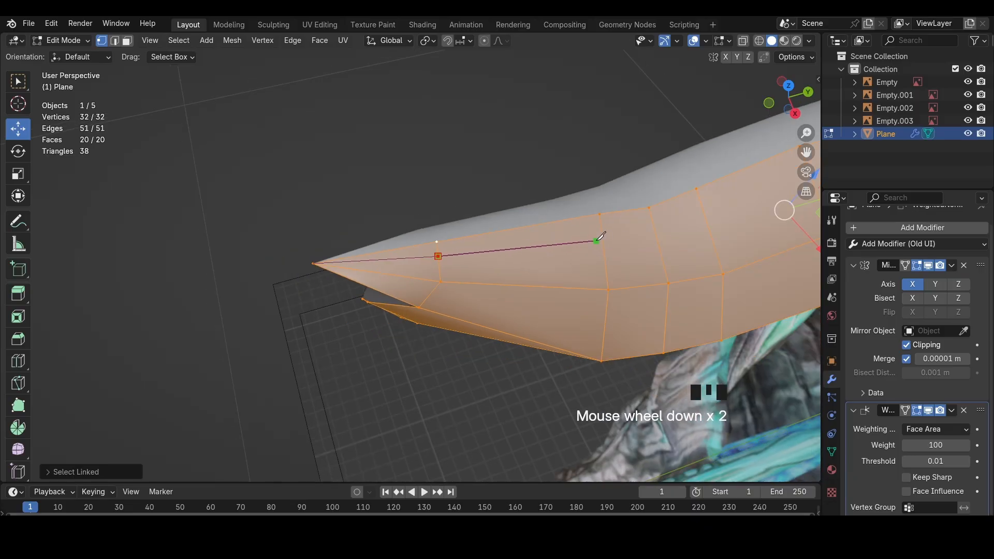
pyautogui.click(705, 216)
pyautogui.scroll(-2, 705, 211)
pyautogui.keyDown('shift'); pyautogui.moveTo(705, 207); pyautogui.dragTo(458, 293, button='middle'); pyautogui.keyUp('shift')
pyautogui.click(766, 165)
pyautogui.press('Return')
# Vertex-slide three edges of the new knife cut near the snout to even out the strip's width
pyautogui.moveTo(519, 268); pyautogui.dragTo(585, 238, button='middle')
pyautogui.keyDown('shift'); pyautogui.moveTo(569, 280); pyautogui.dragTo(535, 259, button='middle'); pyautogui.keyUp('shift')
pyautogui.press('2')
pyautogui.click(445, 319)
pyautogui.hotkey('shift', 'v')
pyautogui.click(449, 321)
pyautogui.click(462, 331)
pyautogui.hotkey('shift', 'v')
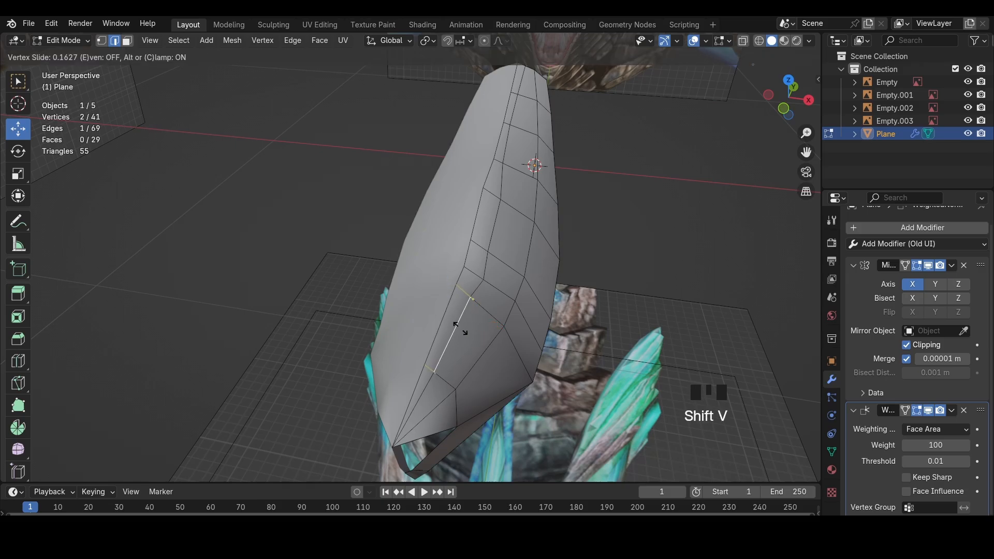
pyautogui.click(460, 329)
pyautogui.click(488, 267)
pyautogui.hotkey('shift', 'v')
pyautogui.click(479, 265)
# Select the three consecutive cut edges behind the snout tip and offset them with Shrink/Fatten
pyautogui.keyDown('shift'); pyautogui.click(443, 333); pyautogui.keyUp('shift')
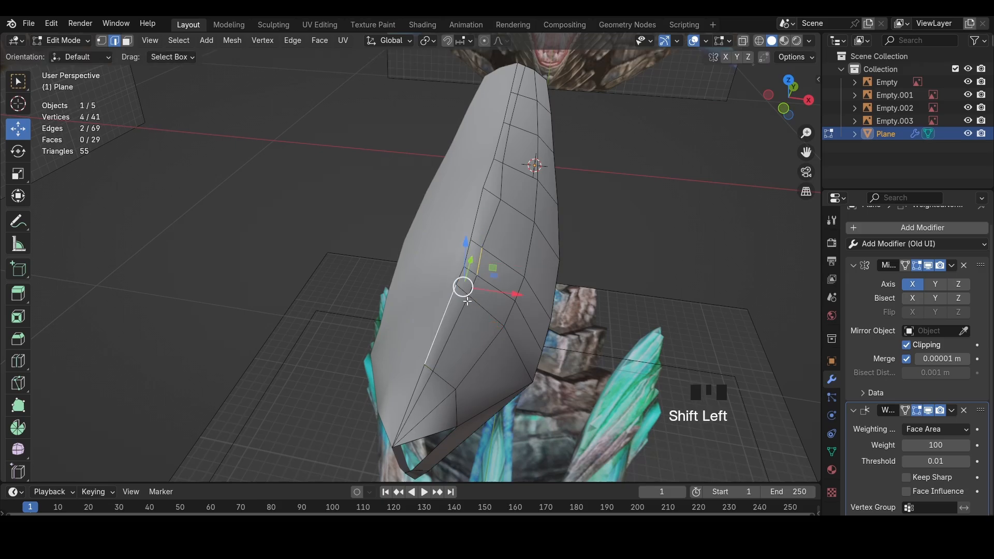
pyautogui.keyDown('shift'); pyautogui.click(453, 296); pyautogui.keyUp('shift')
pyautogui.moveTo(456, 295); pyautogui.dragTo(489, 274, button='middle')
pyautogui.hotkey('alt', 's')
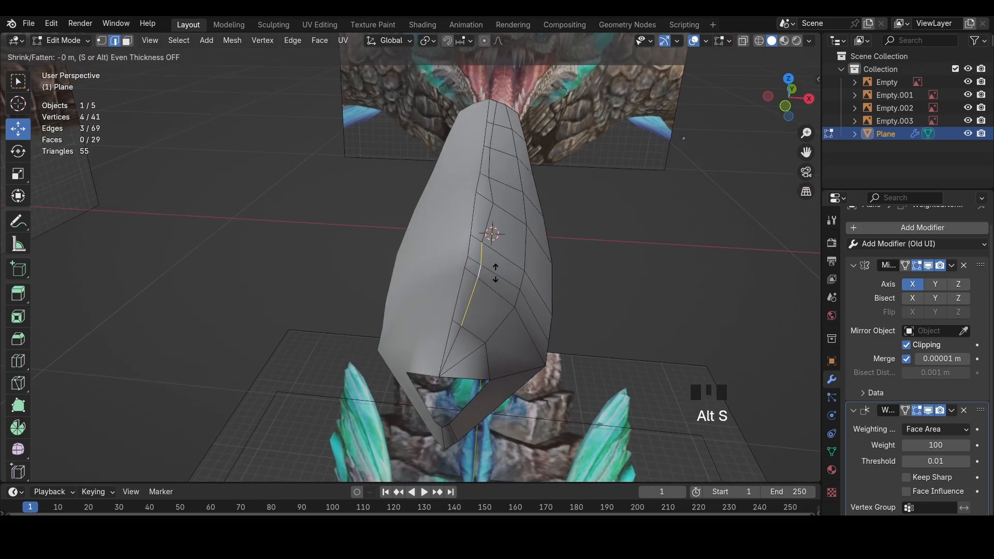
pyautogui.click(495, 268)
# Slide the single cut vertex farther back along the head to straighten the line
pyautogui.press('1')
pyautogui.click(493, 202)
pyautogui.hotkey('shift', 'v')
pyautogui.click(490, 202)
# Add a loop cut to the snout's front panel, close to its border with the snout side
pyautogui.moveTo(503, 238); pyautogui.dragTo(524, 181, button='middle')
pyautogui.hotkey('ctrl', 'r')
pyautogui.click(343, 271)
pyautogui.click(350, 262)
# Try extruding the narrow front strip's upper edge up to the snout tip in the side view, and undo it
pyautogui.press('2')
pyautogui.doubleClick(560, 249)
pyautogui.scroll(4, 525, 181)
pyautogui.press('1')
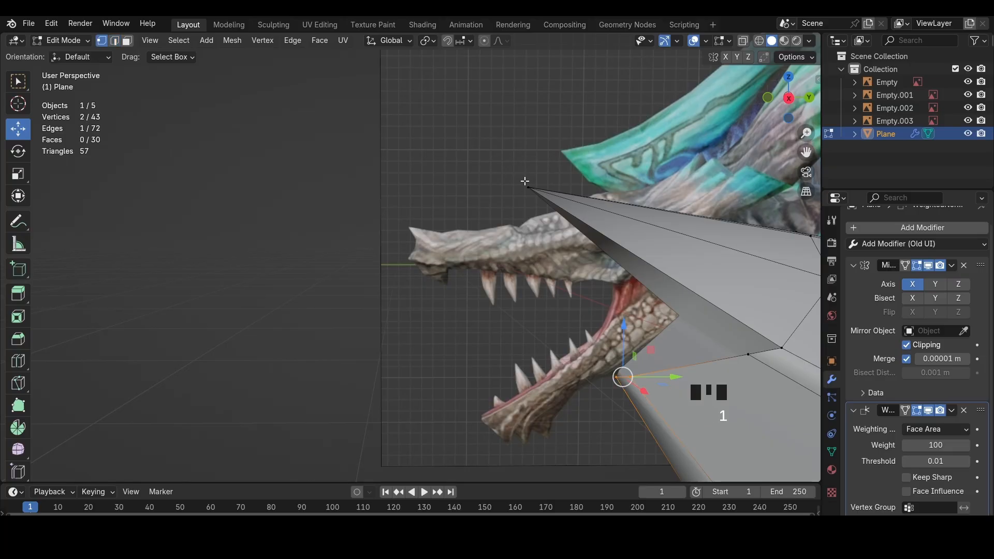
pyautogui.keyDown('shift'); pyautogui.click(525, 182); pyautogui.keyUp('shift')
pyautogui.click(787, 103)
pyautogui.scroll(2, 497, 316)
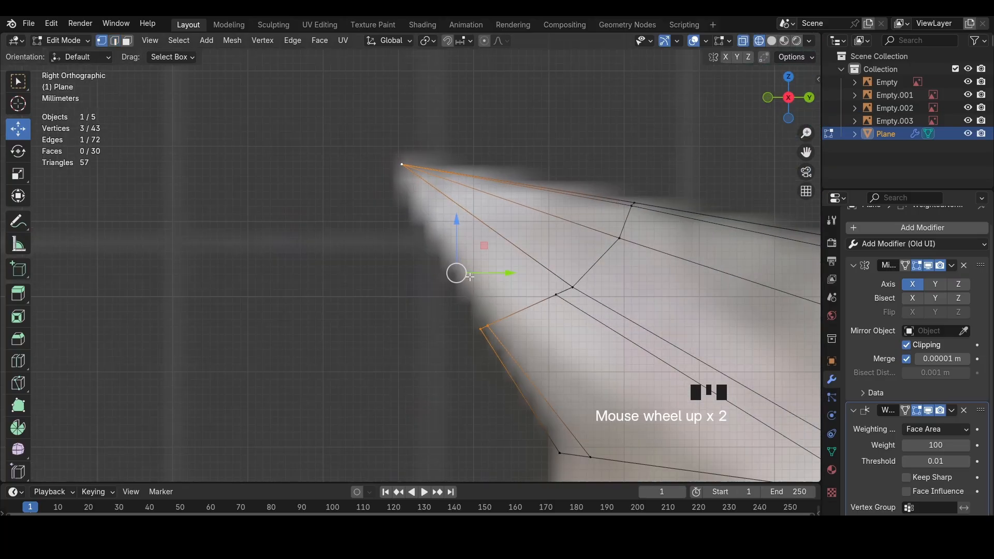
pyautogui.click(486, 330)
pyautogui.press('e')
pyautogui.click(425, 181)
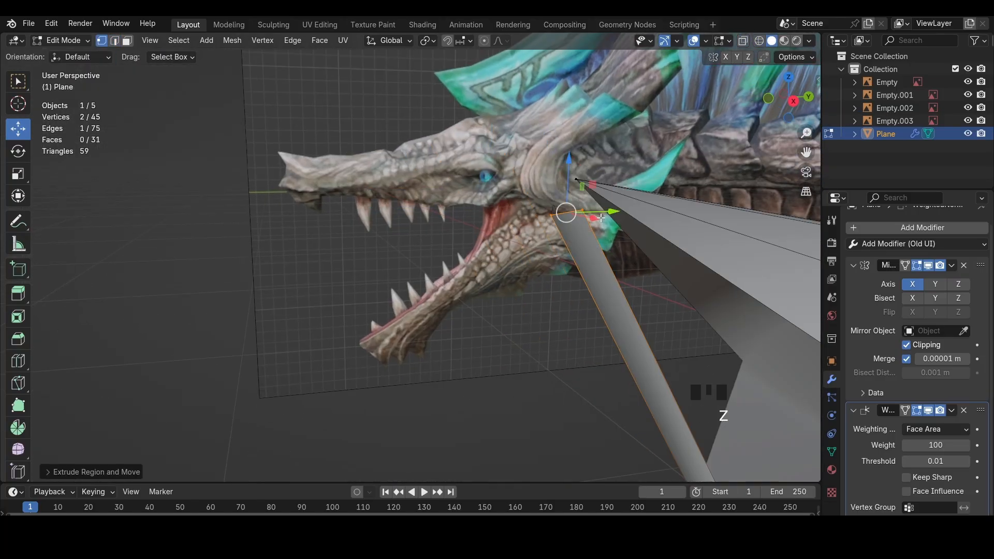
pyautogui.hotkey('ctrl', 'z')
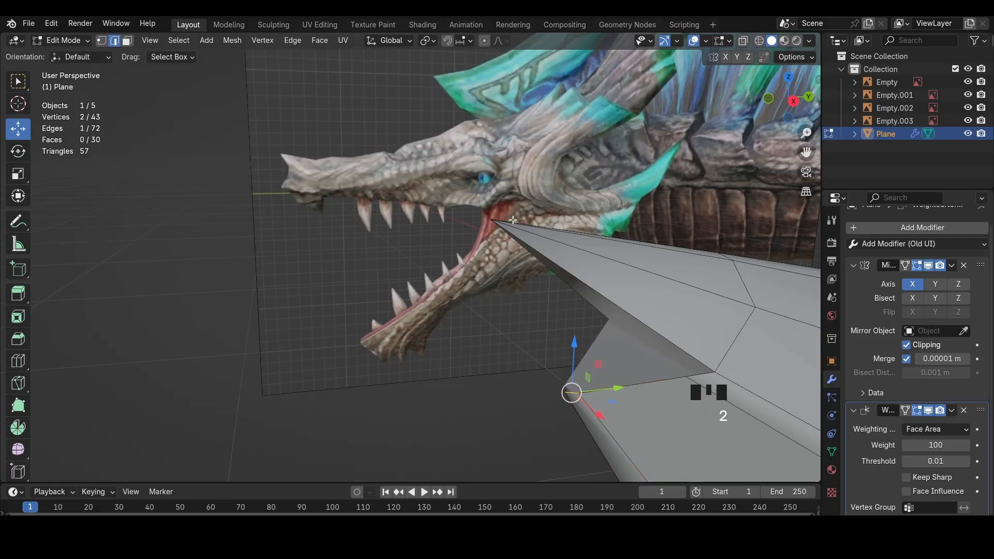
# Fill a triangular face between the narrow front strip's upper edge and the snout tip vertex
pyautogui.keyDown('shift'); pyautogui.click(492, 210); pyautogui.keyUp('shift')
pyautogui.moveTo(491, 210); pyautogui.dragTo(596, 252, button='middle')
pyautogui.scroll(2, 684, 207)
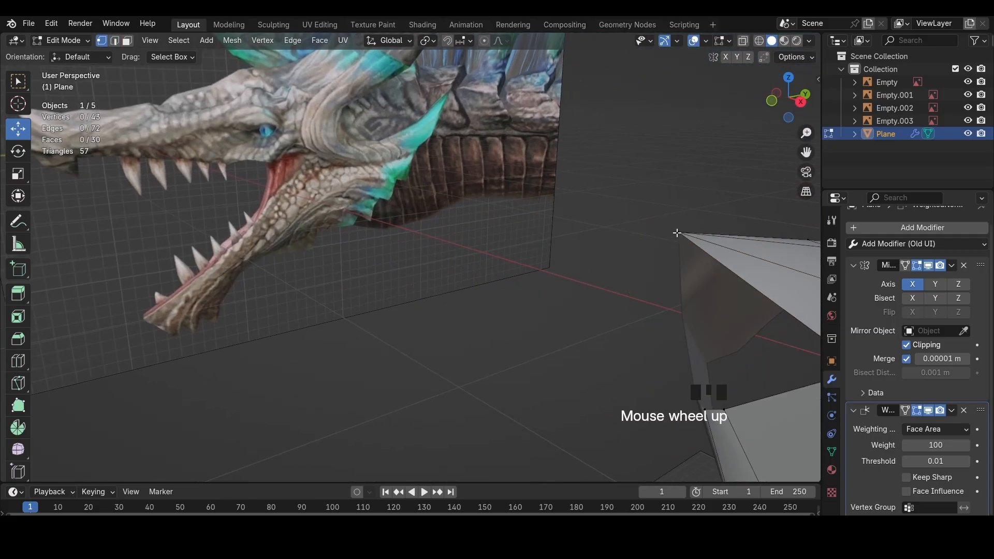
pyautogui.keyDown('shift'); pyautogui.moveTo(676, 231); pyautogui.dragTo(560, 277, button='middle'); pyautogui.keyUp('shift')
pyautogui.scroll(-2, 524, 445)
pyautogui.click(471, 352)
pyautogui.press('1')
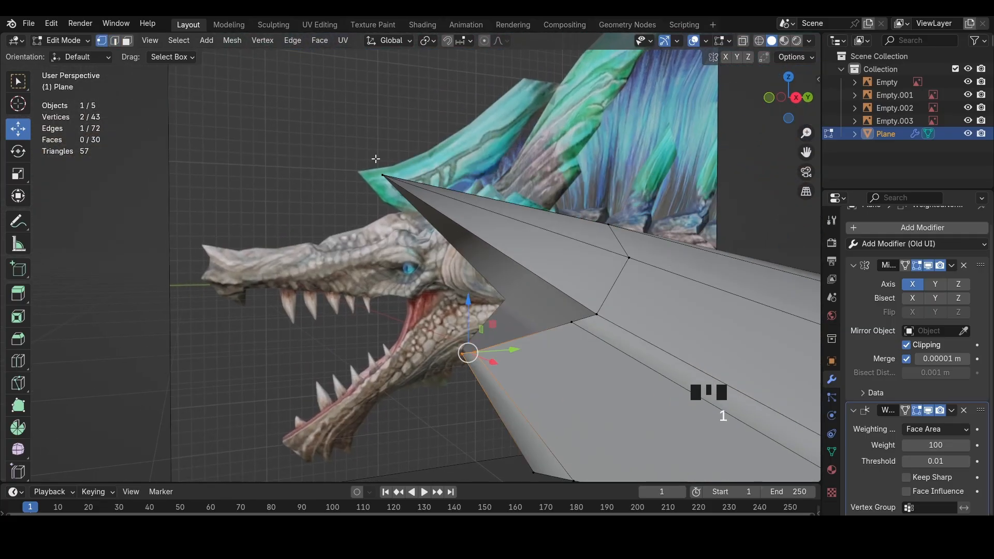
pyautogui.keyDown('shift'); pyautogui.click(382, 176); pyautogui.keyUp('shift')
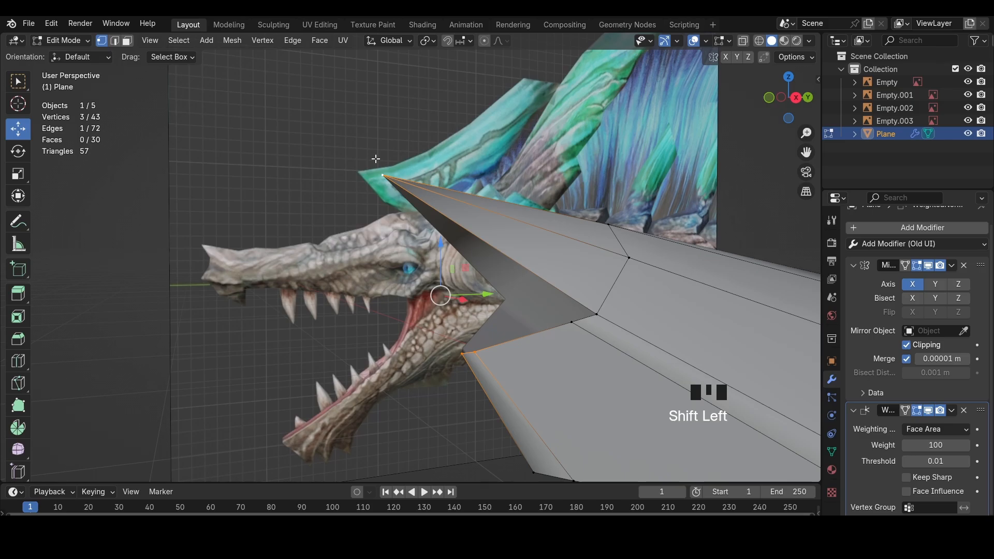
pyautogui.press('f')
# Move the front strip's upper edge and the snout tip vertex in the side view to follow the reference outline
pyautogui.moveTo(495, 374); pyautogui.dragTo(446, 335)
pyautogui.moveTo(455, 336); pyautogui.dragTo(422, 332, button='middle')
pyautogui.press('g')
pyautogui.click(429, 330)
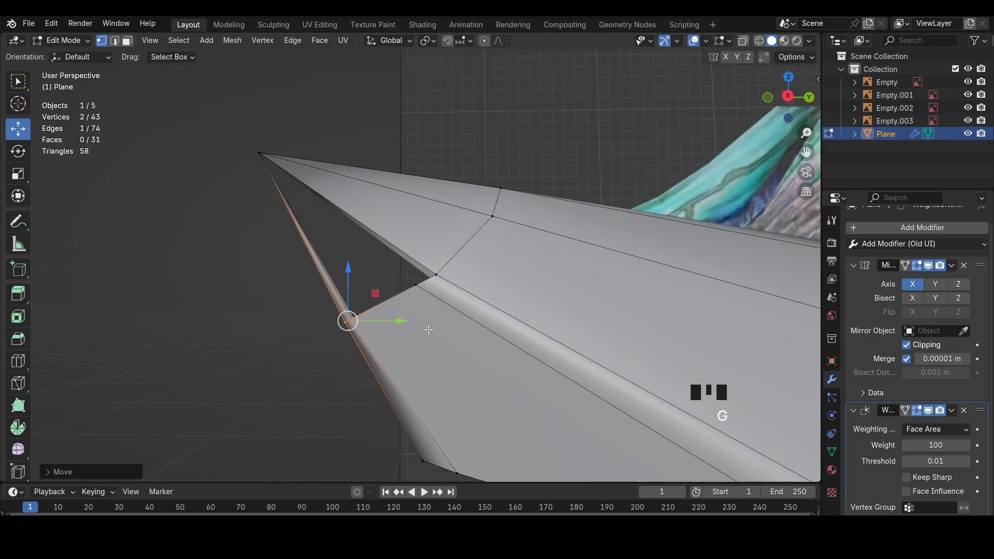
pyautogui.click(787, 97)
pyautogui.hotkey('shift', 'z')
pyautogui.press('g')
pyautogui.click(431, 224)
pyautogui.click(326, 194)
pyautogui.press('g')
pyautogui.click(320, 192)
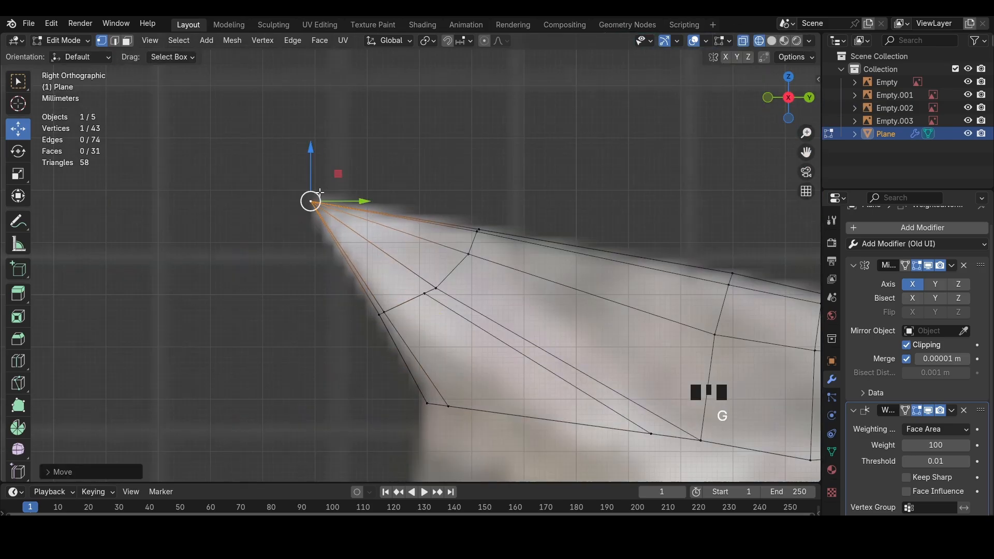
# Fill a narrow triangular face between the front panel's short outer edge and the snout's lower tip edge
pyautogui.scroll(-4, 383, 254)
pyautogui.hotkey('shift', 'z')
pyautogui.scroll(3, 430, 299)
pyautogui.press('2')
pyautogui.click(430, 300)
pyautogui.moveTo(430, 299); pyautogui.dragTo(472, 278, button='middle')
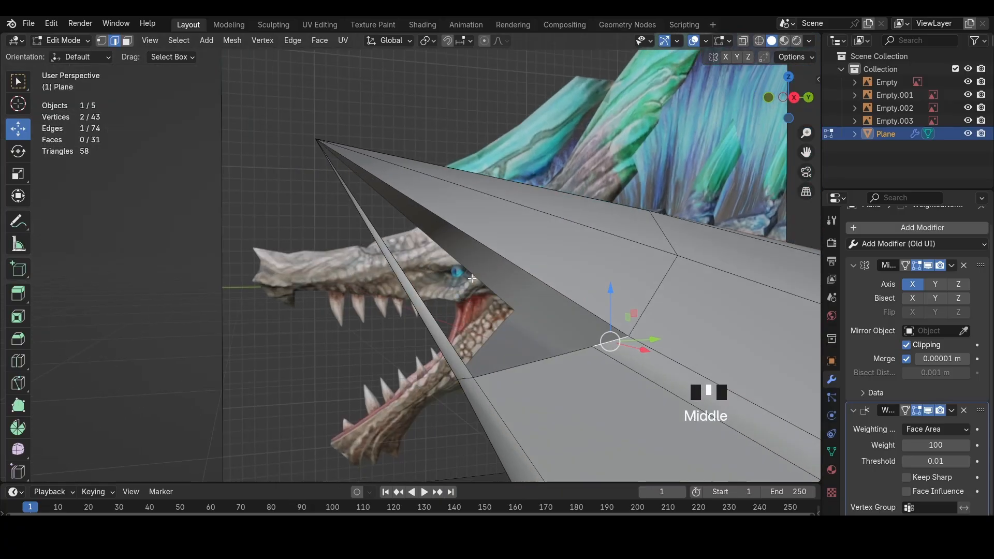
pyautogui.keyDown('shift'); pyautogui.click(438, 210); pyautogui.keyUp('shift')
pyautogui.press('f')
# Move the narrow triangle's outer lower vertex slightly upward to widen the face
pyautogui.press('1')
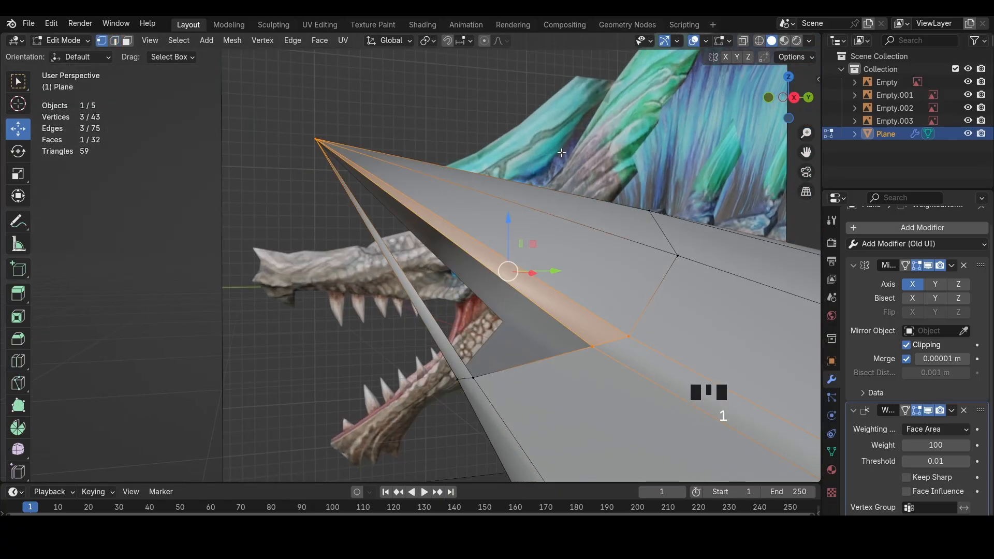
pyautogui.click(594, 346)
pyautogui.click(628, 337)
pyautogui.press('g')
pyautogui.click(620, 327)
# Try filling the open gap below the snout tip from its border edges
pyautogui.press('2')
pyautogui.click(521, 294)
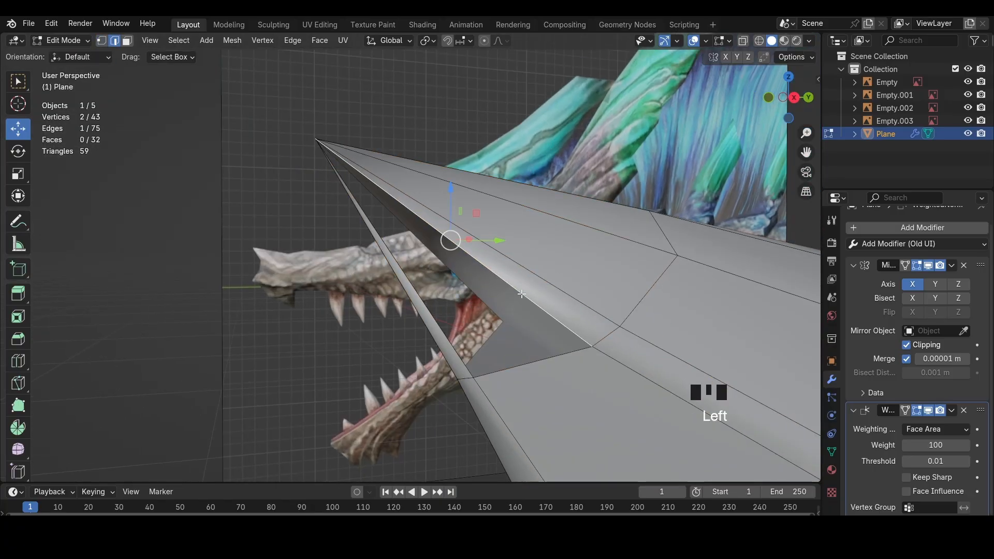
pyautogui.click(518, 358)
pyautogui.click(462, 354)
pyautogui.click(474, 245)
pyautogui.click(491, 273)
pyautogui.click(498, 284)
pyautogui.click(444, 328)
pyautogui.click(515, 359)
pyautogui.click(533, 313)
pyautogui.click(449, 334)
pyautogui.click(508, 363)
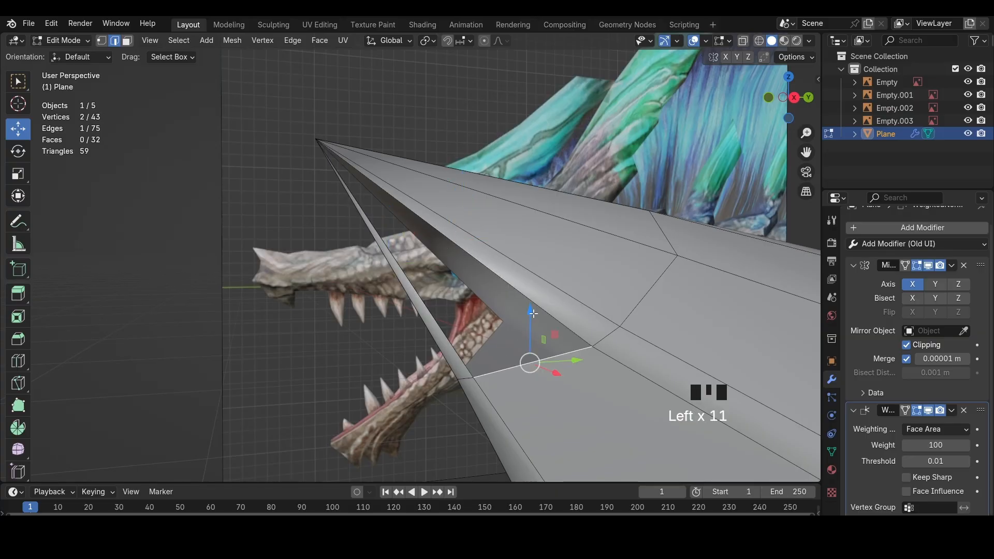
pyautogui.click(535, 313)
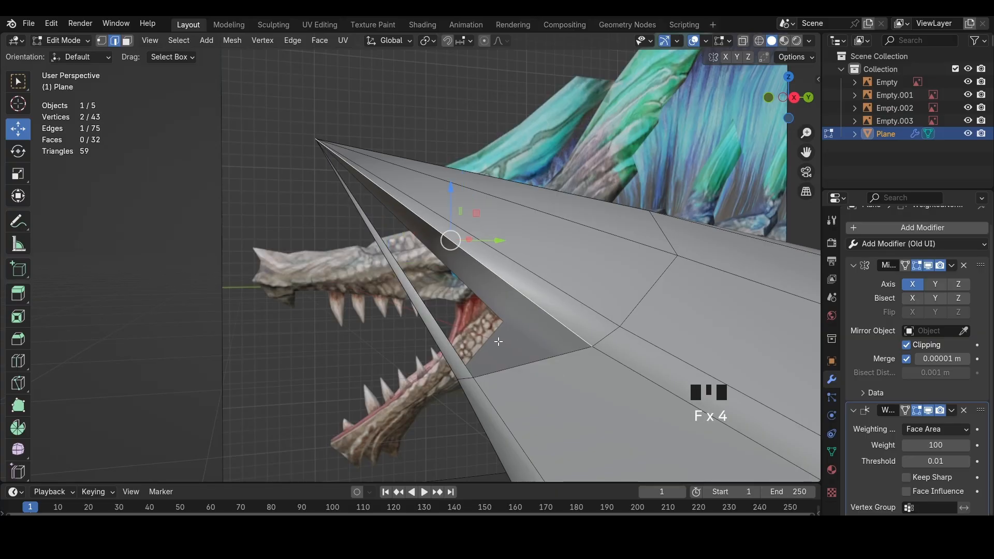
# Select the whole mesh and merge its vertices by distance
pyautogui.moveTo(498, 342); pyautogui.dragTo(583, 357, button='middle')
pyautogui.press('a')
pyautogui.press('m')
pyautogui.click(599, 435)
pyautogui.press('m')
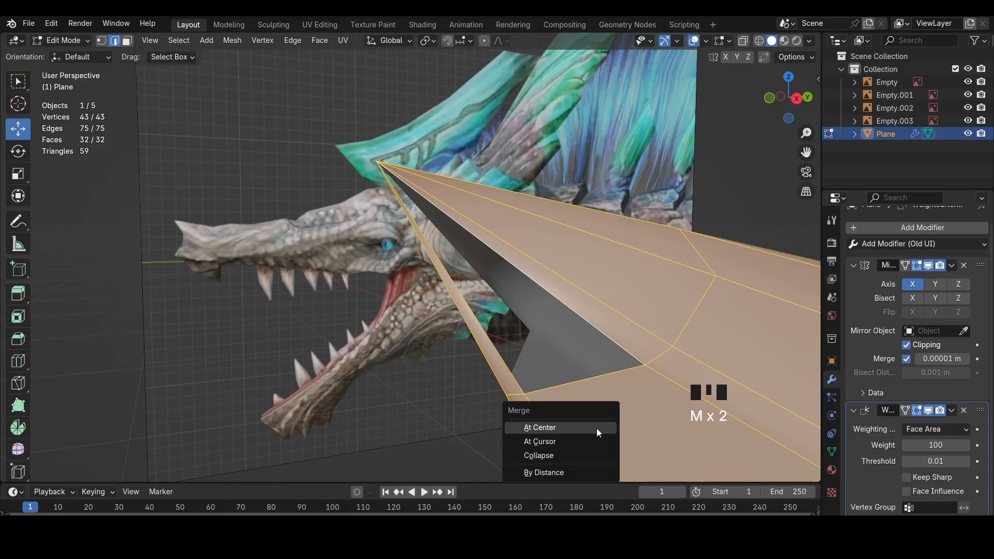
pyautogui.click(573, 473)
# Try filling the gap between the snout tip and front panel again, undoing each fill
pyautogui.press('f')
pyautogui.moveTo(581, 377); pyautogui.dragTo(657, 356, button='middle')
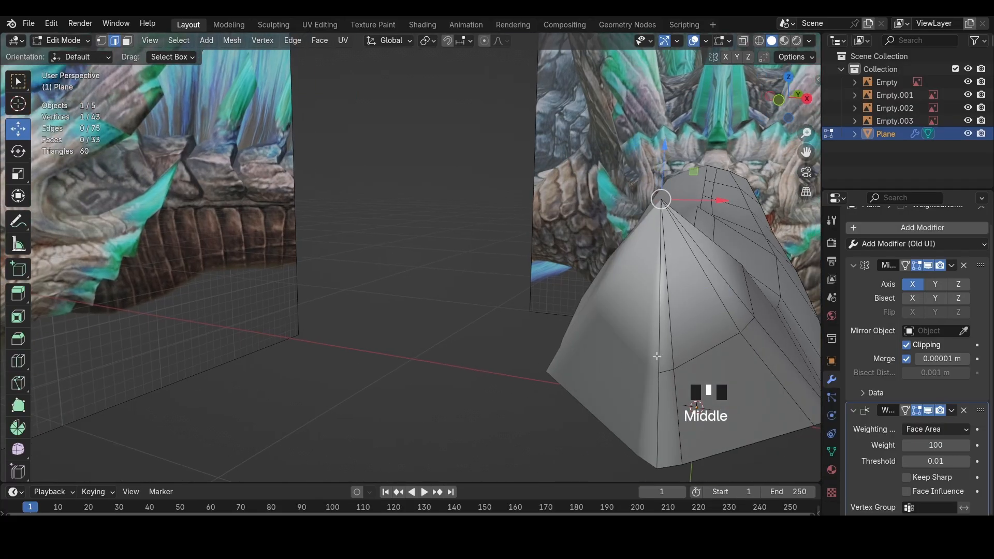
pyautogui.hotkey('ctrl', 'z')
pyautogui.click(723, 300)
pyautogui.press('f')
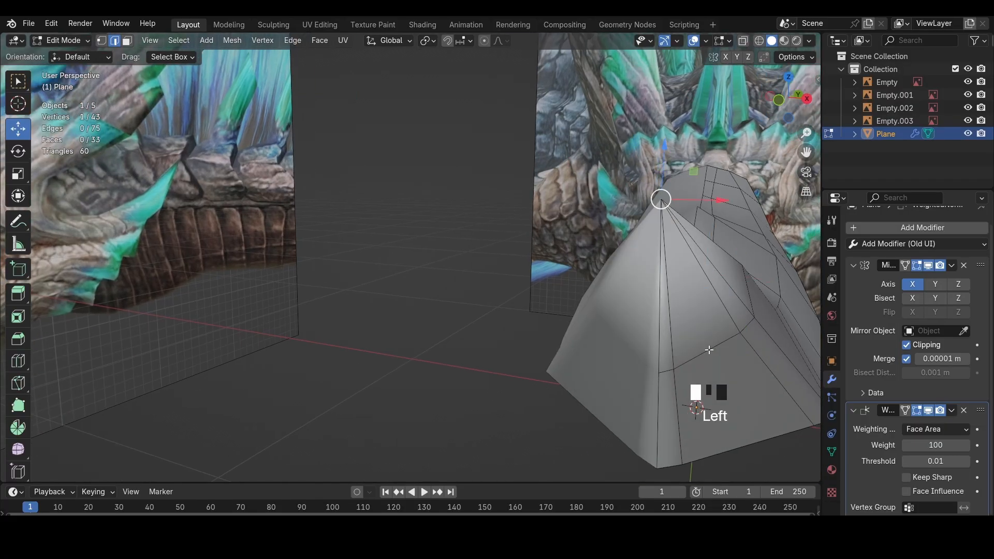
pyautogui.hotkey('ctrl', 'z')
pyautogui.hotkey('ctrl', 'z')
pyautogui.hotkey('ctrl', 'z')
pyautogui.press('f')
pyautogui.hotkey('ctrl', 'z')
# Fill the open gap above the front panel's upper edge with a face and adjust the front edge along X
pyautogui.click(726, 307)
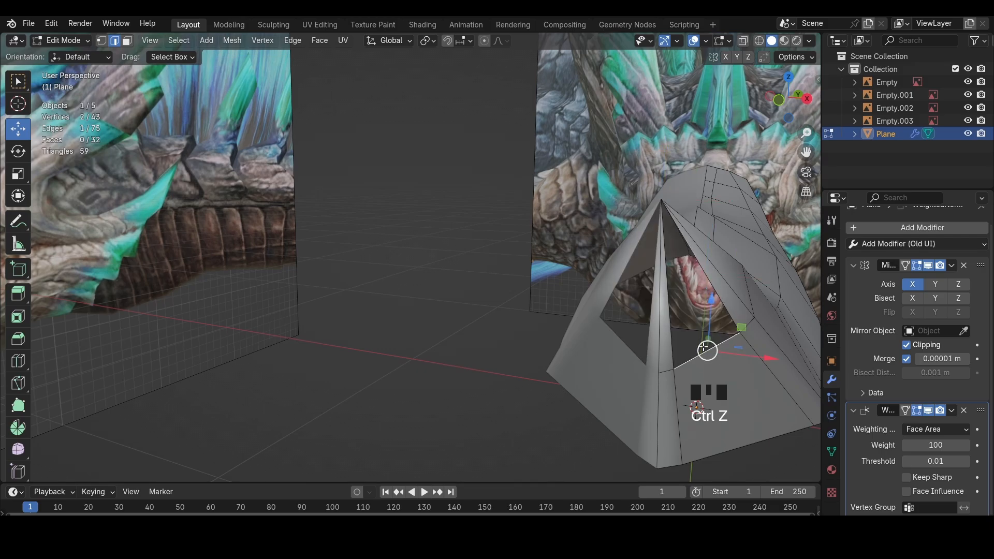
pyautogui.press('f')
pyautogui.moveTo(704, 345); pyautogui.dragTo(621, 336, button='middle')
pyautogui.keyDown('shift'); pyautogui.moveTo(622, 337); pyautogui.dragTo(466, 259, button='middle'); pyautogui.keyUp('shift')
pyautogui.press('2')
pyautogui.click(448, 330)
pyautogui.press('g')
pyautogui.press('x')
pyautogui.click(448, 330)
# Select the edge loop around the snout tip, try moving it in the right side view, and undo the move
pyautogui.scroll(2, 443, 273)
pyautogui.keyDown('alt'); pyautogui.click(407, 255); pyautogui.keyUp('alt')
pyautogui.keyDown('shift'); pyautogui.moveTo(466, 259); pyautogui.dragTo(474, 267, button='middle'); pyautogui.keyUp('shift')
pyautogui.press('1')
pyautogui.scroll(2, 475, 267)
pyautogui.scroll(-3, 474, 266)
pyautogui.click(795, 98)
pyautogui.press('z')
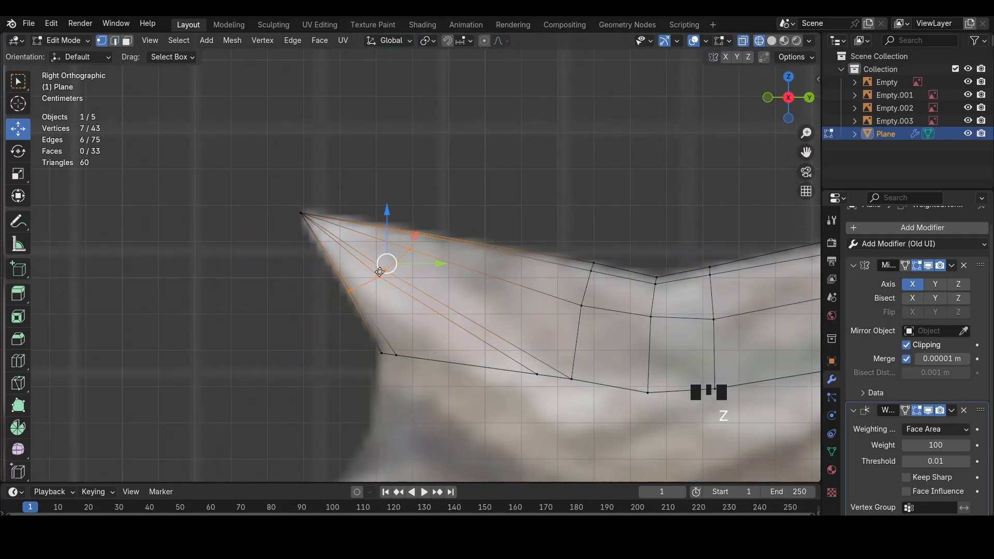
pyautogui.press('g')
pyautogui.click(354, 278)
pyautogui.hotkey('ctrl', 'z')
# Try adding loop cuts across the snout around the selected loop, and undo them
pyautogui.hotkey('ctrl', 'r')
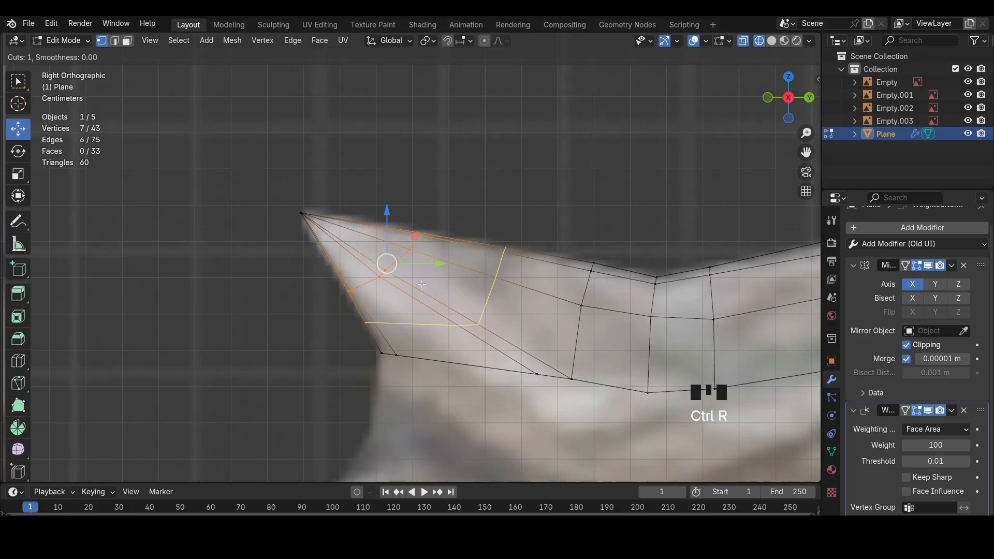
pyautogui.hotkey('ctrl', 'r')
pyautogui.hotkey('ctrl', 'z')
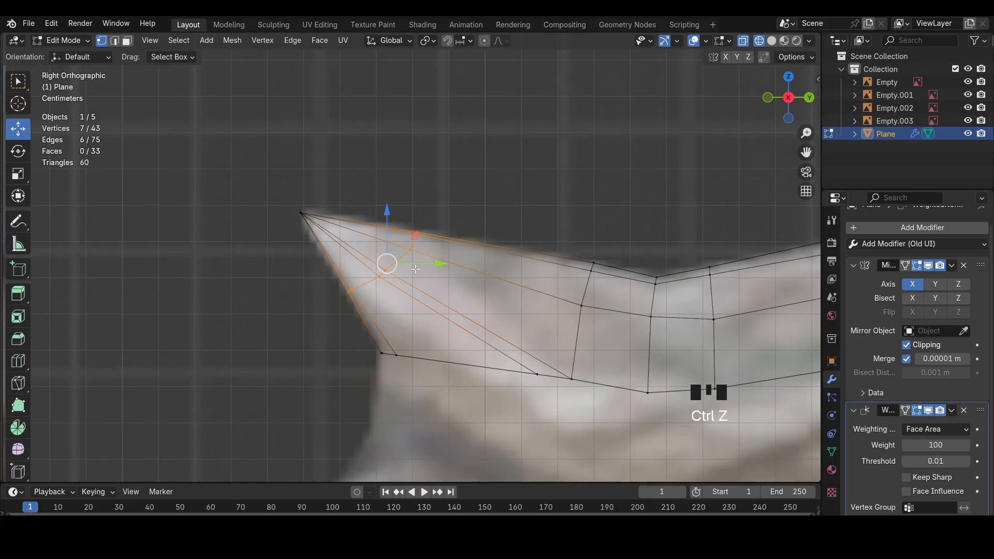
pyautogui.hotkey('ctrl', 'r')
pyautogui.click(418, 273)
pyautogui.click(421, 277)
pyautogui.hotkey('ctrl', 'r')
pyautogui.doubleClick(420, 278)
pyautogui.press('z')
pyautogui.moveTo(419, 279)
pyautogui.mouseDown(button='middle')
pyautogui.moveTo(409, 290)
pyautogui.moveTo(432, 375)
pyautogui.moveTo(552, 224)
pyautogui.moveTo(502, 252)
pyautogui.moveTo(550, 273)
pyautogui.mouseUp(button='middle')
pyautogui.hotkey('ctrl', 'z')
pyautogui.hotkey('ctrl', 'z')
pyautogui.hotkey('ctrl', 'z')
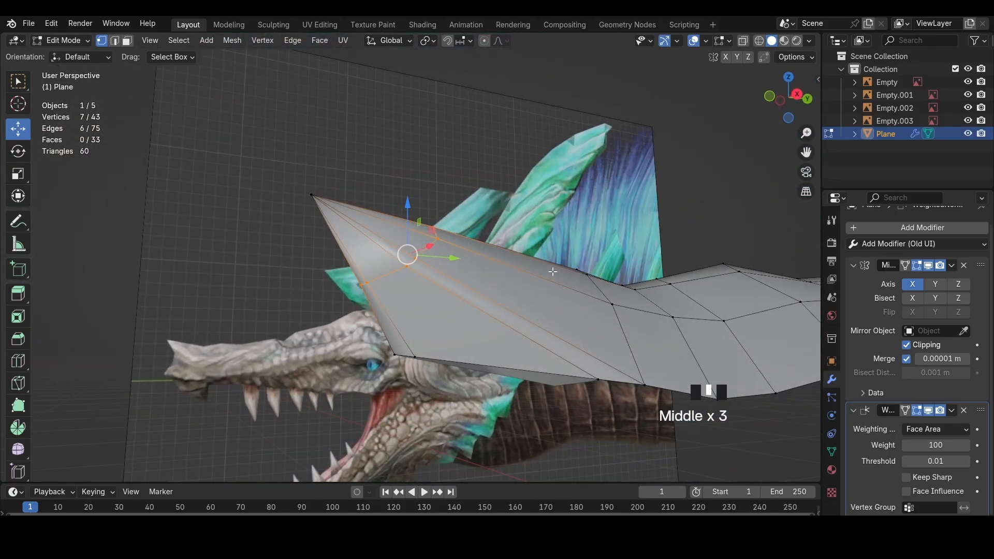
# Try beveling the selected snout edge loop with two segments, and undo the bevel
pyautogui.hotkey('ctrl', 'b')
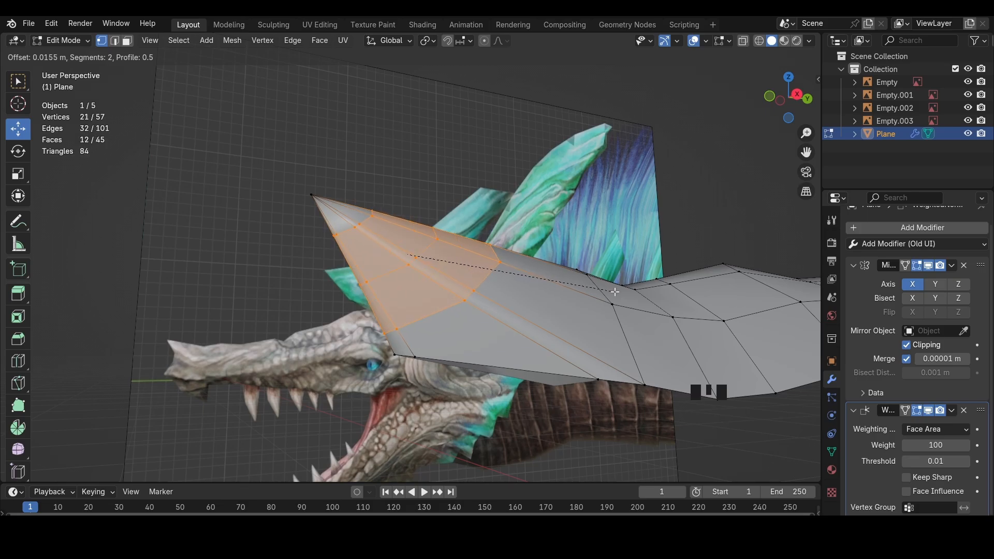
pyautogui.click(622, 299)
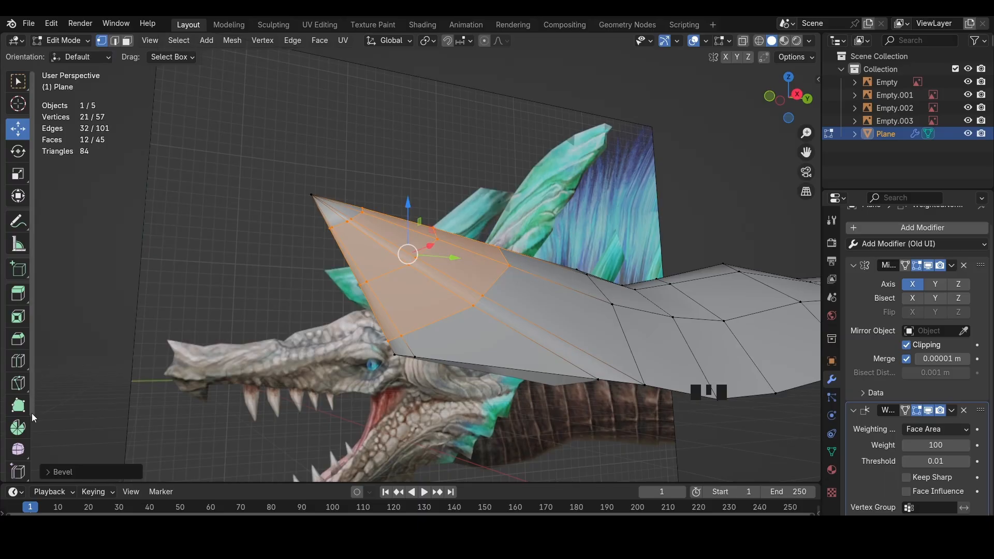
pyautogui.moveTo(187, 390); pyautogui.dragTo(446, 269, button='middle')
pyautogui.hotkey('ctrl', 'z')
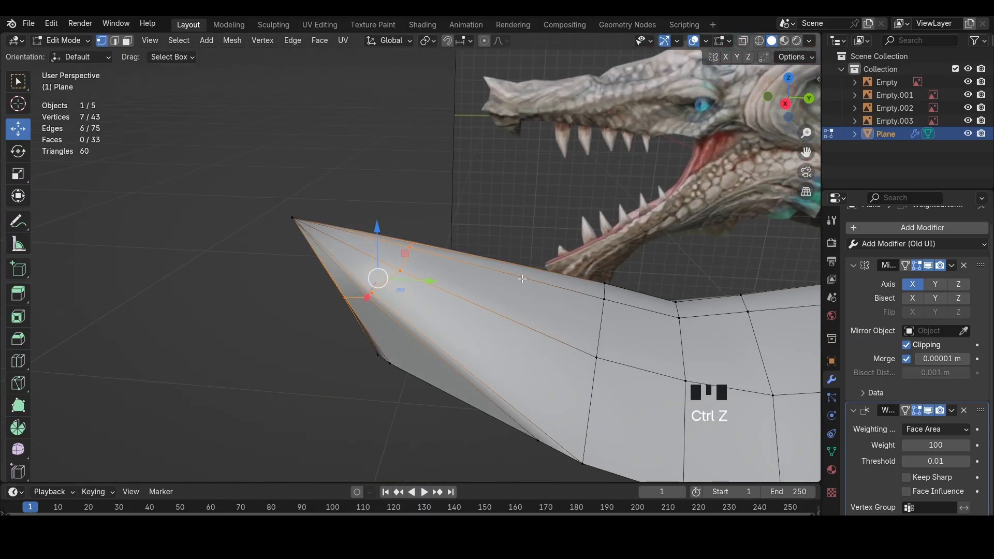
# Select four consecutive edges of the lengthwise cut beside the centre line and move them along X
pyautogui.press('2')
pyautogui.click(495, 310)
pyautogui.scroll(-2, 455, 302)
pyautogui.moveTo(496, 309); pyautogui.dragTo(418, 300, button='middle')
pyautogui.click(418, 303)
pyautogui.click(429, 265)
pyautogui.moveTo(429, 266); pyautogui.dragTo(380, 287, button='middle')
pyautogui.keyDown('shift'); pyautogui.click(353, 261); pyautogui.keyUp('shift')
pyautogui.keyDown('shift'); pyautogui.click(345, 231); pyautogui.keyUp('shift')
pyautogui.keyDown('shift'); pyautogui.click(396, 385); pyautogui.keyUp('shift')
pyautogui.press('g')
pyautogui.press('x')
pyautogui.click(389, 380)
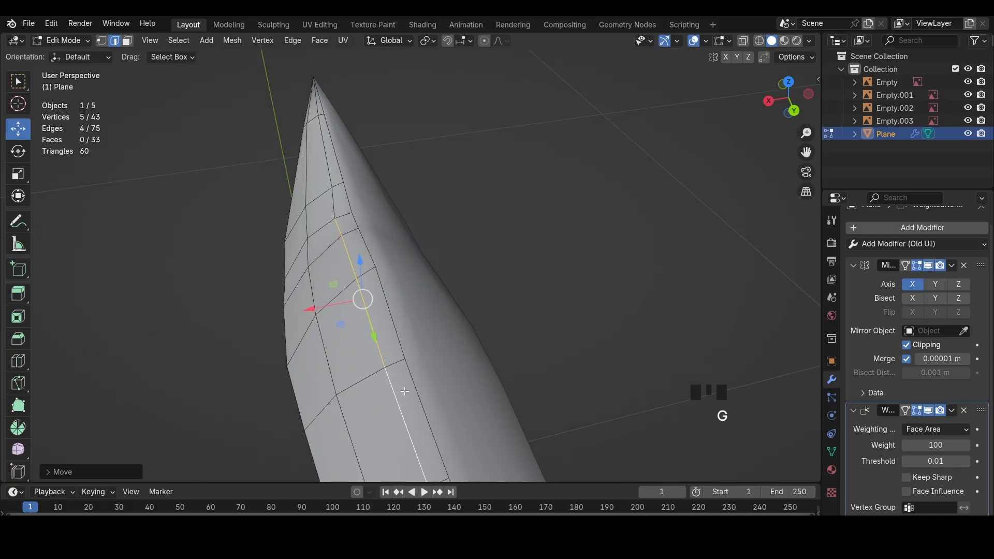
# Clear the edge selection beside the centre line and inspect the strip's shading in Object Mode
pyautogui.moveTo(394, 342); pyautogui.dragTo(544, 295, button='middle')
pyautogui.click(464, 269)
pyautogui.keyDown('shift'); pyautogui.click(379, 273); pyautogui.keyUp('shift')
pyautogui.click(542, 262)
pyautogui.moveTo(308, 271); pyautogui.dragTo(430, 284, button='middle')
pyautogui.scroll(2, 542, 262)
pyautogui.scroll(1, 430, 284)
pyautogui.click(50, 40)
pyautogui.click(60, 54)
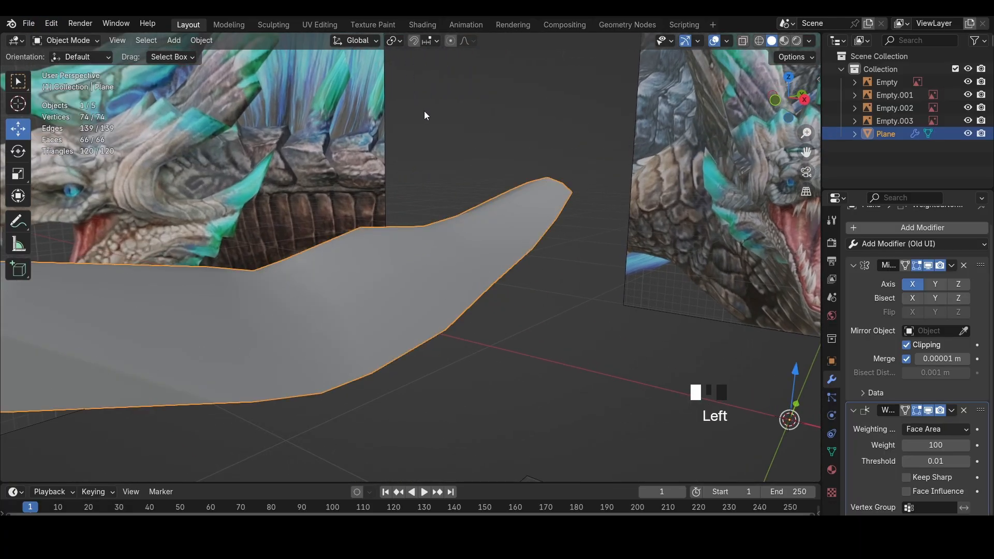
# Add a cube and bevel all its edges with several segments
pyautogui.click(526, 111)
pyautogui.hotkey('shift', 'a')
pyautogui.moveTo(527, 111)
pyautogui.click(581, 120)
pyautogui.click(60, 40)
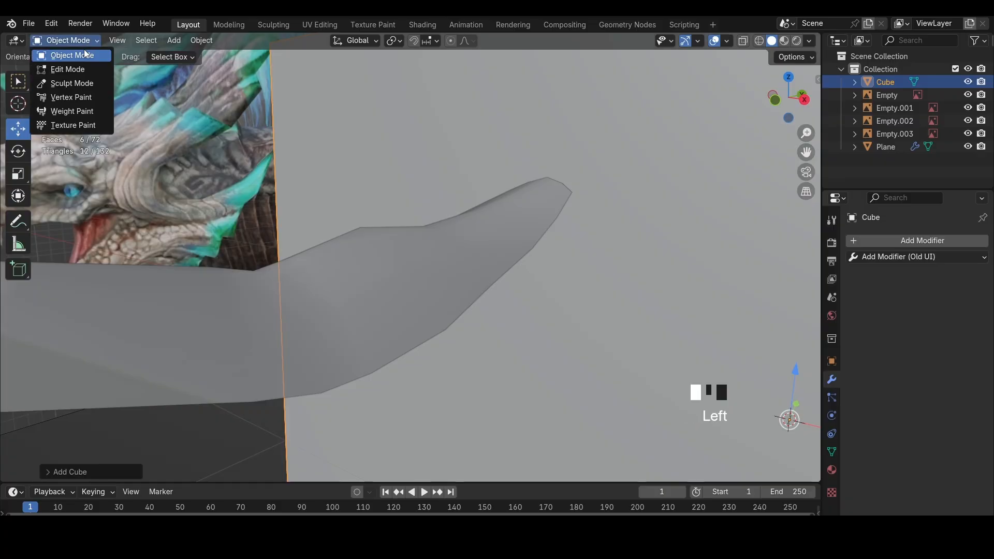
pyautogui.click(62, 68)
pyautogui.scroll(-4, 362, 218)
pyautogui.keyDown('shift'); pyautogui.moveTo(363, 218); pyautogui.dragTo(510, 201, button='middle'); pyautogui.keyUp('shift')
pyautogui.hotkey('ctrl', 'b')
pyautogui.scroll(8, 696, 217)
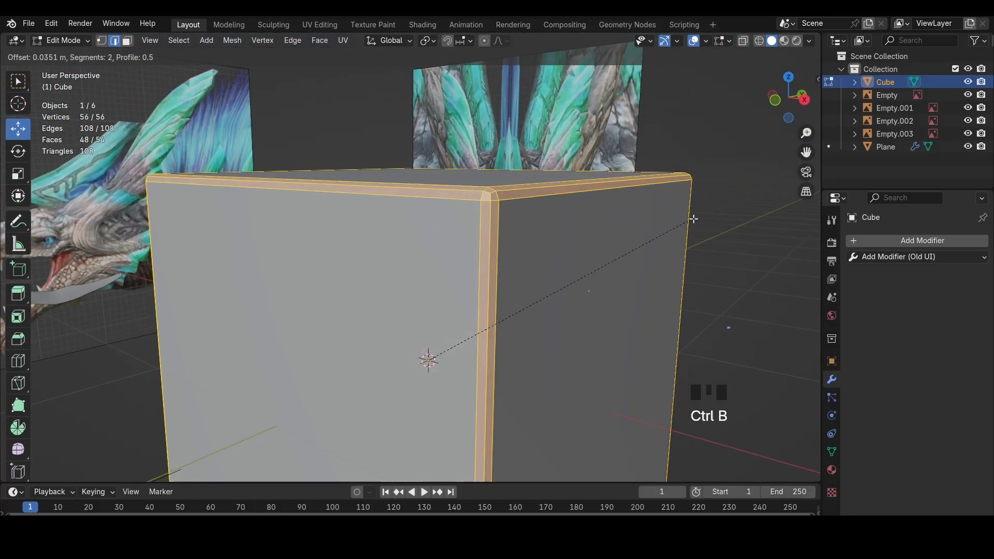
pyautogui.click(709, 220)
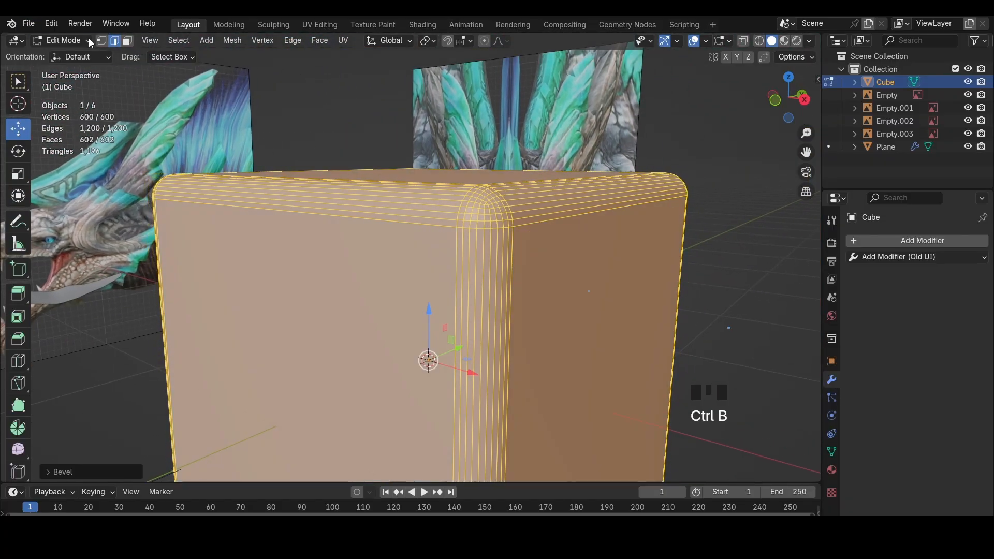
# Shade the beveled cube smooth in Object Mode and inspect its rounded edges from different angles
pyautogui.click(73, 41)
pyautogui.click(73, 54)
pyautogui.rightClick(413, 104)
pyautogui.click(412, 104)
pyautogui.moveTo(650, 229); pyautogui.dragTo(690, 232, button='middle')
pyautogui.scroll(-5, 479, 255)
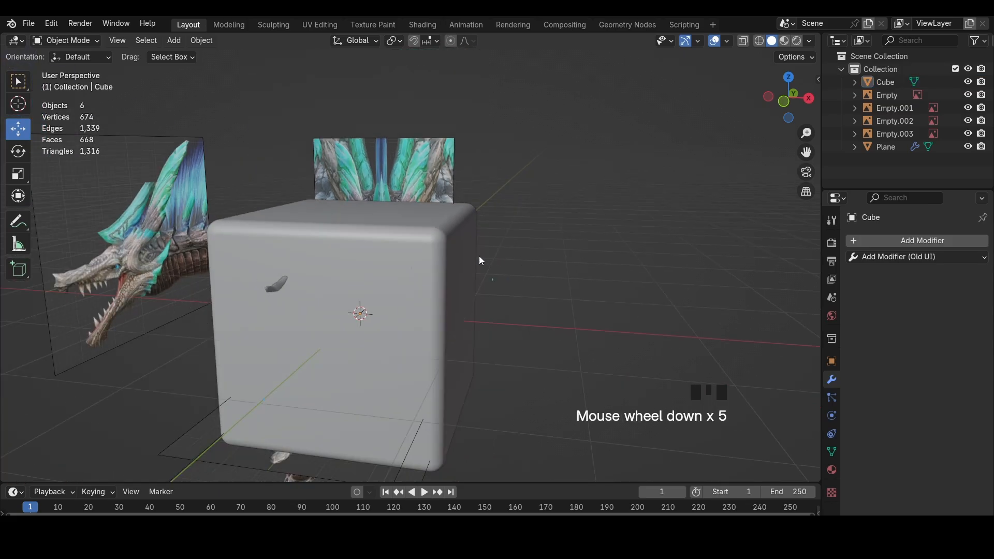
pyautogui.moveTo(480, 255); pyautogui.dragTo(436, 194, button='middle')
# Delete the beveled cube
pyautogui.press('x')
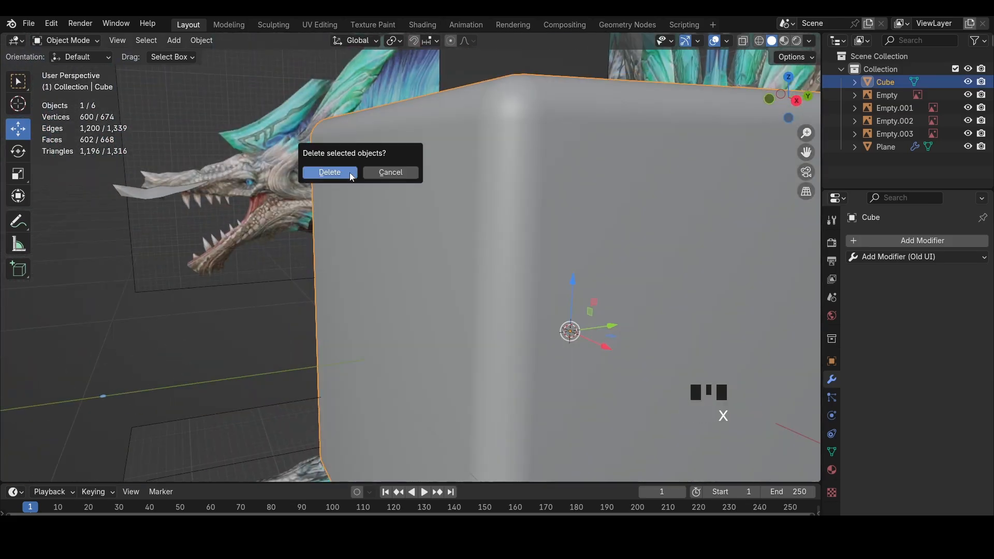
pyautogui.click(349, 172)
pyautogui.scroll(4, 421, 265)
pyautogui.scroll(-4, 357, 246)
pyautogui.moveTo(357, 247); pyautogui.dragTo(448, 258, button='middle')
pyautogui.scroll(4, 409, 278)
# Put the snout strip into Edit Mode and nudge the lower vertex where the cross loop meets the side ridge
pyautogui.click(395, 275)
pyautogui.click(75, 43)
pyautogui.click(73, 68)
pyautogui.scroll(4, 448, 258)
pyautogui.keyDown('shift'); pyautogui.moveTo(455, 259); pyautogui.dragTo(464, 284, button='middle'); pyautogui.keyUp('shift')
pyautogui.scroll(3, 466, 294)
pyautogui.press('2')
pyautogui.press('1')
pyautogui.click(429, 248)
pyautogui.press('2')
pyautogui.press('1')
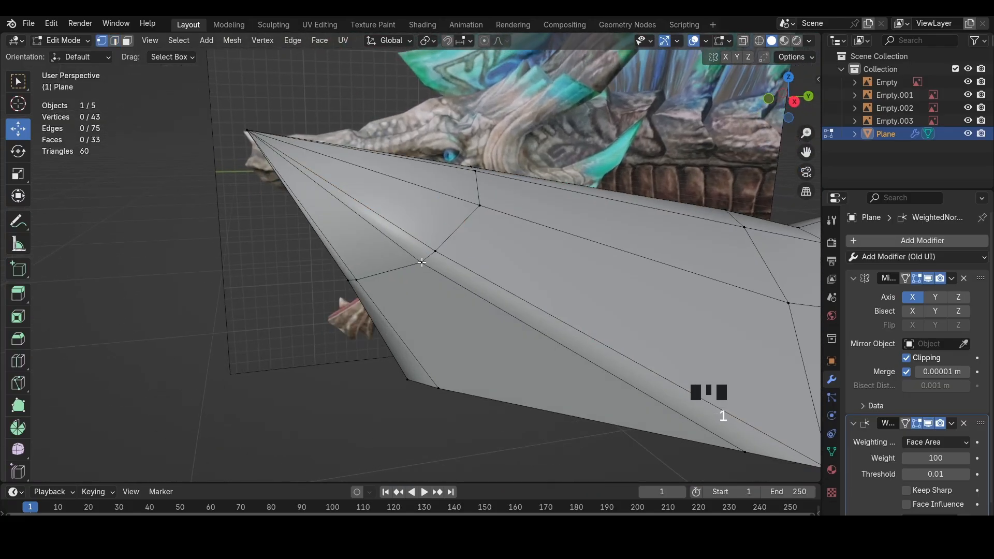
pyautogui.click(421, 262)
pyautogui.press('g')
pyautogui.click(422, 260)
# Slide the cross loop's ridge vertex on the front panel along its edge
pyautogui.press('2')
pyautogui.scroll(-5, 410, 240)
pyautogui.keyDown('alt'); pyautogui.click(420, 252); pyautogui.keyUp('alt')
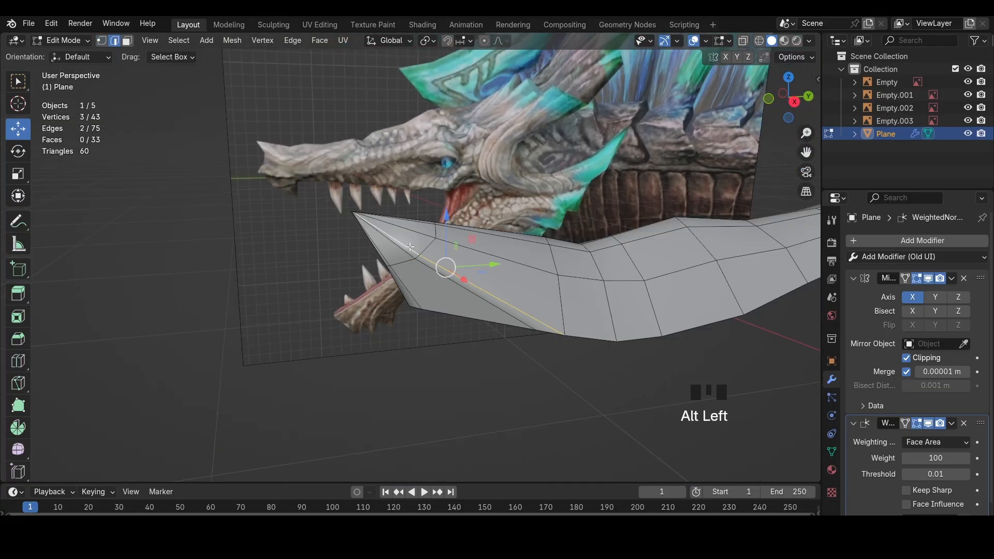
pyautogui.moveTo(425, 253); pyautogui.dragTo(375, 291, button='middle')
pyautogui.scroll(2, 406, 284)
pyautogui.scroll(3, 375, 291)
pyautogui.press('1')
pyautogui.click(306, 313)
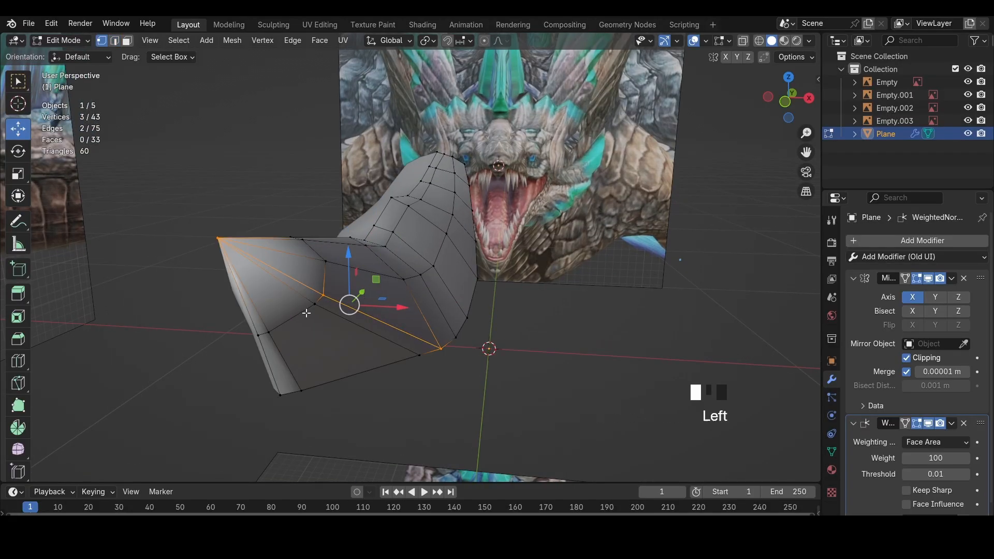
pyautogui.hotkey('shift', 'v')
pyautogui.click(314, 311)
# Slide the vertex at the front panel's lower corner beside the centre line along its edge
pyautogui.moveTo(314, 312); pyautogui.dragTo(440, 331, button='middle')
pyautogui.click(262, 324)
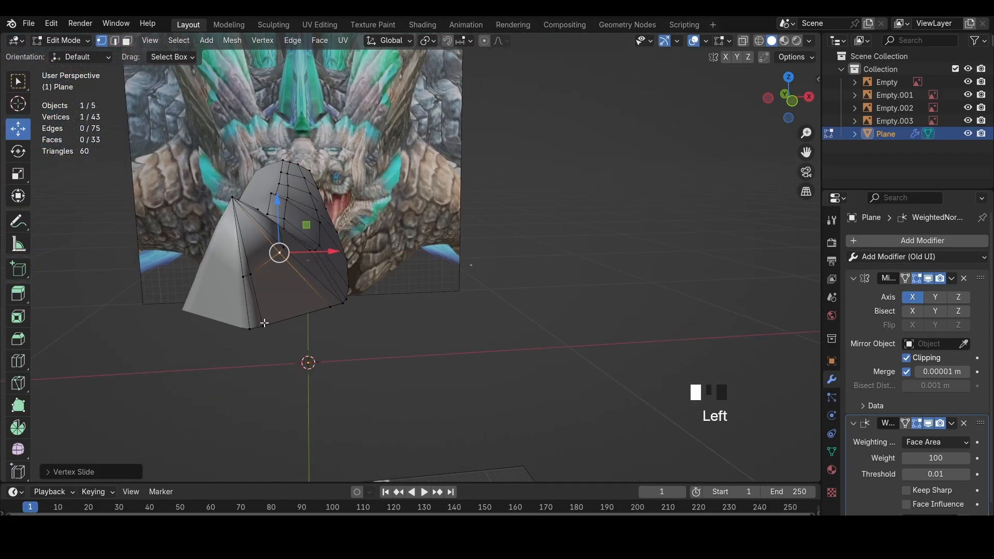
pyautogui.hotkey('shift', 'v')
pyautogui.click(262, 325)
# Select the cross loop behind the snout tip and bevel it with two segments, spreading the new loops apart
pyautogui.moveTo(262, 325); pyautogui.dragTo(380, 310, button='middle')
pyautogui.keyDown('shift'); pyautogui.moveTo(381, 310); pyautogui.dragTo(476, 290, button='middle'); pyautogui.keyUp('shift')
pyautogui.moveTo(476, 290); pyautogui.dragTo(366, 277, button='middle')
pyautogui.scroll(3, 366, 277)
pyautogui.keyDown('alt'); pyautogui.click(430, 279); pyautogui.keyUp('alt')
pyautogui.keyDown('alt'); pyautogui.click(430, 279); pyautogui.keyUp('alt')
pyautogui.hotkey('ctrl', 'b')
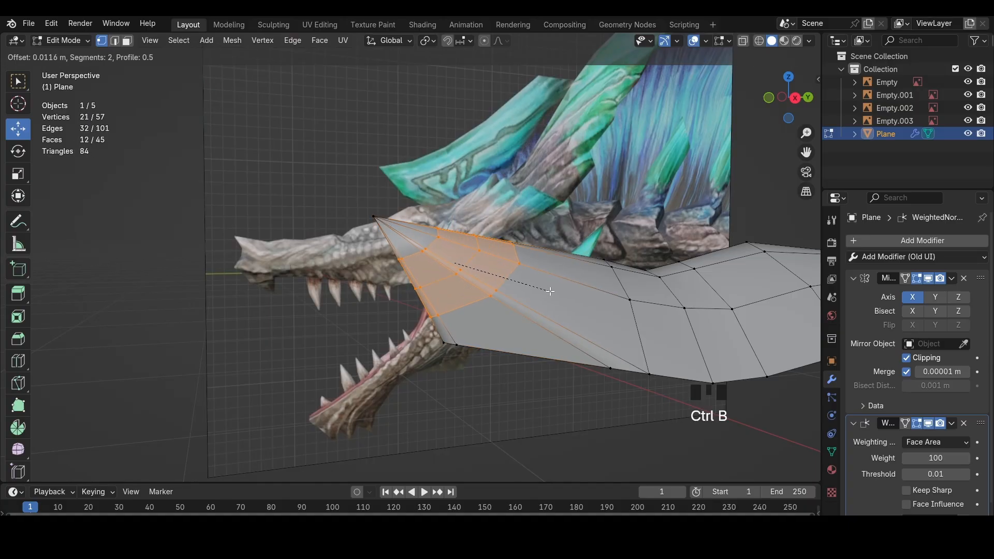
pyautogui.click(581, 292)
# Select the foremost of the beveled cross loops and slide it towards the snout tip
pyautogui.scroll(3, 472, 262)
pyautogui.keyDown('alt'); pyautogui.click(395, 216); pyautogui.keyUp('alt')
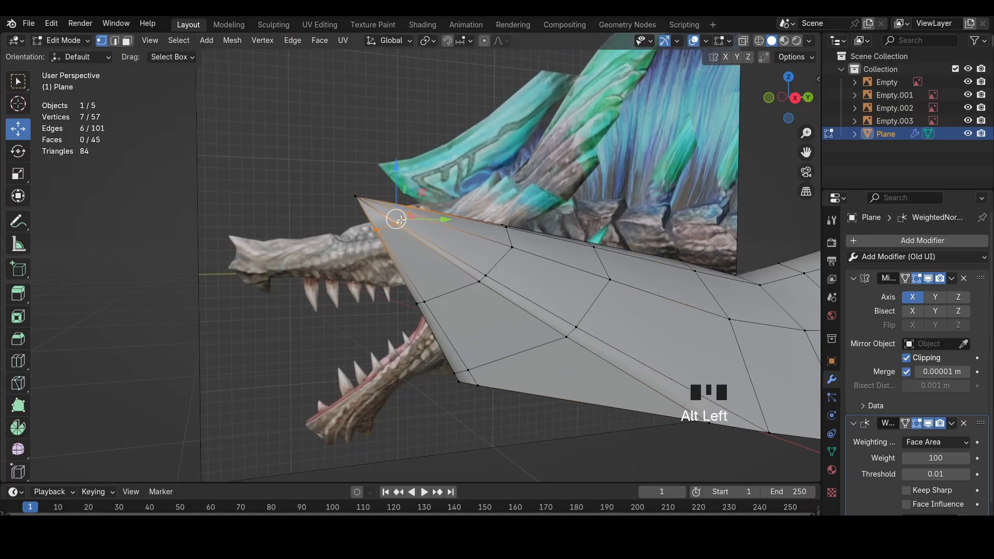
pyautogui.press('g')
pyautogui.click(404, 197)
# Slide the middle beveled cross loop along the snout to even out the loop spacing
pyautogui.keyDown('alt'); pyautogui.click(496, 256); pyautogui.keyUp('alt')
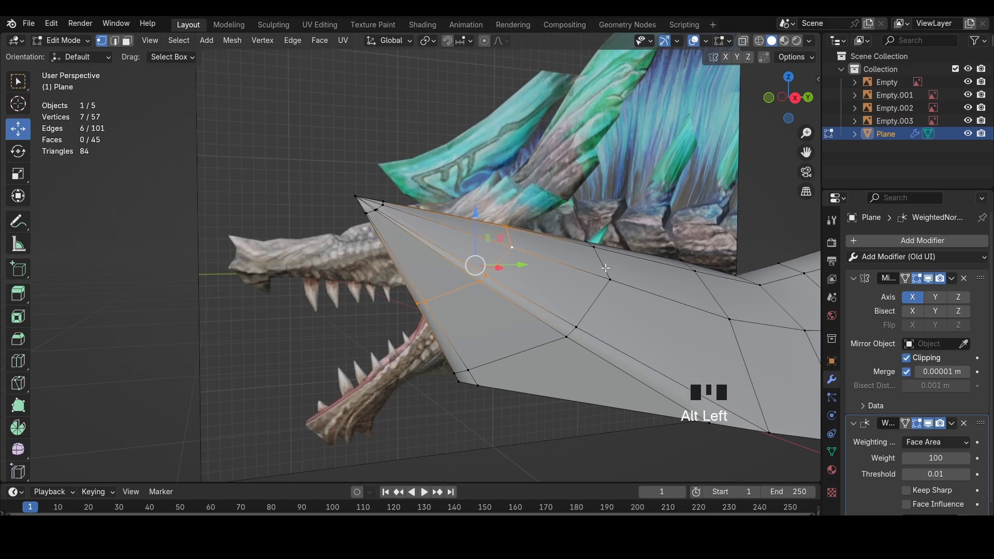
pyautogui.press('g')
pyautogui.press('g')
pyautogui.click(579, 253)
# Select the short ridge edge near the snout tip, then scale and rotate it to match the ridge direction
pyautogui.keyDown('alt'); pyautogui.click(597, 301); pyautogui.keyUp('alt')
pyautogui.moveTo(597, 302); pyautogui.dragTo(257, 195, button='middle')
pyautogui.press('2')
pyautogui.keyDown('alt'); pyautogui.click(384, 330); pyautogui.keyUp('alt')
pyautogui.click(262, 203)
pyautogui.press('s')
pyautogui.click(326, 204)
pyautogui.press('r')
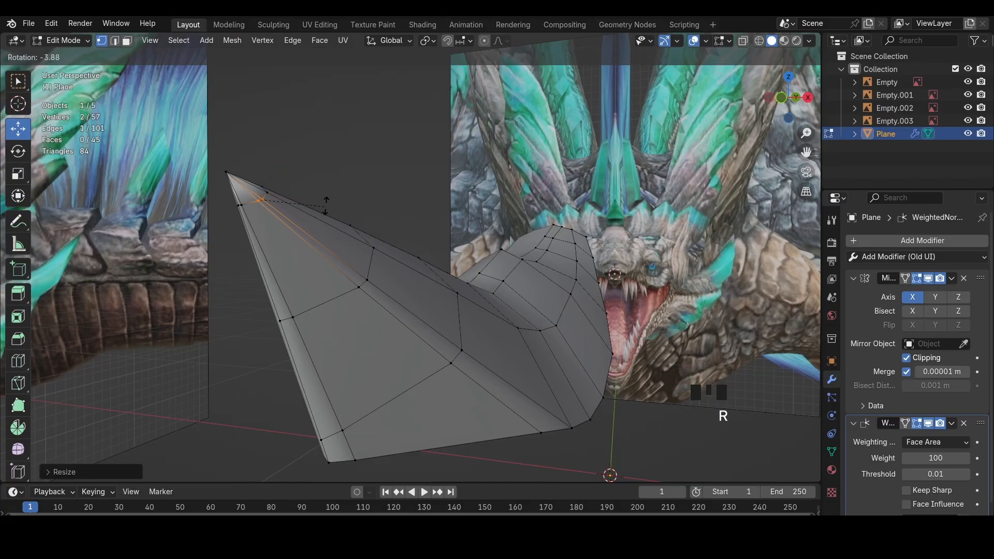
pyautogui.click(327, 197)
pyautogui.press('s')
pyautogui.click(328, 191)
pyautogui.moveTo(328, 191); pyautogui.dragTo(407, 202, button='middle')
# Try to move three lengthwise edges of the front panel beside the centre line along X, and undo the change
pyautogui.press('2')
pyautogui.click(418, 280)
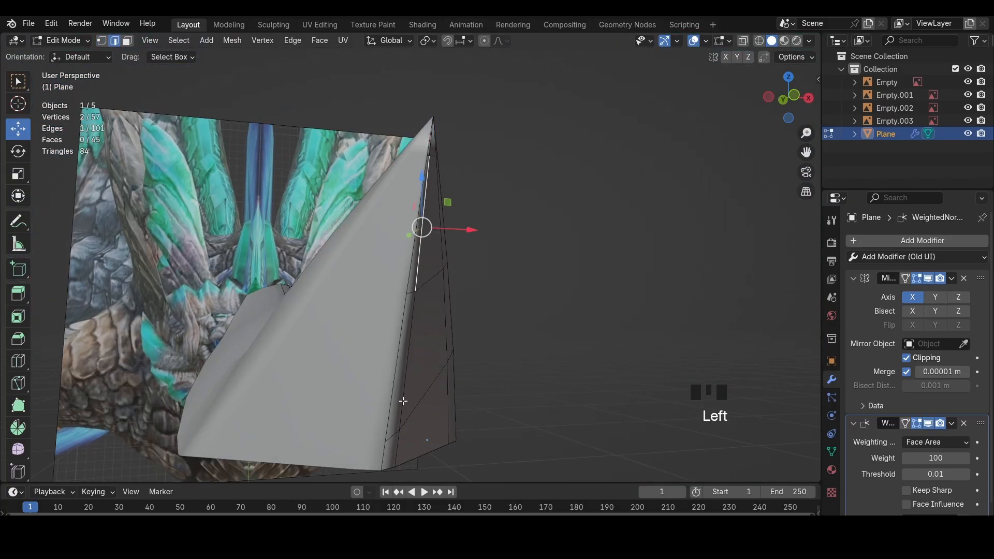
pyautogui.keyDown('shift'); pyautogui.click(403, 402); pyautogui.keyUp('shift')
pyautogui.keyDown('shift'); pyautogui.click(404, 362); pyautogui.keyUp('shift')
pyautogui.press('g')
pyautogui.press('x')
pyautogui.hotkey('ctrl', 'z')
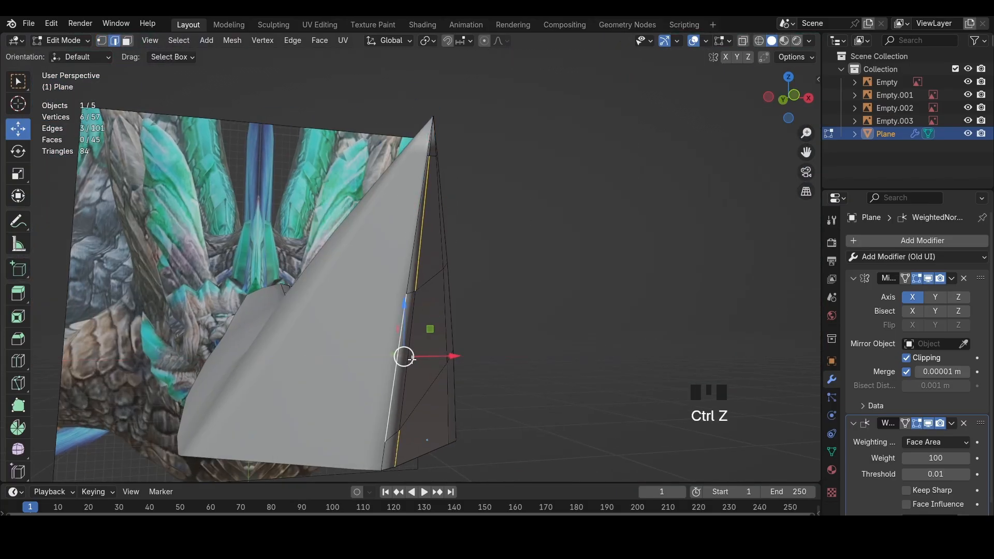
# Reselect the three lengthwise edges of the front panel beside the centre line and move them along X
pyautogui.keyDown('shift'); pyautogui.click(406, 362); pyautogui.keyUp('shift')
pyautogui.keyDown('shift'); pyautogui.click(402, 402); pyautogui.keyUp('shift')
pyautogui.press('g')
pyautogui.press('x')
pyautogui.click(423, 259)
pyautogui.moveTo(423, 258); pyautogui.dragTo(328, 240, button='middle')
pyautogui.press('g')
pyautogui.press('x')
pyautogui.click(416, 249)
# Box-select the ridge vertices of the cross loop nearest the snout tip and slide them along their edges
pyautogui.press('1')
pyautogui.scroll(3, 375, 275)
pyautogui.moveTo(375, 275); pyautogui.dragTo(355, 275, button='middle')
pyautogui.keyDown('shift'); pyautogui.moveTo(355, 274); pyautogui.dragTo(381, 343, button='middle'); pyautogui.keyUp('shift')
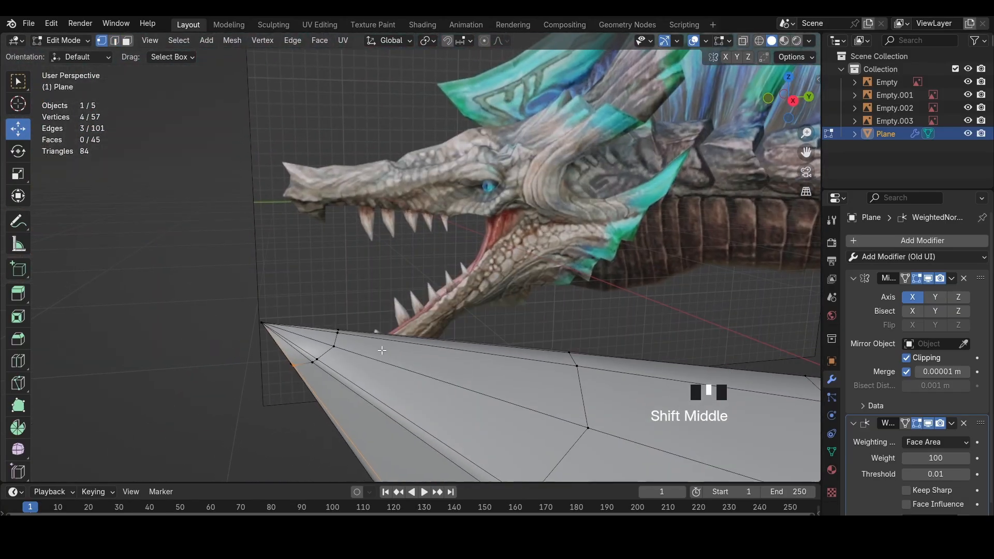
pyautogui.scroll(1, 382, 344)
pyautogui.moveTo(343, 331); pyautogui.dragTo(307, 382)
pyautogui.press('g')
pyautogui.press('g')
pyautogui.click(303, 396)
# Select the edge loop nearest the snout tip and slide it along the surface
pyautogui.keyDown('alt'); pyautogui.click(301, 378); pyautogui.keyUp('alt')
pyautogui.moveTo(302, 378); pyautogui.dragTo(449, 334, button='middle')
pyautogui.press('g')
pyautogui.press('g')
pyautogui.click(406, 324)
# Merge the two close ridge vertices on the middle cross loop into one
pyautogui.scroll(-4, 420, 327)
pyautogui.press('2')
pyautogui.scroll(2, 420, 327)
pyautogui.press('1')
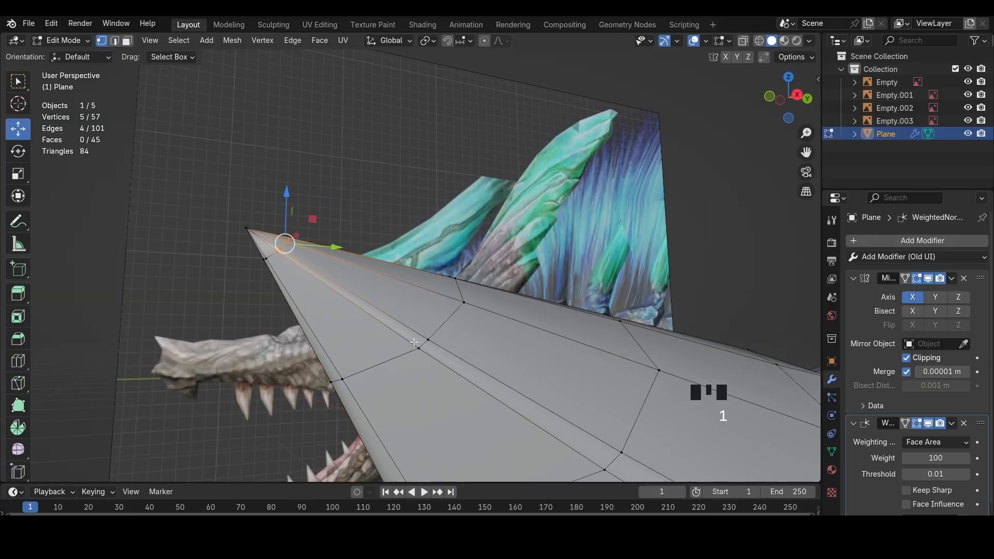
pyautogui.moveTo(410, 352); pyautogui.dragTo(438, 331)
pyautogui.press('m')
pyautogui.keyDown('shift'); pyautogui.moveTo(656, 342); pyautogui.dragTo(570, 257, button='middle'); pyautogui.keyUp('shift')
pyautogui.scroll(1, 595, 249)
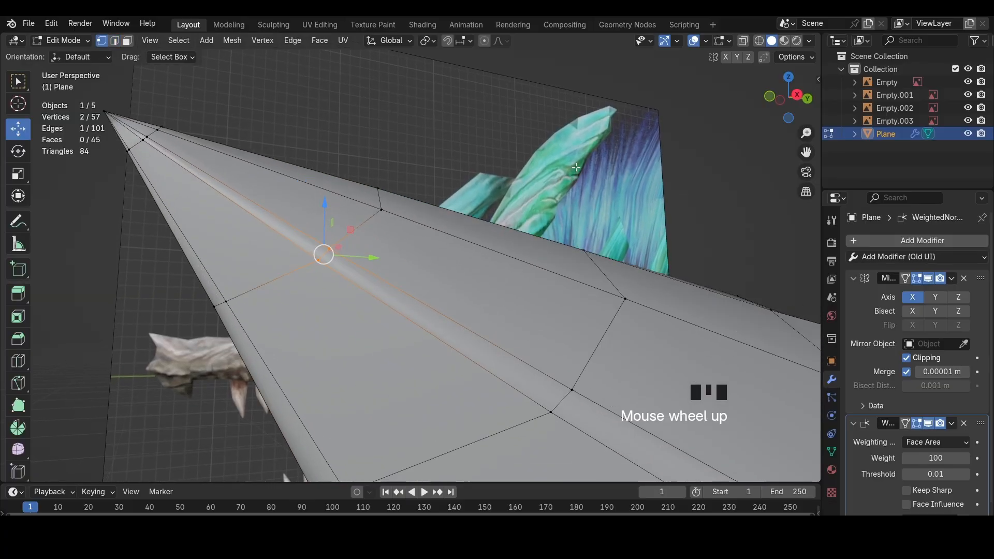
pyautogui.press('m')
pyautogui.click(557, 124)
# Select both ridge vertices on the next cross loop back, try merging them At First, and undo the merge
pyautogui.scroll(-1, 576, 371)
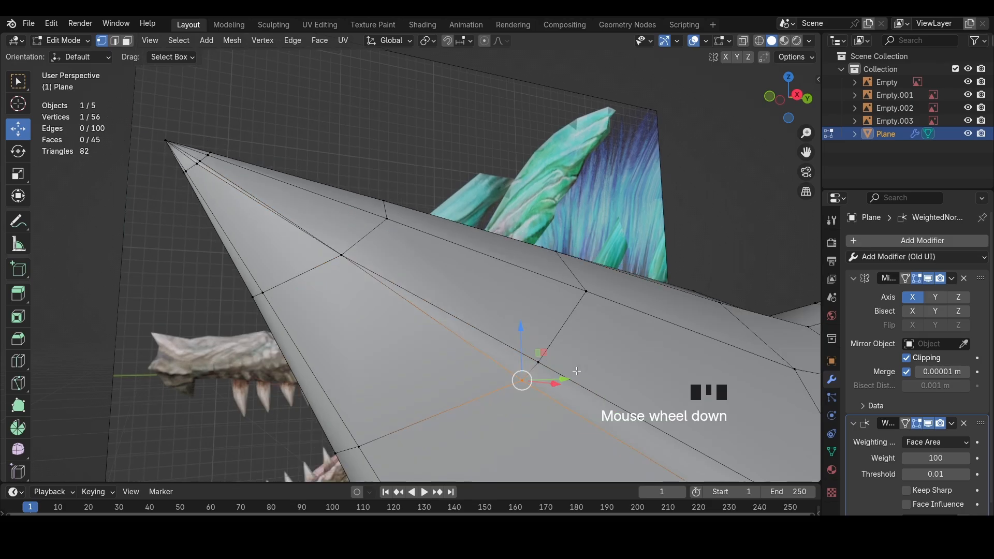
pyautogui.hotkey('shift', 'z')
pyautogui.keyDown('shift'); pyautogui.click(538, 356); pyautogui.keyUp('shift')
pyautogui.hotkey('shift', 'z')
pyautogui.press('m')
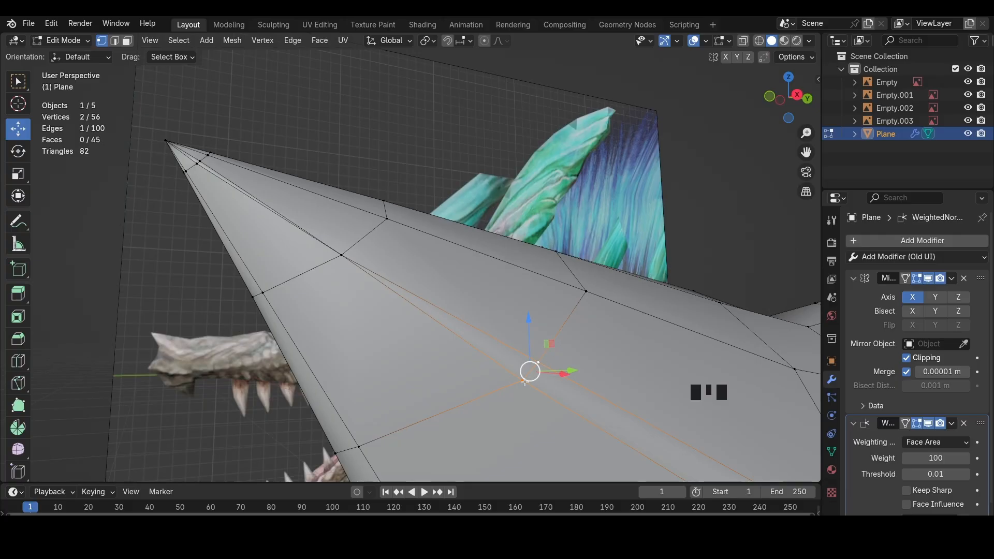
pyautogui.press('m')
pyautogui.press('Left')
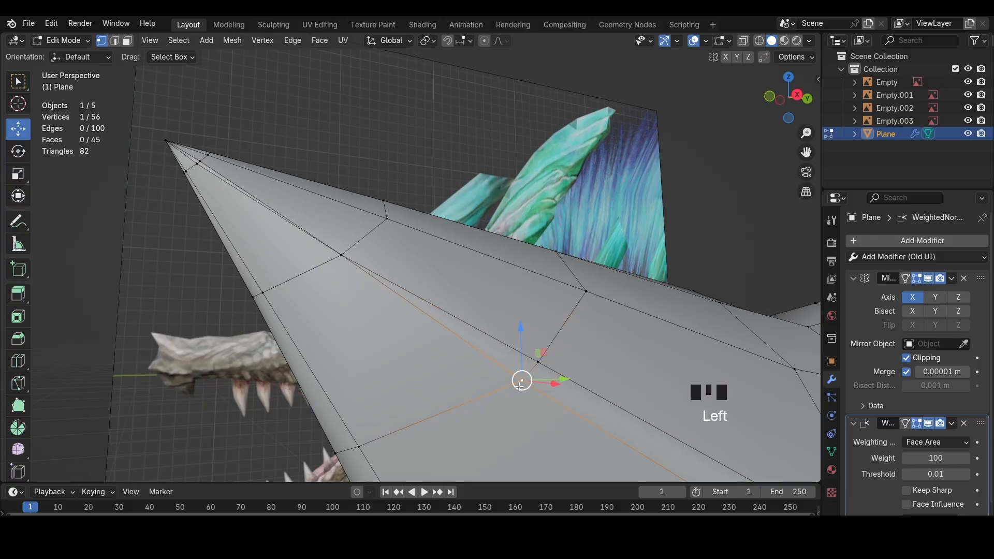
pyautogui.hotkey('shift', 'Left')
pyautogui.press('m')
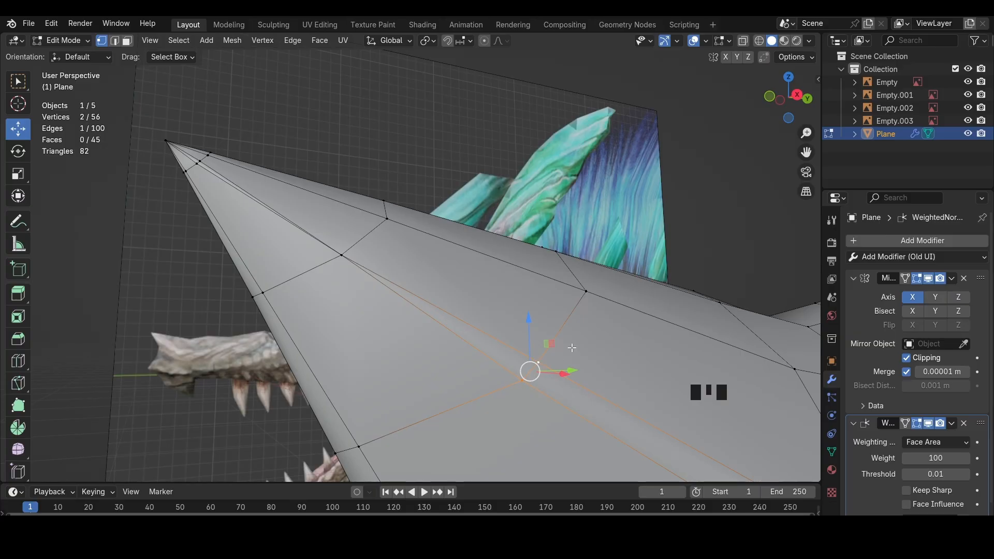
pyautogui.press('m')
pyautogui.click(566, 389)
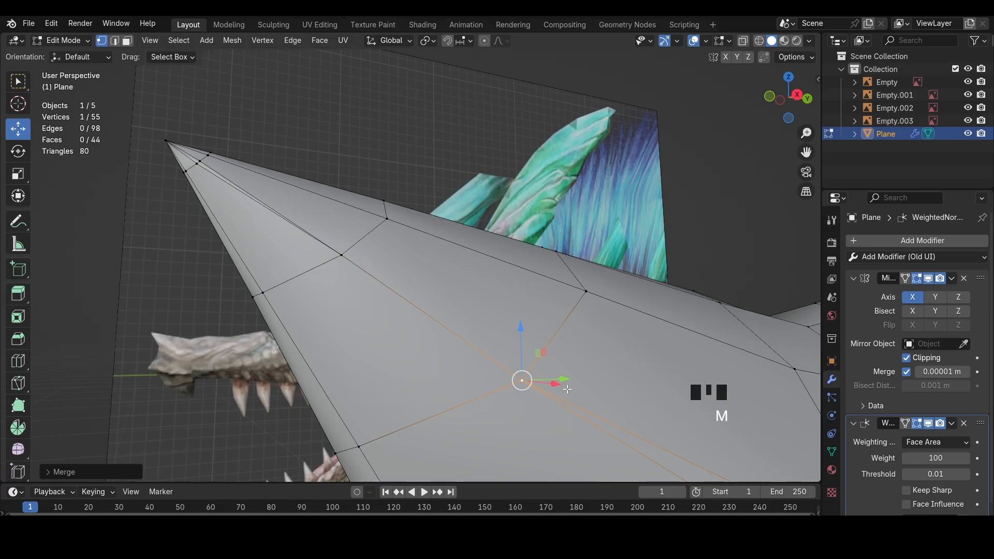
pyautogui.hotkey('ctrl', 'z')
# Try merging the same two ridge vertices At Last, and undo the merge
pyautogui.press('m')
pyautogui.click(560, 400)
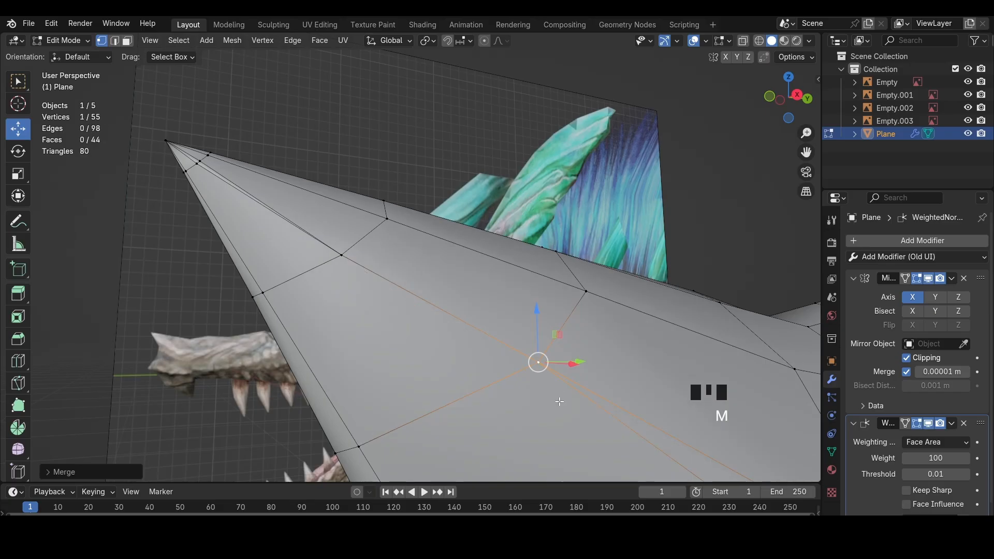
pyautogui.hotkey('ctrl', 'z')
# Reselect the ridge vertex pair, try merging it At First again, and undo the merge
pyautogui.keyDown('shift'); pyautogui.click(524, 359); pyautogui.keyUp('shift')
pyautogui.keyDown('shift'); pyautogui.click(524, 360); pyautogui.keyUp('shift')
pyautogui.keyDown('shift'); pyautogui.click(523, 360); pyautogui.keyUp('shift')
pyautogui.keyDown('shift'); pyautogui.click(524, 360); pyautogui.keyUp('shift')
pyautogui.keyDown('shift'); pyautogui.click(524, 359); pyautogui.keyUp('shift')
pyautogui.keyDown('shift'); pyautogui.click(523, 360); pyautogui.keyUp('shift')
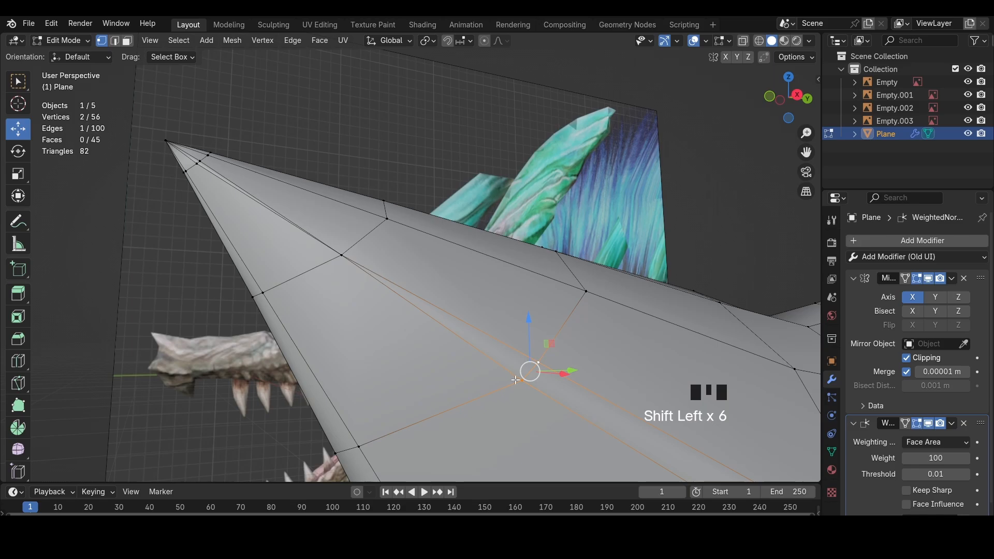
pyautogui.press('m')
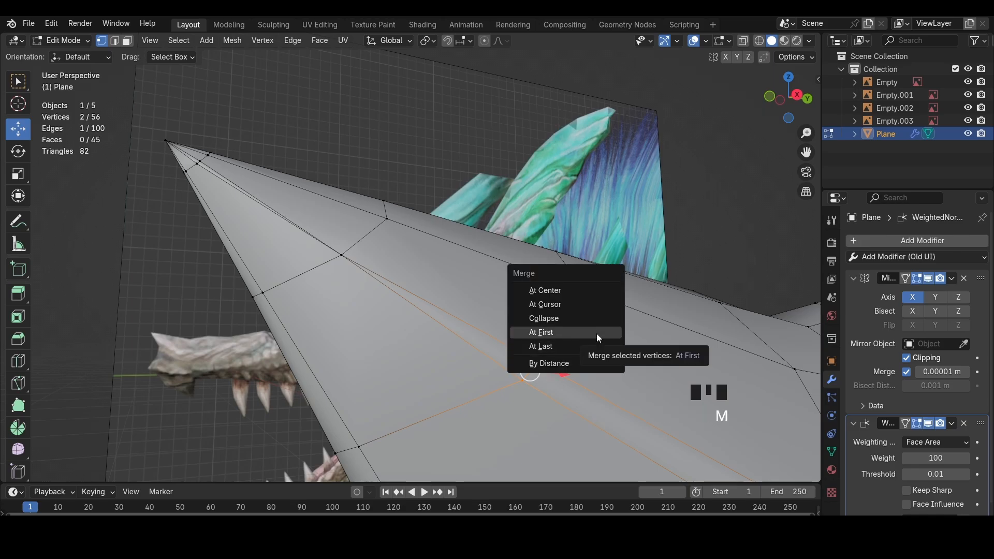
pyautogui.click(595, 333)
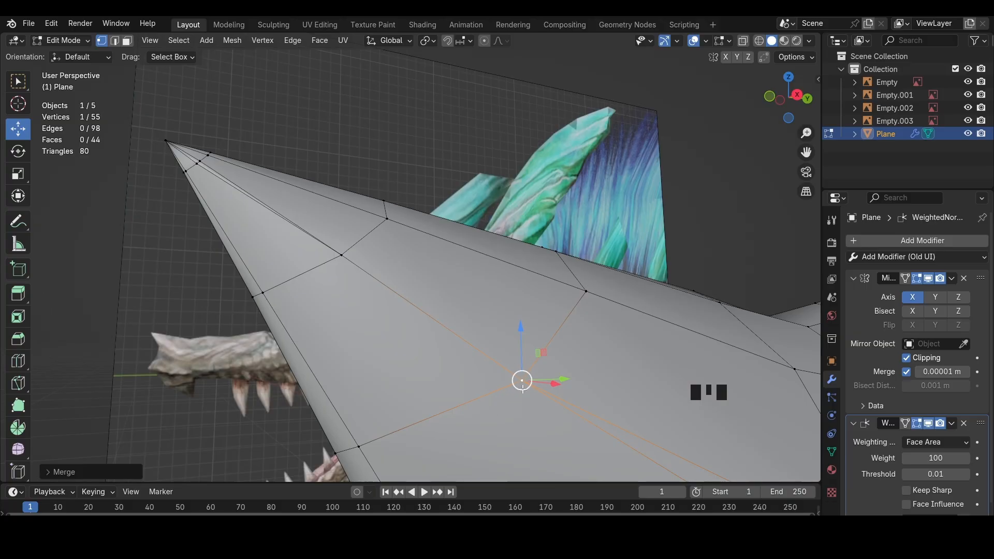
pyautogui.scroll(-2, 522, 387)
pyautogui.hotkey('ctrl', 'z')
# Try merging the selected ridge vertex pair on the cross loop At Center
pyautogui.moveTo(523, 387); pyautogui.dragTo(336, 279, button='middle')
pyautogui.scroll(1, 336, 280)
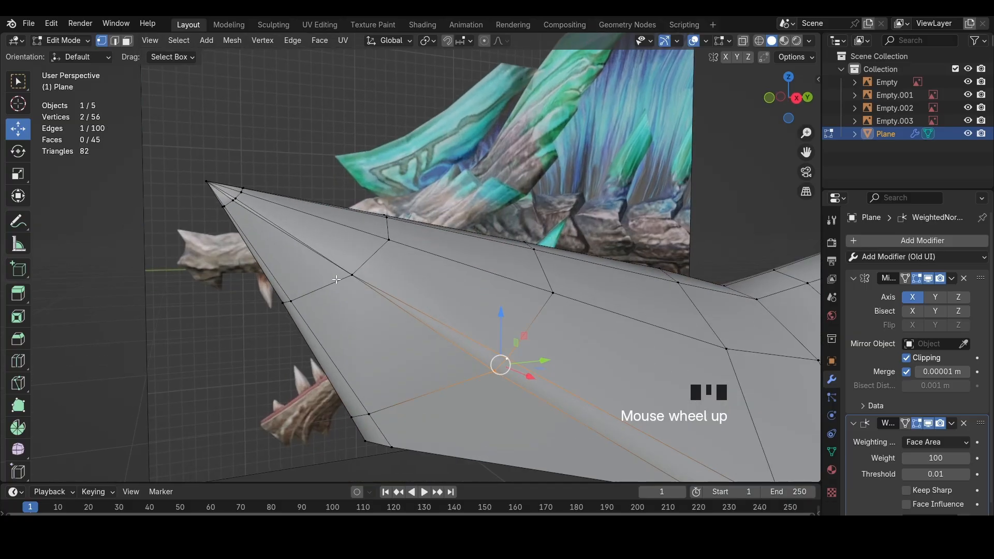
pyautogui.scroll(2, 332, 274)
pyautogui.keyDown('shift'); pyautogui.moveTo(268, 203); pyautogui.dragTo(372, 203, button='middle'); pyautogui.keyUp('shift')
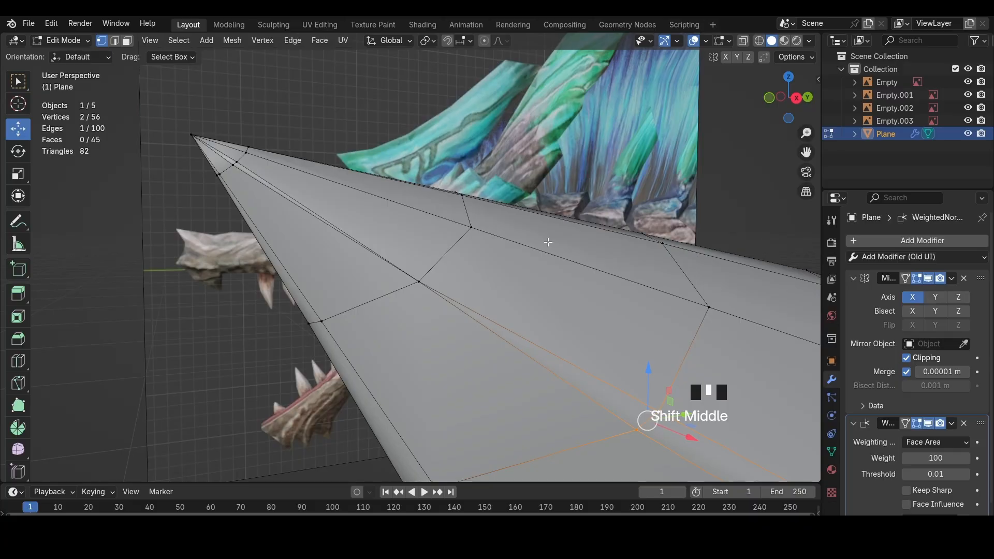
pyautogui.keyDown('shift'); pyautogui.moveTo(547, 241); pyautogui.dragTo(399, 163, button='middle'); pyautogui.keyUp('shift')
pyautogui.press('m')
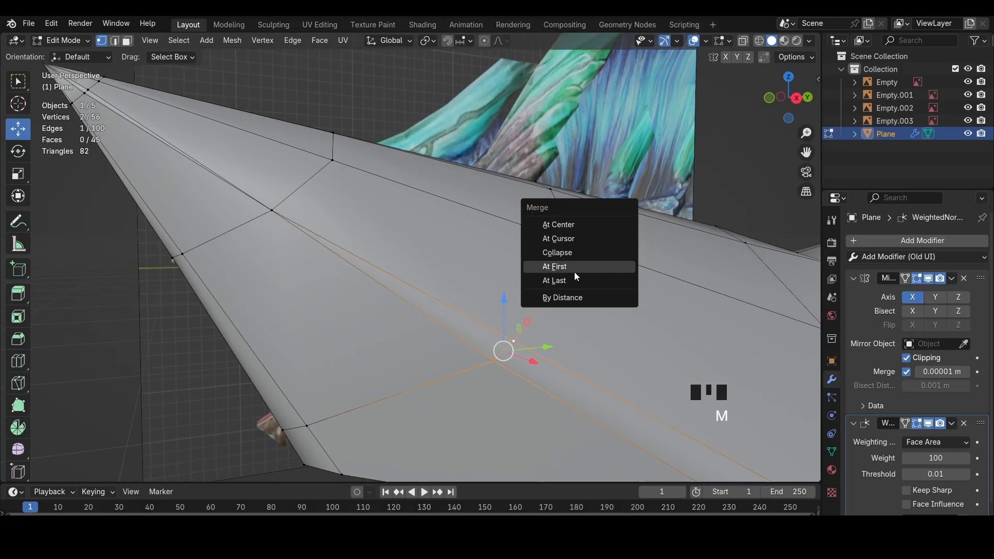
pyautogui.click(583, 226)
# Try merging the doubled ridge vertices at the snout's lower edge and the close pair near the pointed tip
pyautogui.scroll(-3, 621, 311)
pyautogui.moveTo(713, 440); pyautogui.dragTo(580, 390)
pyautogui.press('m')
pyautogui.click(402, 265)
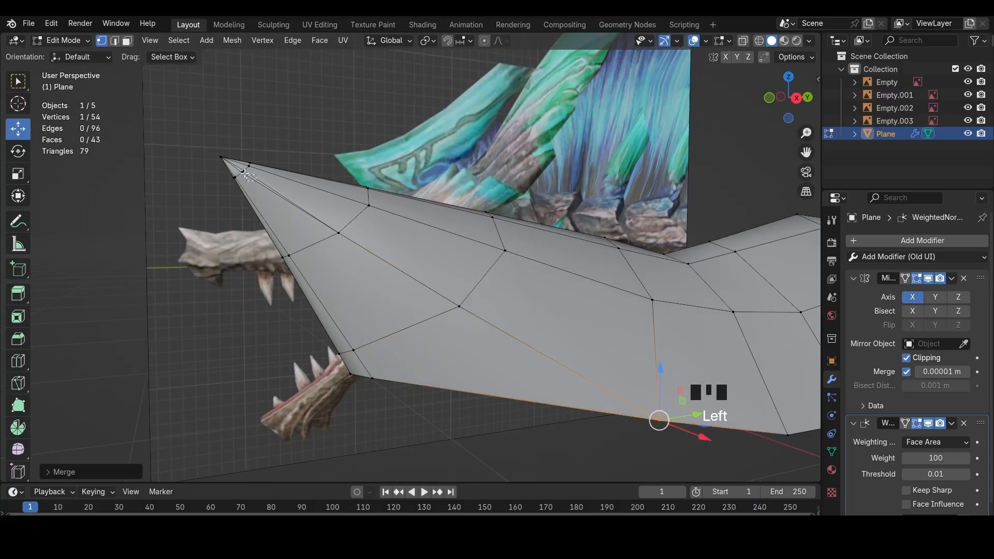
pyautogui.press('m')
pyautogui.click(240, 169)
pyautogui.press('2')
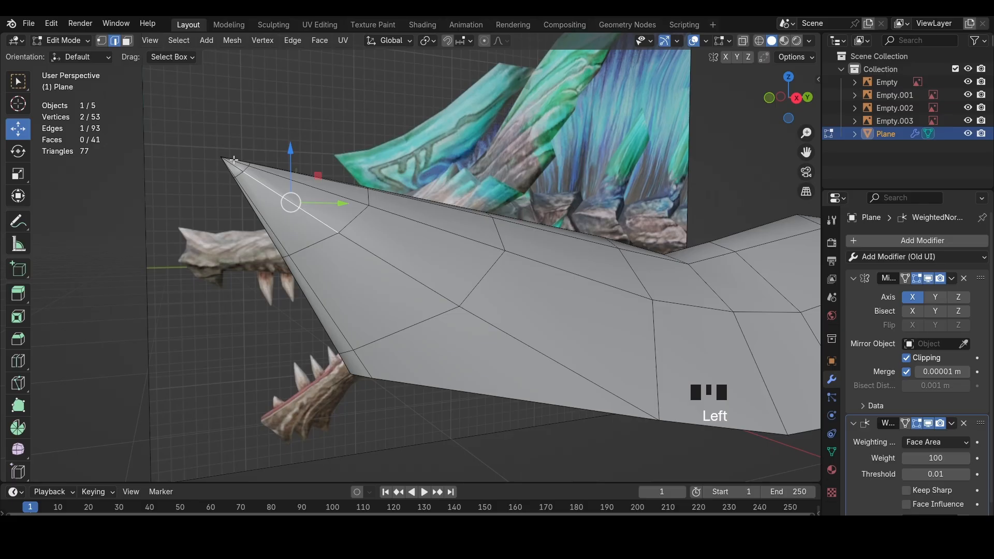
pyautogui.keyDown('shift'); pyautogui.click(266, 187); pyautogui.keyUp('shift')
pyautogui.keyDown('shift'); pyautogui.click(433, 288); pyautogui.keyUp('shift')
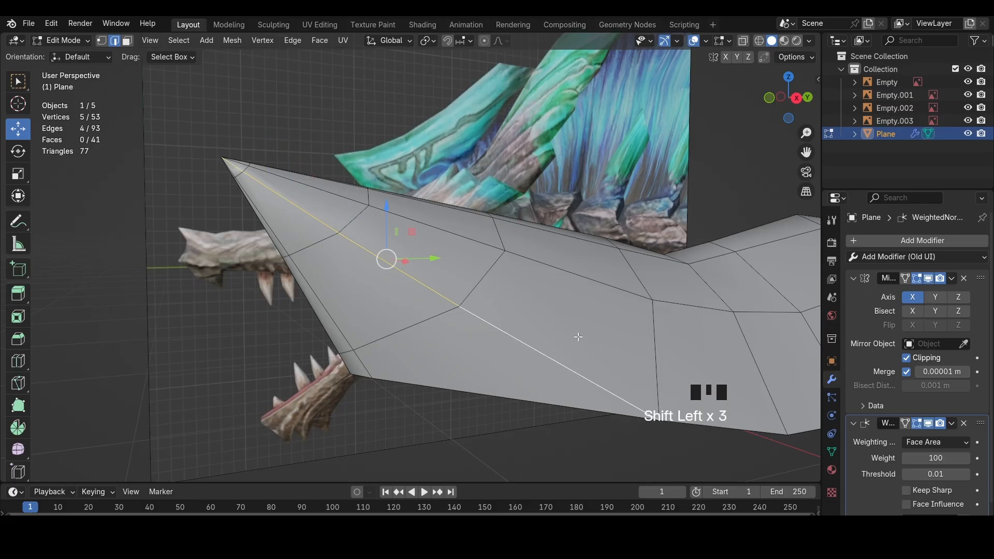
pyautogui.moveTo(578, 337); pyautogui.dragTo(354, 80, button='middle')
pyautogui.click(354, 80)
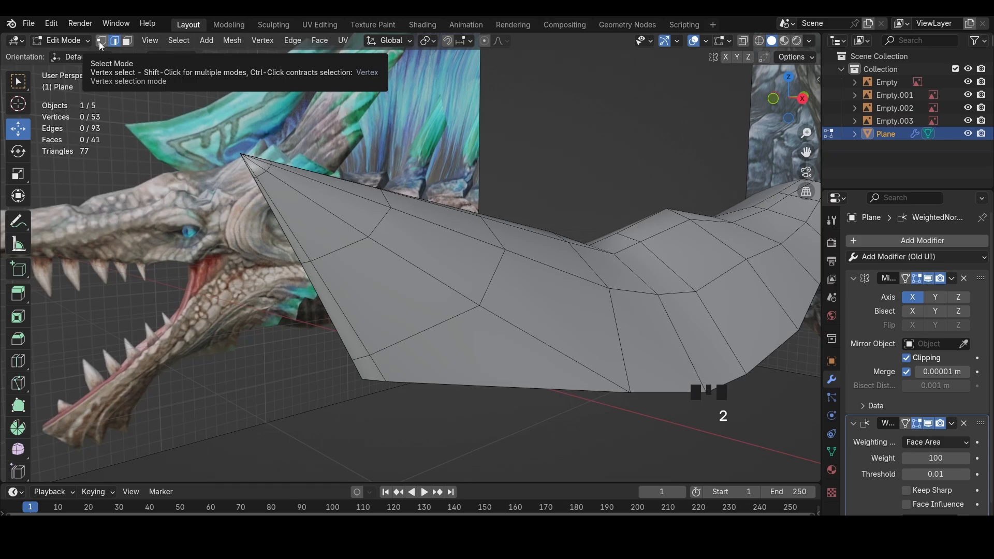
pyautogui.moveTo(636, 160); pyautogui.dragTo(169, 81, button='middle')
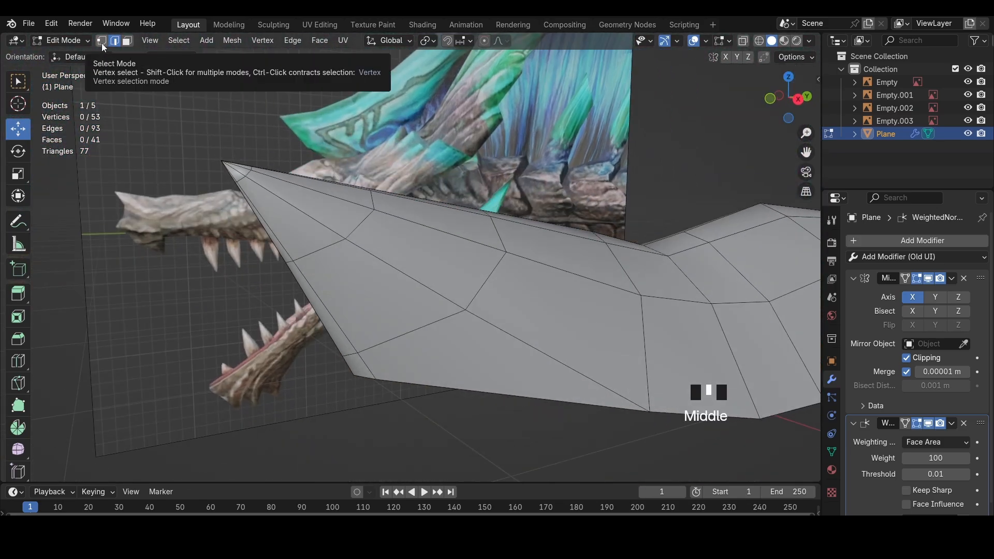
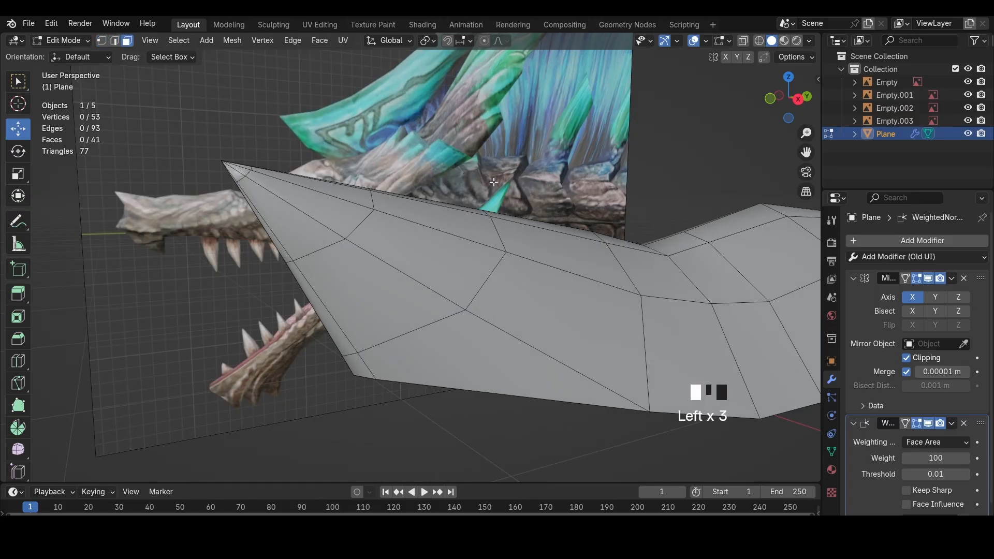
pyautogui.moveTo(493, 183); pyautogui.dragTo(547, 190, button='middle')
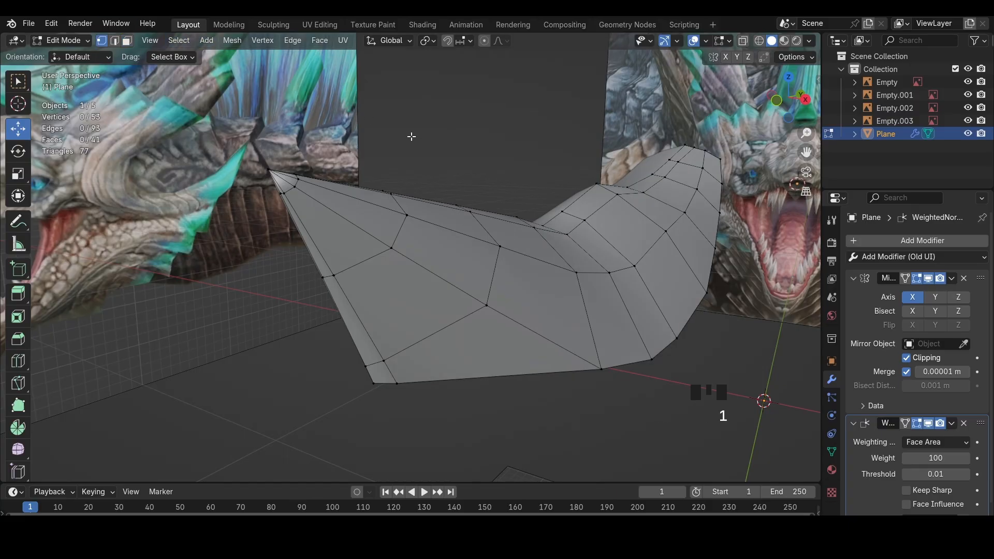
pyautogui.press('1')
pyautogui.moveTo(474, 171); pyautogui.dragTo(433, 147, button='middle')
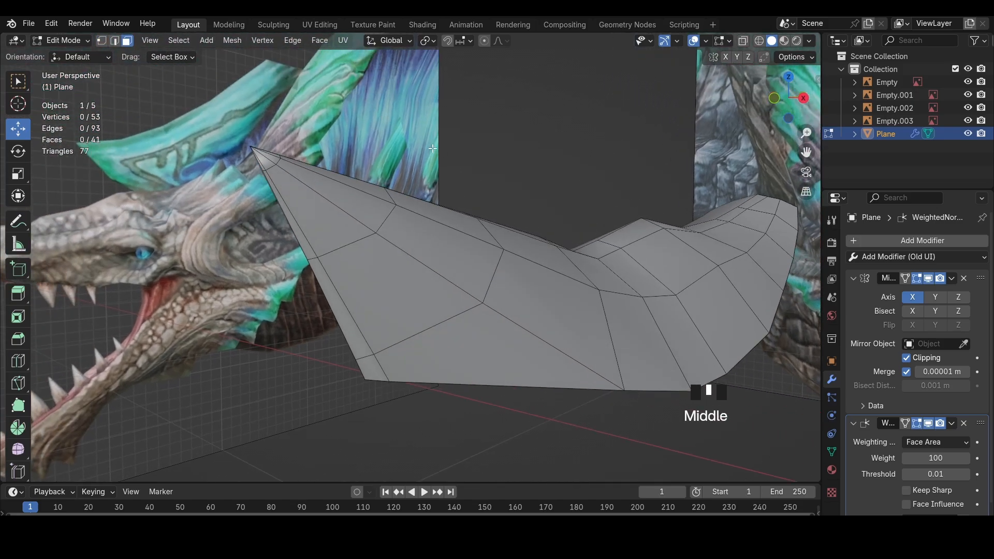
# Mark the four ridge edges running from the pointed tip to the lower edge as sharp
pyautogui.press('2')
pyautogui.click(538, 324)
pyautogui.moveTo(539, 324); pyautogui.dragTo(547, 334, button='middle')
pyautogui.moveTo(447, 275); pyautogui.dragTo(455, 283, button='middle')
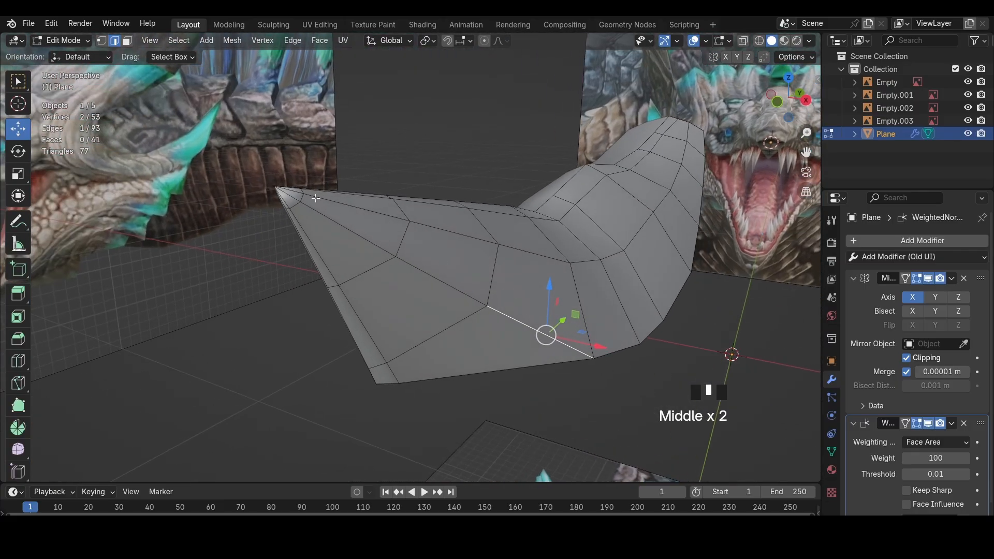
pyautogui.moveTo(315, 198); pyautogui.dragTo(535, 193, button='middle')
pyautogui.moveTo(430, 216); pyautogui.dragTo(336, 215, button='middle')
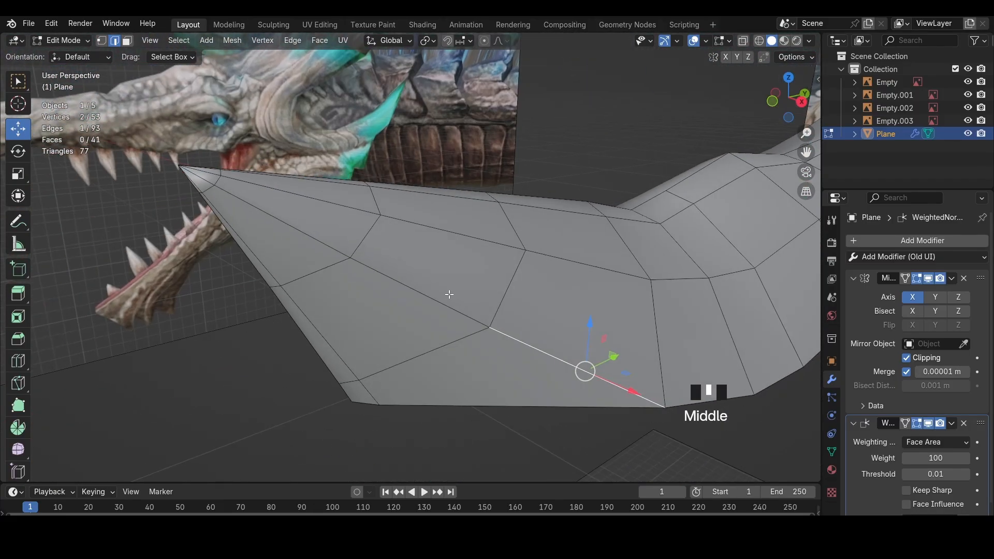
pyautogui.click(614, 454)
pyautogui.click(597, 380)
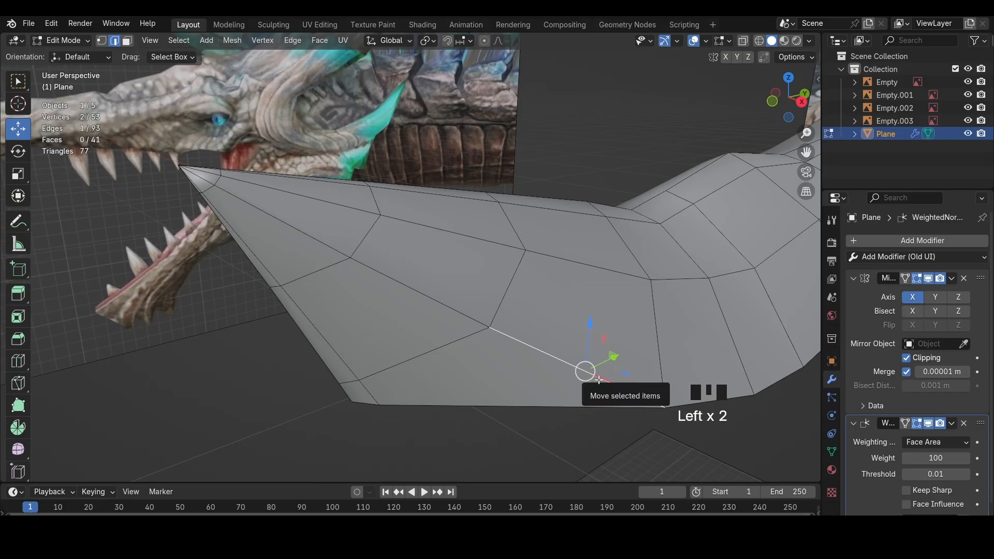
pyautogui.keyDown('shift'); pyautogui.click(454, 307); pyautogui.keyUp('shift')
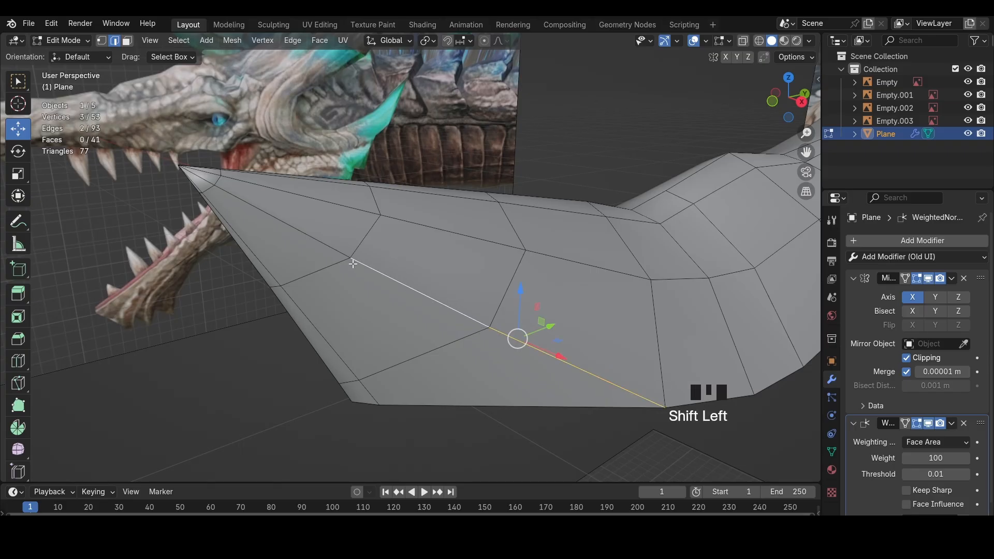
pyautogui.keyDown('shift'); pyautogui.click(259, 209); pyautogui.keyUp('shift')
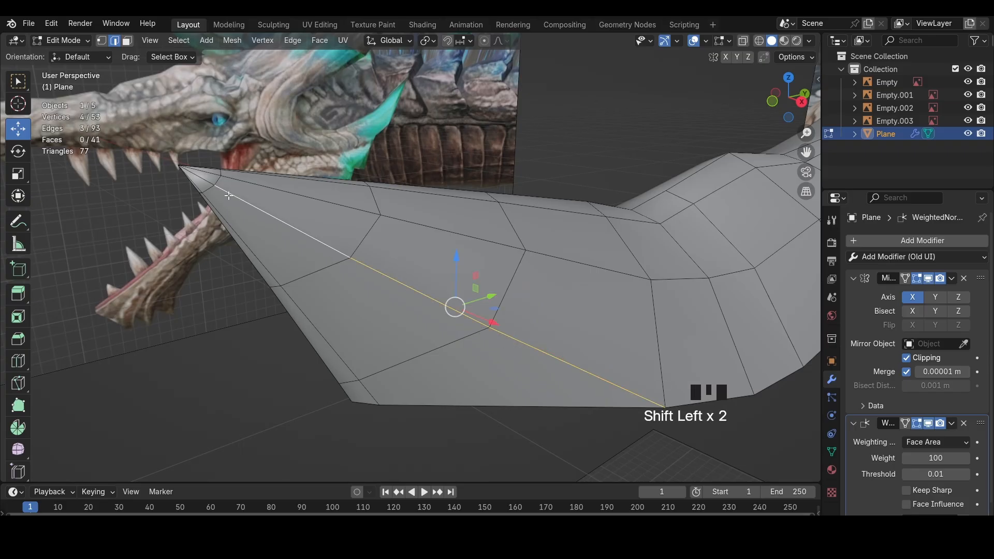
pyautogui.keyDown('shift'); pyautogui.click(205, 182); pyautogui.keyUp('shift')
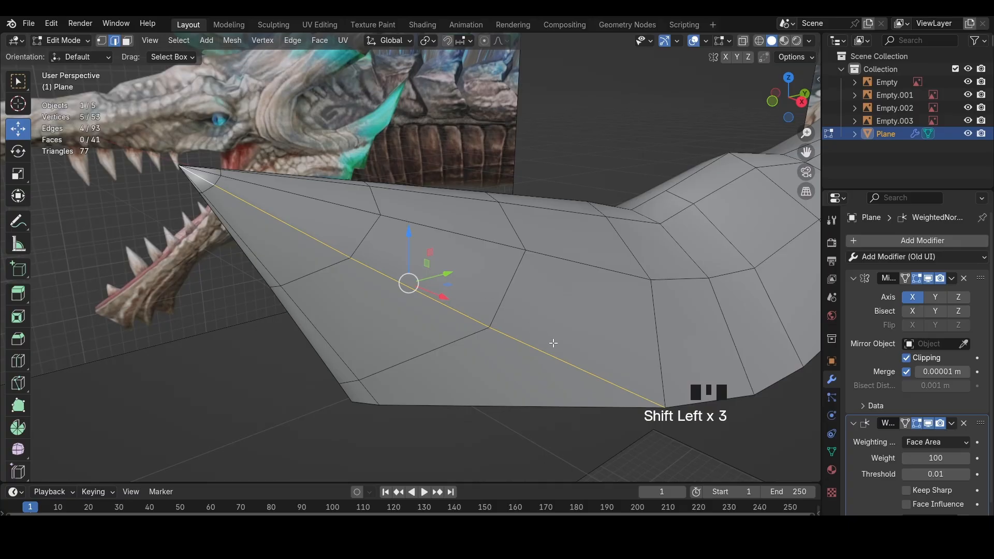
pyautogui.moveTo(553, 343); pyautogui.dragTo(627, 338, button='middle')
pyautogui.scroll(-2, 179, 156)
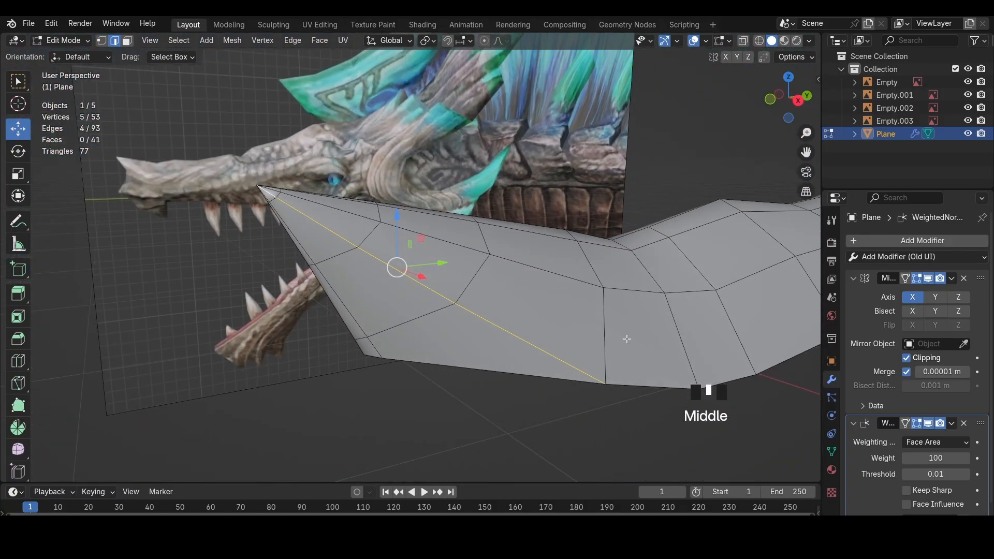
pyautogui.hotkey('ctrl', 'e')
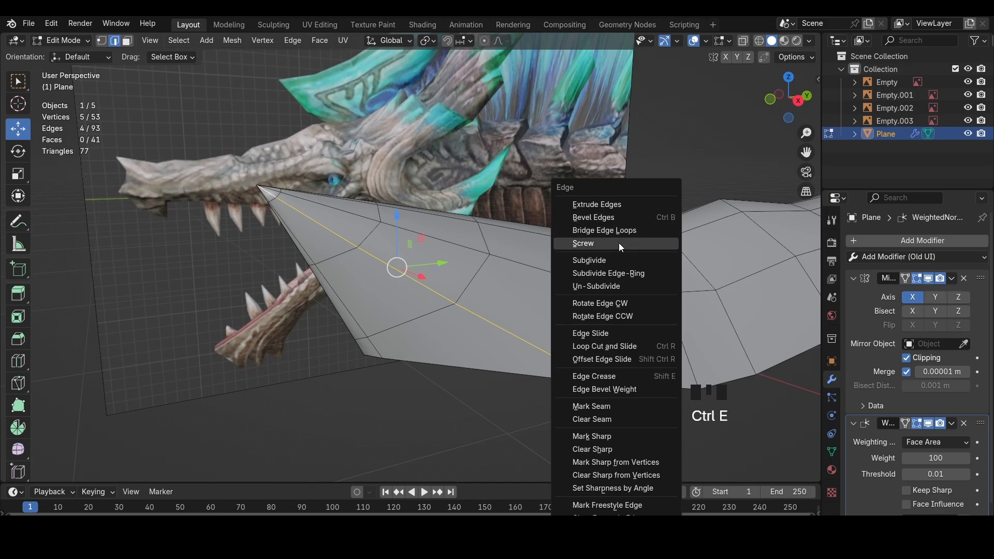
pyautogui.click(617, 435)
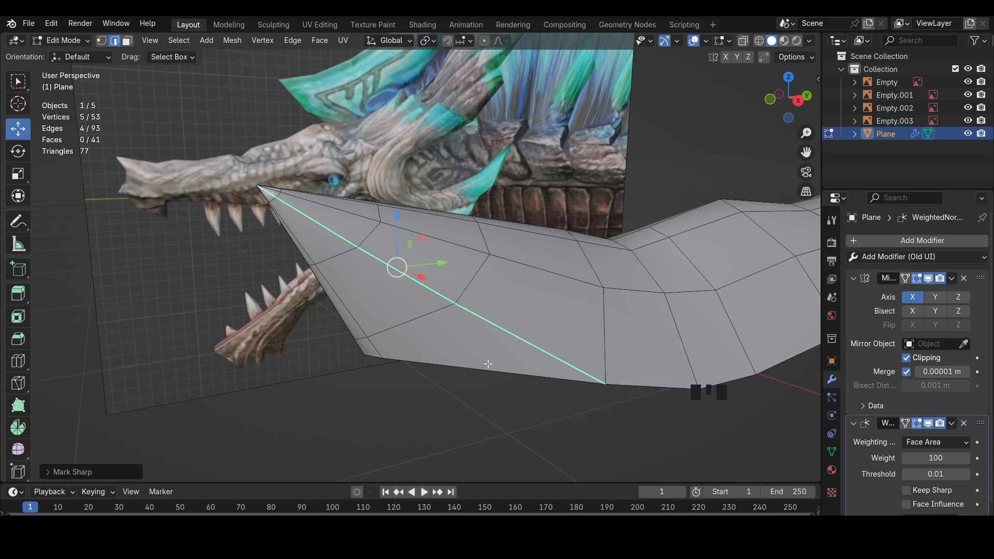
# Enable Keep Sharp on the weighted normal modifier and check the ridge shading from several angles
pyautogui.moveTo(488, 363); pyautogui.dragTo(724, 380, button='middle')
pyautogui.click(672, 380)
pyautogui.scroll(-2, 951, 384)
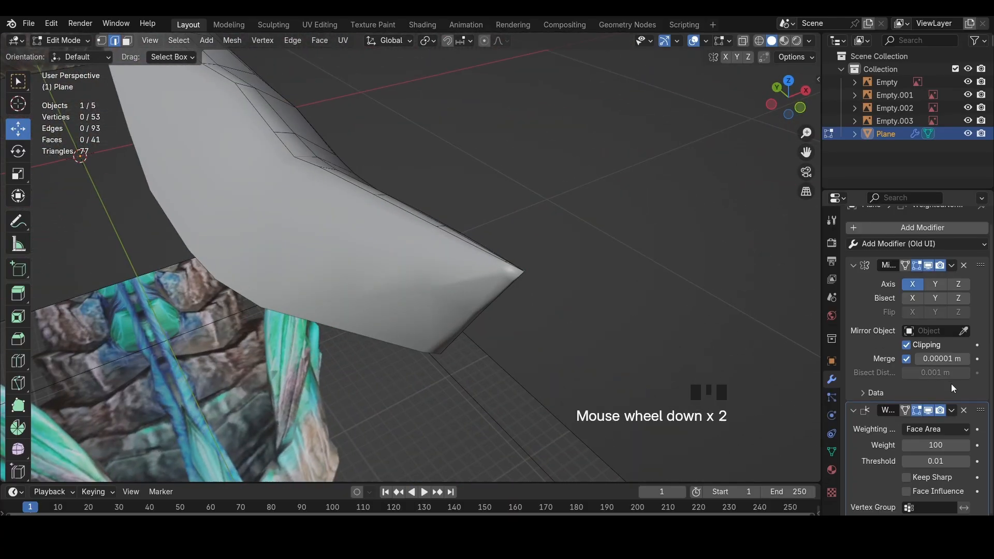
pyautogui.click(914, 478)
pyautogui.moveTo(647, 360)
pyautogui.mouseDown(button='middle')
pyautogui.moveTo(675, 365)
pyautogui.moveTo(677, 316)
pyautogui.moveTo(543, 305)
pyautogui.moveTo(620, 296)
pyautogui.mouseUp(button='middle')
pyautogui.scroll(-5, 543, 305)
pyautogui.scroll(-5, 518, 274)
pyautogui.moveTo(373, 241); pyautogui.dragTo(535, 291, button='middle')
pyautogui.scroll(8, 132, 241)
# Undo the sharp marking and the ridge vertex merges, back to the doubled vertices along the ridge
pyautogui.hotkey('ctrl', 'z')
pyautogui.hotkey('ctrl', 'z')
pyautogui.hotkey('ctrl', 'z')
pyautogui.hotkey('ctrl', 'z')
pyautogui.hotkey('ctrl', 'z')
pyautogui.hotkey('ctrl', 'z')
pyautogui.hotkey('ctrl', 'z')
pyautogui.hotkey('ctrl', 'z')
pyautogui.hotkey('ctrl', 'z')
pyautogui.hotkey('ctrl', 'z')
pyautogui.hotkey('ctrl', 'z')
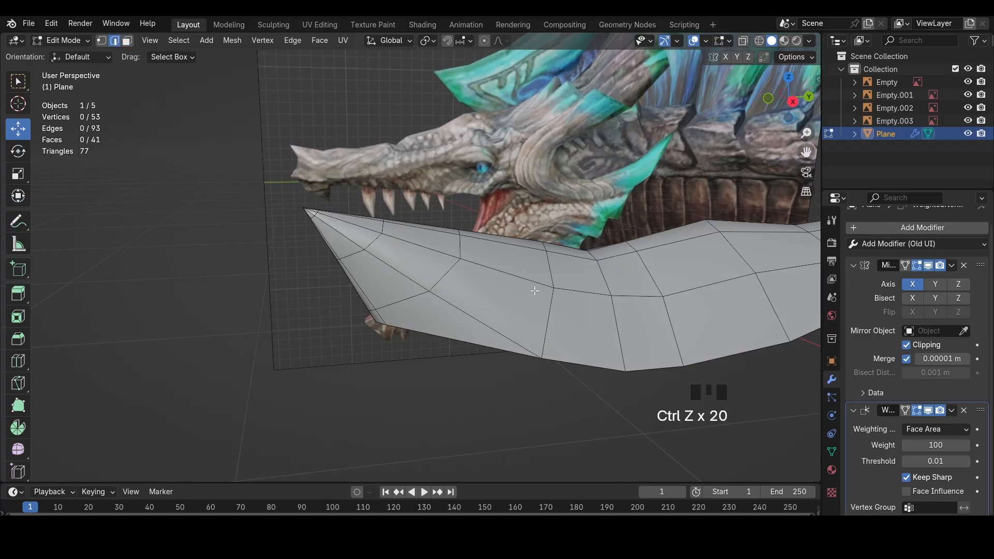
pyautogui.hotkey('ctrl', 'z')
pyautogui.hotkey('ctrl', 'z')
pyautogui.hotkey('ctrl', 'z')
pyautogui.hotkey('ctrl', 'z')
pyautogui.hotkey('ctrl', 'z')
pyautogui.hotkey('ctrl', 'z')
pyautogui.hotkey('ctrl', 'z')
pyautogui.hotkey('ctrl', 'z')
pyautogui.hotkey('ctrl', 'z')
pyautogui.hotkey('ctrl', 'z')
pyautogui.hotkey('ctrl', 'z')
pyautogui.hotkey('ctrl', 'z')
pyautogui.hotkey('ctrl', 'z')
pyautogui.hotkey('ctrl', 'z')
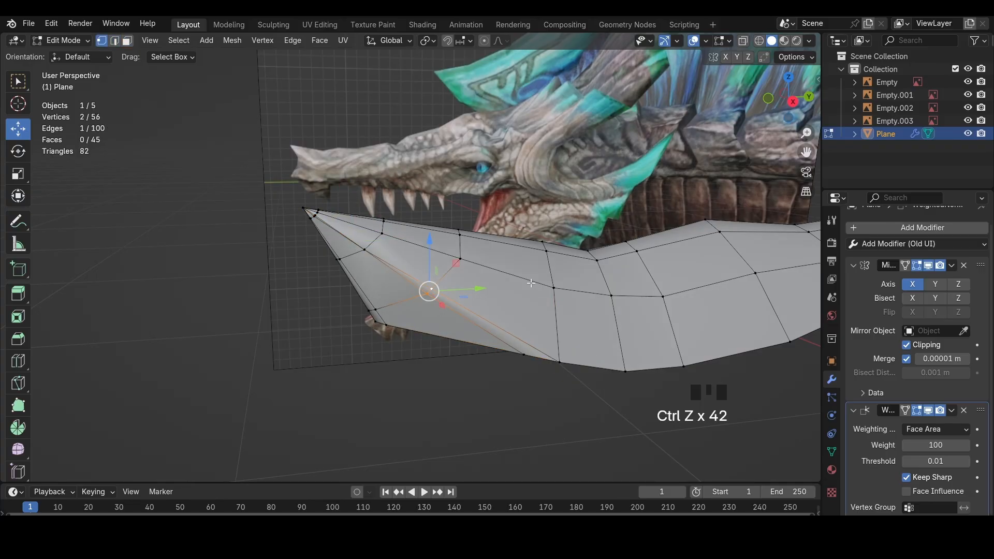
pyautogui.hotkey('ctrl', 'z')
pyautogui.hotkey('ctrl', 'z')
pyautogui.hotkey('ctrl', 'z')
pyautogui.hotkey('ctrl', 'z')
pyautogui.hotkey('ctrl', 'z')
pyautogui.hotkey('ctrl', 'z')
pyautogui.hotkey('ctrl', 'z')
pyautogui.hotkey('ctrl', 'z')
# In the right side view, reposition the two lower-edge vertices where the ridge ends to follow the reference
pyautogui.scroll(2, 385, 145)
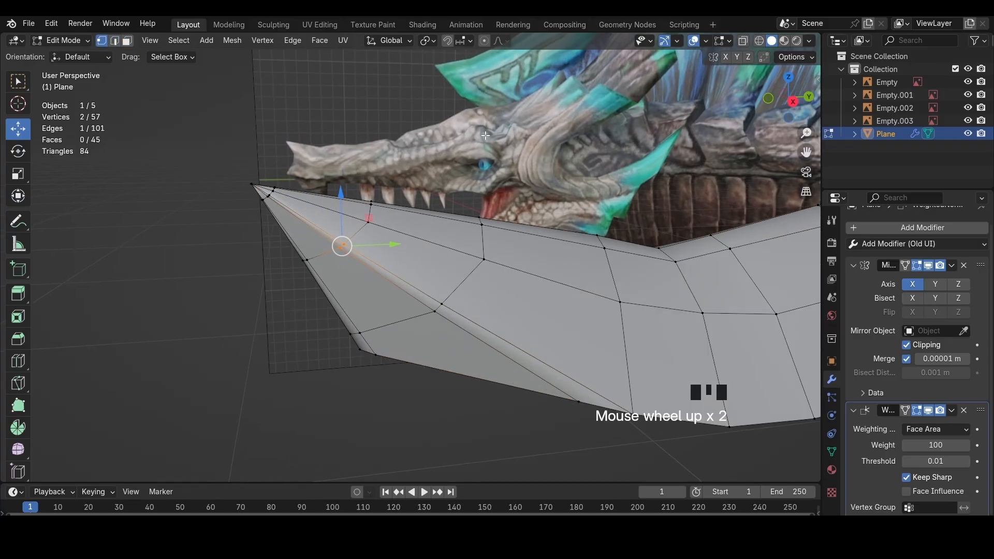
pyautogui.moveTo(475, 136); pyautogui.dragTo(556, 128, button='middle')
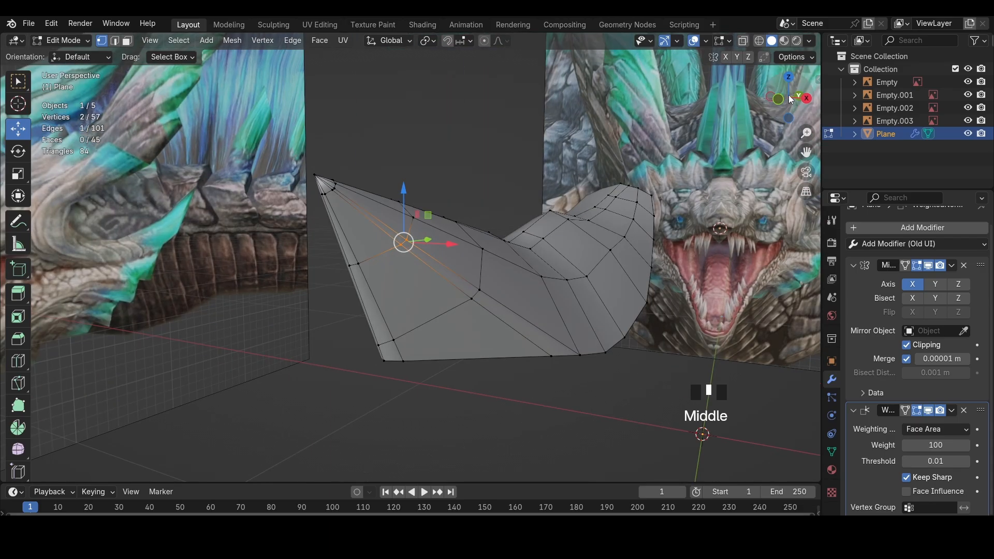
pyautogui.click(770, 120)
pyautogui.press('z')
pyautogui.click(791, 118)
pyautogui.scroll(-2, 478, 311)
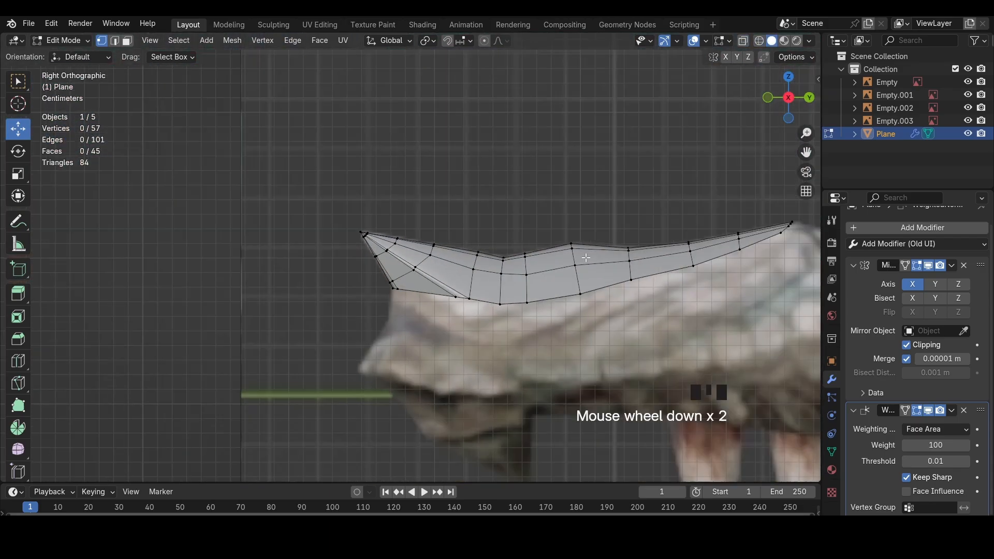
pyautogui.scroll(3, 478, 311)
pyautogui.press('g')
pyautogui.click(502, 312)
pyautogui.moveTo(497, 310); pyautogui.dragTo(470, 320)
pyautogui.press('g')
pyautogui.click(474, 326)
# Extrude a new vertex down and back from the ridge's lower end and fill a face up to the neighbouring lower edge
pyautogui.press('2')
pyautogui.press('1')
pyautogui.press('e')
pyautogui.click(509, 345)
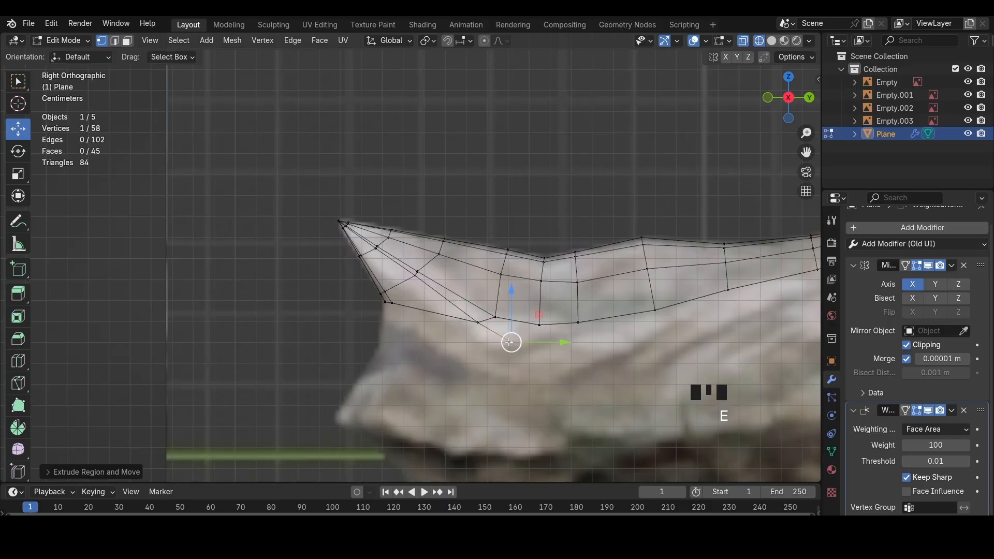
pyautogui.press('2')
pyautogui.click(498, 335)
pyautogui.keyDown('shift'); pyautogui.click(513, 322); pyautogui.keyUp('shift')
# Move the new face's front and lowest corner vertices further down over the reference
pyautogui.press('1')
pyautogui.press('g')
pyautogui.click(482, 326)
pyautogui.click(518, 344)
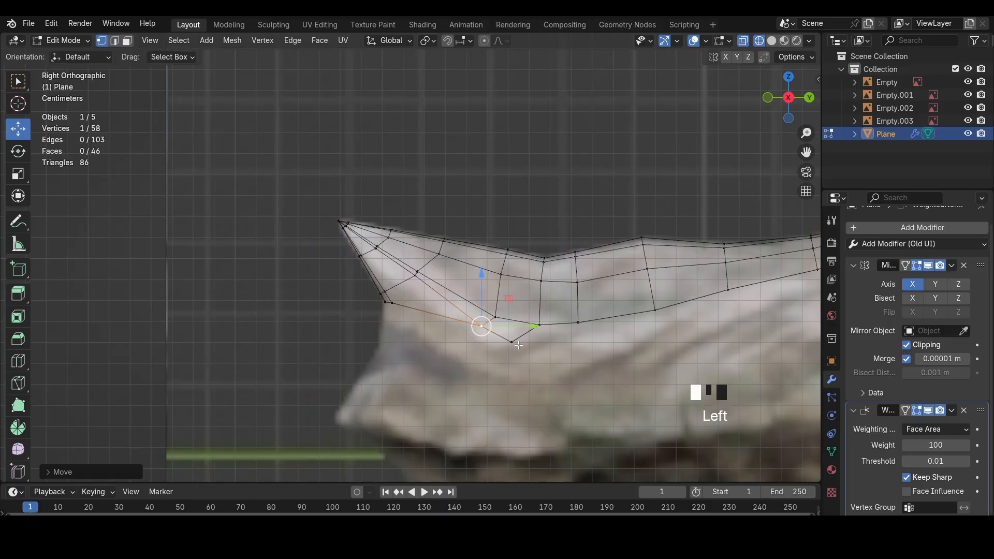
pyautogui.press('z')
pyautogui.click(599, 347)
pyautogui.press('g')
pyautogui.click(505, 346)
pyautogui.click(475, 324)
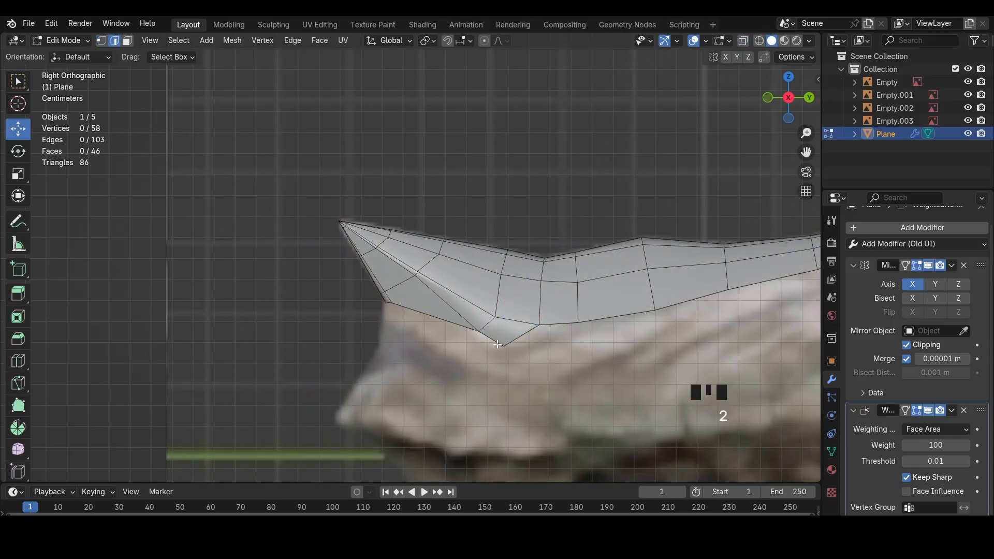
pyautogui.moveTo(476, 325); pyautogui.dragTo(538, 316, button='middle')
pyautogui.press('g')
pyautogui.click(511, 360)
# Lower the two bottom vertices of the snout's front edge along the reference outline and adjust the lower-edge vertex behind them
pyautogui.keyDown('shift'); pyautogui.moveTo(538, 316); pyautogui.dragTo(445, 344, button='middle'); pyautogui.keyUp('shift')
pyautogui.click(801, 98)
pyautogui.press('z')
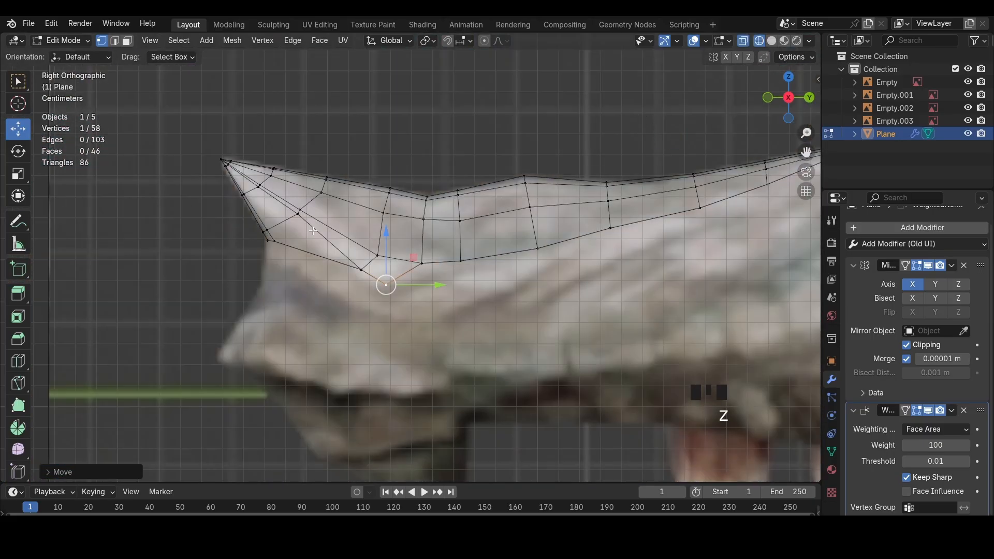
pyautogui.scroll(2, 310, 233)
pyautogui.moveTo(217, 266); pyautogui.dragTo(192, 230)
pyautogui.press('g')
pyautogui.click(234, 257)
pyautogui.press('g')
pyautogui.click(236, 261)
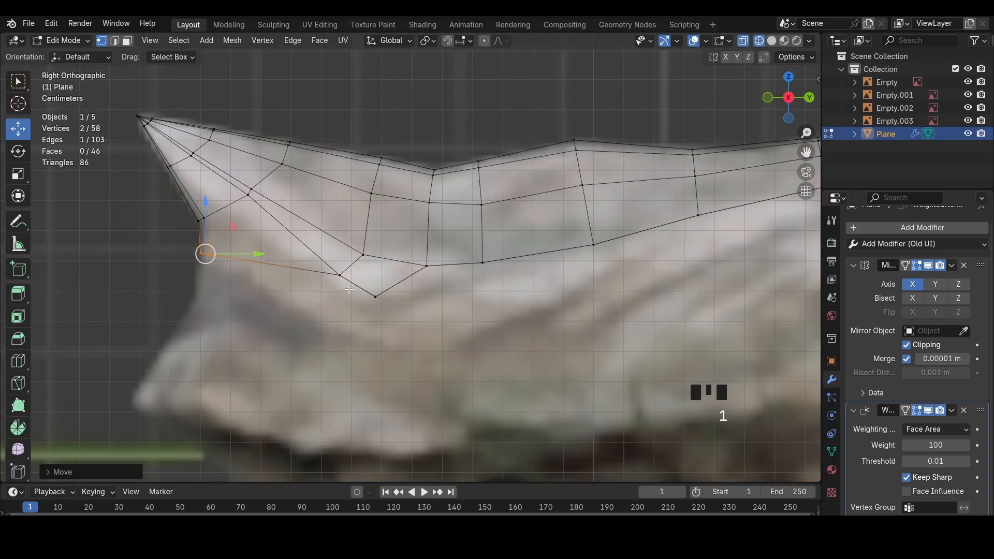
pyautogui.moveTo(351, 289); pyautogui.dragTo(328, 263)
pyautogui.press('g')
pyautogui.click(329, 266)
# Extrude the short bottom edge of the snout front downward twice, following the reference outline to the protruding nose point
pyautogui.moveTo(180, 248); pyautogui.dragTo(233, 273)
pyautogui.keyDown('shift'); pyautogui.moveTo(250, 272); pyautogui.dragTo(334, 219, button='middle'); pyautogui.keyUp('shift')
pyautogui.press('e')
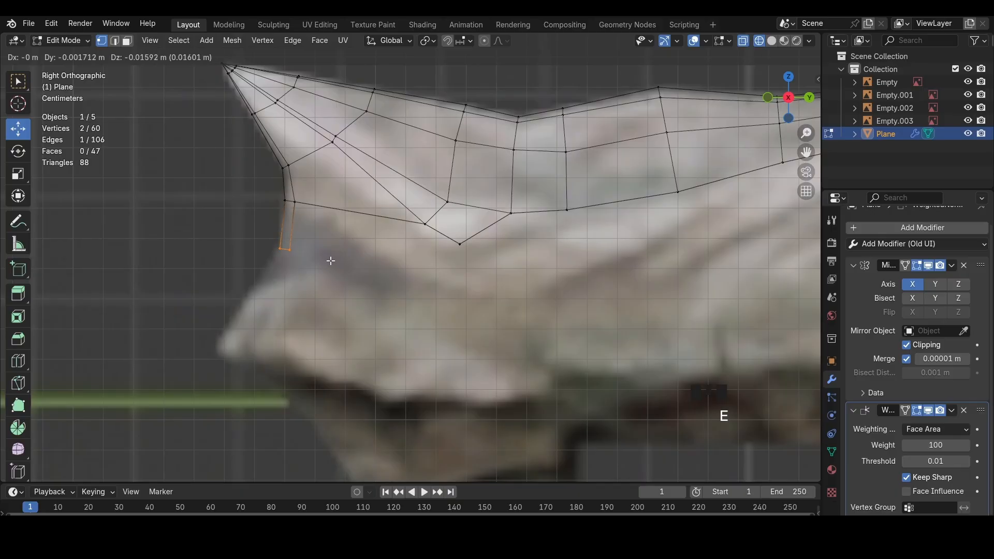
pyautogui.click(331, 261)
pyautogui.keyDown('shift'); pyautogui.moveTo(330, 260); pyautogui.dragTo(374, 212, button='middle'); pyautogui.keyUp('shift')
pyautogui.press('e')
pyautogui.click(282, 331)
pyautogui.press('z')
pyautogui.press('g')
pyautogui.click(290, 326)
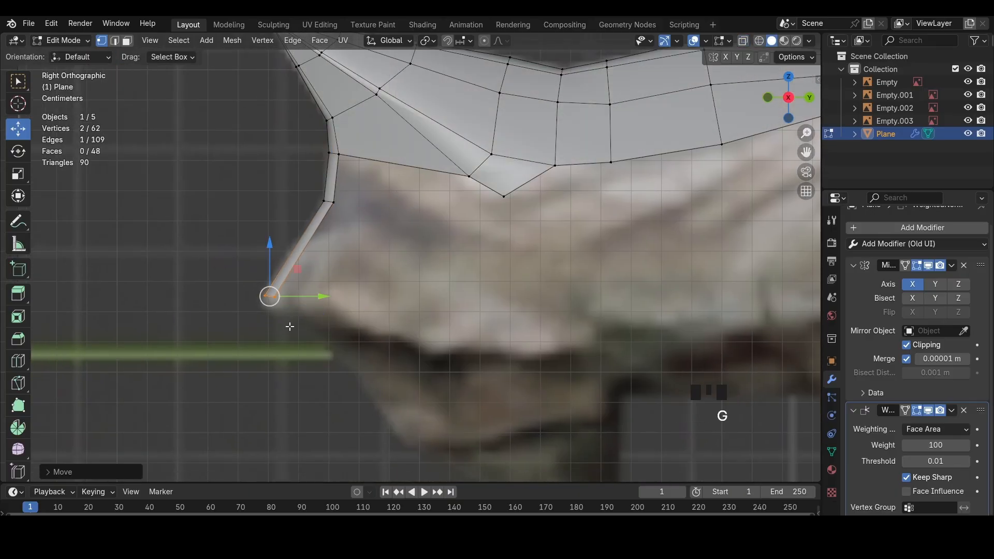
# Extrude the strip three more times, around the nose point, back under it and down along the tooth outline
pyautogui.press('e')
pyautogui.click(291, 332)
pyautogui.press('e')
pyautogui.click(346, 361)
pyautogui.press('e')
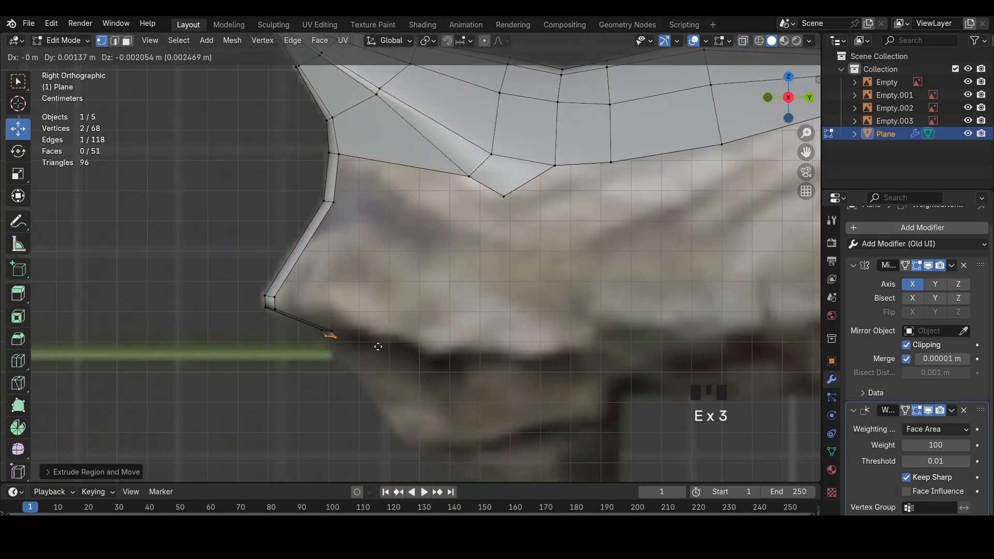
pyautogui.click(424, 456)
pyautogui.moveTo(526, 437); pyautogui.dragTo(469, 322, button='middle')
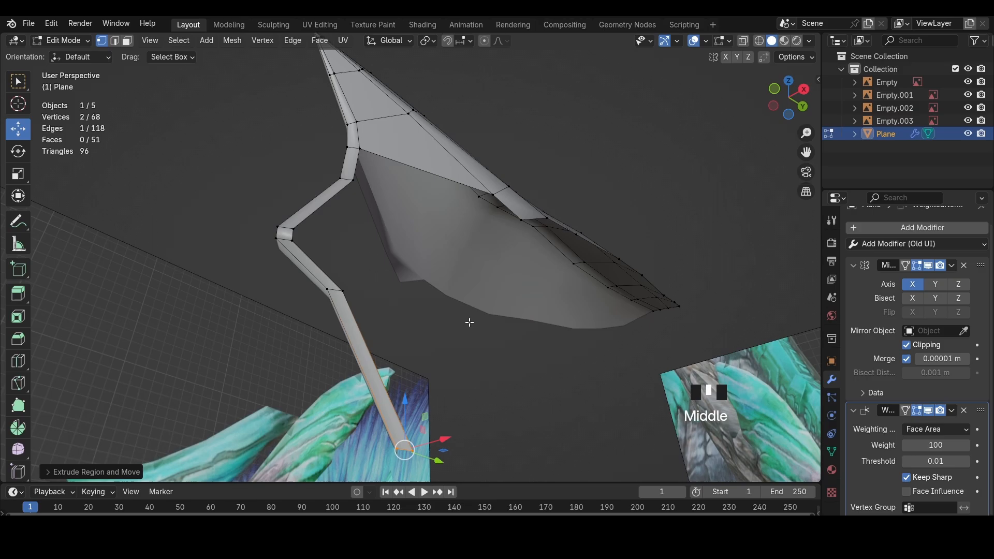
# Slide the vertex at the strip's bend beneath the nose point along its edge, and scale the nose point's cross edge
pyautogui.click(343, 289)
pyautogui.hotkey('shift', 'v')
pyautogui.click(336, 284)
pyautogui.press('2')
pyautogui.click(293, 235)
pyautogui.press('g')
pyautogui.press('s')
pyautogui.click(351, 242)
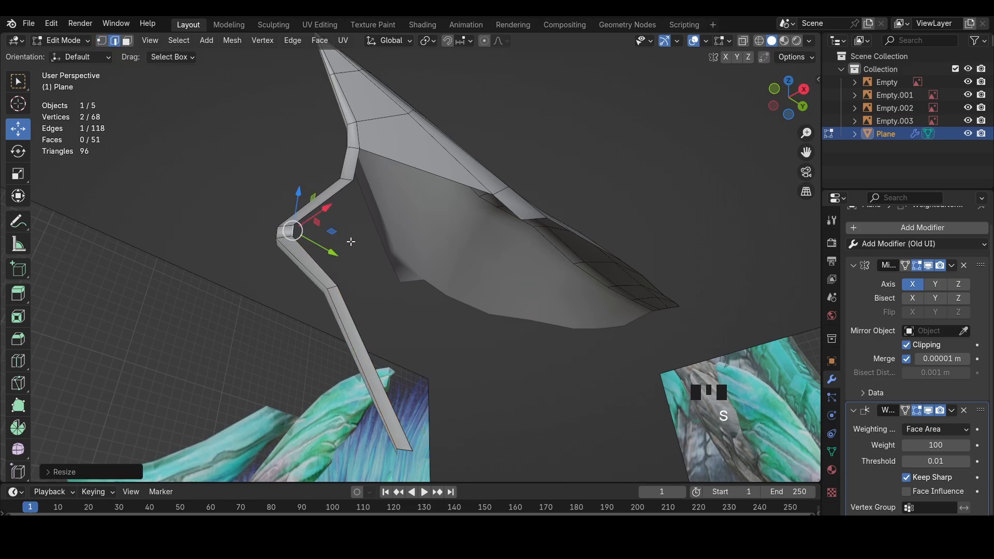
# Adjust the positions of the nose point's cross edge and the edge at the bend beneath it
pyautogui.press('g')
pyautogui.moveTo(351, 242); pyautogui.dragTo(387, 360, button='middle')
pyautogui.click(342, 315)
pyautogui.press('g')
pyautogui.click(395, 361)
# Examine the faces along the side of the snout mesh, from its rear end to the front
pyautogui.moveTo(695, 164); pyautogui.dragTo(421, 251, button='middle')
pyautogui.press('3')
pyautogui.click(421, 256)
pyautogui.click(372, 284)
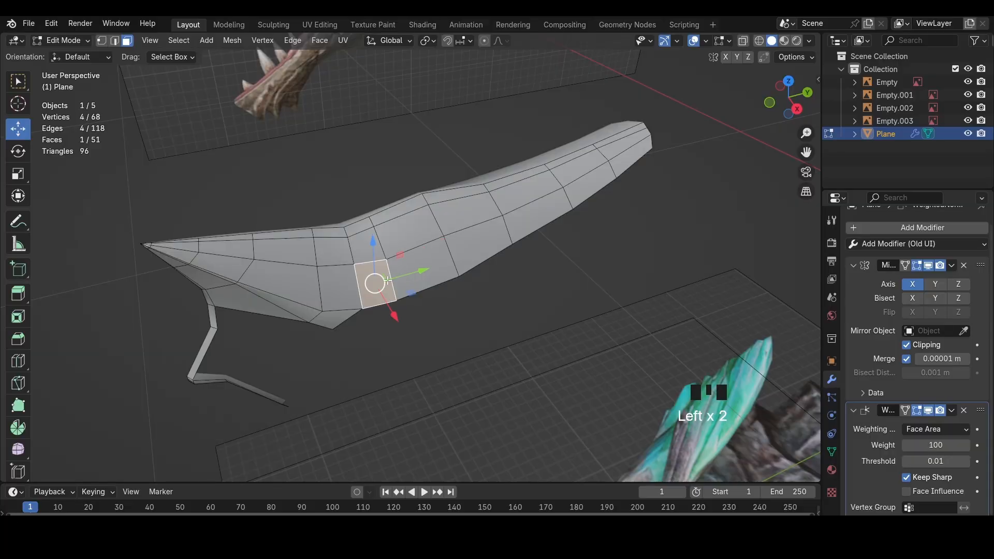
pyautogui.click(472, 240)
pyautogui.moveTo(499, 244); pyautogui.dragTo(477, 255, button='middle')
pyautogui.click(546, 262)
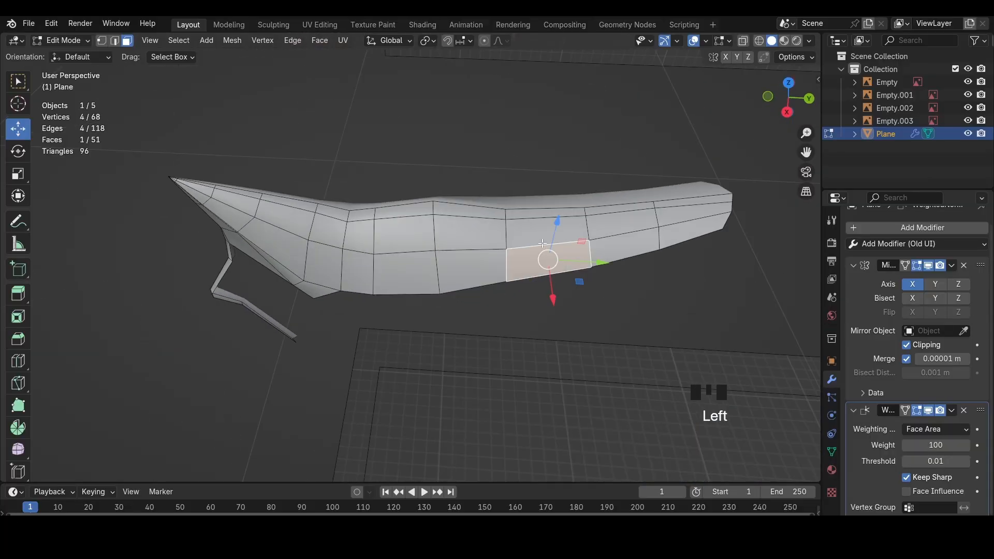
pyautogui.click(545, 233)
pyautogui.click(470, 235)
pyautogui.click(407, 276)
pyautogui.click(360, 239)
pyautogui.click(352, 267)
pyautogui.click(320, 259)
pyautogui.click(323, 233)
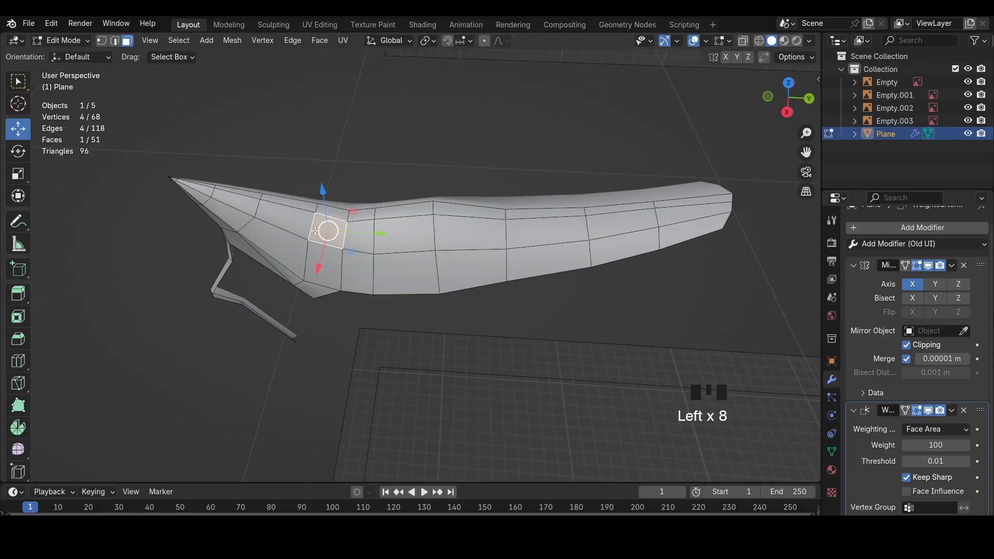
pyautogui.moveTo(423, 283); pyautogui.dragTo(465, 244, button='middle')
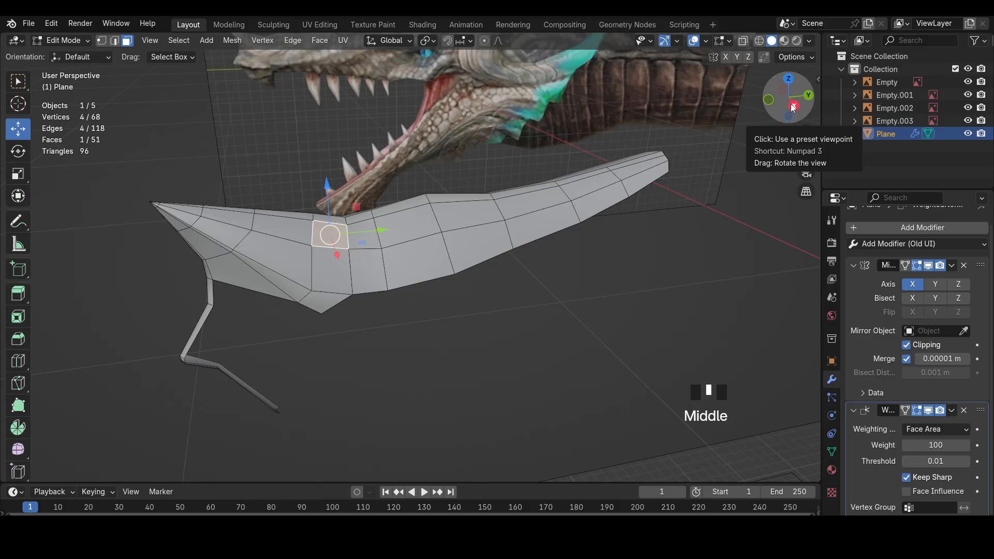
# In the right view, move the strip's edge between snout front and nose point down and forward onto the reference outline
pyautogui.click(793, 108)
pyautogui.keyDown('shift'); pyautogui.moveTo(542, 260); pyautogui.dragTo(707, 267, button='middle'); pyautogui.keyUp('shift')
pyautogui.scroll(2, 707, 267)
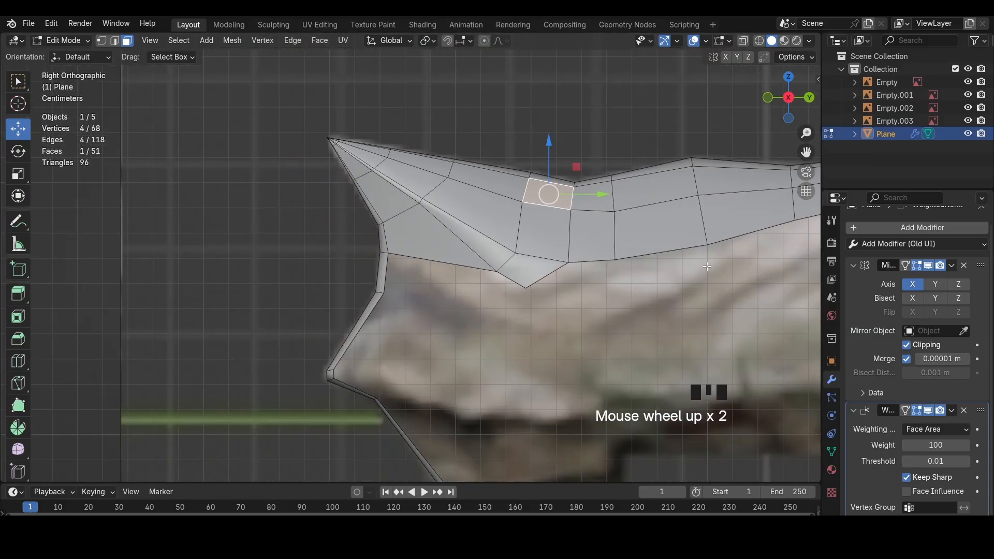
pyautogui.hotkey('alt', 'z')
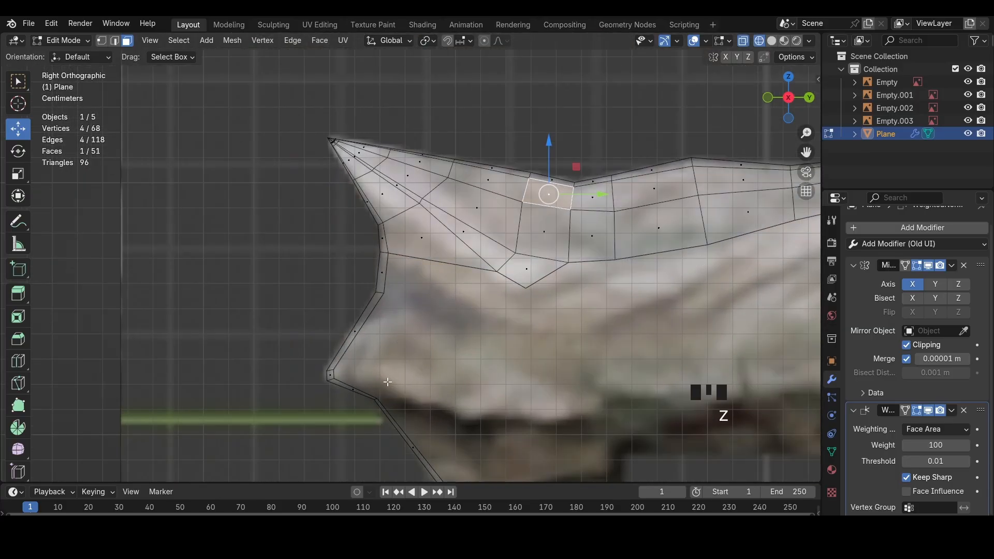
pyautogui.press('1')
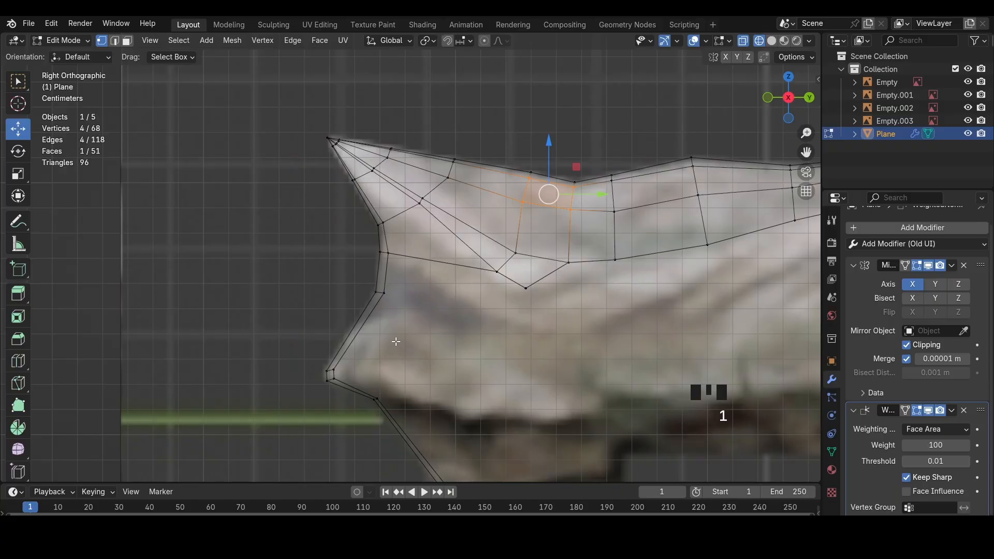
pyautogui.moveTo(362, 285); pyautogui.dragTo(362, 285)
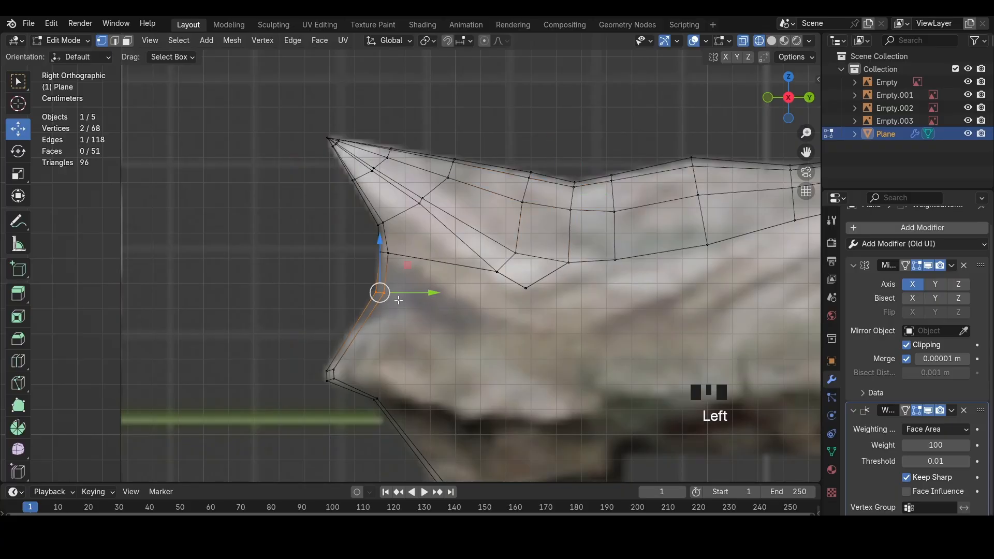
pyautogui.scroll(1, 400, 306)
pyautogui.press('g')
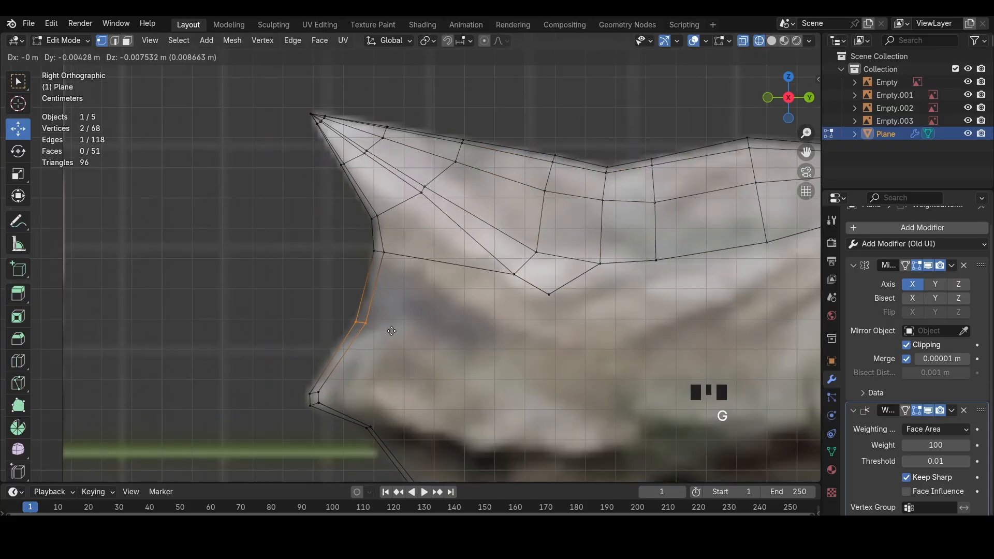
pyautogui.click(391, 331)
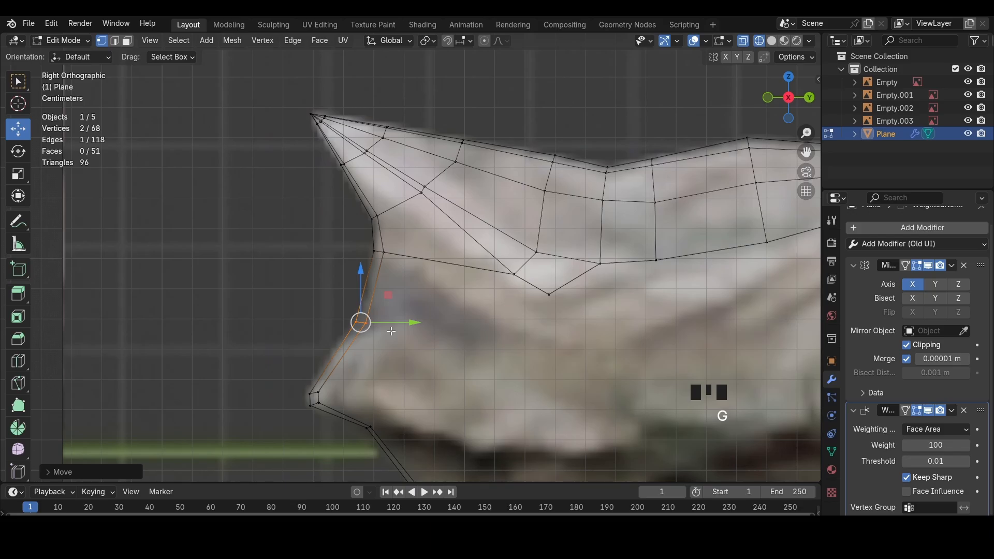
# Slide the outer vertex of that strip edge along the front strip
pyautogui.moveTo(391, 332)
pyautogui.mouseDown(button='middle')
pyautogui.moveTo(429, 335)
pyautogui.moveTo(482, 306)
pyautogui.moveTo(410, 332)
pyautogui.mouseUp(button='middle')
pyautogui.click(412, 333)
pyautogui.click(415, 334)
pyautogui.click(414, 334)
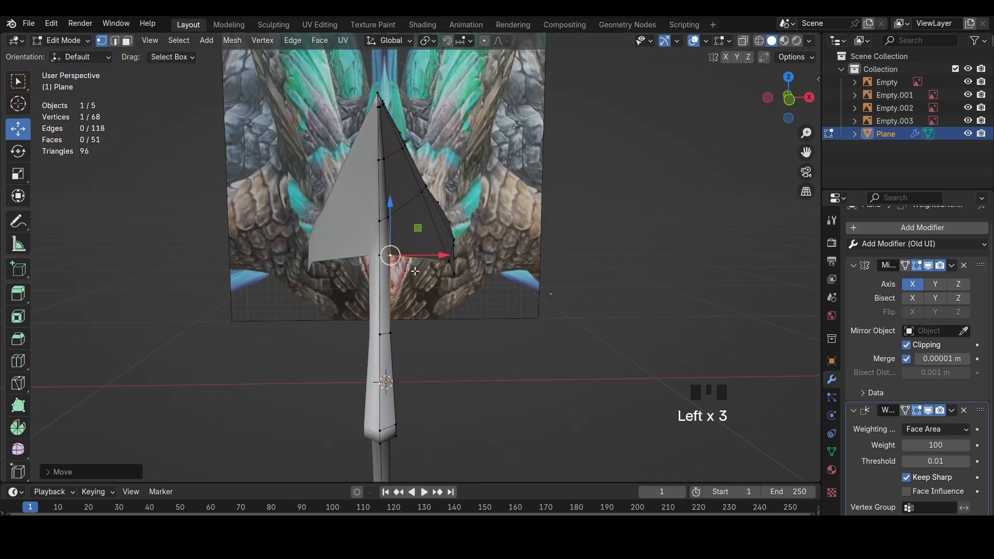
pyautogui.click(417, 336)
pyautogui.click(419, 337)
pyautogui.moveTo(419, 337); pyautogui.dragTo(420, 339)
pyautogui.hotkey('shift', 'v')
pyautogui.click(420, 346)
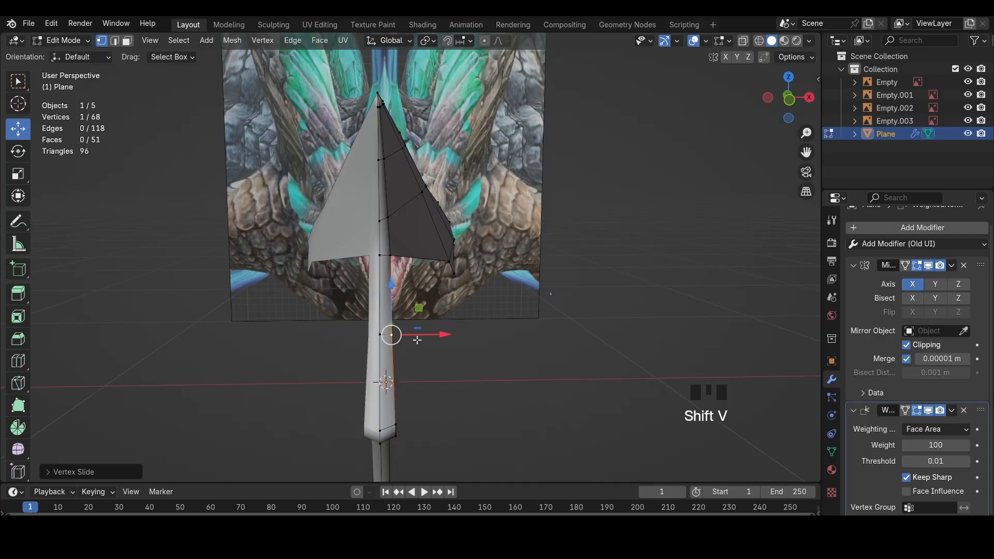
# Move the nose point's inner cross edge to fit the reference in the right view
pyautogui.moveTo(420, 346); pyautogui.dragTo(356, 324, button='middle')
pyautogui.press('2')
pyautogui.click(319, 409)
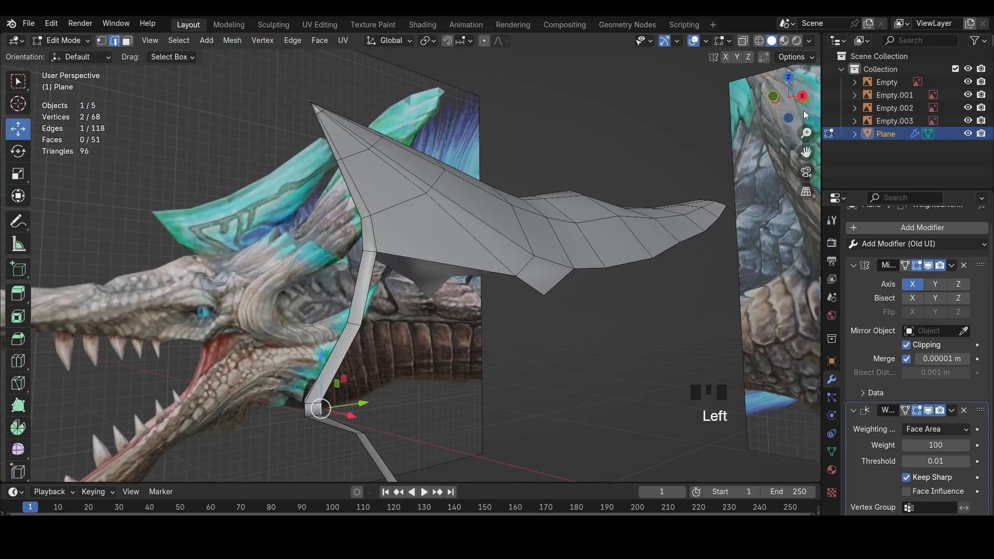
pyautogui.click(802, 97)
pyautogui.press('z')
pyautogui.press('g')
pyautogui.click(414, 332)
# Scale the nose point's edge slightly to fit the tip of the reference outline
pyautogui.keyDown('shift'); pyautogui.moveTo(395, 365); pyautogui.dragTo(411, 284, button='middle'); pyautogui.keyUp('shift')
pyautogui.scroll(-4, 417, 303)
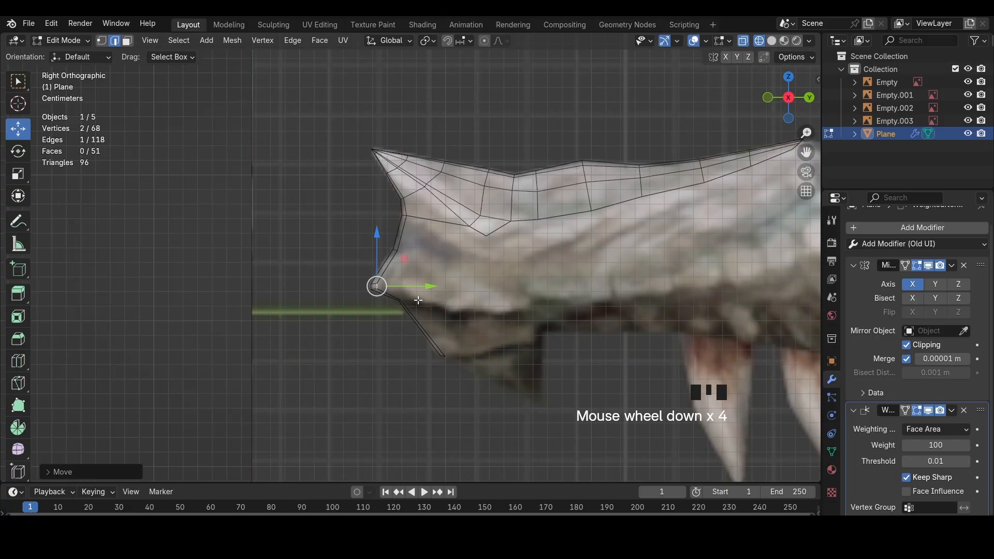
pyautogui.scroll(5, 419, 300)
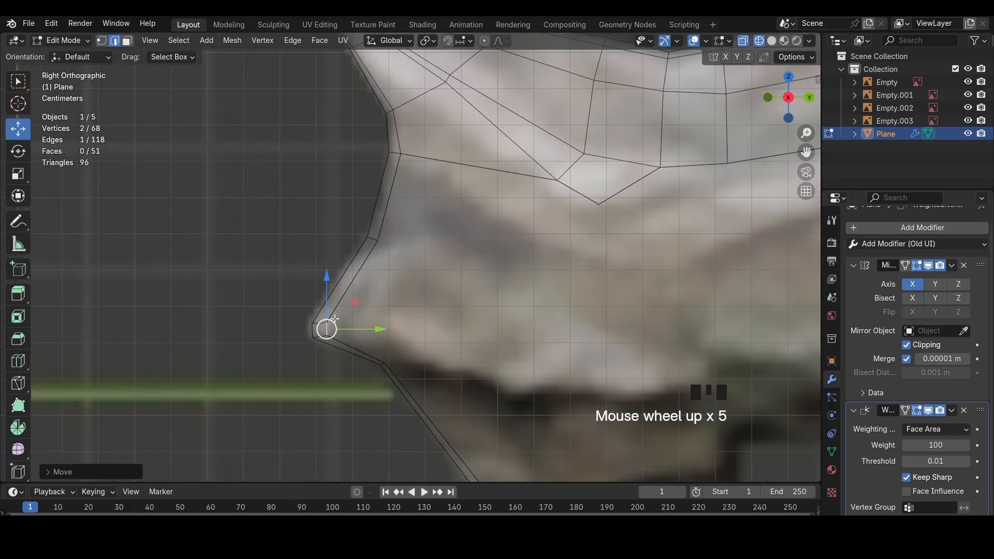
pyautogui.click(312, 328)
pyautogui.press('s')
pyautogui.press('g')
pyautogui.press('s')
pyautogui.click(332, 332)
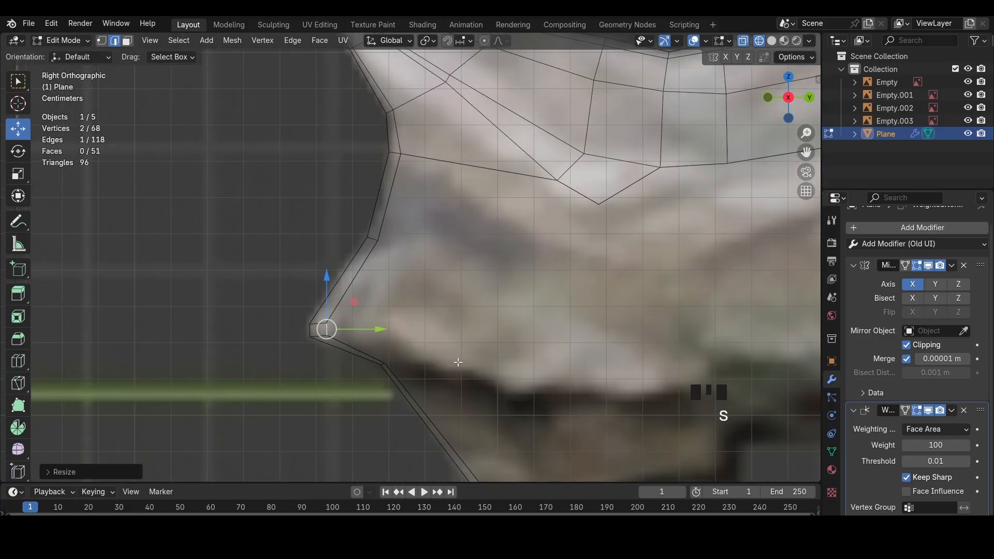
# Move a vertex at the bend beneath the nose and the inner vertex at the strip's lower end onto the reference
pyautogui.press('1')
pyautogui.click(385, 362)
pyautogui.press('g')
pyautogui.click(388, 360)
pyautogui.keyDown('shift'); pyautogui.moveTo(469, 444); pyautogui.dragTo(401, 306, button='middle'); pyautogui.keyUp('shift')
pyautogui.click(420, 342)
pyautogui.press('g')
pyautogui.click(425, 340)
# Add a loop cut across the strip's lowest segment, slid up close to the bend beneath the nose
pyautogui.scroll(-3, 401, 287)
pyautogui.scroll(1, 401, 306)
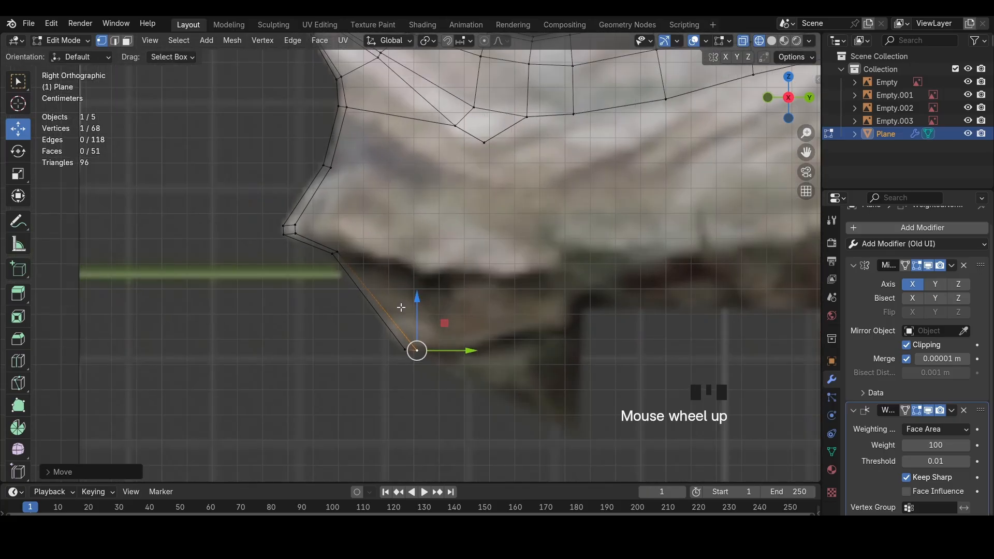
pyautogui.hotkey('ctrl', 'r')
pyautogui.click(366, 295)
pyautogui.click(341, 267)
# Adjust the cross edge at the bend beneath the nose and save the file
pyautogui.press('2')
pyautogui.click(334, 256)
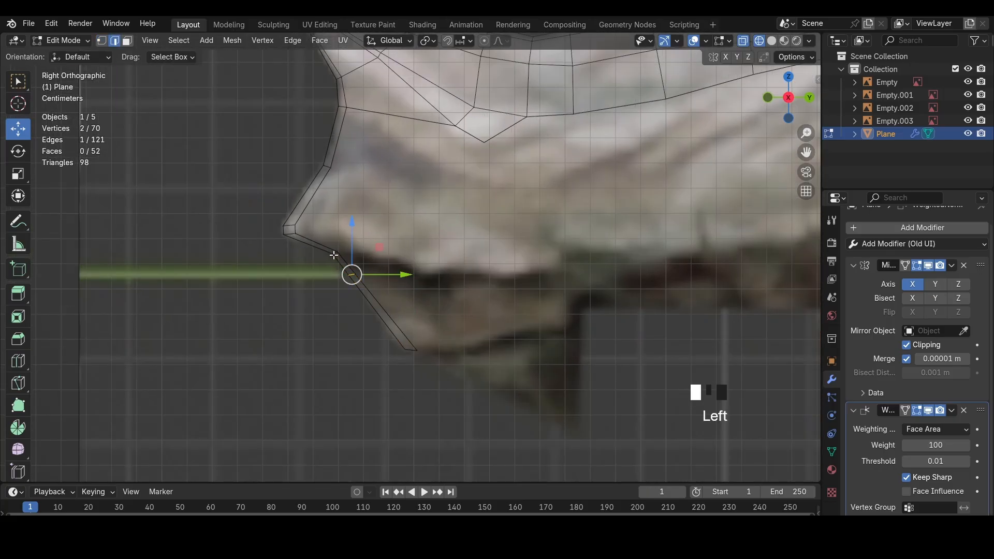
pyautogui.click(335, 253)
pyautogui.press('g')
pyautogui.click(365, 256)
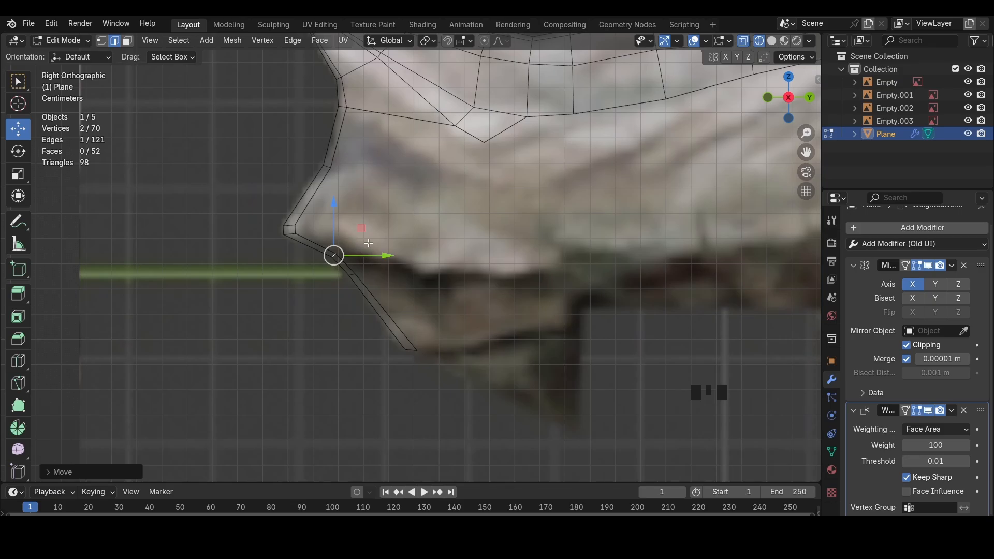
pyautogui.moveTo(368, 243); pyautogui.dragTo(371, 261, button='middle')
pyautogui.hotkey('ctrl', 's')
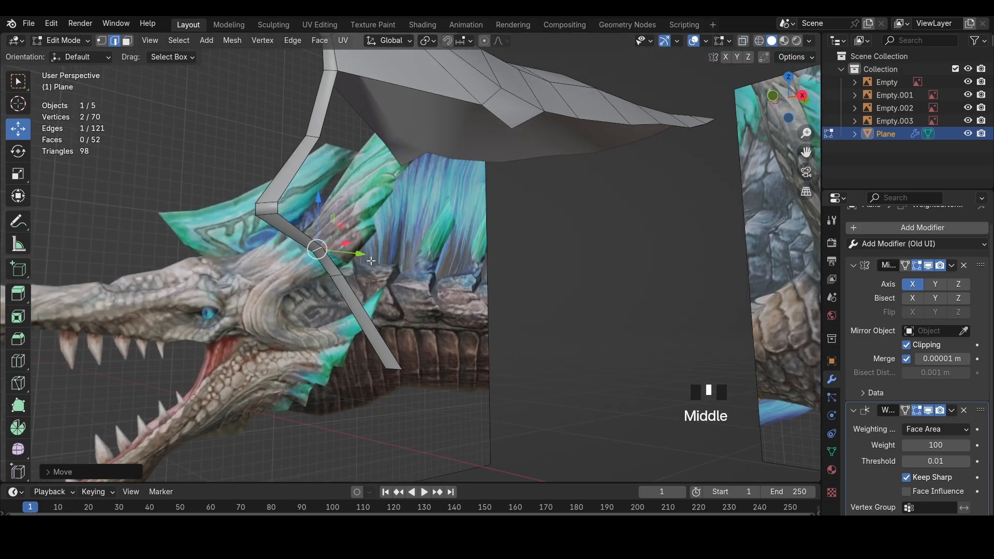
# Extrude the nose point's inner edge backward along the upper lip and rotate it to follow the reference in the right view
pyautogui.click(340, 260)
pyautogui.click(801, 97)
pyautogui.press('z')
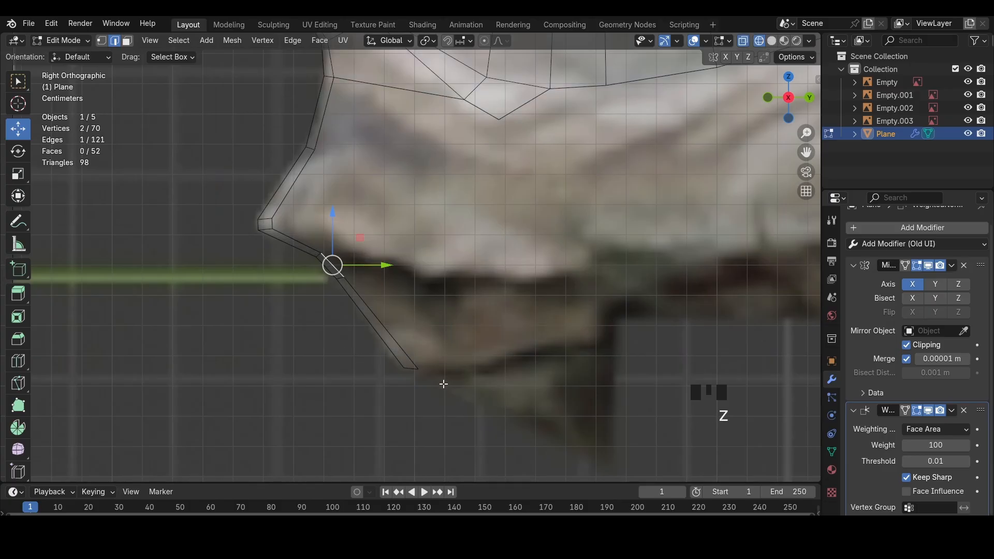
pyautogui.press('1')
pyautogui.moveTo(444, 383); pyautogui.dragTo(389, 348)
pyautogui.moveTo(437, 371); pyautogui.dragTo(406, 361)
pyautogui.scroll(-2, 447, 375)
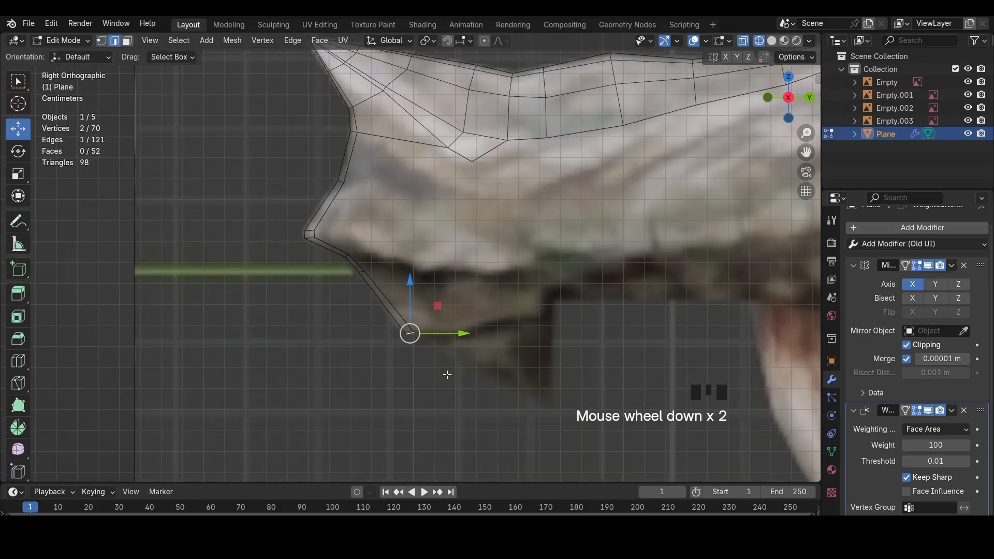
pyautogui.keyDown('shift'); pyautogui.moveTo(448, 375); pyautogui.dragTo(411, 397, button='middle'); pyautogui.keyUp('shift')
pyautogui.scroll(1, 411, 398)
pyautogui.press('e')
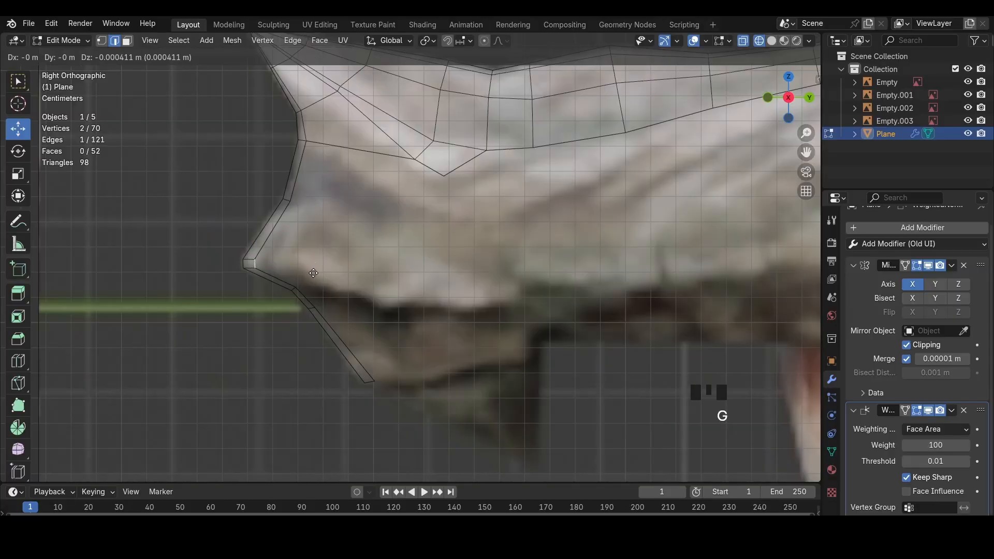
pyautogui.click(365, 284)
pyautogui.press('r')
pyautogui.click(355, 300)
pyautogui.press('g')
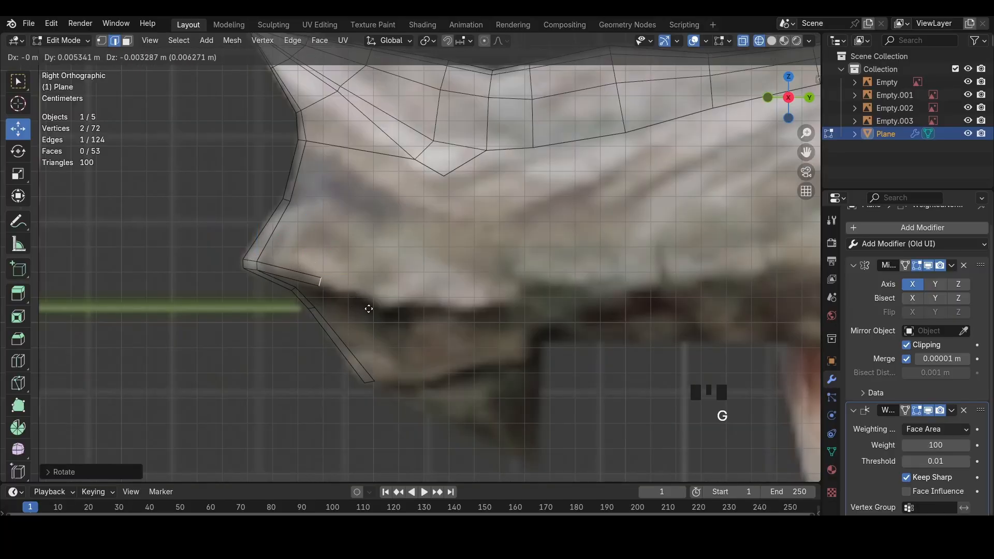
pyautogui.click(353, 299)
# Extrude the lip strip's end edge three more times, following the first dips of the lip outline
pyautogui.press('e')
pyautogui.click(404, 327)
pyautogui.press('g')
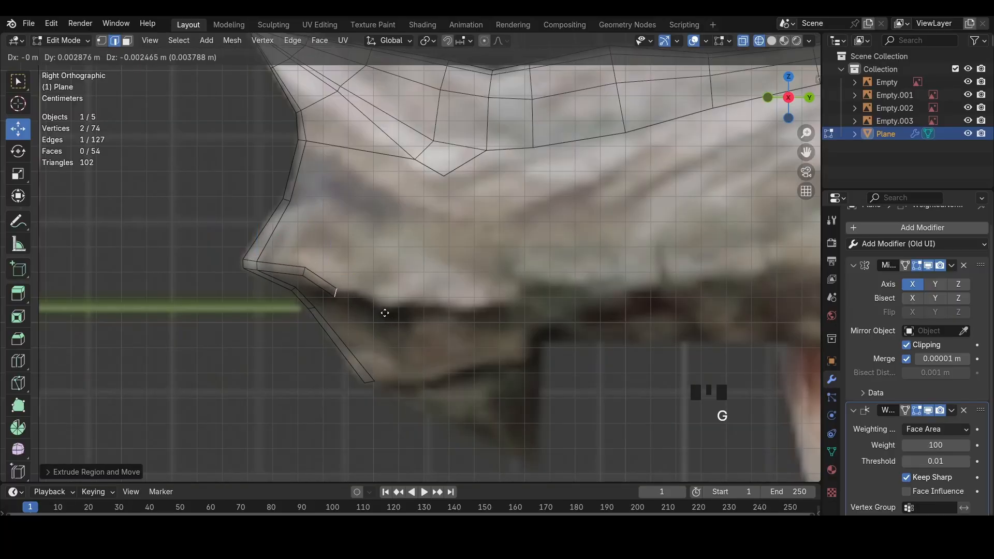
pyautogui.click(385, 311)
pyautogui.press('e')
pyautogui.click(419, 315)
pyautogui.press('e')
pyautogui.click(456, 319)
# Extrude the lip strip three more times backward along the lower edge of the lip
pyautogui.press('e')
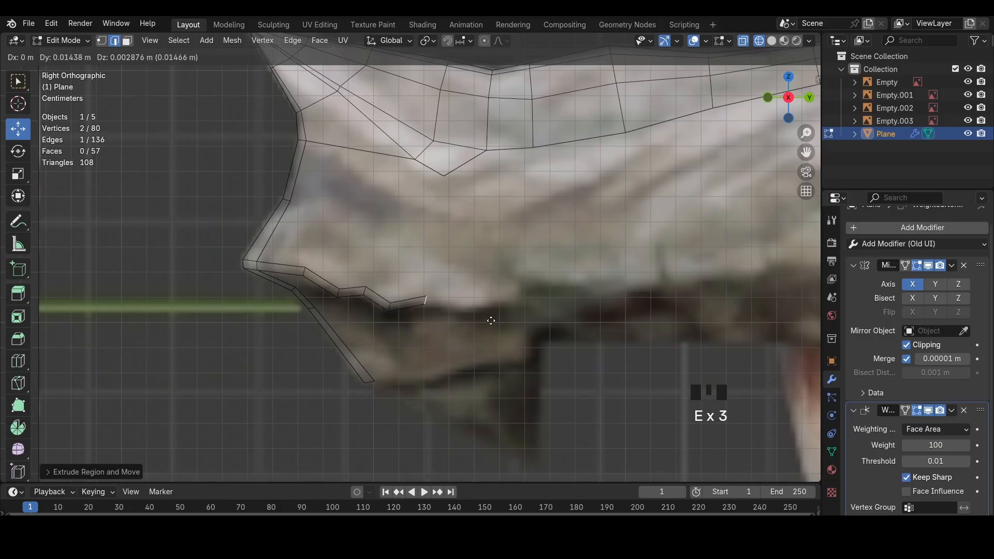
pyautogui.click(521, 326)
pyautogui.press('e')
pyautogui.click(571, 330)
pyautogui.press('e')
pyautogui.click(624, 316)
# Select three alternate cross edges of the lip strip and move them outward along X in the top view
pyautogui.press('z')
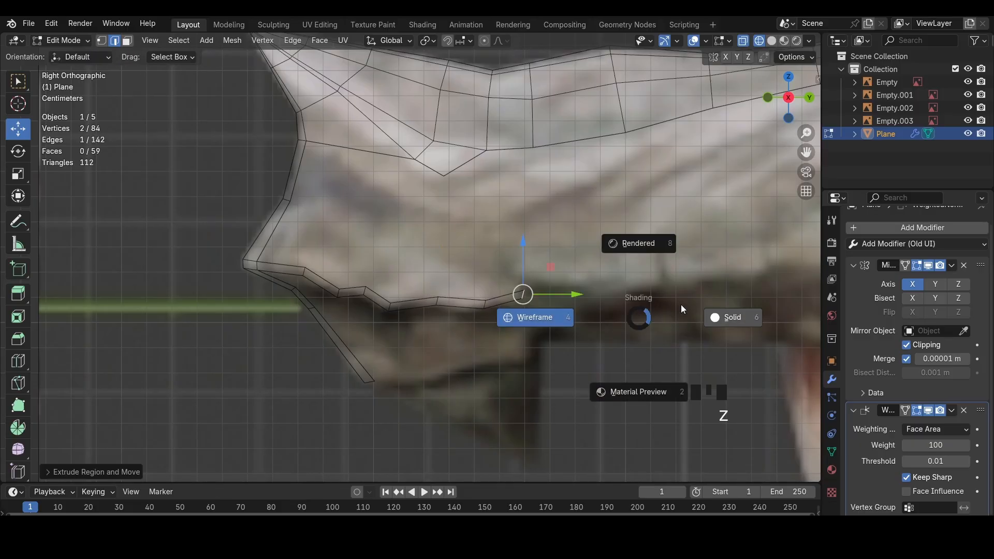
pyautogui.click(691, 311)
pyautogui.moveTo(477, 301); pyautogui.dragTo(496, 314, button='middle')
pyautogui.click(473, 290)
pyautogui.keyDown('shift'); pyautogui.click(410, 311); pyautogui.keyUp('shift')
pyautogui.keyDown('shift'); pyautogui.click(335, 290); pyautogui.keyUp('shift')
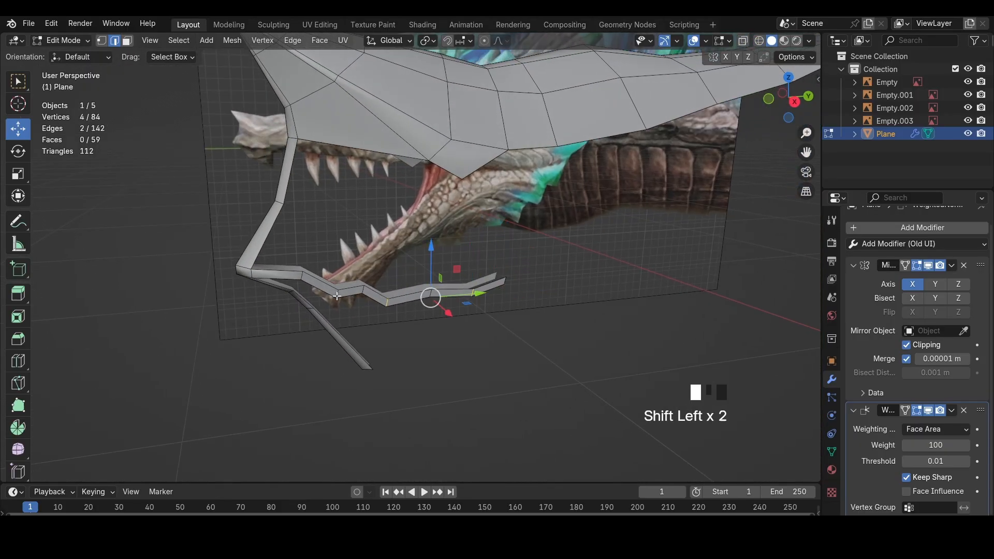
pyautogui.moveTo(336, 290); pyautogui.dragTo(568, 267, button='middle')
pyautogui.click(790, 82)
pyautogui.press('z')
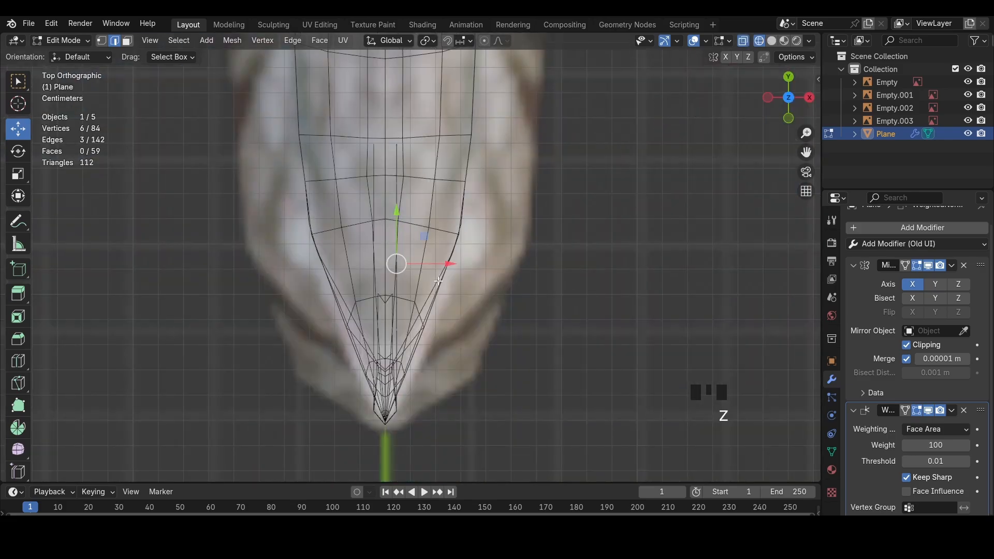
pyautogui.moveTo(440, 266); pyautogui.dragTo(562, 273)
# Move the strip's third edge outward along X and pull the edge in front of it slightly inward to the reference outline
pyautogui.press('1')
pyautogui.moveTo(394, 301); pyautogui.dragTo(405, 312)
pyautogui.moveTo(434, 304); pyautogui.dragTo(521, 307)
pyautogui.moveTo(539, 344); pyautogui.dragTo(505, 317)
pyautogui.moveTo(543, 330); pyautogui.dragTo(521, 333)
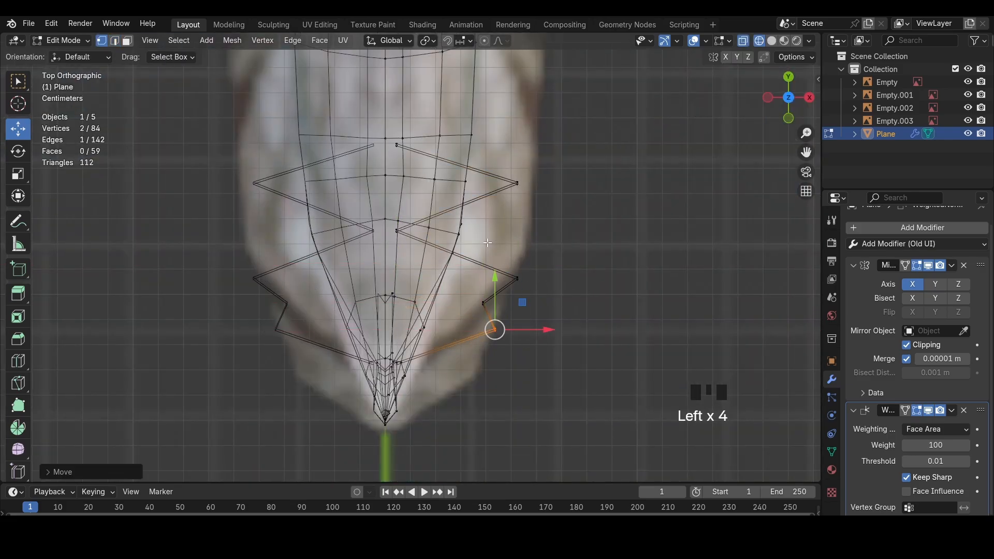
# Move the strip's fifth edge and its rear end edge outward along X to the side outline of the reference
pyautogui.moveTo(380, 224); pyautogui.dragTo(379, 224)
pyautogui.moveTo(449, 231); pyautogui.dragTo(582, 229)
pyautogui.click(399, 141)
pyautogui.moveTo(417, 145); pyautogui.dragTo(548, 179)
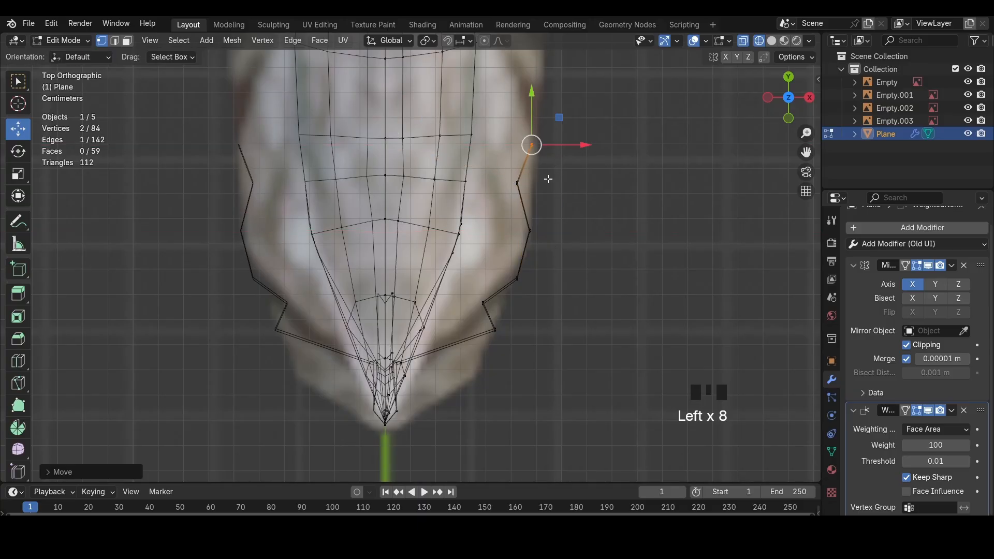
# Fit the strip's two rearmost edges to the reference's side outline along X and save the file
pyautogui.moveTo(514, 128); pyautogui.dragTo(513, 128)
pyautogui.moveTo(574, 164); pyautogui.dragTo(586, 164)
pyautogui.moveTo(555, 158); pyautogui.dragTo(534, 131)
pyautogui.moveTo(595, 146); pyautogui.dragTo(587, 146)
pyautogui.hotkey('ctrl', 's')
# Nudge the edges in the front part of the lip strip along X to match the reference's side outline
pyautogui.click(512, 293)
pyautogui.hotkey('ctrl', 'z')
pyautogui.moveTo(518, 301); pyautogui.dragTo(532, 301)
pyautogui.moveTo(500, 220); pyautogui.dragTo(550, 260)
pyautogui.hotkey('ctrl', 'z')
pyautogui.keyDown('shift'); pyautogui.click(518, 280); pyautogui.keyUp('shift')
pyautogui.moveTo(520, 337); pyautogui.dragTo(475, 317)
# Move the lip strip's first edge behind the nose point outward and return the viewport to solid shading
pyautogui.moveTo(372, 330); pyautogui.dragTo(361, 297, button='middle')
pyautogui.press('z')
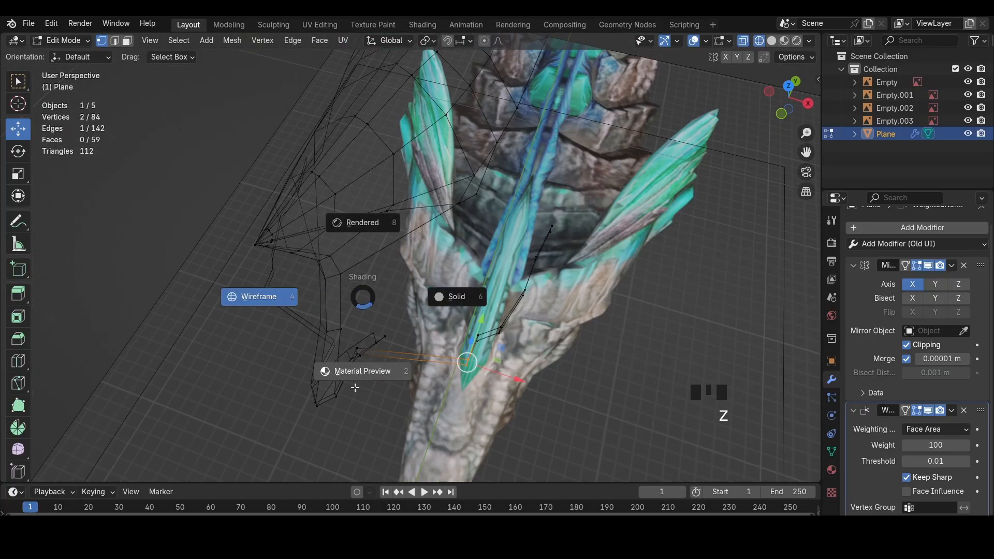
pyautogui.moveTo(356, 386)
pyautogui.mouseDown(button='middle')
pyautogui.moveTo(348, 317)
pyautogui.moveTo(362, 331)
pyautogui.moveTo(335, 361)
pyautogui.moveTo(357, 404)
pyautogui.mouseUp(button='middle')
pyautogui.press('2')
pyautogui.click(326, 307)
pyautogui.press('z')
pyautogui.click(371, 321)
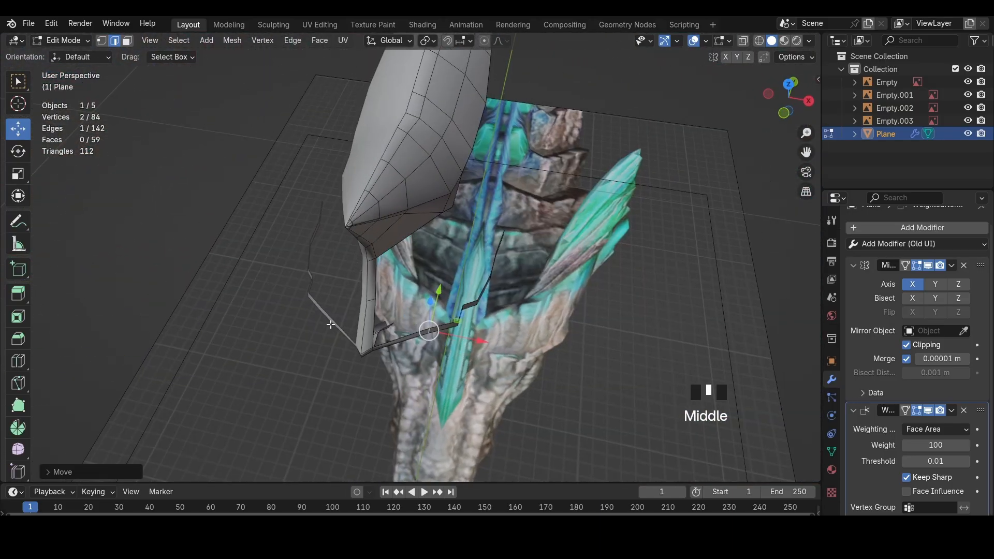
# Examine the reshaped lip strip from the side and select an edge at its rear end
pyautogui.scroll(3, 362, 414)
pyautogui.click(378, 440)
pyautogui.click(378, 440)
pyautogui.moveTo(378, 440); pyautogui.dragTo(310, 357, button='middle')
pyautogui.keyDown('shift'); pyautogui.moveTo(310, 357); pyautogui.dragTo(455, 301, button='middle'); pyautogui.keyUp('shift')
pyautogui.scroll(-3, 357, 298)
pyautogui.click(405, 350)
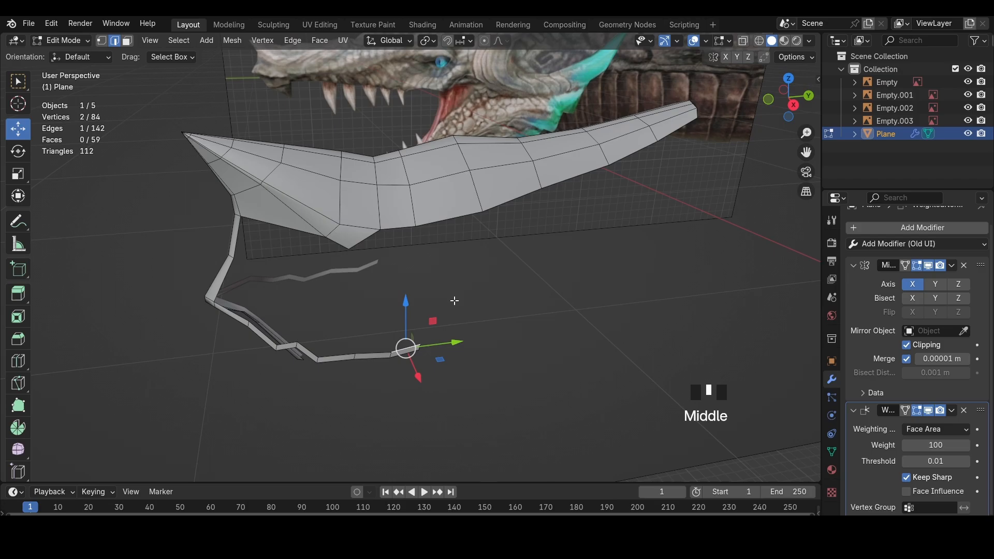
# Compare the nose and lip strips with the full side reference image, zooming out and back in
pyautogui.click(793, 106)
pyautogui.scroll(2, 362, 259)
pyautogui.keyDown('shift'); pyautogui.moveTo(357, 233); pyautogui.dragTo(365, 280, button='middle'); pyautogui.keyUp('shift')
pyautogui.scroll(-4, 364, 279)
pyautogui.click(449, 242)
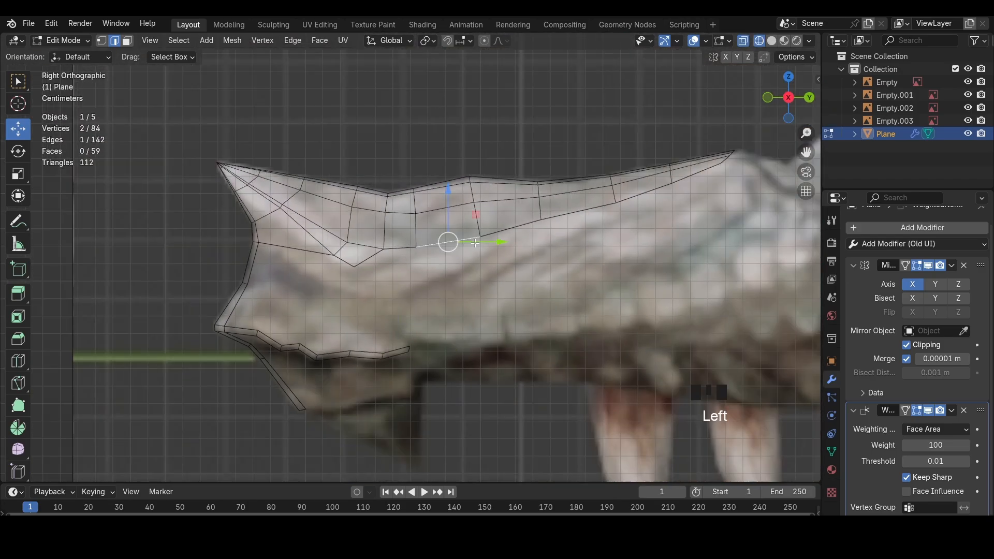
pyautogui.scroll(-4, 504, 243)
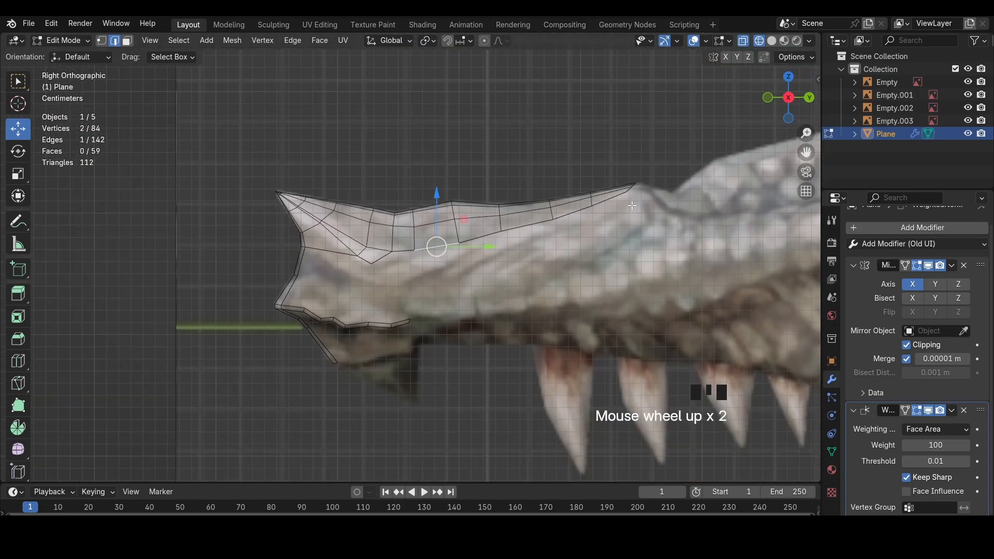
pyautogui.scroll(-9, 628, 203)
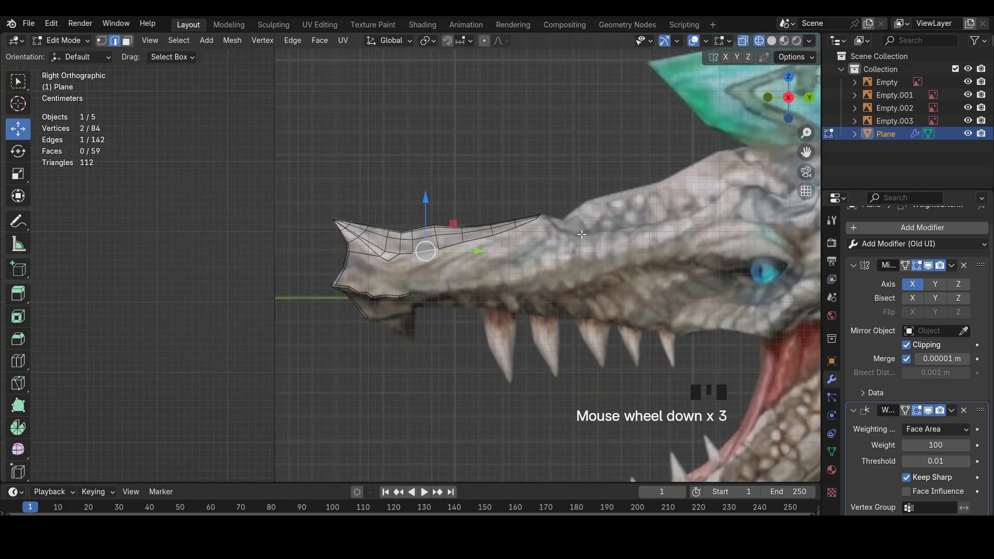
pyautogui.press('a')
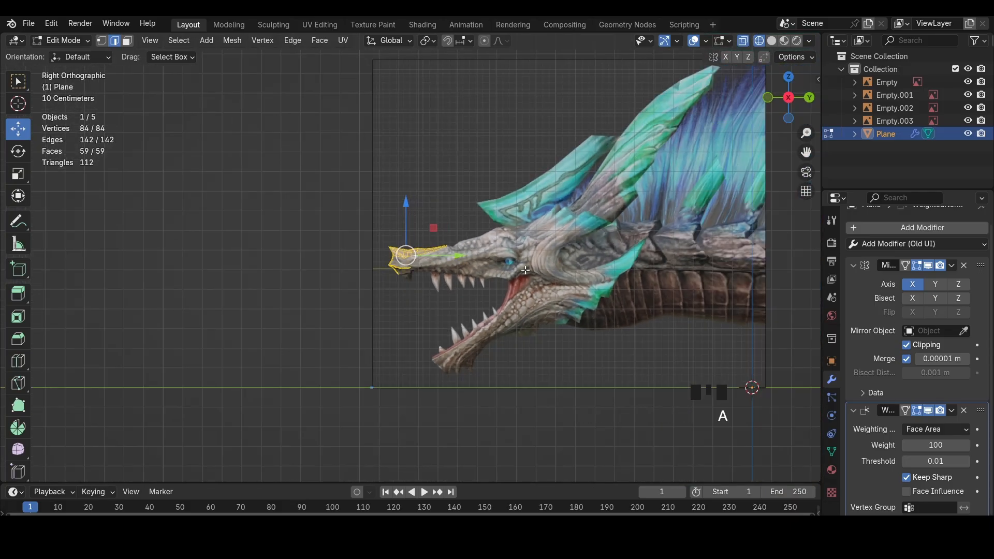
pyautogui.scroll(-1, 525, 270)
pyautogui.keyDown('shift'); pyautogui.moveTo(579, 269); pyautogui.dragTo(540, 272, button='middle'); pyautogui.keyUp('shift')
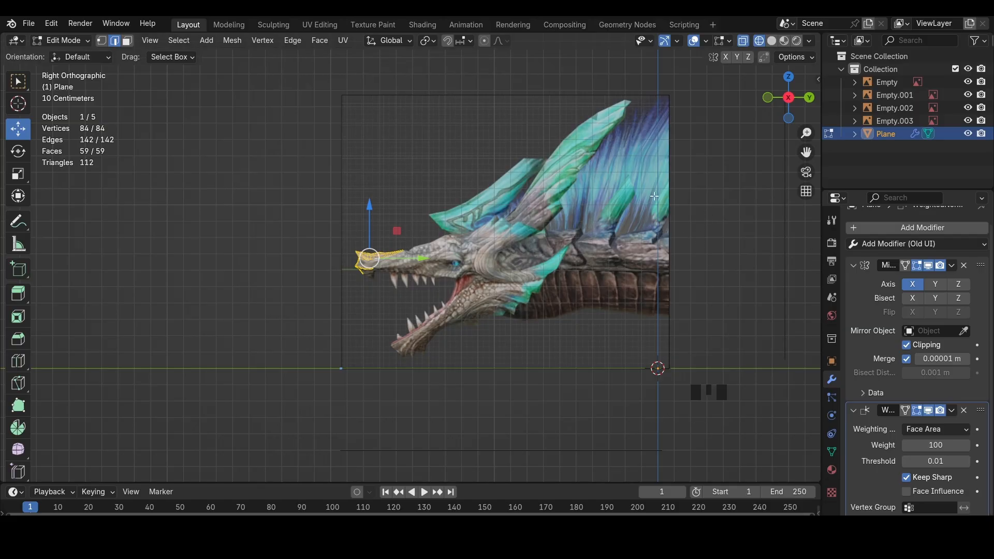
pyautogui.scroll(13, 570, 232)
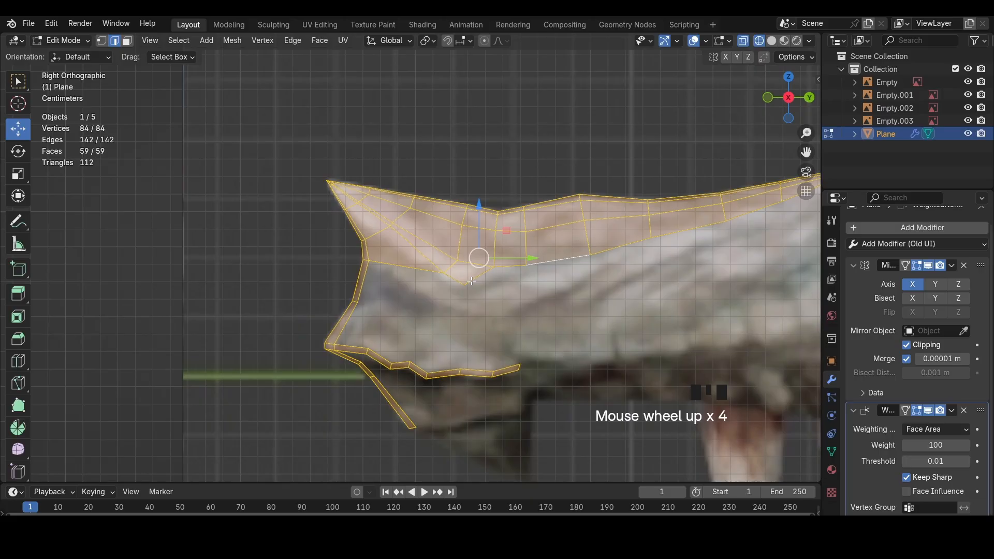
pyautogui.scroll(2, 473, 278)
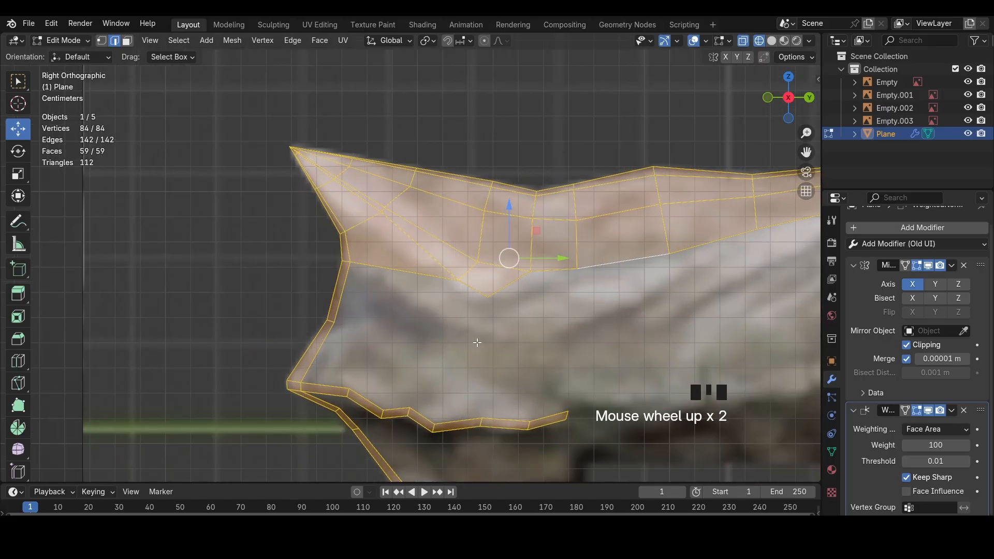
# Move the lowest vertex of the nose patch slightly backward in side view, select the patch's lower edges and restore solid shading
pyautogui.press('1')
pyautogui.click(491, 302)
pyautogui.press('g')
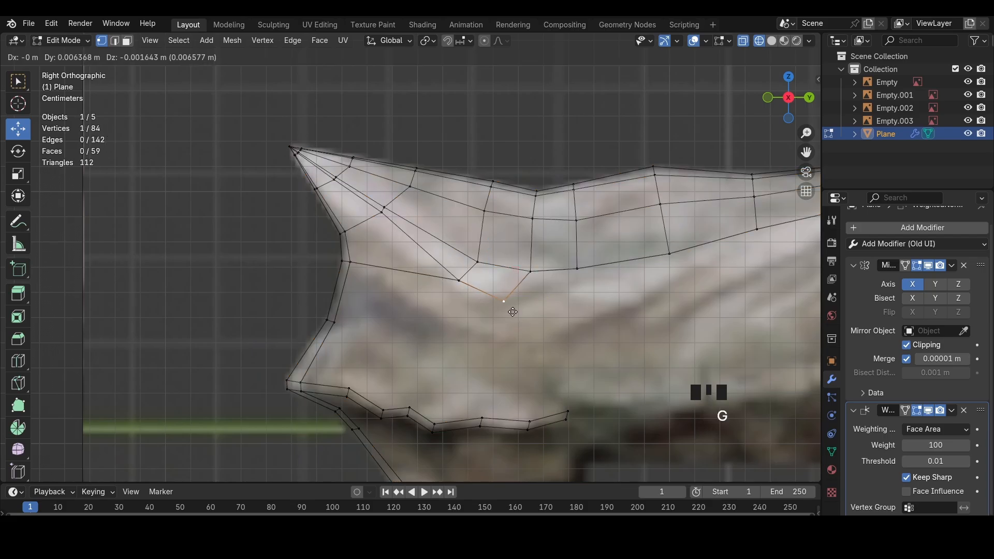
pyautogui.click(511, 308)
pyautogui.press('2')
pyautogui.keyDown('shift'); pyautogui.moveTo(602, 269); pyautogui.dragTo(379, 271, button='middle'); pyautogui.keyUp('shift')
pyautogui.click(391, 269)
pyautogui.moveTo(588, 238)
pyautogui.keyDown('shift'); pyautogui.mouseDown(button='middle')
pyautogui.moveTo(370, 312)
pyautogui.moveTo(624, 244)
pyautogui.moveTo(701, 310)
pyautogui.mouseUp(button='middle'); pyautogui.keyUp('shift')
pyautogui.keyDown('ctrl'); pyautogui.keyDown('shift'); pyautogui.click(552, 237); pyautogui.keyUp('shift'); pyautogui.keyUp('ctrl')
pyautogui.press('z')
pyautogui.click(714, 244)
# Reposition the vertex just ahead of the nose patch's lowest corner to smooth the patch's lower border
pyautogui.moveTo(595, 311)
pyautogui.mouseDown(button='middle')
pyautogui.moveTo(625, 242)
pyautogui.moveTo(444, 237)
pyautogui.mouseUp(button='middle')
pyautogui.press('1')
pyautogui.click(417, 310)
pyautogui.press('1')
pyautogui.click(431, 317)
pyautogui.moveTo(479, 317); pyautogui.dragTo(466, 289)
pyautogui.press('2')
pyautogui.press('1')
pyautogui.click(413, 290)
pyautogui.moveTo(465, 290); pyautogui.dragTo(406, 292, button='middle')
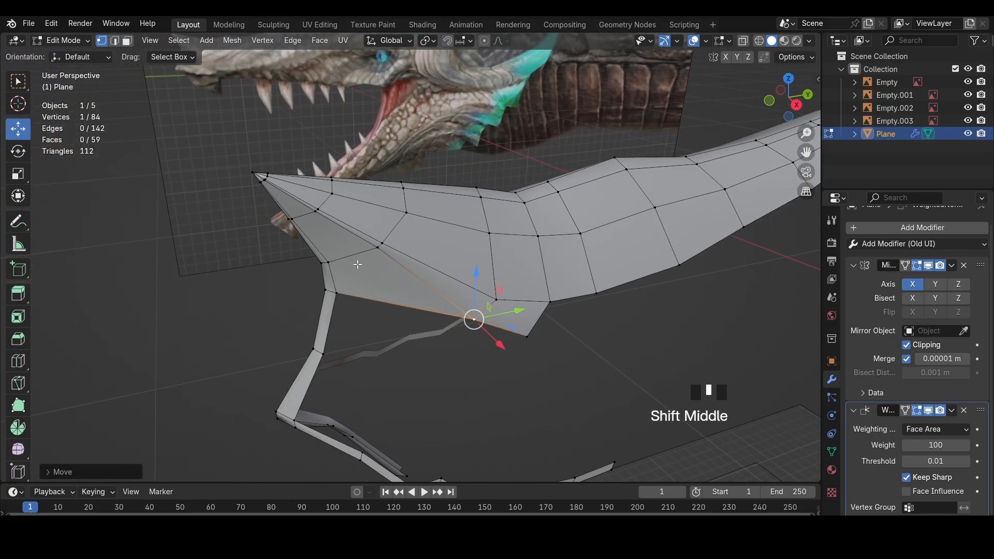
pyautogui.moveTo(357, 264); pyautogui.dragTo(367, 256, button='middle')
pyautogui.hotkey('ctrl', 'r')
pyautogui.press('Escape')
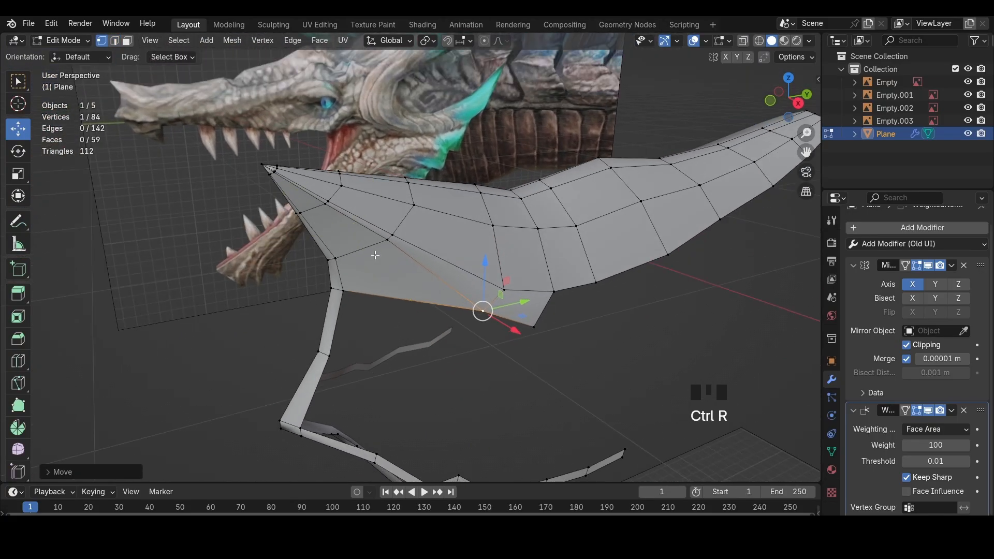
# Move and scale the middle edge of the front profile strip to follow the side reference outline
pyautogui.scroll(2, 518, 290)
pyautogui.moveTo(517, 289); pyautogui.dragTo(433, 295, button='middle')
pyautogui.click(264, 263)
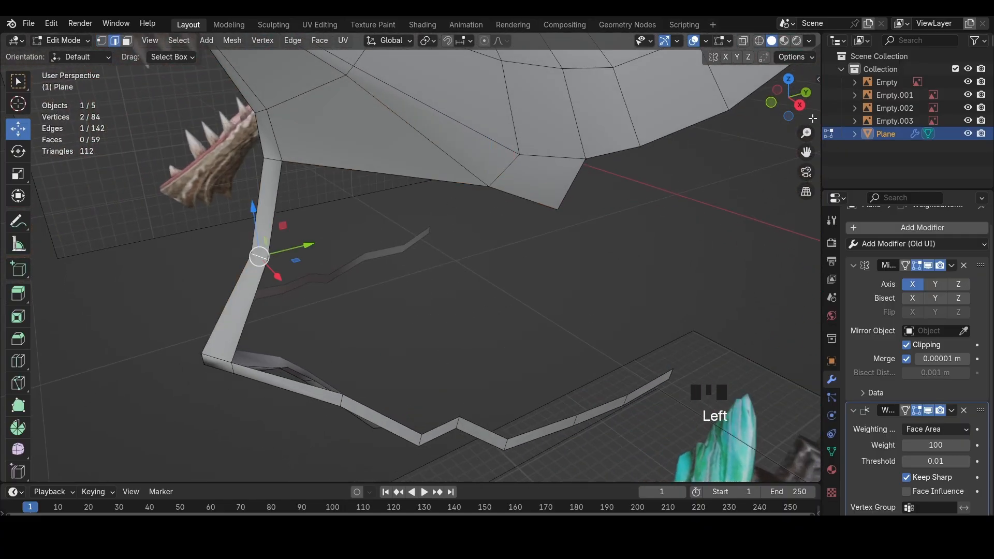
pyautogui.click(800, 106)
pyautogui.press('z')
pyautogui.scroll(-1, 387, 231)
pyautogui.press('g')
pyautogui.click(363, 256)
pyautogui.scroll(-4, 363, 255)
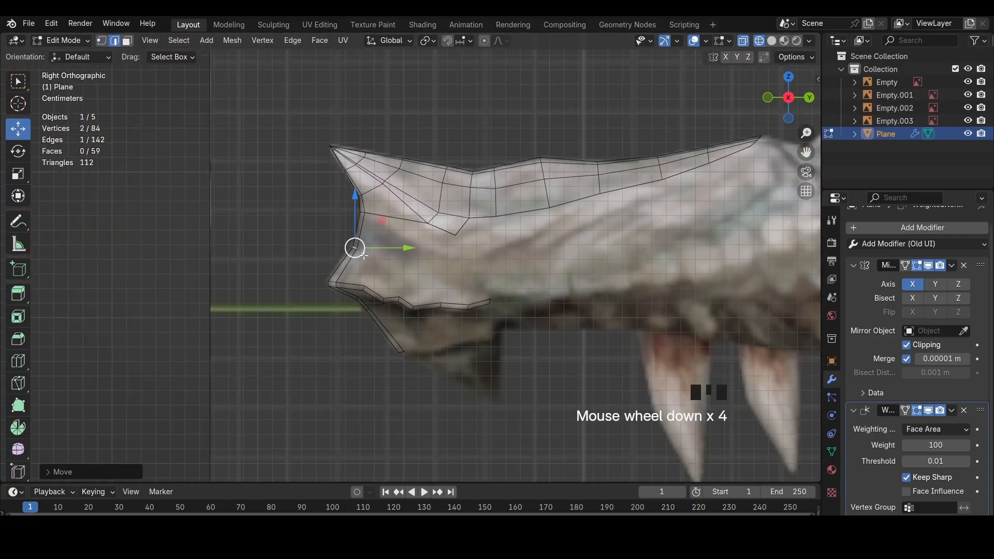
pyautogui.press('s')
pyautogui.click(403, 267)
pyautogui.scroll(1, 405, 269)
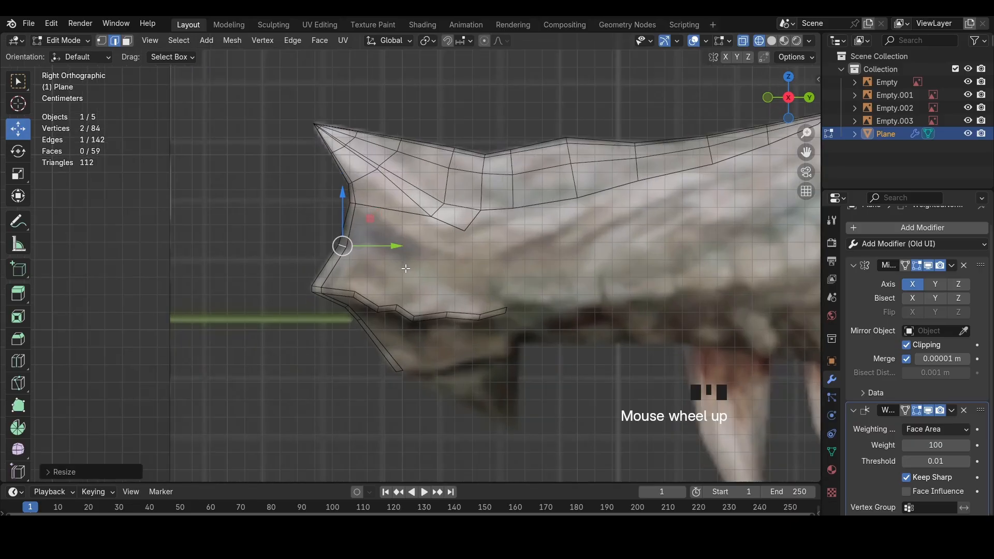
# Extrude two lower edges of the lip strip down and inward over the front reference image
pyautogui.scroll(3, 405, 268)
pyautogui.keyDown('shift'); pyautogui.moveTo(401, 388); pyautogui.dragTo(683, 259, button='middle'); pyautogui.keyUp('shift')
pyautogui.press('z')
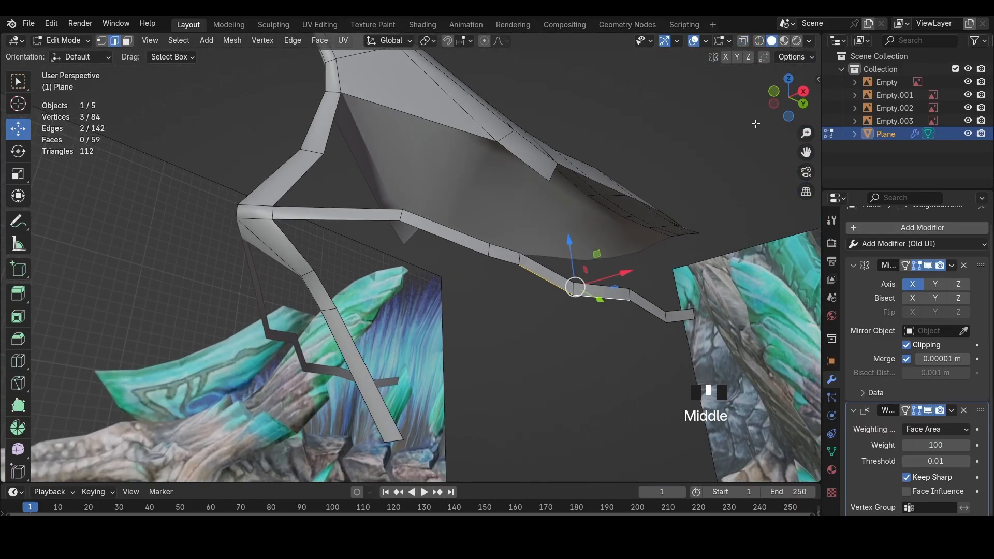
pyautogui.click(777, 101)
pyautogui.press('z')
pyautogui.keyDown('shift'); pyautogui.moveTo(419, 302); pyautogui.dragTo(453, 242, button='middle'); pyautogui.keyUp('shift')
pyautogui.press('e')
pyautogui.click(535, 375)
pyautogui.press('1')
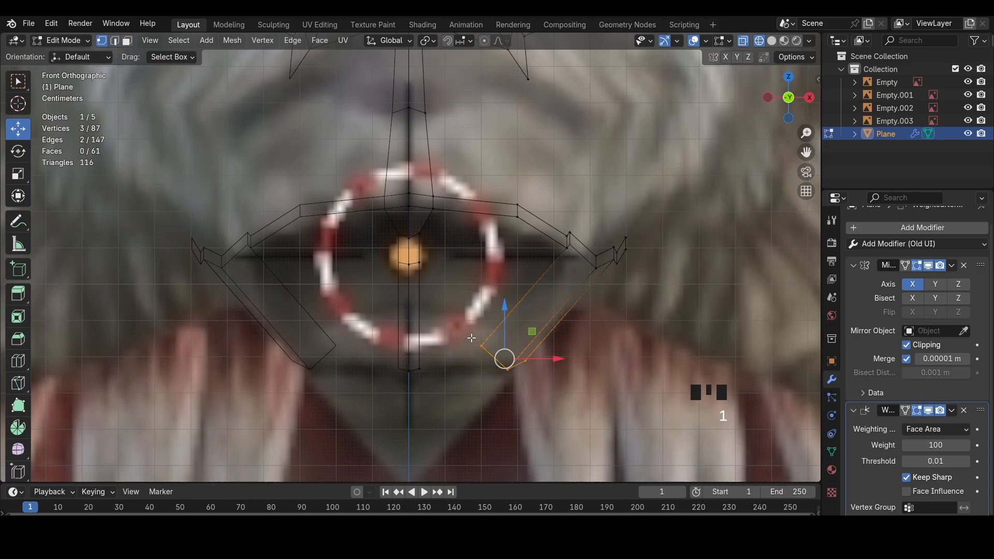
# Adjust the bottom vertices of the extruded flap in front view and select the flap's inner side edge in solid shading
pyautogui.click(480, 346)
pyautogui.press('g')
pyautogui.click(472, 361)
pyautogui.click(532, 364)
pyautogui.press('g')
pyautogui.click(529, 365)
pyautogui.press('z')
pyautogui.click(486, 359)
pyautogui.press('2')
pyautogui.click(490, 333)
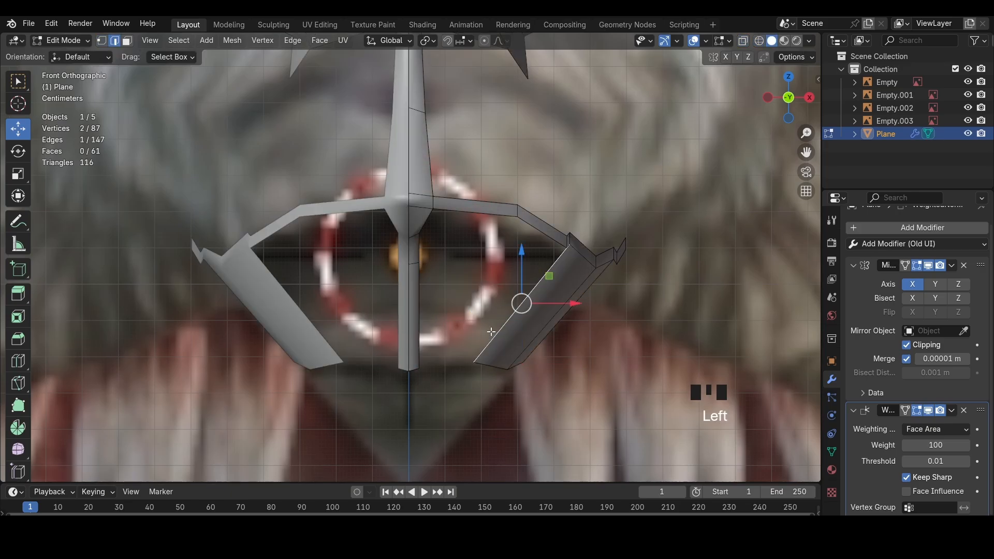
# Add a loop cut across the extruded flap and move it outward to match the front reference
pyautogui.scroll(-1, 497, 315)
pyautogui.moveTo(507, 322)
pyautogui.mouseDown(button='middle')
pyautogui.moveTo(497, 315)
pyautogui.moveTo(639, 293)
pyautogui.moveTo(462, 215)
pyautogui.moveTo(372, 227)
pyautogui.mouseUp(button='middle')
pyautogui.click(507, 299)
pyautogui.scroll(-5, 639, 293)
pyautogui.scroll(4, 445, 244)
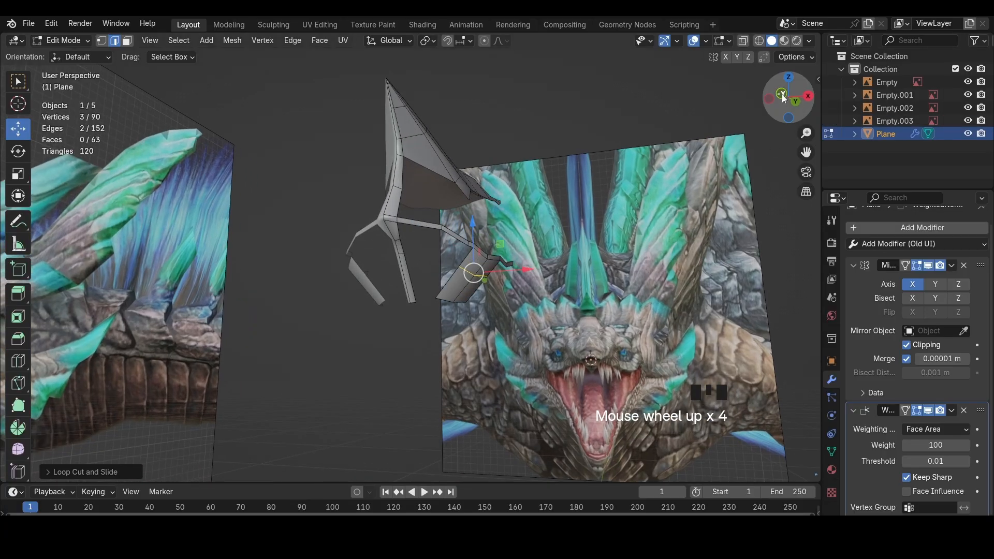
pyautogui.click(782, 97)
pyautogui.press('z')
pyautogui.scroll(8, 554, 295)
pyautogui.press('g')
pyautogui.click(549, 296)
pyautogui.press('z')
# Fill the gap between the flap's inner edge and the centre strip, and split the fill with a vertical loop cut
pyautogui.click(474, 286)
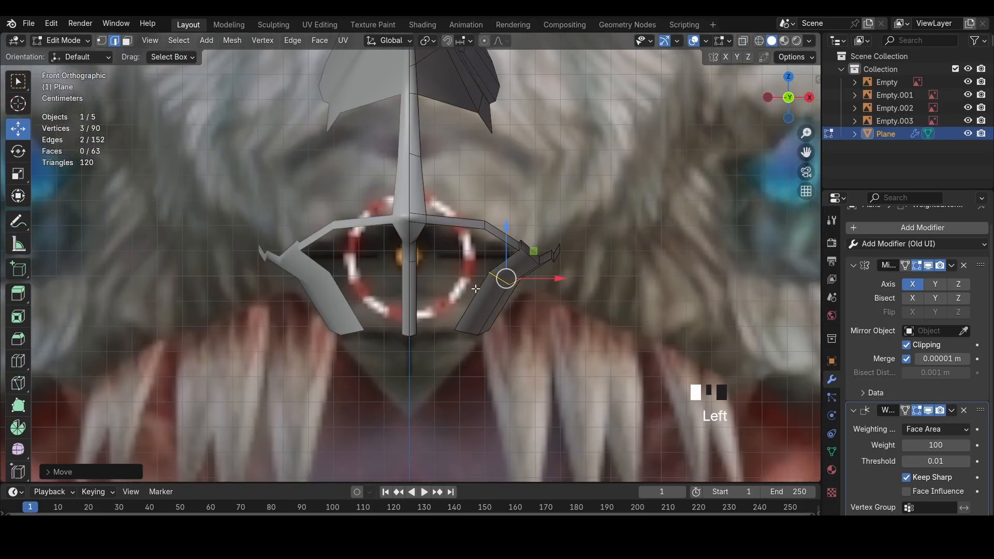
pyautogui.keyDown('shift'); pyautogui.click(418, 284); pyautogui.keyUp('shift')
pyautogui.press('f')
pyautogui.moveTo(472, 262); pyautogui.dragTo(416, 227, button='middle')
pyautogui.hotkey('ctrl', 'r')
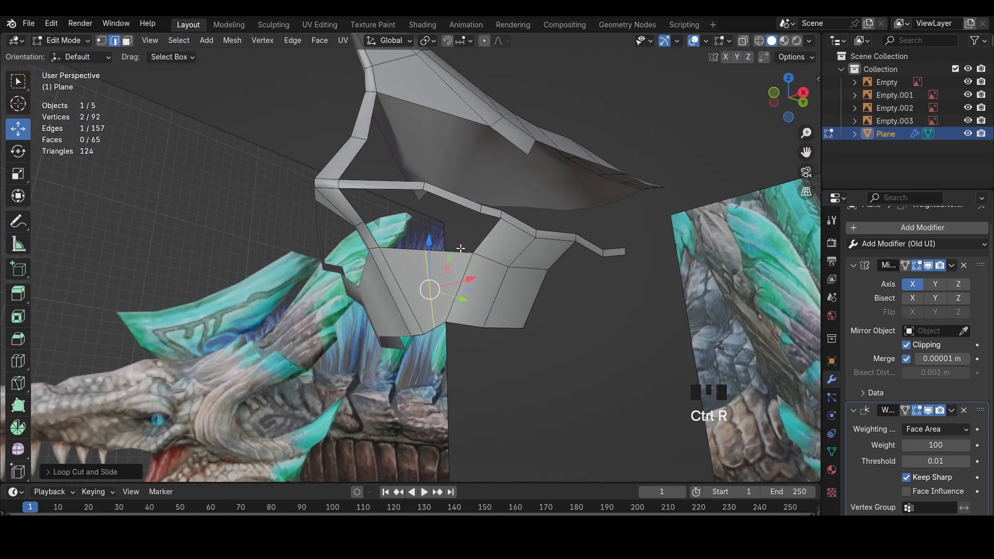
pyautogui.click(457, 251)
# Fill the corner gap above the new faces, add a loop cut through it and move the loop along X
pyautogui.click(383, 223)
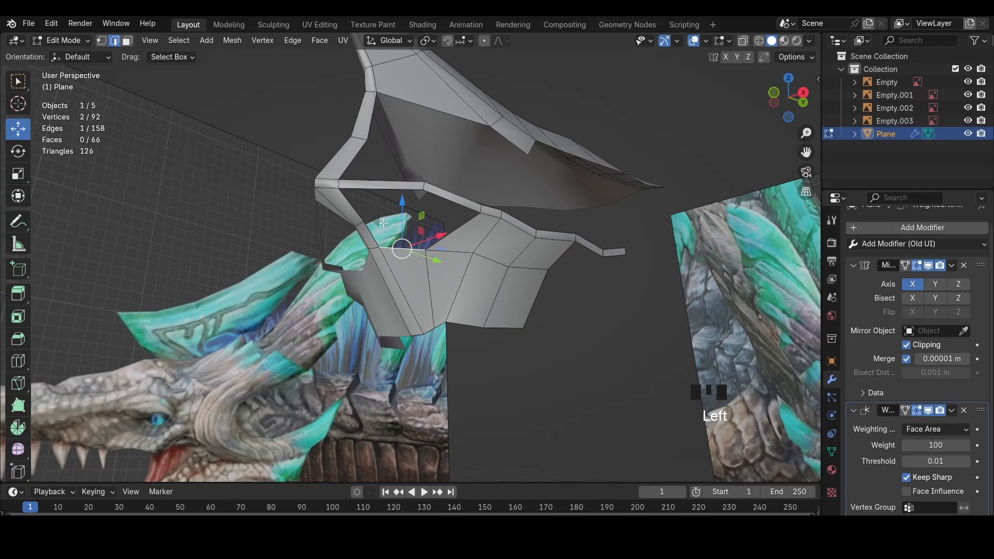
pyautogui.hotkey('ctrl', 'r')
pyautogui.doubleClick(454, 231)
pyautogui.moveTo(456, 231); pyautogui.dragTo(538, 238, button='middle')
pyautogui.press('g')
pyautogui.press('x')
pyautogui.click(536, 241)
# Slide a vertex on the flap's lower border along its edge to even out the spacing
pyautogui.press('1')
pyautogui.click(478, 241)
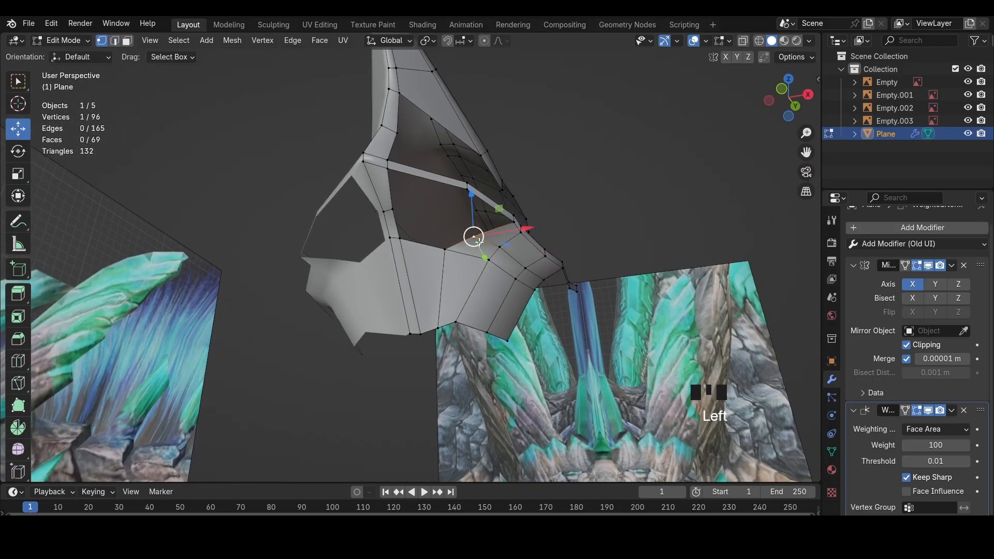
pyautogui.press('1')
pyautogui.click(464, 317)
pyautogui.moveTo(464, 316); pyautogui.dragTo(480, 292, button='middle')
pyautogui.hotkey('shift', 'v')
pyautogui.click(498, 329)
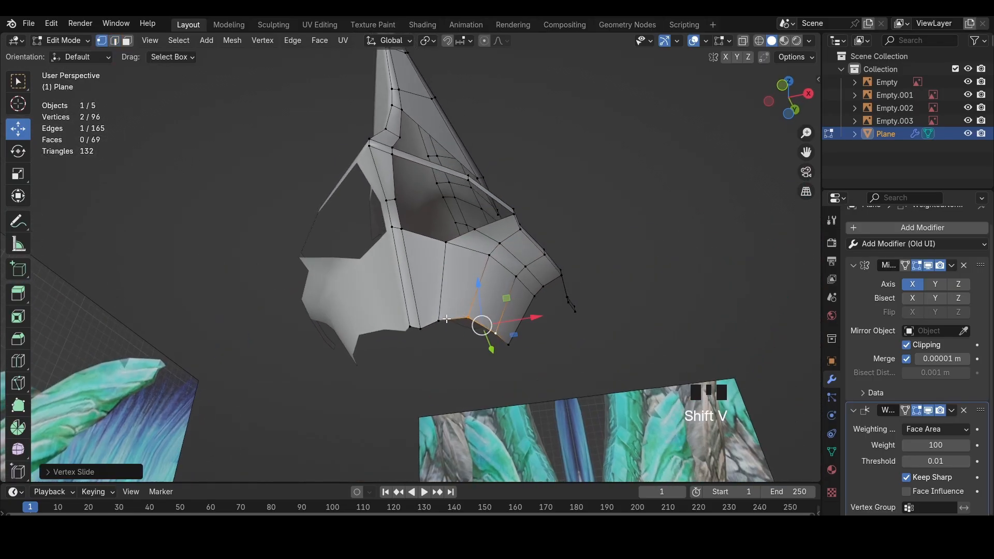
# Use Shrink/Fatten on an edge and a vertex of the faces beside the centre strip to round the surface
pyautogui.press('2')
pyautogui.moveTo(494, 326); pyautogui.dragTo(445, 319, button='middle')
pyautogui.click(444, 250)
pyautogui.hotkey('alt', 's')
pyautogui.press('1')
pyautogui.click(419, 281)
pyautogui.hotkey('alt', 's')
pyautogui.click(426, 259)
pyautogui.scroll(2, 444, 319)
pyautogui.click(518, 210)
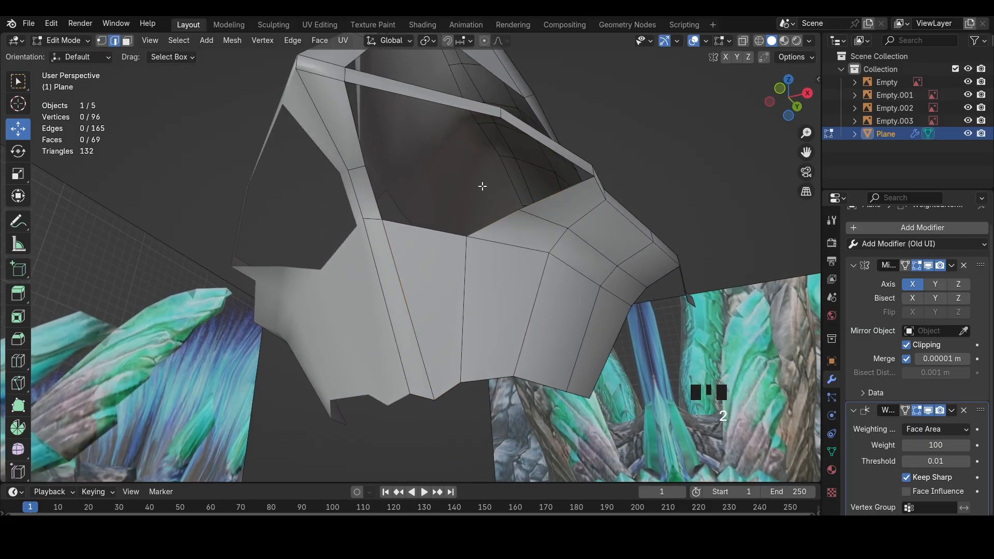
# Slide the flap's vertical edges and the short edge above them sideways to even out the face widths
pyautogui.keyDown('shift'); pyautogui.moveTo(482, 186); pyautogui.dragTo(496, 246, button='middle'); pyautogui.keyUp('shift')
pyautogui.click(480, 317)
pyautogui.hotkey('shift', 'v')
pyautogui.click(514, 325)
pyautogui.keyDown('shift'); pyautogui.click(556, 330); pyautogui.keyUp('shift')
pyautogui.hotkey('shift', 'v')
pyautogui.click(563, 290)
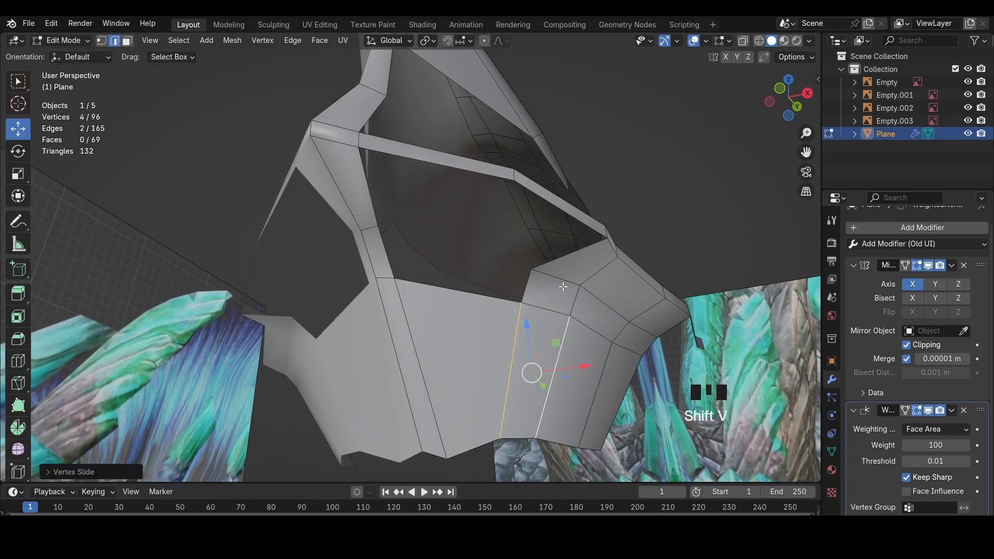
pyautogui.click(561, 285)
pyautogui.hotkey('shift', 'v')
pyautogui.click(569, 283)
# Add a vertical loop cut beside the centre strip and fill the gap above these faces, between the flap and the strip
pyautogui.hotkey('ctrl', 'r')
pyautogui.doubleClick(478, 304)
pyautogui.click(554, 282)
pyautogui.click(536, 283)
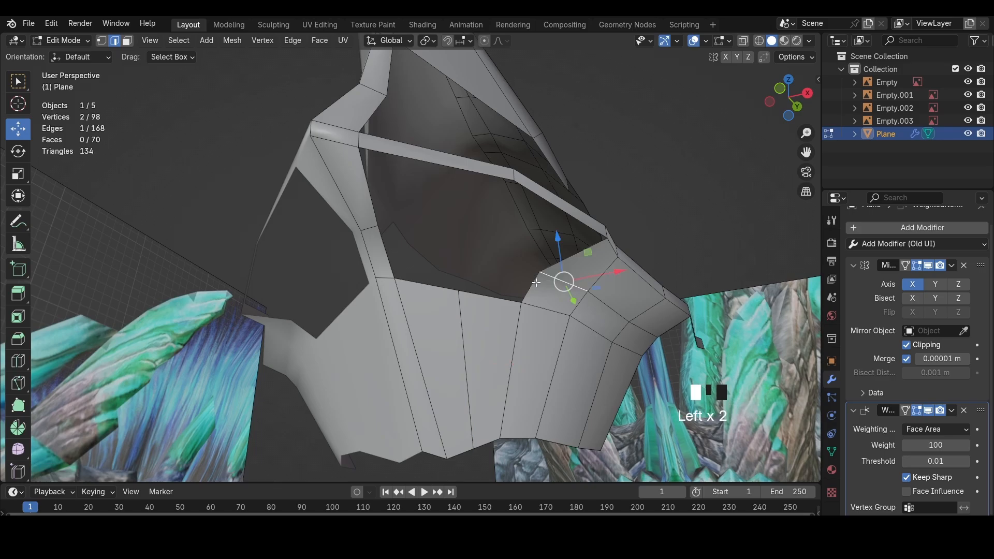
pyautogui.keyDown('shift'); pyautogui.click(390, 260); pyautogui.keyUp('shift')
pyautogui.press('f')
# Split the new upper face at its top edge, connect the point to the vertex below and slide it into line
pyautogui.hotkey('ctrl', 'r')
pyautogui.click(472, 250)
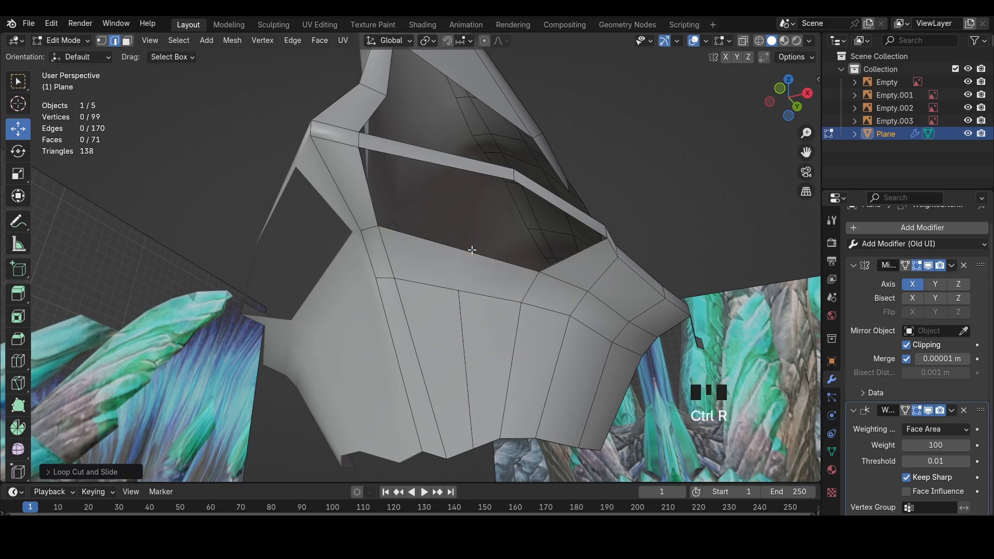
pyautogui.press('1')
pyautogui.keyDown('shift'); pyautogui.click(458, 282); pyautogui.keyUp('shift')
pyautogui.press('j')
pyautogui.click(460, 253)
pyautogui.hotkey('shift', 'v')
pyautogui.click(471, 255)
# Close the remaining opening between the new front faces and the lip strip with two faces
pyautogui.press('2')
pyautogui.click(515, 271)
pyautogui.press('f')
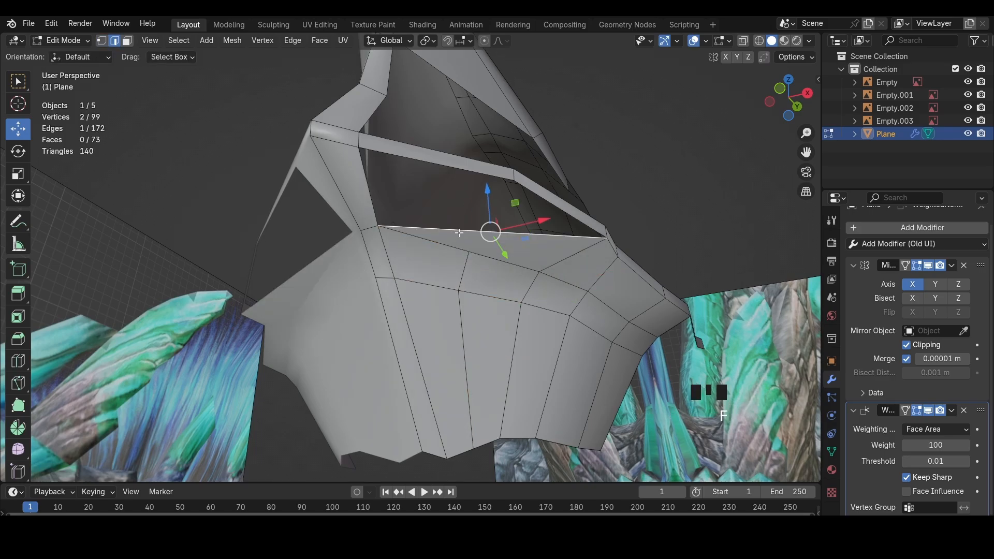
pyautogui.hotkey('ctrl', 'z')
pyautogui.keyDown('shift'); pyautogui.click(545, 199); pyautogui.keyUp('shift')
pyautogui.press('f')
pyautogui.click(471, 169)
pyautogui.press('f')
# Move the lip strip's first edge behind the front tip slightly downward in wireframe side view to match the reference
pyautogui.moveTo(470, 171); pyautogui.dragTo(461, 249, button='middle')
pyautogui.scroll(-2, 442, 262)
pyautogui.press('1')
pyautogui.click(791, 100)
pyautogui.press('z')
pyautogui.scroll(1, 375, 253)
pyautogui.press('2')
pyautogui.click(350, 248)
pyautogui.press('g')
pyautogui.click(350, 251)
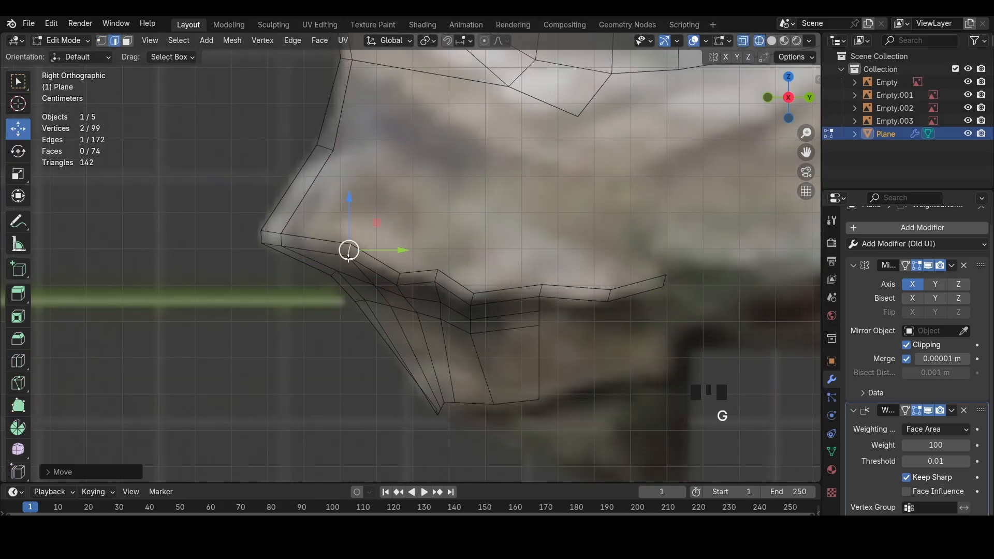
# Slide the front vertex of the row beneath the lip strip forward along its edge in wireframe side view
pyautogui.press('1')
pyautogui.moveTo(344, 280); pyautogui.dragTo(309, 263)
pyautogui.hotkey('shift', 'v')
pyautogui.click(311, 265)
pyautogui.press('a')
# Move two more vertices of the row above the lower jaw faces slightly forward to even out the edge flow
pyautogui.click(403, 296)
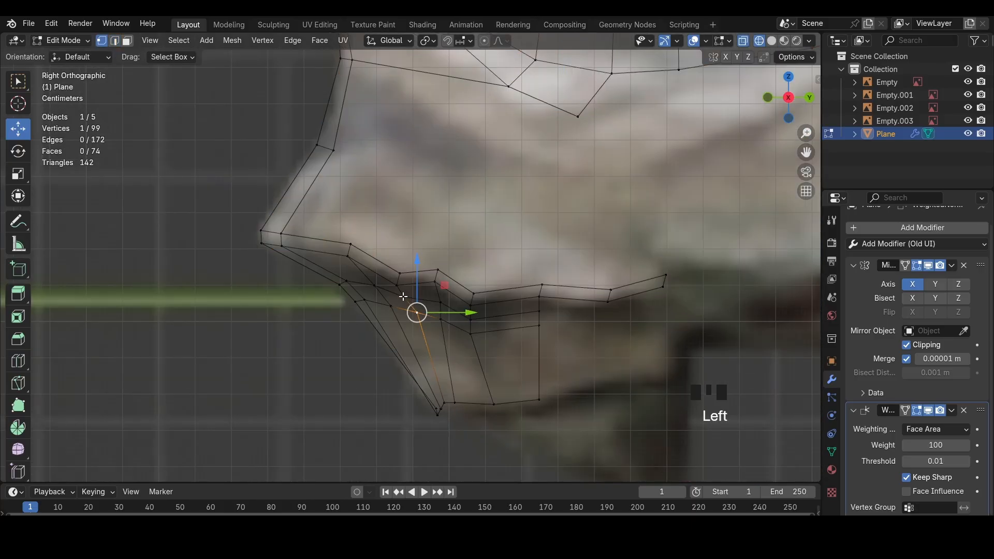
pyautogui.click(406, 308)
pyautogui.press('g')
pyautogui.click(404, 308)
pyautogui.press('1')
pyautogui.click(474, 329)
pyautogui.press('g')
pyautogui.click(472, 327)
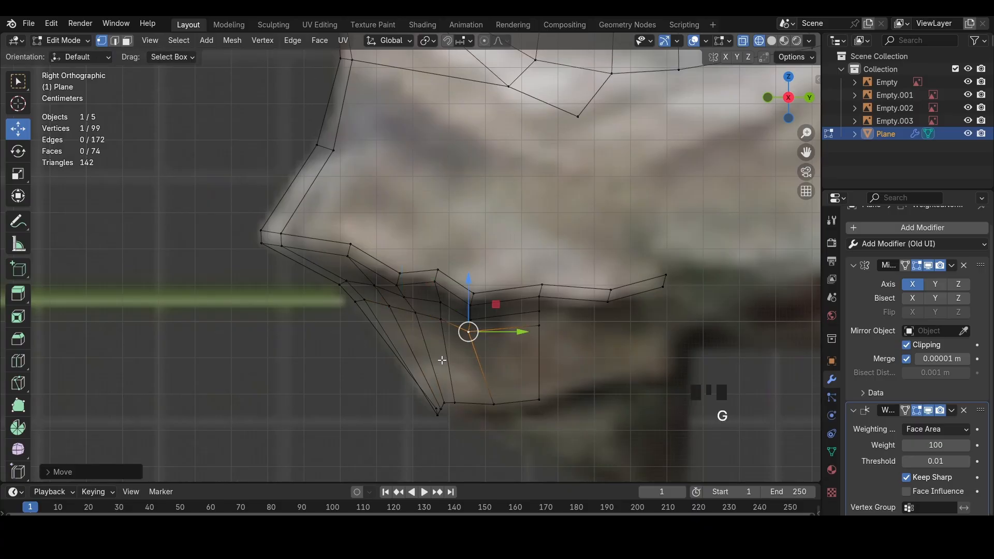
# Select the seven vertices along the lower border of the jaw faces and compress them along the Z axis
pyautogui.moveTo(568, 432); pyautogui.dragTo(430, 390)
pyautogui.press('s')
pyautogui.press('z')
pyautogui.click(481, 372)
pyautogui.moveTo(480, 371); pyautogui.dragTo(567, 295, button='middle')
pyautogui.scroll(2, 426, 299)
pyautogui.moveTo(433, 335); pyautogui.dragTo(561, 301, button='middle')
pyautogui.scroll(-2, 448, 282)
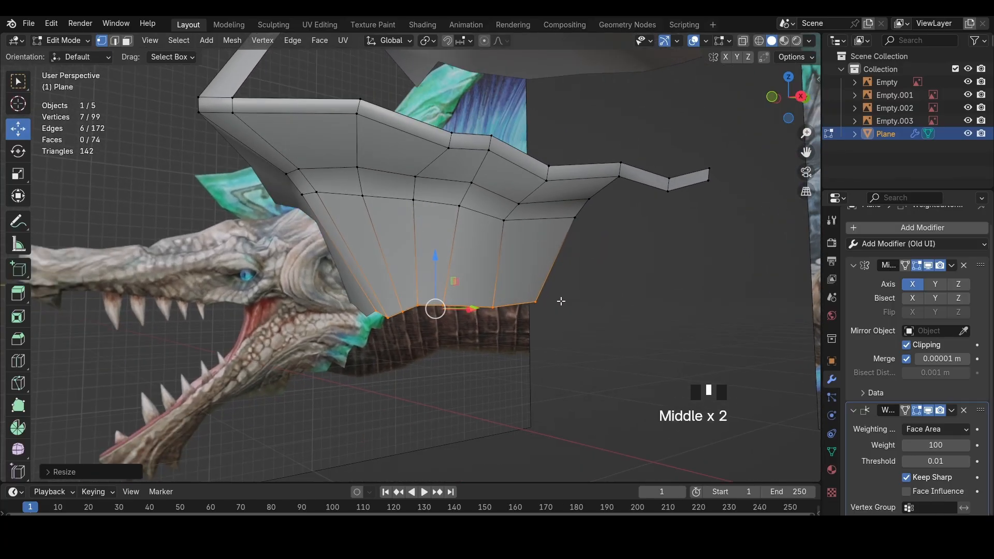
# Try flattening the lower border with a Z scale of 0, check it in side view and undo it
pyautogui.press('s')
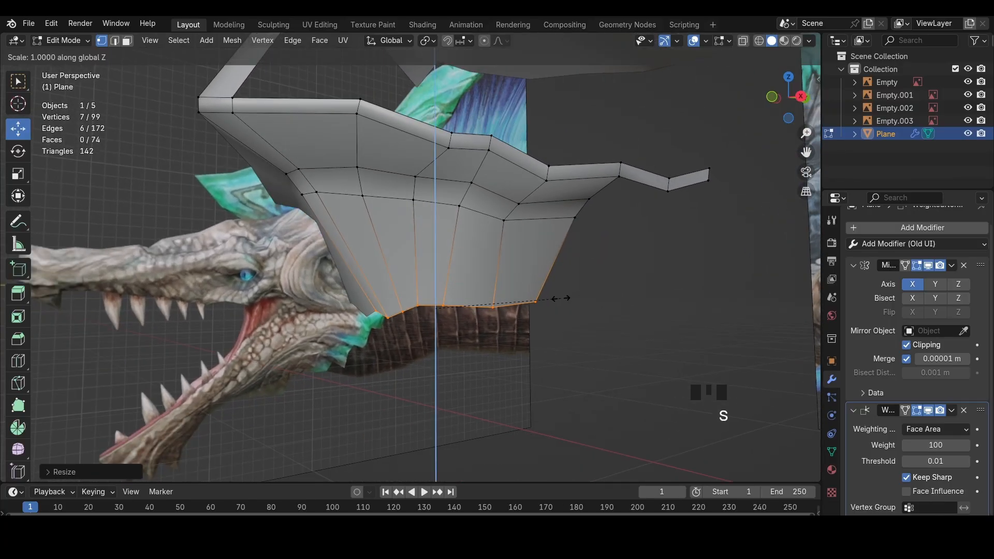
pyautogui.write('0')
pyautogui.press('Return')
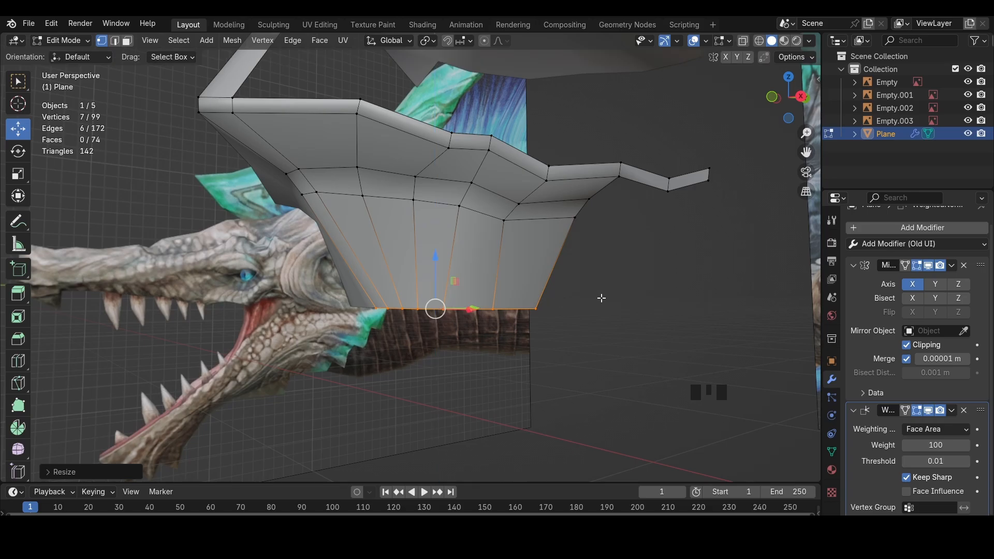
pyautogui.moveTo(599, 296); pyautogui.dragTo(616, 220, button='middle')
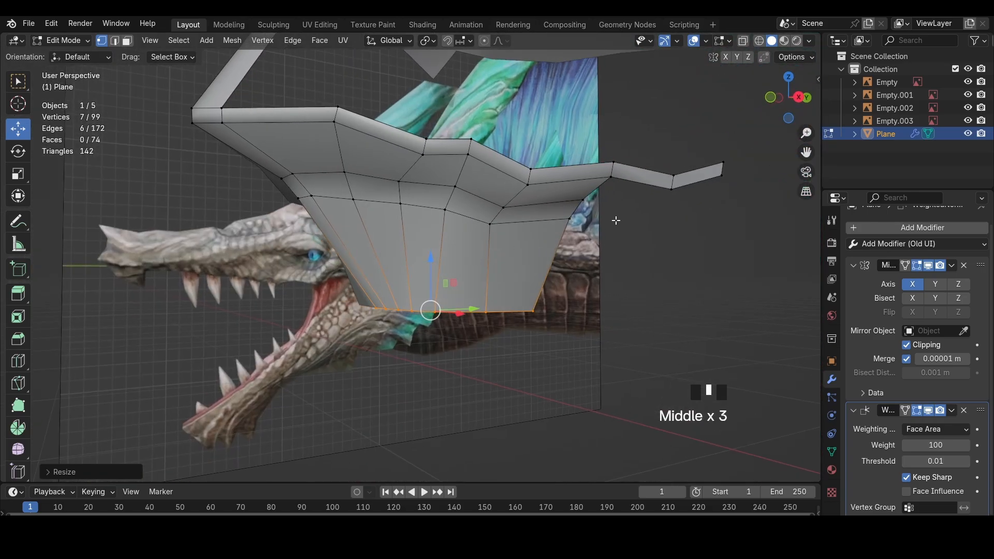
pyautogui.click(799, 98)
pyautogui.scroll(1, 263, 410)
pyautogui.click(85, 473)
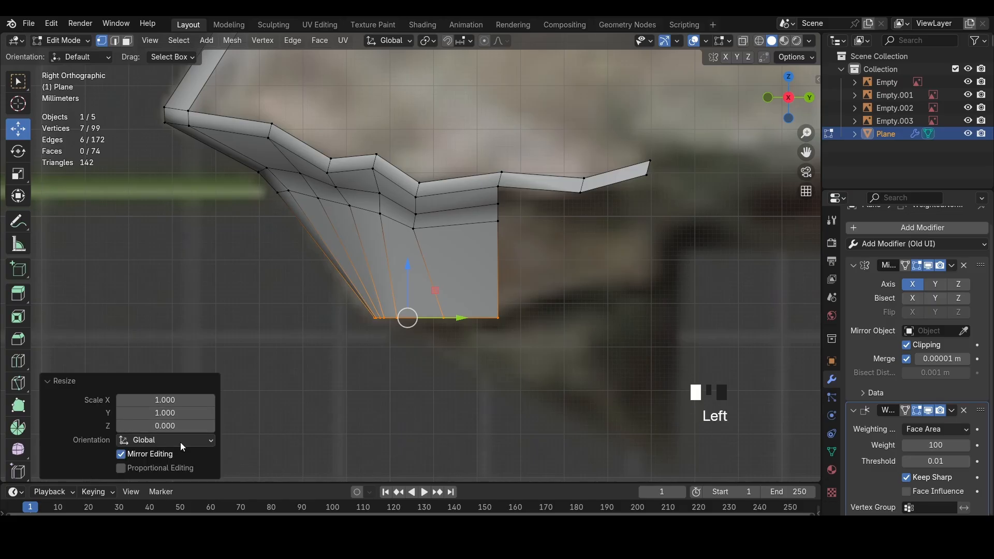
pyautogui.hotkey('ctrl', 'z')
# Flatten the seven lower border vertices into a level line by scaling them to 0 along Z
pyautogui.press('s')
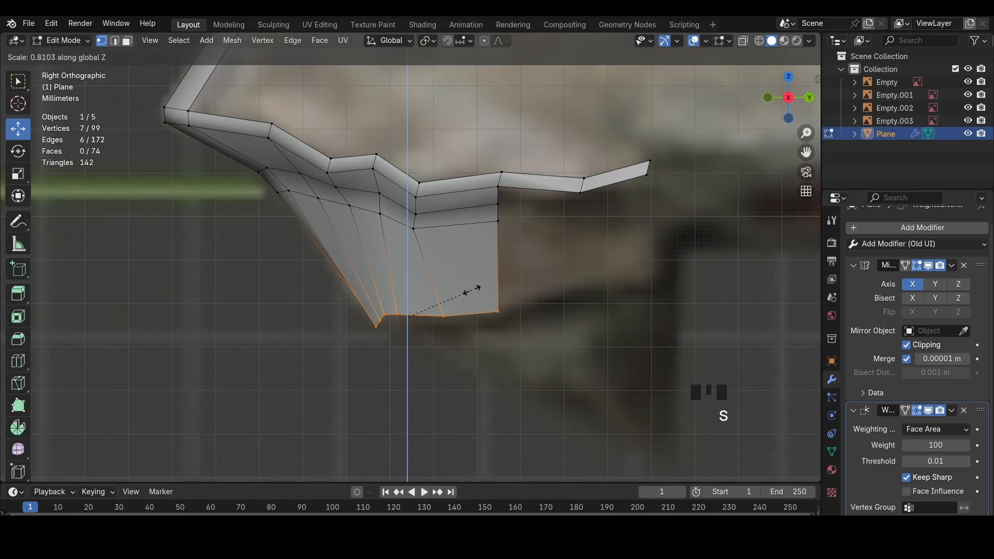
pyautogui.hotkey('ctrl', 'z')
pyautogui.press('z')
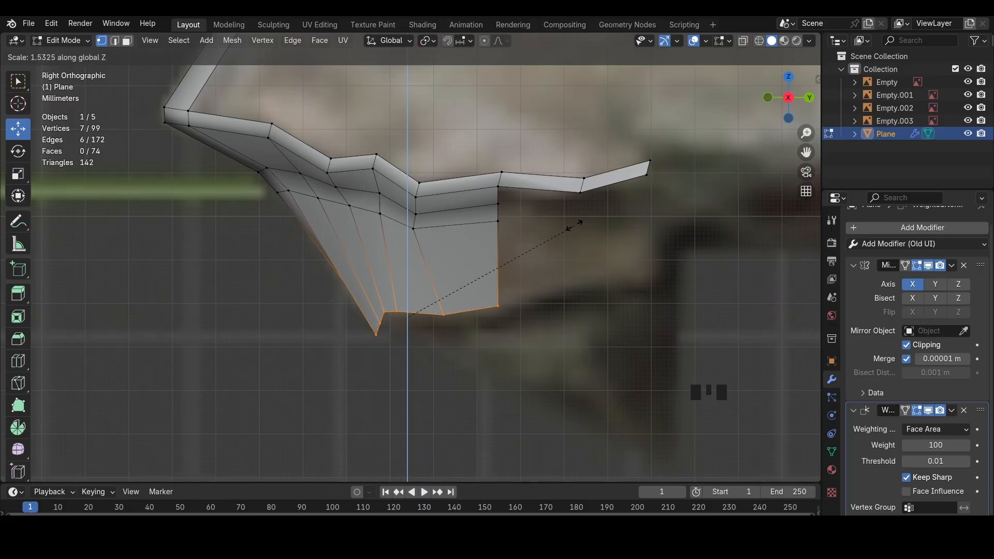
pyautogui.press('0')
pyautogui.press('Return')
pyautogui.moveTo(504, 244); pyautogui.dragTo(572, 248, button='middle')
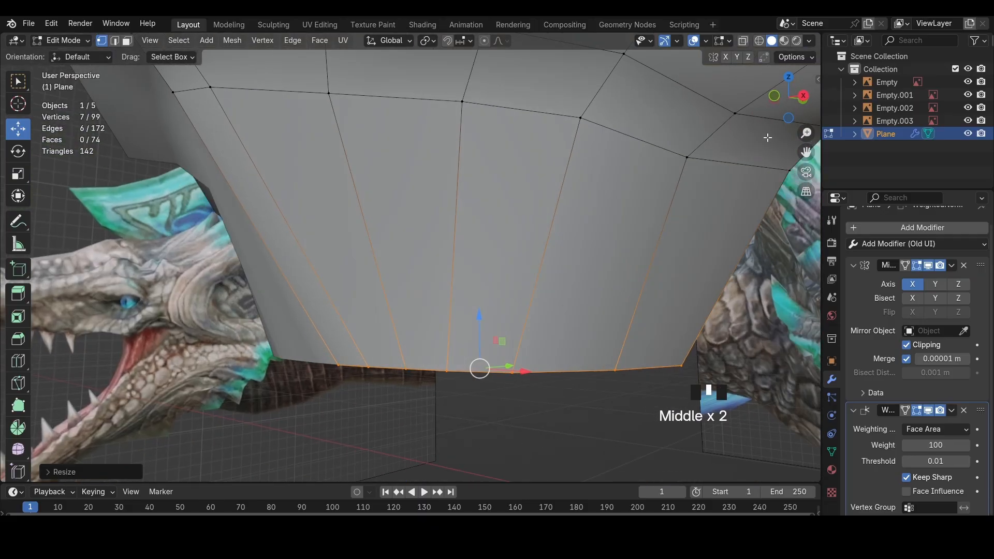
# Move the flattened lower border slightly downward in wireframe side view to match the reference
pyautogui.click(805, 95)
pyautogui.scroll(-3, 459, 271)
pyautogui.press('z')
pyautogui.moveTo(459, 271); pyautogui.dragTo(423, 299, button='middle')
pyautogui.scroll(-4, 466, 269)
pyautogui.click(792, 95)
pyautogui.press('z')
pyautogui.scroll(2, 512, 311)
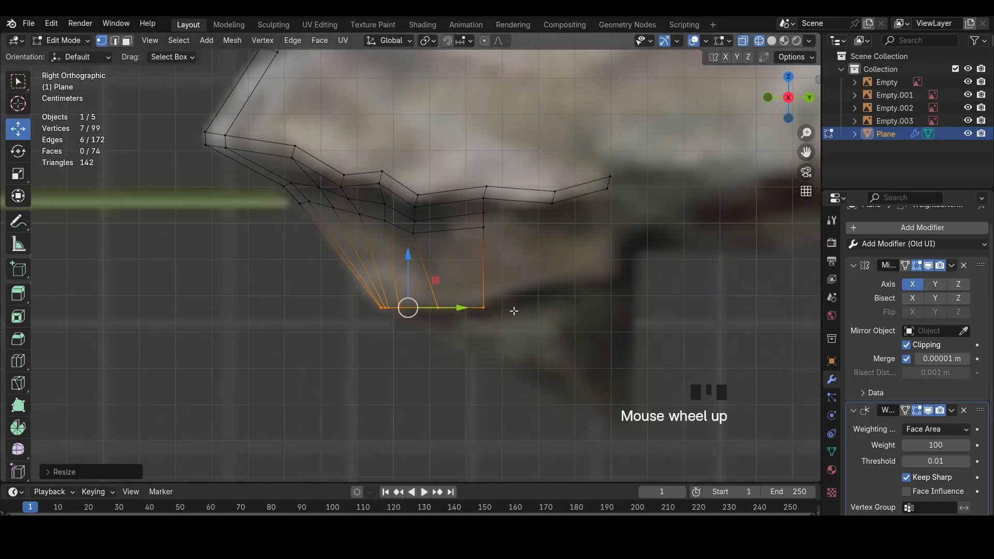
pyautogui.press('g')
pyautogui.click(502, 320)
pyautogui.click(500, 325)
# Slide two edges and one vertex along the lower border, seen from below in solid shading, to even out their spacing
pyautogui.moveTo(441, 270); pyautogui.dragTo(513, 181, button='middle')
pyautogui.press('z')
pyautogui.scroll(2, 406, 250)
pyautogui.press('2')
pyautogui.click(567, 278)
pyautogui.hotkey('shift', 'v')
pyautogui.click(575, 296)
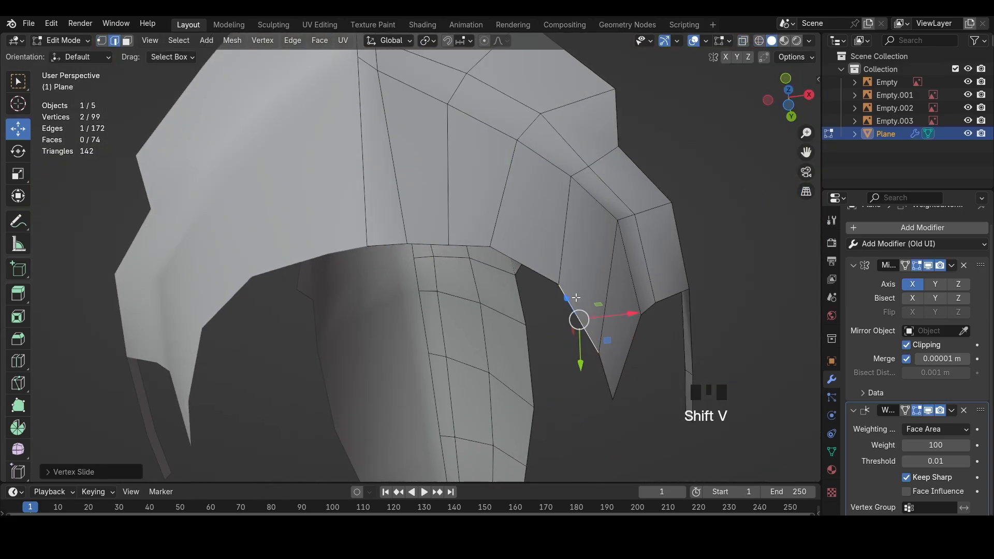
pyautogui.click(515, 257)
pyautogui.hotkey('shift', 'v')
pyautogui.click(529, 263)
pyautogui.press('1')
pyautogui.click(445, 242)
pyautogui.hotkey('shift', 'v')
pyautogui.click(451, 248)
# Move the rear corner vertex of the lower border backward and slightly up in side view to follow the reference
pyautogui.moveTo(559, 275); pyautogui.dragTo(519, 302, button='middle')
pyautogui.click(655, 325)
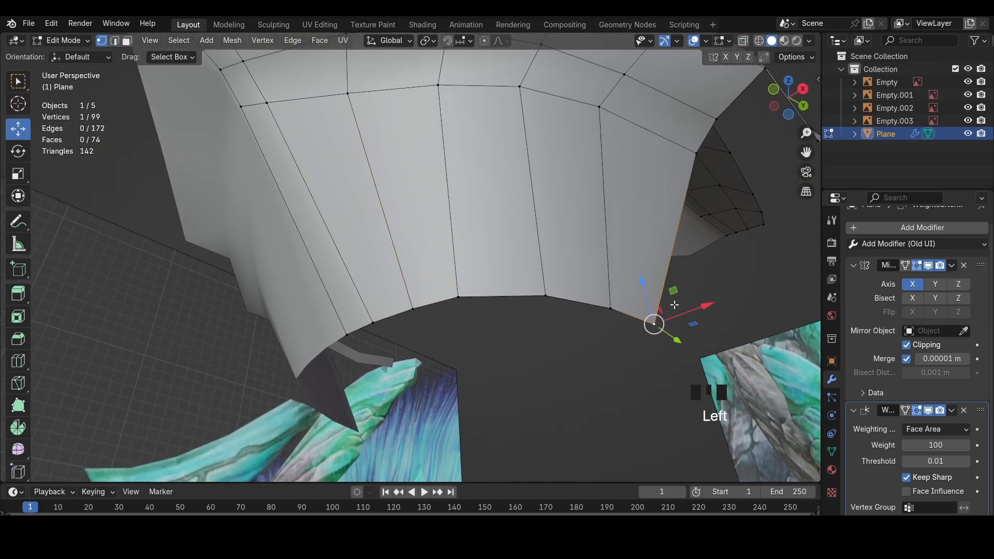
pyautogui.click(802, 91)
pyautogui.press('z')
pyautogui.press('g')
pyautogui.click(525, 260)
# Extrude the two rear edges of the jaw faces backward twice, scaling the new edges to follow the reference
pyautogui.press('2')
pyautogui.click(511, 264)
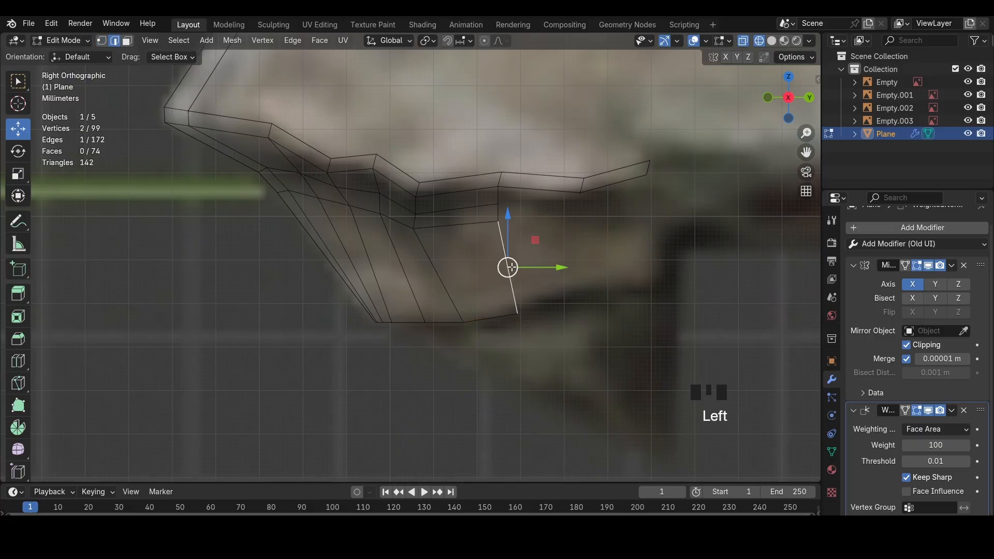
pyautogui.keyDown('shift'); pyautogui.click(501, 213); pyautogui.keyUp('shift')
pyautogui.press('e')
pyautogui.click(636, 259)
pyautogui.press('s')
pyautogui.click(611, 263)
pyautogui.press('s')
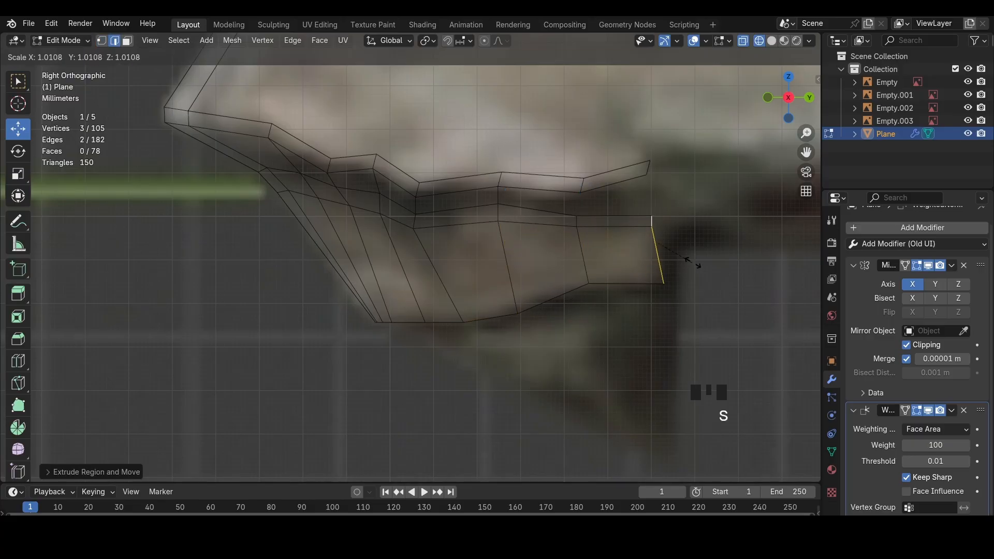
pyautogui.click(673, 249)
# Fill the gap between the extruded rows and the lip strip with two faces
pyautogui.keyDown('shift'); pyautogui.click(622, 185); pyautogui.keyUp('shift')
pyautogui.press('f')
pyautogui.click(560, 196)
pyautogui.press('f')
# Select the new rear side faces and the whole mesh, checking the jaw's shape from below and in perspective
pyautogui.keyDown('shift'); pyautogui.moveTo(651, 268); pyautogui.dragTo(573, 287, button='middle'); pyautogui.keyUp('shift')
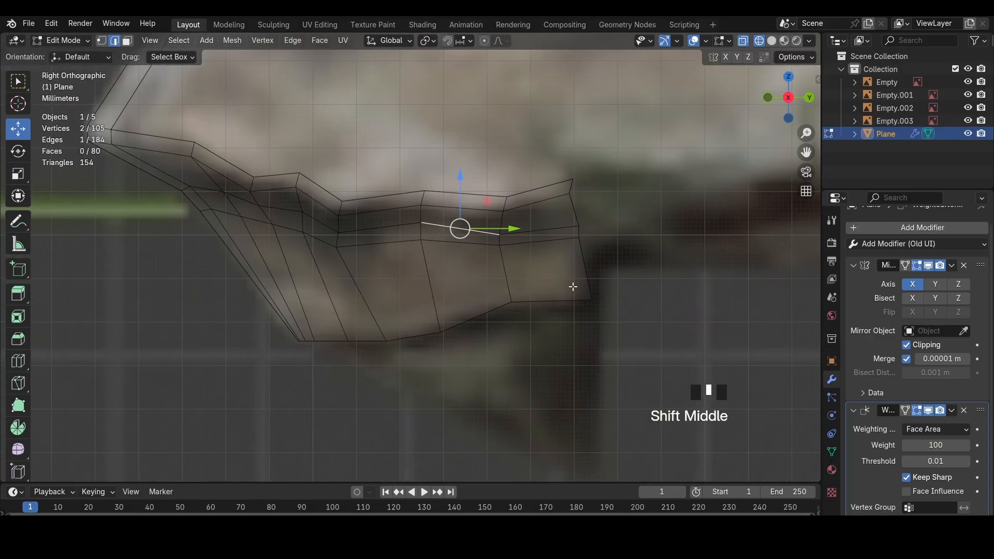
pyautogui.keyDown('shift'); pyautogui.click(534, 233); pyautogui.keyUp('shift')
pyautogui.keyDown('shift'); pyautogui.click(547, 270); pyautogui.keyUp('shift')
pyautogui.click(788, 118)
pyautogui.scroll(-3, 585, 262)
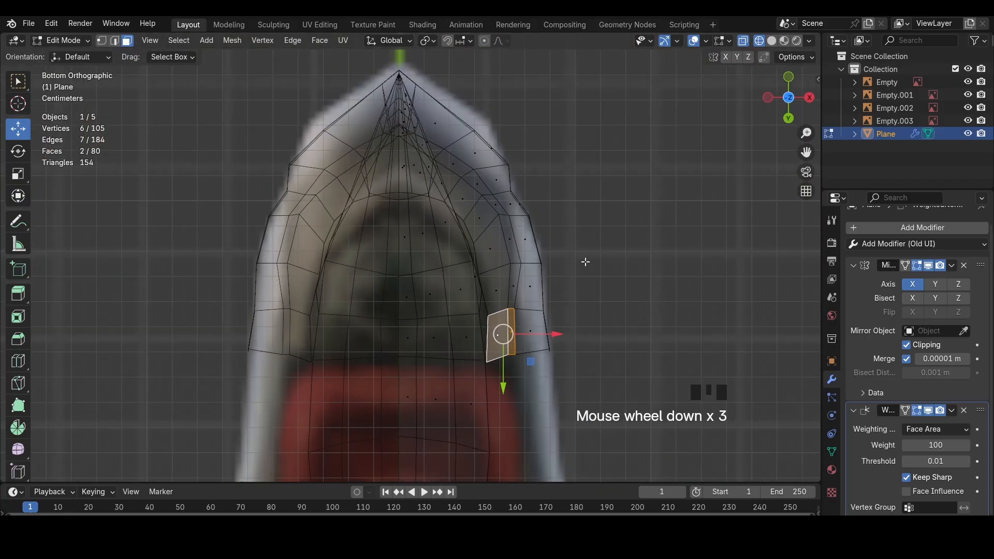
pyautogui.press('h')
pyautogui.hotkey('ctrl', 'z')
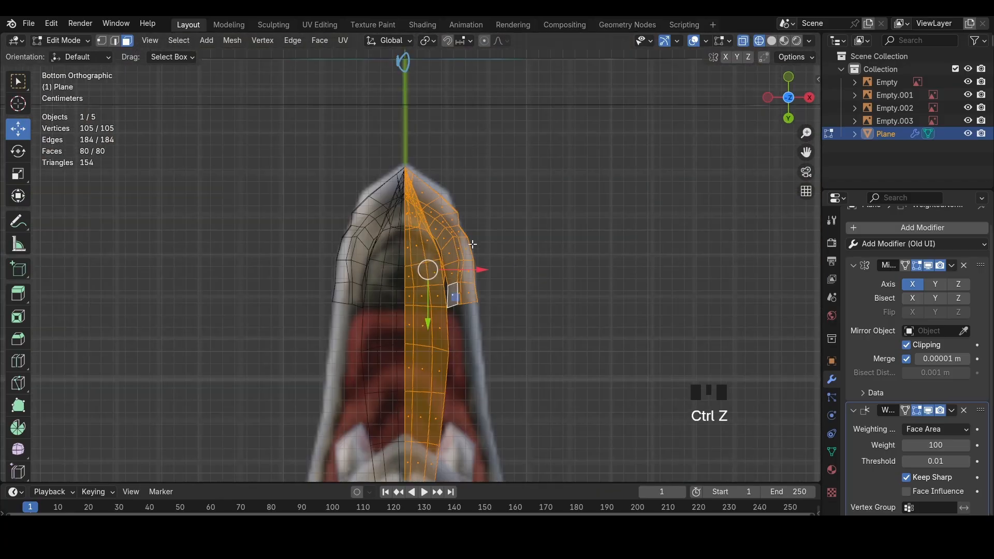
pyautogui.scroll(3, 544, 277)
pyautogui.moveTo(544, 277); pyautogui.dragTo(365, 195, button='middle')
pyautogui.click(365, 194)
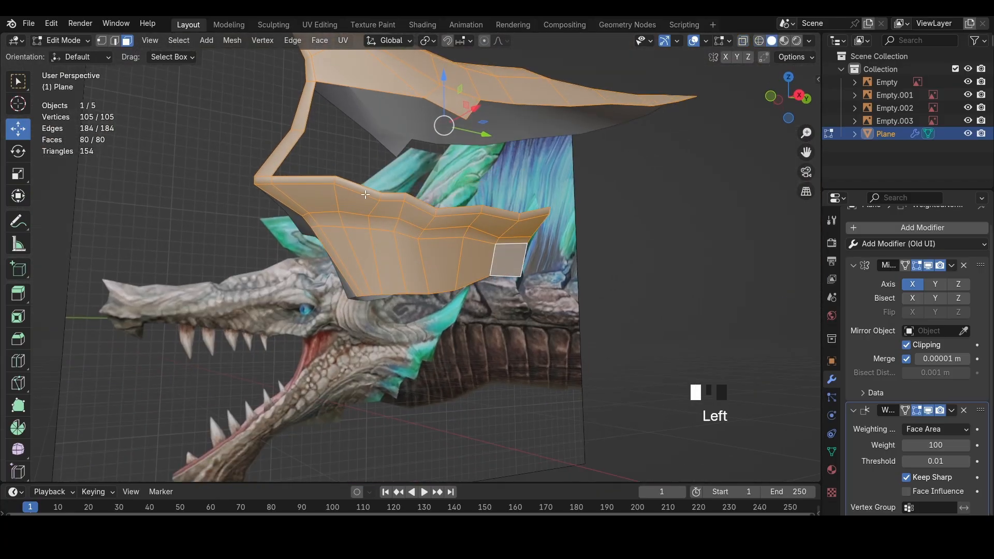
# Try to move a front rim face's vertices toward the reference outline in the bottom wireframe view
pyautogui.click(788, 119)
pyautogui.press('1')
pyautogui.press('z')
pyautogui.press('g')
pyautogui.click(521, 156)
pyautogui.moveTo(509, 185); pyautogui.dragTo(480, 160)
pyautogui.press('z')
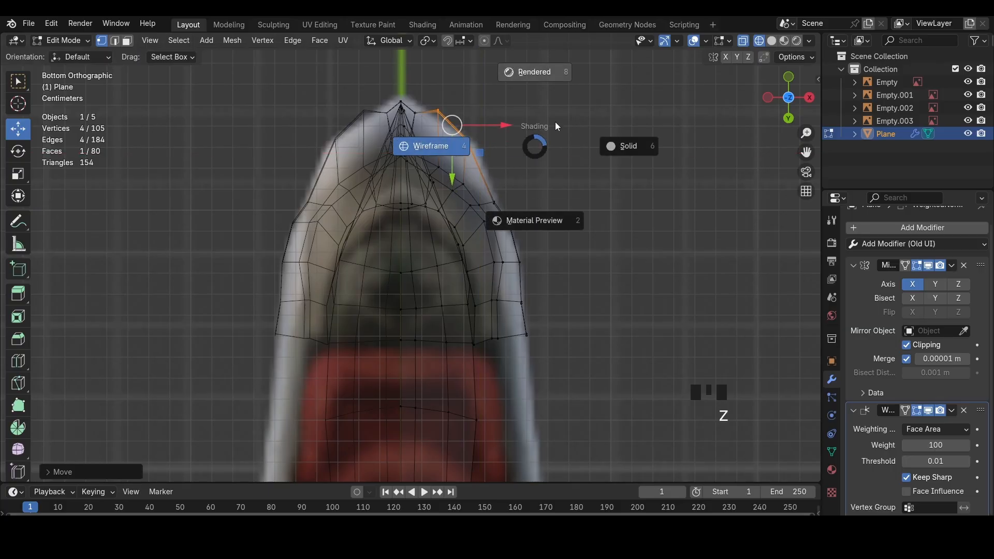
pyautogui.hotkey('ctrl', 'z')
# Reposition the outer rim vertices near the snout tip so they follow the reference outline from below
pyautogui.press('3')
pyautogui.press('z')
pyautogui.moveTo(555, 133); pyautogui.dragTo(485, 181)
pyautogui.press('g')
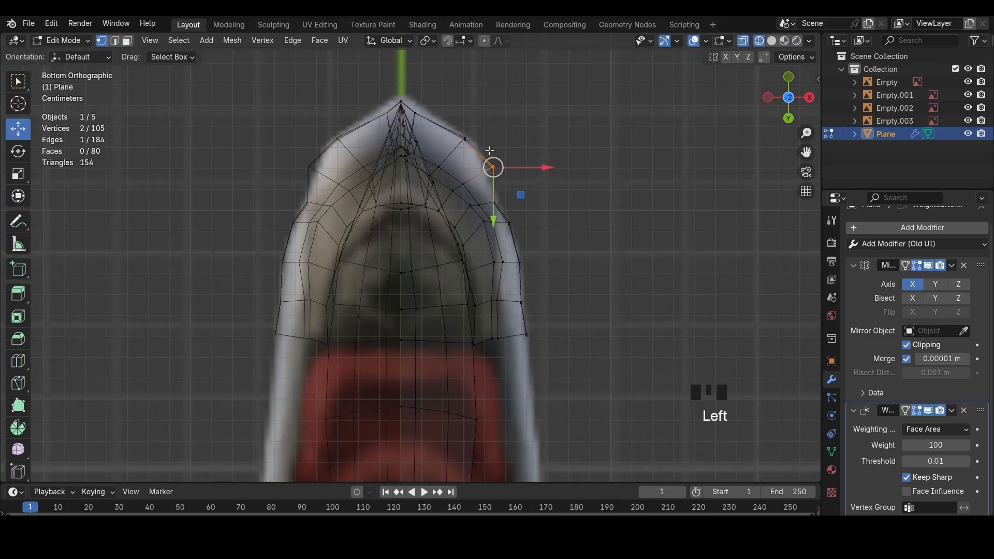
pyautogui.press('g')
pyautogui.click(497, 203)
pyautogui.press('g')
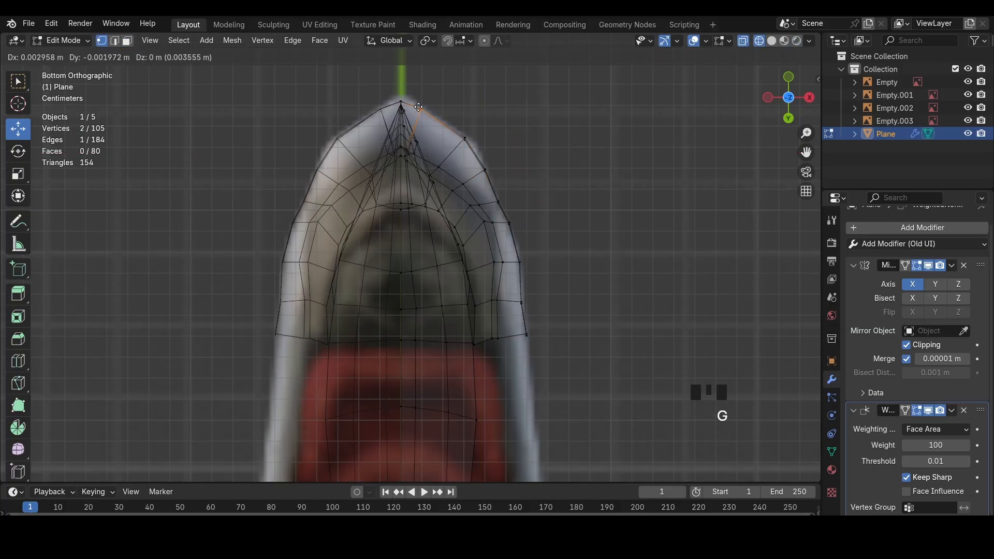
pyautogui.click(418, 107)
# Add one loop cut through the face strip below the nose horn and connect its end to the neighbouring horn-tip vertex
pyautogui.press('z')
pyautogui.moveTo(451, 140)
pyautogui.mouseDown(button='middle')
pyautogui.moveTo(409, 286)
pyautogui.moveTo(362, 310)
pyautogui.mouseUp(button='middle')
pyautogui.keyDown('shift'); pyautogui.moveTo(317, 228); pyautogui.dragTo(347, 306, button='middle'); pyautogui.keyUp('shift')
pyautogui.press('2')
pyautogui.hotkey('ctrl', 'r')
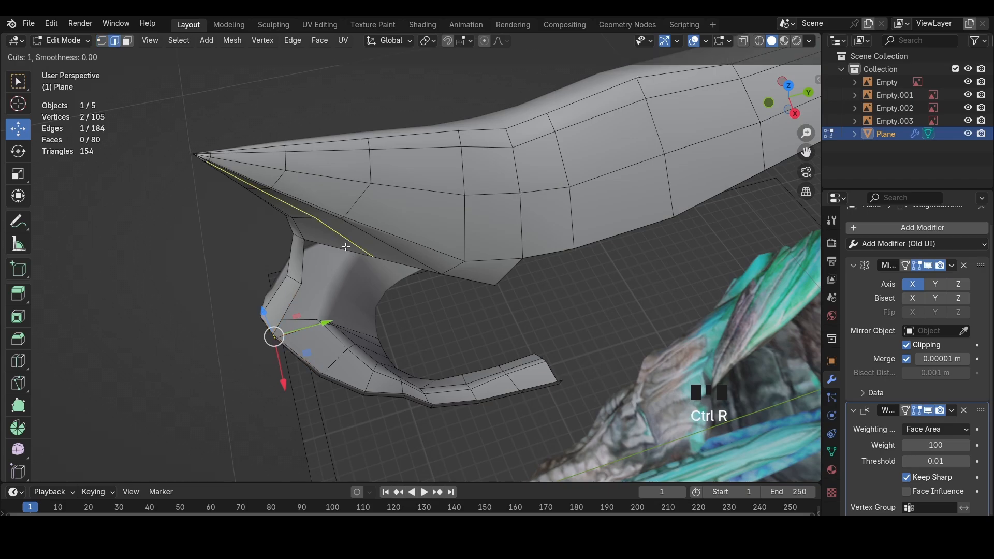
pyautogui.click(346, 247)
pyautogui.moveTo(346, 247); pyautogui.dragTo(412, 324, button='middle')
pyautogui.scroll(2, 412, 324)
pyautogui.keyDown('shift'); pyautogui.click(287, 221); pyautogui.keyUp('shift')
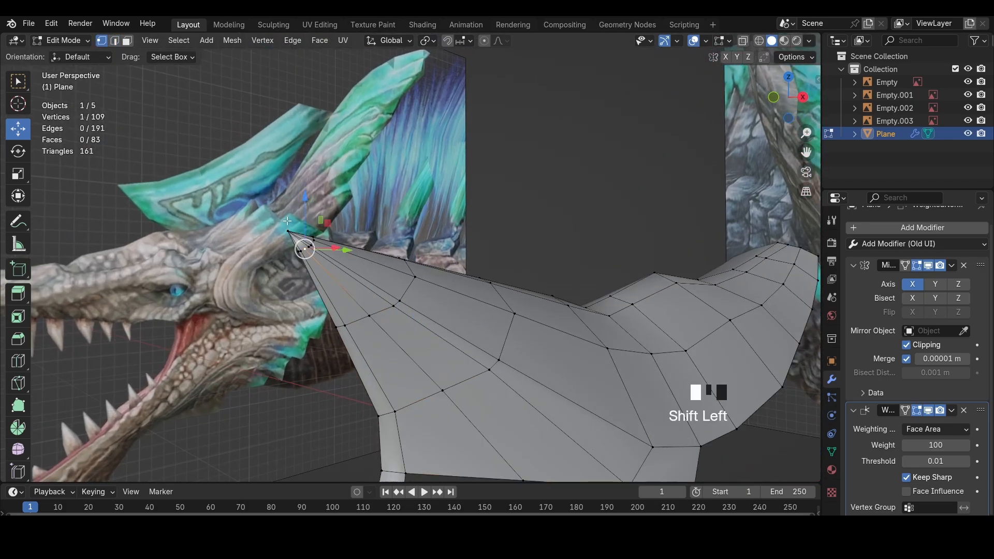
pyautogui.press('j')
# Move the loop cut's vertex on the snout's lower edge outward in the bottom view to round the contour
pyautogui.keyDown('shift'); pyautogui.moveTo(461, 393); pyautogui.dragTo(482, 114, button='middle'); pyautogui.keyUp('shift')
pyautogui.click(518, 118)
pyautogui.click(792, 99)
pyautogui.press('g')
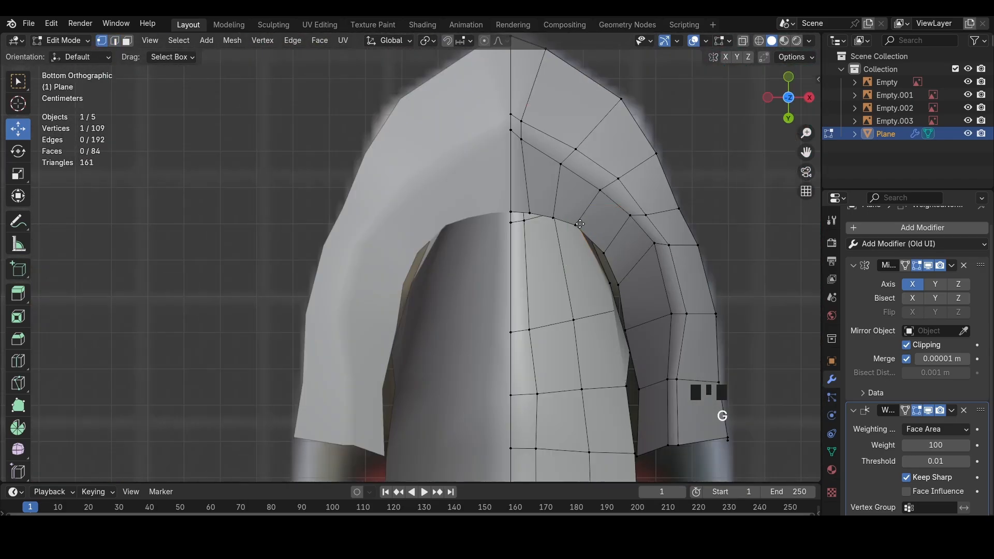
pyautogui.click(605, 216)
pyautogui.press('z')
pyautogui.press('g')
pyautogui.click(608, 211)
pyautogui.press('z')
# Adjust the loop cut's vertices on the side below the nose horn to even out the surface curve
pyautogui.moveTo(533, 145); pyautogui.dragTo(555, 298, button='middle')
pyautogui.click(434, 154)
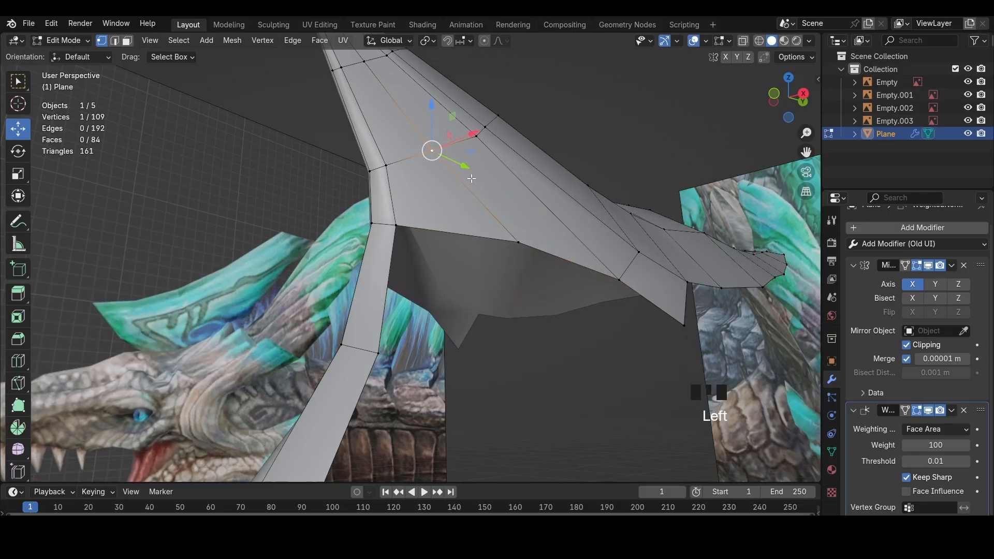
pyautogui.moveTo(472, 179); pyautogui.dragTo(544, 264, button='middle')
pyautogui.moveTo(629, 241); pyautogui.dragTo(636, 242)
pyautogui.moveTo(631, 249); pyautogui.dragTo(533, 217, button='middle')
pyautogui.keyDown('shift'); pyautogui.moveTo(533, 217); pyautogui.dragTo(516, 166, button='middle'); pyautogui.keyUp('shift')
# Fill a face between the upper snout's lower edge and the lip edge below it, and split it with one loop cut
pyautogui.press('2')
pyautogui.click(500, 179)
pyautogui.scroll(-2, 507, 250)
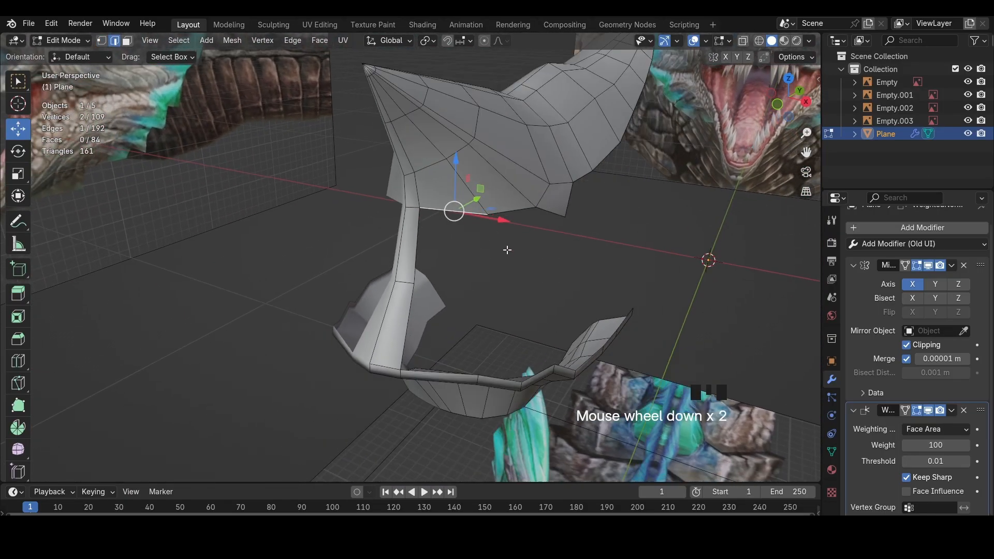
pyautogui.press('1')
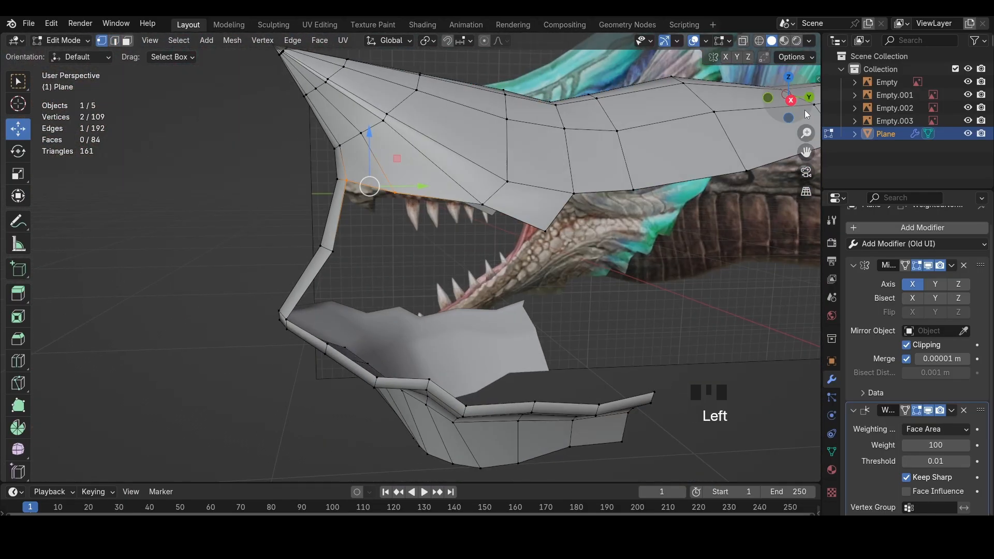
pyautogui.click(790, 99)
pyautogui.press('2')
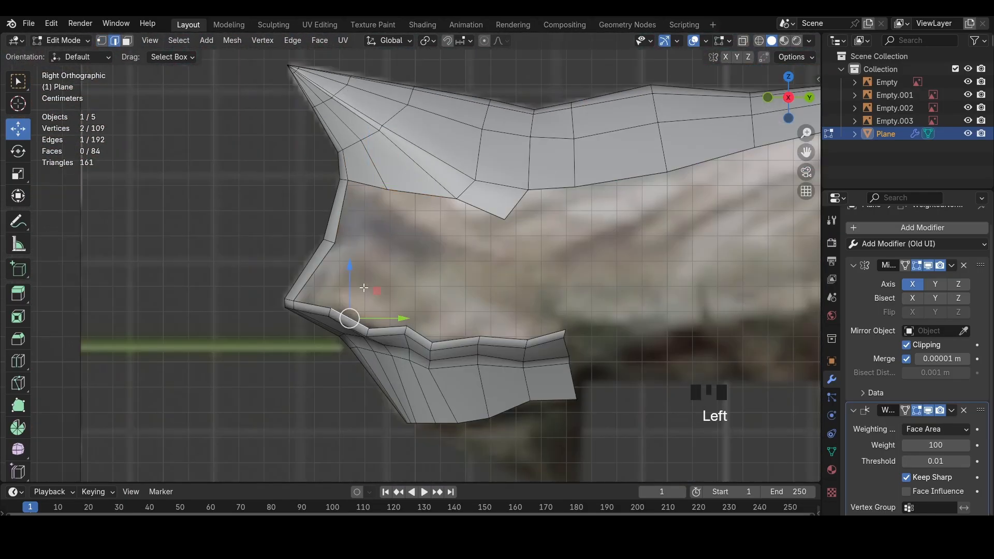
pyautogui.keyDown('shift'); pyautogui.click(420, 193); pyautogui.keyUp('shift')
pyautogui.press('f')
pyautogui.hotkey('ctrl', 'r')
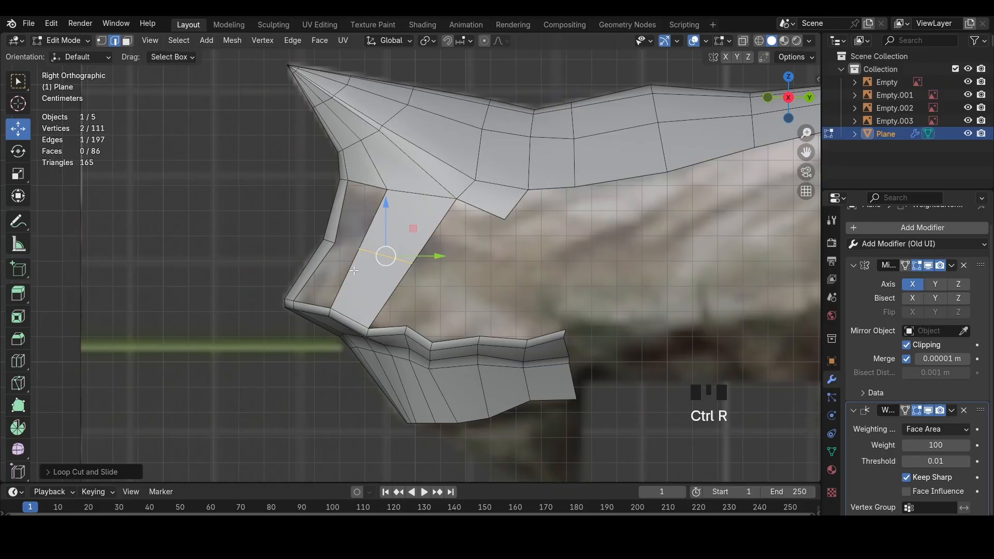
# Fill the two gaps between the new side faces and the front nose strip
pyautogui.click(348, 272)
pyautogui.keyDown('shift'); pyautogui.click(316, 271); pyautogui.keyUp('shift')
pyautogui.press('f')
pyautogui.click(340, 216)
pyautogui.press('f')
# Reposition the middle vertex of the new side faces in the side view and pull it inward from the front
pyautogui.press('1')
pyautogui.click(358, 252)
pyautogui.press('g')
pyautogui.click(368, 254)
pyautogui.moveTo(369, 255); pyautogui.dragTo(521, 268, button='middle')
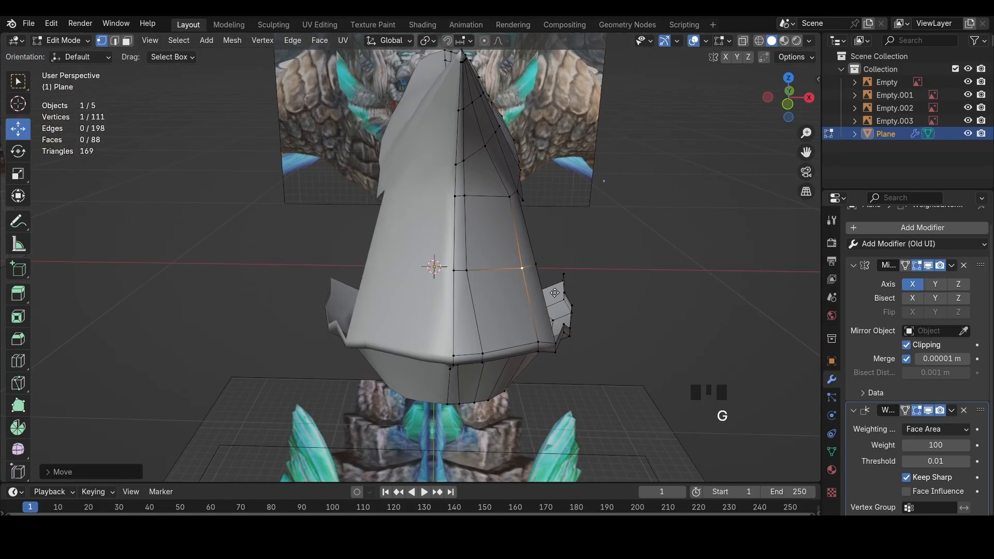
pyautogui.press('g')
pyautogui.click(507, 268)
# Adjust the outer vertex of the middle row and shift the vertex beside the centreline along X
pyautogui.click(540, 272)
pyautogui.click(467, 273)
pyautogui.press('g')
pyautogui.press('x')
pyautogui.click(471, 274)
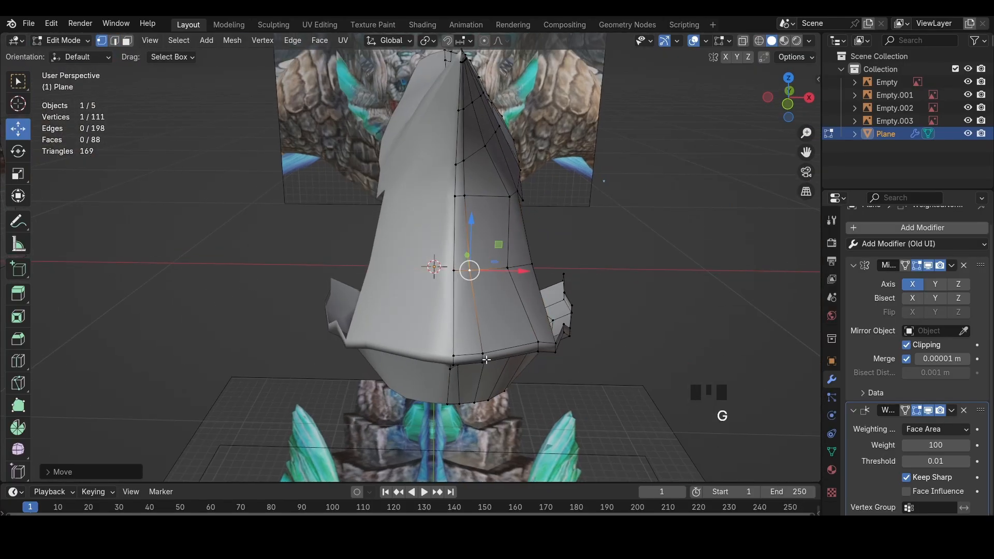
# Shift the front lip rim edge beside the centreline along the X axis
pyautogui.click(483, 351)
pyautogui.press('2')
pyautogui.click(482, 358)
pyautogui.press('g')
pyautogui.press('x')
pyautogui.moveTo(477, 352); pyautogui.dragTo(484, 198, button='middle')
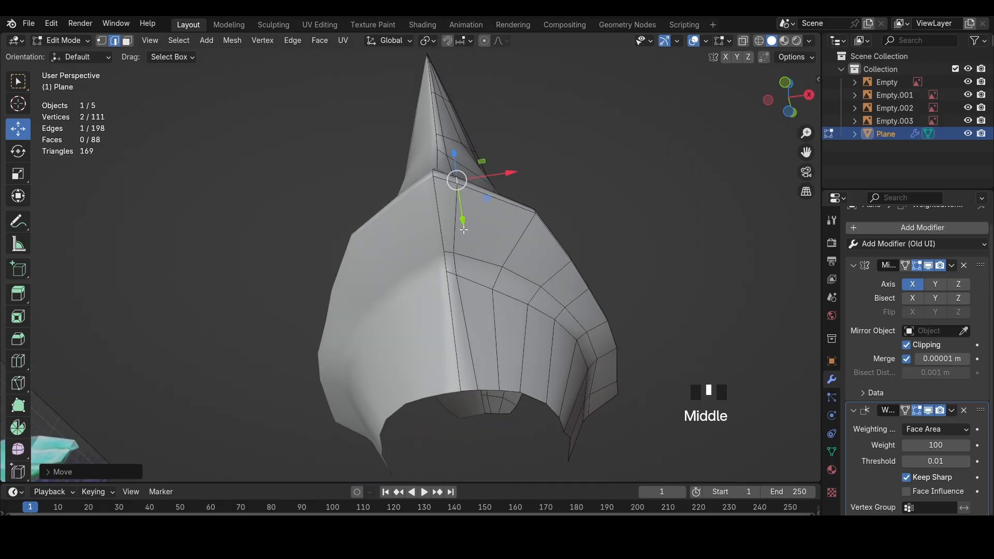
# Shift the adjoining underside edge beside the centreline along the X axis
pyautogui.press('1')
pyautogui.press('2')
pyautogui.click(458, 259)
pyautogui.press('g')
pyautogui.press('x')
pyautogui.click(461, 263)
pyautogui.moveTo(534, 248); pyautogui.dragTo(446, 301, button='middle')
# Move the rear middle vertex of the side patch to fit the reference in the right wireframe view
pyautogui.press('1')
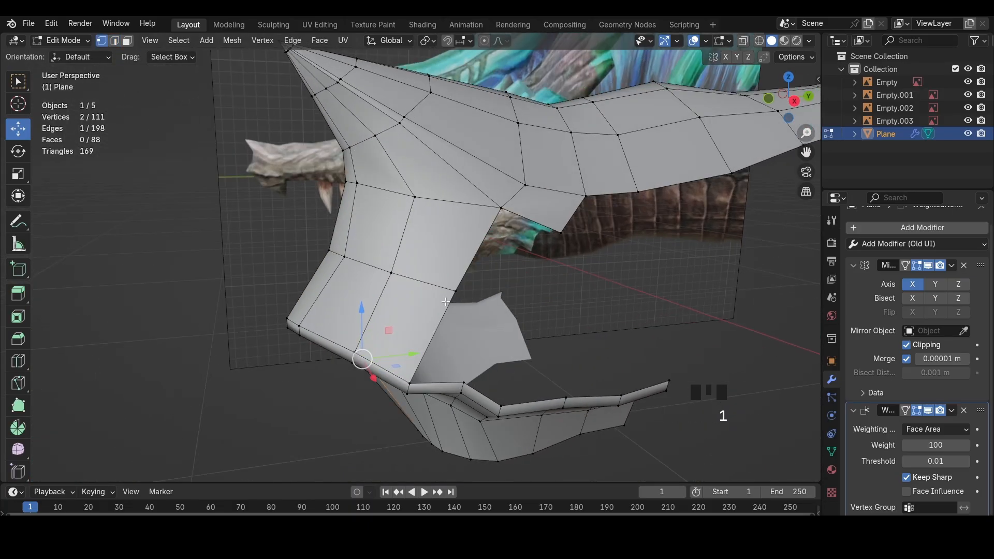
pyautogui.click(794, 101)
pyautogui.press('g')
pyautogui.click(373, 231)
pyautogui.press('z')
pyautogui.click(291, 232)
pyautogui.scroll(-1, 363, 243)
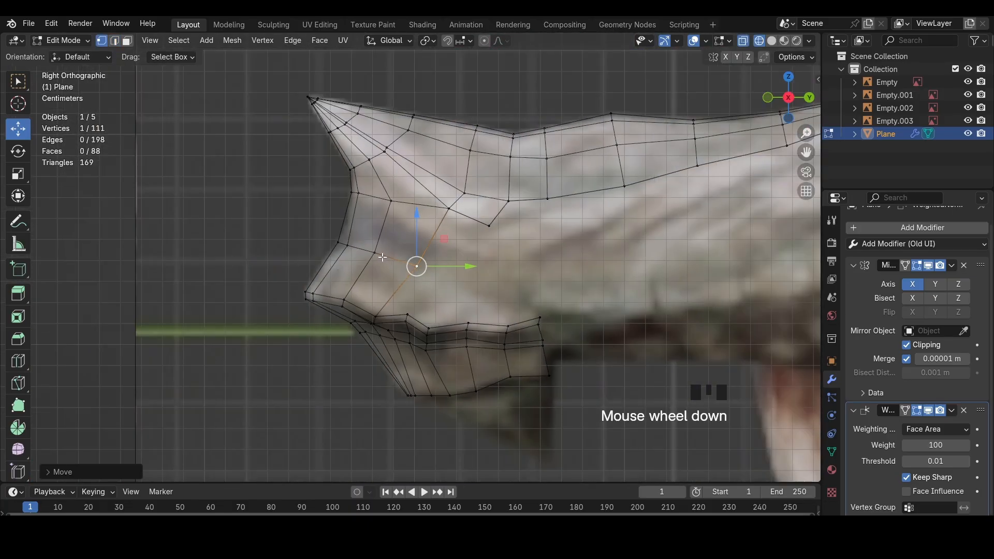
pyautogui.click(375, 251)
# Inspect the snout's topology in solid shading, picking out the row of vertical edges along its side
pyautogui.scroll(-2, 383, 269)
pyautogui.scroll(3, 389, 267)
pyautogui.press('2')
pyautogui.scroll(-4, 470, 255)
pyautogui.keyDown('shift'); pyautogui.moveTo(470, 255); pyautogui.dragTo(373, 288, button='middle'); pyautogui.keyUp('shift')
pyautogui.press('z')
pyautogui.click(456, 287)
pyautogui.moveTo(462, 284); pyautogui.dragTo(466, 355, button='middle')
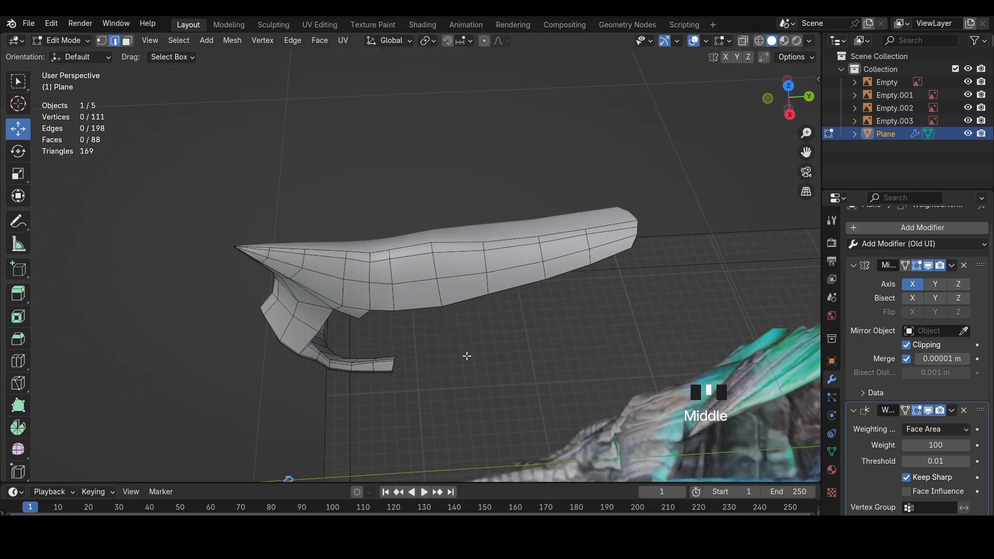
pyautogui.scroll(2, 409, 339)
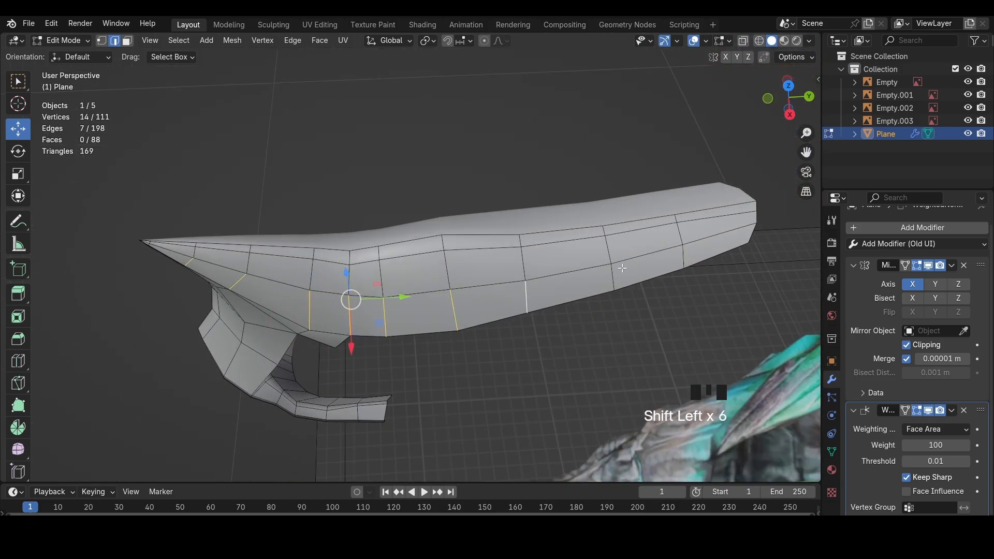
pyautogui.moveTo(670, 257); pyautogui.dragTo(546, 259, button='middle')
pyautogui.hotkey('alt', 'a')
pyautogui.scroll(3, 538, 260)
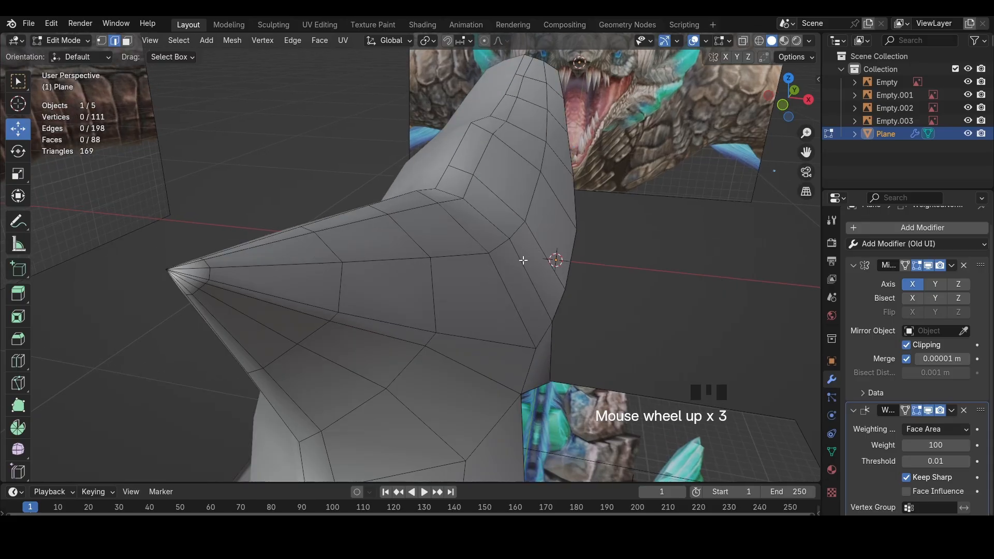
pyautogui.hotkey('ctrl', 'r')
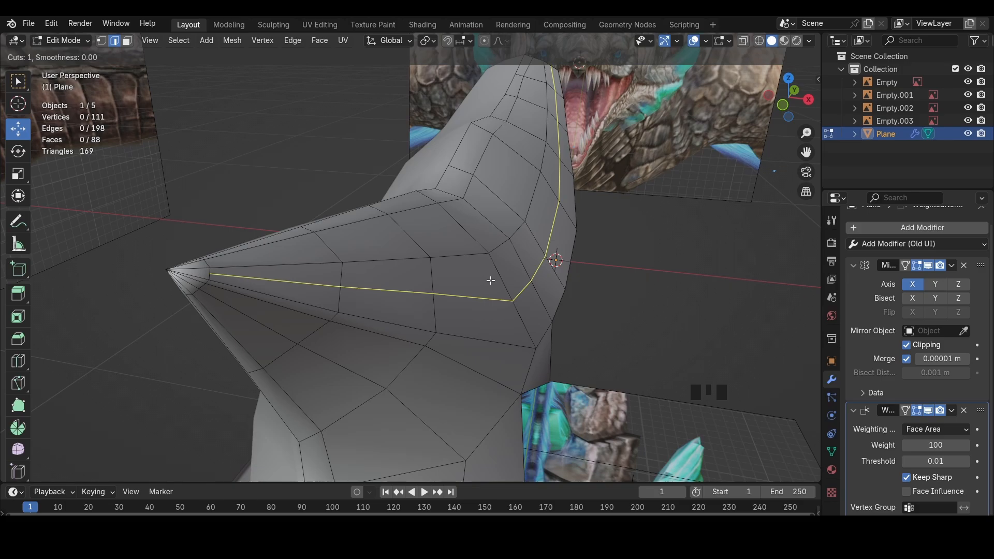
pyautogui.rightClick(679, 284)
pyautogui.moveTo(679, 284); pyautogui.dragTo(598, 279, button='middle')
pyautogui.scroll(-6, 597, 280)
pyautogui.keyDown('shift'); pyautogui.moveTo(598, 280); pyautogui.dragTo(638, 238, button='middle'); pyautogui.keyUp('shift')
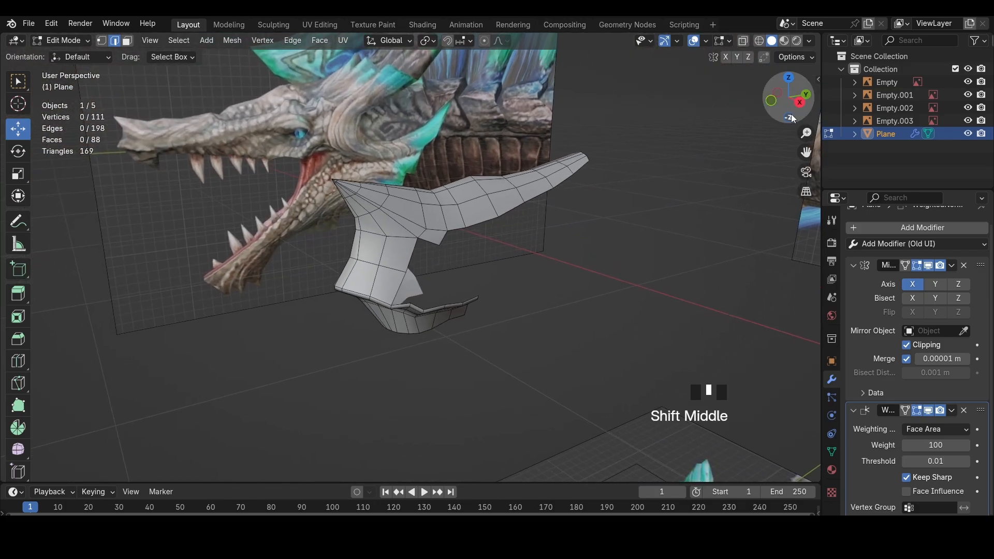
# Save the file and reposition the rear middle vertex of the side patch in the right wireframe view
pyautogui.click(793, 115)
pyautogui.hotkey('ctrl', 's')
pyautogui.scroll(5, 414, 248)
pyautogui.press('z')
pyautogui.press('g')
pyautogui.click(341, 265)
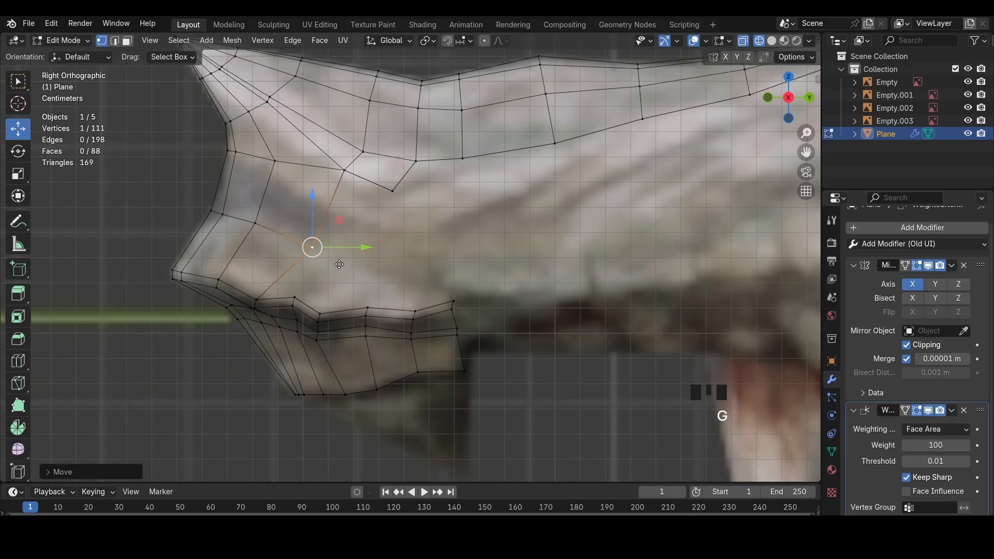
# Extrude a vertex from the side patch's rear vertex, move it back close to its origin, and connect it to the lip vertex below
pyautogui.press('e')
pyautogui.click(408, 273)
pyautogui.press('2')
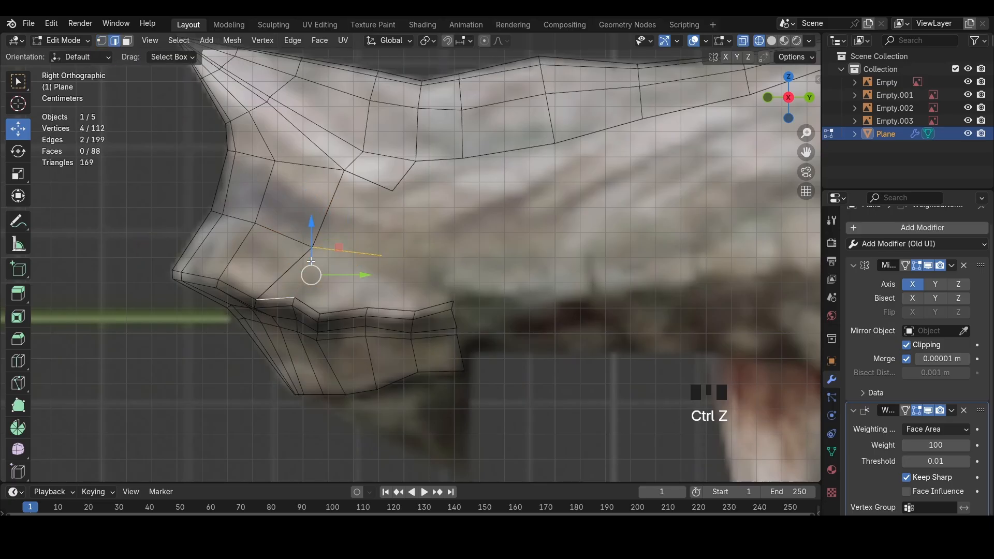
pyautogui.hotkey('ctrl', 'z')
pyautogui.hotkey('ctrl', 'z')
pyautogui.press('g')
pyautogui.click(306, 269)
pyautogui.keyDown('shift'); pyautogui.click(321, 312); pyautogui.keyUp('shift')
pyautogui.press('f')
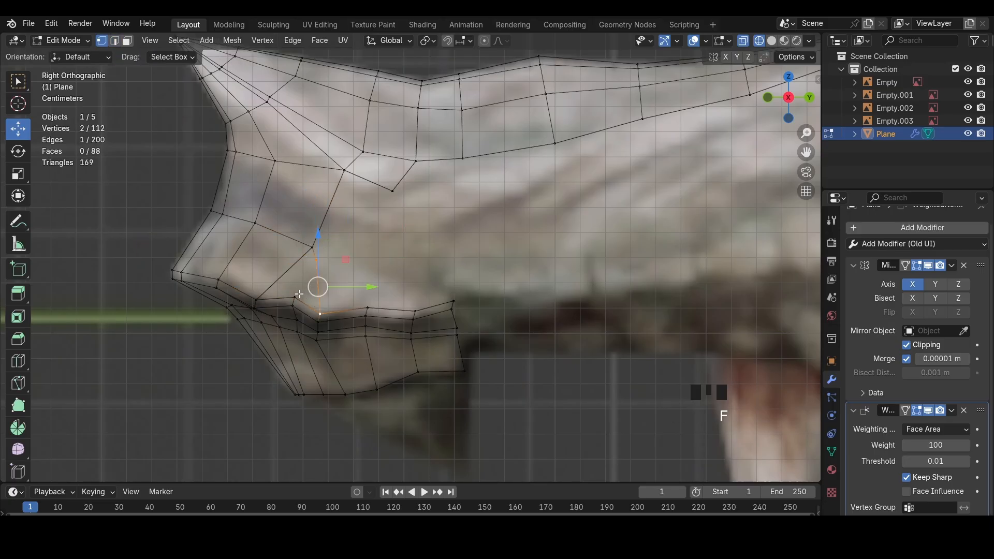
# Connect the side patch's rear vertex to the lip and fill the two faces closing the gap between them
pyautogui.keyDown('shift'); pyautogui.click(313, 247); pyautogui.keyUp('shift')
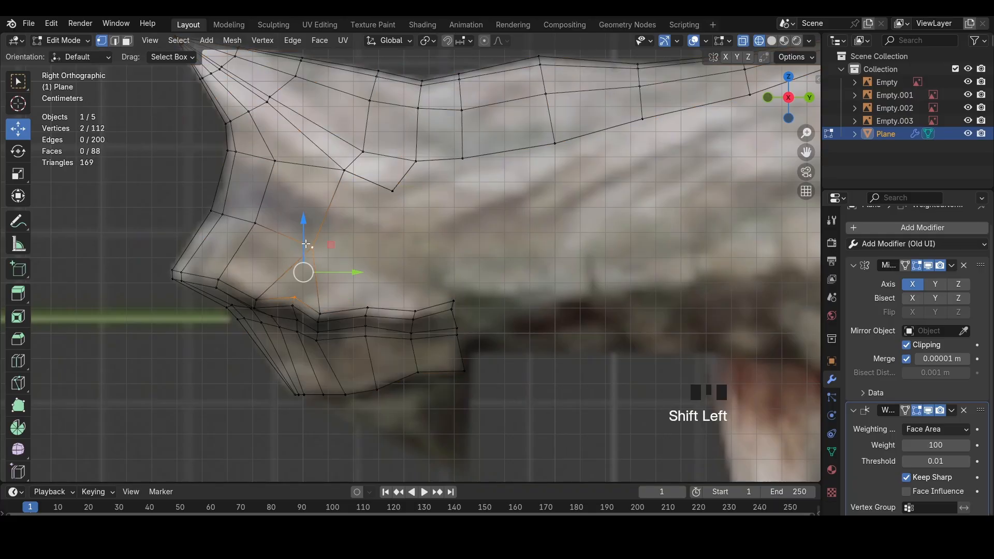
pyautogui.press('h')
pyautogui.hotkey('ctrl', 'z')
pyautogui.press('2')
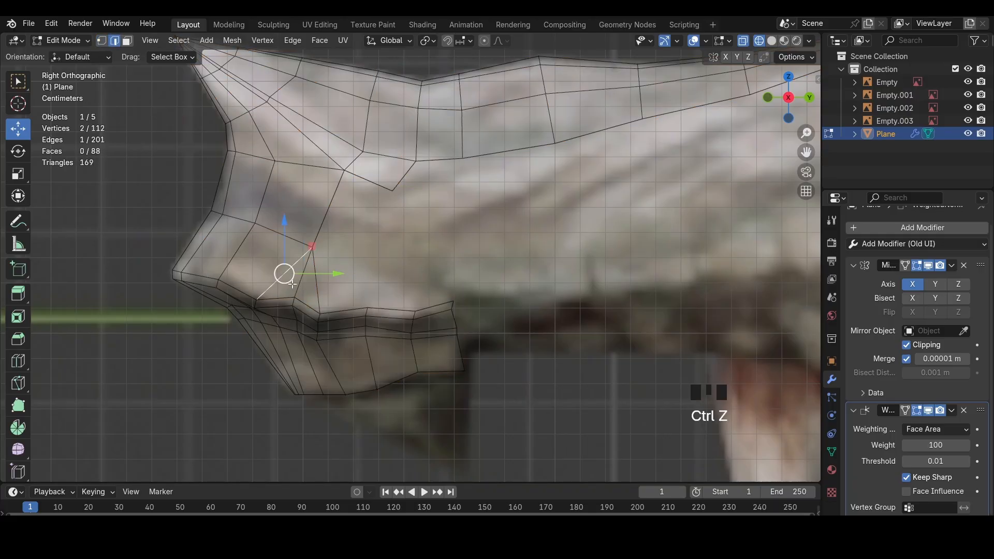
pyautogui.press('z')
pyautogui.click(375, 292)
pyautogui.moveTo(376, 298); pyautogui.dragTo(568, 362, button='middle')
# Merge the mesh's overlapping vertices by distance and nudge the corner vertex where the side patch meets the lip faces
pyautogui.press('a')
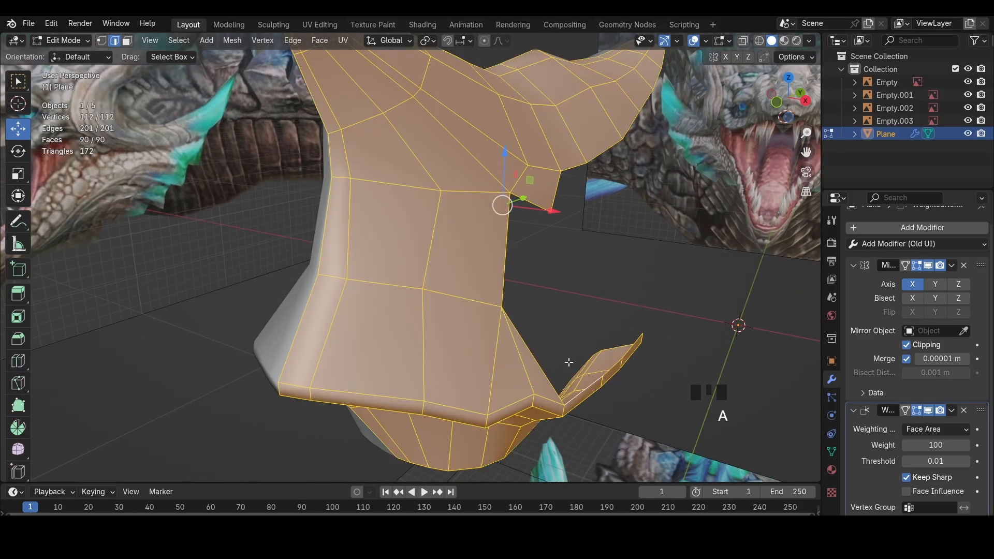
pyautogui.press('m')
pyautogui.click(574, 414)
pyautogui.press('1')
pyautogui.moveTo(565, 409)
pyautogui.mouseDown(button='middle')
pyautogui.moveTo(406, 349)
pyautogui.moveTo(426, 295)
pyautogui.mouseUp(button='middle')
pyautogui.doubleClick(406, 349)
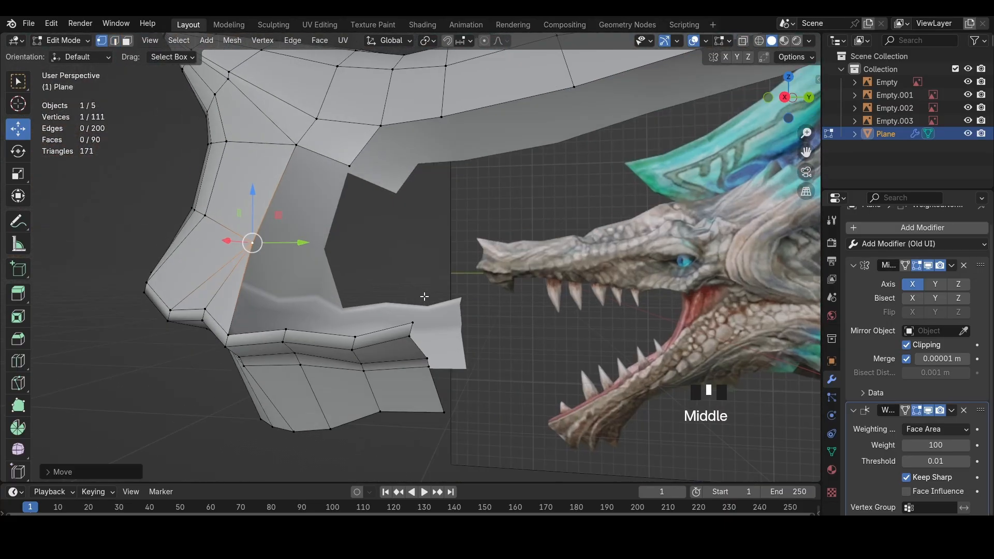
# Extrude the two rearmost lip rim edges upward along the side of the snout in the right view
pyautogui.press('2')
pyautogui.click(784, 97)
pyautogui.press('z')
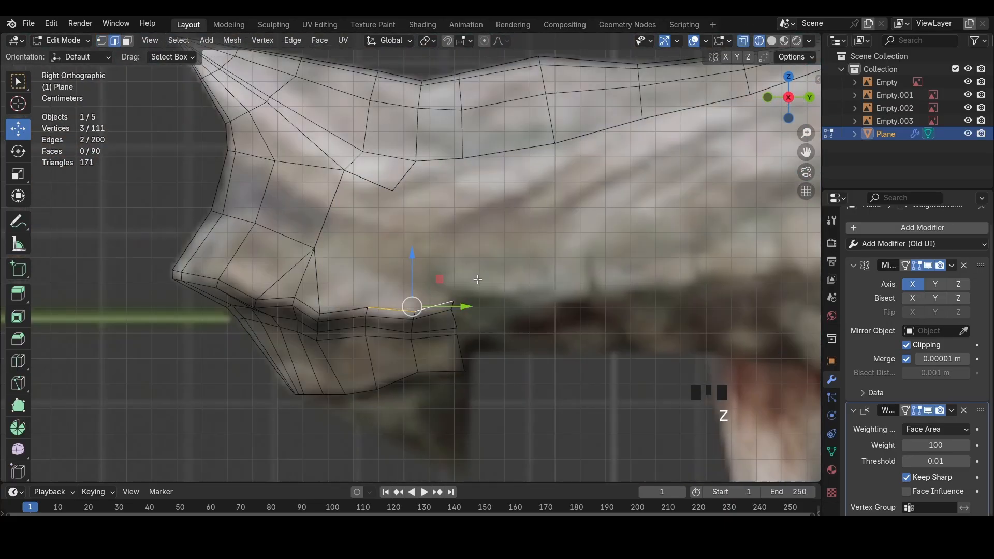
pyautogui.press('e')
pyautogui.click(473, 226)
# Shift the extruded edges inward along the X axis
pyautogui.press('z')
pyautogui.moveTo(473, 226); pyautogui.dragTo(698, 294, button='middle')
pyautogui.press('g')
pyautogui.press('x')
pyautogui.click(684, 292)
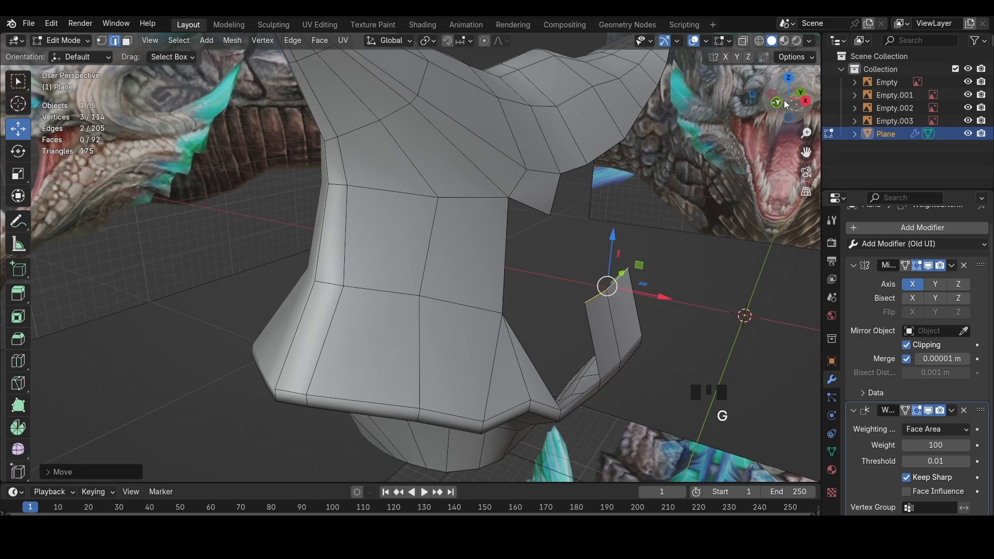
# Reposition the extruded edges against the reference in the front wireframe view
pyautogui.click(777, 102)
pyautogui.press('z')
pyautogui.keyDown('shift'); pyautogui.moveTo(575, 233); pyautogui.dragTo(518, 261, button='middle'); pyautogui.keyUp('shift')
pyautogui.press('g')
pyautogui.click(511, 257)
pyautogui.press('a')
pyautogui.press('h')
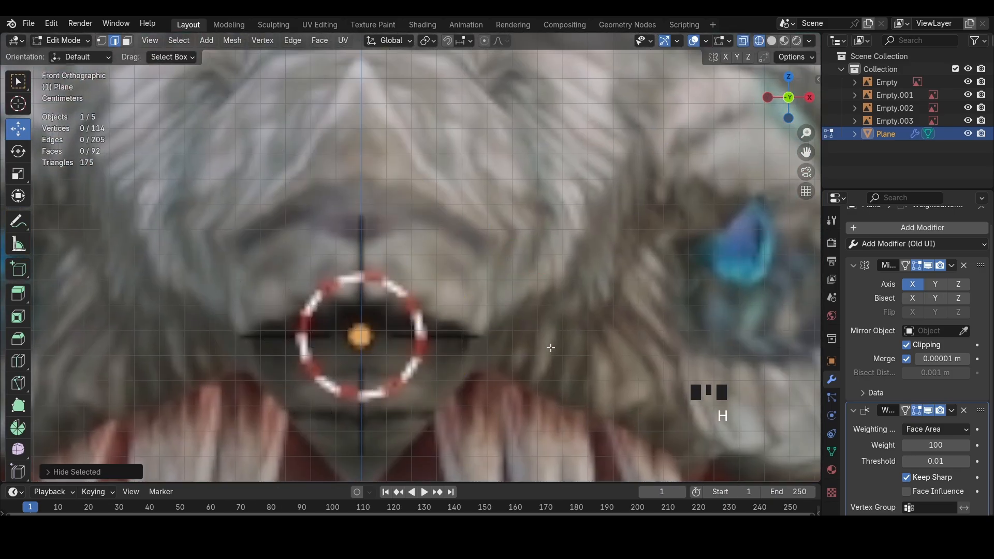
pyautogui.hotkey('ctrl', 'z')
# Rotate the extruded lip side faces in the bottom view and shift them along the X axis
pyautogui.moveTo(485, 318); pyautogui.dragTo(485, 317)
pyautogui.press('1')
pyautogui.click(788, 119)
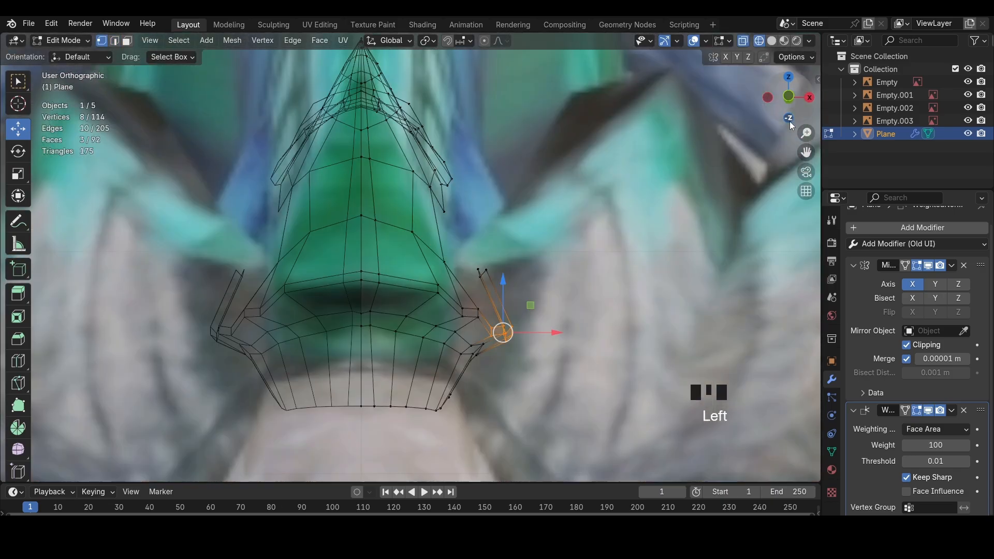
pyautogui.press('r')
pyautogui.click(586, 281)
pyautogui.press('g')
pyautogui.press('x')
pyautogui.click(578, 281)
# Undo the accidental hiding of the mesh and fit the extruded side faces to the lip's outer edge in the bottom view
pyautogui.hotkey('ctrl', 'z')
pyautogui.press('h')
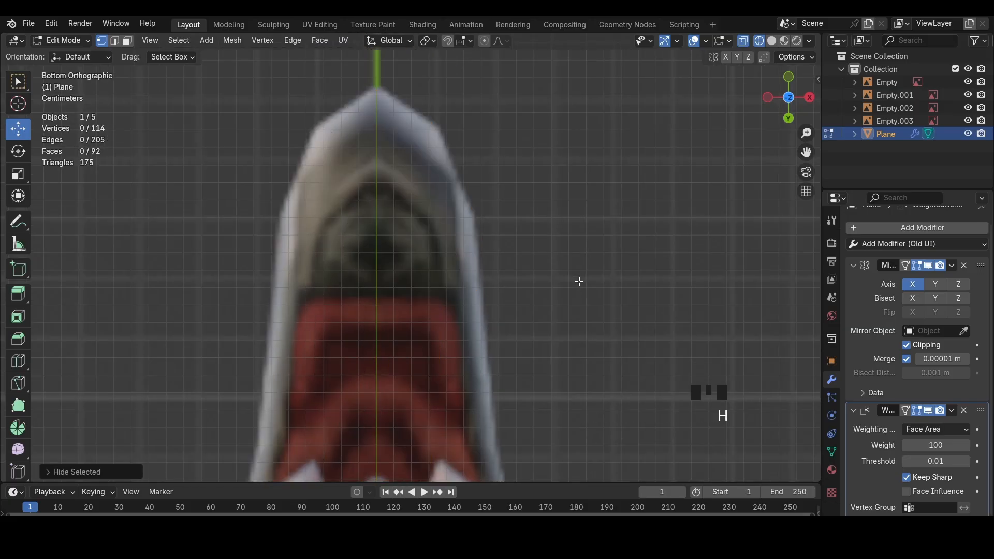
pyautogui.hotkey('ctrl', 'z')
pyautogui.hotkey('ctrl', 'z')
pyautogui.hotkey('ctrl', 'z')
pyautogui.press('z')
pyautogui.click(621, 257)
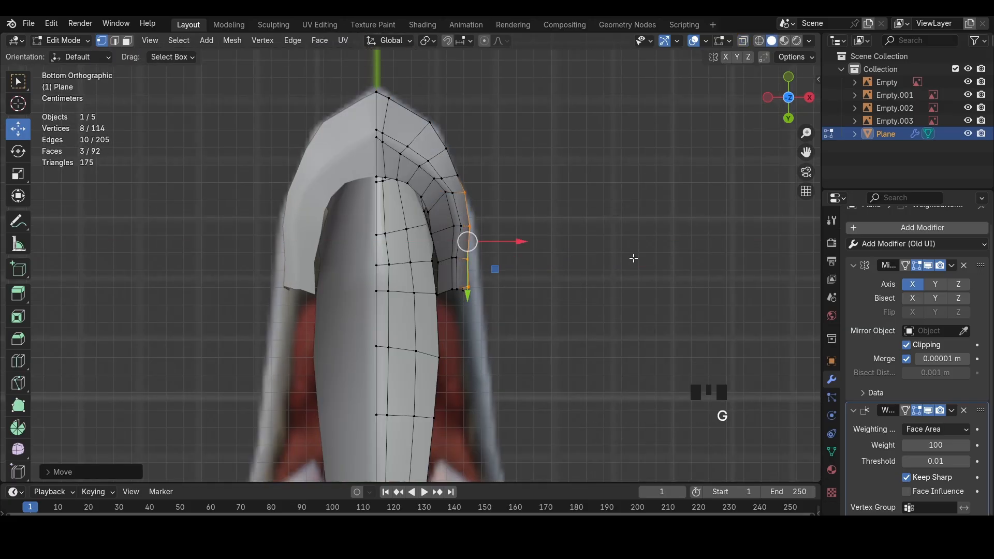
# Fill the gap between the side of the snout and the extruded lip edges with faces
pyautogui.moveTo(632, 258)
pyautogui.mouseDown(button='middle')
pyautogui.moveTo(415, 331)
pyautogui.moveTo(404, 306)
pyautogui.mouseUp(button='middle')
pyautogui.scroll(3, 408, 337)
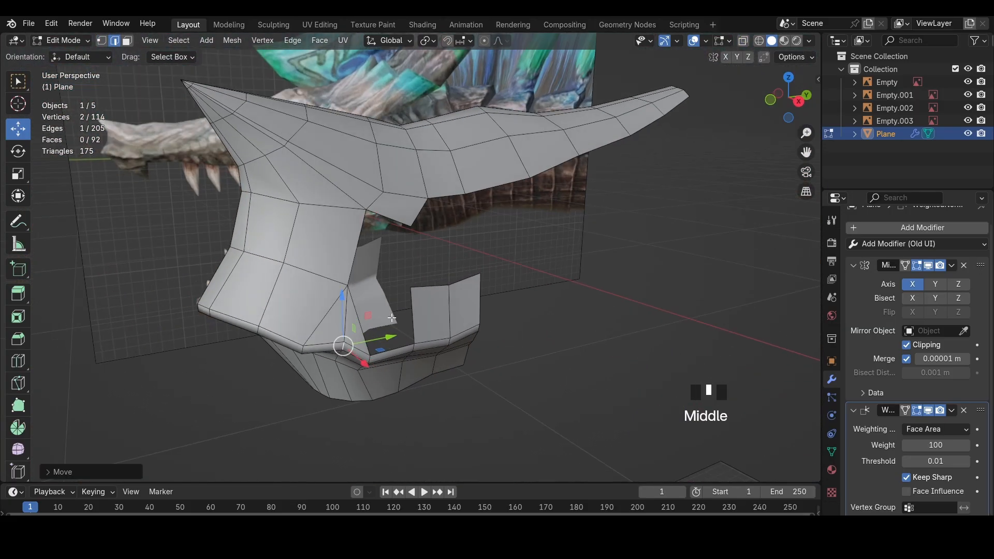
pyautogui.keyDown('shift'); pyautogui.click(404, 303); pyautogui.keyUp('shift')
pyautogui.press('f')
# Move the upper rear corner vertex of the new side face to match the reference in the right wireframe view
pyautogui.click(798, 102)
pyautogui.press('z')
pyautogui.click(390, 197)
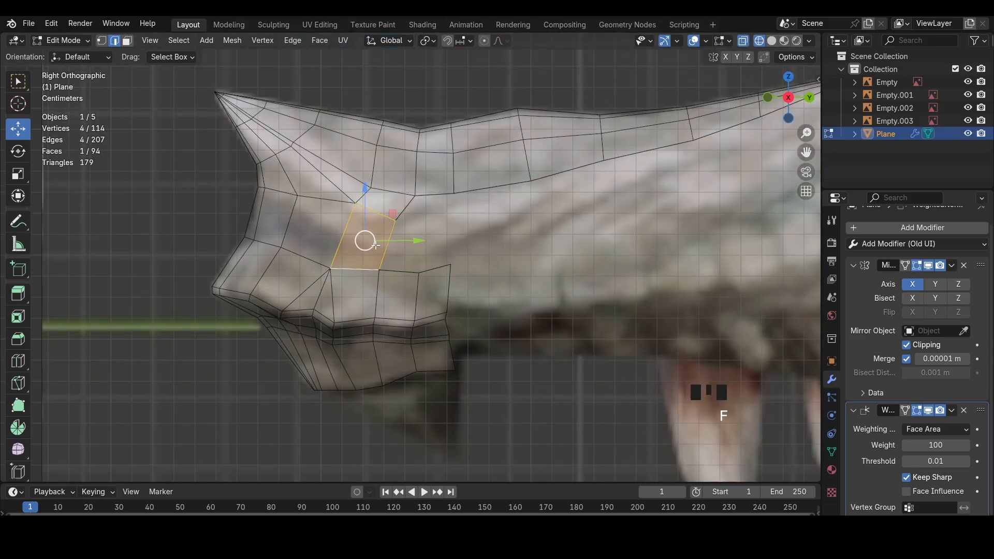
pyautogui.press('1')
pyautogui.click(395, 220)
pyautogui.press('g')
pyautogui.click(400, 219)
# Hide the mesh and draw an annotation line along the side of the snout from the lip toward the brow above the eye
pyautogui.scroll(-5, 407, 235)
pyautogui.scroll(4, 319, 315)
pyautogui.keyDown('shift'); pyautogui.moveTo(430, 317); pyautogui.dragTo(32, 309, button='middle'); pyautogui.keyUp('shift')
pyautogui.press('2')
pyautogui.scroll(-2, 238, 282)
pyautogui.scroll(4, 344, 300)
pyautogui.press('h')
pyautogui.click(18, 223)
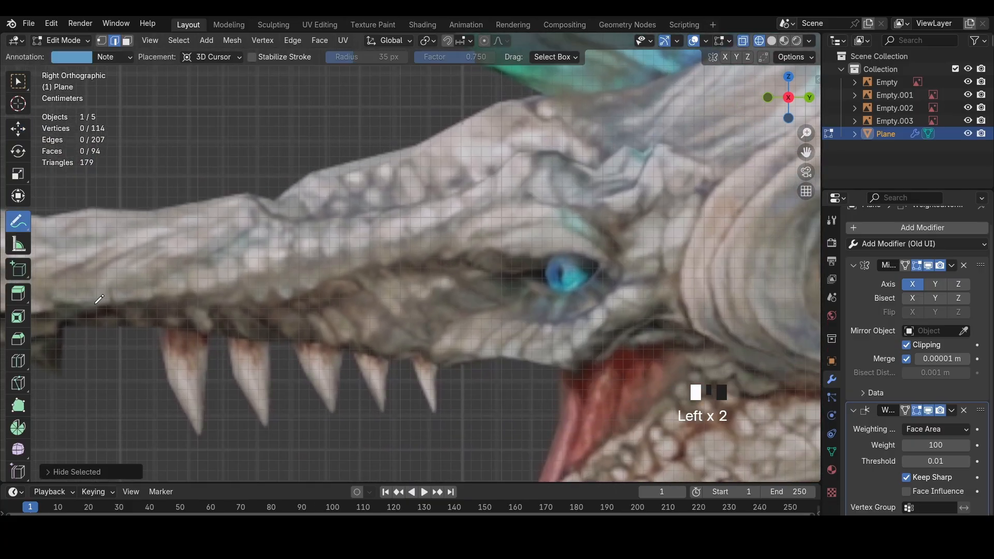
pyautogui.keyDown('shift'); pyautogui.moveTo(517, 189); pyautogui.dragTo(704, 212, button='middle'); pyautogui.keyUp('shift')
pyautogui.scroll(-3, 569, 233)
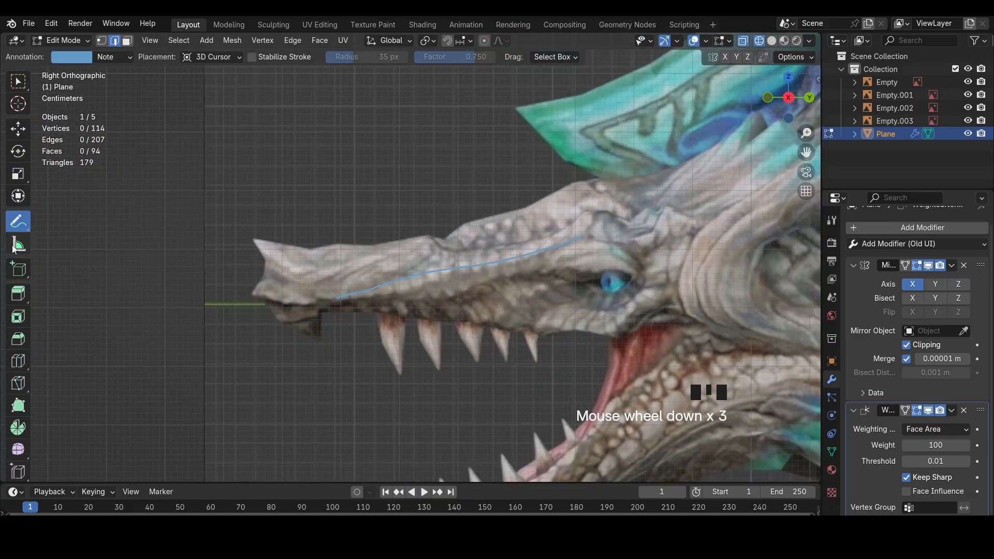
# Return to the Move tool, unhide the mesh and save the file
pyautogui.click(18, 128)
pyautogui.scroll(4, 362, 337)
pyautogui.hotkey('ctrl', 'z')
pyautogui.scroll(2, 382, 346)
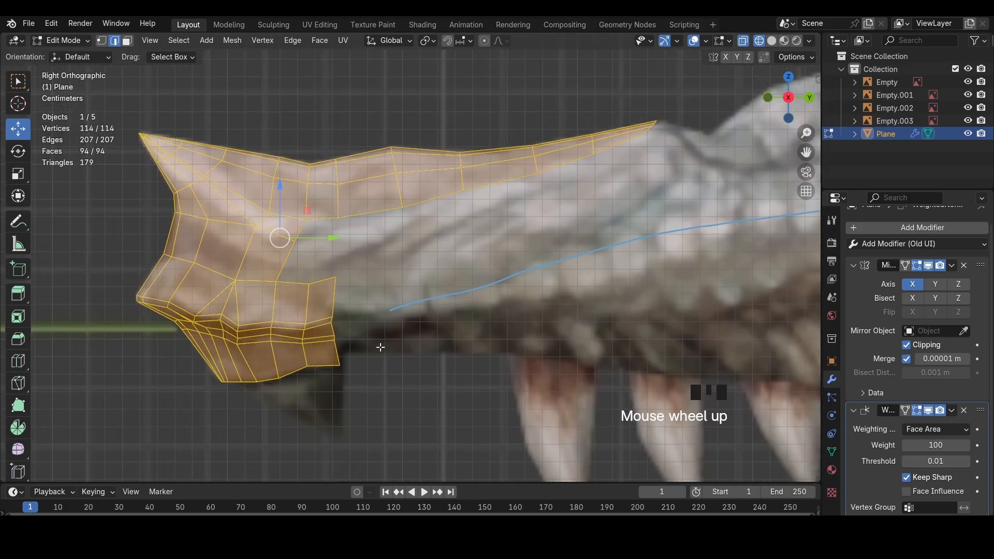
pyautogui.hotkey('ctrl', 's')
# Hide the Note annotation layer from the viewport
pyautogui.click(822, 86)
pyautogui.click(812, 88)
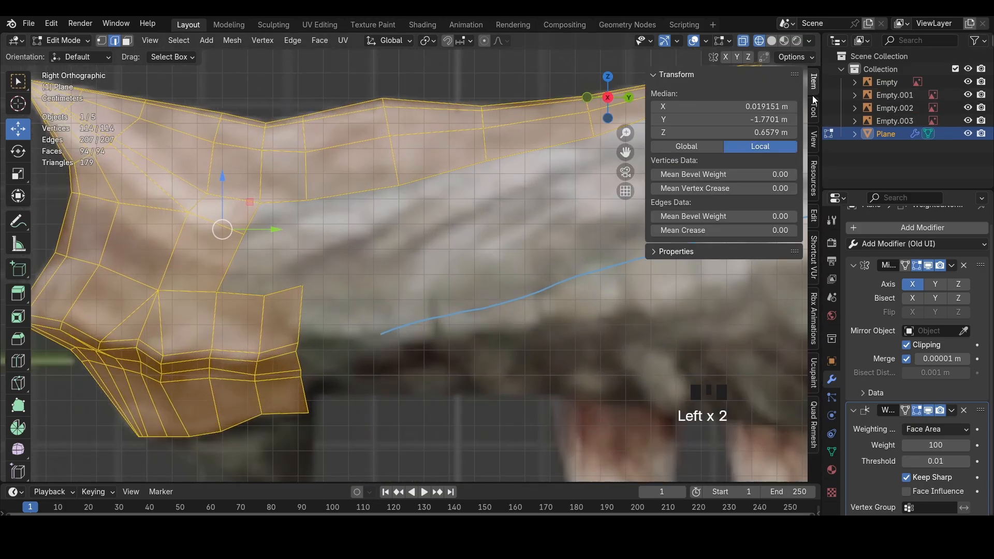
pyautogui.click(813, 139)
pyautogui.click(683, 437)
pyautogui.scroll(-1, 742, 424)
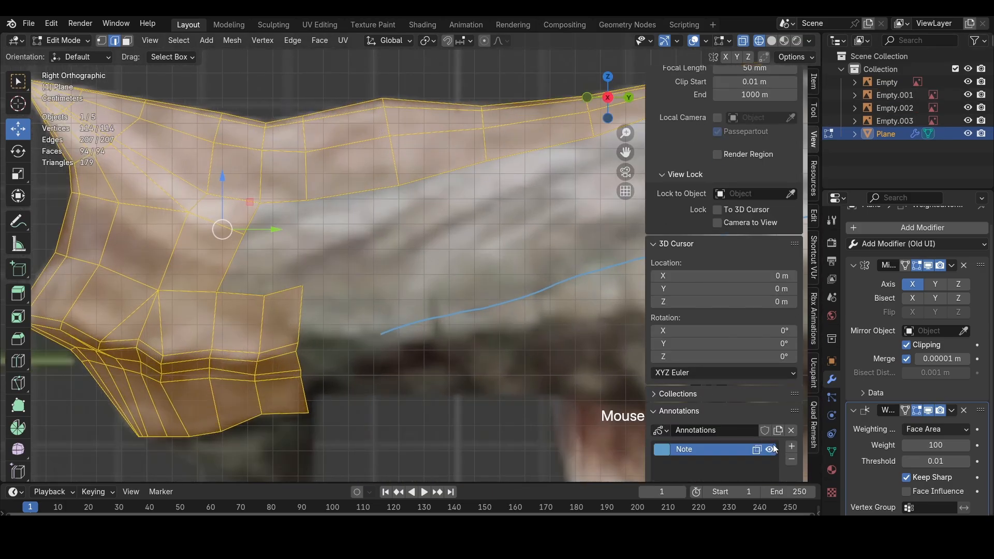
pyautogui.moveTo(645, 312); pyautogui.dragTo(818, 311)
pyautogui.scroll(-2, 313, 353)
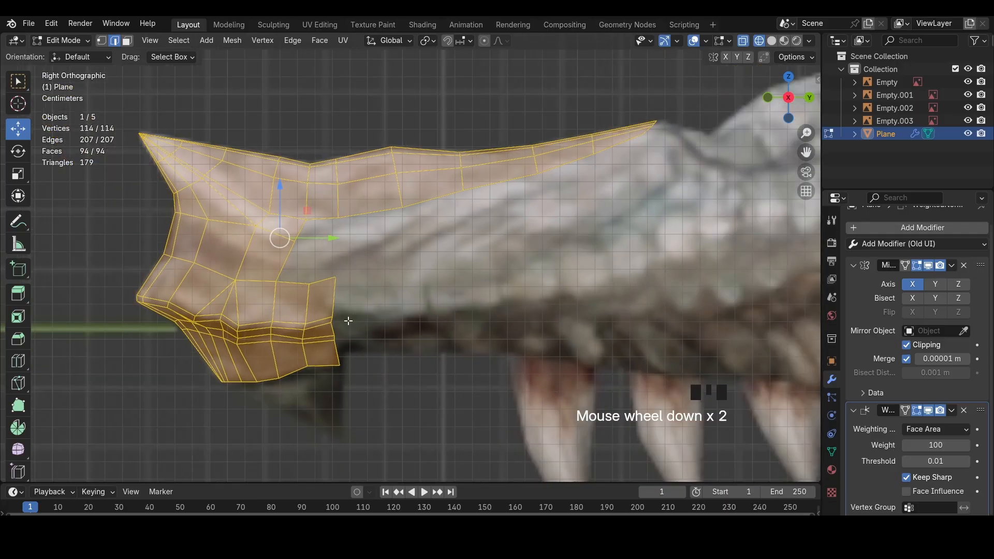
# Duplicate the short rear edge of the lip rim and place the copy further back along the mouth line
pyautogui.scroll(2, 313, 352)
pyautogui.click(313, 352)
pyautogui.press('e')
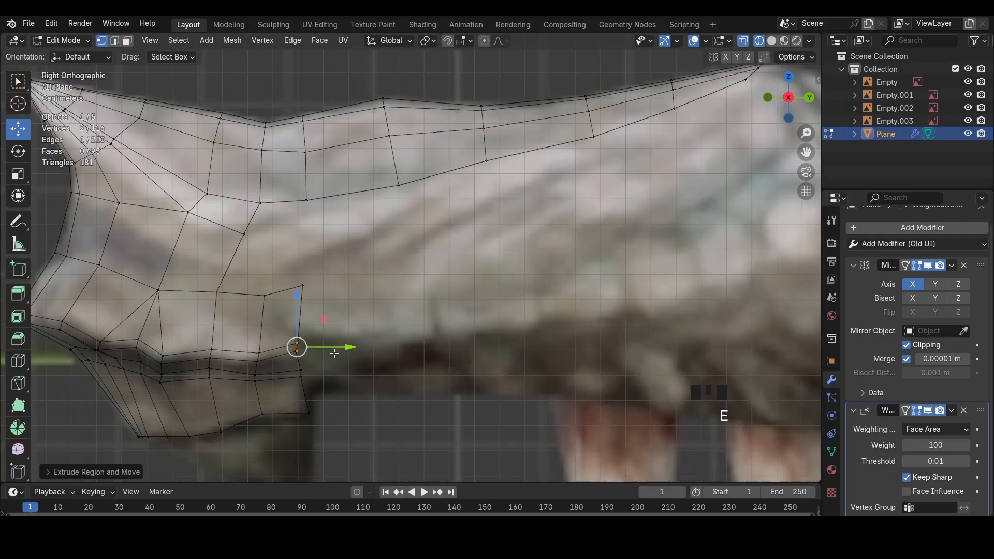
pyautogui.press('r')
pyautogui.hotkey('shift', 'd')
pyautogui.click(453, 338)
# Reposition the duplicated edge and merge its two vertices into a single vertex
pyautogui.press('1')
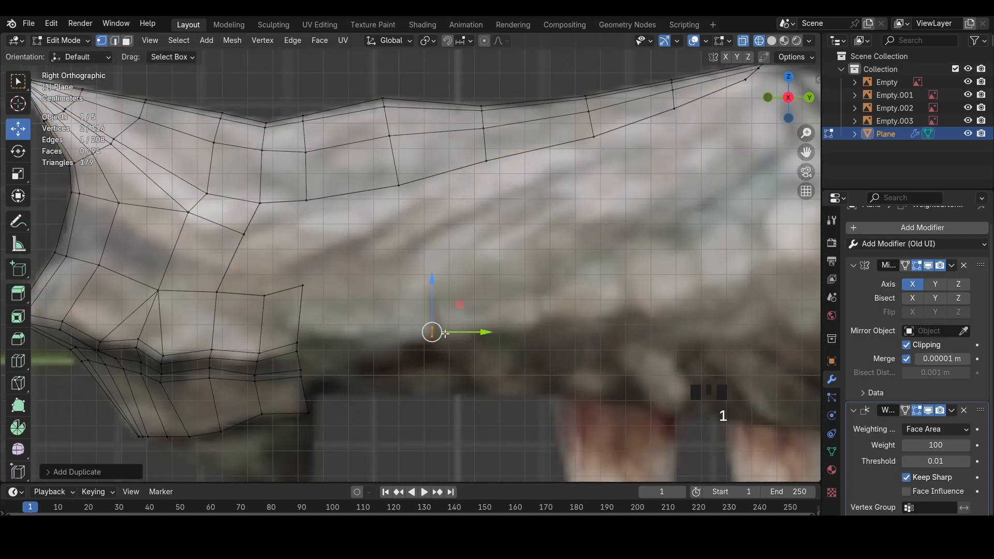
pyautogui.press('g')
pyautogui.click(455, 338)
pyautogui.press('m')
pyautogui.click(536, 235)
# Extrude one vertex upward and another downward from the merged vertex in the right view
pyautogui.press('1')
pyautogui.press('e')
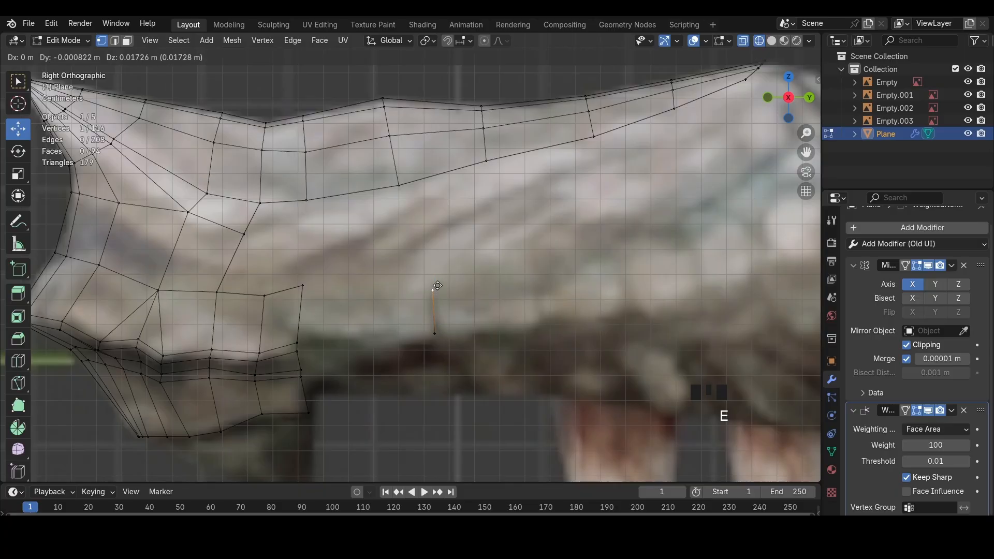
pyautogui.click(437, 285)
pyautogui.click(436, 334)
pyautogui.press('e')
pyautogui.click(435, 365)
# Pull the middle vertex of the three-point line outward along the X axis
pyautogui.press('z')
pyautogui.moveTo(435, 362); pyautogui.dragTo(507, 331, button='middle')
pyautogui.press('g')
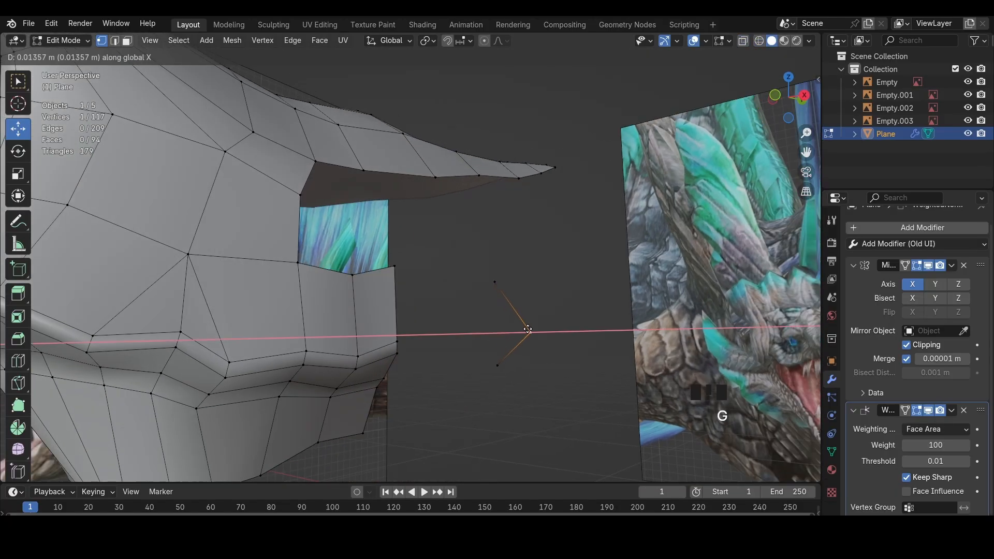
pyautogui.click(512, 249)
# Shift the line's top and bottom vertices inward toward the snout in the front view
pyautogui.click(775, 95)
pyautogui.press('z')
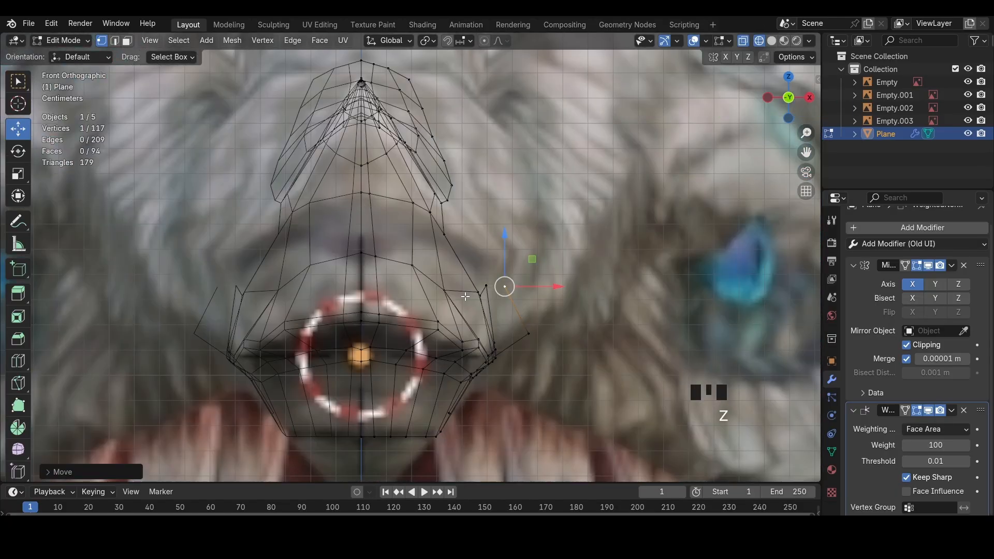
pyautogui.press('g')
pyautogui.click(484, 296)
pyautogui.click(495, 360)
pyautogui.click(492, 362)
pyautogui.moveTo(513, 366); pyautogui.dragTo(414, 347, button='middle')
pyautogui.press('g')
pyautogui.click(502, 362)
# Extrude the middle vertex forward and fill triangular faces between it and the top and bottom vertices
pyautogui.press('z')
pyautogui.click(527, 337)
pyautogui.click(783, 101)
pyautogui.press('z')
pyautogui.press('e')
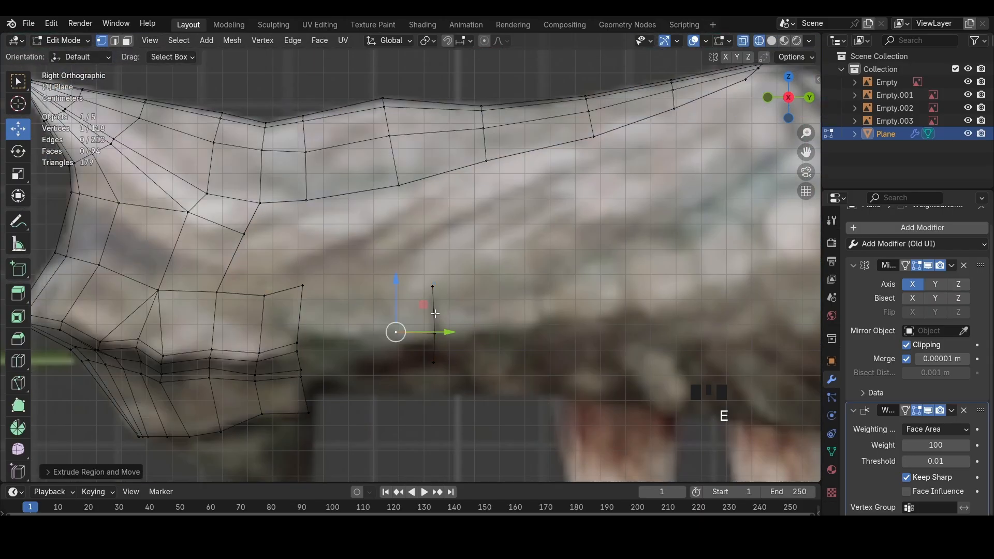
pyautogui.keyDown('shift'); pyautogui.click(431, 310); pyautogui.keyUp('shift')
pyautogui.keyDown('shift'); pyautogui.click(427, 351); pyautogui.keyUp('shift')
pyautogui.press('f')
# Extrude a rear vertex from the outer middle vertex and fill two triangles joining it to the top and bottom vertices
pyautogui.moveTo(440, 345); pyautogui.dragTo(419, 340, button='middle')
pyautogui.press('1')
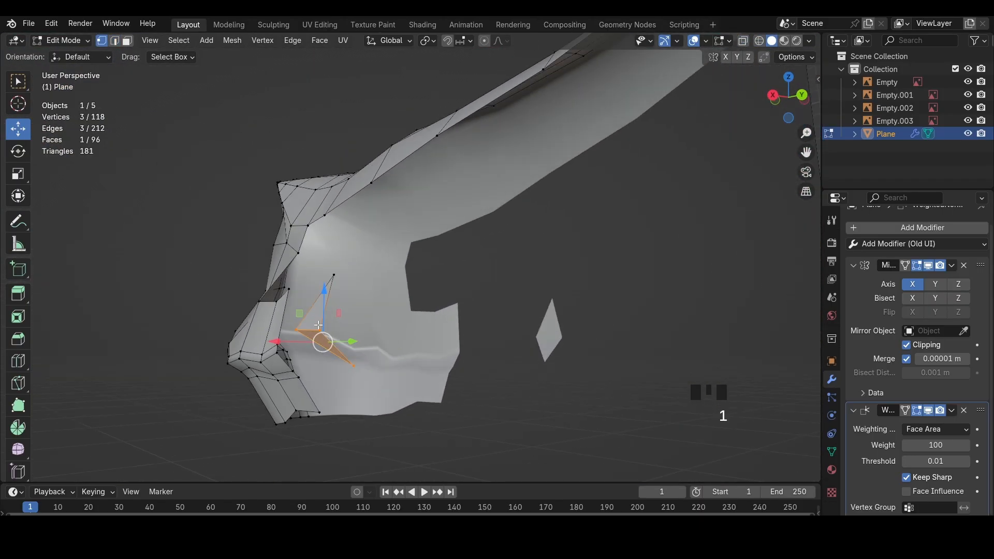
pyautogui.click(300, 325)
pyautogui.press('e')
pyautogui.click(308, 321)
pyautogui.press('2')
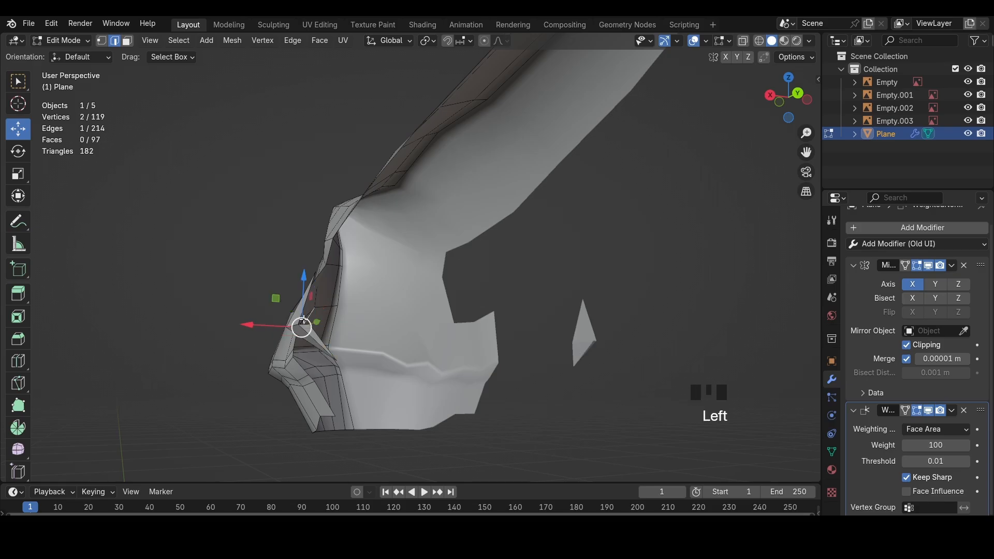
pyautogui.keyDown('shift'); pyautogui.click(305, 323); pyautogui.keyUp('shift')
pyautogui.press('f')
pyautogui.hotkey('ctrl', 'z')
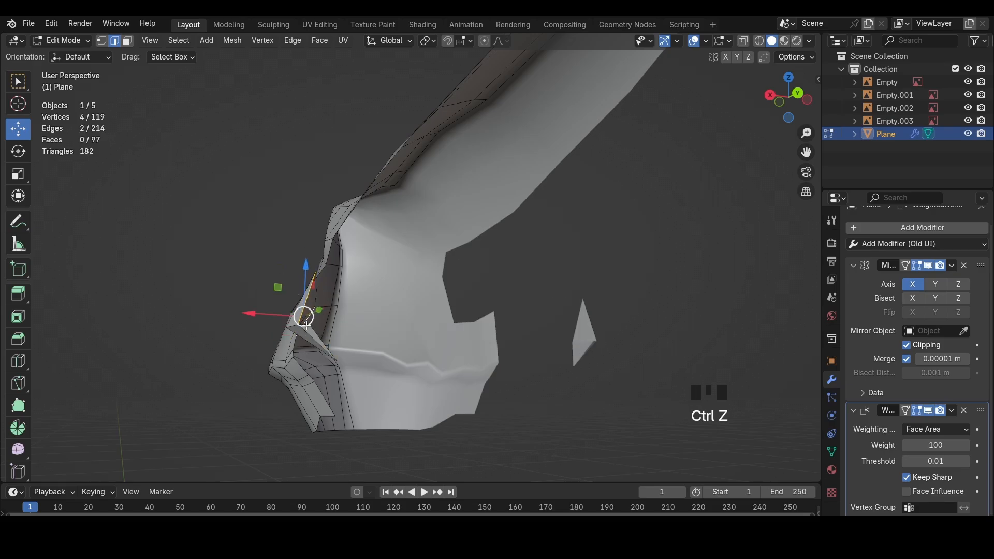
pyautogui.keyDown('shift'); pyautogui.click(298, 314); pyautogui.keyUp('shift')
pyautogui.press('f')
# Shade all faces of the mesh smooth
pyautogui.moveTo(300, 314); pyautogui.dragTo(413, 316, button='middle')
pyautogui.press('3')
pyautogui.press('a')
pyautogui.rightClick(599, 332)
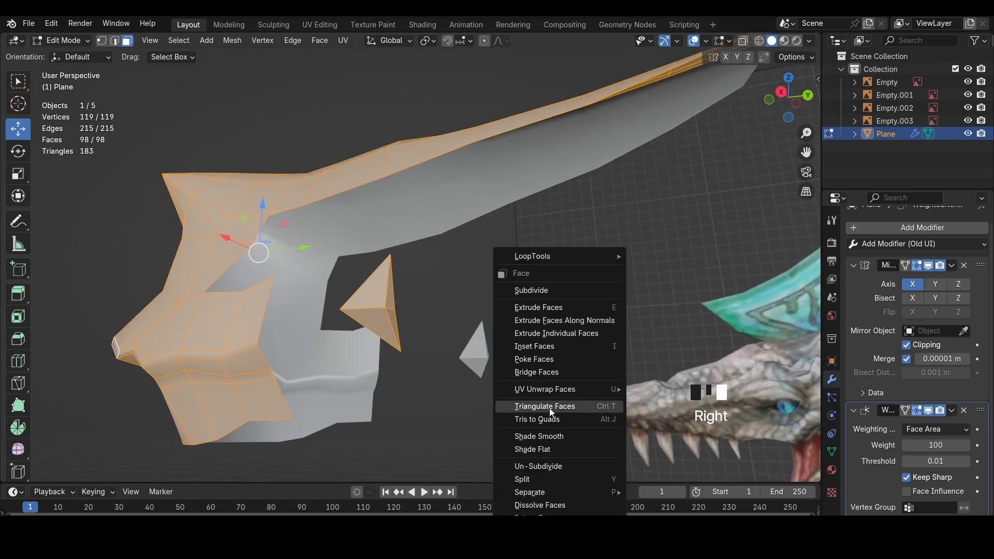
pyautogui.click(530, 434)
# Nudge the top and bottom vertices of the diamond-shaped scale and mark its two rear edges as sharp
pyautogui.press('1')
pyautogui.click(400, 351)
pyautogui.press('g')
pyautogui.click(391, 255)
pyautogui.press('2')
pyautogui.click(390, 281)
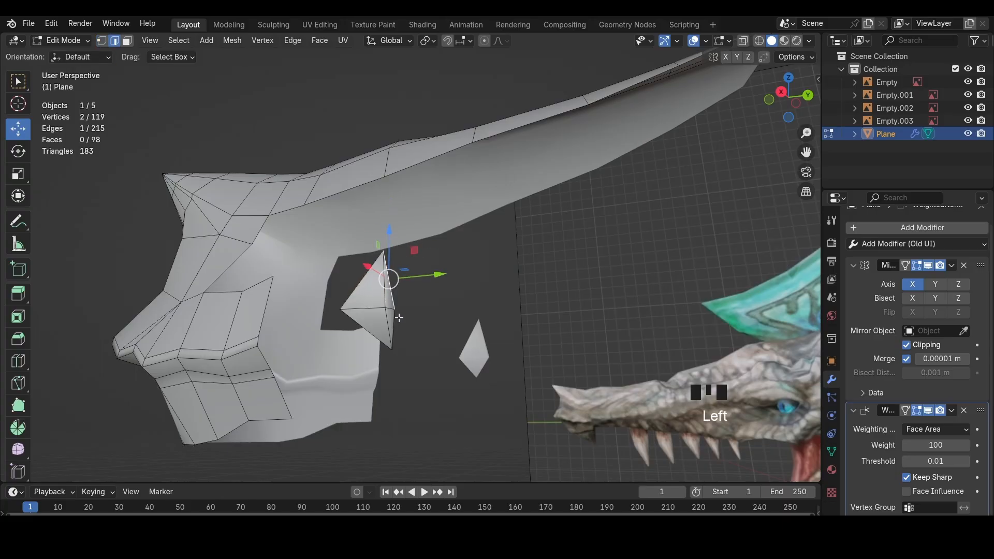
pyautogui.keyDown('shift'); pyautogui.click(393, 331); pyautogui.keyUp('shift')
pyautogui.hotkey('ctrl', 'e')
pyautogui.click(537, 341)
# Reposition the rear vertex of the diamond-shaped scale in perspective view
pyautogui.press('1')
pyautogui.moveTo(397, 304); pyautogui.dragTo(547, 348, button='middle')
pyautogui.click(433, 321)
pyautogui.press('g')
pyautogui.click(374, 308)
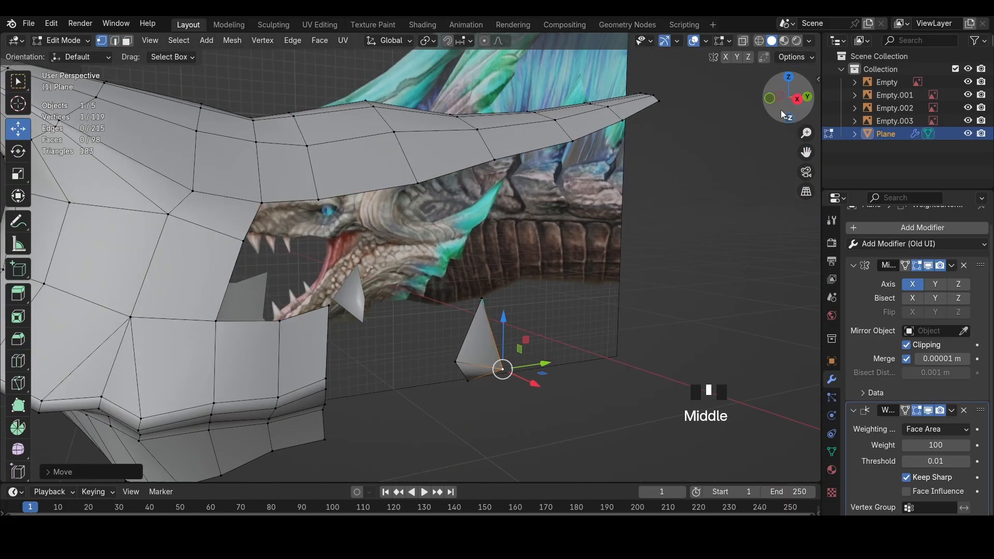
# Adjust the scale's top and bottom vertices against the reference in the right wireframe view
pyautogui.click(797, 100)
pyautogui.press('z')
pyautogui.click(429, 285)
pyautogui.press('g')
pyautogui.click(423, 293)
pyautogui.click(428, 362)
pyautogui.press('g')
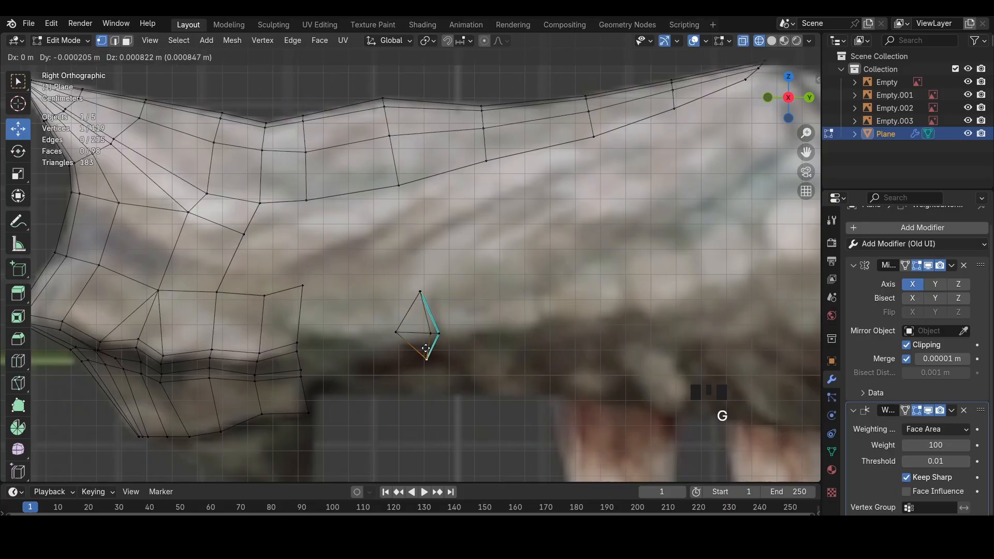
pyautogui.click(424, 355)
# Duplicate the diamond-shaped scale three times in a row toward the back of the mouth line
pyautogui.press('3')
pyautogui.moveTo(452, 366); pyautogui.dragTo(401, 300)
pyautogui.click(492, 314)
pyautogui.hotkey('shift', 'd')
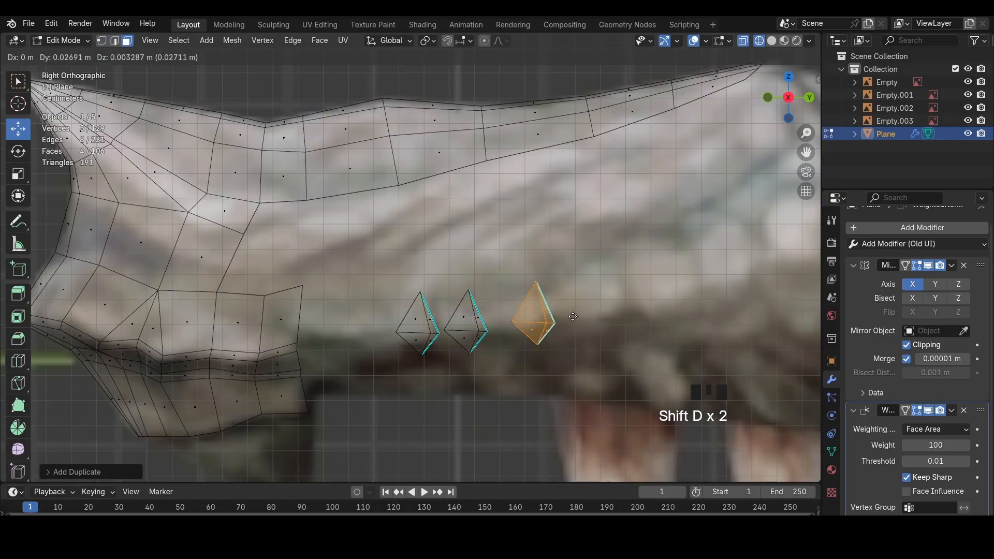
pyautogui.click(551, 308)
pyautogui.hotkey('shift', 'd')
pyautogui.click(617, 294)
# Rotate, reposition and enlarge the rearmost scale copy to follow the rising mouth line
pyautogui.press('r')
pyautogui.click(655, 288)
pyautogui.press('g')
pyautogui.click(667, 286)
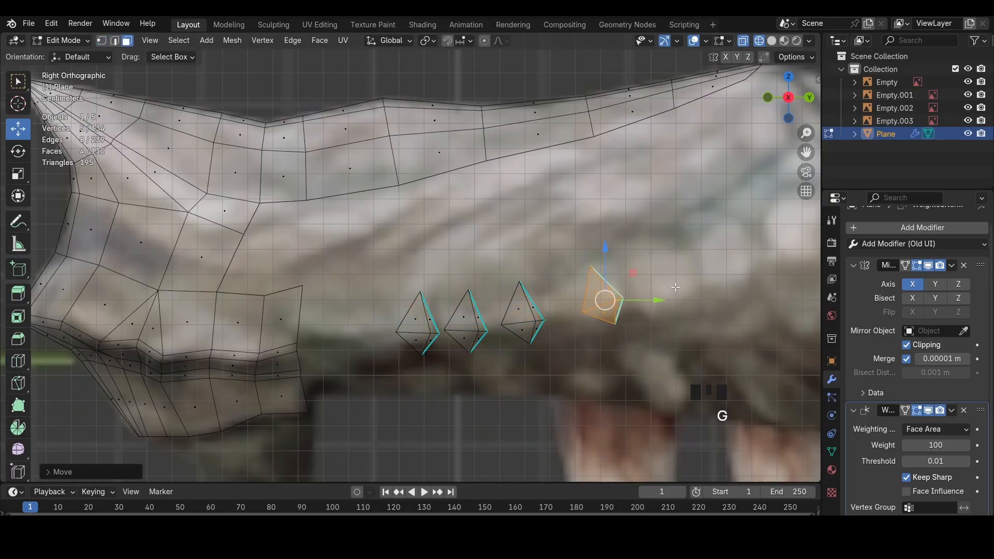
pyautogui.press('s')
# Bridge the second, third and fourth scales with faces between their facing edges
pyautogui.hotkey('shift', 'z')
pyautogui.keyDown('shift'); pyautogui.click(557, 318); pyautogui.keyUp('shift')
pyautogui.press('f')
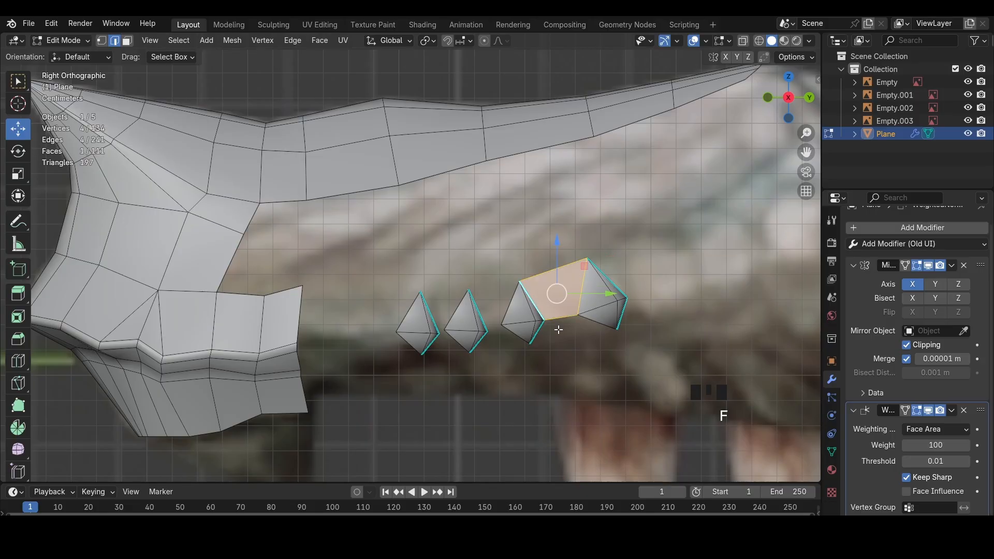
pyautogui.press('f')
pyautogui.click(512, 310)
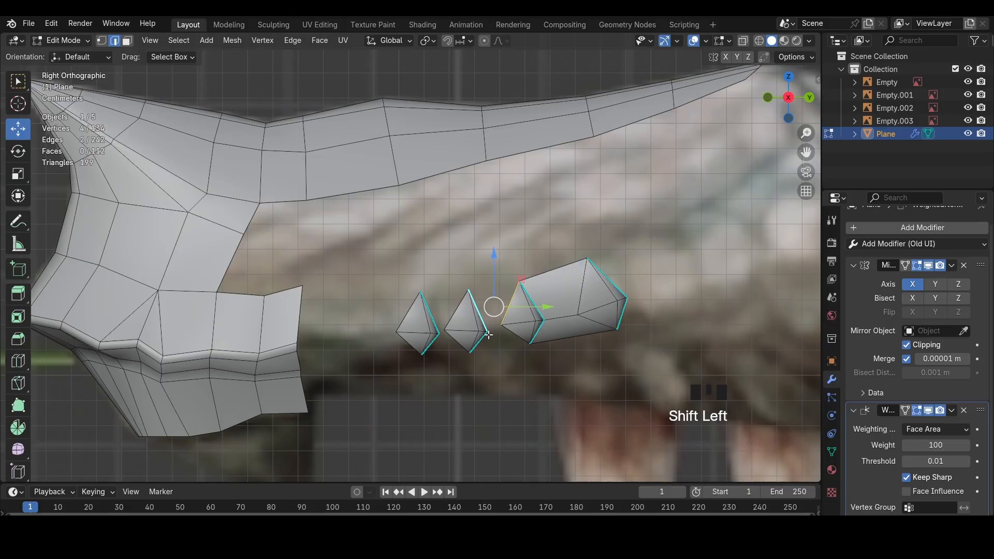
pyautogui.press('f')
# Merge the first scale's rear vertex with the second scale's front vertex and fill the triangular gaps above and below
pyautogui.press('1')
pyautogui.click(449, 328)
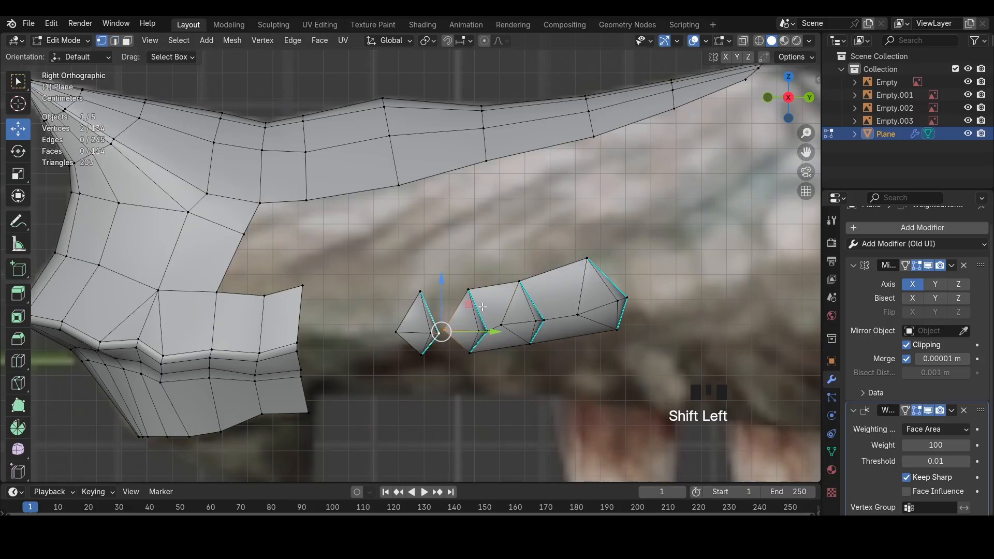
pyautogui.press('m')
pyautogui.click(589, 221)
pyautogui.click(440, 342)
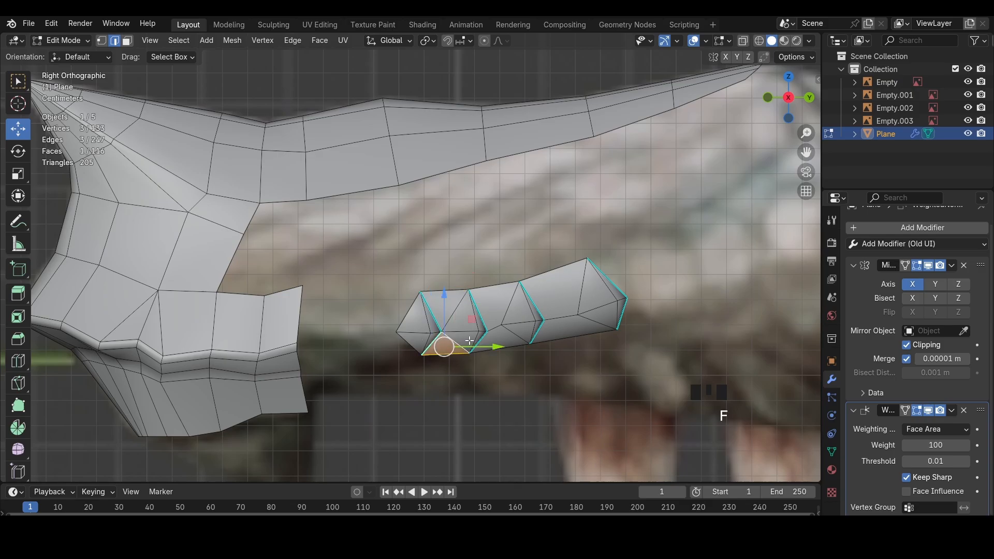
# Narrow the front scale along X, shift it and rotate it to match the head's outline in the top reference
pyautogui.moveTo(469, 340); pyautogui.dragTo(559, 441, button='middle')
pyautogui.click(786, 93)
pyautogui.hotkey('shift', 'z')
pyautogui.scroll(3, 552, 249)
pyautogui.press('1')
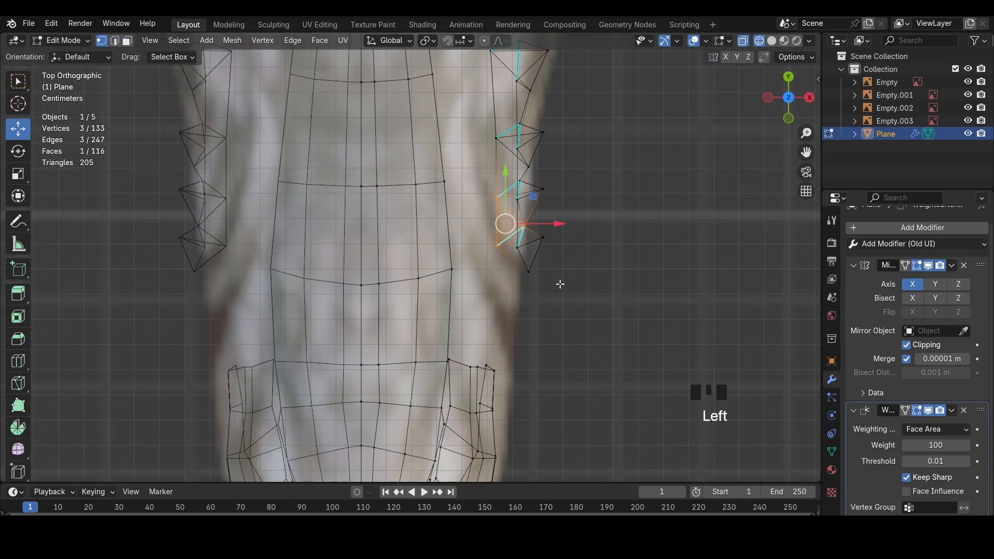
pyautogui.moveTo(560, 284); pyautogui.dragTo(461, 221)
pyautogui.press('s')
pyautogui.press('x')
pyautogui.click(561, 265)
pyautogui.moveTo(554, 246); pyautogui.dragTo(561, 194)
pyautogui.press('r')
pyautogui.click(533, 220)
pyautogui.click(519, 224)
pyautogui.click(532, 235)
# Reposition the front scales and narrow the next ones in the row along X to follow the top reference
pyautogui.press('g')
pyautogui.click(531, 199)
pyautogui.press('s')
pyautogui.press('x')
pyautogui.click(560, 205)
pyautogui.click(544, 190)
pyautogui.keyDown('shift'); pyautogui.moveTo(544, 190); pyautogui.dragTo(501, 252, button='middle'); pyautogui.keyUp('shift')
pyautogui.moveTo(452, 178)
pyautogui.mouseDown()
pyautogui.moveTo(535, 216)
pyautogui.moveTo(518, 198)
pyautogui.moveTo(502, 222)
pyautogui.mouseUp()
pyautogui.press('s')
pyautogui.press('x')
pyautogui.click(509, 201)
pyautogui.click(488, 231)
# Narrow the rearmost scale along X, shift it outward and adjust its overall size to match the top reference
pyautogui.moveTo(444, 82); pyautogui.dragTo(546, 158)
pyautogui.press('s')
pyautogui.press('x')
pyautogui.click(522, 138)
pyautogui.moveTo(523, 125); pyautogui.dragTo(535, 126)
pyautogui.scroll(-4, 529, 139)
pyautogui.press('s')
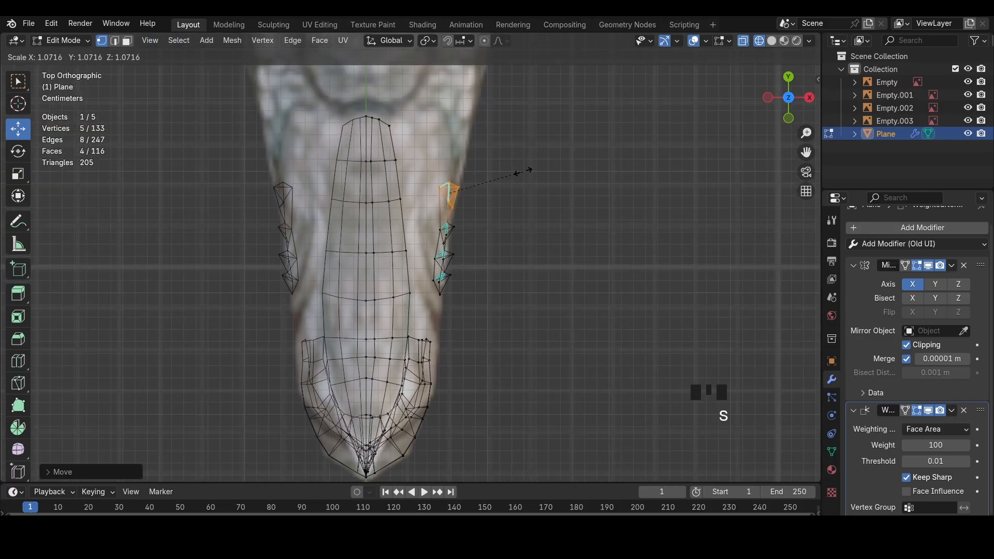
pyautogui.click(515, 174)
pyautogui.moveTo(480, 195); pyautogui.dragTo(484, 199)
# Adjust individual vertices along the scale row in a solid perspective view to even out its relief
pyautogui.hotkey('shift', 'z')
pyautogui.moveTo(483, 200); pyautogui.dragTo(386, 129, button='middle')
pyautogui.scroll(3, 492, 297)
pyautogui.click(485, 324)
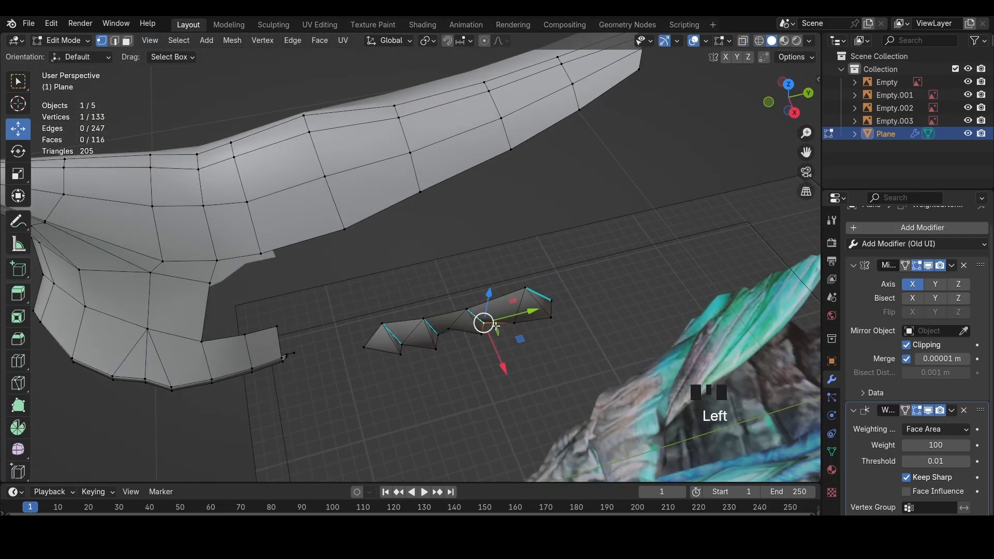
pyautogui.moveTo(489, 296); pyautogui.dragTo(488, 300)
pyautogui.click(439, 335)
pyautogui.moveTo(450, 342); pyautogui.dragTo(467, 375)
pyautogui.click(449, 330)
pyautogui.moveTo(413, 346); pyautogui.dragTo(540, 364, button='middle')
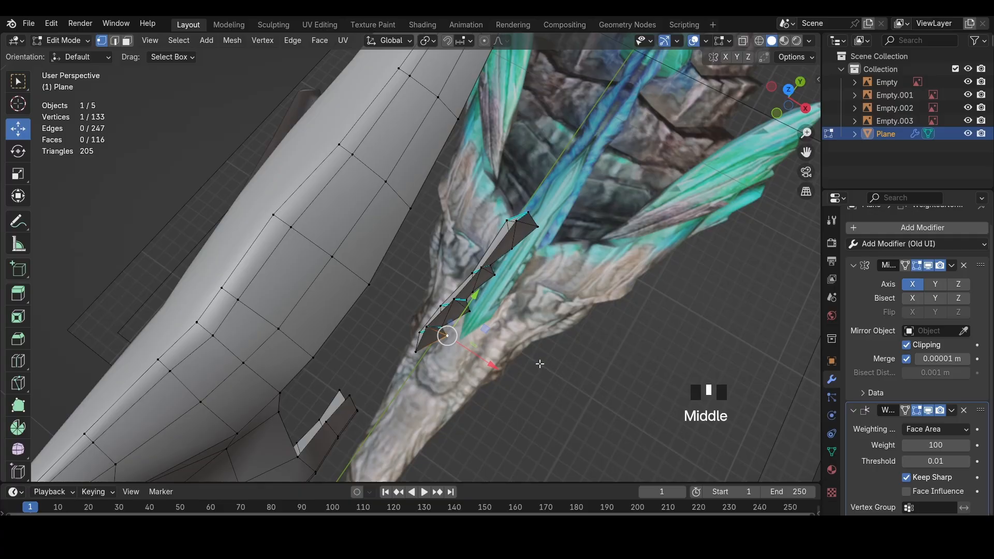
pyautogui.click(524, 245)
pyautogui.moveTo(555, 276); pyautogui.dragTo(552, 274)
# Reposition the scale row's protruding vertices as seen from behind the mesh, undoing the last unwanted move
pyautogui.moveTo(781, 119); pyautogui.dragTo(350, 362, button='middle')
pyautogui.scroll(-4, 518, 213)
pyautogui.click(395, 282)
pyautogui.press('g')
pyautogui.click(353, 289)
pyautogui.click(361, 374)
pyautogui.press('g')
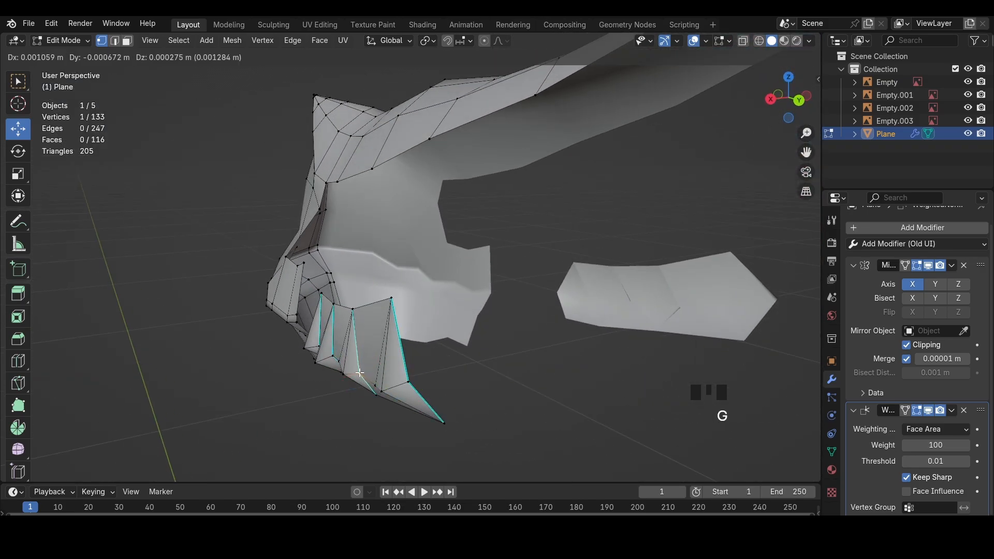
pyautogui.click(358, 373)
pyautogui.click(333, 356)
pyautogui.press('g')
pyautogui.click(332, 355)
pyautogui.moveTo(316, 346); pyautogui.dragTo(336, 357, button='middle')
pyautogui.press('g')
pyautogui.hotkey('ctrl', 'z')
pyautogui.moveTo(447, 179); pyautogui.dragTo(497, 295, button='middle')
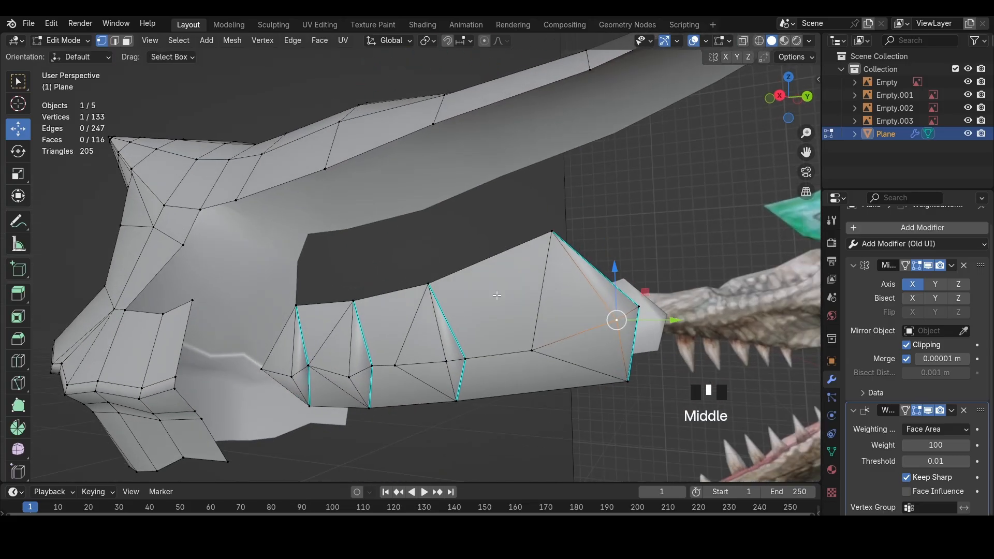
# Compare the mesh with the side reference, temporarily hiding it to examine the upper jaw
pyautogui.click(780, 95)
pyautogui.click(511, 260)
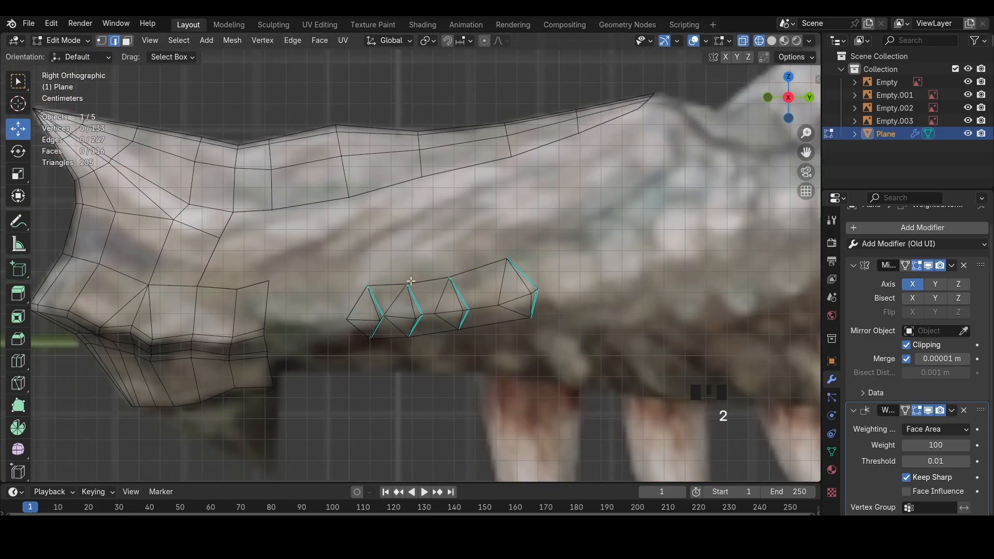
pyautogui.scroll(1, 386, 260)
pyautogui.scroll(-6, 399, 262)
pyautogui.press('h')
pyautogui.scroll(-4, 430, 237)
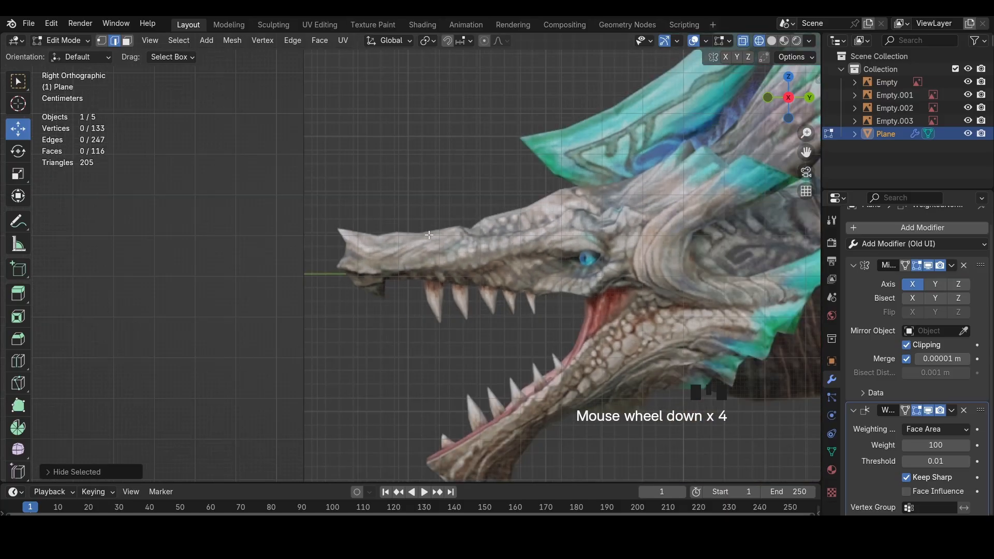
pyautogui.scroll(2, 449, 231)
pyautogui.scroll(1, 445, 228)
pyautogui.hotkey('ctrl', 'z')
# Move the middle vertex of the snout side's rear border slightly backward in the side view
pyautogui.hotkey('shift', 'z')
pyautogui.scroll(6, 411, 253)
pyautogui.press('1')
pyautogui.click(224, 239)
pyautogui.press('g')
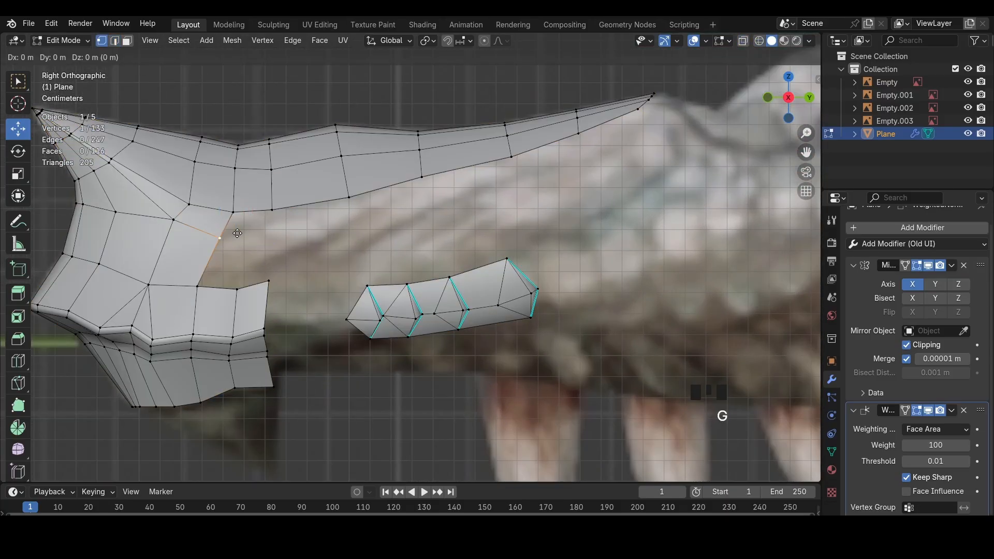
pyautogui.click(239, 235)
# Hide the entire mesh, study the snout and teeth in the side reference, and restore the mesh
pyautogui.scroll(-4, 244, 231)
pyautogui.moveTo(451, 215); pyautogui.dragTo(497, 282, button='middle')
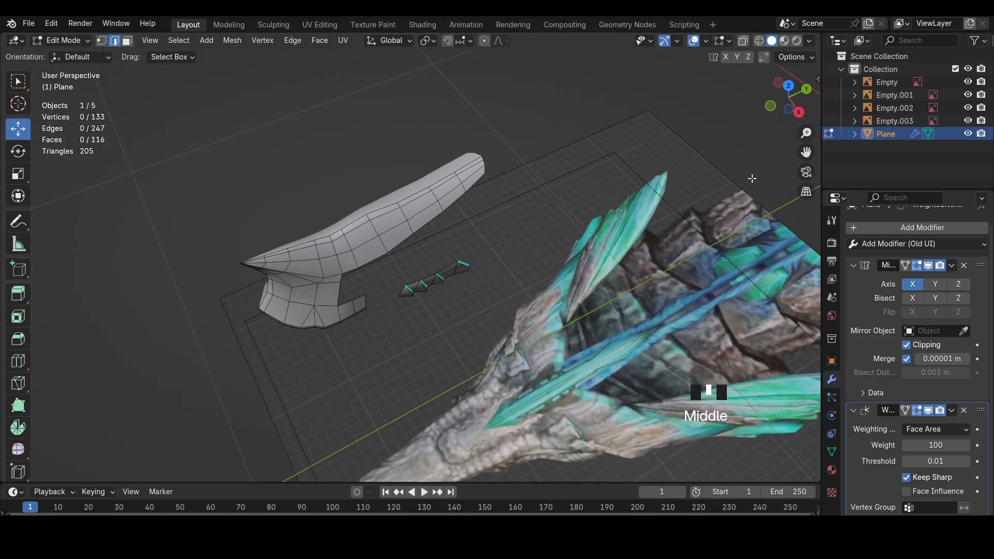
pyautogui.click(805, 115)
pyautogui.press('a')
pyautogui.press('h')
pyautogui.scroll(-2, 409, 274)
pyautogui.keyDown('shift'); pyautogui.moveTo(404, 276); pyautogui.dragTo(403, 282, button='middle'); pyautogui.keyUp('shift')
pyautogui.scroll(4, 404, 281)
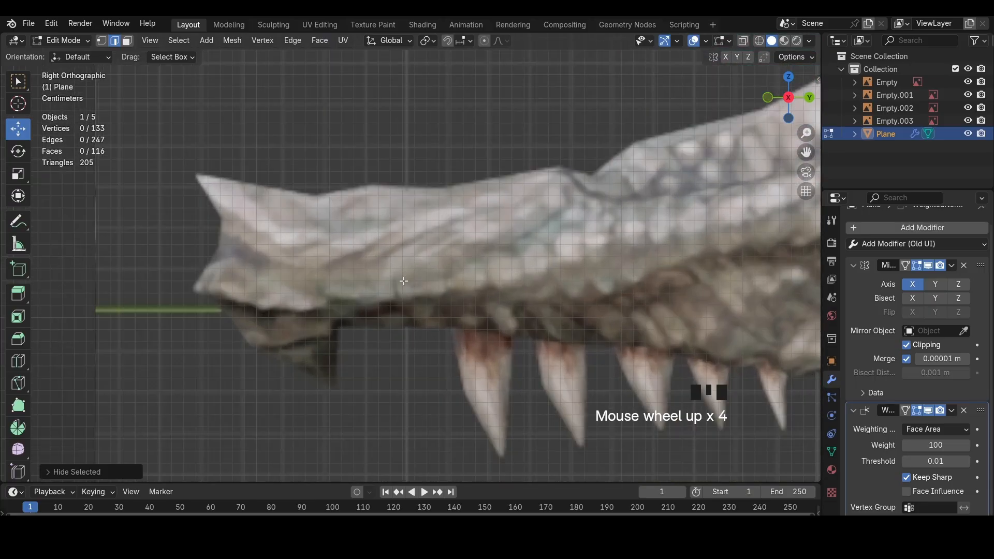
pyautogui.scroll(-2, 438, 251)
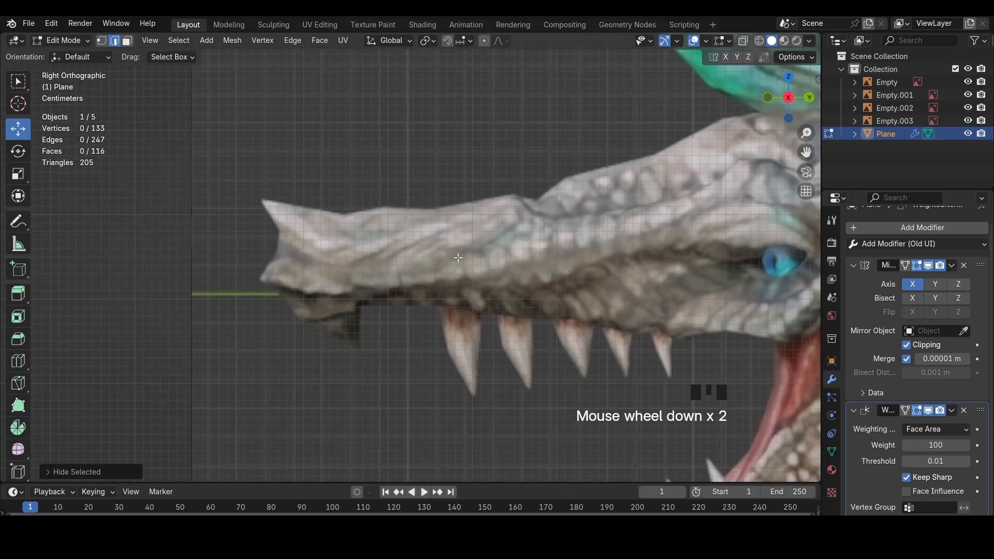
pyautogui.scroll(2, 502, 219)
pyautogui.scroll(-4, 500, 222)
pyautogui.hotkey('ctrl', 'z')
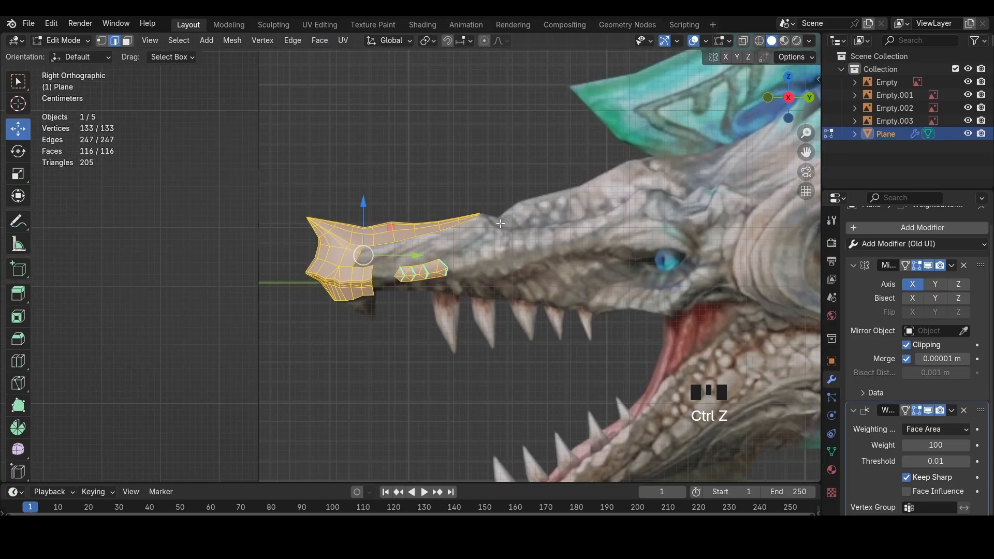
# Examine the side reference from the scale row back to the eye with the mesh in wireframe
pyautogui.scroll(4, 480, 268)
pyautogui.scroll(3, 481, 268)
pyautogui.click(504, 291)
pyautogui.press('z')
pyautogui.scroll(-4, 543, 293)
pyautogui.keyDown('shift'); pyautogui.moveTo(558, 294); pyautogui.dragTo(275, 250, button='middle'); pyautogui.keyUp('shift')
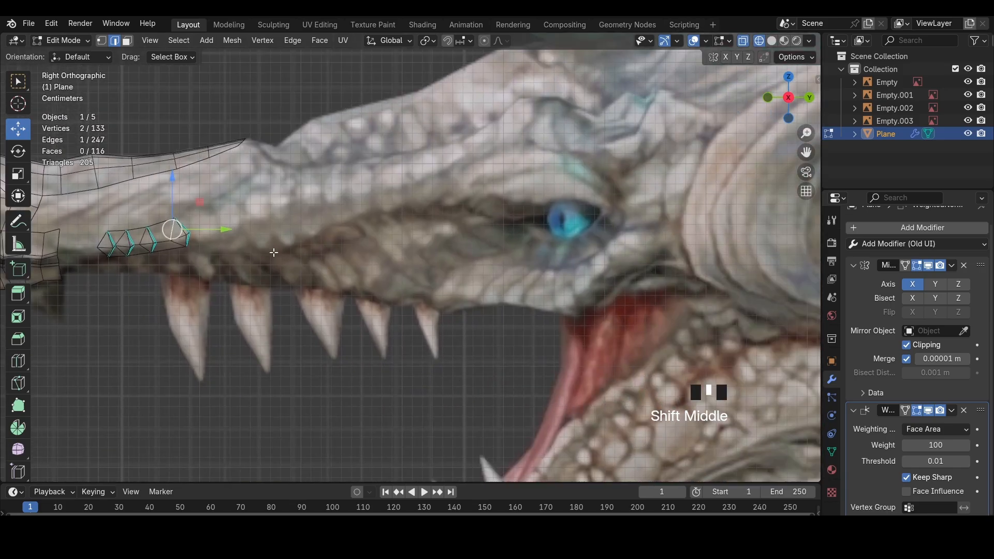
pyautogui.scroll(2, 557, 304)
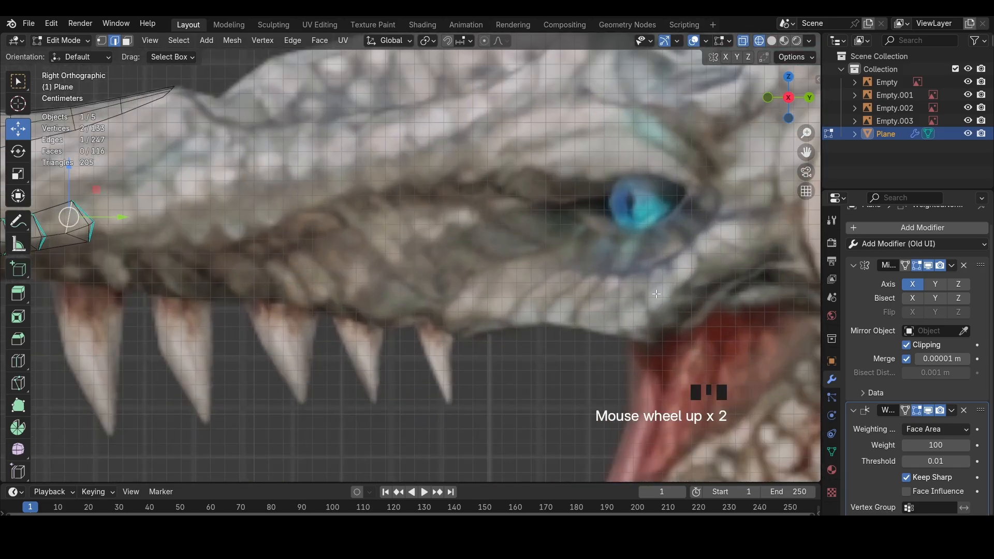
pyautogui.keyDown('shift'); pyautogui.moveTo(332, 222); pyautogui.dragTo(629, 256, button='middle'); pyautogui.keyUp('shift')
pyautogui.keyDown('shift'); pyautogui.moveTo(343, 179); pyautogui.dragTo(443, 214, button='middle'); pyautogui.keyUp('shift')
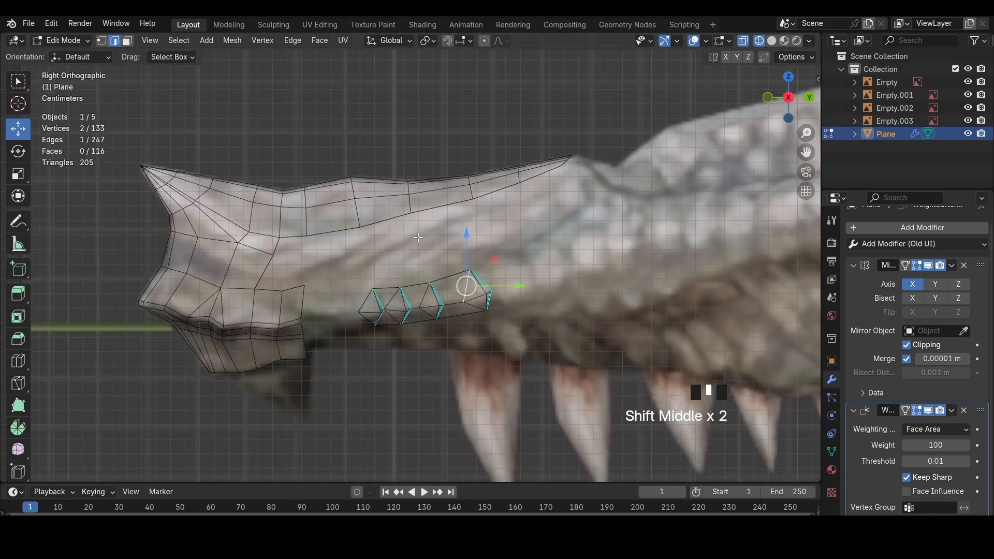
# Extrude the five lower border edges of the nose bridge downward into a new strip and adjust its position
pyautogui.keyDown('ctrl'); pyautogui.keyDown('shift'); pyautogui.click(546, 179); pyautogui.keyUp('shift'); pyautogui.keyUp('ctrl')
pyautogui.hotkey('ctrl', 'z')
pyautogui.moveTo(305, 219); pyautogui.dragTo(332, 244, button='middle')
pyautogui.press('z')
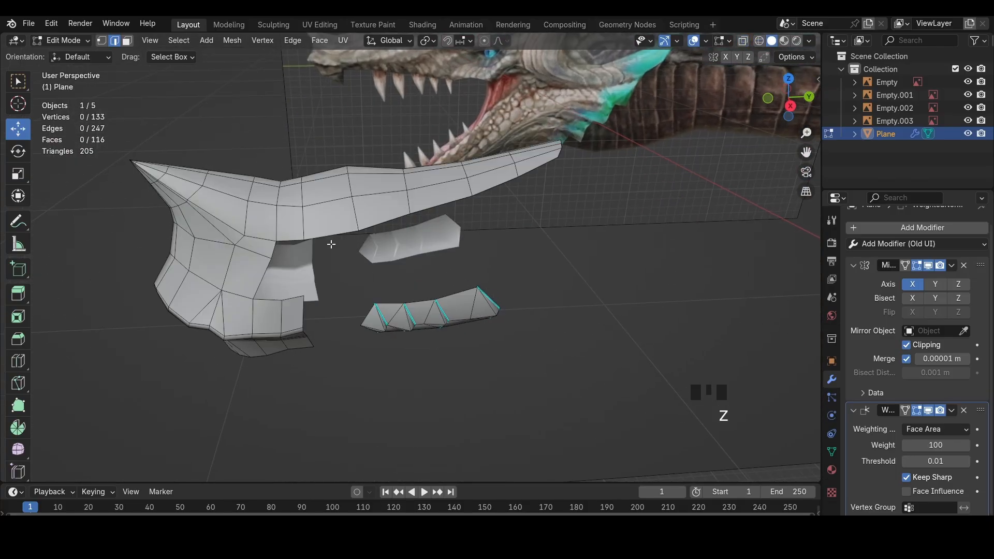
pyautogui.moveTo(430, 209); pyautogui.dragTo(524, 172, button='middle')
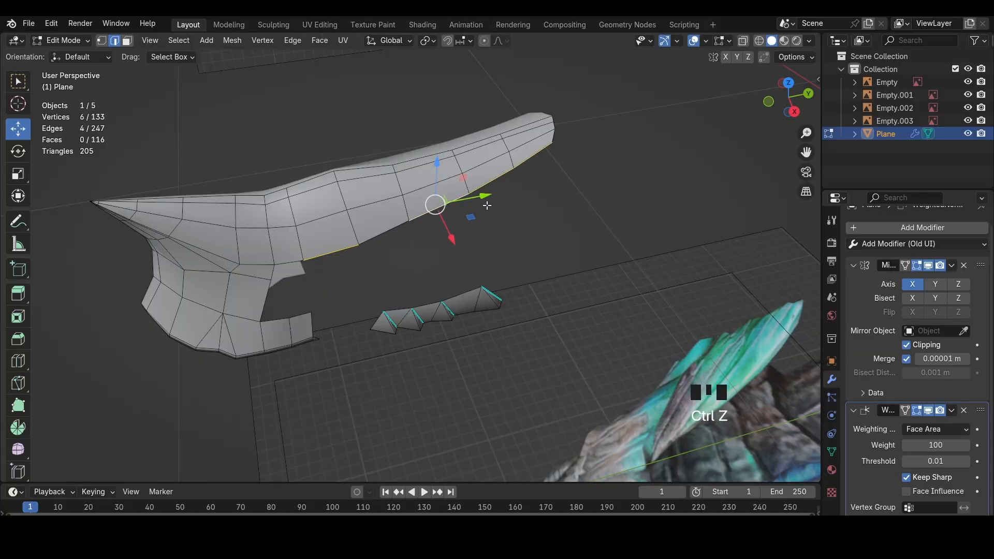
pyautogui.scroll(3, 478, 221)
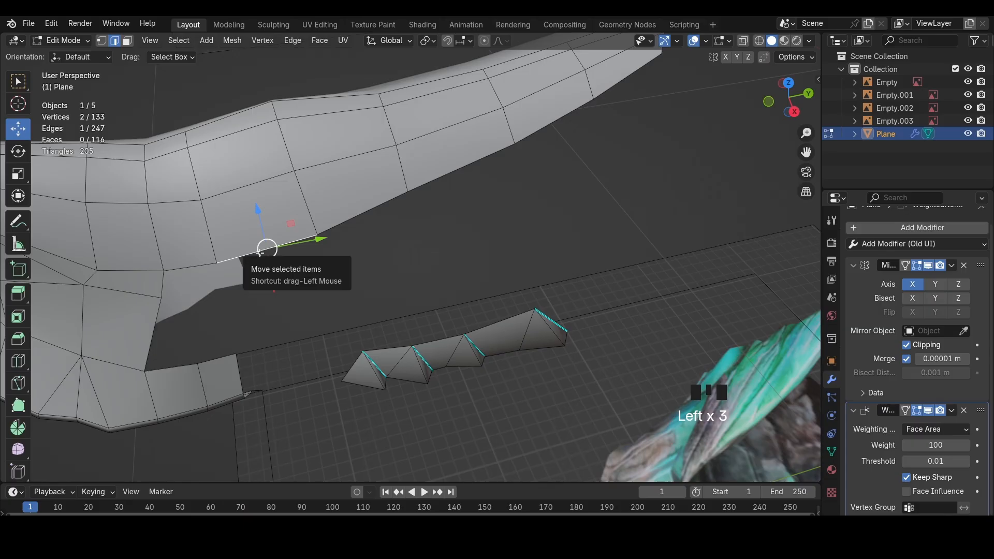
pyautogui.scroll(-2, 574, 136)
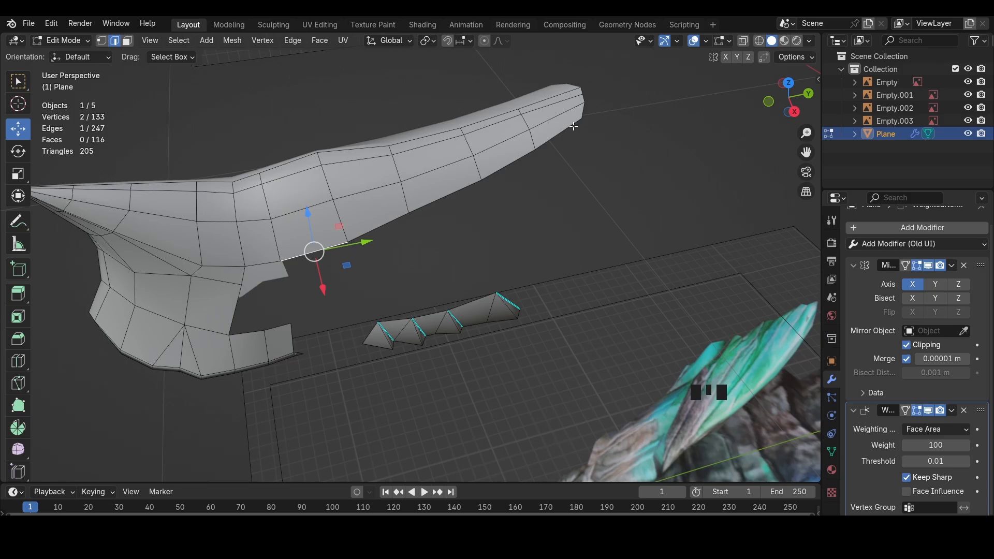
pyautogui.keyDown('ctrl'); pyautogui.keyDown('shift'); pyautogui.click(574, 126); pyautogui.keyUp('shift'); pyautogui.keyUp('ctrl')
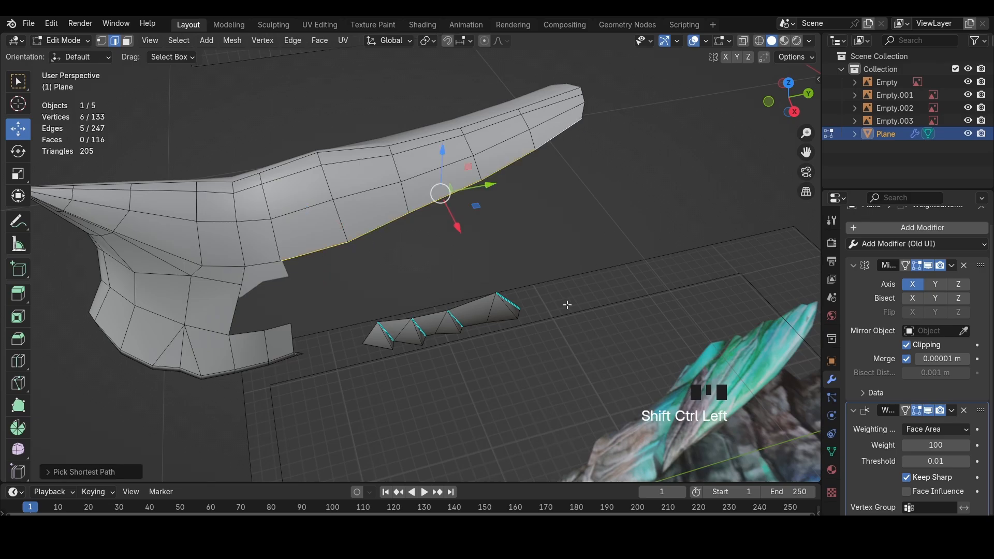
pyautogui.moveTo(511, 268); pyautogui.dragTo(756, 135, button='middle')
pyautogui.click(808, 99)
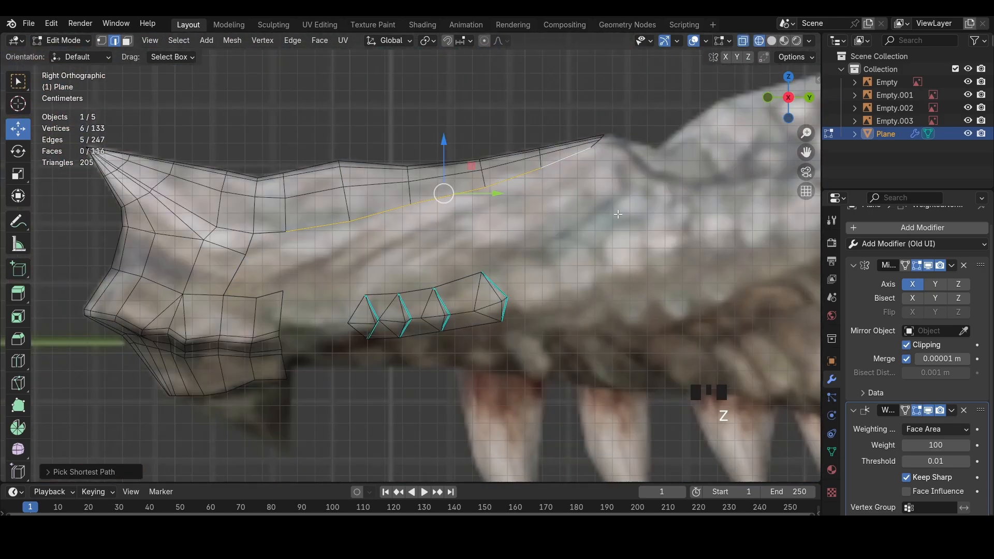
pyautogui.press('e')
pyautogui.click(627, 242)
pyautogui.moveTo(432, 239)
pyautogui.mouseDown(button='middle')
pyautogui.moveTo(387, 225)
pyautogui.moveTo(447, 245)
pyautogui.mouseUp(button='middle')
pyautogui.press('g')
pyautogui.click(437, 251)
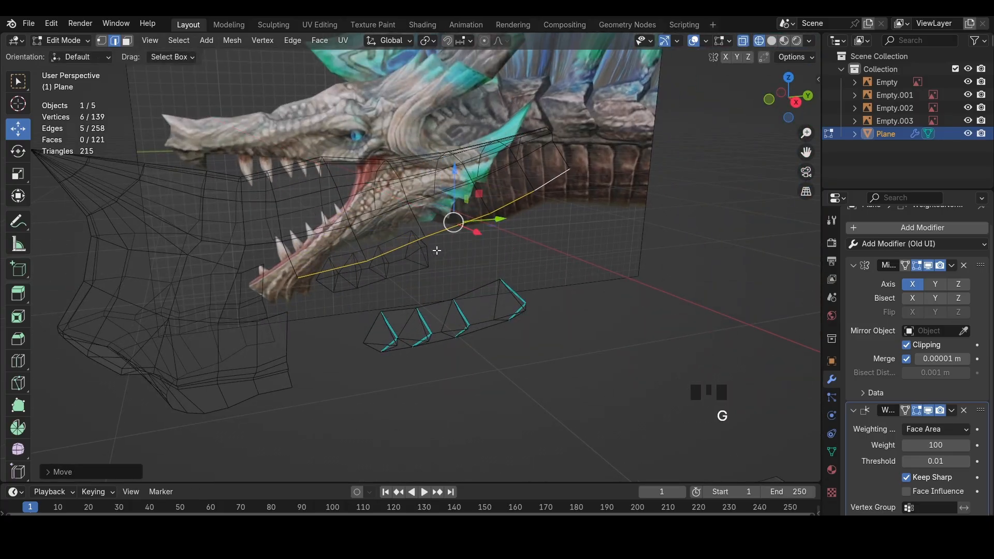
# Fill the corner between the new strip and the snout side, and slide the strip's lower front vertex into line
pyautogui.click(294, 256)
pyautogui.press('z')
pyautogui.moveTo(291, 276); pyautogui.dragTo(320, 288, button='middle')
pyautogui.press('1')
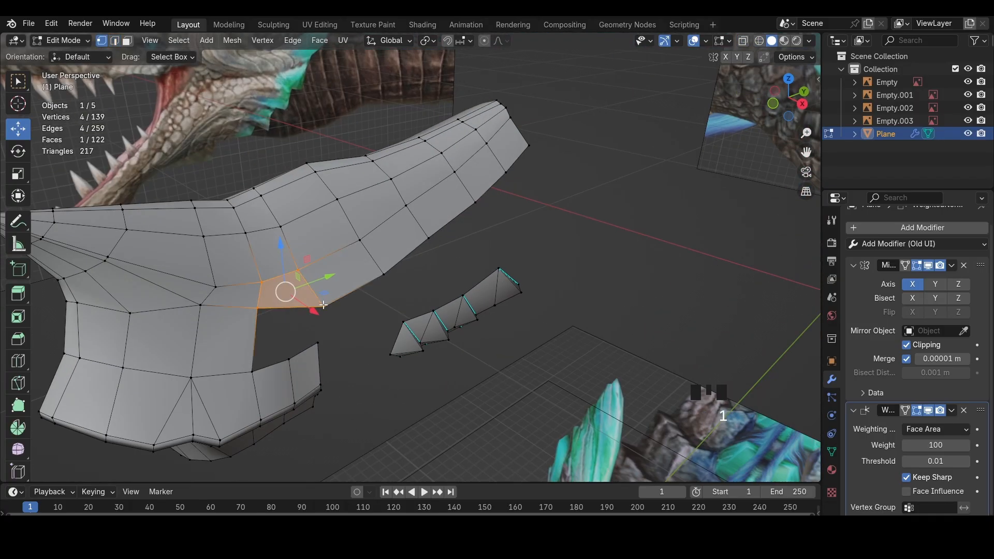
pyautogui.click(326, 306)
pyautogui.hotkey('shift', 'v')
pyautogui.click(314, 307)
pyautogui.hotkey('shift', 'v')
pyautogui.click(312, 302)
# Rotate the strip's six lower border vertices and scale them along X in top view to follow the head's outline
pyautogui.click(385, 279)
pyautogui.keyDown('ctrl'); pyautogui.keyDown('shift'); pyautogui.click(515, 155); pyautogui.keyUp('shift'); pyautogui.keyUp('ctrl')
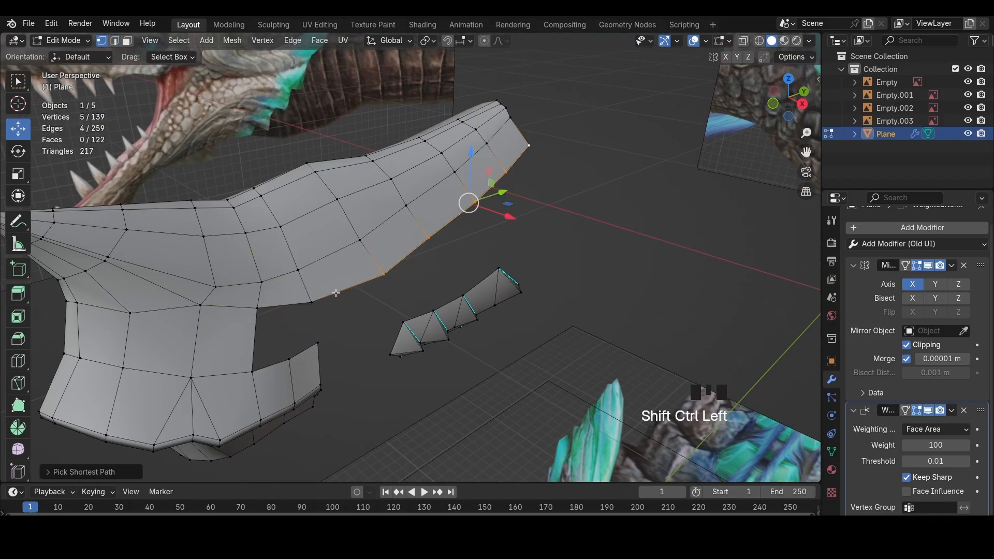
pyautogui.keyDown('shift'); pyautogui.moveTo(470, 201); pyautogui.dragTo(723, 139, button='middle'); pyautogui.keyUp('shift')
pyautogui.click(778, 90)
pyautogui.press('z')
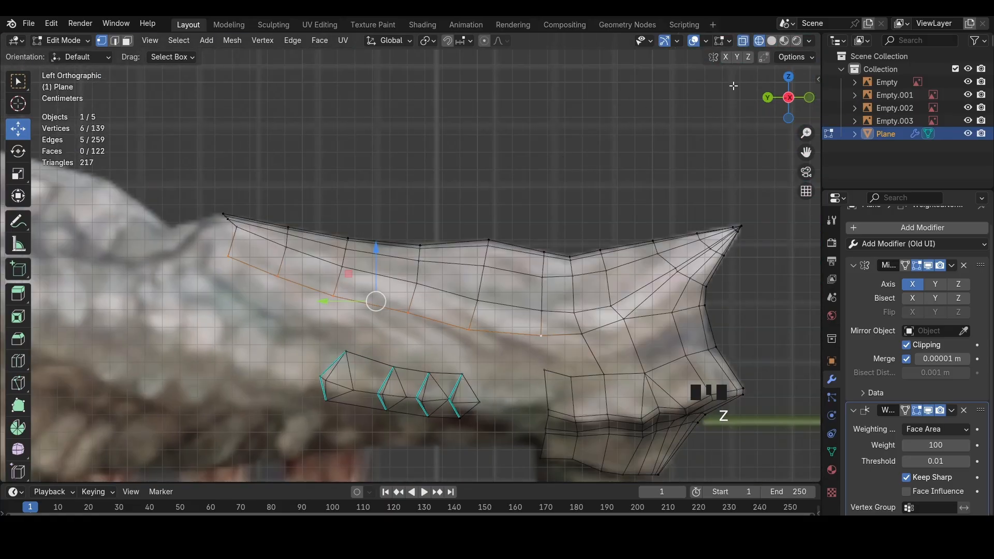
pyautogui.click(789, 78)
pyautogui.press('r')
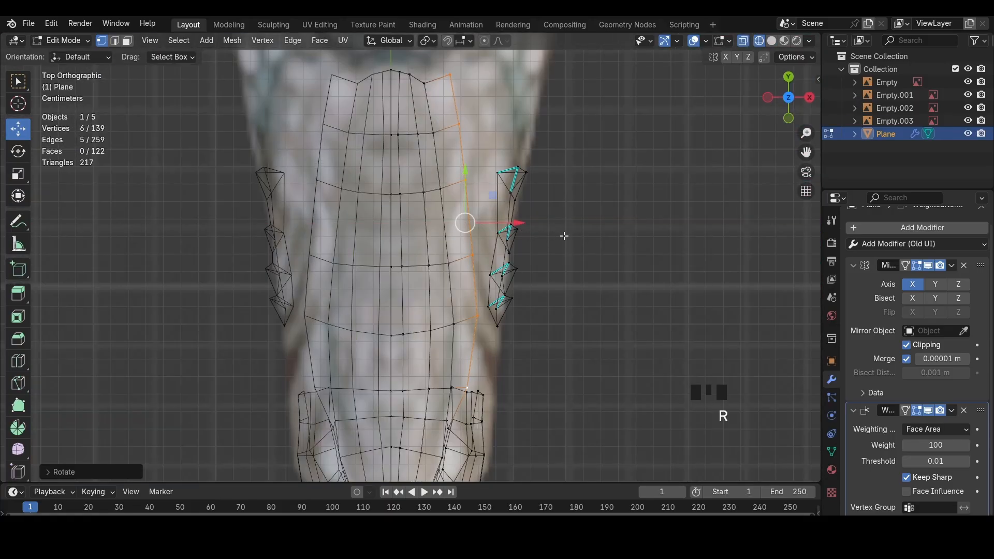
pyautogui.press('r')
pyautogui.click(564, 239)
pyautogui.press('s')
pyautogui.press('x')
pyautogui.click(528, 217)
pyautogui.press('g')
pyautogui.click(524, 218)
pyautogui.press('z')
pyautogui.moveTo(468, 168); pyautogui.dragTo(404, 134, button='middle')
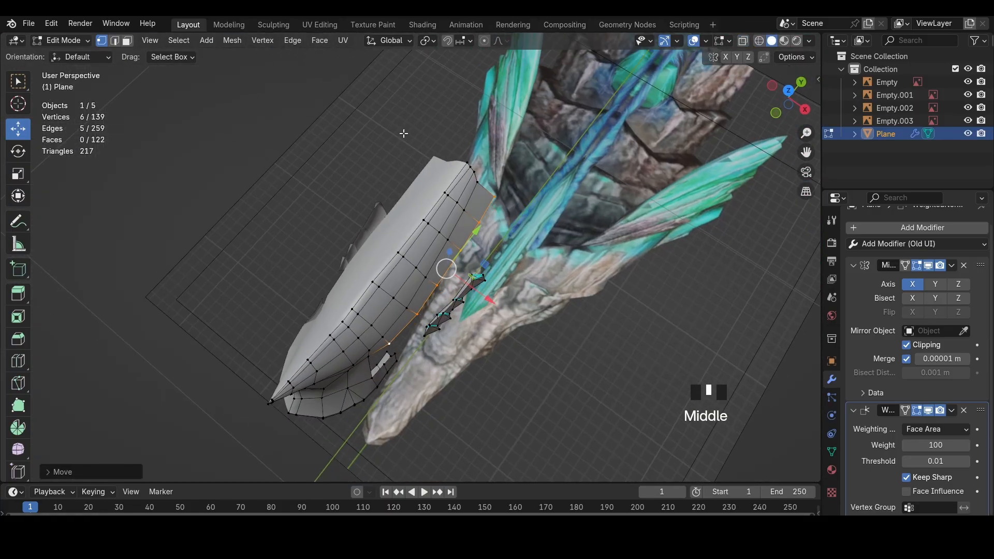
pyautogui.moveTo(493, 211); pyautogui.dragTo(433, 135, button='middle')
pyautogui.hotkey('ctrl', 'z')
# Fill a face between the strip's front lower edge and the snout side's rear edge above the lip
pyautogui.click(792, 99)
pyautogui.keyDown('shift'); pyautogui.moveTo(337, 329); pyautogui.dragTo(398, 275, button='middle'); pyautogui.keyUp('shift')
pyautogui.scroll(6, 398, 275)
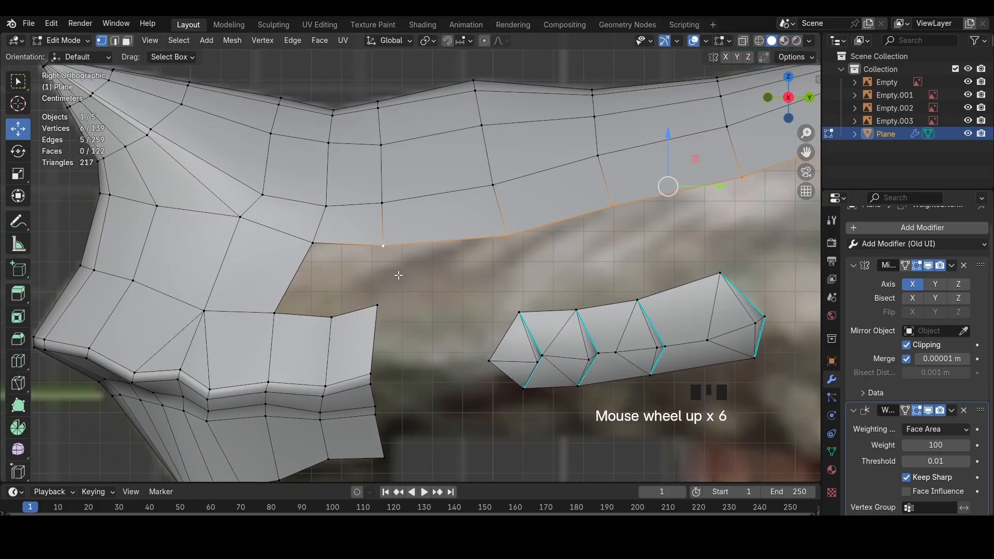
pyautogui.scroll(1, 399, 275)
pyautogui.press('2')
pyautogui.click(342, 241)
pyautogui.keyDown('shift'); pyautogui.click(289, 327); pyautogui.keyUp('shift')
pyautogui.press('f')
pyautogui.click(343, 321)
# Inspect the new face and the remaining gap above the lip against the reference and in perspective
pyautogui.scroll(-4, 350, 292)
pyautogui.hotkey('shift', 'z')
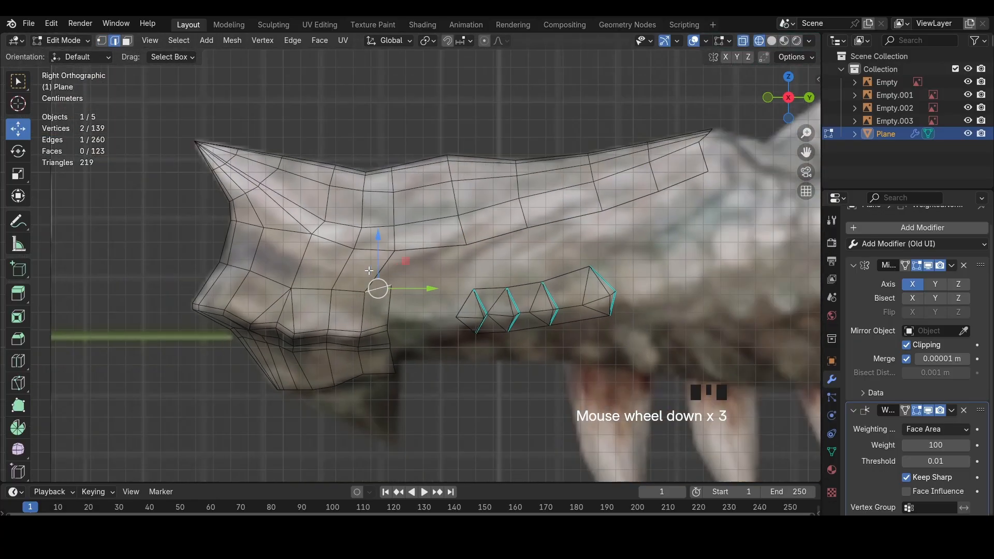
pyautogui.scroll(-3, 369, 271)
pyautogui.scroll(5, 369, 271)
pyautogui.hotkey('shift', 'z')
pyautogui.moveTo(426, 291)
pyautogui.mouseDown(button='middle')
pyautogui.moveTo(459, 311)
pyautogui.moveTo(441, 308)
pyautogui.mouseUp(button='middle')
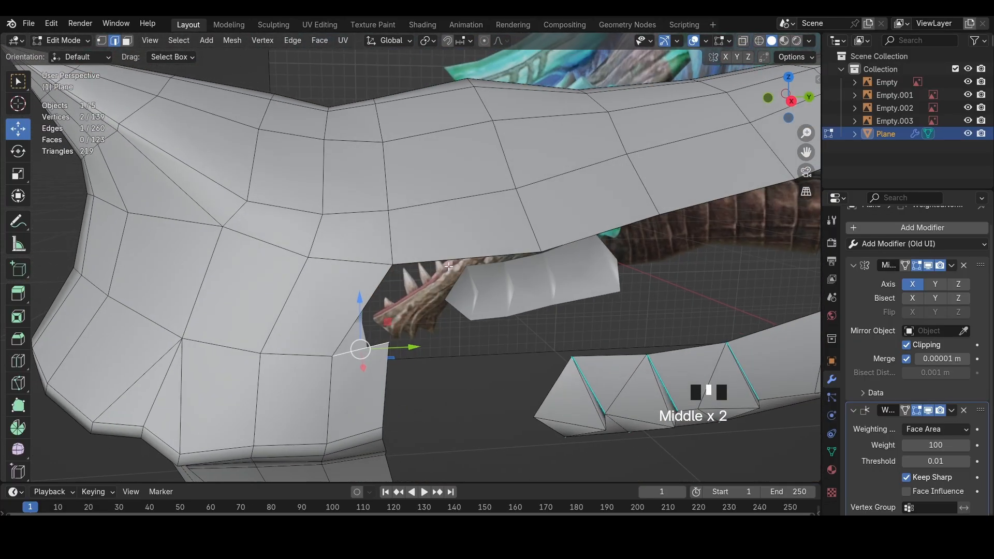
pyautogui.scroll(-7, 444, 269)
pyautogui.scroll(4, 385, 293)
pyautogui.click(386, 292)
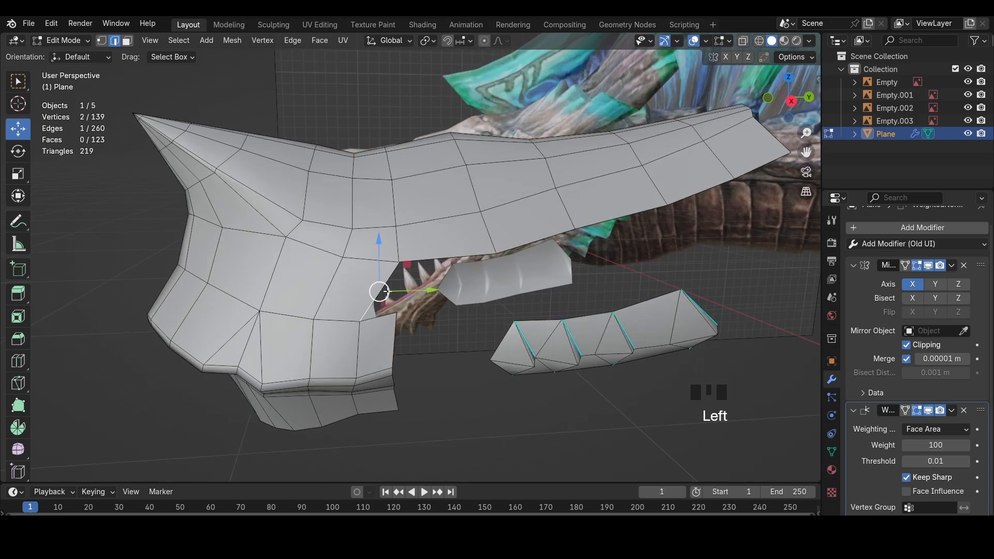
# Reposition the vertex at the snout side's lower rear and fill the remaining gap above the lip with a face
pyautogui.press('1')
pyautogui.click(362, 320)
pyautogui.press('g')
pyautogui.click(357, 312)
pyautogui.moveTo(359, 310); pyautogui.dragTo(371, 275, button='middle')
pyautogui.press('2')
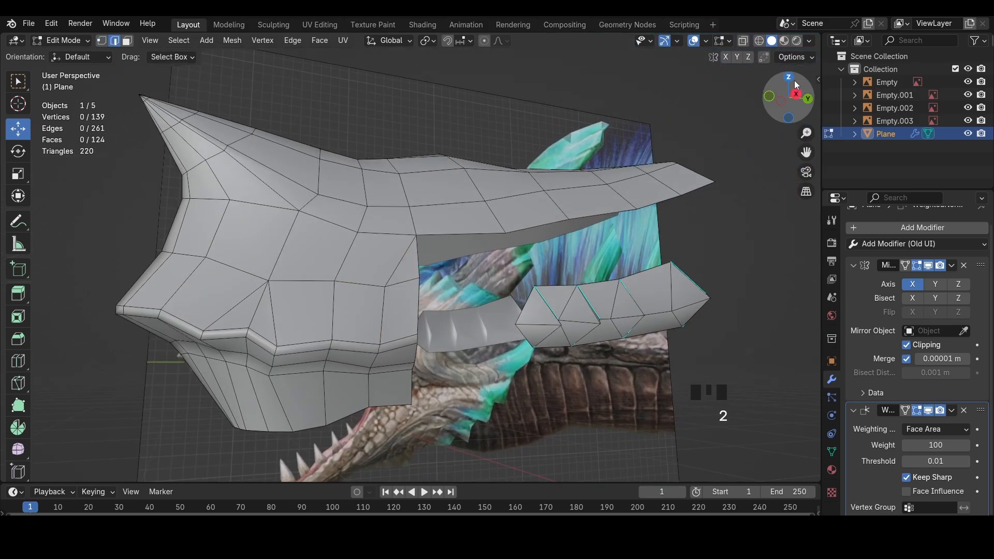
# Merge the two neighbouring vertices at the snout side's rear edge just above the lip
pyautogui.click(796, 86)
pyautogui.press('z')
pyautogui.click(692, 125)
pyautogui.press('1')
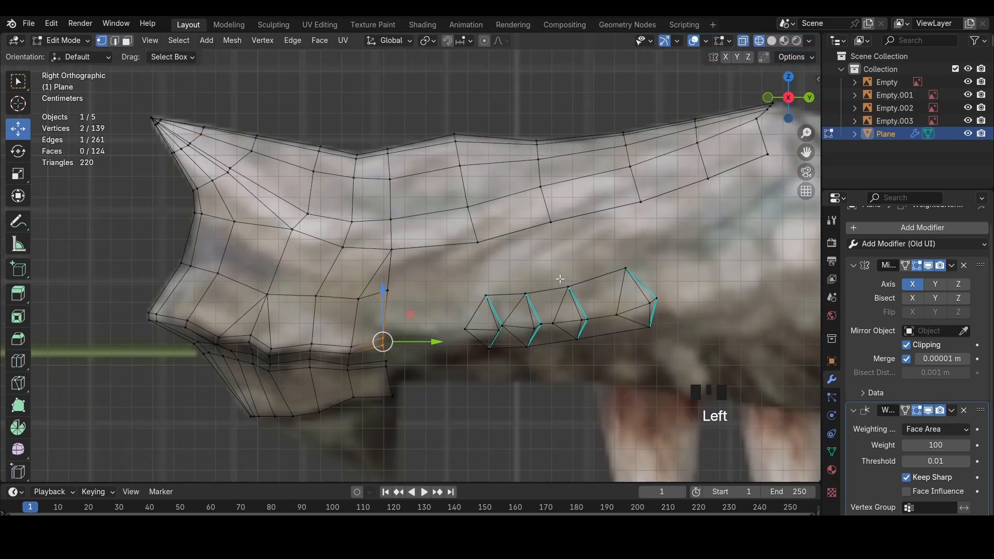
pyautogui.press('m')
pyautogui.click(560, 279)
# Fill two faces joining the snout side's rear edge above the lip to the first scale
pyautogui.press('z')
pyautogui.click(468, 329)
pyautogui.press('2')
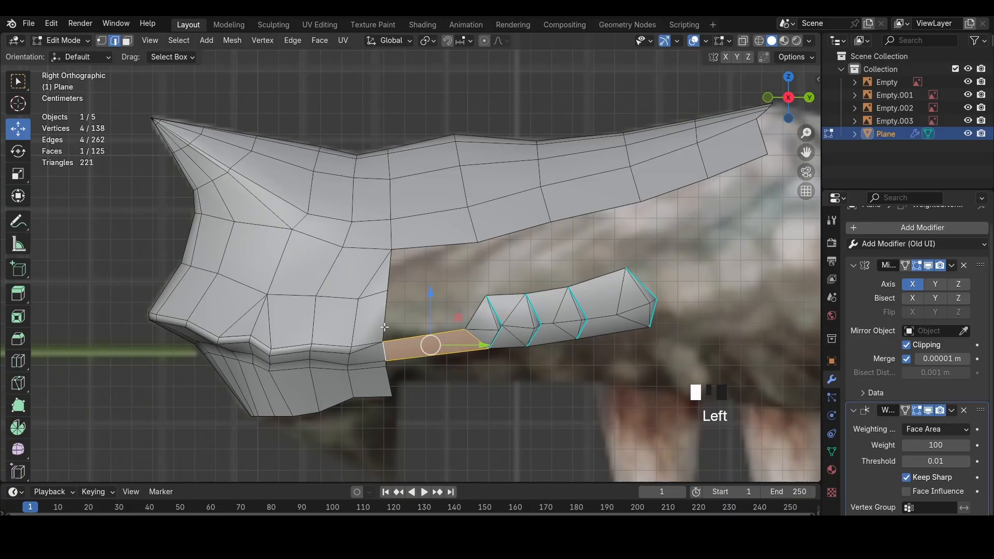
pyautogui.press('f')
# Add a loop cut across the new connecting faces, and scale and move it to follow the lip line
pyautogui.hotkey('ctrl', 'r')
pyautogui.doubleClick(462, 325)
pyautogui.press('s')
pyautogui.click(468, 318)
pyautogui.press('g')
pyautogui.click(467, 320)
pyautogui.moveTo(469, 321)
pyautogui.mouseDown(button='middle')
pyautogui.moveTo(521, 353)
pyautogui.moveTo(462, 317)
pyautogui.mouseUp(button='middle')
# Fill a face between the nose bridge side and the connecting strip, and slide the bridge column's vertices forward
pyautogui.click(528, 375)
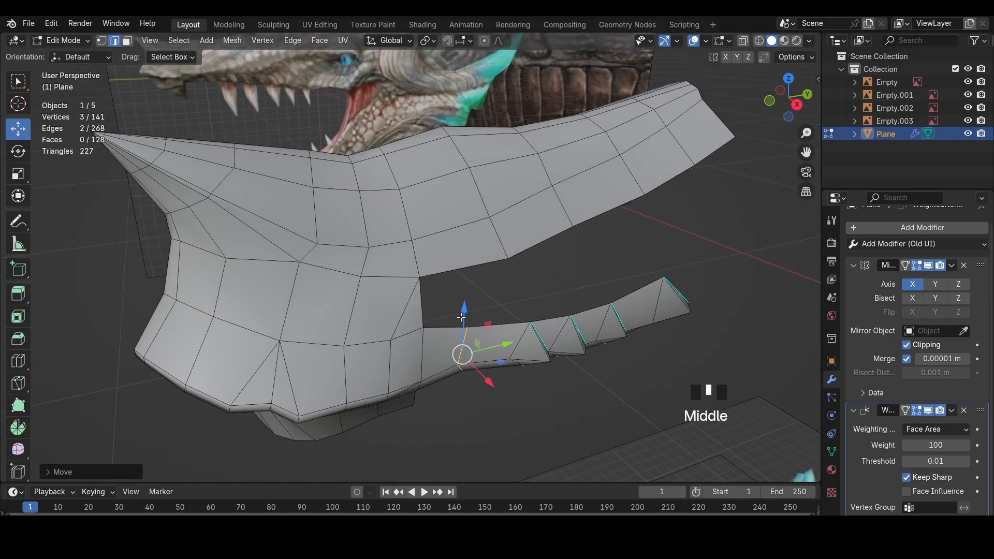
pyautogui.click(513, 257)
pyautogui.hotkey('shift', 'v')
pyautogui.click(491, 166)
pyautogui.hotkey('shift', 'v')
pyautogui.click(508, 154)
# Add a centred loop cut across the nose bridge side, just behind the newly filled face
pyautogui.hotkey('ctrl', 'r')
pyautogui.click(499, 155)
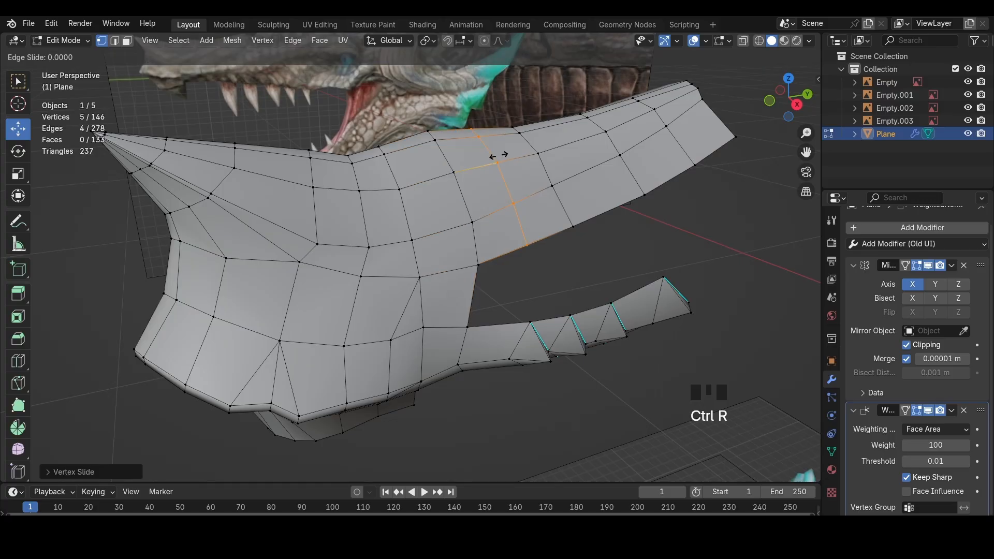
pyautogui.click(499, 155)
# Compare the mesh with the top and side references by temporarily hiding the geometry
pyautogui.click(797, 105)
pyautogui.press('z')
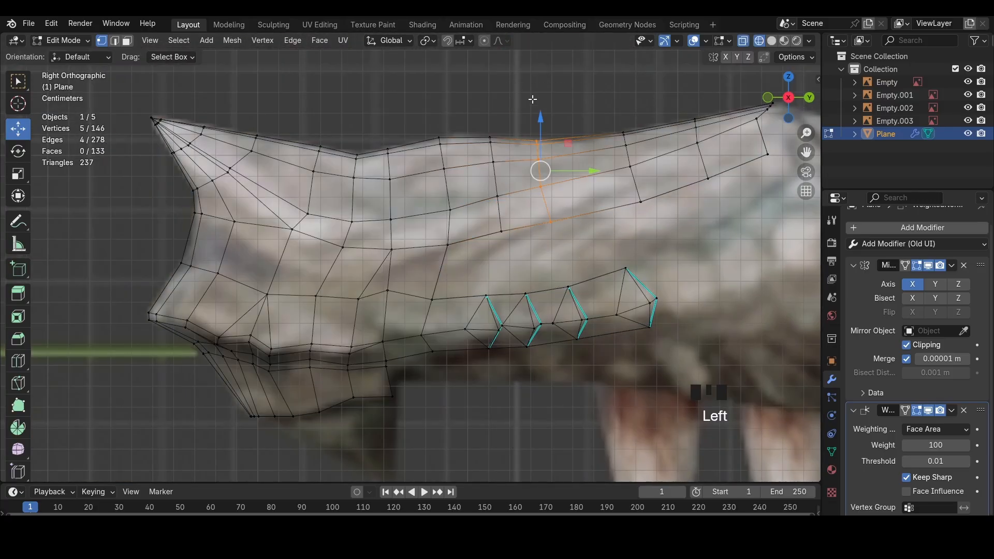
pyautogui.hotkey('shift', 'z')
pyautogui.press('2')
pyautogui.moveTo(518, 170)
pyautogui.mouseDown(button='middle')
pyautogui.moveTo(444, 213)
pyautogui.moveTo(530, 269)
pyautogui.moveTo(466, 269)
pyautogui.mouseUp(button='middle')
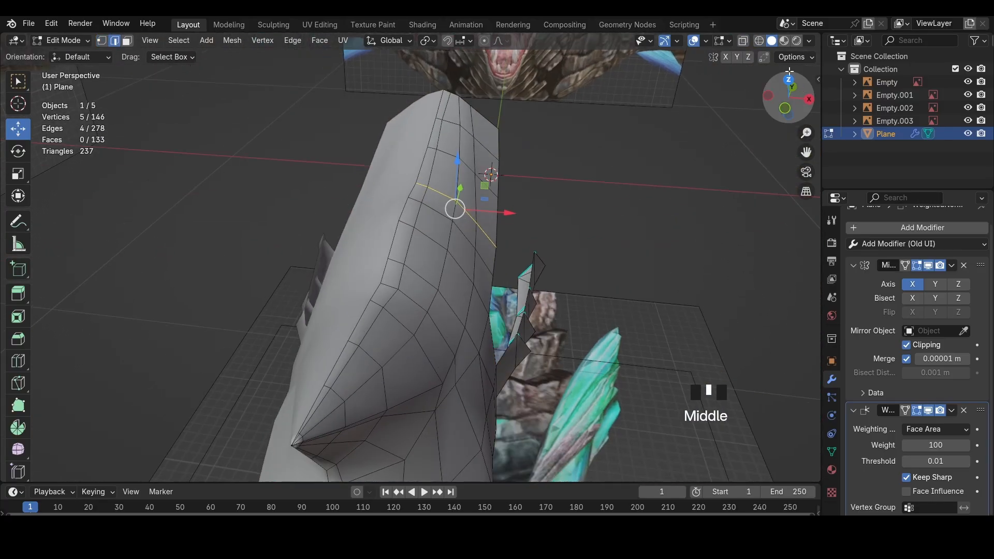
pyautogui.press('KP_7')
pyautogui.press('a')
pyautogui.press('h')
pyautogui.scroll(-7, 449, 235)
pyautogui.scroll(4, 465, 337)
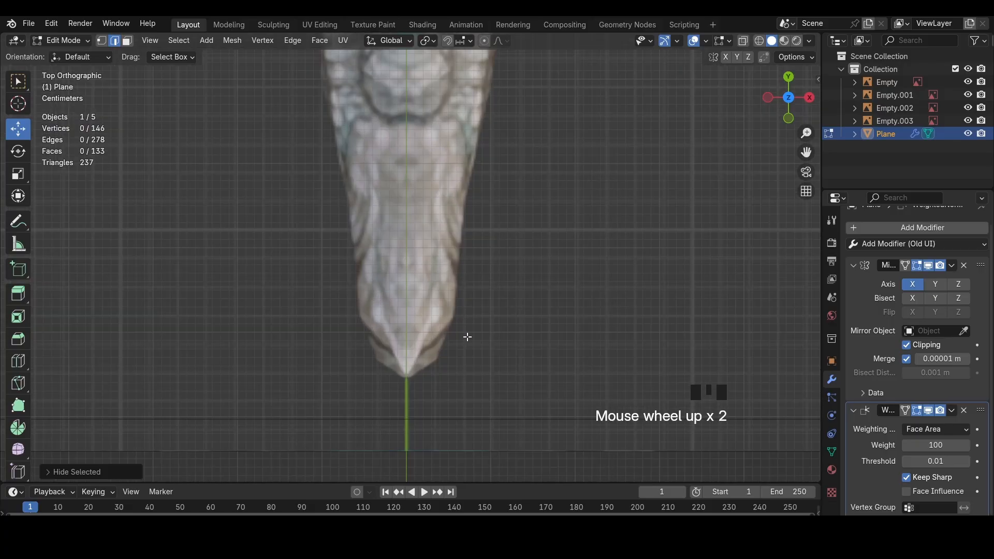
pyautogui.scroll(1, 422, 379)
pyautogui.press('a')
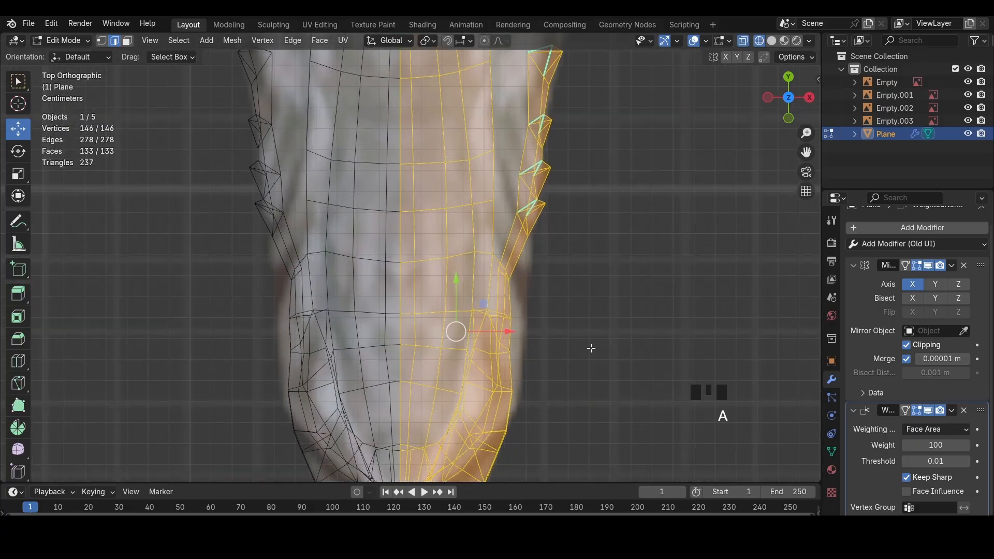
pyautogui.press('h')
pyautogui.moveTo(507, 327); pyautogui.dragTo(673, 207, button='middle')
pyautogui.scroll(-3, 725, 146)
pyautogui.click(804, 101)
pyautogui.scroll(1, 363, 261)
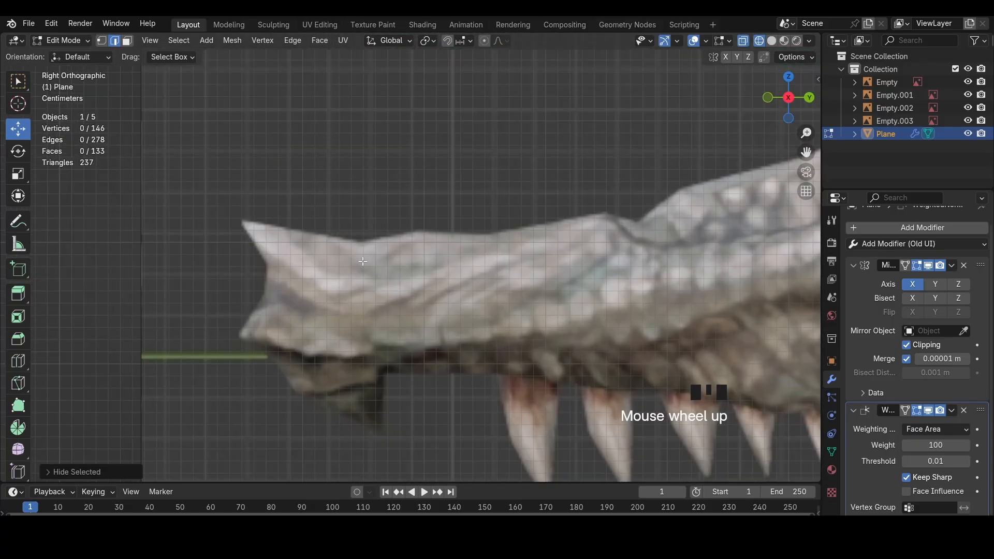
pyautogui.hotkey('ctrl', 'z')
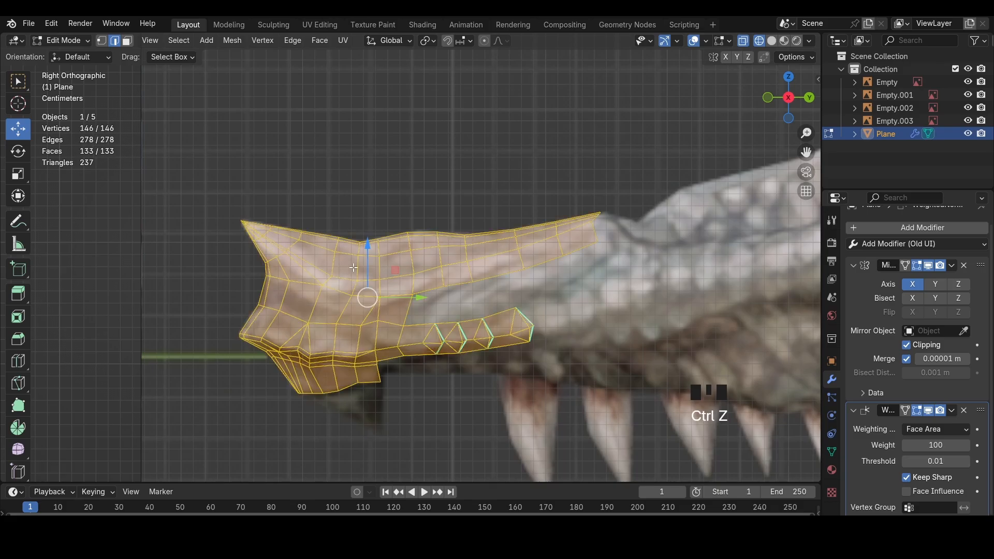
# Shrink/Fatten the six-edge row running along the nose bridge side and mark it sharp
pyautogui.scroll(5, 311, 249)
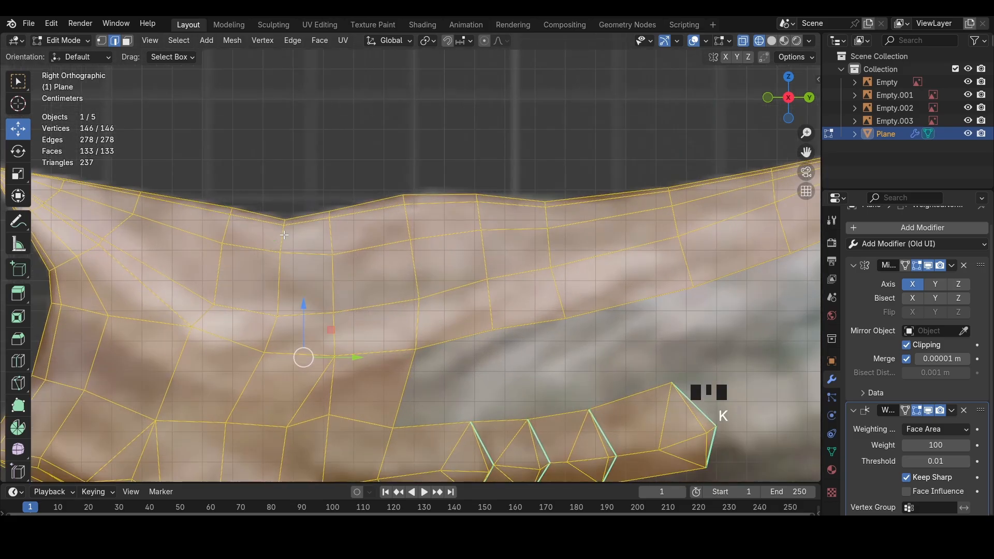
pyautogui.click(351, 293)
pyautogui.hotkey('alt', 'z')
pyautogui.scroll(-2, 613, 223)
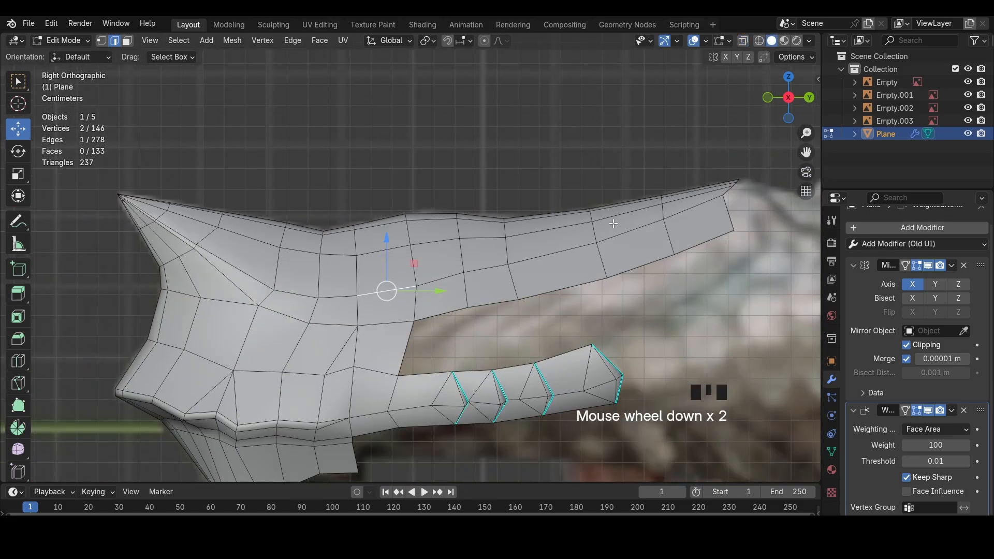
pyautogui.keyDown('ctrl'); pyautogui.click(690, 211); pyautogui.keyUp('ctrl')
pyautogui.moveTo(689, 211); pyautogui.dragTo(767, 207, button='middle')
pyautogui.scroll(2, 766, 207)
pyautogui.hotkey('alt', 's')
pyautogui.click(650, 362)
pyautogui.hotkey('ctrl', 'e')
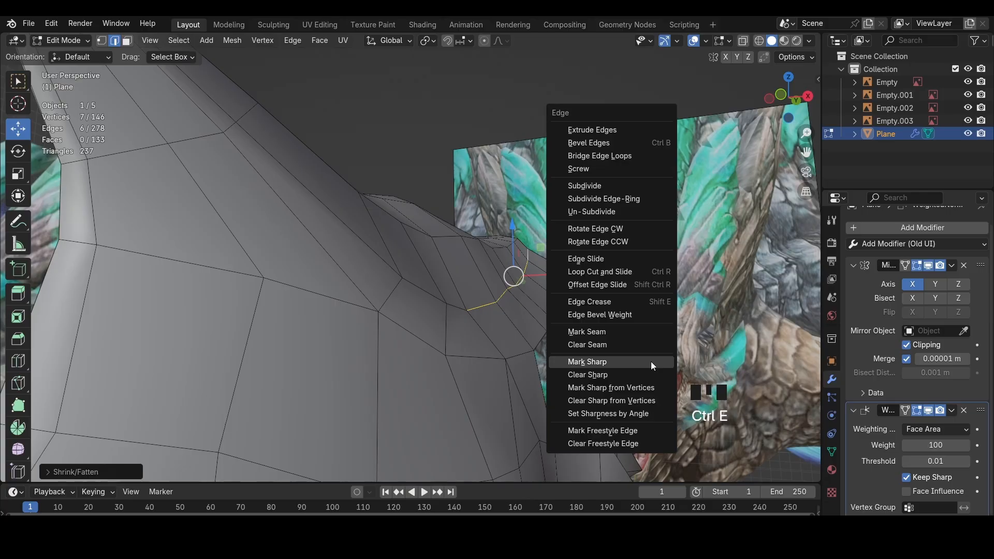
pyautogui.click(650, 361)
# Shrink/Fatten the front continuation of the sharp line and mark its two edges sharp as well
pyautogui.click(430, 295)
pyautogui.click(456, 307)
pyautogui.click(426, 293)
pyautogui.hotkey('alt', 's')
pyautogui.click(432, 302)
pyautogui.keyDown('shift'); pyautogui.click(453, 310); pyautogui.keyUp('shift')
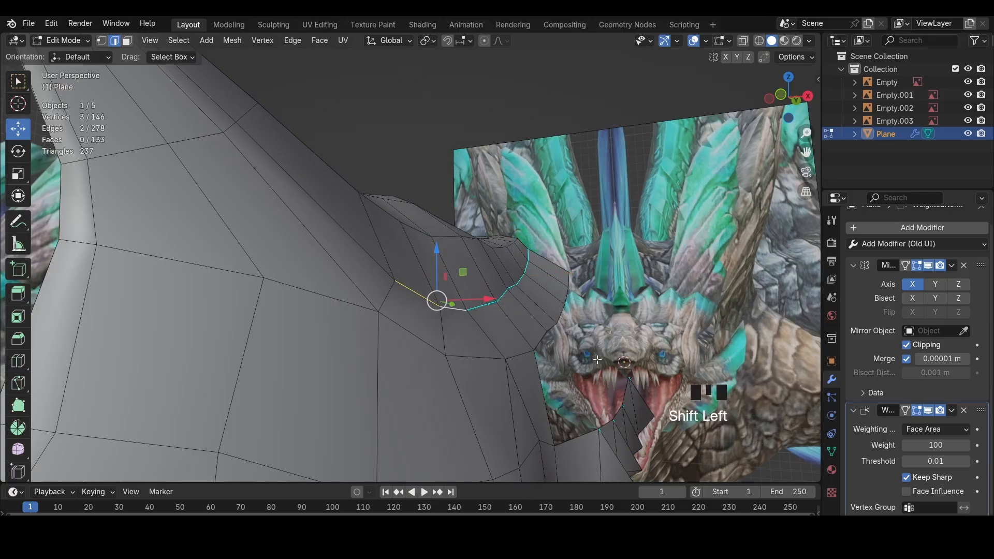
pyautogui.hotkey('ctrl', 'e')
pyautogui.click(597, 360)
# Add a loop cut just beneath the sharp line, running along the bridge side to the nose tip
pyautogui.moveTo(597, 360); pyautogui.dragTo(541, 369, button='middle')
pyautogui.scroll(-4, 397, 298)
pyautogui.click(518, 298)
pyautogui.moveTo(397, 297); pyautogui.dragTo(357, 268, button='middle')
pyautogui.hotkey('ctrl', 'r')
pyautogui.click(306, 301)
pyautogui.click(316, 304)
# Slide the new loop's front edges along the nose horn to even out their spacing
pyautogui.scroll(2, 199, 261)
pyautogui.press('2')
pyautogui.click(169, 242)
pyautogui.scroll(2, 357, 269)
pyautogui.hotkey('shift', 'v')
pyautogui.click(351, 275)
pyautogui.click(308, 358)
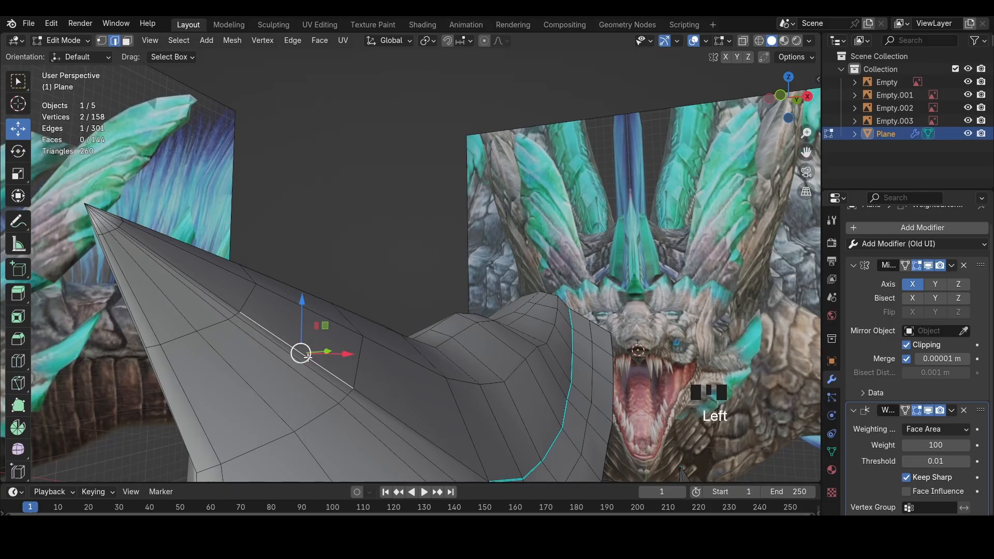
pyautogui.hotkey('shift', 'v')
pyautogui.click(305, 351)
# Slide the new loop's vertex near the nose tip into line and connect it to its neighbour
pyautogui.press('1')
pyautogui.click(120, 232)
pyautogui.click(122, 226)
pyautogui.hotkey('shift', 'v')
pyautogui.click(120, 228)
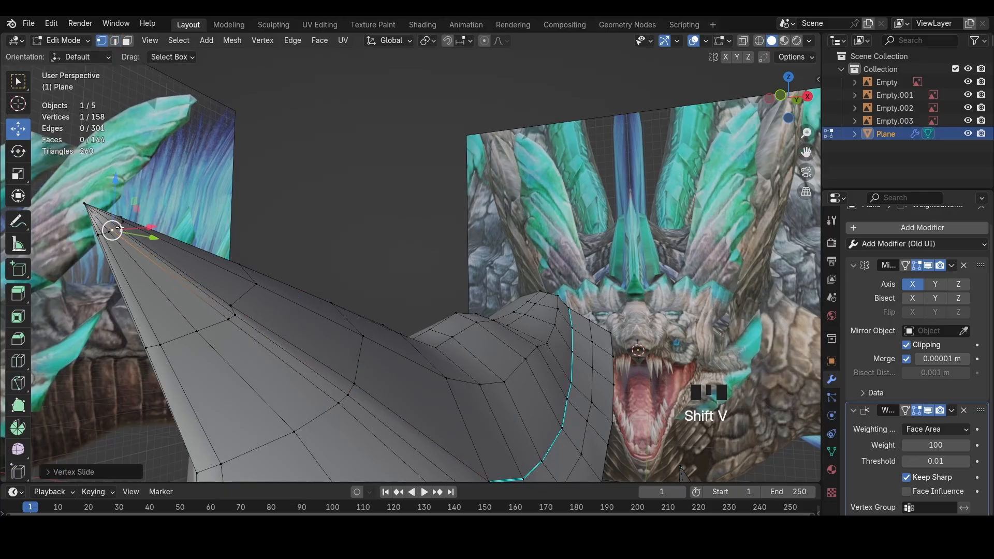
pyautogui.hotkey('shift', 'v')
pyautogui.click(118, 226)
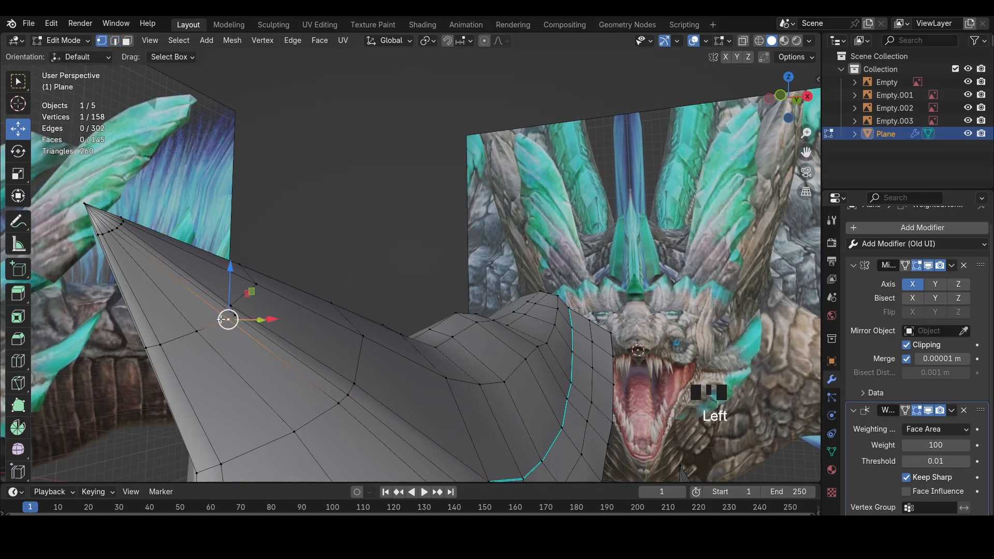
# Move the loop's next vertex behind the nose tip, adjusting it along X, and slide the vertex behind it
pyautogui.press('g')
pyautogui.click(245, 299)
pyautogui.press('g')
pyautogui.press('x')
pyautogui.moveTo(245, 299); pyautogui.dragTo(404, 362, button='middle')
pyautogui.click(293, 326)
pyautogui.click(413, 368)
pyautogui.hotkey('shift', 'v')
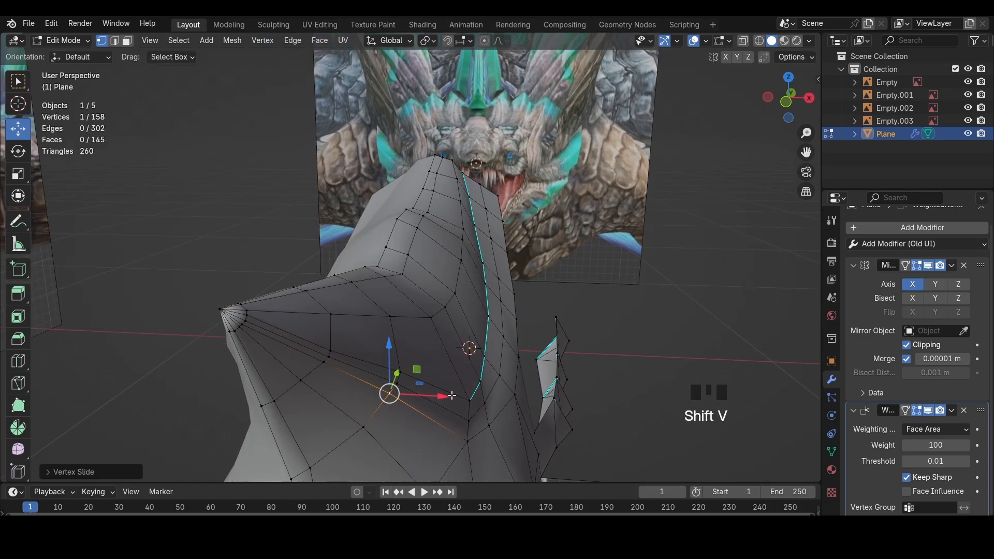
pyautogui.click(489, 401)
# Try to Shrink/Fatten the front edges of the loop beneath the sharp line
pyautogui.press('2')
pyautogui.hotkey('alt', 's')
pyautogui.click(497, 386)
pyautogui.moveTo(523, 344); pyautogui.dragTo(507, 343, button='middle')
pyautogui.hotkey('ctrl', 'z')
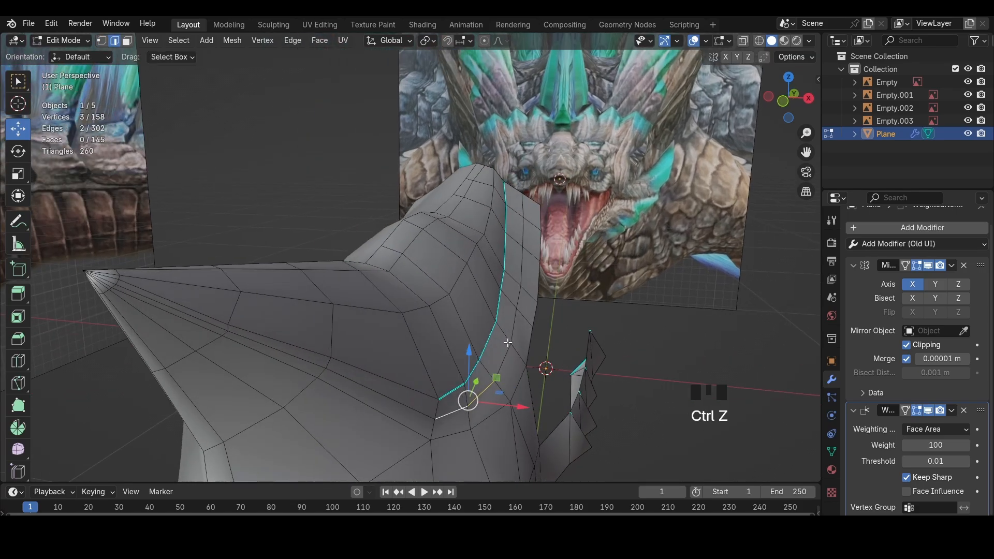
# Shrink/Fatten the six-edge row beneath the sharp line and the edge at its front, and save the file
pyautogui.keyDown('ctrl'); pyautogui.keyDown('shift'); pyautogui.click(527, 206); pyautogui.keyUp('shift'); pyautogui.keyUp('ctrl')
pyautogui.hotkey('alt', 's')
pyautogui.click(529, 209)
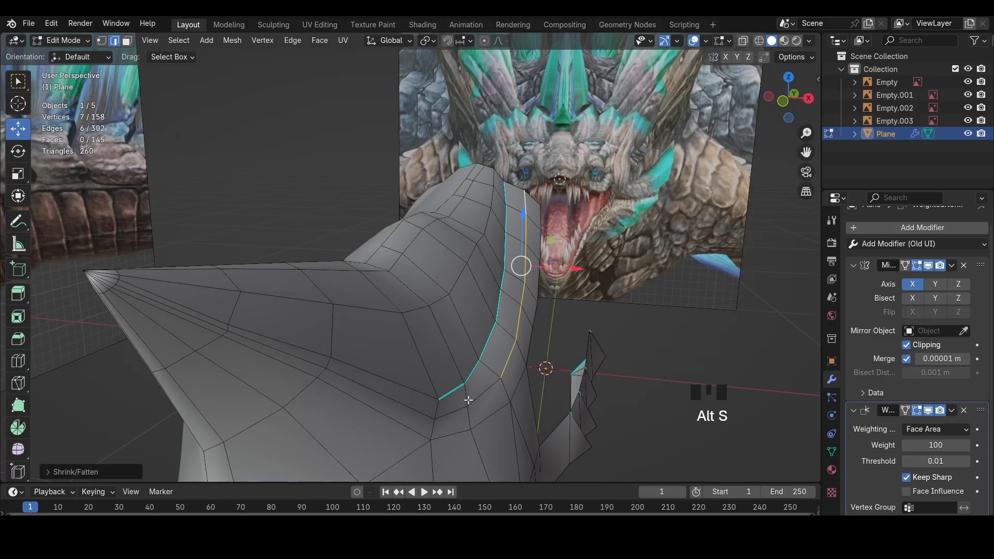
pyautogui.click(464, 404)
pyautogui.hotkey('alt', 's')
pyautogui.click(468, 396)
pyautogui.moveTo(470, 391); pyautogui.dragTo(538, 394, button='middle')
pyautogui.hotkey('ctrl', 's')
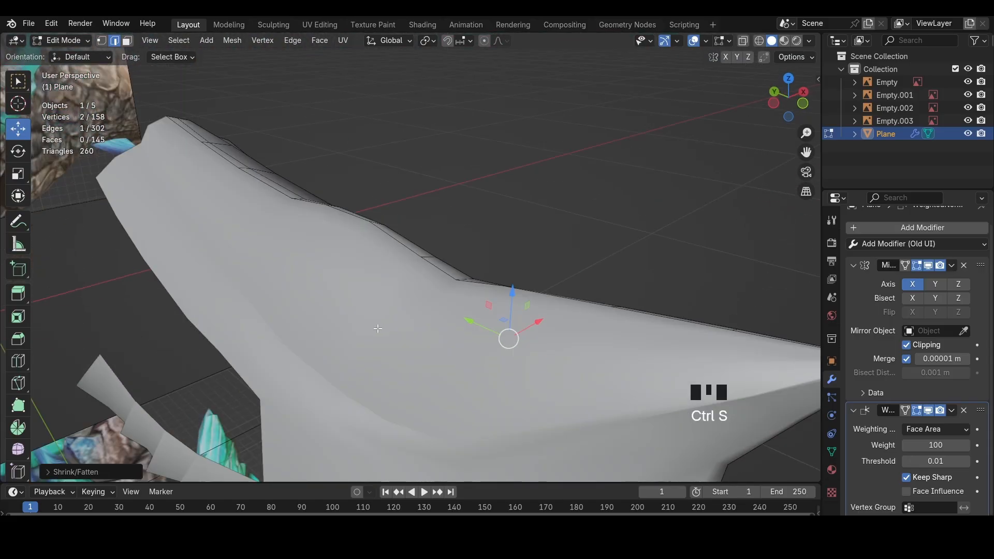
# Examine the bridge's shading in perspective and compare its creases with the side reference, temporarily hiding the mesh
pyautogui.moveTo(378, 328); pyautogui.dragTo(559, 342, button='middle')
pyautogui.moveTo(391, 357); pyautogui.dragTo(590, 337, button='middle')
pyautogui.click(800, 118)
pyautogui.press('z')
pyautogui.scroll(2, 518, 264)
pyautogui.press('1')
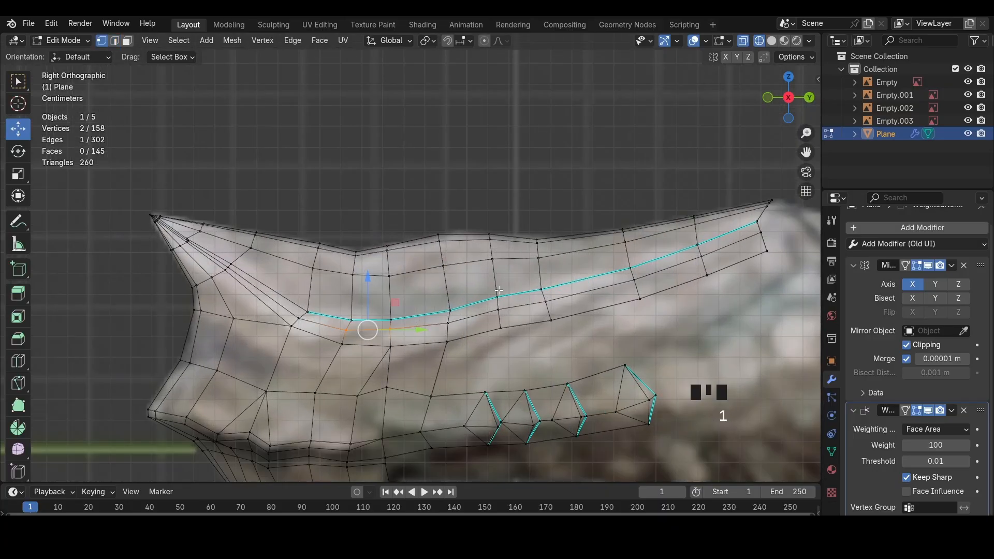
pyautogui.scroll(-4, 500, 309)
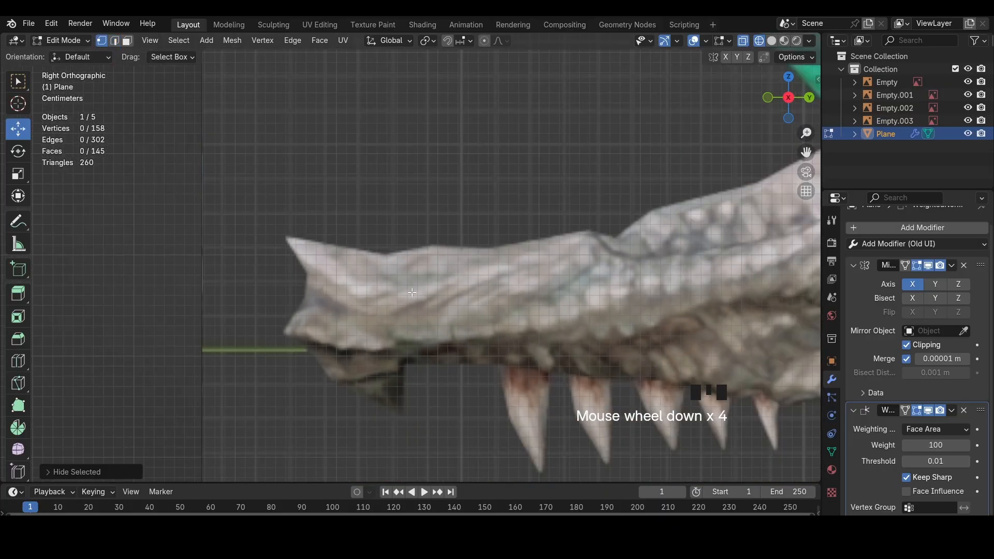
pyautogui.press('a')
pyautogui.scroll(2, 389, 309)
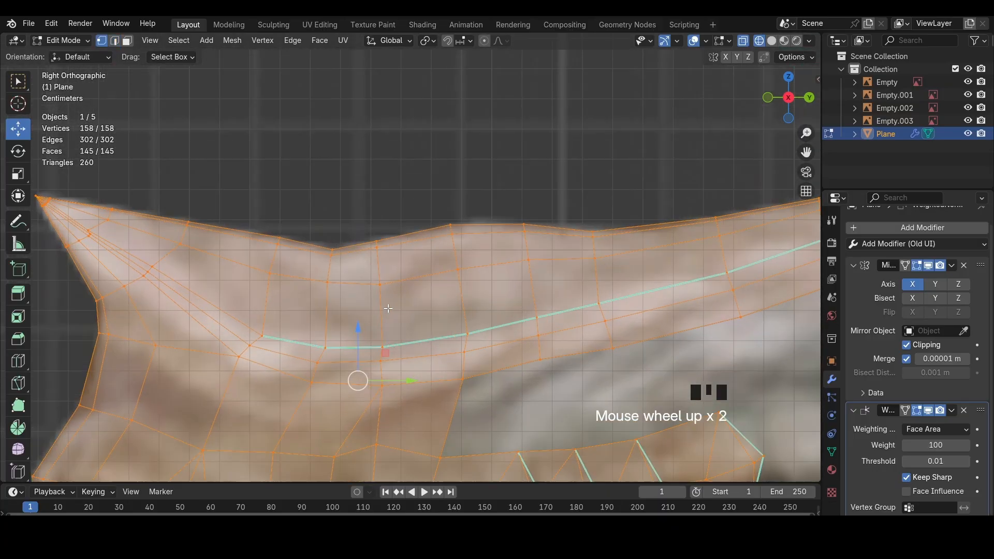
# Slide the two front vertices of the sharp line upward to follow the crease in the side reference
pyautogui.click(336, 347)
pyautogui.hotkey('shift', 'v')
pyautogui.click(293, 282)
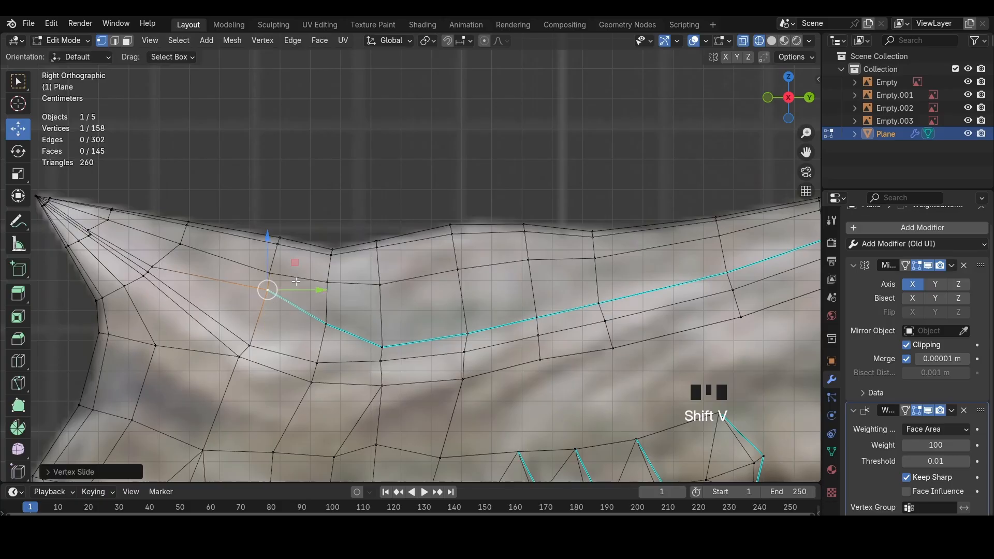
# Slide the horn's middle vertex and the vertex near the nose tip upward to continue the crease line
pyautogui.click(157, 266)
pyautogui.hotkey('shift', 'v')
pyautogui.click(166, 259)
pyautogui.click(91, 229)
pyautogui.hotkey('shift', 'v')
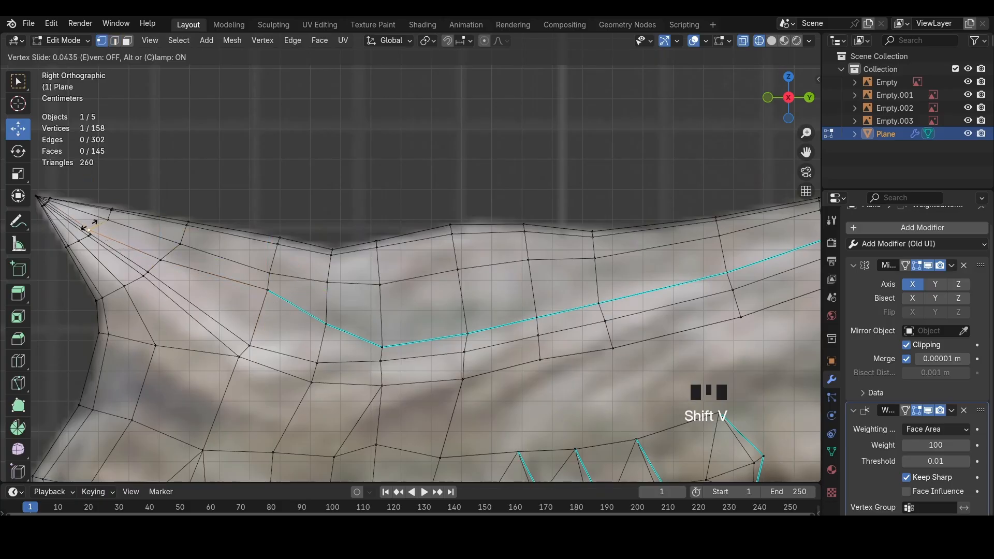
pyautogui.click(100, 225)
pyautogui.hotkey('shift', 'v')
pyautogui.click(109, 221)
# Slide the lower middle horn vertex upward and nudge the vertex above the sharp line's front end
pyautogui.click(163, 262)
pyautogui.hotkey('shift', 'v')
pyautogui.click(168, 259)
pyautogui.press('z')
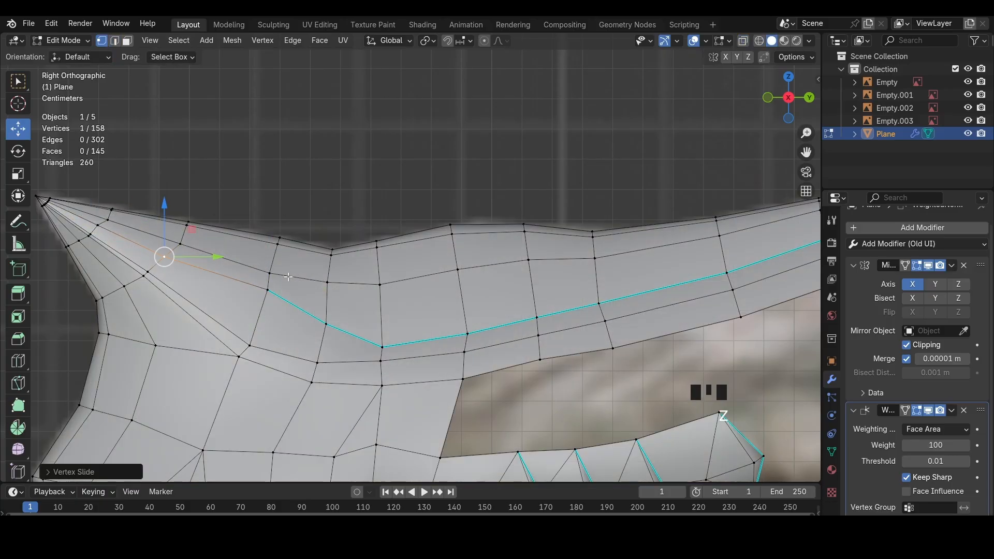
pyautogui.click(275, 278)
pyautogui.hotkey('shift', 'v')
pyautogui.click(279, 274)
# Try to shift the sharp line's front edge along X and slide its front vertex
pyautogui.moveTo(301, 284); pyautogui.dragTo(440, 363, button='middle')
pyautogui.press('2')
pyautogui.click(438, 384)
pyautogui.moveTo(481, 396); pyautogui.dragTo(473, 395)
pyautogui.press('1')
pyautogui.click(419, 393)
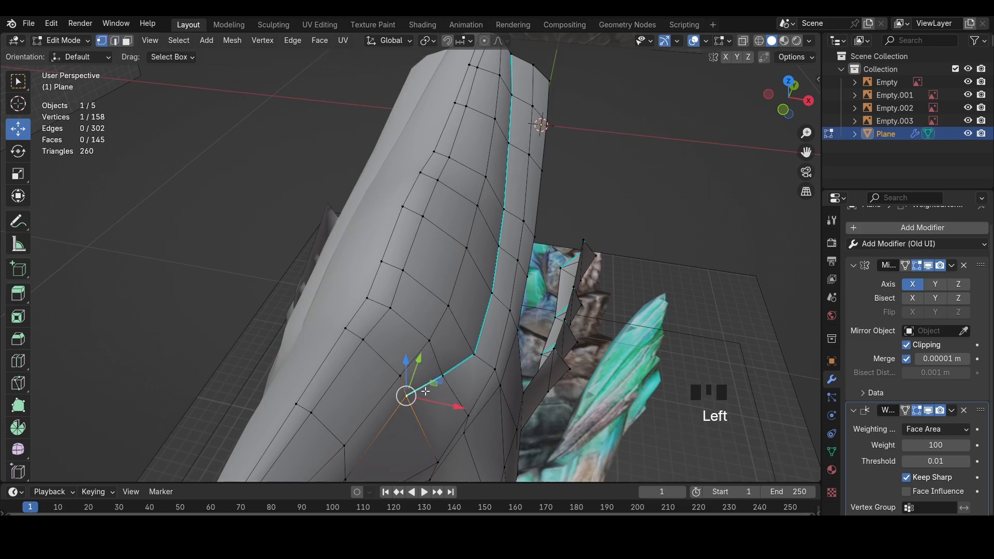
pyautogui.click(384, 392)
pyautogui.hotkey('shift', 'v')
pyautogui.keyDown('shift'); pyautogui.moveTo(385, 392); pyautogui.dragTo(486, 362, button='middle'); pyautogui.keyUp('shift')
pyautogui.click(443, 346)
pyautogui.press('1')
pyautogui.hotkey('ctrl', 'z')
pyautogui.hotkey('ctrl', 'z')
pyautogui.hotkey('ctrl', 'z')
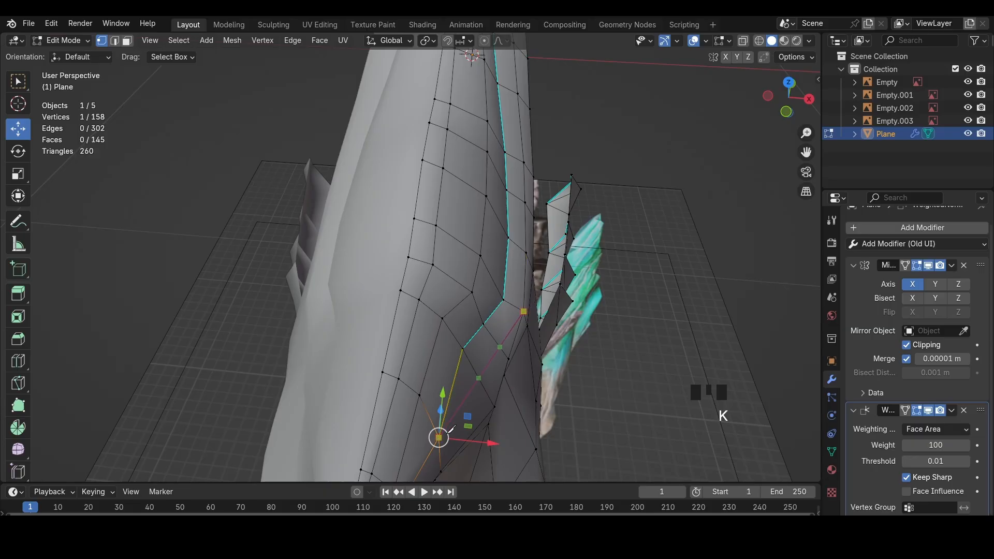
# Connect the middle horn vertex to the vertex beneath the sharp line's bend with new edges across the faces
pyautogui.moveTo(672, 300); pyautogui.dragTo(484, 340, button='middle')
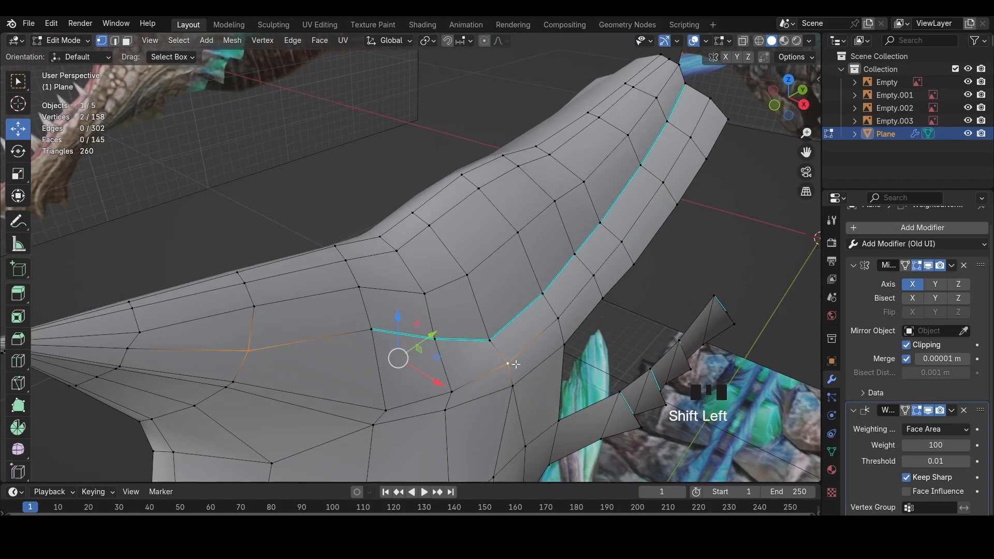
pyautogui.moveTo(514, 358); pyautogui.dragTo(561, 359, button='middle')
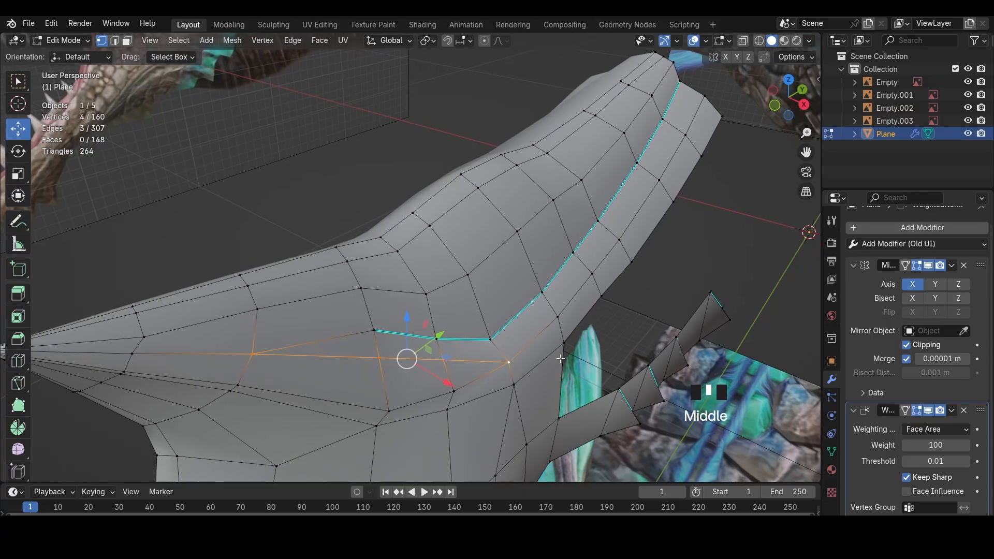
pyautogui.moveTo(410, 362); pyautogui.dragTo(495, 350, button='middle')
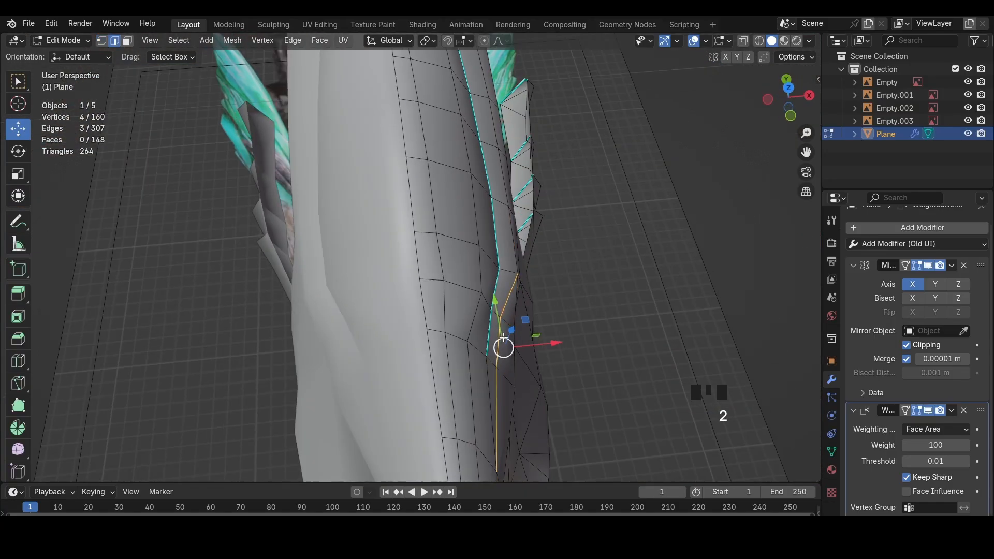
# Shift the edge line running below the sharp line's bend and nudge its neighbouring edge and vertices to smooth the crease
pyautogui.moveTo(524, 340); pyautogui.dragTo(536, 317)
pyautogui.press('1')
pyautogui.click(524, 319)
pyautogui.moveTo(479, 355); pyautogui.dragTo(466, 357, button='middle')
pyautogui.press('2')
pyautogui.moveTo(483, 351); pyautogui.dragTo(483, 342)
pyautogui.click(447, 339)
pyautogui.click(459, 342)
pyautogui.click(482, 360)
pyautogui.moveTo(495, 356); pyautogui.dragTo(494, 356)
# Move the vertex beside the sharp line's bend and the vertex at the bend slightly inward along X
pyautogui.click(477, 298)
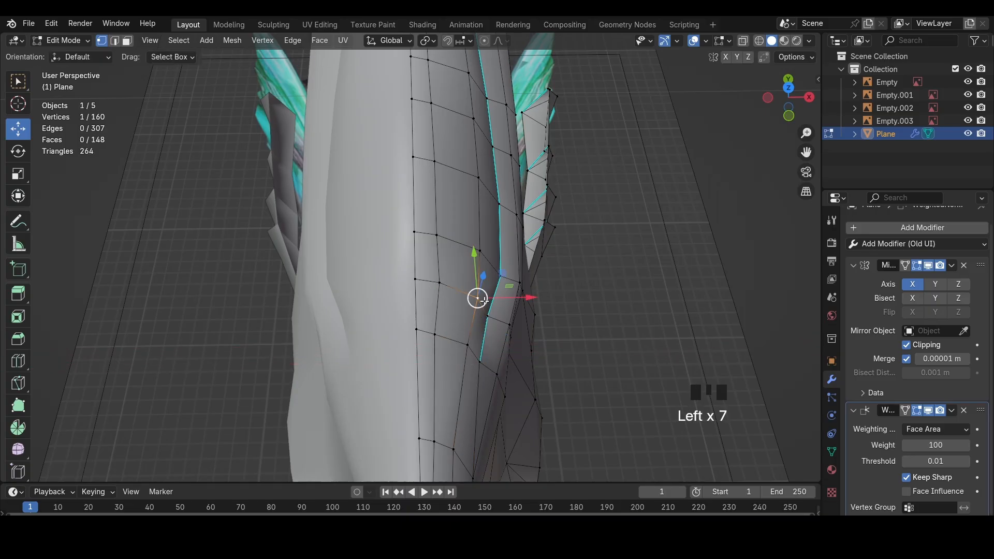
pyautogui.moveTo(490, 297); pyautogui.dragTo(485, 297)
pyautogui.click(500, 276)
pyautogui.moveTo(513, 276); pyautogui.dragTo(508, 276)
pyautogui.moveTo(509, 272); pyautogui.dragTo(435, 310, button='middle')
pyautogui.click(430, 314)
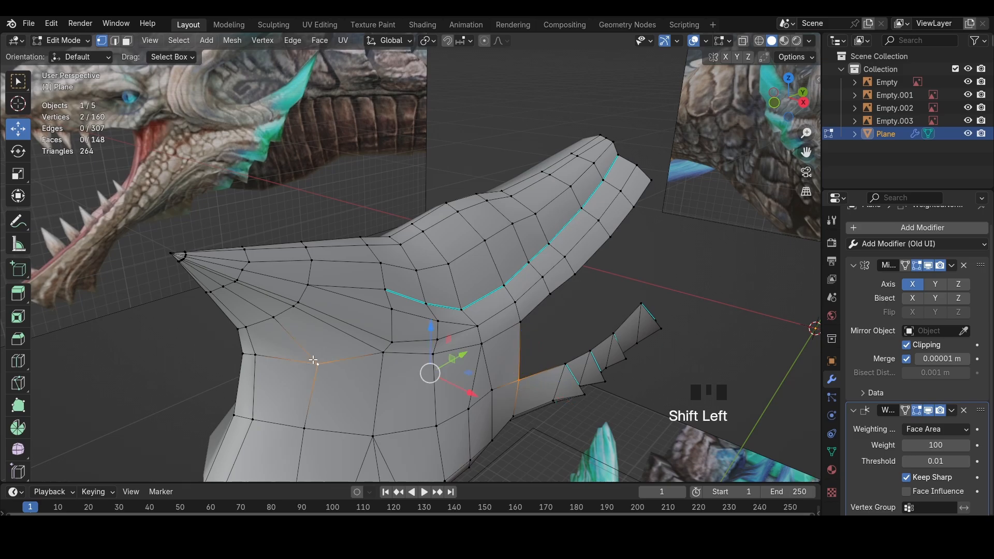
pyautogui.hotkey('ctrl', 'z')
pyautogui.moveTo(354, 366); pyautogui.dragTo(383, 316, button='middle')
pyautogui.click(512, 263)
pyautogui.moveTo(513, 263); pyautogui.dragTo(461, 362, button='middle')
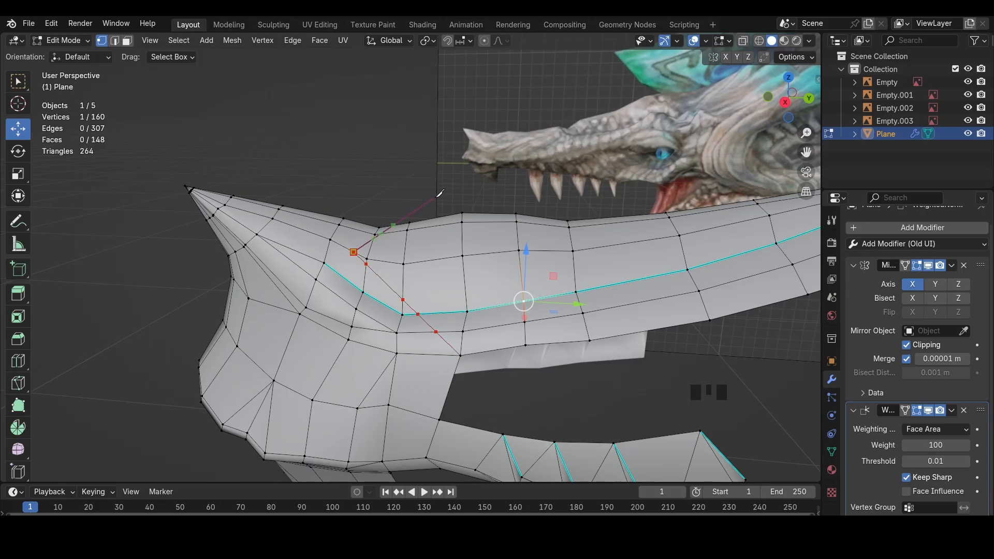
pyautogui.moveTo(440, 193); pyautogui.dragTo(422, 264, button='middle')
pyautogui.moveTo(491, 231); pyautogui.dragTo(539, 218, button='middle')
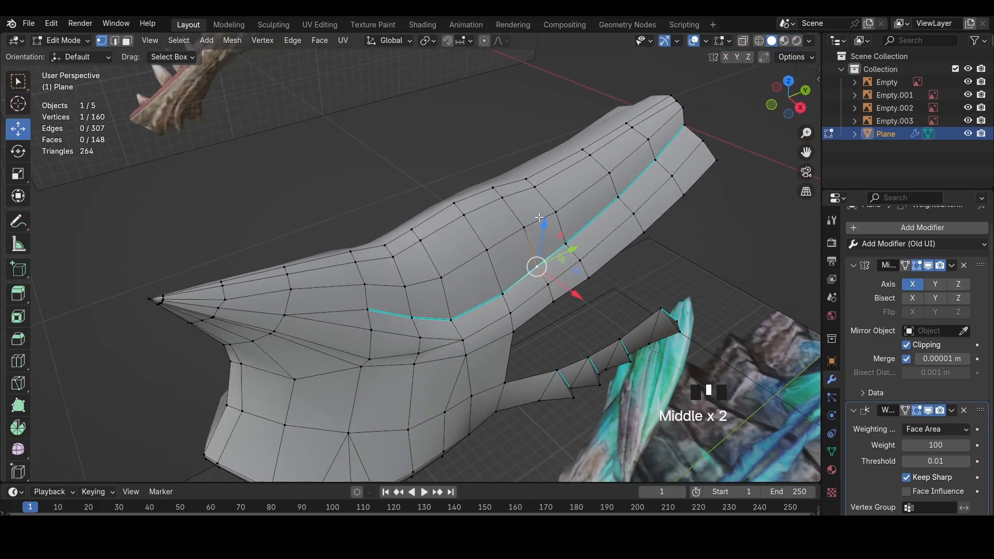
pyautogui.moveTo(491, 267); pyautogui.dragTo(512, 285, button='middle')
# Nudge a vertex near the sharp line's front end and an edge beneath its bend slightly along X
pyautogui.click(378, 322)
pyautogui.moveTo(379, 322); pyautogui.dragTo(463, 340, button='middle')
pyautogui.moveTo(466, 343); pyautogui.dragTo(461, 343)
pyautogui.moveTo(461, 342)
pyautogui.mouseDown(button='middle')
pyautogui.moveTo(479, 335)
pyautogui.moveTo(456, 318)
pyautogui.moveTo(478, 335)
pyautogui.mouseUp(button='middle')
pyautogui.click(457, 343)
pyautogui.click(482, 305)
pyautogui.press('2')
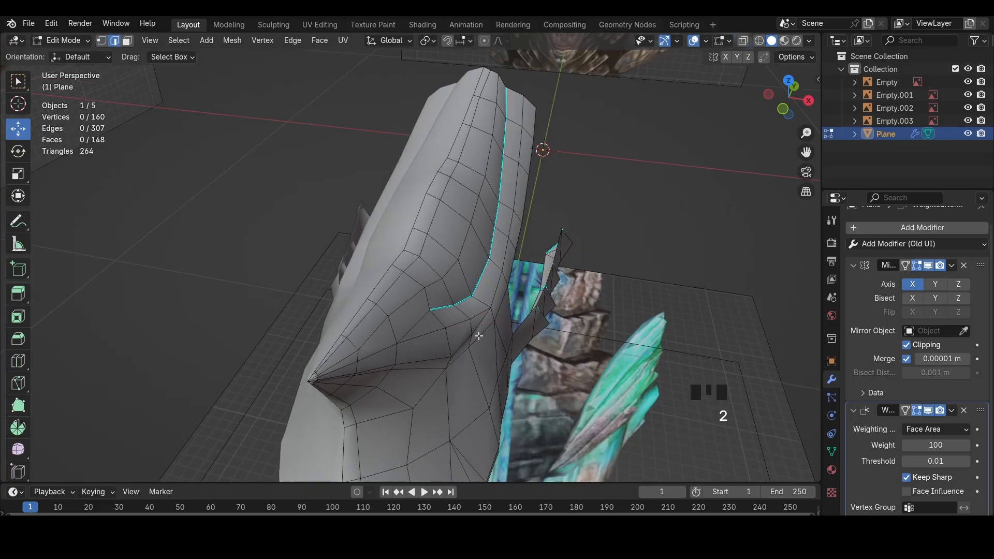
pyautogui.moveTo(486, 346); pyautogui.dragTo(491, 346)
# Try to shift the short edge just beneath the sharp line's bend
pyautogui.moveTo(496, 317); pyautogui.dragTo(497, 334, button='middle')
pyautogui.click(483, 324)
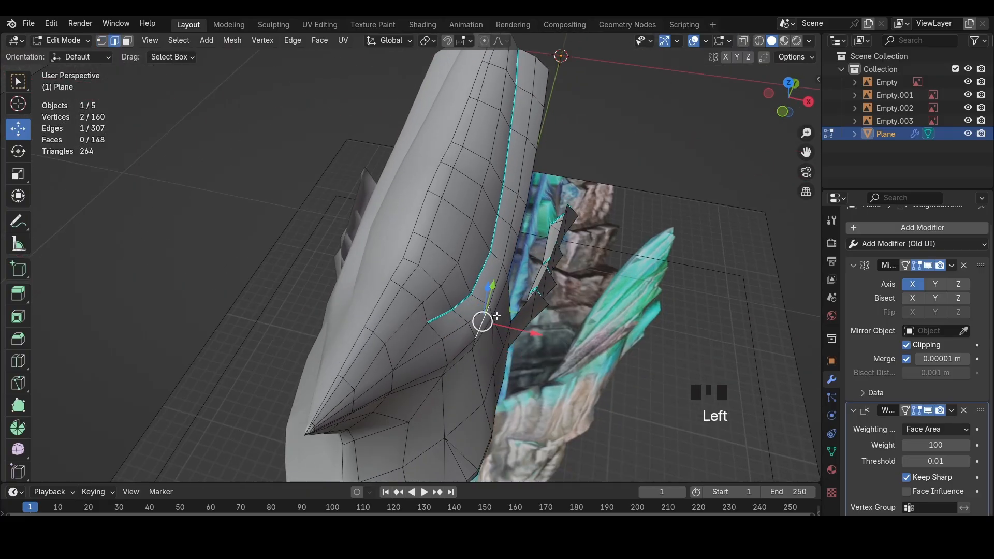
pyautogui.moveTo(498, 326); pyautogui.dragTo(501, 332)
pyautogui.hotkey('ctrl', 'z')
pyautogui.press('1')
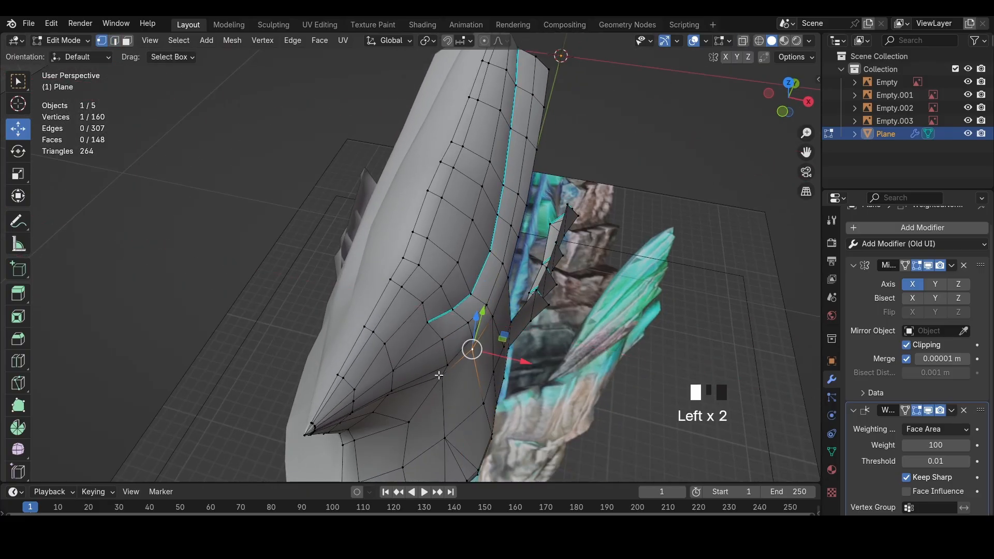
# Shift the edge on the underside of the horn near its tip slightly along X and save the file
pyautogui.click(439, 375)
pyautogui.moveTo(442, 377); pyautogui.dragTo(455, 349, button='middle')
pyautogui.press('2')
pyautogui.click(389, 316)
pyautogui.moveTo(407, 319); pyautogui.dragTo(408, 320)
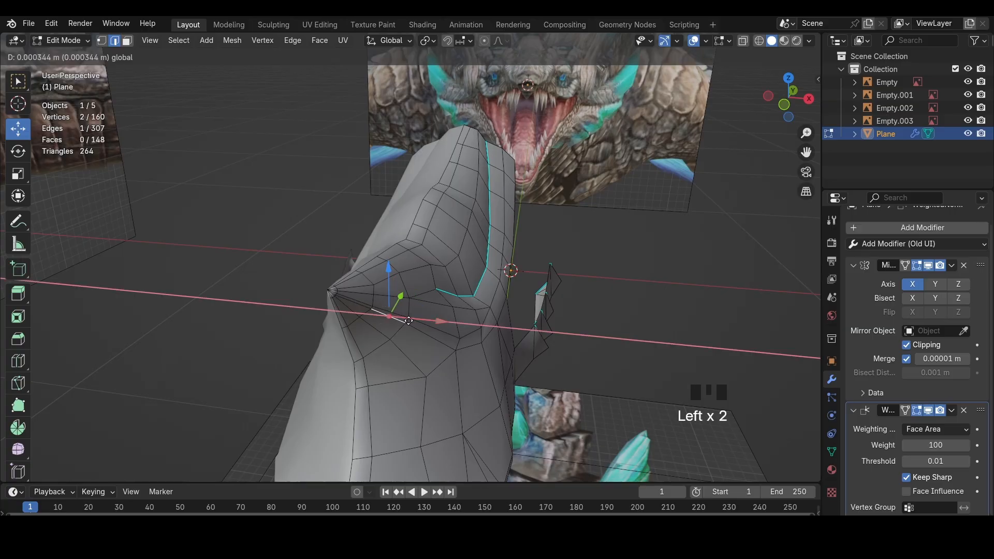
pyautogui.hotkey('ctrl', 's')
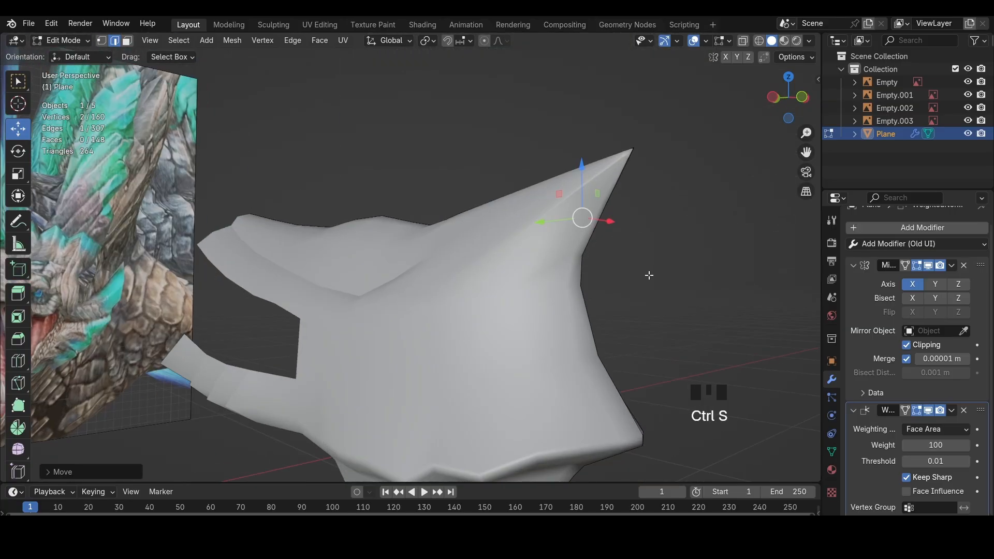
pyautogui.click(604, 262)
# Fill the gap between the nose bridge's lower border and the scale strip's upper border with new faces in the right side view
pyautogui.scroll(-6, 518, 249)
pyautogui.moveTo(518, 249); pyautogui.dragTo(707, 182, button='middle')
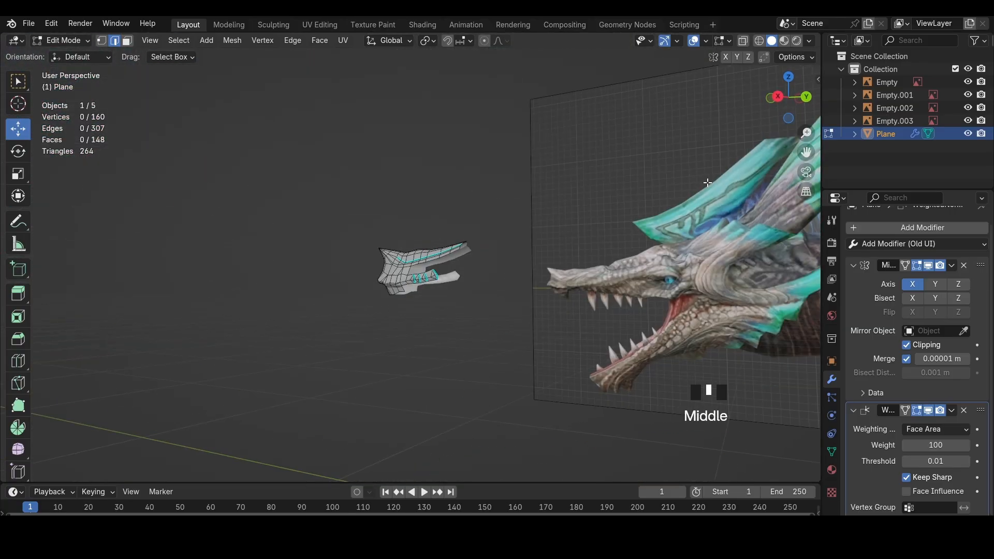
pyautogui.scroll(3, 707, 182)
pyautogui.click(777, 96)
pyautogui.scroll(4, 582, 314)
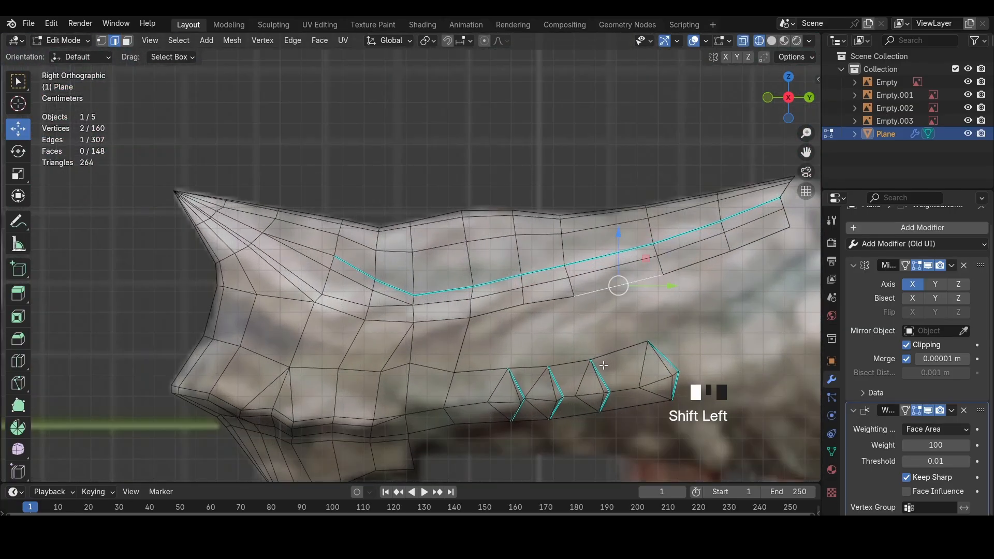
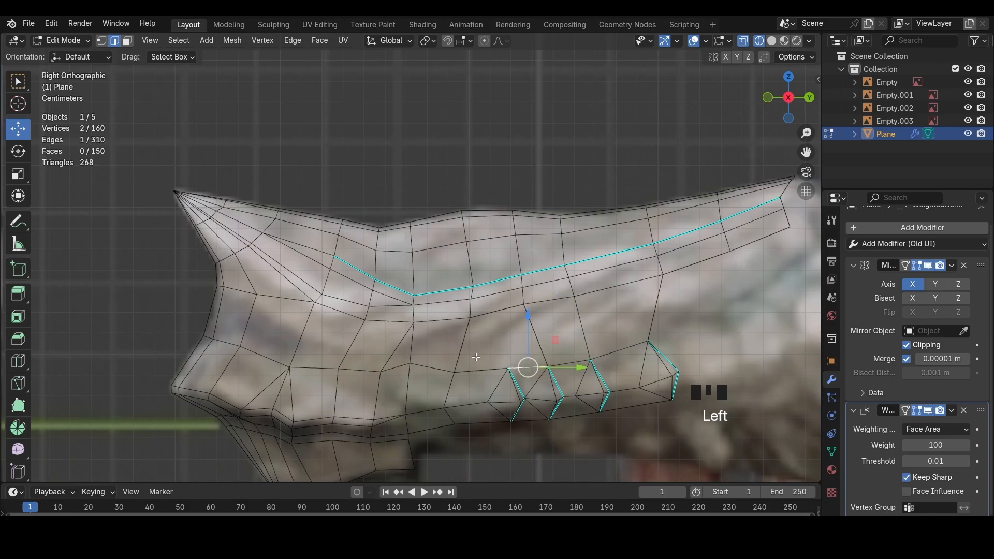
pyautogui.press('f')
pyautogui.hotkey('ctrl', 'r')
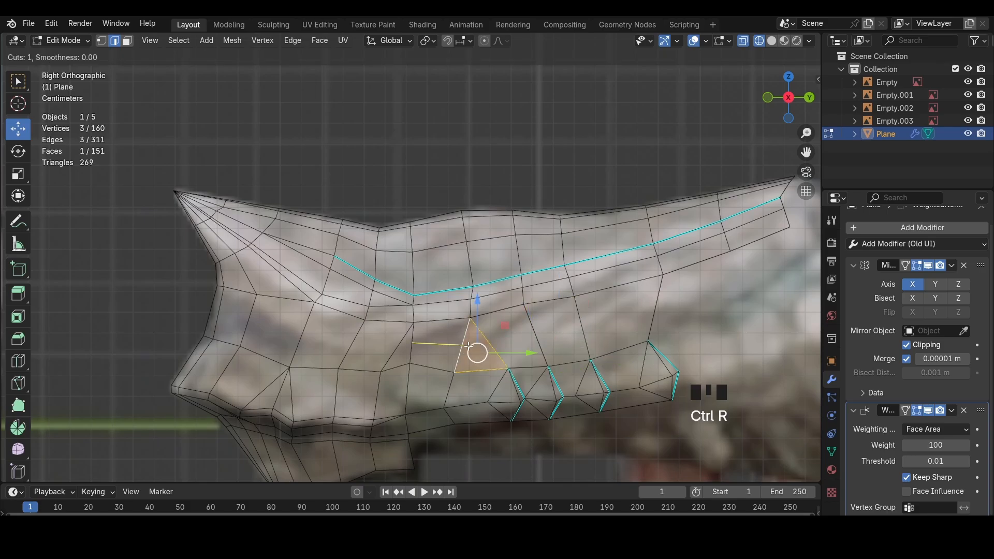
# Slide the snout-side vertex in front of the newly filled faces along its edge in the solid view
pyautogui.hotkey('shift', 'z')
pyautogui.moveTo(405, 339); pyautogui.dragTo(496, 352, button='middle')
pyautogui.keyDown('shift'); pyautogui.moveTo(497, 352); pyautogui.dragTo(470, 282, button='middle'); pyautogui.keyUp('shift')
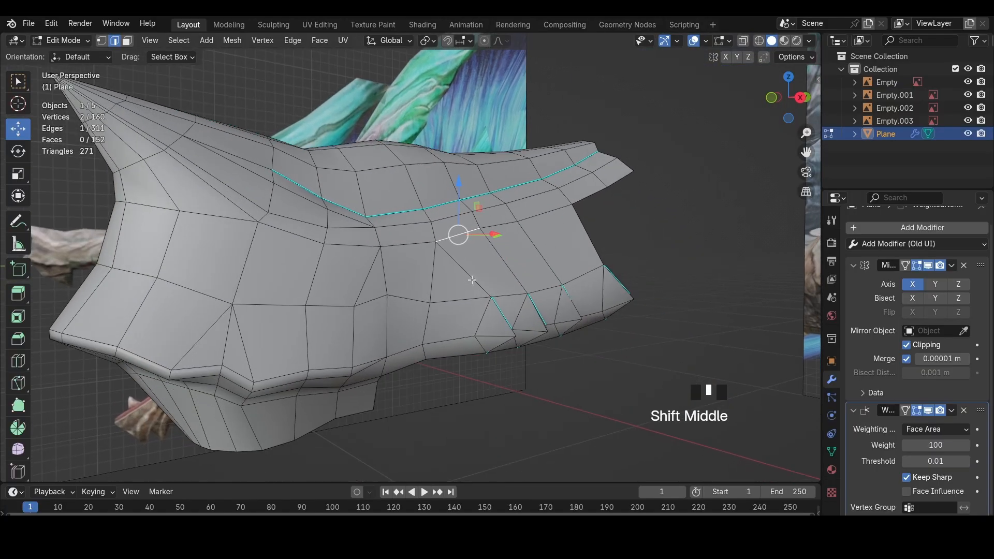
pyautogui.scroll(3, 414, 311)
pyautogui.press('1')
pyautogui.click(349, 331)
pyautogui.hotkey('shift', 'v')
pyautogui.click(365, 337)
pyautogui.scroll(-2, 410, 301)
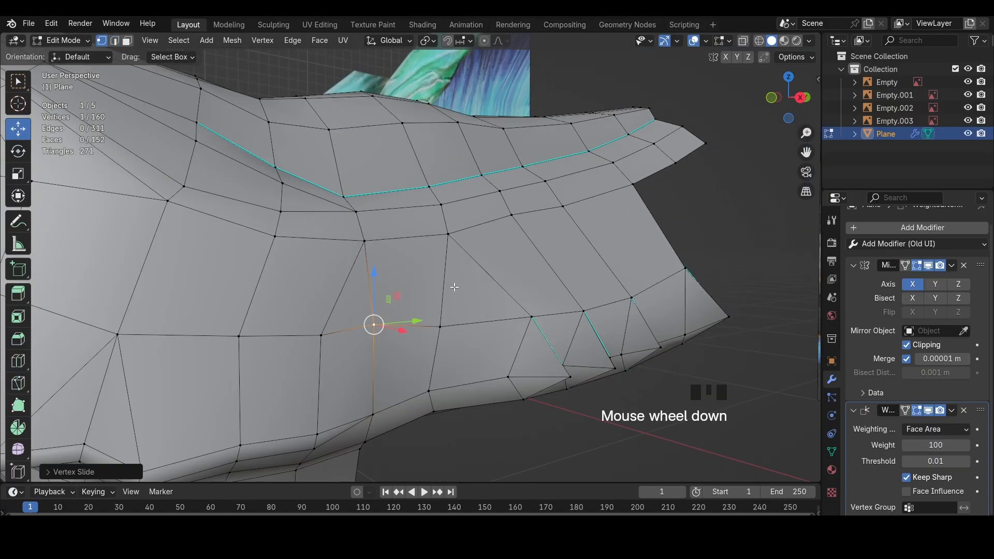
# Try to cut an extra edge across the face below the sharp line's bend
pyautogui.hotkey('ctrl', 'r')
pyautogui.click(435, 293)
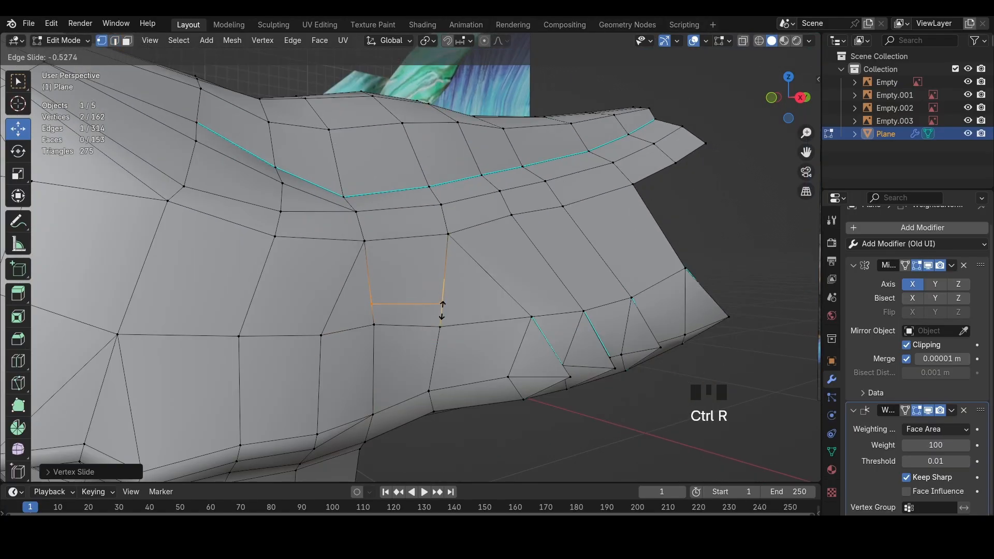
pyautogui.rightClick(444, 312)
pyautogui.hotkey('ctrl', 'r')
pyautogui.rightClick(555, 289)
pyautogui.hotkey('ctrl', 'z')
# Try a centred cut across the same face, scaling the new edge and sliding one of its vertices
pyautogui.hotkey('ctrl', 'r')
pyautogui.click(440, 276)
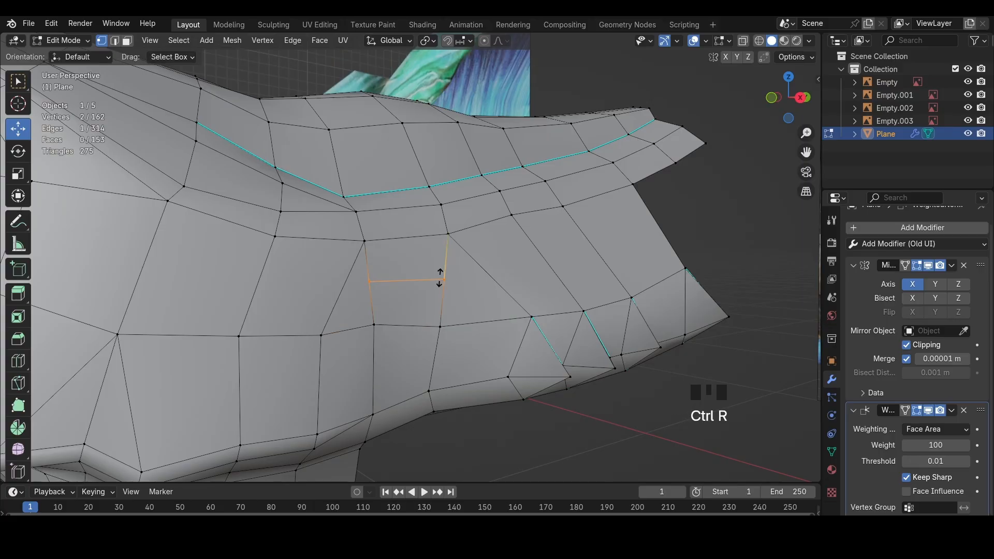
pyautogui.rightClick(440, 276)
pyautogui.press('s')
pyautogui.click(498, 291)
pyautogui.hotkey('shift', 'v')
pyautogui.click(472, 310)
pyautogui.scroll(-7, 470, 312)
pyautogui.moveTo(462, 317); pyautogui.dragTo(570, 322, button='middle')
pyautogui.moveTo(466, 322); pyautogui.dragTo(406, 318, button='middle')
pyautogui.hotkey('ctrl', 'z')
# Slide the lip vertex in front of the first scale and the short lip edge beneath it toward the scales
pyautogui.moveTo(594, 285); pyautogui.dragTo(455, 270, button='middle')
pyautogui.scroll(4, 455, 269)
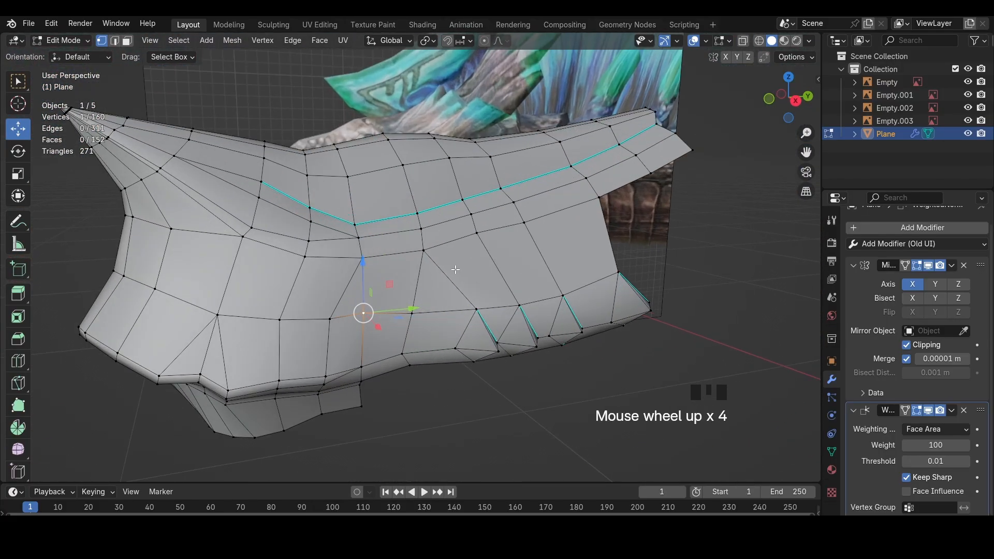
pyautogui.moveTo(445, 361); pyautogui.dragTo(517, 365, button='middle')
pyautogui.scroll(2, 502, 360)
pyautogui.click(421, 349)
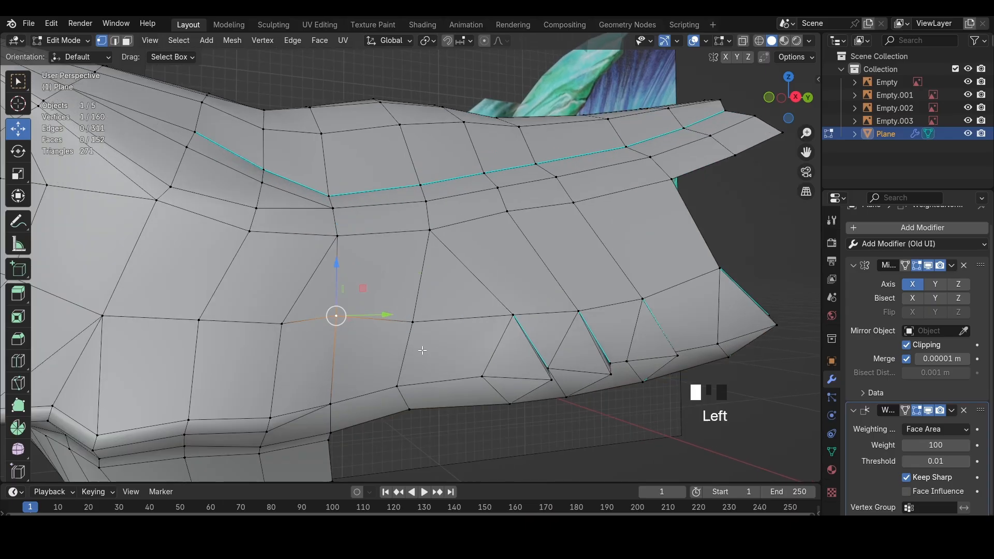
pyautogui.click(400, 386)
pyautogui.hotkey('shift', 'v')
pyautogui.click(410, 394)
pyautogui.press('2')
pyautogui.click(409, 395)
pyautogui.hotkey('shift', 'v')
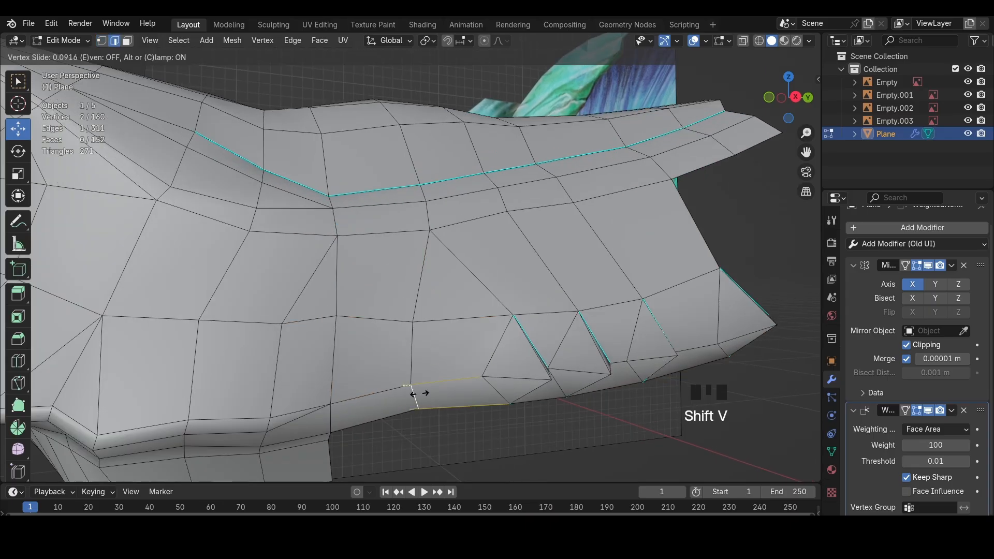
pyautogui.click(418, 395)
# Slide the vertices in the row above the lip to even out the faces in front of the scales
pyautogui.press('1')
pyautogui.click(413, 322)
pyautogui.hotkey('shift', 'v')
pyautogui.click(427, 321)
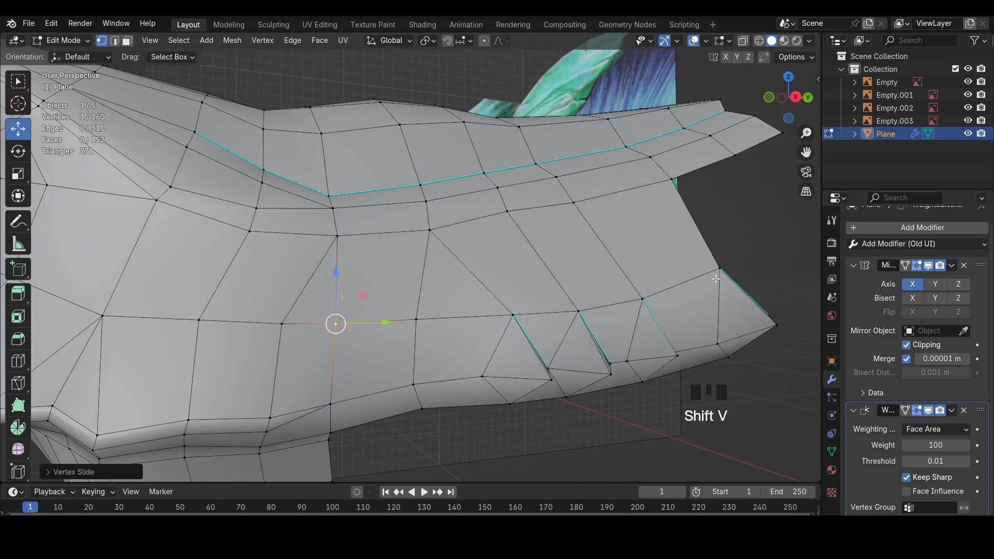
# Slide the front vertex of the rearmost lip scale forward in the right wireframe view
pyautogui.moveTo(623, 265); pyautogui.dragTo(251, 301, button='middle')
pyautogui.click(792, 99)
pyautogui.hotkey('shift', 'z')
pyautogui.keyDown('ctrl'); pyautogui.scroll(-3, 528, 299); pyautogui.keyUp('ctrl')
pyautogui.scroll(-3, 331, 321)
pyautogui.moveTo(421, 346); pyautogui.dragTo(354, 257)
pyautogui.scroll(2, 358, 284)
pyautogui.click(344, 314)
pyautogui.hotkey('shift', 'v')
pyautogui.click(337, 314)
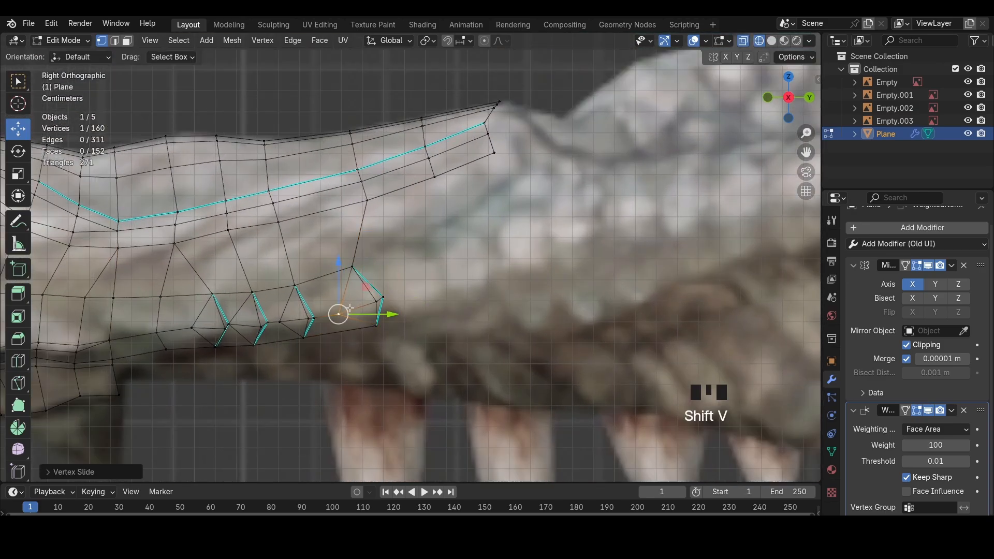
pyautogui.hotkey('shift', 'v')
pyautogui.click(339, 309)
# Duplicate the rearmost lip scale's four faces, place the copy directly behind it and rescale it
pyautogui.press('3')
pyautogui.moveTo(432, 347); pyautogui.dragTo(330, 263)
pyautogui.scroll(1, 383, 300)
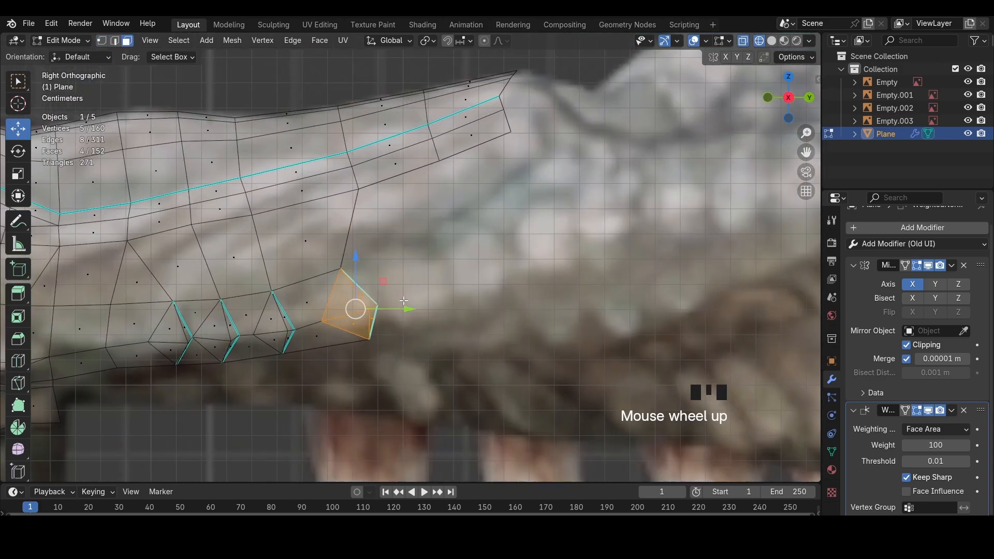
pyautogui.hotkey('shift', 'd')
pyautogui.click(475, 297)
pyautogui.press('s')
pyautogui.click(490, 298)
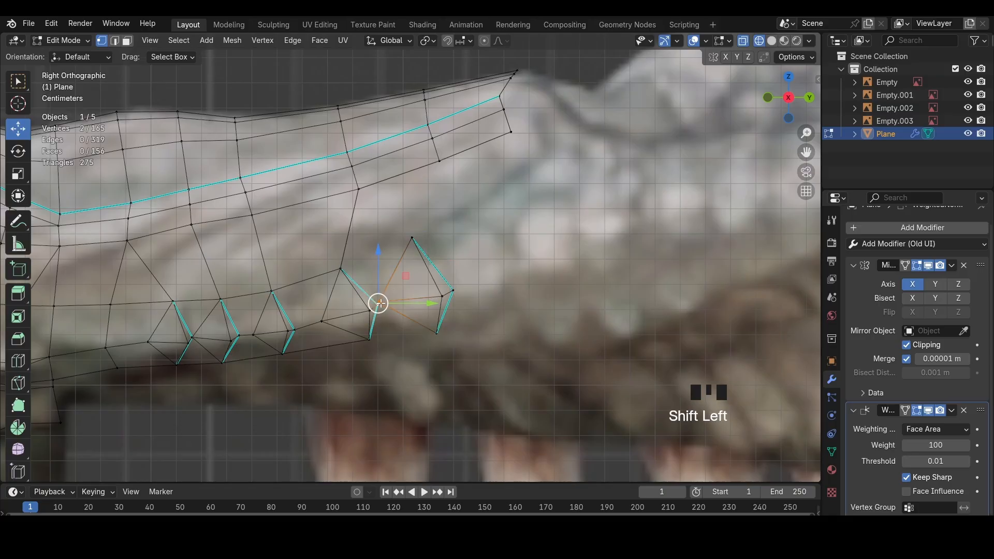
# Merge the copied scale's front vertex into the previous scale's rear corner and fill the gaps between the two scales
pyautogui.press('m')
pyautogui.click(509, 380)
pyautogui.press('2')
pyautogui.press('f')
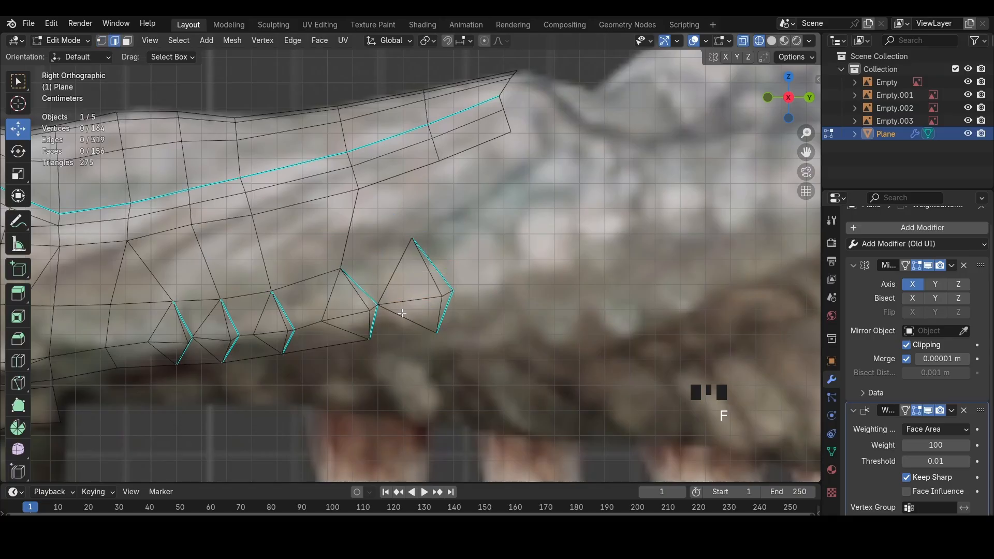
# Reposition the copied scale's upper and lower vertices to follow the scale row in the reference
pyautogui.press('1')
pyautogui.click(412, 238)
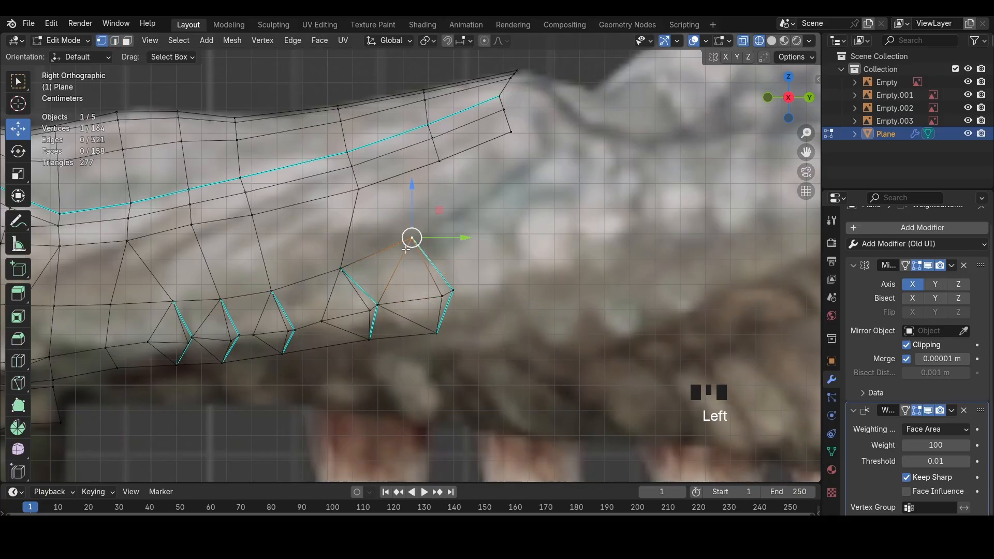
pyautogui.press('g')
pyautogui.click(412, 241)
pyautogui.press('g')
pyautogui.click(413, 245)
pyautogui.click(437, 332)
pyautogui.press('g')
pyautogui.rightClick(447, 301)
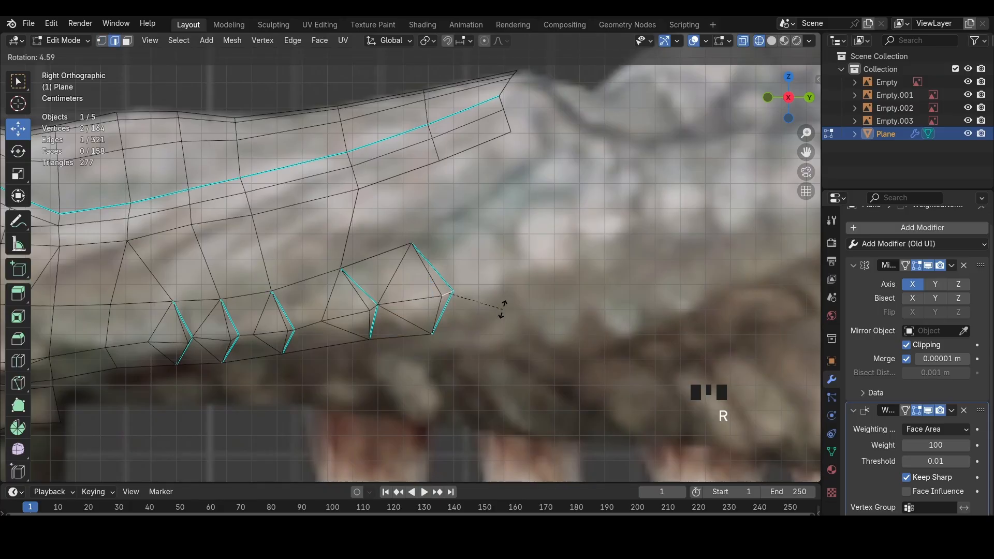
# Duplicate the new rearmost scale behind itself and merge its front vertex into the preceding scale's tip using At Last
pyautogui.press('3')
pyautogui.hotkey('shift', 'd')
pyautogui.click(524, 257)
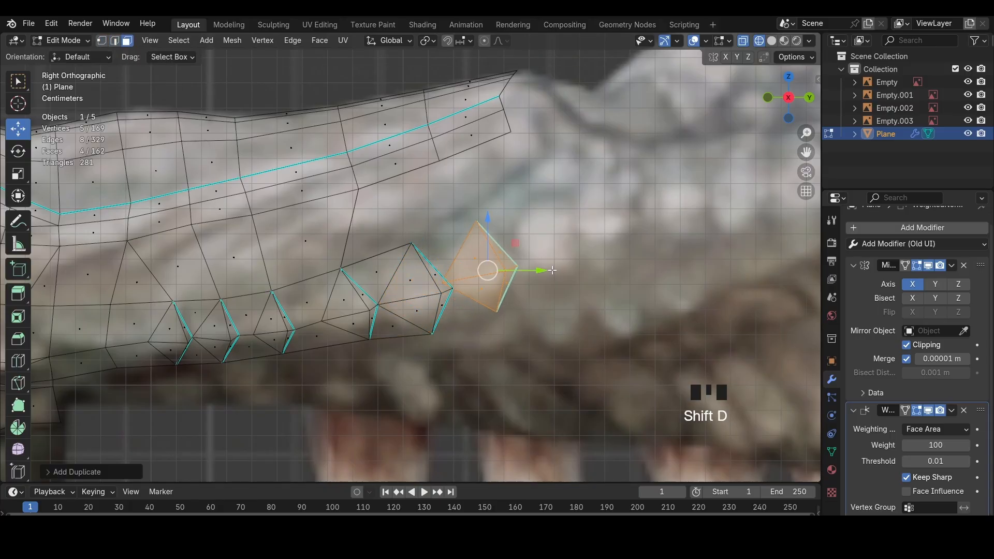
pyautogui.press('1')
pyautogui.press('m')
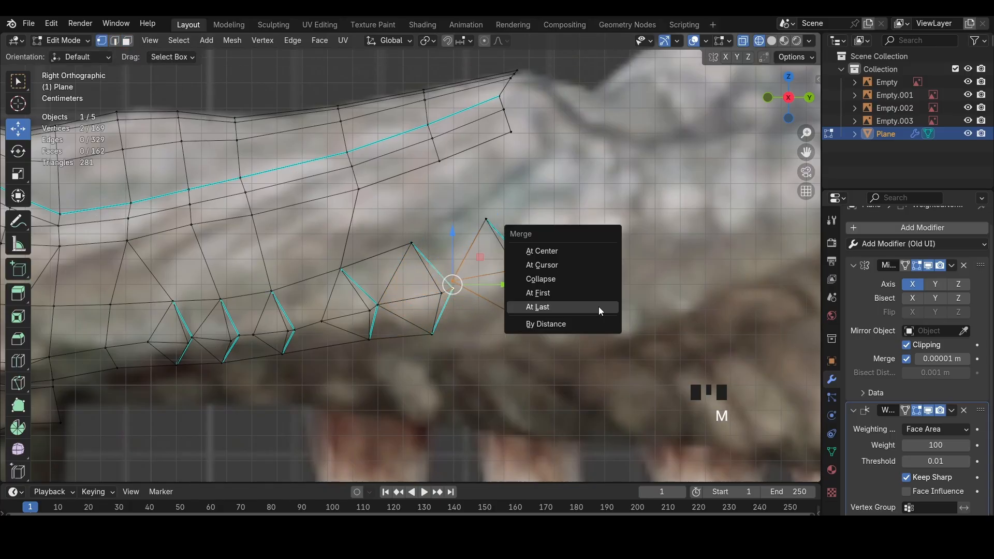
pyautogui.click(597, 309)
# Fill the gaps between the last two scales and reposition the rearmost scale's top and bottom vertices
pyautogui.press('2')
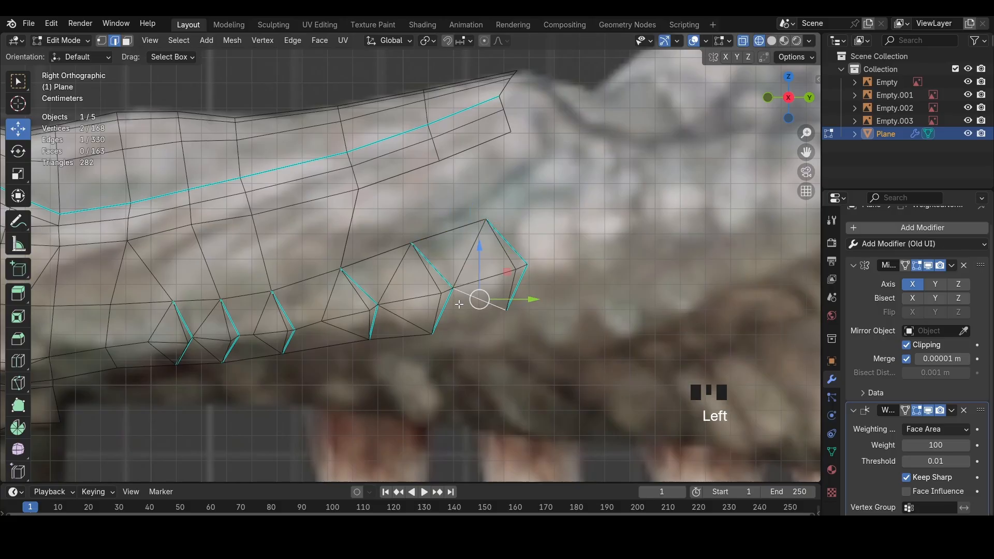
pyautogui.press('1')
pyautogui.click(486, 223)
pyautogui.press('g')
pyautogui.click(483, 225)
pyautogui.click(512, 316)
pyautogui.press('g')
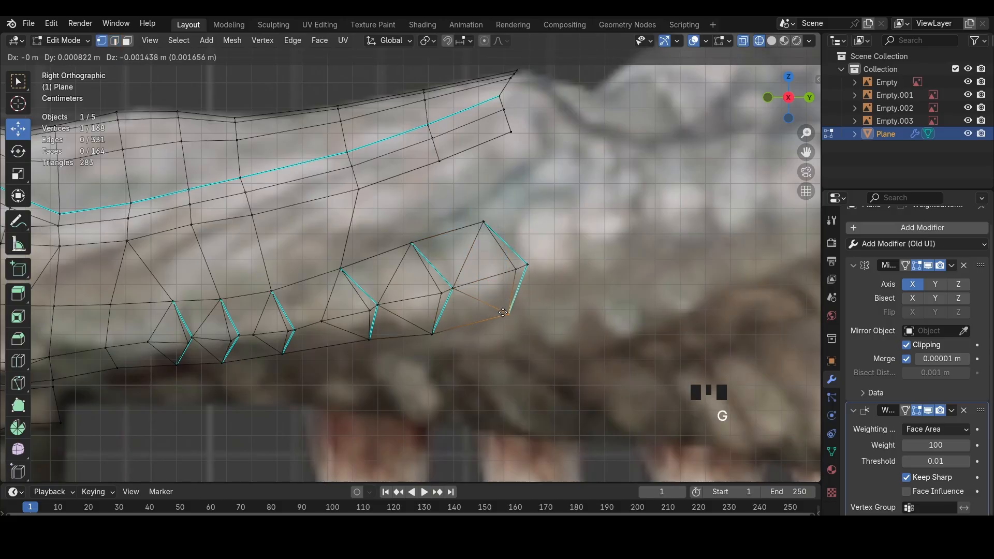
pyautogui.click(516, 318)
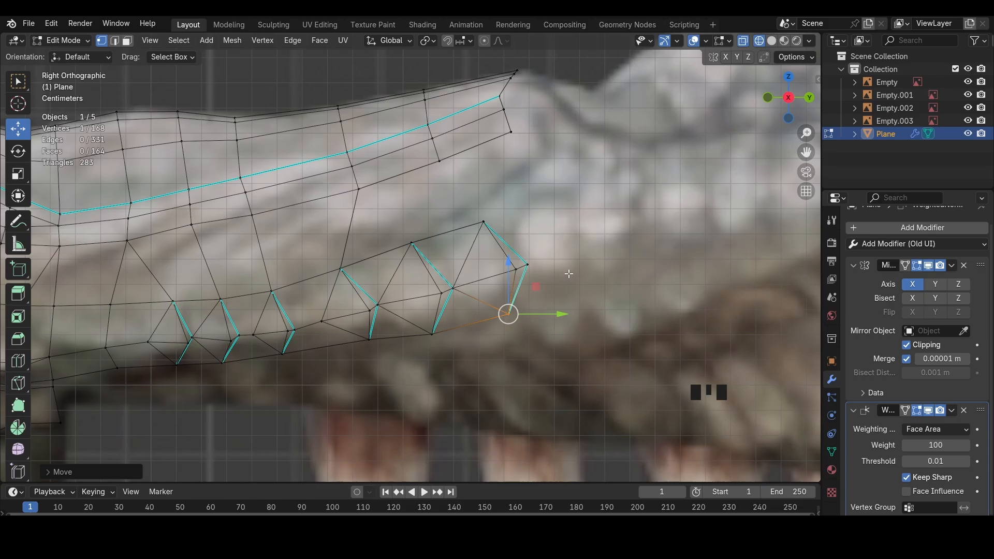
# Duplicate the rearmost scale once more farther back along the lip and merge the copy's front vertex into the preceding tip
pyautogui.keyDown('shift'); pyautogui.moveTo(553, 273); pyautogui.dragTo(419, 309, button='middle'); pyautogui.keyUp('shift')
pyautogui.press('2')
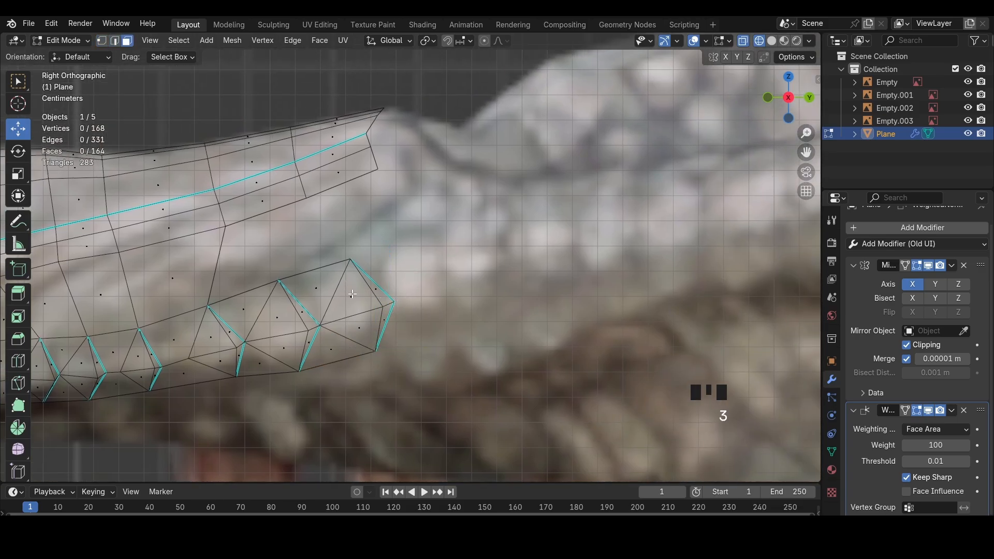
pyautogui.hotkey('shift', 'd')
pyautogui.click(470, 288)
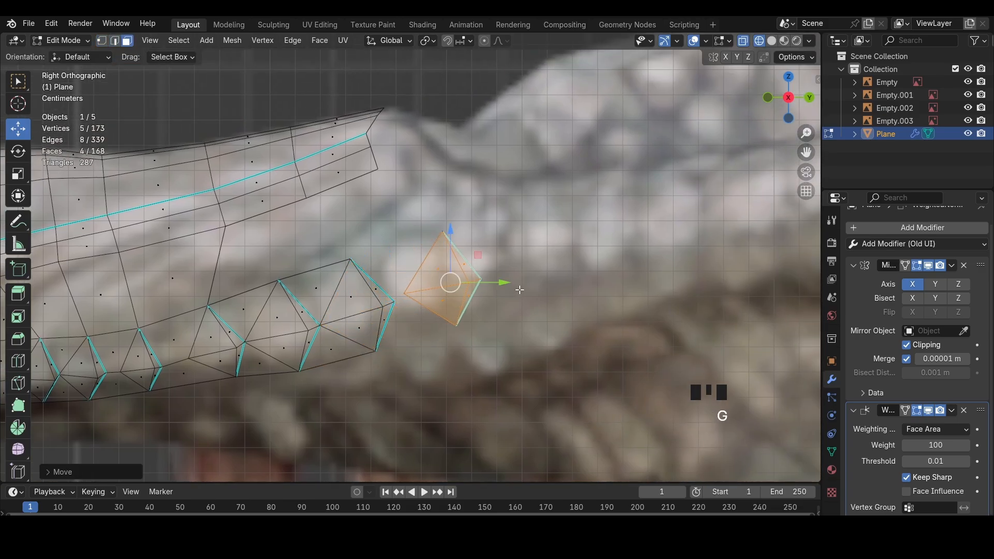
pyautogui.press('1')
pyautogui.click(404, 293)
pyautogui.keyDown('shift'); pyautogui.click(395, 302); pyautogui.keyUp('shift')
pyautogui.press('m')
pyautogui.click(572, 327)
# Move the newest scale's bottom vertex down and forward to match the scale outline in the reference
pyautogui.moveTo(492, 332); pyautogui.dragTo(446, 312)
pyautogui.press('g')
pyautogui.click(435, 323)
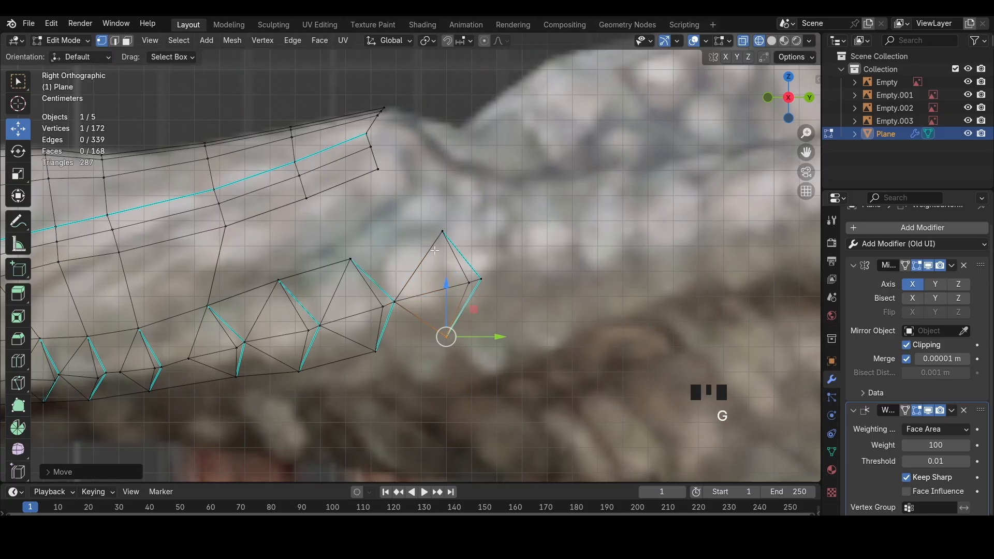
# Reposition the newest scale's top and rear vertices to match the scale outline in the side reference
pyautogui.moveTo(433, 222); pyautogui.dragTo(453, 242)
pyautogui.press('g')
pyautogui.click(432, 241)
pyautogui.moveTo(492, 270); pyautogui.dragTo(462, 291)
pyautogui.press('g')
pyautogui.click(439, 288)
# Shift the newest scale along X and rotate it to follow the head's outline in the top reference
pyautogui.hotkey('shift', 'z')
pyautogui.moveTo(450, 290)
pyautogui.mouseDown(button='middle')
pyautogui.moveTo(591, 332)
pyautogui.moveTo(432, 255)
pyautogui.mouseUp(button='middle')
pyautogui.hotkey('shift', 'z')
pyautogui.keyDown('shift'); pyautogui.moveTo(504, 284); pyautogui.dragTo(504, 284); pyautogui.keyUp('shift')
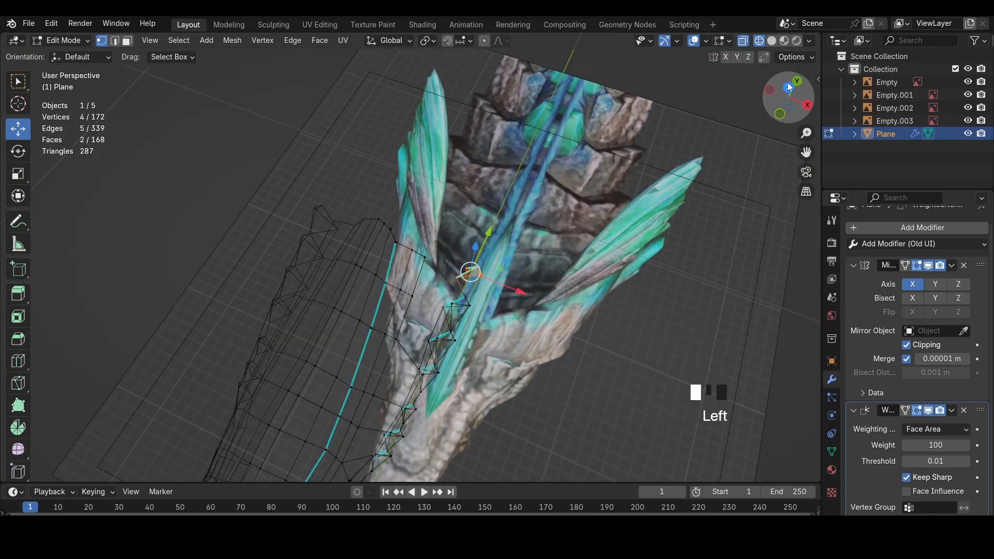
pyautogui.press('KP_7')
pyautogui.press('g')
pyautogui.press('x')
pyautogui.click(584, 222)
pyautogui.scroll(-4, 569, 228)
pyautogui.press('r')
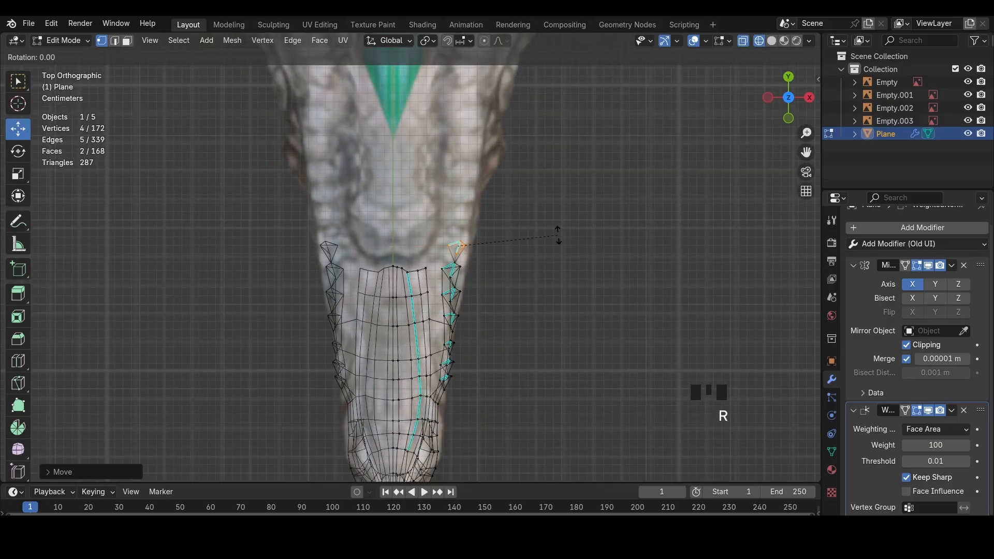
pyautogui.click(524, 230)
# Try tilting the second-to-last scale with trackball rotations, and undo them
pyautogui.scroll(2, 498, 286)
pyautogui.moveTo(449, 266); pyautogui.dragTo(449, 263)
pyautogui.press('r')
pyautogui.press('r')
pyautogui.click(505, 284)
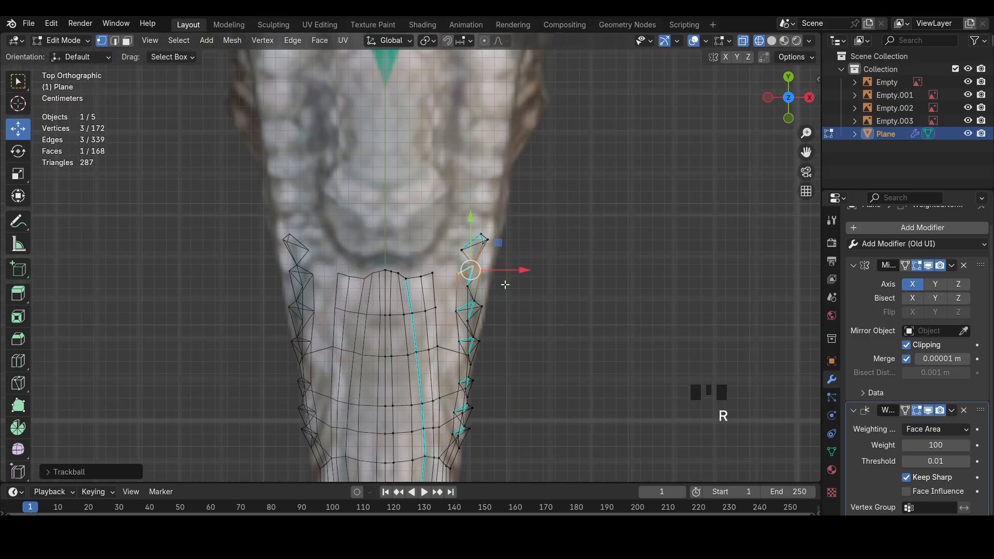
pyautogui.press('r')
pyautogui.press('r')
pyautogui.click(501, 282)
pyautogui.press('r')
pyautogui.press('r')
pyautogui.click(527, 278)
pyautogui.hotkey('ctrl', 'z')
pyautogui.hotkey('ctrl', 'z')
# Tilt the second-to-last scale with a trackball rotation and shift it along X to match the top reference
pyautogui.press('r')
pyautogui.press('r')
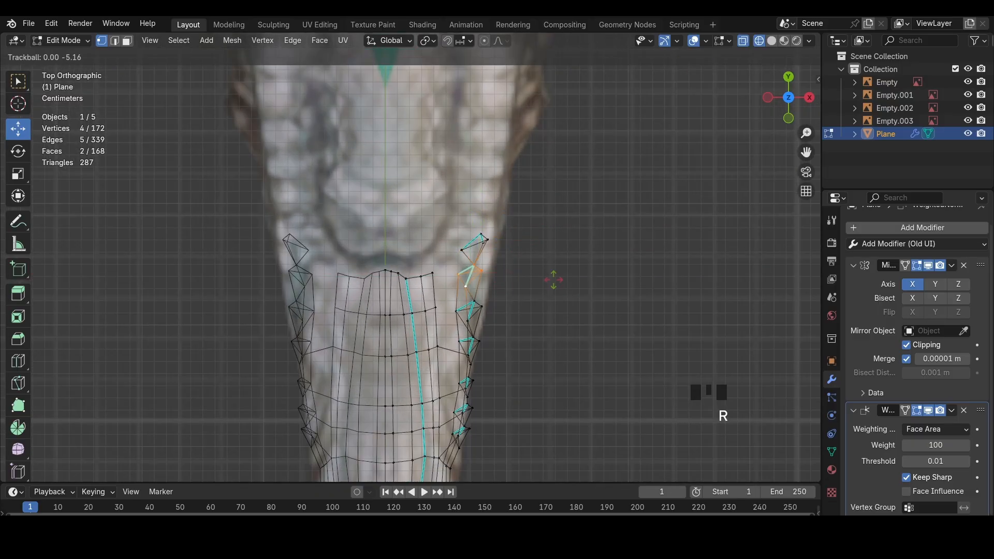
pyautogui.click(514, 268)
pyautogui.press('g')
pyautogui.press('x')
pyautogui.click(489, 308)
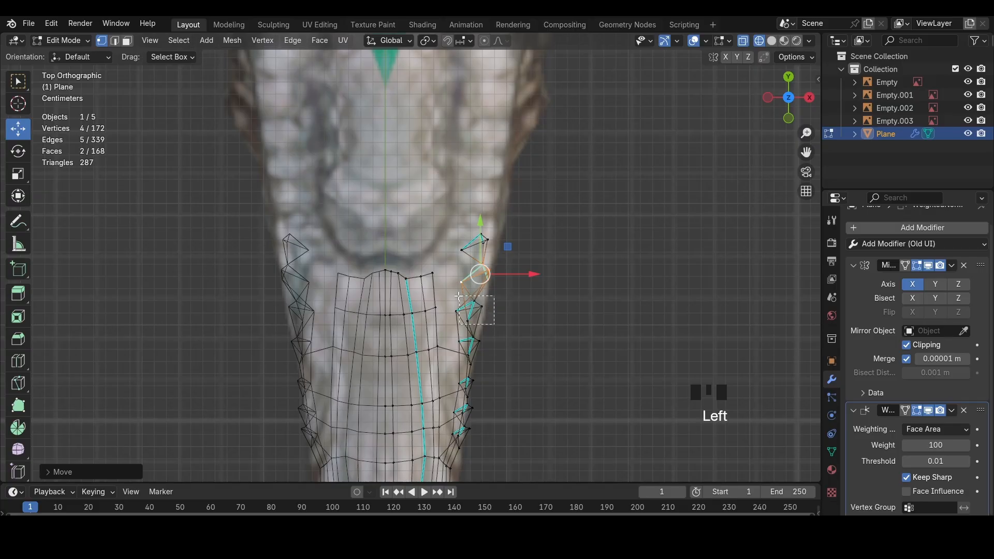
# Tilt the third-to-last scale with a trackball rotation in the top view
pyautogui.moveTo(458, 297); pyautogui.dragTo(452, 294)
pyautogui.press('r')
pyautogui.press('r')
pyautogui.click(509, 310)
pyautogui.moveTo(510, 310); pyautogui.dragTo(515, 311)
pyautogui.press('z')
pyautogui.press('z')
# Shift the rearmost scale and an outer vertex of the scale before it along X to follow the head's outline
pyautogui.moveTo(452, 220); pyautogui.dragTo(500, 254)
pyautogui.press('g')
pyautogui.press('x')
pyautogui.click(506, 255)
pyautogui.click(483, 265)
pyautogui.press('g')
pyautogui.press('x')
pyautogui.click(491, 266)
# Rotate and move the two rear faces of the fourth-from-last scale so it stands out from the lip
pyautogui.press('z')
pyautogui.moveTo(621, 290)
pyautogui.mouseDown(button='middle')
pyautogui.moveTo(594, 238)
pyautogui.moveTo(523, 202)
pyautogui.moveTo(264, 308)
pyautogui.moveTo(311, 301)
pyautogui.mouseUp(button='middle')
pyautogui.scroll(4, 433, 321)
pyautogui.press('3')
pyautogui.click(450, 317)
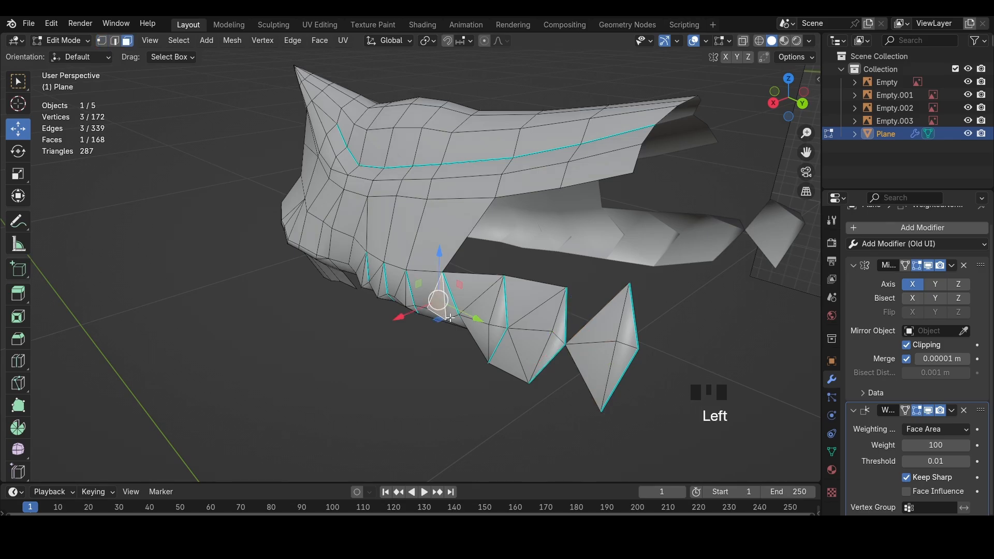
pyautogui.keyDown('shift'); pyautogui.click(454, 311); pyautogui.keyUp('shift')
pyautogui.moveTo(462, 310); pyautogui.dragTo(447, 311, button='middle')
pyautogui.press('r')
pyautogui.press('g')
pyautogui.click(500, 316)
pyautogui.press('r')
pyautogui.click(464, 317)
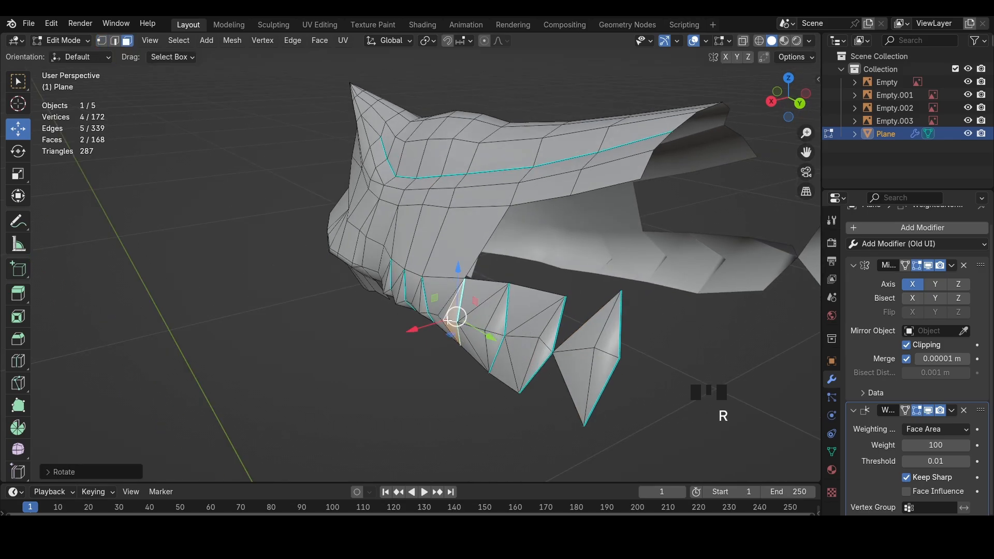
# Readjust the rotation and position of the fourth-from-last scale's rear faces, checking them against the front reference
pyautogui.click(424, 309)
pyautogui.press('r')
pyautogui.click(580, 276)
pyautogui.press('g')
pyautogui.click(603, 275)
pyautogui.moveTo(603, 276)
pyautogui.mouseDown(button='middle')
pyautogui.moveTo(557, 339)
pyautogui.moveTo(663, 300)
pyautogui.moveTo(545, 213)
pyautogui.moveTo(548, 183)
pyautogui.mouseUp(button='middle')
pyautogui.scroll(-3, 663, 300)
pyautogui.click(790, 110)
pyautogui.press('z')
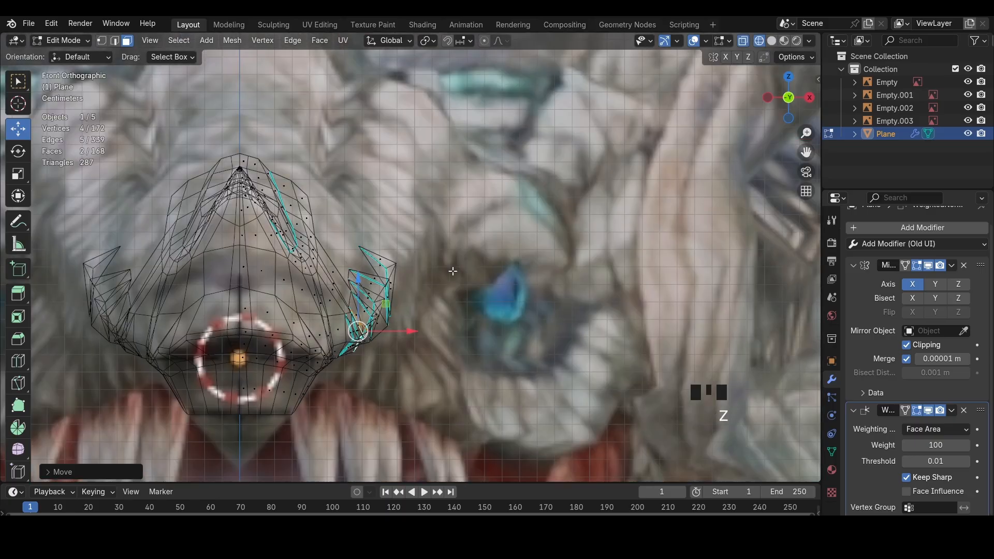
pyautogui.press('h')
pyautogui.moveTo(464, 295)
pyautogui.keyDown('shift'); pyautogui.mouseDown(button='middle')
pyautogui.moveTo(490, 295)
pyautogui.moveTo(445, 325)
pyautogui.moveTo(409, 329)
pyautogui.mouseUp(button='middle'); pyautogui.keyUp('shift')
pyautogui.hotkey('ctrl', 'z')
pyautogui.scroll(2, 498, 313)
pyautogui.press('r')
pyautogui.click(501, 320)
# Reselect the fourth-from-last scale's two rear faces from the side and fine-tune their rotation and position
pyautogui.click(408, 326)
pyautogui.keyDown('shift'); pyautogui.click(409, 337); pyautogui.keyUp('shift')
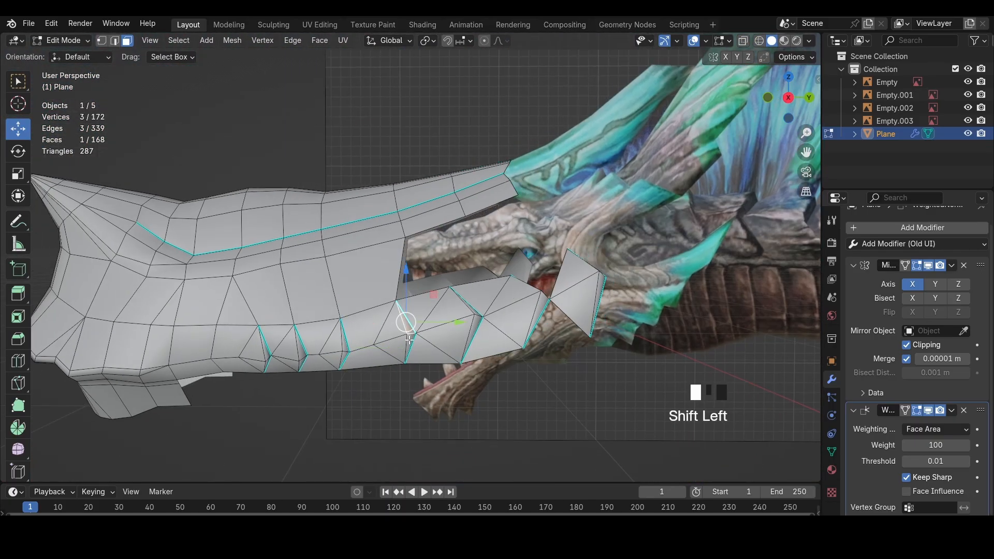
pyautogui.press('r')
pyautogui.moveTo(583, 293); pyautogui.dragTo(507, 326, button='middle')
pyautogui.click(518, 317)
pyautogui.press('g')
pyautogui.click(514, 312)
# Rotate and move the third-to-last scale's two rear faces to align with the neighbouring scales
pyautogui.press('2')
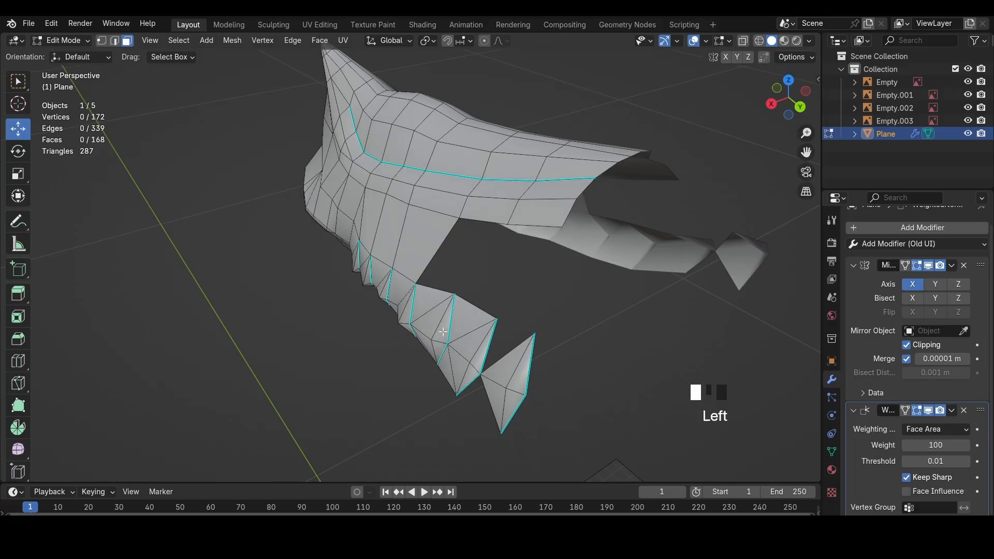
pyautogui.click(443, 332)
pyautogui.keyDown('shift'); pyautogui.click(431, 327); pyautogui.keyUp('shift')
pyautogui.moveTo(431, 328); pyautogui.dragTo(413, 326, button='middle')
pyautogui.press('r')
pyautogui.press('g')
pyautogui.click(414, 334)
# Move the second-to-last scale's bottom vertex to even out the row
pyautogui.press('1')
pyautogui.click(431, 395)
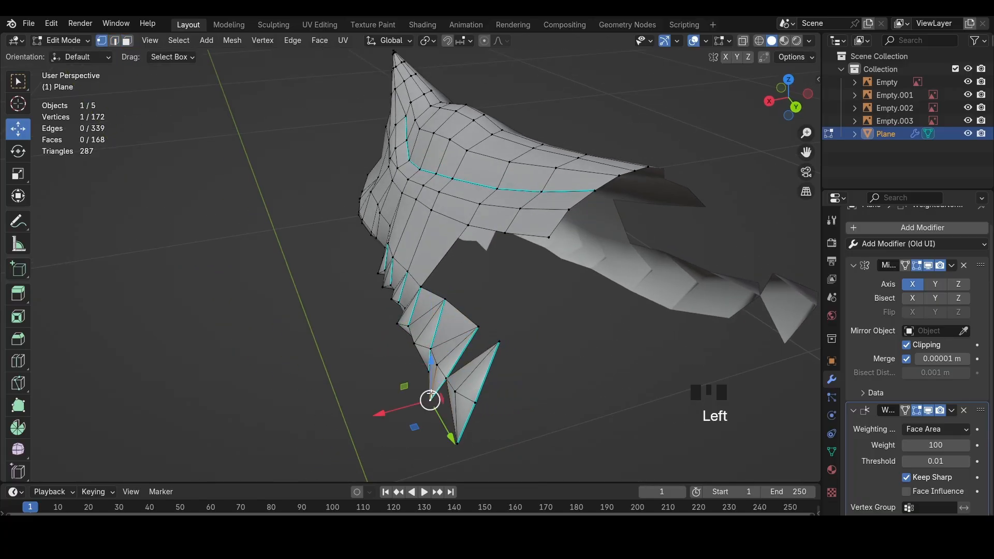
pyautogui.moveTo(431, 400); pyautogui.dragTo(489, 290, button='middle')
pyautogui.press('g')
# Fill the lower and upper gaps between the last two scales with triangular faces
pyautogui.press('2')
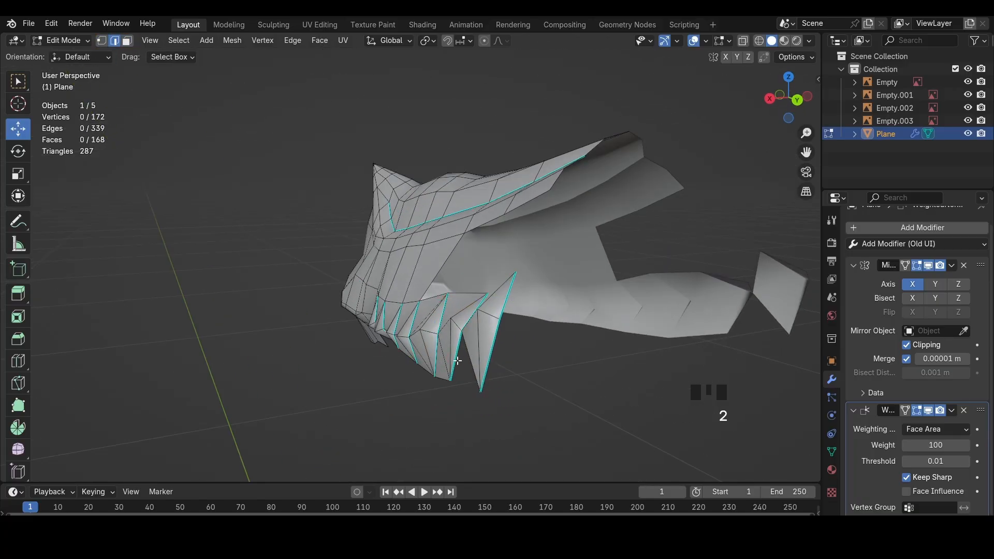
pyautogui.click(458, 361)
pyautogui.keyDown('shift'); pyautogui.click(470, 362); pyautogui.keyUp('shift')
pyautogui.press('f')
pyautogui.moveTo(470, 363); pyautogui.dragTo(497, 394, button='middle')
pyautogui.click(499, 343)
pyautogui.keyDown('shift'); pyautogui.click(480, 338); pyautogui.keyUp('shift')
pyautogui.press('f')
pyautogui.moveTo(482, 339); pyautogui.dragTo(668, 352, button='middle')
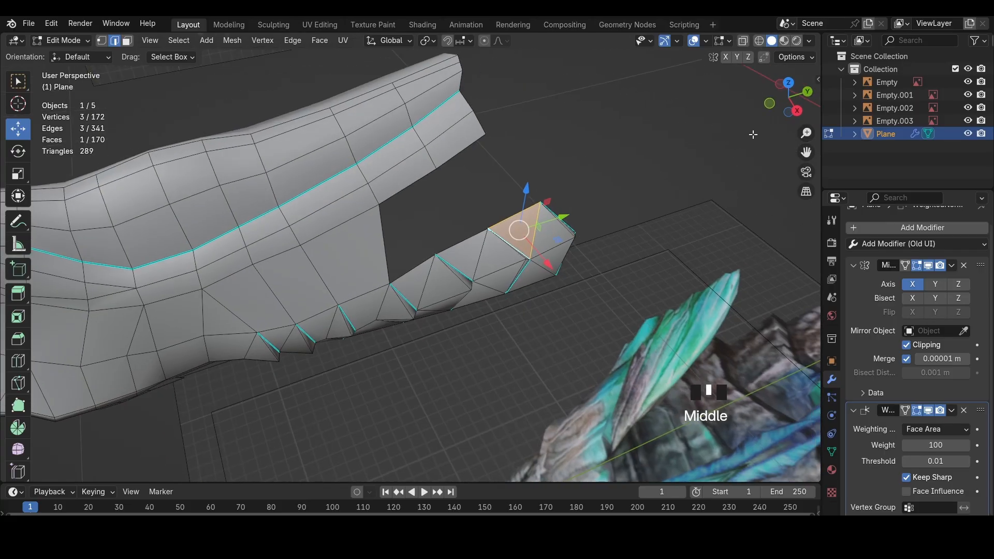
# Shift the front vertex of the rearmost scale inward along X where it joins the preceding scale
pyautogui.click(789, 112)
pyautogui.hotkey('alt', 'z')
pyautogui.hotkey('shift', 'z')
pyautogui.moveTo(586, 273); pyautogui.dragTo(477, 350, button='middle')
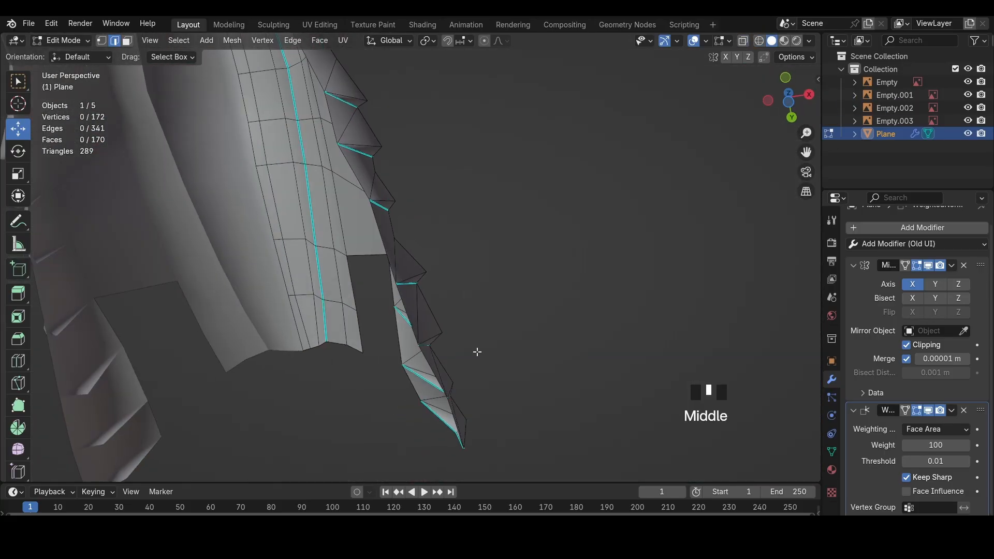
pyautogui.press('1')
pyautogui.click(455, 381)
pyautogui.moveTo(483, 373); pyautogui.dragTo(470, 376)
pyautogui.moveTo(470, 376)
pyautogui.mouseDown(button='middle')
pyautogui.moveTo(528, 439)
pyautogui.moveTo(499, 362)
pyautogui.moveTo(471, 346)
pyautogui.moveTo(716, 178)
pyautogui.mouseUp(button='middle')
pyautogui.scroll(-5, 499, 362)
pyautogui.click(793, 80)
pyautogui.hotkey('alt', 'z')
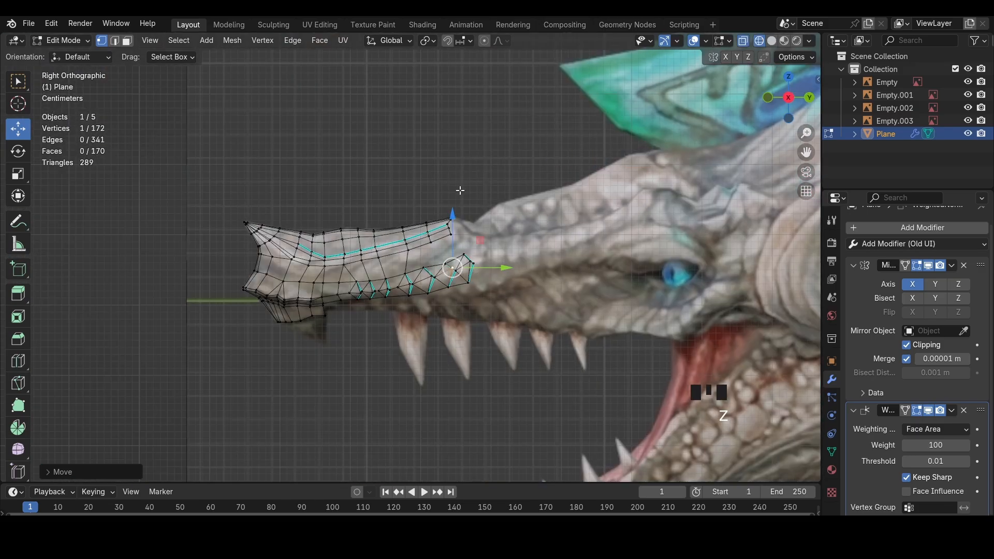
# Add and slide edge loops across the nose bridge and fill the first face down to the third-to-last scale
pyautogui.press('2')
pyautogui.hotkey('alt', 'z')
pyautogui.scroll(3, 533, 213)
pyautogui.press('e')
pyautogui.click(381, 166)
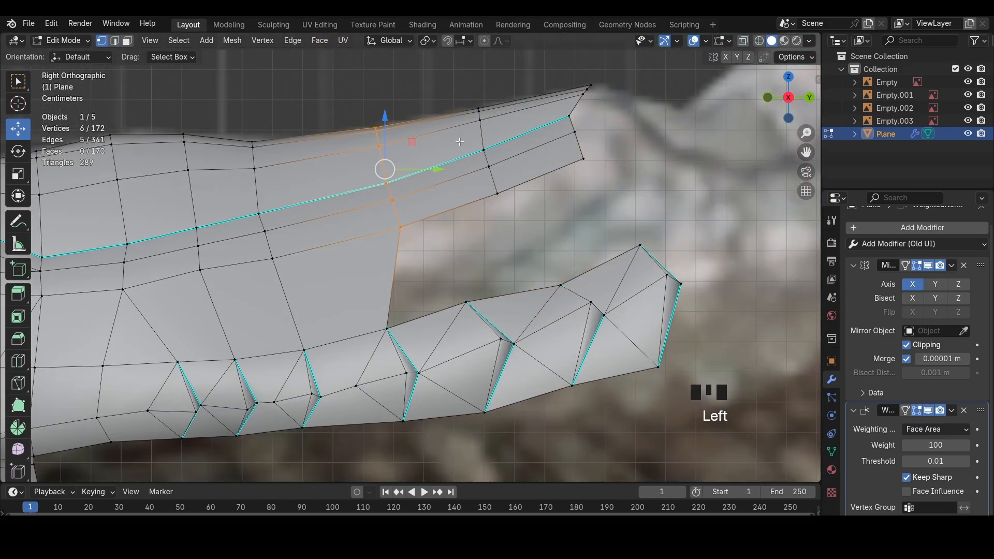
pyautogui.hotkey('shift', 'v')
pyautogui.press('2')
pyautogui.press('f')
# Fill the two remaining gaps between the nose bridge and the scales and slide the last two scales' top vertices along their edges
pyautogui.click(500, 293)
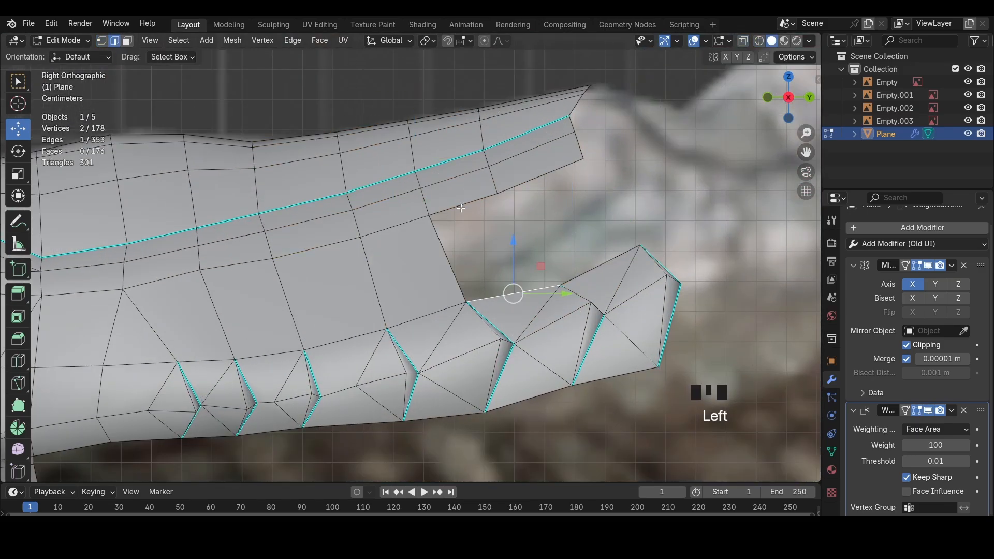
pyautogui.keyDown('shift'); pyautogui.click(469, 207); pyautogui.keyUp('shift')
pyautogui.press('f')
pyautogui.click(530, 183)
pyautogui.keyDown('shift'); pyautogui.click(570, 274); pyautogui.keyUp('shift')
pyautogui.press('f')
pyautogui.hotkey('shift', 'v')
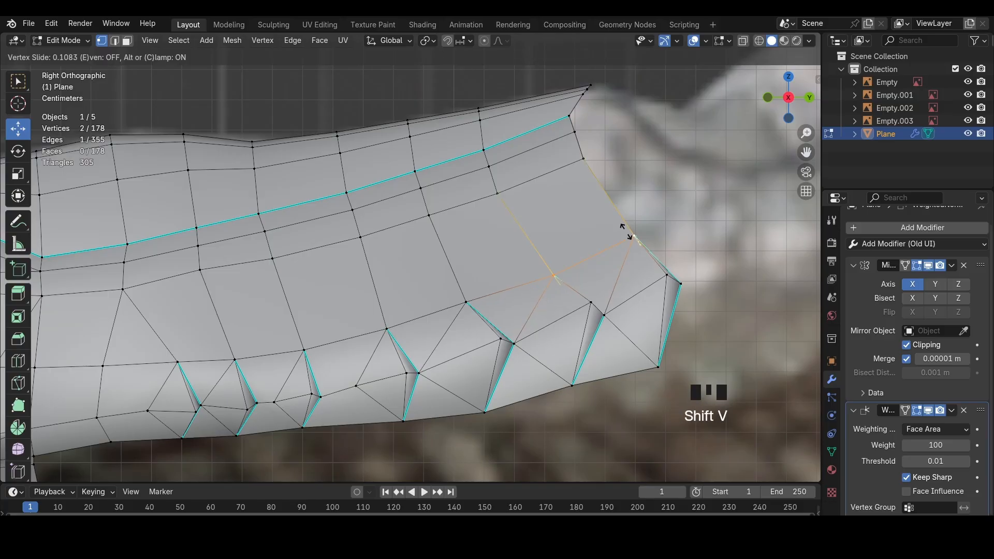
# Adjust the bottom vertices of the rear scales to follow the lip line in the side reference
pyautogui.scroll(-3, 610, 344)
pyautogui.click(498, 334)
pyautogui.press('g')
pyautogui.click(563, 350)
pyautogui.press('g')
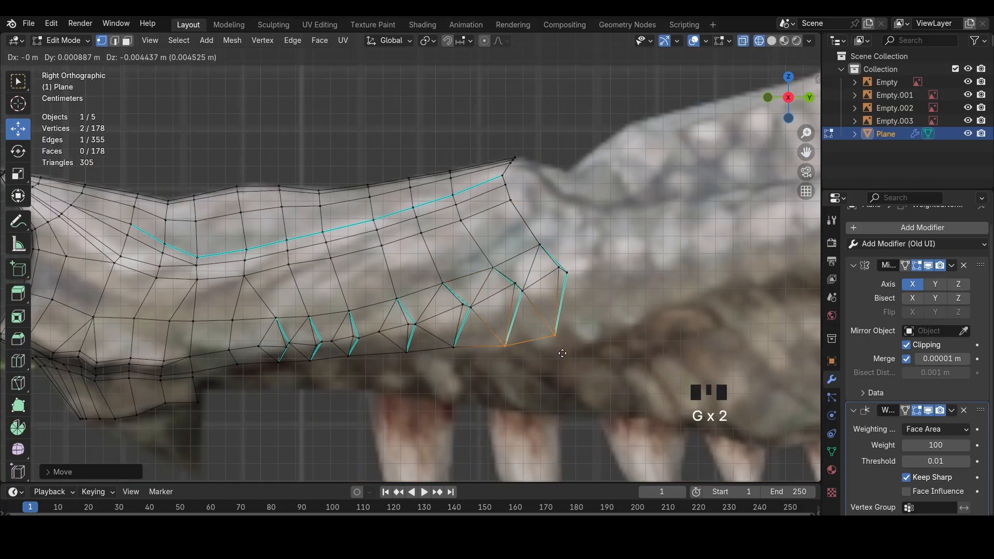
pyautogui.click(565, 355)
pyautogui.click(480, 342)
pyautogui.press('g')
pyautogui.click(480, 346)
# Move the bottom vertices of the last four scales together along X
pyautogui.keyDown('shift'); pyautogui.moveTo(386, 337); pyautogui.dragTo(609, 369); pyautogui.keyUp('shift')
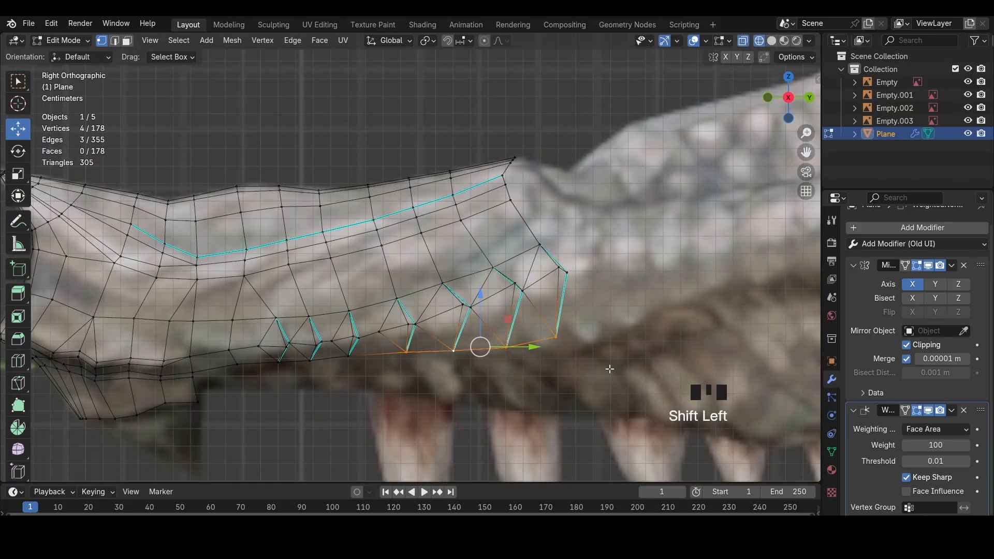
pyautogui.moveTo(610, 368); pyautogui.dragTo(547, 258, button='middle')
pyautogui.press('z')
pyautogui.click(671, 253)
pyautogui.moveTo(671, 252); pyautogui.dragTo(632, 227, button='middle')
pyautogui.press('g')
pyautogui.press('x')
pyautogui.click(632, 222)
# Move the bottom vertex of the fifth-from-last scale along X to smooth the lip's lower edge
pyautogui.press('1')
pyautogui.click(344, 318)
pyautogui.press('g')
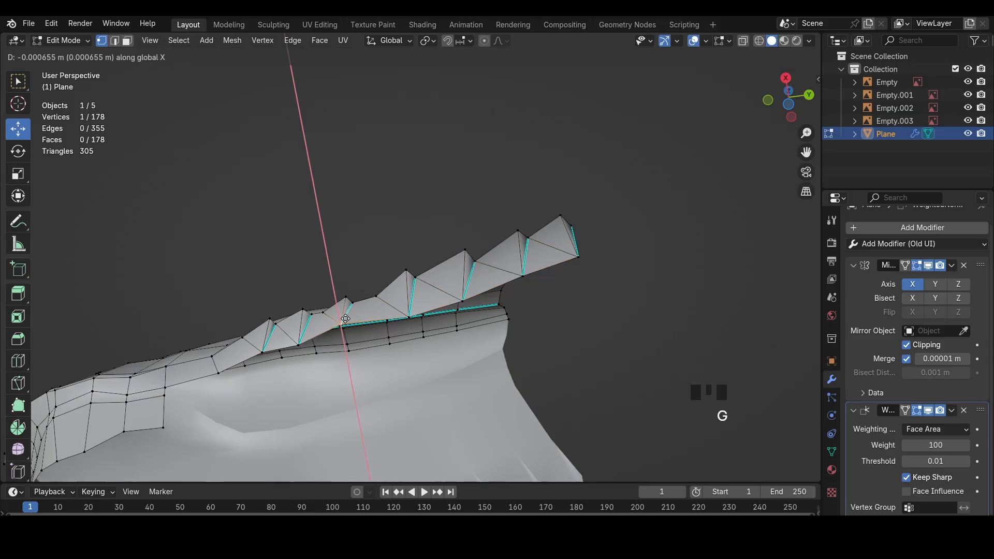
pyautogui.click(282, 336)
# Rotate and move the bottom vertices of the three front scales together to even out the lip's lower edge
pyautogui.keyDown('shift'); pyautogui.click(264, 349); pyautogui.keyUp('shift')
pyautogui.keyDown('shift'); pyautogui.click(299, 345); pyautogui.keyUp('shift')
pyautogui.moveTo(355, 339); pyautogui.dragTo(361, 321, button='middle')
pyautogui.press('r')
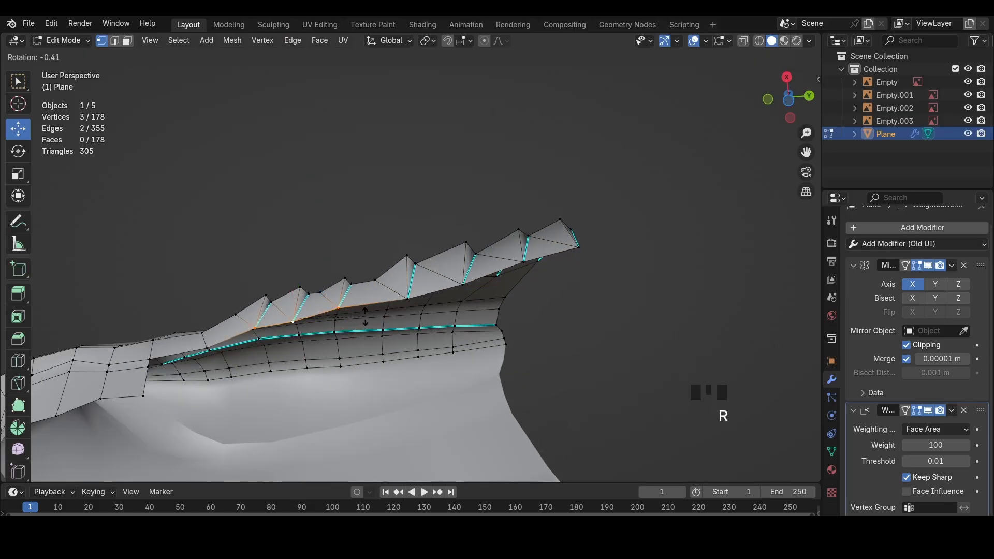
pyautogui.click(365, 321)
pyautogui.press('g')
pyautogui.click(368, 321)
# Reposition the vertex in the valley between the third and fourth scales
pyautogui.press('1')
pyautogui.click(346, 309)
pyautogui.press('g')
pyautogui.click(424, 305)
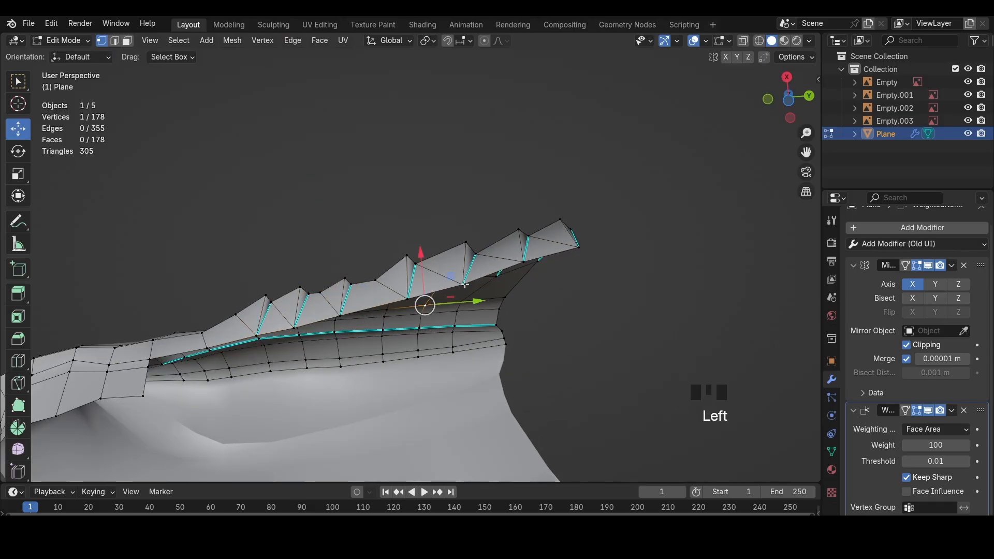
pyautogui.moveTo(424, 304); pyautogui.dragTo(404, 283, button='middle')
pyautogui.moveTo(404, 283); pyautogui.dragTo(404, 275, button='middle')
pyautogui.press('g')
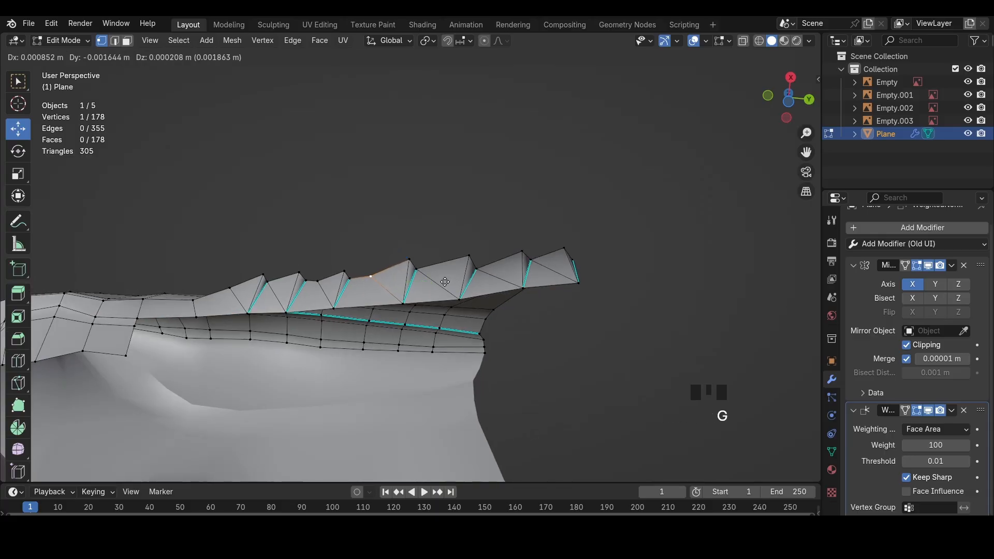
pyautogui.click(401, 276)
# Adjust the upper vertices of the scales behind that valley to smooth the scale row's outline
pyautogui.click(420, 270)
pyautogui.press('g')
pyautogui.click(430, 277)
pyautogui.click(473, 269)
pyautogui.moveTo(473, 269); pyautogui.dragTo(473, 289, button='middle')
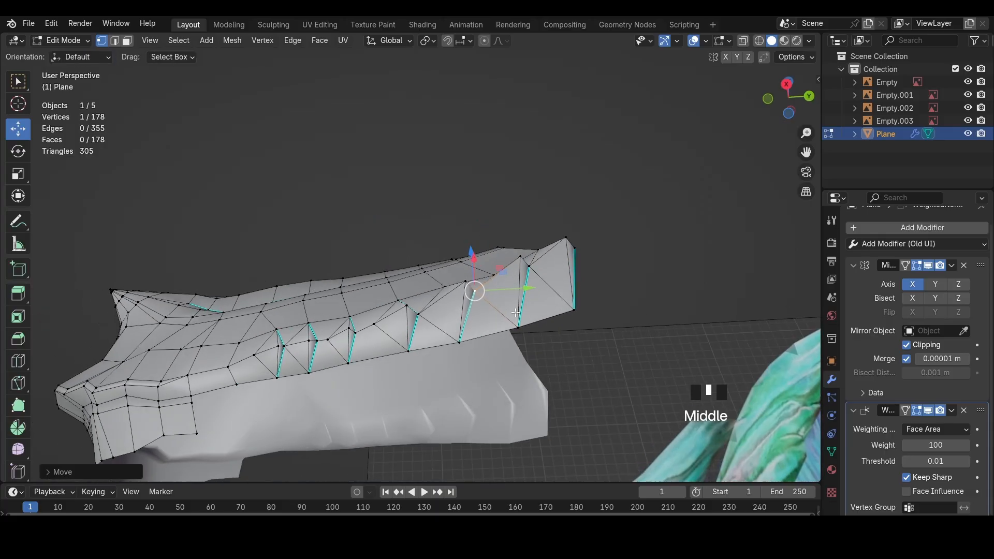
pyautogui.click(528, 266)
# Move the bottom vertices around the middle scales to smooth the lip's lower edge
pyautogui.moveTo(528, 266); pyautogui.dragTo(409, 346, button='middle')
pyautogui.press('2')
pyautogui.click(446, 403)
pyautogui.click(462, 396)
pyautogui.click(438, 386)
pyautogui.press('g')
pyautogui.click(449, 381)
pyautogui.click(433, 361)
pyautogui.press('g')
pyautogui.click(437, 359)
pyautogui.press('g')
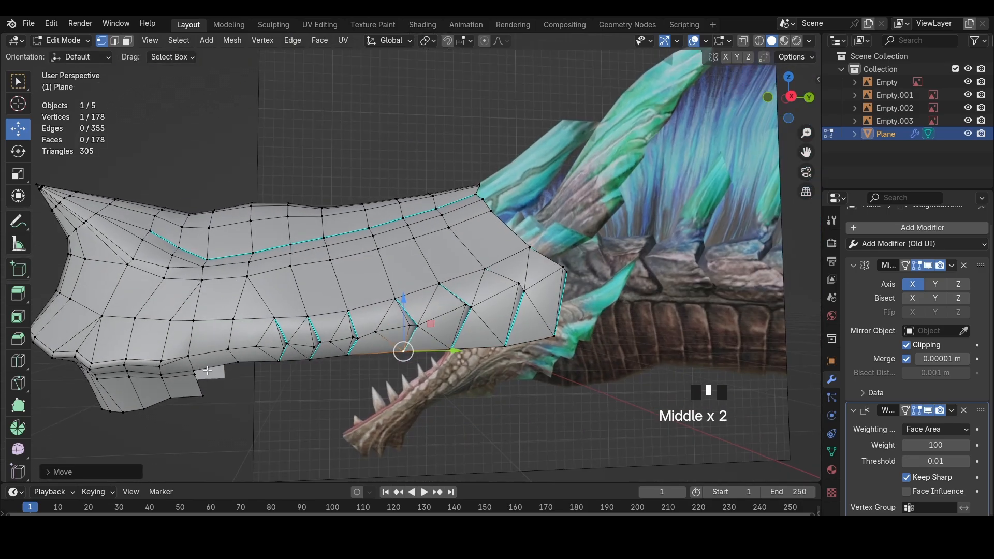
# Select the row of edges beneath the front lip rim and slide it slightly along the surface
pyautogui.scroll(2, 440, 333)
pyautogui.click(474, 322)
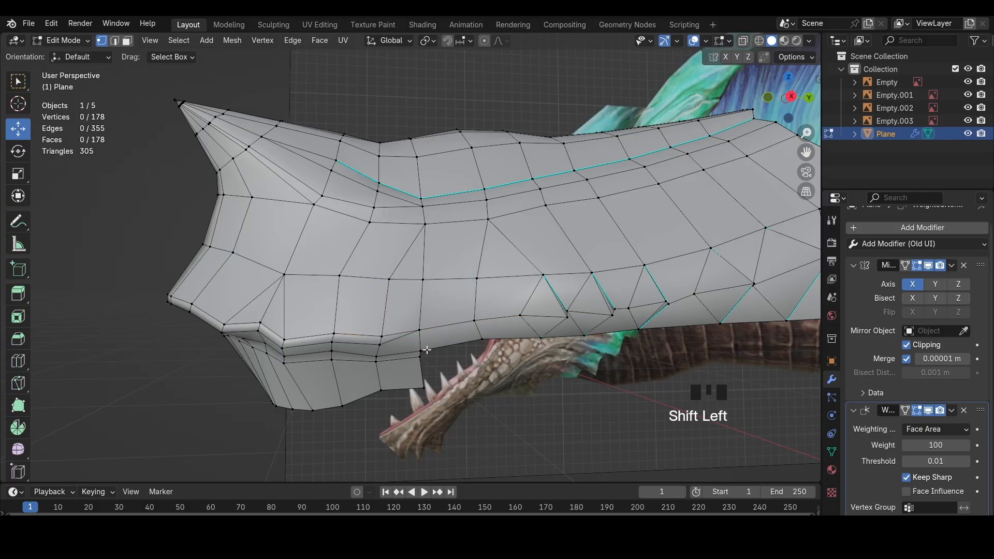
pyautogui.moveTo(433, 341); pyautogui.dragTo(427, 342)
pyautogui.moveTo(427, 341); pyautogui.dragTo(497, 334, button='middle')
pyautogui.moveTo(440, 310); pyautogui.dragTo(466, 233, button='middle')
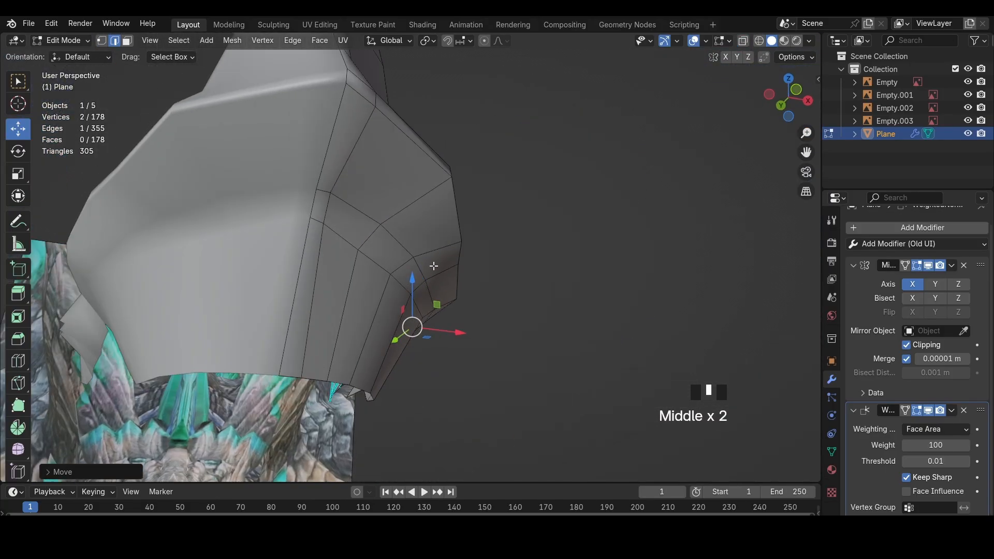
pyautogui.moveTo(409, 220); pyautogui.dragTo(375, 209, button='middle')
pyautogui.click(349, 164)
pyautogui.scroll(-2, 328, 210)
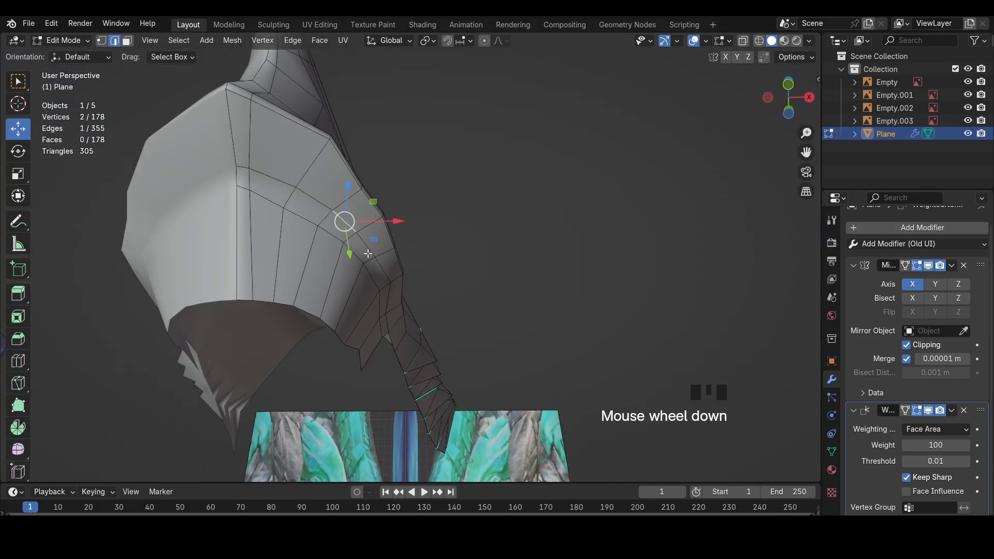
pyautogui.keyDown('shift'); pyautogui.click(339, 157); pyautogui.keyUp('shift')
pyautogui.keyDown('shift'); pyautogui.moveTo(311, 132); pyautogui.dragTo(333, 199, button='middle'); pyautogui.keyUp('shift')
pyautogui.keyDown('shift'); pyautogui.click(267, 168); pyautogui.keyUp('shift')
pyautogui.press('g')
pyautogui.press('g')
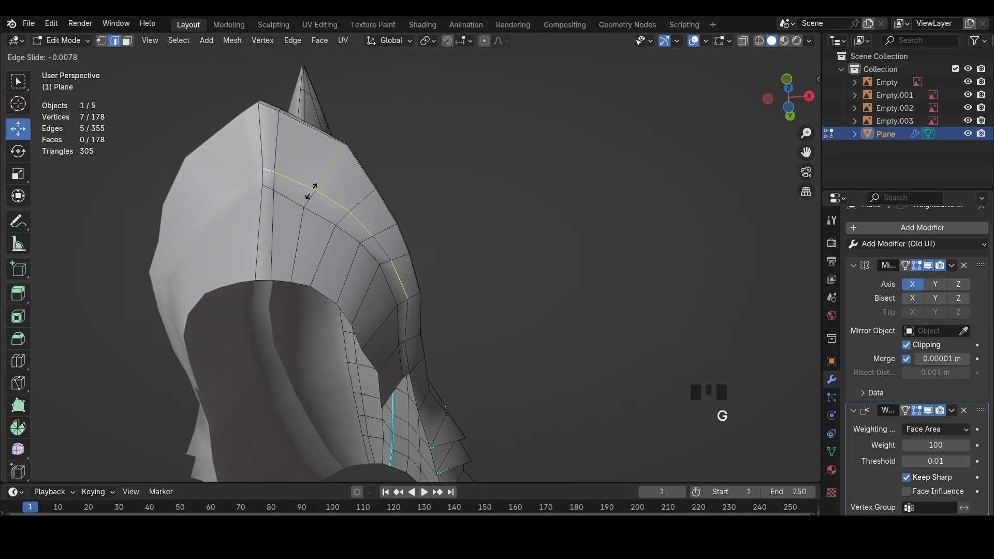
pyautogui.click(315, 174)
# Save the file and slide a vertex beneath the lip along its edge
pyautogui.click(406, 240)
pyautogui.click(477, 274)
pyautogui.moveTo(482, 280); pyautogui.dragTo(372, 310, button='middle')
pyautogui.hotkey('ctrl', 's')
pyautogui.click(373, 298)
pyautogui.hotkey('shift', 'v')
pyautogui.click(377, 293)
# Select the strip of seven faces beneath the front lip and relax it with the Smooth tool
pyautogui.press('3')
pyautogui.click(264, 330)
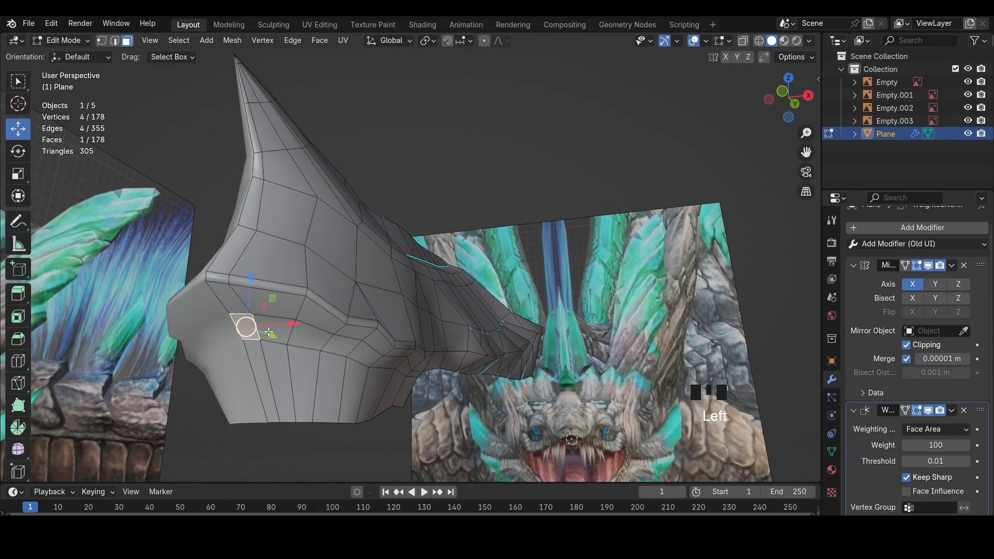
pyautogui.keyDown('ctrl'); pyautogui.keyDown('shift'); pyautogui.click(362, 356); pyautogui.keyUp('shift'); pyautogui.keyUp('ctrl')
pyautogui.moveTo(362, 357); pyautogui.dragTo(332, 344, button='middle')
pyautogui.keyDown('shift'); pyautogui.click(405, 357); pyautogui.keyUp('shift')
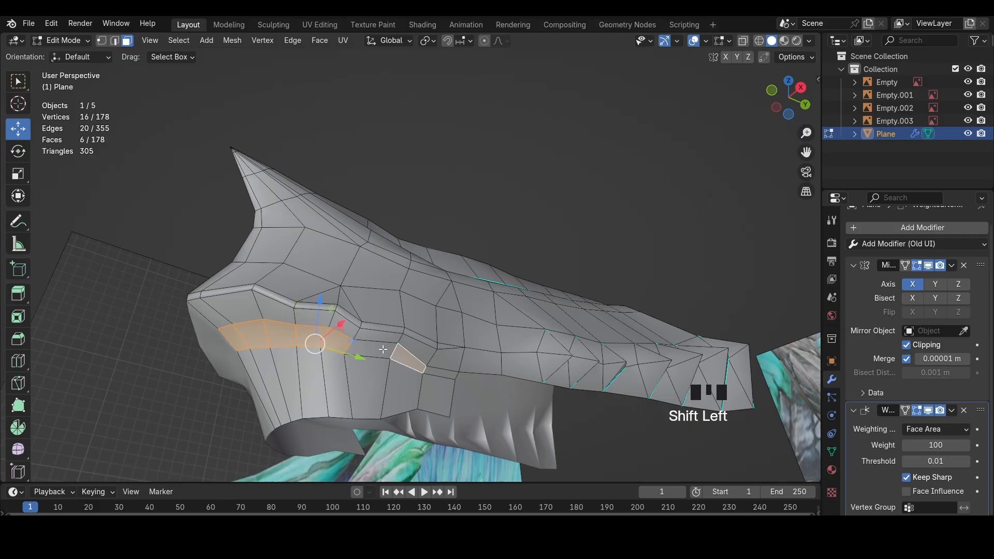
pyautogui.click(18, 449)
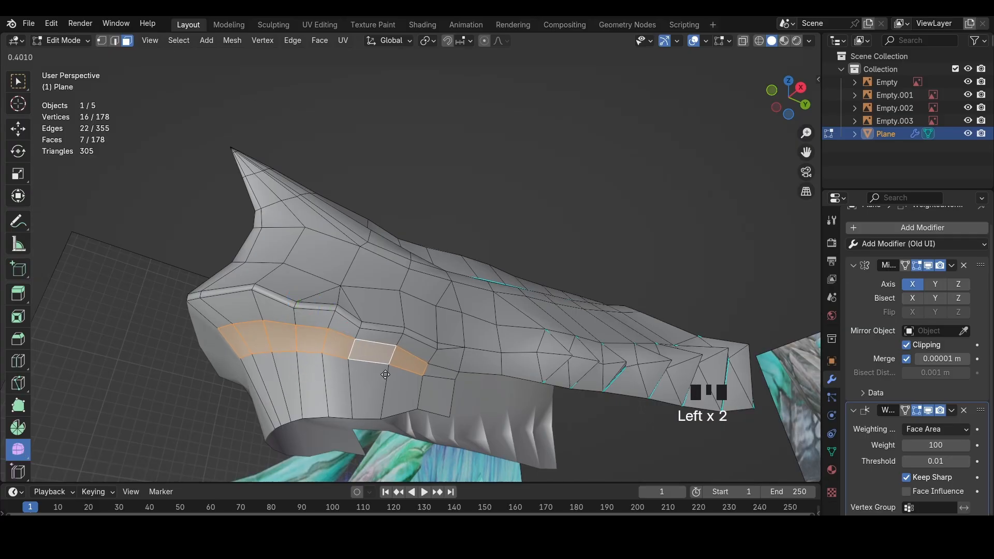
pyautogui.click(433, 382)
pyautogui.hotkey('shift', 'v')
pyautogui.moveTo(455, 378); pyautogui.dragTo(595, 220, button='middle')
# Save the file and switch to the right side view in wireframe to compare the mesh with the reference
pyautogui.hotkey('ctrl', 's')
pyautogui.scroll(-2, 545, 349)
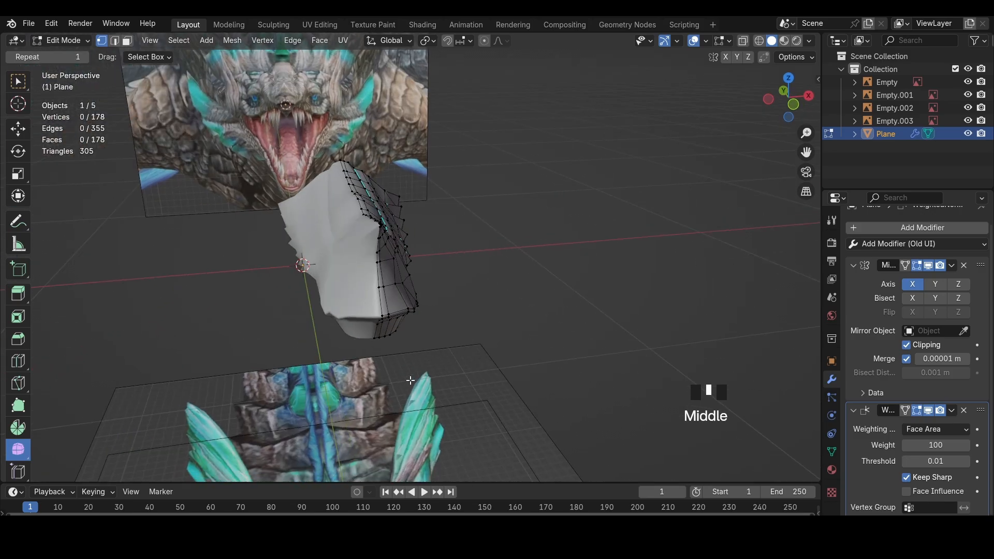
pyautogui.scroll(5, 595, 220)
pyautogui.click(786, 100)
pyautogui.press('z')
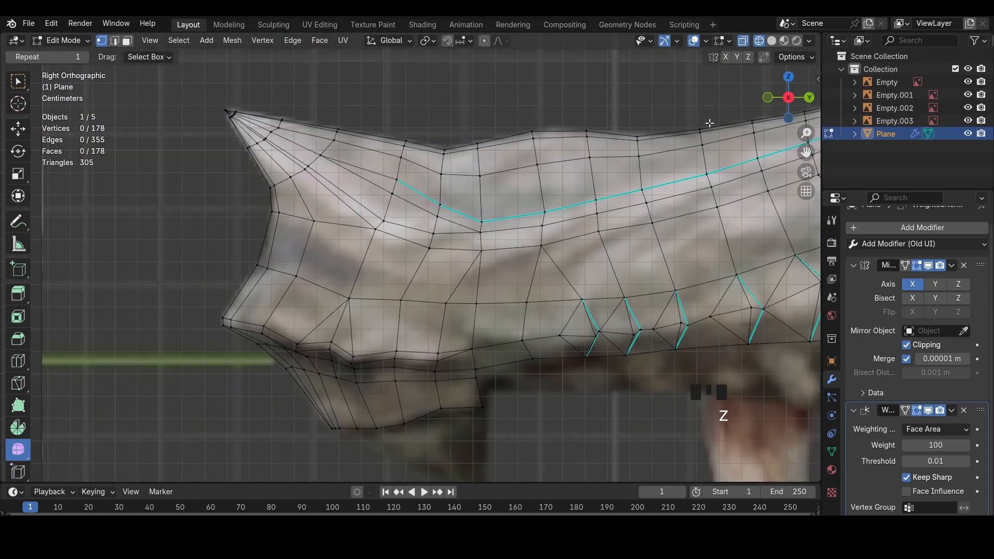
pyautogui.scroll(-7, 532, 263)
pyautogui.press('a')
pyautogui.press('h')
pyautogui.keyDown('shift'); pyautogui.moveTo(532, 262); pyautogui.dragTo(437, 263); pyautogui.keyUp('shift')
pyautogui.scroll(3, 409, 264)
pyautogui.hotkey('ctrl', 'z')
pyautogui.scroll(6, 413, 265)
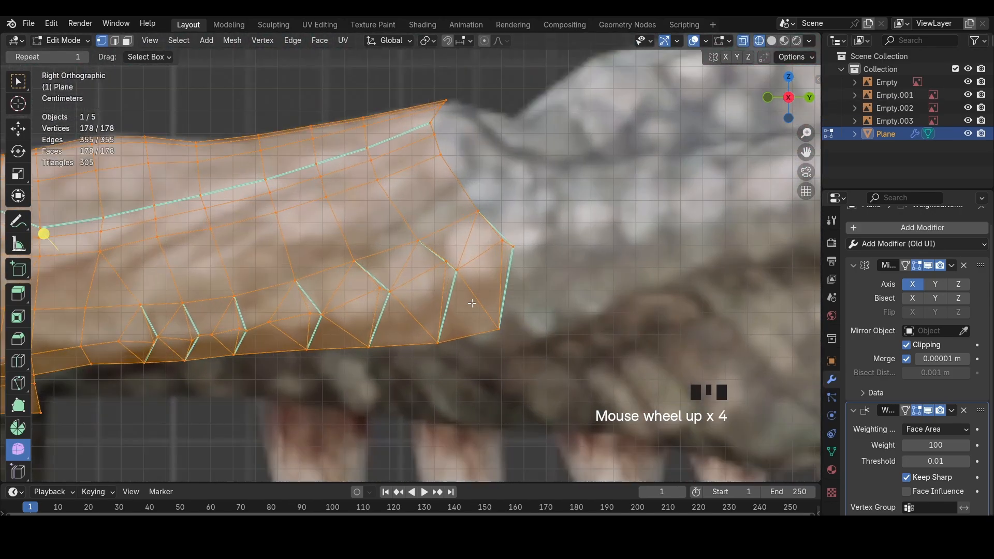
# Move the bottom vertices of the last two scales and the last scale's upper front vertex to match the side reference
pyautogui.click(446, 369)
pyautogui.press('g')
pyautogui.click(433, 358)
pyautogui.click(537, 366)
pyautogui.press('g')
pyautogui.click(510, 350)
pyautogui.click(509, 183)
pyautogui.press('g')
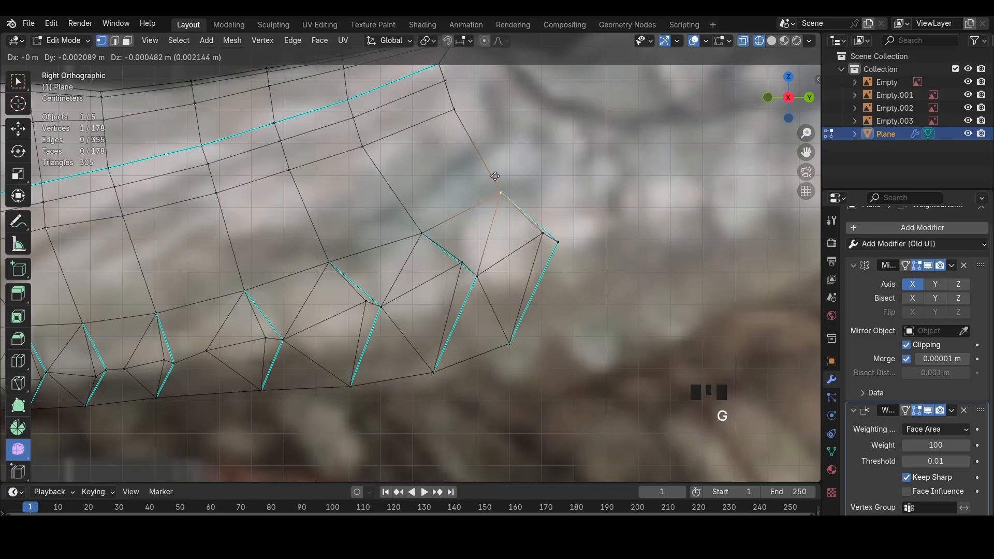
pyautogui.click(488, 177)
# Adjust the bottom vertices of the last three scales to follow the rising lip line in the reference
pyautogui.click(350, 386)
pyautogui.press('g')
pyautogui.click(353, 380)
pyautogui.click(436, 373)
pyautogui.press('g')
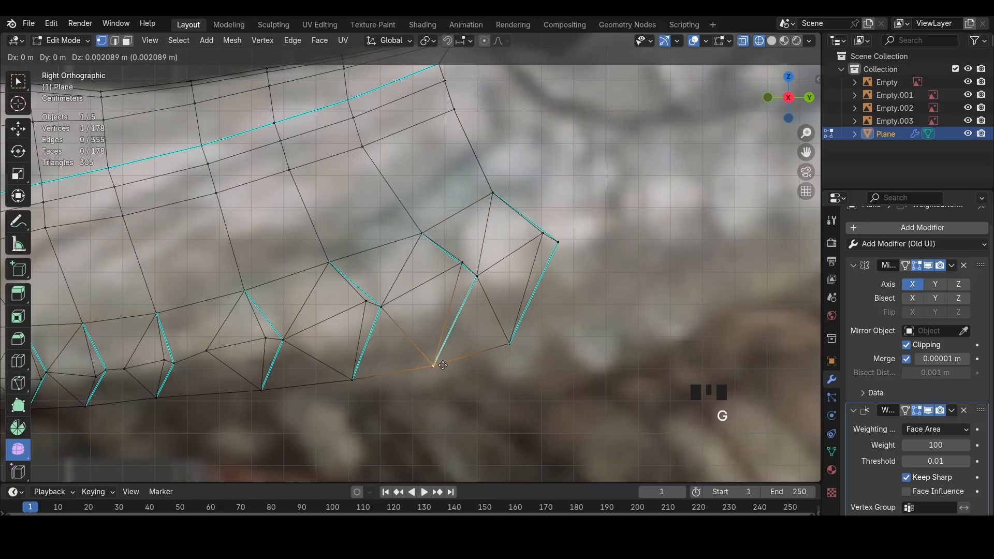
pyautogui.click(444, 367)
pyautogui.click(511, 344)
pyautogui.scroll(-3, 520, 342)
pyautogui.press('g')
pyautogui.click(527, 340)
# Pull the outer tip vertices of the last two scales slightly outward in solid view
pyautogui.moveTo(518, 300); pyautogui.dragTo(367, 306, button='middle')
pyautogui.press('z')
pyautogui.click(341, 305)
pyautogui.press('g')
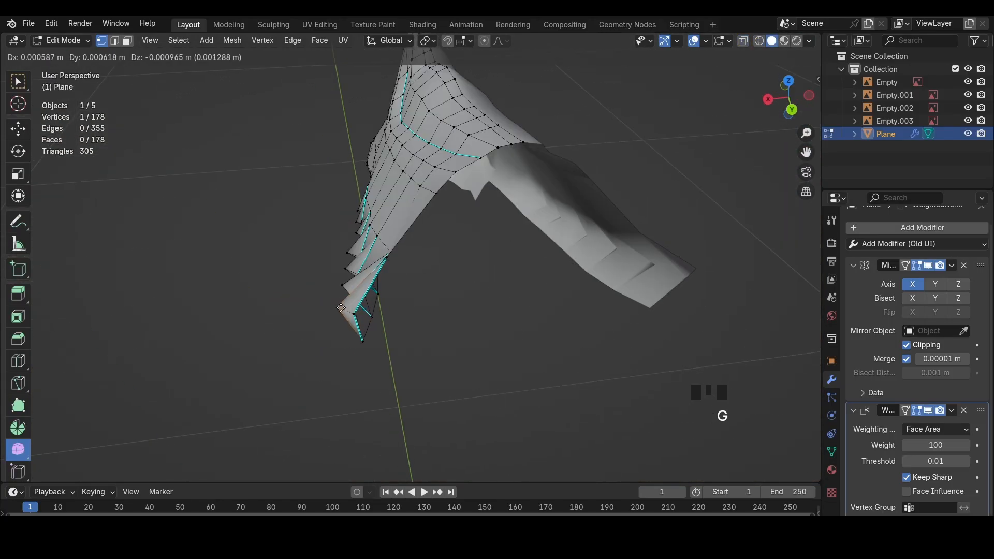
pyautogui.click(340, 309)
pyautogui.click(349, 283)
pyautogui.press('g')
pyautogui.click(343, 286)
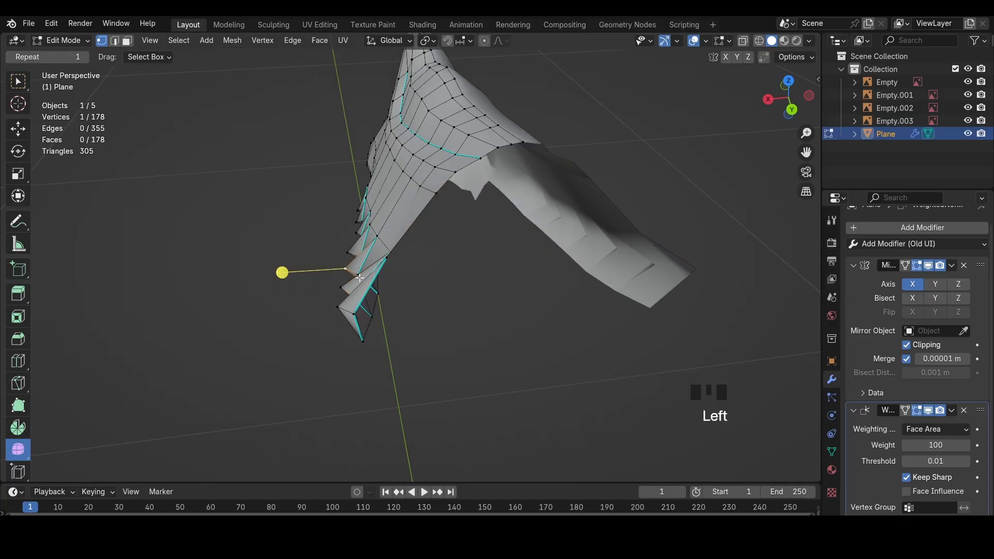
# Duplicate the last scale behind the row in side view, merge it to the row's end and reposition its vertices
pyautogui.moveTo(343, 286); pyautogui.dragTo(546, 367, button='middle')
pyautogui.click(793, 118)
pyautogui.press('z')
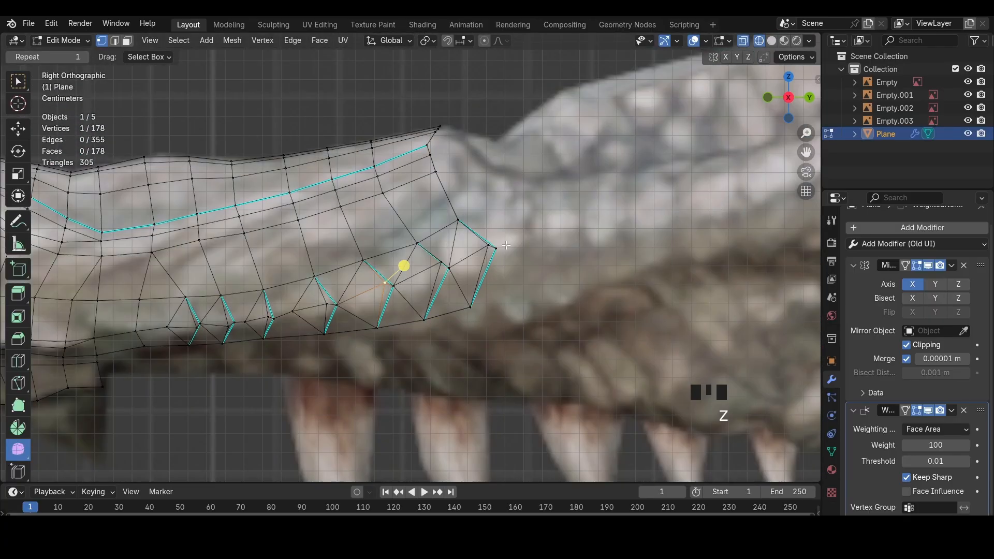
pyautogui.scroll(2, 541, 330)
pyautogui.moveTo(474, 229); pyautogui.dragTo(474, 229)
pyautogui.keyDown('shift'); pyautogui.moveTo(510, 248); pyautogui.dragTo(429, 296, button='middle'); pyautogui.keyUp('shift')
pyautogui.hotkey('shift', 'd')
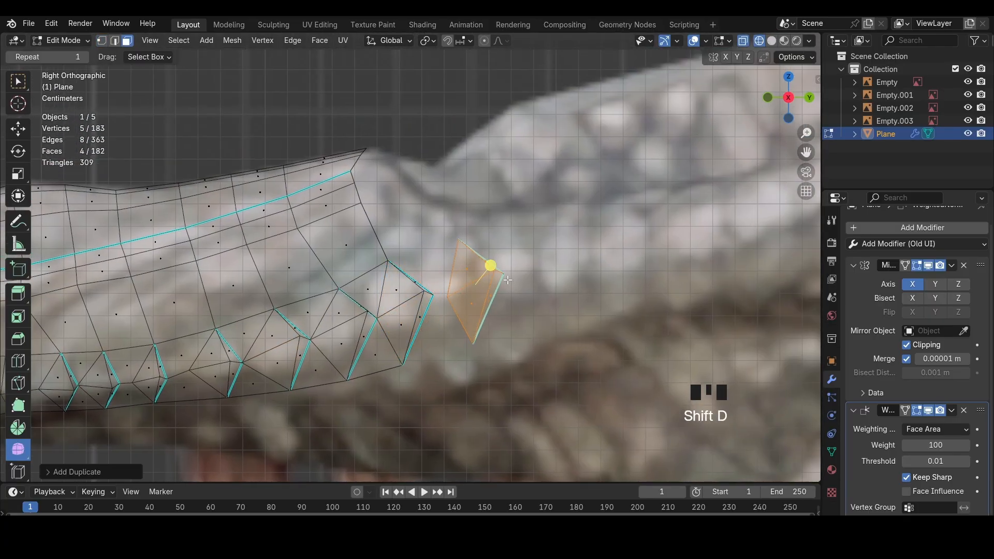
pyautogui.press('m')
pyautogui.click(595, 328)
pyautogui.press('g')
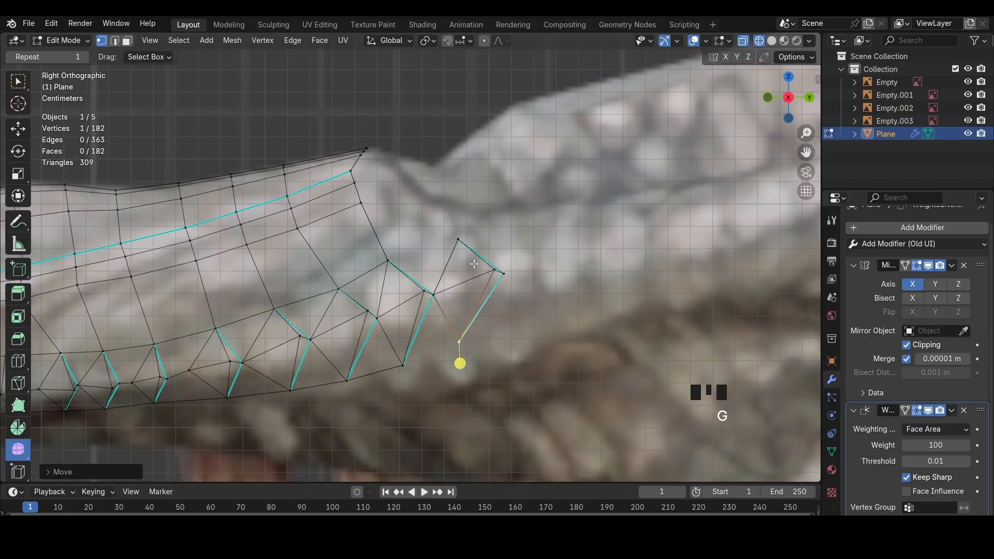
pyautogui.click(450, 269)
# Fill the gaps between the new scale and the previous one with faces
pyautogui.moveTo(451, 269); pyautogui.dragTo(401, 299, button='middle')
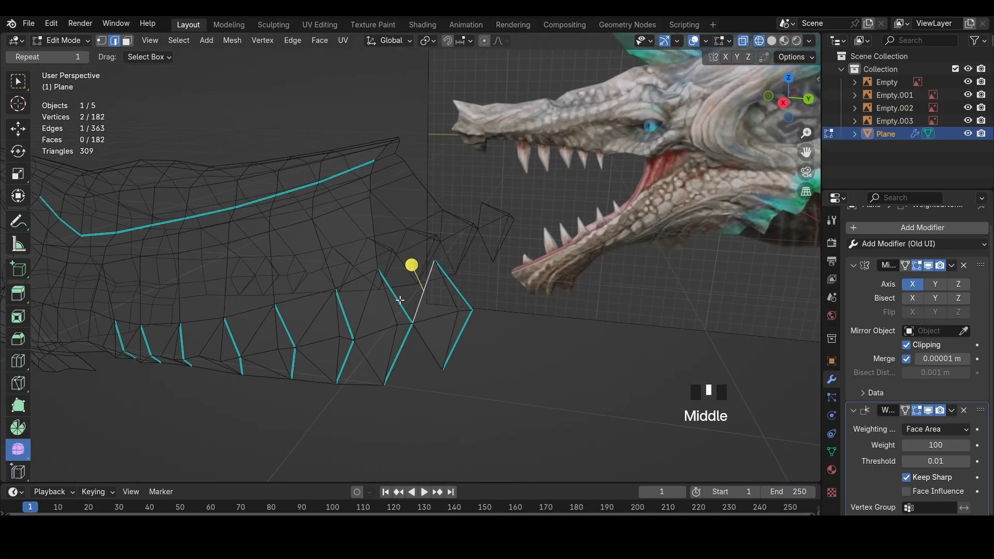
pyautogui.hotkey('shift', 'z')
pyautogui.keyDown('shift'); pyautogui.click(412, 318); pyautogui.keyUp('shift')
pyautogui.press('f')
pyautogui.press('1')
pyautogui.moveTo(411, 341); pyautogui.dragTo(355, 358, button='middle')
pyautogui.moveTo(425, 322); pyautogui.dragTo(485, 336, button='middle')
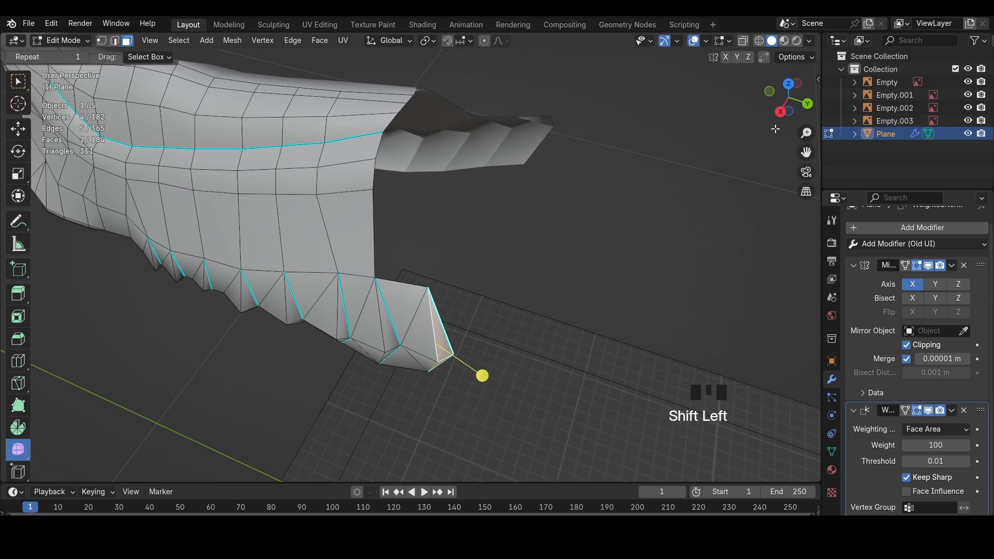
# Move the new scale's two rear faces along X in top view and rotate them with trackball rotation to match the reference
pyautogui.click(788, 84)
pyautogui.hotkey('shift', 'z')
pyautogui.press('g')
pyautogui.press('x')
pyautogui.click(490, 259)
pyautogui.scroll(-3, 486, 259)
pyautogui.press('r')
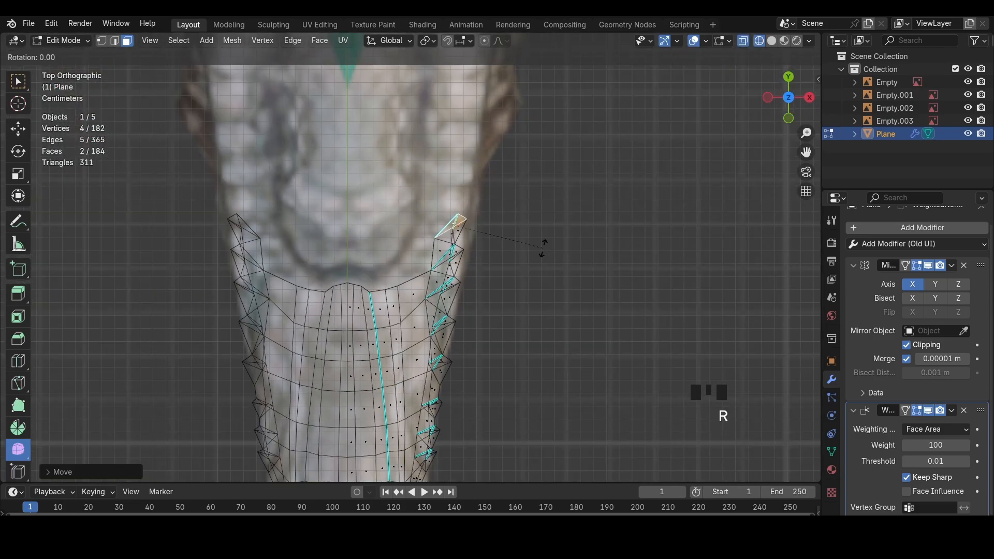
pyautogui.press('r')
pyautogui.click(519, 244)
# Move and rotate the new scale's two rear faces in front view to follow the scale row
pyautogui.moveTo(519, 244); pyautogui.dragTo(490, 205, button='middle')
pyautogui.click(775, 117)
pyautogui.scroll(2, 558, 219)
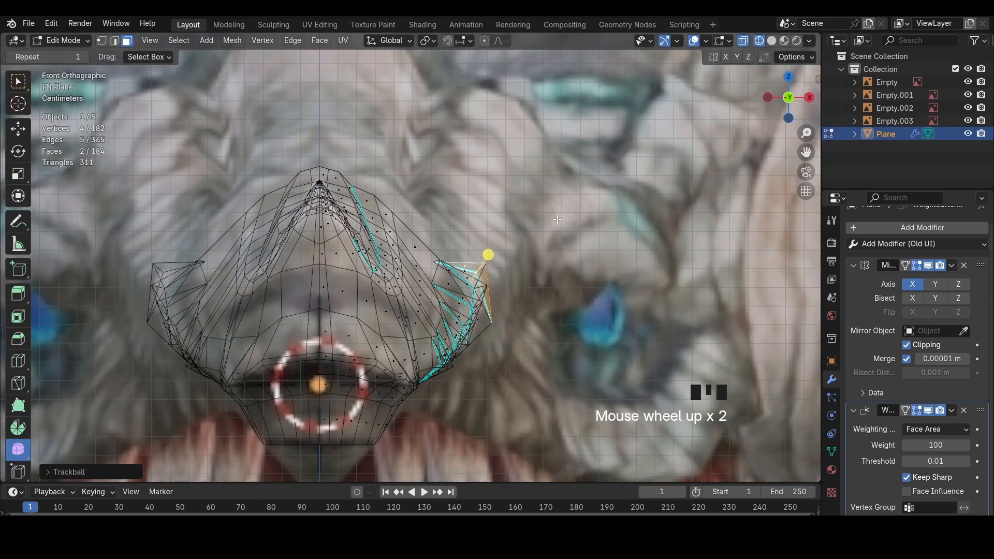
pyautogui.press('g')
pyautogui.click(565, 220)
pyautogui.press('r')
pyautogui.click(565, 253)
# Adjust the new scale's outer tip and bottom vertices individually in solid view
pyautogui.hotkey('shift', 'z')
pyautogui.moveTo(566, 290)
pyautogui.mouseDown(button='middle')
pyautogui.moveTo(375, 342)
pyautogui.moveTo(355, 363)
pyautogui.moveTo(344, 317)
pyautogui.moveTo(339, 378)
pyautogui.moveTo(336, 352)
pyautogui.mouseUp(button='middle')
pyautogui.press('1')
pyautogui.click(335, 334)
pyautogui.click(342, 336)
pyautogui.press('g')
pyautogui.click(336, 335)
pyautogui.press('g')
pyautogui.click(332, 340)
pyautogui.click(346, 392)
pyautogui.click(314, 396)
pyautogui.press('g')
pyautogui.click(330, 402)
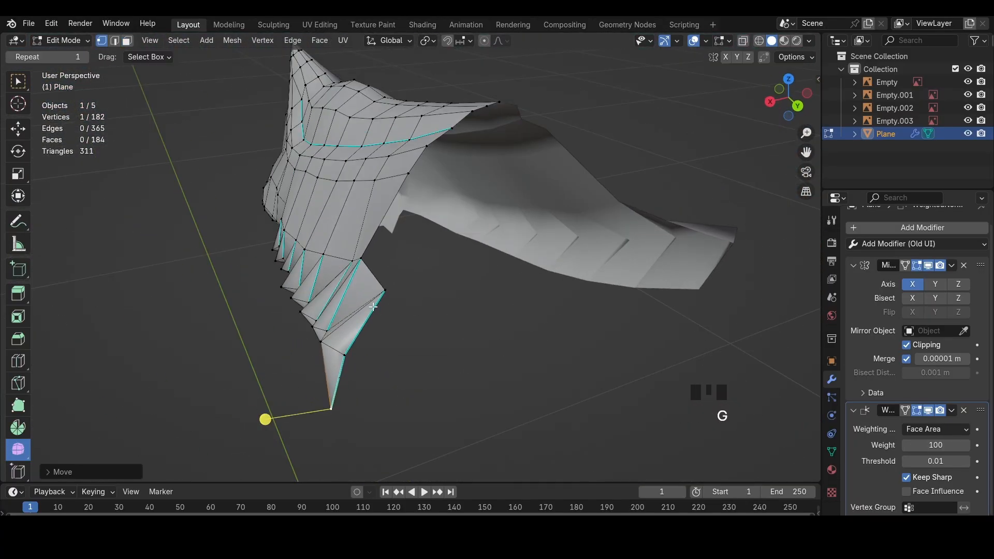
# Move the new scale's upper rear vertex and the upper vertex where it meets the nose bridge
pyautogui.click(383, 292)
pyautogui.press('g')
pyautogui.click(371, 282)
pyautogui.click(362, 260)
pyautogui.press('g')
pyautogui.click(361, 263)
pyautogui.moveTo(363, 265); pyautogui.dragTo(668, 227, button='middle')
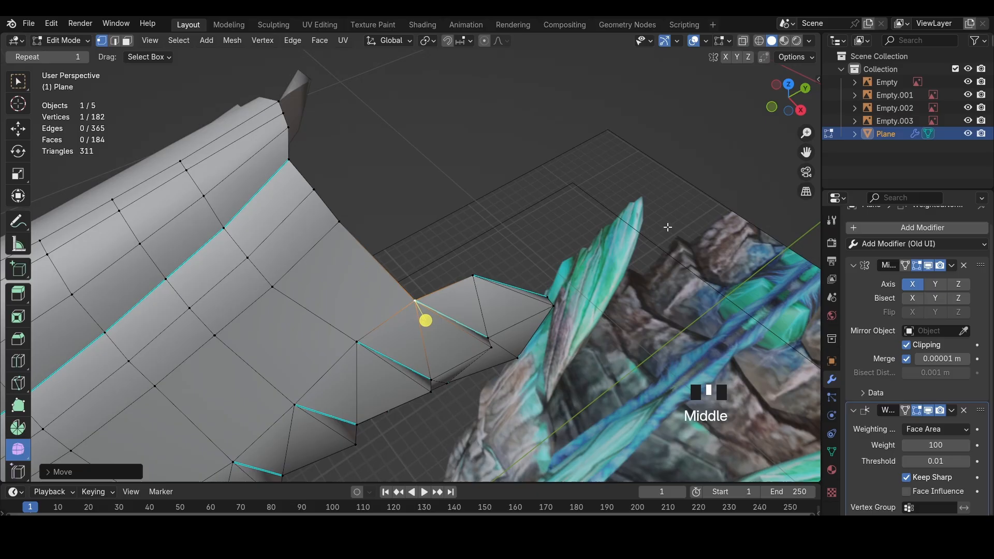
# Select the scale row's bottom edges in right view and extrude them downward as a lip strip
pyautogui.click(800, 110)
pyautogui.press('3')
pyautogui.moveTo(482, 306); pyautogui.dragTo(528, 369)
pyautogui.scroll(-4, 451, 368)
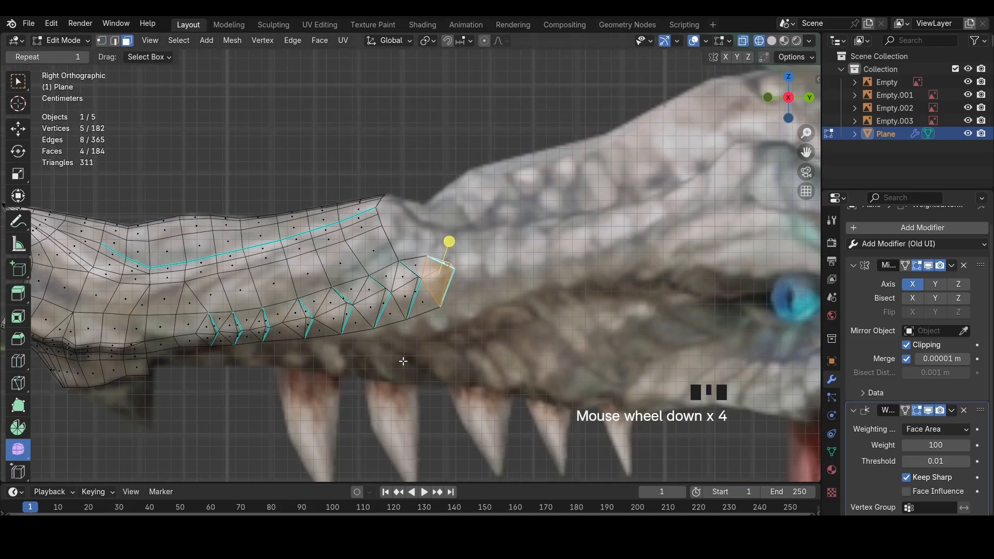
pyautogui.keyDown('shift'); pyautogui.moveTo(318, 353); pyautogui.dragTo(232, 328, button='middle'); pyautogui.keyUp('shift')
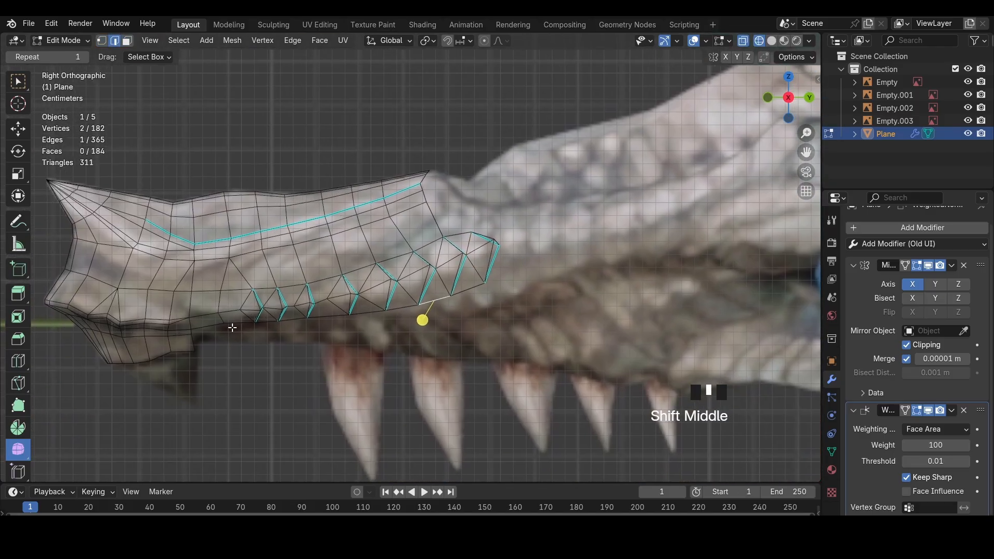
pyautogui.keyDown('ctrl'); pyautogui.keyDown('shift'); pyautogui.click(479, 301); pyautogui.keyUp('shift'); pyautogui.keyUp('ctrl')
pyautogui.hotkey('ctrl', 'z')
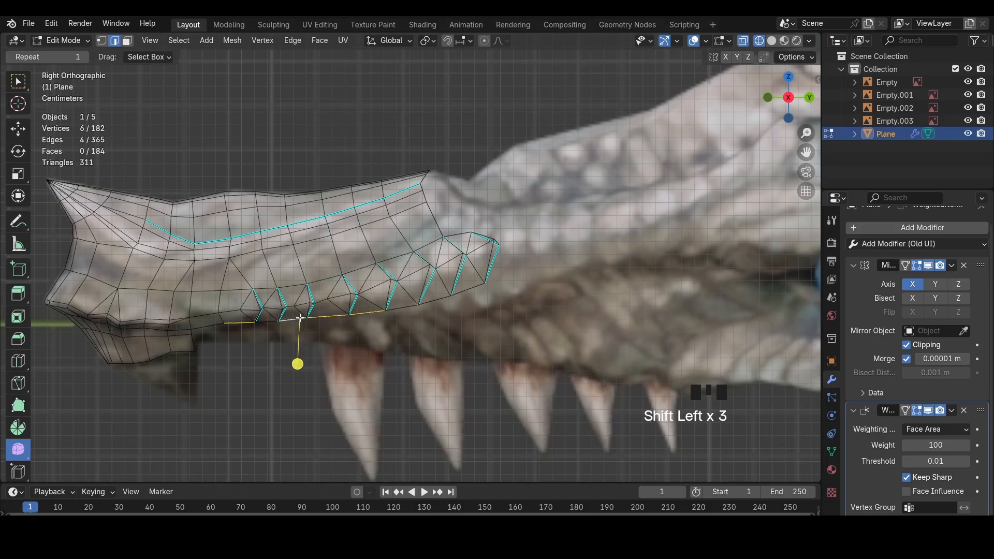
pyautogui.press('e')
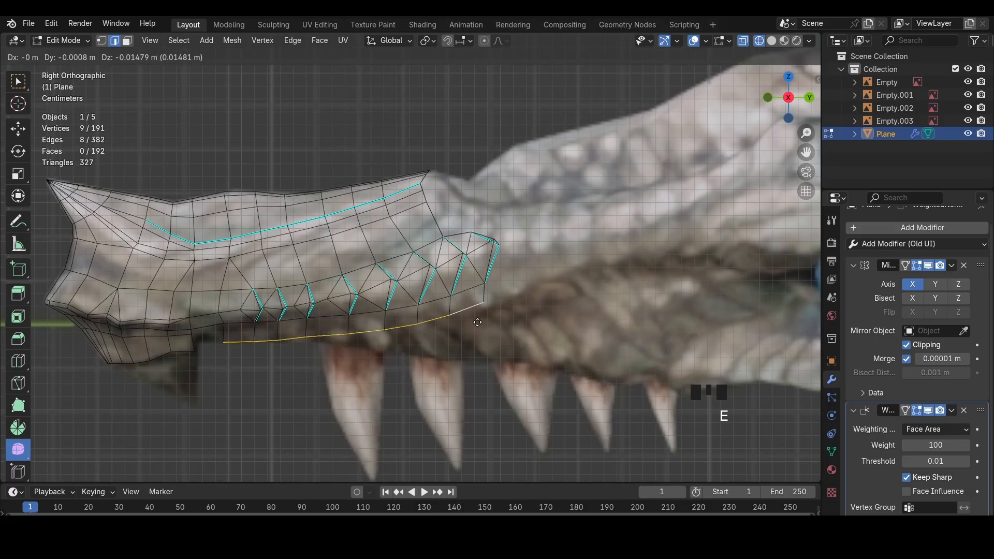
# Make the extruded edge's front vertex active, set the pivot to Active Element, and flatten the edge by scaling to 0 along Z
pyautogui.keyDown('shift'); pyautogui.click(225, 348); pyautogui.keyUp('shift')
pyautogui.click(423, 44)
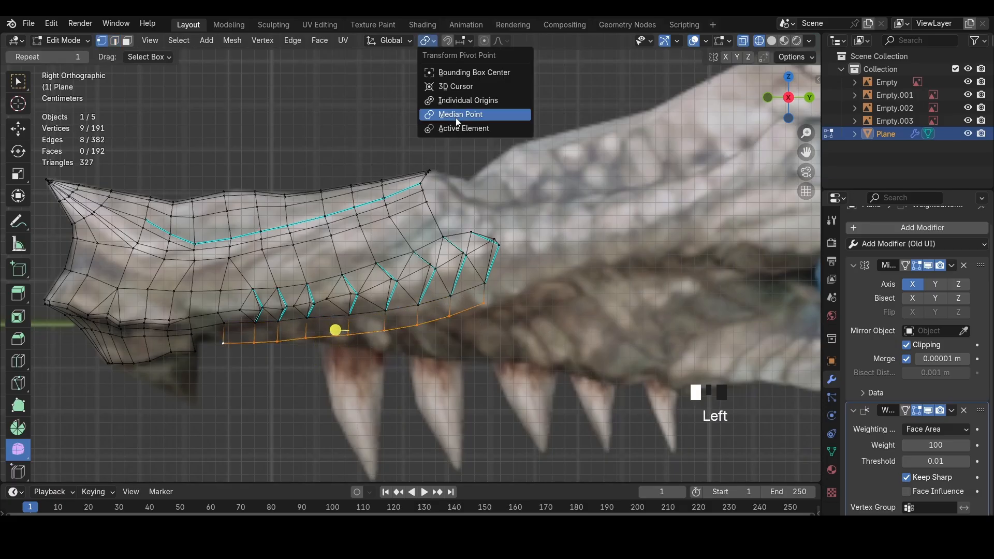
pyautogui.click(455, 115)
pyautogui.press('s')
pyautogui.press('0')
pyautogui.click(591, 214)
# Move the flattened edge down along Z and rotate it to follow the mouth line in the reference
pyautogui.keyDown('shift'); pyautogui.moveTo(498, 307); pyautogui.dragTo(540, 277, button='middle'); pyautogui.keyUp('shift')
pyautogui.press('g')
pyautogui.press('z')
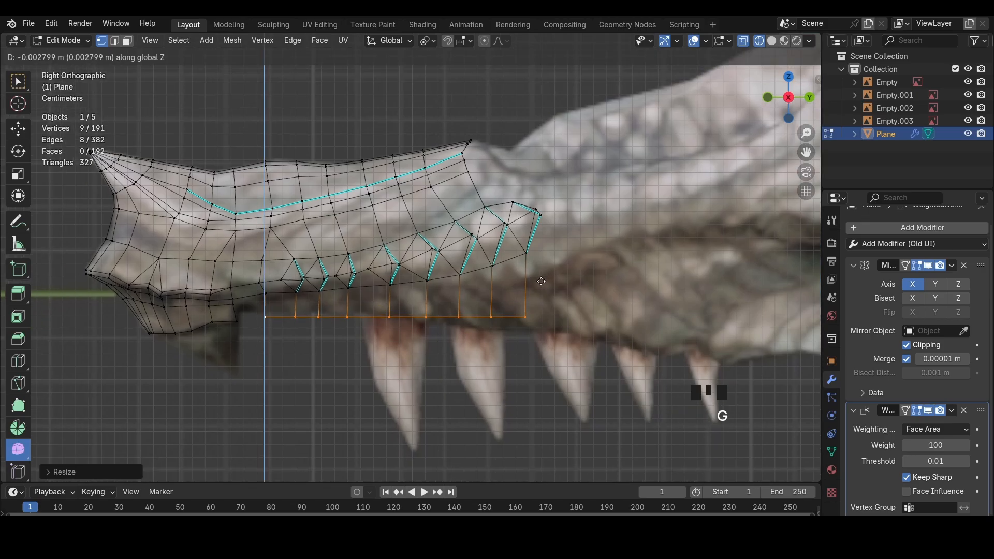
pyautogui.click(543, 285)
pyautogui.press('r')
pyautogui.click(551, 296)
# Add one loop cut lengthwise through the middle of the new lip strip
pyautogui.scroll(3, 533, 306)
pyautogui.hotkey('ctrl', 'r')
pyautogui.click(535, 316)
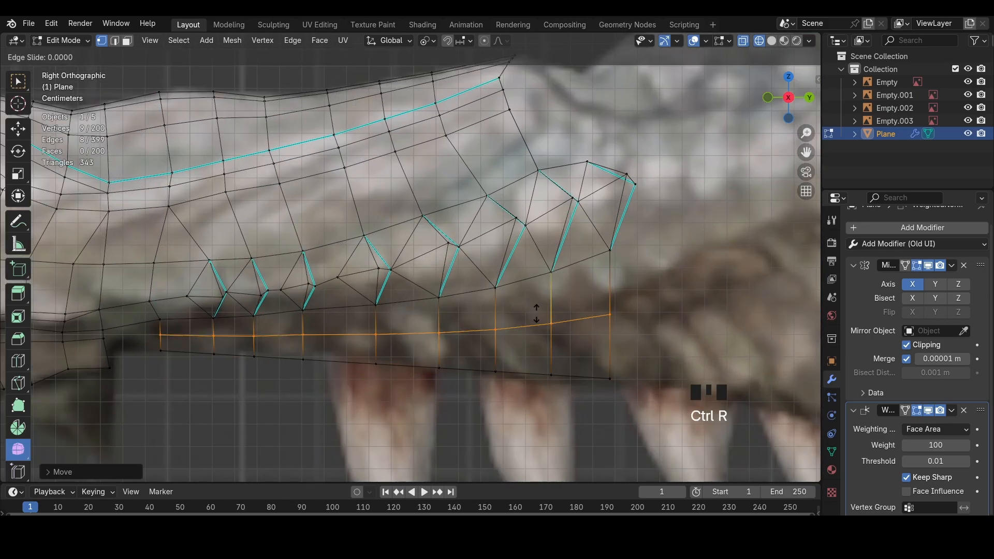
pyautogui.click(535, 312)
# Move the strip's new middle loop sideways in bottom view
pyautogui.keyDown('shift'); pyautogui.moveTo(459, 331); pyautogui.dragTo(648, 294, button='middle'); pyautogui.keyUp('shift')
pyautogui.press('z')
pyautogui.moveTo(419, 312); pyautogui.dragTo(788, 128, button='middle')
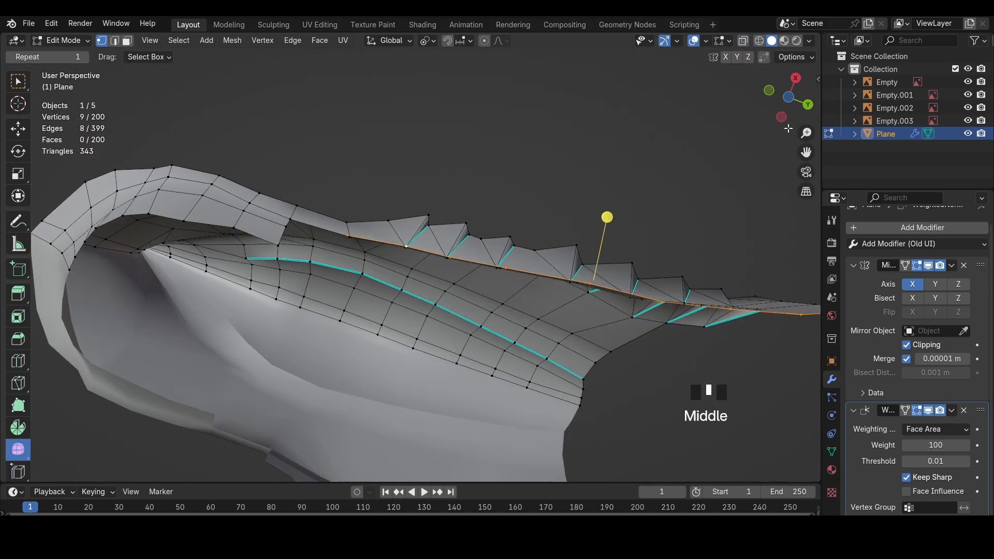
pyautogui.click(793, 99)
pyautogui.press('z')
pyautogui.press('g')
pyautogui.click(589, 230)
# Select another lengthwise edge loop of the strip and move and rotate it in bottom view to match the reference
pyautogui.keyDown('alt'); pyautogui.click(420, 290); pyautogui.keyUp('alt')
pyautogui.press('z')
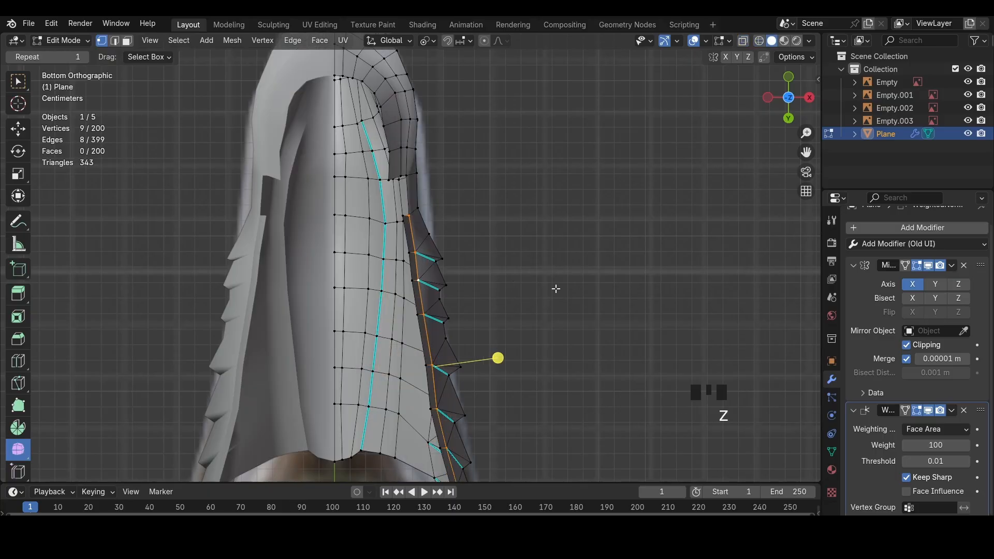
pyautogui.press('g')
pyautogui.click(557, 288)
pyautogui.press('z')
pyautogui.press('g')
pyautogui.click(552, 295)
pyautogui.press('r')
pyautogui.click(539, 295)
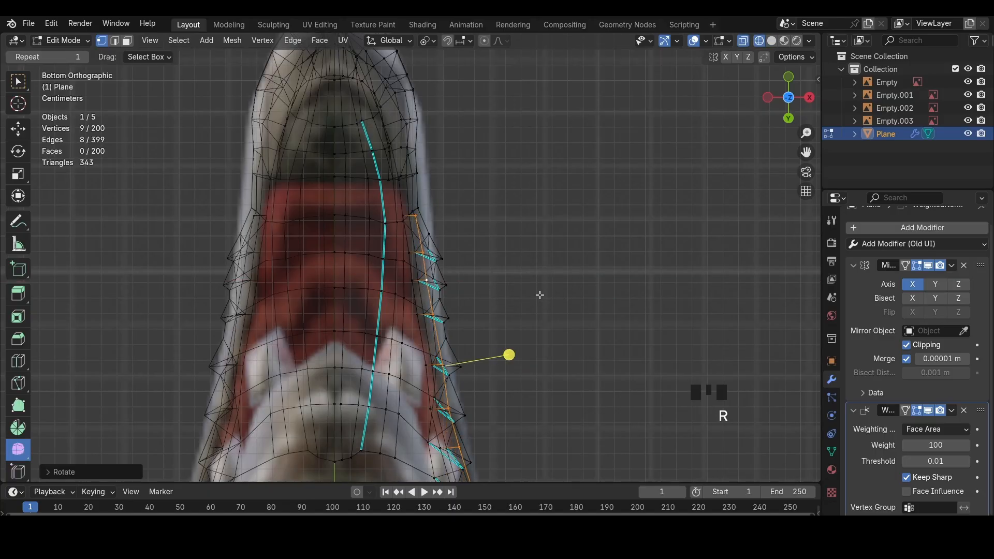
# Move the lip strip's rear edge outward in bottom view
pyautogui.scroll(-3, 497, 323)
pyautogui.press('z')
pyautogui.press('2')
pyautogui.click(449, 415)
pyautogui.press('g')
pyautogui.click(477, 403)
# Select the lip strip's rearmost inner face and move and rotate it to follow the jaw outline
pyautogui.press('3')
pyautogui.click(441, 401)
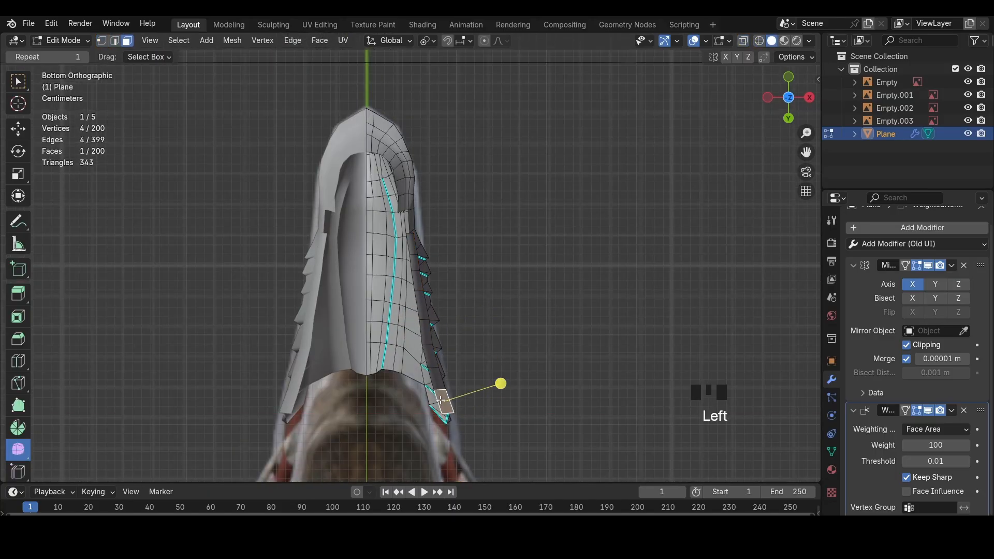
pyautogui.press('g')
pyautogui.click(454, 404)
pyautogui.press('r')
pyautogui.click(497, 402)
# Move an inner edge farther forward on the lip strip in bottom view to smooth its curve
pyautogui.scroll(1, 452, 350)
pyautogui.press('2')
pyautogui.click(431, 359)
pyautogui.press('g')
pyautogui.click(435, 334)
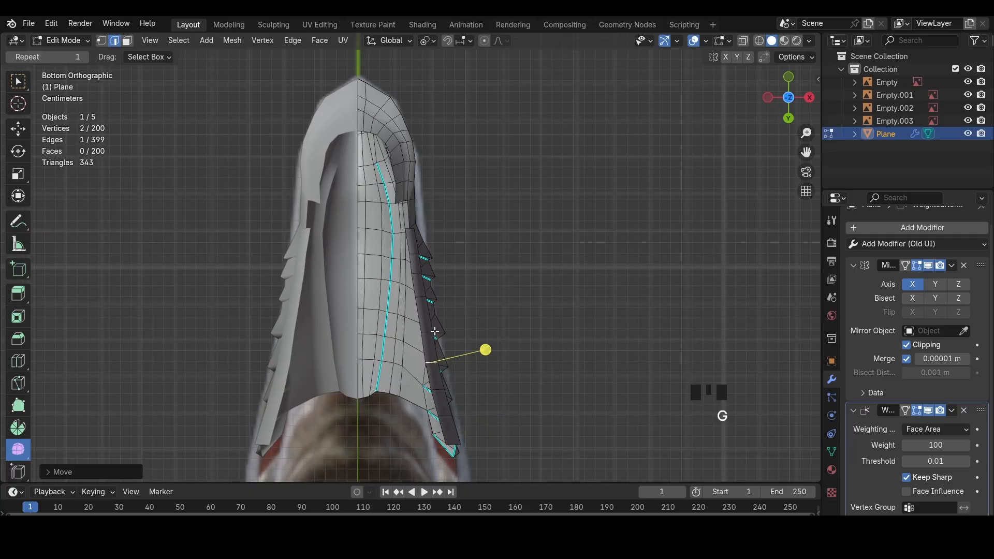
# Fill the gap between the front lip and the new side strip with faces
pyautogui.moveTo(435, 334); pyautogui.dragTo(396, 378, button='middle')
pyautogui.moveTo(404, 311); pyautogui.dragTo(378, 331, button='middle')
pyautogui.scroll(3, 376, 307)
pyautogui.click(364, 298)
pyautogui.keyDown('shift'); pyautogui.click(314, 306); pyautogui.keyUp('shift')
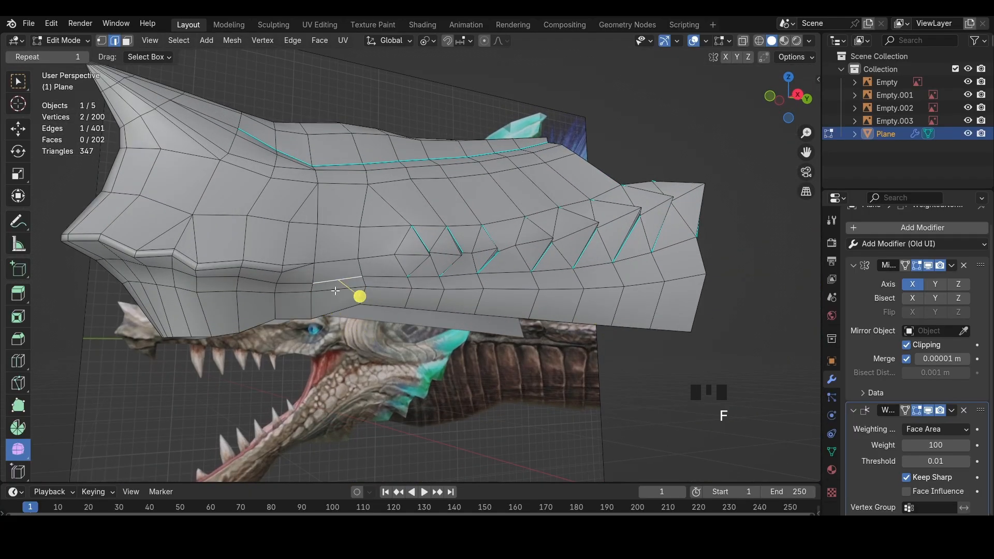
# Reposition the lower vertices where the front lip meets the side strip in right view
pyautogui.click(780, 104)
pyautogui.scroll(2, 324, 348)
pyautogui.press('g')
pyautogui.click(307, 328)
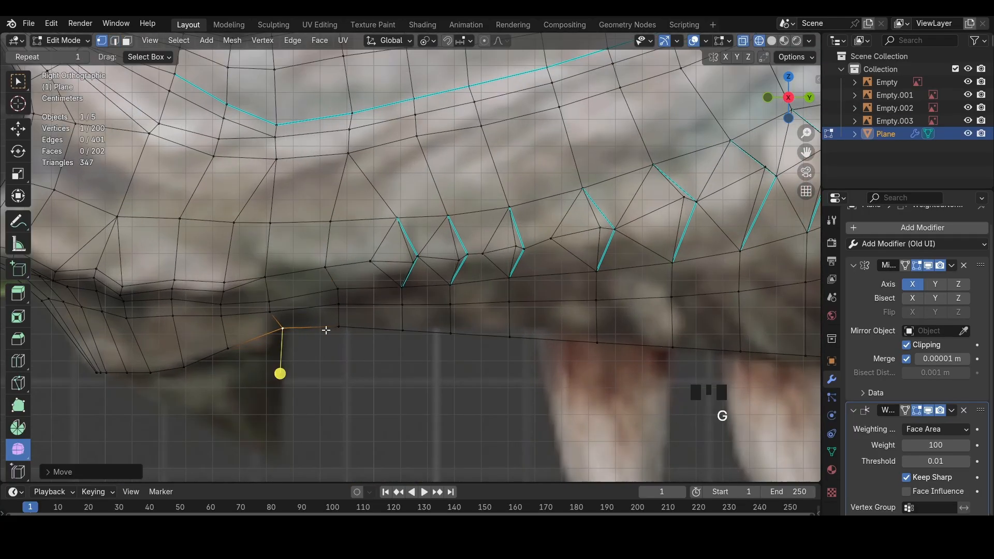
pyautogui.click(335, 329)
pyautogui.press('g')
pyautogui.click(333, 327)
pyautogui.click(272, 316)
pyautogui.keyDown('shift'); pyautogui.moveTo(267, 342); pyautogui.dragTo(408, 310, button='middle'); pyautogui.keyUp('shift')
# Try to extrude the front lip's lower edges downward and scale the resulting strip
pyautogui.press('2')
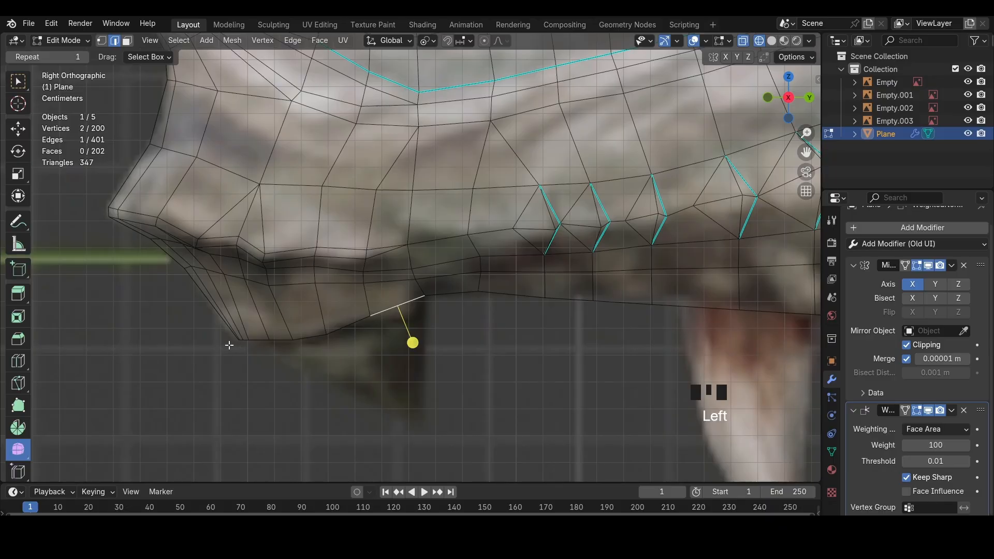
pyautogui.press('e')
pyautogui.click(442, 342)
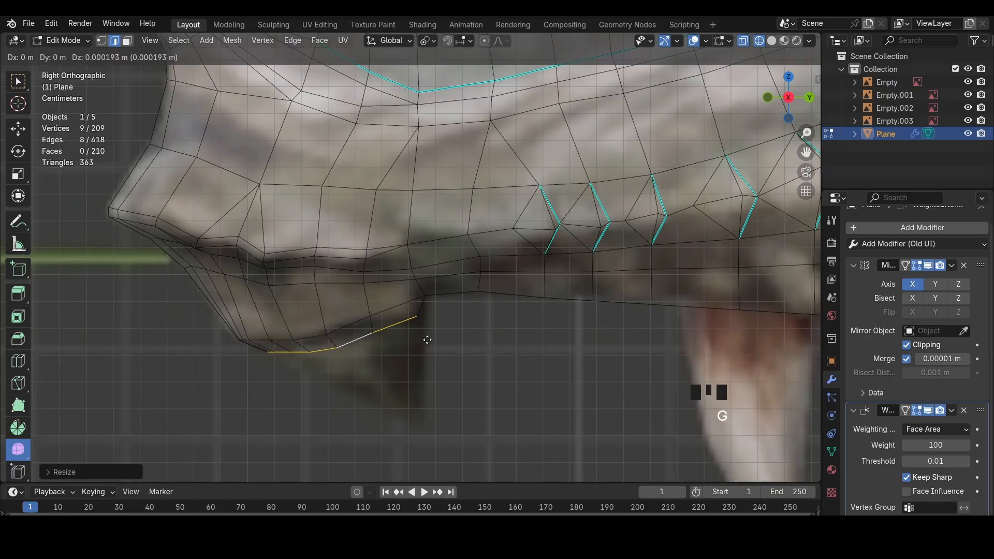
pyautogui.press('s')
pyautogui.click(435, 333)
pyautogui.moveTo(435, 333); pyautogui.dragTo(486, 258, button='middle')
pyautogui.hotkey('shift', 'z')
pyautogui.moveTo(435, 324); pyautogui.dragTo(457, 301, button='middle')
pyautogui.keyDown('shift'); pyautogui.moveTo(457, 301); pyautogui.dragTo(513, 291, button='middle'); pyautogui.keyUp('shift')
pyautogui.scroll(2, 413, 315)
pyautogui.hotkey('ctrl', 'z')
pyautogui.hotkey('ctrl', 'z')
pyautogui.hotkey('ctrl', 'z')
pyautogui.hotkey('ctrl', 'z')
pyautogui.hotkey('ctrl', 'z')
pyautogui.hotkey('ctrl', 'z')
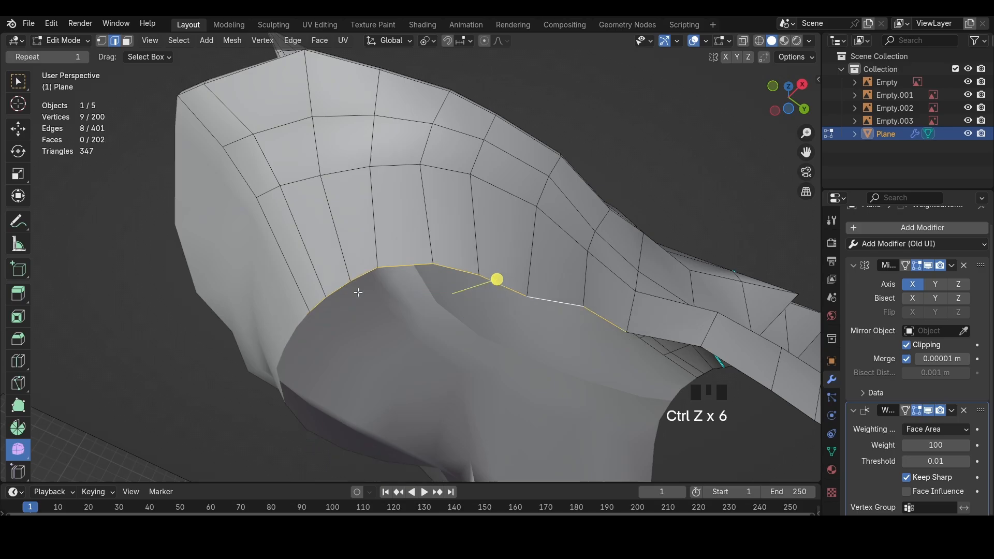
# Slide the front lip's lower vertices nearest the centre line upward along their edges
pyautogui.click(342, 294)
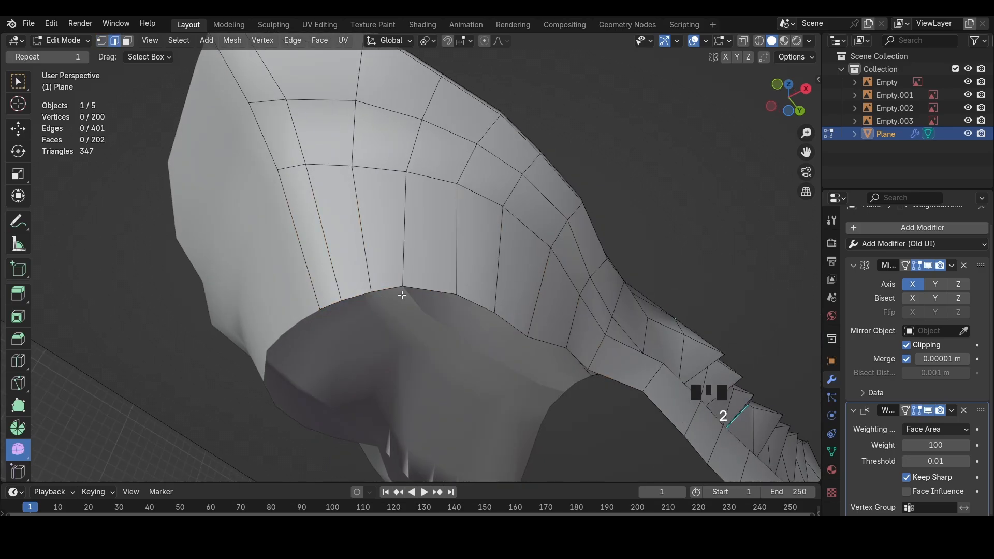
pyautogui.hotkey('shift', 'v')
pyautogui.press('1')
pyautogui.hotkey('shift', 'v')
pyautogui.click(324, 277)
# Extrude a lower lip vertex toward the centre line and fill a face beneath the slid vertices
pyautogui.press('1')
pyautogui.click(368, 293)
pyautogui.press('e')
pyautogui.click(304, 322)
pyautogui.press('f')
# Move the new face's lower centre vertex in right view to line up with the lip's bottom
pyautogui.press('1')
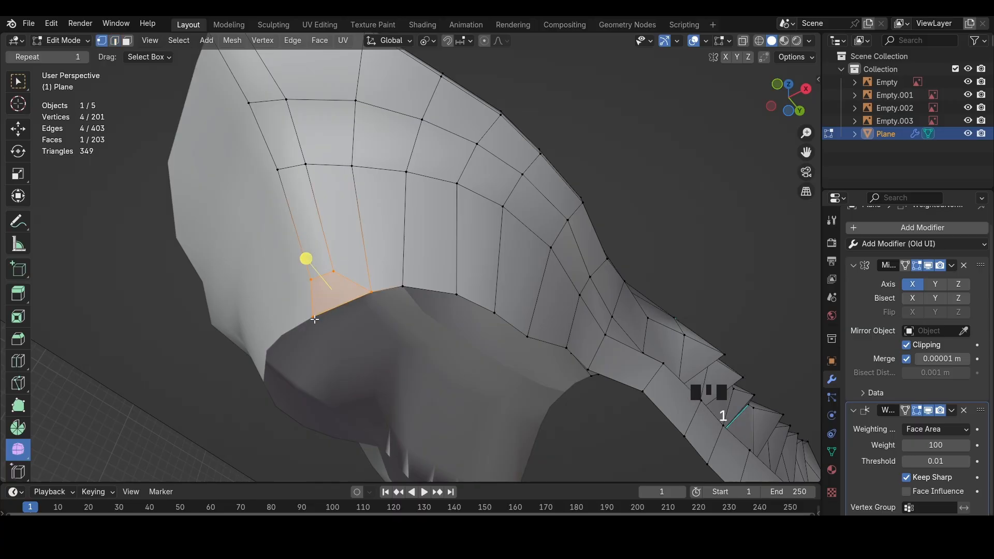
pyautogui.click(806, 89)
pyautogui.press('g')
pyautogui.click(394, 327)
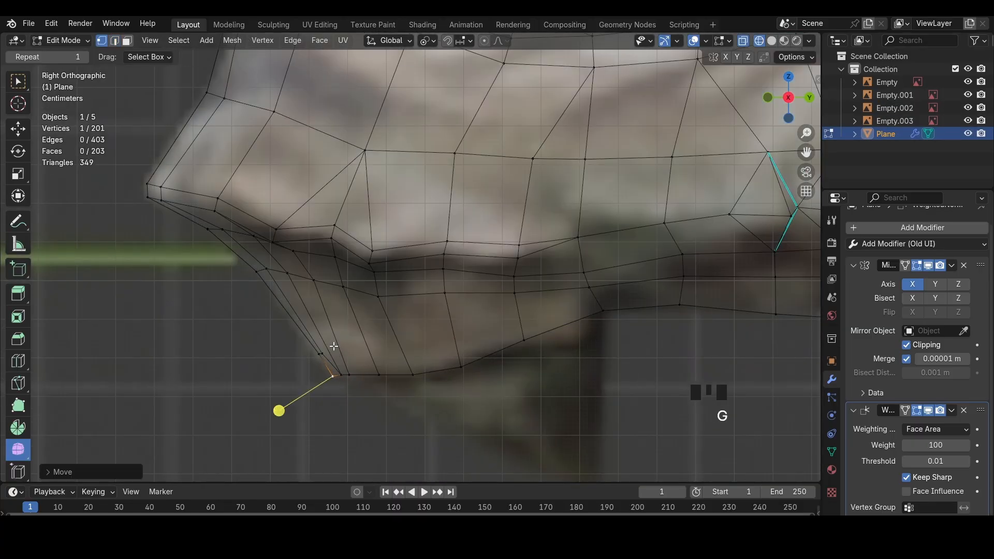
# Examine the edge flow around the front lip's new centre face from below and the front
pyautogui.moveTo(407, 373); pyautogui.dragTo(407, 294, button='middle')
pyautogui.press('2')
pyautogui.scroll(2, 352, 288)
pyautogui.click(400, 287)
pyautogui.click(438, 233)
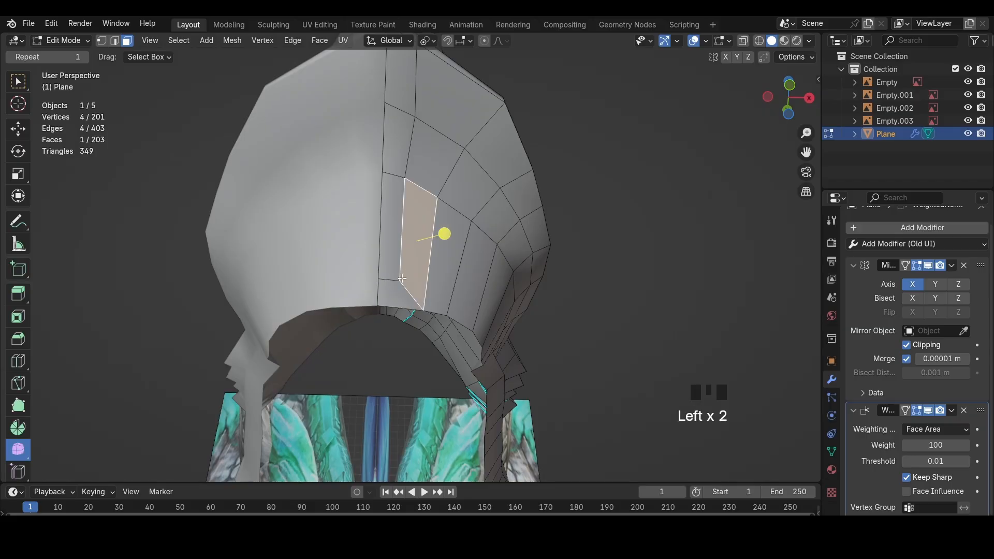
pyautogui.click(398, 288)
pyautogui.click(396, 258)
pyautogui.click(406, 200)
pyautogui.click(397, 196)
pyautogui.click(417, 228)
pyautogui.press('1')
pyautogui.click(387, 171)
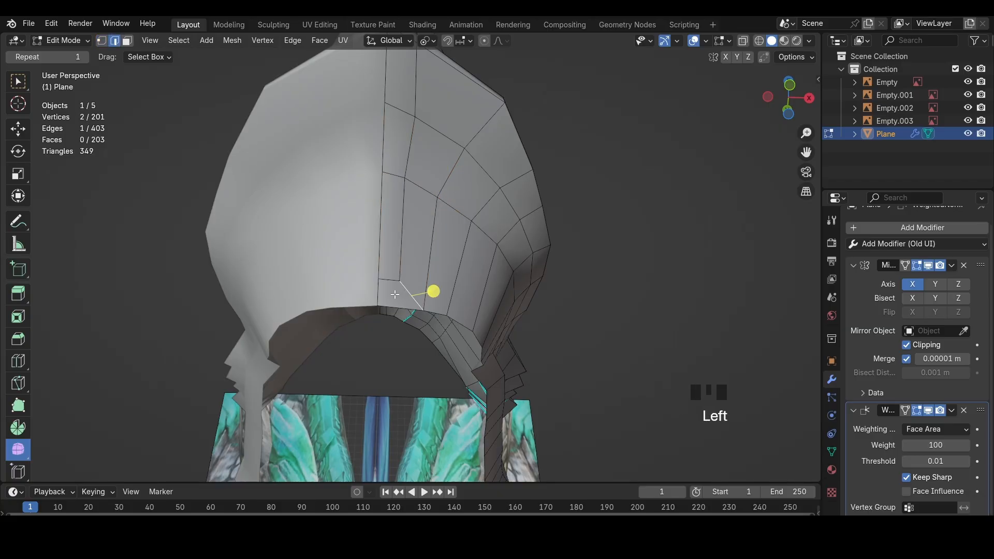
pyautogui.scroll(2, 399, 265)
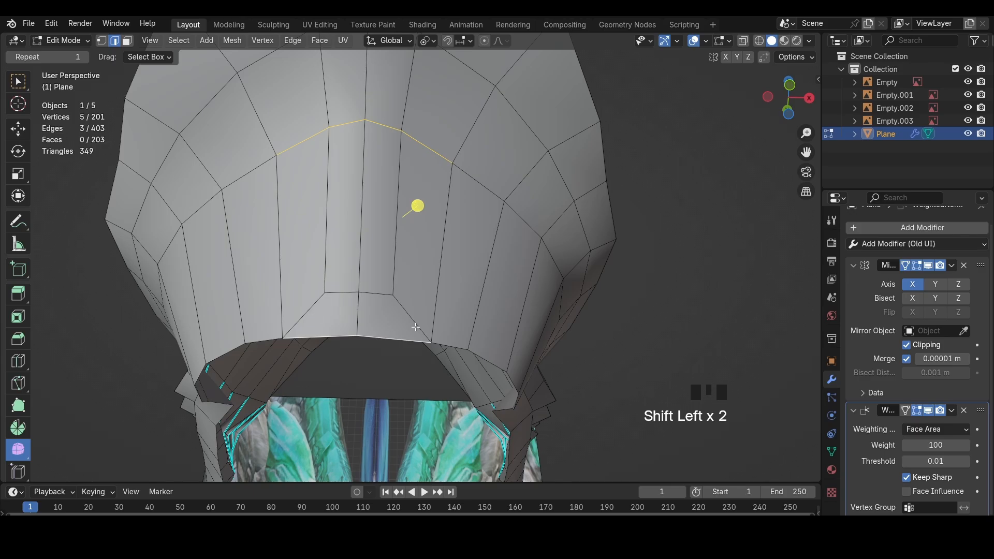
pyautogui.click(628, 326)
pyautogui.scroll(2, 963, 273)
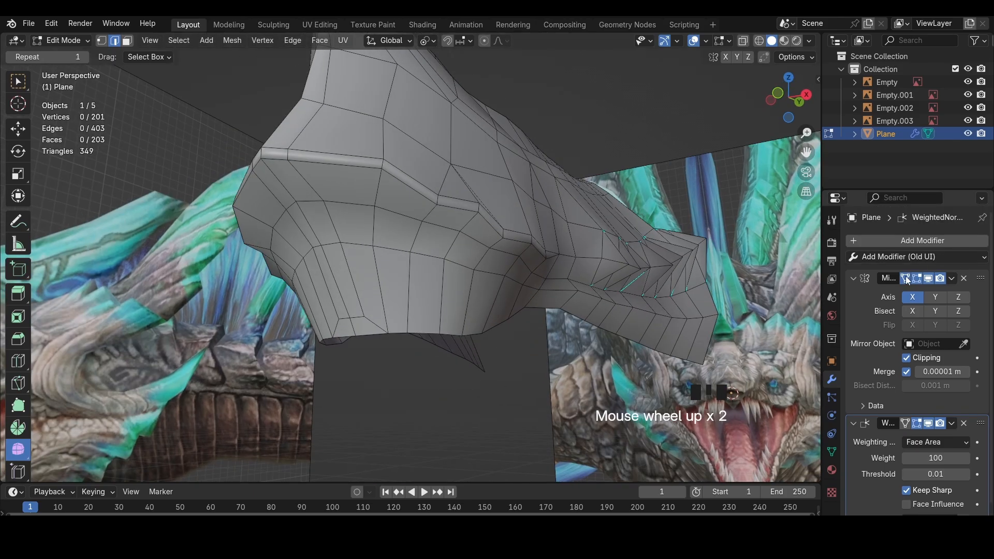
# Select the path of vertices along the front lip's bottom in right view and extrude it slightly down and back
pyautogui.moveTo(673, 223); pyautogui.dragTo(730, 208, button='middle')
pyautogui.click(800, 94)
pyautogui.hotkey('alt', 'z')
pyautogui.hotkey('ctrl', 'r')
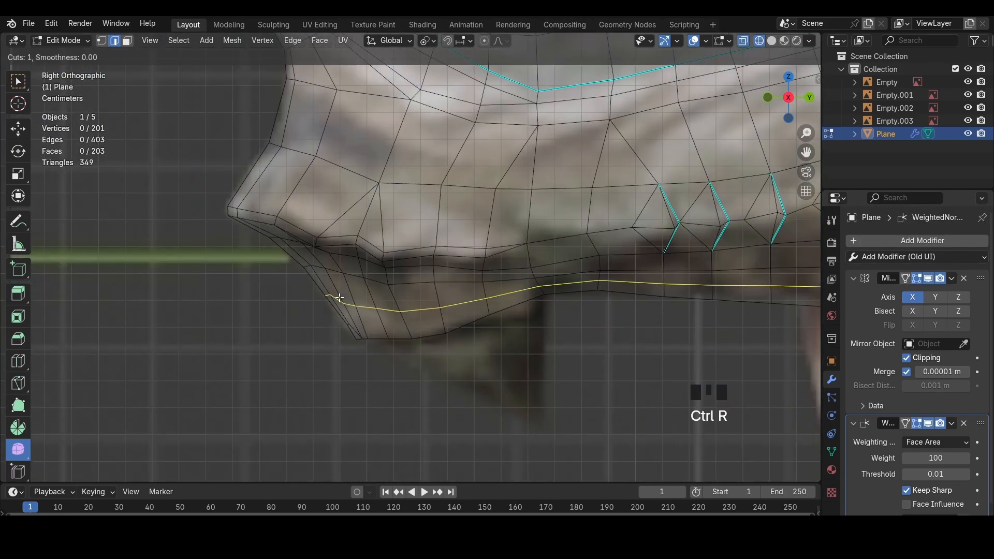
pyautogui.scroll(1, 340, 367)
pyautogui.keyDown('ctrl'); pyautogui.keyDown('shift'); pyautogui.click(508, 318); pyautogui.keyUp('shift'); pyautogui.keyUp('ctrl')
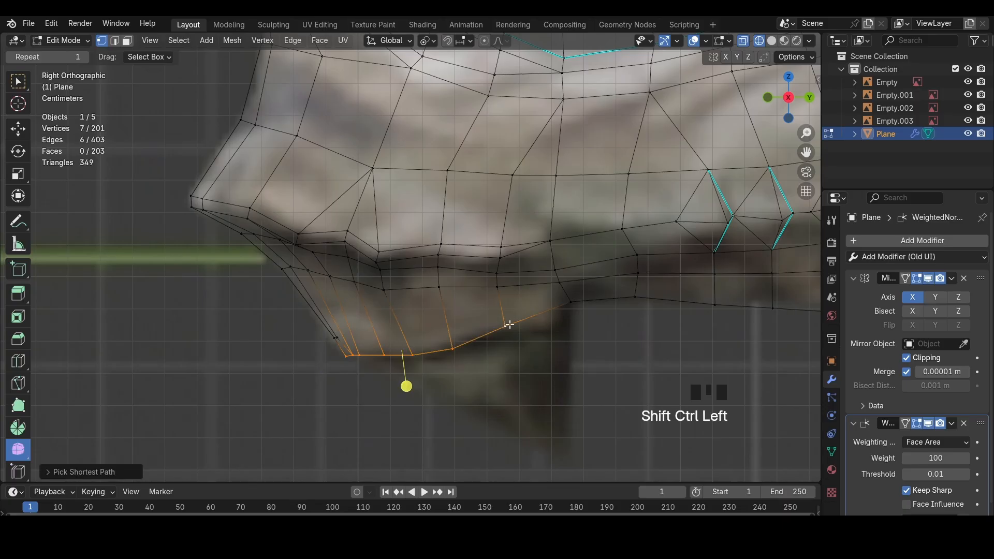
pyautogui.keyDown('shift'); pyautogui.moveTo(508, 320); pyautogui.dragTo(490, 286, button='middle'); pyautogui.keyUp('shift')
pyautogui.press('e')
pyautogui.click(544, 292)
# Set the pivot to Median Point and scale and move the extruded lip edge inward
pyautogui.press('s')
pyautogui.click(584, 325)
pyautogui.hotkey('ctrl', 'z')
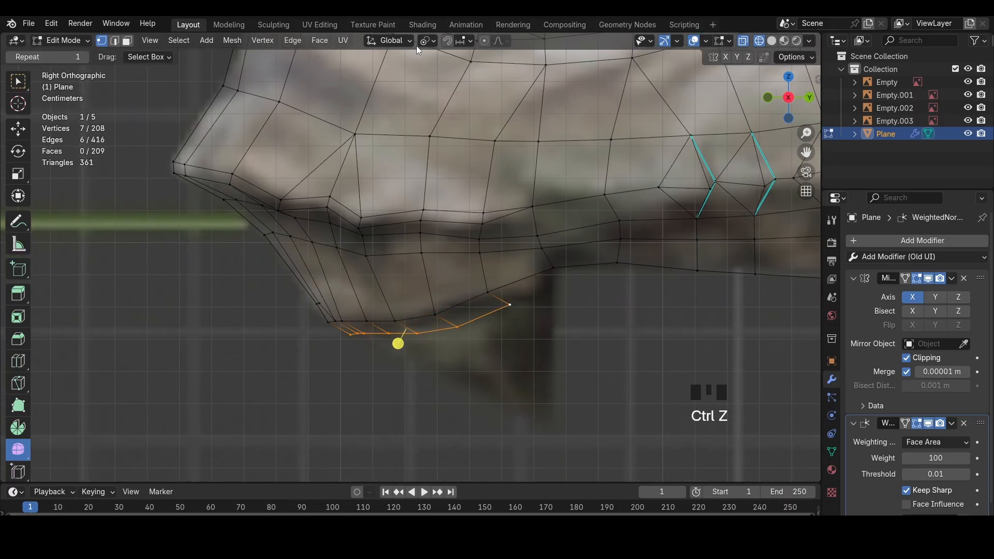
pyautogui.click(426, 42)
pyautogui.click(458, 113)
pyautogui.press('s')
pyautogui.click(568, 325)
pyautogui.press('g')
pyautogui.click(571, 325)
# Extrude the lip edge again toward the reference's pointed tip and merge the new vertices into one point
pyautogui.press('e')
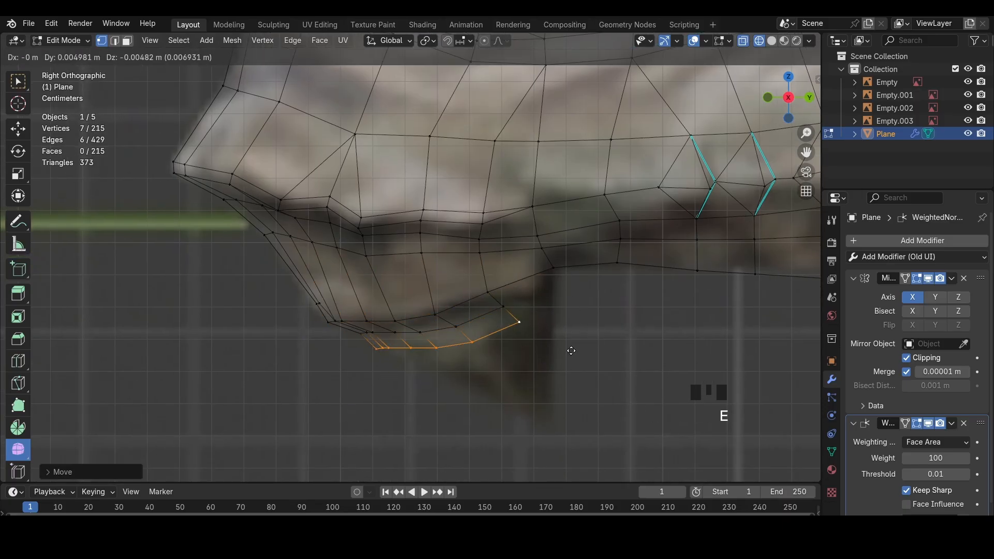
pyautogui.click(453, 420)
pyautogui.press('m')
pyautogui.click(638, 278)
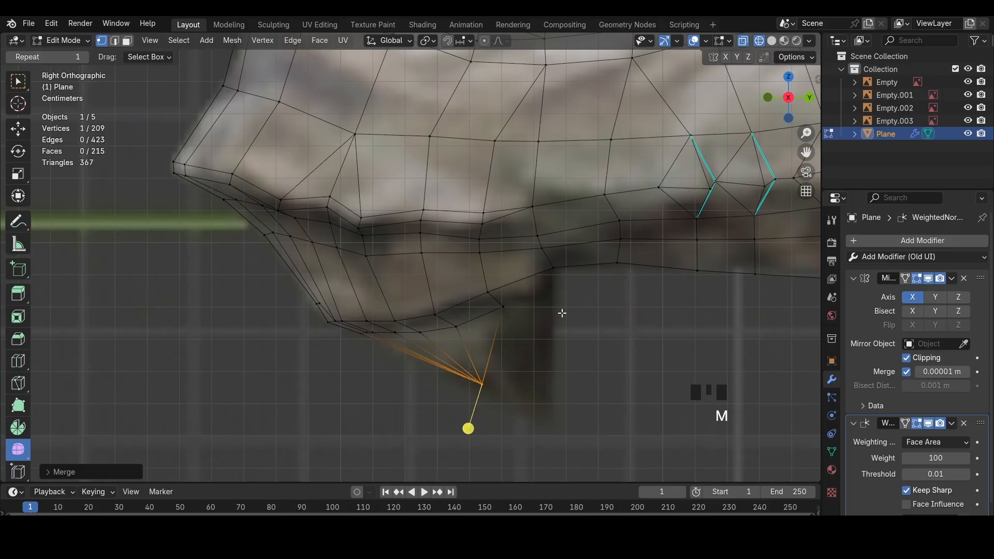
# Try to slide the lower lip vertices behind the pointed tip and fill a face between their edges
pyautogui.keyDown('shift'); pyautogui.moveTo(604, 276); pyautogui.dragTo(440, 280, button='middle'); pyautogui.keyUp('shift')
pyautogui.press('2')
pyautogui.click(438, 275)
pyautogui.hotkey('shift', 'v')
pyautogui.click(438, 264)
pyautogui.keyDown('shift'); pyautogui.click(358, 282); pyautogui.keyUp('shift')
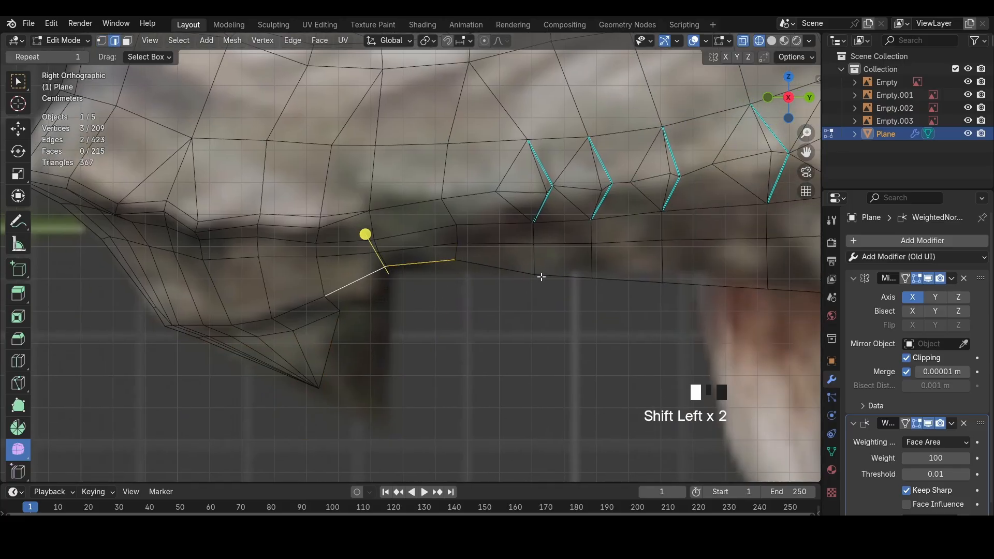
pyautogui.keyDown('shift'); pyautogui.click(503, 274); pyautogui.keyUp('shift')
pyautogui.press('f')
pyautogui.click(479, 294)
pyautogui.press('z')
pyautogui.hotkey('ctrl', 'z')
pyautogui.hotkey('ctrl', 'z')
pyautogui.hotkey('ctrl', 'z')
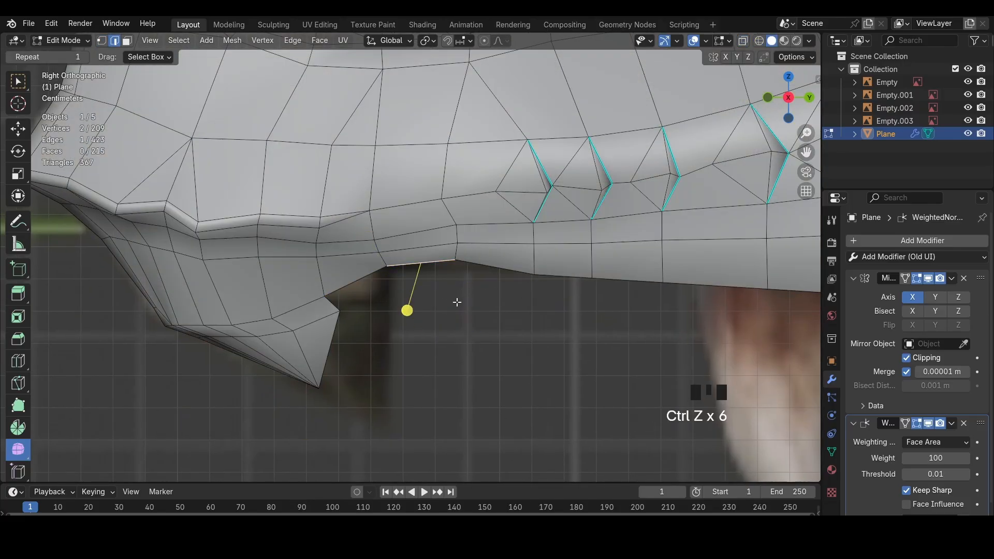
# Move the merged tip vertex down and back in right view to the reference's pointed tip
pyautogui.hotkey('shift', 'z')
pyautogui.press('1')
pyautogui.press('g')
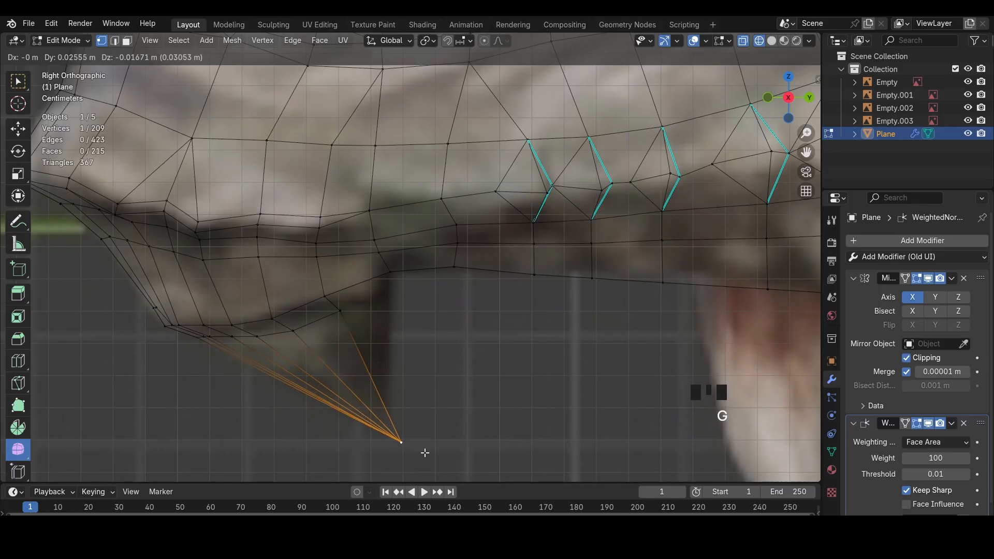
pyautogui.click(424, 452)
pyautogui.press('z')
pyautogui.moveTo(368, 404); pyautogui.dragTo(367, 346, button='middle')
pyautogui.press('k')
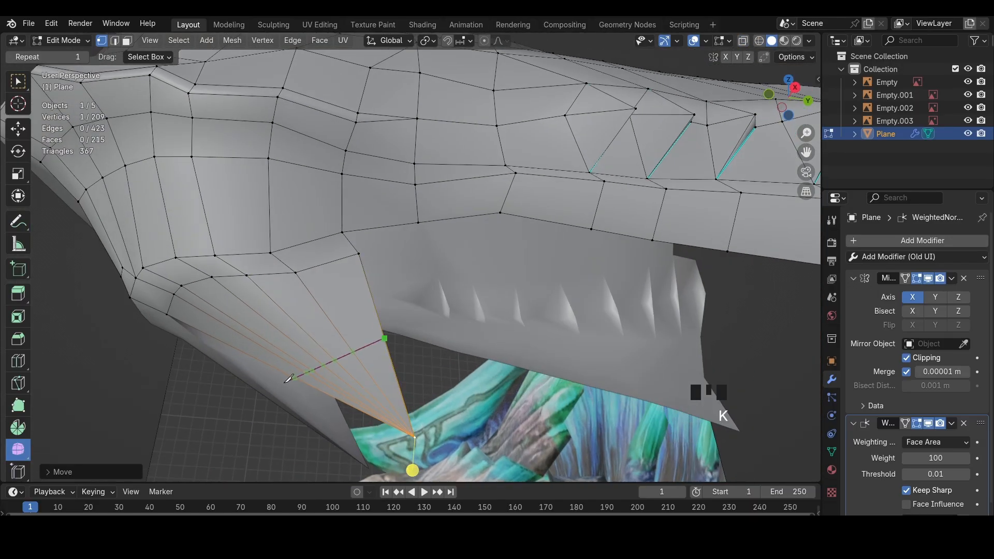
# Slide the vertices along the lower lip edge at the base of the pointed tip to even out their spacing
pyautogui.moveTo(419, 434); pyautogui.dragTo(505, 456, button='middle')
pyautogui.click(365, 194)
pyautogui.hotkey('shift', 'v')
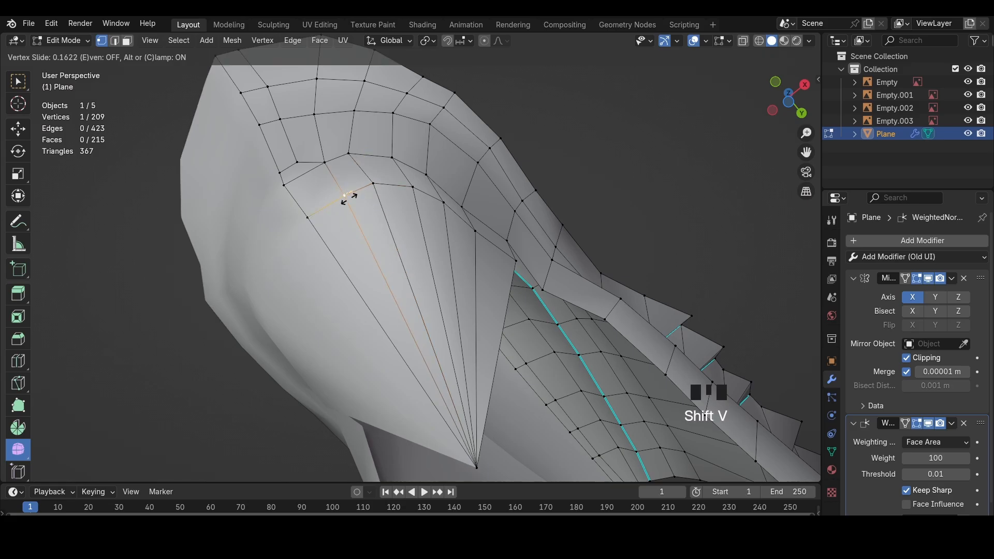
pyautogui.click(441, 203)
pyautogui.hotkey('shift', 'v')
pyautogui.click(433, 200)
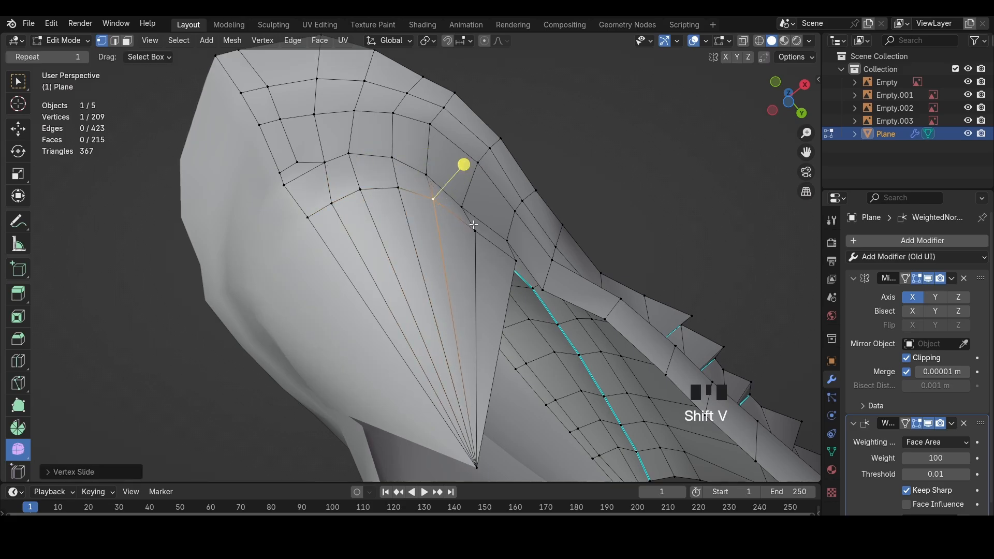
pyautogui.click(475, 227)
pyautogui.hotkey('shift', 'v')
pyautogui.click(518, 262)
# Move the rear lip vertex above the pointed tip and align it with the reference in right view
pyautogui.moveTo(519, 262); pyautogui.dragTo(742, 196, button='middle')
pyautogui.press('g')
pyautogui.click(505, 207)
pyautogui.click(801, 95)
pyautogui.keyDown('shift'); pyautogui.moveTo(533, 331); pyautogui.dragTo(512, 269, button='middle'); pyautogui.keyUp('shift')
pyautogui.press('g')
pyautogui.click(444, 293)
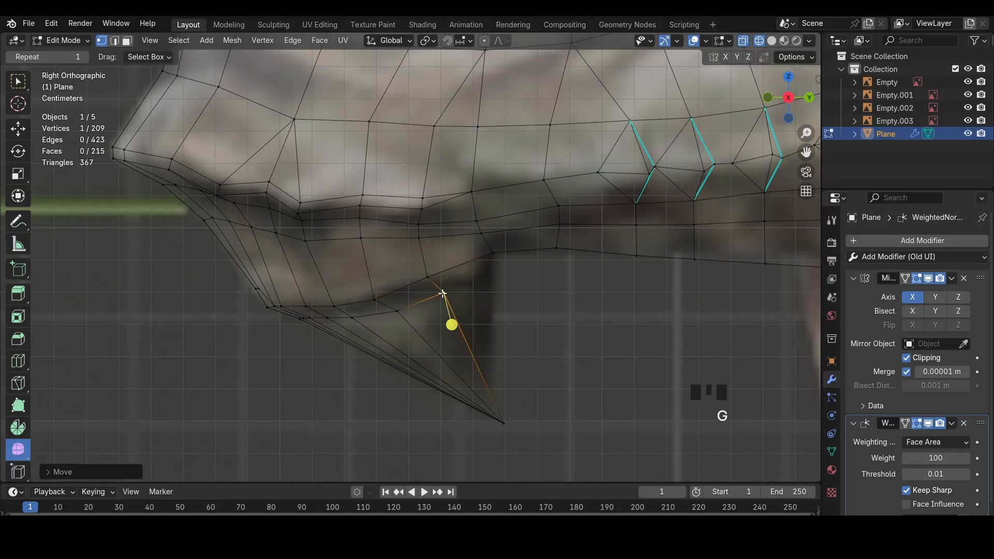
# Extend a new face from the rear lip vertex to the lip's inner corner above the pointed tip
pyautogui.press('2')
pyautogui.press('1')
pyautogui.click(445, 293)
pyautogui.press('e')
pyautogui.click(490, 280)
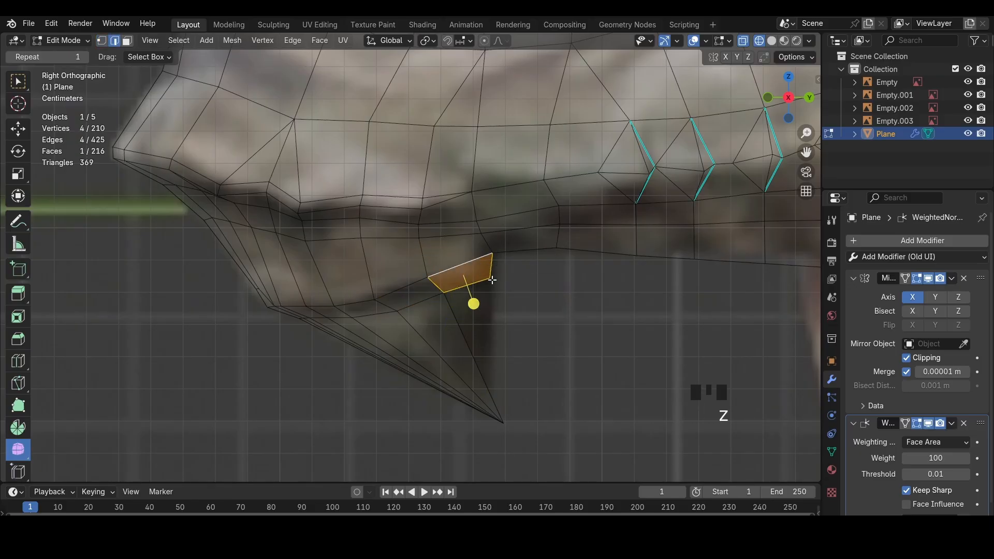
# Extrude the new face's rear corner inward to the mirror centreline behind the pointed tip
pyautogui.press('z')
pyautogui.moveTo(490, 283)
pyautogui.mouseDown(button='middle')
pyautogui.moveTo(357, 246)
pyautogui.moveTo(380, 238)
pyautogui.moveTo(428, 329)
pyautogui.mouseUp(button='middle')
pyautogui.click(331, 242)
pyautogui.press('e')
pyautogui.click(497, 277)
pyautogui.moveTo(406, 375); pyautogui.dragTo(482, 347, button='middle')
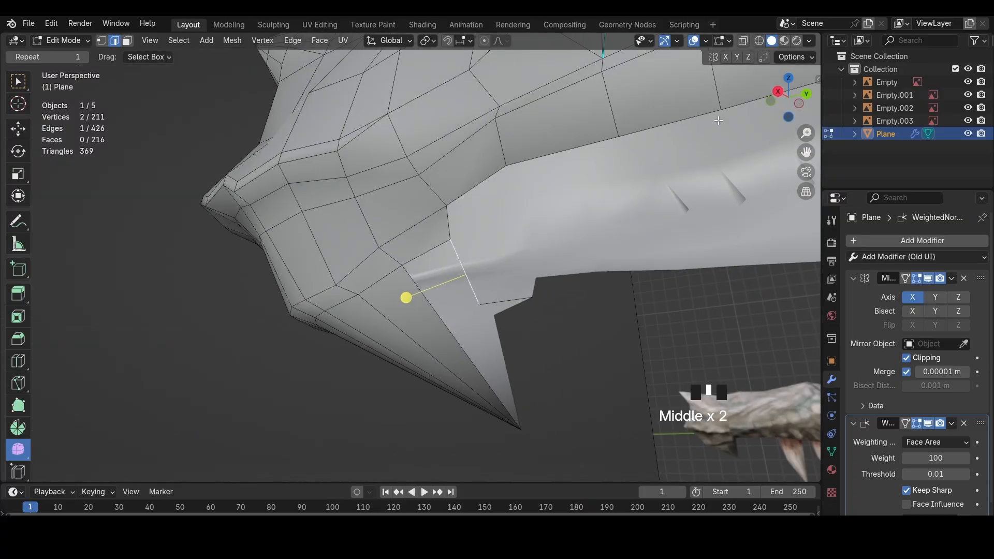
# Fill a face between the extruded edge and the pointed tip, and move its centreline vertex back in right view
pyautogui.click(777, 98)
pyautogui.press('z')
pyautogui.press('1')
pyautogui.keyDown('shift'); pyautogui.click(505, 422); pyautogui.keyUp('shift')
pyautogui.press('f')
pyautogui.click(471, 309)
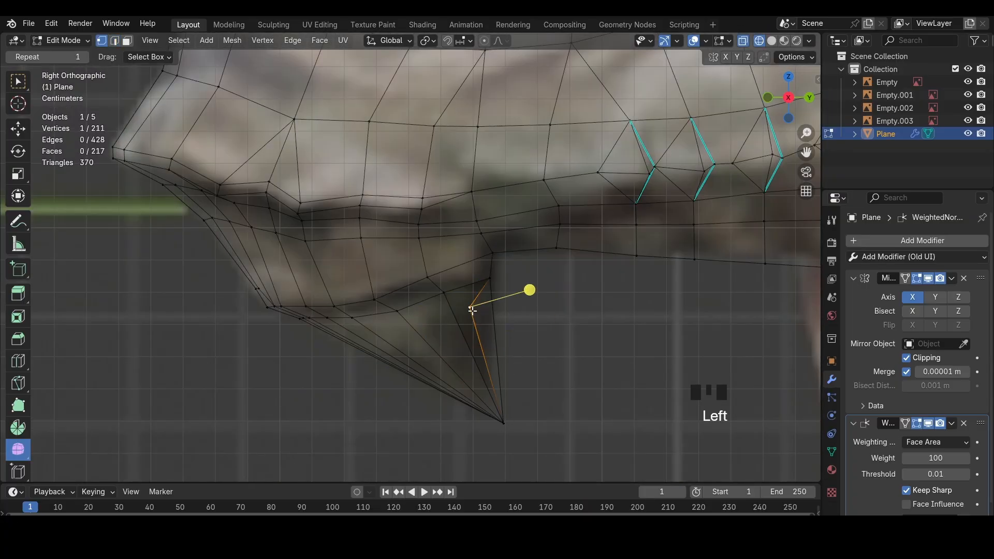
pyautogui.press('g')
pyautogui.click(492, 309)
pyautogui.press('2')
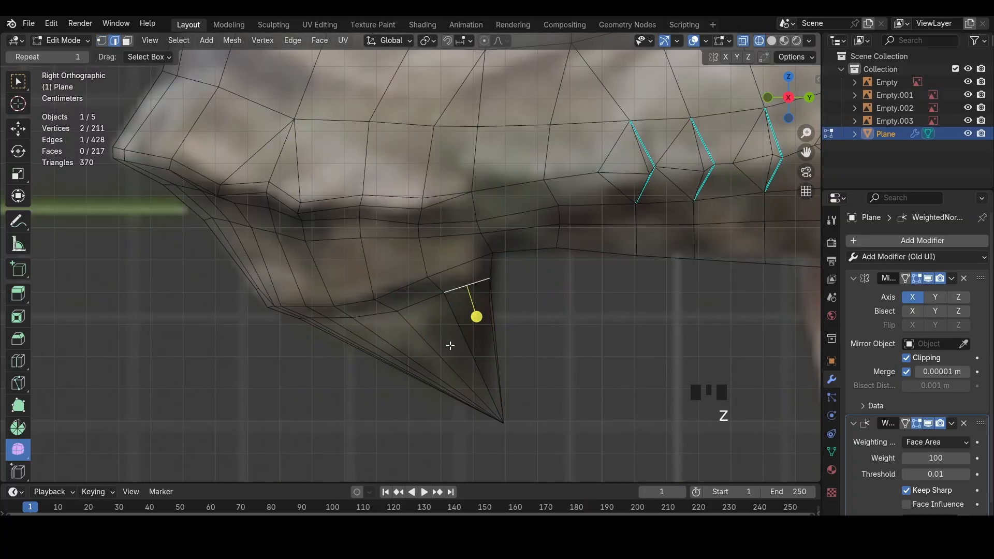
# Cut an edge loop around the pointed tip and fill the open gap on its rear side
pyautogui.press('z')
pyautogui.press('1')
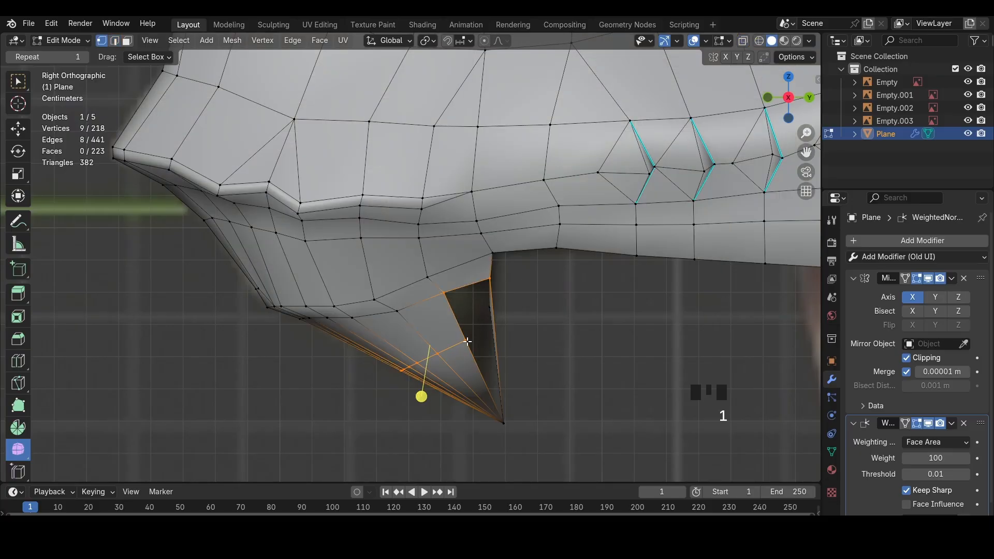
pyautogui.click(468, 339)
pyautogui.moveTo(488, 333); pyautogui.dragTo(465, 324, button='middle')
pyautogui.keyDown('shift'); pyautogui.click(456, 345); pyautogui.keyUp('shift')
pyautogui.press('j')
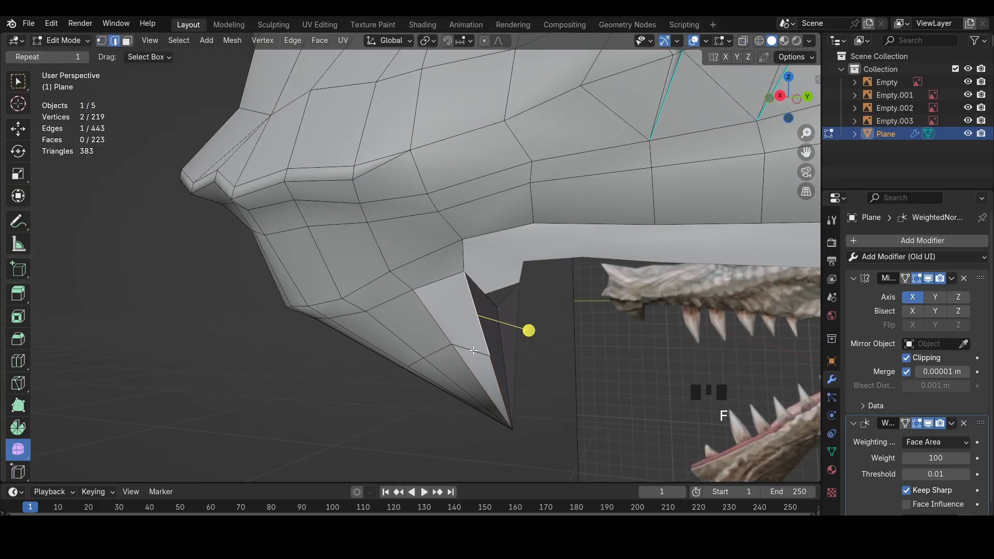
pyautogui.keyDown('shift'); pyautogui.click(441, 286); pyautogui.keyUp('shift')
pyautogui.press('f')
# Slide the vertex on the tip's rear edge upward, and knife-cut and fill the remaining gap at the back
pyautogui.press('1')
pyautogui.click(488, 355)
pyautogui.hotkey('shift', 'v')
pyautogui.click(484, 339)
pyautogui.press('j')
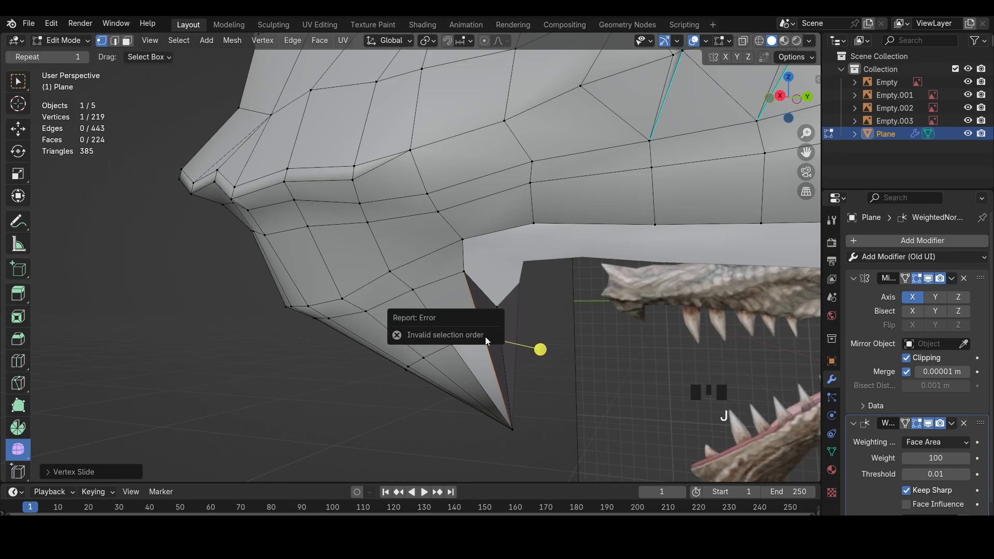
pyautogui.moveTo(531, 342); pyautogui.dragTo(448, 328, button='middle')
pyautogui.press('k')
pyautogui.press('Return')
pyautogui.press('Return')
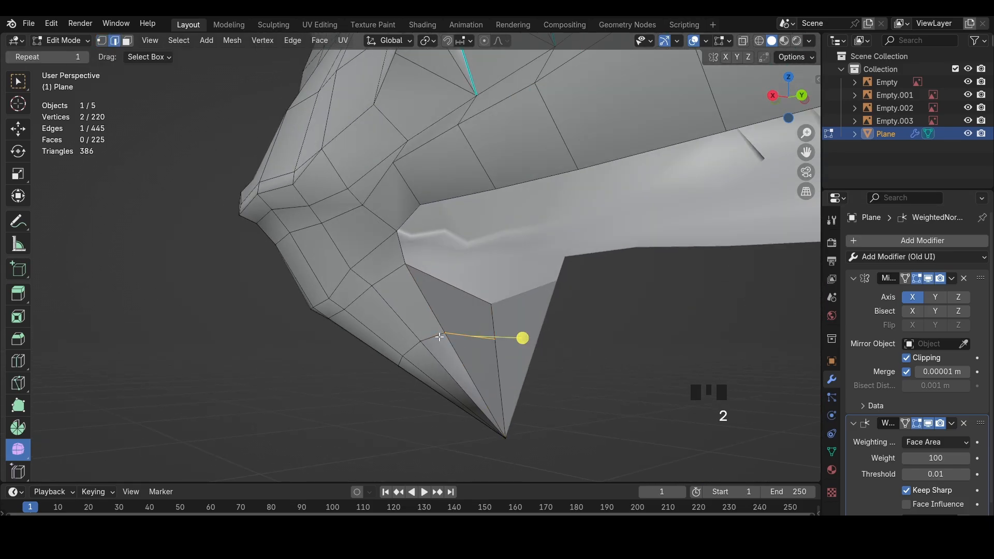
pyautogui.press('f')
# Select the whole mesh and recalculate its normals to the outside
pyautogui.moveTo(445, 339); pyautogui.dragTo(675, 378, button='middle')
pyautogui.press('1')
pyautogui.press('a')
pyautogui.hotkey('alt', 'n')
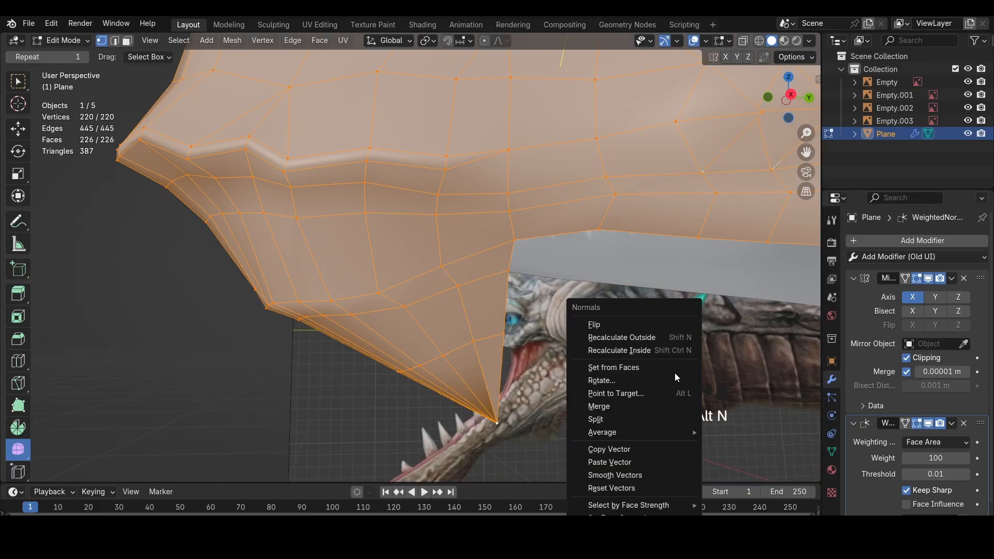
pyautogui.click(679, 337)
pyautogui.press('3')
pyautogui.rightClick(635, 417)
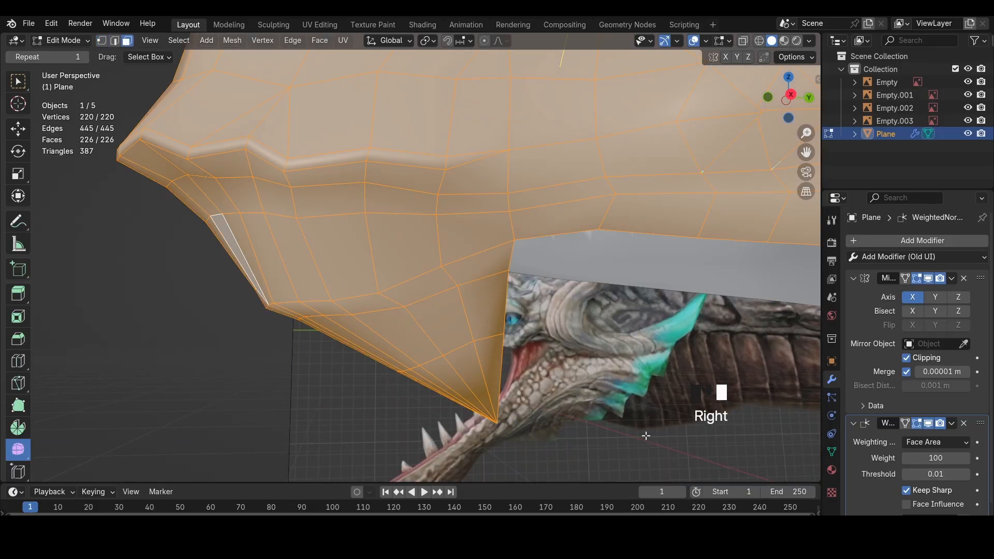
pyautogui.hotkey('alt', 'z')
pyautogui.moveTo(646, 433); pyautogui.dragTo(428, 363, button='middle')
pyautogui.hotkey('alt', 'z')
# Move the lip edge above the pointed tip along the X axis
pyautogui.click(574, 359)
pyautogui.moveTo(575, 359); pyautogui.dragTo(421, 273, button='middle')
pyautogui.press('2')
pyautogui.moveTo(402, 230); pyautogui.dragTo(477, 359, button='middle')
pyautogui.click(331, 244)
pyautogui.press('g')
pyautogui.press('x')
pyautogui.click(322, 249)
pyautogui.press('1')
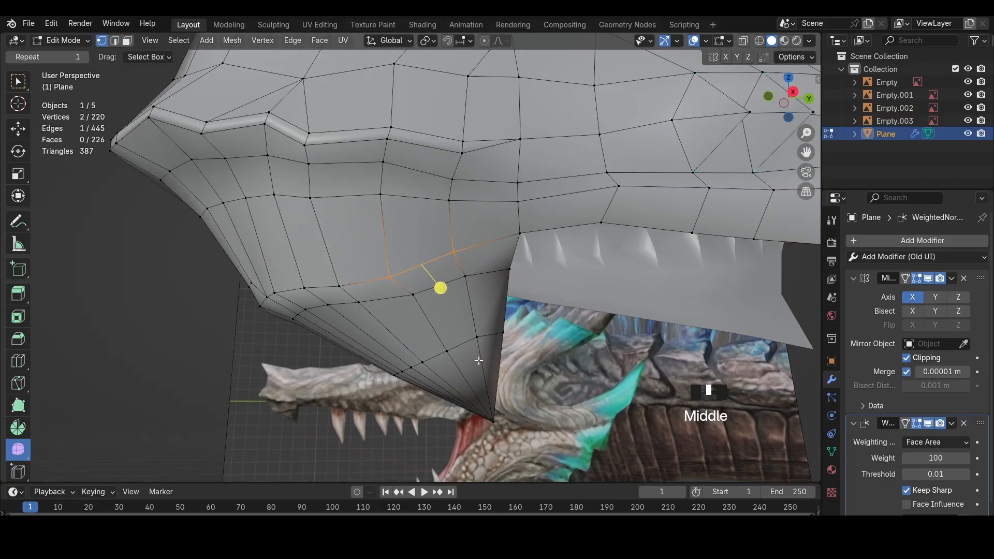
# Recalculate all mesh normals to the outside again after the lip edge change
pyautogui.press('a')
pyautogui.scroll(-4, 694, 236)
pyautogui.hotkey('alt', 'n')
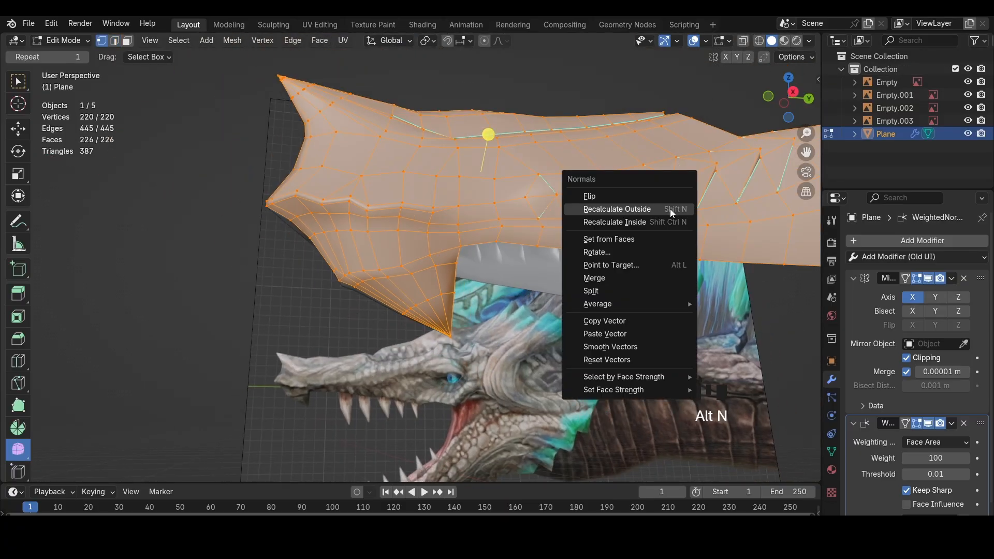
pyautogui.click(670, 209)
# Check the mesh's normals with the Face Orientation overlay and turn the overlay off again
pyautogui.moveTo(670, 209); pyautogui.dragTo(440, 290, button='middle')
pyautogui.click(705, 41)
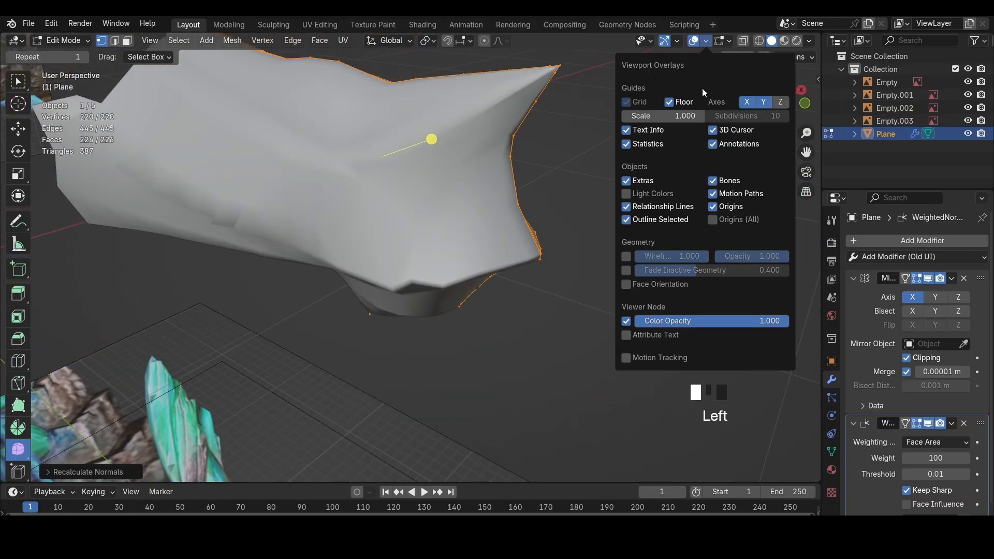
pyautogui.click(637, 284)
pyautogui.scroll(-3, 550, 225)
pyautogui.scroll(-2, 550, 225)
pyautogui.click(705, 40)
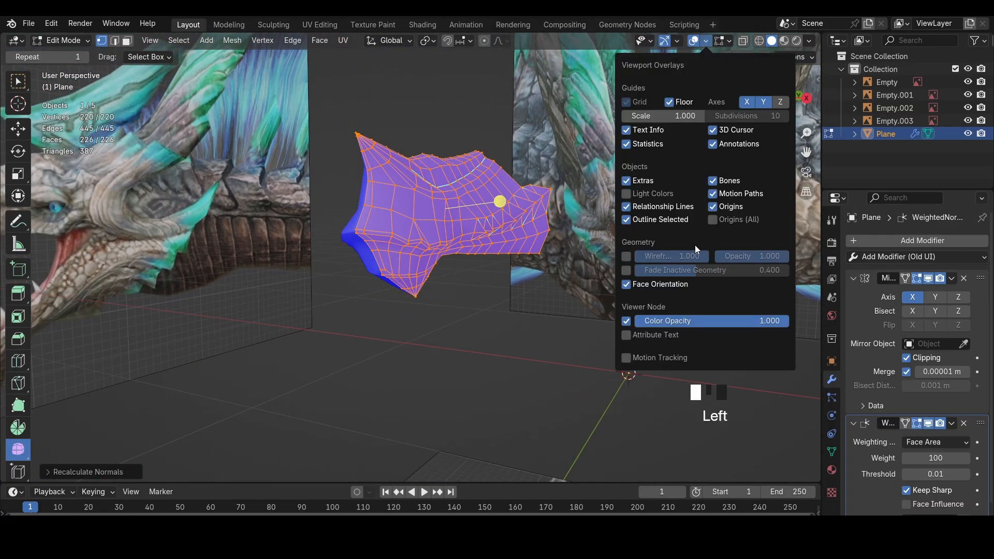
pyautogui.click(651, 283)
# Slide the edge loop around the pointed lower lip down toward its tip
pyautogui.scroll(5, 477, 283)
pyautogui.moveTo(651, 283); pyautogui.dragTo(438, 342, button='middle')
pyautogui.scroll(3, 477, 283)
pyautogui.press('2')
pyautogui.keyDown('alt'); pyautogui.click(490, 348); pyautogui.keyUp('alt')
pyautogui.press('g')
pyautogui.press('g')
pyautogui.click(551, 412)
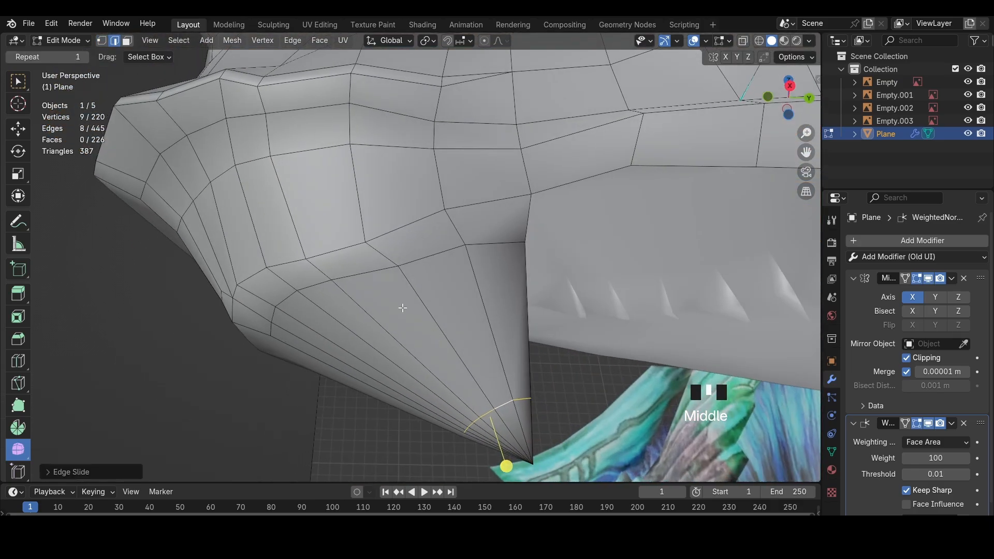
# Add a loop cut across the upper part of the pointed tip, and move and scale it to round the shape
pyautogui.click(790, 86)
pyautogui.press('z')
pyautogui.hotkey('ctrl', 'r')
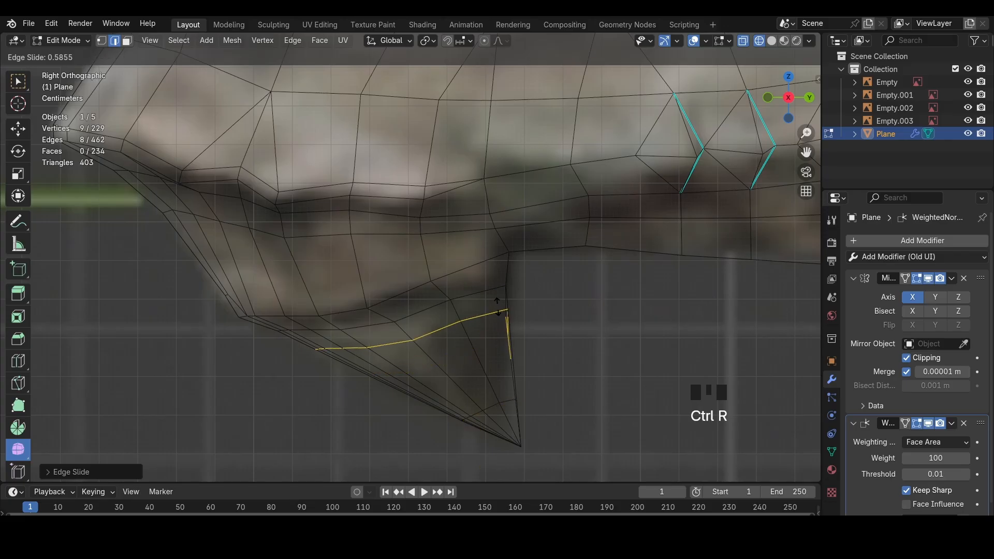
pyautogui.click(498, 307)
pyautogui.press('g')
pyautogui.click(552, 330)
pyautogui.press('s')
pyautogui.click(548, 330)
# Move the centre vertex on the upper back edge of the pointed tip upward
pyautogui.moveTo(541, 328); pyautogui.dragTo(495, 323, button='middle')
pyautogui.press('z')
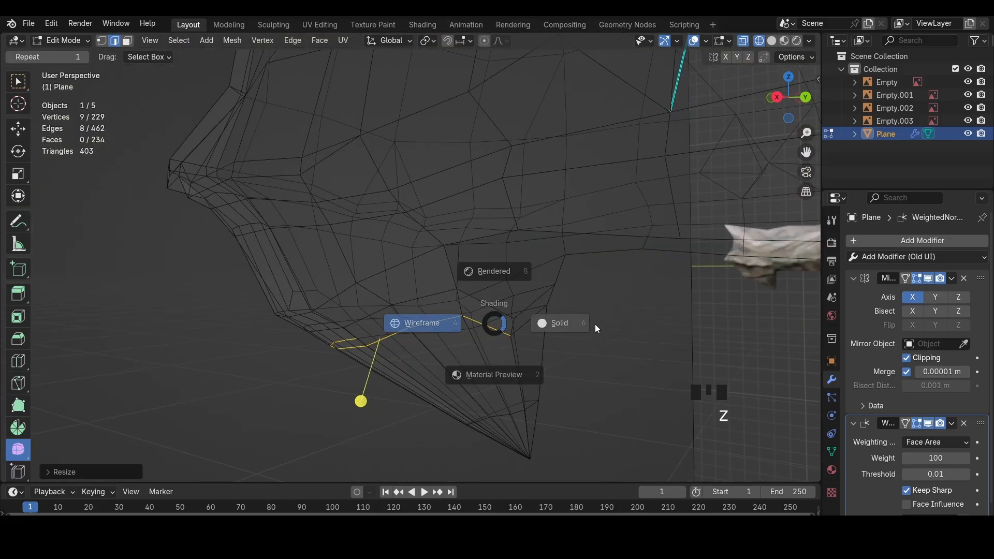
pyautogui.click(595, 325)
pyautogui.moveTo(585, 324); pyautogui.dragTo(528, 320, button='middle')
pyautogui.click(453, 328)
pyautogui.hotkey('shift', 'v')
pyautogui.rightClick(478, 317)
pyautogui.press('1')
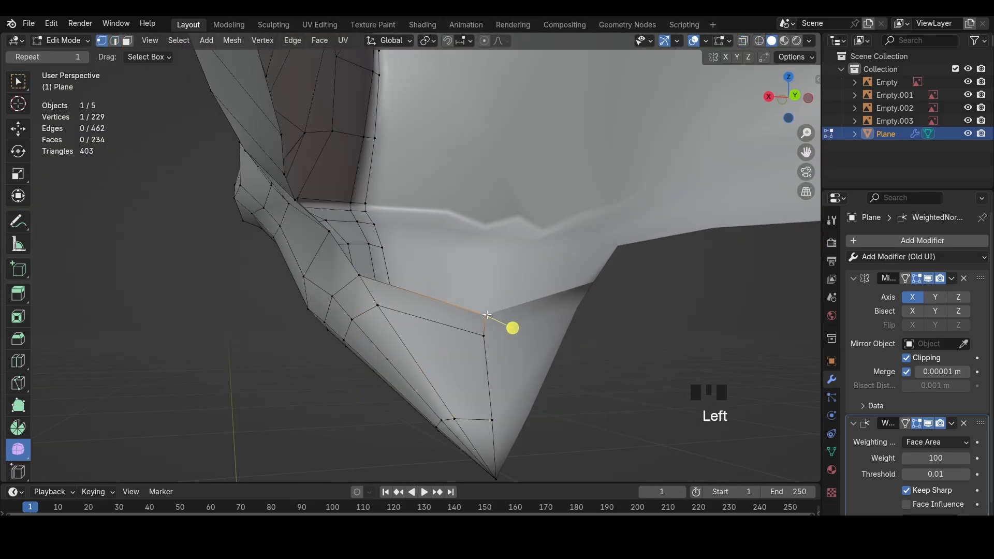
pyautogui.press('g')
pyautogui.click(488, 300)
# Add a vertical loop cut on the back of the pointed tip and connect its lower end to the tip vertex
pyautogui.scroll(-2, 487, 298)
pyautogui.moveTo(487, 298); pyautogui.dragTo(439, 233, button='middle')
pyautogui.scroll(1, 443, 234)
pyautogui.hotkey('ctrl', 'r')
pyautogui.click(400, 256)
pyautogui.click(380, 259)
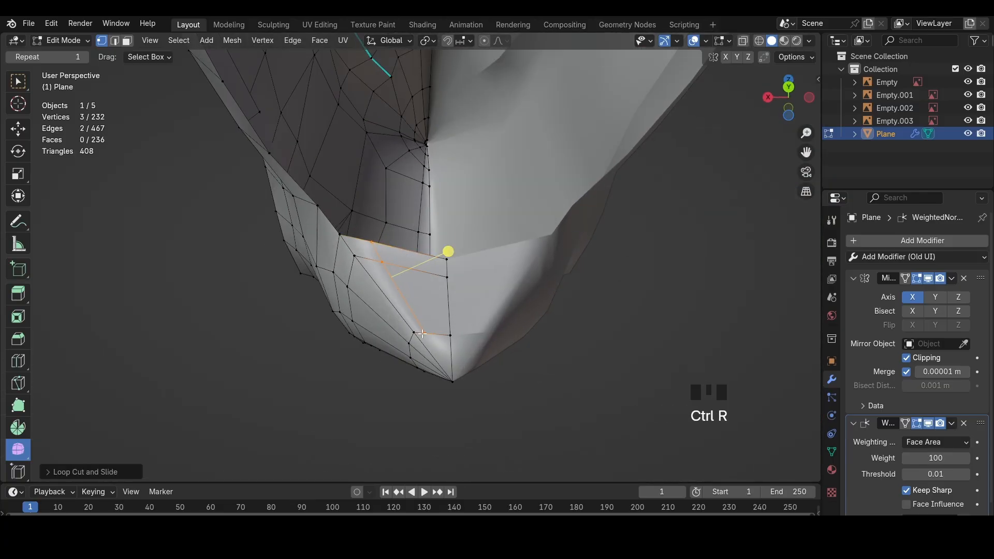
pyautogui.press('j')
pyautogui.click(610, 333)
pyautogui.moveTo(454, 369); pyautogui.dragTo(548, 311, button='middle')
# Select the band of faces around the pointed lower lip and smooth it with the Smooth tool
pyautogui.moveTo(549, 310); pyautogui.dragTo(381, 215, button='middle')
pyautogui.press('3')
pyautogui.moveTo(389, 195); pyautogui.dragTo(409, 227)
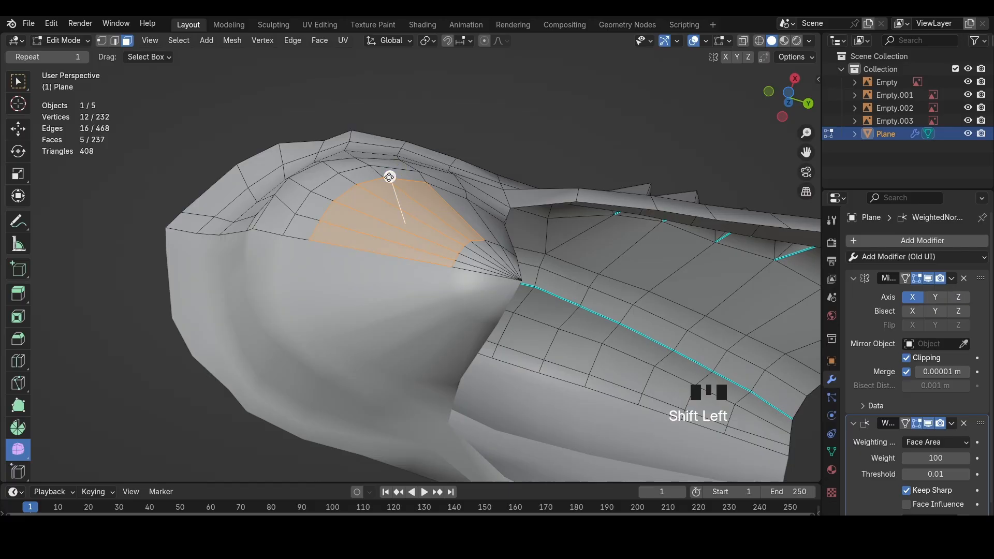
pyautogui.moveTo(390, 177); pyautogui.dragTo(440, 185)
# Add another loop cut around the pointed lower lip and save the file
pyautogui.moveTo(440, 185); pyautogui.dragTo(450, 272, button='middle')
pyautogui.hotkey('ctrl', 'r')
pyautogui.click(436, 299)
pyautogui.click(446, 304)
pyautogui.click(501, 325)
pyautogui.hotkey('ctrl', 's')
# Duplicate the rearmost scale's four faces in right view and place the copy directly behind the original
pyautogui.moveTo(551, 324); pyautogui.dragTo(599, 328, button='middle')
pyautogui.scroll(-2, 395, 300)
pyautogui.moveTo(395, 300); pyautogui.dragTo(692, 262, button='middle')
pyautogui.scroll(4, 692, 262)
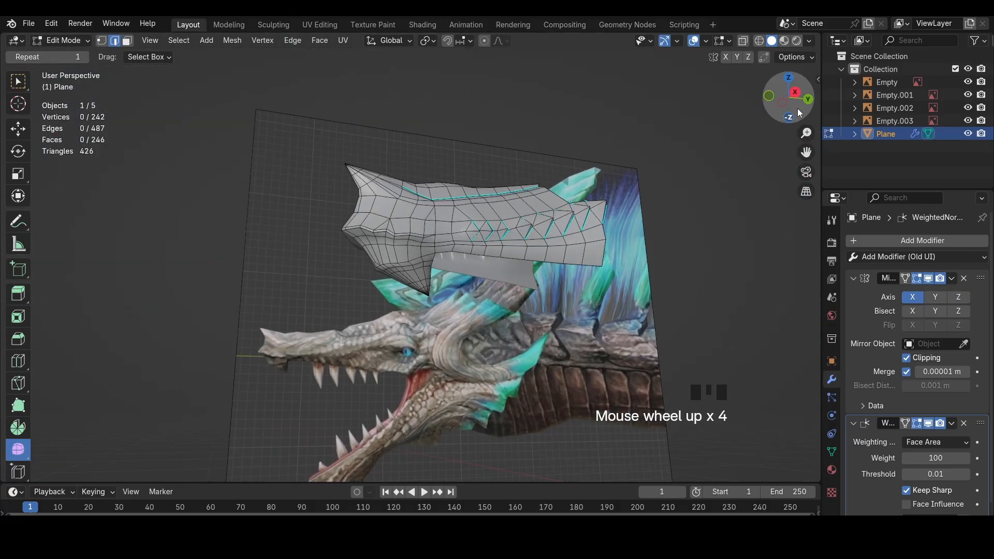
pyautogui.click(807, 99)
pyautogui.click(769, 96)
pyautogui.press('z')
pyautogui.click(554, 137)
pyautogui.keyDown('shift'); pyautogui.moveTo(569, 202); pyautogui.dragTo(394, 218, button='middle'); pyautogui.keyUp('shift')
pyautogui.scroll(3, 414, 222)
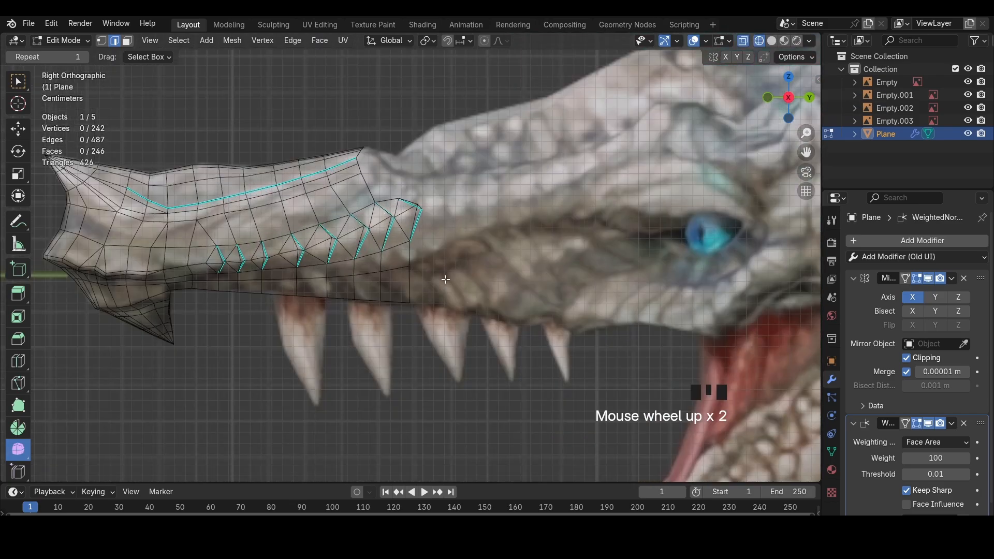
pyautogui.press('3')
pyautogui.scroll(2, 427, 218)
pyautogui.keyDown('shift'); pyautogui.moveTo(520, 197); pyautogui.dragTo(538, 290, button='middle'); pyautogui.keyUp('shift')
pyautogui.hotkey('shift', 'd')
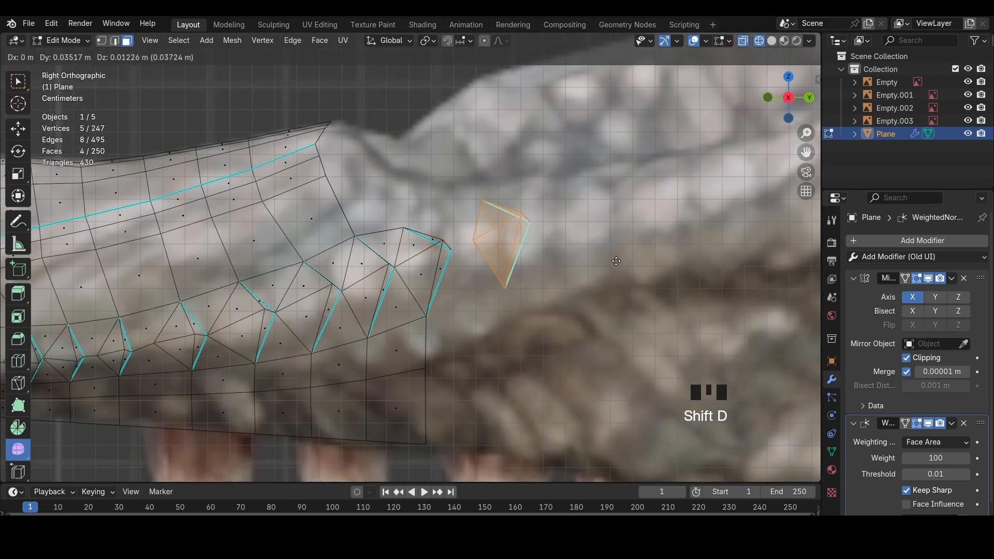
pyautogui.click(602, 273)
# Merge the duplicated scale's front vertex with the previous scale's tip and fill the gap below it
pyautogui.scroll(2, 513, 262)
pyautogui.press('1')
pyautogui.click(474, 247)
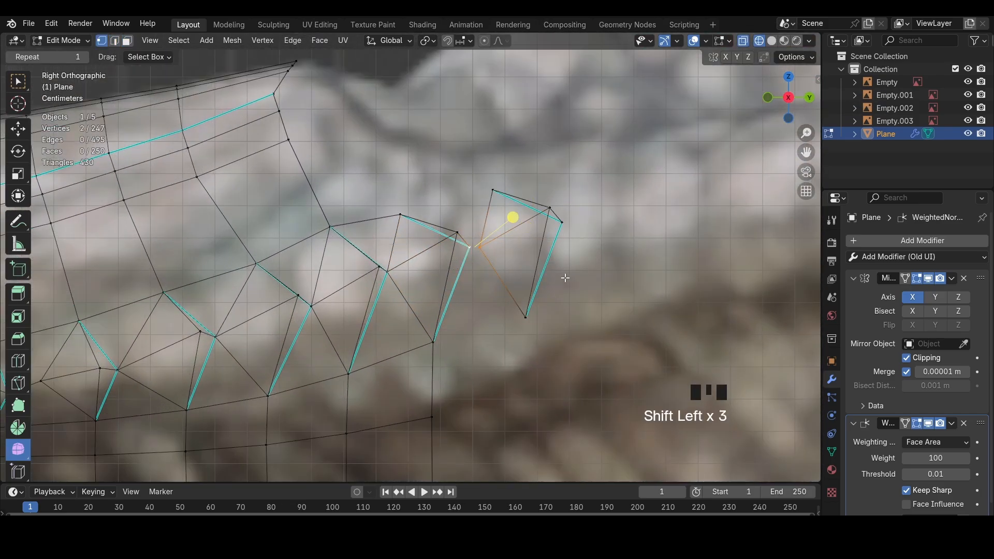
pyautogui.press('m')
pyautogui.click(576, 342)
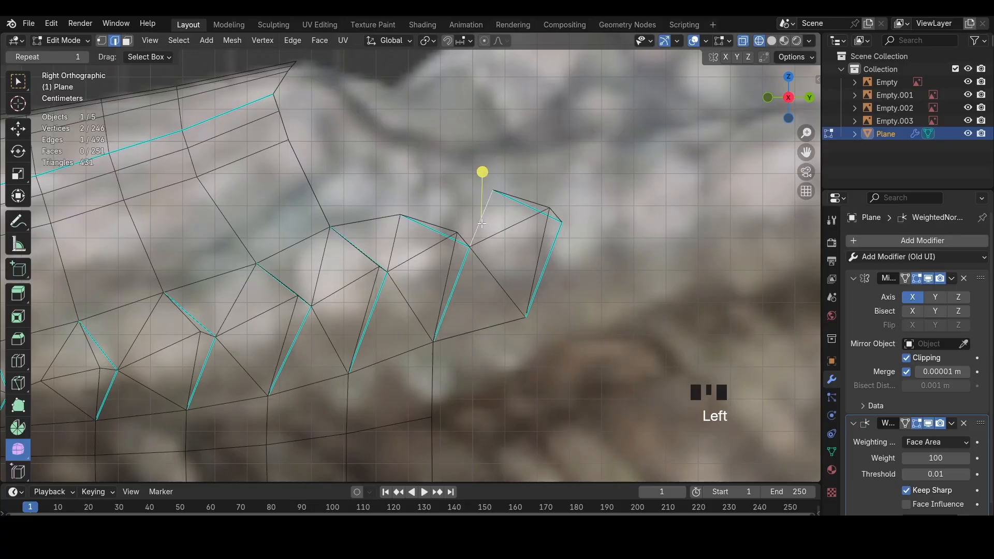
# Fill the gap above the joined scales and move the new scale's outer vertices to fit the reference
pyautogui.click(491, 193)
pyautogui.press('g')
pyautogui.click(516, 247)
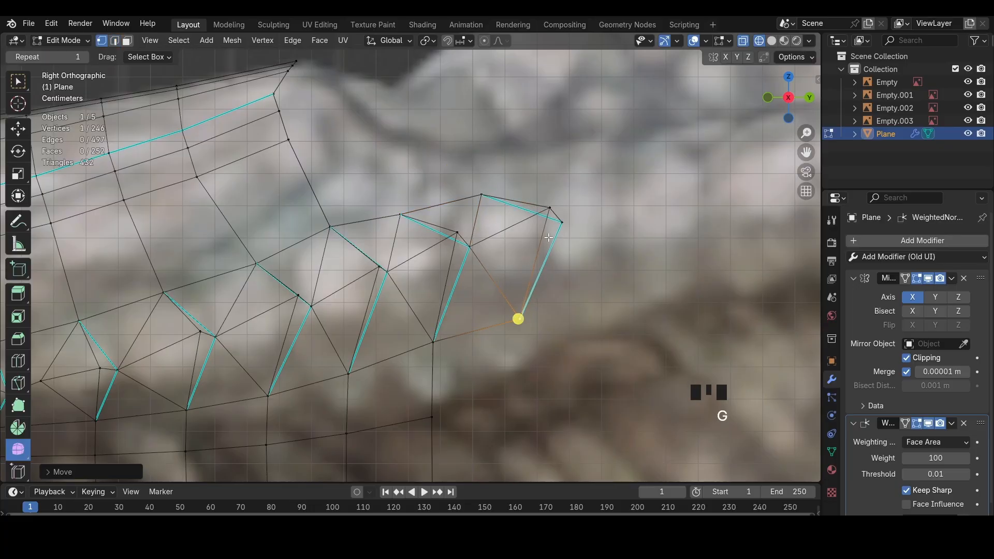
pyautogui.click(570, 304)
pyautogui.press('3')
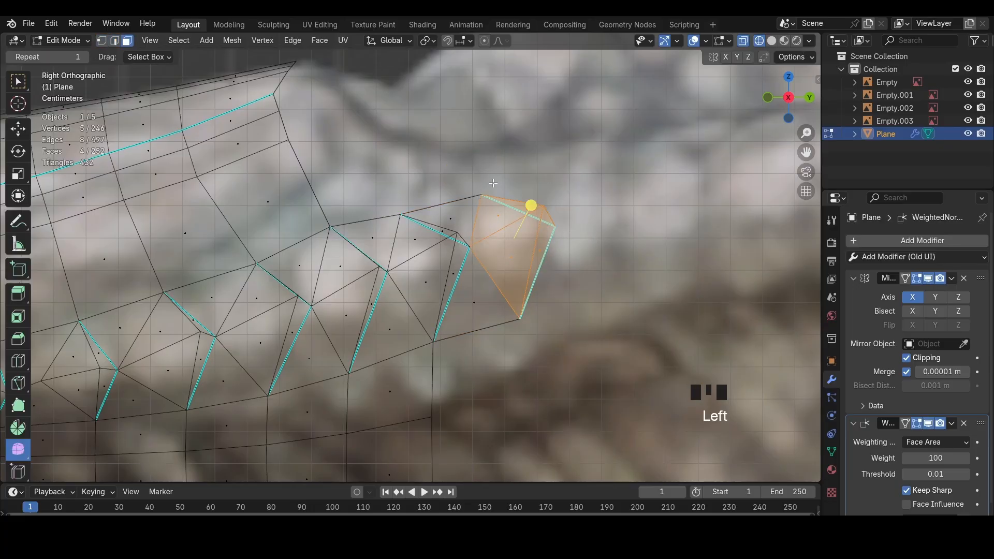
# Rotate the rearmost scale freely in top view to follow the reference outline
pyautogui.click(785, 82)
pyautogui.press('r')
pyautogui.press('r')
pyautogui.press('r')
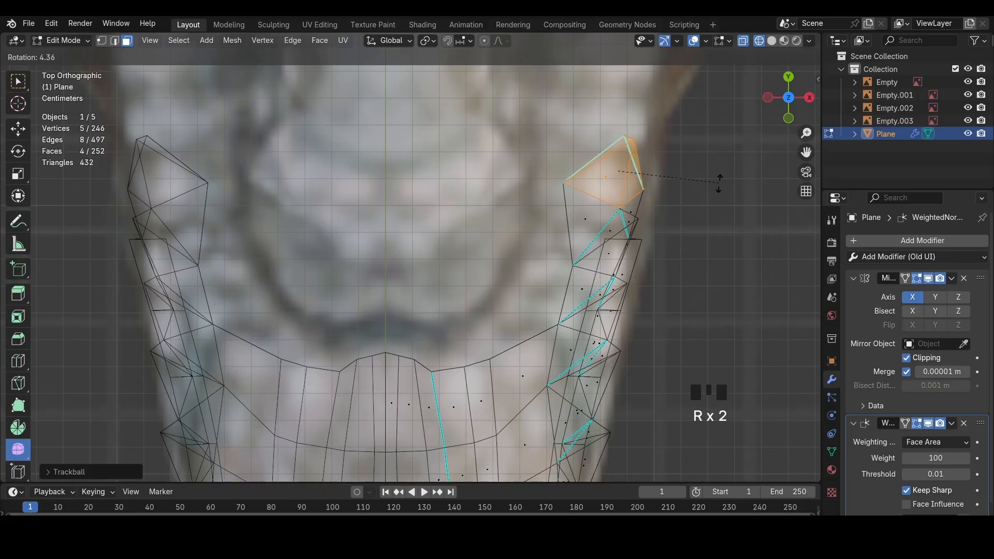
pyautogui.hotkey('ctrl', 'z')
# Select the second-to-last scale's two rear faces, rotate them freely, then scale and shift them along X to fit the reference
pyautogui.hotkey('alt', 'z')
pyautogui.click(623, 221)
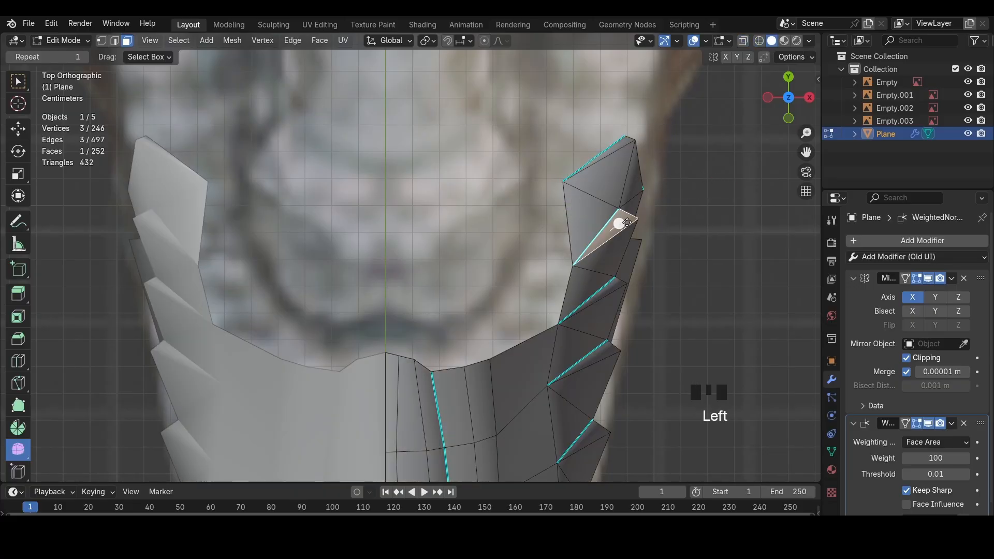
pyautogui.hotkey('alt', 'z')
pyautogui.keyDown('shift'); pyautogui.click(628, 223); pyautogui.keyUp('shift')
pyautogui.press('r')
pyautogui.press('r')
pyautogui.click(699, 239)
pyautogui.press('g')
pyautogui.press('x')
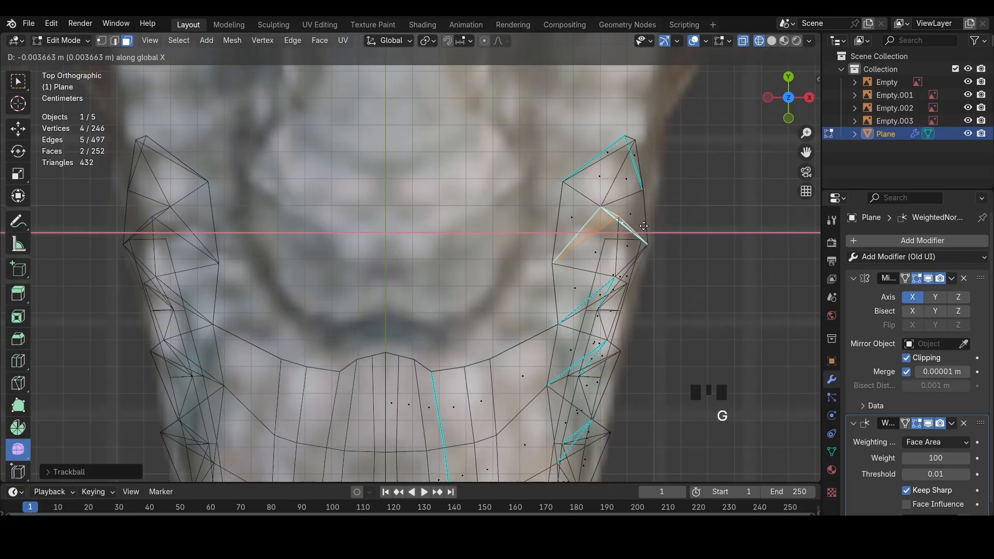
pyautogui.click(692, 241)
pyautogui.press('s')
pyautogui.click(685, 243)
pyautogui.press('g')
pyautogui.press('x')
pyautogui.click(688, 243)
# Rotate, scale and reposition the rear faces of the third-to-last scale in top view
pyautogui.press('z')
pyautogui.click(623, 285)
pyautogui.press('z')
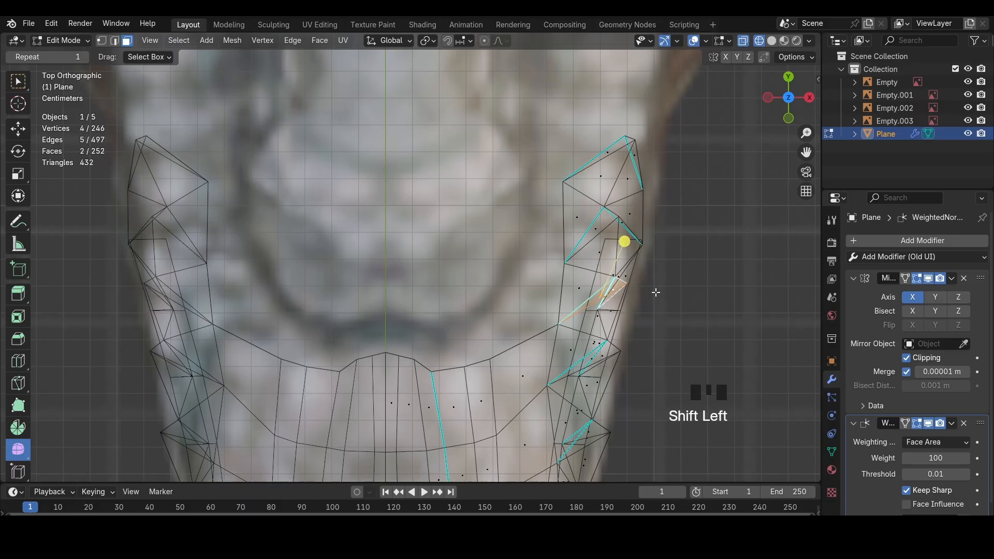
pyautogui.press('r')
pyautogui.press('r')
pyautogui.click(644, 288)
pyautogui.press('s')
pyautogui.click(660, 293)
pyautogui.press('g')
pyautogui.click(662, 293)
# Check the reference with the mesh hidden, then move the rear scales' inner edge and the vertex joining the scales to the snout
pyautogui.press('a')
pyautogui.press('h')
pyautogui.scroll(-7, 658, 301)
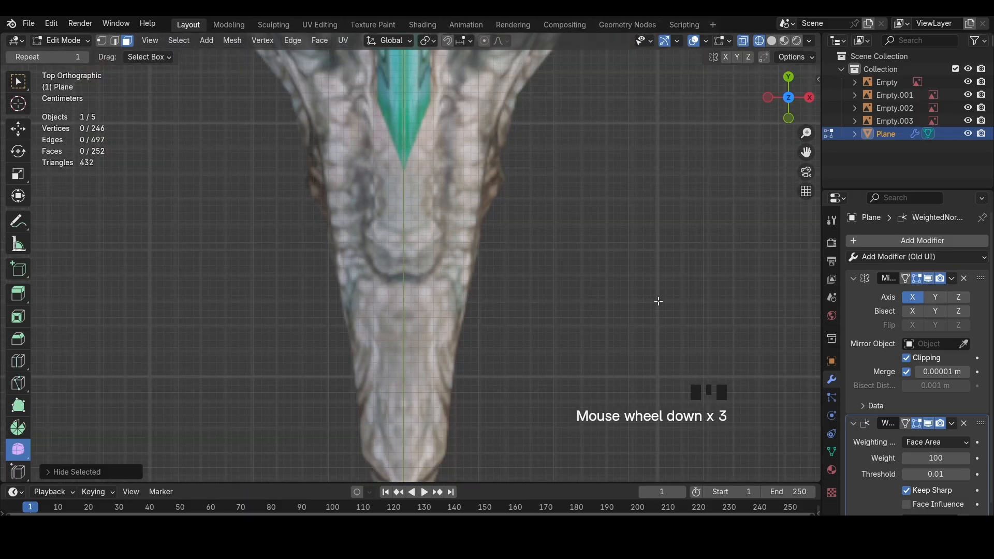
pyautogui.scroll(4, 626, 290)
pyautogui.hotkey('alt', 'h')
pyautogui.scroll(2, 569, 249)
pyautogui.press('2')
pyautogui.click(548, 218)
pyautogui.press('g')
pyautogui.click(598, 226)
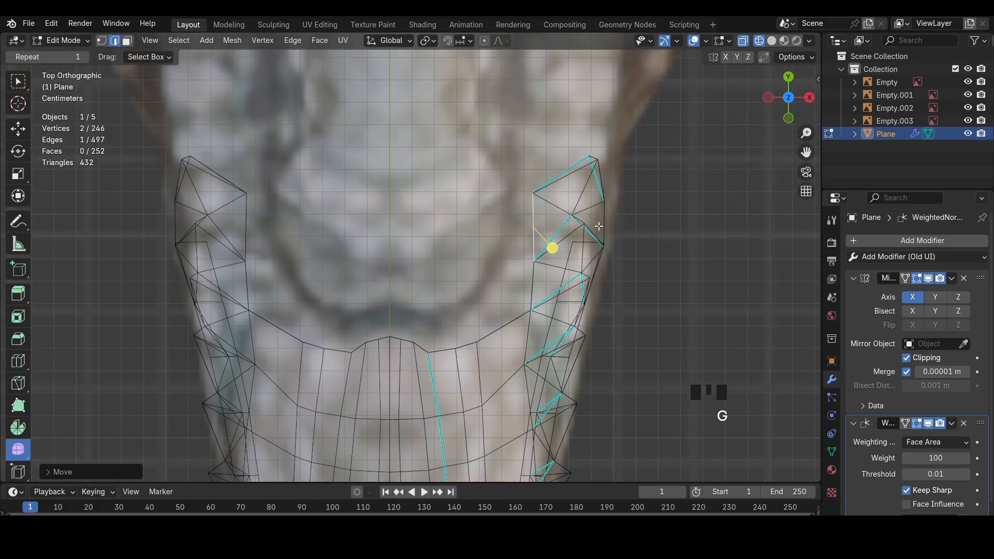
pyautogui.press('1')
pyautogui.click(521, 322)
pyautogui.press('g')
pyautogui.click(527, 313)
# Select the path of vertices along the band below the side scales in front view and move it along X
pyautogui.click(788, 118)
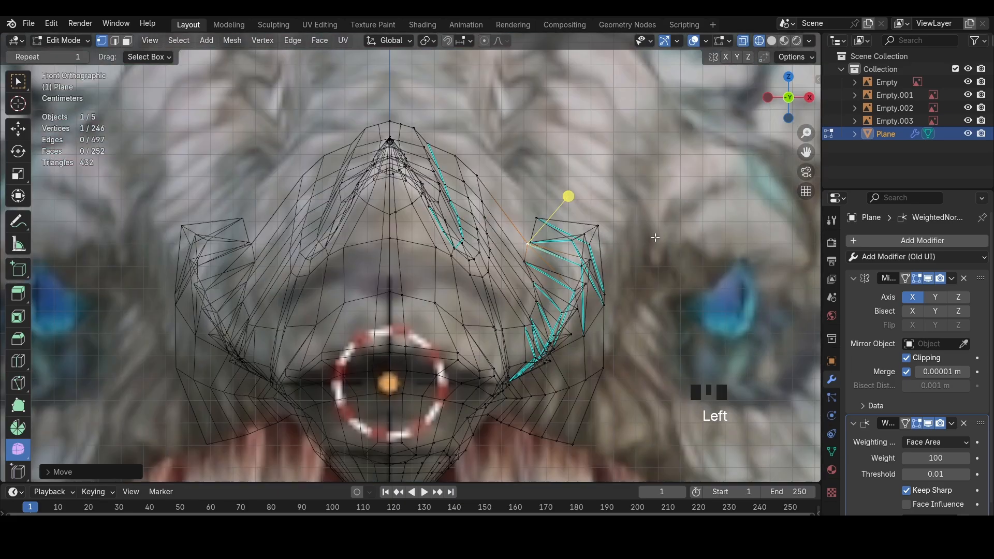
pyautogui.keyDown('shift'); pyautogui.moveTo(655, 238); pyautogui.dragTo(629, 231, button='middle'); pyautogui.keyUp('shift')
pyautogui.click(532, 208)
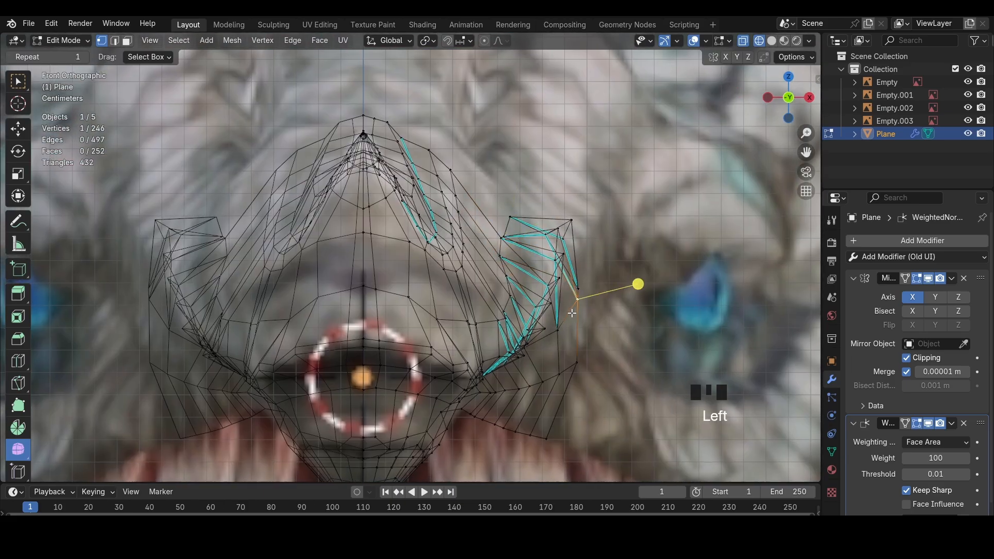
pyautogui.press('a')
pyautogui.press('h')
pyautogui.hotkey('ctrl', 'z')
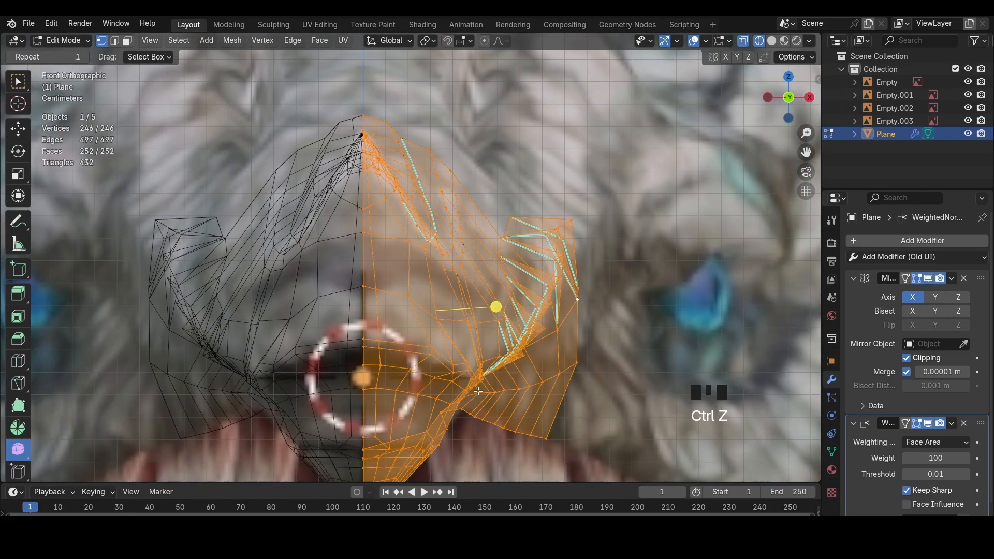
pyautogui.click(541, 406)
pyautogui.keyDown('ctrl'); pyautogui.keyDown('shift'); pyautogui.click(578, 364); pyautogui.keyUp('shift'); pyautogui.keyUp('ctrl')
pyautogui.press('g')
pyautogui.press('x')
pyautogui.click(656, 365)
# Adjust the position of a single vertex on the side of the head in shaded perspective view
pyautogui.press('z')
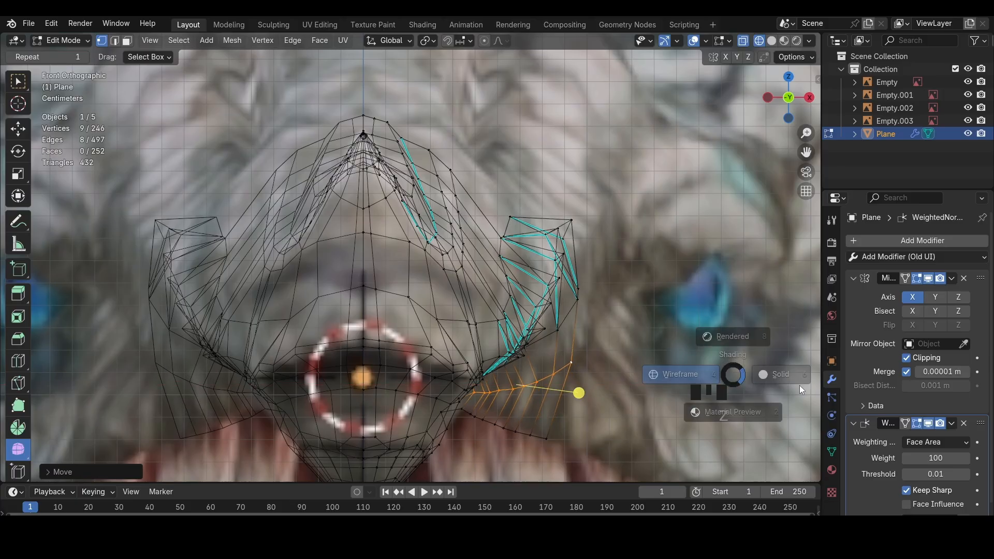
pyautogui.click(798, 385)
pyautogui.moveTo(725, 388)
pyautogui.mouseDown(button='middle')
pyautogui.moveTo(479, 326)
pyautogui.moveTo(362, 248)
pyautogui.mouseUp(button='middle')
pyautogui.moveTo(363, 248)
pyautogui.keyDown('shift'); pyautogui.mouseDown(button='middle')
pyautogui.moveTo(414, 298)
pyautogui.moveTo(435, 277)
pyautogui.mouseUp(button='middle'); pyautogui.keyUp('shift')
pyautogui.click(430, 320)
pyautogui.keyDown('shift'); pyautogui.moveTo(434, 277); pyautogui.dragTo(501, 257, button='middle'); pyautogui.keyUp('shift')
pyautogui.press('g')
pyautogui.click(497, 258)
# Examine the shaded snout and scale row from several angles for uneven surfaces
pyautogui.press('3')
pyautogui.scroll(-4, 441, 216)
pyautogui.click(437, 250)
pyautogui.moveTo(437, 249); pyautogui.dragTo(366, 333, button='middle')
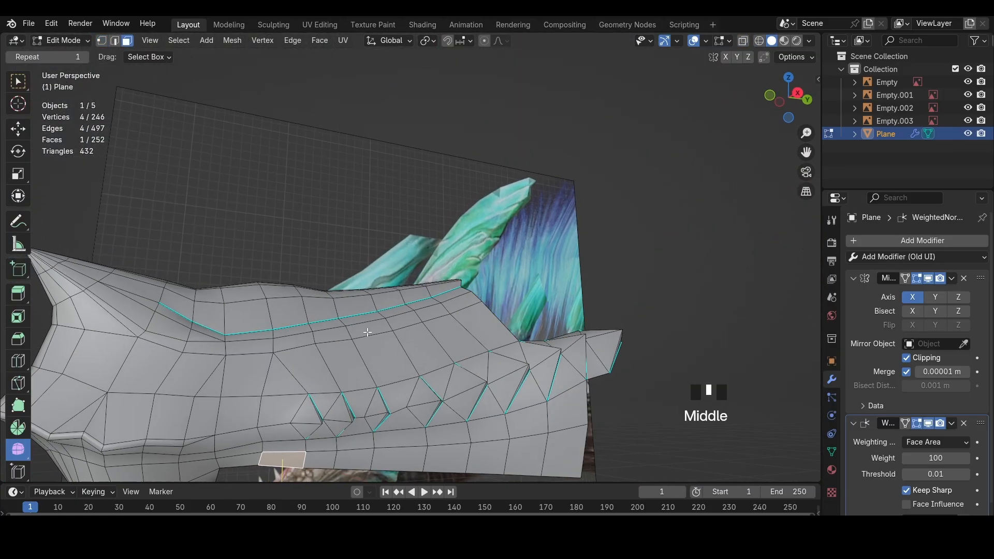
pyautogui.click(401, 436)
pyautogui.scroll(-3, 415, 404)
pyautogui.moveTo(414, 404); pyautogui.dragTo(741, 366, button='middle')
pyautogui.scroll(-2, 544, 321)
pyautogui.moveTo(543, 320)
pyautogui.mouseDown(button='middle')
pyautogui.moveTo(520, 323)
pyautogui.moveTo(635, 306)
pyautogui.moveTo(725, 231)
pyautogui.mouseUp(button='middle')
# Move the upper front vertices of the last two scales in right view to match the reference
pyautogui.click(788, 100)
pyautogui.press('z')
pyautogui.click(606, 233)
pyautogui.scroll(4, 601, 235)
pyautogui.scroll(2, 601, 235)
pyautogui.press('1')
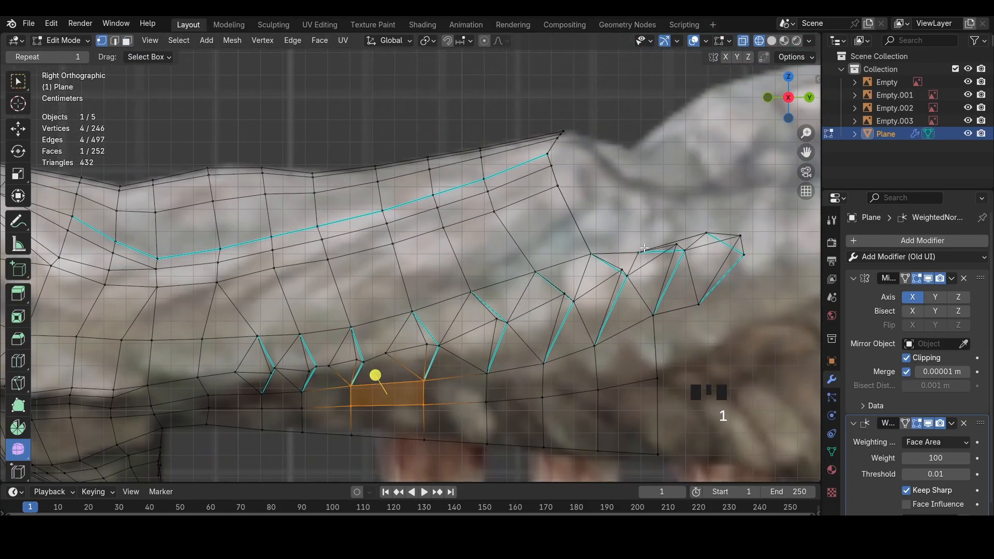
pyautogui.click(644, 249)
pyautogui.press('g')
pyautogui.click(643, 242)
pyautogui.press('g')
pyautogui.click(701, 233)
pyautogui.press('g')
pyautogui.click(701, 231)
# Raise the upper rear vertex of the second-to-last scale slightly in right view
pyautogui.keyDown('shift'); pyautogui.moveTo(701, 231); pyautogui.dragTo(577, 249, button='middle'); pyautogui.keyUp('shift')
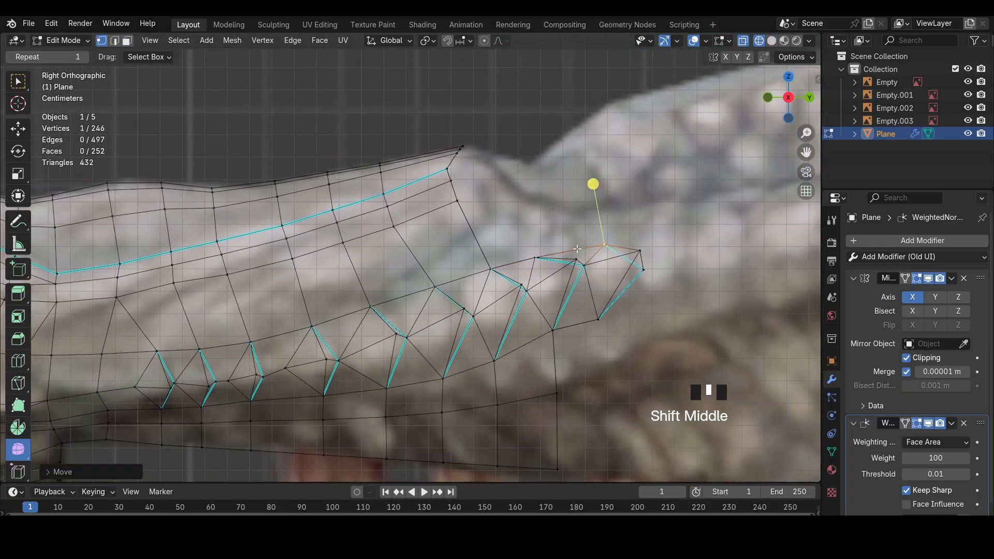
pyautogui.click(574, 258)
pyautogui.press('g')
pyautogui.click(573, 255)
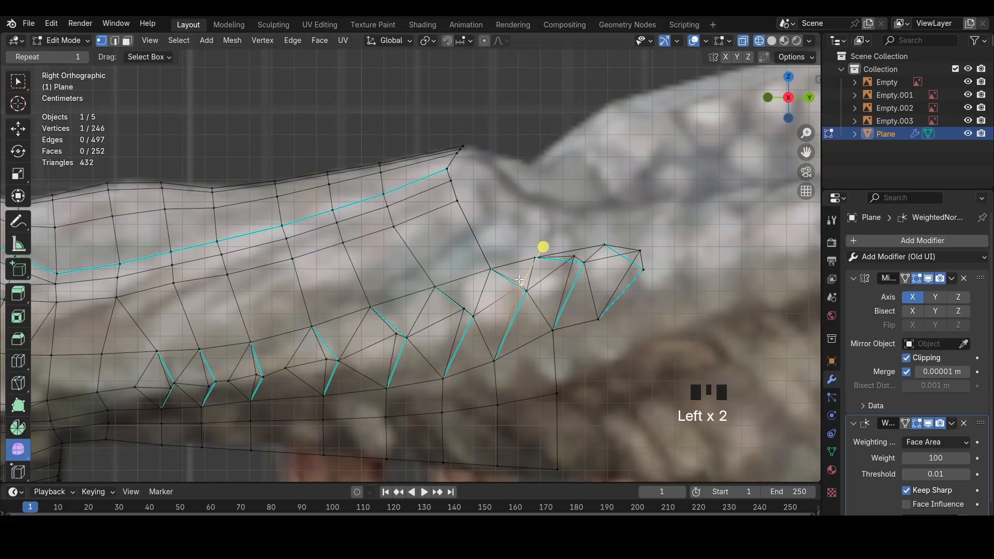
pyautogui.press('z')
pyautogui.press('z')
# Select the three rear vertices of the snout's top ridge and scale them into a straight line
pyautogui.keyDown('shift'); pyautogui.moveTo(466, 265); pyautogui.dragTo(341, 335, button='middle'); pyautogui.keyUp('shift')
pyautogui.hotkey('alt', 'a')
pyautogui.scroll(-2, 364, 226)
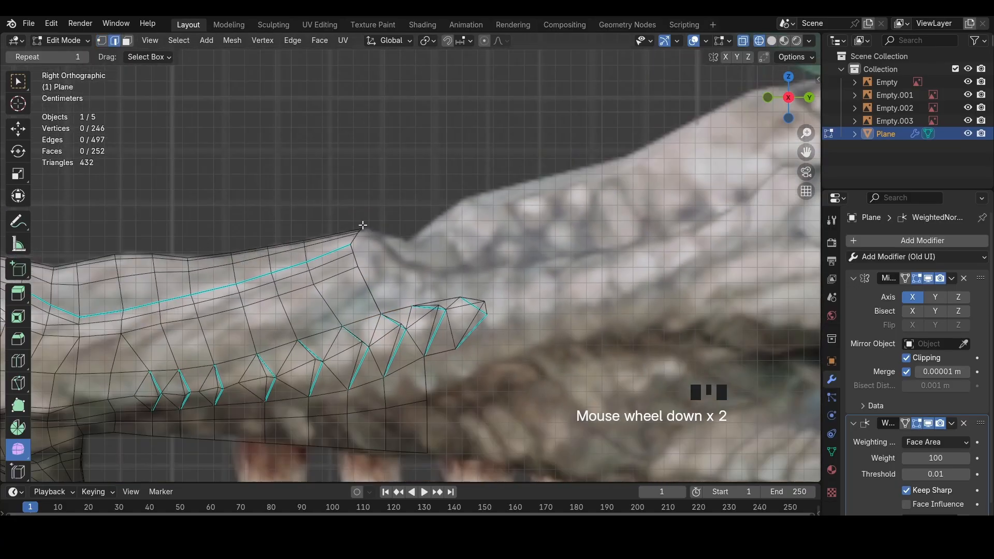
pyautogui.scroll(2, 368, 228)
pyautogui.keyDown('shift'); pyautogui.moveTo(409, 248); pyautogui.dragTo(548, 300, button='middle'); pyautogui.keyUp('shift')
pyautogui.scroll(2, 554, 301)
pyautogui.moveTo(535, 263); pyautogui.dragTo(490, 282)
pyautogui.keyDown('shift'); pyautogui.moveTo(495, 269); pyautogui.dragTo(589, 317, button='middle'); pyautogui.keyUp('shift')
pyautogui.press('z')
pyautogui.click(589, 317)
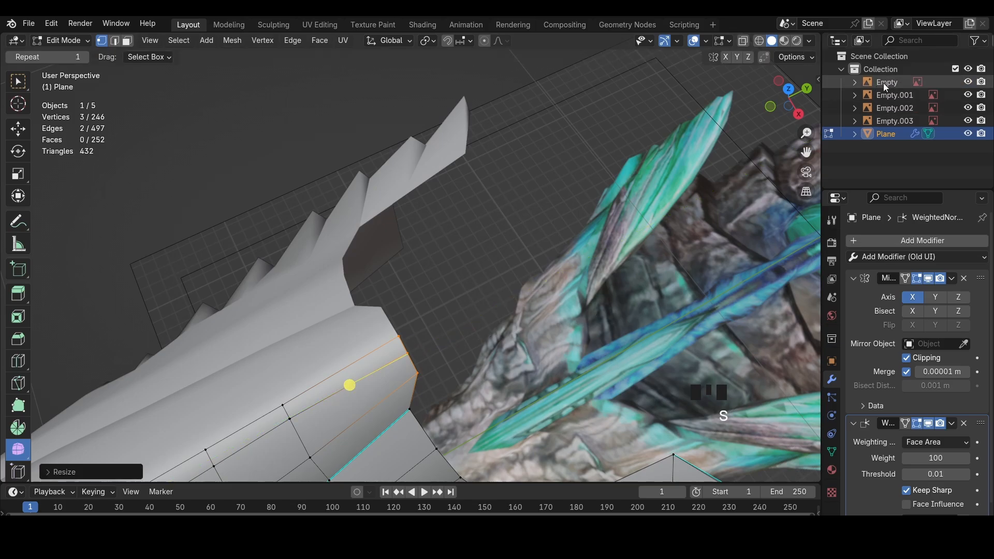
# Extrude the ridge's rear edges twice in right view, following the reference down to the start of the forehead
pyautogui.click(788, 106)
pyautogui.press('z')
pyautogui.click(809, 98)
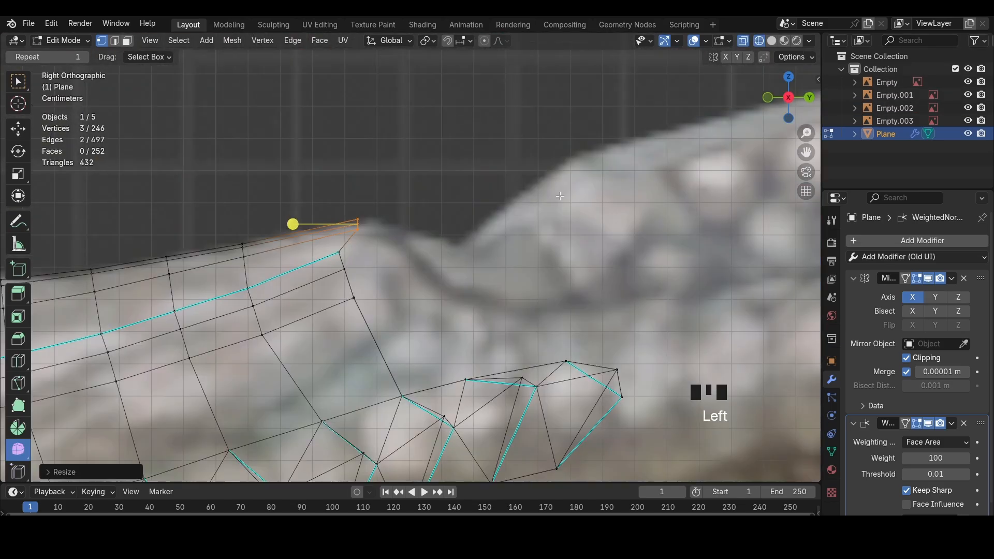
pyautogui.press('e')
pyautogui.click(455, 237)
pyautogui.press('e')
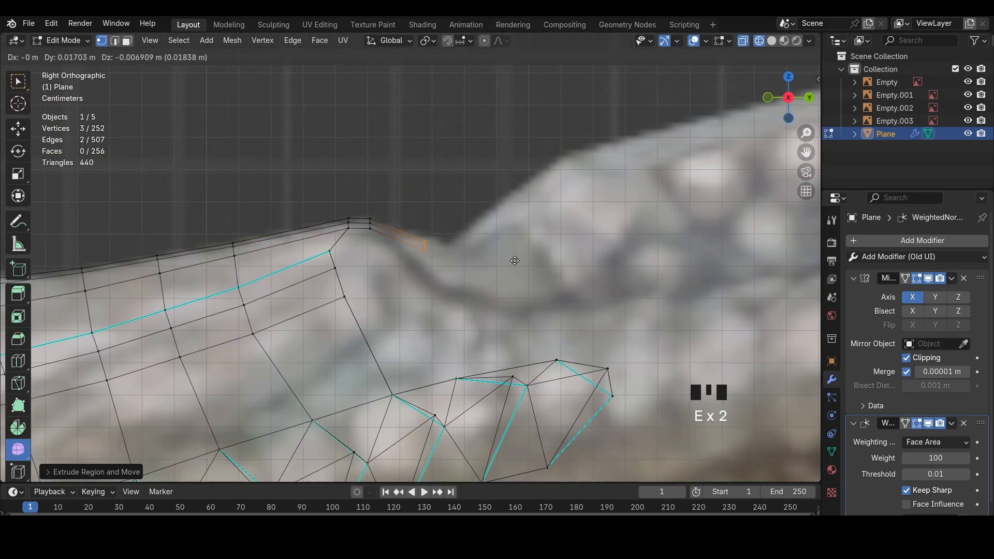
pyautogui.click(544, 266)
pyautogui.scroll(-3, 517, 257)
pyautogui.press('z')
pyautogui.moveTo(382, 251); pyautogui.dragTo(397, 299, button='middle')
pyautogui.scroll(2, 397, 300)
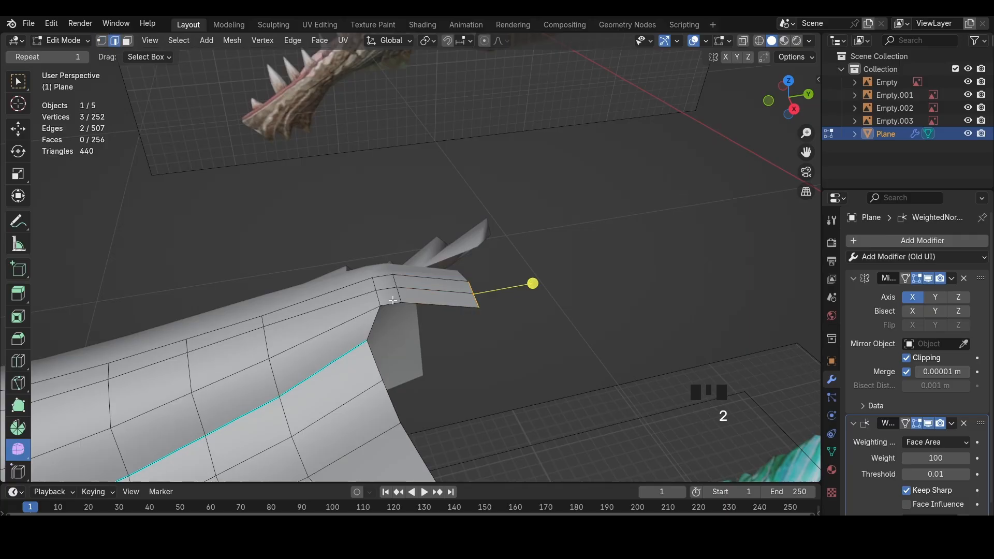
# Rotate and reposition the side edge of the new ridge strip in top view, and extrude it outward
pyautogui.click(789, 80)
pyautogui.press('z')
pyautogui.press('r')
pyautogui.click(569, 280)
pyautogui.press('g')
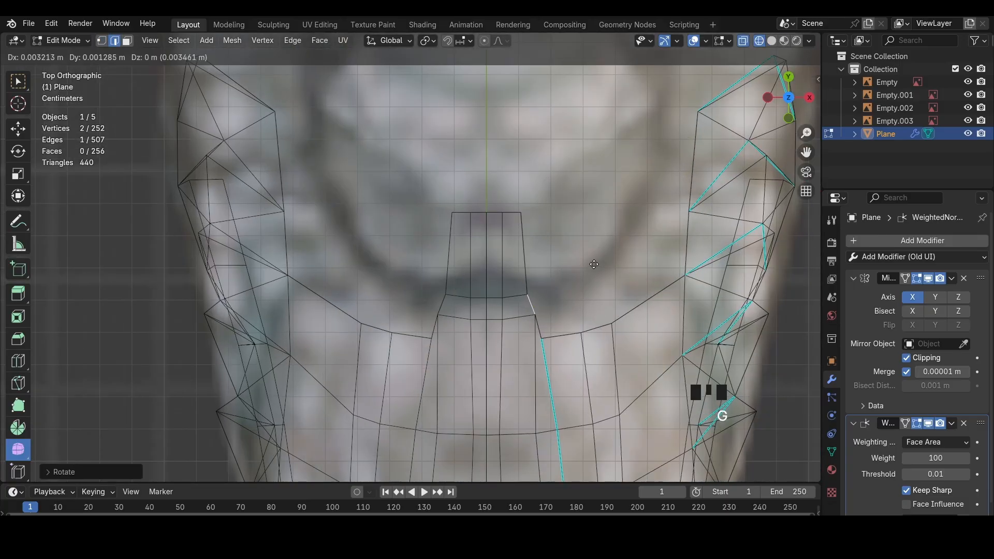
pyautogui.click(593, 303)
pyautogui.press('e')
pyautogui.click(676, 286)
# Lower the extruded edge along Z and rotate it to follow the groove, then adjust the corner vertex behind the ridge
pyautogui.click(809, 98)
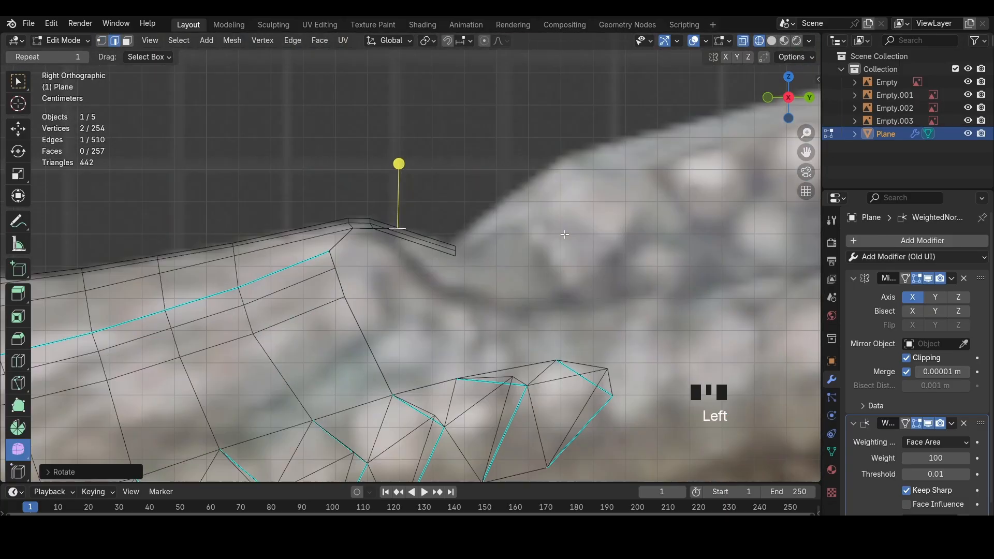
pyautogui.press('g')
pyautogui.press('z')
pyautogui.click(565, 278)
pyautogui.press('r')
pyautogui.click(557, 302)
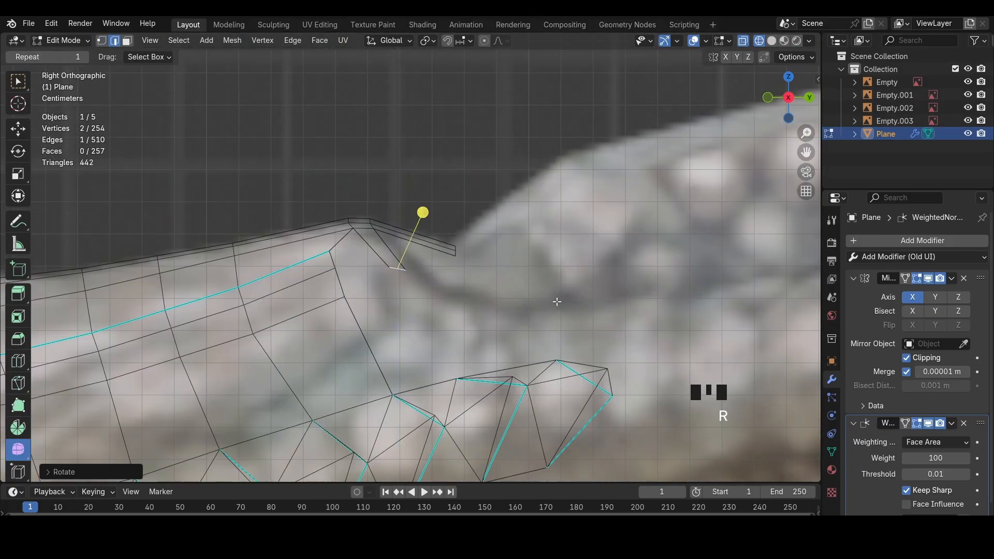
pyautogui.click(356, 221)
pyautogui.press('g')
pyautogui.click(357, 229)
# Move the snout's rear corner vertex beside the sharp edge along X in top view
pyautogui.press('2')
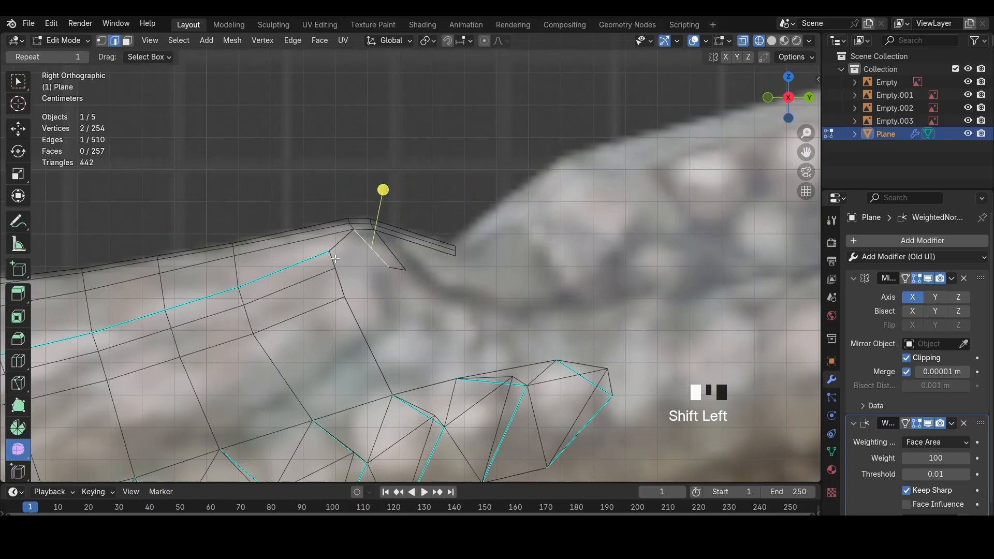
pyautogui.hotkey('shift', 'z')
pyautogui.moveTo(330, 256); pyautogui.dragTo(562, 328, button='middle')
pyautogui.click(788, 82)
pyautogui.press('1')
pyautogui.hotkey('shift', 'z')
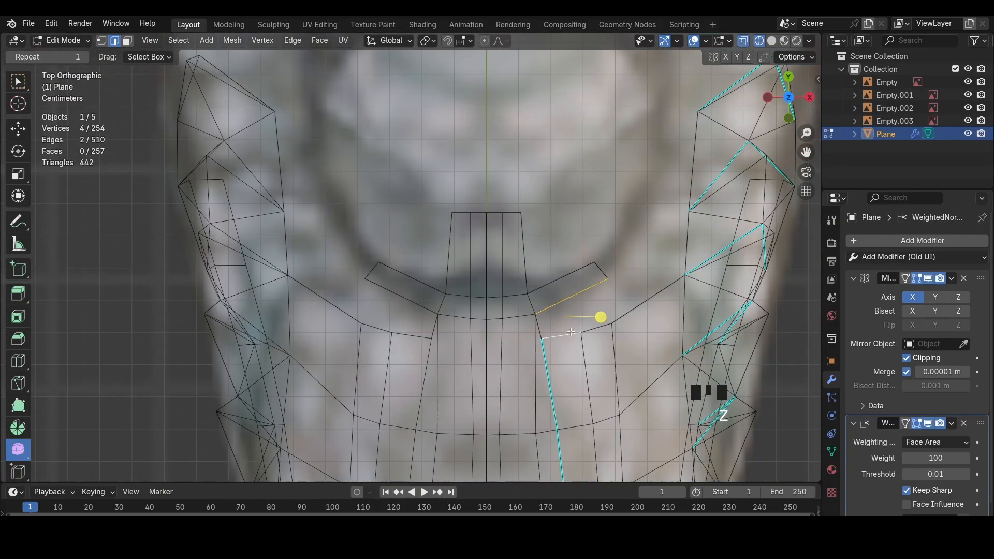
pyautogui.click(550, 338)
pyautogui.press('g')
pyautogui.press('x')
pyautogui.click(557, 343)
# Examine the top-view reference around the forehead groove with the mesh hidden, and compare it with the mesh
pyautogui.press('a')
pyautogui.press('h')
pyautogui.scroll(-2, 495, 292)
pyautogui.scroll(3, 495, 292)
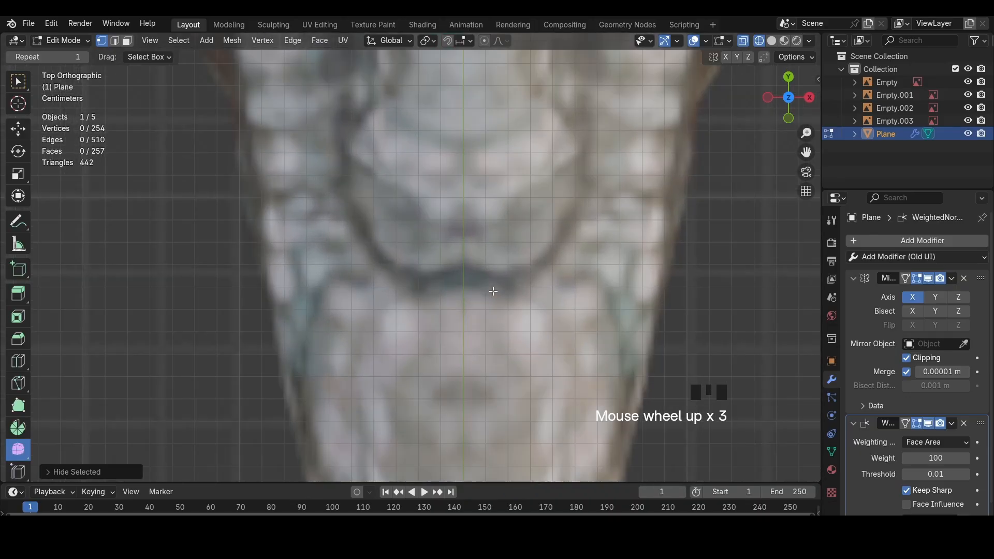
pyautogui.hotkey('ctrl', 'z')
pyautogui.click(519, 293)
pyautogui.scroll(-5, 505, 263)
pyautogui.scroll(-3, 502, 262)
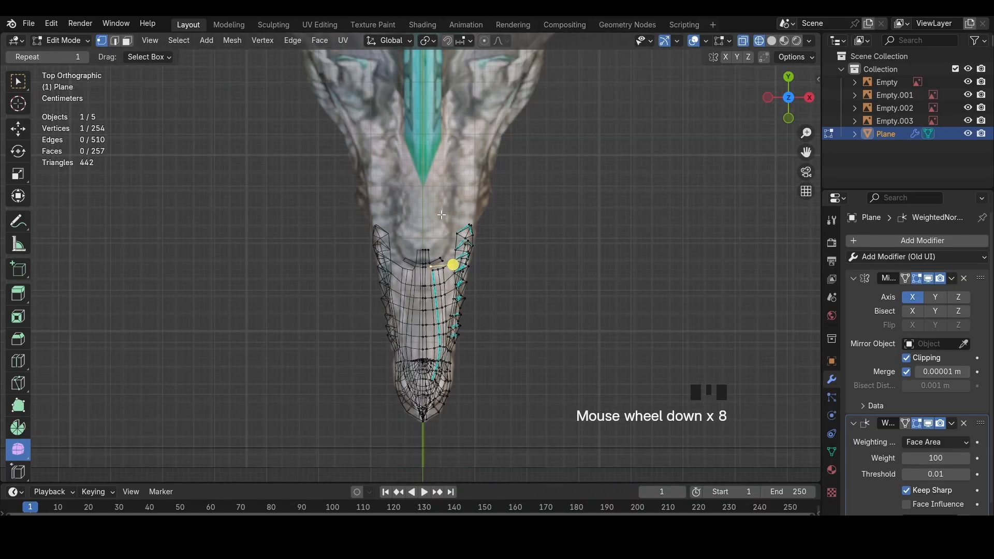
# Subdivide the side strip behind the ridge and fill the gap between it and the snout's rear edge
pyautogui.scroll(10, 441, 214)
pyautogui.keyDown('shift'); pyautogui.moveTo(506, 269); pyautogui.dragTo(444, 331, button='middle'); pyautogui.keyUp('shift')
pyautogui.press('2')
pyautogui.click(482, 266)
pyautogui.scroll(-2, 443, 330)
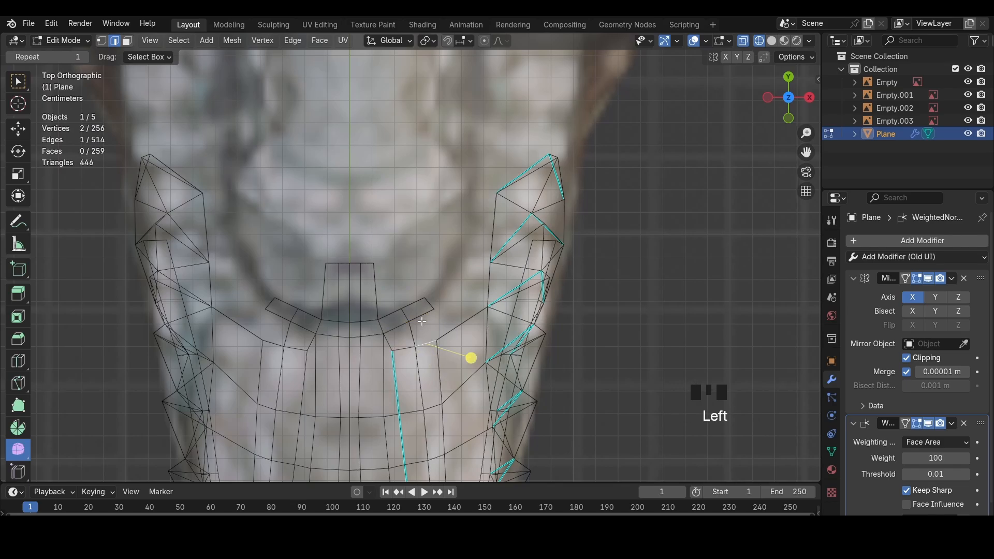
pyautogui.press('z')
pyautogui.scroll(-2, 440, 304)
# Extrude the side strip's outer end edge far back in top view, alongside the green crest in the reference
pyautogui.press('e')
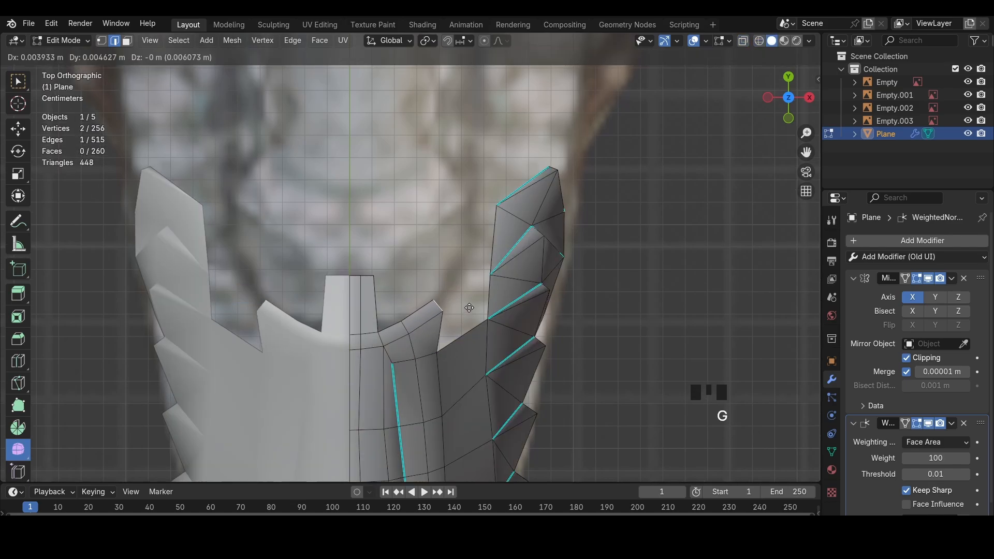
pyautogui.click(521, 37)
pyautogui.moveTo(526, 74); pyautogui.dragTo(531, 208)
pyautogui.keyDown('shift'); pyautogui.moveTo(530, 208); pyautogui.dragTo(534, 233, button='middle'); pyautogui.keyUp('shift')
pyautogui.press('g')
pyautogui.click(541, 148)
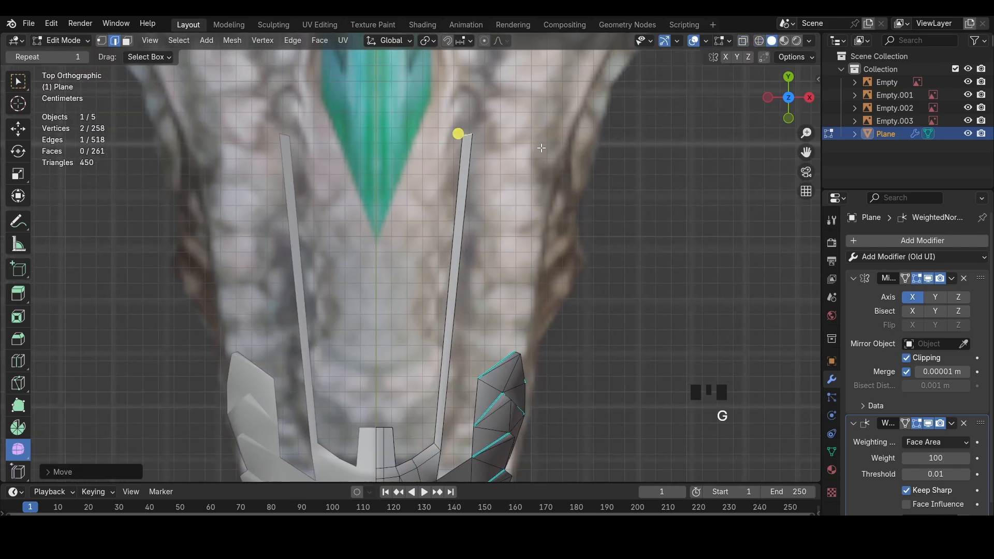
# Reposition and rotate the side strip's far end edge in right view to follow the groove above the eye
pyautogui.click(813, 103)
pyautogui.press('z')
pyautogui.press('g')
pyautogui.click(476, 220)
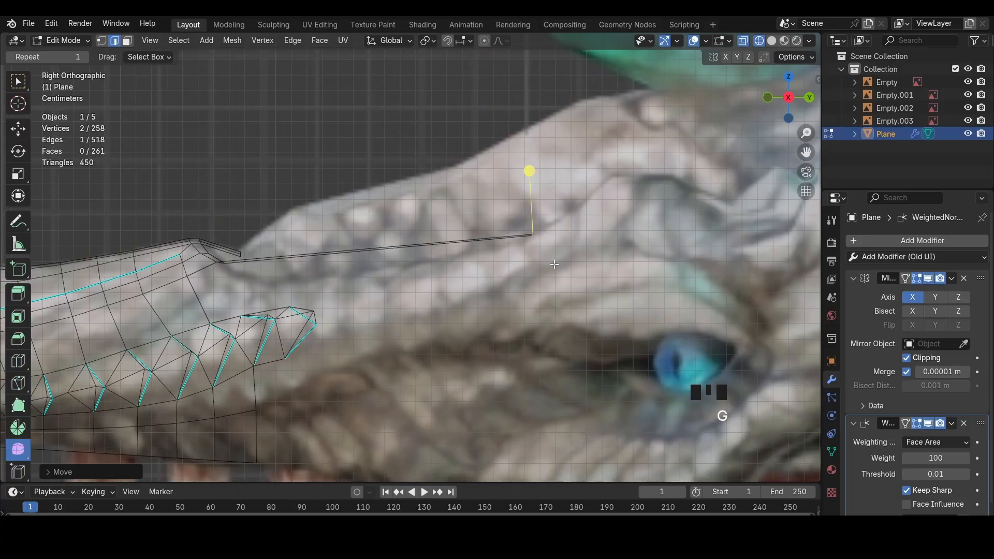
pyautogui.press('g')
pyautogui.click(470, 222)
pyautogui.press('1')
pyautogui.press('r')
pyautogui.click(579, 248)
pyautogui.press('g')
pyautogui.click(581, 250)
pyautogui.hotkey('shift', 'z')
# Loop-cut the long side strip near its front and lower that cut into the groove, adjusting it in perspective
pyautogui.hotkey('ctrl', 'r')
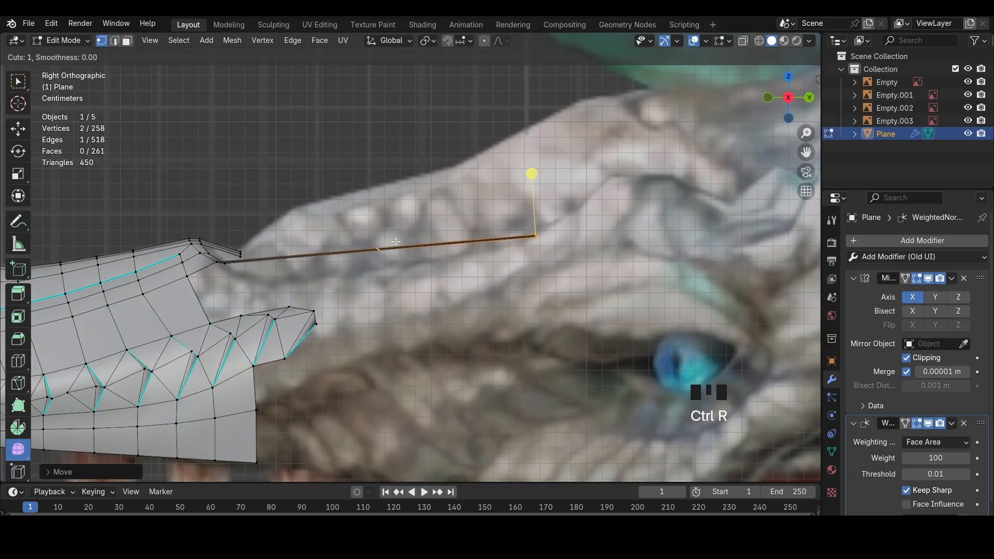
pyautogui.click(341, 249)
pyautogui.press('g')
pyautogui.press('r')
pyautogui.click(287, 280)
pyautogui.press('g')
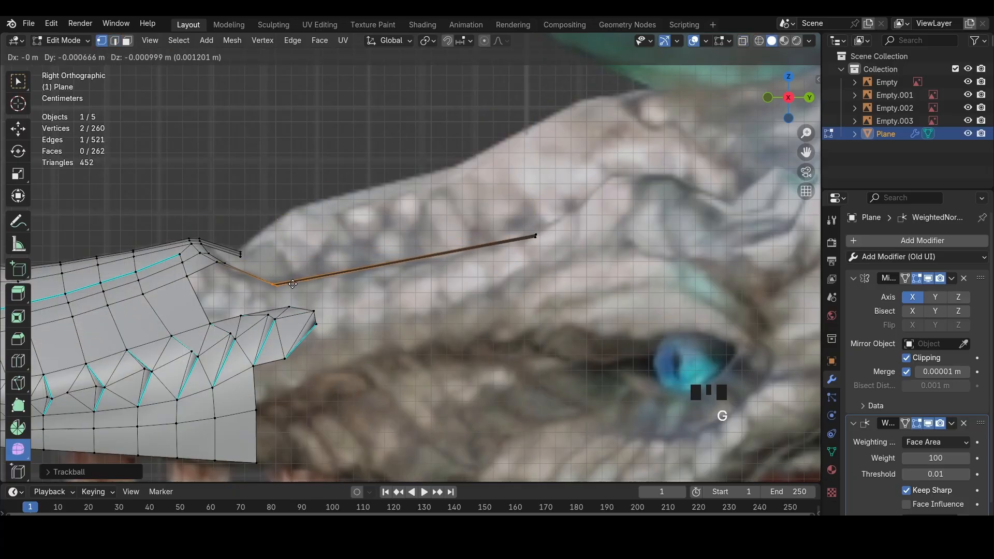
pyautogui.click(290, 279)
pyautogui.moveTo(331, 243); pyautogui.dragTo(363, 263, button='middle')
pyautogui.press('g')
pyautogui.click(381, 306)
# Add two loop cuts to the side strip in top view, one near the bend and one along its long section, and position them
pyautogui.moveTo(381, 306); pyautogui.dragTo(331, 260, button='middle')
pyautogui.moveTo(377, 230); pyautogui.dragTo(585, 290, button='middle')
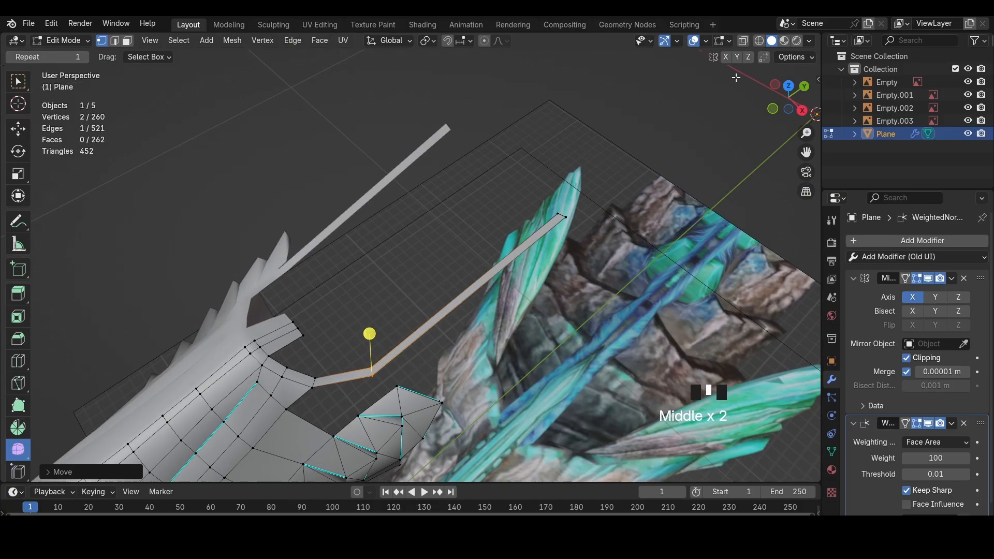
pyautogui.click(790, 96)
pyautogui.press('z')
pyautogui.hotkey('ctrl', 'r')
pyautogui.click(445, 362)
pyautogui.click(445, 362)
pyautogui.press('g')
pyautogui.click(450, 360)
pyautogui.hotkey('ctrl', 'r')
pyautogui.click(461, 317)
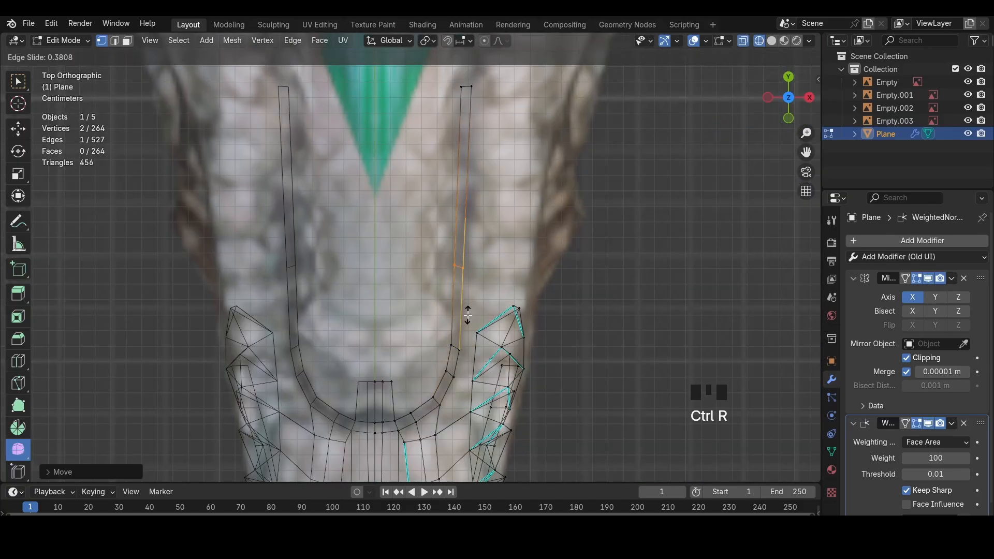
pyautogui.click(468, 315)
# Check the side strip's shape from an angle and against the right-view reference
pyautogui.press('z')
pyautogui.click(557, 328)
pyautogui.moveTo(557, 328); pyautogui.dragTo(590, 291, button='middle')
pyautogui.press('2')
pyautogui.moveTo(487, 394); pyautogui.dragTo(316, 295, button='middle')
pyautogui.click(796, 106)
pyautogui.hotkey('shift', 'z')
pyautogui.scroll(2, 292, 291)
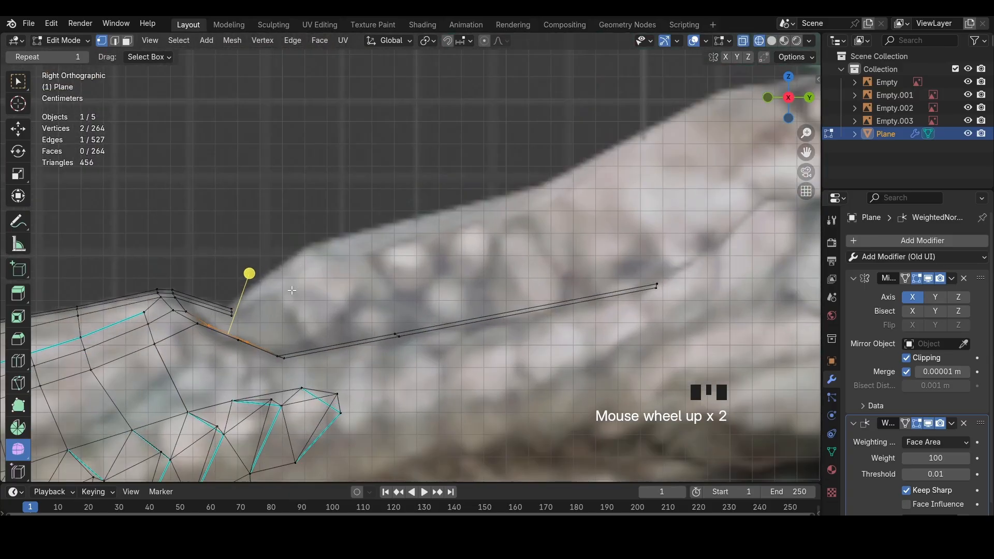
# Extrude the snout's rear centre edge a short distance backward in right view and rotate it toward the forehead slope
pyautogui.moveTo(257, 319); pyautogui.dragTo(258, 319)
pyautogui.scroll(-2, 279, 319)
pyautogui.press('a')
pyautogui.press('a')
pyautogui.hotkey('ctrl', 'z')
pyautogui.hotkey('ctrl', 'z')
pyautogui.press('e')
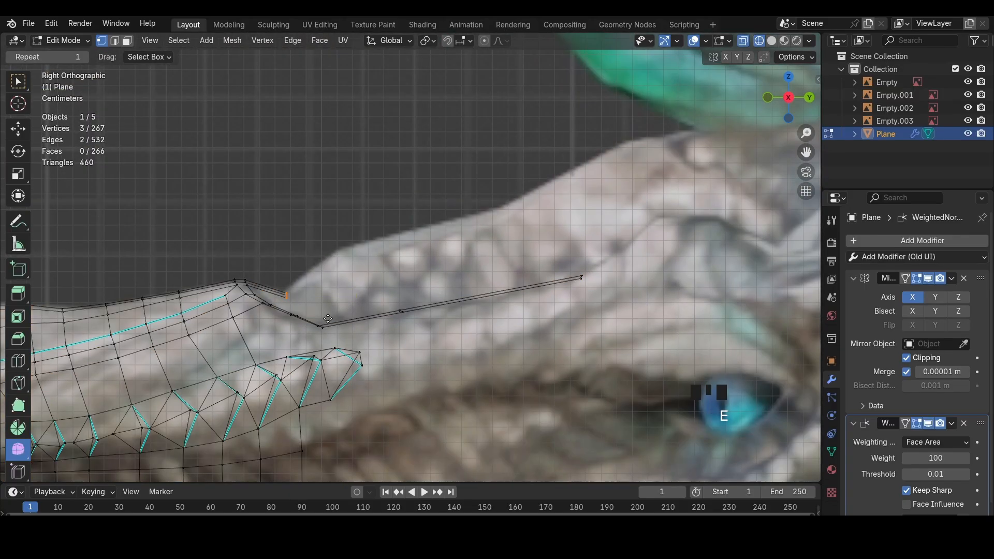
pyautogui.click(293, 288)
pyautogui.press('r')
pyautogui.click(297, 283)
# Rotate and extend the centre strip up the steep front of the forehead to its first bend in the reference
pyautogui.press('e')
pyautogui.click(312, 279)
pyautogui.press('r')
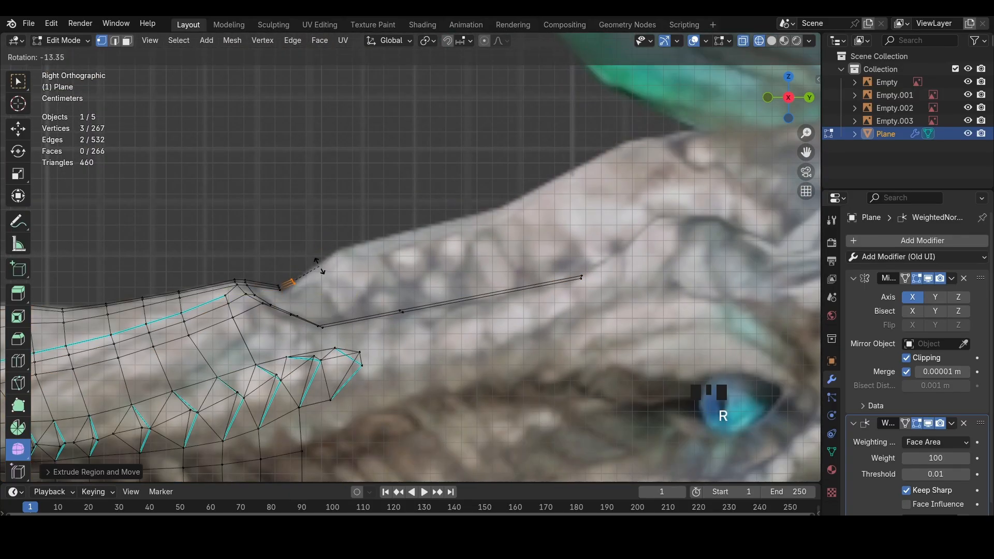
pyautogui.click(320, 266)
pyautogui.press('g')
pyautogui.click(356, 225)
pyautogui.press('g')
pyautogui.click(381, 207)
# Extrude the centre strip around the first bend and back along the gentle forehead slope to the next bend
pyautogui.press('e')
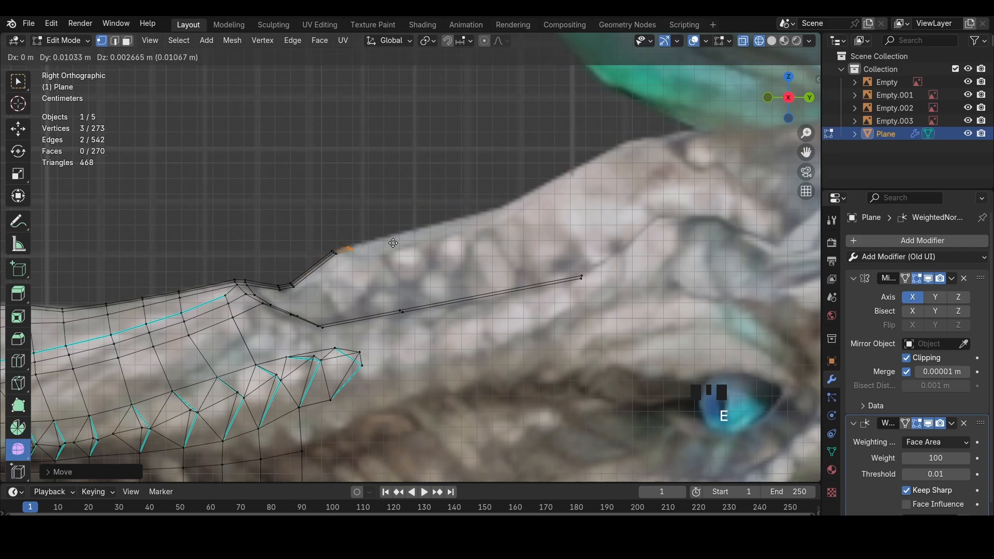
pyautogui.click(400, 198)
pyautogui.press('r')
pyautogui.click(397, 249)
pyautogui.press('e')
pyautogui.click(547, 210)
# Extrude the centre strip up the steeper rear forehead and level it off near the base of the green crest
pyautogui.press('e')
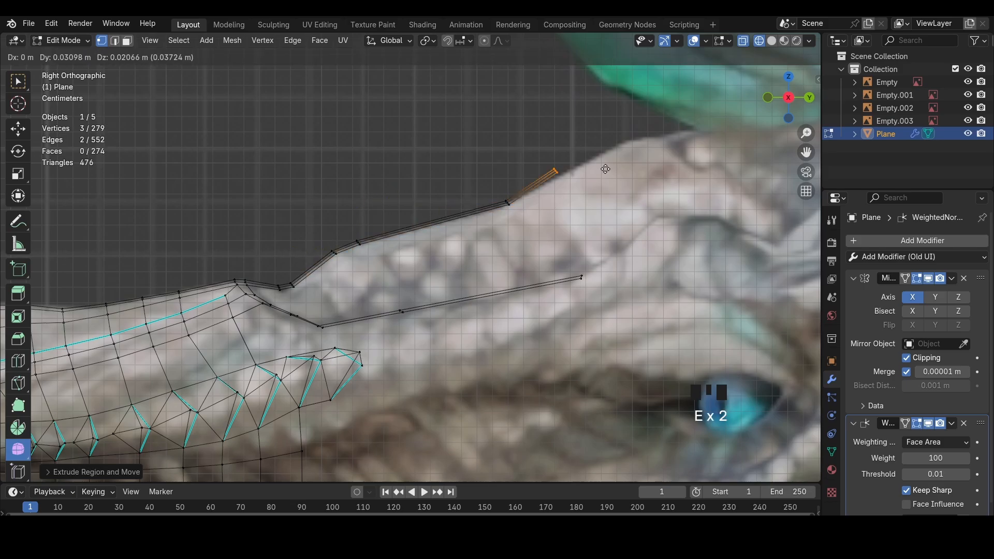
pyautogui.click(652, 151)
pyautogui.press('e')
pyautogui.click(678, 143)
pyautogui.press('r')
pyautogui.click(690, 142)
pyautogui.press('e')
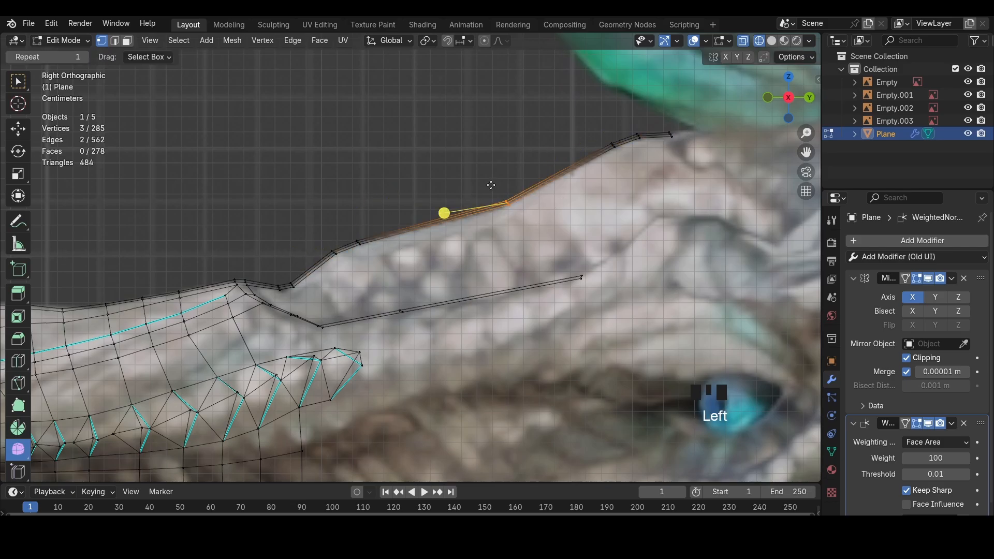
# Raise the centre strip's mid-forehead edge loop and loop-cut the long section in front of it
pyautogui.press('g')
pyautogui.click(487, 181)
pyautogui.hotkey('ctrl', 'r')
pyautogui.press('g')
pyautogui.click(525, 203)
pyautogui.hotkey('ctrl', 'r')
pyautogui.click(467, 199)
pyautogui.click(467, 198)
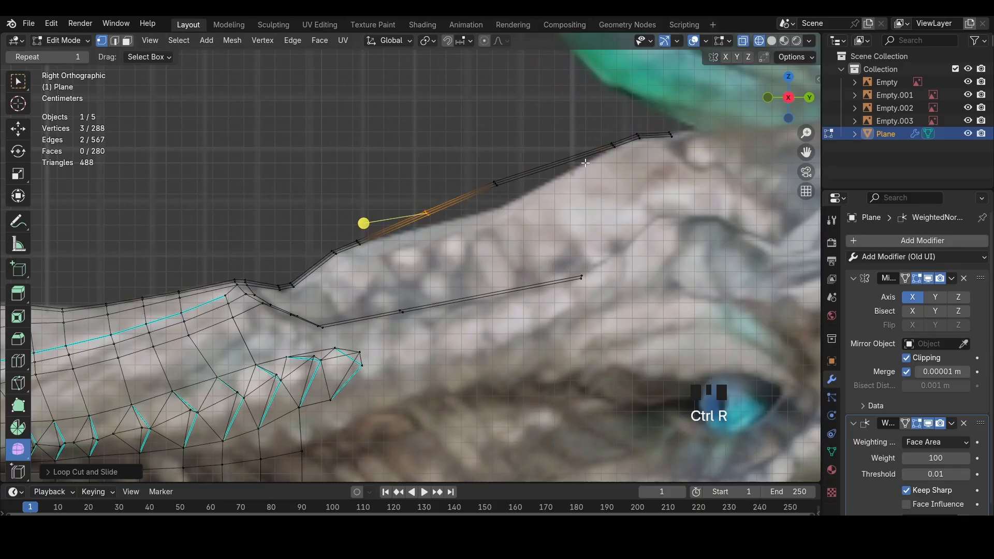
# Loop-cut the centre strip's rear slope and fit that cut and the mid-forehead bend to the reference outline
pyautogui.hotkey('ctrl', 'r')
pyautogui.doubleClick(584, 163)
pyautogui.press('g')
pyautogui.click(580, 164)
pyautogui.moveTo(482, 167); pyautogui.dragTo(510, 198)
pyautogui.press('g')
pyautogui.click(499, 173)
# Adjust the centre strip's loops along the outline, and add another loop cut just before the forehead's top
pyautogui.moveTo(412, 191); pyautogui.dragTo(440, 227)
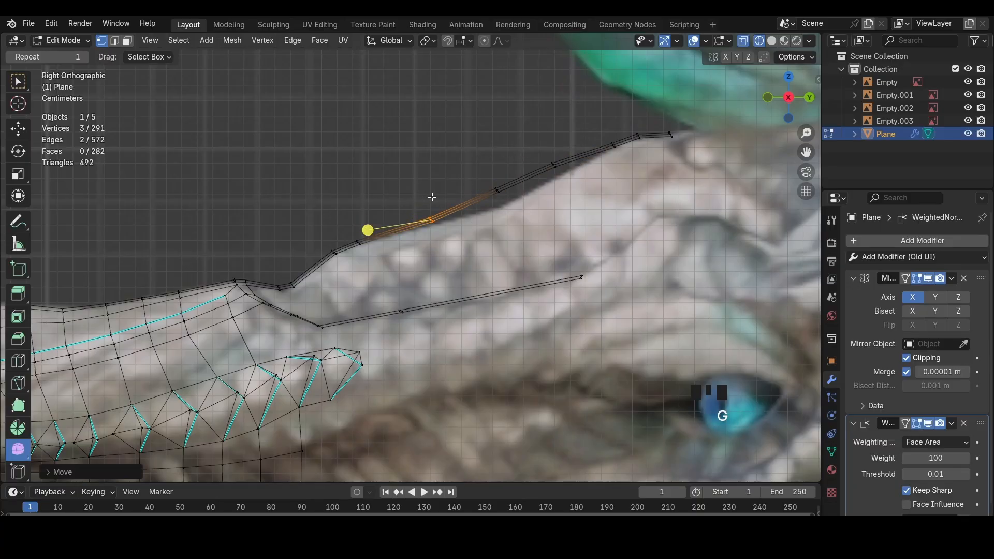
pyautogui.press('g')
pyautogui.click(561, 184)
pyautogui.hotkey('ctrl', 'r')
pyautogui.click(590, 158)
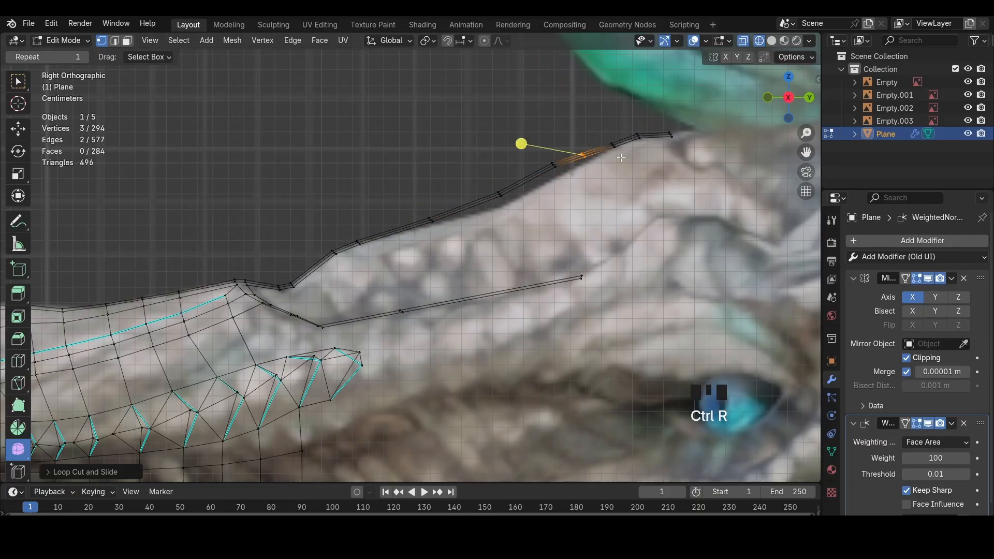
pyautogui.press('g')
pyautogui.click(641, 166)
# Select the run of vertices along the forehead centre strip's outer edge and move it to shape the strip's side
pyautogui.hotkey('shift', 'z')
pyautogui.moveTo(510, 189)
pyautogui.mouseDown(button='middle')
pyautogui.moveTo(609, 249)
pyautogui.moveTo(475, 222)
pyautogui.mouseUp(button='middle')
pyautogui.click(609, 249)
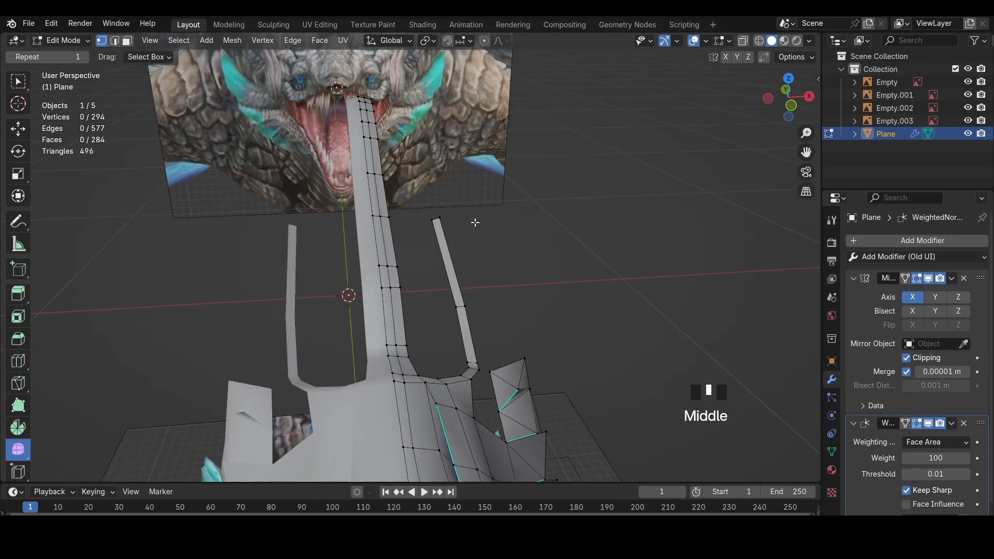
pyautogui.press('1')
pyautogui.click(408, 339)
pyautogui.moveTo(408, 336); pyautogui.dragTo(383, 306, button='middle')
pyautogui.keyDown('ctrl'); pyautogui.keyDown('shift'); pyautogui.click(438, 151); pyautogui.keyUp('shift'); pyautogui.keyUp('ctrl')
pyautogui.press('g')
pyautogui.moveTo(438, 155); pyautogui.dragTo(334, 346, button='middle')
pyautogui.click(443, 174)
pyautogui.click(334, 347)
pyautogui.press('2')
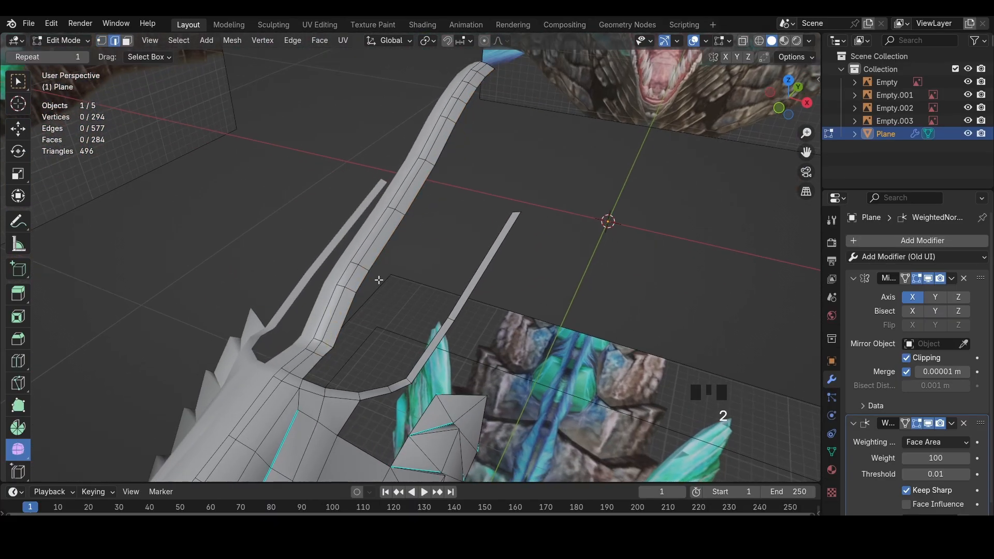
# Add one loop cut to the side strip's section behind the bend and three evenly spaced cuts to its rear section
pyautogui.hotkey('ctrl', 'r')
pyautogui.doubleClick(426, 356)
pyautogui.hotkey('ctrl', 'r')
pyautogui.doubleClick(486, 269)
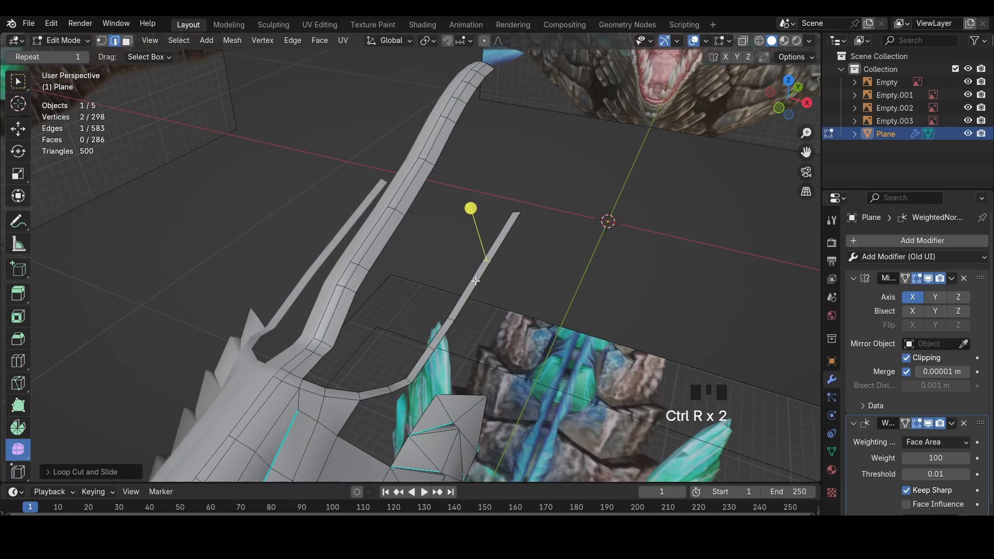
pyautogui.hotkey('ctrl', 'z')
pyautogui.hotkey('ctrl', 'r')
pyautogui.scroll(2, 479, 270)
pyautogui.doubleClick(479, 269)
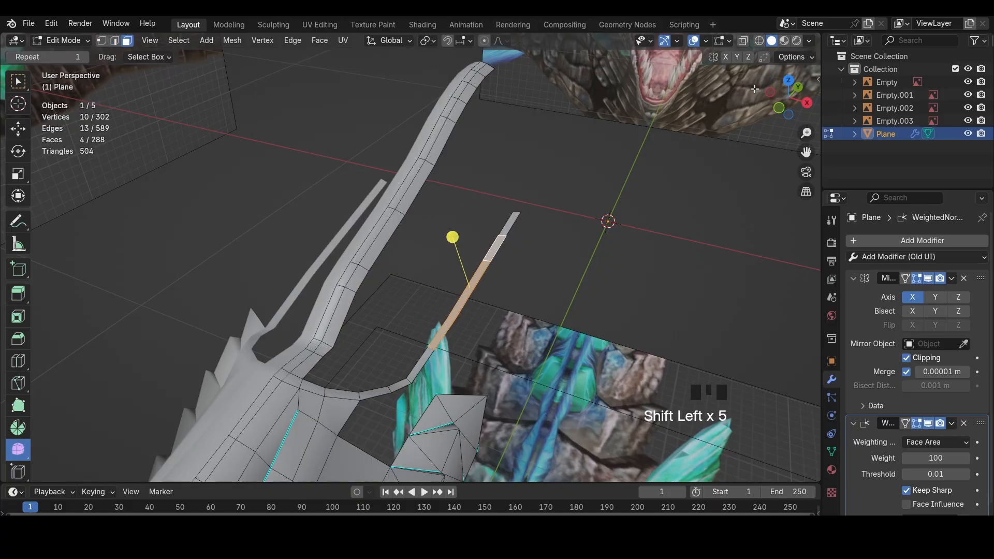
# Shift the side strip's four middle faces along X in top view and adjust the vertex at the bend
pyautogui.click(789, 81)
pyautogui.press('z')
pyautogui.click(477, 235)
pyautogui.press('g')
pyautogui.press('x')
pyautogui.click(491, 163)
pyautogui.press('1')
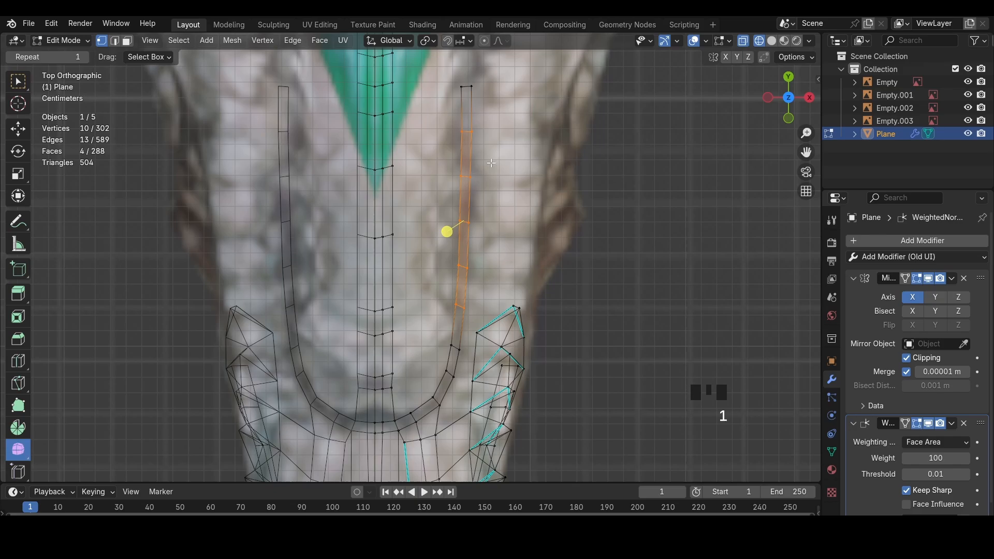
pyautogui.click(459, 348)
pyautogui.press('g')
pyautogui.click(458, 348)
pyautogui.press('z')
pyautogui.click(455, 339)
# Bridge the front gap between the side strip and the forehead's centre strip with new faces
pyautogui.press('2')
pyautogui.click(449, 357)
pyautogui.moveTo(446, 352); pyautogui.dragTo(346, 279, button='middle')
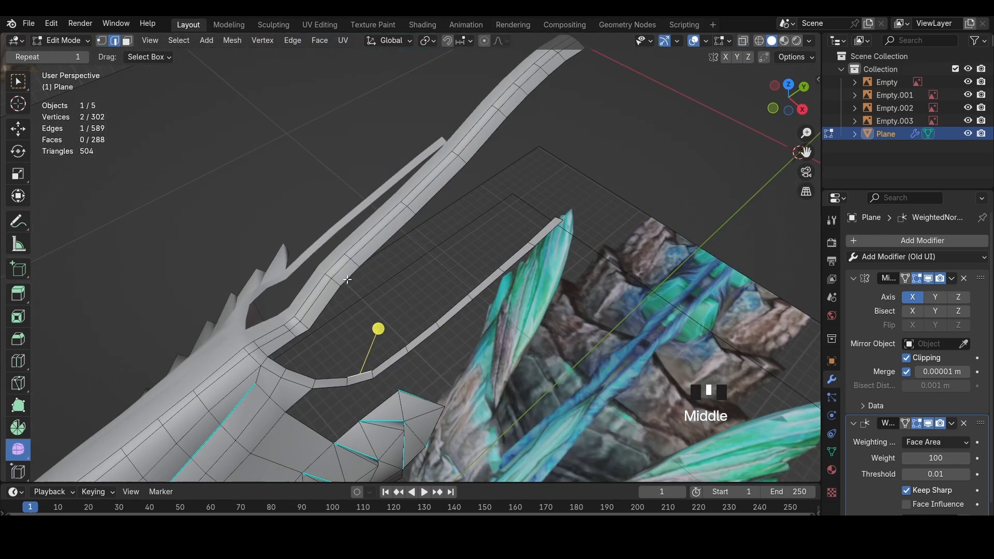
pyautogui.keyDown('shift'); pyautogui.click(344, 281); pyautogui.keyUp('shift')
pyautogui.press('f')
pyautogui.press('f')
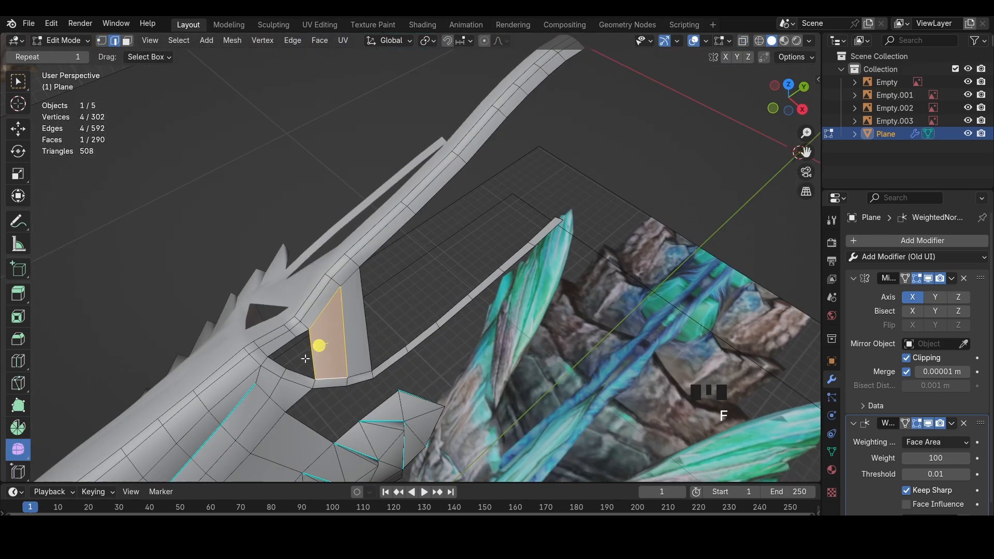
pyautogui.press('f')
# Loop-cut the new forehead faces crosswise, scale and move the cut, and close the remaining gap at the inner corner
pyautogui.hotkey('ctrl', 'r')
pyautogui.click(297, 361)
pyautogui.rightClick(297, 361)
pyautogui.press('s')
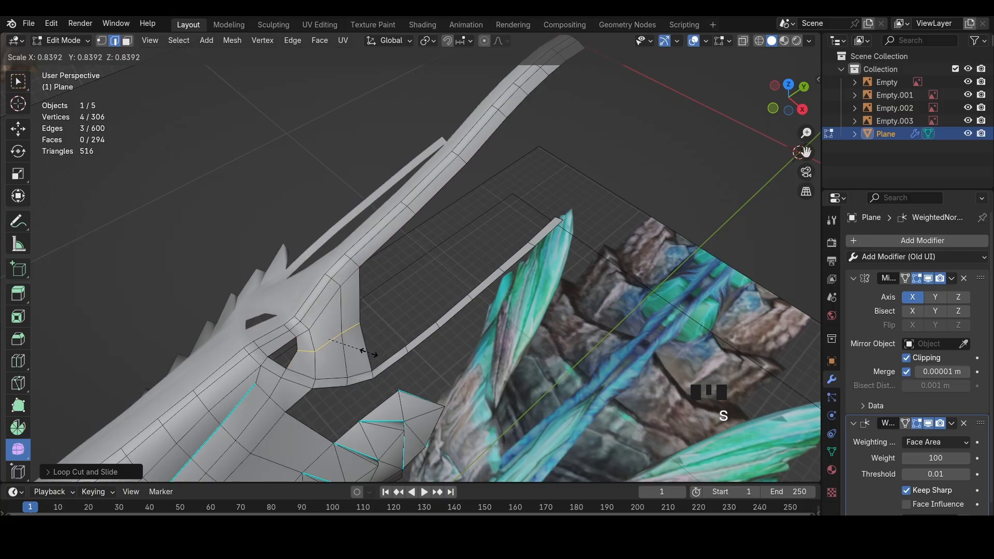
pyautogui.click(301, 358)
pyautogui.moveTo(345, 335); pyautogui.dragTo(396, 316, button='middle')
pyautogui.press('g')
pyautogui.click(425, 306)
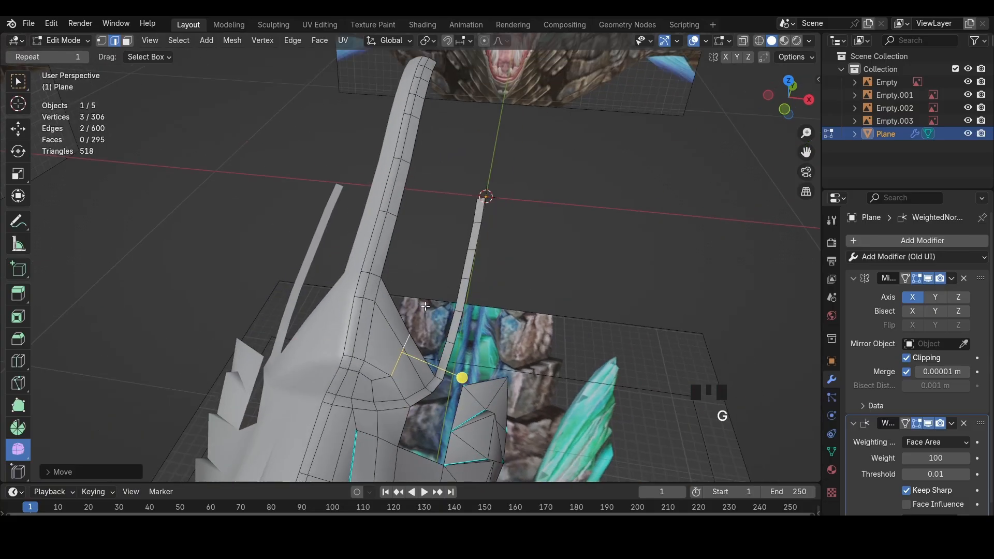
# Move the cross loop's edges on the new forehead patch and slide its vertices to smooth the transition
pyautogui.press('2')
pyautogui.moveTo(397, 354); pyautogui.dragTo(426, 339, button='middle')
pyautogui.click(410, 346)
pyautogui.press('g')
pyautogui.click(415, 346)
pyautogui.click(381, 391)
pyautogui.press('g')
pyautogui.click(385, 388)
pyautogui.hotkey('shift', 'v')
pyautogui.click(427, 356)
# Slide the vertices along the forehead patch's outer edge to even out its face spacing
pyautogui.press('2')
pyautogui.click(405, 372)
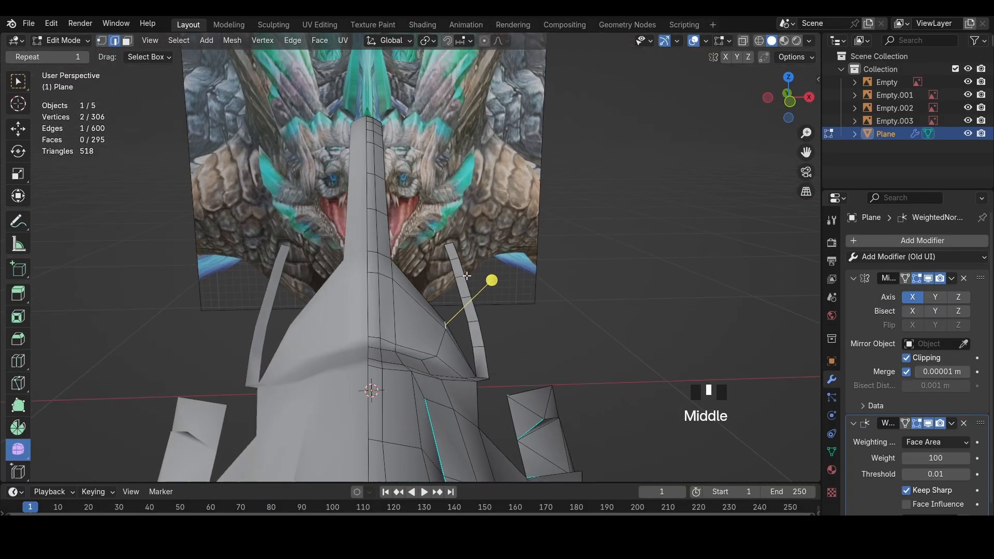
pyautogui.moveTo(402, 300); pyautogui.dragTo(331, 311, button='middle')
pyautogui.keyDown('ctrl'); pyautogui.keyDown('shift'); pyautogui.click(391, 266); pyautogui.keyUp('shift'); pyautogui.keyUp('ctrl')
pyautogui.hotkey('shift', 'v')
pyautogui.click(313, 337)
# Slide the short cross edge at the forehead patch's rear border up toward the centre strip
pyautogui.keyDown('shift'); pyautogui.click(358, 317); pyautogui.keyUp('shift')
pyautogui.hotkey('shift', 'v')
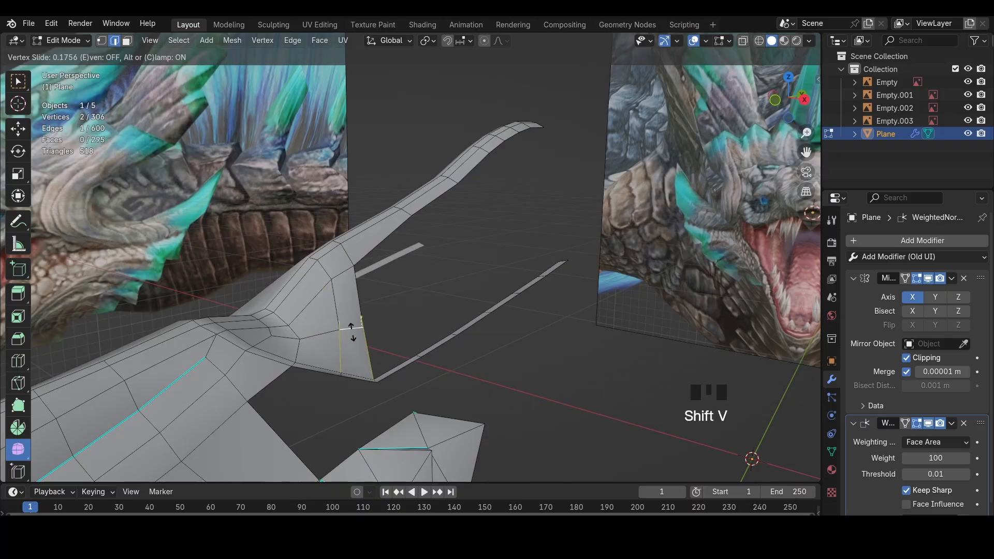
pyautogui.click(348, 337)
pyautogui.hotkey('shift', 'v')
pyautogui.click(328, 330)
pyautogui.click(353, 339)
pyautogui.hotkey('shift', 'v')
pyautogui.click(346, 283)
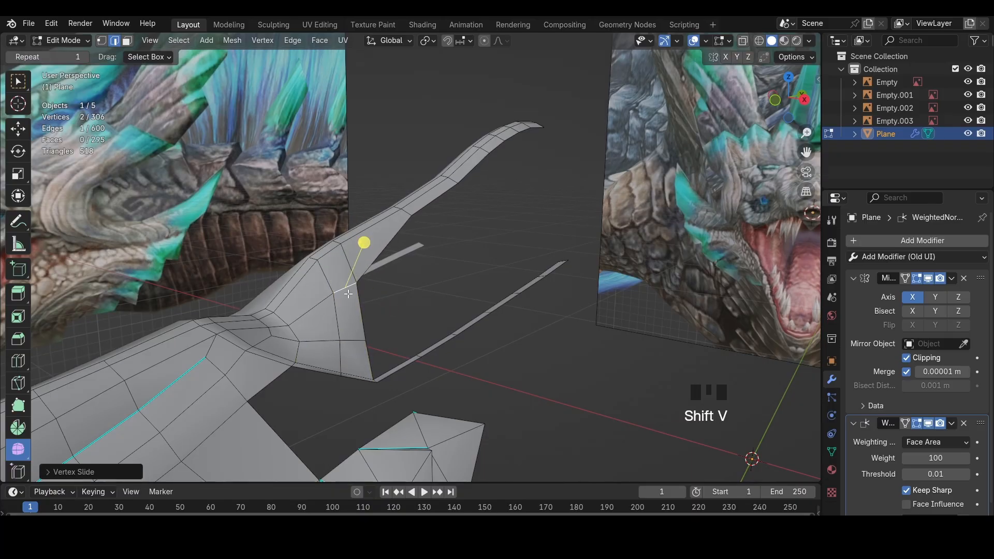
# Select the centre strip's outer edge vertices and move them outward and down to widen the strip over the forehead
pyautogui.press('1')
pyautogui.moveTo(346, 283); pyautogui.dragTo(417, 213, button='middle')
pyautogui.click(799, 104)
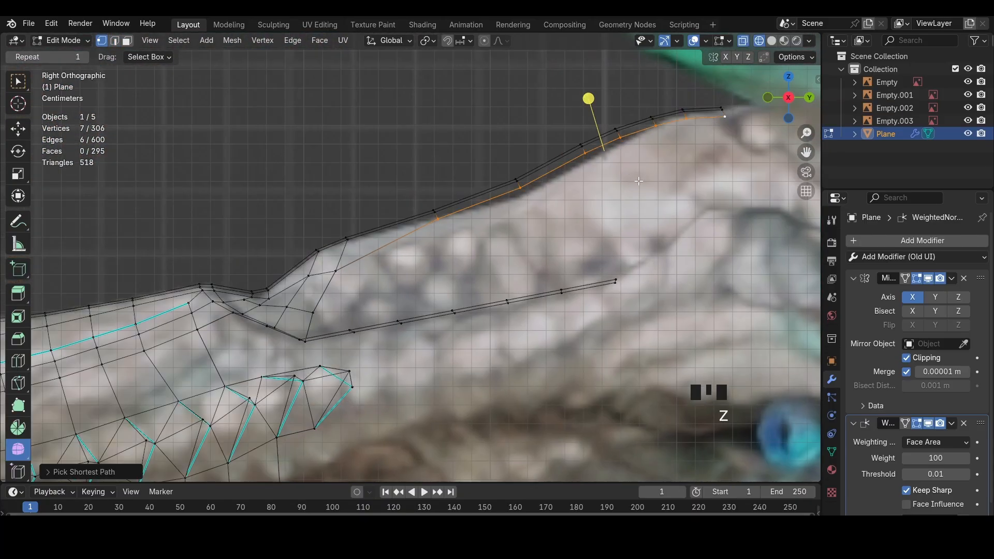
pyautogui.press('g')
pyautogui.moveTo(646, 212); pyautogui.dragTo(574, 254, button='middle')
pyautogui.click(599, 253)
# Edge-slide the centre strip's lengthwise middle loop to distribute the widened faces evenly
pyautogui.click(407, 312)
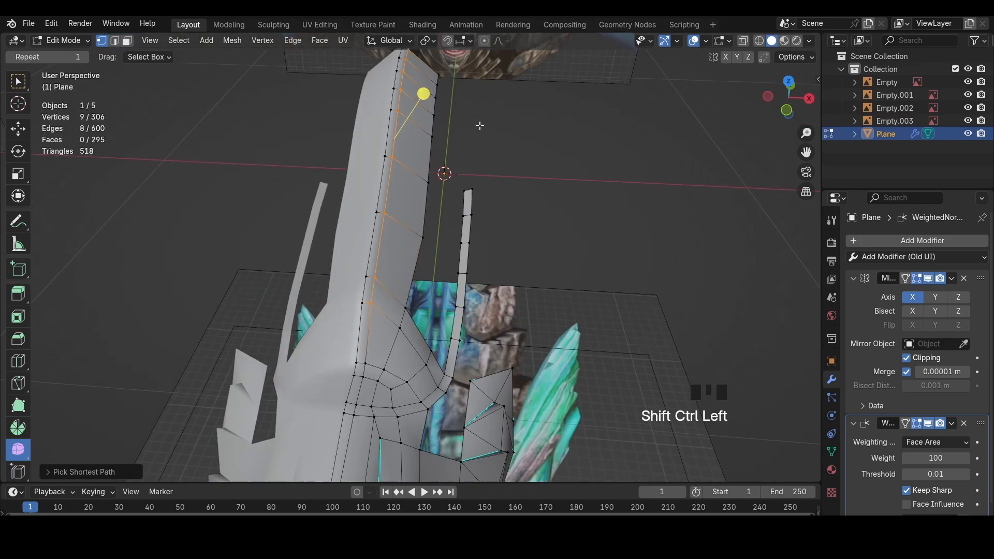
pyautogui.press('g')
pyautogui.press('g')
pyautogui.moveTo(479, 126); pyautogui.dragTo(503, 122, button='middle')
pyautogui.click(465, 117)
pyautogui.press('g')
pyautogui.press('g')
pyautogui.click(340, 345)
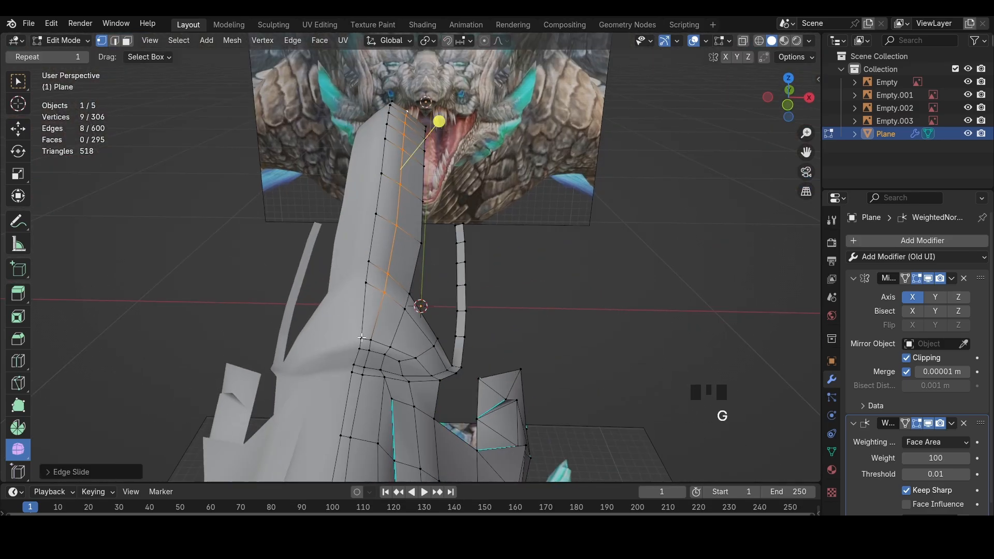
# Loop-cut the centre strip just behind the forehead patch and fill faces from it down to the side strip
pyautogui.moveTo(373, 337); pyautogui.dragTo(359, 348, button='middle')
pyautogui.moveTo(359, 348); pyautogui.dragTo(468, 360, button='middle')
pyautogui.press('2')
pyautogui.click(307, 282)
pyautogui.click(796, 115)
pyautogui.scroll(3, 482, 280)
pyautogui.click(433, 337)
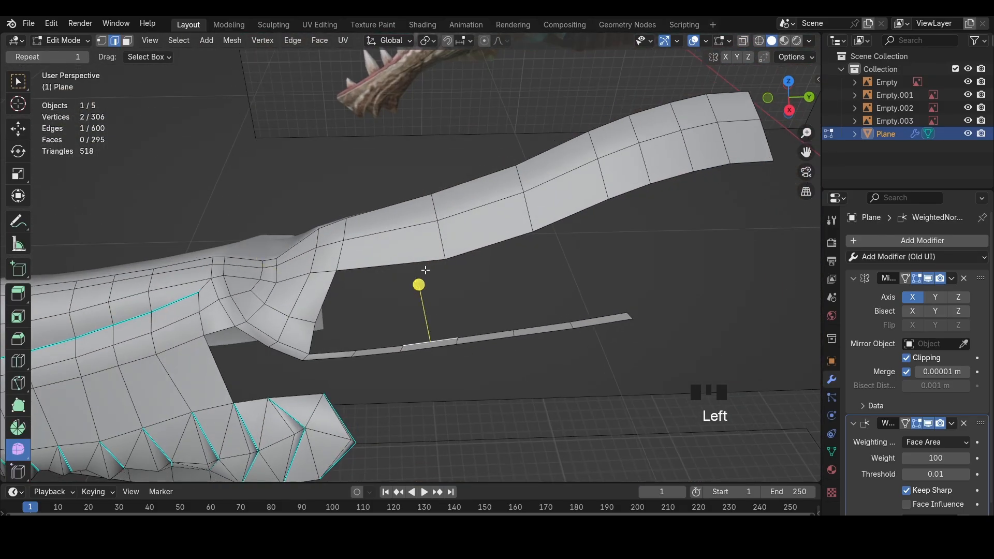
pyautogui.hotkey('ctrl', 'r')
pyautogui.click(417, 251)
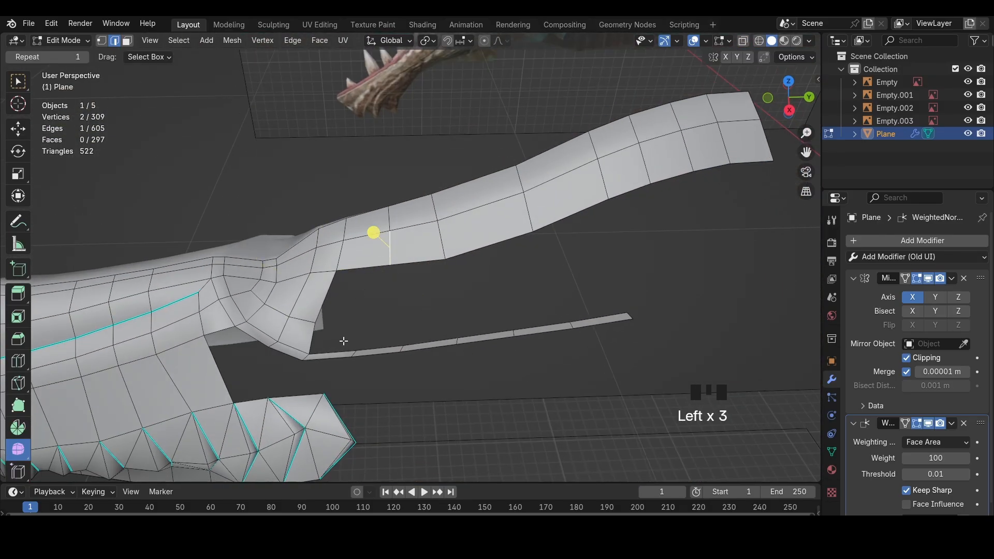
pyautogui.keyDown('shift'); pyautogui.click(417, 263); pyautogui.keyUp('shift')
pyautogui.press('f')
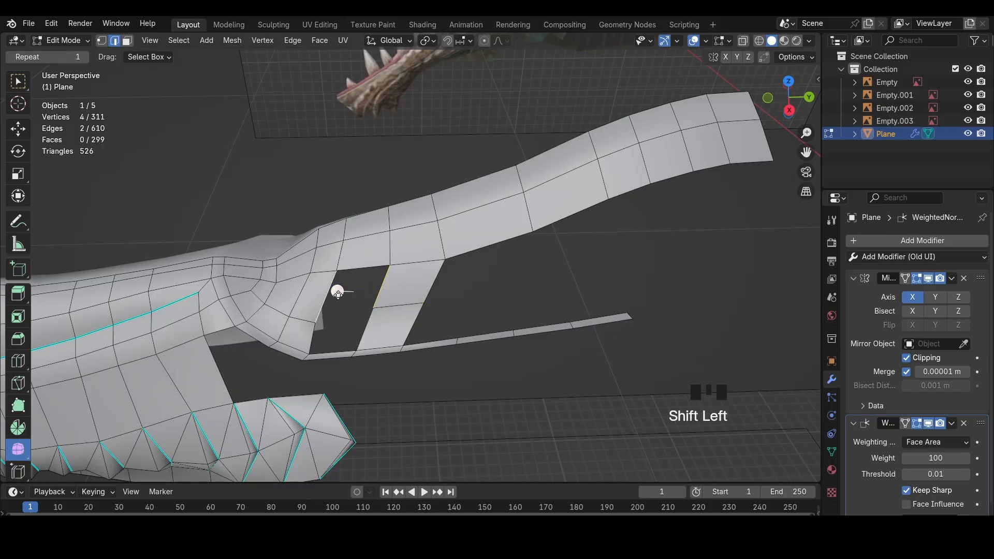
# Move the middle edges of the newly filled forehead faces outward to round the surface
pyautogui.moveTo(407, 310); pyautogui.dragTo(559, 291, button='middle')
pyautogui.press('g')
pyautogui.click(568, 288)
pyautogui.press('g')
pyautogui.click(573, 288)
pyautogui.scroll(-2, 577, 283)
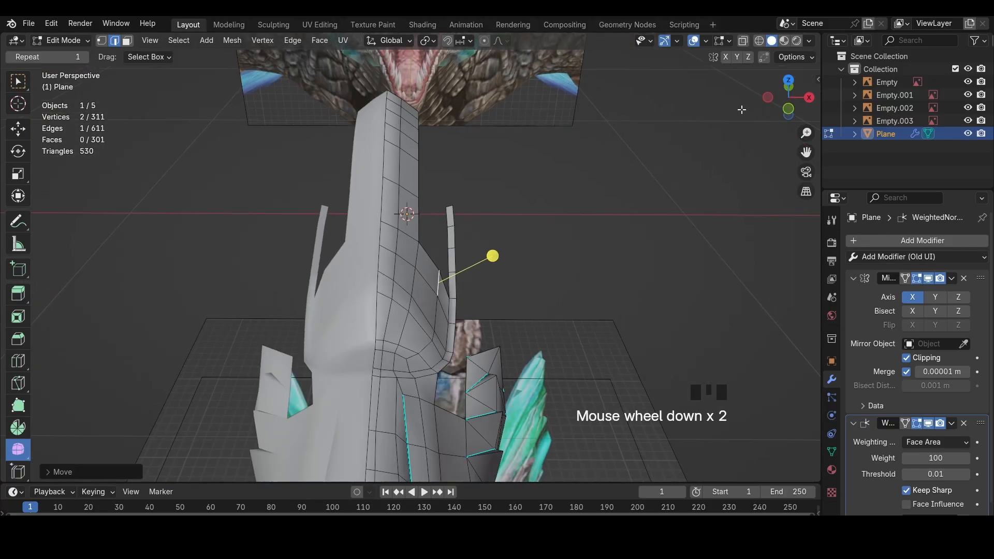
pyautogui.click(788, 110)
pyautogui.press('z')
pyautogui.press('a')
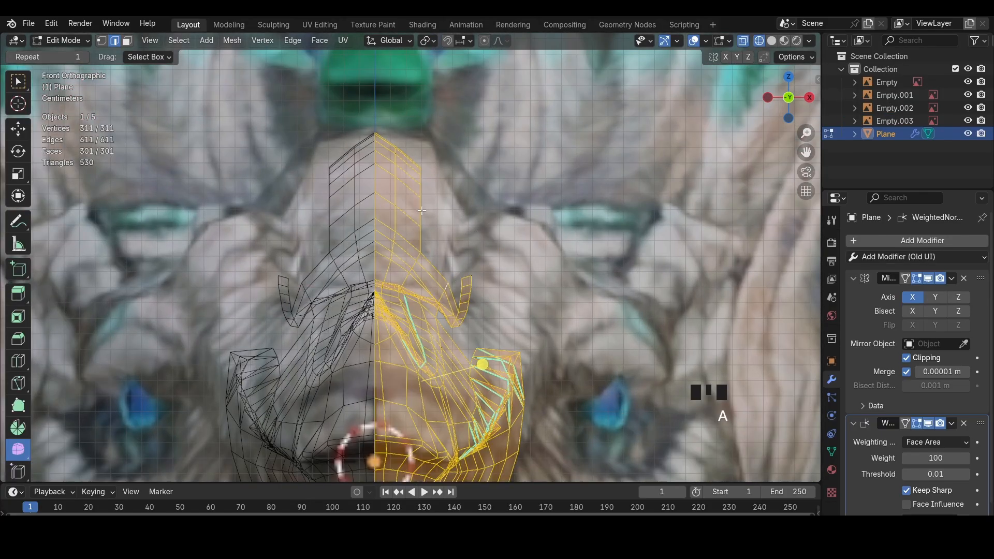
pyautogui.press('h')
pyautogui.scroll(-3, 418, 204)
pyautogui.hotkey('ctrl', 'z')
# Slide the vertices of the front cross loop on the forehead patch to smooth its transition to the snout
pyautogui.moveTo(418, 205); pyautogui.dragTo(466, 313, button='middle')
pyautogui.scroll(3, 466, 314)
pyautogui.press('3')
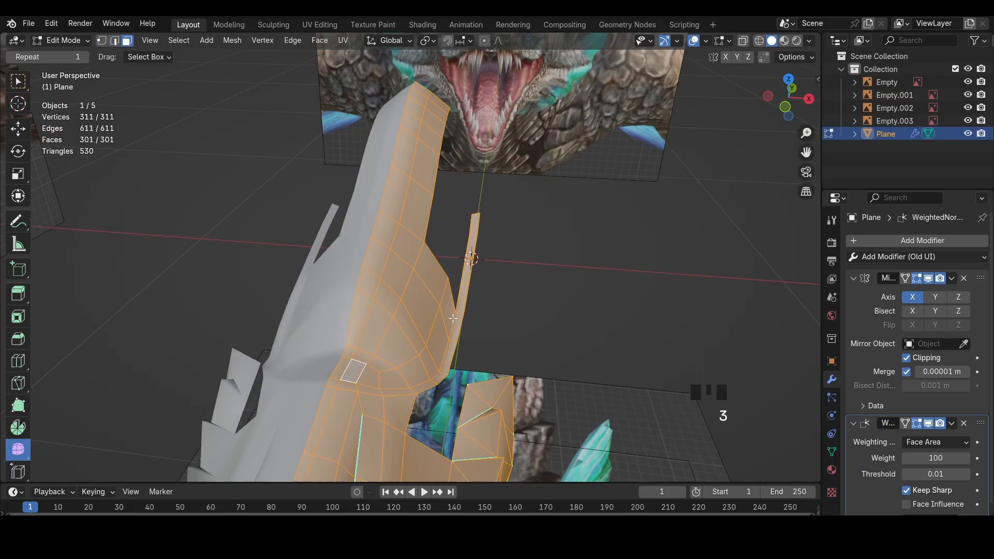
pyautogui.click(450, 321)
pyautogui.moveTo(494, 326); pyautogui.dragTo(437, 328, button='middle')
pyautogui.press('1')
pyautogui.keyDown('shift'); pyautogui.click(333, 270); pyautogui.keyUp('shift')
pyautogui.hotkey('shift', 'v')
pyautogui.click(331, 280)
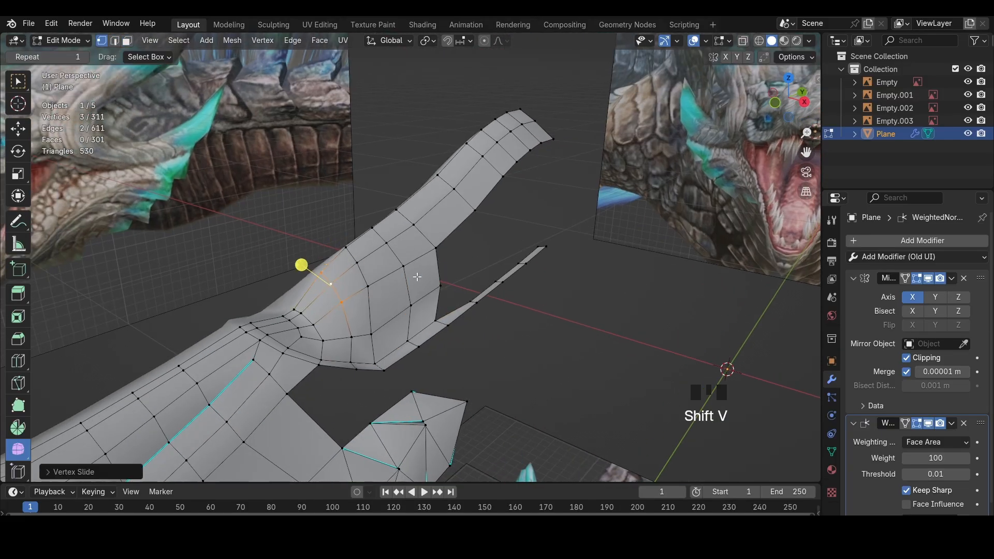
# Extrude the side strip's end edge three times in right view, following the brow above the eye in the reference
pyautogui.moveTo(417, 275); pyautogui.dragTo(422, 305, button='middle')
pyautogui.click(440, 284)
pyautogui.press('2')
pyautogui.moveTo(499, 290); pyautogui.dragTo(434, 301, button='middle')
pyautogui.keyDown('shift'); pyautogui.moveTo(466, 272); pyautogui.dragTo(420, 297, button='middle'); pyautogui.keyUp('shift')
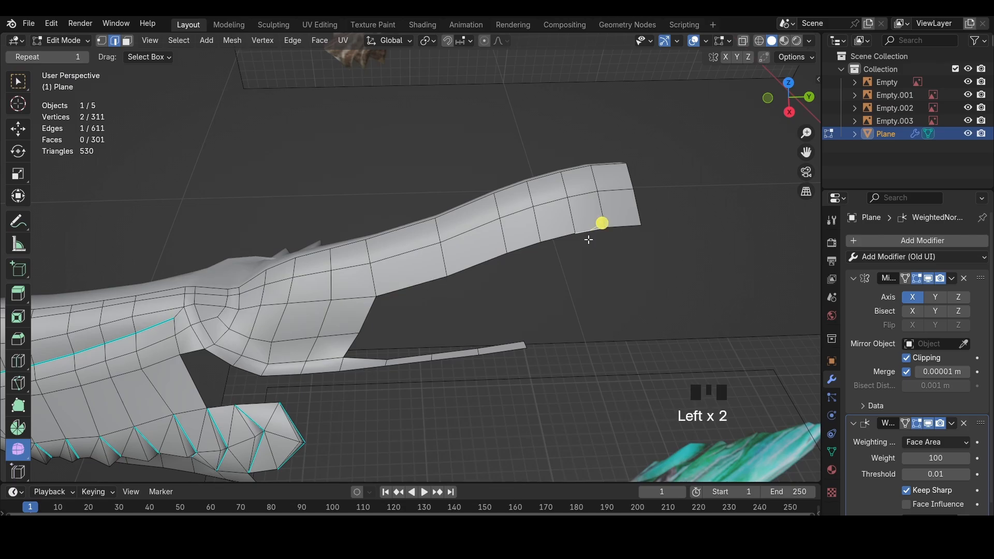
pyautogui.click(790, 107)
pyautogui.press('z')
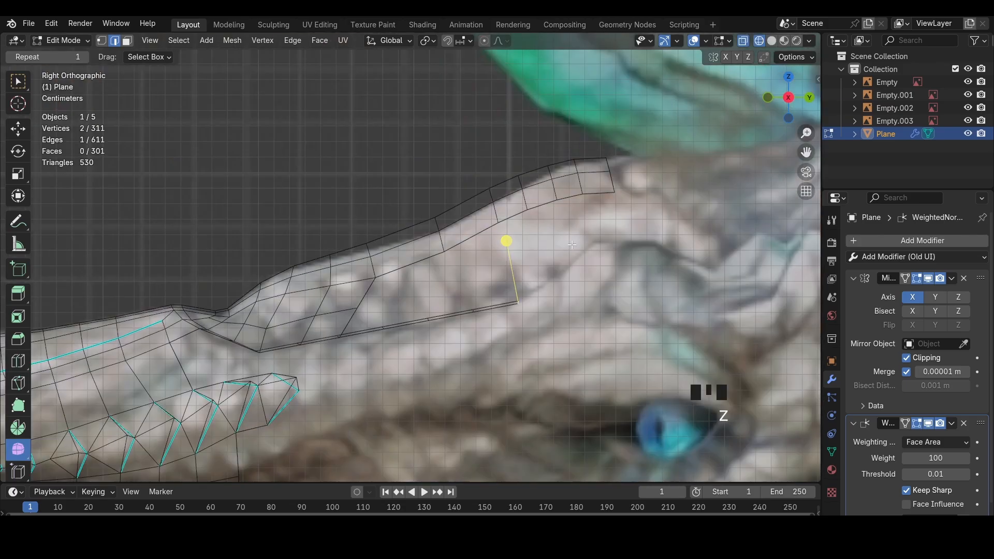
pyautogui.press('e')
pyautogui.click(648, 198)
pyautogui.scroll(-1, 607, 273)
pyautogui.press('e')
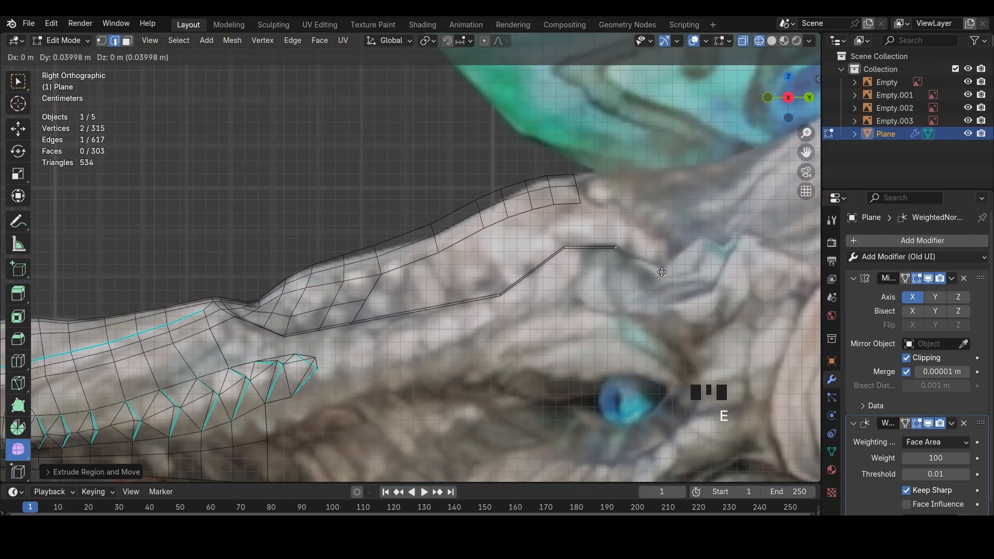
pyautogui.click(612, 246)
pyautogui.press('e')
pyautogui.click(603, 228)
# Select the outer edge vertices at the side strip's extruded end in front wireframe view
pyautogui.scroll(-5, 589, 226)
pyautogui.press('a')
pyautogui.press('h')
pyautogui.hotkey('alt', 'h')
pyautogui.moveTo(472, 264)
pyautogui.mouseDown(button='middle')
pyautogui.moveTo(491, 282)
pyautogui.moveTo(477, 310)
pyautogui.moveTo(500, 280)
pyautogui.mouseUp(button='middle')
pyautogui.press('z')
pyautogui.press('1')
pyautogui.scroll(2, 477, 322)
pyautogui.click(788, 113)
pyautogui.press('z')
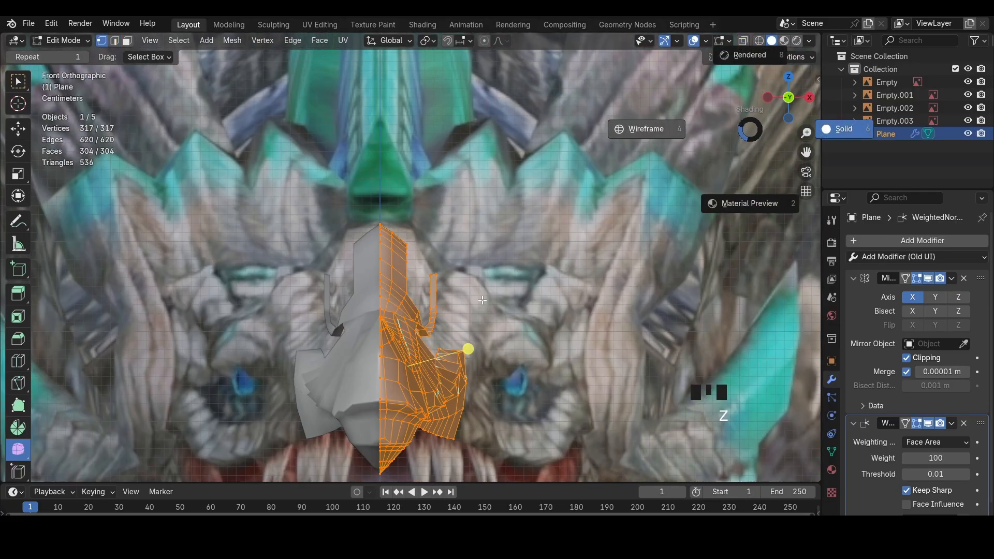
pyautogui.scroll(2, 459, 301)
pyautogui.click(451, 332)
pyautogui.keyDown('ctrl'); pyautogui.keyDown('shift'); pyautogui.click(458, 281); pyautogui.keyUp('shift'); pyautogui.keyUp('ctrl')
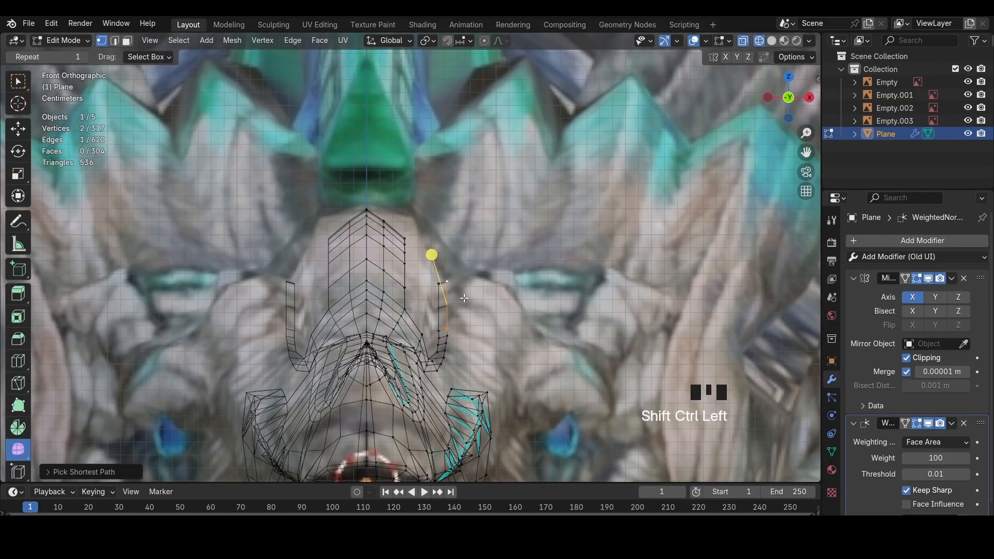
pyautogui.keyDown('shift'); pyautogui.click(464, 293); pyautogui.keyUp('shift')
# Try to move and rotate the side strip's outer end vertices in front view
pyautogui.press('g')
pyautogui.click(505, 297)
pyautogui.press('r')
pyautogui.click(507, 302)
pyautogui.hotkey('ctrl', 'z')
pyautogui.hotkey('ctrl', 'z')
pyautogui.hotkey('ctrl', 'z')
# Rotate and move the side strip's four outer end vertices outward to flare the strip in front view
pyautogui.keyDown('shift'); pyautogui.click(452, 307); pyautogui.keyUp('shift')
pyautogui.press('r')
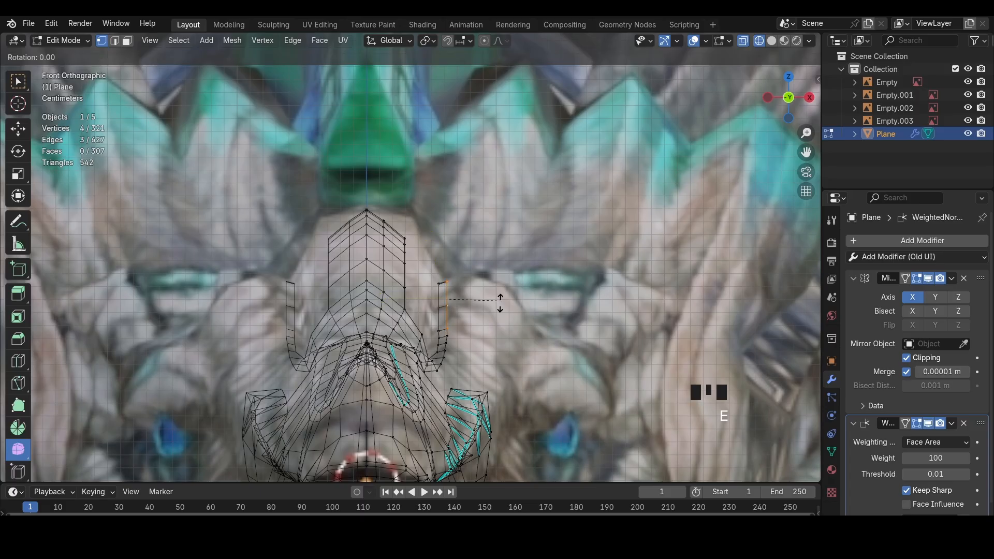
pyautogui.click(497, 300)
pyautogui.hotkey('ctrl', 'z')
pyautogui.press('r')
pyautogui.press('g')
pyautogui.click(492, 314)
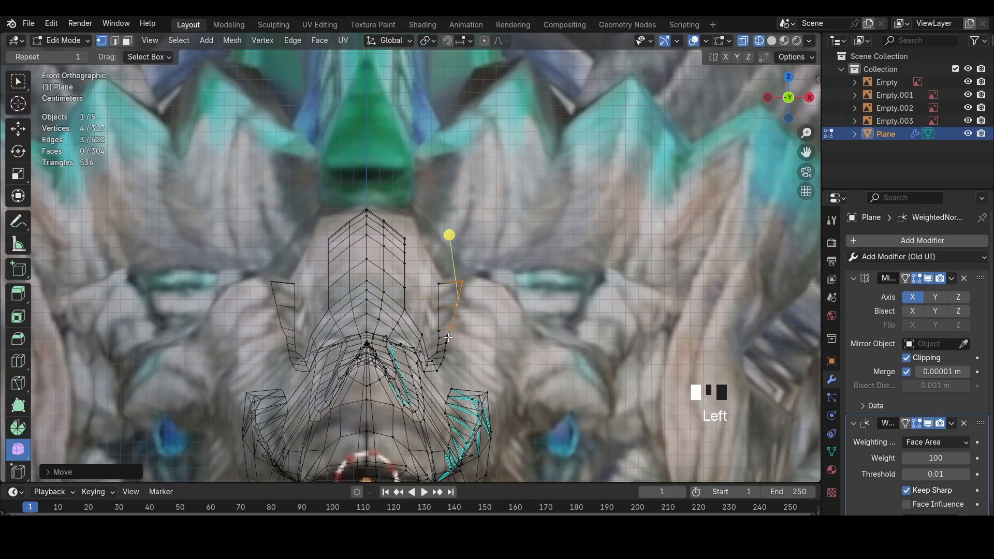
# Adjust the vertex where the side strip's flare starts and move its three inner end vertices to match the reference
pyautogui.click(449, 338)
pyautogui.press('g')
pyautogui.click(449, 336)
pyautogui.scroll(1, 447, 310)
pyautogui.moveTo(436, 273); pyautogui.dragTo(454, 330)
pyautogui.press('g')
pyautogui.click(477, 329)
# Return to solid shading and fill a face between the ends of the centre strip and the side strip
pyautogui.press('z')
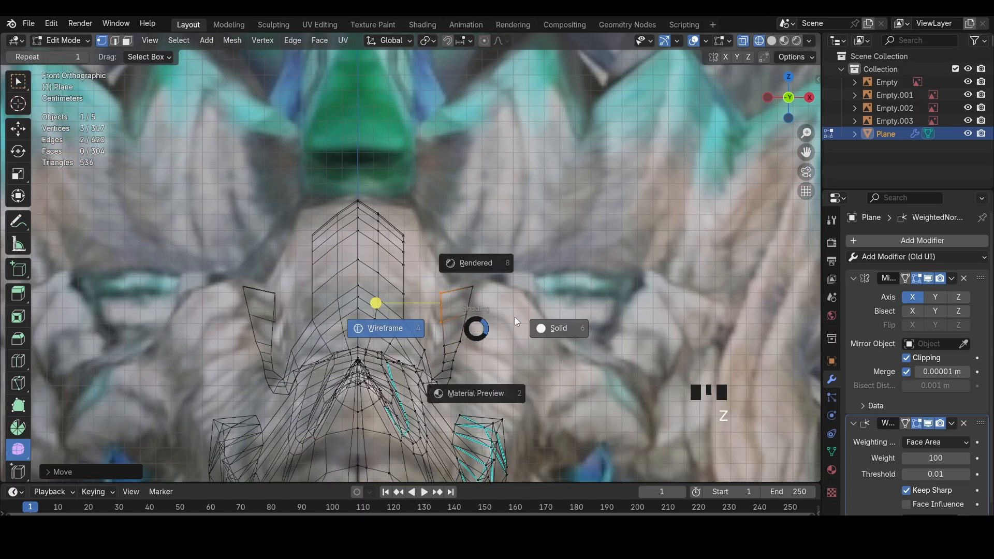
pyautogui.click(514, 316)
pyautogui.moveTo(514, 317)
pyautogui.mouseDown(button='middle')
pyautogui.moveTo(697, 329)
pyautogui.moveTo(390, 322)
pyautogui.mouseUp(button='middle')
pyautogui.press('2')
pyautogui.keyDown('shift'); pyautogui.click(348, 267); pyautogui.keyUp('shift')
pyautogui.press('f')
pyautogui.keyDown('shift'); pyautogui.moveTo(324, 343); pyautogui.dragTo(402, 324, button='middle'); pyautogui.keyUp('shift')
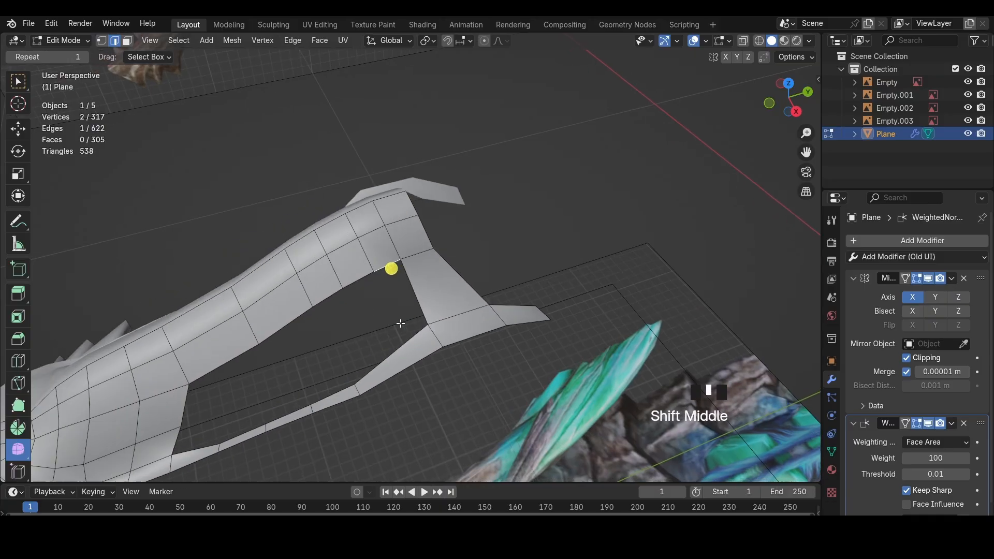
# Loop-cut the side strip beside the new face and fill successive faces between both strips toward the snout
pyautogui.hotkey('ctrl', 'r')
pyautogui.click(415, 337)
pyautogui.click(422, 336)
pyautogui.keyDown('shift'); pyautogui.click(403, 263); pyautogui.keyUp('shift')
pyautogui.press('f')
pyautogui.press('f')
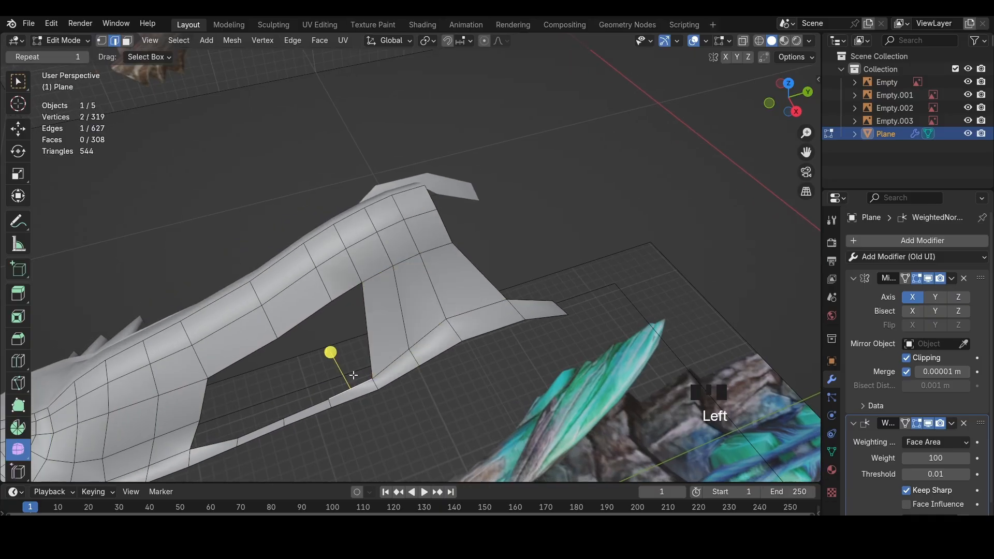
pyautogui.keyDown('shift'); pyautogui.click(293, 399); pyautogui.keyUp('shift')
pyautogui.press('f')
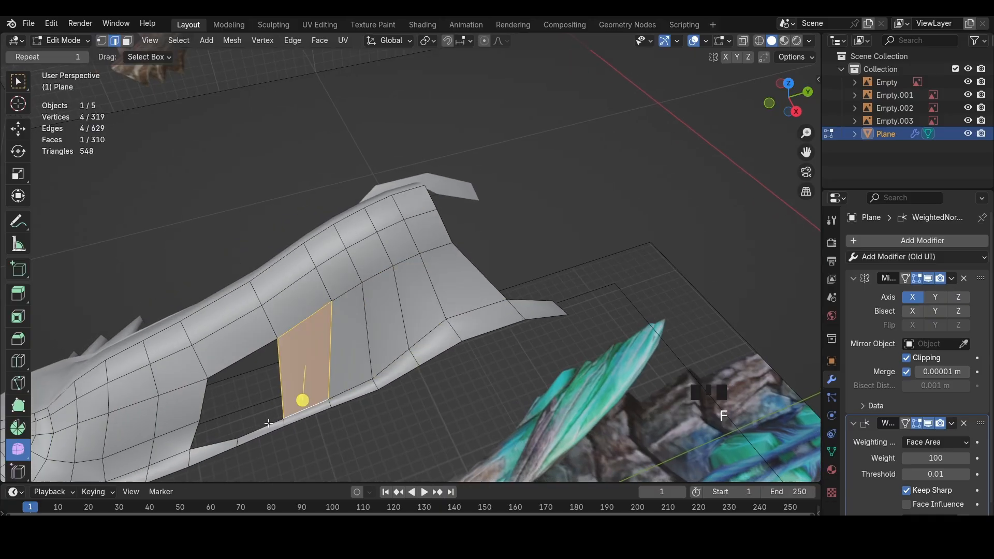
# Loop-cut the centre strip at the remaining gap and fill further faces between it and the side strip
pyautogui.hotkey('ctrl', 'r')
pyautogui.keyDown('shift'); pyautogui.moveTo(268, 423); pyautogui.dragTo(482, 282, button='middle'); pyautogui.keyUp('shift')
pyautogui.click(333, 283)
pyautogui.click(331, 284)
pyautogui.click(331, 285)
pyautogui.keyDown('shift'); pyautogui.click(326, 328); pyautogui.keyUp('shift')
pyautogui.hotkey('shift', 'f')
pyautogui.press('f')
# Loop-cut the bridging faces lengthwise and move the new loop outward along X
pyautogui.hotkey('ctrl', 'r')
pyautogui.click(330, 325)
pyautogui.press('g')
pyautogui.press('x')
pyautogui.click(484, 284)
# Close the remaining hole between the forehead patch and the bridged faces with new faces
pyautogui.click(411, 323)
pyautogui.keyDown('shift'); pyautogui.click(396, 364); pyautogui.keyUp('shift')
pyautogui.press('f')
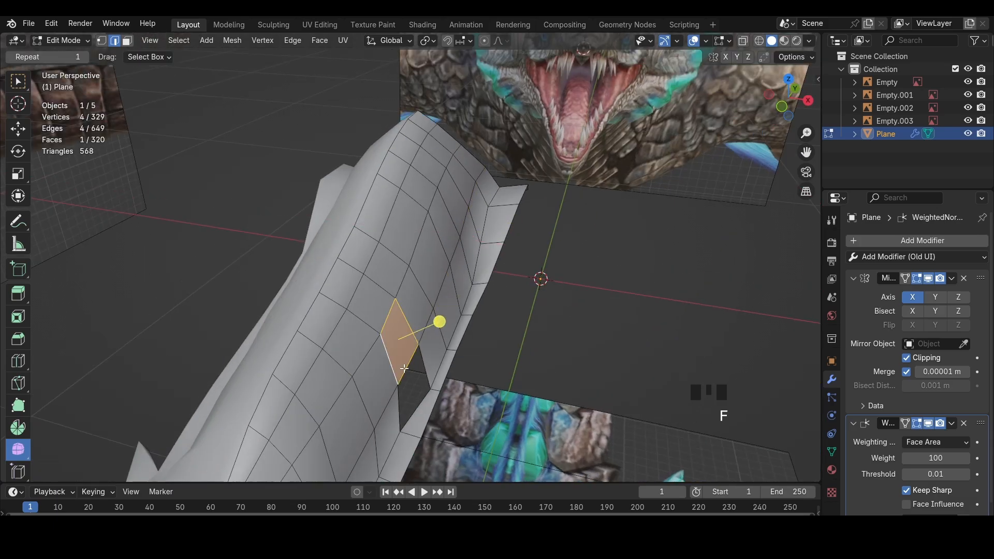
pyautogui.click(430, 375)
pyautogui.press('f')
# Fill the last open face between the bridged patch and the side strip and move the adjoining inner edge
pyautogui.press('2')
pyautogui.moveTo(408, 399); pyautogui.dragTo(478, 335, button='middle')
pyautogui.press('1')
pyautogui.press('2')
pyautogui.press('g')
pyautogui.click(478, 335)
pyautogui.click(480, 288)
pyautogui.press('1')
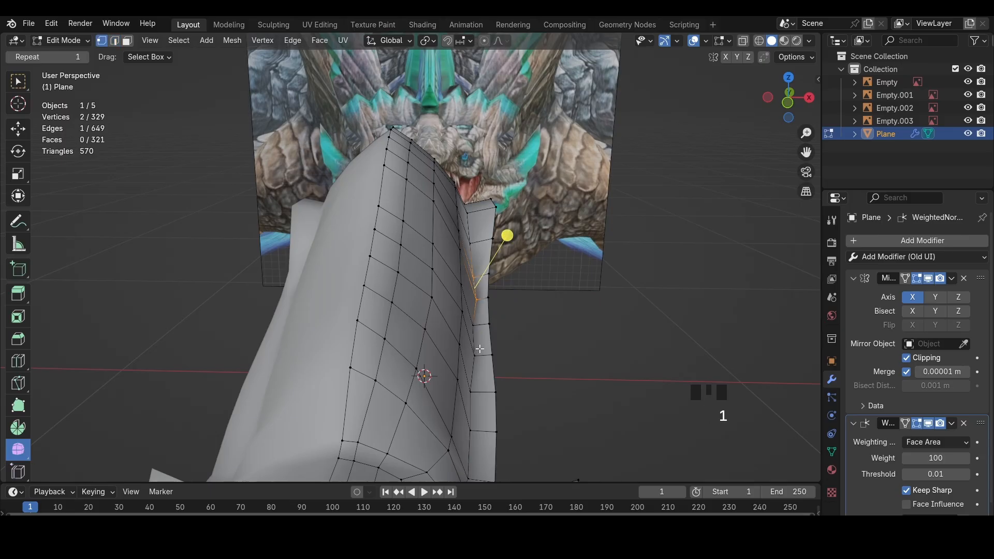
# Try to smooth five consecutive vertices of the inner row beside the outer strip and move them along X
pyautogui.click(474, 355)
pyautogui.moveTo(477, 278); pyautogui.dragTo(472, 281, button='middle')
pyautogui.keyDown('ctrl'); pyautogui.keyDown('shift'); pyautogui.click(480, 235); pyautogui.keyUp('shift'); pyautogui.keyUp('ctrl')
pyautogui.moveTo(508, 252); pyautogui.dragTo(580, 248)
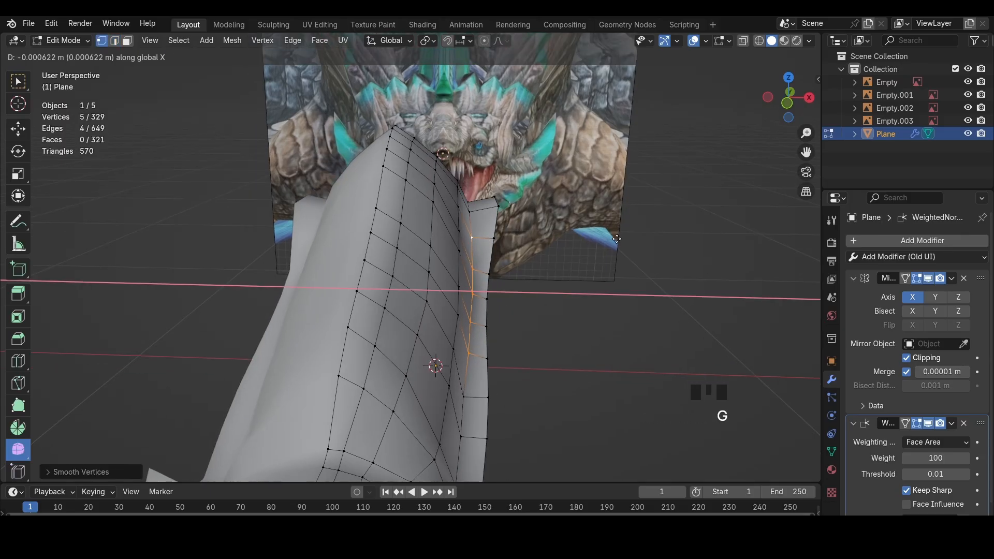
pyautogui.moveTo(581, 248); pyautogui.dragTo(526, 248, button='middle')
pyautogui.hotkey('ctrl', 'z')
pyautogui.hotkey('ctrl', 'z')
pyautogui.hotkey('ctrl', 'z')
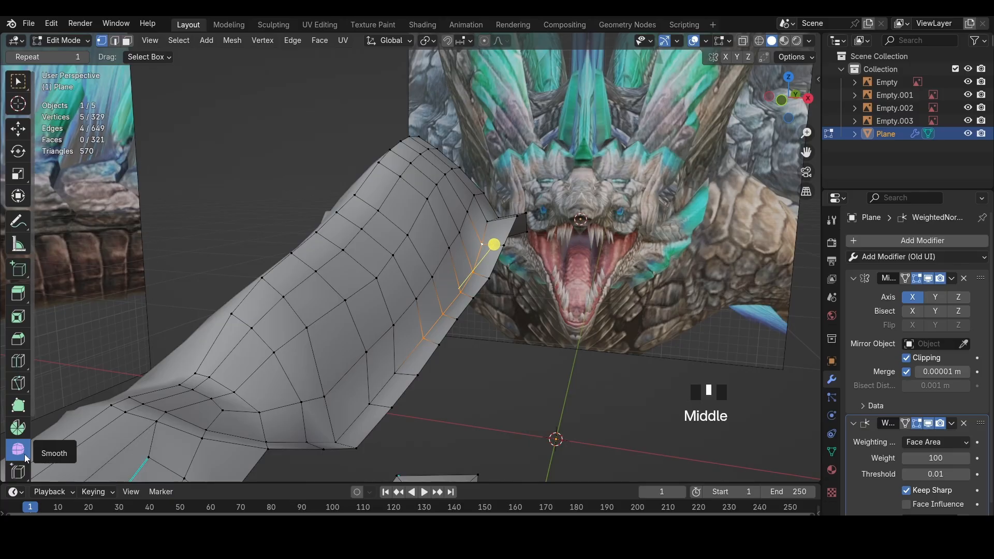
# Try to slide a path of seven vertices running lengthwise along the mesh
pyautogui.moveTo(207, 336); pyautogui.dragTo(161, 346, button='middle')
pyautogui.scroll(-4, 217, 345)
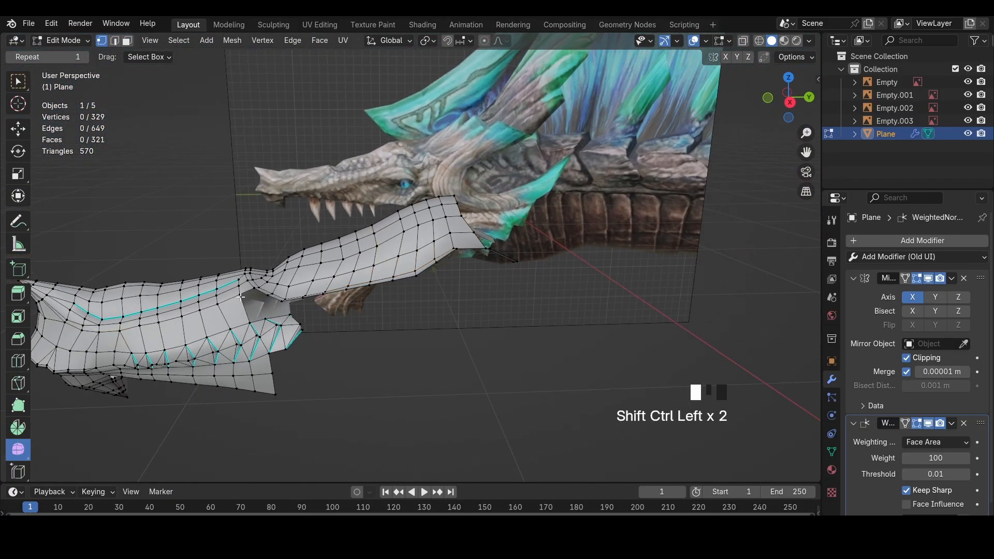
pyautogui.keyDown('ctrl'); pyautogui.keyDown('shift'); pyautogui.click(128, 331); pyautogui.keyUp('shift'); pyautogui.keyUp('ctrl')
pyautogui.hotkey('shift', 'v')
pyautogui.click(219, 312)
pyautogui.moveTo(363, 324); pyautogui.dragTo(455, 334, button='middle')
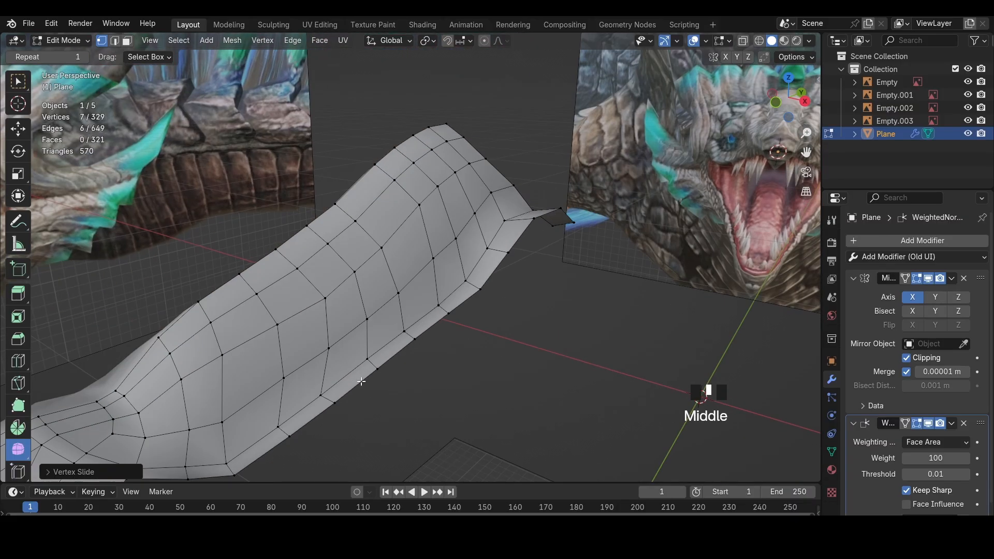
pyautogui.hotkey('ctrl', 'z')
# Select the block of bridged faces between the centre and side strips for smoothing
pyautogui.scroll(-3, 240, 443)
pyautogui.press('3')
pyautogui.moveTo(404, 292); pyautogui.dragTo(395, 228)
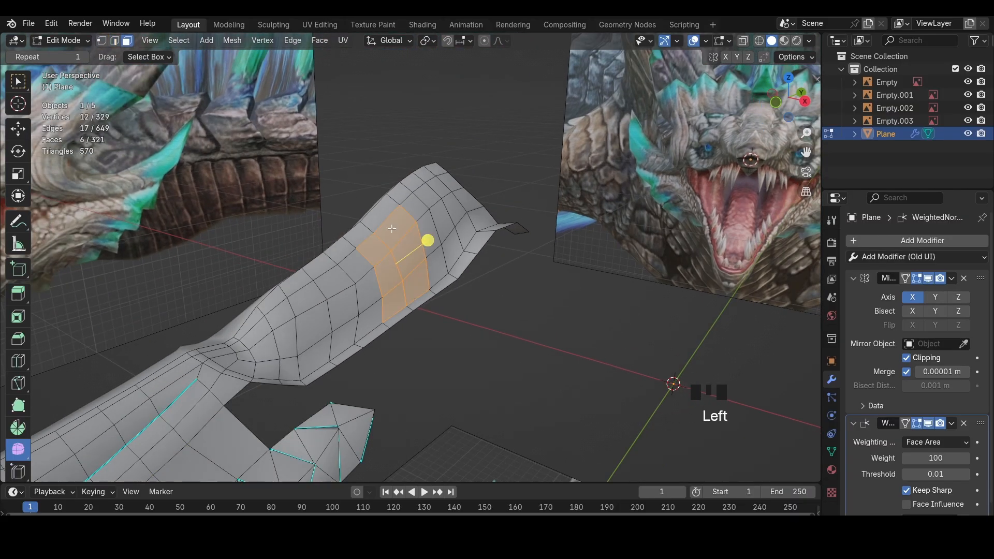
pyautogui.moveTo(395, 228); pyautogui.dragTo(272, 250, button='middle')
pyautogui.keyDown('shift'); pyautogui.moveTo(273, 250); pyautogui.dragTo(322, 267); pyautogui.keyUp('shift')
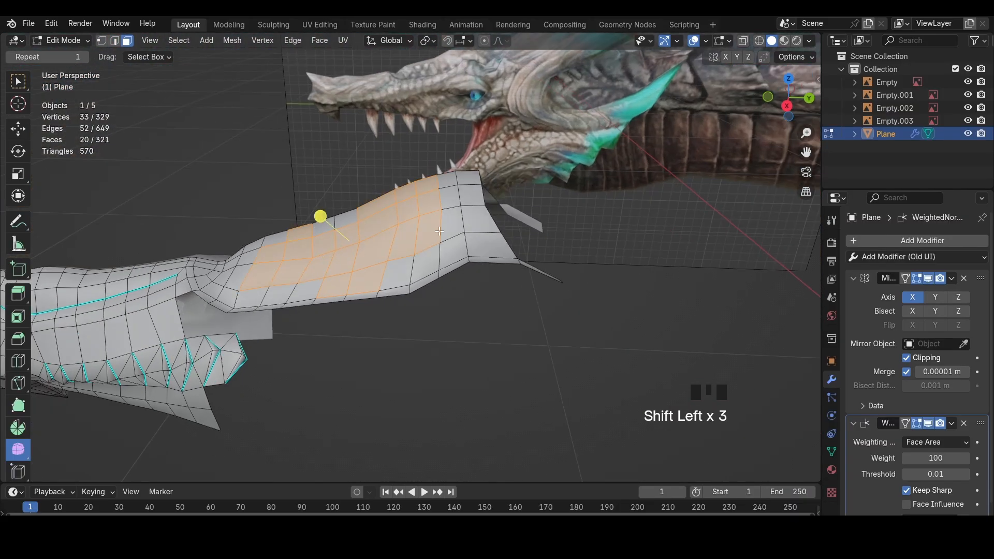
# Move individual vertices in the middle of the bridged patch to even out the face grid
pyautogui.moveTo(284, 323); pyautogui.dragTo(290, 281, button='middle')
pyautogui.press('1')
pyautogui.click(319, 267)
pyautogui.press('g')
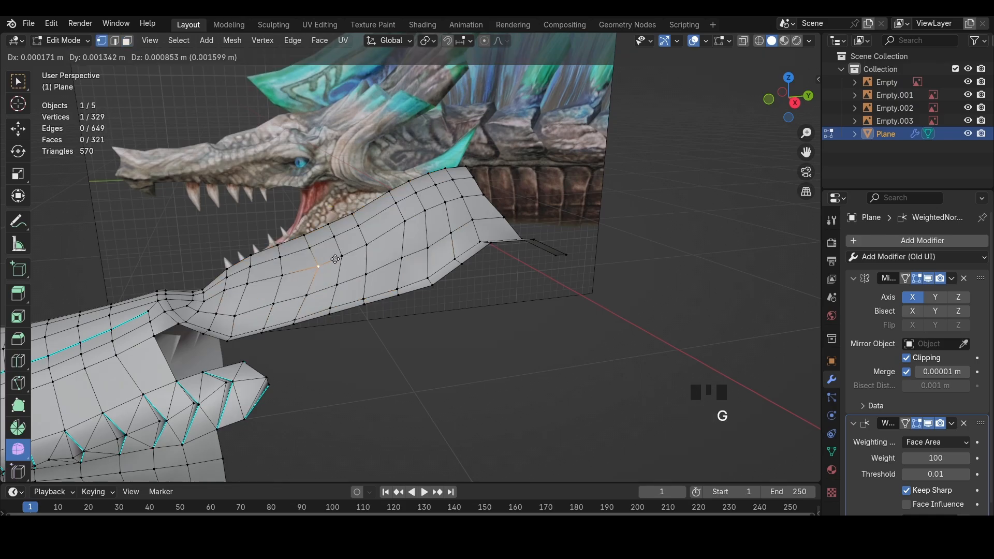
pyautogui.click(367, 243)
pyautogui.press('g')
pyautogui.click(405, 228)
# Try to smooth a block of faces in the middle of the bridged patch
pyautogui.press('3')
pyautogui.moveTo(266, 175); pyautogui.dragTo(409, 269)
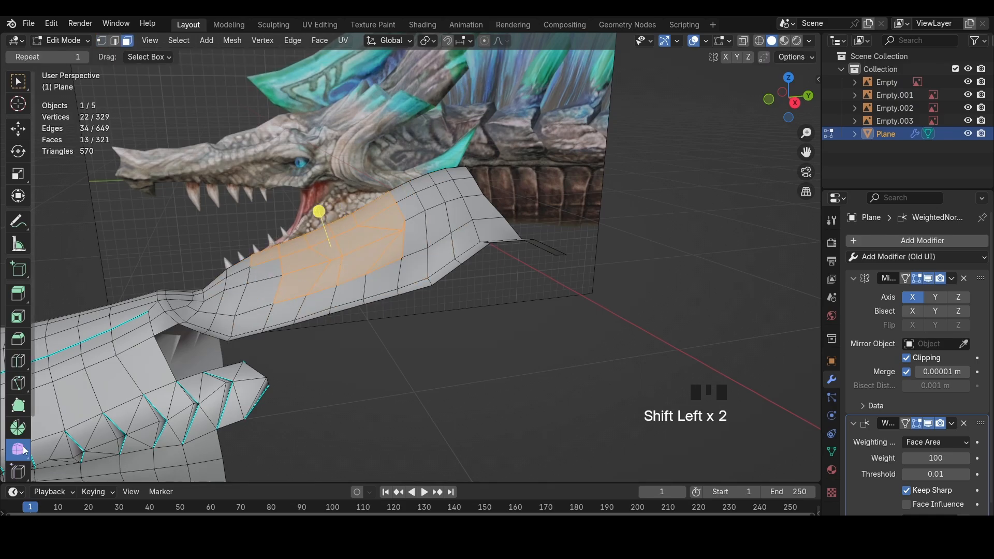
pyautogui.moveTo(325, 206); pyautogui.dragTo(343, 155)
pyautogui.moveTo(375, 238); pyautogui.dragTo(338, 354, button='middle')
# Undo the smoothing of the bridged faces, back to the single-vertex selection
pyautogui.hotkey('ctrl', 'z')
pyautogui.hotkey('ctrl', 'z')
pyautogui.hotkey('ctrl', 'z')
pyautogui.hotkey('ctrl', 'z')
pyautogui.hotkey('ctrl', 'z')
pyautogui.hotkey('ctrl', 'z')
pyautogui.hotkey('ctrl', 'z')
pyautogui.hotkey('ctrl', 'z')
pyautogui.hotkey('ctrl', 'z')
pyautogui.hotkey('ctrl', 'z')
pyautogui.hotkey('ctrl', 'z')
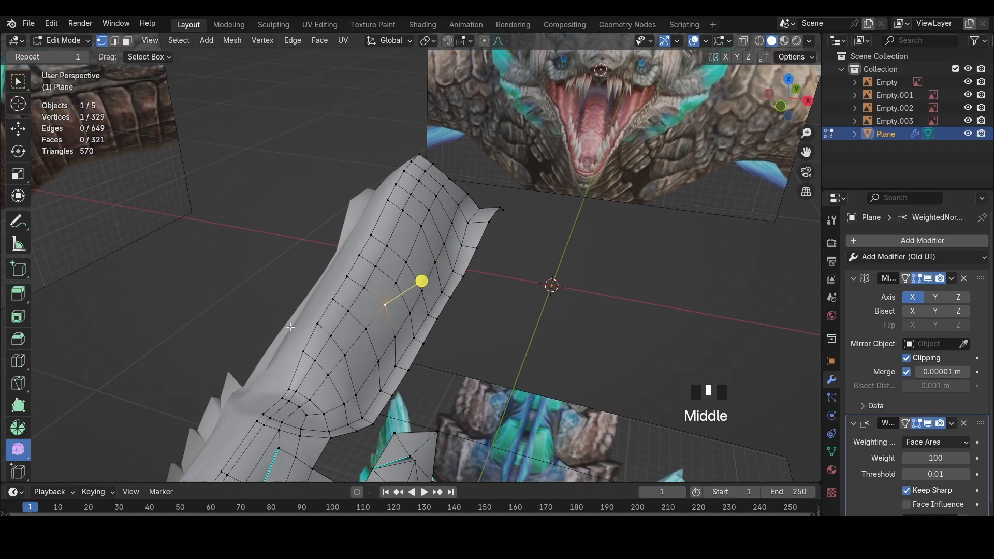
# Move two neighbouring vertices at the junction of the bridged patch and forehead patch along X
pyautogui.press('3')
pyautogui.moveTo(333, 389); pyautogui.dragTo(407, 366, button='middle')
pyautogui.press('1')
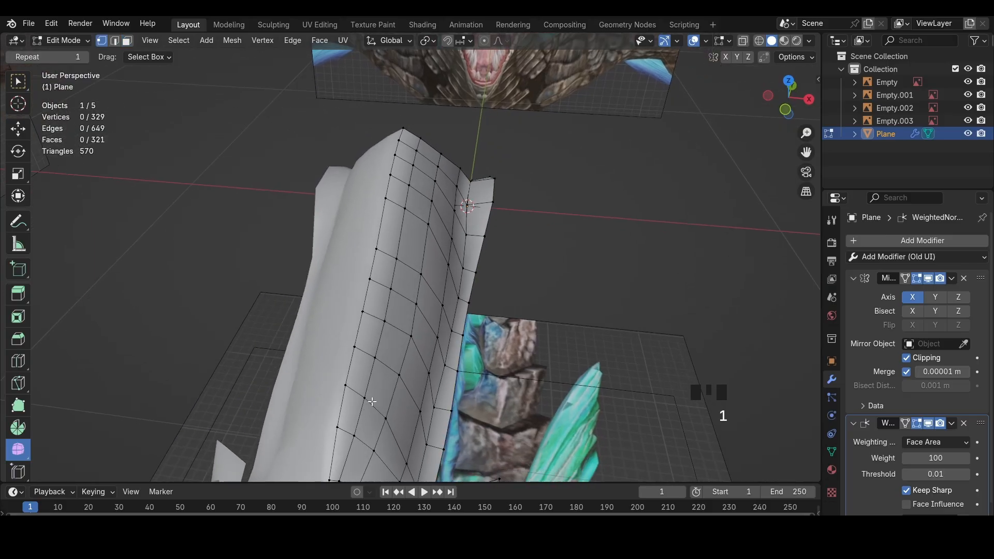
pyautogui.press('2')
pyautogui.click(403, 368)
pyautogui.press('g')
pyautogui.press('x')
pyautogui.click(404, 368)
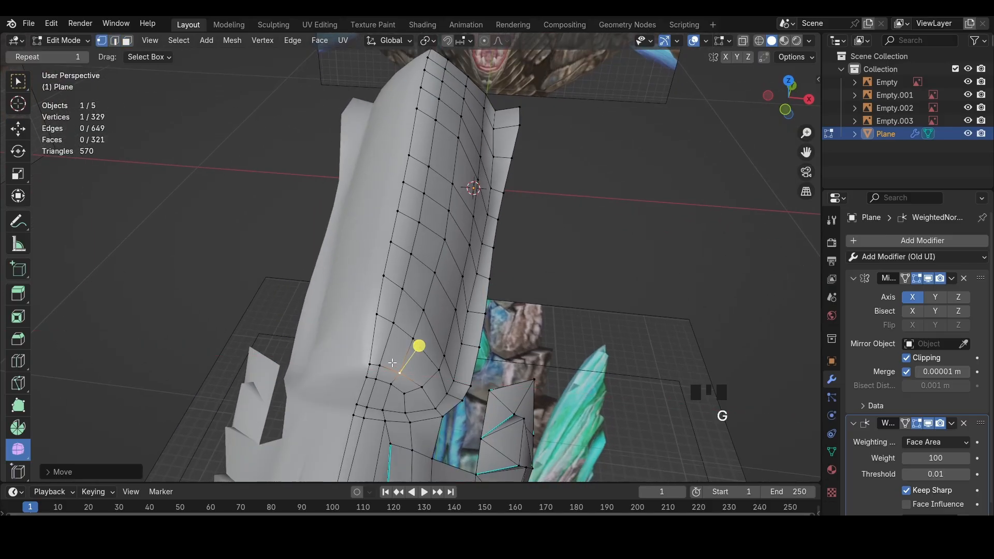
pyautogui.click(385, 361)
pyautogui.press('g')
pyautogui.press('x')
pyautogui.click(387, 362)
# Move the short border edge at the open corner of the bridged patch near the forehead
pyautogui.keyDown('shift'); pyautogui.moveTo(416, 377); pyautogui.dragTo(389, 269, button='middle'); pyautogui.keyUp('shift')
pyautogui.scroll(4, 409, 290)
pyautogui.moveTo(426, 310); pyautogui.dragTo(167, 424, button='middle')
pyautogui.press('2')
pyautogui.click(147, 429)
pyautogui.press('g')
pyautogui.click(146, 429)
pyautogui.scroll(-4, 35, 437)
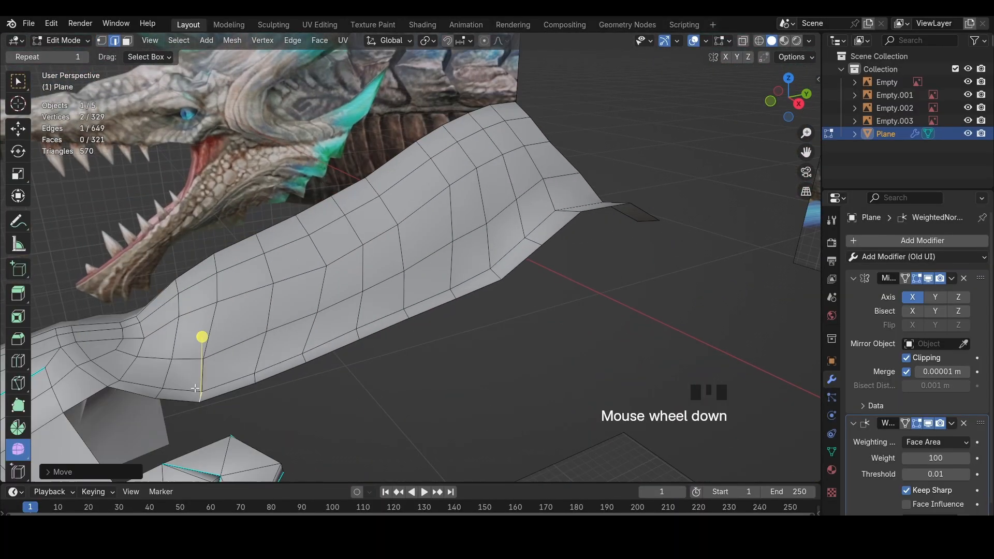
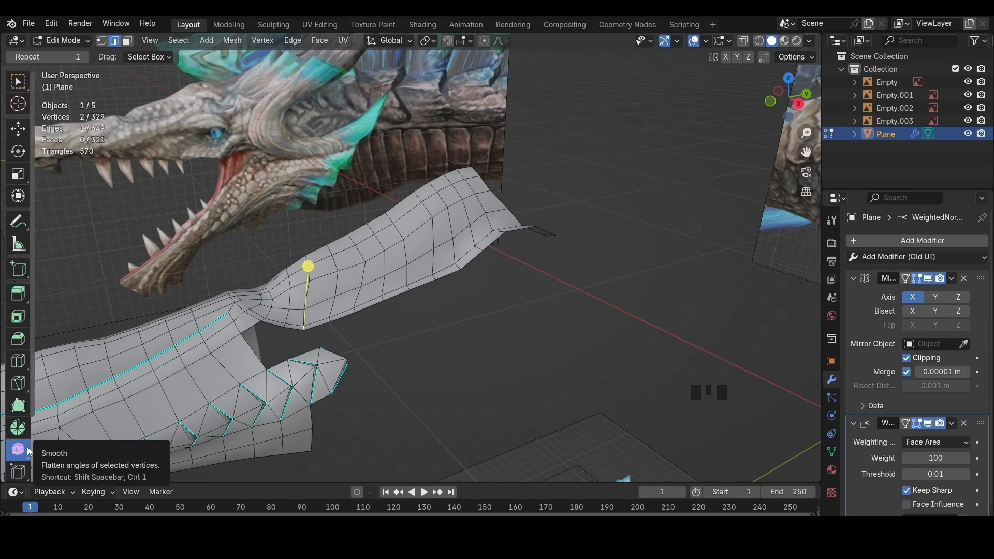
# Try activating the Smooth tool from other tools, switching through Measure and Move and back to Smooth
pyautogui.scroll(2, 320, 306)
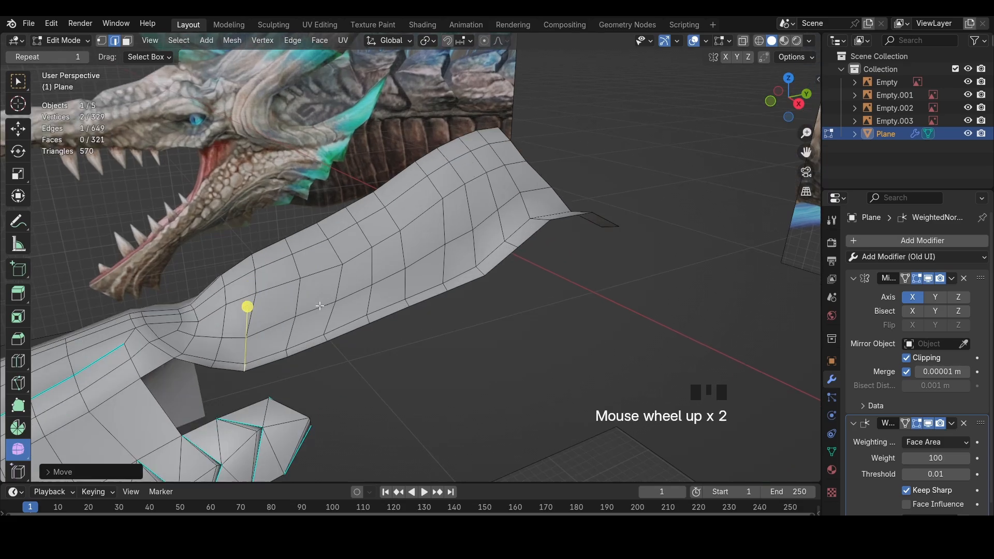
pyautogui.click(12, 451)
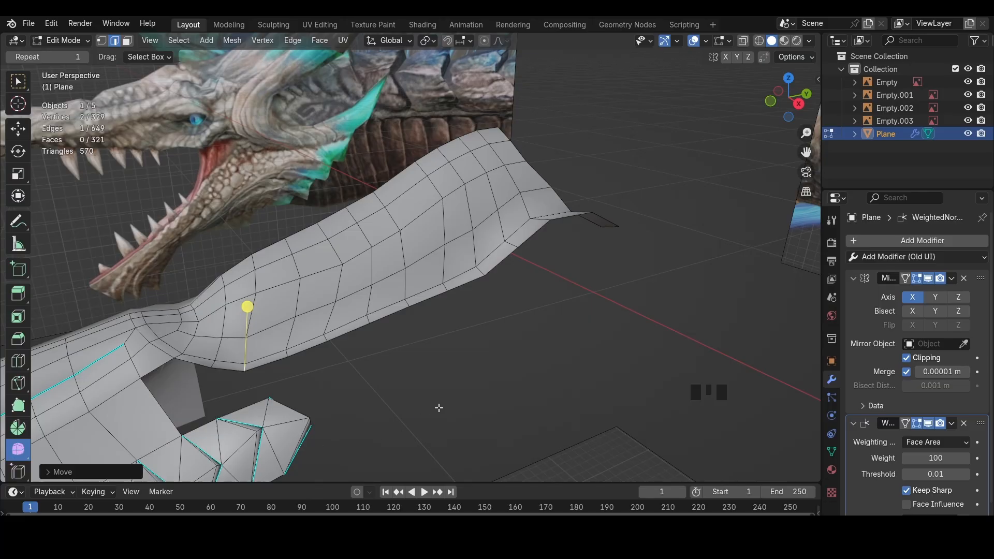
pyautogui.hotkey('ctrl', '1')
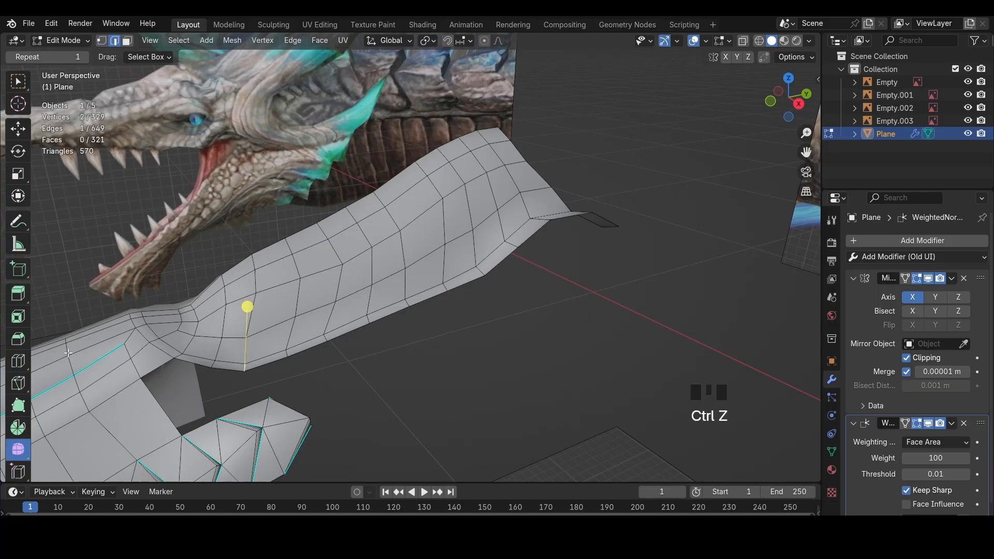
pyautogui.click(18, 244)
pyautogui.click(18, 128)
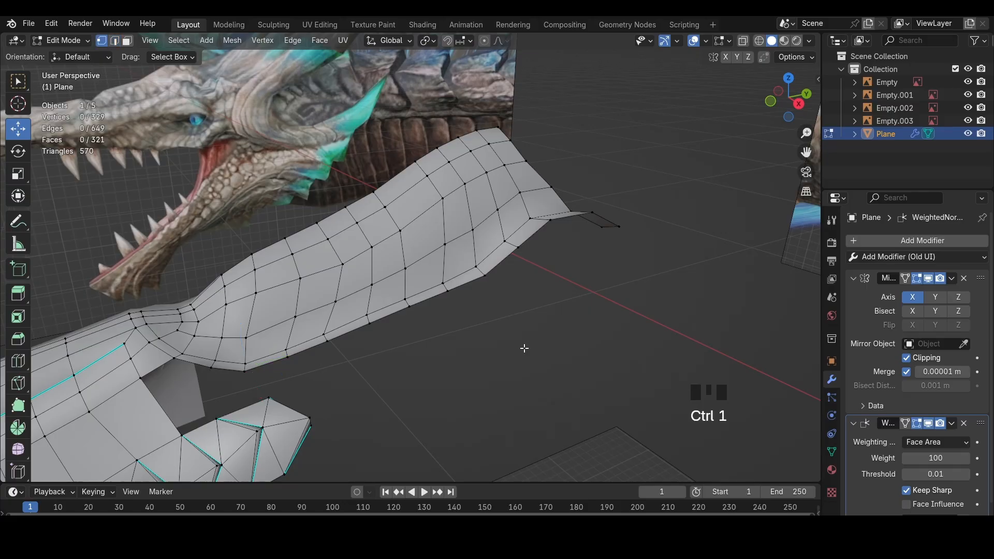
pyautogui.click(18, 449)
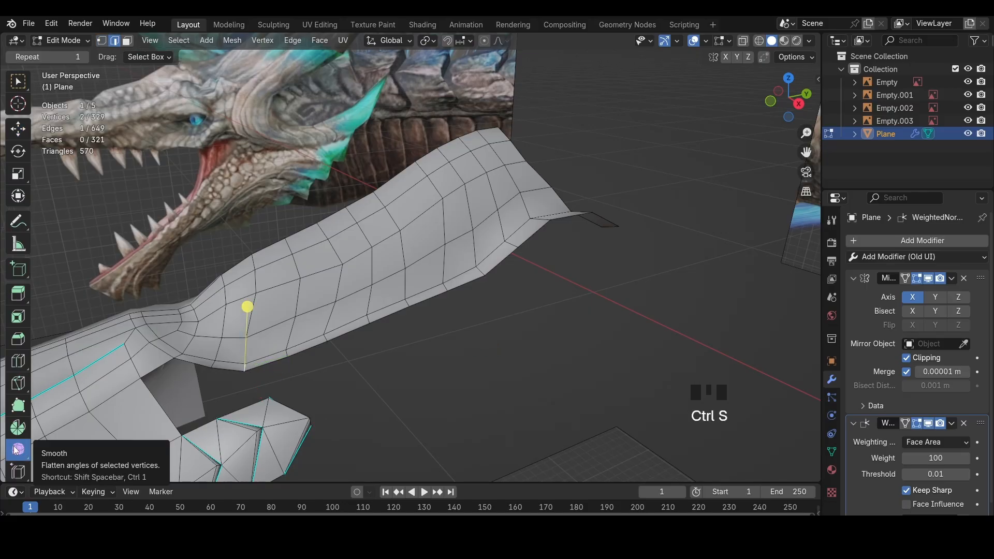
# Nudge the selected border edge near the forehead slightly to refine the patch outline
pyautogui.scroll(2, 497, 306)
pyautogui.keyDown('shift'); pyautogui.moveTo(265, 390); pyautogui.dragTo(483, 307, button='middle'); pyautogui.keyUp('shift')
pyautogui.press('g')
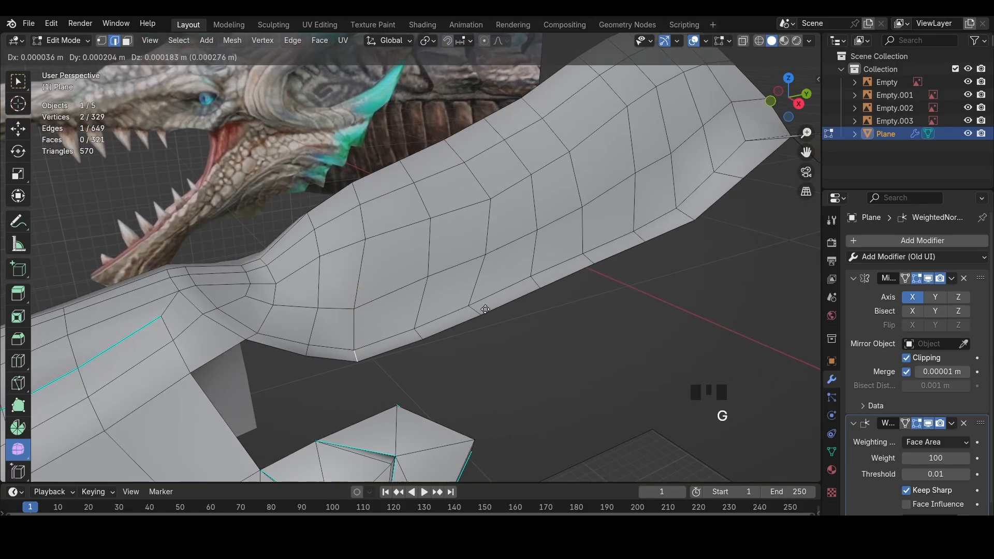
pyautogui.click(485, 307)
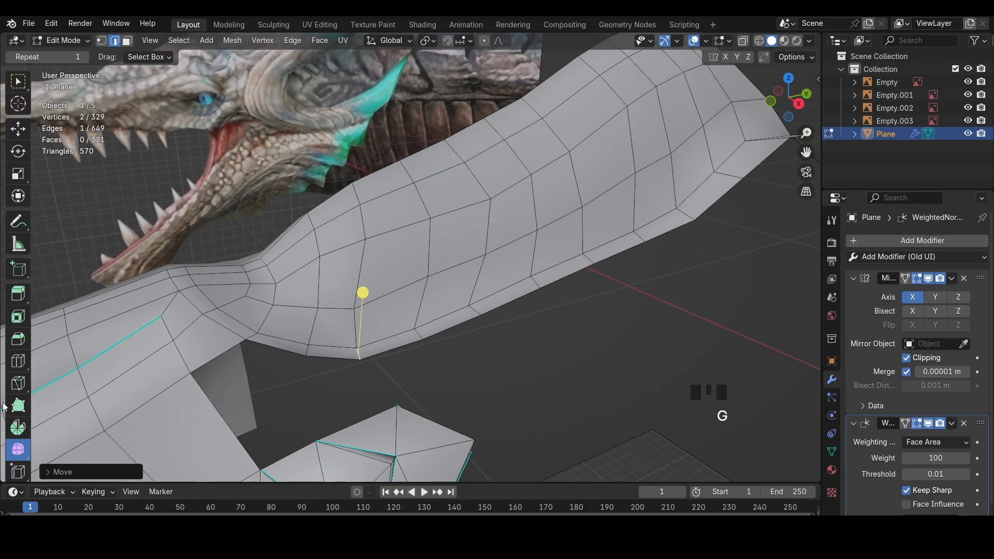
pyautogui.moveTo(363, 311); pyautogui.dragTo(397, 295, button='middle')
pyautogui.click(554, 258)
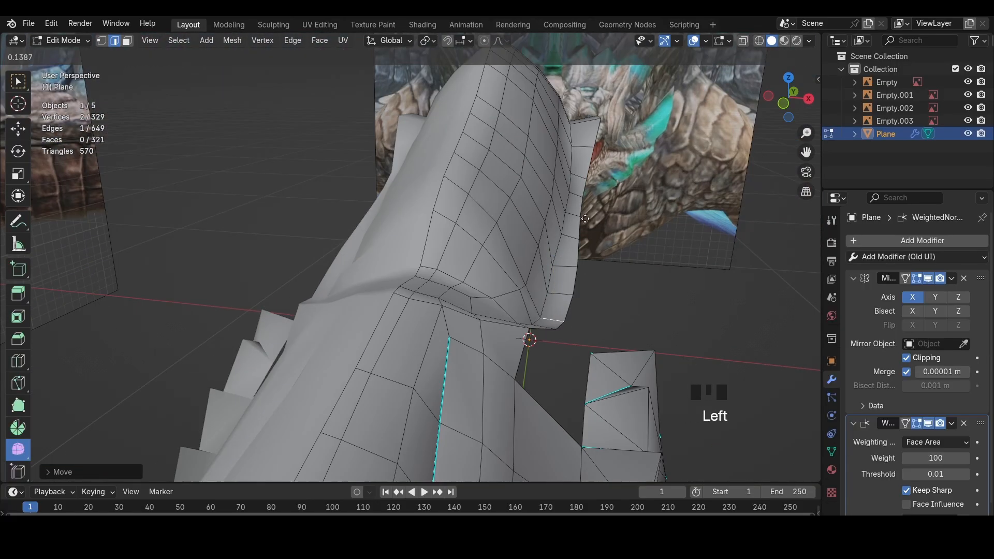
pyautogui.hotkey('ctrl', 'z')
# Slide a vertex near the front of the forehead ridge along its edge to even out the grid spacing
pyautogui.click(482, 395)
pyautogui.hotkey('shift', 'v')
pyautogui.click(479, 397)
pyautogui.click(454, 353)
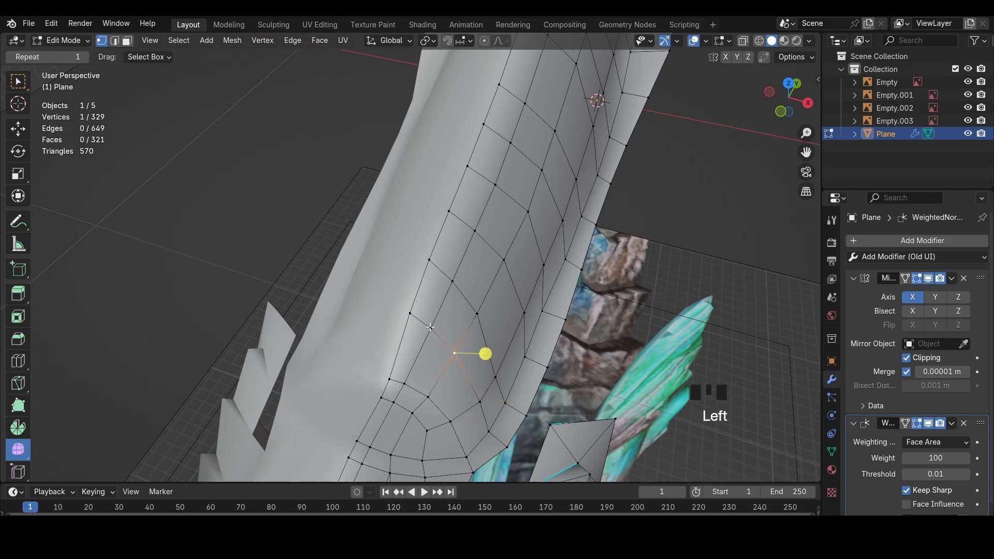
pyautogui.keyDown('shift'); pyautogui.click(431, 323); pyautogui.keyUp('shift')
# Vertex-slide further vertices on the forward part of the forehead ridge to smooth the edge flow
pyautogui.moveTo(454, 350); pyautogui.dragTo(410, 227, button='middle')
pyautogui.click(410, 226)
pyautogui.hotkey('shift', 'v')
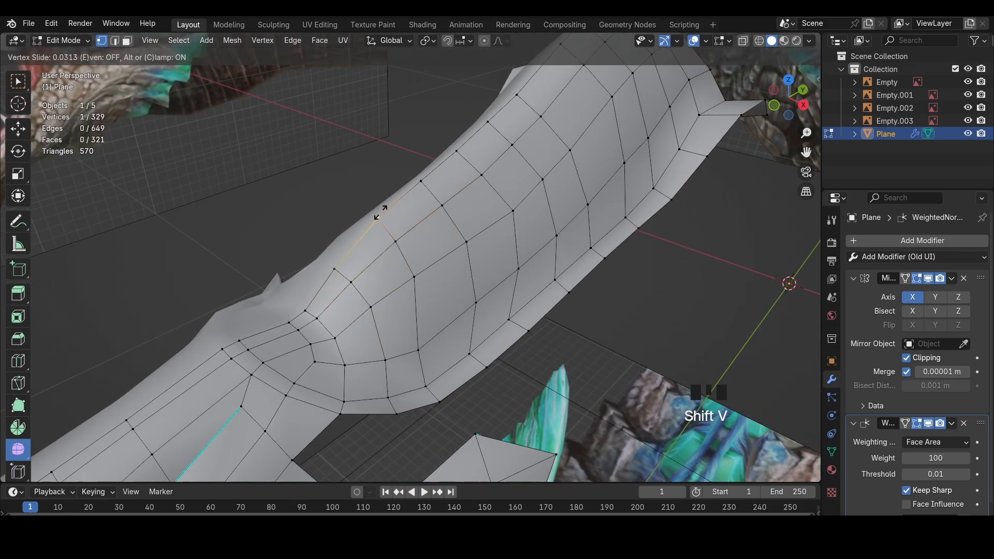
pyautogui.press('a')
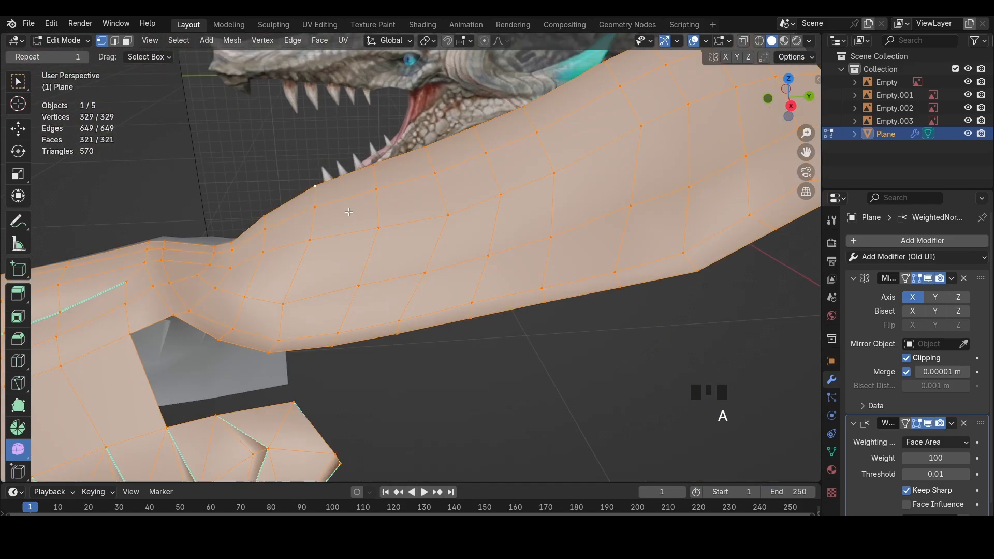
pyautogui.press('1')
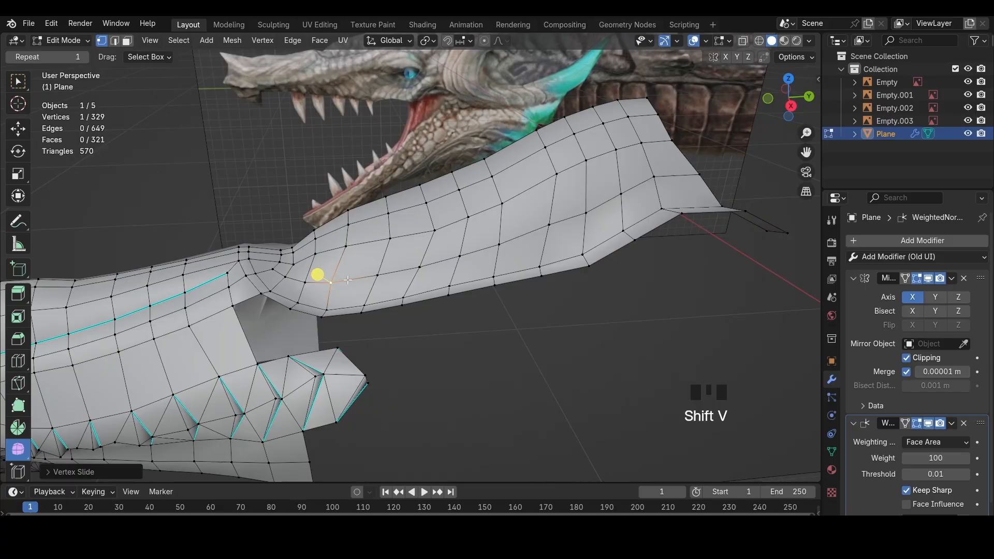
pyautogui.moveTo(331, 279); pyautogui.dragTo(414, 275, button='middle')
pyautogui.press('3')
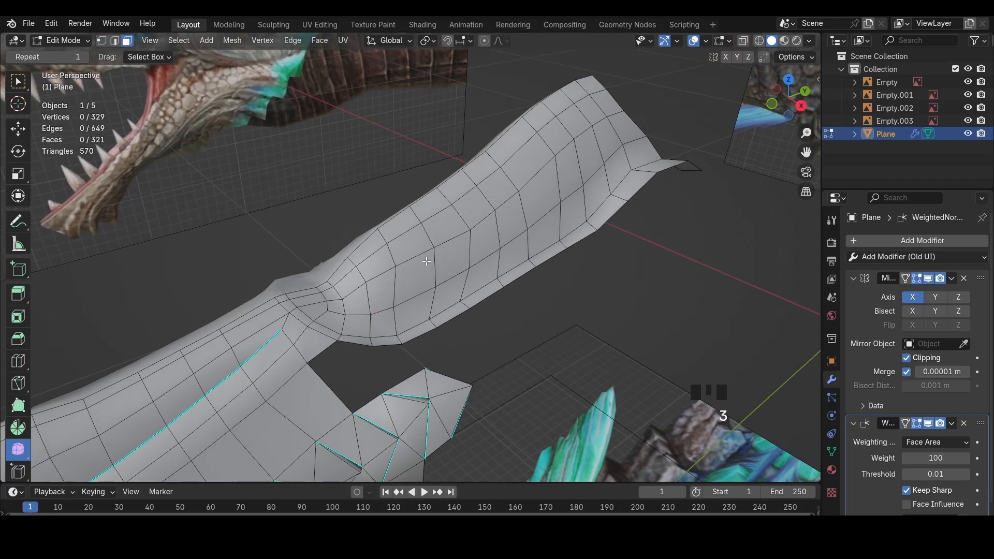
pyautogui.click(414, 278)
pyautogui.hotkey('ctrl', 'z')
pyautogui.moveTo(638, 237); pyautogui.dragTo(643, 313, button='middle')
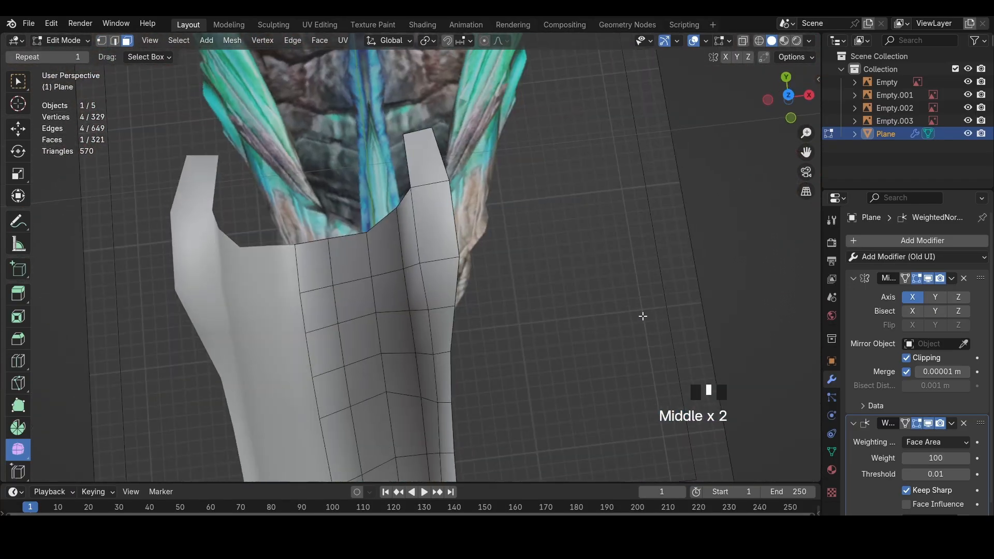
pyautogui.scroll(-2, 720, 190)
pyautogui.press('2')
pyautogui.moveTo(653, 205); pyautogui.dragTo(585, 170, button='middle')
pyautogui.moveTo(466, 394); pyautogui.dragTo(434, 346, button='middle')
pyautogui.click(421, 340)
pyautogui.keyDown('ctrl'); pyautogui.keyDown('shift'); pyautogui.click(445, 302); pyautogui.keyUp('shift'); pyautogui.keyUp('ctrl')
pyautogui.press('1')
pyautogui.hotkey('ctrl', 'z')
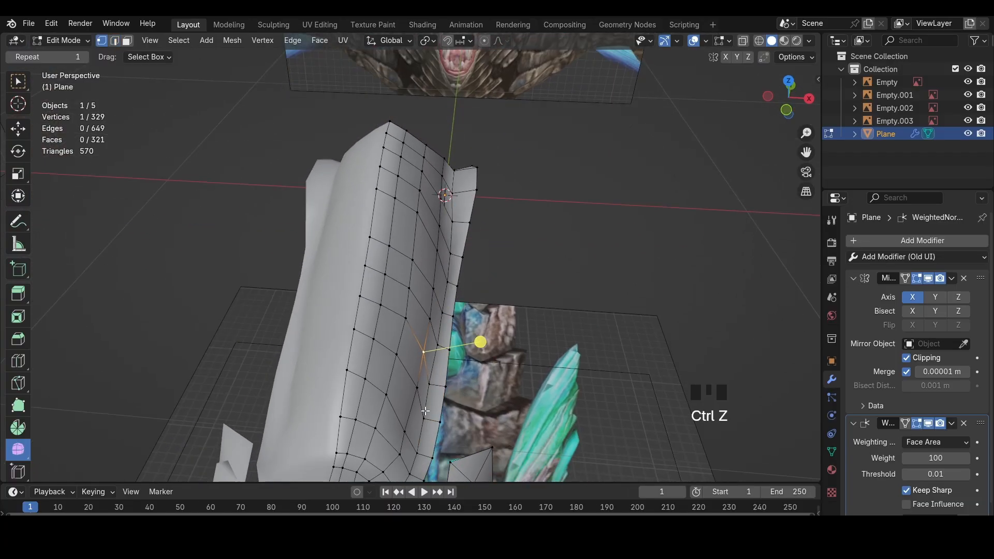
# Select the path of edges along the forehead ridge's lower border and mark it as sharp
pyautogui.keyDown('ctrl'); pyautogui.keyDown('shift'); pyautogui.click(452, 216); pyautogui.keyUp('shift'); pyautogui.keyUp('ctrl')
pyautogui.moveTo(479, 259); pyautogui.dragTo(488, 241, button='middle')
pyautogui.moveTo(488, 241); pyautogui.dragTo(530, 244)
pyautogui.moveTo(523, 243); pyautogui.dragTo(306, 331, button='middle')
pyautogui.press('g')
pyautogui.click(481, 244)
pyautogui.press('2')
pyautogui.hotkey('ctrl', 'e')
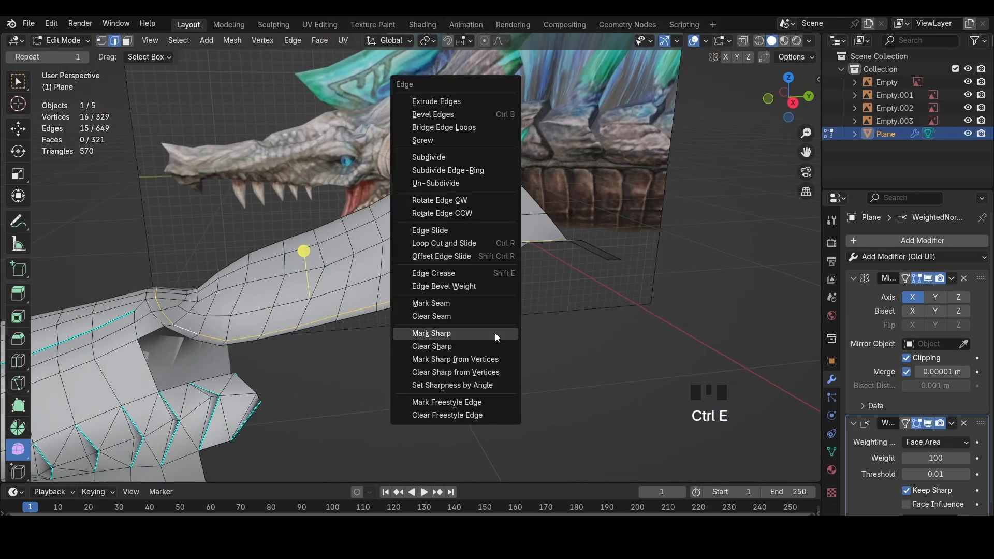
pyautogui.click(495, 334)
# Shrink or fatten the sharp lower border of the forehead ridge along its normals and clear the selection
pyautogui.hotkey('alt', 's')
pyautogui.click(519, 250)
pyautogui.moveTo(520, 250); pyautogui.dragTo(585, 257, button='middle')
pyautogui.moveTo(585, 257); pyautogui.dragTo(725, 264, button='middle')
pyautogui.click(635, 266)
pyautogui.scroll(-5, 632, 266)
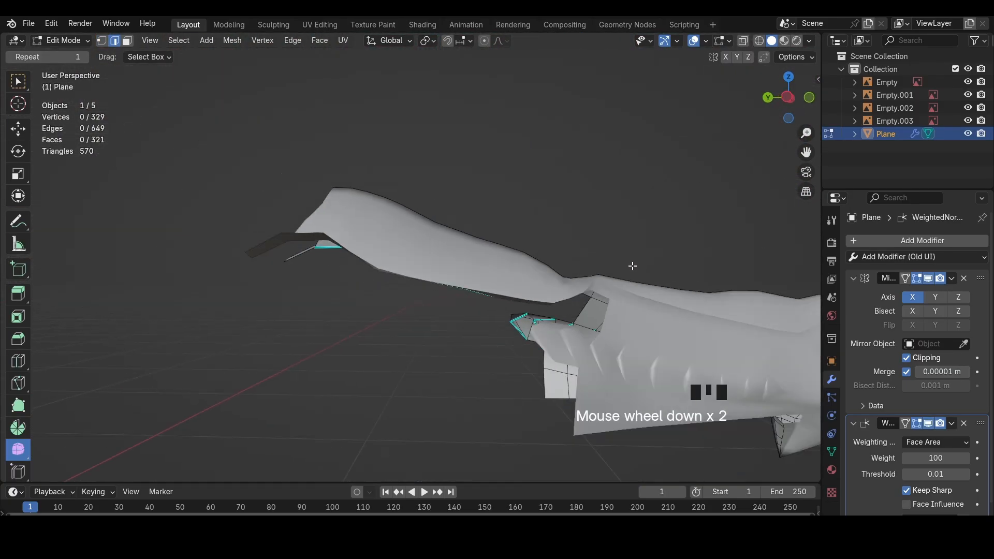
pyautogui.moveTo(632, 266); pyautogui.dragTo(699, 302, button='middle')
# In the right orthographic view, enable proportional editing and lower a top-outline face onto the reference with an influence size of about 0.063 m
pyautogui.click(778, 92)
pyautogui.scroll(8, 337, 208)
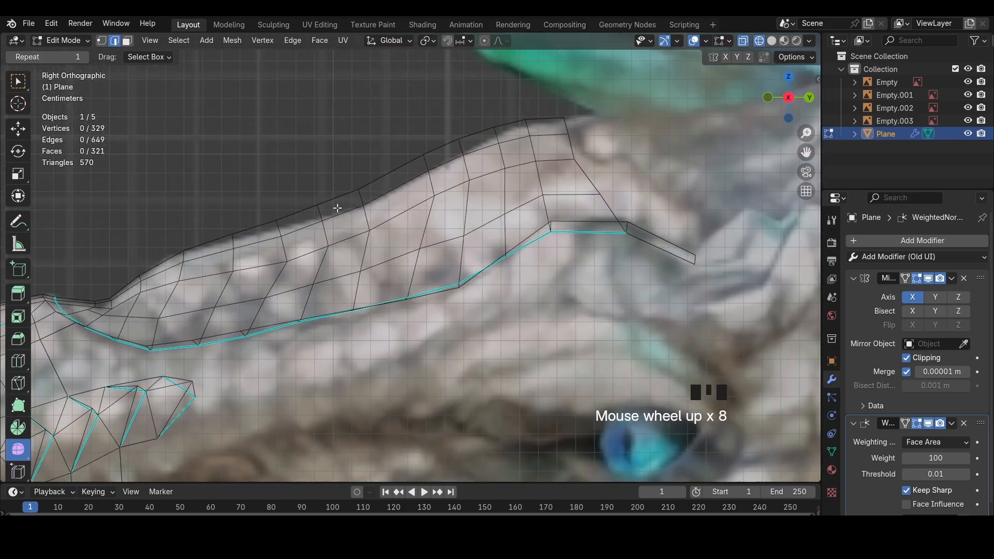
pyautogui.click(484, 40)
pyautogui.press('g')
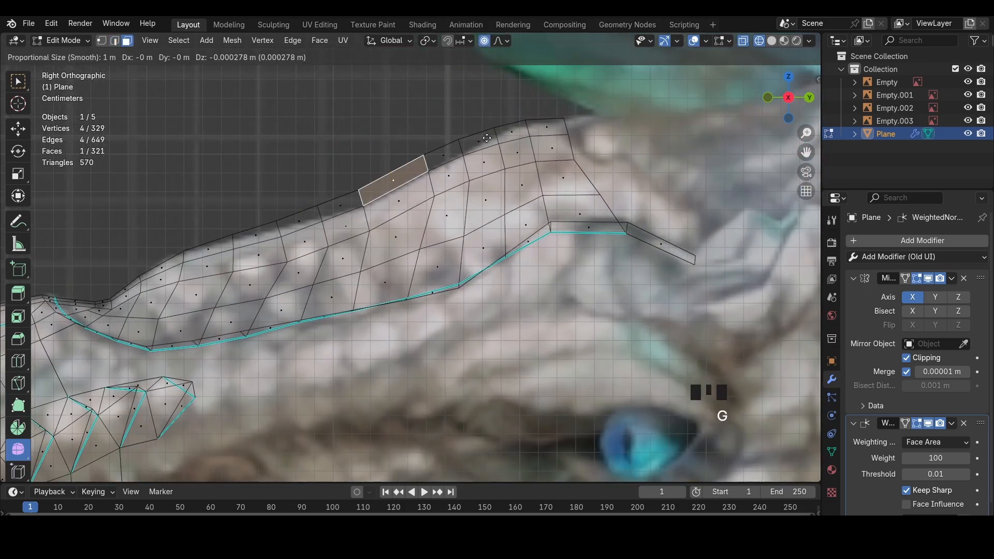
pyautogui.scroll(10, 489, 150)
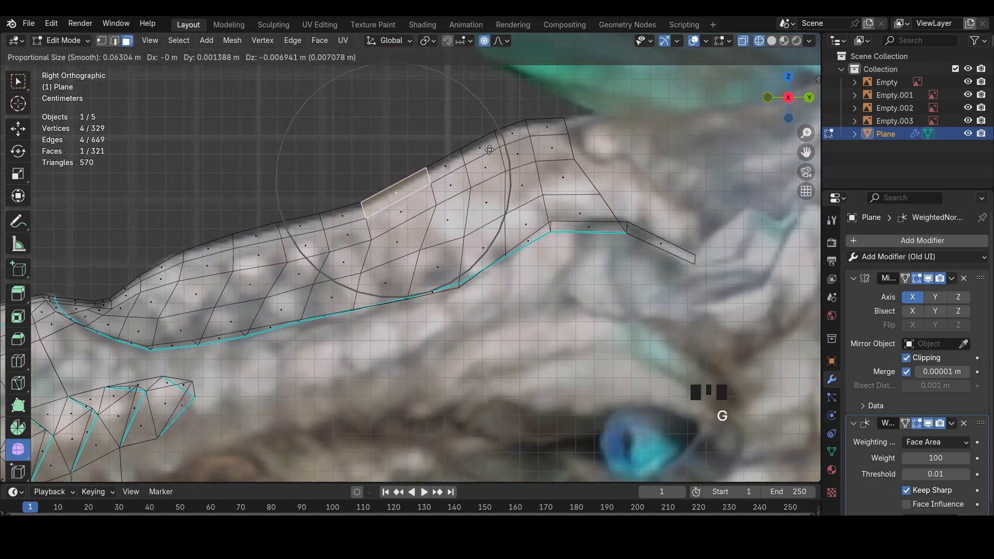
pyautogui.click(489, 152)
# Move individual vertices along the ridge's top outline with proportional editing to fit the side reference silhouette
pyautogui.press('1')
pyautogui.click(279, 219)
pyautogui.press('g')
pyautogui.click(277, 223)
pyautogui.click(505, 127)
pyautogui.press('g')
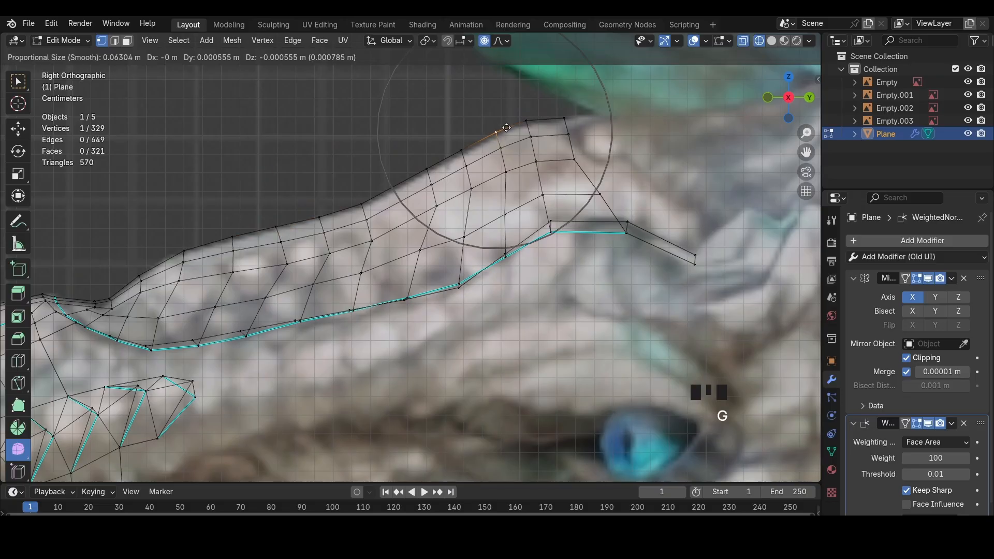
pyautogui.click(506, 129)
pyautogui.click(454, 150)
pyautogui.click(419, 168)
pyautogui.press('g')
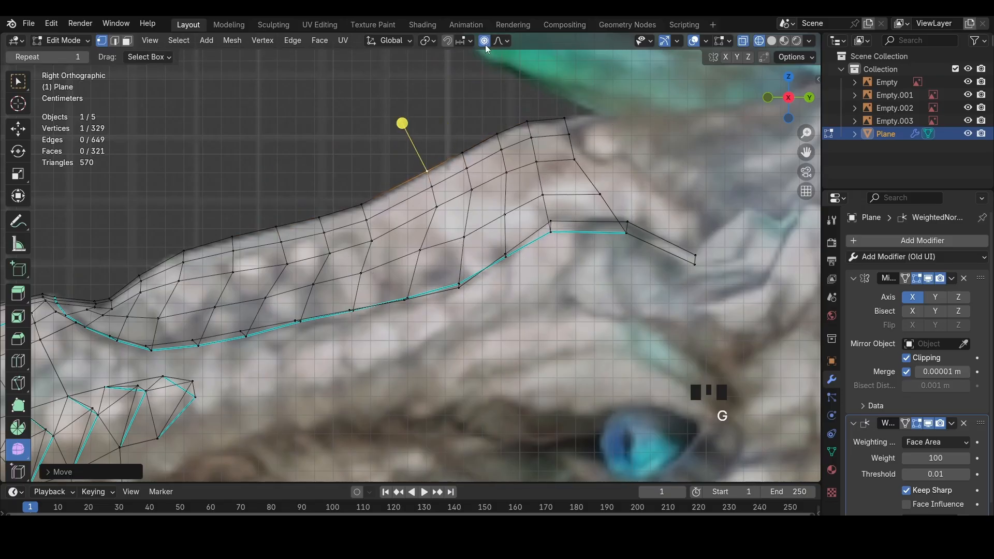
# Turn off proportional editing and slide the selected edges on the ridge's upper side into better alignment
pyautogui.keyDown('shift'); pyautogui.moveTo(486, 48); pyautogui.dragTo(393, 132, button='middle'); pyautogui.keyUp('shift')
pyautogui.click(344, 200)
pyautogui.hotkey('shift', 'v')
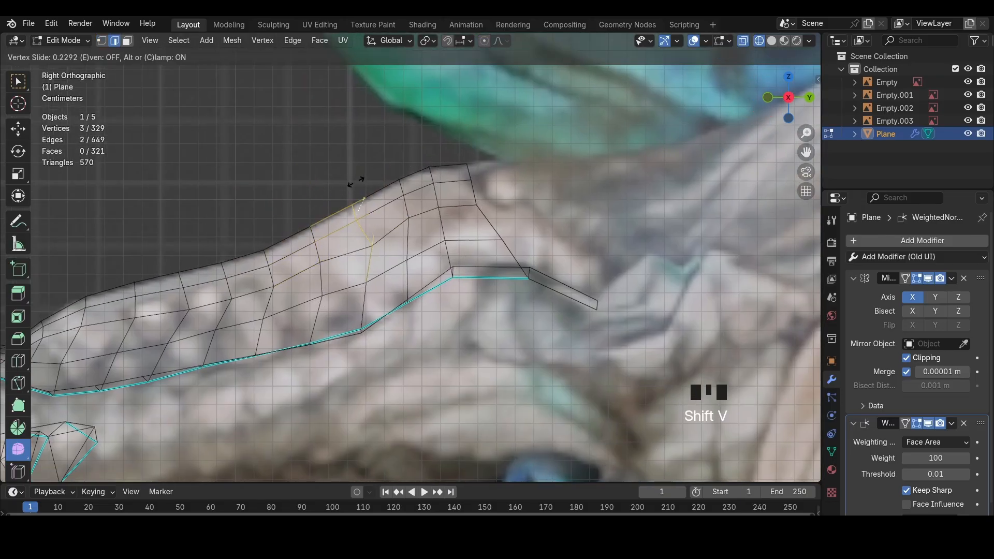
pyautogui.click(364, 182)
pyautogui.hotkey('ctrl', 'z')
pyautogui.press('g')
pyautogui.press('g')
pyautogui.click(396, 215)
# Hide the whole mesh to view the side reference, reveal it again and save the file
pyautogui.press('a')
pyautogui.scroll(-10, 362, 248)
pyautogui.press('h')
pyautogui.scroll(-1, 348, 260)
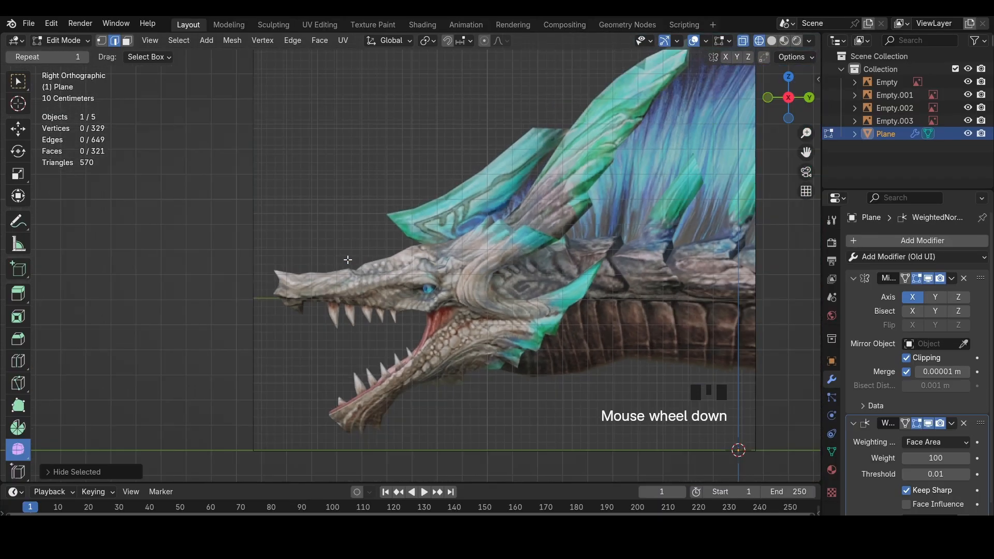
pyautogui.scroll(-1, 348, 260)
pyautogui.hotkey('alt', 'h')
pyautogui.hotkey('ctrl', 's')
# Rotate and move the vertices of the ridge's rear edge to match the side reference, and save the file
pyautogui.scroll(10, 394, 233)
pyautogui.press('1')
pyautogui.scroll(4, 492, 207)
pyautogui.moveTo(520, 200); pyautogui.dragTo(492, 114)
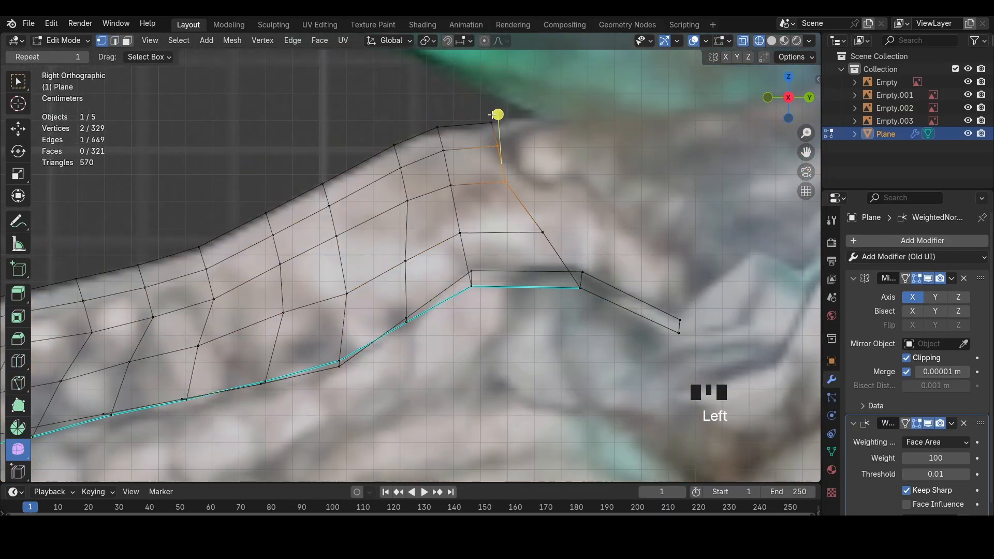
pyautogui.scroll(-4, 518, 155)
pyautogui.press('r')
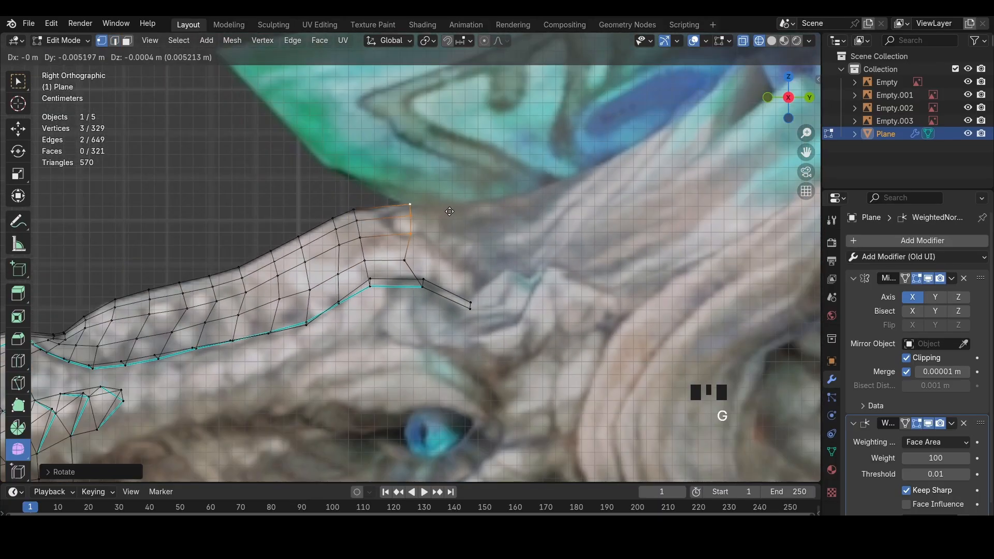
pyautogui.click(444, 214)
pyautogui.click(411, 261)
pyautogui.scroll(-7, 408, 225)
pyautogui.scroll(3, 445, 222)
pyautogui.hotkey('ctrl', 's')
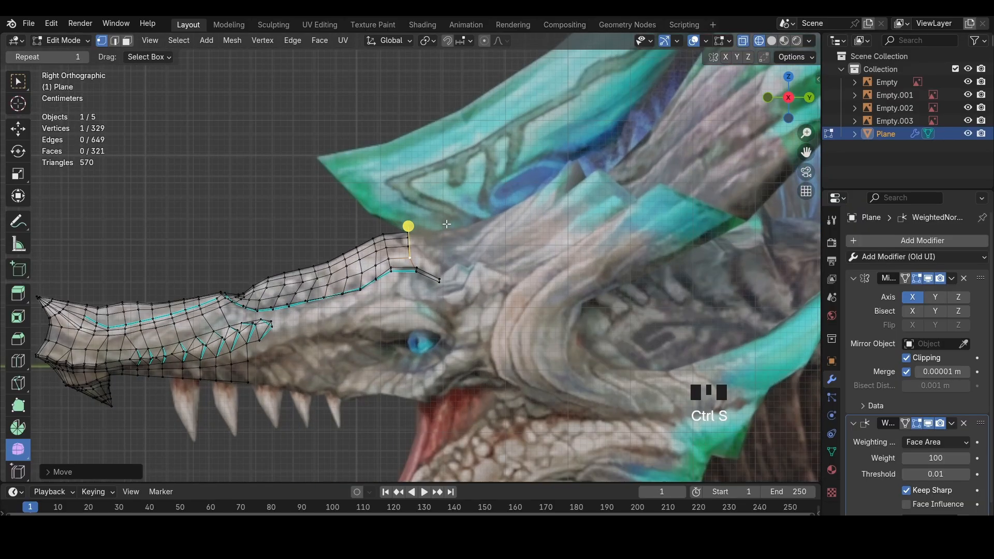
# Examine the ridge in wireframe against the top orthographic reference
pyautogui.hotkey('shift', 'z')
pyautogui.scroll(3, 447, 224)
pyautogui.moveTo(446, 224); pyautogui.dragTo(600, 303, button='middle')
pyautogui.click(787, 96)
pyautogui.hotkey('shift', 'z')
pyautogui.press('2')
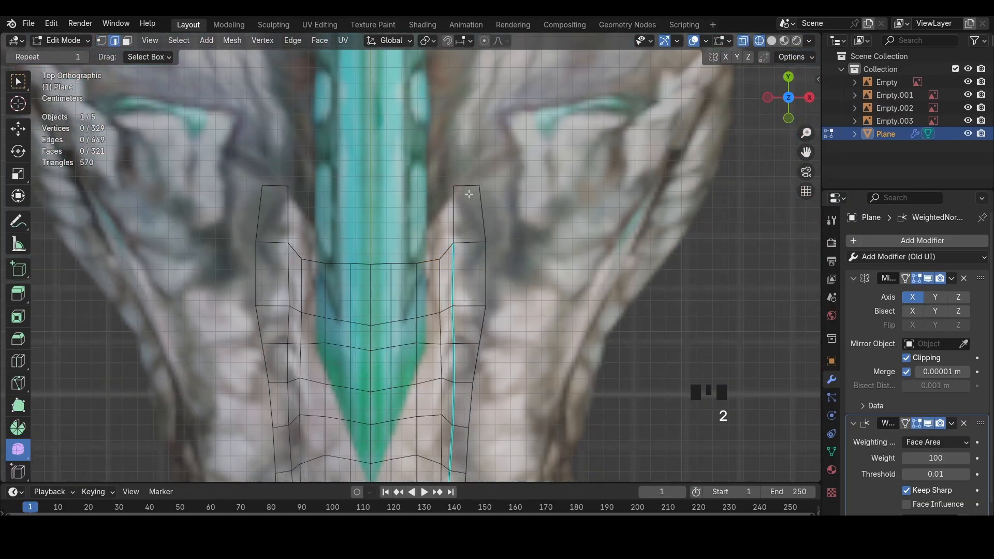
pyautogui.scroll(-5, 469, 194)
pyautogui.press('h')
pyautogui.hotkey('ctrl', 'z')
pyautogui.scroll(5, 450, 249)
# Move the rear end edge of the ridge's side strip outward in the top view
pyautogui.click(451, 250)
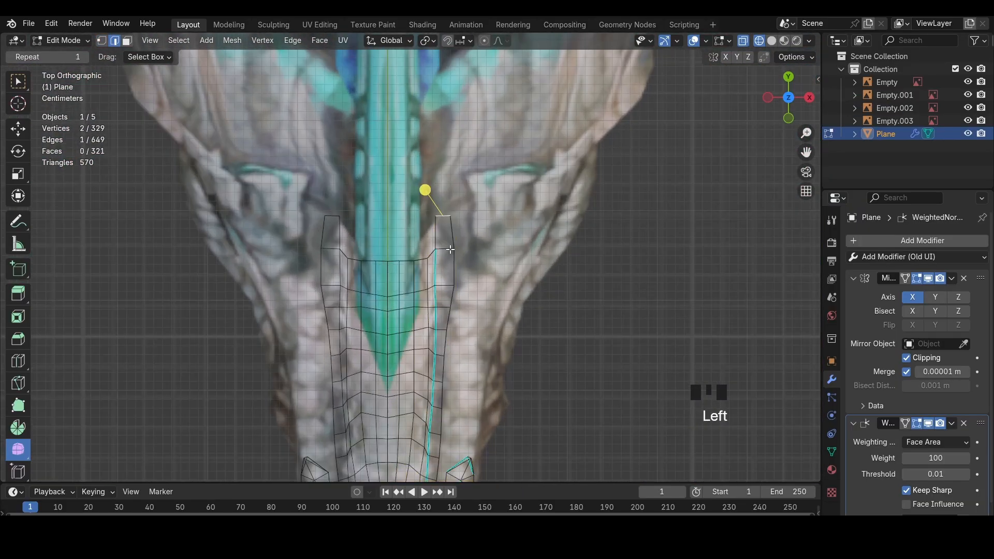
pyautogui.click(445, 214)
pyautogui.press('g')
pyautogui.click(445, 241)
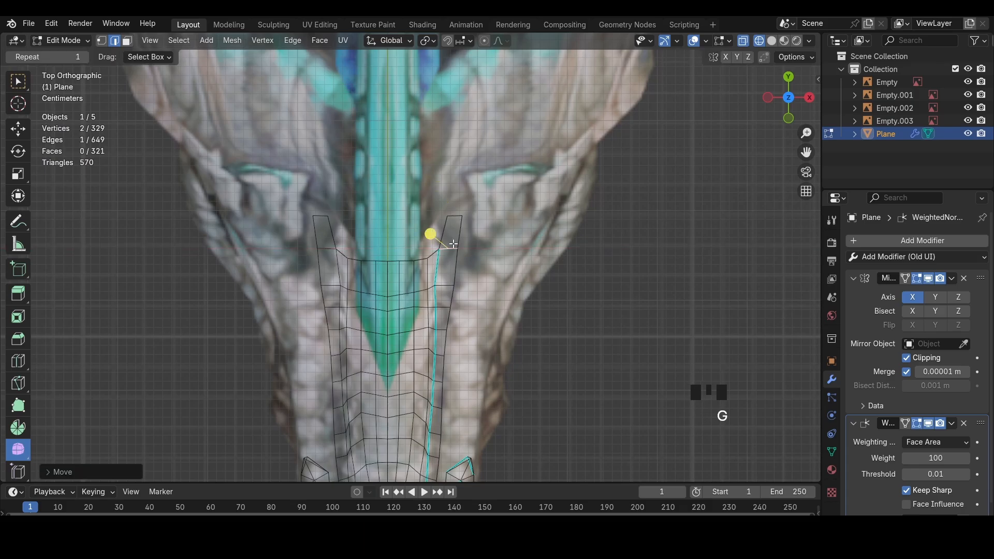
pyautogui.keyDown('shift'); pyautogui.moveTo(453, 244); pyautogui.dragTo(449, 213, button='middle'); pyautogui.keyUp('shift')
# Adjust the next cross edge and outer vertex of the side strip so it widens smoothly towards the rear
pyautogui.click(445, 254)
pyautogui.press('g')
pyautogui.click(447, 254)
pyautogui.press('s')
pyautogui.press('1')
pyautogui.click(457, 255)
pyautogui.press('g')
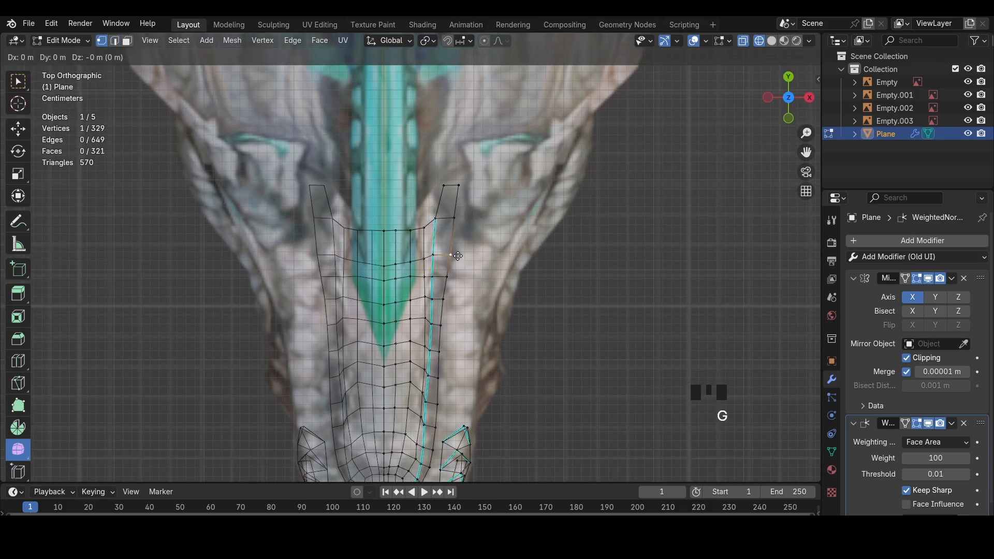
pyautogui.click(458, 255)
# Try to extrude the 11 vertices of the side strip's outer border outward in the top view
pyautogui.keyDown('shift'); pyautogui.moveTo(458, 255); pyautogui.dragTo(485, 83, button='middle'); pyautogui.keyUp('shift')
pyautogui.scroll(2, 510, 207)
pyautogui.hotkey('shift', 'z')
pyautogui.keyDown('shift'); pyautogui.moveTo(533, 250); pyautogui.dragTo(433, 297, button='middle'); pyautogui.keyUp('shift')
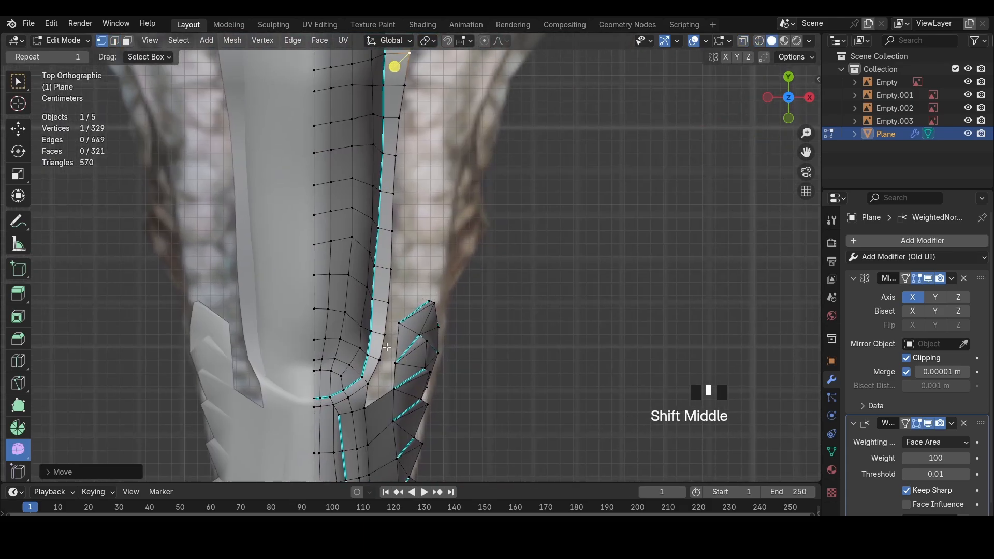
pyautogui.scroll(-2, 423, 210)
pyautogui.keyDown('ctrl'); pyautogui.keyDown('shift'); pyautogui.click(423, 104); pyautogui.keyUp('shift'); pyautogui.keyUp('ctrl')
pyautogui.keyDown('shift'); pyautogui.click(413, 81); pyautogui.keyUp('shift')
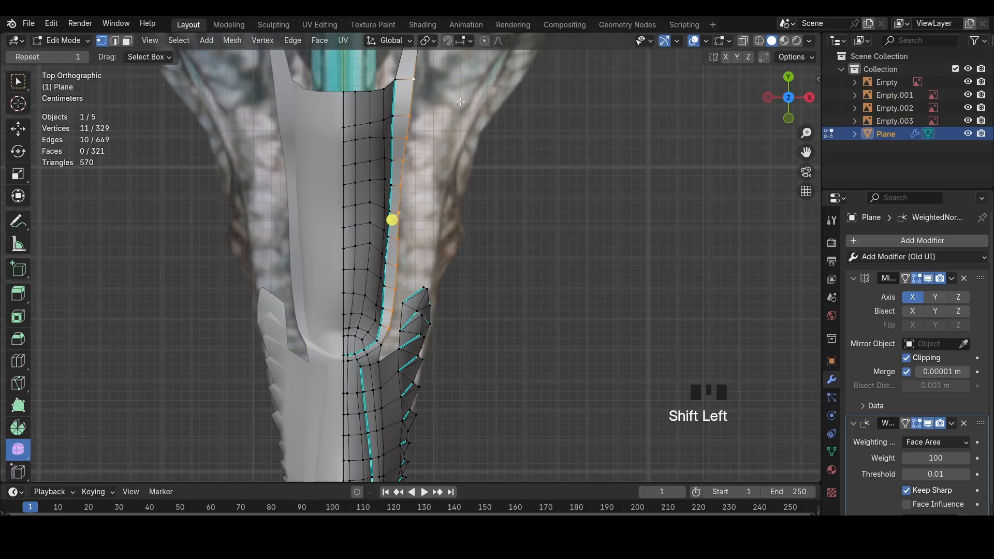
pyautogui.press('e')
pyautogui.click(561, 178)
# Scale the extruded border along X, rotate it and scale it down to follow the top reference
pyautogui.press('s')
pyautogui.press('x')
pyautogui.click(552, 178)
pyautogui.press('z')
pyautogui.press('r')
pyautogui.click(574, 182)
pyautogui.press('s')
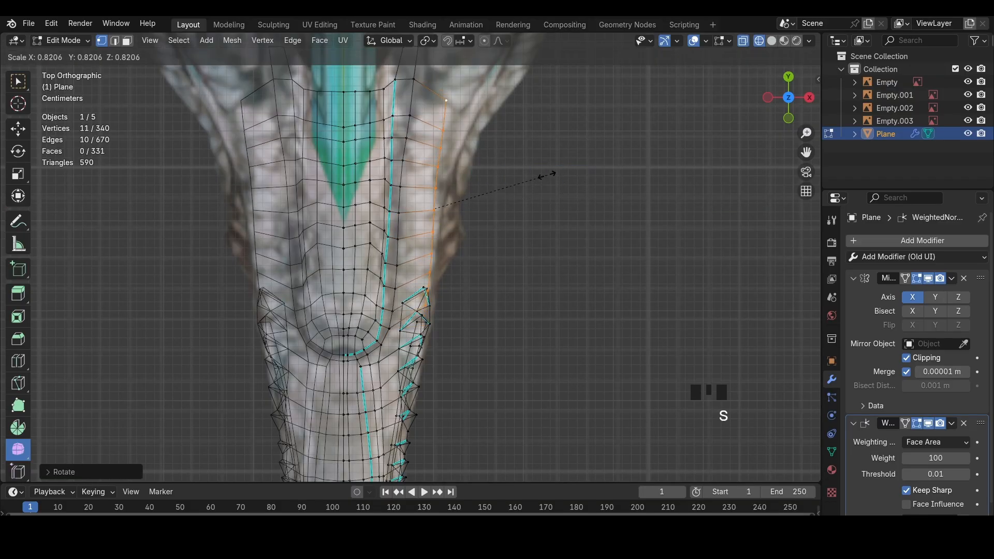
pyautogui.click(539, 165)
# Move the extruded border into position against the front orthographic reference
pyautogui.press('z')
pyautogui.moveTo(611, 205); pyautogui.dragTo(719, 156, button='middle')
pyautogui.click(780, 114)
pyautogui.press('z')
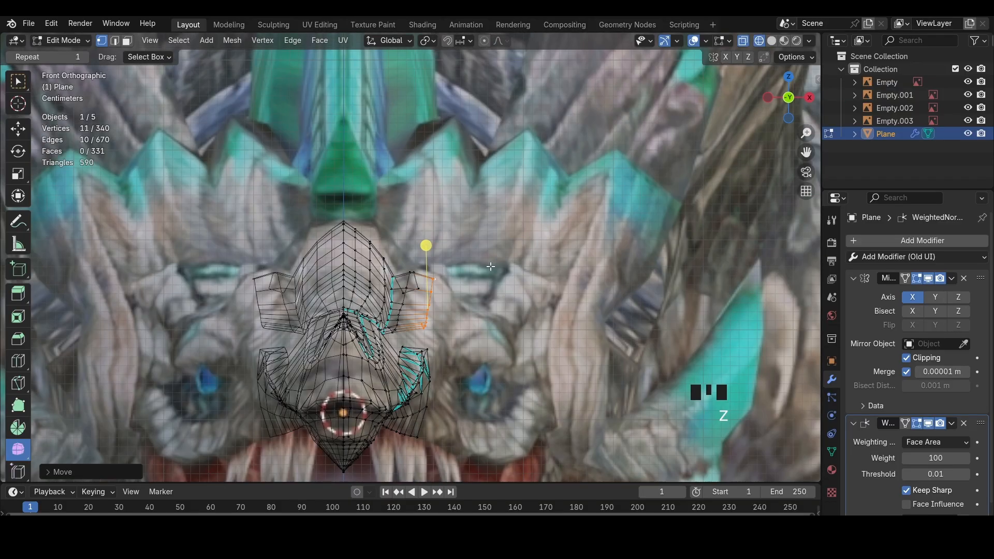
pyautogui.scroll(1, 500, 265)
pyautogui.press('g')
pyautogui.click(498, 280)
pyautogui.moveTo(498, 280); pyautogui.dragTo(386, 278, button='middle')
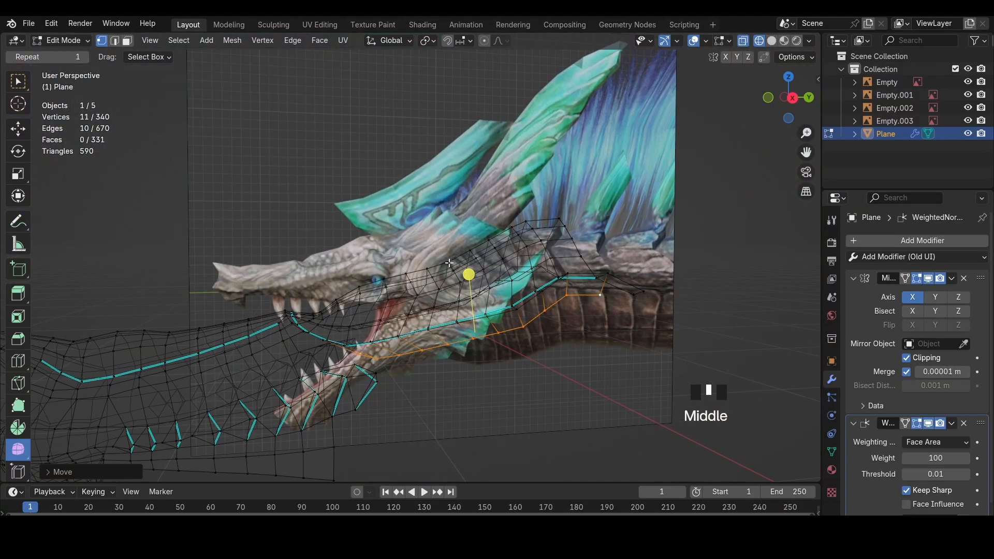
# Undo the border extrusion and all its adjustments
pyautogui.hotkey('ctrl', 'z')
pyautogui.hotkey('ctrl', 'z')
pyautogui.hotkey('ctrl', 'z')
pyautogui.hotkey('ctrl', 'z')
pyautogui.hotkey('ctrl', 'z')
pyautogui.hotkey('ctrl', 'z')
pyautogui.hotkey('ctrl', 'z')
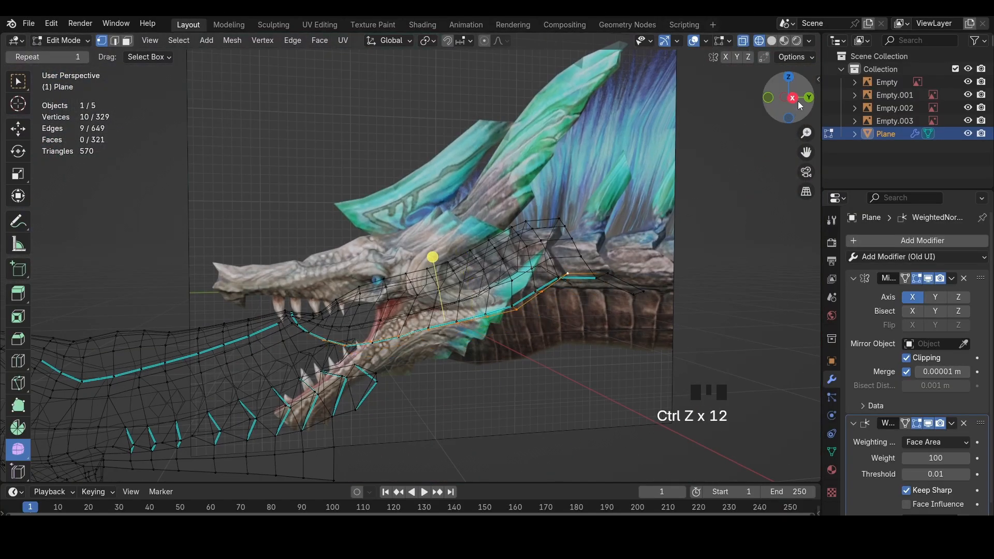
# Save the file, and in the right view duplicate the rearmost spike's four faces to just below the forehead ridge
pyautogui.click(793, 99)
pyautogui.hotkey('ctrl', 's')
pyautogui.scroll(3, 362, 399)
pyautogui.press('z')
pyautogui.press('3')
pyautogui.moveTo(413, 395); pyautogui.dragTo(379, 333)
pyautogui.press('z')
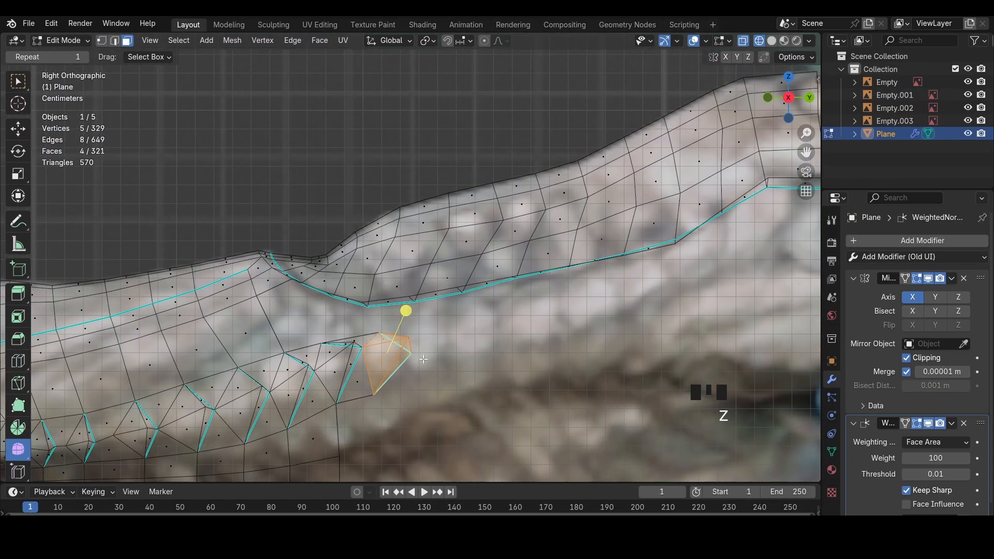
pyautogui.hotkey('shift', 'd')
pyautogui.click(477, 309)
# Rotate the duplicated spike freely and scale it to suit its new spot below the ridge
pyautogui.press('r')
pyautogui.press('r')
pyautogui.click(555, 358)
pyautogui.press('s')
pyautogui.click(571, 360)
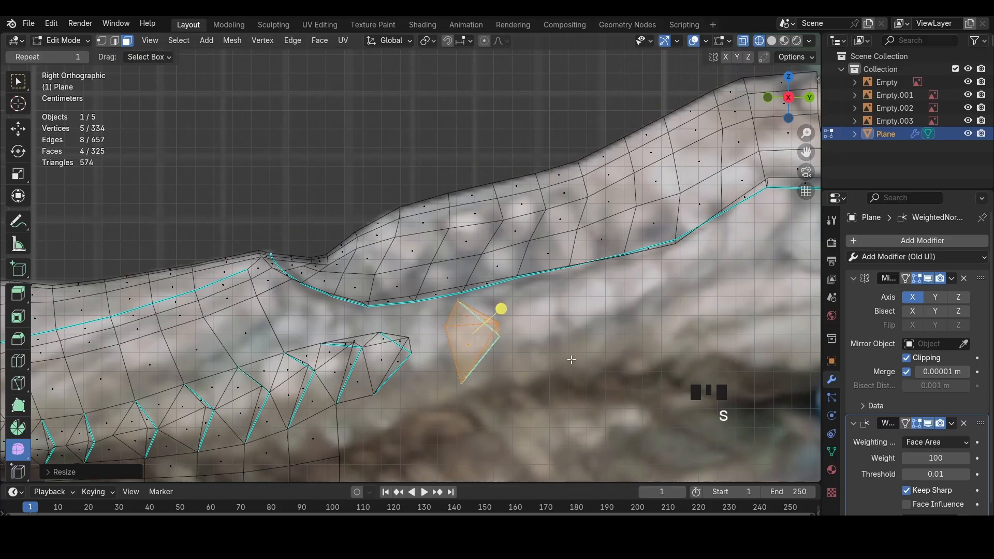
# Duplicate the new spike once more further back along the ridge and scale the copy
pyautogui.hotkey('shift', 'd')
pyautogui.click(611, 336)
pyautogui.press('s')
pyautogui.click(637, 319)
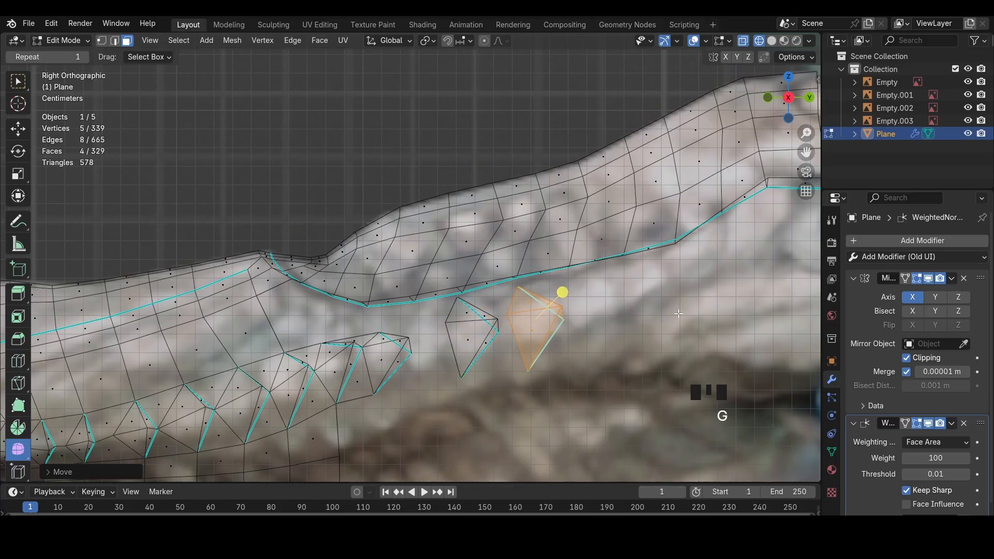
# Rotate, scale and move the second new spike to suit its place below the forehead ridge
pyautogui.press('r')
pyautogui.click(669, 300)
pyautogui.press('s')
pyautogui.click(680, 299)
pyautogui.press('g')
pyautogui.click(672, 295)
# Duplicate the second new spike further back along the ridge and reposition the copy in the top view
pyautogui.hotkey('shift', 'd')
pyautogui.click(742, 282)
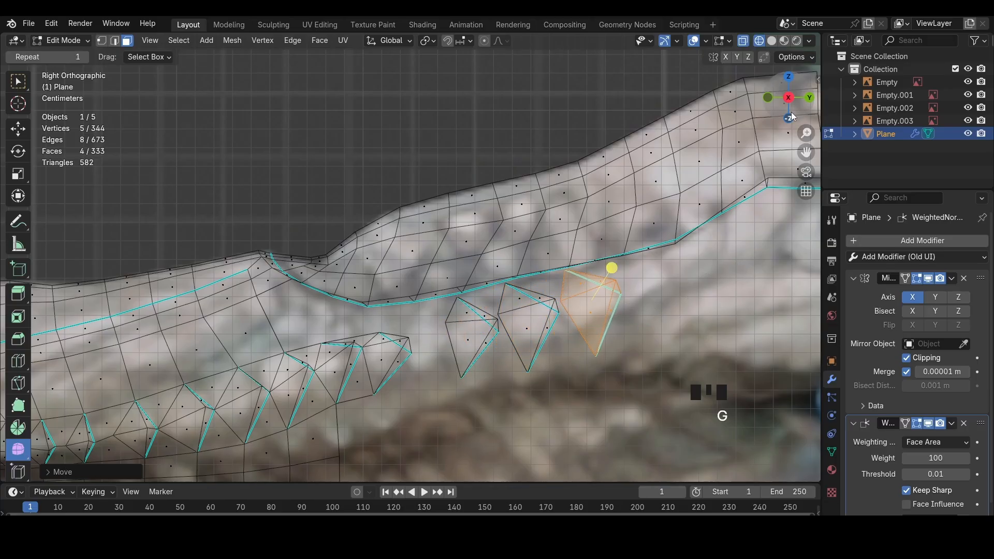
pyautogui.click(792, 90)
pyautogui.click(790, 78)
pyautogui.scroll(-3, 623, 193)
pyautogui.moveTo(697, 70); pyautogui.dragTo(688, 73, button='middle')
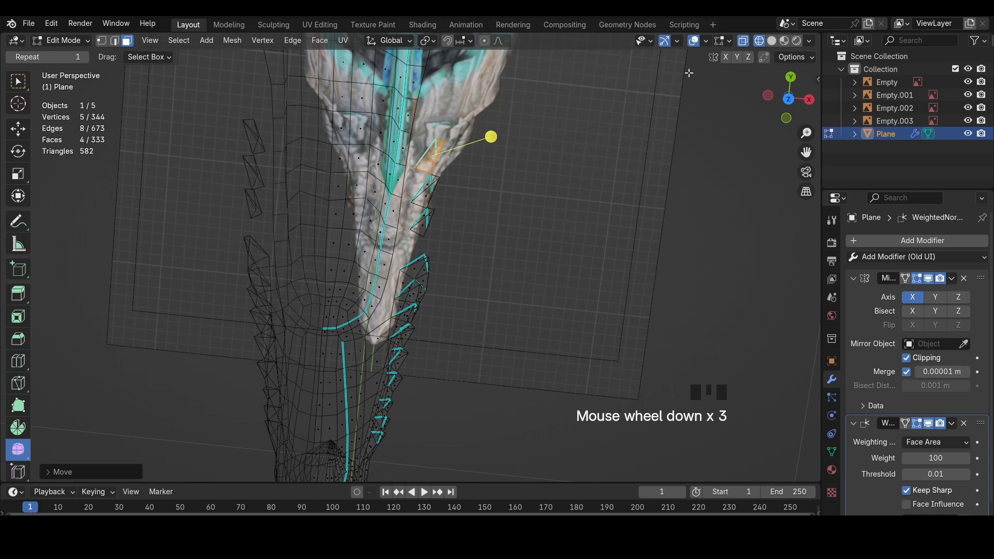
pyautogui.click(790, 100)
pyautogui.press('g')
pyautogui.click(559, 184)
# Try to rotate the rearmost duplicated spike freely in the top view
pyautogui.press('r')
pyautogui.press('r')
pyautogui.click(527, 180)
pyautogui.hotkey('ctrl', 'z')
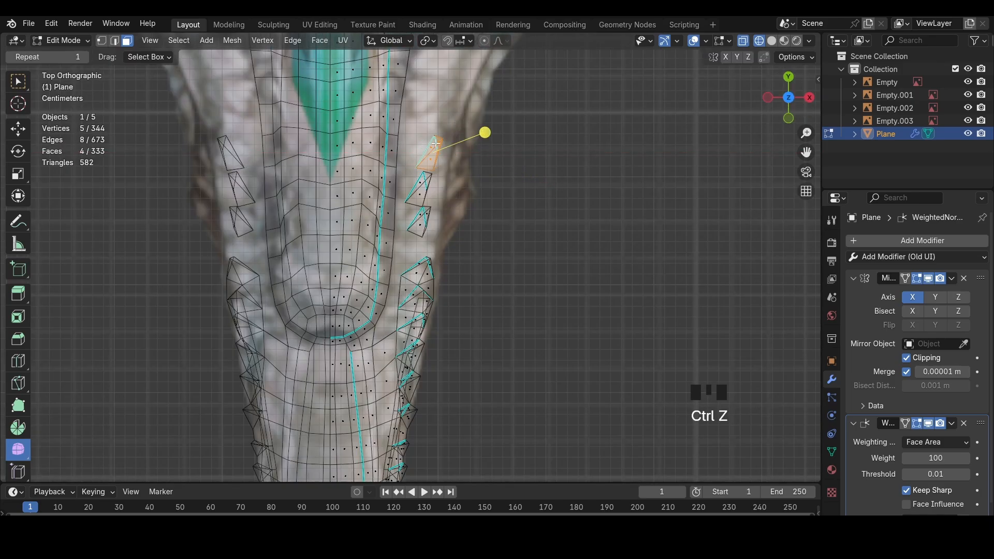
# Move the rearmost spike's inner vertex toward the centre of the head in the top view
pyautogui.press('1')
pyautogui.click(417, 168)
pyautogui.press('g')
pyautogui.click(416, 162)
pyautogui.hotkey('ctrl', 'z')
pyautogui.press('g')
pyautogui.click(409, 159)
pyautogui.press('2')
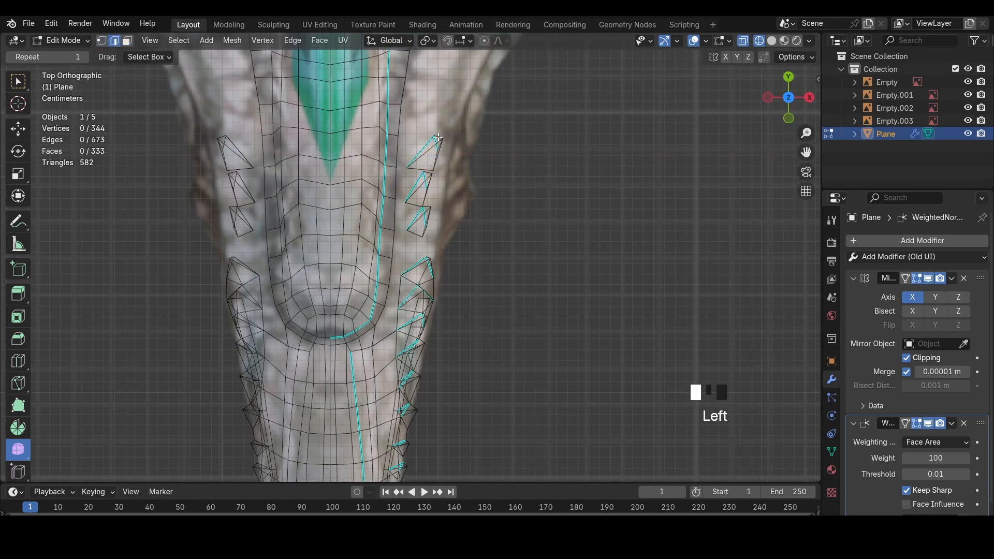
# Shift the rearmost spike's rear edge slightly inward along X and pull its outer vertex outward along X
pyautogui.click(439, 137)
pyautogui.press('g')
pyautogui.press('x')
pyautogui.click(436, 138)
pyautogui.press('1')
pyautogui.click(438, 150)
pyautogui.press('g')
pyautogui.press('x')
pyautogui.click(444, 152)
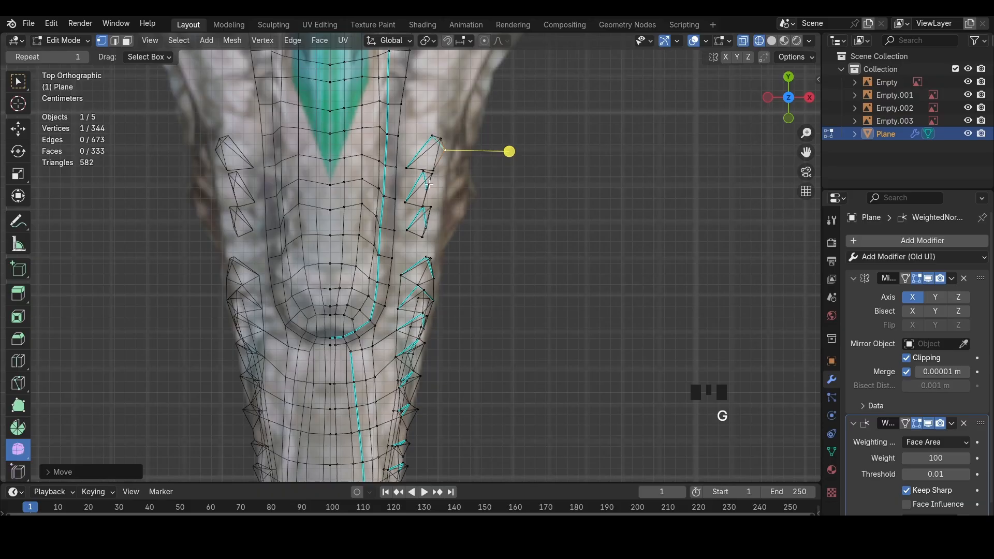
# Move the outer vertices of the middle and front new spikes outward along X
pyautogui.click(428, 189)
pyautogui.press('g')
pyautogui.press('x')
pyautogui.click(444, 192)
pyautogui.click(427, 227)
pyautogui.press('g')
pyautogui.press('x')
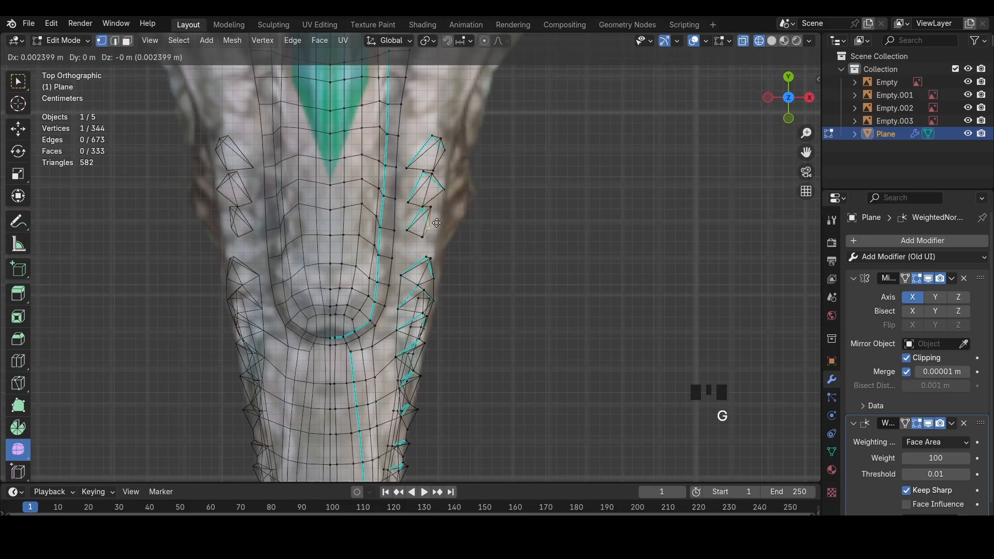
pyautogui.click(439, 228)
# Move the inner vertices of the front and middle new spikes inward along X
pyautogui.click(407, 230)
pyautogui.press('g')
pyautogui.press('x')
pyautogui.click(403, 229)
pyautogui.click(408, 202)
pyautogui.press('g')
pyautogui.press('x')
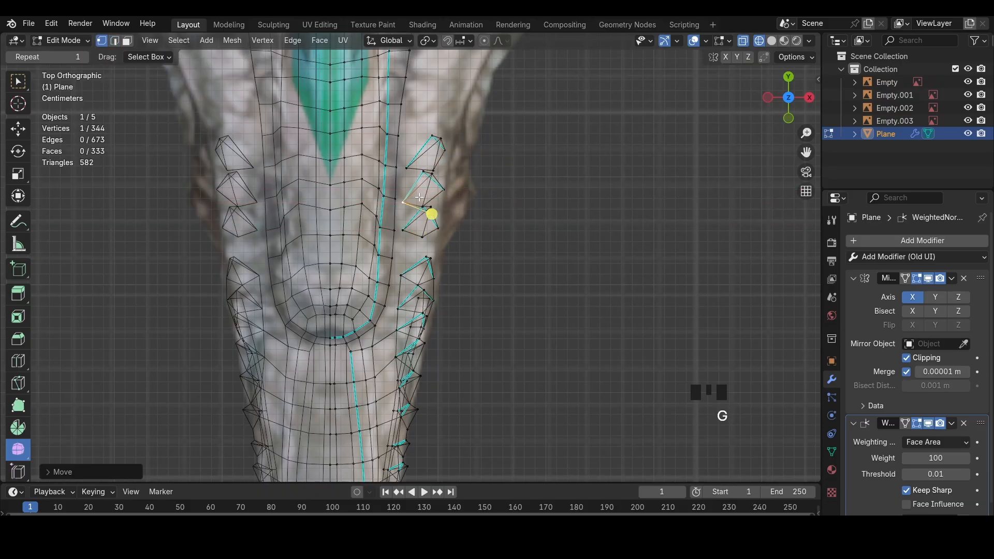
# Merge the neighbouring vertices where the three new spikes meet and reposition the merged vertex between the rear two
pyautogui.moveTo(419, 197); pyautogui.dragTo(425, 211)
pyautogui.keyDown('shift'); pyautogui.moveTo(415, 201); pyautogui.dragTo(418, 252, button='middle'); pyautogui.keyUp('shift')
pyautogui.scroll(4, 418, 252)
pyautogui.press('m')
pyautogui.click(460, 220)
pyautogui.click(444, 185)
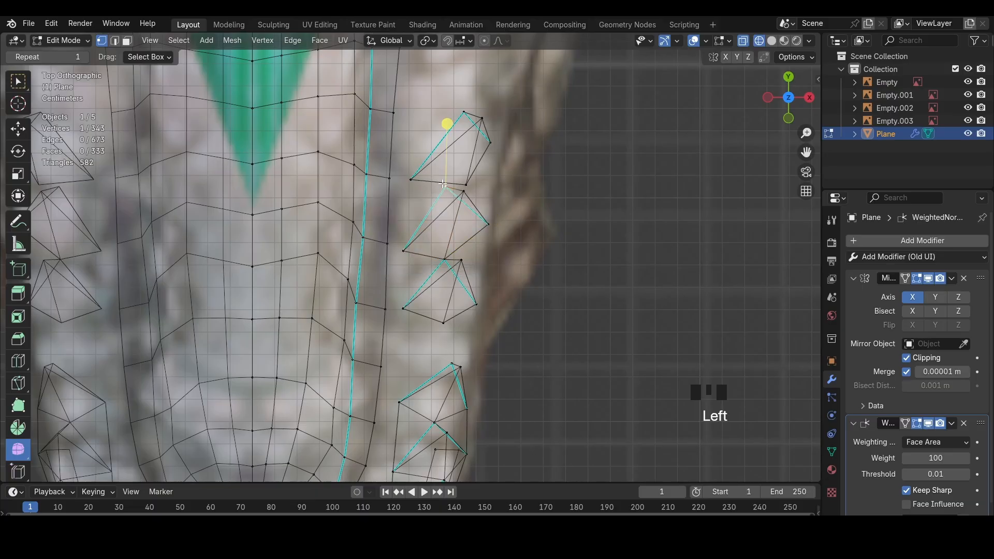
pyautogui.press('m')
pyautogui.press('g')
pyautogui.click(467, 198)
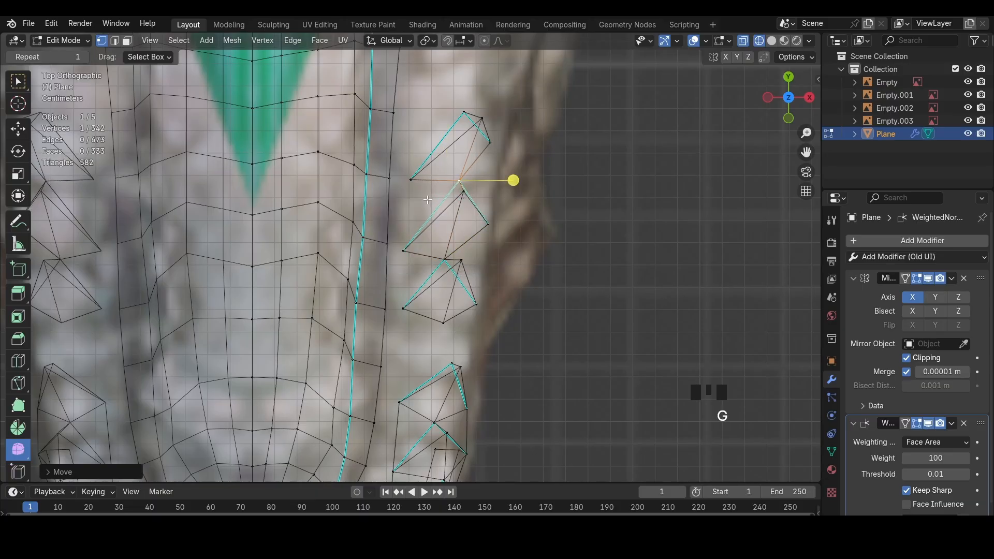
# Fill the gap between the middle and rearmost new spikes with faces
pyautogui.press('2')
pyautogui.click(427, 195)
pyautogui.click(445, 207)
pyautogui.moveTo(480, 195); pyautogui.dragTo(409, 171, button='middle')
pyautogui.press('z')
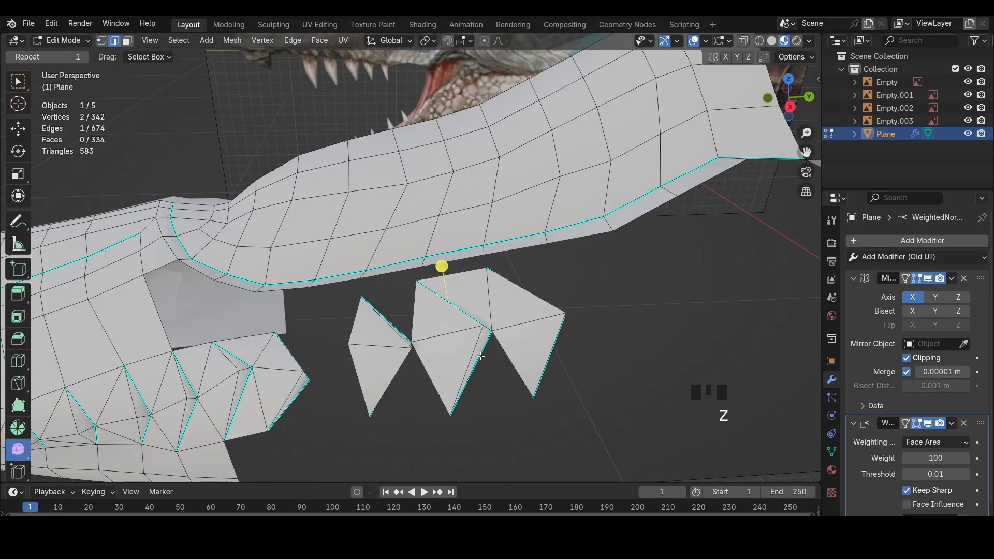
pyautogui.press('f')
pyautogui.press('1')
pyautogui.click(440, 300)
pyautogui.moveTo(523, 355)
pyautogui.mouseDown(button='middle')
pyautogui.moveTo(414, 321)
pyautogui.moveTo(487, 310)
pyautogui.mouseUp(button='middle')
pyautogui.press('z')
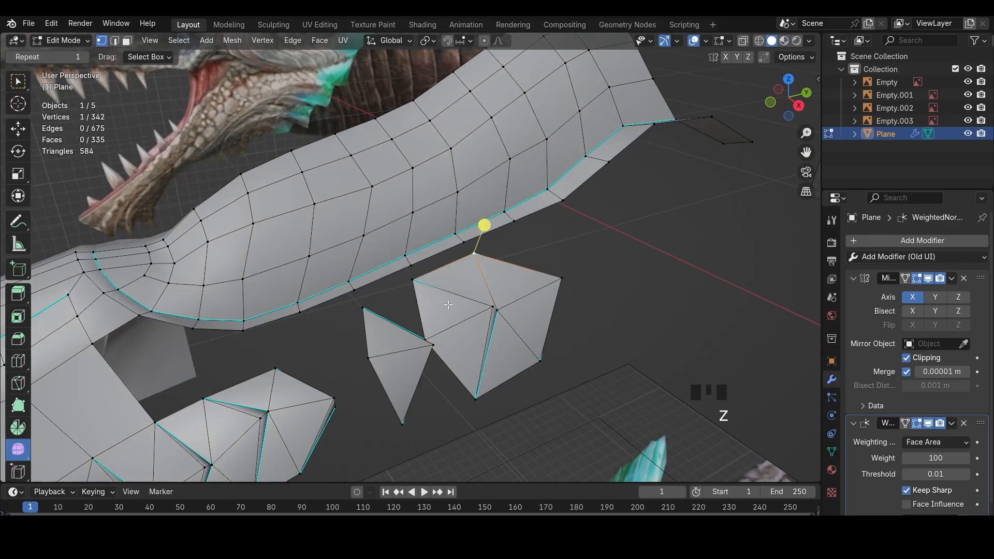
# Fill the gap between the front and middle new spikes with faces
pyautogui.press('2')
pyautogui.click(426, 287)
pyautogui.moveTo(422, 295)
pyautogui.mouseDown(button='middle')
pyautogui.moveTo(348, 323)
pyautogui.moveTo(390, 318)
pyautogui.mouseUp(button='middle')
pyautogui.keyDown('shift'); pyautogui.click(389, 318); pyautogui.keyUp('shift')
pyautogui.click(398, 371)
pyautogui.moveTo(408, 372); pyautogui.dragTo(335, 323, button='middle')
pyautogui.press('f')
# Reposition the vertices where the front and middle new spikes join, sliding along an edge where needed
pyautogui.press('1')
pyautogui.click(370, 334)
pyautogui.press('g')
pyautogui.click(393, 331)
pyautogui.press('g')
pyautogui.click(397, 352)
pyautogui.hotkey('shift', 'v')
# Bridge the original spike row to the front new spike with faces and adjust that spike's front vertex
pyautogui.press('2')
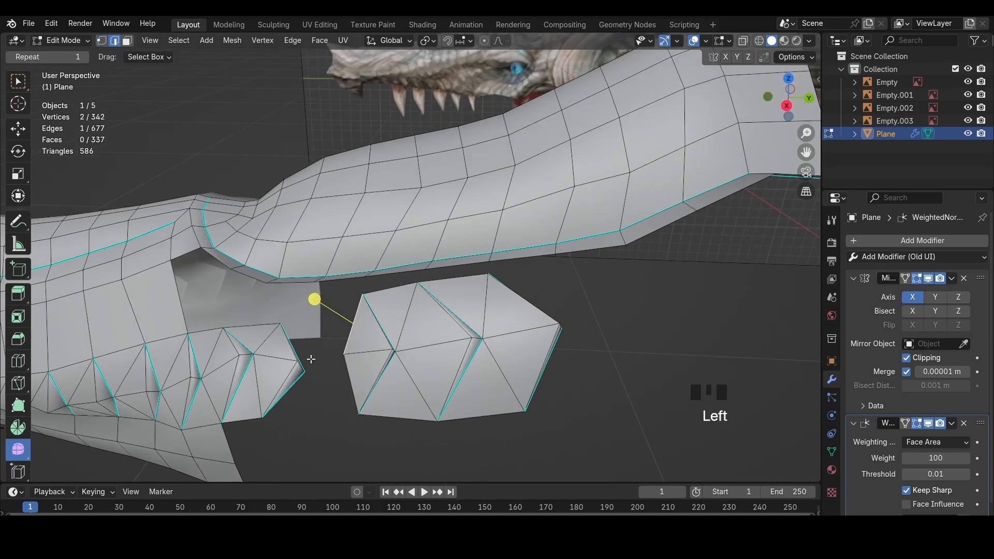
pyautogui.click(310, 359)
pyautogui.press('f')
pyautogui.press('1')
pyautogui.click(344, 356)
pyautogui.press('g')
pyautogui.click(342, 358)
pyautogui.moveTo(342, 357); pyautogui.dragTo(369, 365, button='middle')
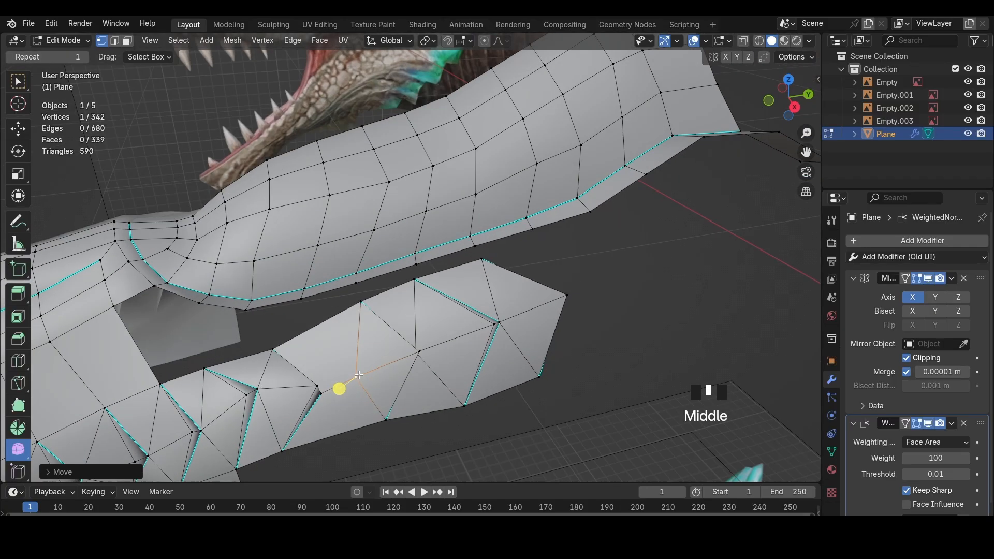
# Reposition the outer vertex of the rearmost original spike beside the new faces
pyautogui.press('g')
pyautogui.click(326, 396)
pyautogui.hotkey('ctrl', 'z')
pyautogui.press('g')
pyautogui.click(326, 397)
pyautogui.press('g')
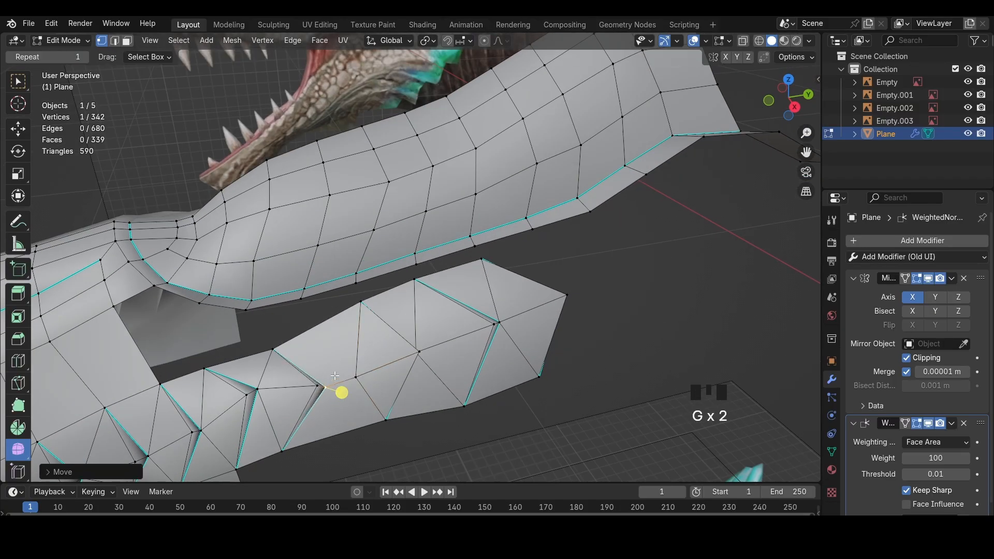
# Fill faces between the upper edges of the new spikes and the forehead ridge's lower border
pyautogui.moveTo(327, 397); pyautogui.dragTo(574, 300, button='middle')
pyautogui.moveTo(435, 254); pyautogui.dragTo(349, 223, button='middle')
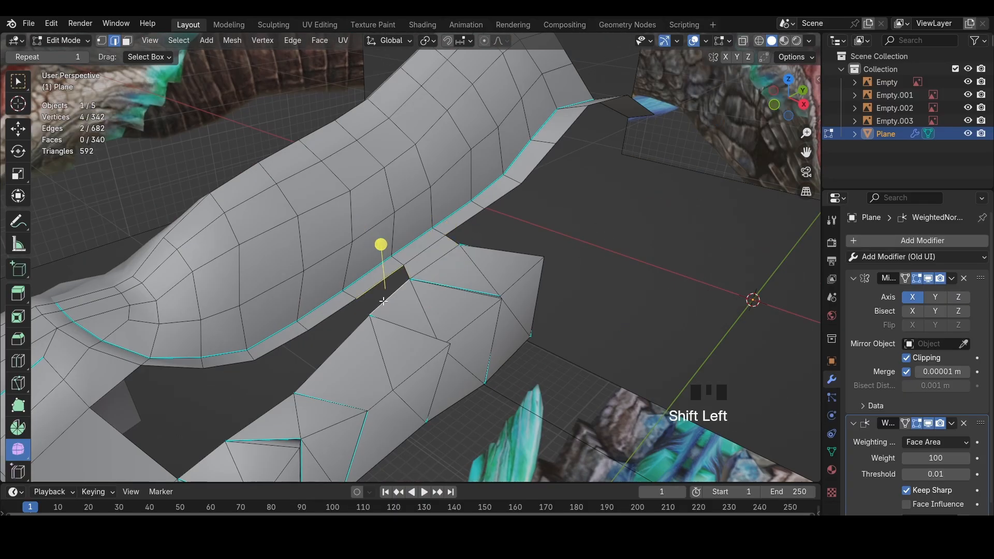
pyautogui.press('f')
pyautogui.keyDown('shift'); pyautogui.moveTo(337, 316); pyautogui.dragTo(462, 285, button='middle'); pyautogui.keyUp('shift')
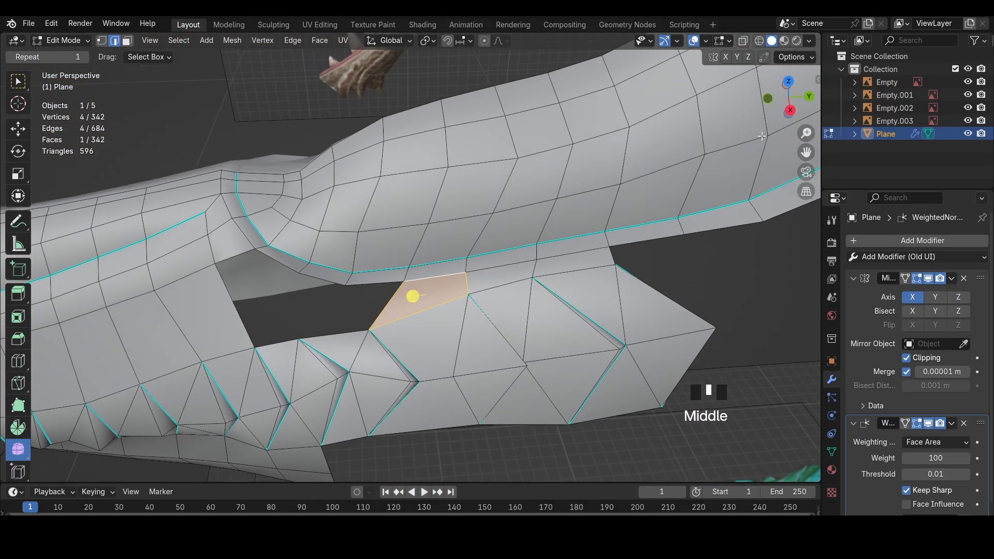
# Hide the mesh in the right view to check the reference image, save the file and restore the mesh
pyautogui.click(792, 112)
pyautogui.press('z')
pyautogui.press('a')
pyautogui.scroll(-3, 361, 280)
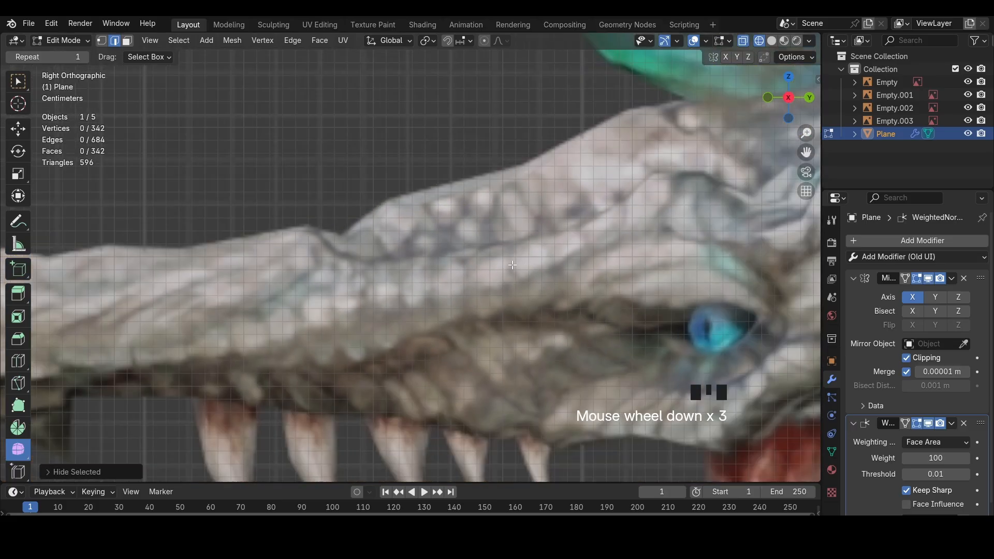
pyautogui.hotkey('ctrl', 's')
pyautogui.hotkey('shift', 'z')
pyautogui.scroll(2, 397, 280)
# Select the edges along the top of the new spike row and offset them with Shrink/Fatten
pyautogui.moveTo(361, 280); pyautogui.dragTo(441, 291, button='middle')
pyautogui.press('2')
pyautogui.click(446, 288)
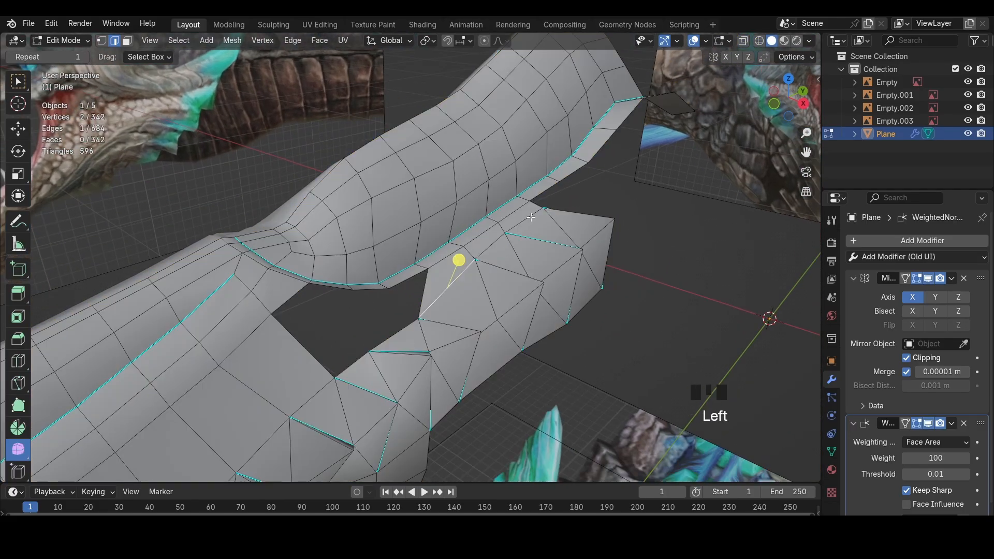
pyautogui.keyDown('ctrl'); pyautogui.click(529, 219); pyautogui.keyUp('ctrl')
pyautogui.moveTo(529, 219); pyautogui.dragTo(492, 255, button='middle')
pyautogui.keyDown('shift'); pyautogui.click(494, 211); pyautogui.keyUp('shift')
pyautogui.moveTo(496, 210); pyautogui.dragTo(519, 203, button='middle')
pyautogui.hotkey('alt', 's')
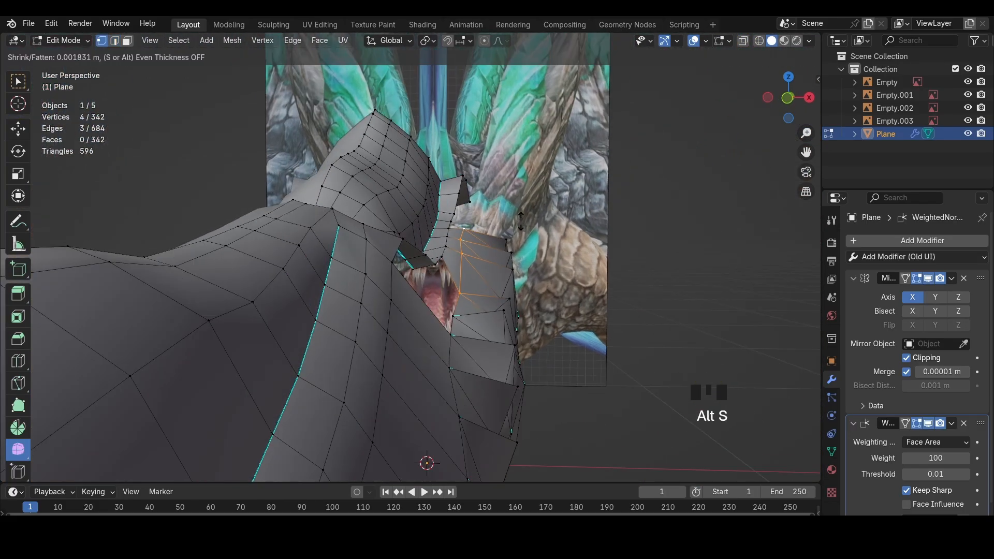
pyautogui.click(505, 233)
# Move the vertices along the top of the spike row and slide one along its edge
pyautogui.press('g')
pyautogui.click(471, 275)
pyautogui.moveTo(471, 275); pyautogui.dragTo(357, 308, button='middle')
pyautogui.press('g')
pyautogui.click(448, 286)
pyautogui.hotkey('shift', 'v')
pyautogui.click(383, 301)
# Fill the remaining hole between the front of the forehead ridge and the spike row with faces
pyautogui.click(348, 290)
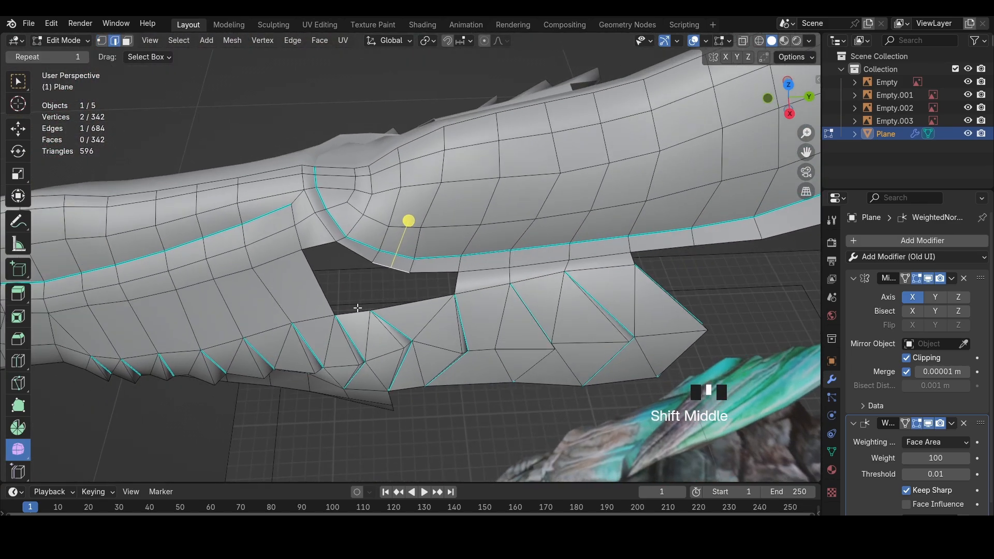
pyautogui.scroll(3, 373, 297)
pyautogui.press('f')
pyautogui.press('f')
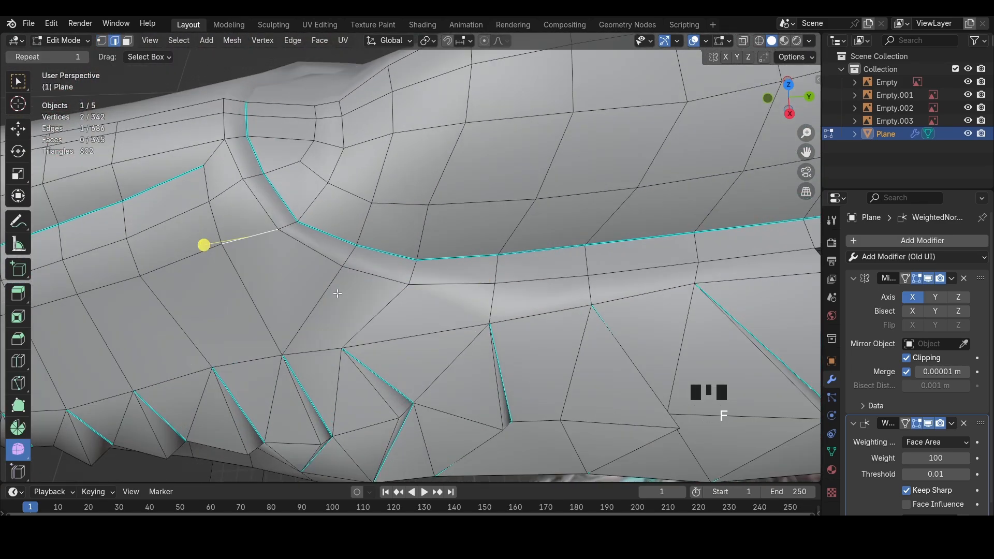
# Slide vertices around the newly filled area below the ridge along their edges to even out the faces
pyautogui.moveTo(412, 285); pyautogui.dragTo(466, 325, button='middle')
pyautogui.scroll(-5, 401, 286)
pyautogui.hotkey('shift', 'v')
pyautogui.scroll(6, 482, 316)
pyautogui.scroll(-2, 393, 325)
pyautogui.moveTo(393, 324); pyautogui.dragTo(440, 305, button='middle')
pyautogui.hotkey('shift', 'v')
pyautogui.click(445, 306)
# Move the upper vertices of the spike row in the right view to follow the spikes in the reference image
pyautogui.moveTo(523, 312); pyautogui.dragTo(350, 307, button='middle')
pyautogui.scroll(3, 433, 311)
pyautogui.click(785, 107)
pyautogui.press('z')
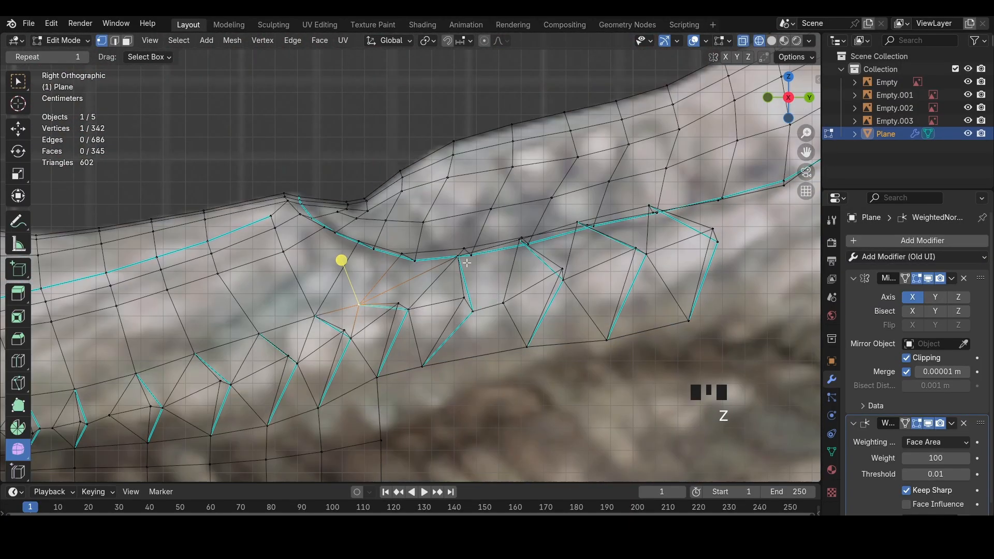
pyautogui.press('g')
pyautogui.click(568, 234)
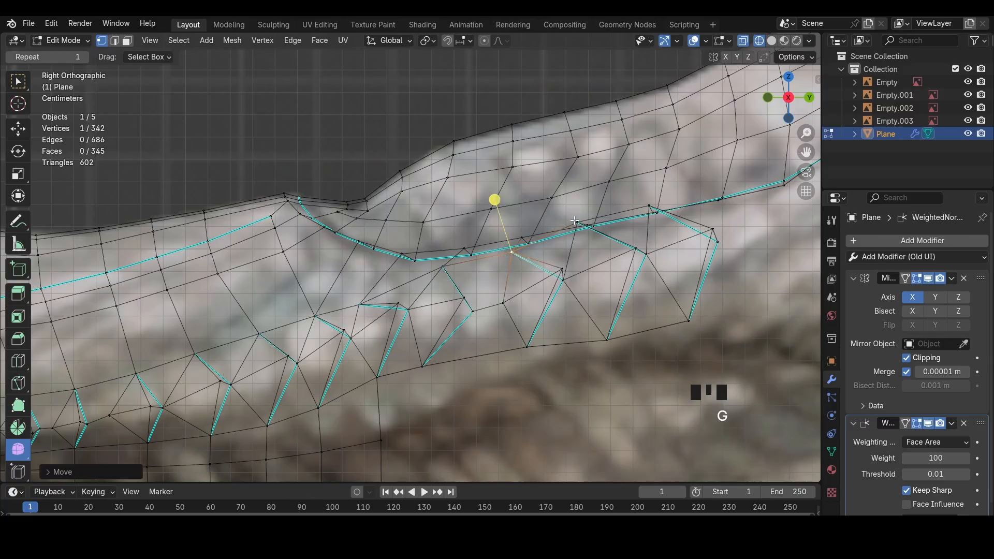
pyautogui.press('z')
pyautogui.press('g')
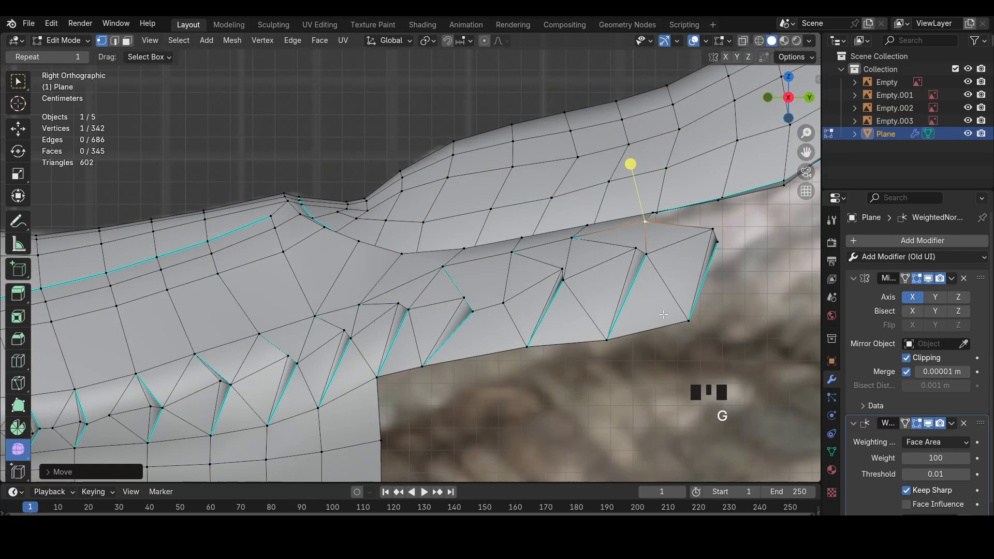
pyautogui.click(583, 336)
# Hide the mesh in the front view to examine the reference image, and restore the mesh
pyautogui.scroll(-4, 643, 82)
pyautogui.moveTo(596, 324); pyautogui.dragTo(800, 93, button='middle')
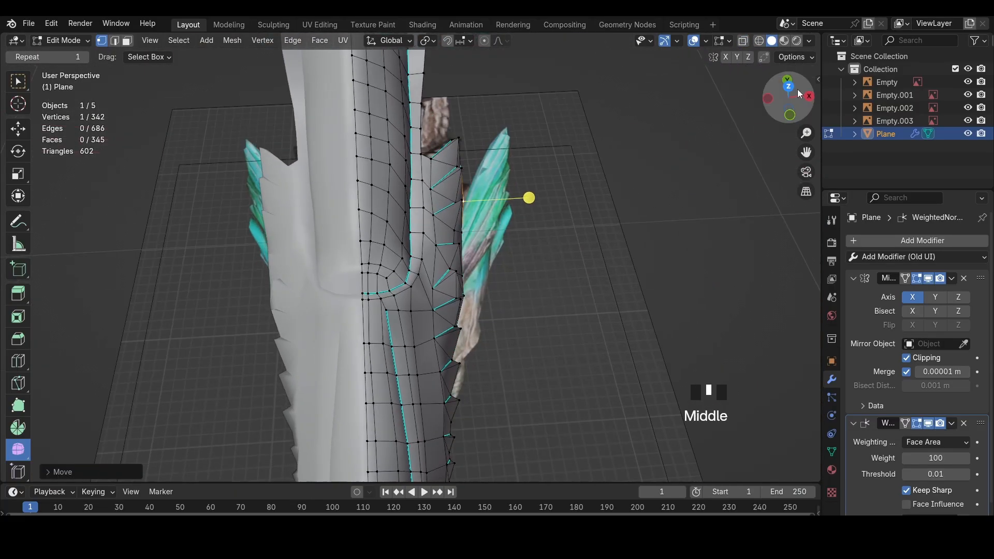
pyautogui.click(790, 117)
pyautogui.press('z')
pyautogui.press('a')
pyautogui.press('h')
pyautogui.scroll(-3, 522, 137)
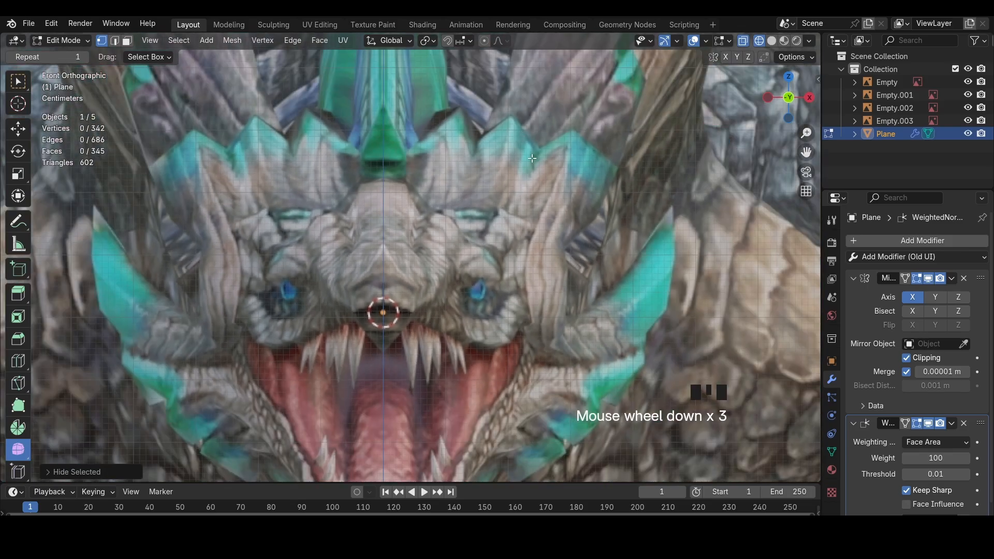
pyautogui.hotkey('ctrl', 'z')
# Move the lower vertices at the rear of the spike row in the front view to adjust its outline
pyautogui.scroll(4, 500, 261)
pyautogui.click(529, 374)
pyautogui.click(529, 374)
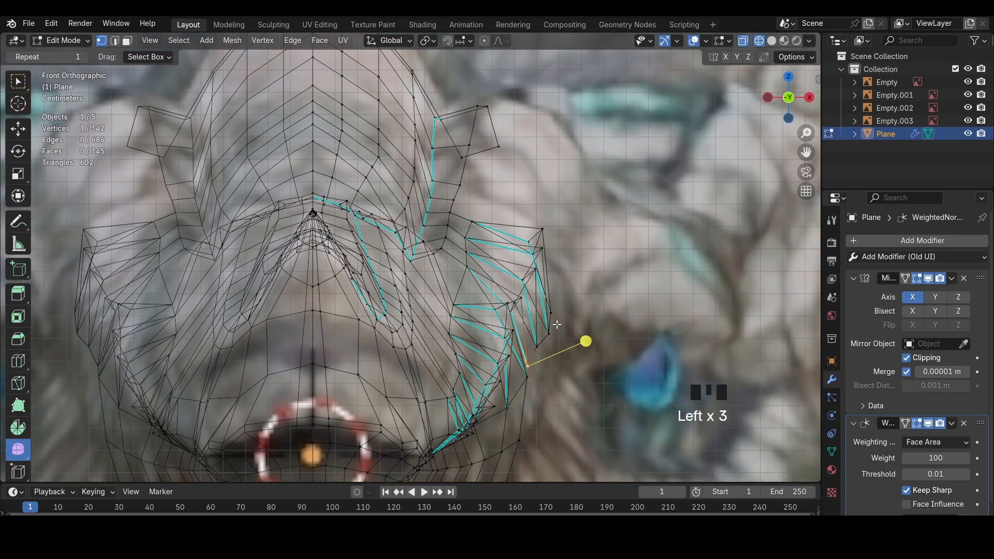
pyautogui.press('s')
pyautogui.click(739, 273)
pyautogui.press('g')
pyautogui.click(527, 377)
pyautogui.press('g')
pyautogui.click(528, 380)
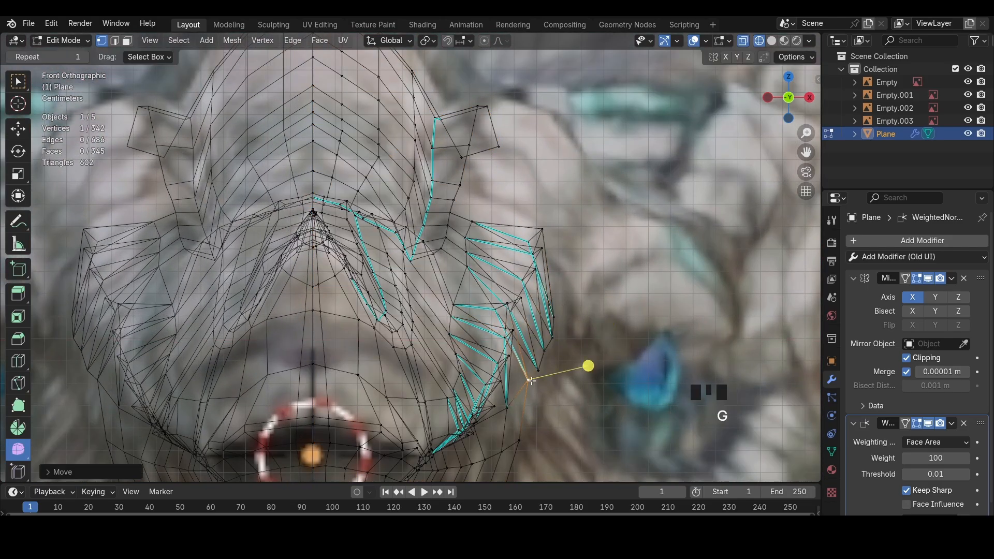
# Extrude the lower rear edges of the spike row downward in the right view, and scale, rotate and move them toward the reference
pyautogui.scroll(-4, 433, 250)
pyautogui.press('z')
pyautogui.click(809, 98)
pyautogui.scroll(2, 461, 230)
pyautogui.press('z')
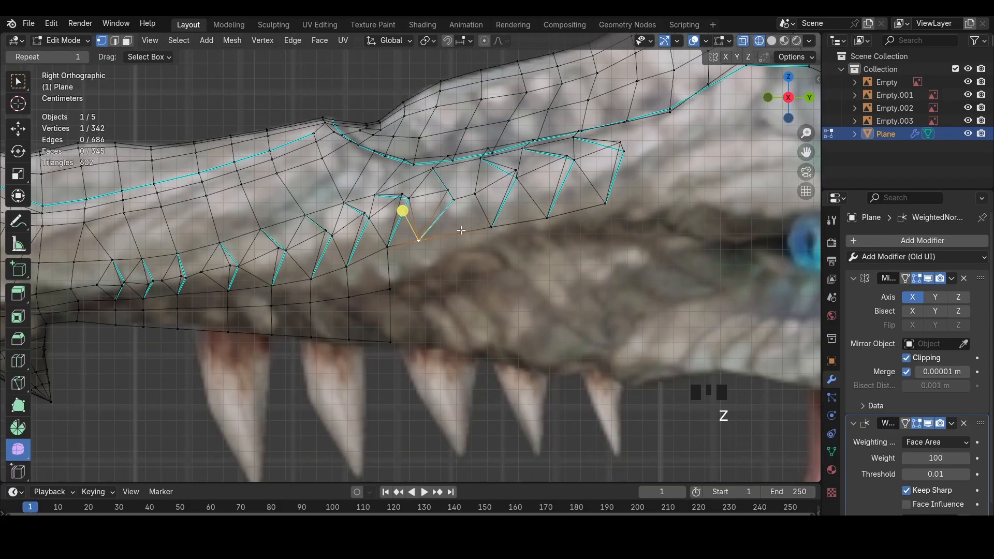
pyautogui.keyDown('shift'); pyautogui.moveTo(636, 202); pyautogui.dragTo(448, 243, button='middle'); pyautogui.keyUp('shift')
pyautogui.scroll(-2, 440, 246)
pyautogui.press('e')
pyautogui.click(418, 287)
pyautogui.press('s')
pyautogui.press('r')
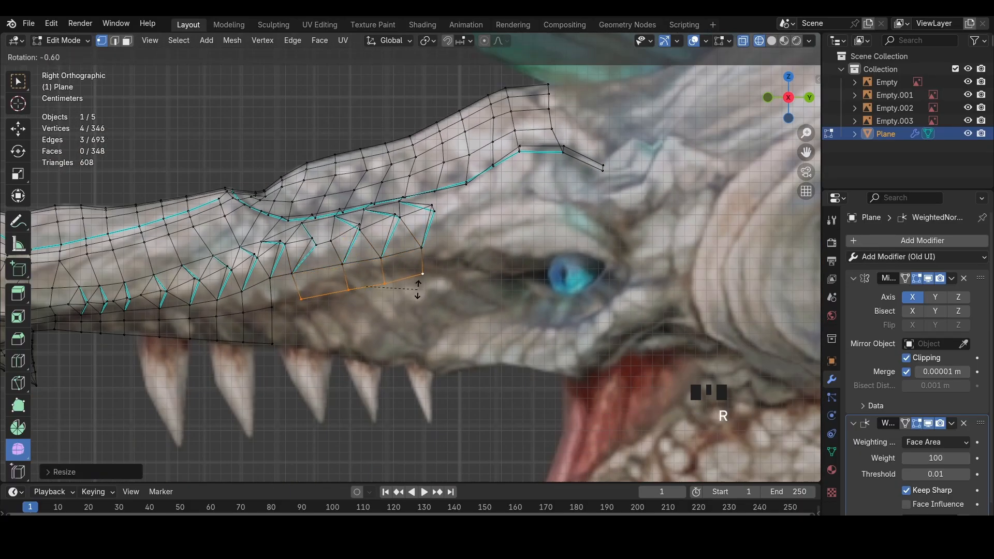
pyautogui.press('g')
pyautogui.click(422, 288)
# Move the extruded edges along the X axis and fill the gap beside the new strip with a face
pyautogui.press('z')
pyautogui.moveTo(494, 305); pyautogui.dragTo(606, 301, button='middle')
pyautogui.press('g')
pyautogui.press('x')
pyautogui.click(430, 290)
pyautogui.moveTo(429, 290)
pyautogui.mouseDown(button='middle')
pyautogui.moveTo(289, 290)
pyautogui.moveTo(320, 302)
pyautogui.moveTo(705, 113)
pyautogui.mouseUp(button='middle')
pyautogui.press('2')
pyautogui.press('f')
pyautogui.press('1')
# Duplicate the rear face of the strip below the spike row and place the copy in front of the eye in the right view
pyautogui.click(801, 95)
pyautogui.scroll(2, 322, 275)
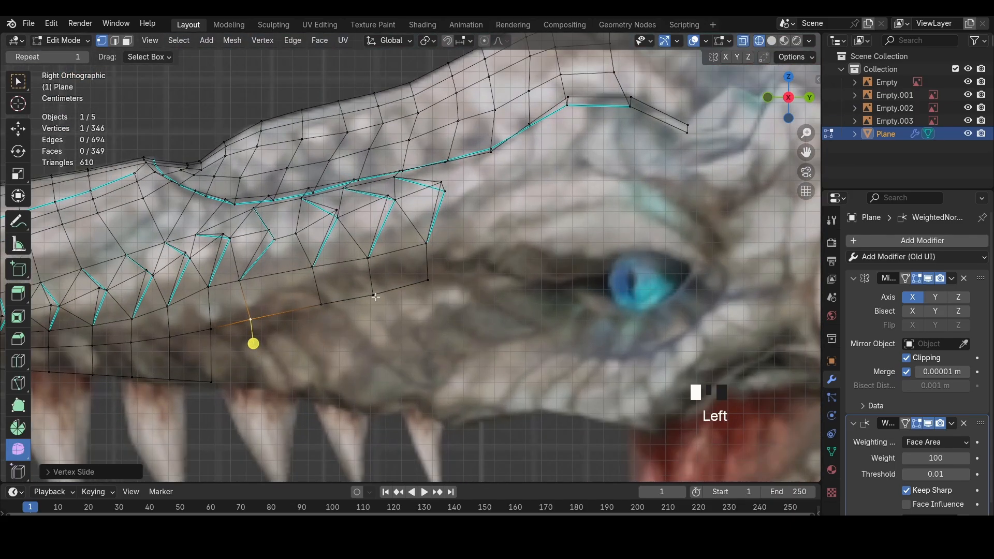
pyautogui.keyDown('shift'); pyautogui.moveTo(445, 251); pyautogui.dragTo(487, 310, button='middle'); pyautogui.keyUp('shift')
pyautogui.press('a')
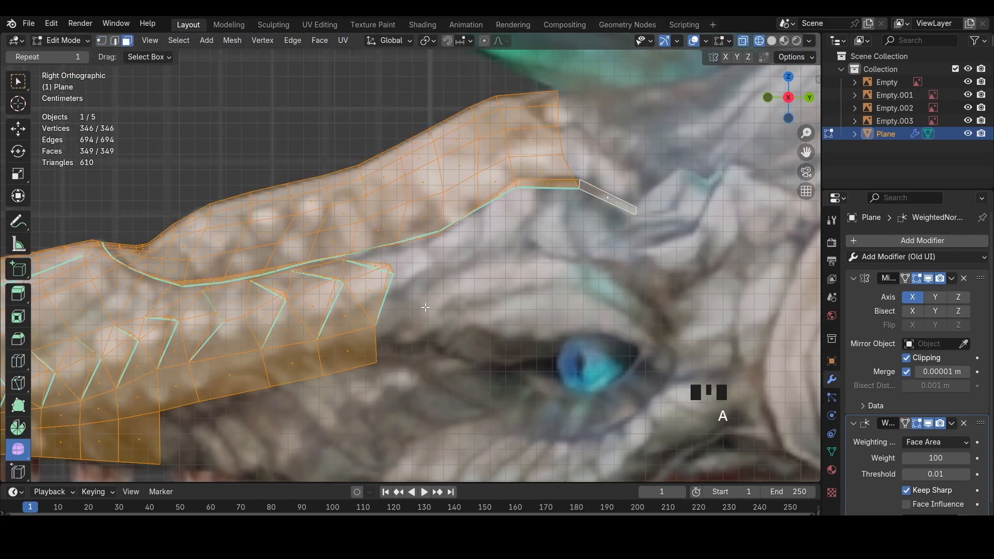
pyautogui.scroll(-3, 488, 315)
pyautogui.press('2')
pyautogui.click(389, 292)
pyautogui.scroll(3, 389, 291)
pyautogui.hotkey('shift', 'd')
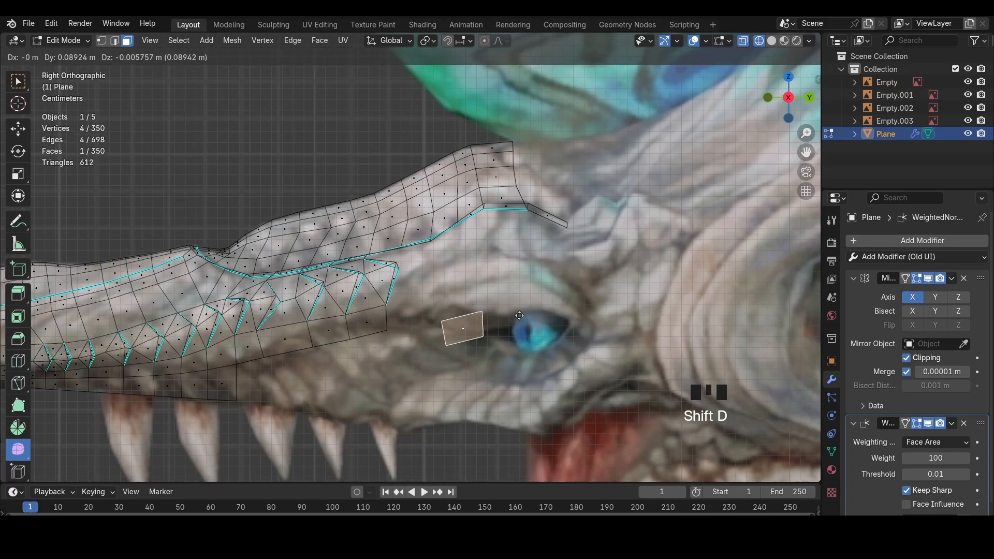
pyautogui.click(484, 306)
# Move and scale the front edge of the duplicated face to taper it toward the front of the eyelid
pyautogui.scroll(3, 484, 311)
pyautogui.press('2')
pyautogui.click(471, 377)
pyautogui.press('g')
pyautogui.press('s')
pyautogui.click(439, 380)
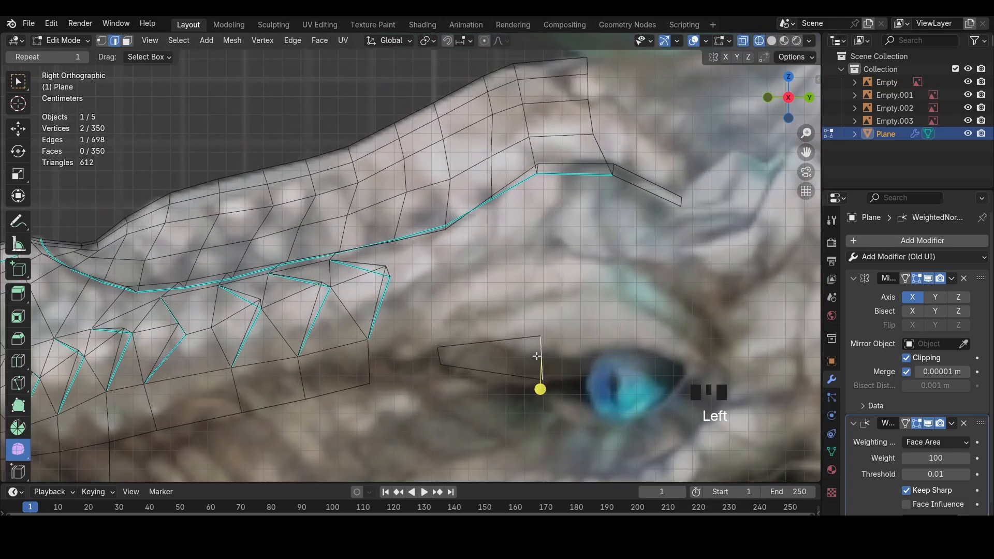
# Scale, rotate and move the rear edge of the duplicated face to match the start of the upper eyelid
pyautogui.press('s')
pyautogui.click(562, 354)
pyautogui.press('r')
pyautogui.hotkey('ctrl', 'z')
pyautogui.press('r')
pyautogui.click(611, 346)
pyautogui.press('g')
pyautogui.press('s')
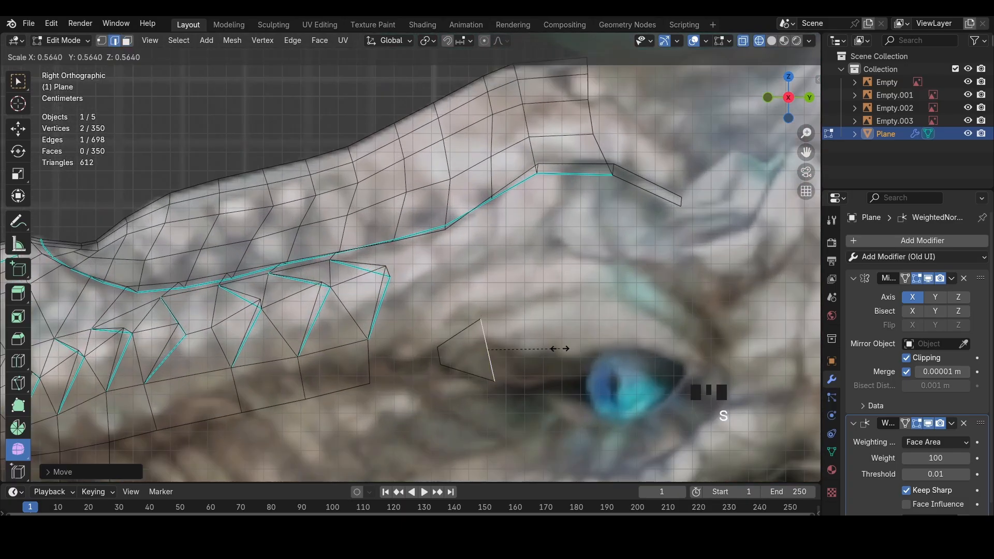
pyautogui.click(564, 350)
# Extrude the rear edge of the eyelid piece backward in two segments above the eye, scaling and moving it along the reference
pyautogui.press('e')
pyautogui.click(625, 355)
pyautogui.press('s')
pyautogui.click(630, 345)
pyautogui.press('g')
pyautogui.click(633, 335)
pyautogui.press('e')
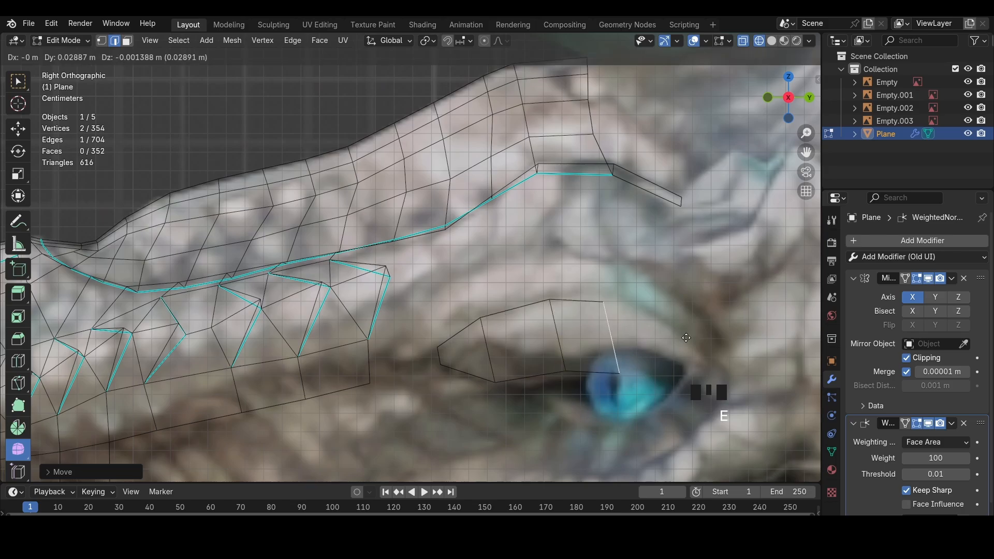
pyautogui.click(678, 357)
# Extrude two more eyelid segments down to the rear corner of the eye, rotating and moving the end edge to follow the curve
pyautogui.press('e')
pyautogui.press('r')
pyautogui.press('s')
pyautogui.click(708, 352)
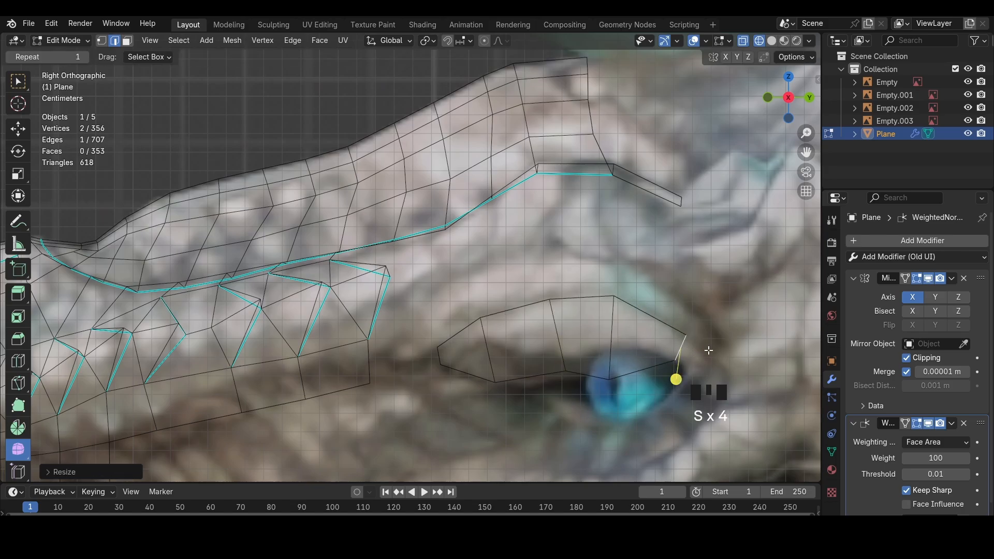
pyautogui.press('g')
pyautogui.click(728, 365)
pyautogui.press('e')
pyautogui.click(729, 369)
pyautogui.press('r')
pyautogui.click(721, 382)
pyautogui.press('g')
pyautogui.click(720, 380)
# Scale and move the cross edges above the eye so the strip's lower rim follows the upper eyelid
pyautogui.click(618, 347)
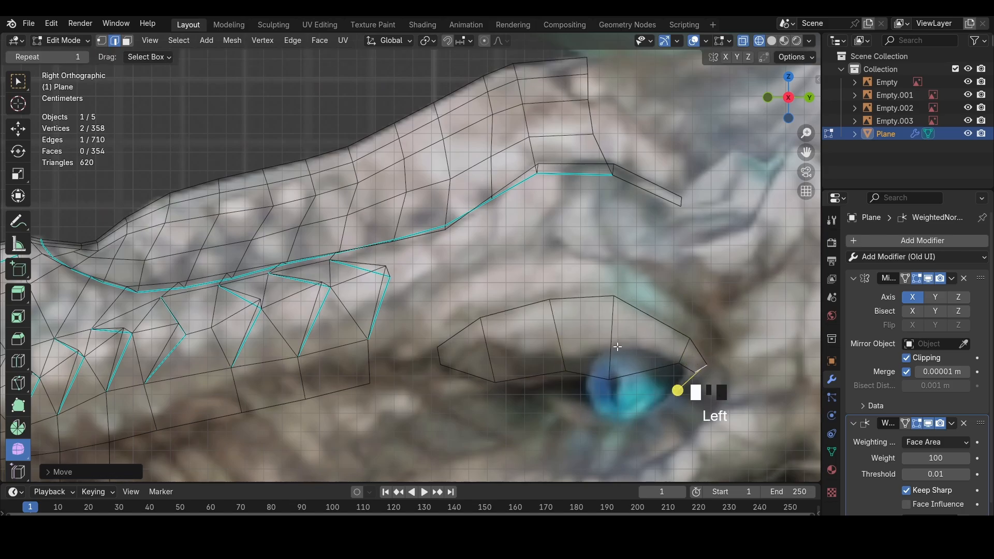
pyautogui.press('s')
pyautogui.click(660, 346)
pyautogui.press('g')
pyautogui.click(584, 334)
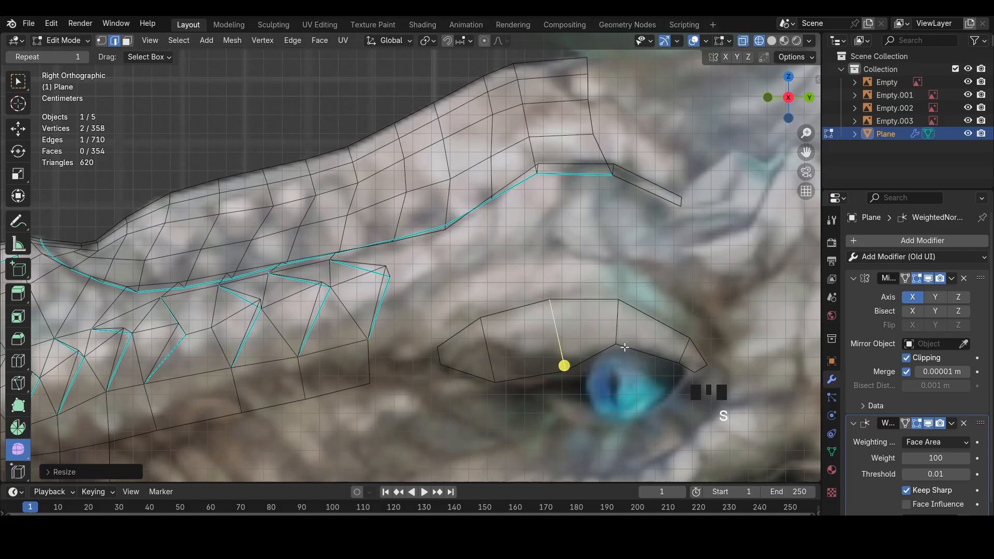
pyautogui.click(532, 331)
# Add a lengthwise edge loop to the eyelid strip and offset its middle edges with Shrink/Fatten
pyautogui.moveTo(498, 358); pyautogui.dragTo(539, 366, button='middle')
pyautogui.press('z')
pyautogui.click(513, 336)
pyautogui.keyDown('shift'); pyautogui.click(567, 310); pyautogui.keyUp('shift')
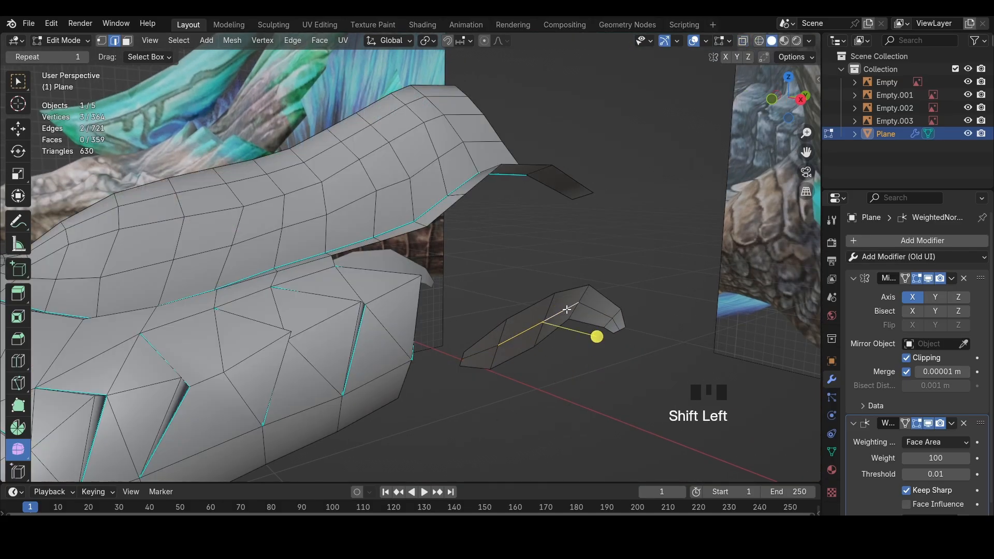
pyautogui.click(788, 77)
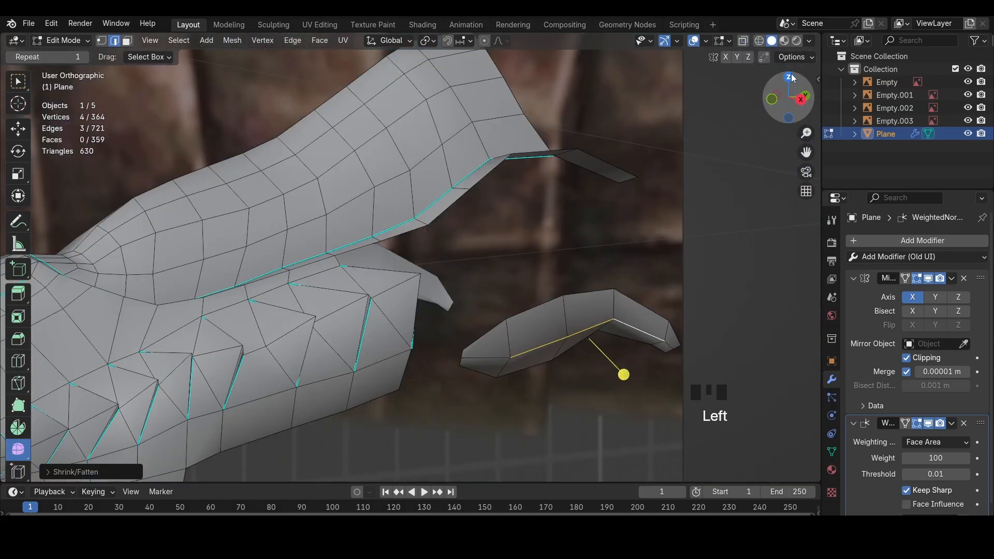
# Select the whole eyelid strip, move it sideways to the eye position in the top view, and rotate it
pyautogui.hotkey('shift', 'z')
pyautogui.scroll(-2, 414, 143)
pyautogui.press('l')
pyautogui.scroll(-1, 442, 155)
pyautogui.press('g')
pyautogui.click(510, 186)
pyautogui.keyDown('shift'); pyautogui.moveTo(519, 189); pyautogui.dragTo(419, 309, button='middle'); pyautogui.keyUp('shift')
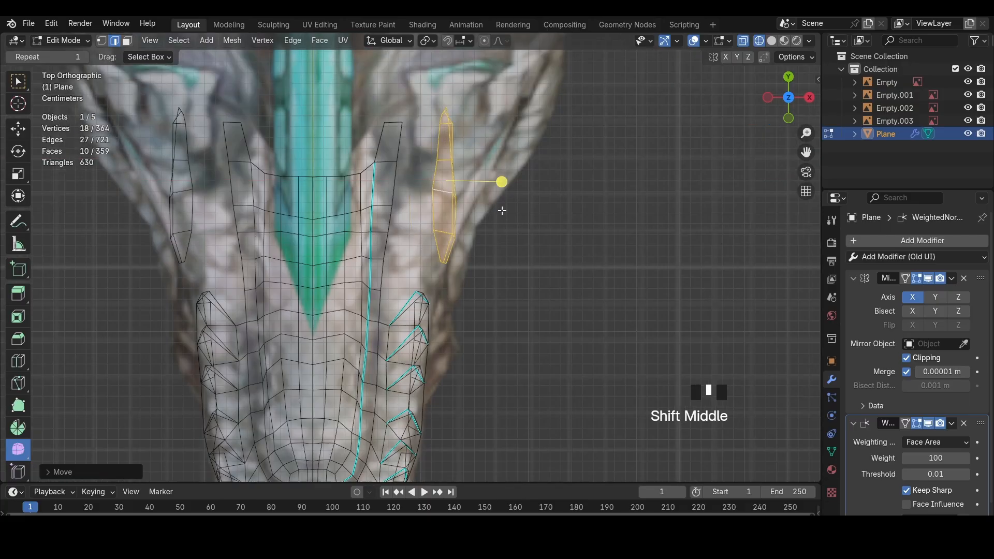
pyautogui.scroll(-3, 433, 304)
pyautogui.press('r')
pyautogui.click(557, 263)
# Examine the eyelid strip against the reference in the front view and from an angle
pyautogui.click(792, 118)
pyautogui.scroll(6, 388, 358)
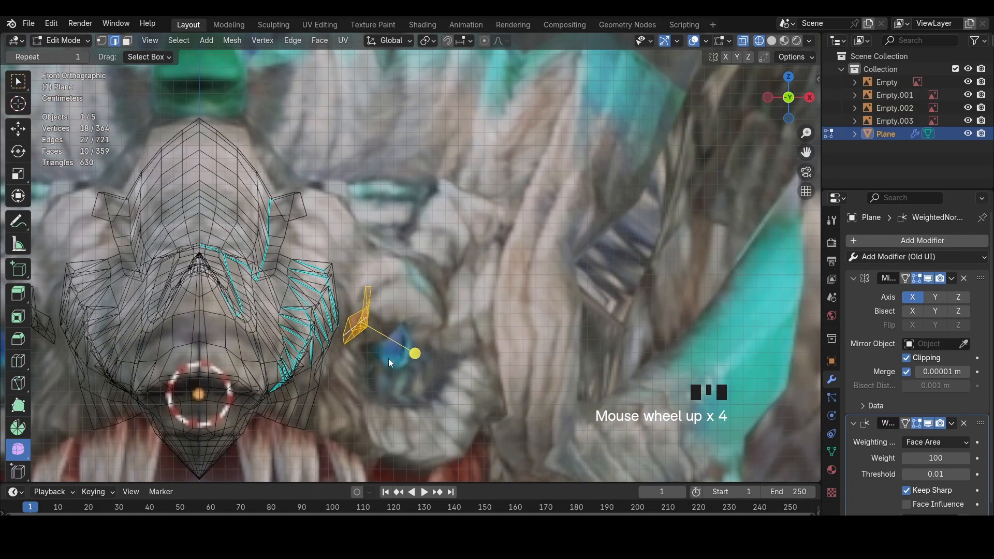
pyautogui.press('1')
pyautogui.keyDown('shift'); pyautogui.moveTo(320, 349); pyautogui.dragTo(370, 217, button='middle'); pyautogui.keyUp('shift')
pyautogui.press('z')
pyautogui.moveTo(506, 250); pyautogui.dragTo(336, 177, button='middle')
pyautogui.keyDown('alt'); pyautogui.click(314, 170); pyautogui.keyUp('alt')
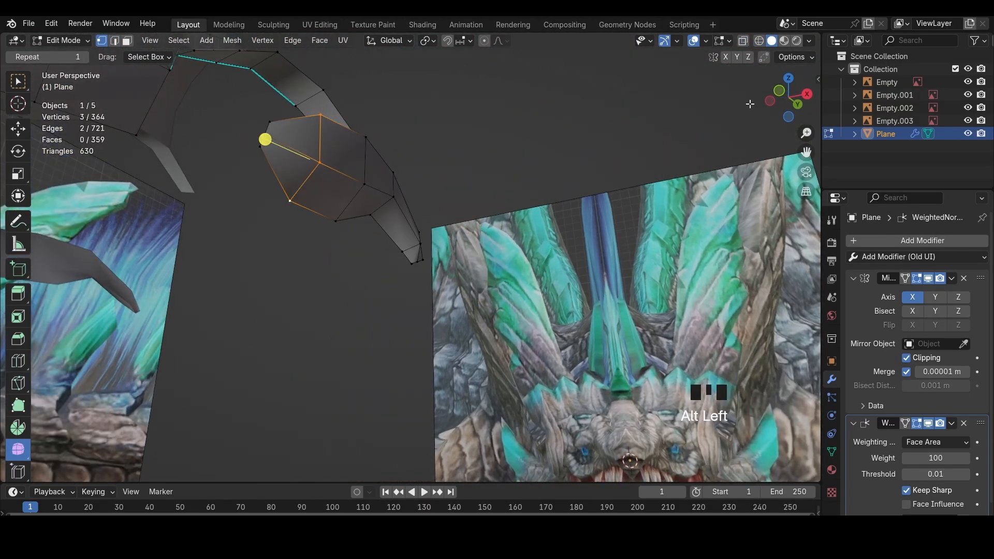
# Select the eyelid strip in the bottom view, rotate it to angle outward toward the rear, and move it into position
pyautogui.click(789, 117)
pyautogui.scroll(-3, 412, 206)
pyautogui.press('z')
pyautogui.scroll(-4, 416, 205)
pyautogui.scroll(2, 435, 248)
pyautogui.moveTo(440, 317); pyautogui.dragTo(377, 162)
pyautogui.press('r')
pyautogui.click(510, 196)
pyautogui.press('g')
pyautogui.click(536, 195)
# Move the two inner upper-rim vertices of the eyelid strip in the front view to follow the reference eyelid
pyautogui.click(787, 78)
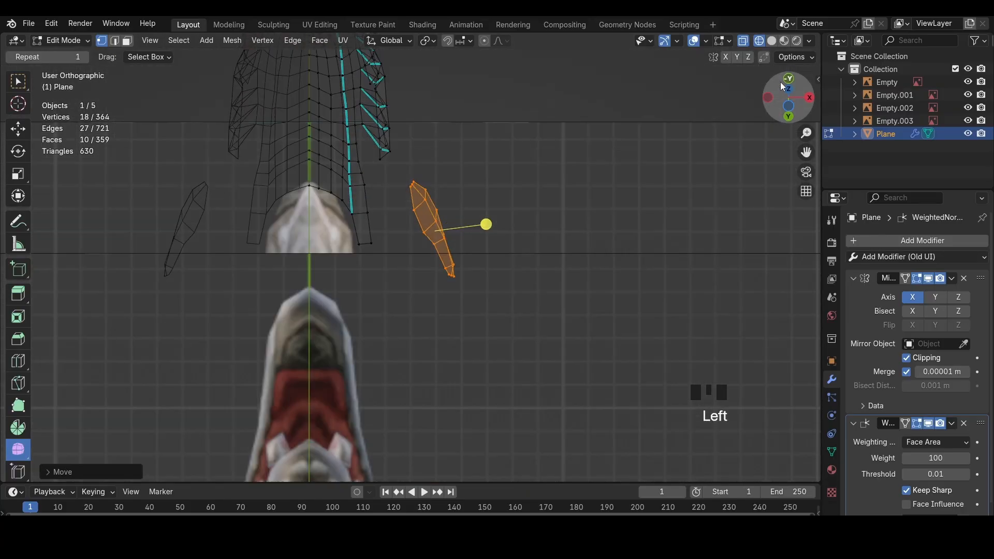
pyautogui.scroll(4, 449, 201)
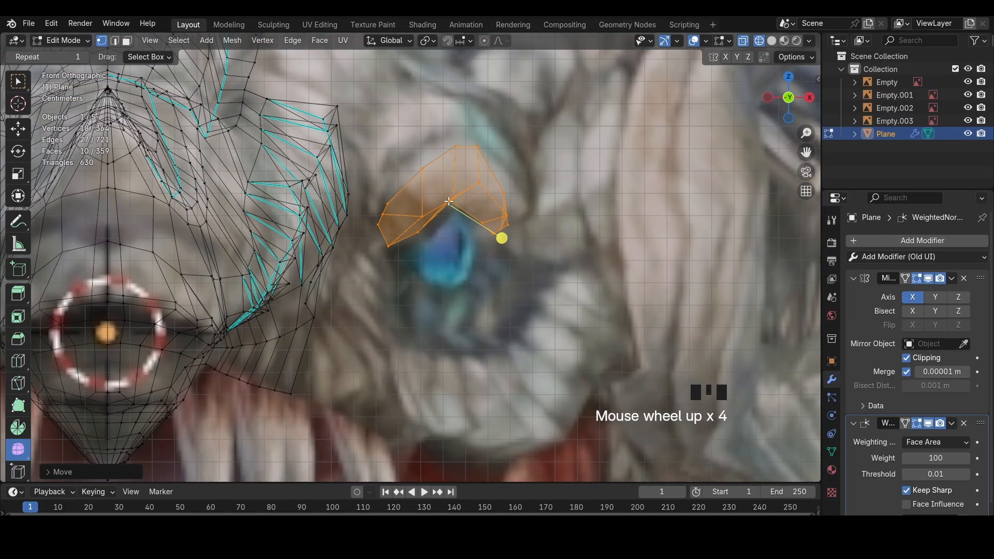
pyautogui.click(393, 202)
pyautogui.press('g')
pyautogui.press('g')
pyautogui.press('x')
pyautogui.click(410, 167)
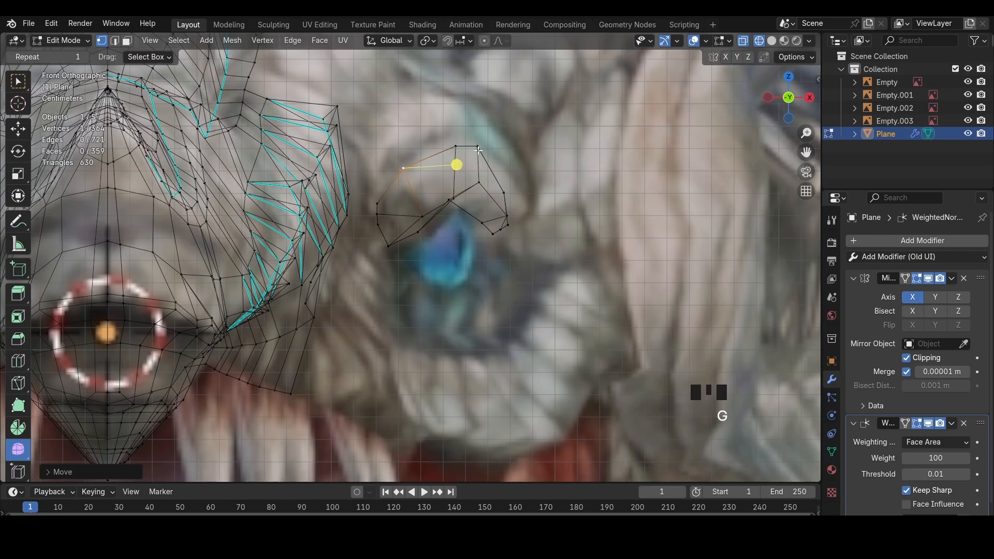
pyautogui.click(457, 147)
pyautogui.press('g')
pyautogui.press('x')
pyautogui.click(443, 147)
# Move the outer upper-rim and outer corner vertices of the eyelid strip along the X axis in the front view
pyautogui.click(479, 148)
pyautogui.press('g')
pyautogui.press('x')
pyautogui.click(468, 149)
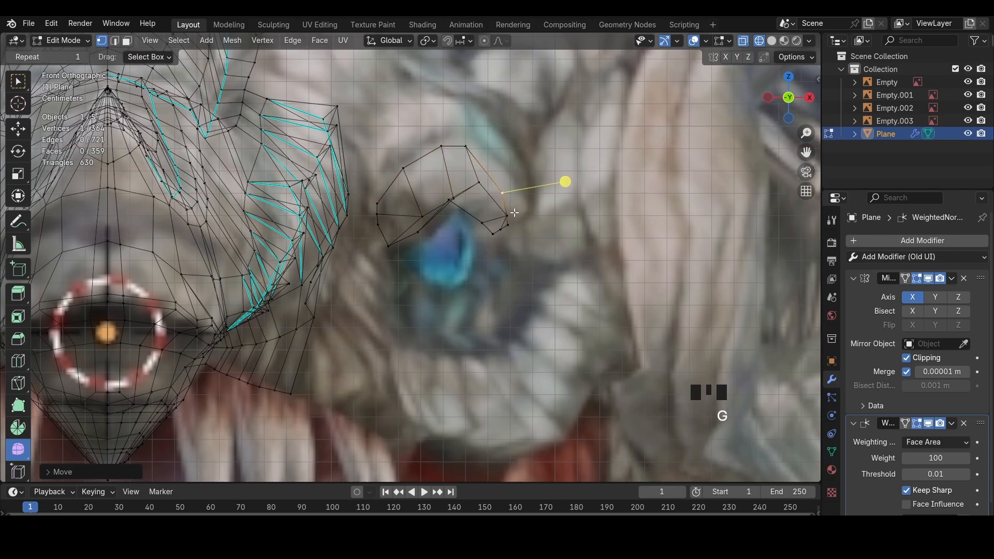
pyautogui.click(509, 238)
pyautogui.press('g')
pyautogui.press('x')
pyautogui.click(510, 240)
# Hide the whole mesh to examine the eye in the front reference image, and restore the mesh
pyautogui.keyDown('shift'); pyautogui.moveTo(530, 291); pyautogui.dragTo(482, 212); pyautogui.keyUp('shift')
pyautogui.press('a')
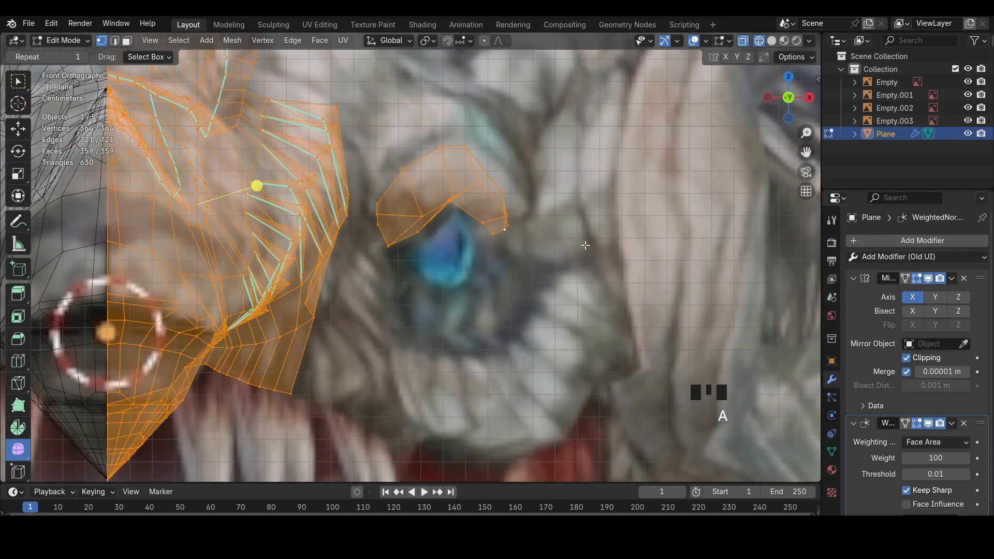
pyautogui.press('h')
pyautogui.scroll(-3, 506, 245)
pyautogui.hotkey('alt', 'h')
pyautogui.scroll(2, 499, 246)
# Move the vertices at the outer end of the eyelid strip along the X axis to refit the eye's outer corner
pyautogui.click(491, 247)
pyautogui.press('g')
pyautogui.press('x')
pyautogui.click(473, 246)
pyautogui.click(475, 231)
pyautogui.press('x')
pyautogui.press('g')
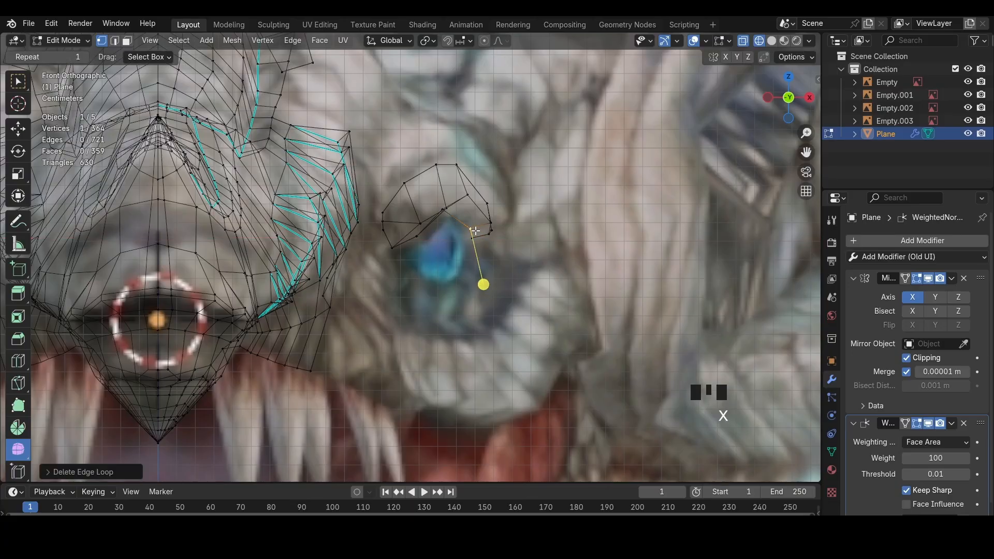
pyautogui.click(490, 199)
pyautogui.press('g')
pyautogui.press('x')
pyautogui.click(492, 223)
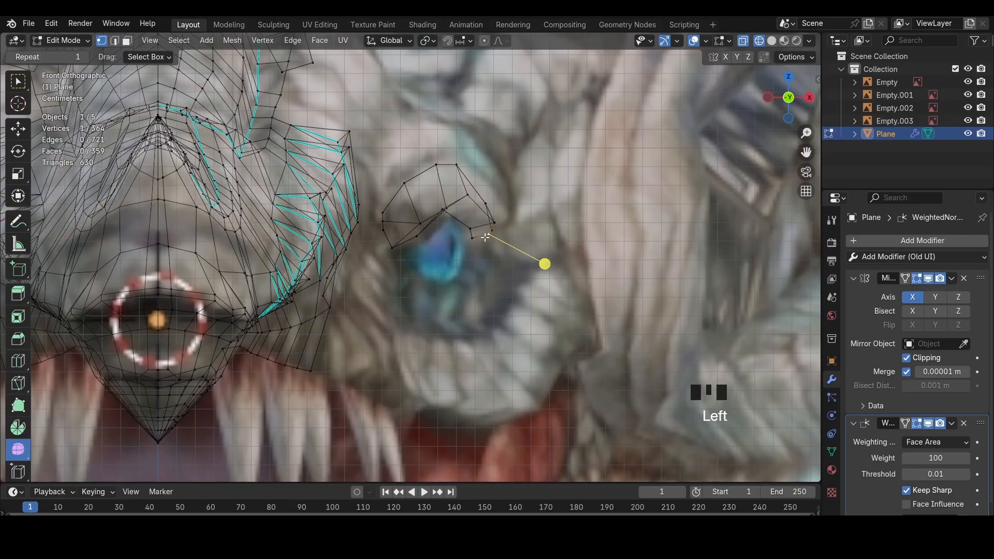
# Move the outer corner vertices of the eyelid strip farther outward to widen the end of the eyelid
pyautogui.press('g')
pyautogui.click(493, 231)
pyautogui.press('g')
pyautogui.press('g')
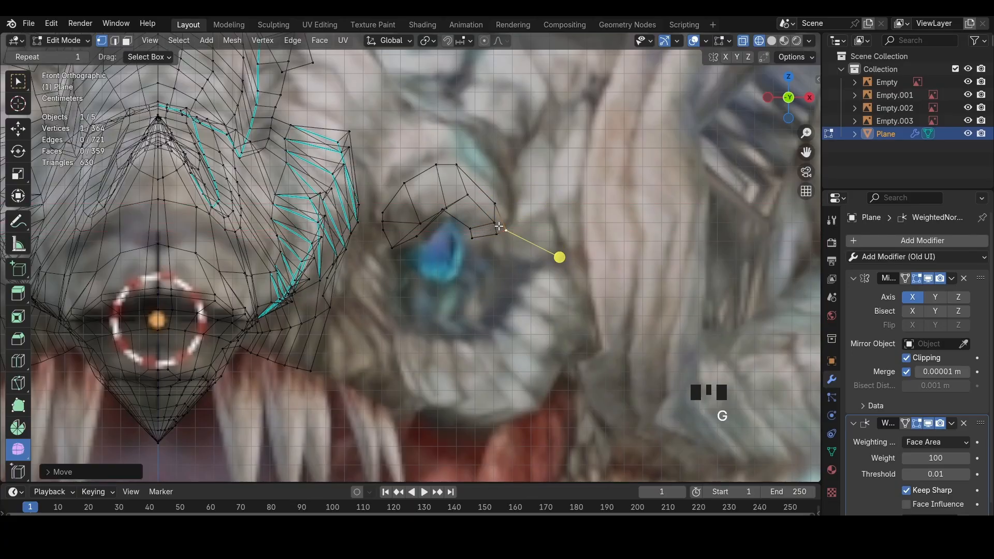
pyautogui.click(506, 220)
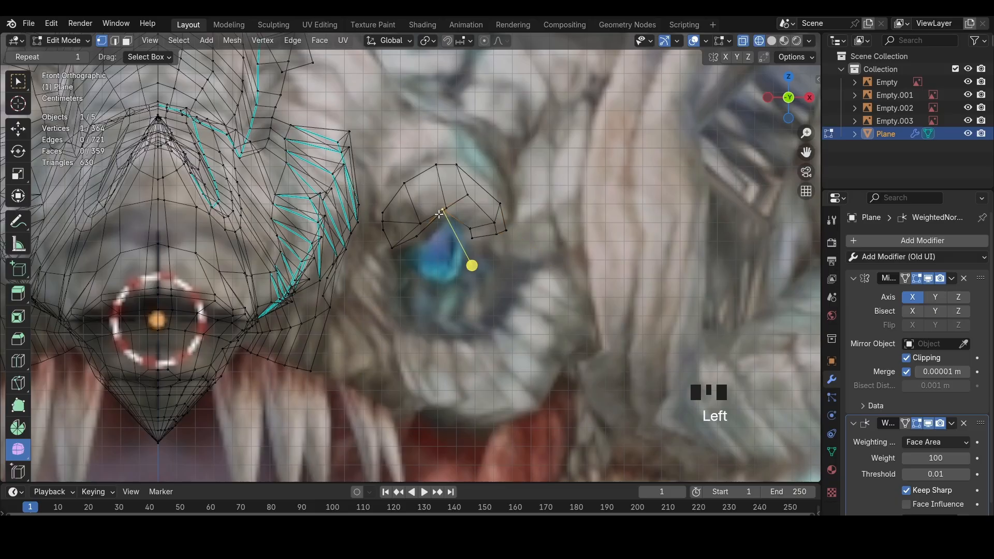
# Slide the inner lower-rim vertices of the eyelid strip to fit the edge of the eye
pyautogui.press('g')
pyautogui.press('g')
pyautogui.click(414, 242)
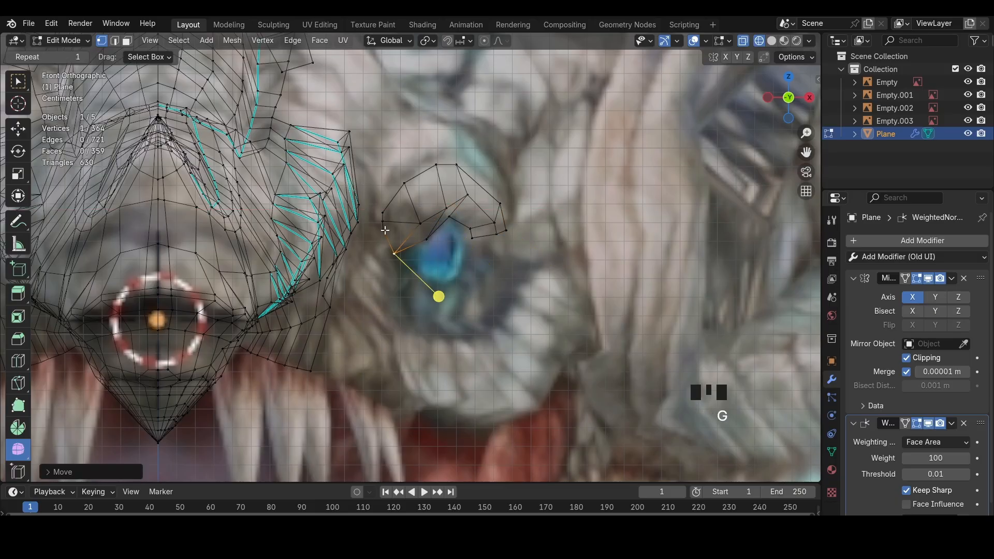
# Move the upper-rim vertices of the eyelid strip in the front view to follow the brow outline in the reference
pyautogui.click(400, 189)
pyautogui.press('g')
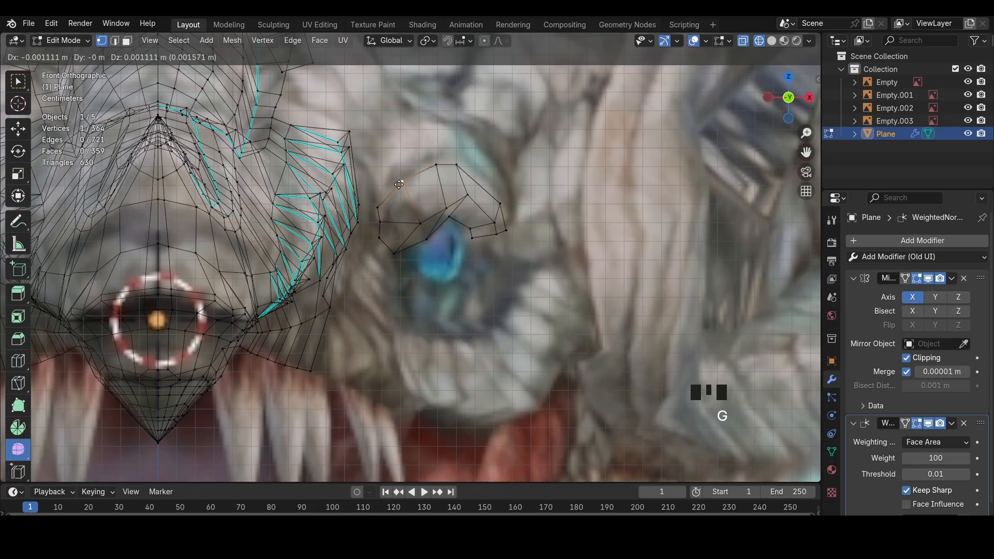
pyautogui.click(398, 187)
pyautogui.click(437, 166)
pyautogui.click(457, 166)
pyautogui.press('g')
pyautogui.click(456, 161)
pyautogui.press('z')
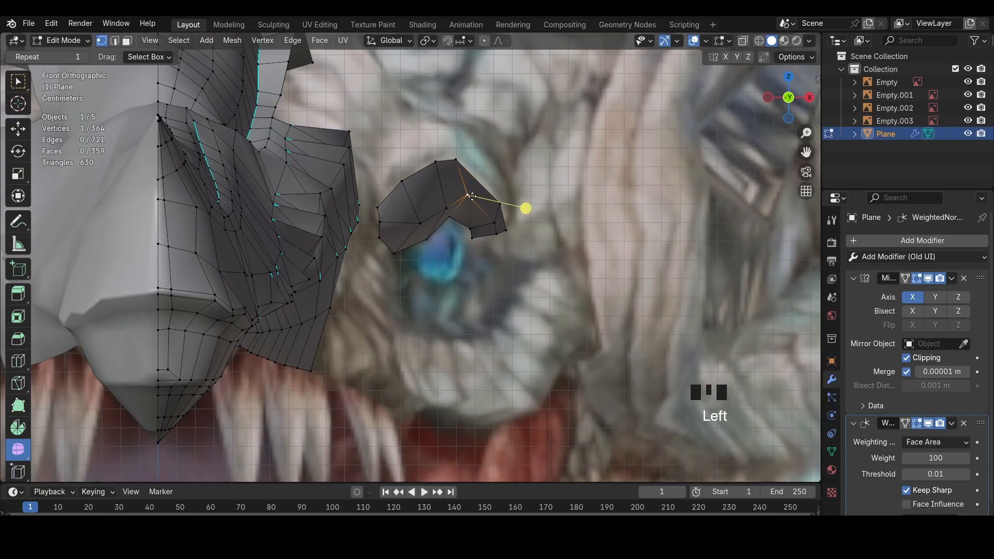
# Add a loop cut across the outer part of the eyelid strip in the side view and shift it upward
pyautogui.click(472, 196)
pyautogui.moveTo(472, 196); pyautogui.dragTo(386, 200, button='middle')
pyautogui.press('z')
pyautogui.click(796, 95)
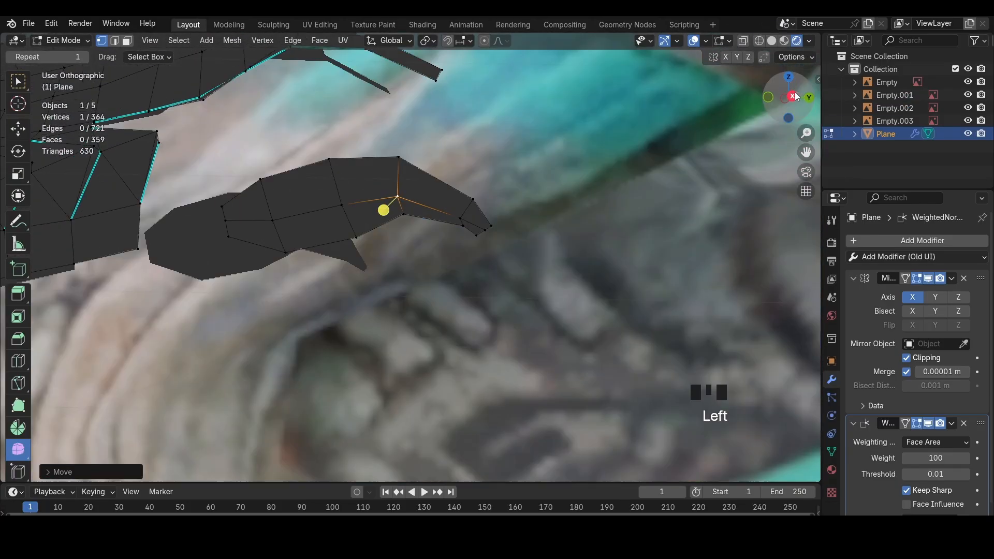
pyautogui.hotkey('ctrl', 'r')
pyautogui.click(415, 200)
pyautogui.click(415, 200)
pyautogui.press('g')
pyautogui.click(415, 192)
# Move the edge loop above the eye and the neighbouring lower-rim vertex to match the eyelid in the side reference
pyautogui.keyDown('alt'); pyautogui.click(389, 193); pyautogui.keyUp('alt')
pyautogui.press('g')
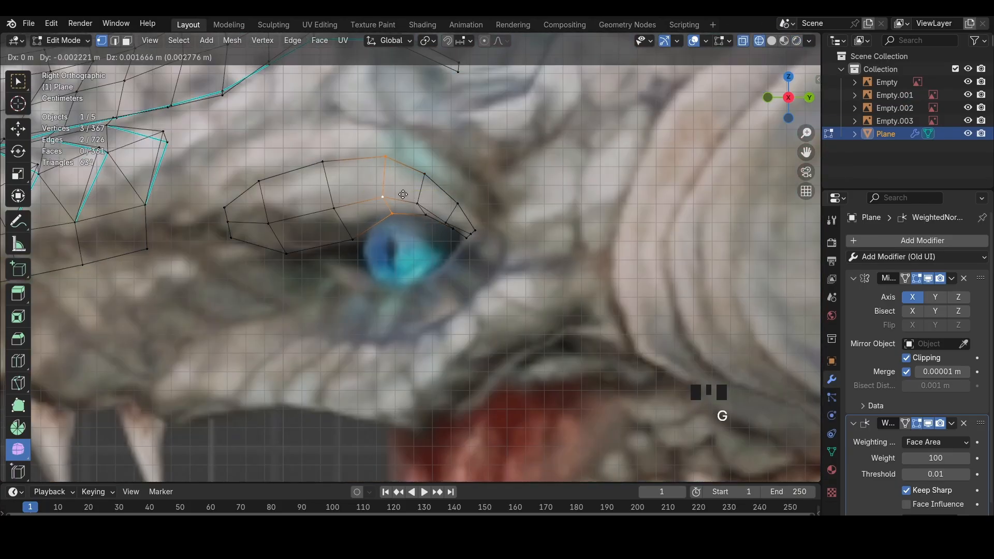
pyautogui.click(400, 192)
pyautogui.click(349, 229)
pyautogui.press('g')
pyautogui.click(353, 215)
# Add a loop cut across the inner part of the eyelid strip and adjust its lower-rim vertices
pyautogui.press('2')
pyautogui.scroll(2, 371, 287)
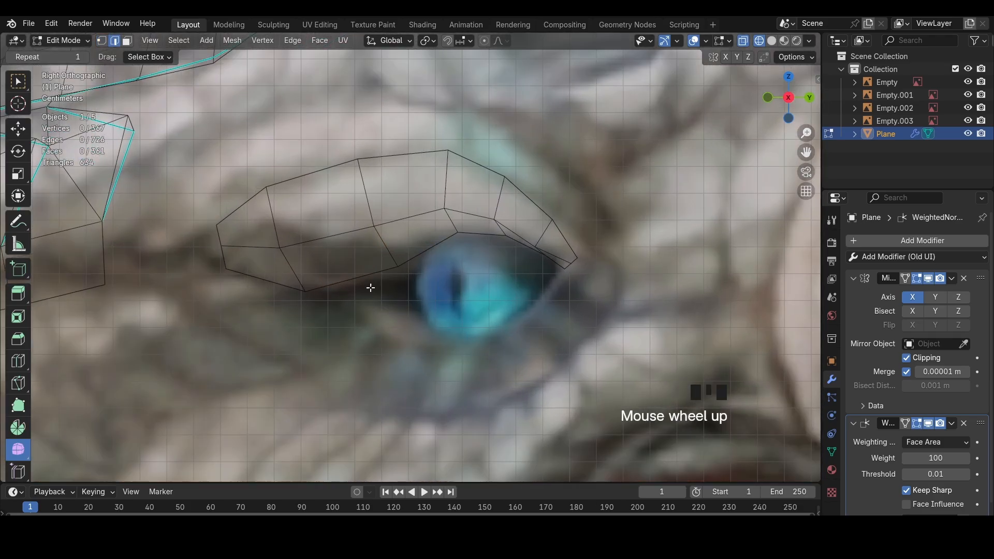
pyautogui.hotkey('ctrl', 'r')
pyautogui.click(351, 284)
pyautogui.click(351, 285)
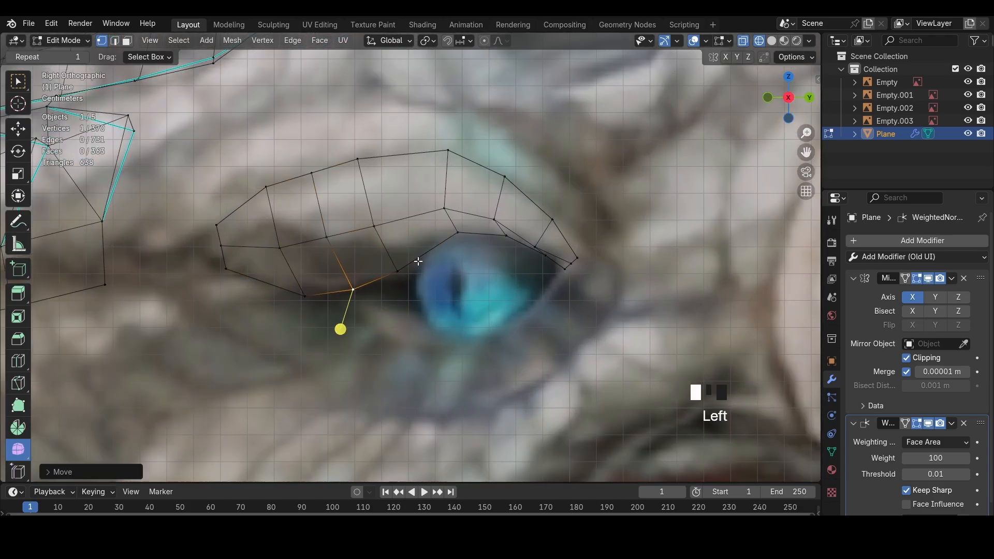
pyautogui.click(417, 262)
pyautogui.press('g')
# Slide the two inner edge loops of the eyelid strip to even their spacing, and pull out the middle vertex of the inner end
pyautogui.keyDown('alt'); pyautogui.click(293, 267); pyautogui.keyUp('alt')
pyautogui.press('g')
pyautogui.press('g')
pyautogui.click(342, 265)
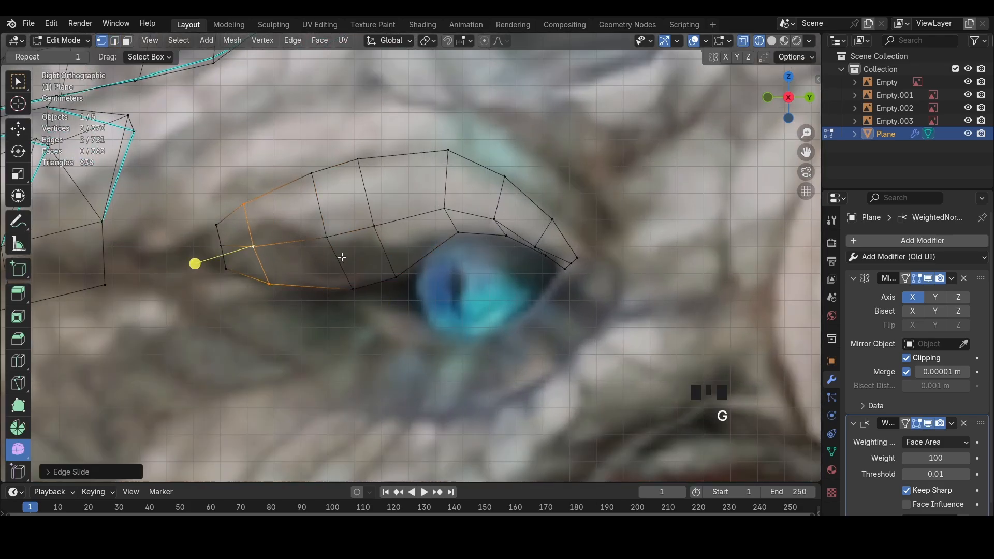
pyautogui.keyDown('alt'); pyautogui.click(341, 257); pyautogui.keyUp('alt')
pyautogui.press('g')
pyautogui.press('g')
pyautogui.click(371, 259)
pyautogui.click(221, 245)
pyautogui.press('g')
pyautogui.click(218, 245)
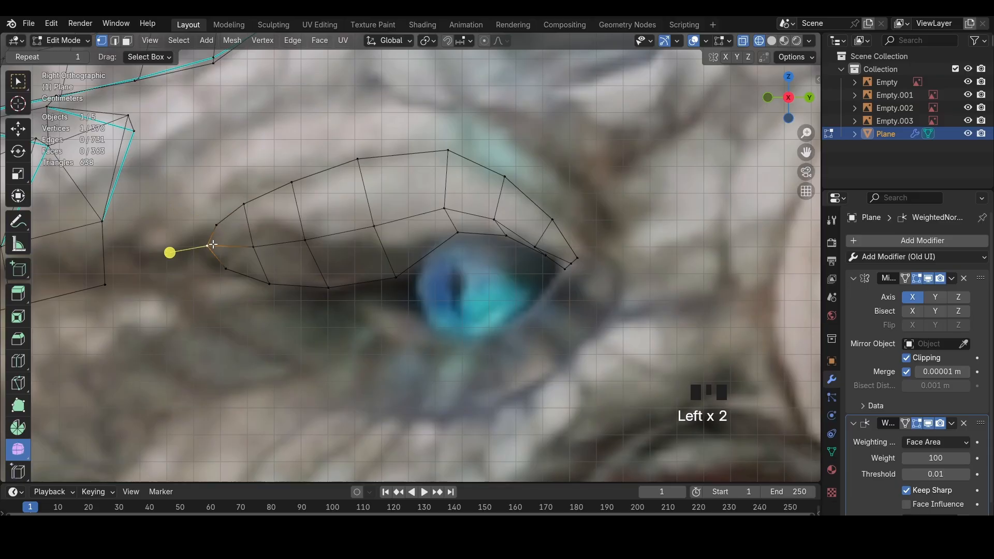
# Move the vertex at the outer corner of the eyelid strip to refine the corner's shape
pyautogui.moveTo(316, 225); pyautogui.dragTo(362, 238, button='middle')
pyautogui.press('z')
pyautogui.click(615, 269)
pyautogui.press('g')
pyautogui.click(611, 261)
pyautogui.moveTo(362, 280)
pyautogui.mouseDown(button='middle')
pyautogui.moveTo(428, 240)
pyautogui.moveTo(454, 206)
pyautogui.mouseUp(button='middle')
# Move the lower-rim vertices of the eyelid strip in the front view to fit the edge of the eye
pyautogui.click(420, 258)
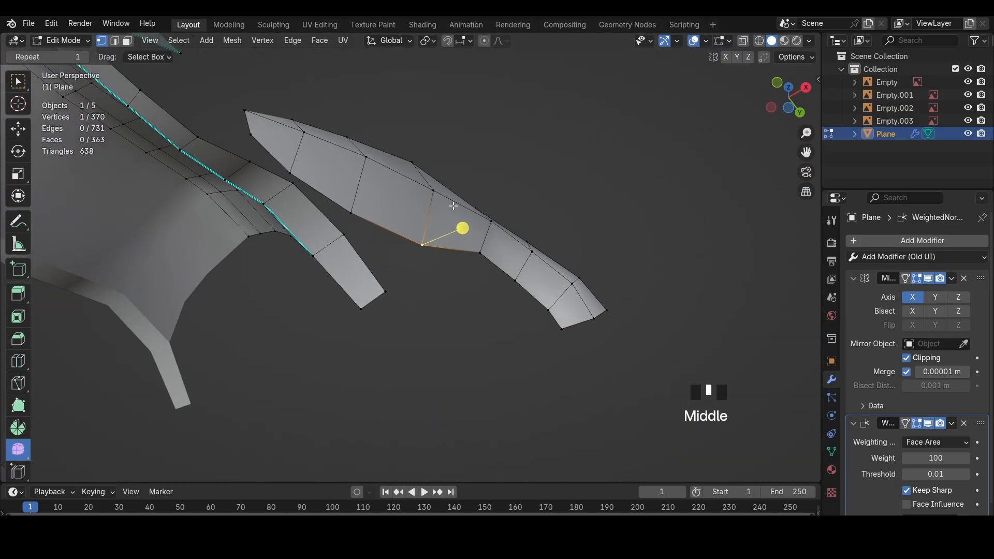
pyautogui.click(777, 82)
pyautogui.press('z')
pyautogui.click(470, 233)
pyautogui.press('g')
pyautogui.click(470, 235)
pyautogui.click(430, 279)
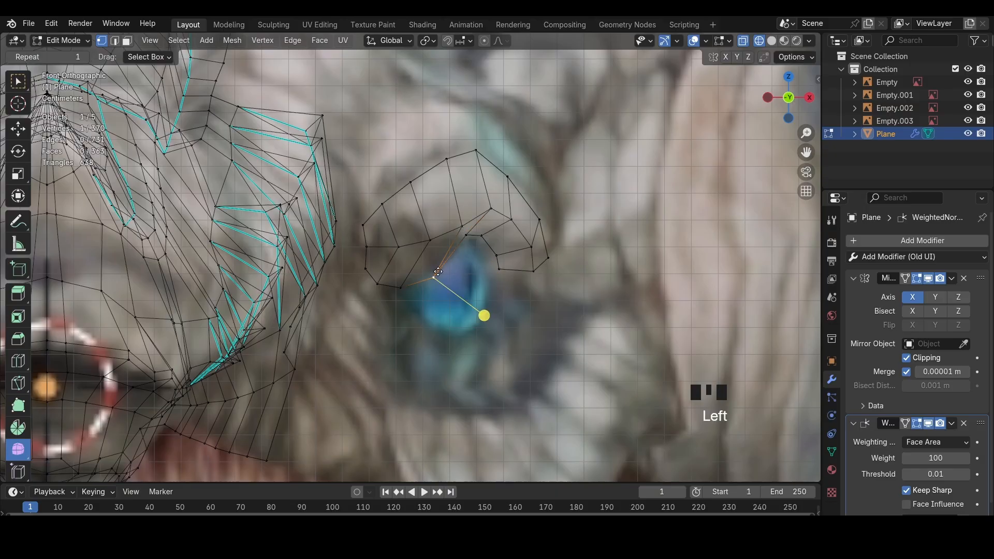
pyautogui.press('g')
pyautogui.click(411, 280)
# Adjust the inner lower-rim vertices of the eyelid, including along the X axis, and move the outer-end edge slightly inward
pyautogui.click(415, 282)
pyautogui.press('g')
pyautogui.press('x')
pyautogui.click(404, 281)
pyautogui.press('1')
pyautogui.click(381, 278)
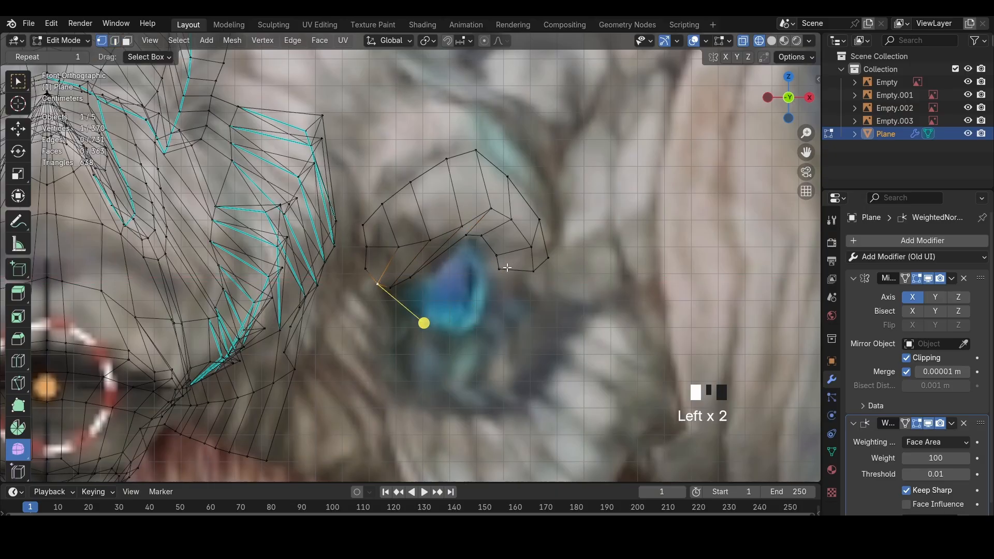
pyautogui.press('g')
pyautogui.click(532, 246)
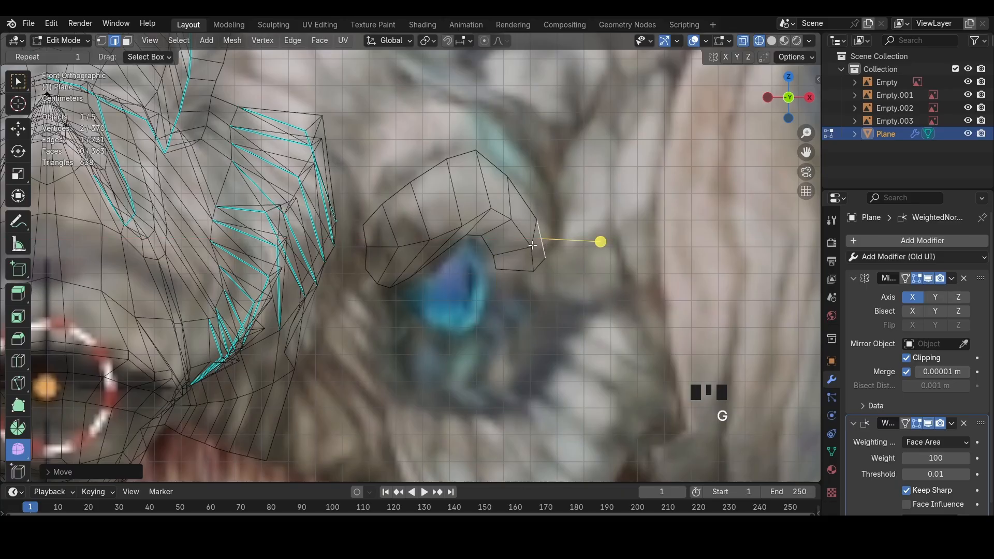
# Extrude the inner five vertices of the eyelid's upper rim upward in the side view and adjust them with Shrink/Fatten
pyautogui.press('z')
pyautogui.scroll(2, 428, 215)
pyautogui.moveTo(412, 209)
pyautogui.mouseDown(button='middle')
pyautogui.moveTo(428, 215)
pyautogui.moveTo(331, 207)
pyautogui.mouseUp(button='middle')
pyautogui.keyDown('shift'); pyautogui.moveTo(331, 207); pyautogui.dragTo(348, 263, button='middle'); pyautogui.keyUp('shift')
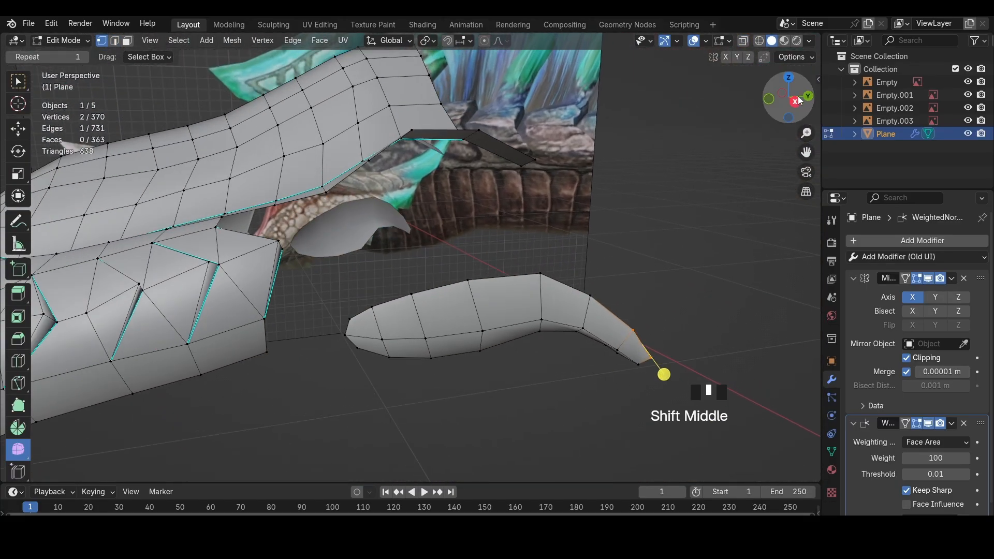
pyautogui.press('KP_3')
pyautogui.press('z')
pyautogui.click(336, 301)
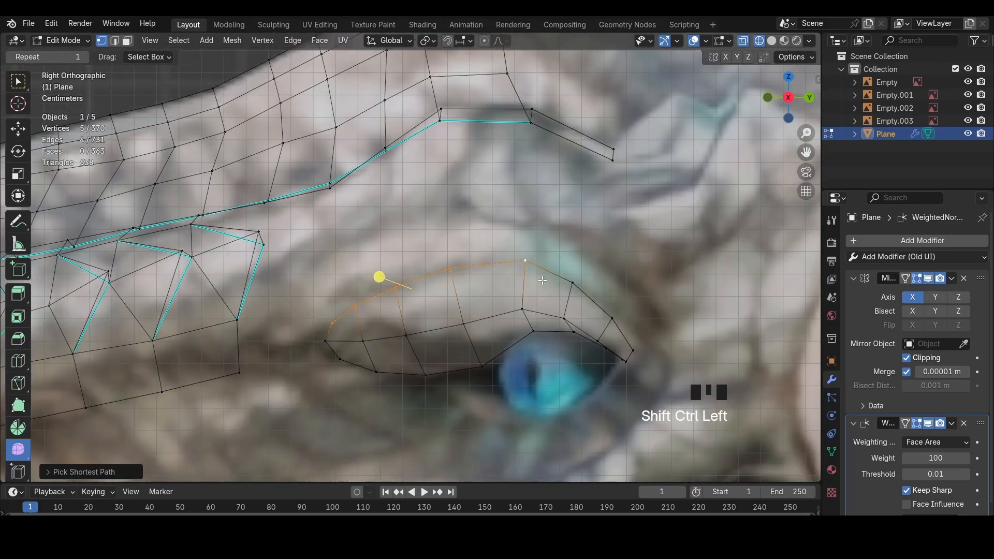
pyautogui.press('e')
pyautogui.click(515, 247)
pyautogui.hotkey('alt', 's')
pyautogui.click(514, 244)
# Extrude a second row upward from the brow edge and adjust it with Shrink/Fatten
pyautogui.press('e')
pyautogui.click(519, 221)
pyautogui.hotkey('alt', 's')
pyautogui.click(519, 217)
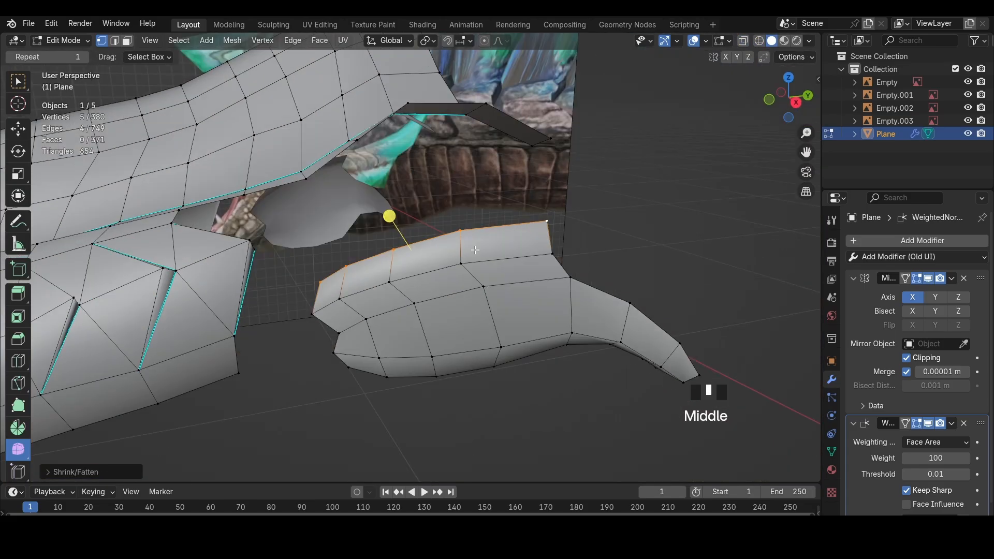
# Move the topmost brow row to follow the side reference and save the file
pyautogui.moveTo(475, 250); pyautogui.dragTo(492, 144, button='middle')
pyautogui.scroll(2, 445, 306)
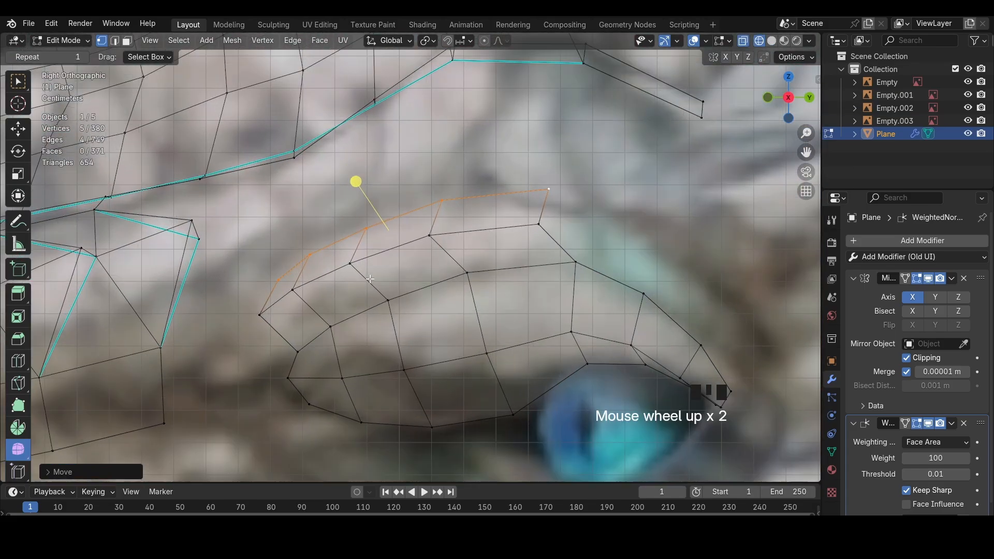
pyautogui.moveTo(445, 305)
pyautogui.keyDown('shift'); pyautogui.mouseDown(button='middle')
pyautogui.moveTo(466, 290)
pyautogui.moveTo(445, 307)
pyautogui.mouseUp(button='middle'); pyautogui.keyUp('shift')
pyautogui.scroll(-5, 445, 307)
pyautogui.scroll(-2, 461, 290)
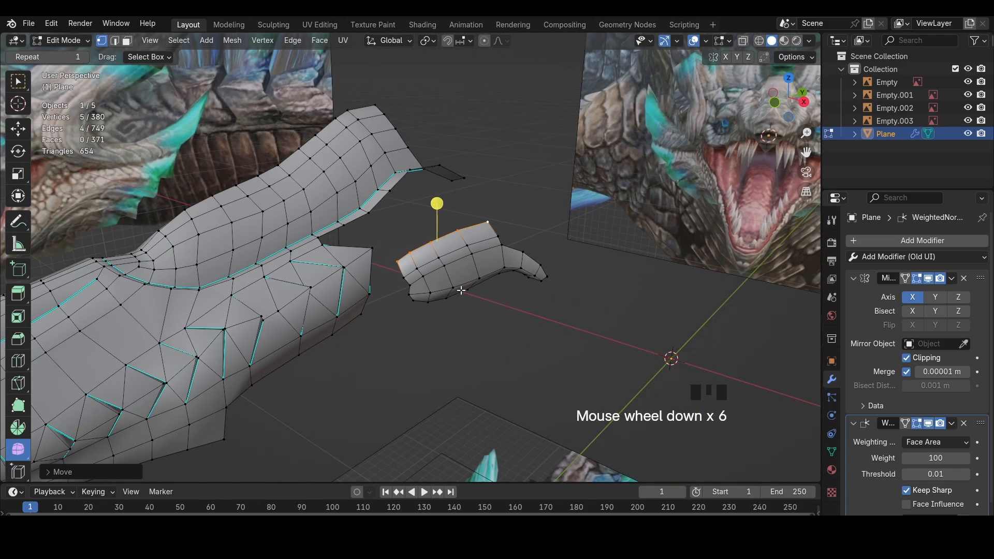
pyautogui.scroll(3, 460, 290)
pyautogui.click(799, 99)
pyautogui.hotkey('ctrl', 's')
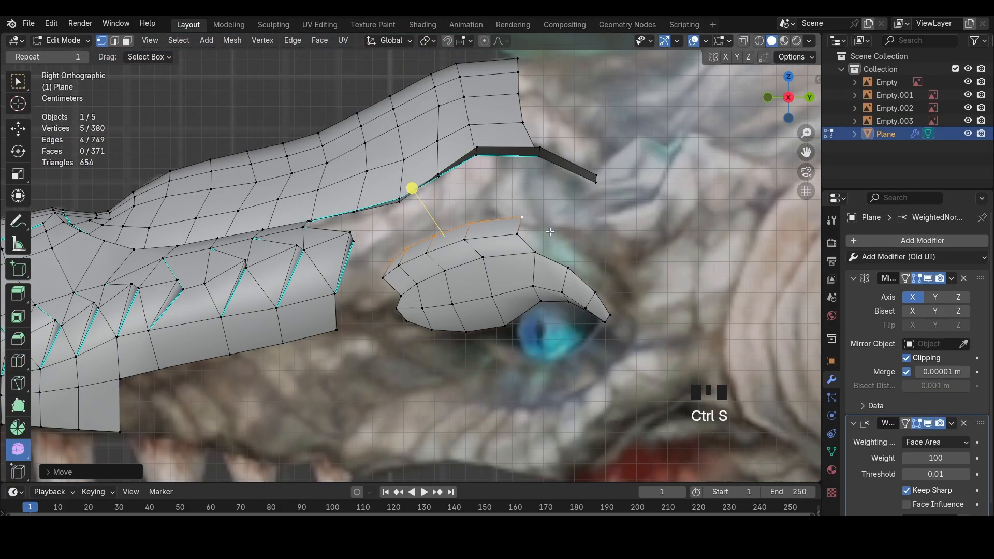
# Select the two open edges at the inner end of the brow rows and scale them
pyautogui.scroll(-4, 420, 275)
pyautogui.press('z')
pyautogui.scroll(-5, 419, 274)
pyautogui.press('z')
pyautogui.scroll(9, 440, 285)
pyautogui.moveTo(440, 285); pyautogui.dragTo(495, 300, button='middle')
pyautogui.scroll(3, 496, 300)
pyautogui.press('2')
pyautogui.click(402, 321)
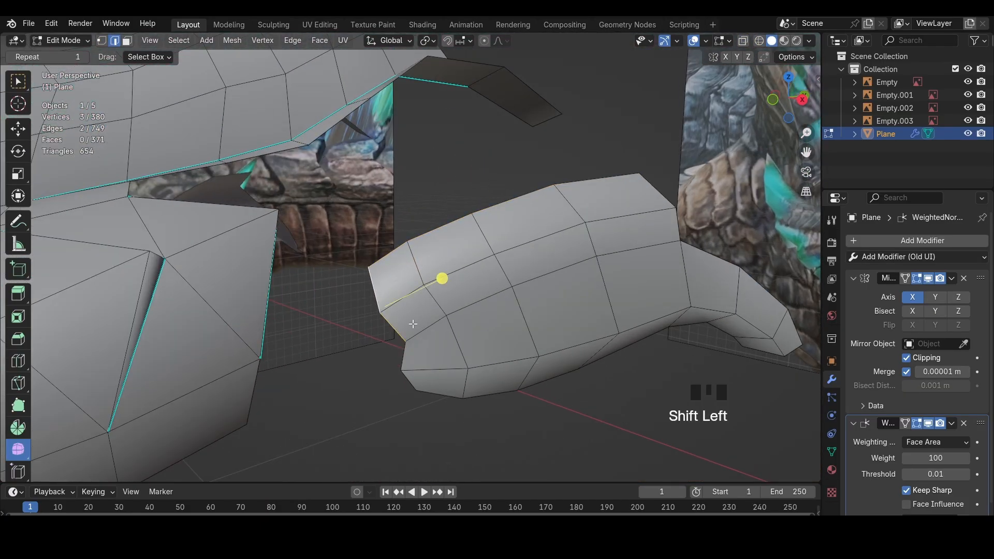
pyautogui.press('s')
pyautogui.click(439, 318)
# Extrude the inner-end edges of the brow toward the snout and merge the new vertices into one point
pyautogui.moveTo(455, 321); pyautogui.dragTo(642, 233, button='middle')
pyautogui.press('e')
pyautogui.click(612, 249)
pyautogui.press('m')
pyautogui.click(610, 248)
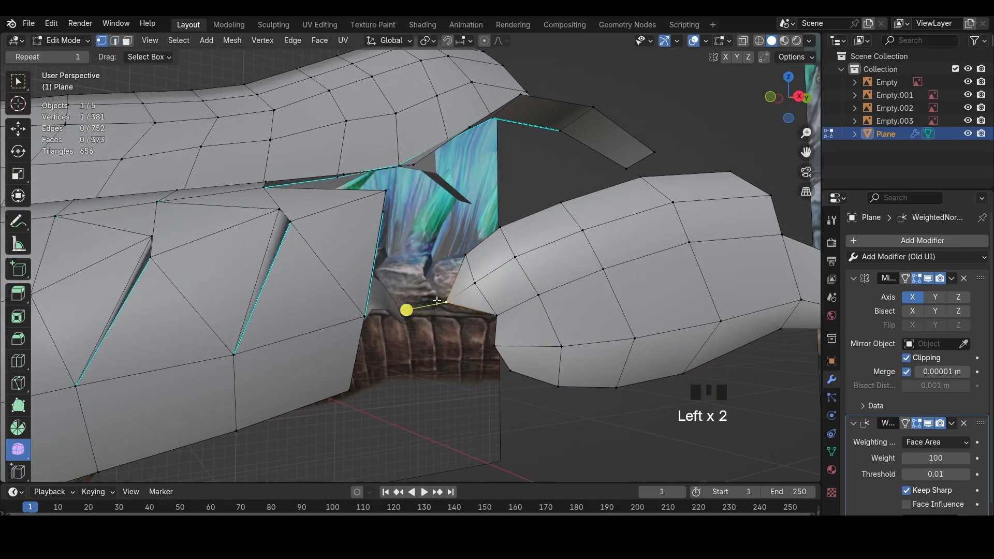
# Fill the gap between the spike-row mesh and the eyelid with faces, and move a joining vertex along the X axis
pyautogui.press('2')
pyautogui.moveTo(439, 282); pyautogui.dragTo(544, 352, button='middle')
pyautogui.press('f')
pyautogui.press('f')
pyautogui.press('1')
pyautogui.click(436, 310)
pyautogui.press('g')
pyautogui.press('x')
pyautogui.click(451, 240)
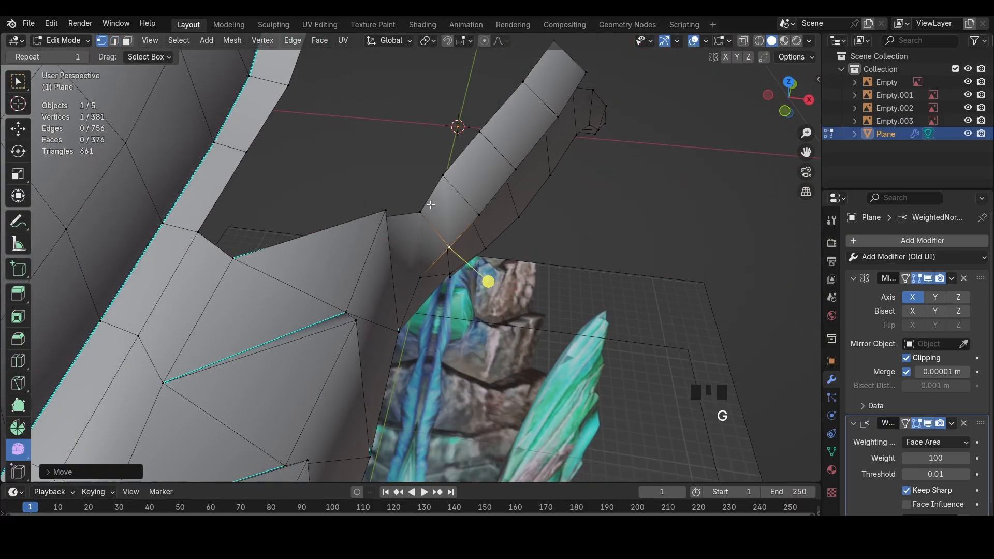
# Reposition the vertices where the eyelid joins the snout mesh, including along the X axis, to smooth the transition
pyautogui.moveTo(430, 205); pyautogui.dragTo(353, 282, button='middle')
pyautogui.press('g')
pyautogui.press('x')
pyautogui.click(474, 277)
pyautogui.click(407, 284)
pyautogui.press('g')
pyautogui.click(420, 231)
pyautogui.press('g')
pyautogui.click(442, 196)
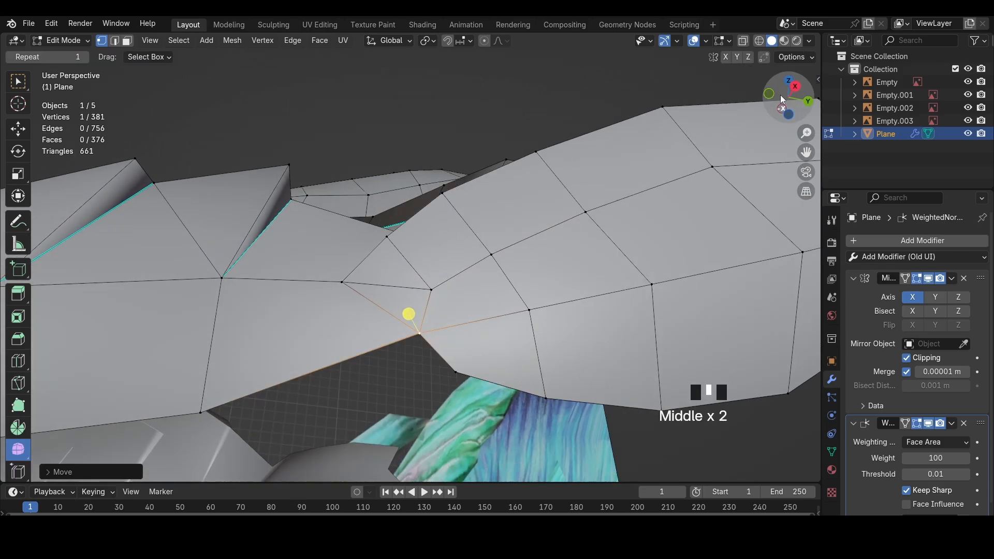
# Hide the whole mesh to examine the head outline in the top reference image, and restore the mesh
pyautogui.click(781, 98)
pyautogui.scroll(-5, 384, 245)
pyautogui.keyDown('shift'); pyautogui.moveTo(384, 244); pyautogui.dragTo(492, 303, button='middle'); pyautogui.keyUp('shift')
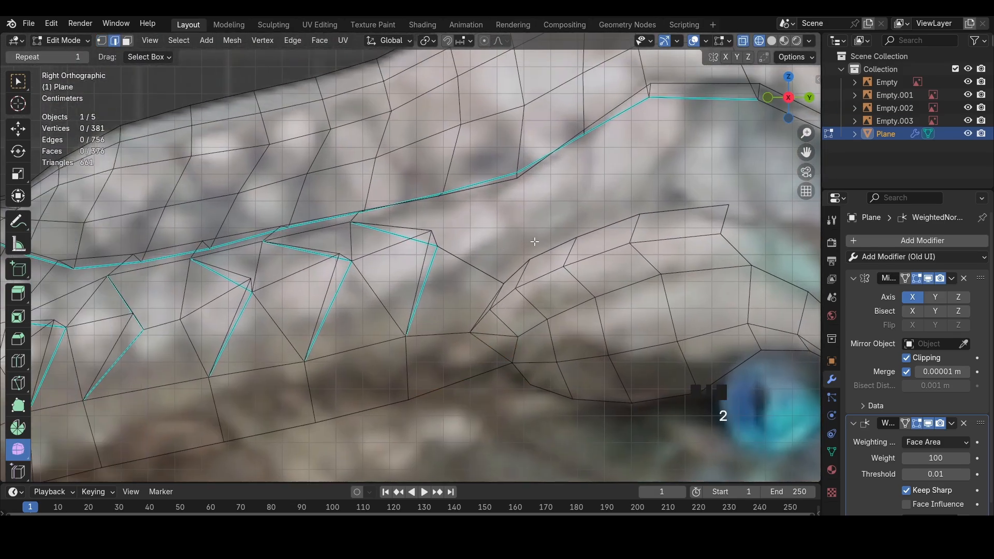
pyautogui.click(552, 249)
pyautogui.press('z')
pyautogui.moveTo(576, 245)
pyautogui.mouseDown(button='middle')
pyautogui.moveTo(608, 259)
pyautogui.moveTo(507, 260)
pyautogui.moveTo(791, 139)
pyautogui.mouseUp(button='middle')
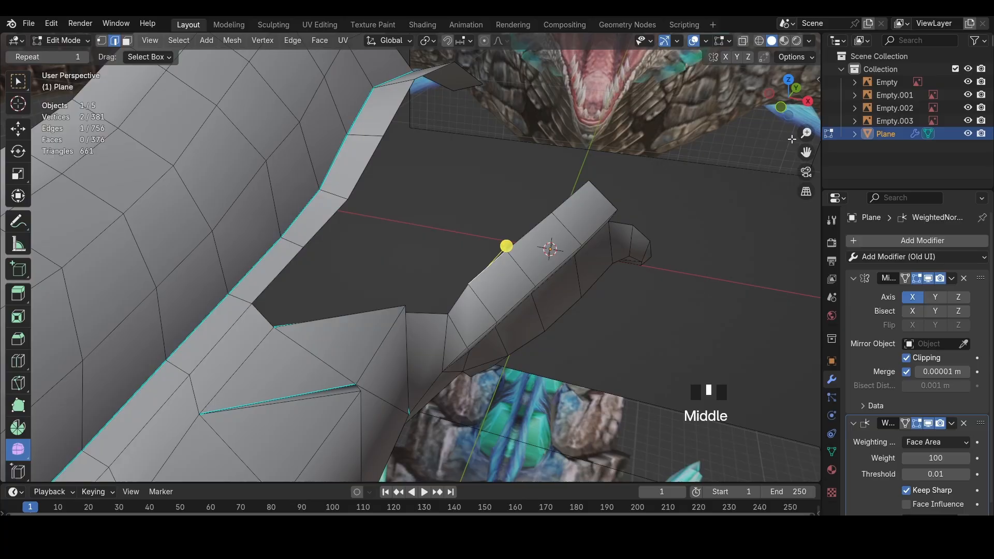
pyautogui.click(788, 82)
pyautogui.press('z')
pyautogui.keyDown('shift'); pyautogui.moveTo(580, 228); pyautogui.dragTo(591, 242, button='middle'); pyautogui.keyUp('shift')
pyautogui.press('g')
pyautogui.scroll(-3, 557, 248)
pyautogui.press('a')
pyautogui.press('h')
pyautogui.scroll(-3, 458, 249)
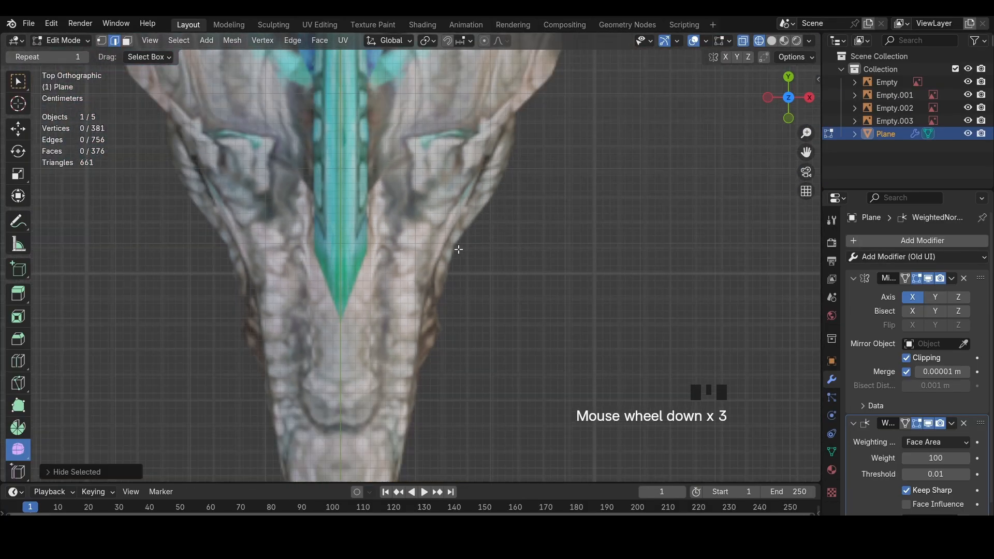
pyautogui.hotkey('alt', 'h')
# Move the brow's upper edges in the top view to follow the head outline in a smooth line
pyautogui.scroll(2, 466, 256)
pyautogui.press('z')
pyautogui.scroll(3, 478, 272)
pyautogui.click(463, 260)
pyautogui.press('g')
pyautogui.click(459, 259)
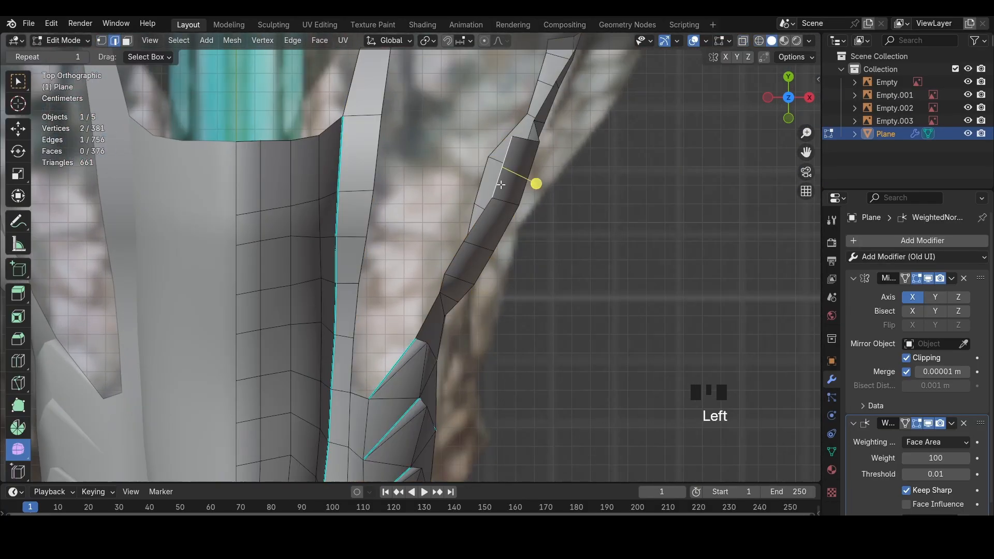
pyautogui.press('2')
pyautogui.click(438, 284)
pyautogui.press('g')
pyautogui.click(442, 284)
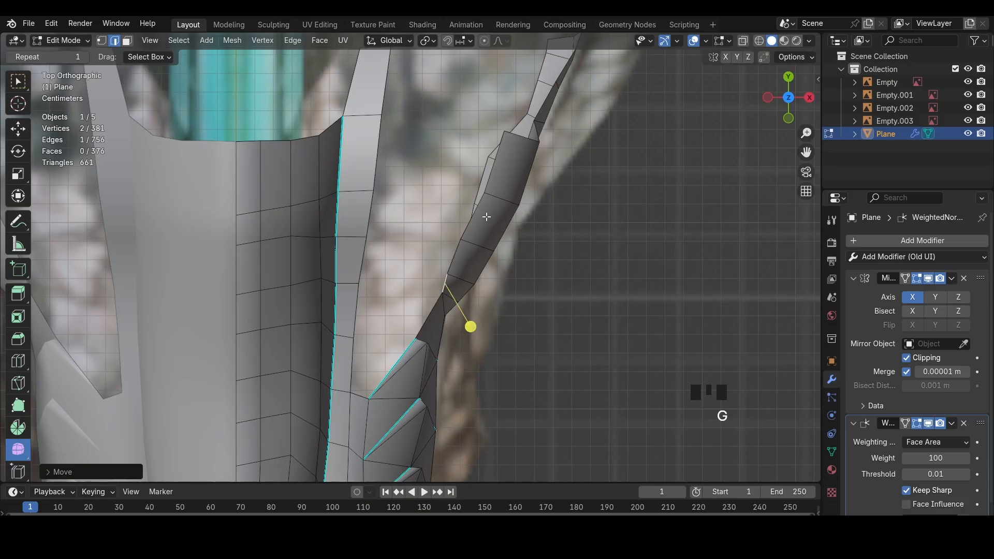
# Mark the brow's upper border and the crease above the eyelid as sharp edges
pyautogui.hotkey('ctrl', 'e')
pyautogui.click(628, 289)
pyautogui.moveTo(628, 288); pyautogui.dragTo(481, 296, button='middle')
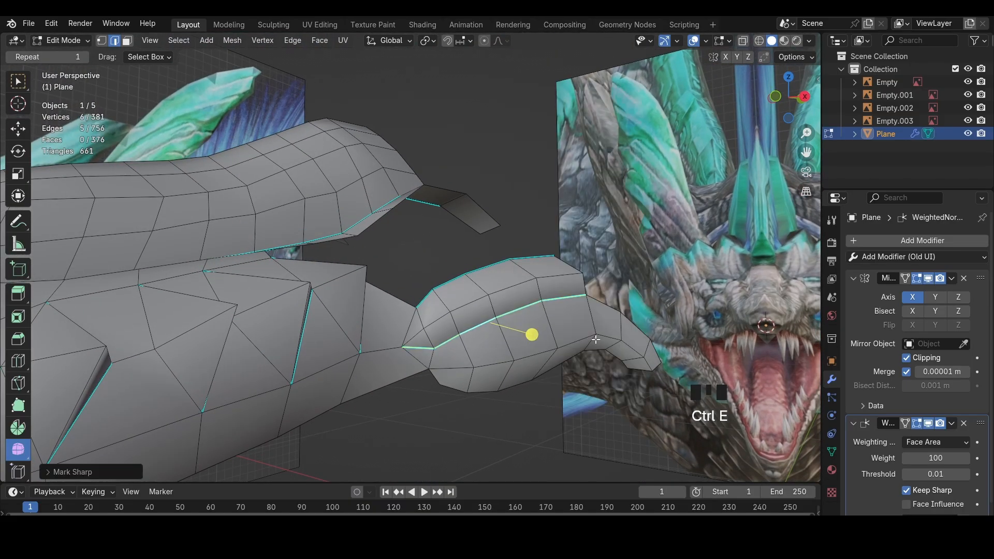
# Move the vertex at the inner end of the eyelid crease slightly upward
pyautogui.press('1')
pyautogui.click(439, 346)
pyautogui.press('g')
pyautogui.click(439, 343)
pyautogui.scroll(-8, 455, 326)
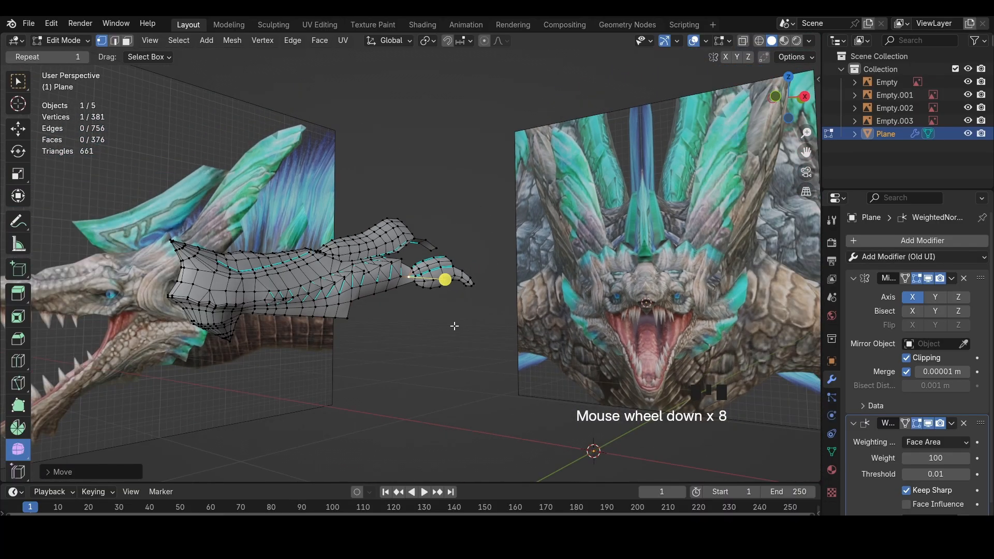
pyautogui.moveTo(455, 326); pyautogui.dragTo(673, 290, button='middle')
pyautogui.scroll(8, 466, 341)
pyautogui.press('2')
pyautogui.scroll(-5, 631, 331)
pyautogui.scroll(6, 673, 290)
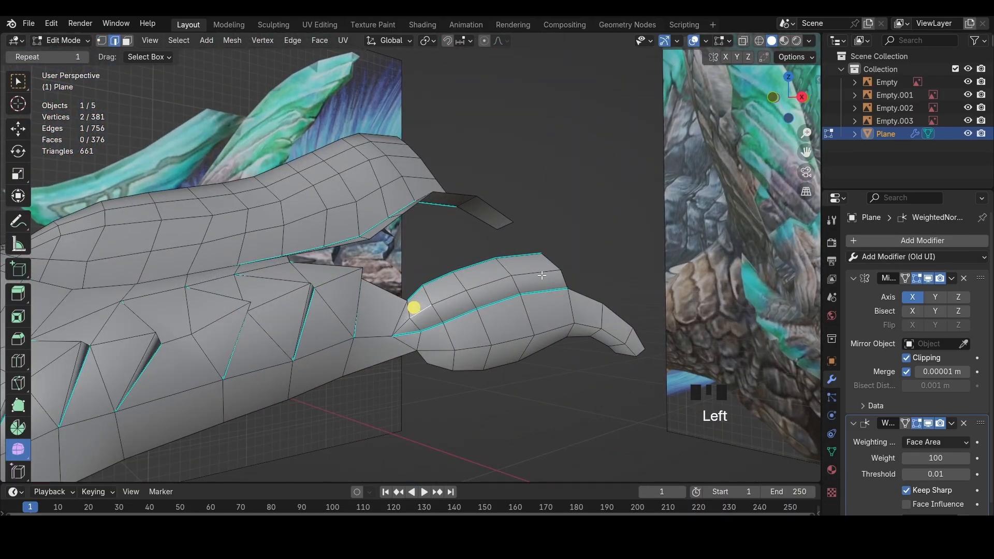
# Select the edge path along the middle of the brow, adjust it with Shrink/Fatten and save the file
pyautogui.keyDown('ctrl'); pyautogui.click(542, 276); pyautogui.keyUp('ctrl')
pyautogui.moveTo(541, 275); pyautogui.dragTo(575, 253, button='middle')
pyautogui.hotkey('alt', 's')
pyautogui.click(573, 260)
pyautogui.hotkey('ctrl', 's')
# Fill a bridging face between the brow's rear upper edge and the head ridge's lower edge above it
pyautogui.click(800, 98)
pyautogui.hotkey('shift', 'z')
pyautogui.scroll(3, 528, 262)
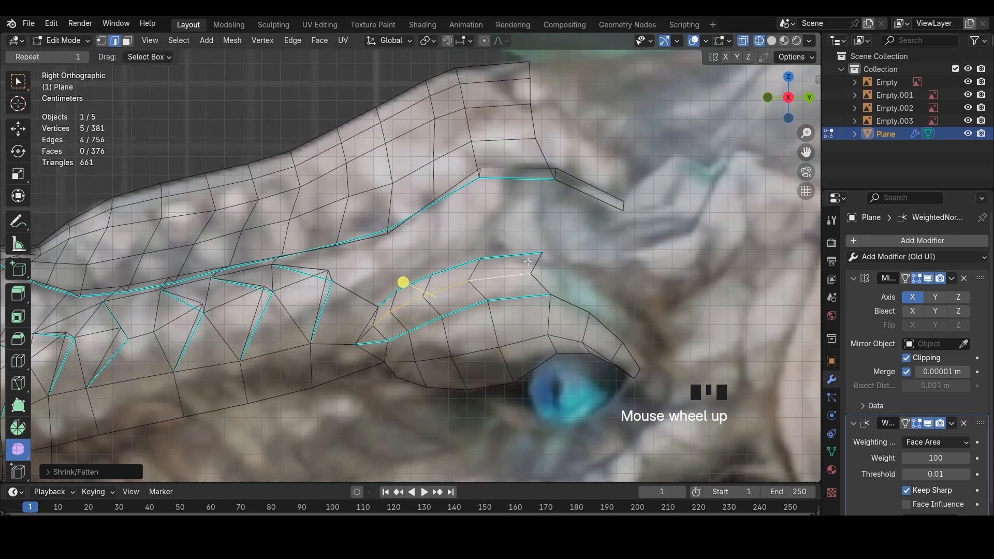
pyautogui.scroll(2, 528, 262)
pyautogui.click(534, 260)
pyautogui.keyDown('shift'); pyautogui.moveTo(567, 188); pyautogui.dragTo(569, 275, button='middle'); pyautogui.keyUp('shift')
pyautogui.press('z')
pyautogui.keyDown('shift'); pyautogui.click(584, 213); pyautogui.keyUp('shift')
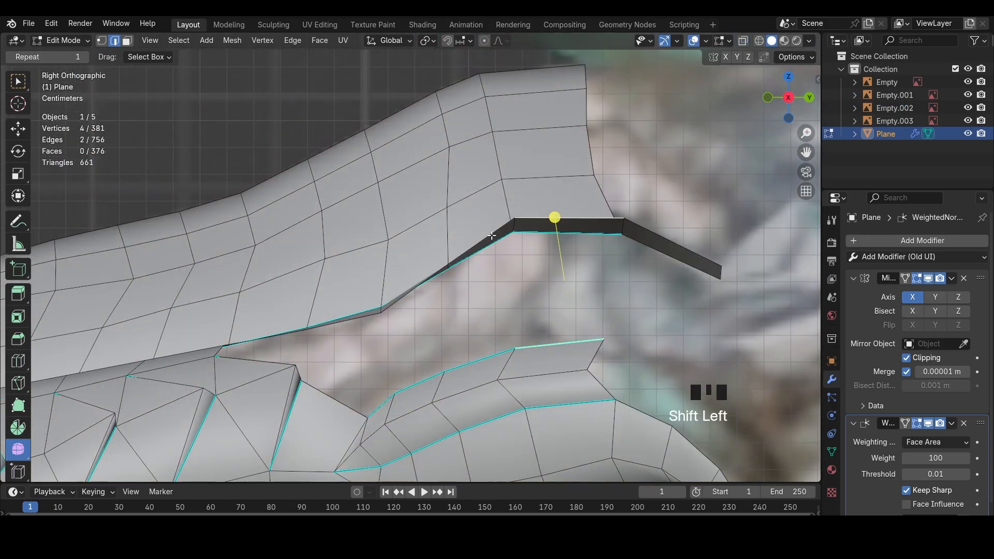
pyautogui.moveTo(492, 236); pyautogui.dragTo(481, 265, button='middle')
pyautogui.press('f')
# Add a loop cut across the bridging face and move it outward in the front view to follow the reference outline
pyautogui.hotkey('ctrl', 'r')
pyautogui.click(455, 155)
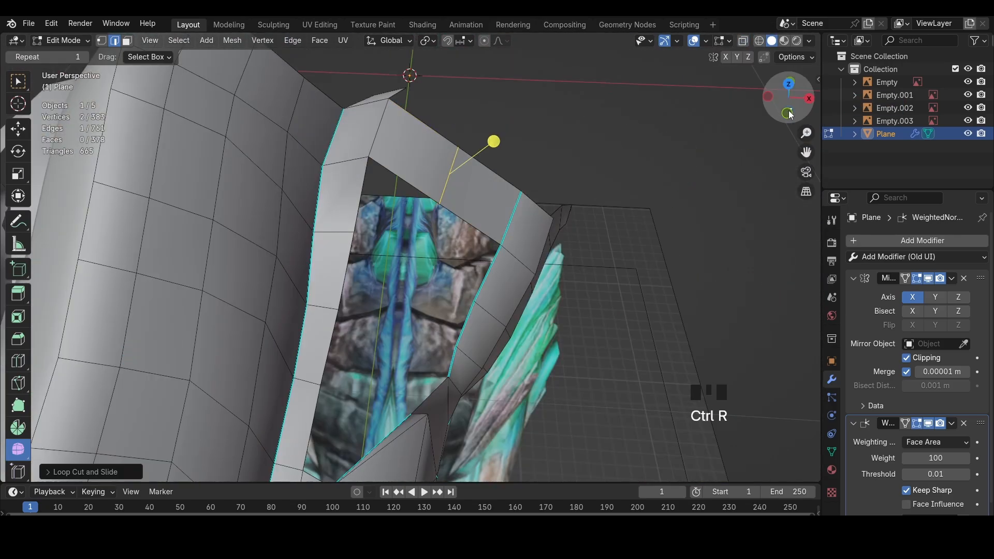
pyautogui.click(787, 111)
pyautogui.press('g')
pyautogui.click(453, 140)
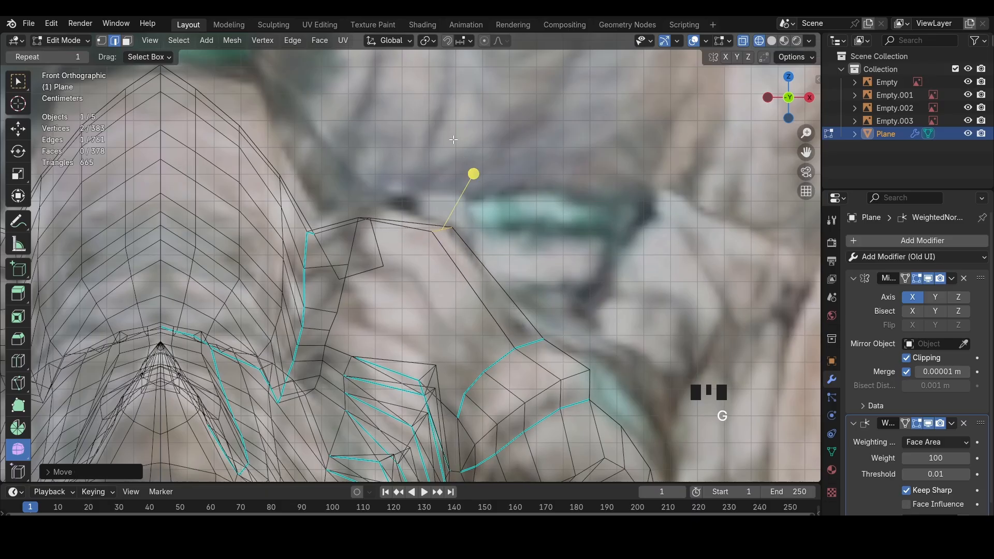
# Rotate the new bridge edge, add a second loop cut between it and the brow, and fit that cut to the outline
pyautogui.press('z')
pyautogui.press('r')
pyautogui.click(505, 284)
pyautogui.hotkey('ctrl', 'r')
pyautogui.doubleClick(496, 284)
pyautogui.press('g')
pyautogui.click(494, 282)
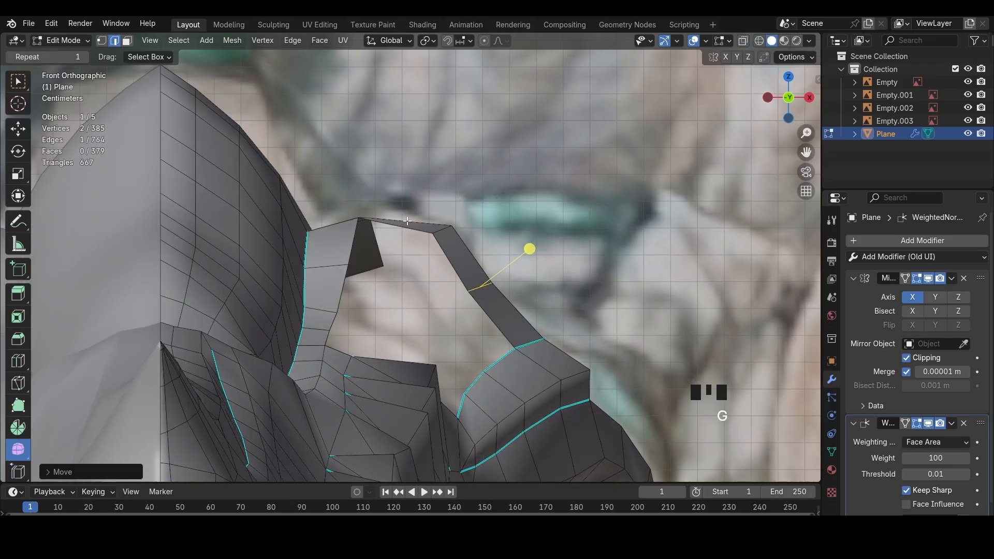
# Try a loop cut across the bridge's top face with its edge moved upward, and undo it
pyautogui.hotkey('ctrl', 'r')
pyautogui.doubleClick(407, 221)
pyautogui.press('g')
pyautogui.click(399, 207)
pyautogui.moveTo(585, 207); pyautogui.dragTo(517, 244, button='middle')
pyautogui.hotkey('ctrl', 'z')
pyautogui.hotkey('ctrl', 'z')
pyautogui.hotkey('ctrl', 'z')
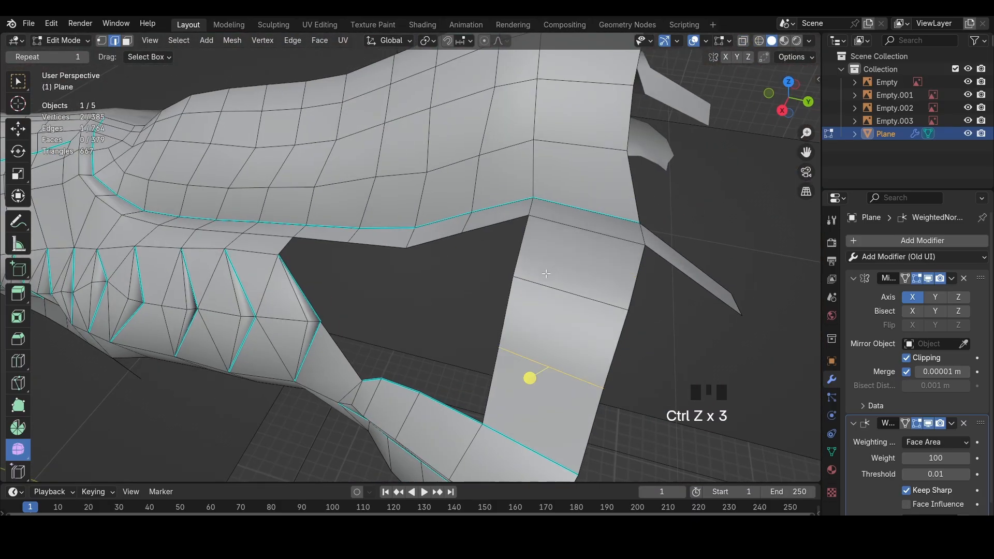
# Fill two adjacent faces between the brow's upper border and the edge strip below the head ridge
pyautogui.moveTo(698, 198); pyautogui.dragTo(365, 363, button='middle')
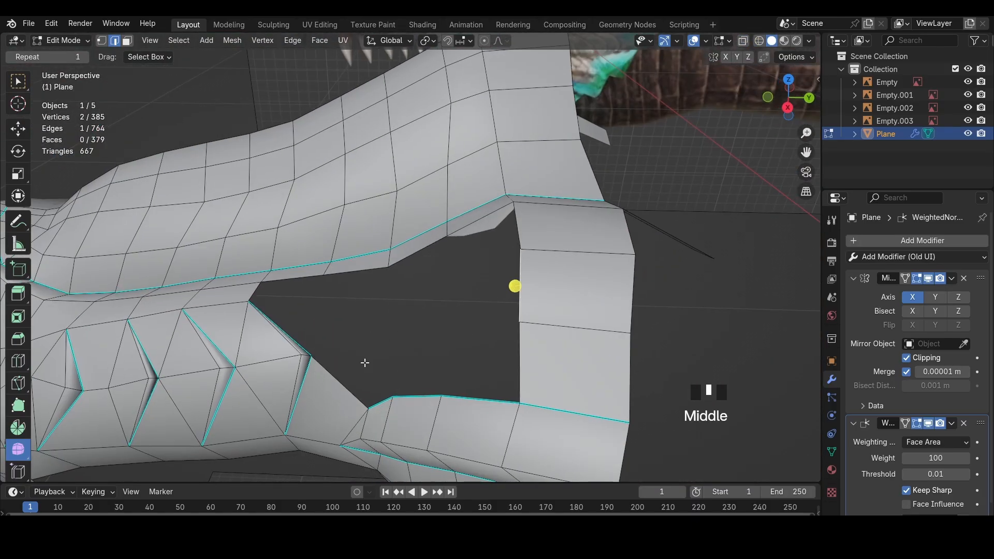
pyautogui.click(787, 111)
pyautogui.press('z')
pyautogui.click(427, 378)
pyautogui.press('z')
pyautogui.moveTo(365, 315); pyautogui.dragTo(421, 378, button='middle')
pyautogui.keyDown('shift'); pyautogui.click(329, 283); pyautogui.keyUp('shift')
pyautogui.press('f')
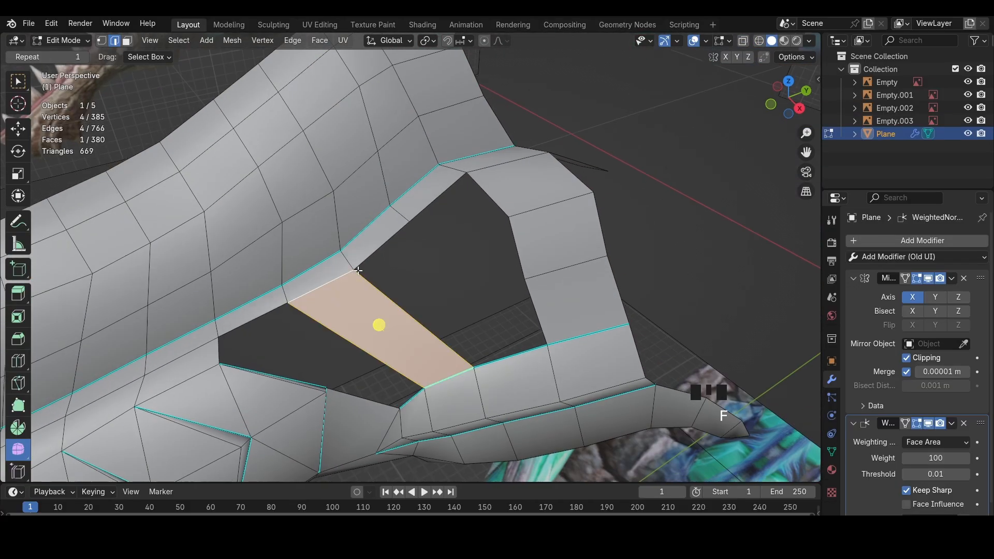
pyautogui.keyDown('shift'); pyautogui.click(493, 354); pyautogui.keyUp('shift')
pyautogui.press('f')
# Loop-cut the two new faces, push the cut outward with Shrink/Fatten and merge its end vertex with the bridge strip
pyautogui.moveTo(493, 354); pyautogui.dragTo(523, 300, button='middle')
pyautogui.hotkey('ctrl', 'r')
pyautogui.scroll(1, 466, 295)
pyautogui.scroll(-1, 466, 295)
pyautogui.click(466, 295)
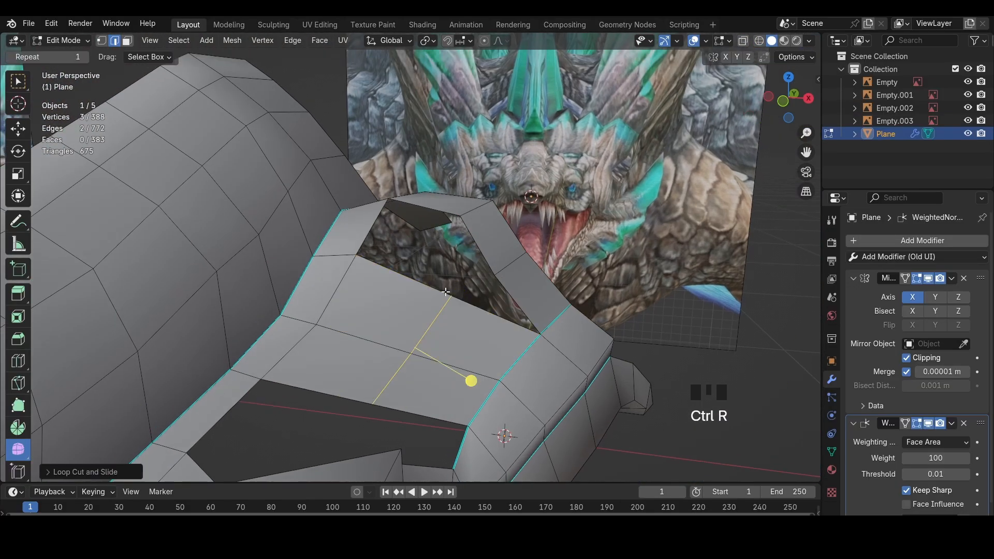
pyautogui.hotkey('alt', 's')
pyautogui.keyDown('shift'); pyautogui.click(484, 282); pyautogui.keyUp('shift')
pyautogui.press('m')
pyautogui.press('2')
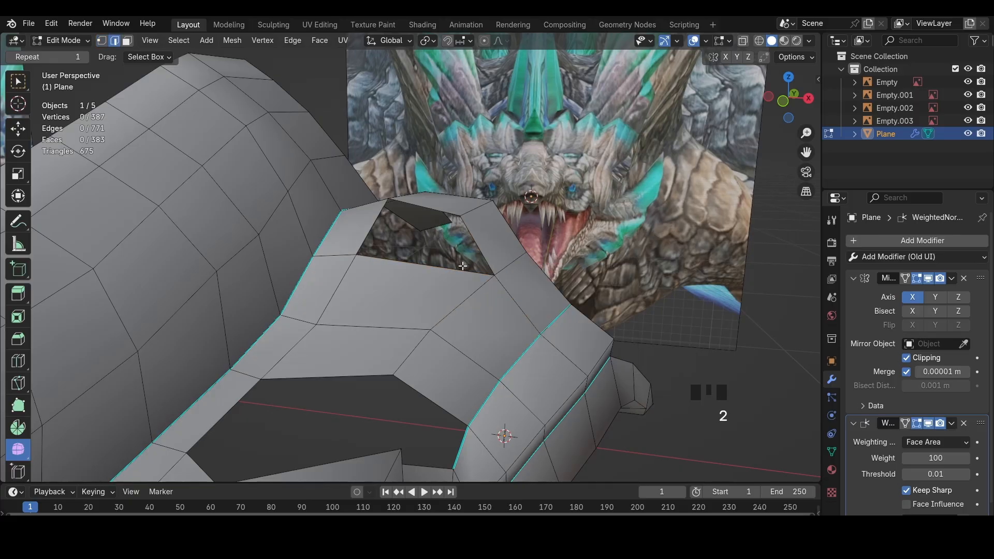
# Fill the remaining hole between the head ridge and the bridge strip, and adjust the vertex at the filled corner
pyautogui.press('f')
pyautogui.press('1')
pyautogui.click(497, 278)
pyautogui.moveTo(497, 278); pyautogui.dragTo(490, 236, button='middle')
pyautogui.press('g')
pyautogui.click(488, 262)
pyautogui.press('g')
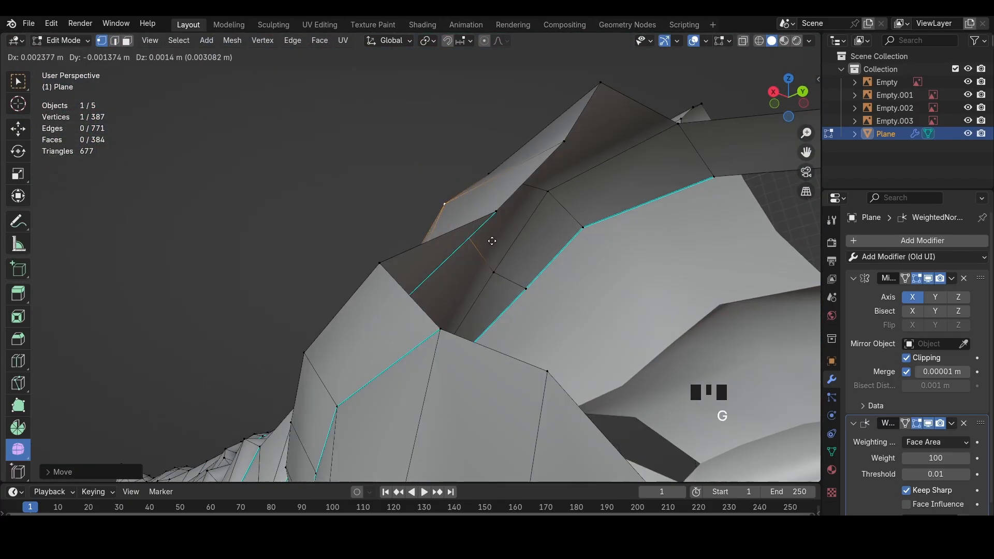
pyautogui.click(492, 240)
pyautogui.hotkey('ctrl', 'z')
# Delete the face filling the hole beside the bridge strip and loop-cut the two faces next to it
pyautogui.moveTo(544, 324); pyautogui.dragTo(475, 292, button='middle')
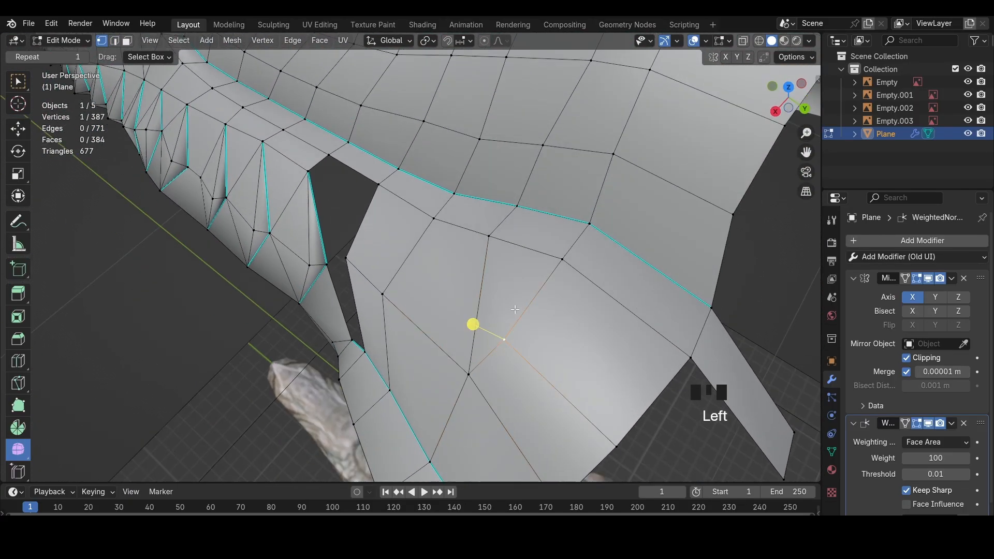
pyautogui.press('x')
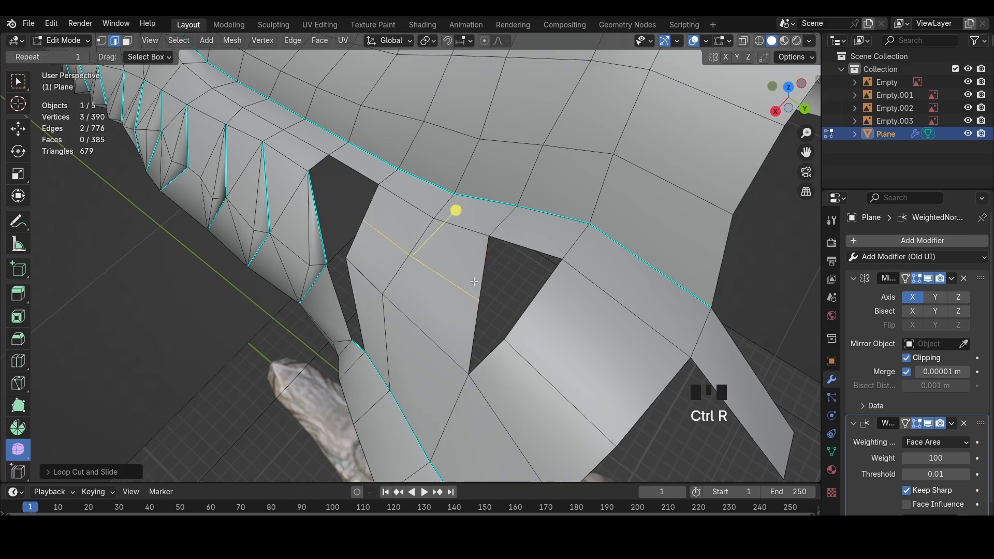
# Slide the vertex at the edge of the hole and remove the bridge strip's upper edge loop
pyautogui.press('1')
pyautogui.click(504, 341)
pyautogui.hotkey('shift', 'v')
pyautogui.click(508, 342)
pyautogui.press('2')
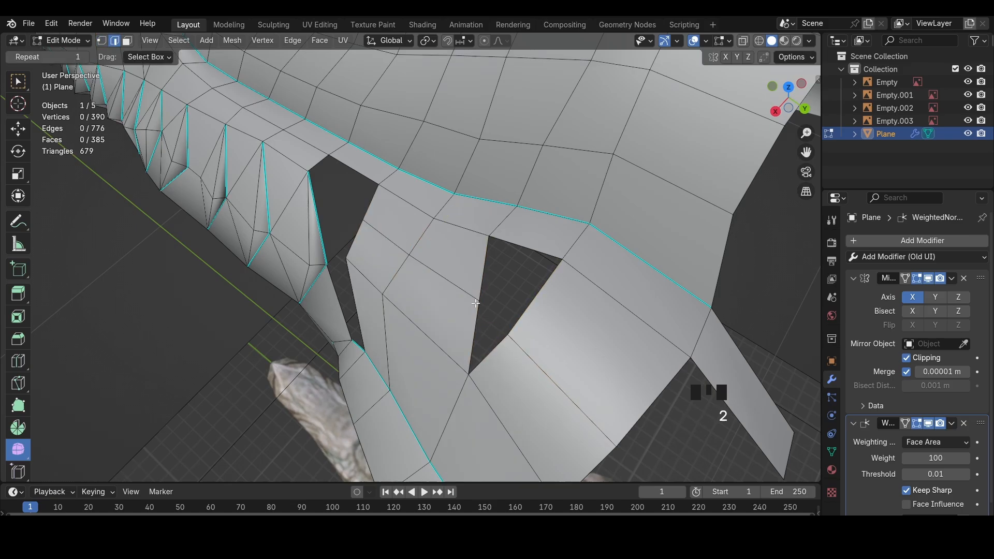
pyautogui.click(556, 380)
pyautogui.press('x')
pyautogui.click(566, 455)
pyautogui.moveTo(513, 406); pyautogui.dragTo(546, 306, button='middle')
pyautogui.scroll(-2, 546, 306)
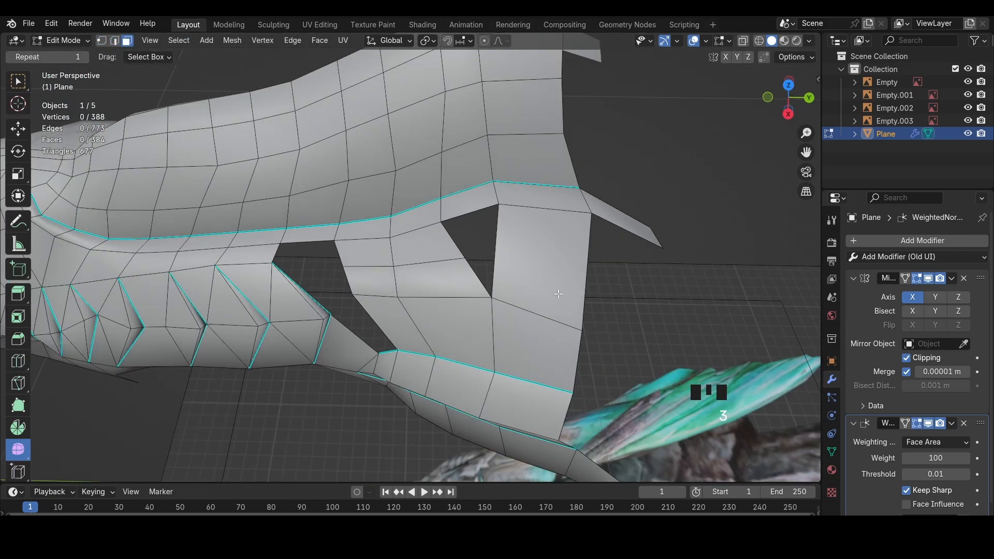
# Rip the bridge strip apart along the edge between its upper and lower faces
pyautogui.press('2')
pyautogui.click(543, 304)
pyautogui.press('v')
pyautogui.click(560, 286)
pyautogui.moveTo(540, 263); pyautogui.dragTo(522, 200, button='middle')
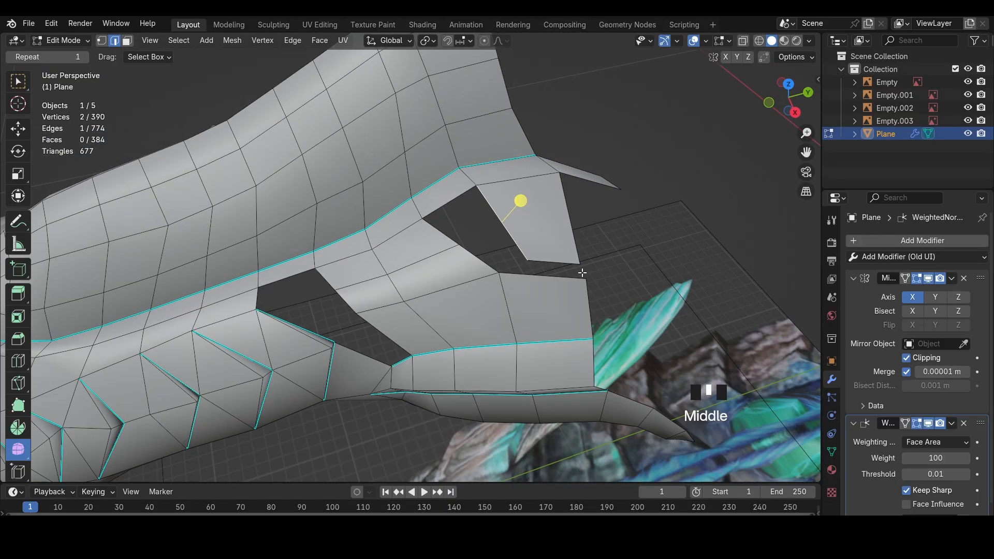
# Delete only the bridge strip's detached upper face, keeping the strip along the head ridge
pyautogui.press('3')
pyautogui.click(559, 195)
pyautogui.press('x')
pyautogui.click(533, 145)
pyautogui.press('x')
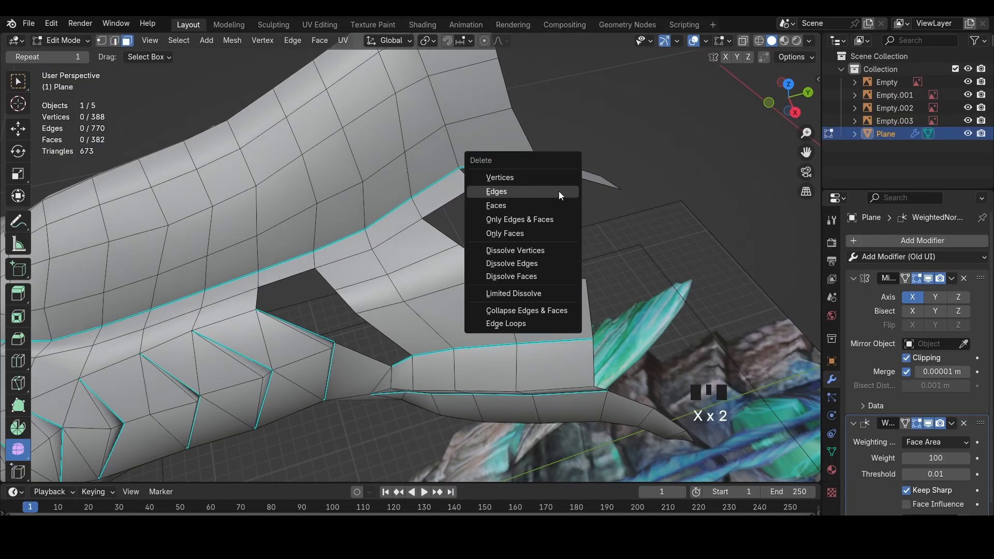
pyautogui.hotkey('ctrl', 'z')
pyautogui.hotkey('ctrl', 'z')
pyautogui.press('x')
pyautogui.click(604, 221)
# Slide the two vertices on the open border above the brow along their edges to smooth the border
pyautogui.press('1')
pyautogui.click(507, 281)
pyautogui.press('g')
pyautogui.press('g')
pyautogui.click(492, 284)
pyautogui.keyDown('shift'); pyautogui.click(459, 245); pyautogui.keyUp('shift')
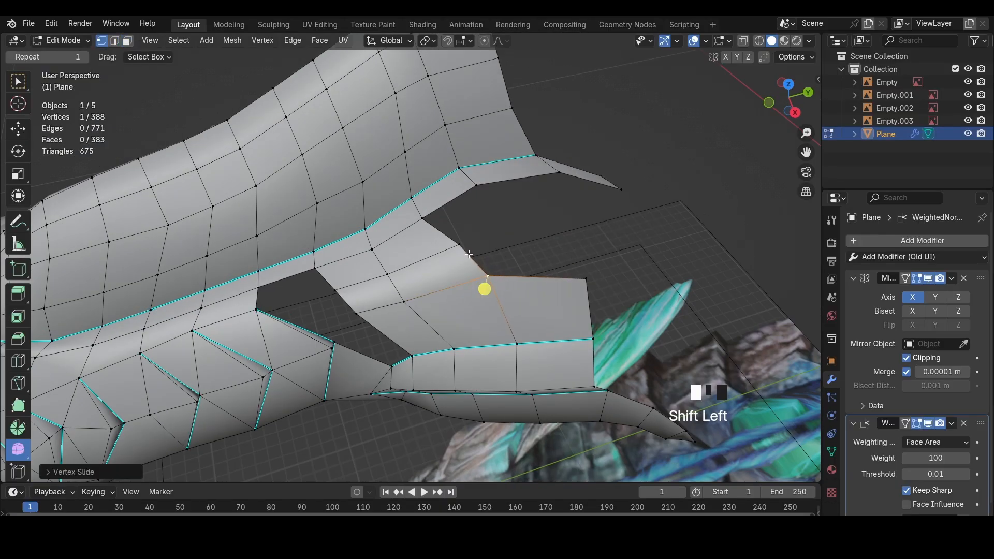
pyautogui.press('g')
pyautogui.press('g')
pyautogui.click(472, 286)
# Rotate and move the edges between the ridge and the brow in the front view to match the reference
pyautogui.click(351, 304)
pyautogui.moveTo(350, 303); pyautogui.dragTo(755, 202, button='middle')
pyautogui.click(790, 106)
pyautogui.press('r')
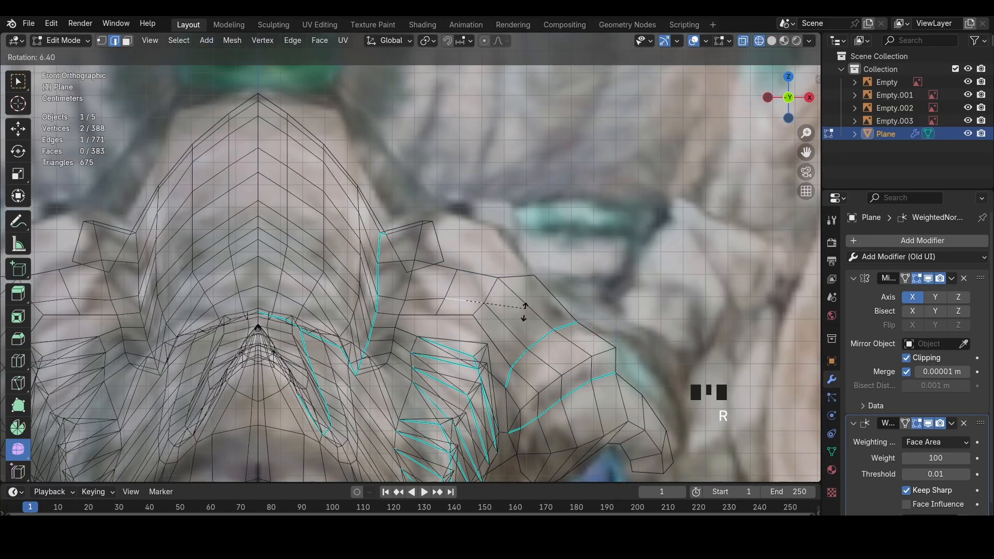
pyautogui.press('g')
pyautogui.click(502, 322)
pyautogui.press('r')
pyautogui.click(511, 315)
pyautogui.press('g')
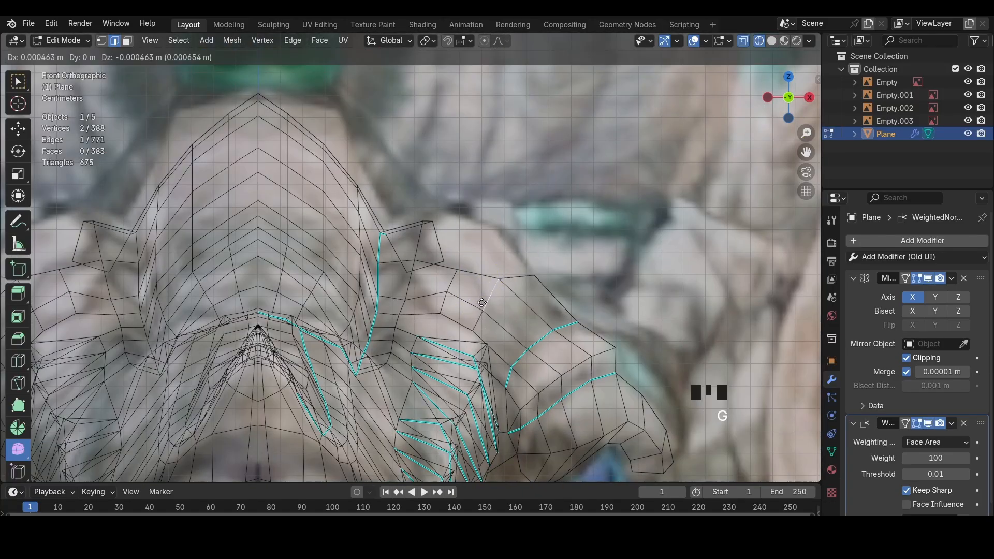
pyautogui.click(477, 274)
# Hide the whole mesh to examine the area above the eye in the side reference image, and restore the mesh
pyautogui.moveTo(478, 275); pyautogui.dragTo(674, 250, button='middle')
pyautogui.press('z')
pyautogui.click(802, 99)
pyautogui.hotkey('alt', 'z')
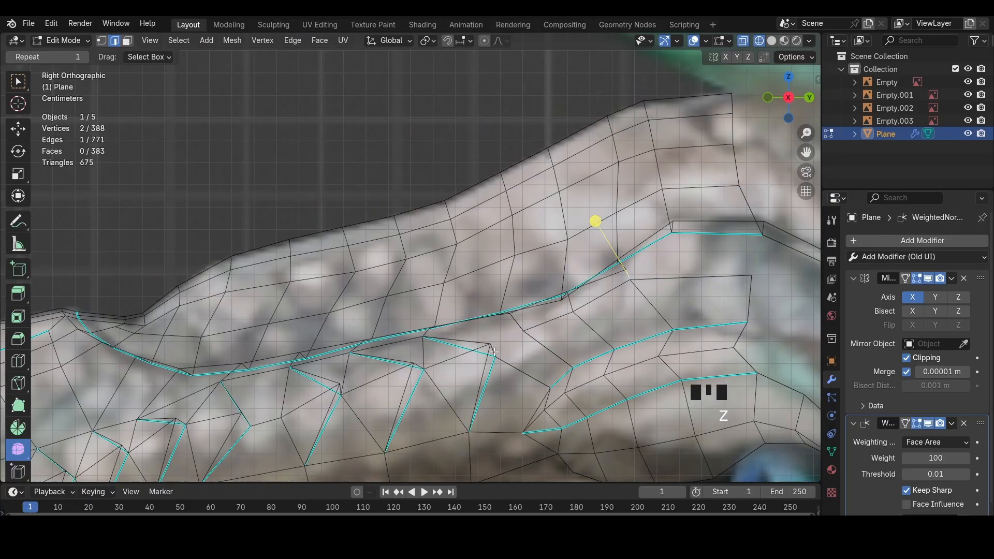
pyautogui.press('a')
pyautogui.press('h')
pyautogui.scroll(-3, 550, 277)
pyautogui.hotkey('alt', 'h')
pyautogui.scroll(1, 550, 278)
pyautogui.moveTo(490, 278); pyautogui.dragTo(489, 324, button='middle')
# Delete the faces joining the ridge to the brow, keeping only the rear face above the brow
pyautogui.press('3')
pyautogui.press('z')
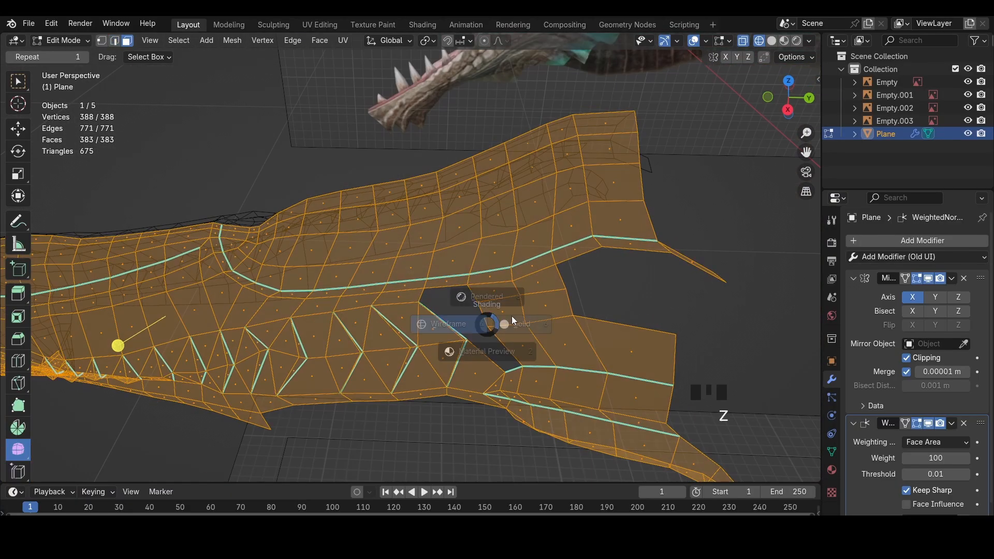
pyautogui.click(513, 307)
pyautogui.press('3')
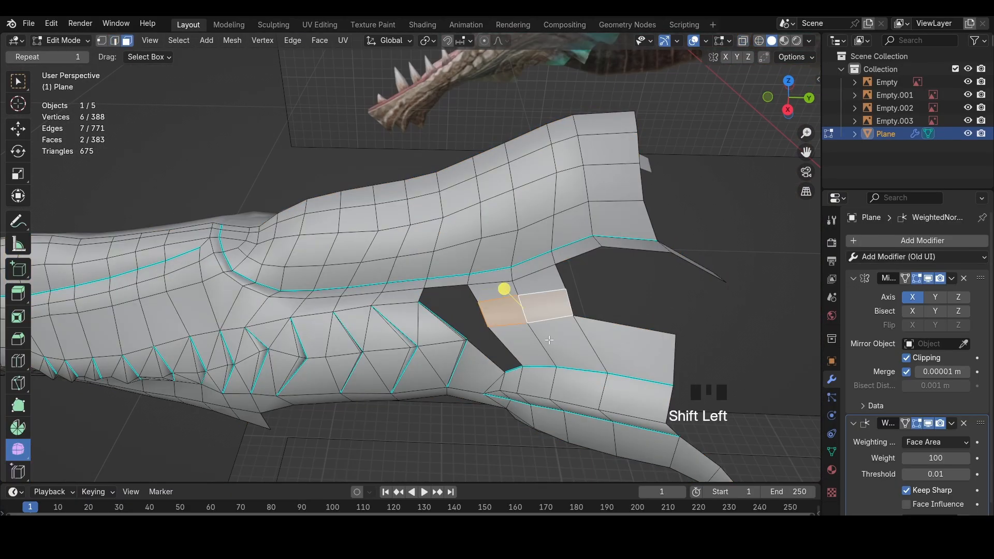
pyautogui.press('x')
# Duplicate the four faces of the rearmost snout scale, rotate the copy and place it beneath the head ridge
pyautogui.press('3')
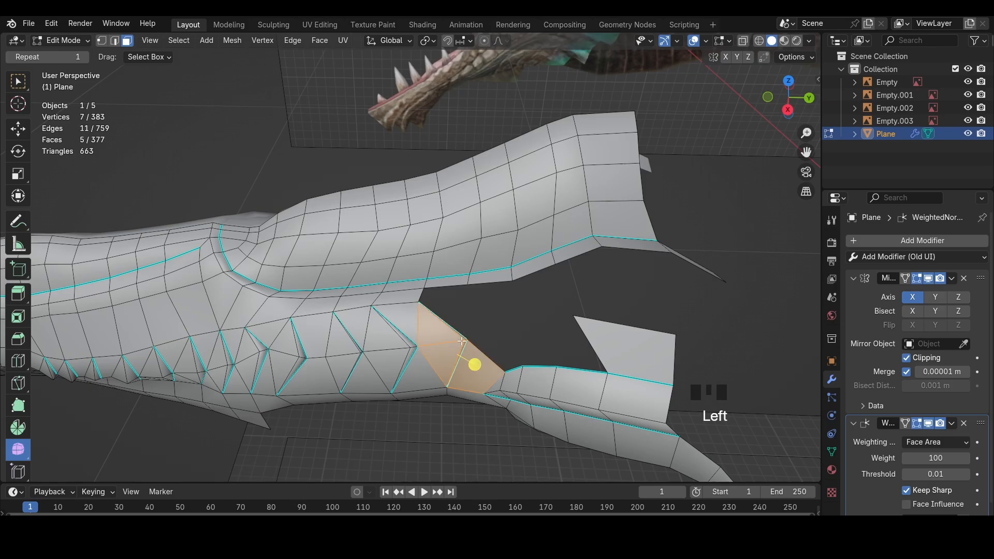
pyautogui.keyDown('shift'); pyautogui.click(478, 359); pyautogui.keyUp('shift')
pyautogui.hotkey('shift', 'd')
pyautogui.click(719, 227)
pyautogui.click(787, 110)
pyautogui.press('z')
pyautogui.press('r')
pyautogui.press('r')
pyautogui.click(588, 275)
pyautogui.press('g')
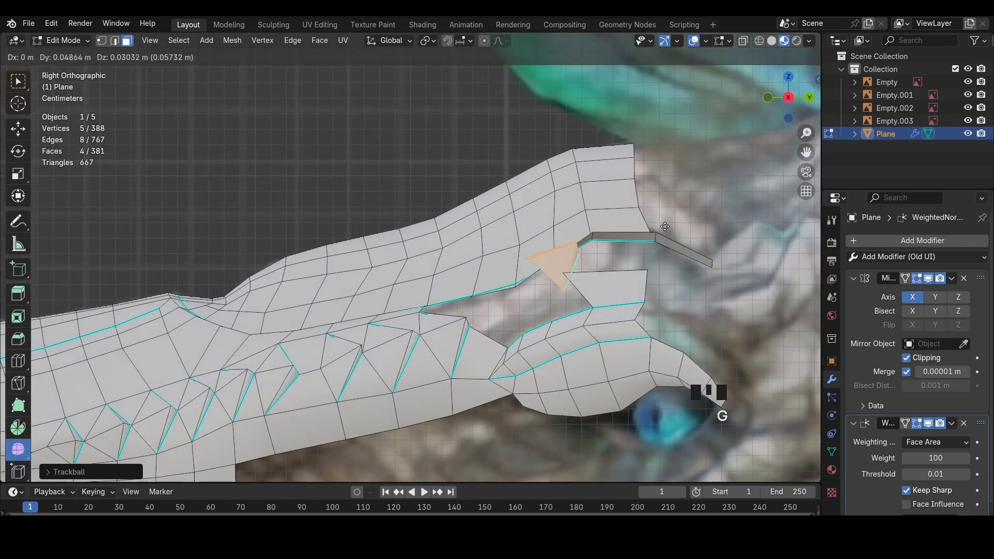
pyautogui.click(678, 217)
# Rotate the copied scale freely and move it onto the matching scale in the side reference image
pyautogui.hotkey('shift', 'z')
pyautogui.scroll(4, 676, 226)
pyautogui.keyDown('shift'); pyautogui.moveTo(676, 227); pyautogui.dragTo(738, 228, button='middle'); pyautogui.keyUp('shift')
pyautogui.press('r')
pyautogui.press('r')
pyautogui.press('g')
pyautogui.click(620, 297)
# Isolate the copied scale and move its front vertices to fit the scale's tip in the side reference
pyautogui.hotkey('shift', 'g')
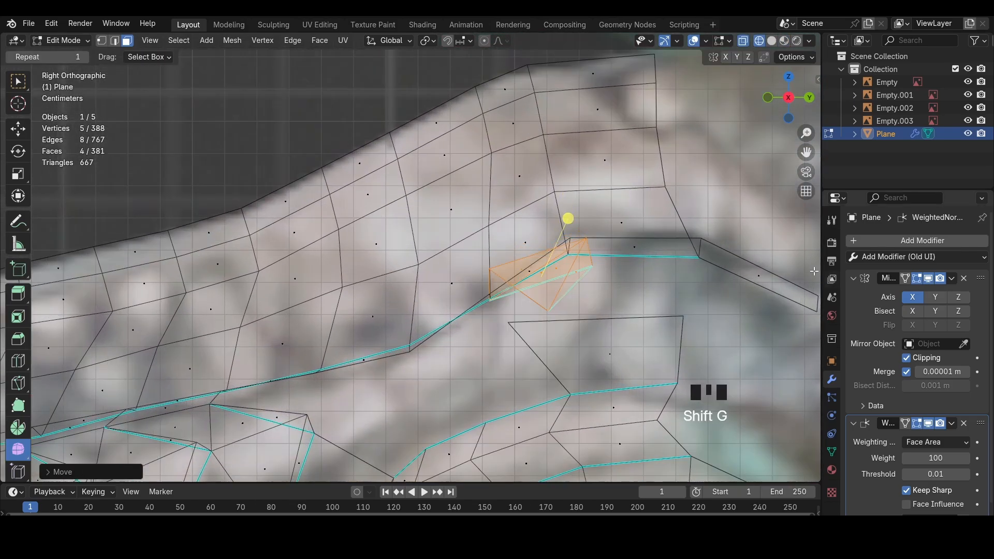
pyautogui.hotkey('shift', 'h')
pyautogui.press('1')
pyautogui.click(491, 272)
pyautogui.press('f')
pyautogui.press('g')
pyautogui.click(497, 299)
pyautogui.hotkey('ctrl', 'z')
pyautogui.click(490, 271)
pyautogui.press('g')
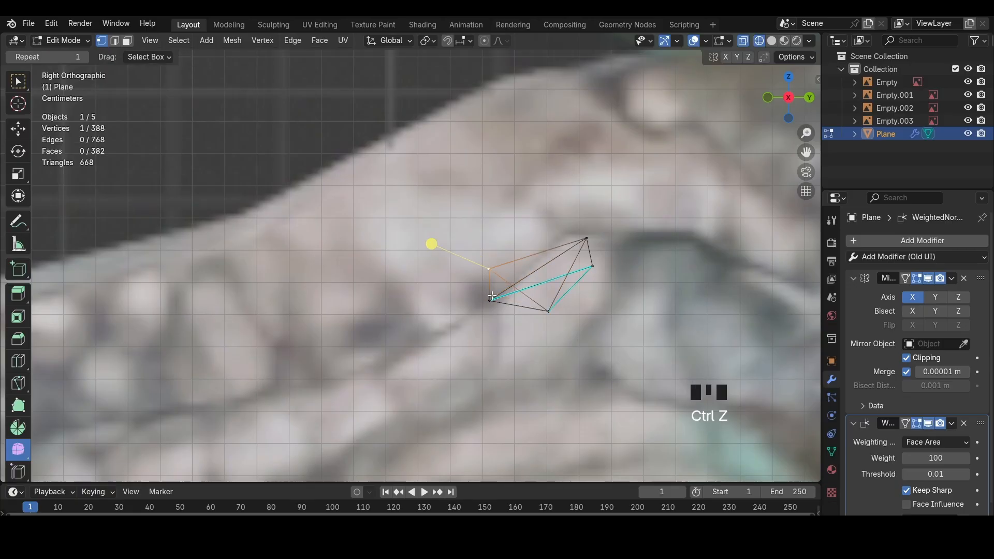
pyautogui.click(490, 300)
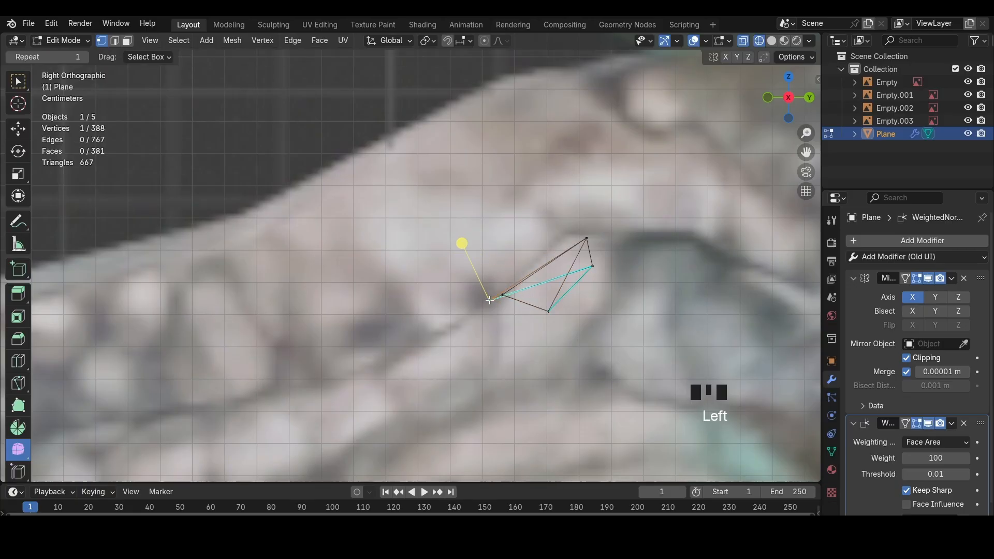
# Move the isolated scale's lower, rear and top vertices outward to fit the scale in the side reference
pyautogui.click(548, 312)
pyautogui.press('g')
pyautogui.click(517, 347)
pyautogui.click(593, 266)
pyautogui.press('g')
pyautogui.click(623, 249)
pyautogui.click(587, 238)
pyautogui.press('g')
# Knife-cut a new row of edges across the middle of the scale and scale that row outward
pyautogui.hotkey('ctrl', 'r')
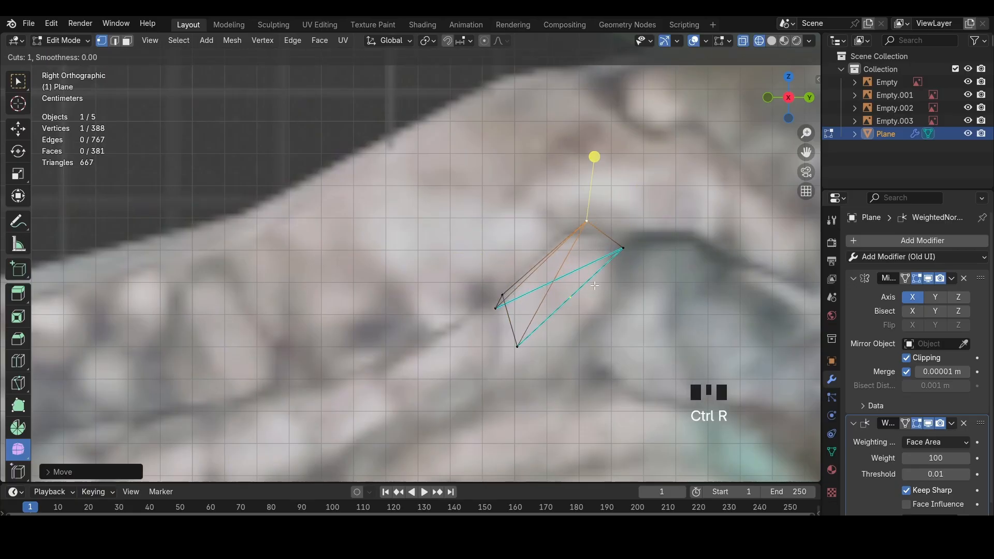
pyautogui.rightClick(554, 269)
pyautogui.moveTo(541, 321)
pyautogui.mouseDown(button='middle')
pyautogui.moveTo(674, 295)
pyautogui.moveTo(427, 127)
pyautogui.mouseUp(button='middle')
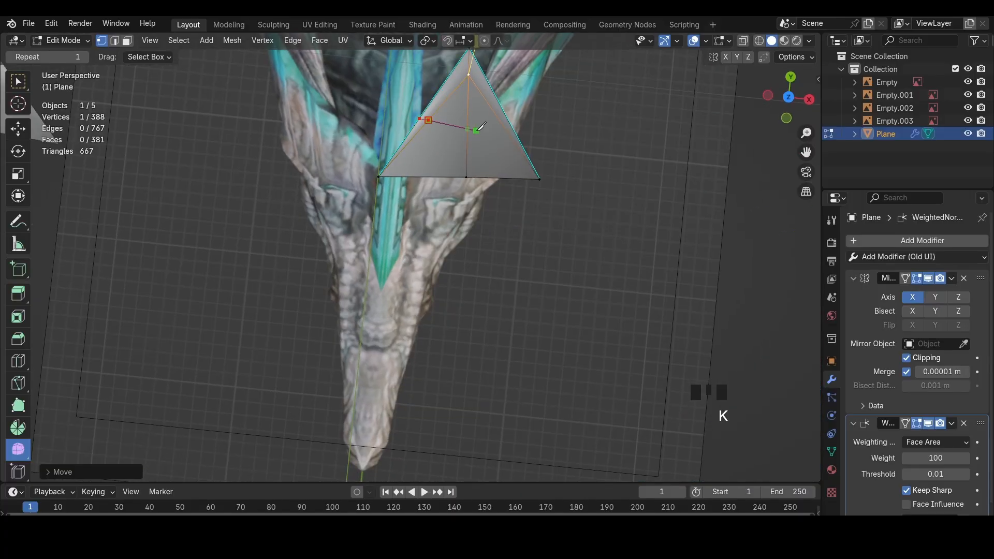
pyautogui.moveTo(517, 111); pyautogui.dragTo(525, 178, button='middle')
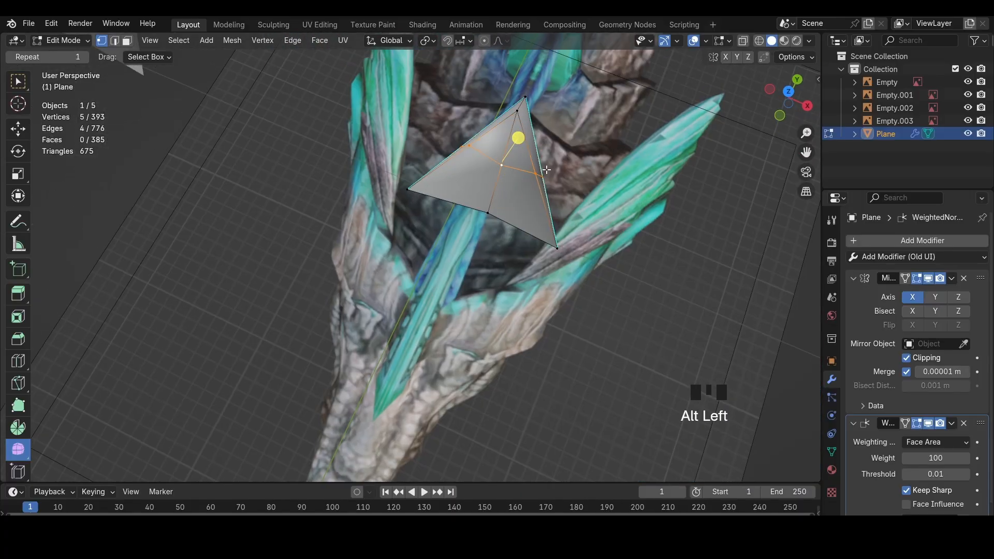
pyautogui.press('s')
pyautogui.click(585, 173)
# Move the cut row's lower vertex outward and the scale's lower corner downward in the side view
pyautogui.click(807, 106)
pyautogui.press('2')
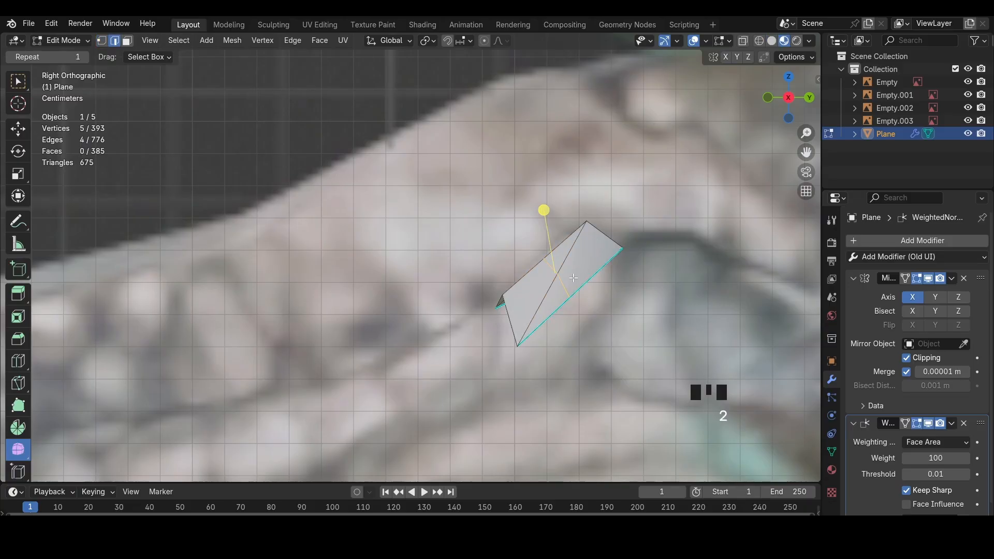
pyautogui.click(558, 288)
pyautogui.press('z')
pyautogui.press('g')
pyautogui.click(530, 339)
pyautogui.press('1')
pyautogui.click(518, 349)
pyautogui.press('g')
pyautogui.click(516, 389)
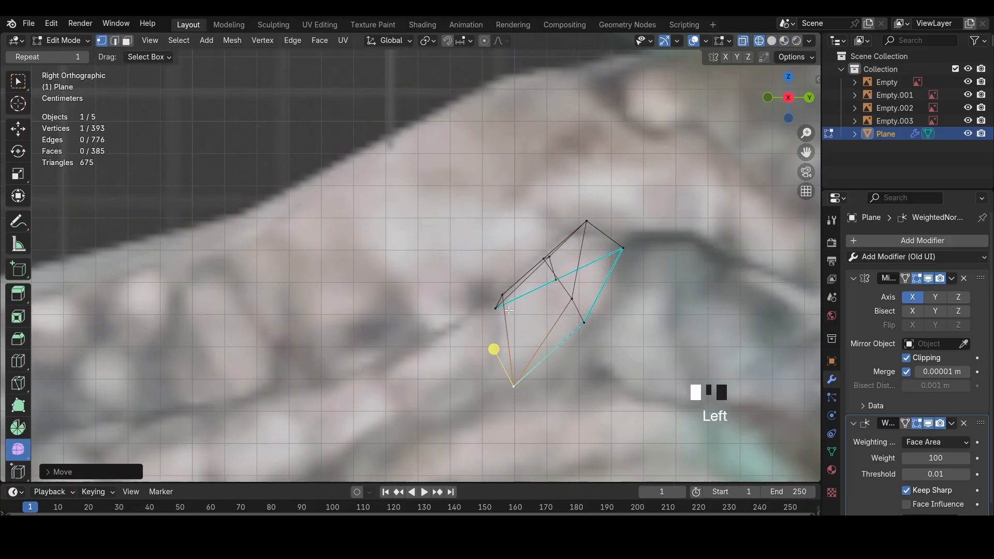
# Adjust the scale's middle vertex and lower its front corner vertex to fit the side reference
pyautogui.press('g')
pyautogui.click(560, 284)
pyautogui.press('1')
pyautogui.click(497, 311)
pyautogui.press('g')
pyautogui.click(497, 327)
pyautogui.press('z')
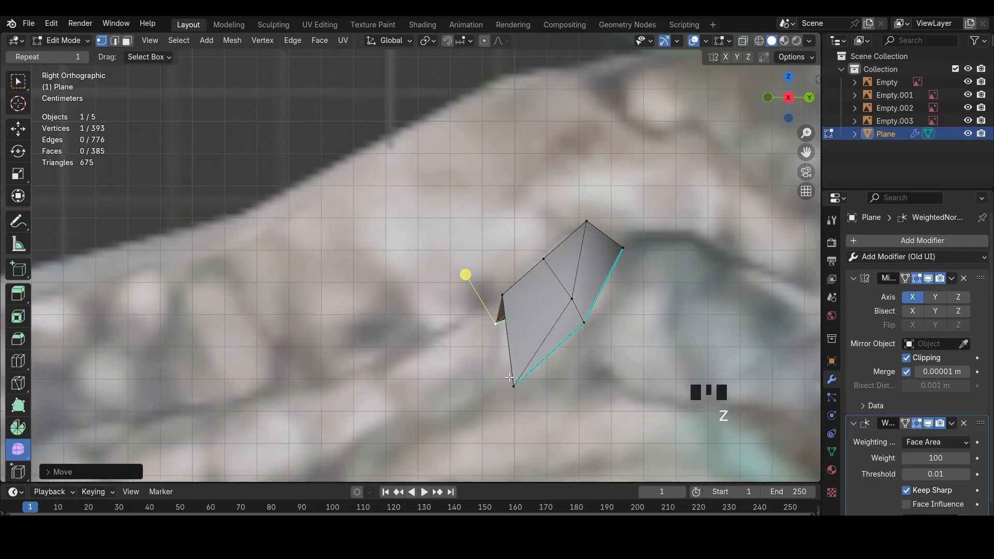
# Reveal the rest of the hidden head mesh around the reshaped scale
pyautogui.moveTo(502, 316); pyautogui.dragTo(428, 176, button='middle')
pyautogui.press('2')
pyautogui.press('1')
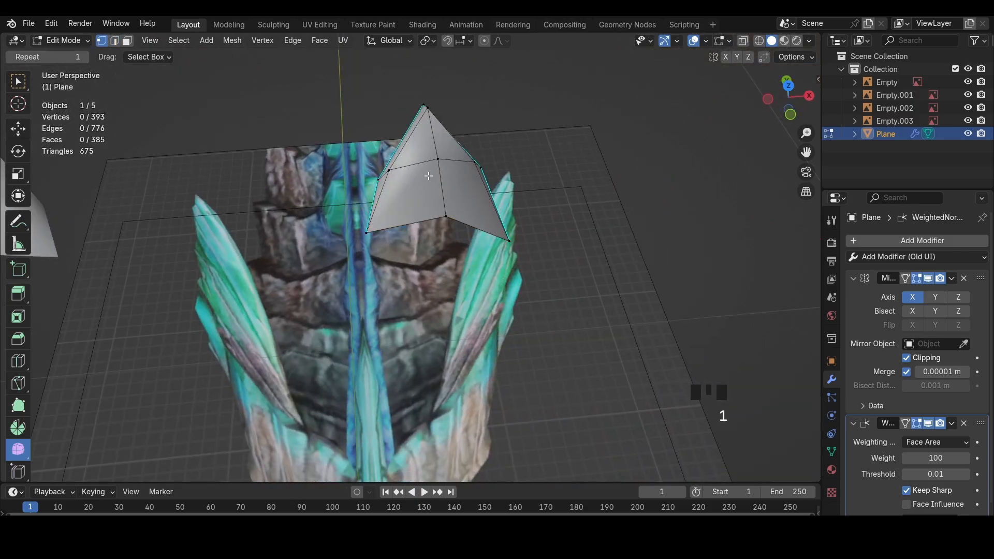
pyautogui.hotkey('alt', 'h')
pyautogui.press('2')
pyautogui.click(486, 233)
pyautogui.moveTo(521, 251); pyautogui.dragTo(501, 242, button='middle')
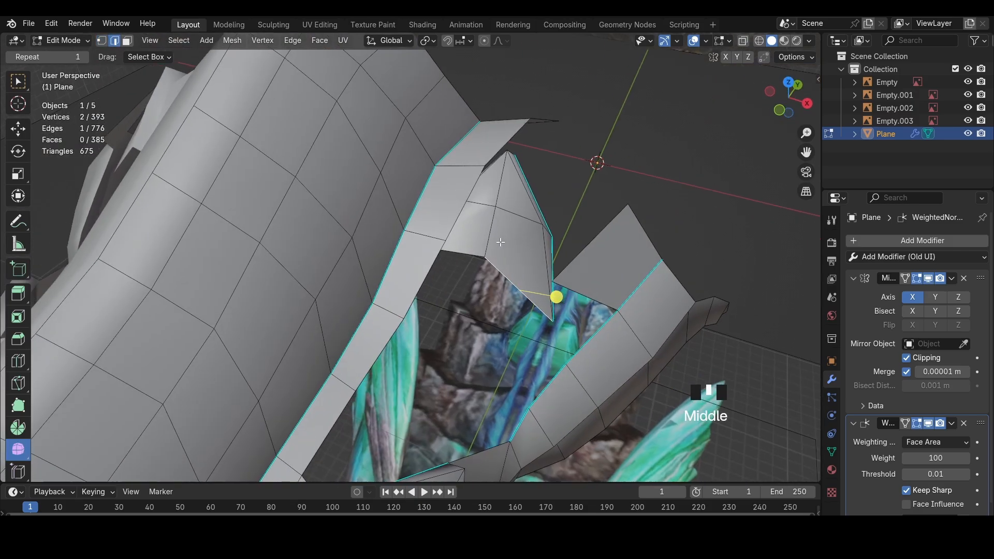
# Select the whole scale and move it along the X axis between ridge and brow in the front view
pyautogui.press('l')
pyautogui.click(780, 111)
pyautogui.press('z')
pyautogui.press('g')
pyautogui.press('x')
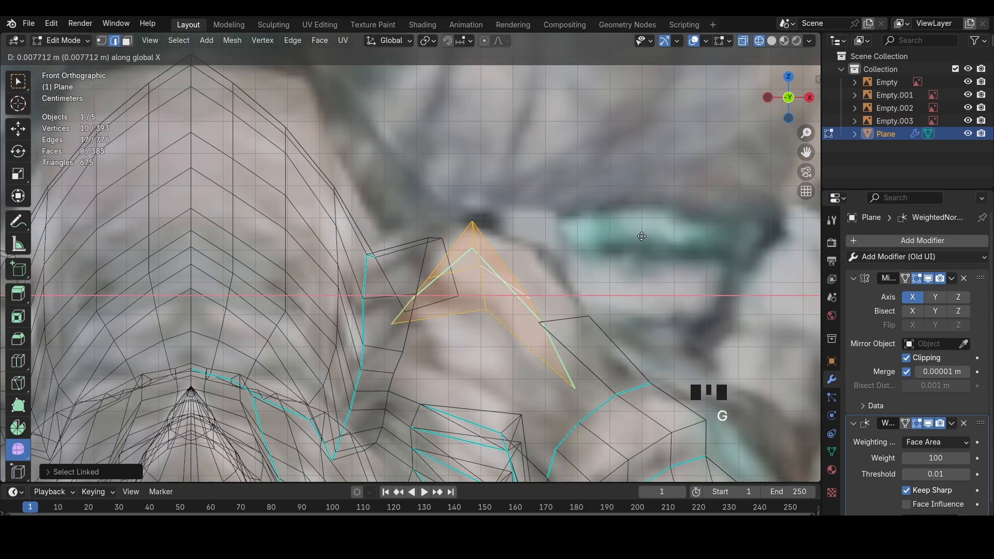
pyautogui.click(701, 251)
pyautogui.hotkey('ctrl', 'z')
pyautogui.press('g')
pyautogui.press('x')
pyautogui.click(570, 257)
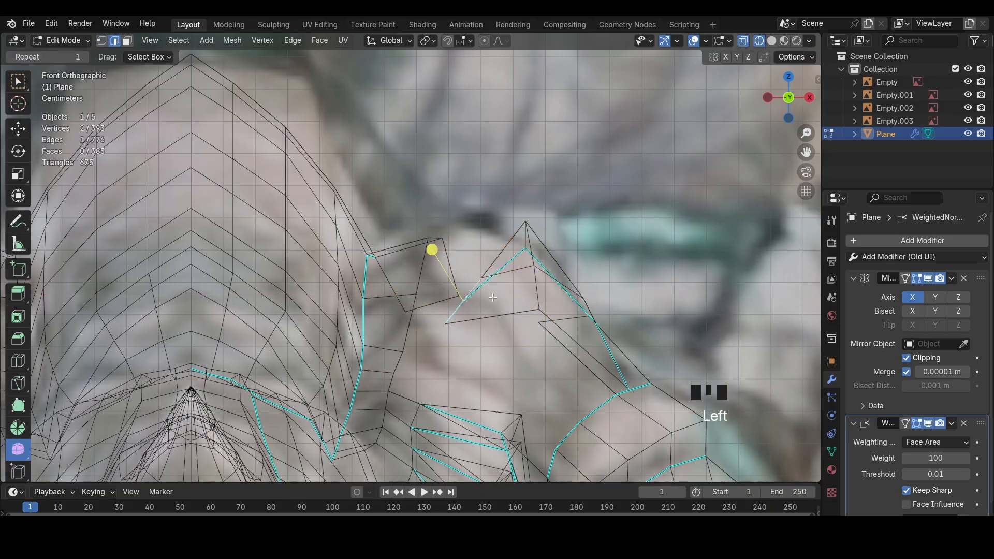
# Move the scale's inner edge and upper vertices to form a flatter top in the front view
pyautogui.press('g')
pyautogui.click(475, 269)
pyautogui.click(532, 234)
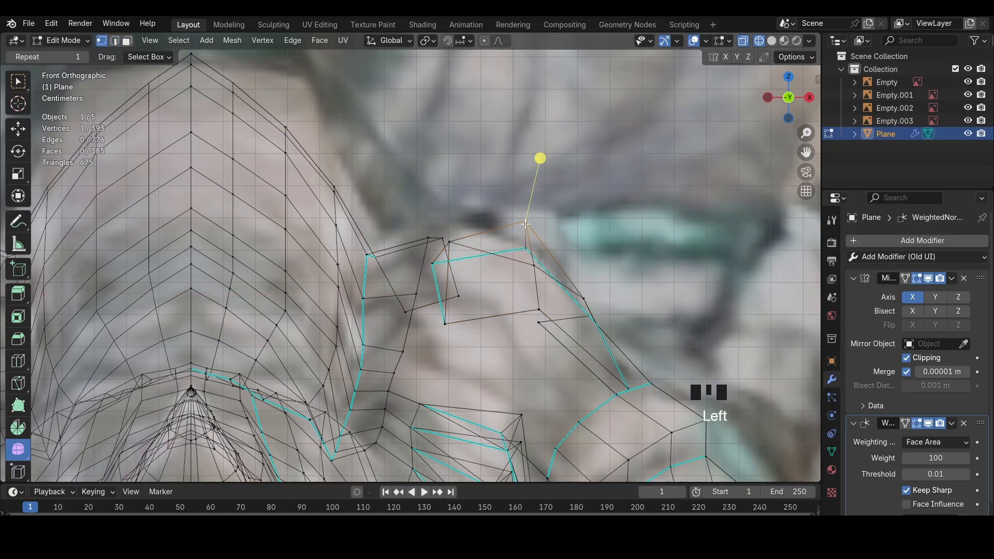
pyautogui.press('g')
pyautogui.click(523, 248)
pyautogui.click(531, 233)
pyautogui.press('g')
pyautogui.click(533, 249)
pyautogui.click(471, 236)
pyautogui.press('g')
pyautogui.click(473, 232)
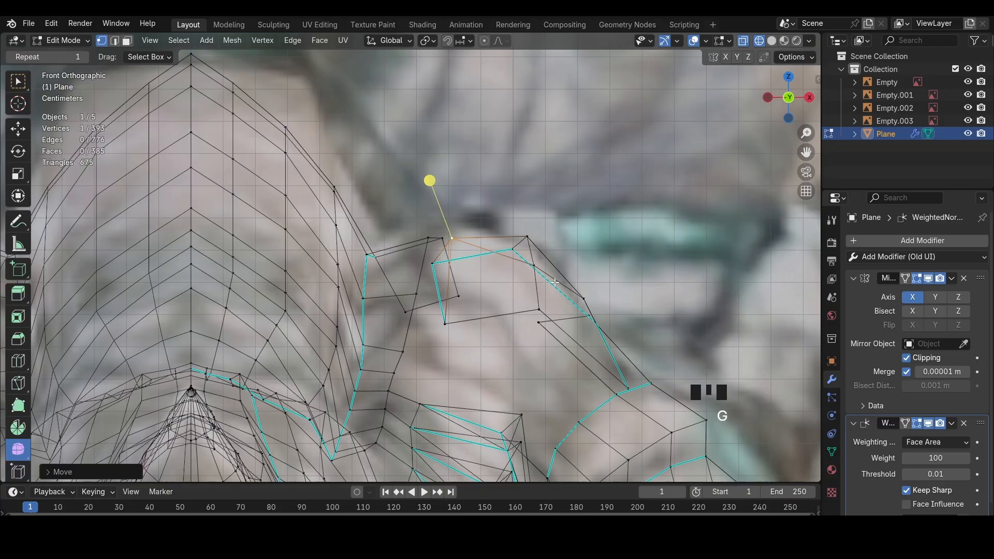
# Move the scale's outer side vertices and its lower outer corner inward in the front view
pyautogui.click(585, 305)
pyautogui.press('z')
pyautogui.press('z')
pyautogui.press('z')
pyautogui.press('g')
pyautogui.click(598, 320)
pyautogui.hotkey('ctrl', 'z')
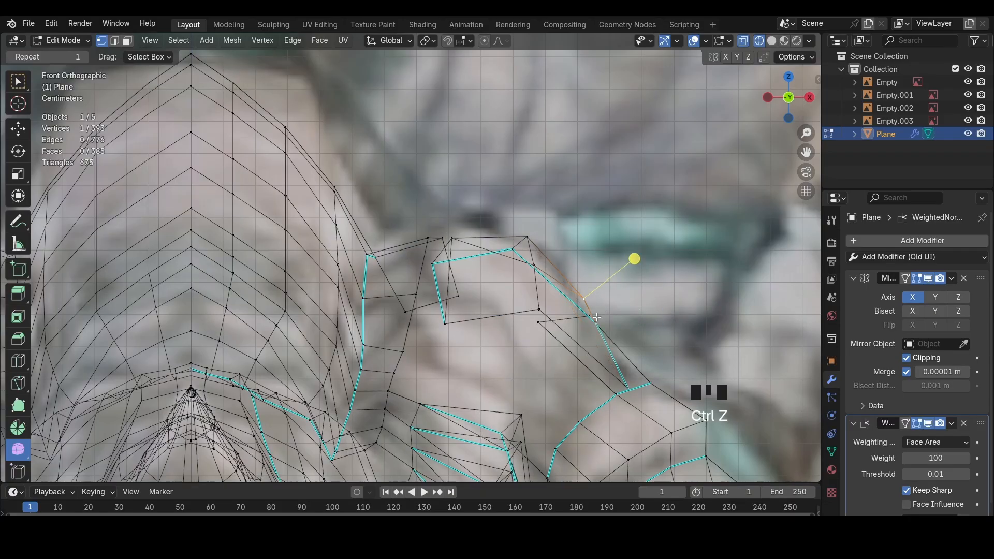
pyautogui.press('g')
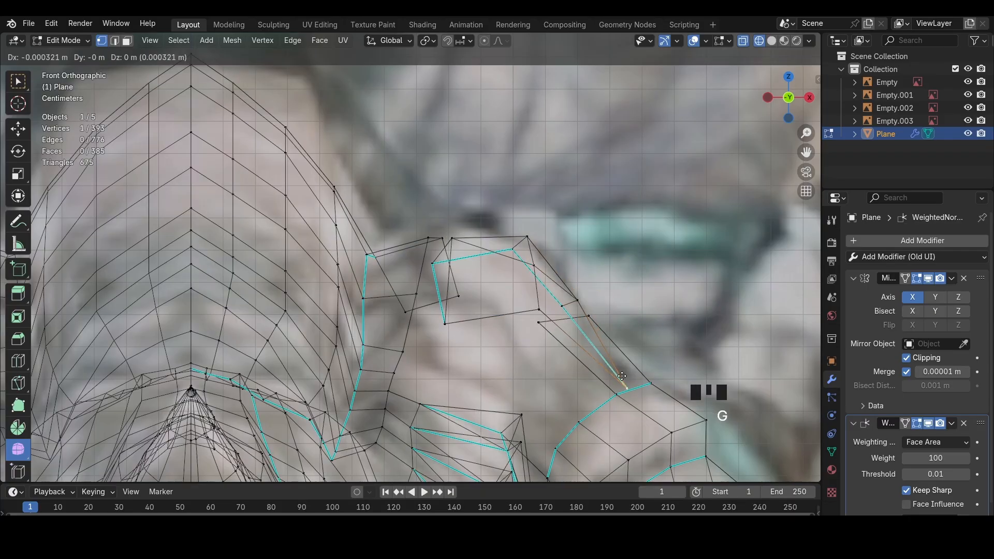
pyautogui.click(558, 347)
# Move the scale's lower middle and lower inner vertices toward the head ridge in the front view
pyautogui.click(539, 311)
pyautogui.press('g')
pyautogui.click(516, 318)
pyautogui.click(445, 324)
pyautogui.press('g')
pyautogui.click(425, 294)
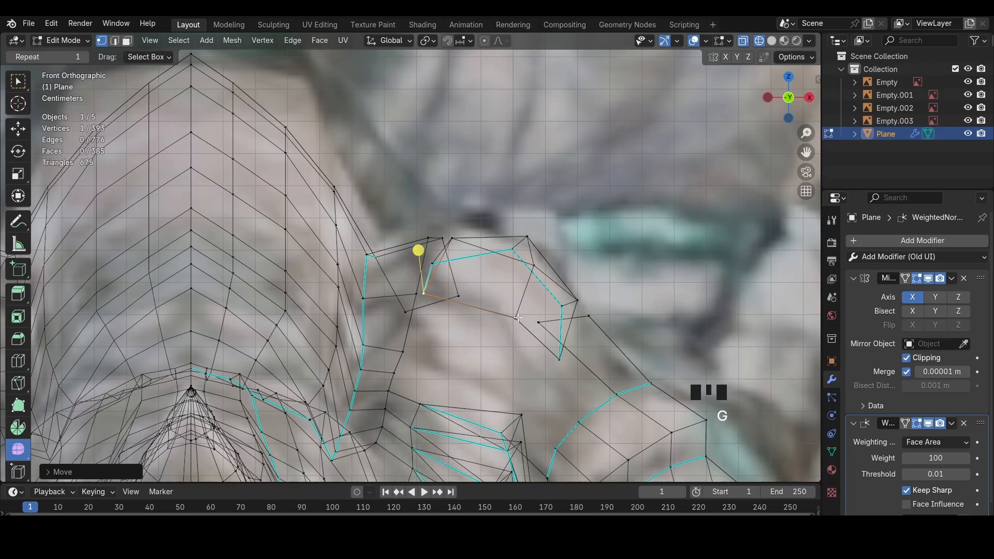
# Fine-tune the scale's inner corner vertices beside the ridge strip in the front view
pyautogui.click(435, 293)
pyautogui.press('g')
pyautogui.click(424, 285)
pyautogui.click(436, 270)
pyautogui.press('g')
pyautogui.click(440, 271)
pyautogui.press('z')
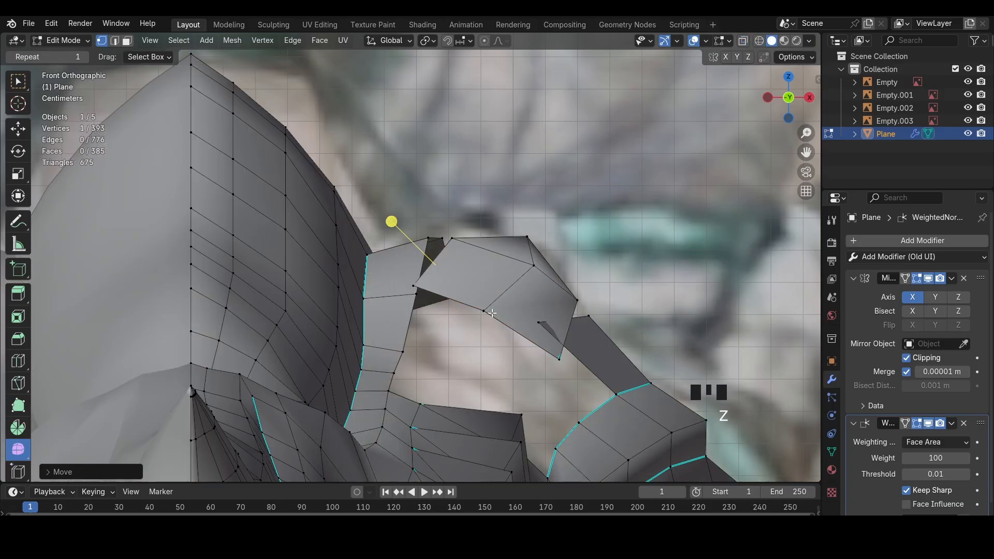
# Shift the scale's lower outer corner slightly inward toward the rear brow face
pyautogui.click(493, 314)
pyautogui.click(510, 321)
pyautogui.click(559, 359)
pyautogui.press('g')
pyautogui.click(544, 361)
# Reposition the scale's upper inner vertex near the head ridge in perspective
pyautogui.moveTo(544, 361); pyautogui.dragTo(533, 322, button='middle')
pyautogui.click(515, 221)
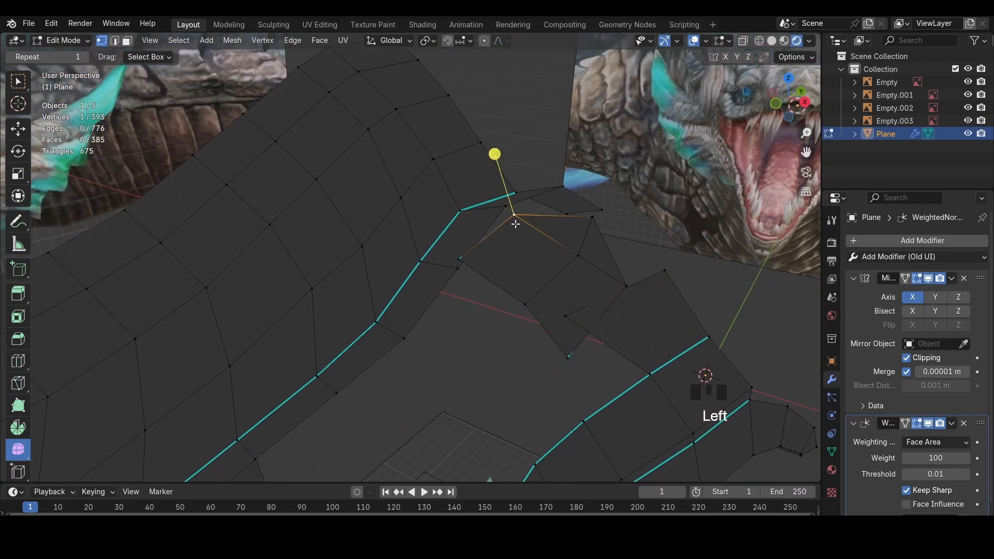
pyautogui.press('z')
pyautogui.press('g')
pyautogui.click(550, 274)
# Merge the scale's inner corner with the adjoining ridge strip vertex and adjust the merged vertex's position
pyautogui.moveTo(550, 273); pyautogui.dragTo(455, 304, button='middle')
pyautogui.moveTo(448, 356); pyautogui.dragTo(442, 367, button='middle')
pyautogui.click(439, 339)
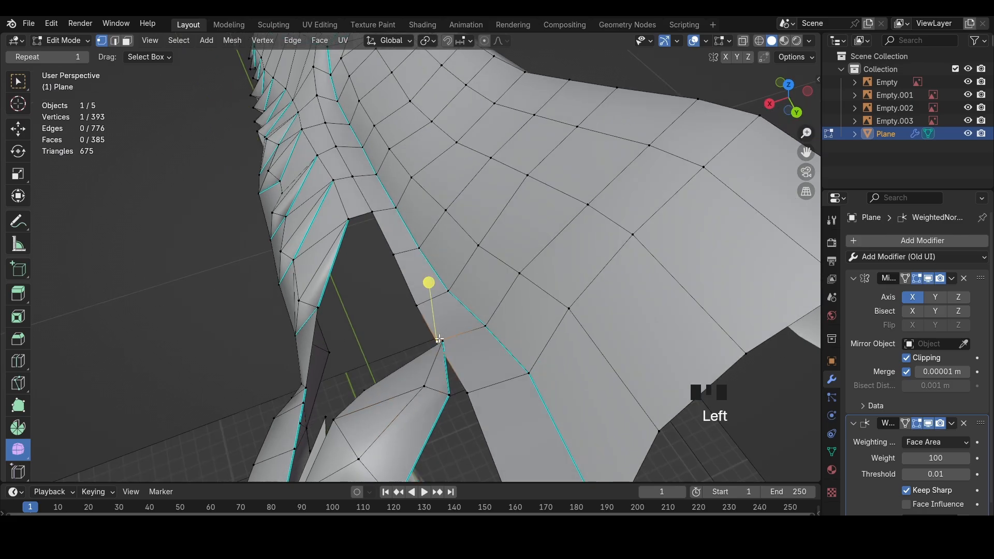
pyautogui.press('m')
pyautogui.click(581, 359)
pyautogui.press('g')
pyautogui.click(511, 361)
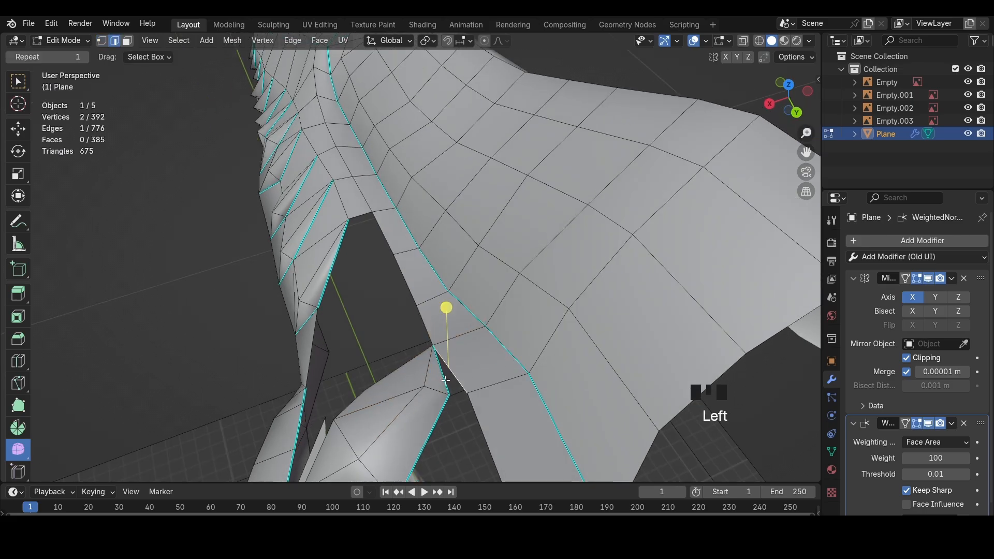
# Merge the scale's lower corner with the rear brow face's corner and move the neighbouring scale vertex
pyautogui.moveTo(449, 427); pyautogui.dragTo(465, 364, button='middle')
pyautogui.click(473, 325)
pyautogui.moveTo(495, 331); pyautogui.dragTo(574, 316, button='middle')
pyautogui.moveTo(538, 313); pyautogui.dragTo(444, 299, button='middle')
pyautogui.press('m')
pyautogui.click(542, 327)
pyautogui.click(533, 311)
pyautogui.press('g')
pyautogui.click(439, 282)
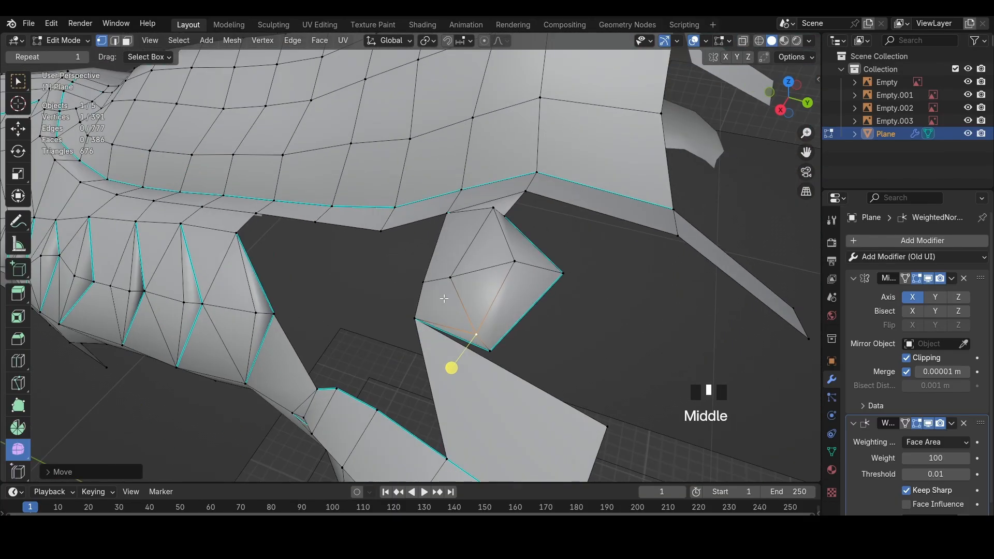
# Move the scale's front vertex and adjoining edge to round its front profile
pyautogui.moveTo(470, 219); pyautogui.dragTo(395, 287, button='middle')
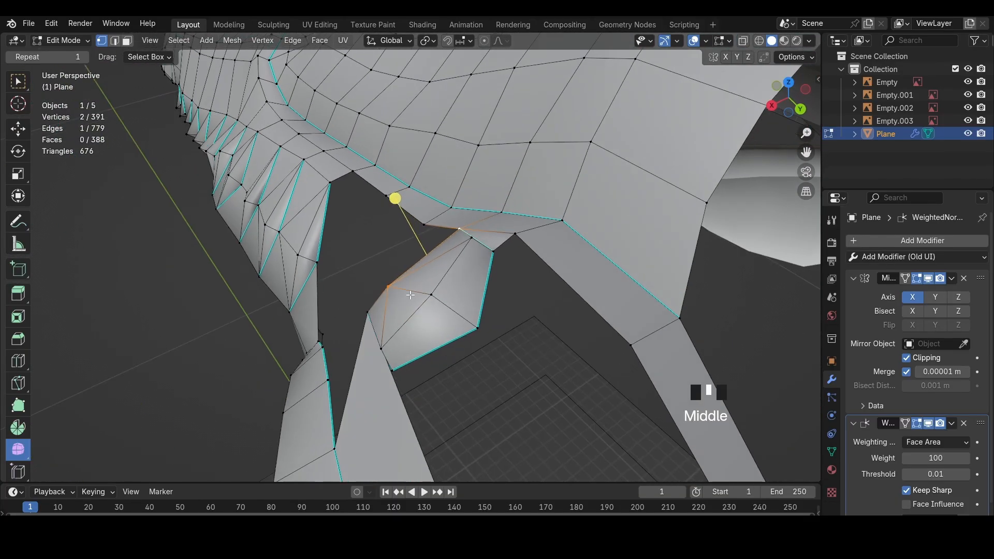
pyautogui.click(395, 287)
pyautogui.press('g')
pyautogui.click(396, 287)
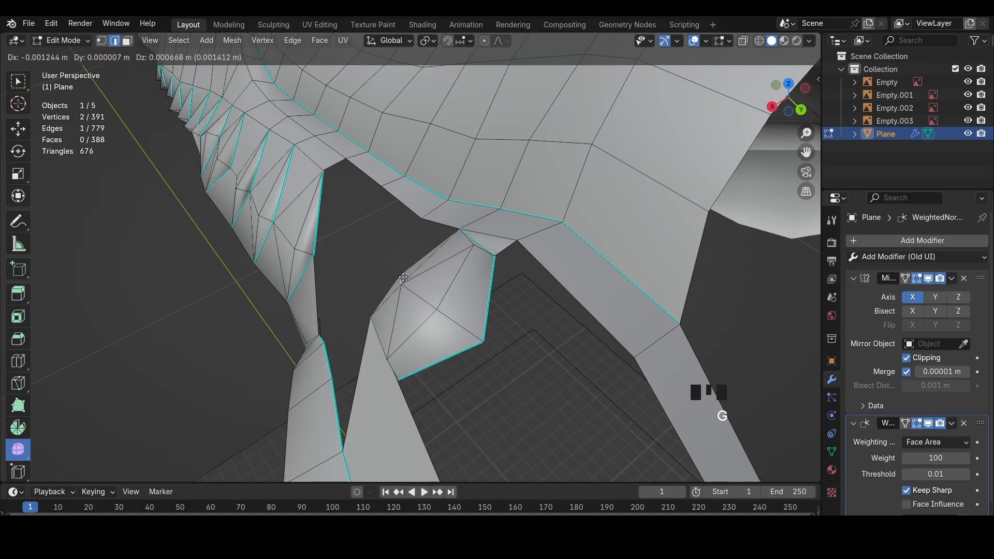
pyautogui.click(484, 282)
# Move the scale's upper vertex next to the ridge strip to smooth the joined corner
pyautogui.moveTo(483, 282); pyautogui.dragTo(621, 222, button='middle')
pyautogui.press('1')
pyautogui.click(486, 214)
pyautogui.moveTo(485, 215)
pyautogui.mouseDown(button='middle')
pyautogui.moveTo(483, 259)
pyautogui.moveTo(494, 226)
pyautogui.moveTo(517, 262)
pyautogui.mouseUp(button='middle')
pyautogui.press('g')
pyautogui.click(485, 222)
# Adjust the vertices where the scale's front meets the ridge strip in the side view
pyautogui.click(779, 109)
pyautogui.press('z')
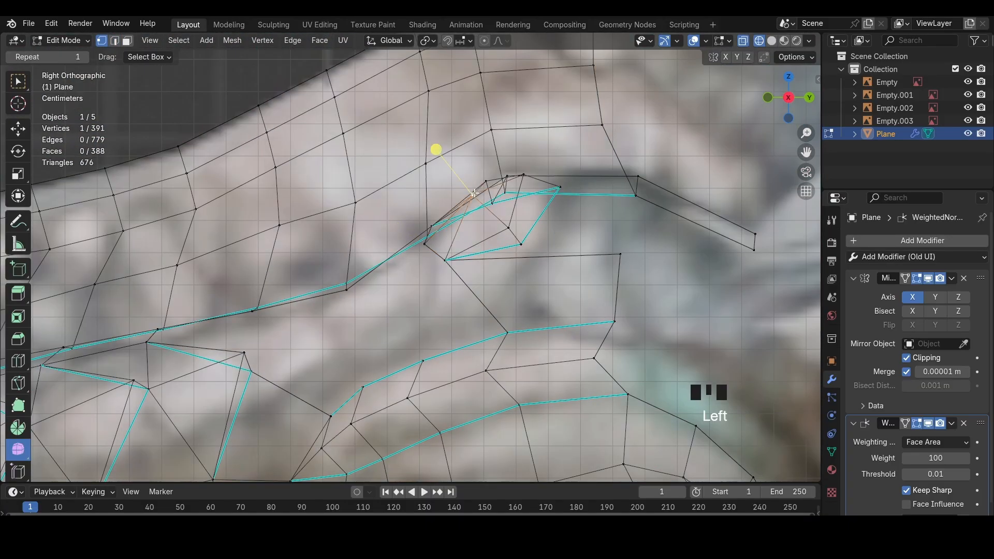
pyautogui.click(476, 196)
pyautogui.press('z')
pyautogui.click(472, 169)
pyautogui.press('g')
pyautogui.click(475, 174)
pyautogui.press('z')
# Lower the ridge strip's vertices behind the scale to follow the side reference
pyautogui.click(498, 170)
pyautogui.press('g')
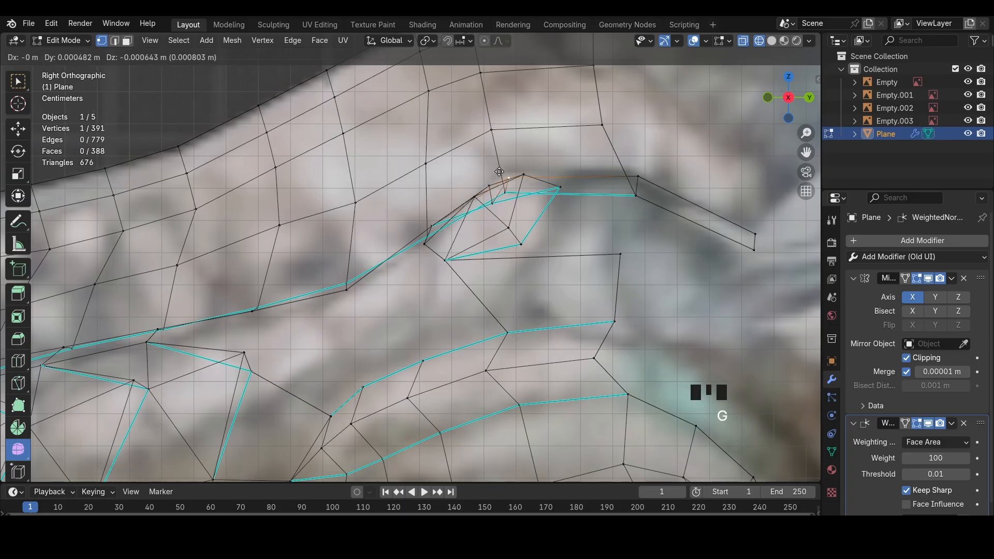
pyautogui.click(499, 171)
pyautogui.press('z')
pyautogui.click(640, 179)
pyautogui.press('g')
pyautogui.click(642, 185)
# Move the edge near the scale's lower corner to refine its curvature
pyautogui.moveTo(651, 205)
pyautogui.keyDown('shift'); pyautogui.mouseDown(button='middle')
pyautogui.moveTo(374, 324)
pyautogui.moveTo(481, 337)
pyautogui.moveTo(346, 259)
pyautogui.mouseUp(button='middle'); pyautogui.keyUp('shift')
pyautogui.press('2')
pyautogui.click(331, 276)
pyautogui.press('g')
pyautogui.click(330, 279)
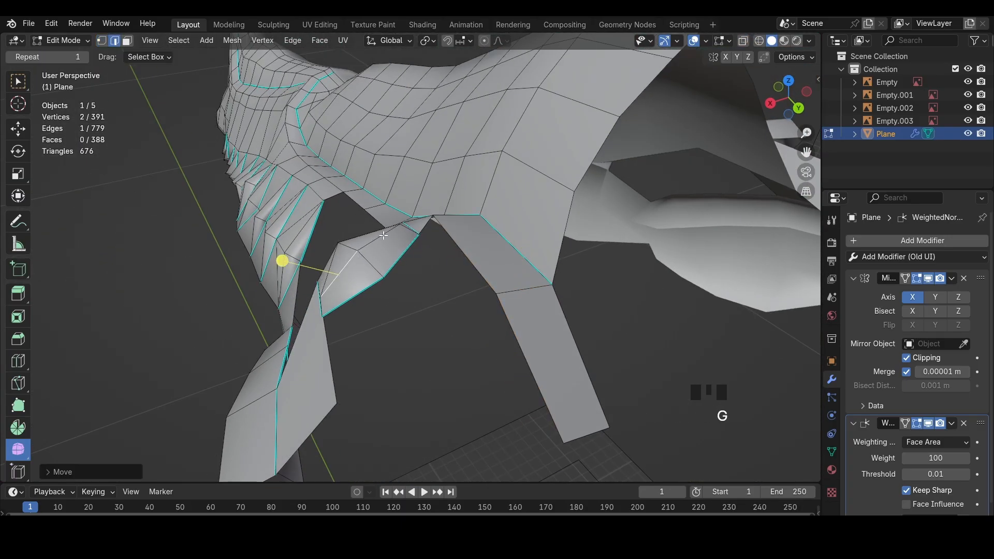
# Move the scale's upper rear vertices, bringing one up to the ridge strip's corner
pyautogui.press('1')
pyautogui.click(404, 225)
pyautogui.moveTo(406, 227); pyautogui.dragTo(489, 277, button='middle')
pyautogui.press('g')
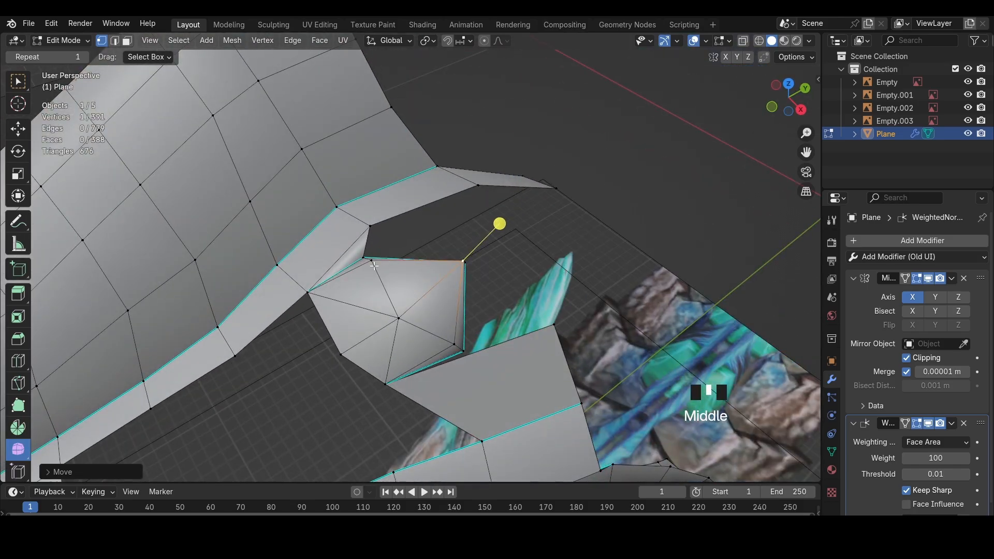
pyautogui.click(374, 266)
pyautogui.press('g')
pyautogui.click(365, 220)
# Reposition the scale's rear corner and the rear corner of the brow face beneath it
pyautogui.click(458, 259)
pyautogui.moveTo(365, 220); pyautogui.dragTo(512, 307, button='middle')
pyautogui.press('g')
pyautogui.click(606, 258)
pyautogui.press('g')
pyautogui.click(523, 233)
# Add a loop cut through the rear brow faces above the eye and move their rear vertices into line
pyautogui.scroll(-3, 630, 244)
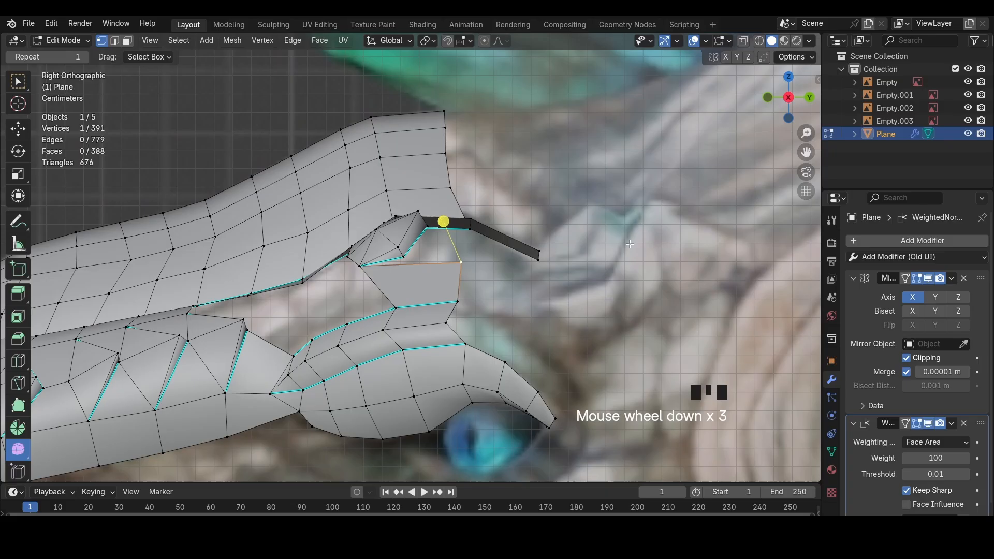
pyautogui.hotkey('ctrl', 'r')
pyautogui.click(438, 310)
pyautogui.click(437, 310)
pyautogui.press('z')
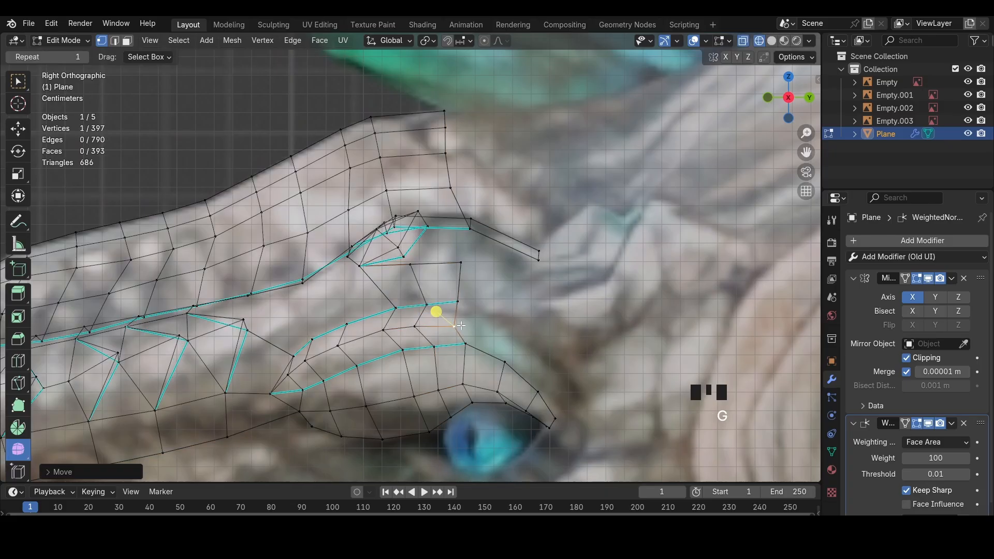
pyautogui.press('g')
pyautogui.click(458, 321)
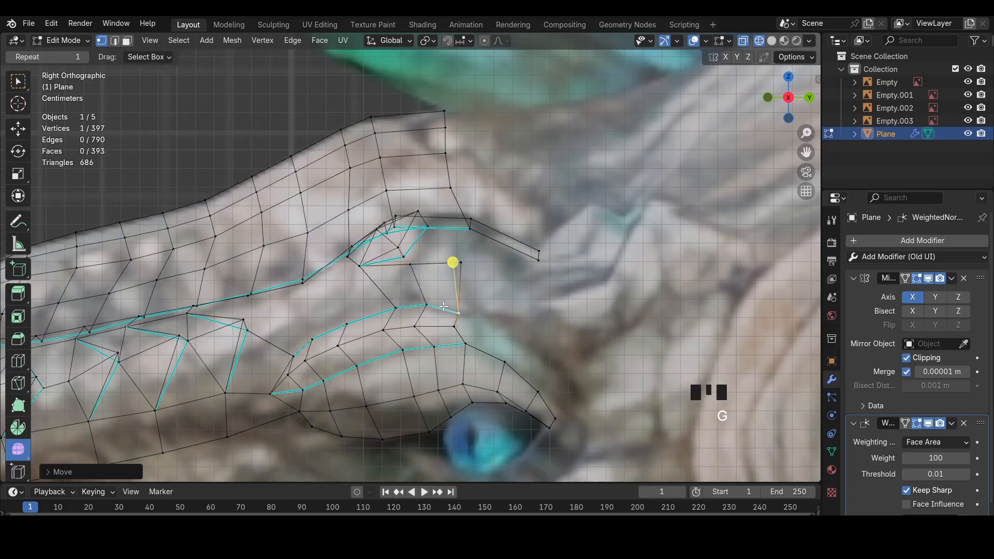
# Extrude the brow's rear end edges and merge the new vertices into a single point placed behind the brow
pyautogui.keyDown('shift'); pyautogui.click(459, 333); pyautogui.keyUp('shift')
pyautogui.press('e')
pyautogui.click(491, 333)
pyautogui.press('m')
pyautogui.click(492, 333)
pyautogui.press('1')
pyautogui.press('g')
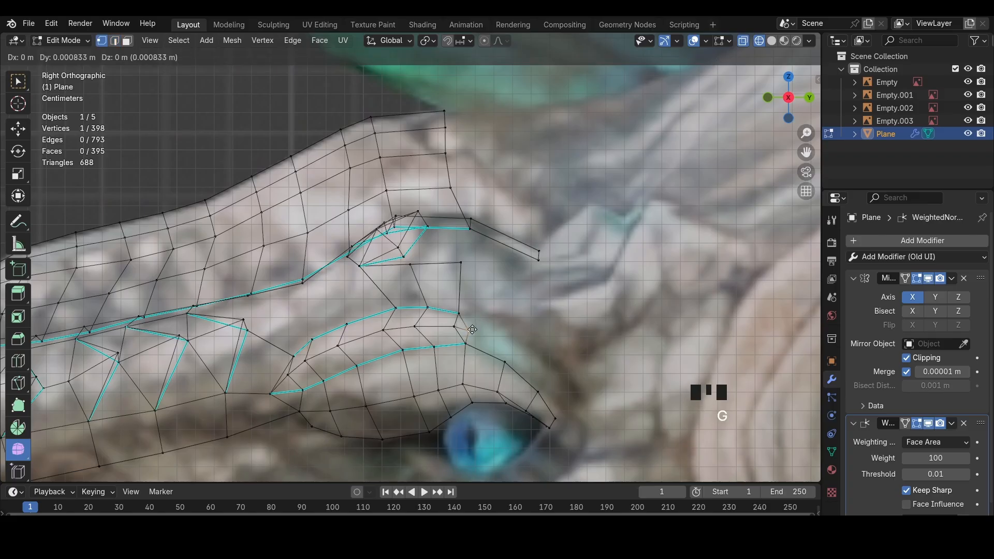
pyautogui.click(483, 337)
# Move the brow's rear end edges inward and reposition the lower corner vertex beside the pointed tip
pyautogui.press('2')
pyautogui.keyDown('shift'); pyautogui.click(461, 336); pyautogui.keyUp('shift')
pyautogui.press('g')
pyautogui.click(457, 338)
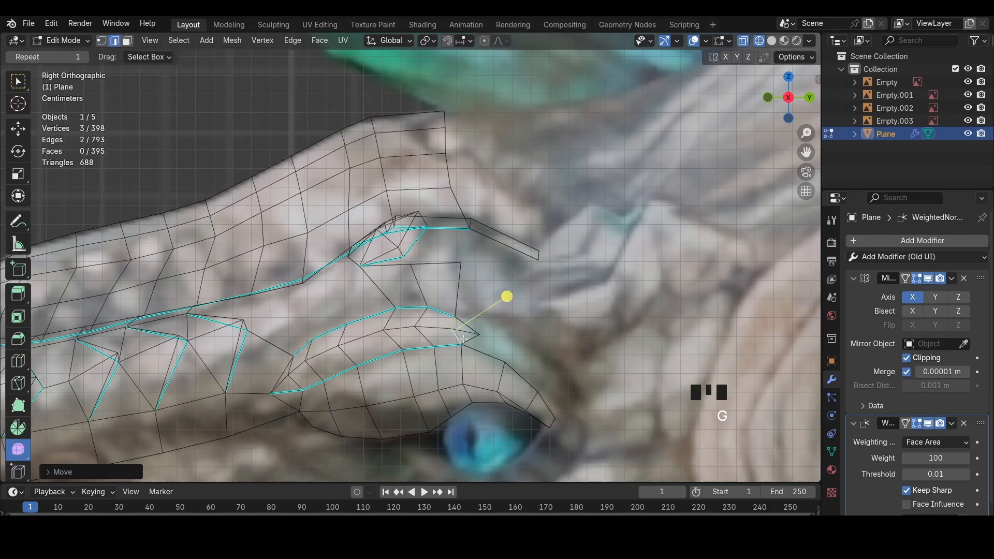
pyautogui.press('1')
pyautogui.click(461, 346)
pyautogui.press('g')
pyautogui.click(461, 344)
# Reposition the vertices on the brow's lower and upper borders just ahead of its rear end
pyautogui.press('2')
pyautogui.press('1')
pyautogui.click(435, 347)
pyautogui.press('g')
pyautogui.click(434, 339)
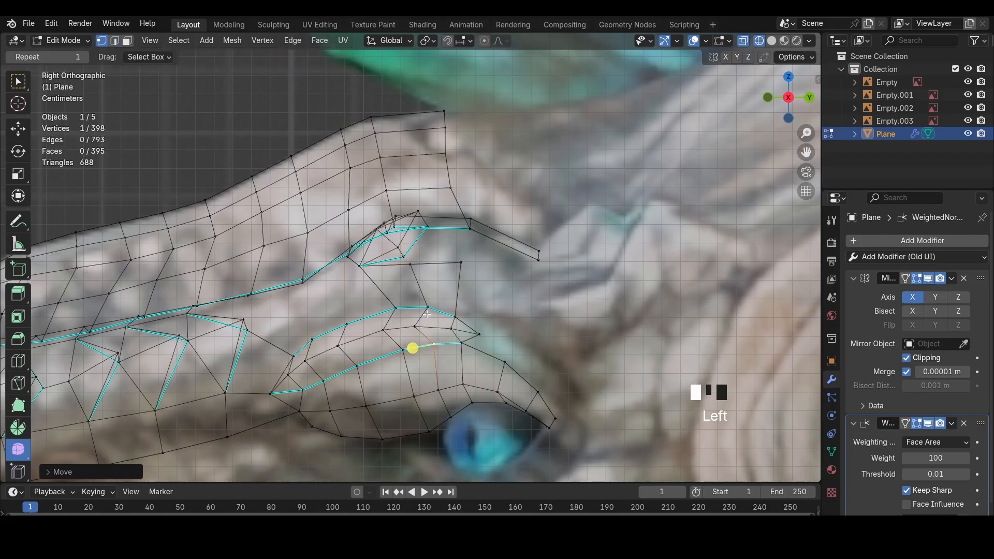
pyautogui.click(428, 309)
pyautogui.press('g')
# Move the brow's upper rear corner vertex in perspective to refine the shape of its back end
pyautogui.hotkey('shift', 'z')
pyautogui.moveTo(439, 313); pyautogui.dragTo(560, 373, button='middle')
pyautogui.moveTo(560, 362); pyautogui.dragTo(577, 388, button='middle')
pyautogui.click(599, 326)
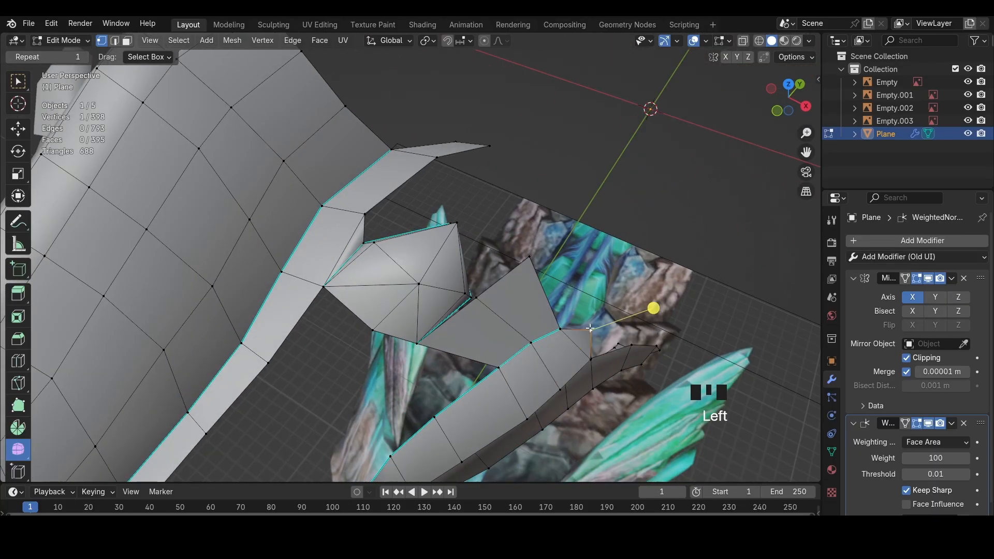
pyautogui.press('g')
pyautogui.click(608, 334)
# In top view, shift a rear brow vertex along X and move the adjoining edge of the brow's upper border
pyautogui.click(790, 79)
pyautogui.hotkey('shift', 'z')
pyautogui.click(599, 201)
pyautogui.press('g')
pyautogui.press('x')
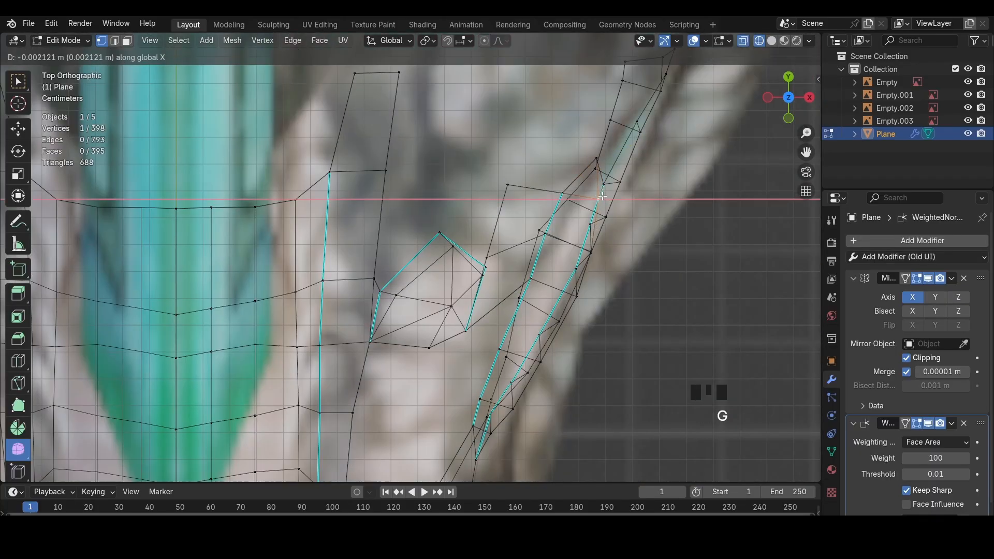
pyautogui.click(599, 201)
pyautogui.click(566, 192)
pyautogui.press('g')
pyautogui.click(553, 232)
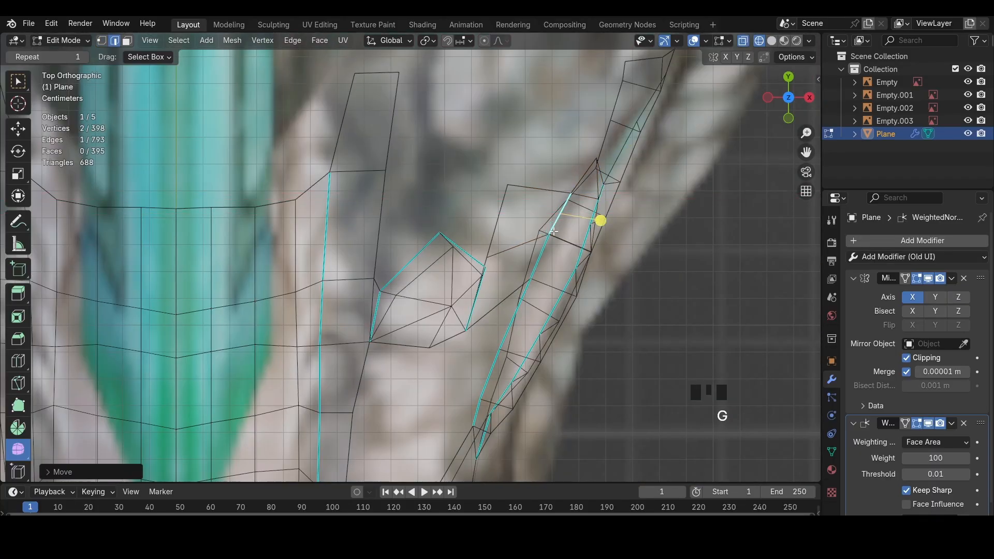
# Merge the scale's lower rear vertex with the adjacent corner of the faces beneath it
pyautogui.hotkey('shift', 'z')
pyautogui.moveTo(515, 369); pyautogui.dragTo(387, 137, button='middle')
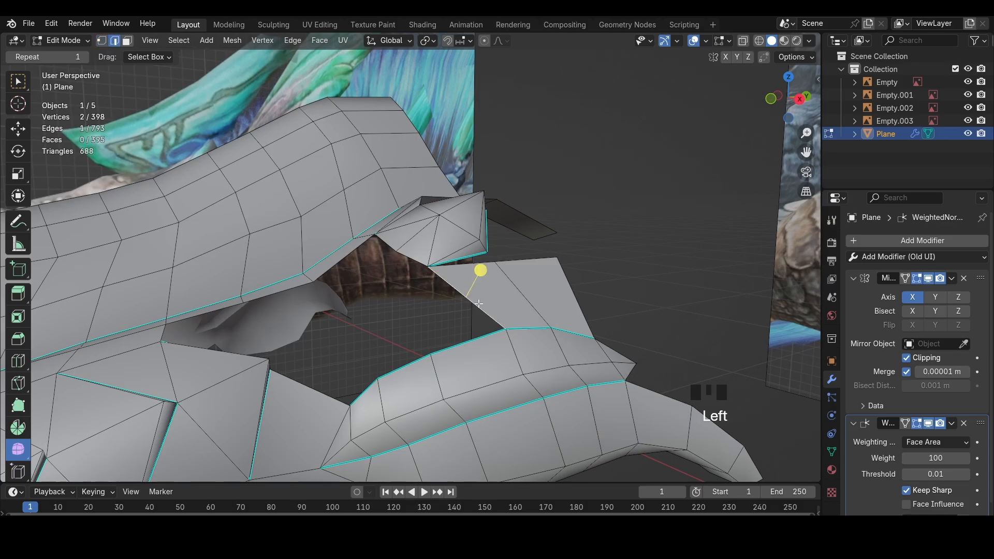
pyautogui.moveTo(479, 304); pyautogui.dragTo(502, 247, button='middle')
pyautogui.keyDown('shift'); pyautogui.click(489, 236); pyautogui.keyUp('shift')
pyautogui.press('m')
pyautogui.click(681, 325)
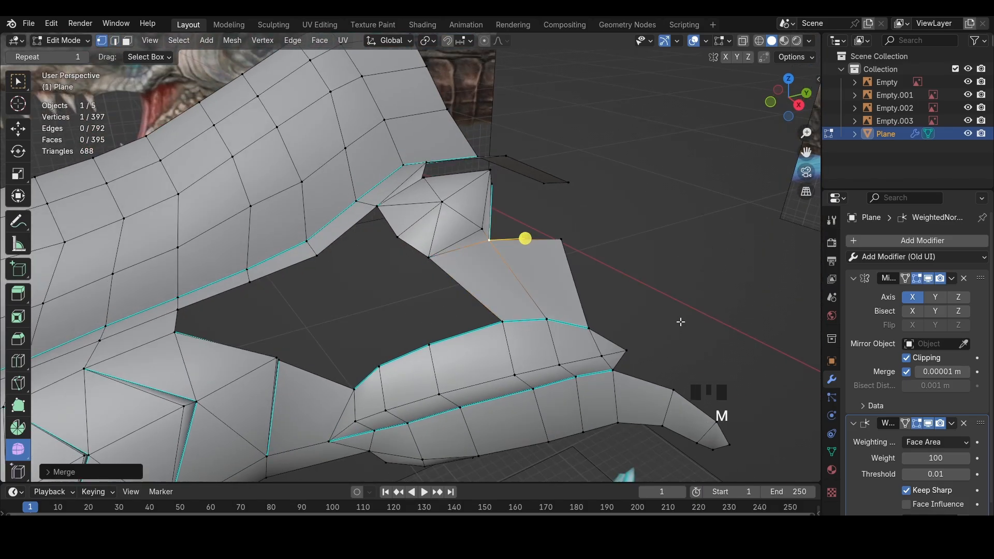
# Mark the edge between the scale's underside and the joined faces as sharp
pyautogui.moveTo(641, 282); pyautogui.dragTo(582, 272, button='middle')
pyautogui.press('2')
pyautogui.click(487, 267)
pyautogui.hotkey('ctrl', 'e')
pyautogui.click(643, 284)
# Examine the whole head mesh from several angles beside the reference images
pyautogui.moveTo(643, 284); pyautogui.dragTo(535, 263, button='middle')
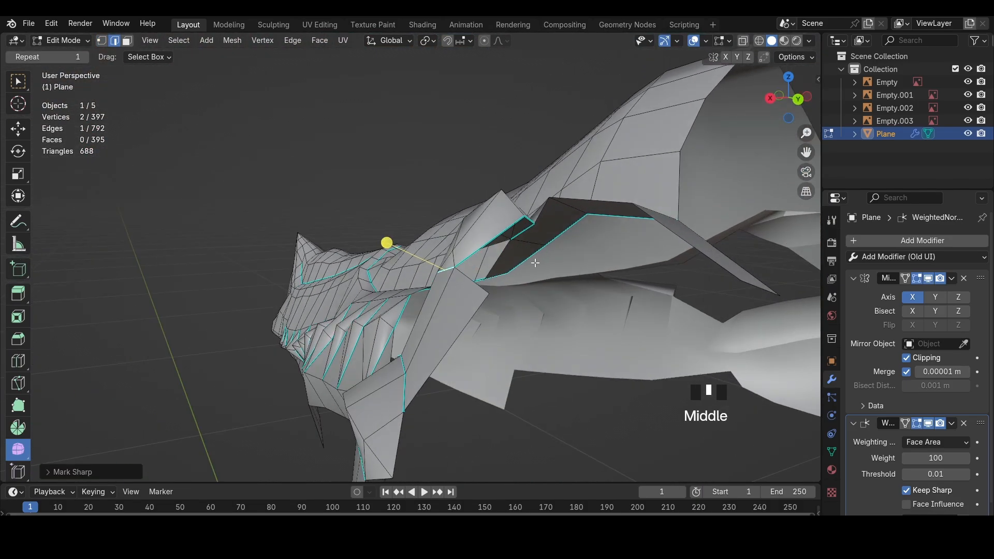
pyautogui.scroll(-2, 523, 308)
pyautogui.moveTo(523, 308); pyautogui.dragTo(446, 325, button='middle')
pyautogui.scroll(-3, 524, 280)
pyautogui.scroll(7, 572, 324)
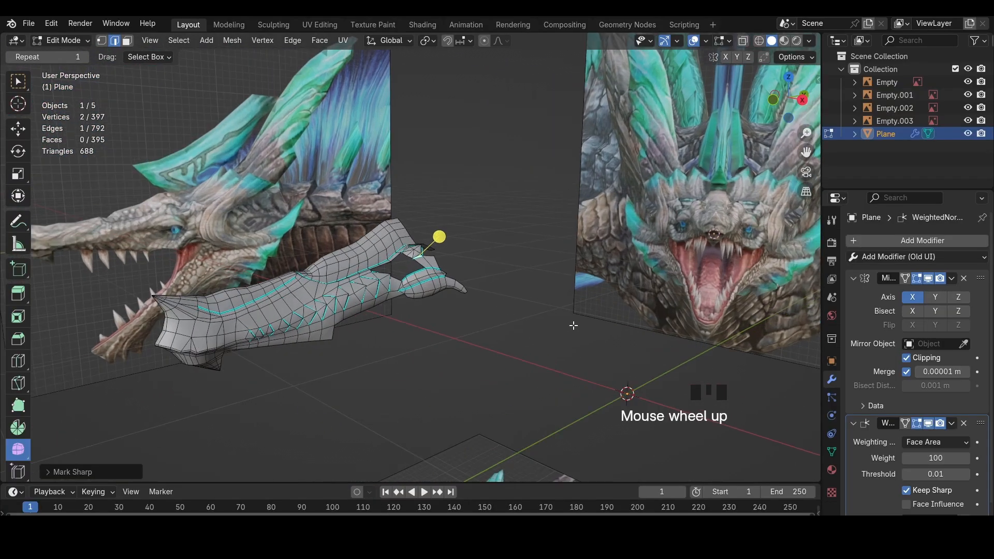
pyautogui.moveTo(573, 324); pyautogui.dragTo(542, 292, button='middle')
pyautogui.scroll(2, 543, 288)
# Add a centred horizontal loop cut through the faces joining the scale to the brow
pyautogui.hotkey('ctrl', 'r')
pyautogui.rightClick(543, 288)
pyautogui.click(798, 101)
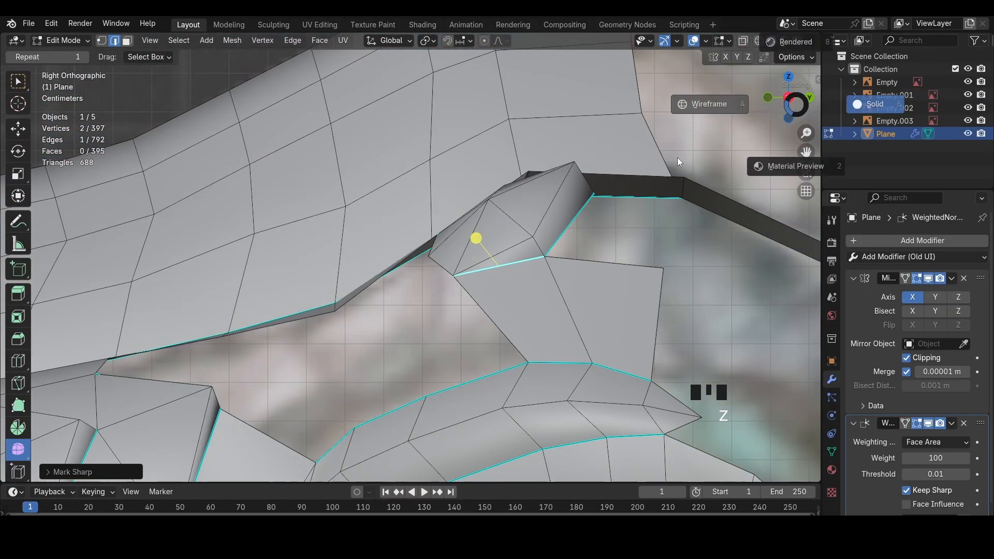
pyautogui.hotkey('alt', 'z')
pyautogui.scroll(2, 480, 294)
pyautogui.scroll(1, 480, 293)
pyautogui.hotkey('ctrl', 'r')
pyautogui.click(497, 287)
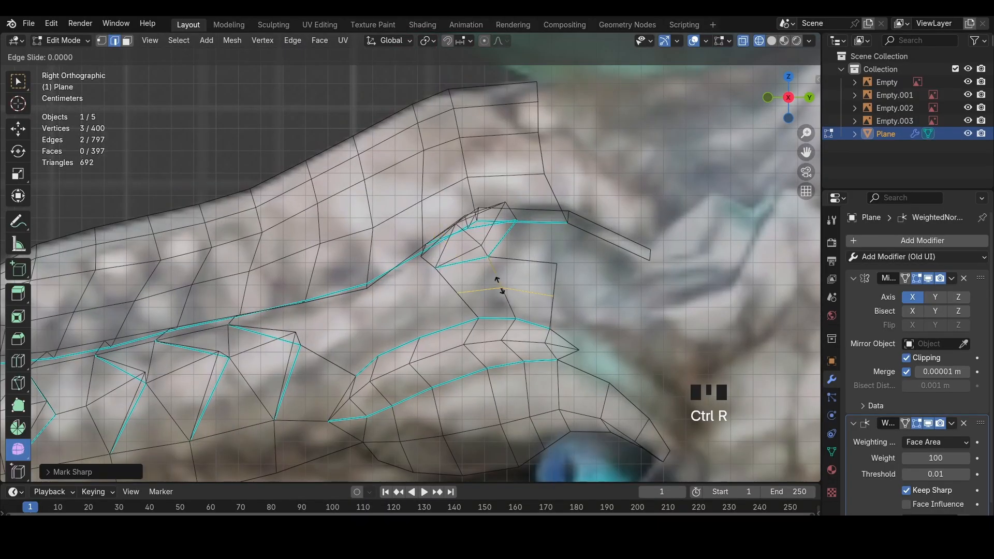
pyautogui.click(498, 288)
# Push the new loop between scale and brow outward with Shrink/Fatten to give the faces curvature
pyautogui.press('z')
pyautogui.moveTo(498, 288)
pyautogui.mouseDown(button='middle')
pyautogui.moveTo(595, 277)
pyautogui.moveTo(575, 336)
pyautogui.moveTo(619, 276)
pyautogui.mouseUp(button='middle')
pyautogui.hotkey('alt', 's')
pyautogui.click(577, 271)
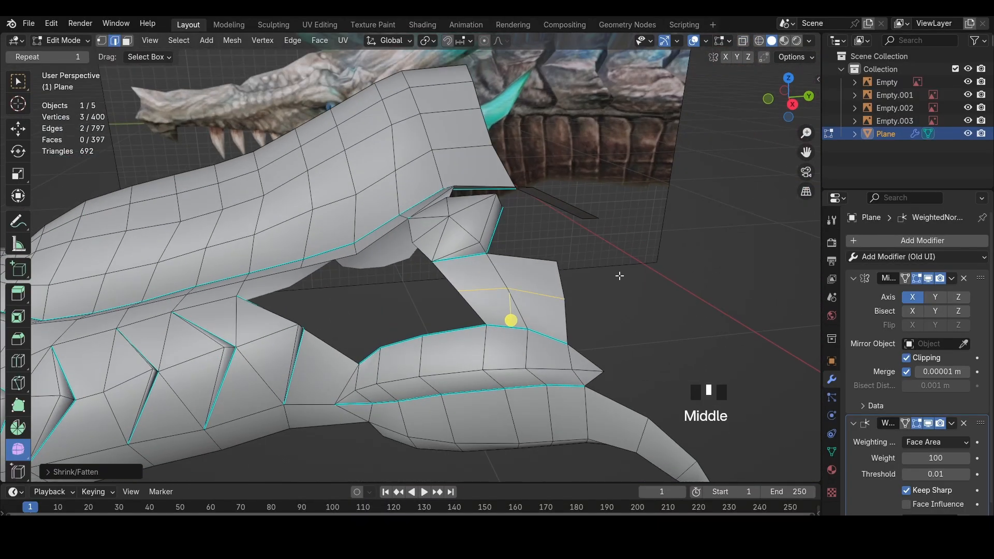
# Fill a face bridging the ridge strip and the brow's upper border, and divide it with two loop cuts
pyautogui.click(788, 105)
pyautogui.keyDown('shift'); pyautogui.moveTo(446, 248); pyautogui.dragTo(549, 259, button='middle'); pyautogui.keyUp('shift')
pyautogui.press('z')
pyautogui.moveTo(405, 260); pyautogui.dragTo(477, 299, button='middle')
pyautogui.press('z')
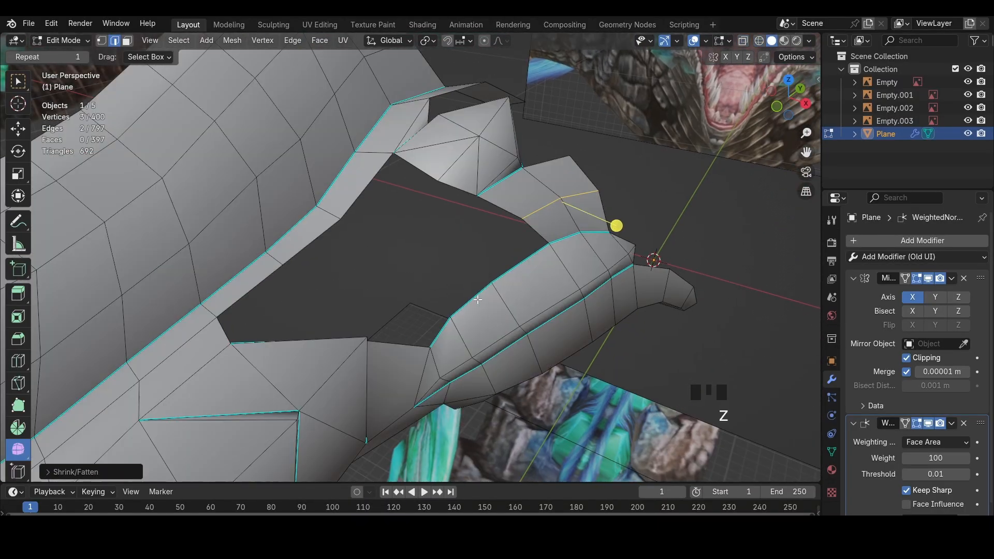
pyautogui.hotkey('ctrl', 'r')
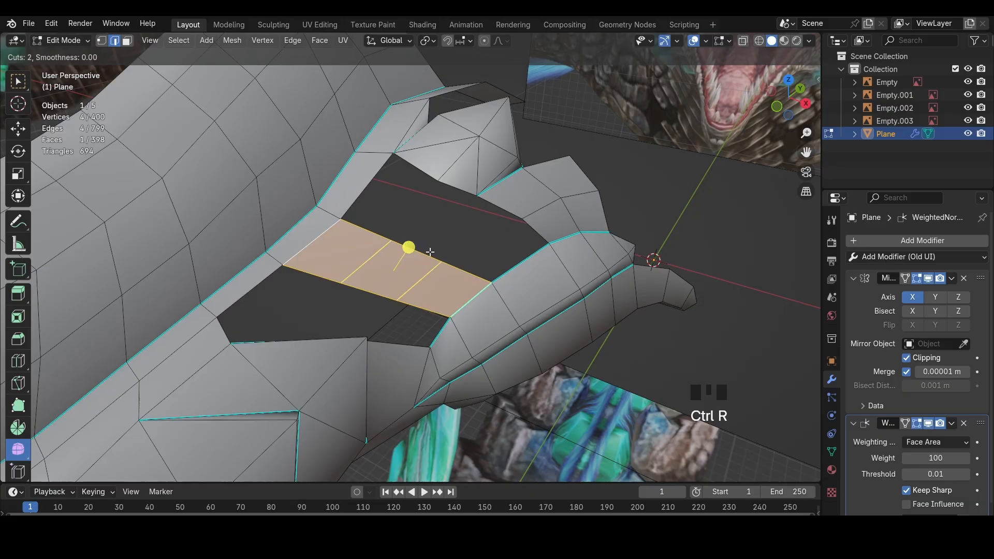
pyautogui.click(429, 248)
pyautogui.click(429, 249)
# Adjust the bridge's two inner loops with Shrink/Fatten to curve the bridge
pyautogui.moveTo(429, 249); pyautogui.dragTo(464, 220, button='middle')
pyautogui.hotkey('alt', 's')
pyautogui.click(445, 240)
# Fill a face between the bridge and the scale's front lower edge, and slide the bridge's cross edges into line
pyautogui.moveTo(386, 238); pyautogui.dragTo(405, 178, button='middle')
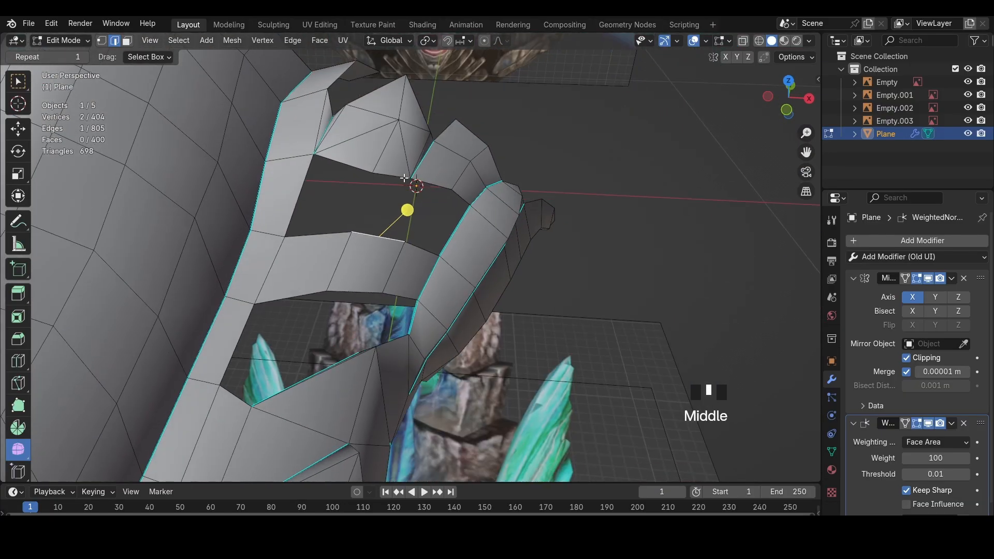
pyautogui.press('f')
pyautogui.click(370, 252)
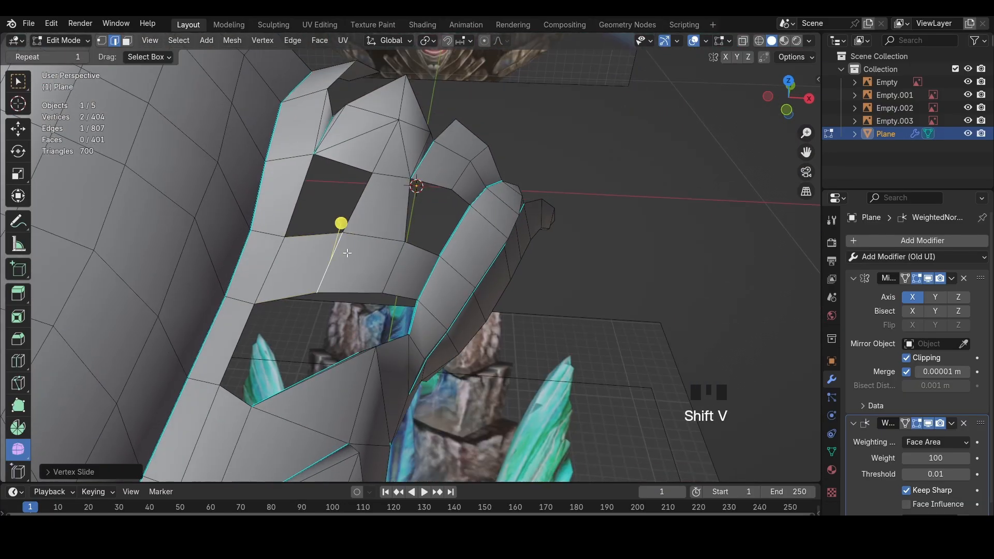
pyautogui.click(392, 260)
pyautogui.hotkey('shift', 'v')
pyautogui.click(373, 262)
# Add a loop cut through the bridge section nearest the brow and adjust it with Shrink/Fatten
pyautogui.hotkey('ctrl', 'r')
pyautogui.click(400, 257)
pyautogui.click(403, 257)
pyautogui.hotkey('alt', 's')
pyautogui.click(427, 252)
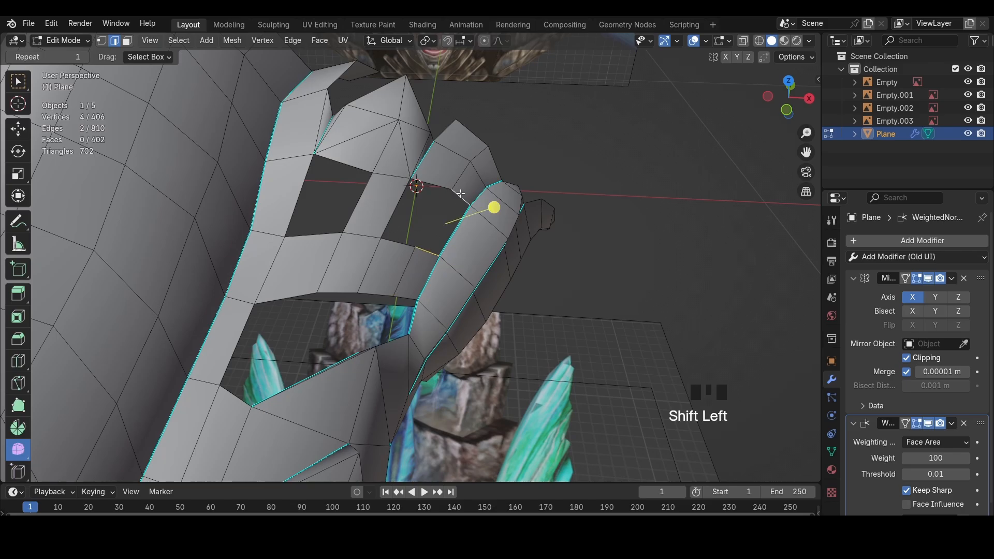
# Fill the remaining openings between the bridge, scale, brow and ridge strip with faces
pyautogui.press('f')
pyautogui.press('f')
pyautogui.moveTo(342, 202); pyautogui.dragTo(642, 190, button='middle')
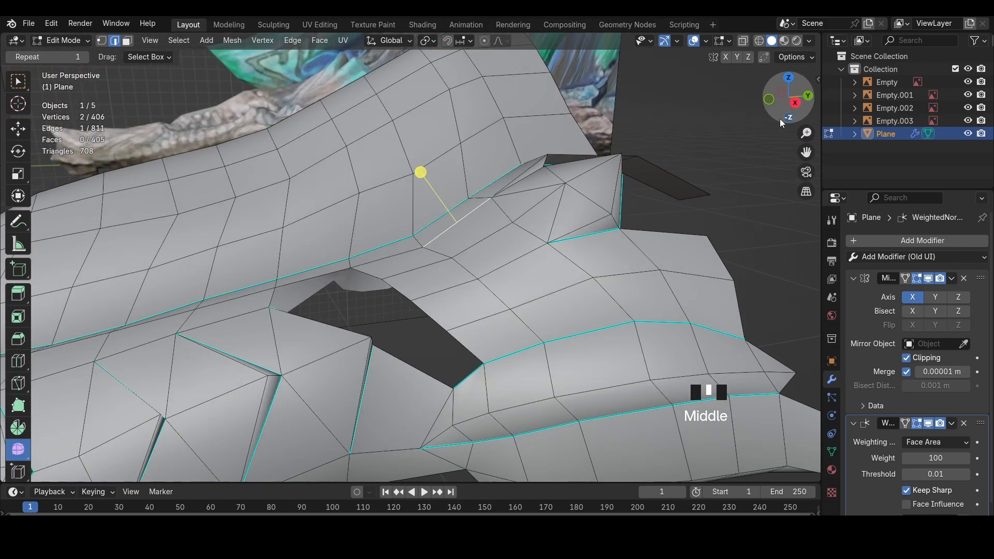
# In side view, slide the ridge strip's lower edge and move the adjoining bridge edges to follow the reference
pyautogui.click(795, 102)
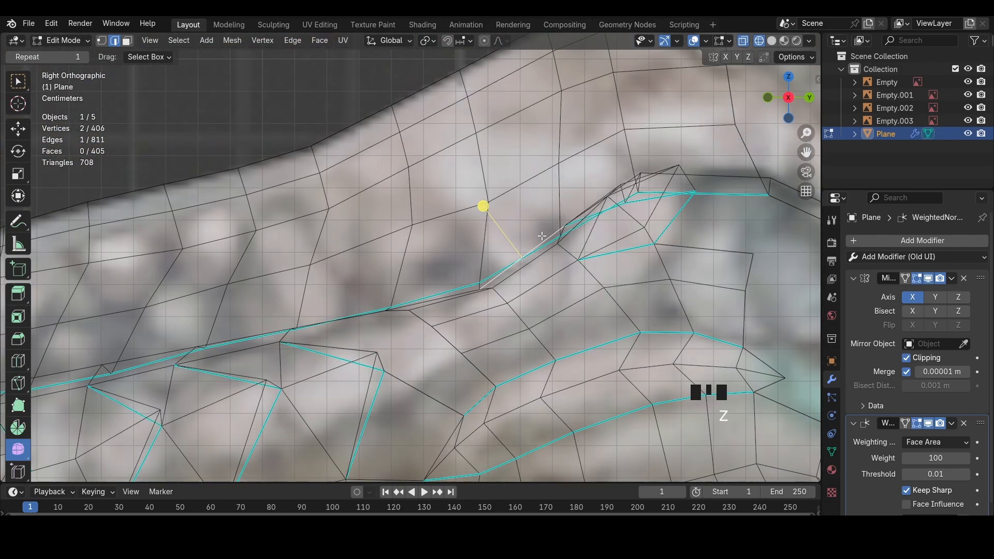
pyautogui.hotkey('shift', 'v')
pyautogui.click(489, 304)
pyautogui.press('g')
pyautogui.click(482, 315)
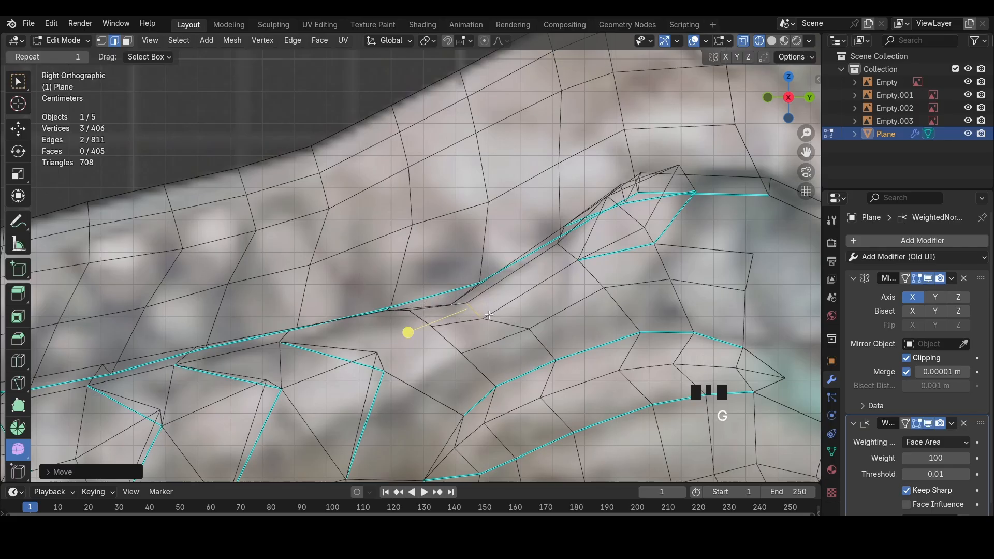
# Rip the mesh along the two edges at the scale's front corner to split it from the neighbouring faces
pyautogui.press('z')
pyautogui.click(566, 250)
pyautogui.keyDown('shift'); pyautogui.click(561, 236); pyautogui.keyUp('shift')
pyautogui.moveTo(561, 236); pyautogui.dragTo(549, 279, button='middle')
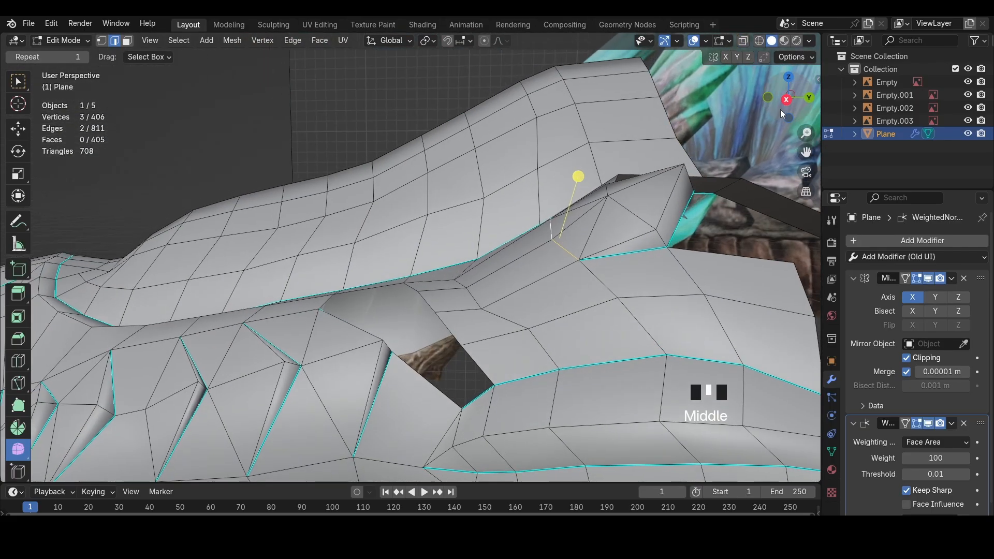
pyautogui.click(785, 100)
pyautogui.press('z')
pyautogui.press('v')
pyautogui.click(655, 230)
pyautogui.press('z')
pyautogui.hotkey('ctrl', 'z')
pyautogui.press('v')
pyautogui.click(568, 252)
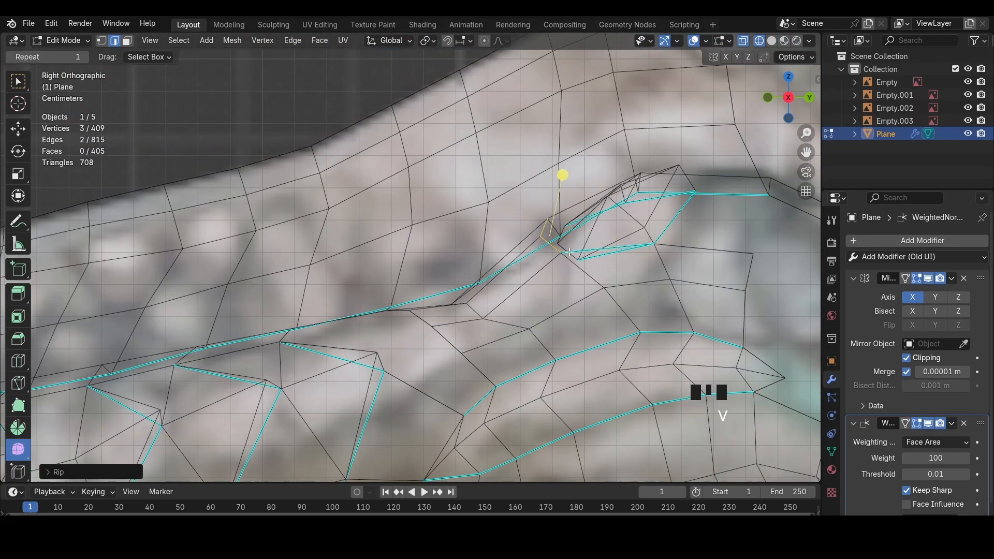
# Connect vertices with new edges from the scale's lower front corner to the bridge and across the ridge strip
pyautogui.press('v')
pyautogui.press('1')
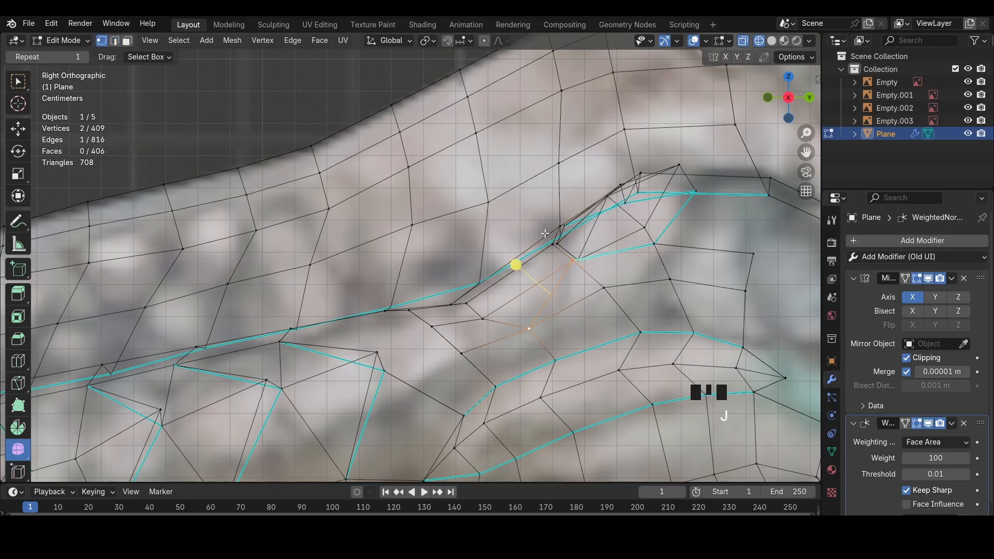
pyautogui.moveTo(545, 234); pyautogui.dragTo(574, 179, button='middle')
pyautogui.press('z')
pyautogui.moveTo(510, 161); pyautogui.dragTo(488, 150, button='middle')
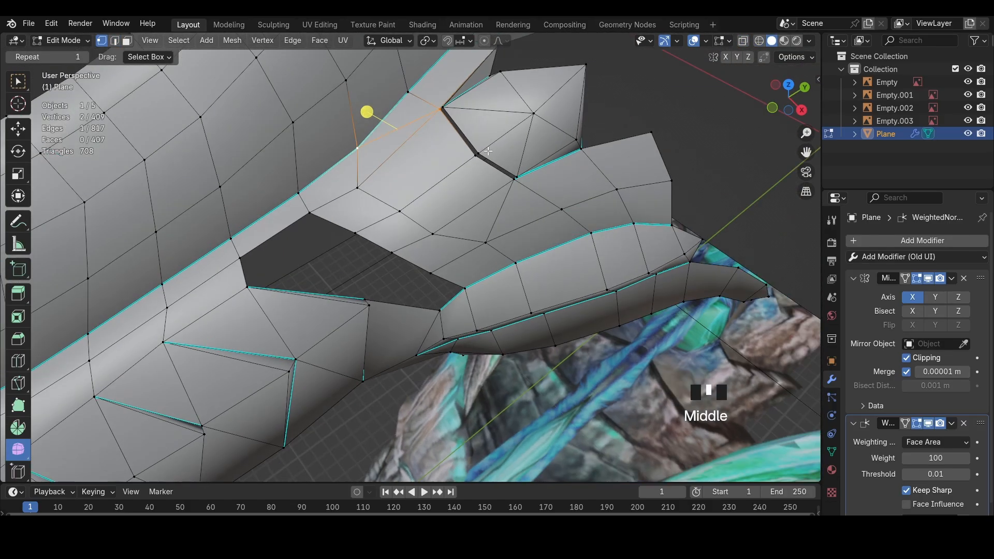
# Rip the edge running down from the scale's lower corner, and move the freed bridge edges away from the scale
pyautogui.click(508, 199)
pyautogui.press('v')
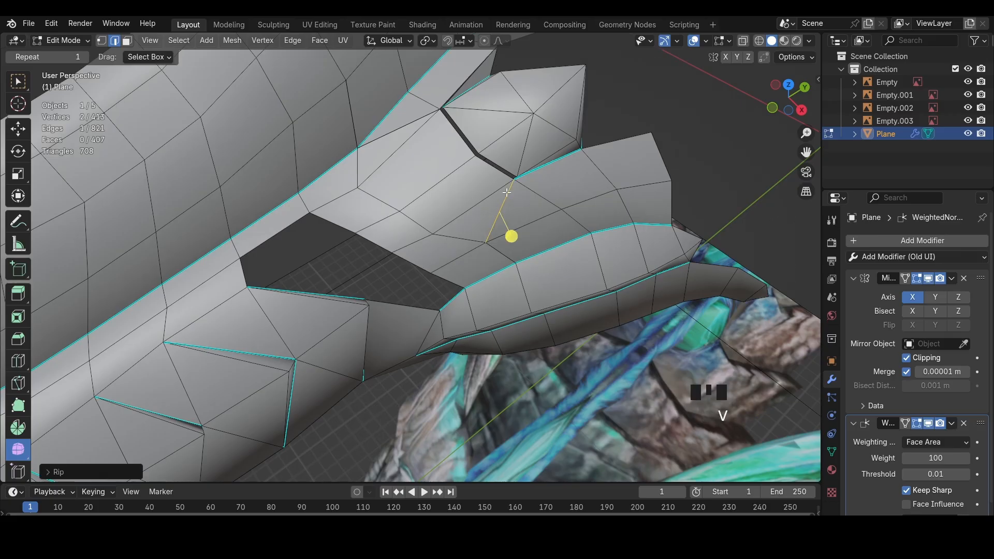
pyautogui.keyDown('shift'); pyautogui.click(462, 136); pyautogui.keyUp('shift')
pyautogui.moveTo(504, 100); pyautogui.dragTo(572, 162, button='middle')
pyautogui.press('g')
pyautogui.click(561, 162)
pyautogui.click(796, 103)
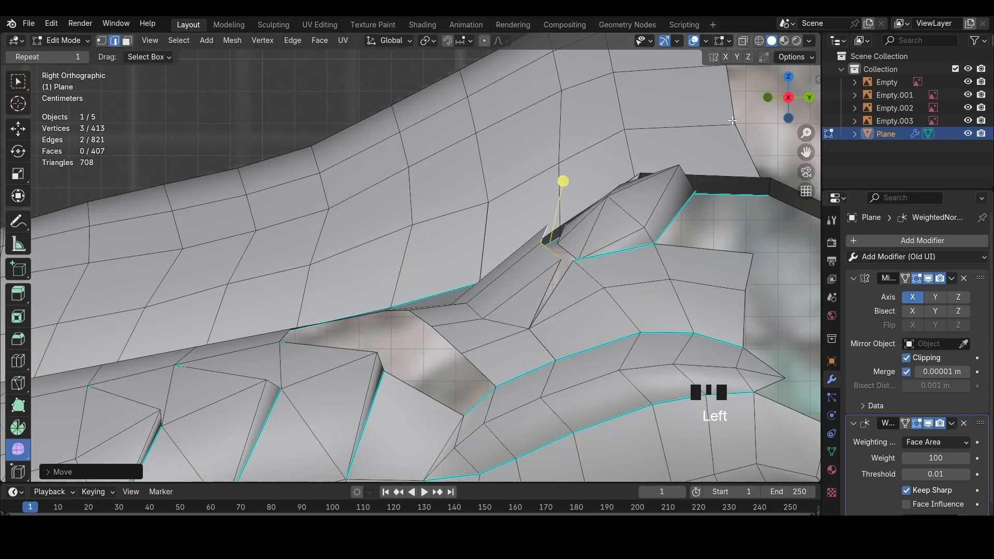
# In side view, scale and move the freed bridge edges, and pull the corner vertex beneath the scale downward
pyautogui.press('z')
pyautogui.press('s')
pyautogui.click(598, 248)
pyautogui.press('g')
pyautogui.click(572, 262)
pyautogui.press('g')
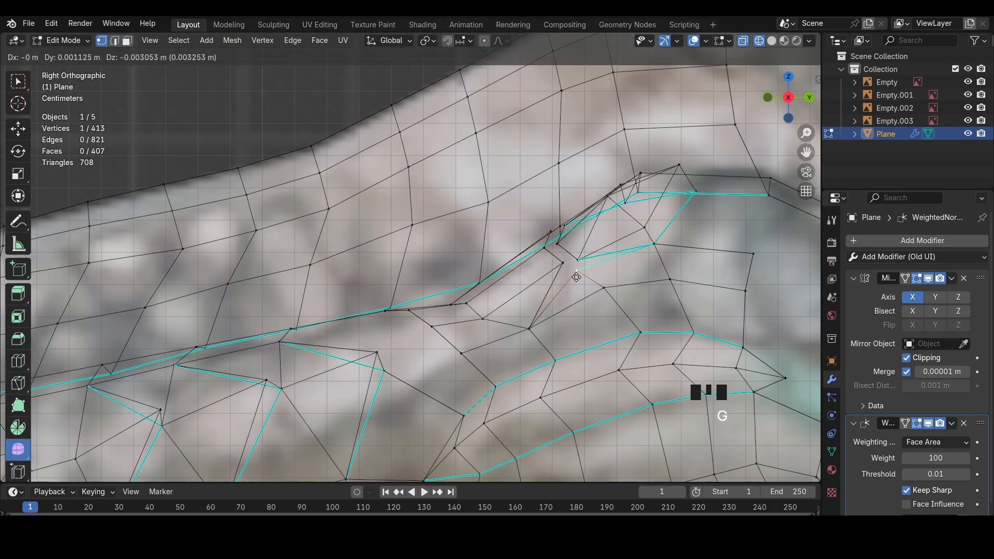
pyautogui.click(579, 284)
# Move the ridge strip's detached vertex away from the scale's front corner to widen the gap between them
pyautogui.moveTo(554, 232); pyautogui.dragTo(690, 285, button='middle')
pyautogui.press('z')
pyautogui.moveTo(493, 206); pyautogui.dragTo(538, 202, button='middle')
pyautogui.keyDown('shift'); pyautogui.moveTo(539, 202); pyautogui.dragTo(374, 257, button='middle'); pyautogui.keyUp('shift')
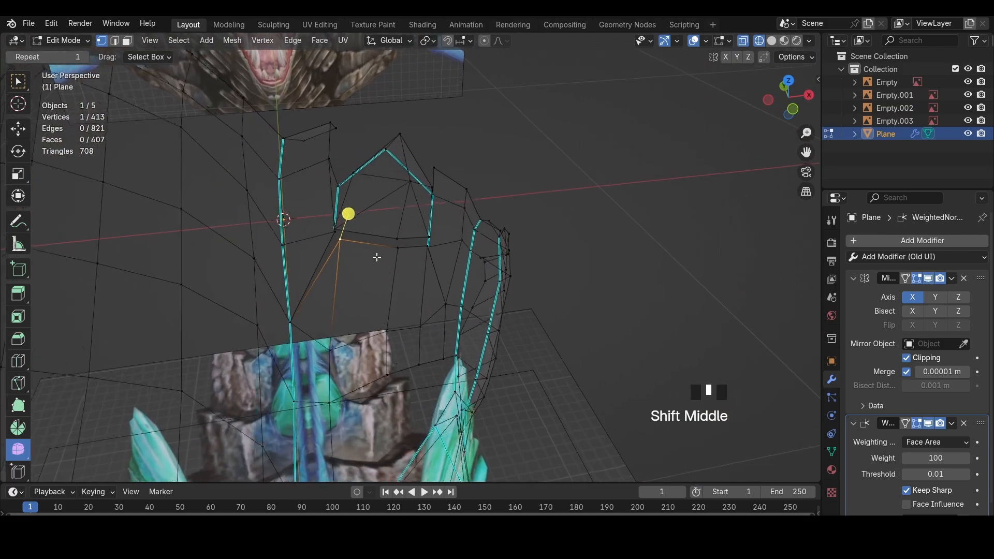
pyautogui.press('z')
pyautogui.click(286, 249)
pyautogui.moveTo(288, 247); pyautogui.dragTo(360, 233, button='middle')
pyautogui.click(306, 258)
pyautogui.press('g')
pyautogui.click(297, 264)
pyautogui.press('g')
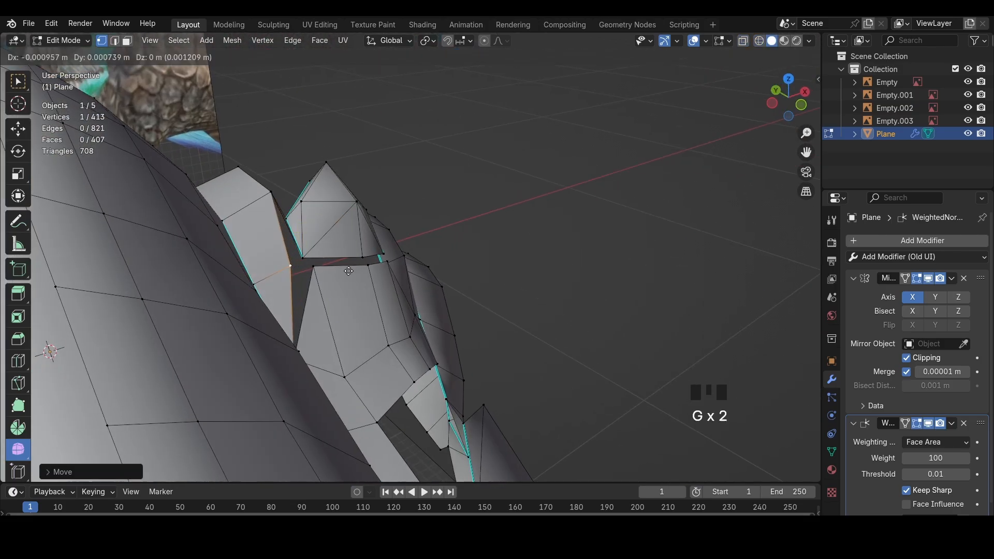
pyautogui.click(291, 264)
pyautogui.moveTo(291, 265); pyautogui.dragTo(248, 270, button='middle')
pyautogui.press('g')
# Fill a face in the ridge strip's gap beside the scale and dissolve the dividing edge
pyautogui.press('2')
pyautogui.press('f')
pyautogui.moveTo(383, 200); pyautogui.dragTo(621, 303, button='middle')
pyautogui.press('x')
pyautogui.click(570, 355)
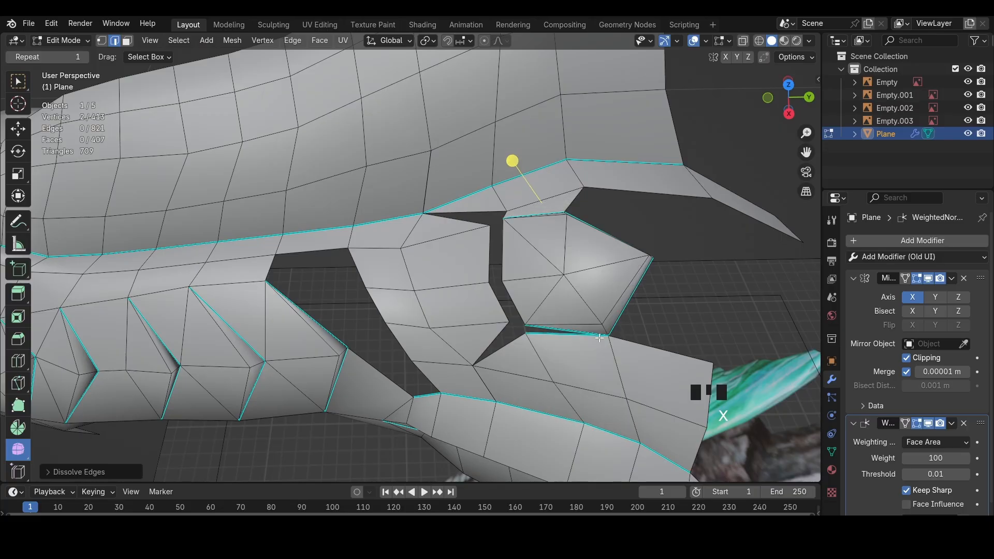
# Move the ridge strip's lower front vertex to even out its border next to the scale
pyautogui.moveTo(569, 356); pyautogui.dragTo(545, 318, button='middle')
pyautogui.press('1')
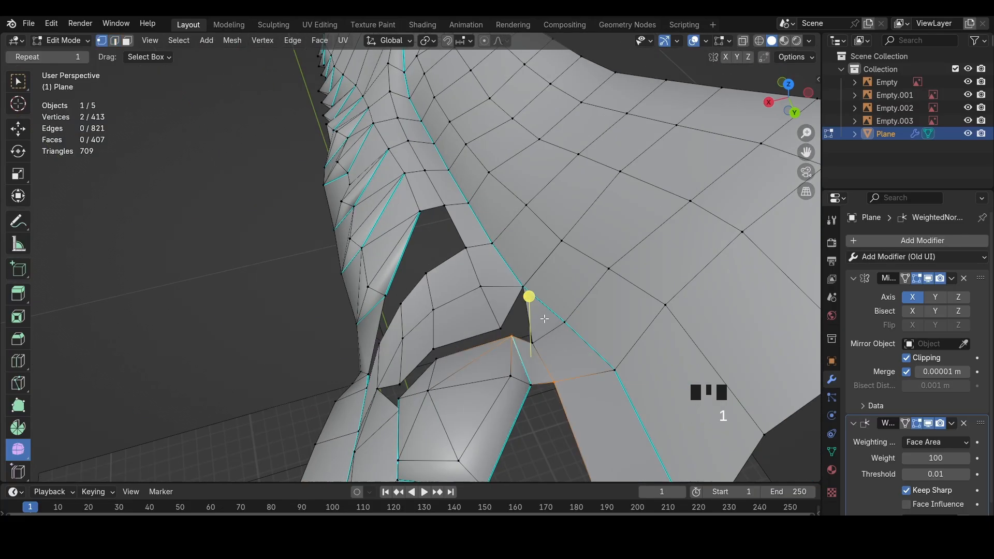
pyautogui.click(536, 339)
pyautogui.press('g')
pyautogui.click(540, 323)
# Slide the ridge strip's upper border vertex away from the large scale to widen the gap
pyautogui.press('2')
pyautogui.click(544, 358)
pyautogui.moveTo(443, 249); pyautogui.dragTo(517, 260, button='middle')
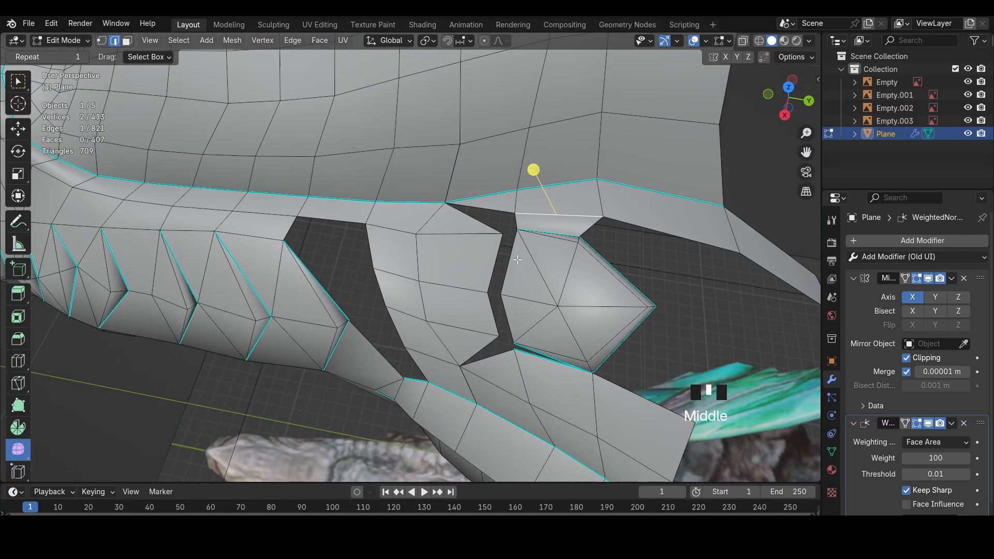
pyautogui.click(503, 235)
pyautogui.hotkey('shift', 'v')
pyautogui.click(473, 237)
# Slide two more vertices of the ridge strip along their edges beside the scale gap
pyautogui.click(499, 335)
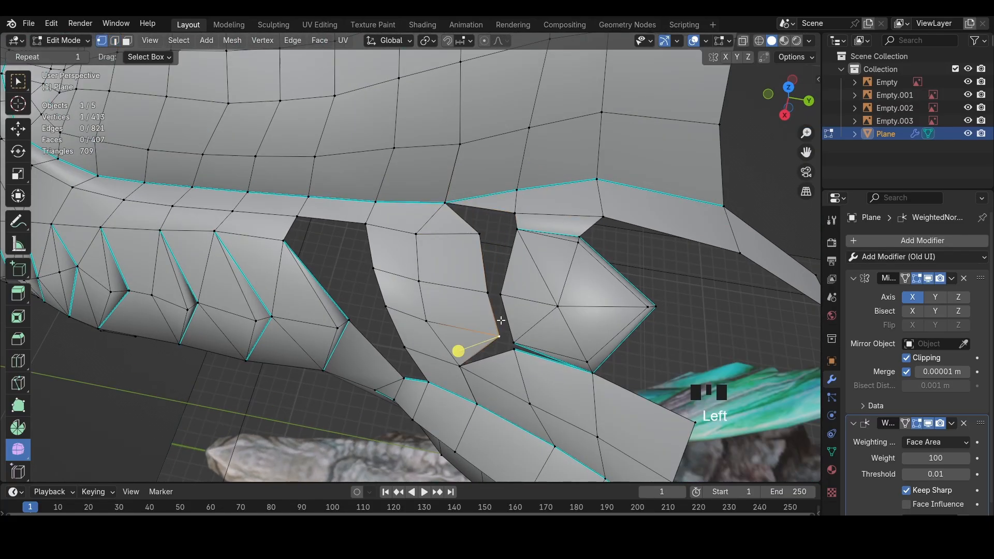
pyautogui.keyDown('shift'); pyautogui.click(465, 247); pyautogui.keyUp('shift')
pyautogui.moveTo(501, 329); pyautogui.dragTo(539, 281, button='middle')
pyautogui.hotkey('shift', 'v')
pyautogui.click(516, 296)
pyautogui.hotkey('ctrl', 'z')
pyautogui.press('g')
pyautogui.press('g')
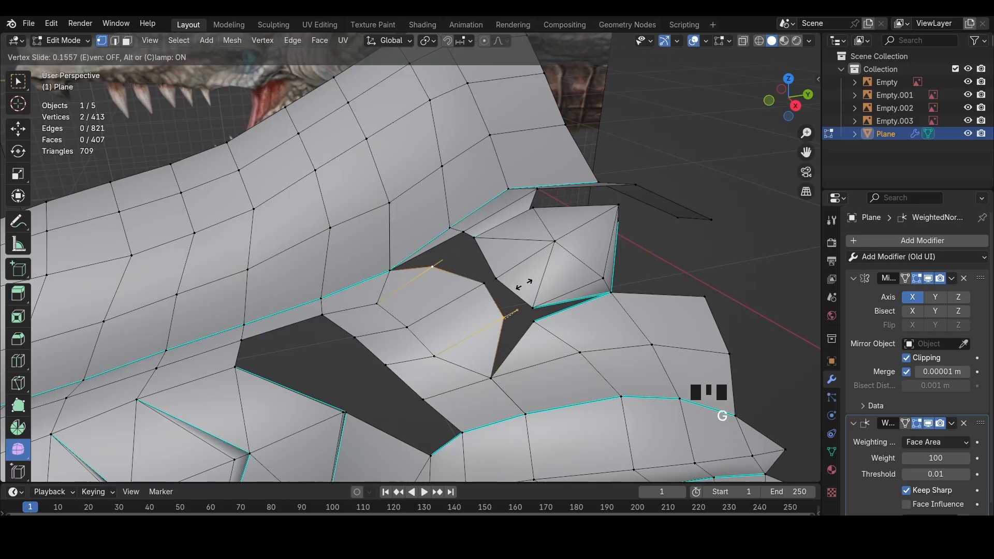
pyautogui.click(520, 288)
# Select the ridge strip's two border edges facing the scale and move them to reshape the gap
pyautogui.click(800, 109)
pyautogui.hotkey('alt', 'z')
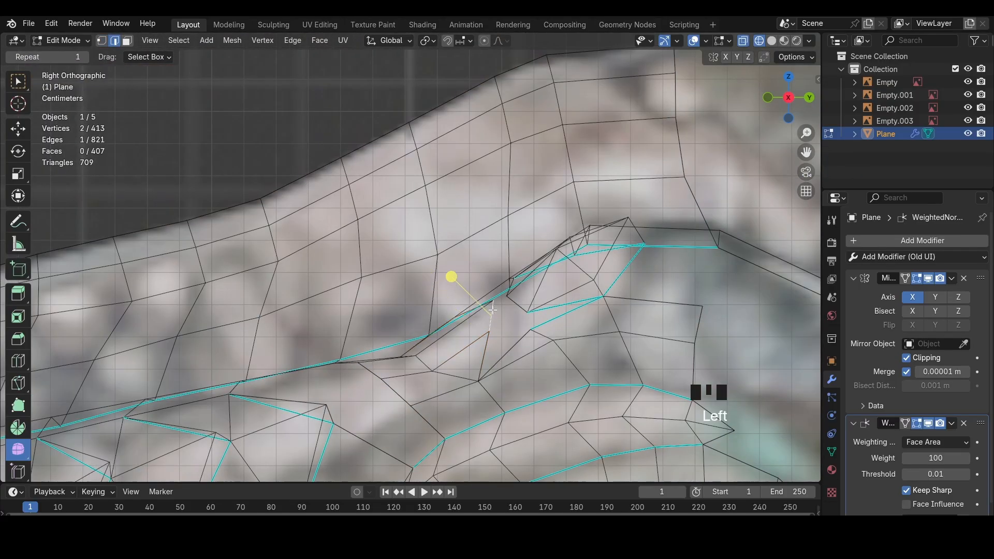
pyautogui.moveTo(492, 310); pyautogui.dragTo(528, 344, button='middle')
pyautogui.press('z')
pyautogui.keyDown('shift'); pyautogui.click(464, 284); pyautogui.keyUp('shift')
pyautogui.press('r')
pyautogui.press('g')
pyautogui.click(518, 293)
# In side view, extrude the strip's two border edges toward the large scale
pyautogui.click(799, 108)
pyautogui.press('z')
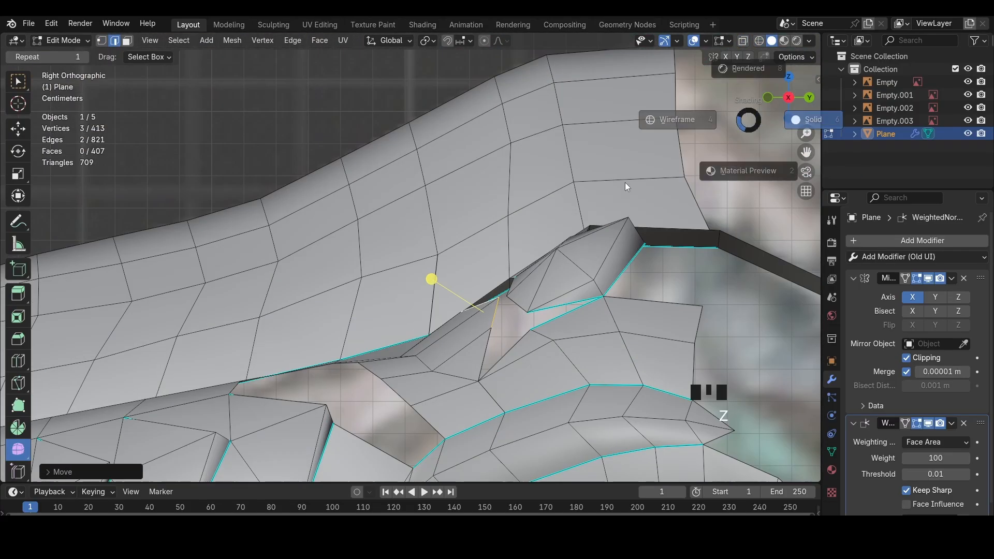
pyautogui.click(626, 187)
pyautogui.press('e')
pyautogui.click(596, 327)
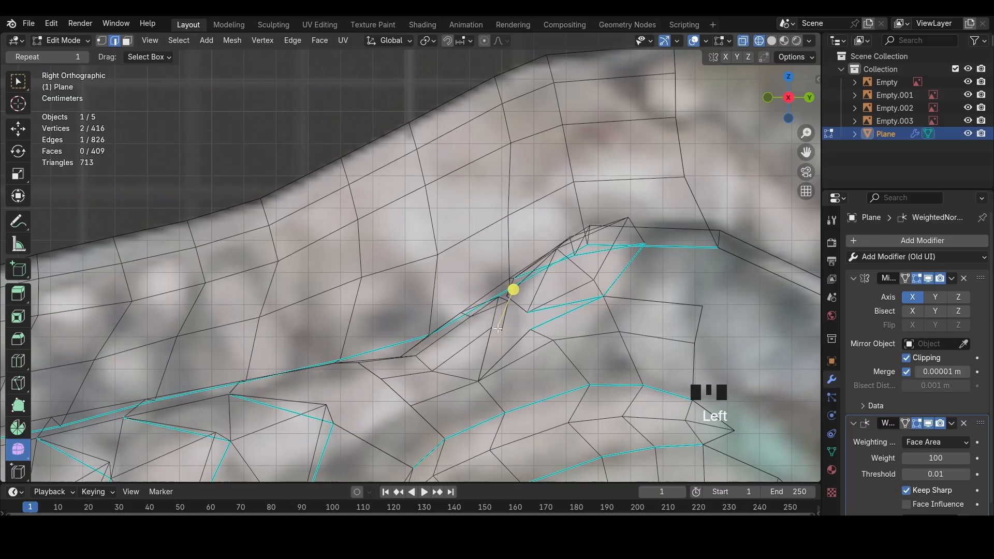
# Join the extruded border to the ridge and large scale by merging neighbouring vertices and filling the faces between them
pyautogui.moveTo(462, 255); pyautogui.dragTo(497, 277, button='middle')
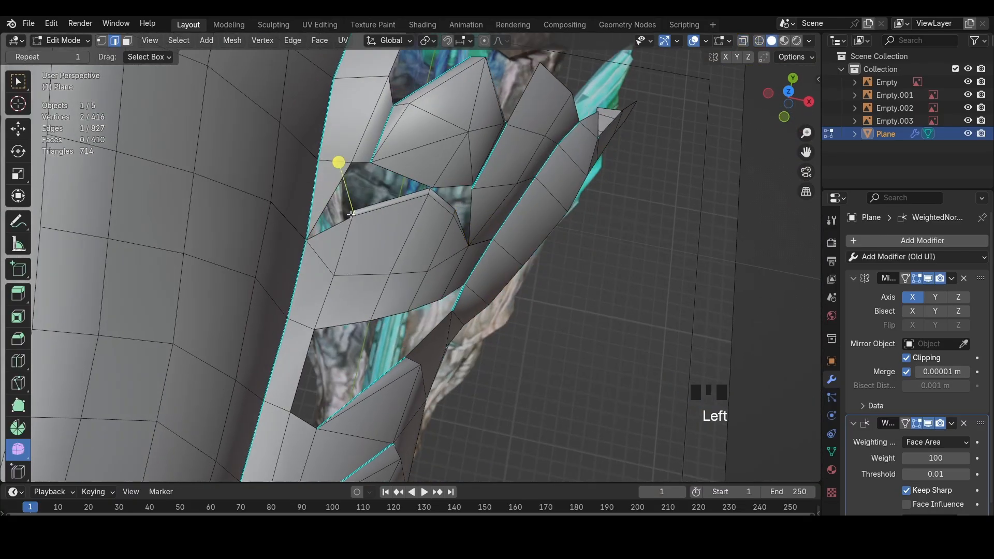
pyautogui.press('m')
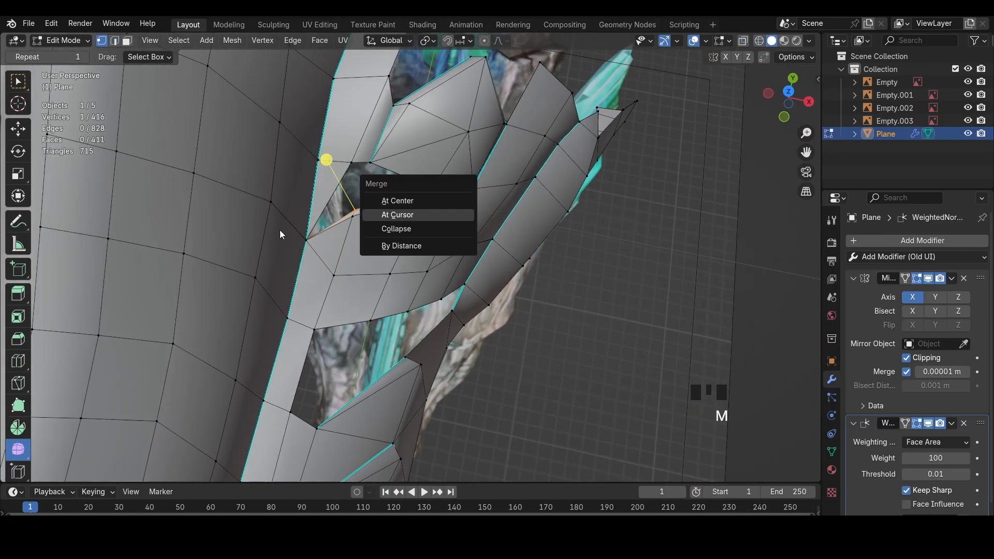
pyautogui.click(359, 231)
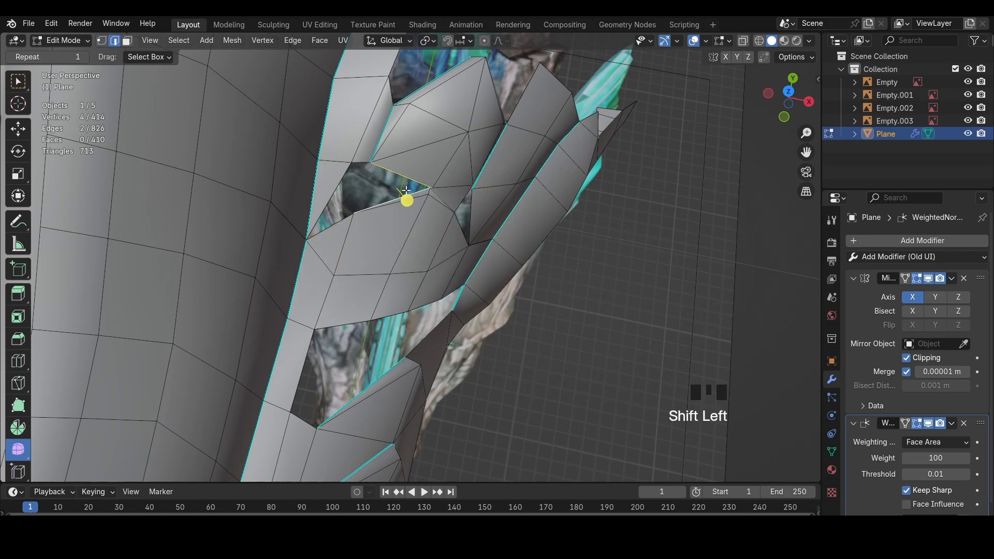
pyautogui.press('m')
pyautogui.hotkey('ctrl', 'z')
pyautogui.press('m')
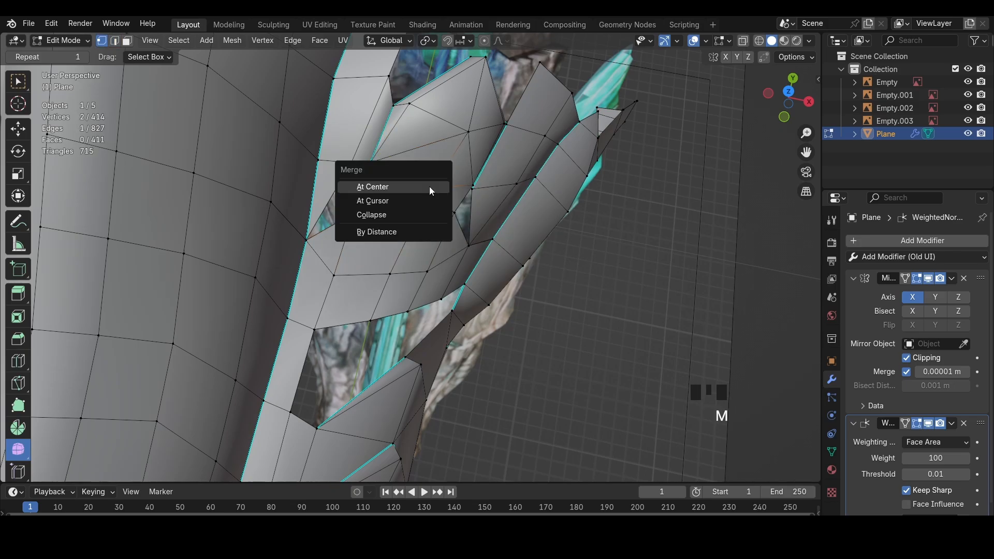
pyautogui.click(364, 185)
pyautogui.press('2')
pyautogui.moveTo(523, 253); pyautogui.dragTo(510, 293, button='middle')
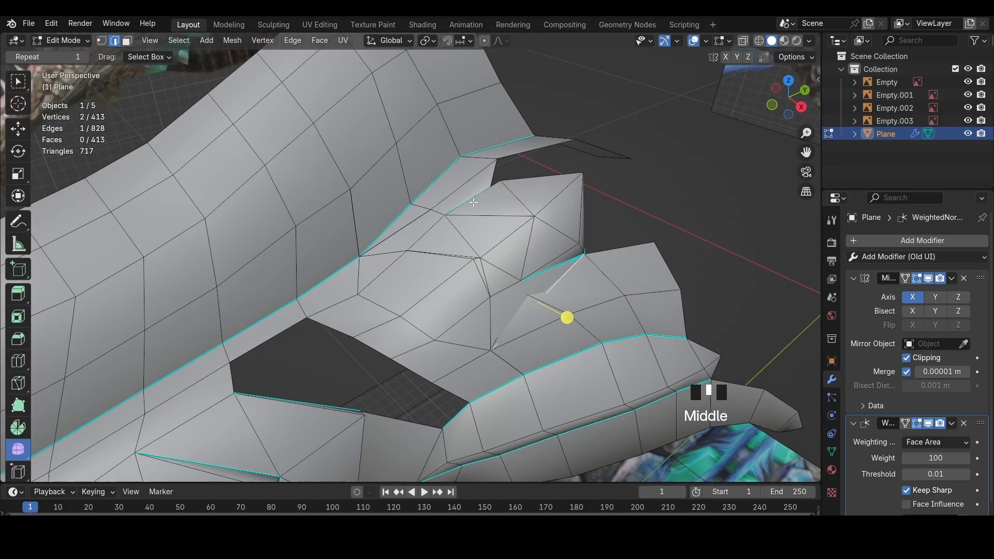
# Undo the last face fill and reposition the brow strip's vertex below the scale's lower corner in side view
pyautogui.hotkey('ctrl', 'z')
pyautogui.press('m')
pyautogui.click(616, 312)
pyautogui.press('2')
pyautogui.moveTo(611, 306); pyautogui.dragTo(590, 225, button='middle')
pyautogui.click(794, 106)
pyautogui.hotkey('shift', 'z')
pyautogui.press('1')
pyautogui.click(527, 323)
pyautogui.press('g')
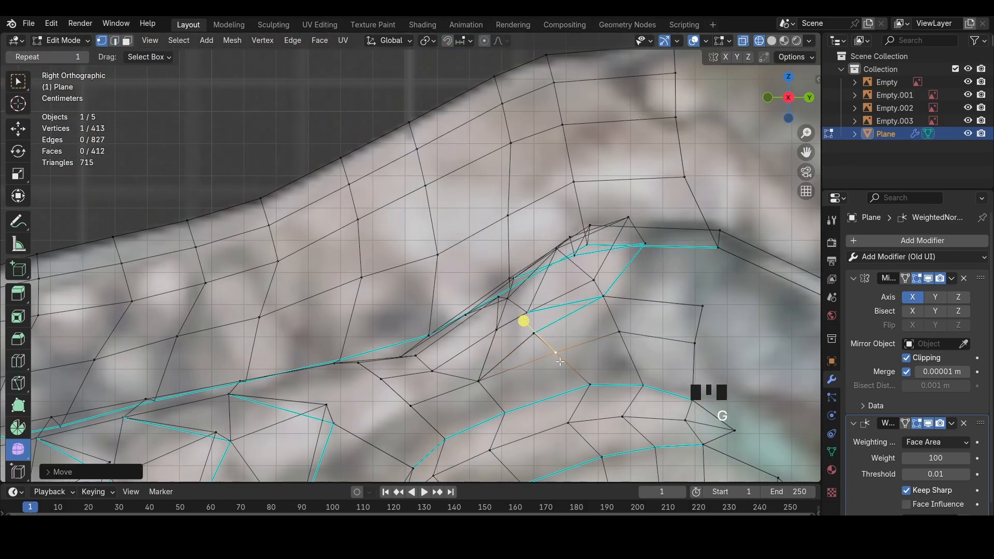
# Merge the brow strip's corner vertex with the scale's lower corner vertex at their center
pyautogui.hotkey('shift', 'z')
pyautogui.moveTo(518, 304); pyautogui.dragTo(548, 344)
pyautogui.press('m')
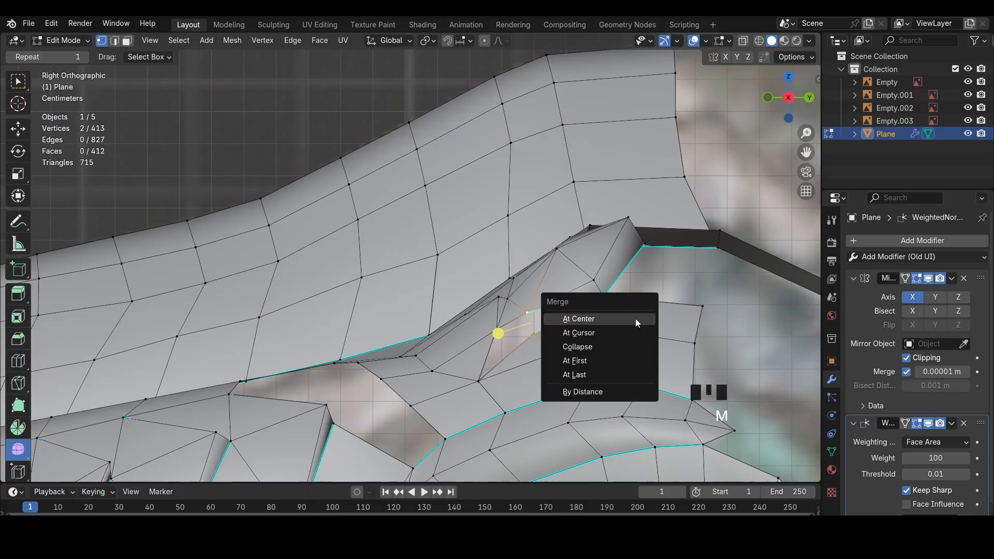
pyautogui.click(635, 319)
# Try to fill a face from the border edge at the small gap beside the scale
pyautogui.press('2')
pyautogui.click(501, 314)
pyautogui.press('f')
pyautogui.moveTo(499, 306)
pyautogui.mouseDown(button='middle')
pyautogui.moveTo(520, 325)
pyautogui.moveTo(522, 274)
pyautogui.moveTo(538, 295)
pyautogui.moveTo(526, 291)
pyautogui.mouseUp(button='middle')
pyautogui.hotkey('shift', 'z')
pyautogui.hotkey('ctrl', 'z')
pyautogui.hotkey('ctrl', 'z')
pyautogui.hotkey('ctrl', 'z')
pyautogui.hotkey('ctrl', 'z')
pyautogui.hotkey('ctrl', 'z')
# In solid shading, move the vertex at the lower corner of the small gap beneath the scale
pyautogui.press('z')
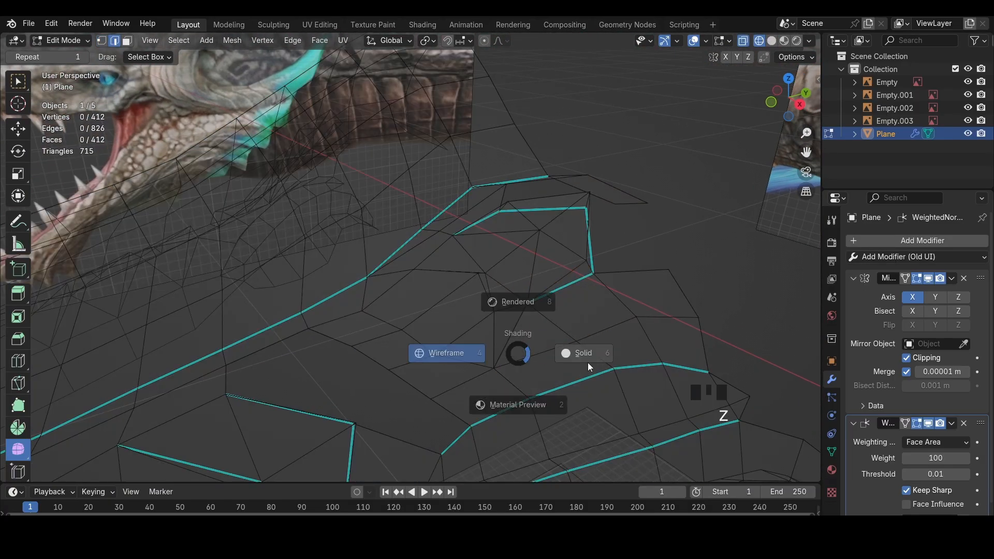
pyautogui.click(589, 366)
pyautogui.click(489, 362)
pyautogui.moveTo(589, 367); pyautogui.dragTo(662, 381, button='middle')
pyautogui.press('g')
pyautogui.click(483, 368)
# Merge all mesh vertices by distance and fill the small triangular gap below the scale
pyautogui.press('a')
pyautogui.press('m')
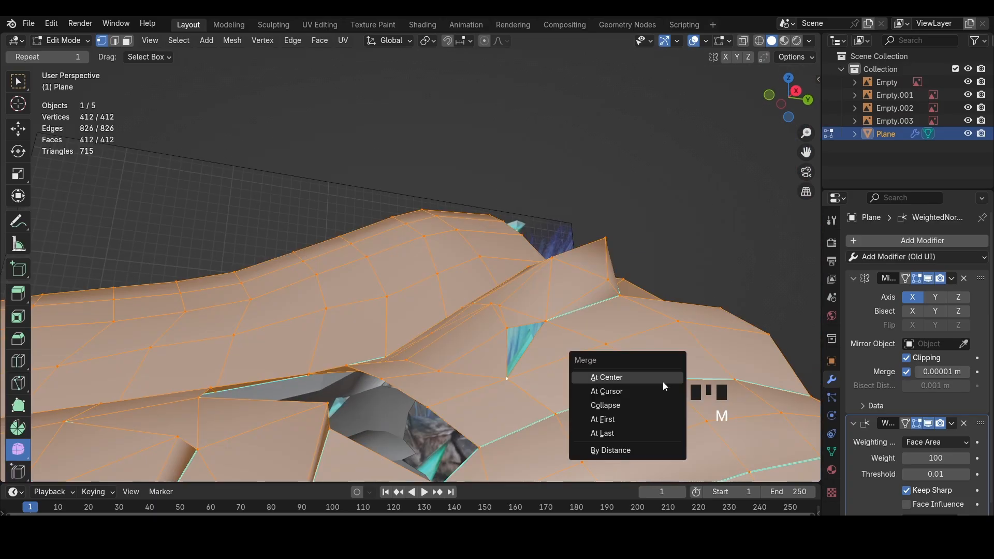
pyautogui.click(637, 450)
pyautogui.moveTo(634, 440); pyautogui.dragTo(517, 331, button='middle')
pyautogui.press('f')
# Mark the edges of the fold in front of the large scale as sharp
pyautogui.click(517, 357)
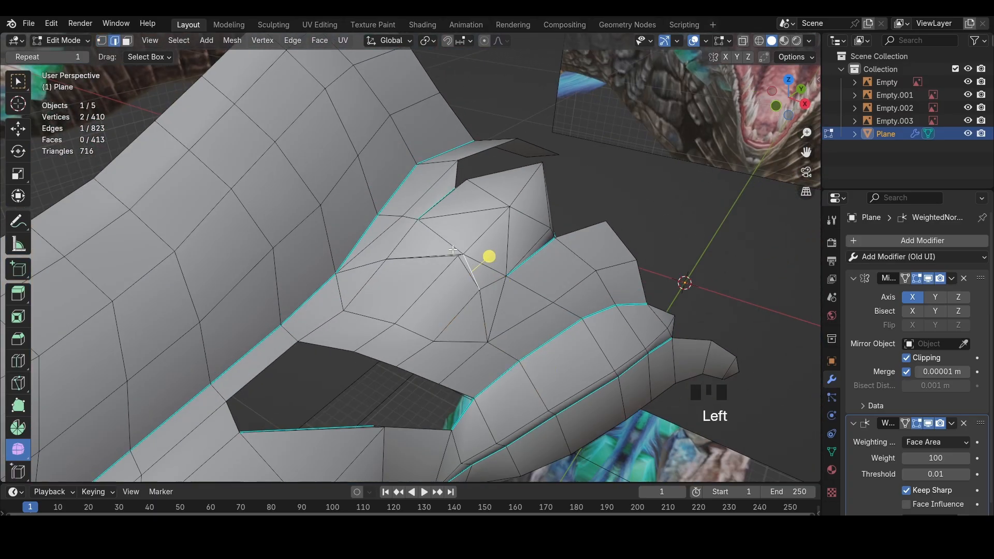
pyautogui.hotkey('ctrl', 'e')
pyautogui.click(629, 322)
# Move the vertex beside the new fold and connect the neighbouring vertices with an edge path through it
pyautogui.press('1')
pyautogui.moveTo(585, 319); pyautogui.dragTo(435, 349, button='middle')
pyautogui.click(456, 329)
pyautogui.press('g')
pyautogui.click(421, 303)
pyautogui.moveTo(473, 306); pyautogui.dragTo(631, 296, button='middle')
pyautogui.press('j')
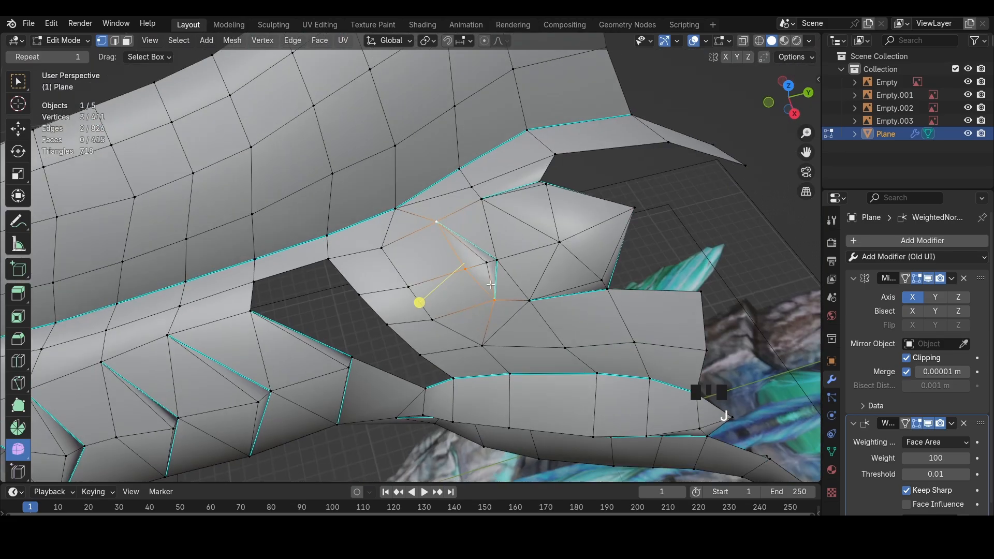
# Slide the middle vertex of the new edge path toward the sharp fold
pyautogui.click(463, 268)
pyautogui.hotkey('shift', 'v')
pyautogui.click(591, 252)
pyautogui.hotkey('shift', 'v')
# Adjust the fold and the large scale's central vertex along their normals with Shrink/Fatten
pyautogui.moveTo(492, 252); pyautogui.dragTo(563, 273, button='middle')
pyautogui.click(514, 224)
pyautogui.hotkey('alt', 's')
pyautogui.click(477, 310)
pyautogui.hotkey('alt', 's')
pyautogui.click(574, 253)
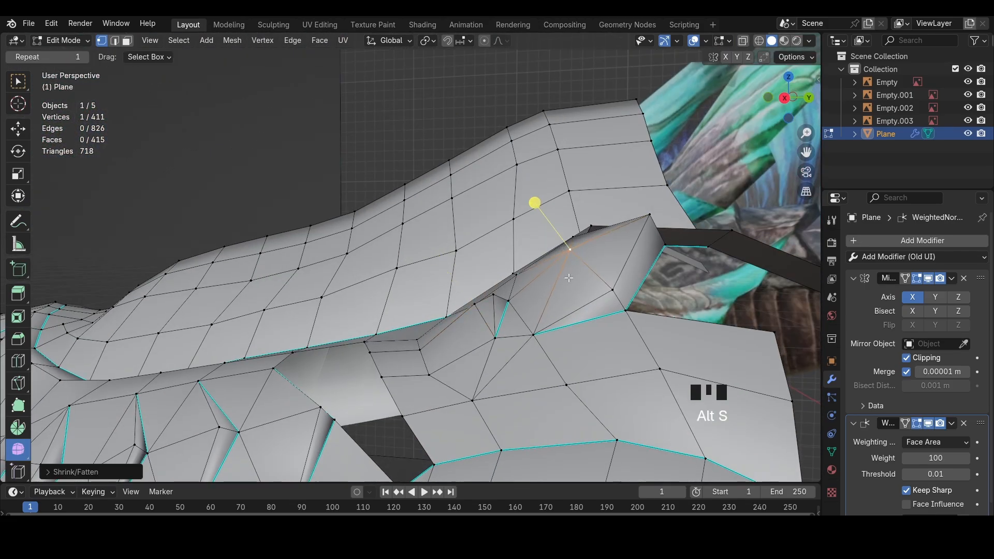
# Examine the joined ridge, scale and brow surfaces from several angles
pyautogui.scroll(-8, 592, 275)
pyautogui.moveTo(549, 233); pyautogui.dragTo(758, 210, button='middle')
pyautogui.scroll(1, 500, 328)
pyautogui.scroll(5, 499, 328)
pyautogui.moveTo(500, 328); pyautogui.dragTo(414, 352, button='middle')
pyautogui.keyDown('shift'); pyautogui.moveTo(414, 352); pyautogui.dragTo(559, 266, button='middle'); pyautogui.keyUp('shift')
pyautogui.moveTo(559, 267); pyautogui.dragTo(430, 272, button='middle')
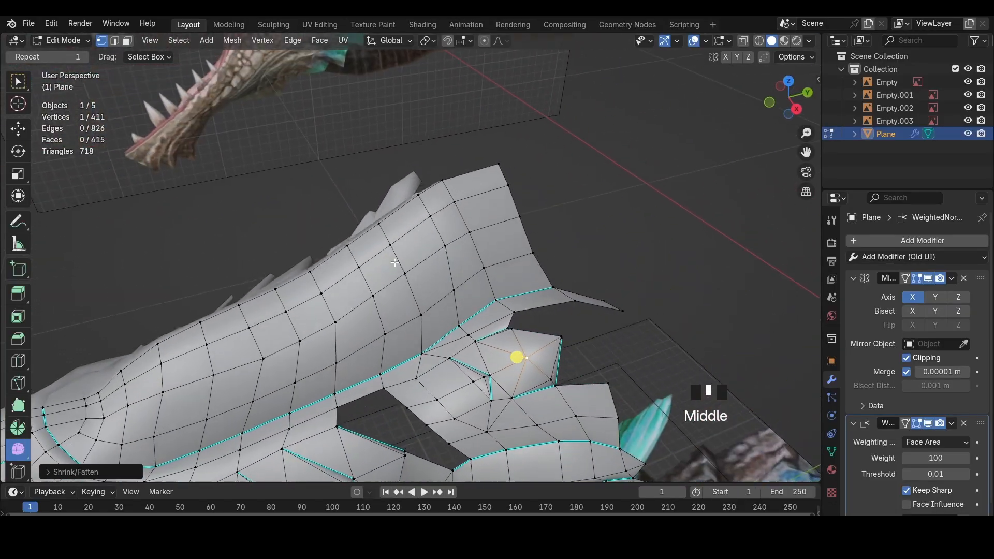
pyautogui.moveTo(430, 352); pyautogui.dragTo(551, 265, button='middle')
# Fill the first face of the hole between the ridge strip and the last small side scale
pyautogui.press('2')
pyautogui.scroll(3, 545, 277)
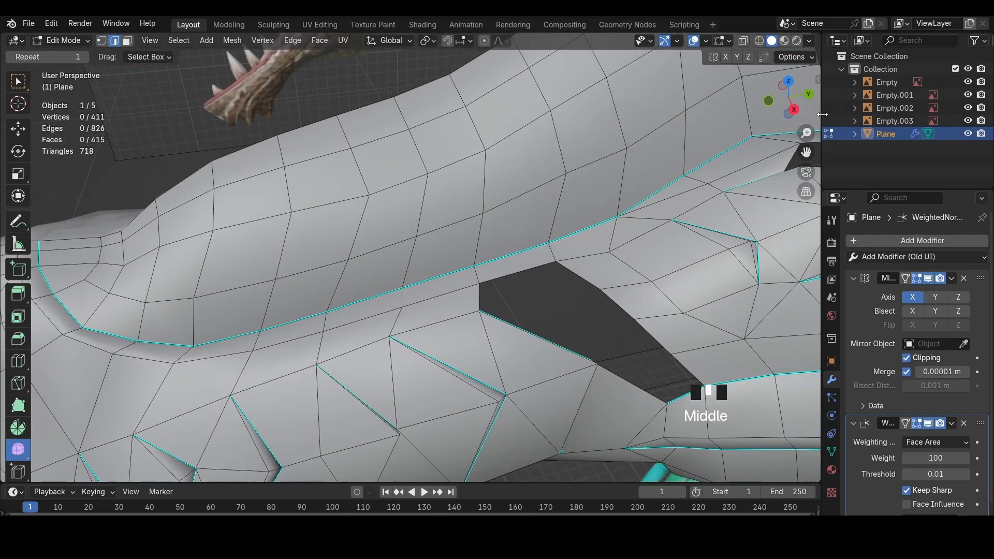
pyautogui.click(793, 111)
pyautogui.press('z')
pyautogui.keyDown('shift'); pyautogui.moveTo(477, 181); pyautogui.dragTo(436, 265, button='middle'); pyautogui.keyUp('shift')
pyautogui.scroll(3, 436, 266)
pyautogui.press('z')
pyautogui.click(490, 239)
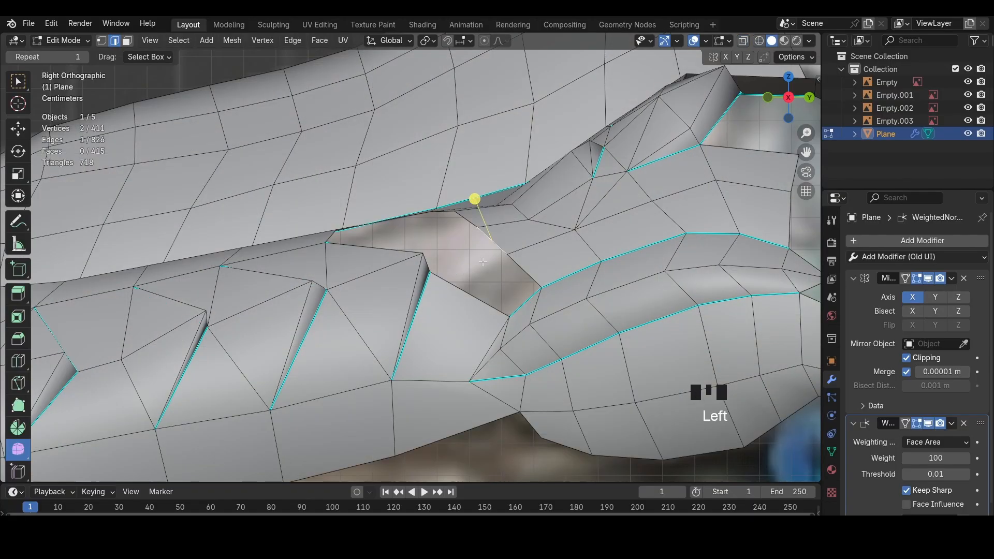
pyautogui.moveTo(490, 239); pyautogui.dragTo(447, 280, button='middle')
pyautogui.moveTo(447, 279)
pyautogui.keyDown('shift'); pyautogui.mouseDown(button='middle')
pyautogui.moveTo(391, 244)
pyautogui.moveTo(231, 293)
pyautogui.mouseUp(button='middle'); pyautogui.keyUp('shift')
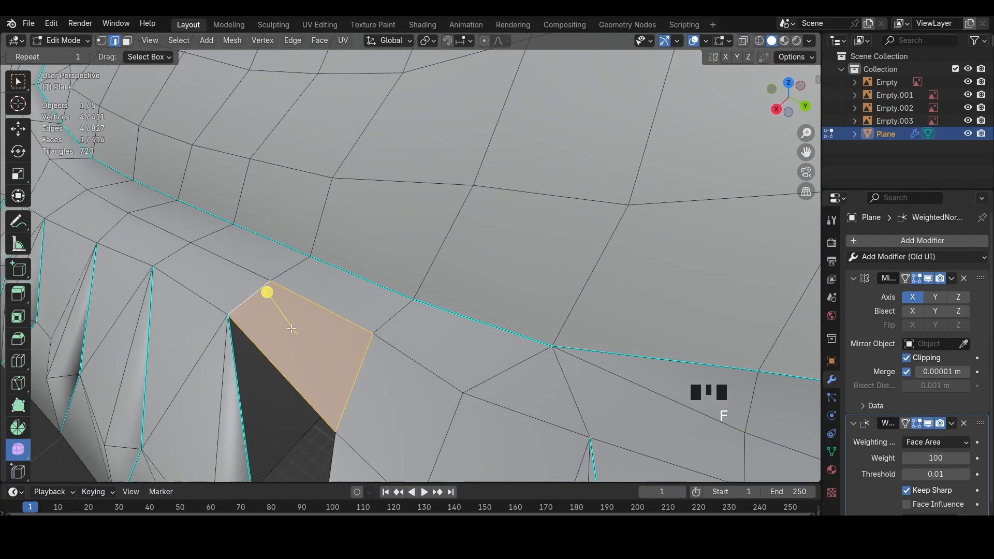
# Add a loop cut and fill the remaining faces of the hole between the side scales and brow
pyautogui.moveTo(291, 329); pyautogui.dragTo(326, 295, button='middle')
pyautogui.click(326, 295)
pyautogui.scroll(-2, 342, 300)
pyautogui.keyDown('shift'); pyautogui.click(411, 321); pyautogui.keyUp('shift')
pyautogui.press('f')
pyautogui.moveTo(410, 322); pyautogui.dragTo(543, 201, button='middle')
pyautogui.click(502, 289)
pyautogui.hotkey('ctrl', 'r')
pyautogui.click(589, 188)
pyautogui.press('f')
# Smooth and reposition the newly filled faces, and raise the vertex on the ridge's sharp edge above them
pyautogui.moveTo(535, 149); pyautogui.dragTo(592, 175)
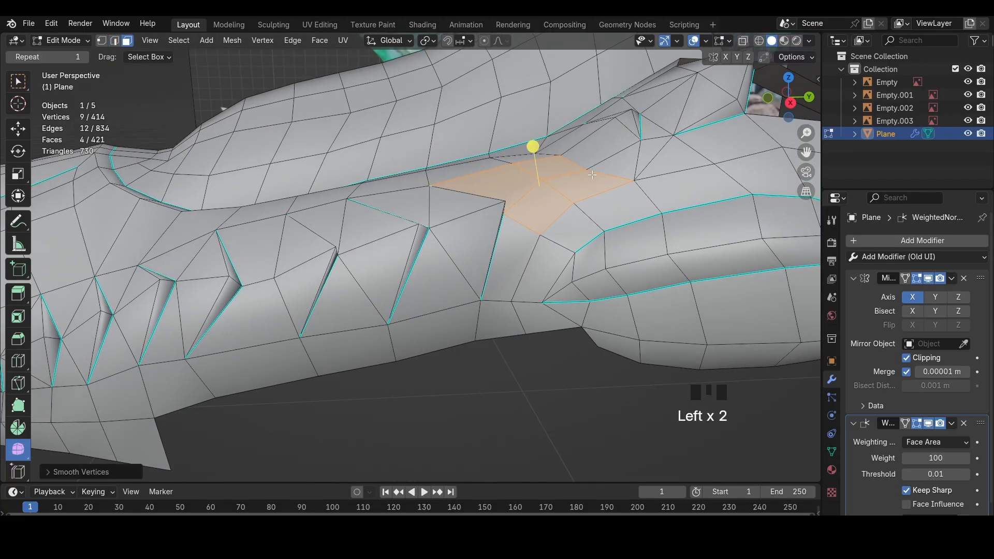
pyautogui.press('g')
pyautogui.click(528, 163)
pyautogui.press('1')
pyautogui.click(491, 148)
pyautogui.press('g')
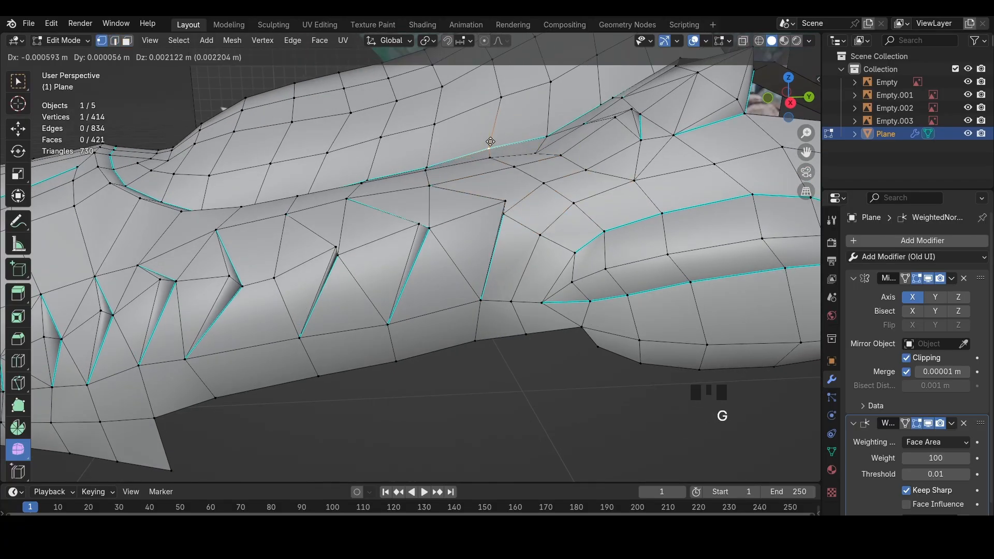
pyautogui.click(491, 143)
# Examine the overall shape of the dragon head from both sides
pyautogui.scroll(-4, 560, 179)
pyautogui.moveTo(490, 144); pyautogui.dragTo(595, 126, button='middle')
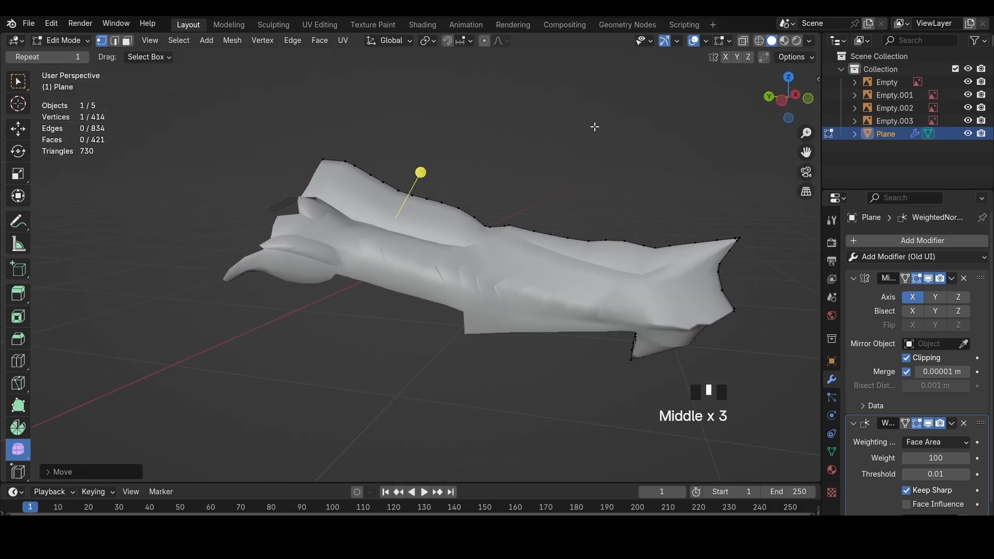
pyautogui.scroll(-5, 612, 160)
pyautogui.scroll(3, 404, 168)
pyautogui.moveTo(612, 160)
pyautogui.mouseDown(button='middle')
pyautogui.moveTo(404, 169)
pyautogui.moveTo(466, 155)
pyautogui.mouseUp(button='middle')
pyautogui.scroll(3, 466, 155)
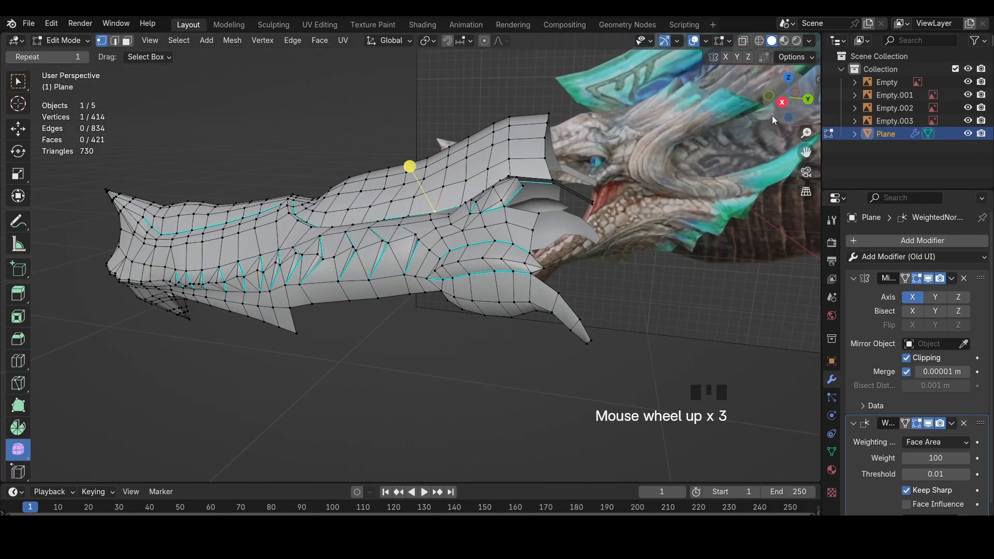
# Compare the wireframe mesh with the dragon reference image in side view
pyautogui.click(781, 102)
pyautogui.press('z')
pyautogui.scroll(-3, 588, 177)
pyautogui.click(787, 99)
pyautogui.scroll(5, 437, 274)
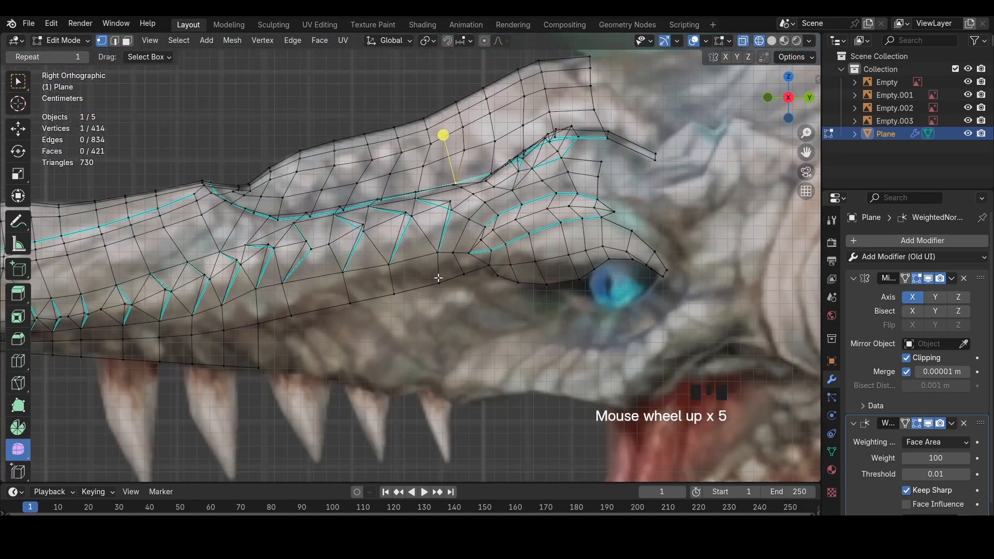
pyautogui.press('2')
pyautogui.scroll(-10, 335, 314)
pyautogui.scroll(4, 378, 317)
pyautogui.scroll(-1, 415, 330)
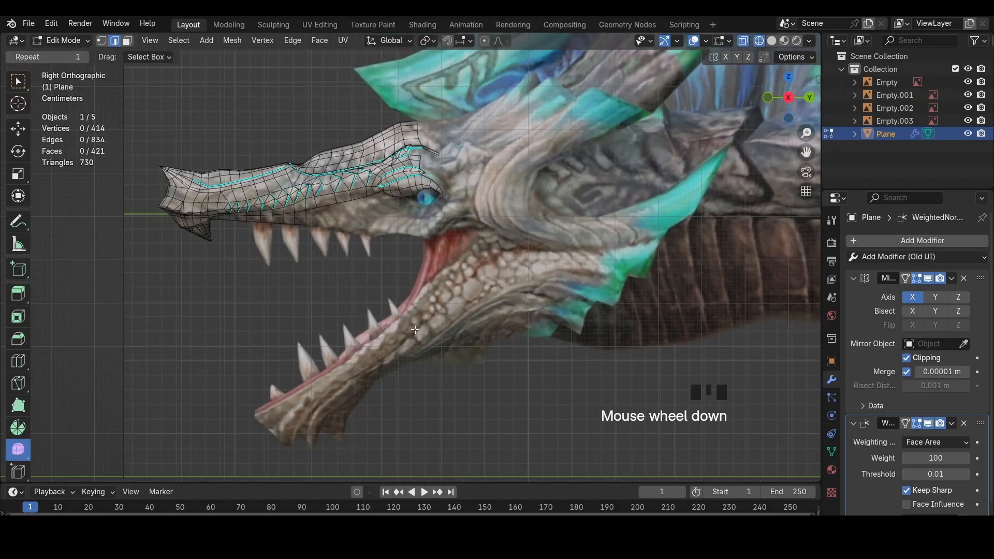
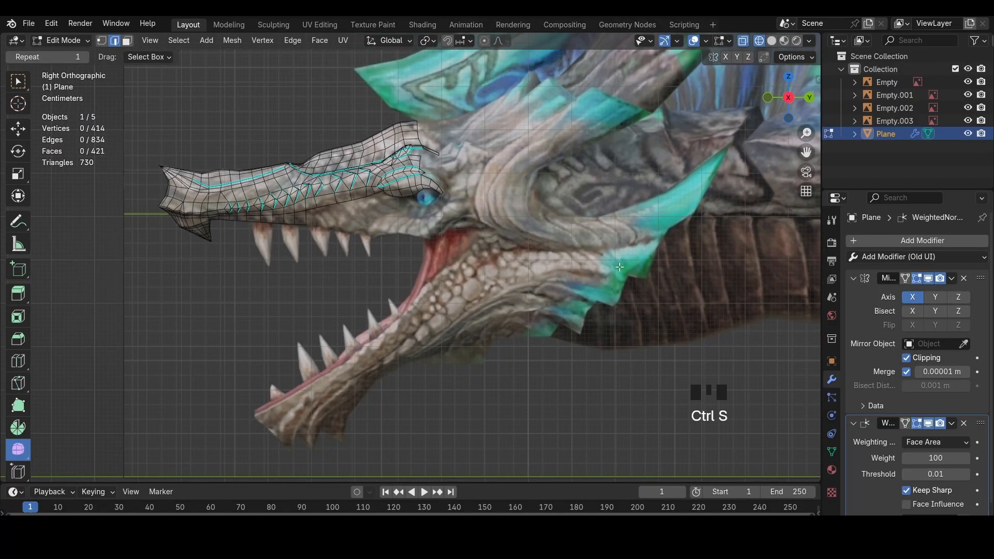
# In side view, extrude the snout's lower border edges in front of the brow downward over the upper jaw
pyautogui.keyDown('shift'); pyautogui.moveTo(560, 198); pyautogui.dragTo(599, 233, button='middle'); pyautogui.keyUp('shift')
pyautogui.hotkey('shift', 'z')
pyautogui.scroll(7, 539, 217)
pyautogui.click(476, 192)
pyautogui.keyDown('shift'); pyautogui.moveTo(472, 171); pyautogui.dragTo(463, 293, button='middle'); pyautogui.keyUp('shift')
pyautogui.scroll(3, 463, 294)
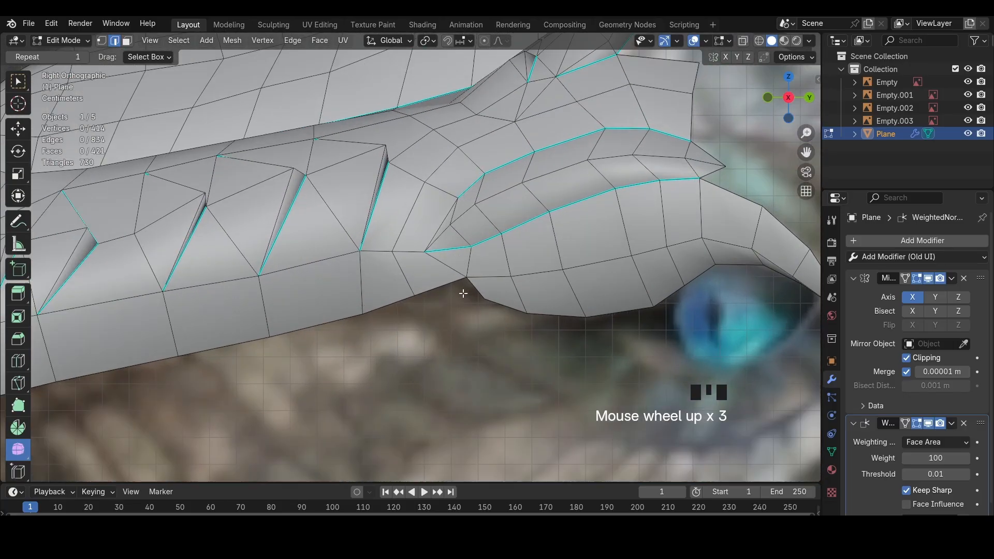
pyautogui.scroll(-3, 359, 309)
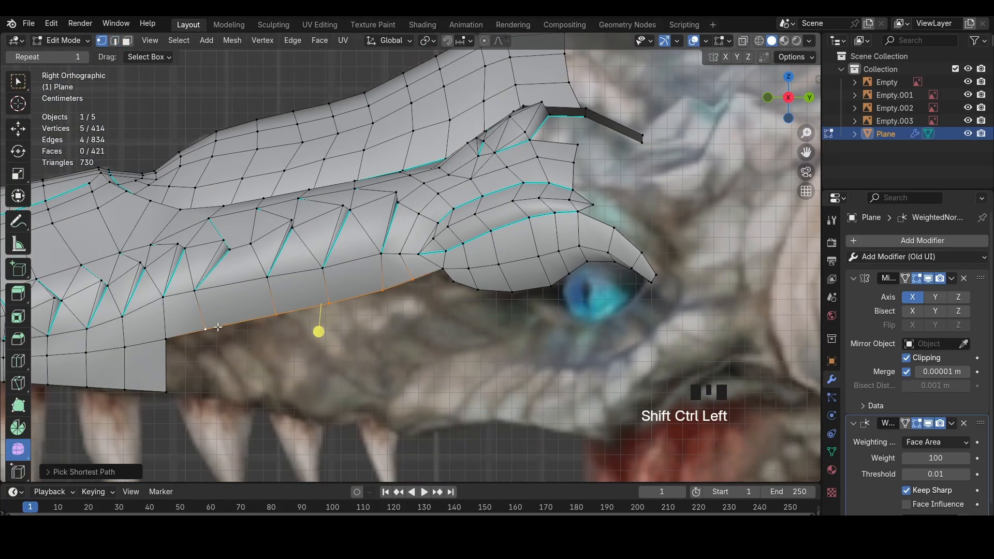
pyautogui.keyDown('shift'); pyautogui.moveTo(423, 326); pyautogui.dragTo(466, 270, button='middle'); pyautogui.keyUp('shift')
pyautogui.press('e')
pyautogui.click(472, 330)
# With the pivot at the active element, rotate, move and scale the extruded edges to follow the upper jaw line above the teeth
pyautogui.click(427, 41)
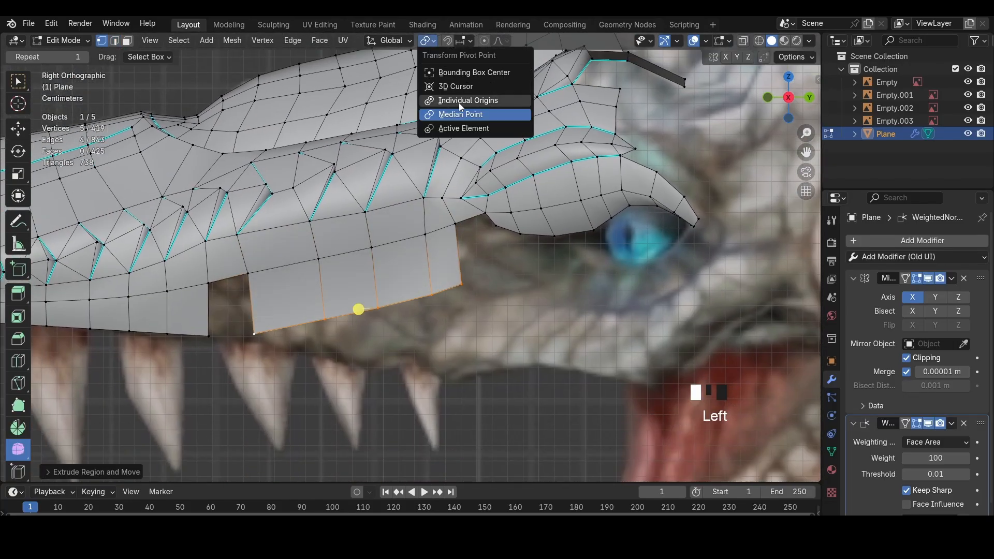
pyautogui.click(462, 129)
pyautogui.press('r')
pyautogui.click(446, 260)
pyautogui.press('r')
pyautogui.click(451, 282)
pyautogui.press('g')
pyautogui.click(449, 299)
pyautogui.hotkey('alt', 'z')
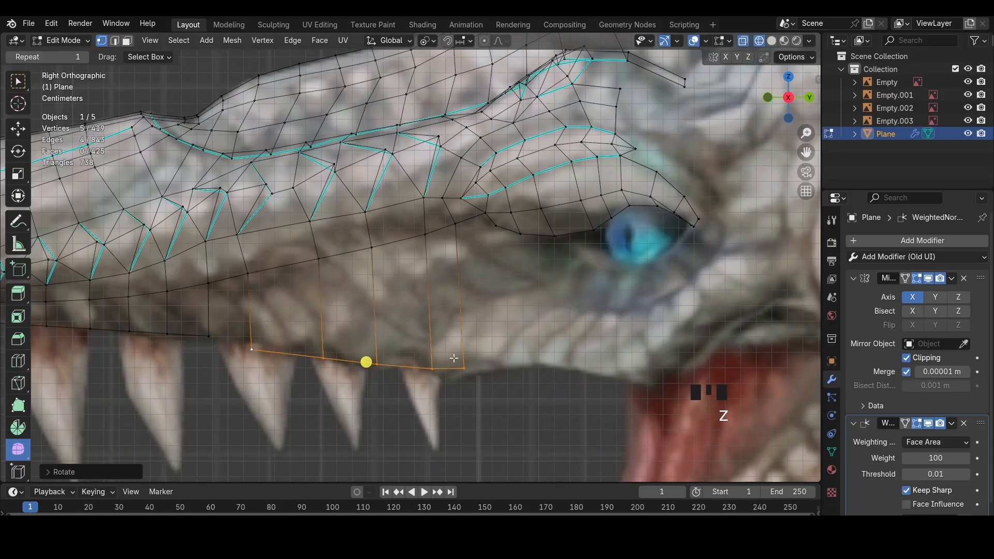
pyautogui.press('g')
pyautogui.click(425, 293)
pyautogui.press('s')
pyautogui.click(321, 325)
# Fill the gap between the new strip and the snout's front side with a face
pyautogui.press('2')
pyautogui.click(250, 312)
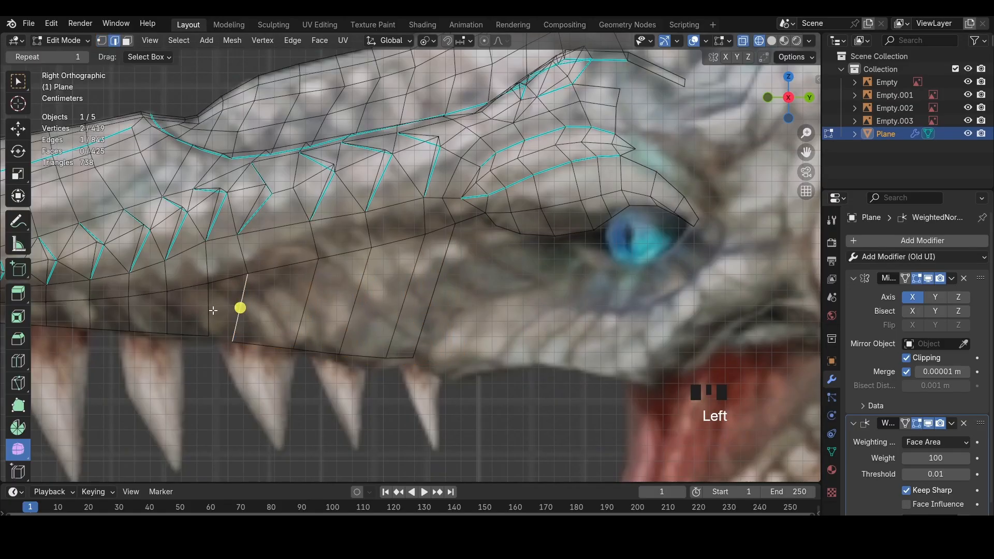
pyautogui.keyDown('shift'); pyautogui.click(213, 312); pyautogui.keyUp('shift')
pyautogui.press('f')
# Select the new strip's lower border edges and shift them along X to follow the head's side contour
pyautogui.press('z')
pyautogui.click(288, 344)
pyautogui.keyDown('ctrl'); pyautogui.click(401, 359); pyautogui.keyUp('ctrl')
pyautogui.moveTo(406, 360); pyautogui.dragTo(423, 265, button='middle')
pyautogui.scroll(-1, 423, 262)
pyautogui.press('g')
pyautogui.press('x')
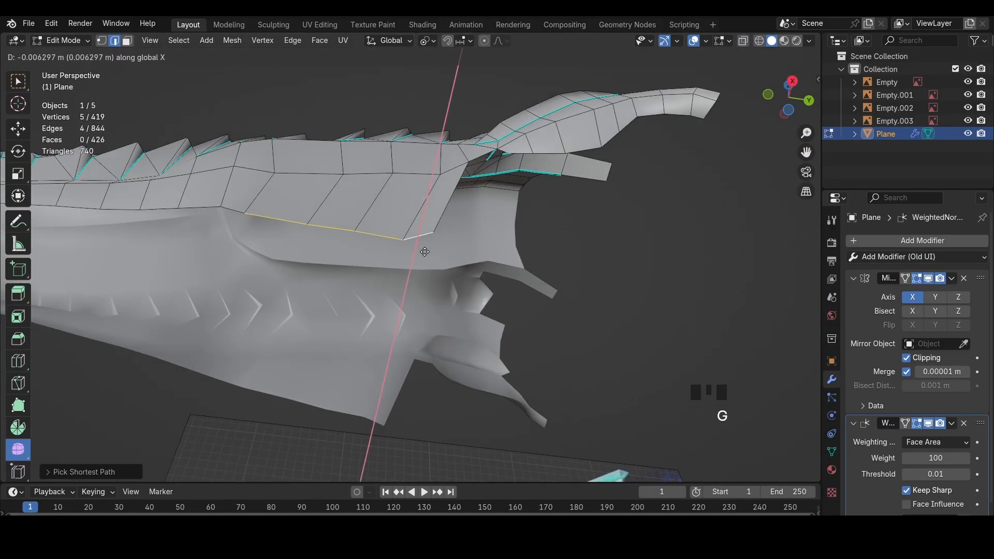
pyautogui.click(429, 255)
pyautogui.press('g')
pyautogui.press('x')
pyautogui.click(549, 288)
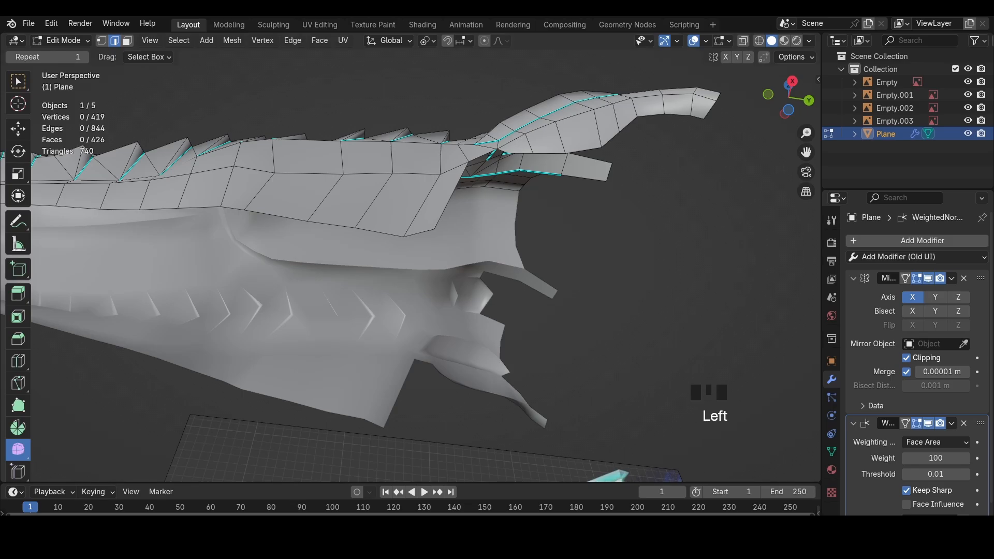
# In side view, reposition the rear vertices of the strip's lower border onto the reference jaw line at the teeth
pyautogui.press('KP_3')
pyautogui.press('z')
pyautogui.click(524, 151)
pyautogui.press('1')
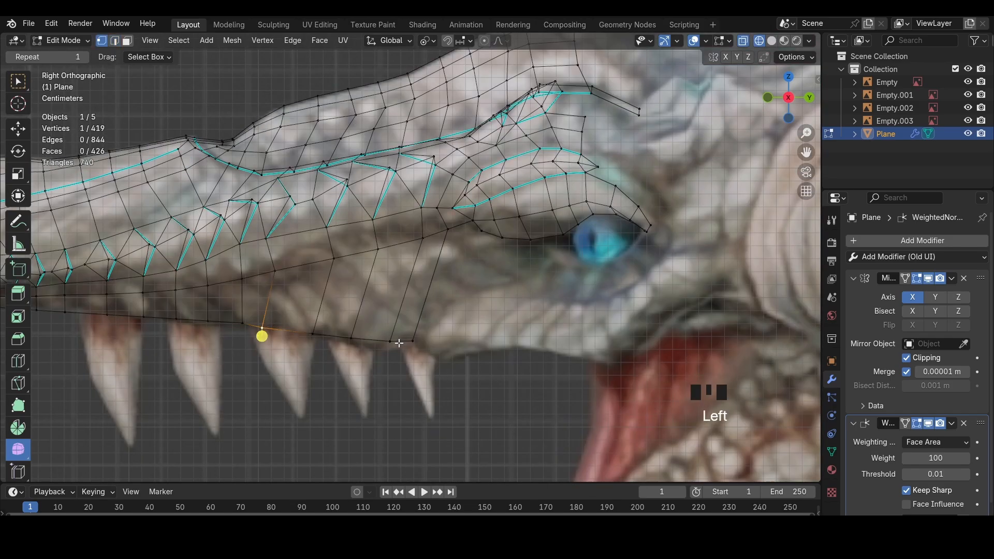
pyautogui.click(399, 343)
pyautogui.press('g')
pyautogui.click(393, 352)
pyautogui.click(356, 342)
pyautogui.press('g')
pyautogui.click(356, 345)
pyautogui.click(421, 344)
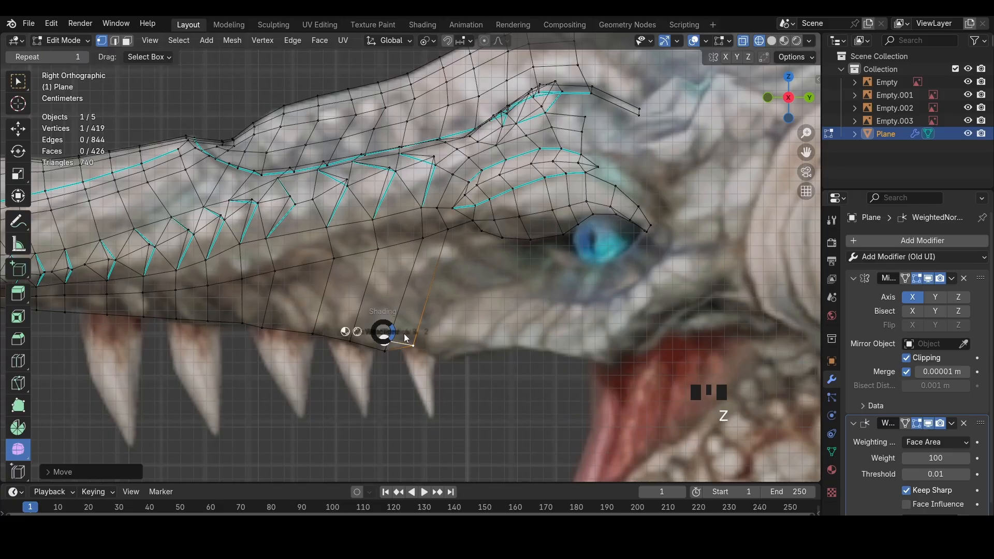
# Select the run of vertices along the strip's lower border and shift them along X
pyautogui.click(406, 338)
pyautogui.keyDown('ctrl'); pyautogui.click(423, 346); pyautogui.keyUp('ctrl')
pyautogui.moveTo(423, 346); pyautogui.dragTo(489, 228, button='middle')
pyautogui.press('g')
pyautogui.press('x')
pyautogui.click(487, 231)
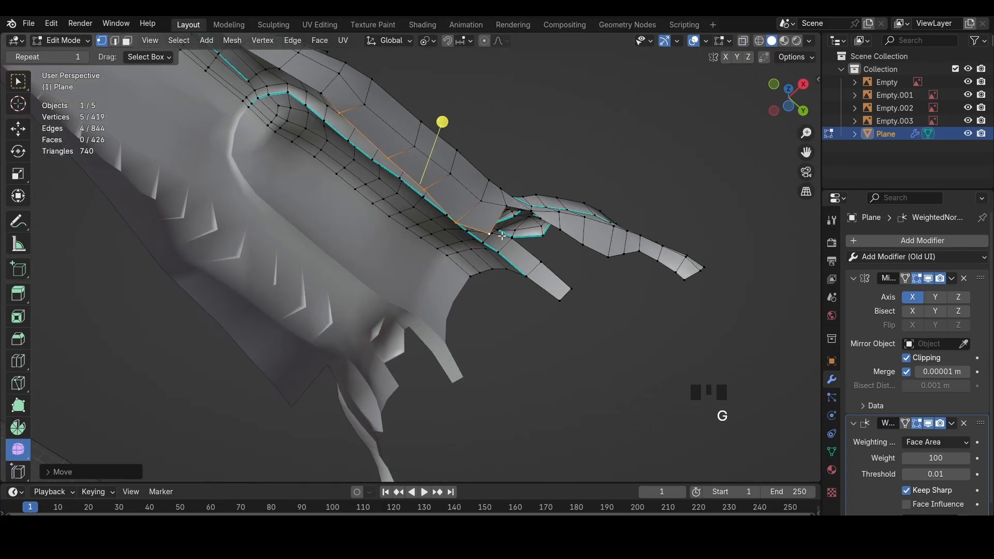
# Adjust a single vertex at the front of the lower border along X and save the file
pyautogui.scroll(-1, 365, 155)
pyautogui.click(340, 123)
pyautogui.press('g')
pyautogui.press('x')
pyautogui.click(340, 125)
pyautogui.scroll(-4, 530, 231)
pyautogui.moveTo(340, 126); pyautogui.dragTo(529, 209, button='middle')
pyautogui.hotkey('ctrl', 's')
# In side view, move the rearmost lower border vertex to the base of the last tooth
pyautogui.scroll(3, 529, 209)
pyautogui.click(793, 89)
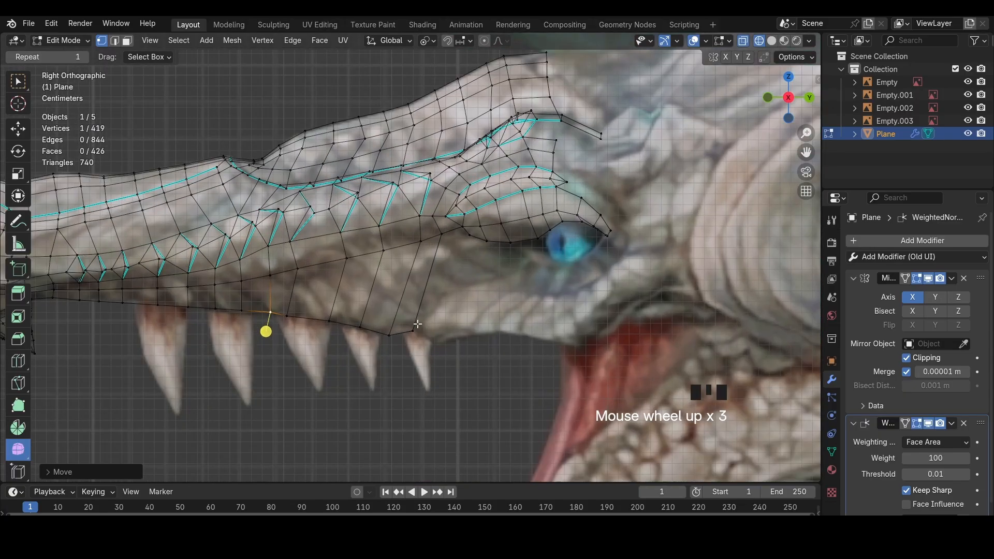
pyautogui.press('g')
pyautogui.click(422, 336)
# Cut a new edge line with the Knife across the side faces above the teeth and smooth its vertices
pyautogui.scroll(2, 415, 331)
pyautogui.scroll(-2, 362, 310)
pyautogui.keyDown('shift'); pyautogui.moveTo(350, 307); pyautogui.dragTo(475, 309, button='middle'); pyautogui.keyUp('shift')
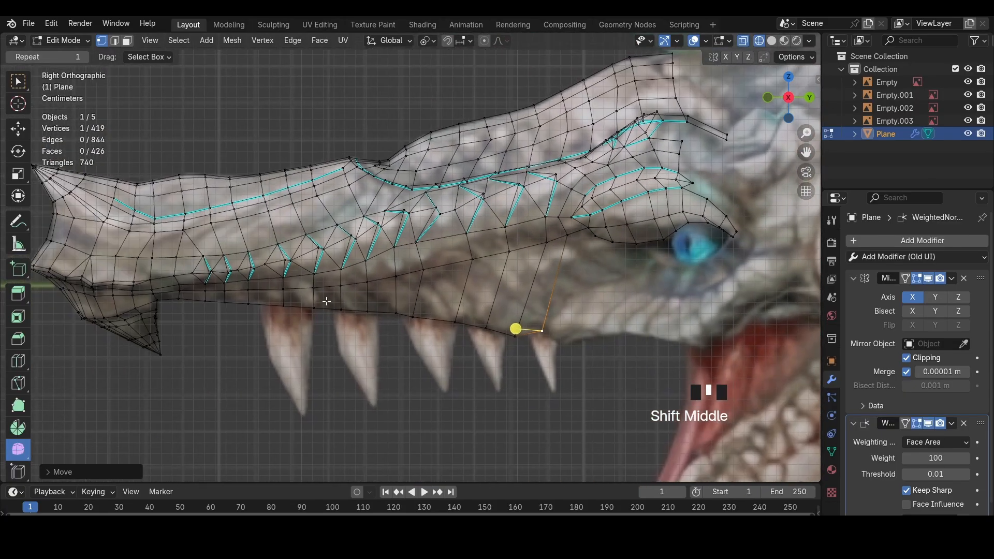
pyautogui.scroll(2, 236, 299)
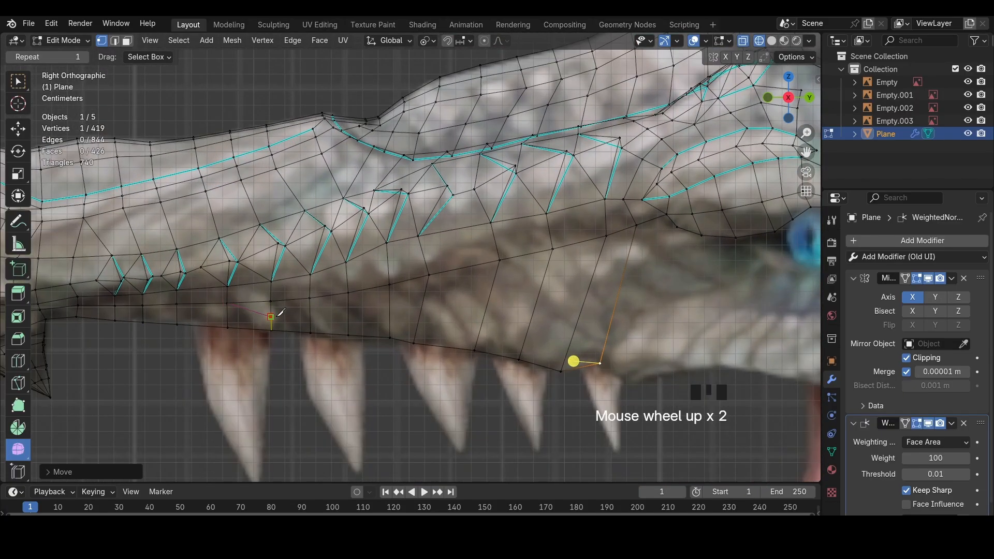
pyautogui.press('Return')
pyautogui.moveTo(623, 335); pyautogui.dragTo(355, 311)
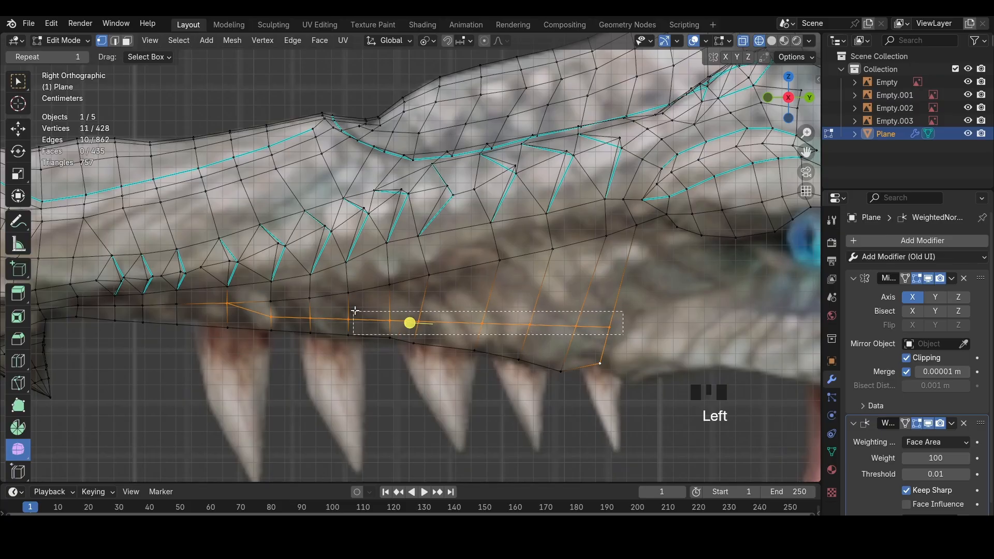
pyautogui.moveTo(426, 334); pyautogui.dragTo(529, 332)
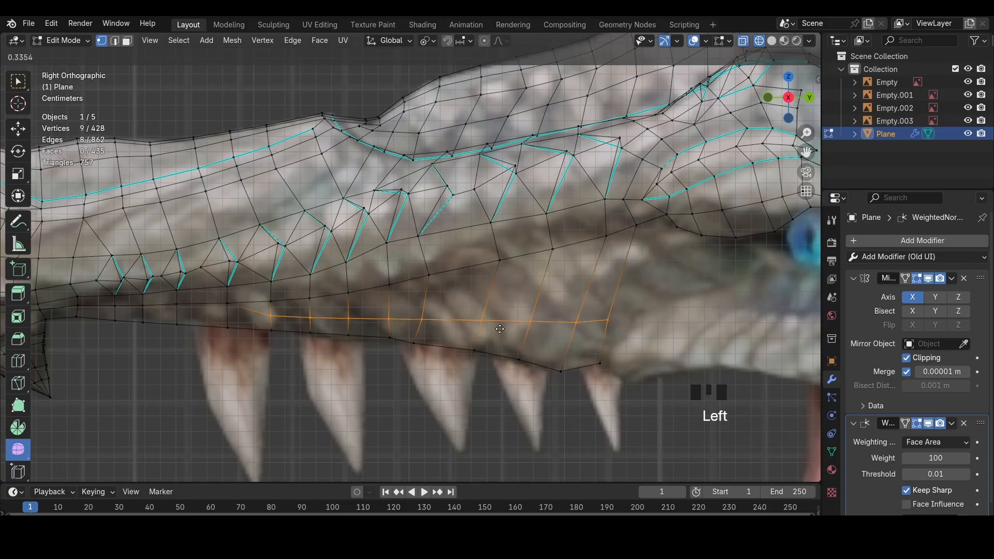
# Try to shift the new cut line's vertices along X in a perspective view
pyautogui.press('z')
pyautogui.click(596, 331)
pyautogui.moveTo(600, 327); pyautogui.dragTo(632, 276, button='middle')
pyautogui.press('g')
pyautogui.press('x')
pyautogui.rightClick(633, 278)
pyautogui.hotkey('ctrl', 'z')
# In front view, push the cut line's vertices along their normals with Shrink/Fatten
pyautogui.click(771, 93)
pyautogui.press('z')
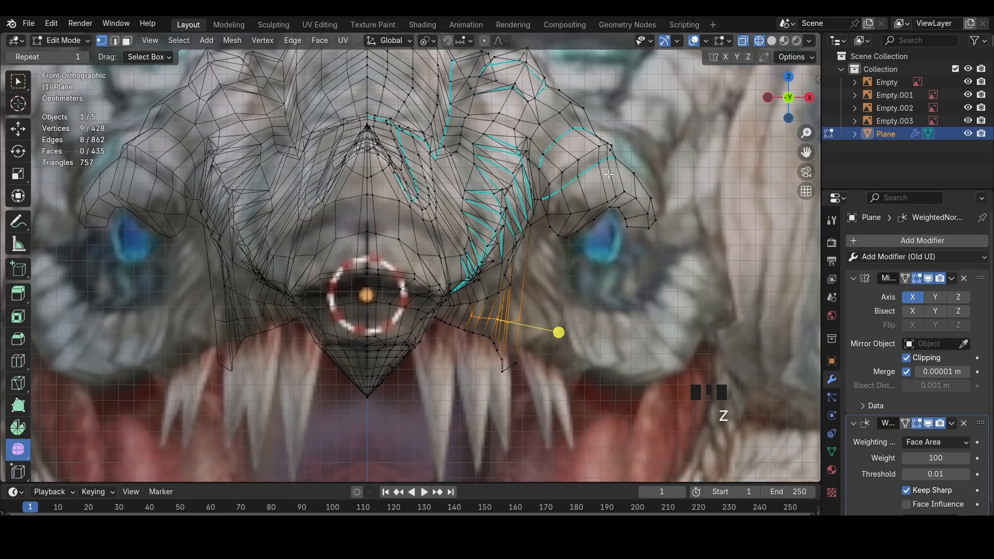
pyautogui.hotkey('alt', 's')
pyautogui.click(580, 334)
pyautogui.scroll(-3, 541, 372)
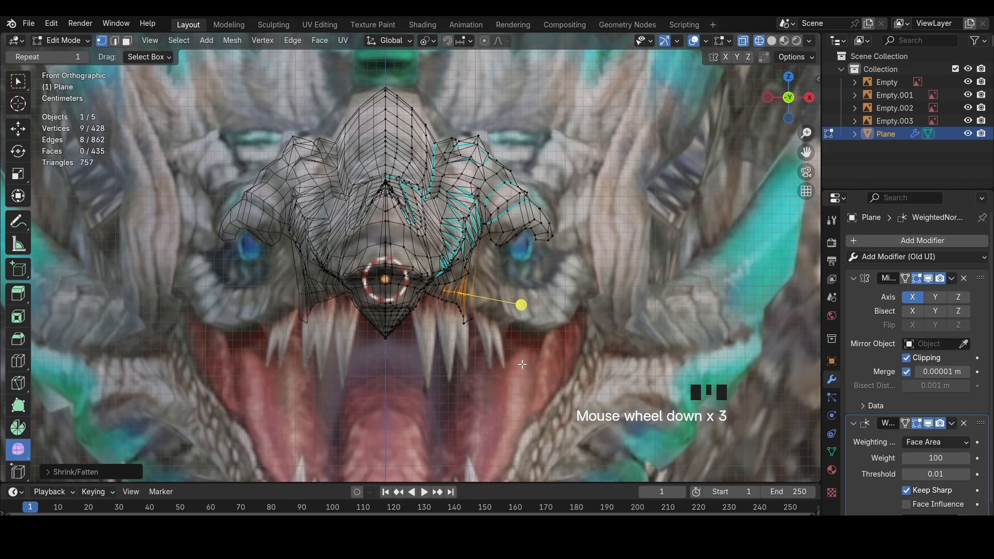
# Try to move a rear vertex of the lower border outward along X in front view
pyautogui.click(808, 98)
pyautogui.click(498, 322)
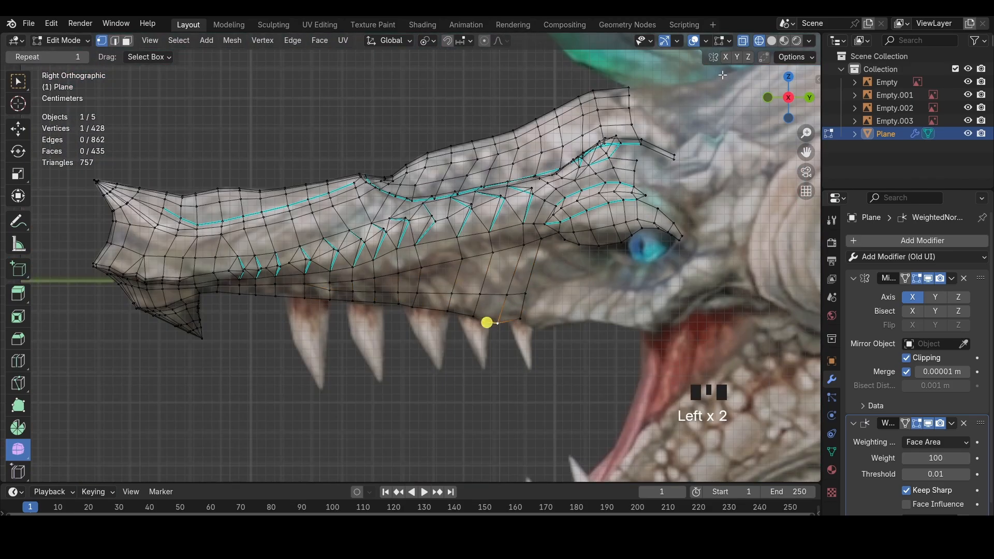
pyautogui.click(769, 97)
pyautogui.scroll(2, 554, 311)
pyautogui.press('g')
pyautogui.press('x')
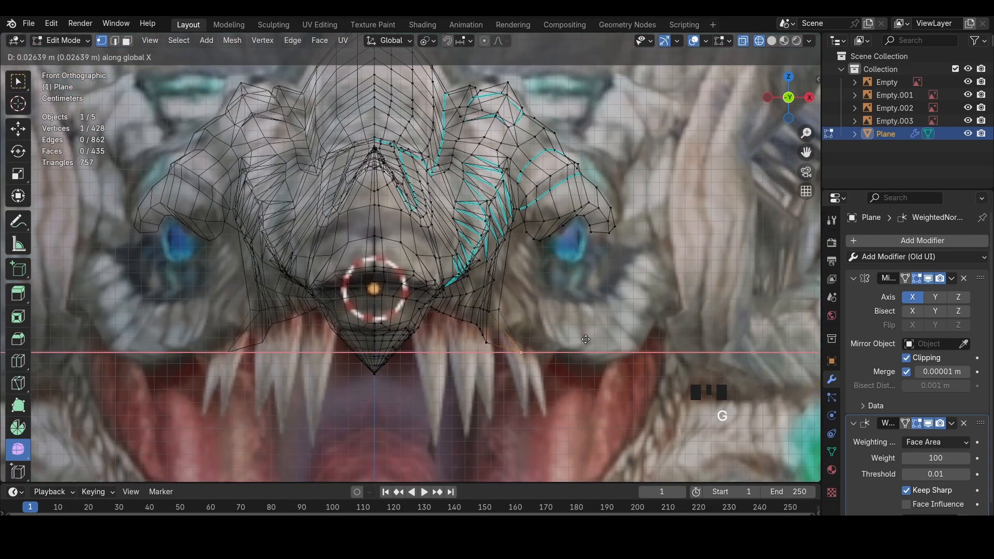
pyautogui.click(607, 337)
pyautogui.hotkey('ctrl', 'z')
pyautogui.press('a')
pyautogui.press('h')
pyautogui.hotkey('ctrl', 'z')
pyautogui.press('2')
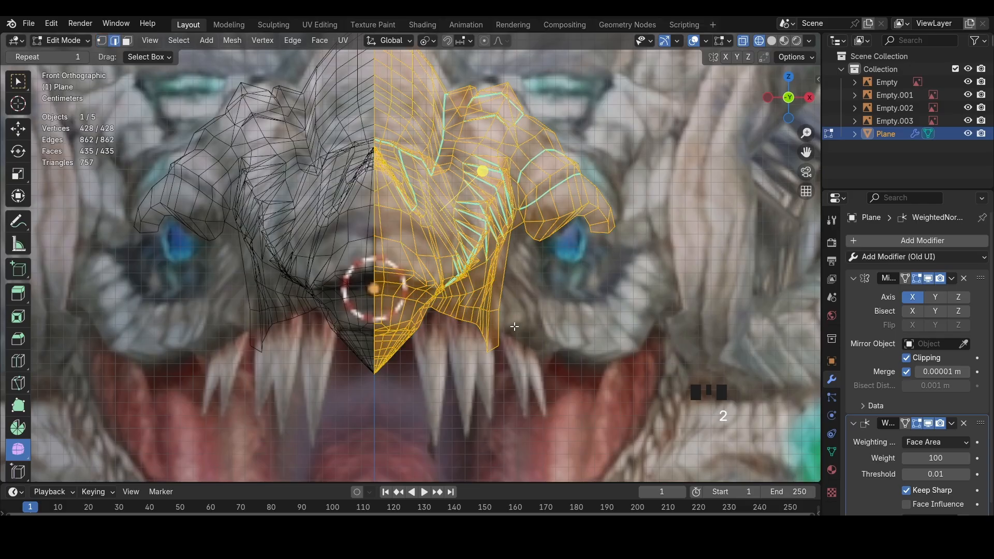
# Try to move the rear edges of the jaw strip outward along X toward the reference cheek
pyautogui.click(504, 329)
pyautogui.press('g')
pyautogui.press('x')
pyautogui.click(544, 324)
pyautogui.press('g')
pyautogui.press('x')
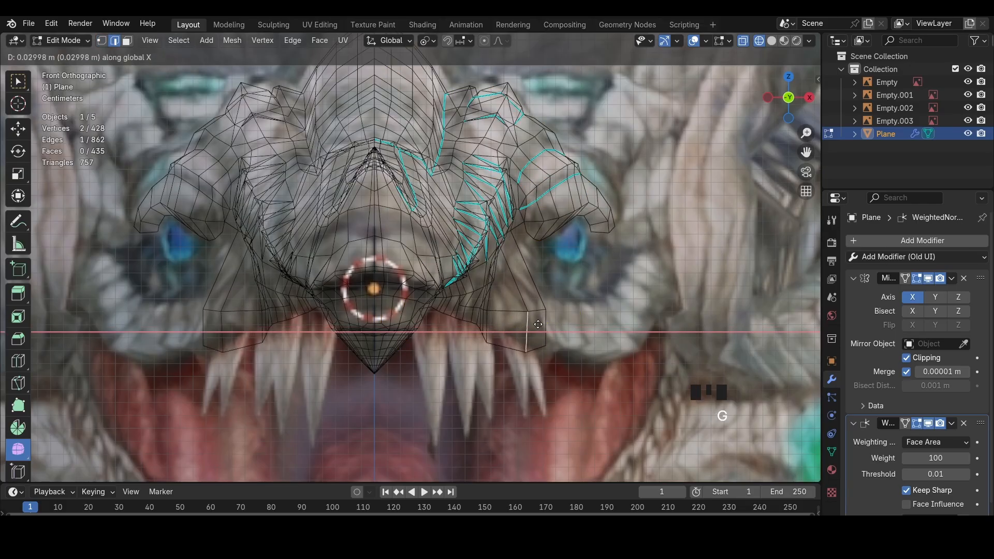
pyautogui.click(539, 326)
pyautogui.press('g')
pyautogui.press('x')
pyautogui.click(605, 310)
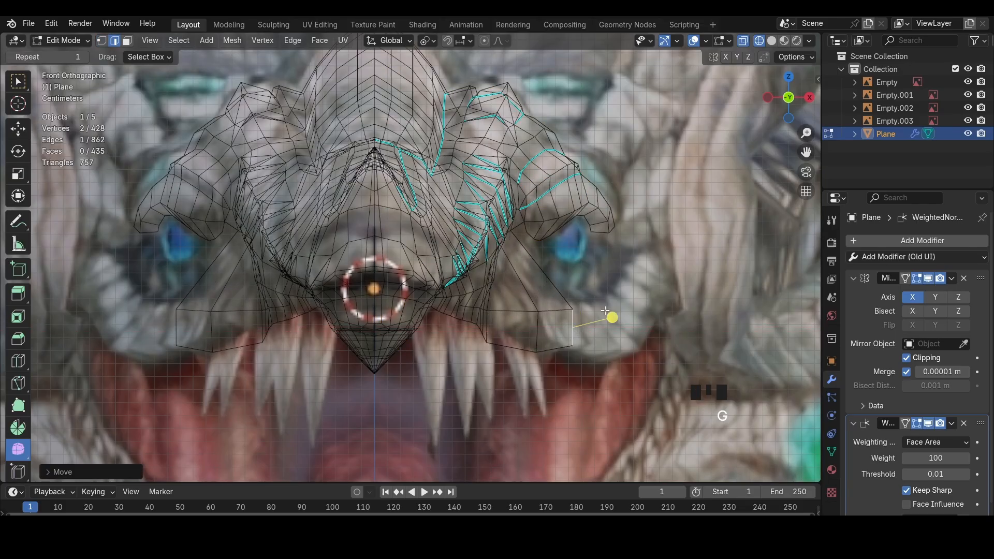
# Check the strip in side view and undo the outward moves of its rear edges
pyautogui.click(811, 97)
pyautogui.click(811, 96)
pyautogui.click(811, 97)
pyautogui.click(810, 100)
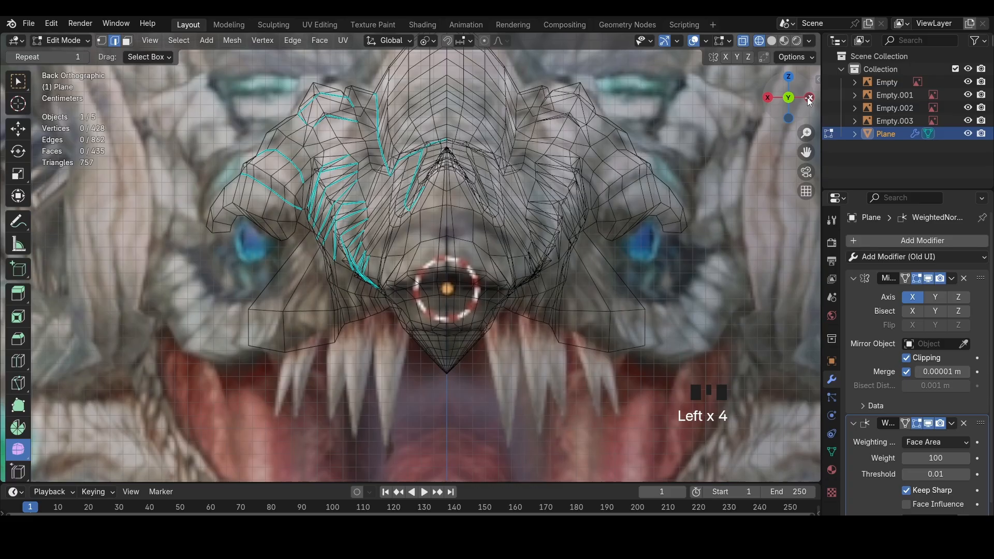
pyautogui.click(769, 99)
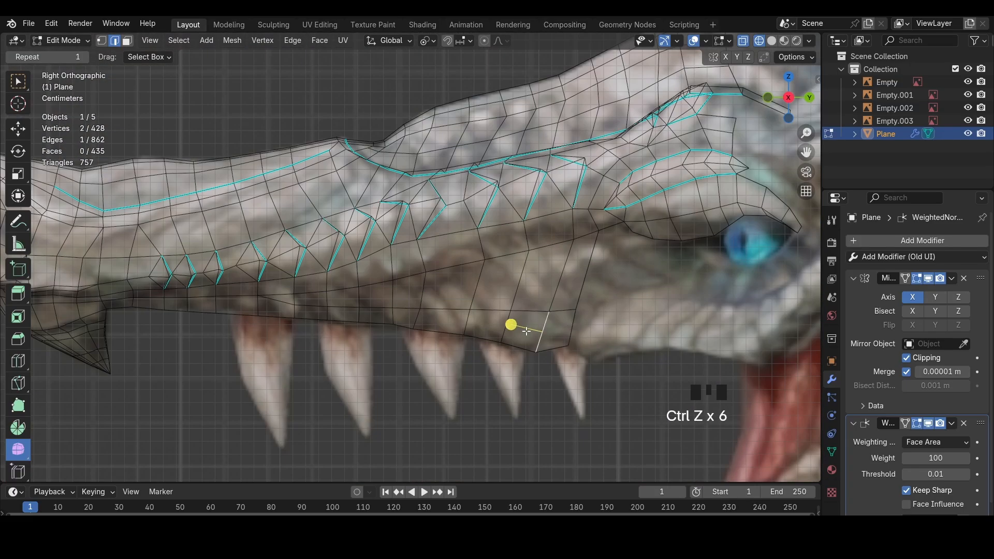
pyautogui.click(768, 97)
pyautogui.hotkey('ctrl', 'z')
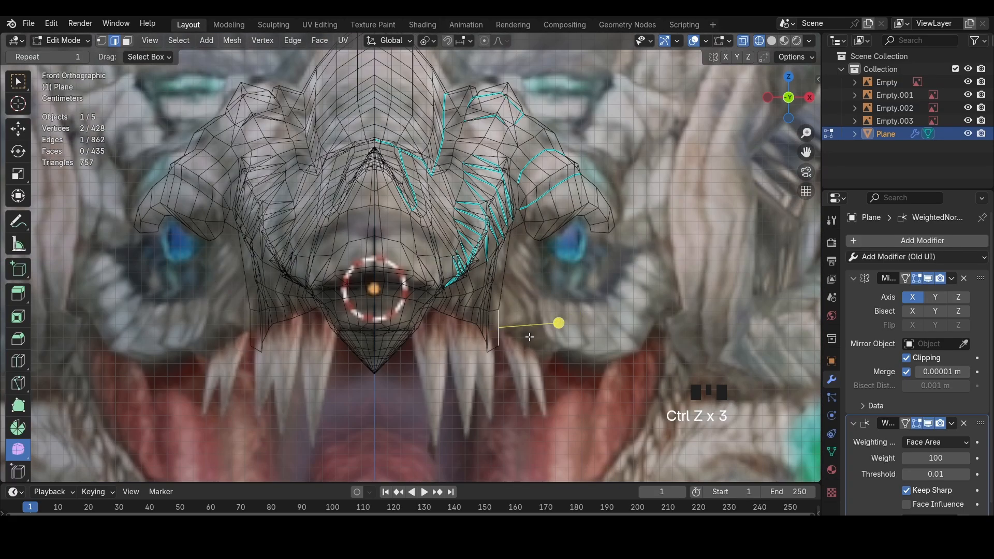
# In front view, move the rear upright edge of the jaw strip outward along X
pyautogui.press('a')
pyautogui.press('h')
pyautogui.hotkey('ctrl', 'z')
pyautogui.click(491, 339)
pyautogui.press('g')
pyautogui.press('x')
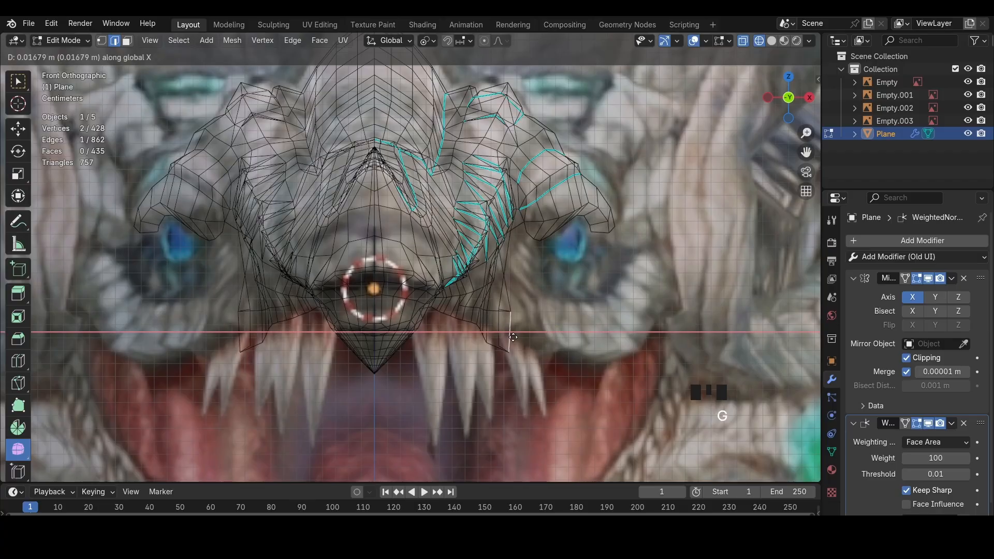
pyautogui.click(520, 348)
# Rotate the jaw strip's rear edge and shift the neighbouring upright edge inward along X
pyautogui.press('1')
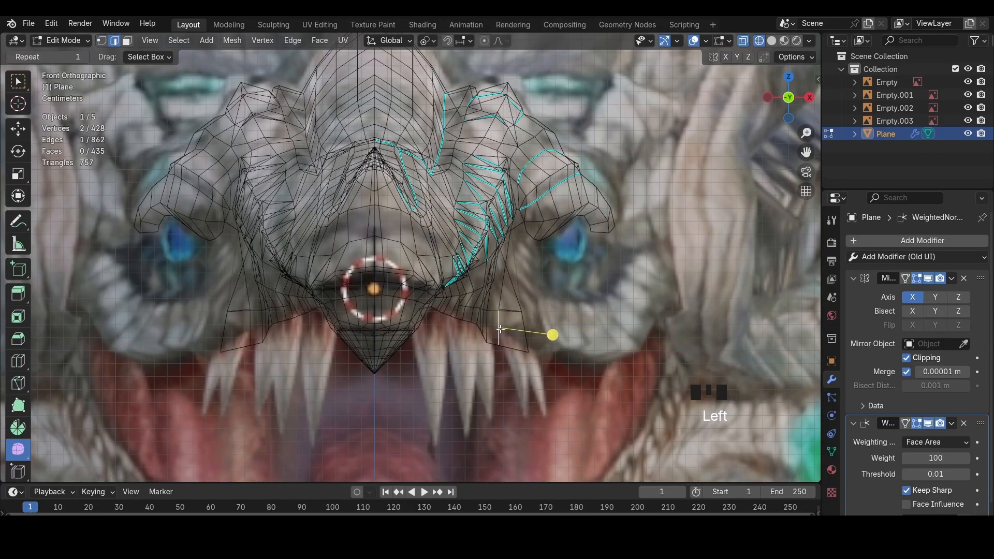
pyautogui.press('r')
pyautogui.click(585, 339)
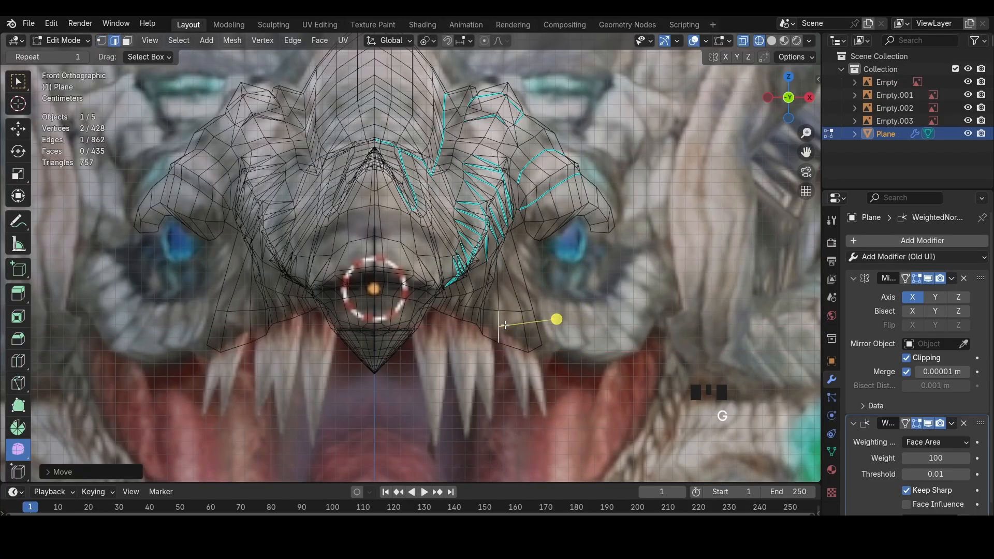
pyautogui.press('g')
pyautogui.press('x')
pyautogui.click(486, 327)
# Compare the head mesh with the full front reference image in Object Mode and save the file
pyautogui.hotkey('shift', 'z')
pyautogui.click(76, 43)
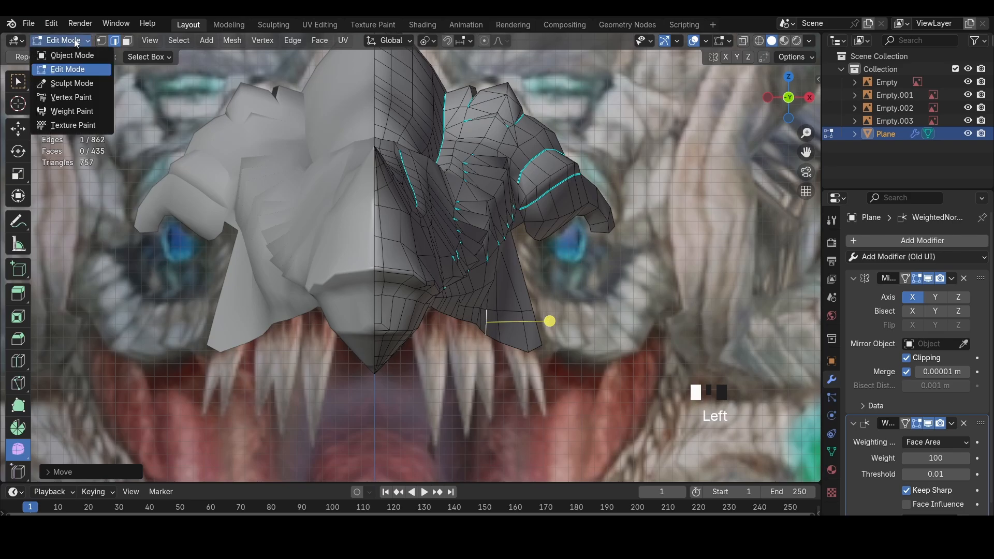
pyautogui.click(72, 55)
pyautogui.click(665, 176)
pyautogui.scroll(-4, 440, 125)
pyautogui.keyDown('shift'); pyautogui.moveTo(462, 128); pyautogui.dragTo(443, 110, button='middle'); pyautogui.keyUp('shift')
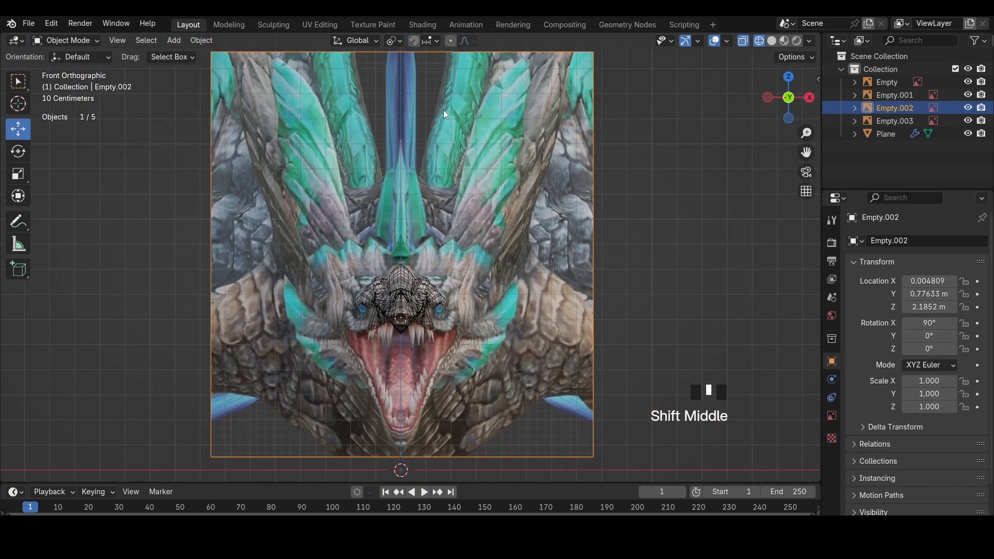
pyautogui.moveTo(439, 51); pyautogui.dragTo(439, 56)
pyautogui.scroll(3, 422, 233)
pyautogui.keyDown('shift'); pyautogui.moveTo(416, 299); pyautogui.dragTo(405, 180, button='middle'); pyautogui.keyUp('shift')
pyautogui.scroll(-1, 405, 181)
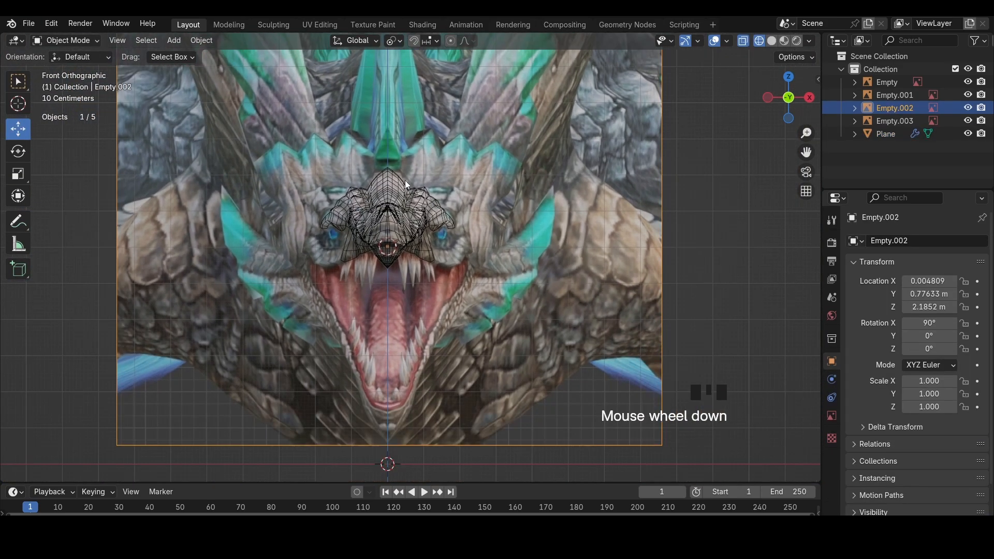
pyautogui.scroll(4, 409, 248)
pyautogui.hotkey('ctrl', 's')
# Select the dragon head mesh and return it to Edit Mode with wireframe shading
pyautogui.scroll(4, 397, 248)
pyautogui.hotkey('shift', 'z')
pyautogui.click(362, 181)
pyautogui.click(80, 45)
pyautogui.click(72, 68)
pyautogui.press('z')
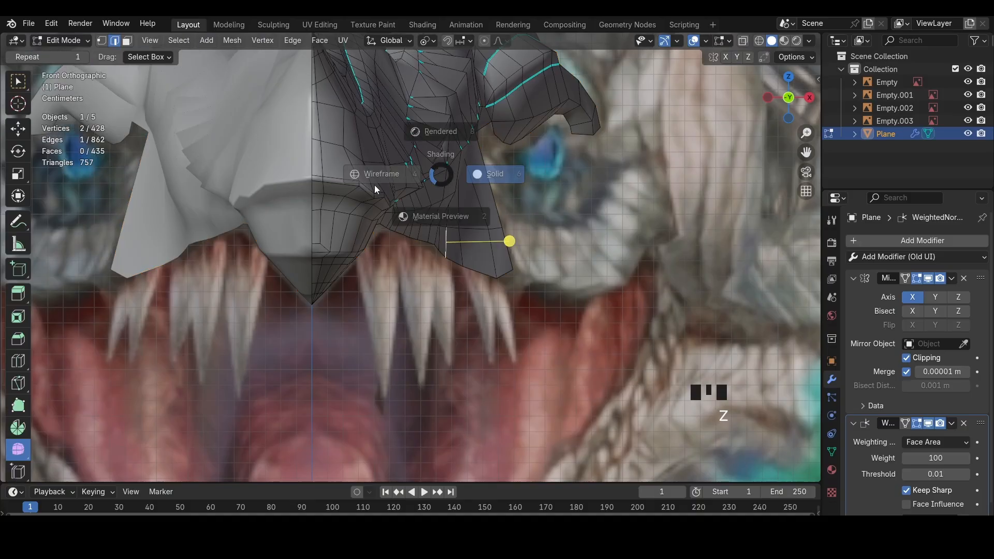
pyautogui.click(375, 182)
# In front view, adjust the vertices along the jaw strip's lower border to the reference above the teeth
pyautogui.scroll(3, 410, 256)
pyautogui.click(496, 273)
pyautogui.press('g')
pyautogui.press('x')
pyautogui.click(503, 273)
pyautogui.click(474, 259)
pyautogui.click(459, 245)
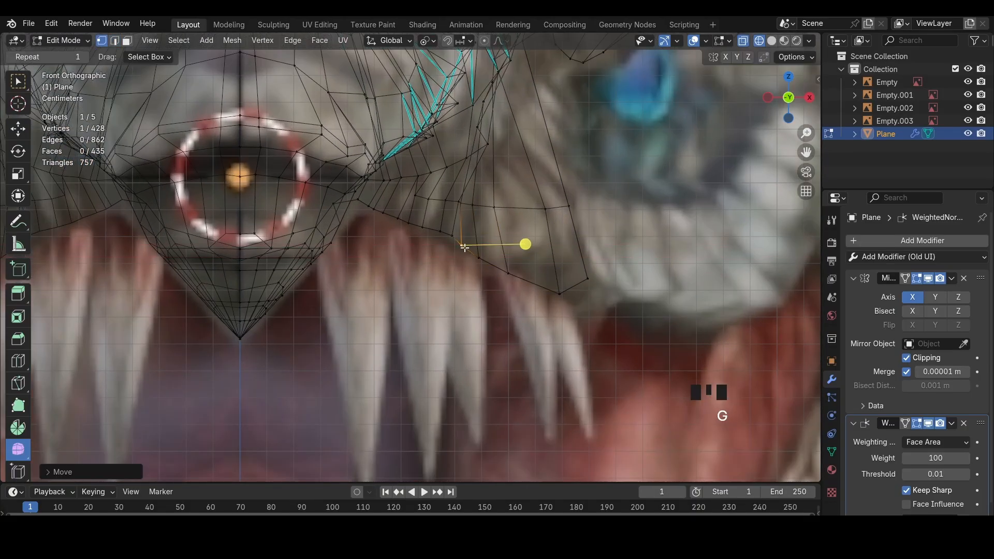
# Try to lower the topmost vertex of the brow ridge in front view
pyautogui.keyDown('shift'); pyautogui.moveTo(497, 119); pyautogui.dragTo(492, 352, button='middle'); pyautogui.keyUp('shift')
pyautogui.keyDown('shift'); pyautogui.moveTo(570, 140); pyautogui.dragTo(556, 253, button='middle'); pyautogui.keyUp('shift')
pyautogui.press('z')
pyautogui.keyDown('shift'); pyautogui.moveTo(549, 72); pyautogui.dragTo(580, 154, button='middle'); pyautogui.keyUp('shift')
pyautogui.press('z')
pyautogui.click(535, 157)
pyautogui.press('g')
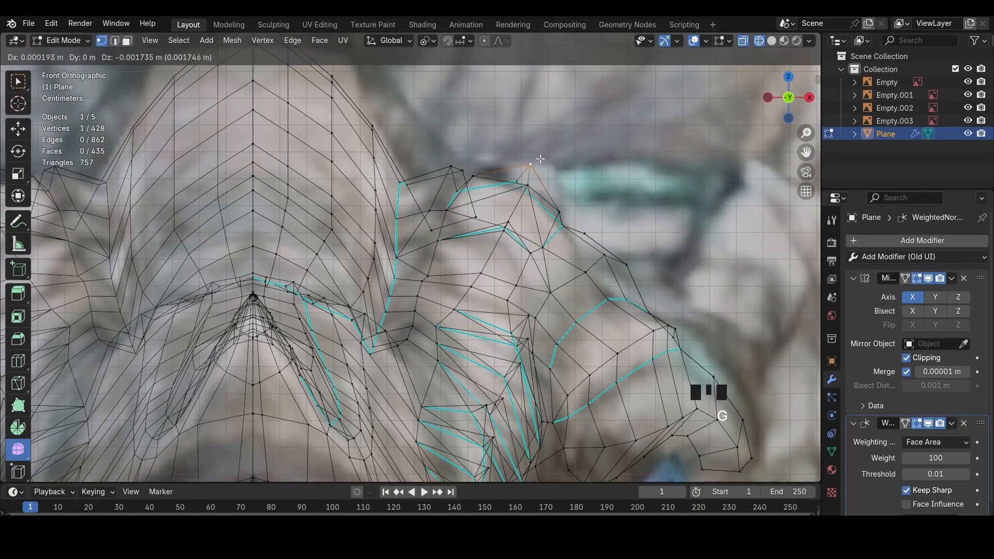
pyautogui.click(534, 163)
pyautogui.hotkey('ctrl', 'z')
# Lower the brow ridge's topmost vertices to the front reference using proportional editing
pyautogui.click(486, 41)
pyautogui.press('g')
pyautogui.scroll(-1, 564, 124)
pyautogui.scroll(-2, 564, 132)
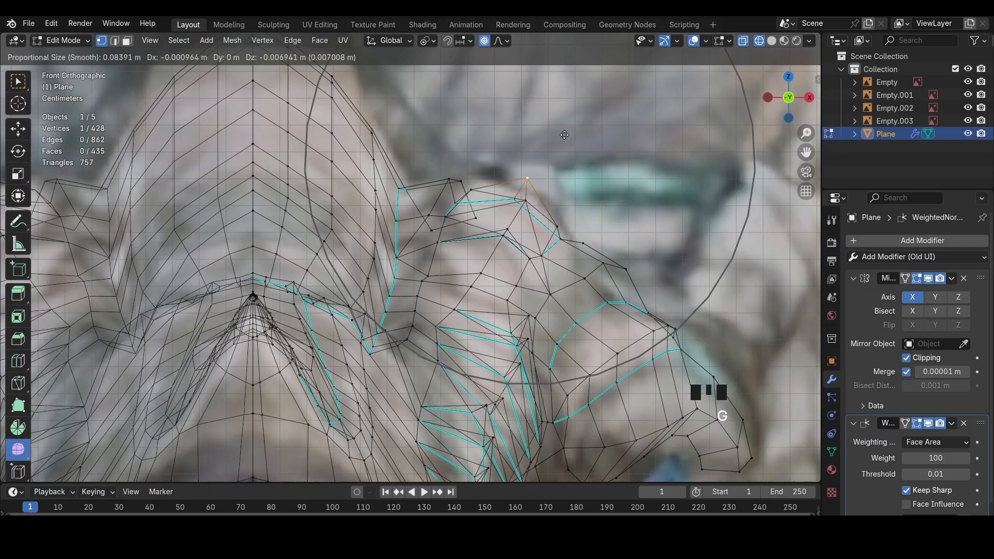
pyautogui.click(482, 137)
pyautogui.press('z')
pyautogui.hotkey('ctrl', 'z')
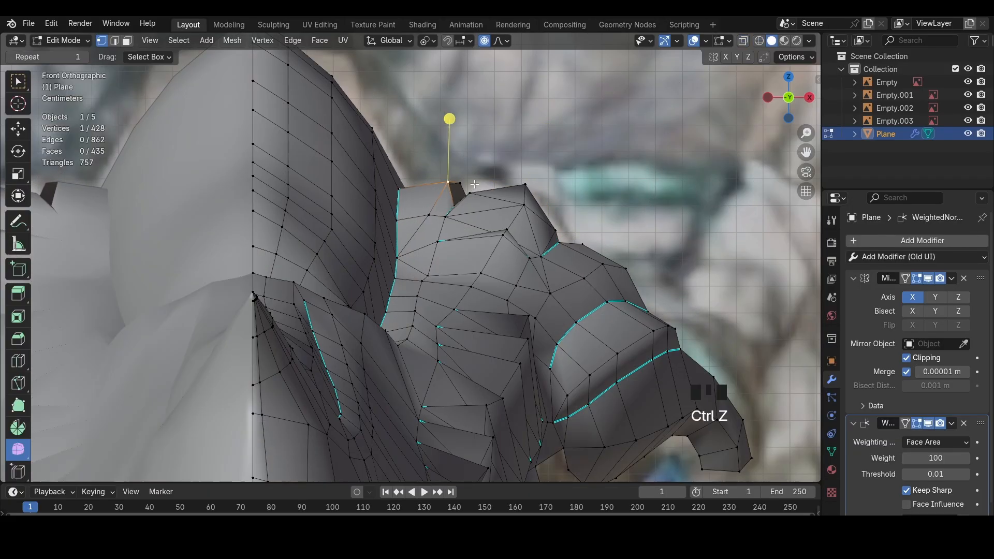
# Fill the gap between the brow strip and the brow bump with a new face
pyautogui.press('z')
pyautogui.moveTo(481, 178)
pyautogui.mouseDown(button='middle')
pyautogui.moveTo(524, 207)
pyautogui.moveTo(321, 207)
pyautogui.mouseUp(button='middle')
pyautogui.press('z')
pyautogui.moveTo(321, 207)
pyautogui.keyDown('shift'); pyautogui.mouseDown(button='middle')
pyautogui.moveTo(178, 223)
pyautogui.moveTo(2, 269)
pyautogui.mouseUp(button='middle'); pyautogui.keyUp('shift')
pyautogui.moveTo(282, 279); pyautogui.dragTo(277, 265, button='middle')
pyautogui.press('2')
pyautogui.click(264, 263)
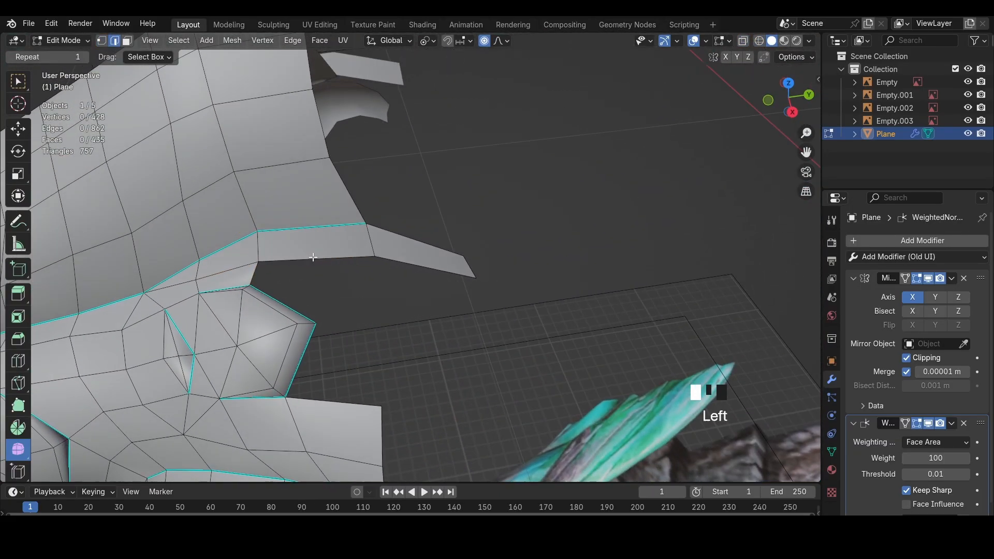
pyautogui.press('f')
pyautogui.moveTo(409, 264); pyautogui.dragTo(490, 54, button='middle')
pyautogui.press('1')
# Reposition the vertices around the newly filled face at the base of the brow strip in perspective
pyautogui.press('g')
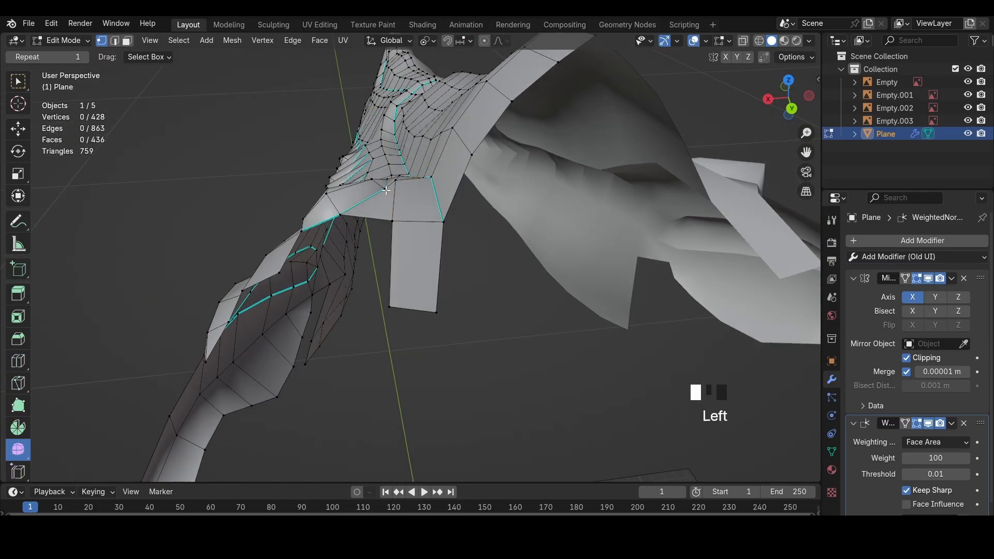
pyautogui.click(375, 181)
pyautogui.press('g')
pyautogui.click(372, 179)
pyautogui.click(404, 207)
pyautogui.press('g')
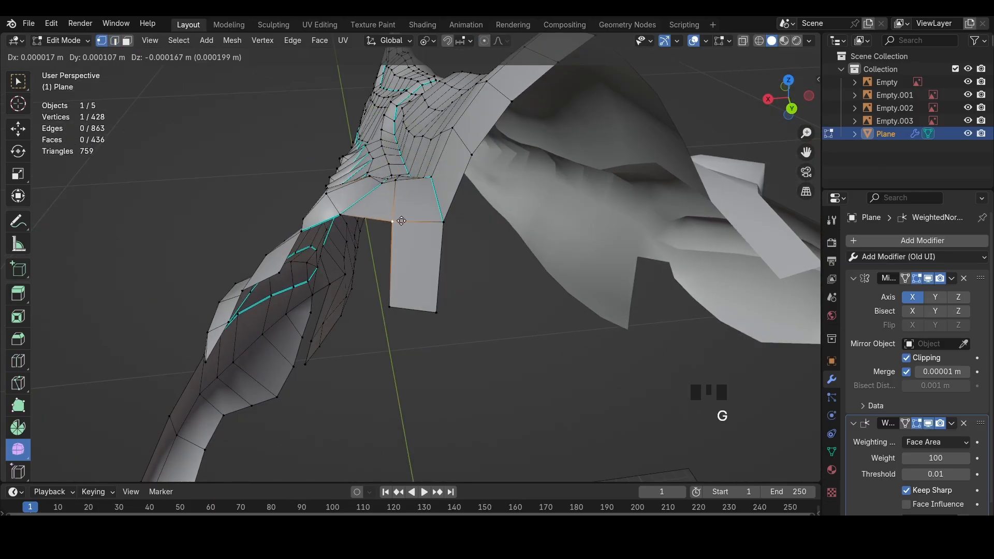
pyautogui.click(400, 219)
# In right view, move the brow strip's base and end vertices to follow the side reference
pyautogui.moveTo(400, 219); pyautogui.dragTo(713, 117, button='middle')
pyautogui.click(789, 105)
pyautogui.hotkey('shift', 'z')
pyautogui.press('g')
pyautogui.click(463, 246)
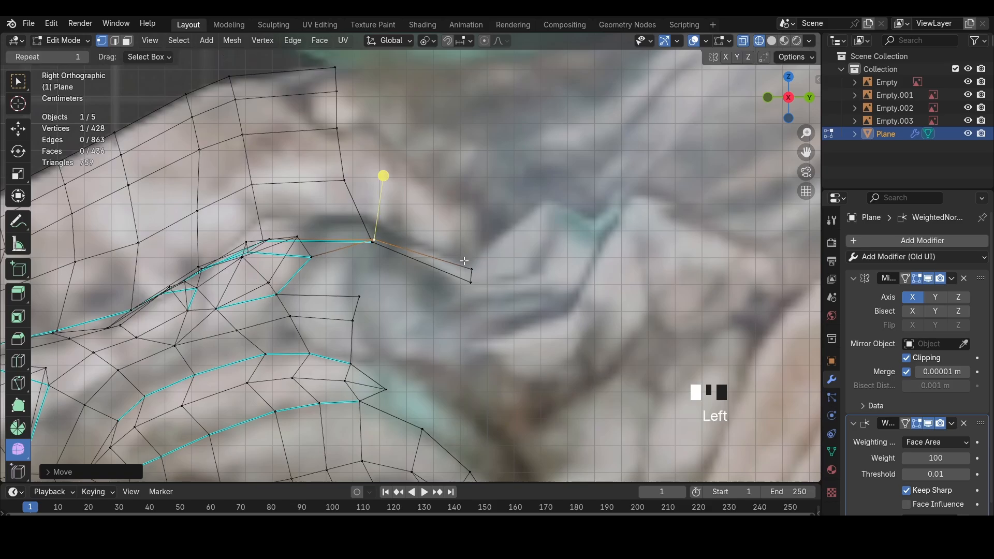
pyautogui.click(465, 261)
pyautogui.press('g')
pyautogui.click(460, 260)
pyautogui.scroll(-5, 421, 249)
pyautogui.press('a')
pyautogui.press('h')
pyautogui.hotkey('alt', 'h')
pyautogui.keyDown('shift'); pyautogui.moveTo(420, 244); pyautogui.dragTo(469, 289, button='middle'); pyautogui.keyUp('shift')
pyautogui.scroll(5, 456, 290)
pyautogui.press('2')
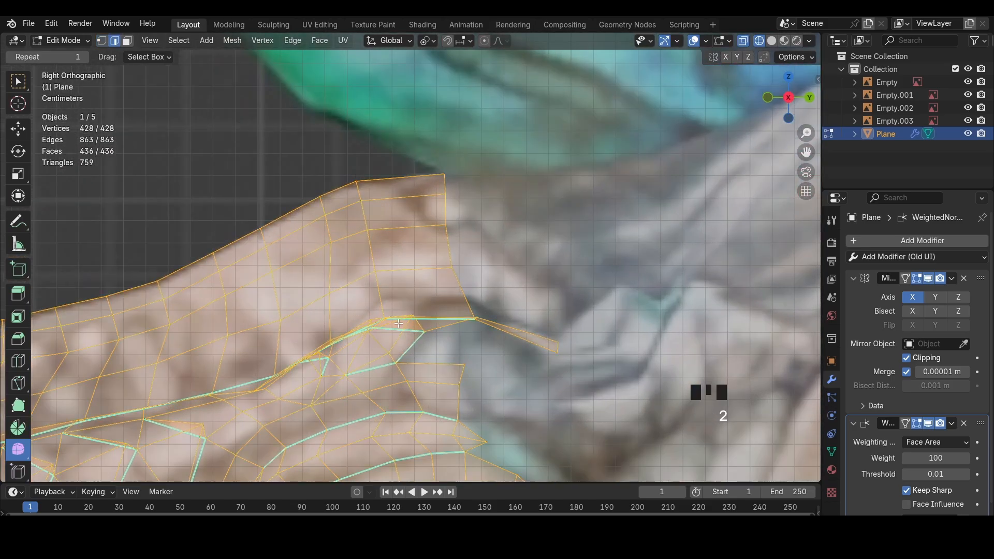
pyautogui.press('z')
pyautogui.press('1')
pyautogui.press('h')
pyautogui.hotkey('alt', 'h')
# Raise the vertices along the brow bump's upper edge and the strip's base with proportional editing in right view
pyautogui.click(414, 315)
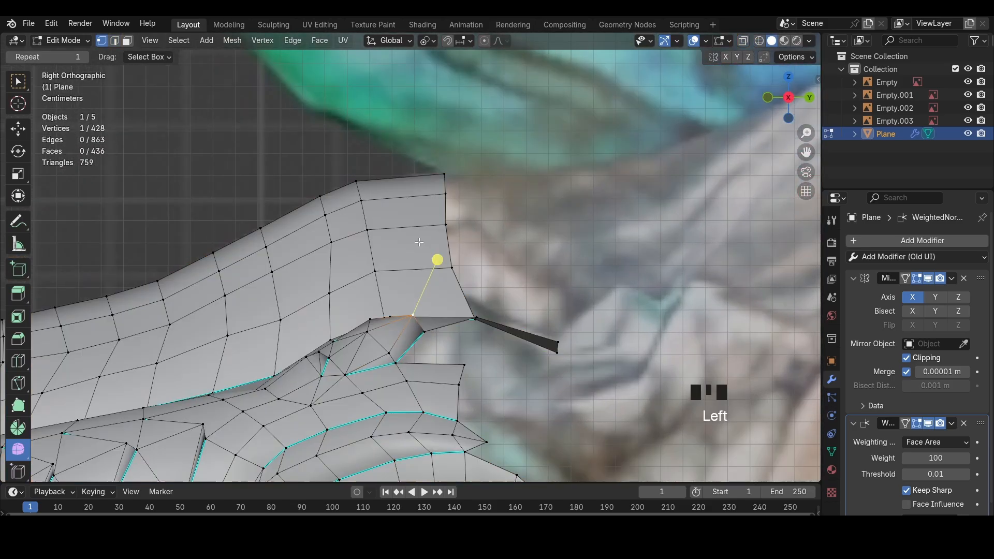
pyautogui.click(485, 41)
pyautogui.hotkey('alt', 'z')
pyautogui.press('g')
pyautogui.scroll(-3, 432, 333)
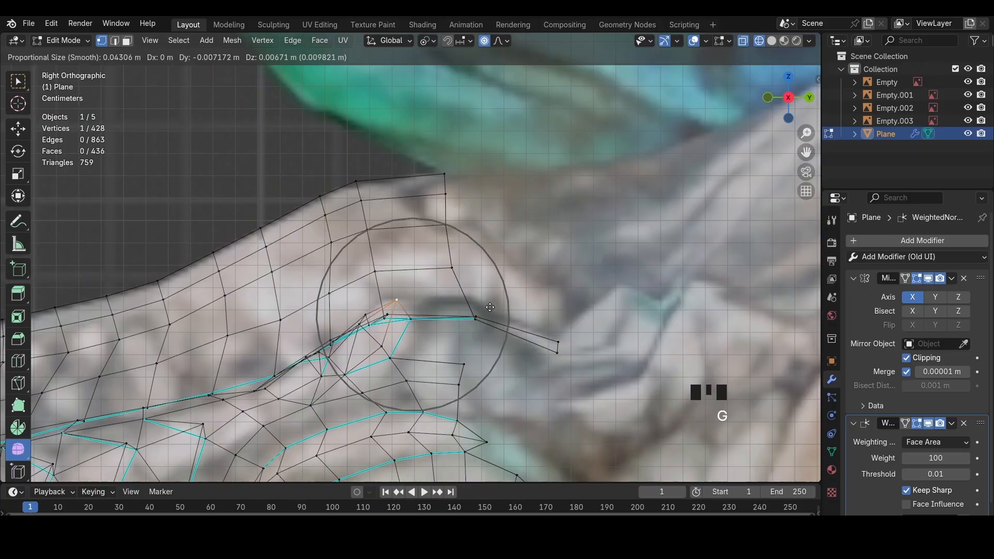
pyautogui.click(438, 325)
pyautogui.press('g')
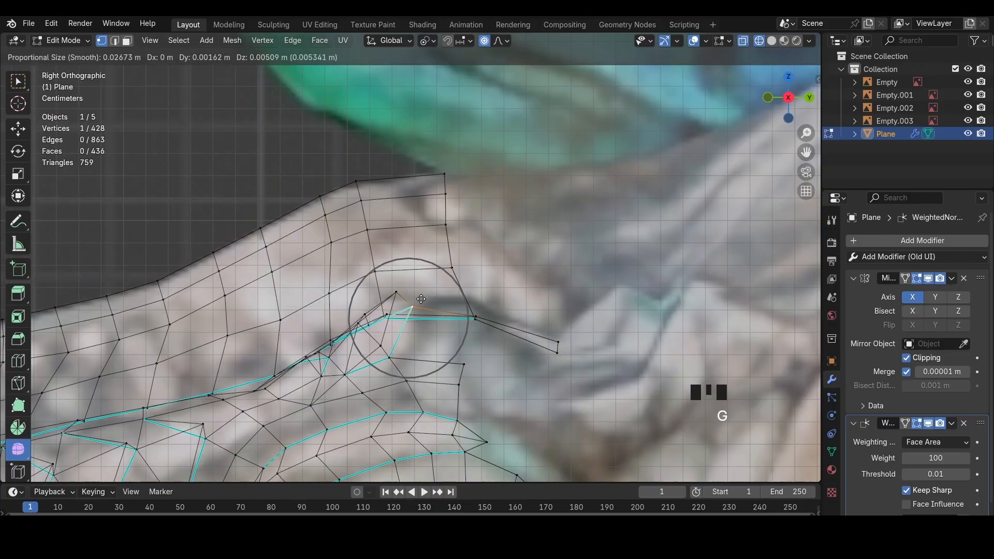
pyautogui.click(425, 294)
pyautogui.click(477, 307)
pyautogui.press('g')
pyautogui.click(479, 295)
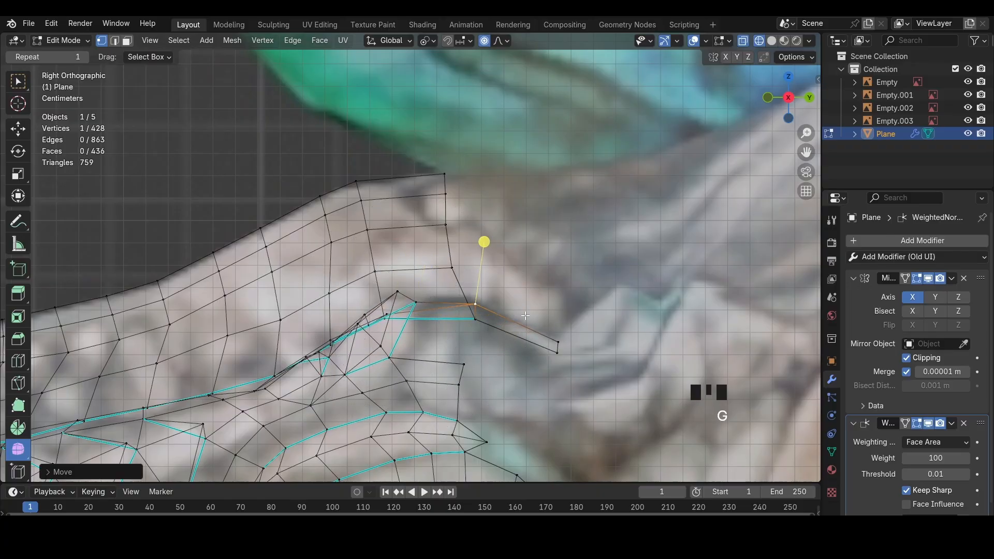
# Add a loop cut across the brow strip and curve the strip downward by moving and rotating its cross edges
pyautogui.hotkey('ctrl', 'r')
pyautogui.click(522, 321)
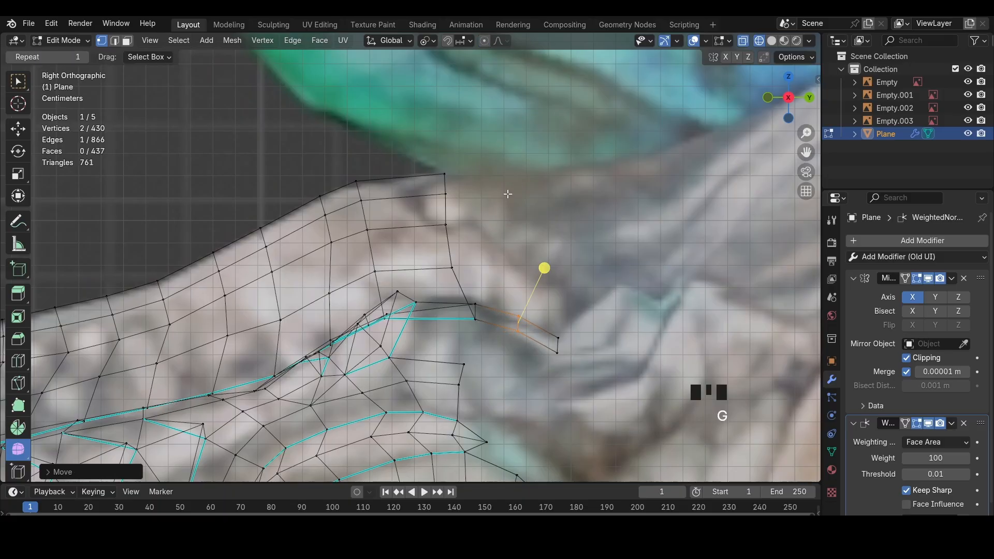
pyautogui.click(533, 341)
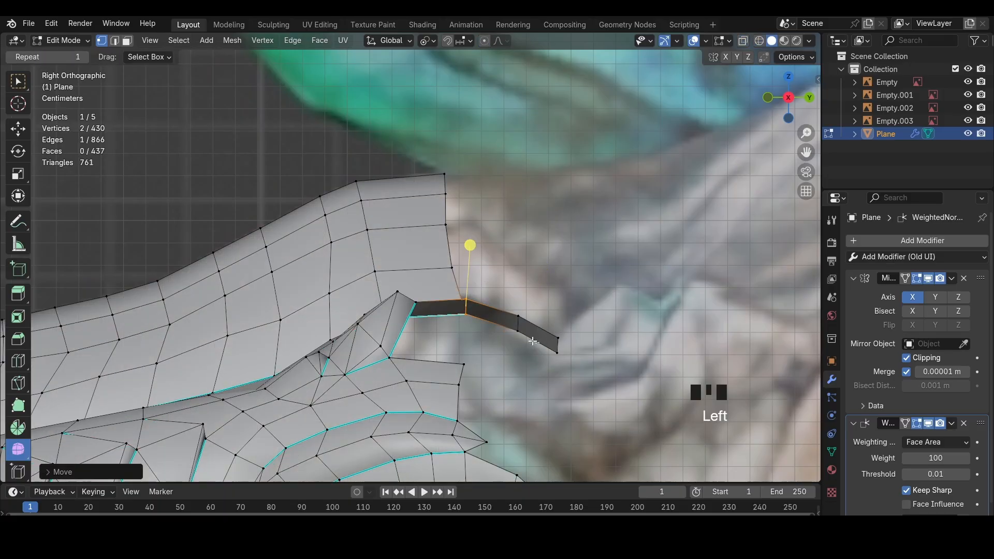
pyautogui.click(558, 344)
pyautogui.press('g')
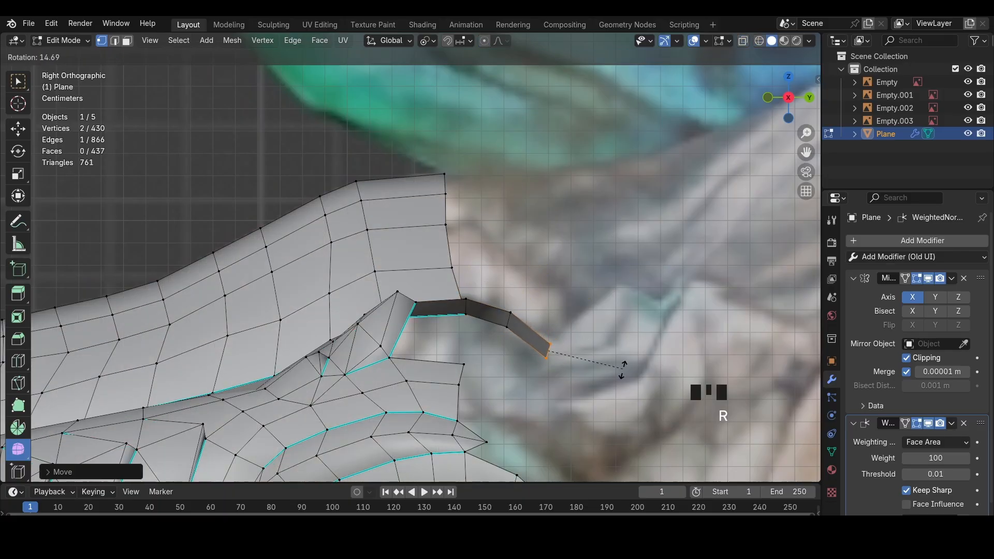
pyautogui.click(623, 371)
# Adjust a vertex of the brow bump along its normal with Shrink/Fatten and save the file
pyautogui.scroll(-2, 497, 337)
pyautogui.press('z')
pyautogui.scroll(2, 417, 320)
pyautogui.press('z')
pyautogui.moveTo(497, 312); pyautogui.dragTo(673, 393, button='middle')
pyautogui.moveTo(673, 207); pyautogui.dragTo(803, 96, button='middle')
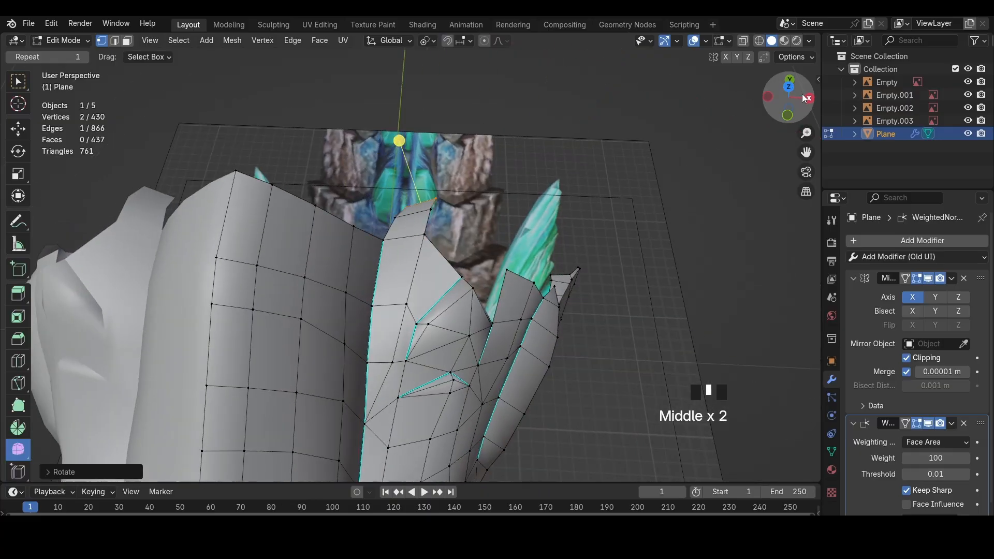
pyautogui.click(788, 116)
pyautogui.press('z')
pyautogui.moveTo(463, 270)
pyautogui.mouseDown(button='middle')
pyautogui.moveTo(515, 275)
pyautogui.moveTo(492, 321)
pyautogui.mouseUp(button='middle')
pyautogui.press('z')
pyautogui.click(439, 357)
pyautogui.moveTo(445, 352)
pyautogui.mouseDown(button='middle')
pyautogui.moveTo(521, 330)
pyautogui.moveTo(474, 331)
pyautogui.moveTo(437, 369)
pyautogui.mouseUp(button='middle')
pyautogui.hotkey('alt', 's')
pyautogui.click(500, 337)
pyautogui.press('2')
pyautogui.moveTo(495, 383); pyautogui.dragTo(423, 363, button='middle')
pyautogui.hotkey('ctrl', 's')
# Save the file and shift another brow bump vertex along its normal with Shrink/Fatten
pyautogui.moveTo(490, 317); pyautogui.dragTo(511, 343, button='middle')
pyautogui.click(537, 244)
pyautogui.hotkey('ctrl', 's')
pyautogui.press('1')
pyautogui.click(485, 318)
pyautogui.hotkey('alt', 's')
pyautogui.click(495, 324)
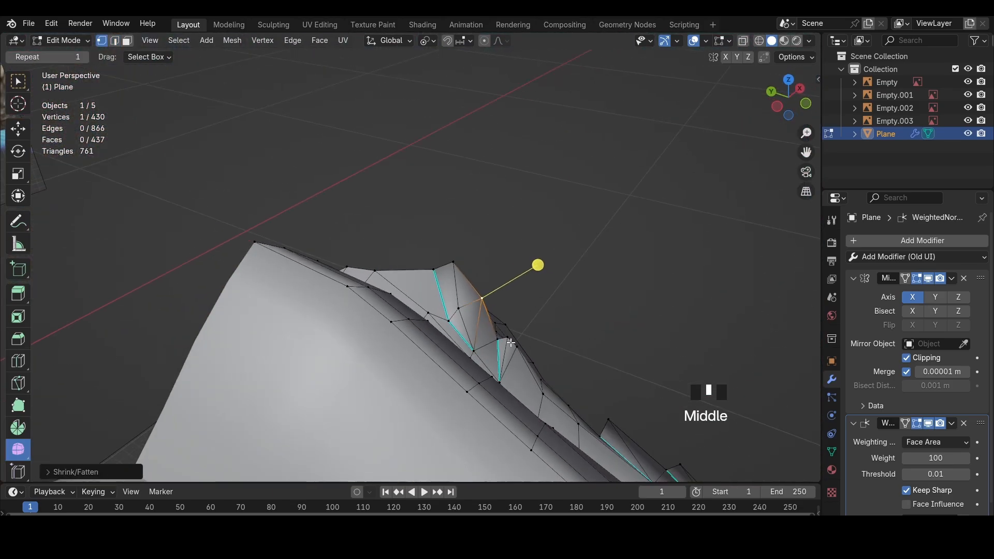
# Adjust the edge and vertex beside the brow bump to refine its profile
pyautogui.press('2')
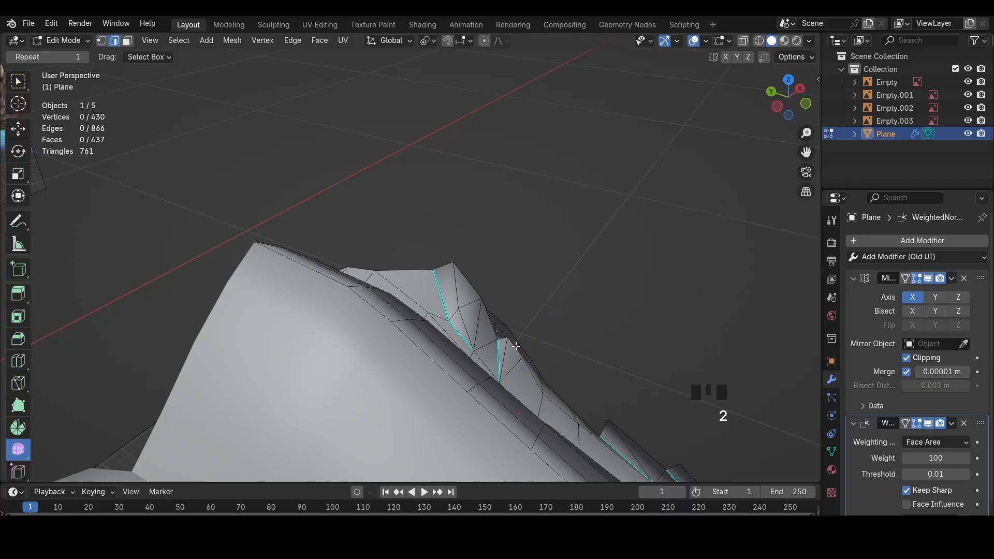
pyautogui.press('g')
pyautogui.click(595, 331)
pyautogui.press('1')
pyautogui.click(520, 334)
pyautogui.moveTo(596, 352); pyautogui.dragTo(520, 313, button='middle')
pyautogui.scroll(-2, 456, 341)
pyautogui.scroll(3, 492, 312)
# In right view, slide the vertices along the crease lines above the eye to even out their spacing and save
pyautogui.press('2')
pyautogui.click(466, 302)
pyautogui.keyDown('shift'); pyautogui.moveTo(456, 321); pyautogui.dragTo(565, 250, button='middle'); pyautogui.keyUp('shift')
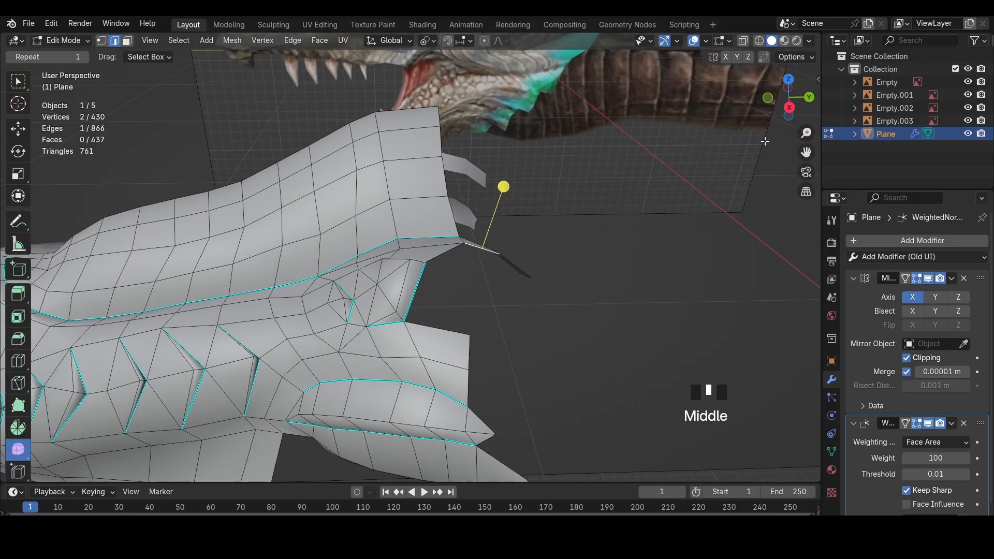
pyautogui.click(784, 105)
pyautogui.press('z')
pyautogui.click(426, 350)
pyautogui.hotkey('shift', 'v')
pyautogui.click(423, 348)
pyautogui.keyDown('shift'); pyautogui.click(406, 345); pyautogui.keyUp('shift')
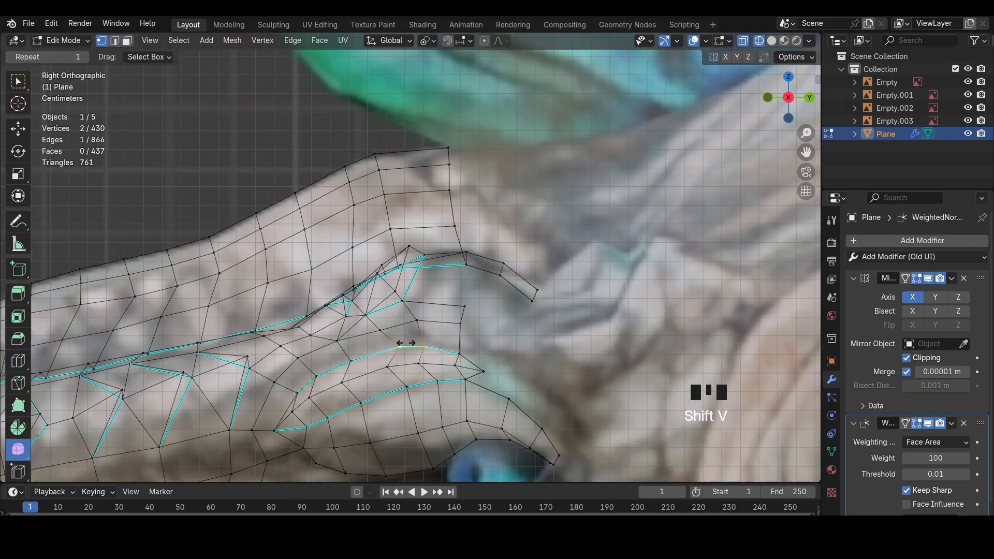
pyautogui.hotkey('shift', 'v')
pyautogui.click(400, 347)
pyautogui.keyDown('shift'); pyautogui.click(405, 386); pyautogui.keyUp('shift')
pyautogui.hotkey('shift', 'v')
pyautogui.click(394, 391)
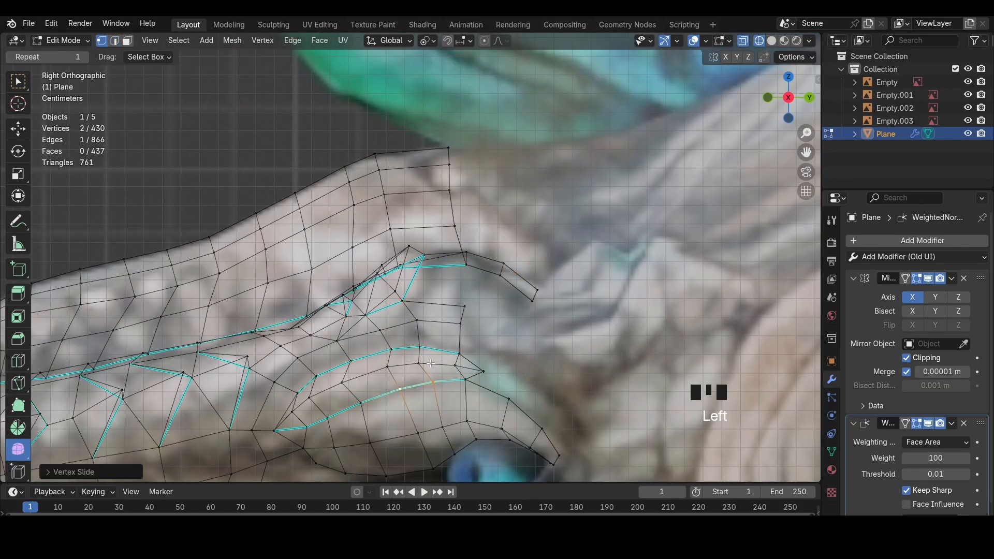
pyautogui.hotkey('shift', 'v')
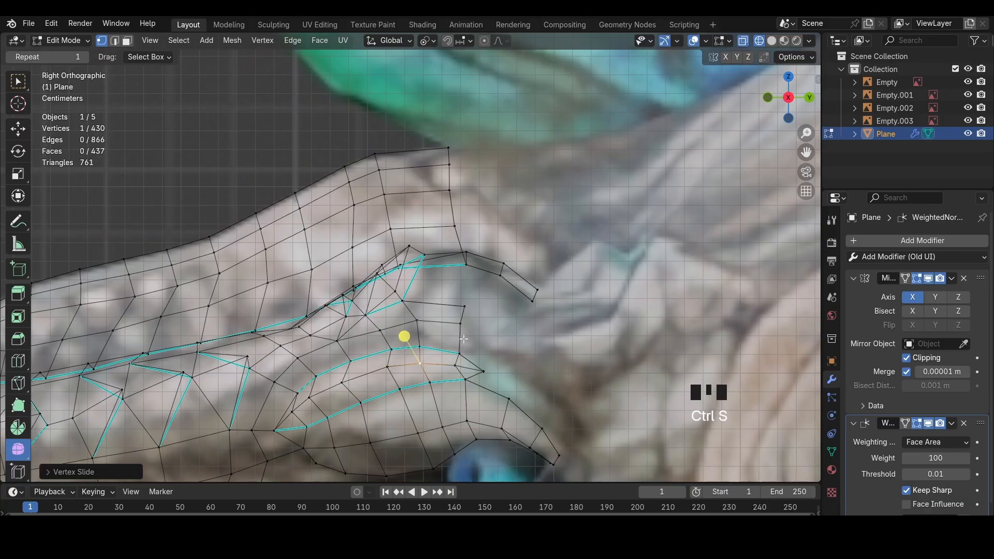
# Compare the whole selected mesh with the full side reference image
pyautogui.scroll(5, 463, 339)
pyautogui.press('a')
pyautogui.scroll(-4, 469, 326)
pyautogui.hotkey('ctrl', 'z')
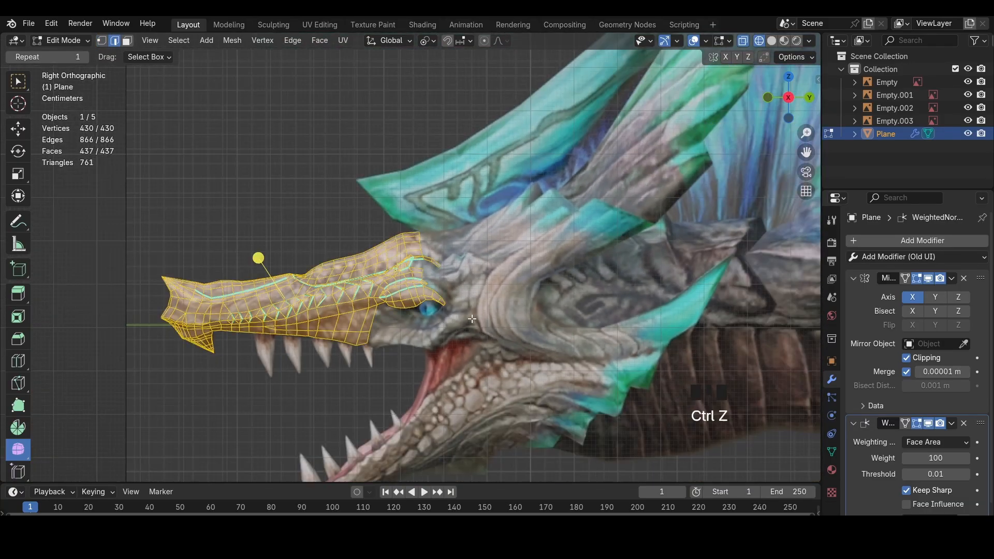
pyautogui.scroll(8, 471, 319)
pyautogui.moveTo(472, 319)
pyautogui.mouseDown(button='middle')
pyautogui.moveTo(342, 300)
pyautogui.moveTo(373, 344)
pyautogui.moveTo(424, 330)
pyautogui.mouseUp(button='middle')
# In right view, adjust the vertices between the brow bump and the upper eye crease and save the file
pyautogui.press('z')
pyautogui.click(394, 311)
pyautogui.click(370, 344)
pyautogui.press('2')
pyautogui.moveTo(370, 299); pyautogui.dragTo(551, 369, button='middle')
pyautogui.click(791, 104)
pyautogui.hotkey('shift', 'z')
pyautogui.press('1')
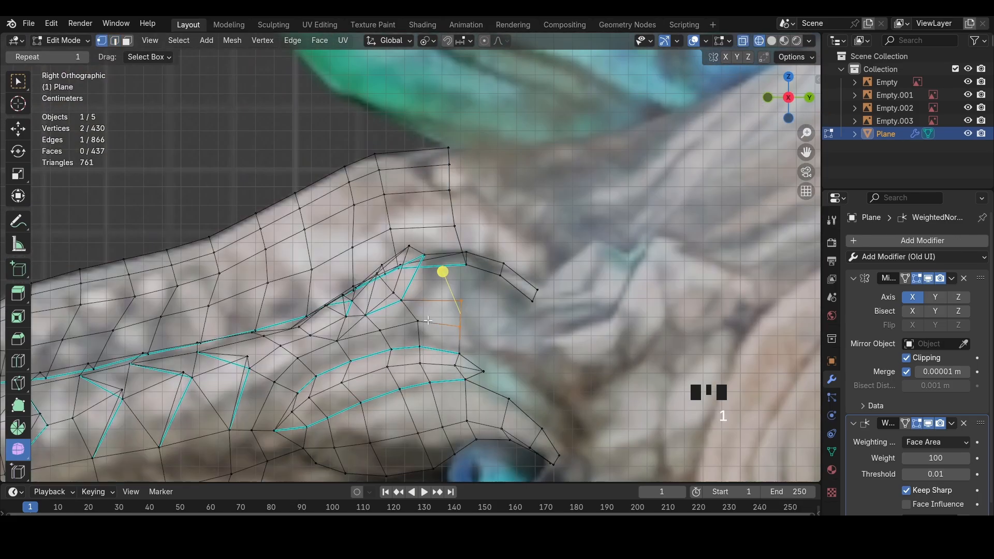
pyautogui.click(415, 324)
pyautogui.press('g')
pyautogui.click(415, 322)
pyautogui.click(380, 351)
pyautogui.press('g')
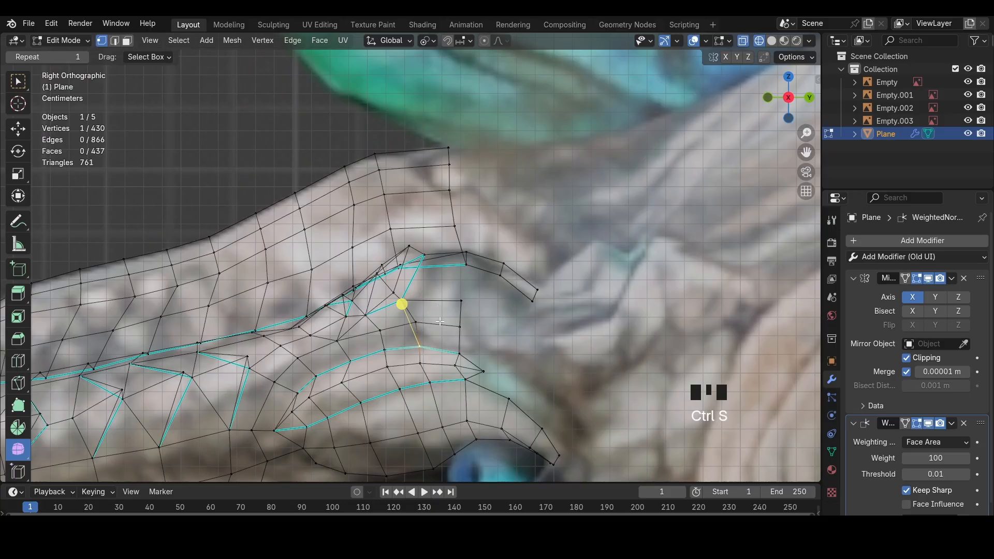
# Extrude the open rear edge above the eye crease backward and fill the adjoining corner with a face
pyautogui.press('e')
pyautogui.click(484, 342)
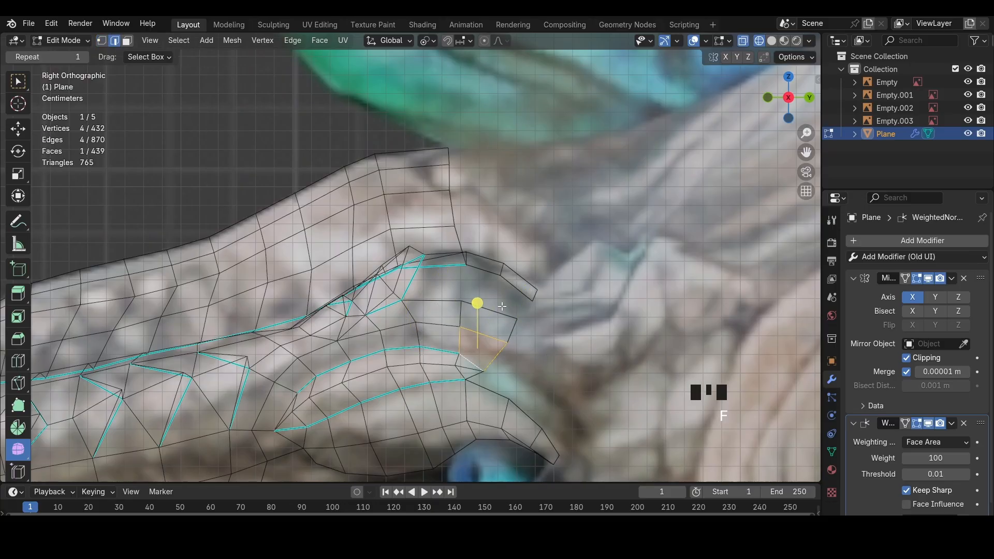
pyautogui.hotkey('shift', 'z')
pyautogui.moveTo(515, 286)
pyautogui.mouseDown(button='middle')
pyautogui.moveTo(500, 319)
pyautogui.moveTo(506, 300)
pyautogui.mouseUp(button='middle')
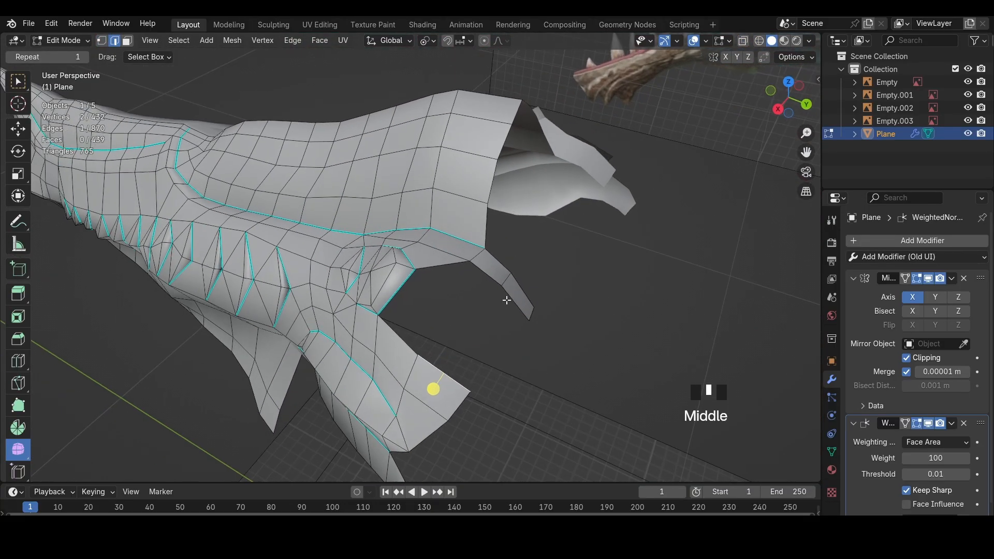
pyautogui.moveTo(406, 289); pyautogui.dragTo(754, 138, button='middle')
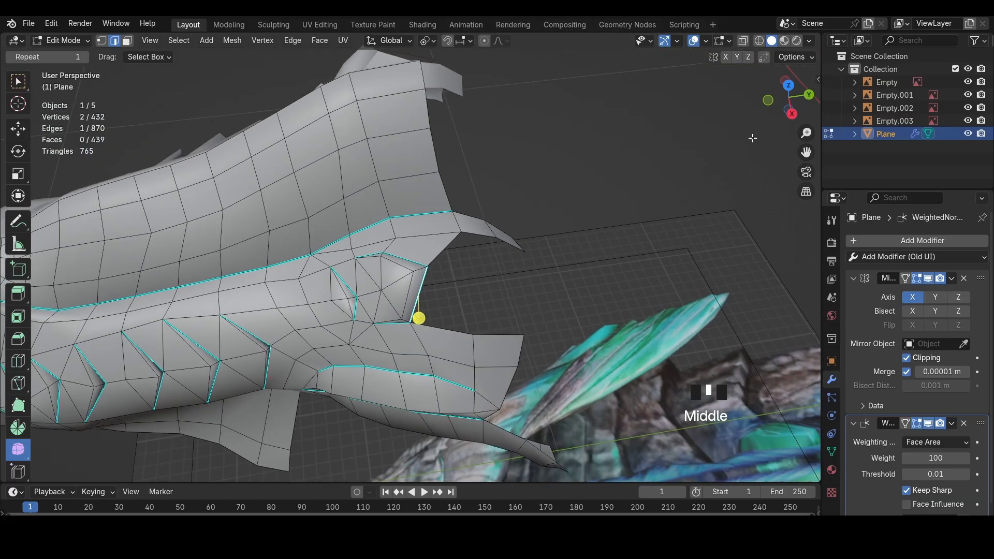
# In right view, extrude a chain of three edges from the brow bump's upper rear vertex along the strip's curve
pyautogui.click(784, 104)
pyautogui.hotkey('shift', 'z')
pyautogui.press('e')
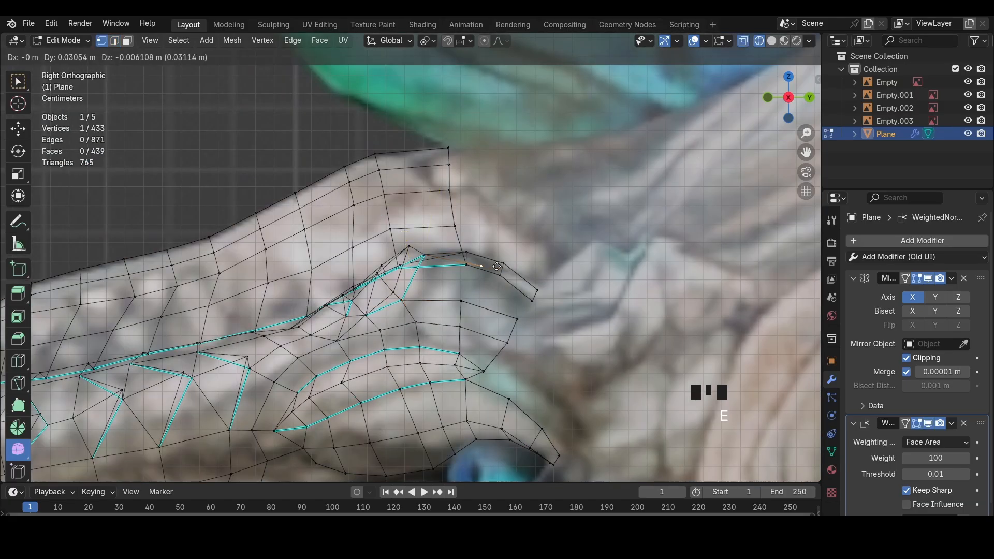
pyautogui.click(470, 258)
pyautogui.press('e')
pyautogui.click(506, 270)
pyautogui.press('e')
pyautogui.click(537, 301)
# Fill a face between the extruded edge chain and the open edge of the section above the eye
pyautogui.press('z')
pyautogui.moveTo(607, 315); pyautogui.dragTo(567, 348, button='middle')
pyautogui.press('2')
pyautogui.click(505, 324)
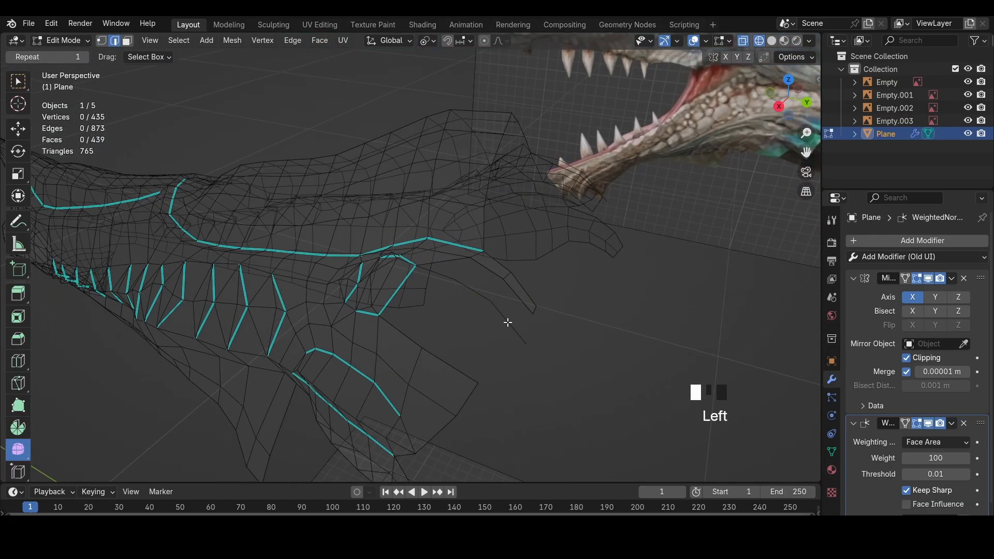
pyautogui.keyDown('shift'); pyautogui.click(449, 354); pyautogui.keyUp('shift')
pyautogui.press('f')
# Fill the remaining gaps between the brow bump, the brow strip and the section above the eye with faces
pyautogui.click(403, 335)
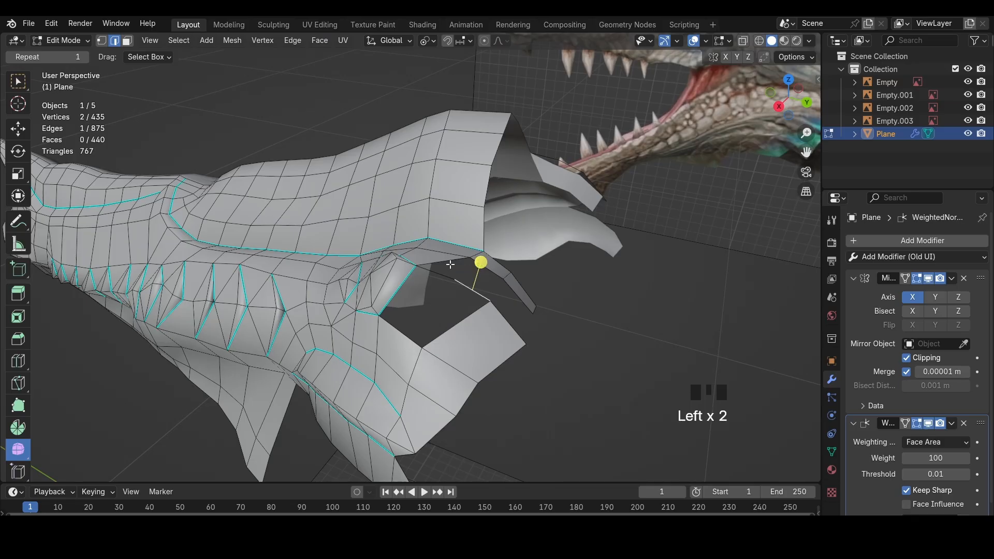
pyautogui.press('f')
pyautogui.click(471, 289)
pyautogui.moveTo(471, 289); pyautogui.dragTo(457, 322, button='middle')
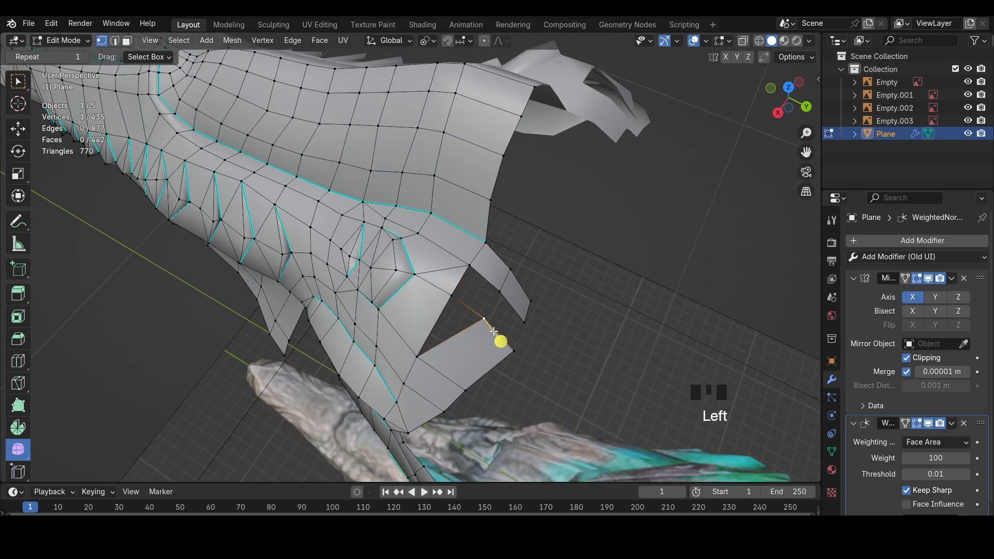
pyautogui.press('f')
pyautogui.moveTo(395, 381); pyautogui.dragTo(506, 335, button='middle')
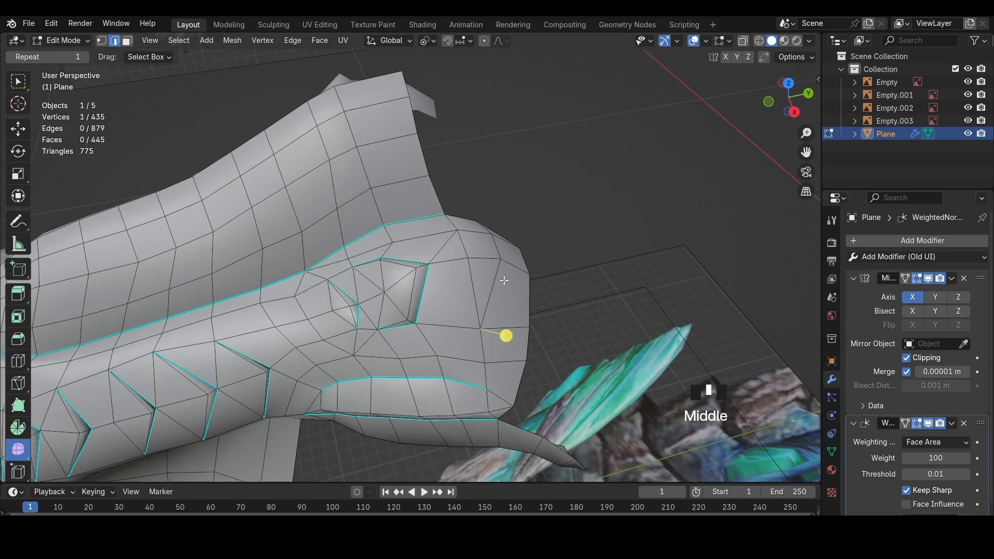
# Try to connect two vertices with a new edge across the faces behind the brow bump
pyautogui.press('3')
pyautogui.click(468, 269)
pyautogui.press('1')
pyautogui.moveTo(468, 269); pyautogui.dragTo(579, 288, button='middle')
pyautogui.click(533, 250)
pyautogui.keyDown('shift'); pyautogui.moveTo(531, 249); pyautogui.dragTo(510, 305, button='middle'); pyautogui.keyUp('shift')
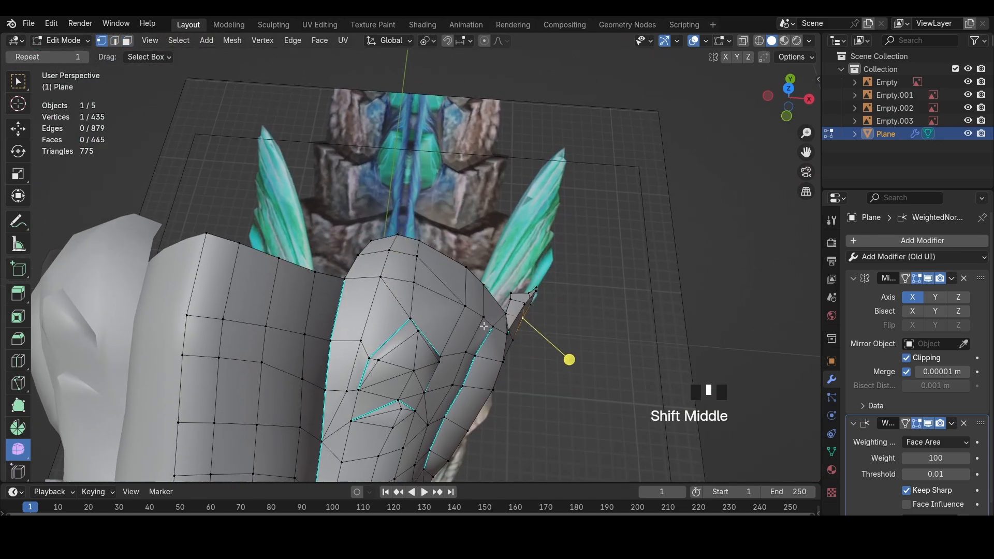
pyautogui.moveTo(437, 311); pyautogui.dragTo(394, 323, button='middle')
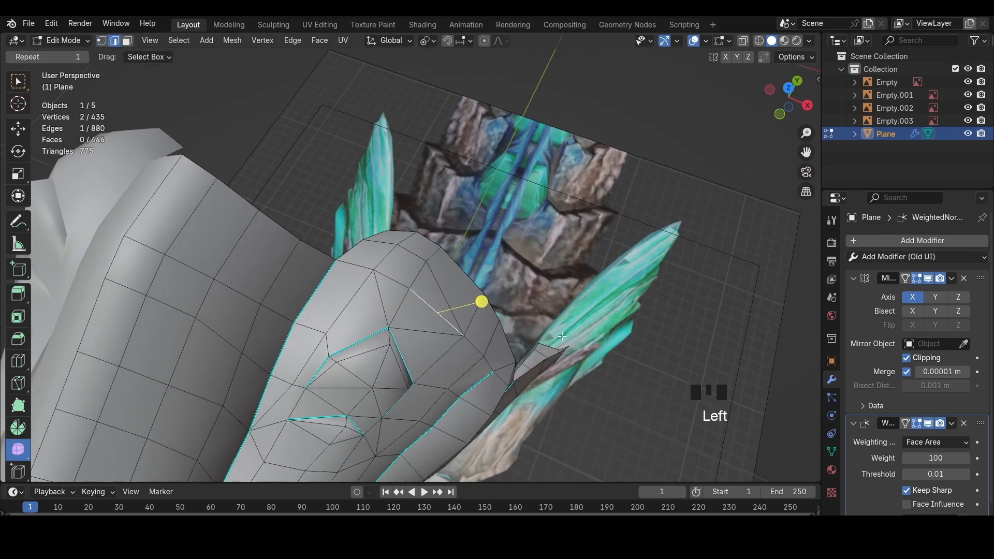
pyautogui.moveTo(562, 337); pyautogui.dragTo(398, 292, button='middle')
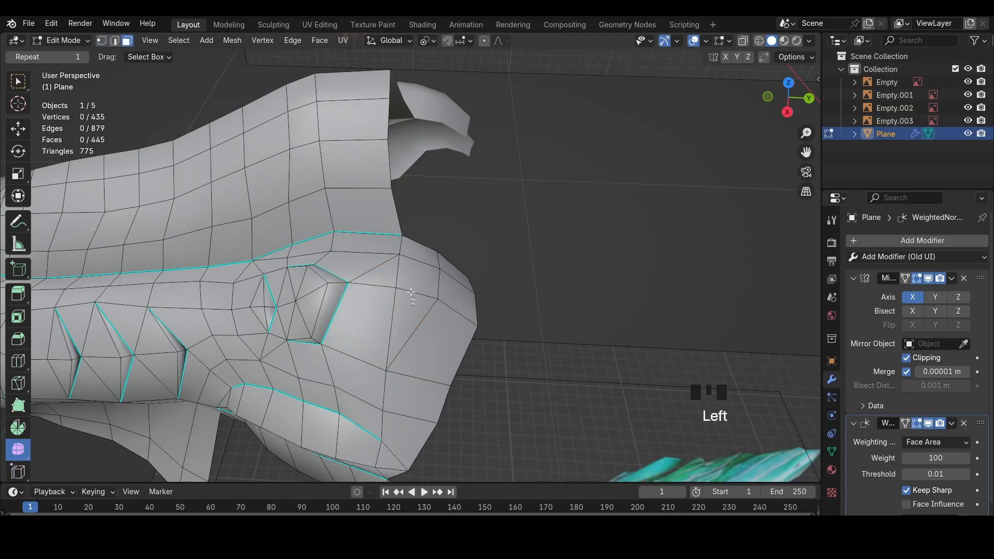
pyautogui.moveTo(411, 292); pyautogui.dragTo(410, 287)
pyautogui.moveTo(410, 287); pyautogui.dragTo(412, 263, button='middle')
pyautogui.moveTo(432, 267); pyautogui.dragTo(518, 271)
pyautogui.click(789, 116)
pyautogui.hotkey('ctrl', 'z')
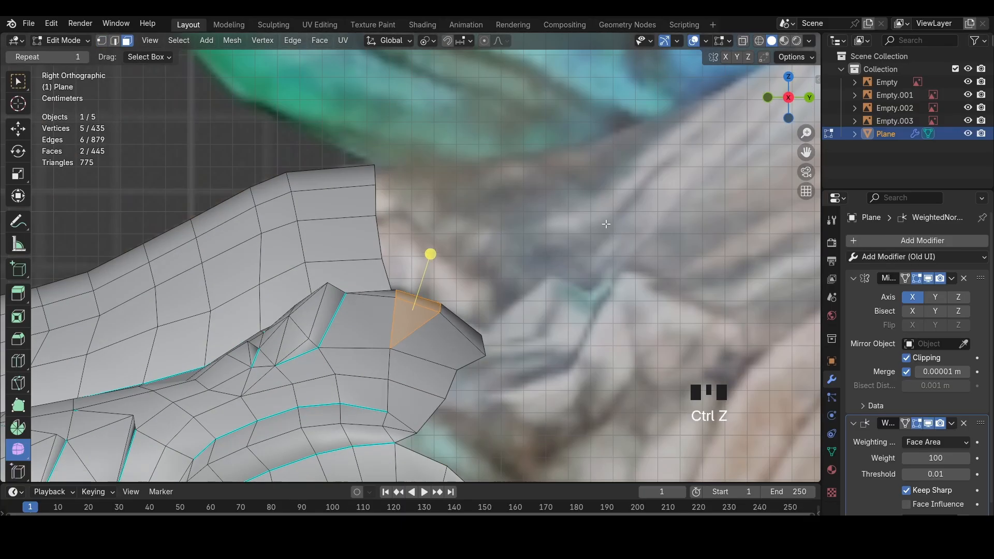
# In right view, adjust the position of the upper rear vertex behind the brow bump
pyautogui.press('z')
pyautogui.moveTo(407, 272); pyautogui.dragTo(407, 272)
pyautogui.press('z')
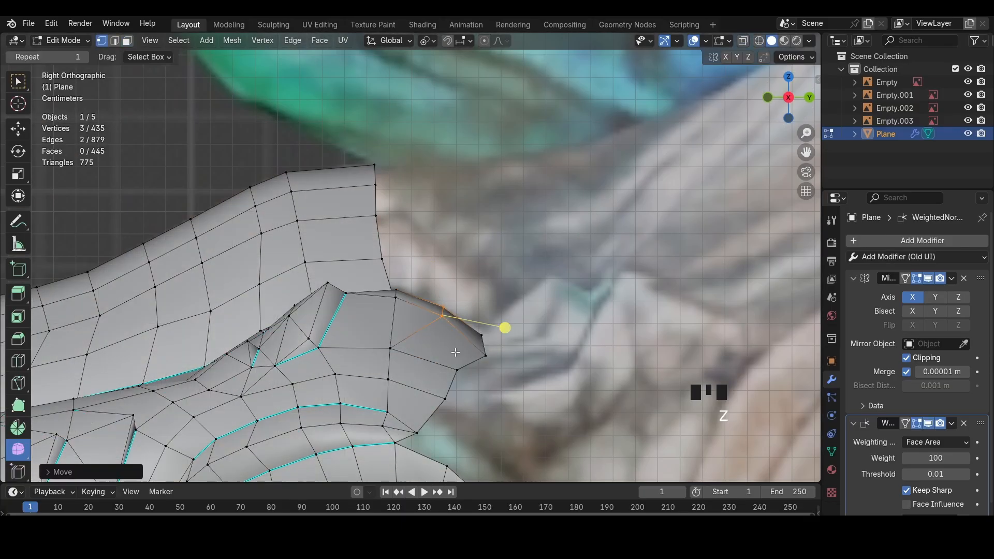
# Rip open the inner edge behind the brow bump, spread its vertices, and fill the gap with faces
pyautogui.press('2')
pyautogui.rightClick(404, 347)
pyautogui.press('v')
pyautogui.click(408, 336)
pyautogui.press('1')
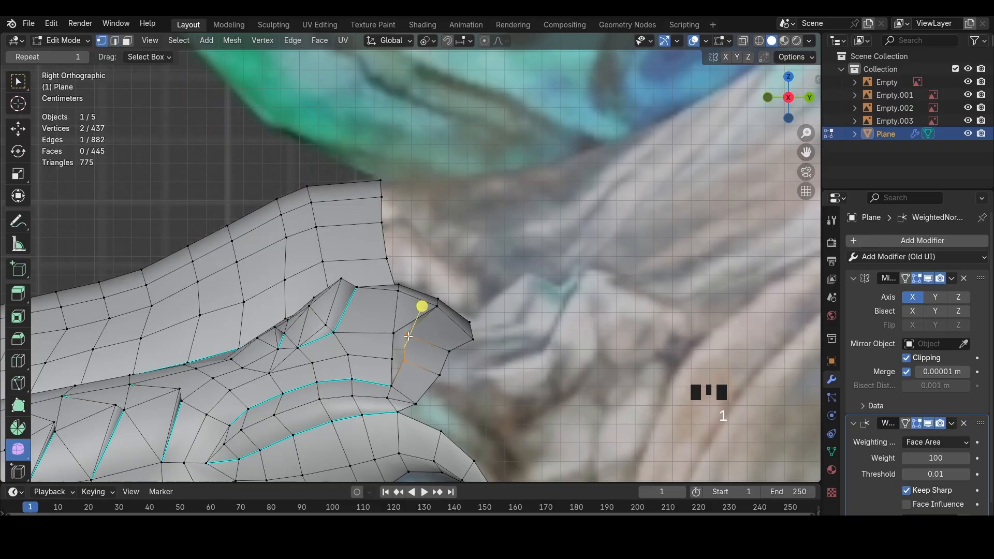
pyautogui.click(405, 334)
pyautogui.hotkey('shift', 'v')
pyautogui.click(420, 338)
pyautogui.press('2')
pyautogui.click(426, 326)
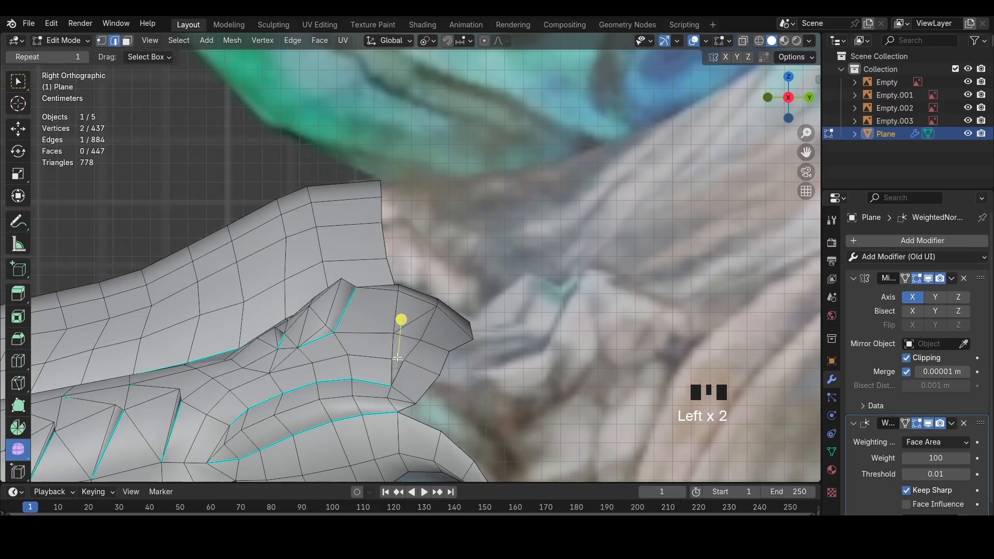
# Remove the surplus edge in the filled area behind the brow bump and slide the neighbouring vertices to even out the faces
pyautogui.press('x')
pyautogui.click(467, 353)
pyautogui.press('1')
pyautogui.click(405, 361)
pyautogui.hotkey('shift', 'v')
pyautogui.click(408, 362)
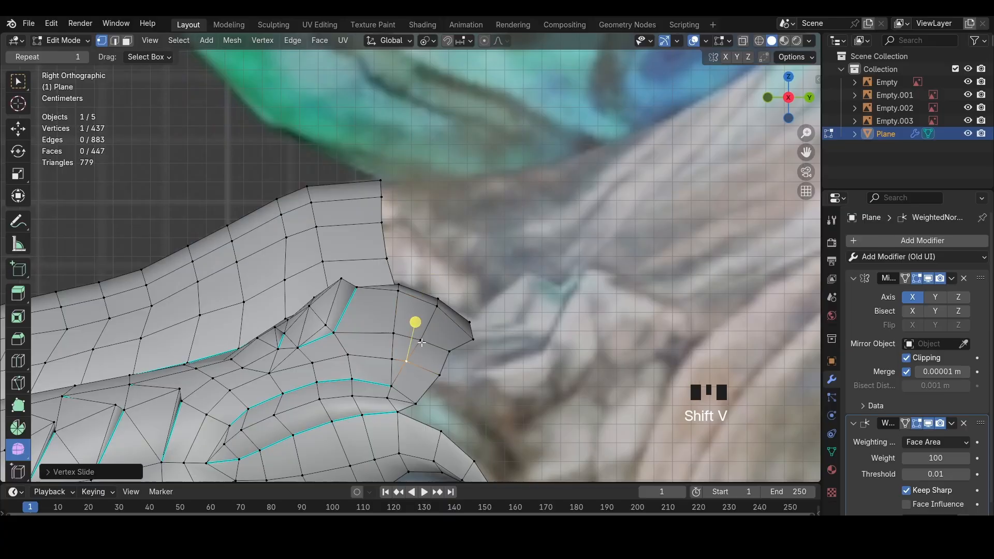
pyautogui.click(395, 336)
pyautogui.hotkey('shift', 'v')
pyautogui.click(393, 340)
# Adjust a border vertex and an inner edge of the rear brow surface along their normals with Shrink/Fatten
pyautogui.moveTo(394, 342); pyautogui.dragTo(453, 379, button='middle')
pyautogui.press('3')
pyautogui.moveTo(431, 371); pyautogui.dragTo(481, 324)
pyautogui.click(481, 323)
pyautogui.moveTo(479, 322); pyautogui.dragTo(409, 339, button='middle')
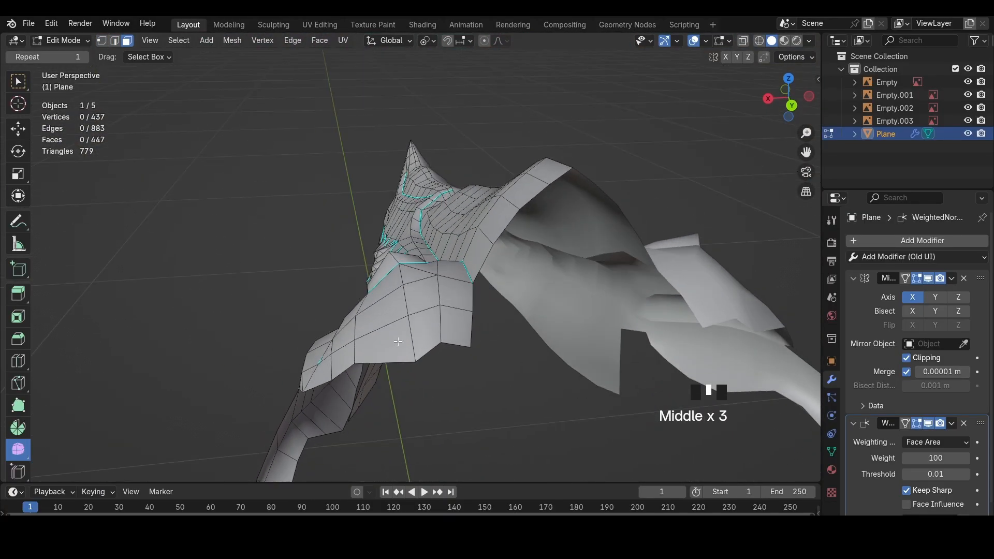
pyautogui.press('1')
pyautogui.click(416, 359)
pyautogui.hotkey('alt', 's')
pyautogui.click(388, 320)
pyautogui.click(404, 299)
pyautogui.hotkey('alt', 's')
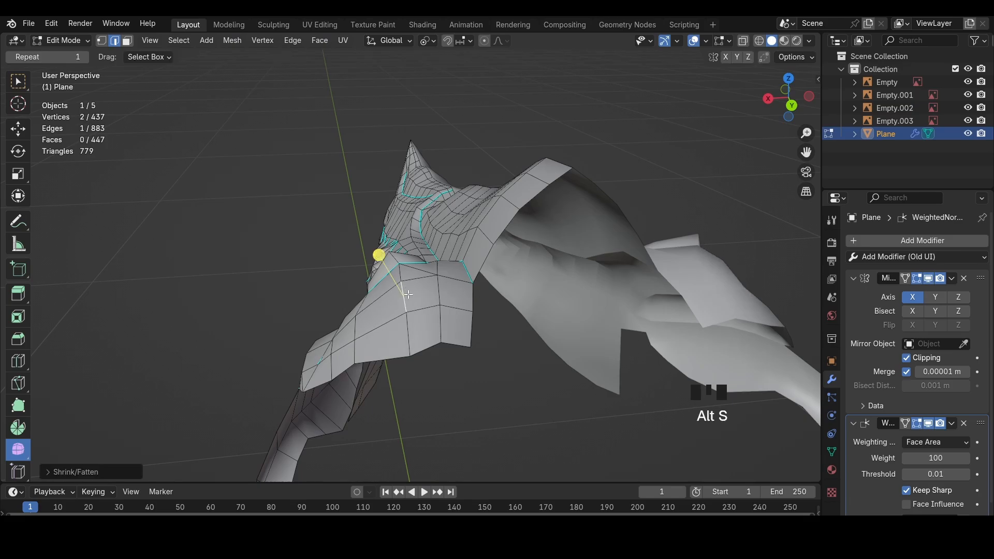
# Vertex-slide a point on the rear brow surface to smooth the flow of its edges
pyautogui.moveTo(403, 299); pyautogui.dragTo(410, 269, button='middle')
pyautogui.hotkey('shift', 'v')
pyautogui.press('1')
pyautogui.click(404, 334)
pyautogui.hotkey('shift', 'v')
pyautogui.click(402, 329)
# Vertex-slide two edges on the side of the rear brow surface to even out the spacing of the faces
pyautogui.moveTo(402, 329); pyautogui.dragTo(461, 339, button='middle')
pyautogui.press('2')
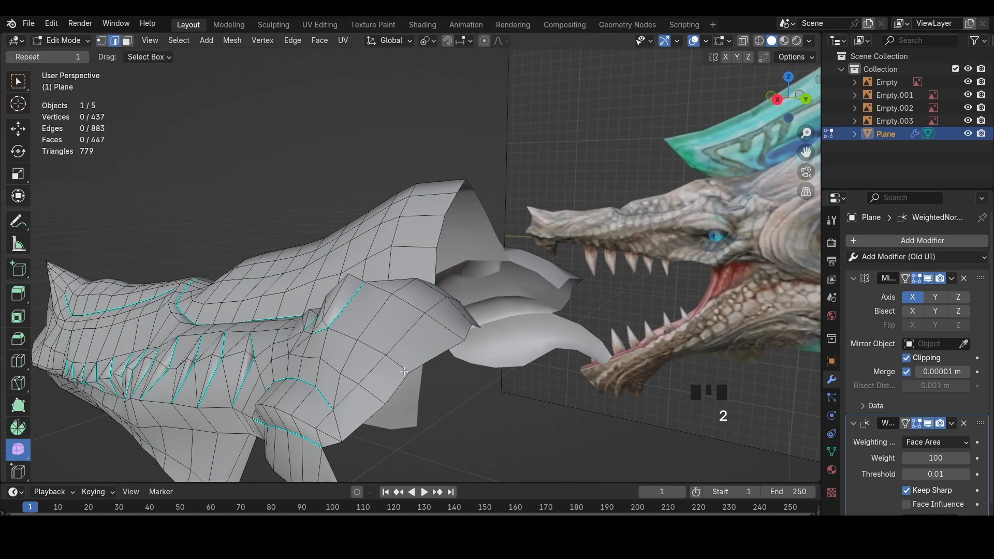
pyautogui.keyDown('shift'); pyautogui.click(371, 342); pyautogui.keyUp('shift')
pyautogui.hotkey('shift', 'v')
pyautogui.click(378, 340)
pyautogui.click(350, 376)
pyautogui.hotkey('shift', 'v')
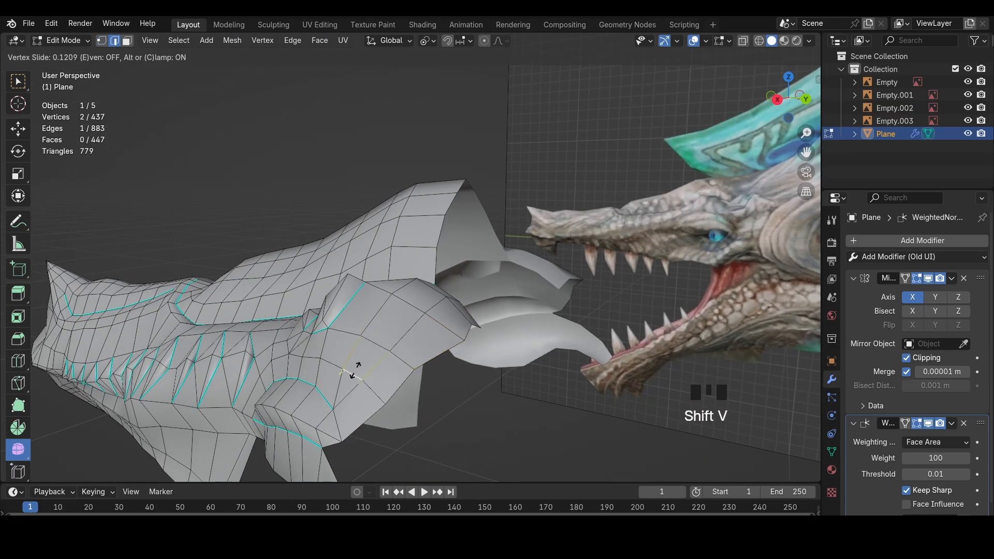
pyautogui.click(350, 376)
# Slide a pair of vertices between the brow bump and the brow strip along their edges
pyautogui.moveTo(350, 377); pyautogui.dragTo(554, 312, button='middle')
pyautogui.press('1')
pyautogui.click(394, 380)
pyautogui.keyDown('shift'); pyautogui.click(346, 377); pyautogui.keyUp('shift')
pyautogui.hotkey('shift', 'v')
pyautogui.click(352, 377)
# Mark the edge at the rear end of the brow strip's upper crease as sharp
pyautogui.doubleClick(554, 310)
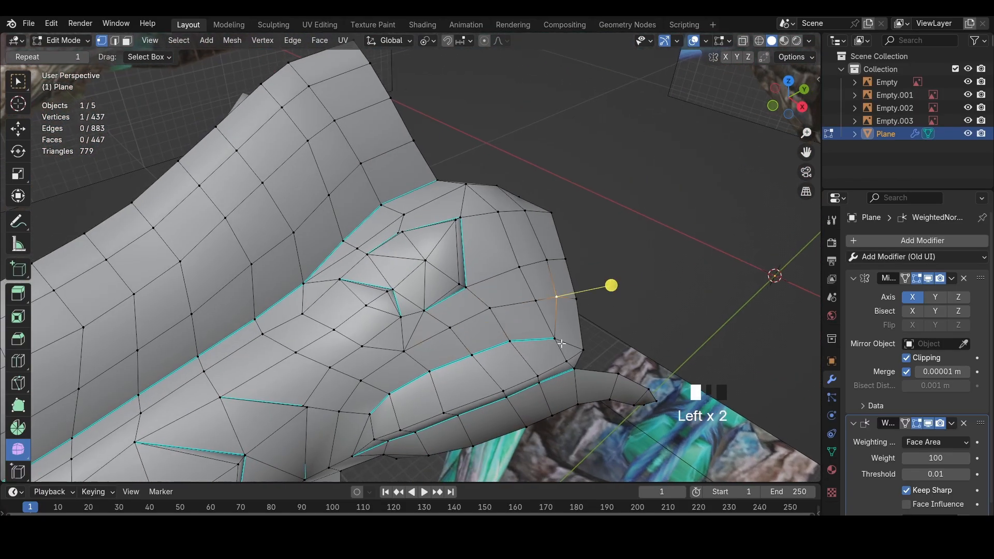
pyautogui.hotkey('ctrl', 'e')
pyautogui.click(722, 351)
pyautogui.press('1')
pyautogui.moveTo(619, 370); pyautogui.dragTo(578, 313, button='middle')
pyautogui.click(556, 359)
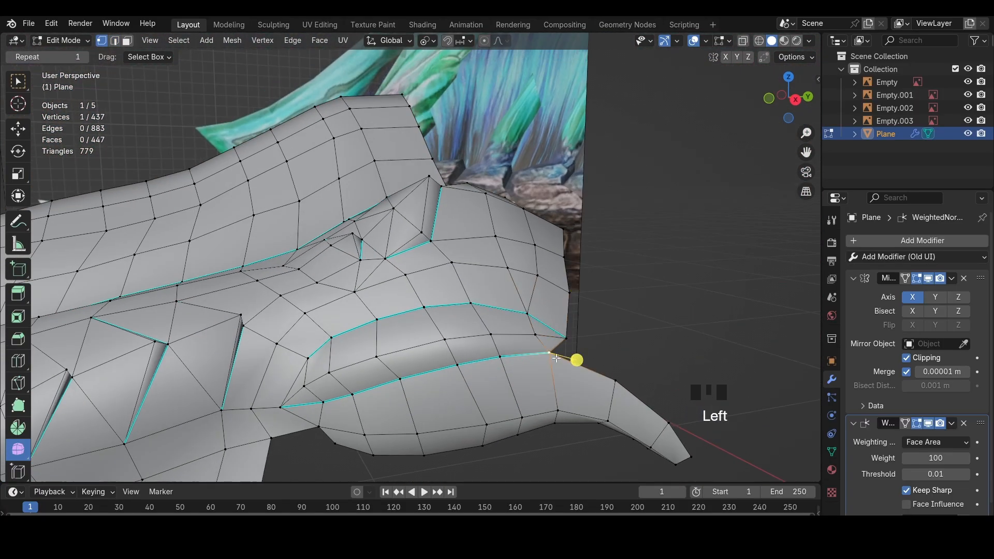
# In right view, add a loop cut across the rear part of the eyelid flap and adjust its position to the reference
pyautogui.moveTo(632, 291); pyautogui.dragTo(578, 291, button='middle')
pyautogui.click(790, 96)
pyautogui.press('z')
pyautogui.hotkey('ctrl', 'r')
pyautogui.click(494, 319)
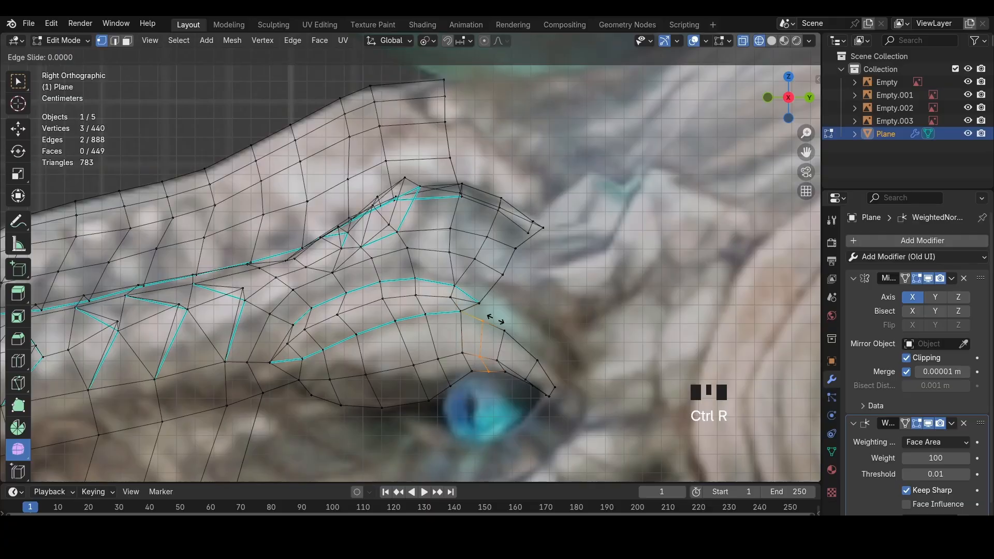
pyautogui.click(495, 319)
pyautogui.press('g')
pyautogui.click(499, 317)
# Hide the whole mesh to examine the eye area of the reference image, and unhide it again
pyautogui.press('a')
pyautogui.press('h')
pyautogui.scroll(-7, 513, 321)
pyautogui.hotkey('alt', 'h')
pyautogui.scroll(7, 528, 317)
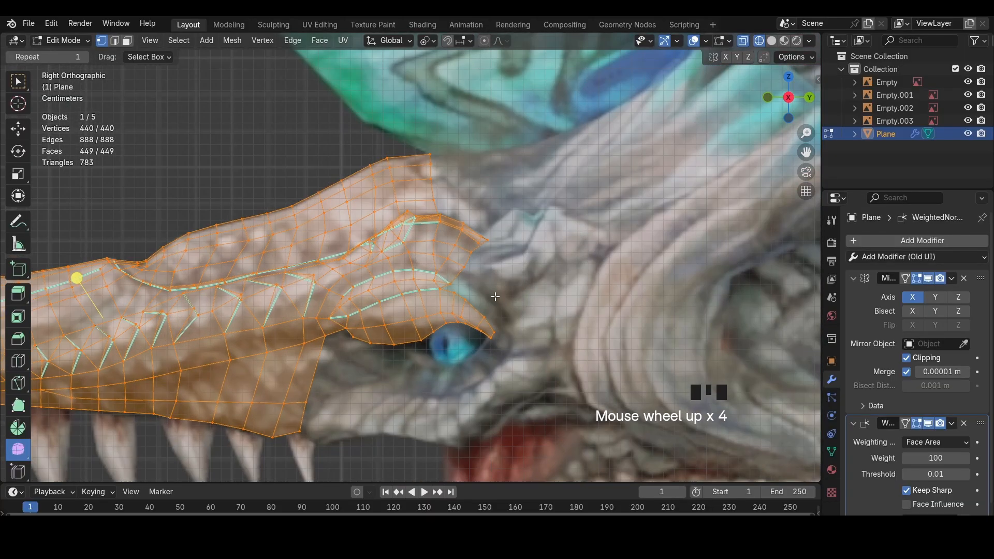
pyautogui.press('2')
pyautogui.hotkey('alt', 'a')
pyautogui.press('a')
# Edit the sharpness of the short edge at the brow strip's rear corner and merge the two vertices there
pyautogui.click(471, 278)
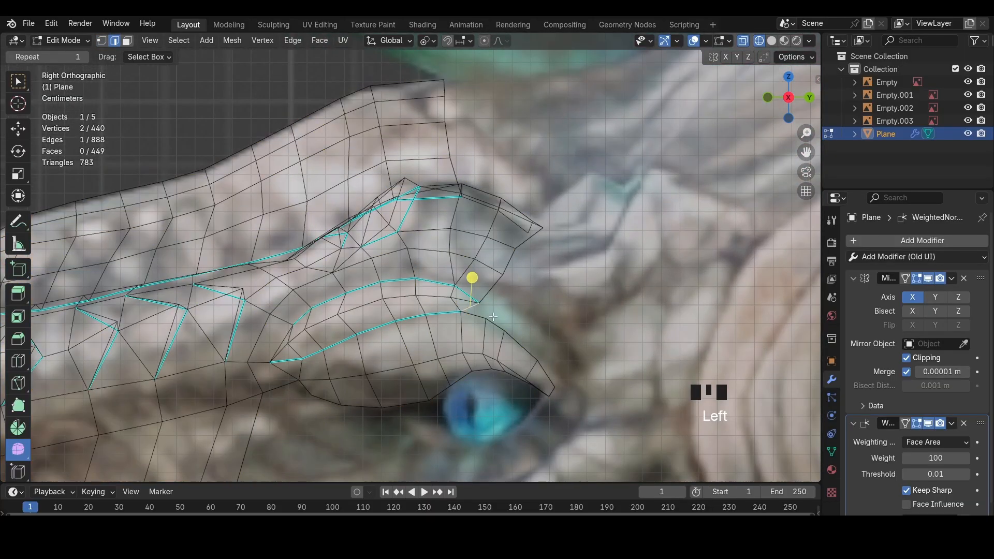
pyautogui.hotkey('ctrl', 'e')
pyautogui.click(577, 337)
pyautogui.press('1')
pyautogui.click(449, 300)
pyautogui.press('m')
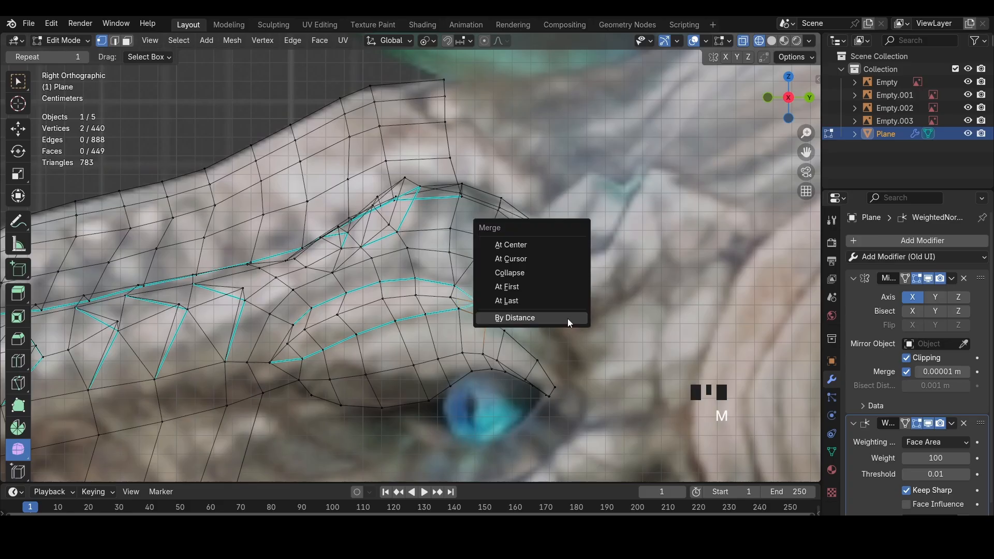
pyautogui.click(568, 321)
# Slide the new eyelid edge loop toward the flap's rear tip and reposition the merged corner vertex
pyautogui.click(505, 341)
pyautogui.press('g')
pyautogui.press('g')
pyautogui.click(520, 348)
pyautogui.press('1')
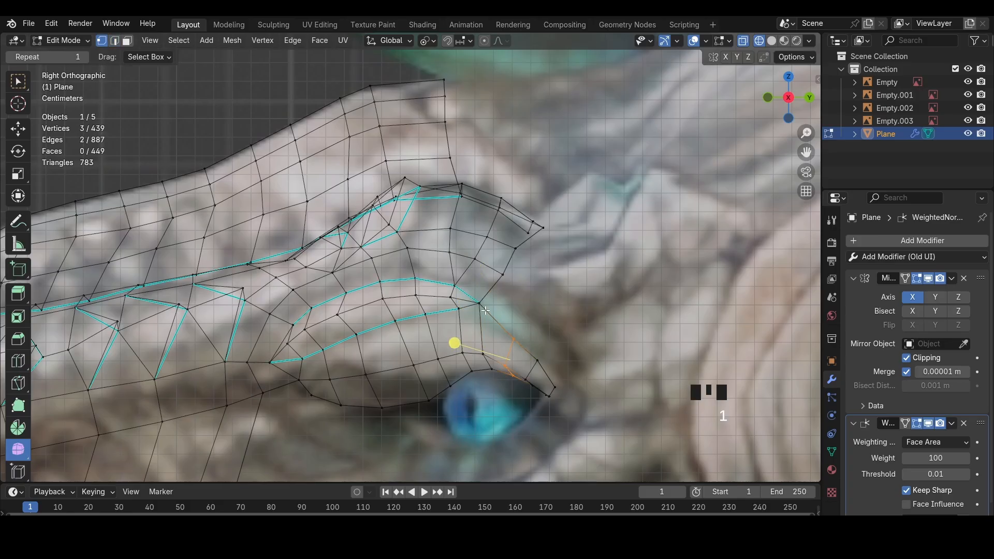
pyautogui.click(481, 305)
pyautogui.press('g')
pyautogui.click(481, 313)
# Mark the short edge joining the lower crease to the merged rear corner as sharp
pyautogui.click(463, 313)
pyautogui.keyDown('shift'); pyautogui.click(462, 314); pyautogui.keyUp('shift')
pyautogui.hotkey('ctrl', 'e')
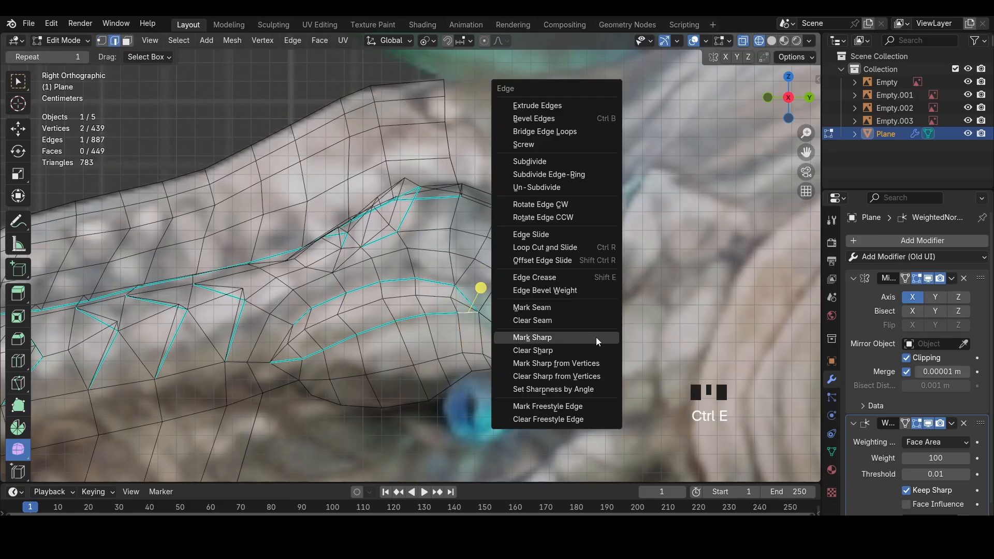
pyautogui.click(595, 337)
# Examine the head's overall shape from several sides and compare it with the side reference image
pyautogui.moveTo(456, 291); pyautogui.dragTo(367, 344, button='middle')
pyautogui.scroll(-5, 560, 344)
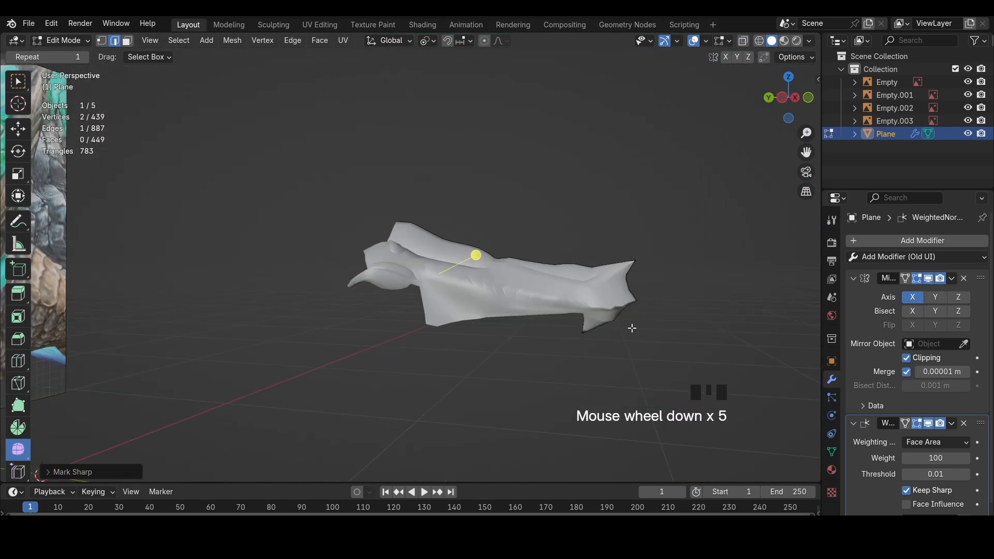
pyautogui.moveTo(632, 328); pyautogui.dragTo(502, 258, button='middle')
pyautogui.hotkey('ctrl', 'shift', 'z')
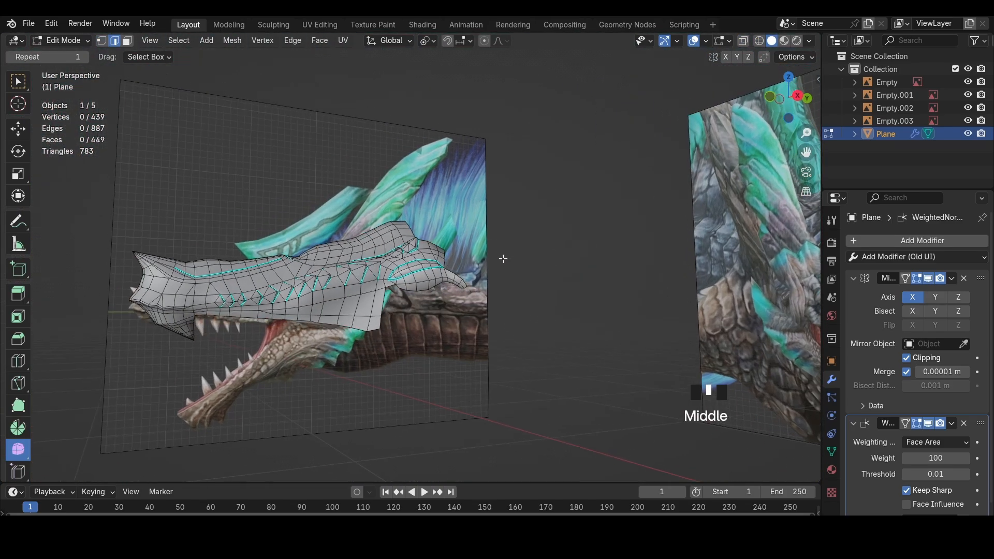
pyautogui.scroll(3, 501, 257)
pyautogui.click(780, 106)
pyautogui.press('z')
pyautogui.scroll(4, 484, 296)
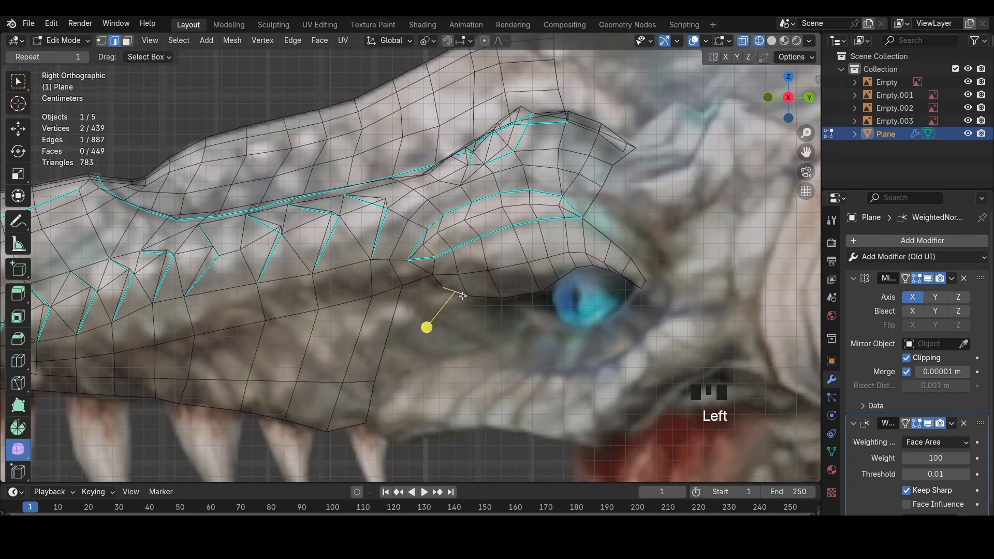
# Select the chain of edges on the cheek below the rear scales and move it along the X axis
pyautogui.press('z')
pyautogui.scroll(-3, 385, 402)
pyautogui.moveTo(386, 401)
pyautogui.mouseDown(button='middle')
pyautogui.moveTo(363, 342)
pyautogui.moveTo(317, 320)
pyautogui.mouseUp(button='middle')
pyautogui.click(366, 296)
pyautogui.moveTo(370, 296); pyautogui.dragTo(400, 303, button='middle')
pyautogui.keyDown('ctrl'); pyautogui.click(413, 328); pyautogui.keyUp('ctrl')
pyautogui.hotkey('ctrl', 'z')
pyautogui.keyDown('ctrl'); pyautogui.click(403, 306); pyautogui.keyUp('ctrl')
pyautogui.press('g')
pyautogui.press('x')
pyautogui.click(404, 308)
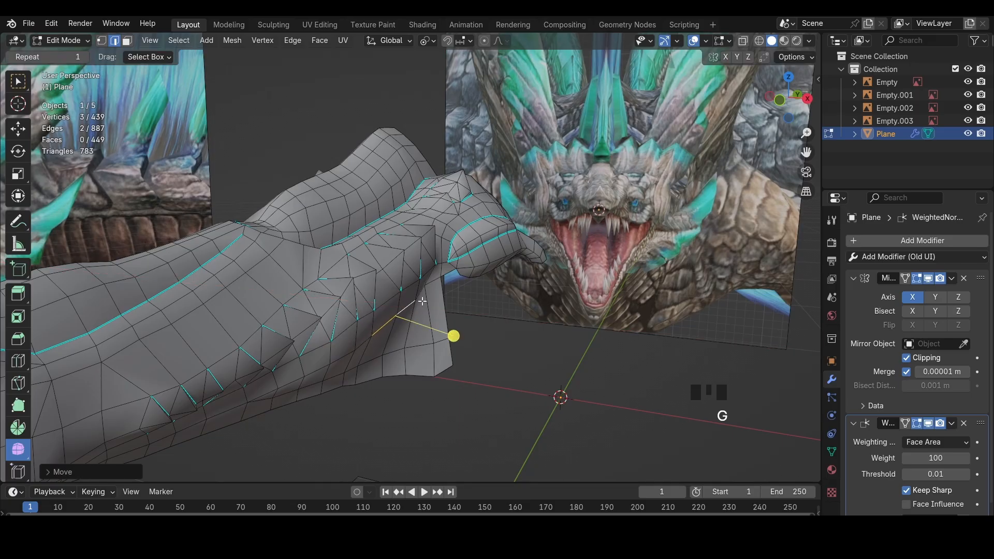
# Reposition the cheek edges toward the front corner of the eyelid flap and save the file
pyautogui.press('g')
pyautogui.click(431, 288)
pyautogui.press('2')
pyautogui.click(433, 286)
pyautogui.press('g')
pyautogui.click(430, 293)
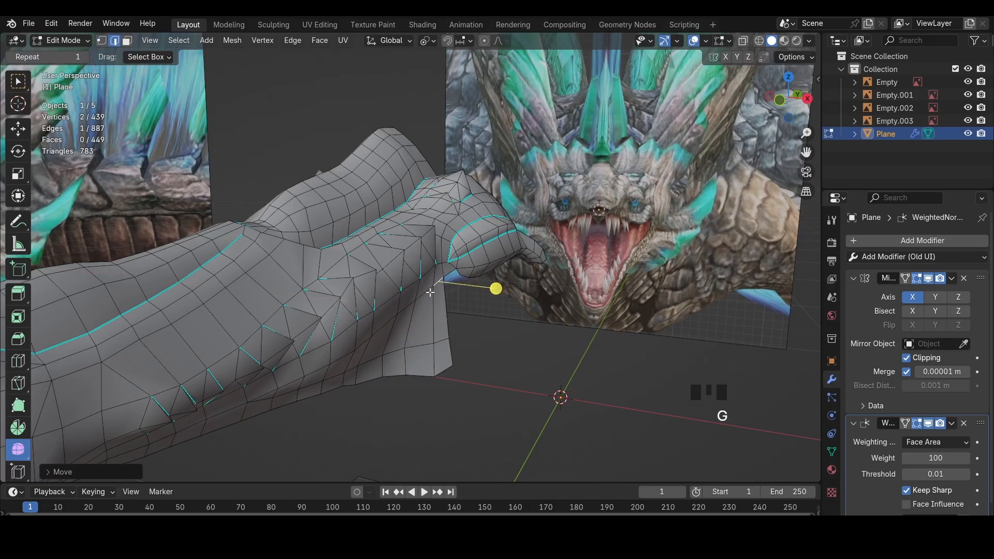
pyautogui.keyDown('shift'); pyautogui.moveTo(379, 337); pyautogui.dragTo(393, 222, button='middle'); pyautogui.keyUp('shift')
pyautogui.keyDown('shift'); pyautogui.moveTo(393, 223); pyautogui.dragTo(435, 331, button='middle'); pyautogui.keyUp('shift')
pyautogui.hotkey('ctrl', 's')
# Select the upper jaw's lower border from its rear corner toward the snout, and extrude it inward in front view
pyautogui.moveTo(434, 331); pyautogui.dragTo(471, 340, button='middle')
pyautogui.press('2')
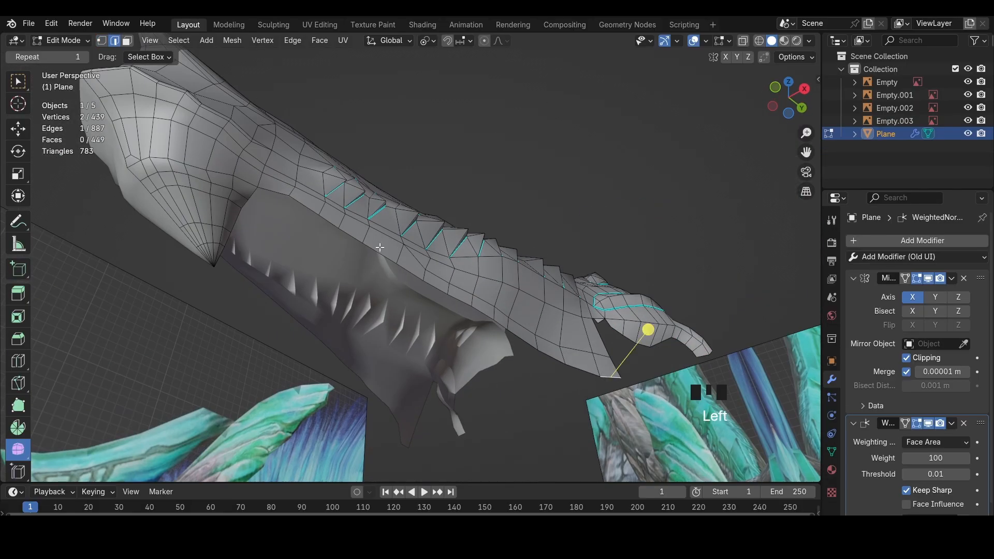
pyautogui.keyDown('ctrl'); pyautogui.keyDown('shift'); pyautogui.click(353, 233); pyautogui.keyUp('shift'); pyautogui.keyUp('ctrl')
pyautogui.click(771, 102)
pyautogui.press('e')
pyautogui.press('e')
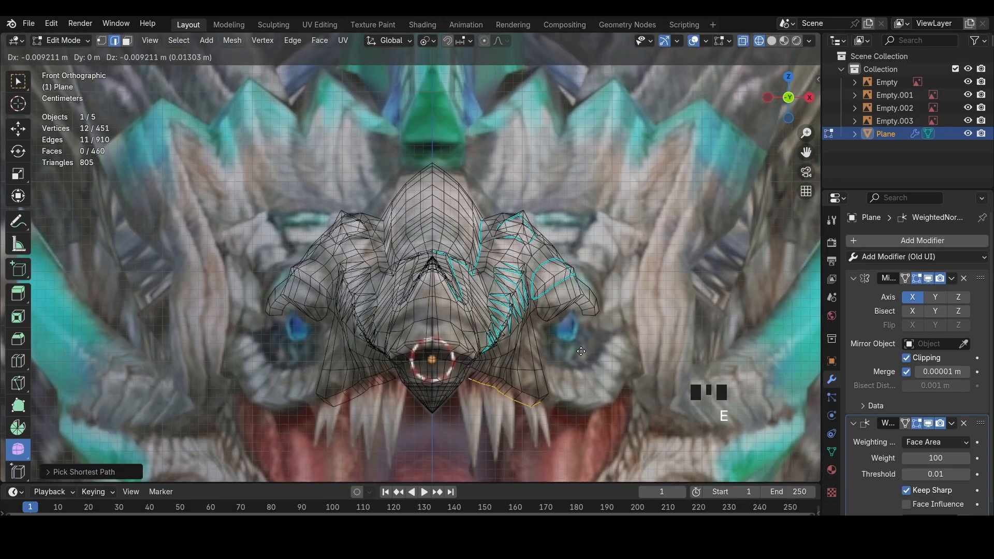
pyautogui.hotkey('shift', 'z')
pyautogui.moveTo(555, 388)
pyautogui.mouseDown(button='middle')
pyautogui.moveTo(632, 279)
pyautogui.moveTo(593, 360)
pyautogui.moveTo(575, 253)
pyautogui.mouseUp(button='middle')
pyautogui.press('g')
pyautogui.click(622, 281)
# Extrude the upper jaw's lower border further inward, shift it along the X axis, and offset it with Shrink/Fatten
pyautogui.press('e')
pyautogui.click(578, 345)
pyautogui.press('g')
pyautogui.press('x')
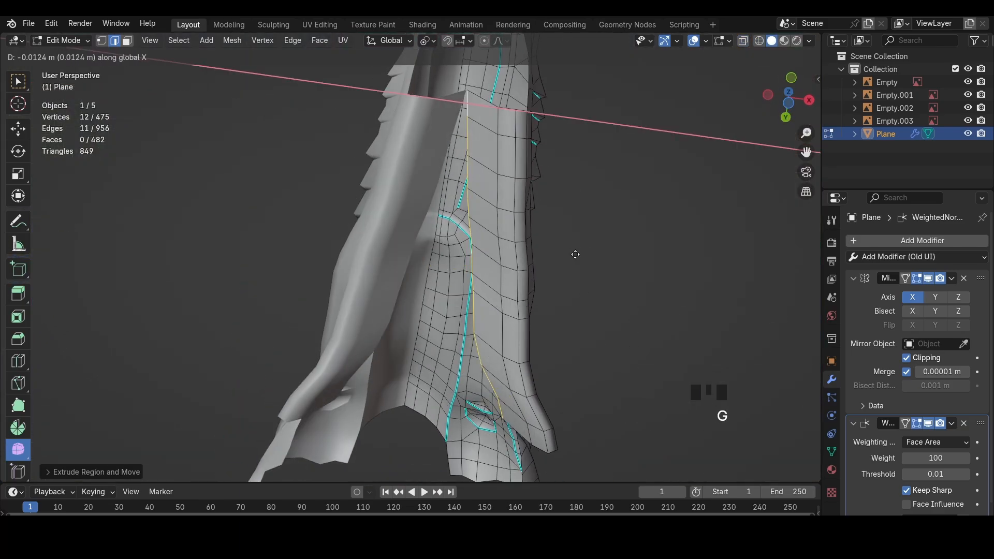
pyautogui.click(492, 233)
pyautogui.moveTo(492, 233); pyautogui.dragTo(487, 181, button='middle')
pyautogui.hotkey('alt', 's')
pyautogui.click(553, 297)
# Add a lengthwise edge loop to the new inner jaw strip and offset it along its normals with Shrink/Fatten
pyautogui.hotkey('ctrl', 'r')
pyautogui.click(477, 269)
pyautogui.click(477, 268)
pyautogui.hotkey('alt', 's')
pyautogui.click(554, 299)
# Extrude the free lower-border edge near the snout upward to extend the inner strip forward
pyautogui.keyDown('shift'); pyautogui.moveTo(486, 181); pyautogui.dragTo(434, 264, button='middle'); pyautogui.keyUp('shift')
pyautogui.press('2')
pyautogui.click(500, 280)
pyautogui.click(399, 305)
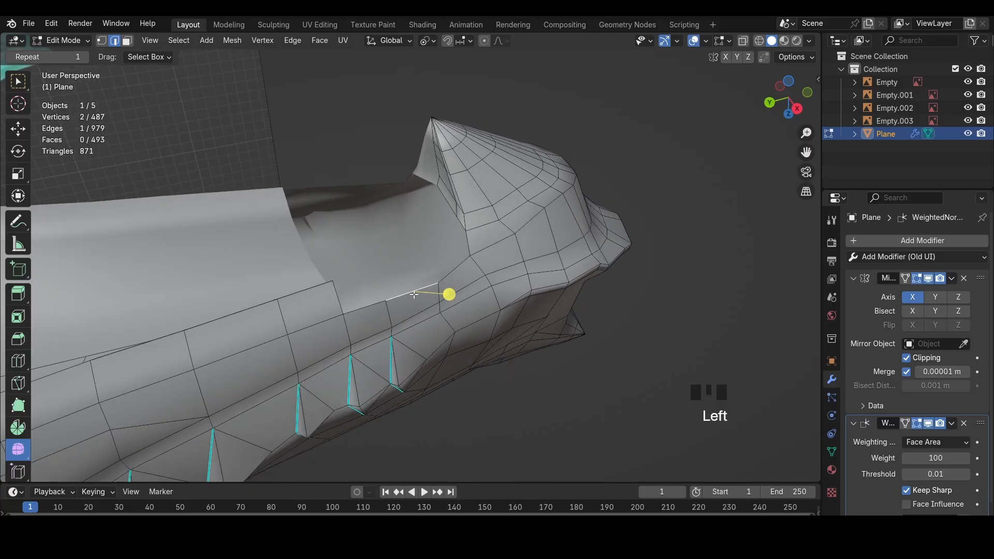
pyautogui.press('e')
pyautogui.click(394, 286)
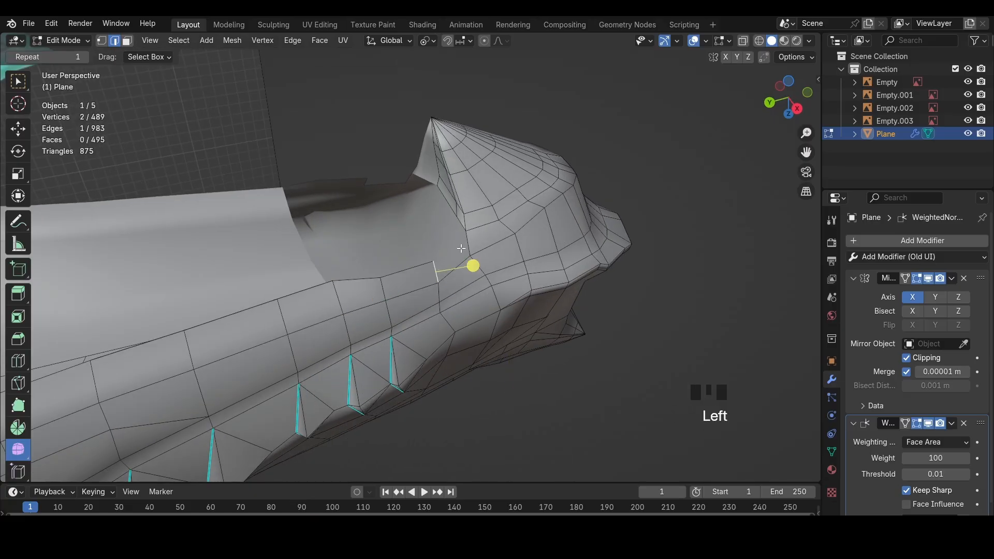
# Reposition the front edge of the inner strip toward the snout and adjust it along the X axis
pyautogui.press('g')
pyautogui.click(414, 275)
pyautogui.moveTo(420, 277); pyautogui.dragTo(536, 264, button='middle')
pyautogui.press('g')
pyautogui.press('x')
pyautogui.click(582, 326)
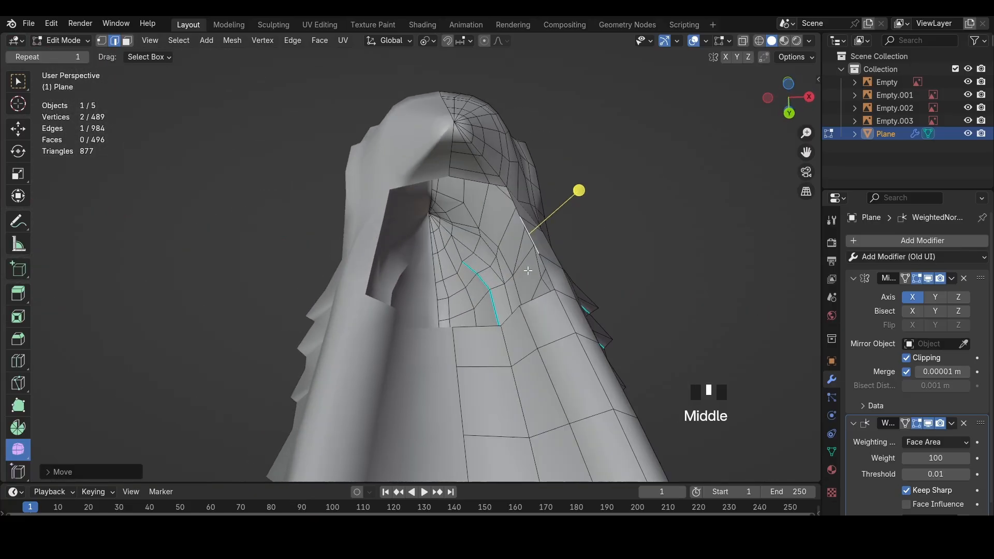
# Extrude the strip's front edge toward the beak in successive segments, moving and rotating it to follow the inner jaw
pyautogui.press('e')
pyautogui.click(513, 269)
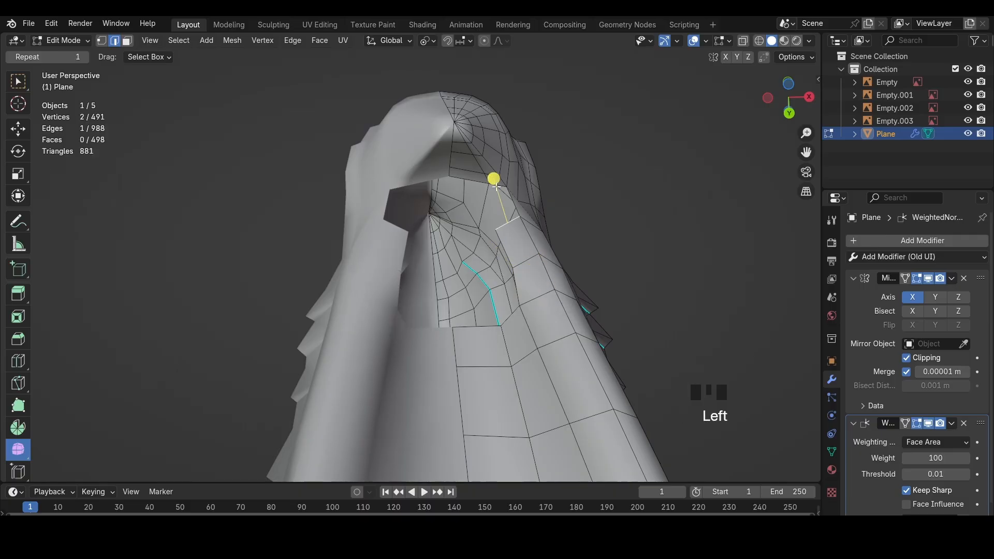
pyautogui.press('g')
pyautogui.moveTo(514, 262); pyautogui.dragTo(475, 259, button='middle')
pyautogui.click(539, 245)
pyautogui.press('r')
pyautogui.press('g')
pyautogui.click(559, 256)
pyautogui.press('e')
pyautogui.click(522, 282)
# Add an edge loop at the front of the mouth roof, offset it along its normals, and fill the adjoining gap
pyautogui.press('1')
pyautogui.hotkey('ctrl', 'r')
pyautogui.click(477, 244)
pyautogui.hotkey('alt', 's')
pyautogui.click(482, 250)
pyautogui.press('f')
pyautogui.press('g')
pyautogui.click(500, 271)
# Reposition individual vertices at the front of the mouth roof to even out the new faces behind the beak
pyautogui.click(432, 319)
pyautogui.press('g')
pyautogui.click(469, 240)
pyautogui.press('g')
pyautogui.click(474, 320)
pyautogui.press('2')
pyautogui.click(475, 245)
# Add another cut to the front of the mouth roof and fill the remaining opening behind the beak
pyautogui.keyDown('shift'); pyautogui.moveTo(481, 218); pyautogui.dragTo(502, 363, button='middle'); pyautogui.keyUp('shift')
pyautogui.hotkey('ctrl', 'r')
pyautogui.click(511, 251)
pyautogui.press('f')
pyautogui.press('3')
pyautogui.moveTo(510, 350); pyautogui.dragTo(493, 292)
pyautogui.click(494, 276)
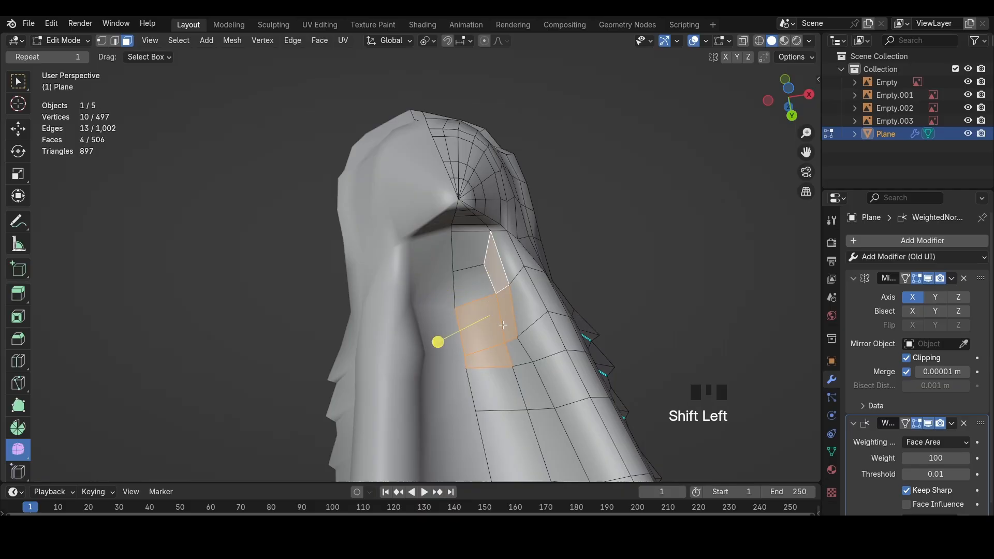
pyautogui.click(441, 335)
pyautogui.click(439, 339)
pyautogui.scroll(-4, 498, 325)
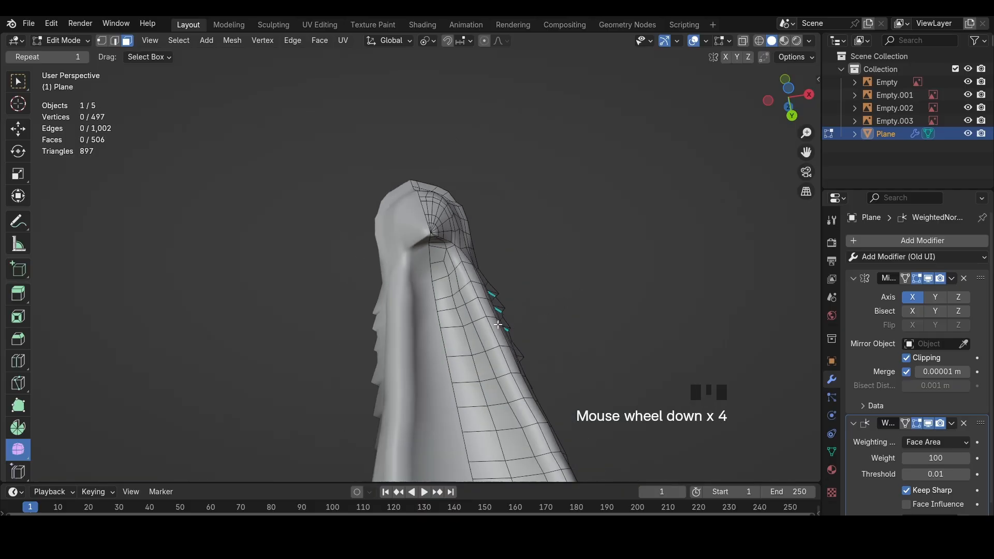
pyautogui.click(463, 284)
pyautogui.keyDown('shift'); pyautogui.moveTo(462, 283); pyautogui.dragTo(485, 227, button='middle'); pyautogui.keyUp('shift')
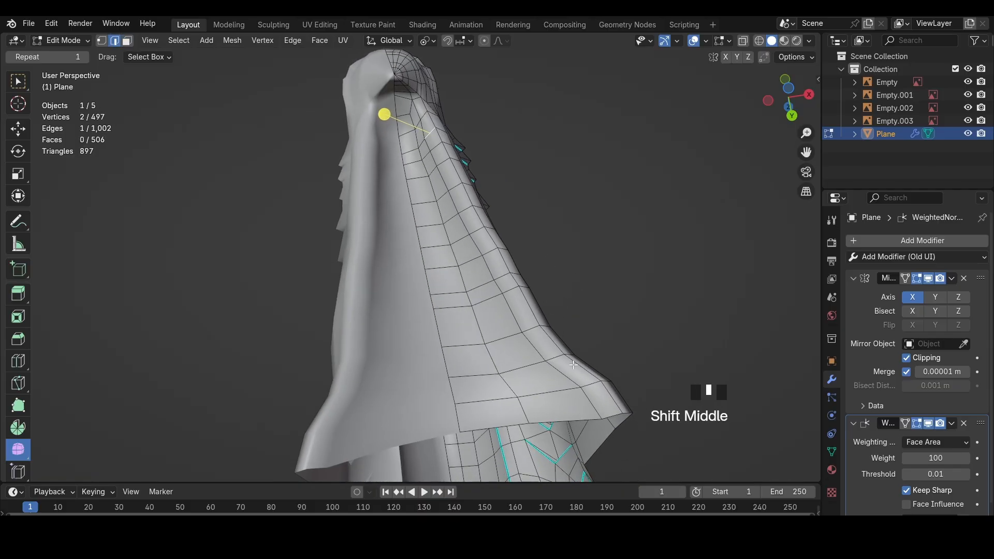
# Try to move the whole lower border of the upper jaw upward in the right side view
pyautogui.click(806, 95)
pyautogui.scroll(3, 642, 389)
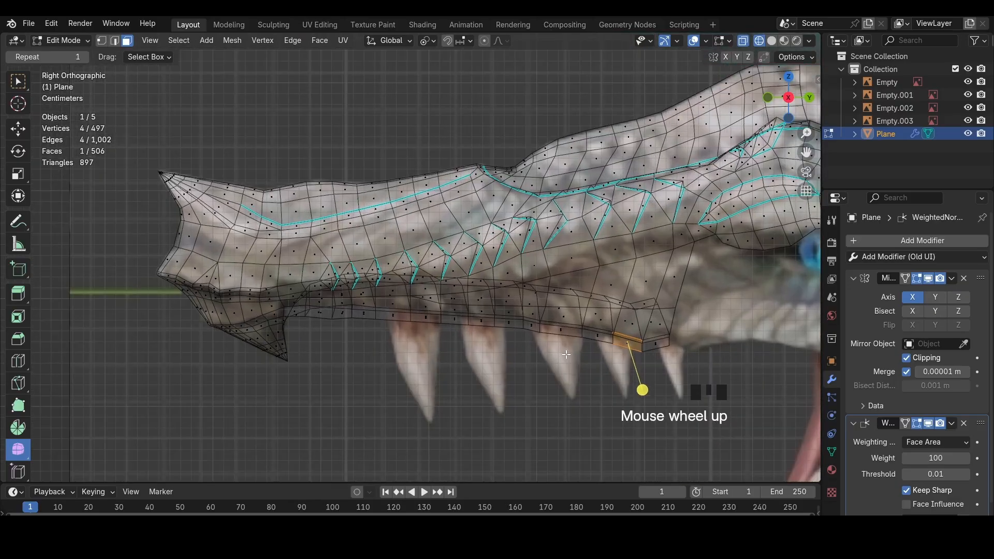
pyautogui.press('1')
pyautogui.keyDown('ctrl'); pyautogui.keyDown('shift'); pyautogui.click(285, 330); pyautogui.keyUp('shift'); pyautogui.keyUp('ctrl')
pyautogui.press('g')
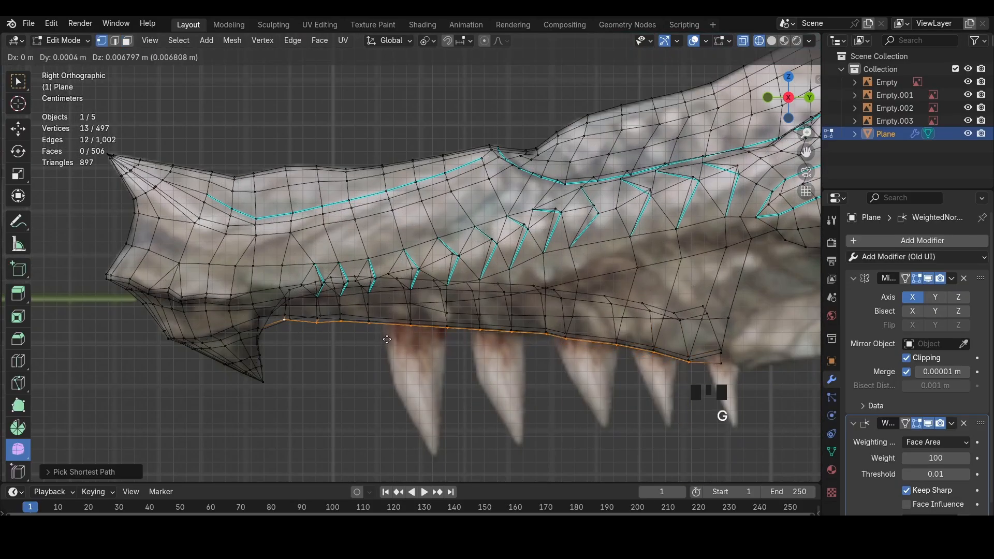
pyautogui.click(397, 339)
pyautogui.press('z')
pyautogui.press('z')
pyautogui.press('z')
pyautogui.hotkey('ctrl', 'z')
pyautogui.hotkey('ctrl', 'z')
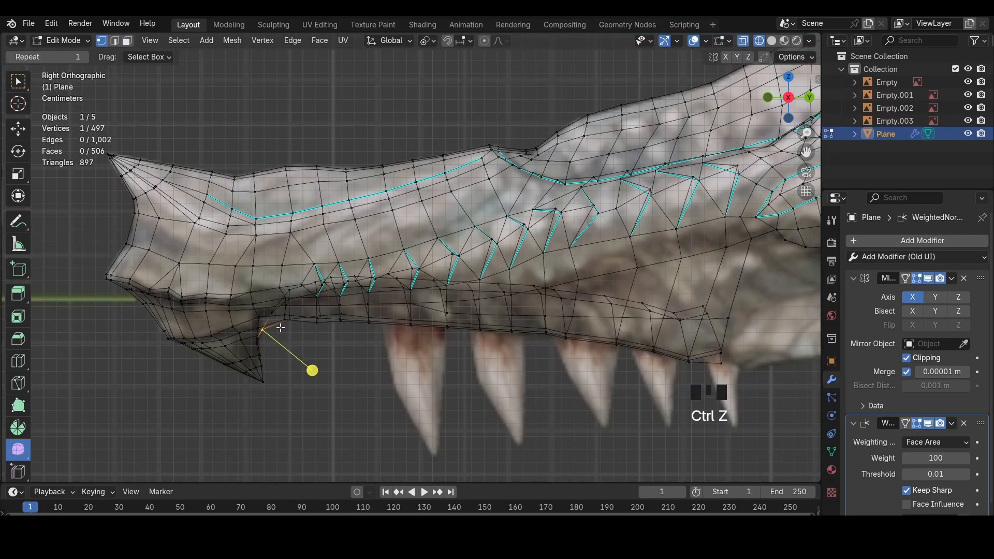
# Raise the front vertex of the jaw's lower border beside the beak hook in the side view
pyautogui.press('z')
pyautogui.press('z')
pyautogui.press('z')
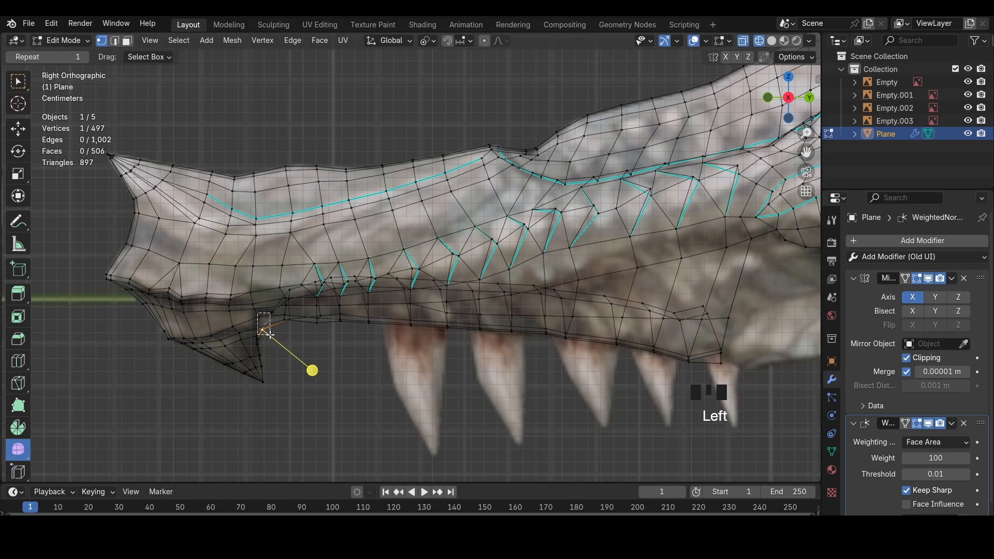
pyautogui.press('g')
pyautogui.click(277, 325)
pyautogui.click(270, 314)
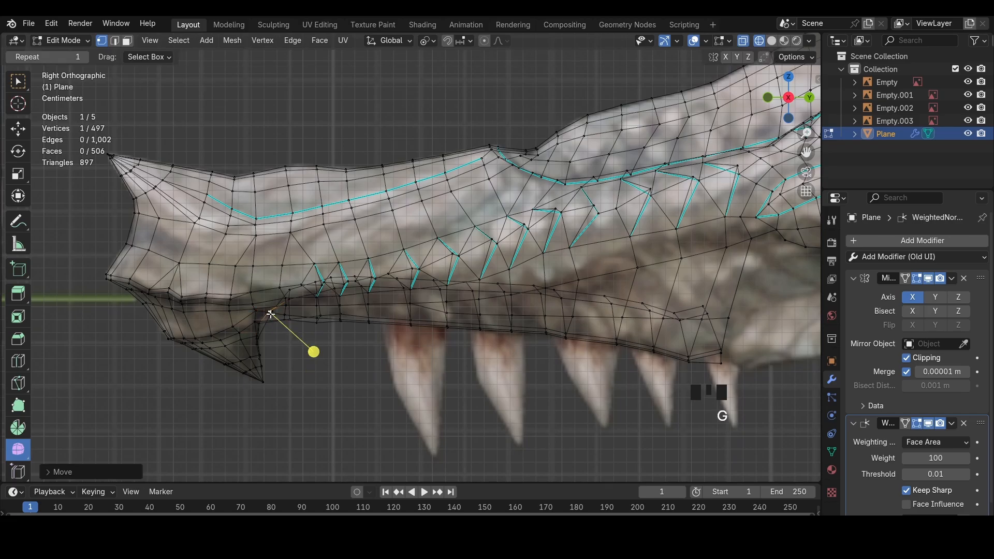
pyautogui.click(270, 311)
pyautogui.press('g')
pyautogui.click(270, 309)
# Move the front lower-border vertices ahead of the first large tooth to smooth the jaw line in side view
pyautogui.press('z')
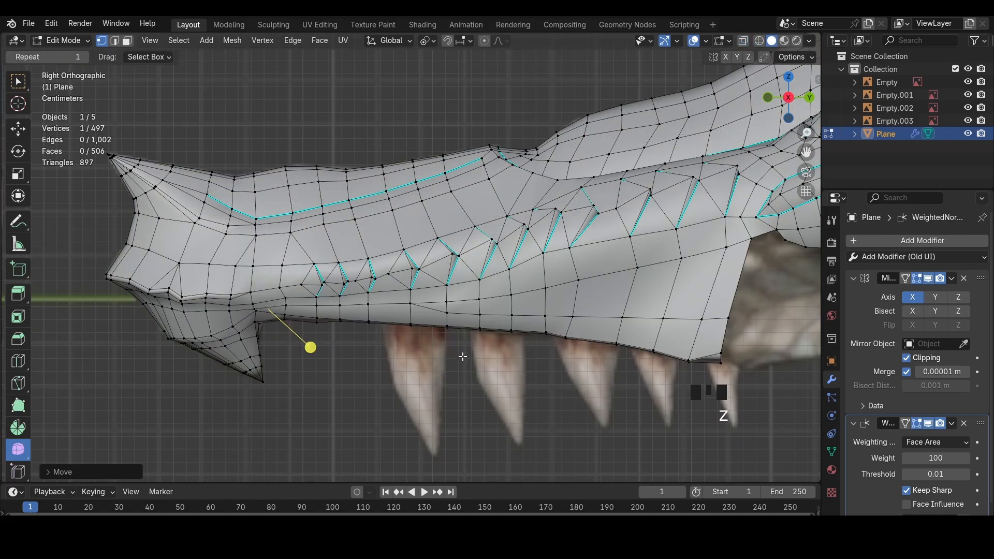
pyautogui.press('z')
pyautogui.moveTo(328, 334); pyautogui.dragTo(301, 306)
pyautogui.press('g')
pyautogui.click(345, 318)
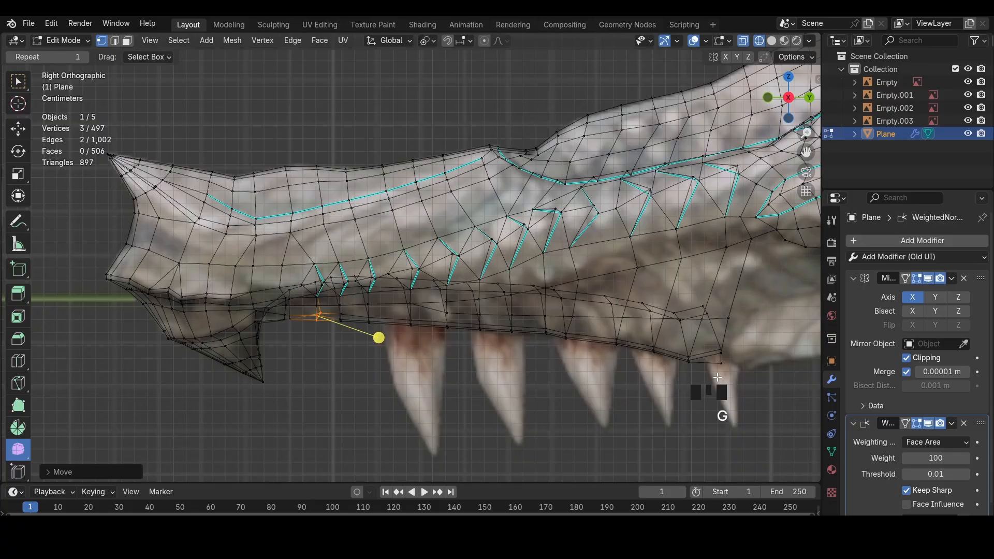
pyautogui.moveTo(428, 342)
pyautogui.mouseDown()
pyautogui.moveTo(360, 312)
pyautogui.moveTo(381, 332)
pyautogui.mouseUp()
pyautogui.scroll(3, 362, 331)
pyautogui.press('g')
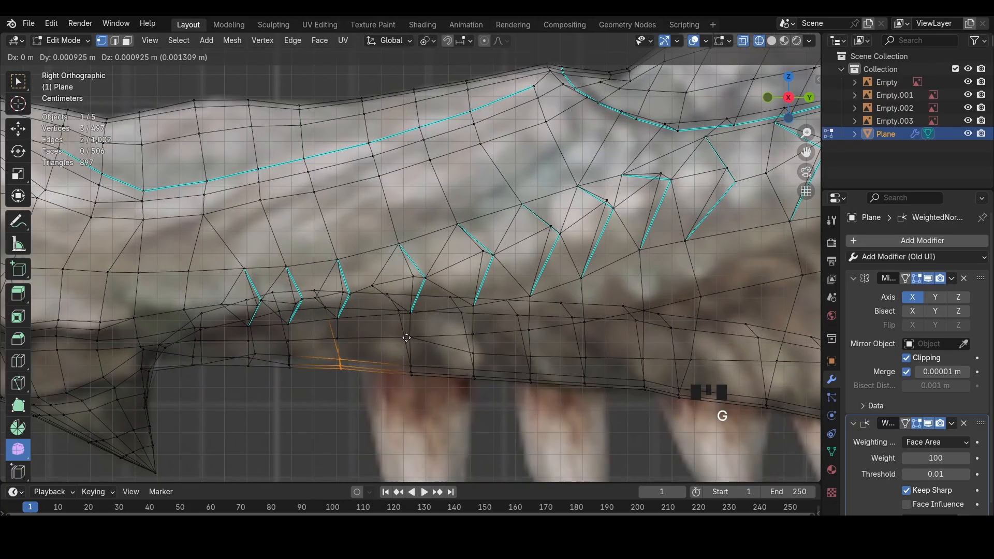
pyautogui.click(270, 346)
pyautogui.press('z')
# Examine the mouth roof's face flow from below, between the beak and the rear opening
pyautogui.scroll(-3, 435, 208)
pyautogui.moveTo(499, 380)
pyautogui.mouseDown(button='middle')
pyautogui.moveTo(435, 208)
pyautogui.moveTo(319, 149)
pyautogui.mouseUp(button='middle')
pyautogui.press('3')
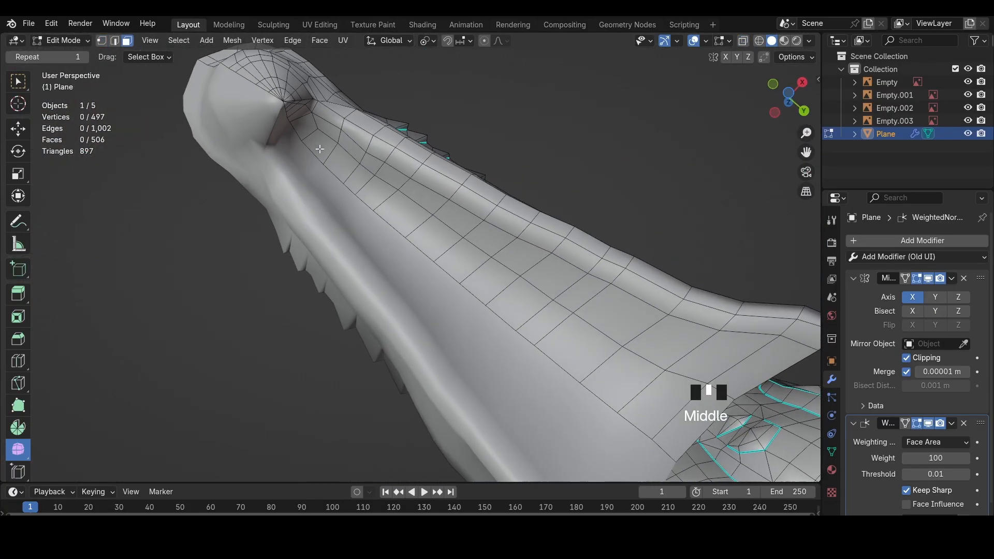
pyautogui.keyDown('ctrl'); pyautogui.keyDown('shift'); pyautogui.click(374, 198); pyautogui.keyUp('shift'); pyautogui.keyUp('ctrl')
pyautogui.moveTo(328, 167); pyautogui.dragTo(414, 142)
pyautogui.click(495, 116)
pyautogui.moveTo(495, 116); pyautogui.dragTo(570, 311, button='middle')
# Slide a cross edge in the rear half of the mouth roof along the surface and save the file
pyautogui.click(539, 286)
pyautogui.scroll(-4, 473, 314)
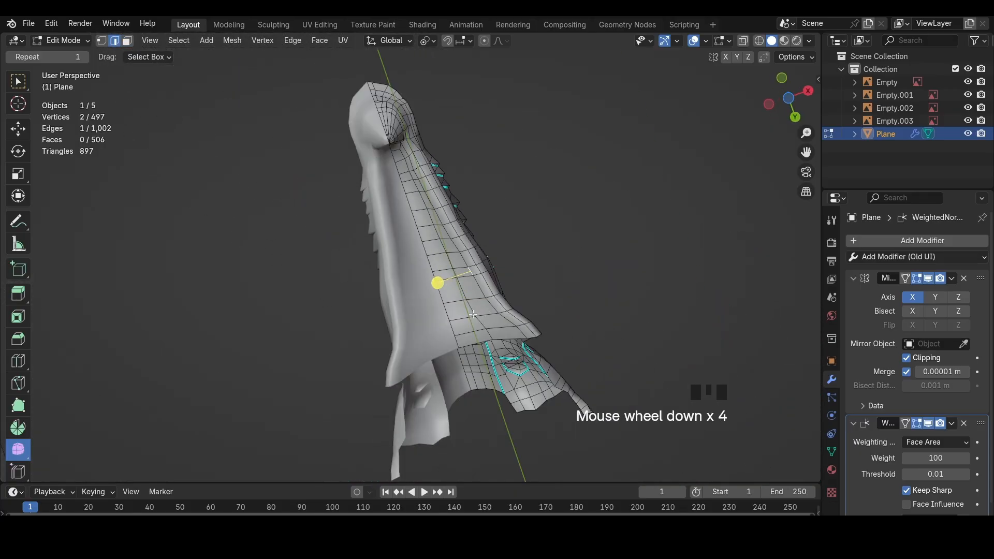
pyautogui.click(449, 283)
pyautogui.moveTo(455, 287); pyautogui.dragTo(659, 362, button='middle')
pyautogui.hotkey('ctrl', 's')
pyautogui.moveTo(523, 290); pyautogui.dragTo(460, 279, button='middle')
pyautogui.scroll(2, 460, 280)
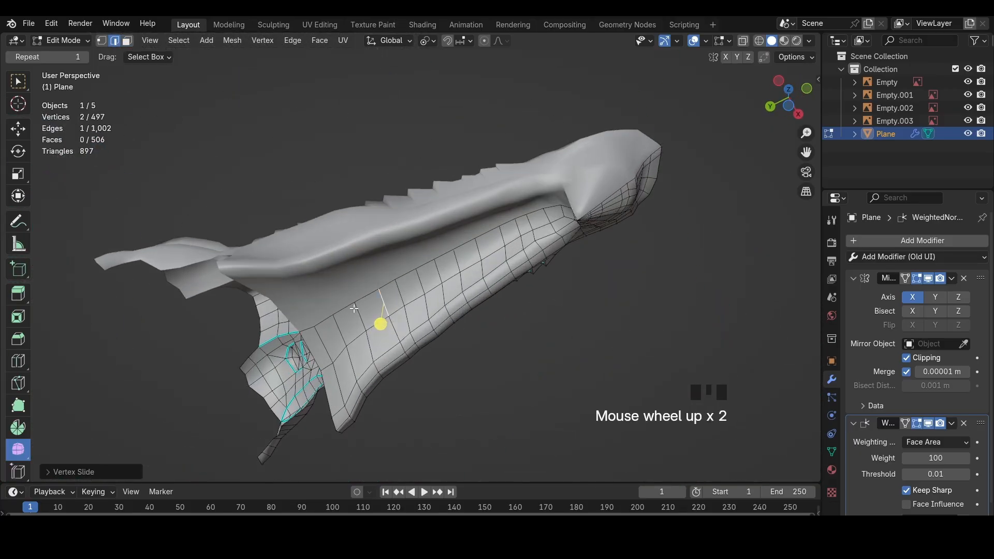
# Offset the mouth roof's centre-line vertices from the rear opening toward the beak with Shrink/Fatten, including the foremost vertex
pyautogui.press('1')
pyautogui.click(318, 325)
pyautogui.click(287, 316)
pyautogui.moveTo(307, 330); pyautogui.dragTo(362, 311, button='middle')
pyautogui.keyDown('ctrl'); pyautogui.keyDown('shift'); pyautogui.click(551, 282); pyautogui.keyUp('shift'); pyautogui.keyUp('ctrl')
pyautogui.hotkey('alt', 's')
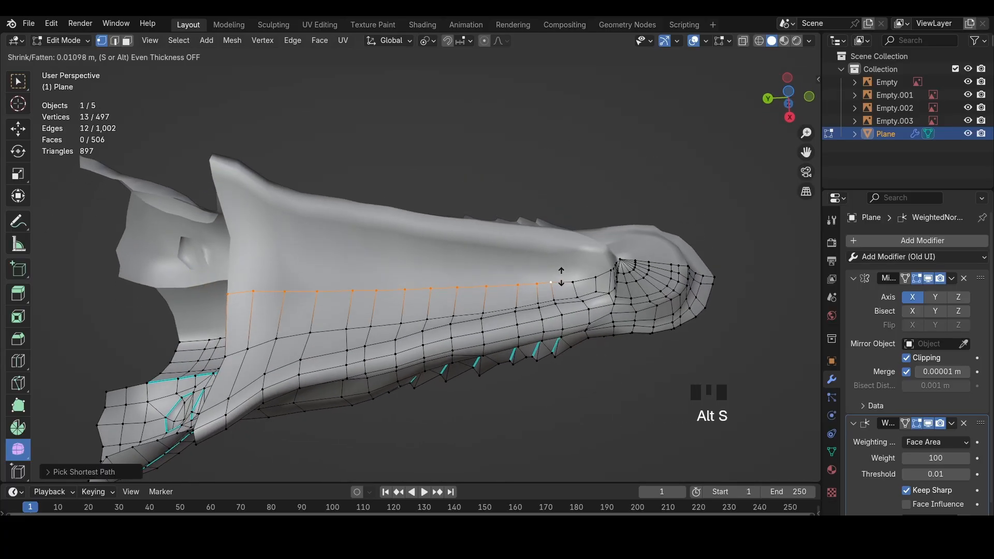
pyautogui.click(574, 283)
pyautogui.click(575, 283)
pyautogui.hotkey('alt', 's')
pyautogui.click(575, 282)
pyautogui.moveTo(440, 266); pyautogui.dragTo(422, 312, button='middle')
# Inset the strip of mouth-roof faces beside the centre line by 0.006573 m with Boundary disabled
pyautogui.hotkey('ctrl', 'r')
pyautogui.rightClick(259, 282)
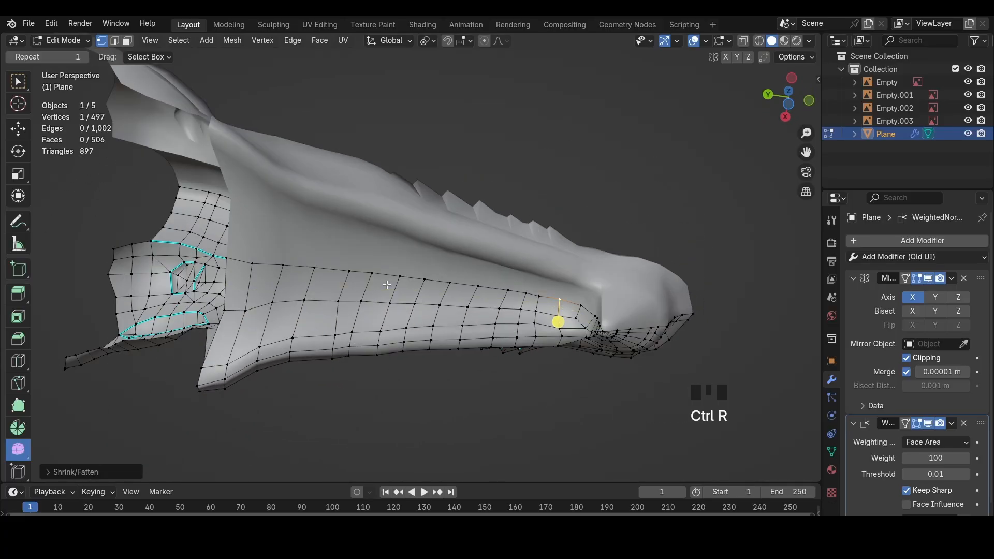
pyautogui.press('3')
pyautogui.keyDown('ctrl'); pyautogui.keyDown('shift'); pyautogui.click(573, 313); pyautogui.keyUp('shift'); pyautogui.keyUp('ctrl')
pyautogui.press('i')
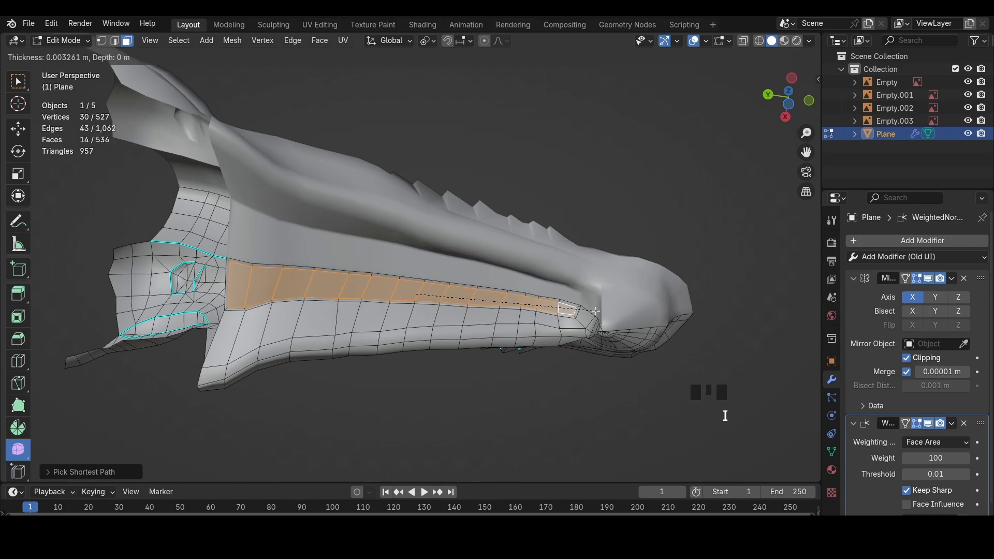
pyautogui.click(218, 345)
pyautogui.click(90, 471)
pyautogui.click(133, 343)
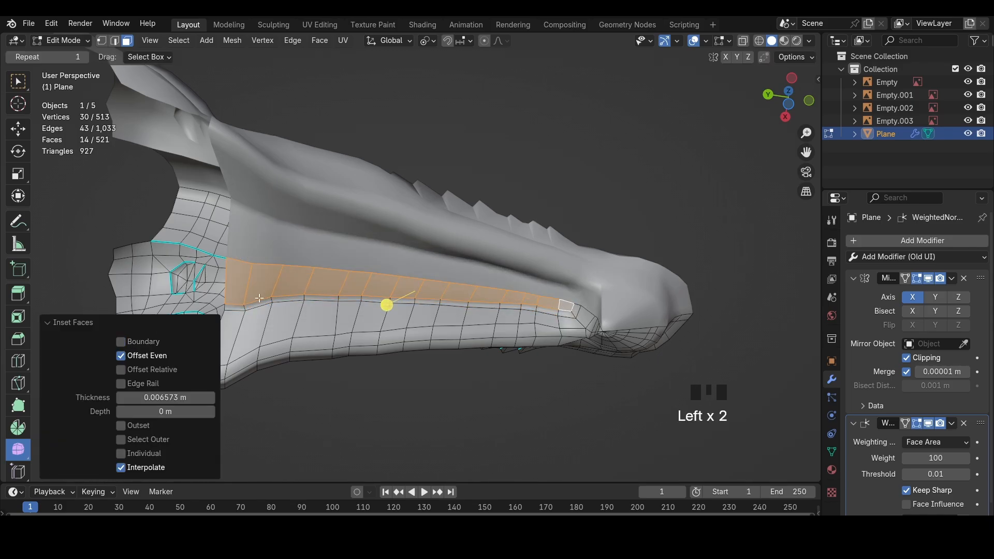
# Select the inset's outer vertex row from the rear to the beak and slide it toward the centre line
pyautogui.press('1')
pyautogui.click(220, 296)
pyautogui.keyDown('ctrl'); pyautogui.keyDown('shift'); pyautogui.click(562, 311); pyautogui.keyUp('shift'); pyautogui.keyUp('ctrl')
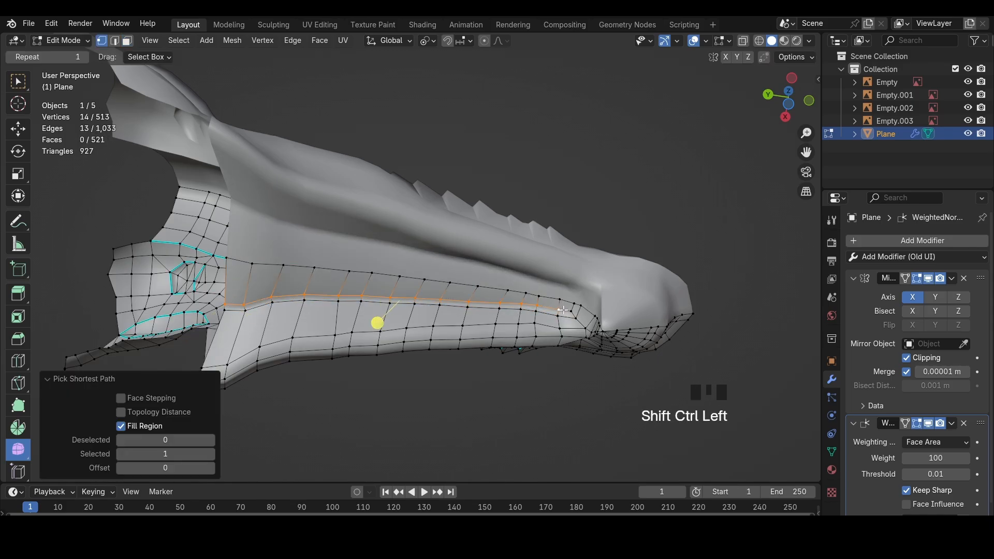
pyautogui.hotkey('shift', 'v')
pyautogui.click(511, 297)
# Select the narrow face strip along the mouth roof's centre line and offset it with Shrink/Fatten
pyautogui.press('3')
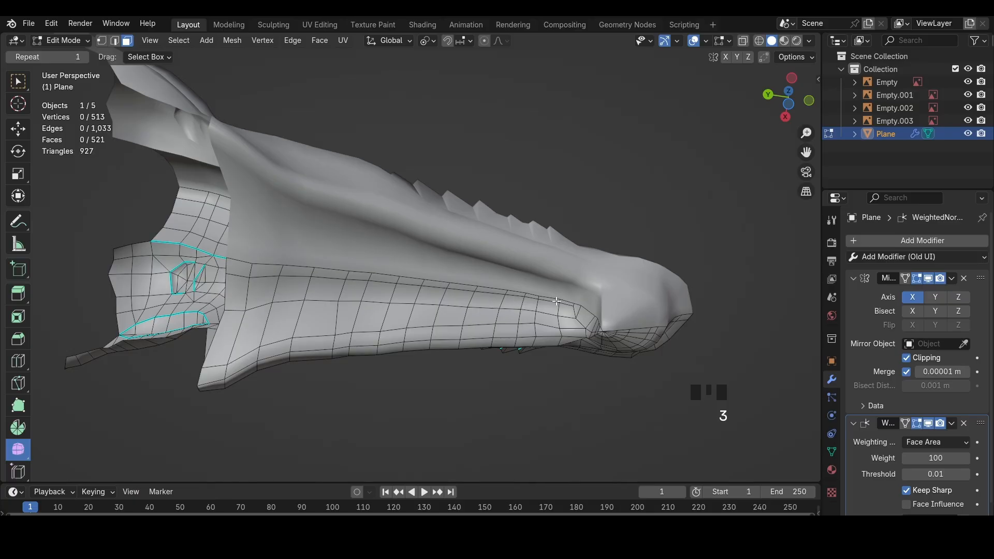
pyautogui.keyDown('ctrl'); pyautogui.keyDown('shift'); pyautogui.click(238, 270); pyautogui.keyUp('shift'); pyautogui.keyUp('ctrl')
pyautogui.hotkey('alt', 's')
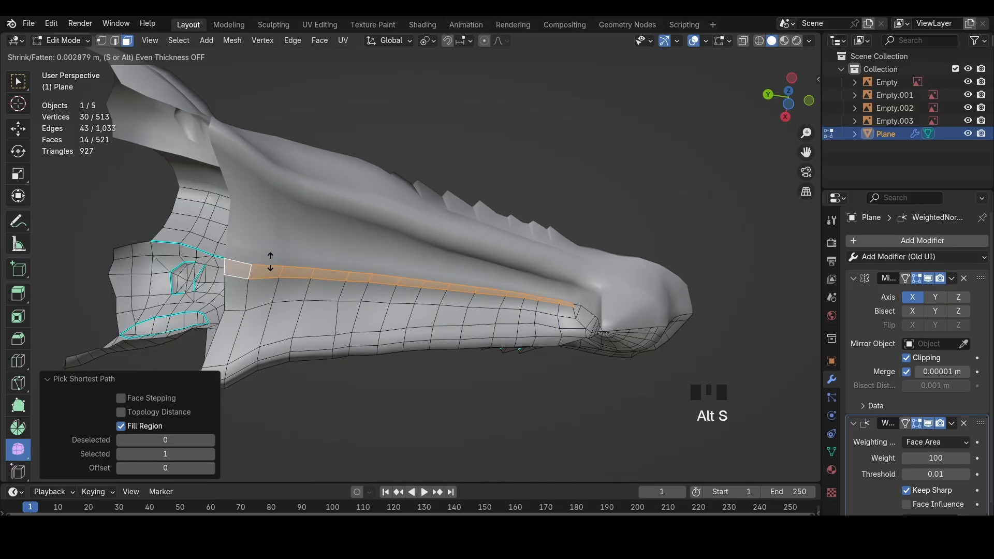
pyautogui.hotkey('ctrl', 'z')
pyautogui.hotkey('alt', 's')
pyautogui.click(401, 312)
pyautogui.keyDown('shift'); pyautogui.click(428, 308); pyautogui.keyUp('shift')
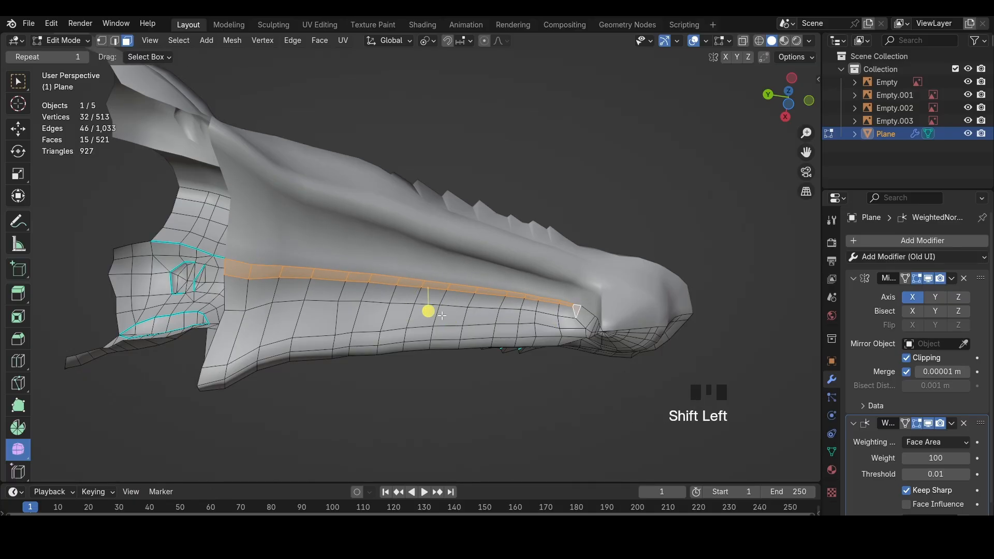
pyautogui.click(434, 313)
# Compare the head's shape with the side and front reference images
pyautogui.moveTo(435, 313); pyautogui.dragTo(159, 135, button='middle')
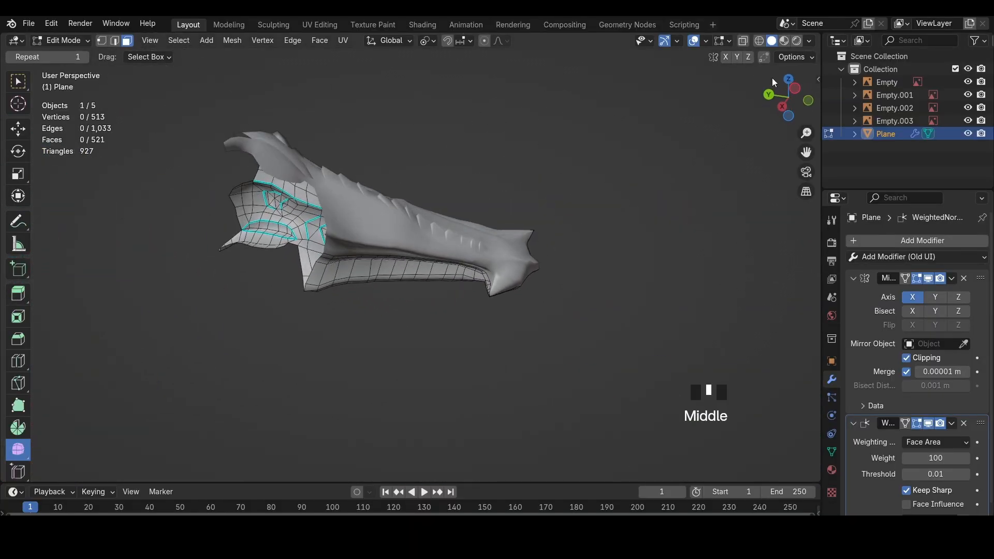
pyautogui.click(795, 89)
pyautogui.scroll(1, 674, 182)
pyautogui.scroll(-4, 628, 207)
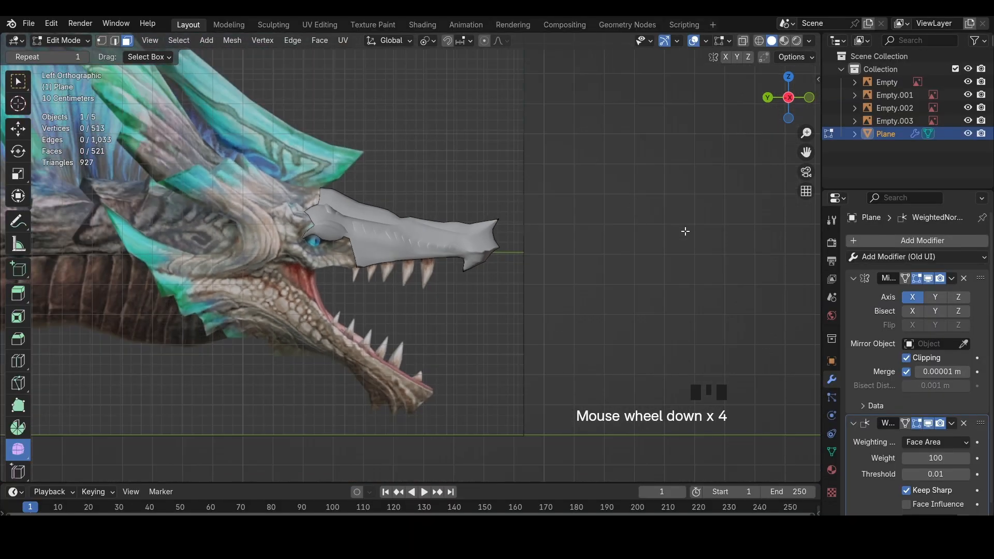
pyautogui.scroll(2, 686, 231)
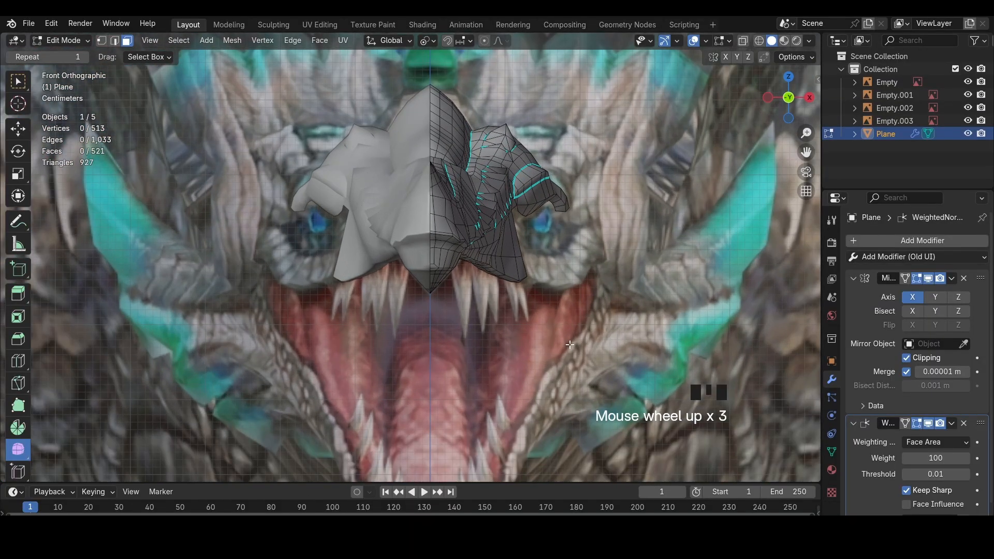
pyautogui.scroll(-3, 480, 347)
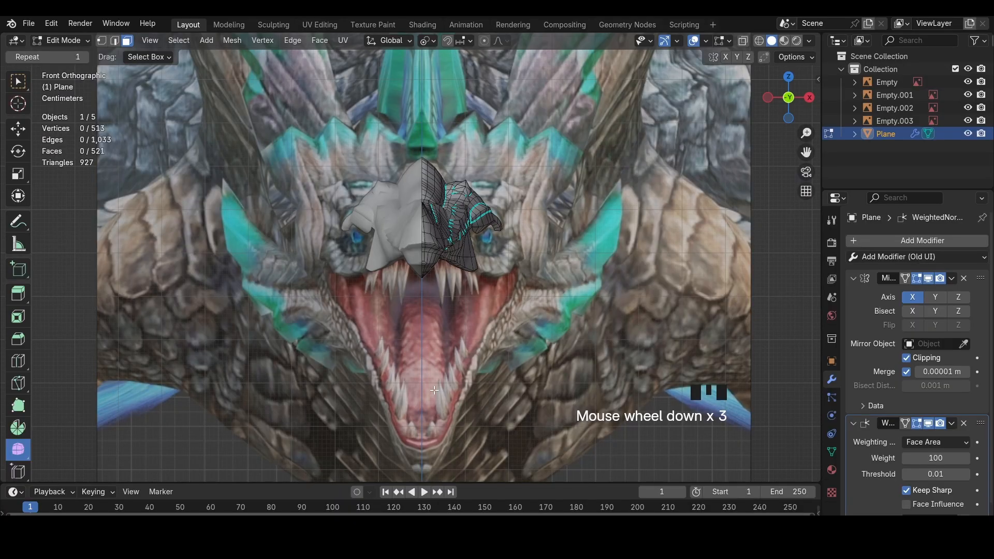
pyautogui.click(810, 98)
pyautogui.scroll(3, 406, 288)
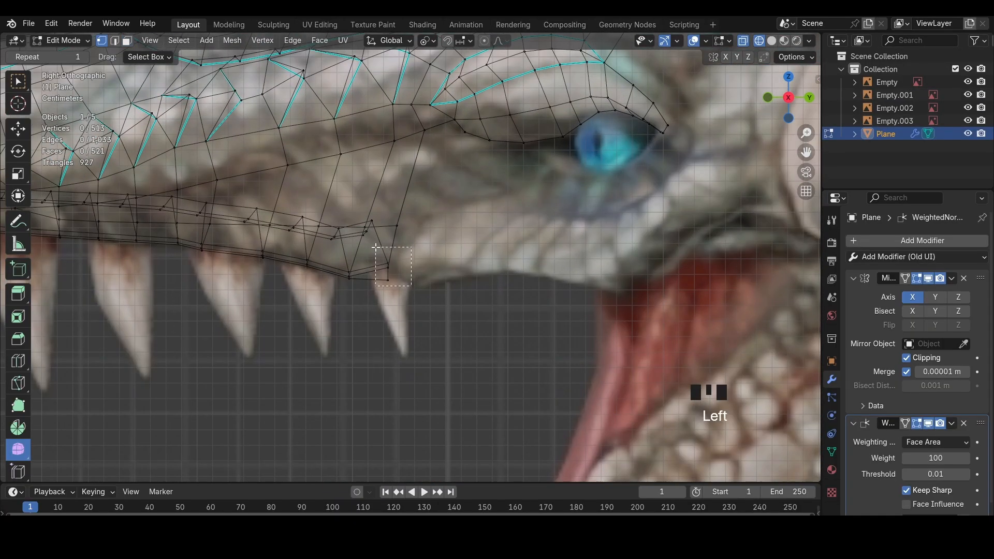
# Move the rear corner vertex of the upper jaw's lower border down about 0.004 m in the right side view
pyautogui.moveTo(375, 248); pyautogui.dragTo(376, 248)
pyautogui.press('z')
pyautogui.press('1')
pyautogui.click(389, 266)
pyautogui.press('g')
pyautogui.click(388, 270)
pyautogui.press('z')
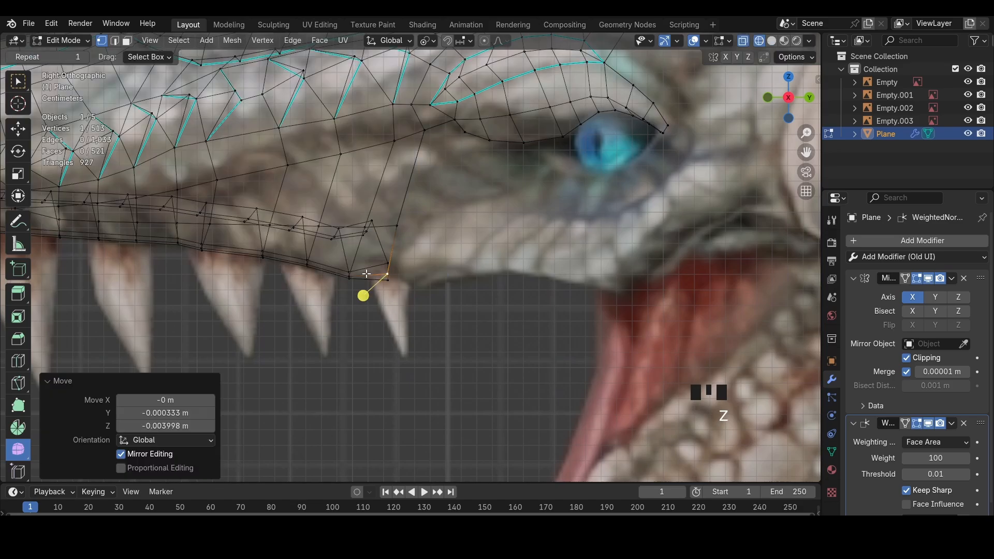
# Nudge the rear corner vertex of the upper jaw's lower border slightly downward in the right side view
pyautogui.press('2')
pyautogui.press('1')
pyautogui.click(389, 267)
pyautogui.press('g')
pyautogui.click(389, 270)
# Extrude the rear edges of the upper jaw's lower border twice, the second time about 0.032 m back and 0.012 m up
pyautogui.press('2')
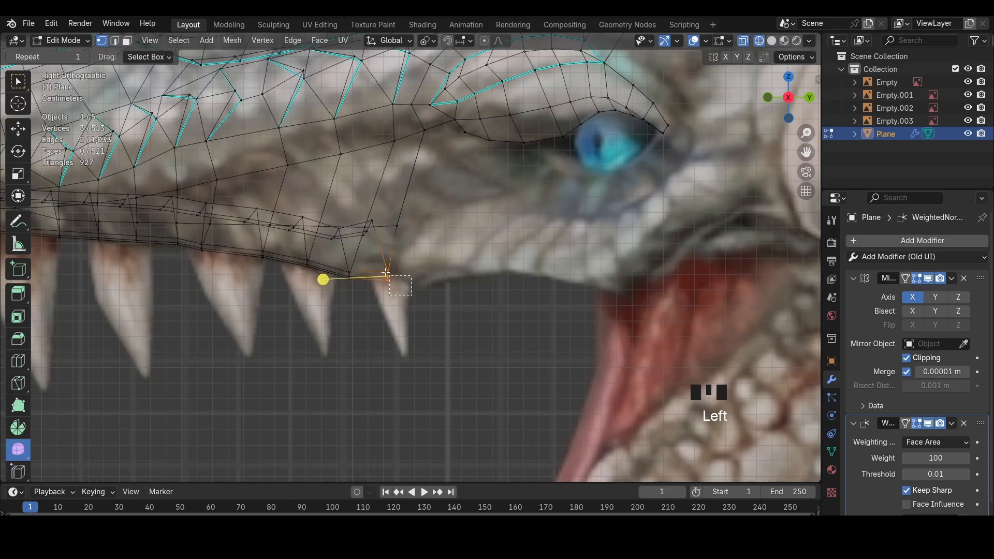
pyautogui.keyDown('shift'); pyautogui.moveTo(385, 273); pyautogui.dragTo(355, 295, button='middle'); pyautogui.keyUp('shift')
pyautogui.press('e')
pyautogui.click(384, 313)
pyautogui.press('e')
pyautogui.click(436, 300)
pyautogui.press('z')
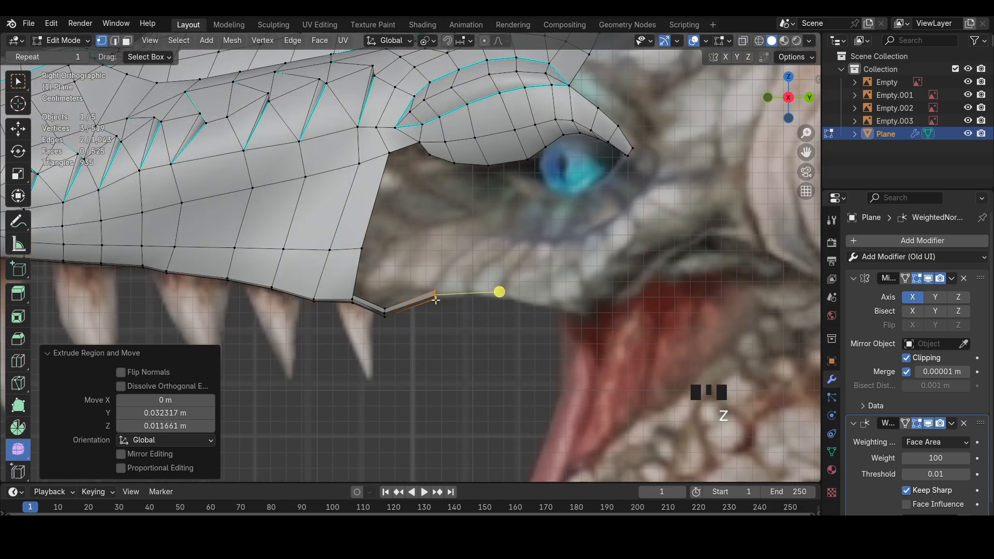
# Rotate the extruded strip's end edges by about -21.1° in the bottom view
pyautogui.moveTo(436, 299); pyautogui.dragTo(680, 184, button='middle')
pyautogui.click(775, 108)
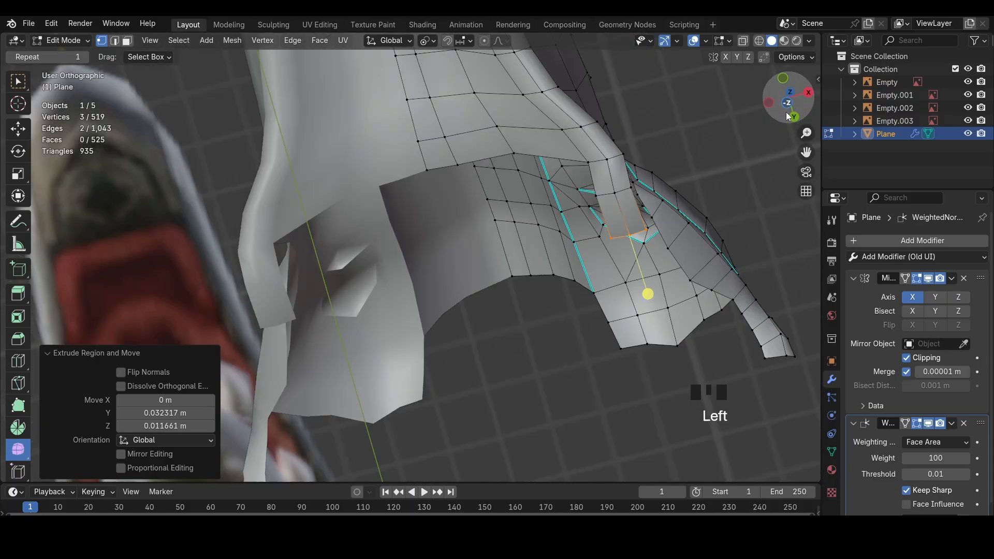
pyautogui.press('z')
pyautogui.click(788, 77)
pyautogui.keyDown('shift'); pyautogui.moveTo(673, 207); pyautogui.dragTo(720, 363, button='middle'); pyautogui.keyUp('shift')
pyautogui.press('r')
pyautogui.click(719, 413)
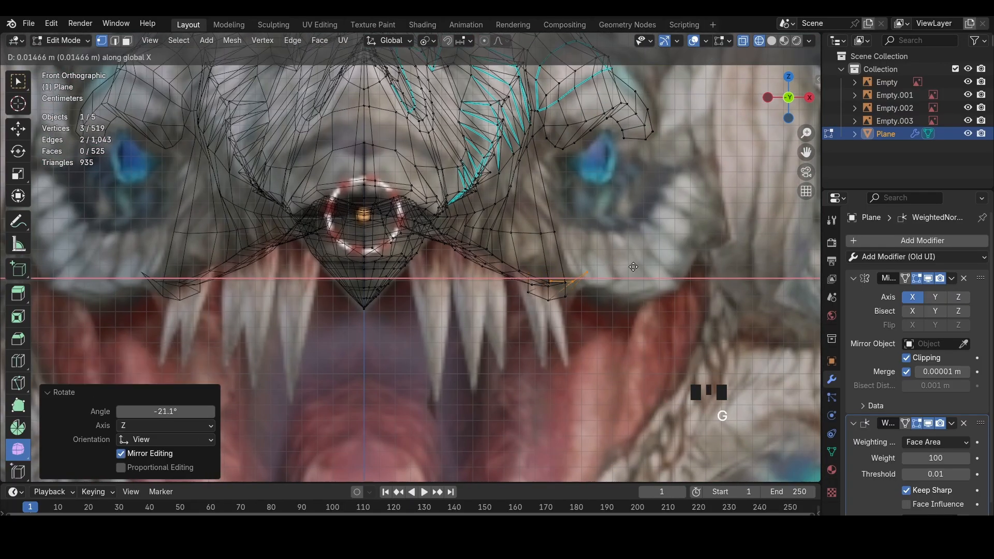
# Shift the strip's end edges outward along X and tilt them to follow the lip in the front reference
pyautogui.press('s')
pyautogui.press('x')
pyautogui.click(651, 251)
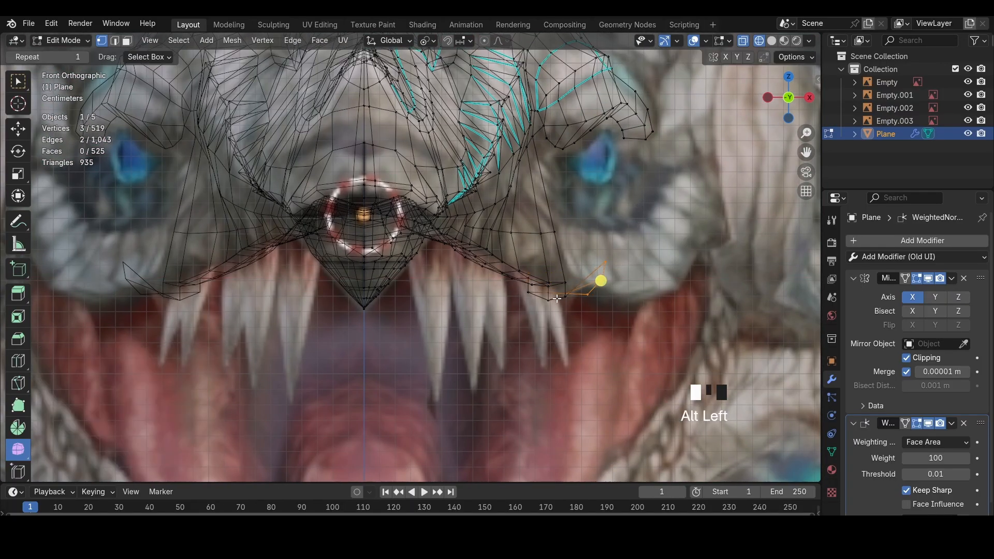
pyautogui.press('r')
pyautogui.click(622, 262)
pyautogui.press('g')
pyautogui.click(616, 267)
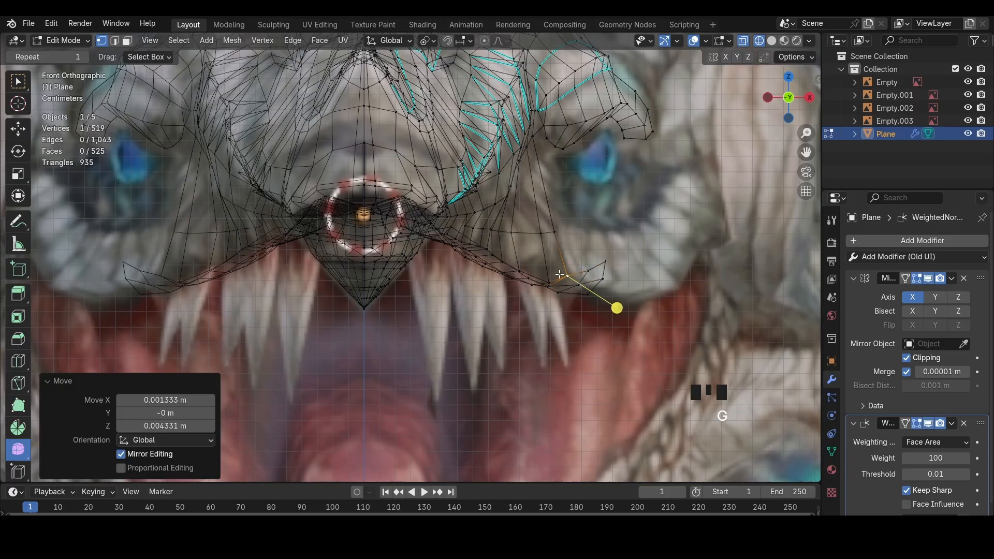
# Reposition individual vertices and an edge along the extruded lip strip to even out its width and curve
pyautogui.click(550, 278)
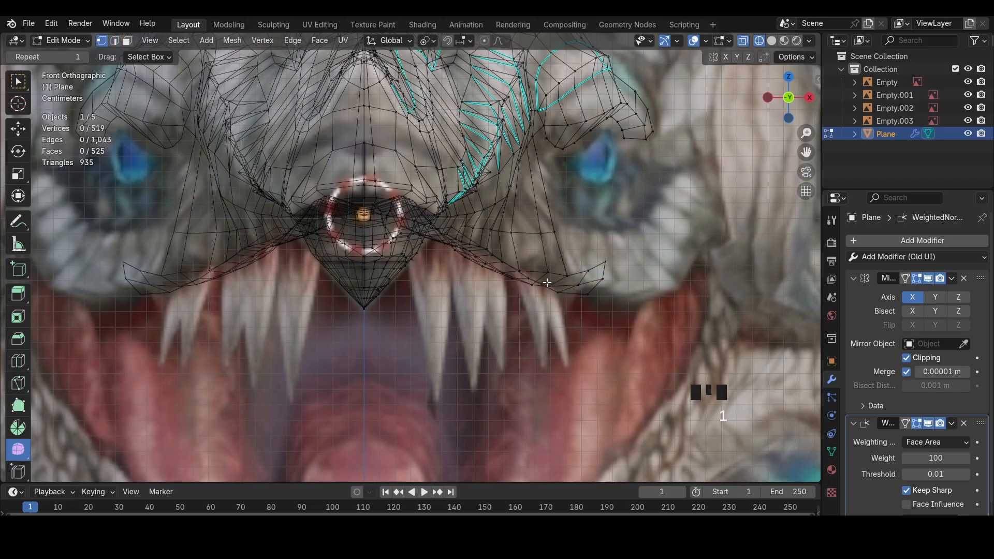
pyautogui.click(547, 284)
pyautogui.press('z')
pyautogui.press('g')
pyautogui.click(524, 259)
pyautogui.click(459, 288)
pyautogui.press('g')
pyautogui.keyDown('shift'); pyautogui.moveTo(554, 285); pyautogui.dragTo(471, 299, button='middle'); pyautogui.keyUp('shift')
pyautogui.click(478, 290)
pyautogui.press('g')
pyautogui.press('2')
pyautogui.click(491, 286)
pyautogui.press('g')
pyautogui.press('1')
# Adjust the corner vertex where the lip strip meets the cheek's rear border and an inner vertex near the strip's end
pyautogui.click(393, 310)
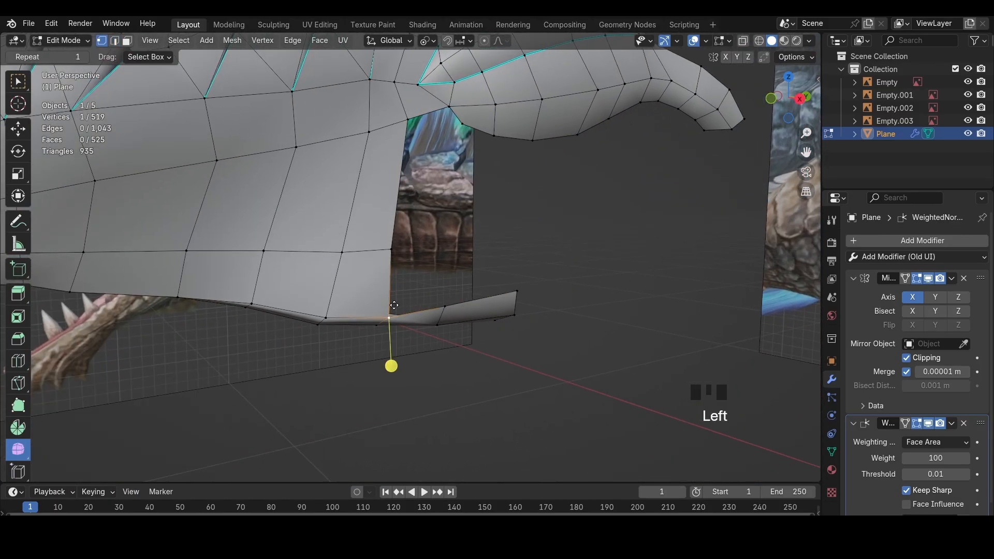
pyautogui.press('g')
pyautogui.moveTo(394, 306); pyautogui.dragTo(409, 321, button='middle')
pyautogui.press('z')
pyautogui.press('g')
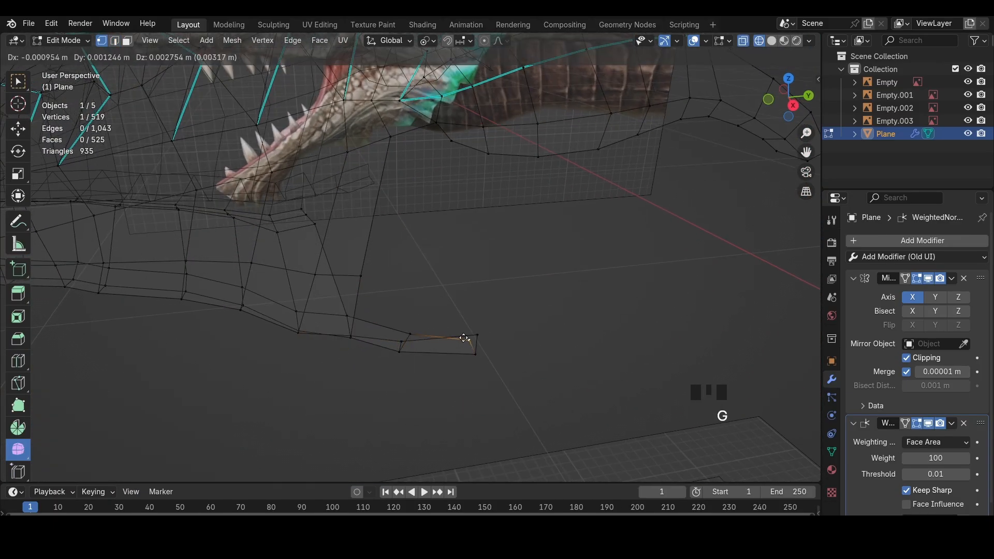
pyautogui.click(466, 343)
# Select the lip strip's three end vertices in the right side view with see-through wireframe display
pyautogui.press('KP_3')
pyautogui.press('z')
pyautogui.moveTo(481, 322); pyautogui.dragTo(434, 270)
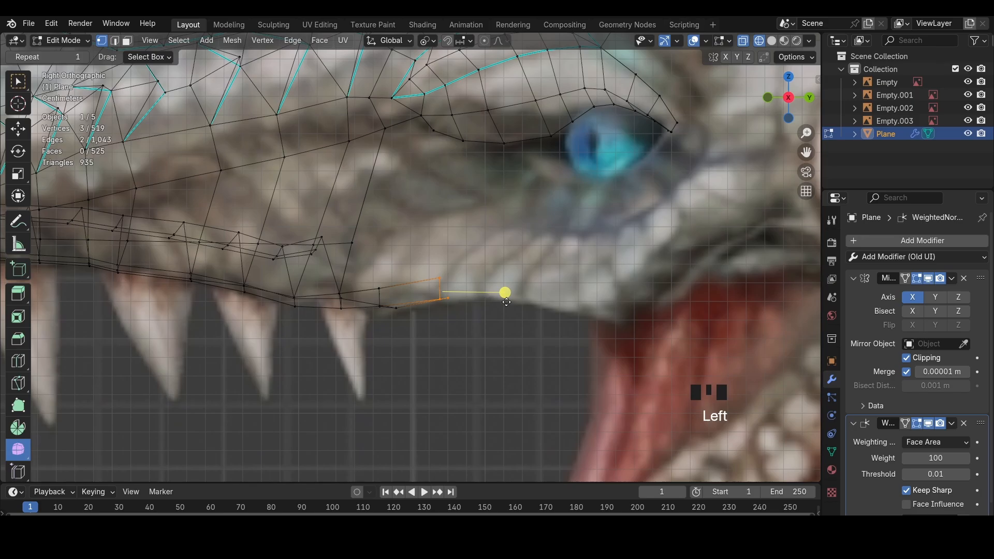
# Extrude the end of the upper lip strip twice toward the mouth corner, rotating and moving each new end along the reference lip line
pyautogui.press('e')
pyautogui.click(526, 318)
pyautogui.press('r')
pyautogui.press('g')
pyautogui.press('e')
pyautogui.click(570, 330)
pyautogui.press('r')
pyautogui.press('g')
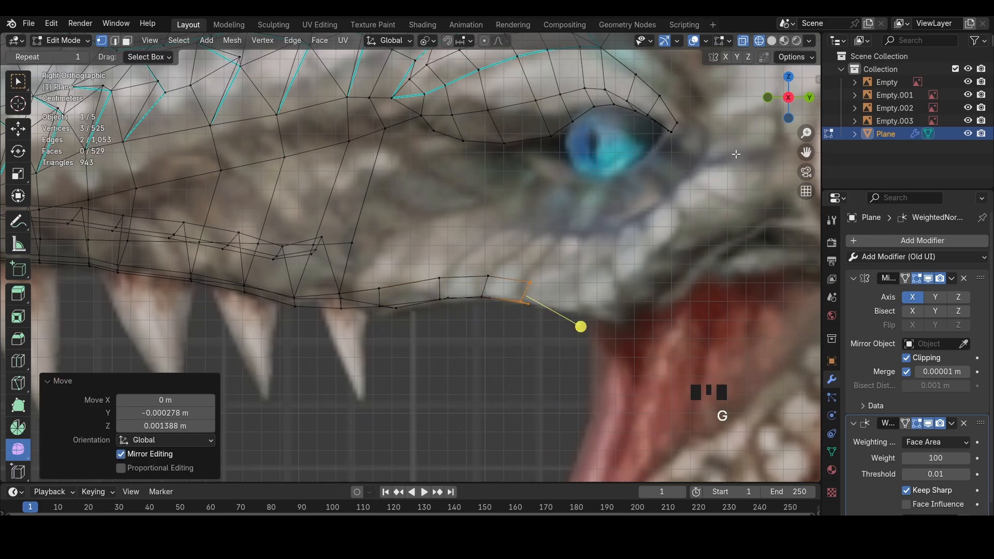
# Move the lip strip's end outward along X in front view and rotate it to match the front reference
pyautogui.click(768, 99)
pyautogui.press('g')
pyautogui.press('x')
pyautogui.click(674, 221)
pyautogui.press('g')
pyautogui.press('x')
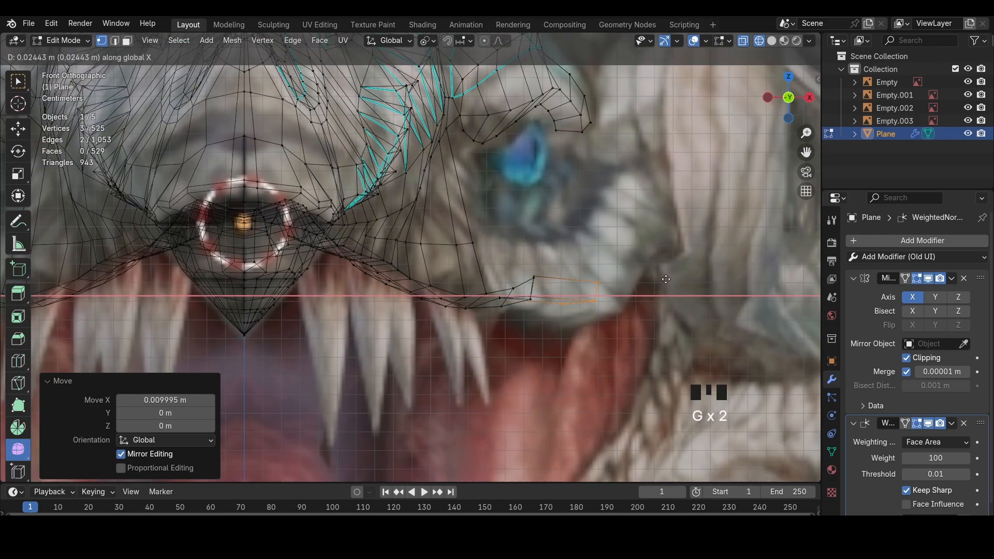
pyautogui.click(595, 271)
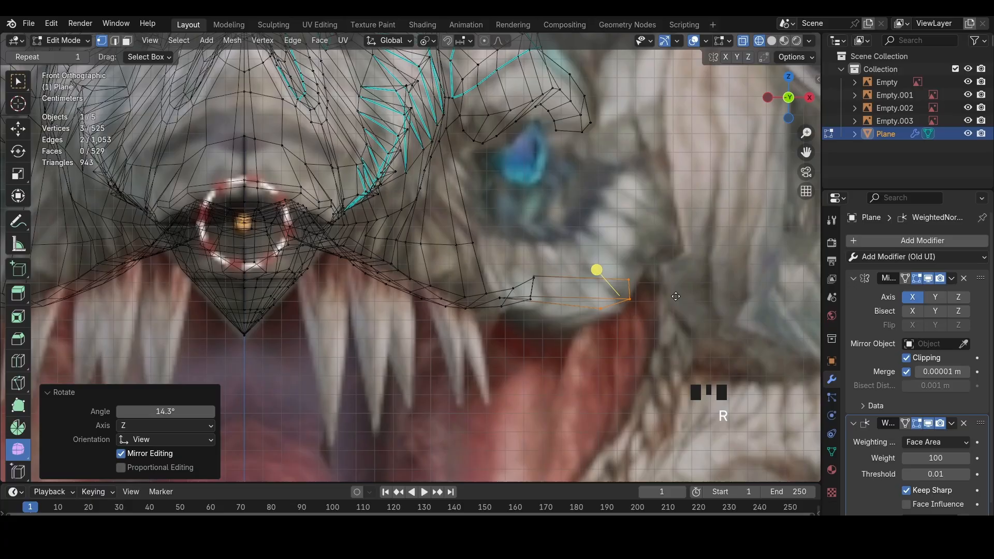
# Move the lip strip's second-to-last edge loop outward in front view, between its neighbouring loops
pyautogui.keyDown('alt'); pyautogui.click(542, 286); pyautogui.keyUp('alt')
pyautogui.press('g')
pyautogui.click(573, 301)
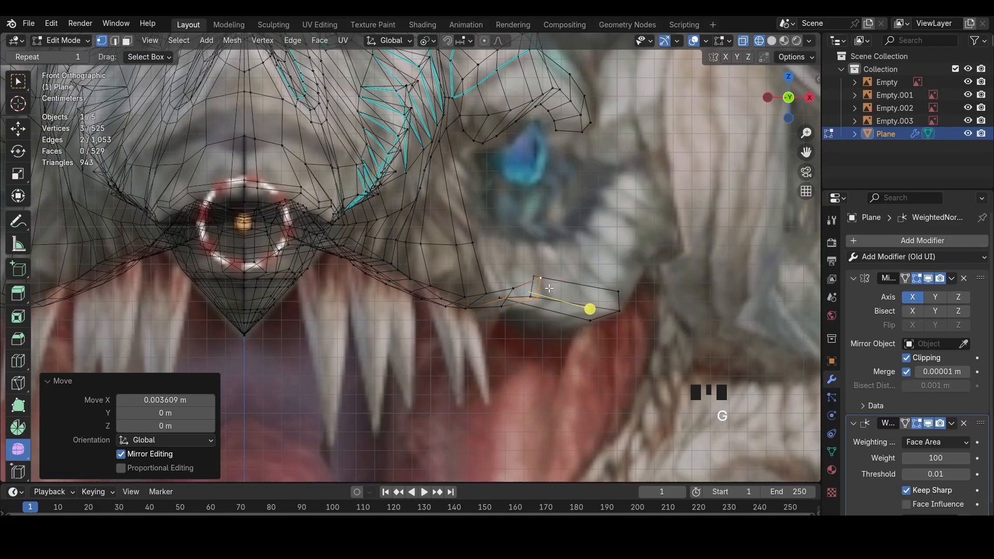
pyautogui.moveTo(550, 288); pyautogui.dragTo(507, 288, button='middle')
pyautogui.hotkey('shift', 'z')
pyautogui.keyDown('alt'); pyautogui.click(560, 286); pyautogui.keyUp('alt')
pyautogui.click(775, 100)
pyautogui.hotkey('shift', 'z')
pyautogui.press('g')
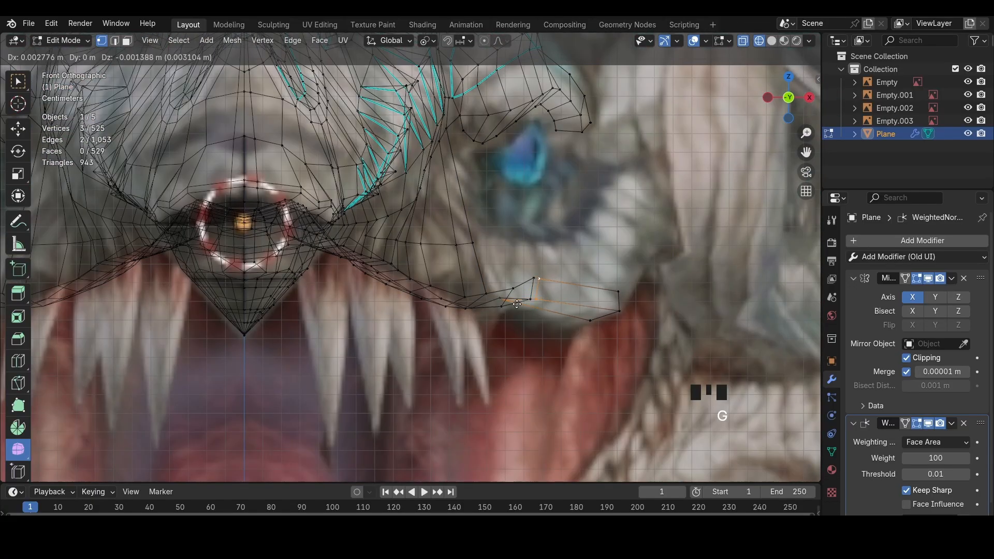
pyautogui.click(636, 284)
pyautogui.press('g')
pyautogui.click(619, 304)
# Rotate and raise the lip strip's second-to-last edge loop to follow the reference lip curve
pyautogui.press('r')
pyautogui.click(624, 289)
pyautogui.press('g')
pyautogui.click(629, 283)
pyautogui.press('r')
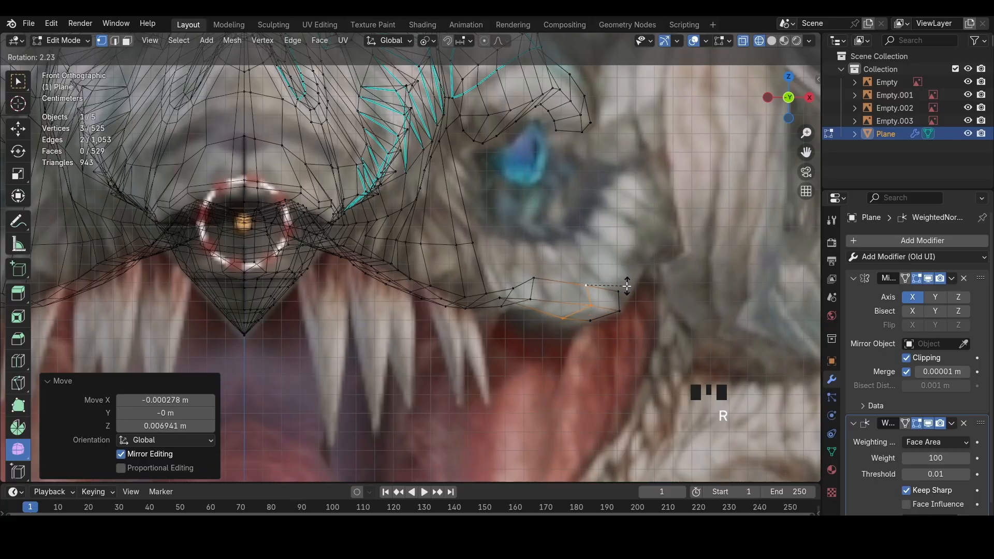
pyautogui.click(625, 287)
# Move, rotate and raise the next edge loop inward on the lip strip to follow the front reference
pyautogui.keyDown('alt'); pyautogui.click(541, 287); pyautogui.keyUp('alt')
pyautogui.press('g')
pyautogui.click(568, 299)
pyautogui.press('r')
pyautogui.click(566, 290)
pyautogui.press('g')
pyautogui.click(568, 284)
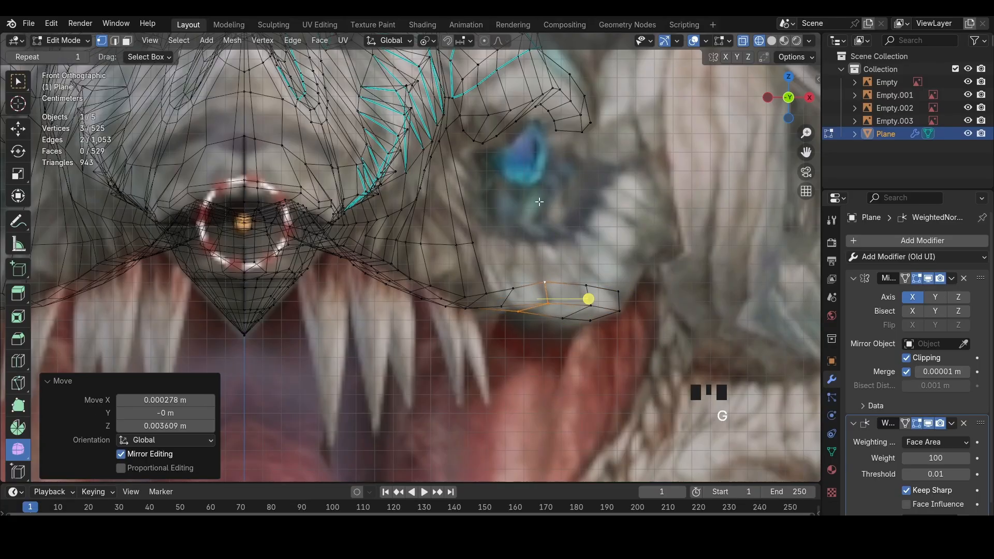
# Fine-tune the positions of the lip strip's two inner edge loops in front view
pyautogui.click(429, 43)
pyautogui.click(461, 113)
pyautogui.press('g')
pyautogui.click(620, 214)
pyautogui.keyDown('alt'); pyautogui.click(591, 298); pyautogui.keyUp('alt')
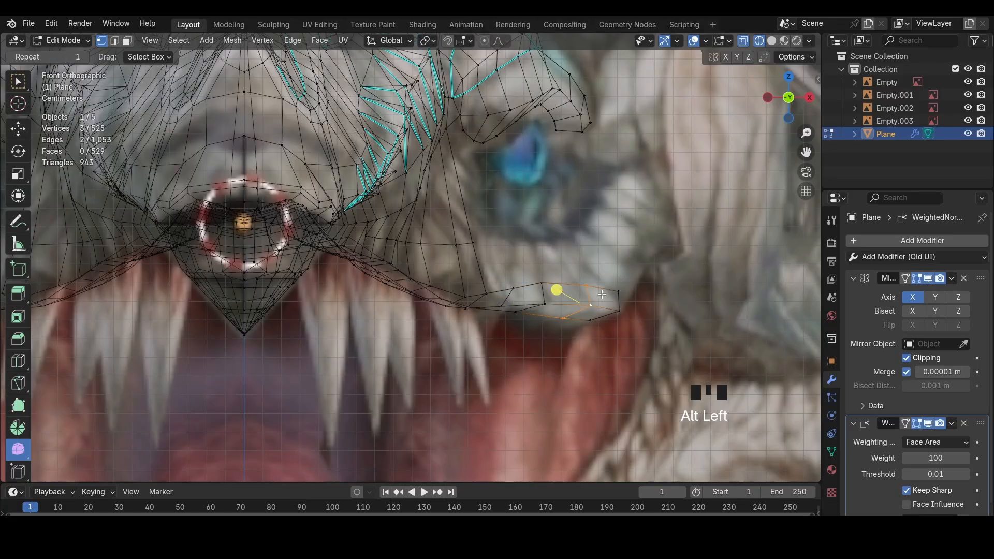
pyautogui.press('g')
pyautogui.click(588, 298)
# Rotate and nudge the lip strip's end loop to align with the front reference
pyautogui.keyDown('alt'); pyautogui.click(632, 303); pyautogui.keyUp('alt')
pyautogui.press('r')
pyautogui.click(652, 308)
pyautogui.press('g')
pyautogui.click(653, 305)
# Nudge the vertex where the lip strip's upper edge meets the cheek, checking it in solid shading
pyautogui.hotkey('shift', 'z')
pyautogui.click(513, 288)
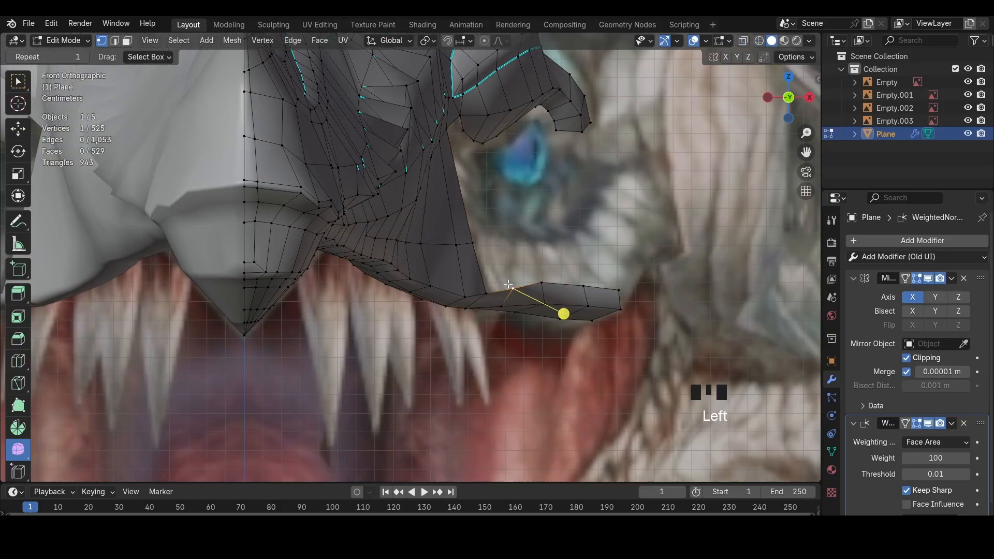
pyautogui.click(487, 294)
pyautogui.press('g')
pyautogui.click(488, 293)
# Extrude the upper edge of the lip strip's last segment upward below the eye and scale it by 0.931
pyautogui.moveTo(488, 292); pyautogui.dragTo(370, 300, button='middle')
pyautogui.scroll(-3, 753, 113)
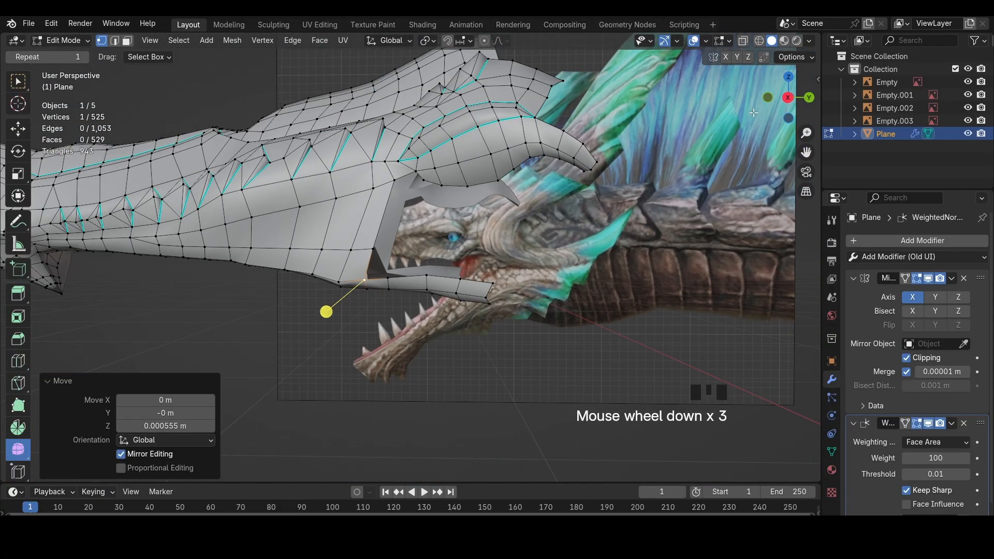
pyautogui.click(788, 98)
pyautogui.scroll(2, 373, 285)
pyautogui.click(445, 294)
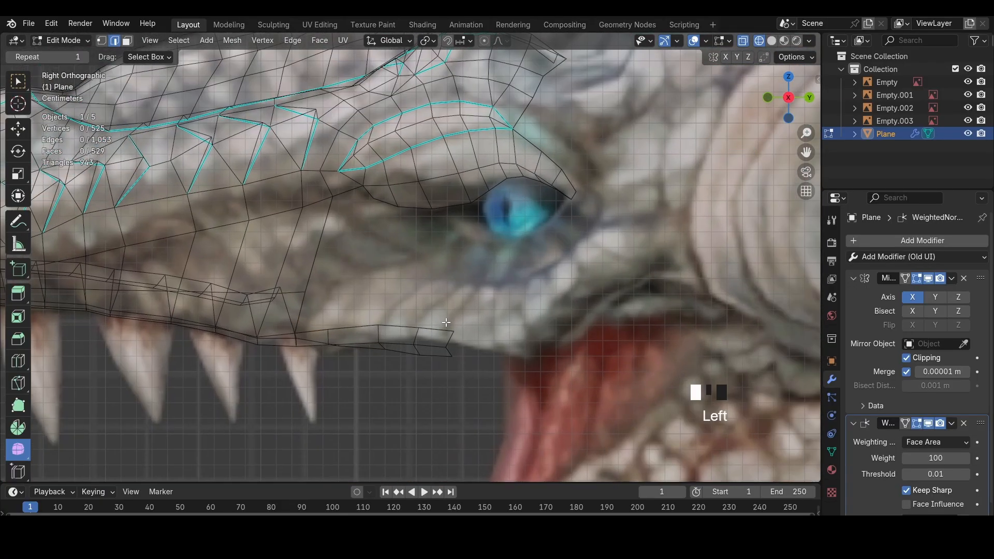
pyautogui.press('e')
pyautogui.click(435, 259)
pyautogui.press('s')
pyautogui.click(389, 319)
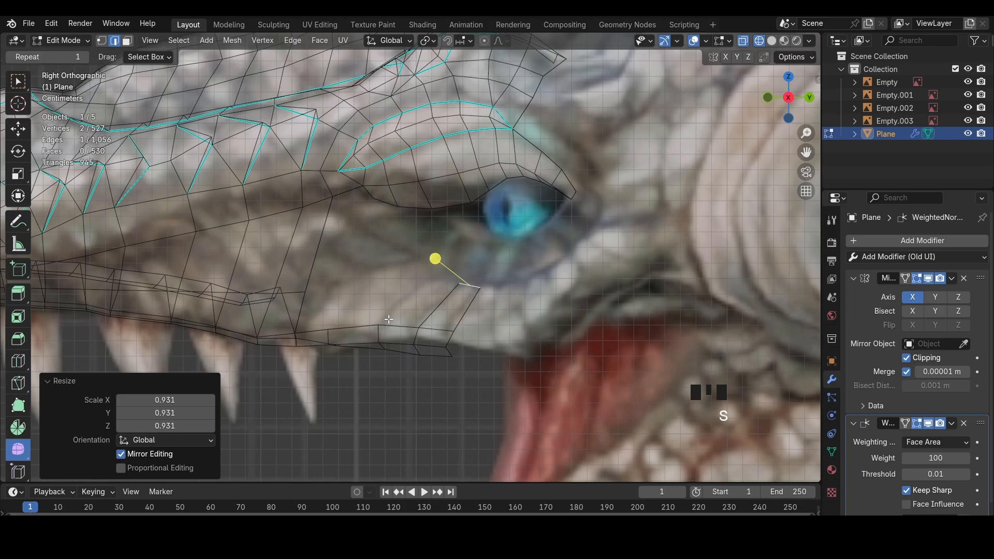
# Move the lip strip's lower end edge and a neighbouring bottom vertex onto the side reference's lip line
pyautogui.click(444, 301)
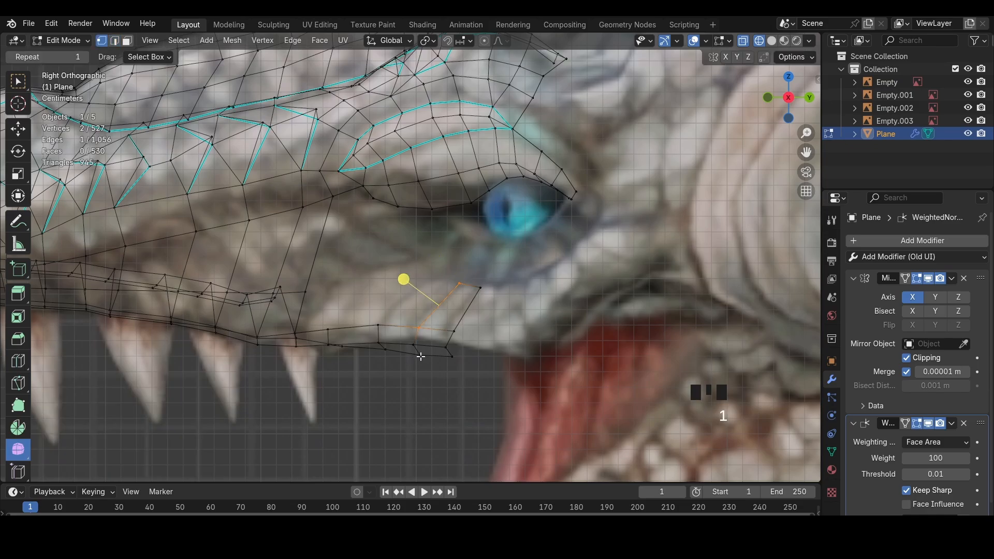
pyautogui.press('2')
pyautogui.click(434, 357)
pyautogui.press('g')
pyautogui.click(449, 341)
pyautogui.press('1')
pyautogui.click(382, 353)
pyautogui.press('g')
pyautogui.click(385, 344)
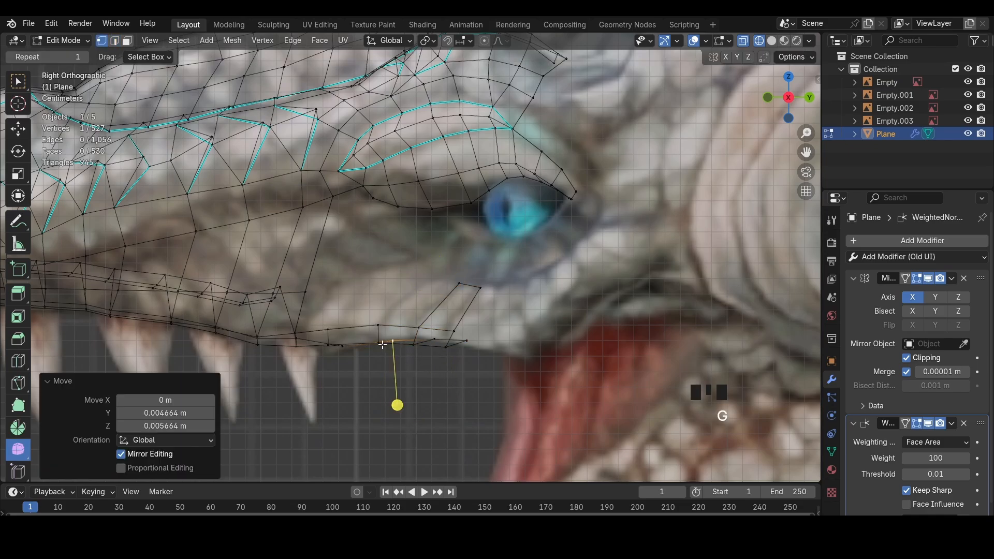
# Fill the gap above the lip strip with faces between the cheek's open border and the raised end quad
pyautogui.press('z')
pyautogui.press('2')
pyautogui.click(354, 325)
pyautogui.press('e')
pyautogui.click(396, 282)
# Scale the two upper edges of the new face row and position them against the front reference
pyautogui.click(402, 301)
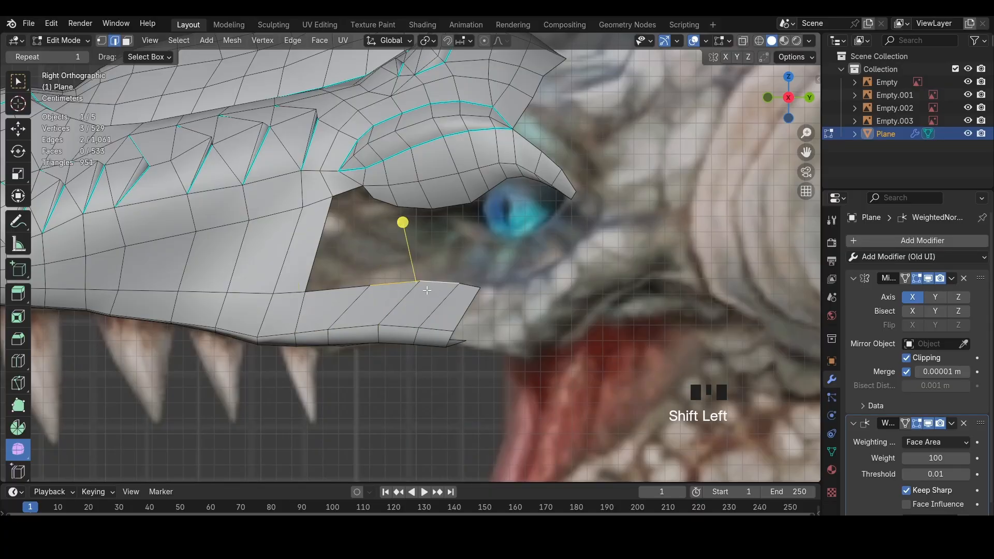
pyautogui.press('s')
pyautogui.click(603, 347)
pyautogui.moveTo(427, 290)
pyautogui.mouseDown(button='middle')
pyautogui.moveTo(522, 321)
pyautogui.moveTo(616, 378)
pyautogui.mouseUp(button='middle')
pyautogui.press('g')
pyautogui.click(566, 329)
pyautogui.click(787, 113)
pyautogui.press('z')
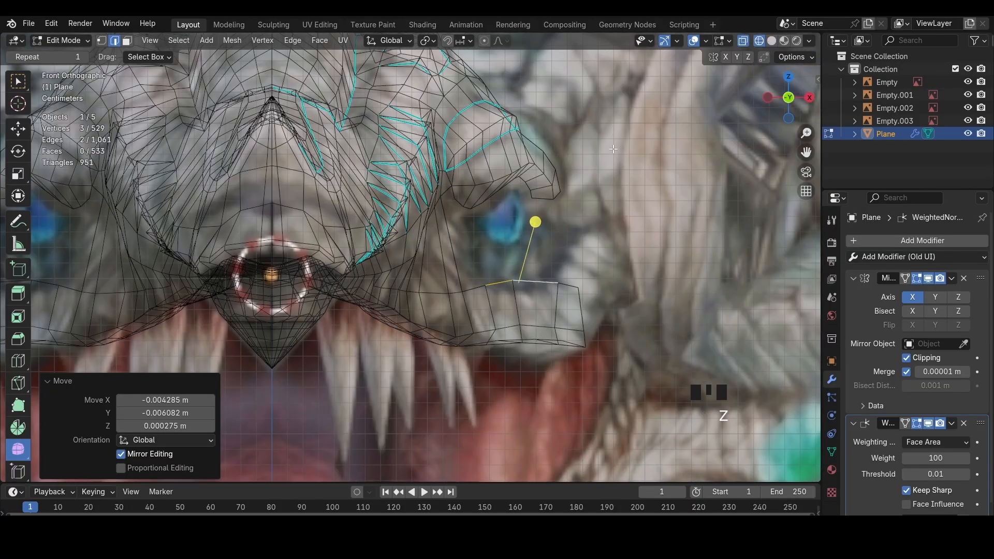
pyautogui.press('g')
pyautogui.click(653, 193)
# Adjust three upper vertices of the face row individually in front view to smooth its contour
pyautogui.press('1')
pyautogui.click(508, 287)
pyautogui.press('g')
pyautogui.click(512, 295)
pyautogui.click(555, 292)
pyautogui.press('g')
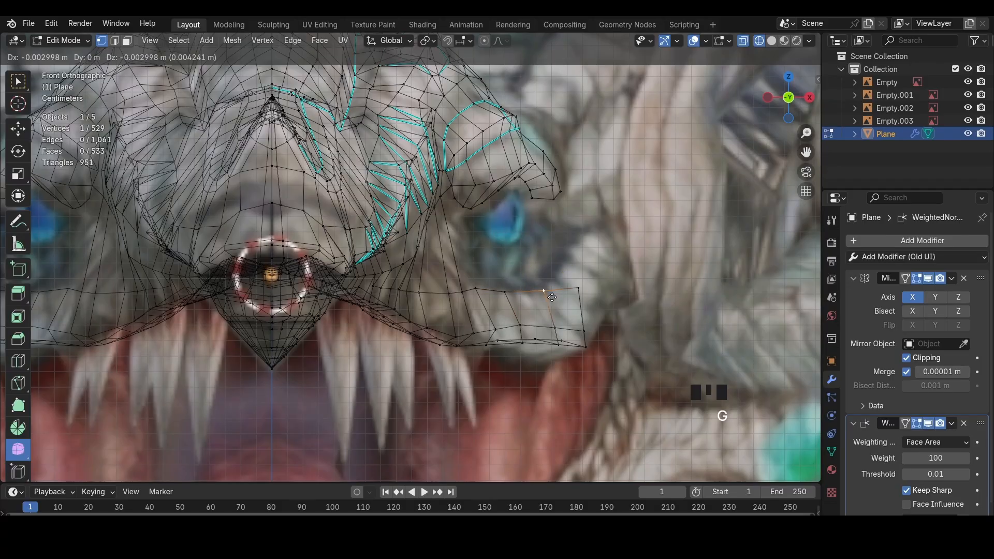
pyautogui.click(544, 296)
pyautogui.click(476, 285)
pyautogui.press('g')
pyautogui.click(479, 290)
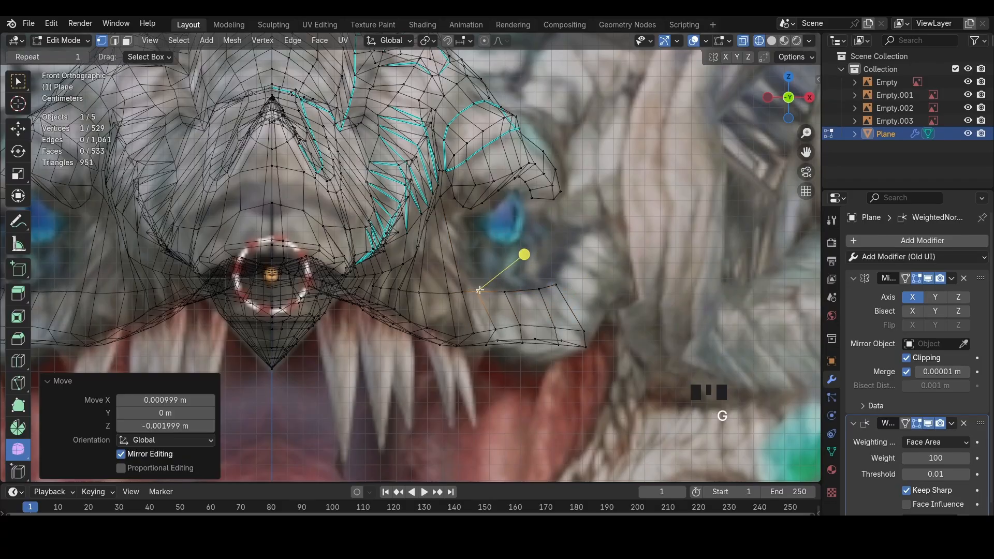
# Cut a new horizontal edge line across the cheek faces to the open border with the Knife tool
pyautogui.hotkey('alt', 'z')
pyautogui.moveTo(456, 272); pyautogui.dragTo(238, 268, button='middle')
pyautogui.scroll(-2, 237, 268)
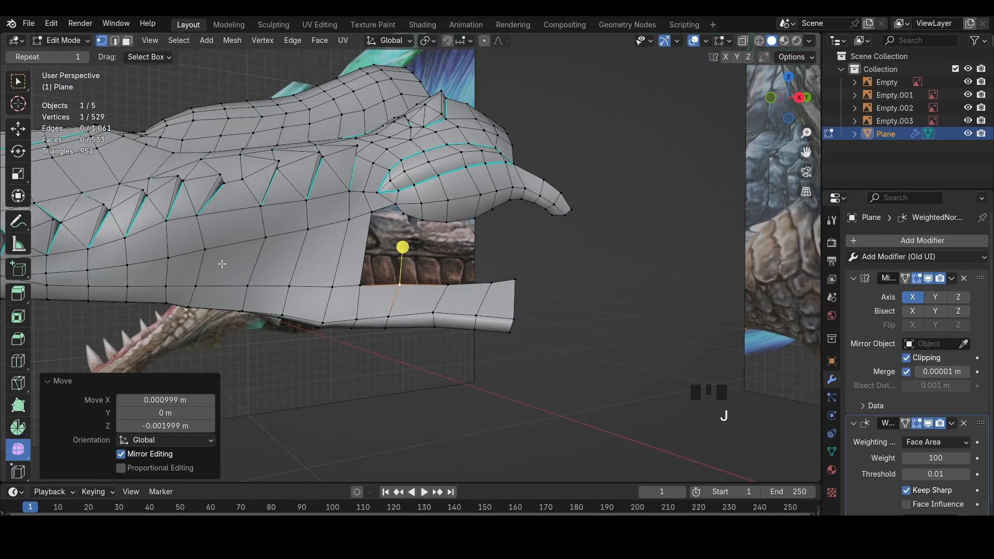
pyautogui.press('Return')
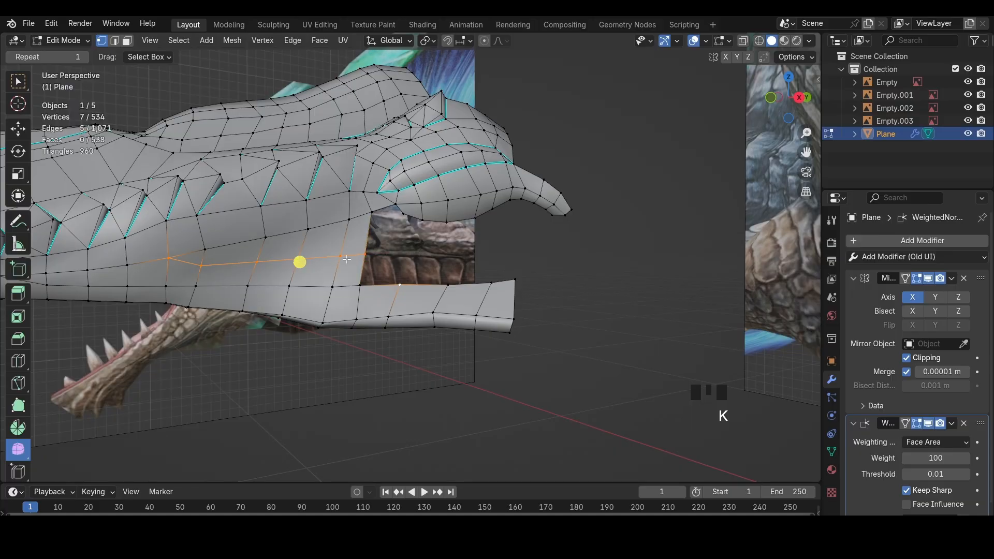
# Select the newly cut cheek edges and move them in perspective and front views to shape the cheek
pyautogui.keyDown('ctrl'); pyautogui.keyDown('shift'); pyautogui.click(327, 256); pyautogui.keyUp('shift'); pyautogui.keyUp('ctrl')
pyautogui.moveTo(284, 269); pyautogui.dragTo(352, 268)
pyautogui.keyDown('shift'); pyautogui.click(354, 255); pyautogui.keyUp('shift')
pyautogui.press('g')
pyautogui.click(401, 243)
pyautogui.click(772, 99)
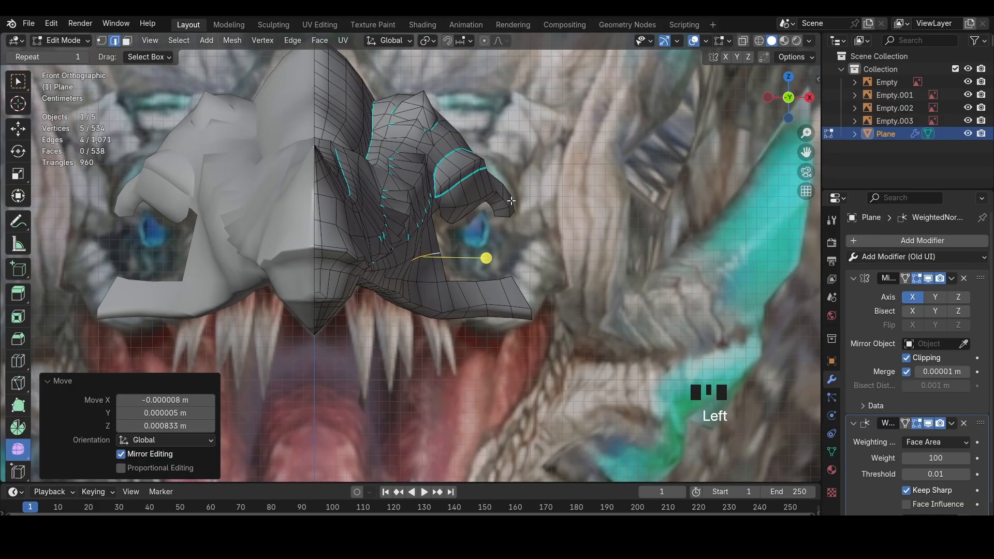
pyautogui.hotkey('alt', 'z')
pyautogui.press('g')
pyautogui.click(509, 223)
# Reposition the vertex at the cut's end on the cheek's open border in side view
pyautogui.hotkey('alt', 'z')
pyautogui.scroll(2, 502, 253)
pyautogui.click(496, 260)
pyautogui.moveTo(493, 262); pyautogui.dragTo(445, 269, button='middle')
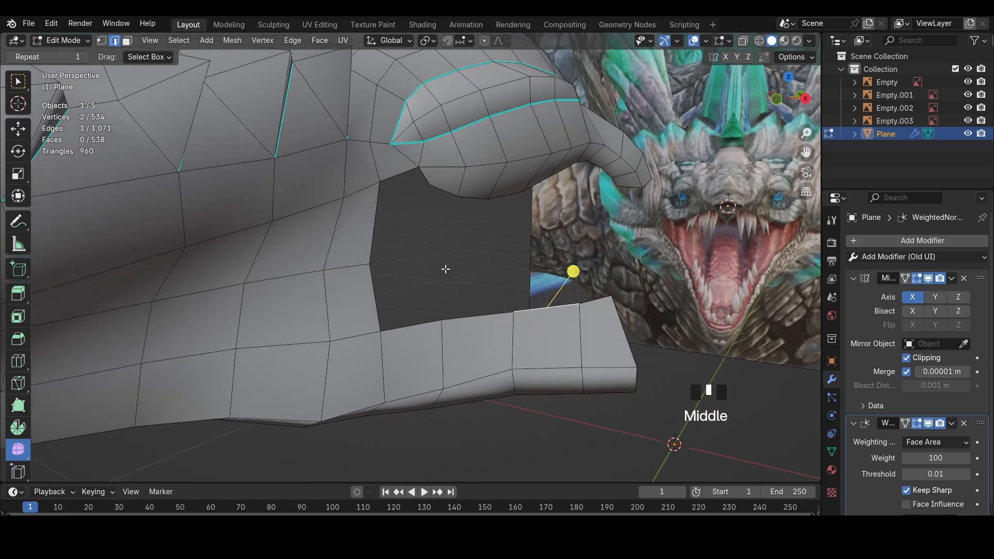
pyautogui.doubleClick(794, 104)
pyautogui.hotkey('alt', 'z')
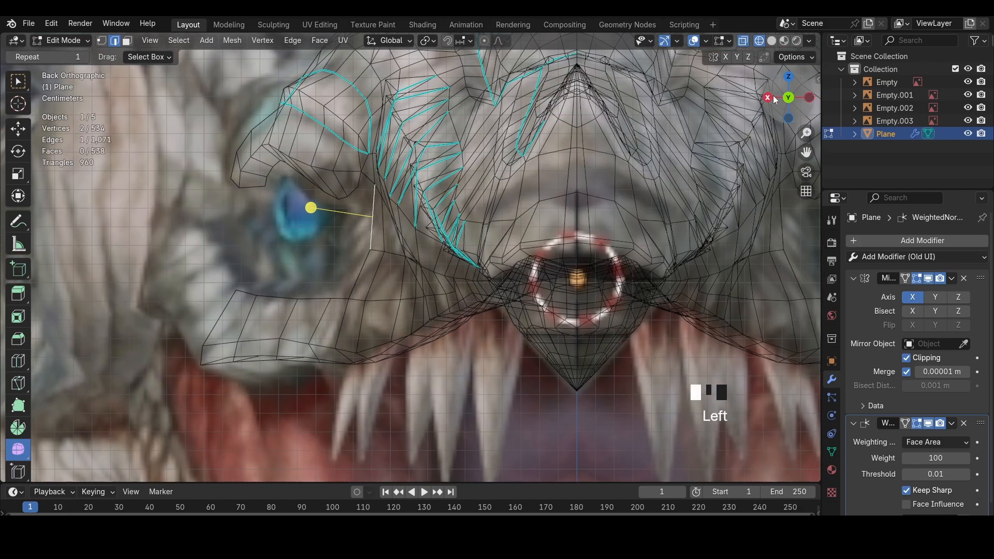
pyautogui.click(771, 98)
pyautogui.press('1')
pyautogui.click(289, 249)
pyautogui.press('e')
pyautogui.click(345, 244)
# Select the edges along the brow's lower rim above the eye and mark them sharp
pyautogui.press('2')
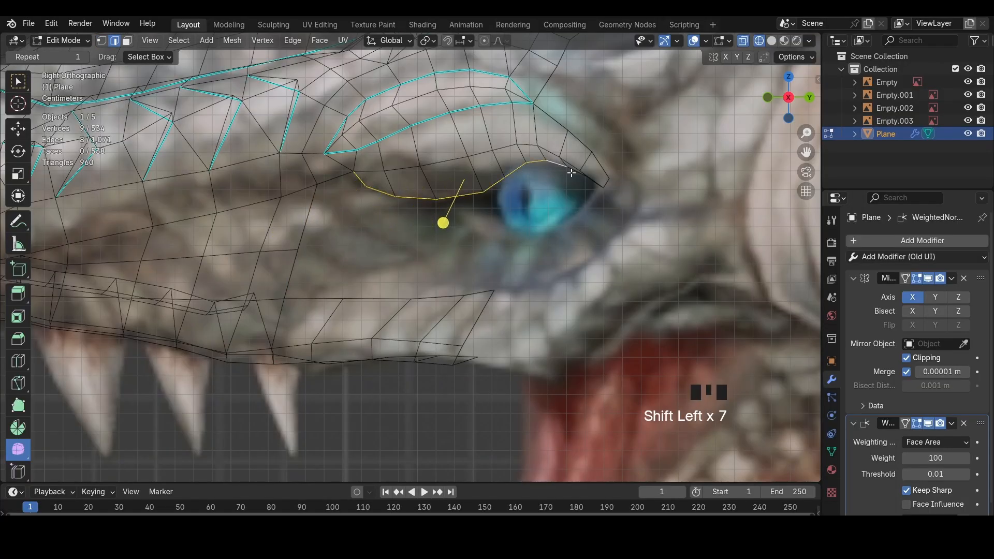
pyautogui.moveTo(585, 198); pyautogui.dragTo(732, 215, button='middle')
pyautogui.hotkey('alt', 'z')
pyautogui.hotkey('ctrl', 'e')
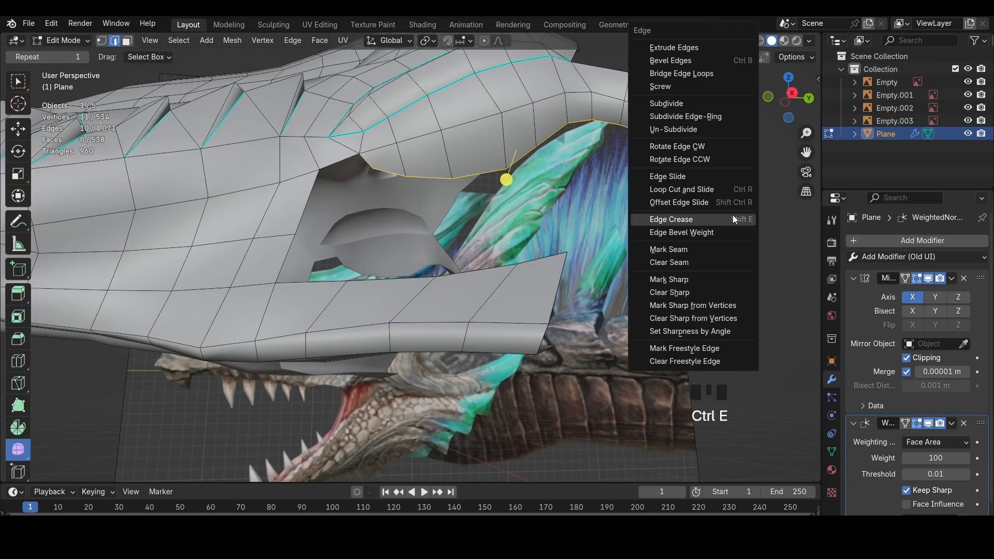
pyautogui.click(702, 283)
# Move the horizontal cheek edge that ends at the open border along X
pyautogui.keyDown('shift'); pyautogui.moveTo(431, 164); pyautogui.dragTo(390, 270, button='middle'); pyautogui.keyUp('shift')
pyautogui.scroll(1, 435, 251)
pyautogui.click(370, 254)
pyautogui.click(339, 236)
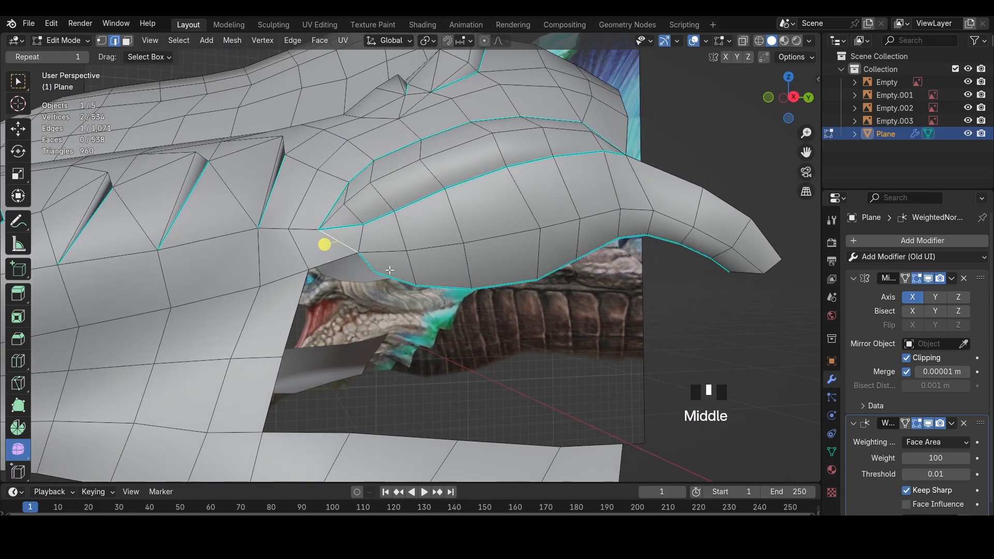
pyautogui.click(793, 96)
pyautogui.press('z')
pyautogui.press('2')
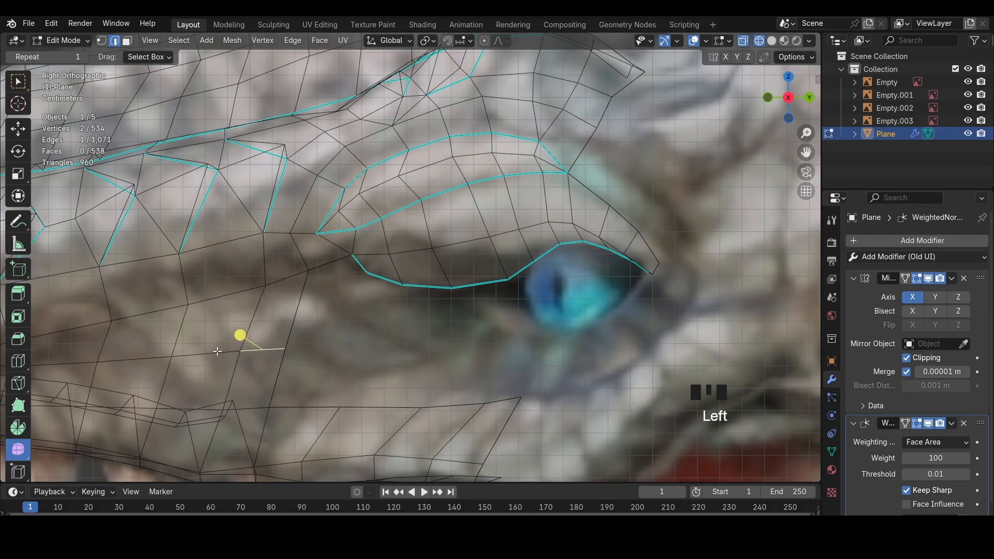
pyautogui.press('z')
pyautogui.moveTo(228, 351); pyautogui.dragTo(249, 331, button='middle')
pyautogui.press('g')
pyautogui.press('x')
pyautogui.click(375, 344)
pyautogui.click(295, 311)
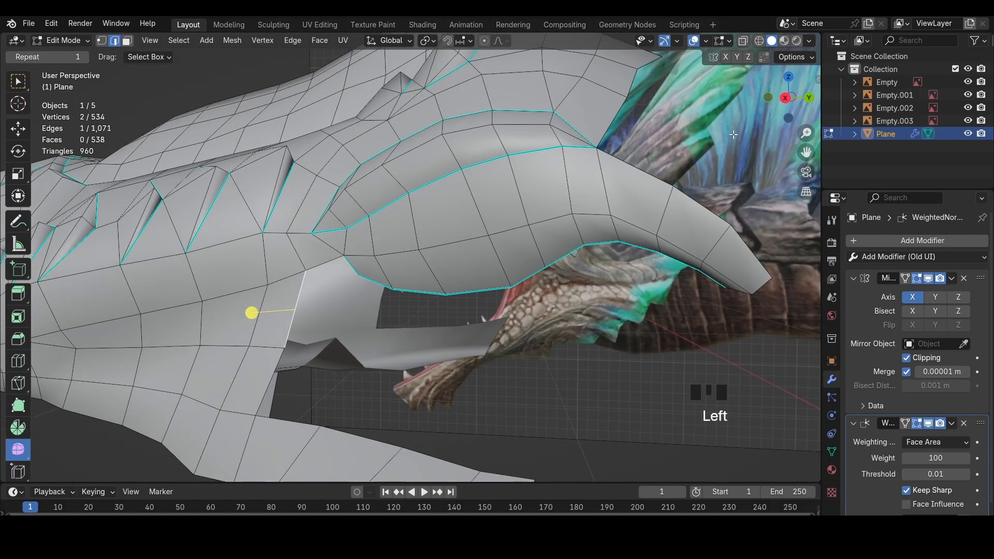
pyautogui.click(784, 98)
pyautogui.press('z')
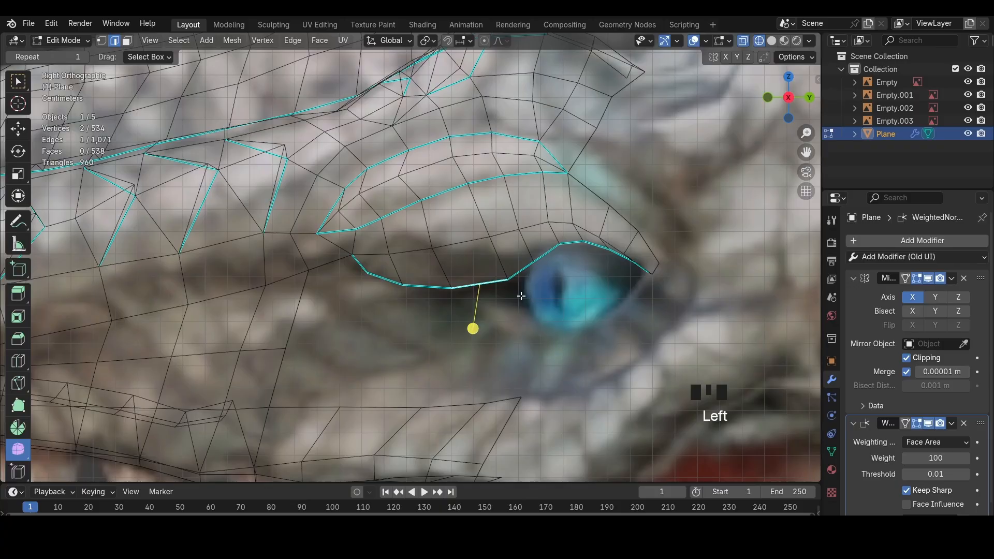
pyautogui.moveTo(513, 300); pyautogui.dragTo(580, 290, button='middle')
pyautogui.hotkey('ctrl', 'z')
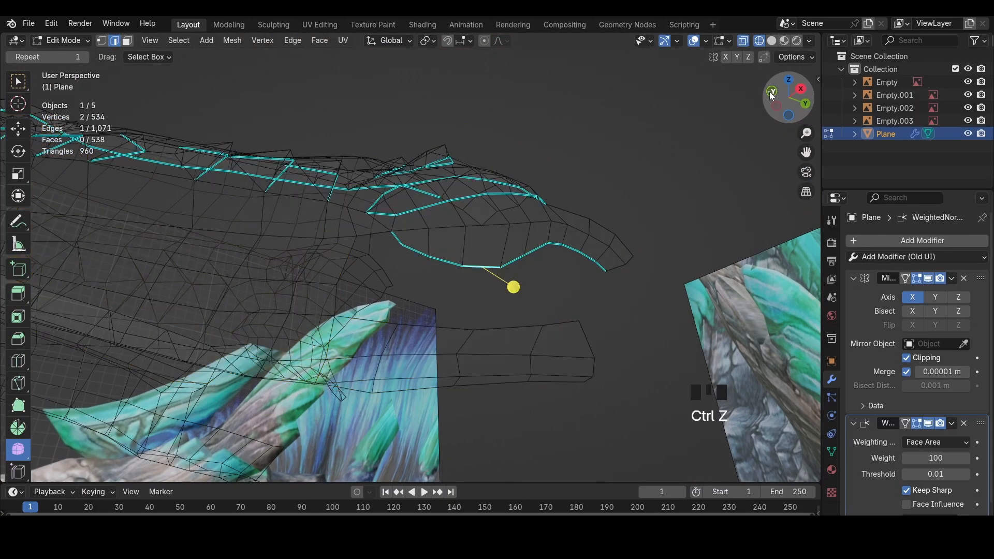
pyautogui.click(772, 94)
pyautogui.press('h')
pyautogui.scroll(-2, 566, 305)
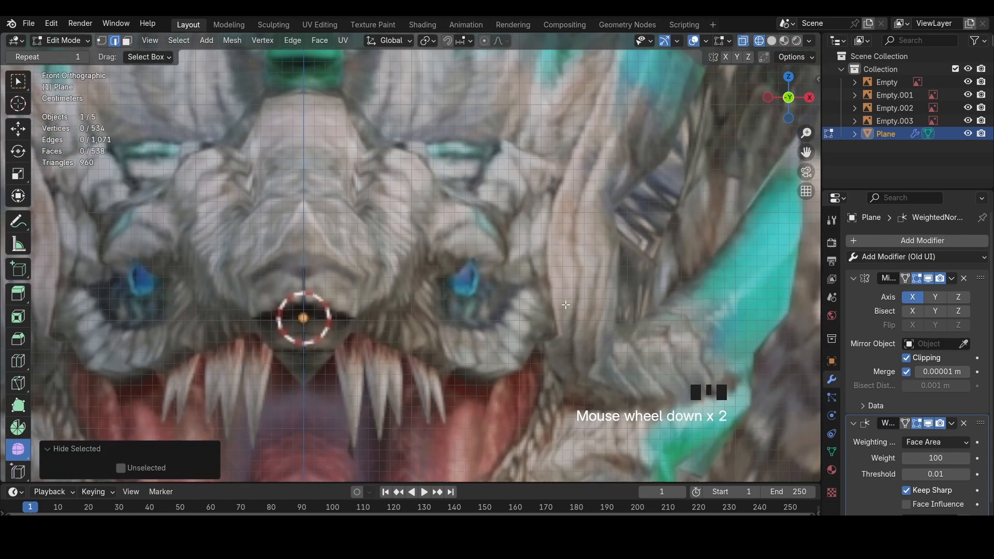
pyautogui.hotkey('ctrl', 'z')
# Add a single centred loop cut running along the brow just above its sharp lower rim
pyautogui.scroll(3, 487, 280)
pyautogui.click(479, 279)
pyautogui.hotkey('ctrl', 'r')
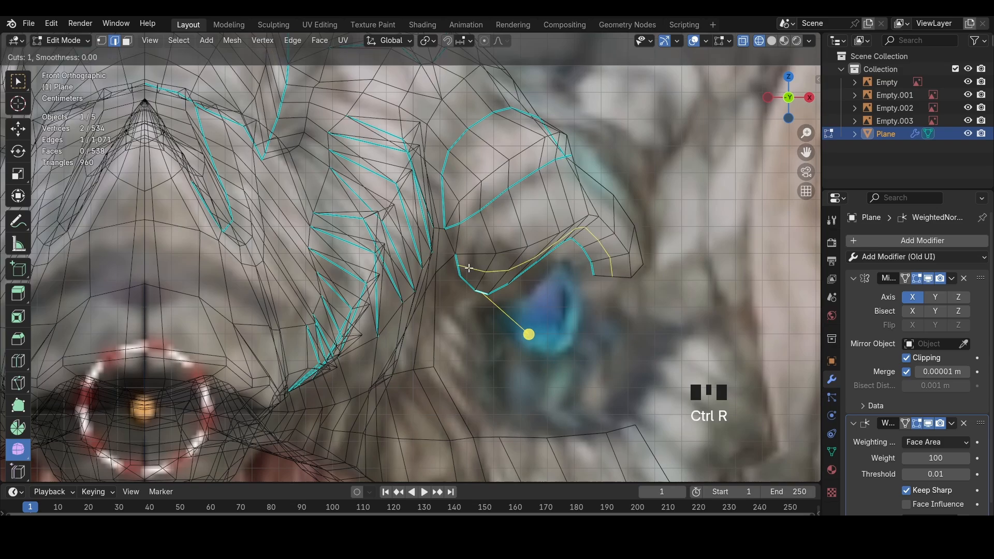
pyautogui.click(468, 269)
pyautogui.rightClick(469, 269)
# Confirm the brow loop cut and fatten three edges of the new loop outward by 0.00426 m
pyautogui.click(493, 270)
pyautogui.hotkey('shift', 'z')
pyautogui.moveTo(495, 268); pyautogui.dragTo(571, 224, button='middle')
pyautogui.keyDown('ctrl'); pyautogui.keyDown('shift'); pyautogui.click(578, 262); pyautogui.keyUp('shift'); pyautogui.keyUp('ctrl')
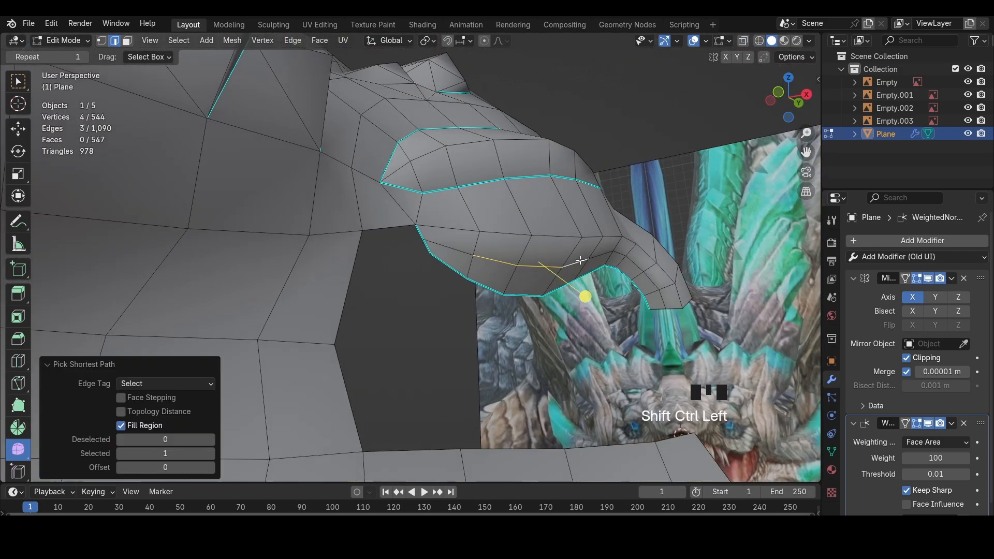
pyautogui.hotkey('alt', 's')
pyautogui.click(615, 248)
# Reposition the face in the middle of the brow's lower rim in front view with proportional editing
pyautogui.press('KP_1')
pyautogui.hotkey('alt', 'z')
pyautogui.press('g')
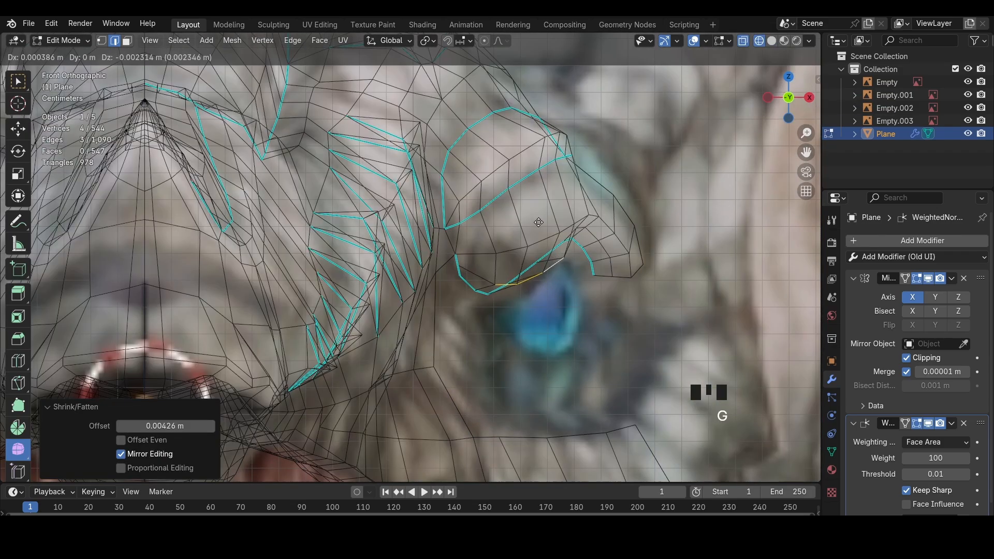
pyautogui.hotkey('ctrl', 'z')
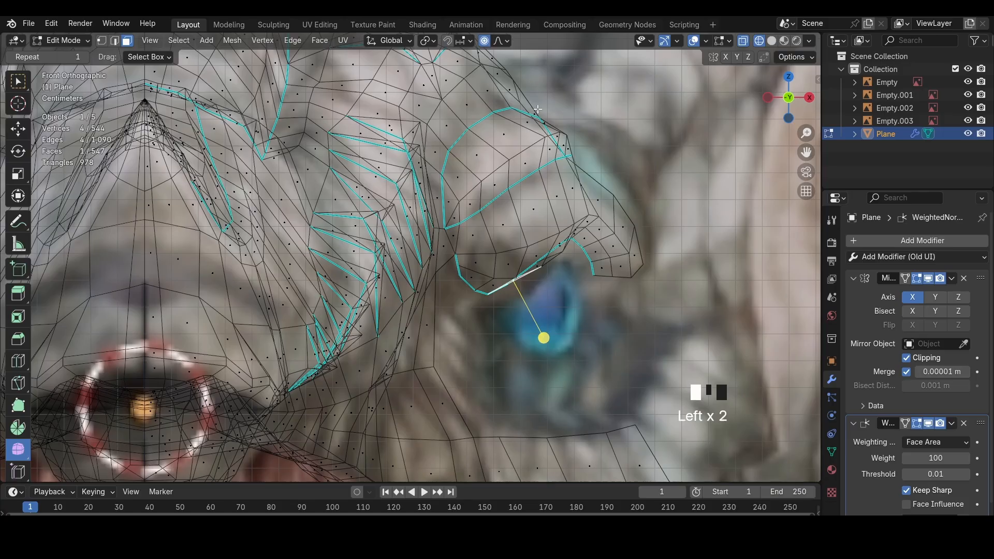
pyautogui.press('g')
pyautogui.click(592, 209)
# Move the edge and then the adjacent vertex at the inner end of the brow's lower rim with proportional editing
pyautogui.press('2')
pyautogui.click(477, 284)
pyautogui.press('g')
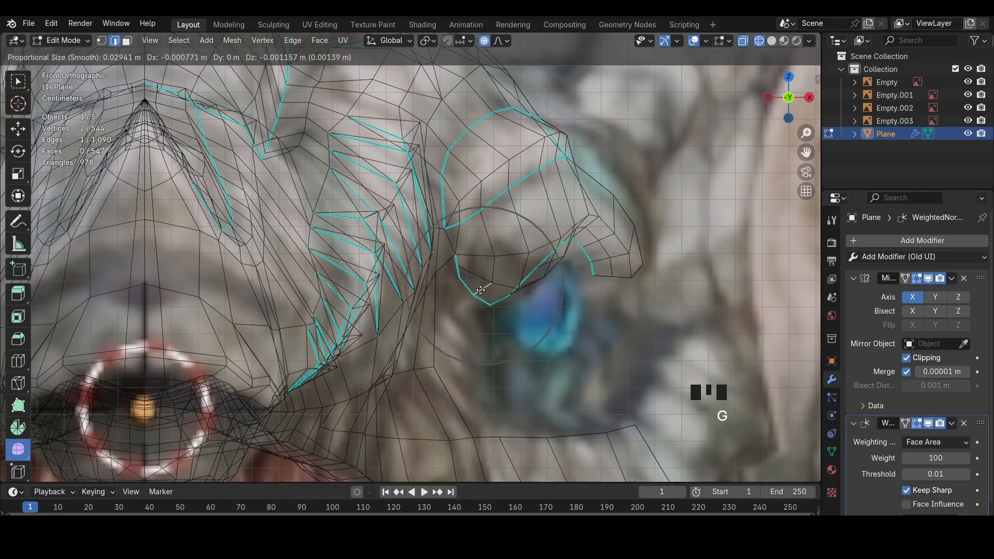
pyautogui.click(473, 284)
pyautogui.press('1')
pyautogui.click(459, 279)
pyautogui.press('g')
pyautogui.click(455, 282)
# Adjust the brow's lower edge in front of the eye in side view with proportional editing
pyautogui.press('z')
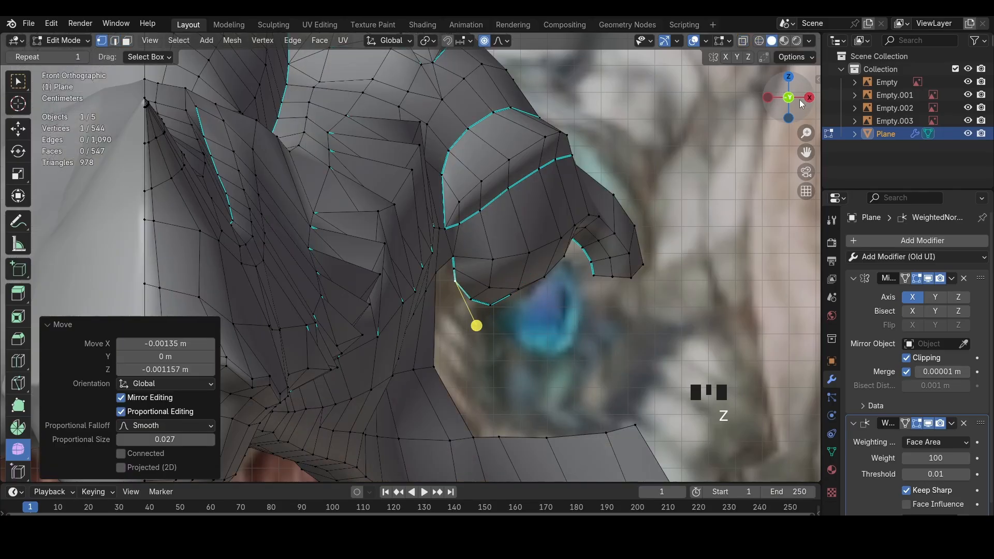
pyautogui.click(809, 97)
pyautogui.press('z')
pyautogui.press('2')
pyautogui.click(524, 278)
pyautogui.press('g')
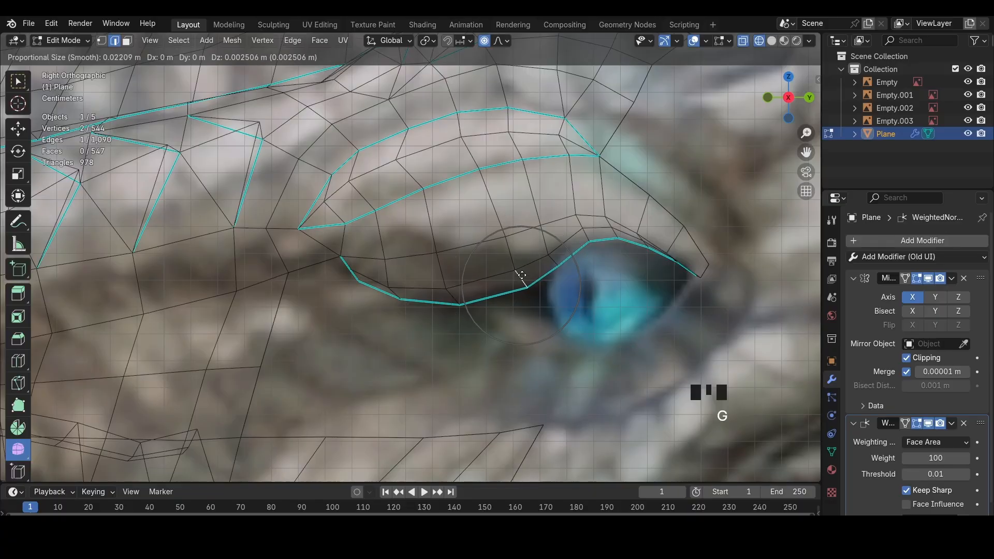
pyautogui.click(522, 277)
# Try to fill a face between the brow's lower rim edge and the lip strip's upper edge
pyautogui.scroll(2, 518, 293)
pyautogui.click(414, 300)
pyautogui.keyDown('shift'); pyautogui.moveTo(426, 315); pyautogui.dragTo(448, 309, button='middle'); pyautogui.keyUp('shift')
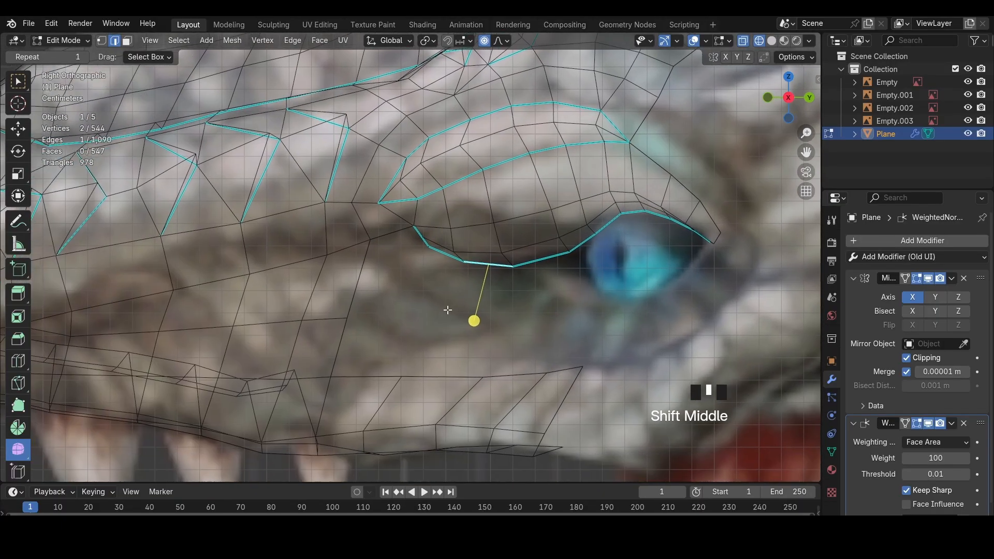
pyautogui.hotkey('shift', 'z')
pyautogui.keyDown('shift'); pyautogui.click(441, 369); pyautogui.keyUp('shift')
pyautogui.press('f')
pyautogui.hotkey('ctrl', 'z')
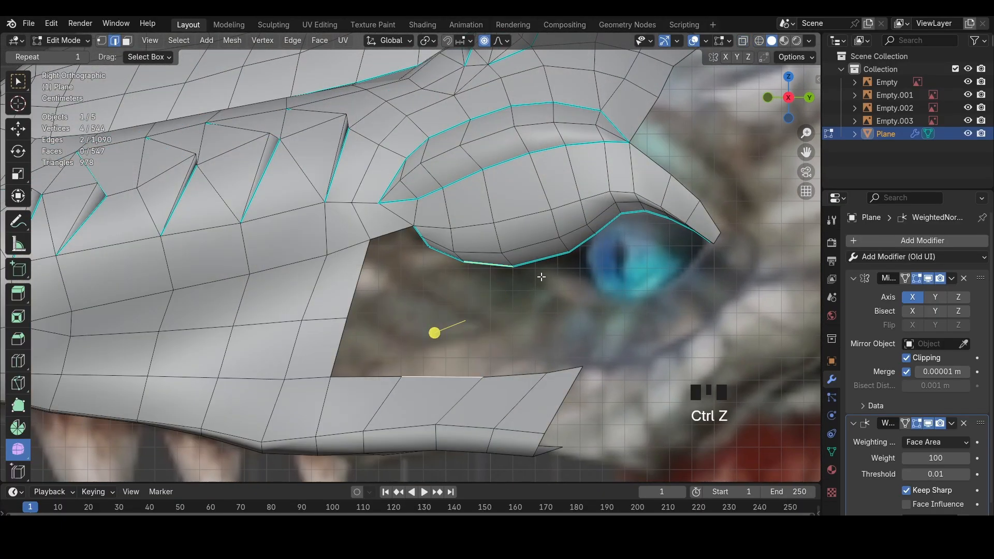
# Duplicate two edges of the brow's lower rim and place the copy just below the brow
pyautogui.click(488, 46)
pyautogui.moveTo(479, 267); pyautogui.dragTo(362, 262, button='middle')
pyautogui.hotkey('shift', 'd')
pyautogui.click(348, 316)
pyautogui.press('1')
# Try to push a vertex of the duplicated edges out along its normal, and undo the attempt
pyautogui.click(346, 315)
pyautogui.hotkey('alt', 's')
pyautogui.click(437, 281)
pyautogui.press('2')
pyautogui.press('Tab')
pyautogui.click(350, 224)
pyautogui.hotkey('ctrl', 'z')
pyautogui.hotkey('ctrl', 'z')
pyautogui.hotkey('ctrl', 'z')
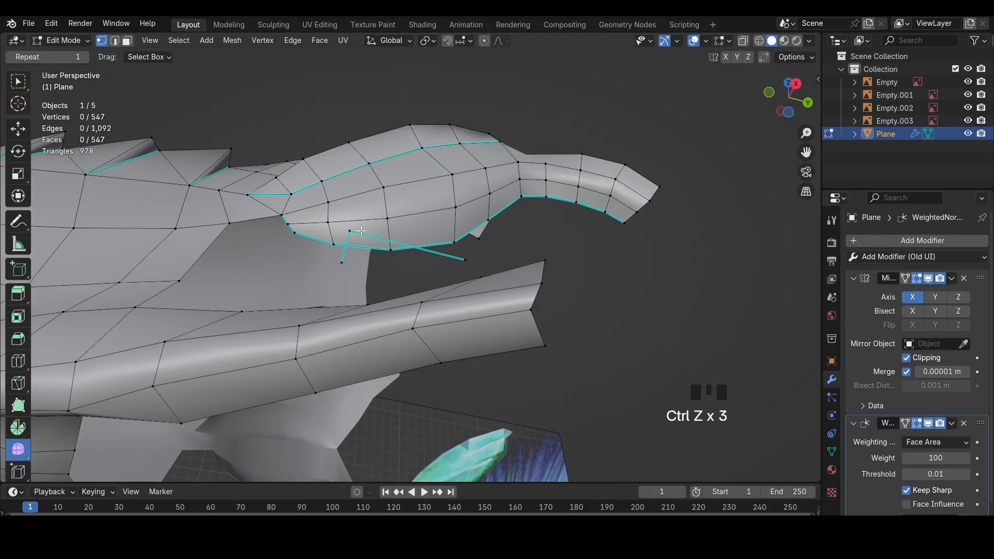
# Reposition the middle vertex of the duplicated edges and clear their sharp marking
pyautogui.click(393, 233)
pyautogui.hotkey('ctrl', 'e')
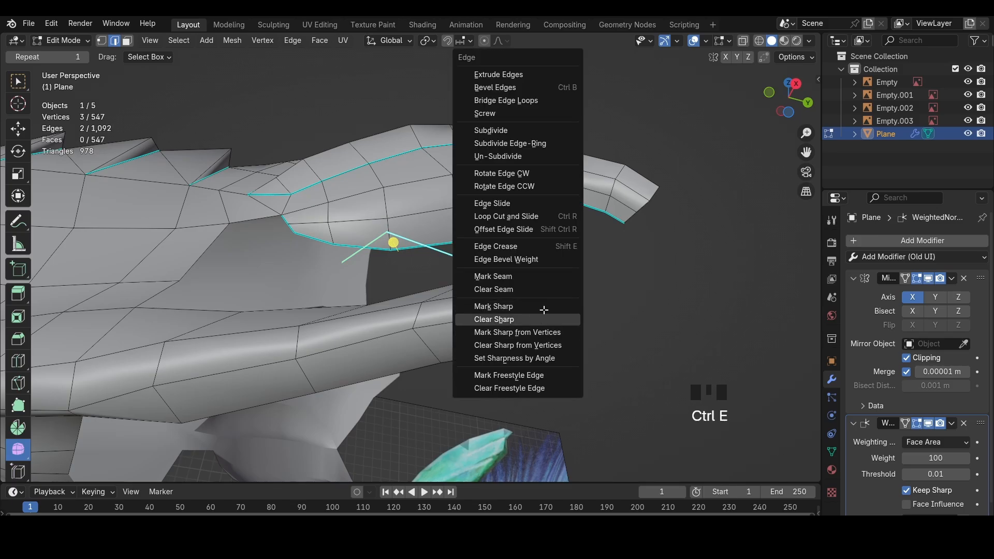
pyautogui.click(543, 317)
# Scale, rotate and move the duplicated edges to the front corner of the lower eyelid in side view
pyautogui.click(797, 84)
pyautogui.hotkey('shift', 'z')
pyautogui.press('s')
pyautogui.click(491, 303)
pyautogui.press('r')
pyautogui.click(465, 281)
pyautogui.press('r')
pyautogui.press('r')
pyautogui.click(484, 293)
pyautogui.press('g')
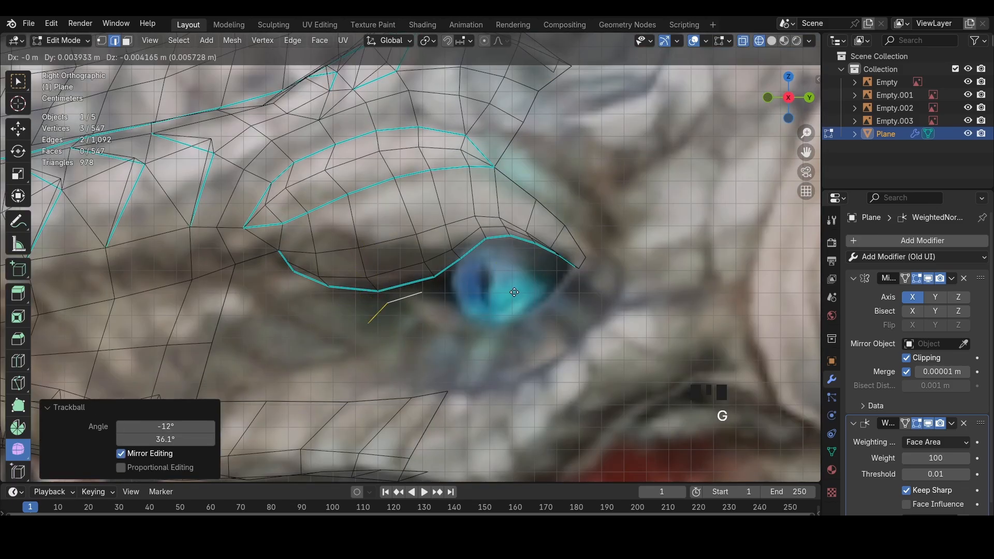
pyautogui.click(507, 304)
pyautogui.press('r')
pyautogui.click(509, 311)
# Extrude the edges back along the lower eyelid, scale the new edges to 0.875 and move them into line
pyautogui.press('e')
pyautogui.click(534, 328)
pyautogui.press('s')
pyautogui.click(520, 316)
pyautogui.press('g')
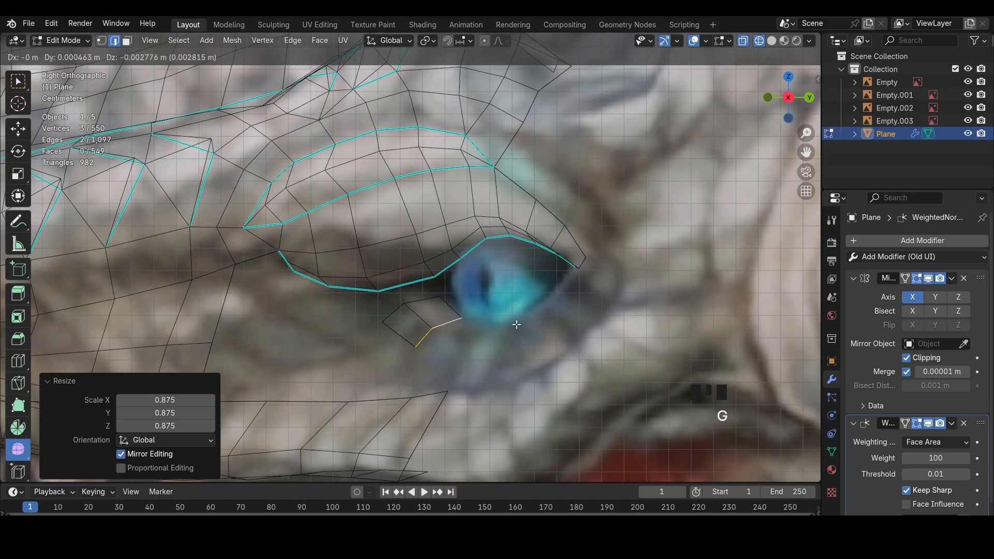
pyautogui.click(517, 325)
# Extrude the next eyelid segment beneath the eye and rotate its end edges to follow the lid
pyautogui.press('e')
pyautogui.click(575, 332)
pyautogui.press('r')
pyautogui.click(563, 304)
# Extrude another eyelid segment behind the eye's lowest point, then rotate and position its end edges along the reference curve
pyautogui.click(581, 302)
pyautogui.press('r')
pyautogui.click(584, 304)
pyautogui.press('g')
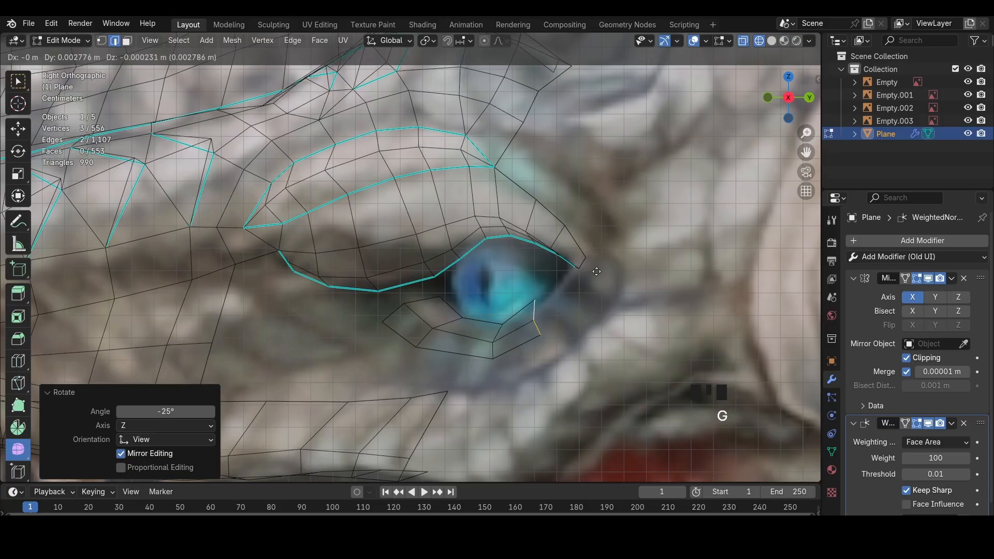
pyautogui.click(590, 301)
pyautogui.press('r')
pyautogui.click(592, 294)
# Extend the eyelid strip with a last segment to the eye's rear corner, rotating its end edges -40.9° and trackball-rotating them
pyautogui.press('g')
pyautogui.click(626, 286)
pyautogui.press('r')
pyautogui.click(623, 251)
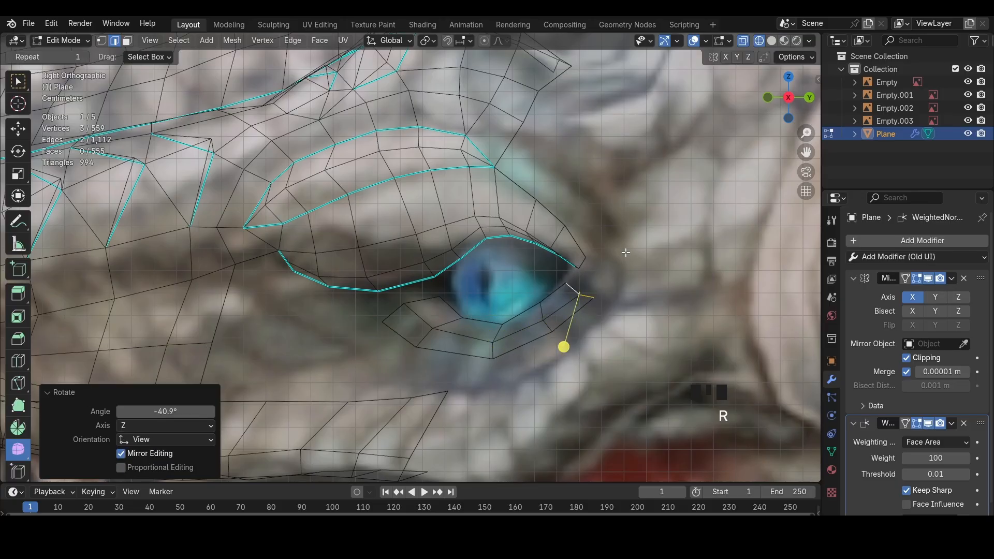
pyautogui.press('g')
pyautogui.click(621, 244)
pyautogui.press('z')
pyautogui.press('r')
pyautogui.press('r')
pyautogui.click(661, 345)
# Fill faces joining the eyelid strip's front end to the brow rim and trackball-rotate the strip's first two faces
pyautogui.click(416, 299)
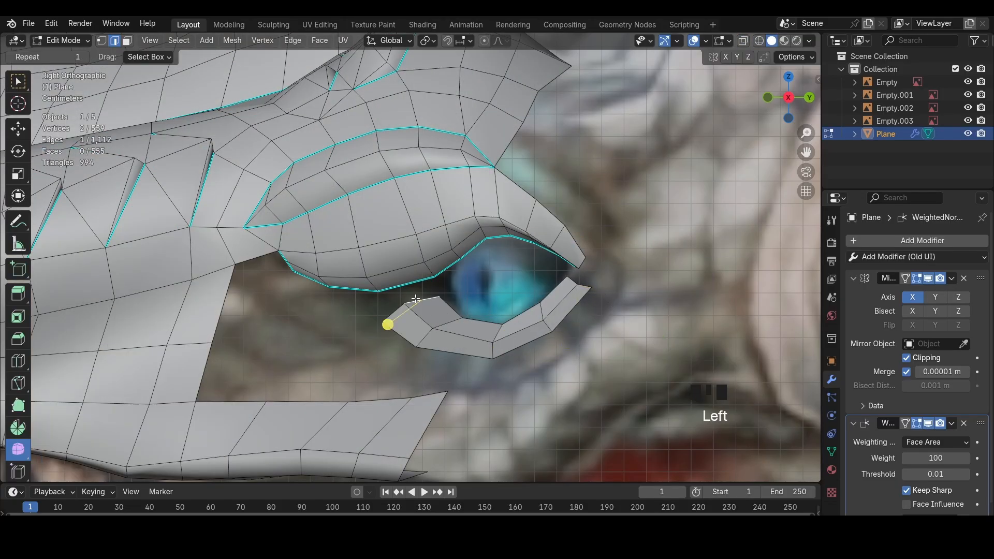
pyautogui.moveTo(404, 317); pyautogui.dragTo(466, 327, button='middle')
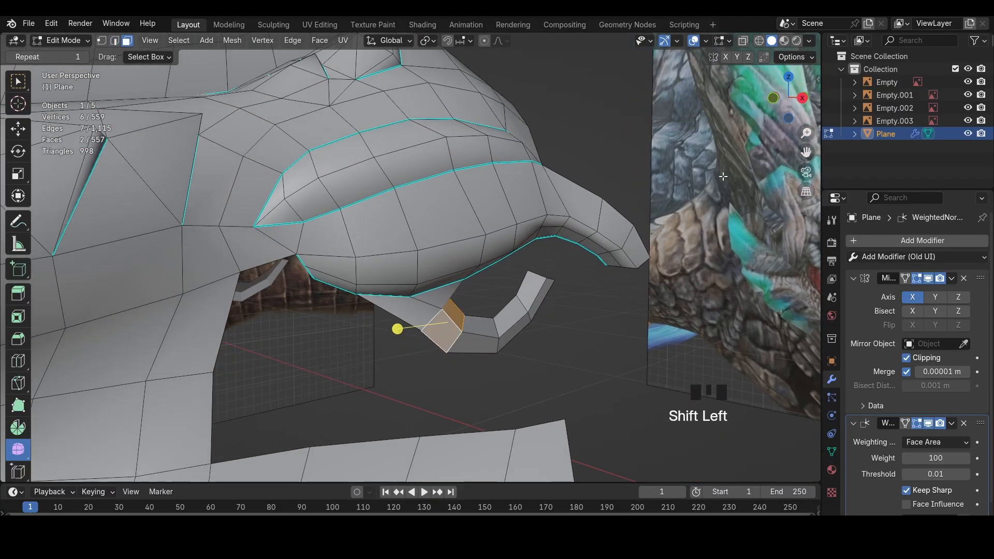
pyautogui.click(773, 99)
pyautogui.press('z')
pyautogui.press('r')
pyautogui.press('r')
pyautogui.click(553, 313)
pyautogui.moveTo(552, 312); pyautogui.dragTo(455, 321, button='middle')
pyautogui.press('z')
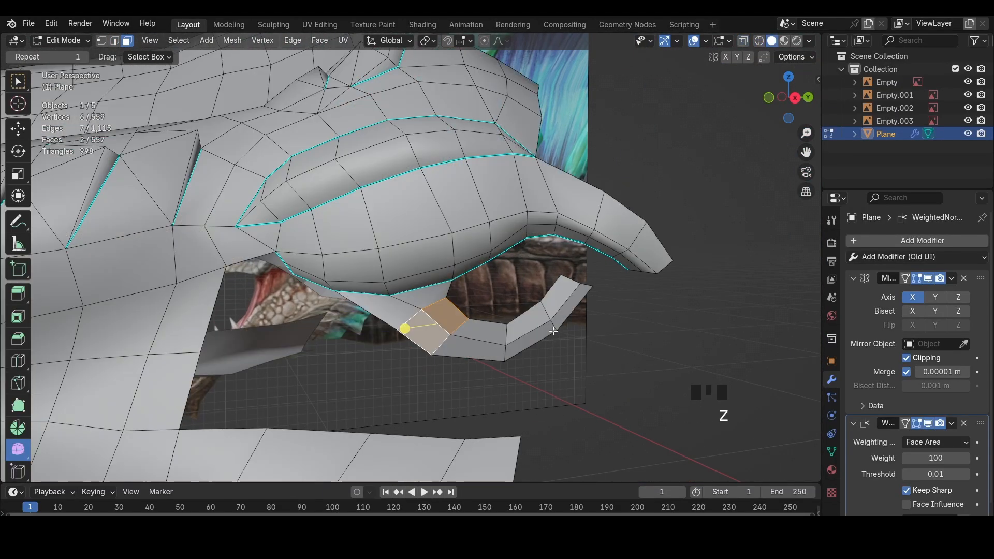
# Move the eyelid strip's rear end edges outward along X in front view and rotate them below the brow's tip
pyautogui.click(793, 98)
pyautogui.click(769, 99)
pyautogui.press('z')
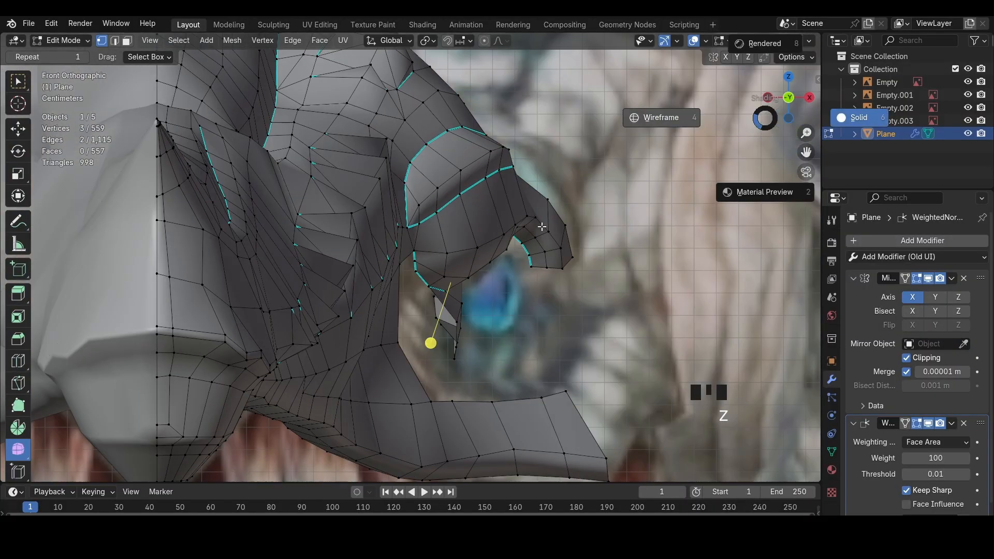
pyautogui.press('g')
pyautogui.press('x')
pyautogui.click(644, 293)
pyautogui.press('r')
pyautogui.click(634, 287)
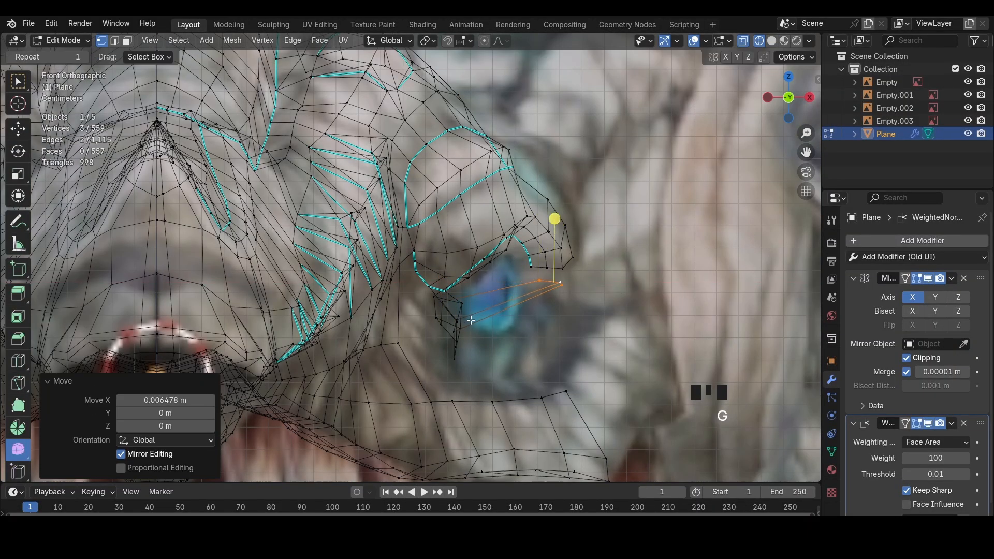
# Move the cross edges next to the eyelid strip's rear end outward along X and rotate them -6.96°
pyautogui.moveTo(471, 320); pyautogui.dragTo(426, 332, button='middle')
pyautogui.press('z')
pyautogui.keyDown('alt'); pyautogui.click(500, 292); pyautogui.keyUp('alt')
pyautogui.click(779, 102)
pyautogui.press('z')
pyautogui.press('g')
pyautogui.press('x')
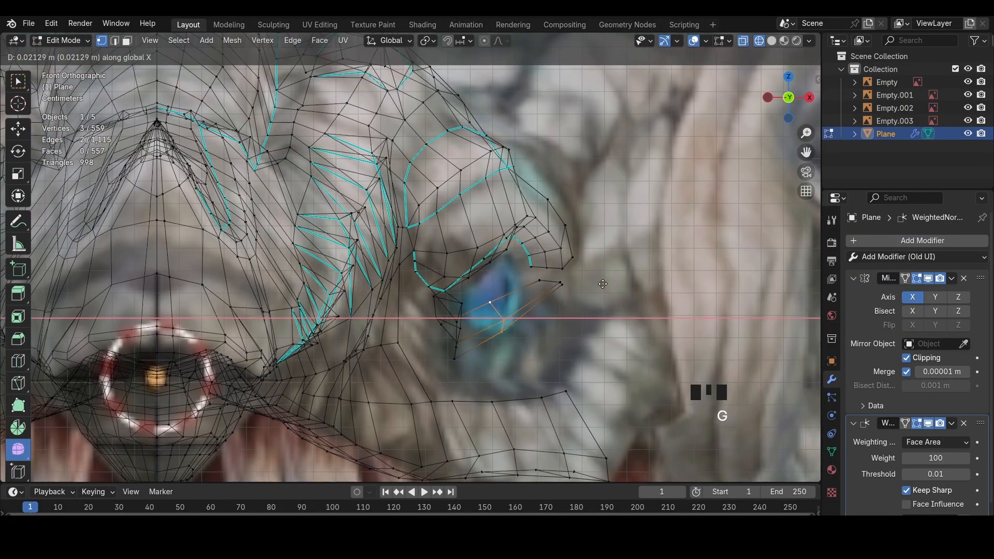
pyautogui.click(637, 317)
pyautogui.press('r')
pyautogui.press('r')
pyautogui.click(556, 278)
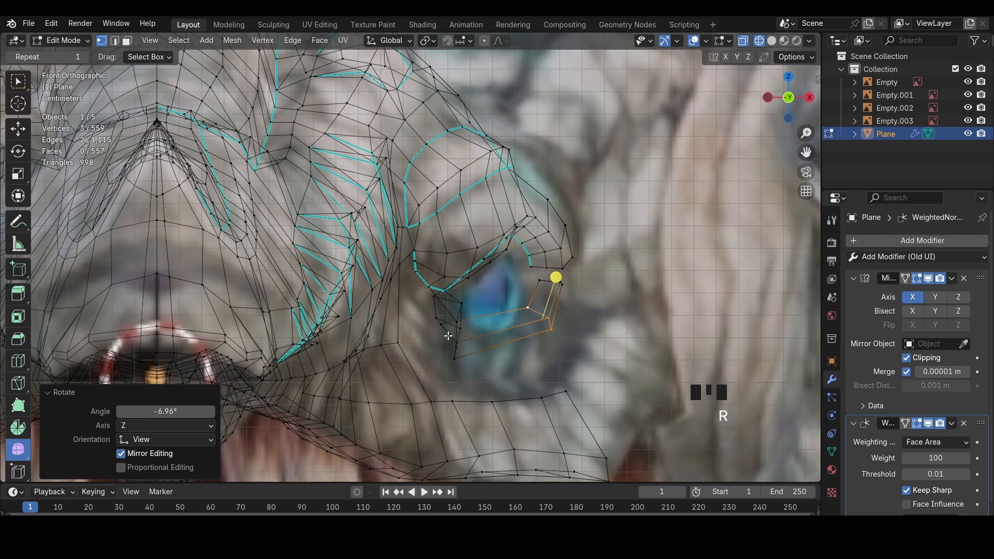
# Move the eyelid's next cross edges beneath the eye outward along X and rotate them
pyautogui.keyDown('alt'); pyautogui.click(457, 338); pyautogui.keyUp('alt')
pyautogui.press('g')
pyautogui.press('x')
pyautogui.click(577, 339)
pyautogui.press('r')
pyautogui.click(574, 347)
# Move the cross edges nearer the eyelid's front along X, rotate them, and shift them down under the eye
pyautogui.keyDown('alt'); pyautogui.click(460, 335); pyautogui.keyUp('alt')
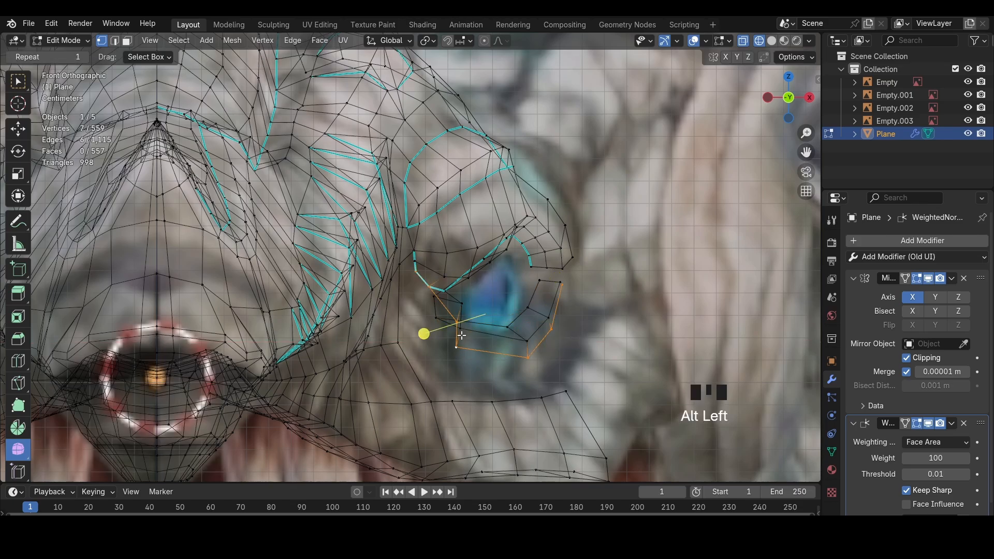
pyautogui.press('g')
pyautogui.press('x')
pyautogui.click(571, 345)
pyautogui.press('r')
pyautogui.click(571, 335)
pyautogui.press('g')
pyautogui.click(565, 351)
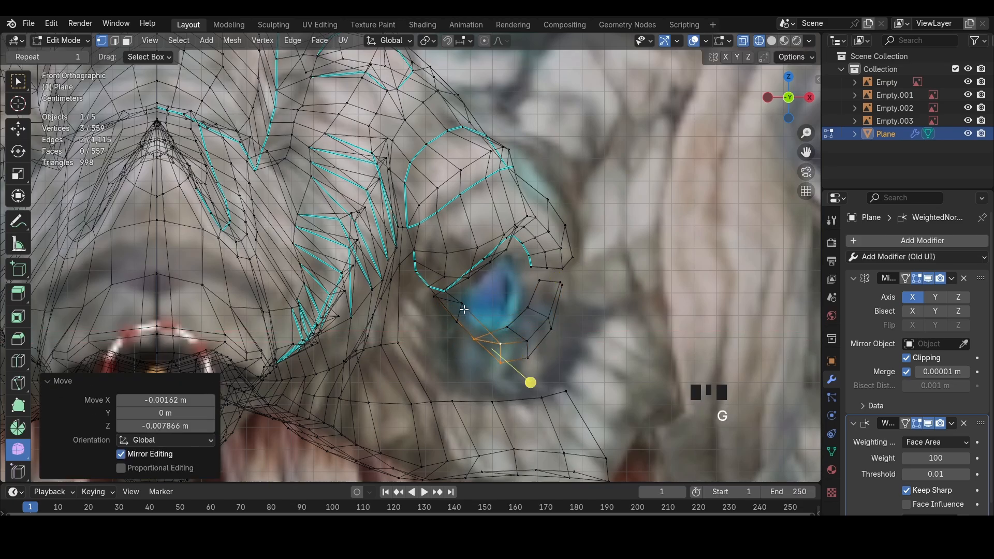
# Move, rotate and trackball-rotate the cross edges at the eyelid's front corner to follow the eye outline
pyautogui.keyDown('alt'); pyautogui.click(461, 312); pyautogui.keyUp('alt')
pyautogui.press('g')
pyautogui.click(471, 334)
pyautogui.press('r')
pyautogui.click(474, 346)
pyautogui.press('r')
pyautogui.press('r')
pyautogui.click(484, 349)
pyautogui.press('z')
pyautogui.press('z')
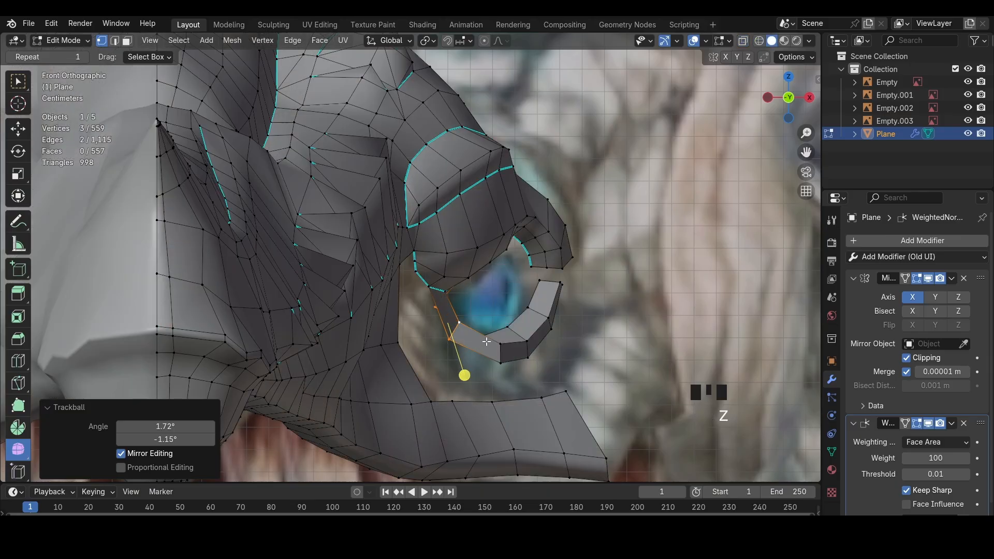
# Nudge the inner eyelid geometry below the eye and rotate the cross edges at its lowest point by 14.7°
pyautogui.click(478, 337)
pyautogui.press('g')
pyautogui.click(483, 334)
pyautogui.keyDown('alt'); pyautogui.click(498, 353); pyautogui.keyUp('alt')
pyautogui.press('r')
pyautogui.click(541, 357)
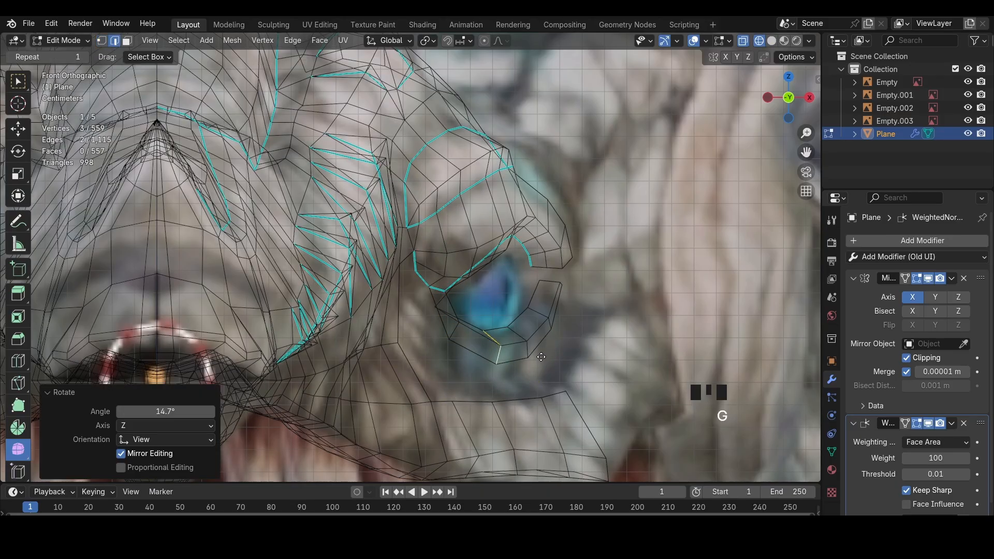
# Reposition the two sets of cross edges on the eyelid's outer half to smooth its curve in front view
pyautogui.keyDown('alt'); pyautogui.click(521, 333); pyautogui.keyUp('alt')
pyautogui.press('g')
pyautogui.click(541, 309)
pyautogui.keyDown('alt'); pyautogui.click(540, 312); pyautogui.keyUp('alt')
pyautogui.press('g')
pyautogui.click(593, 328)
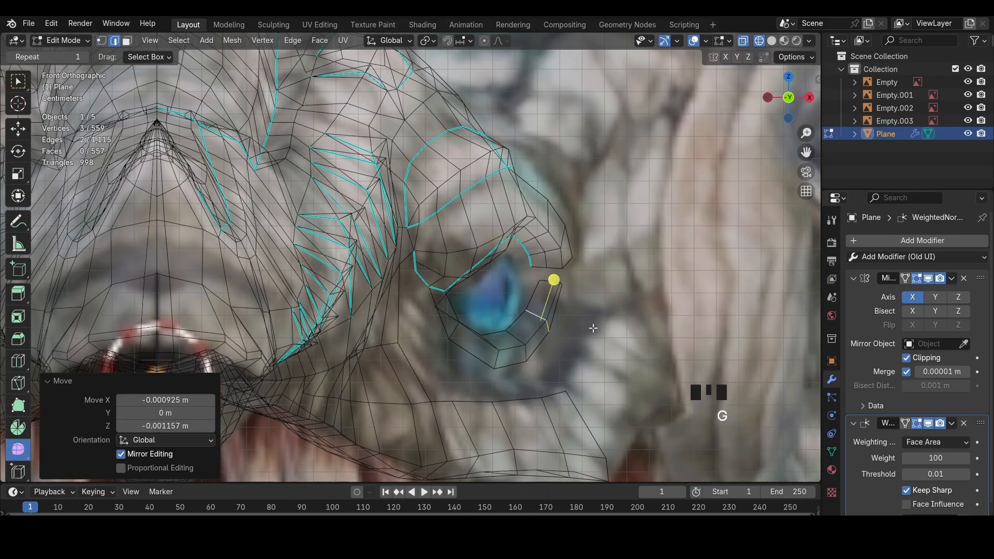
# Move the cross edges near the lower eyelid's outer end in front view and scale them along X
pyautogui.keyDown('alt'); pyautogui.click(553, 280); pyautogui.keyUp('alt')
pyautogui.press('g')
pyautogui.click(573, 290)
pyautogui.press('s')
pyautogui.press('x')
pyautogui.click(594, 297)
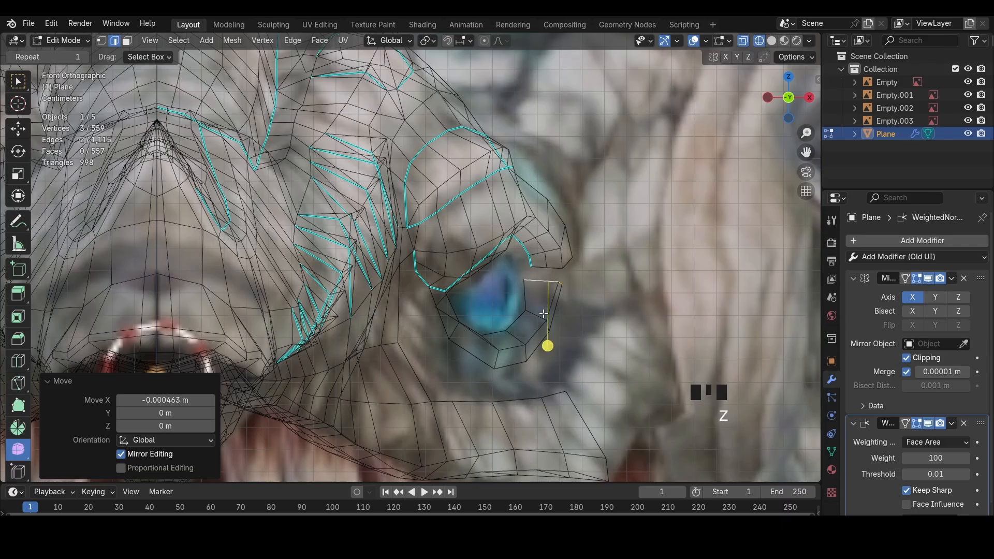
# Reposition the inner vertex at the eye's front corner and connect it to the neighbouring upper-lid vertex
pyautogui.press('1')
pyautogui.press('z')
pyautogui.moveTo(522, 317); pyautogui.dragTo(673, 179, button='middle')
pyautogui.click(454, 309)
pyautogui.press('g')
pyautogui.click(465, 303)
pyautogui.keyDown('shift'); pyautogui.click(411, 292); pyautogui.keyUp('shift')
pyautogui.press('j')
# Recalculate the normals of the whole mesh and apply smooth shading to its faces
pyautogui.click(790, 95)
pyautogui.press('3')
pyautogui.press('a')
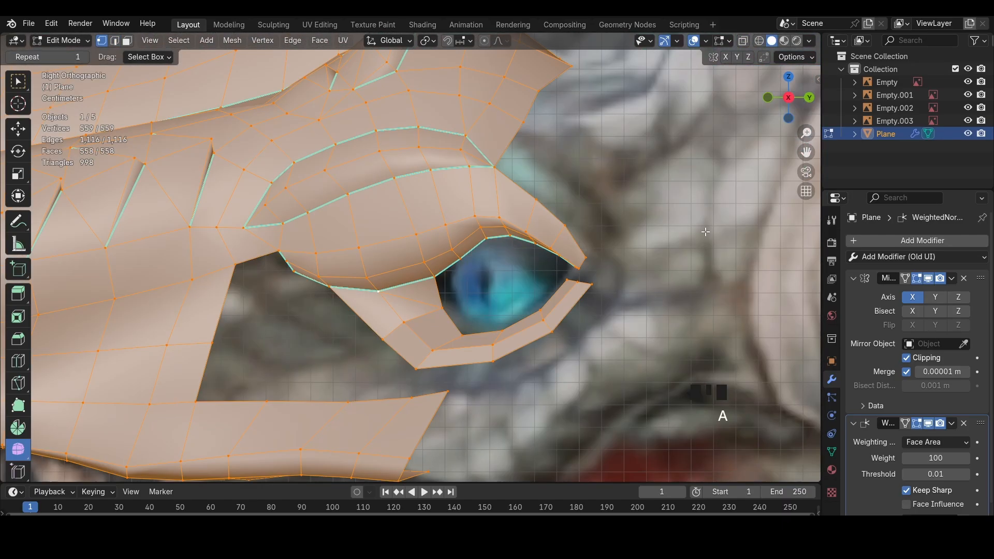
pyautogui.hotkey('alt', 'n')
pyautogui.click(710, 228)
pyautogui.rightClick(680, 256)
pyautogui.click(632, 441)
# Move the two front vertices of the lower eyelid's inner rim onto the eye outline in side view
pyautogui.press('z')
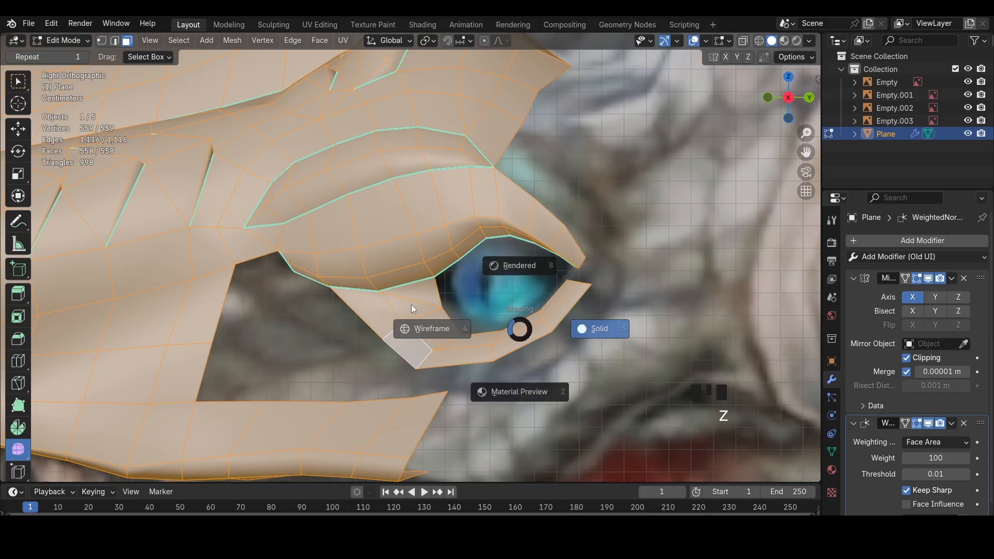
pyautogui.click(411, 305)
pyautogui.press('1')
pyautogui.click(441, 309)
pyautogui.press('g')
pyautogui.click(440, 308)
pyautogui.click(464, 338)
pyautogui.press('g')
pyautogui.click(465, 325)
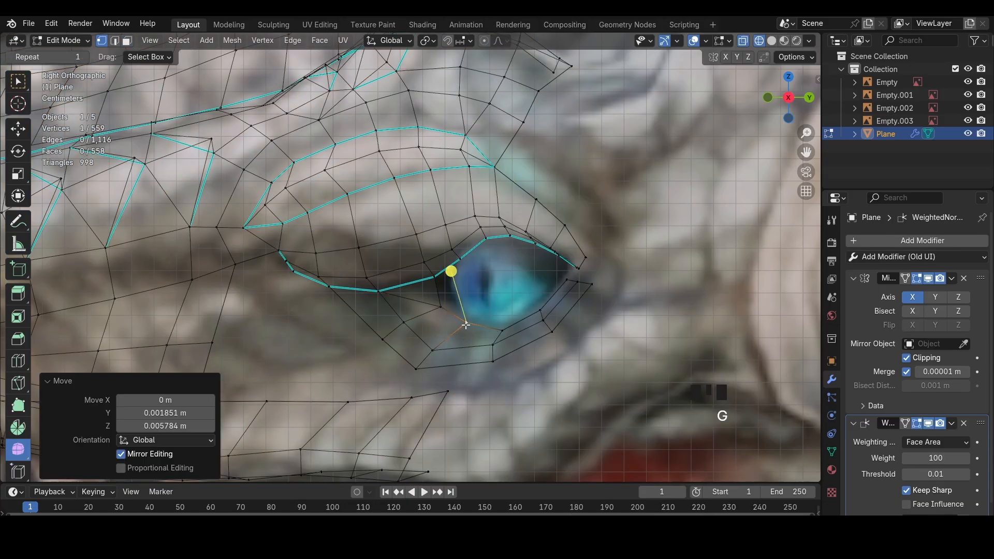
# Move the two rear vertices of the lower eyelid's inner rim to follow the eye in side view
pyautogui.click(502, 330)
pyautogui.press('g')
pyautogui.click(501, 328)
pyautogui.click(566, 281)
pyautogui.press('g')
pyautogui.click(559, 284)
# Slide the middle vertex at the lower eyelid's outer end along its edge
pyautogui.press('z')
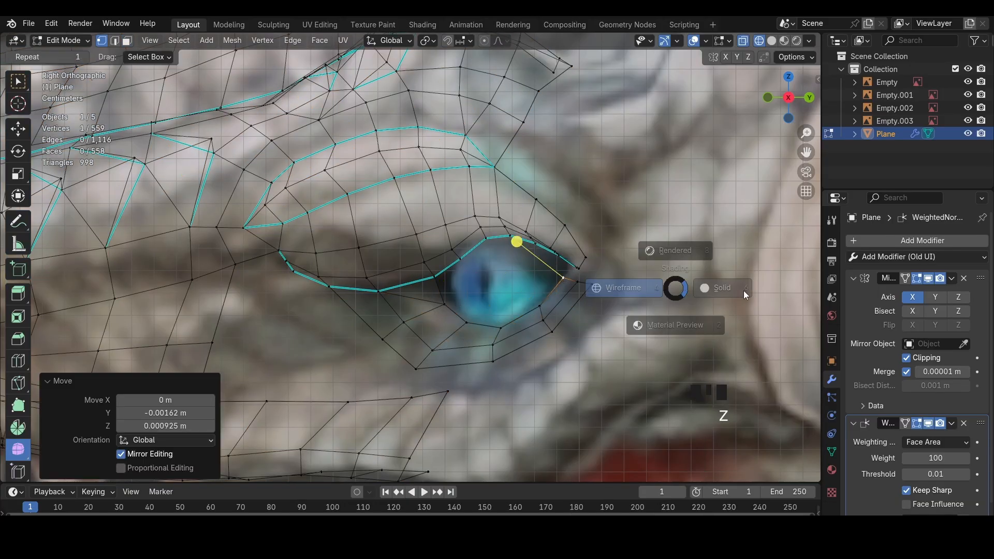
pyautogui.click(743, 291)
pyautogui.press('2')
pyautogui.moveTo(650, 291); pyautogui.dragTo(690, 274, button='middle')
pyautogui.scroll(2, 690, 274)
pyautogui.scroll(2, 579, 303)
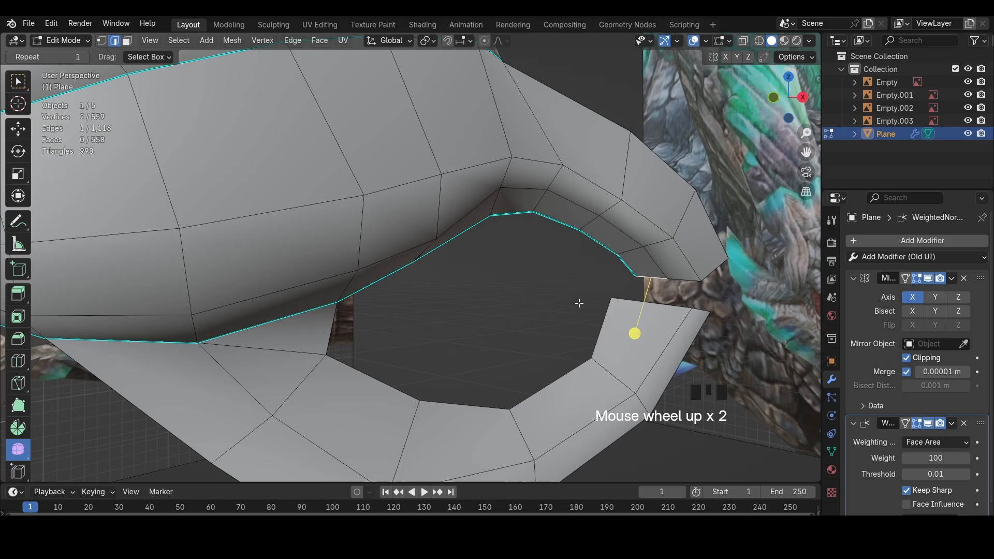
pyautogui.press('1')
pyautogui.click(692, 311)
pyautogui.hotkey('shift', 'v')
pyautogui.click(671, 312)
# Fill the inner gap between the outer ends of the upper and lower eyelids with a face
pyautogui.press('2')
pyautogui.click(696, 335)
pyautogui.moveTo(692, 280); pyautogui.dragTo(794, 157, button='middle')
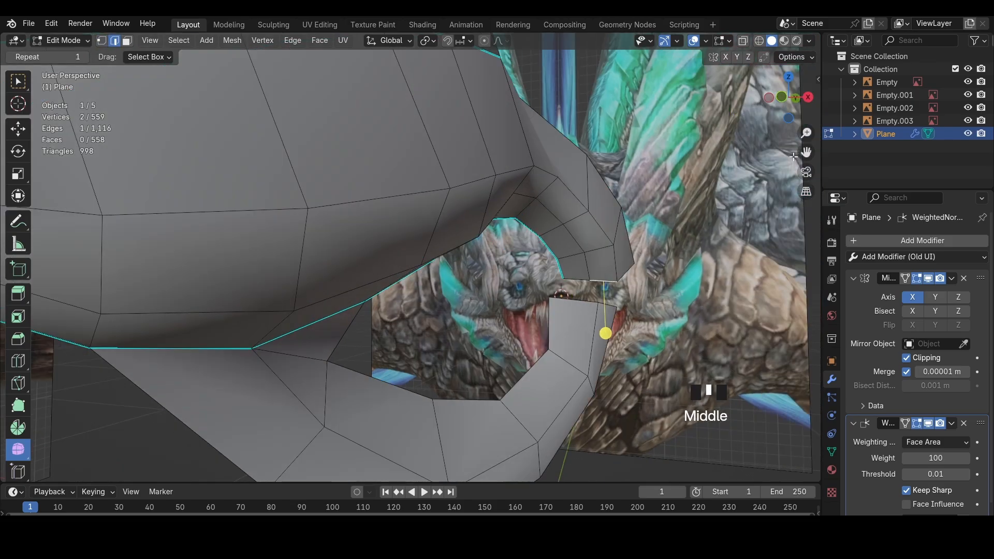
pyautogui.click(781, 98)
pyautogui.press('z')
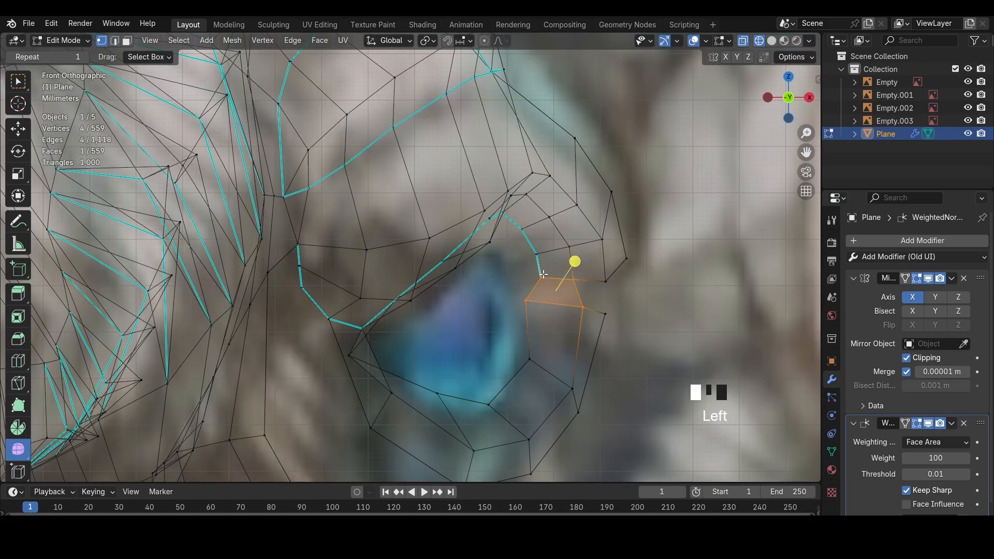
# Pull the outer vertices and edge of the upper eyelid's sharp rim inward toward the eye in front view
pyautogui.click(543, 273)
pyautogui.press('g')
pyautogui.click(534, 270)
pyautogui.press('2')
pyautogui.click(536, 240)
pyautogui.press('g')
pyautogui.click(511, 251)
pyautogui.press('1')
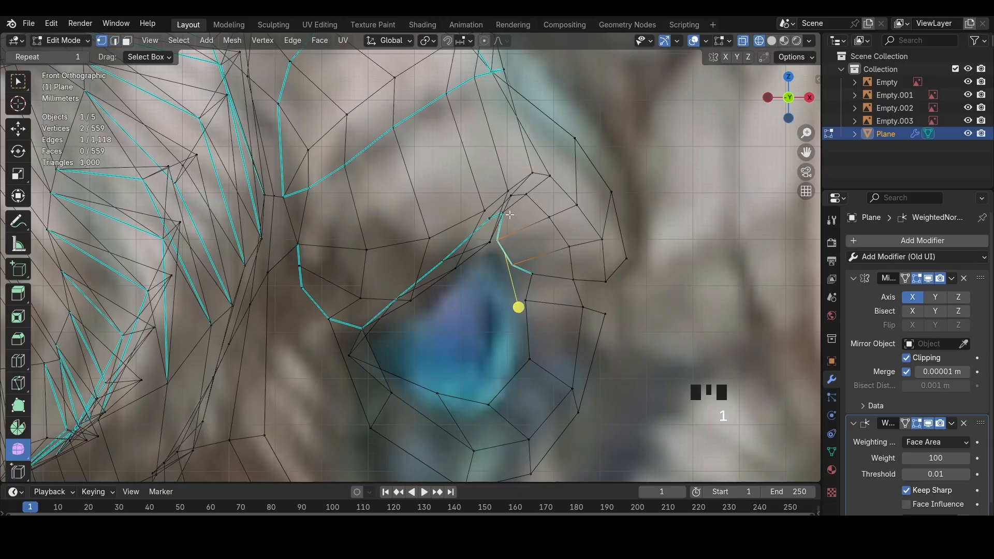
pyautogui.click(505, 214)
pyautogui.press('g')
pyautogui.click(493, 220)
# Move the rim edge at the top of the eye down, rotate it by 12.7° and scale it
pyautogui.press('2')
pyautogui.click(503, 211)
pyautogui.click(508, 212)
pyautogui.hotkey('ctrl', 'z')
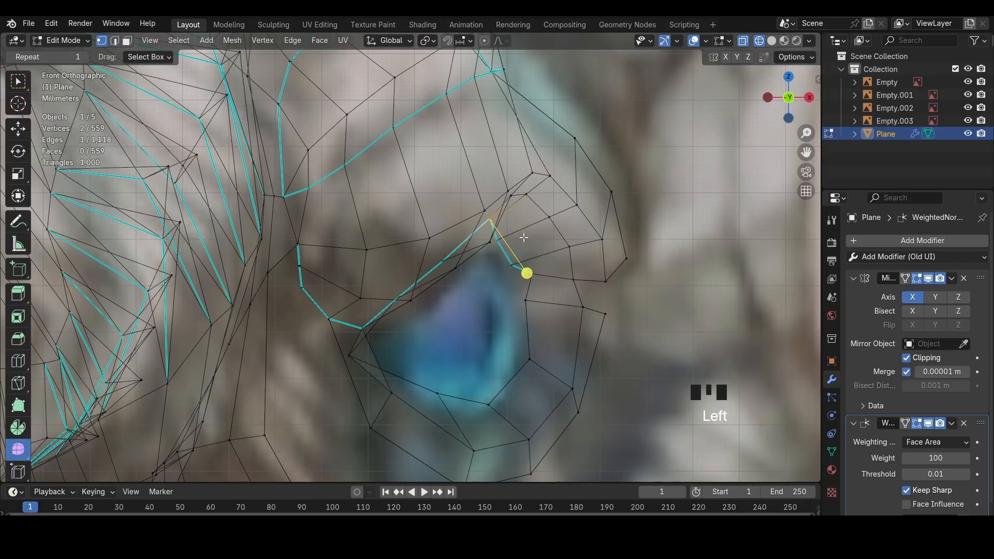
pyautogui.press('r')
pyautogui.click(512, 234)
pyautogui.press('g')
pyautogui.click(500, 261)
pyautogui.press('r')
pyautogui.click(520, 255)
pyautogui.press('s')
pyautogui.click(539, 255)
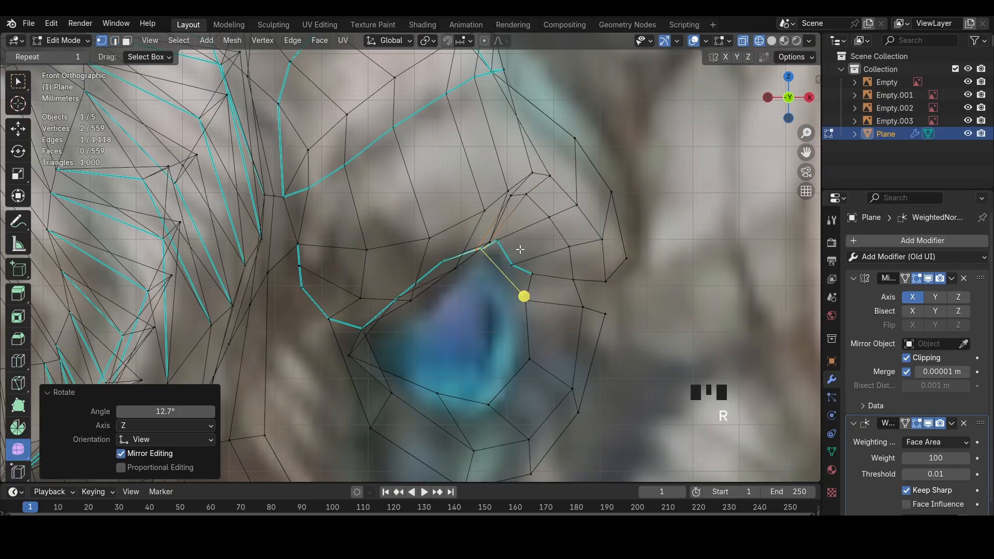
# Reposition the upper rim's vertices above the eye to smooth its curve in front view
pyautogui.click(502, 241)
pyautogui.press('g')
pyautogui.click(502, 253)
pyautogui.click(443, 255)
pyautogui.click(511, 267)
pyautogui.press('g')
pyautogui.click(519, 261)
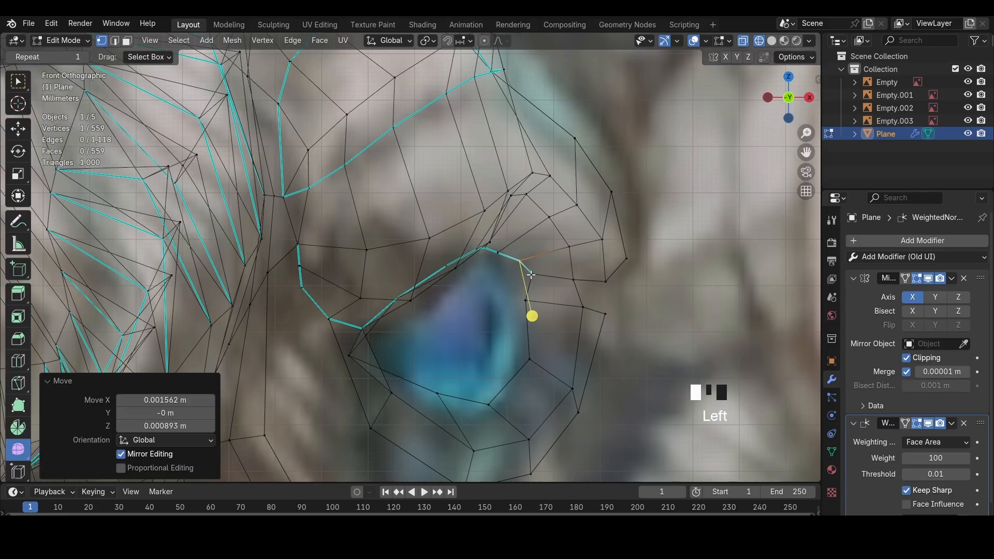
# Nudge the inner rim vertices where the upper and lower eyelids meet at the eye's outer corner
pyautogui.click(533, 274)
pyautogui.press('g')
pyautogui.click(524, 277)
pyautogui.click(526, 301)
pyautogui.press('g')
pyautogui.rightClick(590, 314)
# Close the remaining gap at the eye's outer corner with a face between the two eyelid ends
pyautogui.press('2')
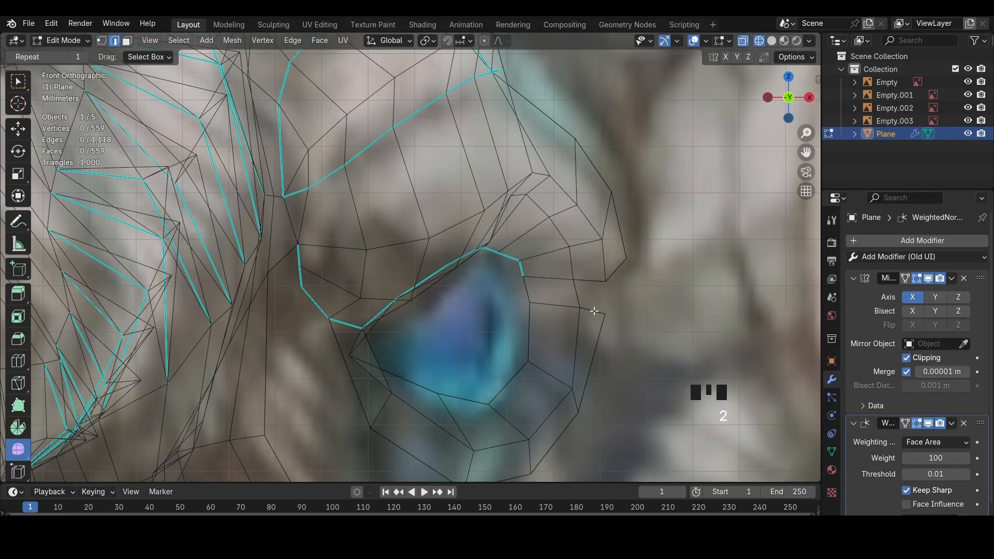
pyautogui.press('z')
pyautogui.click(571, 370)
pyautogui.moveTo(571, 371); pyautogui.dragTo(507, 353, button='middle')
pyautogui.scroll(-5, 507, 352)
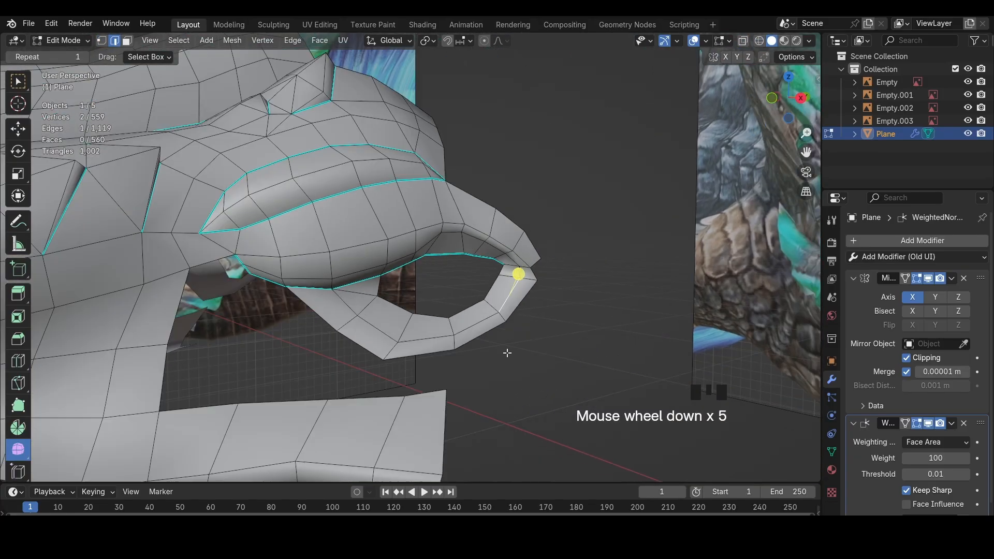
# Adjust the vertices at the eye's front corner in side view to match the eyelid outline
pyautogui.click(798, 96)
pyautogui.press('z')
pyautogui.press('1')
pyautogui.click(385, 296)
pyautogui.press('g')
pyautogui.click(387, 296)
pyautogui.click(378, 282)
pyautogui.press('g')
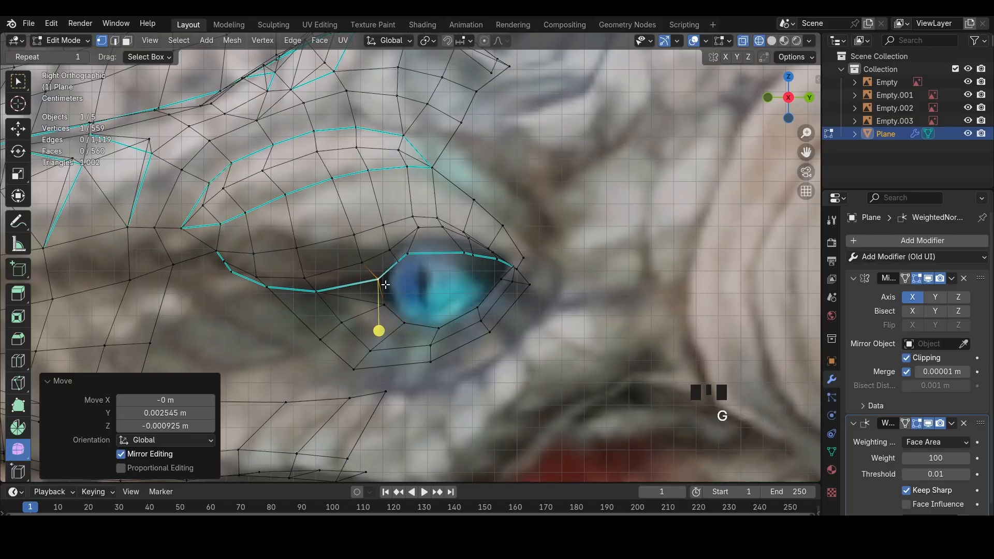
# Add a loop cut at the eye's front corner and reposition the corner's vertices along the eye outline
pyautogui.hotkey('ctrl', 'r')
pyautogui.click(380, 291)
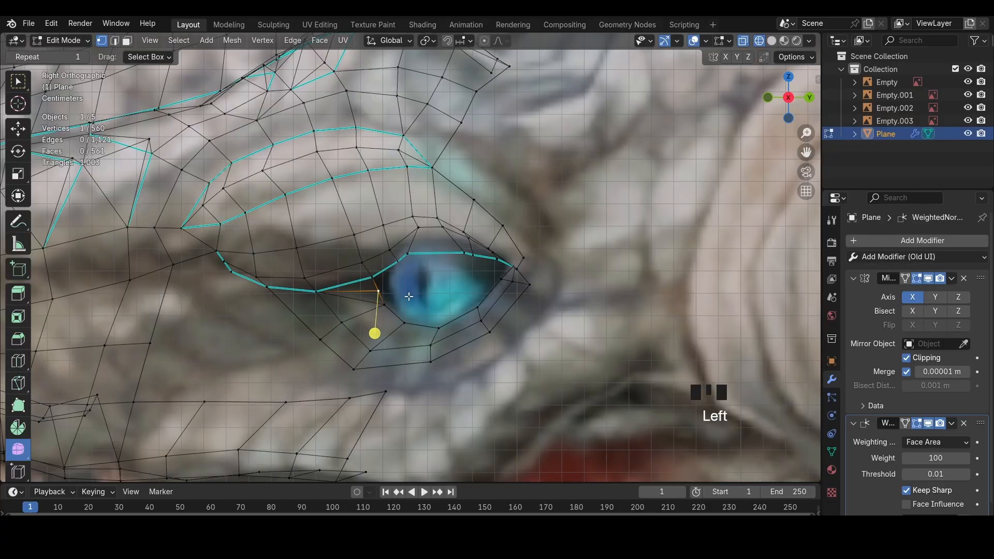
pyautogui.hotkey('alt', 's')
pyautogui.click(409, 296)
pyautogui.press('g')
pyautogui.click(383, 281)
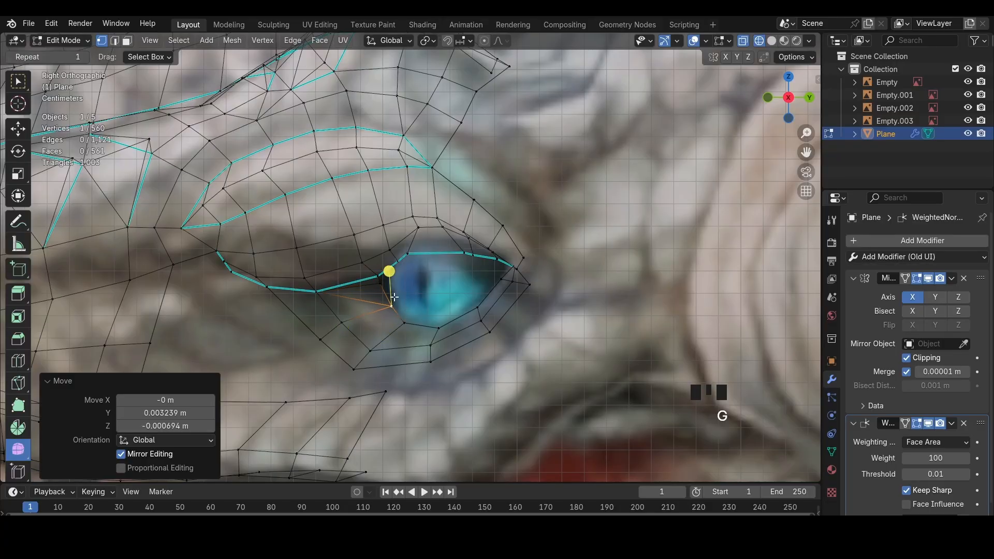
# Raise the inner vertex below the eye, add a loop cut across the lower eyelid beside it, and shape the cut
pyautogui.click(445, 327)
pyautogui.press('g')
pyautogui.click(445, 324)
pyautogui.hotkey('ctrl', 'r')
pyautogui.doubleClick(423, 325)
pyautogui.press('g')
pyautogui.click(424, 329)
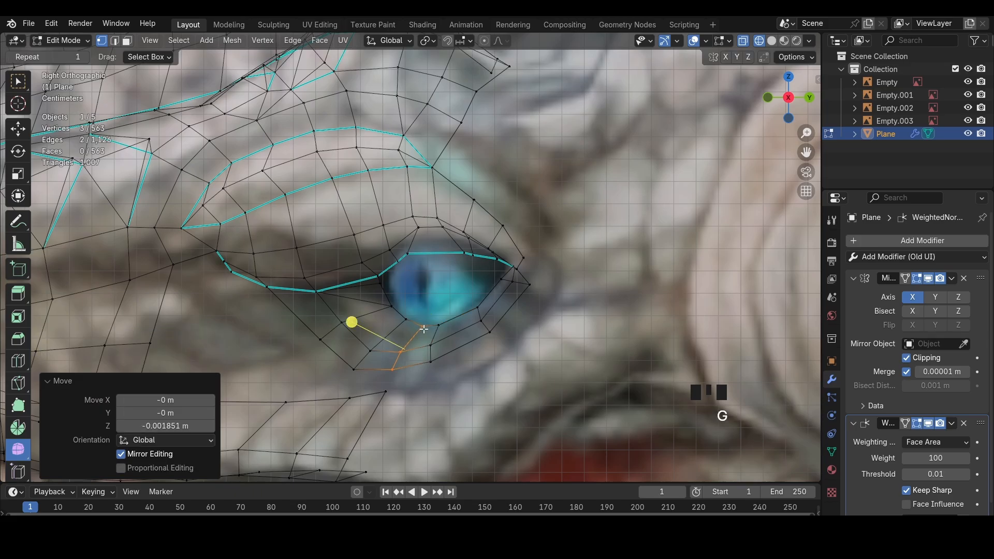
# Shift the lower eyelid's cross edges toward the snout in side view, including those at the front corner
pyautogui.press('g')
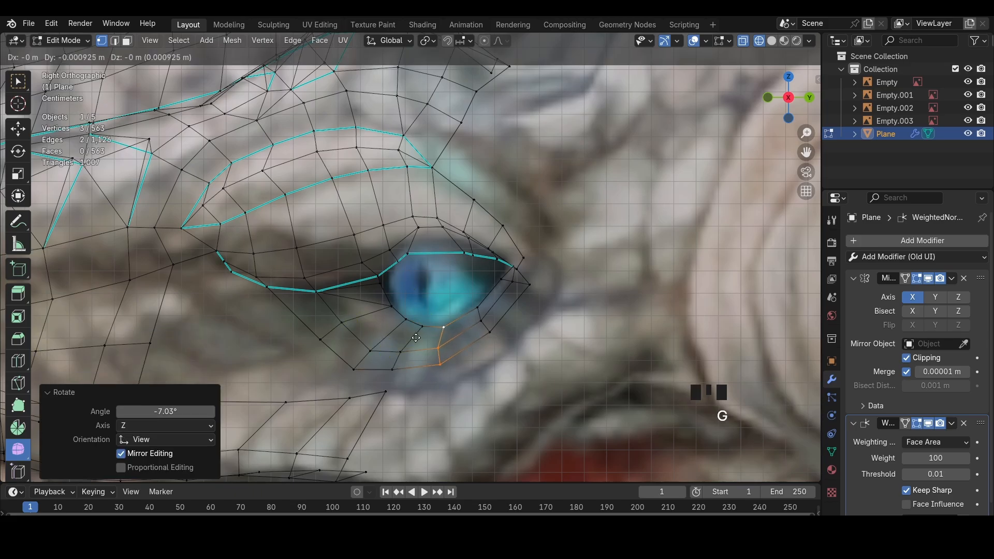
pyautogui.hotkey('ctrl', 'z')
pyautogui.press('g')
pyautogui.keyDown('alt'); pyautogui.click(378, 317); pyautogui.keyUp('alt')
pyautogui.press('g')
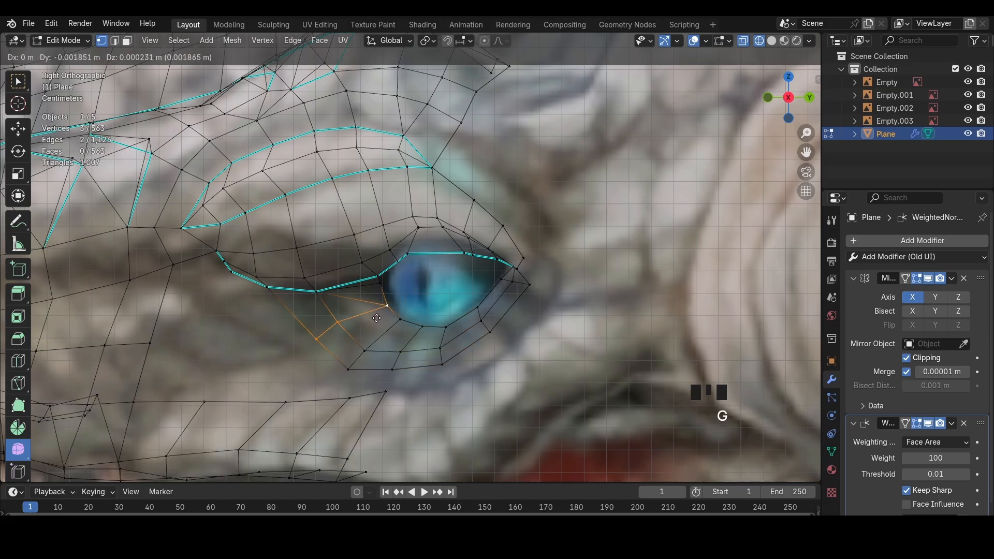
pyautogui.click(372, 317)
# Move the three inner rim vertices beneath the eye to round the lower eyelid in side view
pyautogui.click(402, 316)
pyautogui.press('g')
pyautogui.click(403, 316)
pyautogui.click(424, 324)
pyautogui.press('g')
pyautogui.click(425, 326)
pyautogui.click(444, 327)
pyautogui.press('g')
pyautogui.click(449, 321)
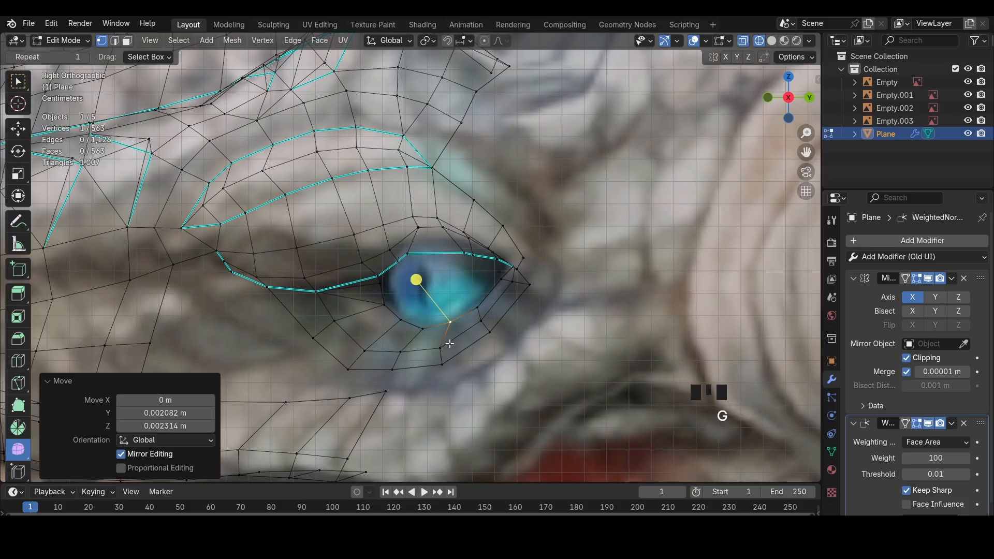
# Move and rotate the lower eyelid's outer cross edge beneath the rear of the eye
pyautogui.click(441, 353)
pyautogui.press('g')
pyautogui.click(449, 353)
pyautogui.press('r')
pyautogui.click(500, 356)
# Add a centred loop cut across the lower eyelid near the eye's outer corner
pyautogui.click(488, 330)
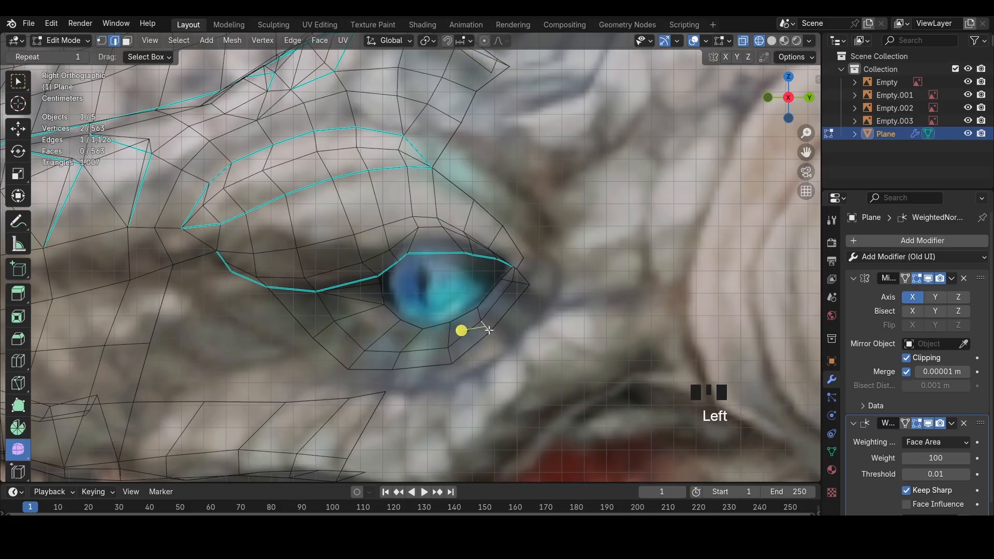
pyautogui.hotkey('ctrl', 'r')
pyautogui.click(496, 290)
pyautogui.rightClick(497, 290)
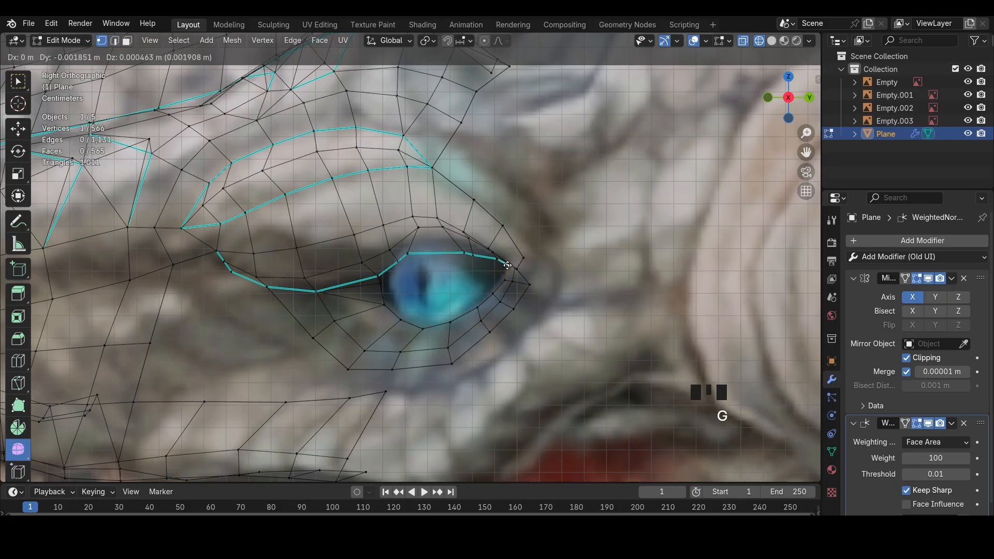
# Reposition the upper eyelid's sharp rim vertices in side view to arch over the eye
pyautogui.click(489, 261)
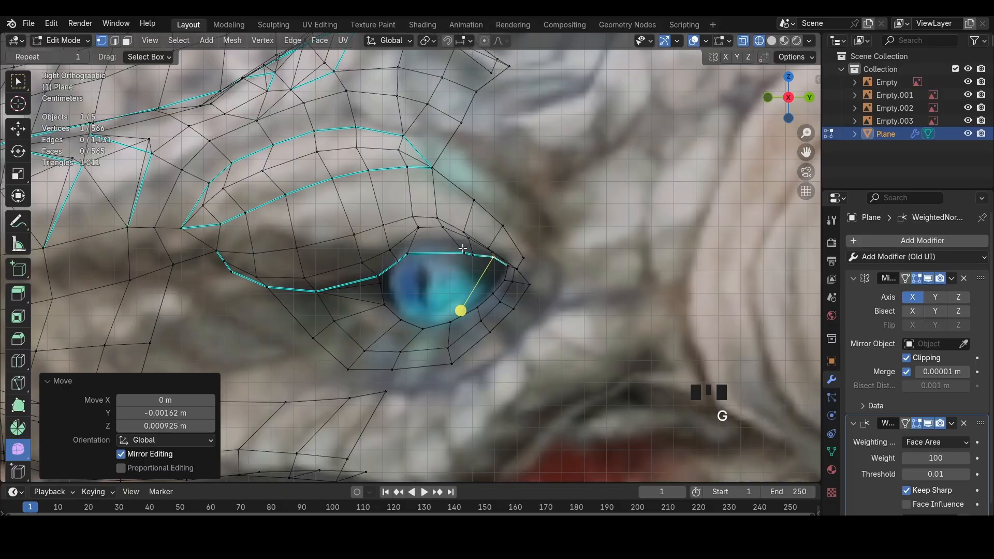
pyautogui.click(441, 245)
pyautogui.press('g')
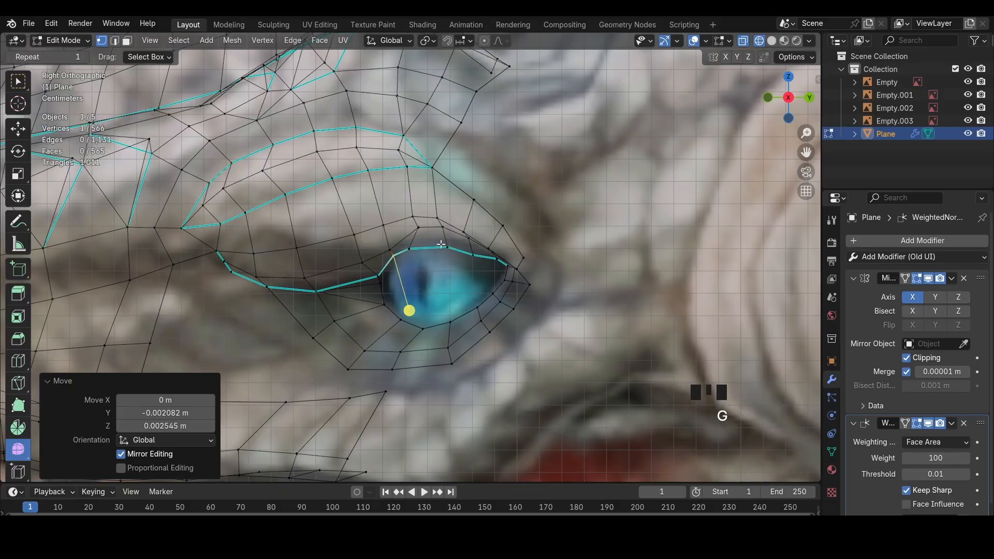
pyautogui.click(493, 261)
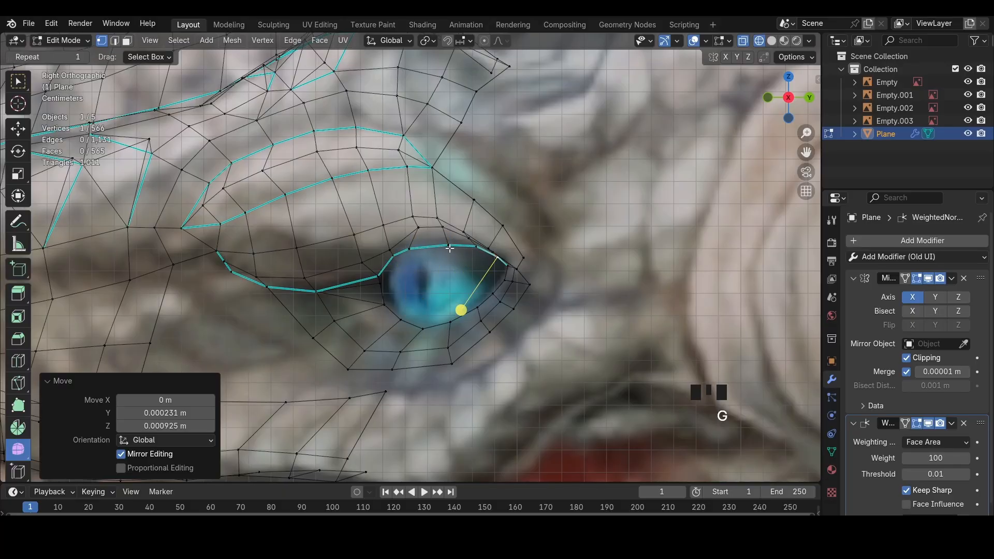
pyautogui.click(430, 245)
# Move the edge at the eye's front corner along X toward the eye in front view
pyautogui.moveTo(430, 244)
pyautogui.mouseDown(button='middle')
pyautogui.moveTo(409, 280)
pyautogui.moveTo(409, 308)
pyautogui.mouseUp(button='middle')
pyautogui.scroll(3, 409, 279)
pyautogui.click(781, 90)
pyautogui.hotkey('shift', 'z')
pyautogui.scroll(2, 424, 310)
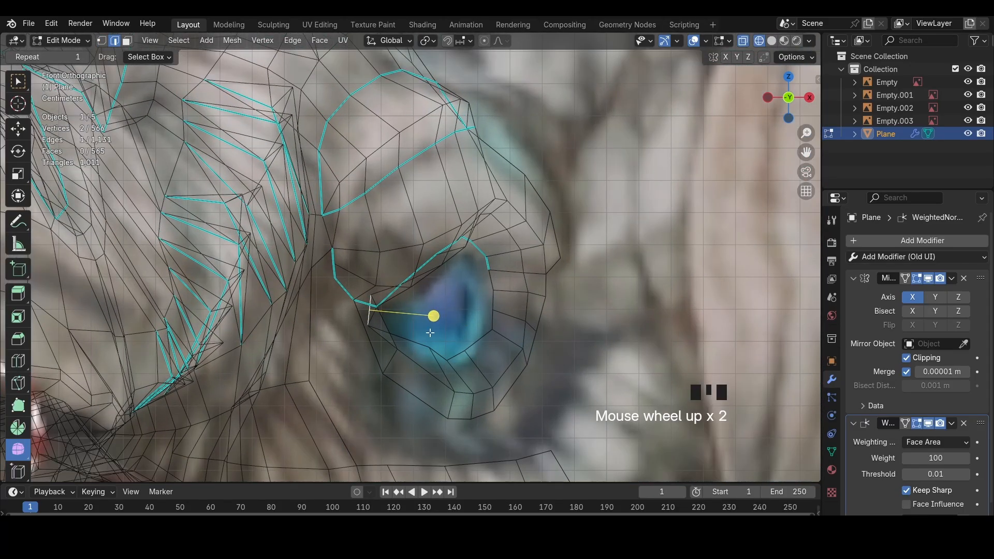
pyautogui.press('g')
pyautogui.press('x')
pyautogui.click(434, 332)
# Move the lower rim vertices near the front corner along X onto the eye outline in front view
pyautogui.press('1')
pyautogui.click(395, 326)
pyautogui.press('g')
pyautogui.press('x')
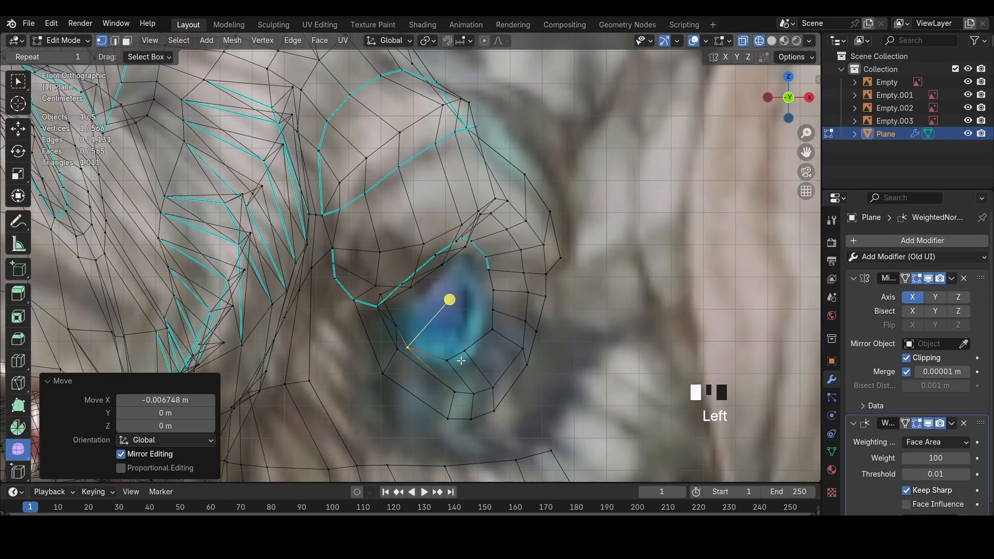
pyautogui.press('g')
pyautogui.press('x')
pyautogui.click(398, 331)
# Adjust the upper eyelid's rim vertices near the eye's front corner along X
pyautogui.press('a')
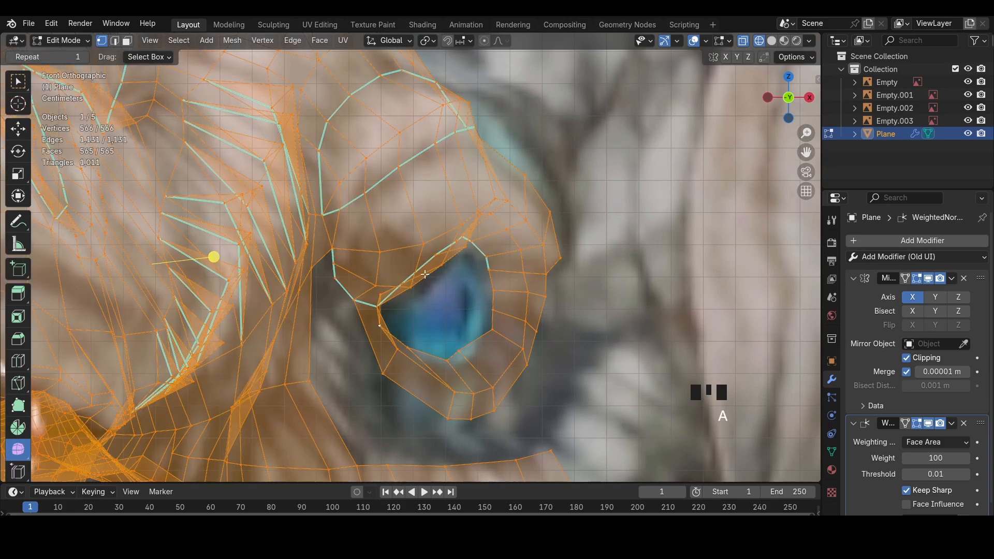
pyautogui.press('z')
pyautogui.moveTo(406, 290)
pyautogui.mouseDown(button='middle')
pyautogui.moveTo(418, 250)
pyautogui.moveTo(369, 227)
pyautogui.mouseUp(button='middle')
pyautogui.click(418, 250)
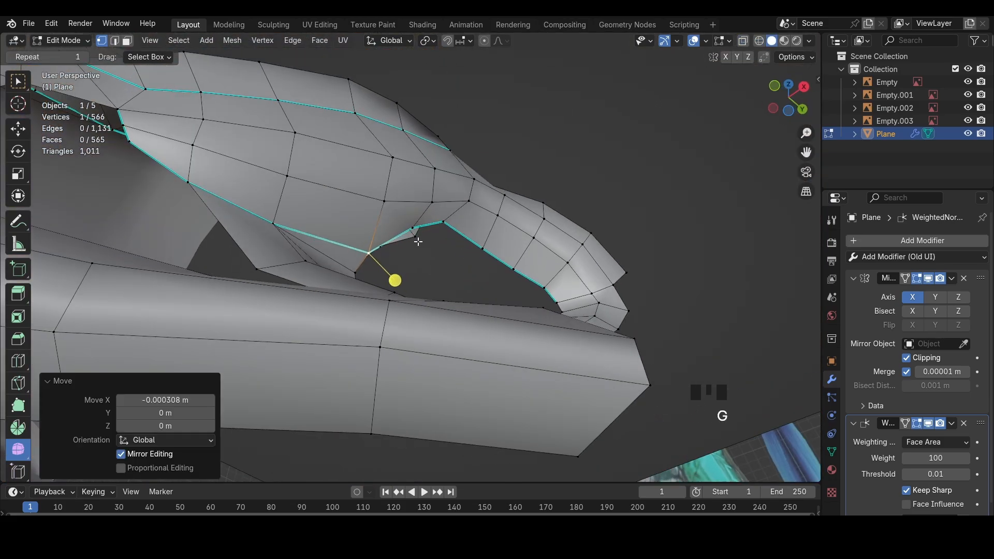
pyautogui.moveTo(419, 251); pyautogui.dragTo(298, 297, button='middle')
pyautogui.press('g')
pyautogui.press('x')
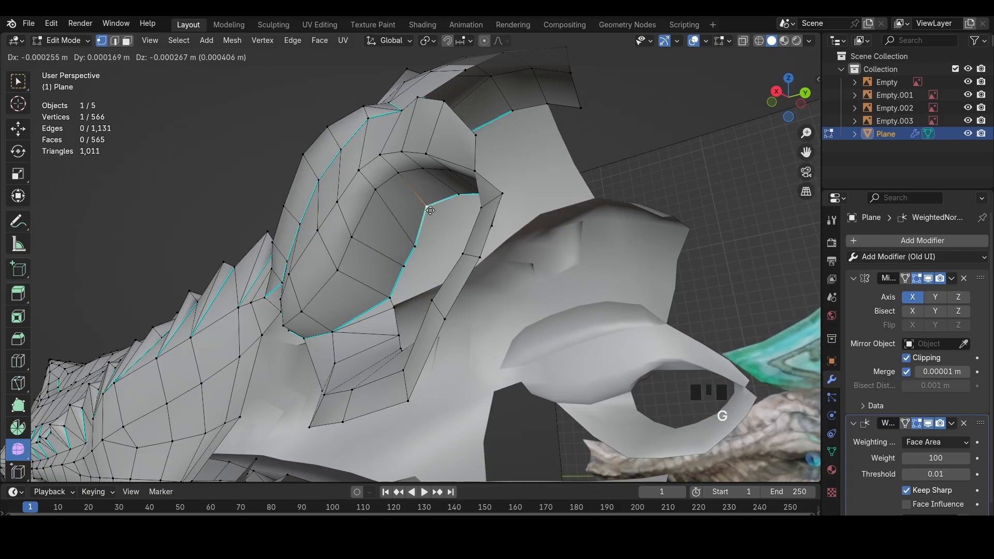
pyautogui.moveTo(392, 303)
pyautogui.mouseDown(button='middle')
pyautogui.moveTo(499, 335)
pyautogui.moveTo(570, 311)
pyautogui.mouseUp(button='middle')
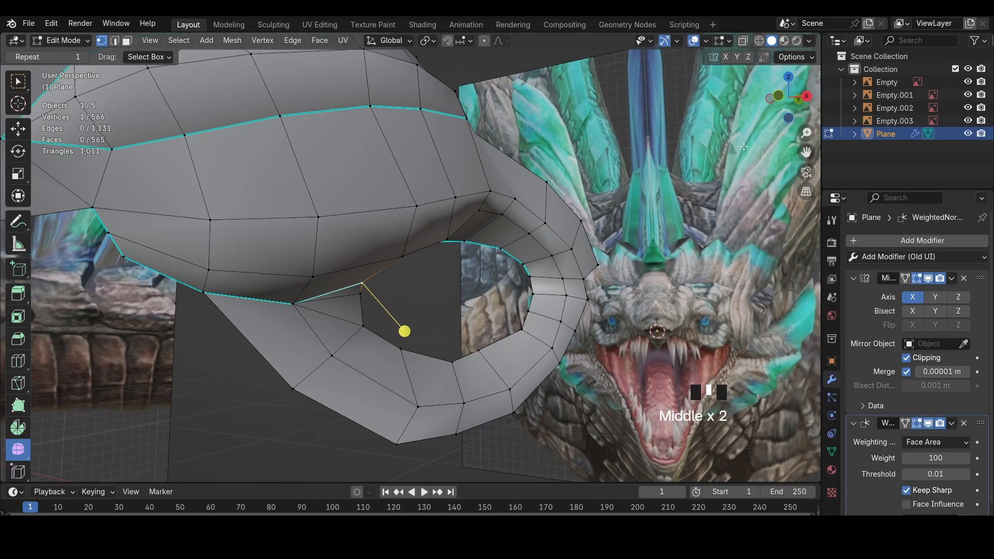
# Reposition individual upper eyelid vertices in front view to follow the eye's upper outline
pyautogui.click(778, 91)
pyautogui.press('z')
pyautogui.press('g')
pyautogui.click(375, 296)
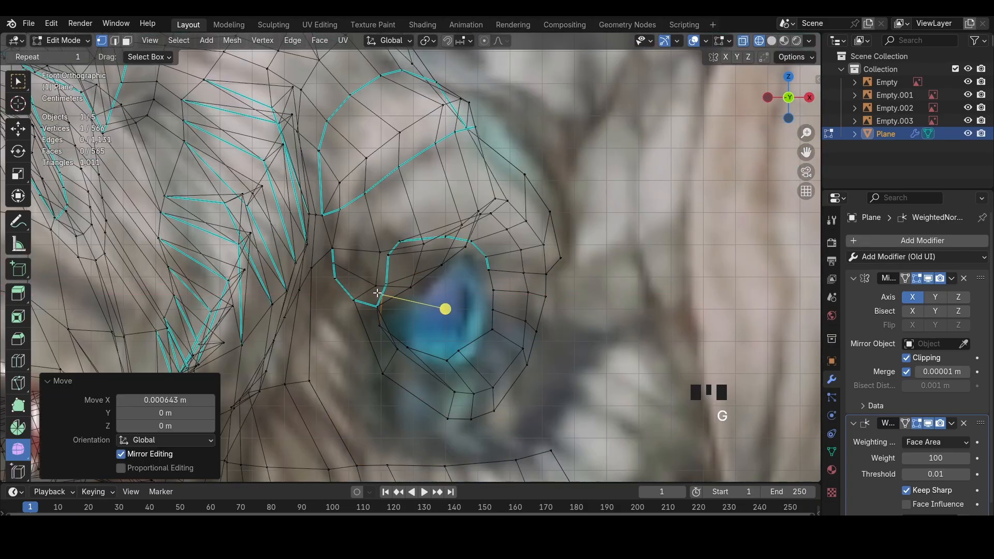
pyautogui.press('g')
pyautogui.click(455, 342)
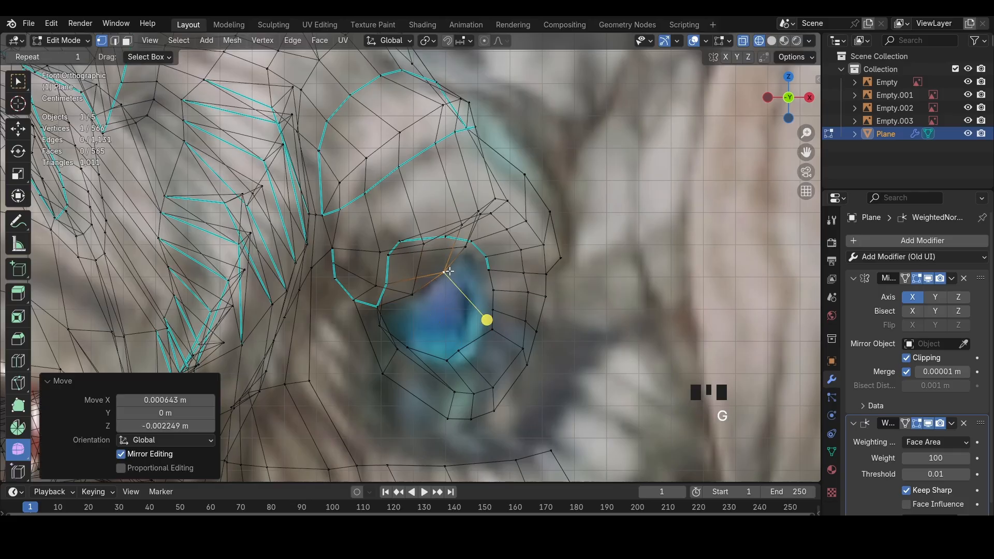
pyautogui.press('g')
pyautogui.click(482, 238)
# Reshape the short vertex path just above the upper eyelid's rim toward the eye's outer corner
pyautogui.press('z')
pyautogui.moveTo(482, 238)
pyautogui.mouseDown(button='middle')
pyautogui.moveTo(510, 221)
pyautogui.moveTo(569, 262)
pyautogui.mouseUp(button='middle')
pyautogui.keyDown('ctrl'); pyautogui.keyDown('shift'); pyautogui.click(510, 221); pyautogui.keyUp('shift'); pyautogui.keyUp('ctrl')
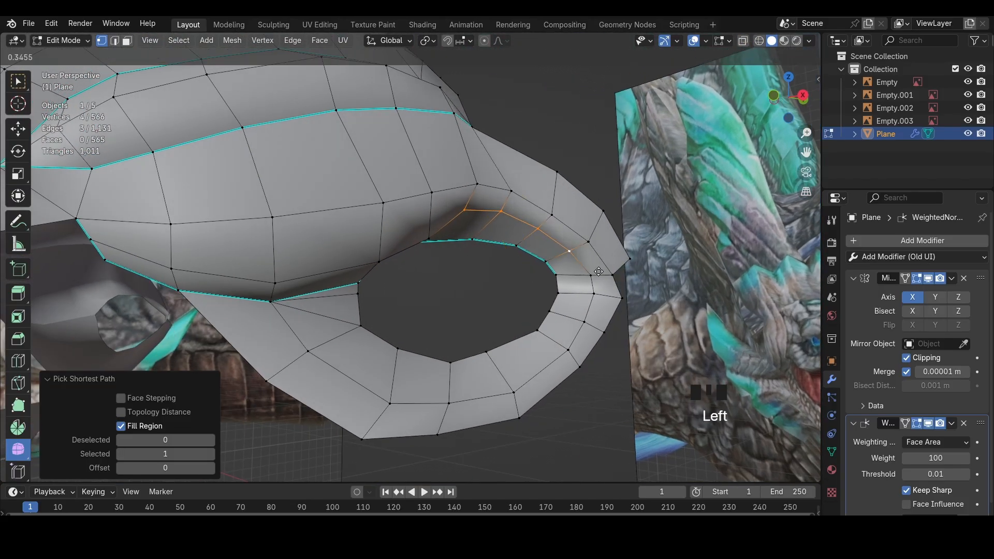
pyautogui.hotkey('alt', 's')
pyautogui.click(592, 264)
pyautogui.click(771, 97)
pyautogui.press('z')
pyautogui.moveTo(527, 290); pyautogui.dragTo(545, 259)
pyautogui.press('a')
pyautogui.press('h')
pyautogui.scroll(-2, 546, 258)
pyautogui.hotkey('ctrl', 'z')
pyautogui.scroll(2, 382, 271)
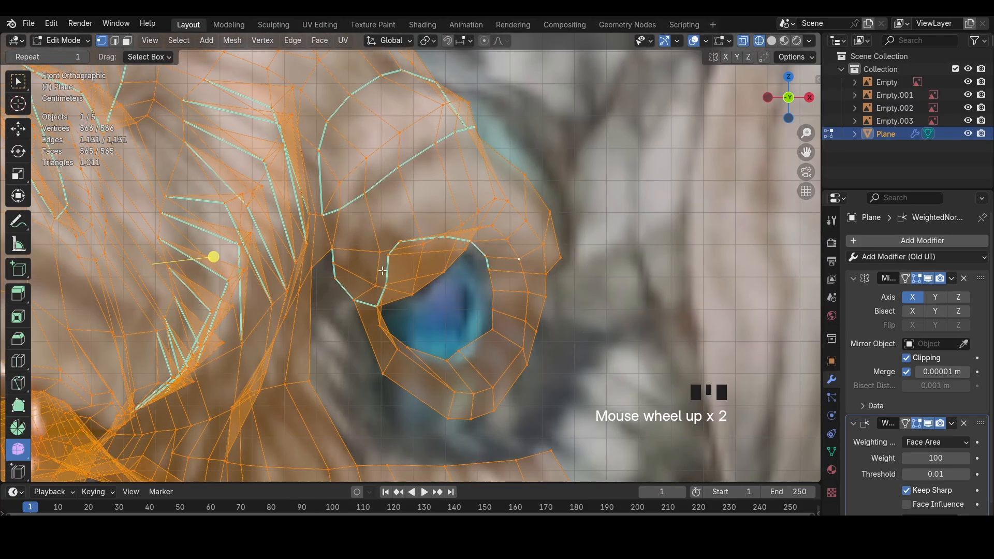
# Lower the upper eyelid's sharp rim vertices in front view onto the top edge of the eye
pyautogui.click(390, 253)
pyautogui.keyDown('ctrl'); pyautogui.keyDown('shift'); pyautogui.click(445, 236); pyautogui.keyUp('shift'); pyautogui.keyUp('ctrl')
pyautogui.press('g')
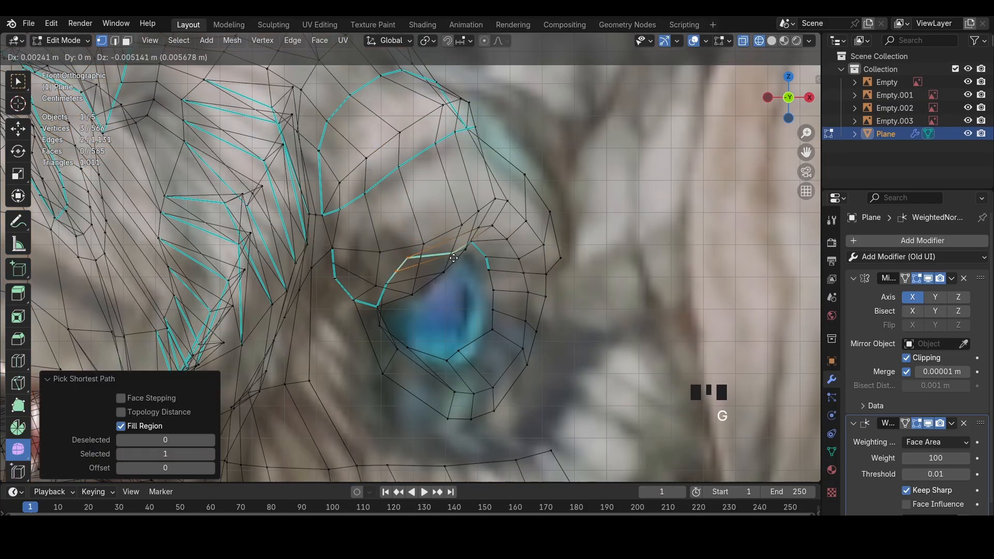
pyautogui.click(457, 259)
pyautogui.click(470, 242)
pyautogui.keyDown('ctrl'); pyautogui.keyDown('shift'); pyautogui.click(488, 258); pyautogui.keyUp('shift'); pyautogui.keyUp('ctrl')
pyautogui.press('g')
pyautogui.click(491, 270)
pyautogui.click(410, 258)
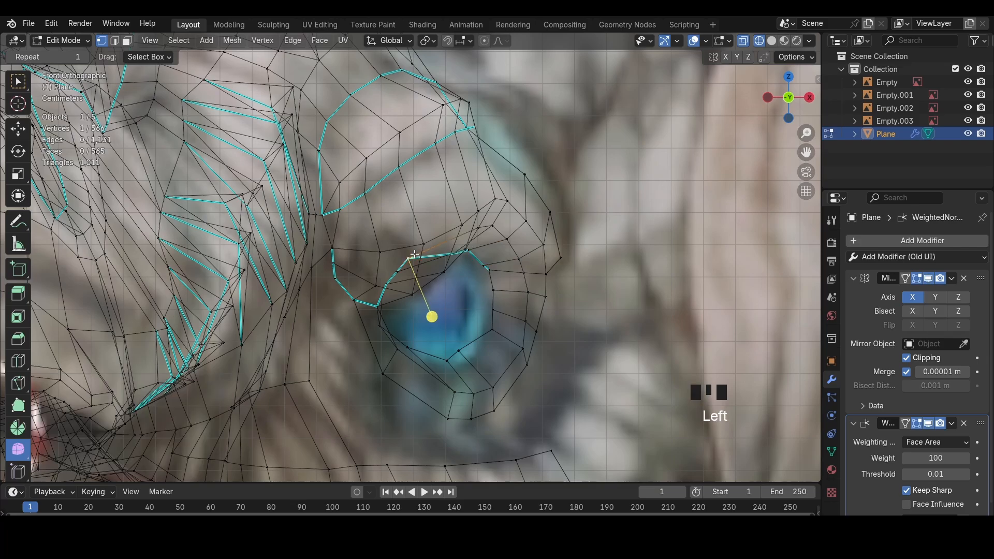
pyautogui.press('g')
pyautogui.click(411, 262)
# Raise the front and middle vertices of the upper eyelid's rim in side view to arch over the iris
pyautogui.click(809, 97)
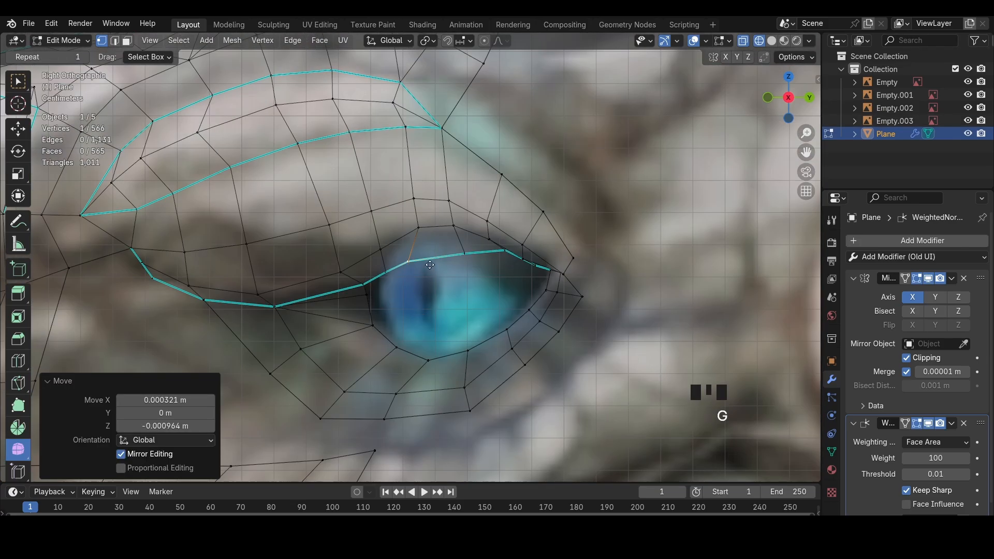
pyautogui.click(439, 244)
pyautogui.press('g')
pyautogui.click(408, 266)
pyautogui.click(392, 268)
pyautogui.press('g')
pyautogui.click(395, 265)
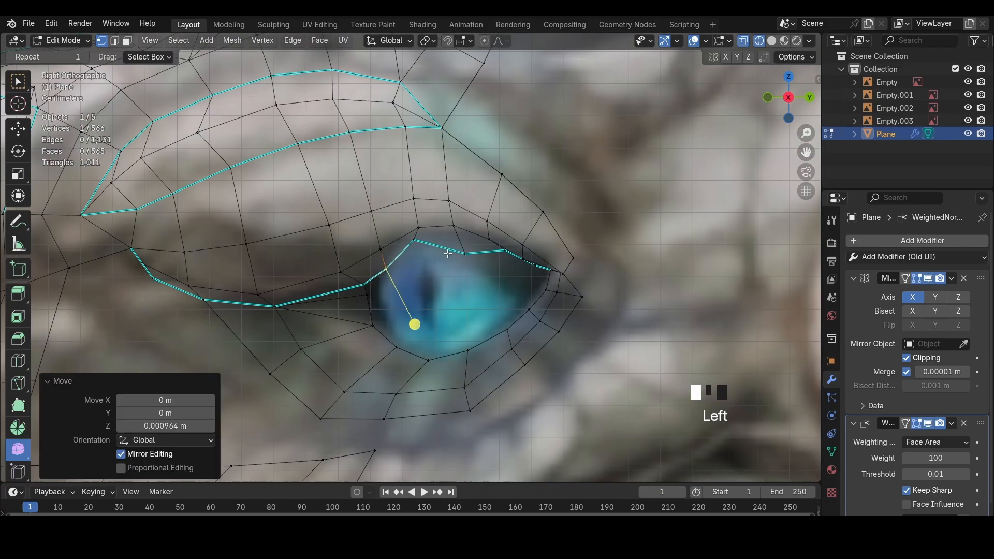
pyautogui.click(450, 254)
pyautogui.press('g')
pyautogui.click(462, 241)
# Even out the upper rim's arch in side view by moving its peak vertex and the vertices near the front corner
pyautogui.click(510, 252)
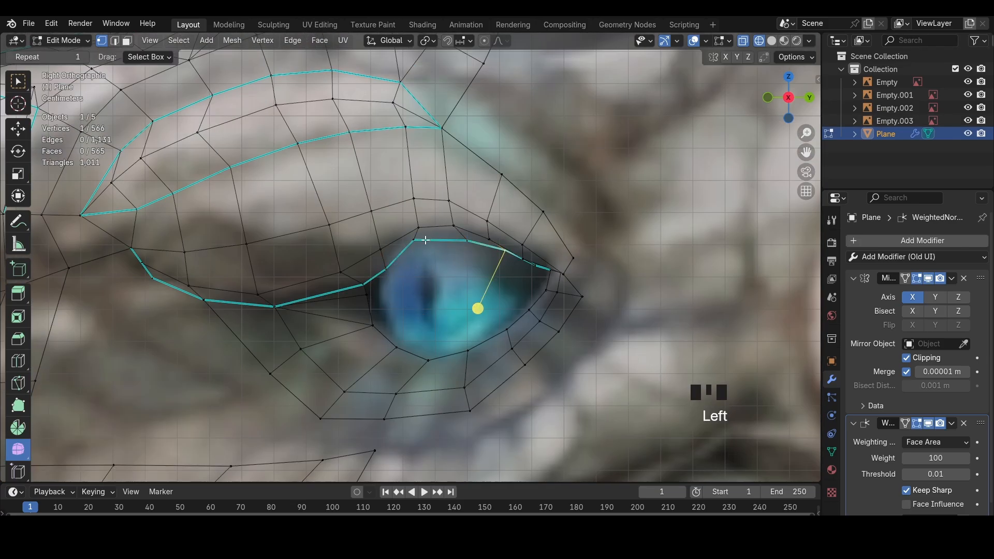
pyautogui.press('g')
pyautogui.click(457, 235)
pyautogui.click(389, 268)
pyautogui.press('g')
pyautogui.click(387, 264)
pyautogui.click(369, 291)
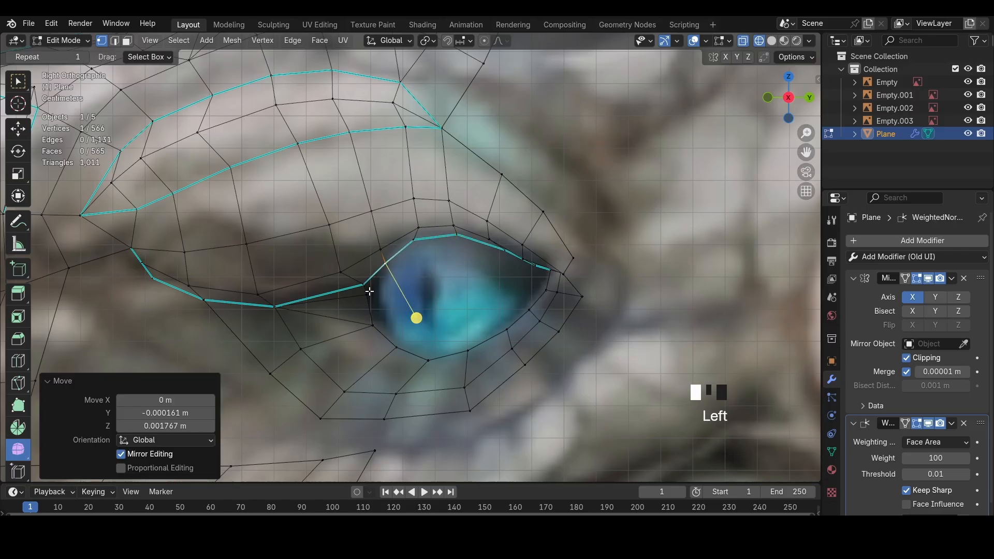
pyautogui.press('g')
pyautogui.click(363, 295)
# Move the upper eyelid's edge and rim vertex near the eye's outer corner in side view to smooth the rim
pyautogui.click(522, 251)
pyautogui.press('g')
pyautogui.click(525, 248)
pyautogui.press('1')
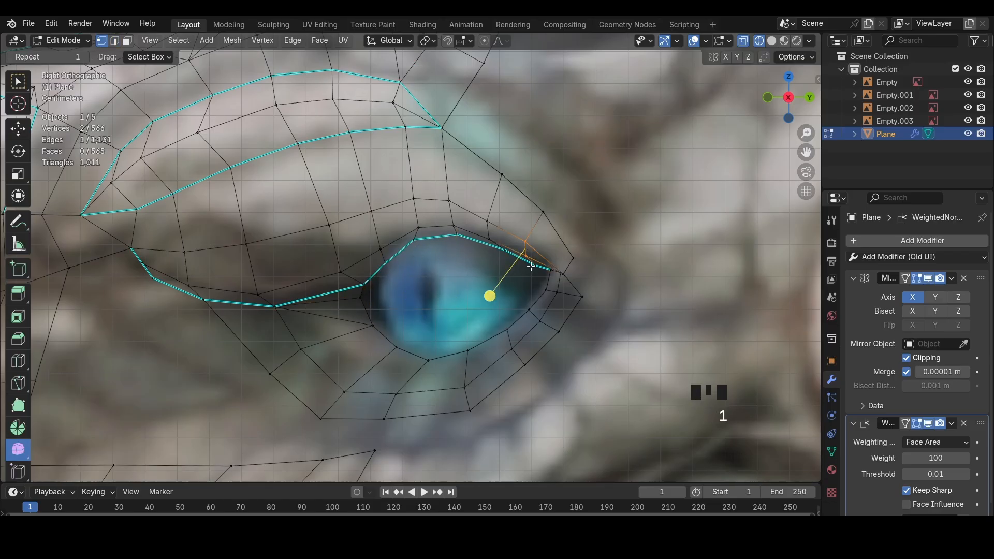
pyautogui.keyDown('shift'); pyautogui.click(532, 267); pyautogui.keyUp('shift')
pyautogui.press('g')
pyautogui.click(533, 264)
# Extrude the eye opening's edge loop into the head, scale the new ring and reposition it
pyautogui.press('z')
pyautogui.keyDown('alt'); pyautogui.click(552, 248); pyautogui.keyUp('alt')
pyautogui.moveTo(479, 251); pyautogui.dragTo(559, 324, button='middle')
pyautogui.press('e')
pyautogui.click(539, 286)
pyautogui.press('s')
pyautogui.click(534, 300)
pyautogui.press('g')
pyautogui.click(515, 306)
# Extrude the inner eye ring again, merge it at its center and reposition the merged vertex to close the socket
pyautogui.hotkey('ctrl', 'e')
pyautogui.click(535, 327)
pyautogui.press('e')
pyautogui.click(551, 293)
pyautogui.press('m')
pyautogui.click(525, 238)
pyautogui.press('g')
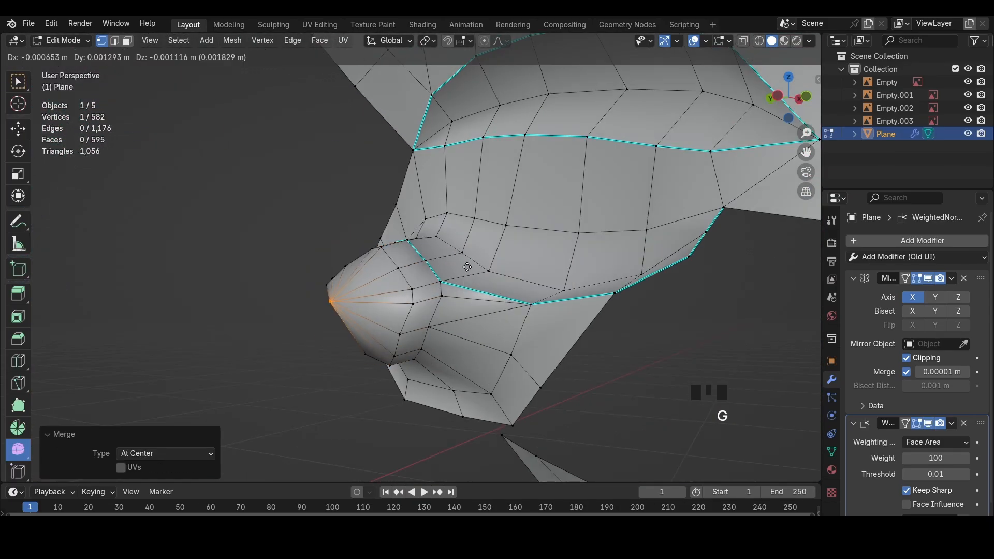
pyautogui.click(515, 240)
# Save the file and switch to Object Mode
pyautogui.press('3')
pyautogui.moveTo(352, 317); pyautogui.dragTo(393, 314, button='middle')
pyautogui.moveTo(319, 308); pyautogui.dragTo(448, 300)
pyautogui.moveTo(448, 300); pyautogui.dragTo(684, 329, button='middle')
pyautogui.hotkey('ctrl', 's')
pyautogui.click(73, 55)
pyautogui.scroll(-4, 428, 337)
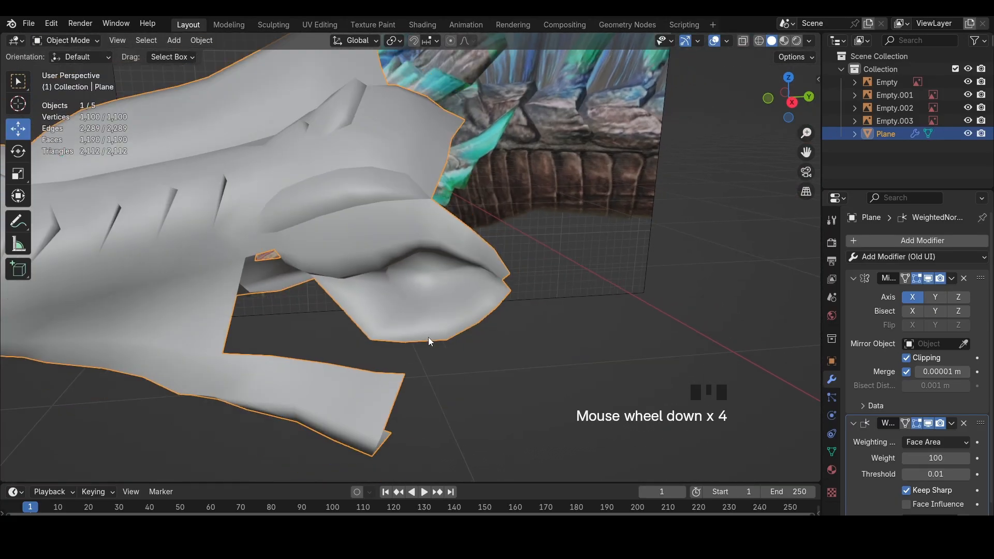
# Add a UV sphere with 24 segments and 16 rings for the eyeball
pyautogui.click(625, 280)
pyautogui.hotkey('shift', 'a')
pyautogui.moveTo(609, 245)
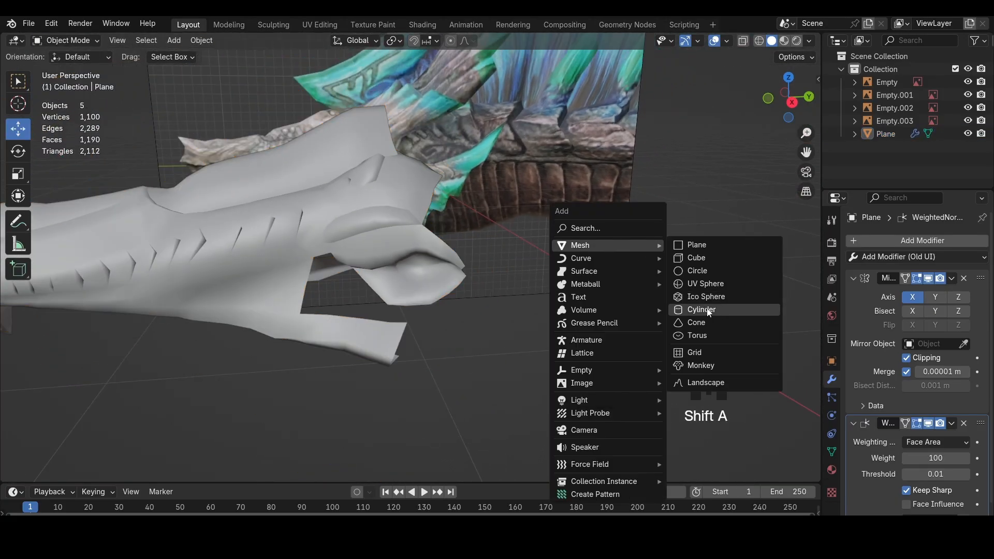
pyautogui.click(705, 284)
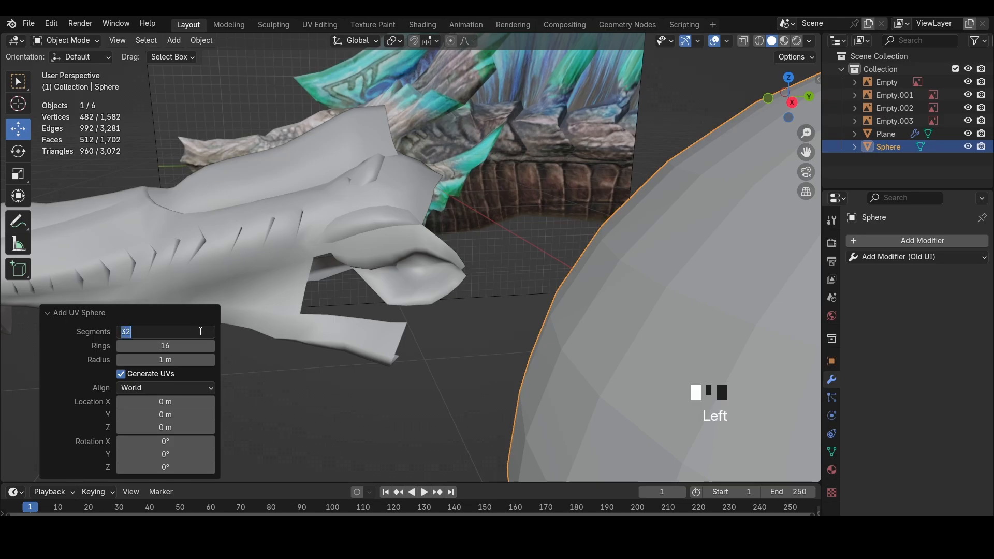
pyautogui.press('Return')
pyautogui.scroll(-8, 633, 231)
# Shade the sphere smooth and add a Mirror modifier on the X axis
pyautogui.rightClick(637, 198)
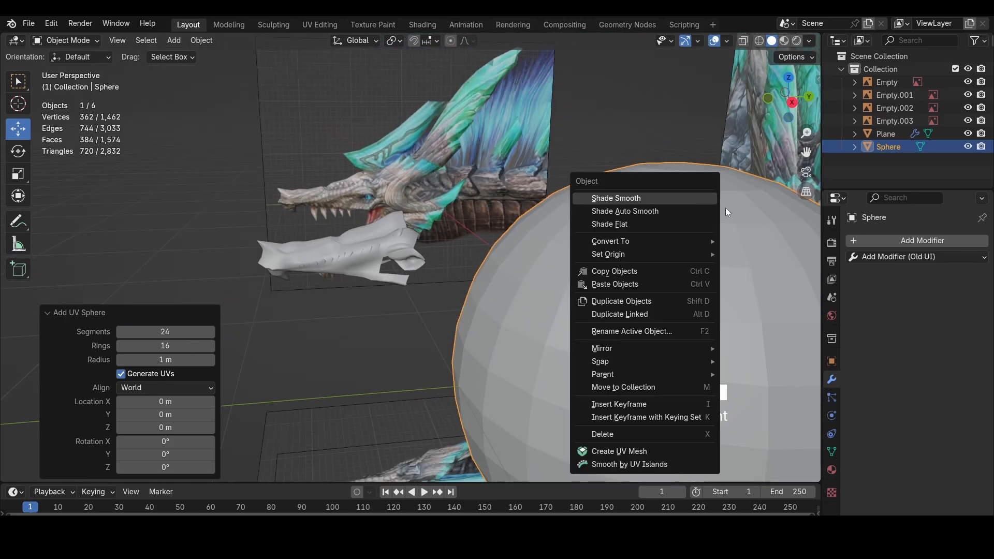
pyautogui.click(640, 197)
pyautogui.click(861, 257)
pyautogui.click(637, 398)
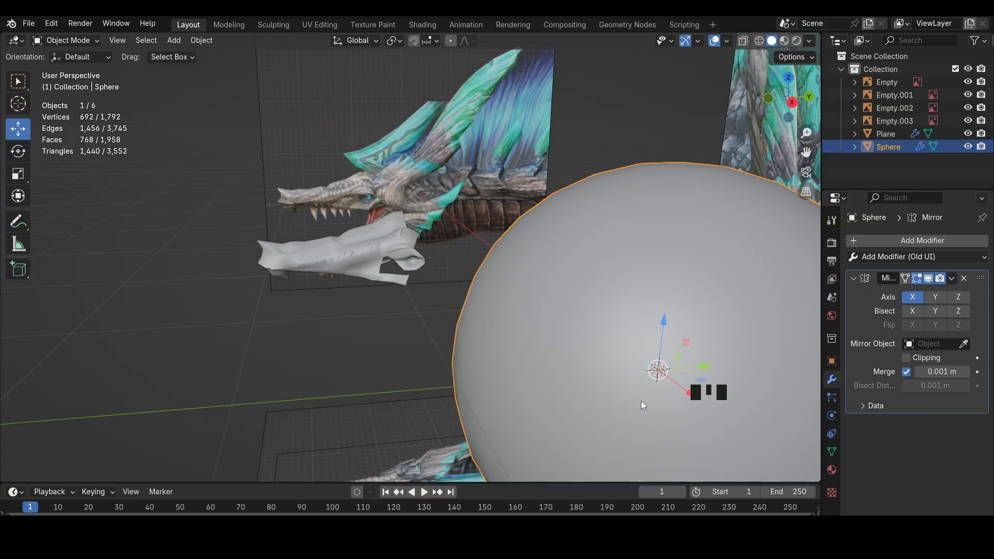
# In Edit Mode, rotate the whole sphere in side view, move it to the head and scale it to 0.317
pyautogui.click(65, 40)
pyautogui.click(60, 68)
pyautogui.keyDown('ctrl'); pyautogui.scroll(-3, 617, 153); pyautogui.keyUp('ctrl')
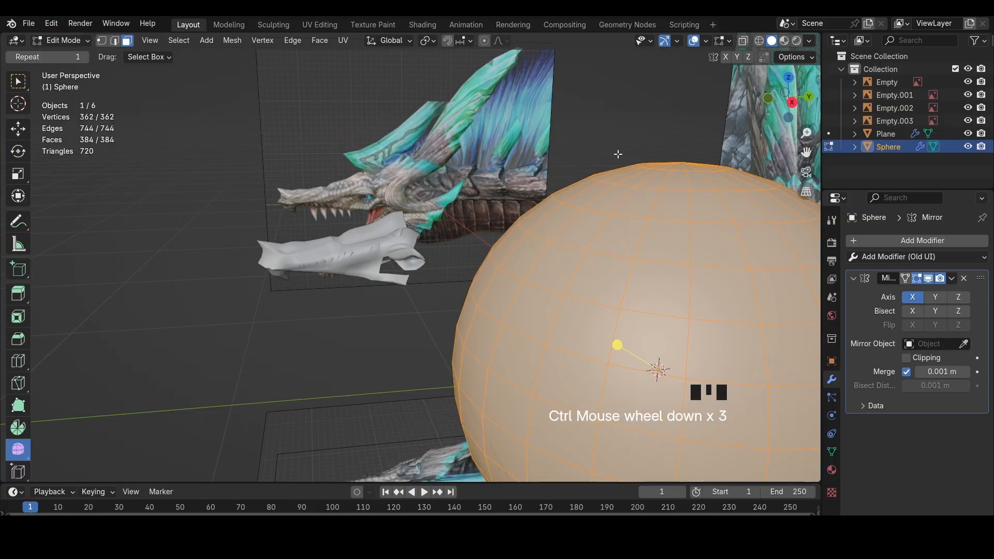
pyautogui.click(788, 107)
pyautogui.hotkey('shift', 'z')
pyautogui.scroll(-2, 787, 109)
pyautogui.press('r')
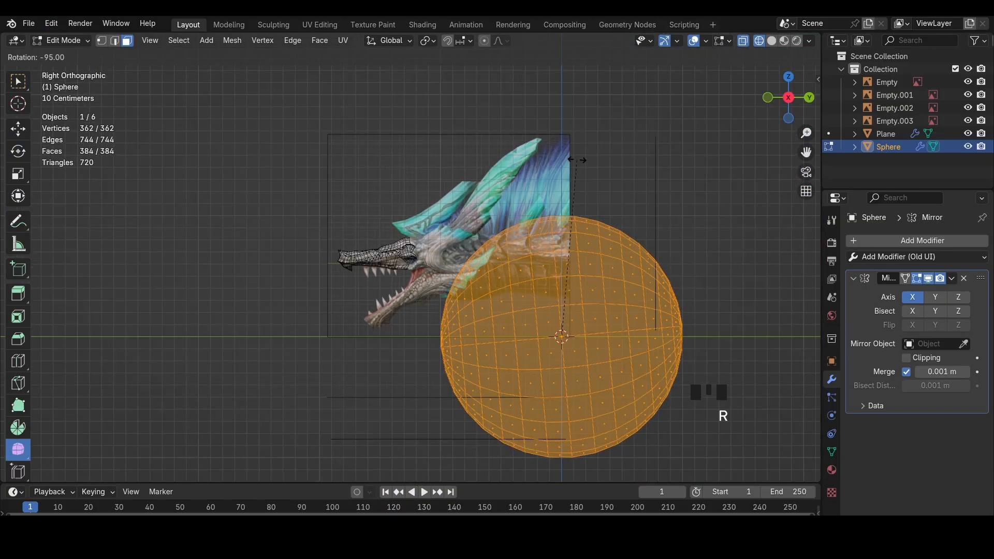
pyautogui.click(590, 171)
pyautogui.press('g')
pyautogui.click(384, 65)
pyautogui.press('s')
pyautogui.click(286, 223)
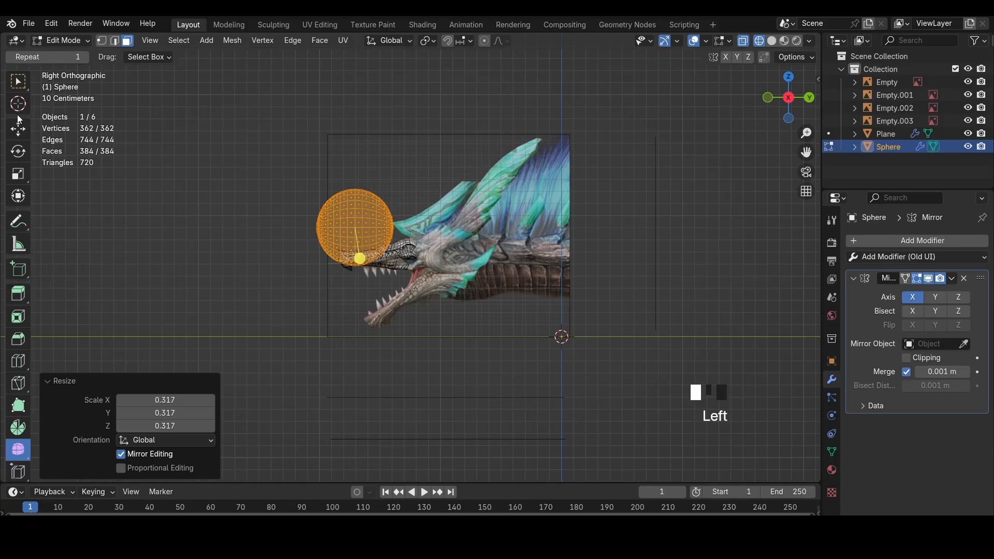
# Shrink the sphere further and move it near the eye in side view
pyautogui.click(18, 123)
pyautogui.scroll(4, 412, 256)
pyautogui.press('s')
pyautogui.click(321, 207)
pyautogui.press('g')
pyautogui.click(440, 290)
# Delete the rear half of the sphere's vertices in side view
pyautogui.scroll(2, 413, 259)
pyautogui.moveTo(612, 429); pyautogui.dragTo(431, 210)
pyautogui.scroll(2, 521, 256)
pyautogui.press('x')
pyautogui.click(653, 264)
# Set the pivot point to Active Element and rotate the whole half-sphere -85° about Z in top view
pyautogui.press('a')
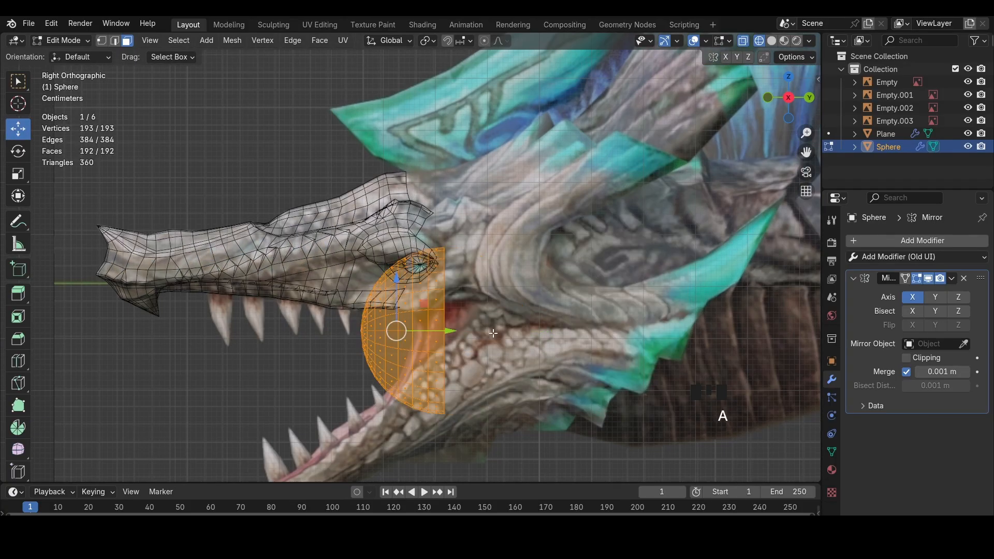
pyautogui.click(788, 76)
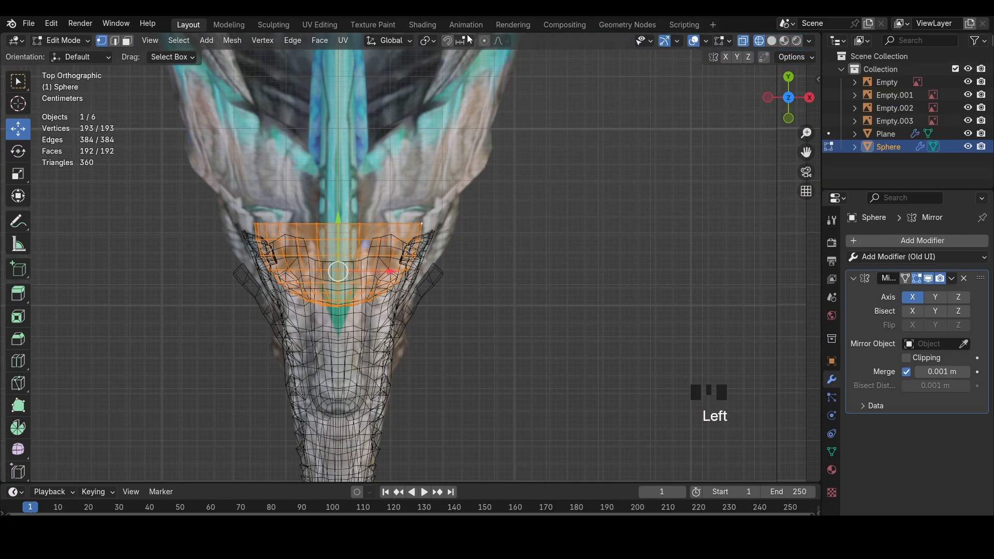
pyautogui.click(458, 128)
pyautogui.press('r')
pyautogui.click(668, 233)
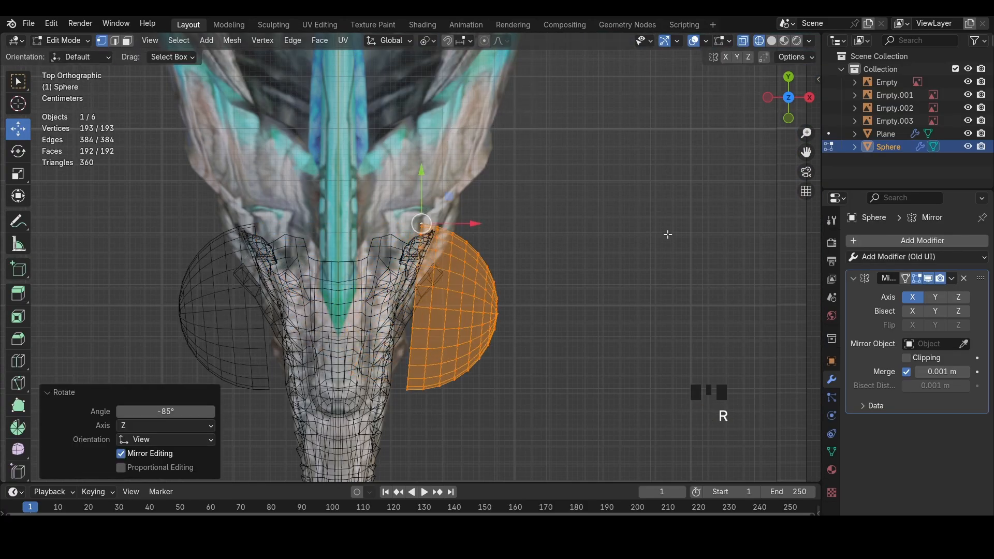
# Scale the half-sphere down in top view, then move and rotate it to fit beside the eye socket
pyautogui.press('s')
pyautogui.click(499, 218)
pyautogui.press('g')
pyautogui.click(474, 282)
pyautogui.press('r')
pyautogui.click(480, 320)
pyautogui.moveTo(497, 266); pyautogui.dragTo(528, 231, button='middle')
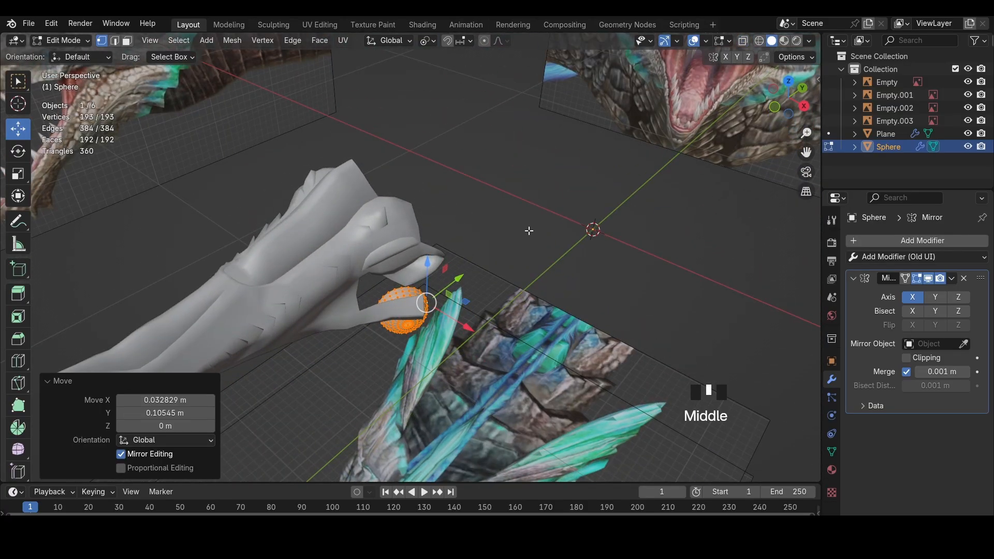
# Move the half-sphere onto the eye in side view and scale it by 0.974 to match the reference
pyautogui.click(803, 107)
pyautogui.press('s')
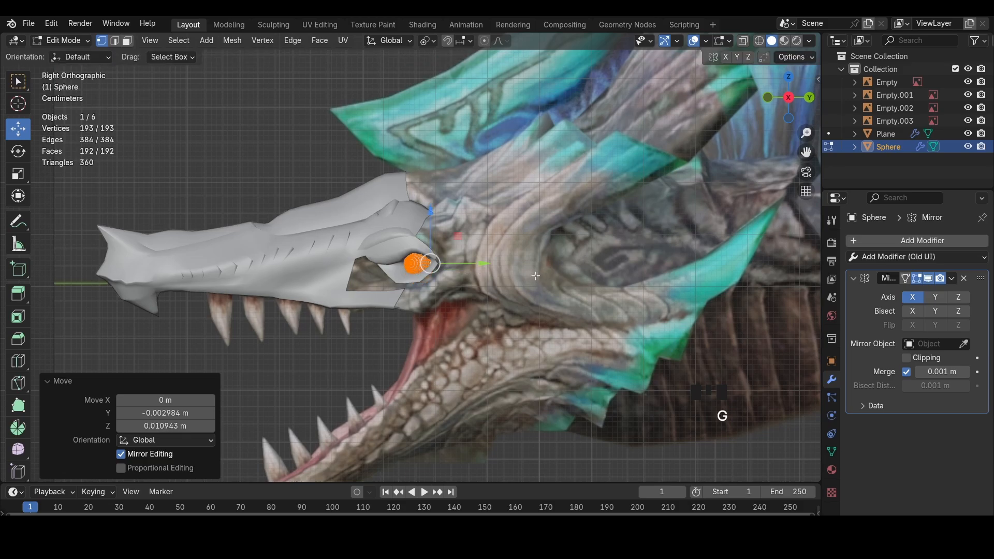
pyautogui.scroll(3, 535, 275)
pyautogui.hotkey('shift', 'z')
pyautogui.scroll(4, 626, 346)
pyautogui.press('g')
pyautogui.click(624, 341)
pyautogui.press('s')
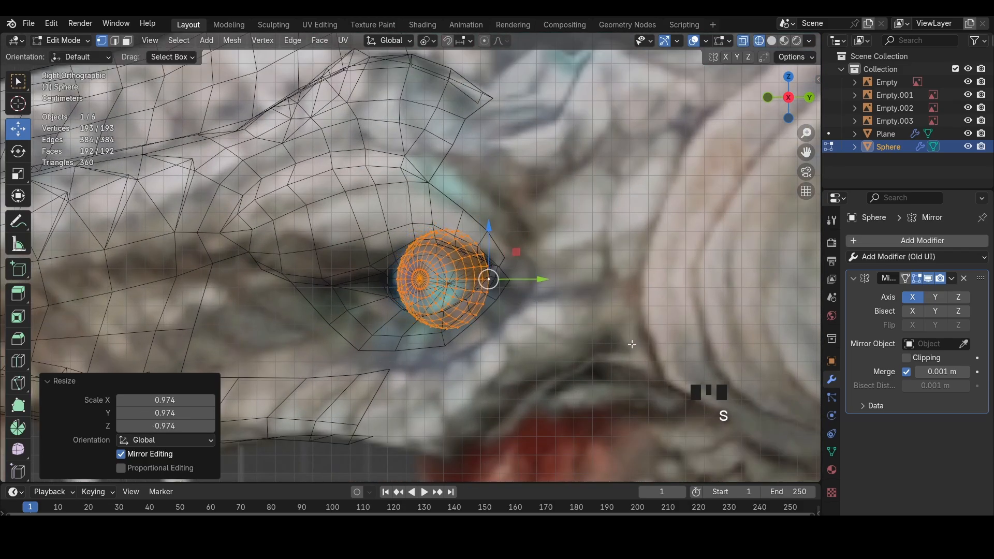
# Rotate the eyeball in side view and move it about 0.0022 m along Y within the eyelids
pyautogui.press('r')
pyautogui.click(637, 345)
pyautogui.press('g')
pyautogui.click(683, 346)
pyautogui.hotkey('shift', 'z')
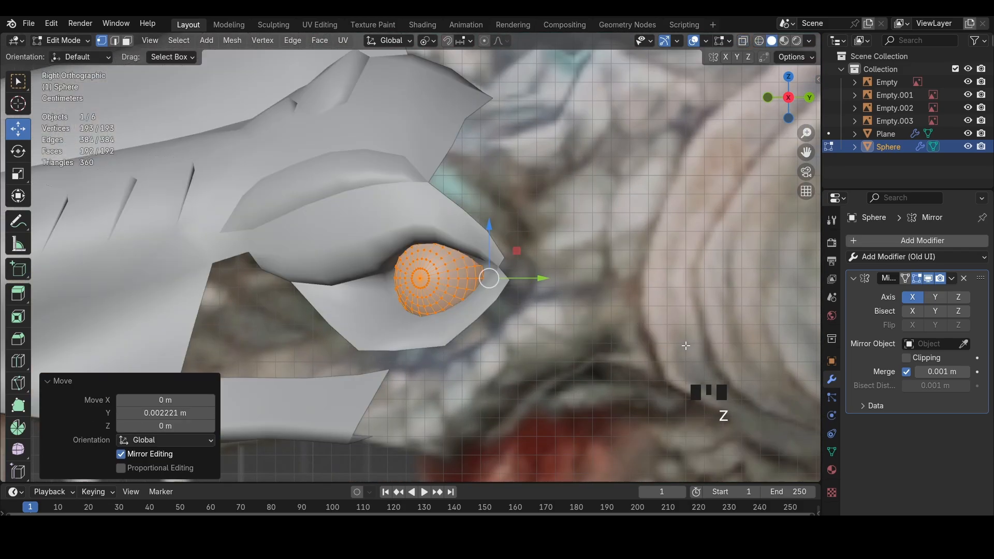
# Reposition the eyeball slightly in side view and scale it by 1.029
pyautogui.press('z')
pyautogui.press('g')
pyautogui.click(638, 332)
pyautogui.press('s')
pyautogui.click(642, 331)
pyautogui.press('z')
pyautogui.moveTo(642, 274); pyautogui.dragTo(727, 267, button='middle')
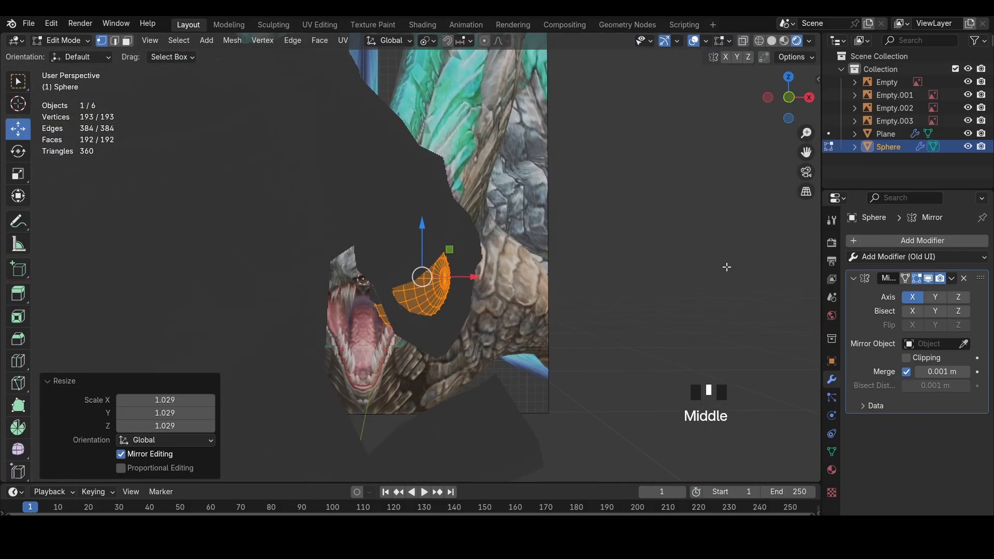
# In front view, move the eyeball 0.001542 m along X and slightly down along Z to match the reference eye
pyautogui.click(789, 97)
pyautogui.scroll(2, 606, 259)
pyautogui.press('z')
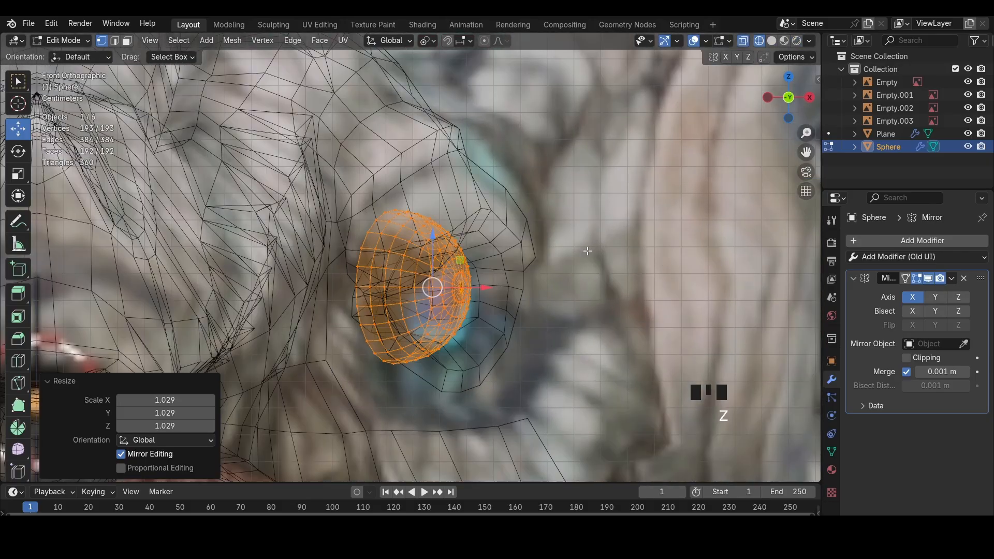
pyautogui.press('g')
pyautogui.click(608, 263)
pyautogui.press('g')
pyautogui.middleClick(611, 264)
pyautogui.click(612, 265)
pyautogui.press('g')
pyautogui.middleClick(612, 270)
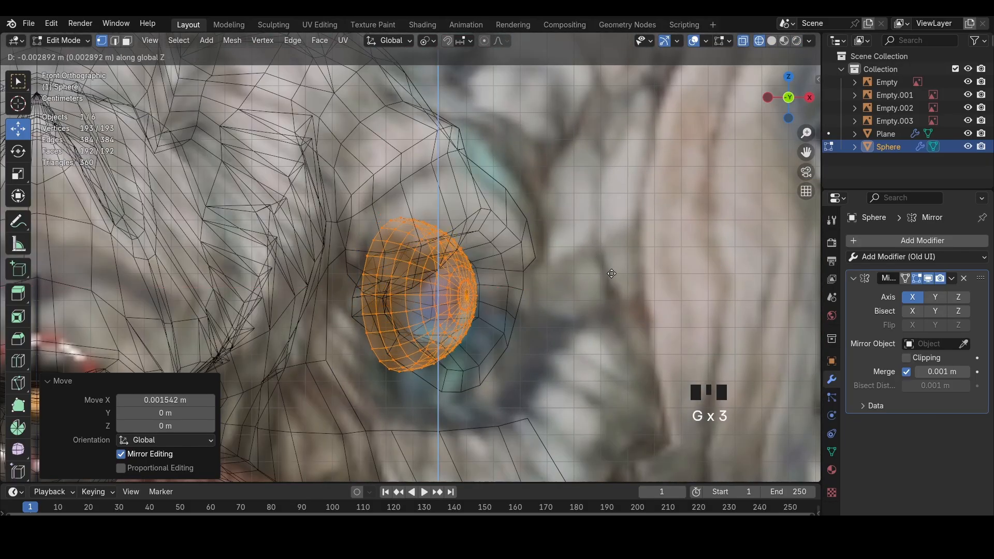
pyautogui.click(643, 280)
pyautogui.press('z')
pyautogui.click(673, 274)
pyautogui.moveTo(678, 273); pyautogui.dragTo(591, 267, button='middle')
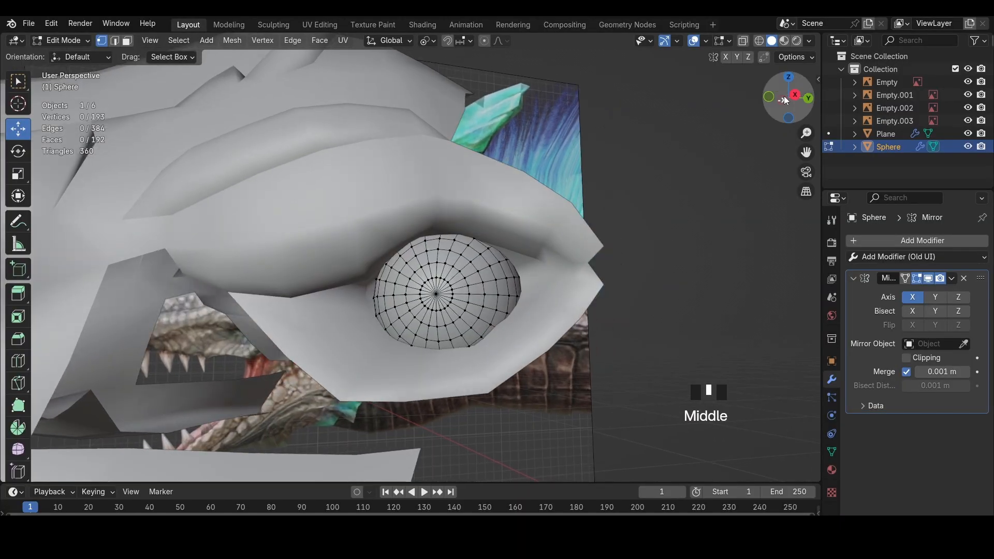
# Rescale the eyeball slightly in side view and reposition it over the reference eye
pyautogui.click(793, 97)
pyautogui.press('z')
pyautogui.hotkey('ctrl', 'z')
pyautogui.press('s')
pyautogui.click(627, 257)
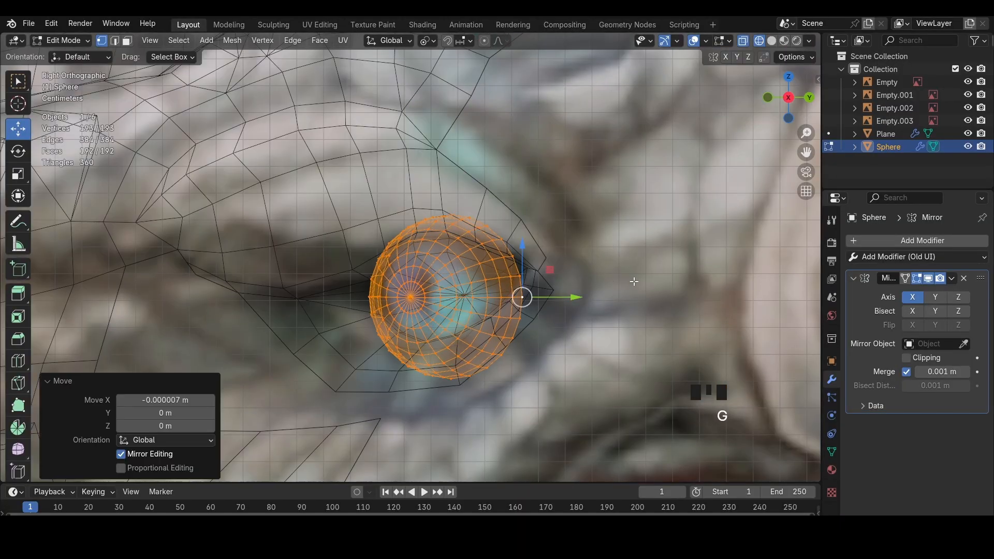
pyautogui.press('g')
pyautogui.scroll(-1, 641, 278)
pyautogui.click(674, 261)
pyautogui.press('s')
pyautogui.click(684, 265)
pyautogui.press('g')
pyautogui.click(637, 278)
pyautogui.press('z')
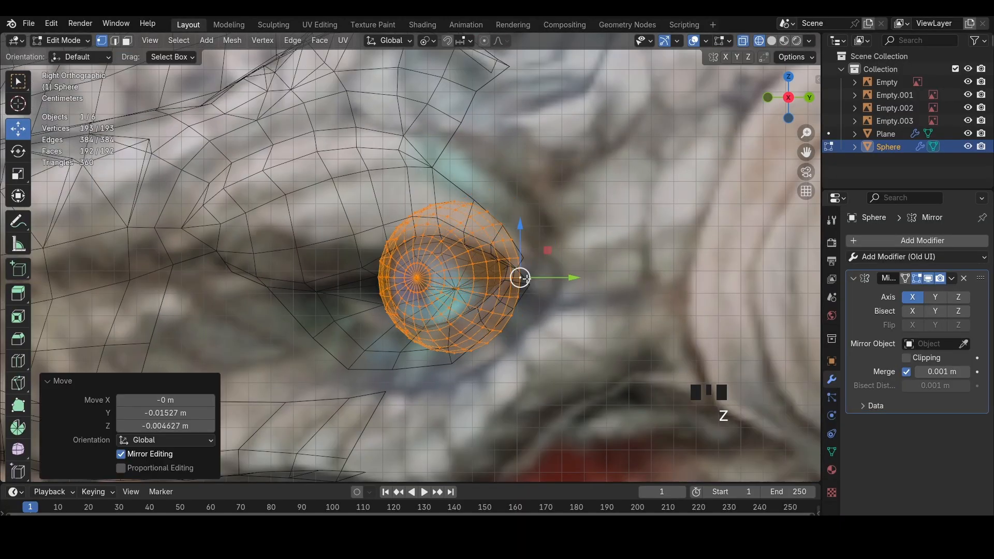
# Move the eyeball -0.002577 m along X, deeper into the socket
pyautogui.moveTo(527, 278); pyautogui.dragTo(634, 285, button='middle')
pyautogui.press('g')
pyautogui.press('x')
pyautogui.click(624, 284)
pyautogui.press('z')
# In front view, move the eyeball down 0.004627 m, shift it along X and rescale it slightly
pyautogui.click(788, 78)
pyautogui.press('z')
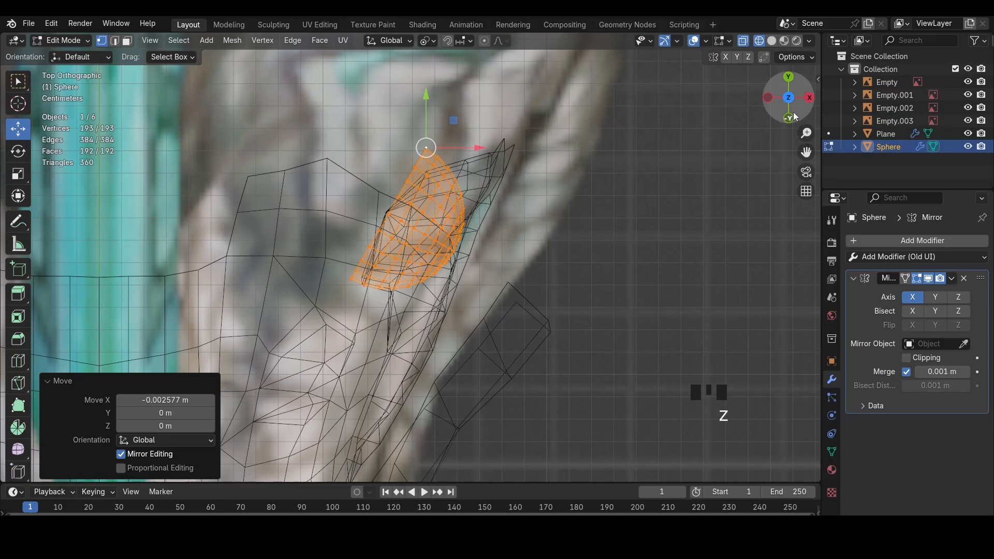
pyautogui.click(789, 117)
pyautogui.press('g')
pyautogui.press('g')
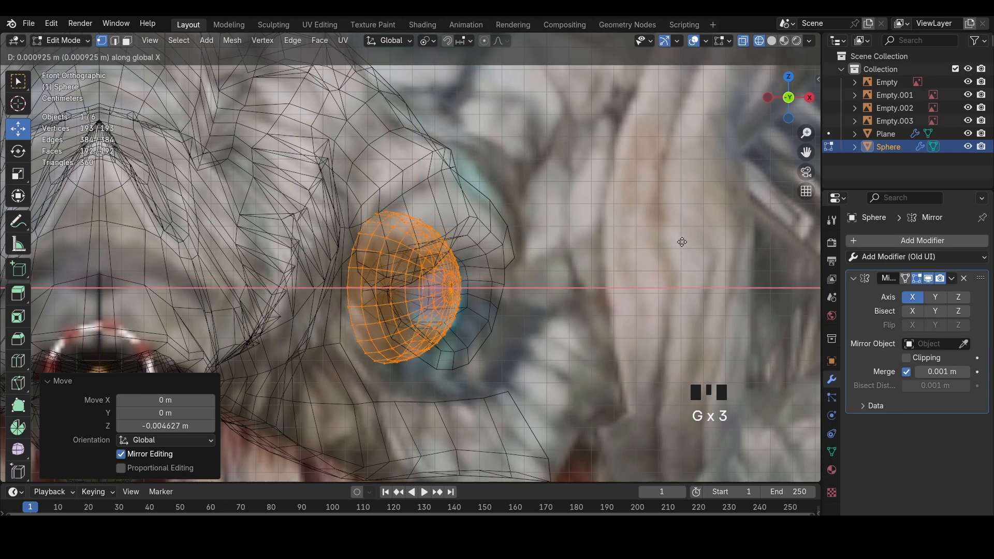
pyautogui.click(703, 242)
pyautogui.press('z')
pyautogui.press('s')
pyautogui.click(699, 242)
# Move the eyeball -0.003738 m along X, and nudge it 0.000231 m along Y and 0.000694 m along Z in side view
pyautogui.moveTo(696, 241); pyautogui.dragTo(486, 237, button='middle')
pyautogui.press('g')
pyautogui.click(771, 95)
pyautogui.press('z')
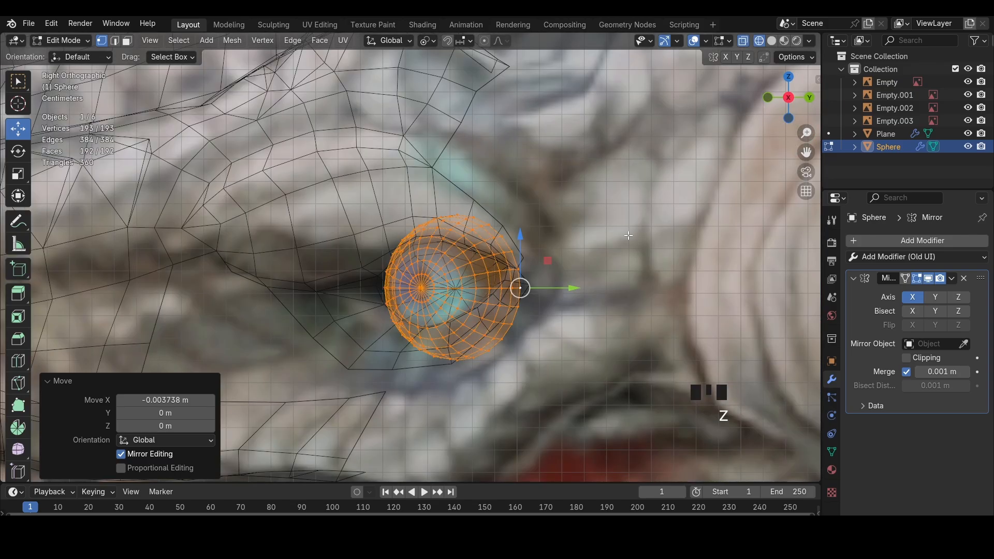
pyautogui.press('g')
pyautogui.click(630, 234)
pyautogui.press('z')
# In front view, shift the eyeball along X, rotate it -1.82° and nudge it down within the eyelids
pyautogui.moveTo(781, 253); pyautogui.dragTo(750, 149, button='middle')
pyautogui.click(776, 105)
pyautogui.press('z')
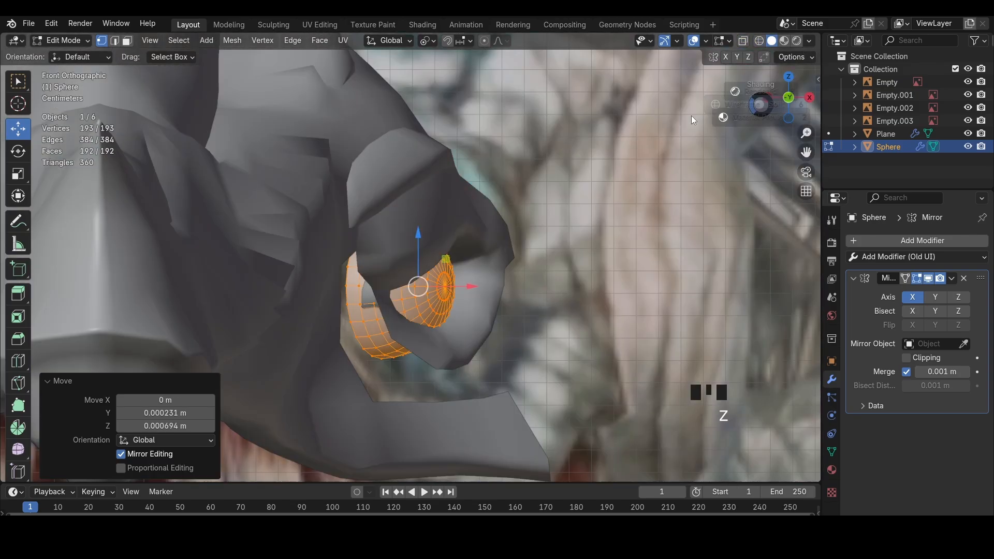
pyautogui.press('g')
pyautogui.press('x')
pyautogui.click(607, 202)
pyautogui.press('r')
pyautogui.click(605, 207)
pyautogui.press('g')
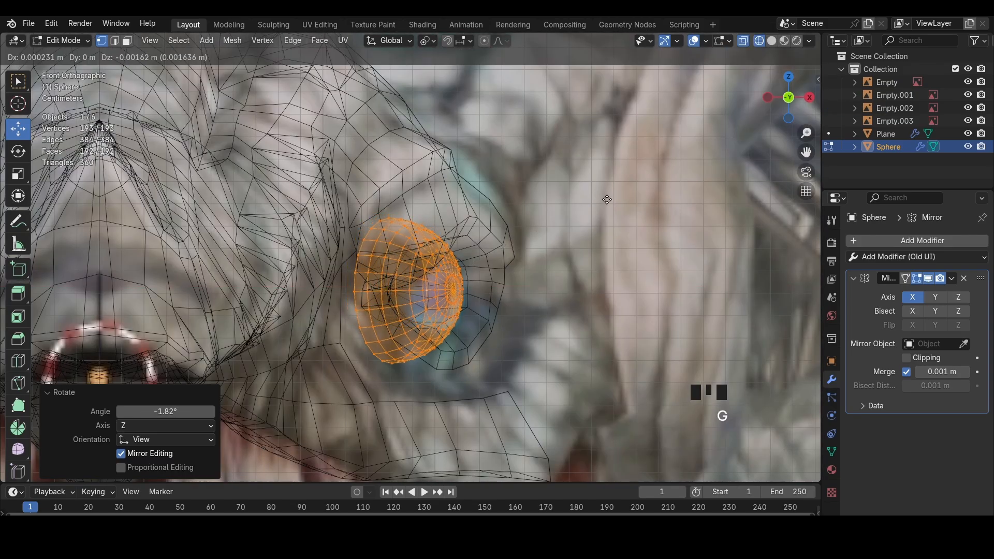
pyautogui.click(604, 212)
pyautogui.press('z')
pyautogui.click(604, 213)
pyautogui.moveTo(605, 213); pyautogui.dragTo(556, 215, button='middle')
# Finish editing the eyeball, select the head mesh and enter Edit Mode on it with edge selection
pyautogui.moveTo(60, 41); pyautogui.dragTo(62, 54)
pyautogui.click(422, 229)
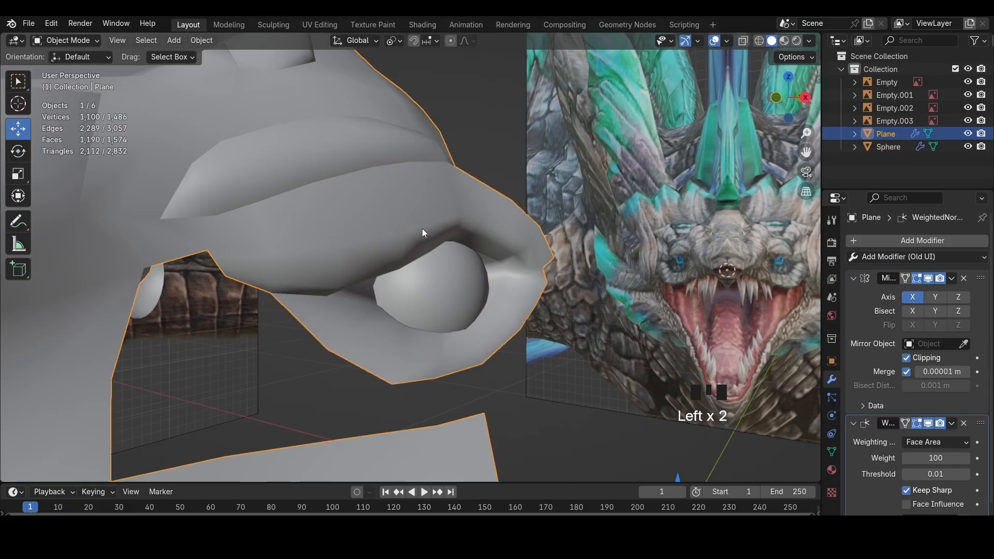
pyautogui.scroll(-6, 386, 236)
pyautogui.moveTo(386, 236); pyautogui.dragTo(495, 305, button='middle')
pyautogui.scroll(5, 446, 295)
pyautogui.click(377, 275)
pyautogui.scroll(4, 377, 273)
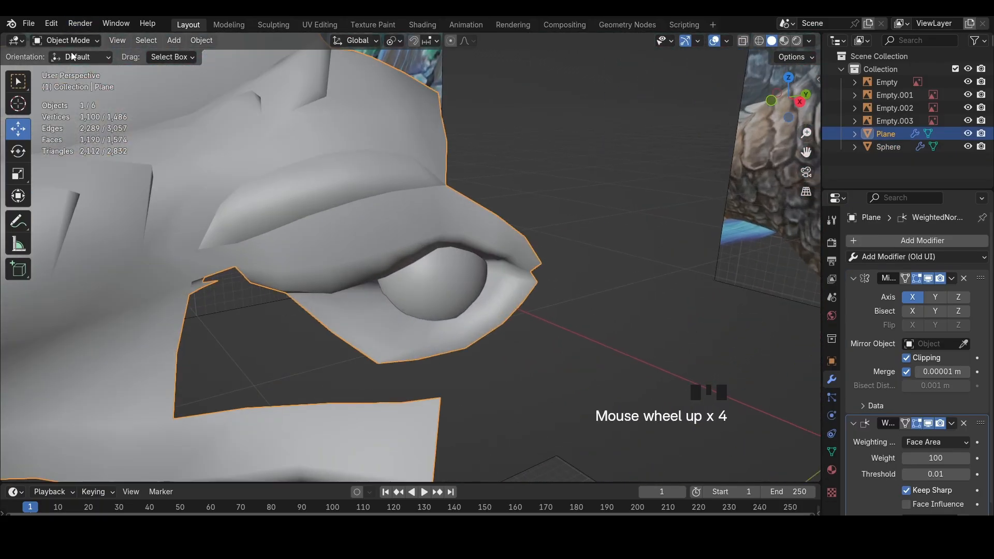
pyautogui.moveTo(67, 43); pyautogui.dragTo(68, 67)
pyautogui.click(114, 41)
pyautogui.scroll(3, 429, 352)
pyautogui.click(373, 346)
pyautogui.moveTo(429, 354)
pyautogui.mouseDown(button='middle')
pyautogui.moveTo(389, 357)
pyautogui.moveTo(394, 336)
pyautogui.moveTo(362, 352)
pyautogui.mouseUp(button='middle')
pyautogui.press('z')
pyautogui.click(365, 322)
pyautogui.press('z')
pyautogui.keyDown('ctrl'); pyautogui.keyDown('shift'); pyautogui.click(565, 357); pyautogui.keyUp('shift'); pyautogui.keyUp('ctrl')
pyautogui.moveTo(564, 356); pyautogui.dragTo(402, 356, button='middle')
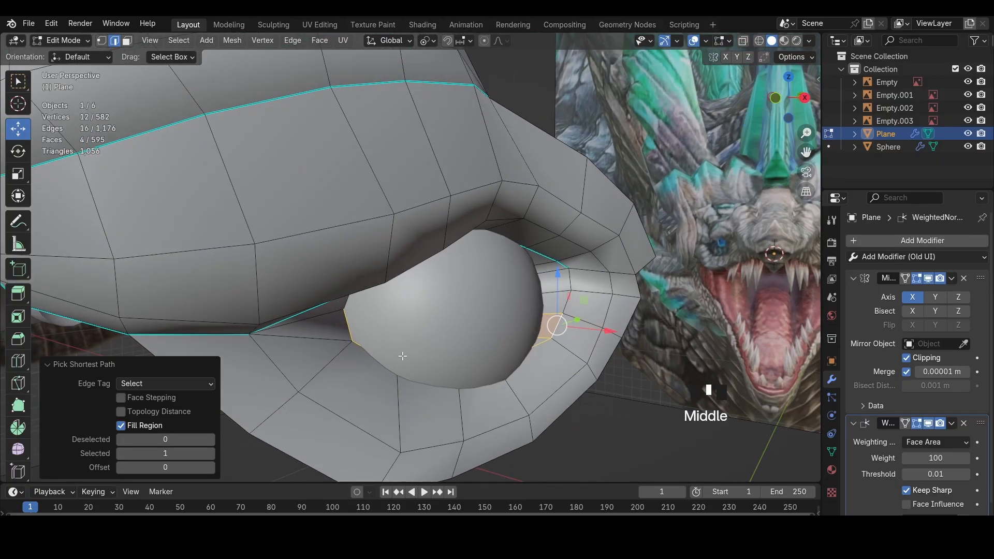
pyautogui.doubleClick(440, 366)
pyautogui.click(775, 100)
pyautogui.press('z')
pyautogui.moveTo(443, 373); pyautogui.dragTo(496, 373)
pyautogui.press('a')
pyautogui.moveTo(473, 371)
pyautogui.mouseDown(button='middle')
pyautogui.moveTo(422, 370)
pyautogui.moveTo(477, 360)
pyautogui.mouseUp(button='middle')
pyautogui.press('z')
# Select the five inner rim edges of the lower eyelid and move them 0.006962 m along X in front view
pyautogui.click(422, 370)
pyautogui.keyDown('shift'); pyautogui.click(477, 360); pyautogui.keyUp('shift')
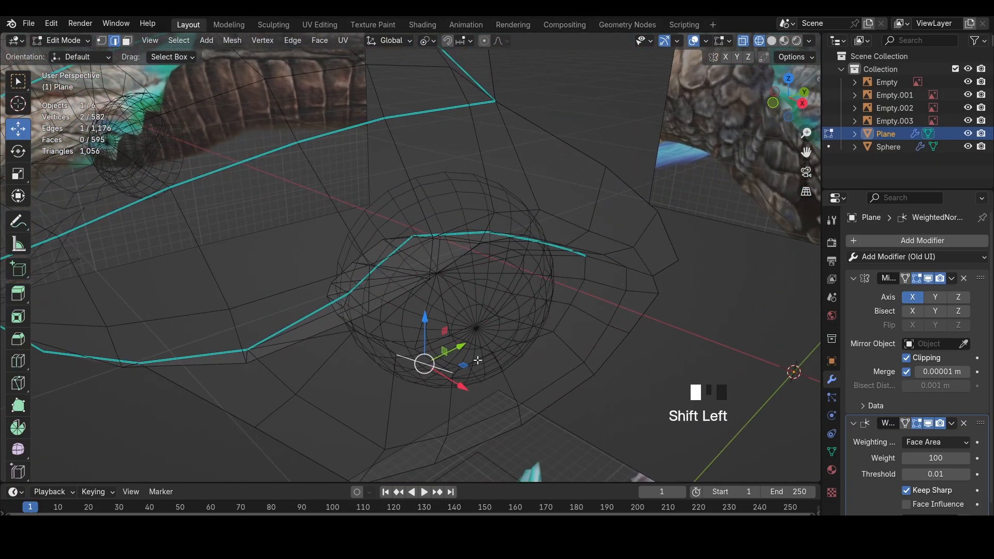
pyautogui.keyDown('shift'); pyautogui.click(390, 349); pyautogui.keyUp('shift')
pyautogui.press('z')
pyautogui.click(585, 366)
pyautogui.moveTo(515, 302); pyautogui.dragTo(629, 283)
pyautogui.click(772, 100)
pyautogui.press('z')
pyautogui.press('g')
pyautogui.click(546, 264)
pyautogui.press('z')
# Mark the selected inner rim edges of the lower eyelid as sharp
pyautogui.hotkey('ctrl', 'e')
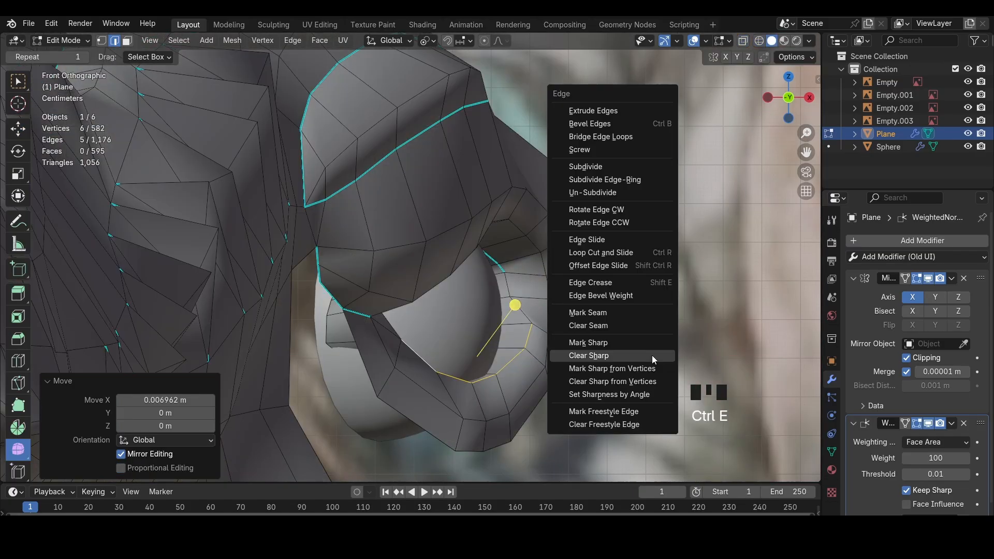
pyautogui.click(652, 330)
pyautogui.moveTo(652, 333); pyautogui.dragTo(569, 339, button='middle')
pyautogui.hotkey('ctrl', 'e')
pyautogui.click(617, 366)
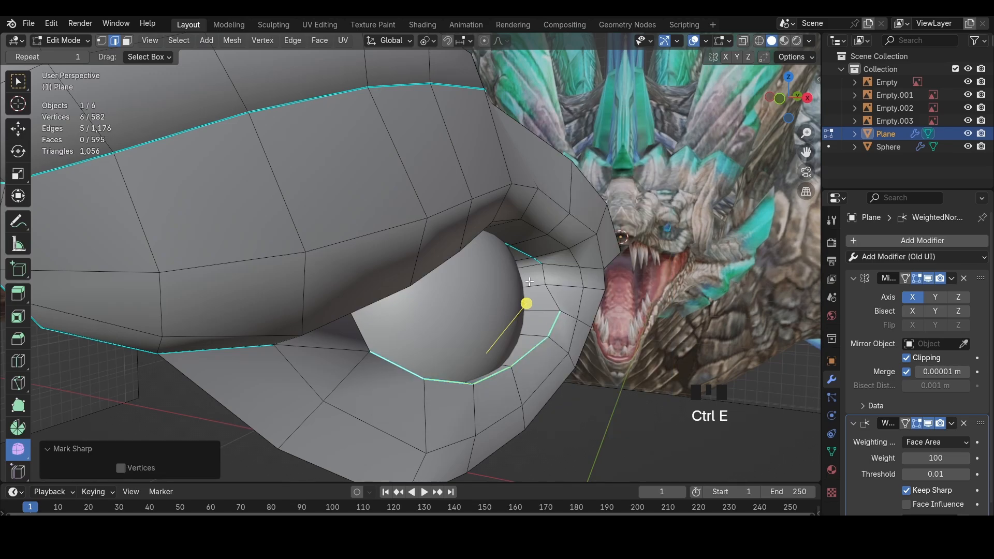
# Move the rim edge near the eye's rear corner along X and mark the rim edges there as sharp
pyautogui.click(558, 298)
pyautogui.press('g')
pyautogui.press('x')
pyautogui.click(568, 297)
pyautogui.keyDown('shift'); pyautogui.click(555, 275); pyautogui.keyUp('shift')
pyautogui.hotkey('ctrl', 'e')
pyautogui.click(640, 309)
# Move the rim vertex at the eye's rear corner slightly outward along X
pyautogui.press('1')
pyautogui.click(557, 286)
pyautogui.press('g')
pyautogui.press('x')
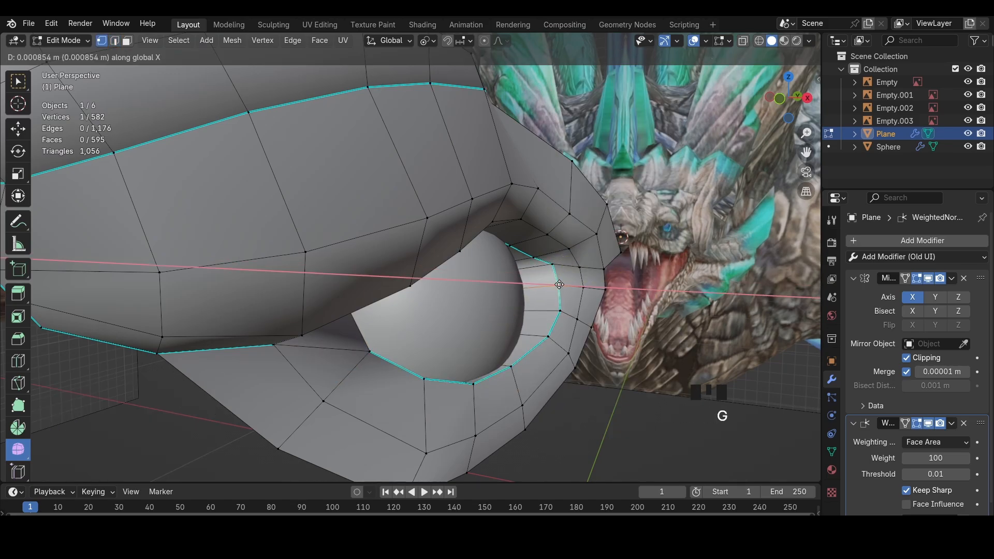
pyautogui.click(562, 286)
# Mark the short rim edges at the eye's front corner as sharp
pyautogui.moveTo(396, 301); pyautogui.dragTo(336, 307, button='middle')
pyautogui.press('2')
pyautogui.click(342, 306)
pyautogui.hotkey('ctrl', 'e')
pyautogui.click(543, 367)
# Reposition the lower vertex of the eye's front corner and check it against the side reference
pyautogui.press('1')
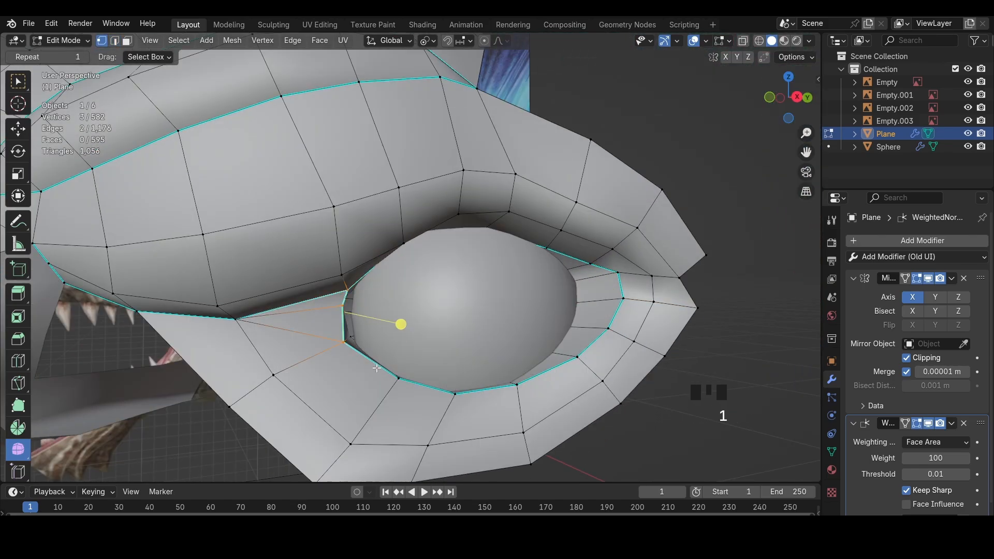
pyautogui.click(343, 342)
pyautogui.press('g')
pyautogui.click(346, 340)
pyautogui.click(797, 97)
pyautogui.press('z')
pyautogui.click(387, 242)
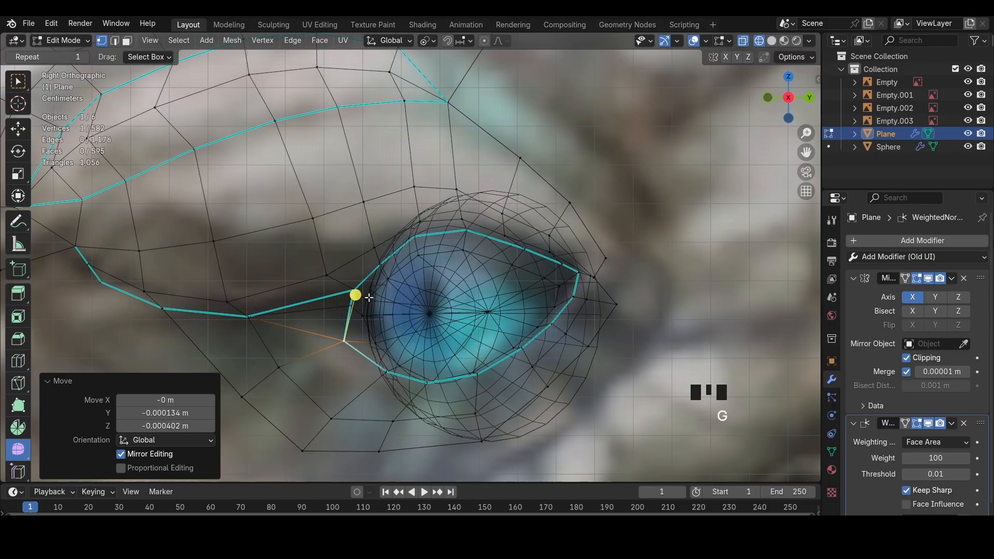
# Clear the sharp marking from the two short edges at the eye's front corner
pyautogui.press('2')
pyautogui.keyDown('shift'); pyautogui.click(353, 297); pyautogui.keyUp('shift')
pyautogui.hotkey('ctrl', 'e')
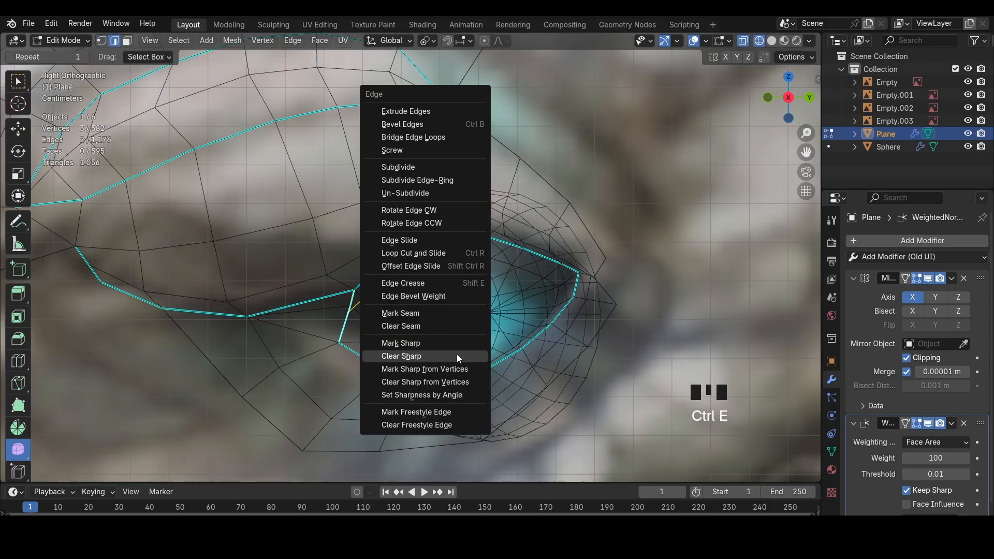
pyautogui.click(458, 357)
# Move the lower front-corner vertex and the vertex where the eyelids meet further forward to match the side reference
pyautogui.press('1')
pyautogui.click(337, 336)
pyautogui.press('g')
pyautogui.click(280, 327)
pyautogui.click(265, 318)
pyautogui.press('g')
pyautogui.click(276, 317)
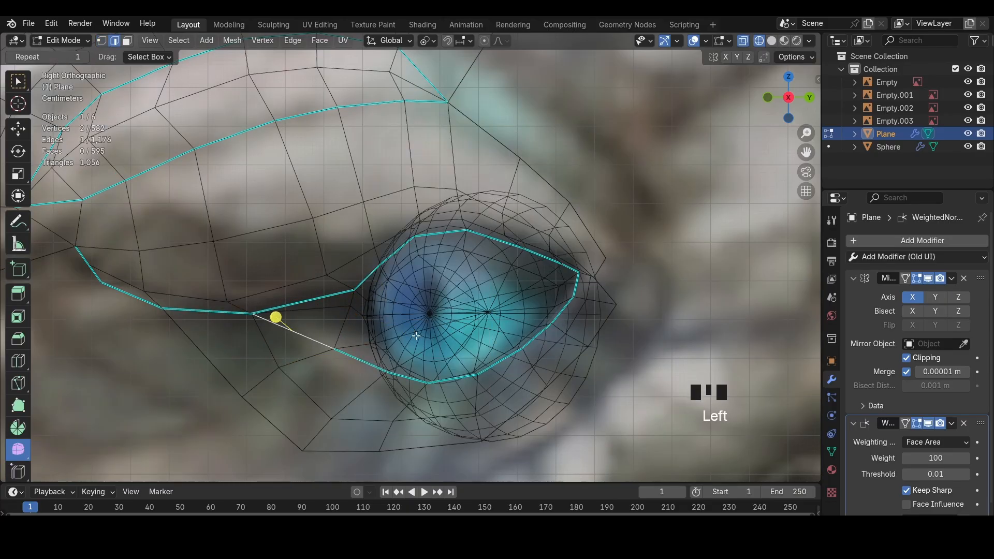
# Mark the edge joining the eyelids' front meeting point to the lower rim as sharp
pyautogui.hotkey('ctrl', 'e')
pyautogui.click(409, 322)
pyautogui.press('z')
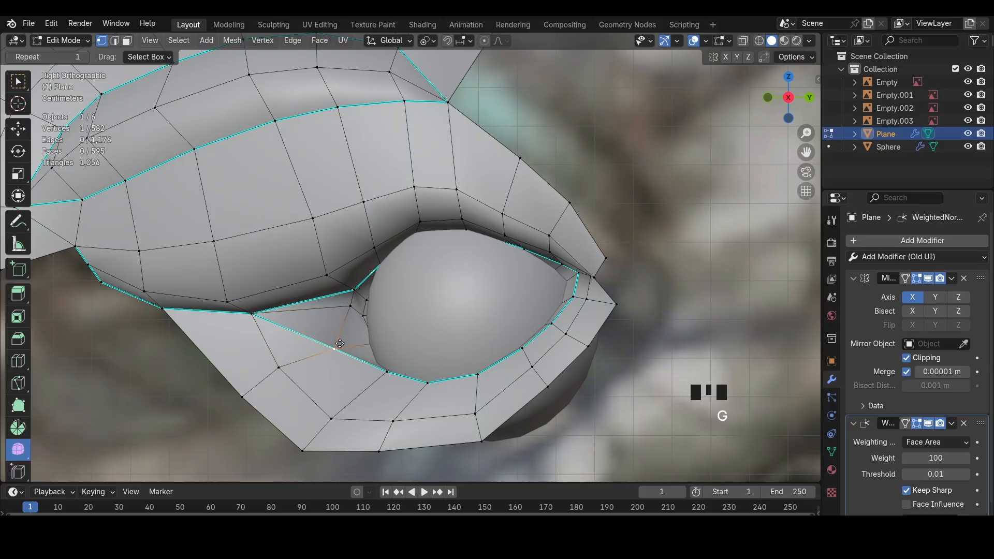
# Lower the front rim vertices of the lower eyelid slightly in side view to smooth its curve around the eye
pyautogui.click(339, 345)
pyautogui.hotkey('ctrl', 'z')
pyautogui.press('z')
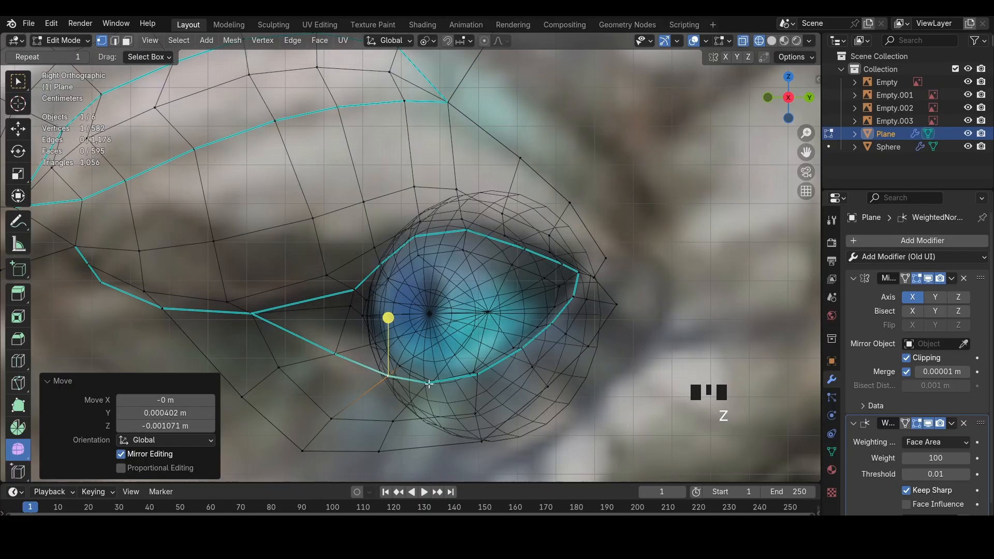
pyautogui.click(428, 383)
pyautogui.press('g')
pyautogui.click(429, 386)
pyautogui.press('z')
pyautogui.press('z')
pyautogui.press('z')
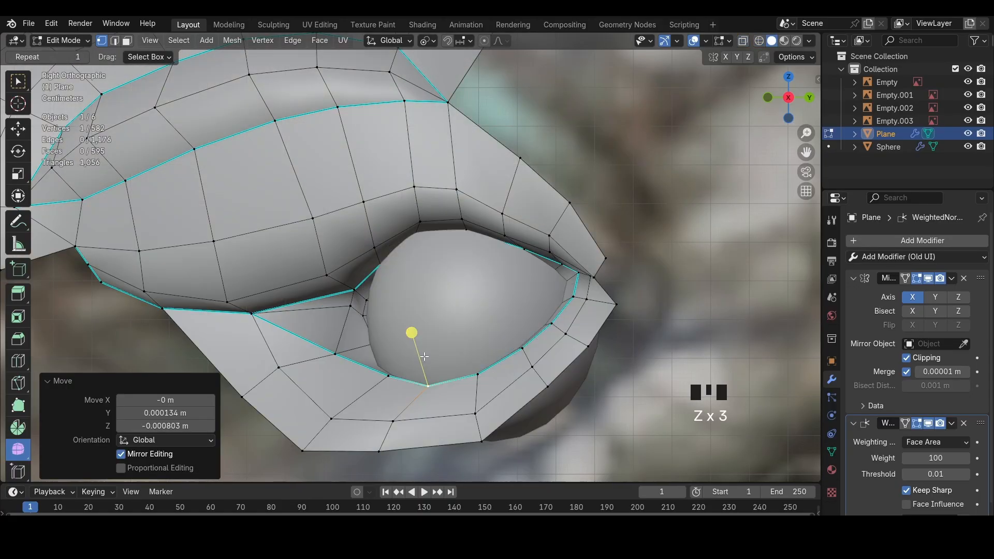
# Move the inner socket vertex at the eye's front corner along X, and reposition it beside the eyeball
pyautogui.moveTo(424, 357); pyautogui.dragTo(479, 344, button='middle')
pyautogui.scroll(3, 445, 336)
pyautogui.click(368, 303)
pyautogui.press('g')
pyautogui.press('x')
pyautogui.click(358, 309)
pyautogui.moveTo(358, 309); pyautogui.dragTo(331, 298, button='middle')
pyautogui.press('g')
pyautogui.click(368, 326)
pyautogui.scroll(-9, 388, 328)
pyautogui.scroll(5, 570, 306)
pyautogui.scroll(5, 435, 269)
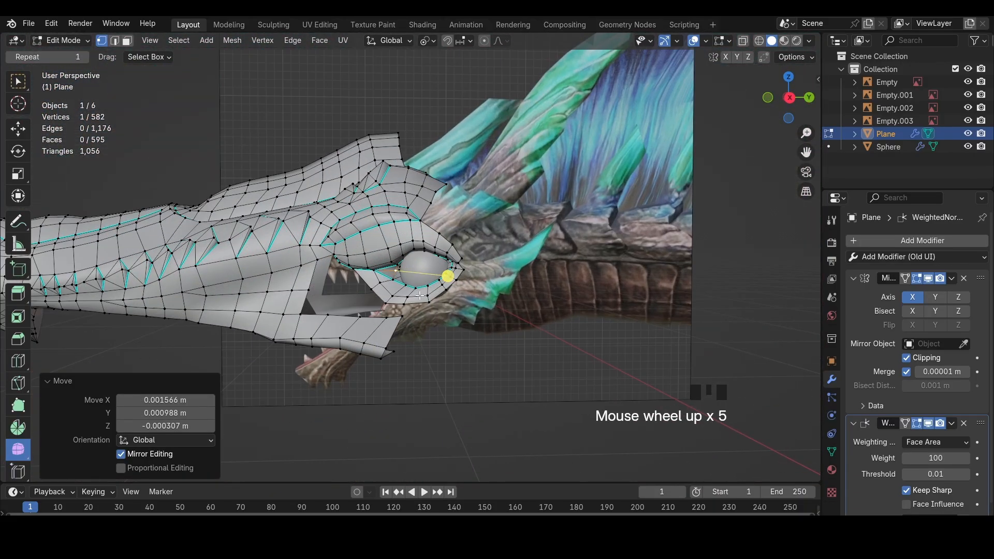
# Fill a face between the lower eyelid's outer front edge and the top edge of the upper-lip strip
pyautogui.press('2')
pyautogui.scroll(4, 435, 269)
pyautogui.moveTo(730, 148); pyautogui.dragTo(768, 143, button='middle')
pyautogui.click(796, 97)
pyautogui.press('z')
pyautogui.scroll(2, 415, 289)
pyautogui.click(314, 372)
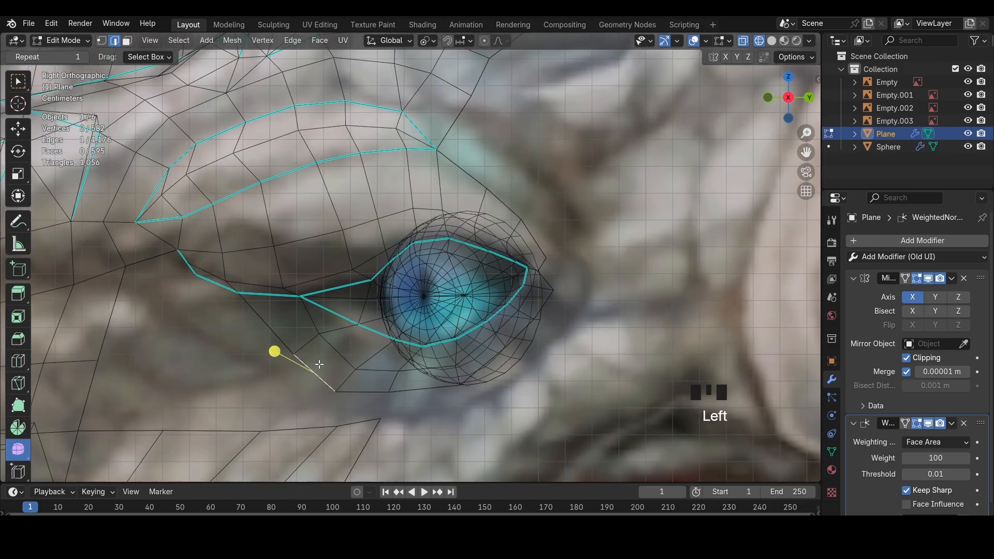
pyautogui.keyDown('shift'); pyautogui.moveTo(311, 374); pyautogui.dragTo(428, 331, button='middle'); pyautogui.keyUp('shift')
pyautogui.keyDown('shift'); pyautogui.click(336, 378); pyautogui.keyUp('shift')
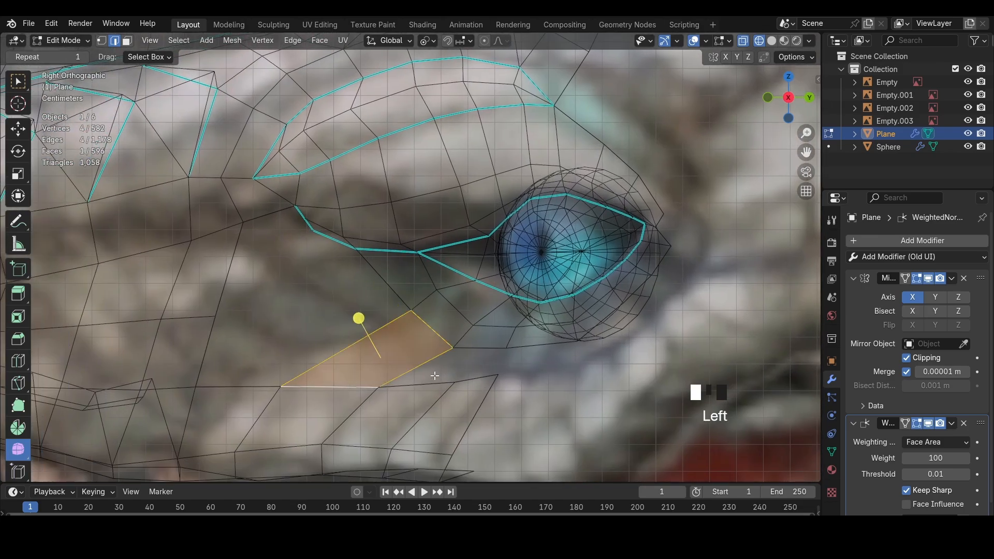
# Rotate the lip strip's rear top edge by about 17.8° and reposition it, and fill the gap between it and the lower eyelid
pyautogui.press('z')
pyautogui.press('r')
pyautogui.click(504, 396)
pyautogui.press('g')
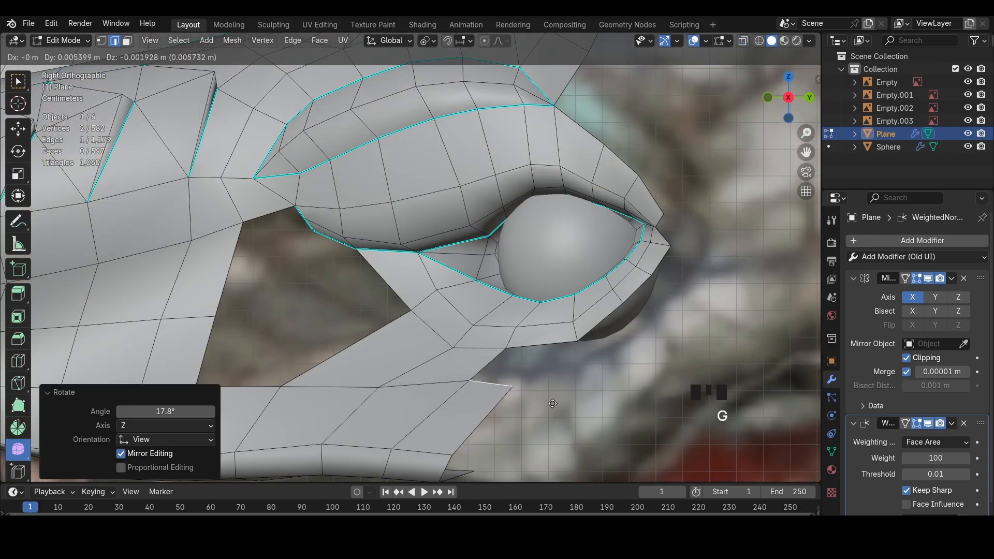
pyautogui.click(536, 404)
pyautogui.keyDown('shift'); pyautogui.click(539, 347); pyautogui.keyUp('shift')
pyautogui.press('f')
# Move the rear edge of the cheek seam forward and up in side view, and adjust its length by scaling
pyautogui.scroll(-3, 517, 359)
pyautogui.press('z')
pyautogui.click(463, 336)
pyautogui.press('g')
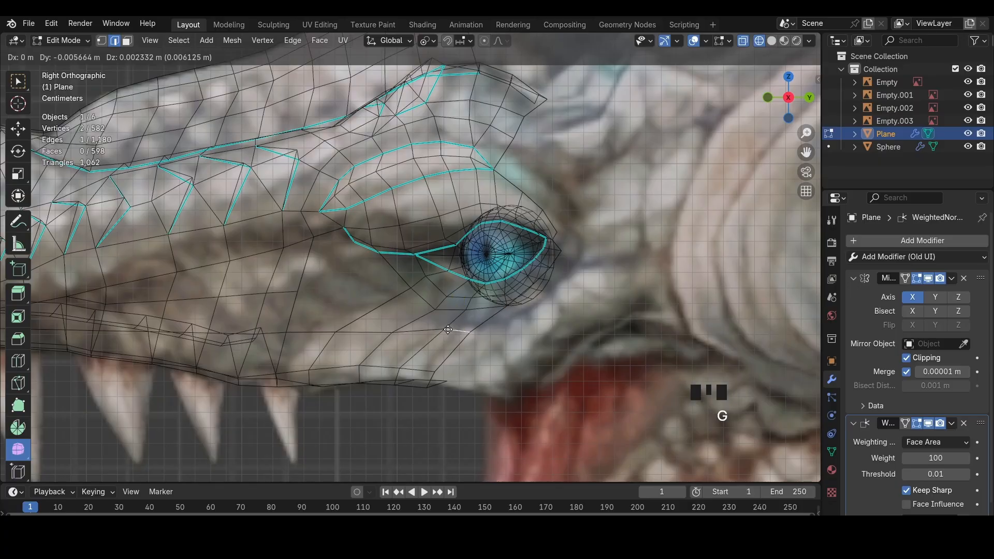
pyautogui.click(449, 329)
pyautogui.press('s')
pyautogui.scroll(2, 491, 342)
# Rotate, move and scale the next edges of the cheek seam so the row follows the lower eyelid's slope
pyautogui.click(402, 364)
pyautogui.press('r')
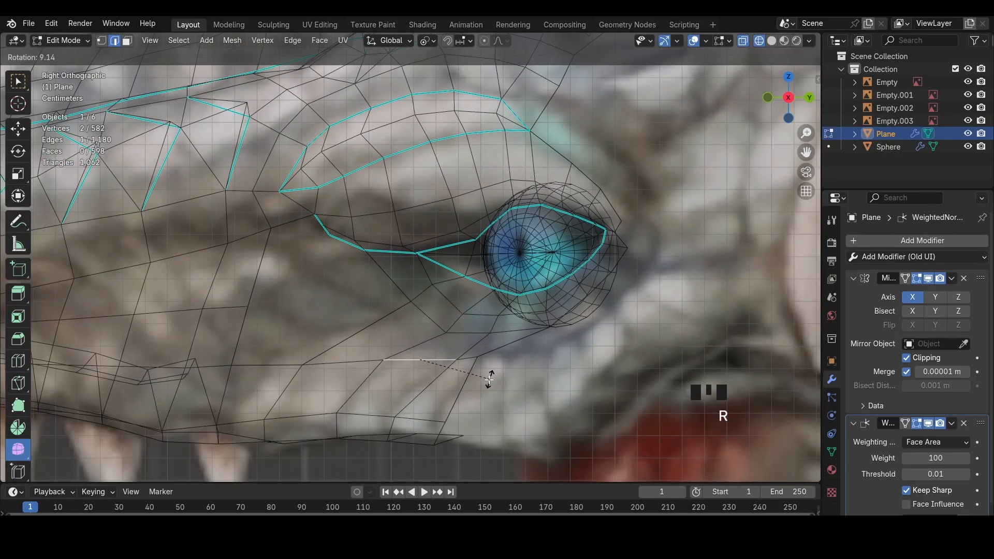
pyautogui.click(469, 386)
pyautogui.press('g')
pyautogui.click(477, 366)
pyautogui.press('s')
pyautogui.click(451, 372)
pyautogui.click(467, 351)
pyautogui.click(367, 360)
pyautogui.press('r')
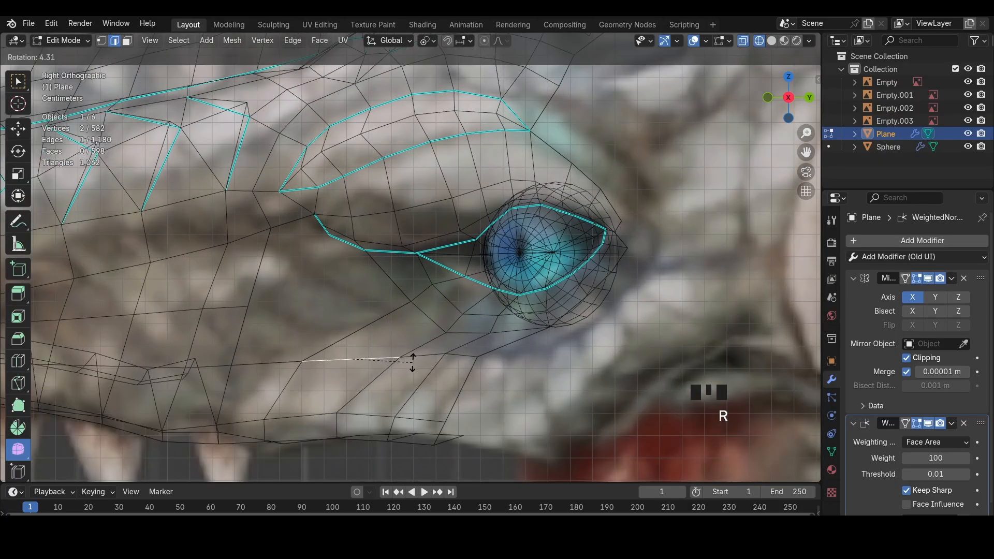
pyautogui.click(413, 366)
# Slide and move the individual cheek seam vertices below the eye's front corner to even out the row
pyautogui.press('1')
pyautogui.click(305, 362)
pyautogui.hotkey('shift', 'v')
pyautogui.click(365, 338)
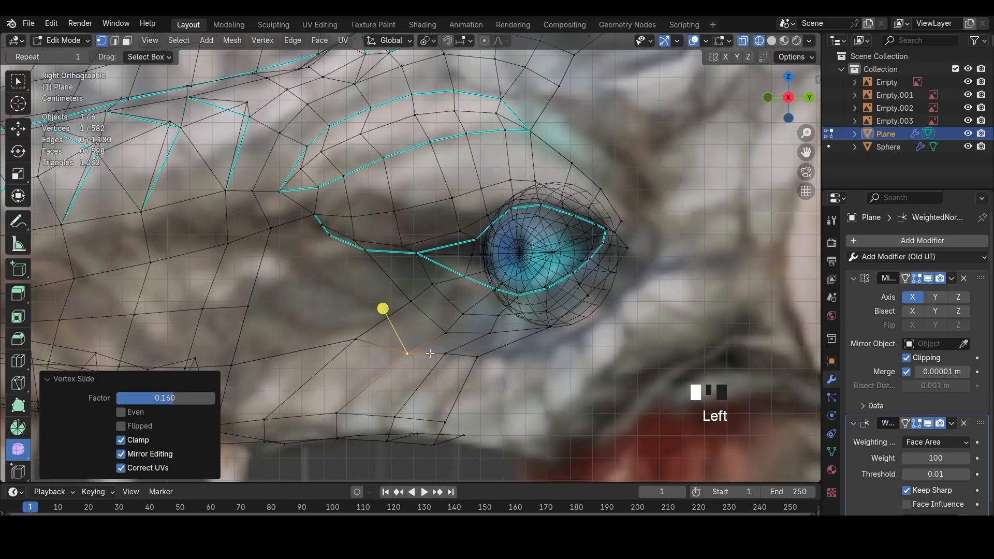
pyautogui.click(445, 354)
pyautogui.press('g')
pyautogui.click(446, 334)
pyautogui.press('g')
pyautogui.click(355, 340)
pyautogui.press('g')
pyautogui.keyDown('shift'); pyautogui.moveTo(331, 347); pyautogui.dragTo(444, 308, button='middle'); pyautogui.keyUp('shift')
# Slide the vertex at the cheek hole's lower front corner toward the eye, and shift the vertex above it to line up
pyautogui.hotkey('ctrl', 'r')
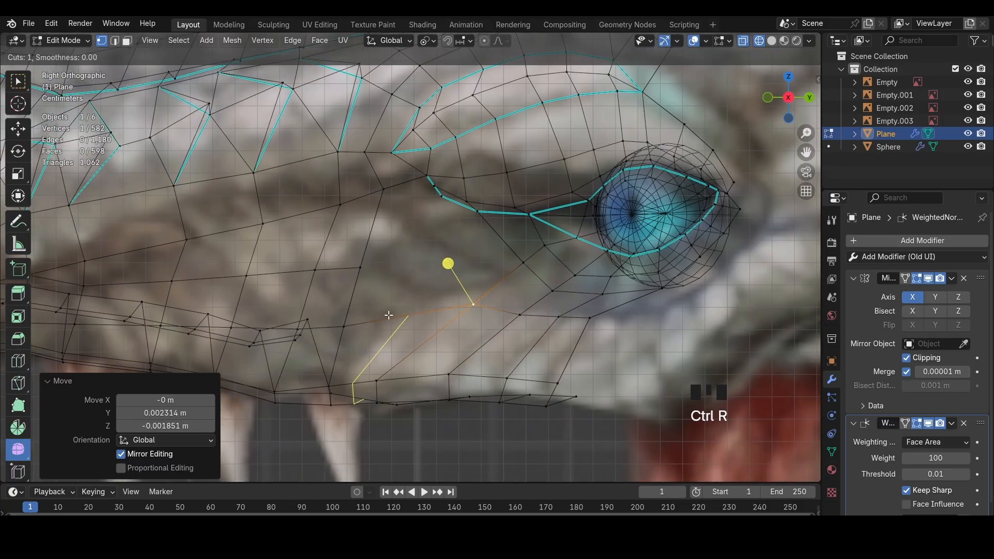
pyautogui.hotkey('ctrl', 'r')
pyautogui.click(343, 327)
pyautogui.hotkey('shift', 'v')
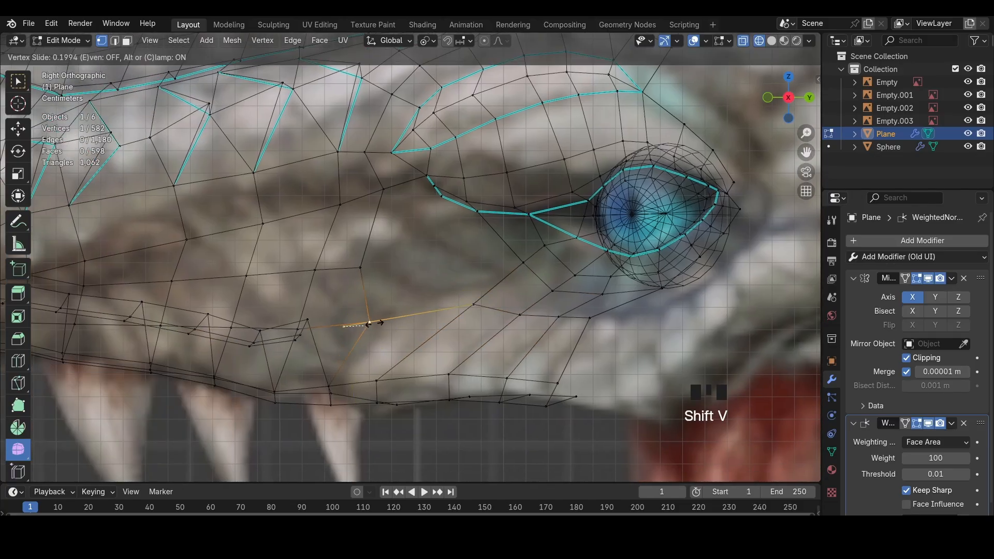
pyautogui.click(388, 321)
pyautogui.click(358, 271)
pyautogui.hotkey('shift', 'v')
pyautogui.click(365, 268)
pyautogui.press('g')
pyautogui.click(386, 262)
# Reposition the front vertices of the upper eyelid's sharp lower rim beside the cheek hole
pyautogui.press('2')
pyautogui.press('z')
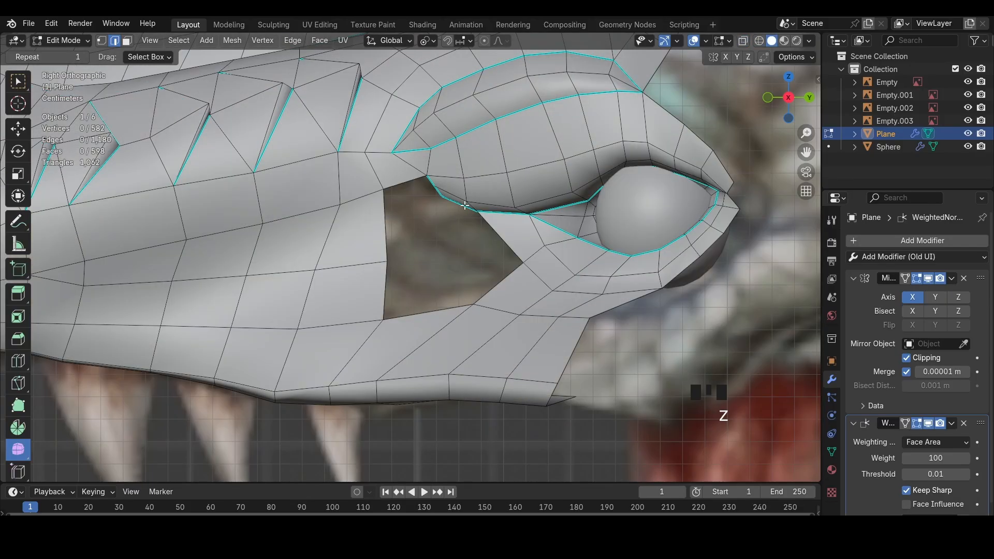
pyautogui.moveTo(425, 200); pyautogui.dragTo(439, 251, button='middle')
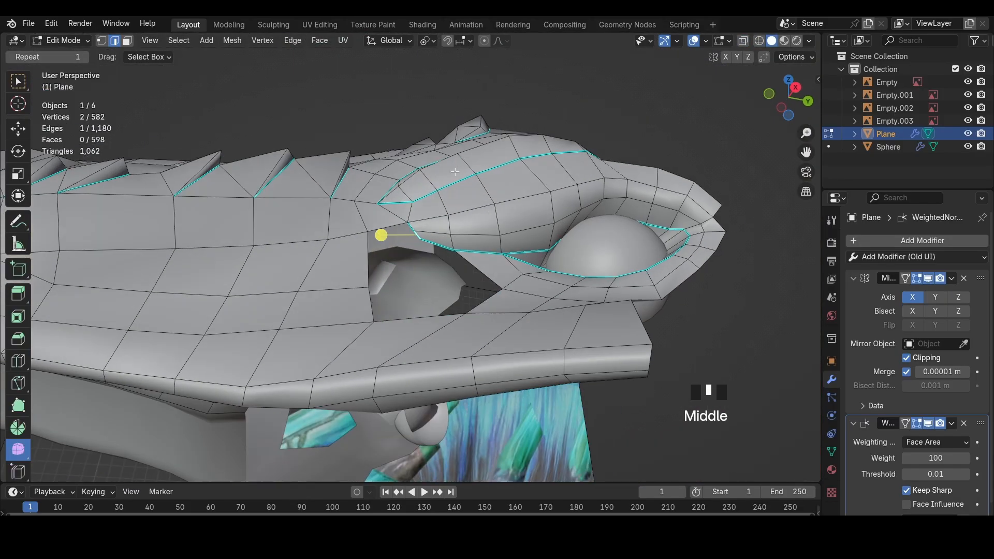
pyautogui.scroll(2, 439, 251)
pyautogui.click(432, 237)
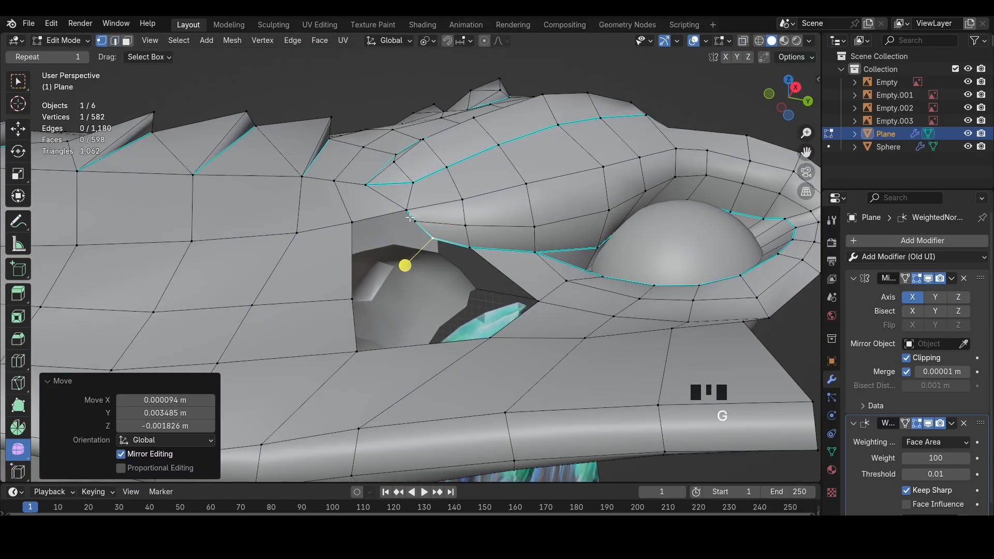
pyautogui.click(407, 211)
pyautogui.press('g')
pyautogui.click(415, 223)
pyautogui.press('g')
pyautogui.click(415, 226)
# Fill the remaining cheek hole in front of the eye with faces
pyautogui.press('2')
pyautogui.click(419, 234)
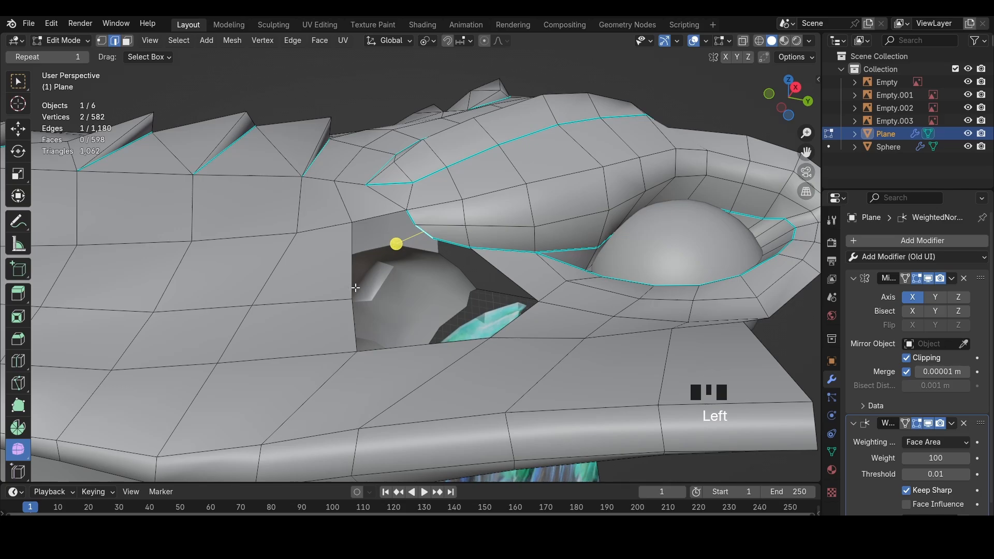
pyautogui.moveTo(356, 287); pyautogui.dragTo(451, 218, button='middle')
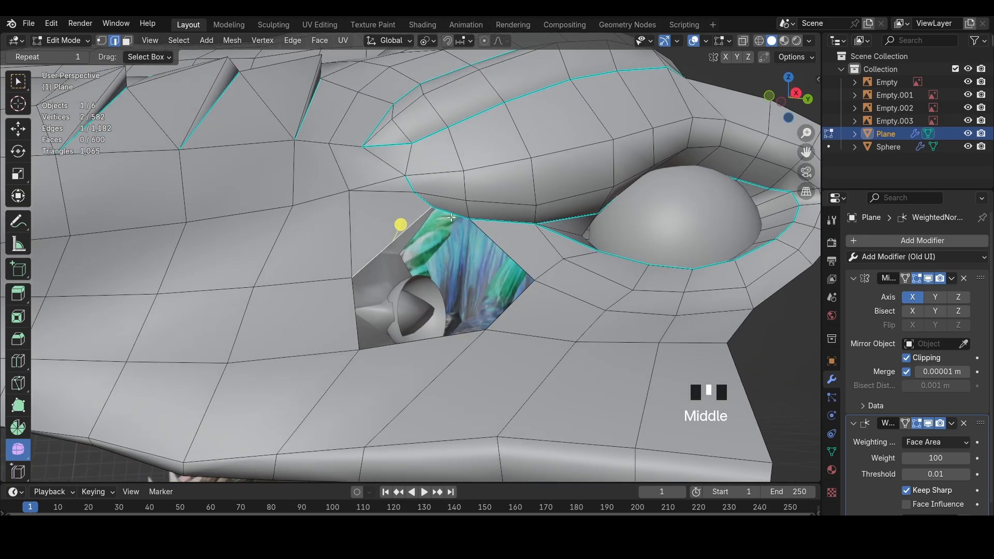
pyautogui.click(452, 271)
pyautogui.press('f')
pyautogui.moveTo(452, 270); pyautogui.dragTo(450, 300, button='middle')
# Slide the cheek vertex below the eye's front corner, and move it along X by about -0.0022 m
pyautogui.click(793, 103)
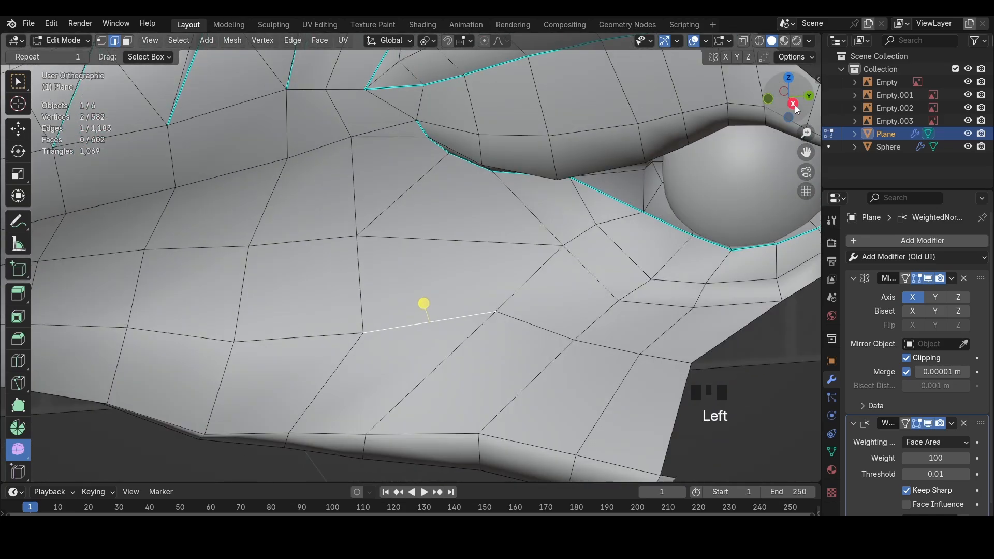
pyautogui.hotkey('shift', 'z')
pyautogui.press('1')
pyautogui.click(572, 265)
pyautogui.hotkey('shift', 'v')
pyautogui.hotkey('shift', 'z')
pyautogui.moveTo(605, 266)
pyautogui.mouseDown(button='middle')
pyautogui.moveTo(419, 240)
pyautogui.moveTo(377, 223)
pyautogui.mouseUp(button='middle')
pyautogui.press('g')
pyautogui.press('x')
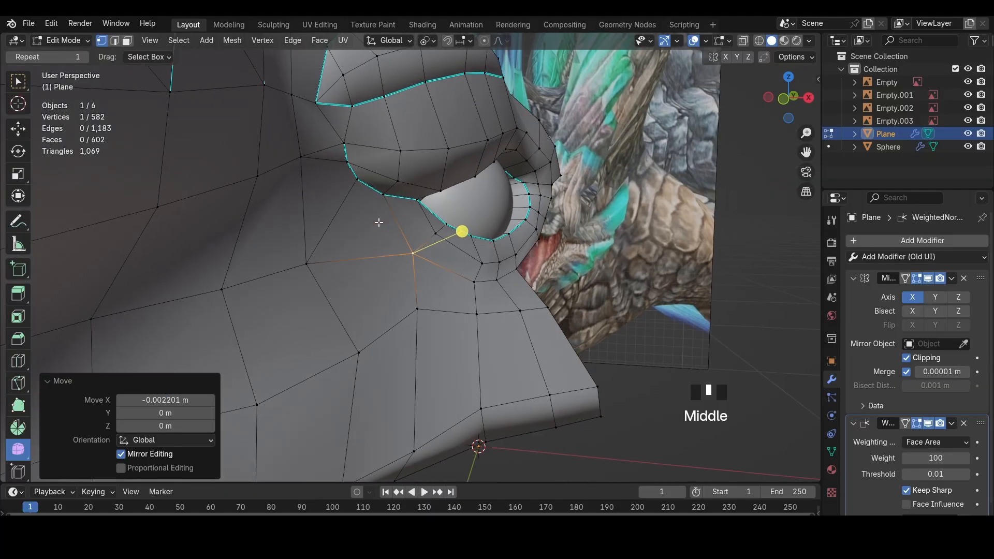
# Slide two cheek seam vertices under the lower eyelid along their edges to even out the surface
pyautogui.click(416, 309)
pyautogui.hotkey('shift', 'v')
pyautogui.click(408, 317)
pyautogui.click(483, 318)
pyautogui.moveTo(483, 317); pyautogui.dragTo(414, 290, button='middle')
pyautogui.hotkey('shift', 'v')
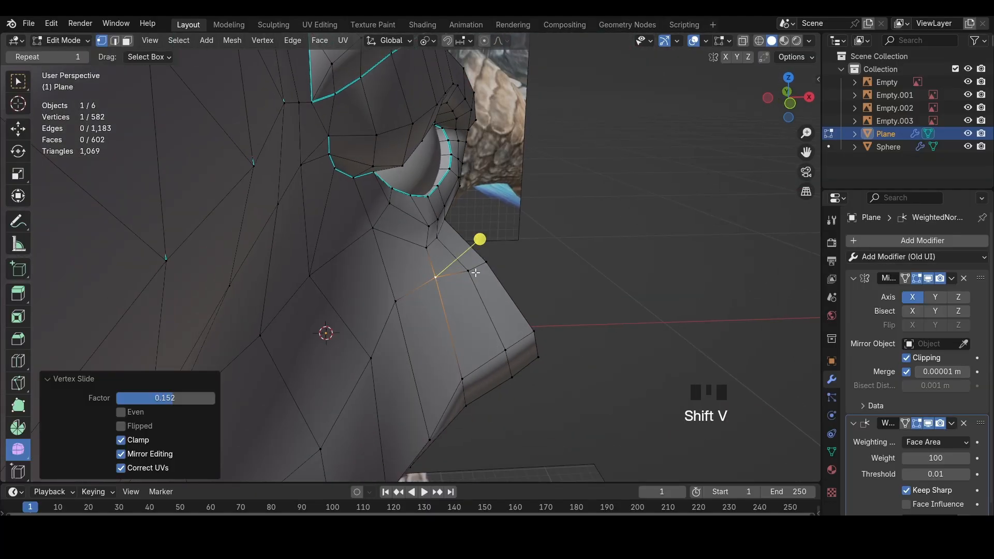
pyautogui.click(452, 254)
# Shrink the lower eyelid's outer edge row by about 0.0008 m and mark its edges as sharp
pyautogui.scroll(3, 458, 241)
pyautogui.keyDown('shift'); pyautogui.moveTo(458, 240); pyautogui.dragTo(517, 307, button='middle'); pyautogui.keyUp('shift')
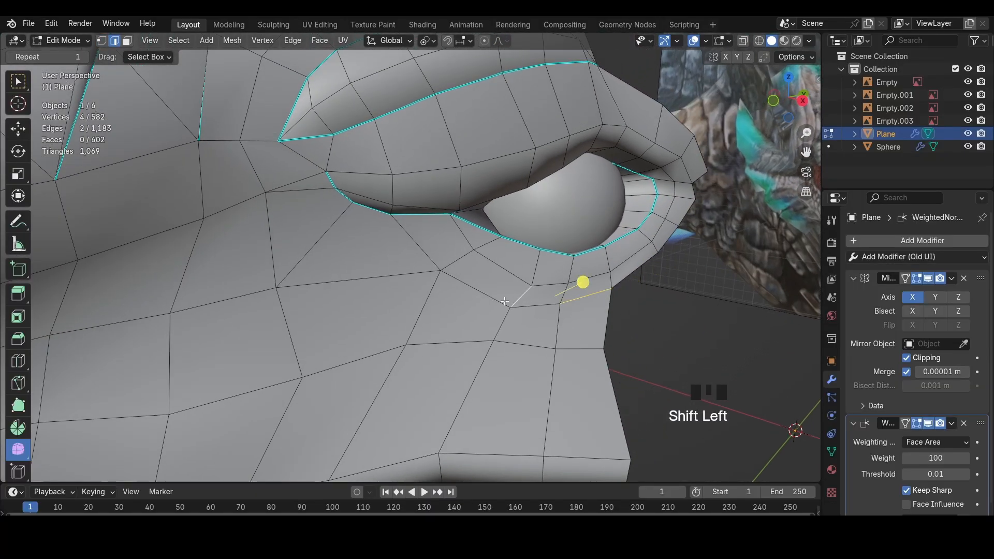
pyautogui.hotkey('alt', 's')
pyautogui.click(609, 333)
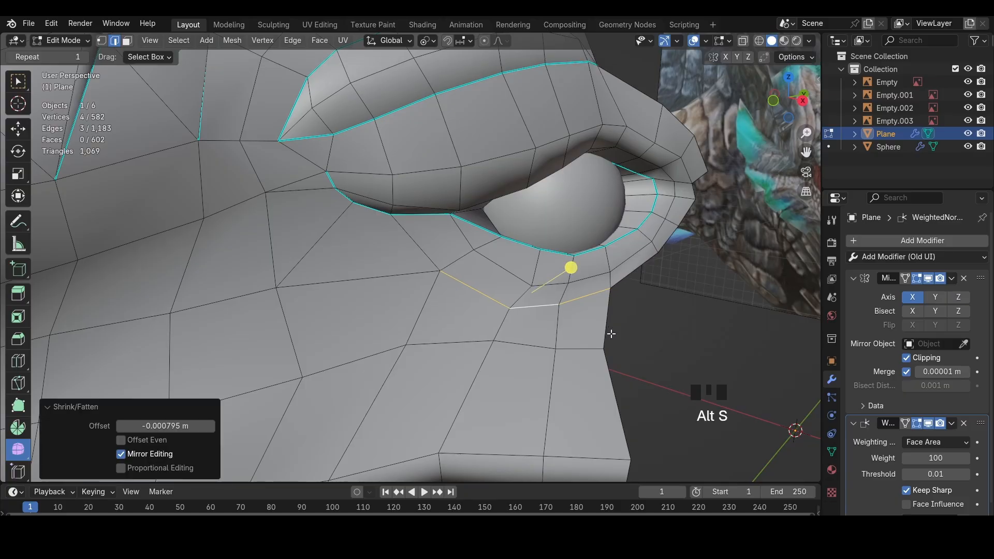
pyautogui.hotkey('ctrl', 'e')
pyautogui.click(610, 333)
# Move the rearmost edge of the new sharp crease under the eye slightly outward and down
pyautogui.click(584, 295)
pyautogui.press('g')
pyautogui.click(580, 312)
pyautogui.keyDown('shift'); pyautogui.moveTo(580, 312); pyautogui.dragTo(397, 338, button='middle'); pyautogui.keyUp('shift')
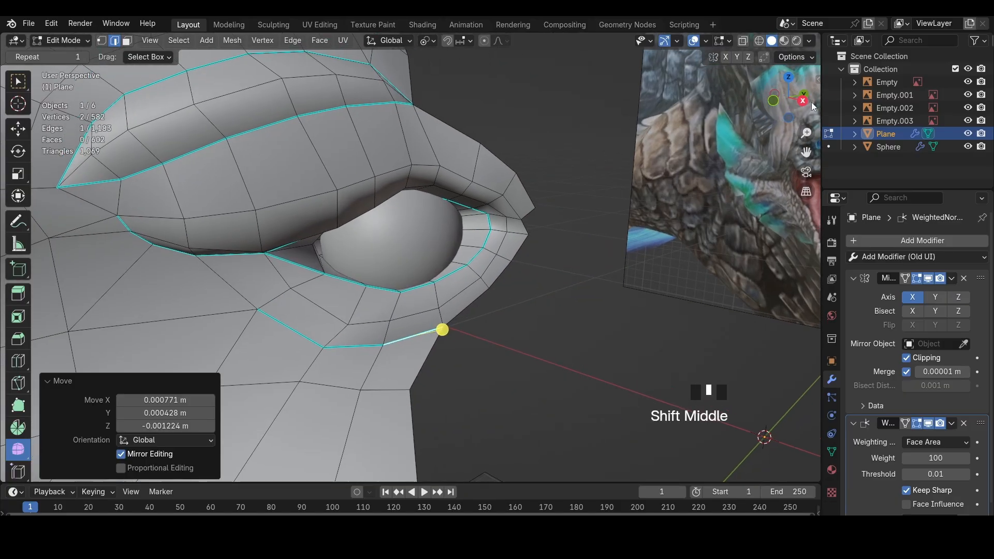
# Hide the whole head mesh to check the eye area of the side reference, and undo the hiding
pyautogui.click(804, 100)
pyautogui.press('z')
pyautogui.scroll(-2, 575, 352)
pyautogui.press('a')
pyautogui.press('h')
pyautogui.scroll(-4, 519, 365)
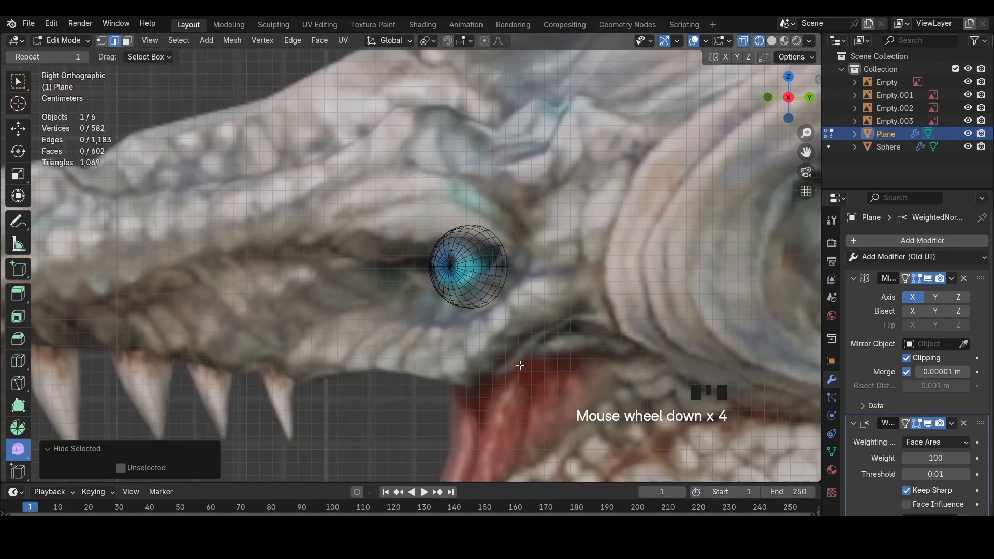
pyautogui.scroll(3, 488, 342)
pyautogui.hotkey('ctrl', 'z')
pyautogui.hotkey('ctrl', 'z')
# Lower the sharp crease below the eye in side view and move its front vertices forward to match the reference
pyautogui.press('g')
pyautogui.click(481, 357)
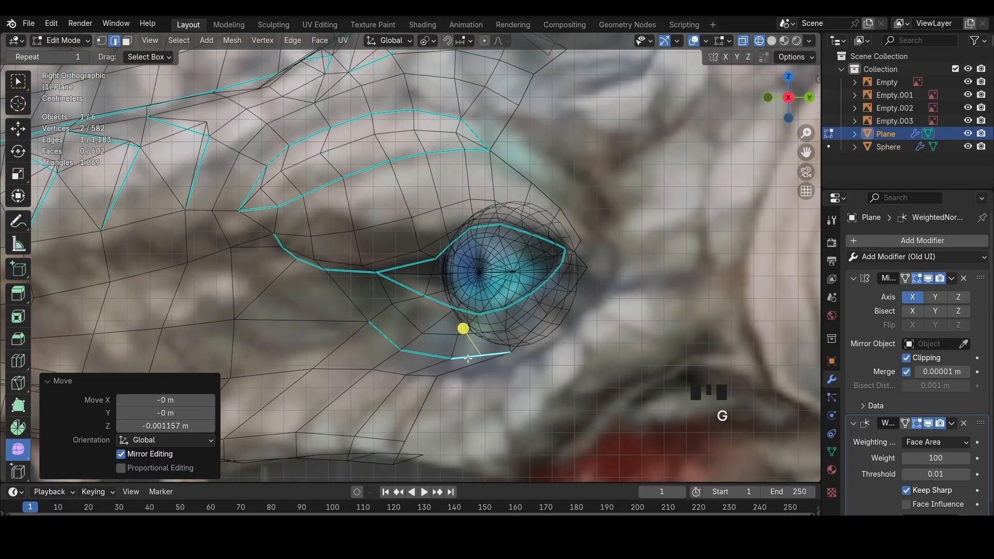
pyautogui.press('g')
pyautogui.click(476, 361)
pyautogui.click(404, 345)
pyautogui.press('g')
pyautogui.click(370, 328)
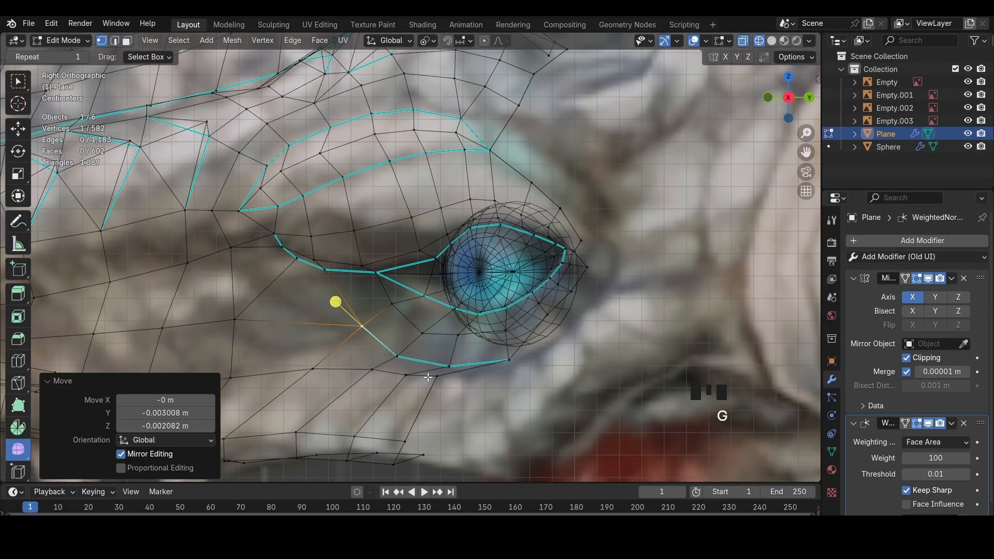
# Reposition the cheek seam vertex just below the rear part of the sharp crease in side view
pyautogui.click(435, 377)
pyautogui.press('g')
pyautogui.click(439, 380)
pyautogui.press('z')
pyautogui.press('g')
pyautogui.click(436, 378)
# Adjust the cheek vertex below the crease's front part along its normal with Shrink/Fatten
pyautogui.moveTo(446, 379); pyautogui.dragTo(486, 401, button='middle')
pyautogui.press('2')
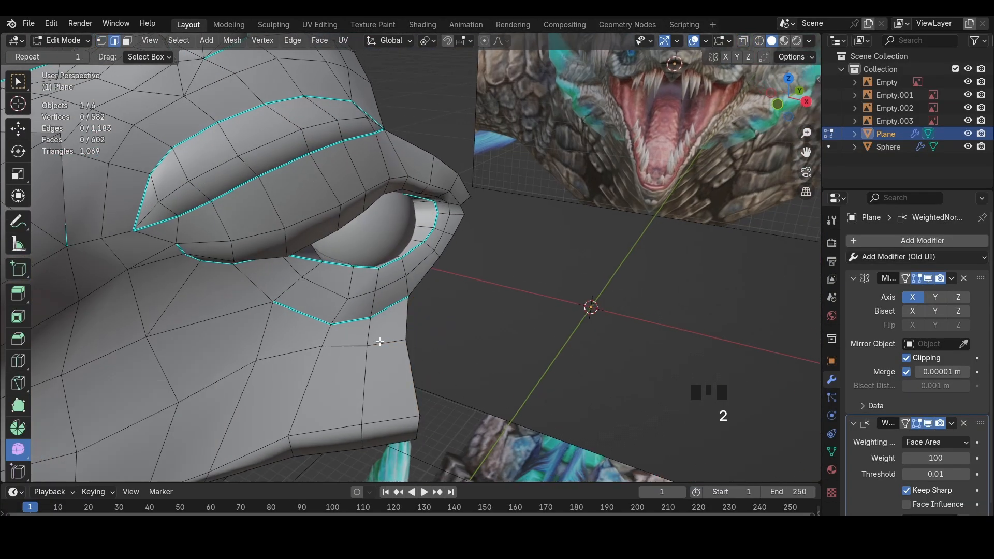
pyautogui.moveTo(379, 342); pyautogui.dragTo(362, 317, button='middle')
pyautogui.press('1')
pyautogui.keyDown('shift'); pyautogui.click(247, 361); pyautogui.keyUp('shift')
pyautogui.hotkey('alt', 's')
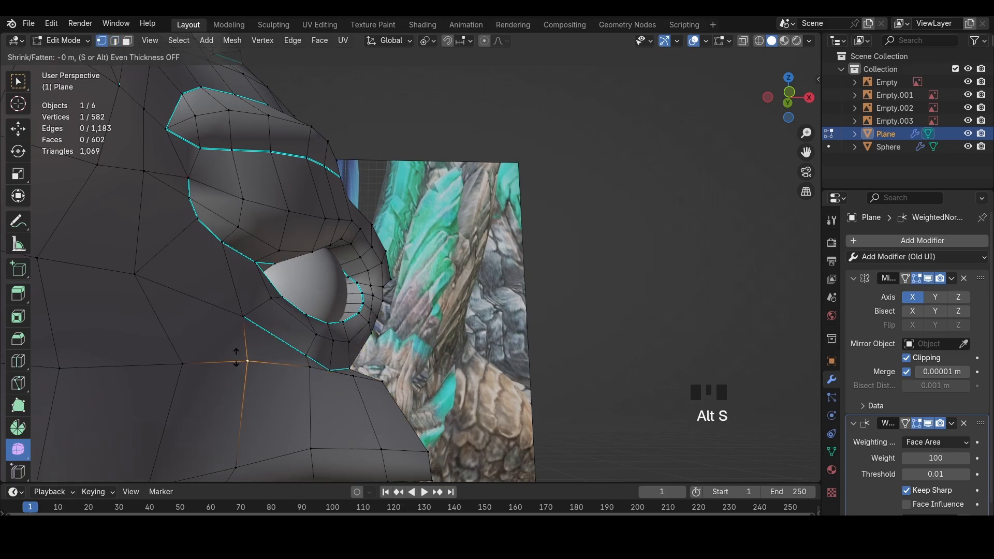
pyautogui.click(236, 357)
# Rip the upper-lip rim open at two edges near its rear end and pull the ripped edges forward
pyautogui.moveTo(236, 357); pyautogui.dragTo(407, 253, button='middle')
pyautogui.press('2')
pyautogui.click(391, 294)
pyautogui.press('b')
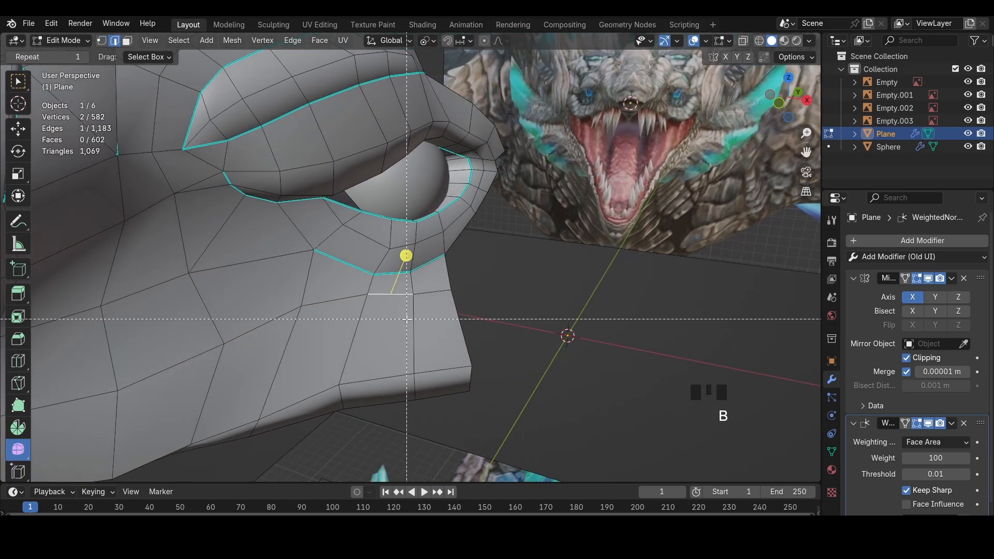
pyautogui.moveTo(407, 319); pyautogui.dragTo(357, 371, button='middle')
pyautogui.click(337, 381)
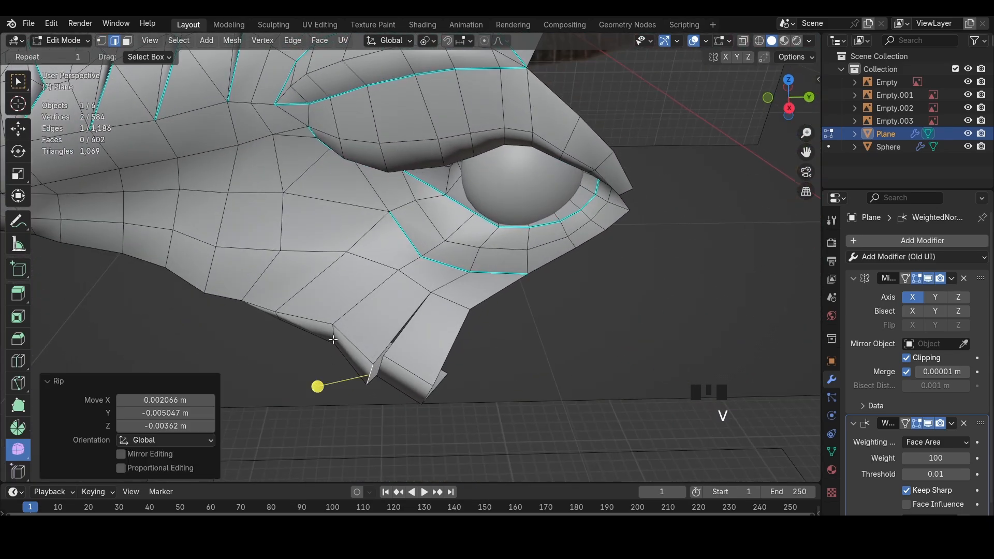
pyautogui.click(332, 341)
pyautogui.press('v')
pyautogui.click(311, 362)
# Fill the ripped gaps in the rear of the upper-lip rim with faces
pyautogui.click(420, 388)
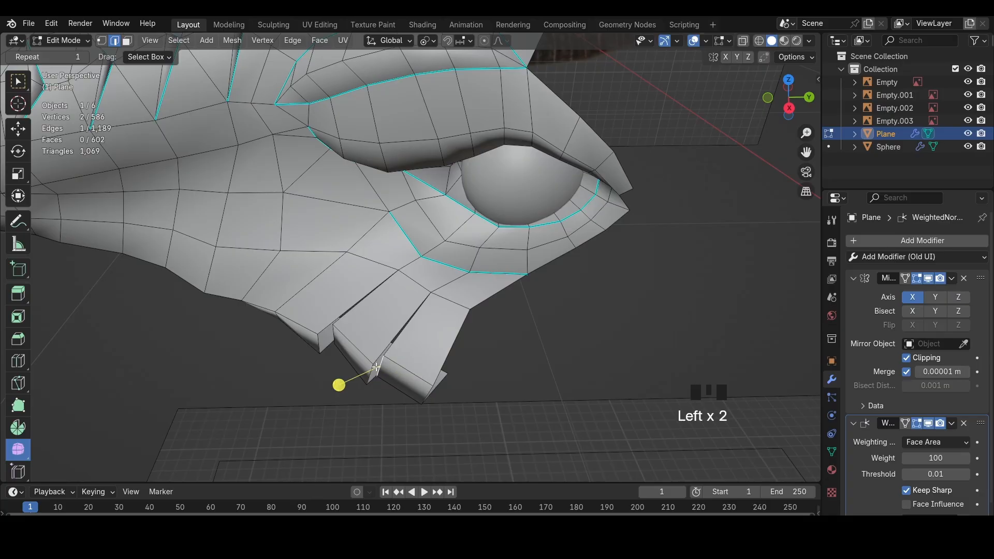
pyautogui.moveTo(368, 360); pyautogui.dragTo(385, 316, button='middle')
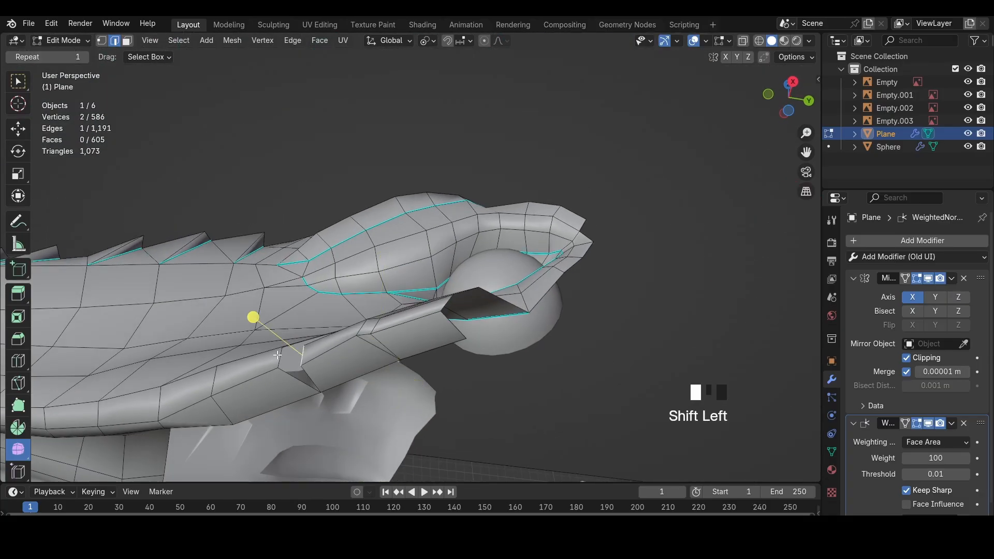
pyautogui.moveTo(300, 342); pyautogui.dragTo(306, 377, button='middle')
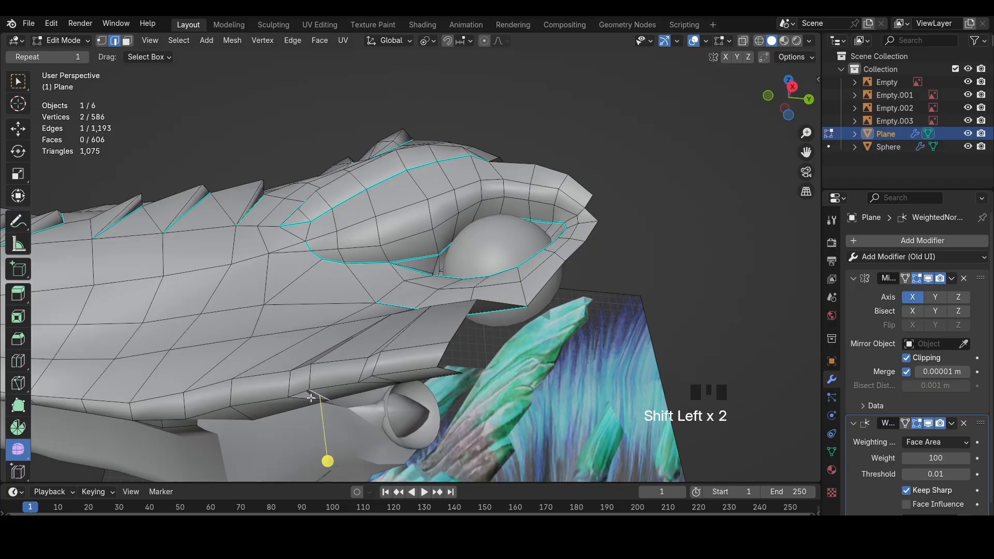
# Scale, rotate and move the short vertical edges at the two rim notches to shape their steps
pyautogui.click(289, 367)
pyautogui.press('s')
pyautogui.click(321, 375)
pyautogui.click(364, 368)
pyautogui.press('s')
pyautogui.click(388, 373)
pyautogui.press('r')
pyautogui.click(397, 363)
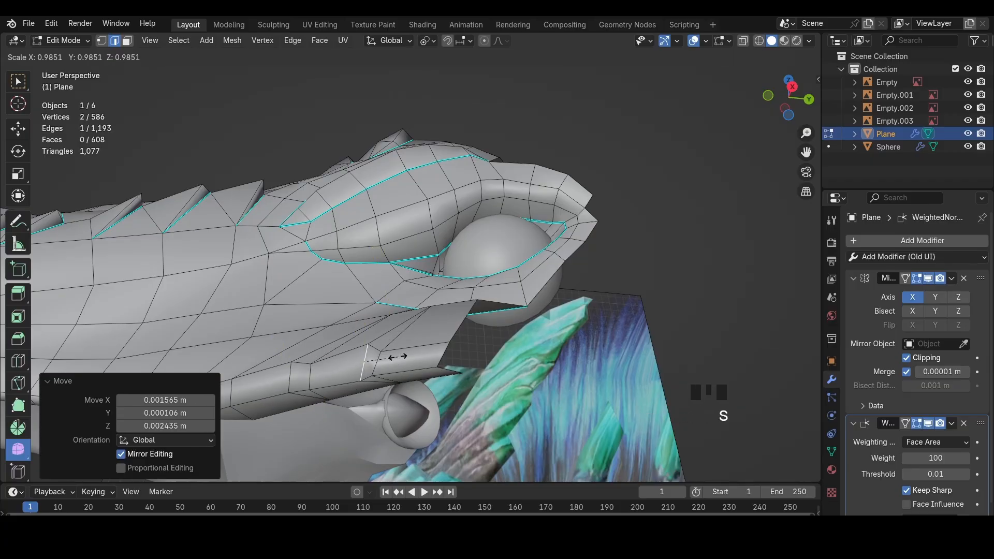
pyautogui.click(397, 357)
# Mark the edge loop at the rear notch of the upper-lip rim as sharp
pyautogui.keyDown('alt'); pyautogui.click(373, 365); pyautogui.keyUp('alt')
pyautogui.hotkey('ctrl', 'e')
pyautogui.click(459, 377)
pyautogui.press('1')
pyautogui.click(431, 299)
pyautogui.moveTo(460, 377); pyautogui.dragTo(548, 277, button='middle')
pyautogui.scroll(-4, 481, 373)
pyautogui.moveTo(396, 294); pyautogui.dragTo(363, 295, button='middle')
pyautogui.moveTo(497, 285); pyautogui.dragTo(414, 300, button='middle')
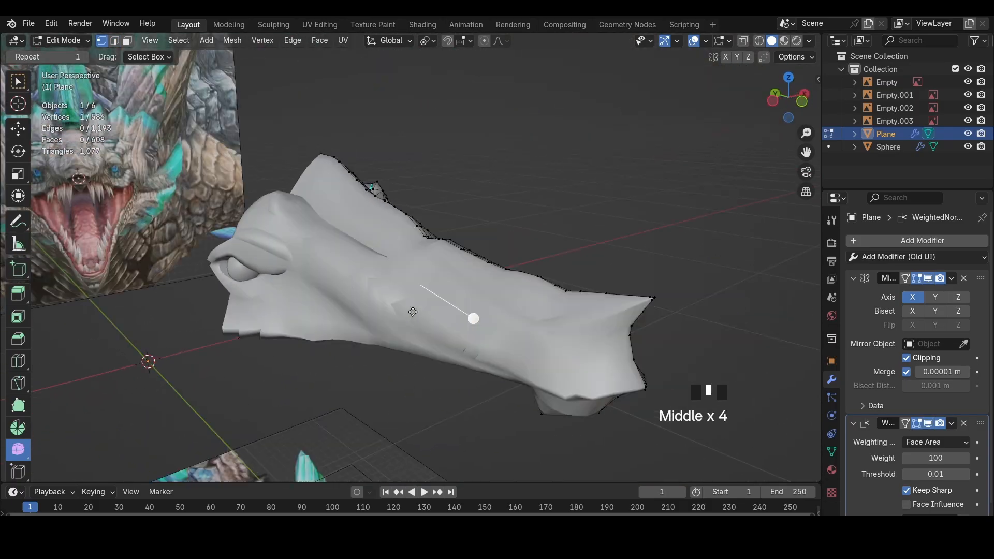
# Rotate and move the short bottom edge at the rear lip notch to line up with the side reference
pyautogui.moveTo(544, 279); pyautogui.dragTo(389, 269, button='middle')
pyautogui.scroll(3, 723, 152)
pyautogui.click(783, 98)
pyautogui.click(759, 40)
pyautogui.scroll(1, 389, 376)
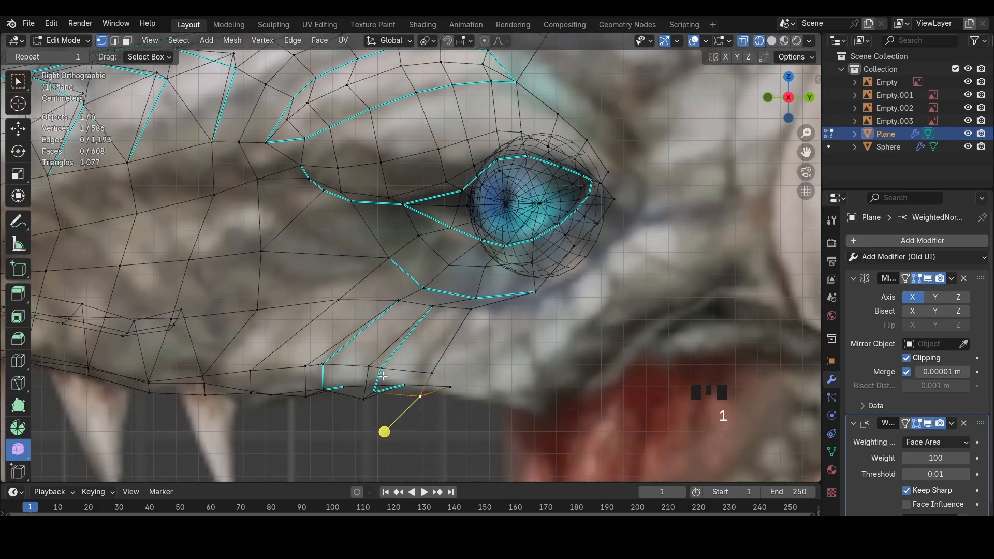
pyautogui.press('r')
pyautogui.click(406, 406)
pyautogui.press('g')
pyautogui.click(403, 400)
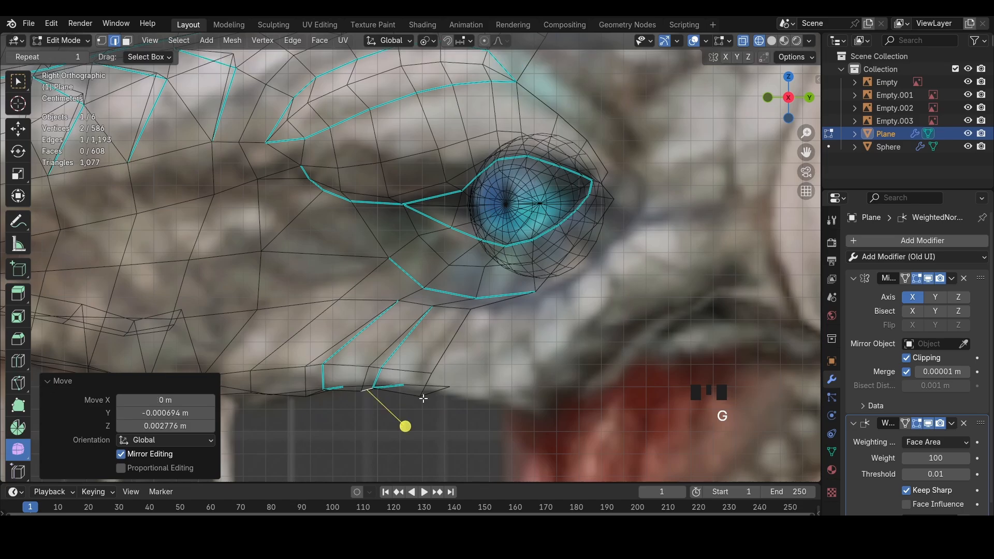
# Select the connected edges along the upper border of the rear lip rim and show the mesh in solid shading
pyautogui.press('1')
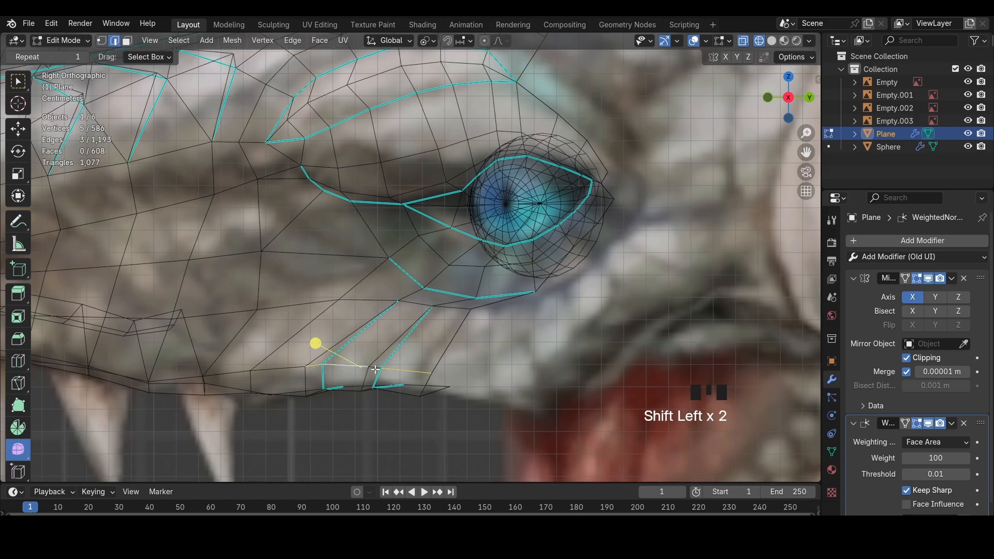
pyautogui.keyDown('shift'); pyautogui.click(375, 369); pyautogui.keyUp('shift')
pyautogui.moveTo(378, 369); pyautogui.dragTo(350, 366, button='middle')
pyautogui.press('z')
pyautogui.click(396, 373)
pyautogui.hotkey('shift', 'v')
pyautogui.click(405, 371)
pyautogui.click(405, 377)
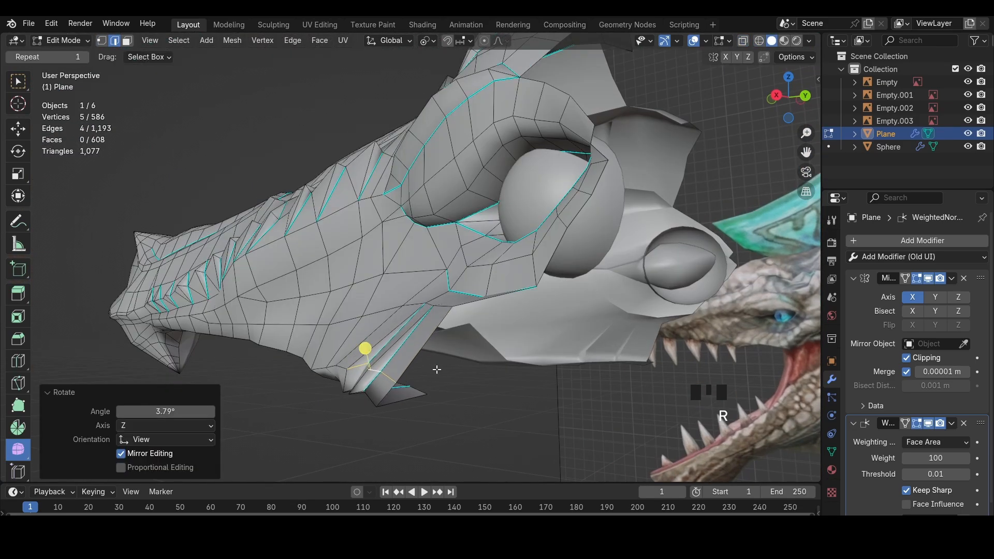
pyautogui.hotkey('ctrl', 'z')
pyautogui.hotkey('ctrl', 'z')
pyautogui.hotkey('ctrl', 'z')
pyautogui.hotkey('ctrl', 'z')
pyautogui.hotkey('ctrl', 'z')
# Move the selected rim edges, and reposition a vertical edge on the lip rim farther forward
pyautogui.press('g')
pyautogui.click(417, 363)
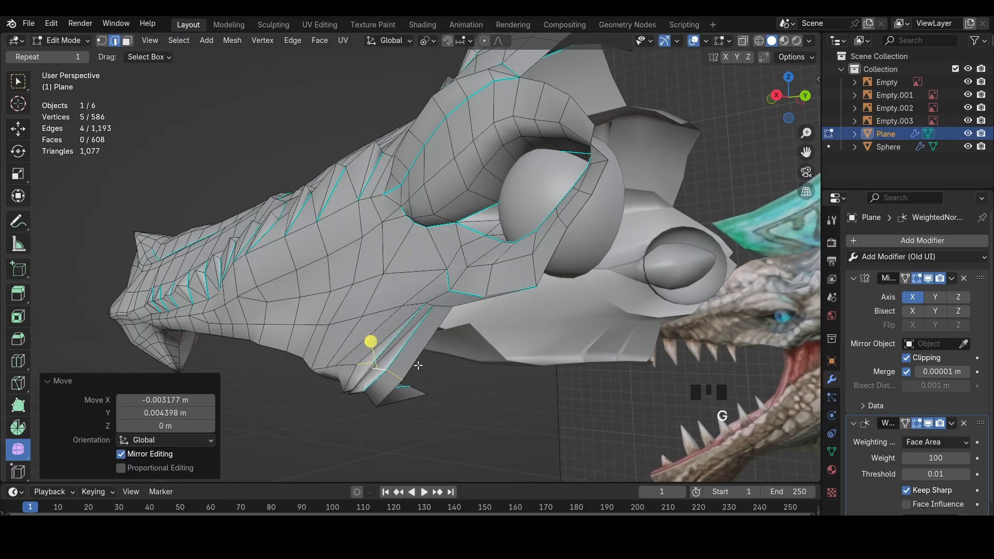
pyautogui.press('1')
pyautogui.click(310, 369)
pyautogui.moveTo(311, 368); pyautogui.dragTo(347, 366, button='middle')
pyautogui.press('2')
pyautogui.click(288, 380)
pyautogui.moveTo(259, 369); pyautogui.dragTo(362, 411, button='middle')
pyautogui.click(239, 349)
pyautogui.press('g')
pyautogui.click(333, 399)
pyautogui.press('1')
# Select the vertical lip-rim edge ahead of the two existing notches in the side wireframe view
pyautogui.scroll(-2, 304, 412)
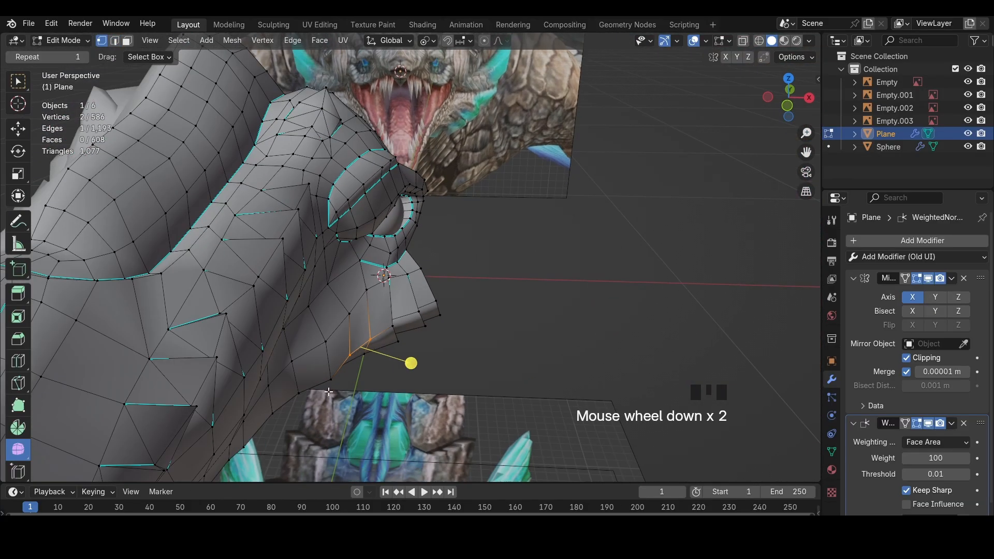
pyautogui.click(333, 383)
pyautogui.moveTo(429, 350); pyautogui.dragTo(346, 336, button='middle')
pyautogui.click(800, 98)
pyautogui.press('z')
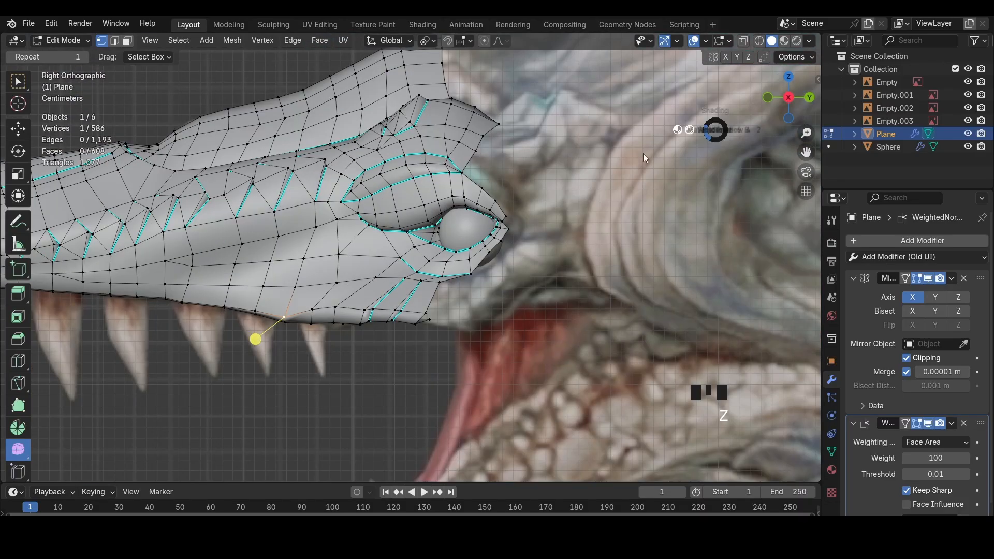
pyautogui.click(643, 153)
pyautogui.press('2')
pyautogui.click(304, 337)
pyautogui.press('v')
pyautogui.click(293, 337)
pyautogui.hotkey('ctrl', 'z')
# Rip the lip rim open at the edge ahead of the two notches and fill the gap with faces
pyautogui.moveTo(288, 311); pyautogui.dragTo(263, 310, button='middle')
pyautogui.press('z')
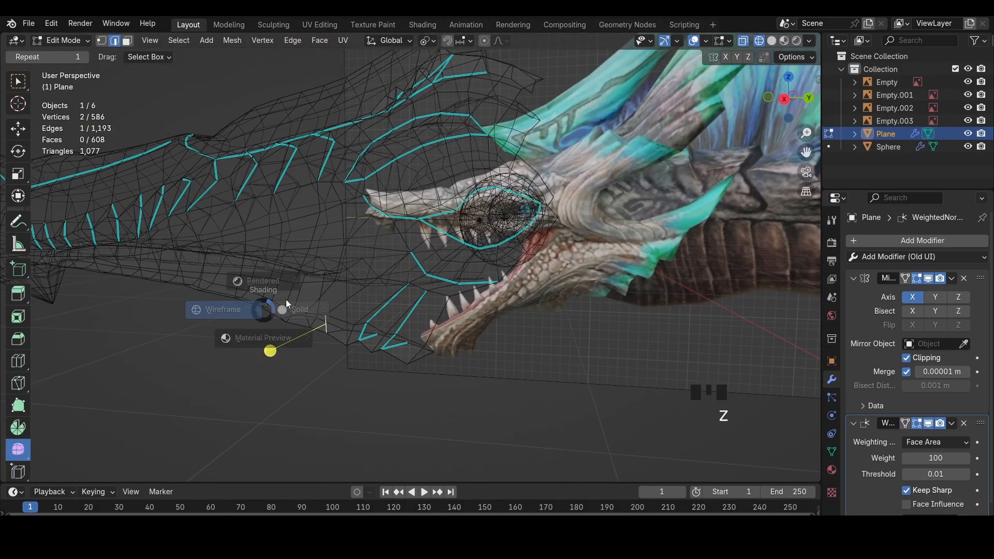
pyautogui.press('v')
pyautogui.click(302, 298)
pyautogui.click(328, 324)
pyautogui.moveTo(328, 324); pyautogui.dragTo(301, 392, button='middle')
pyautogui.click(300, 369)
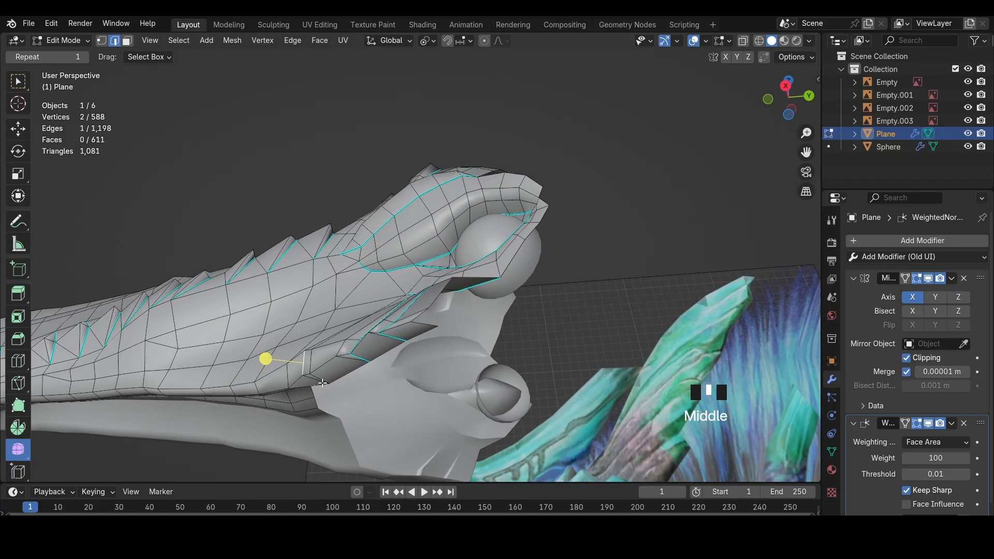
# Move and scale the vertical edge at the front notch and mark the notch's edge loop as sharp
pyautogui.press('g')
pyautogui.click(329, 369)
pyautogui.press('s')
pyautogui.keyDown('alt'); pyautogui.click(315, 360); pyautogui.keyUp('alt')
pyautogui.hotkey('ctrl', 'e')
pyautogui.click(469, 382)
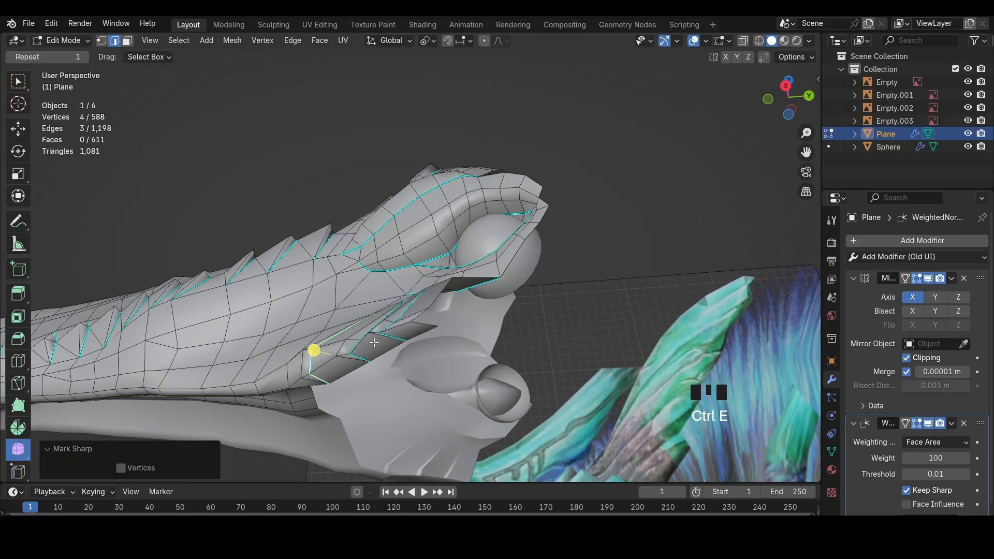
# Move the upper vertices of the front lip notch in the side view to follow the reference
pyautogui.press('1')
pyautogui.click(444, 350)
pyautogui.moveTo(468, 382)
pyautogui.mouseDown(button='middle')
pyautogui.moveTo(440, 337)
pyautogui.moveTo(397, 313)
pyautogui.moveTo(523, 226)
pyautogui.mouseUp(button='middle')
pyautogui.scroll(-4, 397, 312)
pyautogui.scroll(-4, 397, 312)
pyautogui.scroll(3, 523, 226)
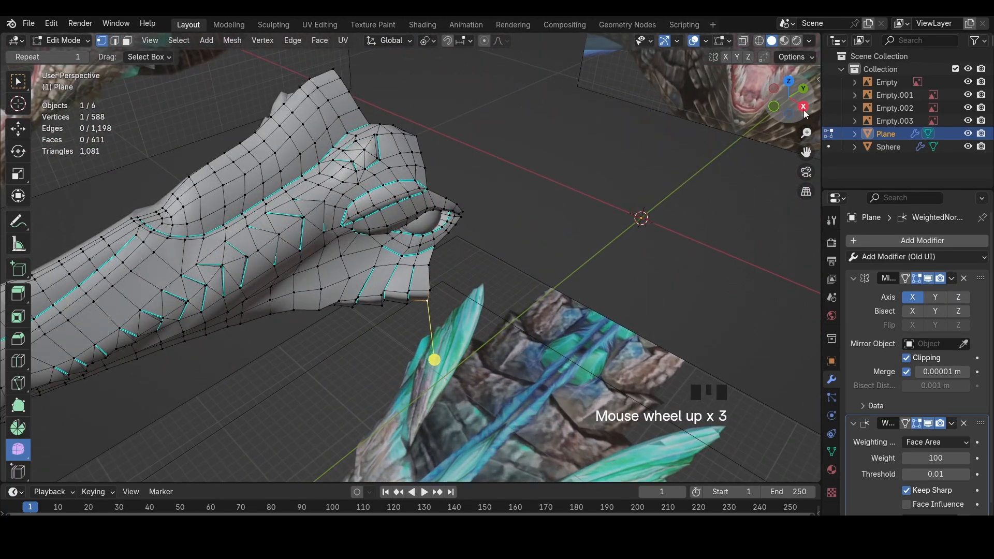
pyautogui.click(805, 112)
pyautogui.press('z')
pyautogui.click(728, 112)
pyautogui.scroll(6, 401, 345)
pyautogui.moveTo(251, 357); pyautogui.dragTo(263, 371)
pyautogui.press('g')
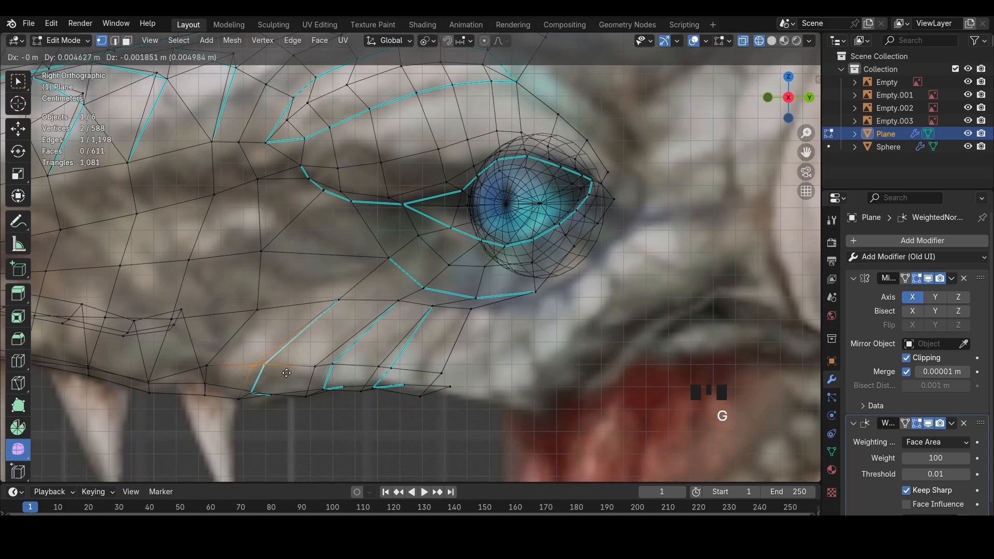
pyautogui.click(276, 377)
# Scale, rotate and move the narrow faces of the front lip notch to slant its step like the reference
pyautogui.keyDown('shift'); pyautogui.moveTo(280, 408); pyautogui.dragTo(232, 406); pyautogui.keyUp('shift')
pyautogui.press('r')
pyautogui.click(349, 399)
pyautogui.hotkey('ctrl', 'z')
pyautogui.press('r')
pyautogui.press('s')
pyautogui.click(388, 384)
pyautogui.press('g')
pyautogui.click(386, 380)
pyautogui.press('r')
pyautogui.click(386, 373)
pyautogui.press('g')
pyautogui.click(386, 375)
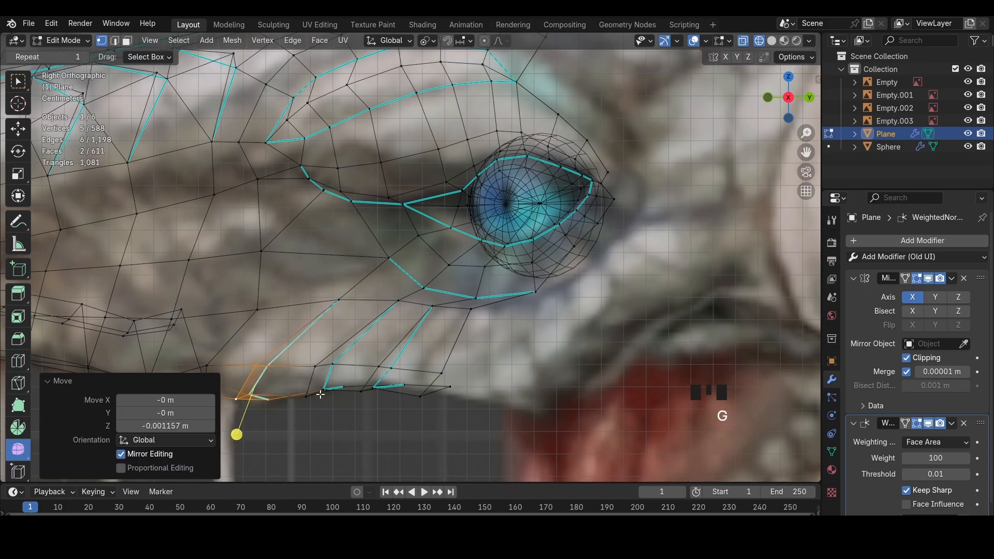
# Rotate and move the narrow faces of the middle lip notch to match the slant of the front one
pyautogui.click(315, 380)
pyautogui.press('2')
pyautogui.moveTo(303, 363); pyautogui.dragTo(303, 362)
pyautogui.press('r')
pyautogui.click(370, 383)
pyautogui.press('g')
pyautogui.click(368, 385)
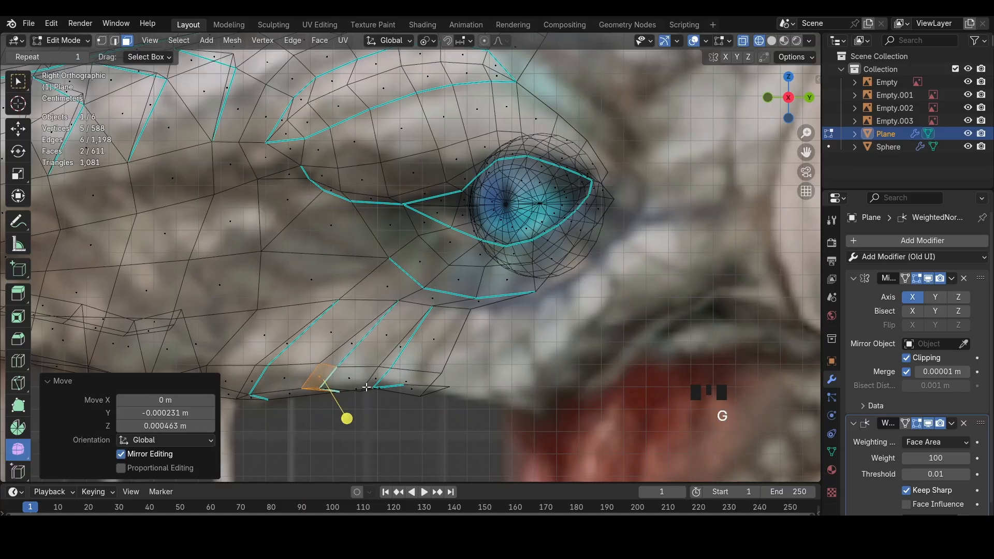
pyautogui.press('r')
pyautogui.click(367, 386)
pyautogui.press('g')
# Rotate the narrow faces of the rear lip notch and move them forward
pyautogui.moveTo(366, 371); pyautogui.dragTo(366, 369)
pyautogui.press('r')
pyautogui.click(369, 367)
pyautogui.press('g')
pyautogui.click(362, 364)
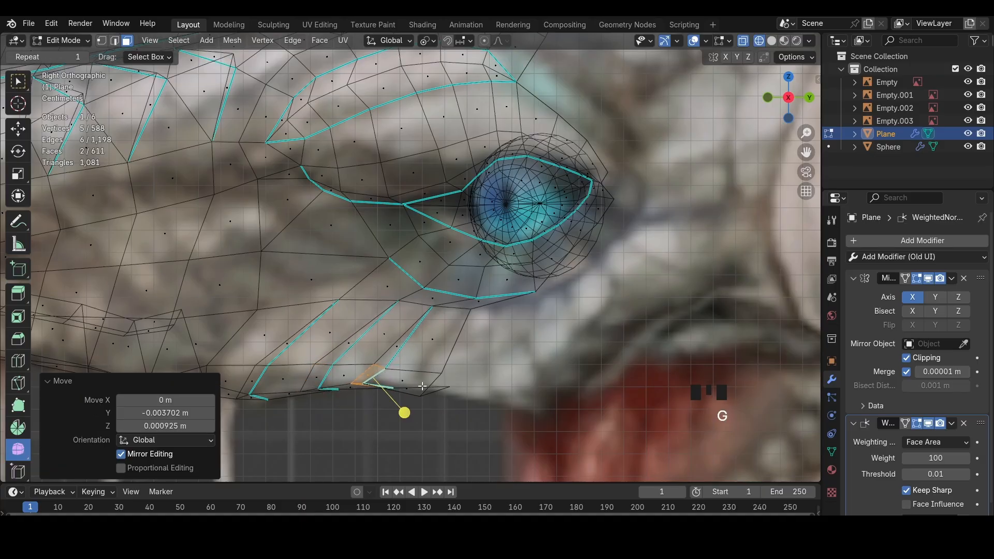
# Move the edge at the top of the rear lip notch slightly in the side view
pyautogui.press('2')
pyautogui.click(380, 363)
pyautogui.press('g')
pyautogui.click(378, 362)
# Reposition the short edge behind the rear notch in perspective to smooth the end of the lip rim
pyautogui.hotkey('shift', 'z')
pyautogui.moveTo(379, 362)
pyautogui.mouseDown(button='middle')
pyautogui.moveTo(384, 307)
pyautogui.moveTo(450, 328)
pyautogui.moveTo(417, 336)
pyautogui.moveTo(406, 352)
pyautogui.mouseUp(button='middle')
pyautogui.press('1')
pyautogui.click(391, 372)
pyautogui.press('2')
pyautogui.click(391, 365)
pyautogui.scroll(-3, 400, 296)
pyautogui.scroll(-4, 401, 296)
pyautogui.scroll(6, 433, 339)
pyautogui.click(406, 360)
pyautogui.press('g')
pyautogui.click(409, 351)
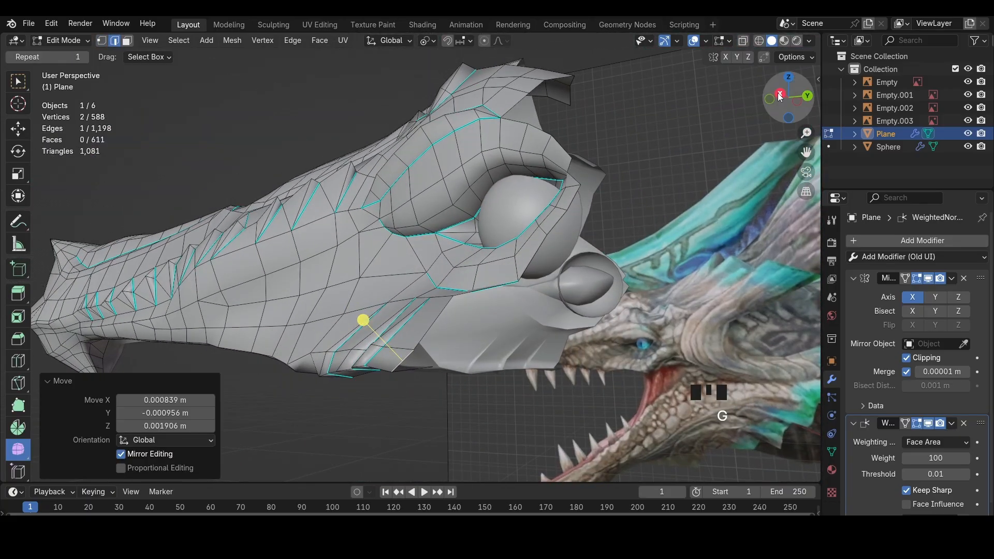
# Move the upper vertices at the rear end of the lip rim forward in the side view
pyautogui.click(781, 96)
pyautogui.scroll(4, 411, 344)
pyautogui.click(410, 343)
pyautogui.press('2')
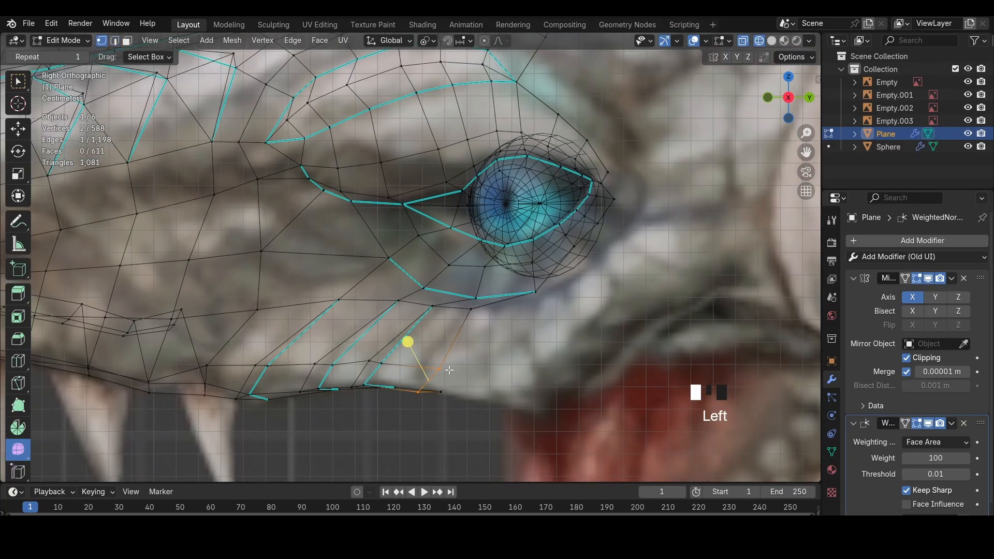
pyautogui.click(449, 370)
pyautogui.press('g')
pyautogui.click(433, 365)
# Extrude the end edges of the lip rim backward, then scale and move the new end
pyautogui.press('2')
pyautogui.click(429, 382)
pyautogui.press('e')
pyautogui.click(479, 395)
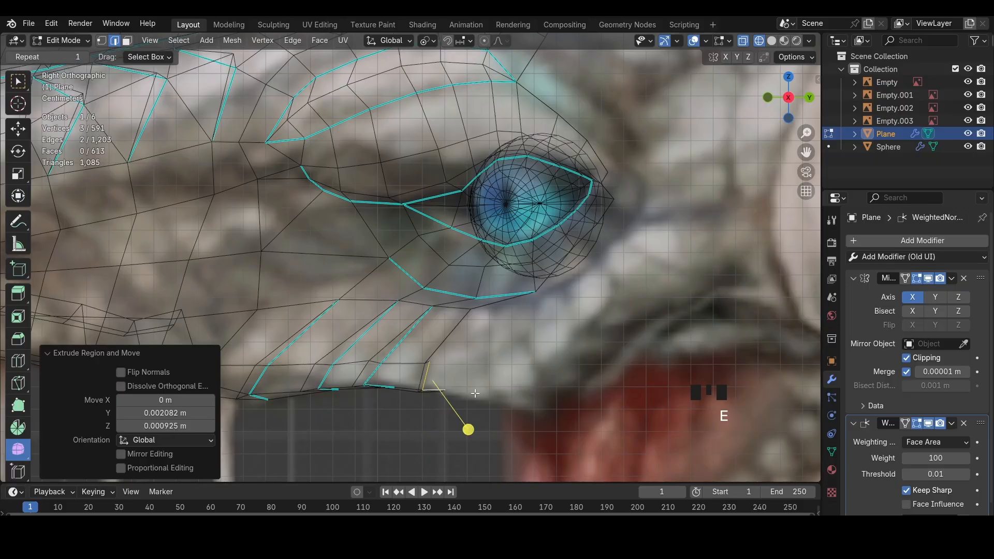
pyautogui.press('s')
pyautogui.click(481, 393)
pyautogui.press('g')
pyautogui.click(485, 391)
# Extrude the lip rim farther toward the mouth corner, rotating, scaling and moving its end edges
pyautogui.press('e')
pyautogui.click(544, 423)
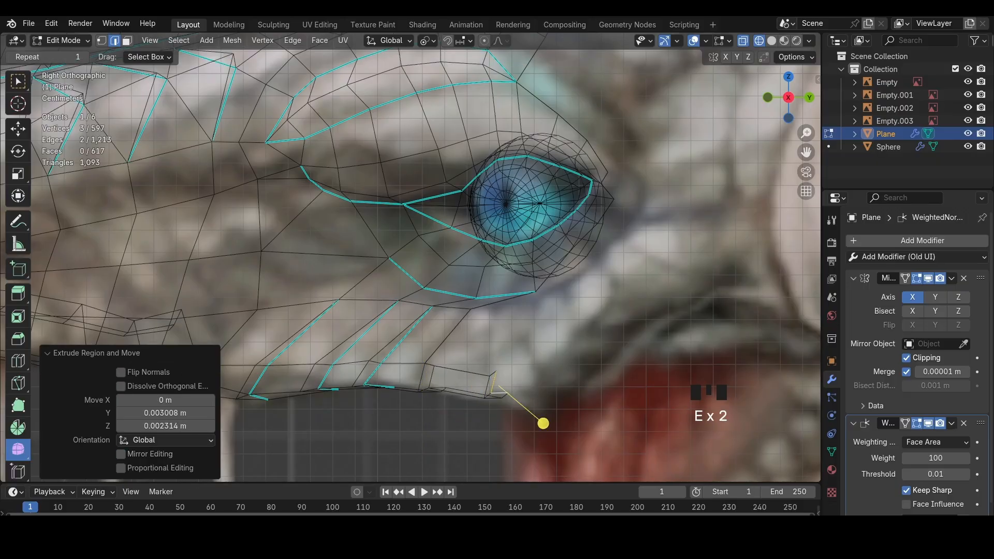
pyautogui.press('r')
pyautogui.click(595, 395)
pyautogui.press('g')
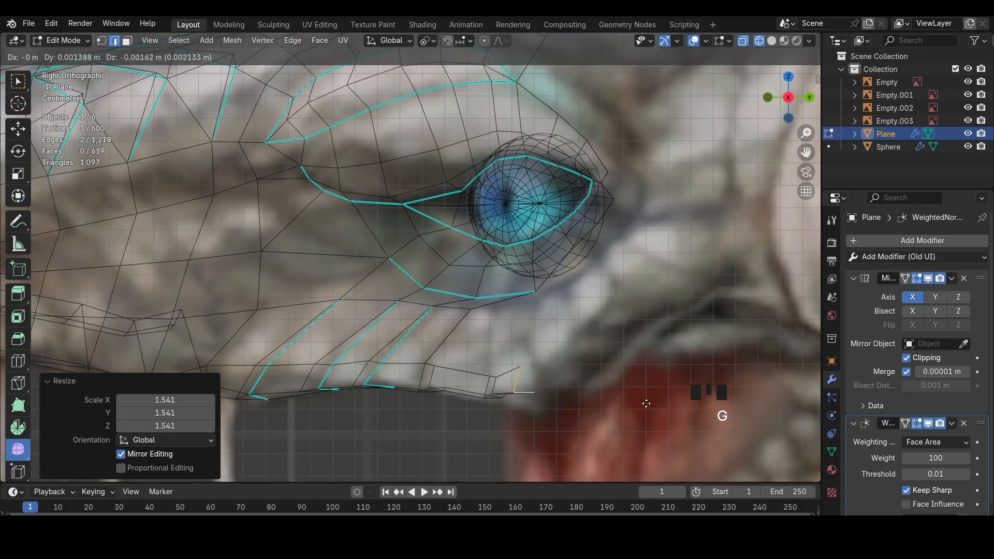
pyautogui.click(639, 402)
# Rotate and move the extruded rim end to the mouth corner, and raise its upper vertex
pyautogui.press('h')
pyautogui.hotkey('alt', 'h')
pyautogui.scroll(1, 517, 362)
pyautogui.press('r')
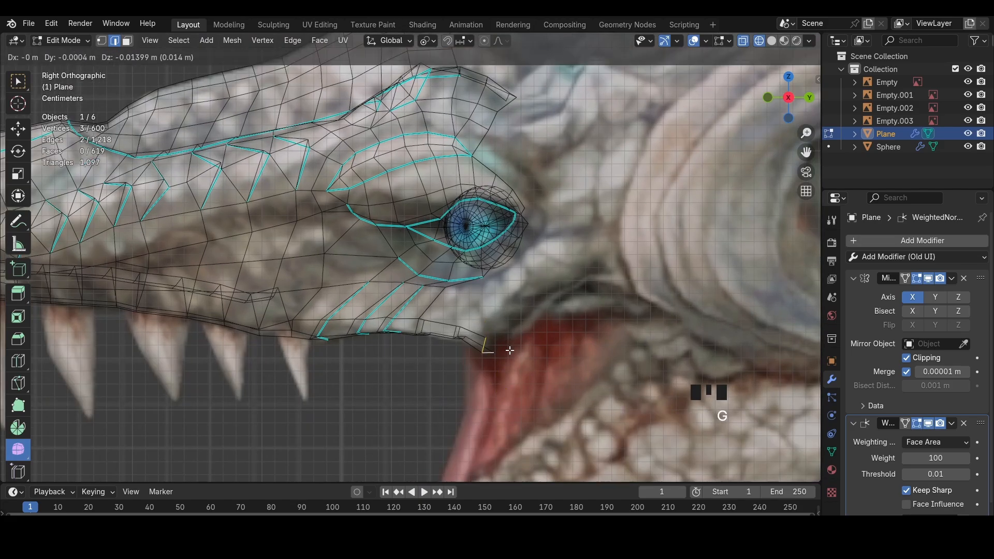
pyautogui.click(513, 346)
pyautogui.press('1')
pyautogui.click(486, 334)
pyautogui.press('g')
pyautogui.click(489, 325)
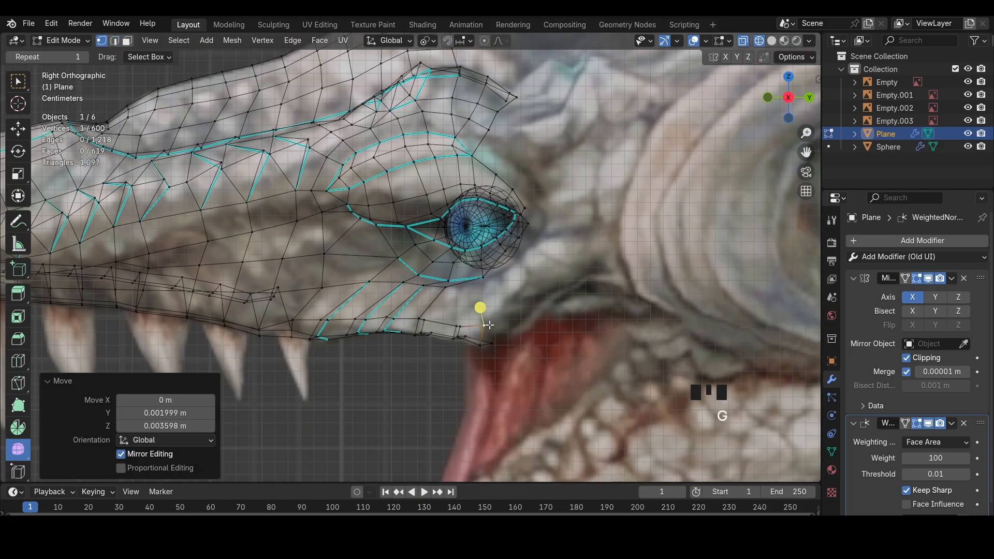
# Change the transform pivot point and move the individual end vertices of the lip rim to fit the mouth corner
pyautogui.click(432, 44)
pyautogui.click(444, 112)
pyautogui.scroll(3, 496, 370)
pyautogui.click(531, 409)
pyautogui.press('g')
pyautogui.click(540, 416)
pyautogui.click(536, 375)
pyautogui.press('g')
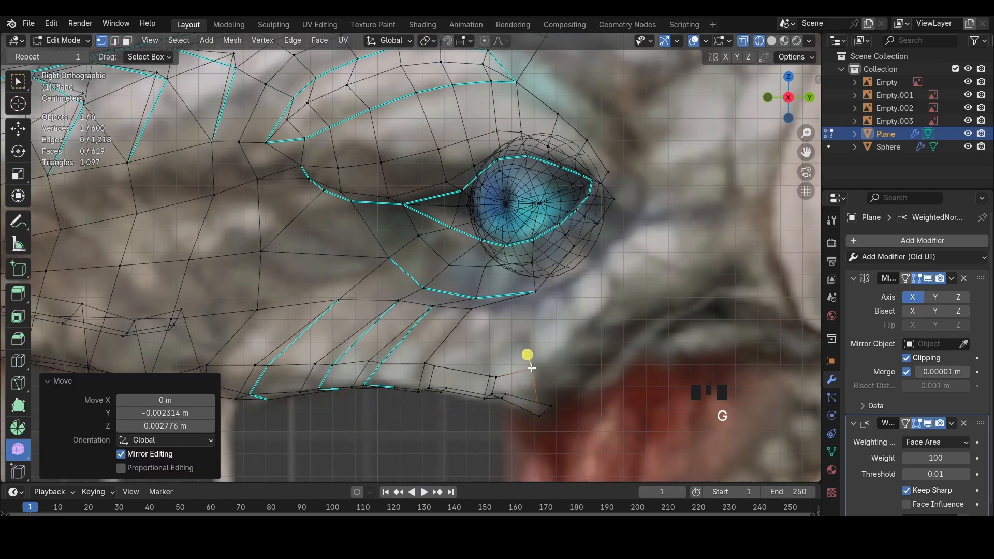
pyautogui.click(523, 459)
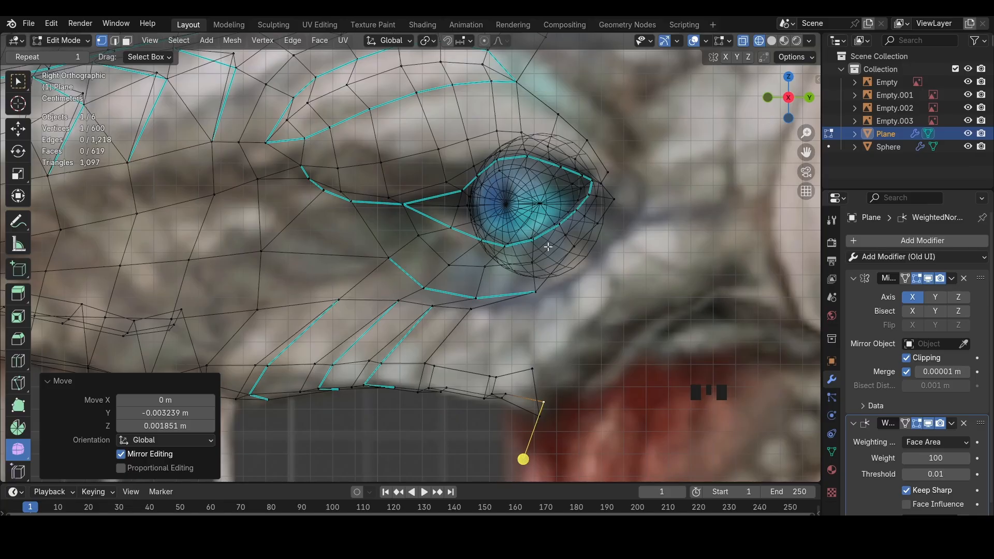
# Switch the viewport to solid shading and examine the head and its lip rim from different angles
pyautogui.scroll(-1, 548, 247)
pyautogui.moveTo(535, 333); pyautogui.dragTo(561, 355, button='middle')
pyautogui.press('z')
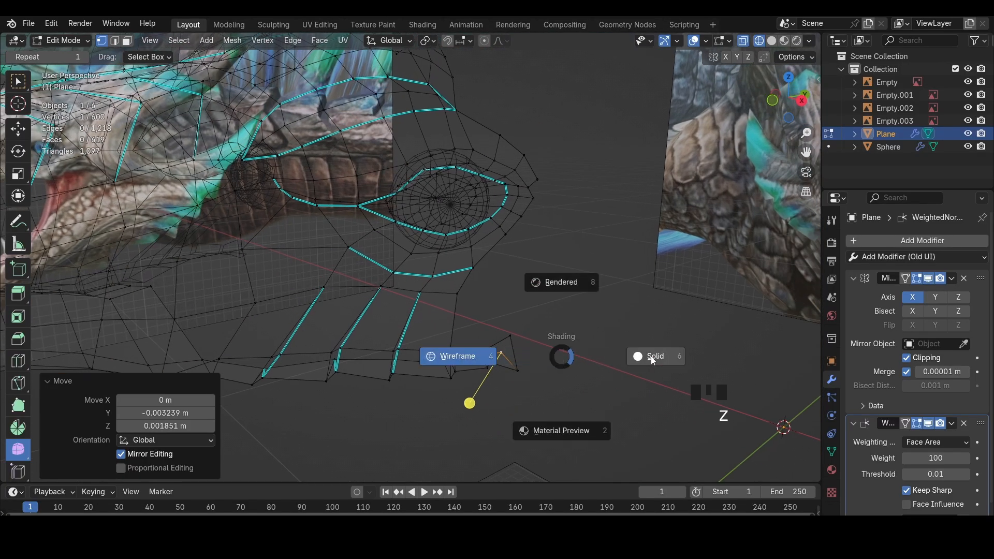
pyautogui.click(650, 357)
pyautogui.moveTo(629, 356); pyautogui.dragTo(535, 351, button='middle')
pyautogui.scroll(-8, 482, 321)
pyautogui.scroll(3, 310, 249)
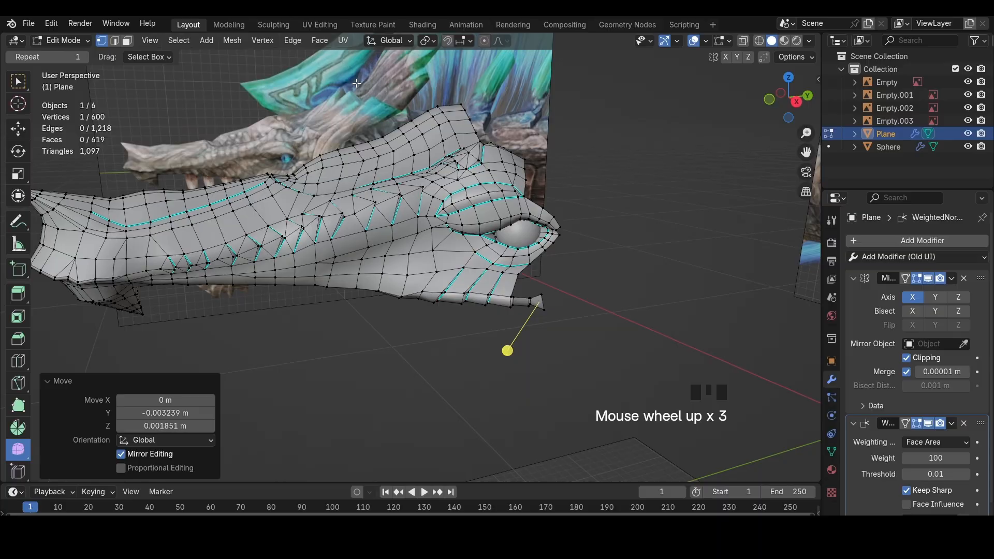
# Try rotating the whole head mesh around its median point, and undo the rotation
pyautogui.click(427, 42)
pyautogui.scroll(-3, 663, 211)
pyautogui.scroll(6, 419, 264)
pyautogui.press('3')
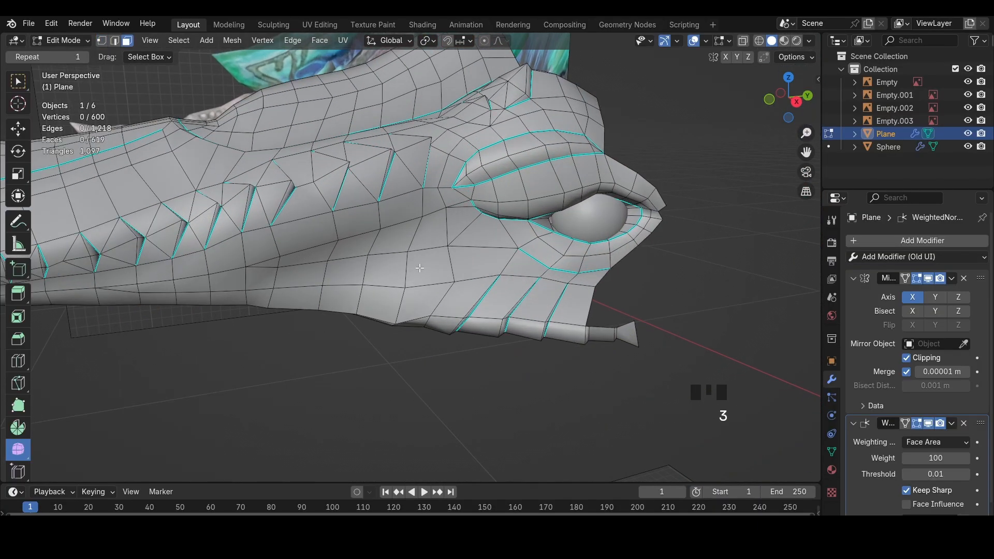
pyautogui.scroll(-6, 419, 268)
pyautogui.press('a')
pyautogui.press('r')
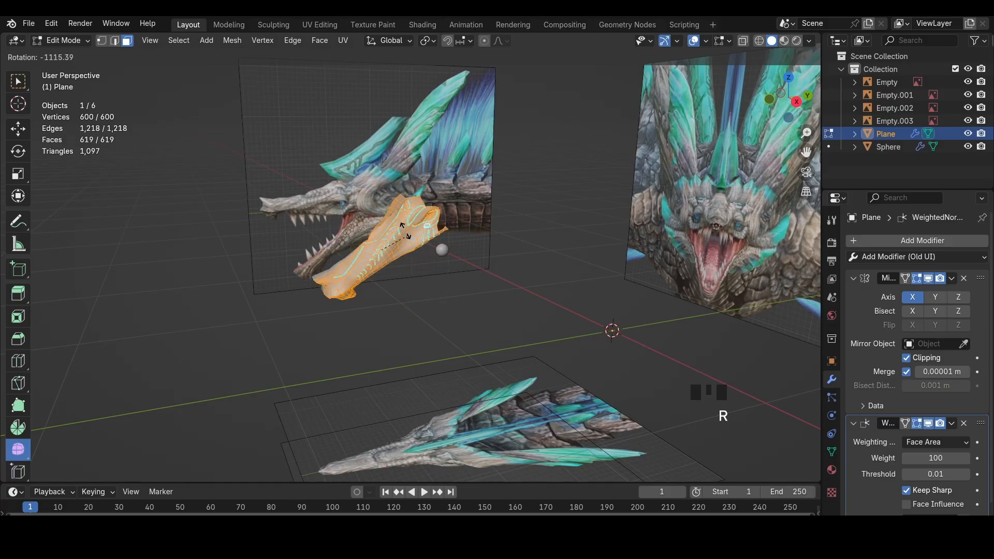
pyautogui.click(384, 250)
pyautogui.scroll(4, 384, 250)
pyautogui.hotkey('ctrl', 'z')
# Set the transform pivot point to Individual Origins, deselect the mesh and inspect the head from below and the side
pyautogui.click(432, 39)
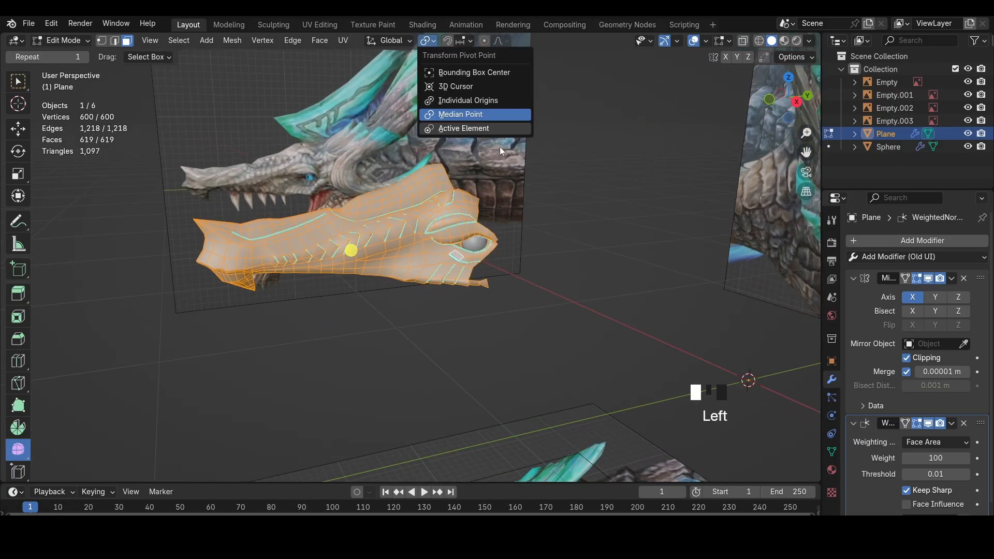
pyautogui.click(468, 100)
pyautogui.moveTo(491, 101); pyautogui.dragTo(594, 238, button='middle')
pyautogui.hotkey('alt', 'a')
pyautogui.scroll(-4, 396, 304)
pyautogui.moveTo(339, 175); pyautogui.dragTo(357, 337, button='middle')
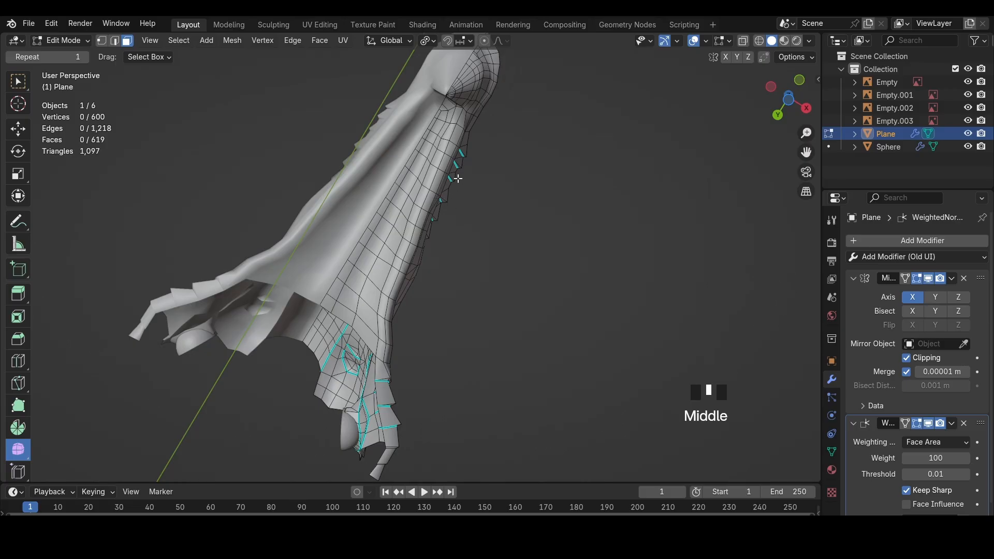
pyautogui.moveTo(459, 179); pyautogui.dragTo(402, 155, button='middle')
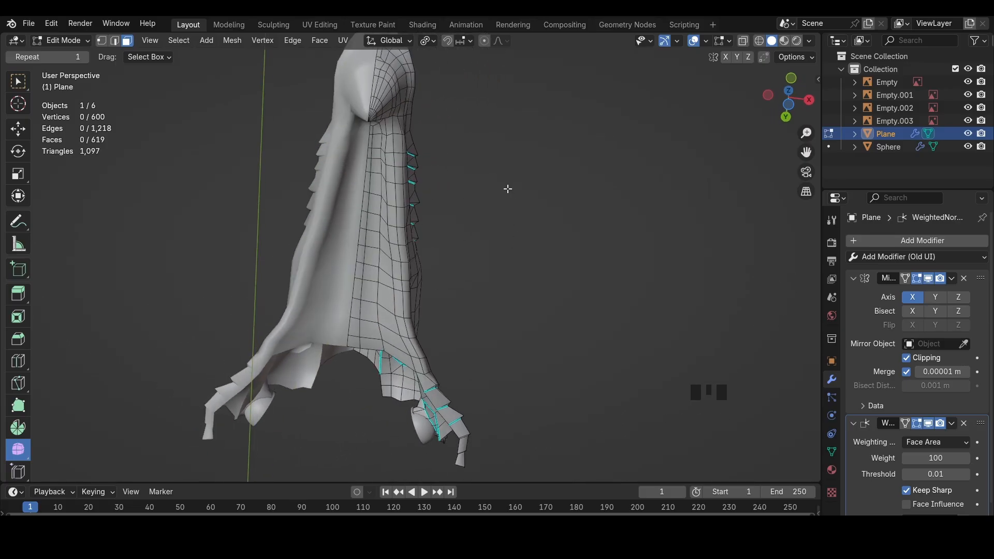
pyautogui.moveTo(465, 210); pyautogui.dragTo(409, 312, button='middle')
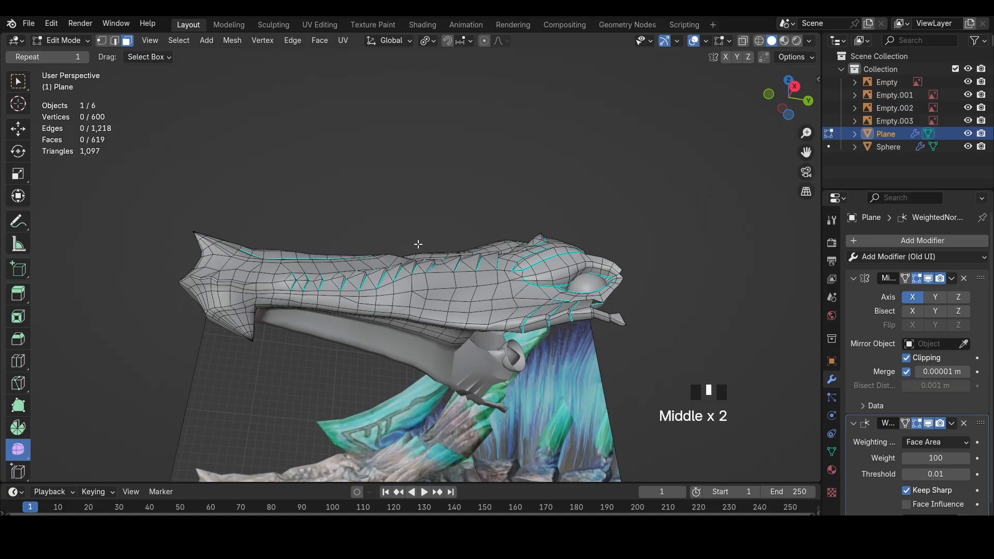
# Set the pivot point to Active Element and try a trackball rotation of the whole mesh around the vertex behind the eye
pyautogui.click(434, 39)
pyautogui.click(490, 124)
pyautogui.keyDown('shift'); pyautogui.moveTo(569, 196); pyautogui.dragTo(445, 196, button='middle'); pyautogui.keyUp('shift')
pyautogui.scroll(3, 444, 195)
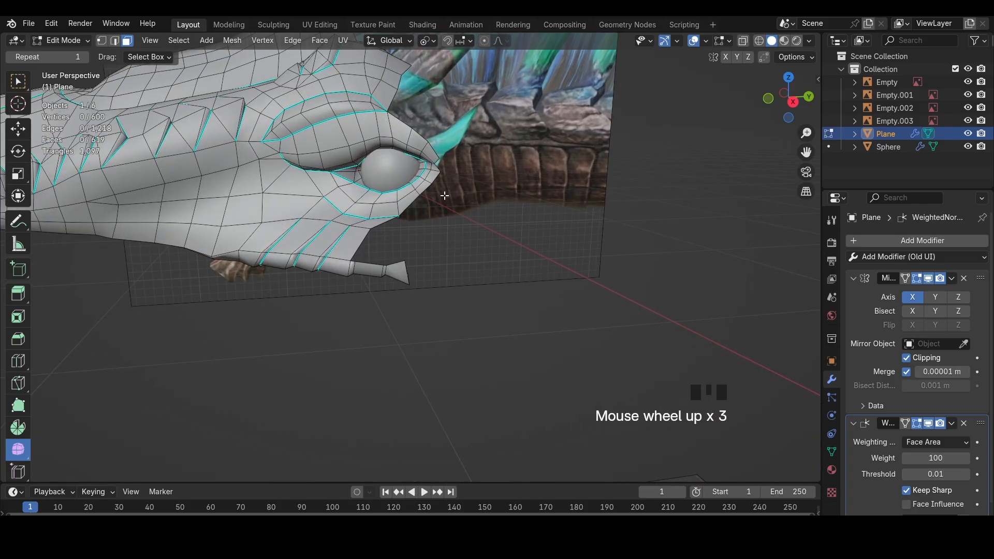
pyautogui.press('a')
pyautogui.press('1')
pyautogui.click(441, 174)
pyautogui.scroll(-4, 442, 179)
pyautogui.press('a')
pyautogui.scroll(-2, 442, 229)
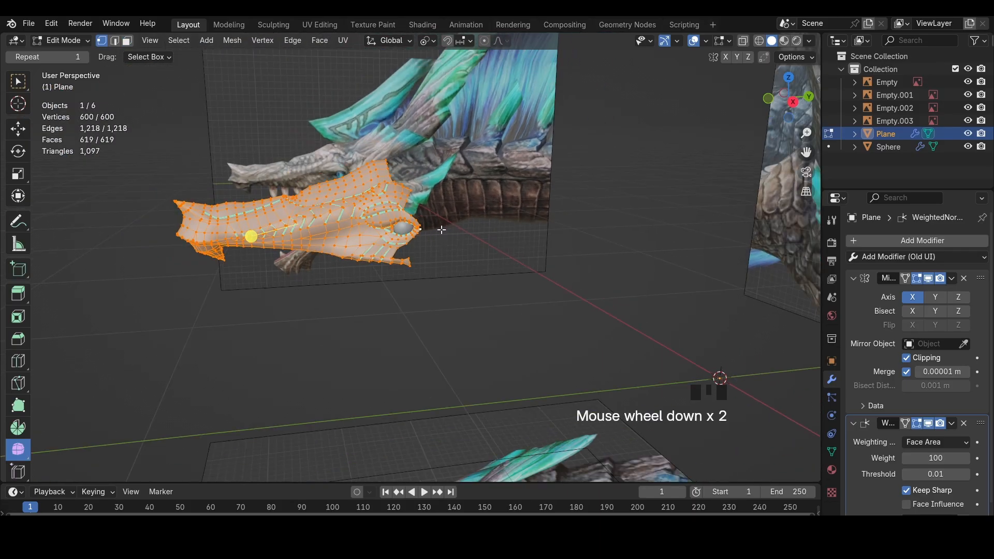
pyautogui.press('r')
pyautogui.press('r')
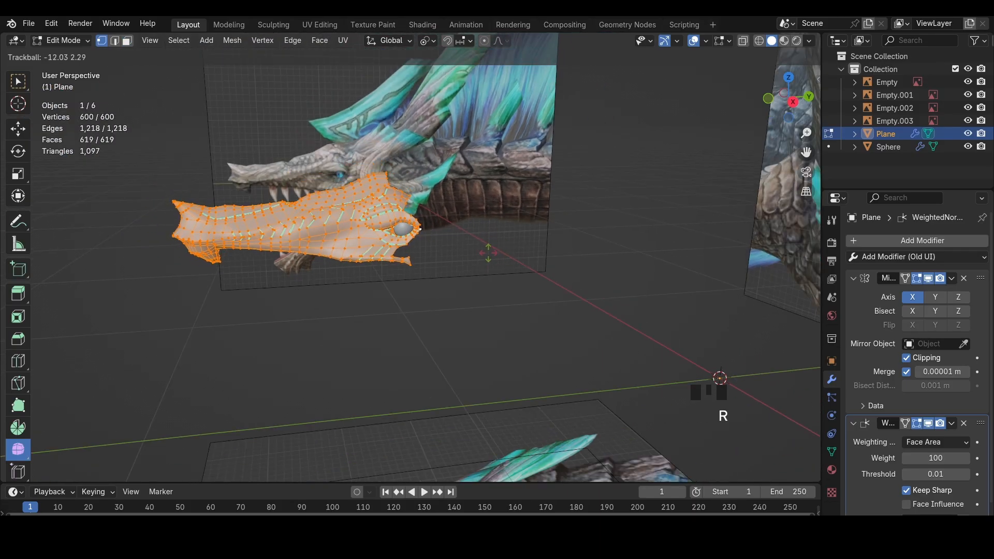
pyautogui.hotkey('ctrl', 'z')
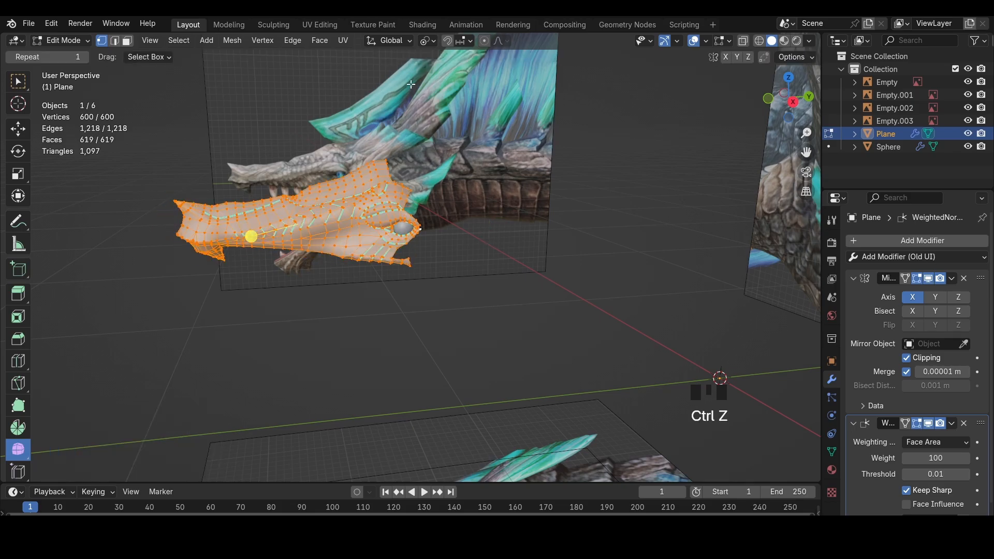
# Set the transform pivot point to Median Point and save the file
pyautogui.click(427, 41)
pyautogui.click(455, 114)
pyautogui.scroll(3, 480, 119)
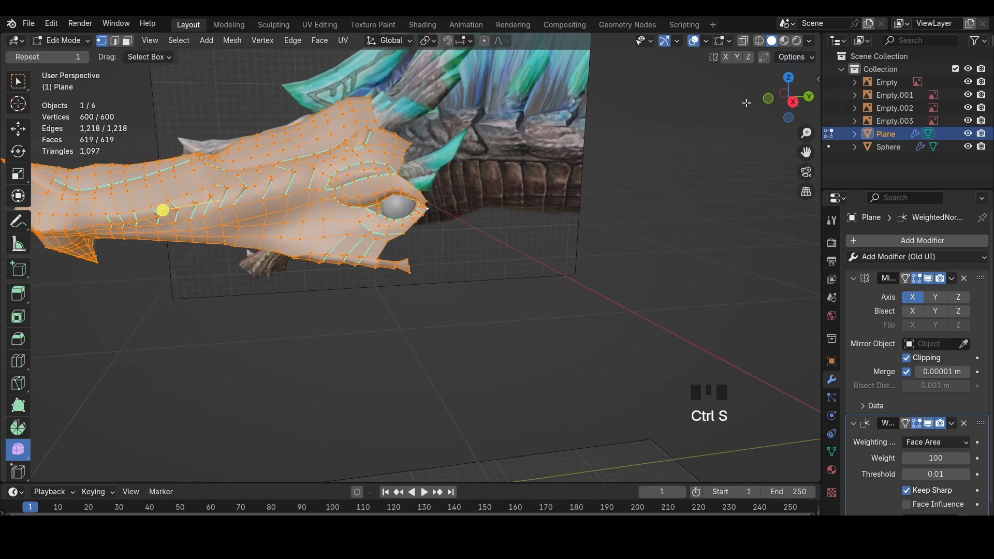
# Lower two vertices on the bottom edge of the lip rim's rear notches in the right orthographic view
pyautogui.click(792, 102)
pyautogui.scroll(-4, 414, 329)
pyautogui.scroll(12, 414, 328)
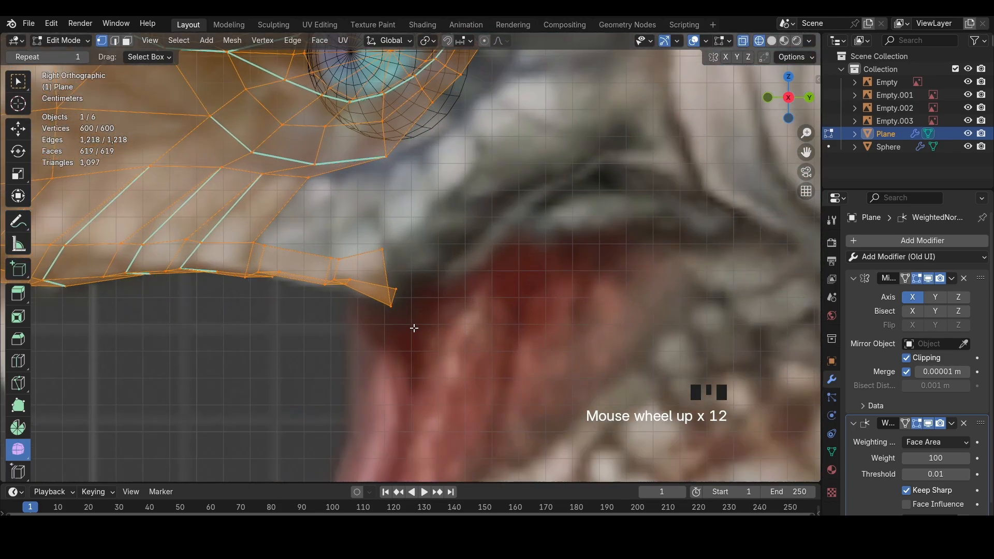
pyautogui.moveTo(420, 339); pyautogui.dragTo(374, 242)
pyautogui.click(327, 284)
pyautogui.press('g')
pyautogui.click(326, 292)
pyautogui.click(239, 280)
pyautogui.press('g')
pyautogui.click(240, 287)
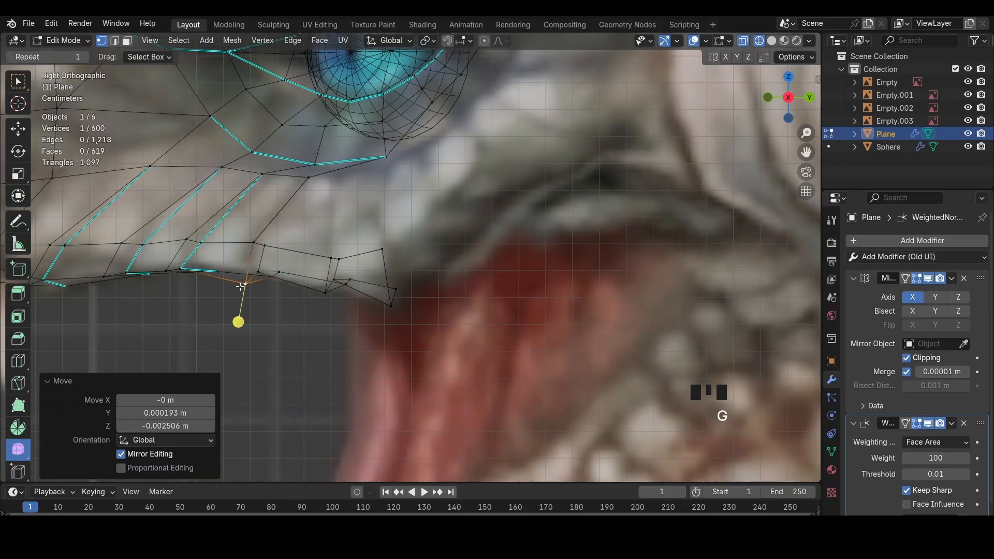
# Switch to solid shading and adjust two vertices on the rear lip rim from below
pyautogui.hotkey('shift', 'z')
pyautogui.moveTo(240, 287); pyautogui.dragTo(404, 171, button='middle')
pyautogui.click(359, 336)
pyautogui.press('g')
pyautogui.click(364, 340)
pyautogui.click(418, 124)
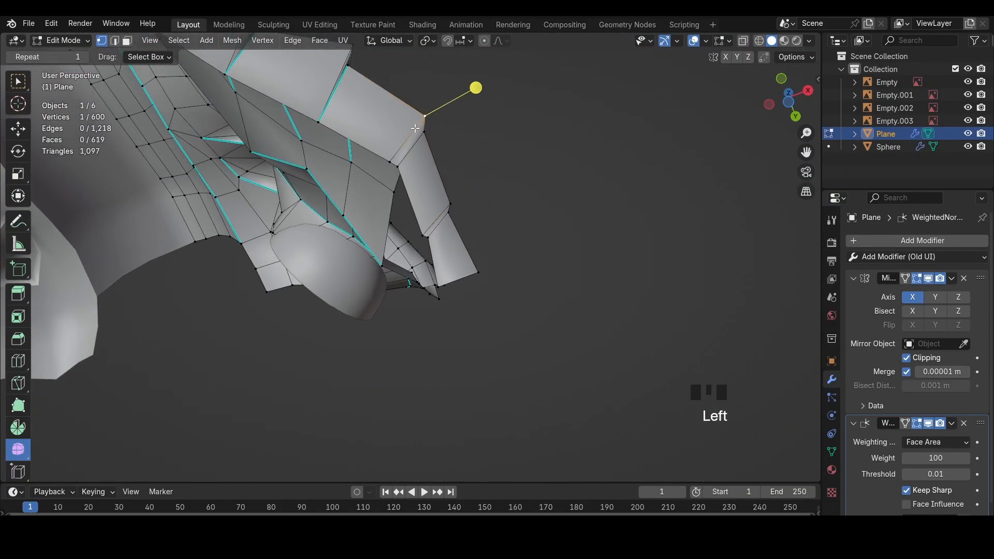
pyautogui.press('g')
pyautogui.click(415, 129)
# Merge the short doubled edges on the inner side of the last two lip rim joints
pyautogui.press('2')
pyautogui.click(395, 164)
pyautogui.press('m')
pyautogui.click(482, 159)
pyautogui.moveTo(451, 207); pyautogui.dragTo(410, 224, button='middle')
pyautogui.click(419, 226)
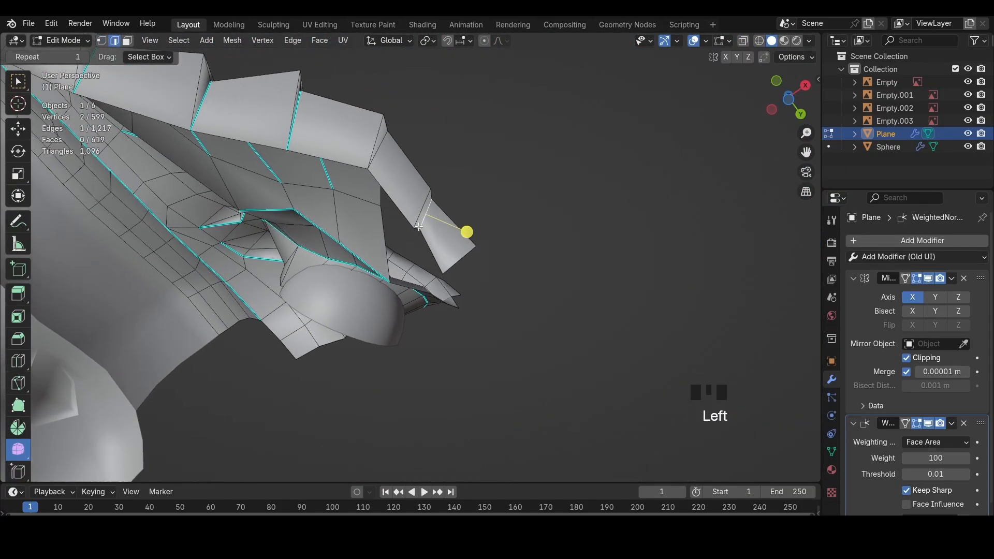
pyautogui.press('m')
pyautogui.click(421, 226)
pyautogui.hotkey('ctrl', 'z')
pyautogui.click(418, 227)
pyautogui.click(416, 227)
# Merge the short doubled edges at the upper outer side of the last two rim joints
pyautogui.moveTo(415, 227); pyautogui.dragTo(440, 273, button='middle')
pyautogui.click(439, 273)
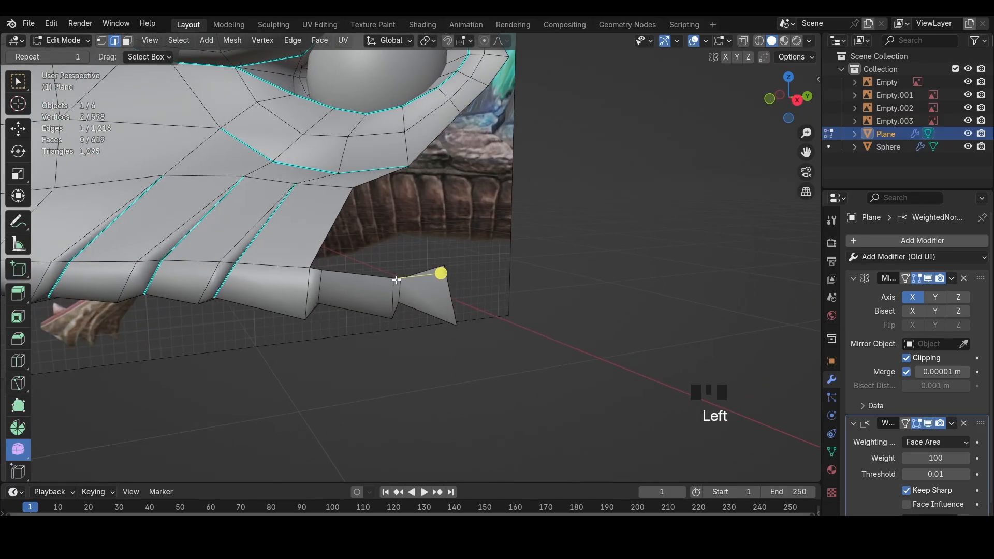
pyautogui.click(313, 268)
pyautogui.press('m')
pyautogui.click(315, 271)
# Mark the edges across the last two lip rim joints as sharp
pyautogui.keyDown('alt'); pyautogui.click(318, 290); pyautogui.keyUp('alt')
pyautogui.hotkey('ctrl', 'e')
pyautogui.click(534, 342)
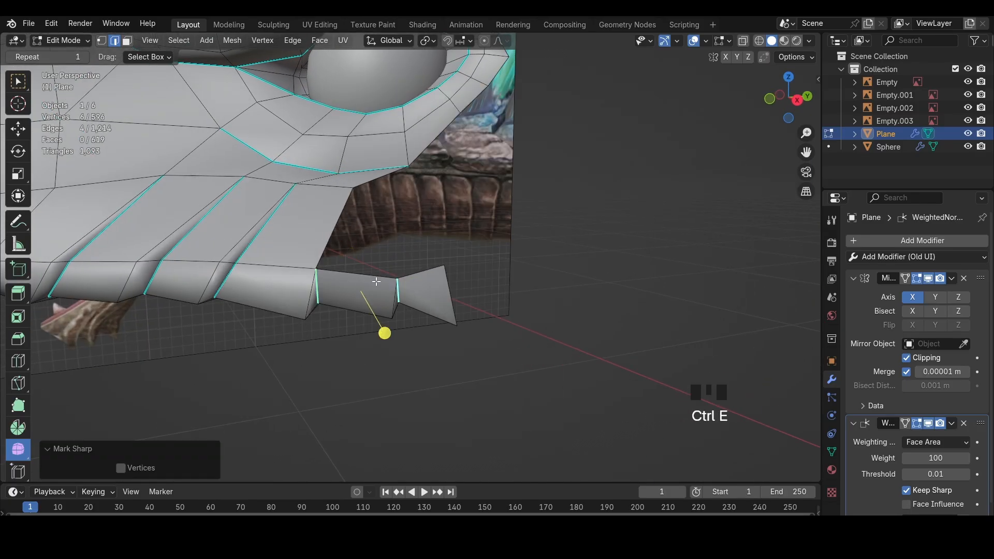
# Move the lip rim's end vertices to match the mouth corner in the right wireframe view and extrude them slightly backward
pyautogui.keyDown('shift'); pyautogui.moveTo(431, 271); pyautogui.dragTo(448, 317, button='middle'); pyautogui.keyUp('shift')
pyautogui.click(440, 315)
pyautogui.click(807, 99)
pyautogui.press('z')
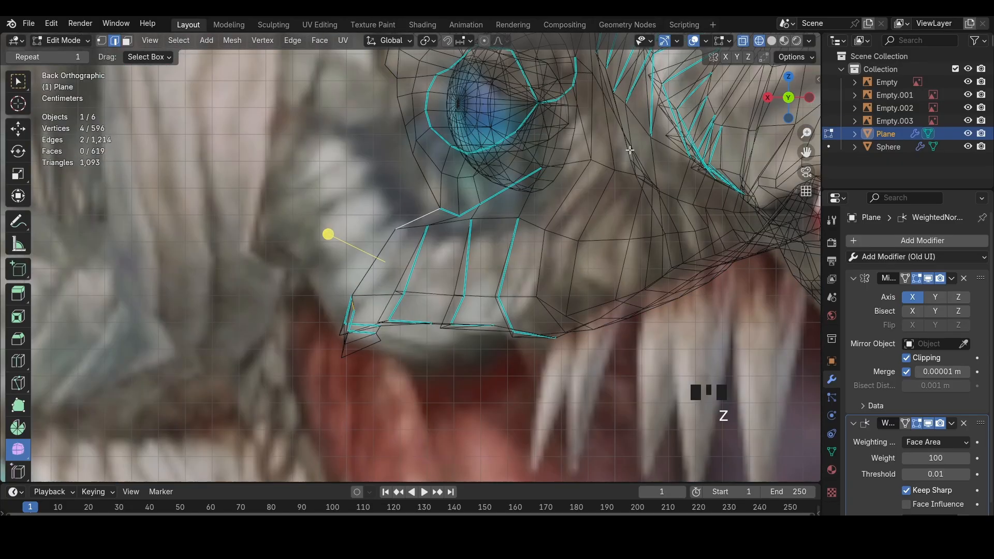
pyautogui.click(768, 98)
pyautogui.press('1')
pyautogui.moveTo(489, 386); pyautogui.dragTo(426, 295)
pyautogui.press('g')
pyautogui.click(498, 339)
pyautogui.press('g')
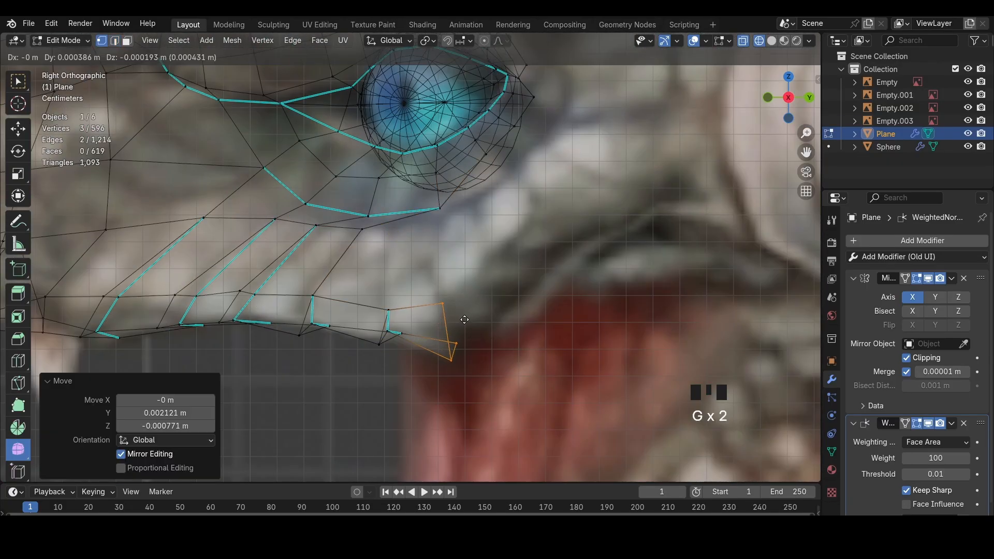
pyautogui.click(502, 342)
pyautogui.press('e')
pyautogui.click(512, 326)
# Extrude the upper edge at the rim end about 0.024 m upward toward the eye and merge its new vertices
pyautogui.press('2')
pyautogui.click(437, 290)
pyautogui.press('e')
pyautogui.click(442, 229)
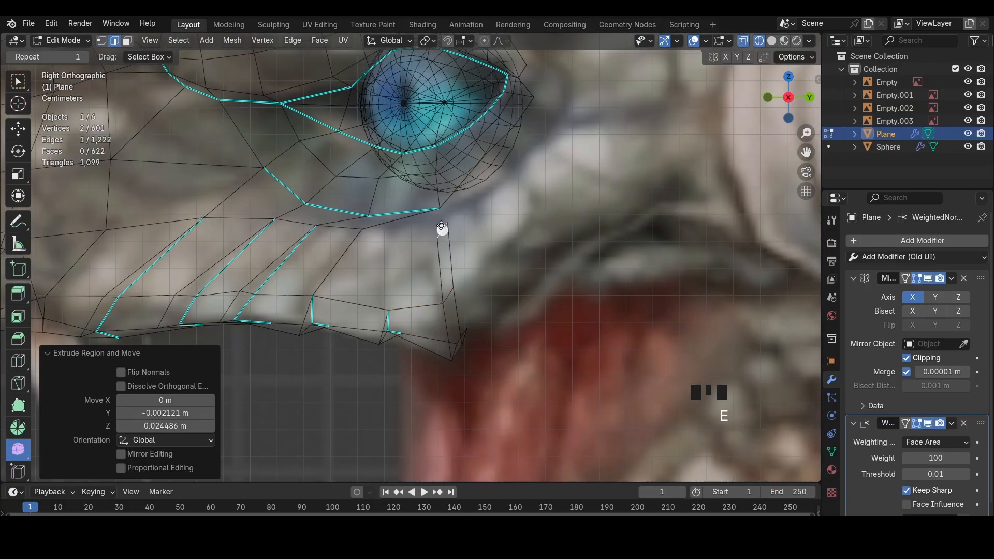
pyautogui.press('m')
pyautogui.click(442, 226)
pyautogui.press('1')
pyautogui.press('e')
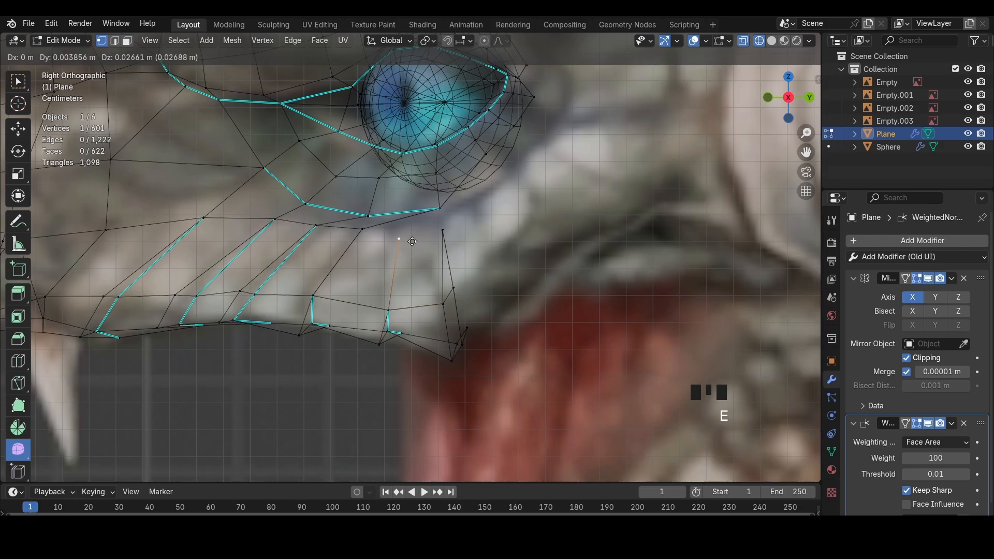
pyautogui.hotkey('ctrl', 'z')
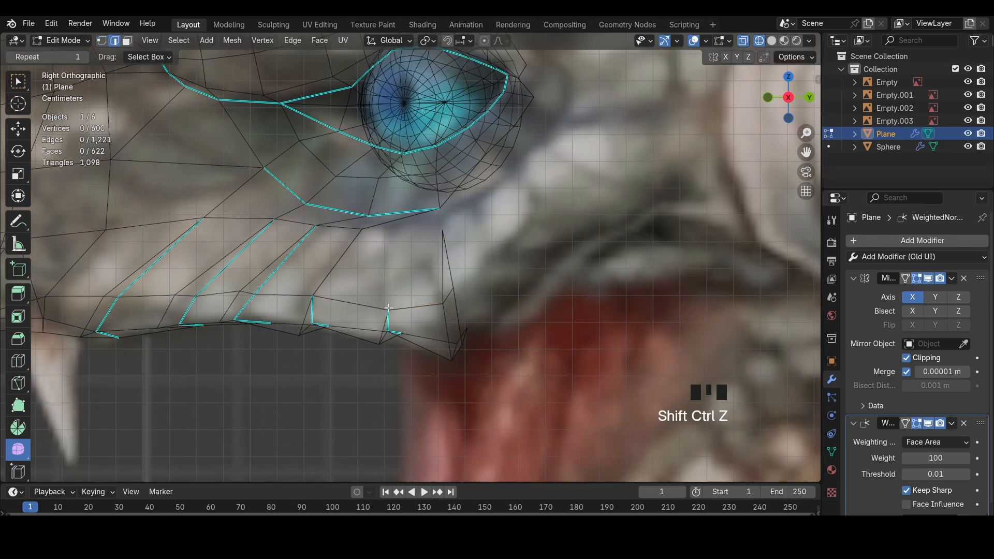
# Rip the upper vertex of the last rim joint and dissolve the leftover edge beside the gap
pyautogui.press('v')
pyautogui.click(375, 303)
pyautogui.press('z')
pyautogui.click(443, 328)
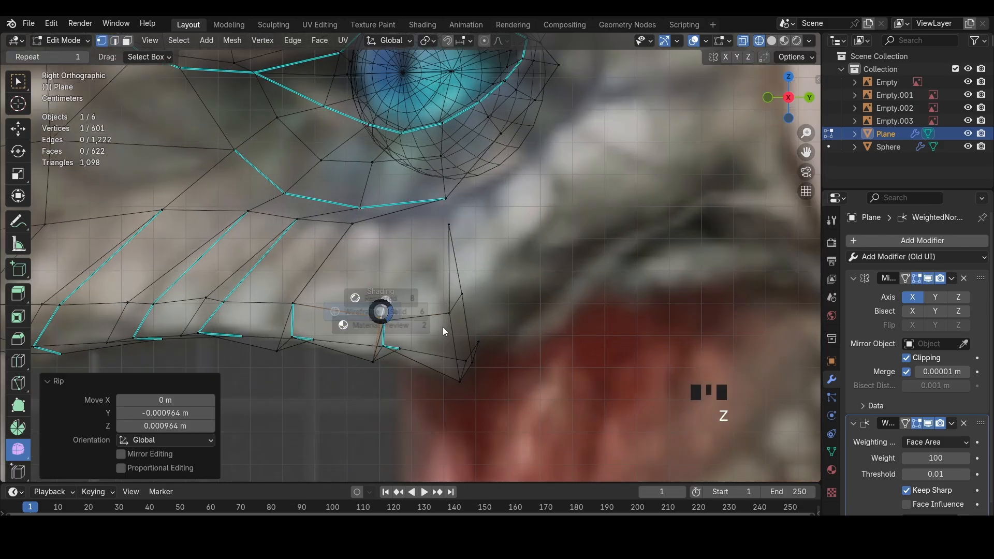
pyautogui.moveTo(402, 341); pyautogui.dragTo(369, 326, button='middle')
pyautogui.press('2')
pyautogui.press('x')
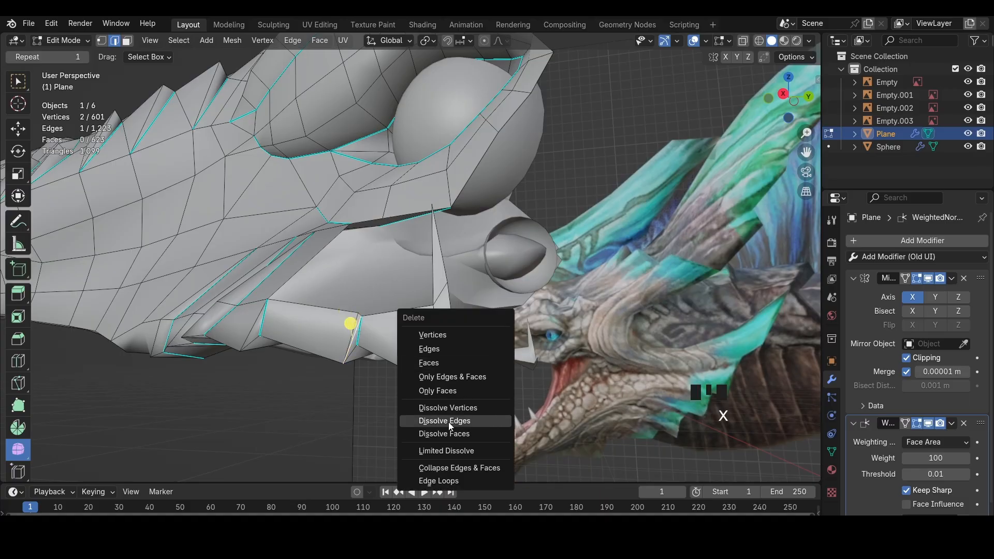
pyautogui.click(453, 423)
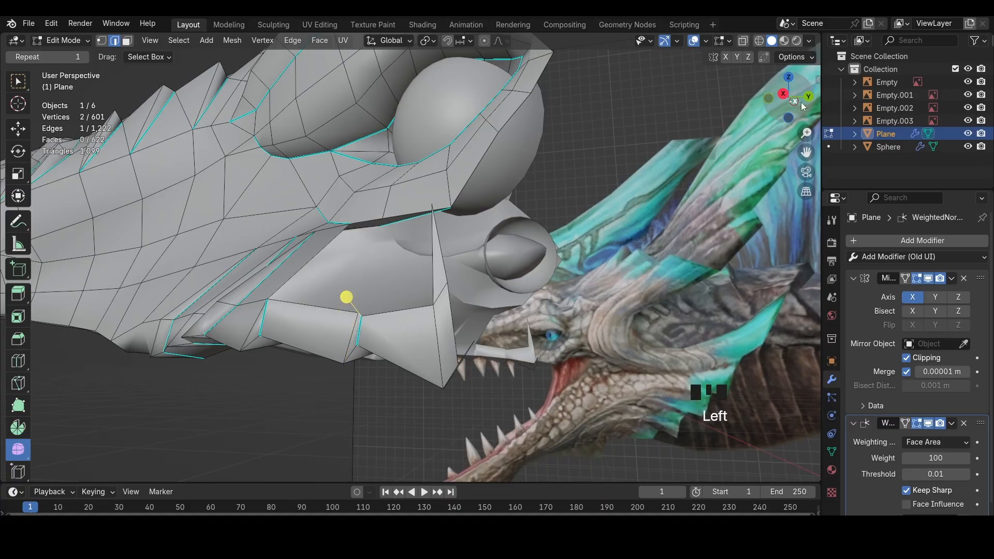
# Extrude the short edge on top of the last rim joint up toward the lower eyelid and merge its new vertices
pyautogui.click(784, 94)
pyautogui.press('z')
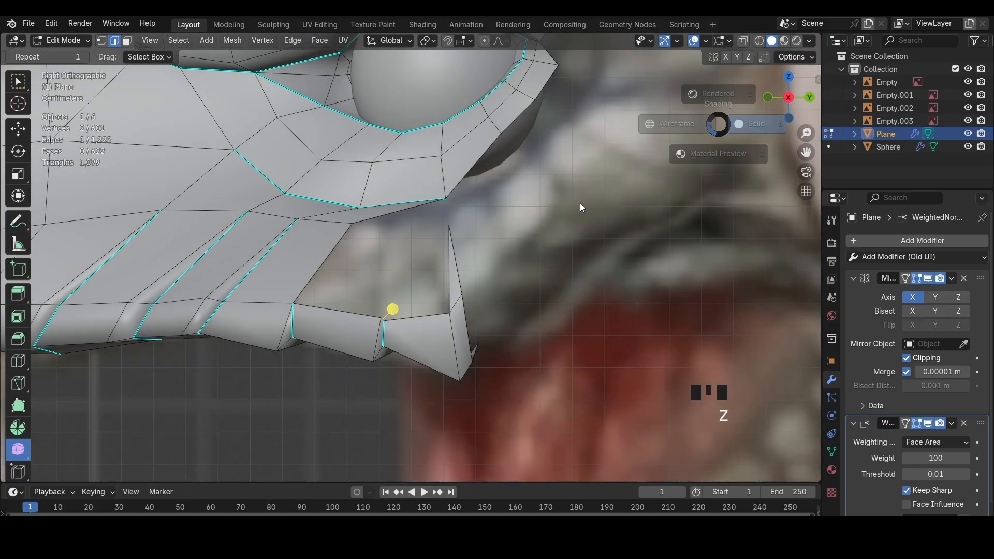
pyautogui.click(577, 205)
pyautogui.press('e')
pyautogui.click(449, 231)
pyautogui.press('m')
pyautogui.click(447, 228)
# Move the two raised vertices above the rim end along the X axis toward the cheek surface
pyautogui.press('1')
pyautogui.keyDown('shift'); pyautogui.click(444, 231); pyautogui.keyUp('shift')
pyautogui.moveTo(441, 234); pyautogui.dragTo(306, 249, button='middle')
pyautogui.press('z')
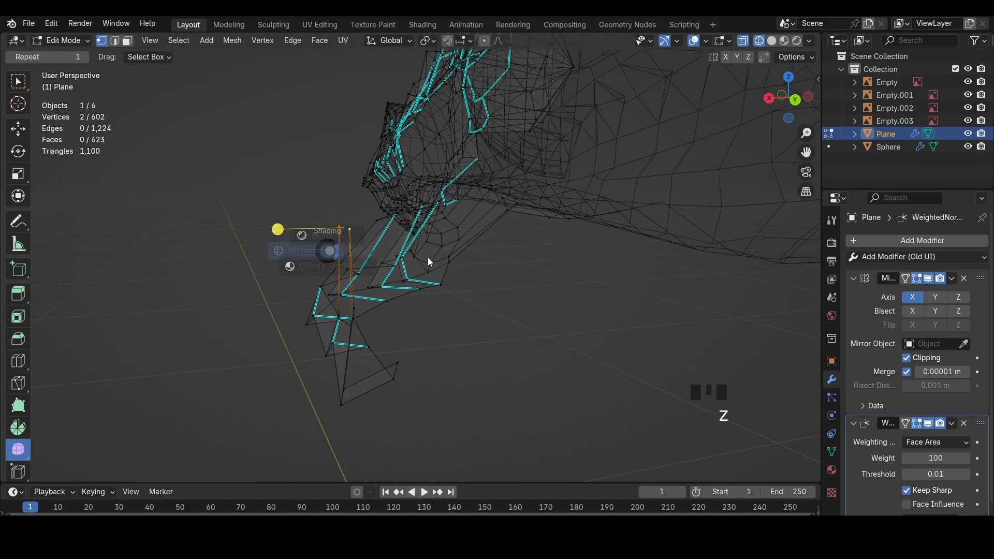
pyautogui.press('g')
pyautogui.press('x')
pyautogui.click(518, 255)
# Move the cheek's rear corner vertex above the lip rim along the X axis
pyautogui.moveTo(517, 254); pyautogui.dragTo(417, 241, button='middle')
pyautogui.click(334, 210)
pyautogui.moveTo(334, 210); pyautogui.dragTo(304, 179, button='middle')
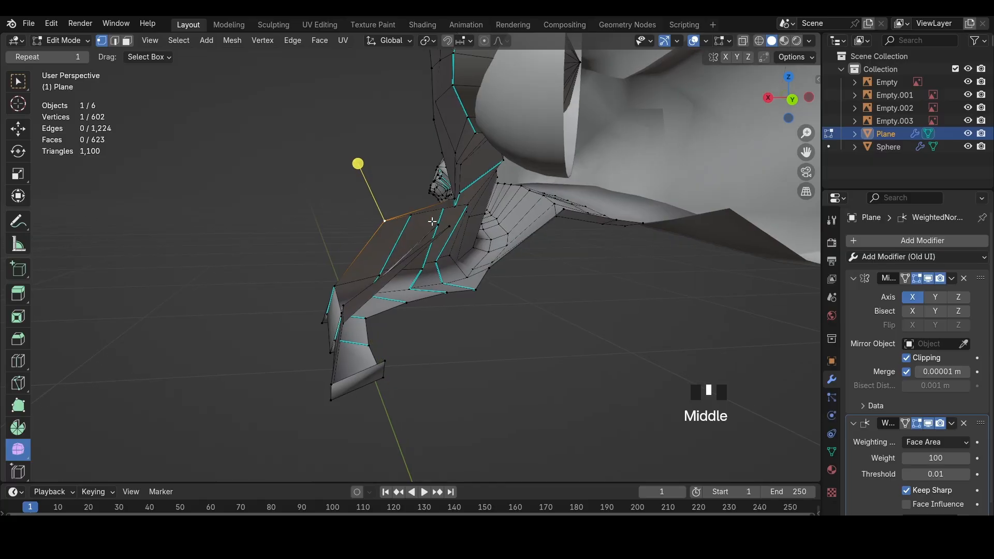
pyautogui.press('g')
pyautogui.press('x')
pyautogui.click(316, 192)
# Fill two faces bridging the cheek edge, the strip above the last rim joint and the raised edge at the rim end
pyautogui.press('2')
pyautogui.click(364, 224)
pyautogui.moveTo(364, 224); pyautogui.dragTo(403, 239, button='middle')
pyautogui.click(372, 251)
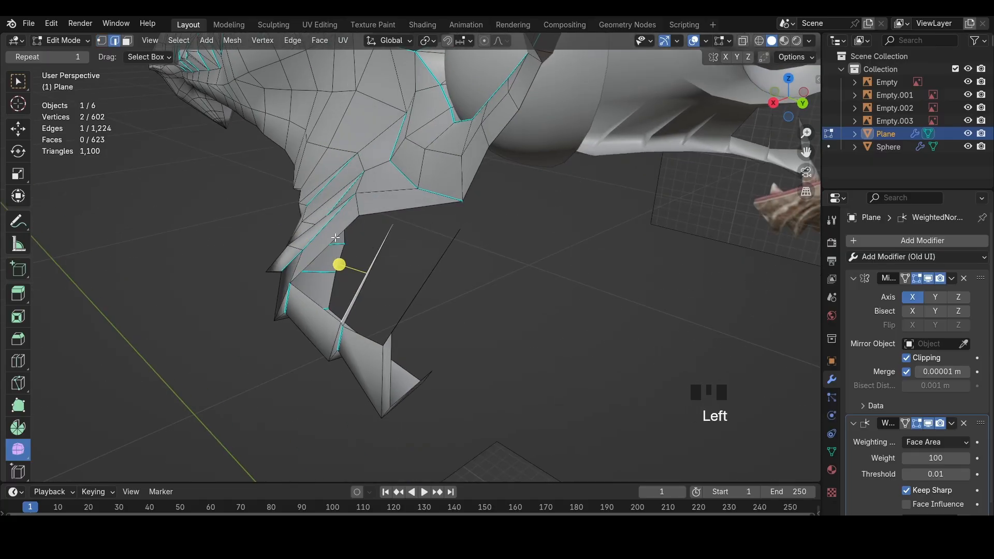
pyautogui.press('f')
pyautogui.keyDown('shift'); pyautogui.click(428, 276); pyautogui.keyUp('shift')
pyautogui.moveTo(428, 276); pyautogui.dragTo(365, 306, button='middle')
pyautogui.keyDown('shift'); pyautogui.click(434, 299); pyautogui.keyUp('shift')
pyautogui.press('f')
# Move the upper rear vertex of the new cheek faces along the X axis and refine the surface with further small moves
pyautogui.press('1')
pyautogui.click(476, 282)
pyautogui.press('g')
pyautogui.press('x')
pyautogui.click(421, 302)
pyautogui.press('g')
pyautogui.click(425, 298)
pyautogui.press('g')
pyautogui.click(423, 299)
# Mark the edge between the two new cheek faces as sharp
pyautogui.press('2')
pyautogui.moveTo(356, 291); pyautogui.dragTo(363, 295)
pyautogui.hotkey('ctrl', 'e')
pyautogui.click(471, 298)
# Move individual vertices along the top of the rear lip rim to smooth its transition into the new cheek faces
pyautogui.press('1')
pyautogui.click(314, 307)
pyautogui.press('g')
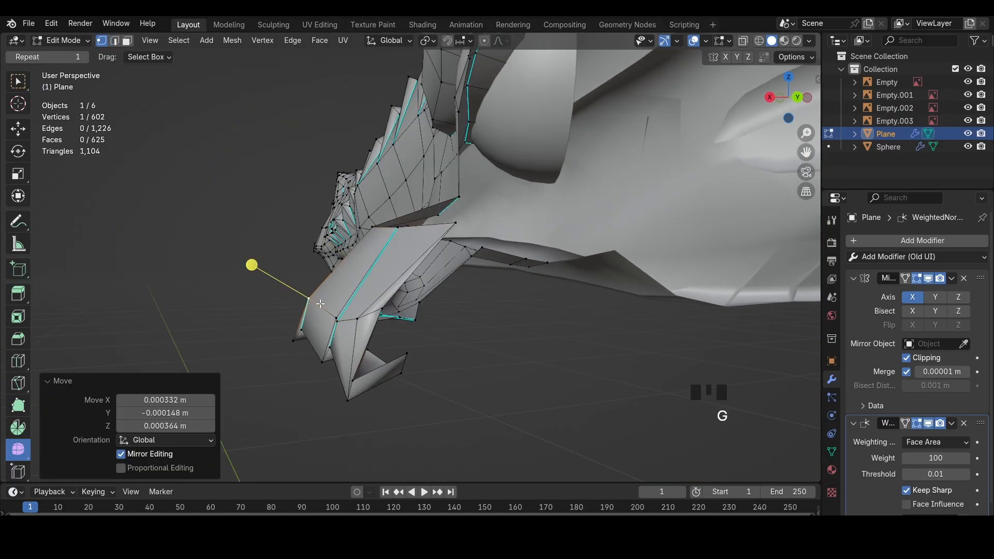
pyautogui.click(336, 310)
pyautogui.press('g')
pyautogui.click(373, 307)
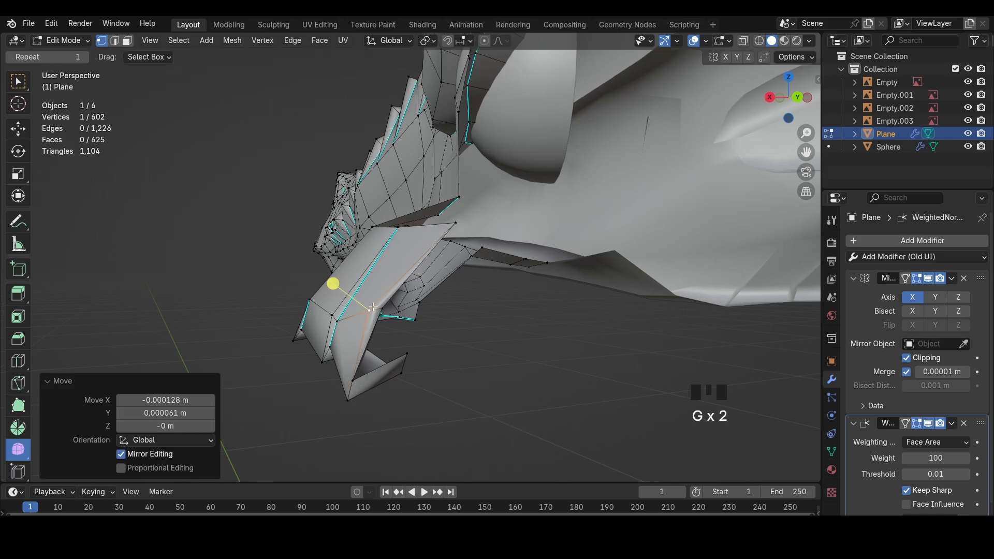
# Adjust the lower vertex at the lip rim's rear end, and slide the rim-end vertex above it along its edge by a factor of 0.112
pyautogui.click(357, 378)
pyautogui.press('g')
pyautogui.click(364, 389)
pyautogui.moveTo(364, 389); pyautogui.dragTo(569, 244, button='middle')
pyautogui.click(414, 334)
pyautogui.hotkey('shift', 'v')
pyautogui.click(626, 220)
# Move the vertices at the rear end of the lip rim to follow the side reference, shifting the upper joint slightly forward
pyautogui.click(778, 105)
pyautogui.press('g')
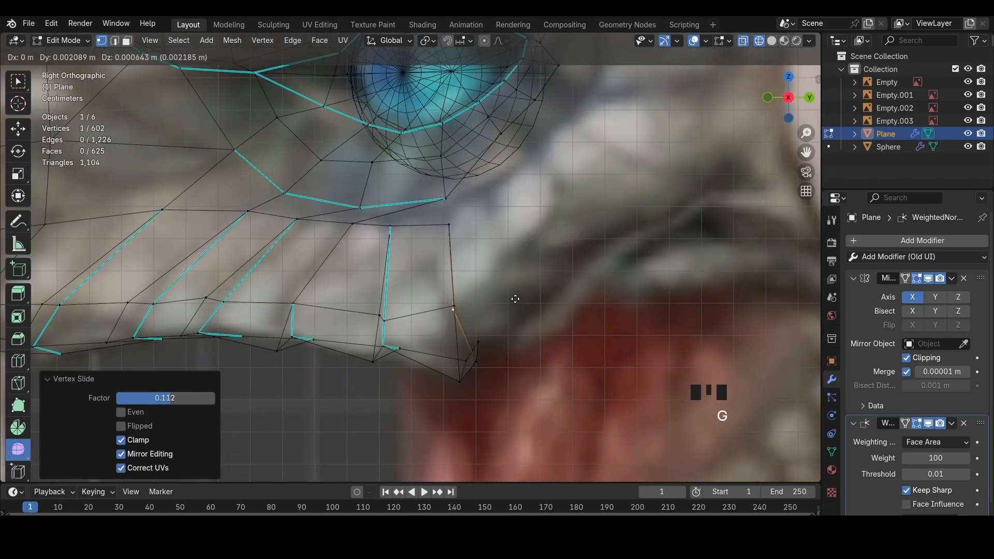
pyautogui.click(484, 349)
pyautogui.press('g')
pyautogui.click(489, 340)
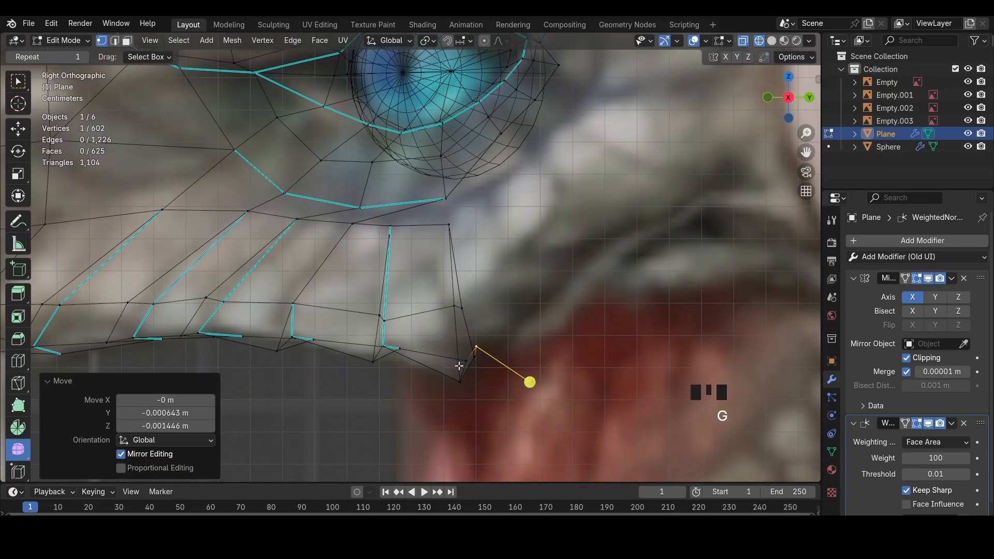
pyautogui.press('2')
pyautogui.moveTo(444, 299); pyautogui.dragTo(479, 312)
pyautogui.press('g')
pyautogui.click(468, 313)
# Move the cheek's upper rear corner vertex and the upper end of the neighbouring sharp edge slightly forward in the side view
pyautogui.click(451, 220)
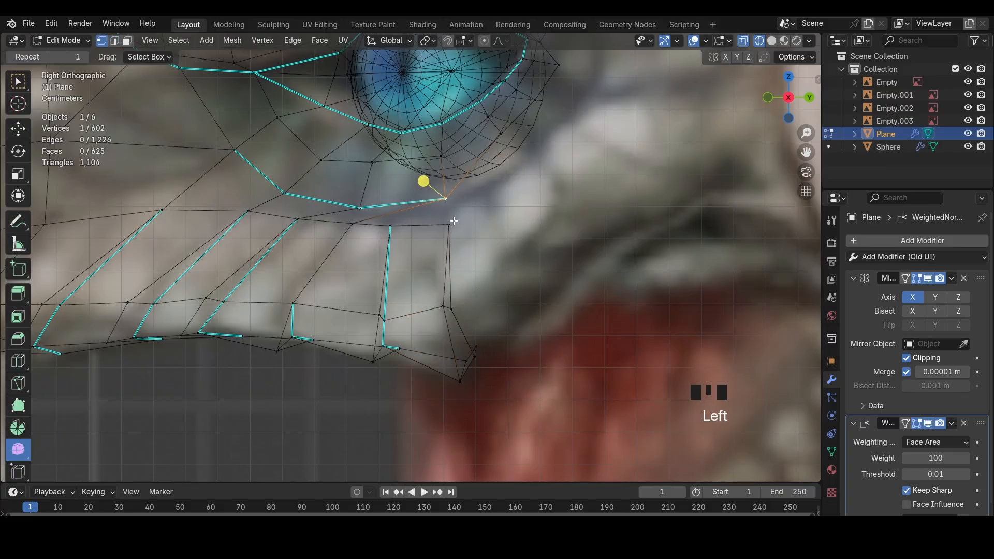
pyautogui.press('g')
pyautogui.click(440, 214)
pyautogui.click(394, 228)
pyautogui.press('g')
pyautogui.click(386, 225)
# Slide the two rear vertices of the sharp crease below the eye forward along their edges, using factors 0.412 and 0.303
pyautogui.click(404, 202)
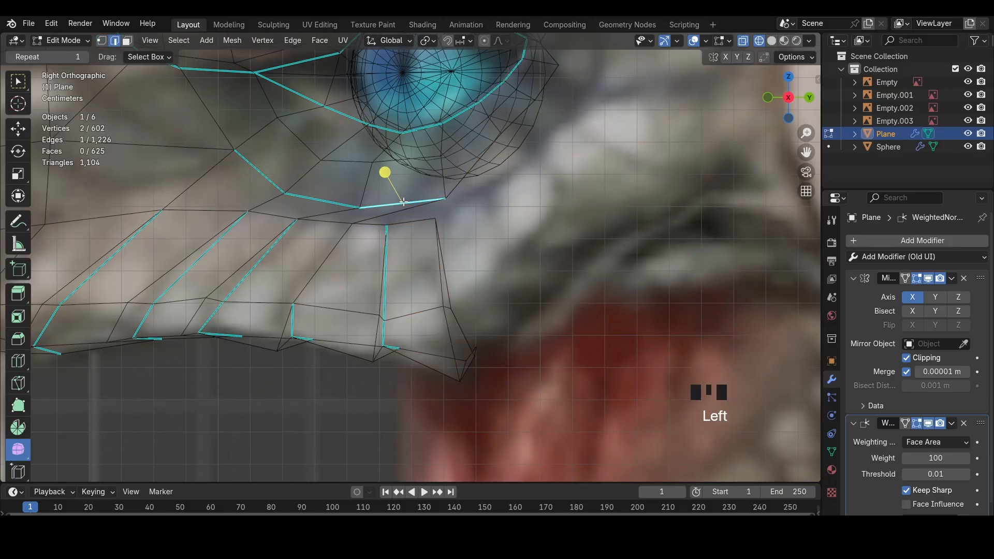
pyautogui.hotkey('shift', 'v')
pyautogui.click(361, 205)
pyautogui.press('1')
pyautogui.click(332, 212)
pyautogui.hotkey('shift', 'v')
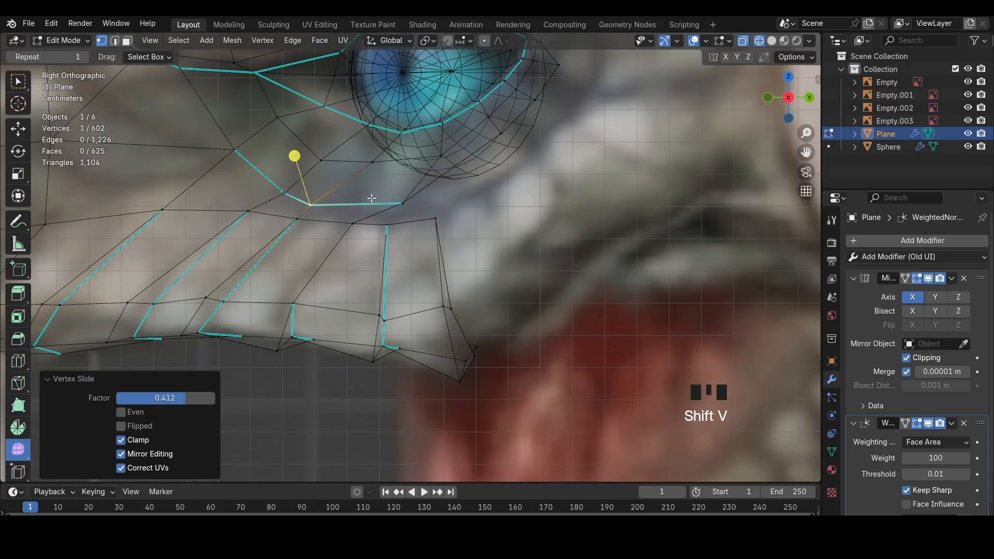
pyautogui.click(401, 203)
pyautogui.hotkey('shift', 'v')
pyautogui.click(371, 203)
# Knife-cut a short edge from the vertex below the eye to the open outer border of the lower eye surround
pyautogui.hotkey('shift', 'z')
pyautogui.keyDown('shift'); pyautogui.moveTo(467, 210); pyautogui.dragTo(452, 263, button='middle'); pyautogui.keyUp('shift')
pyautogui.press('j')
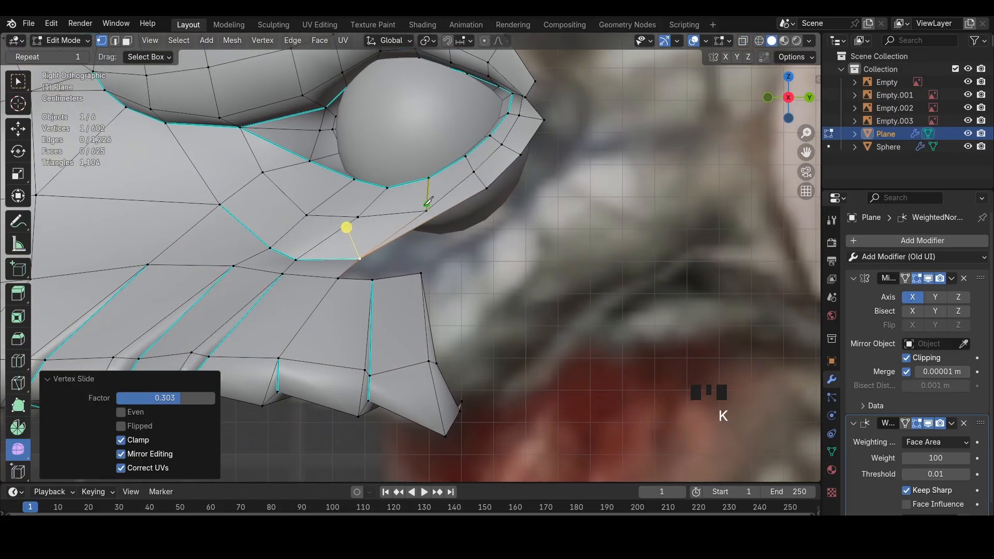
pyautogui.click(427, 210)
pyautogui.press('Return')
pyautogui.press('l')
pyautogui.press('k')
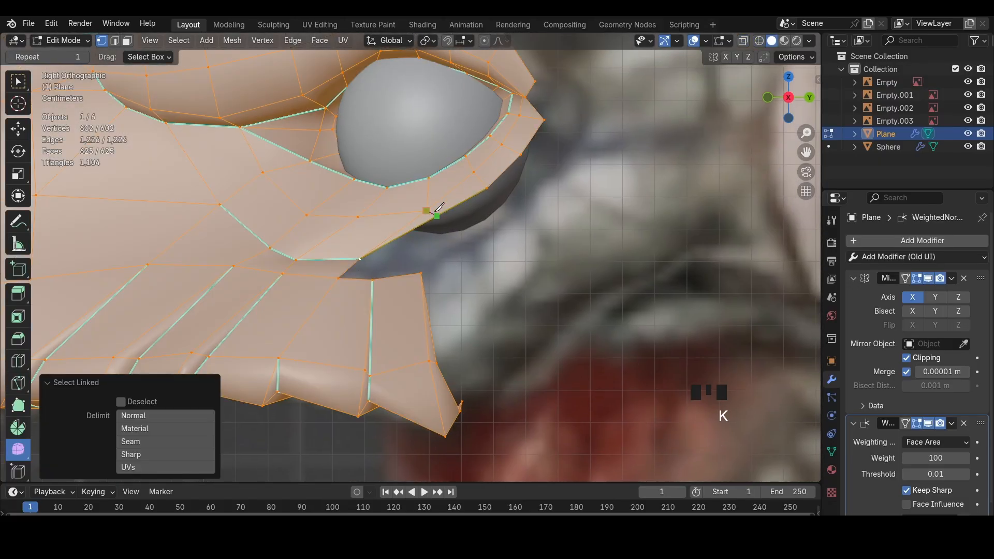
pyautogui.click(436, 216)
pyautogui.press('Return')
# Move the new border vertex down and back below the eye to follow the side reference
pyautogui.click(442, 223)
pyautogui.press('g')
pyautogui.click(450, 252)
pyautogui.hotkey('shift', 'z')
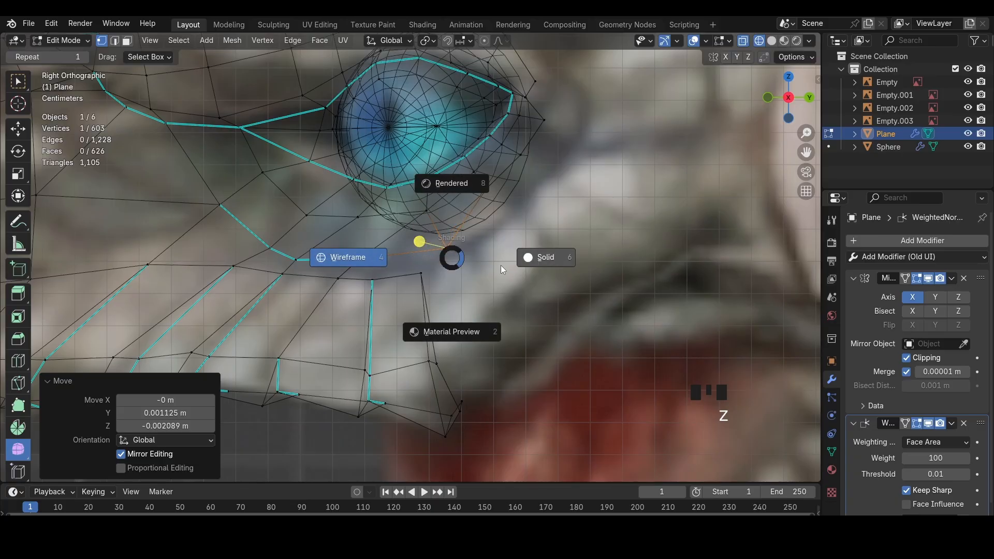
pyautogui.press('g')
pyautogui.click(508, 269)
# Move the outer border vertices of the eye surround outward behind the eye, widening it to match the side reference
pyautogui.click(486, 192)
pyautogui.press('g')
pyautogui.click(514, 223)
pyautogui.press('z')
pyautogui.click(517, 156)
pyautogui.press('g')
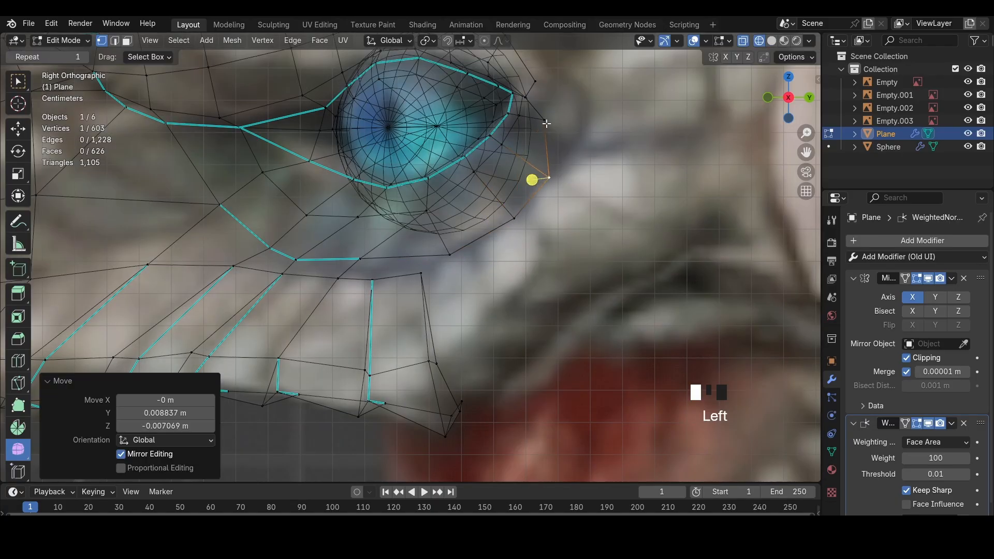
pyautogui.click(546, 124)
pyautogui.press('g')
pyautogui.click(557, 133)
pyautogui.press('z')
pyautogui.press('g')
# Move the cheek's upper rear corner vertex 0.019182 m along the X axis
pyautogui.moveTo(429, 275); pyautogui.dragTo(446, 306, button='middle')
pyautogui.press('2')
pyautogui.click(392, 273)
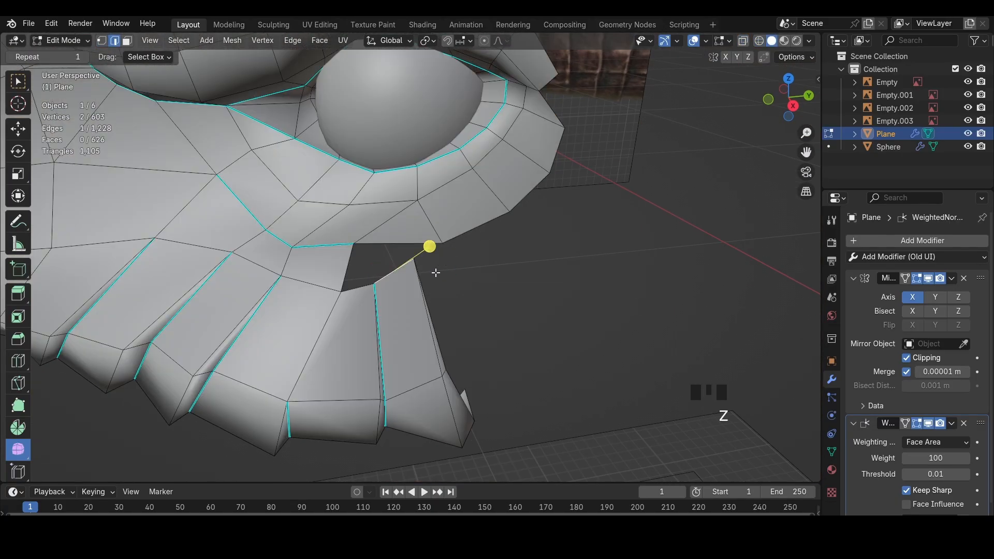
pyautogui.moveTo(436, 272); pyautogui.dragTo(427, 269, button='middle')
pyautogui.press('1')
pyautogui.click(413, 253)
pyautogui.press('g')
pyautogui.press('x')
pyautogui.click(445, 284)
# Adjust the cheek's upper corner vertex and its neighbour along X in the top view, moving the neighbour -0.008355 m
pyautogui.click(788, 80)
pyautogui.press('z')
pyautogui.press('g')
pyautogui.press('x')
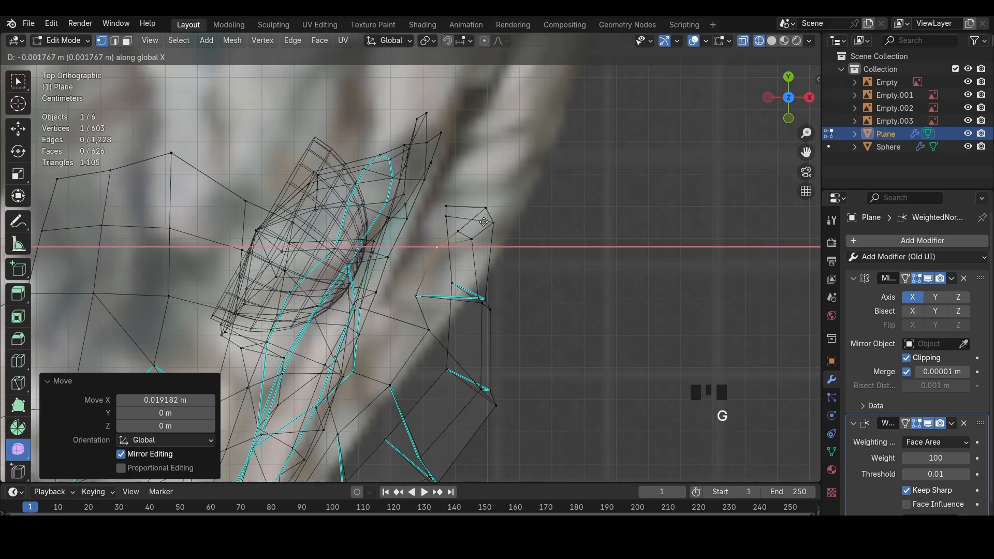
pyautogui.click(437, 291)
pyautogui.press('g')
pyautogui.press('x')
pyautogui.click(443, 297)
# Compare the head's outline with the top reference in solid and wireframe shading, and save the file
pyautogui.scroll(-4, 444, 297)
pyautogui.press('z')
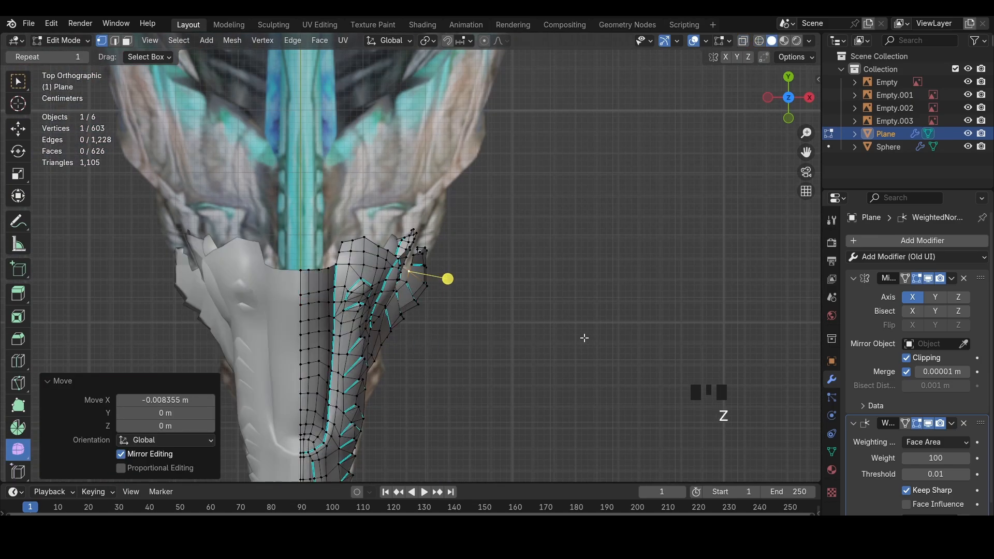
pyautogui.moveTo(558, 327); pyautogui.dragTo(437, 281, button='middle')
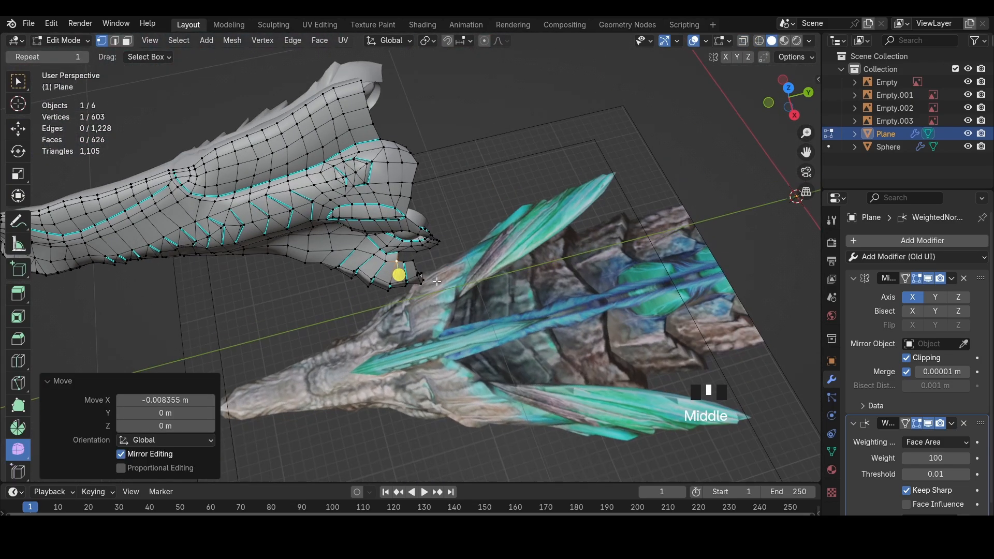
pyautogui.click(788, 88)
pyautogui.press('z')
pyautogui.scroll(4, 473, 247)
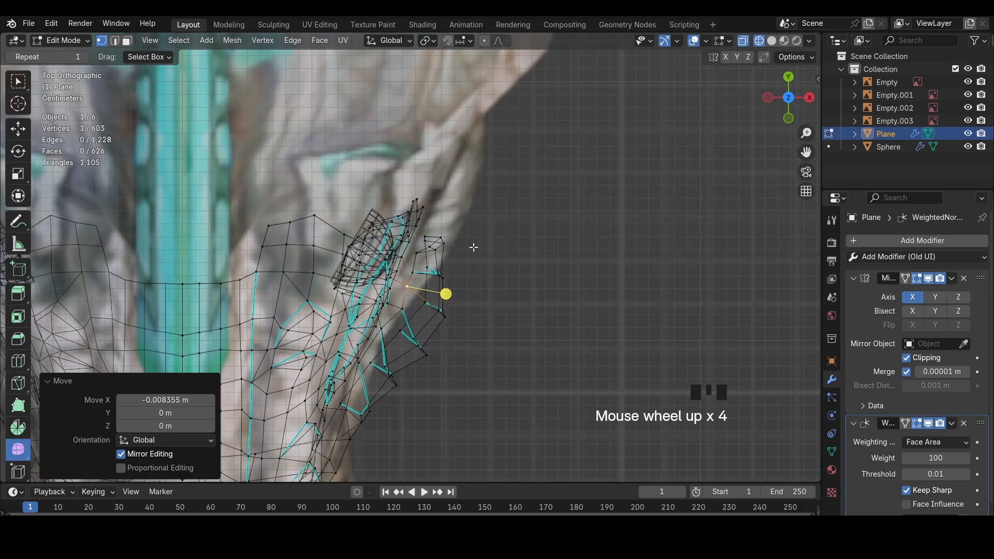
pyautogui.scroll(-6, 507, 262)
pyautogui.scroll(2, 507, 262)
pyautogui.keyDown('shift'); pyautogui.moveTo(477, 316); pyautogui.dragTo(524, 156, button='middle'); pyautogui.keyUp('shift')
pyautogui.hotkey('ctrl', 's')
# Temporarily hide the whole mesh to examine the top and front references, and restore it by undoing the hide
pyautogui.press('z')
pyautogui.press('a')
pyautogui.press('h')
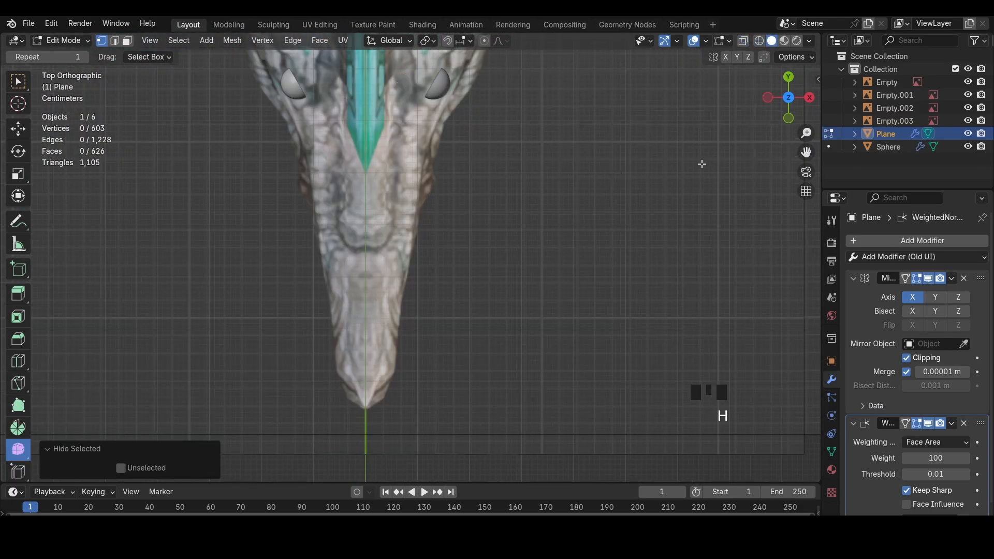
pyautogui.click(789, 118)
pyautogui.scroll(4, 649, 204)
pyautogui.hotkey('ctrl', 'z')
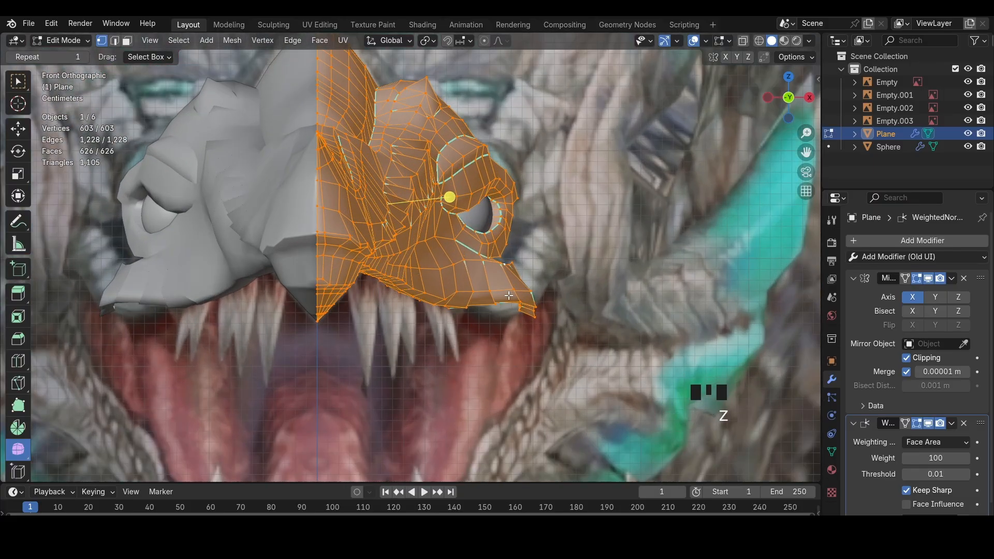
pyautogui.scroll(2, 466, 280)
# Enable Proportional Editing and move the lip-edge vertex ahead of the rear rim along the X axis in the top view
pyautogui.click(450, 303)
pyautogui.click(790, 79)
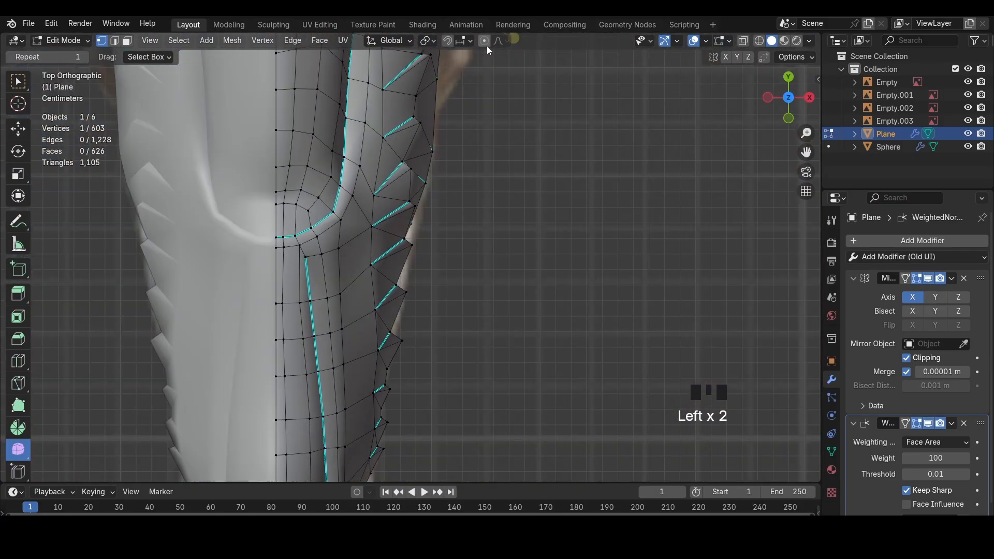
pyautogui.hotkey('alt', 'z')
pyautogui.press('o')
pyautogui.press('g')
pyautogui.press('x')
pyautogui.click(547, 240)
pyautogui.moveTo(547, 240); pyautogui.dragTo(440, 177, button='middle')
pyautogui.press('z')
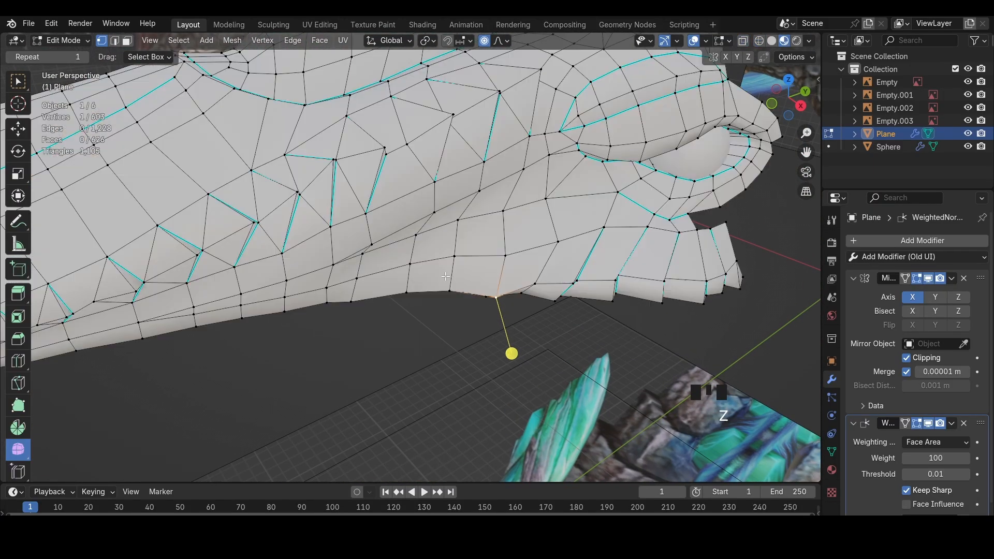
# Examine the curve of the upper-lip edge in perspective and against the side reference
pyautogui.moveTo(504, 311)
pyautogui.mouseDown(button='middle')
pyautogui.moveTo(464, 306)
pyautogui.moveTo(451, 282)
pyautogui.moveTo(628, 99)
pyautogui.mouseUp(button='middle')
pyautogui.click(449, 267)
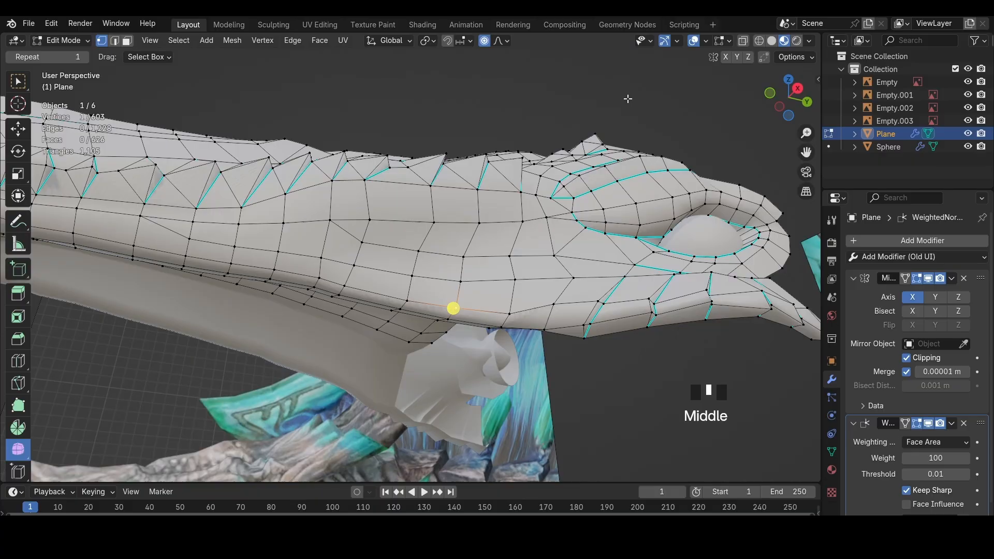
pyautogui.click(796, 88)
pyautogui.press('z')
pyautogui.press('a')
pyautogui.press('h')
pyautogui.hotkey('ctrl', 'z')
# Move the lip-edge vertex above the rear teeth by 0.002332 m in X and 0.011328 m in Z with proportional size 0.032
pyautogui.click(495, 317)
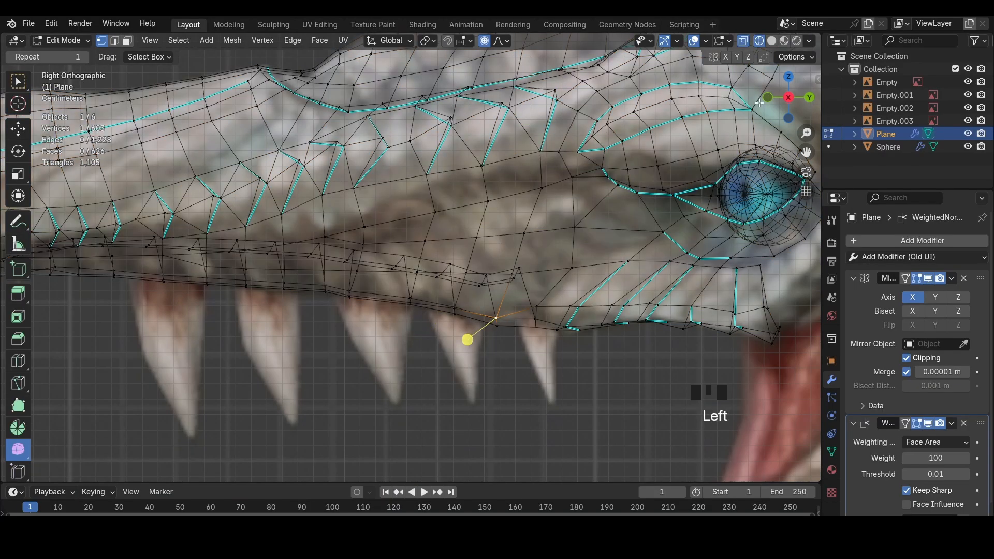
pyautogui.click(768, 97)
pyautogui.press('a')
pyautogui.hotkey('ctrl', 'z')
pyautogui.press('g')
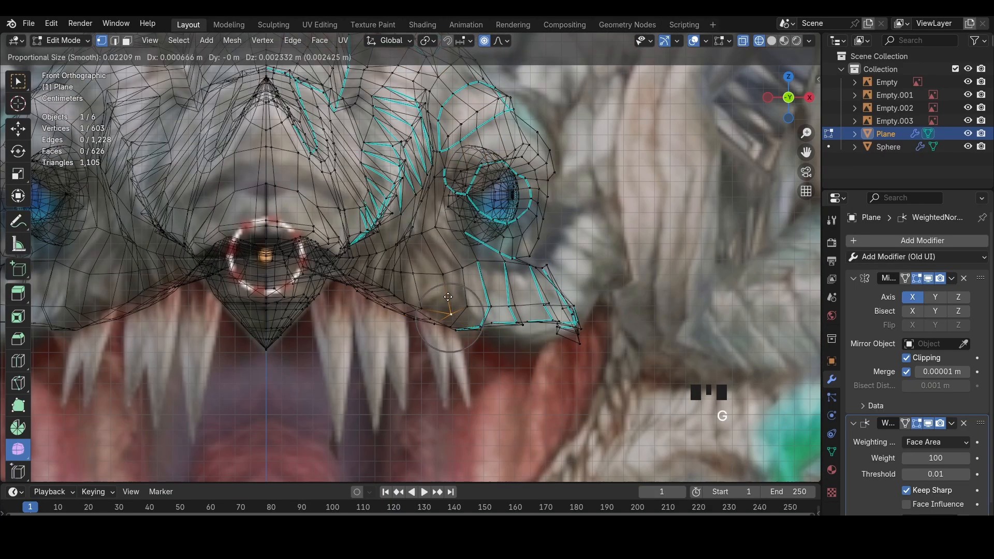
pyautogui.click(450, 284)
# Move the same lip-edge vertex 0.010661 m outward along X in the top view with proportional size 0.069
pyautogui.press('KP_7')
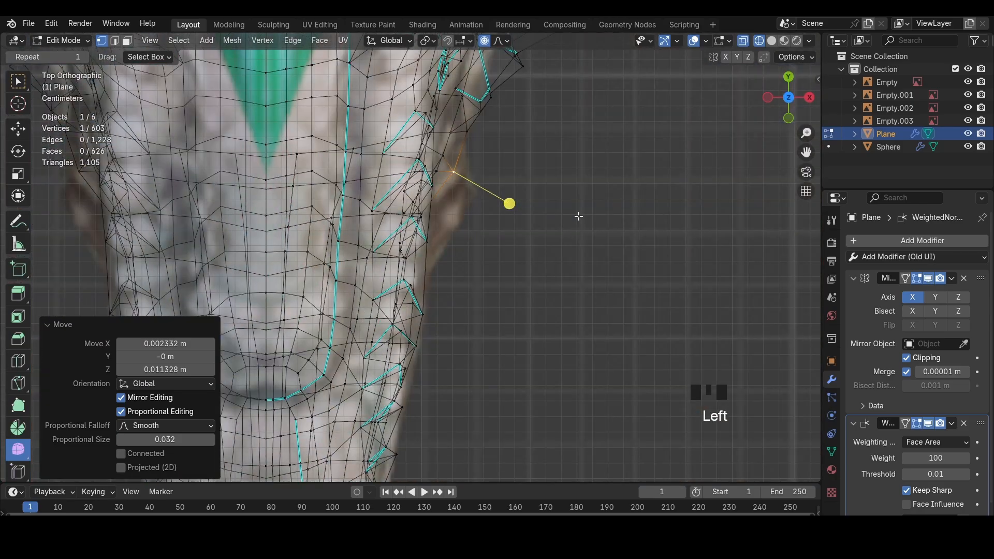
pyautogui.press('g')
pyautogui.press('x')
pyautogui.click(595, 222)
# Leave Edit Mode to examine the head over the whole top reference image, and return to editing the head mesh
pyautogui.scroll(-4, 677, 246)
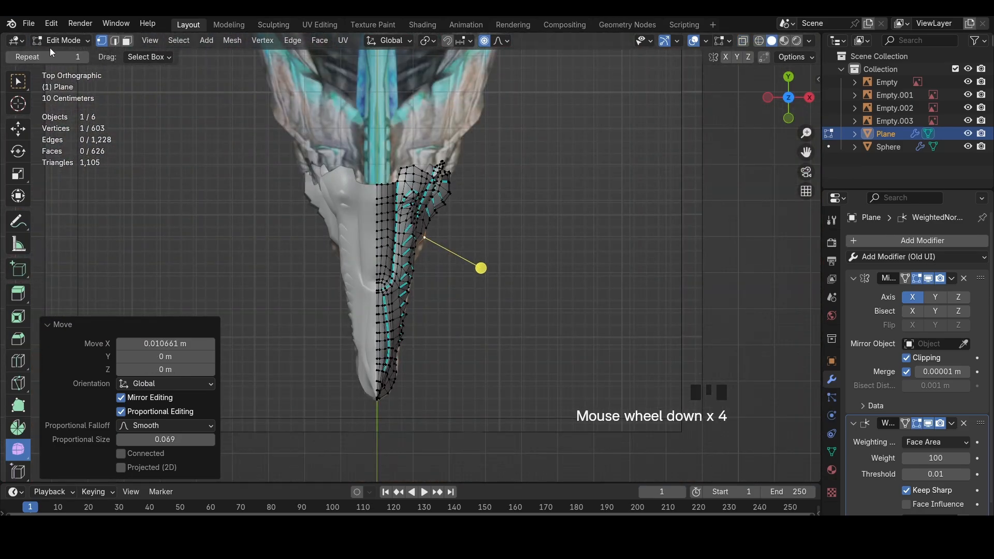
pyautogui.click(67, 54)
pyautogui.click(515, 130)
pyautogui.scroll(-4, 533, 280)
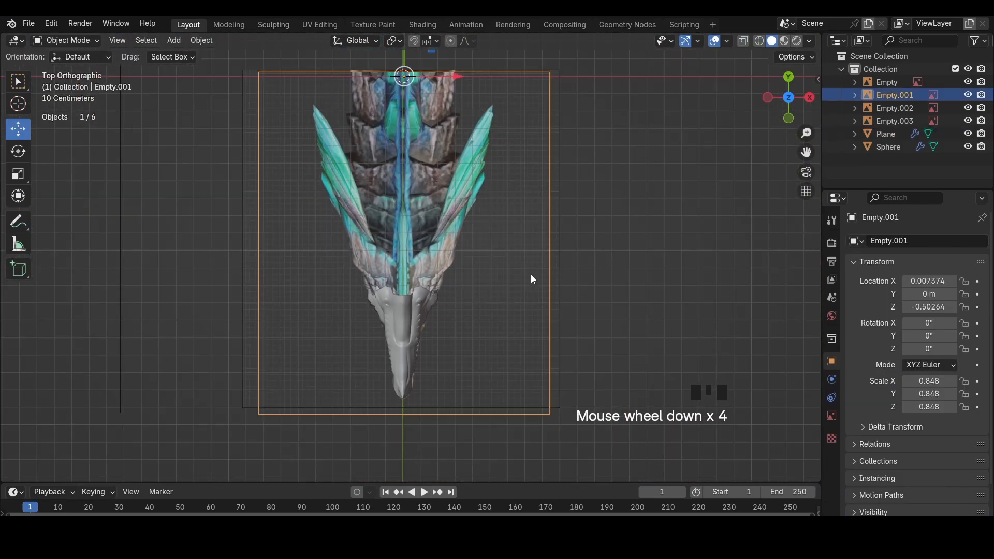
pyautogui.click(414, 314)
pyautogui.scroll(8, 456, 336)
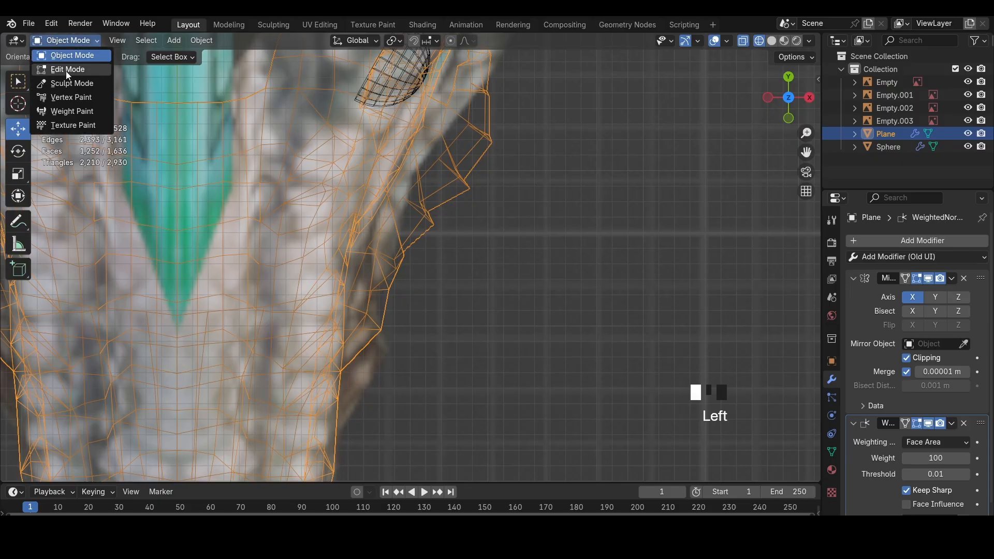
pyautogui.click(67, 69)
pyautogui.keyDown('shift'); pyautogui.moveTo(476, 186); pyautogui.dragTo(480, 237, button='middle'); pyautogui.keyUp('shift')
# Lower the rear lip rim 0.014326 m along Z with proportional size 0.084, and adjust its end vertices in the front view
pyautogui.click(789, 118)
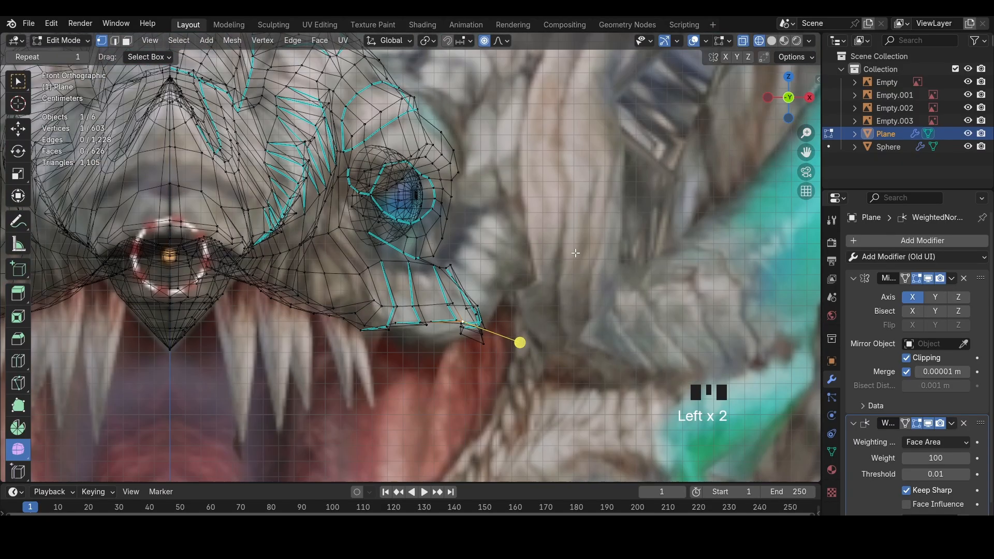
pyautogui.press('g')
pyautogui.click(471, 320)
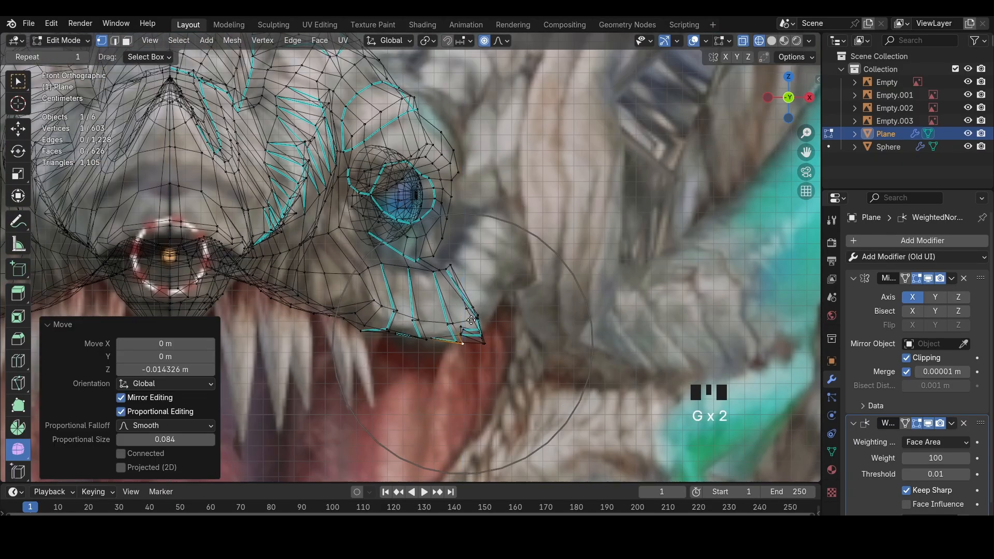
pyautogui.click(486, 345)
pyautogui.press('g')
pyautogui.click(476, 342)
pyautogui.press('g')
pyautogui.scroll(2, 472, 346)
pyautogui.click(470, 345)
# Rotate the tip of the rear lip rim by -7.33° with proportional size 0.057, and reposition it in the front view
pyautogui.hotkey('shift', 'z')
pyautogui.moveTo(595, 313); pyautogui.dragTo(528, 333, button='middle')
pyautogui.press('g')
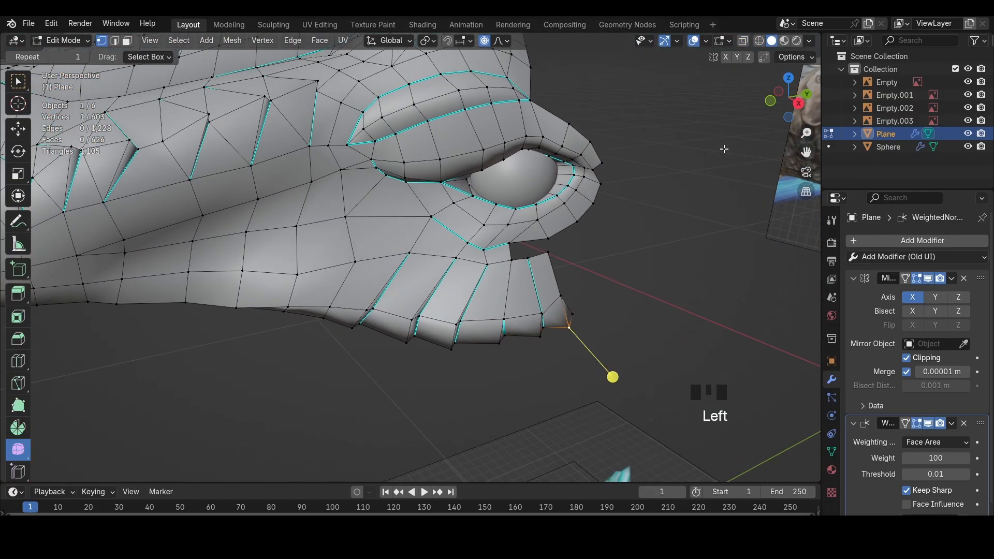
pyautogui.press('KP_1')
pyautogui.click(544, 245)
pyautogui.press('r')
pyautogui.click(546, 243)
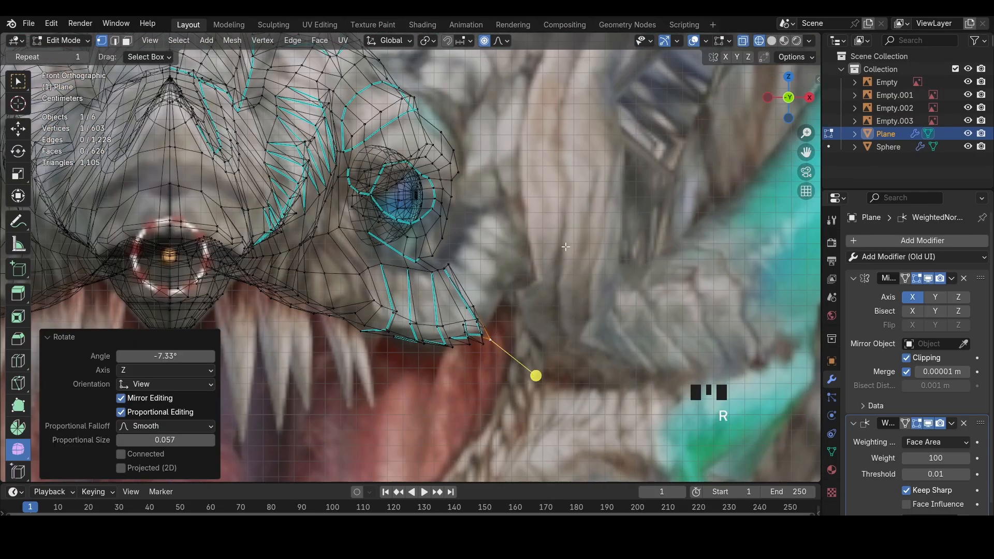
pyautogui.press('g')
pyautogui.click(544, 242)
# Move the lower rim-end vertex -0.001333 m in X and 0.002998 m in Z, and refine it with a proportional rotation and move
pyautogui.click(483, 344)
pyautogui.press('g')
pyautogui.click(481, 339)
pyautogui.press('r')
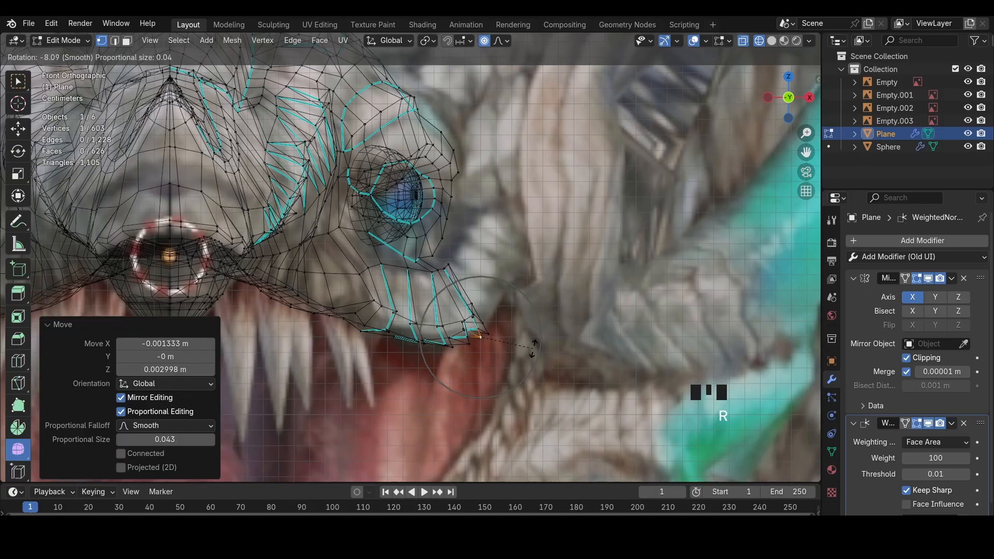
pyautogui.scroll(5, 534, 351)
pyautogui.click(535, 346)
pyautogui.press('g')
pyautogui.click(535, 345)
# Move the next lower-rim vertex -0.001666 m in X and 0.001666 m in Z with proportional size 0.027
pyautogui.click(473, 349)
pyautogui.press('g')
pyautogui.click(473, 346)
pyautogui.press('z')
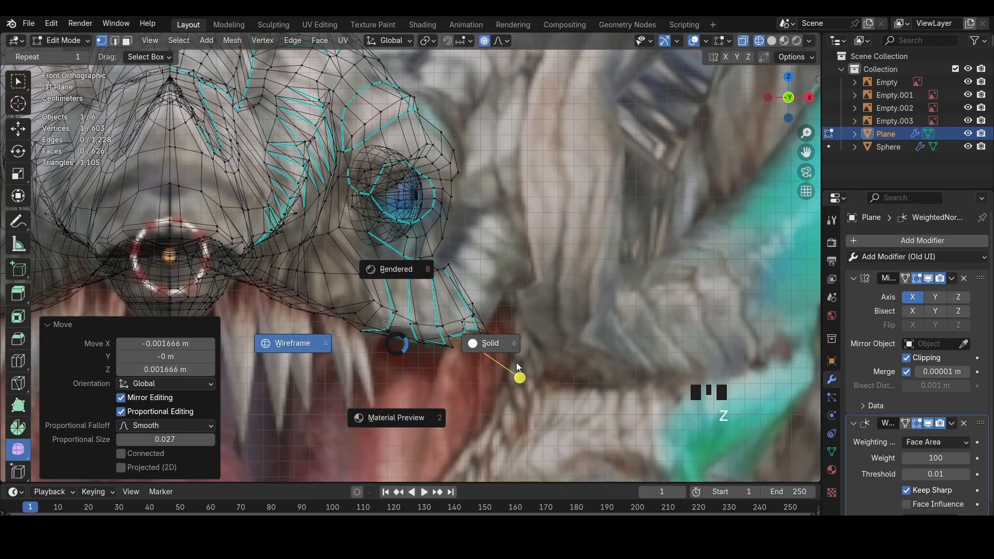
pyautogui.click(512, 358)
# Select the vertex row above the rim's lower edge and reposition it in the front view, ending with -0.002998 m in X and -0.000666 m in Z
pyautogui.press('z')
pyautogui.moveTo(407, 316); pyautogui.dragTo(451, 333)
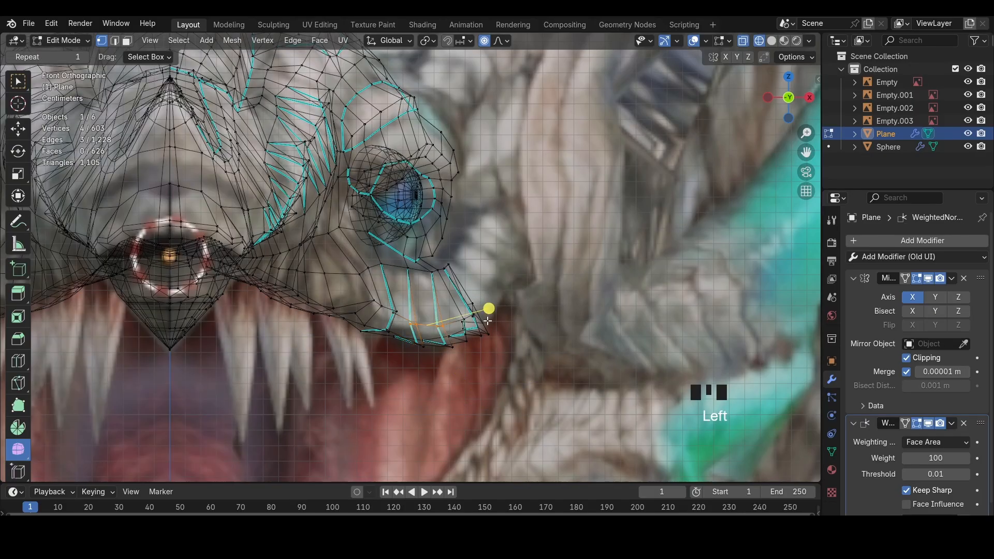
pyautogui.moveTo(486, 322)
pyautogui.mouseDown(button='middle')
pyautogui.moveTo(595, 324)
pyautogui.moveTo(575, 270)
pyautogui.mouseUp(button='middle')
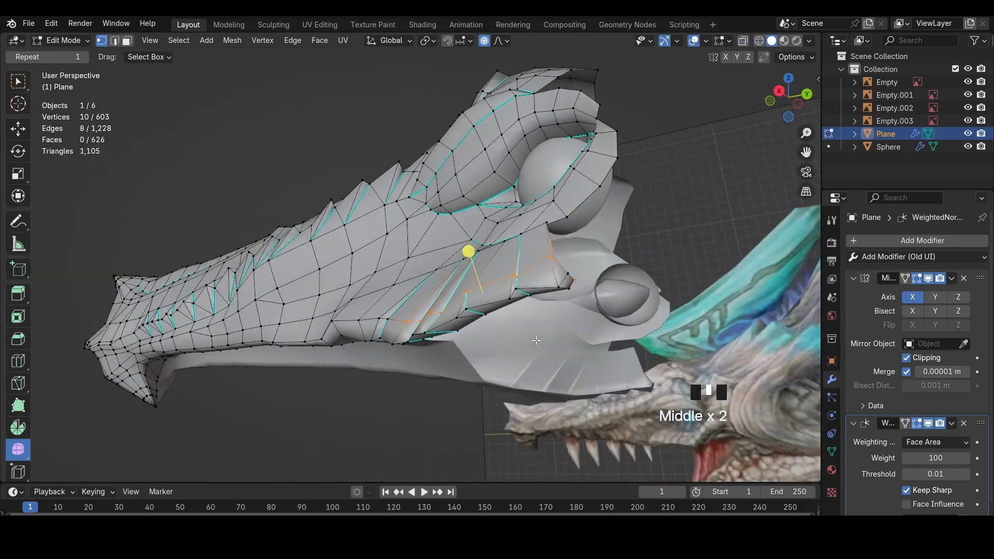
pyautogui.click(771, 106)
pyautogui.press('z')
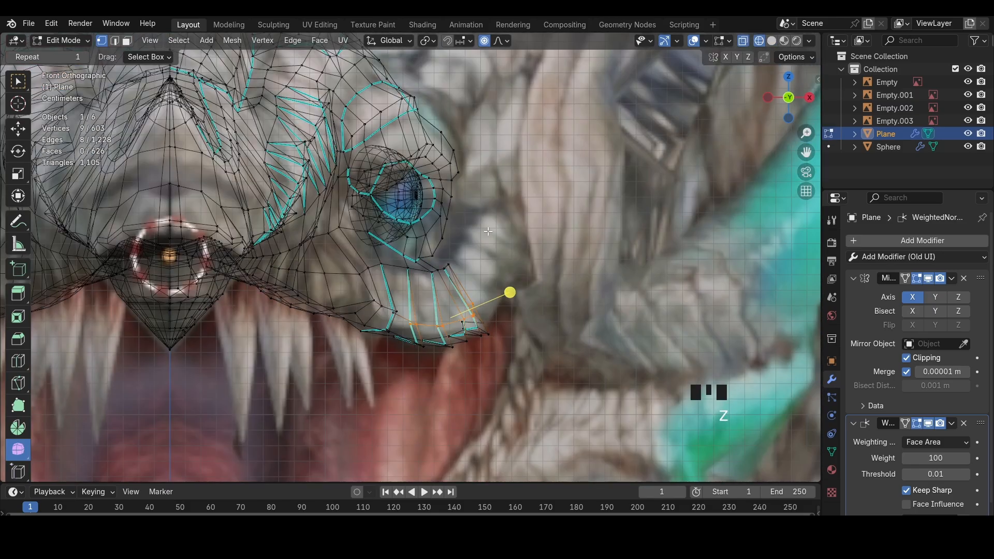
pyautogui.press('g')
pyautogui.click(517, 252)
pyautogui.press('g')
pyautogui.click(512, 253)
pyautogui.press('z')
pyautogui.moveTo(512, 253); pyautogui.dragTo(508, 248, button='middle')
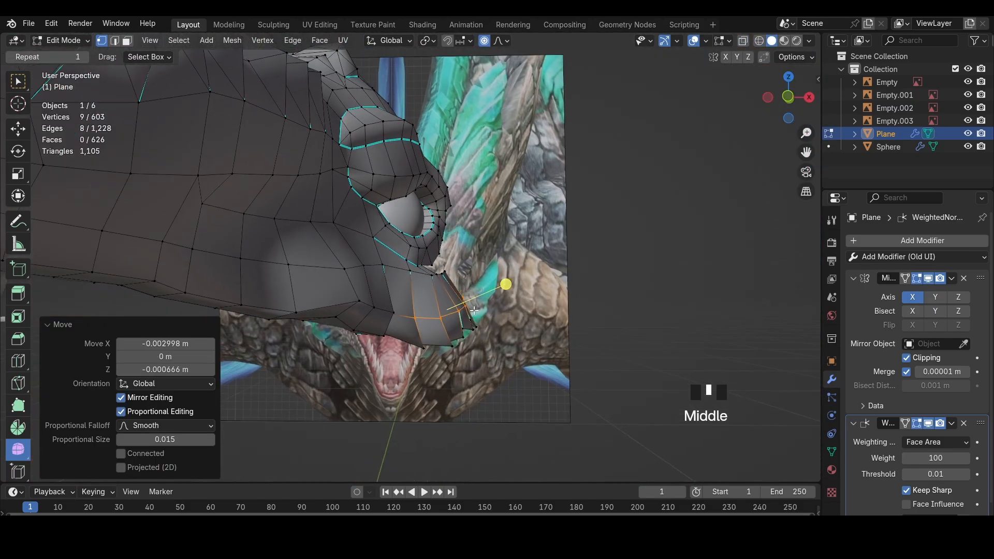
# Move the two front vertices of that rim row outward along X, ending with a 0.003882 m move at proportional size 0.015
pyautogui.press('z')
pyautogui.moveTo(404, 307); pyautogui.dragTo(421, 325)
pyautogui.press('g')
pyautogui.press('x')
pyautogui.click(439, 322)
pyautogui.press('g')
pyautogui.press('x')
pyautogui.click(458, 322)
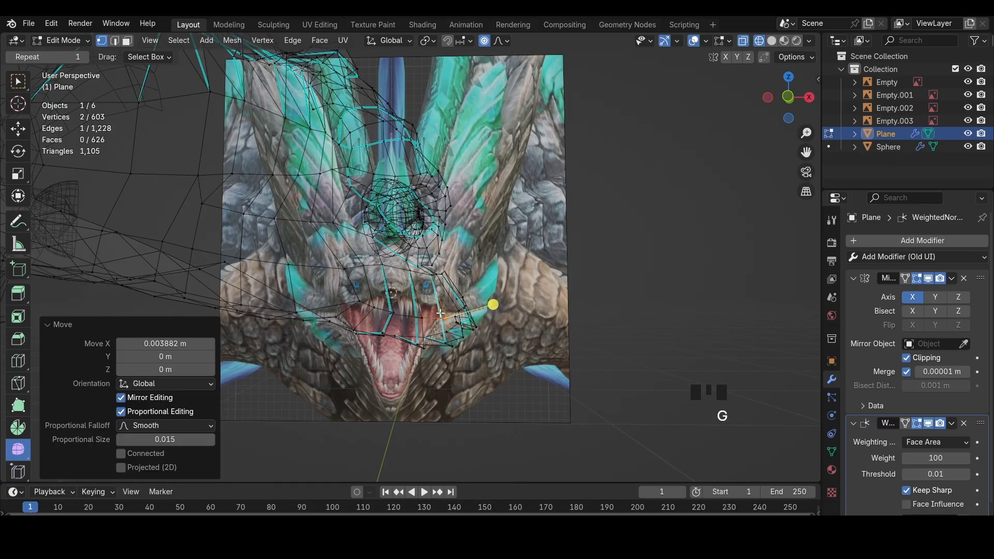
pyautogui.press('z')
pyautogui.moveTo(457, 322); pyautogui.dragTo(341, 340, button='middle')
pyautogui.moveTo(450, 295)
pyautogui.mouseDown(button='middle')
pyautogui.moveTo(386, 284)
pyautogui.moveTo(463, 282)
pyautogui.mouseUp(button='middle')
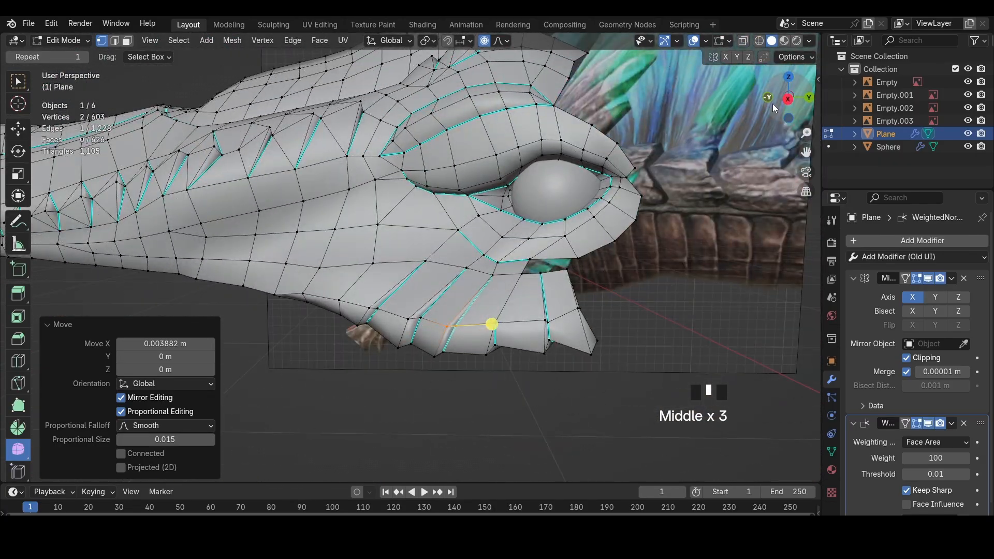
pyautogui.click(785, 102)
pyautogui.press('2')
pyautogui.moveTo(280, 311); pyautogui.dragTo(522, 310, button='middle')
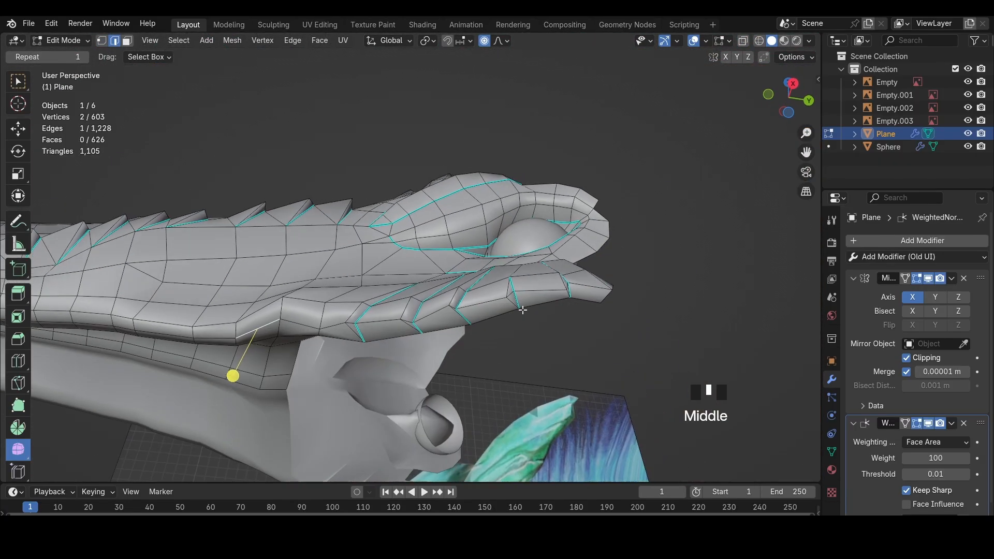
pyautogui.keyDown('ctrl'); pyautogui.keyDown('shift'); pyautogui.click(590, 285); pyautogui.keyUp('shift'); pyautogui.keyUp('ctrl')
pyautogui.hotkey('ctrl', 'z')
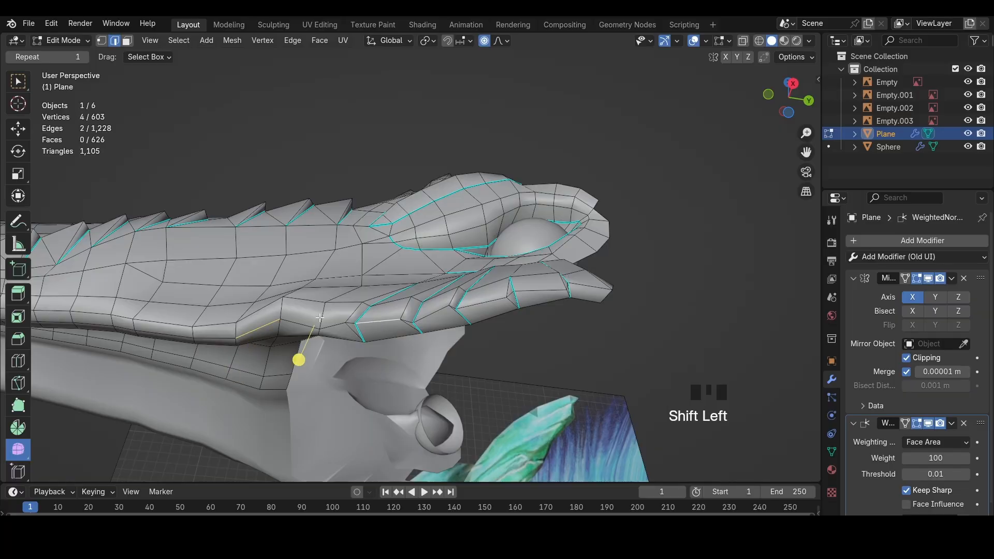
pyautogui.click(319, 318)
pyautogui.moveTo(320, 318); pyautogui.dragTo(345, 360, button='middle')
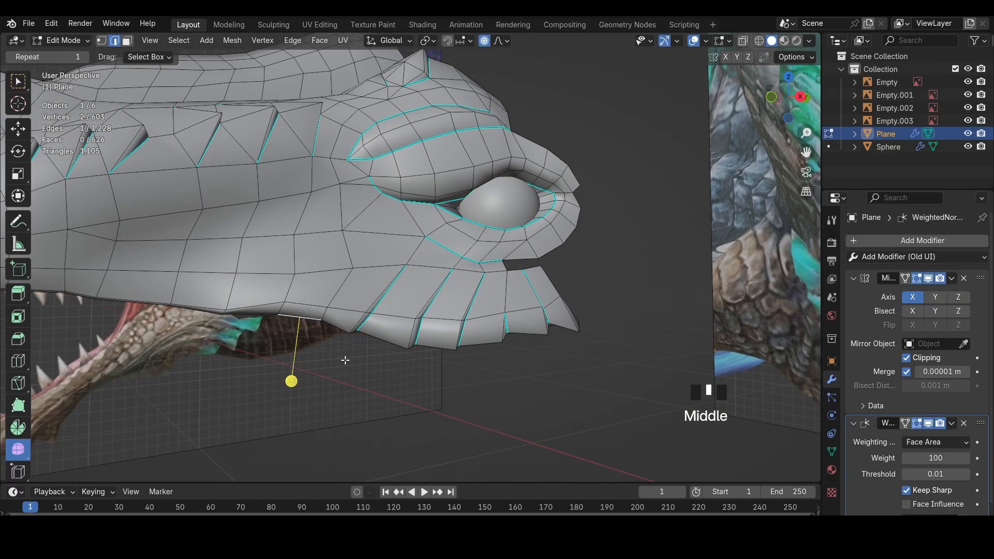
pyautogui.moveTo(442, 354); pyautogui.dragTo(611, 335, button='middle')
# Select the vertices along the rear lip rim's lower border and smooth them slightly with the Smooth tool
pyautogui.click(611, 334)
pyautogui.keyDown('ctrl'); pyautogui.keyDown('shift'); pyautogui.click(377, 348); pyautogui.keyUp('shift'); pyautogui.keyUp('ctrl')
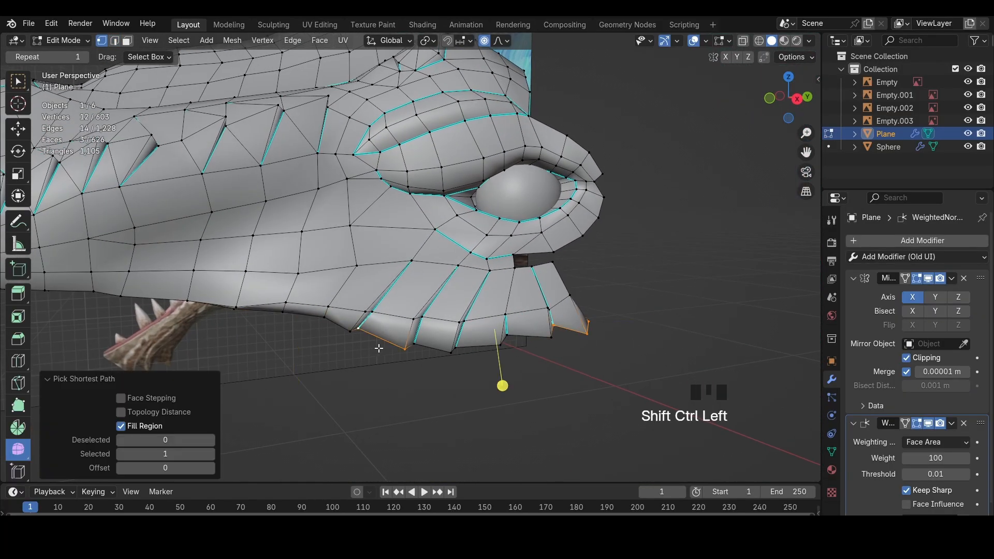
pyautogui.hotkey('ctrl', 'z')
pyautogui.keyDown('ctrl'); pyautogui.keyDown('shift'); pyautogui.click(416, 346); pyautogui.keyUp('shift'); pyautogui.keyUp('ctrl')
pyautogui.moveTo(518, 353); pyautogui.dragTo(498, 376, button='middle')
pyautogui.hotkey('shift', 'z')
pyautogui.hotkey('ctrl', 'z')
pyautogui.keyDown('shift'); pyautogui.moveTo(554, 387); pyautogui.dragTo(461, 354); pyautogui.keyUp('shift')
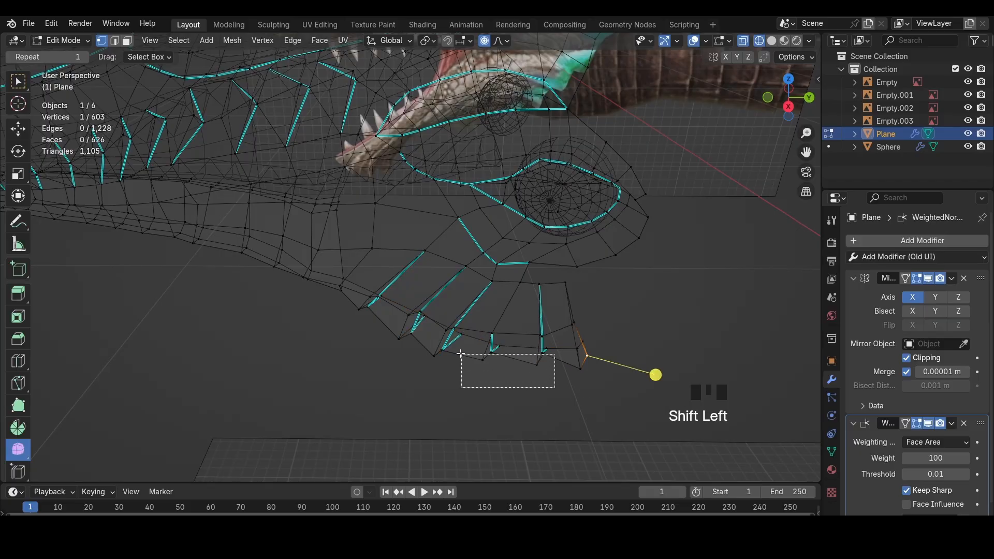
pyautogui.moveTo(589, 380); pyautogui.dragTo(519, 372, button='middle')
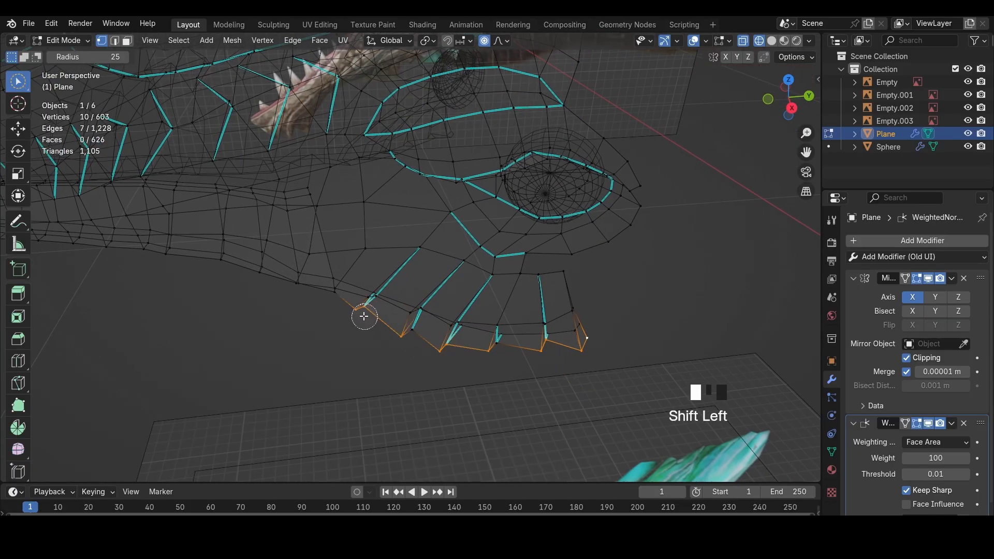
pyautogui.hotkey('shift', 'z')
pyautogui.scroll(3, 411, 270)
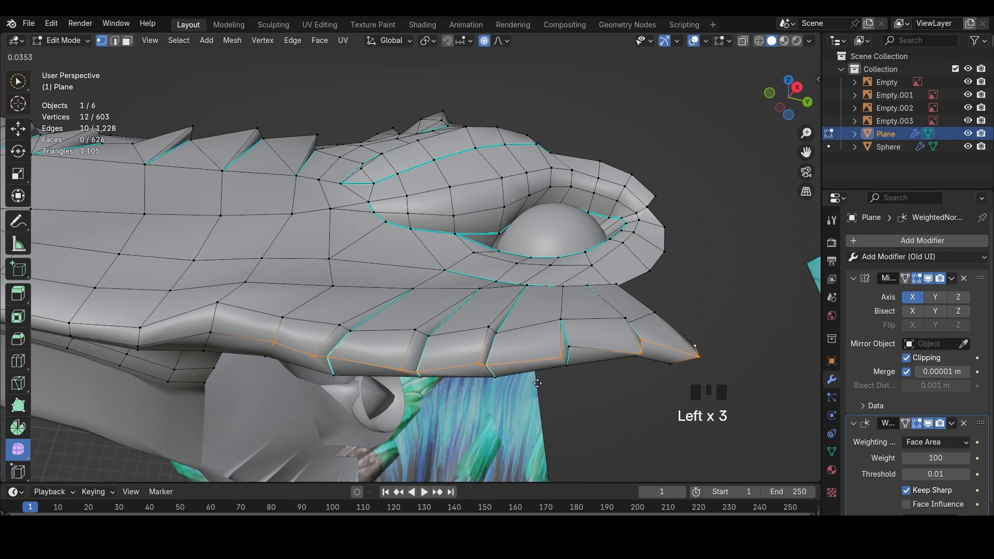
pyautogui.moveTo(537, 383); pyautogui.dragTo(550, 396)
# Mark the lower border edges of the rear lip rim as sharp, including its front edge, and nudge the border into place
pyautogui.moveTo(556, 332); pyautogui.dragTo(523, 347, button='middle')
pyautogui.hotkey('ctrl', 'e')
pyautogui.click(651, 349)
pyautogui.press('g')
pyautogui.click(544, 358)
pyautogui.moveTo(440, 321); pyautogui.dragTo(523, 290, button='middle')
pyautogui.press('2')
pyautogui.click(382, 282)
pyautogui.hotkey('ctrl', 'e')
pyautogui.click(377, 282)
# Reposition three cheek vertices in front of the lip rim one by one, using proportional size 0.015
pyautogui.press('1')
pyautogui.click(348, 235)
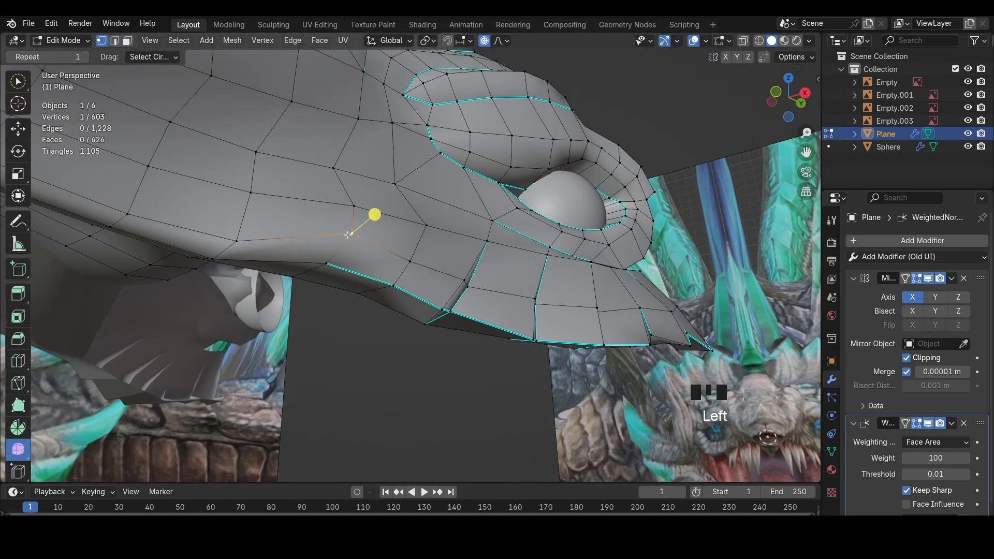
pyautogui.press('g')
pyautogui.click(351, 231)
pyautogui.click(217, 233)
pyautogui.press('g')
pyautogui.click(213, 252)
pyautogui.click(153, 208)
pyautogui.press('g')
pyautogui.moveTo(585, 241); pyautogui.dragTo(602, 259, button='middle')
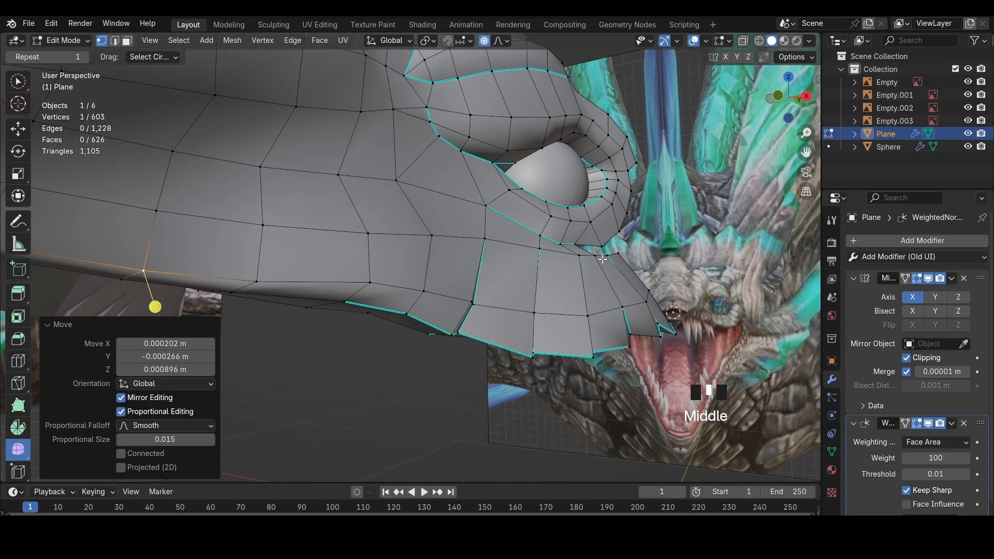
# Shift three cheek edges in front of the lip rim one after another in the front view to even out their spacing
pyautogui.click(778, 95)
pyautogui.press('z')
pyautogui.click(468, 297)
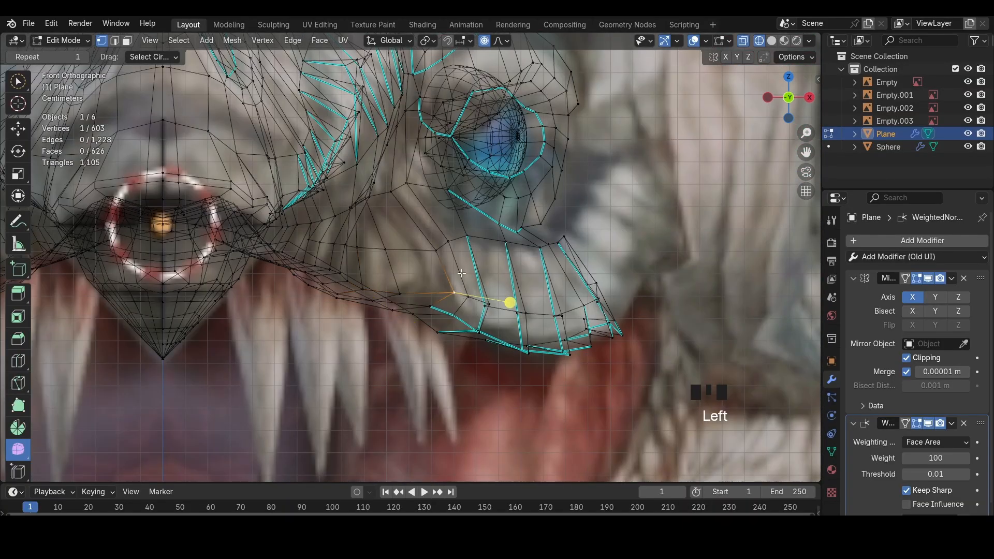
pyautogui.press('2')
pyautogui.click(462, 276)
pyautogui.press('g')
pyautogui.click(452, 276)
pyautogui.click(447, 278)
pyautogui.press('g')
pyautogui.click(437, 273)
pyautogui.click(396, 278)
pyautogui.press('g')
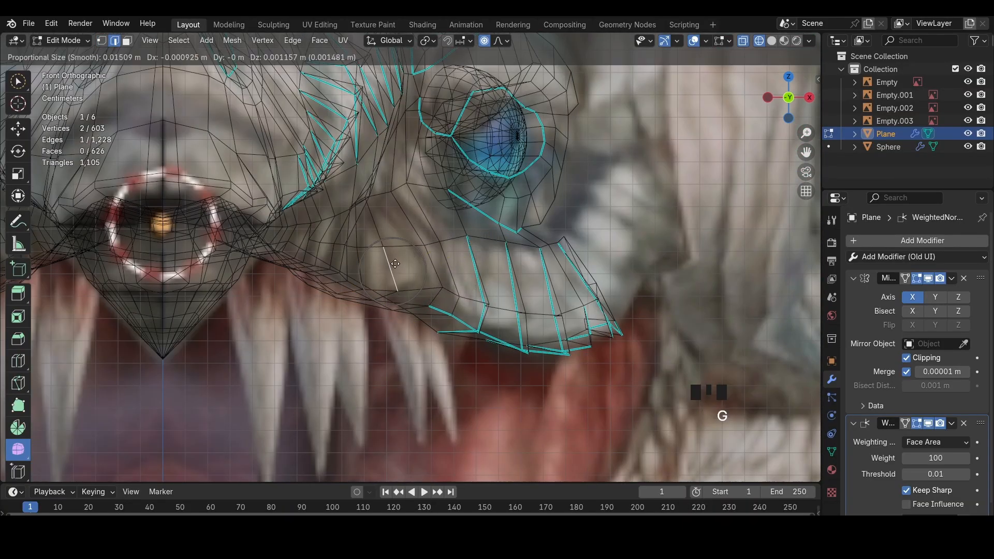
pyautogui.click(393, 275)
# Check the shaded head against the front reference and save the file
pyautogui.press('z')
pyautogui.press('z')
pyautogui.scroll(-5, 522, 337)
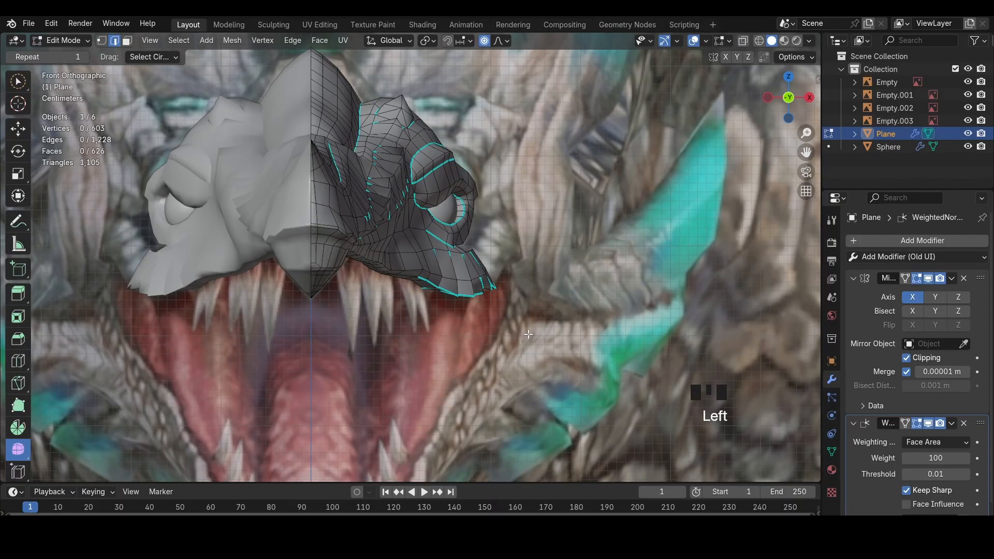
pyautogui.scroll(-3, 528, 334)
pyautogui.press('z')
pyautogui.scroll(1, 492, 295)
pyautogui.press('z')
pyautogui.moveTo(449, 224); pyautogui.dragTo(486, 224, button='middle')
pyautogui.scroll(3, 632, 218)
pyautogui.keyDown('shift'); pyautogui.moveTo(632, 218); pyautogui.dragTo(791, 129, button='middle'); pyautogui.keyUp('shift')
pyautogui.scroll(-5, 580, 244)
pyautogui.hotkey('ctrl', 's')
# Hide the whole mesh in the side view to examine the reference's lip line, and restore it
pyautogui.click(770, 98)
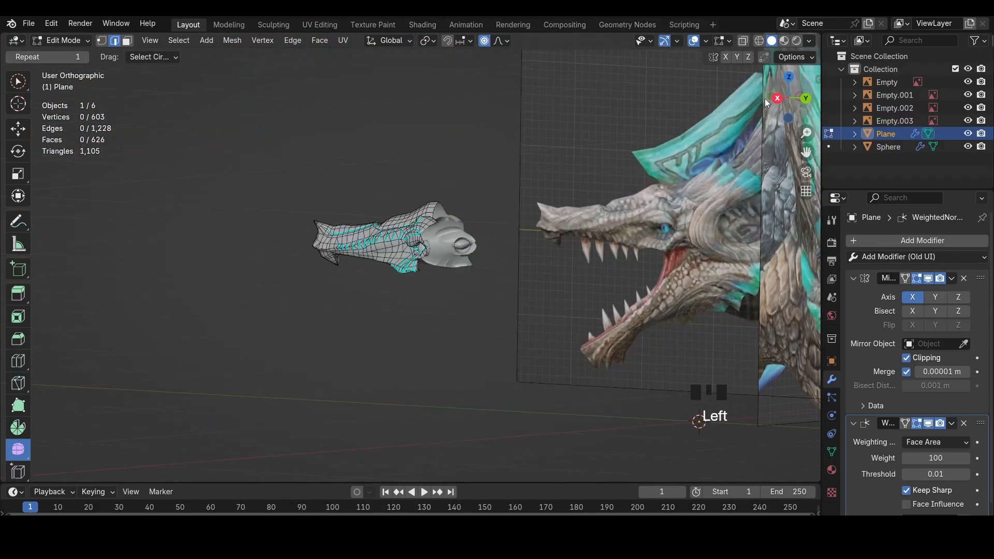
pyautogui.scroll(4, 380, 398)
pyautogui.scroll(3, 379, 398)
pyautogui.hotkey('shift', 'z')
pyautogui.keyDown('shift'); pyautogui.moveTo(258, 477); pyautogui.dragTo(374, 414, button='middle'); pyautogui.keyUp('shift')
pyautogui.press('a')
pyautogui.press('h')
pyautogui.scroll(-5, 475, 419)
pyautogui.hotkey('ctrl', 'z')
# Raise a lower-border vertex of the rear lip rim 0.015352 m along Z with proportional size 0.084 in the side view
pyautogui.scroll(2, 417, 360)
pyautogui.click(407, 365)
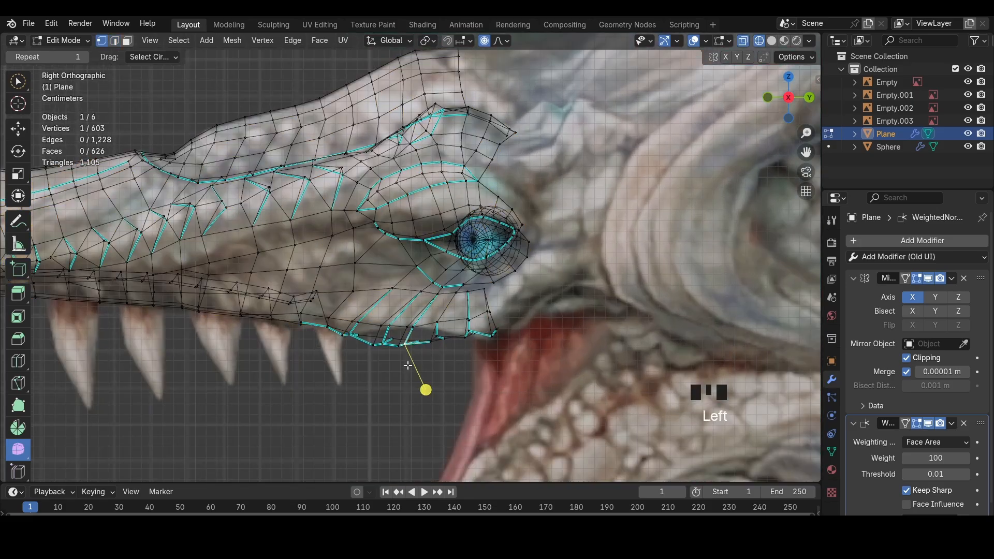
pyautogui.press('g')
pyautogui.press('z')
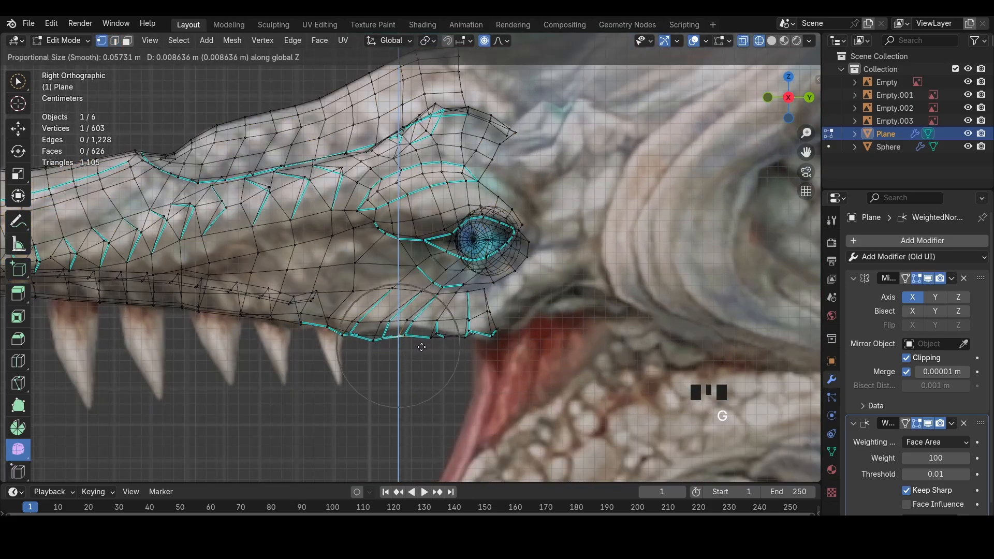
pyautogui.click(468, 334)
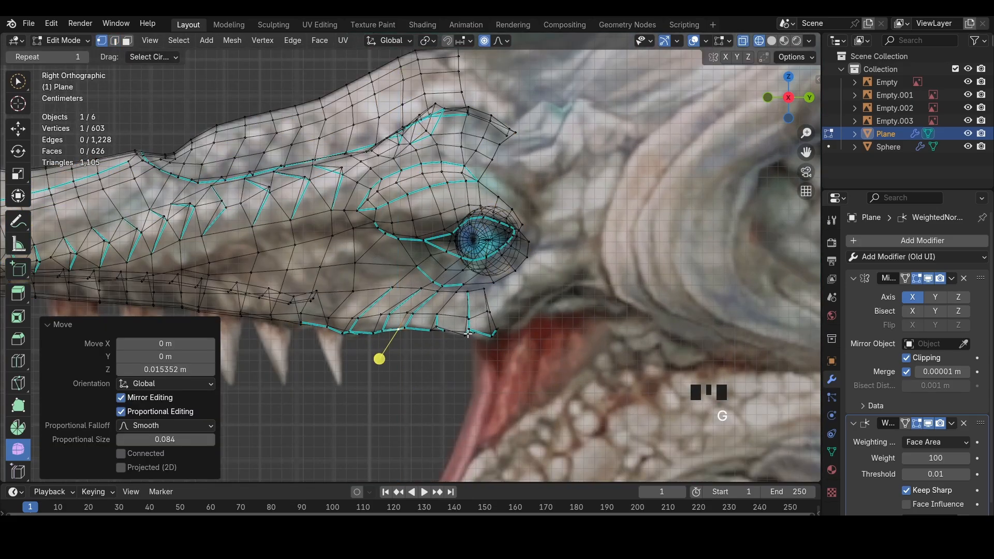
# Hide the mesh to examine the upper-lip line in the front and side references, and bring it back
pyautogui.click(769, 103)
pyautogui.press('h')
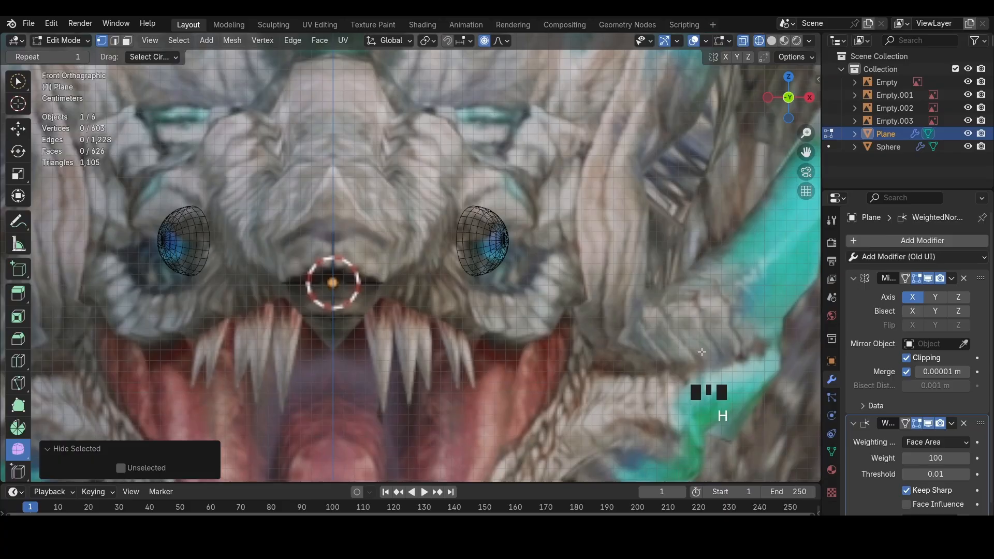
pyautogui.keyDown('shift'); pyautogui.moveTo(701, 352); pyautogui.dragTo(651, 272, button='middle'); pyautogui.keyUp('shift')
pyautogui.scroll(-2, 651, 272)
pyautogui.click(817, 89)
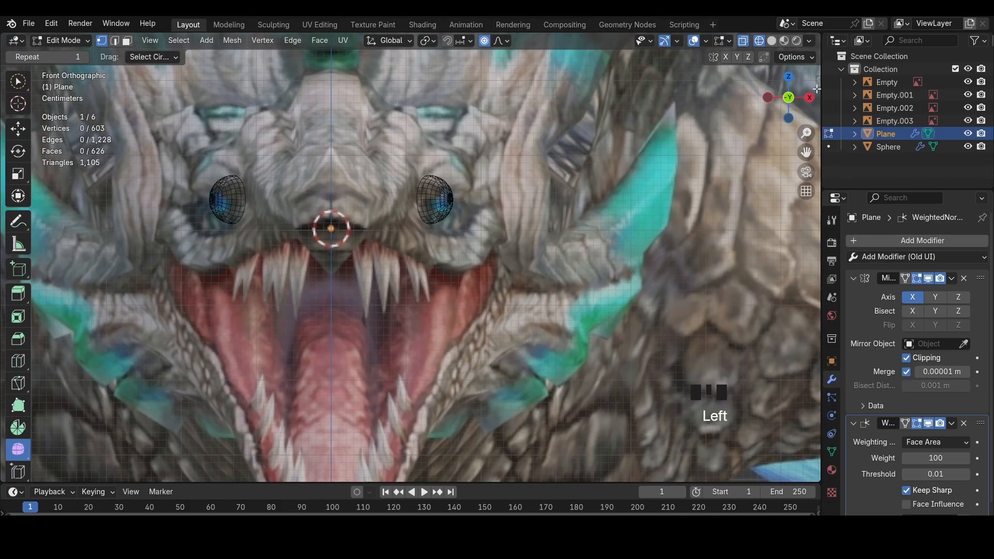
pyautogui.click(810, 97)
pyautogui.scroll(3, 667, 207)
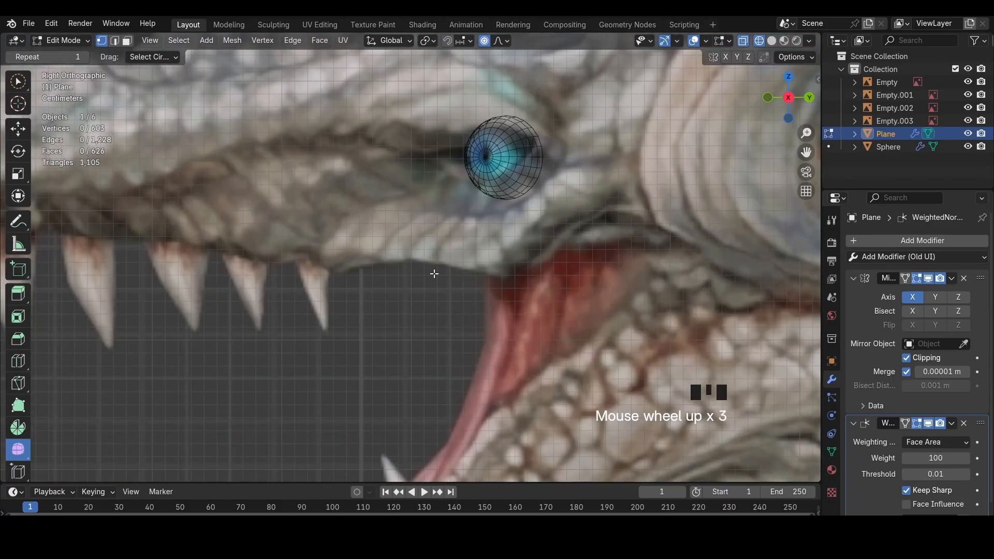
pyautogui.scroll(-8, 434, 273)
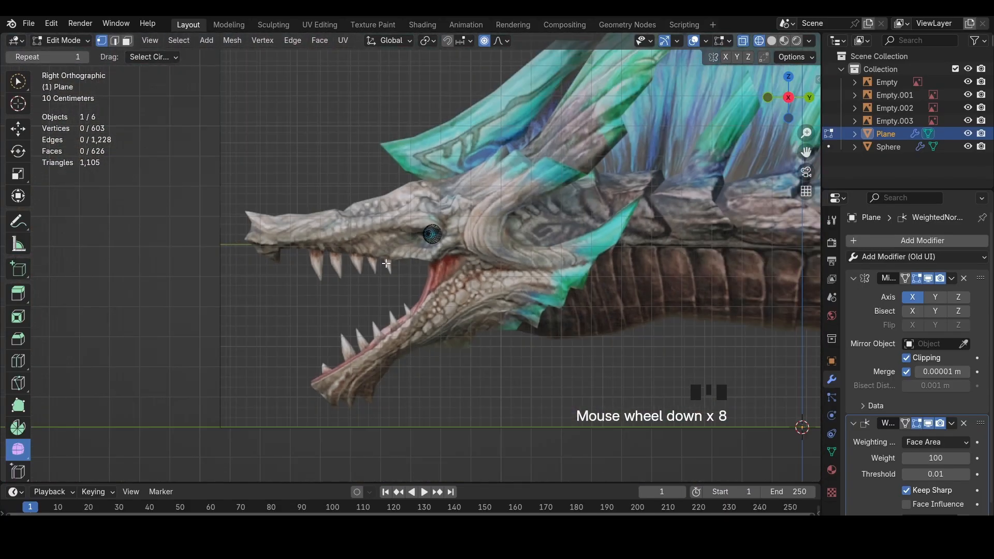
pyautogui.click(778, 100)
pyautogui.scroll(4, 506, 279)
pyautogui.click(811, 99)
pyautogui.scroll(3, 477, 265)
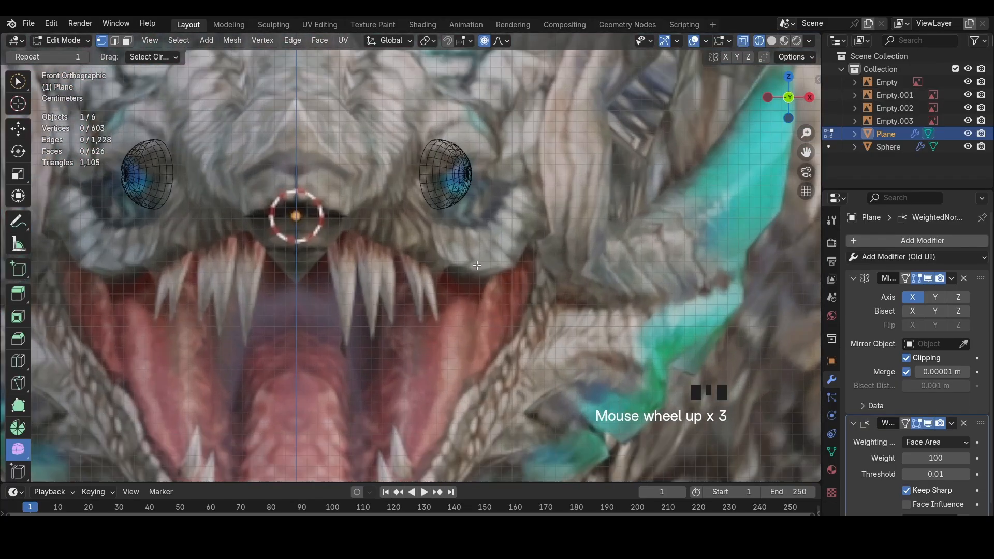
pyautogui.hotkey('ctrl', 'z')
pyautogui.hotkey('ctrl', 'z')
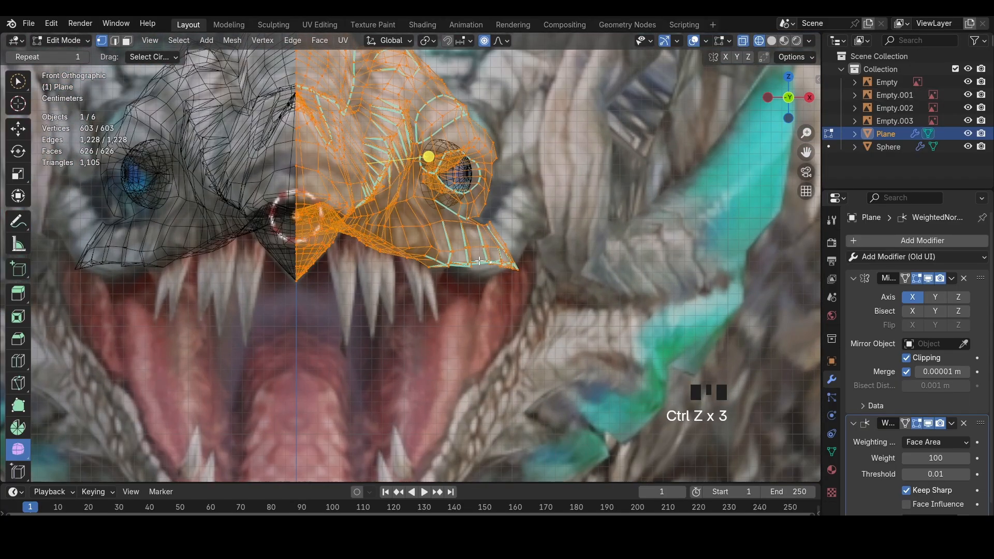
pyautogui.hotkey('ctrl', 'z')
# Move the lower-rim vertex inward about 0.02 m along X with a proportional size of about 0.1 in the front view
pyautogui.press('g')
pyautogui.press('x')
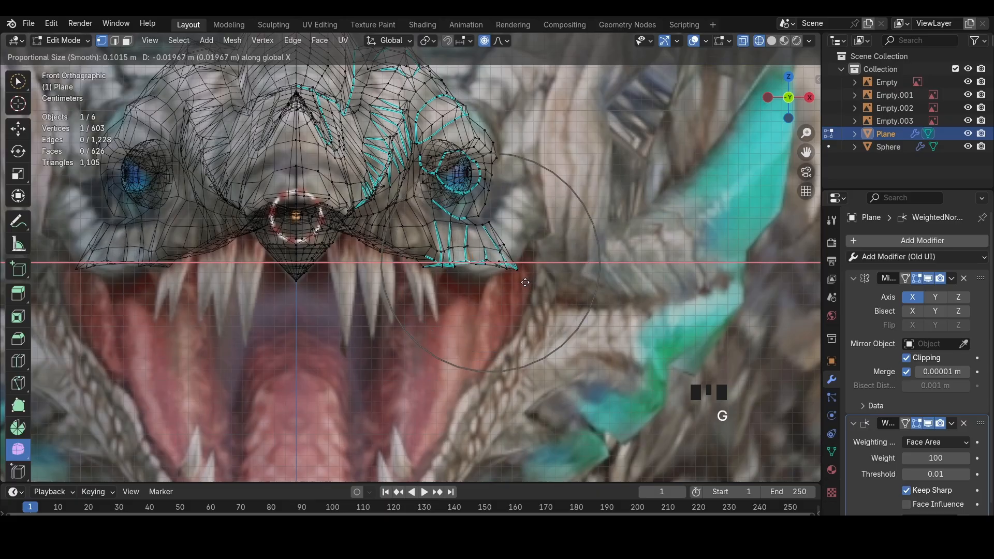
pyautogui.scroll(-1, 524, 283)
pyautogui.click(521, 284)
# Select two connected edges on the rear lip rim's lower border and mark them as sharp
pyautogui.hotkey('shift', 'z')
pyautogui.click(513, 273)
pyautogui.moveTo(525, 259)
pyautogui.mouseDown(button='middle')
pyautogui.moveTo(495, 282)
pyautogui.moveTo(482, 274)
pyautogui.mouseUp(button='middle')
pyautogui.click(491, 290)
pyautogui.moveTo(481, 275); pyautogui.dragTo(487, 266, button='middle')
pyautogui.scroll(3, 484, 269)
pyautogui.press('2')
pyautogui.moveTo(433, 156); pyautogui.dragTo(467, 207, button='middle')
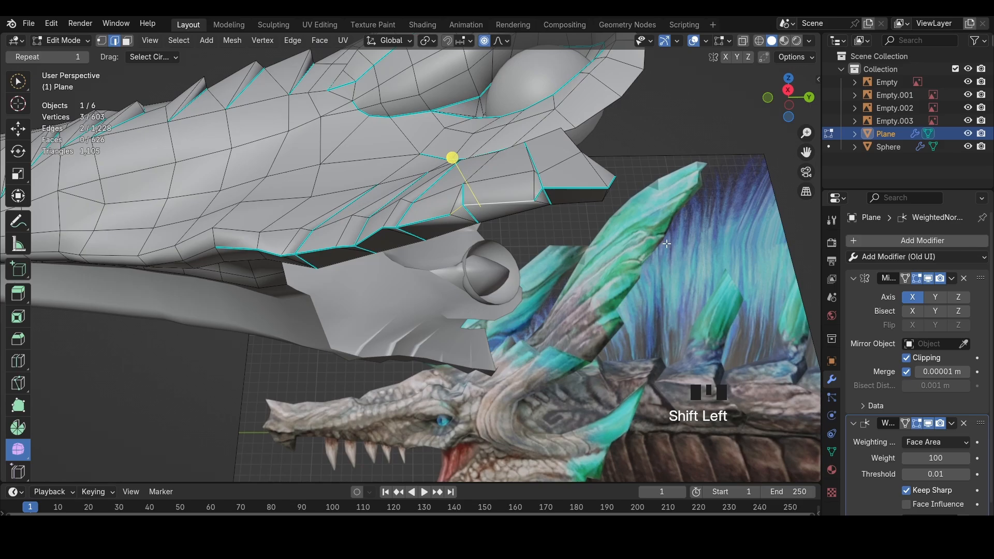
pyautogui.hotkey('ctrl', 'e')
pyautogui.click(638, 277)
# Nudge the lower-border vertex at the newly sharpened rim edge slightly with proportional editing
pyautogui.press('1')
pyautogui.click(465, 208)
pyautogui.press('g')
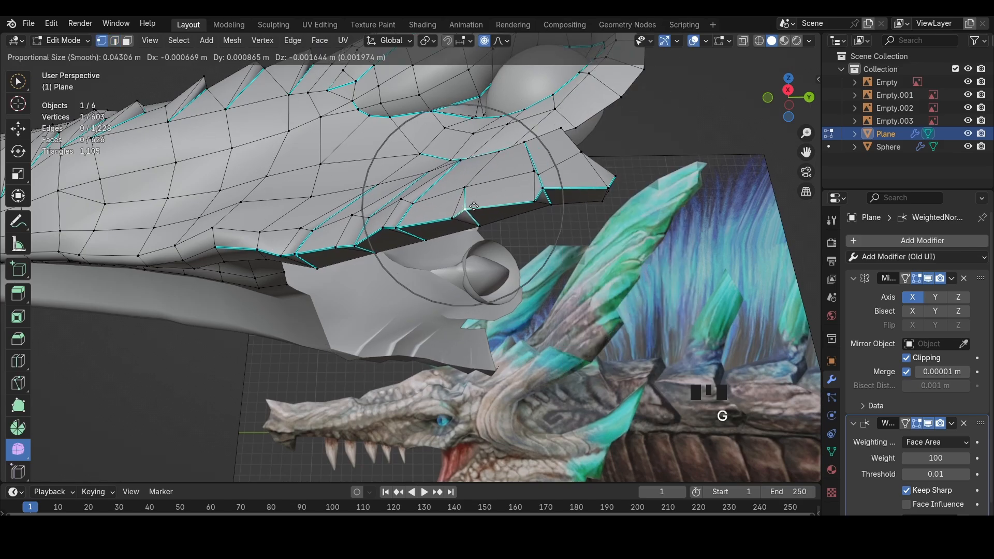
pyautogui.click(476, 206)
pyautogui.moveTo(476, 206); pyautogui.dragTo(545, 313, button='middle')
# Set the proportional falloff to Sharp and lower the neighbouring rim-border vertex in the front view with proportional size 0.0923
pyautogui.click(531, 302)
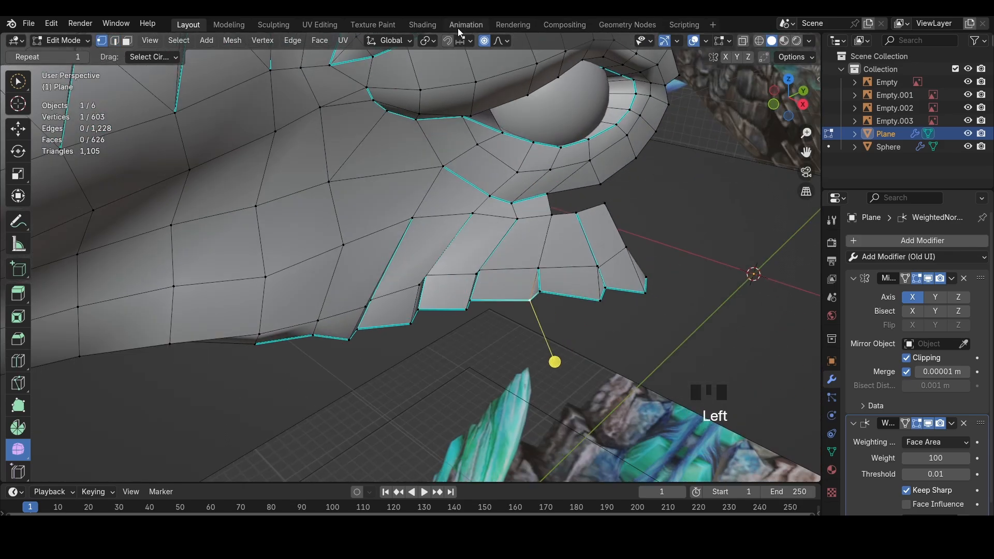
pyautogui.click(501, 41)
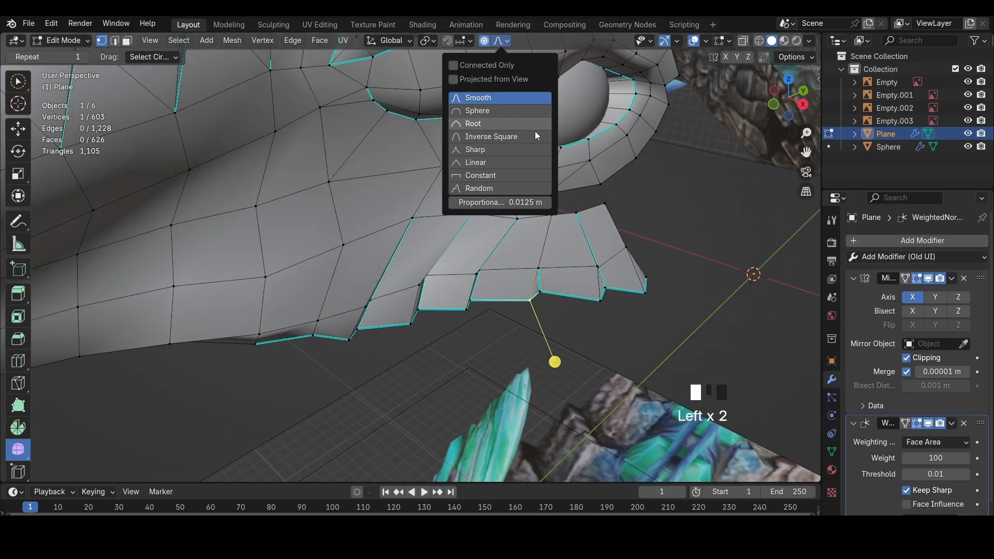
pyautogui.click(774, 105)
pyautogui.hotkey('shift', 'z')
pyautogui.press('g')
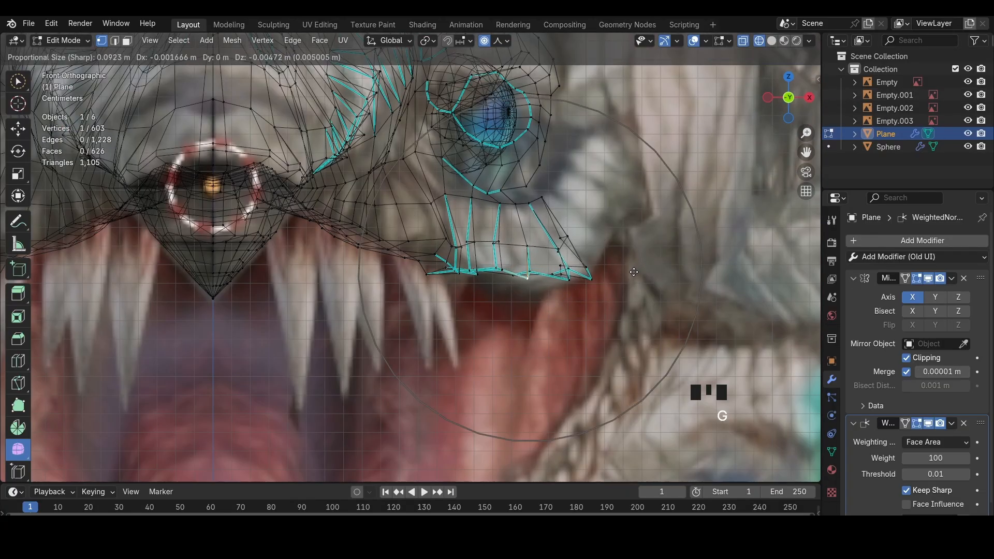
pyautogui.click(631, 276)
# Nudge three lower-border vertices at the inner end of the lip rim in the front view, using Sharp proportional editing
pyautogui.press('z')
pyautogui.click(480, 279)
pyautogui.press('g')
pyautogui.click(479, 277)
pyautogui.click(459, 273)
pyautogui.press('g')
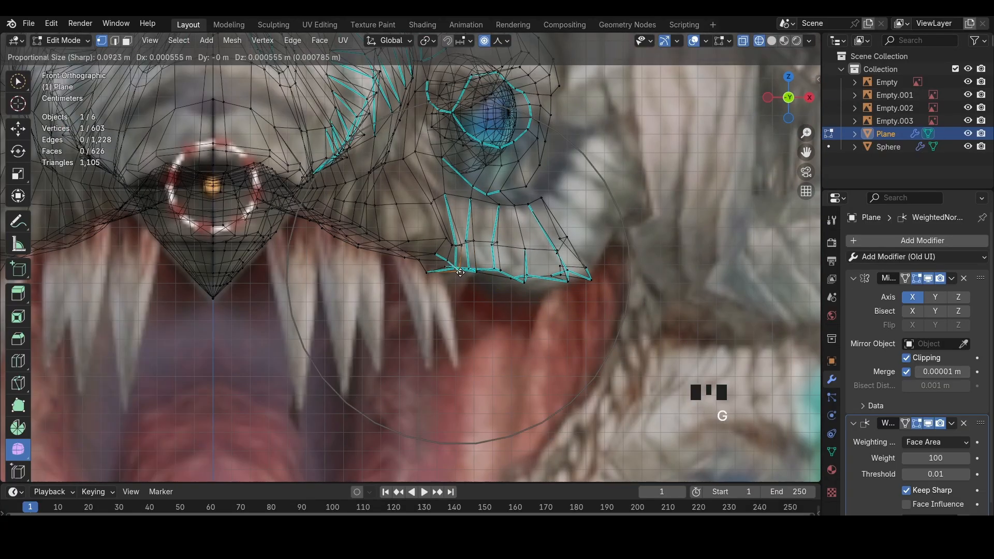
pyautogui.click(460, 270)
pyautogui.click(427, 273)
pyautogui.press('g')
pyautogui.scroll(4, 429, 272)
pyautogui.click(435, 267)
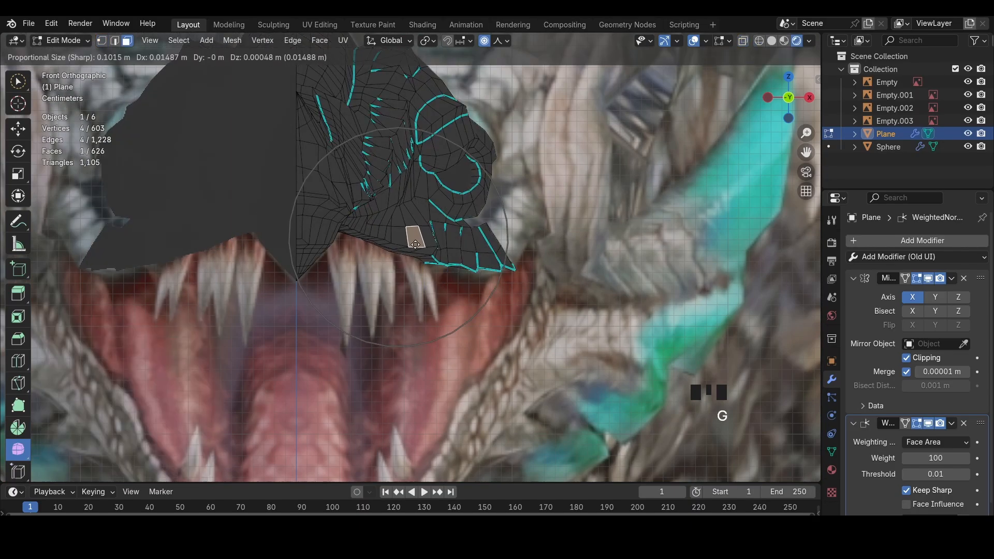
pyautogui.scroll(-7, 419, 258)
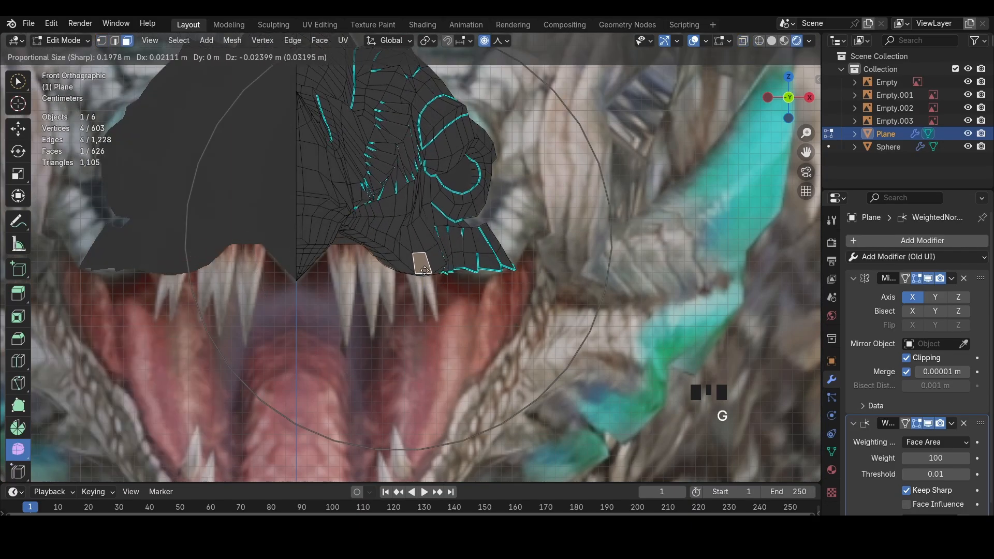
pyautogui.click(405, 238)
pyautogui.click(500, 41)
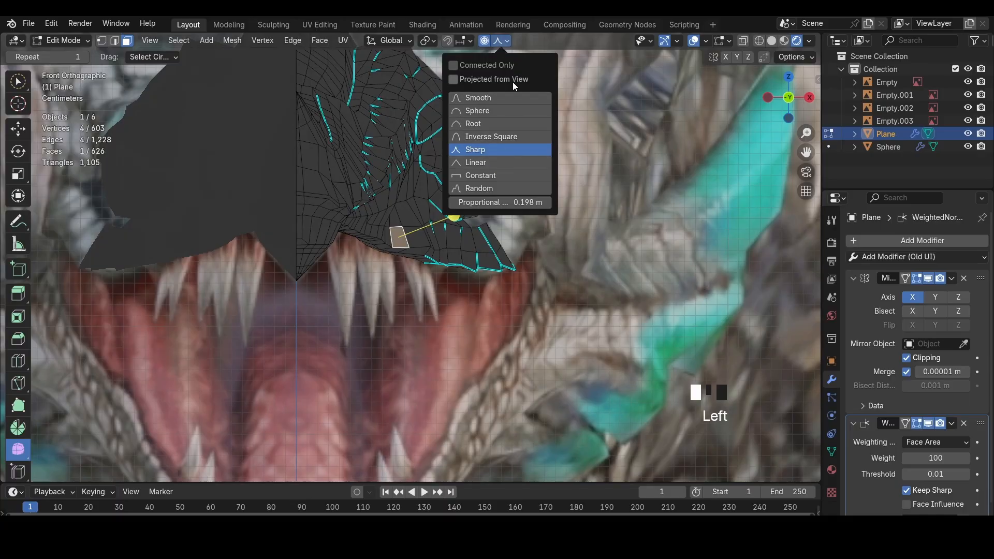
pyautogui.moveTo(414, 233); pyautogui.dragTo(331, 228, button='middle')
pyautogui.scroll(-3, 331, 227)
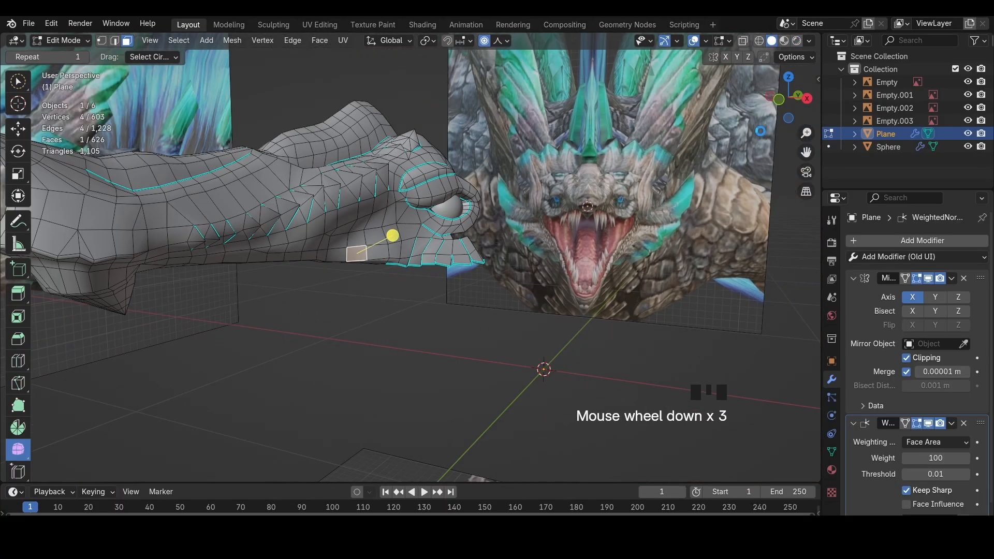
# Nudge the cheek vertex just ahead of the sharp rim edges slightly inward in the front view with proportional editing
pyautogui.click(780, 100)
pyautogui.hotkey('shift', 'z')
pyautogui.scroll(8, 456, 233)
pyautogui.press('1')
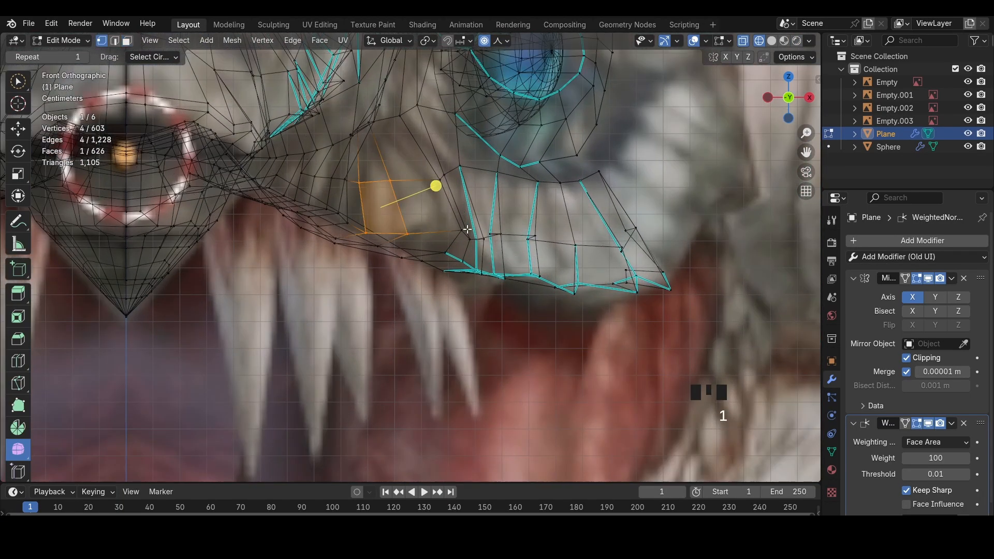
pyautogui.click(462, 230)
pyautogui.press('g')
pyautogui.click(455, 232)
pyautogui.click(344, 257)
# Select the path of four edges along the inner lip's underside, smooth and shift it outward, and save the file
pyautogui.moveTo(345, 256)
pyautogui.mouseDown(button='middle')
pyautogui.moveTo(331, 166)
pyautogui.moveTo(443, 236)
pyautogui.moveTo(423, 304)
pyautogui.mouseUp(button='middle')
pyautogui.hotkey('shift', 'z')
pyautogui.click(471, 230)
pyautogui.keyDown('shift'); pyautogui.click(434, 198); pyautogui.keyUp('shift')
pyautogui.press('2')
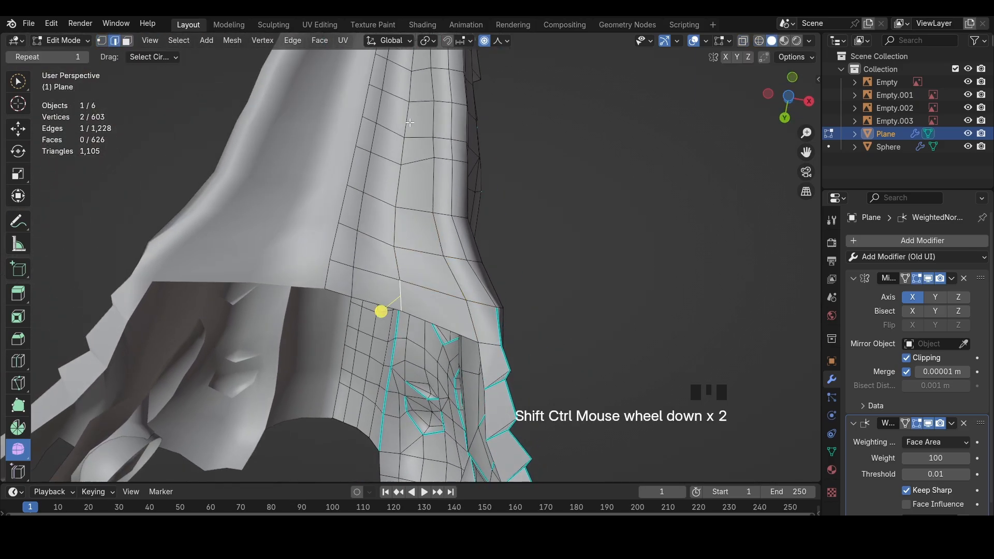
pyautogui.scroll(-3, 410, 124)
pyautogui.keyDown('ctrl'); pyautogui.keyDown('shift'); pyautogui.click(421, 164); pyautogui.keyUp('shift'); pyautogui.keyUp('ctrl')
pyautogui.hotkey('ctrl', 'z')
pyautogui.keyDown('ctrl'); pyautogui.keyDown('shift'); pyautogui.click(407, 252); pyautogui.keyUp('shift'); pyautogui.keyUp('ctrl')
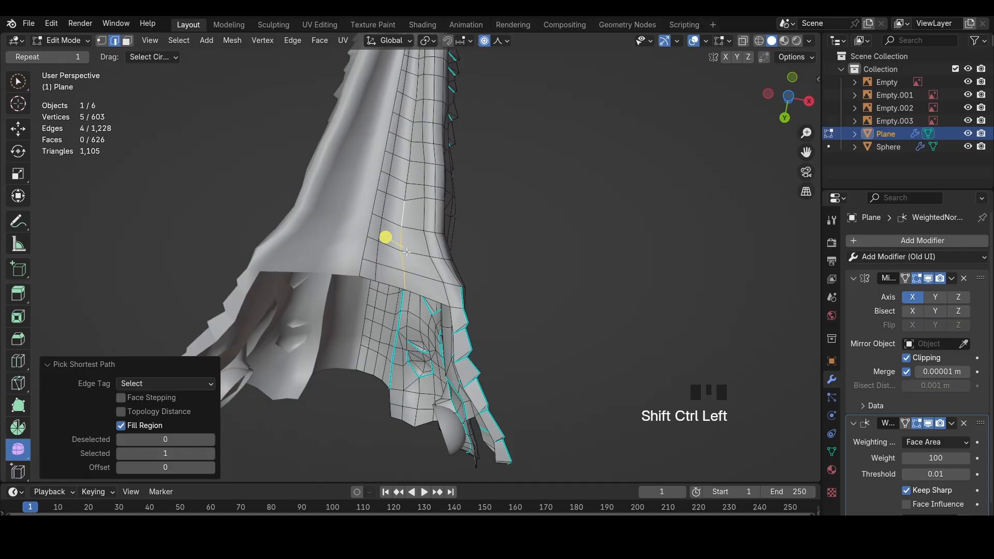
pyautogui.moveTo(385, 237); pyautogui.dragTo(456, 239)
pyautogui.press('g')
pyautogui.click(459, 238)
pyautogui.moveTo(455, 237); pyautogui.dragTo(465, 305, button='middle')
pyautogui.hotkey('ctrl', 's')
# Move the two vertices at the front end of the sharp lip border down in the side view with proportional size 0.0521
pyautogui.click(788, 108)
pyautogui.click(809, 98)
pyautogui.hotkey('shift', 'z')
pyautogui.scroll(6, 489, 203)
pyautogui.keyDown('shift'); pyautogui.moveTo(489, 203); pyautogui.dragTo(467, 257, button='middle'); pyautogui.keyUp('shift')
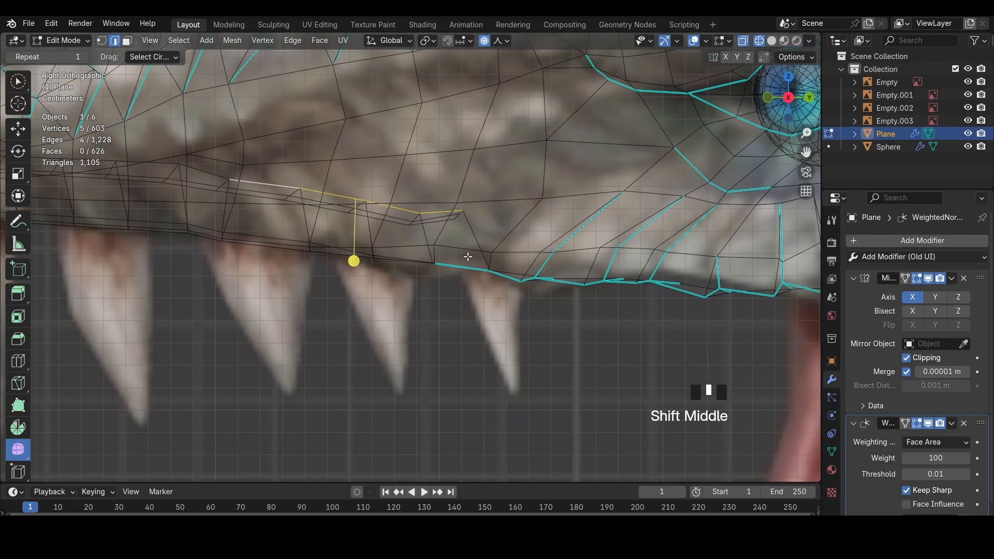
pyautogui.press('g')
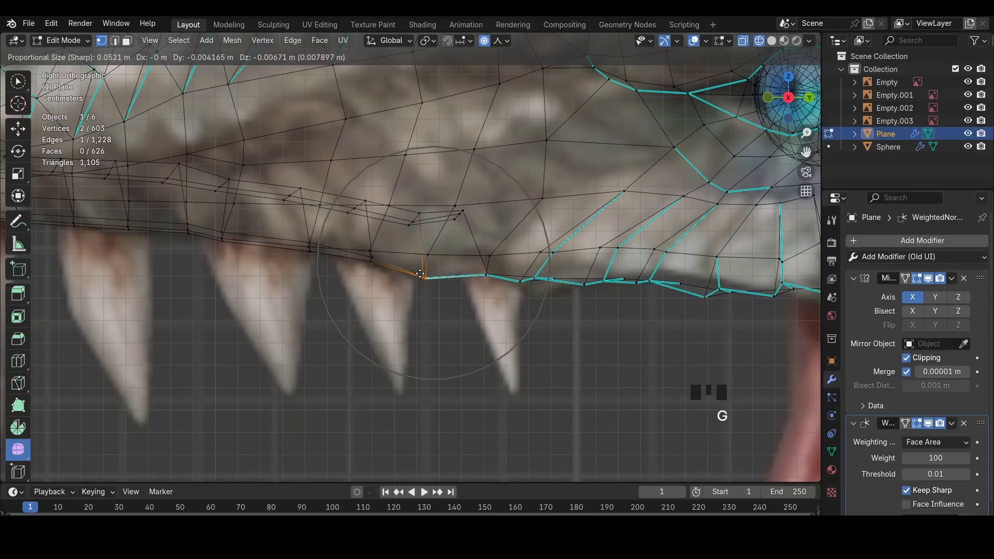
pyautogui.click(420, 274)
pyautogui.press('g')
pyautogui.click(423, 273)
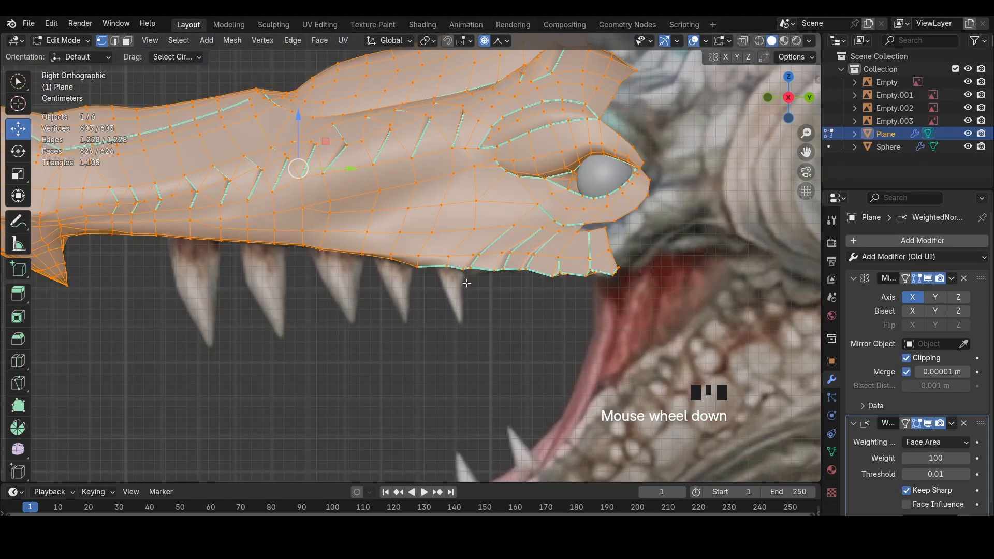
# Briefly hide the mesh to check the side reference, and shrink/fatten one cheek vertex by 0.00175 m with proportional size 0.052
pyautogui.press('h')
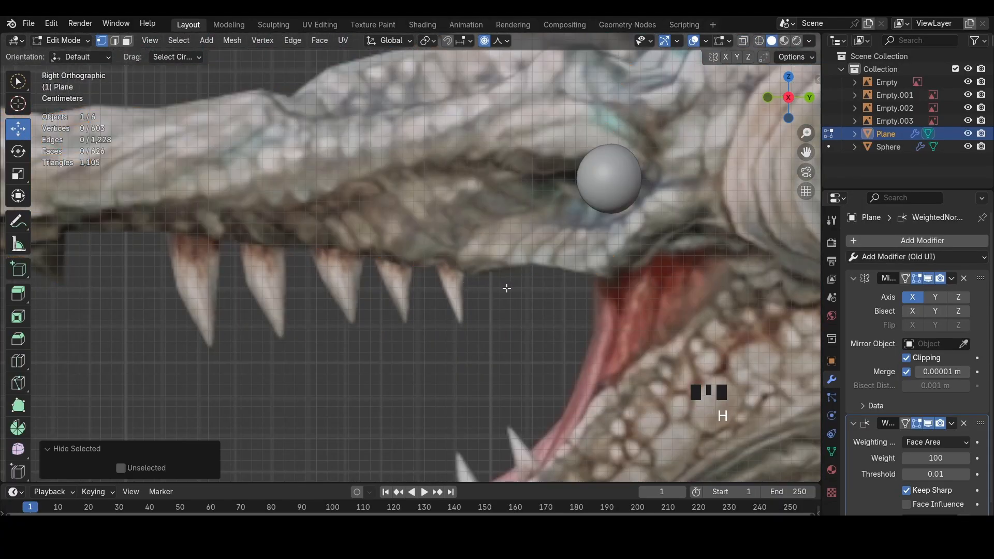
pyautogui.hotkey('ctrl', 'z')
pyautogui.click(410, 245)
pyautogui.click(439, 204)
pyautogui.hotkey('alt', 's')
pyautogui.moveTo(410, 246)
pyautogui.mouseDown(button='middle')
pyautogui.moveTo(430, 176)
pyautogui.moveTo(518, 207)
pyautogui.moveTo(648, 210)
pyautogui.mouseUp(button='middle')
pyautogui.click(452, 190)
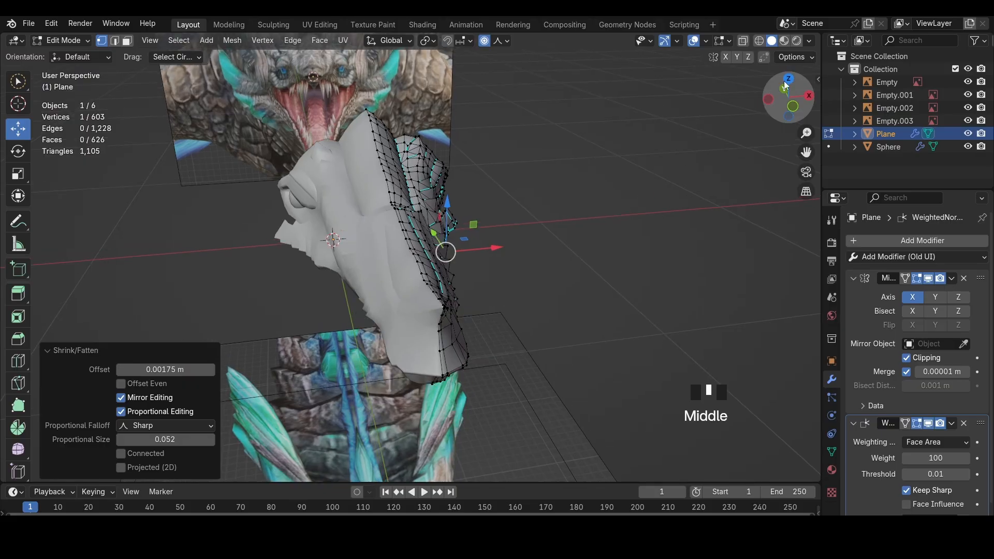
# Compare the head mesh's outline with the top-view reference image and save the file
pyautogui.click(790, 80)
pyautogui.press('z')
pyautogui.scroll(-3, 518, 233)
pyautogui.scroll(8, 473, 291)
pyautogui.scroll(-5, 474, 291)
pyautogui.press('a')
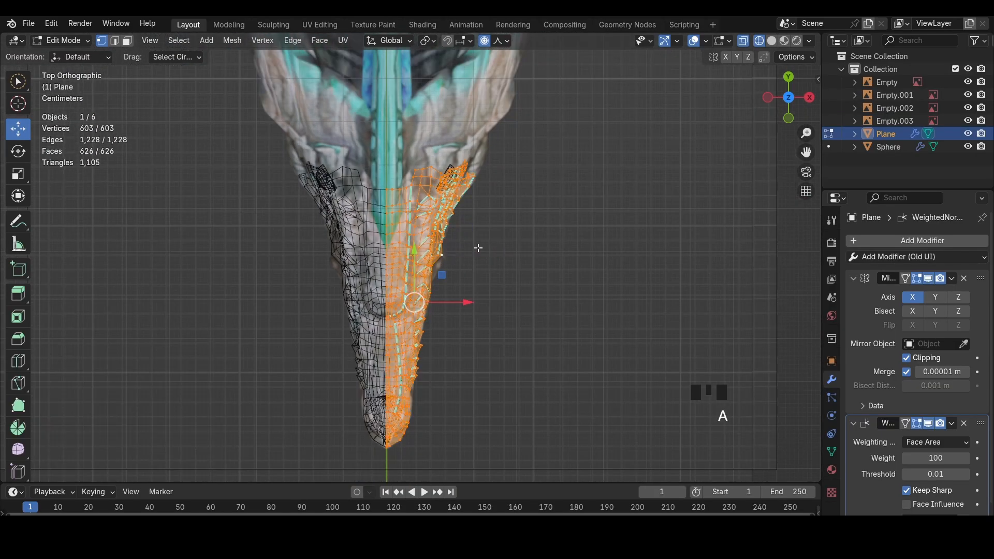
pyautogui.keyDown('shift'); pyautogui.moveTo(477, 249); pyautogui.dragTo(514, 235, button='middle'); pyautogui.keyUp('shift')
pyautogui.keyDown('ctrl'); pyautogui.scroll(3, 472, 284); pyautogui.keyUp('ctrl')
pyautogui.scroll(5, 495, 297)
pyautogui.hotkey('ctrl', 's')
pyautogui.click(494, 297)
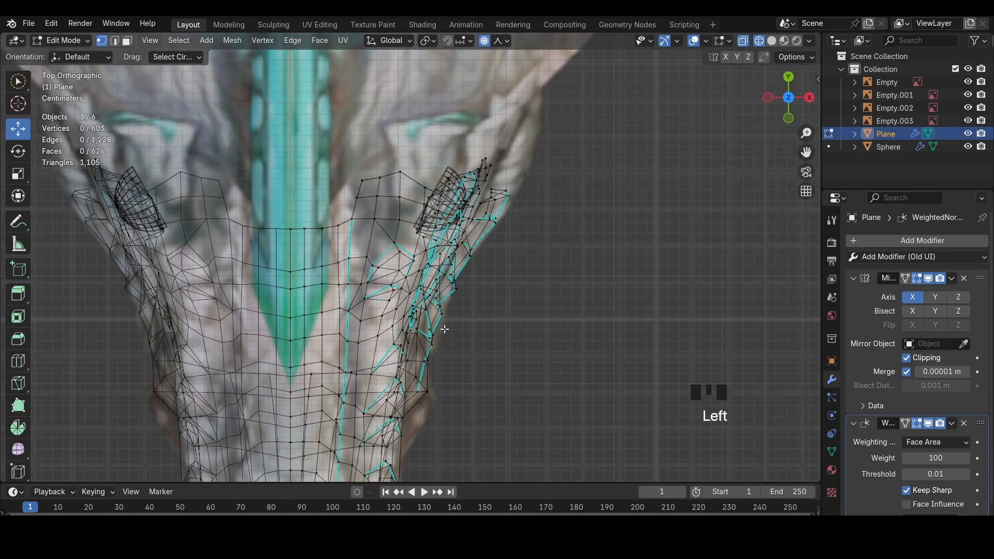
pyautogui.click(449, 337)
pyautogui.press('z')
pyautogui.click(548, 333)
pyautogui.scroll(-4, 488, 280)
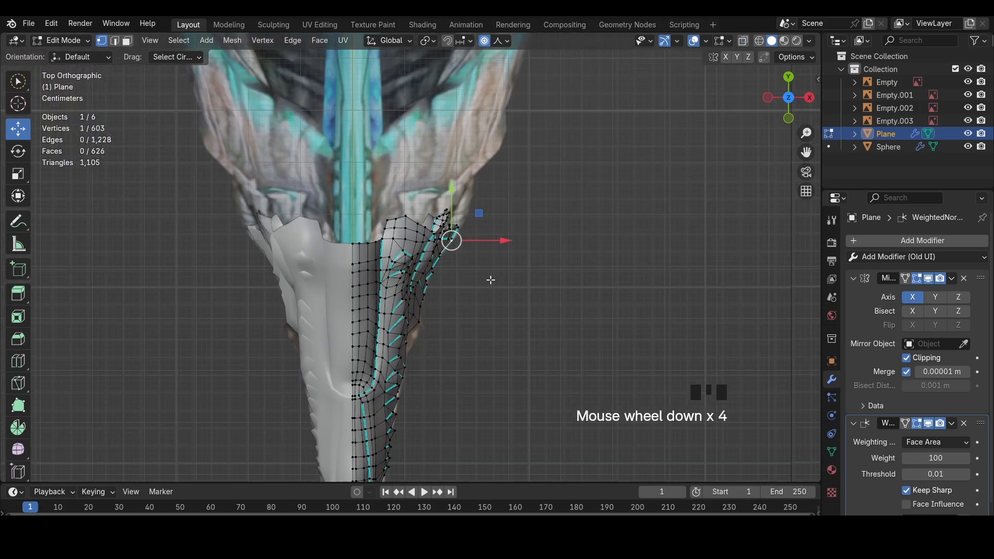
pyautogui.hotkey('ctrl', 's')
# Move the outer lip vertex 0.010777 m outward along X in the top view with proportional size 0.076
pyautogui.moveTo(433, 326); pyautogui.dragTo(374, 239, button='middle')
pyautogui.press('z')
pyautogui.click(374, 290)
pyautogui.moveTo(375, 290); pyautogui.dragTo(332, 249, button='middle')
pyautogui.click(369, 277)
pyautogui.moveTo(564, 160); pyautogui.dragTo(638, 199, button='middle')
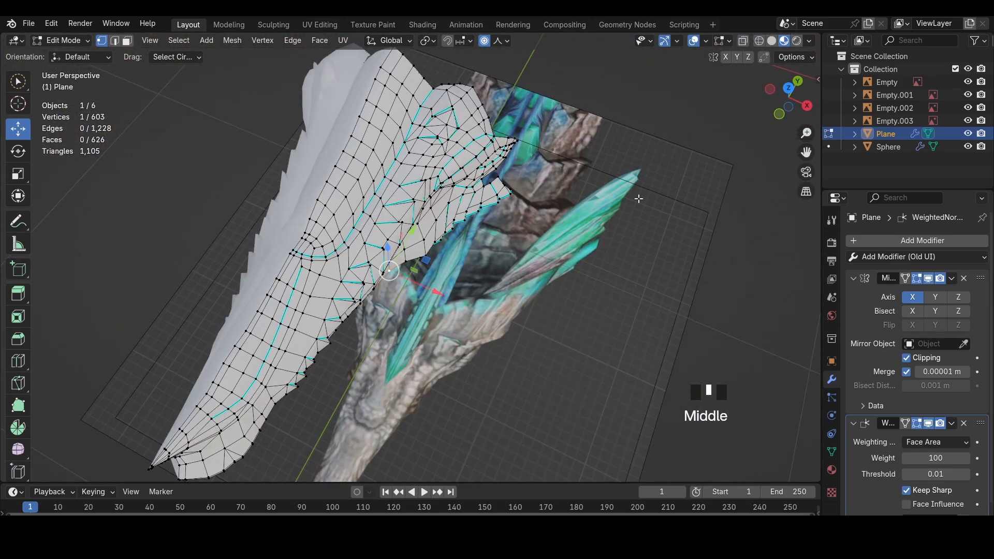
pyautogui.click(789, 92)
pyautogui.hotkey('alt', 'z')
pyautogui.press('g')
pyautogui.click(429, 281)
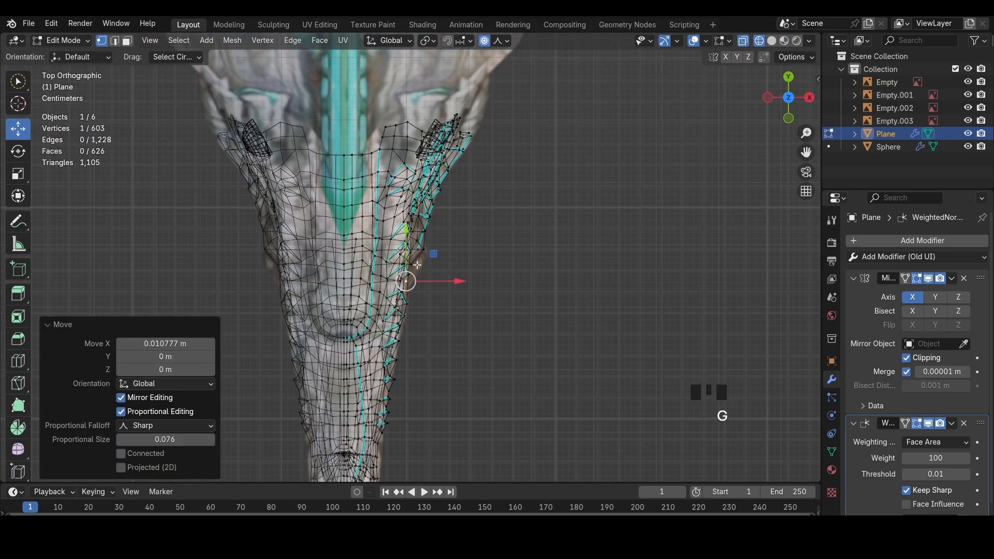
# Adjust the same outer lip vertex again and shift the one behind it along X with proportional size 0.06934
pyautogui.press('g')
pyautogui.click(431, 267)
pyautogui.click(429, 250)
pyautogui.press('g')
pyautogui.press('x')
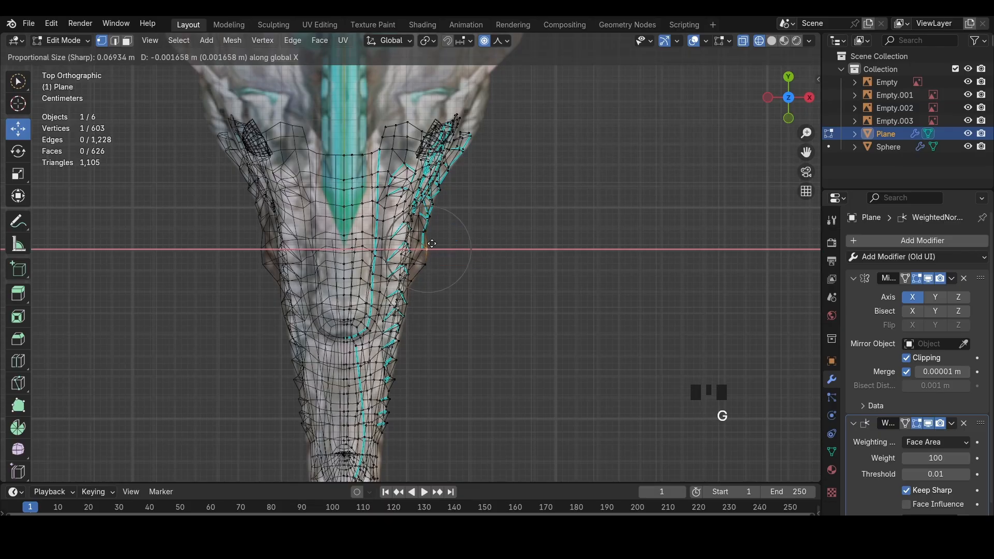
pyautogui.click(428, 254)
# Nudge the lip-border vertex at the inner end of the sharp rim slightly in the front view with proportional editing
pyautogui.hotkey('shift', 'z')
pyautogui.moveTo(440, 264); pyautogui.dragTo(583, 161, button='middle')
pyautogui.click(543, 228)
pyautogui.click(785, 90)
pyautogui.press('z')
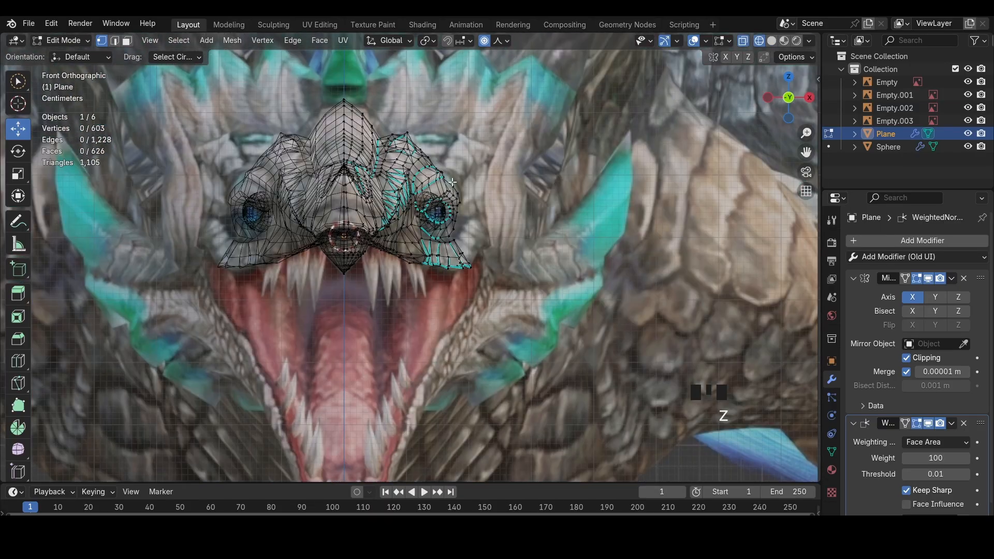
pyautogui.scroll(7, 414, 269)
pyautogui.click(431, 265)
pyautogui.press('g')
pyautogui.click(428, 268)
# Move two cheek vertices below the eye about 0.005 m outward in the front view with Sharp proportional editing, and save the file
pyautogui.click(412, 205)
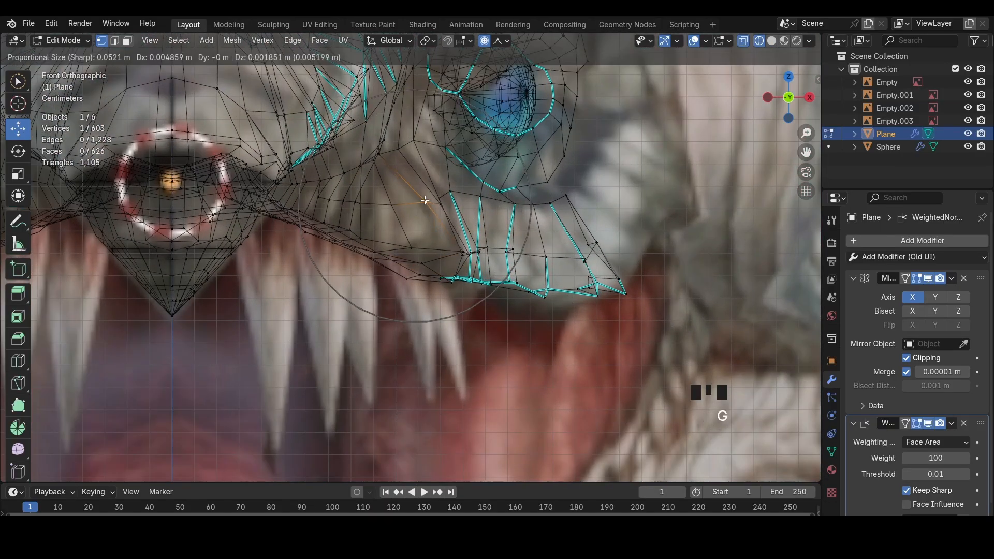
pyautogui.click(398, 157)
pyautogui.press('z')
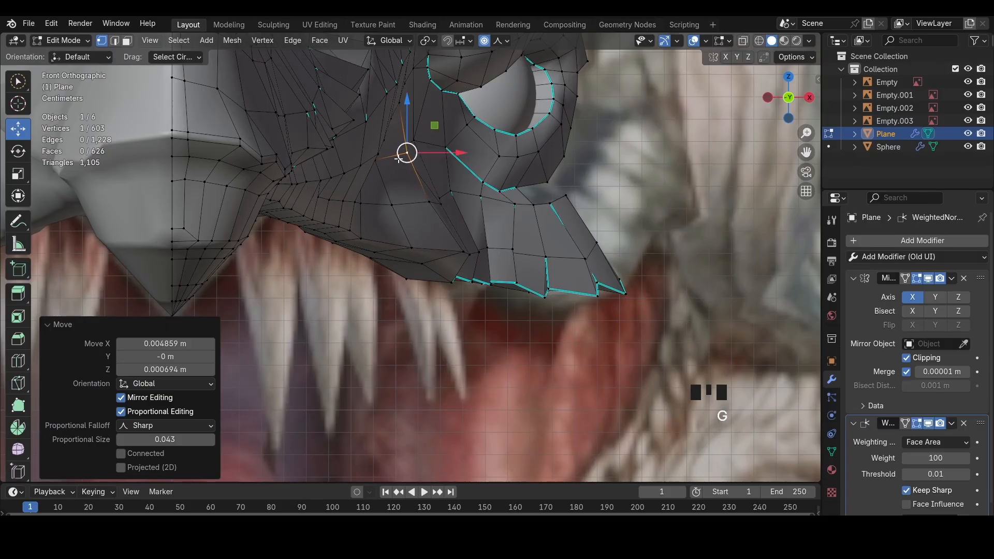
pyautogui.scroll(-3, 412, 165)
pyautogui.moveTo(411, 165); pyautogui.dragTo(322, 302, button='middle')
pyautogui.scroll(-4, 373, 218)
pyautogui.hotkey('ctrl', 's')
pyautogui.scroll(3, 332, 290)
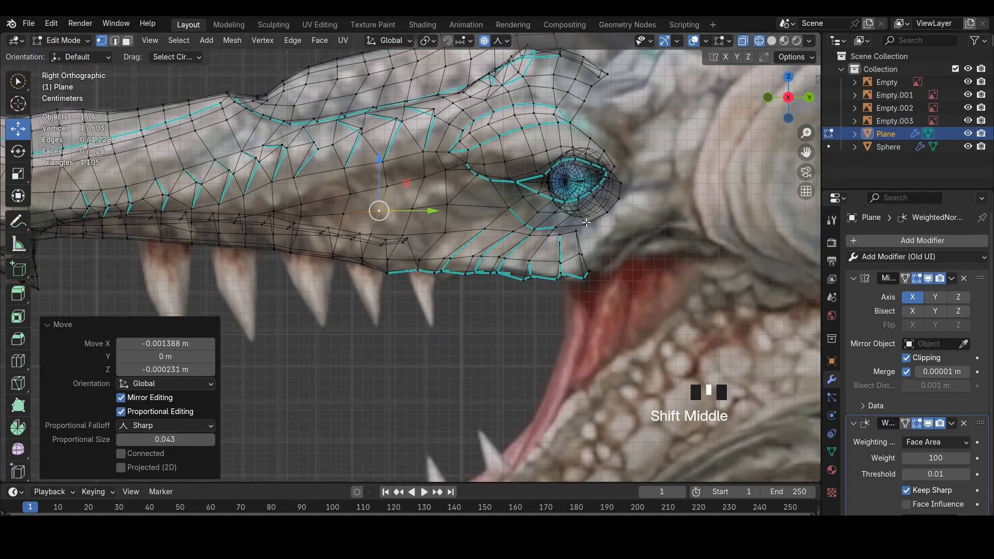
# Lower three successive vertices on the sharp lip border by about 0.002 m in the side view with proportional editing
pyautogui.scroll(2, 322, 301)
pyautogui.click(321, 300)
pyautogui.click(261, 299)
pyautogui.press('g')
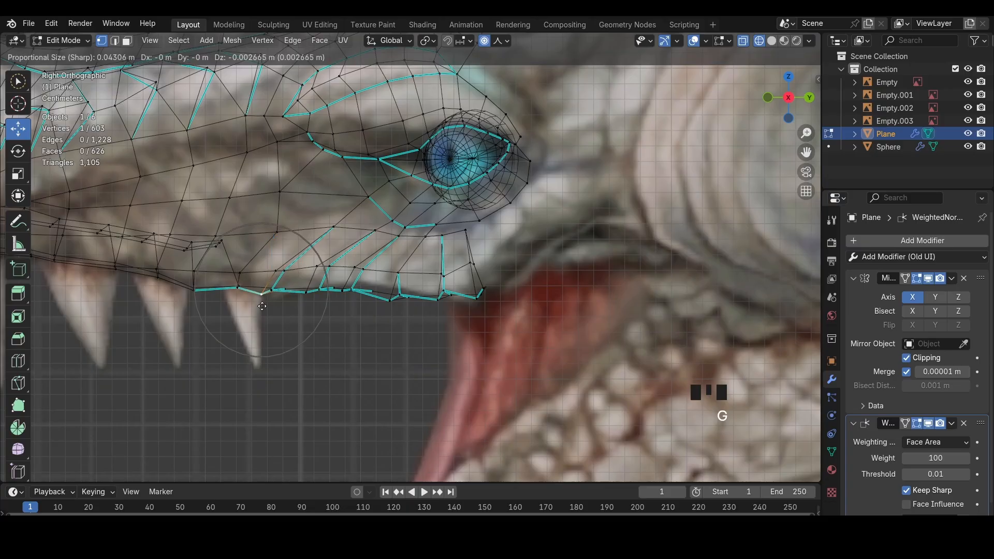
pyautogui.click(262, 304)
pyautogui.click(302, 299)
pyautogui.press('g')
pyautogui.click(300, 304)
pyautogui.click(337, 302)
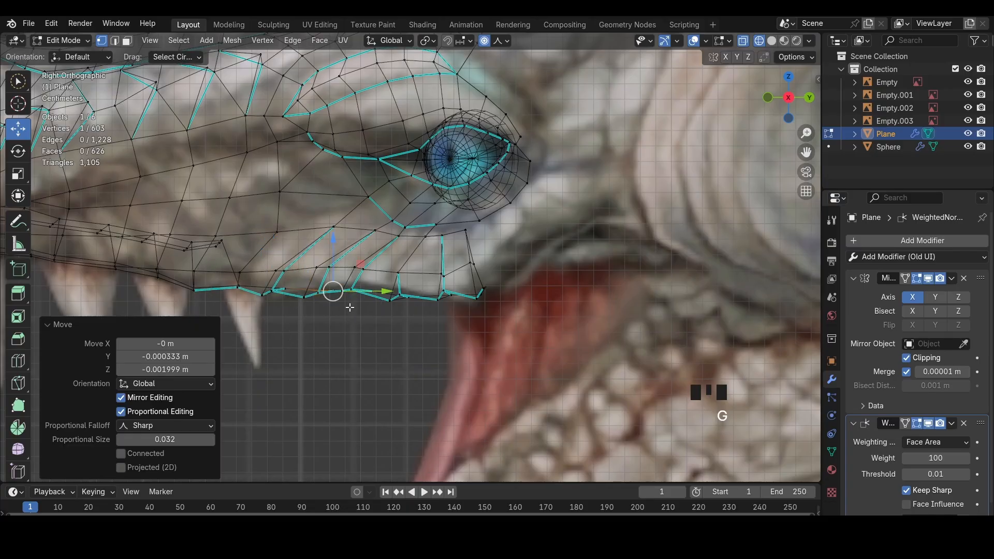
pyautogui.press('g')
pyautogui.click(341, 305)
# Raise the next lip-border vertex 0.004331 m with proportional size 0.149 and its rear neighbour 0.000333 m
pyautogui.click(366, 297)
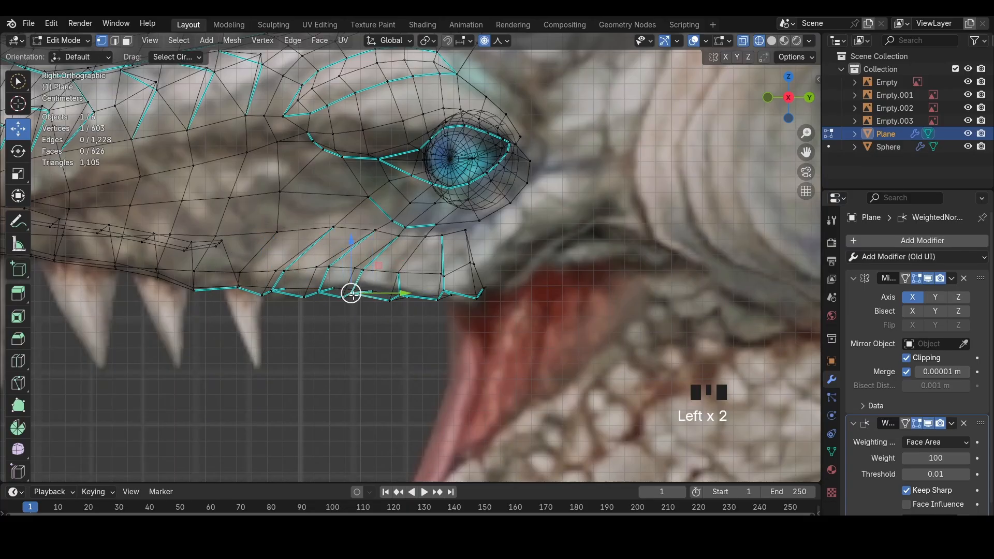
pyautogui.press('g')
pyautogui.click(355, 287)
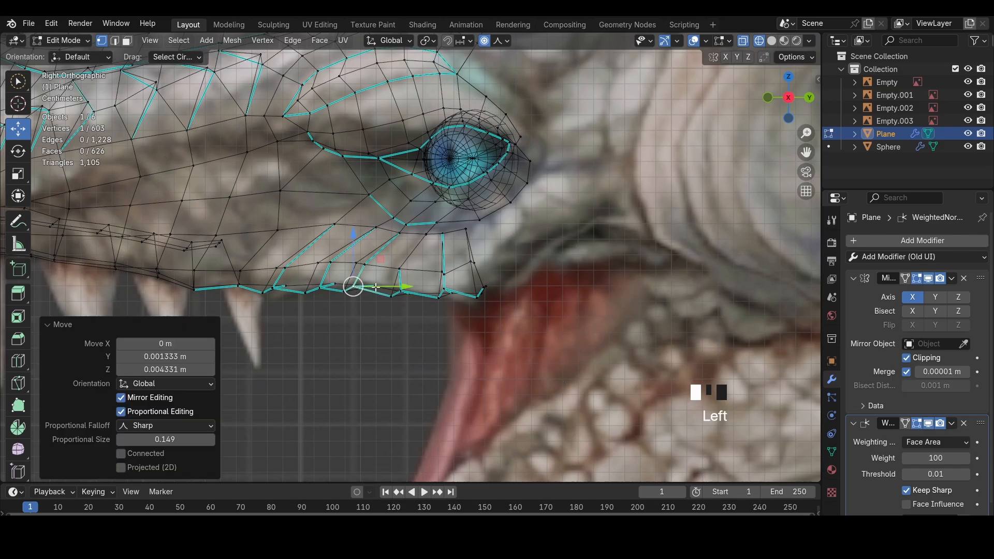
pyautogui.click(393, 293)
pyautogui.moveTo(393, 293); pyautogui.dragTo(391, 291)
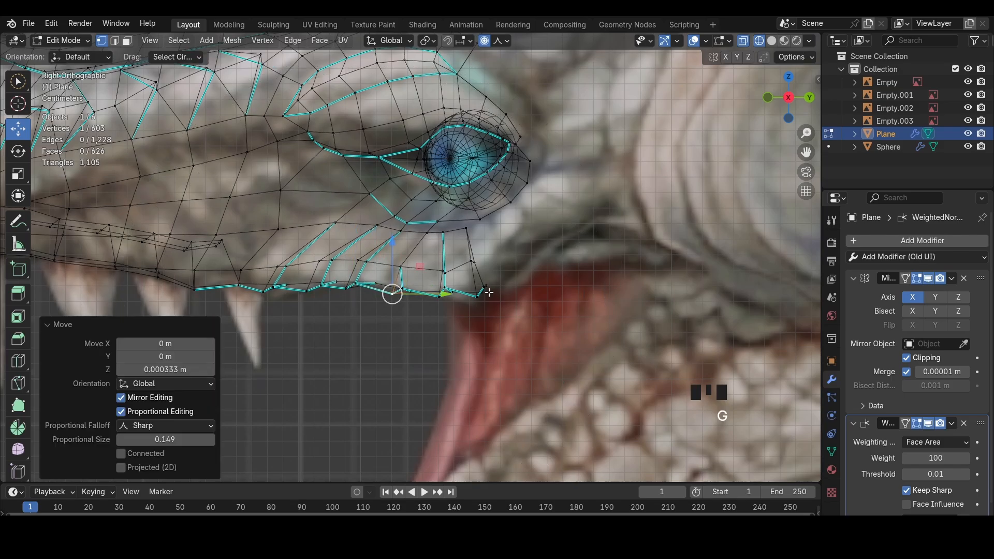
# Reposition the last two vertices at the rear end of the lip border in the side view with proportional editing
pyautogui.click(454, 289)
pyautogui.press('g')
pyautogui.scroll(1, 440, 296)
pyautogui.click(440, 297)
pyautogui.click(475, 297)
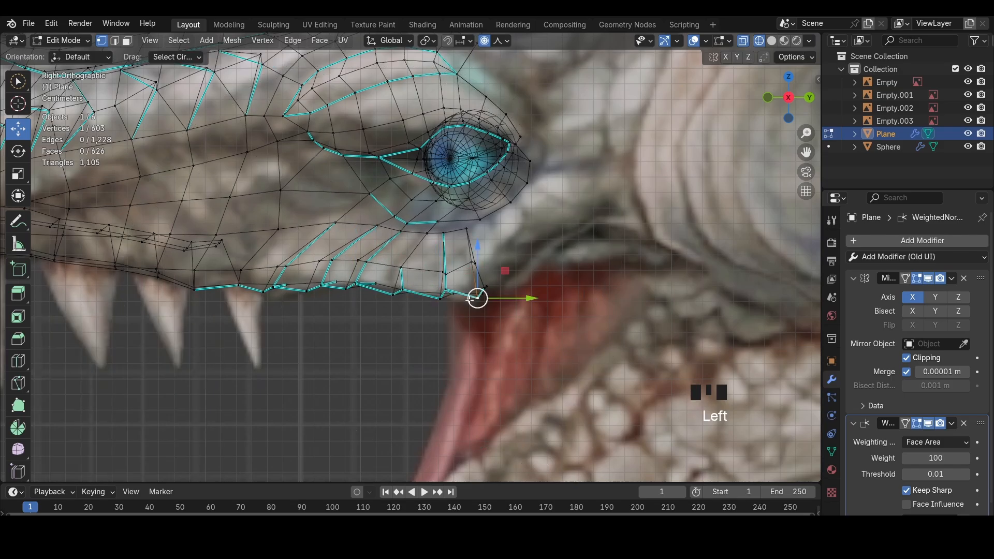
pyautogui.press('g')
pyautogui.scroll(8, 468, 301)
pyautogui.scroll(-2, 469, 306)
pyautogui.click(470, 306)
# Move the rim's rear corner vertex 0.001666 m outward along X in the front view with proportional size 0.069
pyautogui.hotkey('shift', 'z')
pyautogui.moveTo(507, 292); pyautogui.dragTo(575, 273, button='middle')
pyautogui.click(776, 100)
pyautogui.hotkey('shift', 'z')
pyautogui.press('g')
pyautogui.scroll(-3, 613, 188)
pyautogui.click(615, 188)
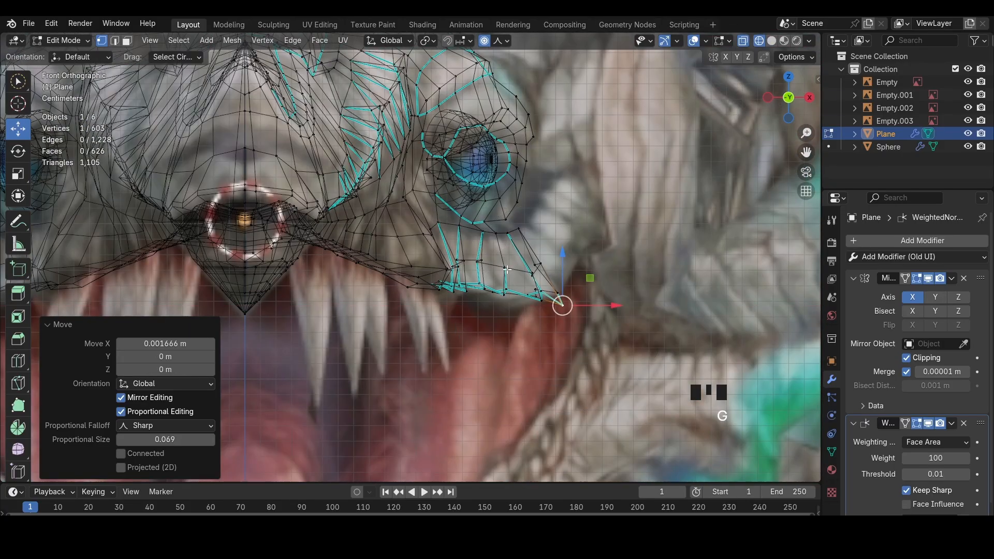
# Merge the two vertices of the short edge at the rim's rear underside and mark the adjacent edge as sharp
pyautogui.hotkey('shift', 'z')
pyautogui.moveTo(483, 287); pyautogui.dragTo(469, 223, button='middle')
pyautogui.click(472, 231)
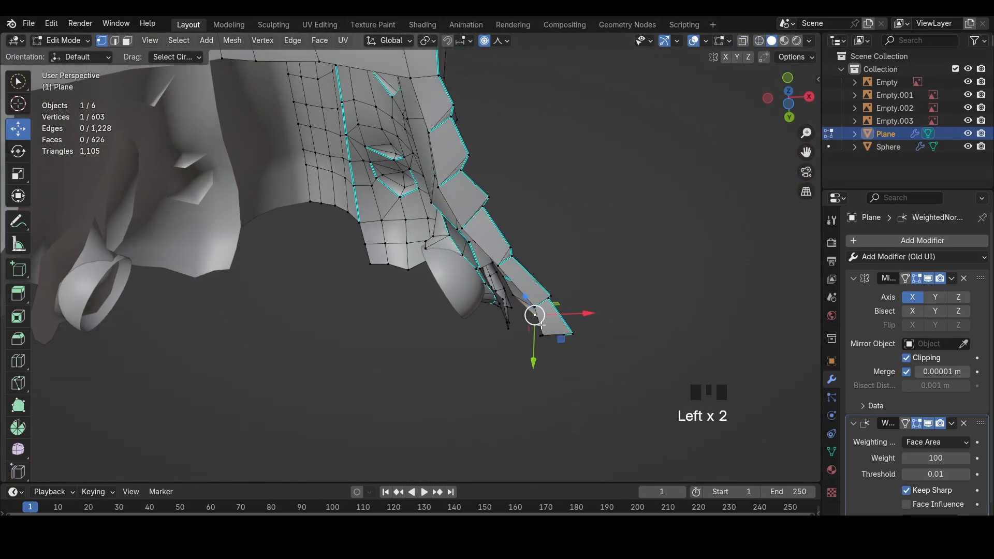
pyautogui.moveTo(541, 325); pyautogui.dragTo(563, 302, button='middle')
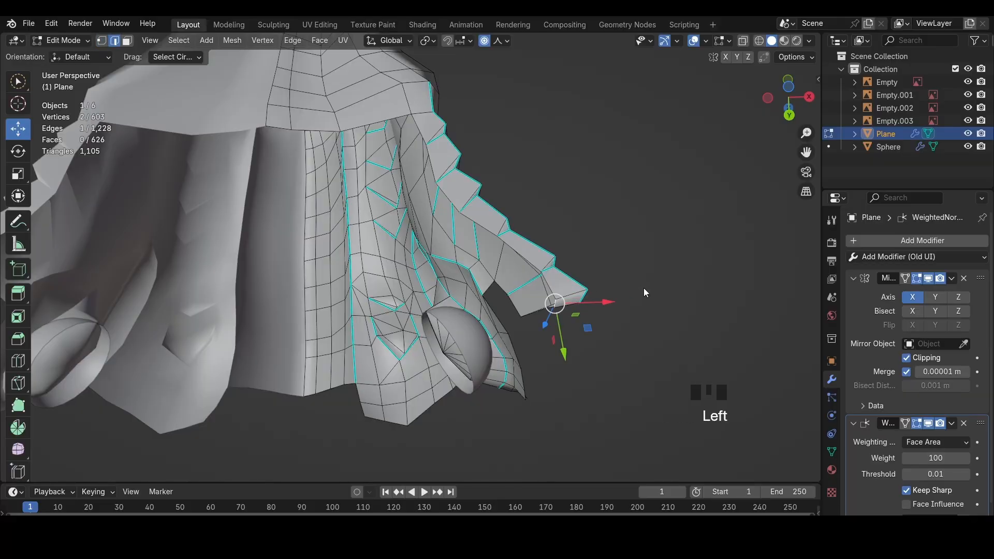
pyautogui.press('m')
pyautogui.click(552, 305)
pyautogui.hotkey('ctrl', 'e')
pyautogui.press('Escape')
pyautogui.press('1')
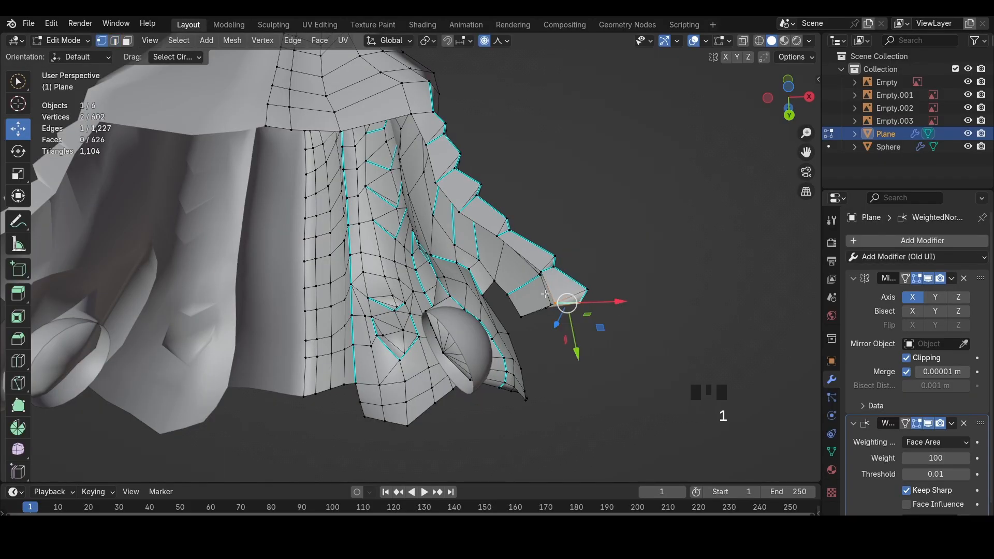
# Select the vertex path along the rim's inner underside, reposition it in the front view and scale it to 0.880 along X
pyautogui.click(557, 305)
pyautogui.keyDown('ctrl'); pyautogui.keyDown('shift'); pyautogui.click(425, 132); pyautogui.keyUp('shift'); pyautogui.keyUp('ctrl')
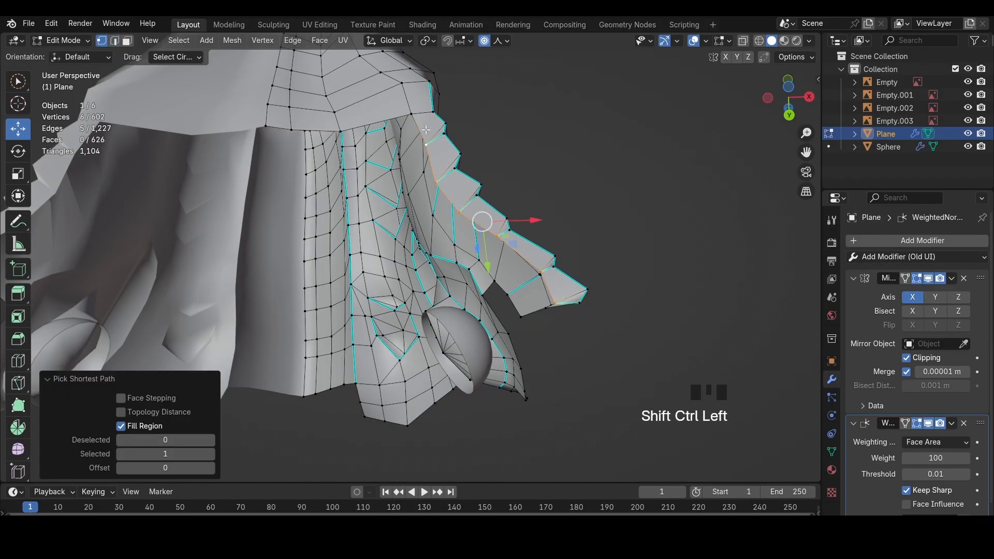
pyautogui.click(786, 88)
pyautogui.press('z')
pyautogui.click(792, 76)
pyautogui.press('g')
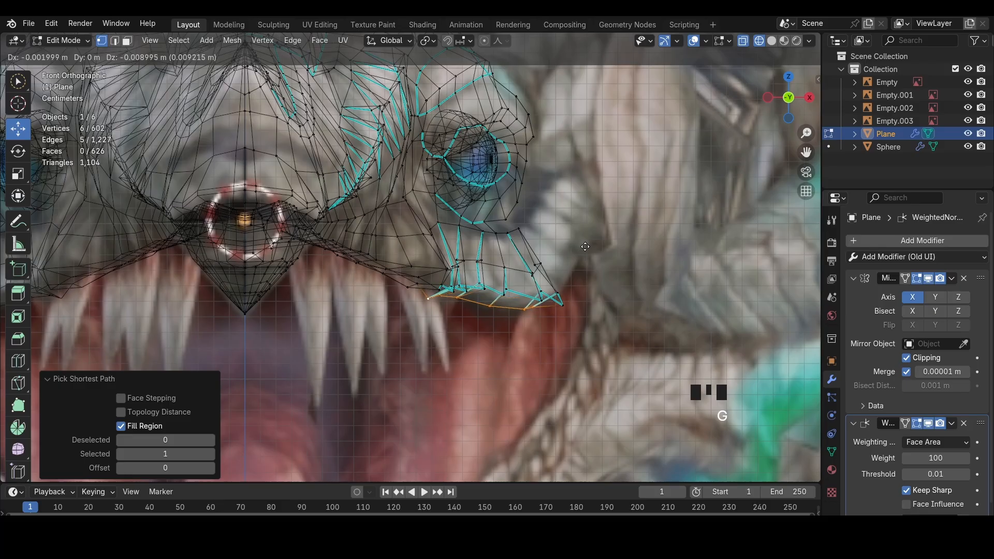
pyautogui.click(585, 246)
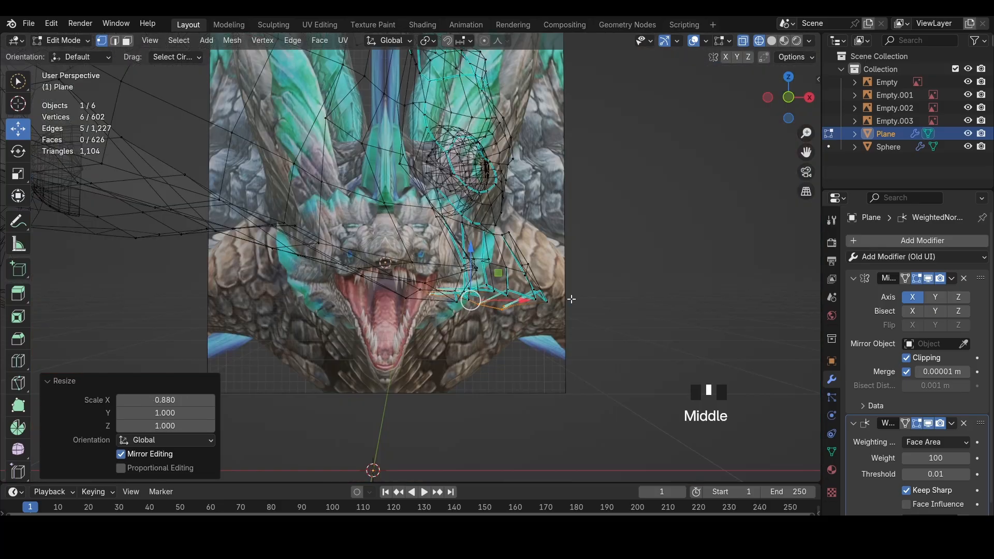
# Move the selected underside path -0.003332 m in X and 0.000999 m in Y in the bottom view
pyautogui.moveTo(569, 290); pyautogui.dragTo(661, 230, button='middle')
pyautogui.press('z')
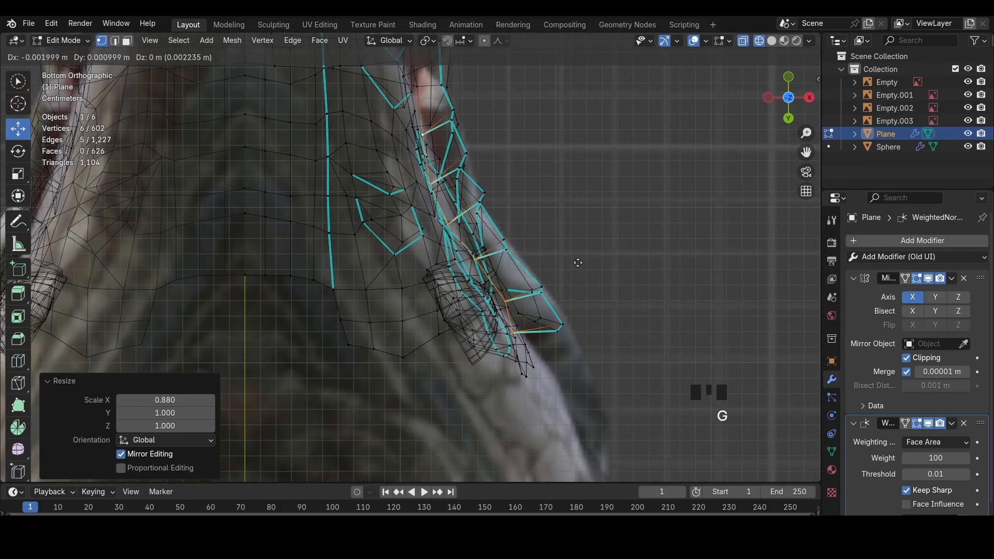
pyautogui.moveTo(513, 290)
pyautogui.keyDown('shift'); pyautogui.mouseDown(button='middle')
pyautogui.moveTo(549, 321)
pyautogui.moveTo(610, 237)
pyautogui.mouseUp(button='middle'); pyautogui.keyUp('shift')
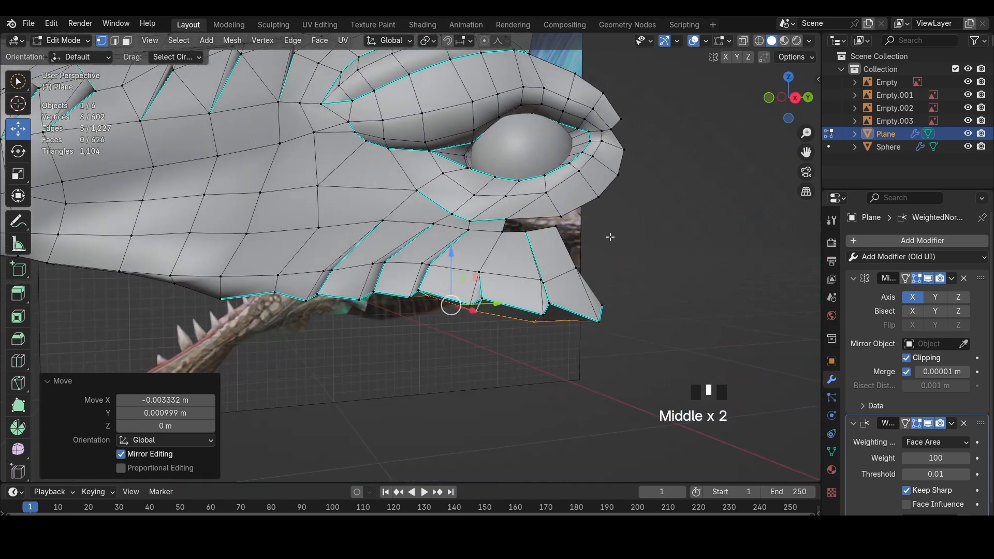
# Raise the rear of the rim's underside and its rearmost vertex along Z in the side view to follow the reference lip line
pyautogui.click(795, 98)
pyautogui.press('z')
pyautogui.press('2')
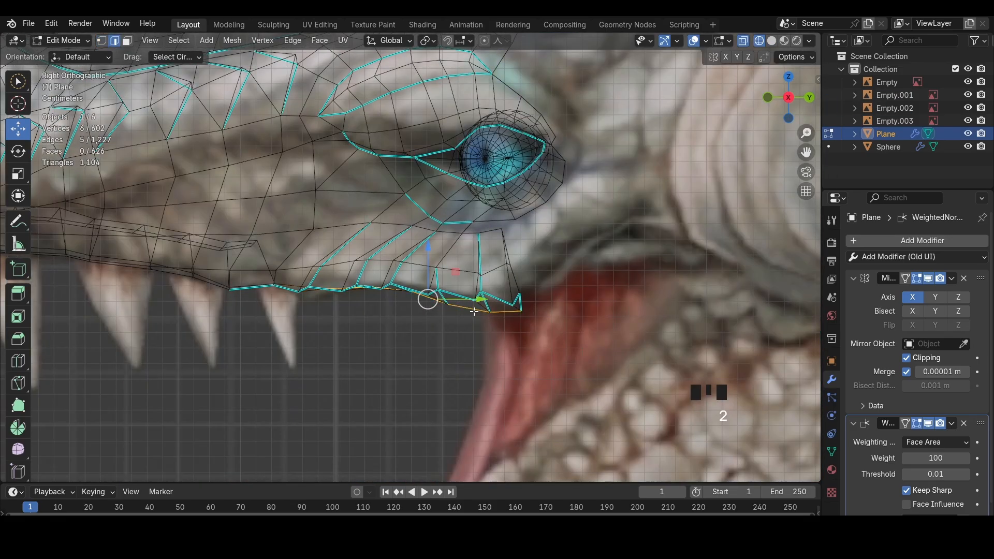
pyautogui.press('g')
pyautogui.press('z')
pyautogui.click(492, 304)
pyautogui.click(522, 310)
pyautogui.press('g')
pyautogui.press('z')
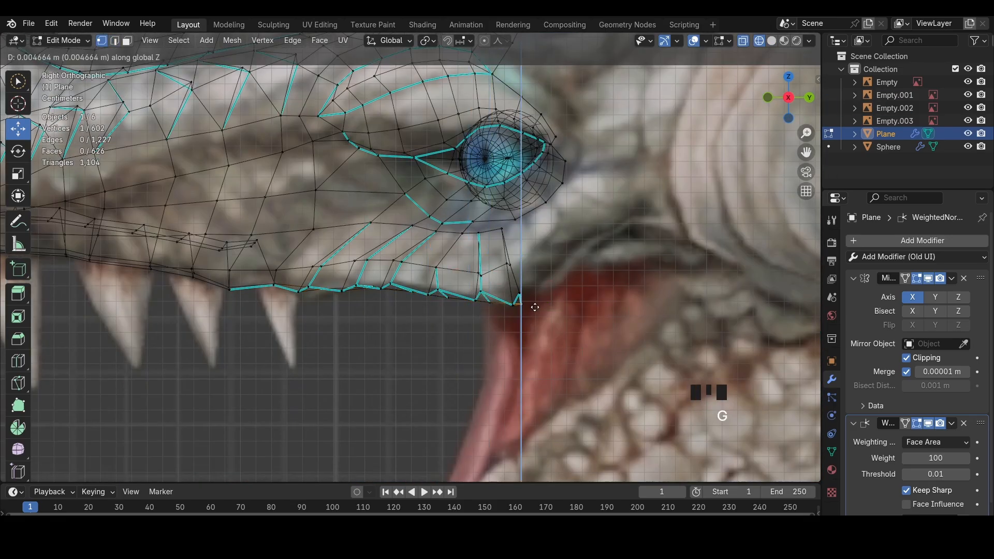
pyautogui.click(523, 300)
# Mark the three edges at the open rear end of the upper-lip rim as sharp
pyautogui.press('2')
pyautogui.click(523, 298)
pyautogui.moveTo(593, 302)
pyautogui.keyDown('shift'); pyautogui.mouseDown(button='middle')
pyautogui.moveTo(503, 317)
pyautogui.moveTo(314, 303)
pyautogui.moveTo(381, 313)
pyautogui.mouseUp(button='middle'); pyautogui.keyUp('shift')
pyautogui.click(299, 309)
pyautogui.press('g')
pyautogui.press('2')
pyautogui.click(317, 312)
pyautogui.keyDown('shift'); pyautogui.click(379, 303); pyautogui.keyUp('shift')
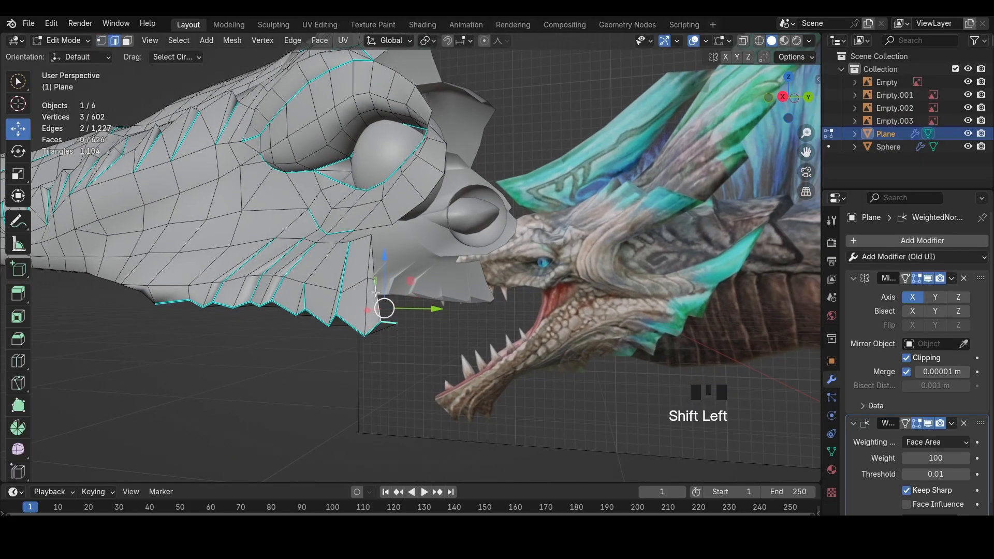
pyautogui.keyDown('shift'); pyautogui.click(373, 262); pyautogui.keyUp('shift')
pyautogui.hotkey('ctrl', 'e')
pyautogui.click(544, 316)
pyautogui.moveTo(544, 316); pyautogui.dragTo(504, 315, button='middle')
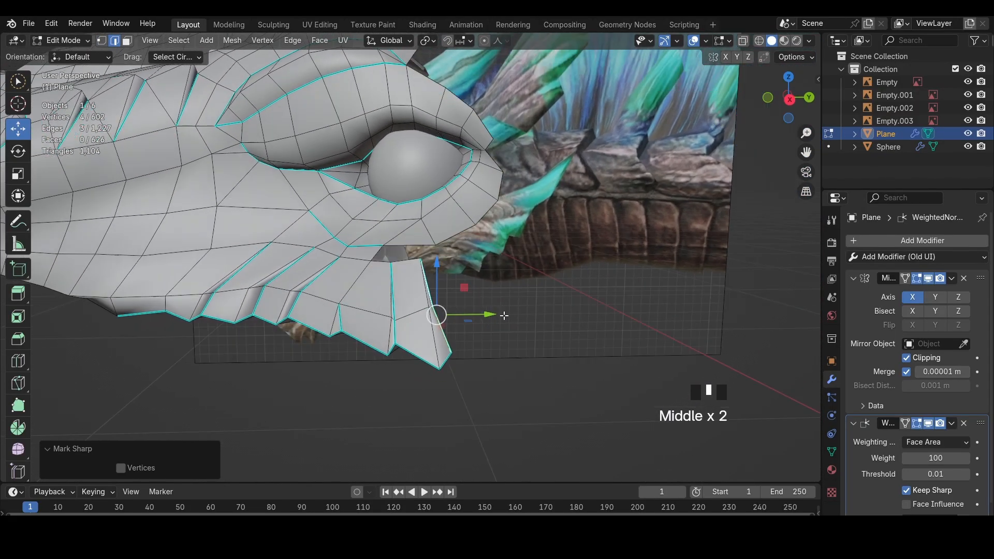
# Extrude the rim's rear edges 0.027532 m in Y and 0.014113 m in Z, rotate them and shift them -0.009115 m in Y and 0.00096 m in Z
pyautogui.click(791, 101)
pyautogui.hotkey('shift', 'z')
pyautogui.scroll(2, 497, 295)
pyautogui.press('e')
pyautogui.click(582, 275)
pyautogui.press('r')
pyautogui.press('r')
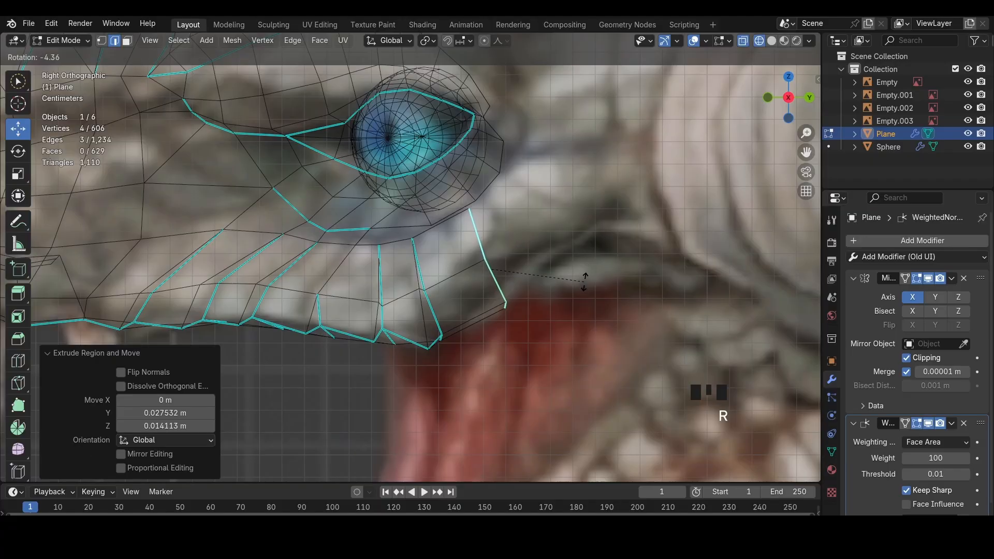
pyautogui.click(577, 287)
pyautogui.scroll(-4, 543, 302)
pyautogui.scroll(-1, 501, 285)
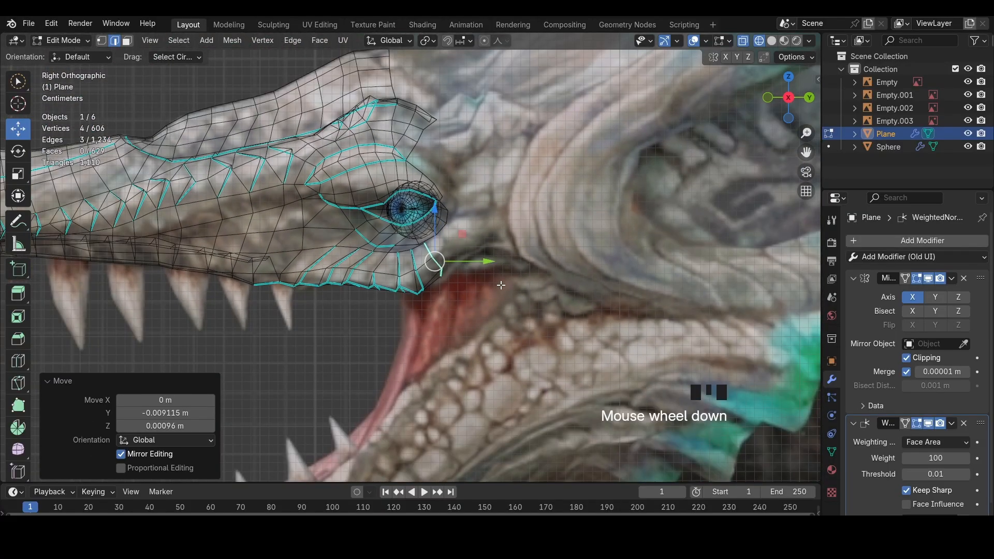
# Extrude the rear edges three more times toward the neck, the last by 0.021301 m in Y and 0.001727 m in Z, rotating them along the mouth corner
pyautogui.press('e')
pyautogui.click(528, 268)
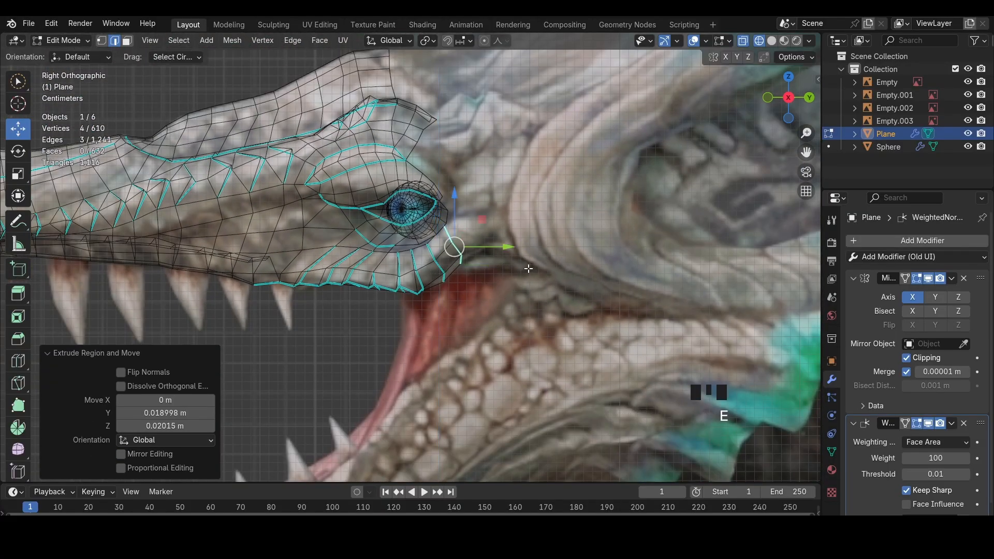
pyautogui.click(544, 250)
pyautogui.press('r')
pyautogui.press('e')
pyautogui.click(549, 259)
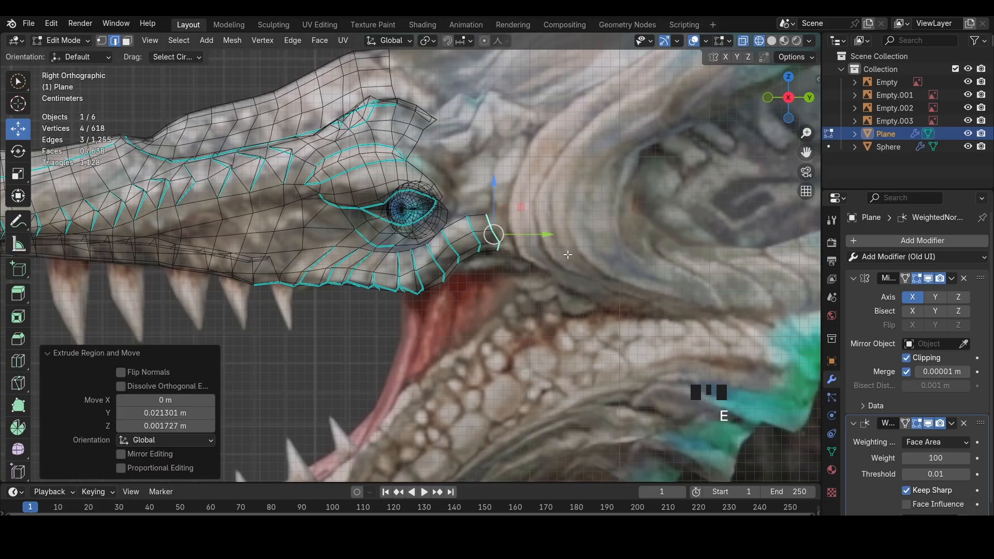
pyautogui.press('r')
pyautogui.press('g')
pyautogui.press('s')
# Clear the sharp marking from the cross edges inside the new mouth-corner strip
pyautogui.hotkey('shift', 'z')
pyautogui.scroll(2, 671, 272)
pyautogui.keyDown('alt'); pyautogui.keyDown('shift'); pyautogui.click(462, 258); pyautogui.keyUp('shift'); pyautogui.keyUp('alt')
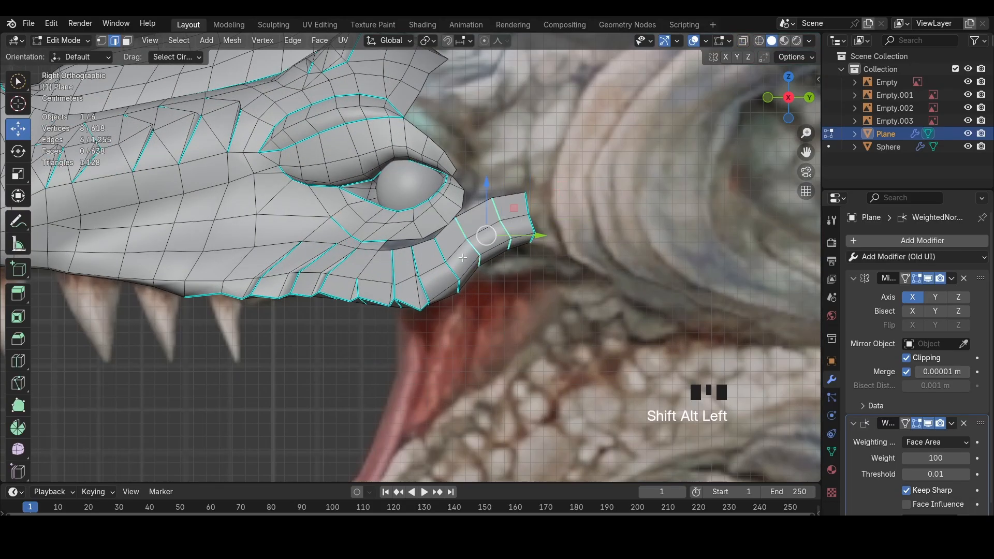
pyautogui.hotkey('ctrl', 'e')
pyautogui.click(576, 311)
pyautogui.click(528, 324)
pyautogui.moveTo(517, 305); pyautogui.dragTo(554, 337, button='middle')
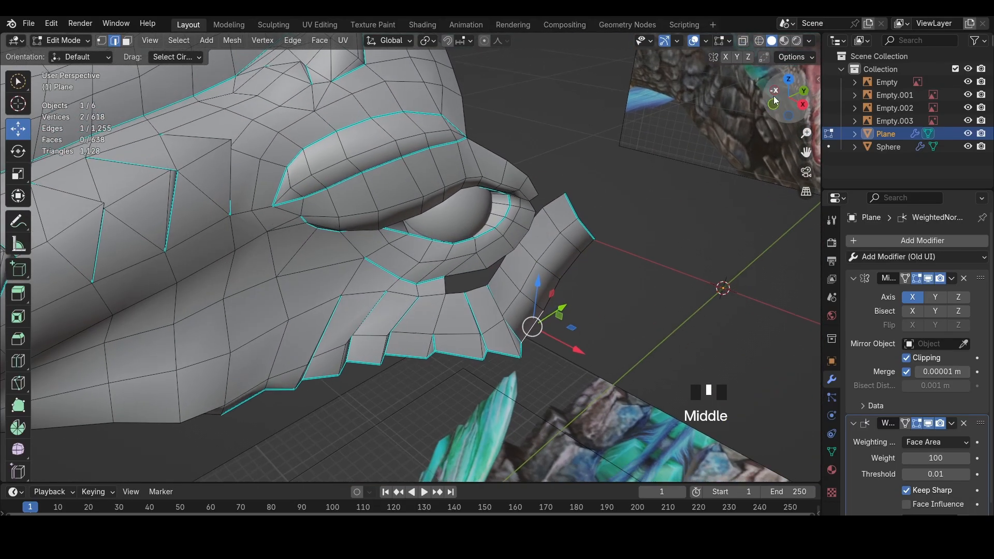
# Move the three faces of one section of the mouth-corner strip outward along X in the top view
pyautogui.press('KP_7')
pyautogui.press('z')
pyautogui.keyDown('shift'); pyautogui.moveTo(537, 180); pyautogui.dragTo(519, 204, button='middle'); pyautogui.keyUp('shift')
pyautogui.press('g')
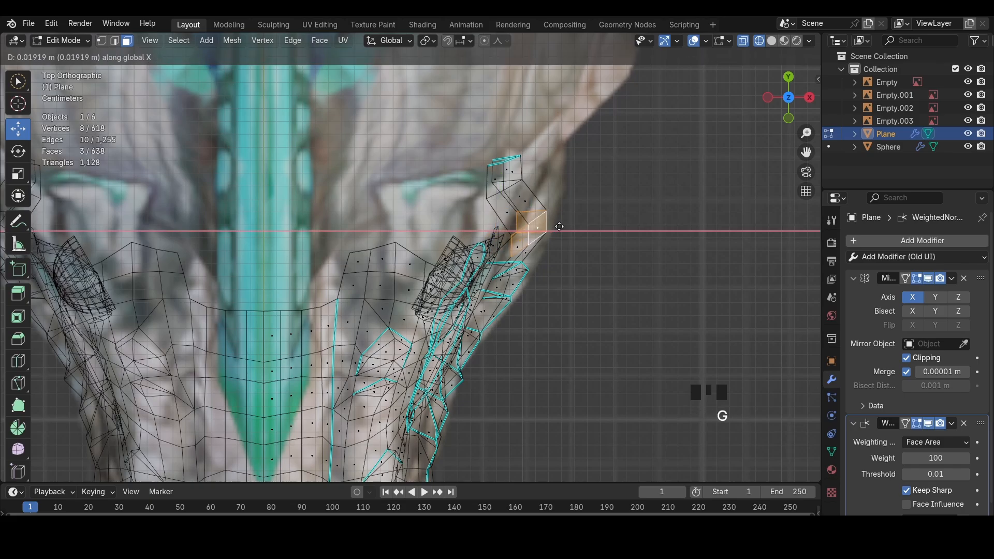
pyautogui.click(539, 260)
# Move the edge and vertices where the rim meets the new strip outward, the last vertex by 0.004798 m in X and 0.0004 m in Y
pyautogui.press('1')
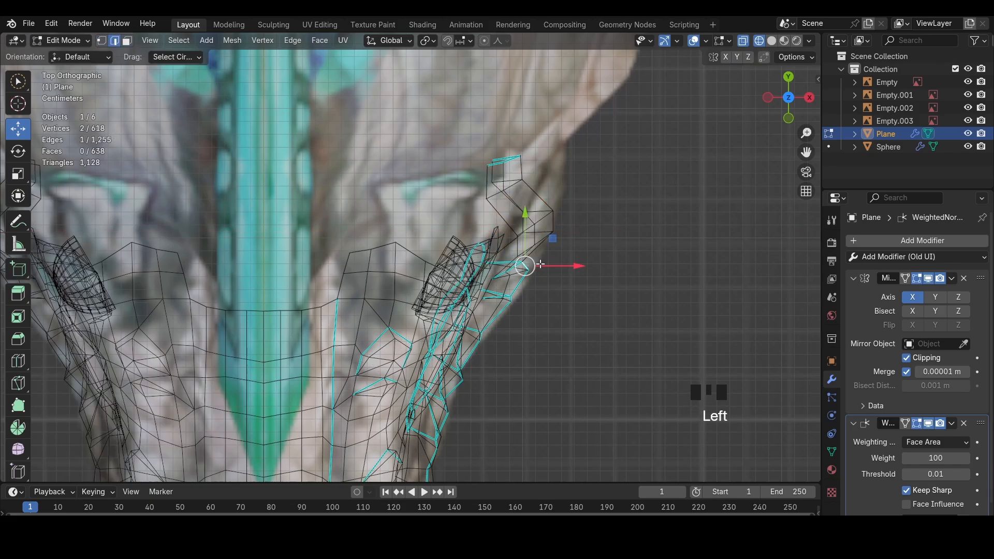
pyautogui.moveTo(540, 264); pyautogui.dragTo(548, 265)
pyautogui.press('1')
pyautogui.click(536, 271)
pyautogui.press('g')
pyautogui.click(539, 270)
pyautogui.click(531, 262)
pyautogui.press('g')
pyautogui.click(536, 262)
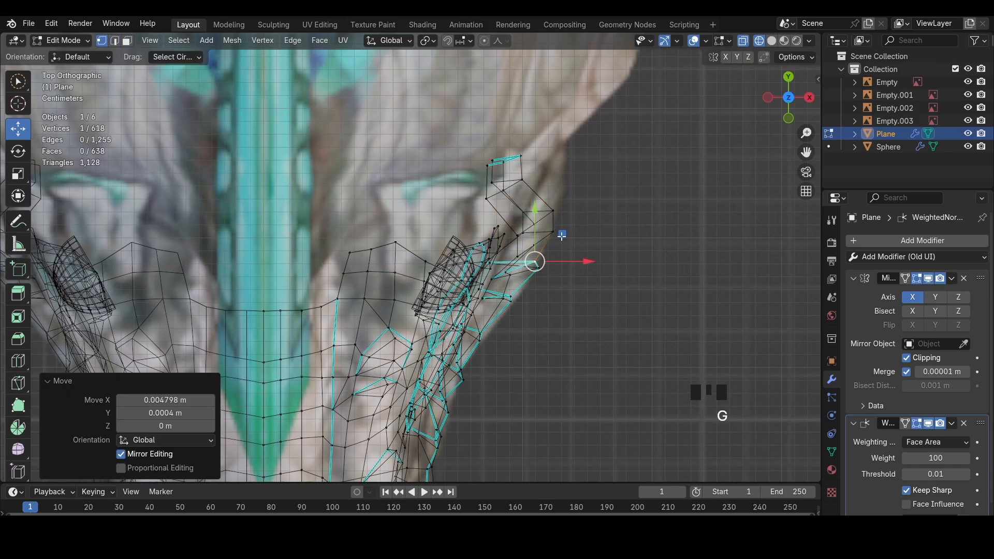
# Reposition the four outer vertices along the mouth-corner strip in the top view to follow the reference silhouette
pyautogui.click(556, 233)
pyautogui.press('g')
pyautogui.click(557, 237)
pyautogui.click(556, 211)
pyautogui.press('g')
pyautogui.click(562, 212)
pyautogui.click(527, 184)
pyautogui.moveTo(569, 182); pyautogui.dragTo(615, 190)
pyautogui.click(523, 157)
pyautogui.moveTo(551, 157); pyautogui.dragTo(601, 169)
# Select the six inner vertices at the strip's rear end, move them outward along X and rotate them 10.2° in the top view
pyautogui.moveTo(522, 209); pyautogui.dragTo(481, 148)
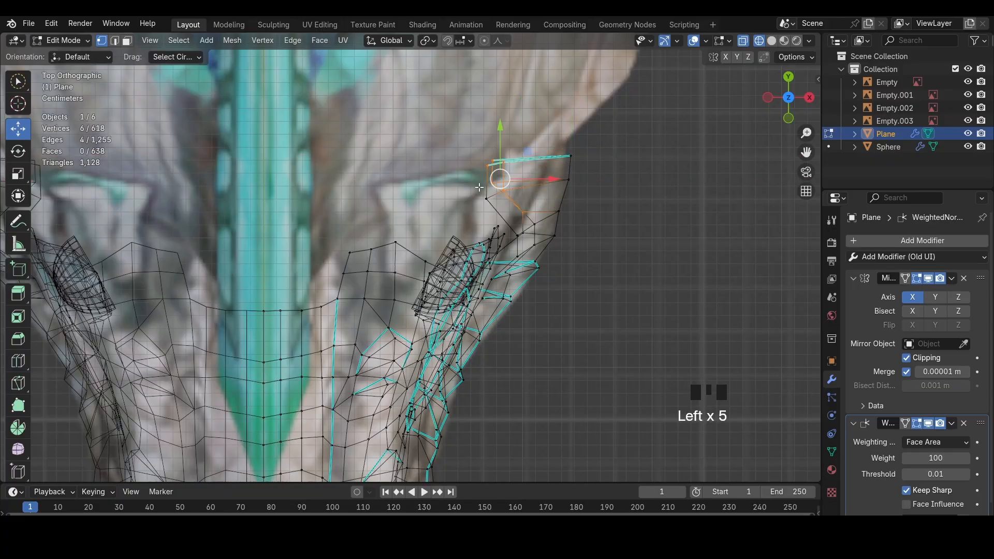
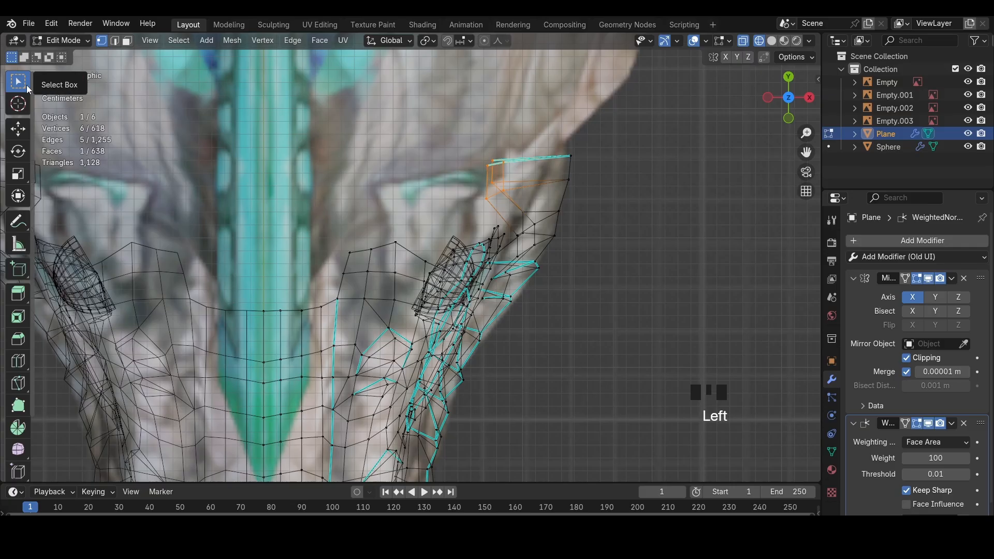
pyautogui.press('g')
pyautogui.press('x')
pyautogui.click(580, 174)
pyautogui.press('r')
pyautogui.click(590, 185)
pyautogui.press('z')
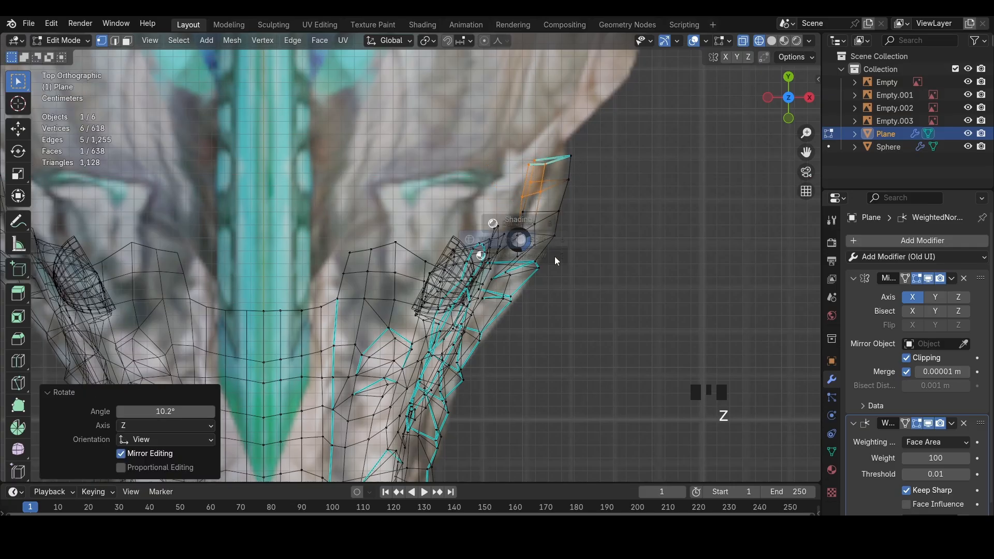
# Move the cross edge on the underside near the strip's start -0.007338 m along X
pyautogui.moveTo(561, 264)
pyautogui.mouseDown(button='middle')
pyautogui.moveTo(542, 251)
pyautogui.moveTo(533, 206)
pyautogui.moveTo(344, 176)
pyautogui.mouseUp(button='middle')
pyautogui.press('2')
pyautogui.click(527, 272)
pyautogui.press('g')
pyautogui.press('x')
pyautogui.click(522, 271)
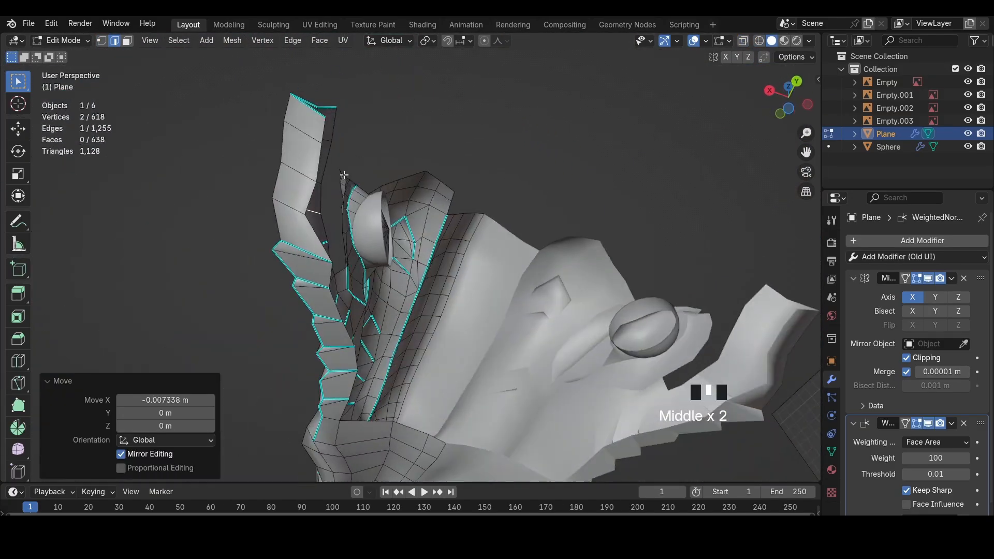
# Adjust the next points along the strip's underside in X, shifting the last one -0.004663 m
pyautogui.press('1')
pyautogui.click(298, 211)
pyautogui.press('g')
pyautogui.press('x')
pyautogui.click(312, 212)
pyautogui.click(314, 193)
pyautogui.press('g')
pyautogui.press('x')
pyautogui.click(319, 194)
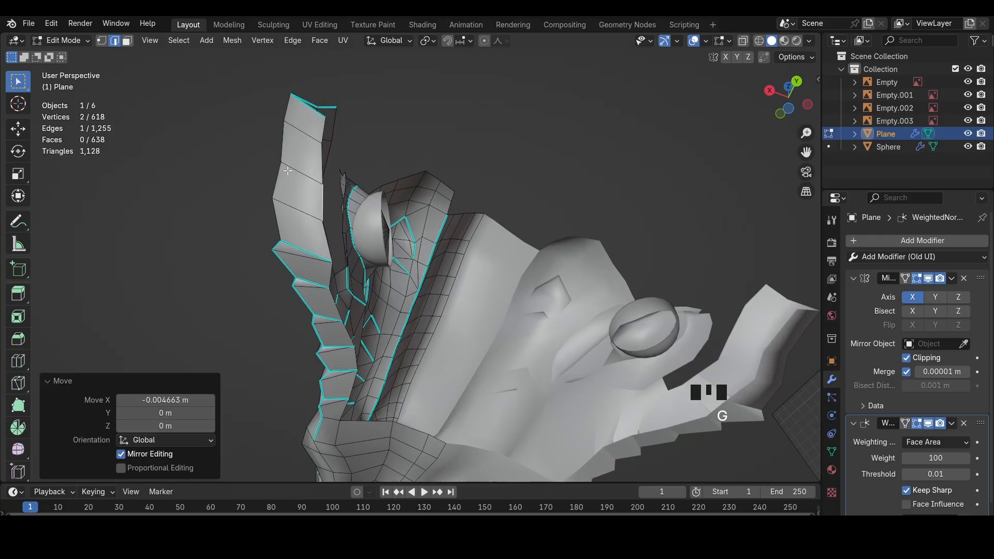
pyautogui.click(286, 172)
pyautogui.moveTo(281, 171); pyautogui.dragTo(502, 253, button='middle')
pyautogui.press('g')
pyautogui.click(302, 178)
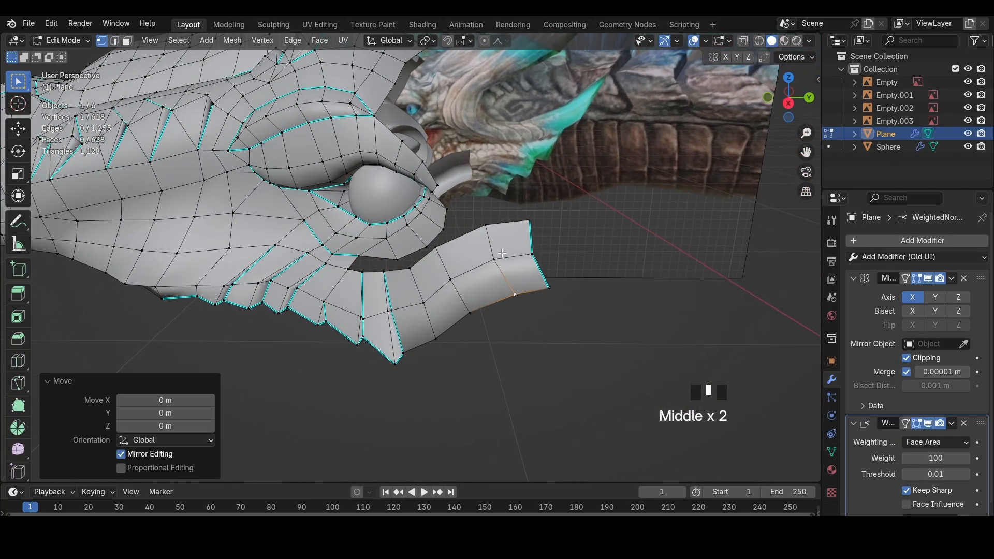
# Mark the lower border edges of the mouth-corner strip as sharp from the rim's corner to the strip's rear end
pyautogui.click(788, 103)
pyautogui.hotkey('alt', 'z')
pyautogui.scroll(2, 434, 293)
pyautogui.press('2')
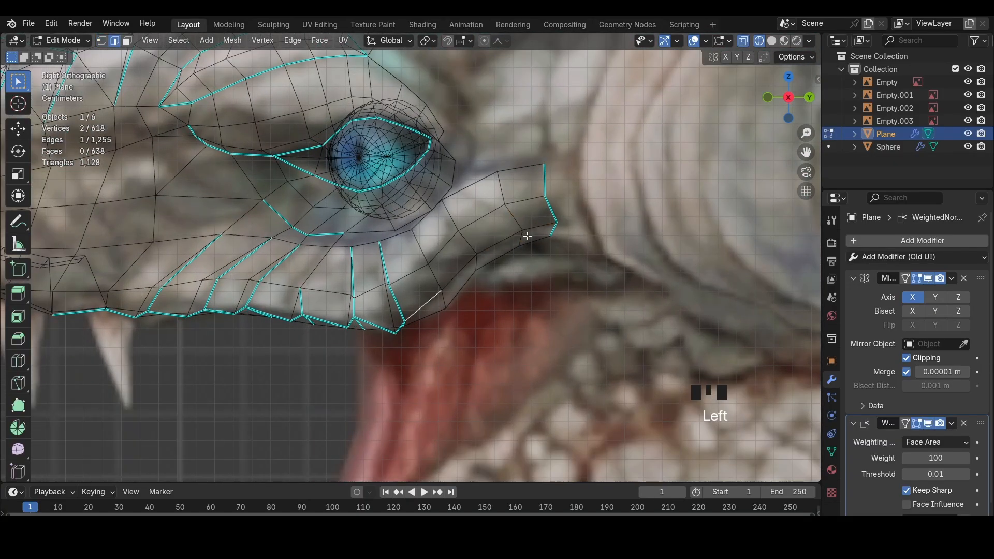
pyautogui.keyDown('ctrl'); pyautogui.click(535, 229); pyautogui.keyUp('ctrl')
pyautogui.hotkey('ctrl', 'e')
pyautogui.click(629, 295)
# Fine-tune the first vertex on the strip's lower border in the side view against the reference
pyautogui.press('1')
pyautogui.click(446, 292)
pyautogui.press('g')
pyautogui.click(448, 300)
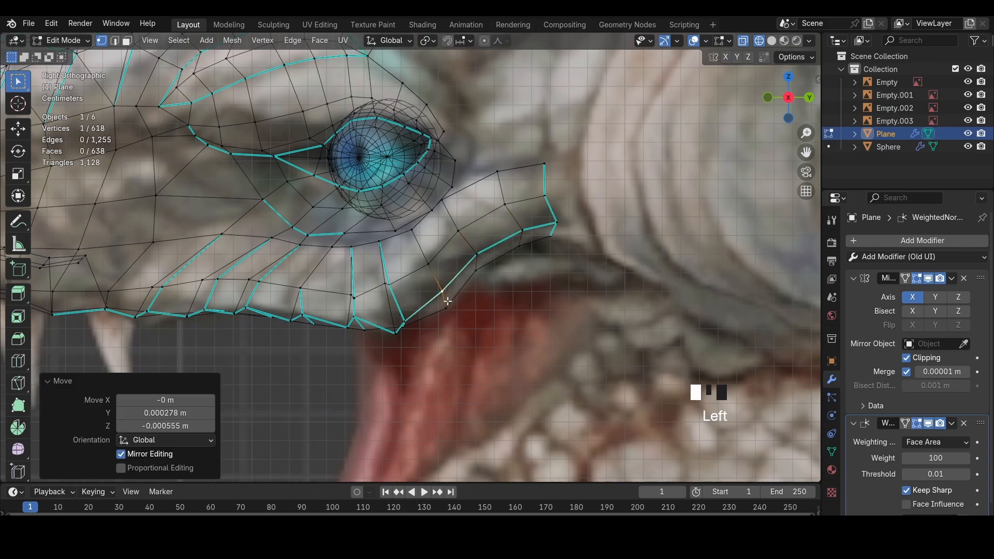
pyautogui.click(448, 302)
pyautogui.press('g')
pyautogui.click(443, 296)
# Temporarily hide the head mesh to examine the cheek and mouth corner in the side reference, and restore the mesh
pyautogui.press('2')
pyautogui.scroll(2, 433, 275)
pyautogui.click(440, 277)
pyautogui.hotkey('ctrl', 'l')
pyautogui.press('h')
pyautogui.scroll(-3, 435, 269)
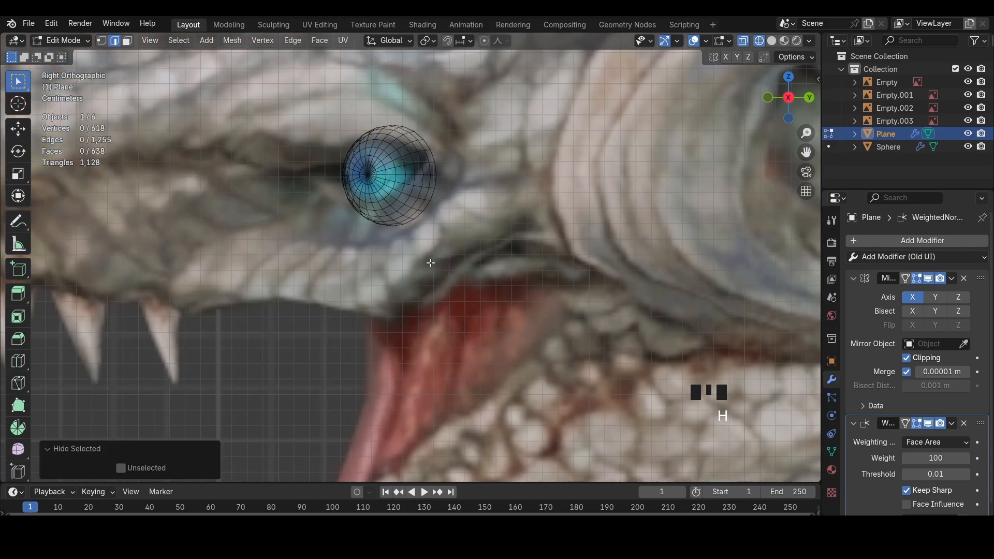
pyautogui.hotkey('ctrl', 'z')
pyautogui.click(429, 269)
pyautogui.scroll(2, 429, 271)
pyautogui.press('z')
pyautogui.press('z')
pyautogui.scroll(-4, 430, 274)
pyautogui.press('a')
pyautogui.press('h')
pyautogui.scroll(-1, 456, 286)
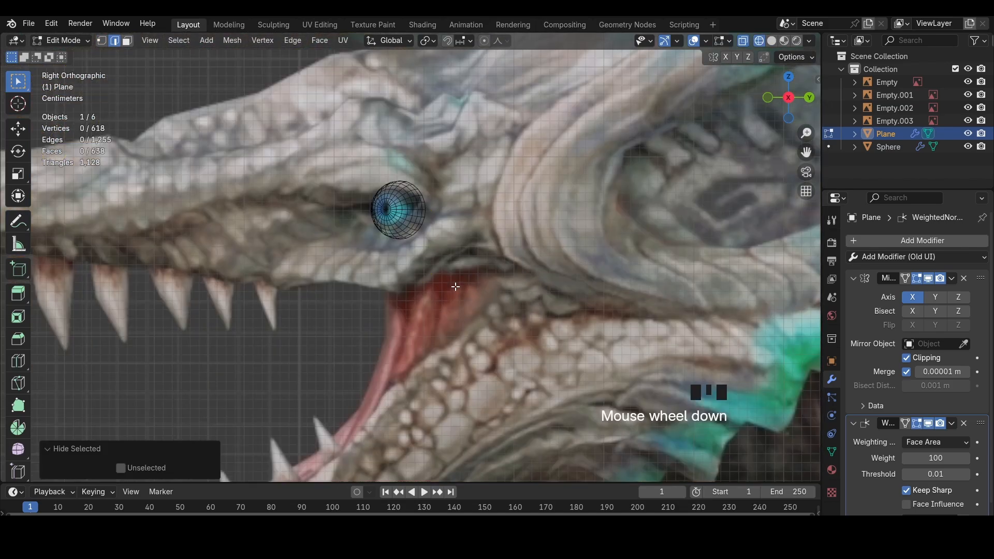
pyautogui.scroll(-3, 446, 283)
pyautogui.hotkey('ctrl', 'z')
pyautogui.press('z')
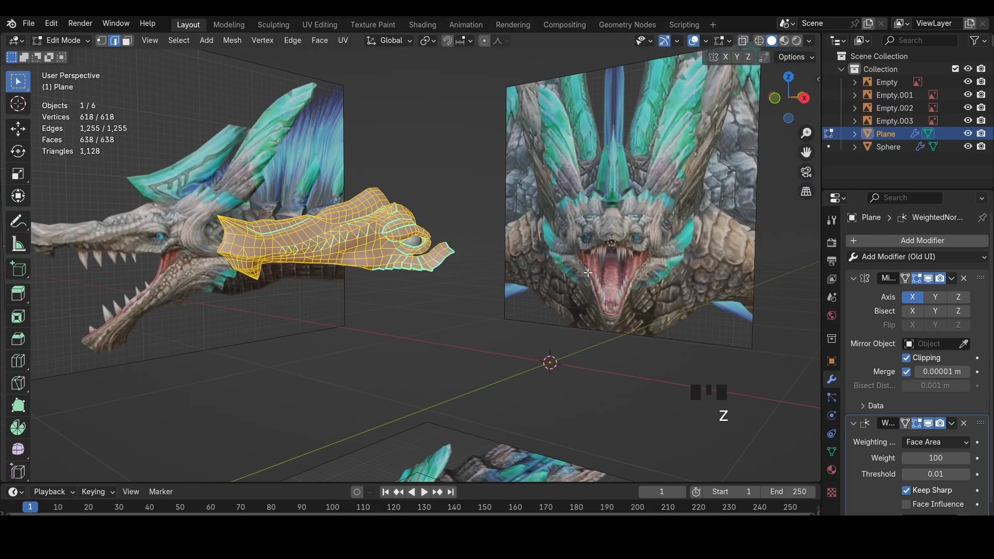
# Adjust a vertex of the mouth-corner strip and fill a face at the front end of the gap below the eyelid
pyautogui.moveTo(433, 277)
pyautogui.mouseDown(button='middle')
pyautogui.moveTo(628, 266)
pyautogui.moveTo(663, 290)
pyautogui.moveTo(350, 292)
pyautogui.mouseUp(button='middle')
pyautogui.press('1')
pyautogui.click(382, 294)
pyautogui.press('g')
pyautogui.click(387, 294)
pyautogui.press('2')
pyautogui.click(350, 291)
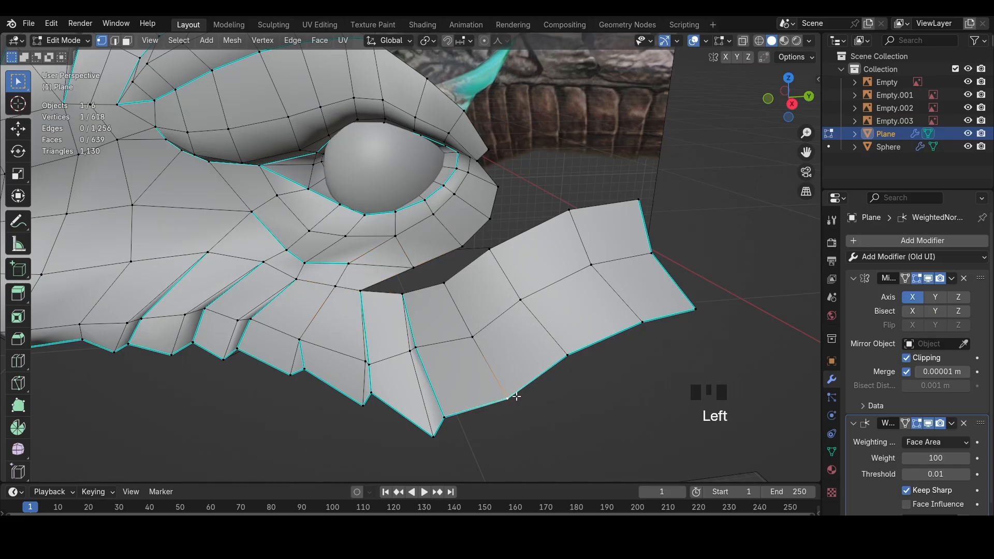
pyautogui.press('v')
pyautogui.click(497, 401)
pyautogui.hotkey('ctrl', 'z')
pyautogui.press('v')
pyautogui.click(493, 405)
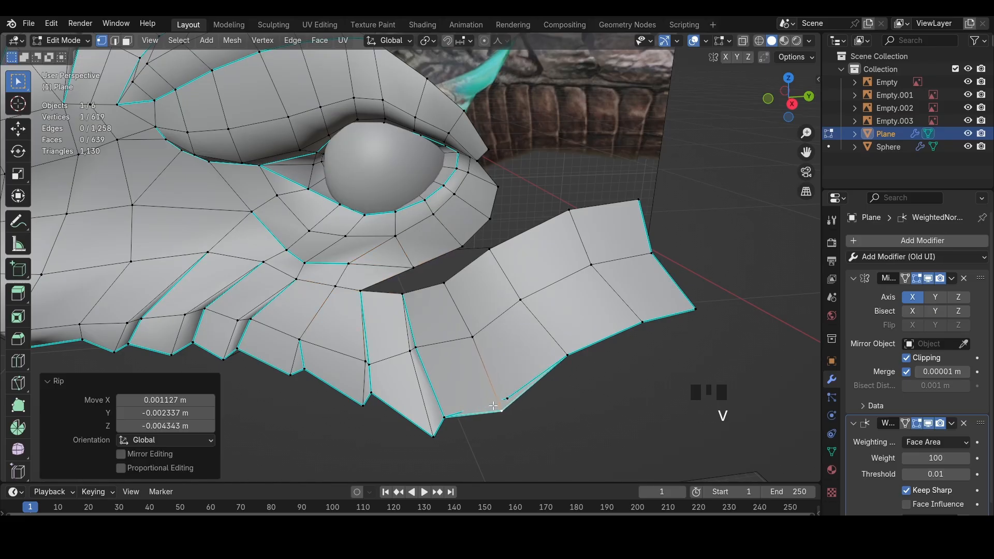
# Rip the vertices along the mouth-corner strip's lower border apart and offset them to open notches between the scales
pyautogui.press('v')
pyautogui.click(494, 432)
pyautogui.click(564, 361)
pyautogui.press('v')
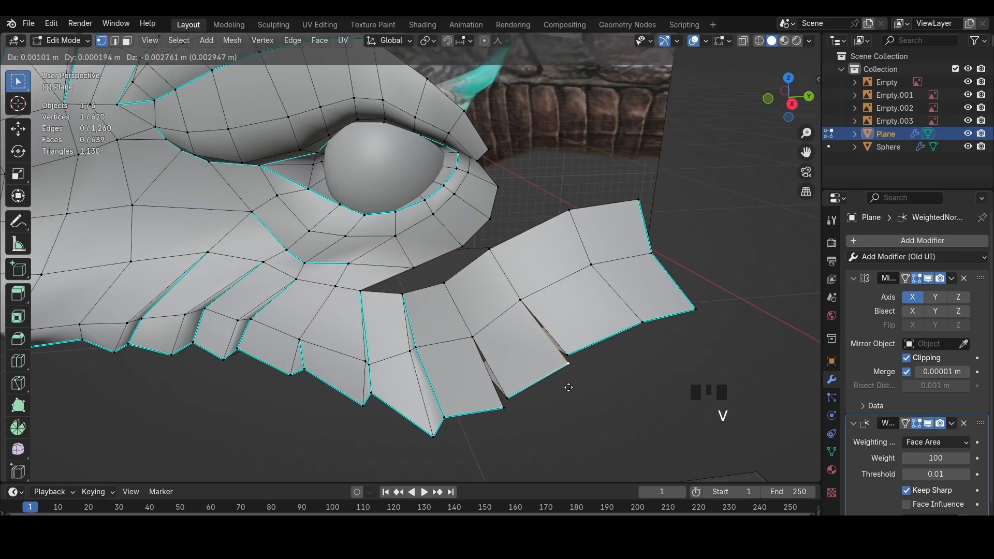
pyautogui.click(568, 391)
pyautogui.click(633, 331)
pyautogui.press('v')
pyautogui.click(633, 333)
# Slide the strip's middle-row vertices at the tops of the notches along their edges to even out the scales
pyautogui.hotkey('shift', 'v')
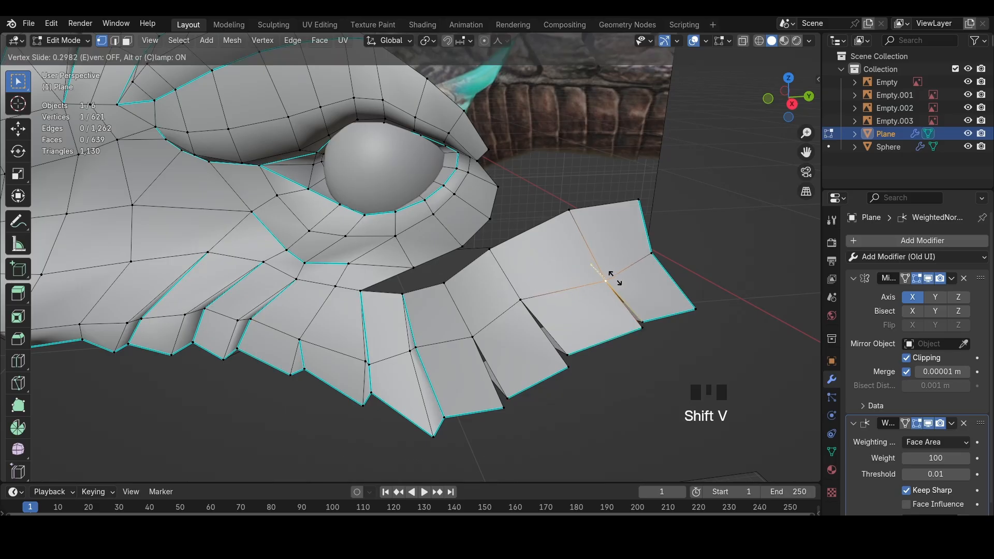
pyautogui.click(611, 283)
pyautogui.moveTo(610, 282); pyautogui.dragTo(415, 186, button='middle')
pyautogui.click(200, 194)
pyautogui.moveTo(200, 195); pyautogui.dragTo(239, 189, button='middle')
pyautogui.hotkey('shift', 'v')
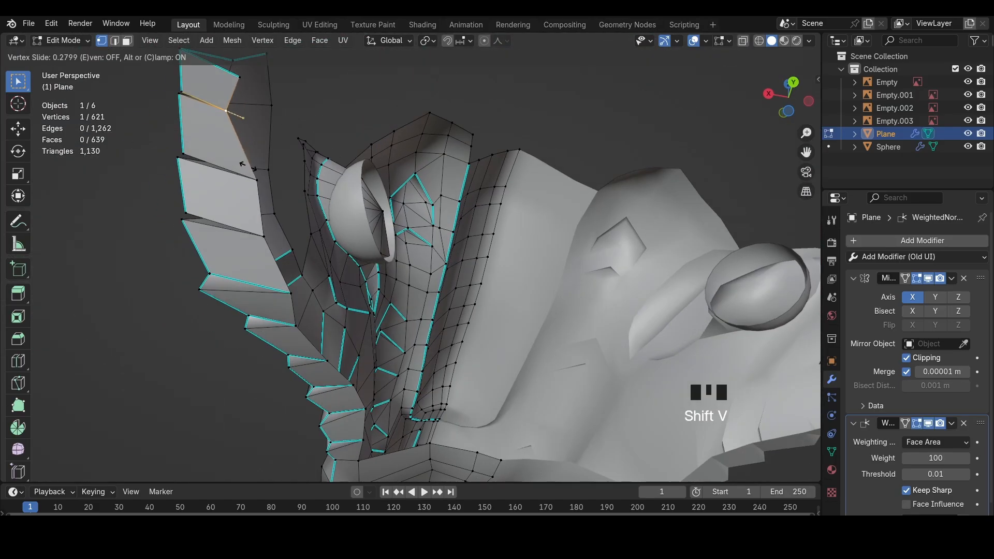
pyautogui.click(238, 155)
# Fill the open notches between the strip's scales with faces
pyautogui.press('2')
pyautogui.click(201, 98)
pyautogui.press('f')
pyautogui.moveTo(201, 103); pyautogui.dragTo(472, 344, button='middle')
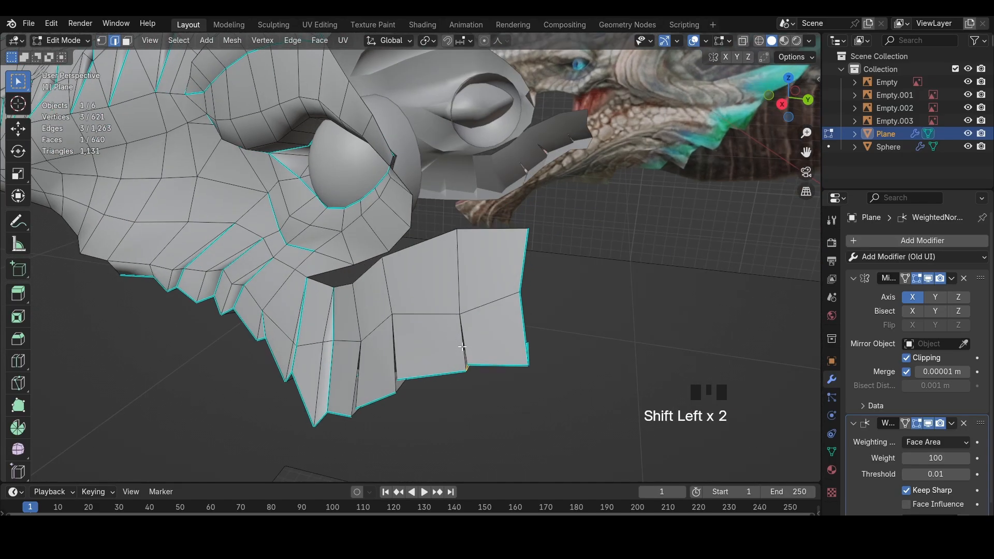
pyautogui.keyDown('shift'); pyautogui.click(355, 381); pyautogui.keyUp('shift')
pyautogui.press('f')
pyautogui.moveTo(354, 378); pyautogui.dragTo(268, 230, button='middle')
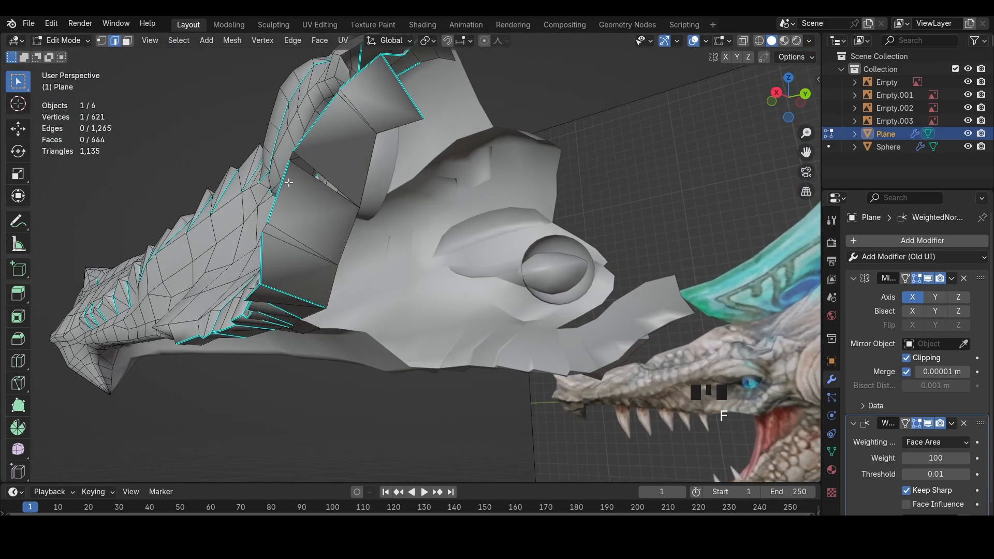
pyautogui.moveTo(292, 165); pyautogui.dragTo(306, 133, button='middle')
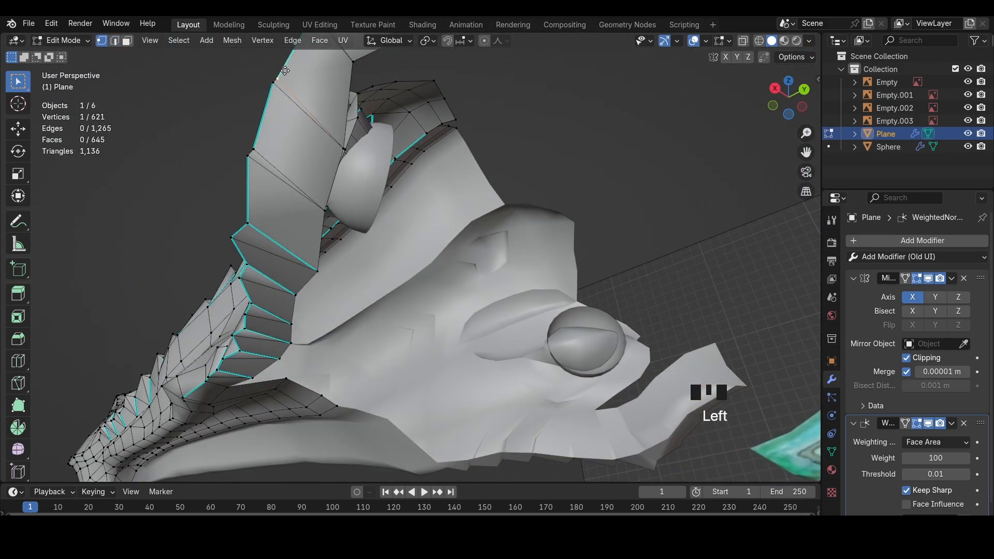
# Mark the dividing edges between the strip's scales as sharp and adjust a scale corner vertex on the lower border
pyautogui.press('2')
pyautogui.hotkey('ctrl', 'e')
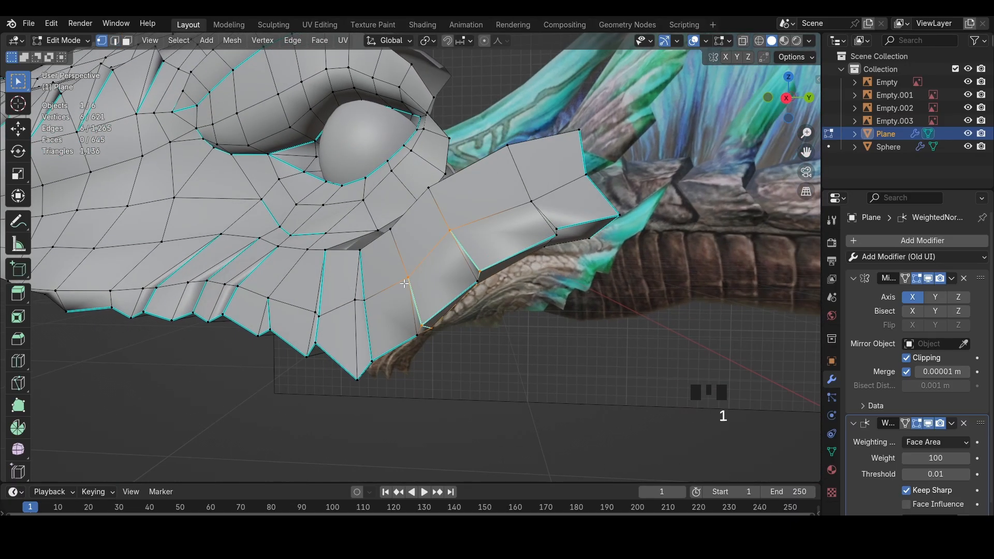
pyautogui.click(485, 280)
pyautogui.press('g')
pyautogui.press('2')
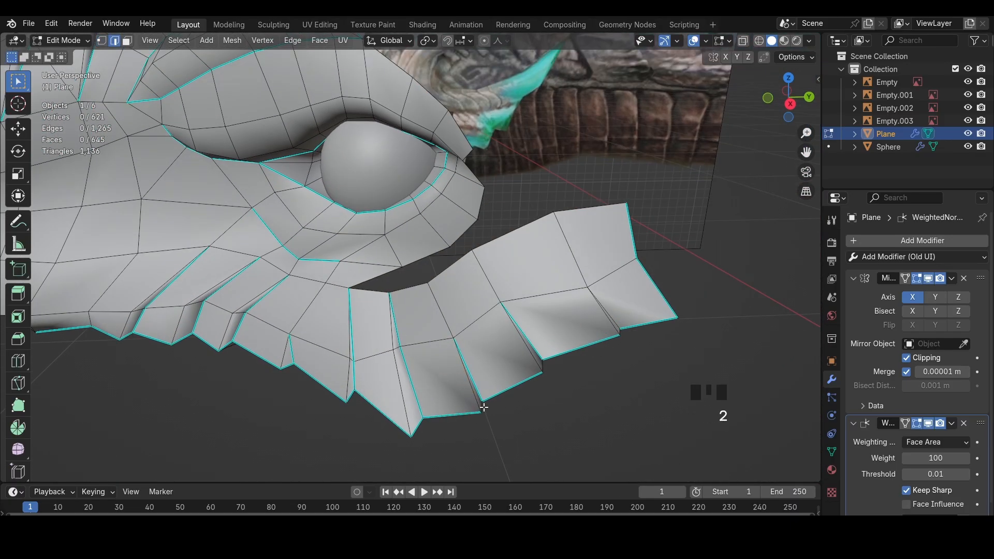
# Mark the short step edges between the scales along the strip's lower border as sharp
pyautogui.hotkey('ctrl', 'e')
pyautogui.keyDown('shift'); pyautogui.click(606, 329); pyautogui.keyUp('shift')
pyautogui.hotkey('ctrl', 'e')
pyautogui.click(660, 362)
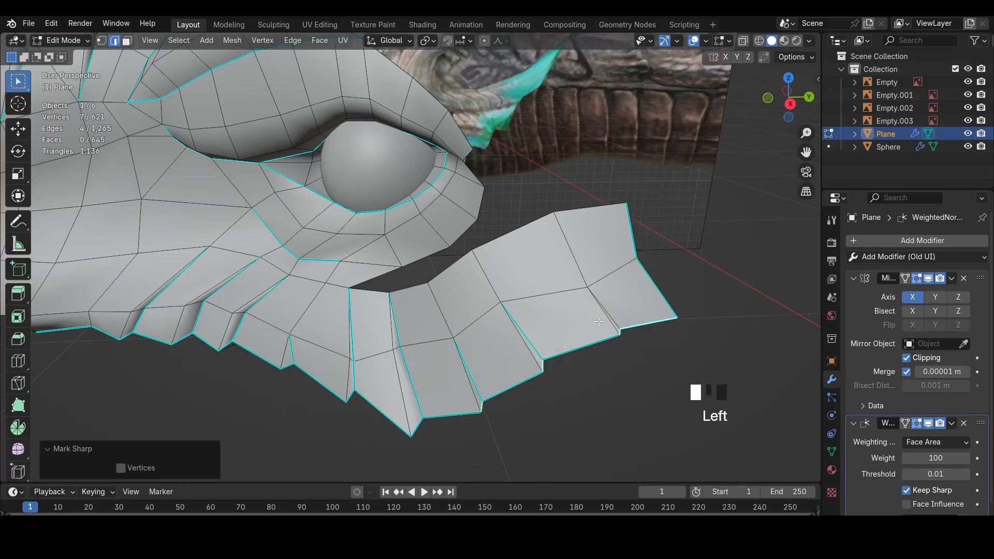
# Slide the middle-row vertex at the top of a scale divider slightly along its edge, by a factor of 0.030
pyautogui.click(599, 322)
pyautogui.moveTo(598, 322); pyautogui.dragTo(191, 113, button='middle')
pyautogui.moveTo(474, 281); pyautogui.dragTo(576, 316, button='middle')
pyautogui.click(555, 330)
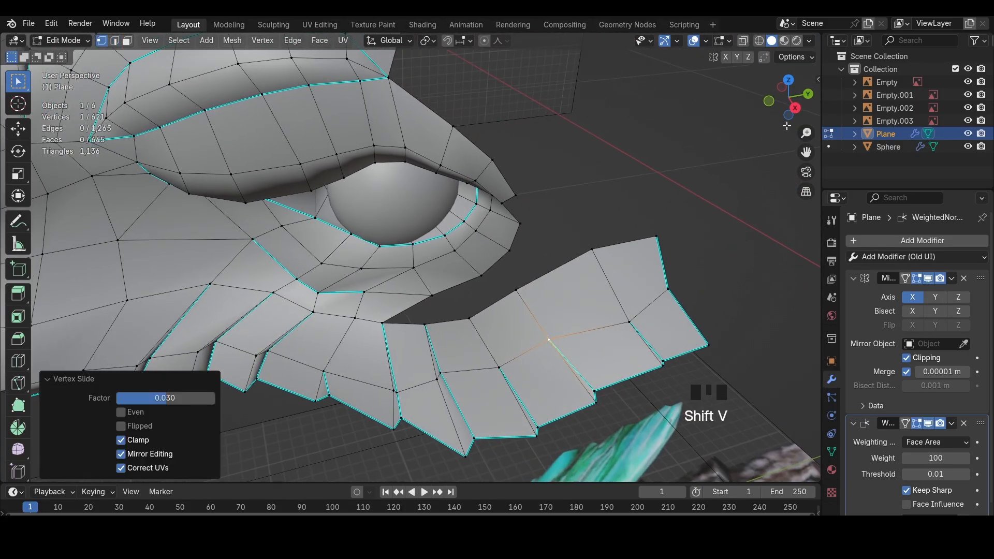
# Align the upper edge of the cheek strip behind the eye with the side reference image
pyautogui.click(795, 107)
pyautogui.press('z')
pyautogui.press('2')
pyautogui.press('z')
pyautogui.click(476, 181)
pyautogui.press('z')
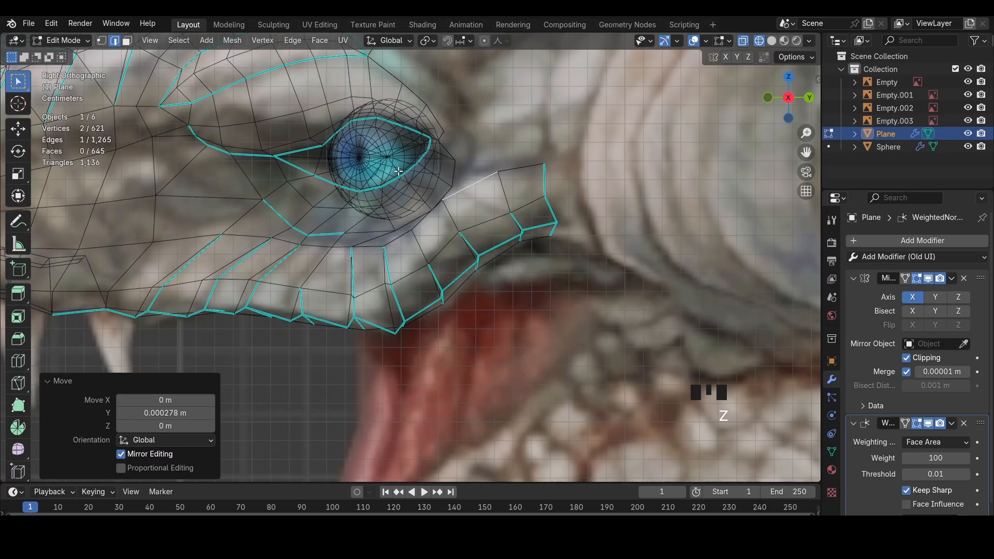
# Fill the open gap between the lower eye ring and the cheek strip with a row of faces
pyautogui.press('z')
pyautogui.moveTo(398, 171); pyautogui.dragTo(537, 191, button='middle')
pyautogui.keyDown('shift'); pyautogui.click(536, 190); pyautogui.keyUp('shift')
pyautogui.press('f')
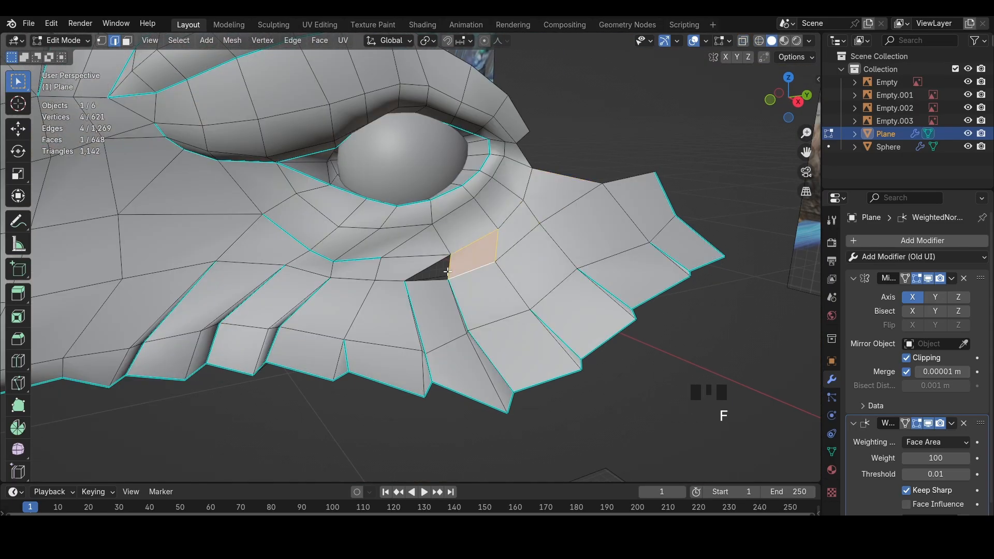
# Close the remaining triangular gap under the eye with a face and slide the vertex beside it
pyautogui.hotkey('shift', 'v')
pyautogui.click(459, 250)
pyautogui.moveTo(460, 250)
pyautogui.mouseDown(button='middle')
pyautogui.moveTo(512, 241)
pyautogui.moveTo(426, 261)
pyautogui.moveTo(481, 254)
pyautogui.mouseUp(button='middle')
pyautogui.click(491, 250)
# Rotate and reposition an edge in the newly filled area behind and below the eye
pyautogui.press('2')
pyautogui.click(504, 241)
pyautogui.press('r')
pyautogui.click(556, 259)
pyautogui.press('g')
pyautogui.click(555, 257)
# Mark the edge path where the lower eye ring meets the cheek strip as sharp
pyautogui.click(807, 98)
pyautogui.press('z')
pyautogui.press('a')
pyautogui.scroll(-4, 518, 286)
pyautogui.hotkey('ctrl', 'z')
pyautogui.keyDown('ctrl'); pyautogui.keyDown('shift'); pyautogui.click(426, 265); pyautogui.keyUp('shift'); pyautogui.keyUp('ctrl')
pyautogui.click(448, 264)
pyautogui.press('z')
pyautogui.keyDown('shift'); pyautogui.click(480, 254); pyautogui.keyUp('shift')
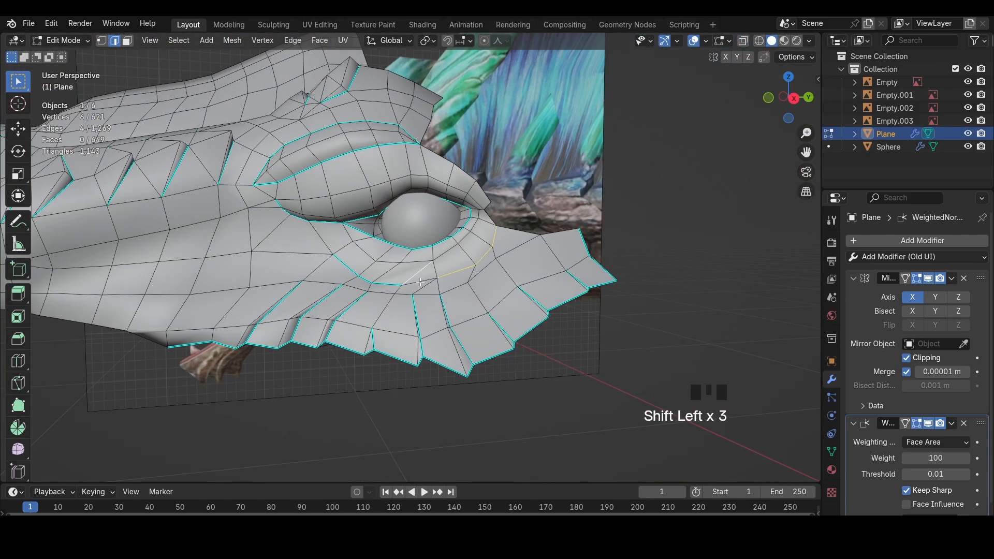
pyautogui.click(437, 279)
# Move three vertices of the sharp edge path below and behind the eye to smooth its curve
pyautogui.click(476, 263)
pyautogui.press('g')
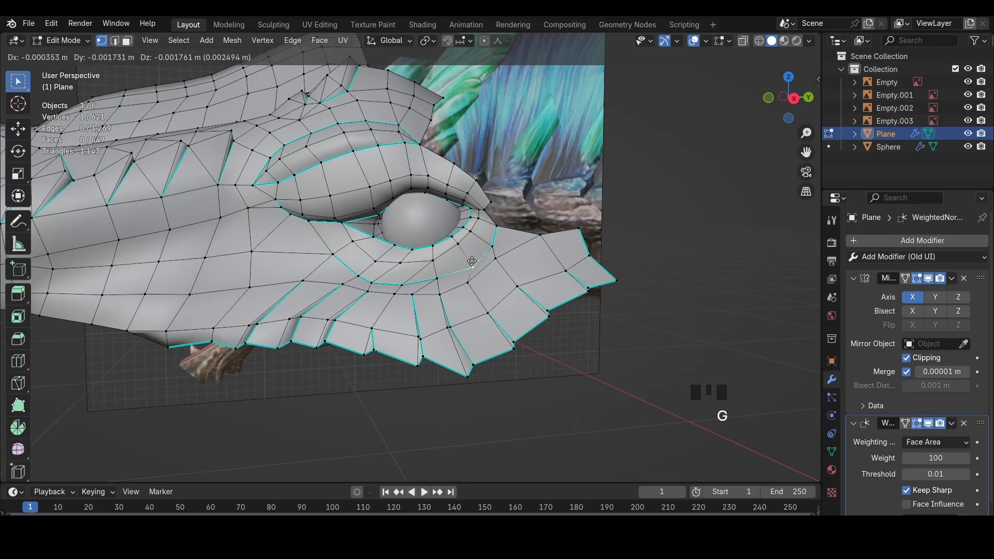
pyautogui.click(470, 263)
pyautogui.click(492, 245)
pyautogui.press('g')
pyautogui.click(489, 246)
pyautogui.click(501, 230)
pyautogui.press('g')
pyautogui.click(509, 231)
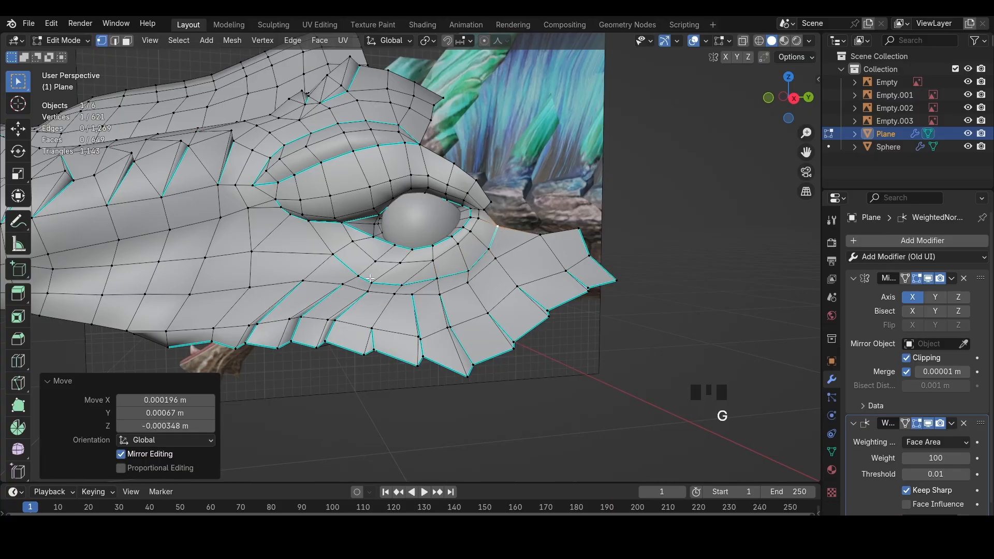
# Compare the eye area with the side reference in wireframe and save the file
pyautogui.moveTo(509, 231); pyautogui.dragTo(549, 232, button='middle')
pyautogui.click(803, 98)
pyautogui.press('z')
pyautogui.scroll(3, 304, 217)
pyautogui.hotkey('ctrl', 's')
pyautogui.scroll(-4, 305, 217)
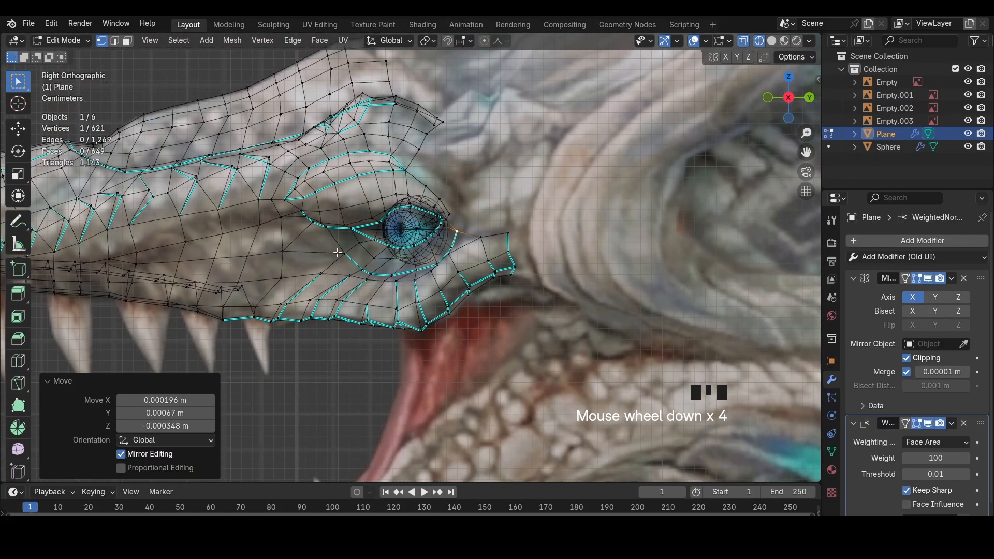
# Slide two cheek vertices in front of the eye along their edges to even out the face spacing
pyautogui.click(338, 253)
pyautogui.hotkey('shift', 'v')
pyautogui.click(331, 260)
pyautogui.hotkey('shift', 'z')
pyautogui.scroll(3, 237, 254)
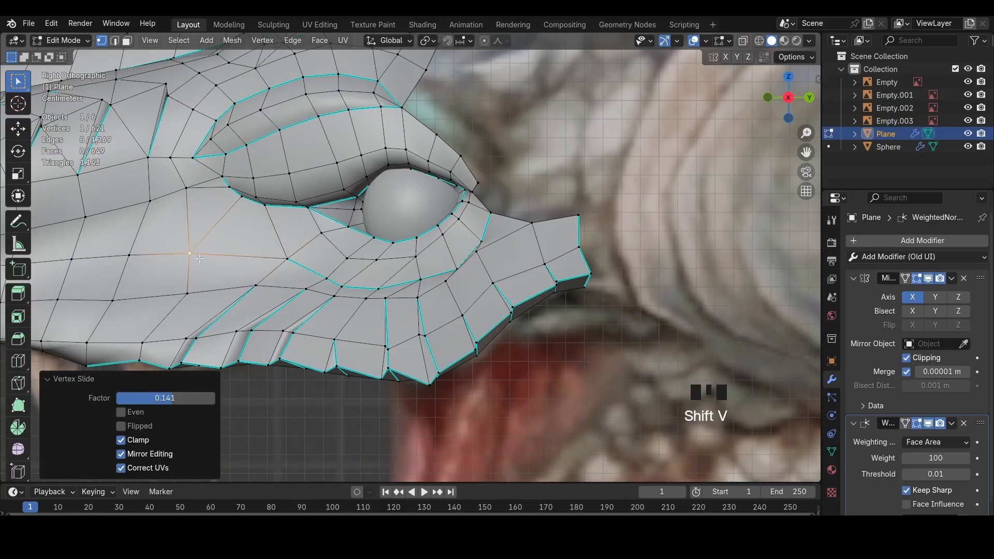
pyautogui.scroll(-2, 198, 262)
pyautogui.click(256, 284)
pyautogui.hotkey('shift', 'v')
pyautogui.click(259, 282)
# Reposition an edge of the sharp path below the eye from an angled front view
pyautogui.moveTo(494, 279)
pyautogui.mouseDown(button='middle')
pyautogui.moveTo(544, 289)
pyautogui.moveTo(606, 282)
pyautogui.moveTo(509, 270)
pyautogui.mouseUp(button='middle')
pyautogui.press('2')
pyautogui.click(491, 268)
pyautogui.press('g')
pyautogui.click(489, 266)
# Adjust two neighbouring edges on the sharp path behind the eye along the X axis
pyautogui.press('1')
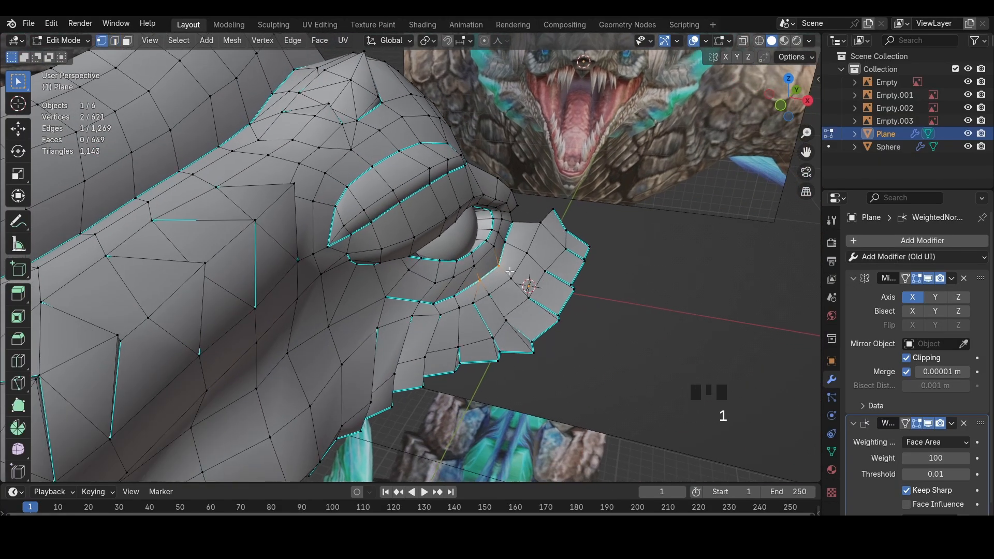
pyautogui.press('g')
pyautogui.press('x')
pyautogui.click(500, 263)
pyautogui.press('2')
pyautogui.click(506, 239)
pyautogui.press('g')
pyautogui.press('x')
pyautogui.click(510, 239)
# Connect two vertices with a new edge at the start of the cheek plate row and save the file
pyautogui.scroll(-2, 518, 241)
pyautogui.moveTo(551, 246); pyautogui.dragTo(459, 164, button='middle')
pyautogui.click(605, 195)
pyautogui.scroll(3, 466, 278)
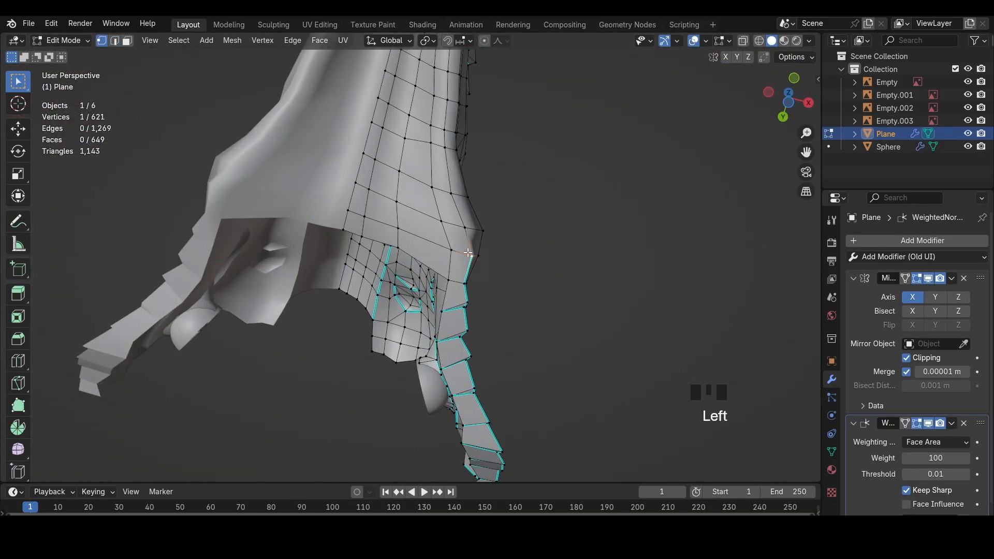
pyautogui.press('h')
pyautogui.hotkey('ctrl', 'z')
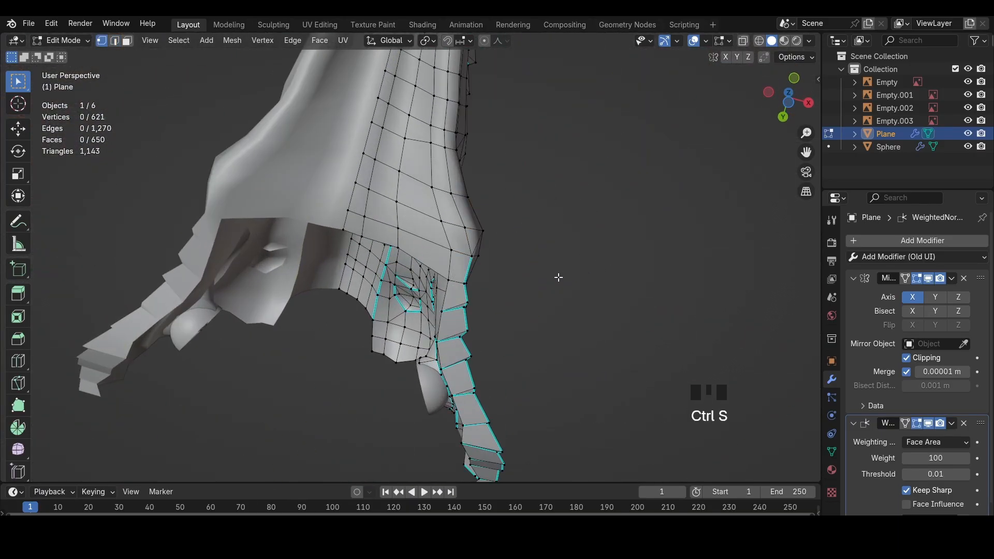
# Move a vertex on the inner rim of the rear cheek plates inwards and down
pyautogui.moveTo(558, 277); pyautogui.dragTo(458, 310, button='middle')
pyautogui.keyDown('shift'); pyautogui.moveTo(373, 306); pyautogui.dragTo(386, 263, button='middle'); pyautogui.keyUp('shift')
pyautogui.scroll(4, 373, 305)
pyautogui.click(453, 182)
pyautogui.click(447, 170)
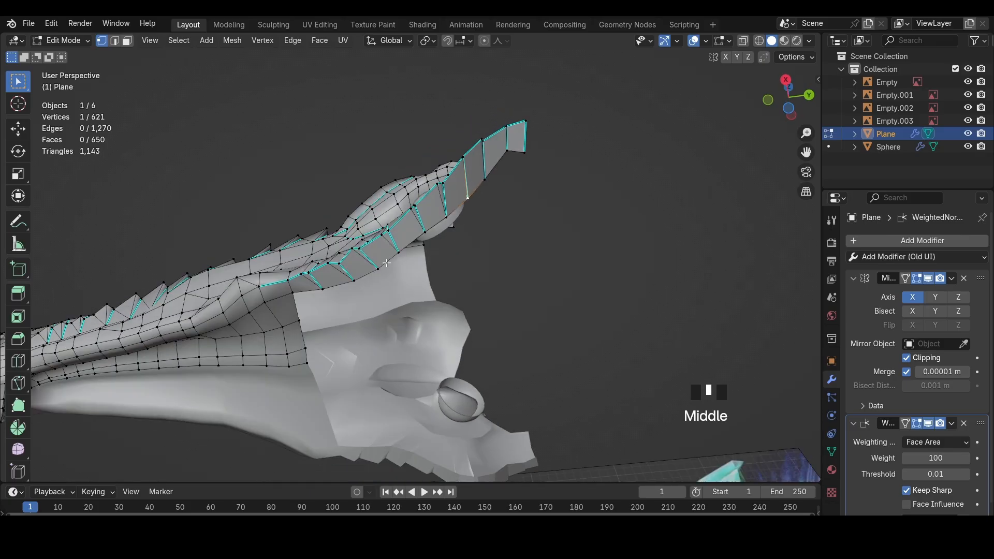
pyautogui.moveTo(321, 293); pyautogui.dragTo(513, 197, button='middle')
pyautogui.moveTo(461, 190); pyautogui.dragTo(463, 196)
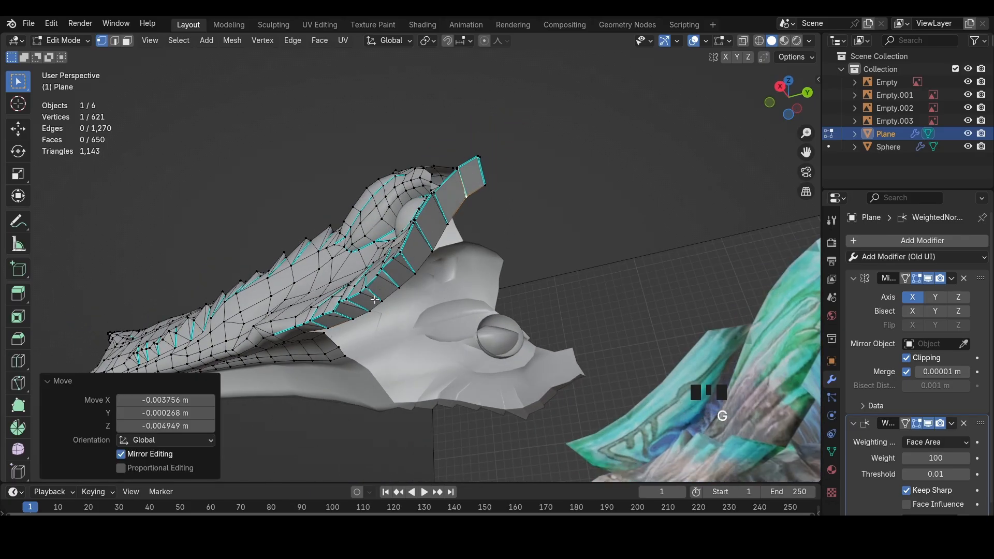
# Select the vertex path along the inner rim of the cheek plates and check it against the reference image
pyautogui.click(334, 327)
pyautogui.keyDown('ctrl'); pyautogui.click(485, 185); pyautogui.keyUp('ctrl')
pyautogui.moveTo(495, 192); pyautogui.dragTo(440, 202, button='middle')
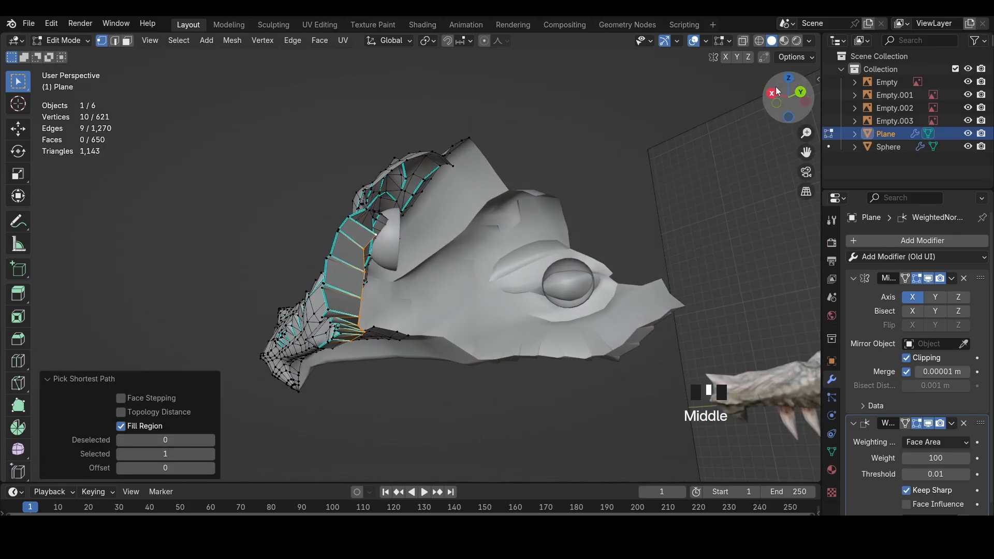
pyautogui.click(772, 92)
pyautogui.press('z')
pyautogui.keyDown('shift'); pyautogui.moveTo(520, 356); pyautogui.dragTo(520, 288, button='middle'); pyautogui.keyUp('shift')
pyautogui.moveTo(510, 326); pyautogui.dragTo(501, 288, button='middle')
pyautogui.press('z')
pyautogui.click(590, 288)
# Extrude the plate rim edge below the eye down about 0.045 m at the mouth corner in side view
pyautogui.press('2')
pyautogui.click(473, 214)
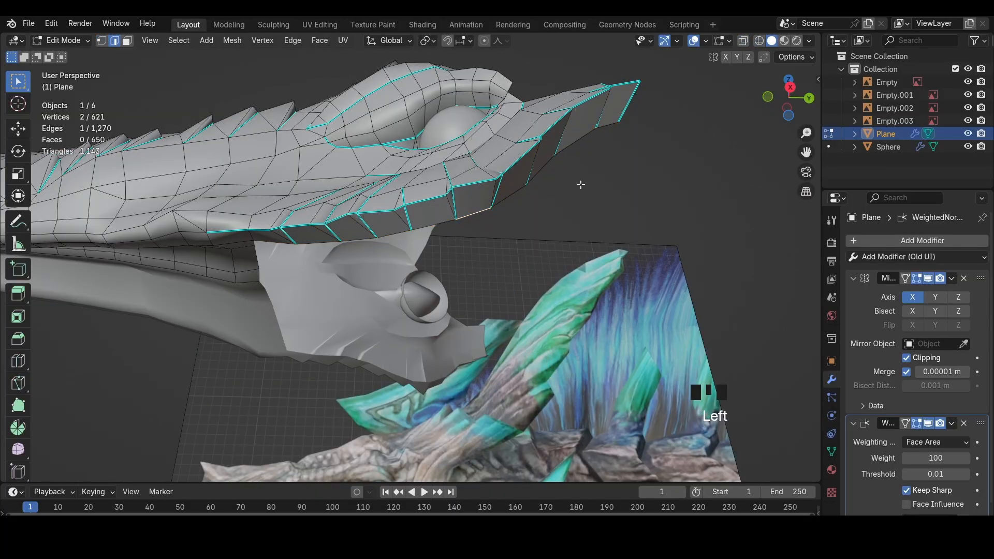
pyautogui.click(793, 89)
pyautogui.press('z')
pyautogui.keyDown('shift'); pyautogui.moveTo(579, 248); pyautogui.dragTo(580, 200, button='middle'); pyautogui.keyUp('shift')
pyautogui.press('e')
pyautogui.click(579, 259)
pyautogui.keyDown('shift'); pyautogui.moveTo(555, 274); pyautogui.dragTo(561, 166, button='middle'); pyautogui.keyUp('shift')
# Extrude the strip's end down to the lower jaw, then rotate the end edge and scale it to about 0.577
pyautogui.press('e')
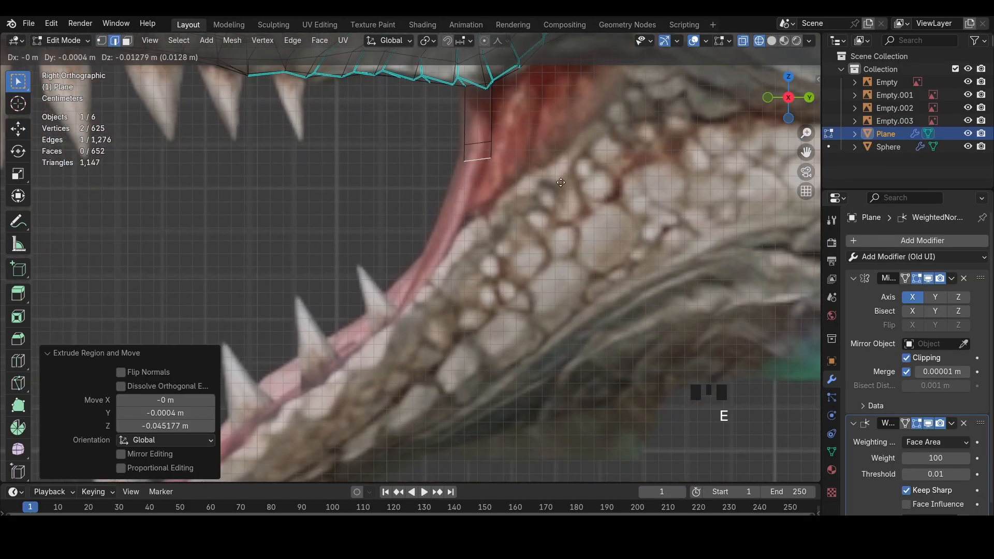
pyautogui.click(496, 315)
pyautogui.press('r')
pyautogui.press('s')
pyautogui.click(455, 326)
pyautogui.scroll(-3, 553, 272)
pyautogui.press('z')
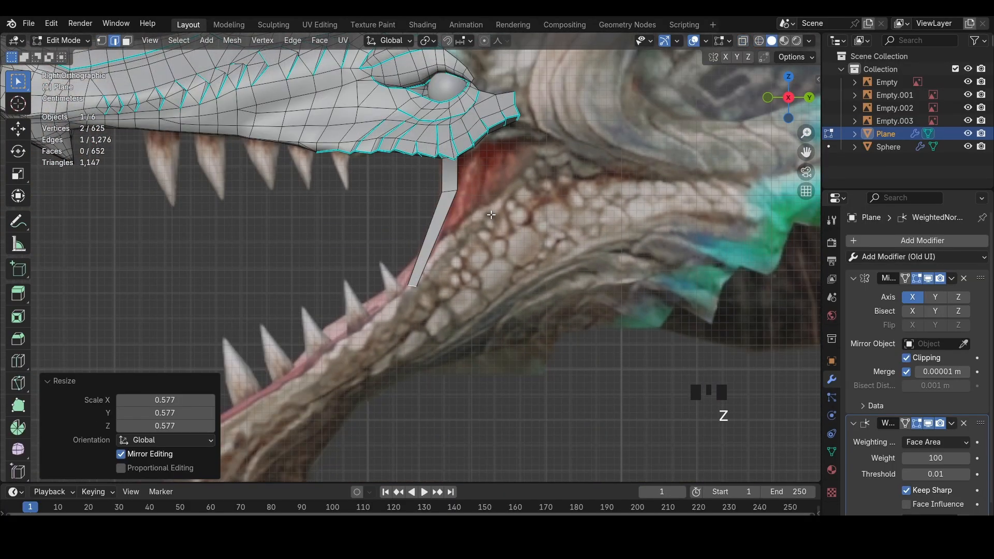
# Add a loop cut across the lower segment of the mouth-corner strip and move it onto the reference curve
pyautogui.hotkey('ctrl', 'r')
pyautogui.press('g')
pyautogui.click(469, 204)
# Move the strip's lower end edge about -0.055 m along X to match the front reference
pyautogui.moveTo(469, 204); pyautogui.dragTo(468, 251, button='middle')
pyautogui.click(469, 252)
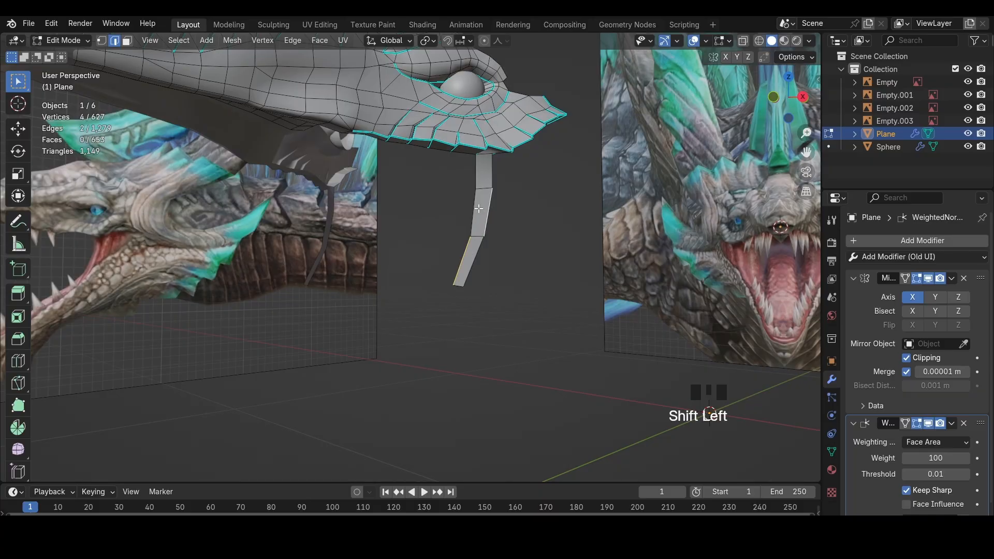
pyautogui.click(777, 95)
pyautogui.press('z')
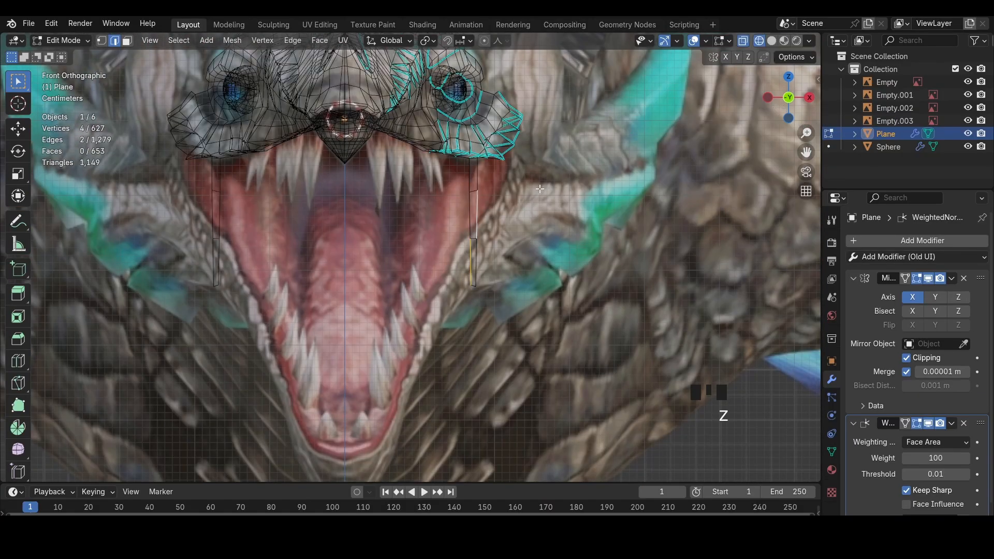
pyautogui.press('g')
pyautogui.press('x')
pyautogui.click(490, 244)
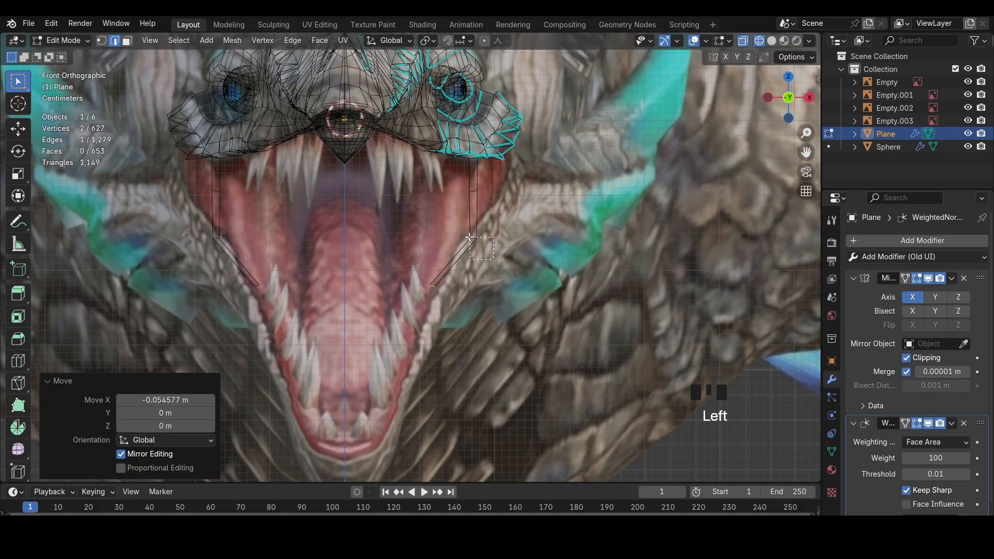
# Shift the strip's middle and upper cross edges inwards along X to follow the mouth corner in the front reference
pyautogui.press('g')
pyautogui.press('x')
pyautogui.click(492, 208)
pyautogui.press('g')
pyautogui.press('x')
pyautogui.click(480, 215)
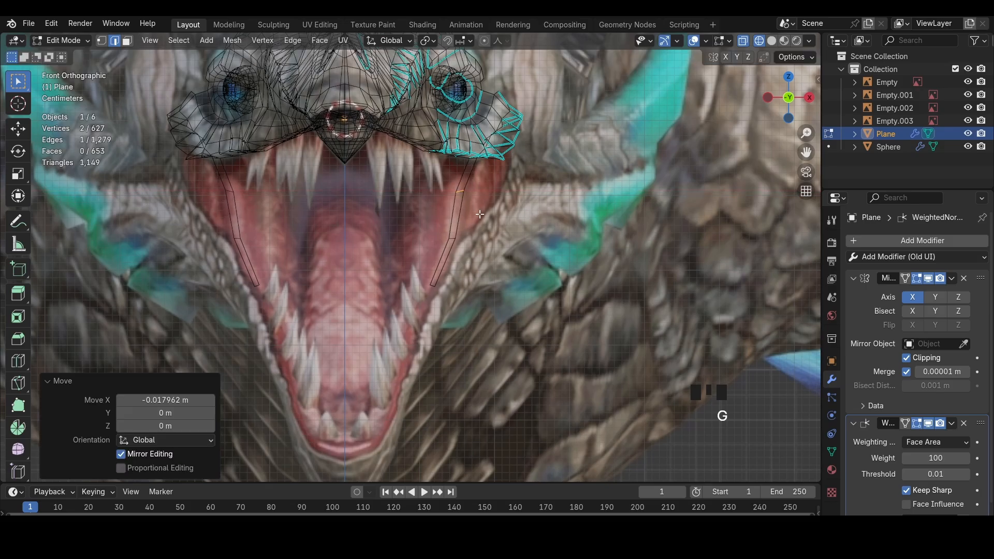
pyautogui.press('g')
pyautogui.press('x')
pyautogui.click(483, 213)
# Move the middle vertex on the strip's front edge forward to match the lip in the side reference
pyautogui.moveTo(484, 214); pyautogui.dragTo(445, 207, button='middle')
pyautogui.press('z')
pyautogui.click(499, 240)
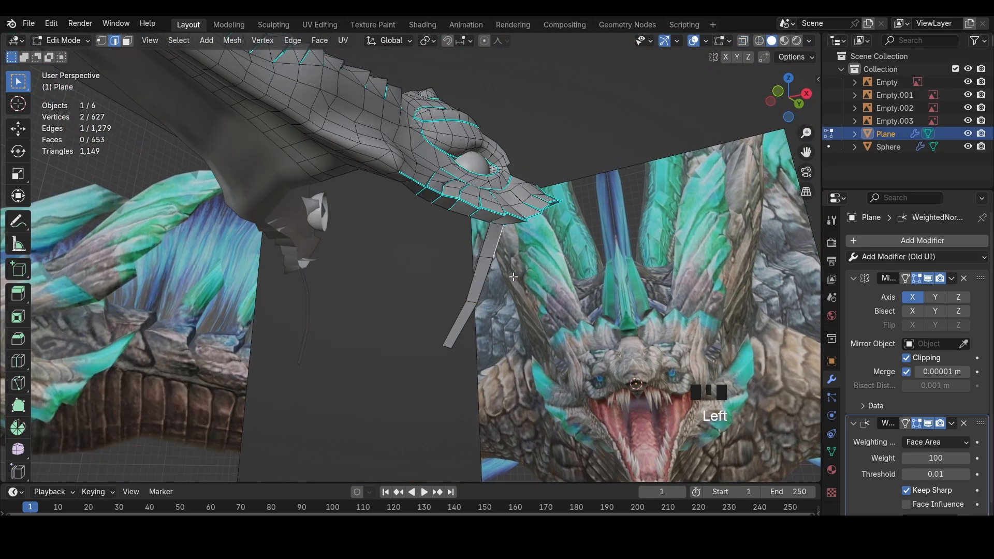
pyautogui.moveTo(499, 240); pyautogui.dragTo(481, 242, button='middle')
pyautogui.click(487, 274)
pyautogui.click(803, 92)
pyautogui.scroll(2, 492, 284)
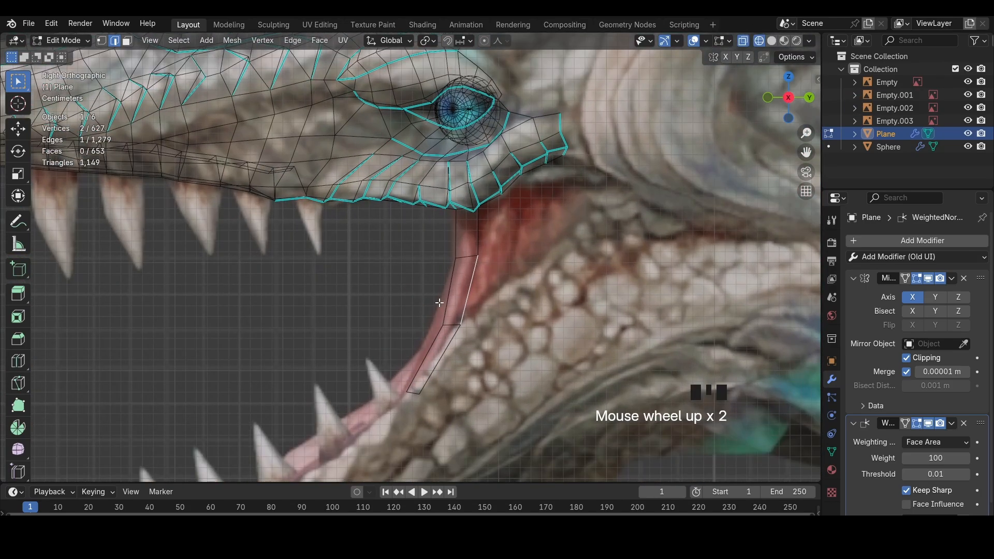
pyautogui.click(444, 323)
pyautogui.press('g')
pyautogui.click(434, 319)
# Fit the lower and upper vertices on the strip's front edge to the lip outline in the side reference
pyautogui.click(406, 390)
pyautogui.press('g')
pyautogui.click(403, 388)
pyautogui.press('g')
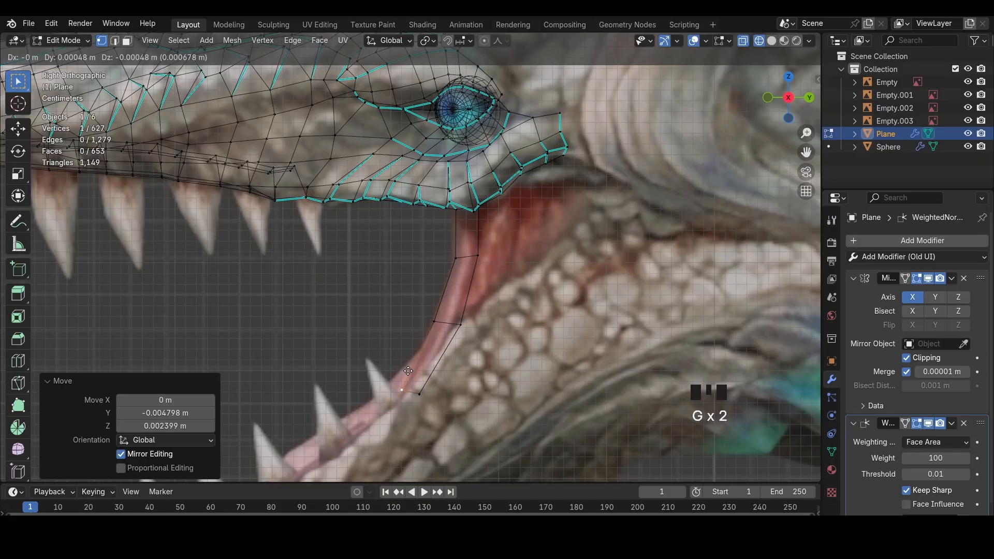
pyautogui.click(454, 264)
pyautogui.press('g')
pyautogui.click(450, 264)
# Add a loop cut across the middle of the mouth-corner strip and position it along the lip curve
pyautogui.hotkey('ctrl', 'r')
pyautogui.doubleClick(451, 278)
pyautogui.press('g')
pyautogui.click(460, 266)
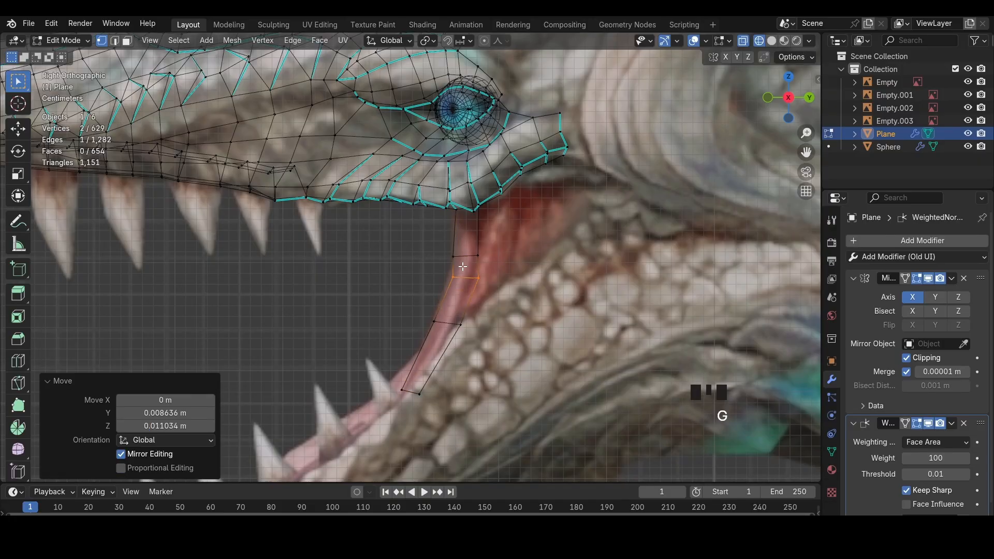
pyautogui.press('g')
pyautogui.click(455, 263)
# Raise the strip's upper cross edge and adjust its rear vertex to follow the lip curve
pyautogui.click(462, 257)
pyautogui.press('g')
pyautogui.click(471, 238)
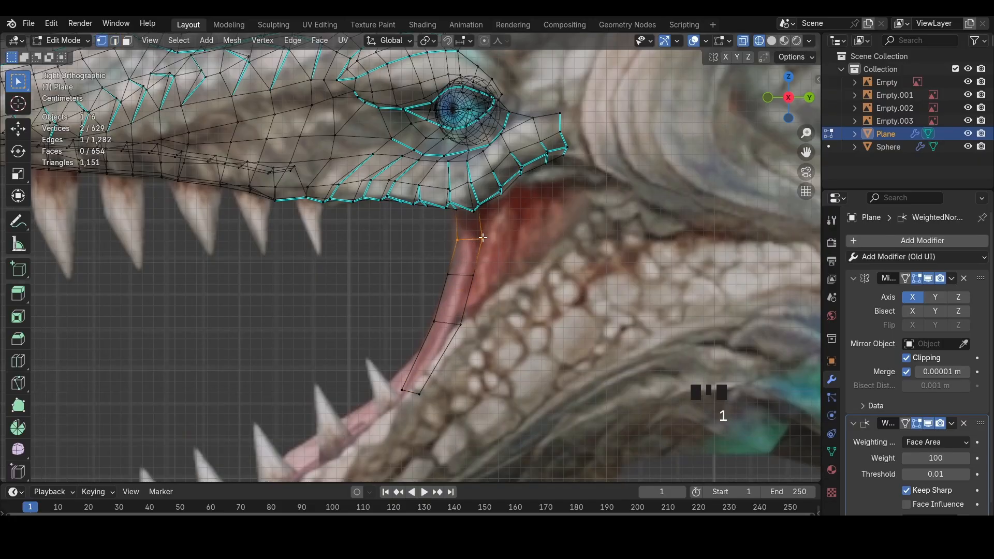
pyautogui.press('g')
pyautogui.click(477, 255)
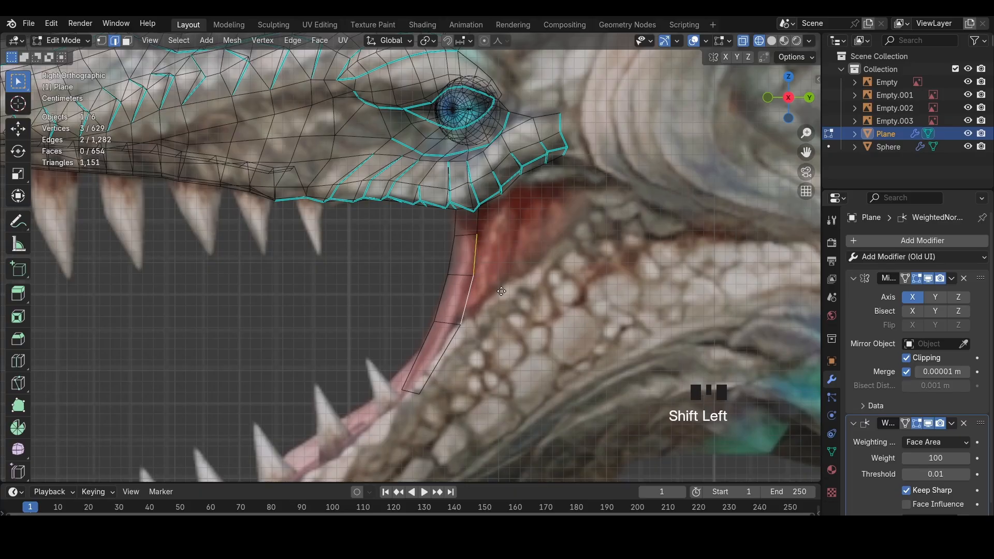
# Extrude the strip's two rear edges back over the red cheek membrane and scale the end to about 1.222
pyautogui.press('e')
pyautogui.click(559, 209)
pyautogui.press('s')
pyautogui.click(562, 208)
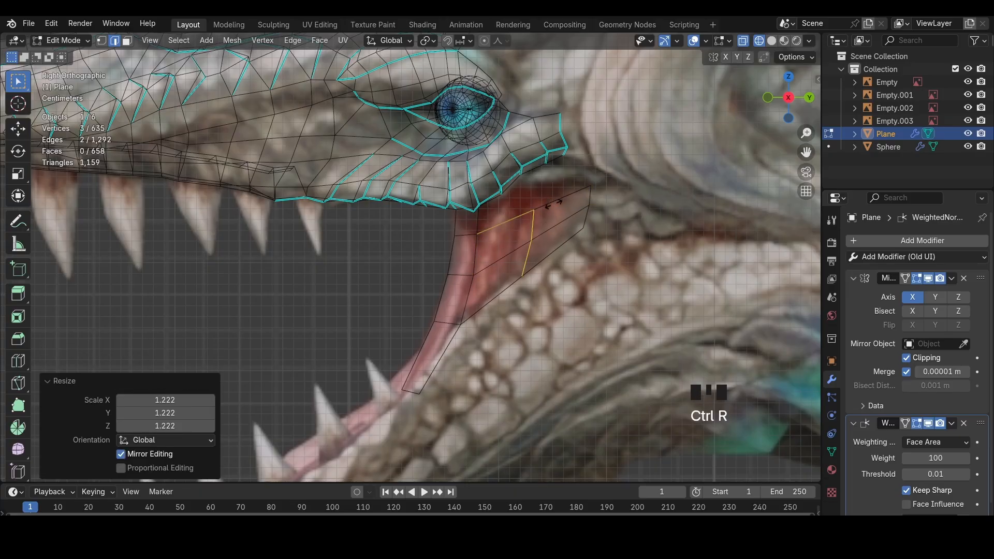
# Position the extruded rear edges over the cheek membrane, extrude its upper rear edge upward, rotate it and adjust the rear corner vertex
pyautogui.press('g')
pyautogui.click(555, 200)
pyautogui.click(555, 200)
pyautogui.press('e')
pyautogui.click(554, 192)
pyautogui.press('r')
pyautogui.press('1')
pyautogui.click(594, 183)
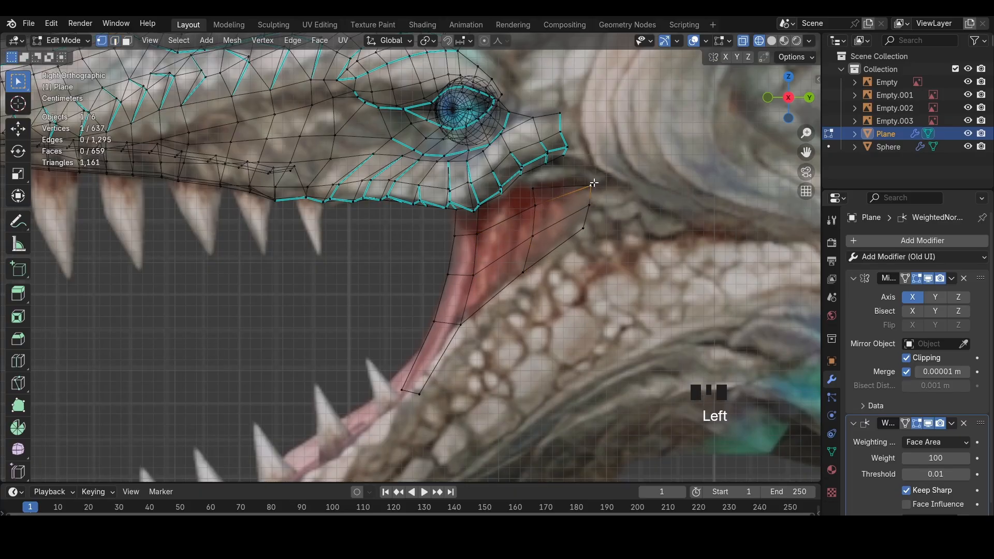
# Fill a face between the newly extruded upper edge and the top of the front mouth-corner strip
pyautogui.keyDown('shift'); pyautogui.click(479, 219); pyautogui.keyUp('shift')
pyautogui.press('f')
pyautogui.press('z')
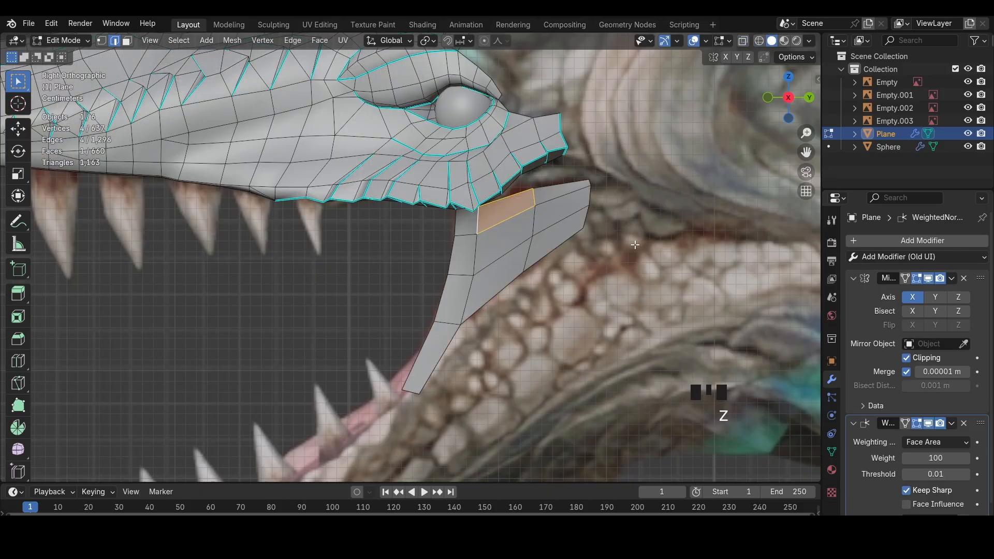
# Slide the membrane's middle and upper rear vertices along their edges to even out the face spacing
pyautogui.moveTo(501, 221); pyautogui.dragTo(507, 209, button='middle')
pyautogui.click(563, 222)
pyautogui.hotkey('shift', 'v')
pyautogui.click(555, 213)
pyautogui.hotkey('shift', 'v')
pyautogui.click(616, 202)
pyautogui.hotkey('shift', 'v')
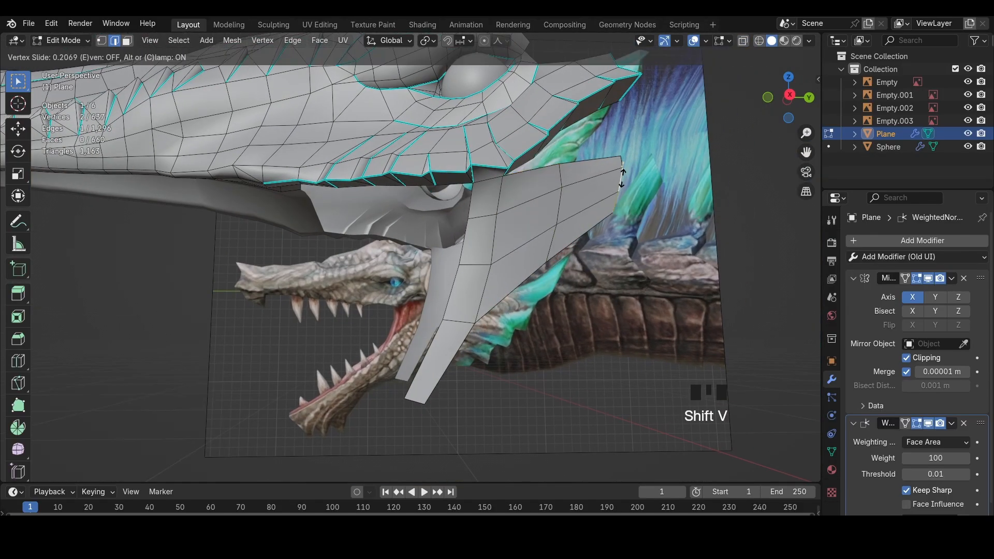
pyautogui.click(600, 205)
# Scale the membrane's rear edge to about 0.812 and move it outward along X by about 0.07 m against the front reference
pyautogui.press('s')
pyautogui.click(598, 205)
pyautogui.click(768, 98)
pyautogui.press('z')
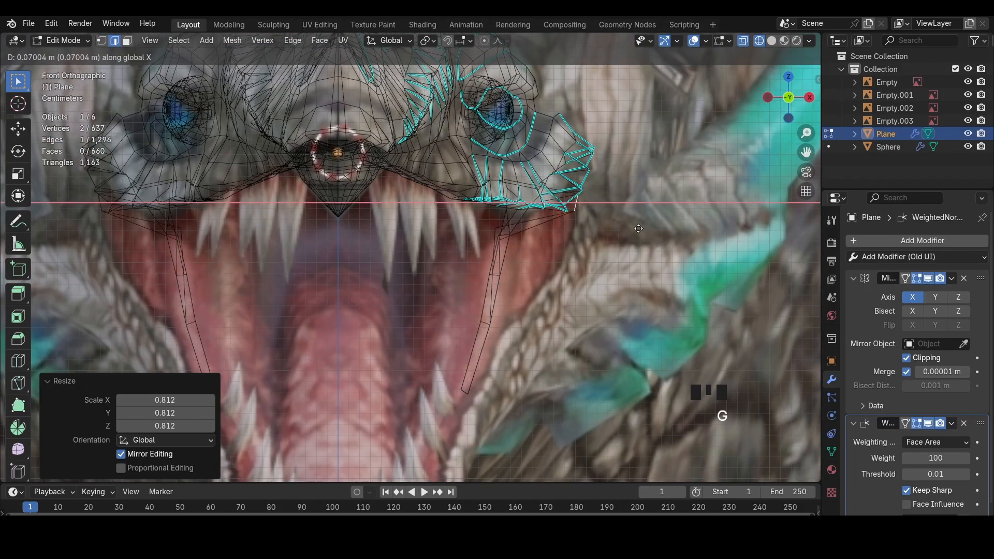
pyautogui.click(634, 229)
# Place the membrane's lower outer vertices on the cheek outline in the front reference, moving the one beside the strip about 0.013 m along X
pyautogui.press('1')
pyautogui.click(572, 236)
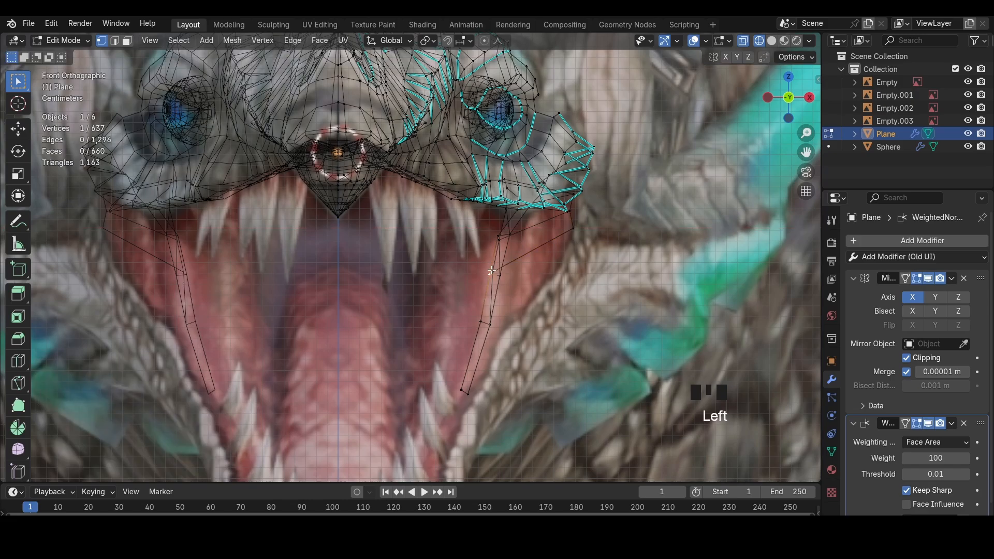
pyautogui.click(558, 274)
pyautogui.click(494, 323)
pyautogui.press('g')
pyautogui.press('x')
pyautogui.click(509, 322)
# Shift the strip's bottom outer vertex outward along X and move the membrane's middle vertex about 0.044 m along X
pyautogui.click(469, 394)
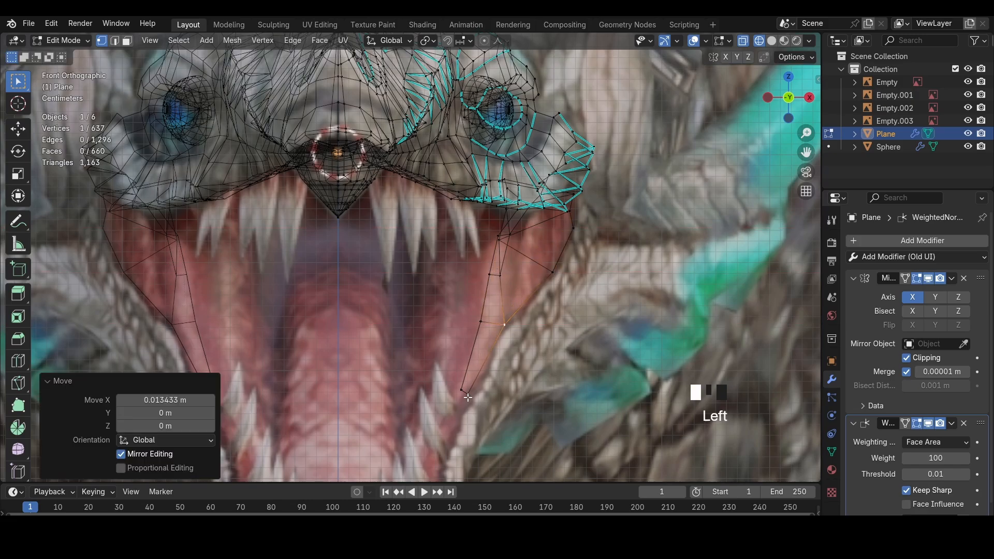
pyautogui.press('g')
pyautogui.press('x')
pyautogui.click(476, 392)
pyautogui.click(497, 241)
pyautogui.press('g')
pyautogui.press('x')
pyautogui.click(543, 252)
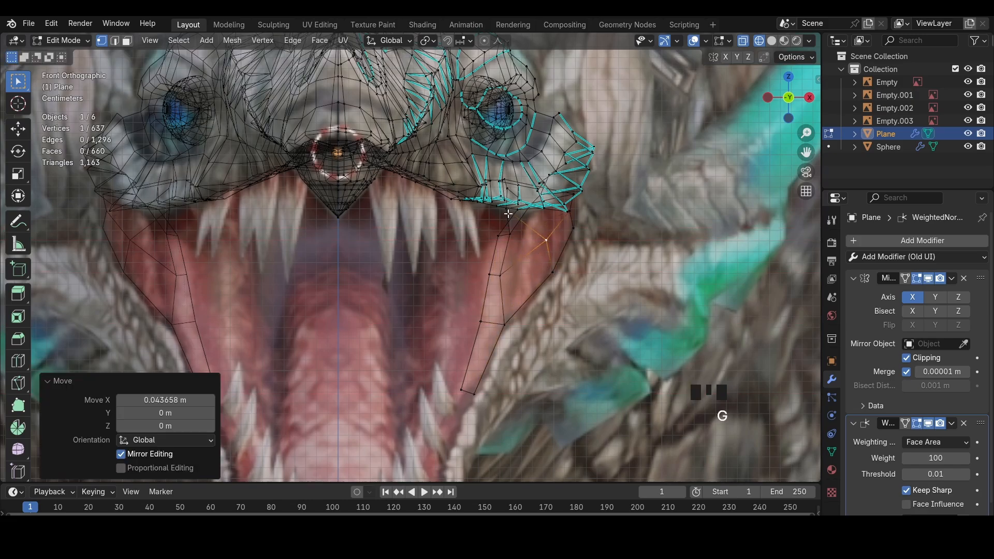
# Move the membrane's two upper inner vertices outward along X toward the cheek outline in the front reference
pyautogui.click(521, 212)
pyautogui.press('g')
pyautogui.press('x')
pyautogui.click(550, 214)
pyautogui.click(509, 191)
pyautogui.press('g')
pyautogui.press('x')
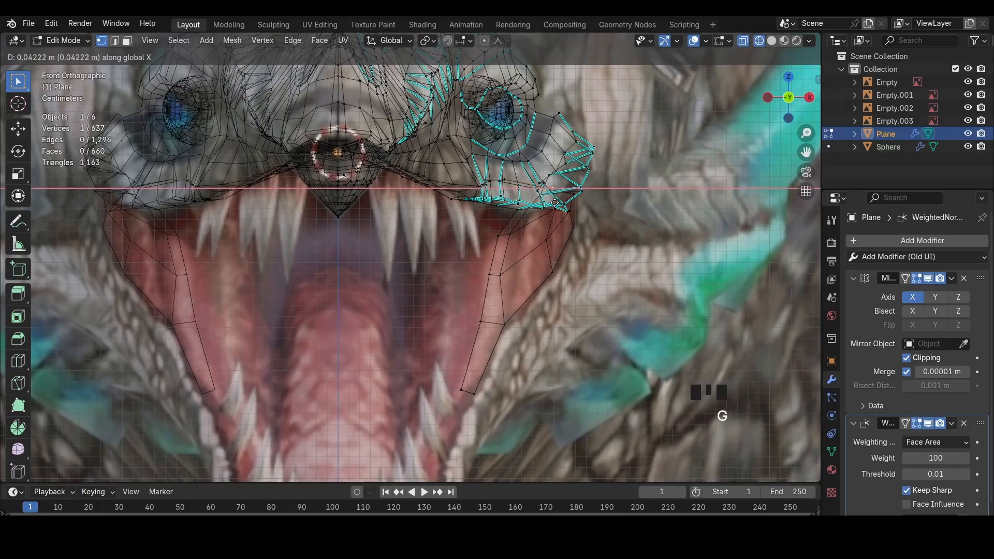
pyautogui.click(555, 194)
# Move the membrane's upper rear vertex outward along X by about 0.07 m
pyautogui.hotkey('shift', 'z')
pyautogui.moveTo(556, 195); pyautogui.dragTo(502, 207, button='middle')
pyautogui.moveTo(596, 228); pyautogui.dragTo(502, 251, button='middle')
pyautogui.click(528, 277)
pyautogui.press('g')
pyautogui.press('x')
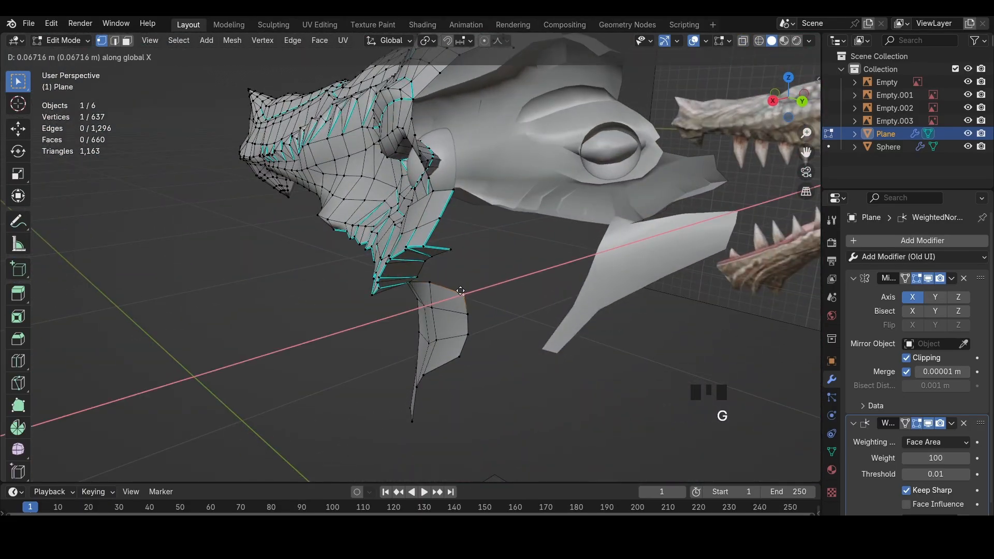
pyautogui.click(458, 292)
# Nudge the membrane's top corner vertex about 0.002 m along X and align its neighbour beneath the upper lip in the front reference
pyautogui.click(771, 102)
pyautogui.click(769, 102)
pyautogui.hotkey('shift', 'z')
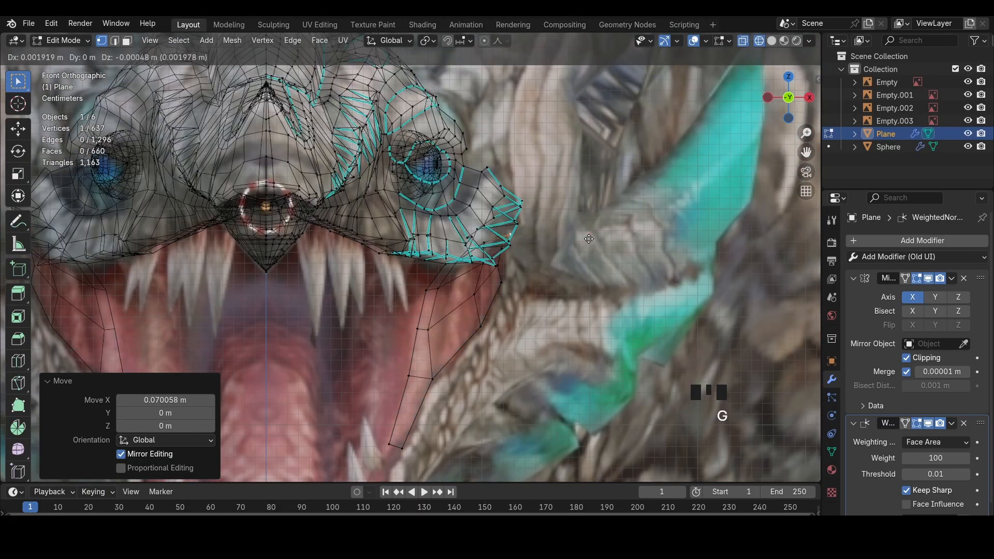
pyautogui.press('2')
pyautogui.press('g')
pyautogui.press('x')
pyautogui.click(510, 266)
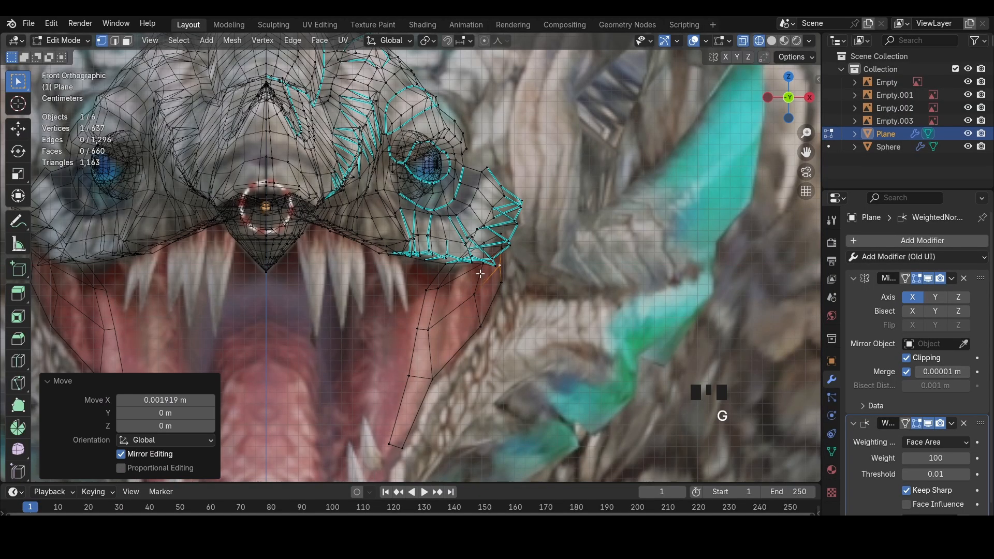
pyautogui.click(482, 266)
pyautogui.press('g')
pyautogui.press('x')
pyautogui.click(478, 269)
# Try to shift the strip's upper inner edge outward along X in the front view
pyautogui.press('z')
pyautogui.press('2')
pyautogui.click(435, 306)
pyautogui.press('z')
pyautogui.click(371, 303)
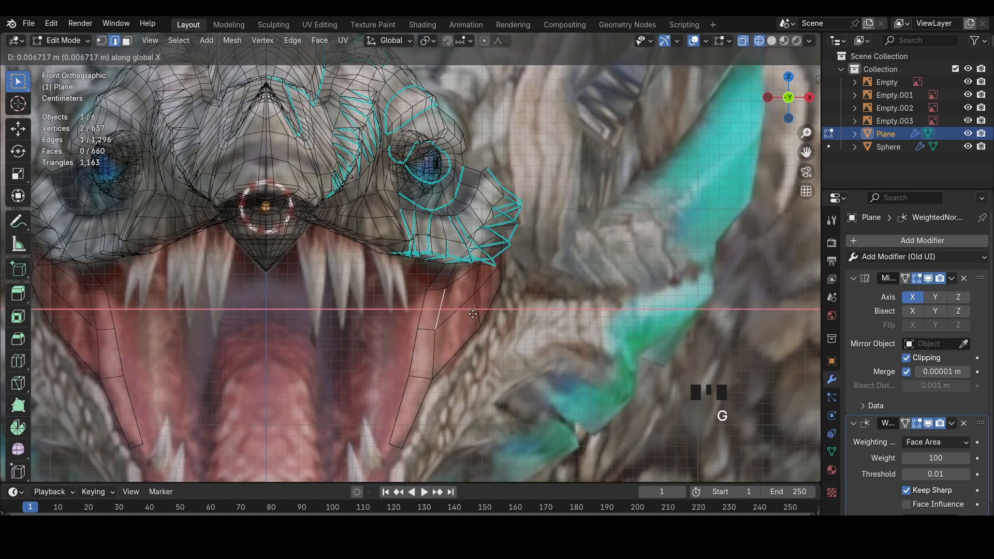
pyautogui.press('h')
pyautogui.scroll(-3, 539, 285)
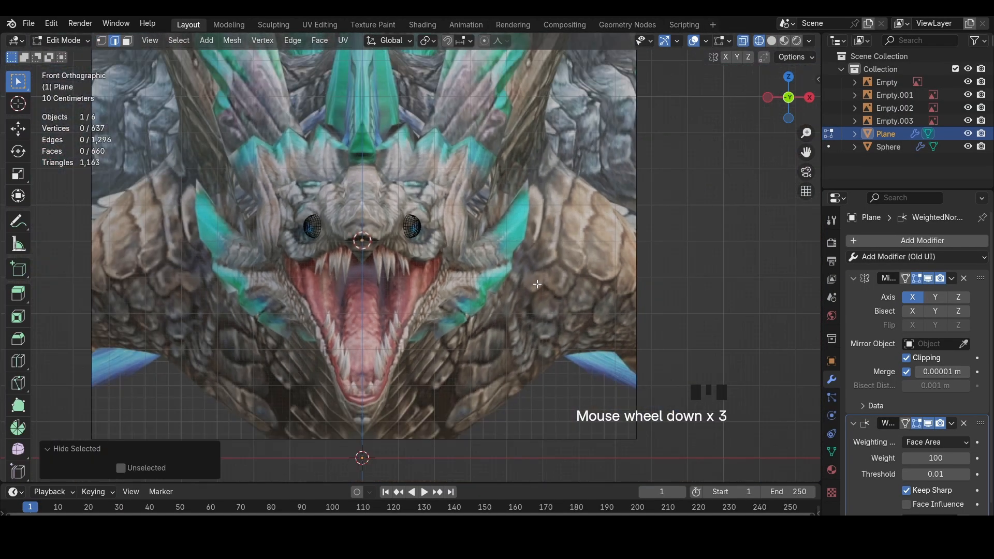
pyautogui.click(809, 97)
pyautogui.scroll(3, 732, 145)
pyautogui.hotkey('ctrl', 'z')
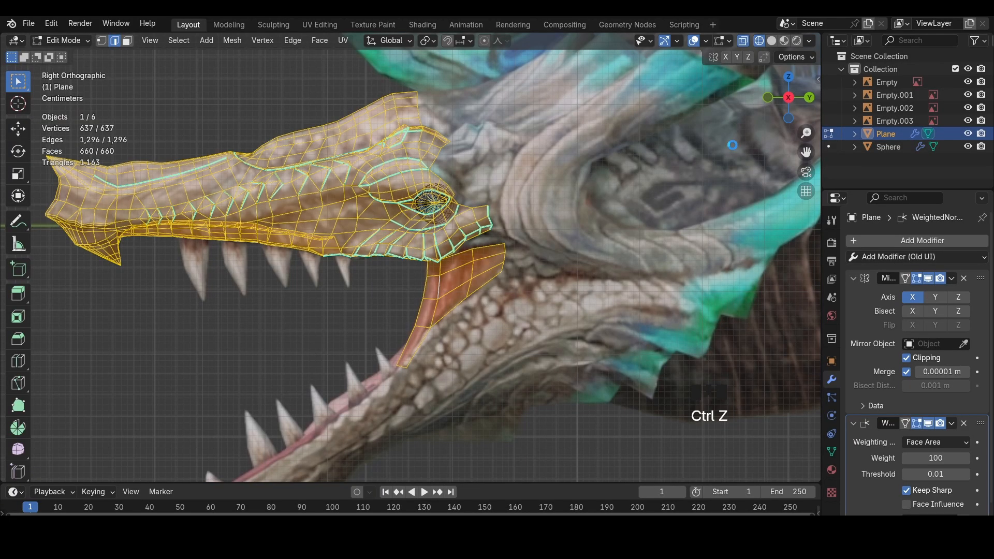
pyautogui.click(771, 98)
pyautogui.scroll(3, 440, 305)
# Refine the mouth-corner strip's curve from below, shifting its geometry about 0.005 m along X
pyautogui.click(440, 305)
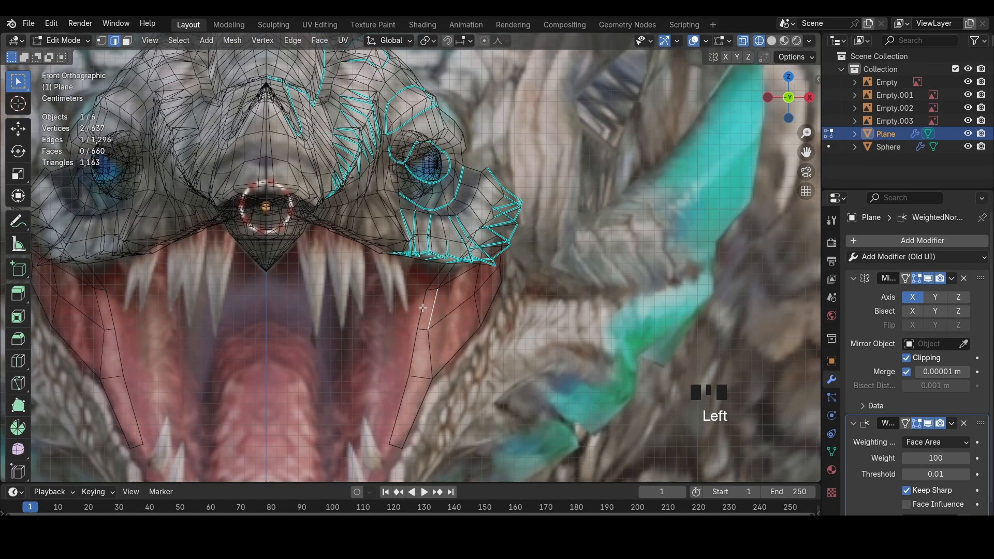
pyautogui.moveTo(449, 266); pyautogui.dragTo(460, 213, button='middle')
pyautogui.press('z')
pyautogui.click(481, 212)
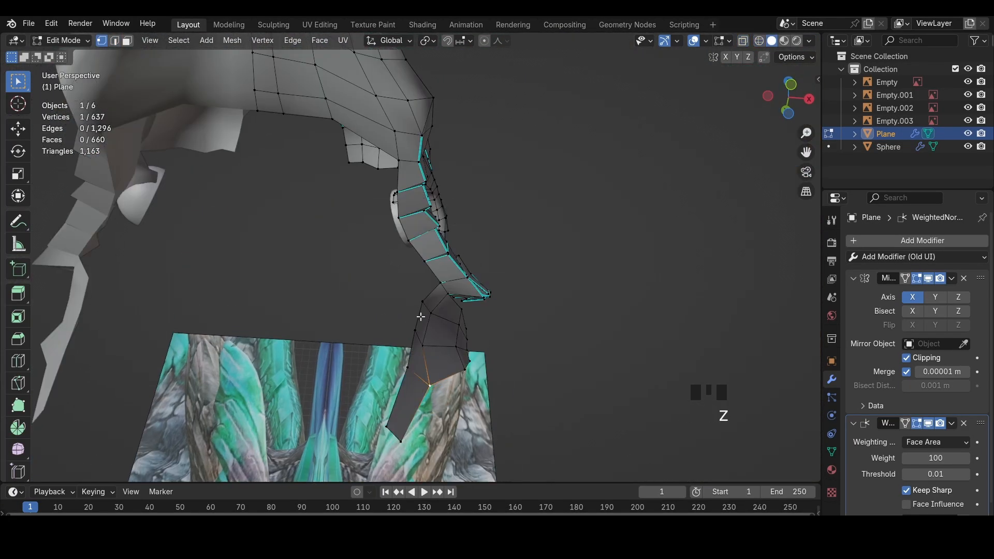
pyautogui.click(426, 320)
pyautogui.moveTo(417, 315); pyautogui.dragTo(417, 308, button='middle')
# Vertex-slide the strip's front edge by a factor of about 0.242 to follow the lip curve in the side reference
pyautogui.hotkey('shift', 'v')
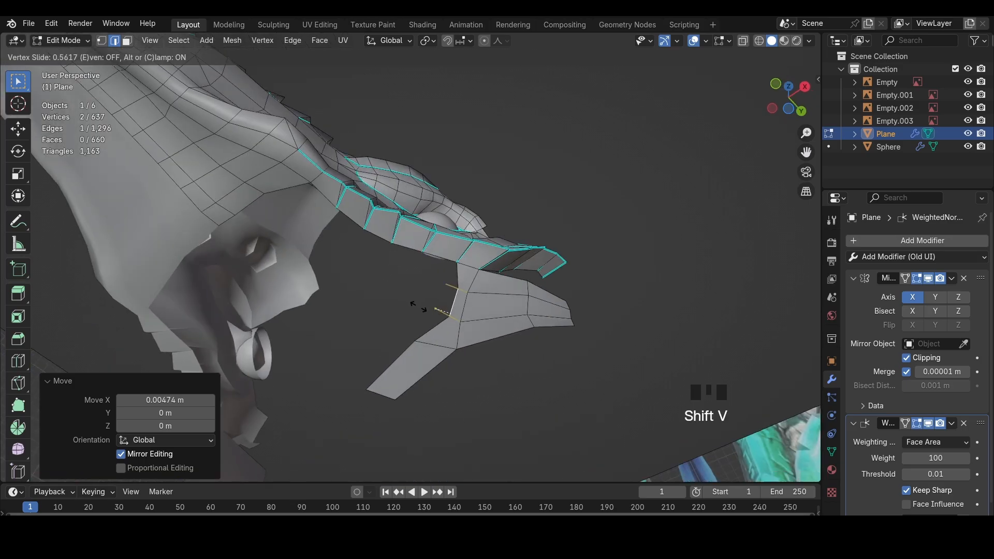
pyautogui.click(449, 301)
pyautogui.hotkey('ctrl', 'z')
pyautogui.click(805, 87)
pyautogui.press('z')
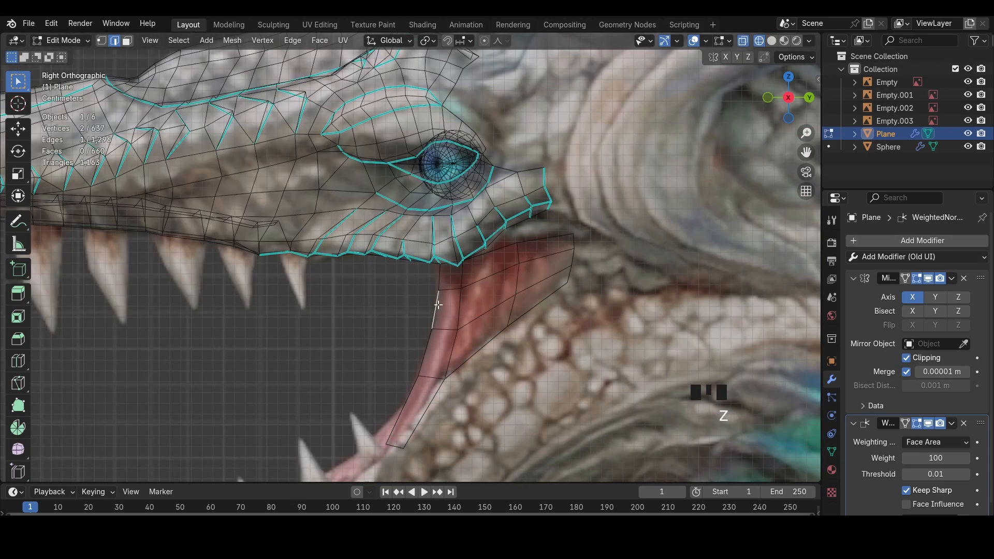
pyautogui.scroll(2, 442, 274)
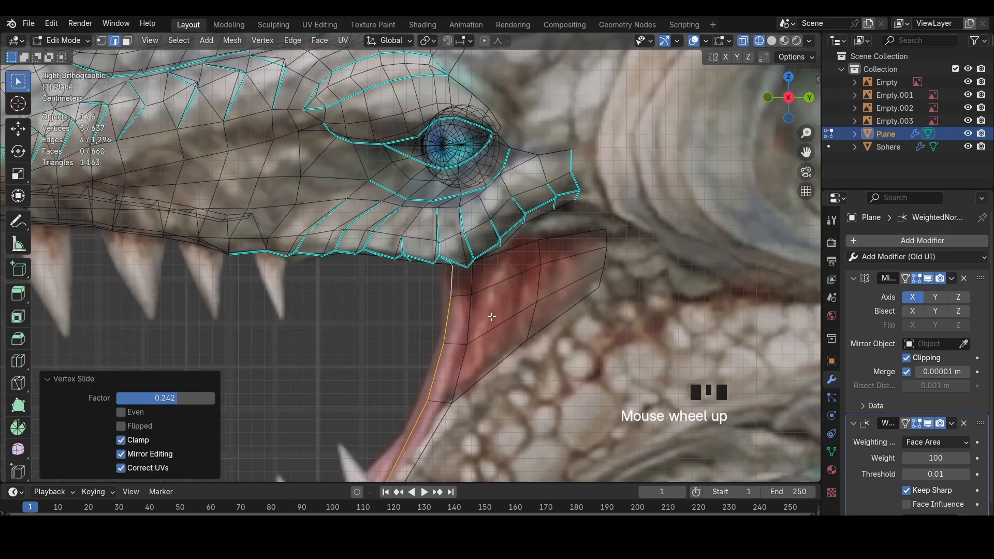
# Select the strip's whole front edge chain and extrude it twice to form the inner side of the mouth corner
pyautogui.moveTo(442, 275); pyautogui.dragTo(400, 379, button='middle')
pyautogui.press('e')
pyautogui.click(489, 314)
pyautogui.press('e')
pyautogui.click(407, 327)
pyautogui.click(433, 282)
pyautogui.press('1')
# Connect the top of the extruded strip to the upper lip's underside with a knife cut and new faces, and adjust the joining vertices
pyautogui.moveTo(434, 283); pyautogui.dragTo(455, 207, button='middle')
pyautogui.scroll(2, 455, 282)
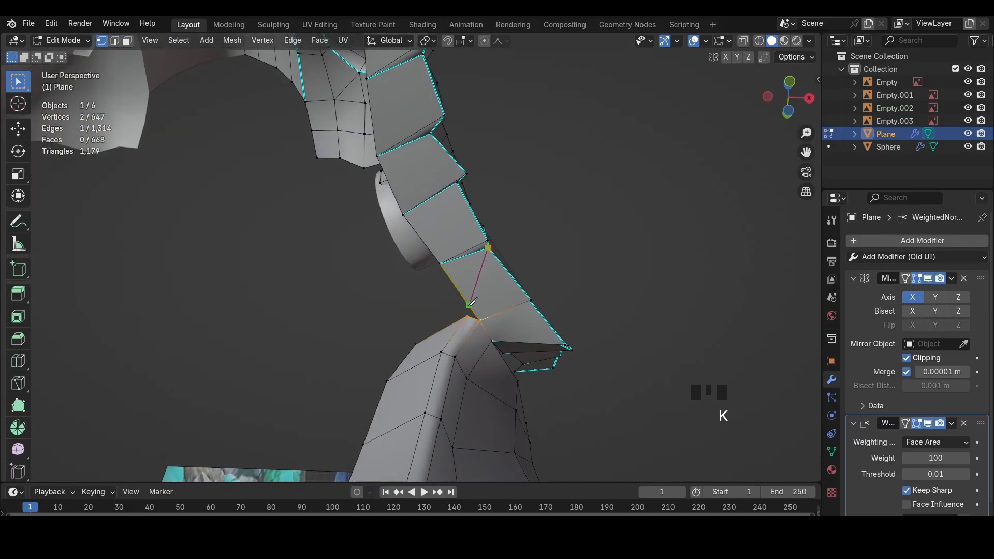
pyautogui.press('m')
pyautogui.click(544, 381)
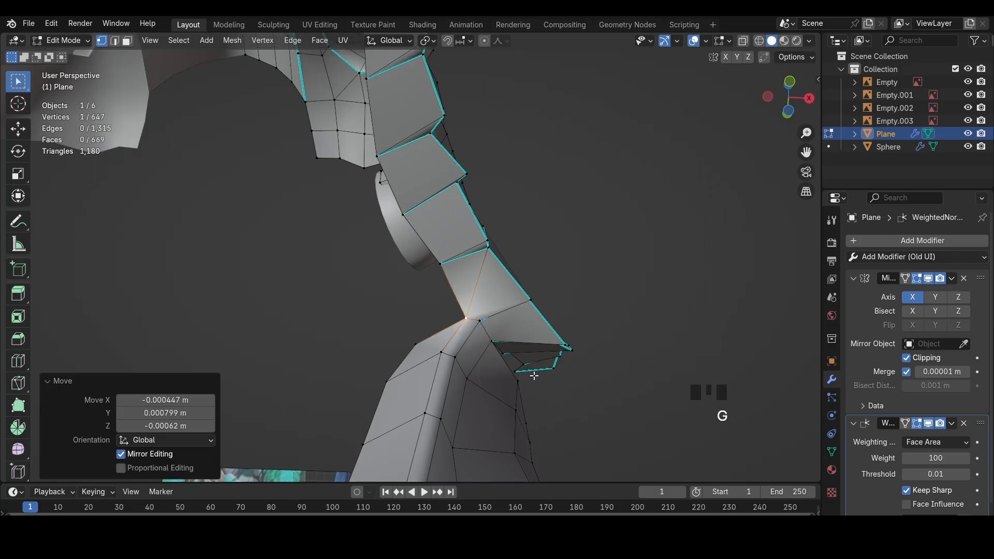
pyautogui.press('2')
pyautogui.press('g')
pyautogui.click(411, 334)
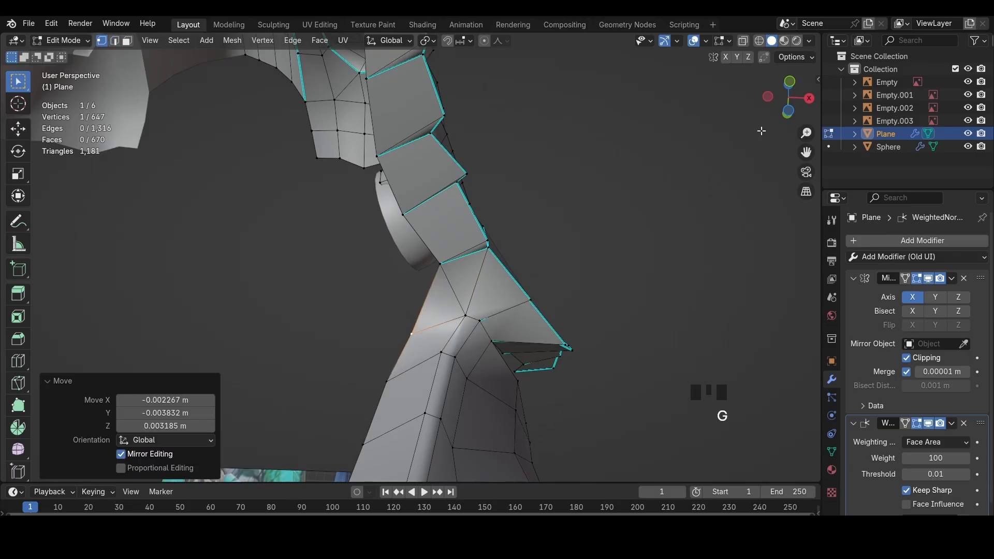
# Adjust the upper and middle vertices of the strip's inner edge to follow the mouth lining in the front reference
pyautogui.click(789, 82)
pyautogui.hotkey('shift', 'z')
pyautogui.keyDown('shift'); pyautogui.moveTo(491, 270); pyautogui.dragTo(521, 205, button='middle'); pyautogui.keyUp('shift')
pyautogui.scroll(-3, 497, 223)
pyautogui.press('g')
pyautogui.click(445, 251)
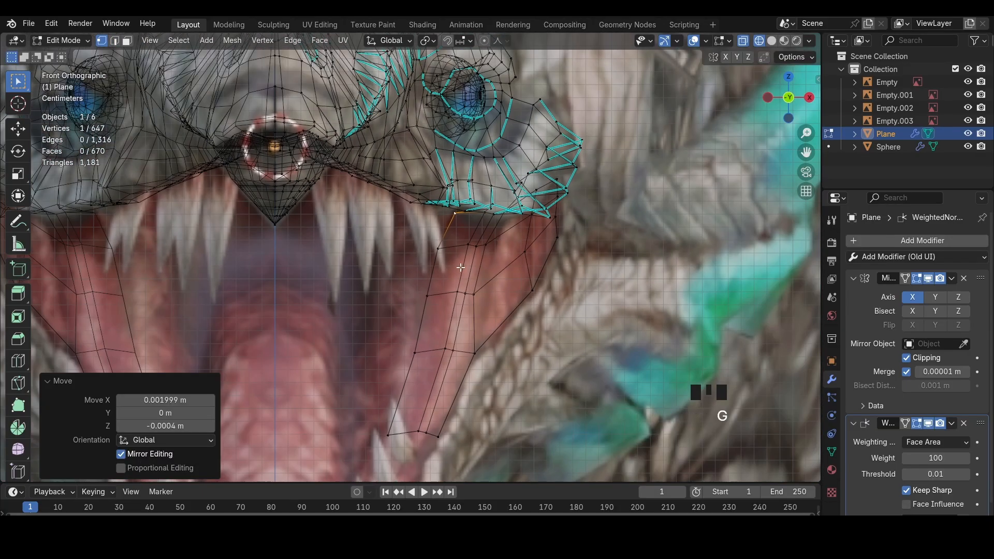
pyautogui.press('g')
pyautogui.click(449, 251)
pyautogui.click(427, 296)
pyautogui.press('g')
pyautogui.click(432, 295)
# Move the strip's lowest inner edge slightly outward and extrude it twice toward the inside of the mouth
pyautogui.keyDown('shift'); pyautogui.moveTo(431, 295); pyautogui.dragTo(455, 251, button='middle'); pyautogui.keyUp('shift')
pyautogui.press('2')
pyautogui.click(440, 334)
pyautogui.press('g')
pyautogui.click(447, 334)
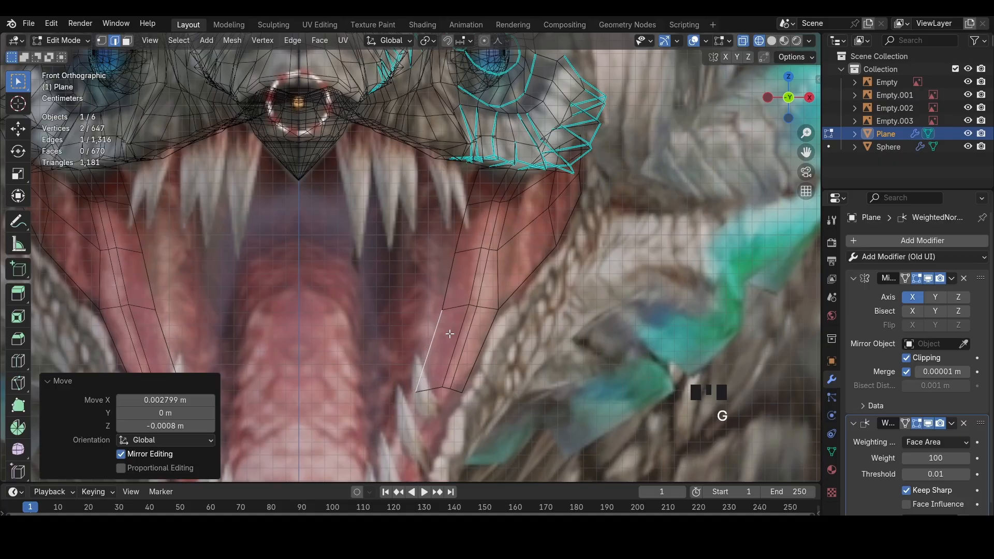
pyautogui.press('e')
pyautogui.press('r')
pyautogui.press('e')
pyautogui.click(439, 344)
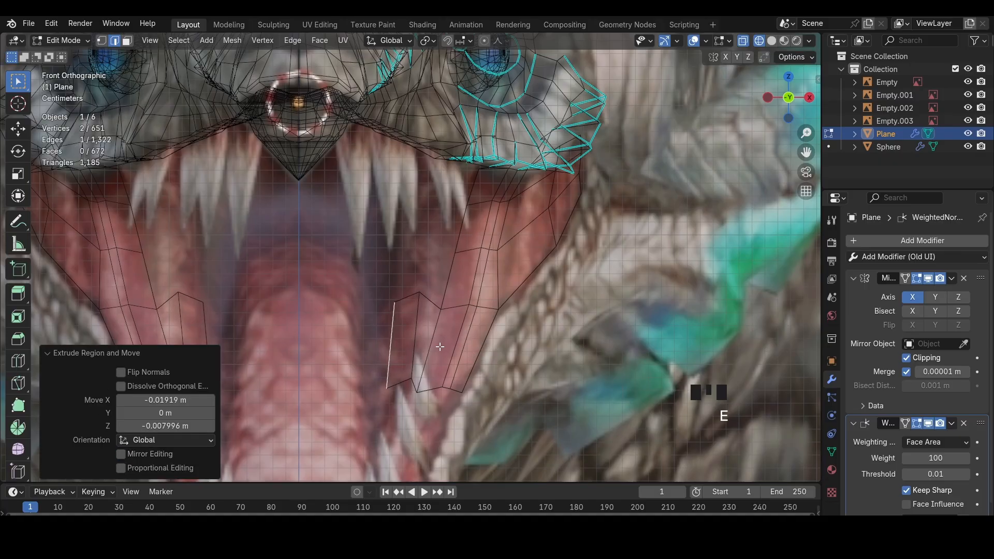
# Reposition the extruded lower inner edge in perspective using Shrink/Fatten and Move to shape the inner mouth wall
pyautogui.hotkey('shift', 'z')
pyautogui.moveTo(440, 343); pyautogui.dragTo(489, 306, button='middle')
pyautogui.hotkey('alt', 's')
pyautogui.click(408, 346)
pyautogui.hotkey('alt', 's')
pyautogui.click(401, 345)
pyautogui.press('g')
pyautogui.click(396, 346)
pyautogui.moveTo(401, 345)
pyautogui.mouseDown(button='middle')
pyautogui.moveTo(420, 345)
pyautogui.moveTo(389, 348)
pyautogui.mouseUp(button='middle')
pyautogui.click(390, 348)
# Move the lower vertices of the inner mouth wall downward to match the gum line in the front reference
pyautogui.moveTo(489, 348)
pyautogui.mouseDown(button='middle')
pyautogui.moveTo(519, 347)
pyautogui.moveTo(505, 368)
pyautogui.mouseUp(button='middle')
pyautogui.click(787, 99)
pyautogui.press('z')
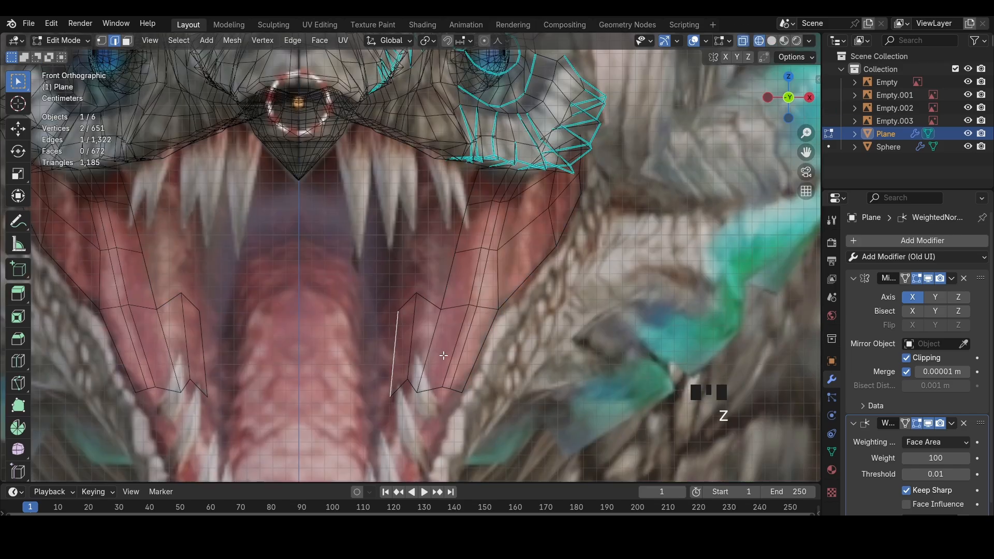
pyautogui.press('g')
pyautogui.click(403, 381)
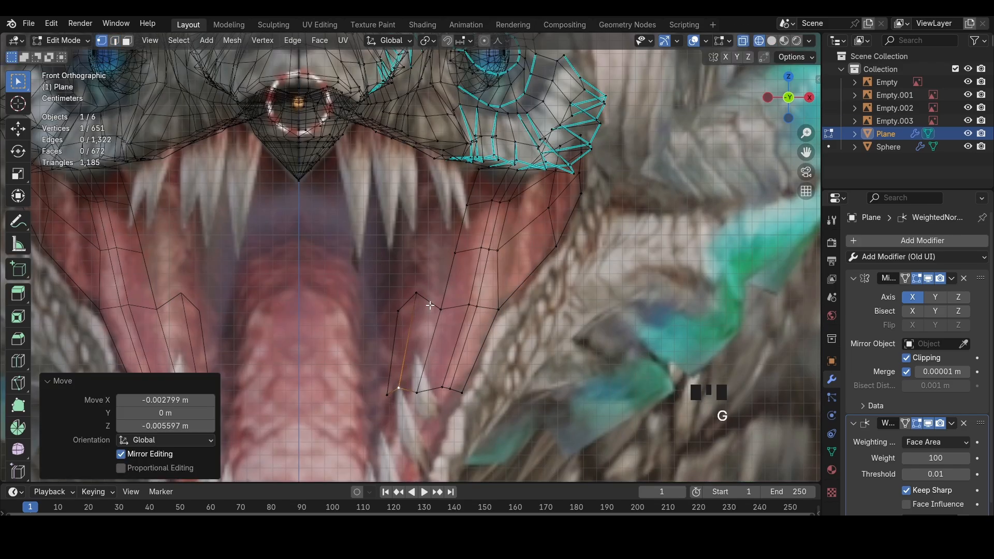
# Extrude the inner mouth wall's top edge upward by about 0.074 m and inward by about 0.017 m
pyautogui.click(409, 302)
pyautogui.scroll(-3, 412, 297)
pyautogui.press('2')
pyautogui.press('e')
pyautogui.click(425, 295)
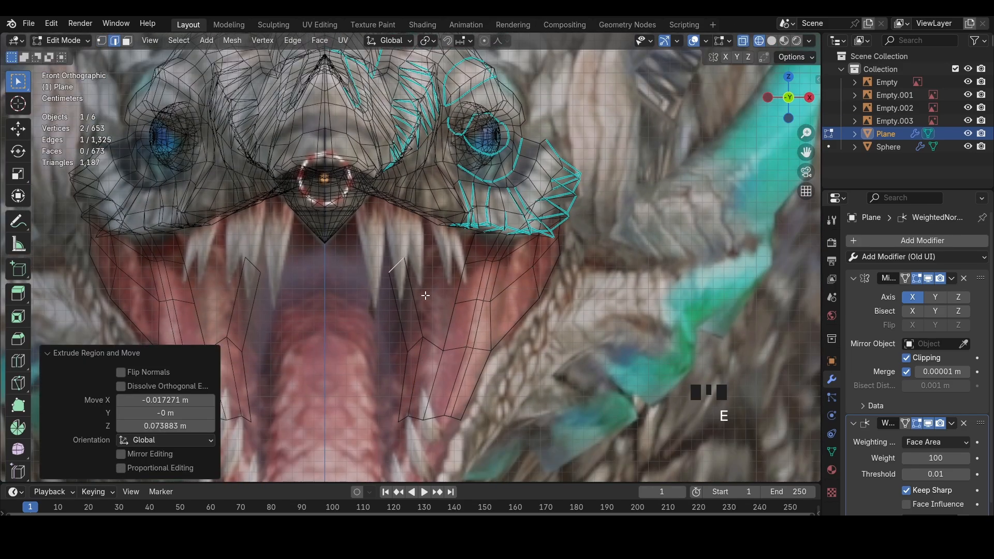
# Extrude the upper edge again toward the centre line, rotating and moving it to close the arch across the mouth's roof
pyautogui.press('e')
pyautogui.click(383, 272)
pyautogui.press('r')
pyautogui.click(383, 256)
pyautogui.press('g')
pyautogui.click(351, 236)
# Add one loop cut across the arch's top segment and raise it slightly to round the curve
pyautogui.hotkey('ctrl', 'r')
pyautogui.click(370, 245)
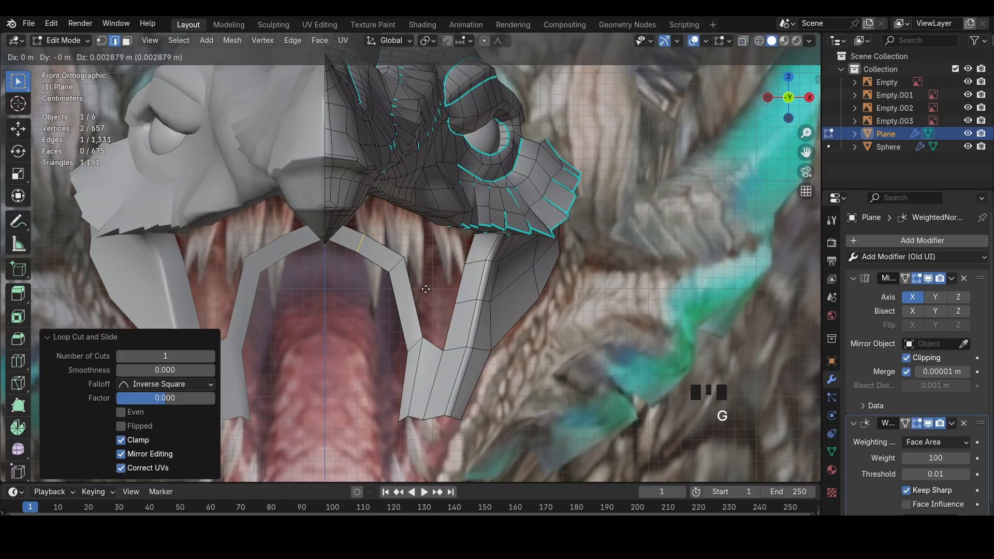
pyautogui.click(426, 289)
# Select the face on the arch's top segment and move it backward in the right side view
pyautogui.moveTo(425, 288); pyautogui.dragTo(429, 239, button='middle')
pyautogui.press('3')
pyautogui.click(360, 268)
pyautogui.click(810, 99)
pyautogui.scroll(-3, 481, 248)
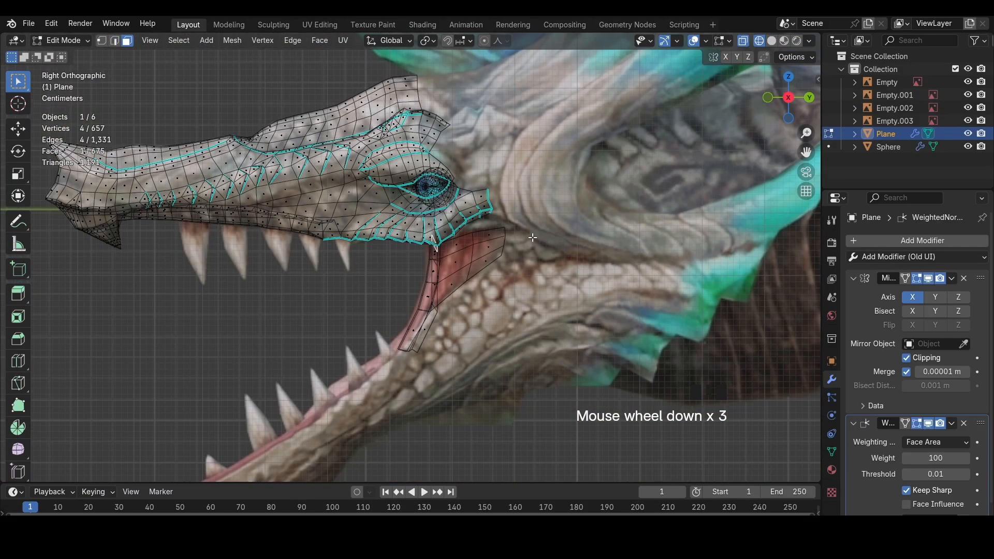
pyautogui.press('g')
pyautogui.click(482, 231)
# Move the arch's next edge back about 0.038 m and down about 0.007 m, and nudge it again to smooth the side curve
pyautogui.scroll(2, 481, 231)
pyautogui.press('2')
pyautogui.click(450, 266)
pyautogui.press('g')
pyautogui.click(527, 283)
pyautogui.press('g')
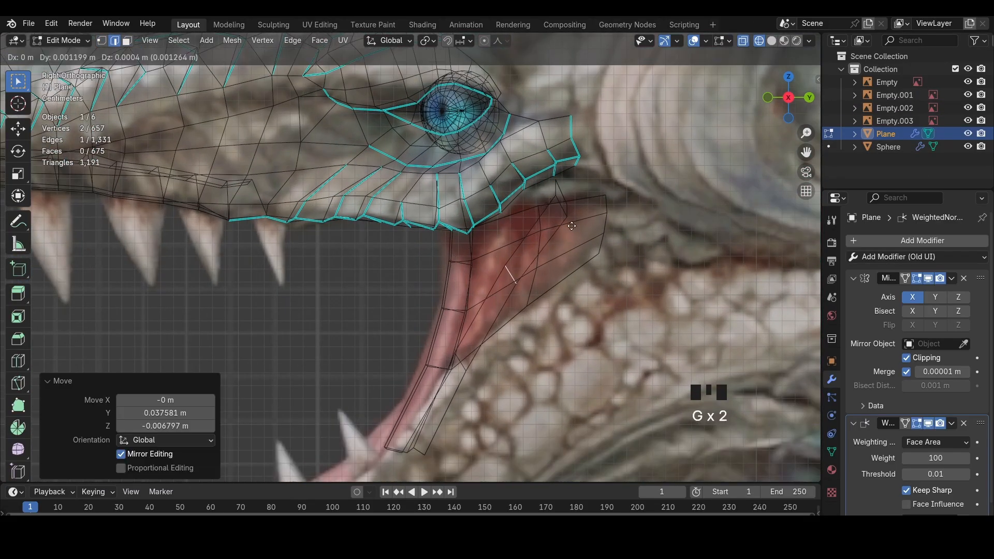
pyautogui.press('3')
pyautogui.click(520, 275)
pyautogui.press('g')
pyautogui.click(526, 279)
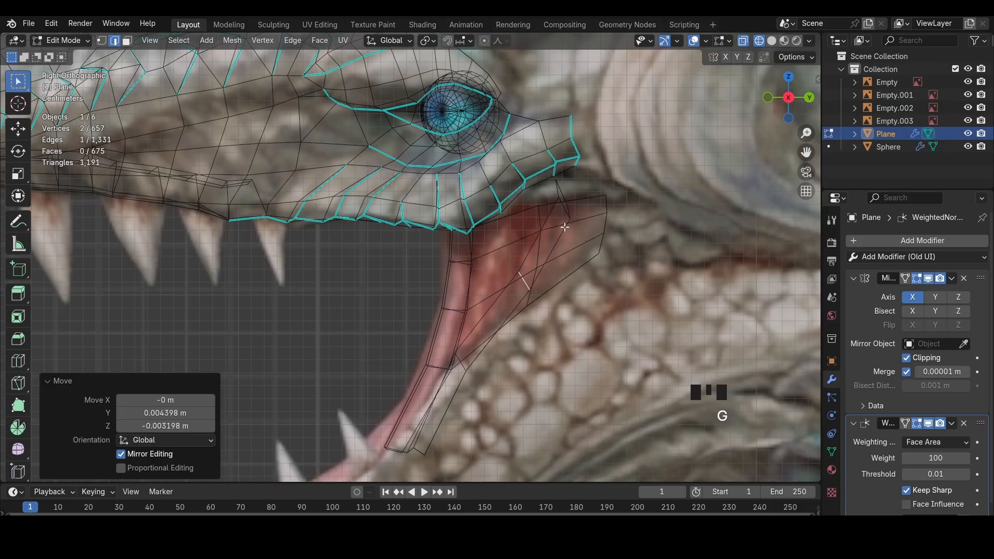
# Reposition the arch's uppermost edge and face in the side view, rotating the face 10.6° and shifting it backward
pyautogui.click(563, 207)
pyautogui.press('g')
pyautogui.click(557, 213)
pyautogui.press('3')
pyautogui.click(560, 205)
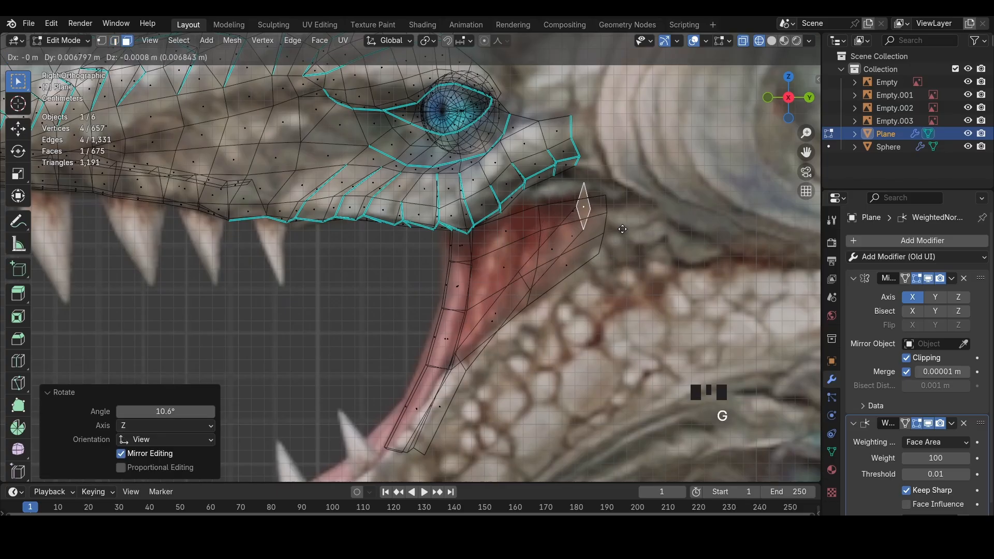
pyautogui.moveTo(575, 207); pyautogui.dragTo(626, 262, button='middle')
# Fill a long face between the palate's rear edge and the arch's top edge at the centre line
pyautogui.press('2')
pyautogui.scroll(-3, 463, 317)
pyautogui.moveTo(463, 317); pyautogui.dragTo(383, 166, button='middle')
pyautogui.moveTo(387, 312); pyautogui.dragTo(729, 115, button='middle')
pyautogui.press('f')
pyautogui.click(803, 91)
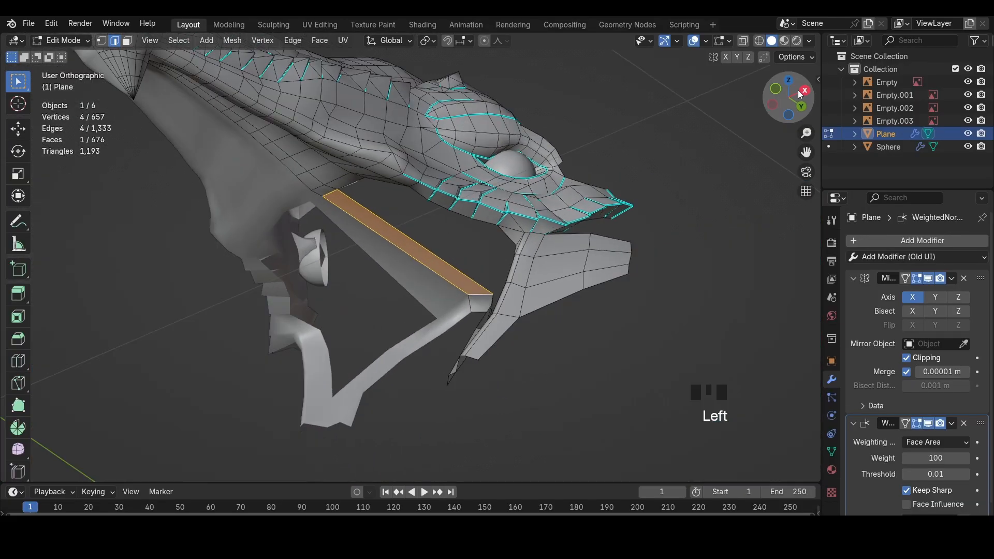
pyautogui.press('z')
pyautogui.moveTo(336, 150)
pyautogui.keyDown('shift'); pyautogui.mouseDown(button='middle')
pyautogui.moveTo(372, 181)
pyautogui.moveTo(352, 216)
pyautogui.moveTo(280, 176)
pyautogui.mouseUp(button='middle'); pyautogui.keyUp('shift')
# Turn on proportional editing and raise the rear palate face about 0.019 m in the right side view
pyautogui.press('a')
pyautogui.scroll(2, 373, 182)
pyautogui.press('z')
pyautogui.press('3')
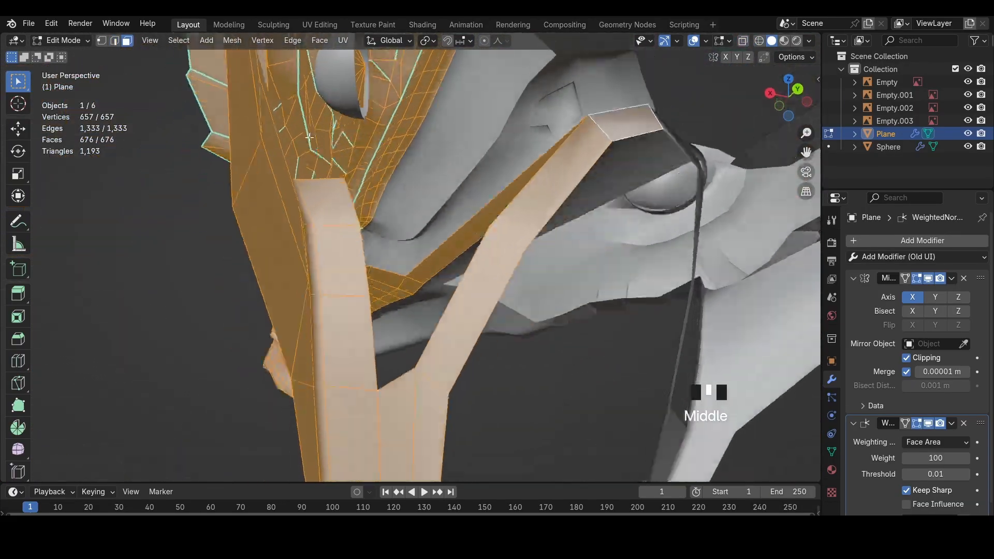
pyautogui.moveTo(383, 258); pyautogui.dragTo(409, 285, button='middle')
pyautogui.click(419, 290)
pyautogui.click(765, 92)
pyautogui.click(485, 40)
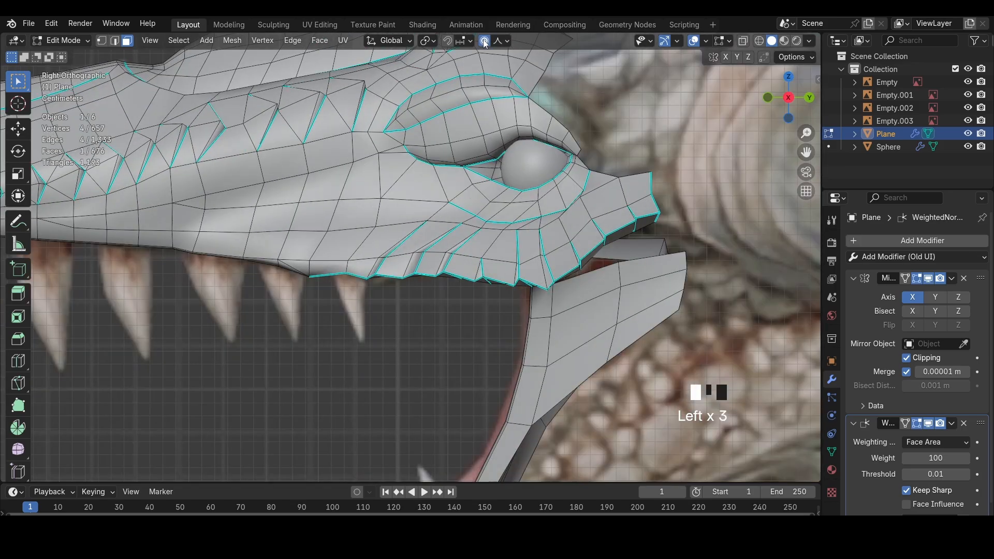
pyautogui.press('g')
pyautogui.click(414, 249)
pyautogui.press('z')
pyautogui.press('g')
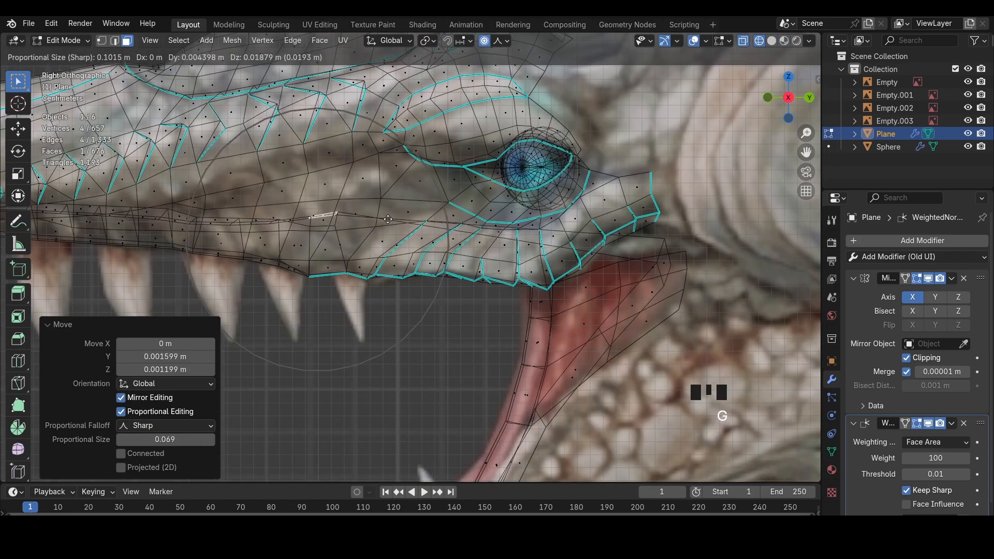
pyautogui.click(389, 214)
# Raise the next palate faces toward the snout, lifting the second about 0.006 m and rotating it slightly with proportional falloff
pyautogui.click(250, 222)
pyautogui.press('g')
pyautogui.click(251, 210)
pyautogui.click(187, 216)
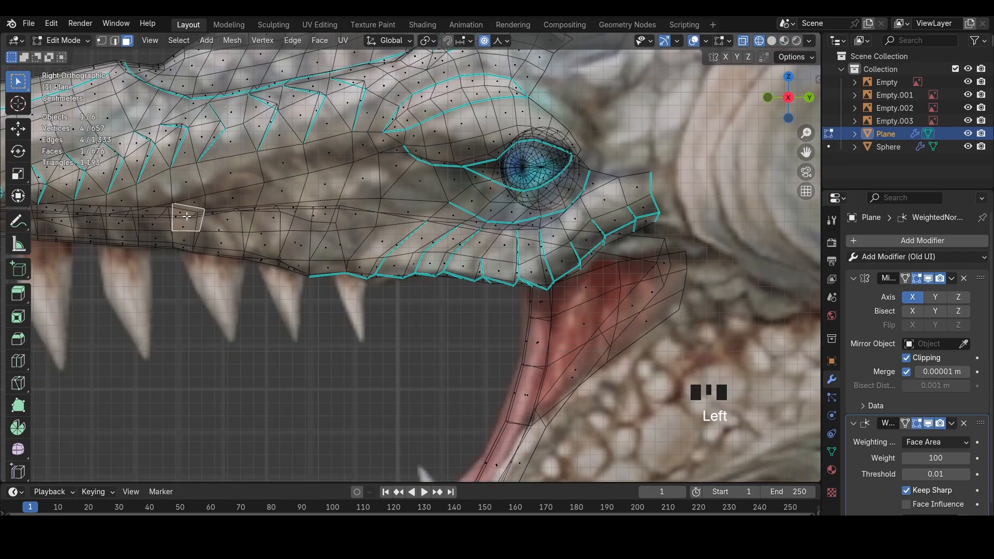
pyautogui.hotkey('ctrl', 'z')
pyautogui.press('g')
pyautogui.click(188, 208)
pyautogui.press('r')
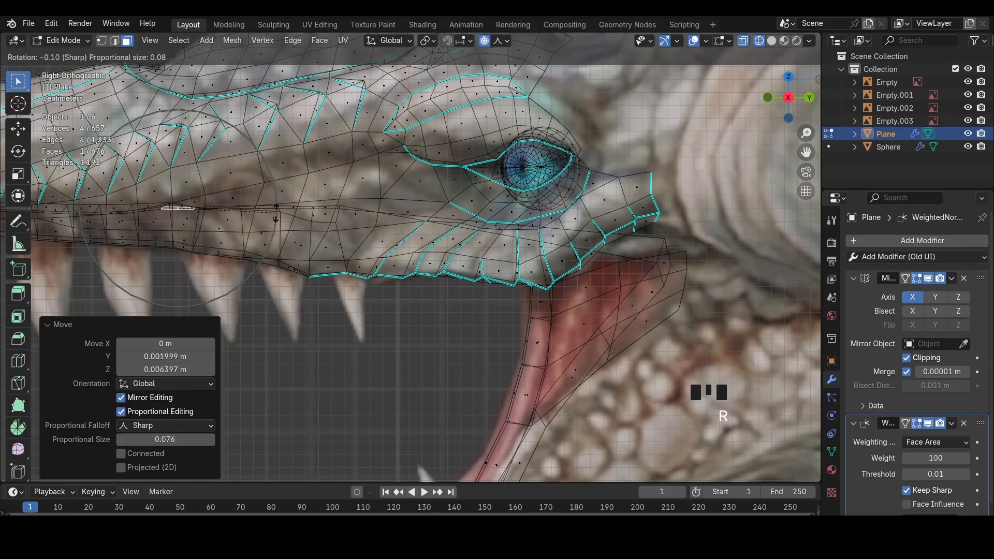
pyautogui.click(275, 214)
# Raise the palate face and neighbouring edge above the front teeth slightly to continue the roof's curve
pyautogui.keyDown('shift'); pyautogui.moveTo(211, 209); pyautogui.dragTo(385, 243, button='middle'); pyautogui.keyUp('shift')
pyautogui.press('a')
pyautogui.doubleClick(256, 245)
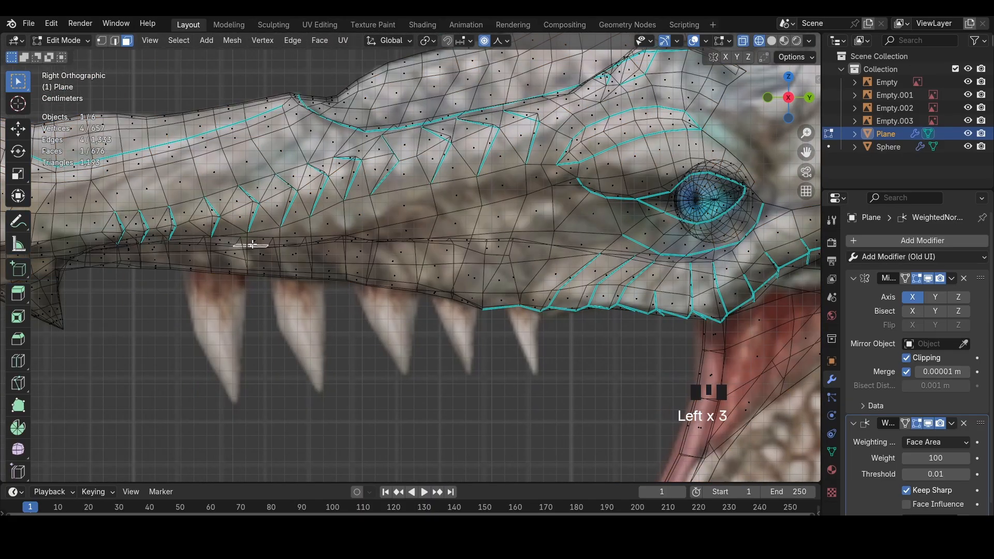
pyautogui.press('g')
pyautogui.click(254, 240)
pyautogui.press('a')
pyautogui.press('1')
pyautogui.click(300, 242)
pyautogui.press('2')
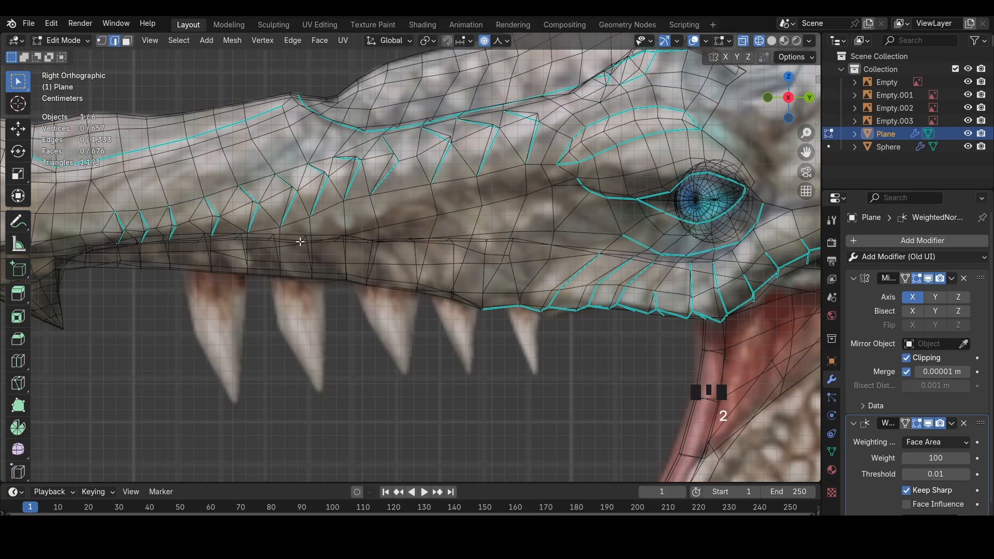
pyautogui.press('g')
pyautogui.click(308, 238)
# Select the strip of five palate faces beside the centre line from below and adjust its height with proportional editing
pyautogui.hotkey('shift', 'z')
pyautogui.moveTo(357, 326)
pyautogui.mouseDown(button='middle')
pyautogui.moveTo(429, 271)
pyautogui.moveTo(421, 264)
pyautogui.mouseUp(button='middle')
pyautogui.click(384, 290)
pyautogui.moveTo(397, 297); pyautogui.dragTo(357, 331, button='middle')
pyautogui.scroll(2, 393, 238)
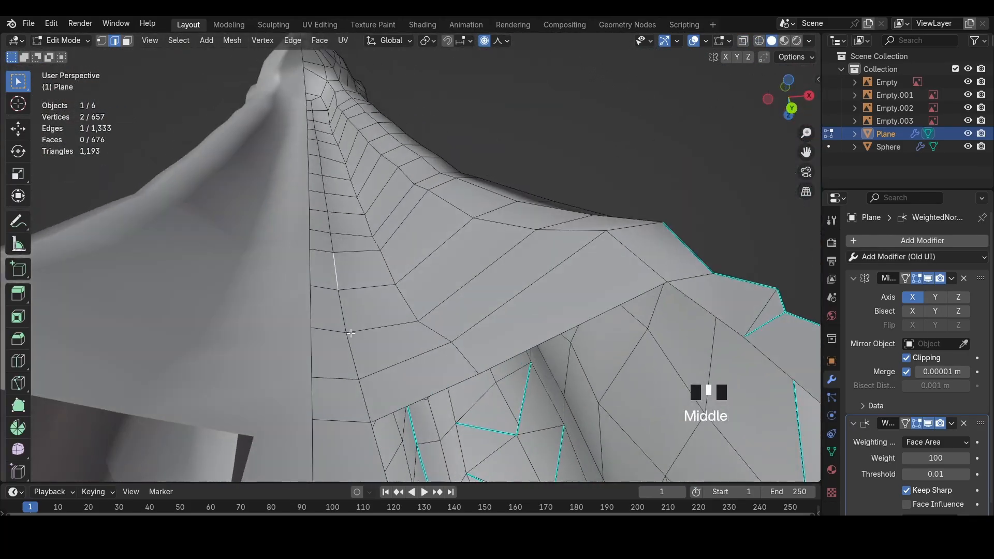
pyautogui.press('3')
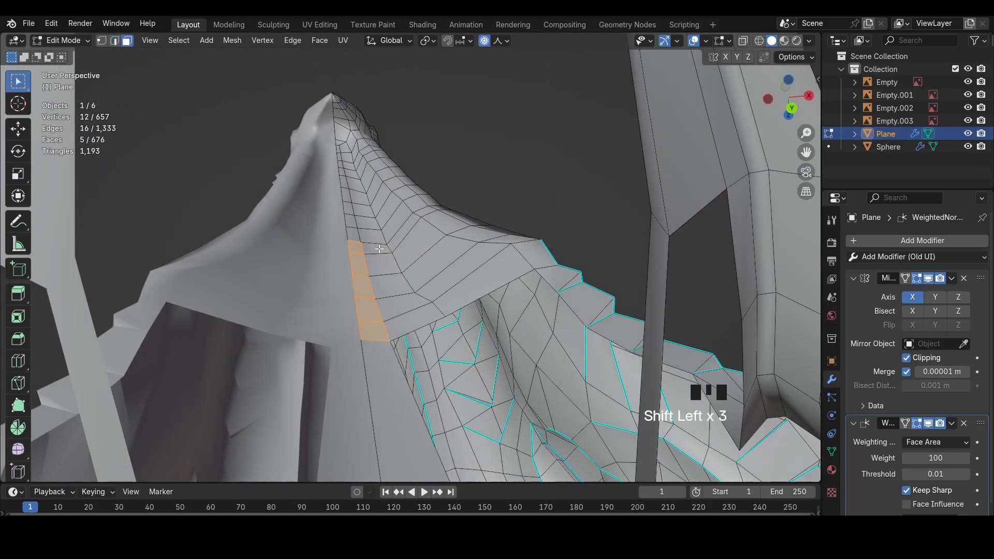
pyautogui.press('g')
pyautogui.click(379, 254)
# Add four evenly spaced loop cuts across the long face joining the palate to the arch
pyautogui.moveTo(379, 254); pyautogui.dragTo(446, 277, button='middle')
pyautogui.hotkey('ctrl', 'r')
pyautogui.scroll(3, 444, 361)
pyautogui.click(444, 361)
pyautogui.rightClick(442, 355)
pyautogui.keyDown('shift'); pyautogui.moveTo(511, 373); pyautogui.dragTo(541, 282, button='middle'); pyautogui.keyUp('shift')
# Move two of the joining strip's new edges along the X axis to shape its width
pyautogui.press('g')
pyautogui.press('x')
pyautogui.click(506, 286)
pyautogui.click(491, 279)
pyautogui.press('g')
pyautogui.press('x')
pyautogui.click(473, 290)
# Isolate three faces of the palate-to-arch strip in the side view and raise the middle one with proportional editing
pyautogui.press('3')
pyautogui.click(484, 317)
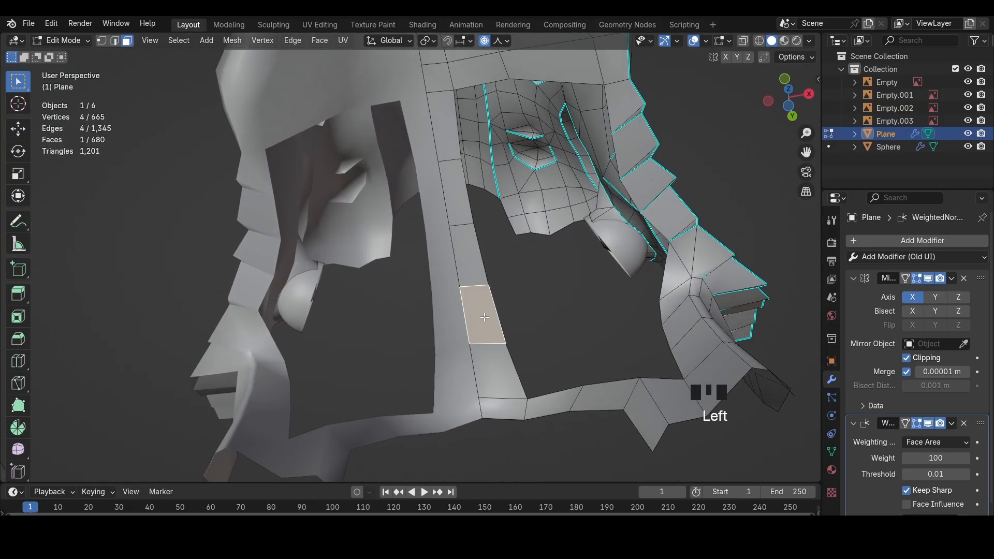
pyautogui.keyDown('shift'); pyautogui.click(465, 204); pyautogui.keyUp('shift')
pyautogui.moveTo(469, 205); pyautogui.dragTo(642, 197, button='middle')
pyautogui.click(795, 90)
pyautogui.press('z')
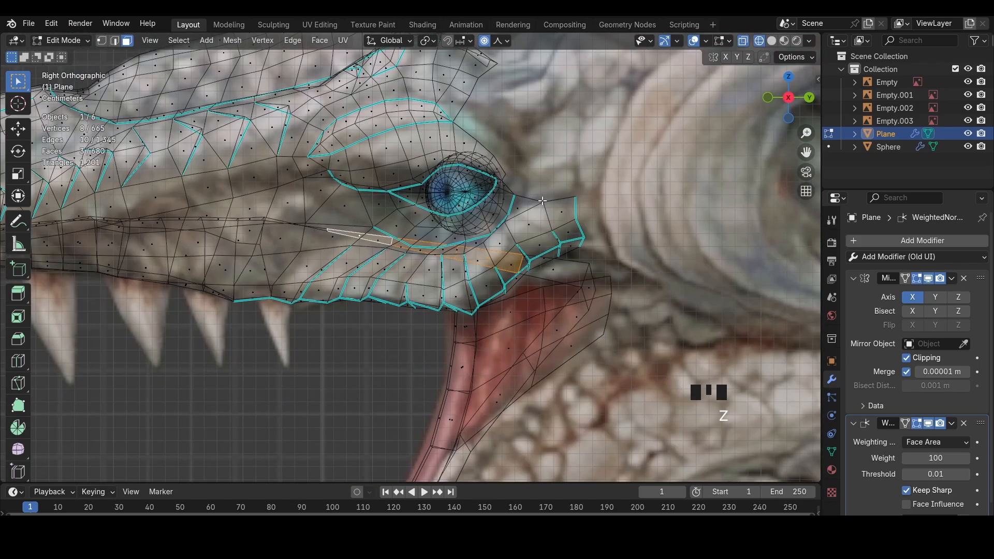
pyautogui.hotkey('alt', 's')
pyautogui.click(546, 207)
pyautogui.hotkey('shift', 'h')
pyautogui.click(411, 209)
pyautogui.press('g')
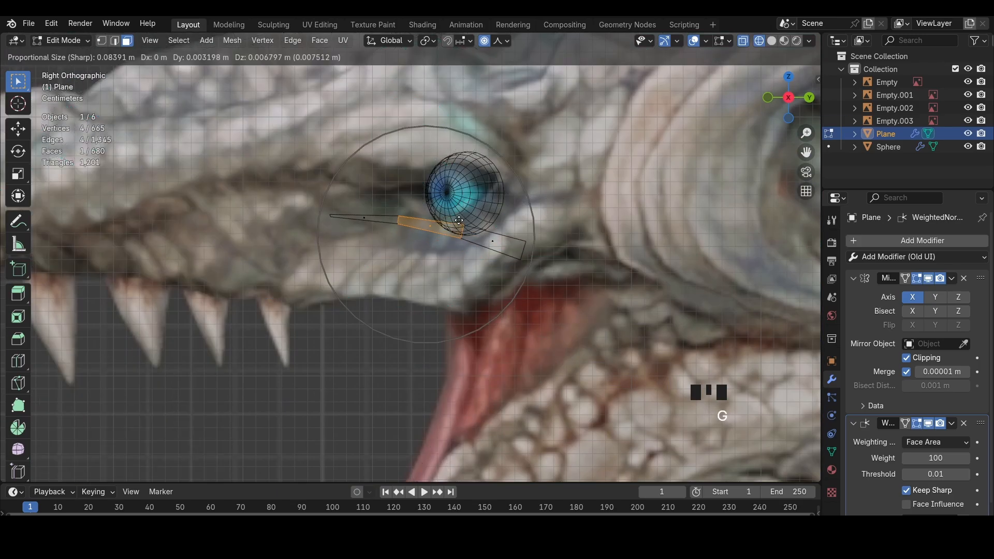
pyautogui.click(414, 200)
# Reveal the hidden mesh and move the strip's rear edge up about 0.011 m and back about 0.008 m
pyautogui.hotkey('alt', 'h')
pyautogui.press('2')
pyautogui.click(523, 250)
pyautogui.press('g')
pyautogui.click(536, 234)
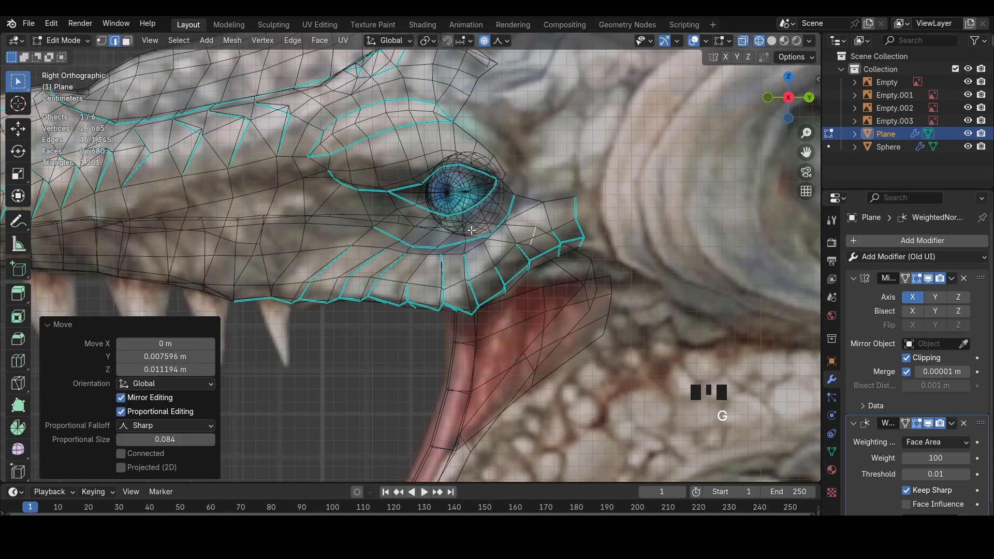
# Move the strip's next two edges below the eye upward to smooth the roof's side profile
pyautogui.click(463, 229)
pyautogui.press('g')
pyautogui.click(406, 219)
pyautogui.click(404, 217)
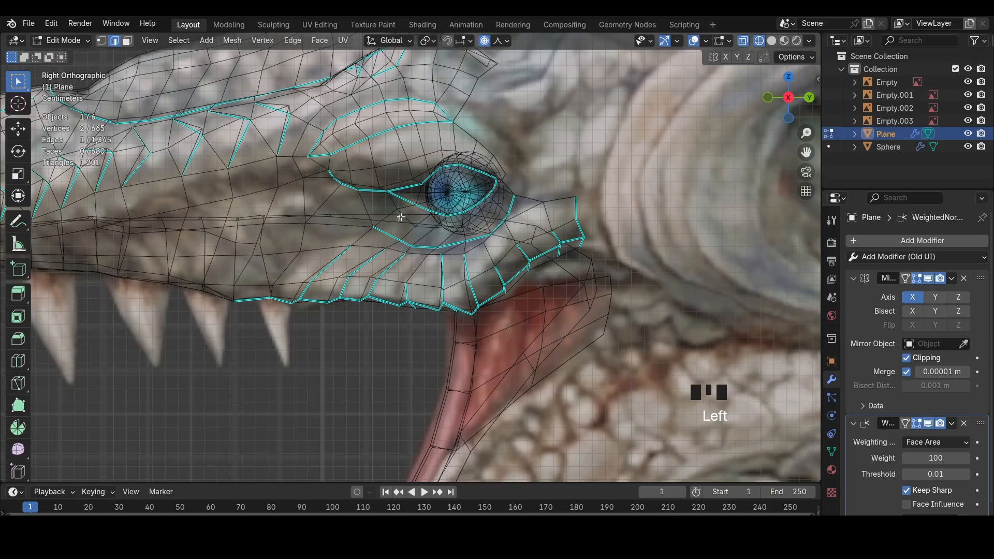
pyautogui.press('g')
pyautogui.click(396, 213)
# Raise the vertices and edge where the strip meets the palate's rear end
pyautogui.press('1')
pyautogui.press('g')
pyautogui.click(263, 213)
pyautogui.keyDown('shift'); pyautogui.click(237, 212); pyautogui.keyUp('shift')
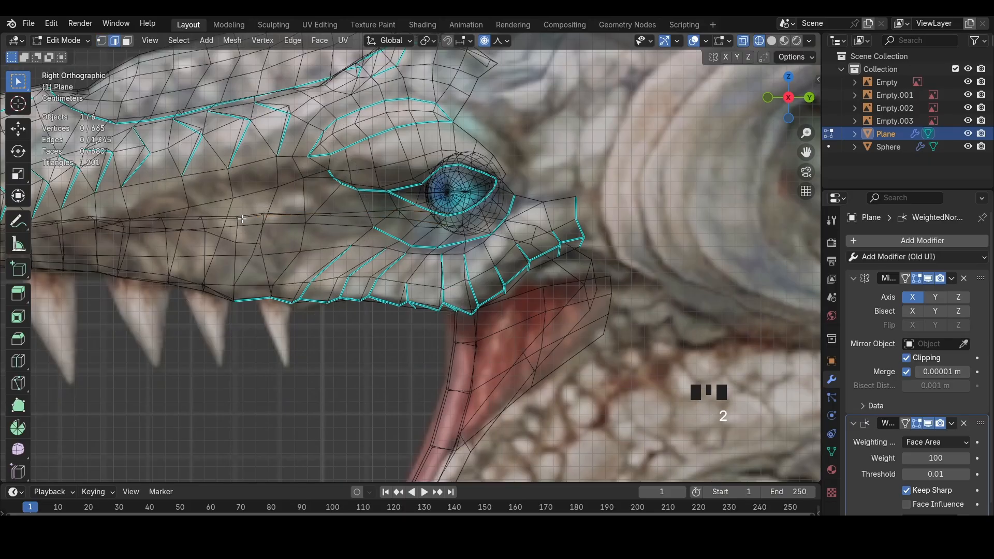
pyautogui.press('g')
pyautogui.click(234, 202)
# Lift the next palate face and the vertex ahead of it slightly in the side view
pyautogui.press('3')
pyautogui.click(181, 218)
pyautogui.press('g')
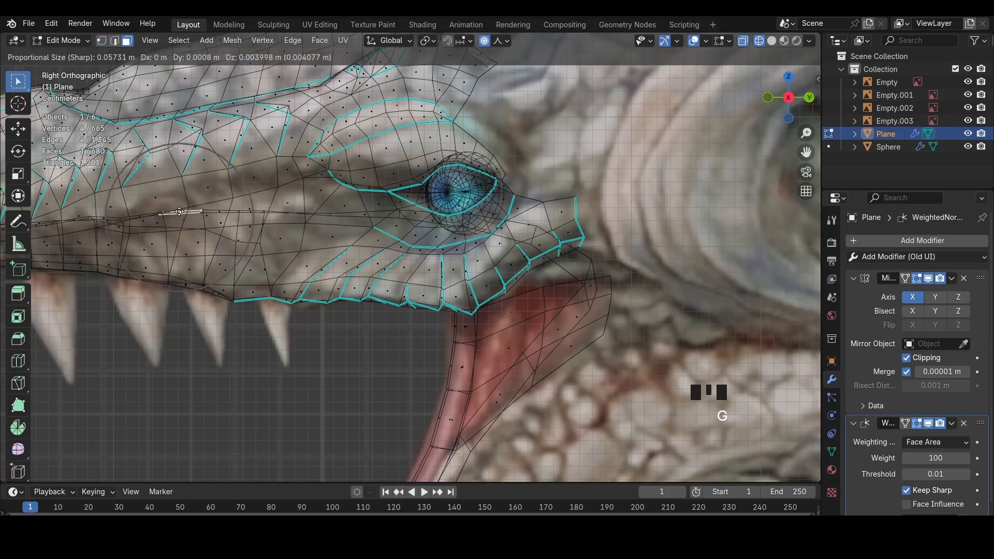
pyautogui.click(183, 212)
pyautogui.press('1')
pyautogui.press('g')
pyautogui.click(116, 206)
# Select the palate vertices above the front teeth and adjust their height with proportional editing
pyautogui.keyDown('shift'); pyautogui.moveTo(122, 218); pyautogui.dragTo(264, 220, button='middle'); pyautogui.keyUp('shift')
pyautogui.press('a')
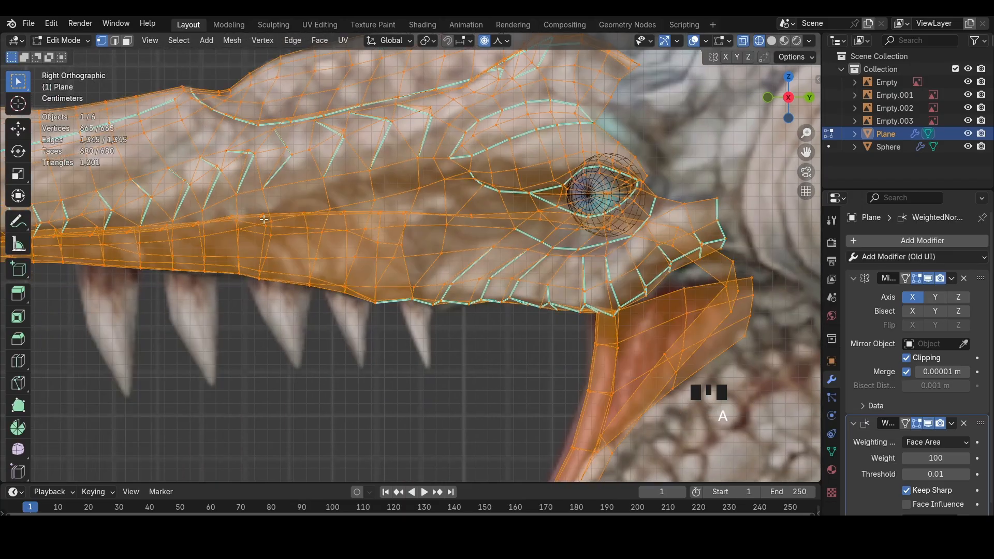
pyautogui.moveTo(234, 219); pyautogui.dragTo(248, 227)
pyautogui.press('g')
pyautogui.click(247, 234)
pyautogui.hotkey('shift', 'z')
# Examine the inner mouth arch and its junction with the cheek from below and behind
pyautogui.moveTo(259, 228)
pyautogui.mouseDown(button='middle')
pyautogui.moveTo(455, 161)
pyautogui.moveTo(580, 259)
pyautogui.moveTo(436, 275)
pyautogui.moveTo(519, 250)
pyautogui.moveTo(492, 282)
pyautogui.moveTo(561, 371)
pyautogui.mouseUp(button='middle')
pyautogui.scroll(-5, 455, 161)
pyautogui.click(600, 242)
pyautogui.scroll(5, 520, 250)
pyautogui.press('2')
pyautogui.moveTo(474, 425); pyautogui.dragTo(470, 414, button='middle')
pyautogui.click(469, 415)
pyautogui.keyDown('shift'); pyautogui.moveTo(470, 414); pyautogui.dragTo(479, 316, button='middle'); pyautogui.keyUp('shift')
pyautogui.click(802, 91)
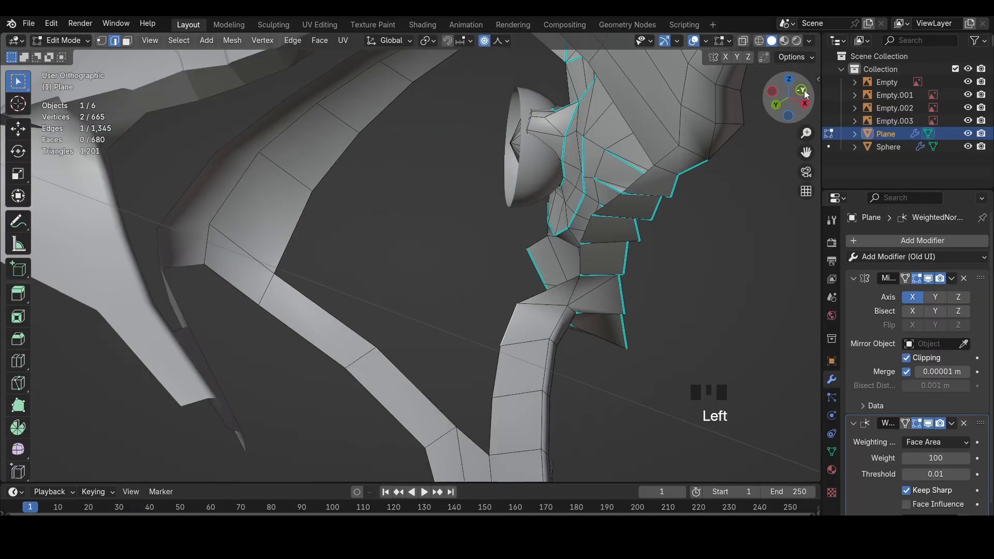
# Extrude the vertex at the arch's bend outward to add a face along the arch's outer side
pyautogui.hotkey('shift', 'z')
pyautogui.scroll(-2, 537, 387)
pyautogui.moveTo(477, 267); pyautogui.dragTo(445, 255, button='middle')
pyautogui.press('z')
pyautogui.press('1')
pyautogui.click(469, 284)
pyautogui.press('e')
pyautogui.click(488, 281)
# Delete the arch's upper face that links the side wall to the top segment, working in the front view
pyautogui.press('2')
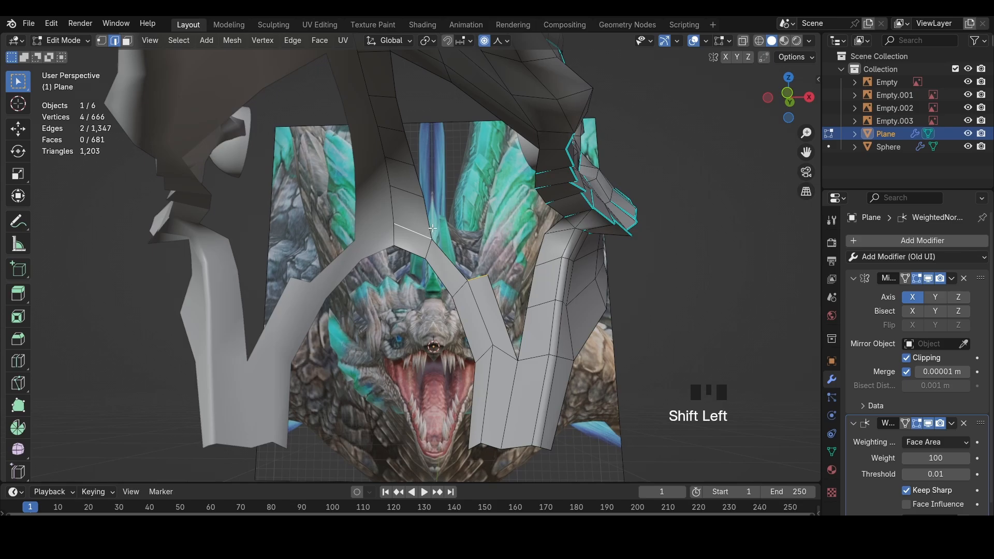
pyautogui.click(787, 93)
pyautogui.hotkey('shift', 'z')
pyautogui.press('1')
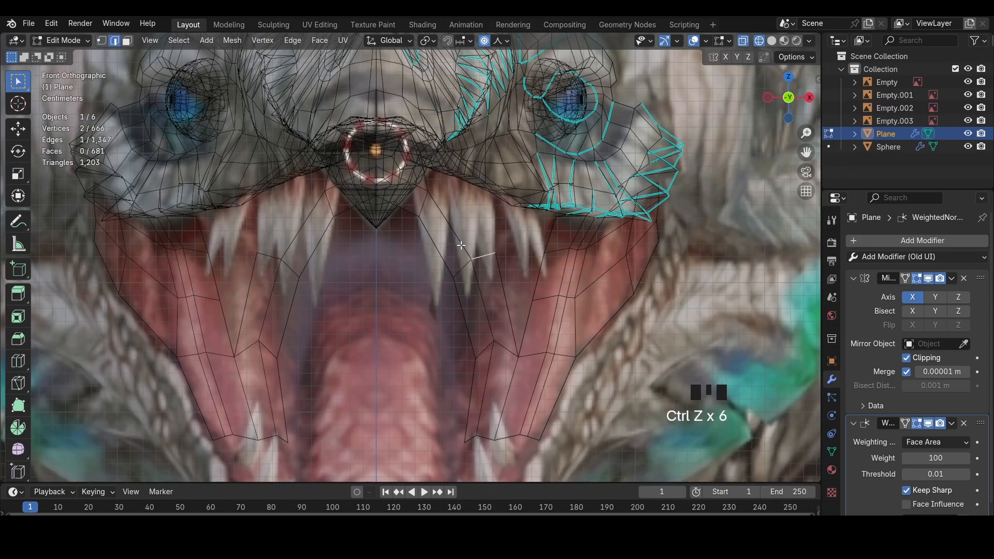
pyautogui.press('x')
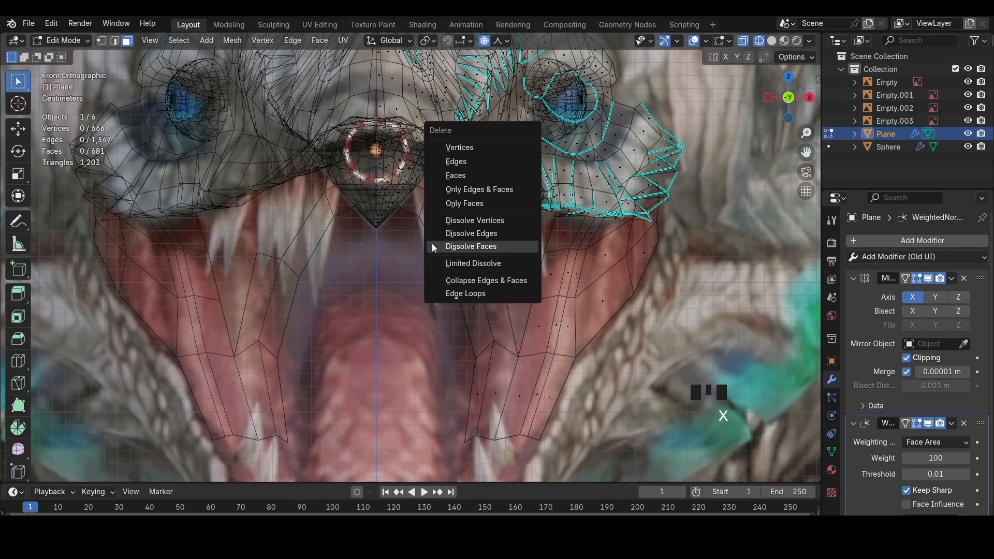
pyautogui.click(434, 247)
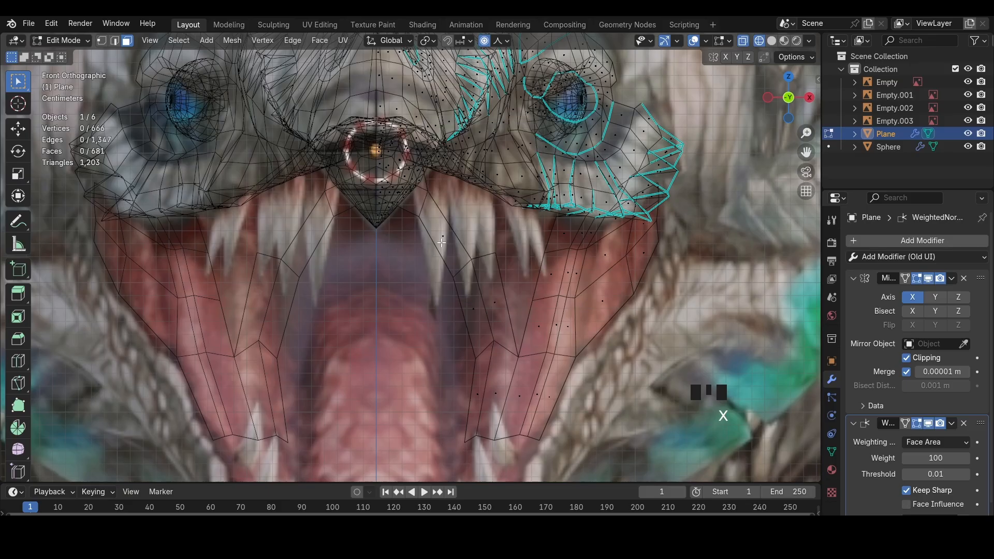
pyautogui.press('x')
pyautogui.click(487, 221)
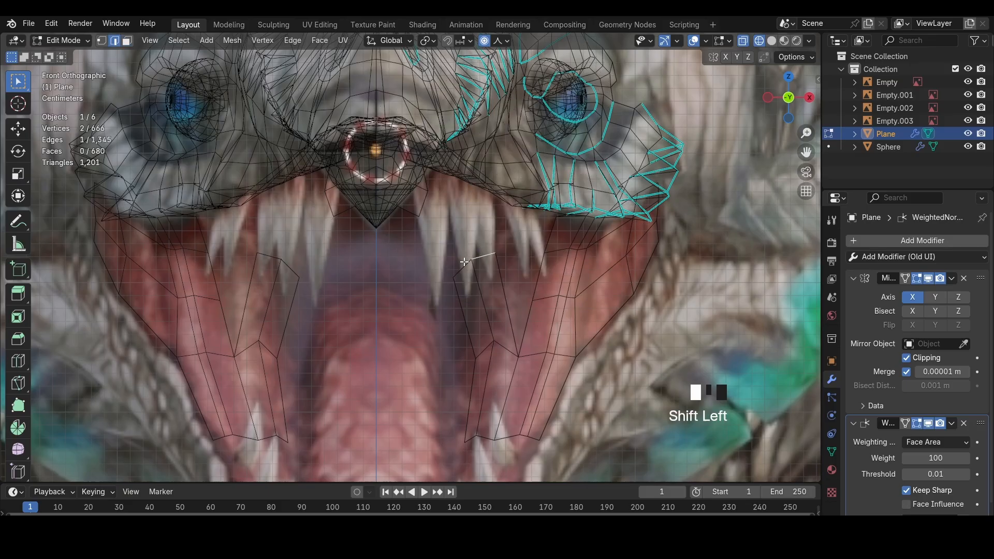
# Move the side wall's two open top edges outward about 0.015 m along X
pyautogui.keyDown('shift'); pyautogui.click(464, 262); pyautogui.keyUp('shift')
pyautogui.press('g')
pyautogui.click(485, 262)
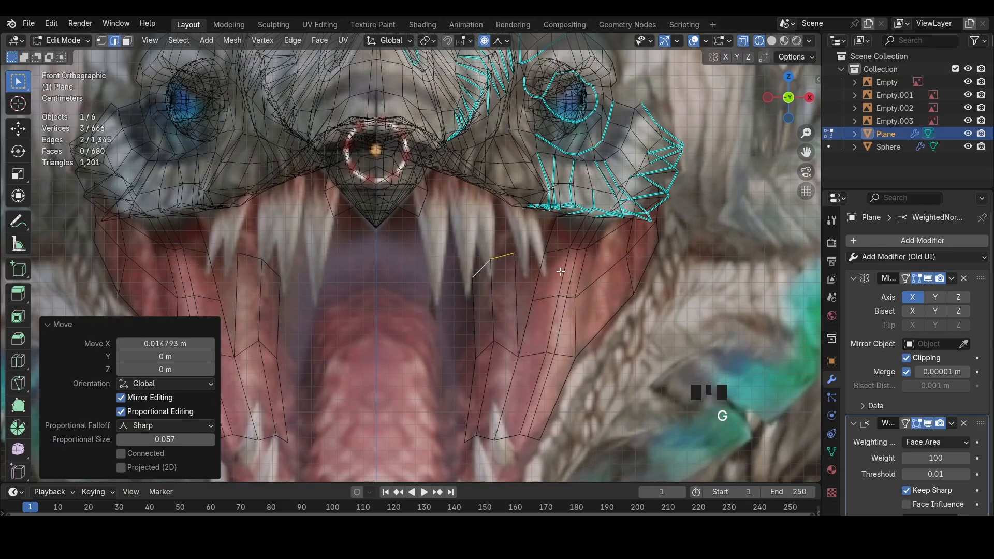
# Rotate the side wall's two open top edges and turn off proportional editing
pyautogui.press('r')
pyautogui.click(546, 224)
pyautogui.click(488, 44)
pyautogui.press('g')
# Extrude the side wall's two top edges about 0.041 m upward, then reposition and scale them
pyautogui.press('e')
pyautogui.scroll(-2, 547, 267)
pyautogui.press('g')
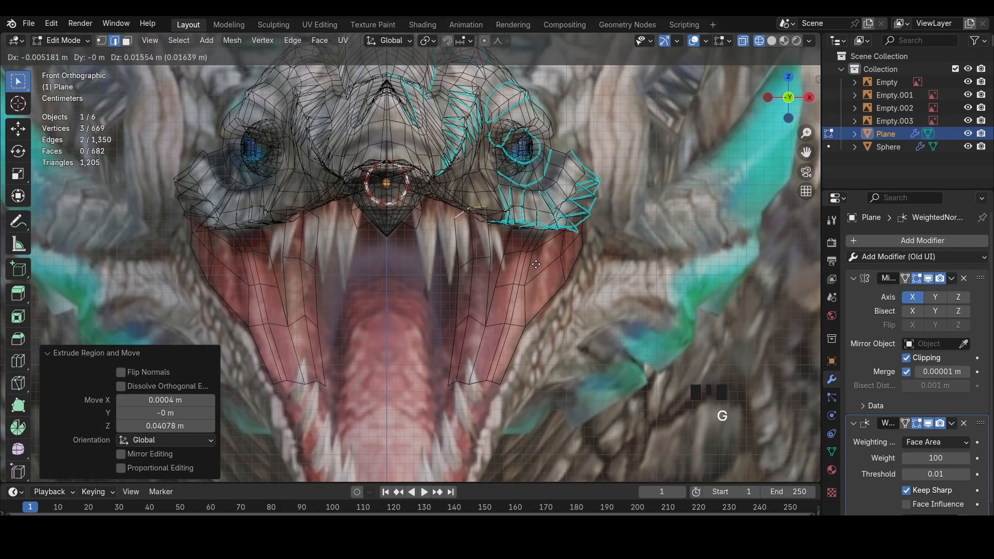
pyautogui.press('s')
pyautogui.click(646, 288)
# Shift the extruded edges along Y and fit them against the mouth arch in solid shading
pyautogui.press('z')
pyautogui.moveTo(645, 288); pyautogui.dragTo(523, 282, button='middle')
pyautogui.press('g')
pyautogui.moveTo(425, 285)
pyautogui.mouseDown(button='middle')
pyautogui.moveTo(378, 288)
pyautogui.moveTo(421, 277)
pyautogui.moveTo(426, 246)
pyautogui.moveTo(484, 226)
pyautogui.mouseUp(button='middle')
pyautogui.press('g')
pyautogui.press('y')
pyautogui.click(359, 290)
pyautogui.press('z')
pyautogui.click(809, 96)
pyautogui.press('z')
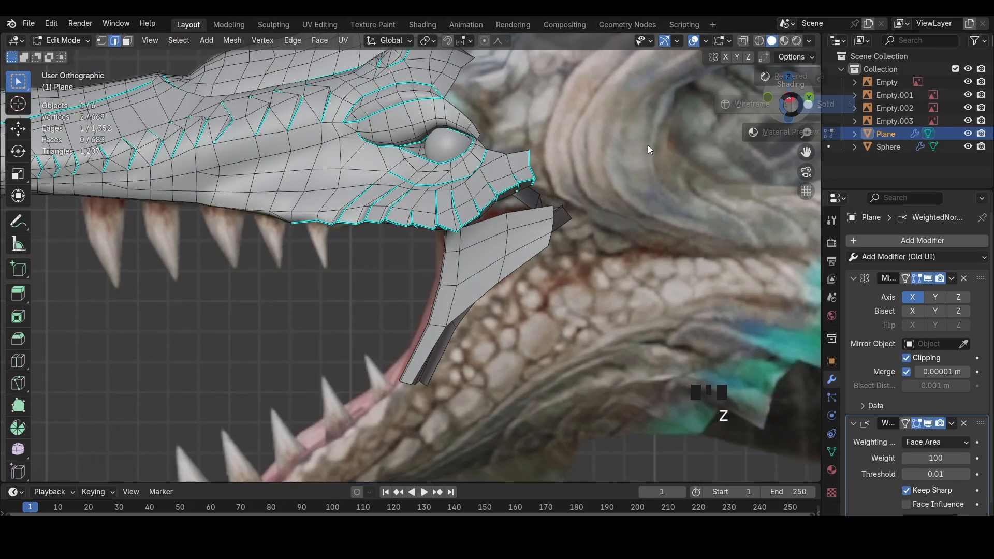
pyautogui.press('g')
pyautogui.click(570, 201)
# Move the edge where the arch's top segment meets the palate about 0.023 m along Y
pyautogui.press('z')
pyautogui.moveTo(409, 262)
pyautogui.mouseDown(button='middle')
pyautogui.moveTo(502, 228)
pyautogui.moveTo(474, 279)
pyautogui.mouseUp(button='middle')
pyautogui.moveTo(440, 240); pyautogui.dragTo(362, 337, button='middle')
pyautogui.click(347, 389)
pyautogui.press('g')
pyautogui.click(346, 399)
pyautogui.moveTo(352, 399); pyautogui.dragTo(398, 331, button='middle')
pyautogui.moveTo(419, 394); pyautogui.dragTo(380, 328, button='middle')
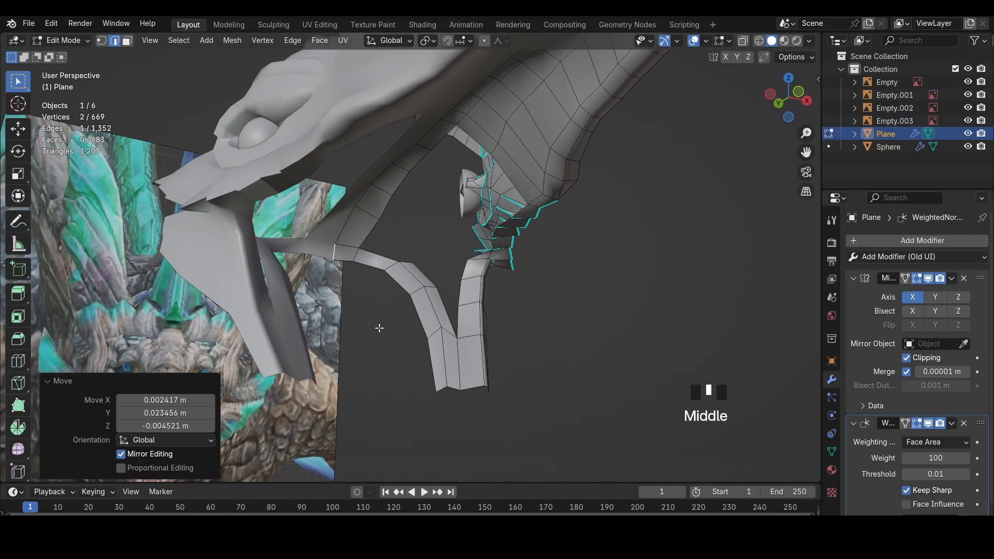
# Activate the Move tool and check the mouth side wall against the side reference image
pyautogui.click(18, 222)
pyautogui.scroll(-3, 369, 319)
pyautogui.moveTo(443, 338); pyautogui.dragTo(447, 333)
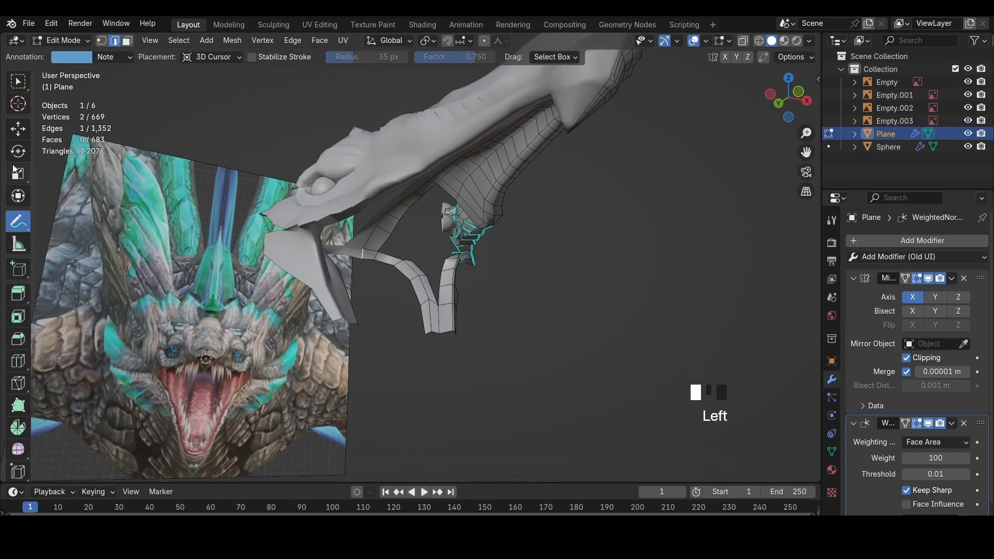
pyautogui.click(18, 129)
pyautogui.moveTo(424, 299); pyautogui.dragTo(455, 173, button='middle')
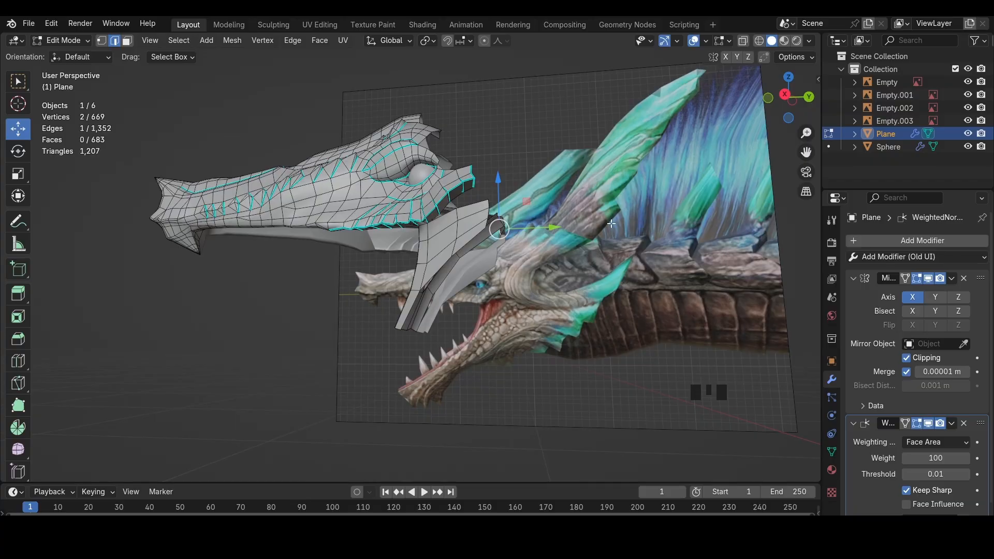
pyautogui.click(785, 94)
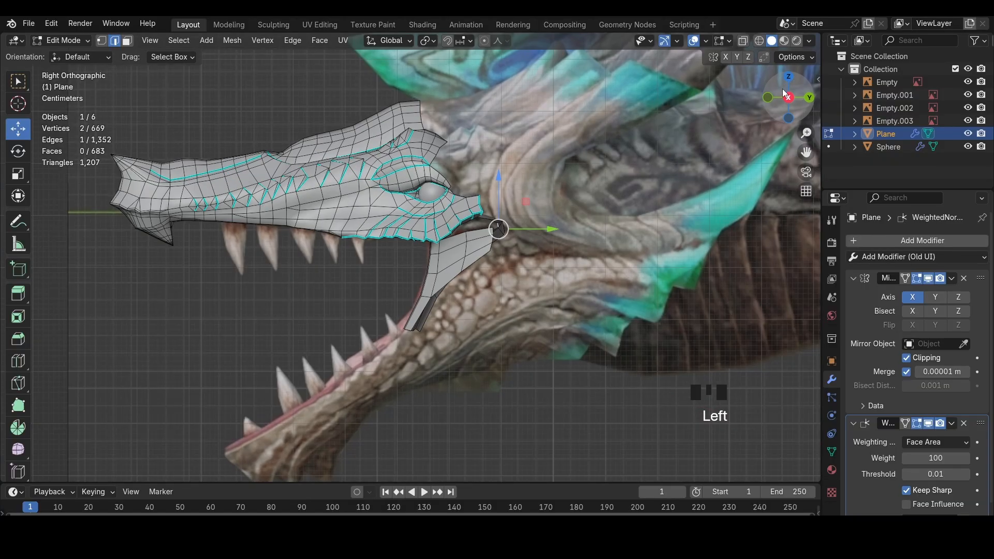
pyautogui.scroll(3, 510, 252)
pyautogui.hotkey('shift', 'z')
pyautogui.moveTo(468, 253); pyautogui.dragTo(533, 255, button='middle')
# Fill the upper part of the gap between the arch's inner and outer strips with a face
pyautogui.press('3')
pyautogui.click(576, 261)
pyautogui.press('2')
pyautogui.click(456, 270)
pyautogui.click(392, 303)
pyautogui.moveTo(436, 274); pyautogui.dragTo(414, 331, button='middle')
pyautogui.keyDown('shift'); pyautogui.click(463, 283); pyautogui.keyUp('shift')
pyautogui.moveTo(487, 352); pyautogui.dragTo(499, 325, button='middle')
pyautogui.press('f')
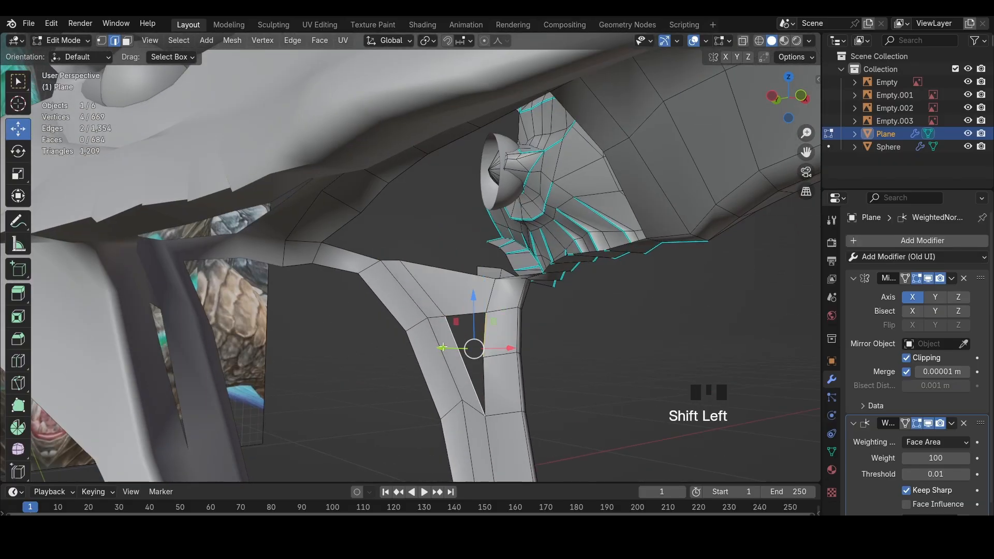
# Add a loop cut across the arch strip beside the triangular hole and fill the hole with faces
pyautogui.keyDown('ctrl'); pyautogui.click(443, 347); pyautogui.keyUp('ctrl')
pyautogui.keyDown('ctrl'); pyautogui.click(443, 349); pyautogui.keyUp('ctrl')
pyautogui.keyDown('ctrl'); pyautogui.click(444, 350); pyautogui.keyUp('ctrl')
pyautogui.hotkey('ctrl', 'r')
pyautogui.doubleClick(445, 355)
pyautogui.click(454, 340)
pyautogui.keyDown('shift'); pyautogui.click(484, 337); pyautogui.keyUp('shift')
pyautogui.press('f')
pyautogui.press('f')
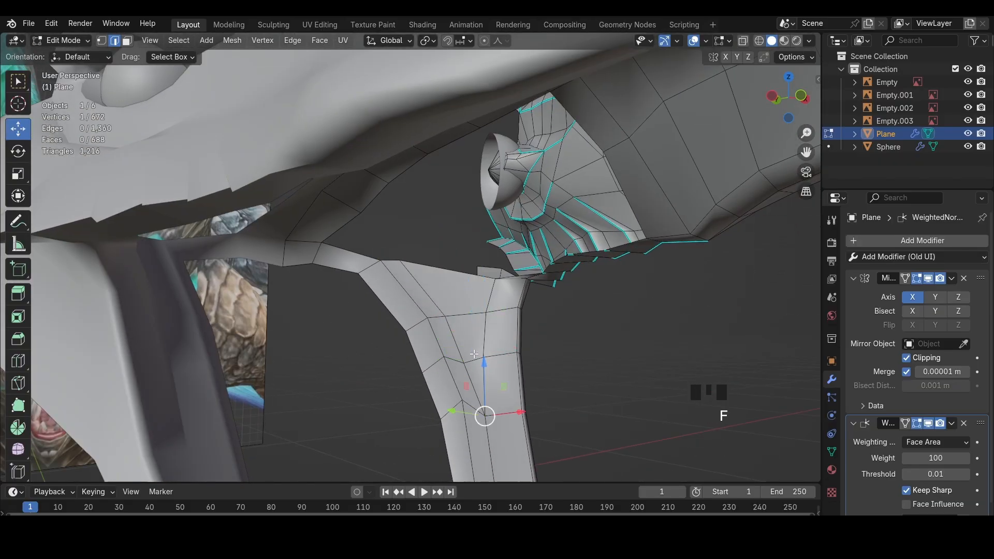
# Slide the vertices of the filled area's central edge line to even out the arch surface
pyautogui.press('1')
pyautogui.click(494, 280)
pyautogui.hotkey('shift', 'v')
pyautogui.click(486, 313)
pyautogui.hotkey('shift', 'v')
pyautogui.hotkey('ctrl', 'z')
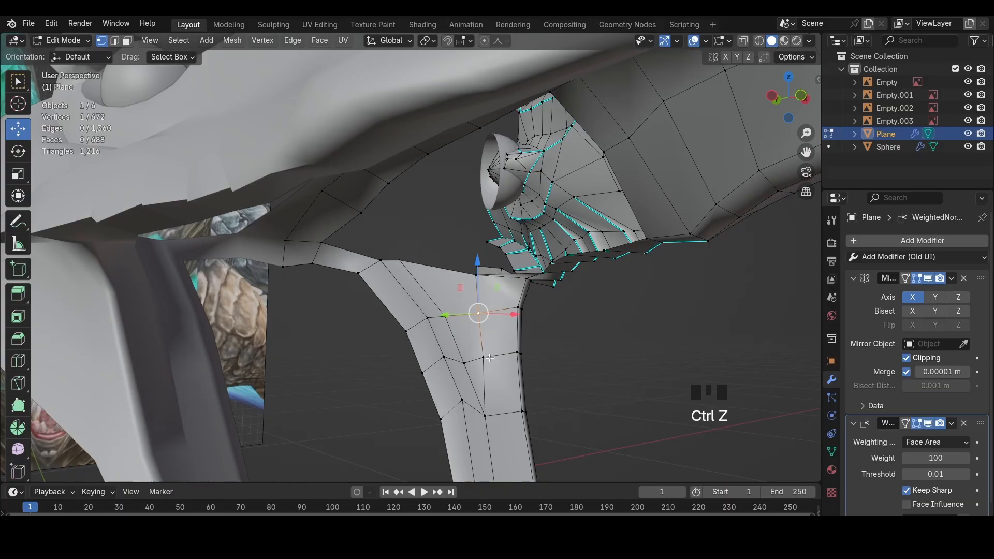
pyautogui.click(485, 359)
pyautogui.hotkey('shift', 'v')
# Mark the three-edge line running down the arch's filled area as sharp
pyautogui.press('2')
pyautogui.click(472, 378)
pyautogui.hotkey('ctrl', 'e')
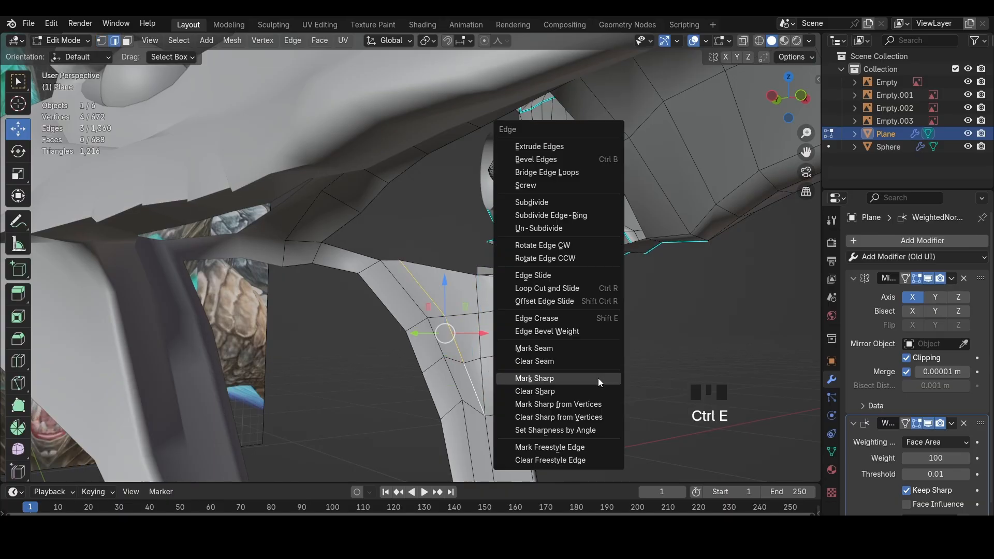
pyautogui.click(538, 378)
# Slide the vertex where the arch meets the back of the cheek
pyautogui.moveTo(539, 378); pyautogui.dragTo(562, 248, button='middle')
pyautogui.press('2')
pyautogui.click(562, 274)
pyautogui.hotkey('shift', 'v')
pyautogui.click(560, 236)
pyautogui.press('2')
pyautogui.moveTo(562, 247); pyautogui.dragTo(507, 335, button='middle')
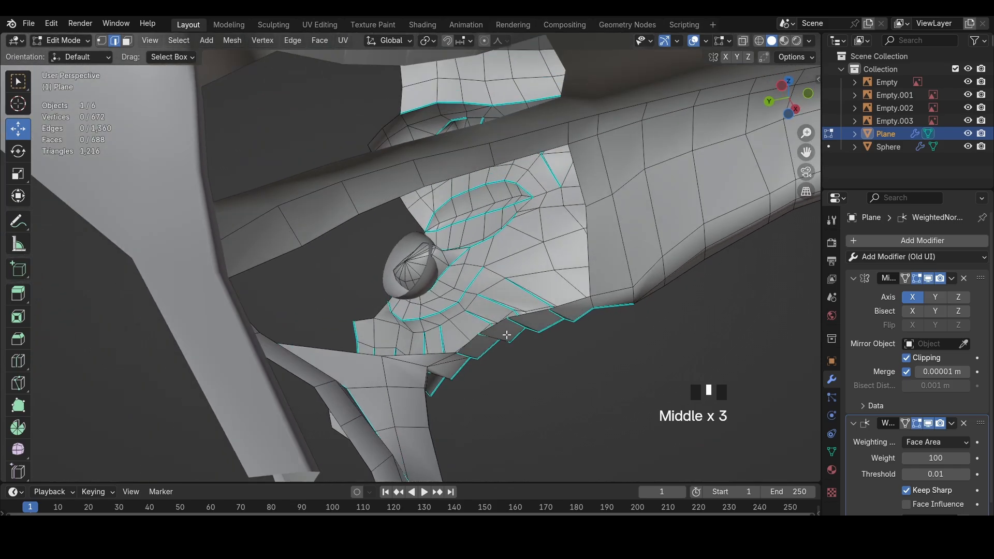
# Extrude the edge run along the cheek's lower inner border inward, about -0.043 m in X and 0.053 m in Z
pyautogui.keyDown('ctrl'); pyautogui.keyDown('shift'); pyautogui.click(543, 315); pyautogui.keyUp('shift'); pyautogui.keyUp('ctrl')
pyautogui.keyDown('shift'); pyautogui.click(555, 313); pyautogui.keyUp('shift')
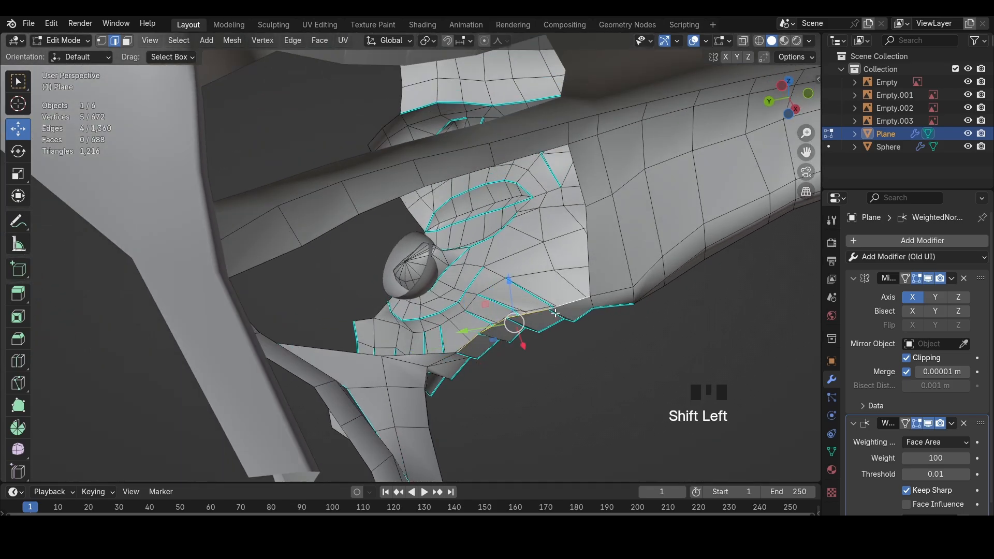
pyautogui.press('g')
pyautogui.click(561, 306)
pyautogui.press('e')
pyautogui.click(537, 212)
pyautogui.moveTo(538, 212); pyautogui.dragTo(497, 224, button='middle')
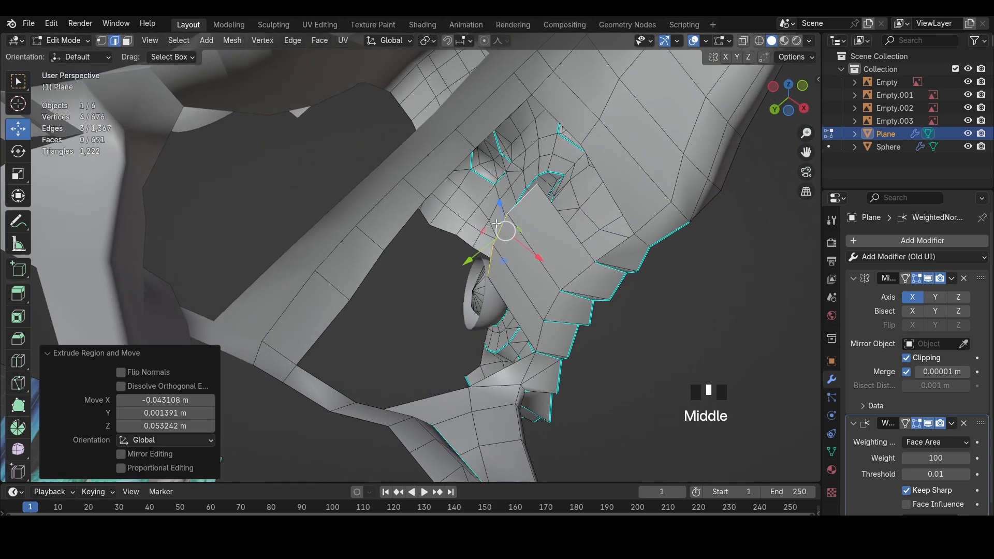
# Fill the gap between the extruded cheek strip and the palate's side edges with faces
pyautogui.click(506, 234)
pyautogui.keyDown('shift'); pyautogui.click(437, 176); pyautogui.keyUp('shift')
pyautogui.press('f')
pyautogui.click(411, 226)
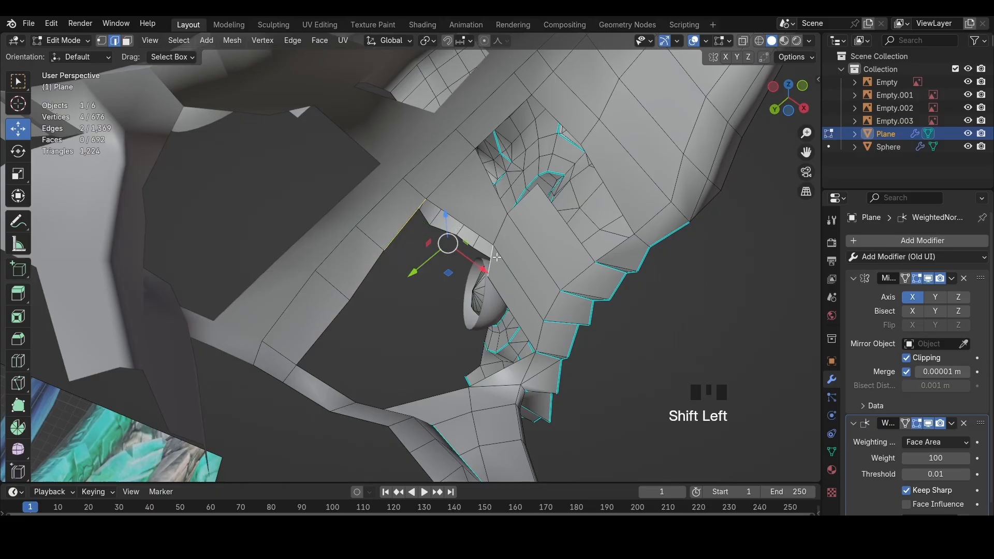
pyautogui.press('f')
pyautogui.click(515, 213)
pyautogui.press('f')
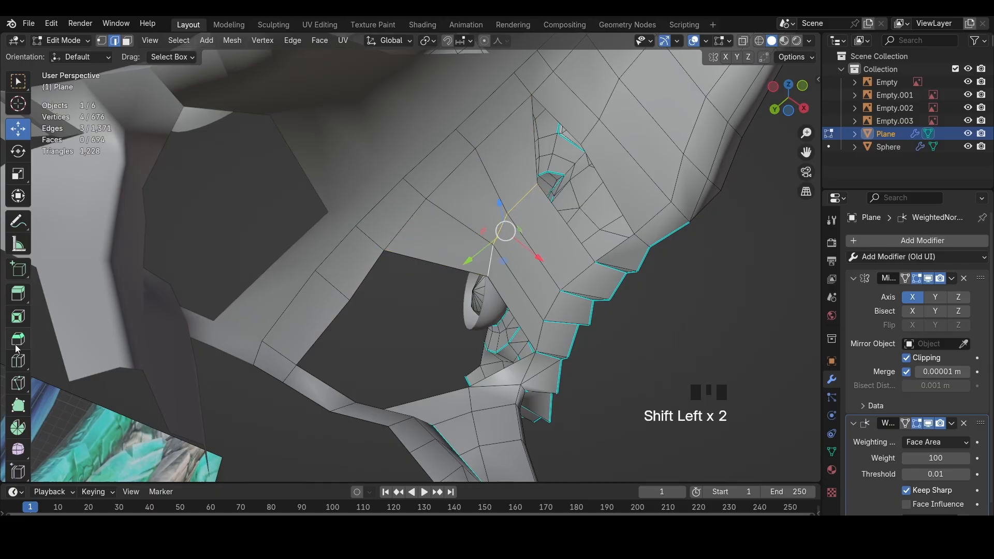
# Smooth the new cheek strip's inner edges with the Smooth tool and reposition them
pyautogui.moveTo(476, 252); pyautogui.dragTo(484, 254)
pyautogui.press('g')
pyautogui.click(483, 207)
pyautogui.moveTo(445, 248); pyautogui.dragTo(497, 243, button='middle')
pyautogui.keyDown('shift'); pyautogui.moveTo(497, 244); pyautogui.dragTo(477, 288, button='middle'); pyautogui.keyUp('shift')
# Fill the remaining triangular hole beside the palate and slide the adjoining vertex by a factor of 0.145
pyautogui.click(434, 221)
pyautogui.press('f')
pyautogui.click(331, 233)
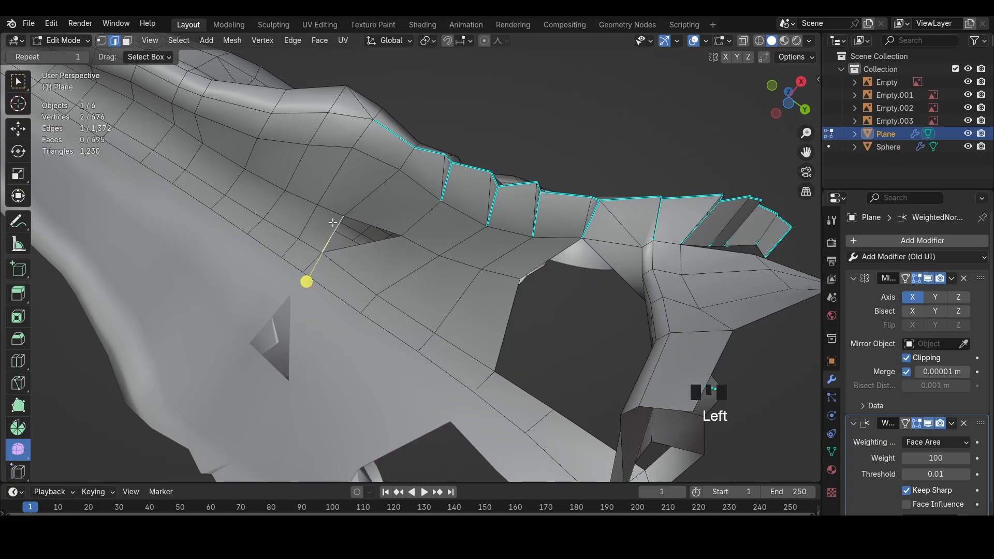
pyautogui.press('f')
pyautogui.moveTo(417, 231); pyautogui.dragTo(420, 232, button='middle')
pyautogui.hotkey('shift', 'v')
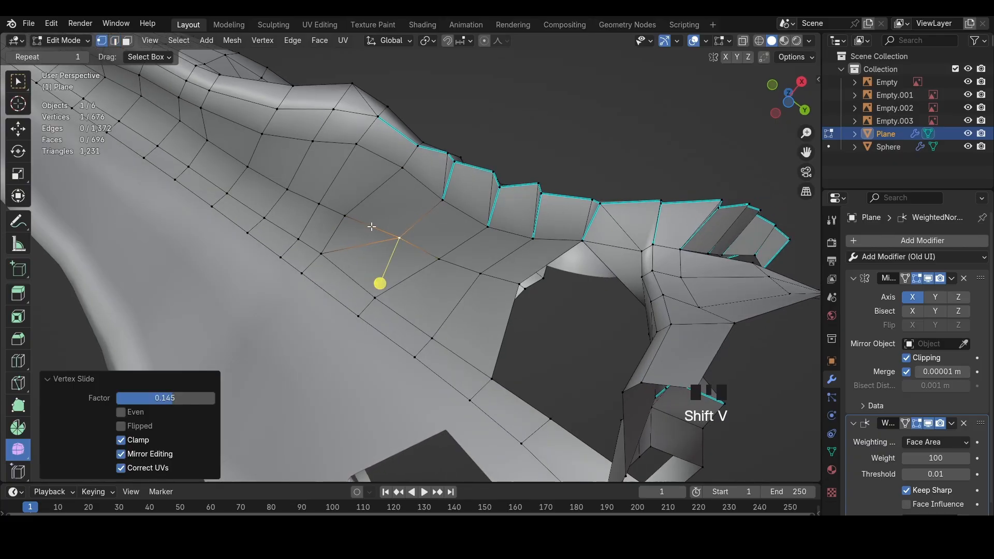
# Merge the short edge beside the slid vertex into a single vertex
pyautogui.press('2')
pyautogui.click(384, 222)
pyautogui.press('m')
pyautogui.click(488, 215)
pyautogui.press('1')
pyautogui.click(370, 225)
# Move the two rearmost vertices of the row between the cheek strip and the palate
pyautogui.moveTo(481, 259); pyautogui.dragTo(530, 212, button='middle')
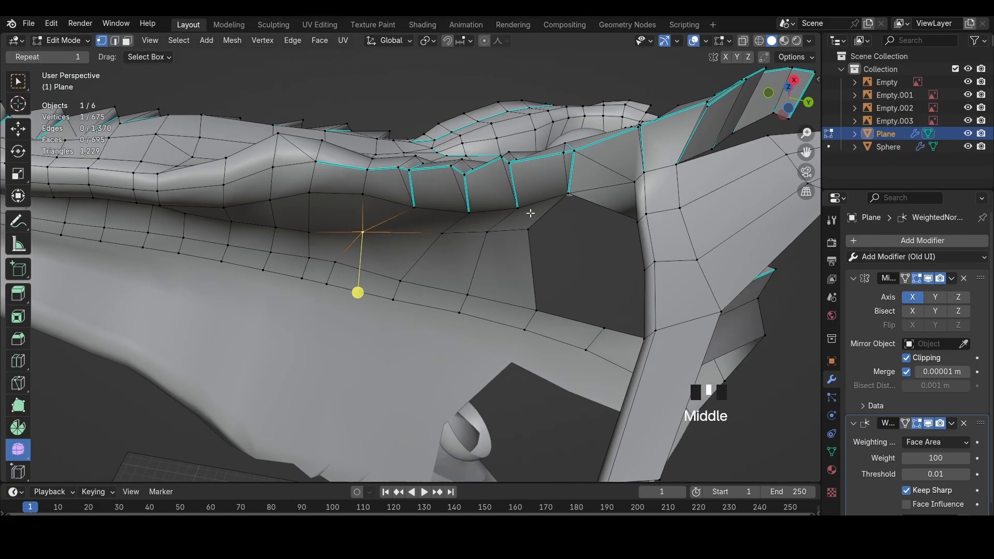
pyautogui.press('g')
pyautogui.click(539, 242)
pyautogui.press('g')
pyautogui.click(544, 247)
pyautogui.click(488, 231)
pyautogui.press('g')
pyautogui.click(489, 235)
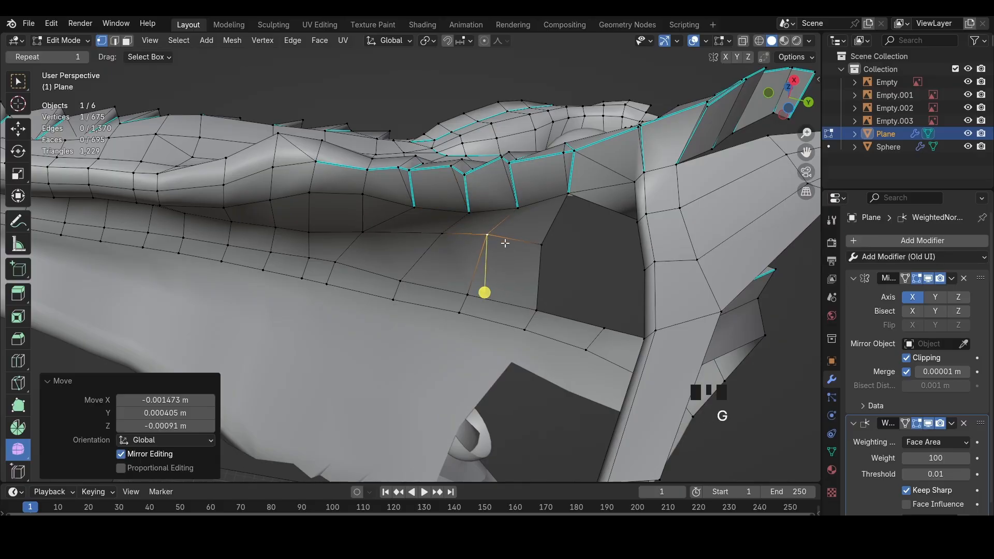
# Lower the vertices along the row between cheek and palate to even out the mouth roof
pyautogui.press('2')
pyautogui.click(522, 239)
pyautogui.moveTo(523, 239); pyautogui.dragTo(537, 266, button='middle')
pyautogui.press('g')
pyautogui.press('g')
pyautogui.click(440, 238)
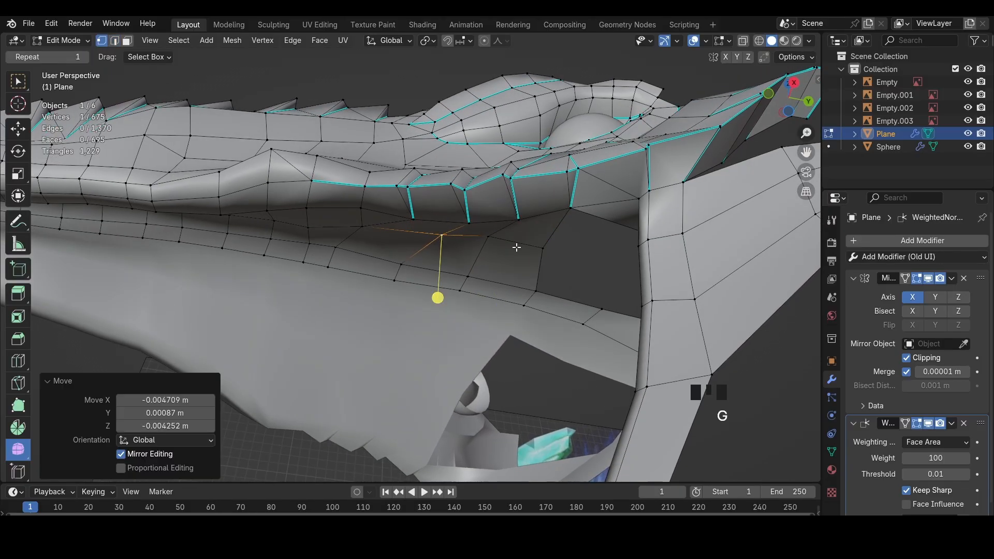
pyautogui.click(491, 238)
pyautogui.press('g')
pyautogui.click(491, 243)
pyautogui.click(542, 248)
pyautogui.press('g')
pyautogui.click(542, 252)
# Fill a face linking the mouth roof to the arch's outer top, loop cut it, and adjust the new edge
pyautogui.moveTo(404, 316); pyautogui.dragTo(445, 289, button='middle')
pyautogui.click(406, 286)
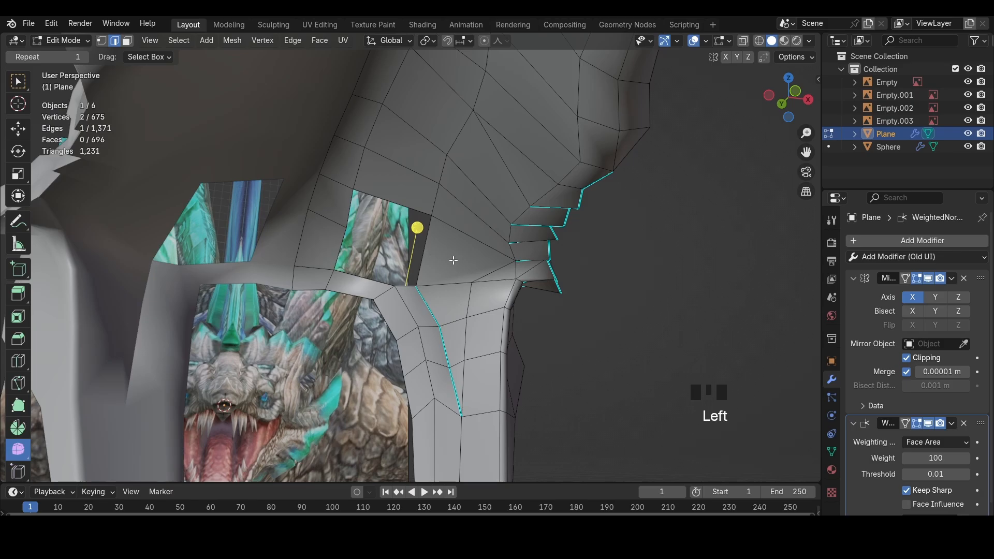
pyautogui.hotkey('ctrl', 'r')
pyautogui.doubleClick(497, 272)
pyautogui.press('s')
pyautogui.click(522, 277)
pyautogui.press('g')
pyautogui.click(510, 275)
# Fill the remaining hole between palate and arch with faces, adding a cut across the arch's top segment
pyautogui.click(400, 214)
pyautogui.press('f')
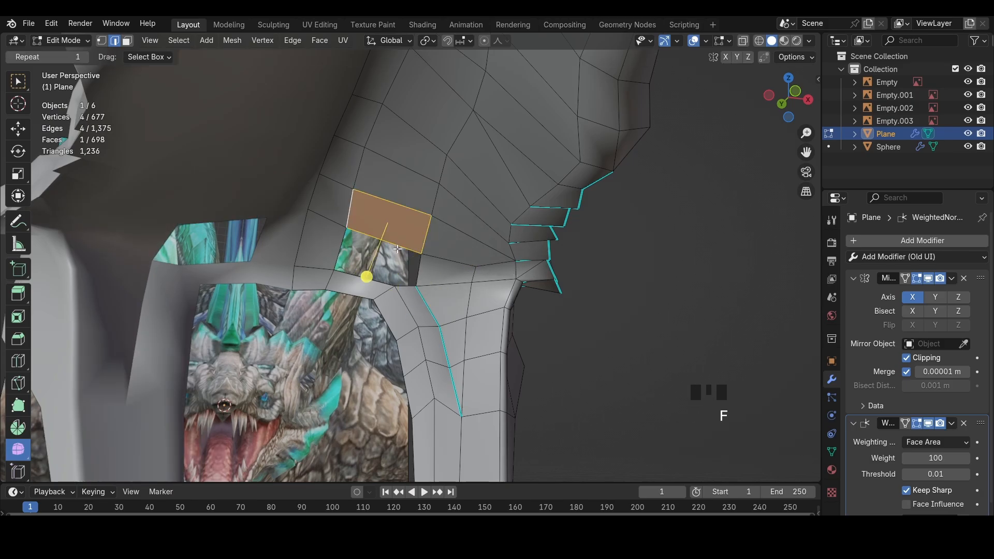
pyautogui.click(370, 281)
pyautogui.press('g')
pyautogui.click(375, 279)
pyautogui.click(392, 281)
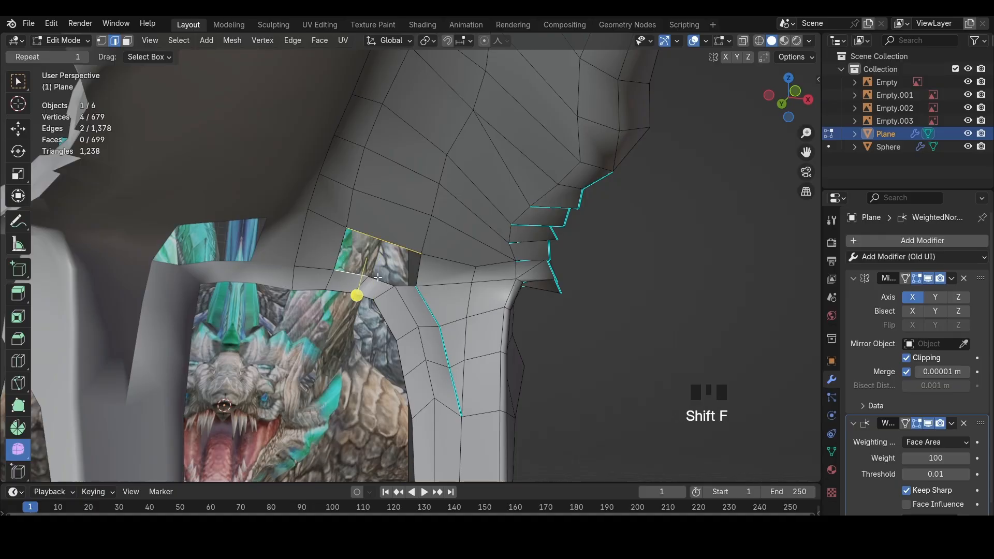
pyautogui.press('f')
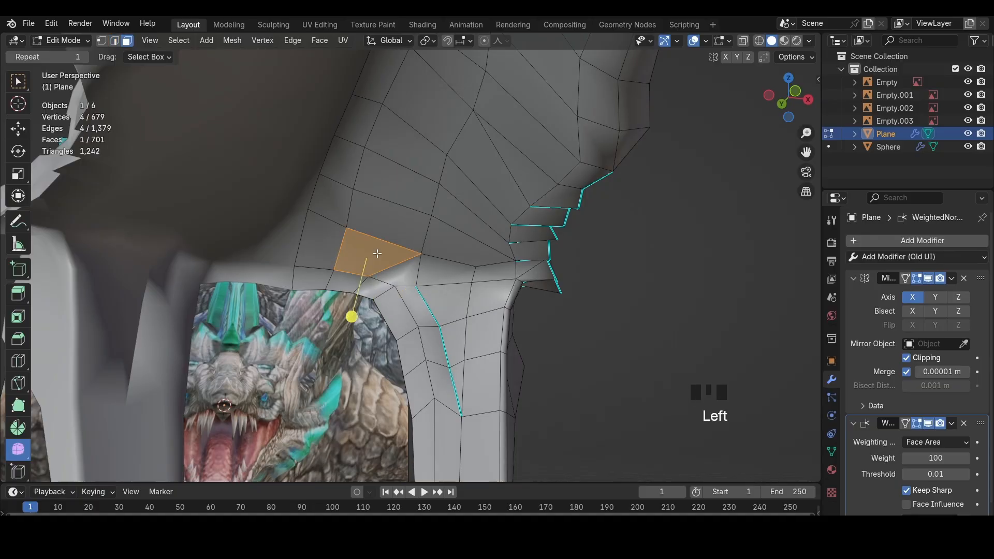
# Smooth the three faces at the palate-arch junction and lower the arch's inner corner edge about 0.007 m
pyautogui.click(362, 262)
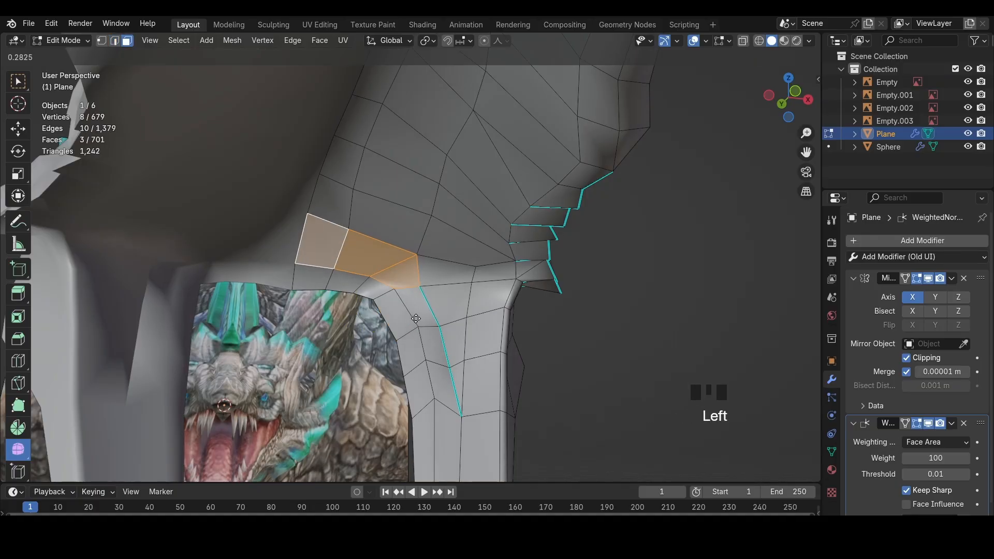
pyautogui.moveTo(362, 262); pyautogui.dragTo(489, 262, button='middle')
pyautogui.press('2')
pyautogui.press('g')
pyautogui.click(487, 281)
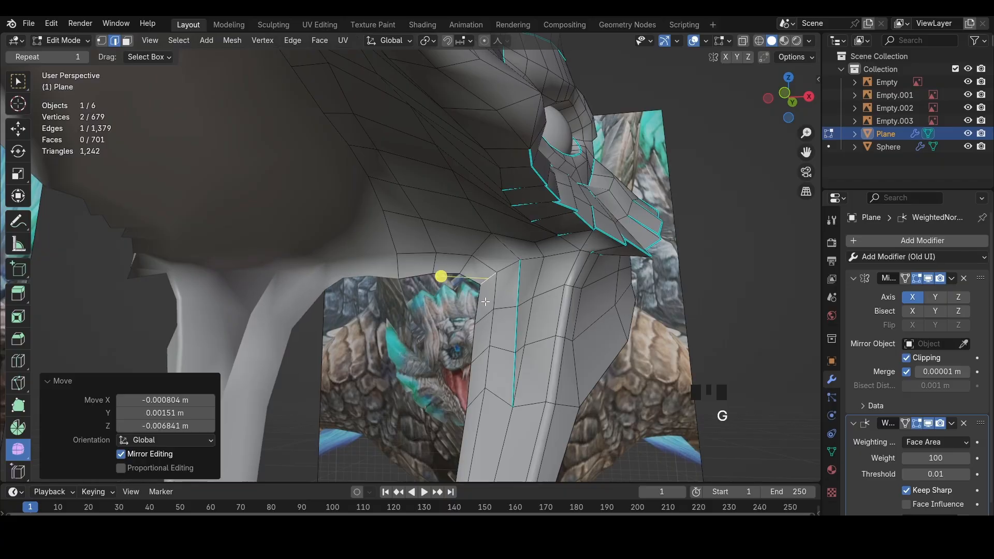
# Nudge a face and the edge below it on the arch leg's inner side to refine its contour
pyautogui.press('3')
pyautogui.click(483, 335)
pyautogui.press('g')
pyautogui.click(479, 337)
pyautogui.press('2')
pyautogui.click(478, 397)
pyautogui.press('g')
pyautogui.click(477, 389)
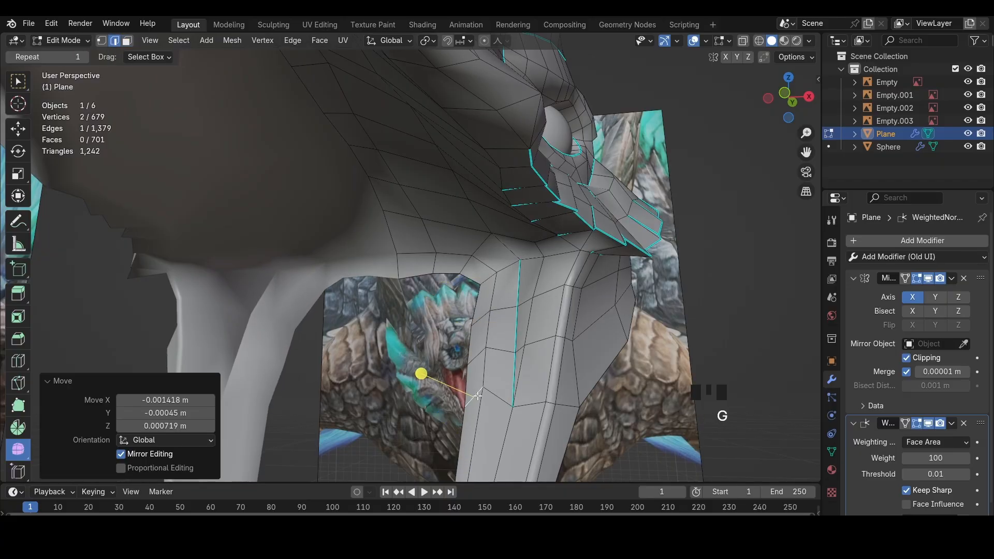
# Add one loop cut across the lower part of the arch's leg
pyautogui.scroll(-2, 477, 383)
pyautogui.moveTo(481, 295)
pyautogui.mouseDown(button='middle')
pyautogui.moveTo(497, 309)
pyautogui.moveTo(483, 308)
pyautogui.mouseUp(button='middle')
pyautogui.hotkey('ctrl', 'r')
pyautogui.click(483, 307)
pyautogui.click(484, 308)
pyautogui.moveTo(822, 91); pyautogui.dragTo(821, 91)
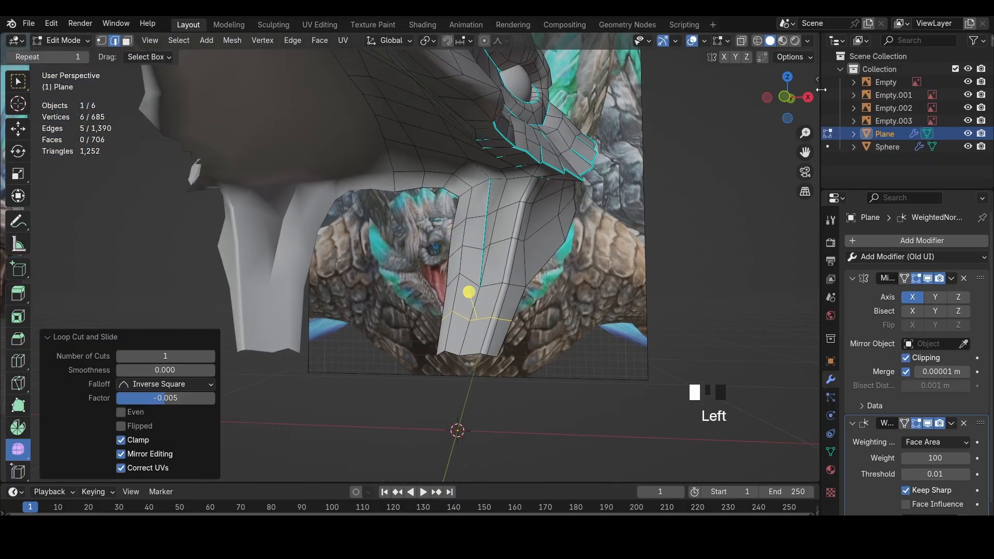
# Reposition and rotate the arch leg's lower end edges in the side view to follow the reference's gum line
pyautogui.click(745, 135)
pyautogui.press('z')
pyautogui.click(809, 97)
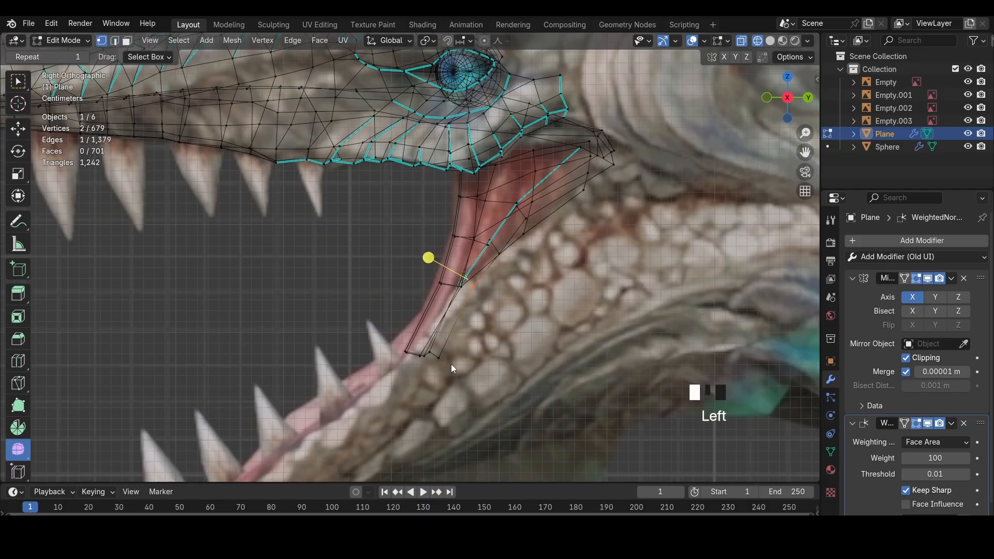
pyautogui.moveTo(452, 364); pyautogui.dragTo(394, 337)
pyautogui.press('g')
pyautogui.click(503, 318)
pyautogui.press('r')
pyautogui.click(502, 337)
pyautogui.press('g')
pyautogui.click(505, 340)
# Extrude the leg's end about 0.046 m forward and 0.04 m down along the lower jaw, then rotate and nudge it into line
pyautogui.press('e')
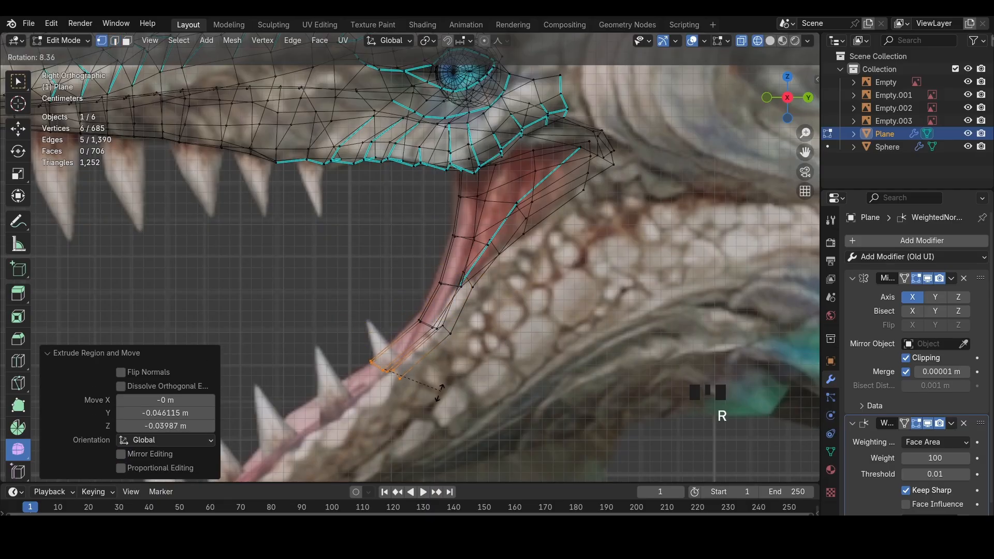
pyautogui.click(432, 400)
pyautogui.press('g')
pyautogui.click(430, 406)
# Shift the extruded leg end about 0.014 m inward along X to match the front reference
pyautogui.keyDown('shift'); pyautogui.moveTo(431, 406); pyautogui.dragTo(621, 273, button='middle'); pyautogui.keyUp('shift')
pyautogui.press('z')
pyautogui.moveTo(533, 248); pyautogui.dragTo(610, 244, button='middle')
pyautogui.moveTo(559, 223)
pyautogui.mouseDown(button='middle')
pyautogui.moveTo(599, 230)
pyautogui.moveTo(601, 259)
pyautogui.mouseUp(button='middle')
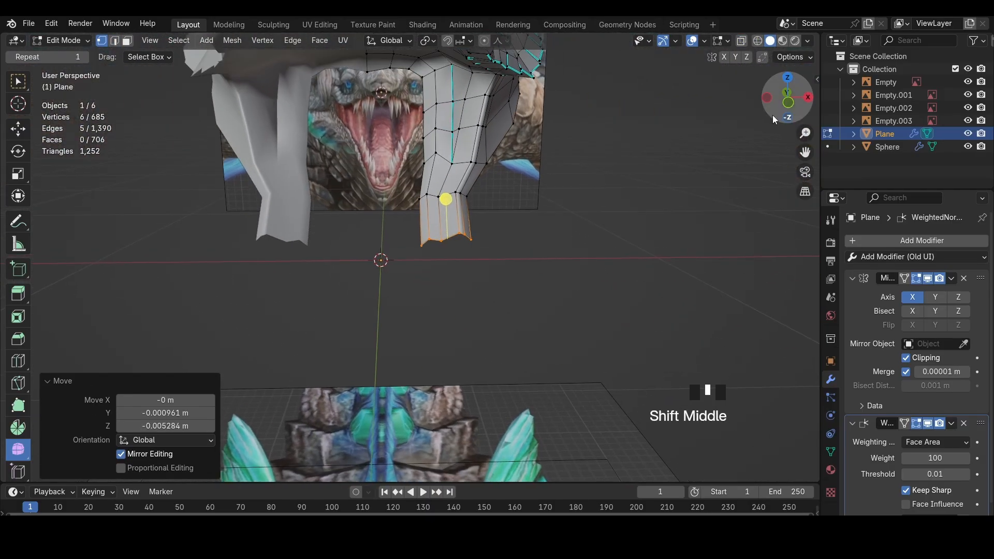
pyautogui.click(787, 102)
pyautogui.press('g')
pyautogui.click(569, 236)
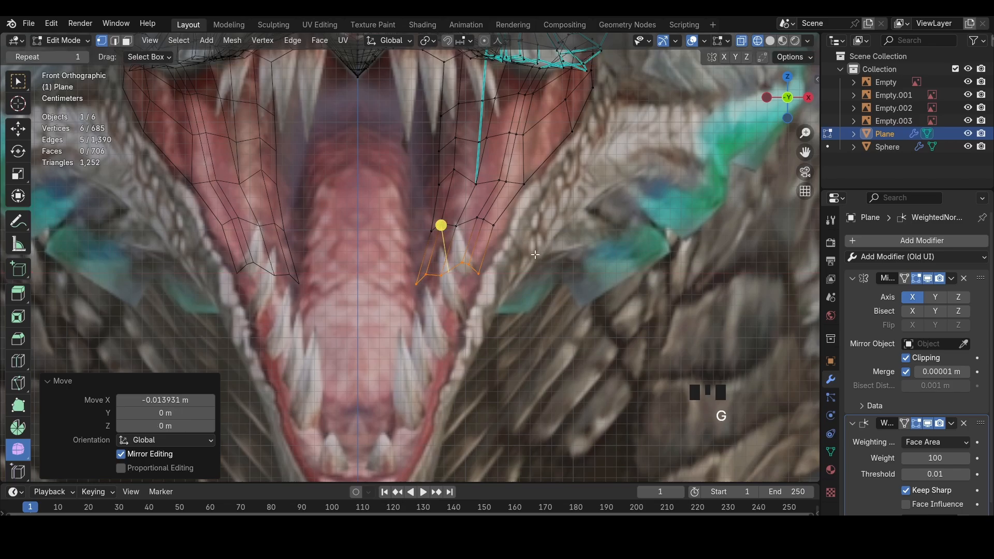
# Move the lowest outer face of the leg about 0.009 m outward and 0.003 m down in the front view
pyautogui.scroll(1, 521, 240)
pyautogui.press('3')
pyautogui.click(506, 228)
pyautogui.press('g')
pyautogui.click(559, 229)
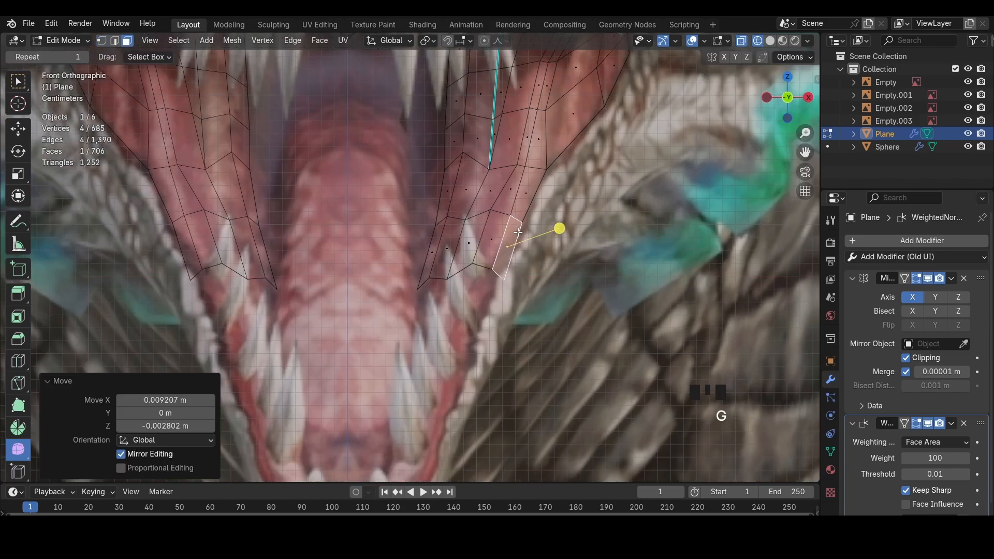
# Try adjusting the same outer face further and scaling it to 0.878
pyautogui.press('g')
pyautogui.click(572, 232)
pyautogui.hotkey('alt', 'z')
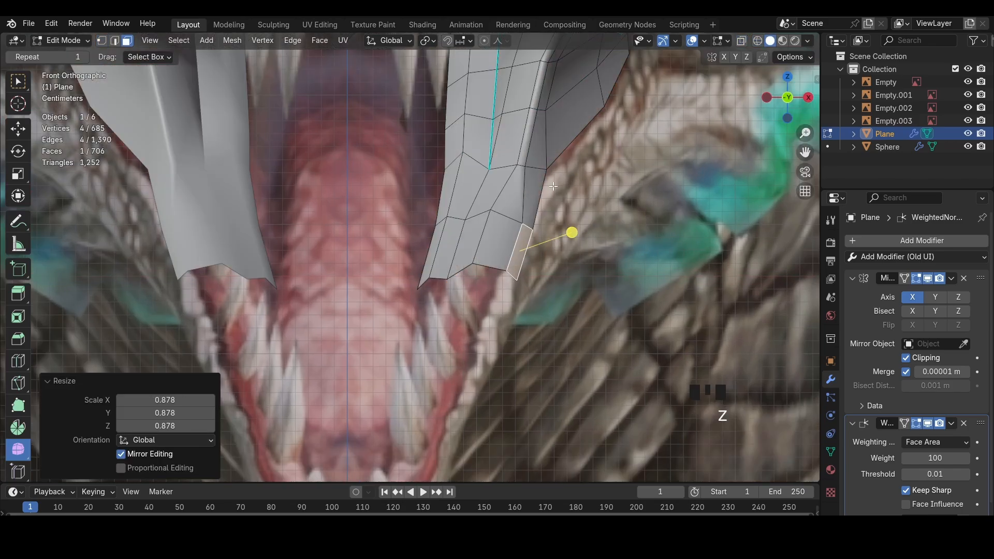
pyautogui.hotkey('ctrl', 'z')
# Offset a face of the leg's lowest section and its inner side edge with Shrink/Fatten, the edge by about 0.013 m
pyautogui.press('2')
pyautogui.click(512, 254)
pyautogui.press('z')
pyautogui.click(477, 238)
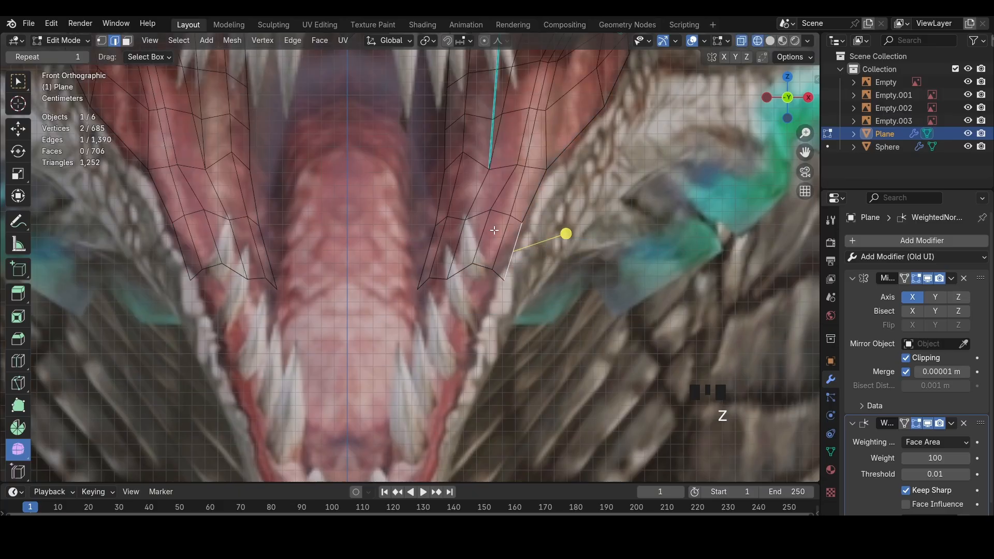
pyautogui.moveTo(491, 230); pyautogui.dragTo(524, 223, button='middle')
pyautogui.press('z')
pyautogui.press('2')
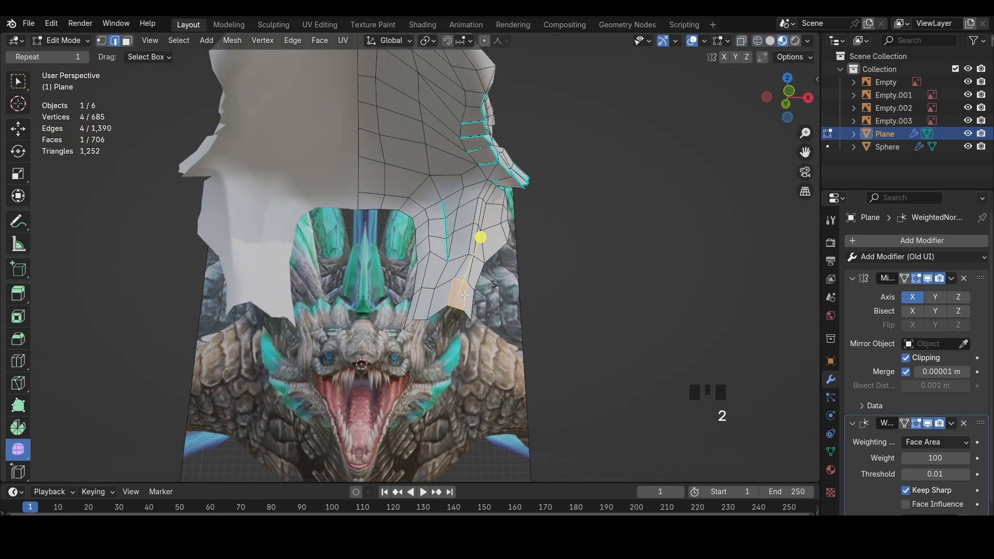
pyautogui.hotkey('alt', 's')
pyautogui.click(462, 299)
pyautogui.hotkey('alt', 's')
pyautogui.click(441, 290)
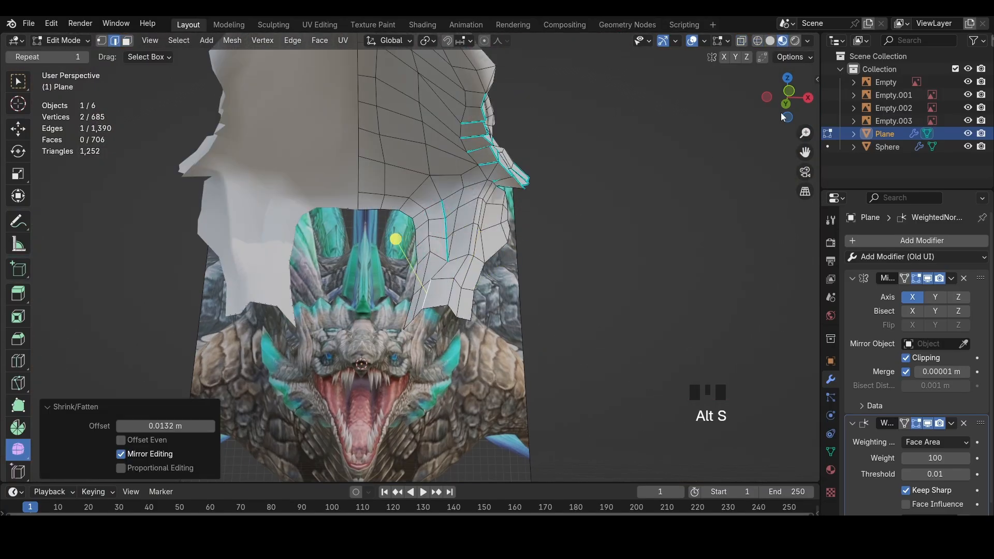
# Reposition the inner and middle edges of the leg's lowest section over the reference gum in the front view
pyautogui.press('KP_1')
pyautogui.press('z')
pyautogui.click(670, 137)
pyautogui.press('g')
pyautogui.press('1')
pyautogui.click(491, 210)
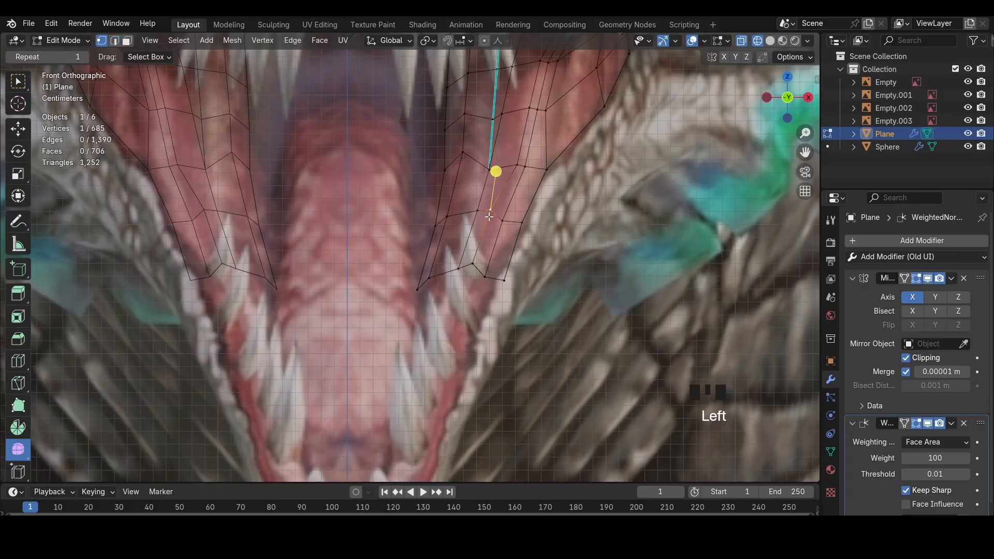
pyautogui.press('2')
pyautogui.click(483, 234)
pyautogui.press('g')
pyautogui.click(497, 245)
# Offset, rotate and move the middle face of the leg's lowest section to smooth its surface
pyautogui.press('g')
pyautogui.press('3')
pyautogui.click(481, 235)
pyautogui.moveTo(482, 232); pyautogui.dragTo(537, 202, button='middle')
pyautogui.press('z')
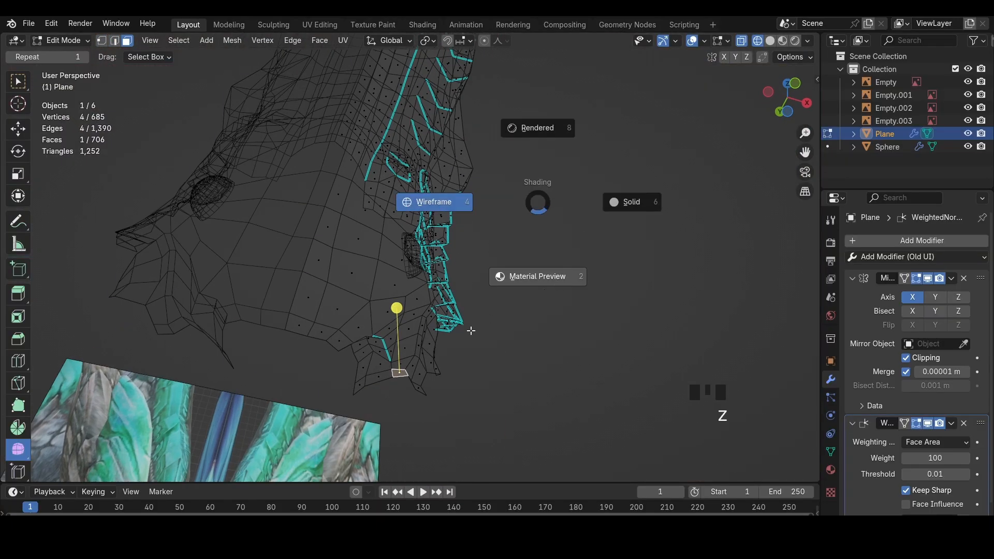
pyautogui.click(470, 330)
pyautogui.hotkey('alt', 's')
pyautogui.press('r')
pyautogui.press('g')
# Try offsetting the lower edge beside that face with Shrink/Fatten
pyautogui.moveTo(440, 369); pyautogui.dragTo(416, 385, button='middle')
pyautogui.press('2')
pyautogui.click(447, 364)
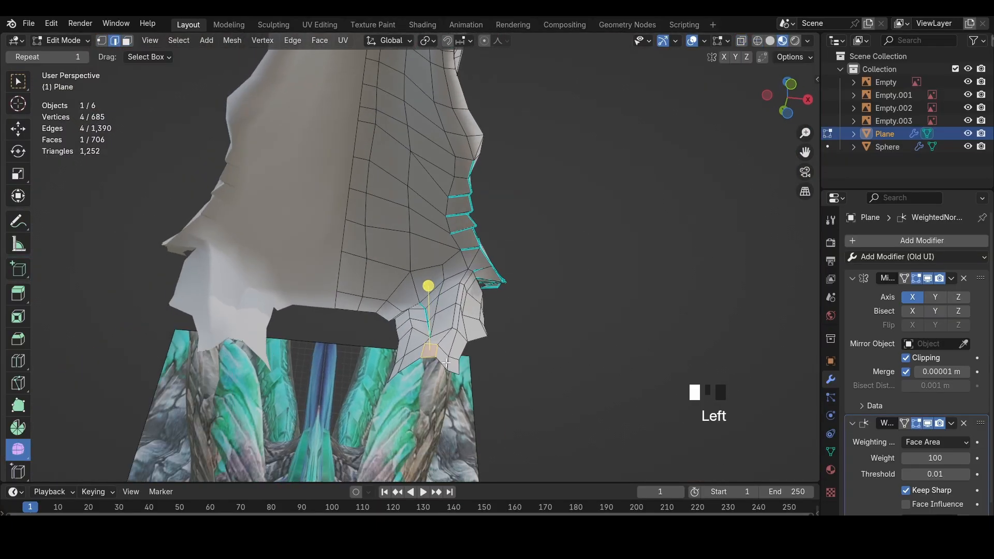
pyautogui.hotkey('alt', 's')
pyautogui.click(440, 365)
pyautogui.press('z')
pyautogui.moveTo(450, 332)
pyautogui.mouseDown(button='middle')
pyautogui.moveTo(458, 362)
pyautogui.moveTo(443, 333)
pyautogui.mouseUp(button='middle')
pyautogui.hotkey('ctrl', 'z')
# Offset the inner side edge of the leg's lowest section with Shrink/Fatten and move it into place
pyautogui.click(423, 307)
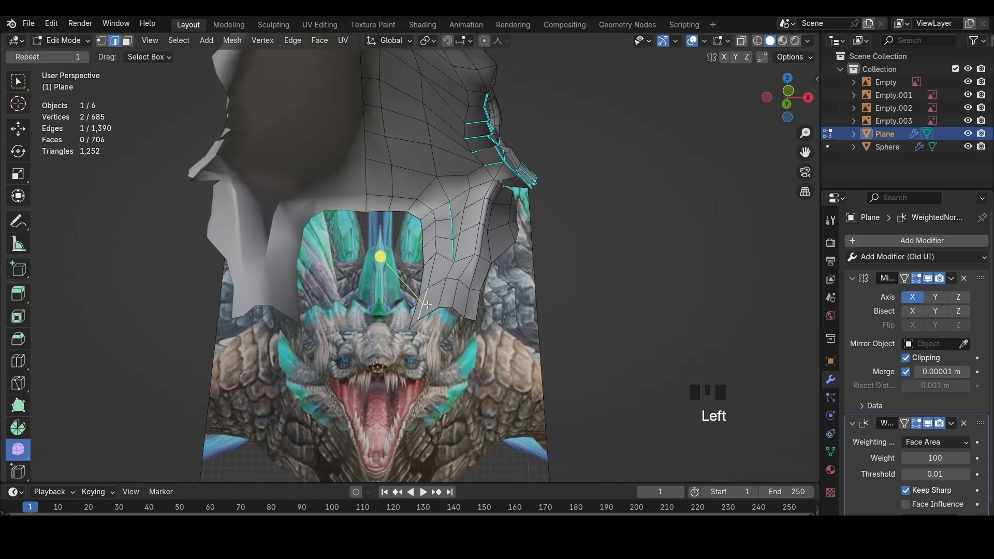
pyautogui.hotkey('alt', 's')
pyautogui.click(435, 306)
pyautogui.press('g')
pyautogui.click(451, 298)
# Extrude the leg's open end along the gum to near the lower jaw's tip, rotating it 15.2° in the side view
pyautogui.moveTo(458, 293); pyautogui.dragTo(437, 312, button='middle')
pyautogui.press('1')
pyautogui.moveTo(553, 313); pyautogui.dragTo(457, 269)
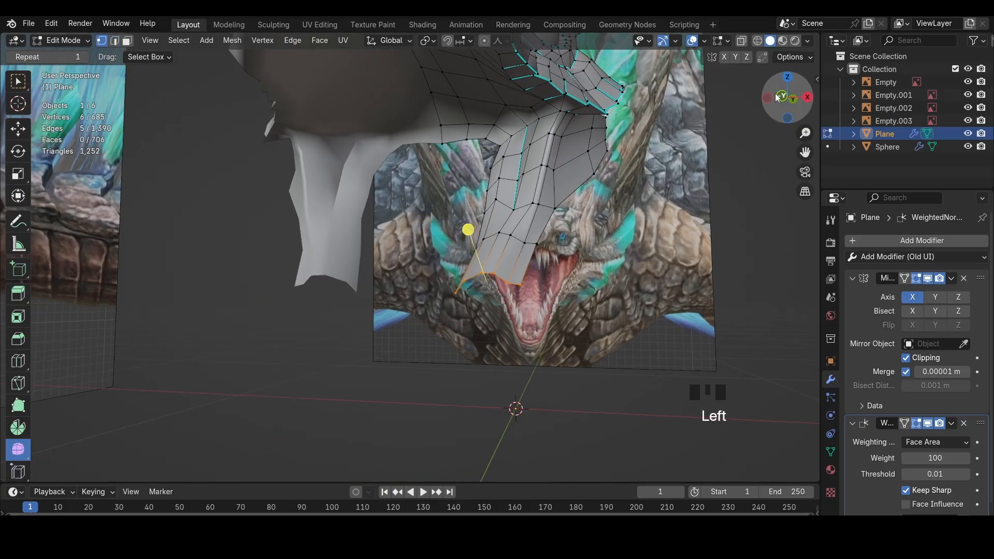
pyautogui.click(806, 94)
pyautogui.press('z')
pyautogui.scroll(-2, 616, 254)
pyautogui.keyDown('shift'); pyautogui.moveTo(616, 253); pyautogui.dragTo(630, 192, button='middle'); pyautogui.keyUp('shift')
pyautogui.press('e')
pyautogui.click(389, 360)
pyautogui.press('r')
pyautogui.press('g')
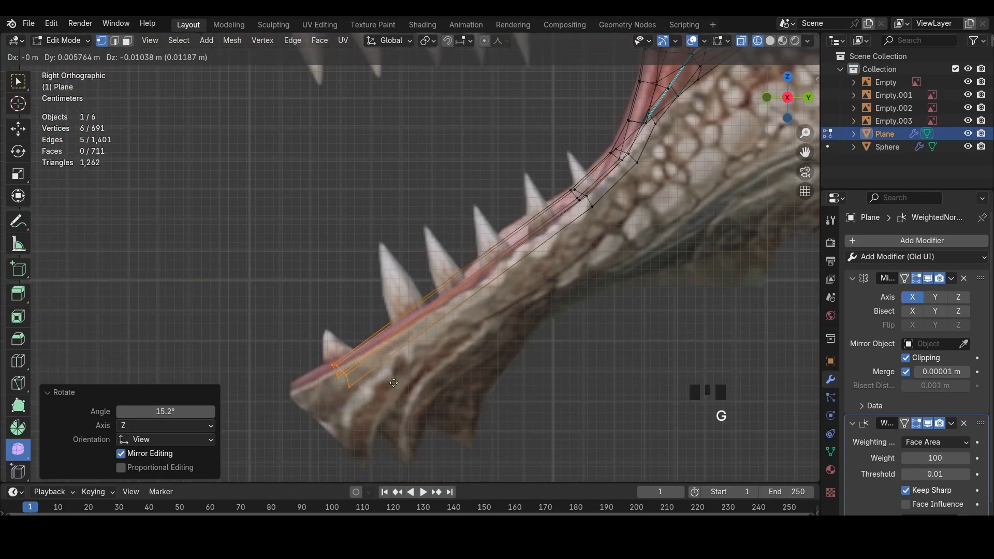
pyautogui.click(394, 383)
# Raise the extruded jaw end about 0.005 m along Z
pyautogui.press('z')
pyautogui.press('g')
pyautogui.press('z')
pyautogui.click(409, 357)
# Narrow the jaw end along X and shift it inward to the front reference's lower gum
pyautogui.moveTo(415, 358)
pyautogui.mouseDown(button='middle')
pyautogui.moveTo(481, 380)
pyautogui.moveTo(513, 425)
pyautogui.mouseUp(button='middle')
pyautogui.click(799, 104)
pyautogui.press('z')
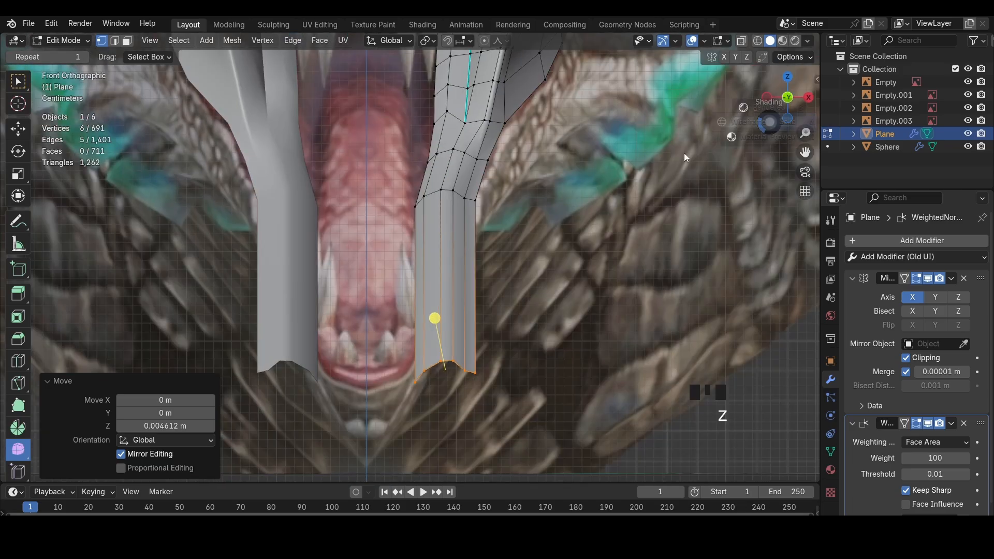
pyautogui.press('g')
pyautogui.click(568, 255)
pyautogui.press('s')
pyautogui.press('x')
pyautogui.click(484, 320)
pyautogui.press('g')
pyautogui.press('x')
pyautogui.click(441, 322)
# Rotate and scale the jaw end's edges and position them at the corner of the reference's lower mouth
pyautogui.press('r')
pyautogui.click(444, 363)
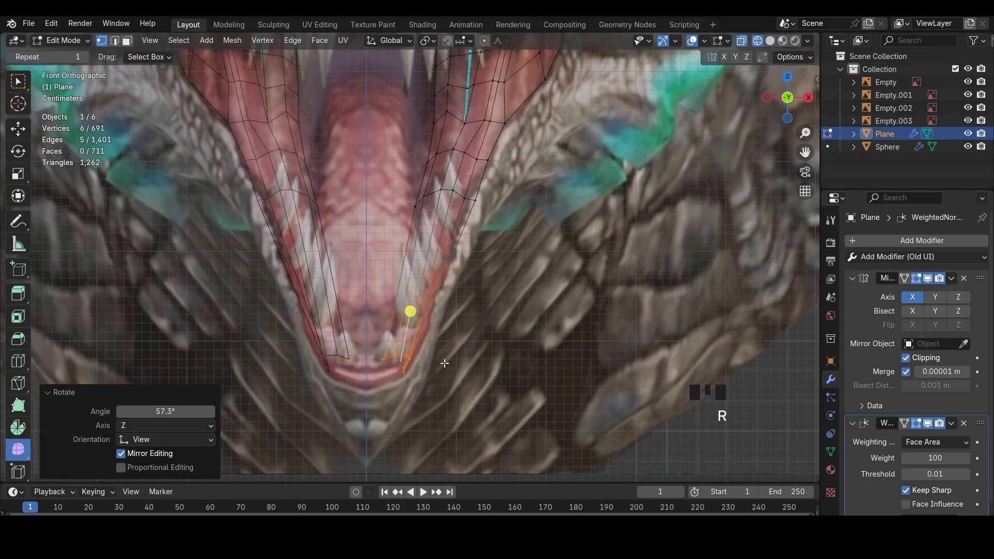
pyautogui.press('r')
pyautogui.click(452, 328)
pyautogui.press('s')
pyautogui.click(484, 342)
pyautogui.press('g')
# Adjust the outer corner and upper edge of the jaw end to follow the reference gum
pyautogui.keyDown('shift'); pyautogui.moveTo(429, 361); pyautogui.dragTo(460, 287, button='middle'); pyautogui.keyUp('shift')
pyautogui.scroll(3, 459, 290)
pyautogui.press('2')
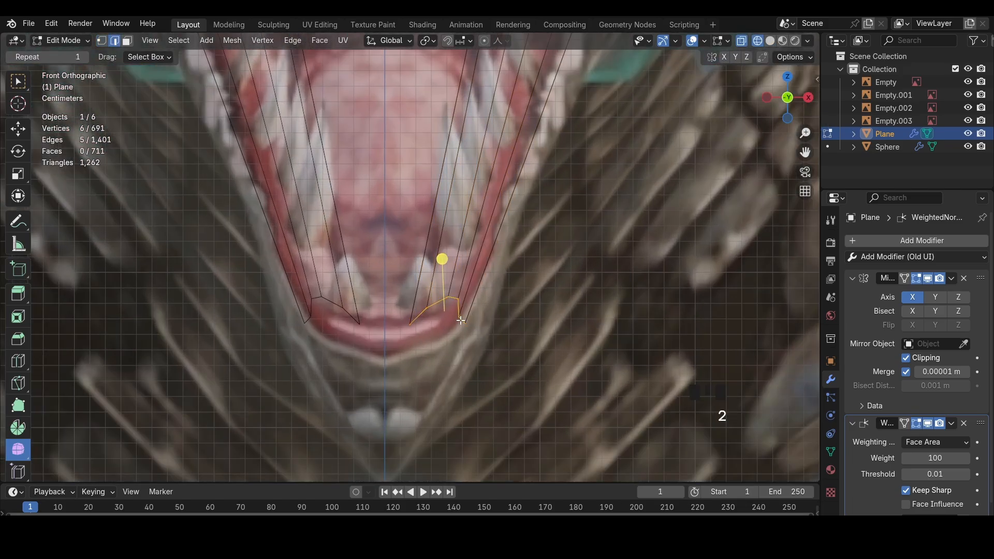
pyautogui.hotkey('alt', 's')
pyautogui.click(466, 321)
pyautogui.click(452, 299)
pyautogui.press('g')
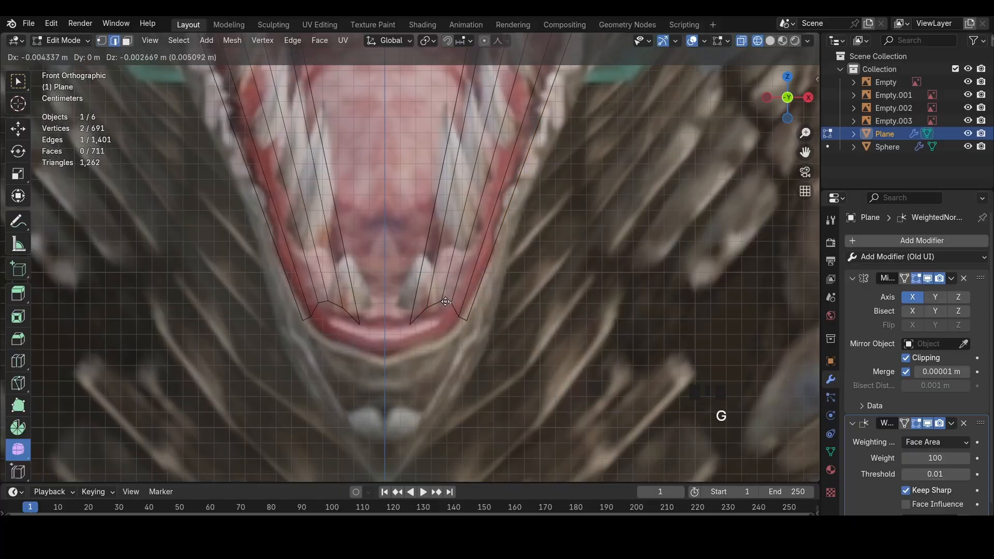
pyautogui.click(446, 304)
# Move the two innermost vertices of the jaw end to refine its profile in the front view
pyautogui.press('1')
pyautogui.click(428, 309)
pyautogui.press('g')
pyautogui.click(431, 312)
pyautogui.click(407, 325)
pyautogui.press('g')
pyautogui.click(411, 323)
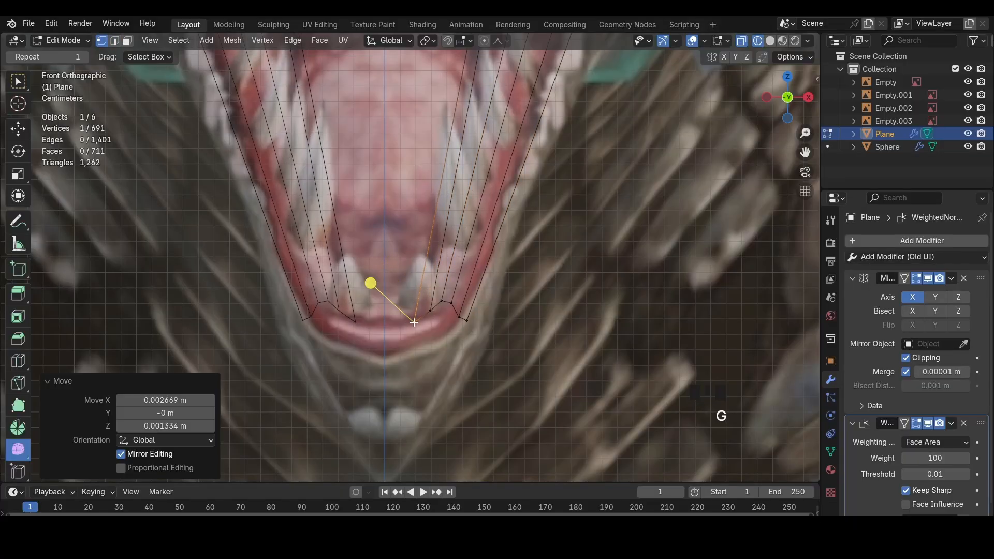
# Rotate the jaw end's edge chain, extrude it about 0.063 m inward to the mirror centre line and scale the new end
pyautogui.moveTo(402, 277); pyautogui.dragTo(395, 312, button='middle')
pyautogui.press('2')
pyautogui.press('1')
pyautogui.click(477, 353)
pyautogui.hotkey('ctrl', 'z')
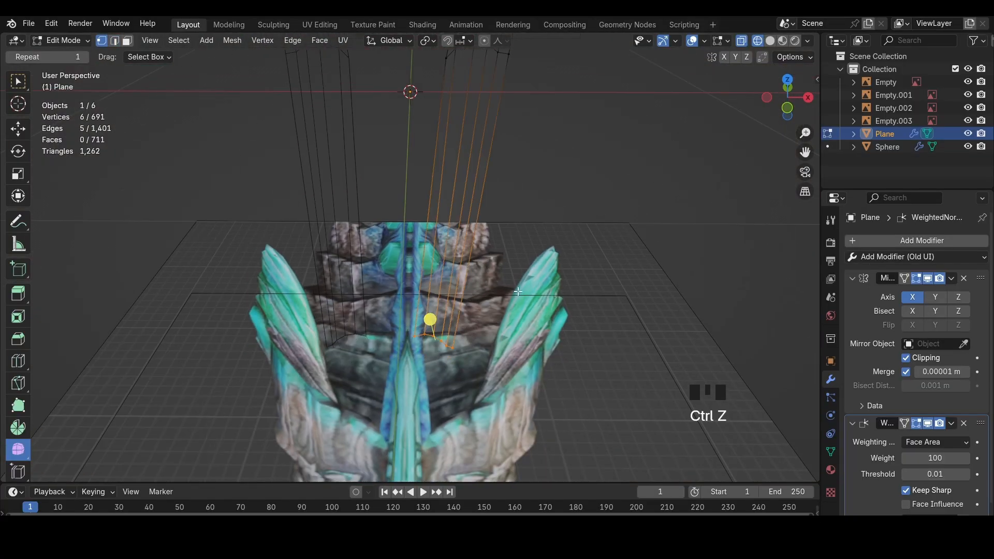
pyautogui.press('r')
pyautogui.click(519, 296)
pyautogui.click(433, 335)
pyautogui.moveTo(434, 334); pyautogui.dragTo(426, 356, button='middle')
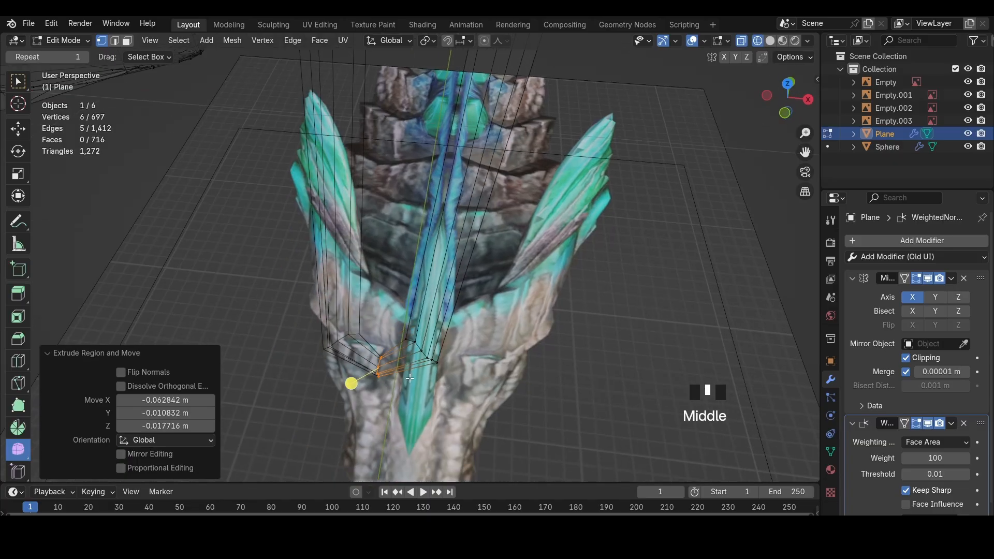
pyautogui.press('s')
pyautogui.click(422, 357)
# Adjust individual vertices on the jaw tip's centre line to even out its profile
pyautogui.click(381, 352)
pyautogui.press('g')
pyautogui.click(382, 348)
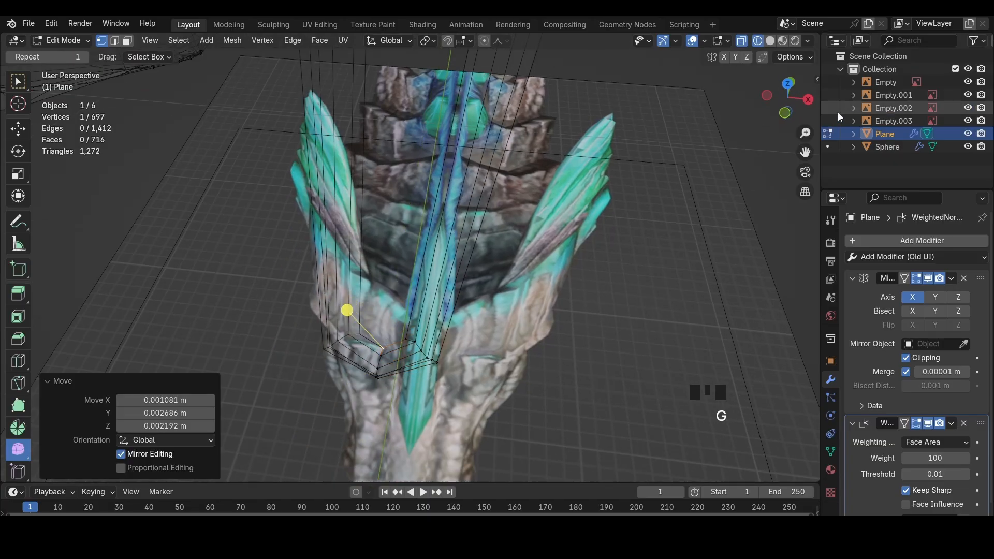
pyautogui.click(780, 117)
pyautogui.click(394, 306)
pyautogui.press('g')
pyautogui.click(395, 312)
# Add one loop cut across the jaw tip's front segment, then move and rotate it to round the curve
pyautogui.hotkey('ctrl', 'r')
pyautogui.doubleClick(411, 306)
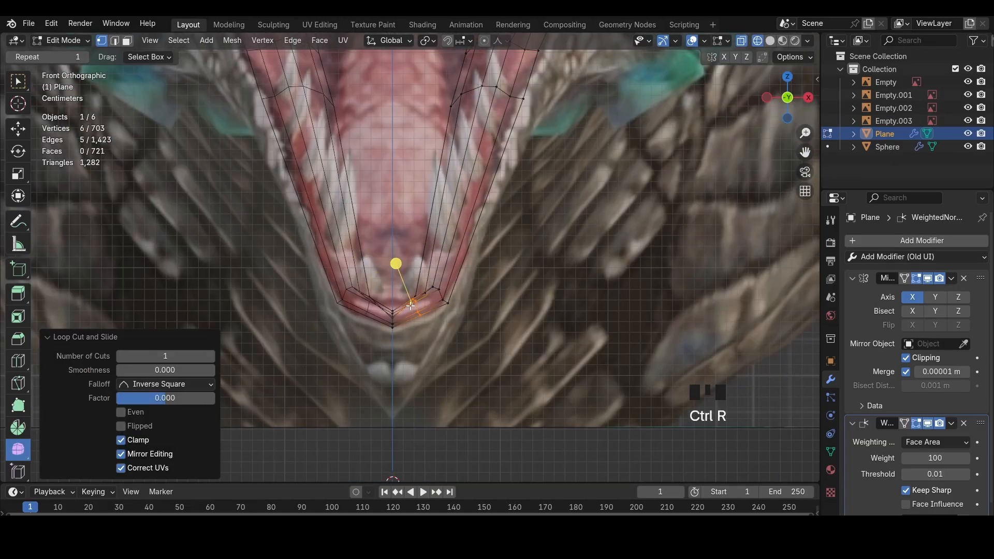
pyautogui.press('g')
pyautogui.click(417, 313)
pyautogui.press('r')
pyautogui.click(455, 306)
pyautogui.moveTo(456, 306); pyautogui.dragTo(466, 333, button='middle')
pyautogui.hotkey('shift', 'z')
pyautogui.press('g')
pyautogui.click(428, 327)
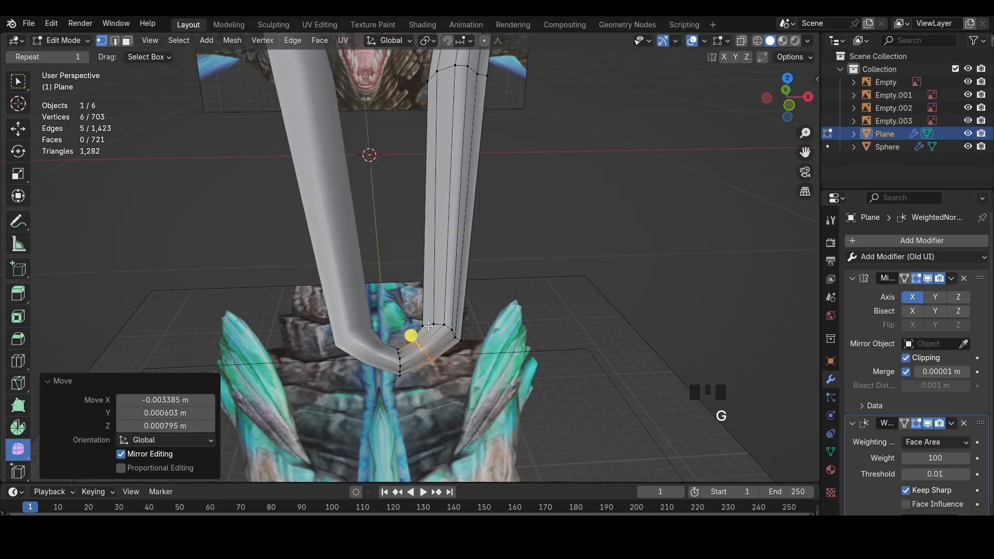
# Bevel the edge loop at the jaw tip's corner with a 0.0119 m width and reposition the loops around the bend
pyautogui.keyDown('alt'); pyautogui.click(440, 326); pyautogui.keyUp('alt')
pyautogui.press('g')
pyautogui.click(465, 329)
pyautogui.hotkey('ctrl', 'b')
pyautogui.click(495, 336)
pyautogui.press('g')
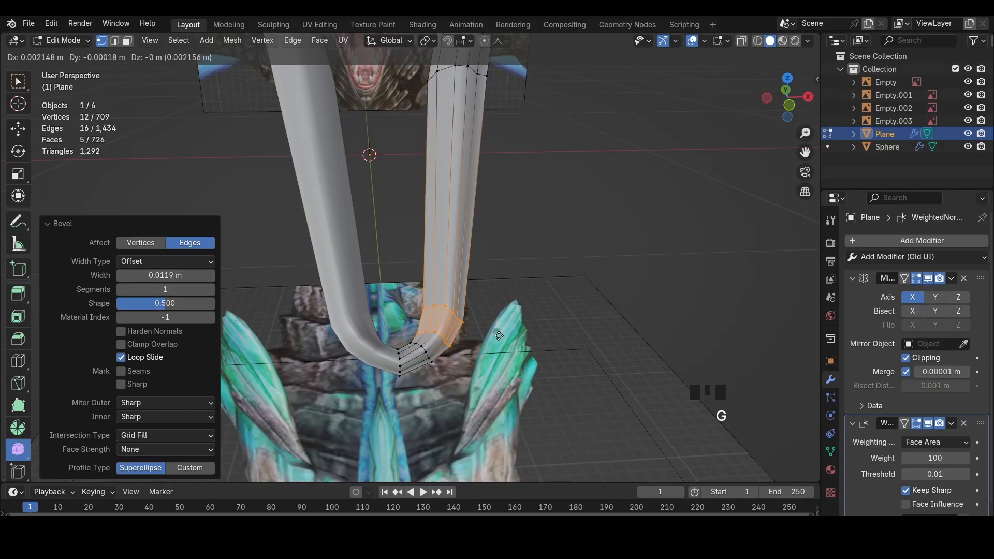
pyautogui.click(481, 331)
pyautogui.keyDown('alt'); pyautogui.click(425, 350); pyautogui.keyUp('alt')
pyautogui.press('g')
pyautogui.click(424, 346)
# Shrink/Fatten the strip of faces running from the jaw tip up the leg, and move it slightly
pyautogui.moveTo(423, 346); pyautogui.dragTo(434, 316, button='middle')
pyautogui.press('3')
pyautogui.click(435, 317)
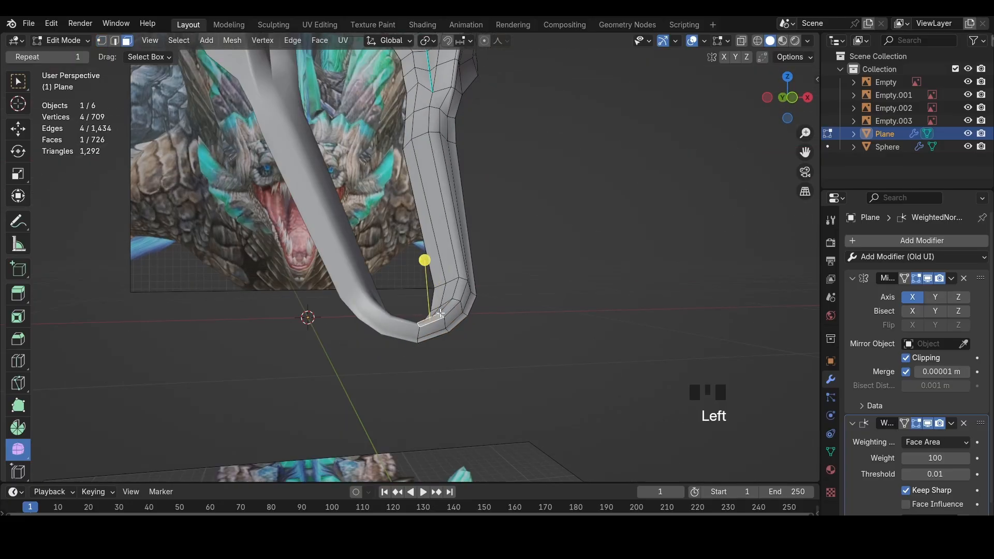
pyautogui.keyDown('ctrl'); pyautogui.keyDown('shift'); pyautogui.click(464, 267); pyautogui.keyUp('shift'); pyautogui.keyUp('ctrl')
pyautogui.moveTo(467, 201); pyautogui.dragTo(487, 204)
pyautogui.moveTo(490, 204); pyautogui.dragTo(440, 309, button='middle')
pyautogui.hotkey('alt', 's')
pyautogui.click(533, 228)
pyautogui.press('g')
pyautogui.click(527, 235)
# Move individual edges around the jaw tip's bend to smooth its curve
pyautogui.press('2')
pyautogui.click(436, 359)
pyautogui.keyDown('ctrl'); pyautogui.keyDown('shift'); pyautogui.click(441, 355); pyautogui.keyUp('shift'); pyautogui.keyUp('ctrl')
pyautogui.hotkey('ctrl', 'z')
pyautogui.keyDown('shift'); pyautogui.click(454, 330); pyautogui.keyUp('shift')
pyautogui.press('g')
pyautogui.click(451, 333)
pyautogui.click(473, 339)
pyautogui.press('g')
pyautogui.click(452, 332)
# Extrude the jaw's outer lower edge chain about 0.009 m outward and slightly down in the front view
pyautogui.click(463, 356)
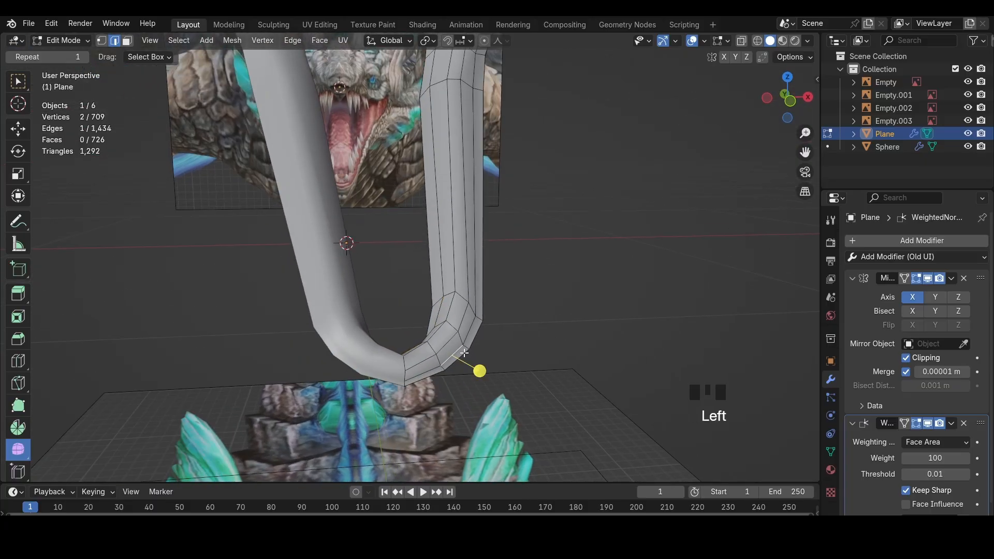
pyautogui.moveTo(463, 357); pyautogui.dragTo(462, 286, button='middle')
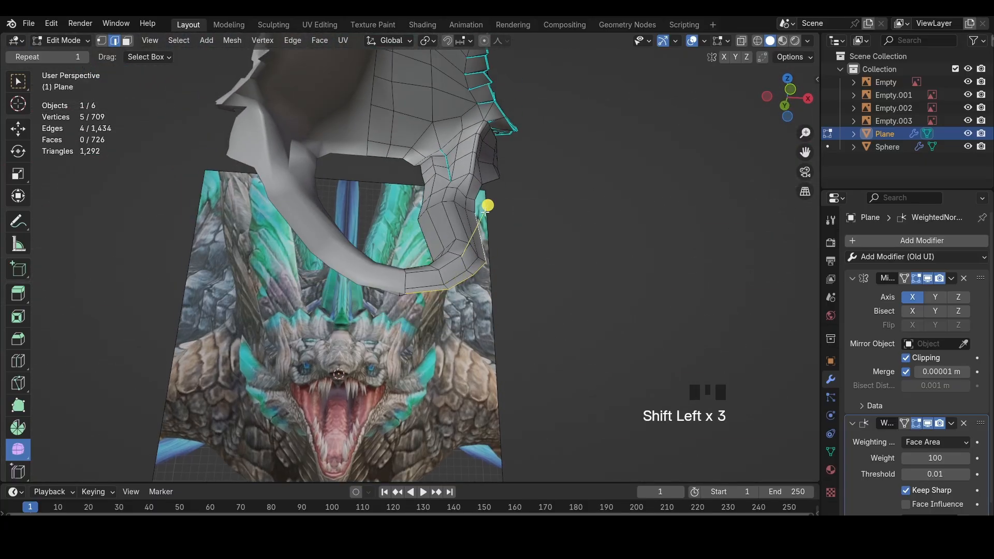
pyautogui.click(790, 89)
pyautogui.press('z')
pyautogui.press('g')
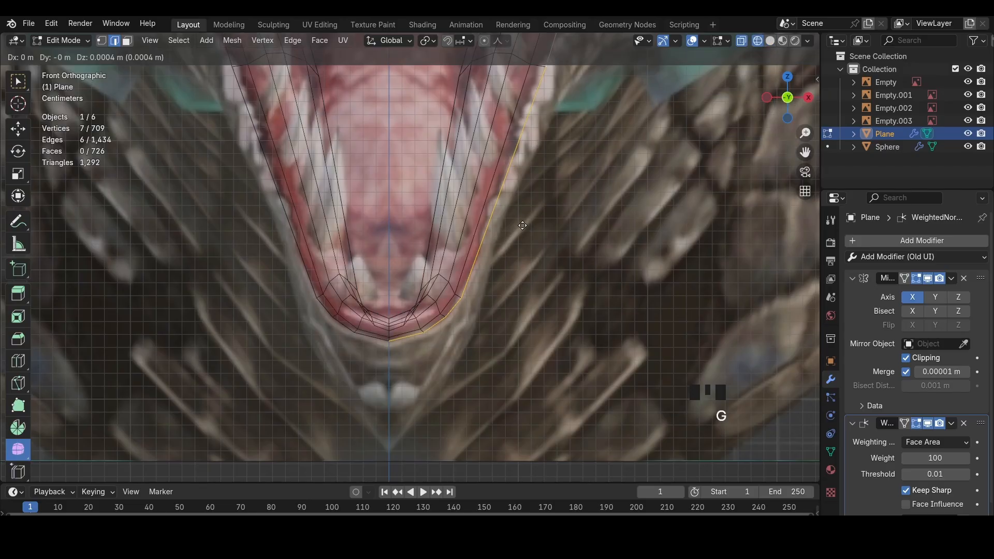
pyautogui.click(522, 224)
pyautogui.press('e')
pyautogui.click(532, 229)
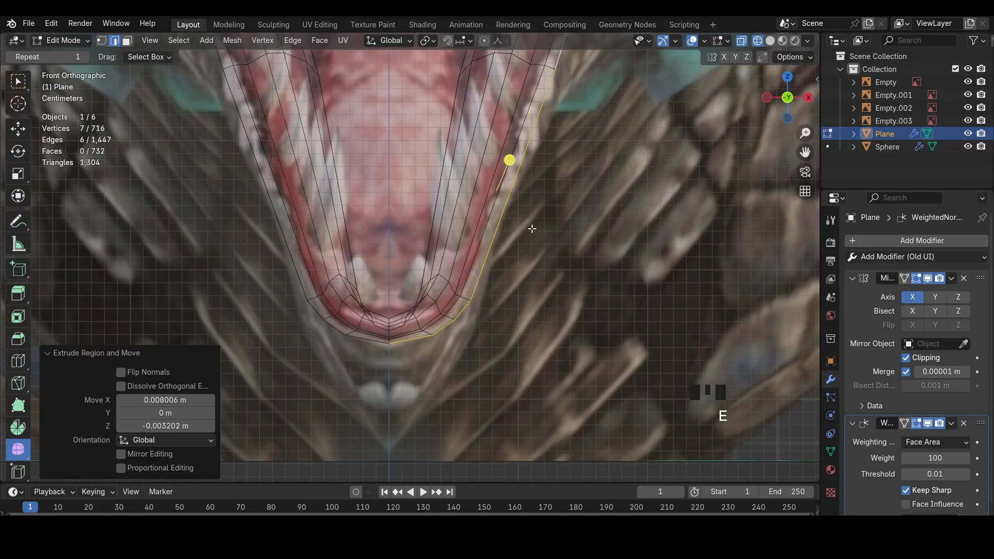
# Try to extrude the outer lower edge chain a second time and adjust it in the side view
pyautogui.press('e')
pyautogui.click(540, 218)
pyautogui.click(808, 99)
pyautogui.press('g')
pyautogui.hotkey('ctrl', 'z')
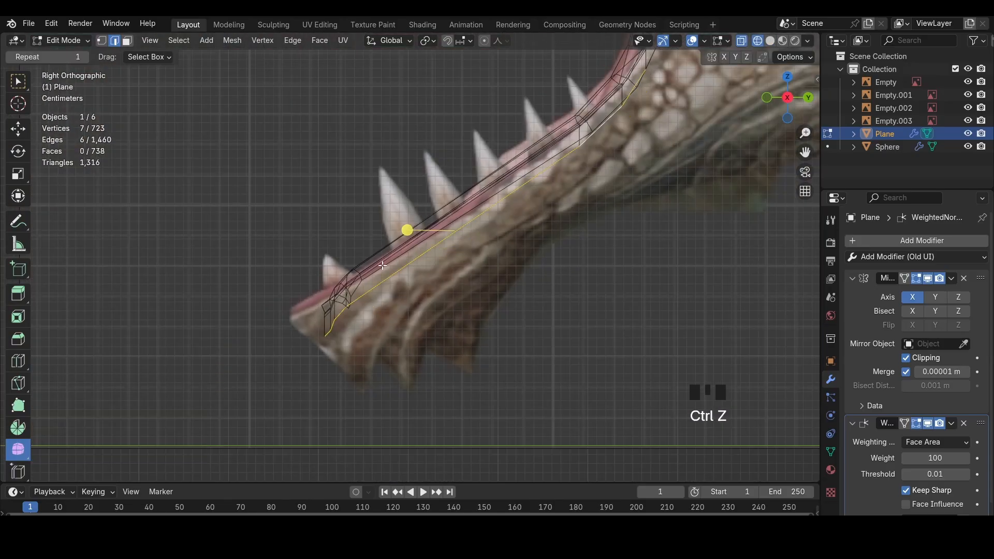
# Move the centre-line vertices of the jaw tip forward to match the tip in the side reference
pyautogui.moveTo(303, 314); pyautogui.dragTo(331, 362, button='middle')
pyautogui.press('z')
pyautogui.moveTo(351, 290); pyautogui.dragTo(344, 333, button='middle')
pyautogui.press('1')
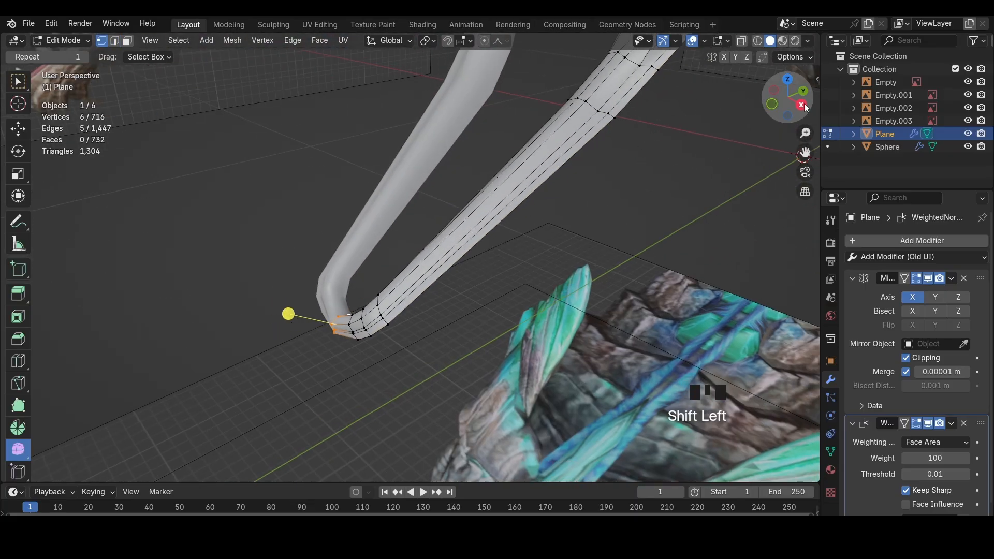
pyautogui.click(806, 107)
pyautogui.press('g')
pyautogui.click(443, 256)
pyautogui.press('g')
pyautogui.click(441, 258)
pyautogui.moveTo(394, 276); pyautogui.dragTo(417, 310, button='middle')
pyautogui.press('z')
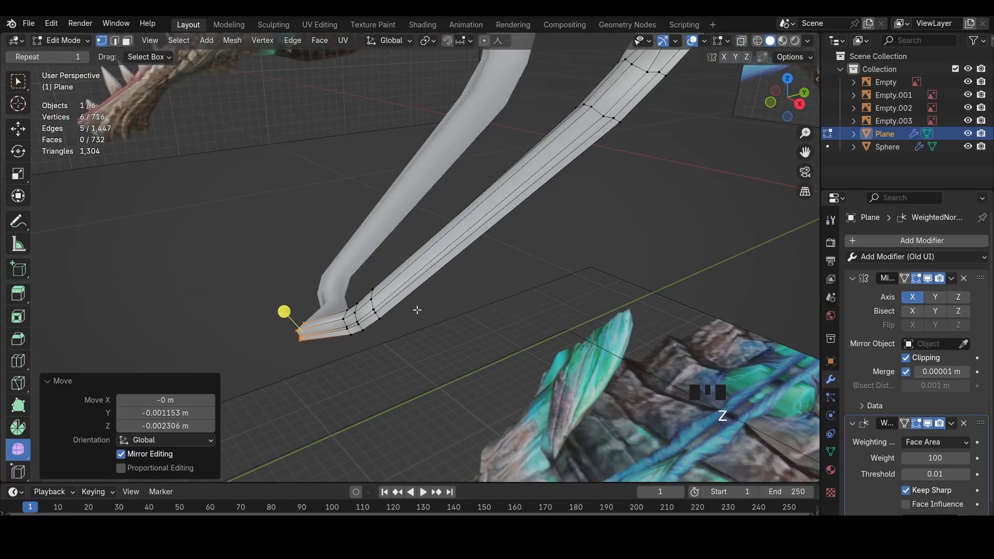
# Move the edge loop next to the jaw tip's centre line along the Y axis to follow the side reference
pyautogui.keyDown('alt'); pyautogui.click(346, 313); pyautogui.keyUp('alt')
pyautogui.press('g')
pyautogui.press('y')
pyautogui.click(402, 301)
pyautogui.click(804, 94)
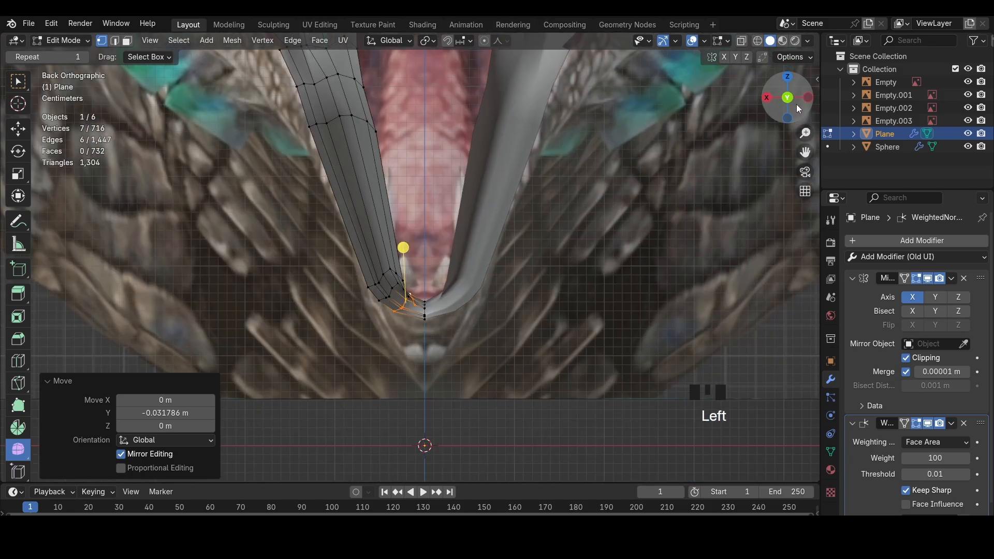
pyautogui.press('z')
pyautogui.click(764, 112)
pyautogui.click(766, 97)
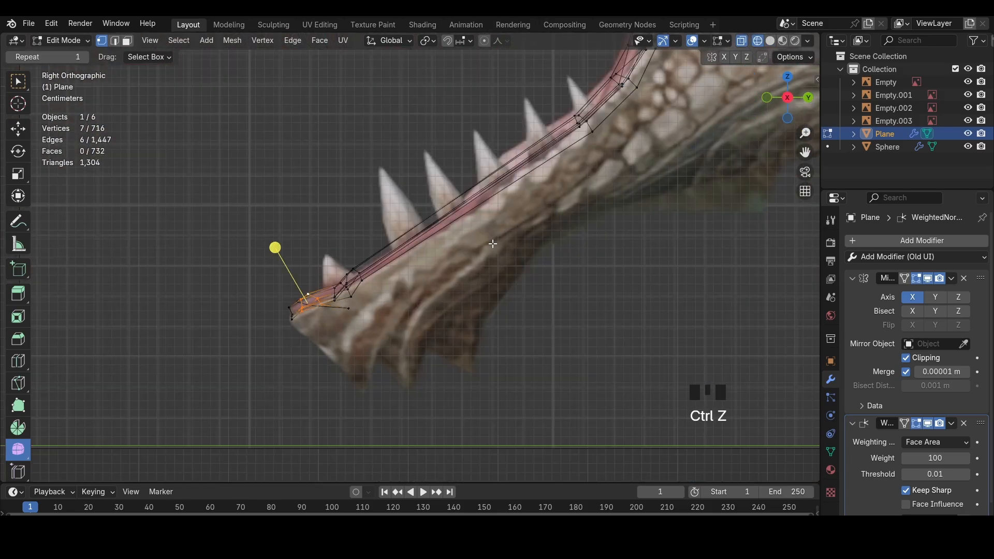
pyautogui.press('g')
pyautogui.press('y')
pyautogui.click(501, 246)
# Move the second edge loop behind the jaw tip about 0.0096 m forward along the Y axis
pyautogui.scroll(2, 393, 274)
pyautogui.keyDown('alt'); pyautogui.click(302, 300); pyautogui.keyUp('alt')
pyautogui.press('g')
pyautogui.press('y')
pyautogui.click(353, 301)
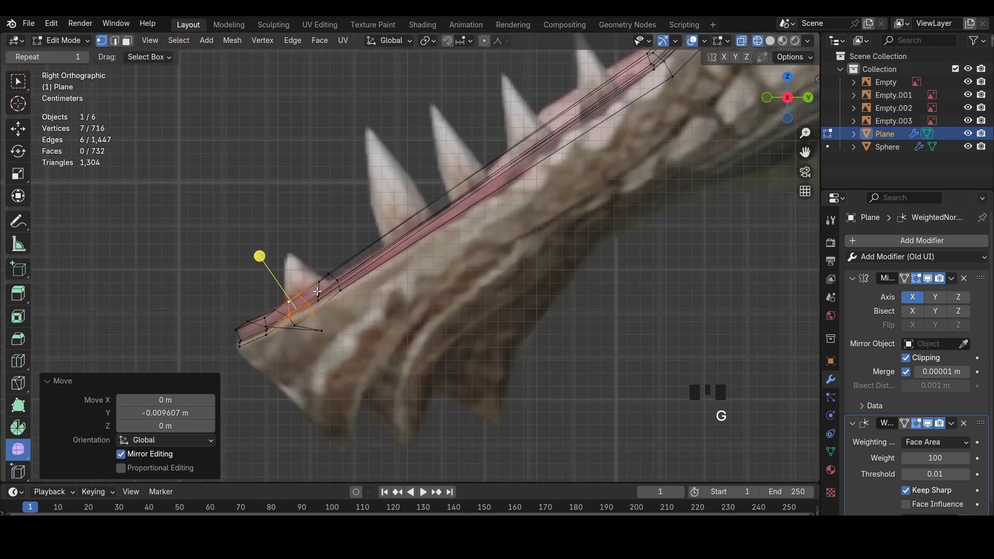
# Shift the third edge loop and readjust the second one along the Y axis to even their spacing behind the tip
pyautogui.keyDown('alt'); pyautogui.click(319, 292); pyautogui.keyUp('alt')
pyautogui.press('g')
pyautogui.press('y')
pyautogui.click(325, 295)
pyautogui.keyDown('alt'); pyautogui.click(293, 305); pyautogui.keyUp('alt')
pyautogui.press('g')
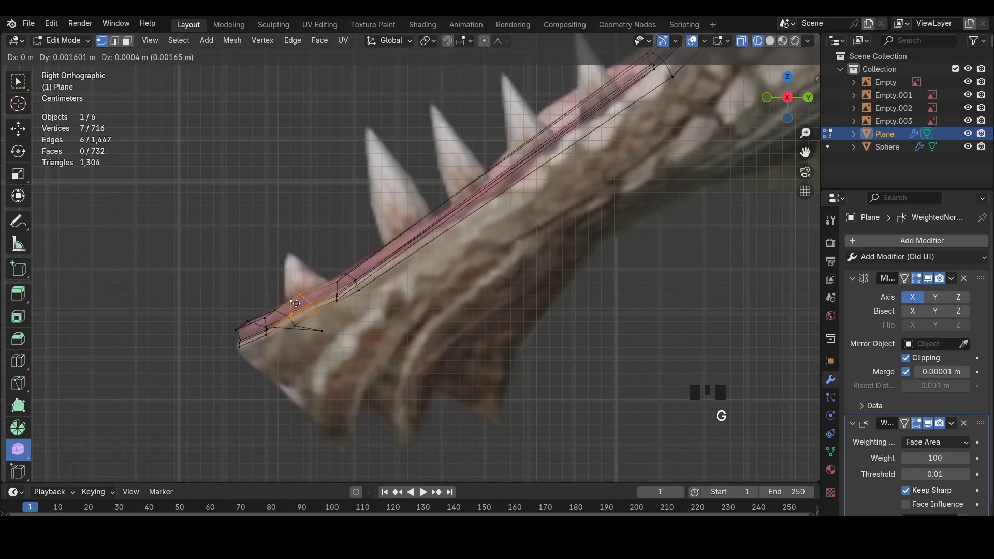
pyautogui.press('y')
pyautogui.click(304, 307)
# Move the stray lower vertex about 0.028 m forward along Y and nudge the neighbouring vertex to straighten the jaw's lower edge
pyautogui.press('z')
pyautogui.click(325, 330)
pyautogui.press('z')
pyautogui.press('g')
pyautogui.press('y')
pyautogui.click(298, 324)
pyautogui.press('z')
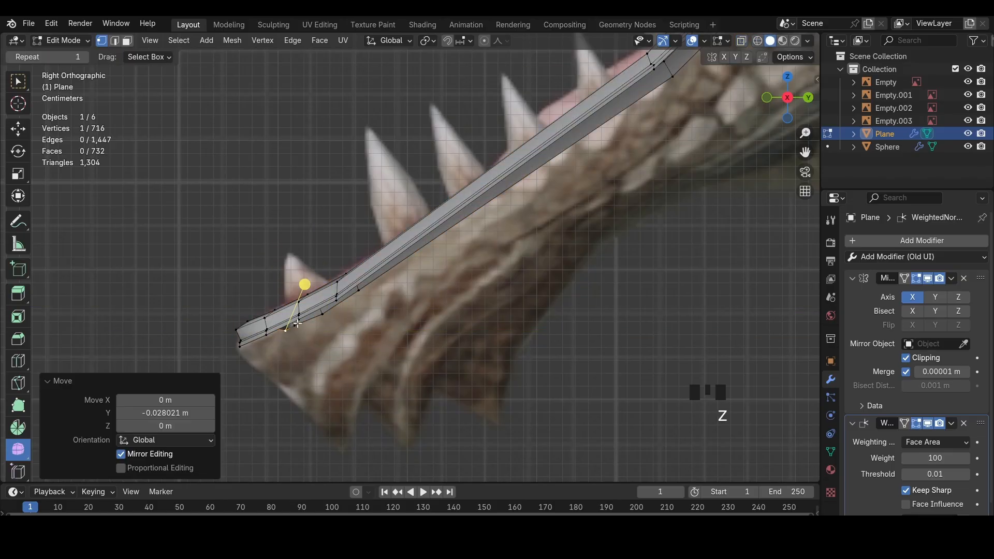
pyautogui.press('z')
pyautogui.click(290, 315)
pyautogui.press('g')
pyautogui.click(295, 317)
pyautogui.press('z')
# Add four loop cuts across the long segment of the lower jaw and adjust their position in the side view
pyautogui.scroll(-11, 435, 306)
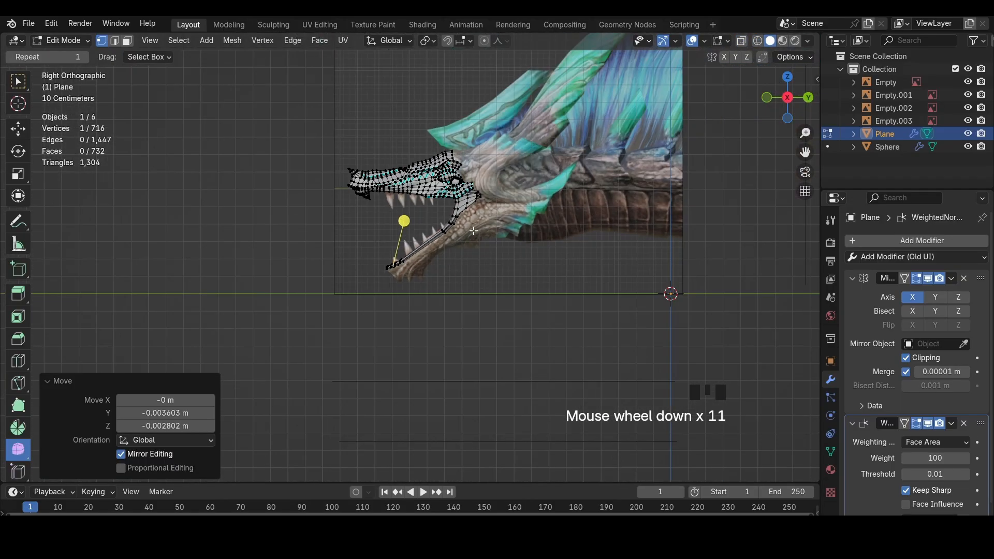
pyautogui.moveTo(502, 275)
pyautogui.mouseDown(button='middle')
pyautogui.moveTo(583, 307)
pyautogui.moveTo(673, 277)
pyautogui.moveTo(584, 231)
pyautogui.mouseUp(button='middle')
pyautogui.scroll(3, 661, 318)
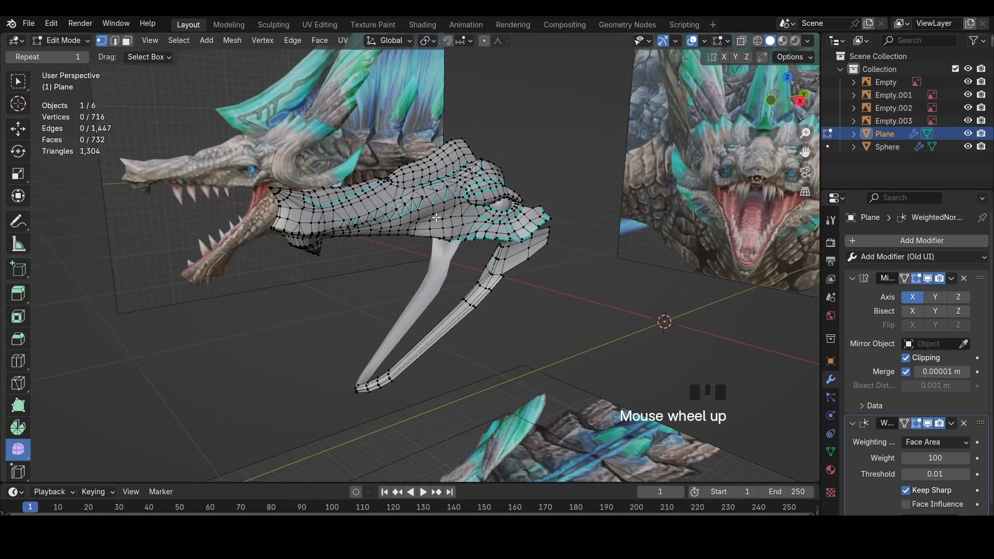
pyautogui.click(800, 101)
pyautogui.keyDown('shift'); pyautogui.moveTo(595, 310); pyautogui.dragTo(469, 327, button='middle'); pyautogui.keyUp('shift')
pyautogui.hotkey('ctrl', 'r')
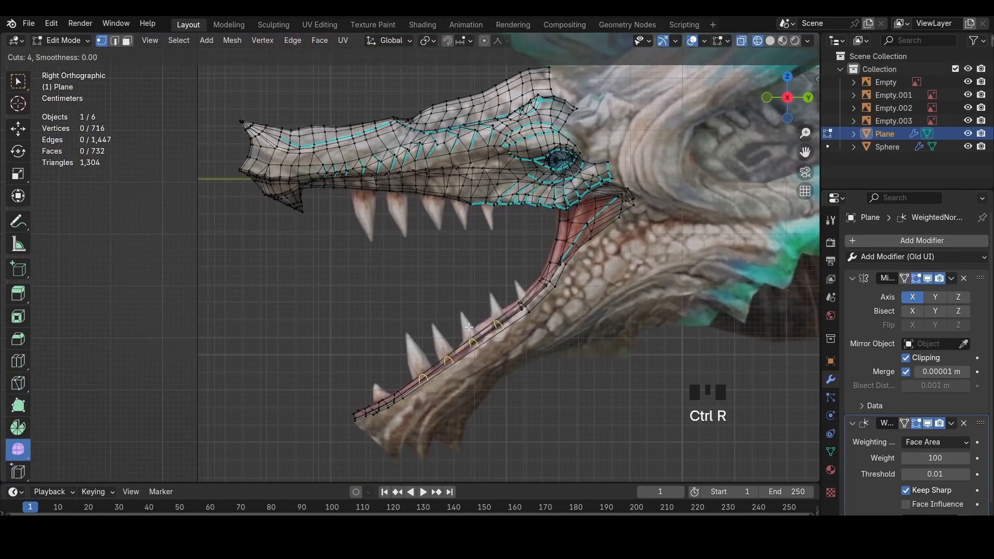
pyautogui.click(469, 327)
pyautogui.press('g')
pyautogui.click(421, 299)
pyautogui.scroll(4, 543, 215)
pyautogui.click(546, 291)
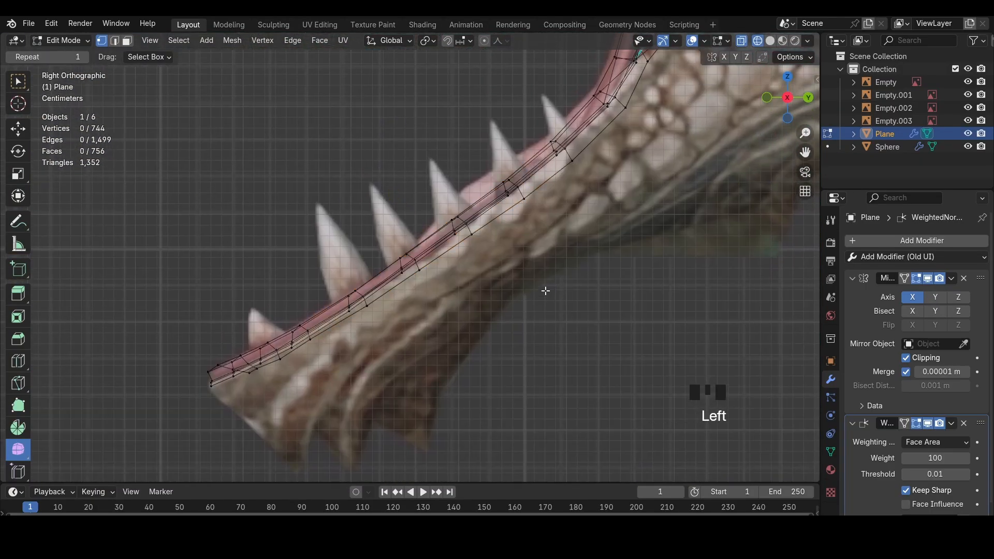
# Extrude a chain of four edges along the jaw's inner side toward the mouth centre in the front view
pyautogui.scroll(1, 546, 291)
pyautogui.moveTo(480, 188); pyautogui.dragTo(616, 223, button='middle')
pyautogui.click(770, 41)
pyautogui.moveTo(774, 218); pyautogui.dragTo(792, 236, button='middle')
pyautogui.click(114, 41)
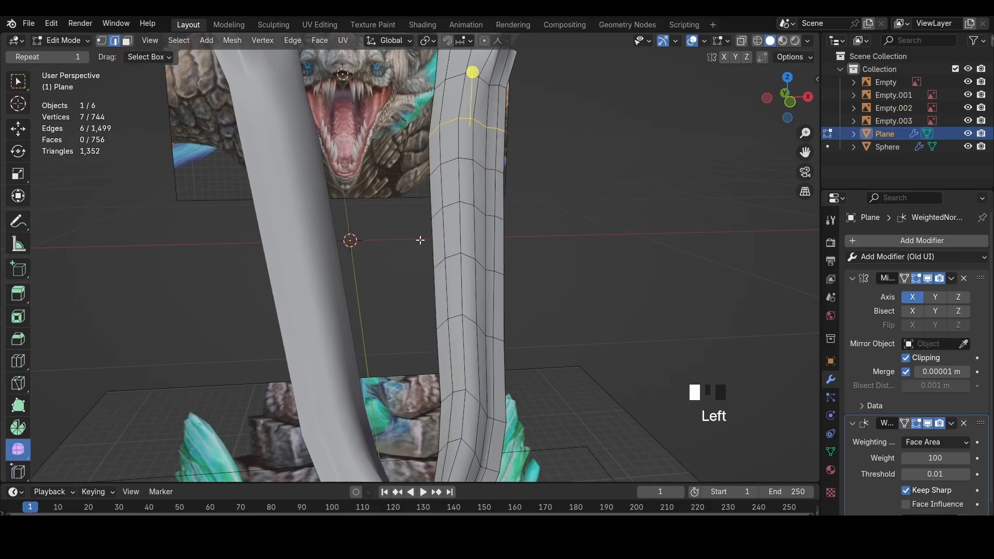
pyautogui.keyDown('ctrl'); pyautogui.keyDown('shift'); pyautogui.click(433, 185); pyautogui.keyUp('shift'); pyautogui.keyUp('ctrl')
pyautogui.keyDown('ctrl'); pyautogui.keyDown('shift'); pyautogui.click(435, 157); pyautogui.keyUp('shift'); pyautogui.keyUp('ctrl')
pyautogui.keyDown('shift'); pyautogui.click(438, 135); pyautogui.keyUp('shift')
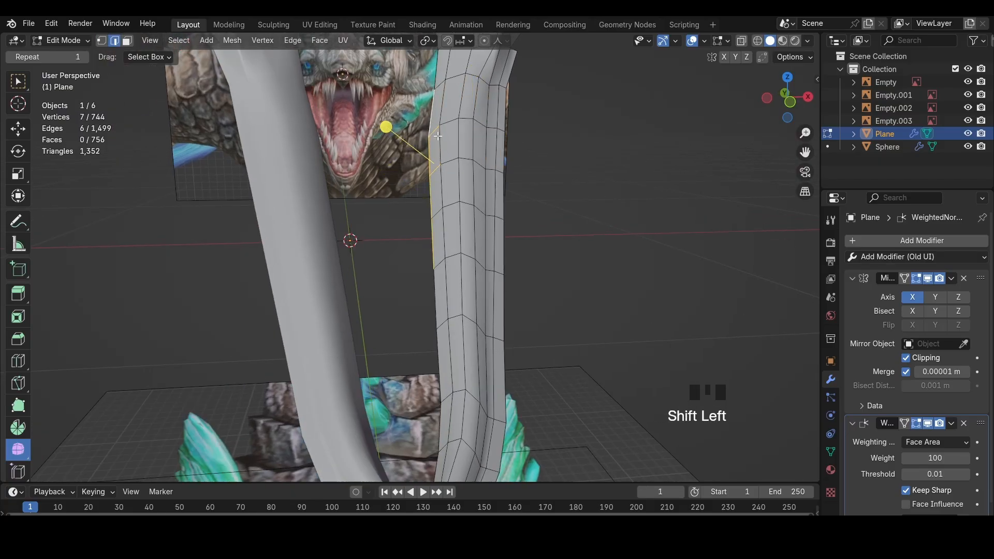
pyautogui.click(789, 102)
pyautogui.press('z')
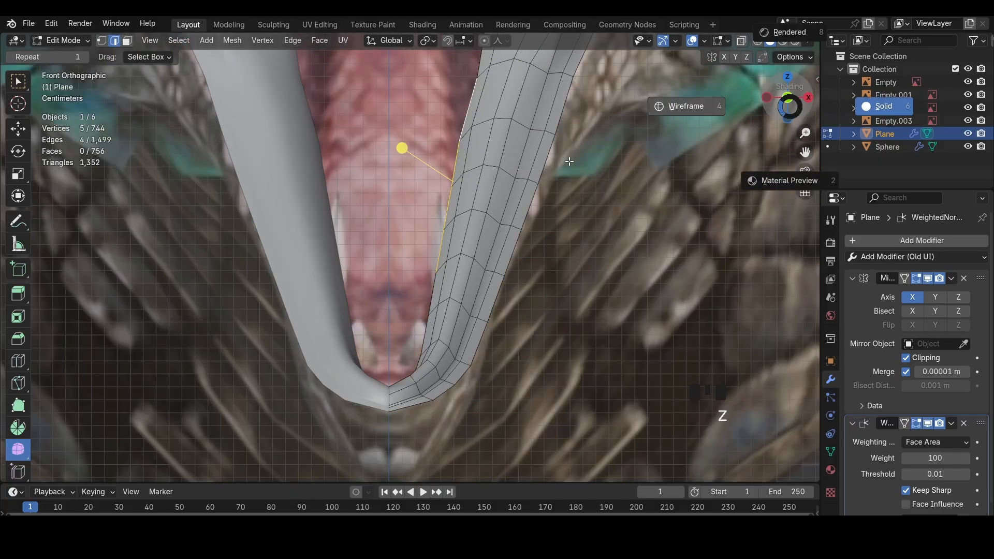
pyautogui.scroll(-1, 524, 227)
pyautogui.press('e')
pyautogui.click(513, 209)
# Rotate the extruded inner edge chain by -9.3°, move it inward and extend it to the mirror centre line
pyautogui.press('r')
pyautogui.click(512, 201)
pyautogui.press('g')
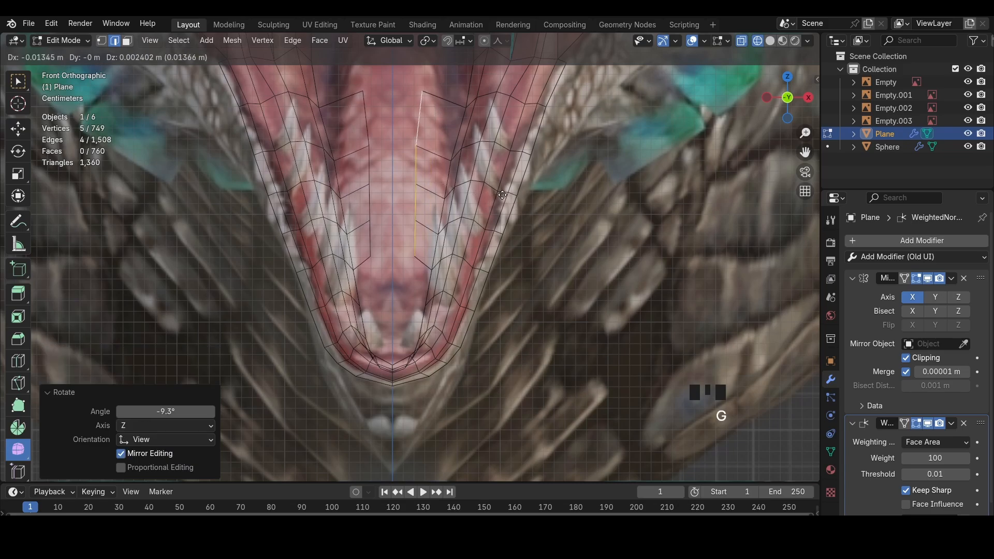
pyautogui.click(463, 185)
# Move individual upper vertices of the mouth-floor strip to even out its grid in the front view
pyautogui.keyDown('shift'); pyautogui.moveTo(438, 151); pyautogui.dragTo(450, 209, button='middle'); pyautogui.keyUp('shift')
pyautogui.press('1')
pyautogui.click(476, 167)
pyautogui.press('g')
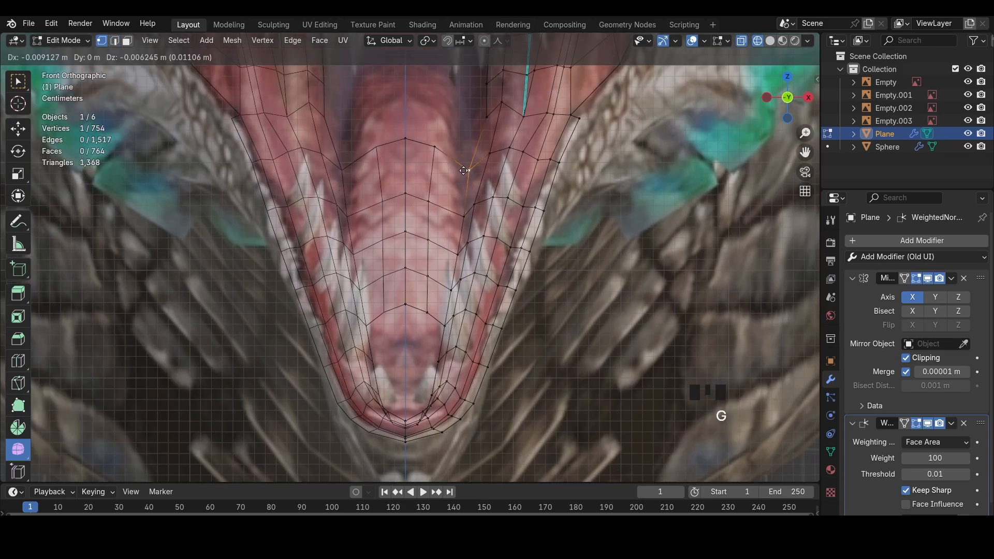
pyautogui.click(461, 172)
pyautogui.click(435, 201)
pyautogui.press('g')
pyautogui.click(437, 200)
pyautogui.click(436, 144)
pyautogui.press('g')
pyautogui.click(432, 147)
# Extrude the mouth floor's rear edge about 0.082 m upward toward the throat in the front view
pyautogui.keyDown('shift'); pyautogui.moveTo(432, 147); pyautogui.dragTo(423, 242, button='middle'); pyautogui.keyUp('shift')
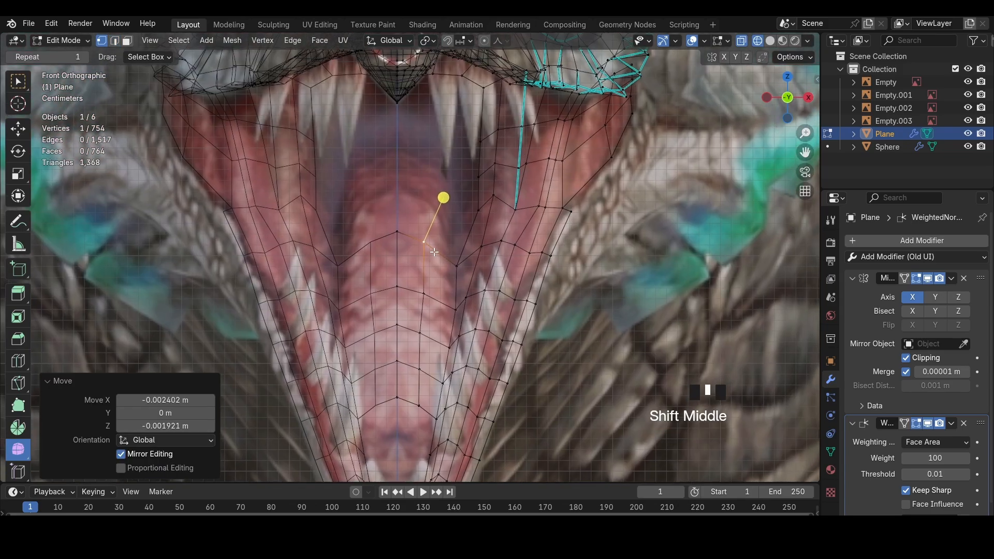
pyautogui.press('2')
pyautogui.click(417, 240)
pyautogui.press('e')
pyautogui.click(449, 155)
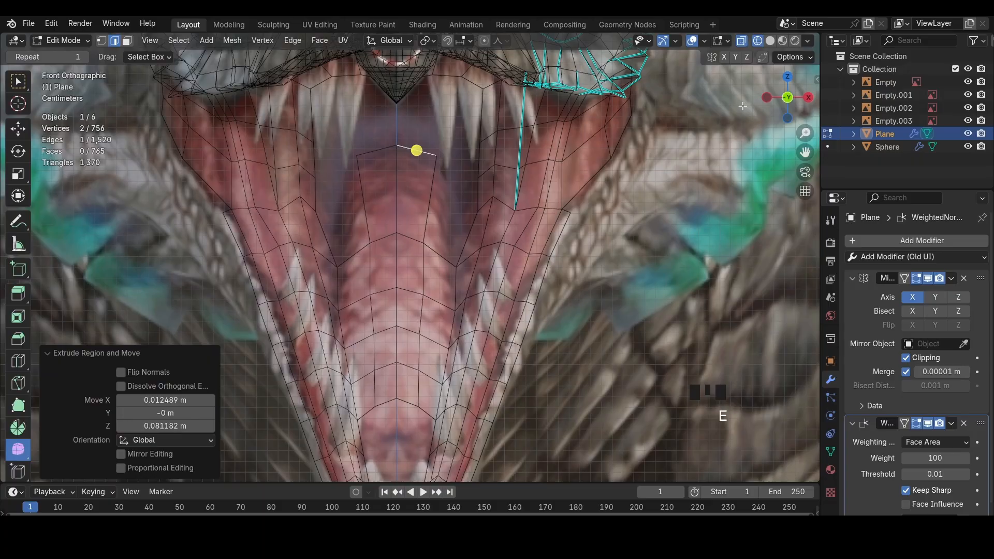
# Reposition the extruded throat edge in the side view, then adjust an edge of the new section in perspective
pyautogui.click(807, 97)
pyautogui.keyDown('shift'); pyautogui.moveTo(564, 140); pyautogui.dragTo(581, 213, button='middle'); pyautogui.keyUp('shift')
pyautogui.press('g')
pyautogui.click(741, 171)
pyautogui.press('z')
pyautogui.moveTo(410, 298); pyautogui.dragTo(568, 311, button='middle')
pyautogui.click(466, 305)
pyautogui.press('g')
pyautogui.click(470, 305)
# Add one loop cut across the new throat section and offset it with Shrink/Fatten
pyautogui.click(787, 99)
pyautogui.hotkey('shift', 'z')
pyautogui.hotkey('ctrl', 'r')
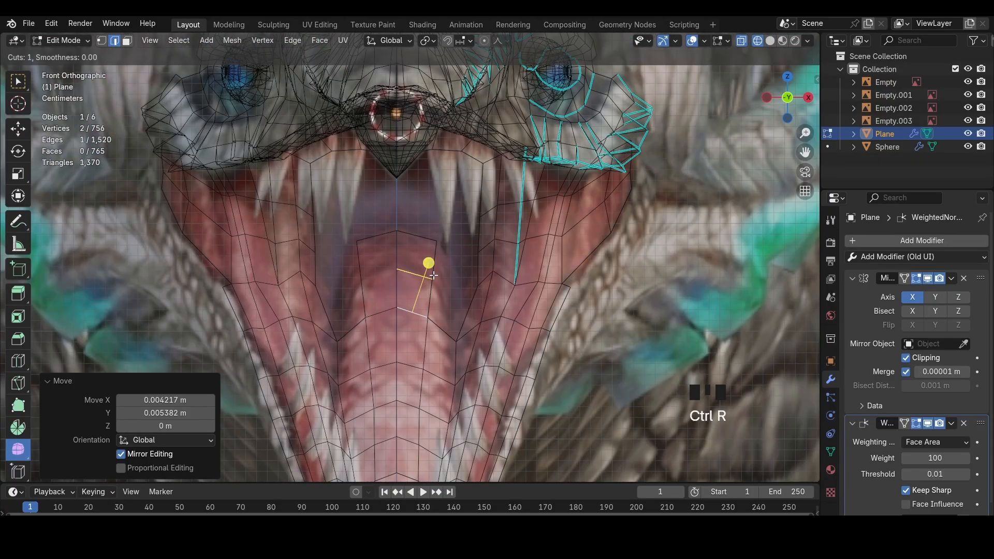
pyautogui.click(434, 275)
pyautogui.click(434, 274)
pyautogui.hotkey('alt', 's')
pyautogui.click(452, 282)
# Cut the throat section once, fill the neighbouring face toward the jaw side, and move its outer edge about -0.010 m in X and -0.004 m in Z
pyautogui.click(435, 259)
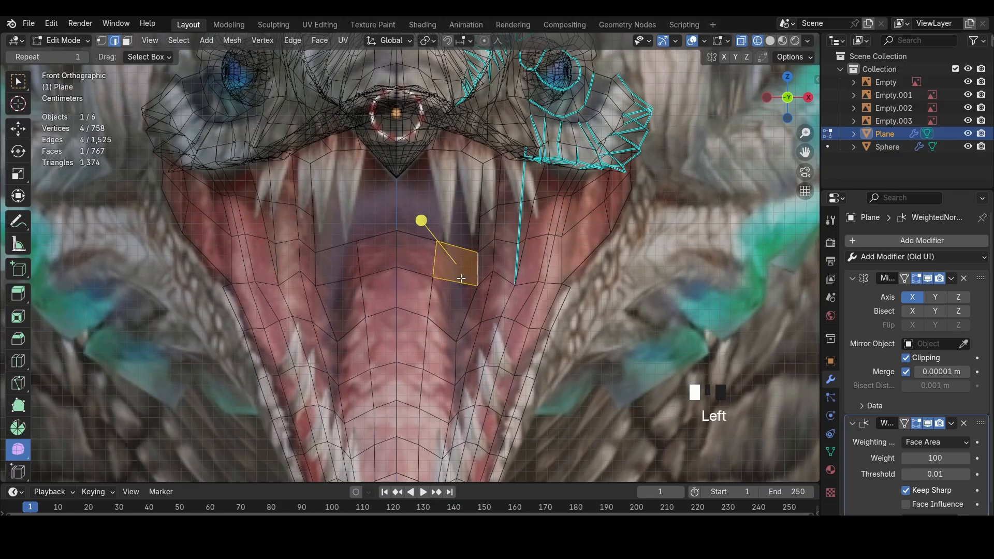
pyautogui.click(479, 270)
pyautogui.press('g')
pyautogui.click(468, 271)
# Offset the outer edge of the new throat face with Shrink/Fatten and reposition it in the perspective view
pyautogui.moveTo(469, 271); pyautogui.dragTo(503, 239, button='middle')
pyautogui.hotkey('shift', 'z')
pyautogui.hotkey('alt', 's')
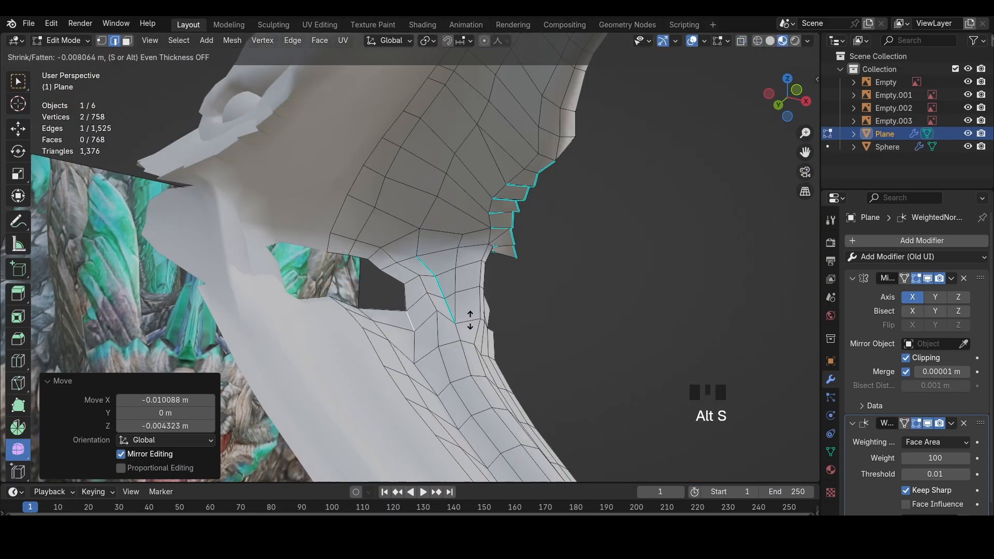
pyautogui.click(463, 321)
pyautogui.press('g')
pyautogui.click(444, 330)
# Nudge the throat patch's outer edge about 0.007 m in X, then adjust one nearby vertex to even out the surface
pyautogui.moveTo(444, 331); pyautogui.dragTo(409, 325, button='middle')
pyautogui.press('z')
pyautogui.click(450, 320)
pyautogui.moveTo(452, 280); pyautogui.dragTo(424, 317, button='middle')
pyautogui.press('g')
pyautogui.click(426, 322)
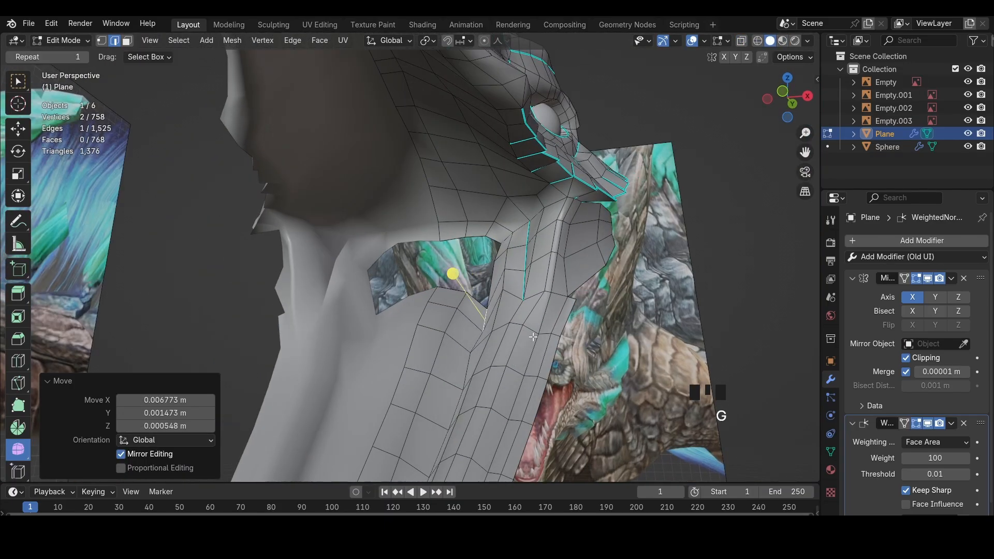
pyautogui.press('1')
pyautogui.click(447, 353)
pyautogui.press('g')
pyautogui.click(453, 357)
# Bridge the throat's central rear edge to the palate edge with a face and add one loop cut across it
pyautogui.press('2')
pyautogui.click(448, 314)
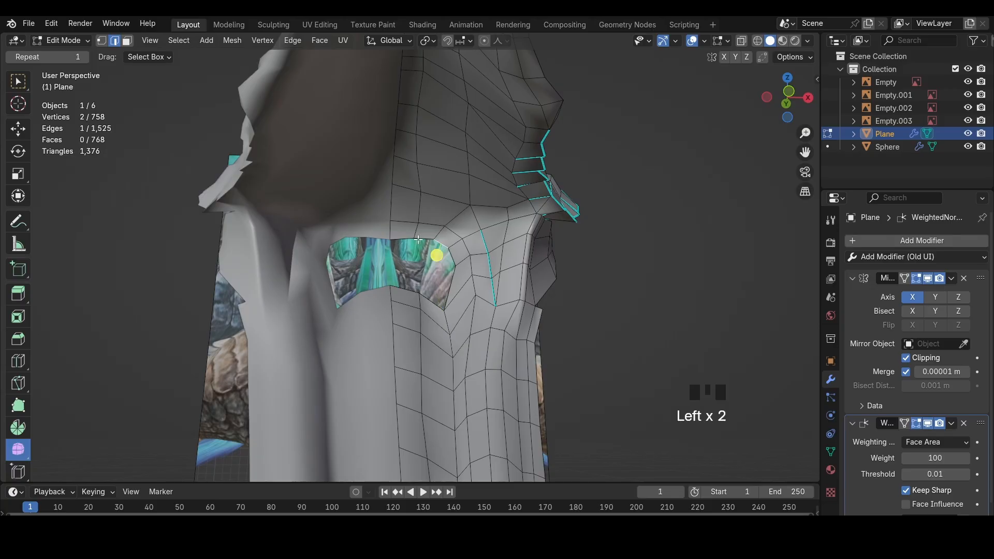
pyautogui.hotkey('ctrl', 'r')
pyautogui.doubleClick(412, 257)
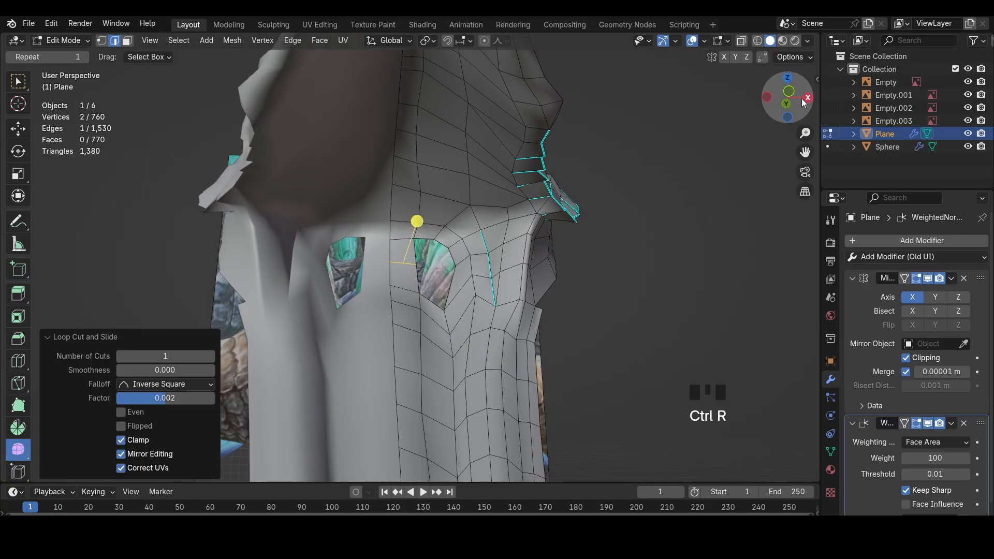
# Reposition the new cut edge between throat and palate in the right side view
pyautogui.click(807, 99)
pyautogui.press('z')
pyautogui.scroll(-2, 595, 254)
pyautogui.press('g')
pyautogui.click(611, 265)
# Fill a face across the side opening of the throat, cut it once, and offset the cut -0.015 m with Shrink/Fatten
pyautogui.moveTo(342, 269); pyautogui.dragTo(457, 259, button='middle')
pyautogui.press('z')
pyautogui.moveTo(396, 255); pyautogui.dragTo(389, 232, button='middle')
pyautogui.click(389, 232)
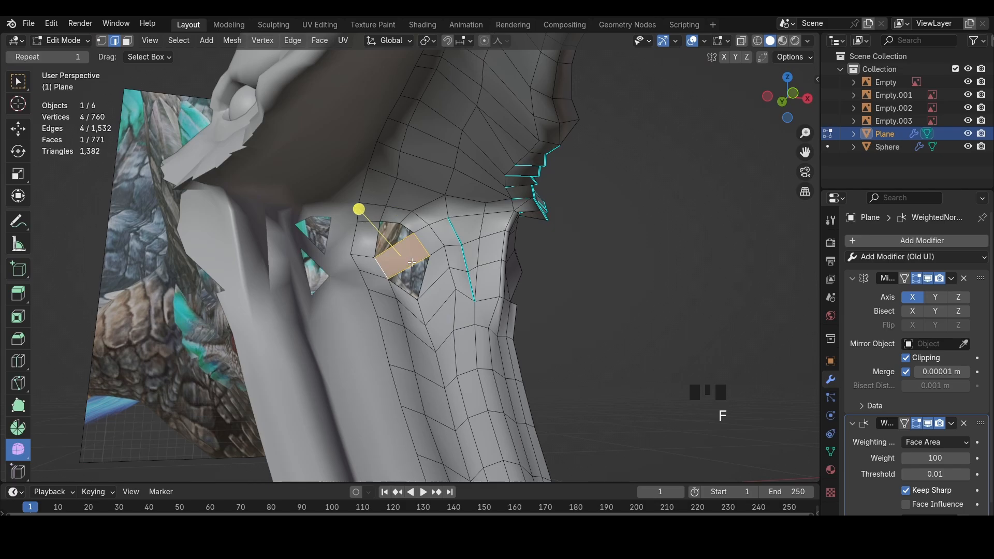
pyautogui.doubleClick(413, 267)
pyautogui.hotkey('alt', 's')
pyautogui.click(414, 270)
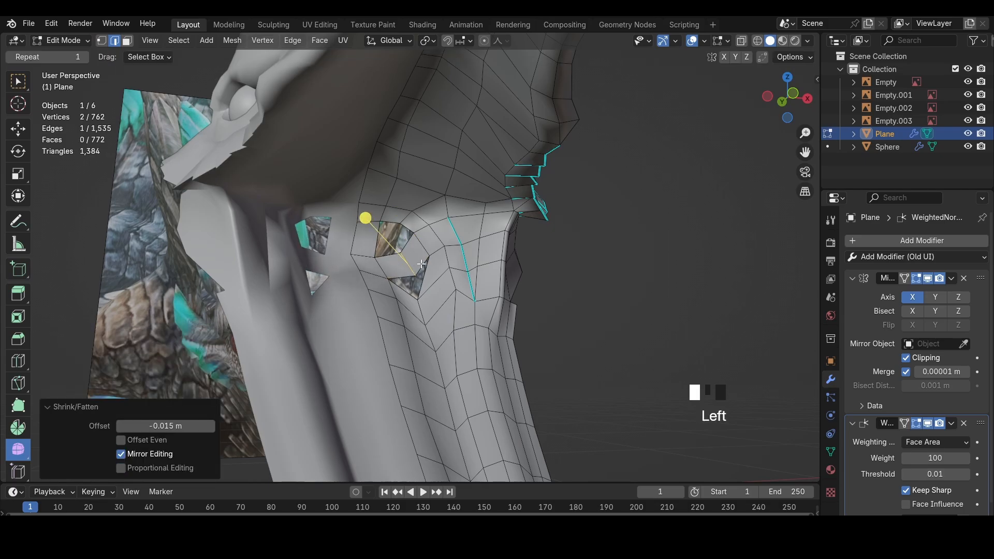
# Fill the lower part of the throat's side opening with faces and adjust the adjoining edge with Shrink/Fatten
pyautogui.click(419, 276)
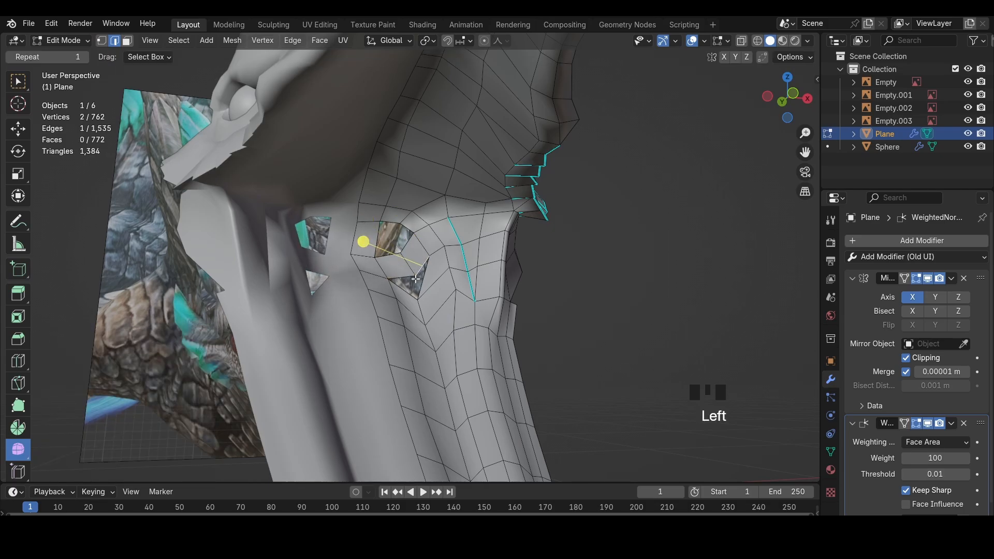
pyautogui.click(449, 277)
pyautogui.hotkey('alt', 's')
pyautogui.click(448, 278)
# Close the upper part of the throat's side opening with faces and reposition the joining geometry
pyautogui.click(407, 240)
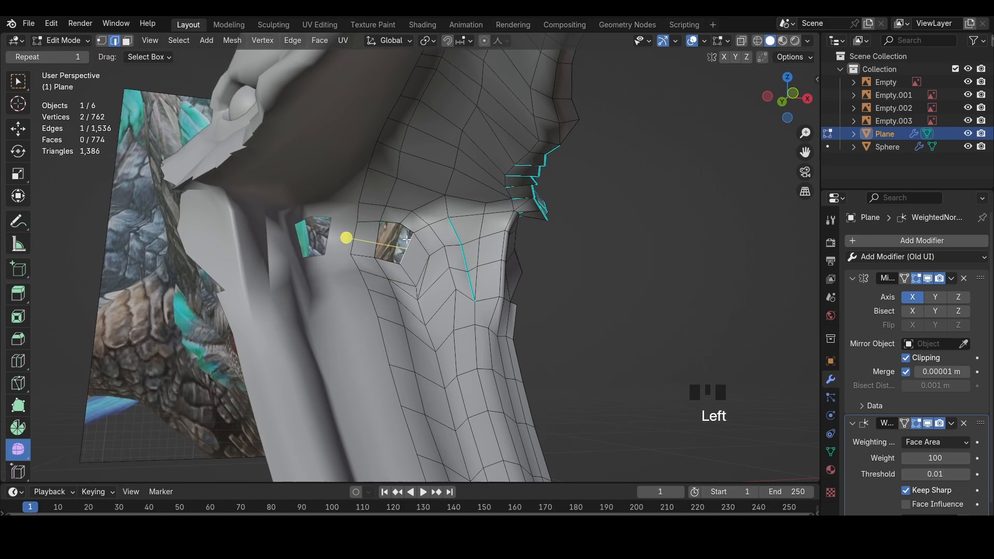
pyautogui.moveTo(439, 257); pyautogui.dragTo(421, 263, button='middle')
pyautogui.click(453, 262)
pyautogui.press('g')
pyautogui.click(452, 258)
pyautogui.keyDown('shift'); pyautogui.click(456, 270); pyautogui.keyUp('shift')
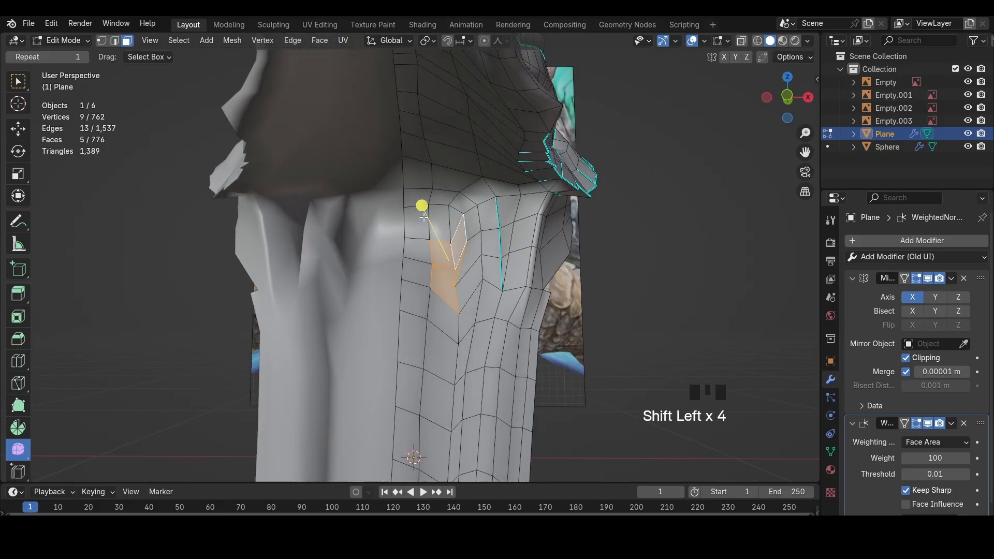
pyautogui.moveTo(423, 207); pyautogui.dragTo(415, 190)
pyautogui.click(489, 241)
pyautogui.press('1')
pyautogui.scroll(-4, 482, 246)
# Mark the edge path between the mouth floor and the inner jaw side as sharp, from throat to front
pyautogui.press('2')
pyautogui.scroll(-1, 398, 305)
pyautogui.moveTo(469, 252); pyautogui.dragTo(417, 328, button='middle')
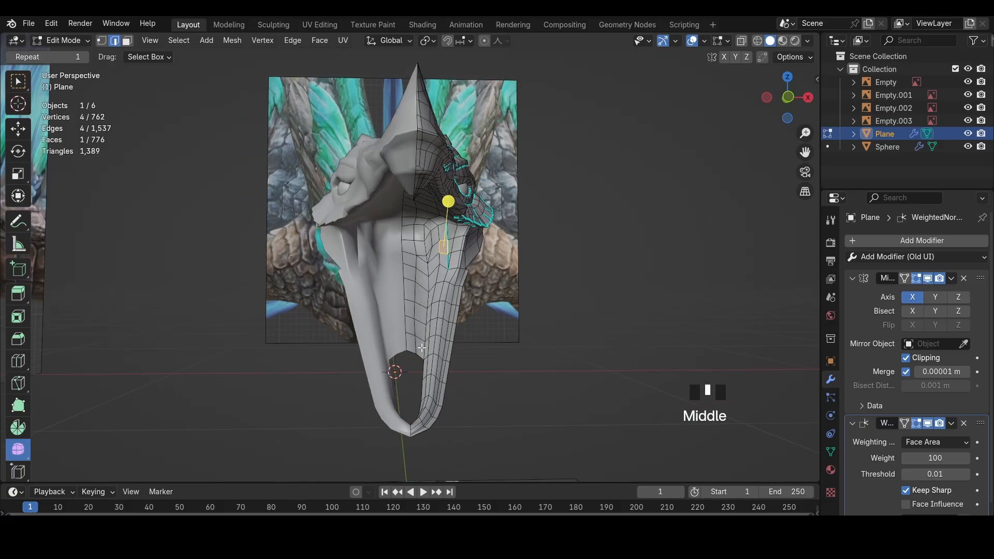
pyautogui.keyDown('ctrl'); pyautogui.keyDown('shift'); pyautogui.click(403, 257); pyautogui.keyUp('shift'); pyautogui.keyUp('ctrl')
pyautogui.keyDown('shift'); pyautogui.click(403, 251); pyautogui.keyUp('shift')
pyautogui.hotkey('ctrl', 'e')
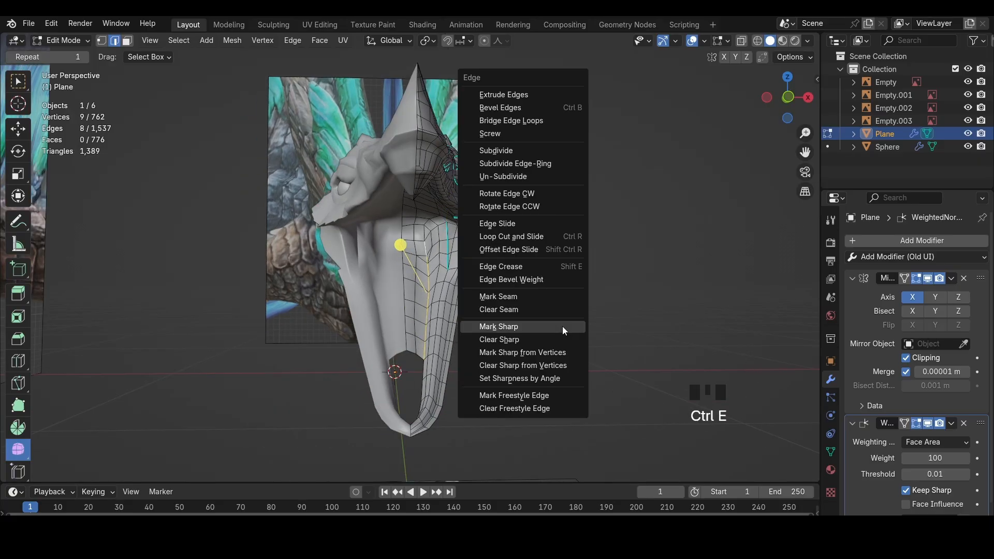
pyautogui.click(563, 326)
pyautogui.click(560, 324)
# Mark the short edge at the inner mouth corner as sharp and adjust the geometry there
pyautogui.moveTo(560, 323); pyautogui.dragTo(499, 286, button='middle')
pyautogui.scroll(4, 494, 285)
pyautogui.moveTo(487, 283); pyautogui.dragTo(467, 271, button='middle')
pyautogui.click(436, 220)
pyautogui.hotkey('ctrl', 'e')
pyautogui.click(595, 300)
pyautogui.press('g')
pyautogui.click(463, 269)
# Connect two vertices at the inner mouth corner with a new edge and mark it sharp
pyautogui.press('1')
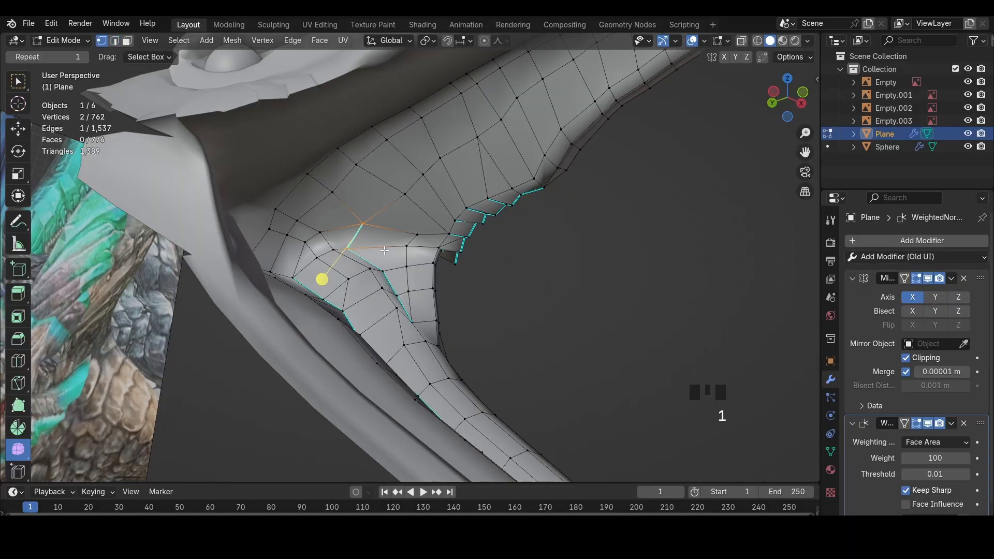
pyautogui.press('j')
pyautogui.hotkey('ctrl', 'e')
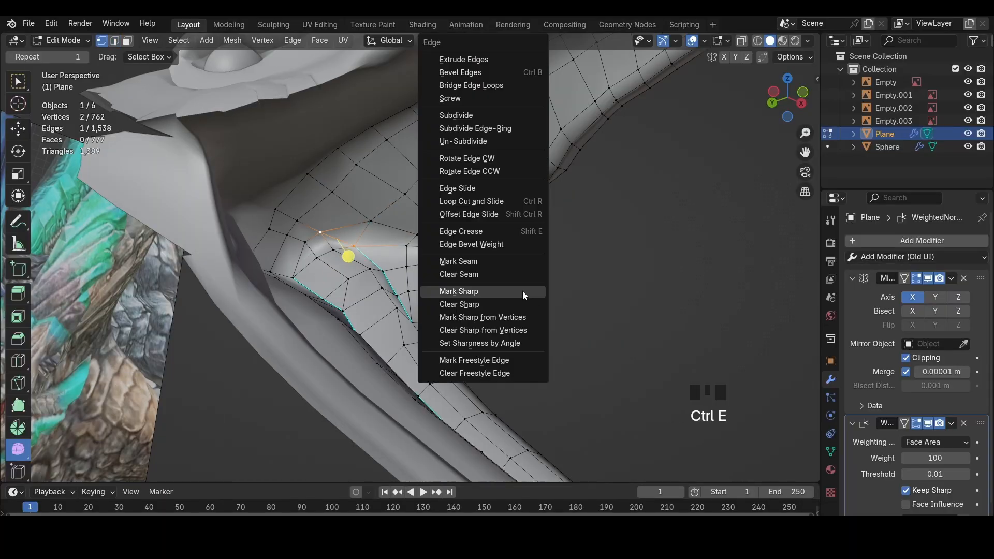
pyautogui.click(523, 291)
pyautogui.moveTo(512, 314); pyautogui.dragTo(549, 295, button='middle')
# Try to offset an edge on the jaw side with Shrink/Fatten
pyautogui.click(549, 321)
pyautogui.press('2')
pyautogui.click(471, 307)
pyautogui.hotkey('alt', 's')
pyautogui.moveTo(601, 349); pyautogui.dragTo(468, 360, button='middle')
pyautogui.hotkey('ctrl', 'z')
pyautogui.hotkey('ctrl', 'z')
pyautogui.hotkey('ctrl', 'z')
# Mark the edge path along the lower jaw's outer rim as sharp down to the tip
pyautogui.scroll(3, 468, 360)
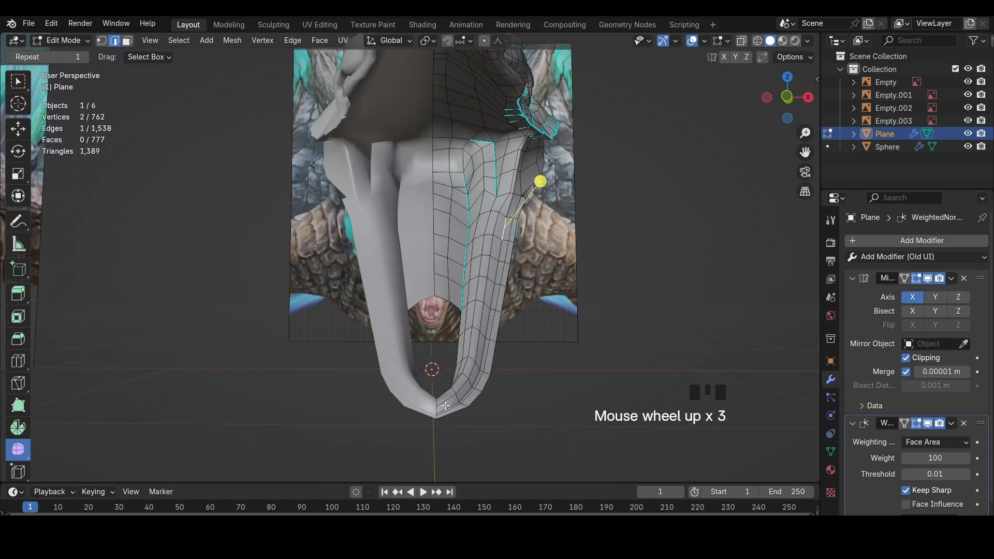
pyautogui.keyDown('ctrl'); pyautogui.keyDown('shift'); pyautogui.click(446, 410); pyautogui.keyUp('shift'); pyautogui.keyUp('ctrl')
pyautogui.hotkey('ctrl', 'e')
pyautogui.click(621, 374)
pyautogui.moveTo(585, 382); pyautogui.dragTo(511, 388, button='middle')
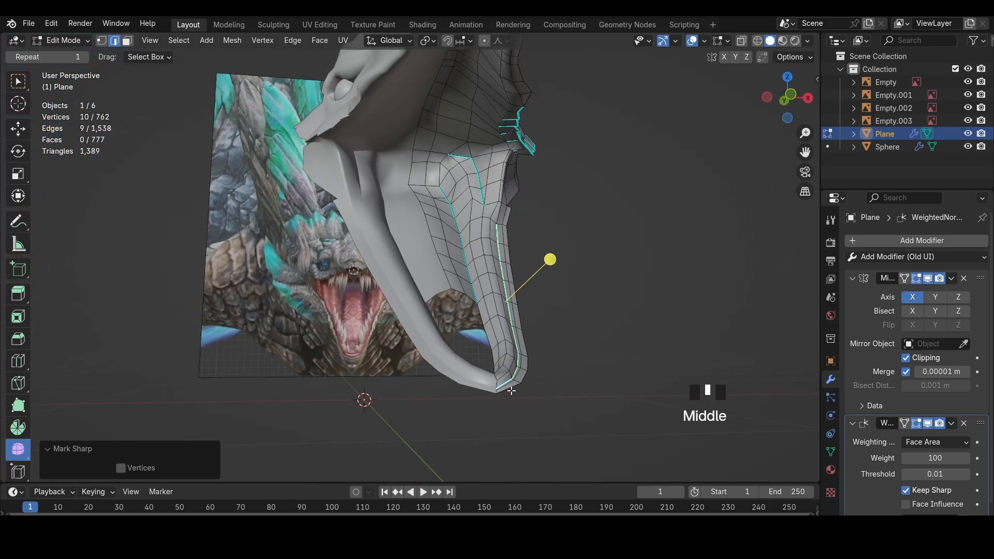
# Move the lower face, edge and vertex at the jaw tip to reshape its underside
pyautogui.press('3')
pyautogui.click(512, 385)
pyautogui.press('g')
pyautogui.press('2')
pyautogui.click(511, 391)
pyautogui.press('g')
pyautogui.press('1')
pyautogui.click(527, 371)
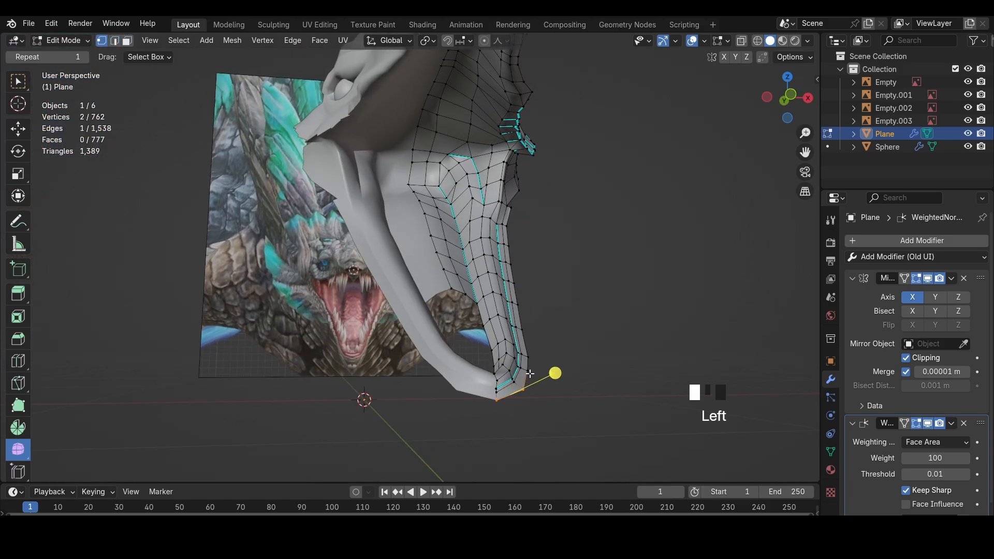
pyautogui.press('g')
# Extrude the jaw tip's lower edge down and back along the chin in the right side view
pyautogui.press('2')
pyautogui.click(522, 394)
pyautogui.keyDown('ctrl'); pyautogui.keyDown('shift'); pyautogui.click(532, 280); pyautogui.keyUp('shift'); pyautogui.keyUp('ctrl')
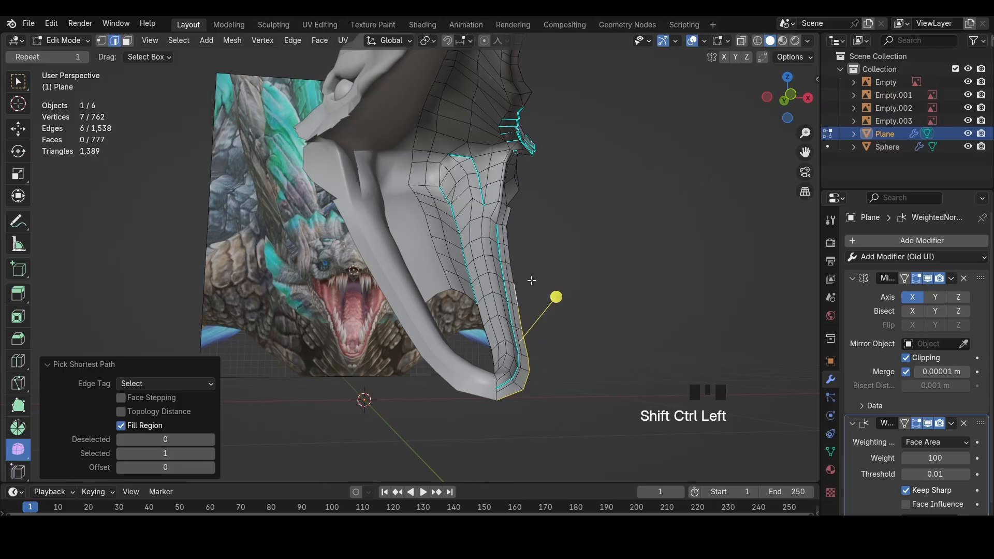
pyautogui.click(809, 100)
pyautogui.hotkey('shift', 'z')
pyautogui.scroll(3, 428, 326)
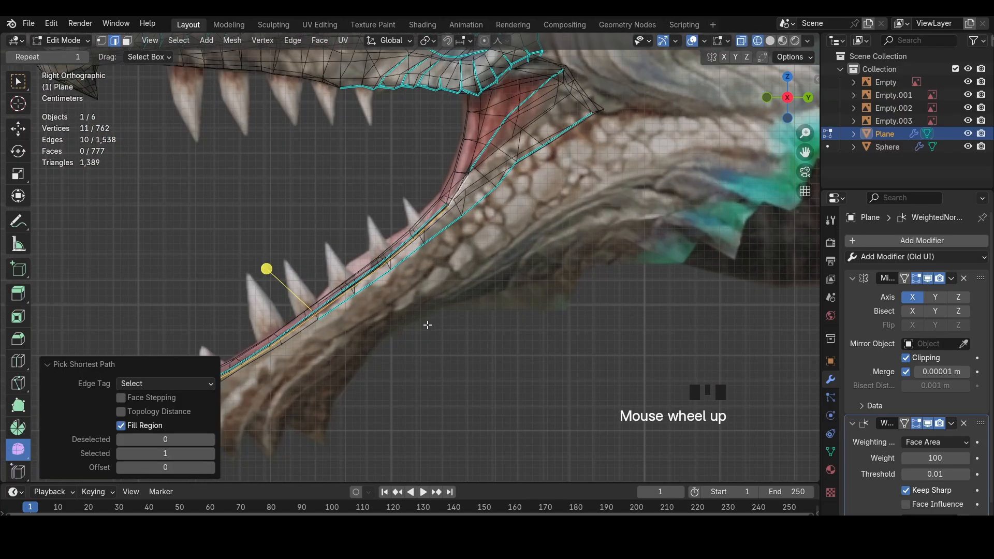
pyautogui.keyDown('shift'); pyautogui.moveTo(233, 373); pyautogui.dragTo(522, 314, button='middle'); pyautogui.keyUp('shift')
pyautogui.scroll(2, 522, 314)
pyautogui.click(434, 355)
pyautogui.press('e')
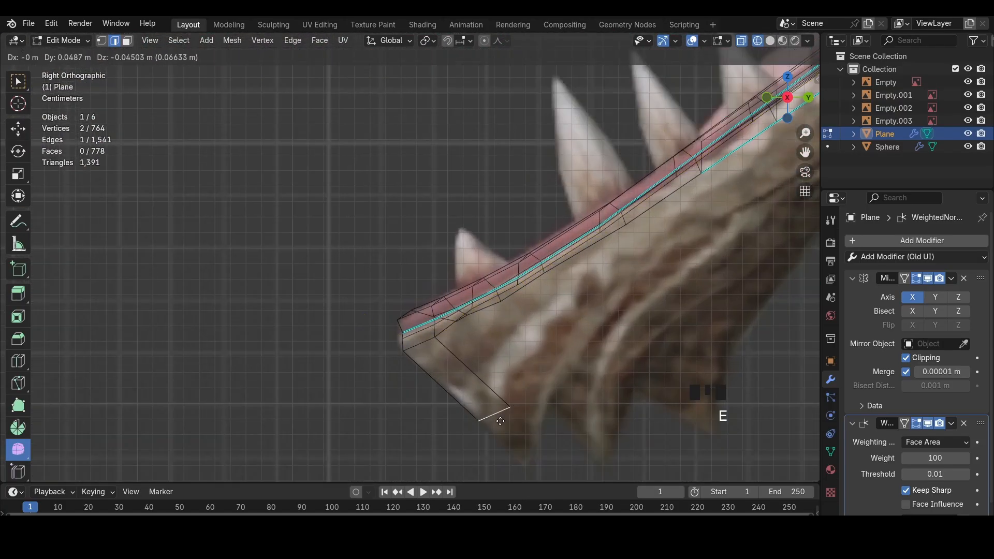
pyautogui.click(537, 419)
# Move the chin's lowest vertex onto the reference silhouette, add one loop cut across the chin face and reposition it
pyautogui.click(517, 464)
pyautogui.press('g')
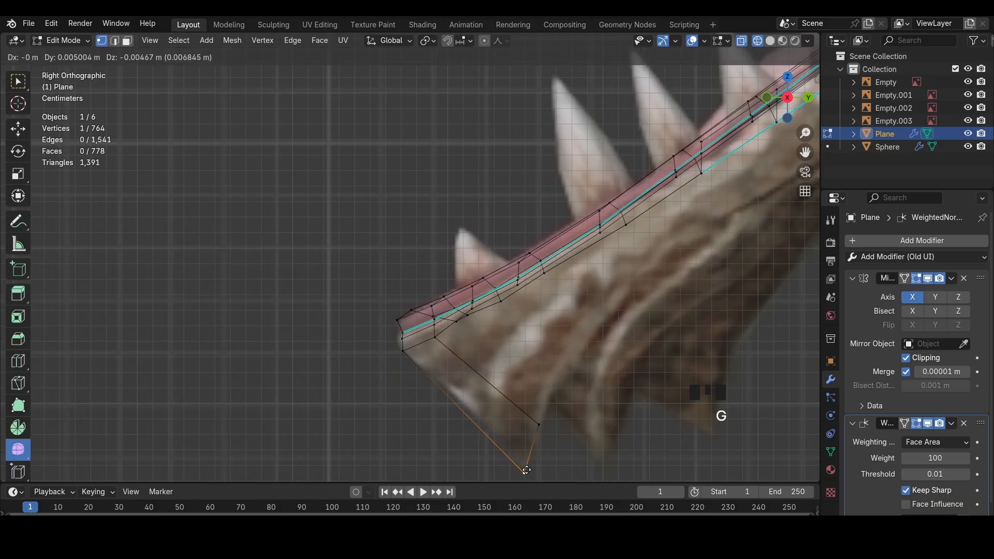
pyautogui.click(527, 472)
pyautogui.hotkey('ctrl', 'r')
pyautogui.click(514, 415)
pyautogui.click(514, 415)
pyautogui.press('g')
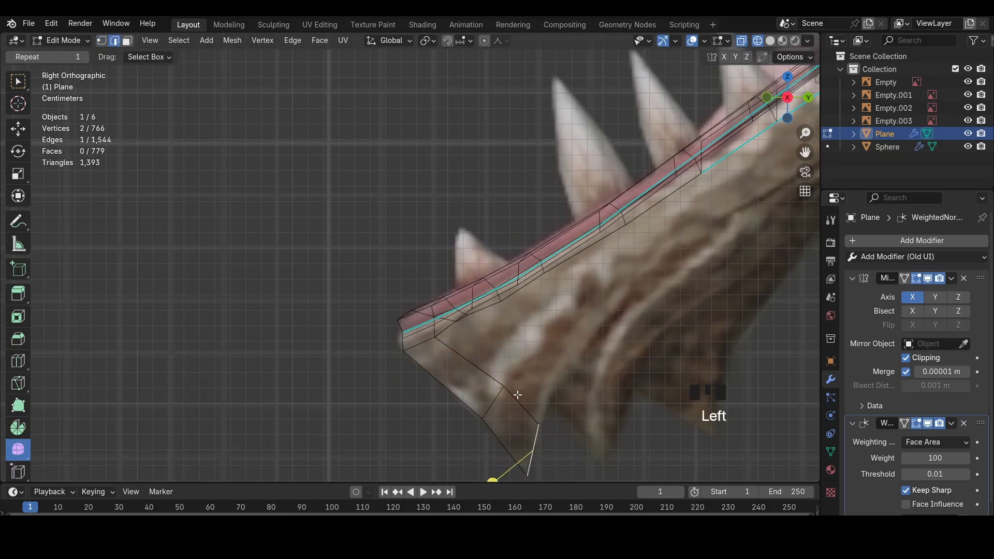
# Extend the chin's rear edge up along the lower jaw, scale and position its end, and add one adjusted loop cut
pyautogui.click(630, 264)
pyautogui.press('s')
pyautogui.click(677, 299)
pyautogui.press('g')
pyautogui.click(670, 302)
pyautogui.hotkey('ctrl', 'r')
pyautogui.doubleClick(600, 327)
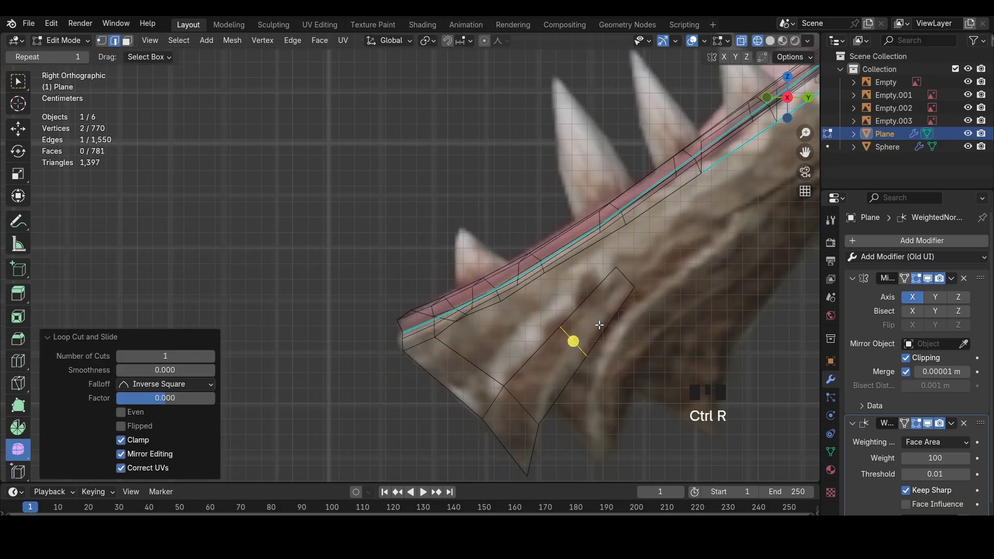
pyautogui.press('g')
pyautogui.press('z')
# Move the rear edge of the new jaw strip about 0.036 m outward along X in the front view
pyautogui.moveTo(758, 133); pyautogui.dragTo(824, 124, button='middle')
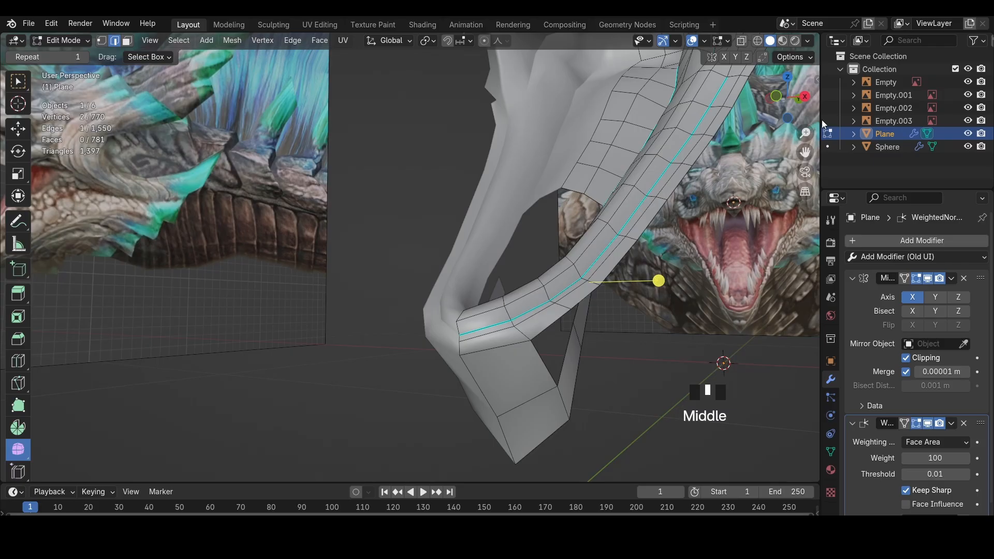
pyautogui.click(776, 97)
pyautogui.press('z')
pyautogui.press('g')
pyautogui.press('x')
pyautogui.click(619, 260)
# Move the jaw strip's middle edge along X in the front view, fine-tuning it by about -0.002 m
pyautogui.moveTo(533, 336); pyautogui.dragTo(489, 315, button='middle')
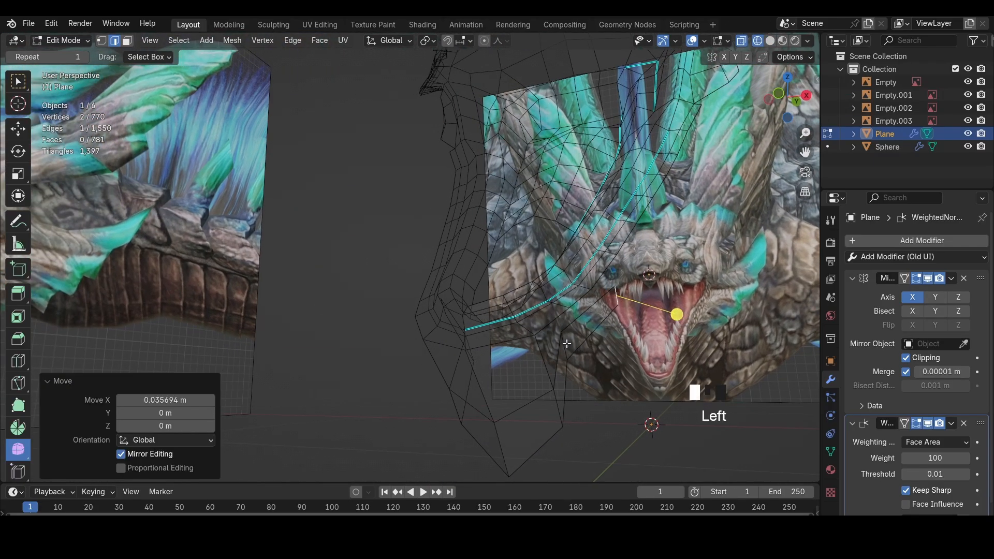
pyautogui.click(567, 344)
pyautogui.click(778, 95)
pyautogui.press('g')
pyautogui.press('x')
pyautogui.click(602, 299)
pyautogui.press('g')
pyautogui.press('x')
pyautogui.click(592, 311)
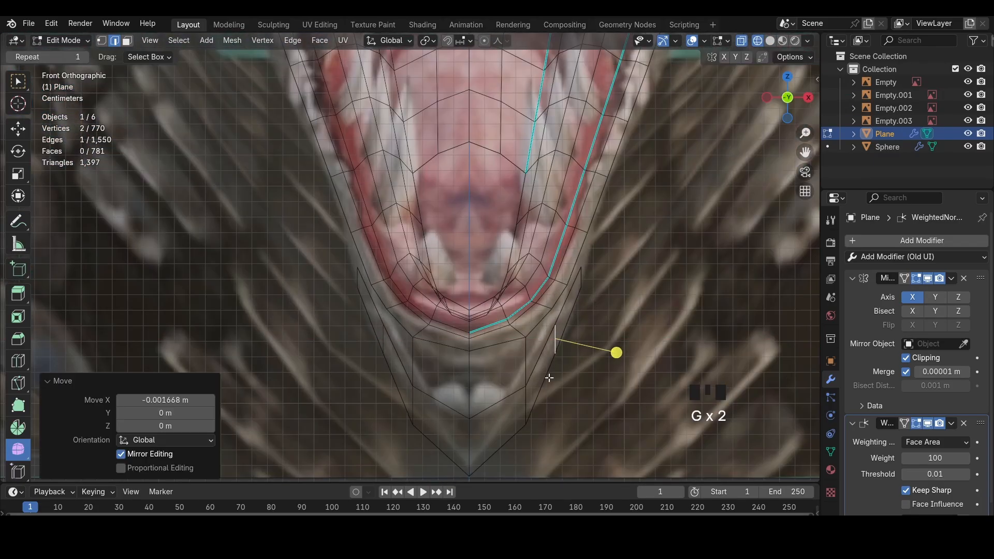
# Move the chin's outer side edge about -0.004 m along X
pyautogui.click(531, 408)
pyautogui.press('g')
pyautogui.press('x')
pyautogui.click(493, 424)
# Knife-cut the chin's front faces vertically from the lip rim to the bottom, and shift the lower new edge along X
pyautogui.hotkey('ctrl', 'r')
pyautogui.rightClick(489, 424)
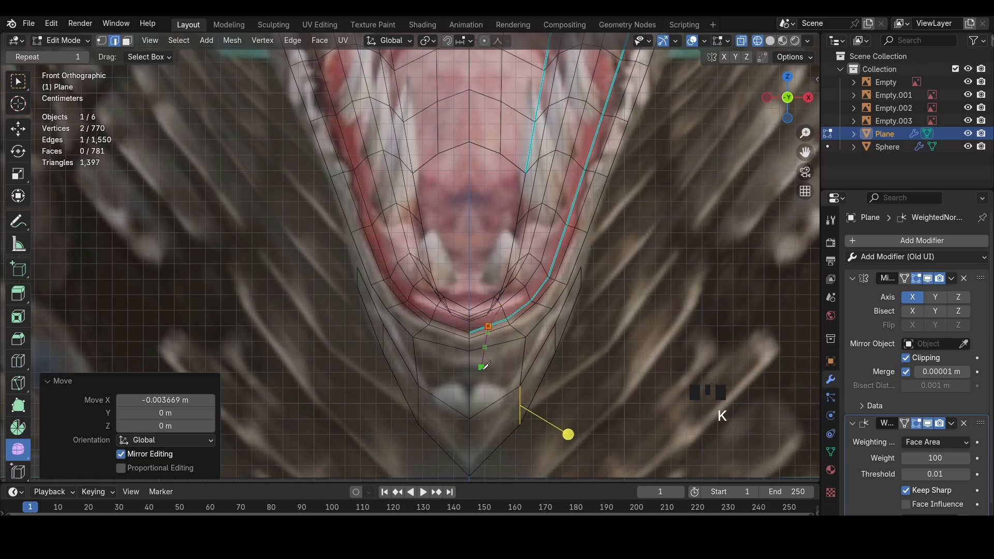
pyautogui.click(495, 460)
pyautogui.press('Return')
pyautogui.click(492, 429)
pyautogui.press('g')
pyautogui.press('x')
pyautogui.click(487, 429)
# Shift the chin's outer side edge further inward along X, then show the mesh shaded for vertex editing
pyautogui.click(529, 404)
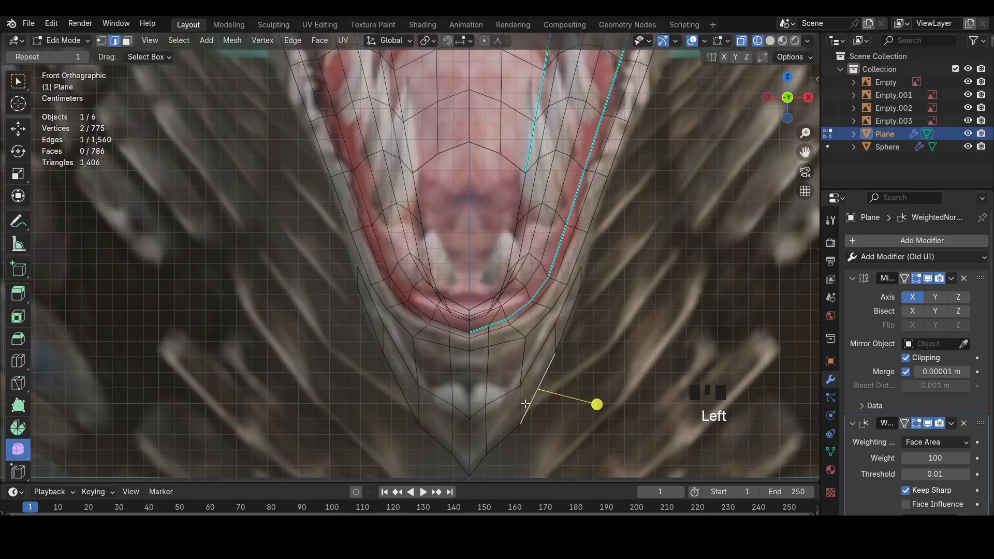
pyautogui.click(520, 402)
pyautogui.press('g')
pyautogui.press('x')
pyautogui.click(515, 401)
pyautogui.press('z')
pyautogui.press('1')
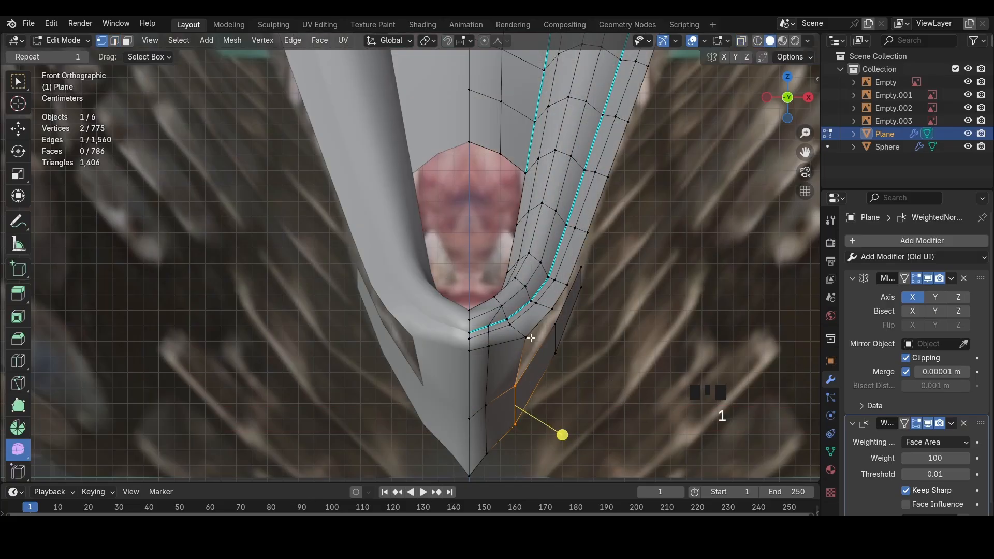
# Slide the chin's upper side vertex along its edge just below the lip rim
pyautogui.click(527, 340)
pyautogui.hotkey('shift', 'v')
pyautogui.click(524, 342)
pyautogui.moveTo(524, 342); pyautogui.dragTo(474, 318, button='middle')
# Loop-cut the chin's lower side strip and fill the gap between it and the lip rim with faces
pyautogui.press('2')
pyautogui.click(494, 317)
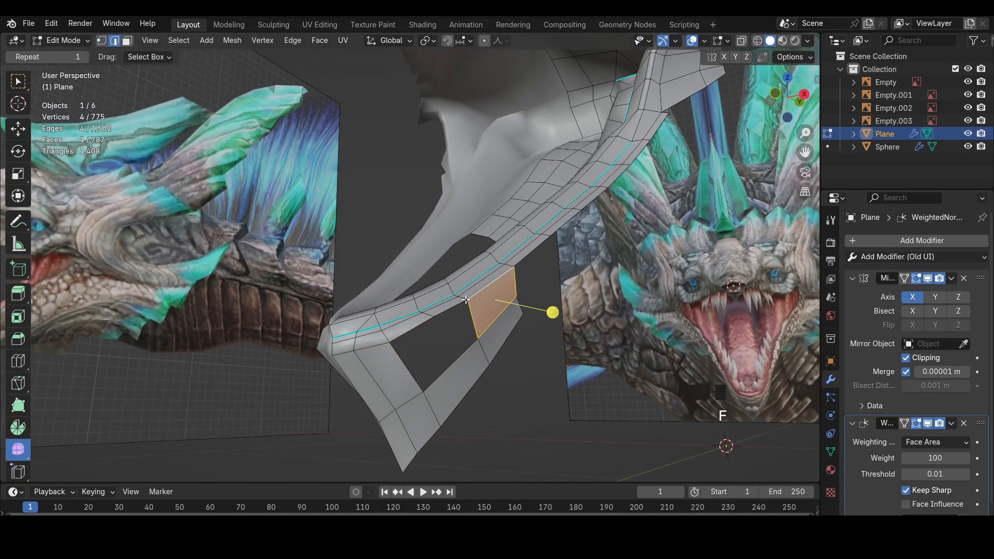
pyautogui.click(469, 365)
pyautogui.hotkey('ctrl', 'r')
pyautogui.click(548, 344)
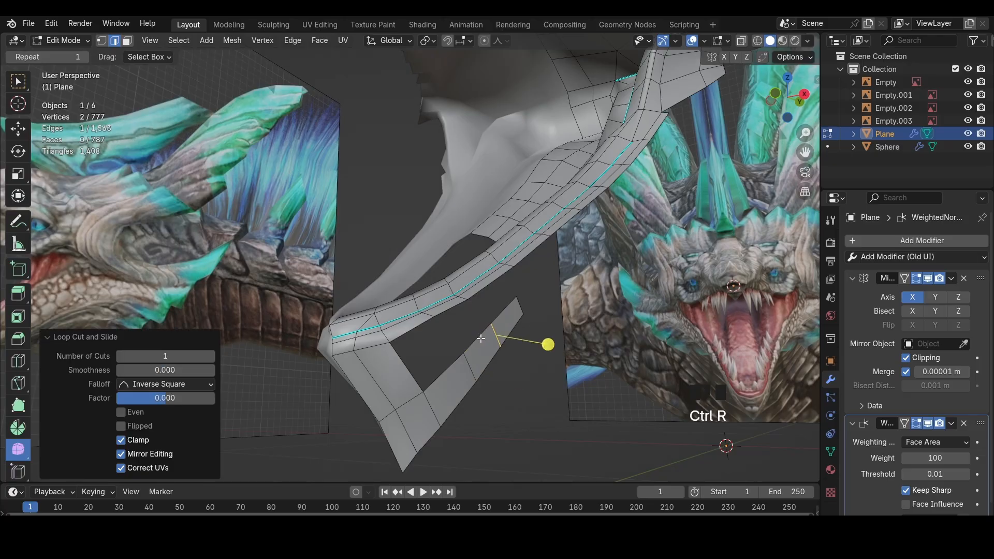
pyautogui.keyDown('shift'); pyautogui.click(461, 309); pyautogui.keyUp('shift')
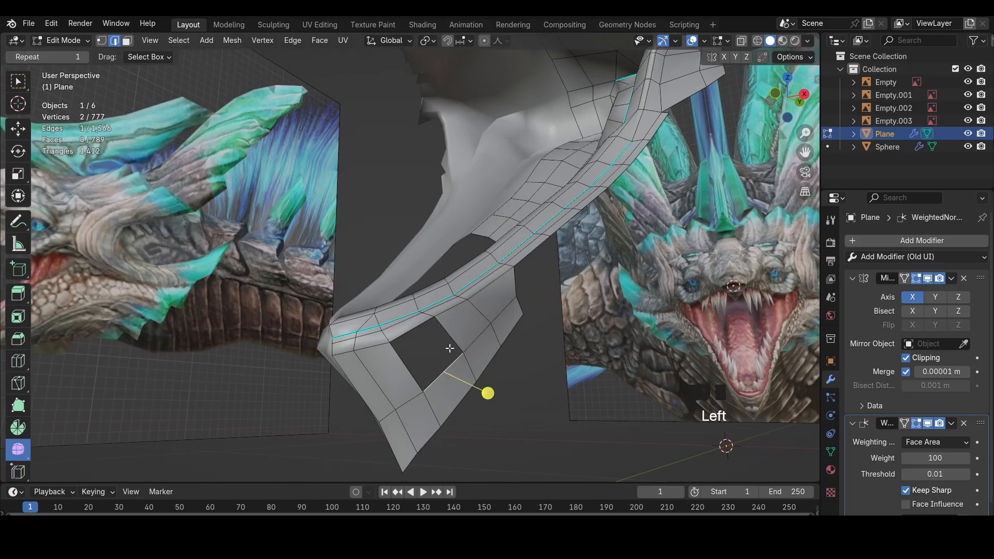
pyautogui.press('f')
# Adjust two of the chin's side edges along X in front view, moving the second by about 0.0007 m
pyautogui.keyDown('shift'); pyautogui.moveTo(517, 307); pyautogui.dragTo(488, 330, button='middle'); pyautogui.keyUp('shift')
pyautogui.click(772, 93)
pyautogui.hotkey('shift', 'z')
pyautogui.press('g')
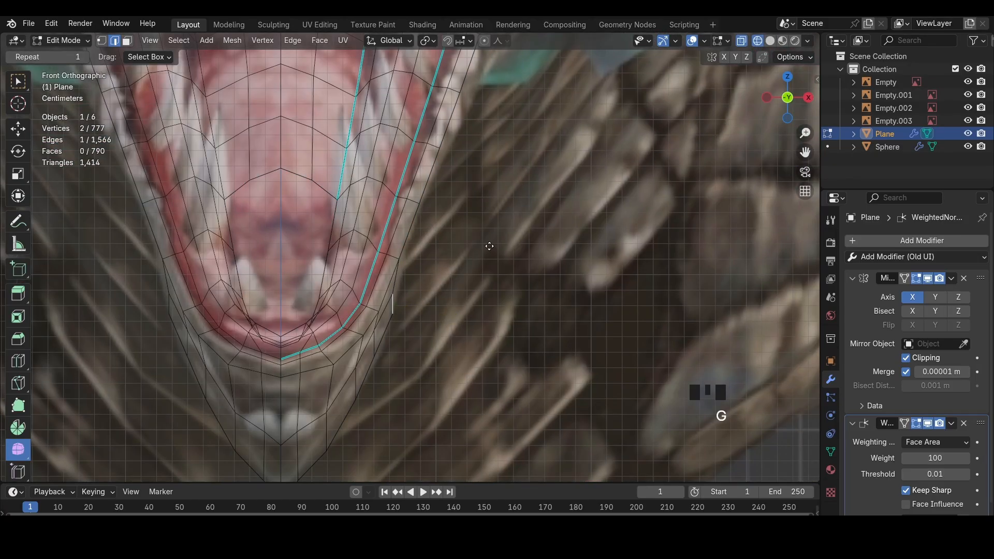
pyautogui.press('x')
pyautogui.click(493, 248)
pyautogui.click(378, 342)
pyautogui.press('g')
pyautogui.press('x')
pyautogui.click(377, 342)
pyautogui.moveTo(377, 342); pyautogui.dragTo(310, 249, button='middle')
# Slide the chin's lower side vertices along their edges in right view by a factor of 0.343
pyautogui.press('z')
pyautogui.keyDown('shift'); pyautogui.moveTo(704, 205); pyautogui.dragTo(608, 238, button='middle'); pyautogui.keyUp('shift')
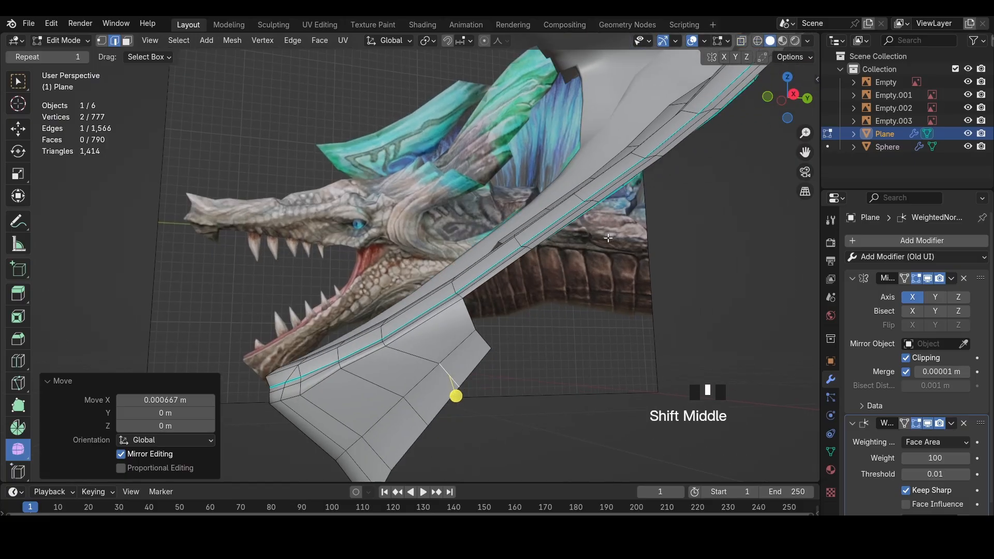
pyautogui.click(797, 98)
pyautogui.hotkey('shift', 'v')
pyautogui.click(506, 351)
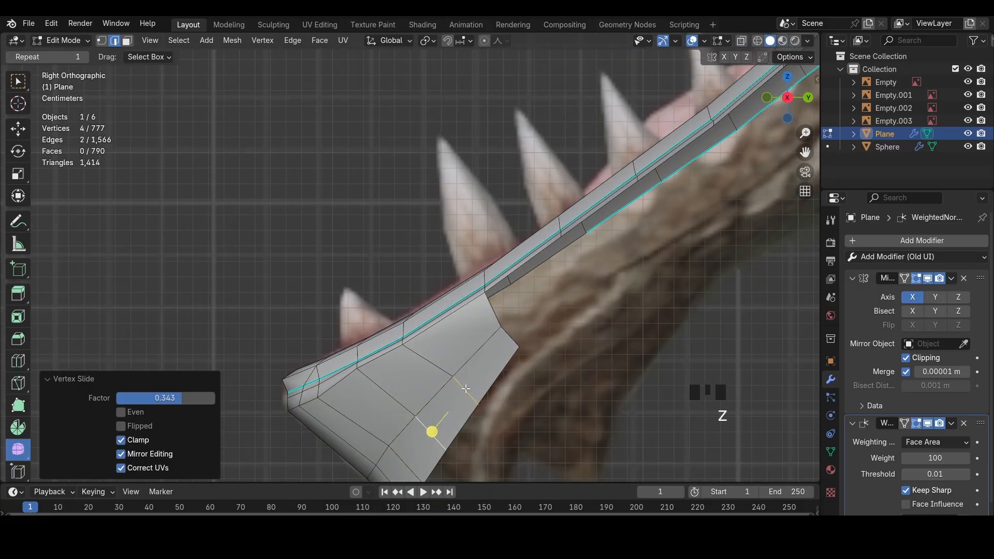
# Move the strip's rear end edge about 0.002 m in Y and -0.005 m in Z to follow the reference
pyautogui.press('z')
pyautogui.click(519, 339)
pyautogui.press('g')
pyautogui.click(530, 340)
pyautogui.press('z')
pyautogui.press('z')
pyautogui.press('z')
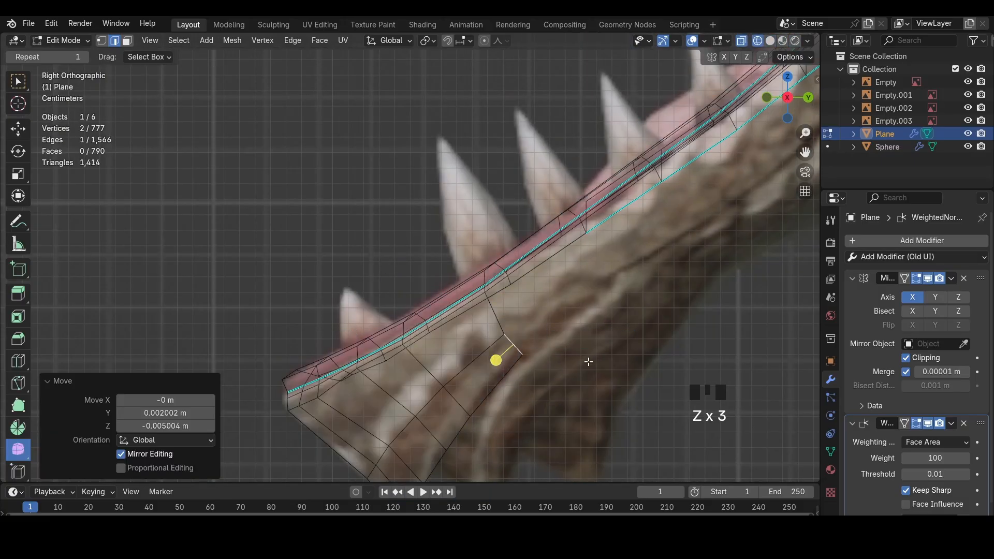
# Extrude the strip's rear end edge back along the jaw, reposition it and rotate it 6.49°
pyautogui.scroll(-3, 622, 381)
pyautogui.keyDown('shift'); pyautogui.moveTo(621, 380); pyautogui.dragTo(505, 344, button='middle'); pyautogui.keyUp('shift')
pyautogui.press('e')
pyautogui.click(555, 306)
pyautogui.press('z')
pyautogui.press('g')
pyautogui.click(540, 296)
pyautogui.press('r')
pyautogui.click(538, 300)
pyautogui.moveTo(538, 300); pyautogui.dragTo(442, 306, button='middle')
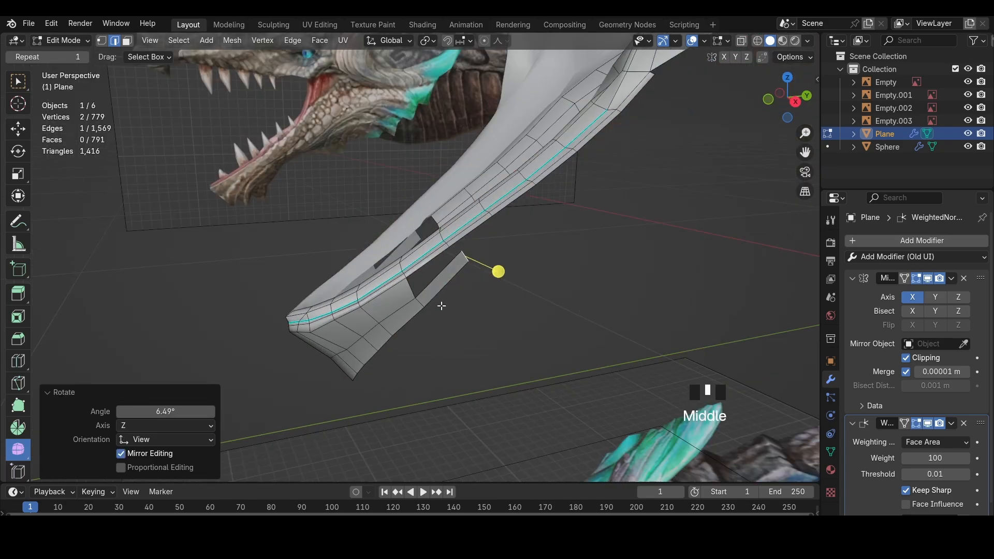
# Fill the gap between the extruded strip and the lip rim, then shift its end edge along X and rotate it -11.2°
pyautogui.click(432, 269)
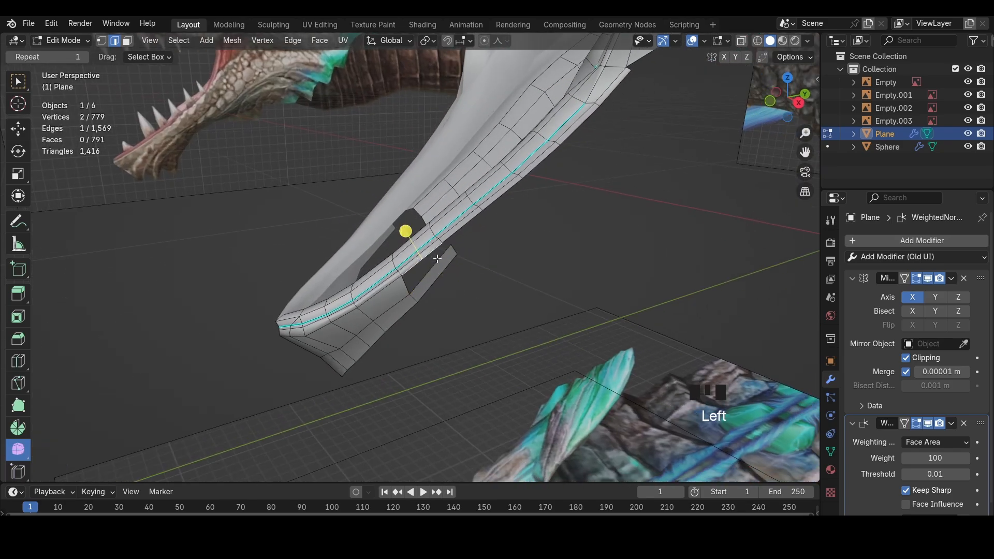
pyautogui.click(770, 101)
pyautogui.press('z')
pyautogui.press('g')
pyautogui.press('x')
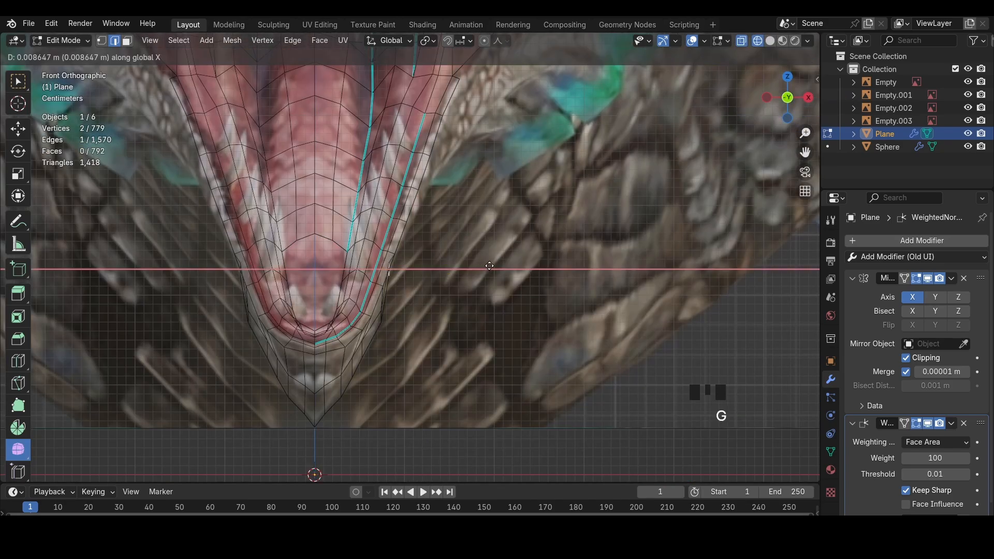
pyautogui.click(466, 283)
pyautogui.scroll(1, 463, 285)
pyautogui.press('r')
pyautogui.click(451, 327)
pyautogui.press('z')
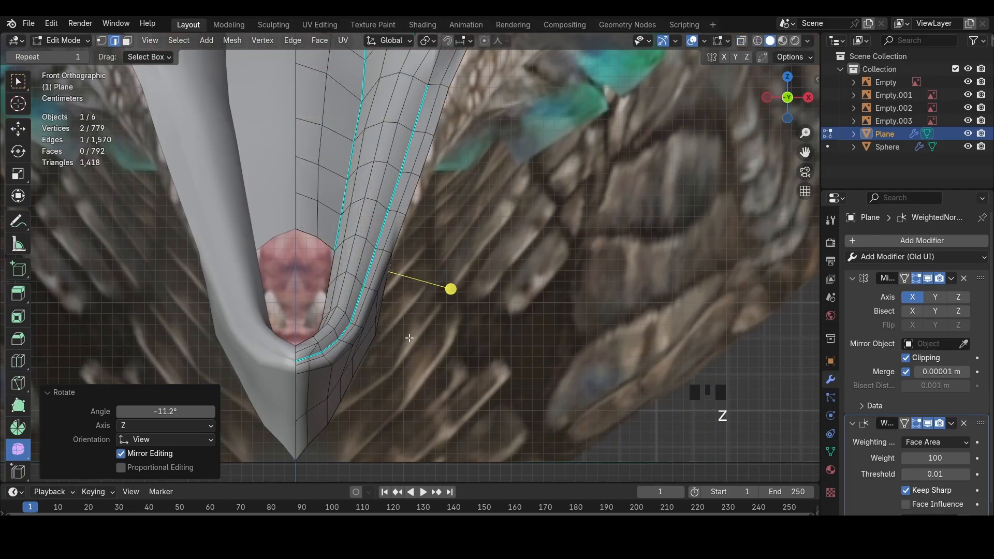
# Rotate the chin's outer side edges in front view and shift them along X, the lower one by about 0.001 m
pyautogui.press('r')
pyautogui.click(356, 365)
pyautogui.press('r')
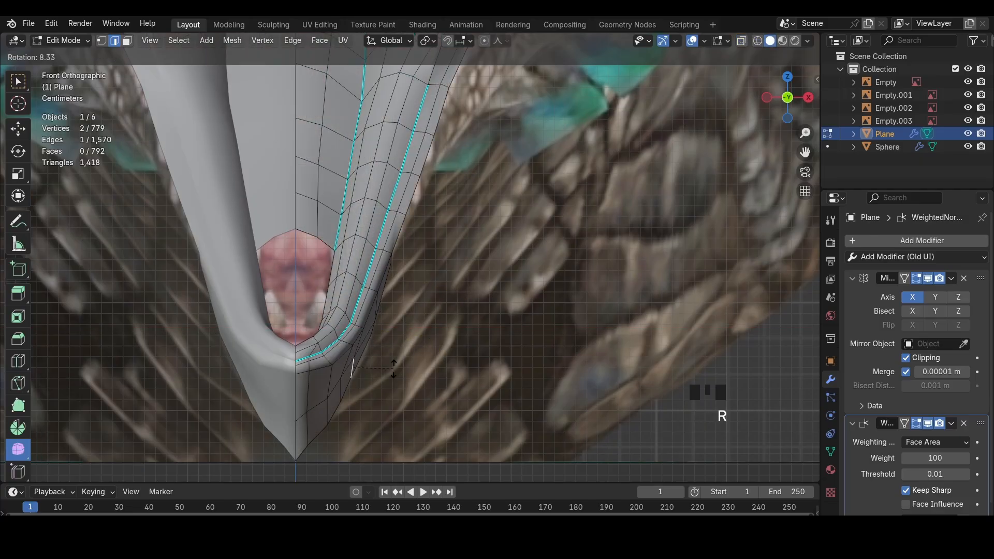
pyautogui.click(391, 370)
pyautogui.press('g')
pyautogui.press('x')
pyautogui.click(392, 371)
pyautogui.click(343, 385)
pyautogui.press('r')
pyautogui.click(365, 383)
pyautogui.click(366, 383)
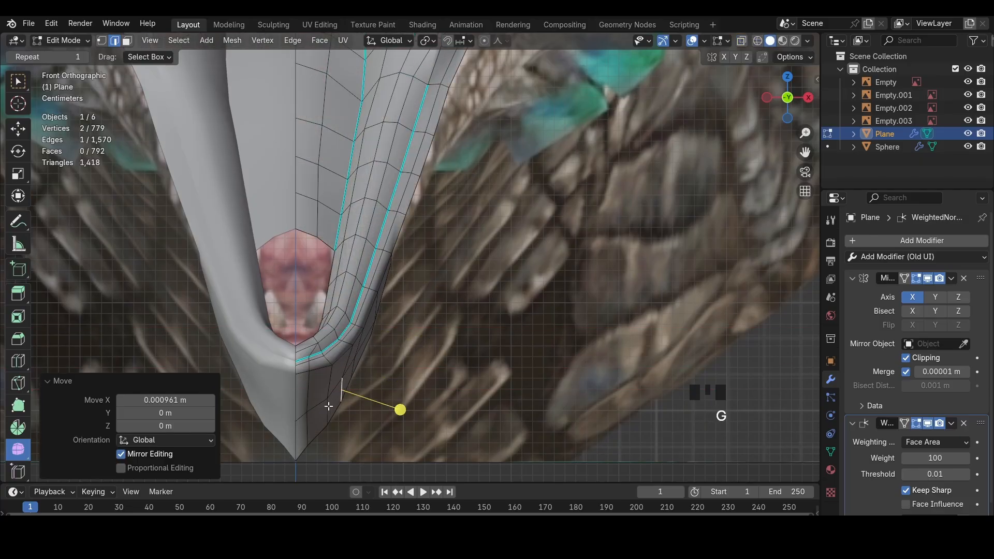
# Shift the two lower chin edges near the tip along X to smooth the front outline
pyautogui.click(328, 406)
pyautogui.press('g')
pyautogui.press('x')
pyautogui.click(326, 407)
pyautogui.click(304, 419)
pyautogui.press('g')
pyautogui.press('x')
pyautogui.click(306, 419)
# Extrude the chin's rear boundary from the side strip down to the tip and scale it to 0.892 in right view
pyautogui.moveTo(482, 263); pyautogui.dragTo(1, 227, button='middle')
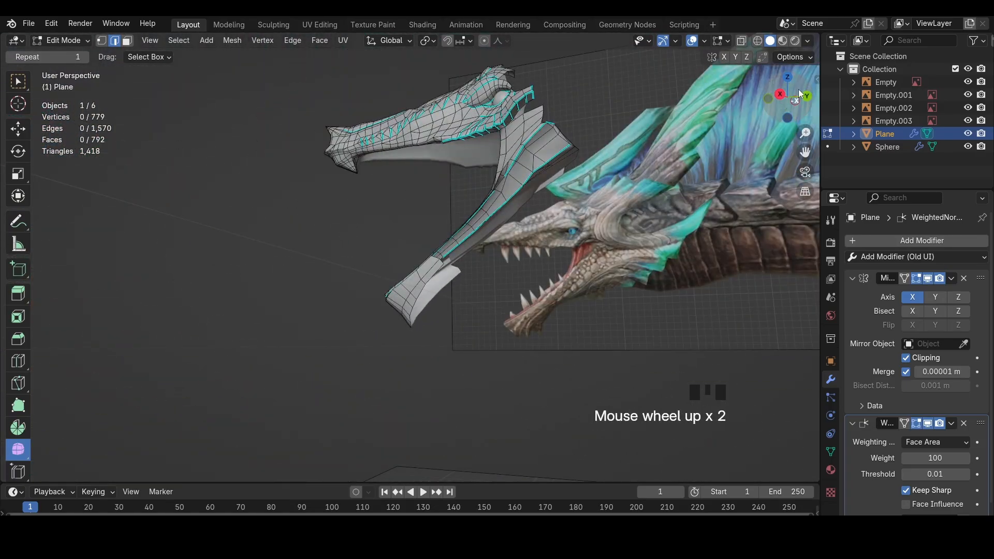
pyautogui.click(785, 93)
pyautogui.hotkey('alt', 'z')
pyautogui.press('1')
pyautogui.scroll(3, 483, 329)
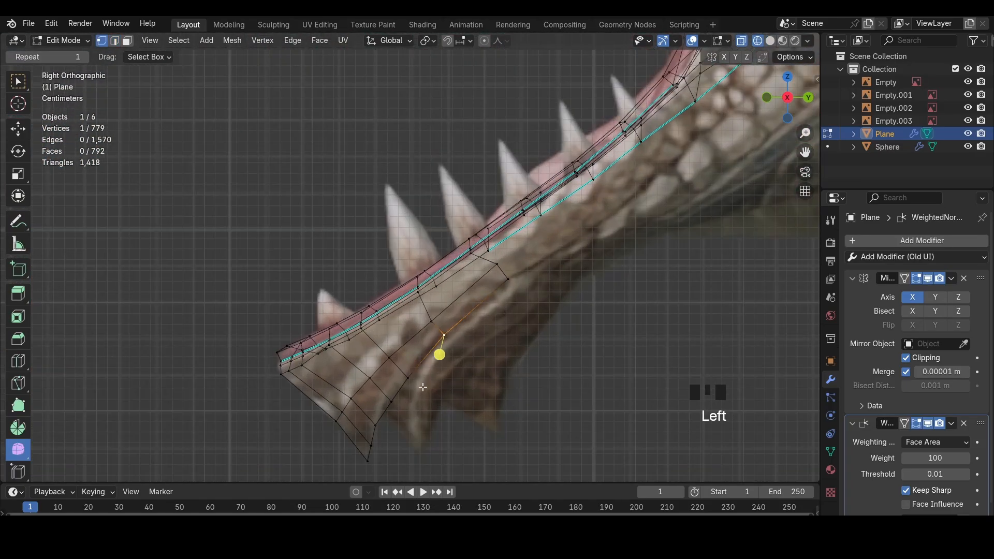
pyautogui.keyDown('ctrl'); pyautogui.keyDown('shift'); pyautogui.click(390, 448); pyautogui.keyUp('shift'); pyautogui.keyUp('ctrl')
pyautogui.scroll(2, 499, 284)
pyautogui.press('e')
pyautogui.press('s')
pyautogui.click(502, 285)
# Scale the extruded underside row further and move it about 0.005 m in Y and 0.011 m in Z
pyautogui.press('g')
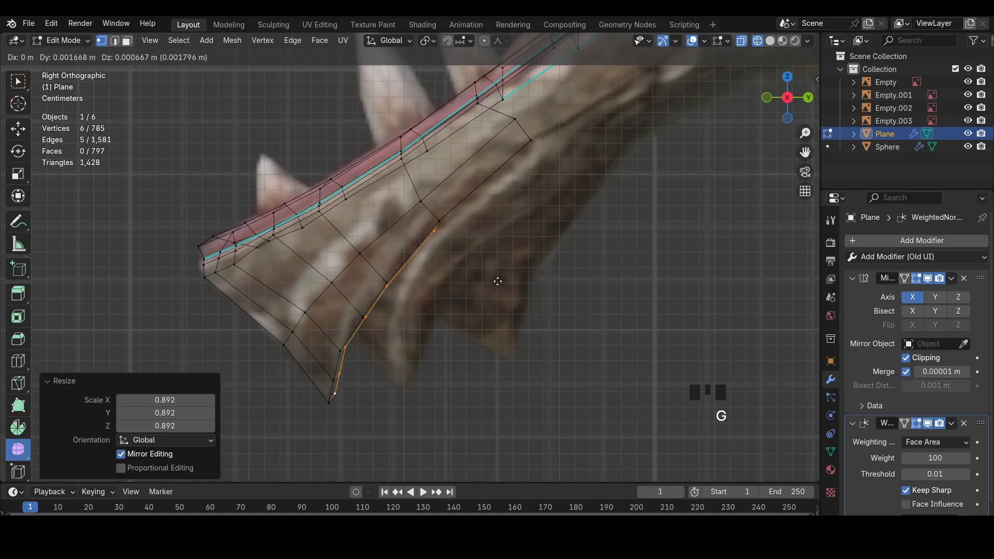
pyautogui.press('s')
pyautogui.click(469, 281)
pyautogui.press('g')
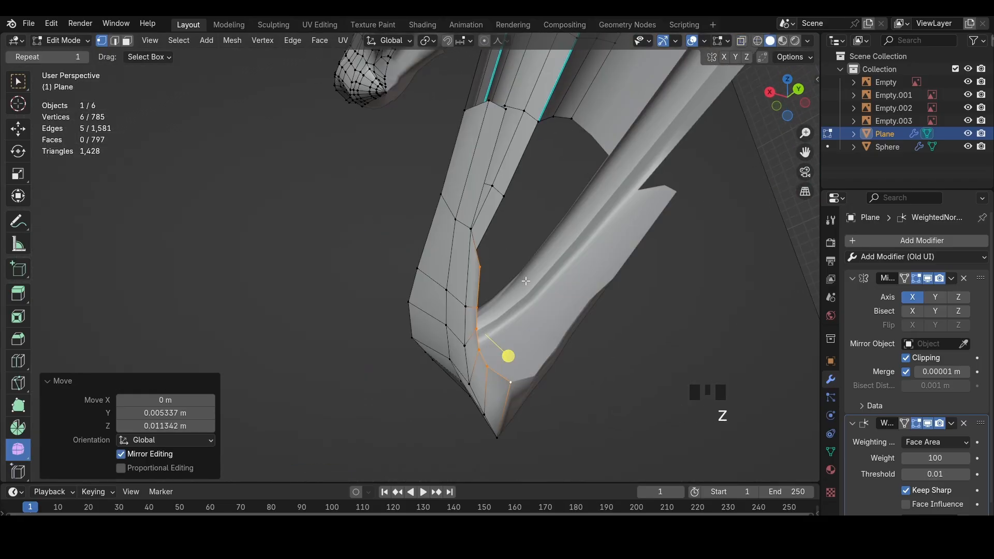
# Slide the extruded underside row inward and merge its rear end vertex into the strip's boundary
pyautogui.press('g')
pyautogui.press('g')
pyautogui.click(646, 182)
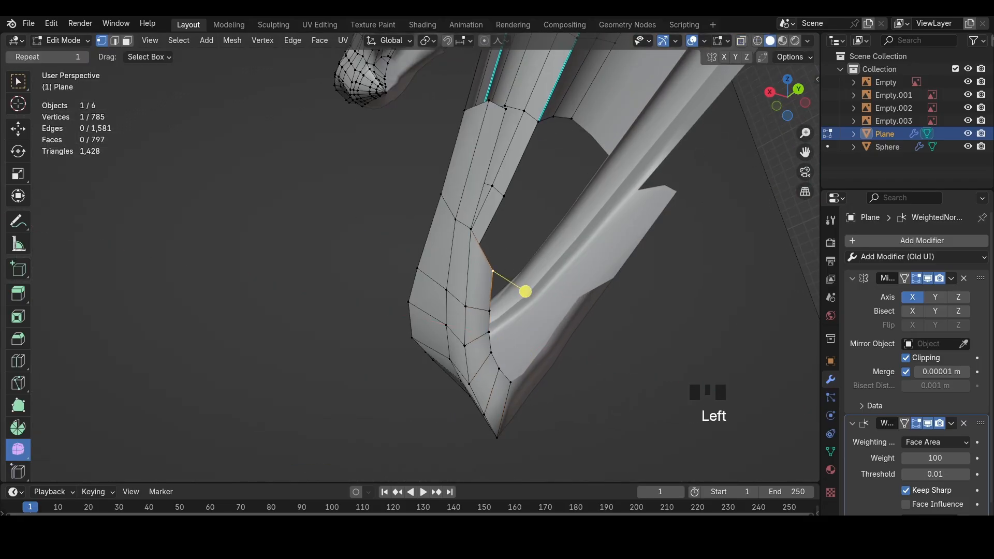
pyautogui.press('a')
pyautogui.press('m')
pyautogui.click(557, 378)
# Edge-slide the underside row by a factor of 0.301, and slide its centre vertex by a factor of 0.158
pyautogui.keyDown('ctrl'); pyautogui.keyDown('shift'); pyautogui.click(516, 357); pyautogui.keyUp('shift'); pyautogui.keyUp('ctrl')
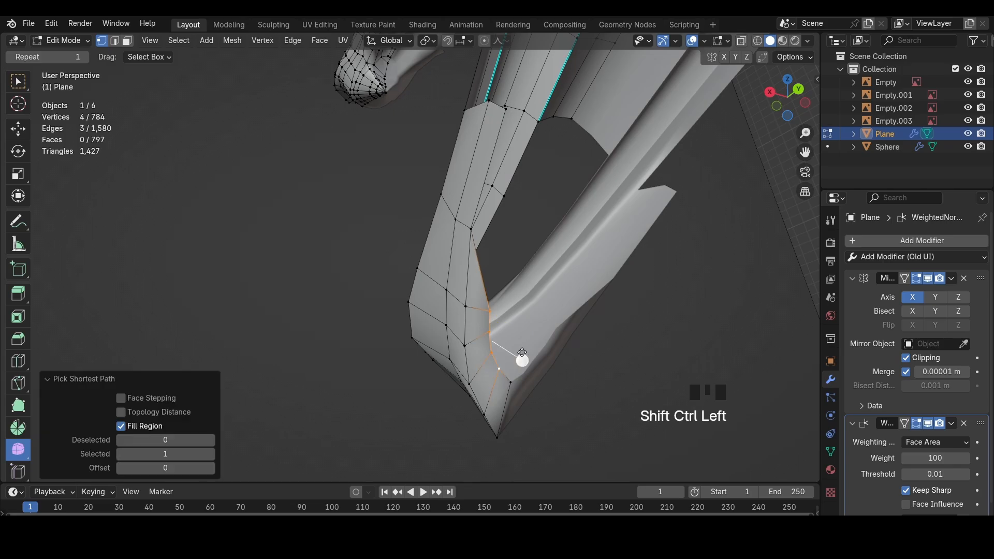
pyautogui.hotkey('shift', 'v')
pyautogui.hotkey('ctrl', 'z')
pyautogui.click(542, 344)
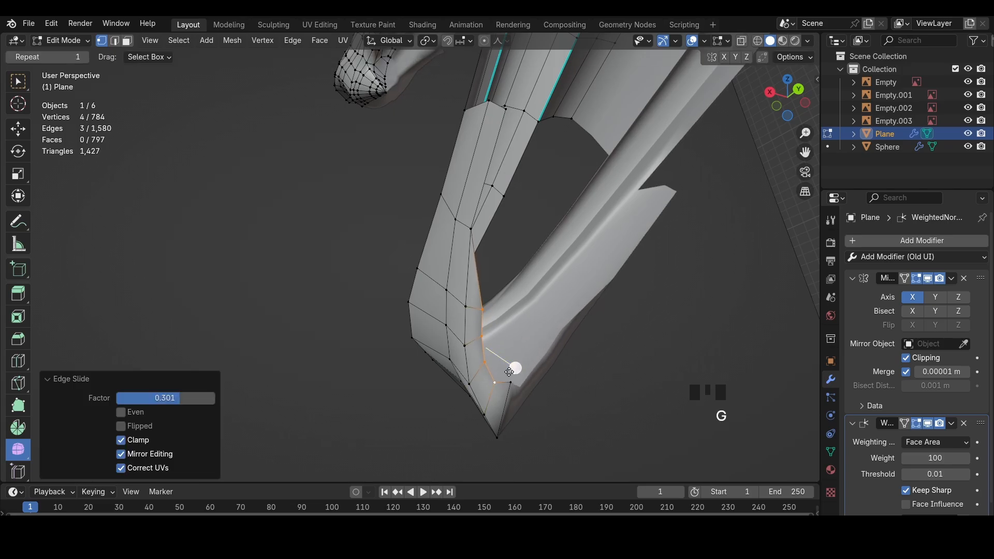
pyautogui.click(511, 382)
pyautogui.press('g')
pyautogui.press('g')
pyautogui.click(508, 387)
# Reposition the underside row's lower vertices in right view to follow the notch behind the chin tip
pyautogui.click(770, 92)
pyautogui.press('z')
pyautogui.click(650, 137)
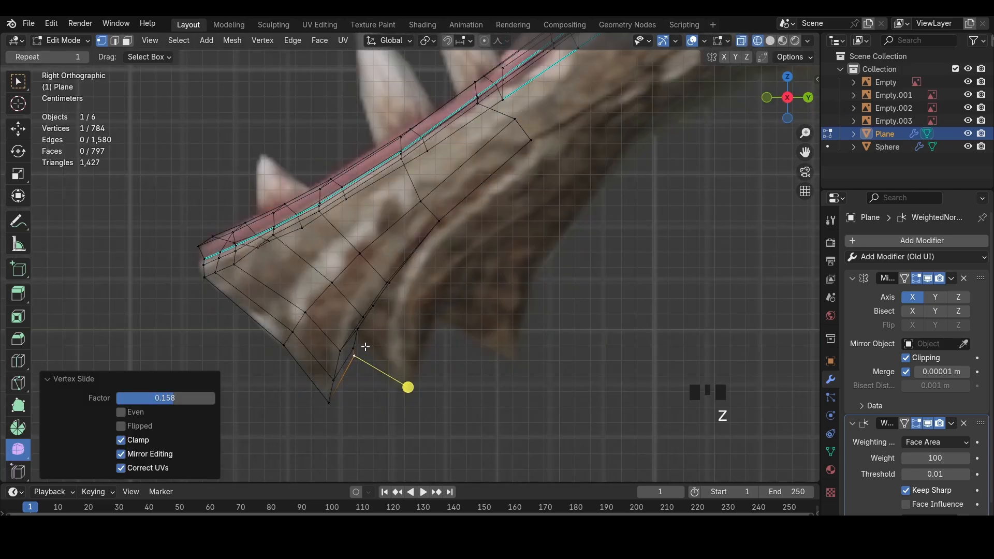
pyautogui.press('g')
pyautogui.press('r')
pyautogui.click(356, 337)
pyautogui.press('g')
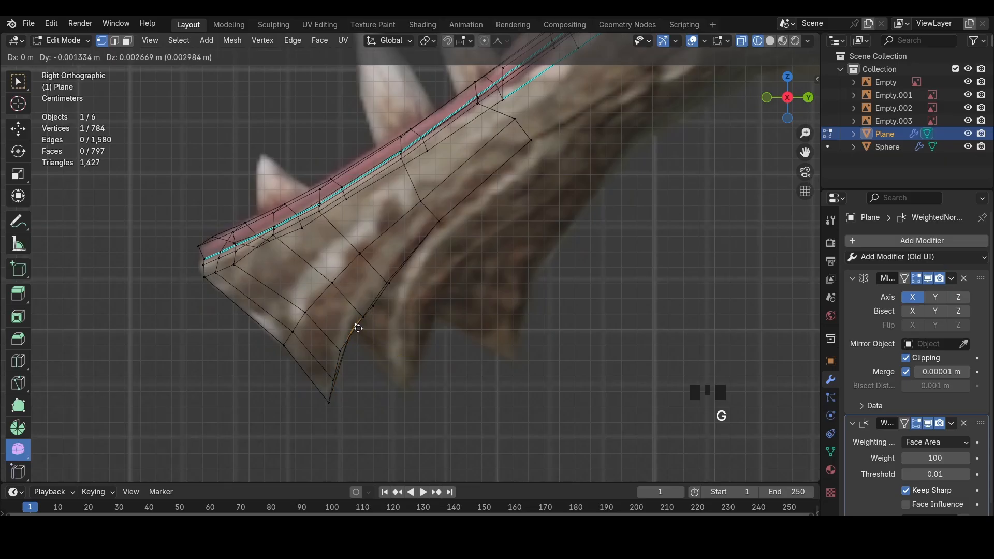
pyautogui.click(365, 323)
# Extrude the underside row's lower three vertices about 0.035 m in Y and -0.031 m in Z, and rotate them
pyautogui.click(356, 323)
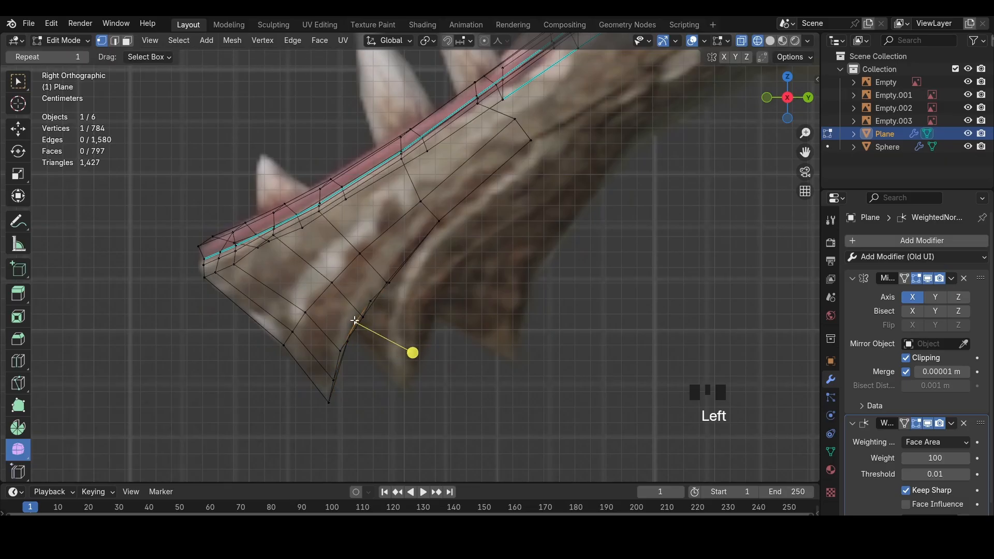
pyautogui.keyDown('ctrl'); pyautogui.keyDown('shift'); pyautogui.click(350, 347); pyautogui.keyUp('shift'); pyautogui.keyUp('ctrl')
pyautogui.press('e')
pyautogui.click(430, 386)
pyautogui.press('r')
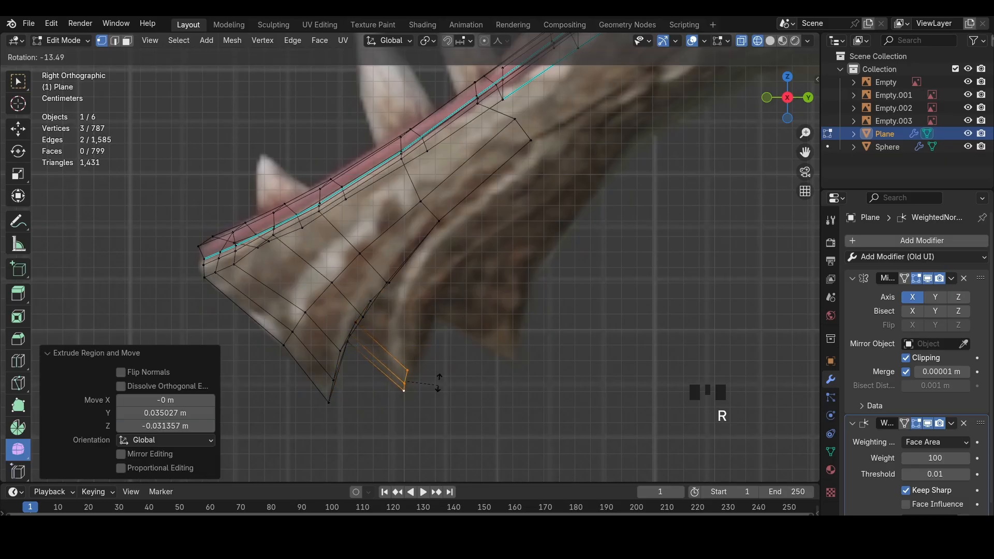
pyautogui.click(438, 373)
# Fit the new edges to the second chin spike's tip and extrude them about 0.019 m in Y and 0.047 m in Z
pyautogui.press('g')
pyautogui.click(456, 331)
pyautogui.press('e')
pyautogui.click(468, 304)
pyautogui.moveTo(468, 305); pyautogui.dragTo(601, 248, button='middle')
# Try a loop cut across the rear faces of the second chin spike
pyautogui.click(768, 91)
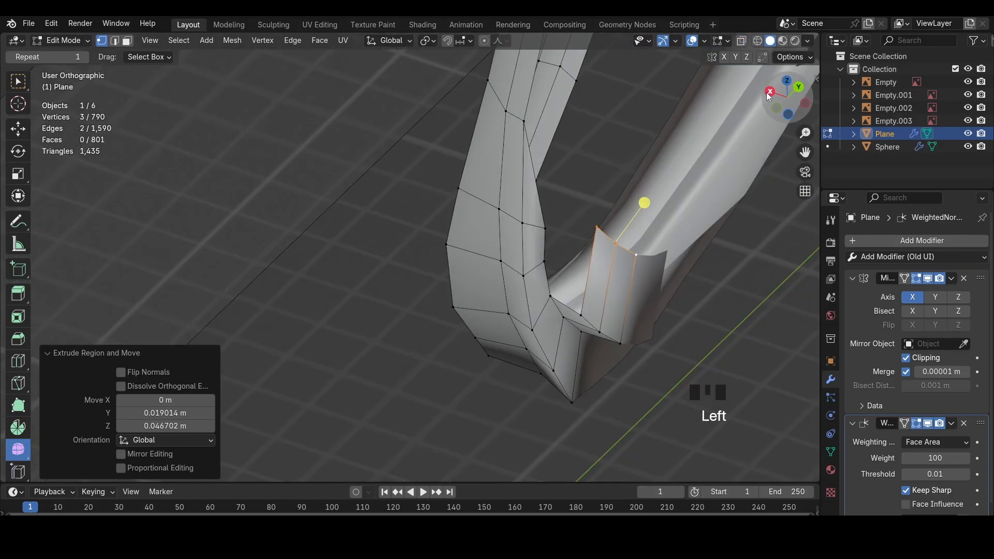
pyautogui.hotkey('ctrl', 'r')
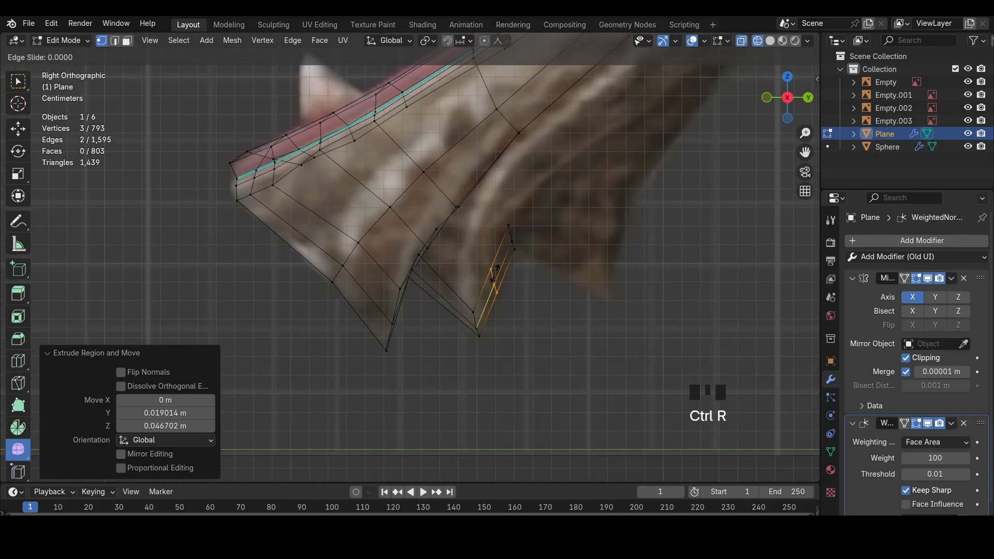
pyautogui.hotkey('ctrl', 'z')
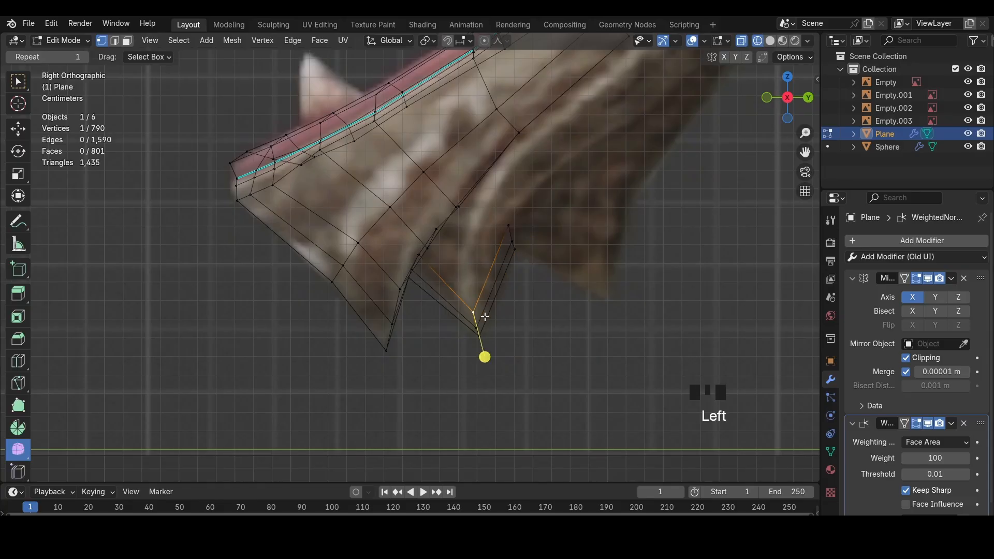
# Move the second spike's outer tip vertex about -0.0006 m in Y and 0.0056 m in Z
pyautogui.press('g')
pyautogui.click(477, 310)
pyautogui.hotkey('alt', 'z')
pyautogui.moveTo(544, 288); pyautogui.dragTo(582, 291, button='middle')
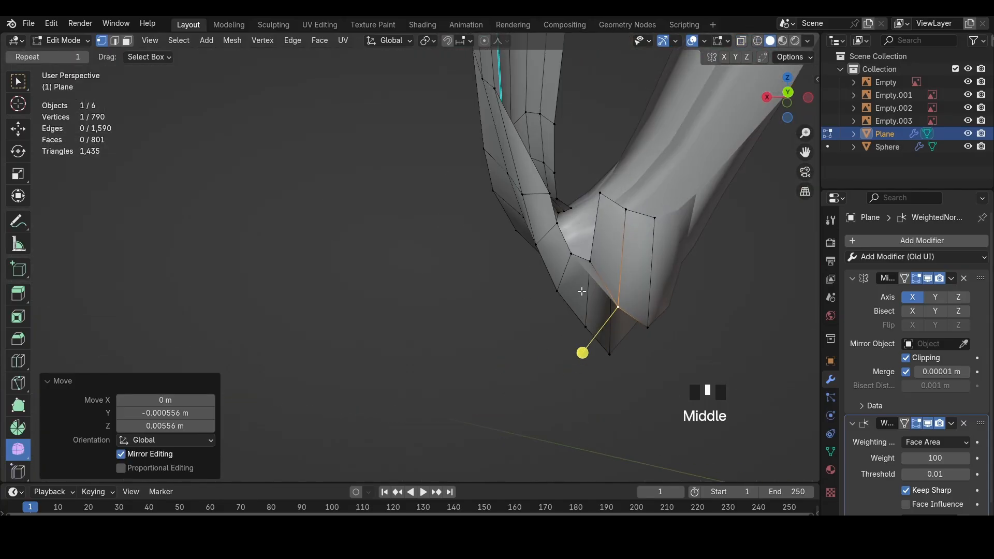
# Shift the second spike's outer base and tip vertices along X, the tip by about -0.002 m
pyautogui.click(593, 245)
pyautogui.press('g')
pyautogui.press('x')
pyautogui.click(593, 250)
pyautogui.click(595, 333)
pyautogui.moveTo(645, 298); pyautogui.dragTo(619, 226, button='middle')
pyautogui.press('g')
pyautogui.press('x')
pyautogui.click(598, 327)
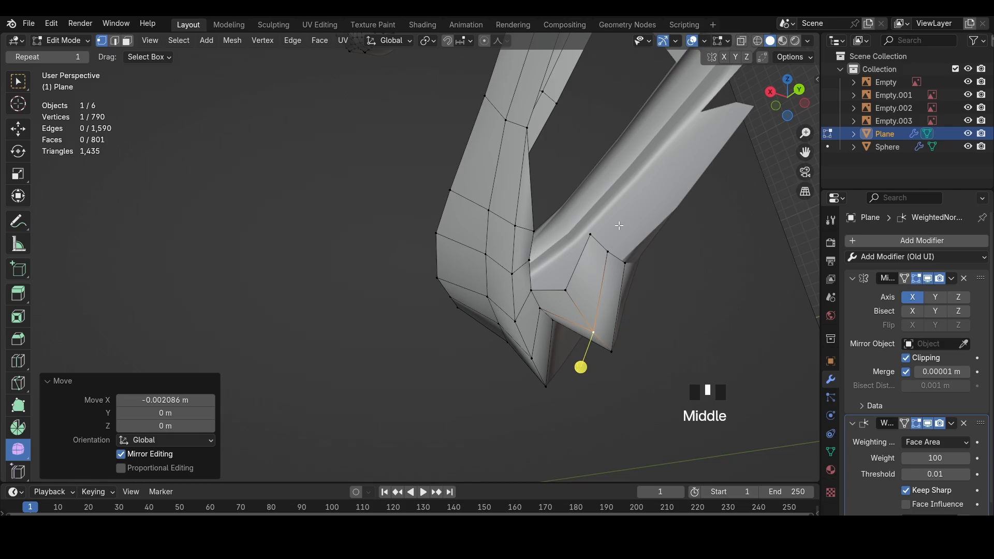
# Slide the underside row's upper vertex along its edge toward the chin's side faces
pyautogui.scroll(2, 625, 230)
pyautogui.press('2')
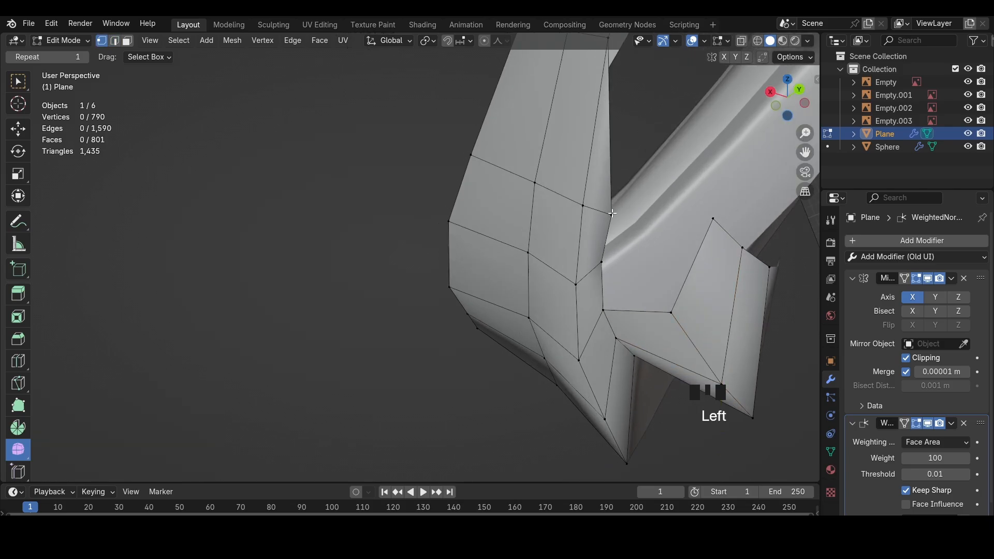
pyautogui.hotkey('shift', 'v')
pyautogui.click(603, 211)
# Extrude the second spike's two upper side edges up along the jaw, rotate them and scale them to 0.470
pyautogui.click(770, 92)
pyautogui.press('2')
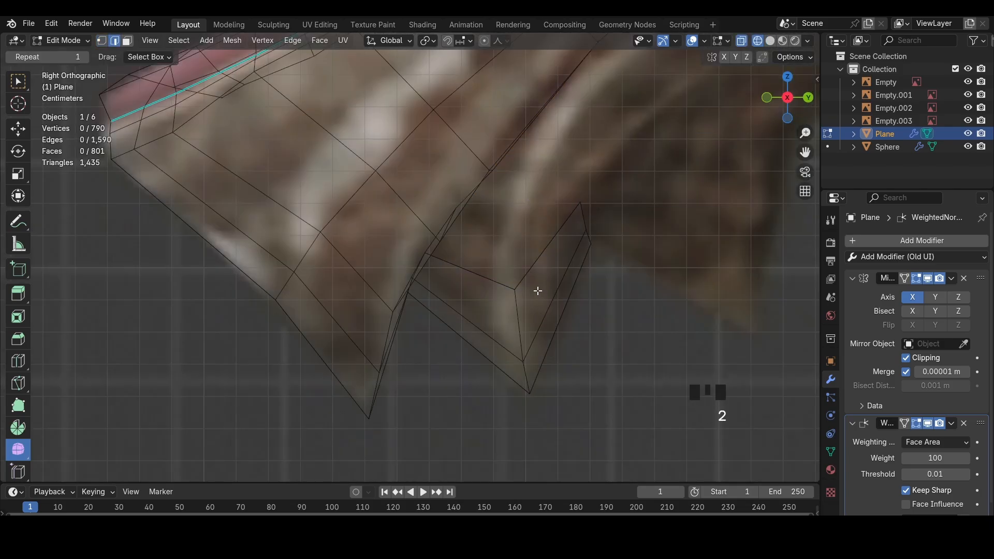
pyautogui.keyDown('shift'); pyautogui.click(491, 279); pyautogui.keyUp('shift')
pyautogui.keyDown('shift'); pyautogui.moveTo(574, 243); pyautogui.dragTo(479, 326, button='middle'); pyautogui.keyUp('shift')
pyautogui.press('e')
pyautogui.click(544, 184)
pyautogui.press('r')
pyautogui.click(567, 238)
pyautogui.press('s')
pyautogui.click(523, 207)
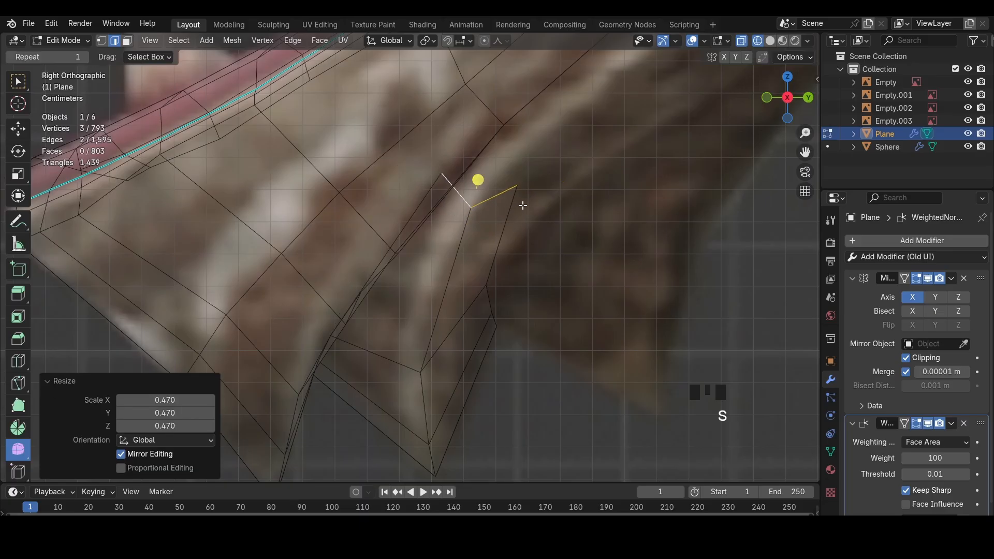
# Rotate and move the newly extruded edges to follow the jaw's ridge, and prepare the mesh for vertex editing
pyautogui.scroll(-3, 560, 227)
pyautogui.press('r')
pyautogui.click(501, 247)
pyautogui.press('g')
pyautogui.click(497, 245)
pyautogui.press('1')
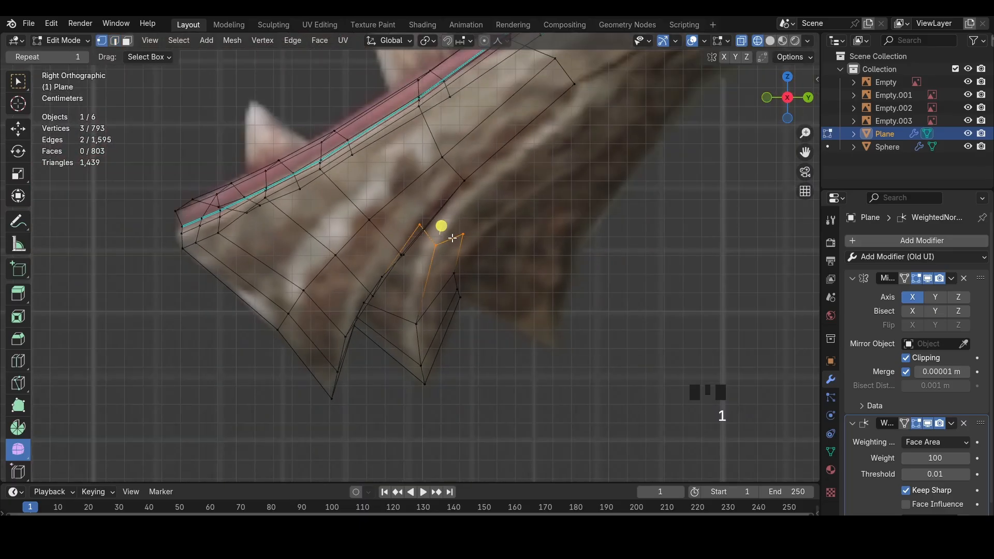
# Move the end vertices of the second spike's newly extruded top edges closer in to the spike's top
pyautogui.click(455, 235)
pyautogui.press('g')
pyautogui.click(421, 226)
pyautogui.press('g')
pyautogui.click(421, 235)
# Move both top edges of the second spike together by about -0.002 m along Y
pyautogui.press('2')
pyautogui.click(424, 237)
pyautogui.keyDown('shift'); pyautogui.click(447, 244); pyautogui.keyUp('shift')
pyautogui.press('g')
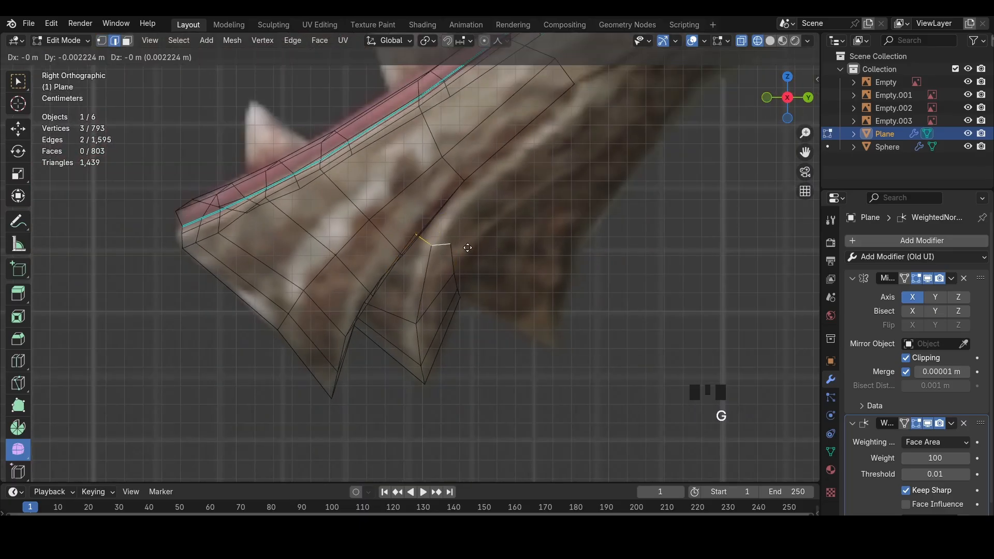
pyautogui.click(460, 247)
pyautogui.click(468, 249)
# Nudge the second spike's ridge edge and move its top edges about 0.0017 m along Y
pyautogui.click(420, 354)
pyautogui.press('g')
pyautogui.click(427, 357)
pyautogui.press('1')
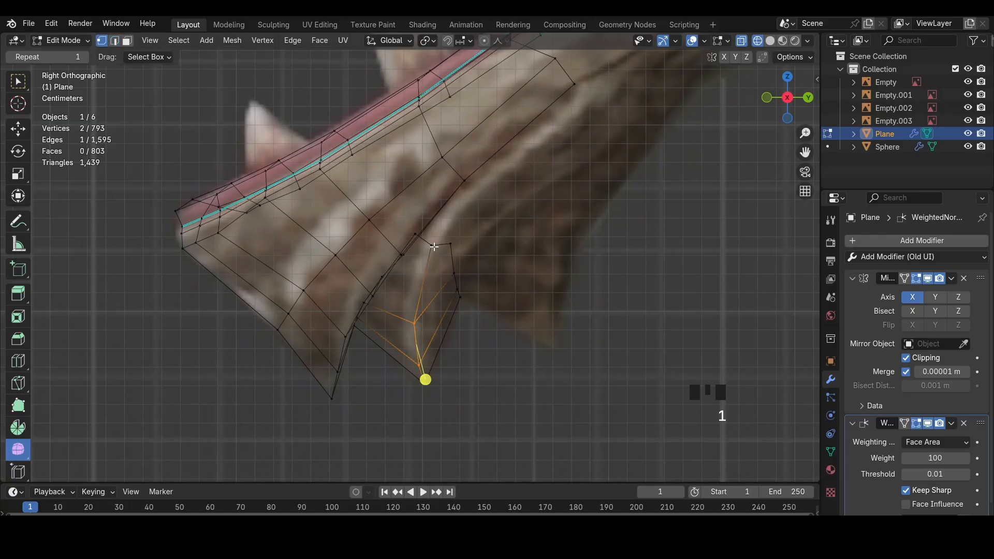
pyautogui.click(425, 239)
pyautogui.keyDown('shift'); pyautogui.click(440, 244); pyautogui.keyUp('shift')
pyautogui.press('g')
pyautogui.click(452, 245)
# Move the second spike's top edges outward along X by about 0.0168 m, checking them from below
pyautogui.moveTo(539, 248); pyautogui.dragTo(461, 213, button='middle')
pyautogui.press('z')
pyautogui.click(580, 228)
pyautogui.press('g')
pyautogui.press('x')
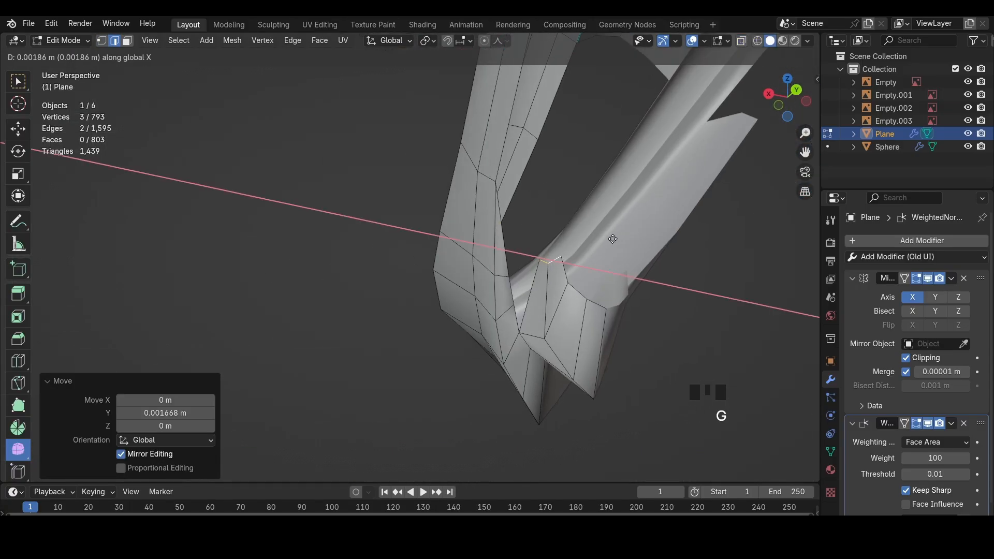
pyautogui.click(788, 116)
pyautogui.press('z')
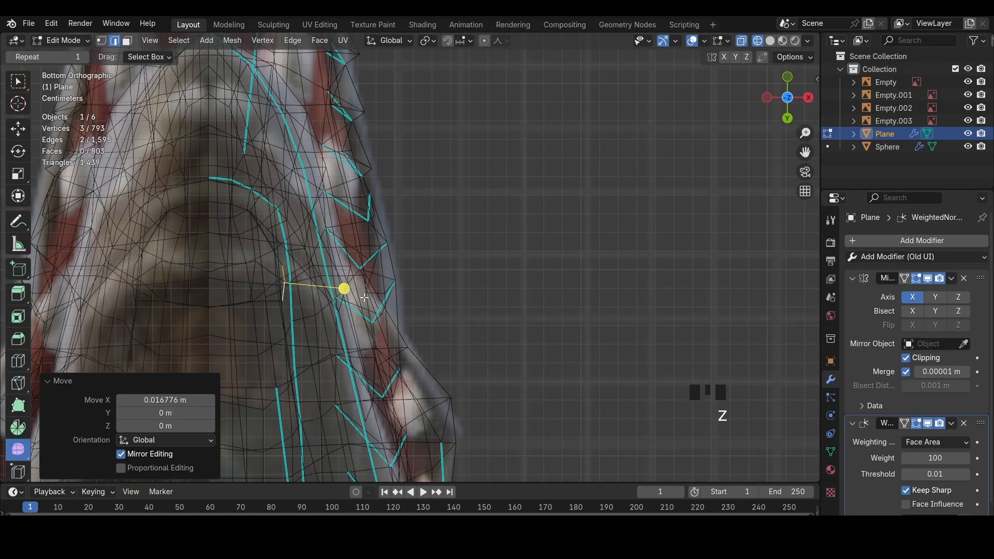
pyautogui.press('a')
pyautogui.press('h')
pyautogui.keyDown('shift'); pyautogui.moveTo(312, 265); pyautogui.dragTo(416, 271, button='middle'); pyautogui.keyUp('shift')
pyautogui.hotkey('ctrl', 'z')
pyautogui.press('z')
pyautogui.press('g')
pyautogui.press('x')
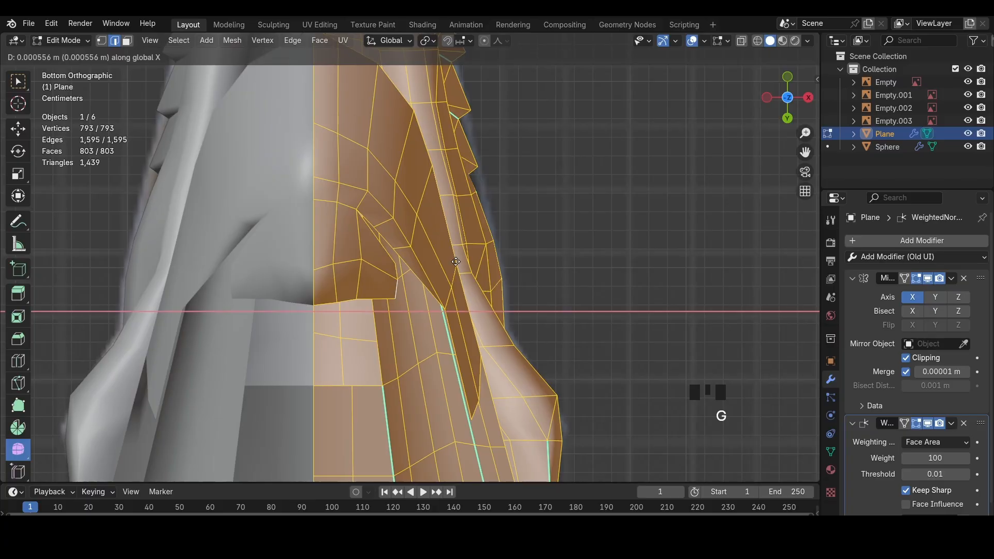
pyautogui.click(444, 263)
pyautogui.hotkey('ctrl', 'z')
pyautogui.hotkey('ctrl', 'z')
# Nudge a single vertex of the second spike in the bottom view
pyautogui.press('z')
pyautogui.press('1')
pyautogui.click(361, 261)
pyautogui.press('g')
pyautogui.click(362, 262)
# Mark the chin's rear edges and the second spike's ridge edges as sharp
pyautogui.press('z')
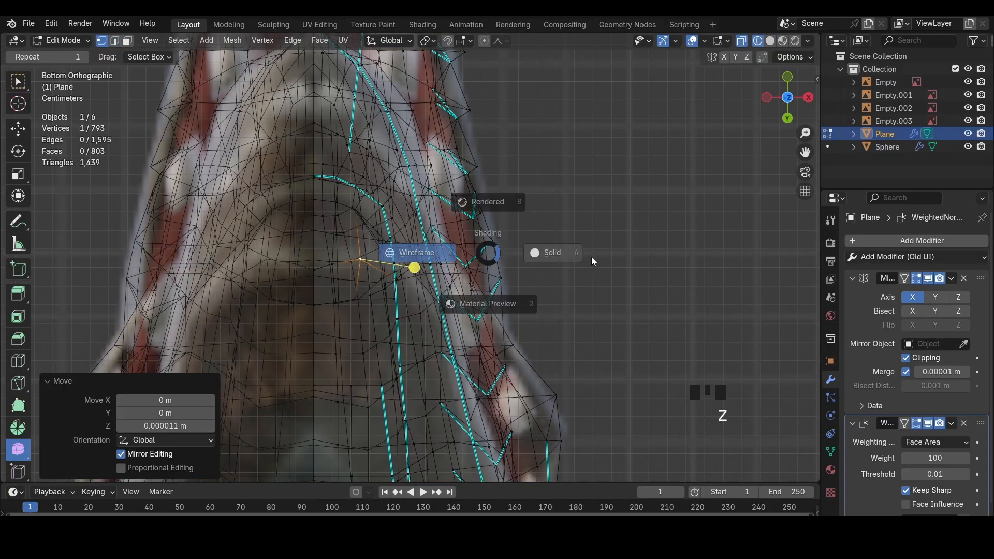
pyautogui.click(591, 258)
pyautogui.moveTo(591, 258); pyautogui.dragTo(389, 342, button='middle')
pyautogui.press('2')
pyautogui.hotkey('ctrl', 'e')
pyautogui.click(660, 319)
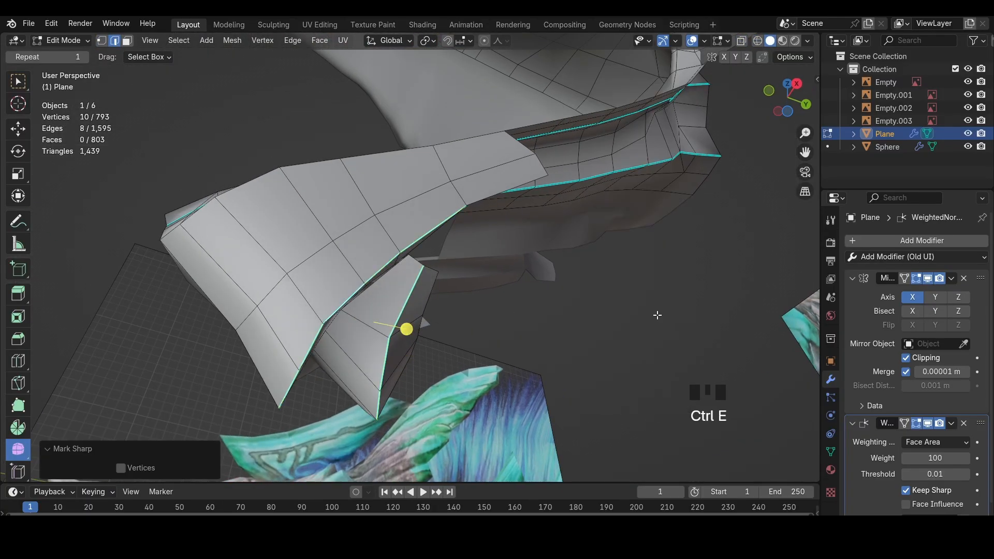
# Mark the second spike's front side edges as sharp
pyautogui.moveTo(657, 312); pyautogui.dragTo(512, 334, button='middle')
pyautogui.click(439, 343)
pyautogui.keyDown('alt'); pyautogui.click(406, 342); pyautogui.keyUp('alt')
pyautogui.hotkey('ctrl', 'e')
pyautogui.click(511, 333)
# Add a loop cut across the second spike's upper part and merge its front vertex into the chin's rear edge
pyautogui.moveTo(478, 271); pyautogui.dragTo(463, 262, button='middle')
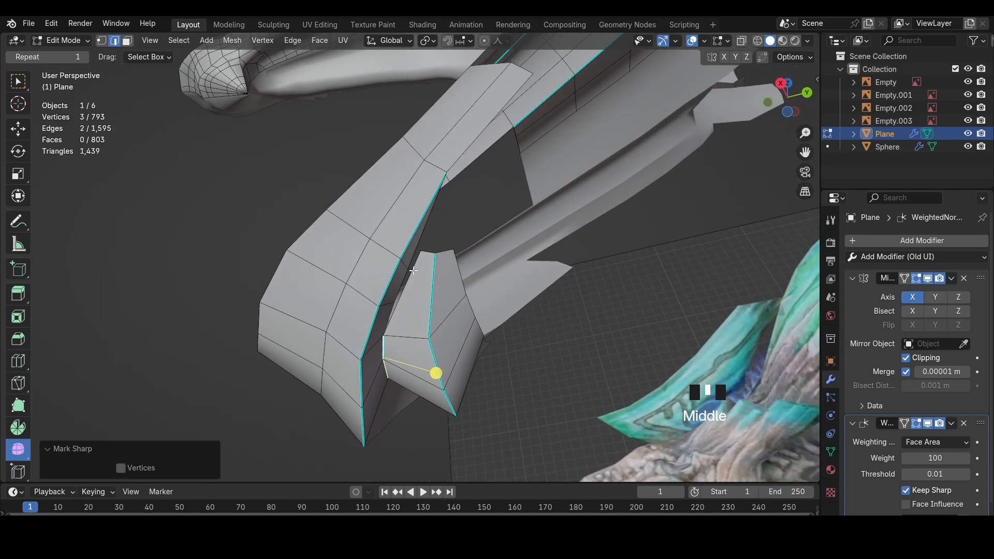
pyautogui.press('1')
pyautogui.hotkey('ctrl', 'r')
pyautogui.doubleClick(413, 282)
pyautogui.click(405, 293)
pyautogui.keyDown('shift'); pyautogui.click(395, 302); pyautogui.keyUp('shift')
pyautogui.press('m')
pyautogui.click(512, 300)
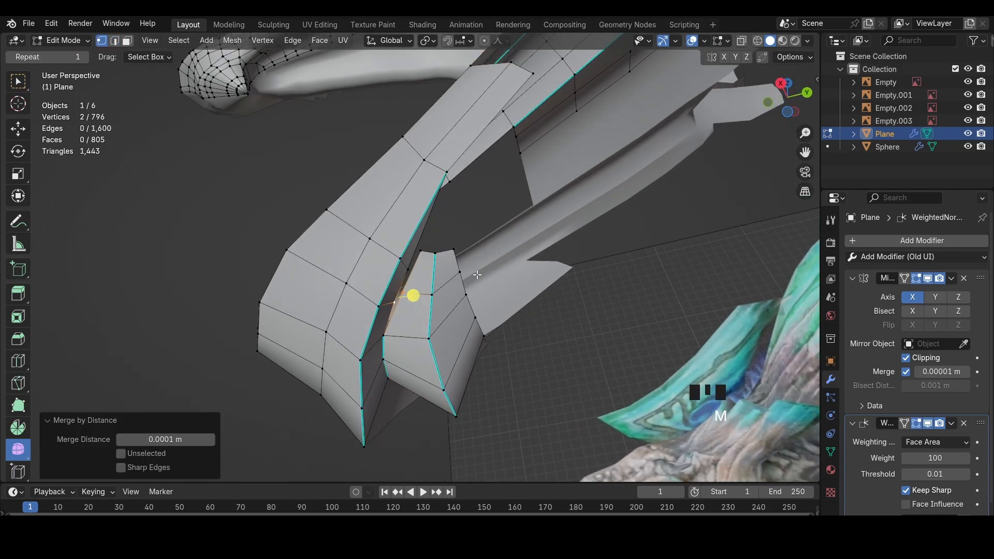
pyautogui.press('m')
pyautogui.click(475, 258)
# Add another loop cut near the second spike's top and merge its front vertex At Last onto the chin's rear edge
pyautogui.hotkey('ctrl', 'r')
pyautogui.doubleClick(419, 275)
pyautogui.click(408, 276)
pyautogui.press('m')
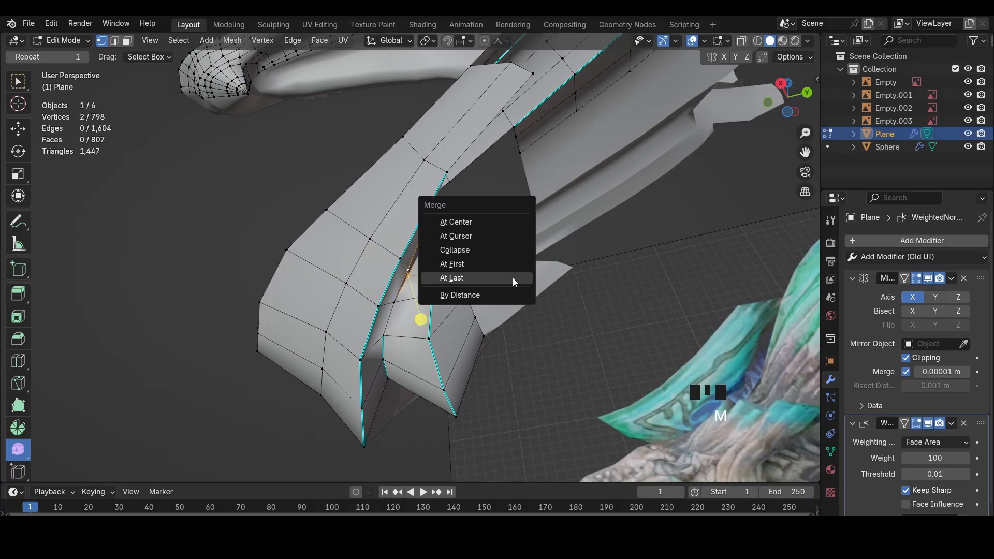
pyautogui.click(466, 280)
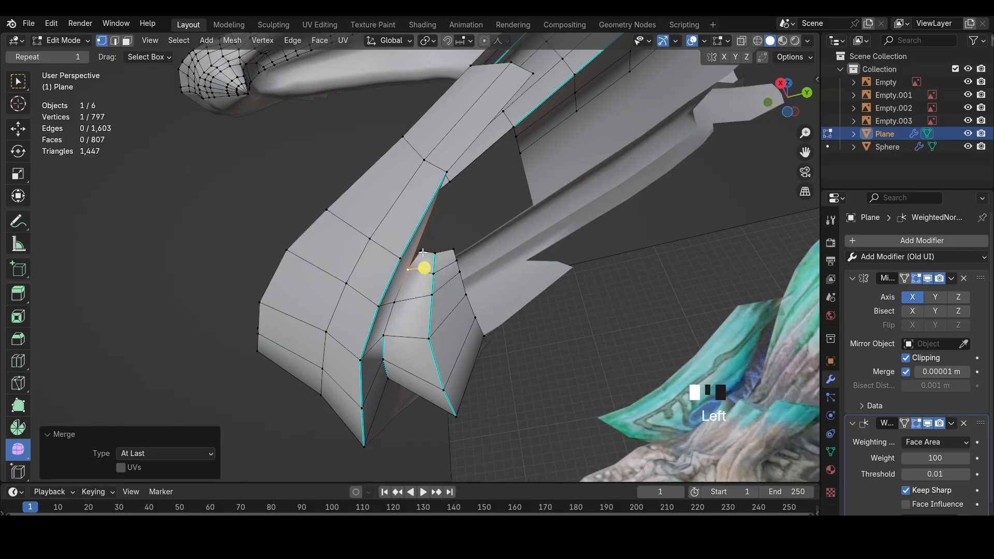
# Merge the second spike's three top vertices At Last into the upper corner vertex of the chin's rear edge
pyautogui.press('m')
pyautogui.click(503, 178)
pyautogui.click(436, 251)
pyautogui.keyDown('shift'); pyautogui.click(447, 173); pyautogui.keyUp('shift')
pyautogui.press('m')
pyautogui.click(518, 180)
pyautogui.click(454, 247)
pyautogui.keyDown('shift'); pyautogui.click(447, 172); pyautogui.keyUp('shift')
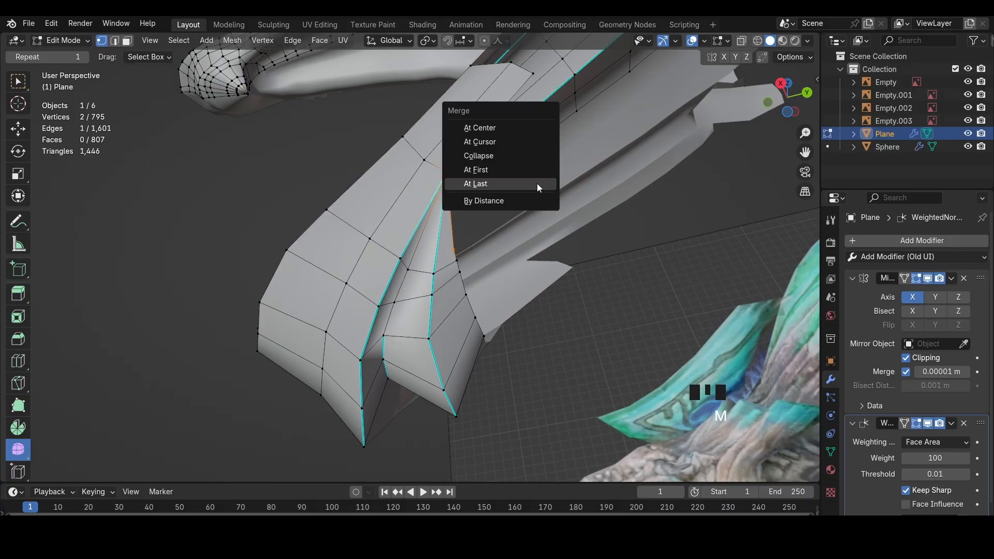
pyautogui.click(537, 183)
# Mark the second spike's front edges up to the chin's corner as sharp and return to the wireframe side view
pyautogui.press('2')
pyautogui.hotkey('ctrl', 'e')
pyautogui.click(620, 239)
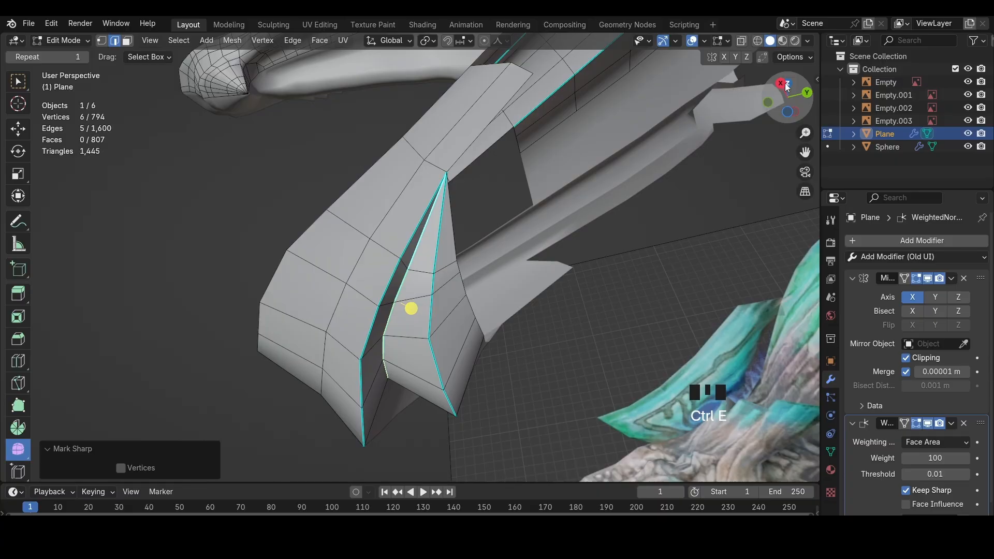
pyautogui.click(783, 84)
pyautogui.press('z')
pyautogui.press('a')
pyautogui.press('h')
pyautogui.scroll(-5, 577, 220)
pyautogui.hotkey('ctrl', 'z')
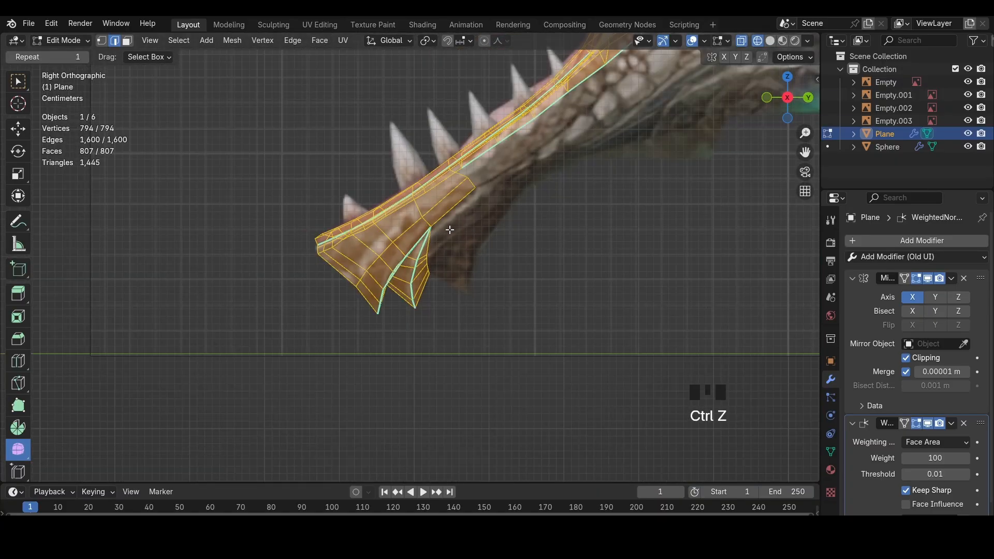
# Rip the shared corner vertex so the second spike's top separates slightly rearward from the chin
pyautogui.scroll(6, 450, 230)
pyautogui.click(464, 214)
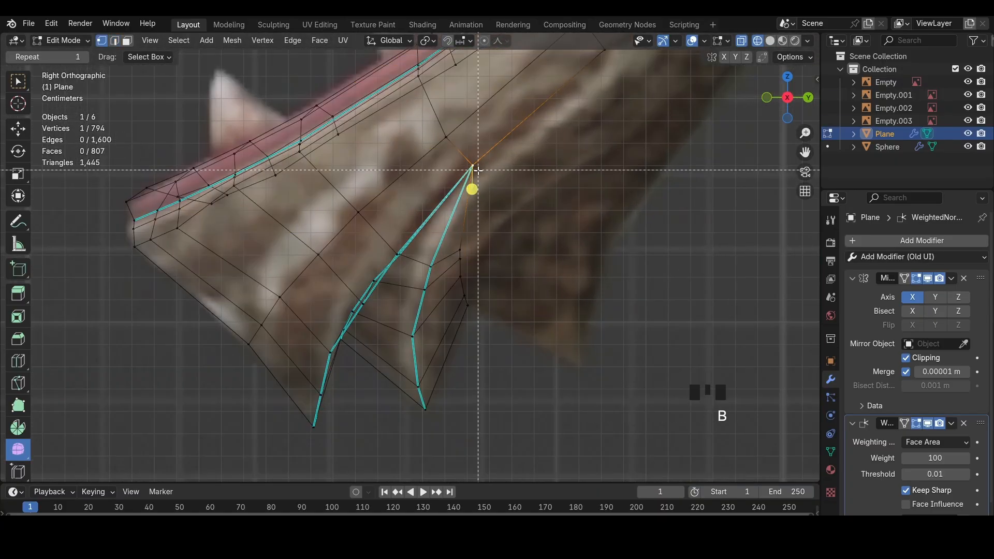
pyautogui.press('v')
pyautogui.click(492, 181)
pyautogui.press('2')
pyautogui.click(451, 206)
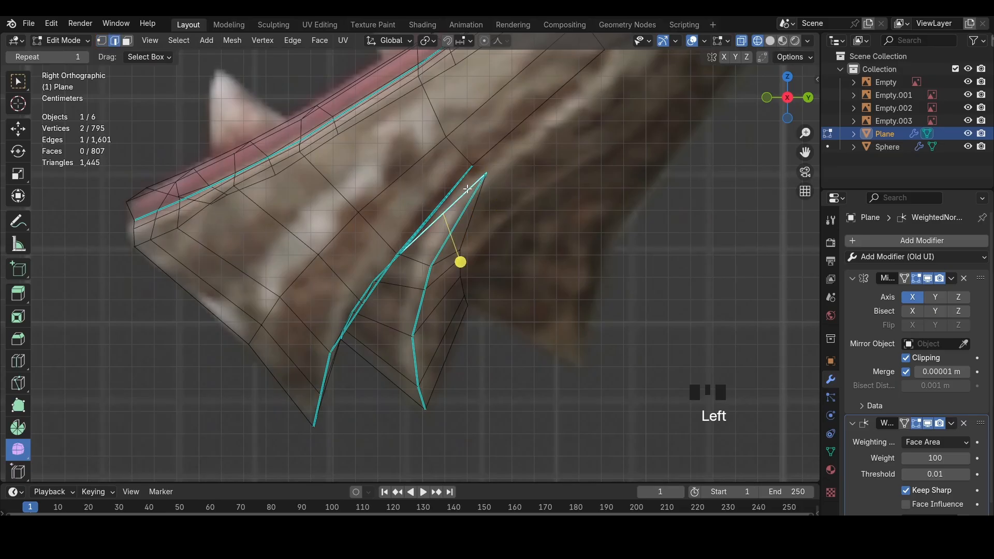
# Fill the ripped gap between chin and spike with a face and dissolve the edge joining it to the spike
pyautogui.moveTo(541, 206); pyautogui.dragTo(504, 183, button='middle')
pyautogui.press('z')
pyautogui.press('f')
pyautogui.hotkey('ctrl', 'e')
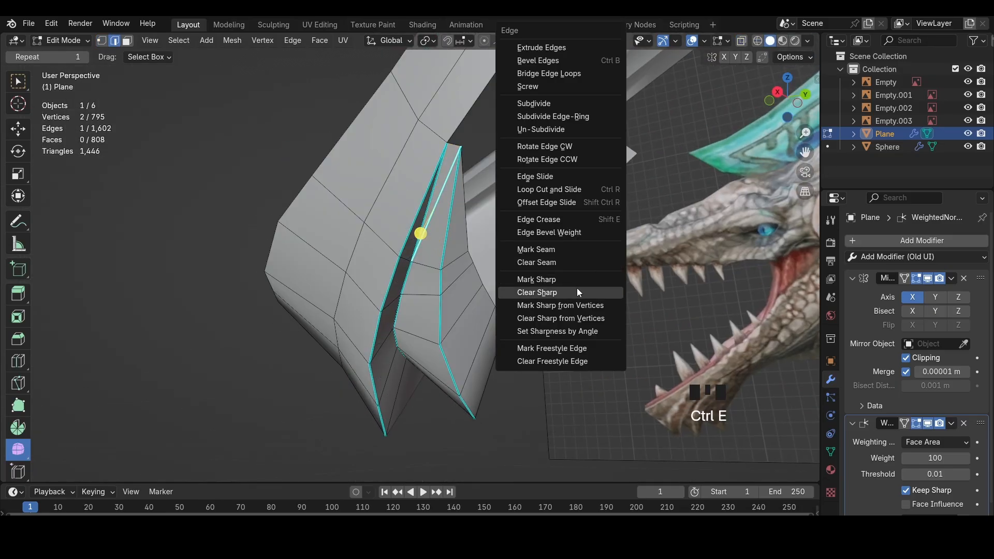
pyautogui.moveTo(577, 288); pyautogui.dragTo(534, 265, button='middle')
pyautogui.press('x')
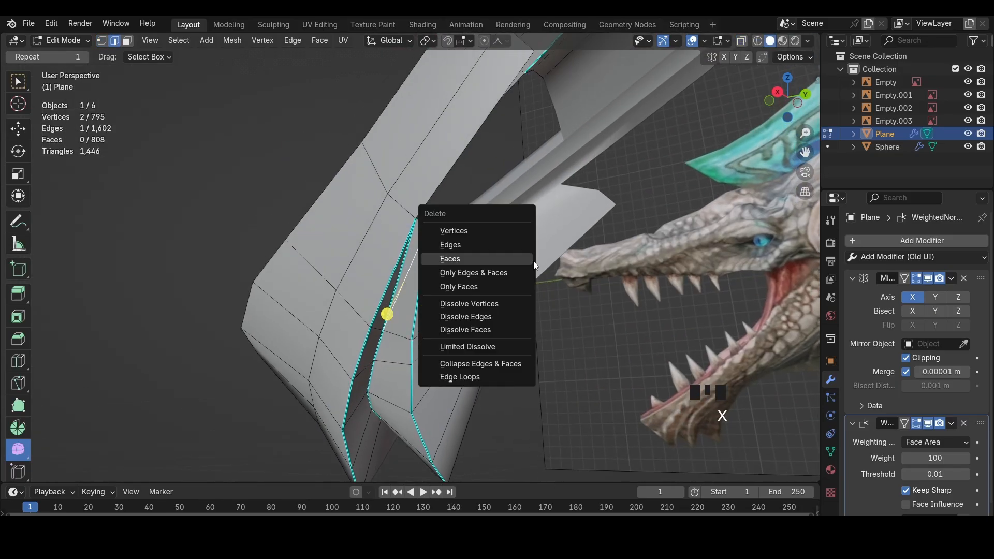
pyautogui.click(492, 318)
# Move the second spike's ripped top vertex about 0.001 m along Y in the side view
pyautogui.click(777, 92)
pyautogui.hotkey('shift', 'z')
pyautogui.press('1')
pyautogui.click(460, 242)
pyautogui.press('g')
pyautogui.click(462, 241)
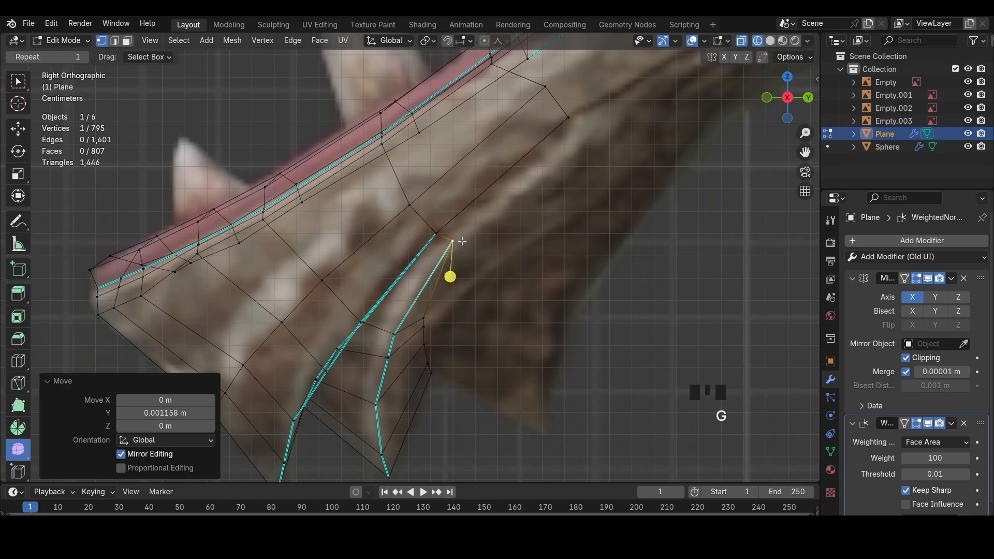
# Extrude the spike's top vertex up along the jaw and fill a face below the existing side strip
pyautogui.press('e')
pyautogui.click(579, 151)
pyautogui.click(540, 220)
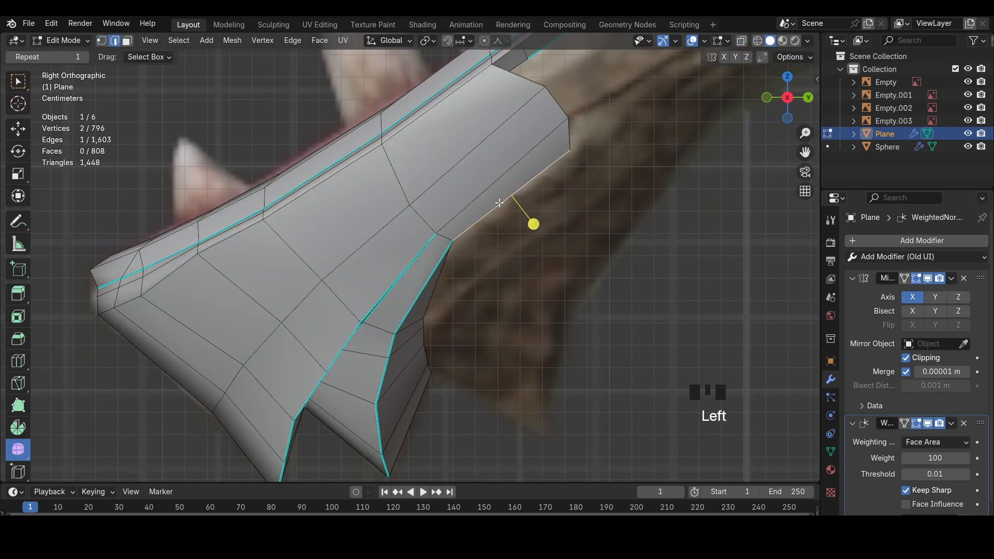
# Shift the new side strip's far vertex along X to fit the jaw in the front view
pyautogui.moveTo(532, 222); pyautogui.dragTo(574, 157, button='middle')
pyautogui.moveTo(611, 248); pyautogui.dragTo(685, 324, button='middle')
pyautogui.press('1')
pyautogui.click(523, 248)
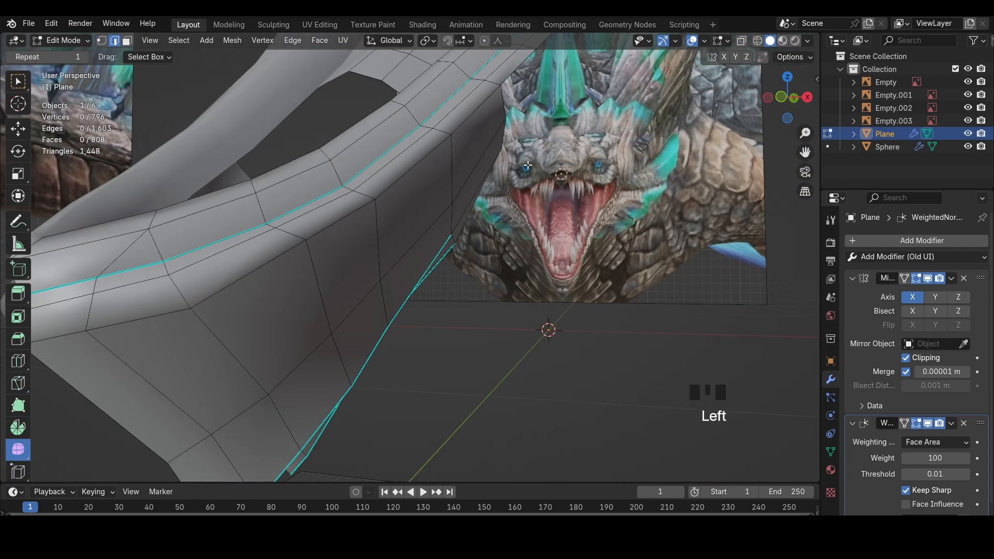
pyautogui.click(534, 170)
pyautogui.moveTo(481, 217); pyautogui.dragTo(529, 188, button='middle')
pyautogui.click(772, 92)
pyautogui.press('z')
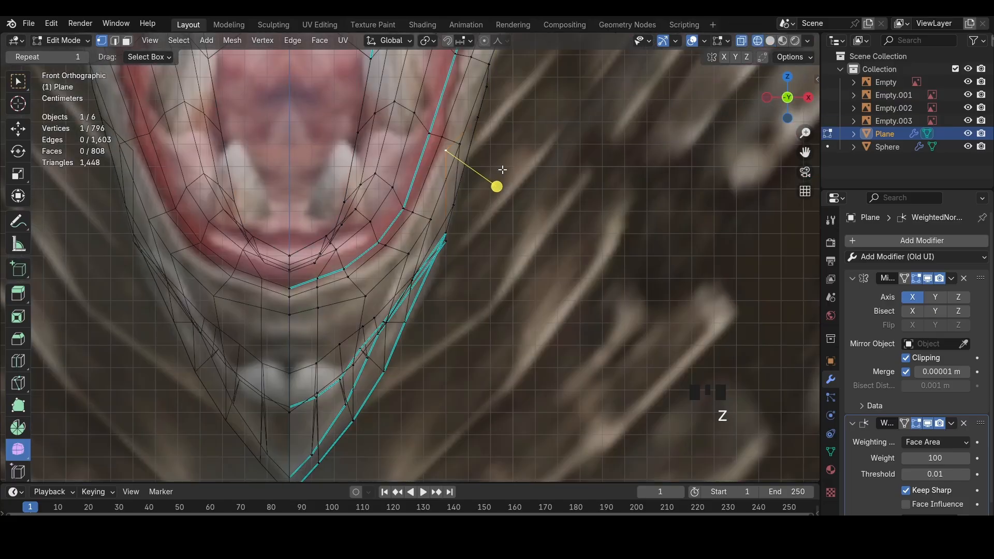
pyautogui.press('g')
pyautogui.press('x')
pyautogui.click(569, 191)
# Shift a neighbouring lower-edge vertex of the side strip slightly along X and clear the selection
pyautogui.press('z')
pyautogui.moveTo(487, 271)
pyautogui.mouseDown(button='middle')
pyautogui.moveTo(464, 253)
pyautogui.moveTo(481, 223)
pyautogui.moveTo(488, 124)
pyautogui.mouseUp(button='middle')
pyautogui.click(451, 252)
pyautogui.press('g')
pyautogui.press('x')
pyautogui.click(448, 251)
pyautogui.scroll(-4, 482, 222)
pyautogui.click(482, 223)
# Duplicate the second spike's four lower faces and place the copy farther back along the jaw's underside as a third spike
pyautogui.moveTo(500, 237); pyautogui.dragTo(467, 276, button='middle')
pyautogui.scroll(-5, 440, 295)
pyautogui.scroll(4, 468, 275)
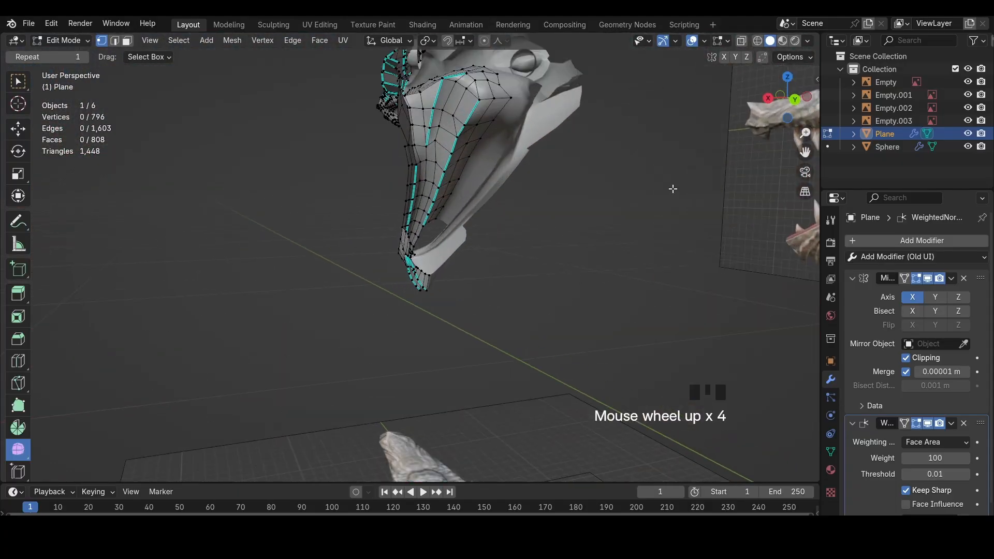
pyautogui.moveTo(673, 188); pyautogui.dragTo(802, 105, button='middle')
pyautogui.click(784, 101)
pyautogui.scroll(3, 450, 411)
pyautogui.hotkey('alt', 'z')
pyautogui.press('3')
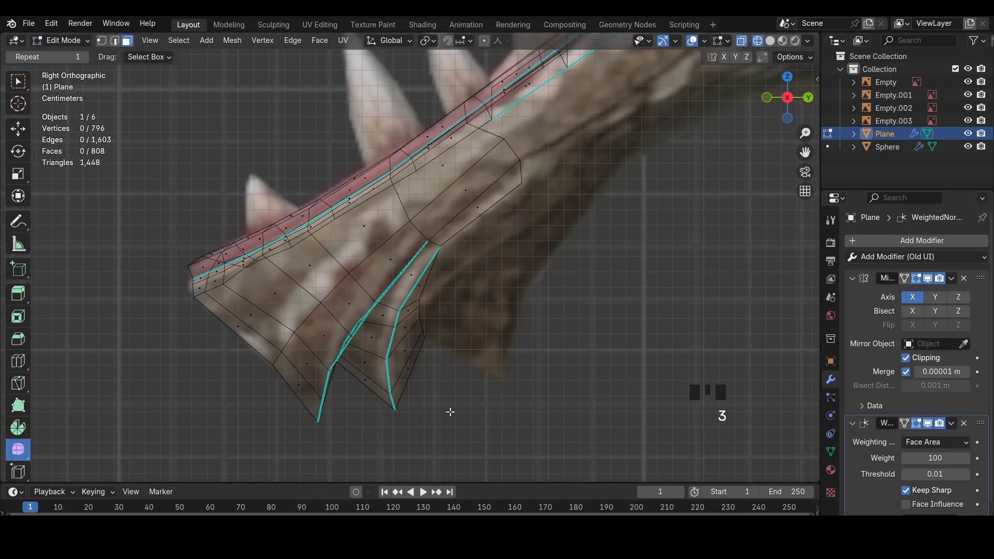
pyautogui.hotkey('shift', 'd')
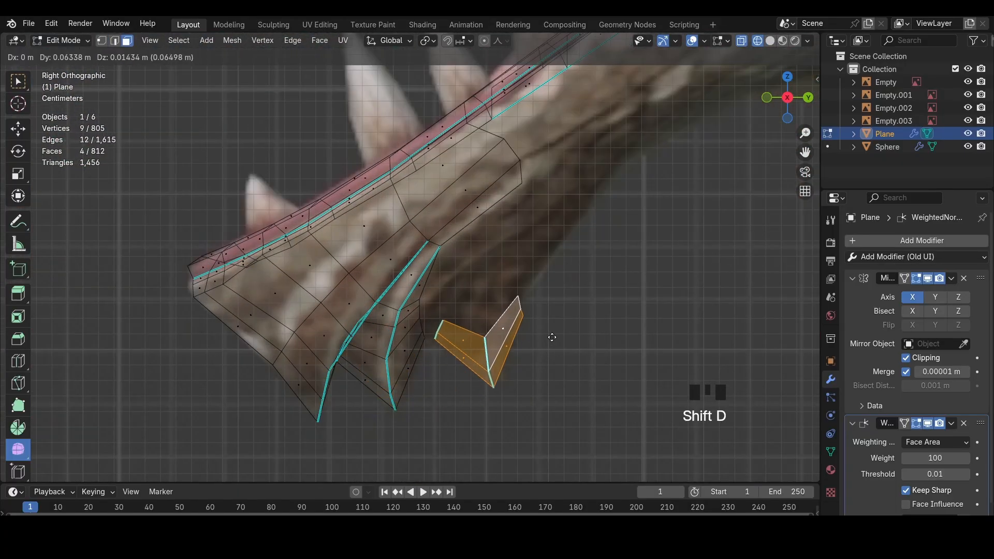
pyautogui.click(552, 337)
# Move the third spike's lower front vertices by about -0.001 m in Y and -0.004 m in Z
pyautogui.press('1')
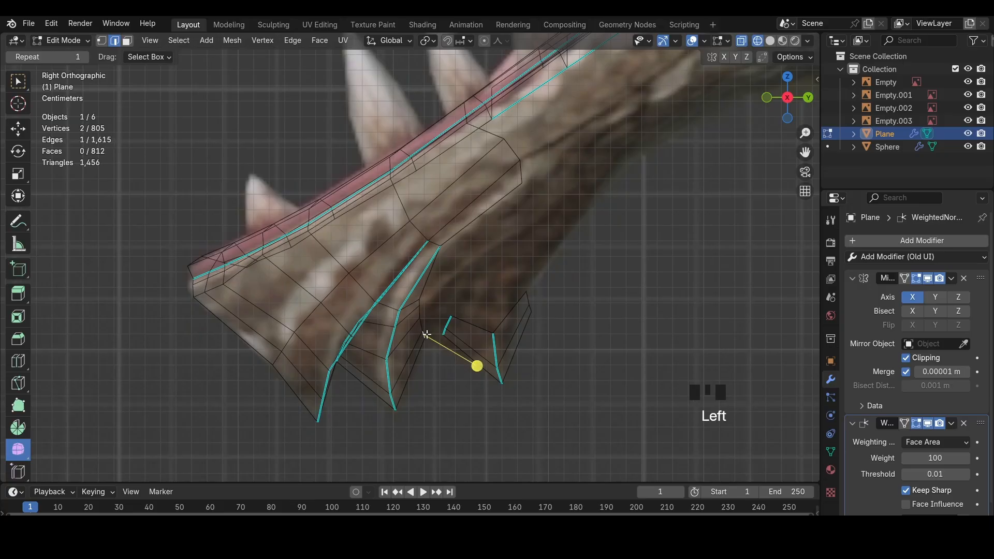
pyautogui.press('g')
pyautogui.click(440, 334)
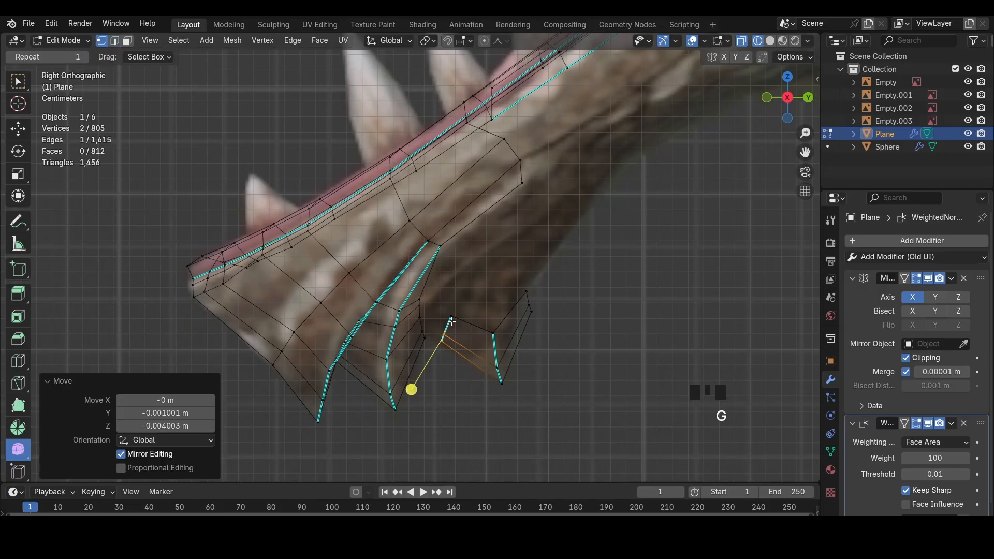
# Fill faces between the second spike's rear edges and the third spike's front edges, and clear the front edges' sharp marks
pyautogui.press('2')
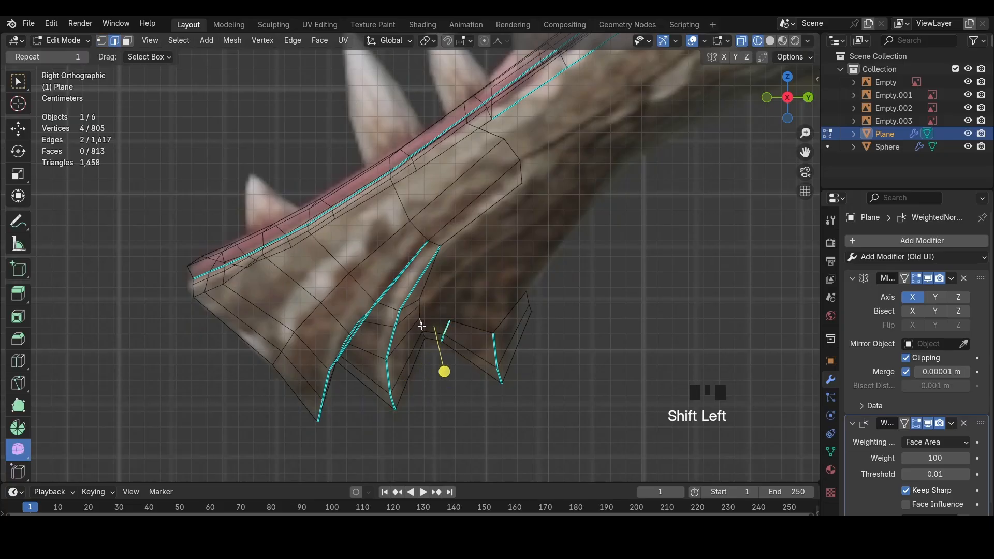
pyautogui.hotkey('ctrl', 'e')
pyautogui.click(517, 354)
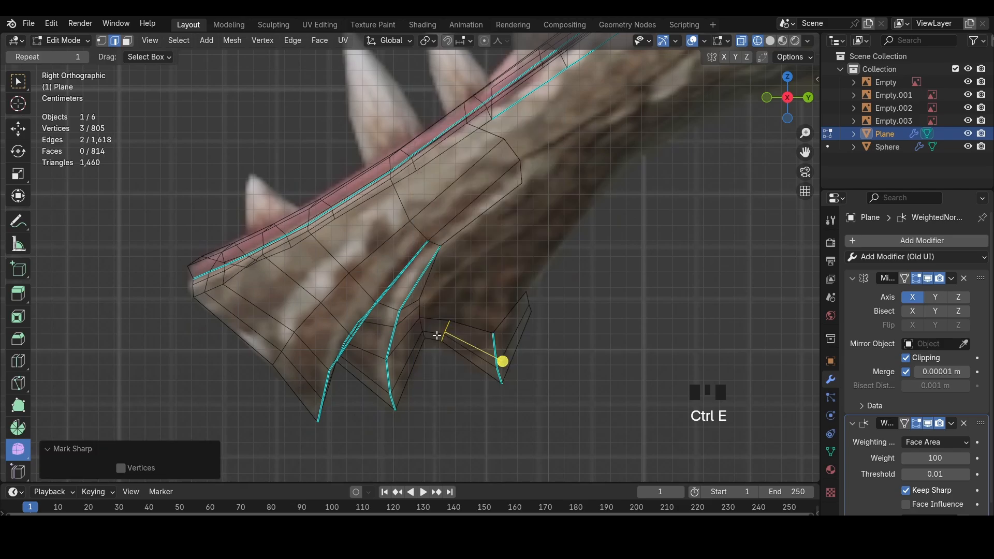
# Mark the second spike's rear side edges as sharp
pyautogui.keyDown('alt'); pyautogui.click(444, 321); pyautogui.keyUp('alt')
pyautogui.keyDown('shift'); pyautogui.moveTo(420, 306); pyautogui.dragTo(419, 303); pyautogui.keyUp('shift')
pyautogui.hotkey('ctrl', 'e')
pyautogui.click(444, 307)
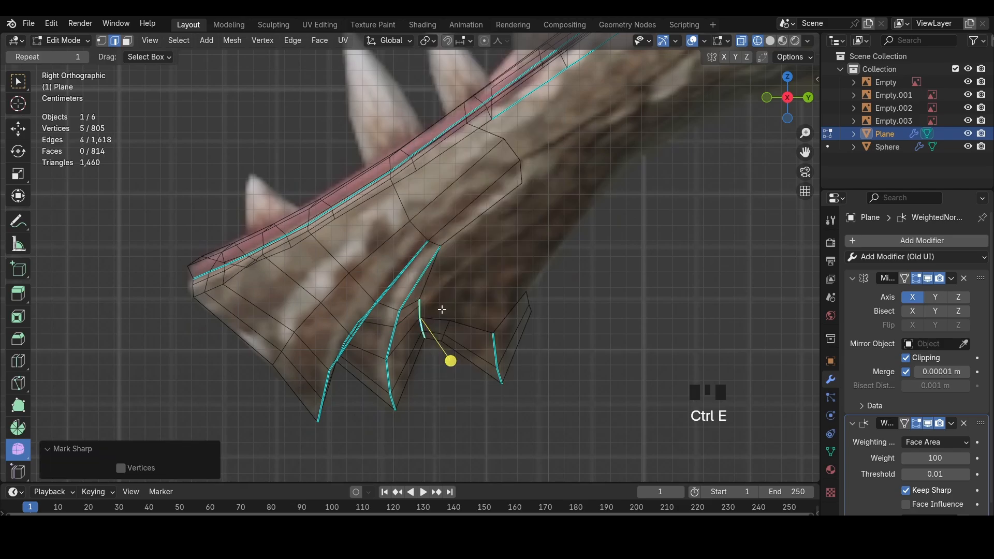
# Adjust the position of the seam vertices connecting the second and third spikes
pyautogui.moveTo(451, 360); pyautogui.dragTo(472, 355)
pyautogui.press('g')
pyautogui.click(465, 322)
# Extrude the side strip's lower edge down toward the jaw's underside and rotate it to follow the outline
pyautogui.click(449, 267)
pyautogui.click(471, 239)
pyautogui.press('e')
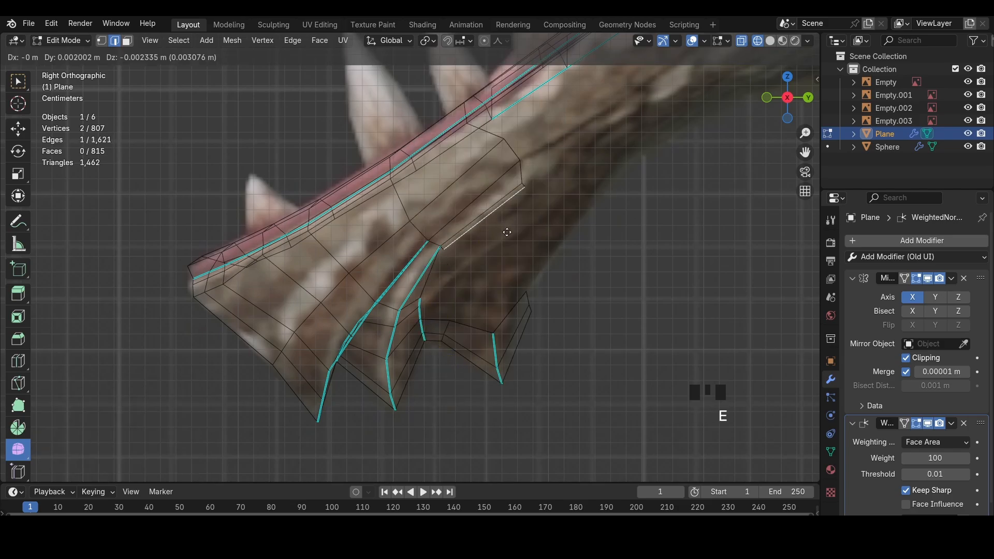
pyautogui.click(533, 249)
pyautogui.press('r')
pyautogui.click(598, 236)
# Scale the extruded strip's lower edge to 0.847, place it on the underside outline, and move it to the mirror centreline
pyautogui.press('g')
pyautogui.click(656, 224)
pyautogui.press('s')
pyautogui.click(650, 227)
pyautogui.press('g')
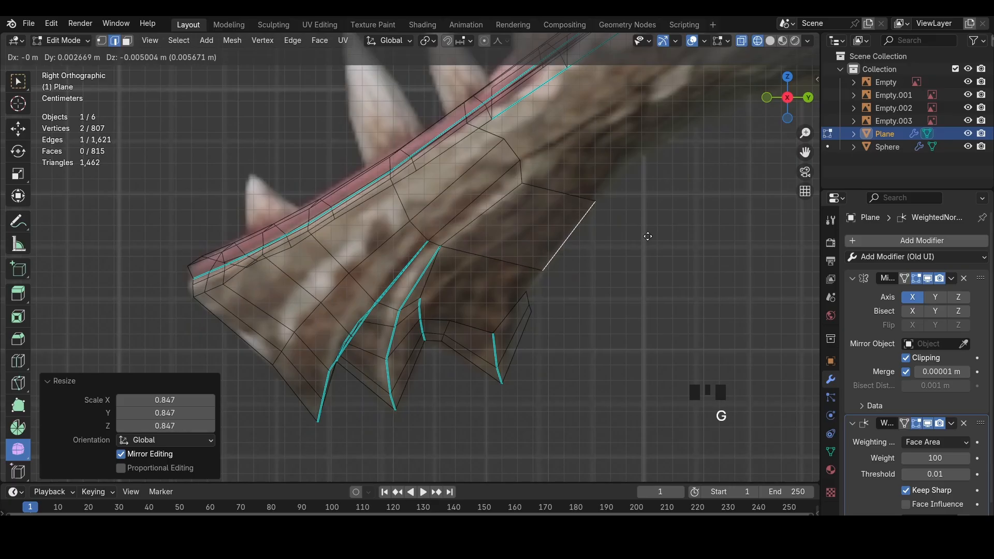
pyautogui.click(647, 239)
pyautogui.moveTo(645, 238); pyautogui.dragTo(440, 238, button='middle')
pyautogui.moveTo(566, 239); pyautogui.dragTo(585, 232, button='middle')
# Cut an edge loop beside the centreline in the underside strip and fill a face between the strip and the third spike
pyautogui.hotkey('ctrl', 'r')
pyautogui.click(526, 216)
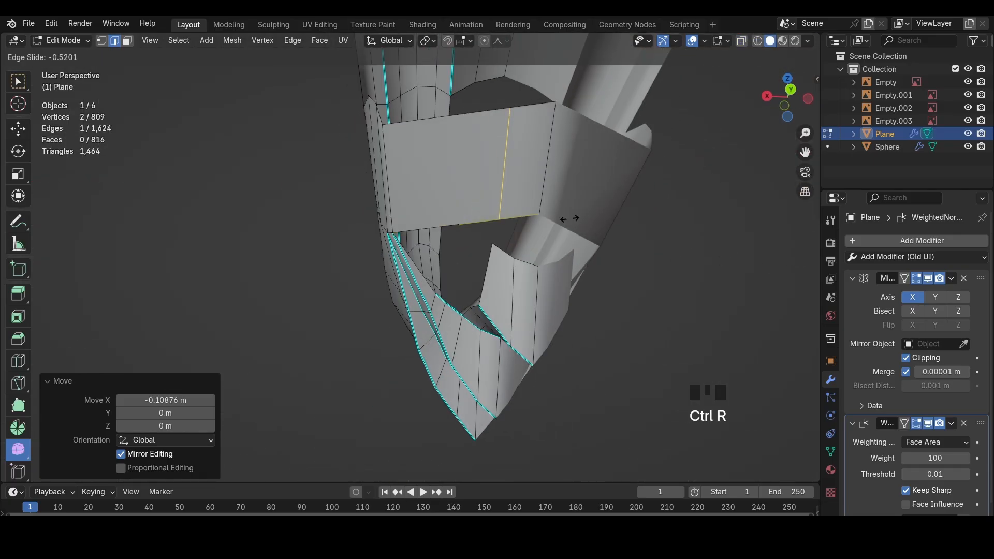
pyautogui.click(593, 220)
pyautogui.click(532, 216)
pyautogui.keyDown('shift'); pyautogui.click(530, 266); pyautogui.keyUp('shift')
# Try cutting an edge loop across the underside strip
pyautogui.hotkey('ctrl', 'r')
pyautogui.click(525, 203)
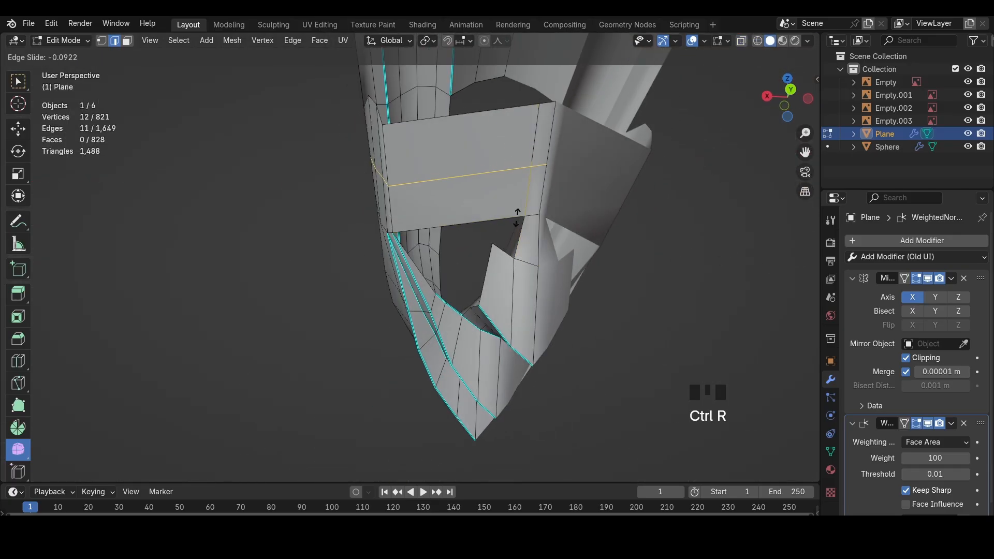
pyautogui.click(519, 212)
pyautogui.hotkey('ctrl', 'z')
# Try offsetting the narrow underside face along its normals with Shrink/Fatten
pyautogui.press('3')
pyautogui.click(767, 98)
pyautogui.hotkey('alt', 's')
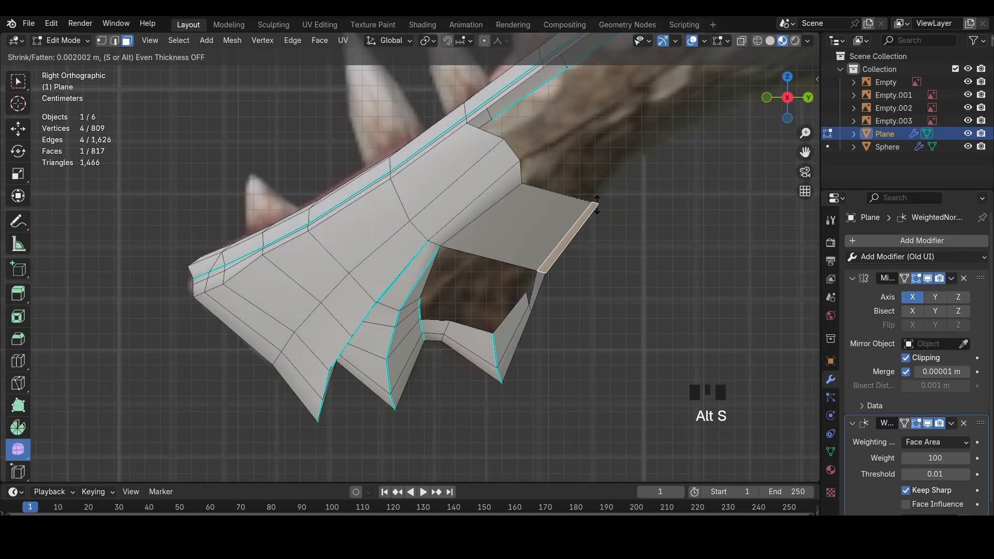
pyautogui.click(544, 261)
pyautogui.press('z')
pyautogui.hotkey('ctrl', 'z')
# Move the third spike's upper rear vertices forward to follow the outline in the reference image
pyautogui.press('1')
pyautogui.moveTo(516, 283); pyautogui.dragTo(547, 317)
pyautogui.press('g')
pyautogui.click(534, 303)
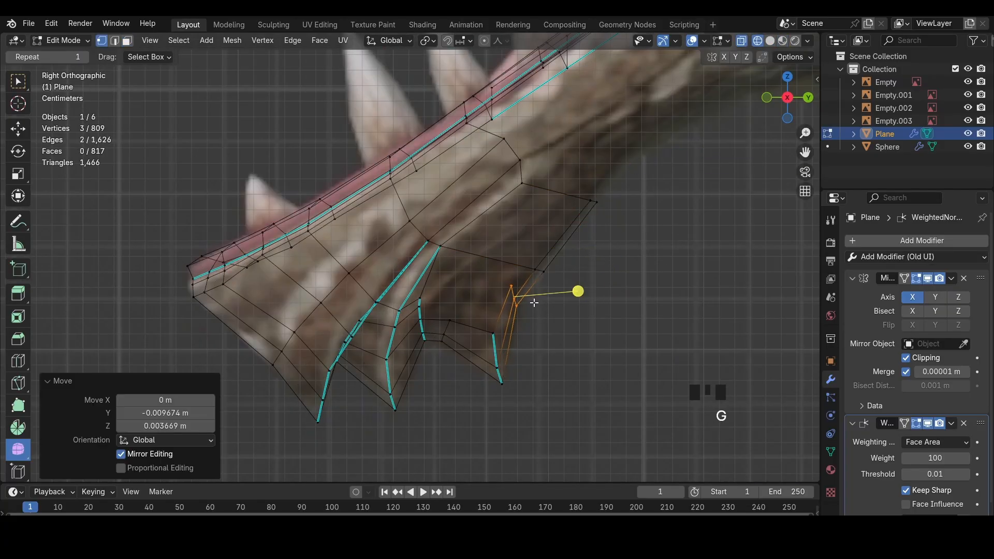
pyautogui.click(511, 287)
pyautogui.press('g')
# Cut a lengthwise edge loop in the side strip and fill a face from it to the third spike's rear edge
pyautogui.hotkey('ctrl', 'r')
pyautogui.click(519, 266)
pyautogui.click(525, 267)
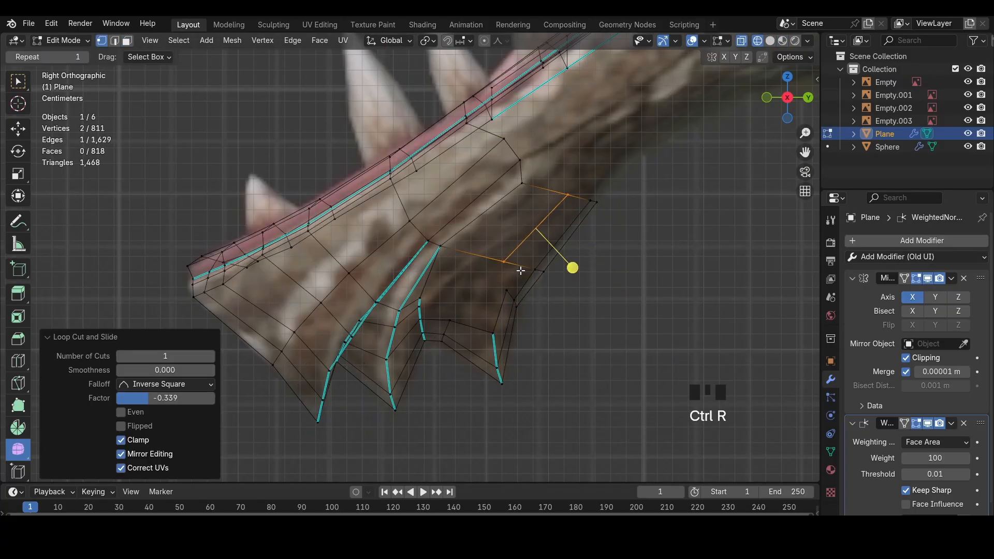
pyautogui.press('2')
pyautogui.click(519, 269)
pyautogui.keyDown('shift'); pyautogui.click(509, 290); pyautogui.keyUp('shift')
pyautogui.press('f')
# Fatten the strip's new loop edge outward, then rotate and move it to round the jaw's side
pyautogui.click(533, 234)
pyautogui.hotkey('alt', 's')
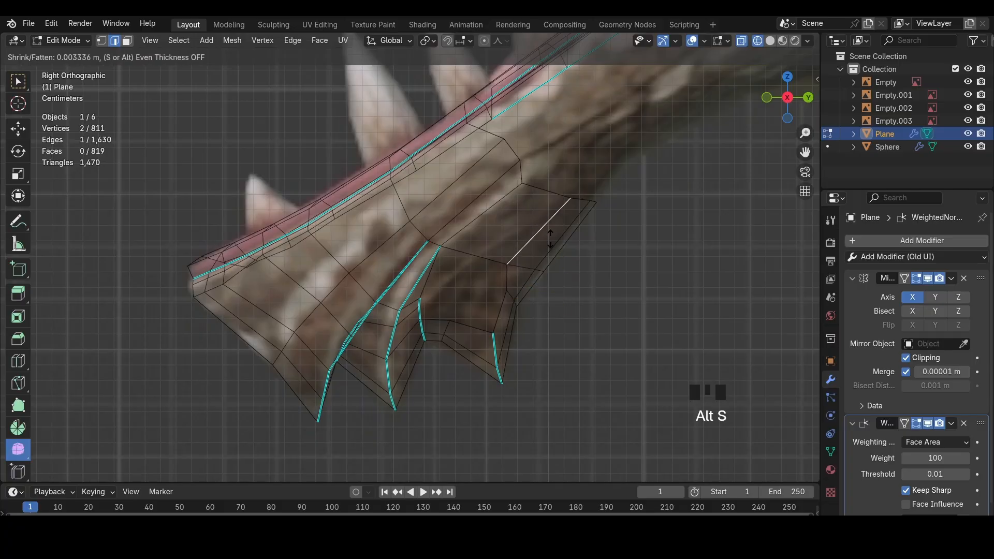
pyautogui.press('z')
pyautogui.press('r')
pyautogui.click(630, 254)
pyautogui.press('g')
pyautogui.click(637, 243)
# Cut another lengthwise edge loop through the middle of the side strip above the gap between the spikes
pyautogui.click(492, 264)
pyautogui.click(510, 276)
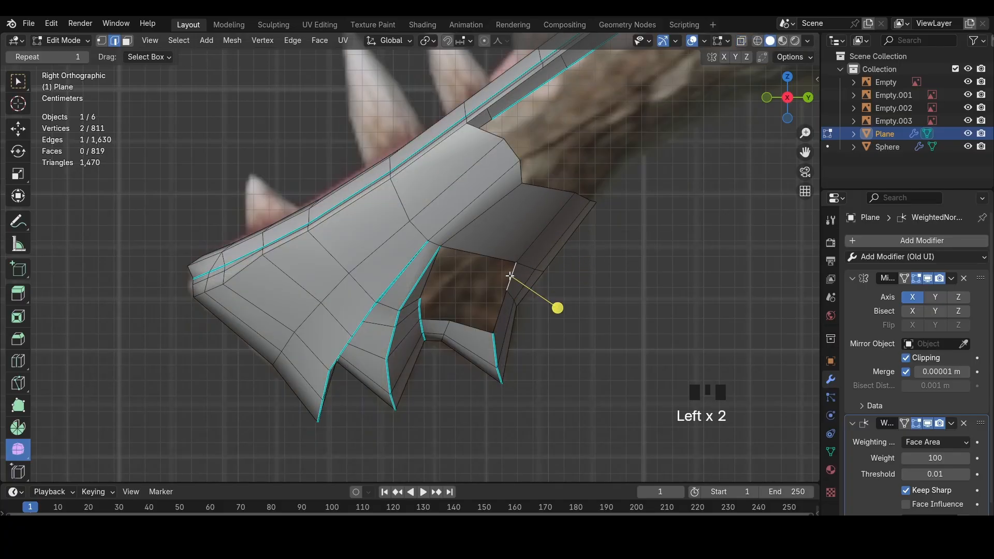
pyautogui.hotkey('ctrl', 'r')
pyautogui.click(481, 261)
pyautogui.click(439, 294)
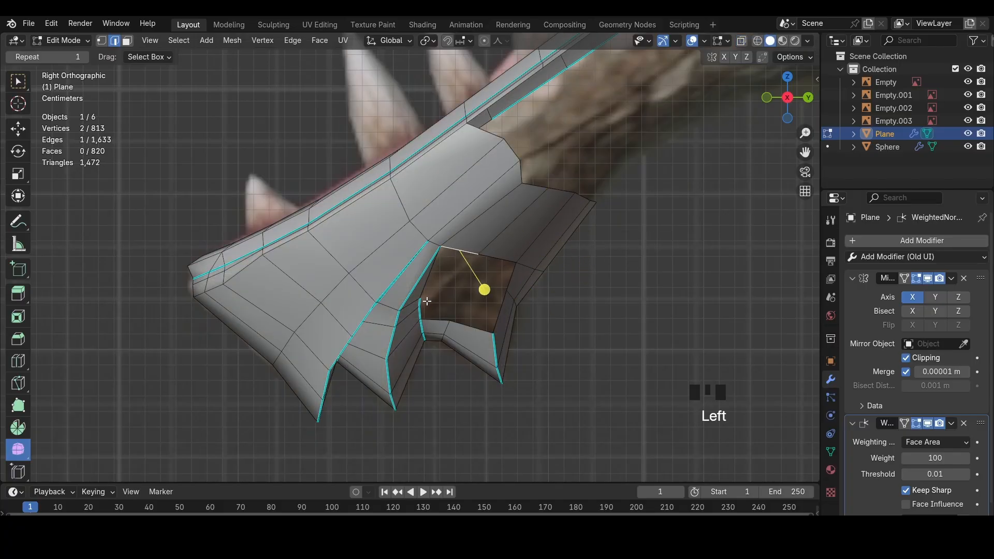
# Split the face bridging the second and third spikes, scale down the new edge, and fill the gaps around it
pyautogui.hotkey('ctrl', 'r')
pyautogui.click(487, 274)
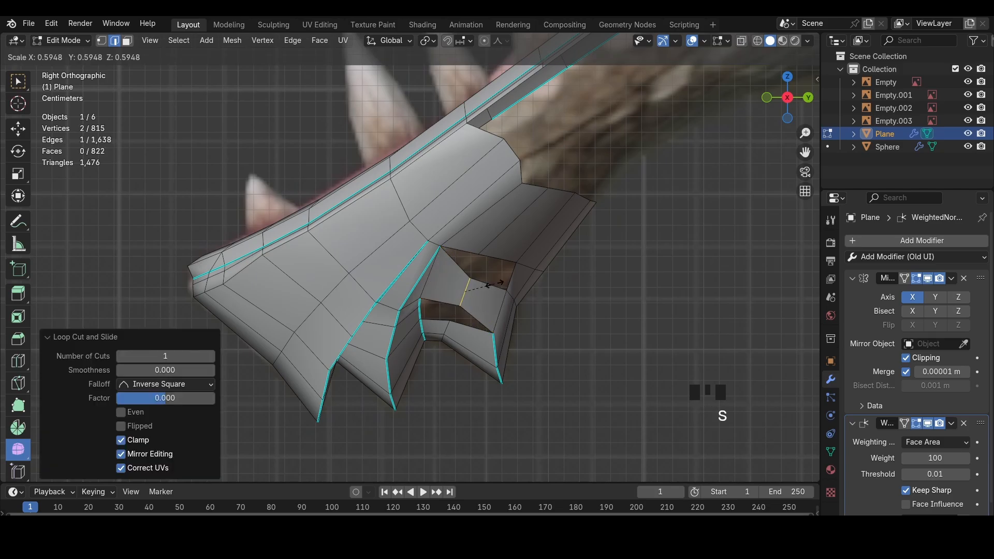
pyautogui.click(501, 259)
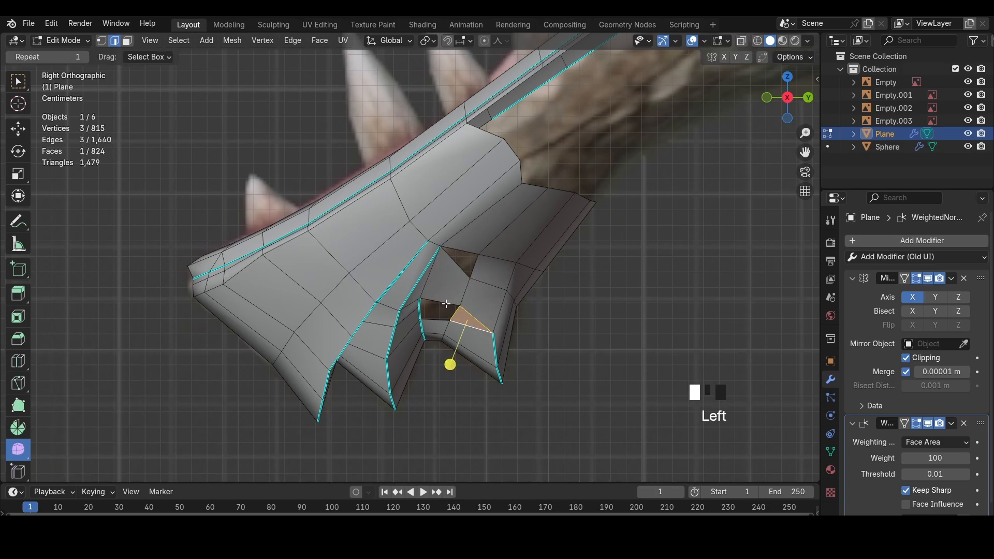
pyautogui.click(446, 304)
# Cut an edge loop through the faces bridging the second and third spikes and resize the new edge
pyautogui.moveTo(447, 304); pyautogui.dragTo(487, 258, button='middle')
pyautogui.hotkey('ctrl', 'r')
pyautogui.click(459, 278)
pyautogui.hotkey('ctrl', 'z')
pyautogui.hotkey('ctrl', 'r')
pyautogui.click(456, 277)
pyautogui.press('s')
pyautogui.click(492, 264)
# Fill the remaining hole at the third spike's base and even out the surrounding faces
pyautogui.click(443, 313)
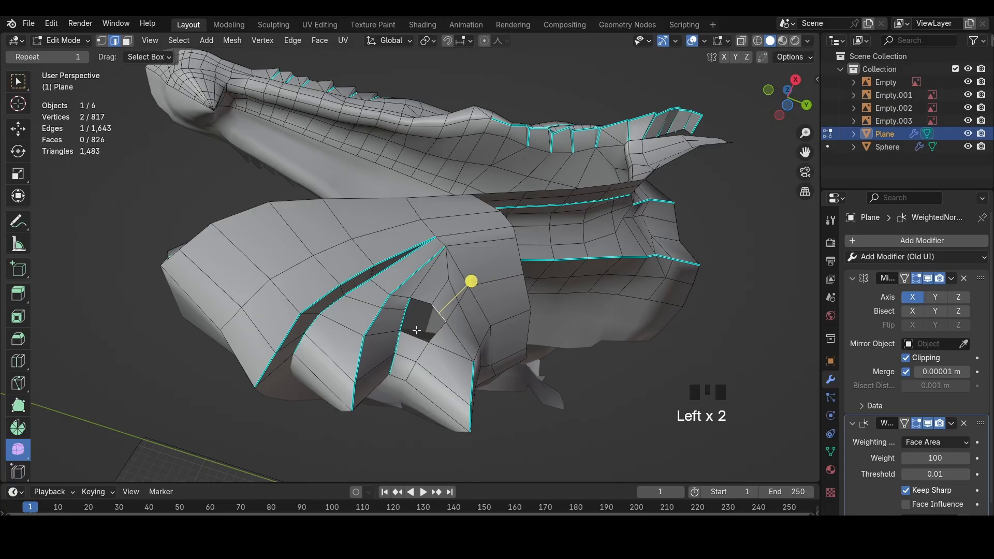
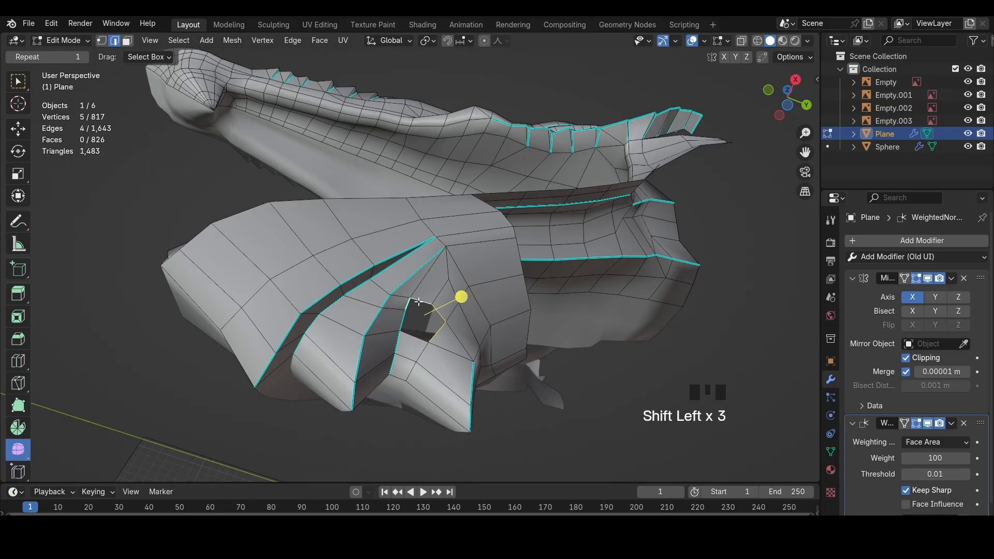
pyautogui.click(419, 320)
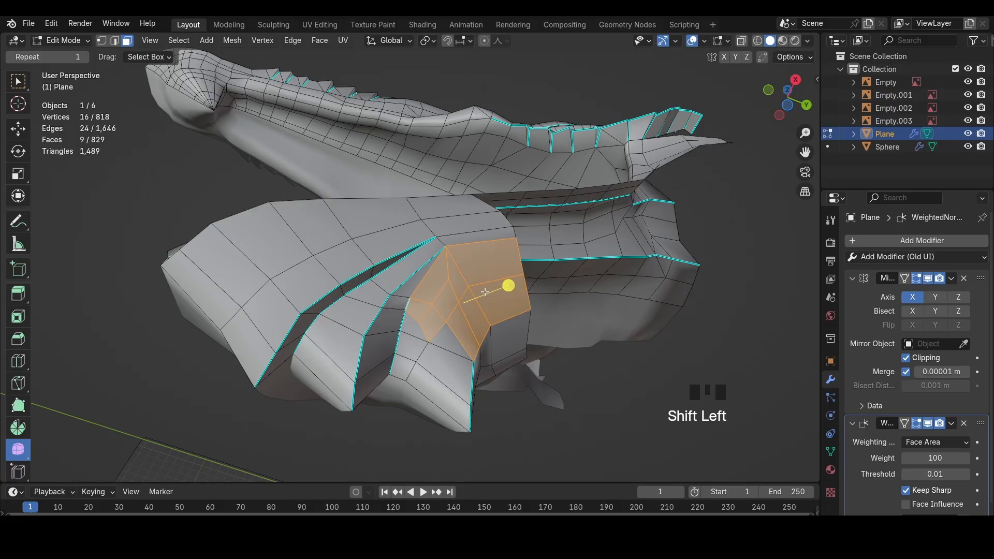
pyautogui.click(568, 288)
pyautogui.moveTo(569, 288); pyautogui.dragTo(453, 268, button='middle')
# Move the vertex at the top of the second spike's rear sharp edge slightly upward in the side view
pyautogui.click(797, 86)
pyautogui.hotkey('shift', 'z')
pyautogui.press('1')
pyautogui.click(444, 251)
pyautogui.press('g')
pyautogui.click(440, 251)
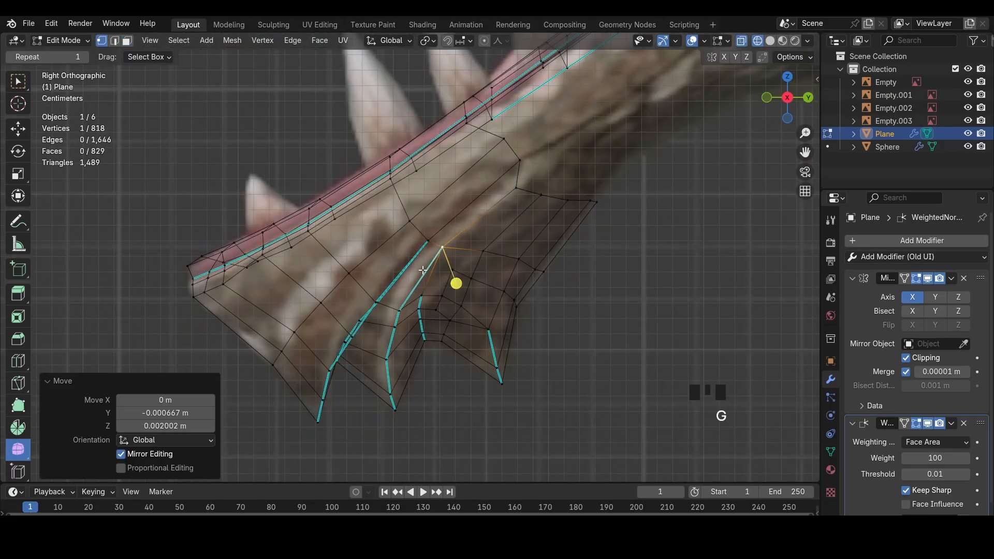
# Reposition the two middle vertices of the second spike's rear sharp edge to smooth its curve
pyautogui.click(410, 296)
pyautogui.press('g')
pyautogui.hotkey('ctrl', 'z')
pyautogui.click(401, 309)
pyautogui.press('g')
pyautogui.click(409, 291)
pyautogui.click(396, 326)
pyautogui.press('g')
pyautogui.click(392, 324)
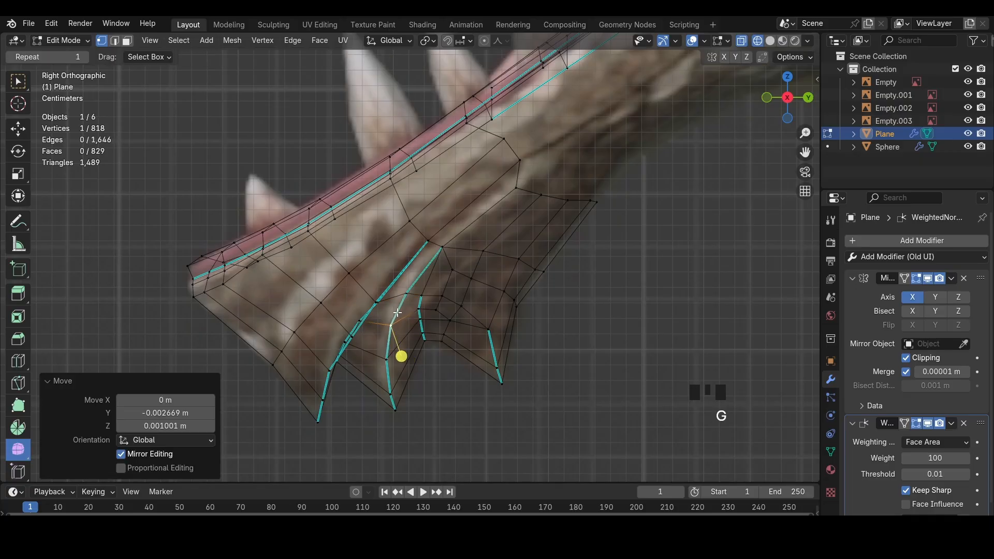
# Adjust the upper vertex of the third spike's rear sharp edge and mark the two edges above it as sharp
pyautogui.click(492, 329)
pyautogui.press('g')
pyautogui.click(498, 322)
pyautogui.press('2')
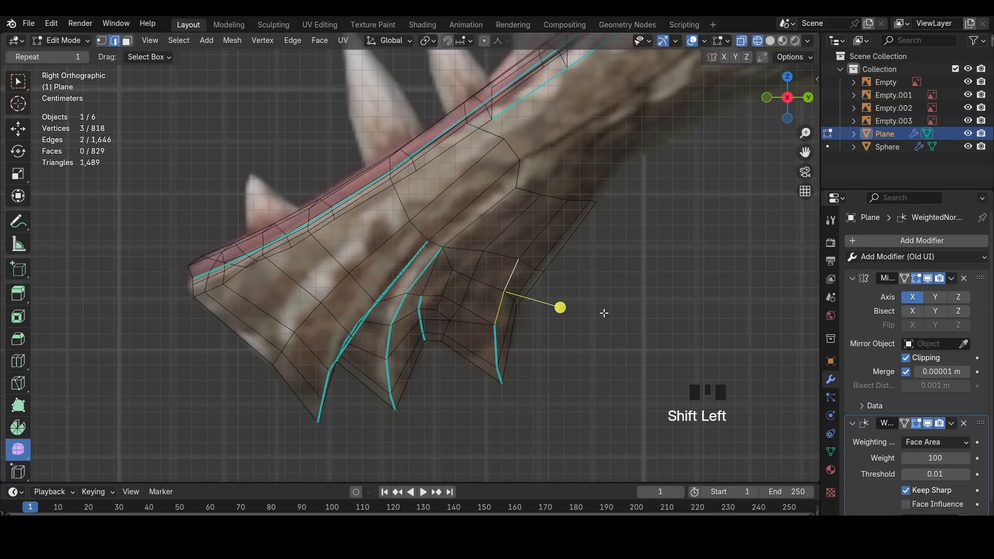
pyautogui.hotkey('ctrl', 'e')
pyautogui.click(605, 313)
# Slide the third spike's uppermost sharp edge forward and slide the vertex below it along its edge
pyautogui.press('1')
pyautogui.press('2')
pyautogui.click(510, 278)
pyautogui.press('g')
pyautogui.press('g')
pyautogui.click(550, 279)
pyautogui.press('z')
pyautogui.press('1')
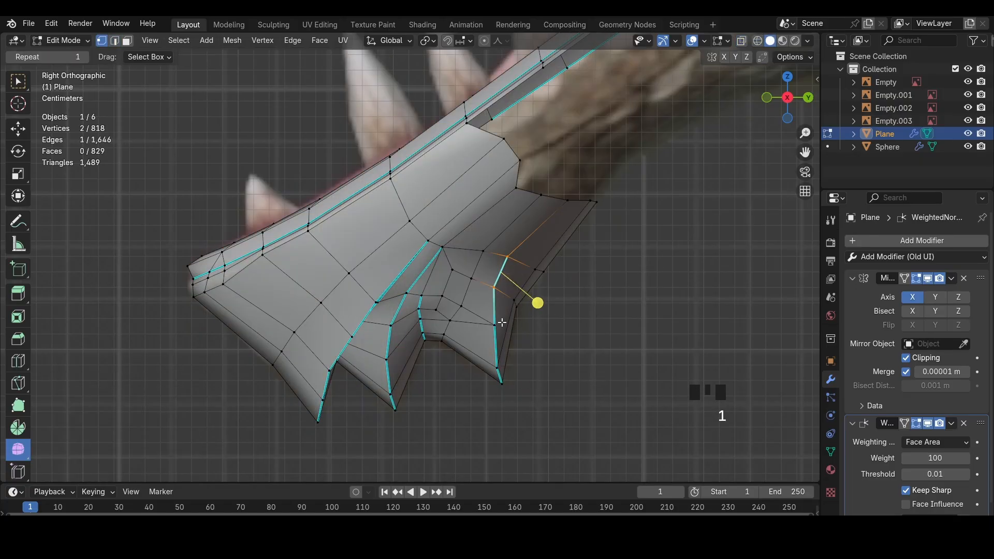
pyautogui.click(497, 324)
pyautogui.hotkey('shift', 'v')
pyautogui.click(495, 329)
# Fatten the third spike's uppermost sharp edge outward from the jaw surface
pyautogui.moveTo(495, 328); pyautogui.dragTo(549, 305, button='middle')
pyautogui.press('2')
pyautogui.click(503, 263)
pyautogui.moveTo(504, 263); pyautogui.dragTo(545, 273, button='middle')
pyautogui.hotkey('alt', 's')
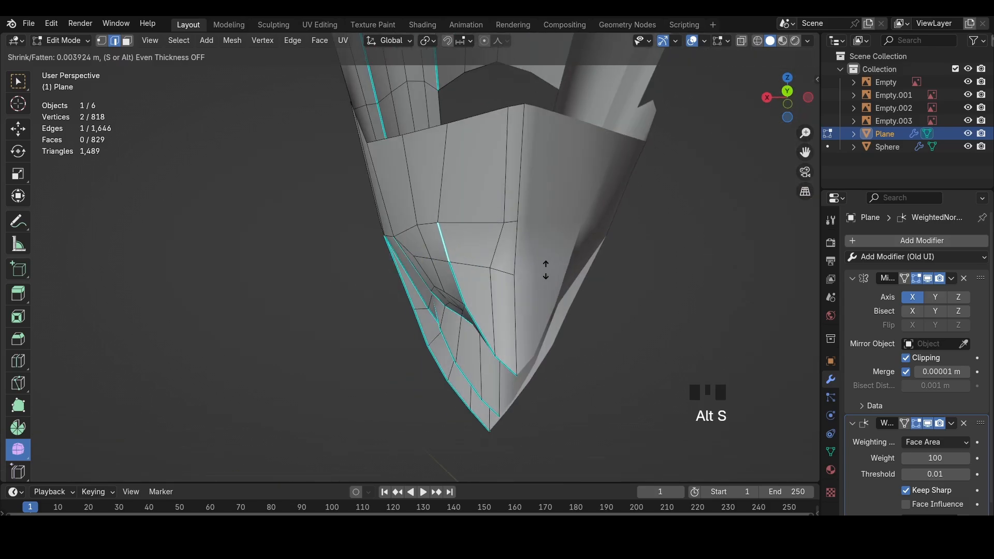
pyautogui.click(546, 269)
# Offset the strip edge beside the centreline outward by about 0.0005 m and slide a vertex along the strip's open end
pyautogui.press('1')
pyautogui.hotkey('shift', 'v')
pyautogui.click(537, 202)
pyautogui.hotkey('alt', 's')
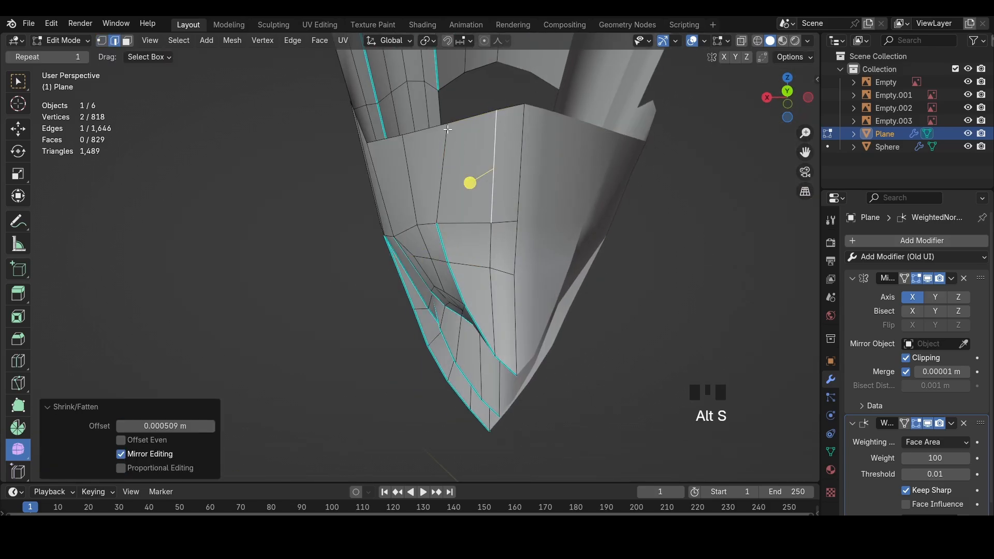
pyautogui.press('1')
pyautogui.click(447, 129)
pyautogui.hotkey('shift', 'v')
pyautogui.click(429, 132)
# Move the vertex between the second and third spikes' bases by about -0.0006 m along X
pyautogui.moveTo(429, 132); pyautogui.dragTo(466, 290, button='middle')
pyautogui.press('3')
pyautogui.press('g')
pyautogui.press('x')
pyautogui.click(435, 297)
# Select the side strip's open end edges, scale them to 0.866, and align them across the jaw
pyautogui.keyDown('shift'); pyautogui.moveTo(642, 125); pyautogui.dragTo(591, 173, button='middle'); pyautogui.keyUp('shift')
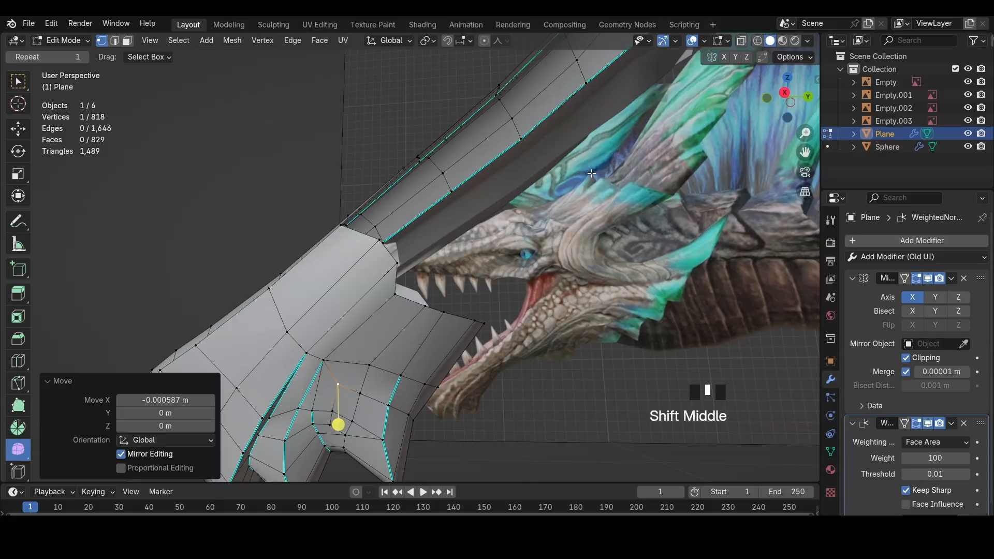
pyautogui.click(783, 93)
pyautogui.keyDown('ctrl'); pyautogui.keyDown('shift'); pyautogui.click(498, 311); pyautogui.keyUp('shift'); pyautogui.keyUp('ctrl')
pyautogui.press('s')
pyautogui.click(489, 330)
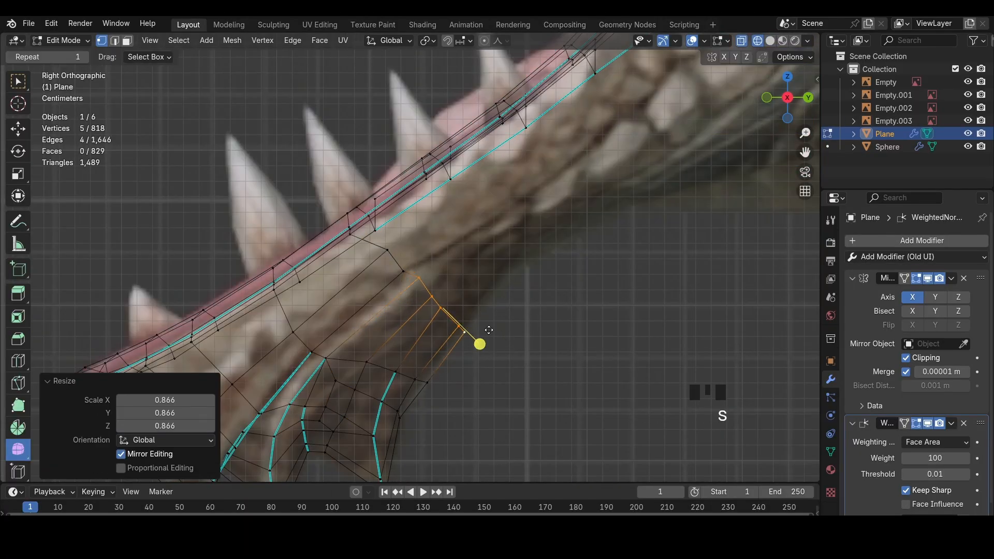
# Extrude the strip's end edges back along the jaw's underside, then scale and move them to follow the outline
pyautogui.click(557, 270)
pyautogui.press('s')
pyautogui.click(540, 275)
pyautogui.press('g')
pyautogui.click(528, 273)
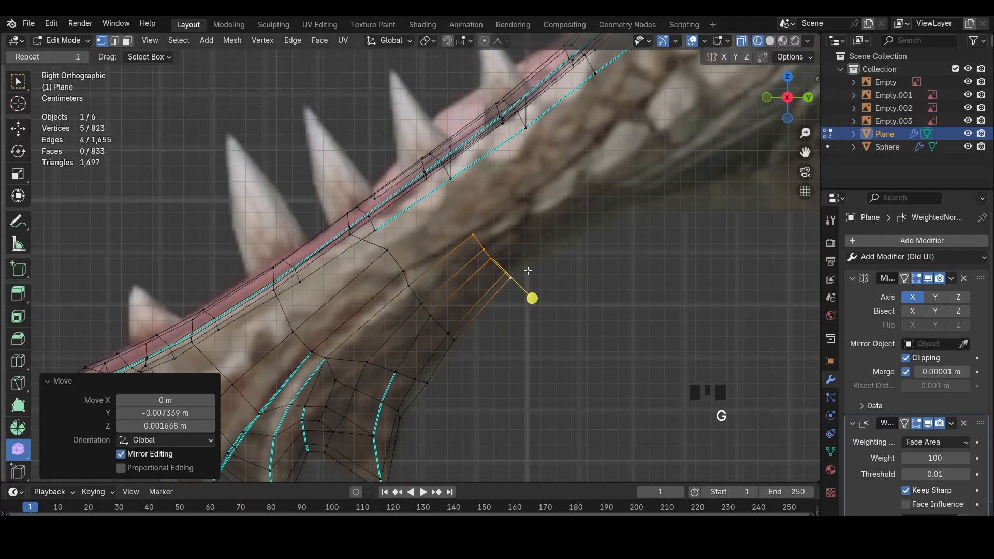
# Slide a vertex of the strip's new end row along its edge to even out the spacing
pyautogui.press('z')
pyautogui.moveTo(608, 303)
pyautogui.mouseDown(button='middle')
pyautogui.moveTo(487, 213)
pyautogui.moveTo(543, 215)
pyautogui.mouseUp(button='middle')
pyautogui.scroll(2, 492, 269)
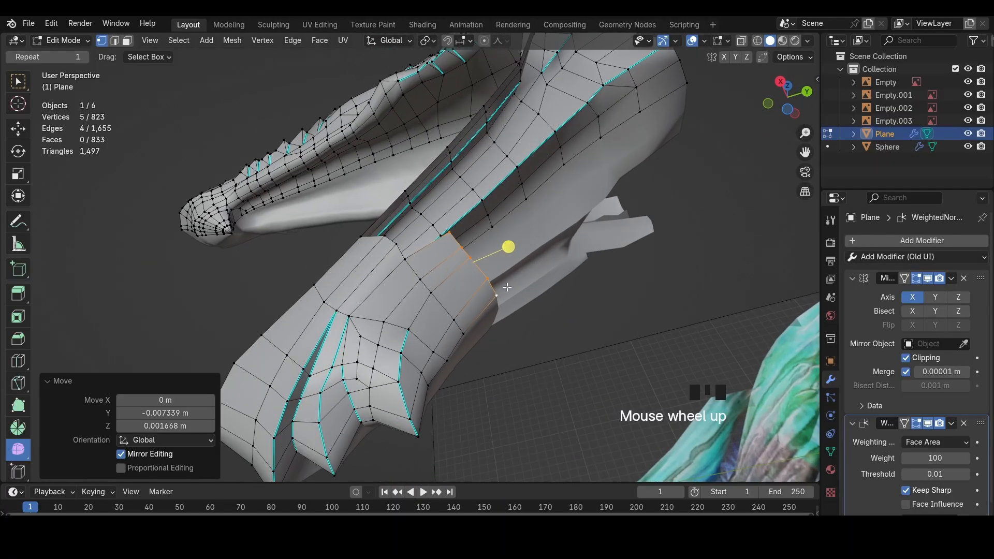
pyautogui.press('2')
pyautogui.keyDown('shift'); pyautogui.click(509, 296); pyautogui.keyUp('shift')
pyautogui.hotkey('shift', 'v')
pyautogui.click(497, 289)
# Select the strip's end row in the side view and extrude it farther back along the jaw's underside
pyautogui.moveTo(497, 290); pyautogui.dragTo(549, 311, button='middle')
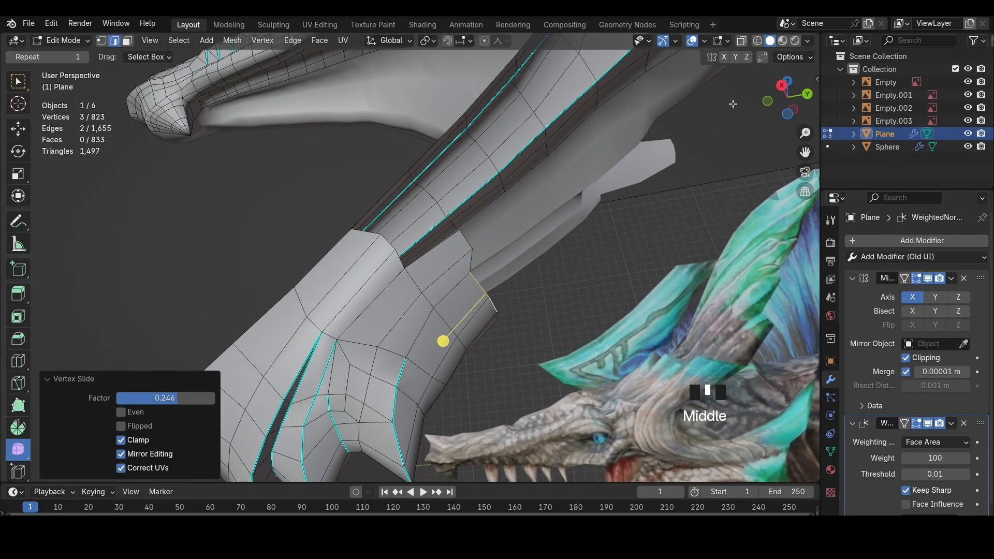
pyautogui.click(781, 88)
pyautogui.press('z')
pyautogui.press('1')
pyautogui.moveTo(534, 289); pyautogui.dragTo(445, 212)
pyautogui.scroll(-3, 542, 274)
pyautogui.scroll(1, 541, 259)
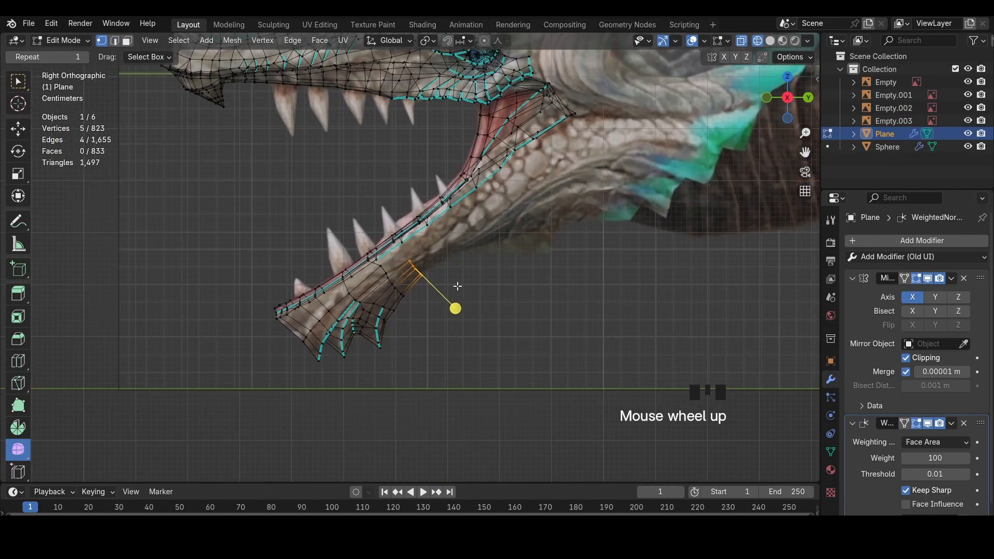
pyautogui.press('e')
pyautogui.click(549, 241)
pyautogui.press('e')
pyautogui.rightClick(559, 245)
pyautogui.hotkey('ctrl', 'z')
# Move the extruded end row forward and down onto the jaw's underside outline
pyautogui.scroll(-3, 559, 246)
pyautogui.press('g')
pyautogui.click(562, 252)
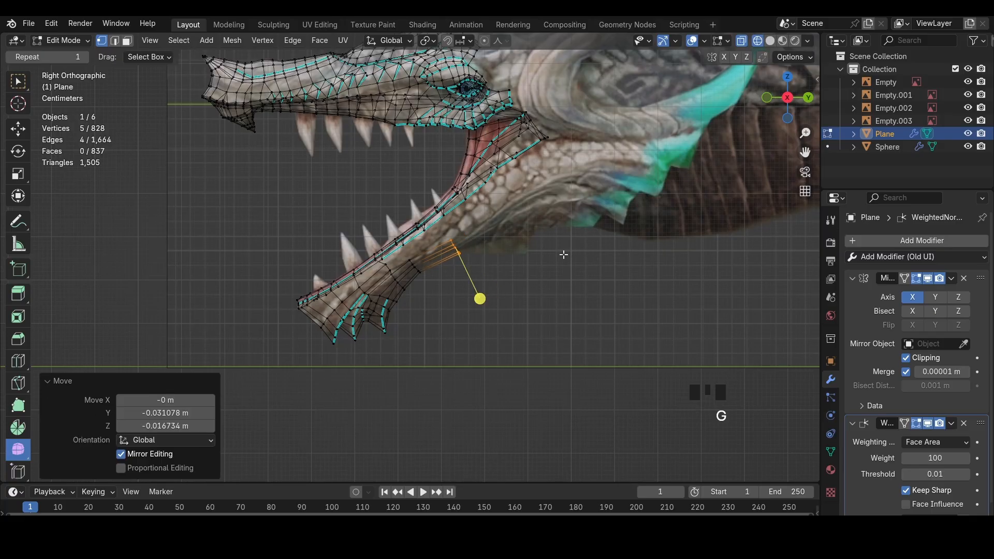
# Examine the jaw's underside and throat in the side reference image beyond the strip's end
pyautogui.scroll(4, 562, 251)
pyautogui.keyDown('shift'); pyautogui.moveTo(558, 237); pyautogui.dragTo(414, 244, button='middle'); pyautogui.keyUp('shift')
pyautogui.scroll(3, 518, 254)
pyautogui.scroll(-3, 574, 257)
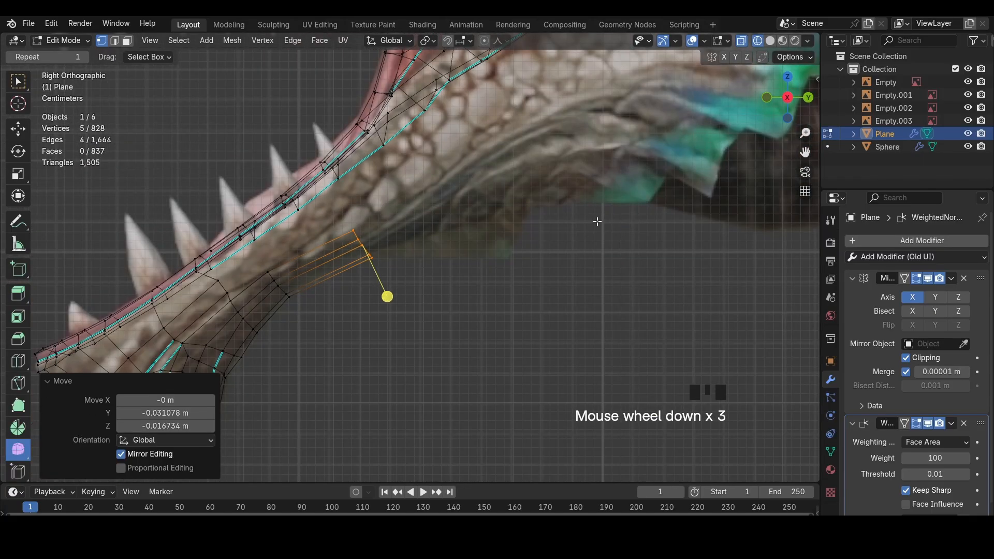
pyautogui.scroll(-2, 599, 220)
pyautogui.scroll(-4, 599, 219)
pyautogui.scroll(2, 368, 189)
pyautogui.keyDown('shift'); pyautogui.moveTo(383, 279); pyautogui.dragTo(623, 146, button='middle'); pyautogui.keyUp('shift')
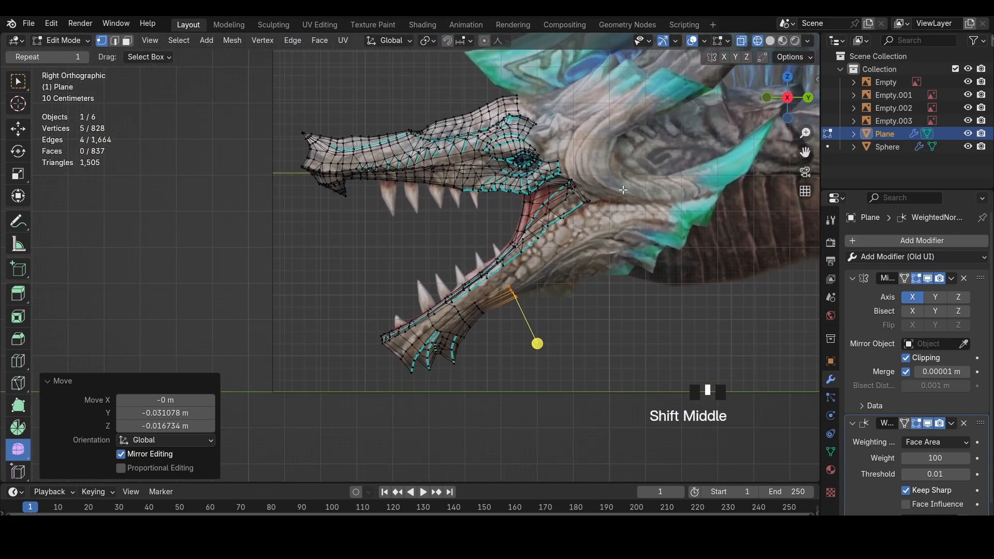
# Extrude the strip's end row farther back along the jaw's underside in the side view and rotate it to follow the reference
pyautogui.scroll(5, 623, 156)
pyautogui.keyDown('shift'); pyautogui.moveTo(724, 321); pyautogui.dragTo(439, 216, button='middle'); pyautogui.keyUp('shift')
pyautogui.scroll(2, 572, 244)
pyautogui.scroll(-2, 768, 136)
pyautogui.click(788, 118)
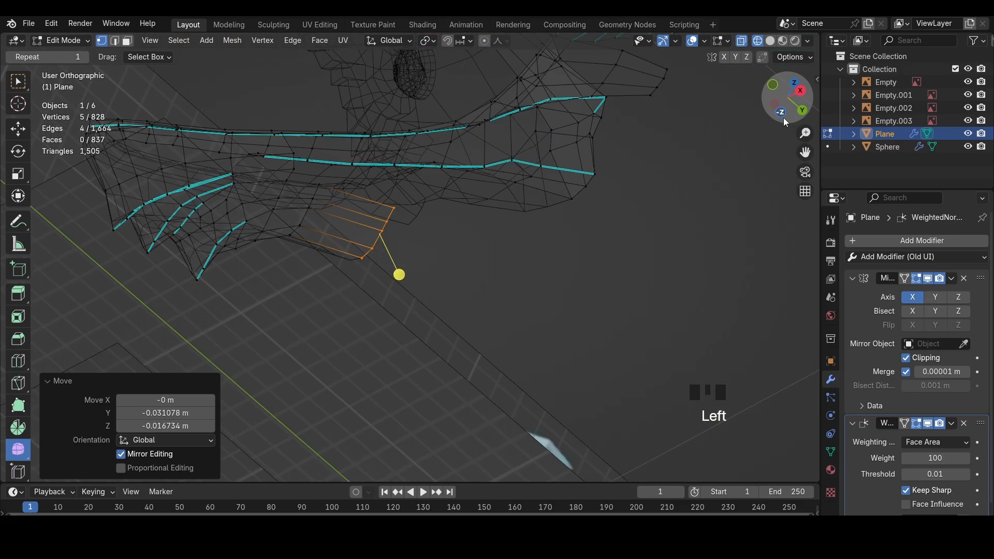
pyautogui.scroll(-4, 604, 283)
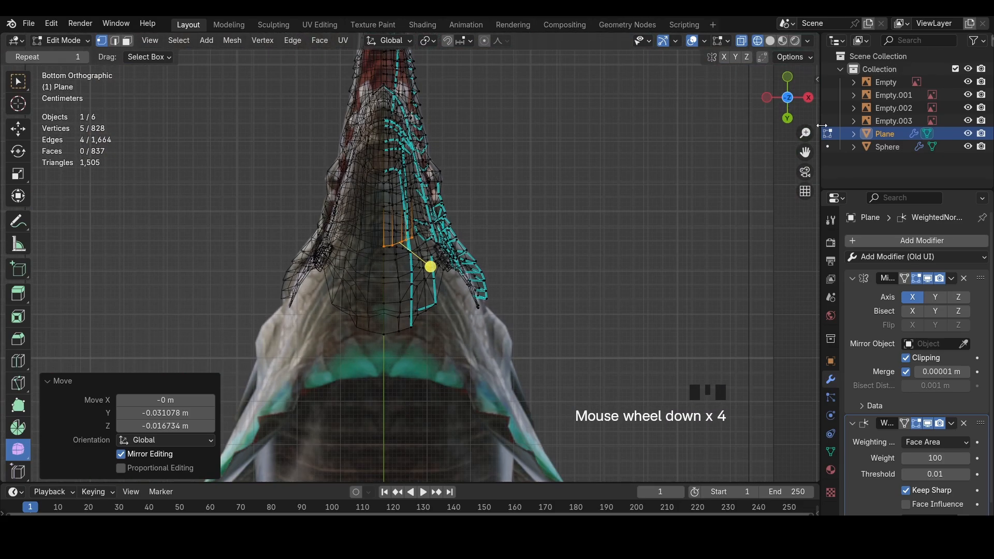
pyautogui.click(808, 97)
pyautogui.scroll(2, 523, 248)
pyautogui.press('e')
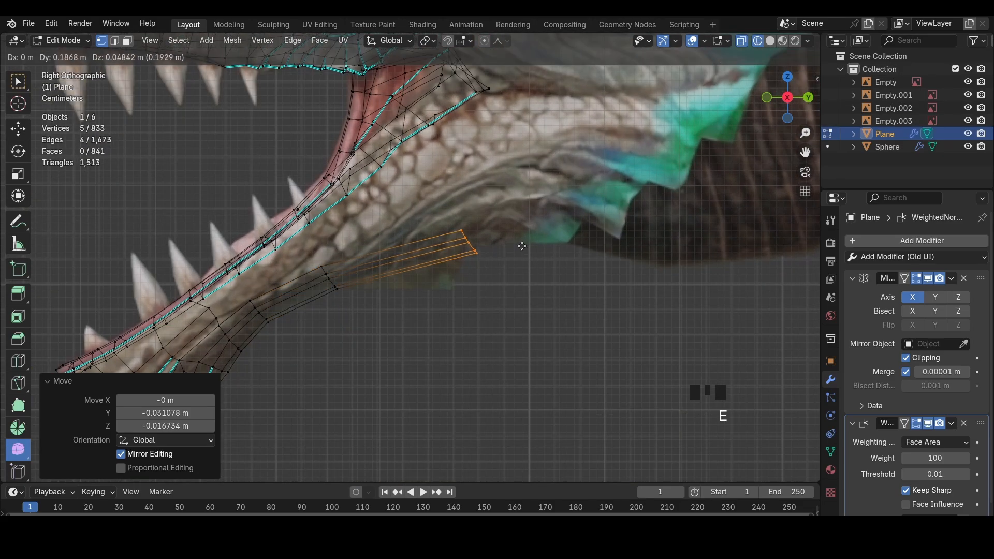
pyautogui.click(520, 253)
pyautogui.press('r')
pyautogui.click(520, 256)
# Examine the jaw and throat outline in the side reference with the mesh temporarily hidden, and restore the mesh
pyautogui.keyDown('shift'); pyautogui.moveTo(520, 255); pyautogui.dragTo(554, 247, button='middle'); pyautogui.keyUp('shift')
pyautogui.scroll(-4, 534, 266)
pyautogui.press('a')
pyautogui.press('h')
pyautogui.scroll(-4, 650, 302)
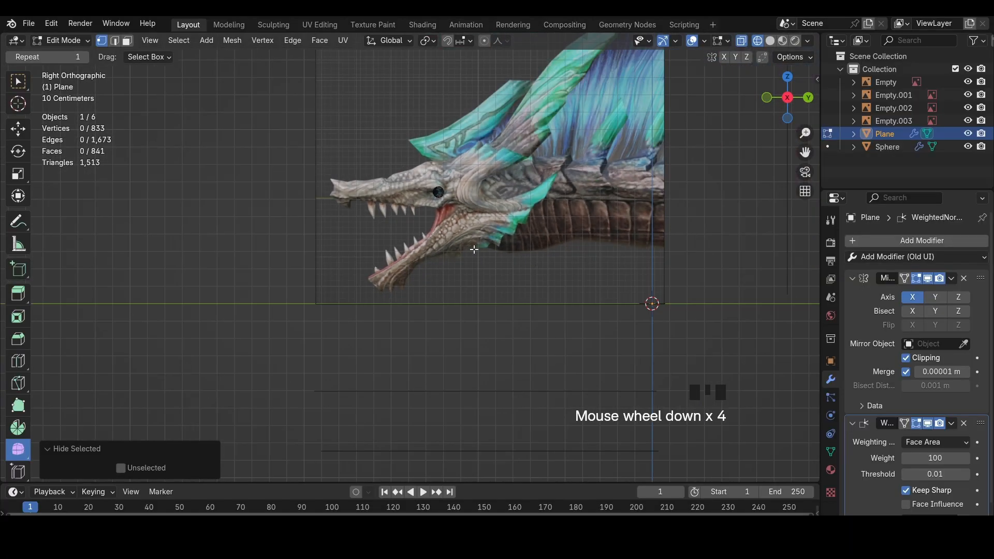
pyautogui.scroll(7, 477, 254)
pyautogui.hotkey('ctrl', 'z')
pyautogui.scroll(4, 444, 274)
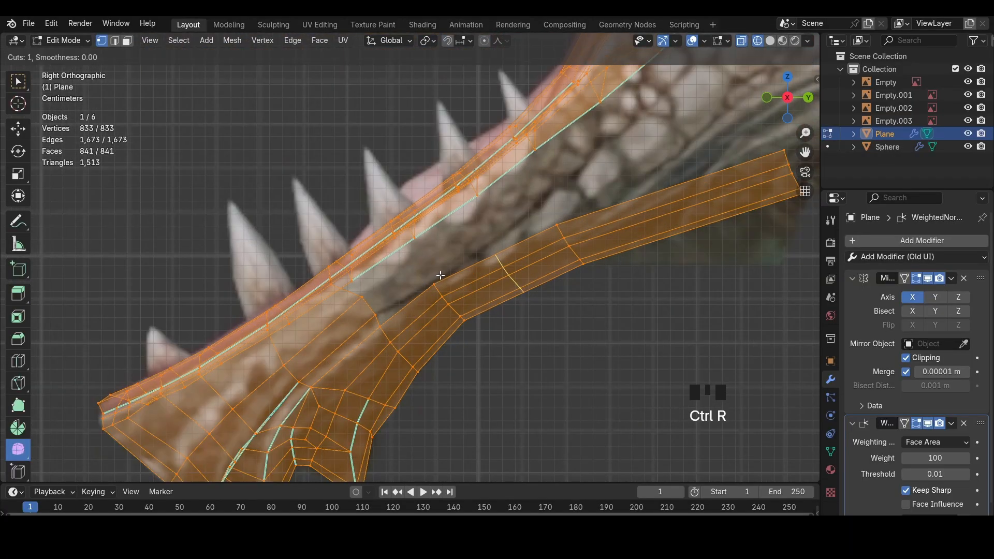
# Add a loop cut across the strip's second-to-last section and nudge it onto the underside outline
pyautogui.rightClick(440, 275)
pyautogui.press('z')
pyautogui.hotkey('ctrl', 'r')
pyautogui.click(556, 241)
pyautogui.rightClick(555, 242)
pyautogui.click(556, 238)
# Add a centred loop cut across the strip's last section and adjust its position to the side reference
pyautogui.hotkey('ctrl', 'r')
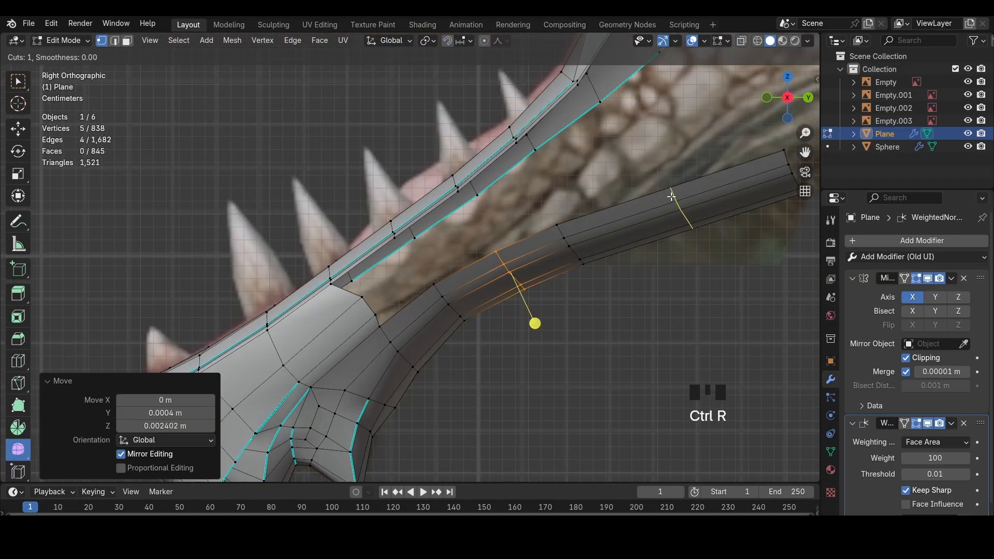
pyautogui.click(671, 198)
pyautogui.rightClick(671, 197)
pyautogui.press('g')
pyautogui.click(672, 195)
# Try to move the outer edges of the strip's end row along X with proportional editing in the bottom view
pyautogui.press('2')
pyautogui.moveTo(445, 216)
pyautogui.mouseDown(button='middle')
pyautogui.moveTo(469, 193)
pyautogui.moveTo(507, 256)
pyautogui.moveTo(522, 220)
pyautogui.mouseUp(button='middle')
pyautogui.click(787, 106)
pyautogui.press('z')
pyautogui.press('z')
pyautogui.click(546, 309)
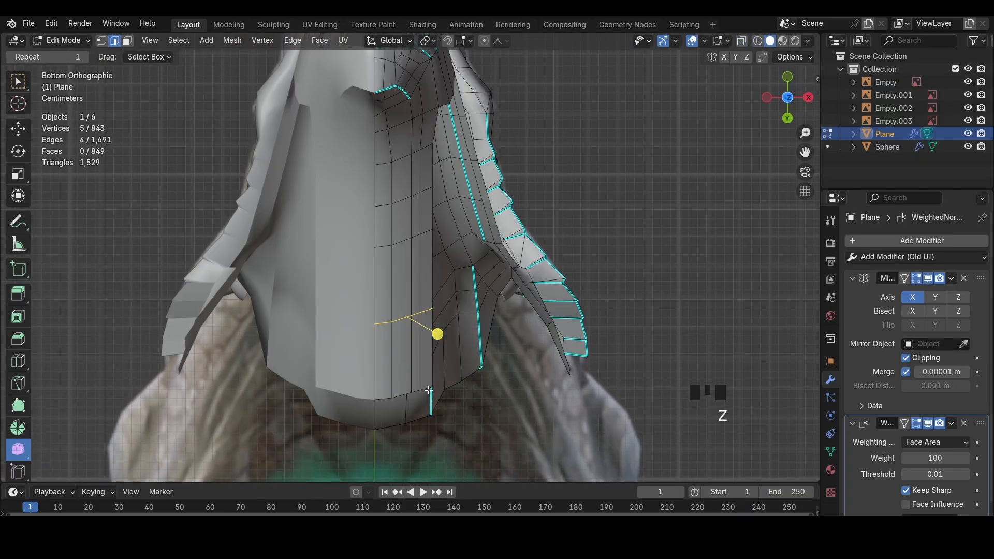
pyautogui.press('z')
pyautogui.press('z')
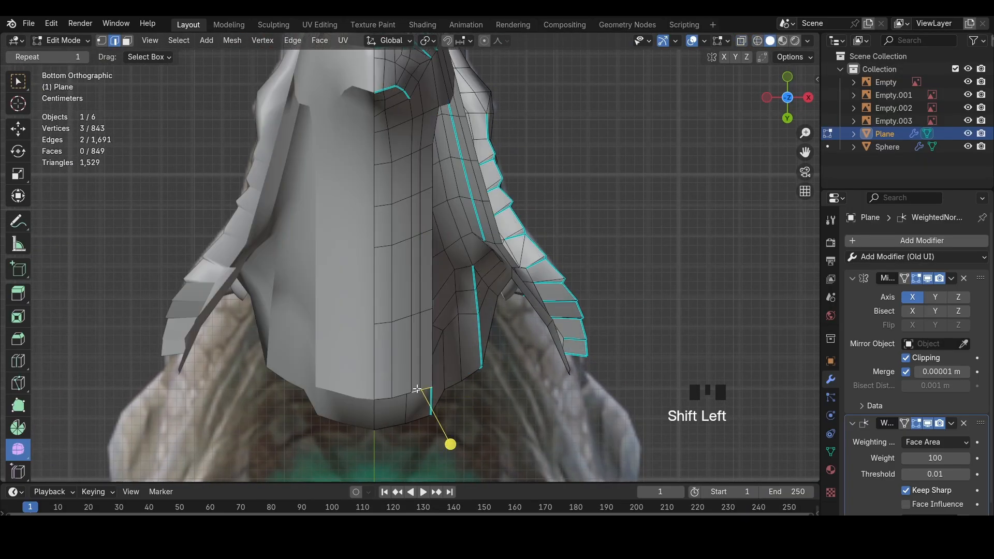
pyautogui.click(483, 40)
pyautogui.click(497, 41)
pyautogui.click(506, 98)
pyautogui.press('g')
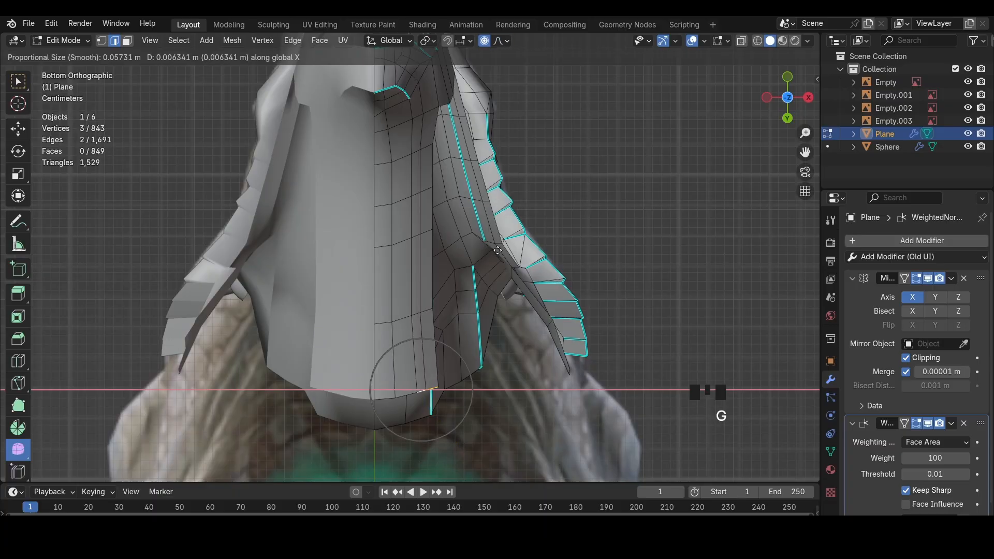
pyautogui.hotkey('ctrl', 'z')
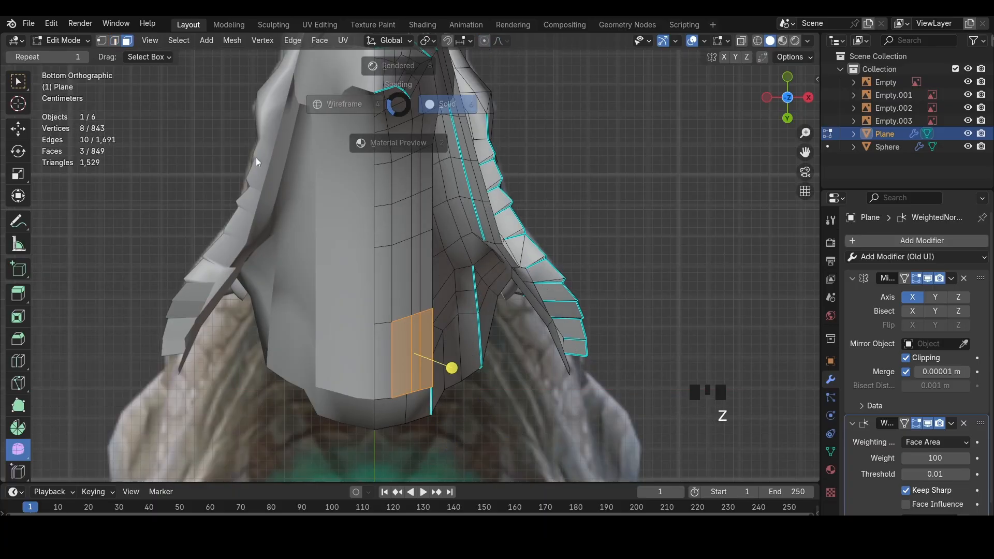
# Move the outer faces of the strip's last section outward along X to widen the rear of the underside
pyautogui.press('g')
pyautogui.press('x')
pyautogui.click(528, 301)
pyautogui.press('z')
pyautogui.press('1')
# Move the outer vertices of the strip's end row outward, and shift the third row from the end 0.006917 m along X
pyautogui.click(436, 398)
pyautogui.keyDown('ctrl'); pyautogui.keyDown('shift'); pyautogui.click(473, 388); pyautogui.keyUp('shift'); pyautogui.keyUp('ctrl')
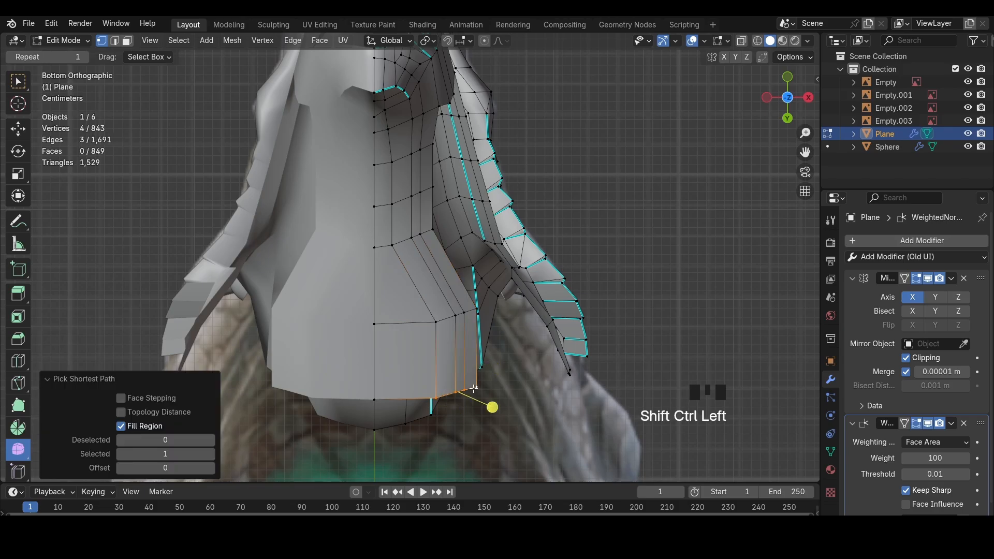
pyautogui.press('g')
pyautogui.click(404, 242)
pyautogui.press('g')
pyautogui.click(422, 237)
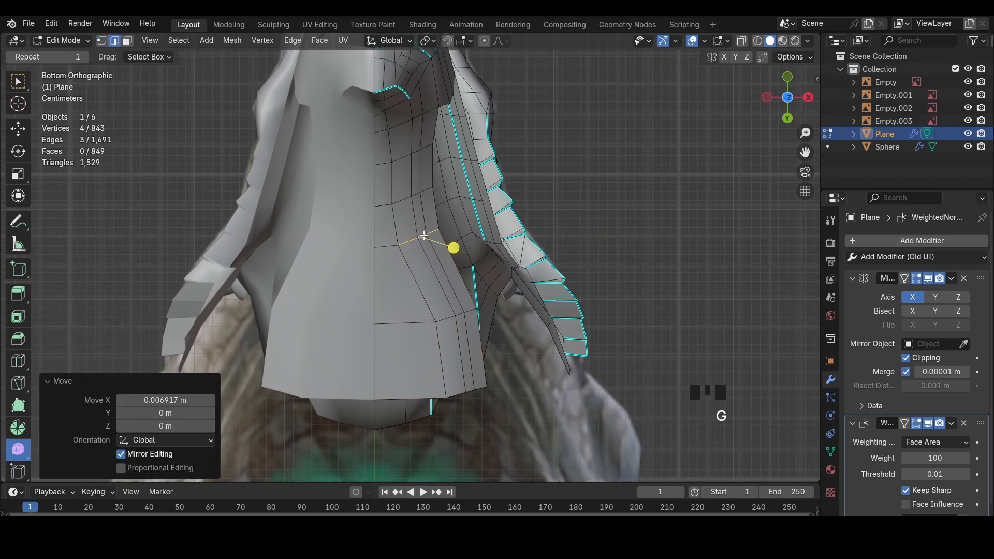
# Move the underside faces ahead of that row and the next cross edge farther forward outward to smooth the widening
pyautogui.press('3')
pyautogui.click(399, 215)
pyautogui.press('g')
pyautogui.press('2')
pyautogui.click(419, 149)
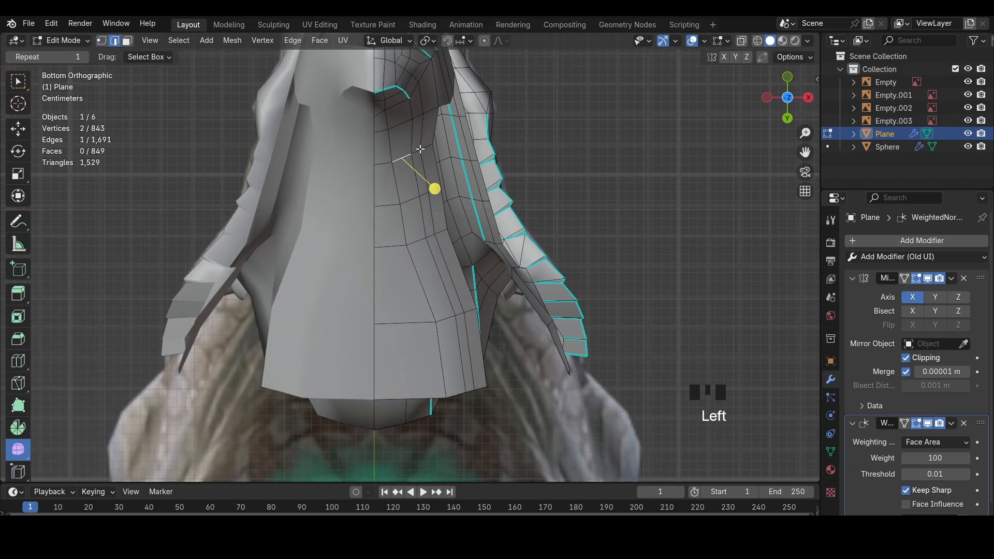
pyautogui.press('g')
pyautogui.click(419, 150)
# Select the outer edges of the third row from the end and move them outward along X
pyautogui.click(429, 238)
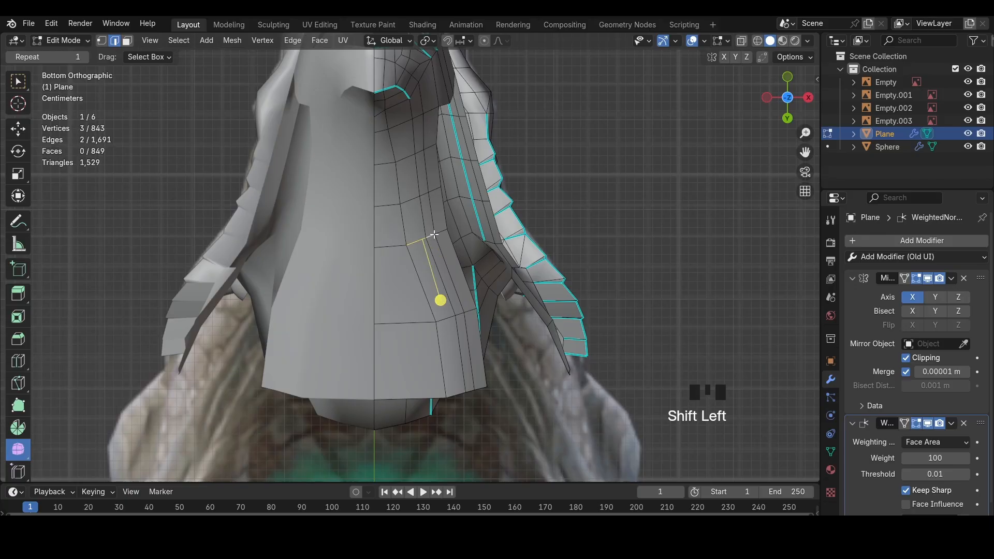
pyautogui.keyDown('shift'); pyautogui.click(440, 232); pyautogui.keyUp('shift')
pyautogui.press('g')
pyautogui.press('x')
pyautogui.click(444, 233)
pyautogui.press('z')
pyautogui.press('z')
# Slide two lengthwise edges of the last section inward by factors of 0.251 and 0.306 to even out their spacing
pyautogui.click(442, 352)
pyautogui.hotkey('shift', 'v')
pyautogui.click(429, 352)
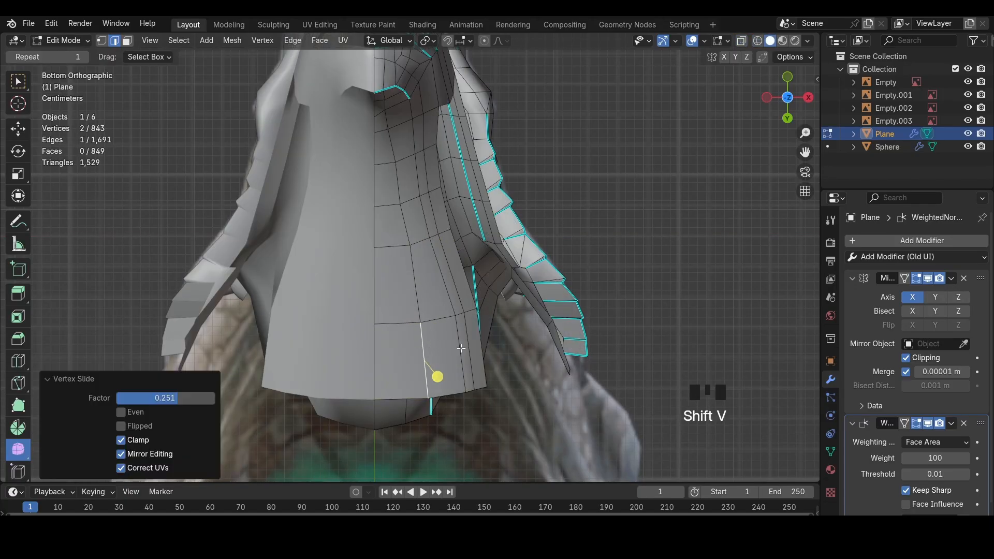
pyautogui.click(461, 349)
pyautogui.hotkey('shift', 'v')
pyautogui.click(449, 349)
# Examine the gap between the jaw's side and the underside strip in the side, perspective and front views
pyautogui.moveTo(510, 333); pyautogui.dragTo(452, 411, button='middle')
pyautogui.click(798, 90)
pyautogui.press('z')
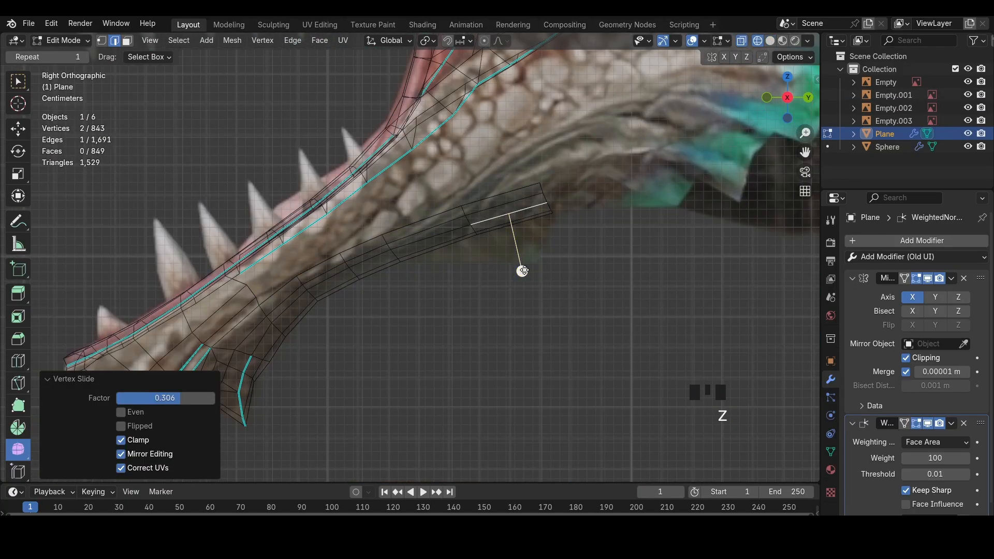
pyautogui.keyDown('shift'); pyautogui.moveTo(473, 196); pyautogui.dragTo(481, 233, button='middle'); pyautogui.keyUp('shift')
pyautogui.press('z')
pyautogui.click(515, 232)
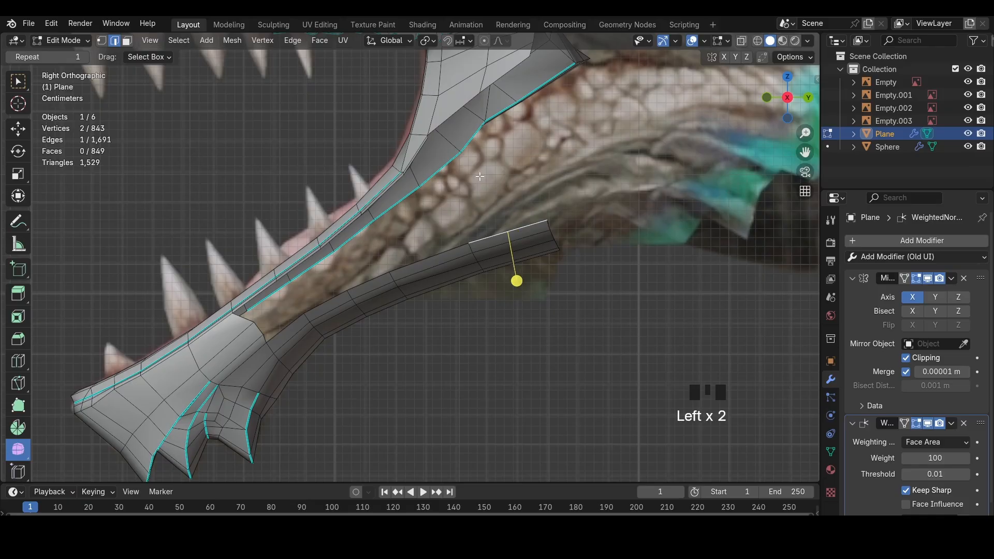
pyautogui.keyDown('shift'); pyautogui.moveTo(479, 177); pyautogui.dragTo(492, 205, button='middle'); pyautogui.keyUp('shift')
pyautogui.moveTo(466, 141); pyautogui.dragTo(530, 194, button='middle')
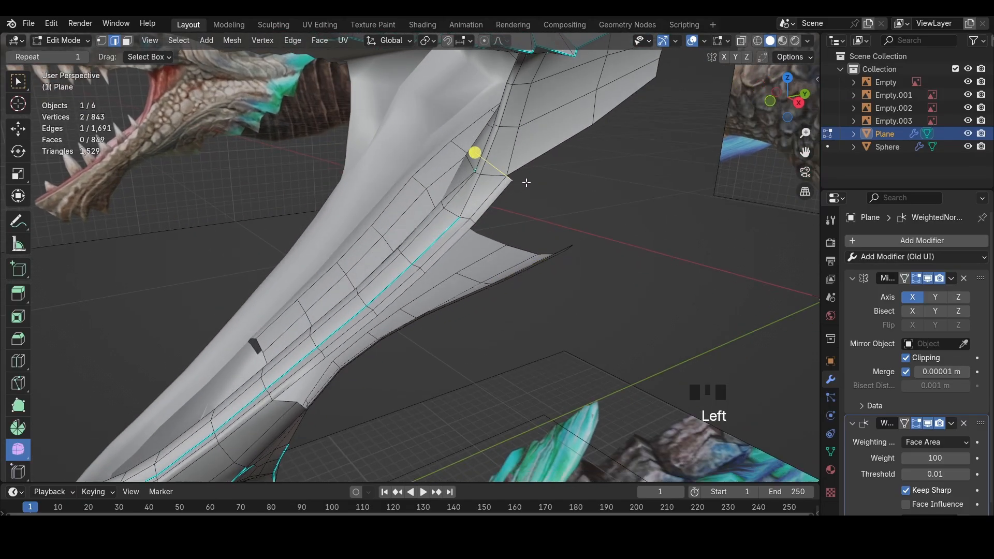
pyautogui.click(771, 101)
pyautogui.press('z')
pyautogui.moveTo(611, 110); pyautogui.dragTo(579, 122, button='middle')
pyautogui.press('z')
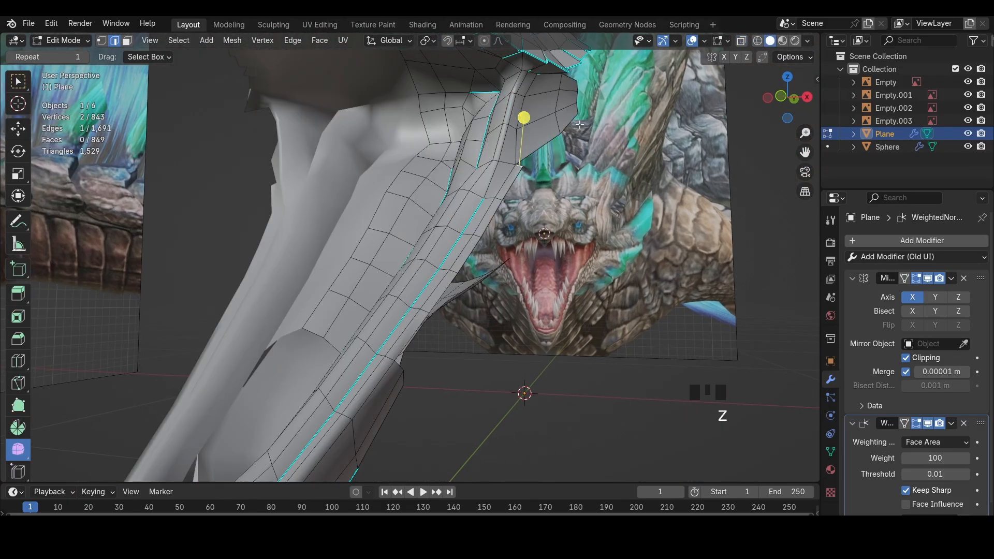
# Try to extrude the lower outer edge of the mouth-corner skin 0.013835 m backward along Y
pyautogui.click(768, 97)
pyautogui.click(768, 98)
pyautogui.click(767, 97)
pyautogui.press('e')
pyautogui.click(766, 98)
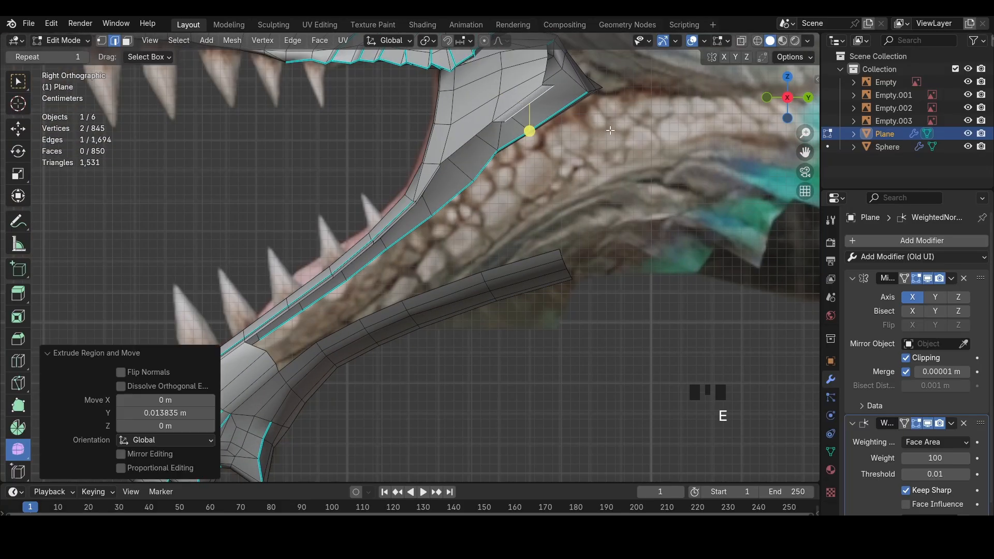
pyautogui.hotkey('ctrl', 'z')
# Extrude the lower outer edge of the mouth-corner skin to add a new face
pyautogui.click(765, 97)
pyautogui.press('e')
pyautogui.click(771, 98)
# Fill the gap beside the extruded face and move its outer edge 0.001729 m in X and -0.002882 m in Z
pyautogui.click(555, 120)
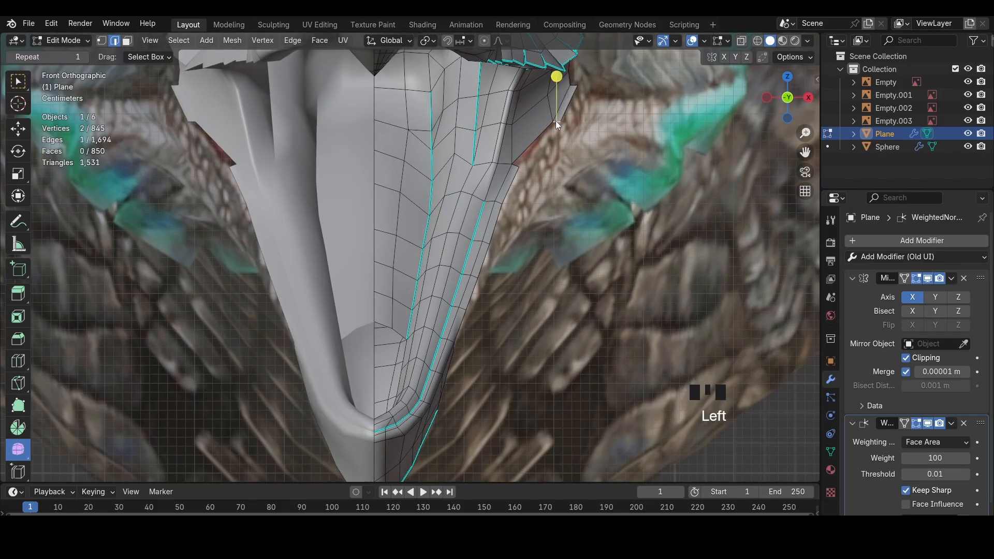
pyautogui.keyDown('shift'); pyautogui.click(515, 160); pyautogui.keyUp('shift')
pyautogui.keyDown('shift'); pyautogui.click(516, 166); pyautogui.keyUp('shift')
pyautogui.press('f')
pyautogui.click(574, 109)
pyautogui.press('g')
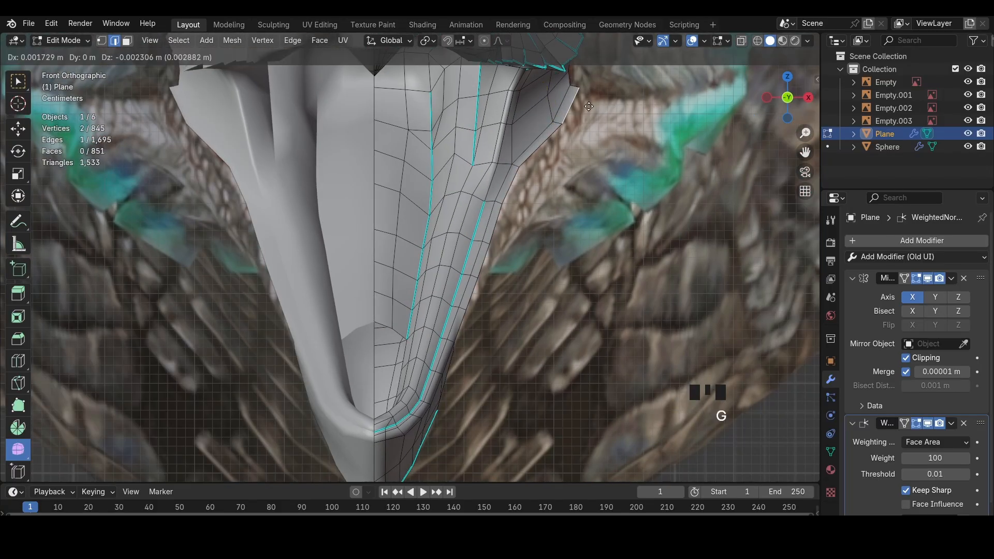
pyautogui.click(578, 113)
# Examine the mouth corner's new faces and the lower jaw from the side in wireframe and solid shading
pyautogui.press('z')
pyautogui.moveTo(629, 133)
pyautogui.keyDown('shift'); pyautogui.mouseDown(button='middle')
pyautogui.moveTo(563, 205)
pyautogui.moveTo(484, 189)
pyautogui.mouseUp(button='middle'); pyautogui.keyUp('shift')
pyautogui.scroll(1, 523, 181)
pyautogui.press('z')
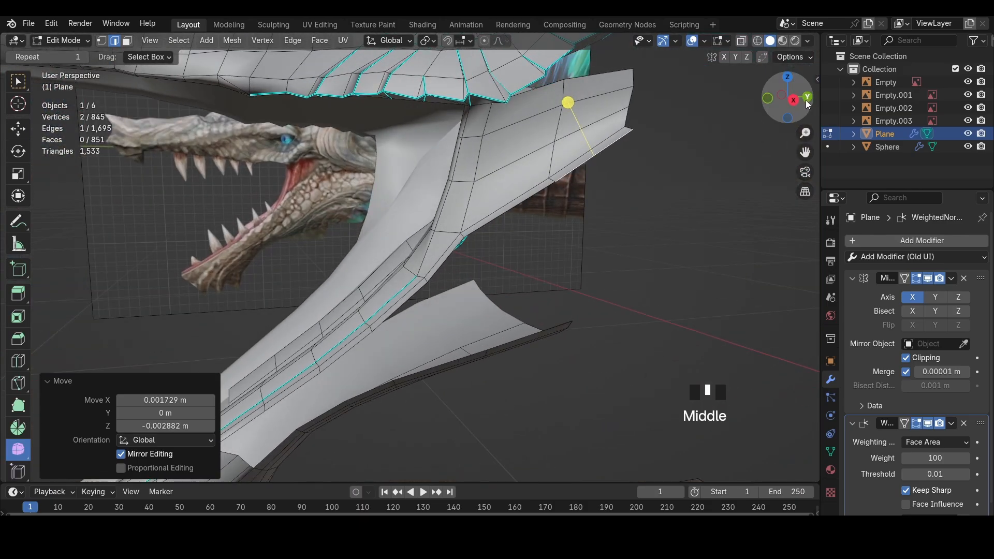
pyautogui.click(795, 101)
pyautogui.press('z')
pyautogui.press('1')
pyautogui.scroll(1, 395, 231)
pyautogui.press('z')
pyautogui.scroll(-2, 582, 233)
pyautogui.keyDown('shift'); pyautogui.moveTo(581, 233); pyautogui.dragTo(719, 155, button='middle'); pyautogui.keyUp('shift')
# Adjust the position of the lower jaw's side geometry above the spikes, nudging it along X
pyautogui.scroll(2, 431, 366)
pyautogui.press('g')
pyautogui.click(409, 362)
pyautogui.moveTo(481, 362); pyautogui.dragTo(456, 338, button='middle')
pyautogui.press('g')
pyautogui.press('x')
pyautogui.click(517, 375)
pyautogui.press('g')
pyautogui.press('x')
pyautogui.click(522, 377)
# Select the short edge at the spike's root on the jaw's side and move it -0.000346 m along X
pyautogui.scroll(-3, 457, 337)
pyautogui.keyDown('shift'); pyautogui.moveTo(457, 337); pyautogui.dragTo(409, 333, button='middle'); pyautogui.keyUp('shift')
pyautogui.click(402, 347)
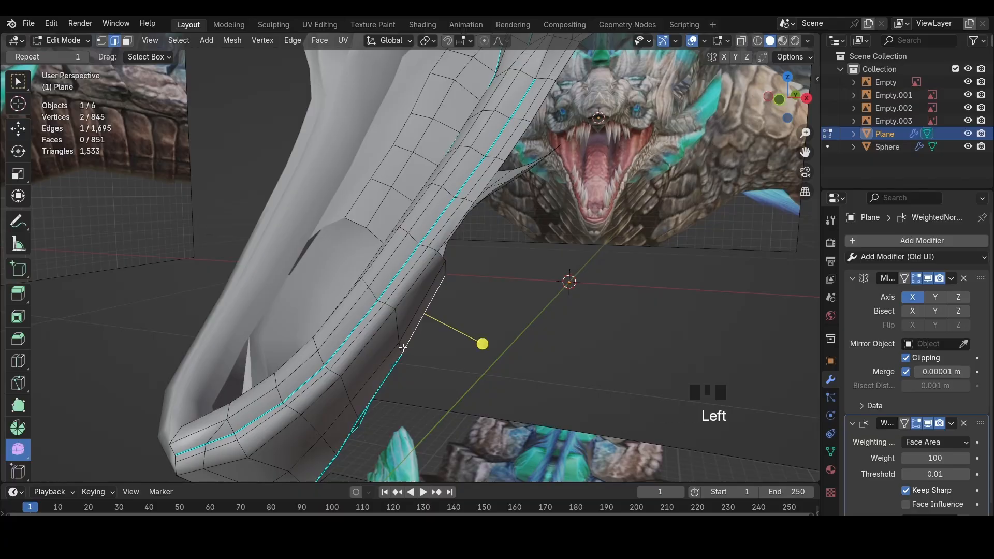
pyautogui.press('g')
pyautogui.click(401, 348)
pyautogui.hotkey('ctrl', 'z')
pyautogui.click(400, 348)
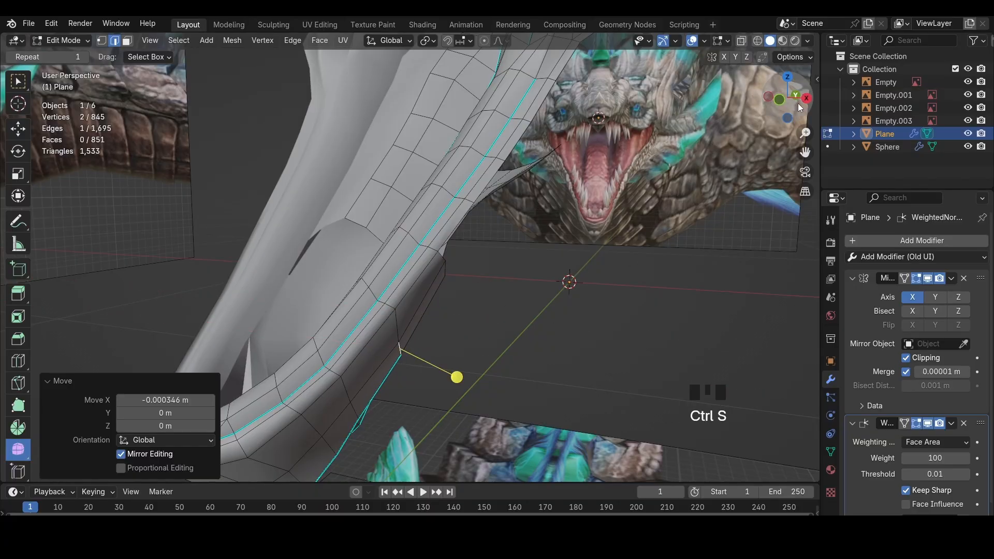
# Examine the lower jaw and its underside strip against the front and side reference images
pyautogui.click(779, 100)
pyautogui.keyDown('shift'); pyautogui.moveTo(659, 278); pyautogui.dragTo(603, 244, button='middle'); pyautogui.keyUp('shift')
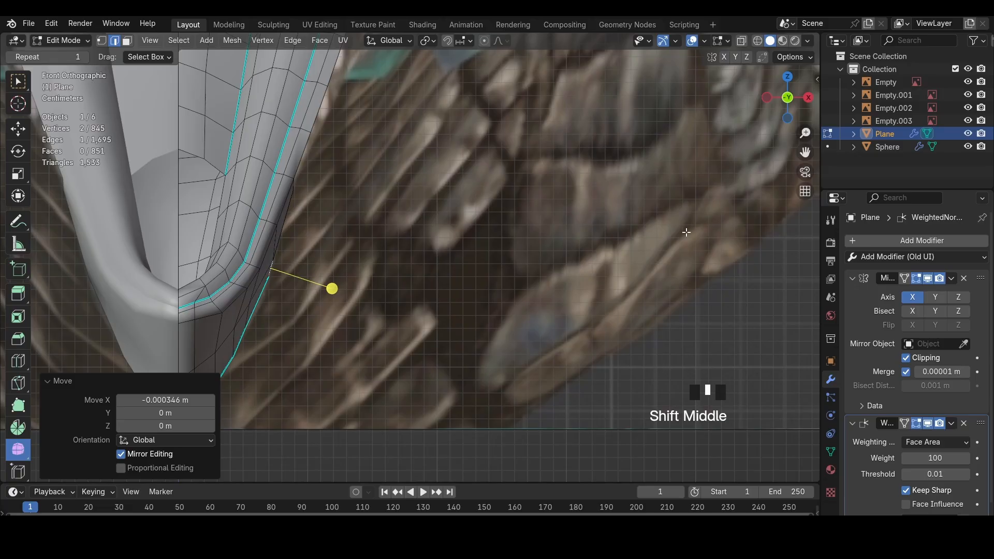
pyautogui.click(810, 97)
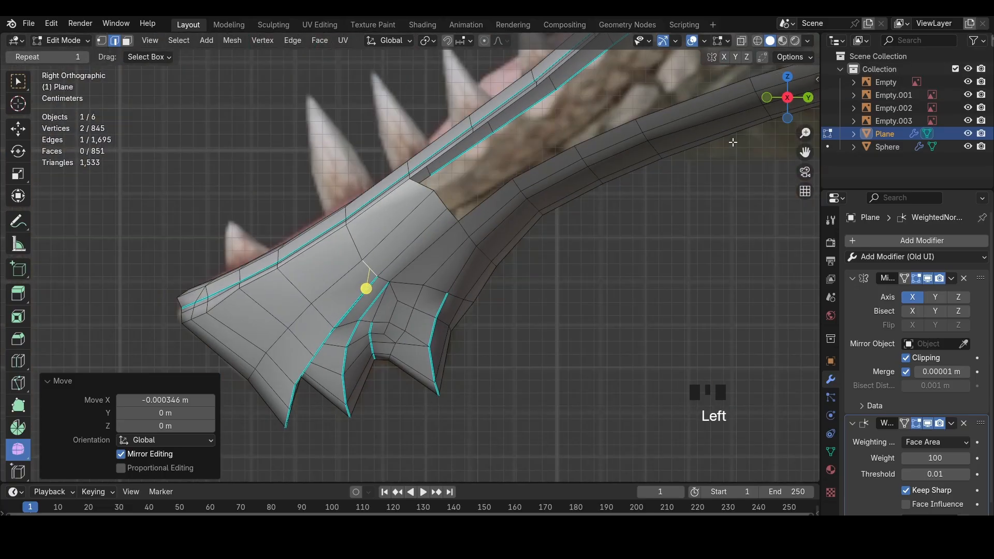
pyautogui.scroll(-2, 733, 142)
pyautogui.press('z')
pyautogui.scroll(2, 590, 150)
pyautogui.keyDown('shift'); pyautogui.moveTo(587, 161); pyautogui.dragTo(398, 279, button='middle'); pyautogui.keyUp('shift')
pyautogui.scroll(2, 398, 279)
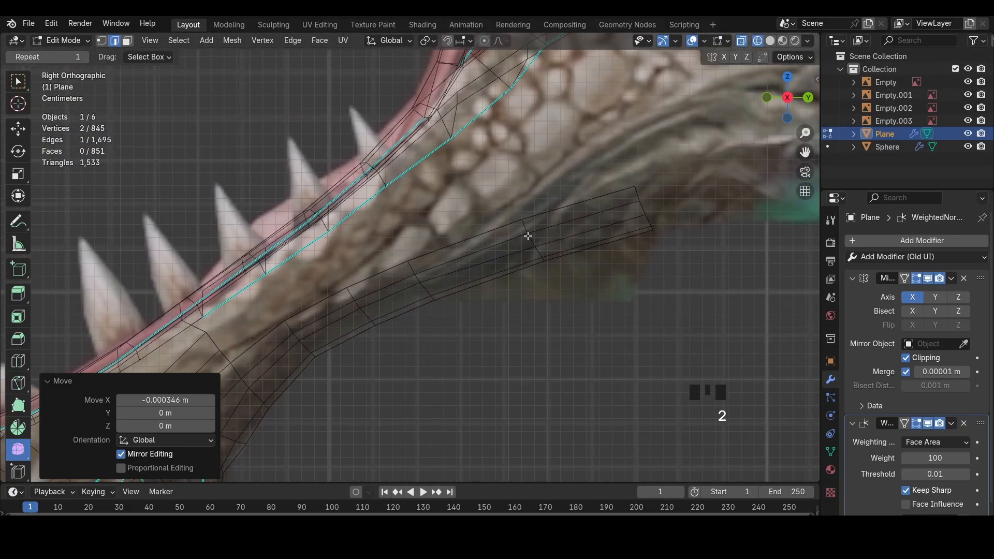
pyautogui.keyDown('shift'); pyautogui.moveTo(497, 227); pyautogui.dragTo(525, 262, button='middle'); pyautogui.keyUp('shift')
pyautogui.scroll(-3, 579, 259)
# Move the upper border edge of the strip's last section upward and rotate it to follow the jaw's side in the reference
pyautogui.click(514, 271)
pyautogui.scroll(1, 516, 271)
pyautogui.press('z')
pyautogui.press('z')
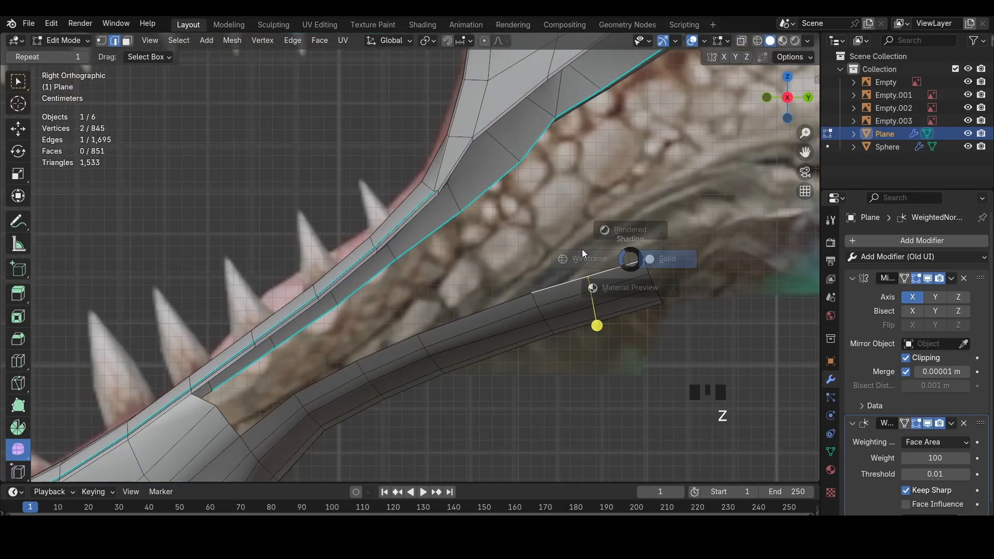
pyautogui.press('g')
pyautogui.click(652, 258)
pyautogui.press('r')
pyautogui.click(647, 228)
# Slide the lengthwise edges below the raised border upward to distribute the strip's last section more evenly
pyautogui.click(611, 286)
pyautogui.hotkey('shift', 'v')
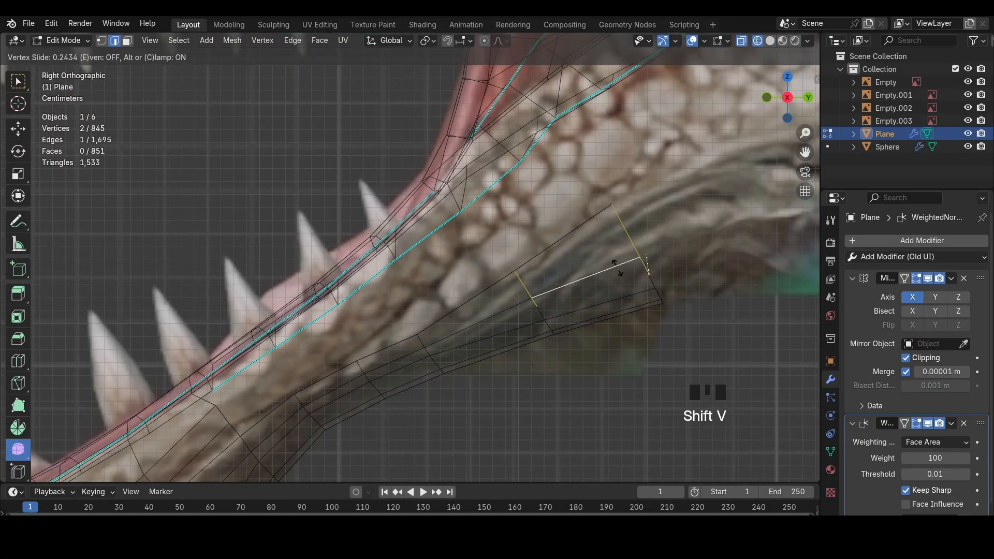
pyautogui.click(615, 261)
pyautogui.click(630, 290)
pyautogui.hotkey('shift', 'v')
pyautogui.click(661, 278)
pyautogui.press('z')
pyautogui.scroll(-2, 684, 296)
pyautogui.hotkey('shift', 'v')
pyautogui.click(573, 296)
pyautogui.moveTo(572, 296); pyautogui.dragTo(530, 253, button='middle')
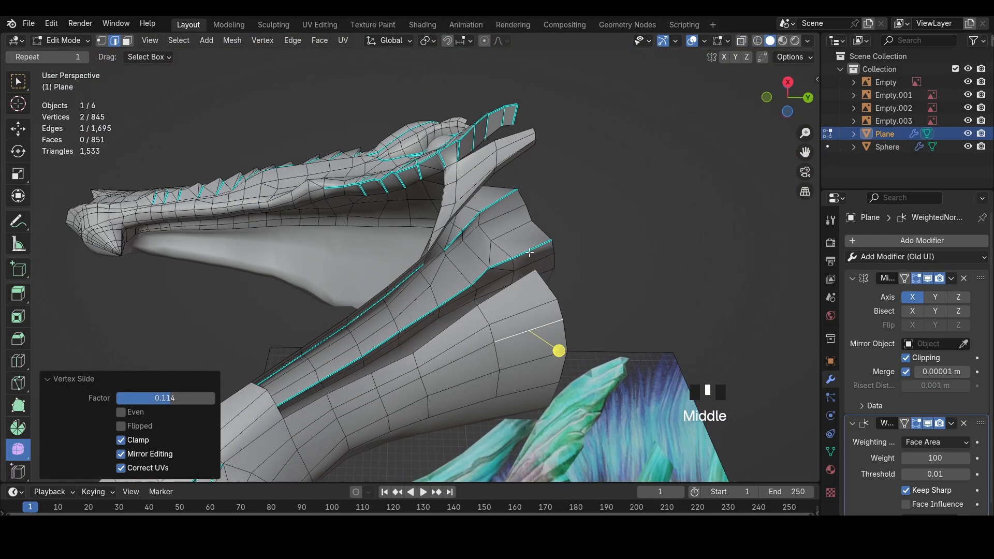
# Move two adjoining edges in the strip's middle by X 0.001299 m, Y -0.001219 m, Z 0.001194 m, and shift the neighbouring pair toward the jaw
pyautogui.click(416, 361)
pyautogui.keyDown('shift'); pyautogui.click(420, 370); pyautogui.keyUp('shift')
pyautogui.press('g')
pyautogui.click(417, 368)
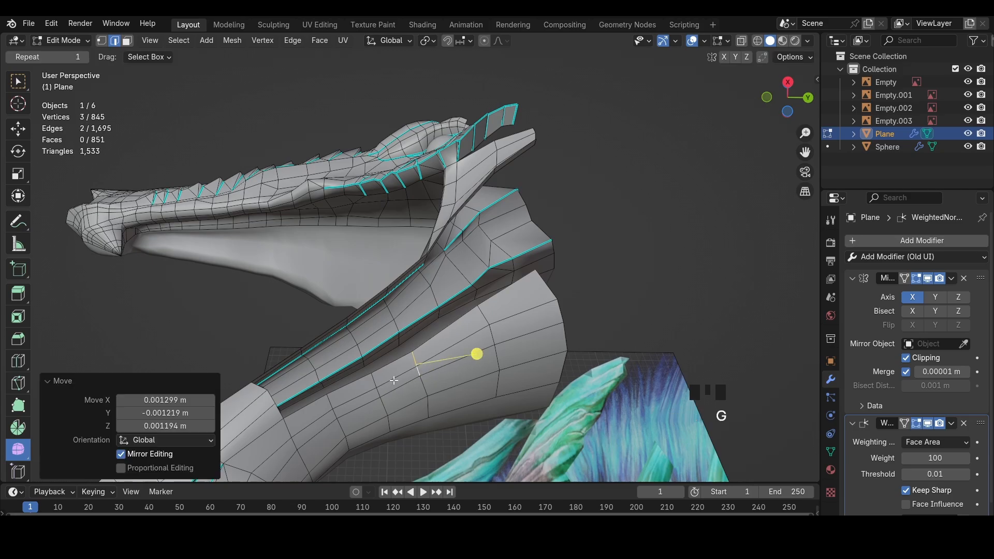
pyautogui.press('3')
pyautogui.click(391, 385)
pyautogui.keyDown('shift'); pyautogui.click(391, 370); pyautogui.keyUp('shift')
pyautogui.press('g')
pyautogui.click(384, 371)
# Bridge the strip's upper border to the jaw's side with a face, cut it with two lengthwise loops and Shrink/Fatten them by 0.00515 m
pyautogui.moveTo(478, 326); pyautogui.dragTo(501, 394, button='middle')
pyautogui.press('2')
pyautogui.keyDown('shift'); pyautogui.moveTo(426, 283); pyautogui.dragTo(513, 266, button='middle'); pyautogui.keyUp('shift')
pyautogui.scroll(5, 765, 351)
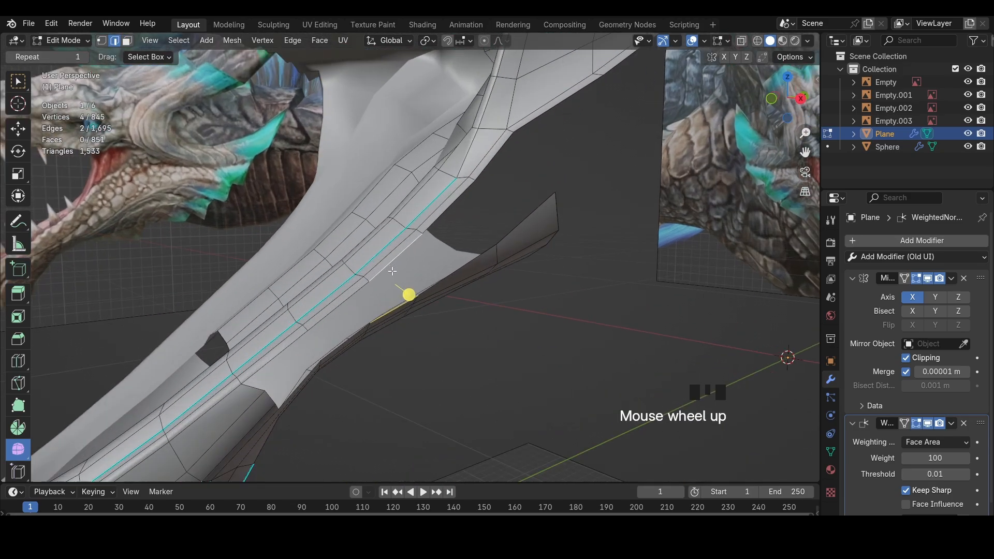
pyautogui.press('f')
pyautogui.hotkey('ctrl', 'r')
pyautogui.scroll(1, 374, 330)
pyautogui.click(373, 330)
pyautogui.rightClick(374, 329)
pyautogui.hotkey('alt', 's')
pyautogui.click(373, 329)
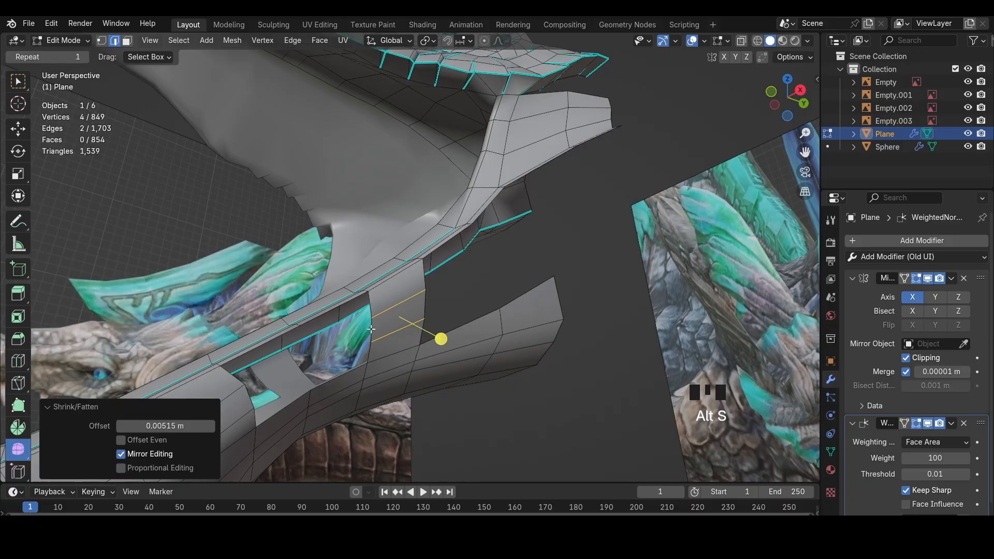
# Fill the gap in front of the new bridge with rows of faces joining the strip to the jaw's side
pyautogui.click(372, 329)
pyautogui.hotkey('ctrl', 'r')
pyautogui.click(296, 398)
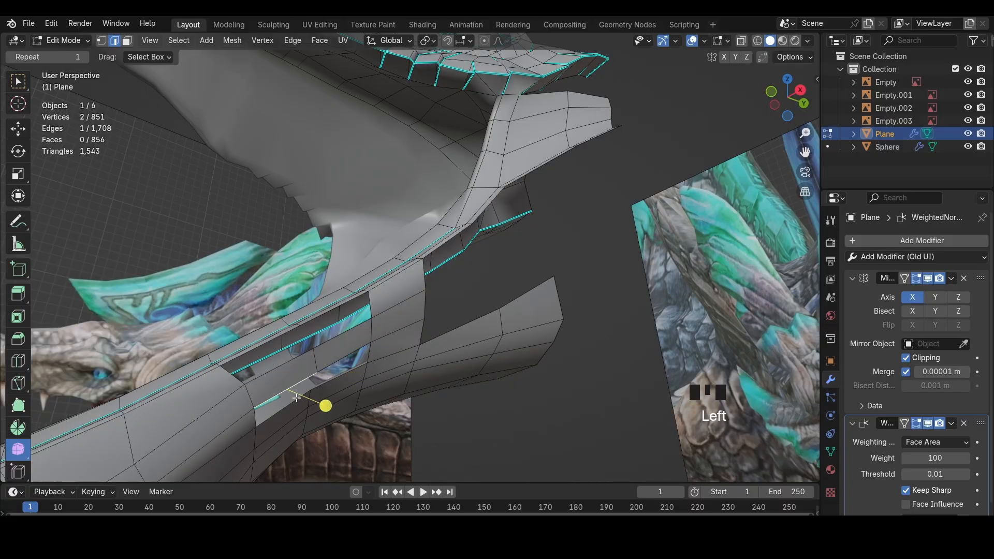
pyautogui.click(318, 361)
pyautogui.moveTo(328, 336); pyautogui.dragTo(334, 321, button='middle')
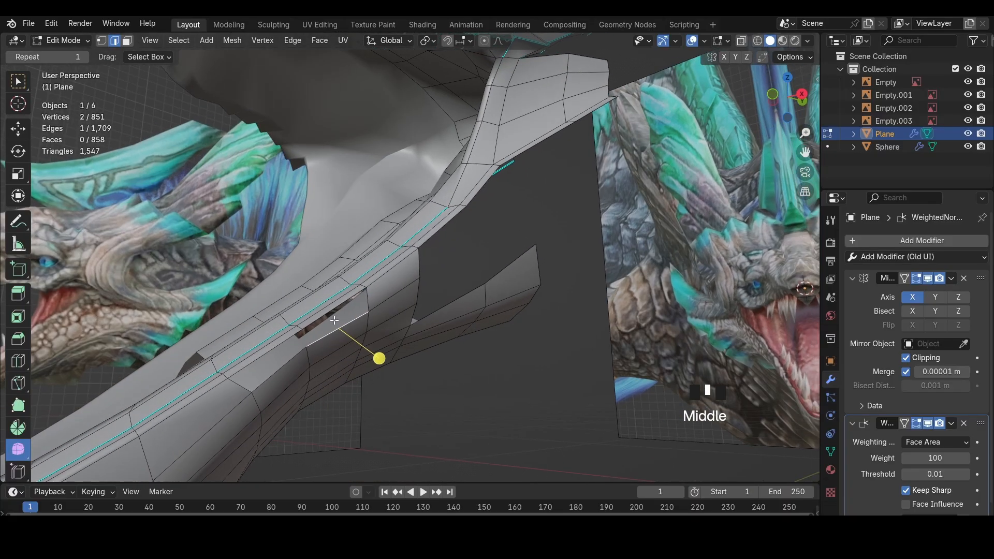
# Move the short edge in the filled area 0.002537 m along X, and its nearby vertex by X 0.001058 m, Y 0.002201 m, Z -0.002306 m
pyautogui.press('g')
pyautogui.press('x')
pyautogui.click(326, 341)
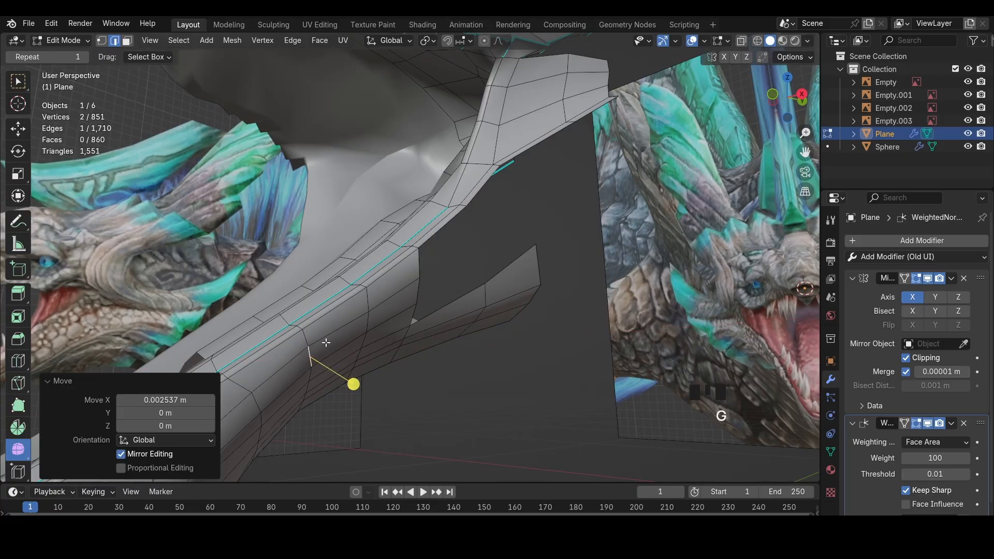
pyautogui.press('1')
pyautogui.click(331, 348)
pyautogui.press('g')
pyautogui.click(340, 352)
# Compare the joined jaw side and the remaining rear gap with the side reference image
pyautogui.moveTo(339, 353); pyautogui.dragTo(772, 120, button='middle')
pyautogui.scroll(-5, 593, 315)
pyautogui.scroll(4, 499, 303)
pyautogui.press('KP_3')
pyautogui.press('z')
pyautogui.scroll(4, 585, 269)
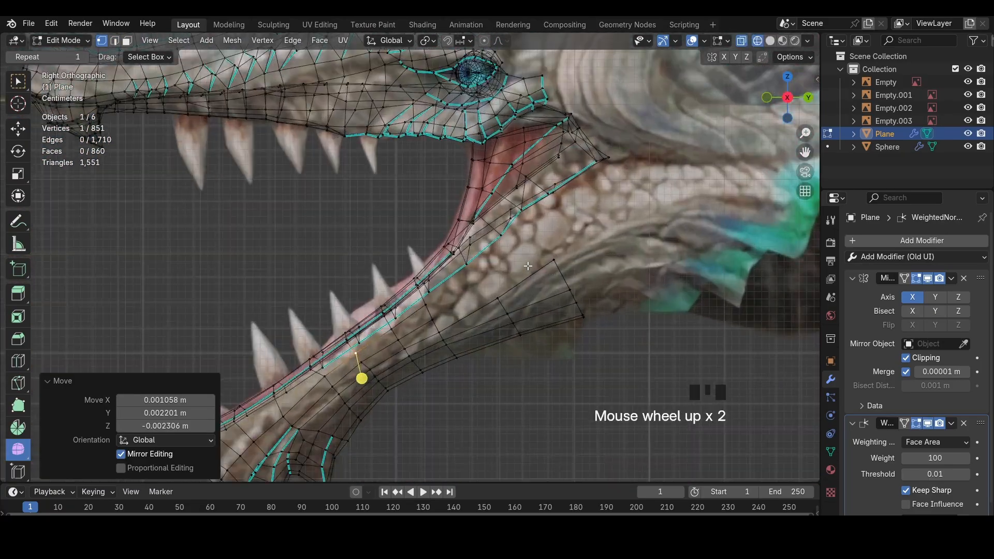
pyautogui.press('2')
pyautogui.click(577, 289)
pyautogui.press('z')
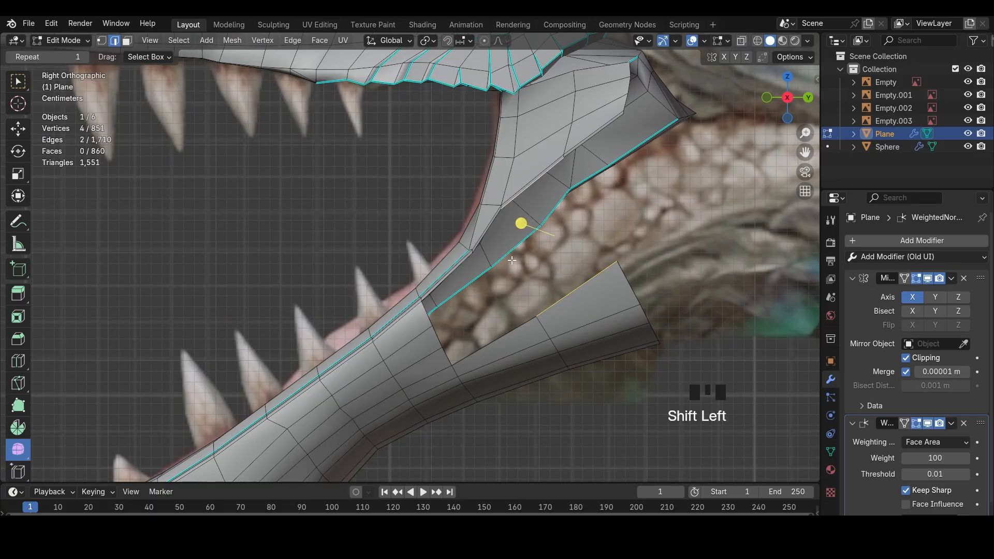
pyautogui.click(496, 339)
pyautogui.moveTo(466, 339); pyautogui.dragTo(439, 325, button='middle')
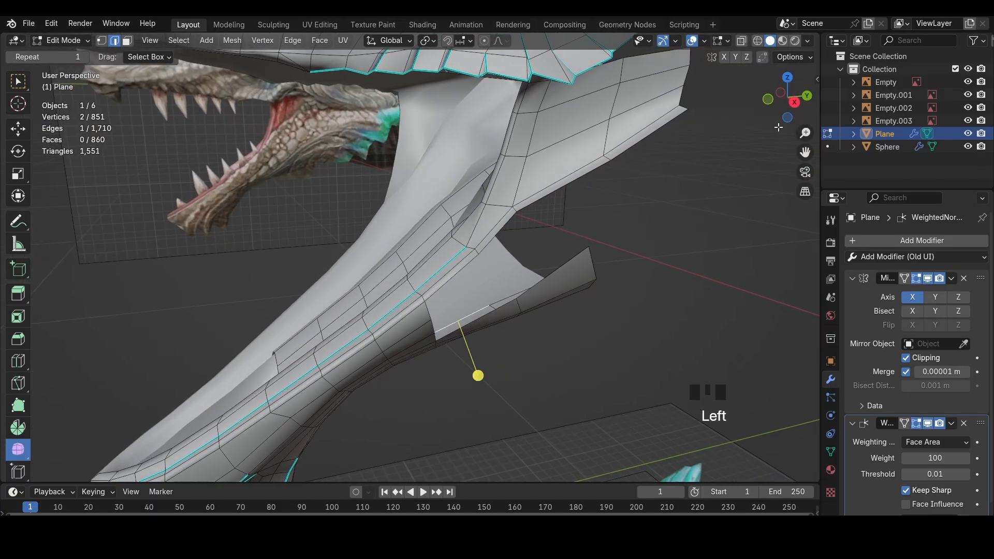
# Extrude the middle edge at the bridge's rear end toward the throat in side view, and rotate and move it to follow the jaw's direction
pyautogui.click(806, 97)
pyautogui.click(768, 99)
pyautogui.press('z')
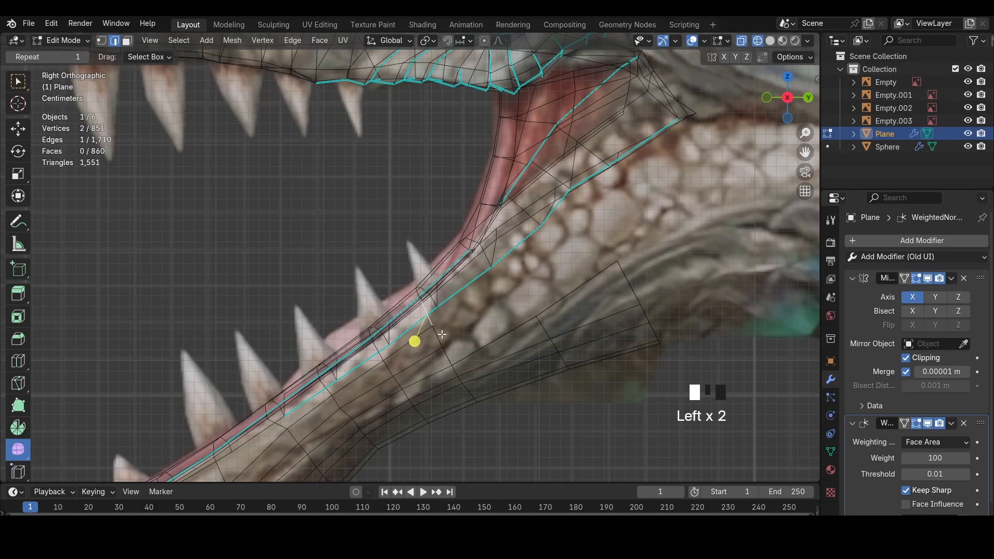
pyautogui.click(442, 334)
pyautogui.press('e')
pyautogui.click(526, 287)
pyautogui.press('z')
pyautogui.press('r')
pyautogui.press('g')
pyautogui.click(547, 322)
# Fill faces on both sides of the extruded panel, and scale its end edge, rotate it -7.15° and reposition it to match the reference
pyautogui.click(477, 286)
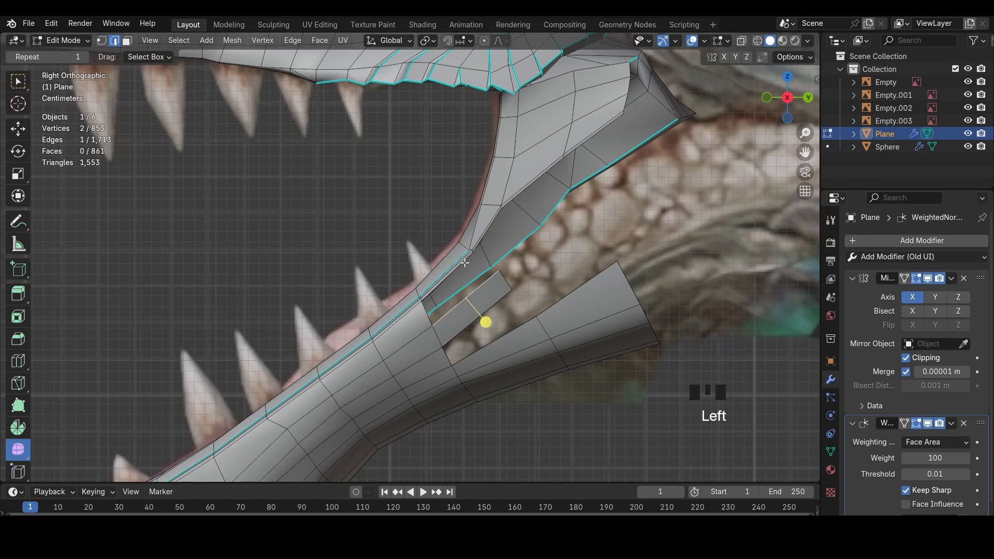
pyautogui.keyDown('shift'); pyautogui.click(517, 325); pyautogui.keyUp('shift')
pyautogui.press('f')
pyautogui.click(530, 309)
pyautogui.press('s')
pyautogui.press('r')
pyautogui.press('g')
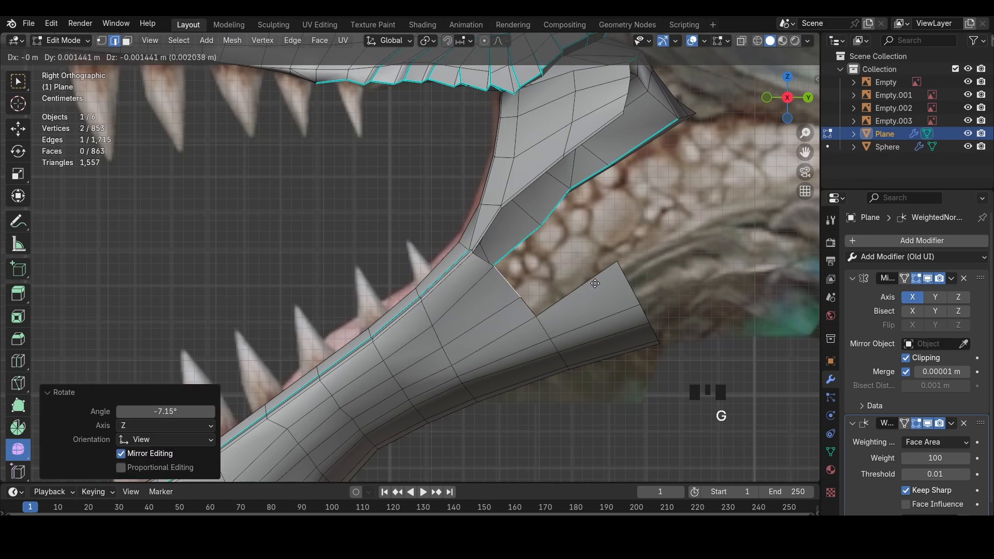
pyautogui.click(594, 284)
# Move the new panel's rear edge outward along X and the adjoining vertex on the strip's upper border 0.004839 m along X
pyautogui.moveTo(543, 288); pyautogui.dragTo(580, 275, button='middle')
pyautogui.press('g')
pyautogui.press('x')
pyautogui.click(581, 317)
pyautogui.press('1')
pyautogui.click(466, 354)
pyautogui.press('g')
pyautogui.press('x')
pyautogui.click(475, 340)
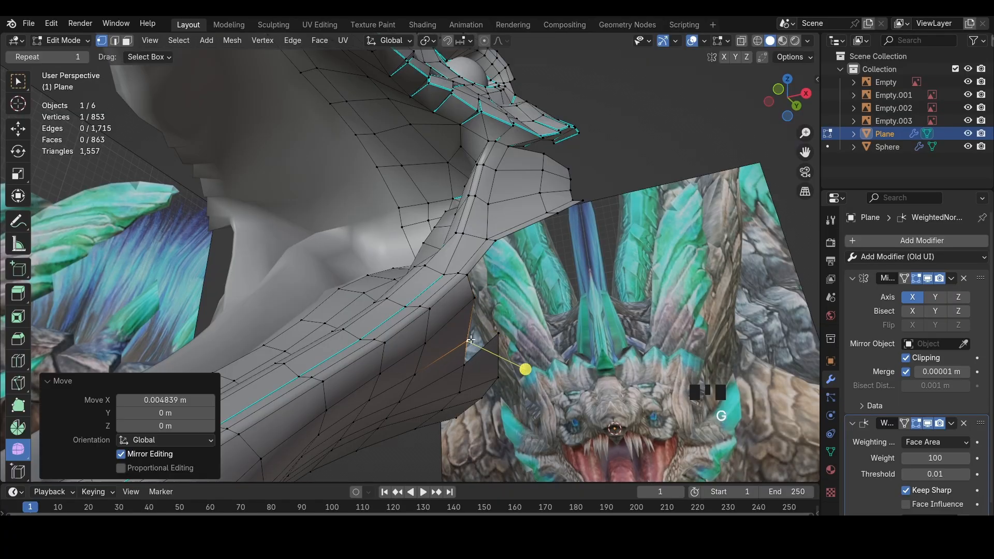
# Push the last upper border edge of the strip outward along X and move its rear end vertex 0.003373 m along X
pyautogui.press('2')
pyautogui.click(469, 348)
pyautogui.press('g')
pyautogui.press('x')
pyautogui.click(474, 348)
pyautogui.press('1')
pyautogui.click(498, 336)
pyautogui.press('g')
pyautogui.press('x')
pyautogui.click(503, 335)
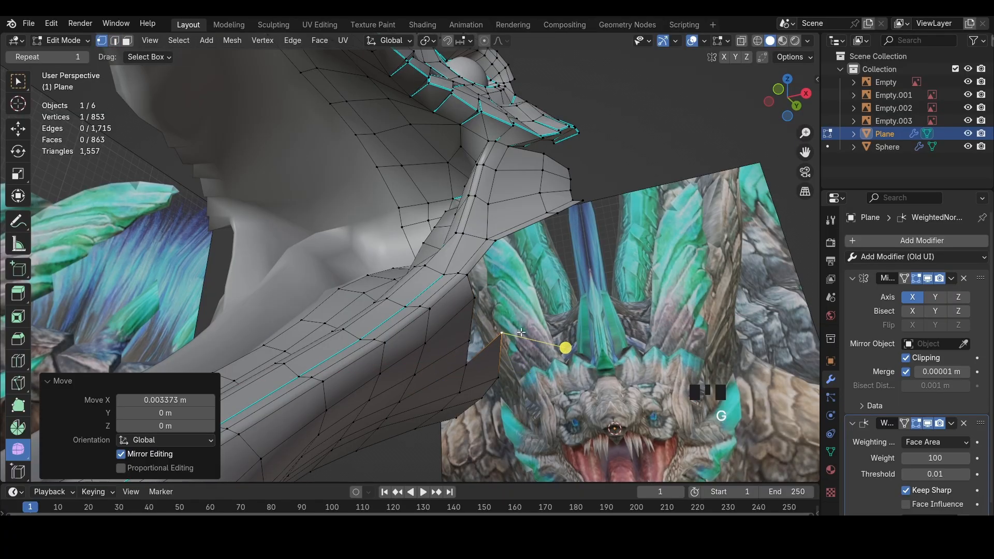
pyautogui.hotkey('shift', 'v')
# Move the border edge at the back of the jaw's side by Y -0.003843 m and Z 0.004804 m in side view
pyautogui.moveTo(522, 345); pyautogui.dragTo(383, 326, button='middle')
pyautogui.press('2')
pyautogui.scroll(-4, 455, 316)
pyautogui.keyDown('shift'); pyautogui.moveTo(383, 326); pyautogui.dragTo(440, 311, button='middle'); pyautogui.keyUp('shift')
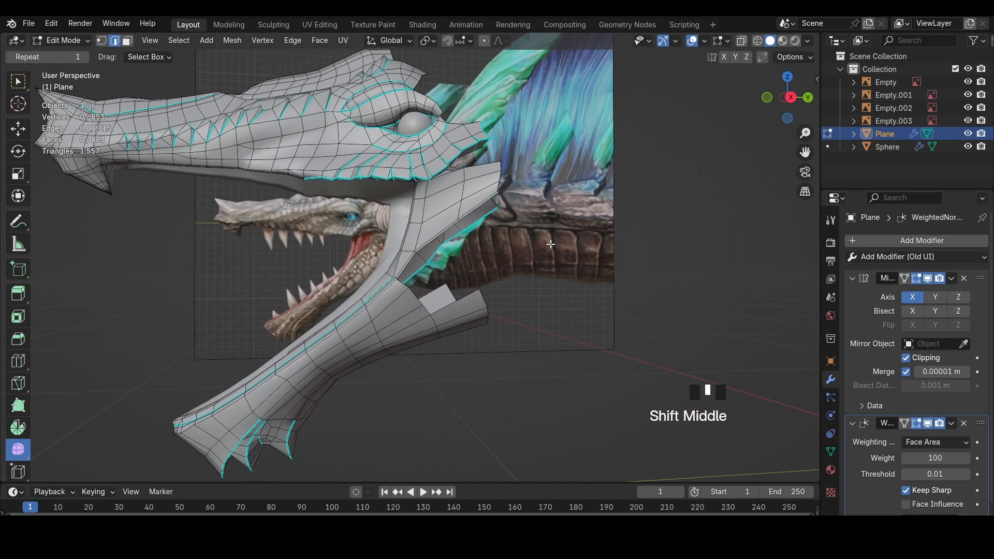
pyautogui.click(791, 98)
pyautogui.scroll(3, 487, 197)
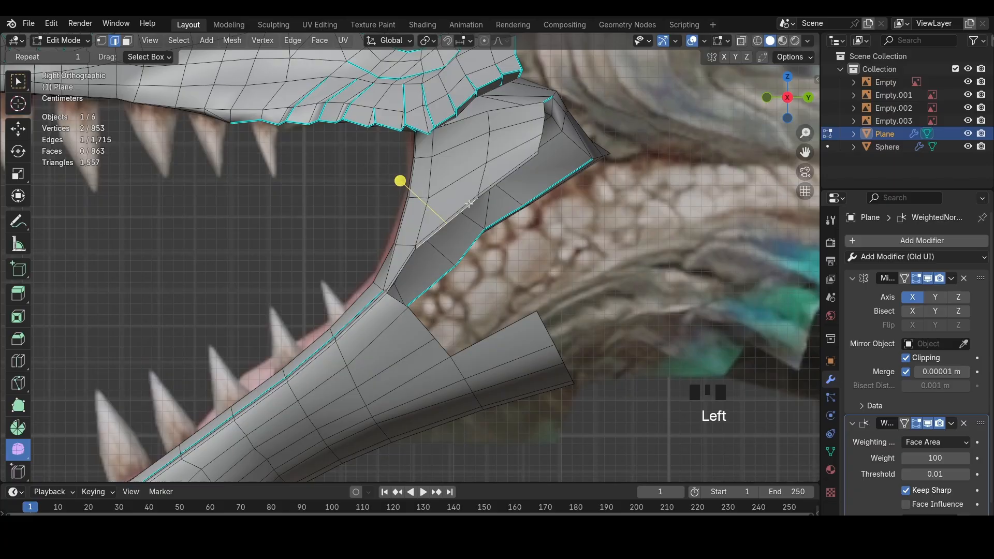
pyautogui.press('g')
pyautogui.click(474, 192)
pyautogui.press('z')
pyautogui.press('z')
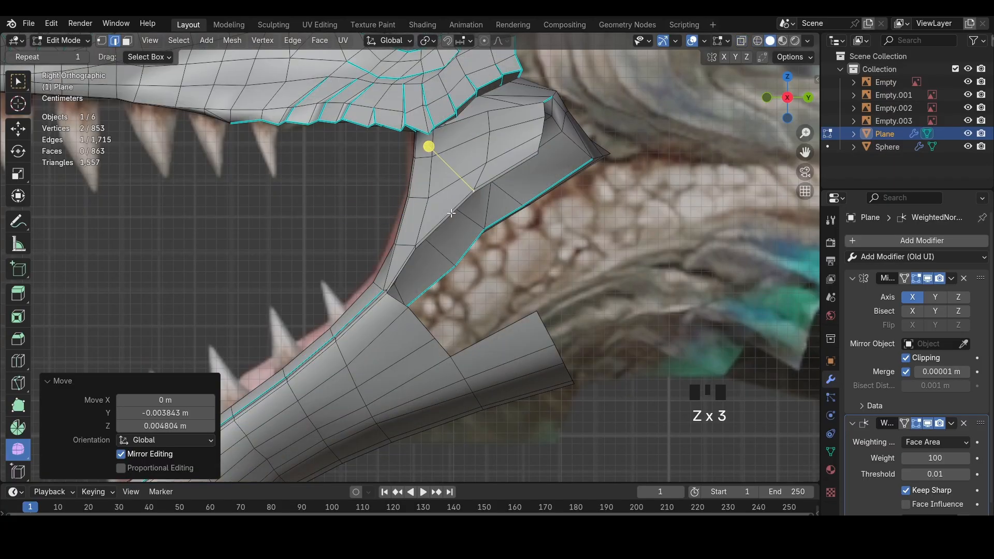
pyautogui.click(451, 216)
pyautogui.scroll(-3, 556, 346)
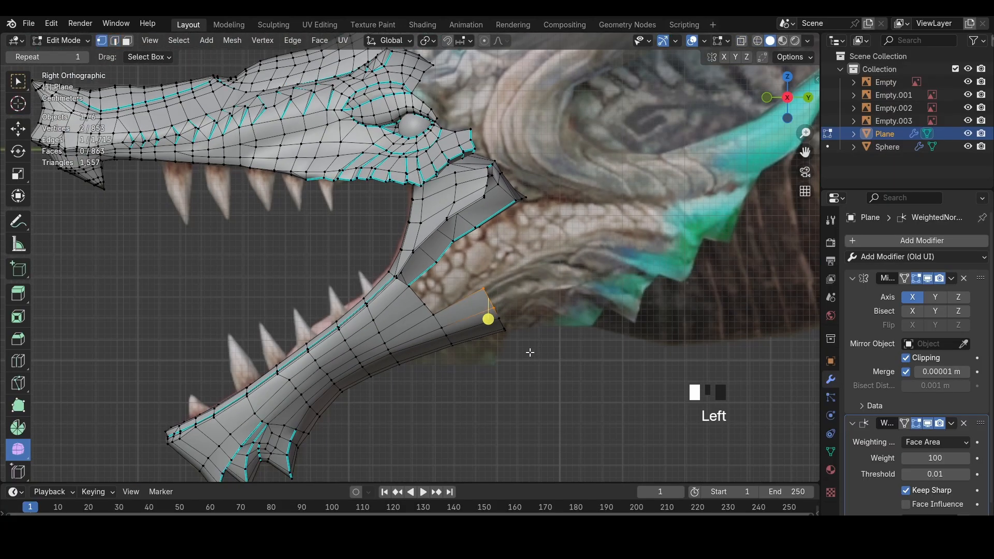
# Extrude the strip's rear end vertices toward the throat by Y 0.079687 m and Z 0.035693 m, and rotate and move them to follow the reference
pyautogui.moveTo(530, 352); pyautogui.dragTo(473, 280)
pyautogui.press('g')
pyautogui.click(478, 307)
pyautogui.press('e')
pyautogui.click(537, 293)
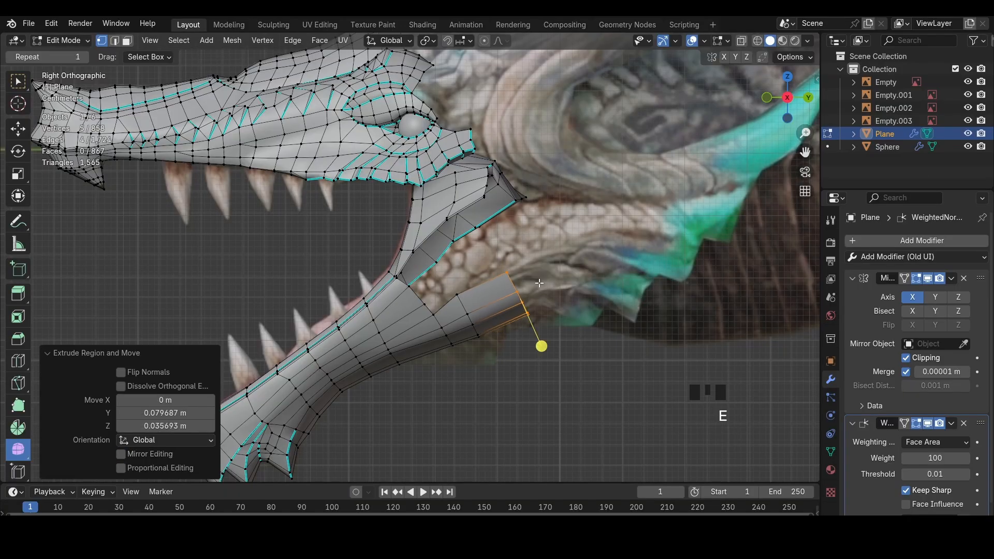
pyautogui.press('r')
pyautogui.click(570, 298)
pyautogui.press('g')
pyautogui.click(536, 309)
# Select the full cross-section vertex loop at the rear of the joined jaw side, including the hidden vertices
pyautogui.hotkey('alt', 'z')
pyautogui.moveTo(417, 306); pyautogui.dragTo(453, 355)
pyautogui.scroll(2, 453, 355)
pyautogui.press('g')
pyautogui.click(517, 326)
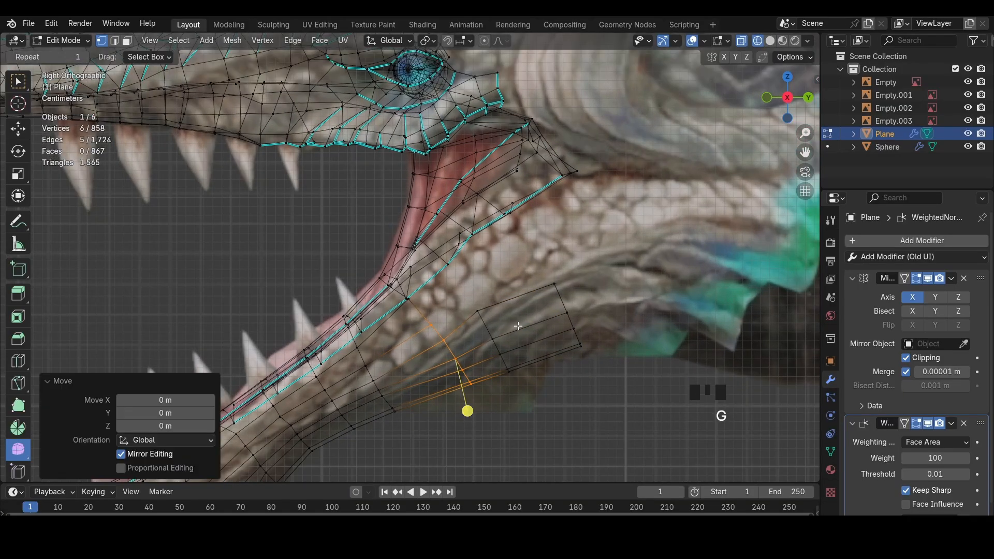
# Try to slide the selected cross-section loop along the jaw toward the front
pyautogui.press('g')
pyautogui.press('g')
pyautogui.click(524, 325)
pyautogui.hotkey('ctrl', 'z')
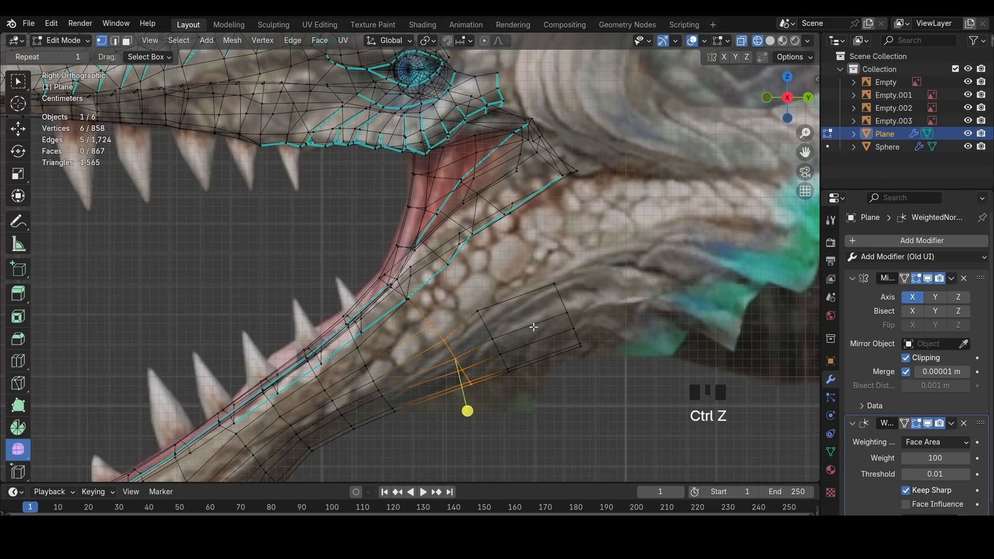
pyautogui.press('g')
pyautogui.press('g')
pyautogui.click(522, 330)
pyautogui.hotkey('ctrl', 'z')
pyautogui.hotkey('shift', 'v')
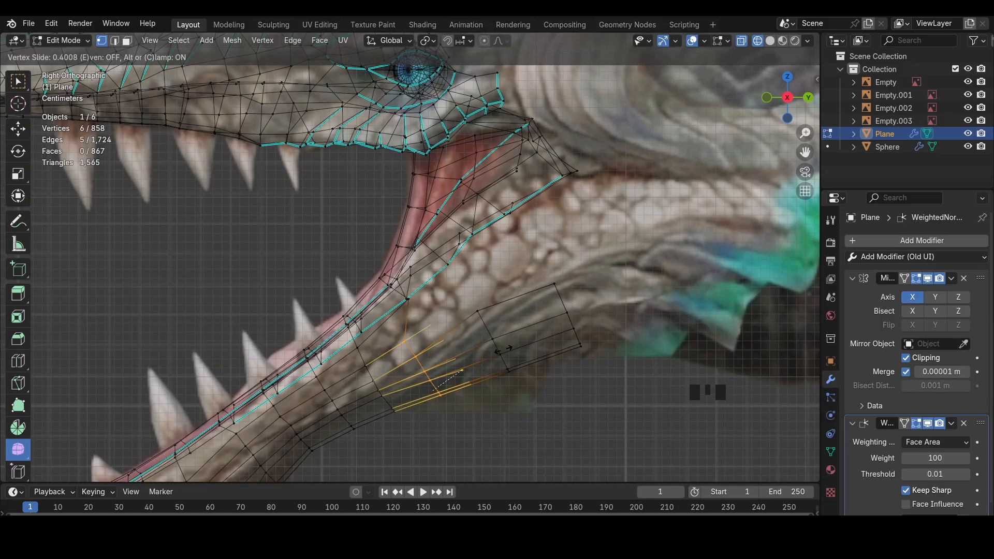
pyautogui.hotkey('ctrl', 'z')
pyautogui.moveTo(466, 410)
pyautogui.mouseDown(button='middle')
pyautogui.moveTo(560, 306)
pyautogui.moveTo(471, 399)
pyautogui.mouseUp(button='middle')
pyautogui.press('g')
pyautogui.press('g')
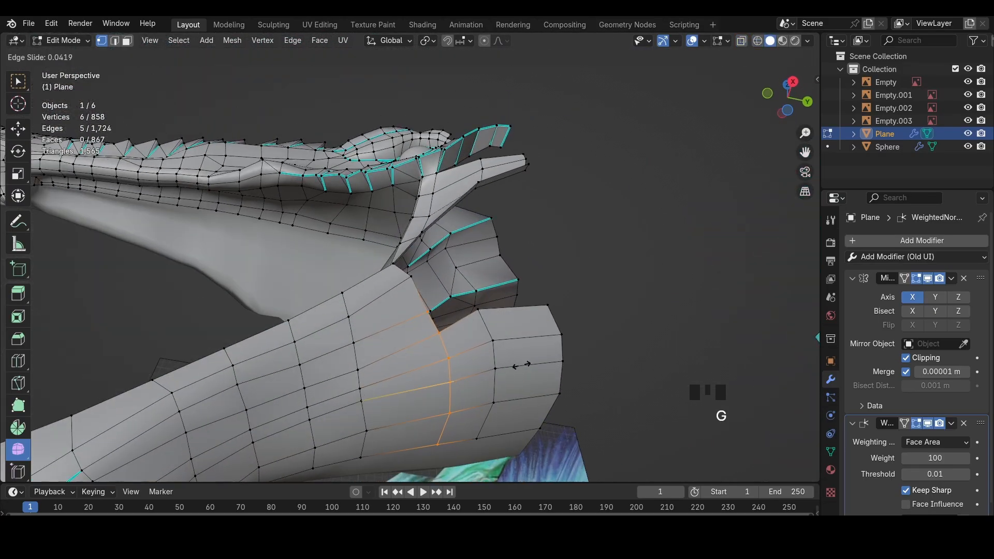
pyautogui.click(426, 406)
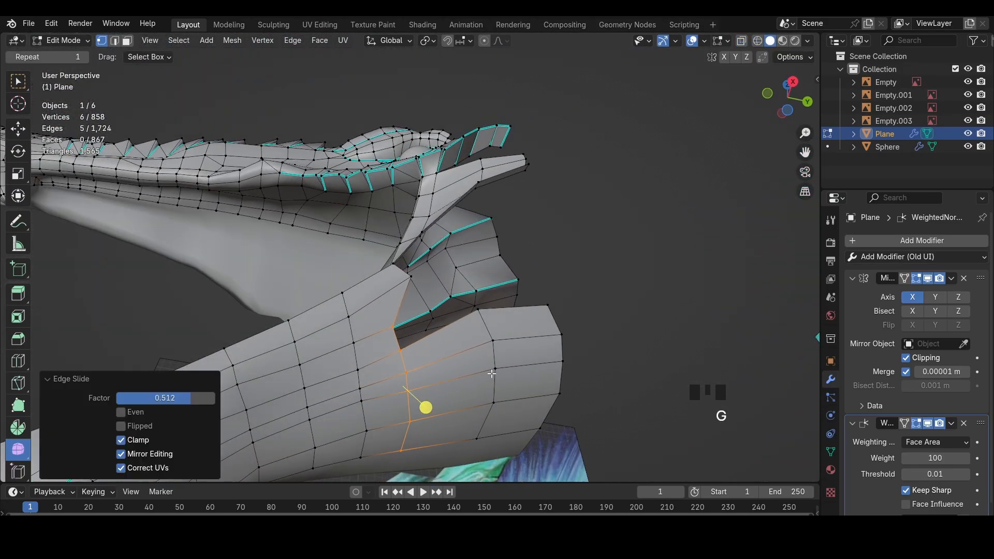
pyautogui.hotkey('ctrl', 'z')
# Set the transform pivot to Active Element and rotate, move and slightly scale down the cross-section loop to fit the side reference
pyautogui.moveTo(472, 393); pyautogui.dragTo(482, 351, button='middle')
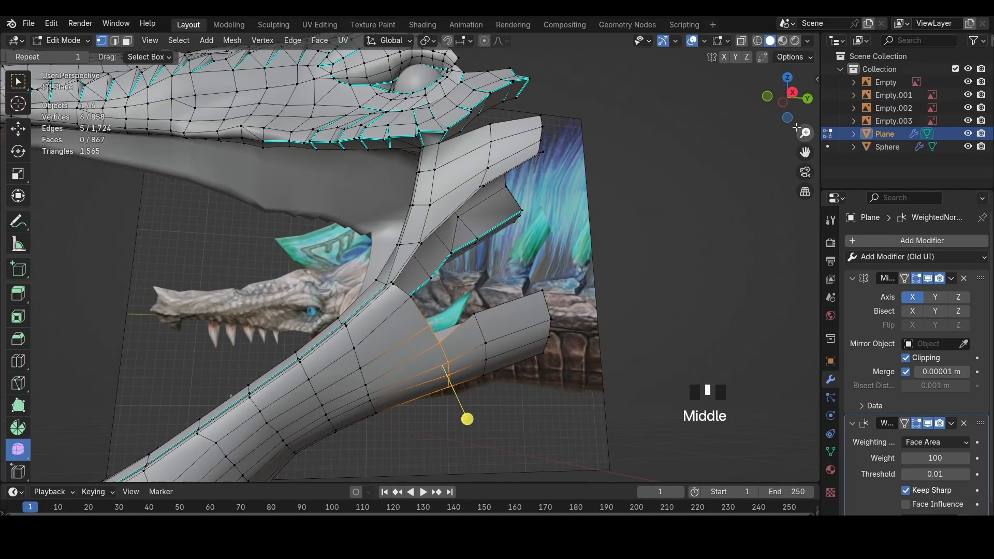
pyautogui.hotkey('alt', 'z')
pyautogui.click(431, 41)
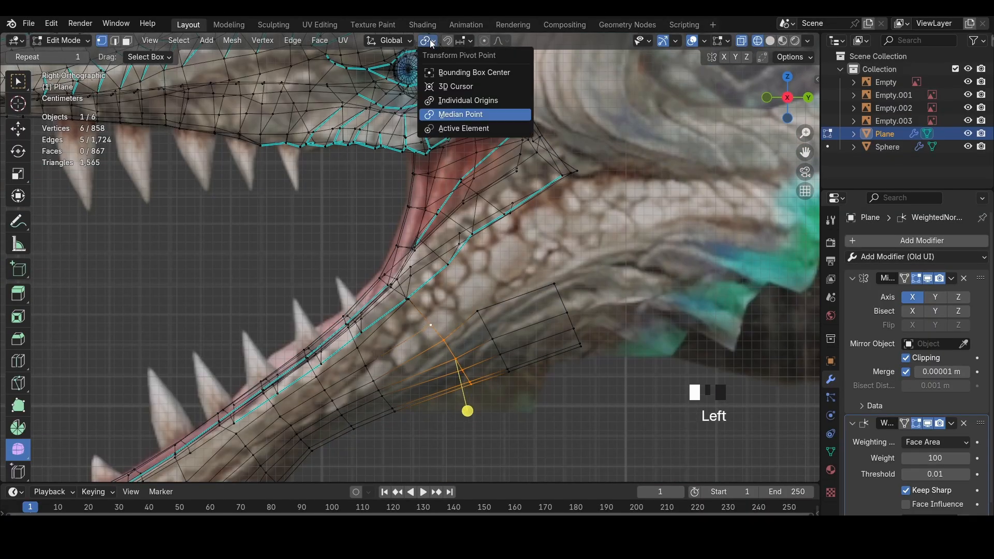
pyautogui.click(470, 132)
pyautogui.press('r')
pyautogui.click(575, 287)
pyautogui.press('g')
pyautogui.click(570, 285)
pyautogui.press('s')
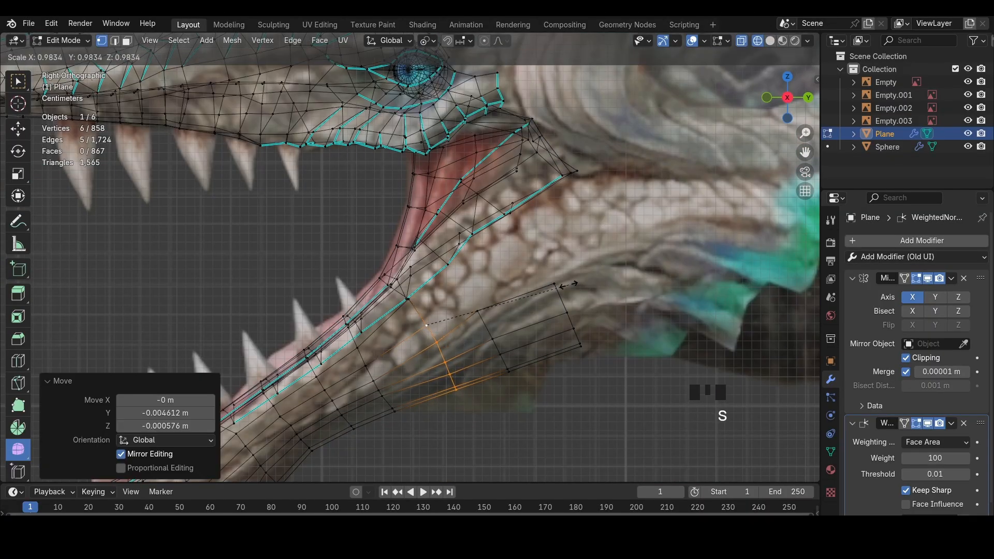
pyautogui.click(564, 288)
# Edge-slide the cross-section loop along the jaw by a factor of 0.119
pyautogui.press('z')
pyautogui.hotkey('shift', 'v')
pyautogui.click(524, 320)
pyautogui.hotkey('ctrl', 'z')
pyautogui.press('g')
pyautogui.press('g')
pyautogui.click(512, 326)
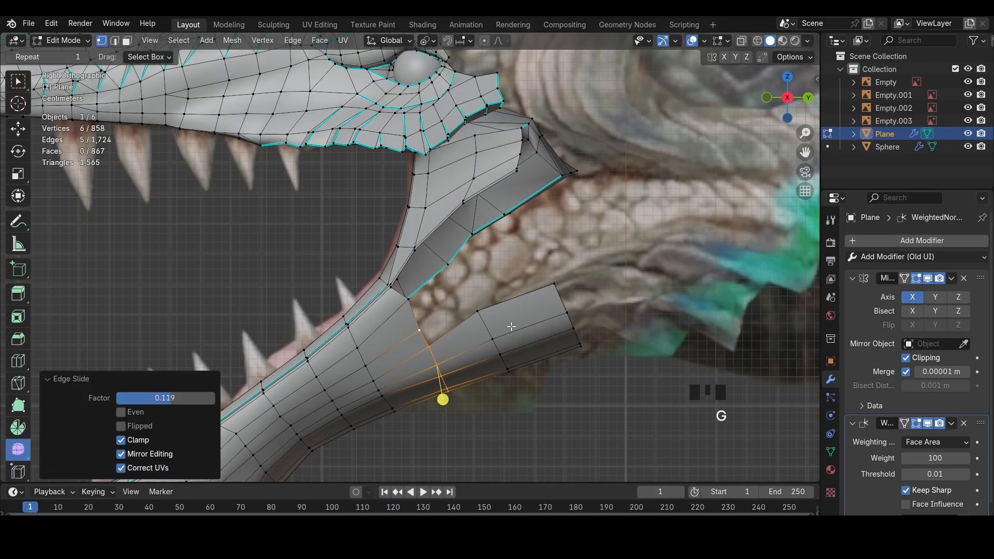
# Slide the vertex at the loop's upper end along its edge to even out the joined side
pyautogui.click(414, 302)
pyautogui.press('g')
pyautogui.press('g')
pyautogui.click(409, 305)
pyautogui.moveTo(409, 305); pyautogui.dragTo(468, 284, button='middle')
pyautogui.click(427, 332)
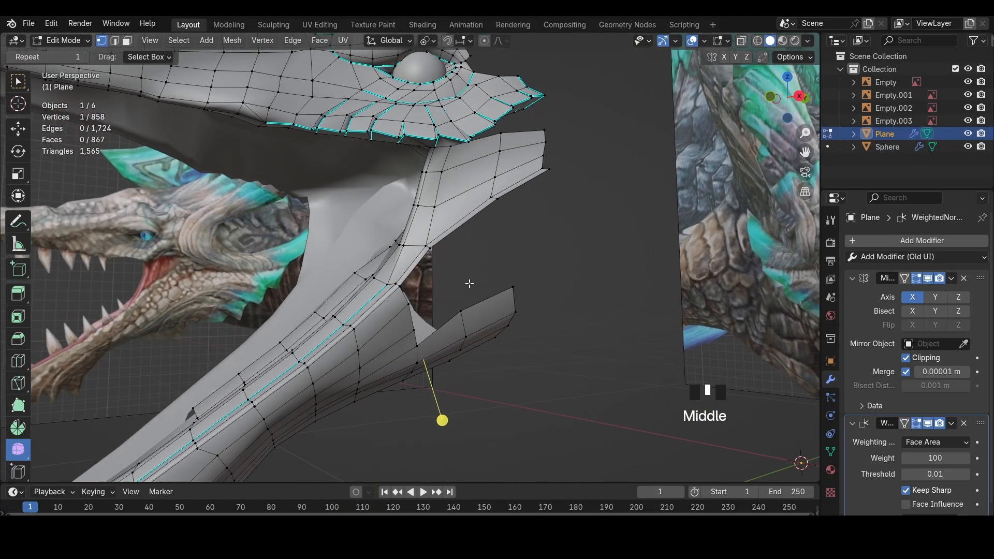
# Fill a face between the strip's rear upper border edge and the facing border edge of the jaw's back side
pyautogui.press('2')
pyautogui.click(485, 296)
pyautogui.keyDown('shift'); pyautogui.click(467, 224); pyautogui.keyUp('shift')
pyautogui.moveTo(467, 223); pyautogui.dragTo(486, 226, button='middle')
pyautogui.keyDown('shift'); pyautogui.click(470, 215); pyautogui.keyUp('shift')
pyautogui.press('f')
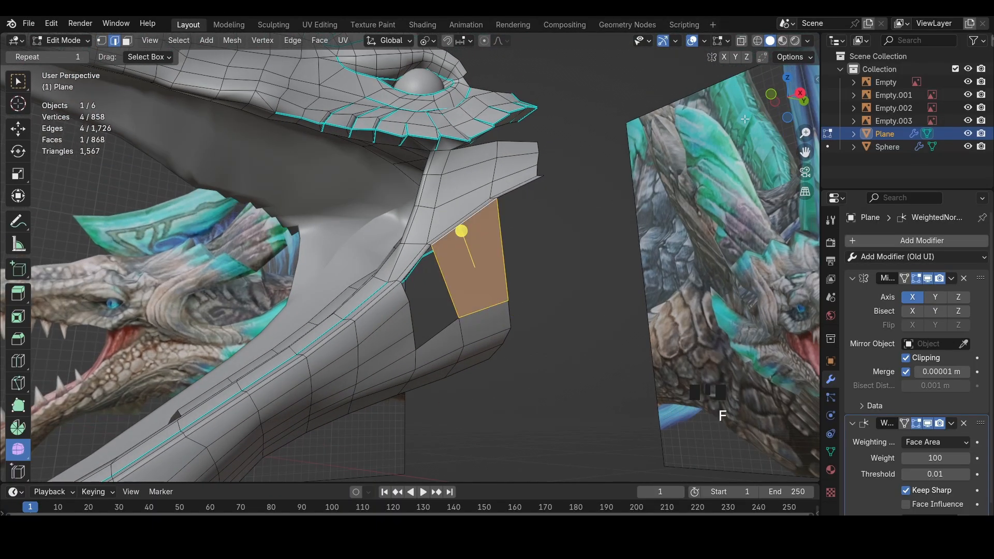
# Move the three faces at the underside strip's rear outer corner to fit the front reference
pyautogui.click(770, 94)
pyautogui.press('z')
pyautogui.moveTo(462, 290); pyautogui.dragTo(438, 277, button='middle')
pyautogui.press('z')
pyautogui.scroll(-2, 442, 335)
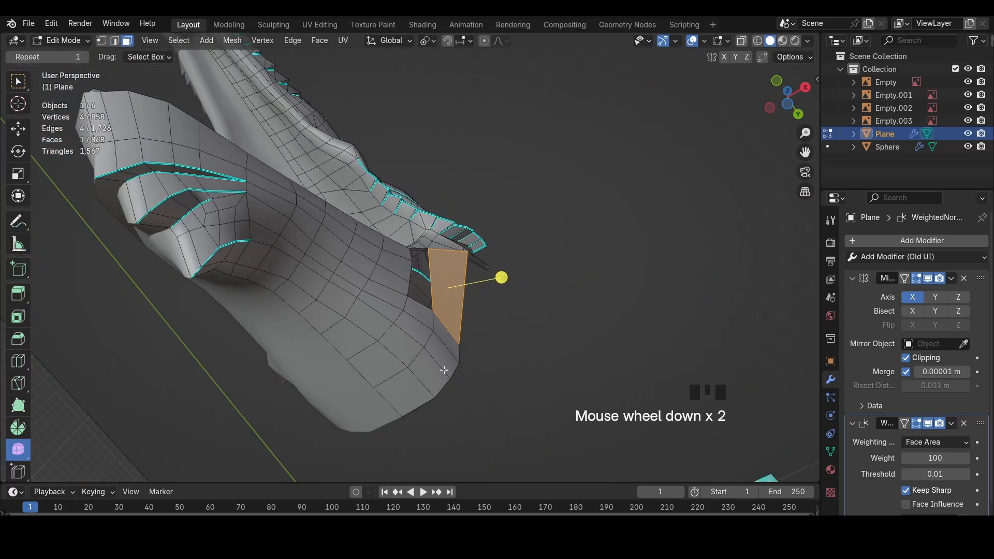
pyautogui.press('3')
pyautogui.keyDown('shift'); pyautogui.click(436, 367); pyautogui.keyUp('shift')
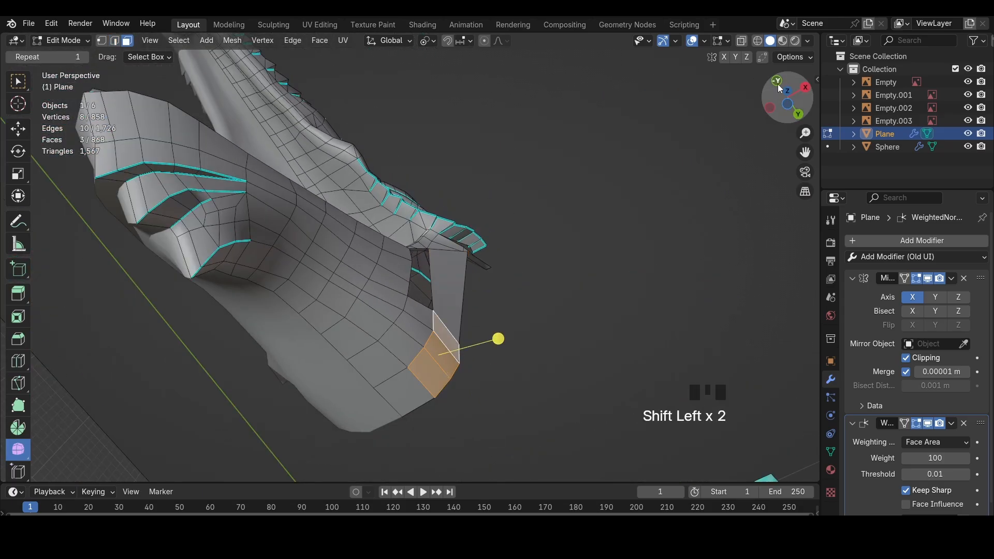
pyautogui.click(778, 83)
pyautogui.press('z')
pyautogui.press('g')
pyautogui.scroll(2, 441, 310)
pyautogui.press('1')
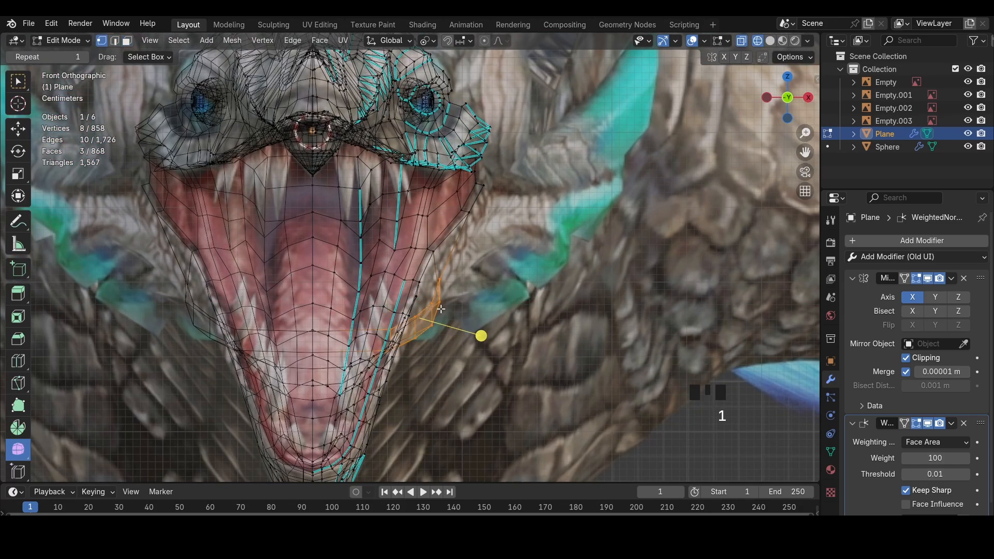
# Select the cross-section loop just ahead of the underside strip's rear row and scale it slightly down along global X
pyautogui.moveTo(405, 352); pyautogui.dragTo(466, 310, button='middle')
pyautogui.hotkey('alt', 'z')
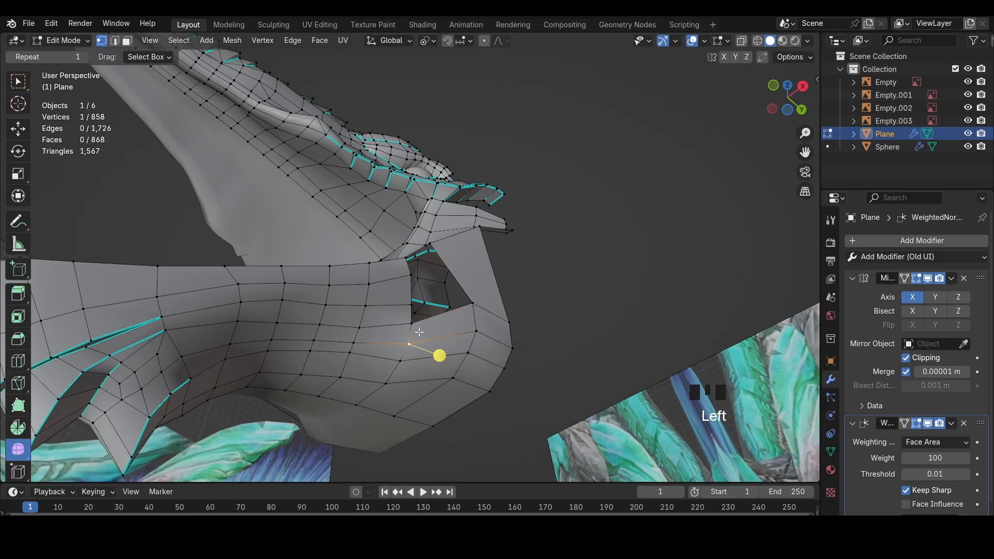
pyautogui.moveTo(436, 316); pyautogui.dragTo(770, 115, button='middle')
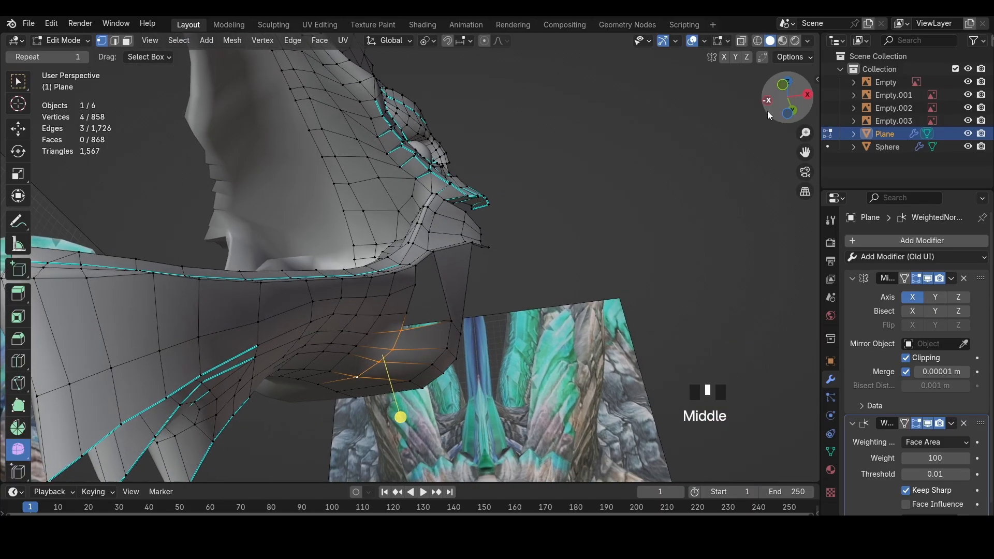
pyautogui.click(782, 84)
pyautogui.hotkey('alt', 'z')
pyautogui.press('s')
pyautogui.press('x')
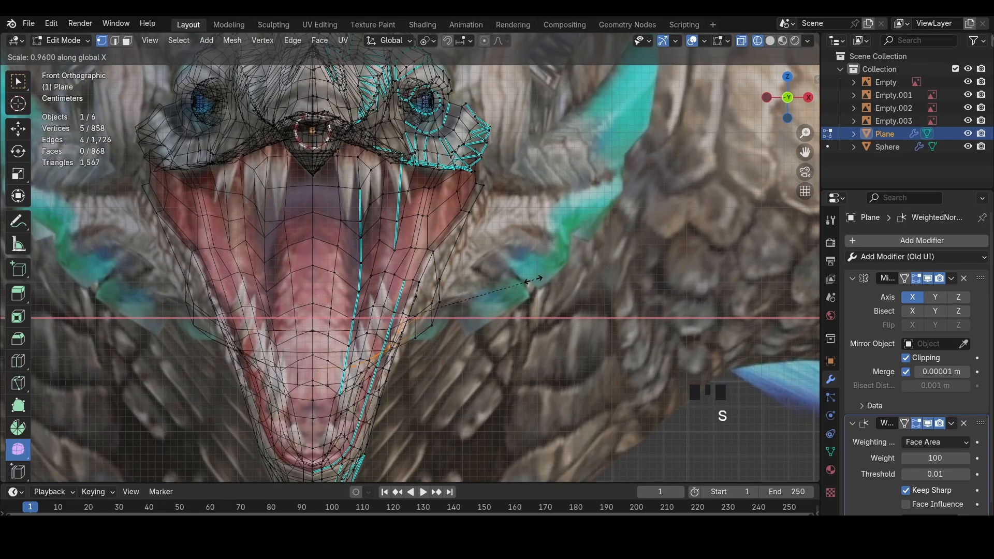
pyautogui.click(559, 331)
# Move the rear cross-section loop inward along global X, finishing with a shift of -0.007609 m
pyautogui.press('g')
pyautogui.press('x')
pyautogui.click(574, 335)
pyautogui.hotkey('alt', 'z')
pyautogui.press('g')
pyautogui.press('x')
pyautogui.click(569, 335)
# Select the next cross-section loop forward on the underside, narrow it, and shift it -0.004035 m along global X
pyautogui.moveTo(569, 335); pyautogui.dragTo(722, 141, button='middle')
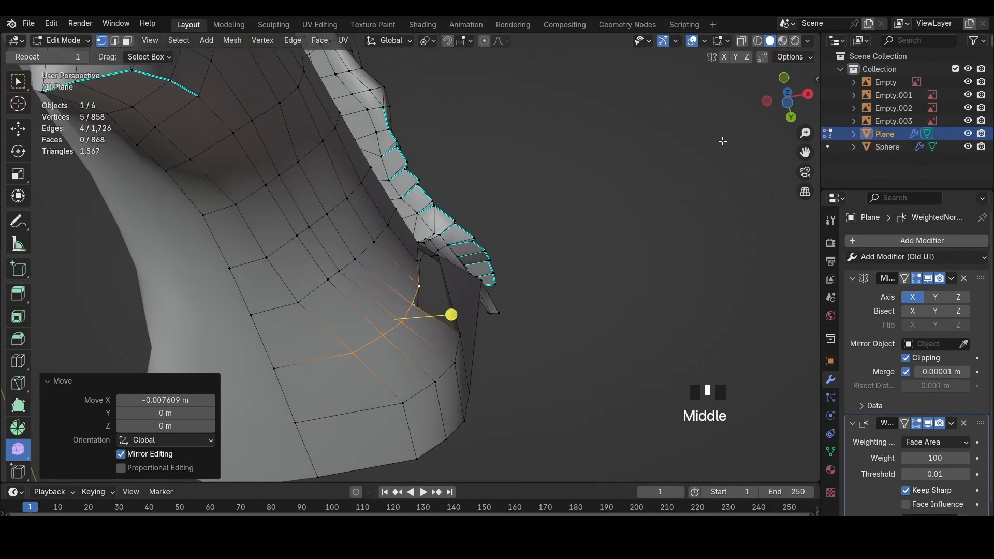
pyautogui.click(787, 103)
pyautogui.press('z')
pyautogui.press('z')
pyautogui.click(325, 237)
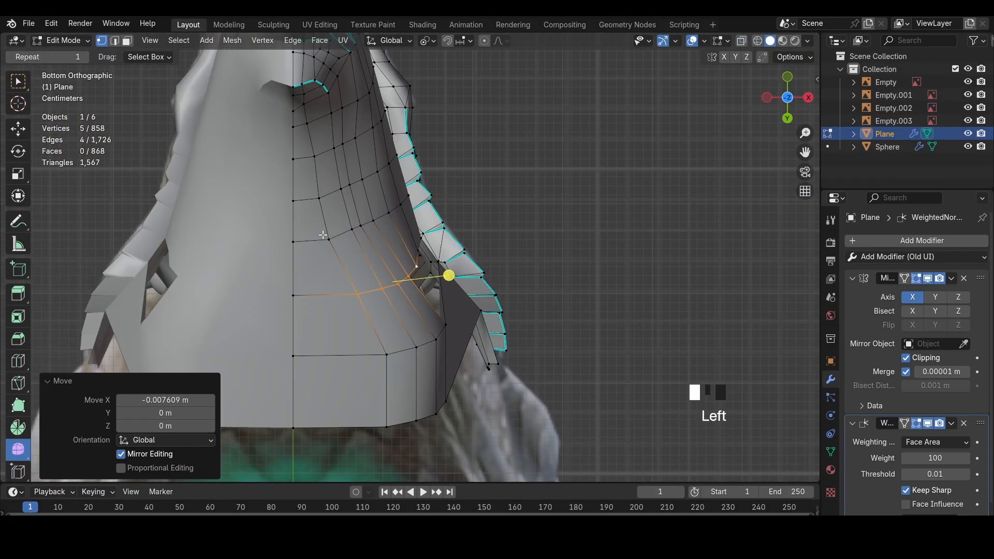
pyautogui.keyDown('ctrl'); pyautogui.keyDown('shift'); pyautogui.click(391, 212); pyautogui.keyUp('shift'); pyautogui.keyUp('ctrl')
pyautogui.press('g')
pyautogui.press('s')
pyautogui.press('g')
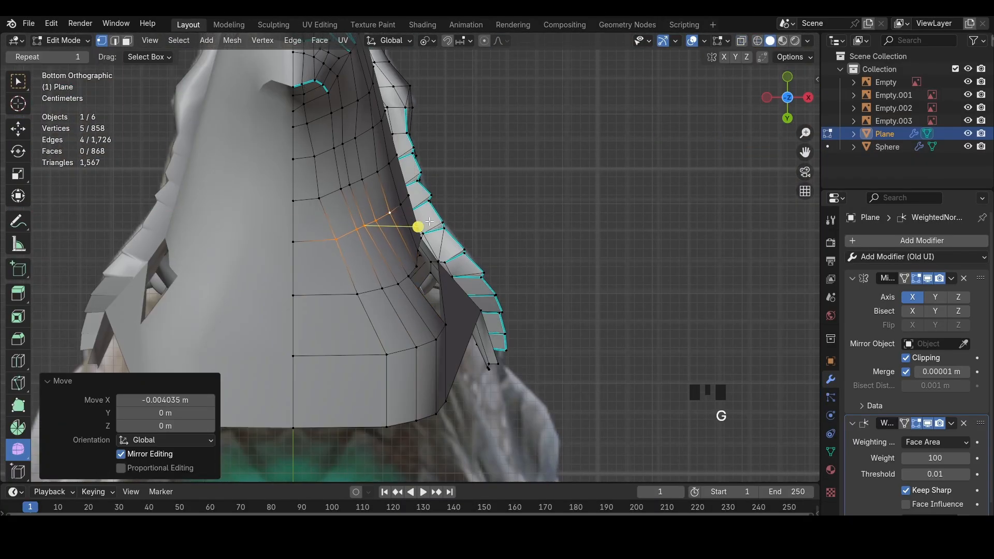
pyautogui.click(373, 183)
pyautogui.keyDown('shift'); pyautogui.click(377, 173); pyautogui.keyUp('shift')
pyautogui.press('s')
pyautogui.click(386, 206)
pyautogui.press('g')
pyautogui.click(386, 206)
pyautogui.hotkey('ctrl', 'z')
pyautogui.hotkey('ctrl', 'z')
pyautogui.hotkey('ctrl', 'z')
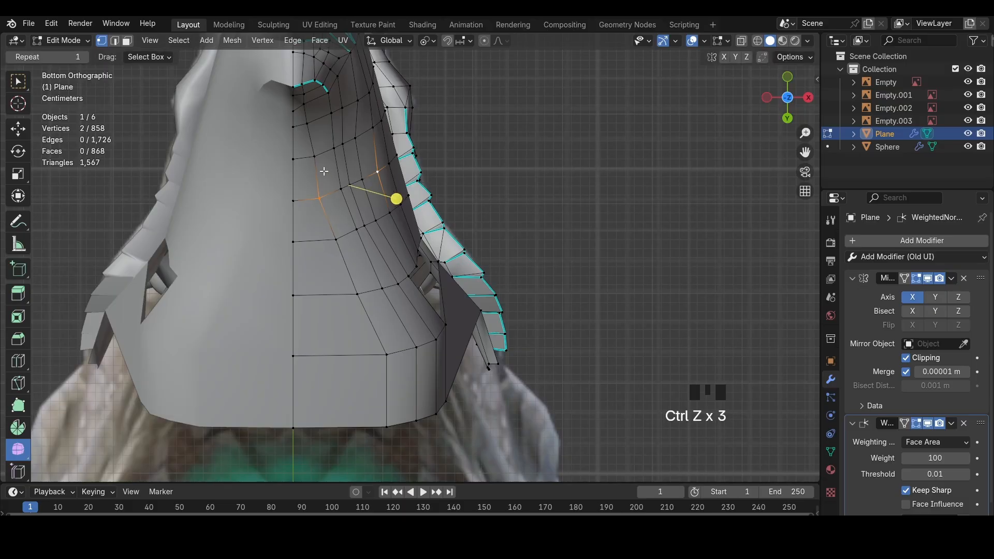
# Select the third cross-section loop forward, scale it along global X, and shift it by -0.001729 m in X
pyautogui.keyDown('ctrl'); pyautogui.click(378, 173); pyautogui.keyUp('ctrl')
pyautogui.press('s')
pyautogui.press('x')
pyautogui.click(424, 200)
pyautogui.press('g')
pyautogui.press('x')
pyautogui.click(423, 201)
pyautogui.press('g')
pyautogui.press('x')
pyautogui.click(421, 202)
# Compare the underside's rear shape with the bottom and side references, briefly hiding the mesh
pyautogui.press('z')
pyautogui.press('z')
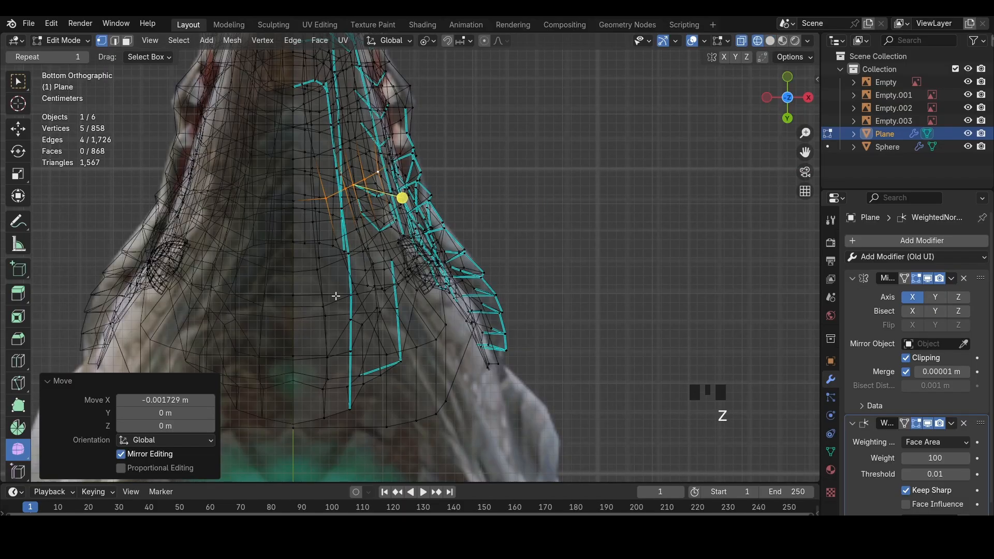
pyautogui.click(385, 370)
pyautogui.scroll(-2, 386, 371)
pyautogui.press('2')
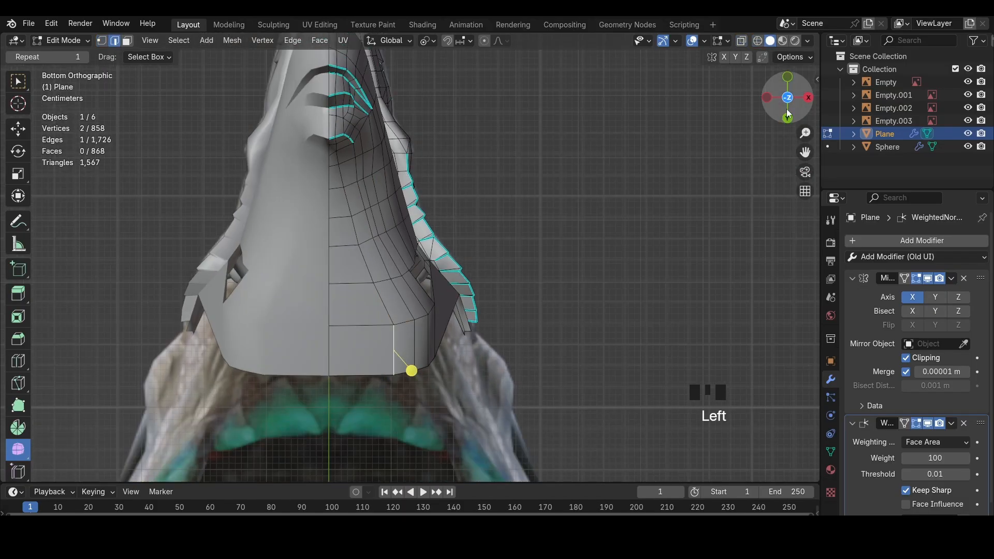
pyautogui.moveTo(525, 172)
pyautogui.mouseDown(button='middle')
pyautogui.moveTo(519, 231)
pyautogui.moveTo(445, 233)
pyautogui.mouseUp(button='middle')
pyautogui.click(792, 90)
pyautogui.press('z')
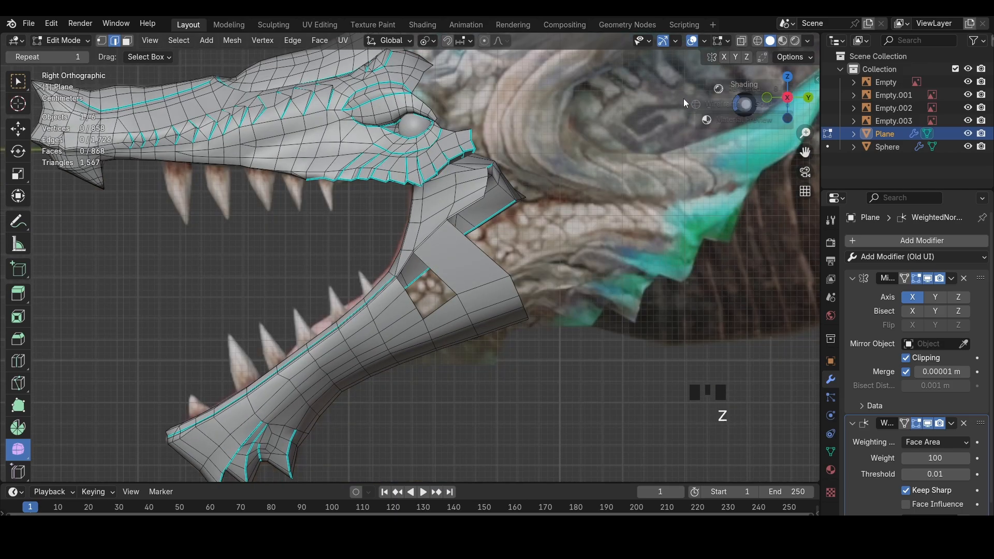
pyautogui.moveTo(502, 313); pyautogui.dragTo(506, 297, button='middle')
pyautogui.click(788, 104)
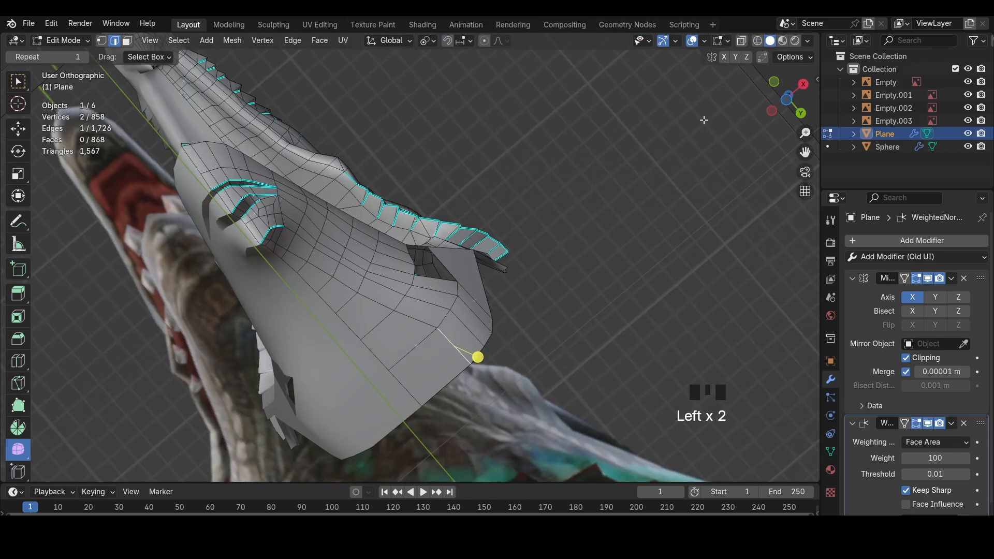
pyautogui.press('a')
pyautogui.press('h')
pyautogui.hotkey('ctrl', 'z')
pyautogui.hotkey('ctrl', 'z')
pyautogui.hotkey('ctrl', 'z')
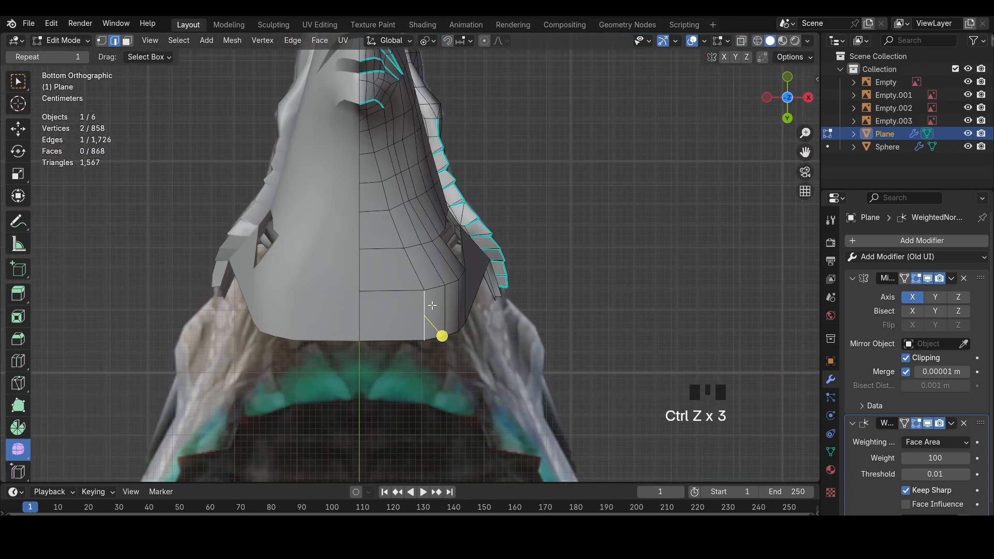
# Slide the rear lengthwise edge of the underside's inner row toward the midline
pyautogui.press('z')
pyautogui.hotkey('shift', 'v')
pyautogui.click(427, 271)
pyautogui.press('z')
# Slide the inner-row vertex ahead of that edge toward the midline by a factor of 0.258, and adjust the next one forward
pyautogui.click(403, 248)
pyautogui.press('1')
pyautogui.click(403, 248)
pyautogui.hotkey('shift', 'v')
pyautogui.click(393, 252)
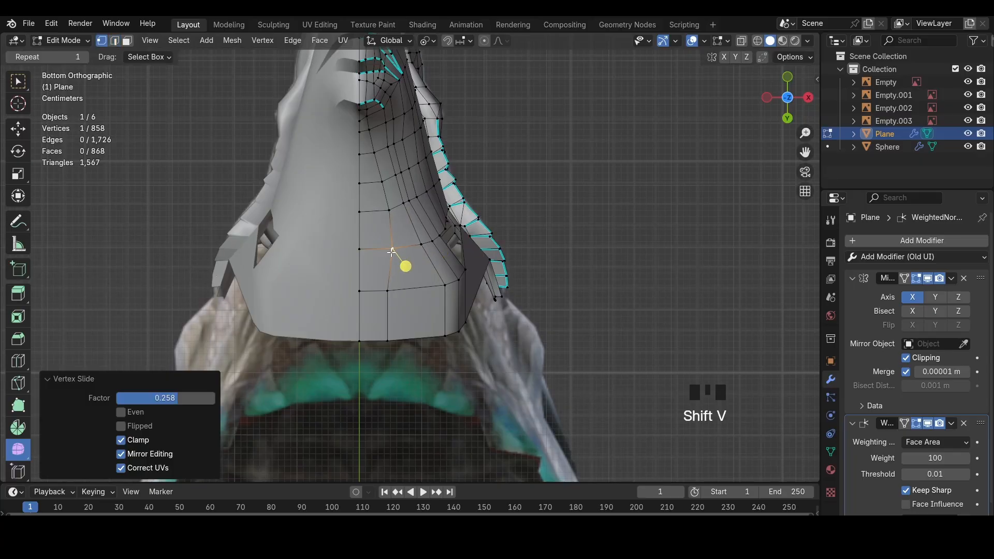
pyautogui.click(389, 210)
pyautogui.hotkey('shift', 'v')
pyautogui.hotkey('shift', 'v')
# Hide the whole mesh to examine the throat area of the bottom reference, and restore it
pyautogui.press('z')
pyautogui.press('a')
pyautogui.press('h')
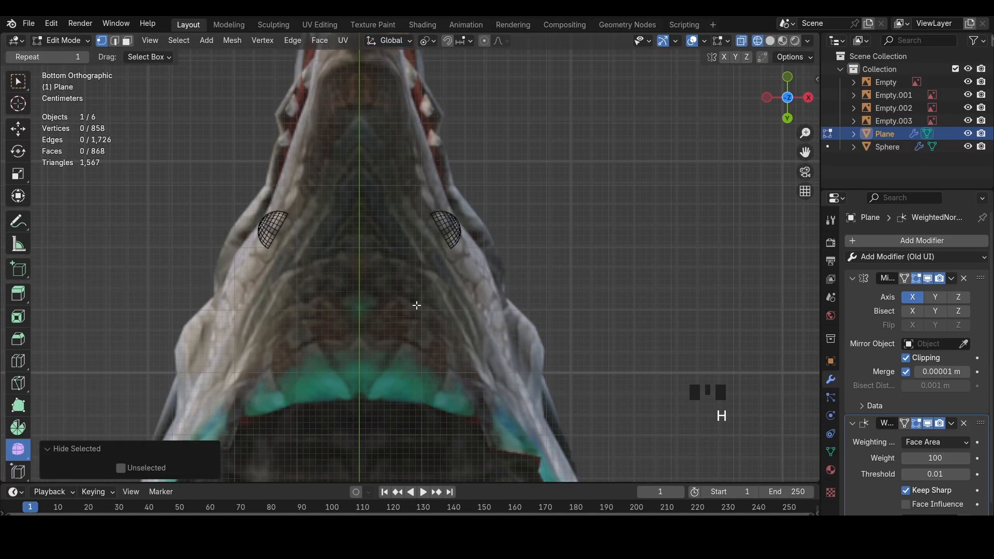
pyautogui.scroll(-2, 371, 184)
pyautogui.moveTo(371, 184); pyautogui.dragTo(376, 206, button='middle')
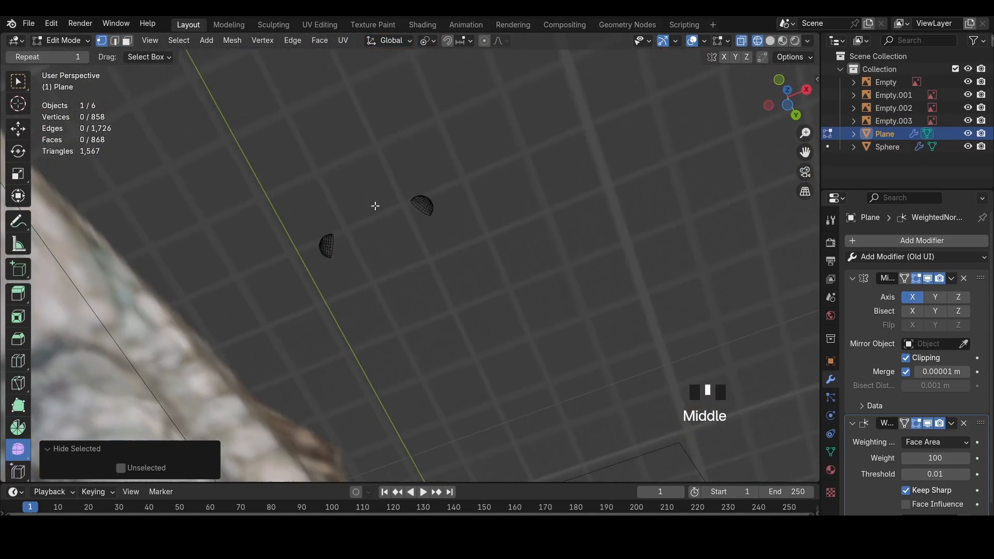
pyautogui.click(788, 106)
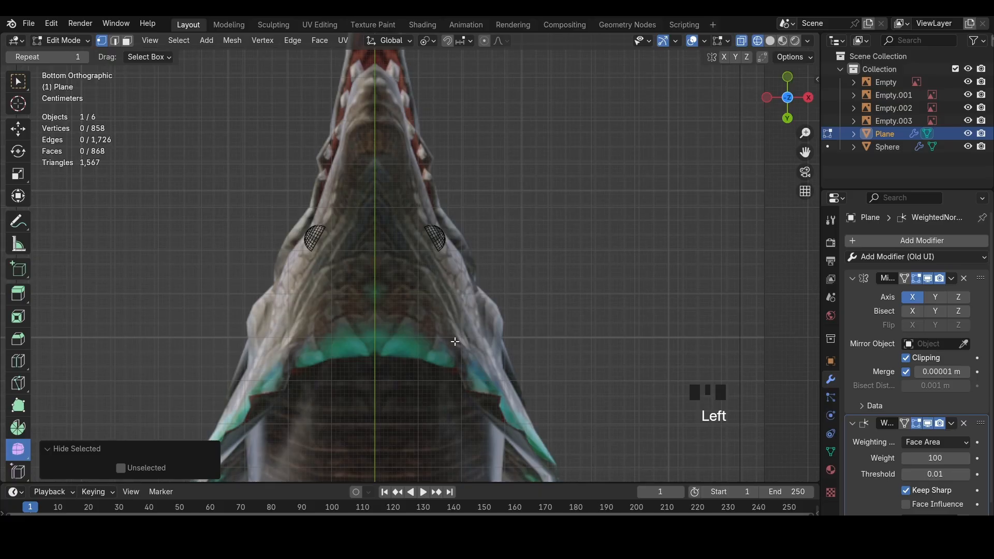
pyautogui.hotkey('ctrl', 'z')
# Select the faces of the lower jaw's rear underside, extending the selection forward along the strip, and delete them
pyautogui.moveTo(412, 347); pyautogui.dragTo(680, 202, button='middle')
pyautogui.click(798, 93)
pyautogui.hotkey('shift', 'z')
pyautogui.press('3')
pyautogui.moveTo(530, 389); pyautogui.dragTo(404, 293)
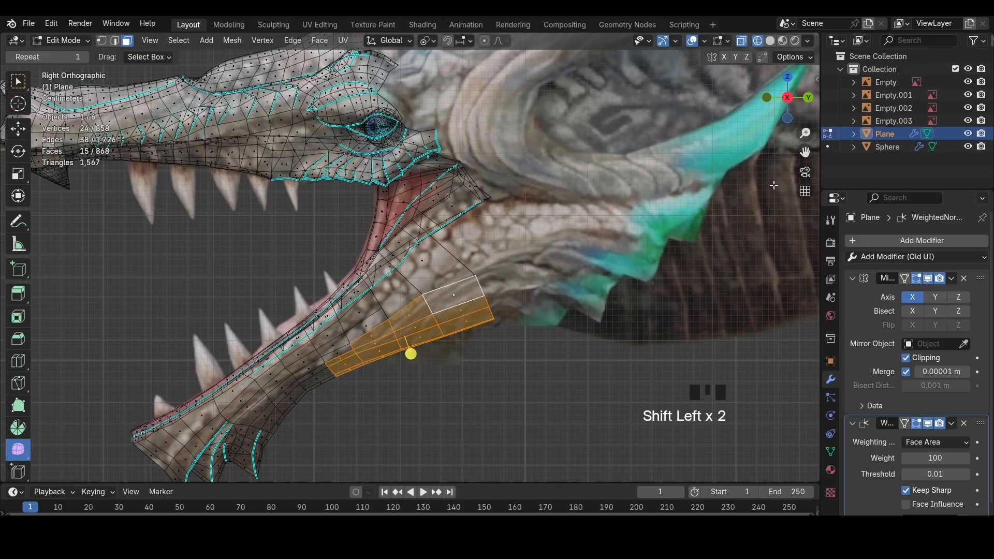
pyautogui.click(787, 119)
pyautogui.keyDown('shift'); pyautogui.moveTo(616, 174); pyautogui.dragTo(503, 217, button='middle'); pyautogui.keyUp('shift')
pyautogui.press('z')
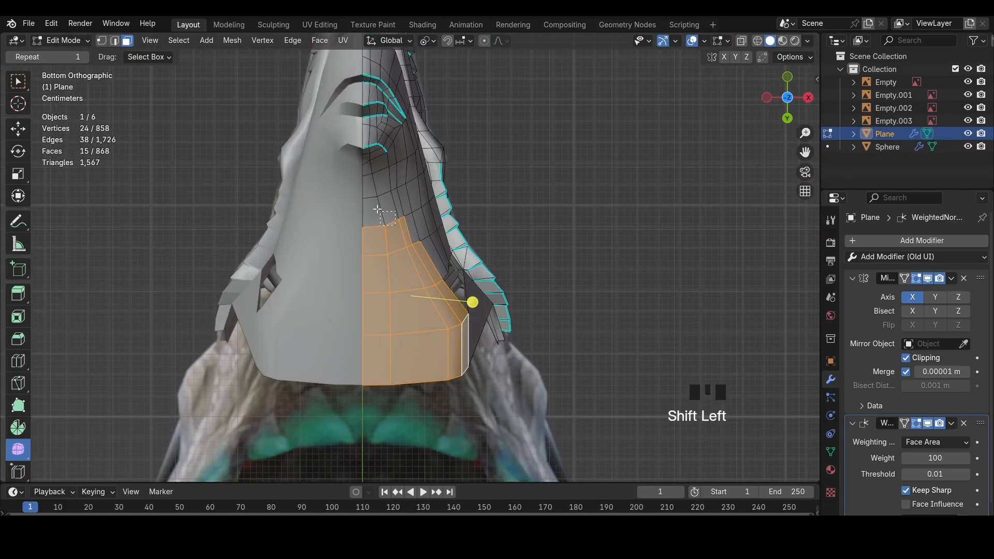
pyautogui.press('x')
pyautogui.click(435, 202)
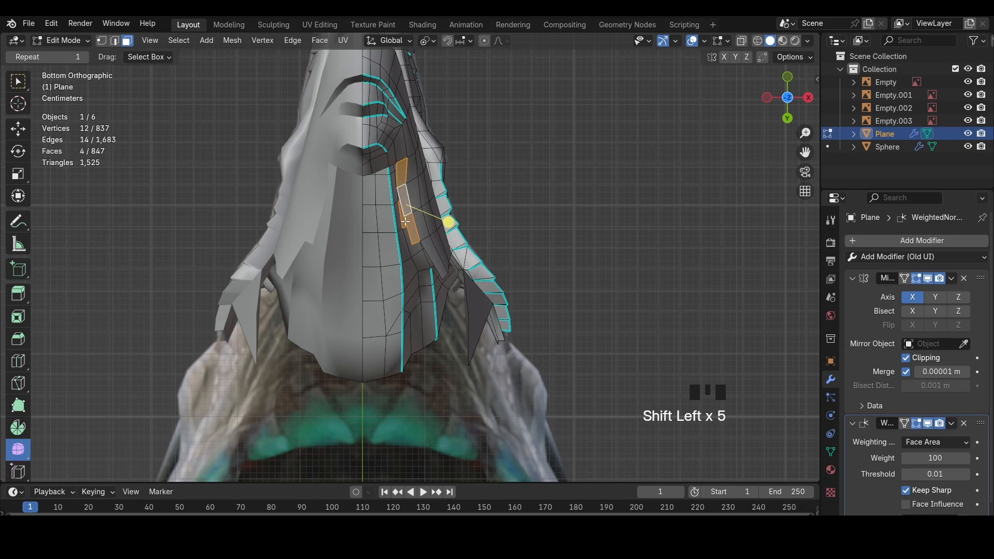
# Delete the leftover row of narrow faces bordering the opened underside along the jaw's lower side
pyautogui.press('x')
pyautogui.click(541, 226)
pyautogui.scroll(-4, 388, 159)
pyautogui.scroll(5, 388, 159)
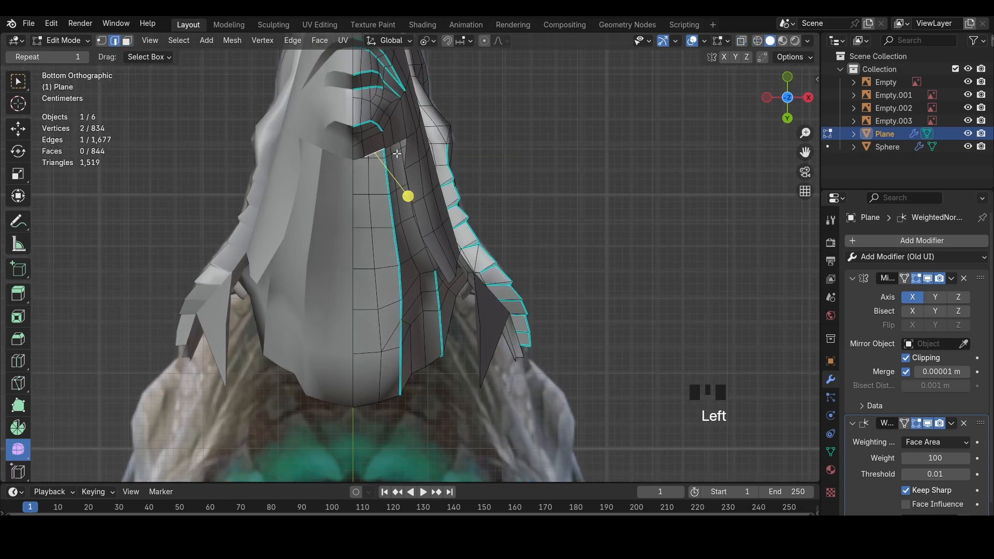
# Try to slide the centre vertices at the front edge of the throat along their edges in solid shading
pyautogui.hotkey('shift', 'h')
pyautogui.press('z')
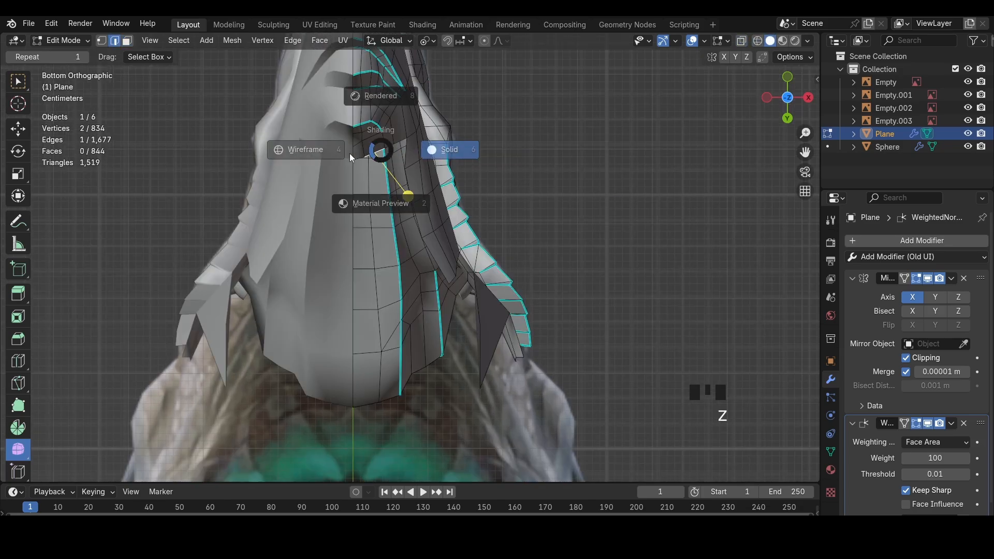
pyautogui.click(366, 155)
pyautogui.hotkey('shift', 'z')
pyautogui.press('2')
pyautogui.press('1')
pyautogui.click(365, 161)
pyautogui.hotkey('shift', 'v')
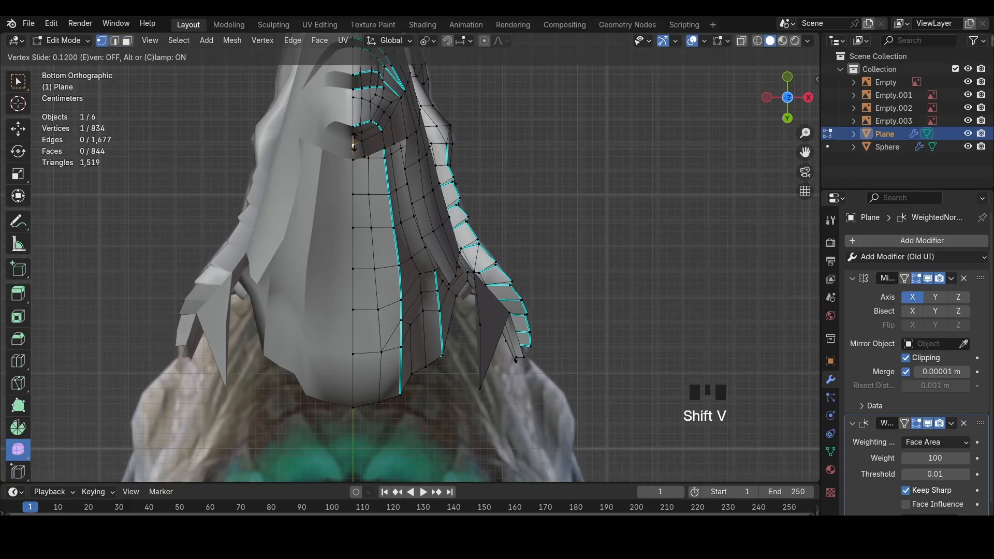
pyautogui.click(363, 157)
pyautogui.click(354, 161)
pyautogui.hotkey('shift', 'v')
pyautogui.click(359, 149)
pyautogui.press('g')
pyautogui.press('2')
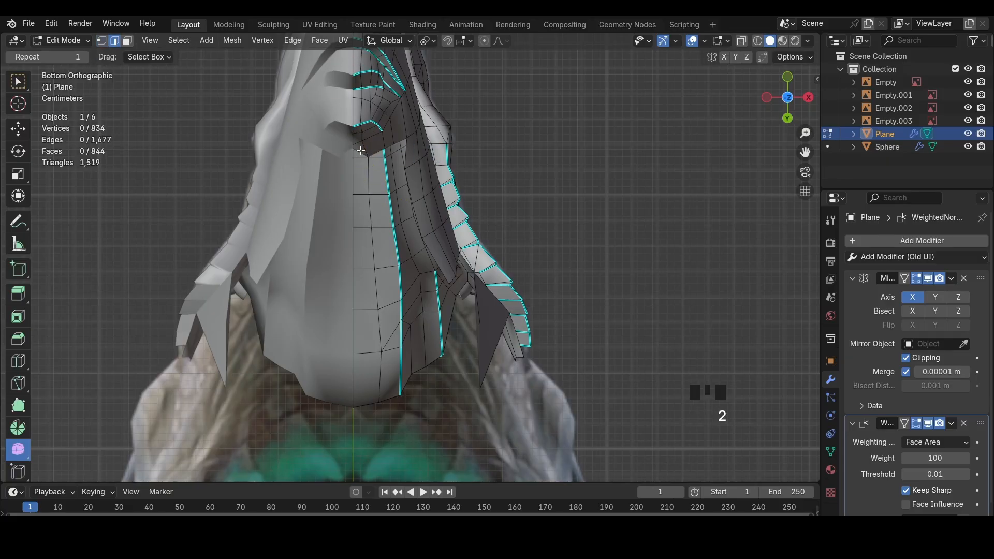
# Try to extrude the throat's front edge about 0.033 m in X and 0.047 m in Y, and move it rearward
pyautogui.hotkey('shift', 'z')
pyautogui.scroll(2, 384, 172)
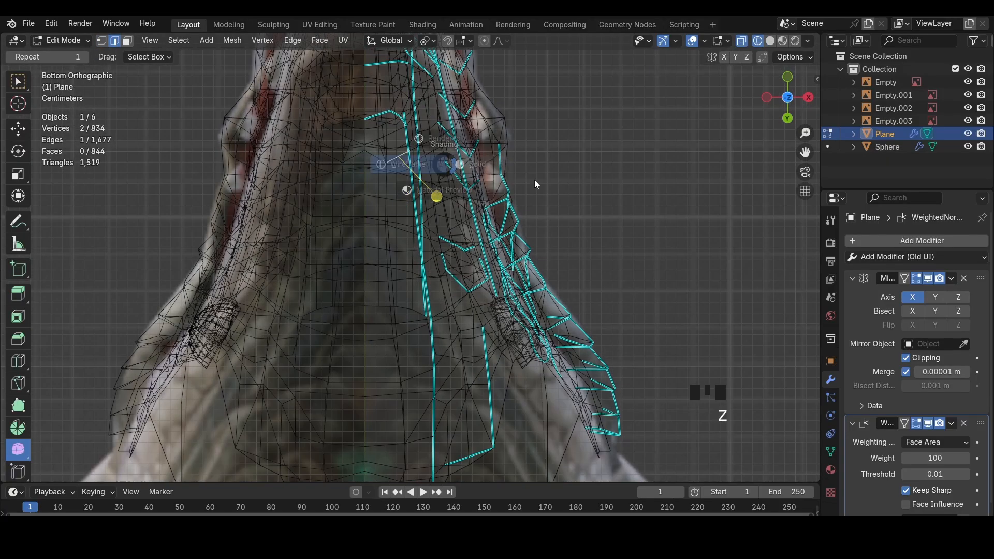
pyautogui.click(535, 181)
pyautogui.click(401, 158)
pyautogui.press('e')
pyautogui.click(440, 209)
pyautogui.press('z')
pyautogui.click(459, 223)
pyautogui.press('g')
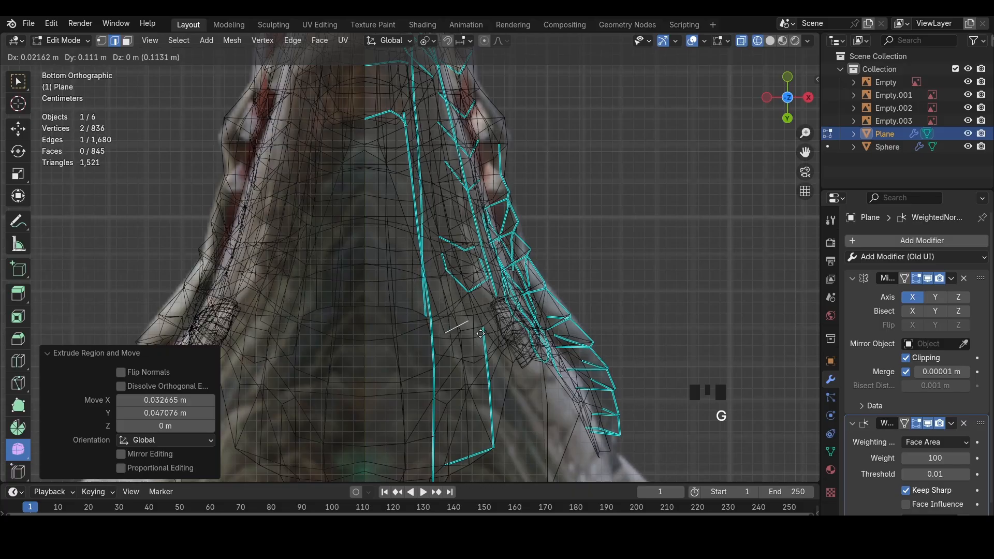
pyautogui.click(480, 337)
pyautogui.keyDown('shift'); pyautogui.moveTo(481, 336); pyautogui.dragTo(424, 222, button='middle'); pyautogui.keyUp('shift')
pyautogui.scroll(-3, 425, 223)
pyautogui.press('g')
pyautogui.click(426, 220)
# Undo the recent throat edits back to the state where the rear throat faces still exist and are selected
pyautogui.hotkey('ctrl', 'z')
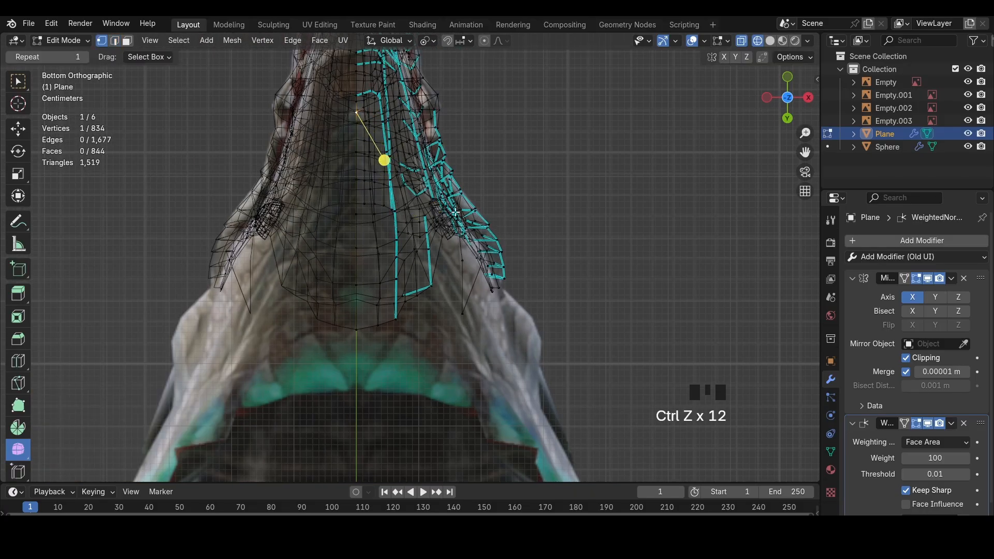
pyautogui.hotkey('ctrl', 'z')
pyautogui.hotkey('ctrl', 'z')
pyautogui.hotkey('ctrl', 'z')
pyautogui.hotkey('ctrl', 'z')
pyautogui.hotkey('ctrl', 'z')
pyautogui.hotkey('ctrl', 'z')
pyautogui.hotkey('ctrl', 'z')
pyautogui.hotkey('ctrl', 'z')
pyautogui.hotkey('ctrl', 'z')
pyautogui.hotkey('ctrl', 'z')
pyautogui.hotkey('ctrl', 'z')
pyautogui.hotkey('ctrl', 'z')
pyautogui.hotkey('ctrl', 'z')
pyautogui.hotkey('ctrl', 'z')
pyautogui.hotkey('ctrl', 'z')
pyautogui.hotkey('ctrl', 'z')
pyautogui.hotkey('ctrl', 'z')
pyautogui.hotkey('ctrl', 'z')
pyautogui.hotkey('ctrl', 'z')
pyautogui.hotkey('ctrl', 'z')
pyautogui.hotkey('ctrl', 'shift', 'z')
pyautogui.hotkey('ctrl', 'shift', 'z')
pyautogui.hotkey('ctrl', 'shift', 'z')
pyautogui.hotkey('ctrl', 'shift', 'z')
# Move the edge at the throat's outer rear corner and slide the neighbouring rear edge inward with a factor of about 0.213
pyautogui.press('z')
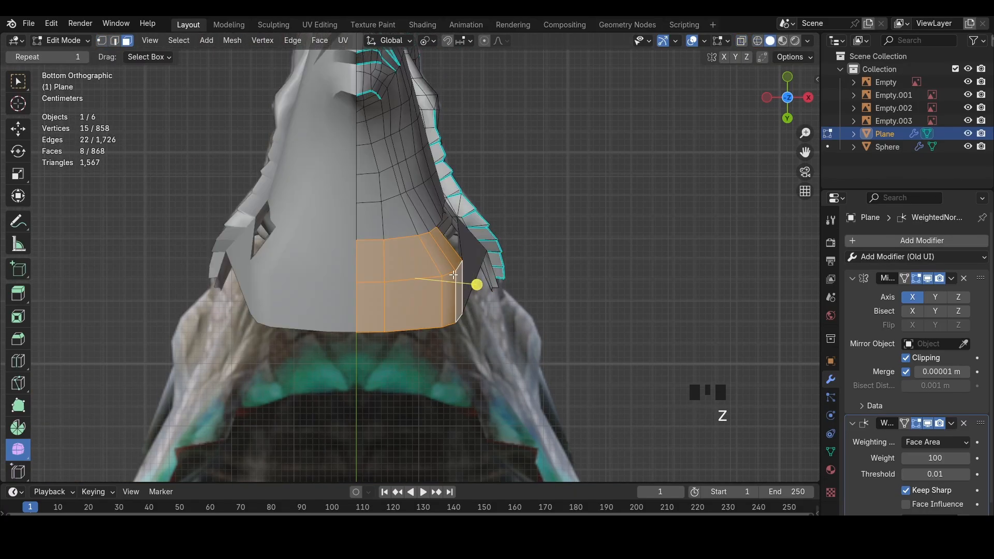
pyautogui.press('2')
pyautogui.click(457, 269)
pyautogui.press('g')
pyautogui.click(457, 271)
pyautogui.click(443, 295)
pyautogui.hotkey('shift', 'v')
pyautogui.click(432, 295)
pyautogui.press('z')
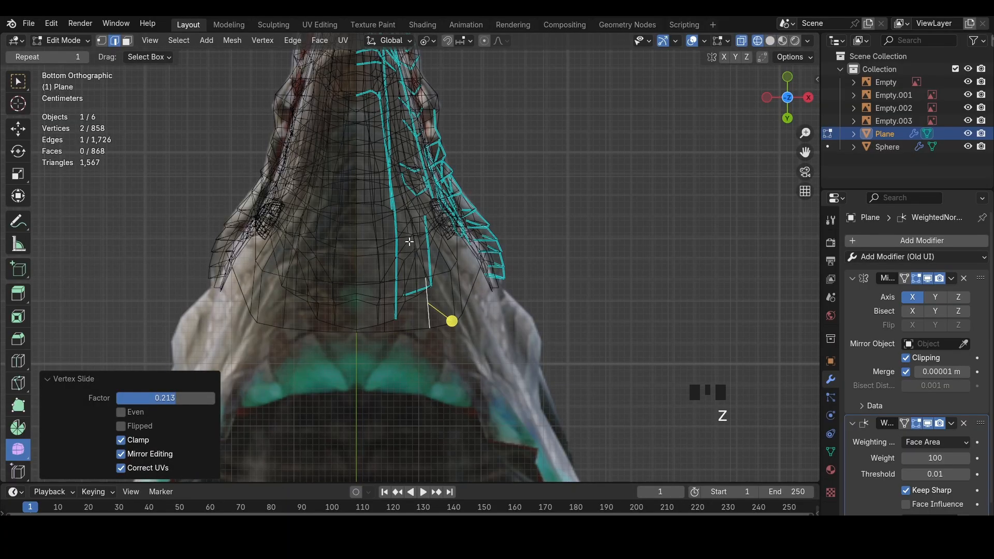
# Slide the throat vertex just inside the jaw corner by a factor of about 0.095
pyautogui.press('1')
pyautogui.click(412, 236)
pyautogui.press('z')
pyautogui.hotkey('shift', 'v')
pyautogui.click(416, 240)
pyautogui.press('z')
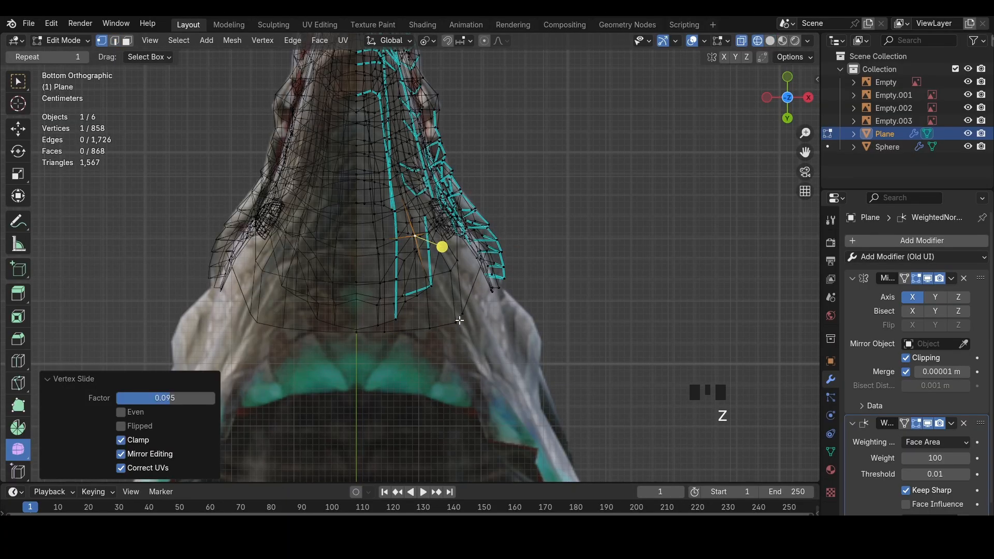
# Move the outer rear edge of the throat outward by about 0.0083 m in X
pyautogui.press('2')
pyautogui.click(460, 320)
pyautogui.press('g')
pyautogui.click(475, 320)
pyautogui.press('z')
# In the right side view, extrude the jaw's rear edge backward, rotate it along the reference and scale it by 1.172
pyautogui.moveTo(651, 271); pyautogui.dragTo(564, 358, button='middle')
pyautogui.click(797, 94)
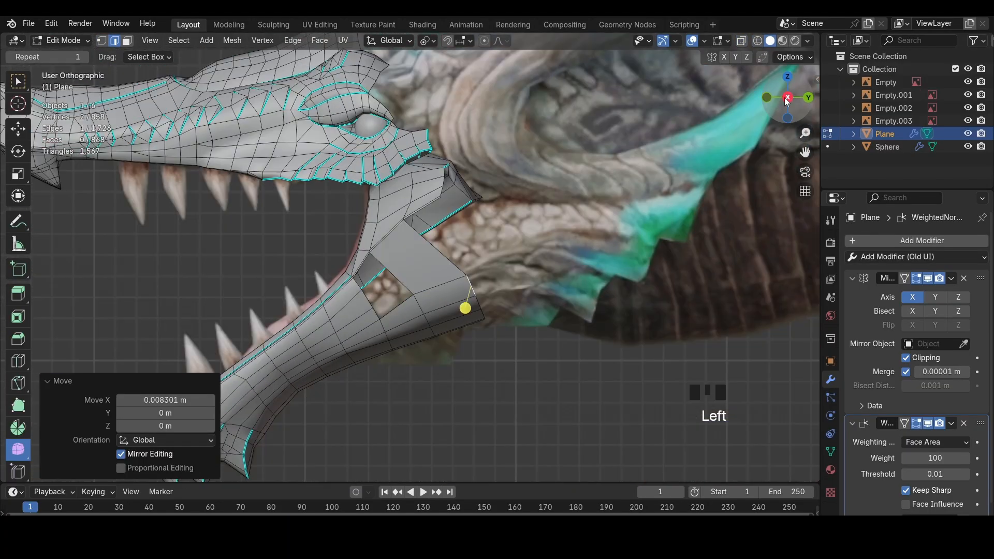
pyautogui.press('z')
pyautogui.keyDown('shift'); pyautogui.moveTo(526, 290); pyautogui.dragTo(506, 299, button='middle'); pyautogui.keyUp('shift')
pyautogui.press('e')
pyautogui.click(563, 293)
pyautogui.press('r')
pyautogui.click(562, 303)
pyautogui.press('s')
pyautogui.click(572, 306)
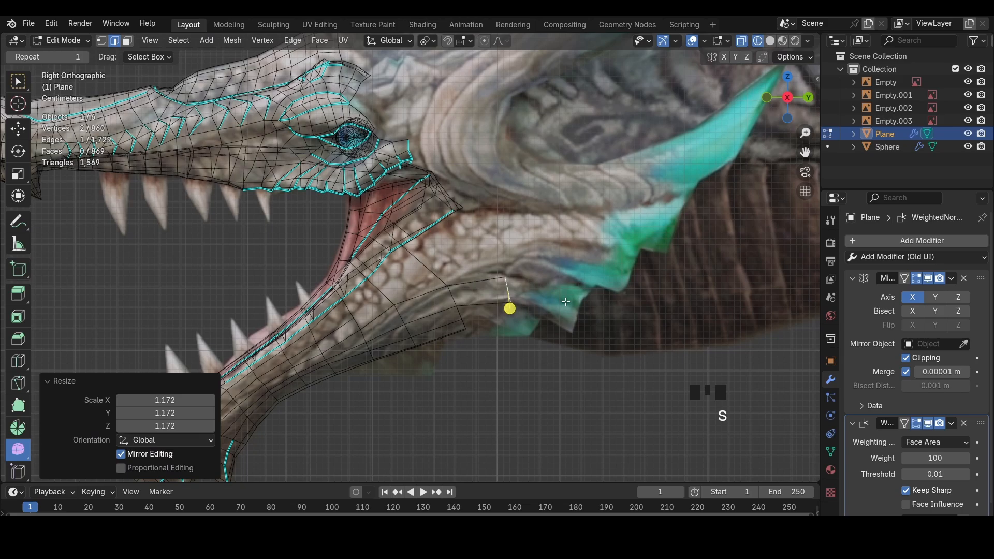
# Extrude the strip's end edge again to the green spike, rotating and scaling it to match the reference
pyautogui.click(642, 327)
pyautogui.press('r')
pyautogui.click(629, 352)
pyautogui.press('s')
pyautogui.click(652, 365)
pyautogui.press('s')
pyautogui.click(642, 357)
# Add a loop cut across the first extruded segment, lift its top to the reference curve, and select the segment's lower front edge
pyautogui.click(486, 282)
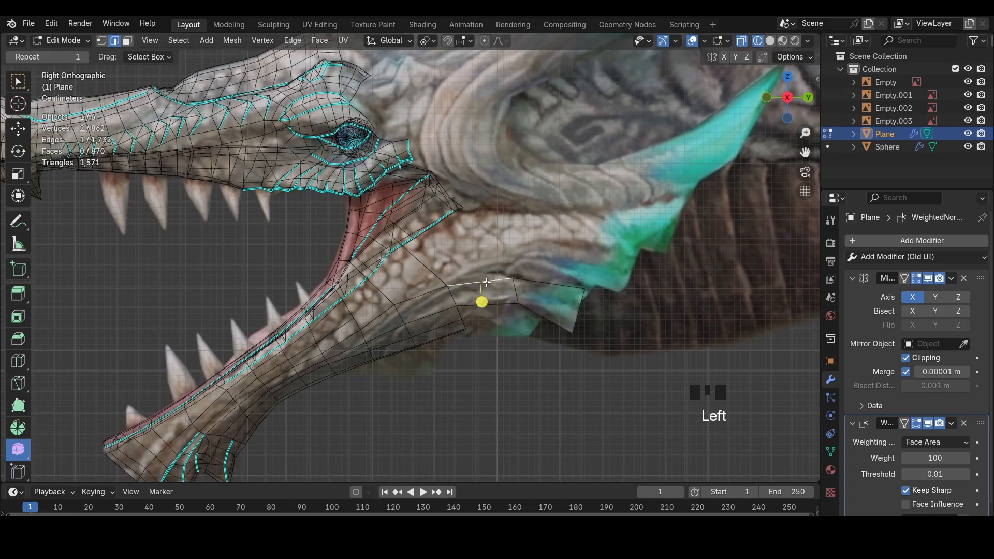
pyautogui.hotkey('ctrl', 'r')
pyautogui.doubleClick(486, 283)
pyautogui.press('g')
pyautogui.click(490, 278)
pyautogui.click(466, 309)
pyautogui.press('e')
pyautogui.click(460, 315)
pyautogui.hotkey('ctrl', 'z')
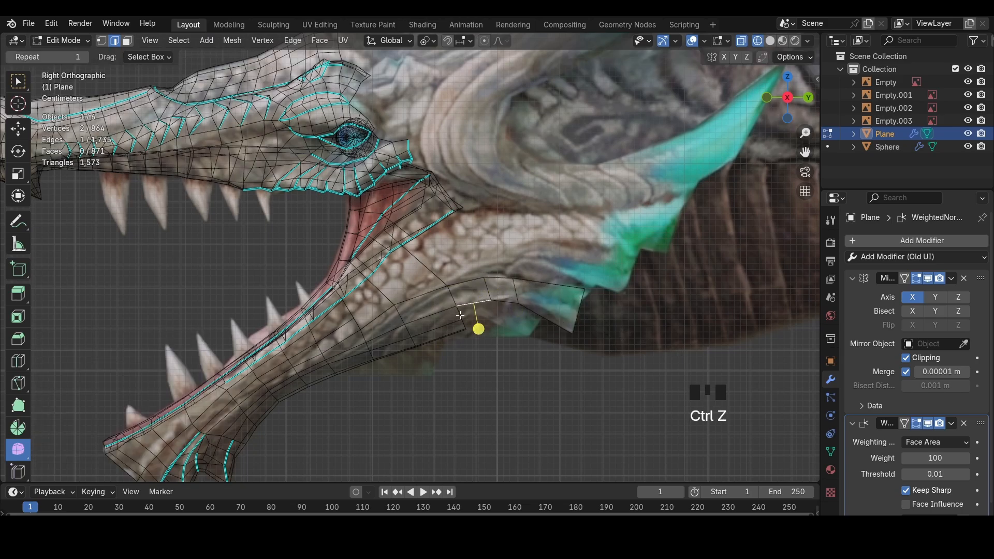
# Extrude the selected edge twice toward the lower green spike, enlarging each new edge and scaling the second by 1.438
pyautogui.press('e')
pyautogui.click(492, 357)
pyautogui.press('s')
pyautogui.click(499, 365)
pyautogui.press('e')
pyautogui.click(549, 336)
pyautogui.press('s')
pyautogui.click(566, 347)
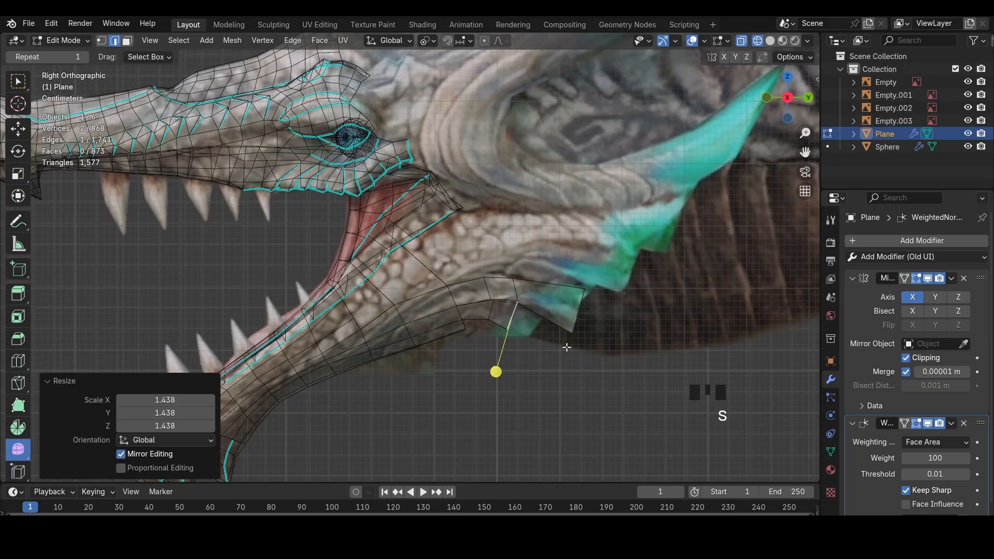
# Extrude the lower strip's end edge once more to the spike's tip and enlarge it to fit the reference
pyautogui.press('e')
pyautogui.click(574, 357)
pyautogui.press('s')
pyautogui.click(586, 372)
# In the bottom view, move the inner edge of the lower extruded strip outward to match the green frill
pyautogui.click(787, 118)
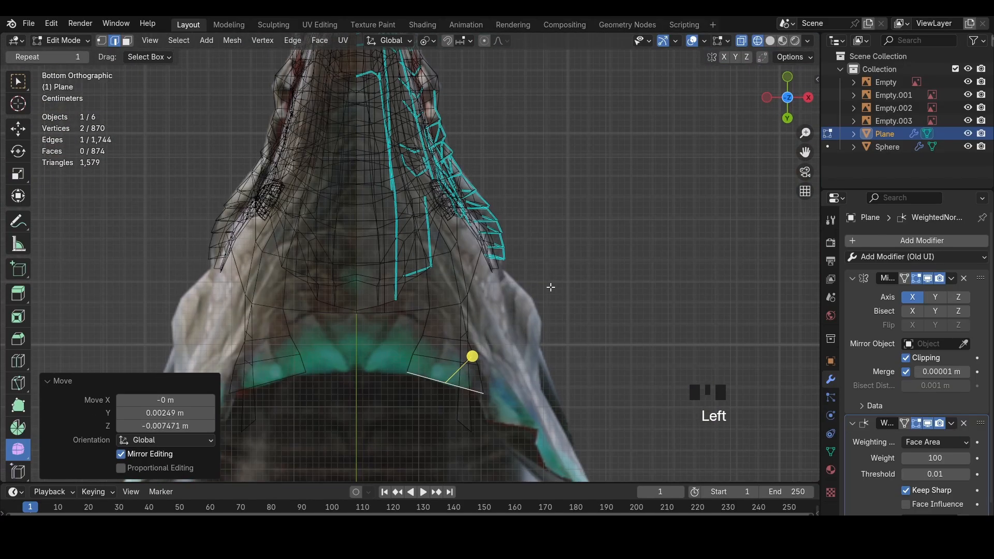
pyautogui.keyDown('shift'); pyautogui.moveTo(551, 284); pyautogui.dragTo(550, 225, button='middle'); pyautogui.keyUp('shift')
pyautogui.click(425, 296)
pyautogui.press('g')
pyautogui.click(421, 300)
pyautogui.press('g')
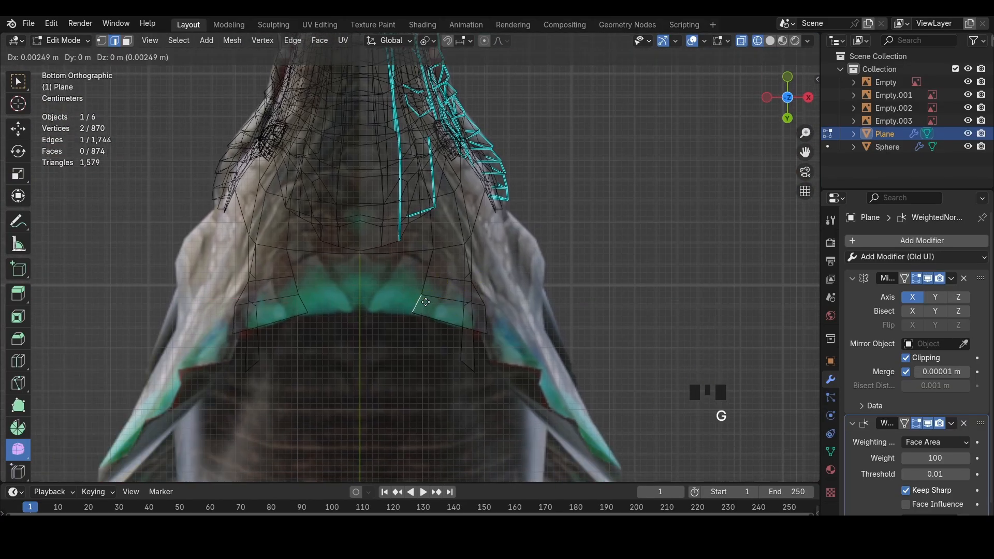
pyautogui.click(432, 283)
# Reposition the inner border vertices of the lower strip outward, shifting the rear one about 0.0025 m in X and 0.0058 m in Y
pyautogui.press('g')
pyautogui.press('x')
pyautogui.press('g')
pyautogui.click(434, 308)
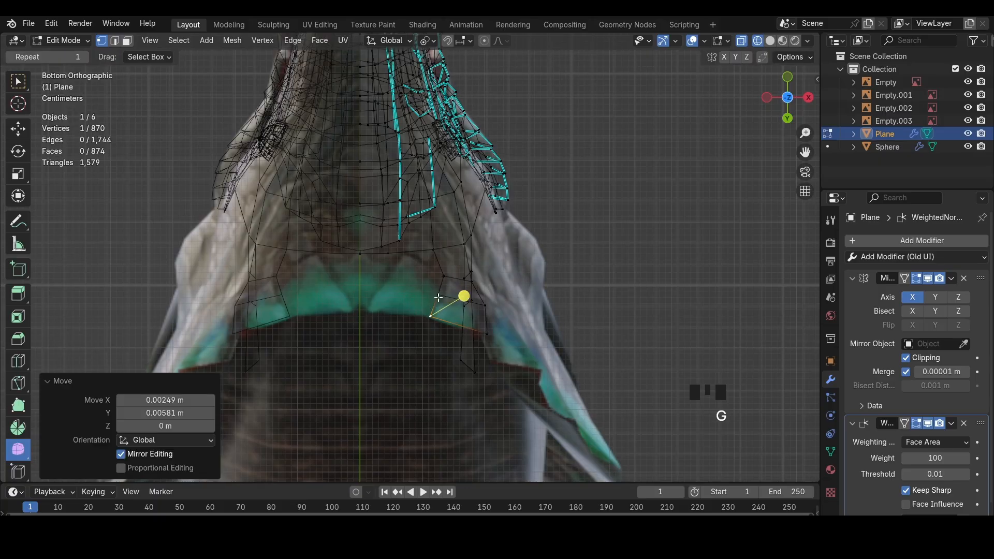
pyautogui.click(438, 296)
pyautogui.press('g')
pyautogui.click(442, 298)
# Move the lower strip's outer rear edge inward to the frill notch and shift the vertex ahead of it along X
pyautogui.press('2')
pyautogui.click(486, 323)
pyautogui.press('g')
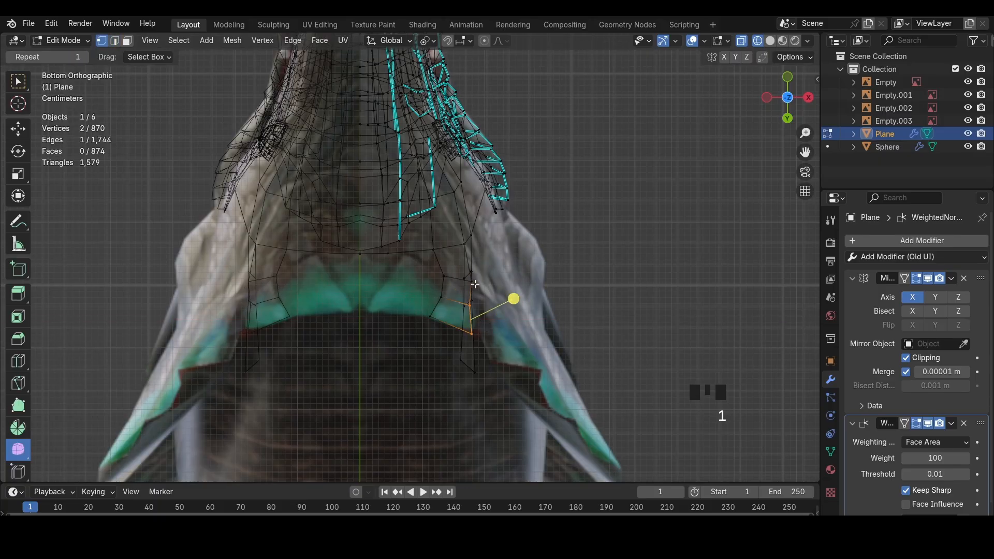
pyautogui.click(474, 284)
pyautogui.press('g')
pyautogui.press('x')
pyautogui.click(472, 285)
# Move the upper strip's tip edge outward along X to the corner of the outer green spike
pyautogui.press('2')
pyautogui.click(475, 367)
pyautogui.press('g')
pyautogui.press('x')
pyautogui.click(538, 372)
# Move one vertex of the upper strip's tip inward by 0.053125 m in X and 0.00415 m in Y along the spike's rear outline
pyautogui.press('1')
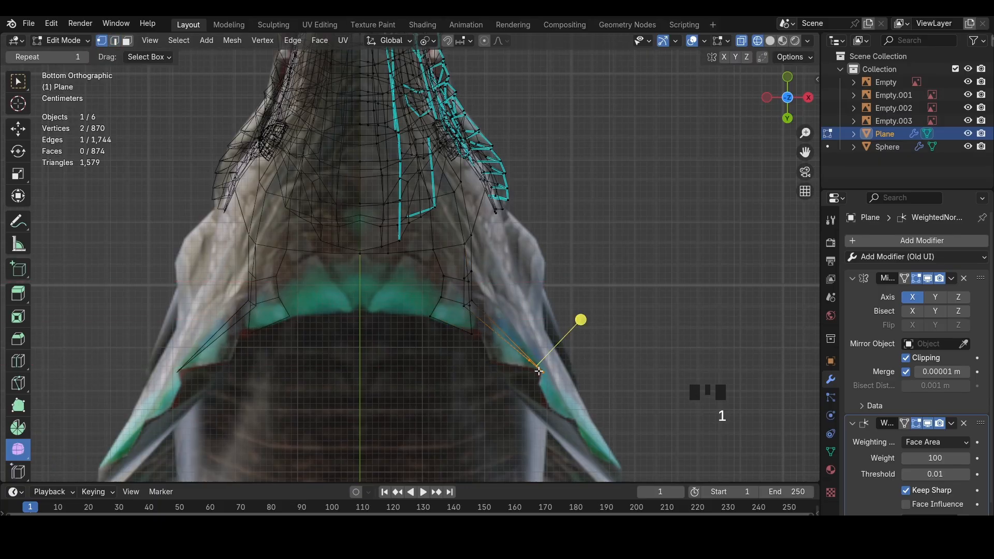
pyautogui.moveTo(525, 357); pyautogui.dragTo(586, 330, button='middle')
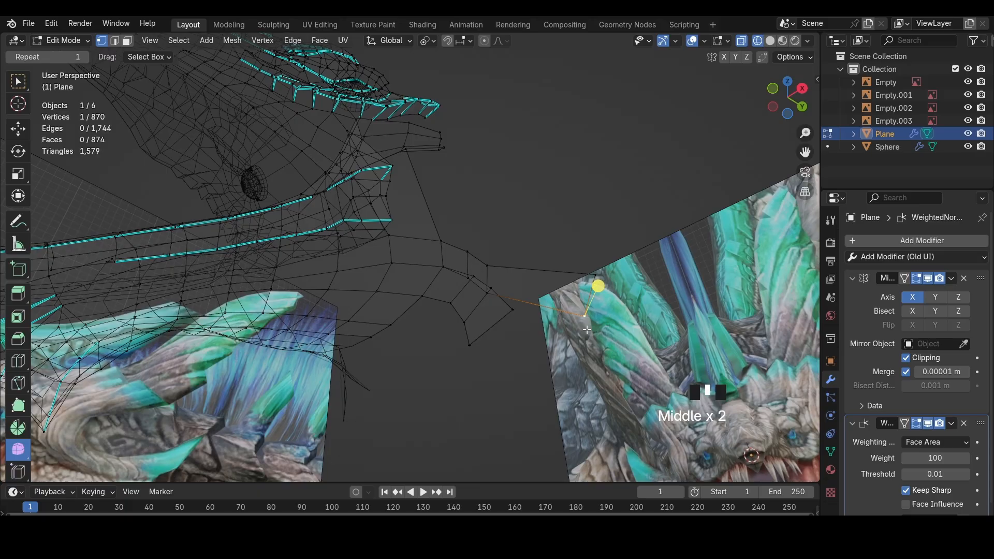
pyautogui.click(779, 113)
pyautogui.click(788, 118)
pyautogui.click(533, 301)
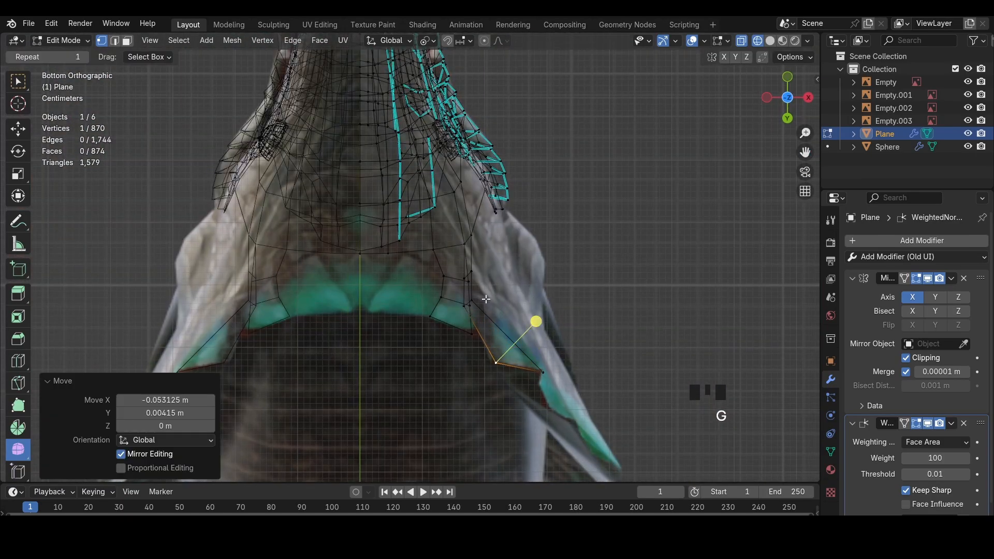
# Move the upper strip's middle vertices outward to follow the outer frill spike in the bottom view
pyautogui.click(483, 300)
pyautogui.press('g')
pyautogui.click(533, 321)
pyautogui.click(464, 306)
pyautogui.press('g')
pyautogui.click(483, 308)
pyautogui.press('g')
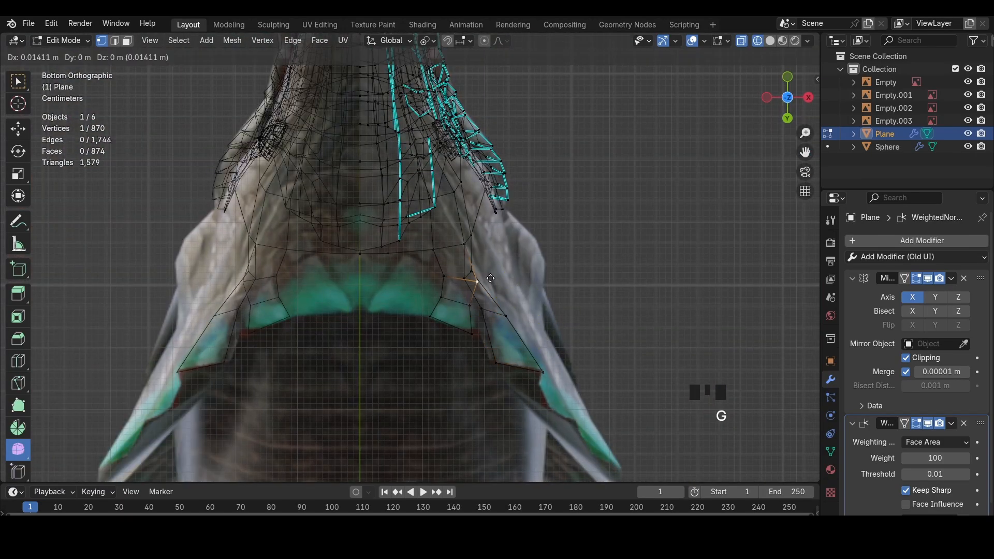
pyautogui.hotkey('ctrl', 'z')
# Reposition the two vertices where the upper and lower strips meet the jaw, moving the last by about -0.0058 m in X
pyautogui.click(472, 270)
pyautogui.press('g')
pyautogui.click(480, 272)
pyautogui.click(457, 279)
pyautogui.press('g')
pyautogui.click(467, 277)
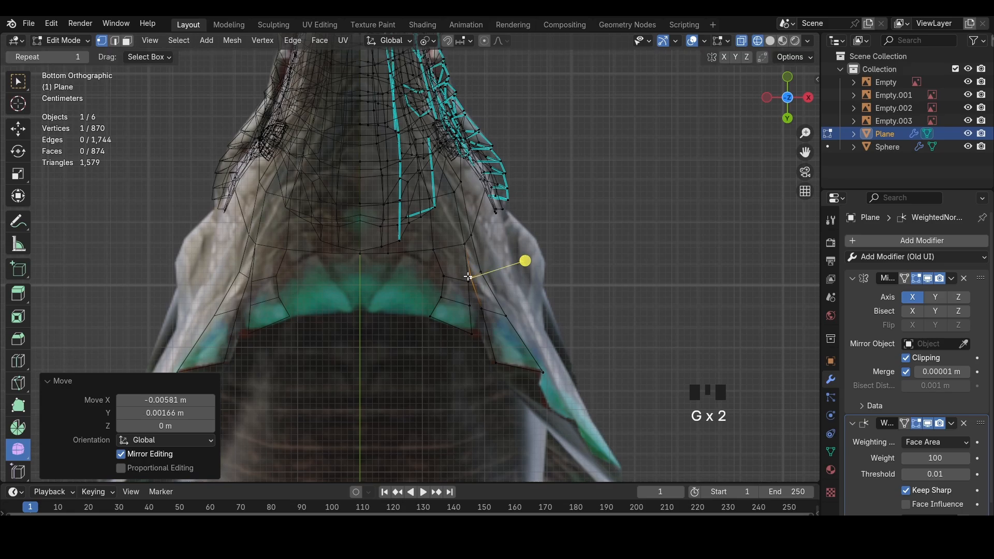
# Shift two vertices on the jaw's rear side inward in the bottom view, the second about -0.0208 m in X and 0.005 m in Y
pyautogui.click(464, 246)
pyautogui.press('g')
pyautogui.click(461, 245)
pyautogui.click(455, 197)
pyautogui.press('g')
pyautogui.click(442, 199)
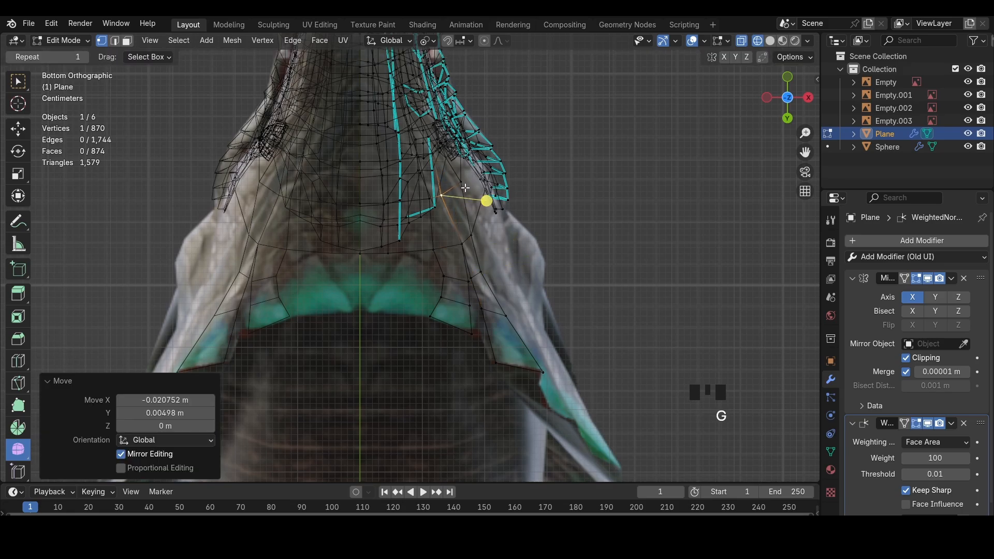
# Move another rear side vertex inward and adjust the corner vertex where the jaw's rear edge meets the lower strip
pyautogui.click(463, 181)
pyautogui.press('g')
pyautogui.click(453, 182)
pyautogui.press('z')
pyautogui.click(435, 252)
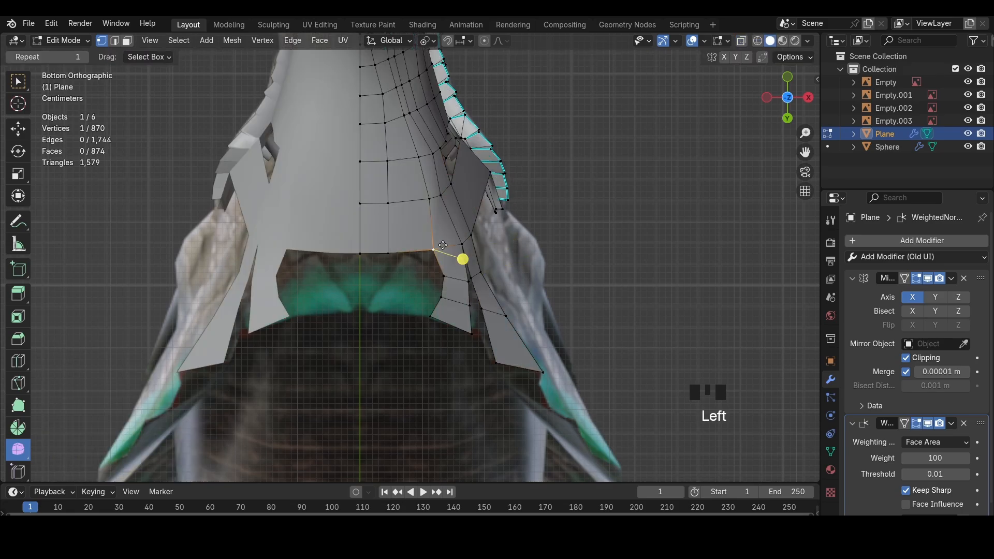
pyautogui.press('g')
pyautogui.click(438, 254)
# Select the two inner end edges of the lower strip and extrude them a short distance inward as a narrow crease
pyautogui.press('z')
pyautogui.press('2')
pyautogui.click(440, 304)
pyautogui.keyDown('shift'); pyautogui.click(444, 289); pyautogui.keyUp('shift')
pyautogui.moveTo(446, 288)
pyautogui.mouseDown(button='middle')
pyautogui.moveTo(479, 265)
pyautogui.moveTo(511, 265)
pyautogui.mouseUp(button='middle')
pyautogui.press('z')
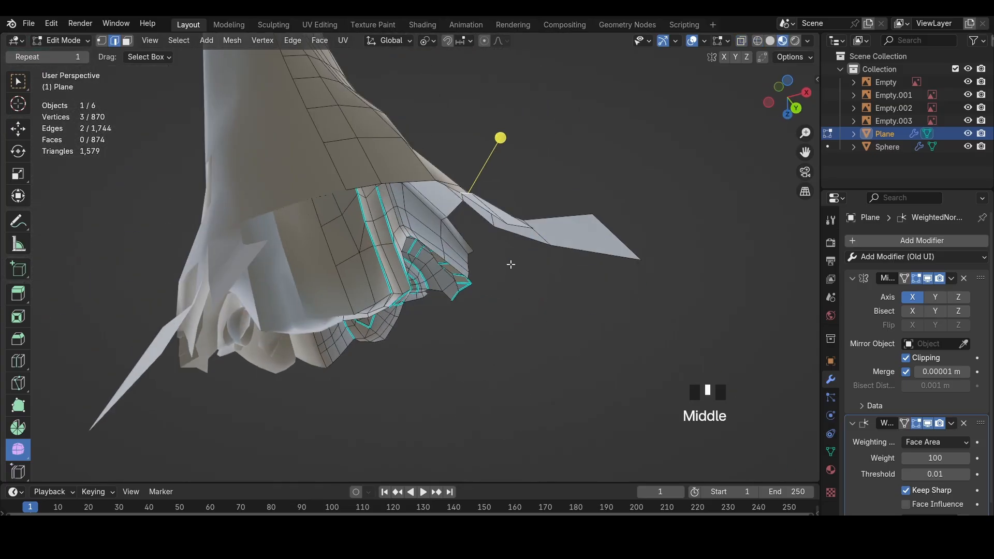
pyautogui.click(501, 270)
pyautogui.press('e')
pyautogui.click(491, 259)
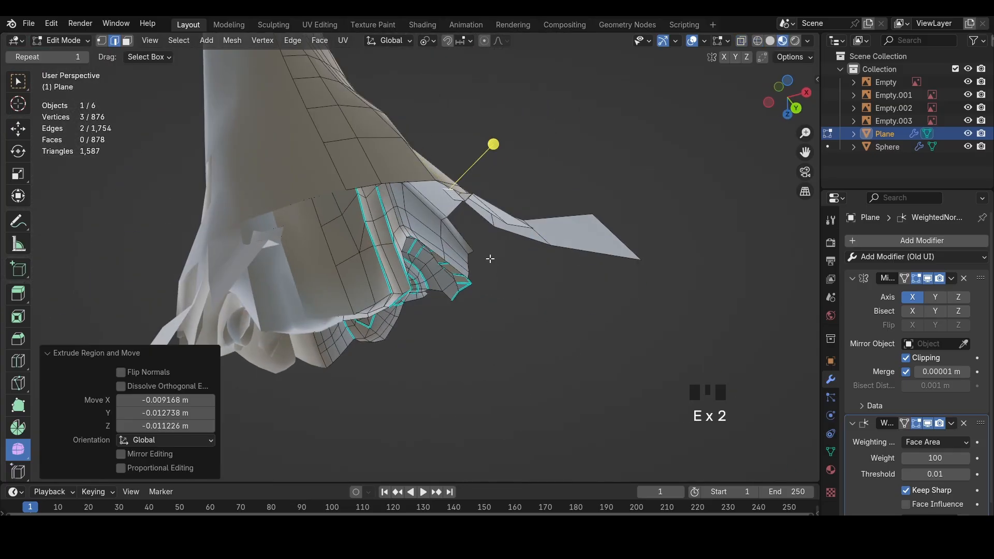
# Redo the second extrusion in the bottom view, extending the edges about -0.073 m in X along the green spike
pyautogui.click(790, 81)
pyautogui.press('z')
pyautogui.hotkey('ctrl', 'z')
pyautogui.hotkey('ctrl', 'z')
pyautogui.hotkey('ctrl', 'z')
pyautogui.press('e')
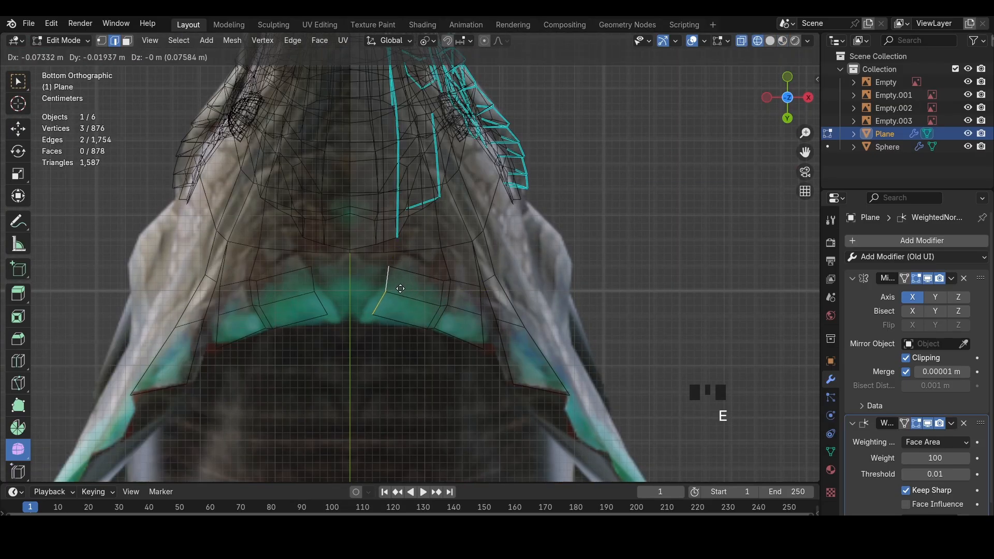
pyautogui.click(388, 288)
# Reposition the extruded end's vertices one by one to match the green spike's inner outline in the bottom view
pyautogui.press('1')
pyautogui.click(381, 299)
pyautogui.press('g')
pyautogui.press('g')
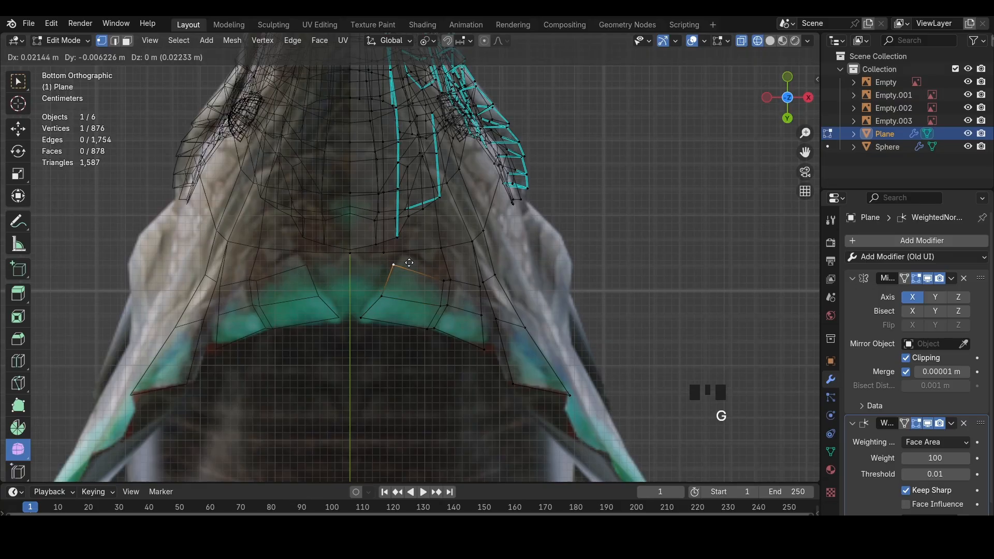
pyautogui.click(414, 259)
pyautogui.click(364, 318)
pyautogui.press('g')
# Extrude the strip's inner end edges twice more, a narrow crease and then a section toward the centerline
pyautogui.press('2')
pyautogui.press('z')
pyautogui.moveTo(378, 311); pyautogui.dragTo(466, 253, button='middle')
pyautogui.press('e')
pyautogui.click(455, 260)
pyautogui.press('e')
pyautogui.press('1')
# Try to merge the two neighbouring vertices at the strip's inner rear tip
pyautogui.moveTo(400, 252); pyautogui.dragTo(375, 343, button='middle')
pyautogui.click(396, 337)
pyautogui.keyDown('shift'); pyautogui.click(367, 340); pyautogui.keyUp('shift')
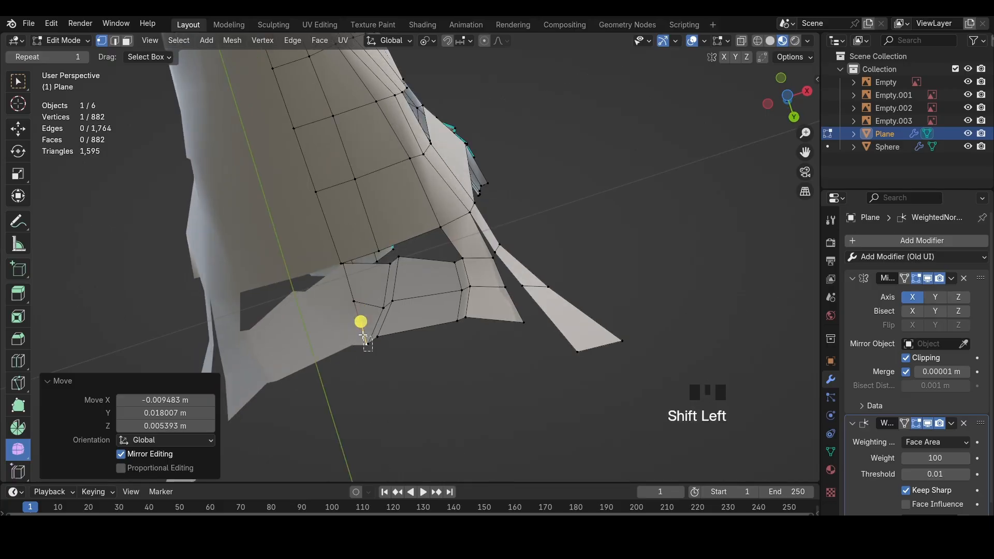
pyautogui.press('m')
pyautogui.click(466, 247)
pyautogui.hotkey('ctrl', 'z')
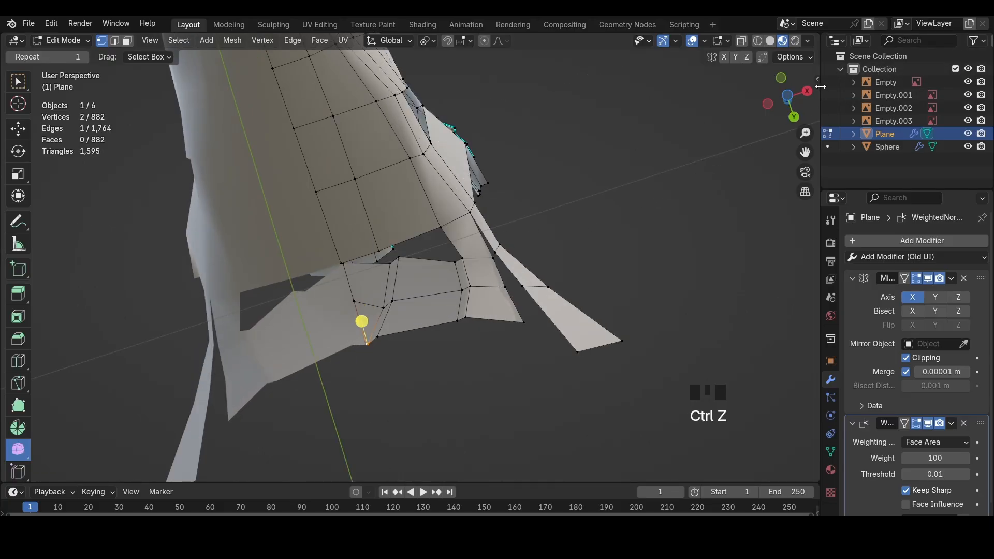
# Move the two selected tip vertices about -0.0156 m along X and merge them at their center
pyautogui.click(808, 97)
pyautogui.press('z')
pyautogui.keyDown('shift'); pyautogui.moveTo(543, 248); pyautogui.dragTo(476, 279, button='middle'); pyautogui.keyUp('shift')
pyautogui.moveTo(481, 321); pyautogui.dragTo(437, 244, button='middle')
pyautogui.press('z')
pyautogui.press('g')
pyautogui.press('x')
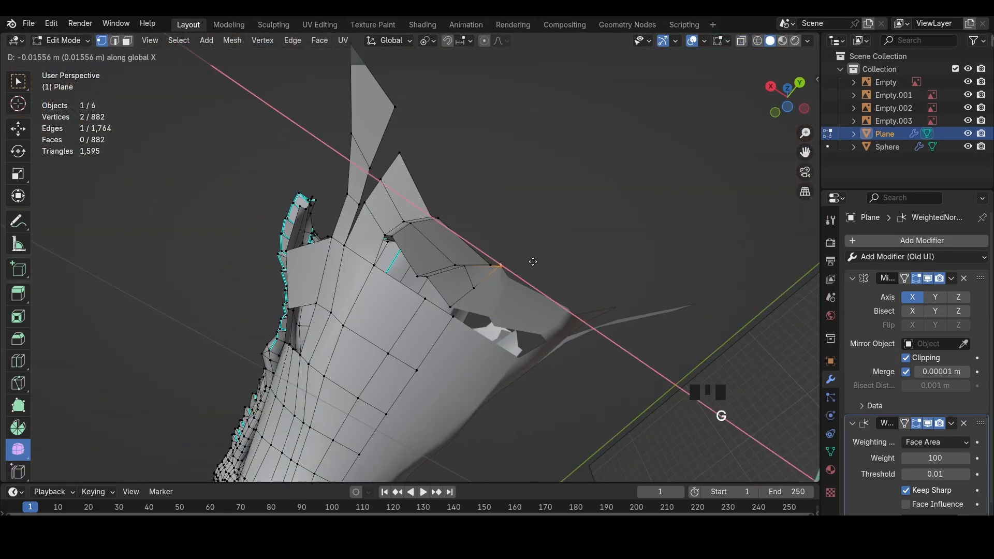
pyautogui.click(532, 262)
pyautogui.moveTo(533, 263)
pyautogui.mouseDown(button='middle')
pyautogui.moveTo(554, 240)
pyautogui.moveTo(595, 251)
pyautogui.moveTo(729, 141)
pyautogui.mouseUp(button='middle')
pyautogui.press('m')
pyautogui.click(577, 240)
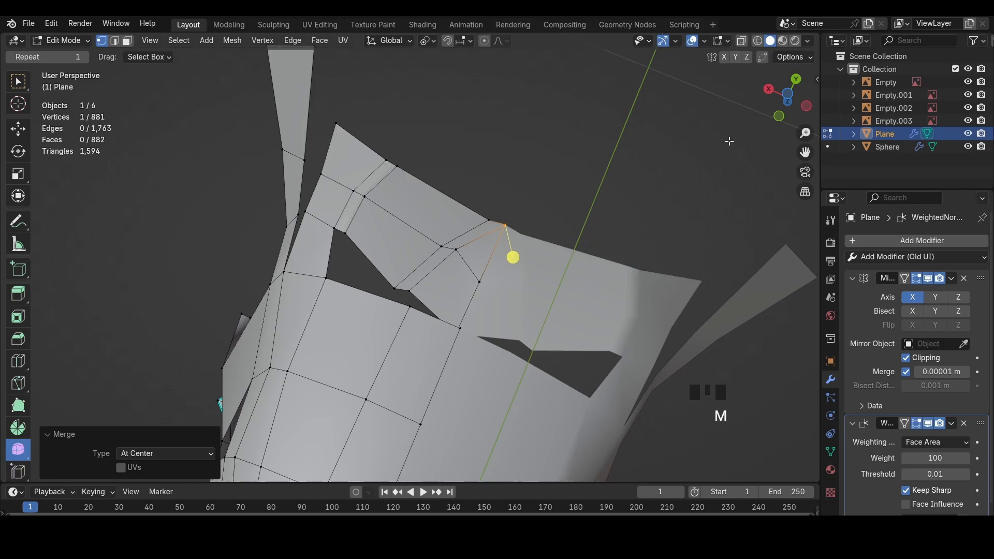
# Mark the crease edge loops between the frill spikes as sharp
pyautogui.press('2')
pyautogui.moveTo(510, 194); pyautogui.dragTo(424, 250, button='middle')
pyautogui.keyDown('alt'); pyautogui.click(444, 279); pyautogui.keyUp('alt')
pyautogui.hotkey('ctrl', 'e')
pyautogui.click(561, 302)
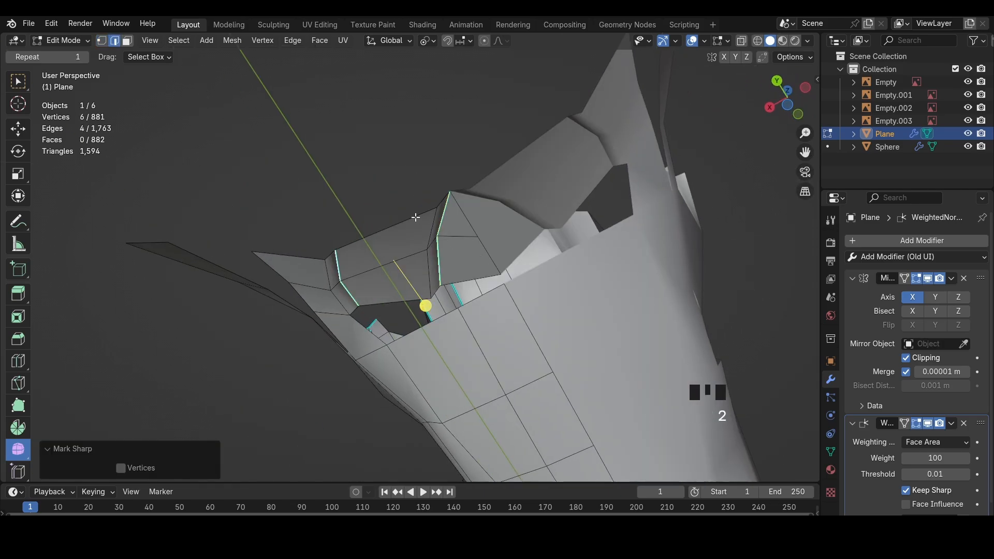
pyautogui.click(438, 201)
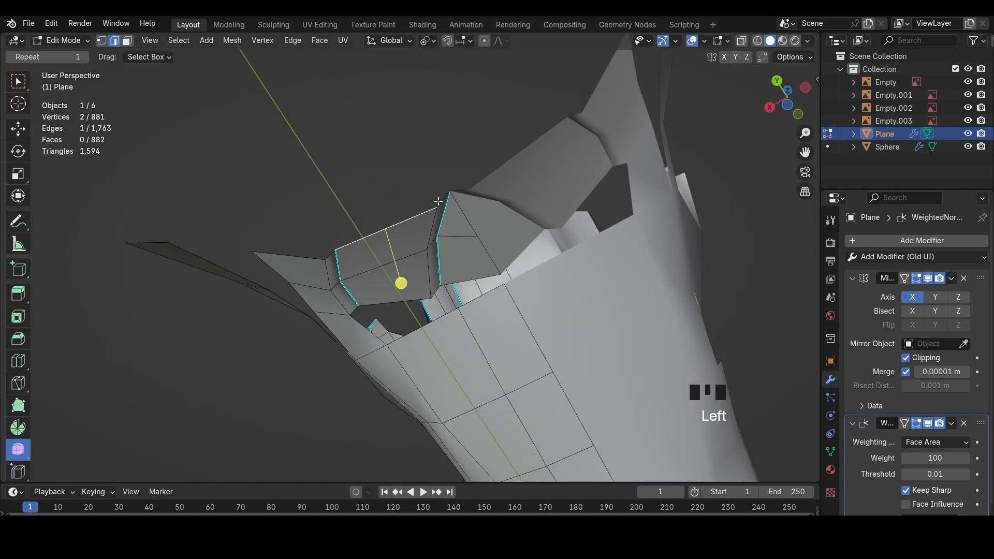
pyautogui.click(769, 108)
pyautogui.hotkey('alt', 'z')
pyautogui.press('g')
pyautogui.hotkey('ctrl', 'z')
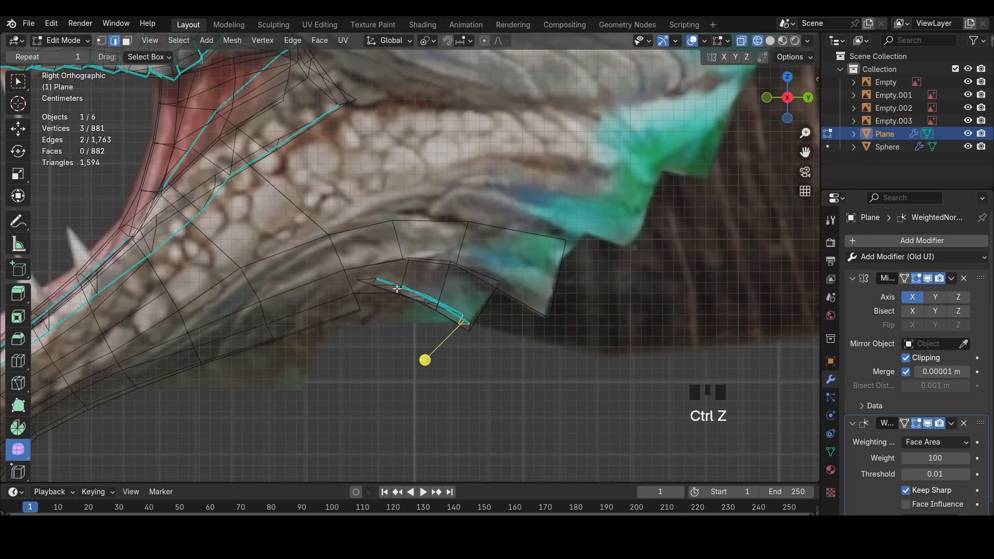
# Rotate and move the two front inner faces of the strip in the side view, ending with a -5.55° rotation
pyautogui.moveTo(419, 299); pyautogui.dragTo(417, 259, button='middle')
pyautogui.press('z')
pyautogui.press('3')
pyautogui.click(409, 319)
pyautogui.moveTo(409, 318); pyautogui.dragTo(422, 262, button='middle')
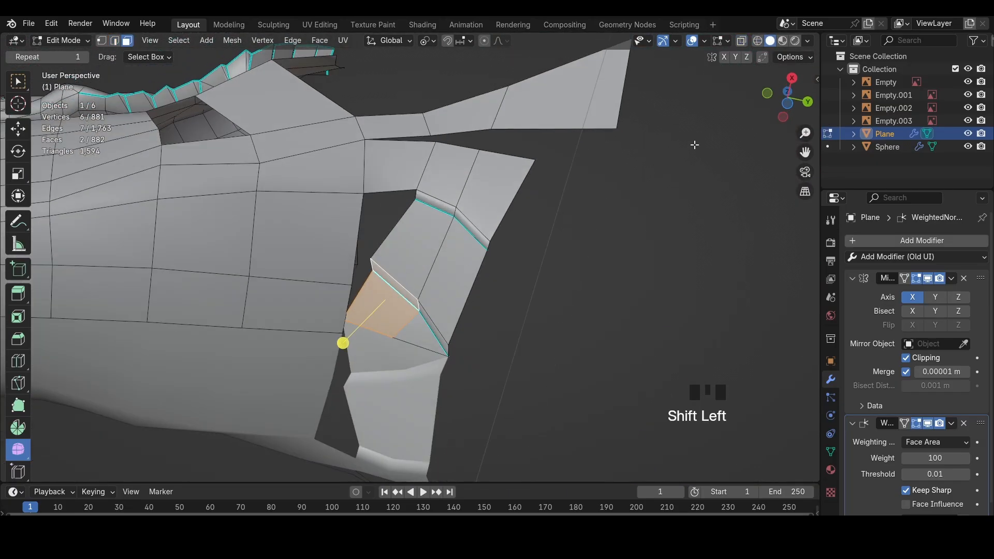
pyautogui.click(793, 80)
pyautogui.hotkey('shift', 'z')
pyautogui.press('r')
pyautogui.click(585, 255)
pyautogui.press('g')
pyautogui.click(574, 282)
pyautogui.press('r')
pyautogui.click(572, 263)
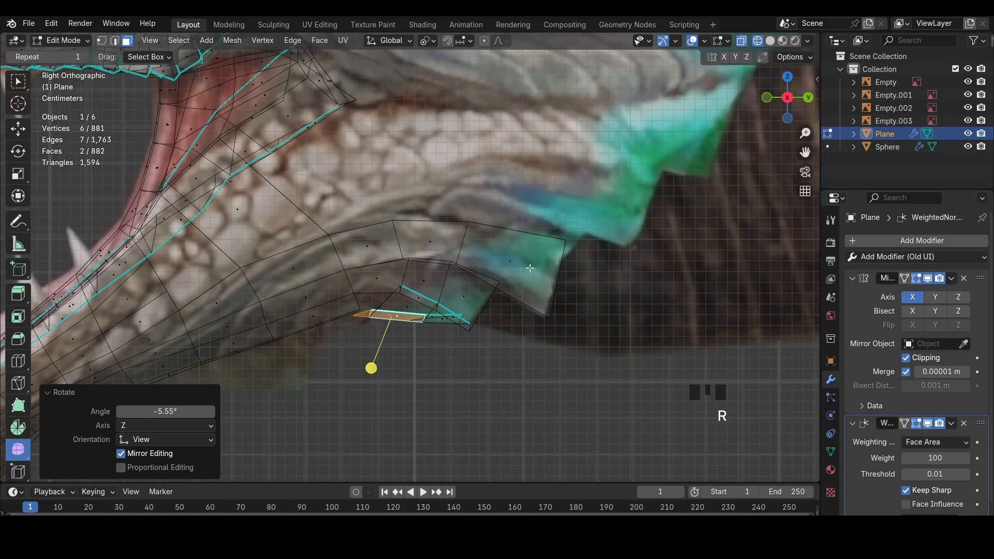
# Reposition the front vertices of the rotated inner faces to follow the jaw's lower outline in the side view
pyautogui.press('1')
pyautogui.click(354, 323)
pyautogui.press('g')
pyautogui.click(367, 324)
pyautogui.press('g')
pyautogui.moveTo(359, 305)
pyautogui.mouseDown()
pyautogui.moveTo(394, 280)
pyautogui.moveTo(371, 304)
pyautogui.mouseUp()
pyautogui.click(365, 314)
pyautogui.press('a')
pyautogui.press('g')
pyautogui.press('z')
pyautogui.click(433, 290)
# Add a loop cut across the strip's middle section between the two sharp creases
pyautogui.moveTo(538, 321); pyautogui.dragTo(544, 223, button='middle')
pyautogui.press('z')
pyautogui.moveTo(497, 246); pyautogui.dragTo(481, 231, button='middle')
pyautogui.hotkey('ctrl', 'r')
pyautogui.doubleClick(409, 243)
pyautogui.press('2')
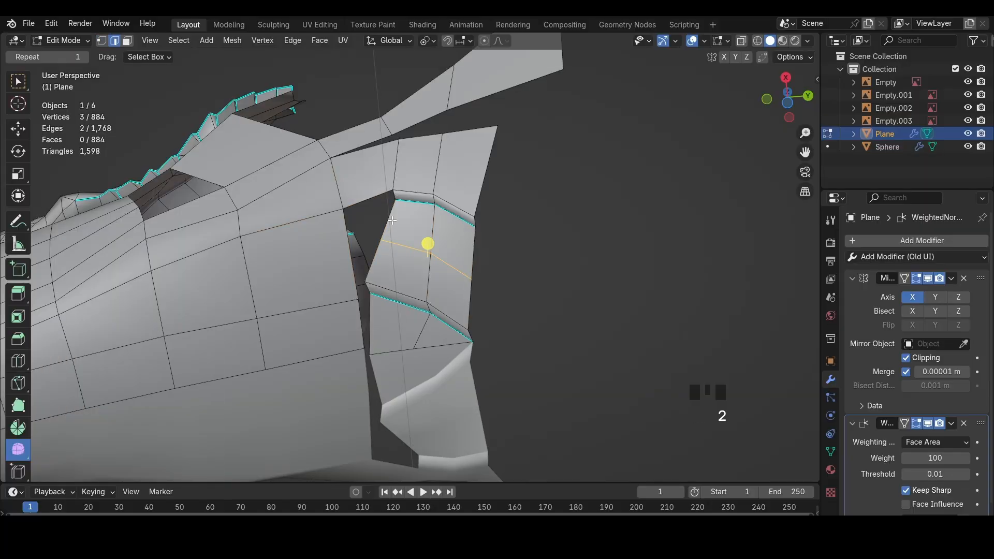
# Mark the edge joining the jaw's rear edge to the strip's outer crease as sharp
pyautogui.keyDown('alt'); pyautogui.click(389, 200); pyautogui.keyUp('alt')
pyautogui.hotkey('ctrl', 'e')
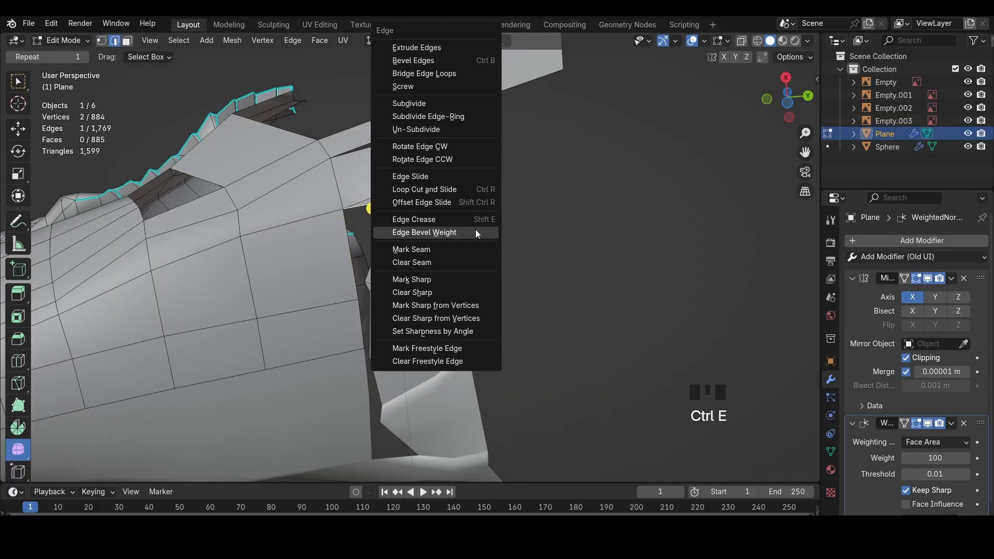
pyautogui.click(454, 281)
# Dissolve the edge loop running across the strip's middle section
pyautogui.keyDown('alt'); pyautogui.click(400, 244); pyautogui.keyUp('alt')
pyautogui.press('x')
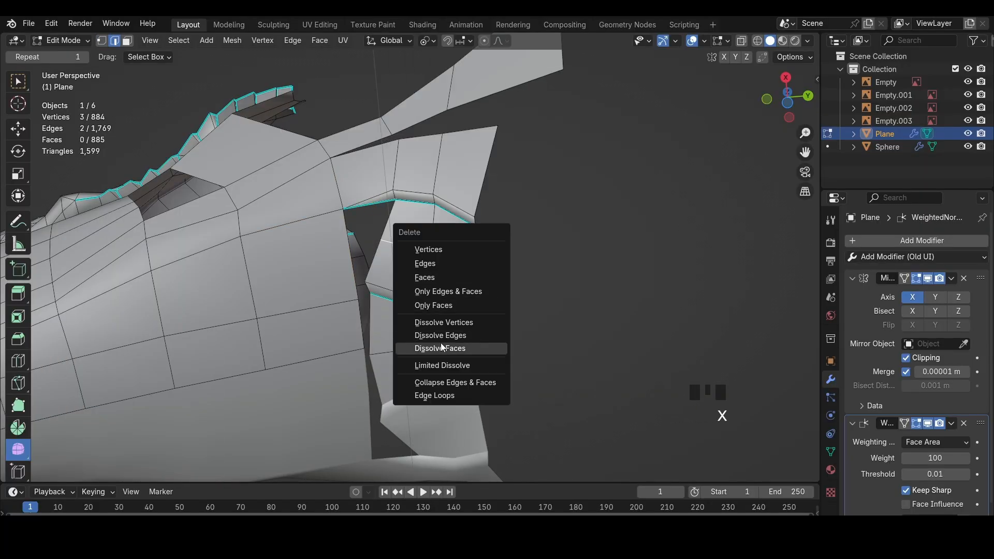
pyautogui.click(441, 337)
# Close the remaining gap between the jaw's rear edge and the strip with faces and a center merge
pyautogui.click(380, 246)
pyautogui.keyDown('shift'); pyautogui.click(351, 257); pyautogui.keyUp('shift')
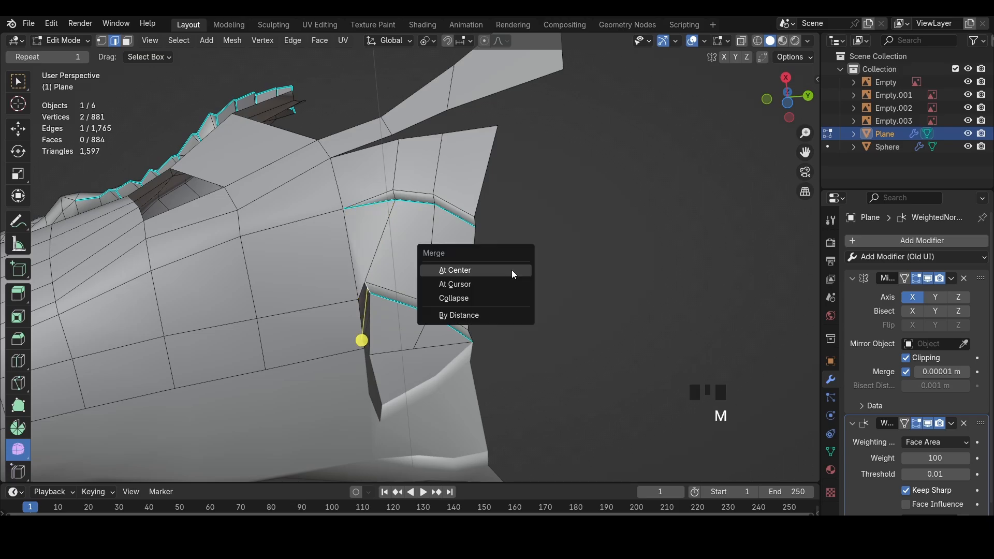
pyautogui.click(511, 270)
pyautogui.press('f')
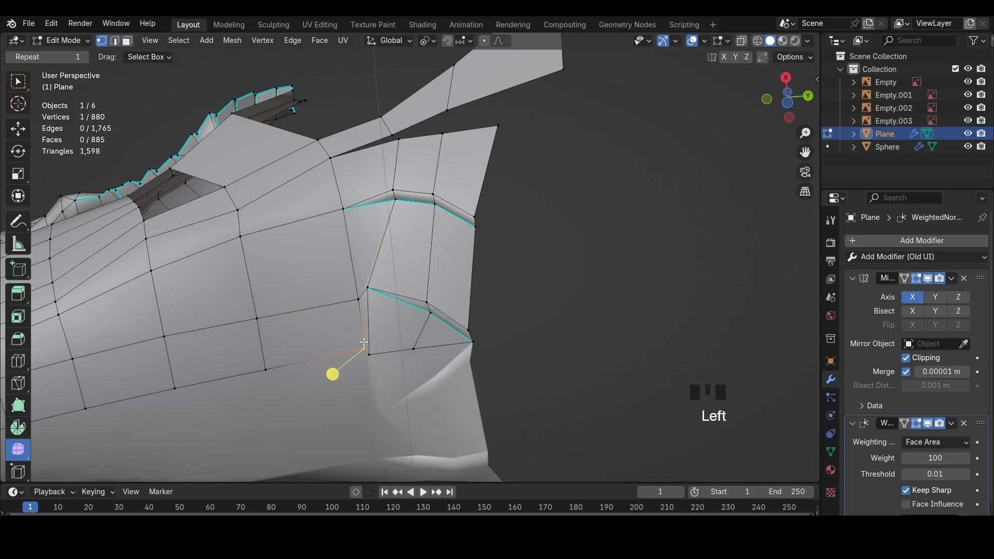
# Move the vertices along the newly joined lower seam in the side view to smooth the jaw's underside outline
pyautogui.press('3')
pyautogui.moveTo(363, 339); pyautogui.dragTo(357, 312)
pyautogui.click(393, 309)
pyautogui.moveTo(392, 307); pyautogui.dragTo(392, 331, button='middle')
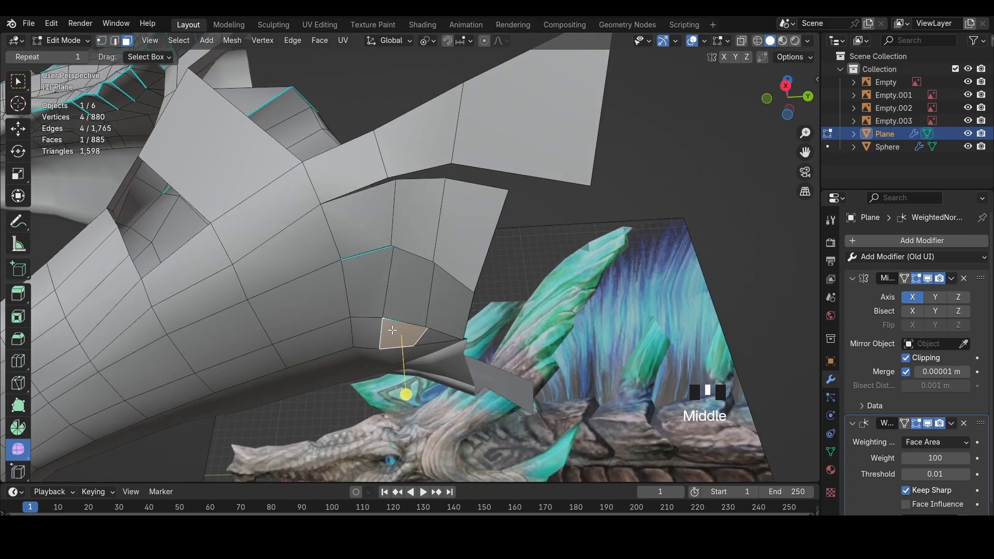
pyautogui.click(786, 83)
pyautogui.press('g')
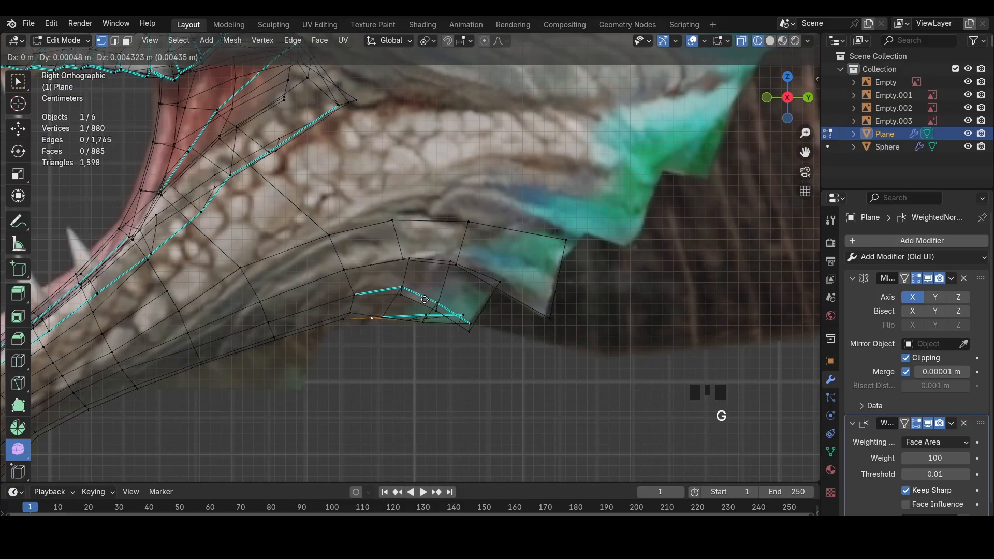
pyautogui.click(356, 326)
pyautogui.press('g')
pyautogui.click(344, 320)
pyautogui.click(370, 326)
pyautogui.press('g')
pyautogui.click(368, 329)
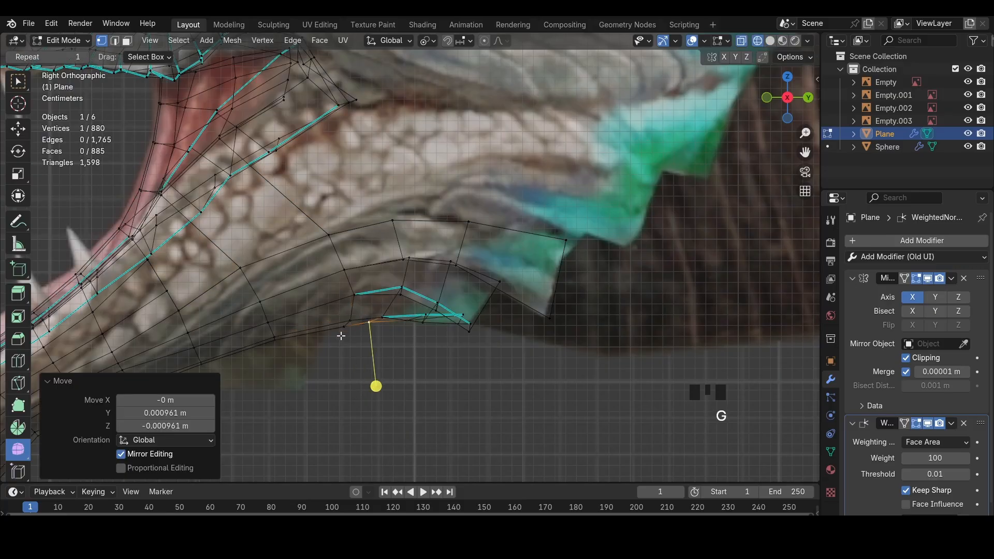
# Try moving a vertex on the jaw's underside by about 0.027 m in Y and -0.062 m in Z in the side view
pyautogui.scroll(-5, 340, 335)
pyautogui.press('a')
pyautogui.press('z')
pyautogui.moveTo(477, 333)
pyautogui.mouseDown(button='middle')
pyautogui.moveTo(445, 239)
pyautogui.moveTo(423, 243)
pyautogui.mouseUp(button='middle')
pyautogui.scroll(3, 440, 264)
pyautogui.click(462, 292)
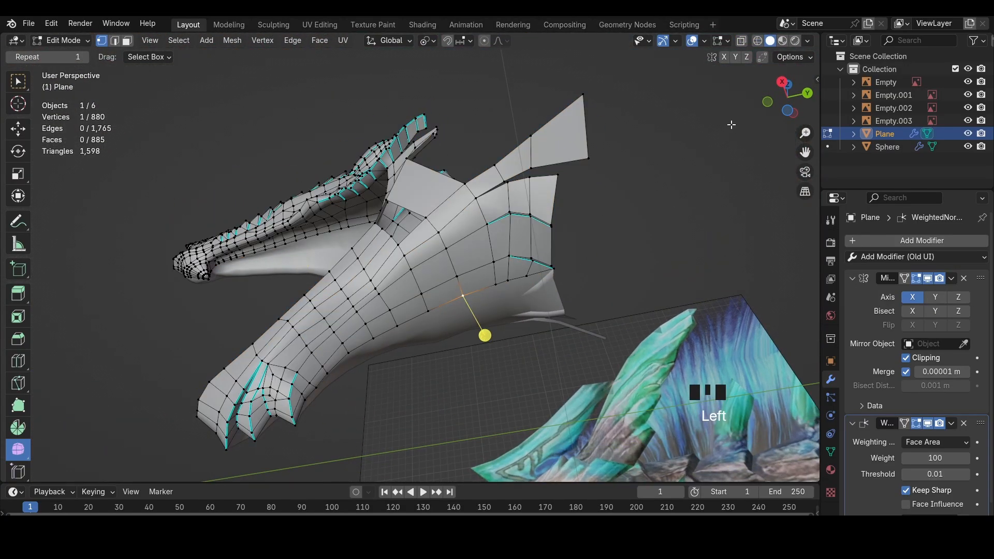
pyautogui.click(778, 86)
pyautogui.press('z')
pyautogui.press('g')
pyautogui.click(453, 296)
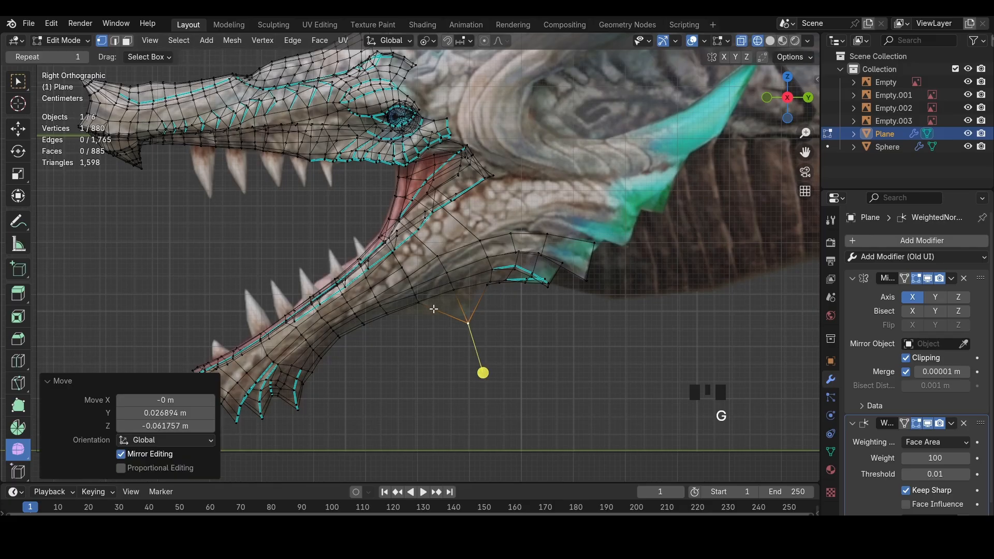
# Try repositioning the neighbouring underside vertices in the side view, the last by about -0.012 m in Y and -0.004 m in Z
pyautogui.click(421, 305)
pyautogui.press('g')
pyautogui.click(421, 315)
pyautogui.press('z')
pyautogui.click(469, 323)
pyautogui.press('g')
pyautogui.click(474, 316)
pyautogui.click(487, 289)
pyautogui.press('g')
pyautogui.click(482, 291)
# Undo the recent moves of the jaw's underside vertices
pyautogui.moveTo(486, 290); pyautogui.dragTo(670, 270, button='middle')
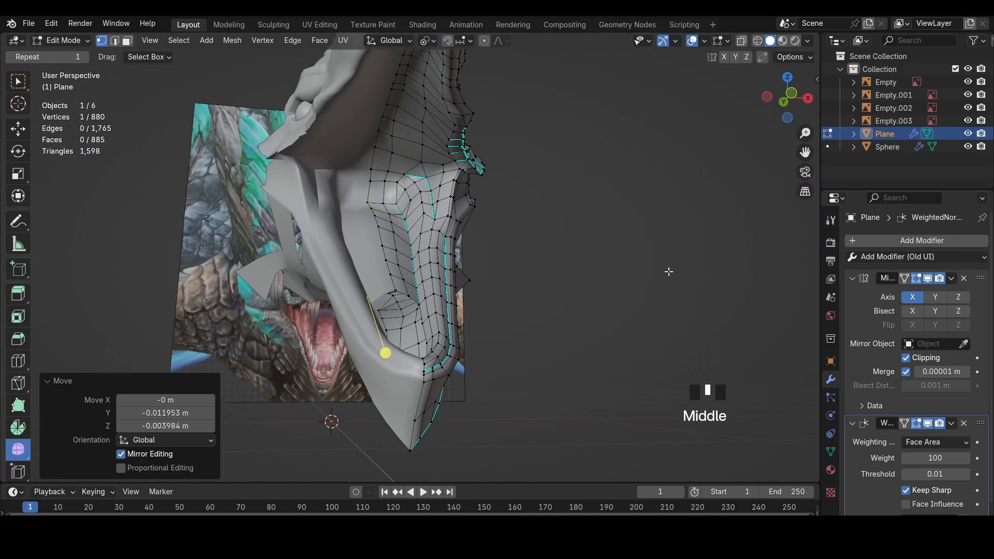
pyautogui.scroll(-2, 523, 275)
pyautogui.moveTo(523, 274)
pyautogui.mouseDown(button='middle')
pyautogui.moveTo(454, 265)
pyautogui.moveTo(503, 317)
pyautogui.moveTo(485, 334)
pyautogui.moveTo(469, 326)
pyautogui.moveTo(457, 315)
pyautogui.moveTo(497, 296)
pyautogui.mouseUp(button='middle')
pyautogui.press('z')
pyautogui.hotkey('ctrl', 'z')
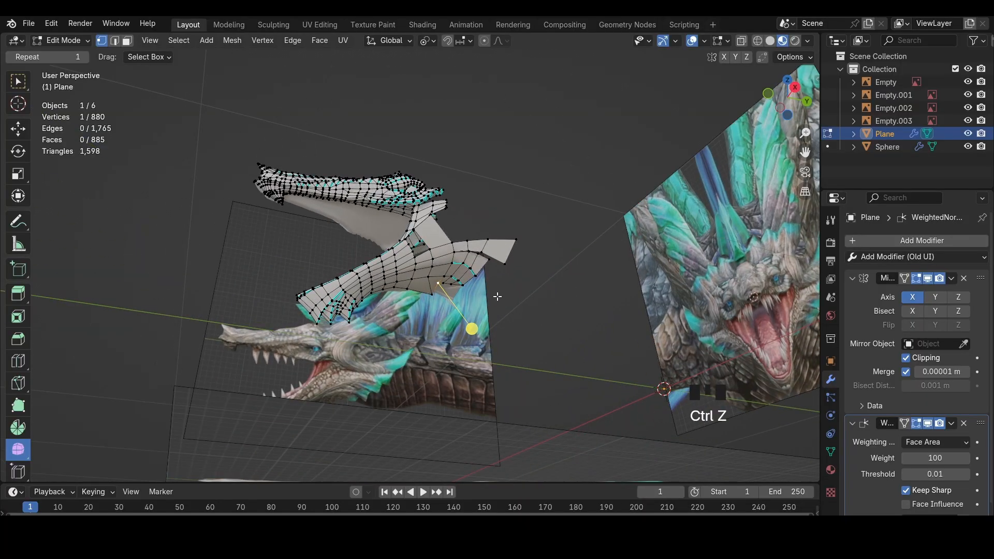
# Temporarily hide the whole mesh to examine the bottom reference image of the jaw and frill
pyautogui.moveTo(730, 178); pyautogui.dragTo(657, 222, button='middle')
pyautogui.moveTo(658, 223); pyautogui.dragTo(474, 277, button='middle')
pyautogui.click(478, 271)
pyautogui.click(785, 121)
pyautogui.press('z')
pyautogui.press('h')
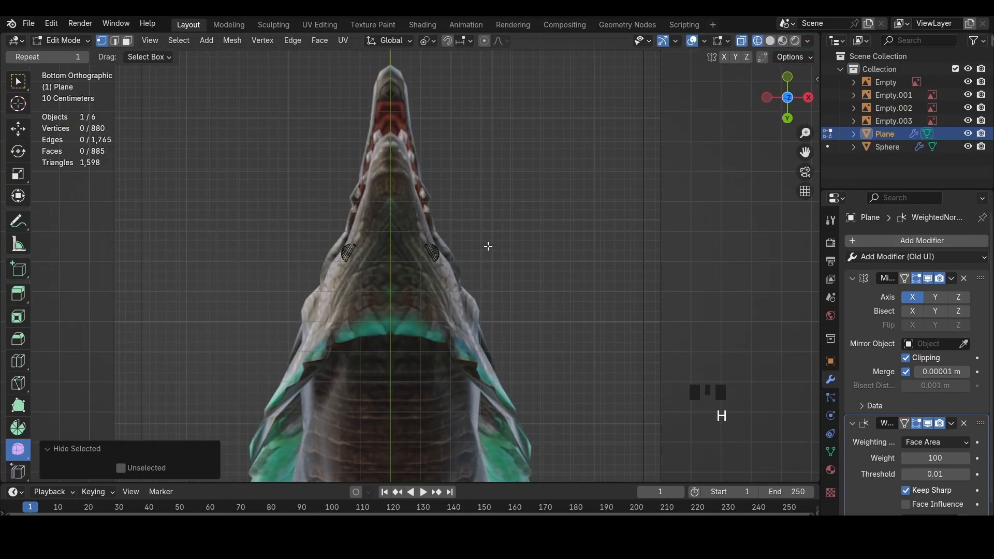
pyautogui.hotkey('ctrl', 'z')
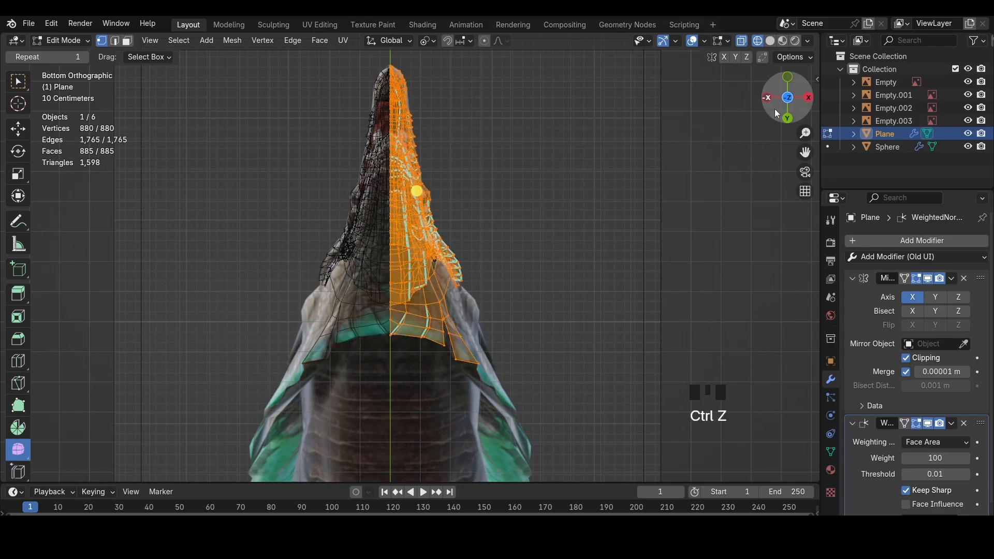
# Try extruding the side frill spike's end edge several times to shape its rear border
pyautogui.click(807, 98)
pyautogui.scroll(4, 588, 281)
pyautogui.click(588, 281)
pyautogui.scroll(2, 536, 316)
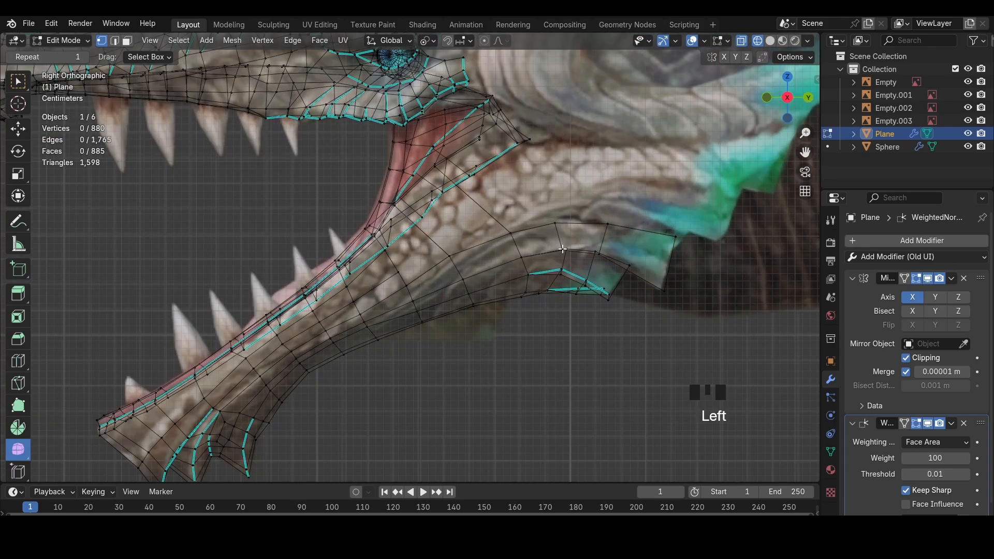
pyautogui.keyDown('shift'); pyautogui.moveTo(563, 249); pyautogui.dragTo(435, 298, button='middle'); pyautogui.keyUp('shift')
pyautogui.press('z')
pyautogui.moveTo(510, 288); pyautogui.dragTo(534, 239, button='middle')
pyautogui.press('e')
pyautogui.click(293, 274)
pyautogui.press('e')
pyautogui.click(213, 244)
pyautogui.press('e')
pyautogui.click(222, 240)
pyautogui.hotkey('ctrl', 'z')
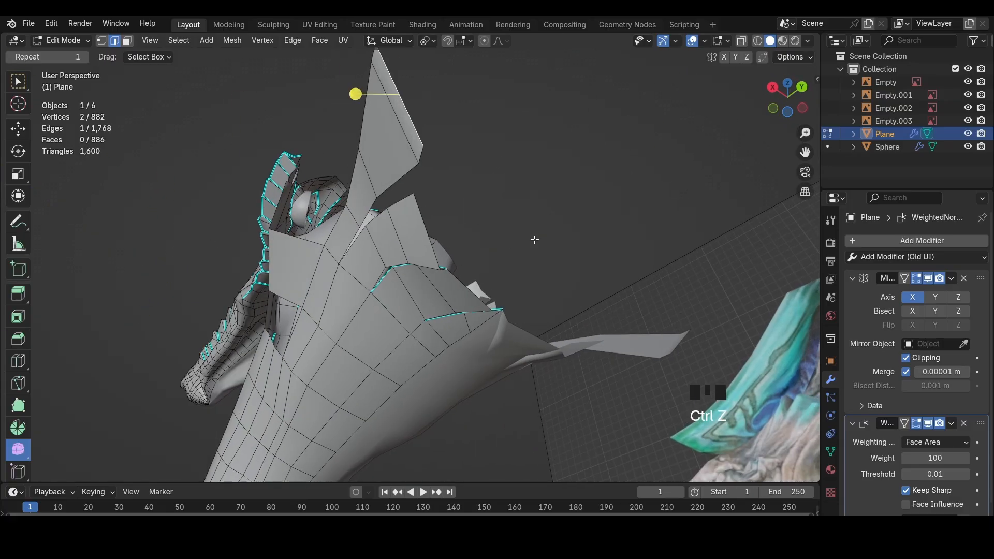
# Temporarily hide the whole mesh to examine the side reference image of the jaw and frill
pyautogui.click(772, 87)
pyautogui.press('a')
pyautogui.press('h')
pyautogui.scroll(-6, 497, 57)
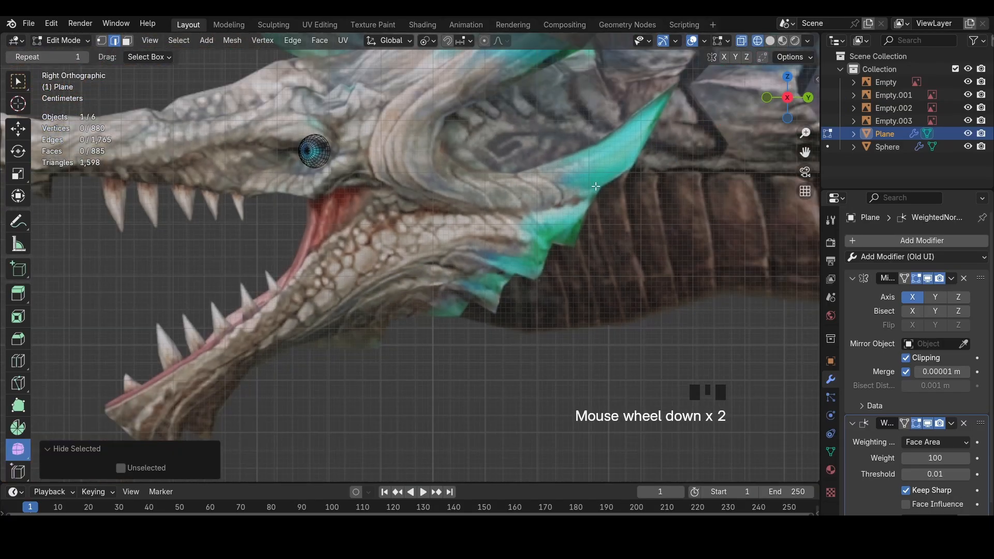
pyautogui.scroll(1, 499, 108)
pyautogui.hotkey('ctrl', 'z')
pyautogui.scroll(7, 533, 310)
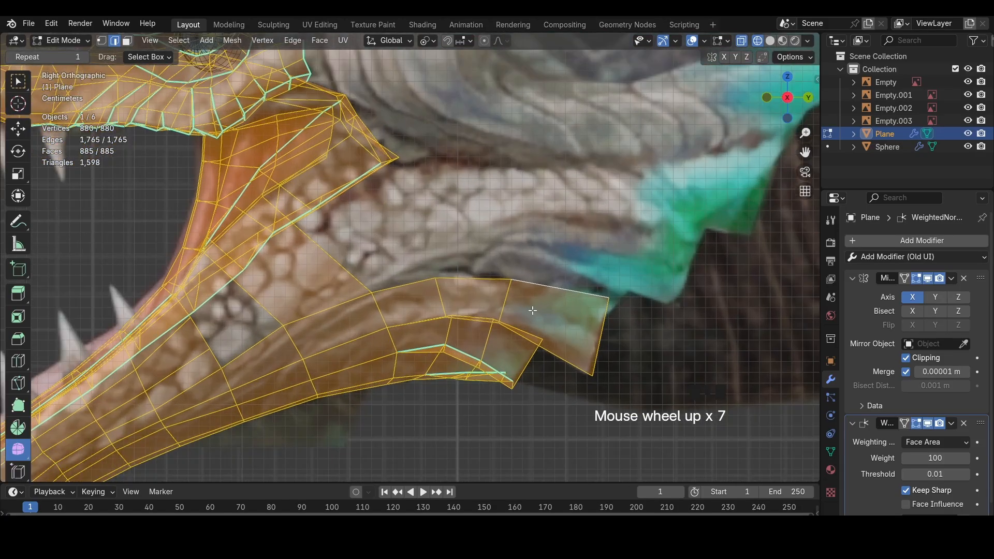
# Move the side frill spike's lower end vertex by about -0.004 m in Y and -0.001 m in Z in the side view
pyautogui.press('1')
pyautogui.click(601, 375)
pyautogui.press('g')
pyautogui.click(596, 377)
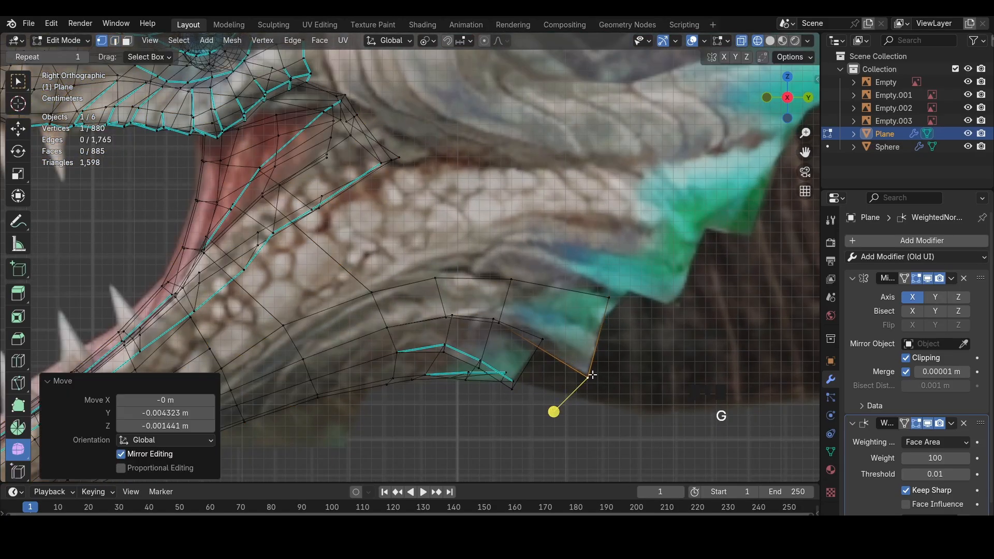
# Knife-cut a lengthwise edge through the middle of the side frill spike and slide its two outer end vertices along their edges
pyautogui.press('z')
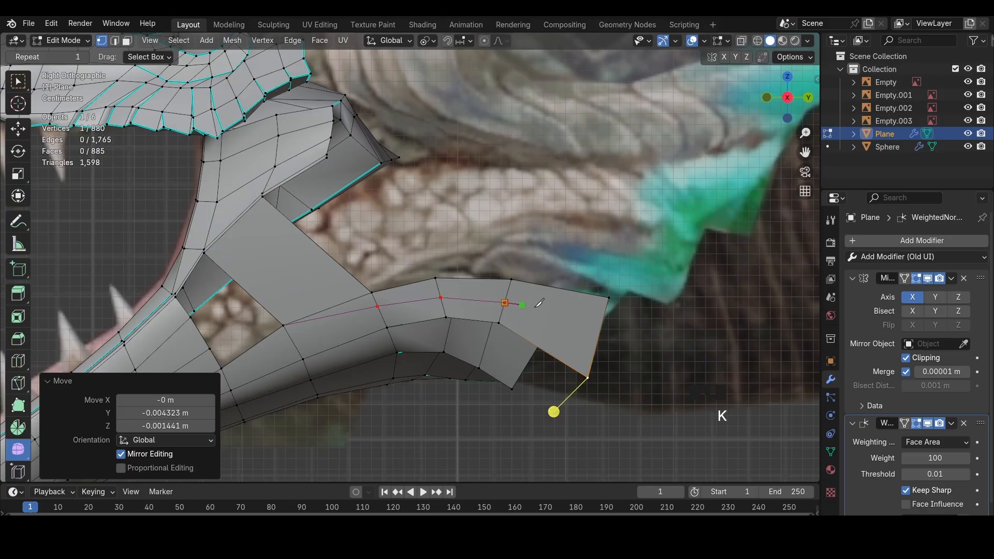
pyautogui.click(611, 342)
pyautogui.press('Return')
pyautogui.click(594, 380)
pyautogui.hotkey('shift', 'v')
pyautogui.click(593, 364)
pyautogui.keyDown('shift'); pyautogui.click(610, 300); pyautogui.keyUp('shift')
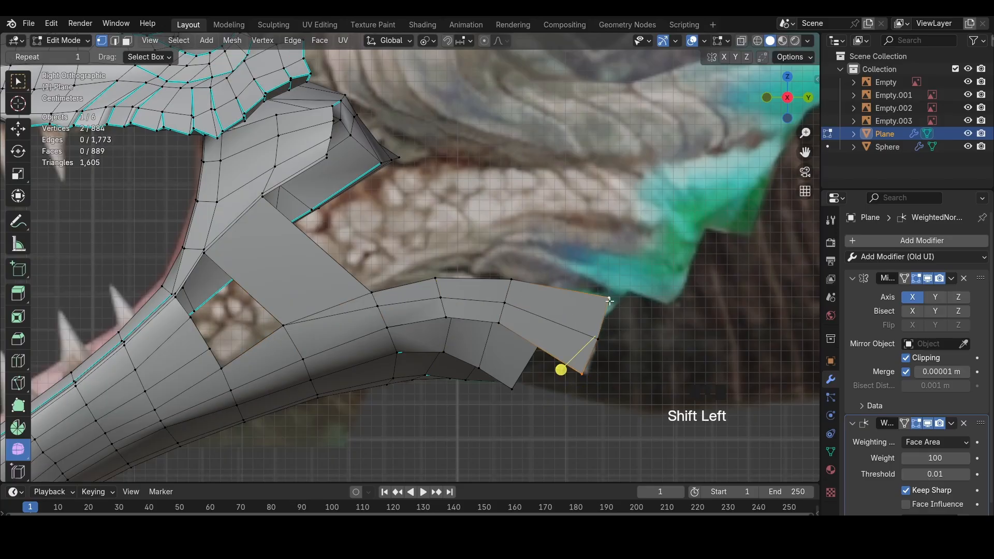
pyautogui.hotkey('shift', 'v')
pyautogui.click(606, 310)
# Extrude the spike's two end edges twice, the second time by about -0.016 m in X, 0.003 m in Y and 0.022 m in Z
pyautogui.press('2')
pyautogui.click(600, 351)
pyautogui.keyDown('shift'); pyautogui.click(616, 326); pyautogui.keyUp('shift')
pyautogui.press('e')
pyautogui.moveTo(617, 326)
pyautogui.mouseDown(button='middle')
pyautogui.moveTo(533, 298)
pyautogui.moveTo(461, 333)
pyautogui.moveTo(679, 370)
pyautogui.mouseUp(button='middle')
pyautogui.click(523, 292)
pyautogui.press('e')
pyautogui.click(445, 339)
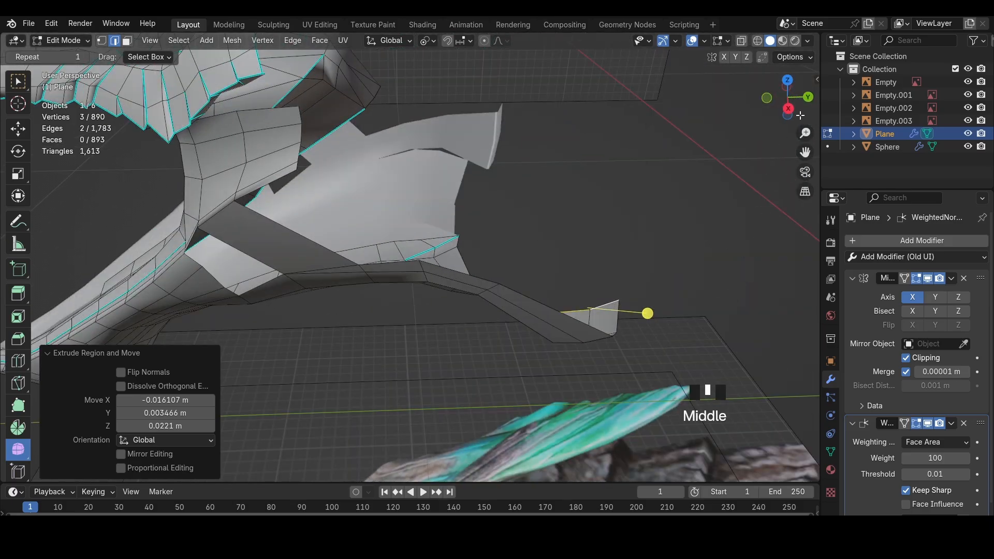
# Move the extruded end edges inward by about -0.028 m in X and -0.037 m in Y
pyautogui.click(786, 83)
pyautogui.press('z')
pyautogui.press('g')
pyautogui.click(440, 125)
pyautogui.moveTo(440, 125)
pyautogui.mouseDown(button='middle')
pyautogui.moveTo(628, 306)
pyautogui.moveTo(751, 131)
pyautogui.mouseUp(button='middle')
pyautogui.press('z')
pyautogui.click(802, 103)
pyautogui.scroll(-8, 686, 193)
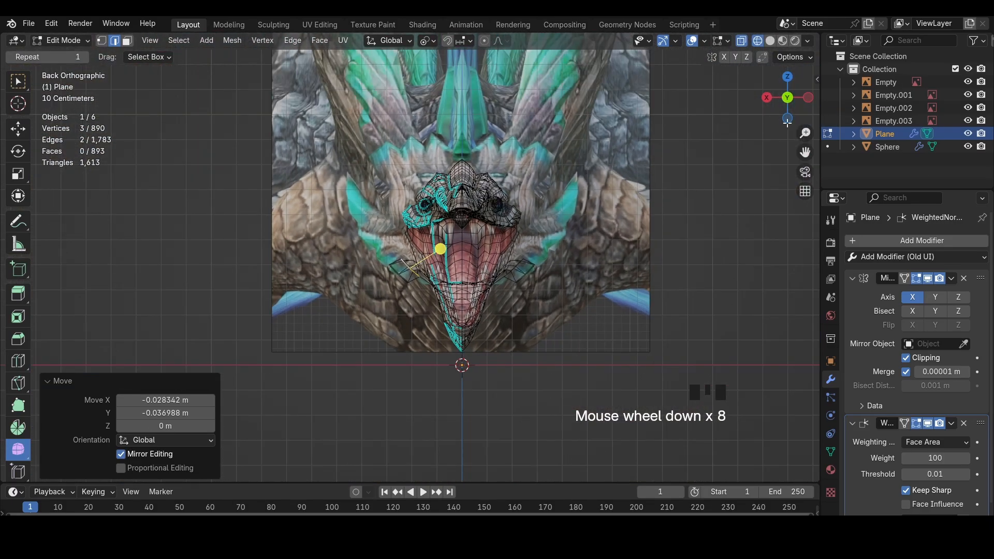
# Align the extruded inner edges with the spike in the bottom view by moving them and rotating them 12.7°
pyautogui.moveTo(788, 123); pyautogui.dragTo(651, 202, button='middle')
pyautogui.scroll(-10, 725, 216)
pyautogui.scroll(5, 650, 201)
pyautogui.click(788, 120)
pyautogui.scroll(4, 477, 340)
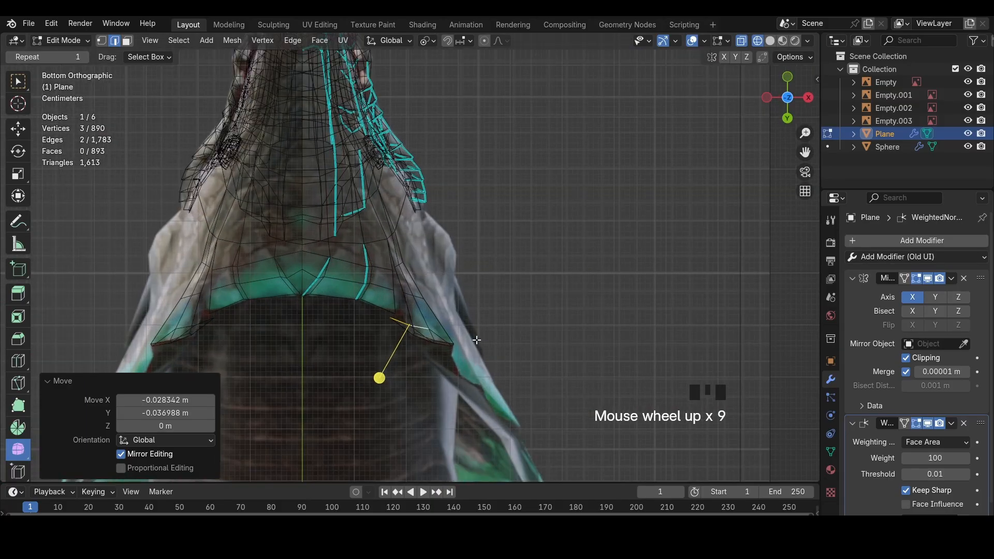
pyautogui.scroll(2, 462, 343)
pyautogui.press('g')
pyautogui.click(469, 350)
pyautogui.press('r')
pyautogui.click(467, 362)
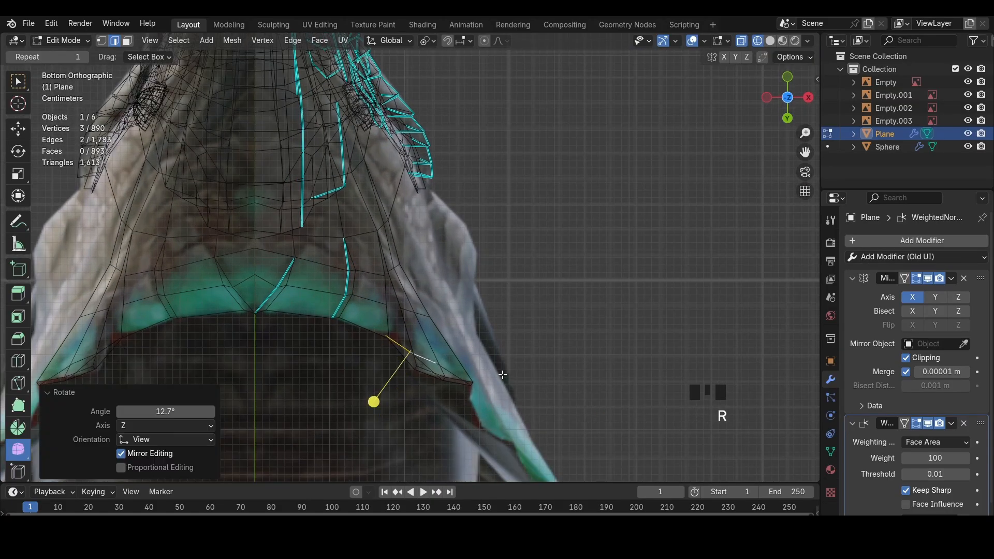
pyautogui.press('g')
pyautogui.click(466, 356)
# Reposition the extruded inner edges in the perspective view to form the inner side of the spike
pyautogui.press('z')
pyautogui.moveTo(552, 387)
pyautogui.mouseDown(button='middle')
pyautogui.moveTo(492, 240)
pyautogui.moveTo(463, 333)
pyautogui.moveTo(280, 409)
pyautogui.moveTo(233, 440)
pyautogui.mouseUp(button='middle')
pyautogui.press('g')
pyautogui.click(492, 240)
pyautogui.click(498, 235)
pyautogui.press('g')
pyautogui.click(461, 331)
# Try filling a face between two edges at the underside of the spike
pyautogui.click(357, 371)
pyautogui.keyDown('shift'); pyautogui.click(334, 375); pyautogui.keyUp('shift')
pyautogui.press('f')
pyautogui.click(774, 96)
pyautogui.hotkey('ctrl', 'z')
# In the side view, move the underside frill's corner vertex by about -0.006 m in Y and Z, and lower the adjacent vertex slightly
pyautogui.press('z')
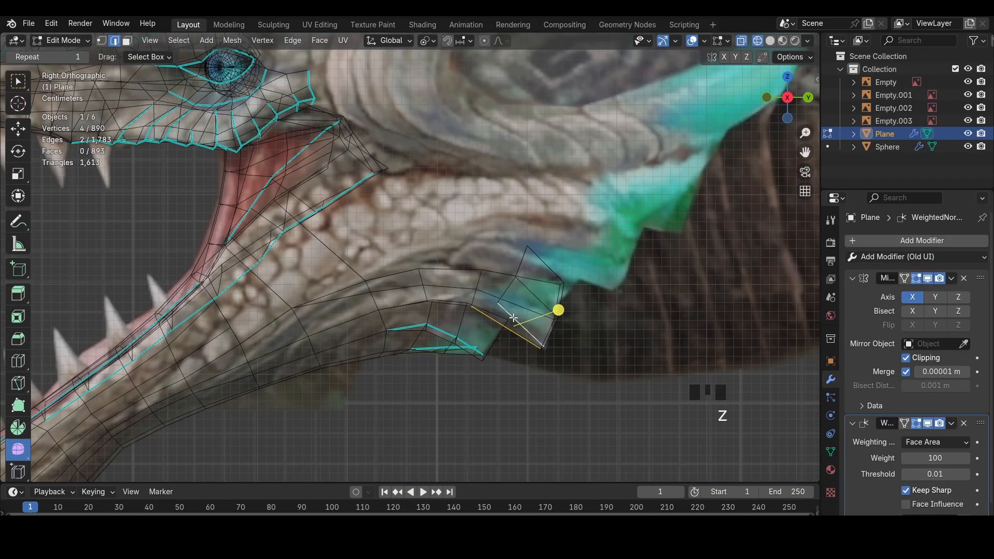
pyautogui.scroll(1, 513, 318)
pyautogui.press('1')
pyautogui.click(522, 336)
pyautogui.press('g')
pyautogui.click(518, 340)
pyautogui.click(477, 313)
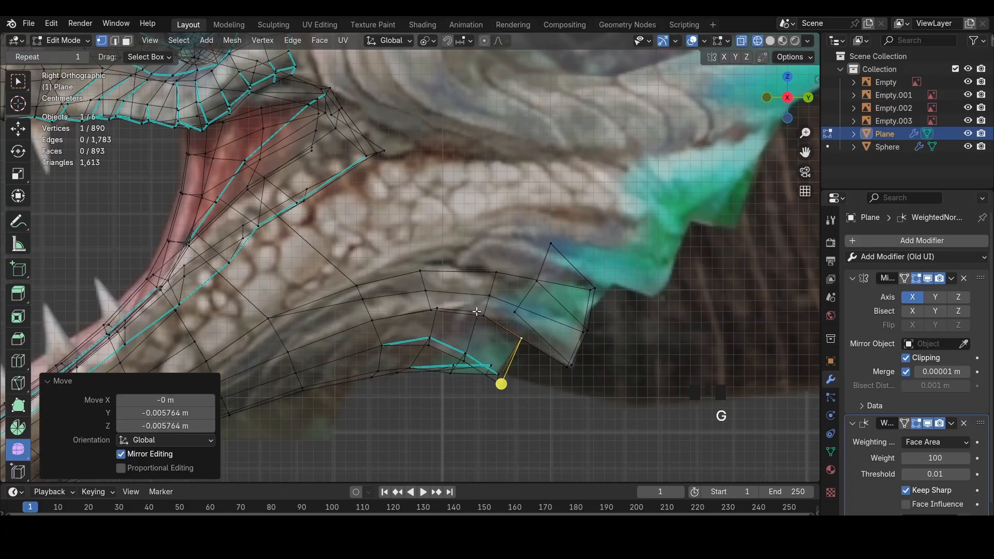
pyautogui.press('g')
pyautogui.click(477, 318)
# Add one centred loop cut across the side frill spike
pyautogui.moveTo(561, 322); pyautogui.dragTo(592, 249, button='middle')
pyautogui.press('2')
pyautogui.hotkey('ctrl', 'r')
pyautogui.doubleClick(548, 301)
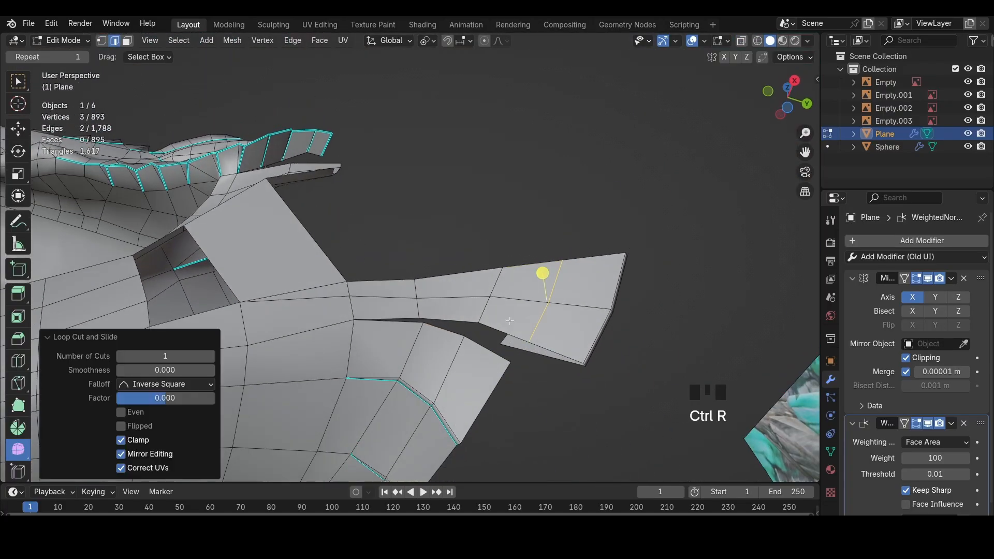
# Fill the gap between the side spike and underside frill with faces, and mark the edge line along the joint as sharp
pyautogui.click(503, 330)
pyautogui.keyDown('shift'); pyautogui.click(484, 343); pyautogui.keyUp('shift')
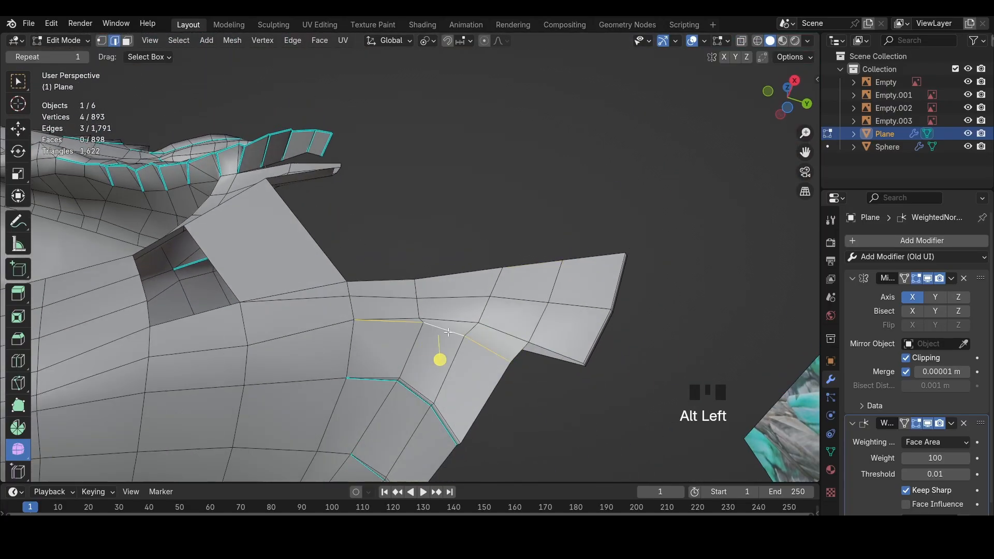
pyautogui.hotkey('ctrl', 'e')
pyautogui.click(551, 337)
# Move a vertex on the joint's sharp edge by about 0.003 m in X and 0.001 m in Y and Z
pyautogui.press('1')
pyautogui.click(430, 332)
pyautogui.press('g')
pyautogui.click(428, 333)
pyautogui.press('2')
pyautogui.click(493, 341)
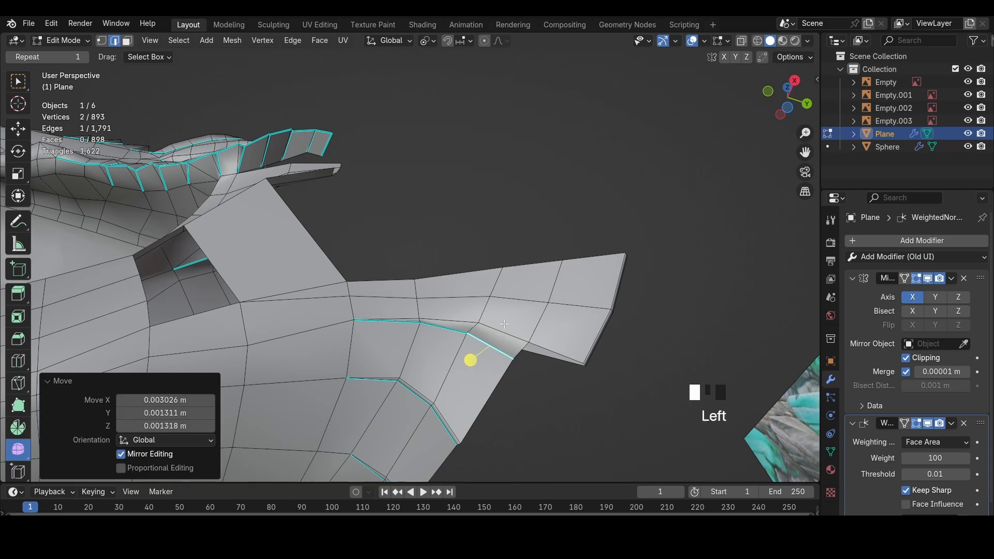
pyautogui.press('g')
pyautogui.rightClick(502, 332)
# Pull the upper vertices of the spike's inner side down and forward in the side view to fit the spike's outline
pyautogui.moveTo(503, 331); pyautogui.dragTo(521, 378, button='middle')
pyautogui.click(439, 291)
pyautogui.moveTo(440, 291); pyautogui.dragTo(749, 131, button='middle')
pyautogui.click(774, 105)
pyautogui.press('z')
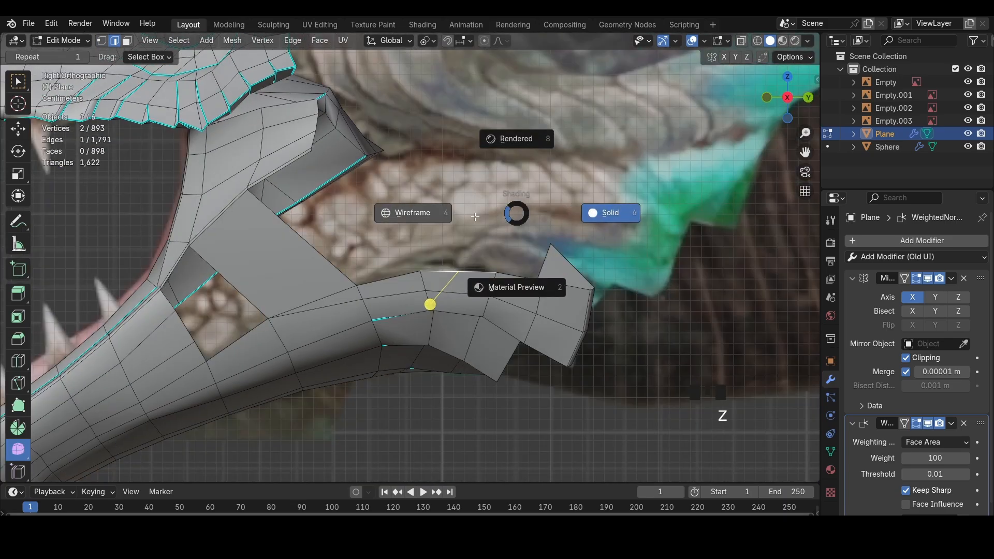
pyautogui.click(422, 212)
pyautogui.press('1')
pyautogui.click(556, 246)
pyautogui.press('g')
pyautogui.click(538, 279)
pyautogui.click(538, 279)
pyautogui.press('g')
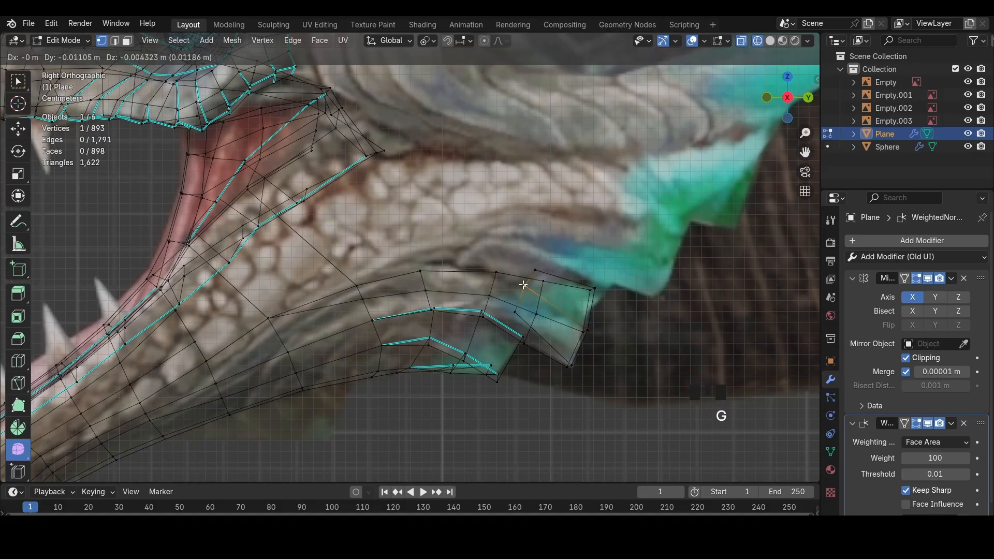
pyautogui.click(524, 285)
pyautogui.press('g')
pyautogui.click(528, 285)
# Fill the open face along the upper border between the spike's outer and inner sides
pyautogui.scroll(-3, 529, 285)
pyautogui.press('a')
pyautogui.click(516, 266)
pyautogui.scroll(2, 528, 271)
pyautogui.press('z')
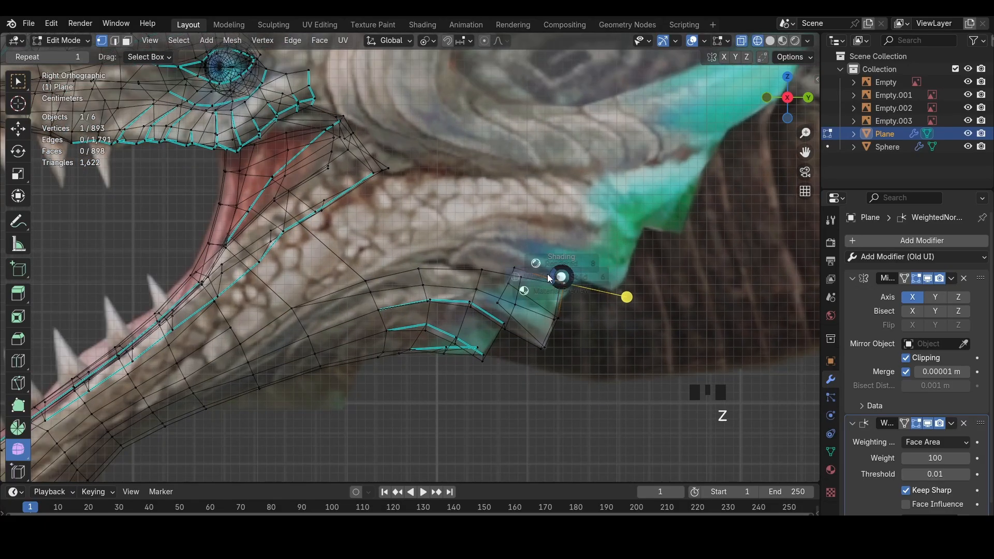
pyautogui.moveTo(489, 258); pyautogui.dragTo(471, 286, button='middle')
pyautogui.scroll(-2, 471, 285)
pyautogui.press('2')
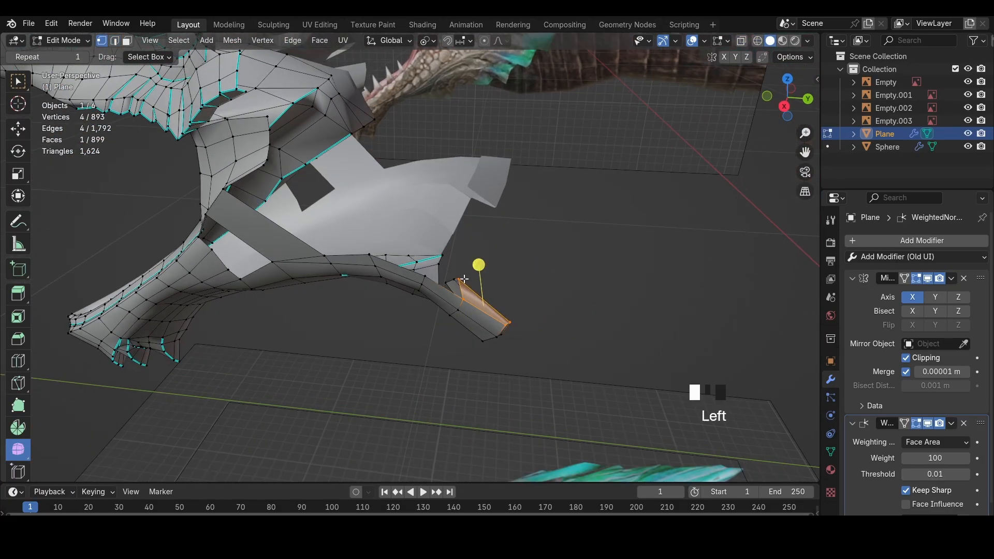
# Slide the front vertex of the spike's inner side along its edge and refine its position from several angles
pyautogui.keyDown('shift'); pyautogui.moveTo(443, 274); pyautogui.dragTo(471, 291); pyautogui.keyUp('shift')
pyautogui.hotkey('shift', 'v')
pyautogui.click(467, 289)
pyautogui.moveTo(468, 288)
pyautogui.mouseDown(button='middle')
pyautogui.moveTo(456, 301)
pyautogui.moveTo(539, 253)
pyautogui.moveTo(476, 297)
pyautogui.mouseUp(button='middle')
pyautogui.press('g')
pyautogui.click(495, 248)
pyautogui.moveTo(495, 248); pyautogui.dragTo(464, 328, button='middle')
pyautogui.press('g')
pyautogui.click(429, 298)
pyautogui.click(466, 329)
# Switch to Object Mode and examine the shading of the spike and the jaw's underside
pyautogui.scroll(2, 483, 337)
pyautogui.keyDown('shift'); pyautogui.moveTo(538, 384); pyautogui.dragTo(489, 308, button='middle'); pyautogui.keyUp('shift')
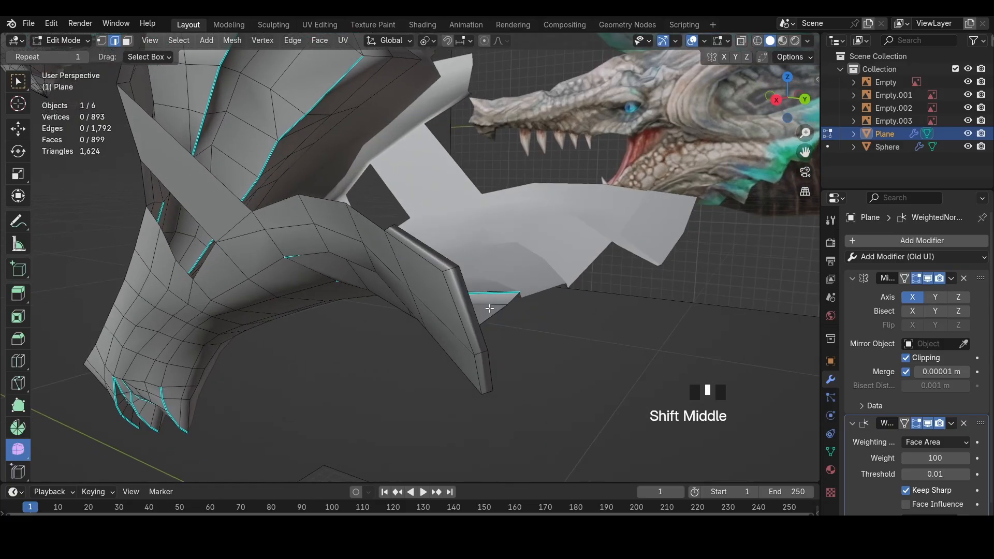
pyautogui.click(59, 40)
pyautogui.click(62, 56)
pyautogui.click(352, 350)
pyautogui.moveTo(424, 346); pyautogui.dragTo(400, 261, button='middle')
pyautogui.click(51, 41)
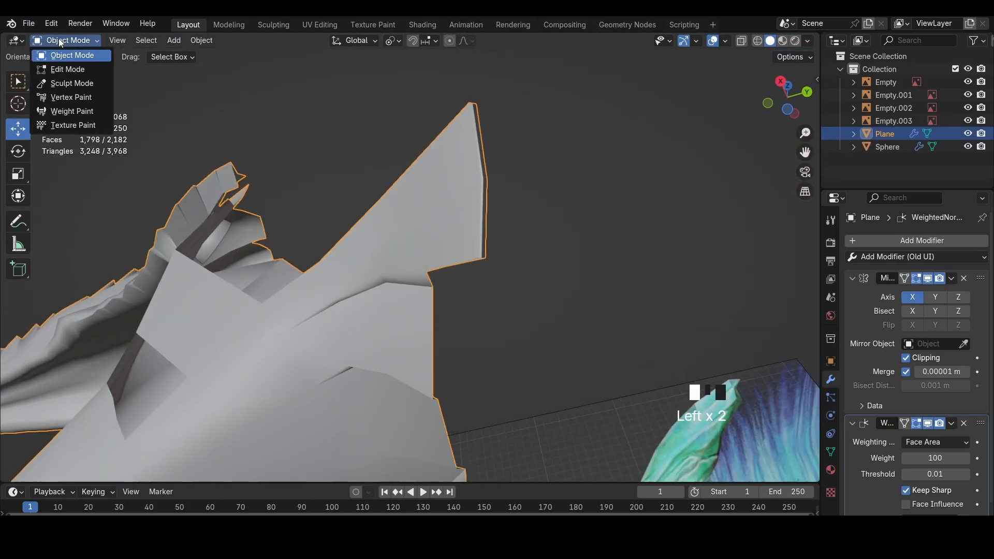
pyautogui.moveTo(585, 277); pyautogui.dragTo(579, 292, button='middle')
pyautogui.scroll(-2, 902, 441)
# Toggle the Weighted Normal modifier's viewport display off and on to compare the head and jaw shading from several angles
pyautogui.click(929, 409)
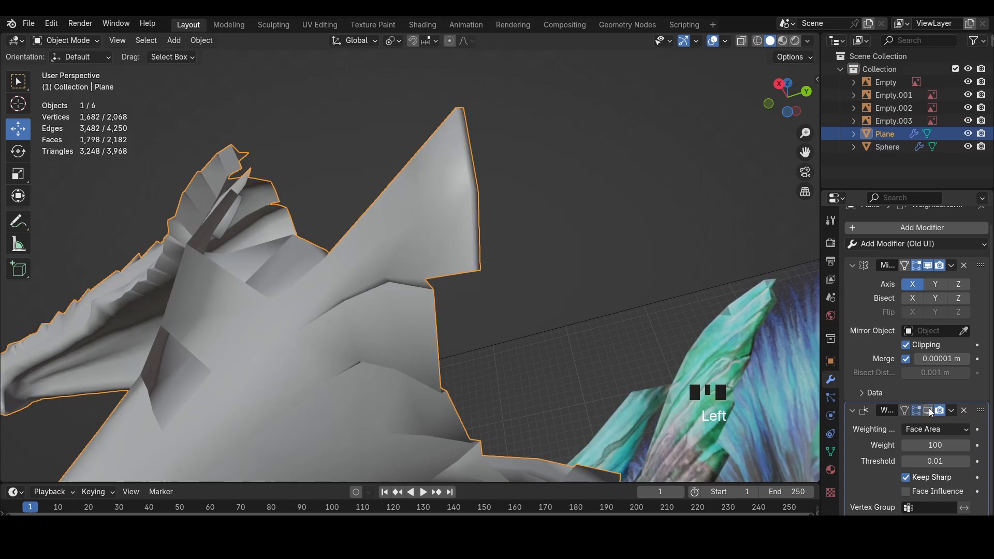
pyautogui.moveTo(518, 321); pyautogui.dragTo(510, 276, button='middle')
pyautogui.scroll(-4, 561, 305)
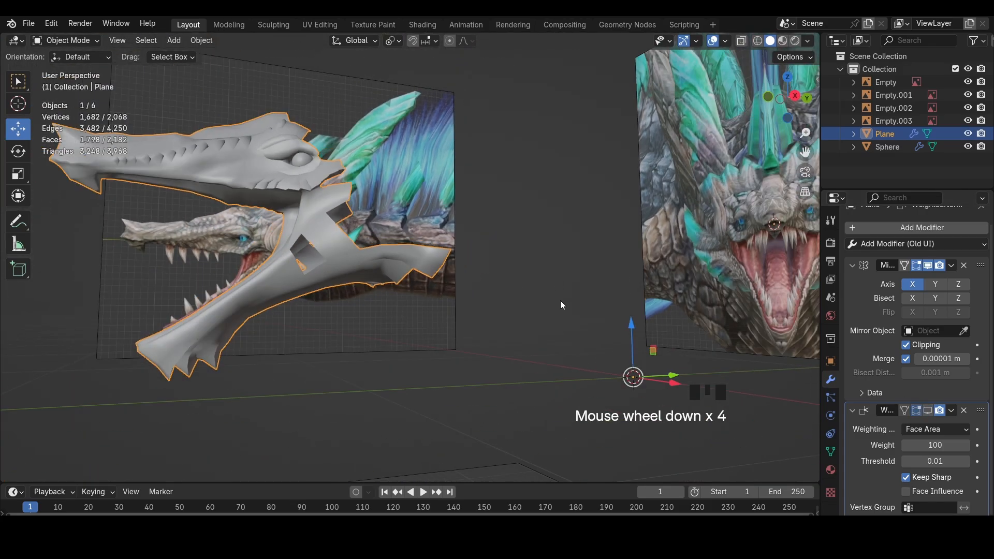
pyautogui.click(927, 411)
pyautogui.click(926, 412)
pyautogui.moveTo(409, 197); pyautogui.dragTo(461, 243, button='middle')
pyautogui.keyDown('shift'); pyautogui.moveTo(673, 253); pyautogui.dragTo(614, 325, button='middle'); pyautogui.keyUp('shift')
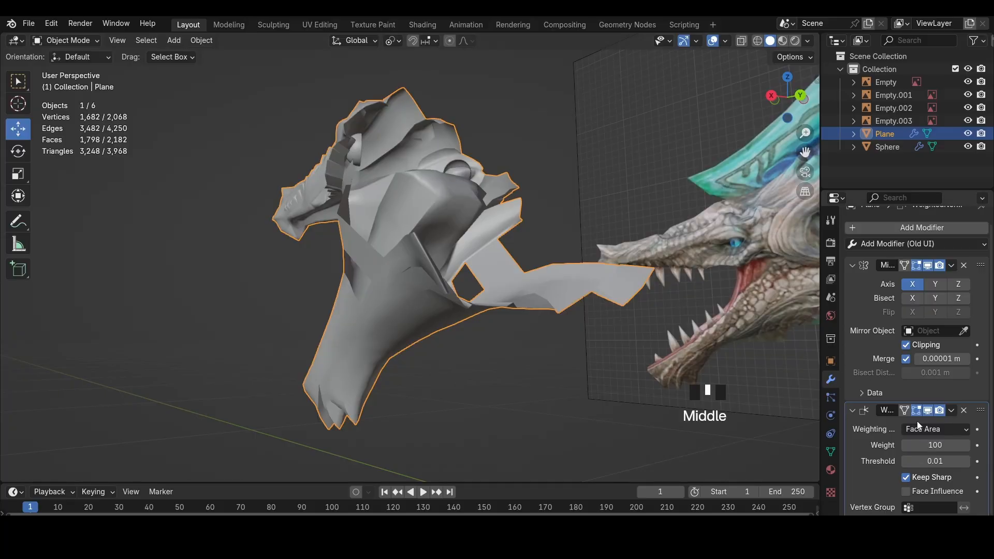
pyautogui.click(928, 411)
pyautogui.click(927, 410)
pyautogui.click(927, 410)
pyautogui.moveTo(662, 316); pyautogui.dragTo(739, 312, button='middle')
pyautogui.click(928, 411)
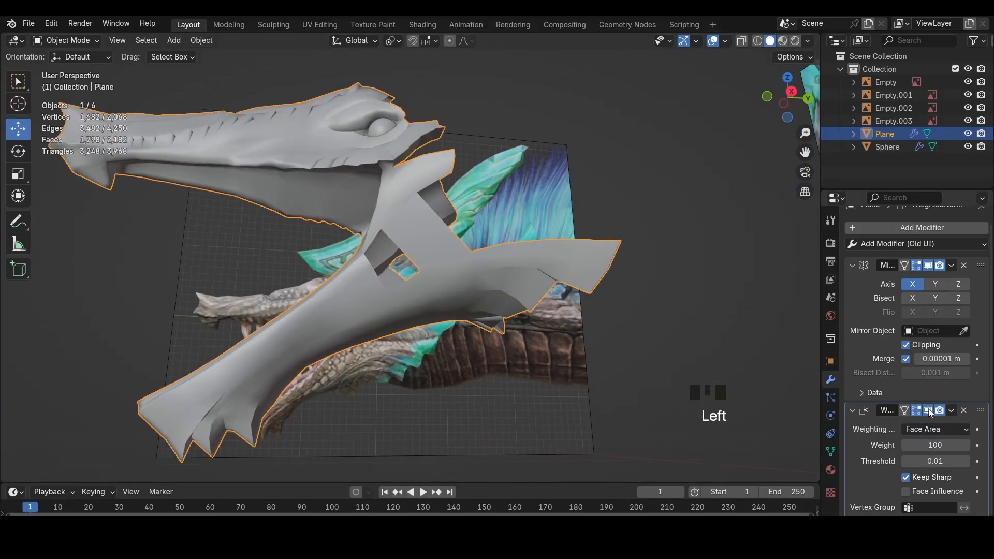
pyautogui.click(928, 411)
pyautogui.click(928, 411)
pyautogui.click(928, 411)
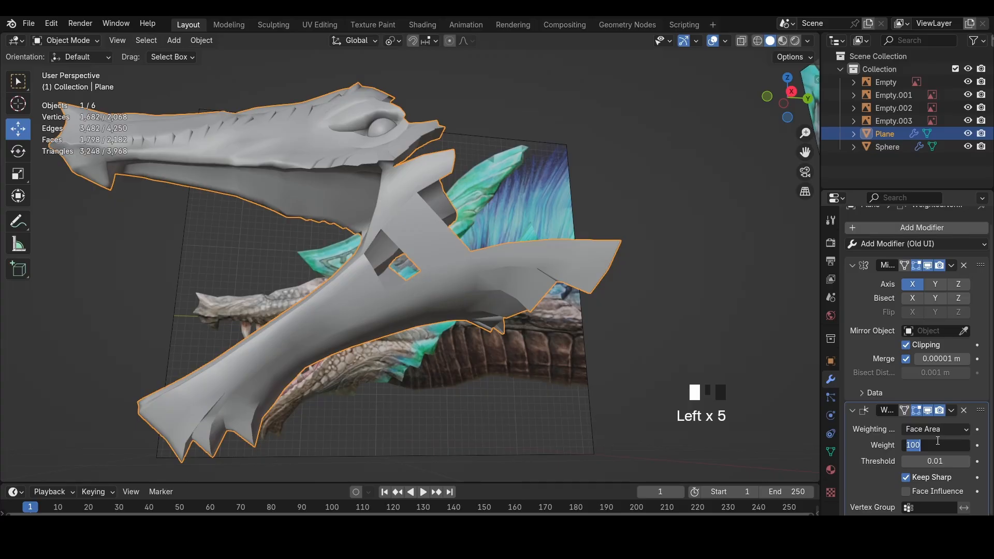
# Try Weight values of 75 and 13 on the Weighted Normal modifier, comparing the head and jaw shading from several angles
pyautogui.moveTo(737, 365); pyautogui.dragTo(580, 360, button='middle')
pyautogui.hotkey('ctrl', 'z')
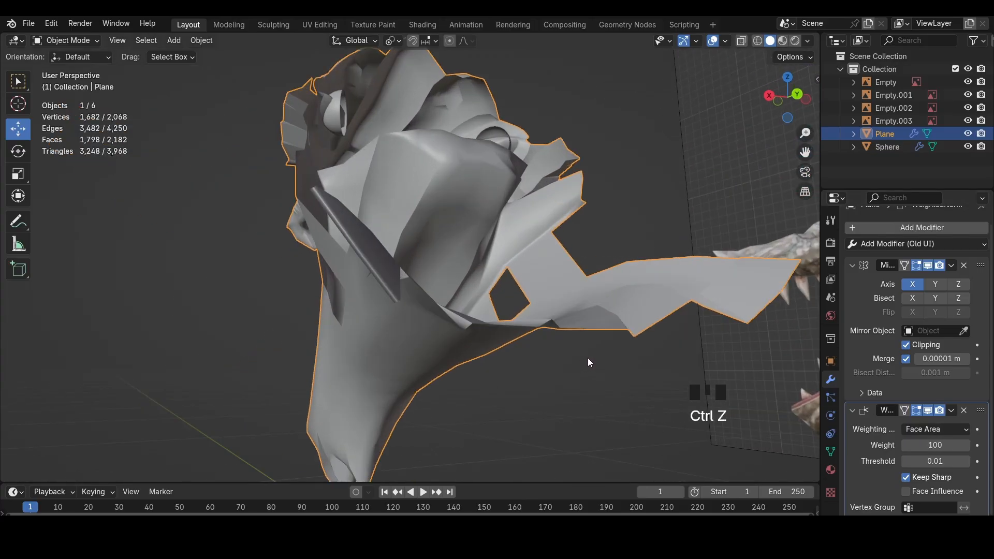
pyautogui.hotkey('ctrl', 'shift', 'z')
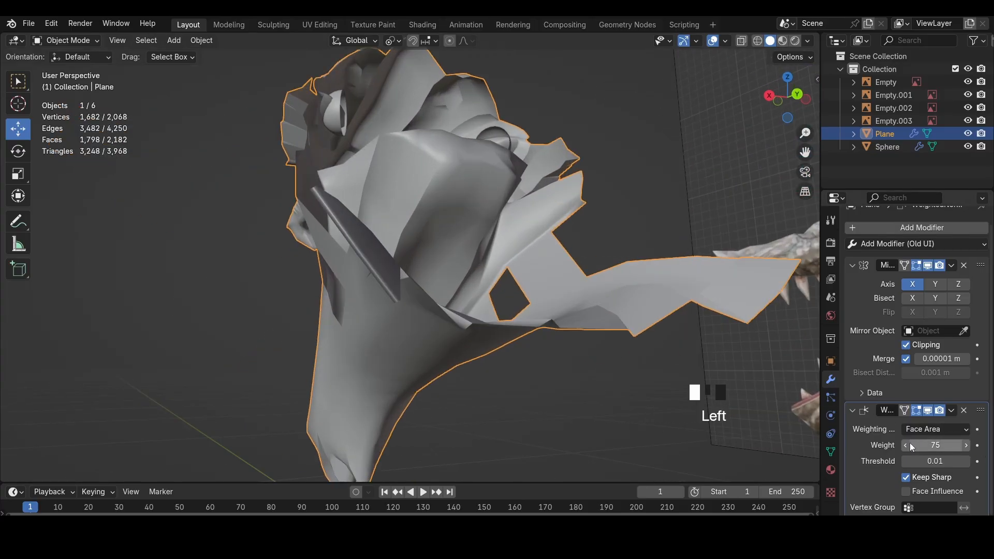
pyautogui.moveTo(935, 445); pyautogui.dragTo(909, 445)
pyautogui.moveTo(777, 384); pyautogui.dragTo(832, 380, button='middle')
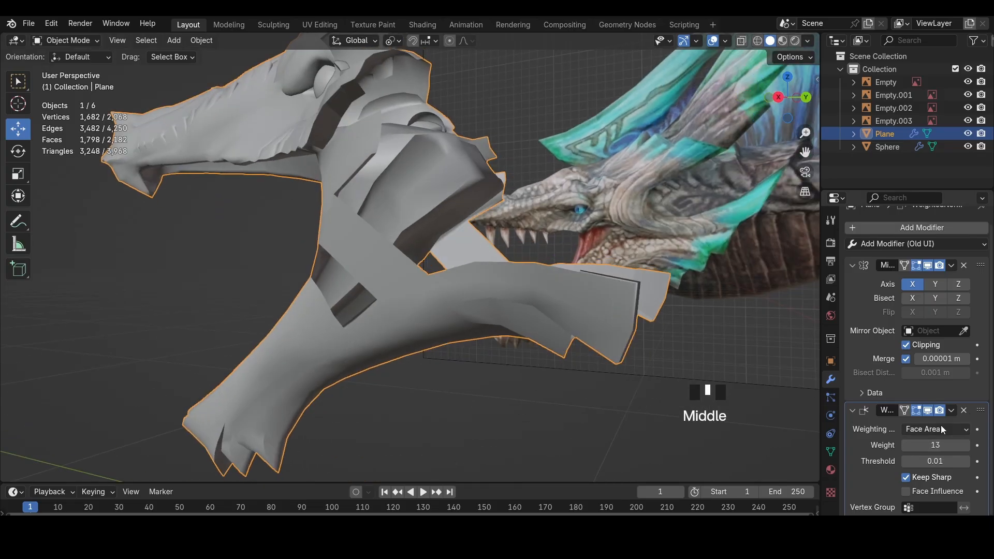
pyautogui.hotkey('ctrl', 's')
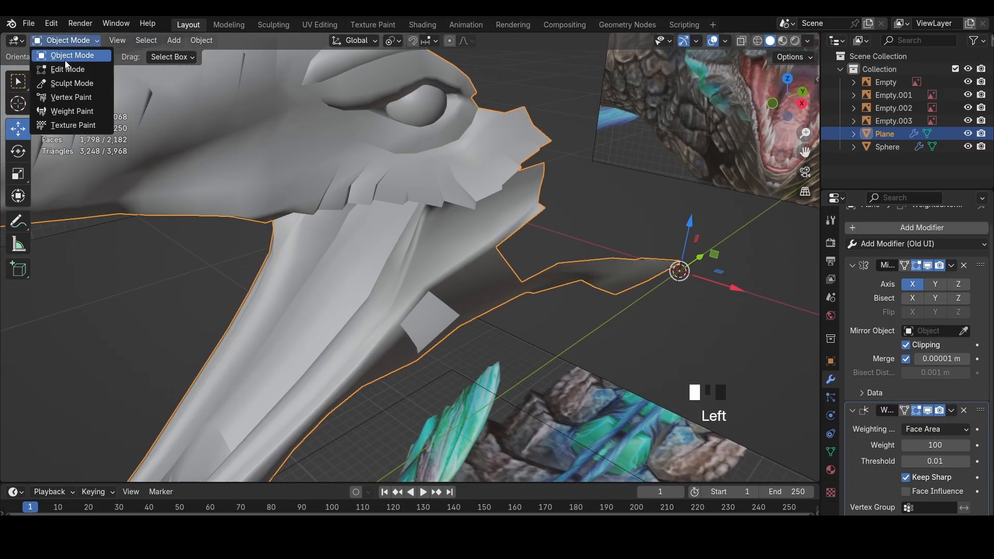
# Switch to Edit Mode with edge selection and shift an edge of the jaw-side strip along the X axis
pyautogui.click(67, 69)
pyautogui.press('2')
pyautogui.moveTo(304, 201); pyautogui.dragTo(439, 239, button='middle')
pyautogui.click(446, 250)
pyautogui.press('g')
pyautogui.press('x')
pyautogui.click(450, 251)
# Add two loop cuts across the jaw-side strip and push them slightly outward with Shrink/Fatten
pyautogui.click(471, 295)
pyautogui.click(440, 238)
pyautogui.hotkey('alt', 's')
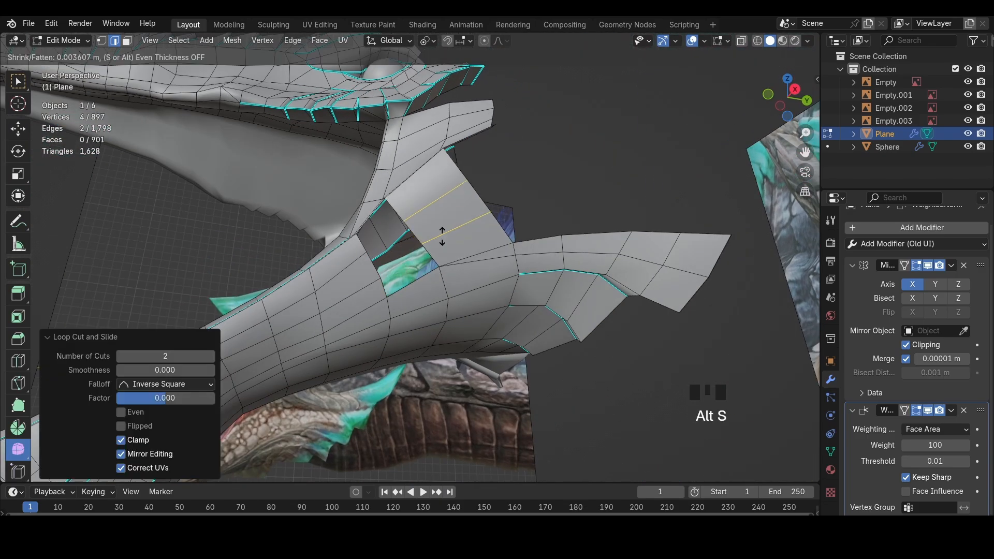
pyautogui.click(442, 233)
# Fill the remaining opening between the jaw-side strip and the jaw's side with faces
pyautogui.click(436, 236)
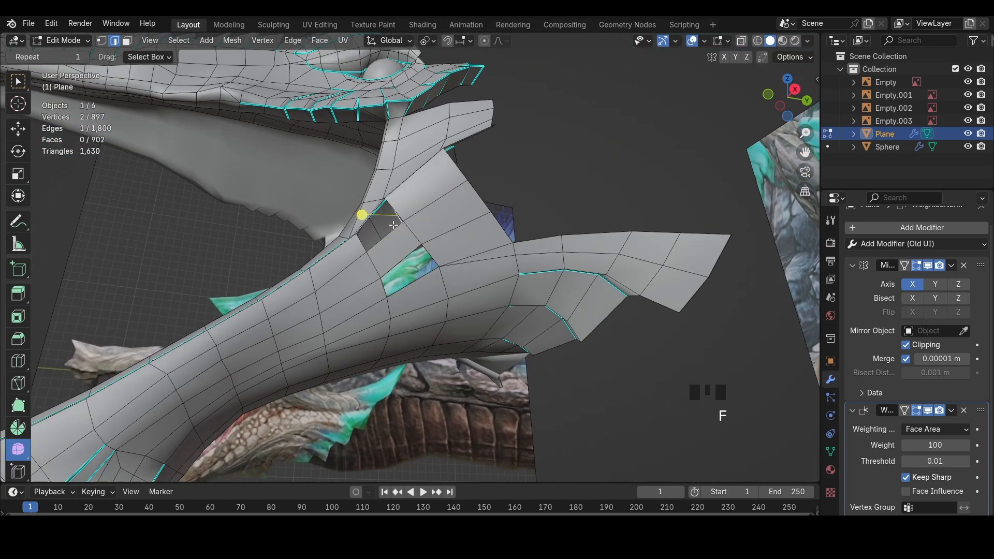
pyautogui.hotkey('ctrl', 'z')
pyautogui.moveTo(393, 225); pyautogui.dragTo(408, 253, button='middle')
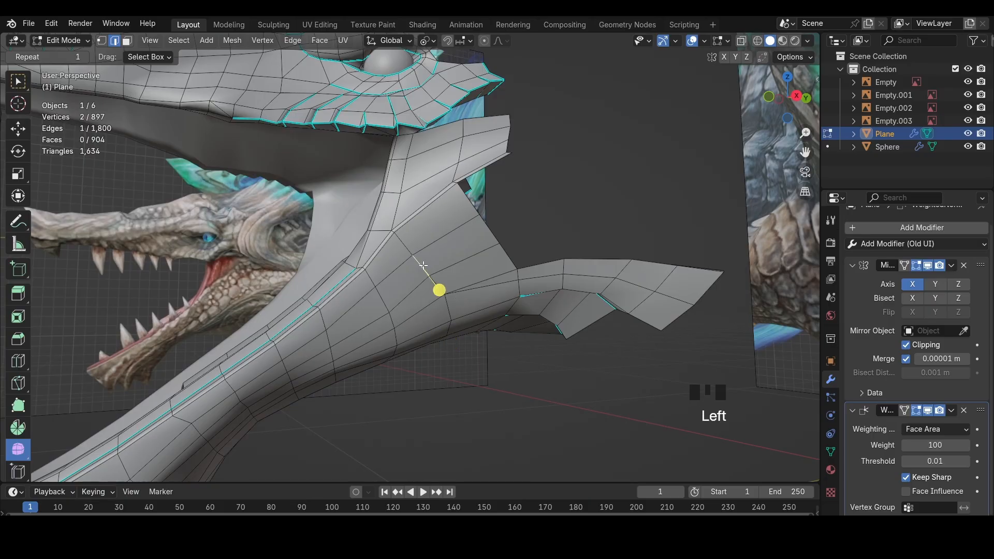
# Reposition the inner edge of the filled area and the strip's rear border edge against the side reference image
pyautogui.press('g')
pyautogui.click(435, 262)
pyautogui.click(795, 95)
pyautogui.press('z')
pyautogui.press('g')
pyautogui.click(409, 261)
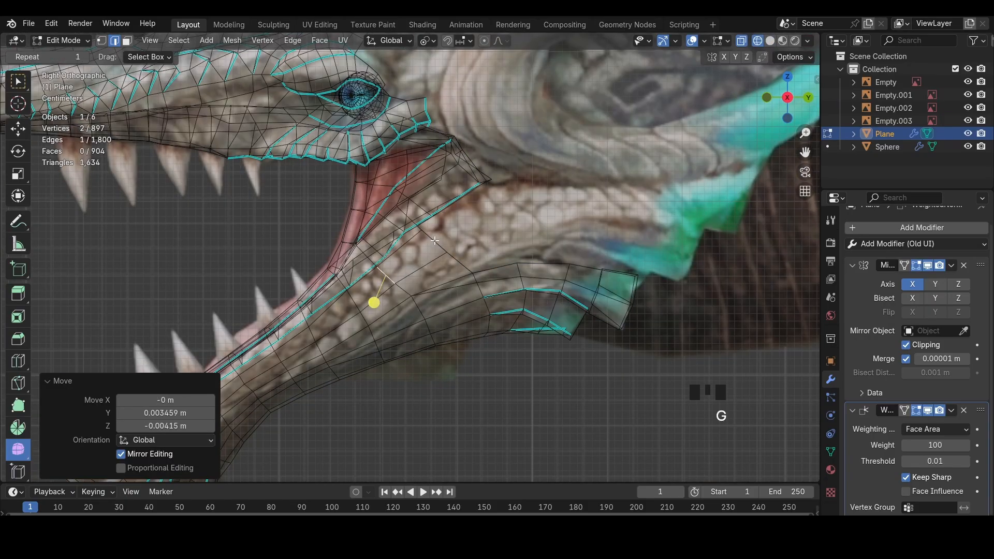
pyautogui.click(438, 240)
pyautogui.press('g')
pyautogui.click(446, 238)
# Extrude the strip's rear border edge backward, then rotate, scale and move it along the upper frill in the side reference
pyautogui.keyDown('shift'); pyautogui.moveTo(513, 259); pyautogui.dragTo(344, 322, button='middle'); pyautogui.keyUp('shift')
pyautogui.press('z')
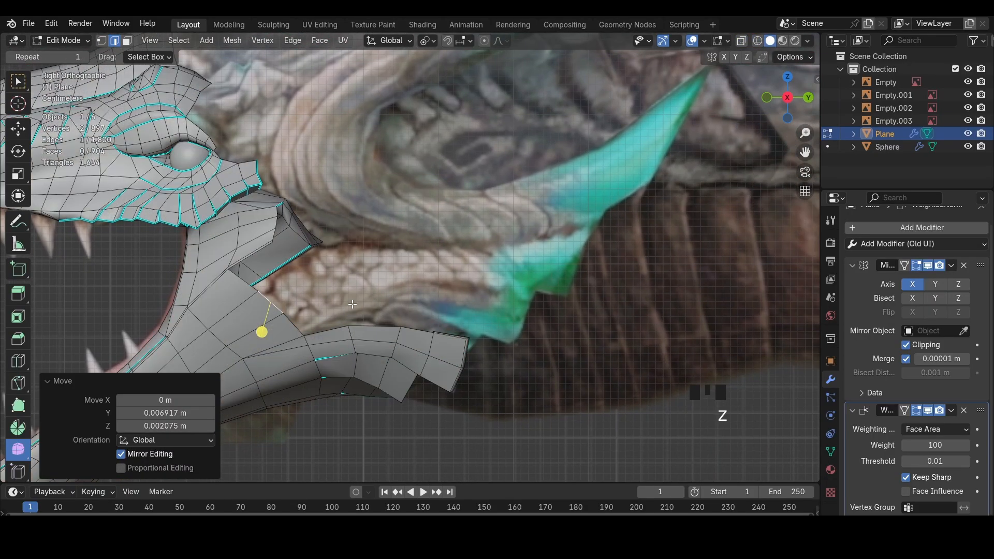
pyautogui.press('z')
pyautogui.press('e')
pyautogui.click(394, 270)
pyautogui.press('r')
pyautogui.click(388, 288)
pyautogui.press('g')
pyautogui.click(385, 283)
pyautogui.press('s')
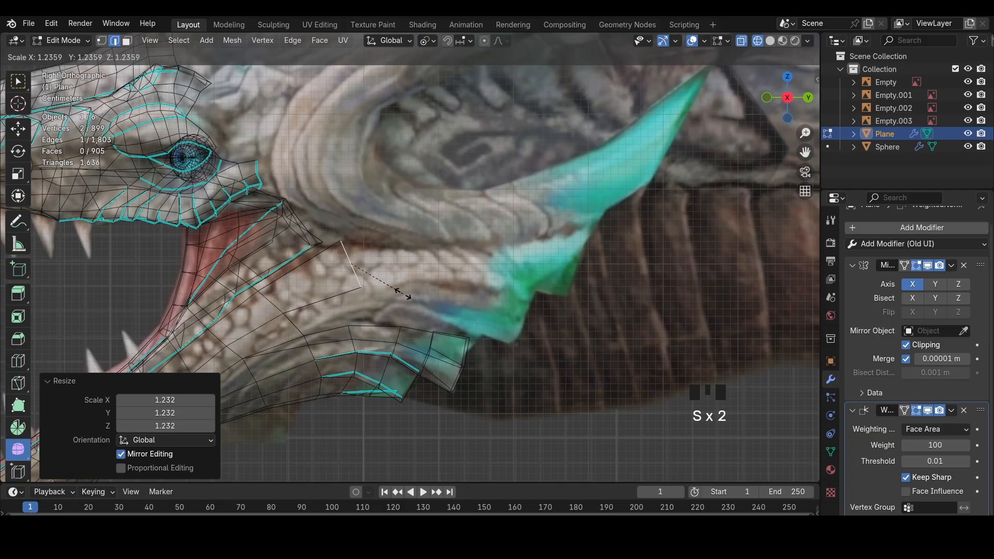
pyautogui.click(405, 296)
pyautogui.press('g')
pyautogui.click(359, 279)
# Extrude a second frill segment backward and rotate, scale and position its end edge to match the side reference
pyautogui.press('e')
pyautogui.click(431, 274)
pyautogui.press('r')
pyautogui.click(426, 275)
pyautogui.press('s')
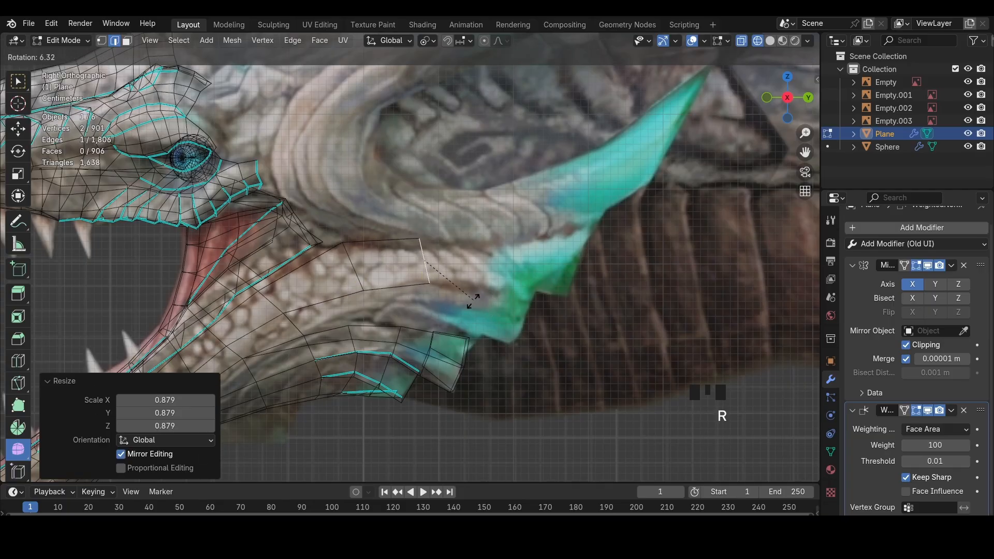
pyautogui.click(473, 300)
pyautogui.press('g')
pyautogui.click(474, 293)
# Extrude a third frill segment about 0.11 m backward to the turquoise tip and adjust its end edge
pyautogui.press('e')
pyautogui.click(558, 290)
pyautogui.scroll(-4, 549, 285)
pyautogui.scroll(2, 523, 269)
pyautogui.press('g')
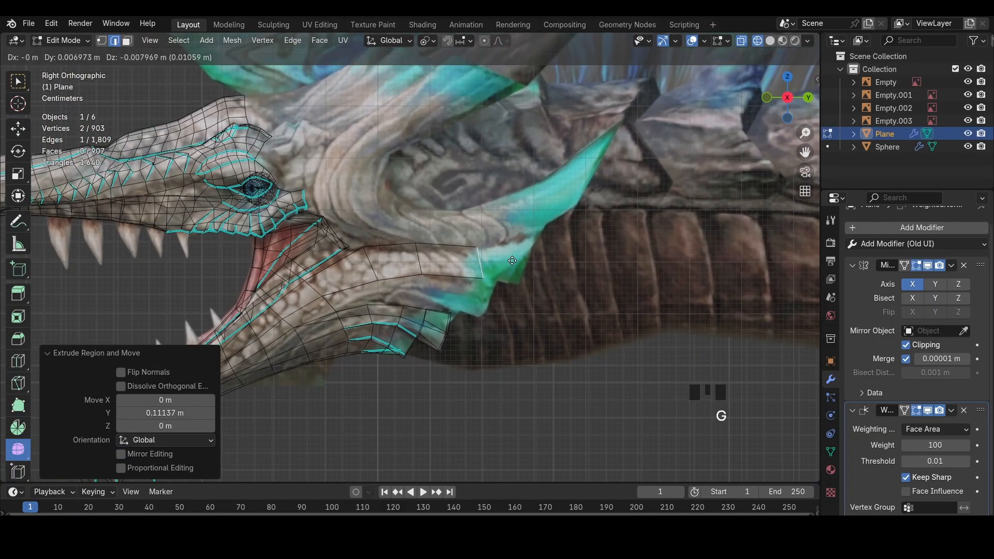
pyautogui.click(510, 261)
pyautogui.press('g')
pyautogui.click(416, 267)
# Move the upper corner vertex of the frill's end edge onto the border shown in the side reference
pyautogui.press('h')
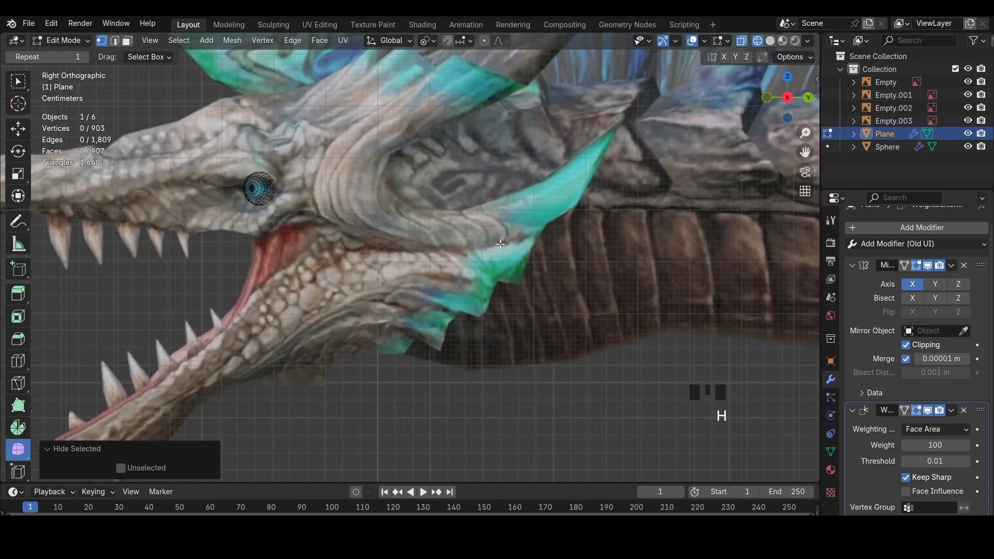
pyautogui.hotkey('ctrl', 'z')
pyautogui.click(479, 273)
pyautogui.press('g')
pyautogui.click(477, 245)
# Temporarily hide the whole mesh and examine the upper frill's shape in the side reference image
pyautogui.scroll(7, 479, 245)
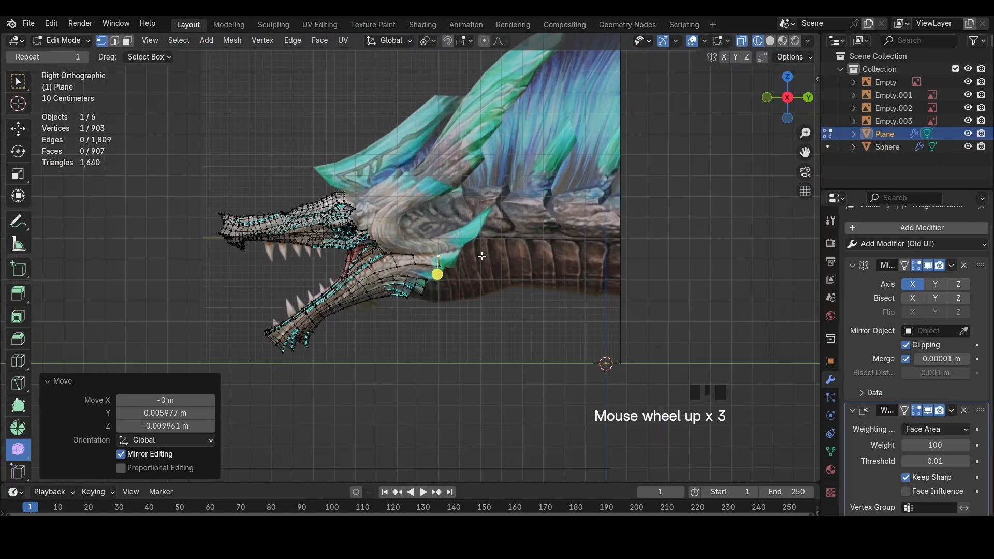
pyautogui.scroll(3, 480, 255)
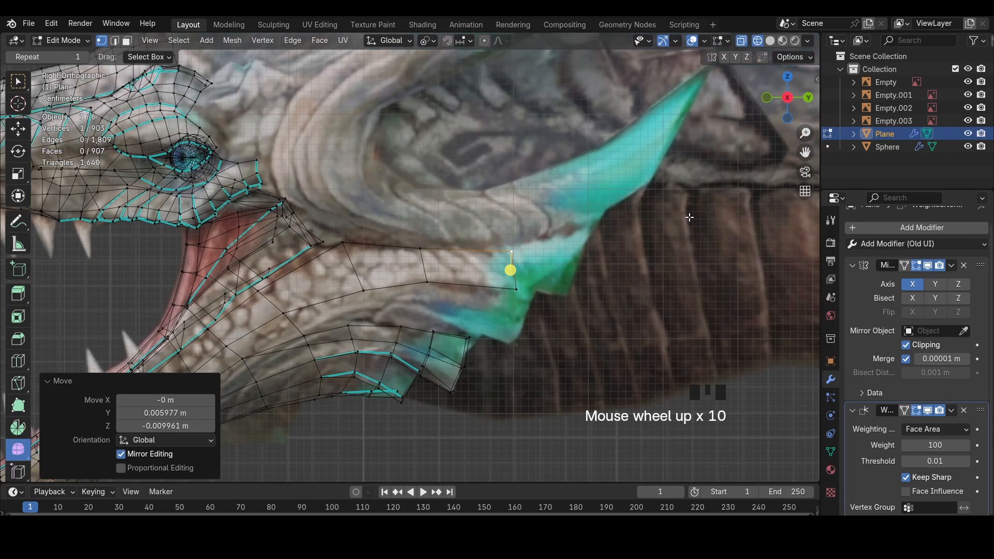
pyautogui.press('a')
pyautogui.press('h')
pyautogui.scroll(-7, 433, 236)
pyautogui.scroll(6, 433, 237)
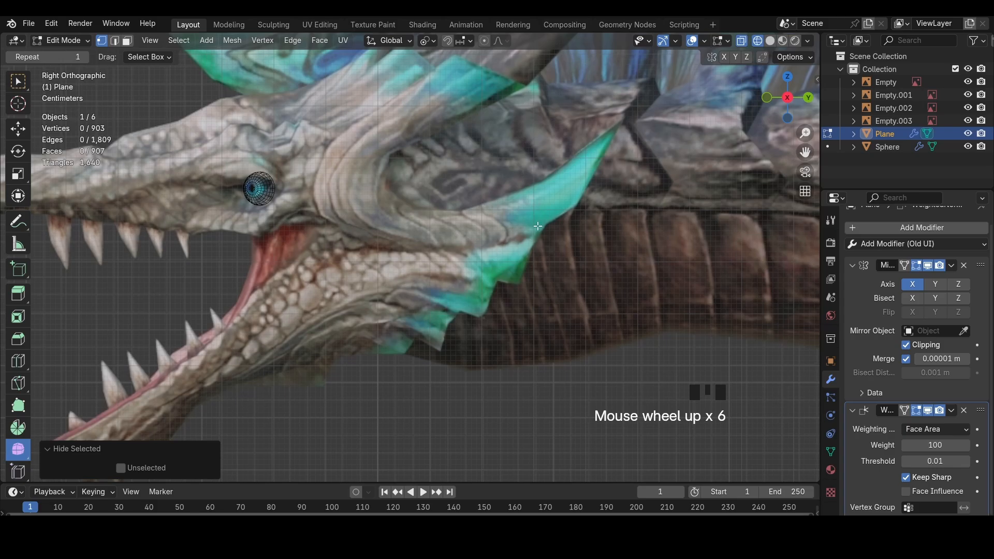
pyautogui.scroll(-6, 537, 226)
pyautogui.scroll(9, 537, 226)
pyautogui.hotkey('alt', 'h')
pyautogui.scroll(-4, 619, 289)
pyautogui.press('z')
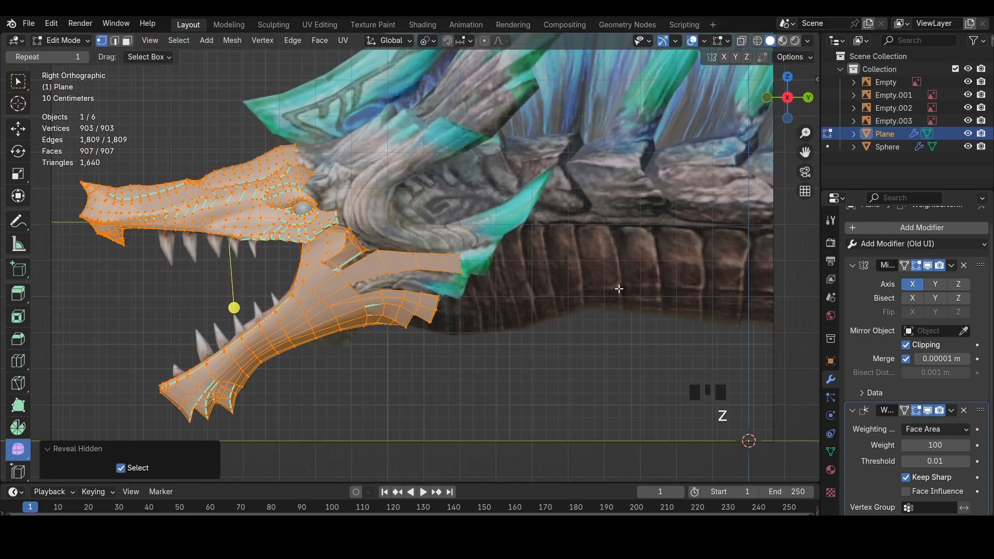
# Compare the new frill strip with the top, front and side reference images in wireframe display
pyautogui.moveTo(619, 289); pyautogui.dragTo(725, 165, button='middle')
pyautogui.click(787, 77)
pyautogui.press('z')
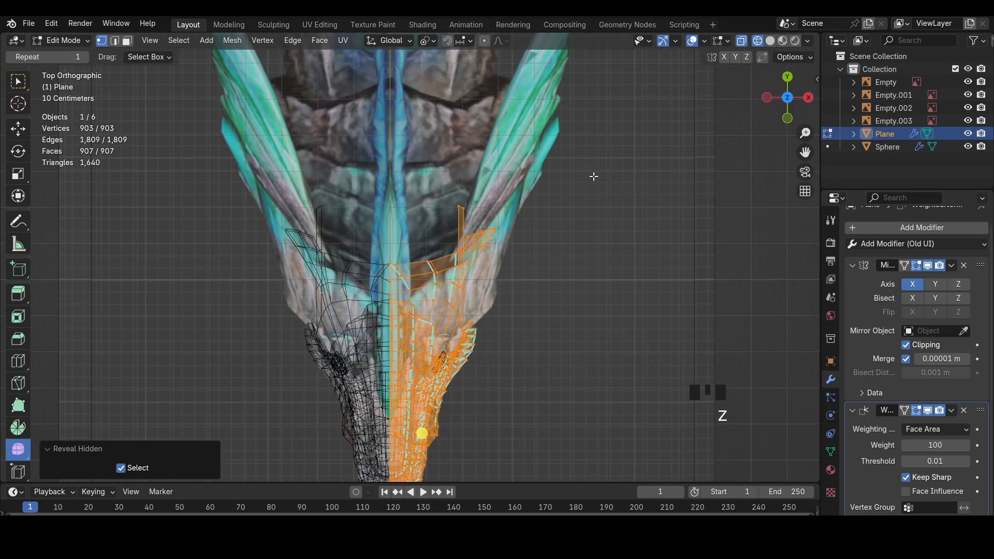
pyautogui.click(782, 115)
pyautogui.scroll(2, 560, 252)
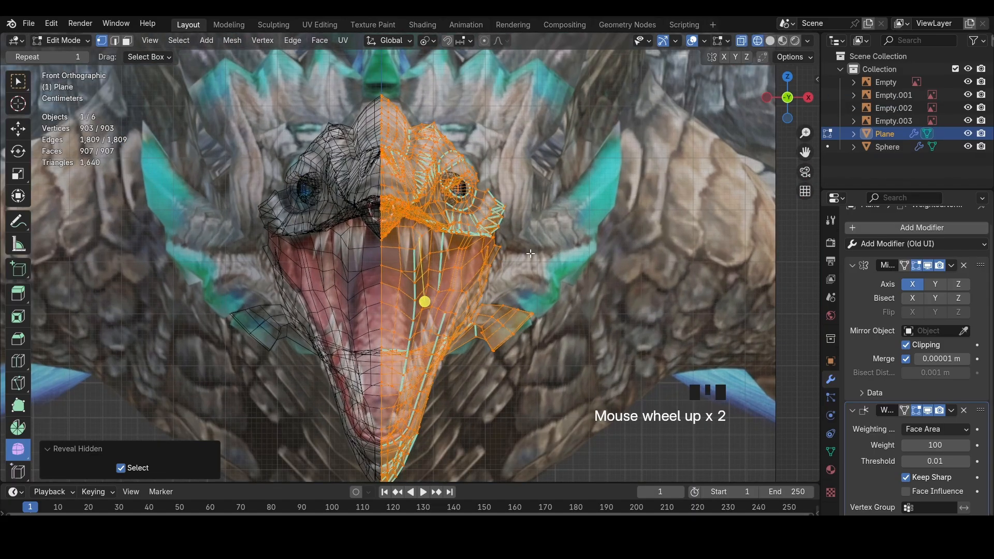
pyautogui.click(808, 97)
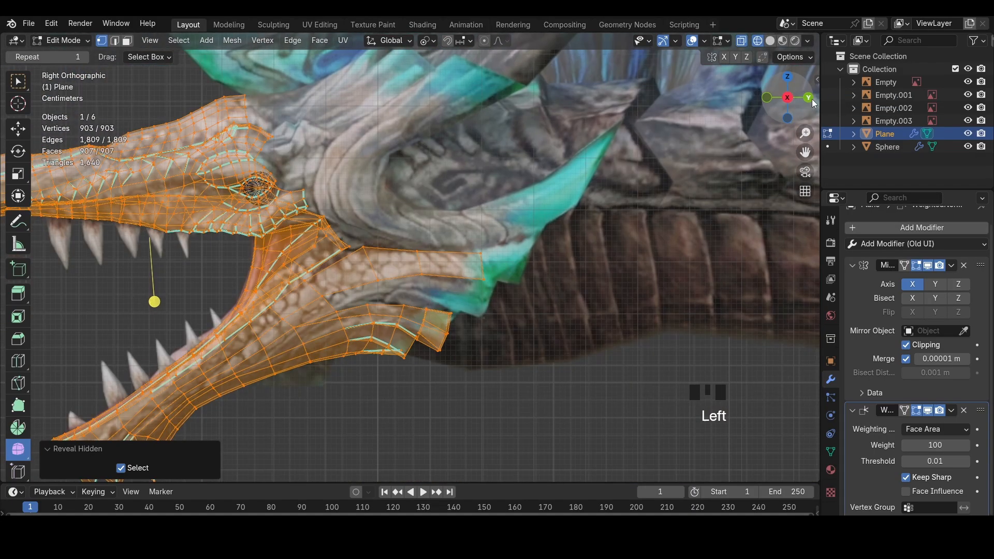
pyautogui.scroll(2, 543, 284)
# Add a loop cut across the frill's first segment, shift it slightly and fill the adjoining gap with a face
pyautogui.click(422, 262)
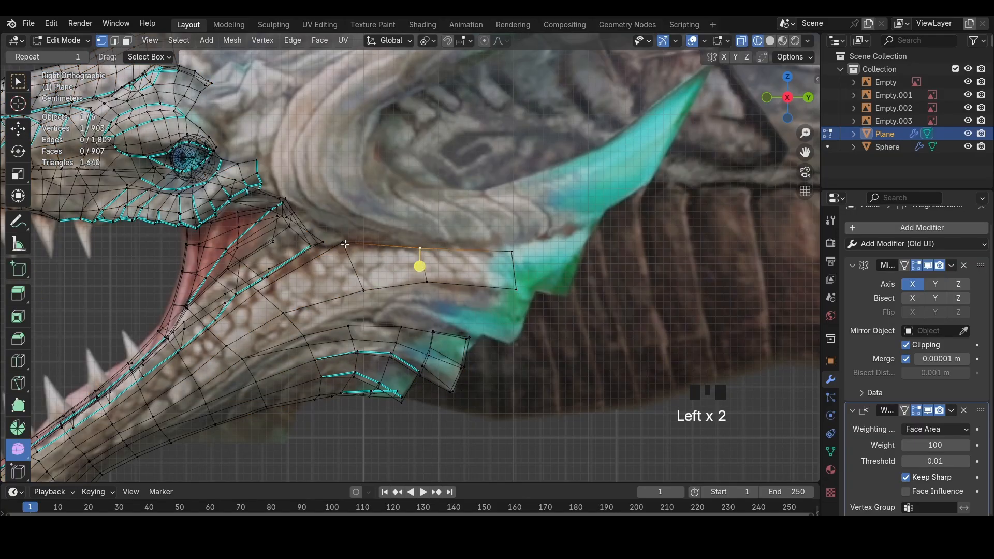
pyautogui.press('z')
pyautogui.press('2')
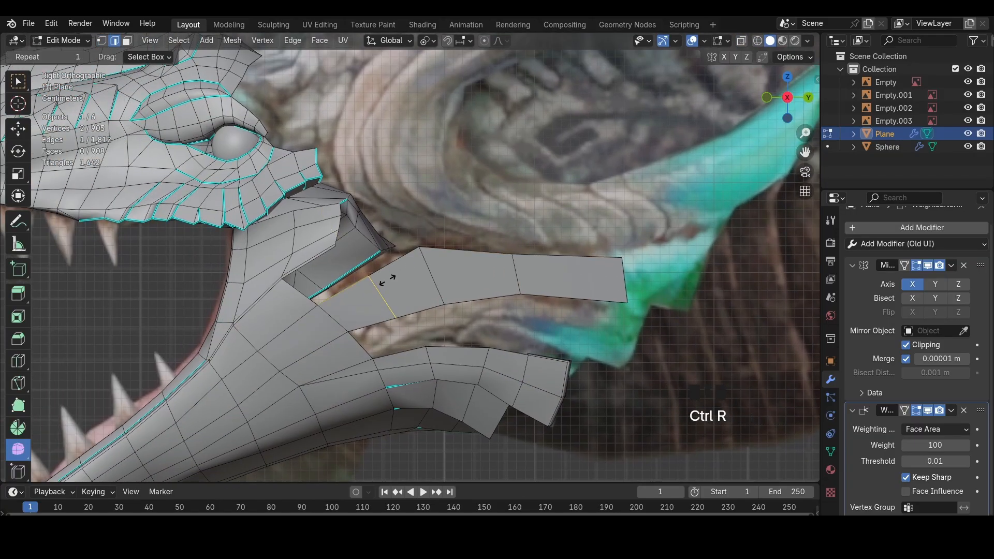
pyautogui.click(387, 281)
pyautogui.press('g')
pyautogui.click(391, 274)
pyautogui.click(356, 283)
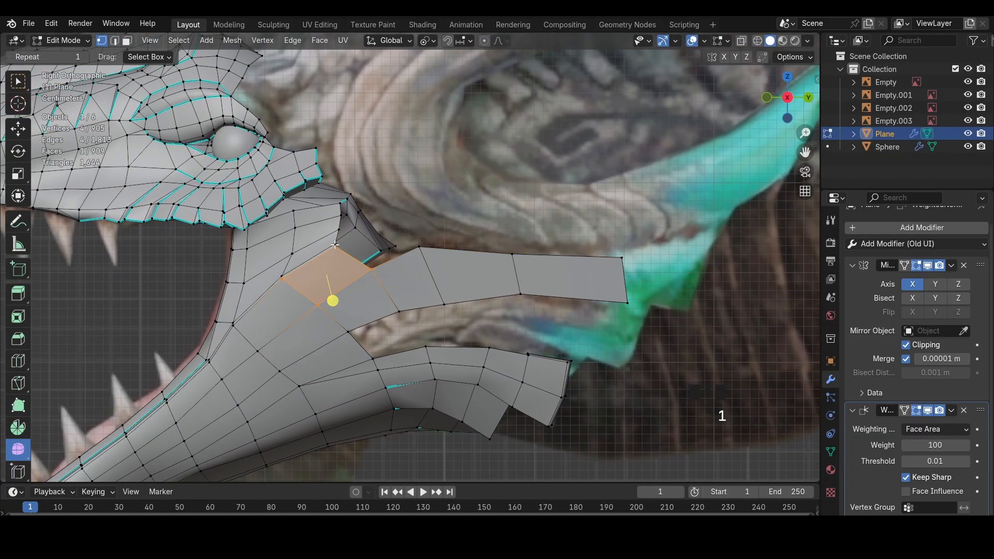
# Nudge the new face's upper corner vertex and the frill's upper border vertex to follow the side reference
pyautogui.click(337, 246)
pyautogui.press('g')
pyautogui.click(337, 242)
pyautogui.press('z')
pyautogui.click(419, 247)
pyautogui.press('g')
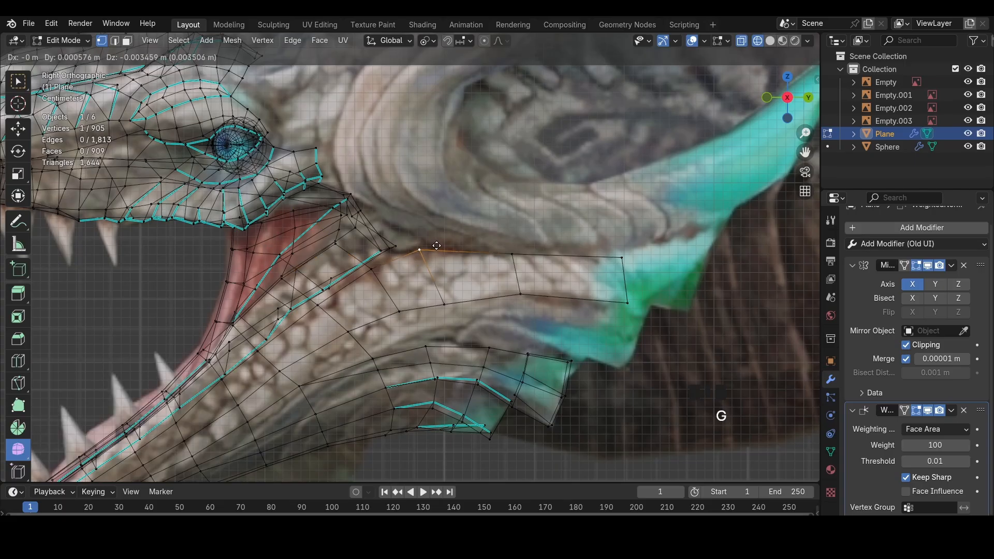
pyautogui.click(422, 253)
# Examine the frill's tip in the side reference, temporarily hiding the mesh for an unobstructed view
pyautogui.scroll(-5, 490, 268)
pyautogui.scroll(-4, 490, 268)
pyautogui.scroll(3, 498, 264)
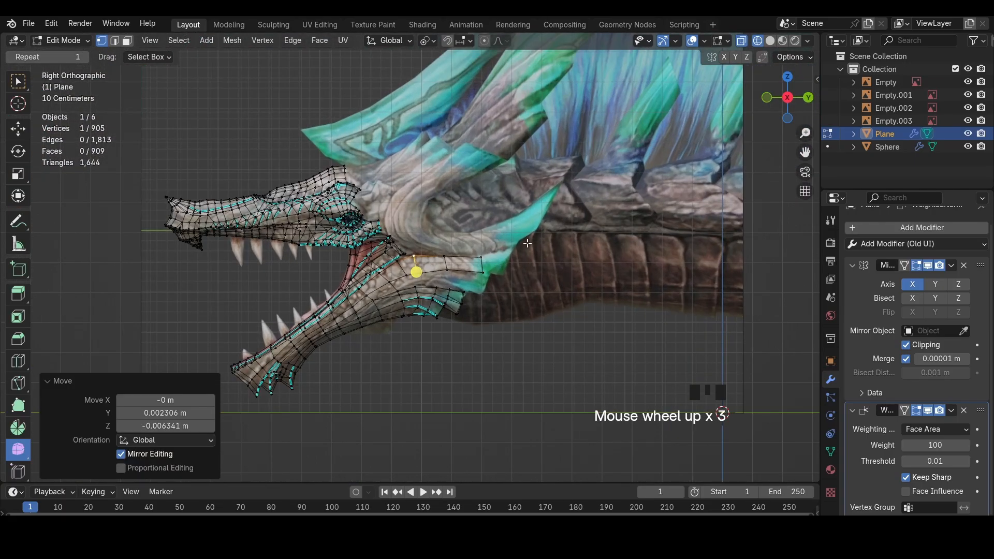
pyautogui.scroll(3, 527, 242)
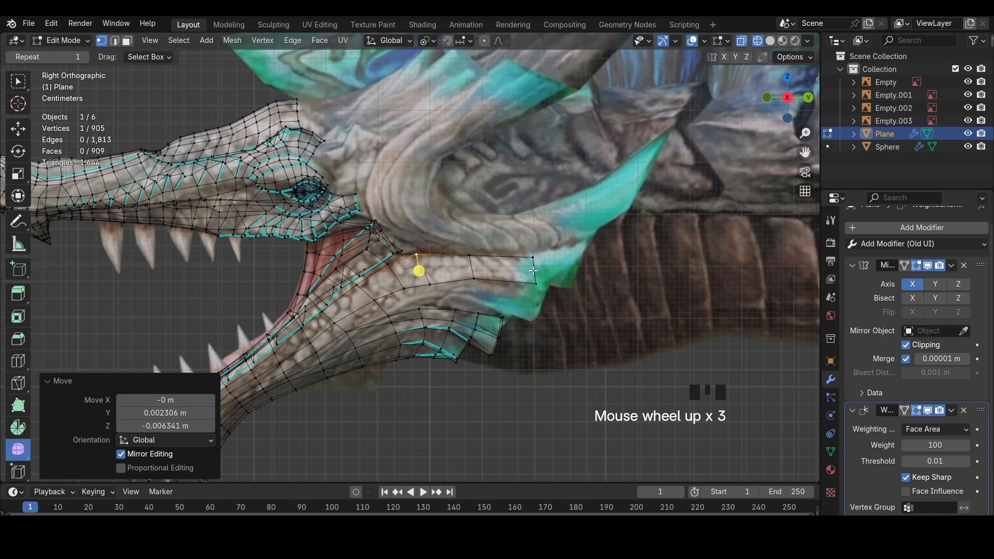
pyautogui.scroll(-3, 533, 270)
pyautogui.press('s')
pyautogui.click(644, 286)
pyautogui.hotkey('ctrl', 'z')
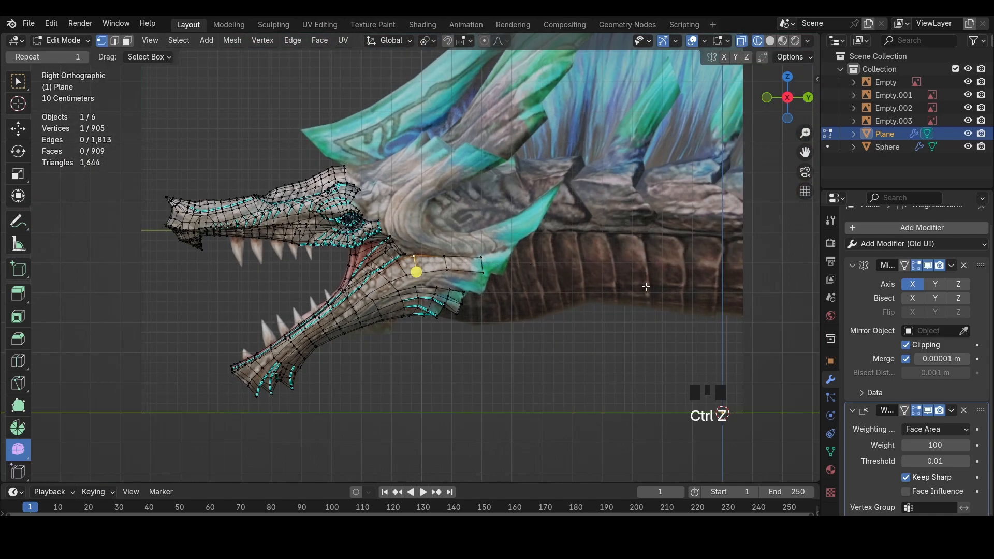
pyautogui.press('h')
pyautogui.scroll(-3, 646, 286)
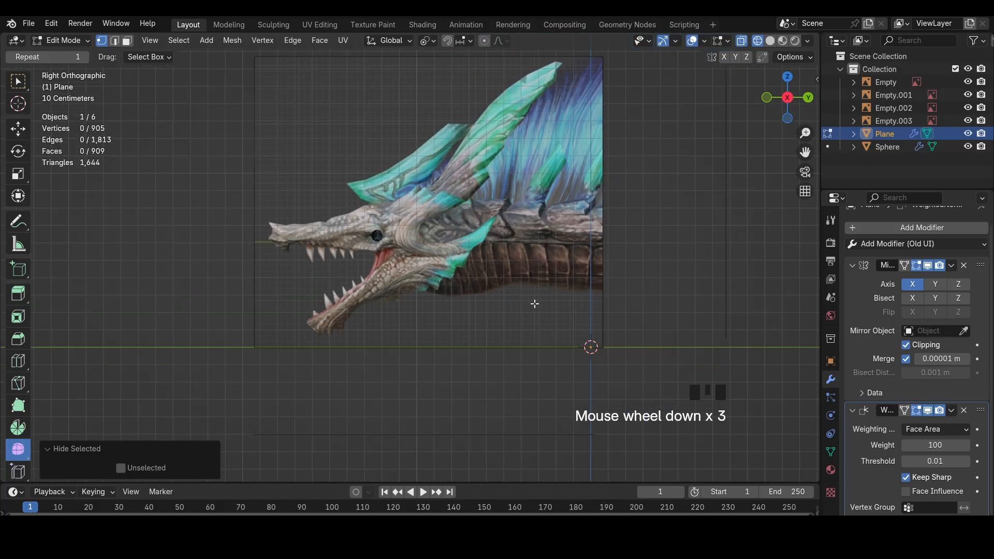
pyautogui.hotkey('alt', 'h')
pyautogui.scroll(3, 291, 264)
pyautogui.scroll(4, 162, 250)
# Move the frill's two end vertices backward over the turquoise tip, placing the upper one farther back
pyautogui.click(556, 274)
pyautogui.press('z')
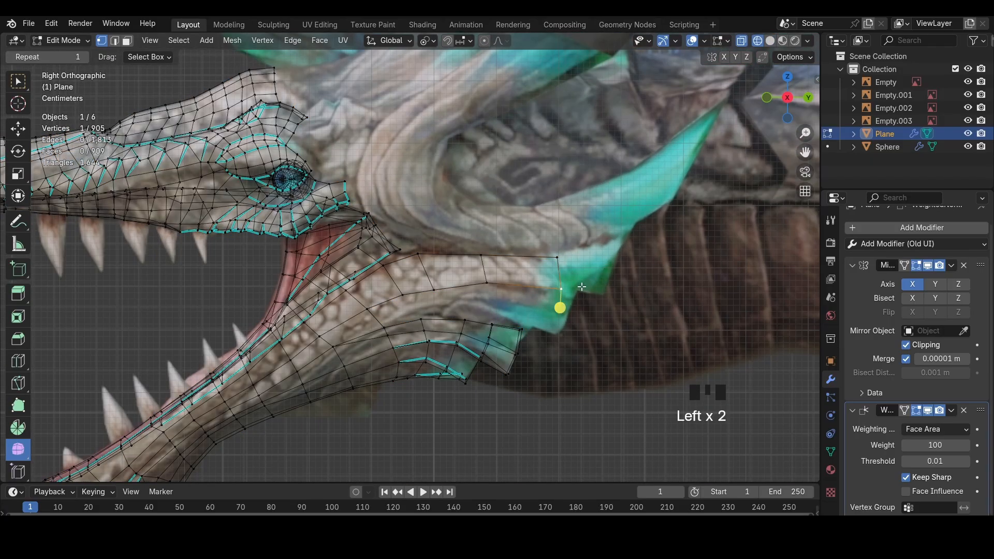
pyautogui.press('g')
pyautogui.click(593, 290)
pyautogui.click(559, 259)
pyautogui.press('g')
pyautogui.click(625, 244)
# Add a loop cut across the frill's last segment and lower its upper vertex to the reference border
pyautogui.hotkey('ctrl', 'r')
pyautogui.doubleClick(571, 252)
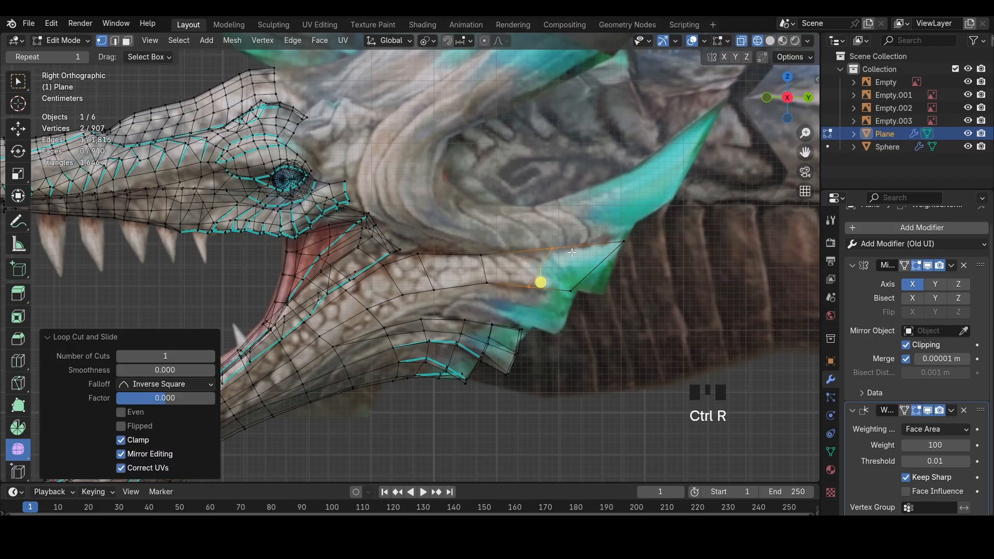
pyautogui.click(553, 250)
pyautogui.press('g')
pyautogui.click(548, 258)
# Try moving the neighbouring vertex on the frill's upper border forward
pyautogui.click(481, 256)
pyautogui.press('g')
pyautogui.click(470, 255)
pyautogui.hotkey('ctrl', 'z')
# Rotate and reposition the rear edges of the plate above the frill at the jaw's upper back corner
pyautogui.press('z')
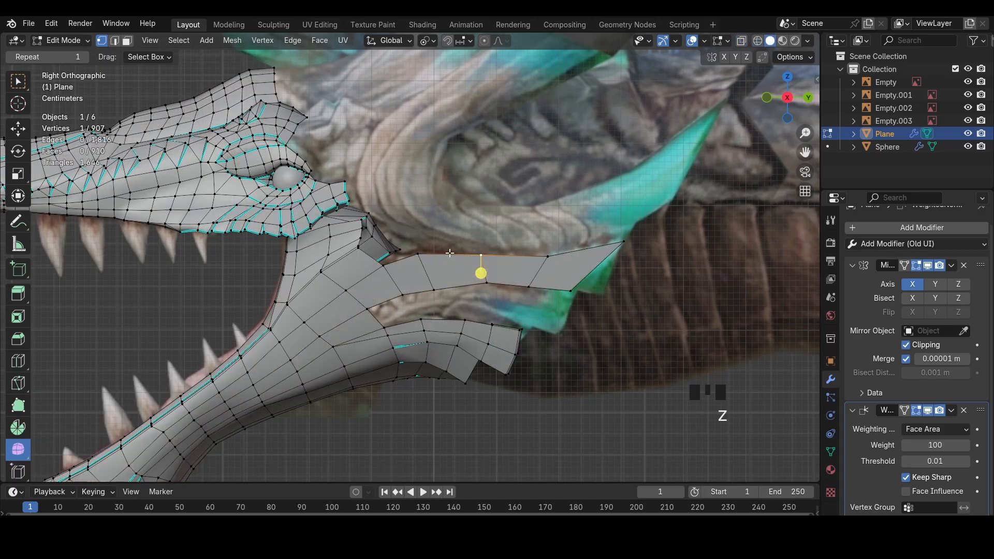
pyautogui.press('2')
pyautogui.moveTo(449, 253)
pyautogui.mouseDown(button='middle')
pyautogui.moveTo(451, 268)
pyautogui.moveTo(460, 266)
pyautogui.mouseUp(button='middle')
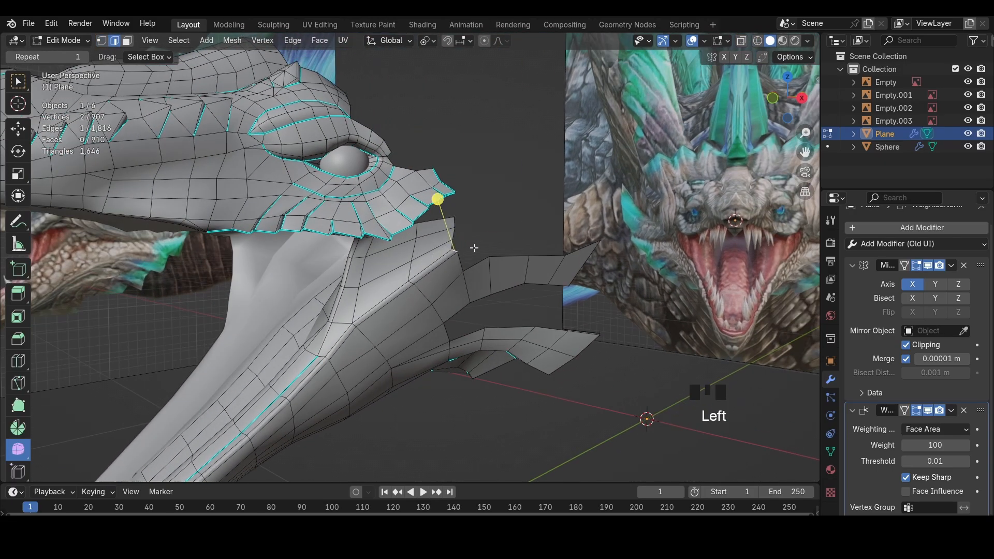
pyautogui.press('r')
pyautogui.click(479, 253)
pyautogui.press('g')
pyautogui.click(481, 254)
pyautogui.press('1')
pyautogui.press('2')
pyautogui.click(457, 222)
pyautogui.press('g')
pyautogui.click(455, 223)
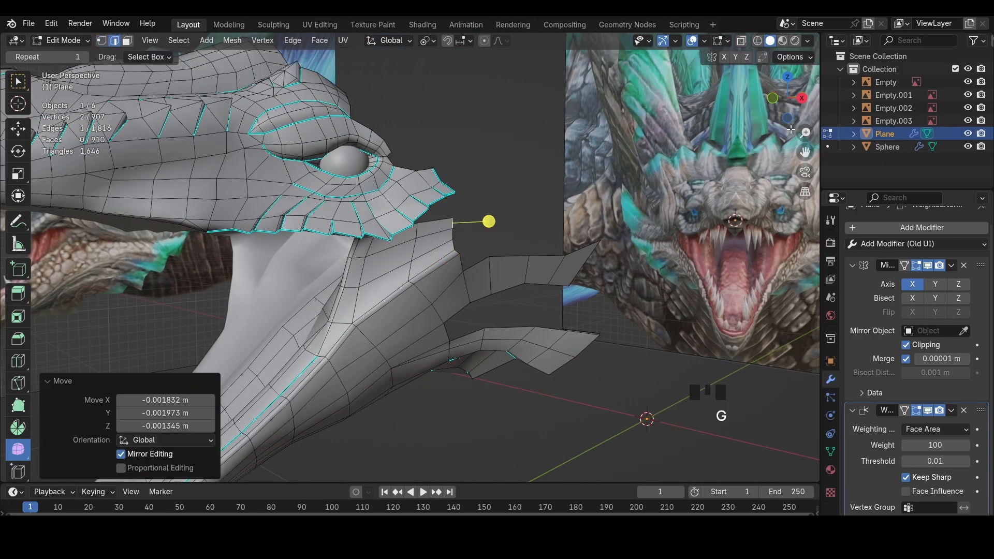
# Examine the frill strip from below in wireframe and solid display, then from the side
pyautogui.click(788, 119)
pyautogui.press('z')
pyautogui.press('z')
pyautogui.press('z')
pyautogui.press('z')
pyautogui.moveTo(654, 270); pyautogui.dragTo(580, 295, button='middle')
pyautogui.moveTo(580, 295); pyautogui.dragTo(497, 243, button='middle')
# Change the transform pivot point and rotate the upper frill spike's four faces outward by about 28.9° in the bottom view
pyautogui.press('3')
pyautogui.click(468, 218)
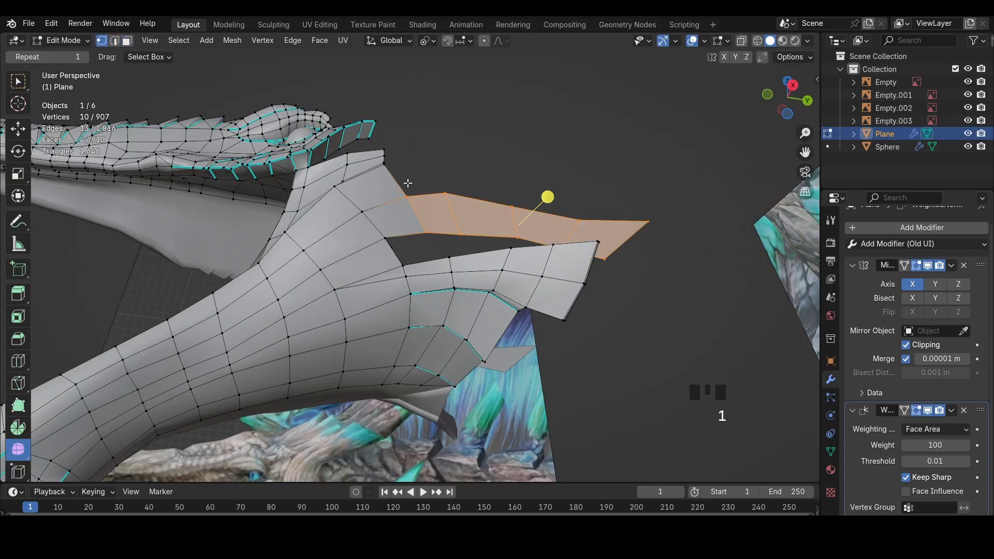
pyautogui.click(428, 42)
pyautogui.click(453, 129)
pyautogui.click(787, 113)
pyautogui.press('z')
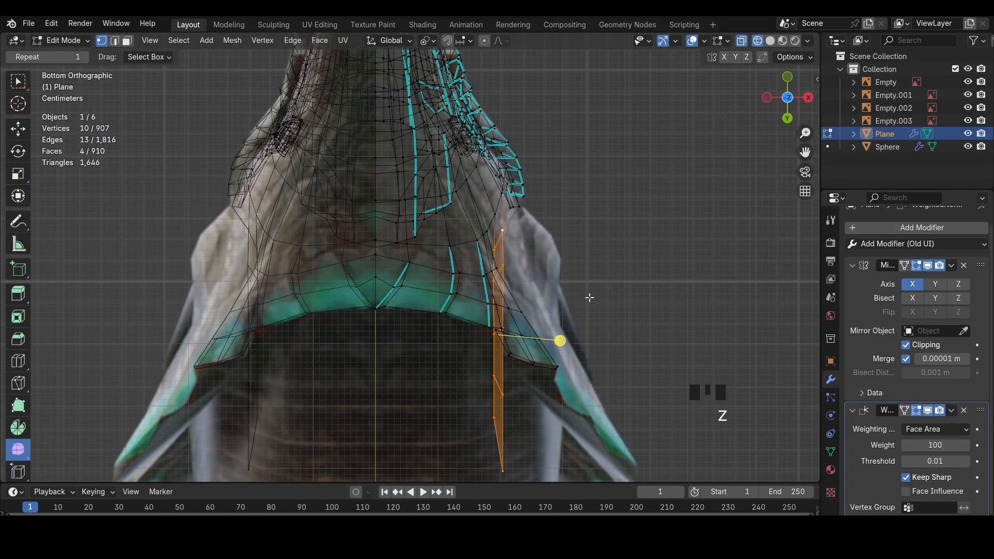
pyautogui.press('r')
pyautogui.click(645, 248)
pyautogui.press('z')
pyautogui.moveTo(693, 223); pyautogui.dragTo(572, 239, button='middle')
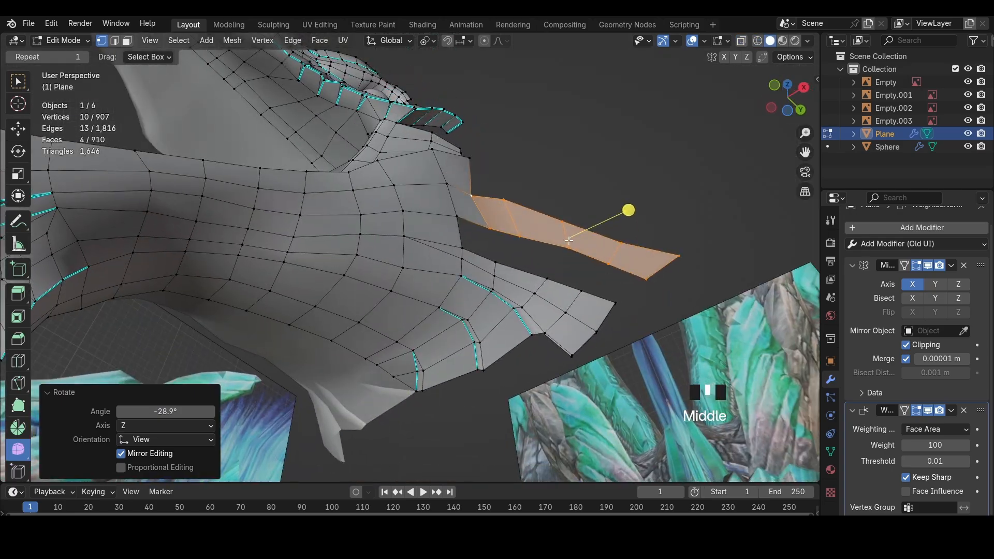
# Move the vertex at the upper spike's base outward and slightly up to smooth its transition into the jaw
pyautogui.click(477, 196)
pyautogui.press('g')
pyautogui.click(477, 192)
# In the side view, move the upper spike's end edge and the edge before it rearward to match the reference
pyautogui.click(803, 87)
pyautogui.press('z')
pyautogui.press('2')
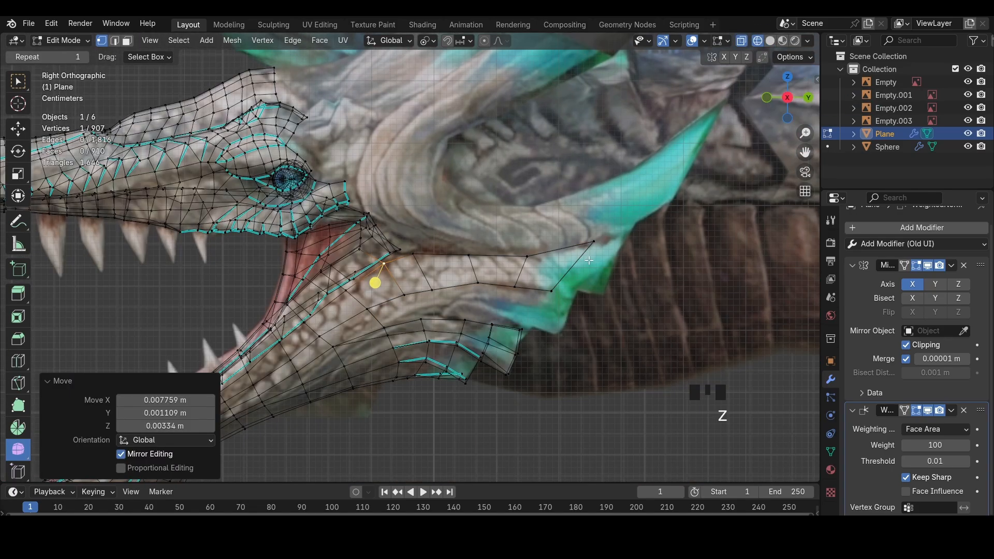
pyautogui.click(588, 262)
pyautogui.press('g')
pyautogui.click(620, 257)
pyautogui.press('2')
pyautogui.click(523, 271)
pyautogui.press('g')
pyautogui.click(526, 270)
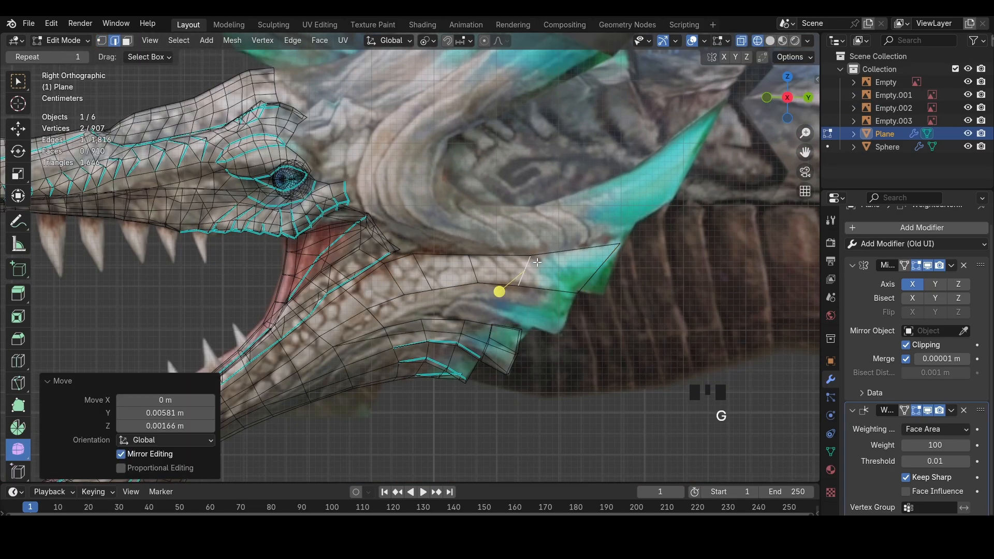
# In the bottom view, move the upper spike's end edge outward along X by about 0.026 m to the reference outline
pyautogui.press('z')
pyautogui.click(604, 277)
pyautogui.click(784, 121)
pyautogui.press('z')
pyautogui.press('g')
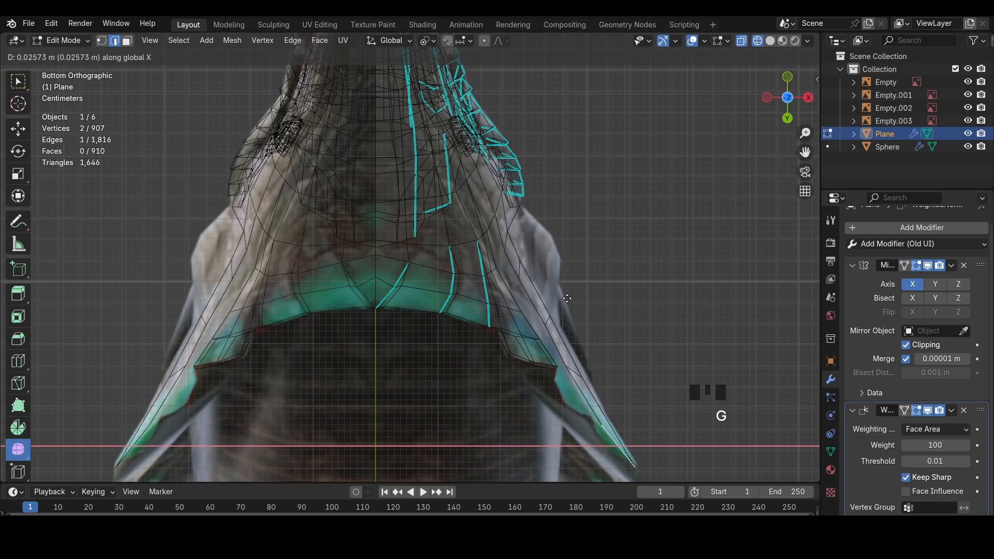
pyautogui.click(567, 299)
pyautogui.press('z')
# Close the gaps between the stepped scales on the jaw's rear underside and mark the two connecting rim edges sharp
pyautogui.moveTo(607, 333); pyautogui.dragTo(523, 383, button='middle')
pyautogui.moveTo(523, 383)
pyautogui.keyDown('shift'); pyautogui.mouseDown(button='middle')
pyautogui.moveTo(477, 331)
pyautogui.moveTo(405, 391)
pyautogui.mouseUp(button='middle'); pyautogui.keyUp('shift')
pyautogui.moveTo(512, 406)
pyautogui.mouseDown(button='middle')
pyautogui.moveTo(461, 285)
pyautogui.moveTo(411, 222)
pyautogui.moveTo(526, 265)
pyautogui.moveTo(541, 238)
pyautogui.mouseUp(button='middle')
pyautogui.scroll(2, 411, 222)
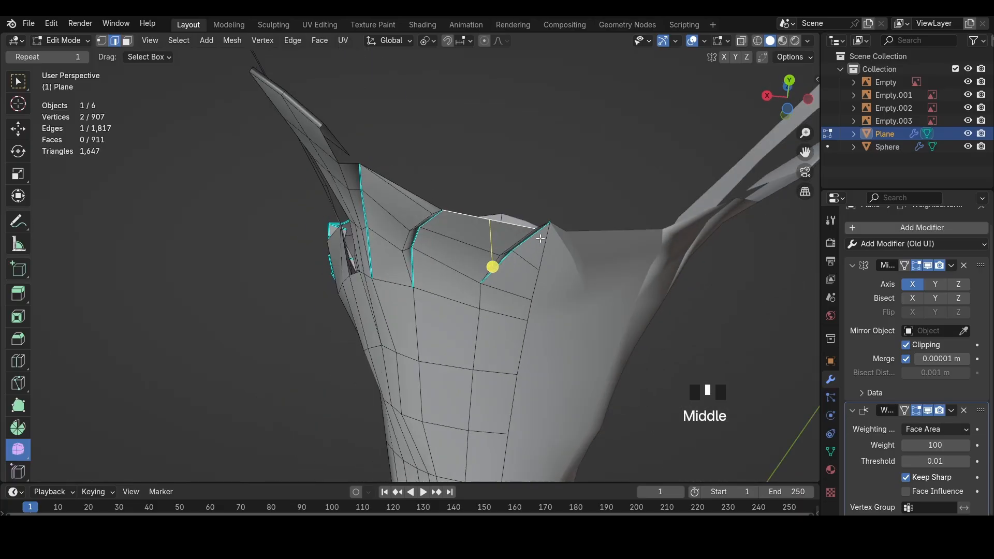
pyautogui.keyDown('shift'); pyautogui.click(423, 200); pyautogui.keyUp('shift')
pyautogui.hotkey('ctrl', 'e')
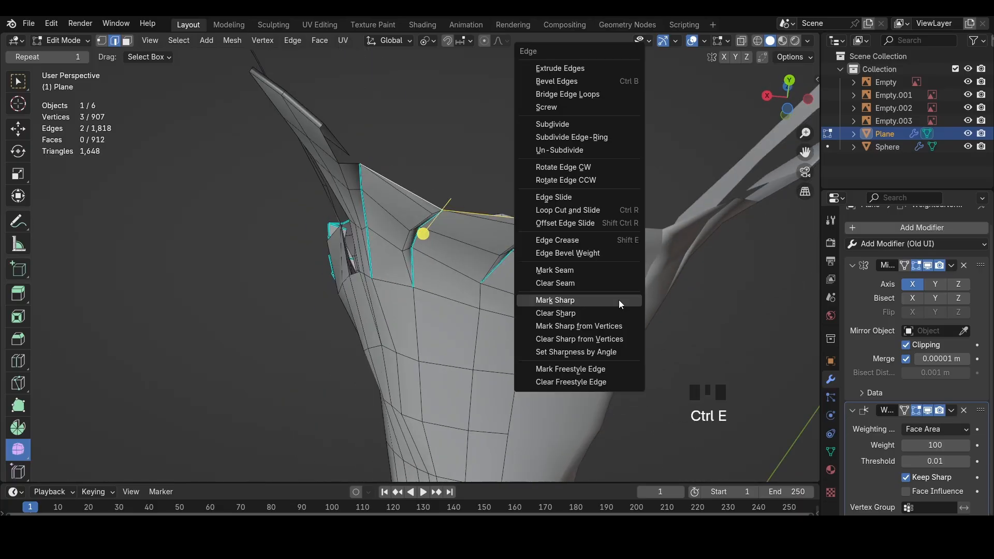
pyautogui.click(620, 301)
# Shift the two sharp rim edges slightly in the side view and extrude them rearward into a new strip
pyautogui.moveTo(619, 301); pyautogui.dragTo(720, 297, button='middle')
pyautogui.click(792, 88)
pyautogui.press('z')
pyautogui.keyDown('shift'); pyautogui.moveTo(553, 335); pyautogui.dragTo(526, 297, button='middle'); pyautogui.keyUp('shift')
pyautogui.press('g')
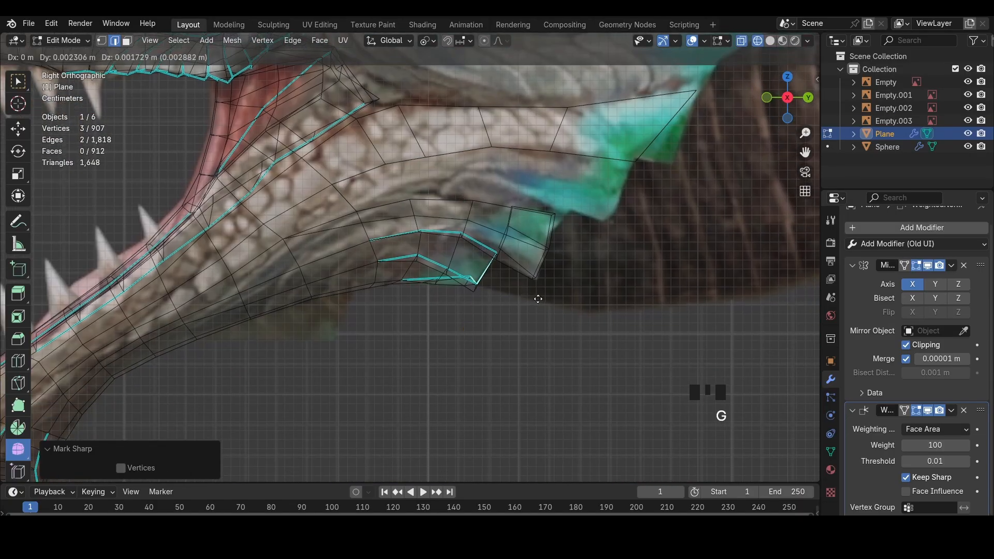
pyautogui.click(538, 298)
pyautogui.press('e')
pyautogui.click(590, 317)
# Fill the gap between the new strip's upper edge and the lower frill's rim with a face
pyautogui.press('z')
pyautogui.moveTo(681, 330); pyautogui.dragTo(634, 295, button='middle')
pyautogui.moveTo(634, 295); pyautogui.dragTo(556, 243, button='middle')
pyautogui.click(512, 191)
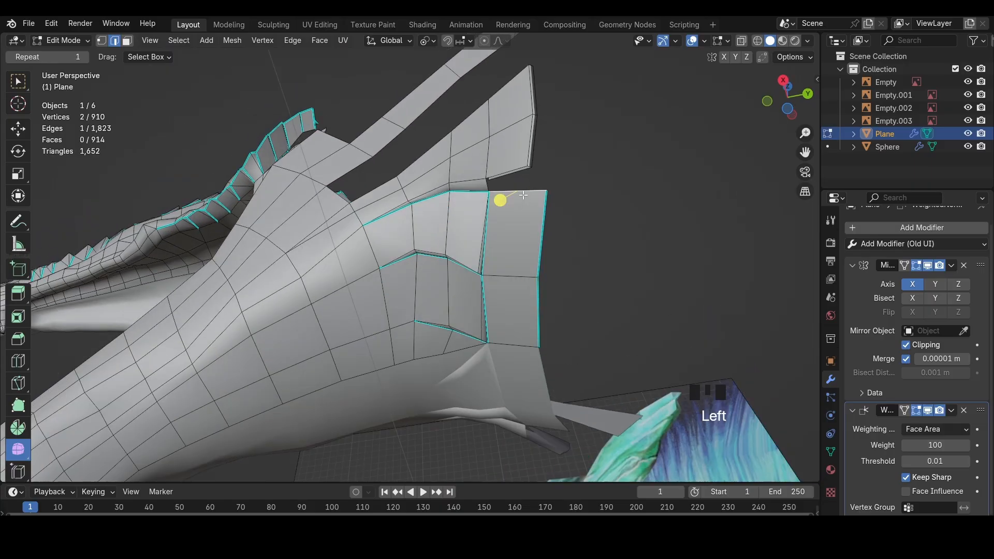
pyautogui.moveTo(512, 191); pyautogui.dragTo(505, 207, button='middle')
pyautogui.moveTo(505, 207)
pyautogui.keyDown('shift'); pyautogui.mouseDown(button='middle')
pyautogui.moveTo(508, 235)
pyautogui.moveTo(411, 256)
pyautogui.mouseUp(button='middle'); pyautogui.keyUp('shift')
pyautogui.scroll(2, 411, 257)
pyautogui.moveTo(441, 224); pyautogui.dragTo(374, 274, button='middle')
pyautogui.press('f')
# Reposition the lower frill's rim vertices where they meet the corner of the new strip
pyautogui.press('1')
pyautogui.click(444, 283)
pyautogui.scroll(3, 452, 290)
pyautogui.press('2')
pyautogui.click(447, 304)
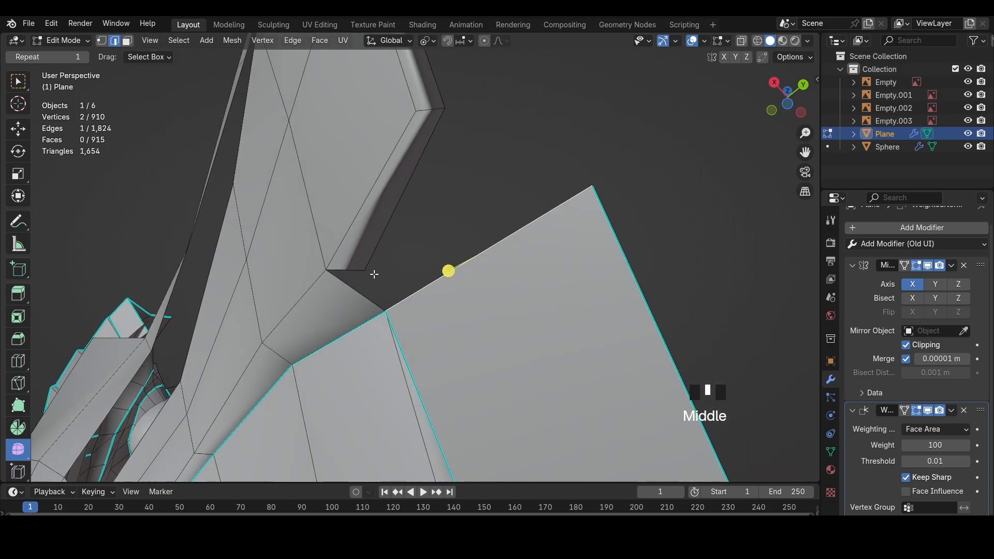
pyautogui.press('g')
pyautogui.click(372, 270)
pyautogui.click(321, 265)
pyautogui.press('g')
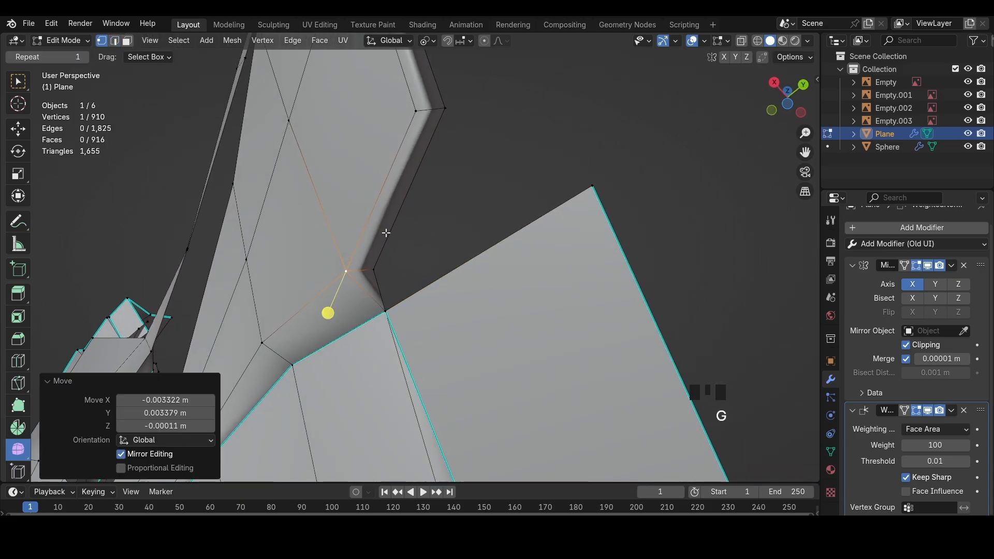
# Fill another face between the lower frill's rim and the new strip, and mark the short joining edge sharp
pyautogui.press('2')
pyautogui.click(387, 231)
pyautogui.scroll(-2, 388, 233)
pyautogui.moveTo(389, 233); pyautogui.dragTo(412, 273, button='middle')
pyautogui.click(346, 334)
pyautogui.click(379, 371)
pyautogui.keyDown('shift'); pyautogui.click(396, 334); pyautogui.keyUp('shift')
pyautogui.press('f')
pyautogui.click(463, 302)
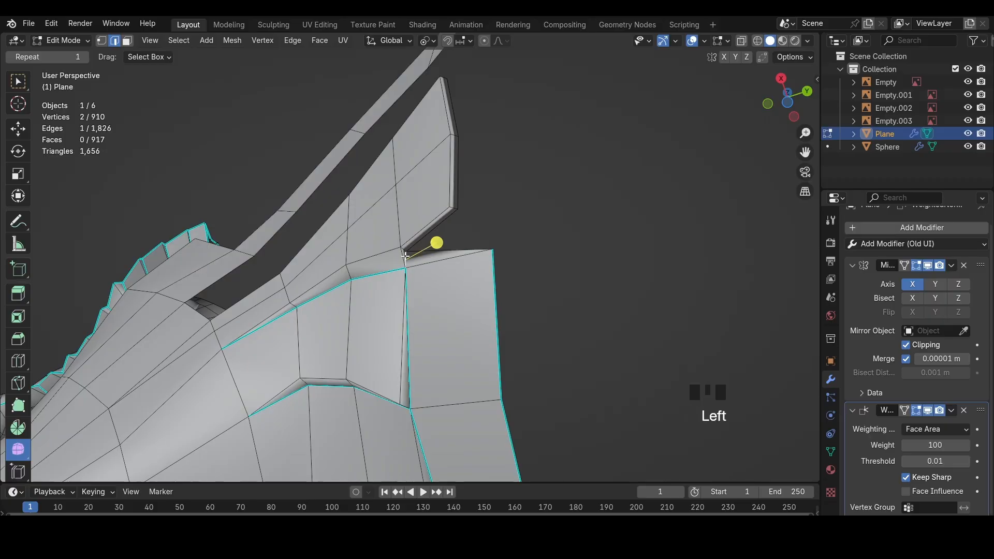
pyautogui.hotkey('ctrl', 'e')
pyautogui.click(552, 275)
pyautogui.click(473, 249)
# Examine the rear of the lower jaw from several angles, and compare the side view with the reference image
pyautogui.scroll(-4, 564, 315)
pyautogui.moveTo(473, 249); pyautogui.dragTo(497, 345, button='middle')
pyautogui.click(588, 355)
pyautogui.scroll(-4, 588, 355)
pyautogui.scroll(3, 497, 345)
pyautogui.scroll(1, 411, 329)
pyautogui.moveTo(382, 344); pyautogui.dragTo(642, 294, button='middle')
pyautogui.scroll(-3, 642, 294)
pyautogui.click(796, 96)
pyautogui.scroll(-7, 411, 279)
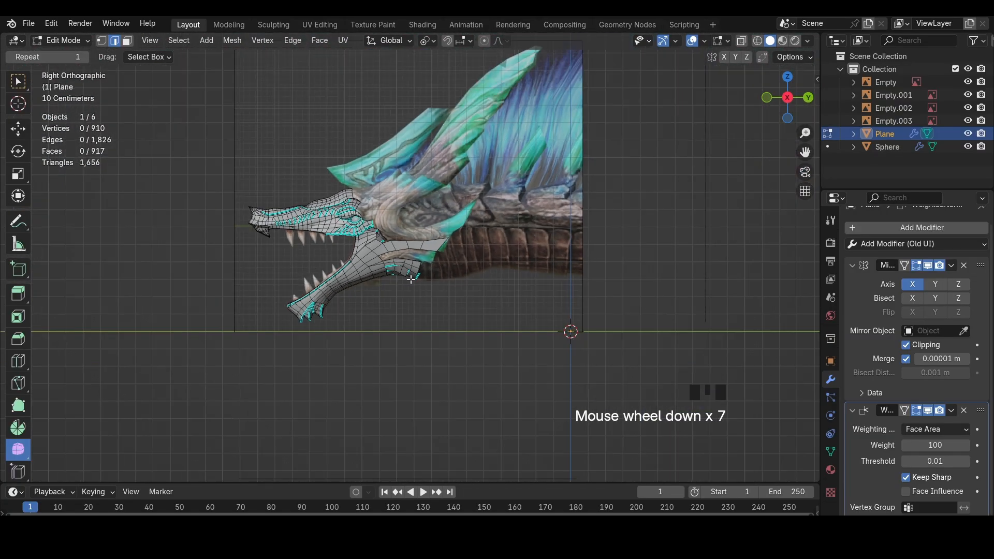
pyautogui.scroll(8, 415, 151)
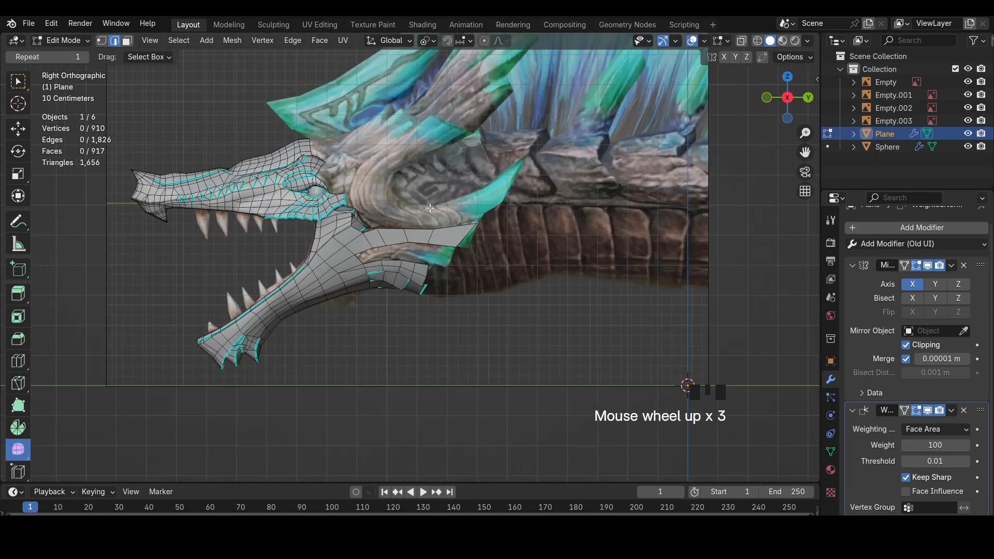
# Move the two end vertices of the upper spike rearward to the reference border in the side view
pyautogui.keyDown('shift'); pyautogui.click(555, 218); pyautogui.keyUp('shift')
pyautogui.press('z')
pyautogui.press('1')
pyautogui.click(549, 226)
pyautogui.press('g')
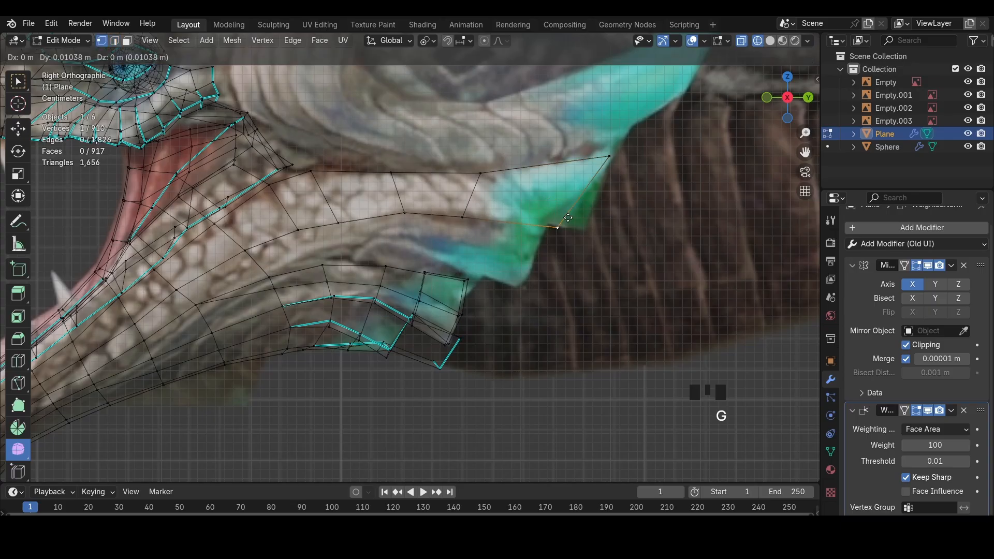
pyautogui.click(584, 229)
pyautogui.click(608, 157)
pyautogui.press('g')
pyautogui.click(612, 153)
# Add a loop cut across the upper spike's last segment and slide it to the notch in the reference
pyautogui.hotkey('ctrl', 'r')
pyautogui.keyDown('shift'); pyautogui.moveTo(546, 217); pyautogui.dragTo(546, 278, button='middle'); pyautogui.keyUp('shift')
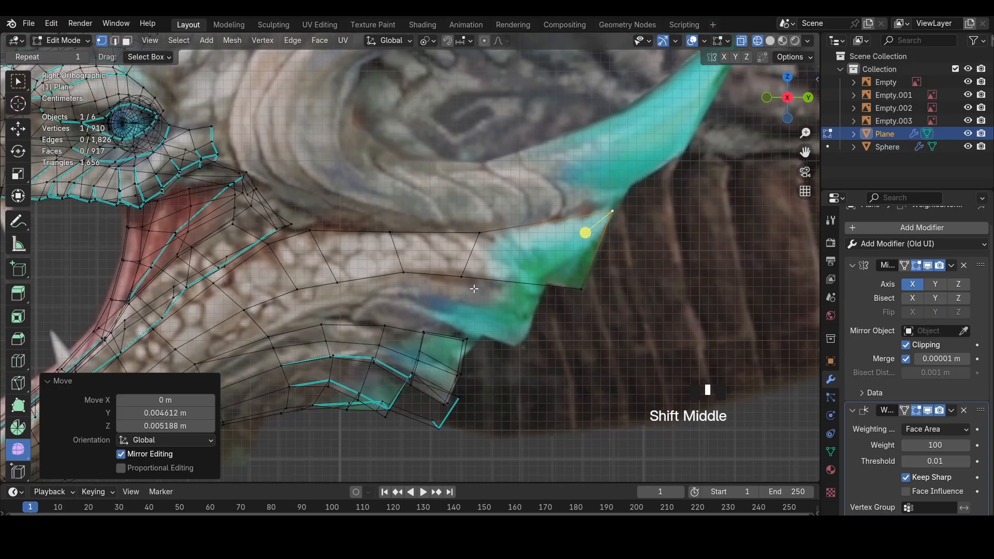
pyautogui.press('2')
pyautogui.click(539, 279)
pyautogui.press('z')
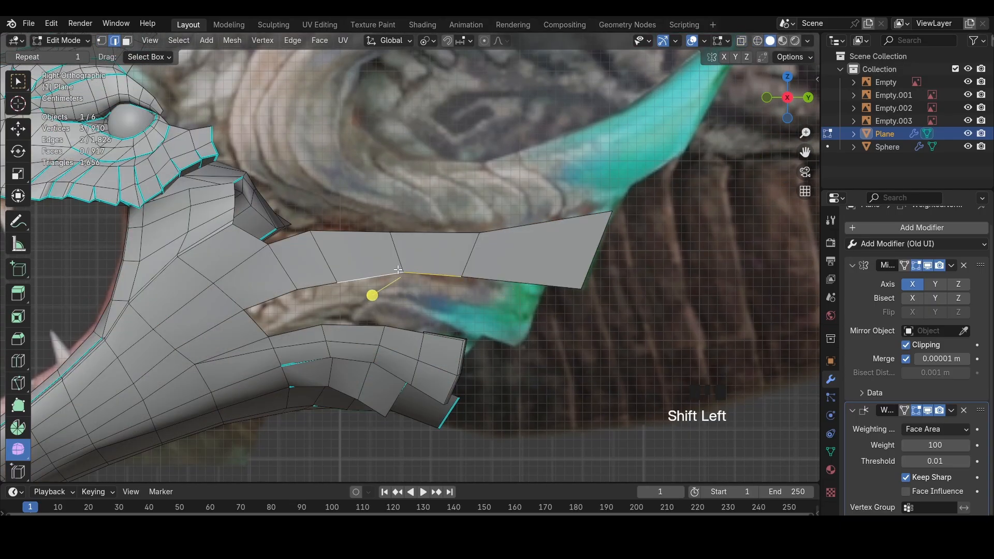
pyautogui.hotkey('ctrl', 'r')
pyautogui.click(530, 284)
pyautogui.click(549, 286)
pyautogui.press('z')
# Extrude the upper spike's four lower border edges ahead of the new loop cut as a narrow rim
pyautogui.click(520, 284)
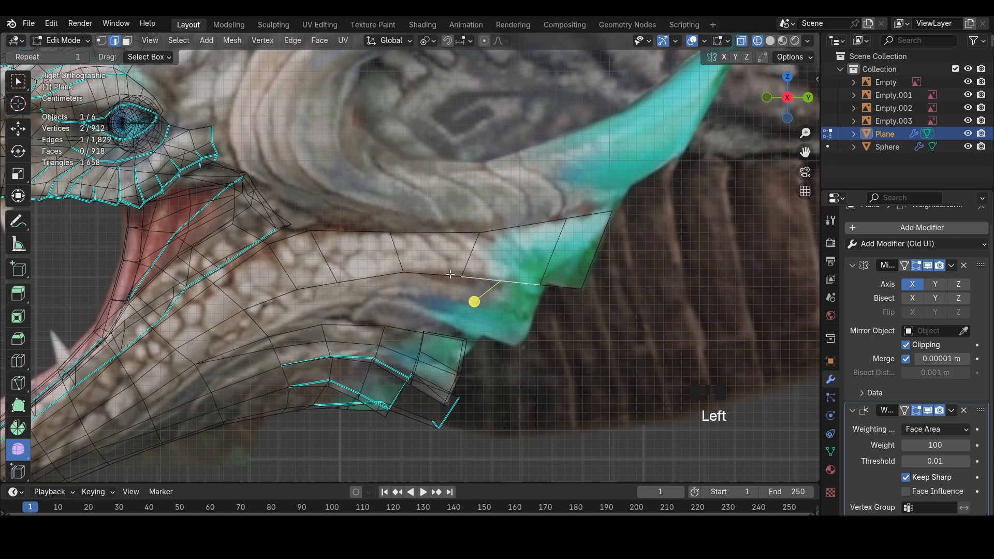
pyautogui.keyDown('shift'); pyautogui.click(383, 274); pyautogui.keyUp('shift')
pyautogui.moveTo(380, 273); pyautogui.dragTo(297, 248, button='middle')
pyautogui.press('z')
pyautogui.keyDown('shift'); pyautogui.click(331, 254); pyautogui.keyUp('shift')
pyautogui.press('e')
pyautogui.click(300, 256)
# Slide the narrow rim's front vertex onto the corner of the upper spike's lower border
pyautogui.press('1')
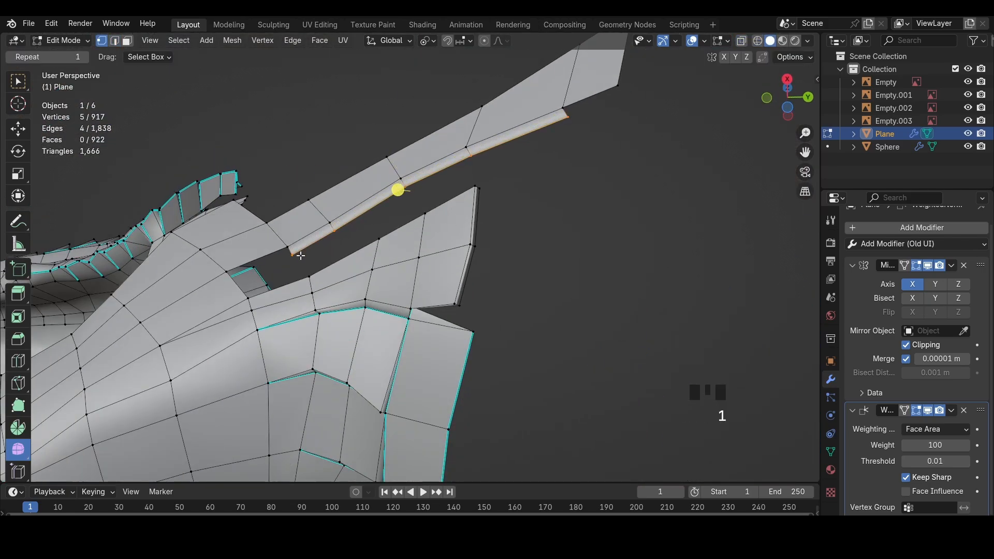
pyautogui.click(297, 255)
pyautogui.hotkey('shift', 'v')
pyautogui.click(291, 244)
# Adjust the narrow rim's rear outer edge and one of its middle vertices
pyautogui.press('2')
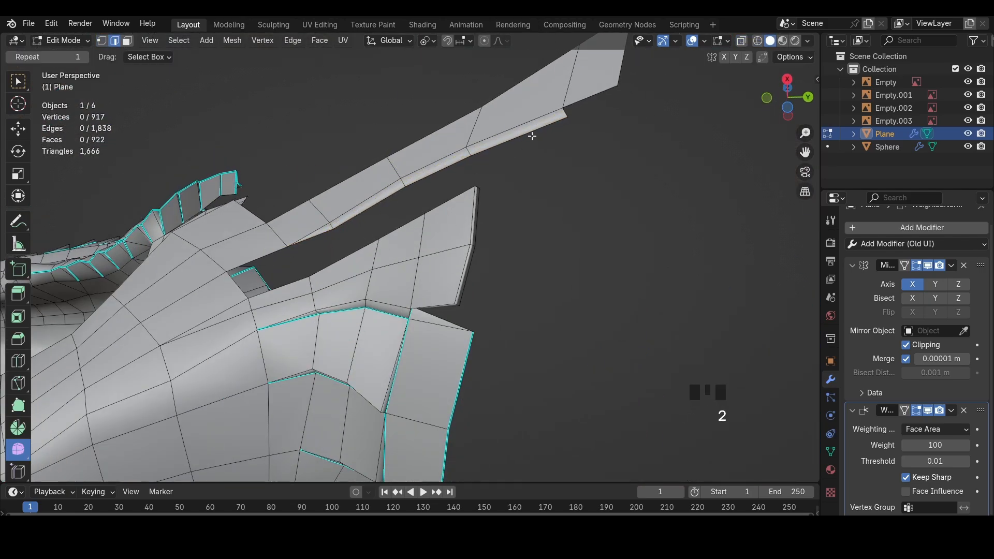
pyautogui.click(514, 133)
pyautogui.press('g')
pyautogui.click(516, 136)
pyautogui.press('1')
pyautogui.click(417, 182)
pyautogui.press('g')
# Merge all of the mesh's vertices by distance at 0.0001 m
pyautogui.press('a')
pyautogui.press('n')
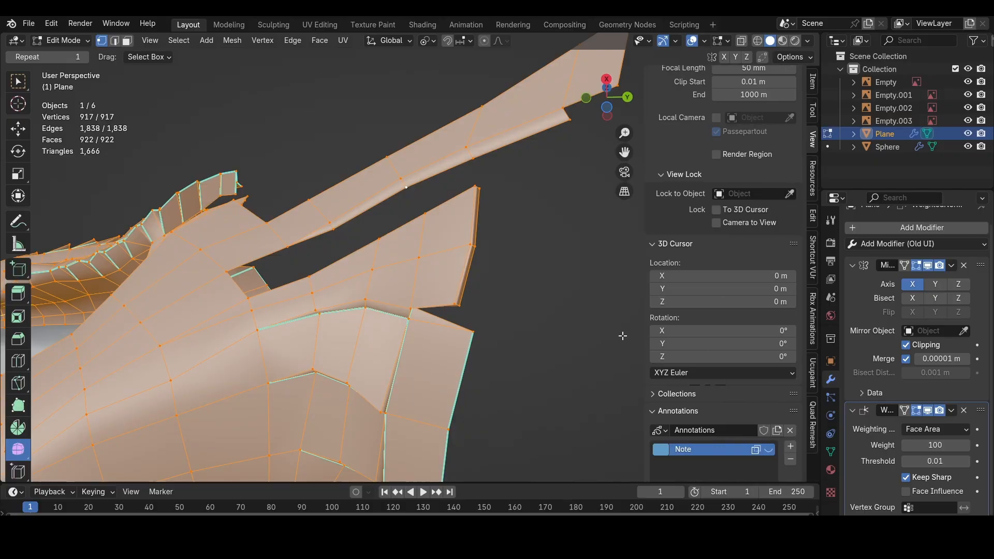
pyautogui.press('n')
pyautogui.press('m')
pyautogui.click(565, 408)
# In the side view, lower the narrow rim's rear end edge slightly at the reference notch
pyautogui.click(787, 80)
pyautogui.press('z')
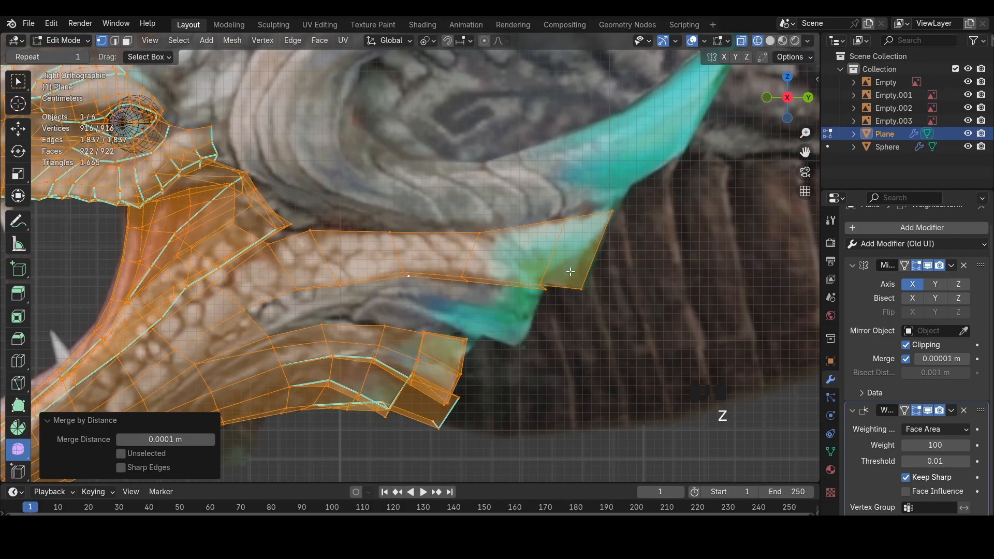
pyautogui.scroll(1, 573, 290)
pyautogui.press('2')
pyautogui.click(572, 295)
pyautogui.press('g')
pyautogui.click(573, 300)
# Extrude the three outer edges of the narrow rim downward to begin the second spike layer
pyautogui.click(535, 299)
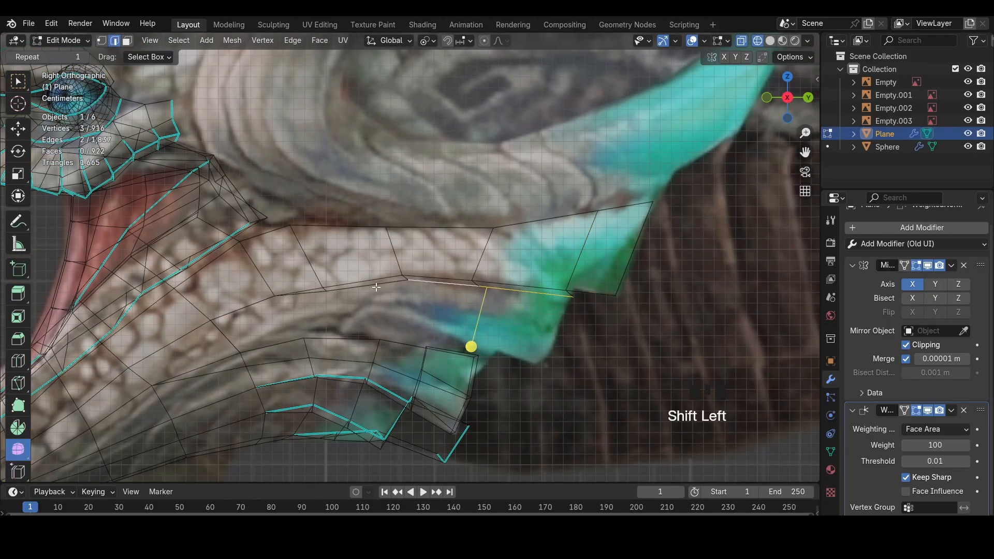
pyautogui.keyDown('shift'); pyautogui.click(376, 287); pyautogui.keyUp('shift')
pyautogui.press('e')
pyautogui.click(366, 307)
# Move the extruded layer's rear vertex down and forward to the tip of the second spike in the reference
pyautogui.press('1')
pyautogui.click(562, 317)
pyautogui.press('g')
pyautogui.click(537, 364)
pyautogui.press('g')
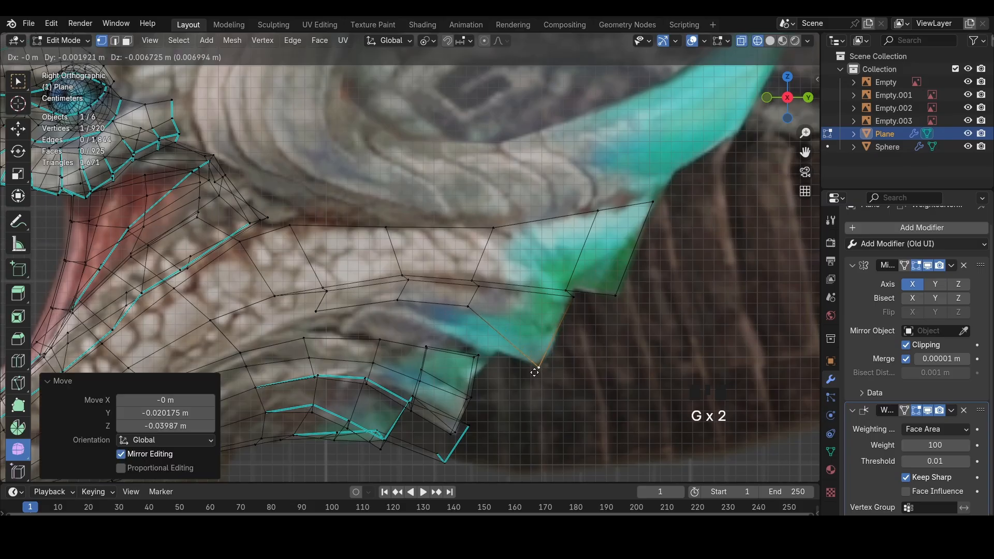
pyautogui.click(535, 372)
# Lower the next two vertices of the extruded layer along the second spike's lower border in the reference
pyautogui.click(468, 308)
pyautogui.press('g')
pyautogui.click(461, 339)
pyautogui.click(402, 294)
pyautogui.press('g')
pyautogui.click(407, 309)
pyautogui.click(399, 302)
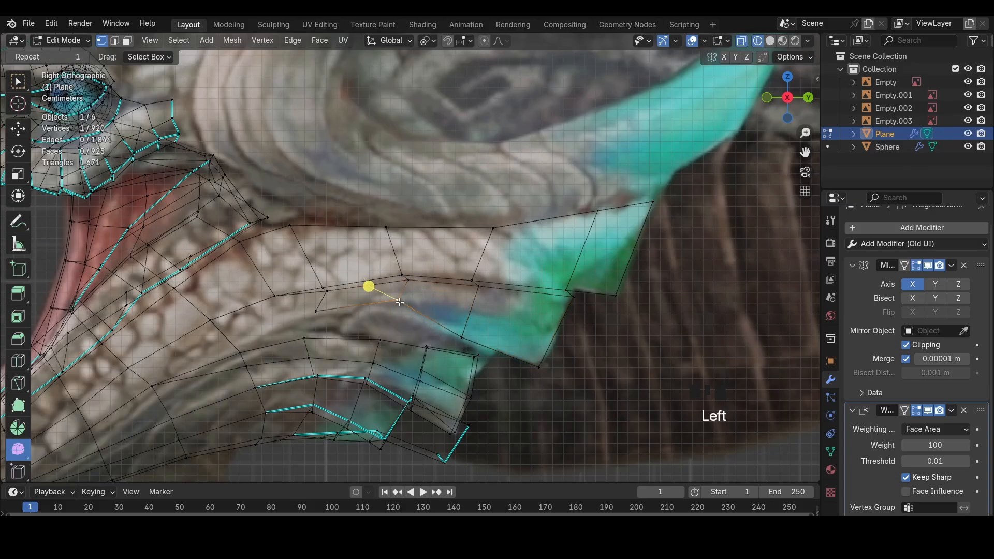
# Lower the middle vertex of the second spike layer's lower border and move its front vertex rearward to follow the reference
pyautogui.press('g')
pyautogui.click(398, 318)
pyautogui.press('g')
pyautogui.click(397, 316)
pyautogui.click(315, 310)
pyautogui.press('g')
pyautogui.click(329, 309)
# Fill a face between the second layer's front edge and the jaw edge ahead of it, and add a centred loop cut
pyautogui.press('z')
pyautogui.press('2')
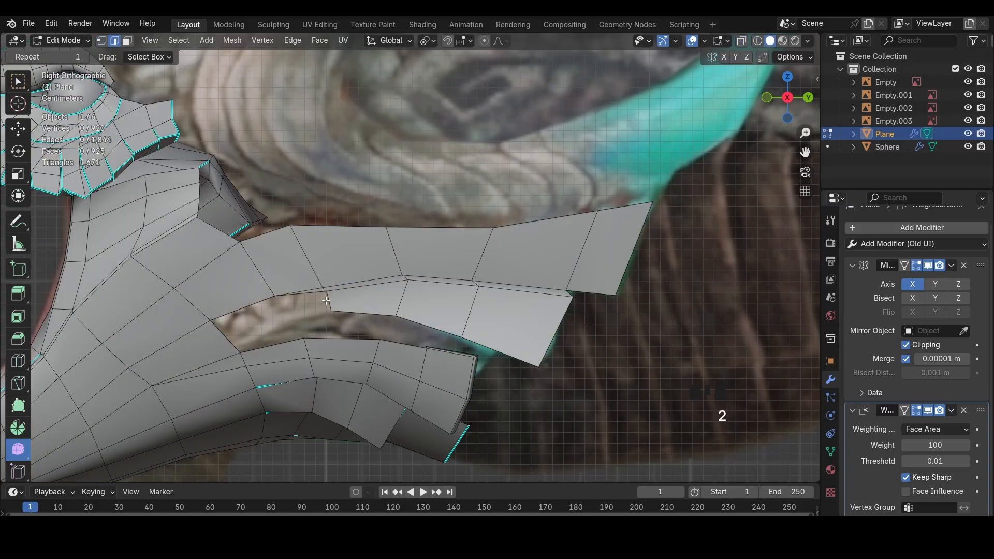
pyautogui.press('z')
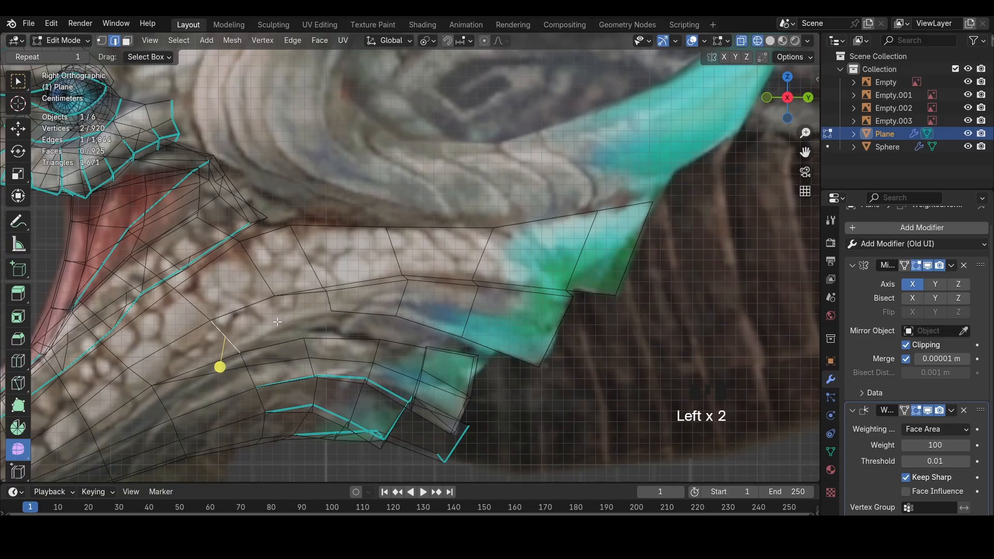
pyautogui.hotkey('ctrl', 'r')
pyautogui.doubleClick(278, 313)
# Merge the cut's upper vertex into the rim corner with At Last, and slide its lower vertex to smooth the border
pyautogui.press('1')
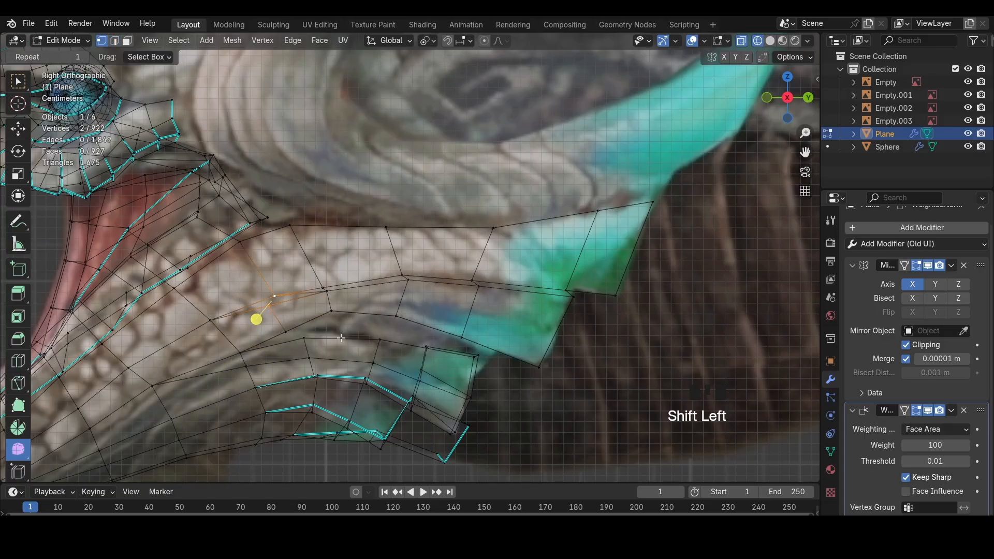
pyautogui.press('m')
pyautogui.click(428, 323)
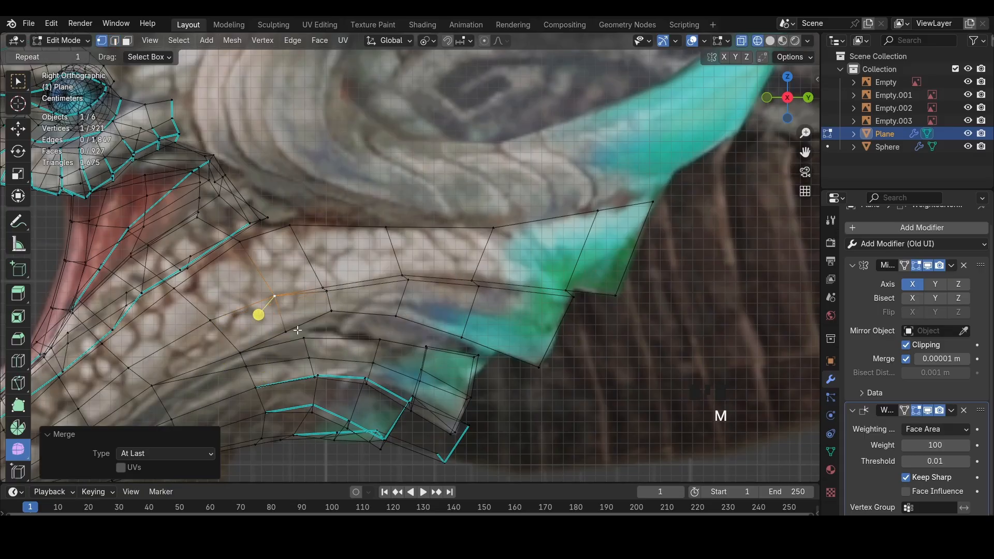
pyautogui.hotkey('shift', 'v')
pyautogui.click(299, 324)
pyautogui.hotkey('shift', 'z')
pyautogui.press('2')
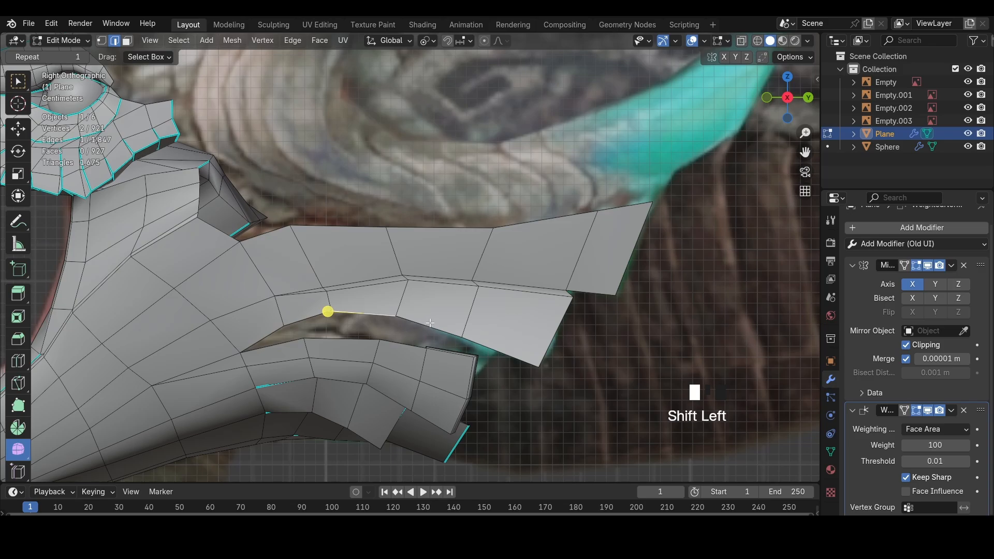
# Extrude the second layer's lower border edges inward as a narrow rim and fill the triangular gap at its front end
pyautogui.keyDown('shift'); pyautogui.click(430, 323); pyautogui.keyUp('shift')
pyautogui.keyDown('shift'); pyautogui.click(484, 343); pyautogui.keyUp('shift')
pyautogui.press('z')
pyautogui.moveTo(481, 334); pyautogui.dragTo(488, 271, button='middle')
pyautogui.press('e')
pyautogui.click(488, 283)
pyautogui.press('z')
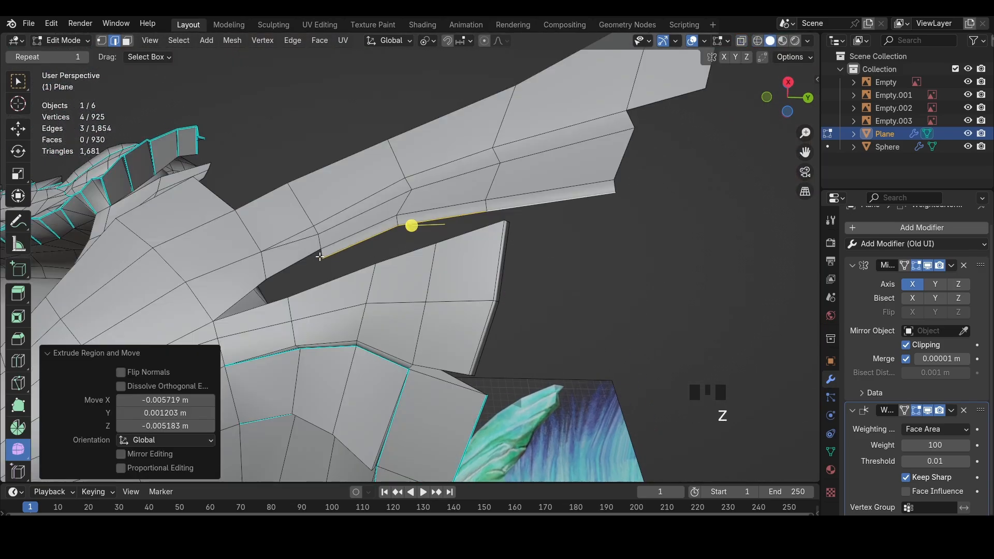
pyautogui.keyDown('shift'); pyautogui.click(316, 256); pyautogui.keyUp('shift')
# Mark the edge loops along the second layer's upper and lower borders as sharp
pyautogui.press('2')
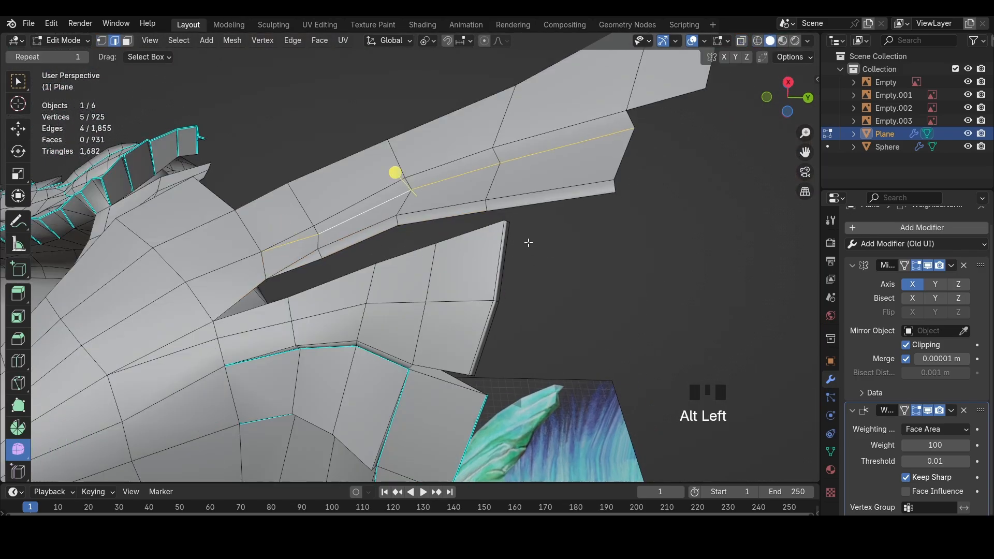
pyautogui.hotkey('ctrl', 'e')
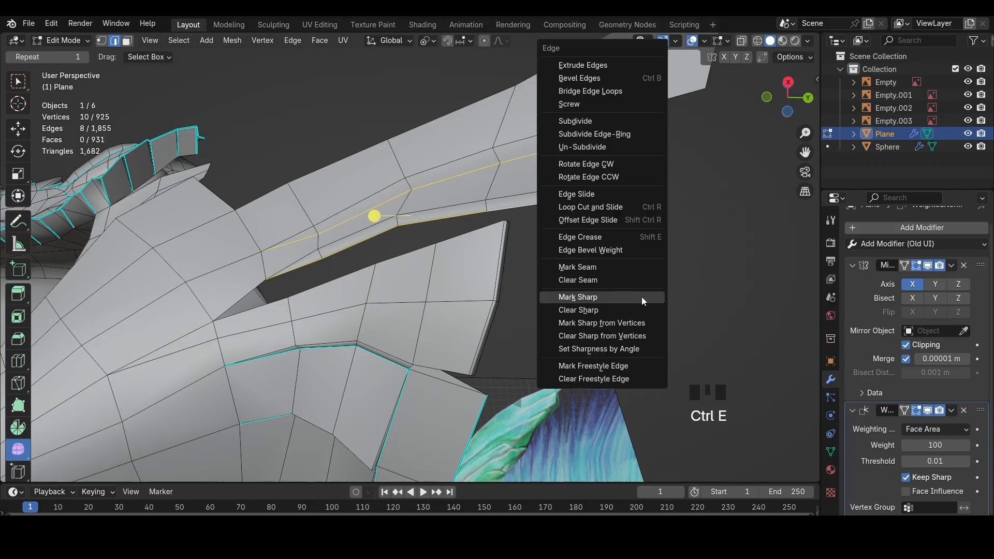
pyautogui.click(642, 297)
# Reposition the short cross edge near the front of the second layer's lower rim and the one on the upper rim
pyautogui.press('2')
pyautogui.click(322, 249)
pyautogui.press('g')
pyautogui.click(319, 253)
pyautogui.press('g')
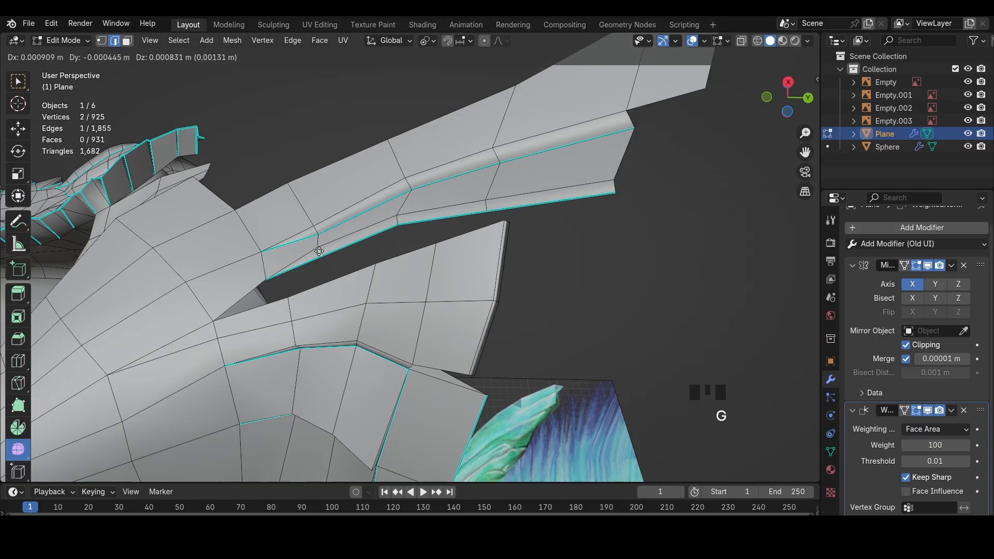
pyautogui.click(291, 257)
pyautogui.press('g')
pyautogui.click(297, 243)
# Move the middle cross edge of the upper rim and rotate it by about 5 degrees
pyautogui.click(497, 166)
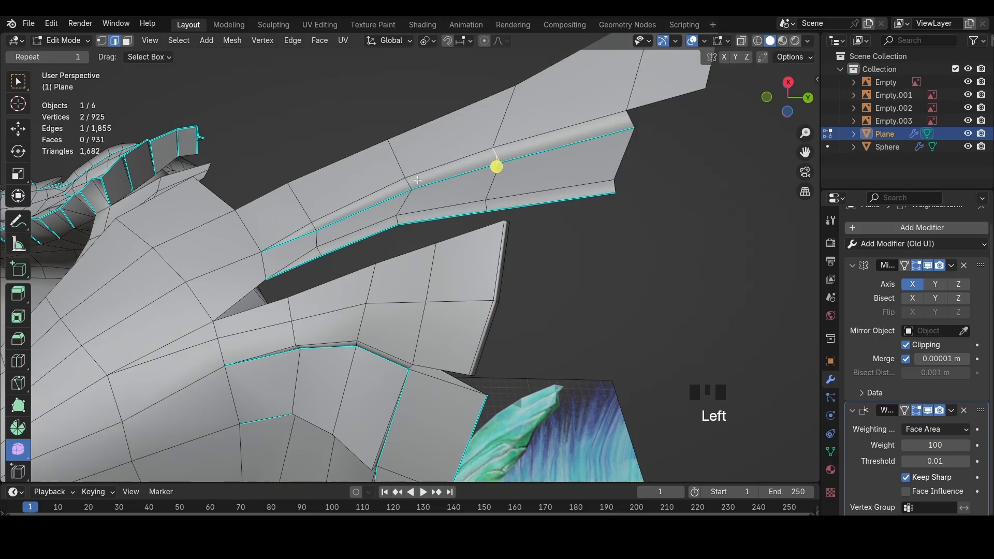
pyautogui.press('g')
pyautogui.click(426, 146)
pyautogui.hotkey('ctrl', 'z')
pyautogui.press('g')
pyautogui.click(405, 181)
pyautogui.press('r')
pyautogui.click(460, 193)
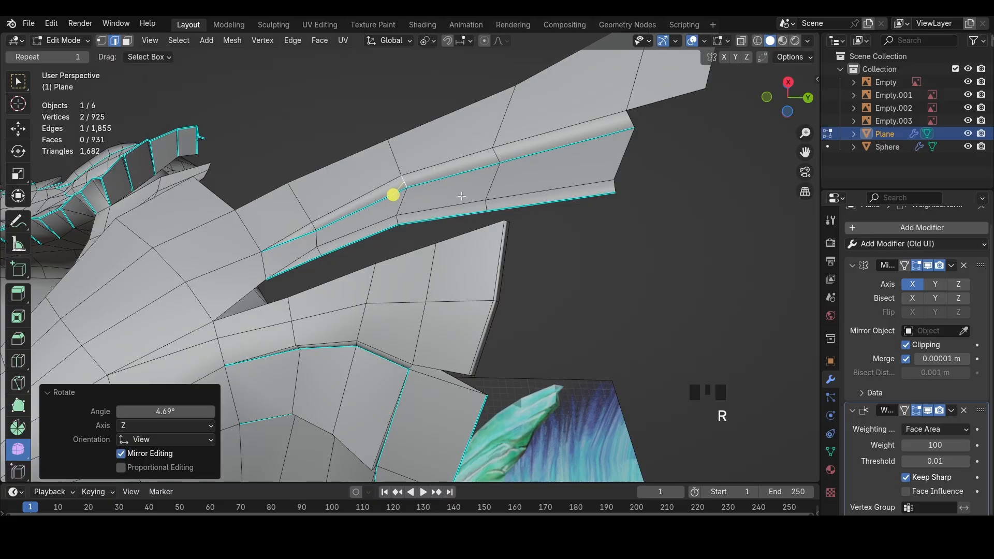
# Adjust the upper rim's middle cross edge again and nudge the next cross edge toward the rear
pyautogui.moveTo(462, 196); pyautogui.dragTo(477, 223, button='middle')
pyautogui.press('g')
pyautogui.click(478, 202)
pyautogui.click(519, 195)
pyautogui.press('g')
pyautogui.click(520, 196)
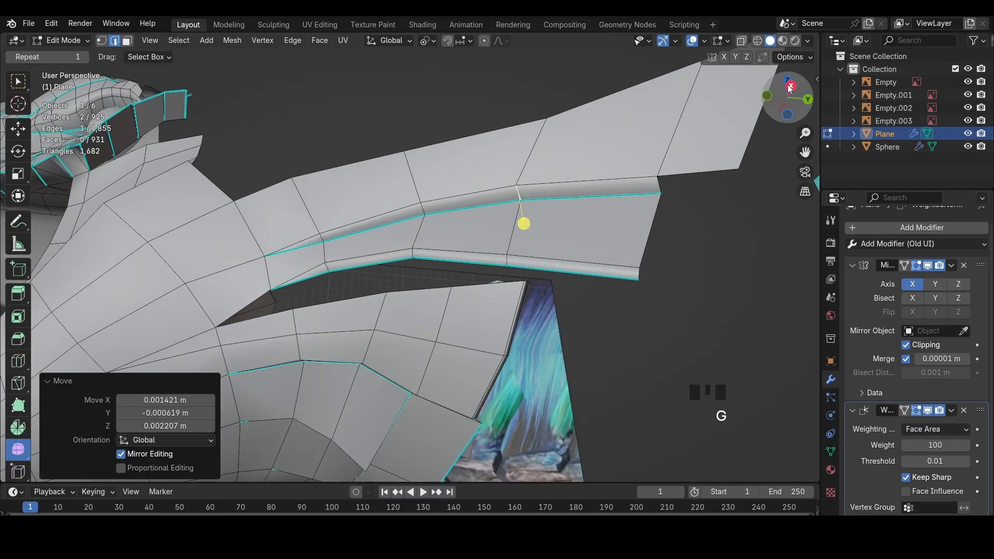
# Fill the gap between the second layer's lower border and the top border of the strip below with faces
pyautogui.click(789, 88)
pyautogui.press('z')
pyautogui.click(380, 321)
pyautogui.press('z')
pyautogui.click(465, 341)
pyautogui.keyDown('shift'); pyautogui.click(361, 339); pyautogui.keyUp('shift')
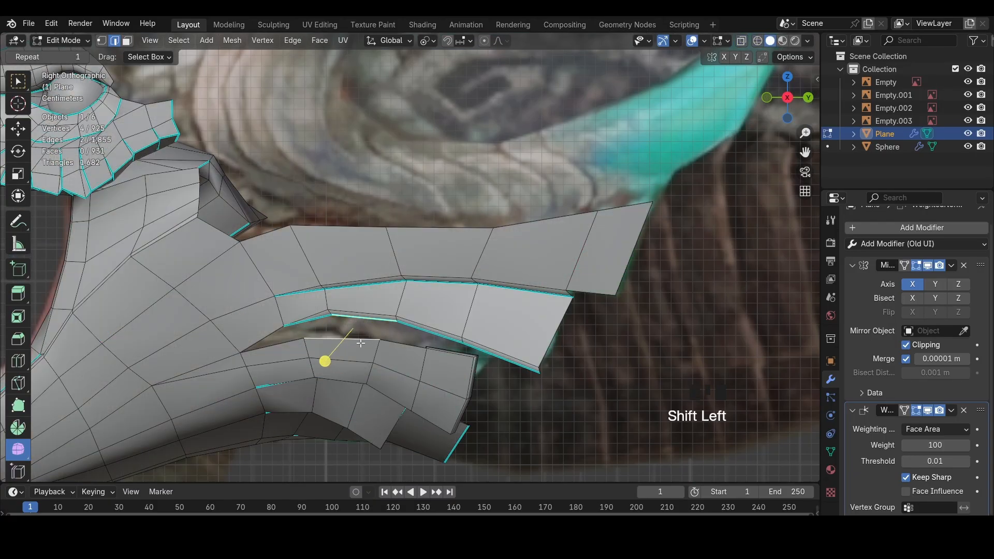
pyautogui.press('z')
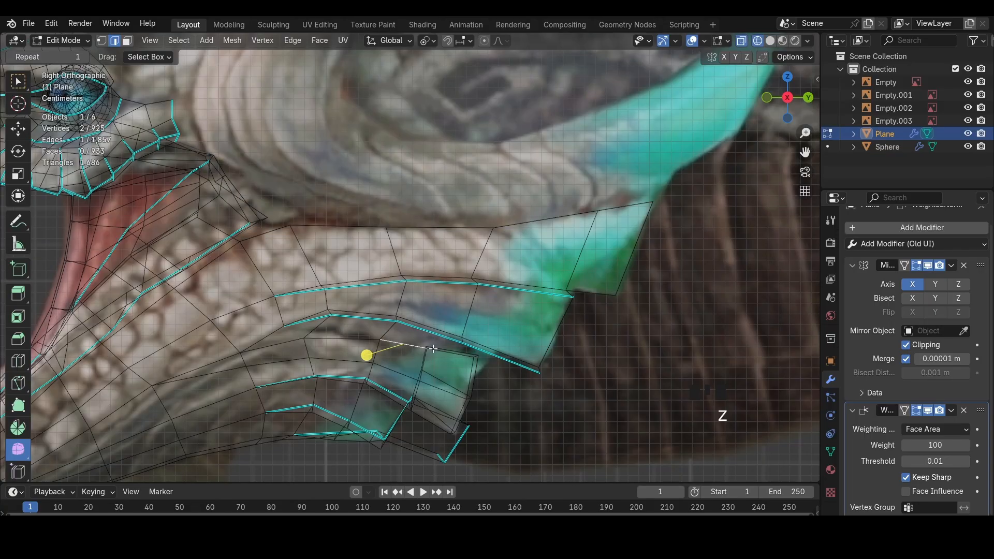
pyautogui.press('z')
pyautogui.moveTo(515, 355)
pyautogui.mouseDown(button='middle')
pyautogui.moveTo(355, 336)
pyautogui.moveTo(387, 325)
pyautogui.moveTo(504, 326)
pyautogui.moveTo(455, 371)
pyautogui.mouseUp(button='middle')
pyautogui.moveTo(512, 392); pyautogui.dragTo(548, 390, button='middle')
pyautogui.press('2')
# Knife a diagonal cut across the second spike from its upper border to its lower rim beside the third spike's corner
pyautogui.keyDown('shift'); pyautogui.click(492, 407); pyautogui.keyUp('shift')
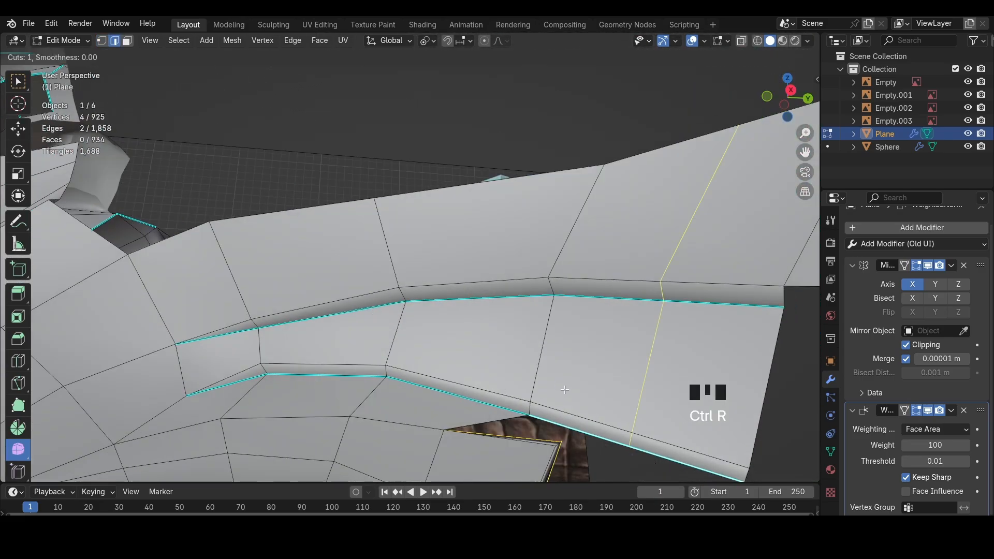
pyautogui.scroll(-1, 564, 390)
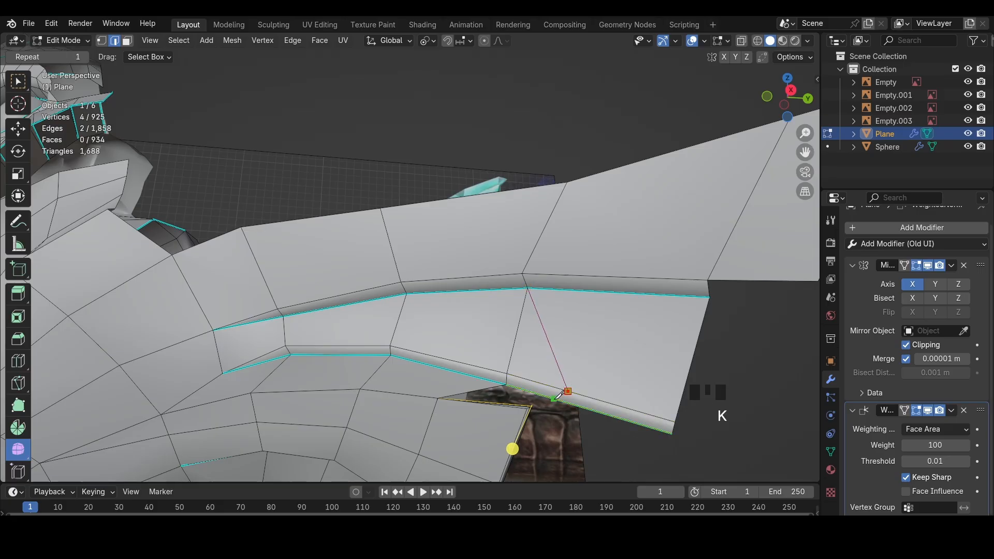
pyautogui.click(553, 395)
pyautogui.moveTo(553, 395); pyautogui.dragTo(550, 410, button='middle')
pyautogui.click(519, 403)
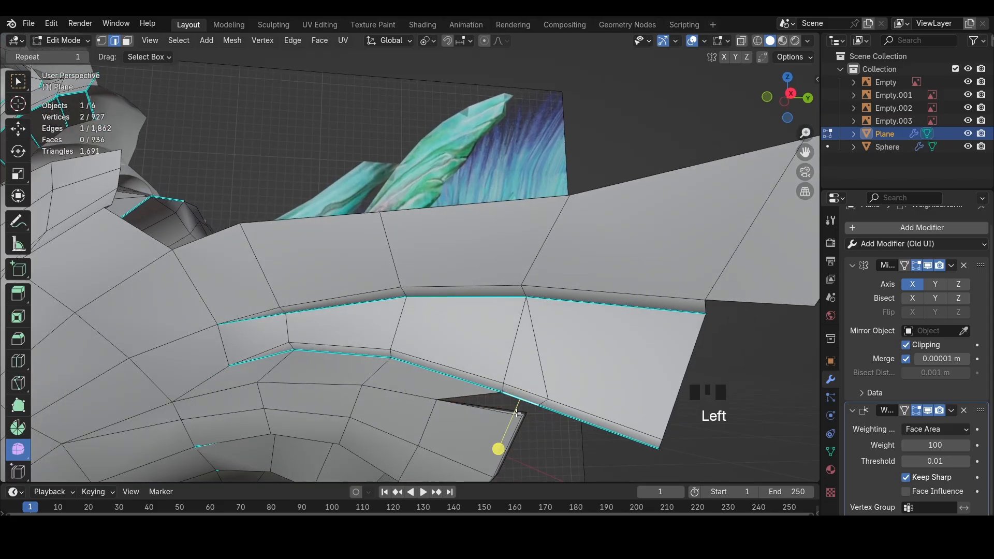
# Select the whole mesh and merge overlapping vertices by distance
pyautogui.press('a')
pyautogui.press('m')
pyautogui.click(595, 452)
# Mark the top rear edge of the third spike strip as sharp
pyautogui.click(497, 407)
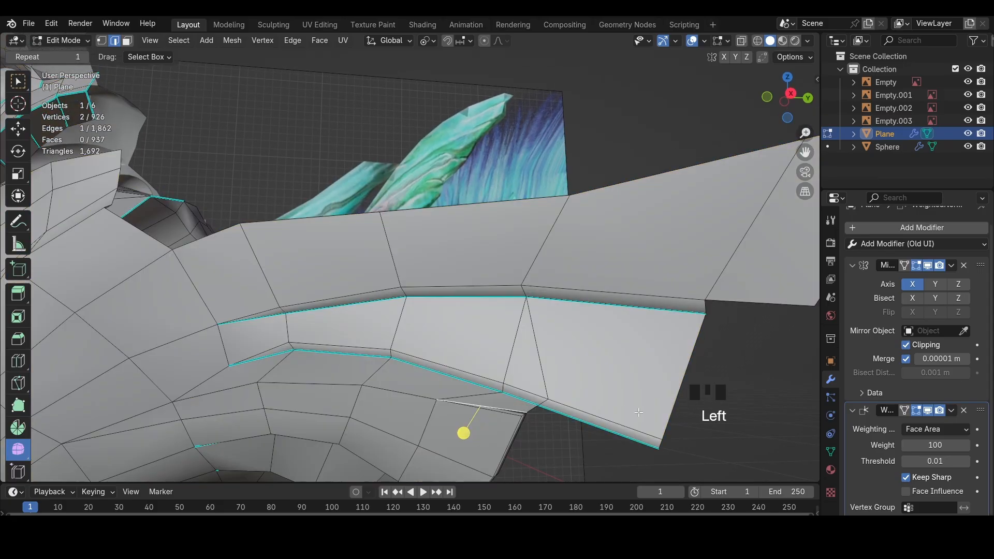
pyautogui.hotkey('ctrl', 'e')
pyautogui.click(622, 414)
# In the side view, move the third spike's upper rear corner vertex rearward and slightly down to the reference outline
pyautogui.keyDown('shift'); pyautogui.moveTo(622, 414); pyautogui.dragTo(619, 364, button='middle'); pyautogui.keyUp('shift')
pyautogui.click(790, 94)
pyautogui.press('z')
pyautogui.press('a')
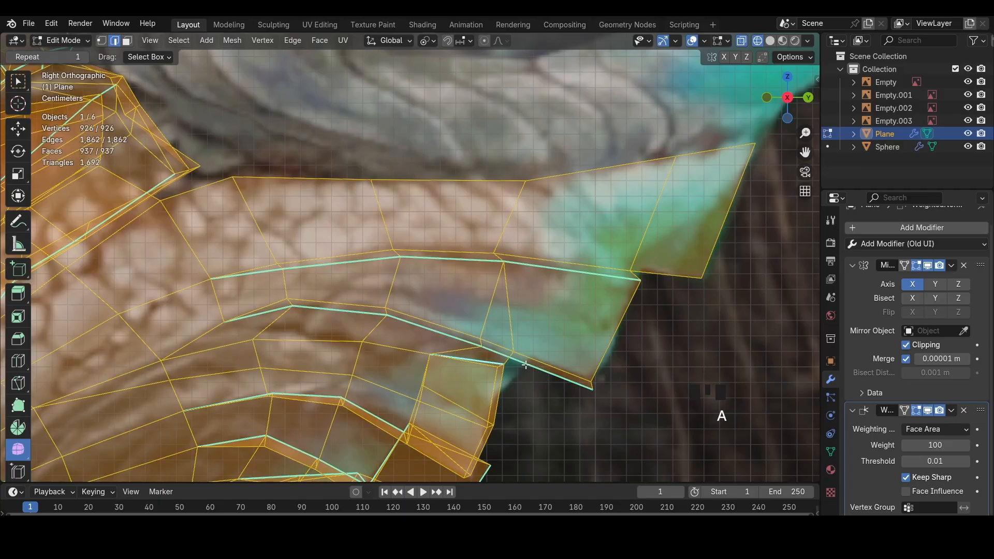
pyautogui.press('1')
pyautogui.press('g')
pyautogui.moveTo(510, 377); pyautogui.dragTo(506, 342)
pyautogui.click(506, 364)
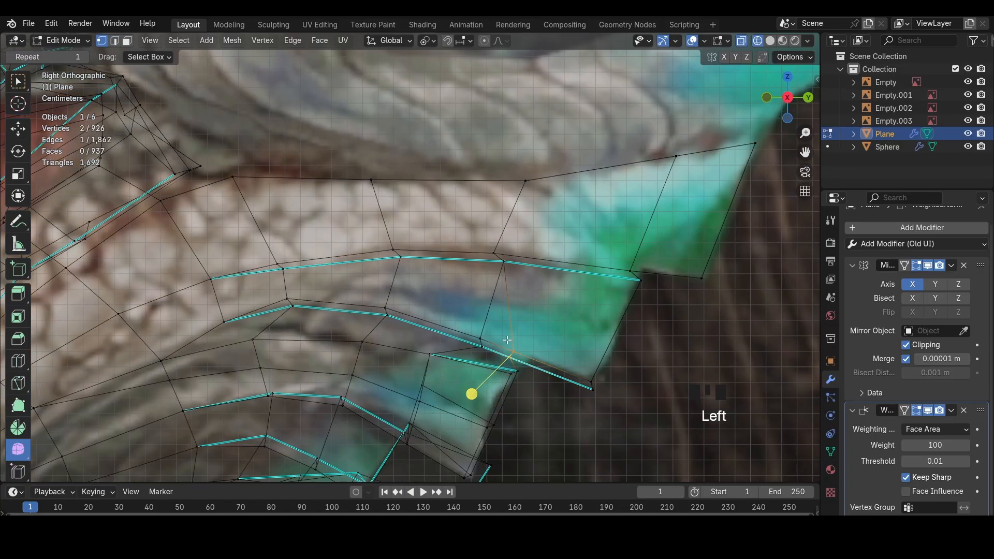
# Move the knife cut's lower vertices rearward and shift the front vertex of the third spike's top edge up and rearward
pyautogui.press('g')
pyautogui.click(524, 345)
pyautogui.click(431, 354)
pyautogui.press('g')
pyautogui.click(441, 349)
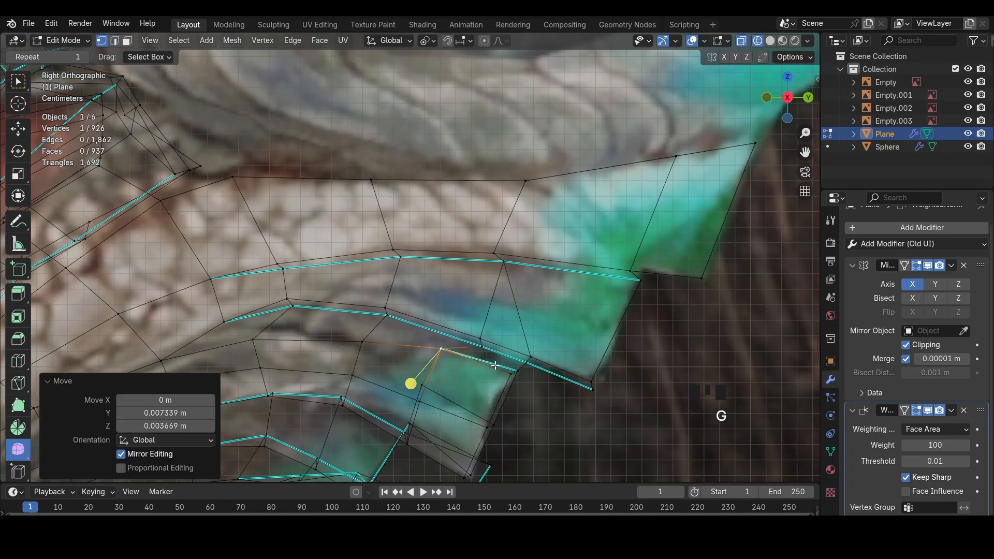
# In perspective, nudge the front vertex of the third spike's top edge below the second layer's rim
pyautogui.click(522, 374)
pyautogui.press('z')
pyautogui.scroll(-3, 570, 375)
pyautogui.click(570, 374)
pyautogui.moveTo(570, 375); pyautogui.dragTo(510, 357, button='middle')
pyautogui.scroll(2, 406, 354)
pyautogui.click(427, 337)
pyautogui.press('g')
pyautogui.click(438, 344)
# In the side view, move the second spike's upper rear vertex slightly forward to match the reference notch
pyautogui.click(642, 380)
pyautogui.click(643, 376)
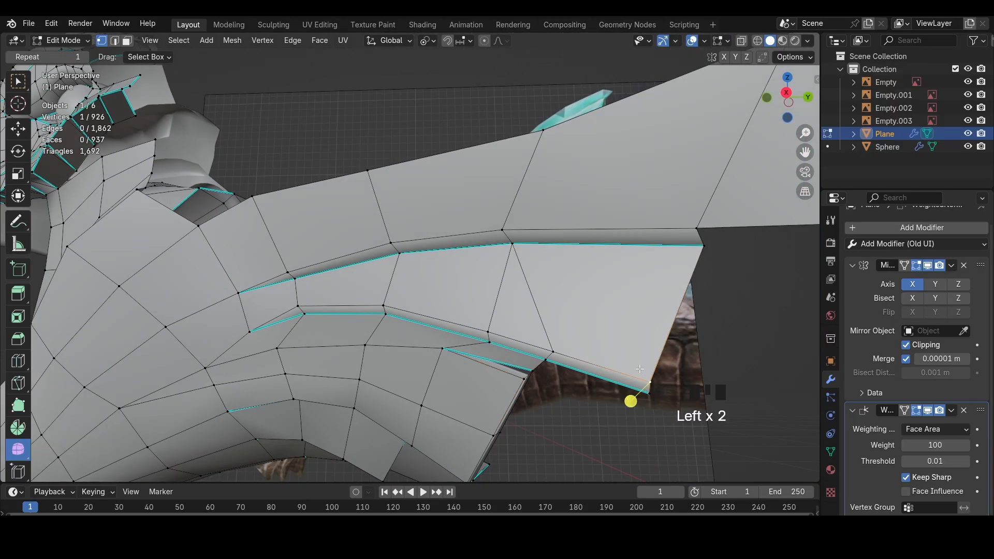
pyautogui.moveTo(640, 369); pyautogui.dragTo(682, 311, button='middle')
pyautogui.click(786, 97)
pyautogui.press('z')
pyautogui.click(713, 123)
pyautogui.keyDown('shift'); pyautogui.moveTo(625, 274); pyautogui.dragTo(547, 265, button='middle'); pyautogui.keyUp('shift')
pyautogui.click(557, 281)
pyautogui.press('g')
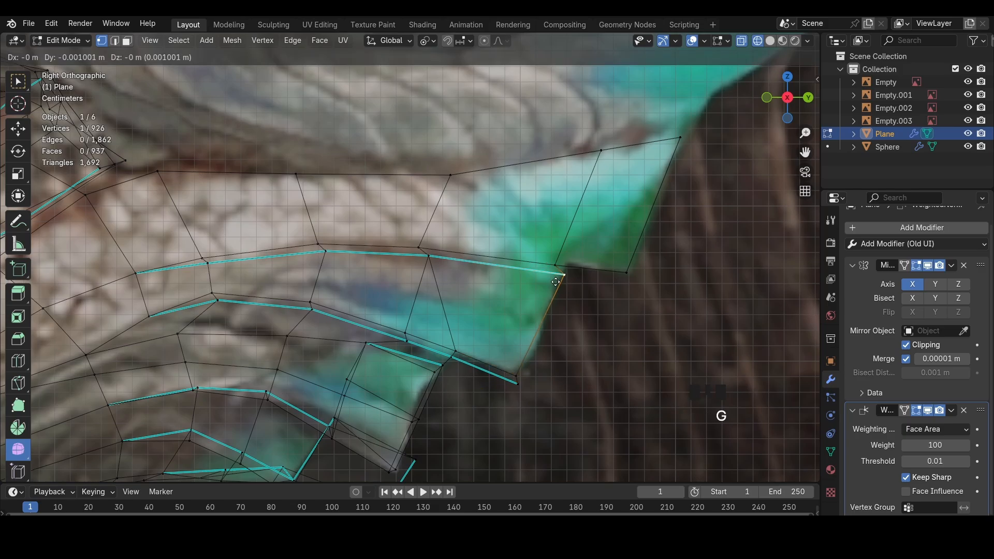
pyautogui.click(555, 280)
# Move the first spike's notch vertex slightly rearward onto the end of the second spike
pyautogui.click(561, 251)
pyautogui.press('g')
pyautogui.click(577, 250)
pyautogui.scroll(-2, 575, 244)
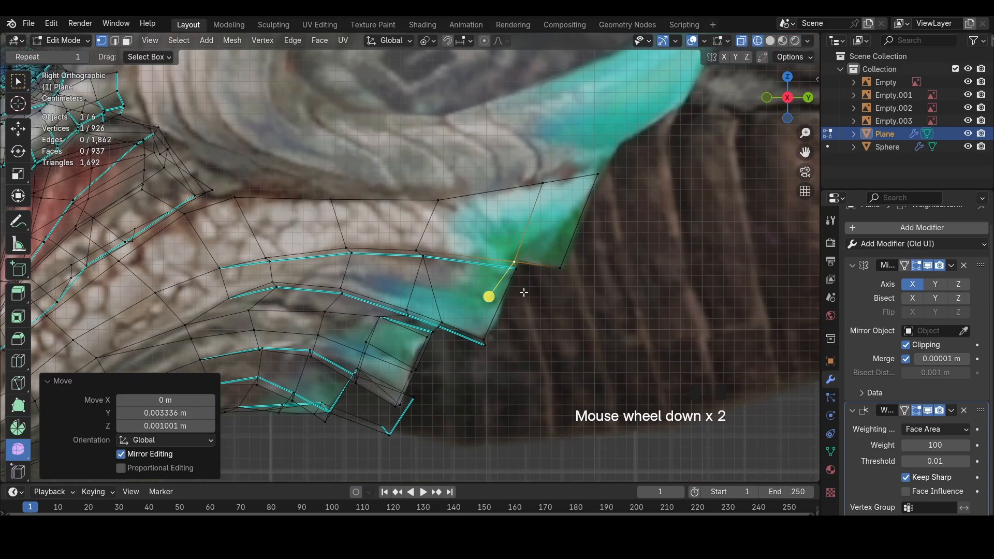
# Hide and reveal the mesh to compare the spike outlines with the side reference image
pyautogui.press('a')
pyautogui.press('h')
pyautogui.scroll(-6, 578, 303)
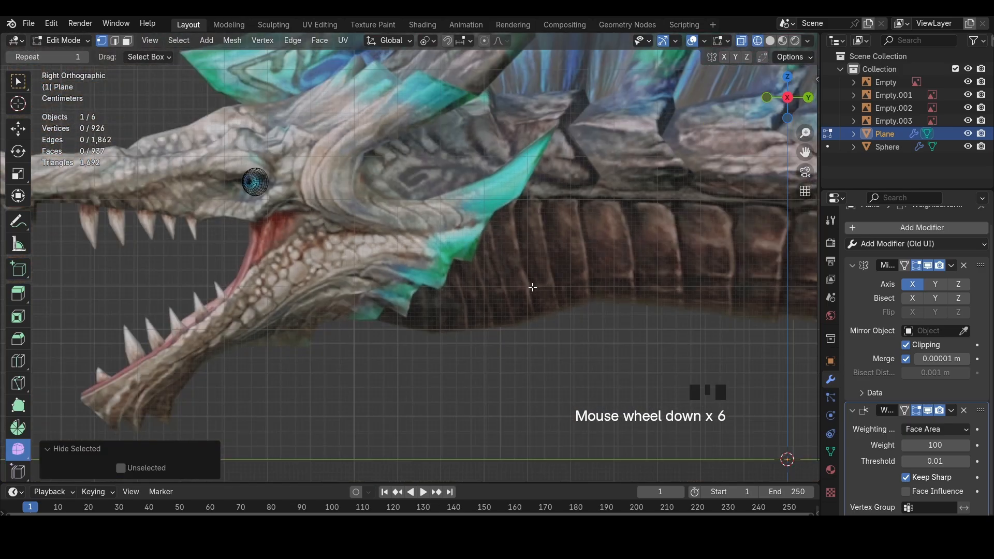
pyautogui.scroll(-3, 529, 284)
pyautogui.scroll(6, 529, 285)
pyautogui.hotkey('alt', 'h')
pyautogui.scroll(2, 529, 284)
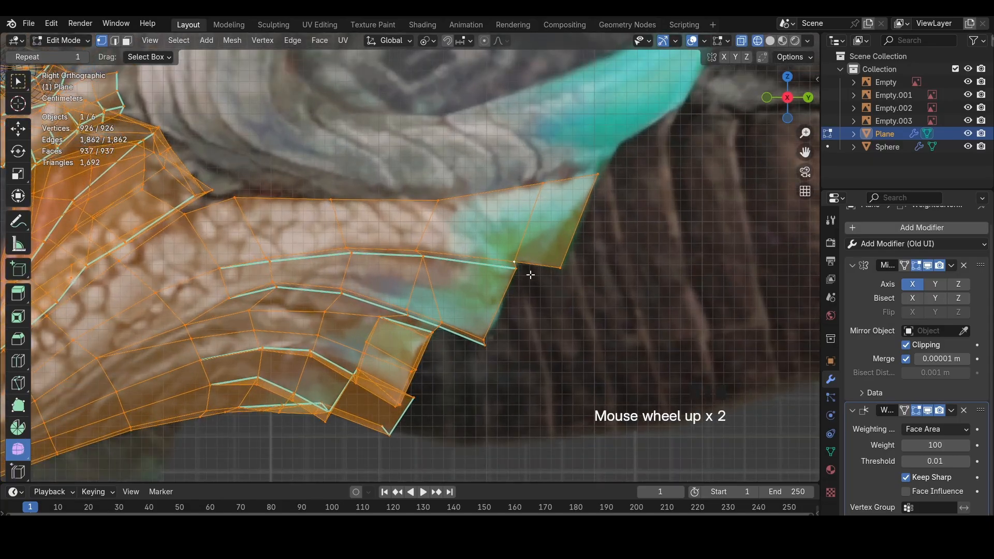
pyautogui.press('h')
pyautogui.scroll(-4, 533, 274)
pyautogui.hotkey('alt', 'h')
# Fill a triangular face between the first spike's lower rear edge and the end of the rim below it
pyautogui.moveTo(491, 269); pyautogui.dragTo(408, 255, button='middle')
pyautogui.press('z')
pyautogui.scroll(4, 497, 228)
pyautogui.press('2')
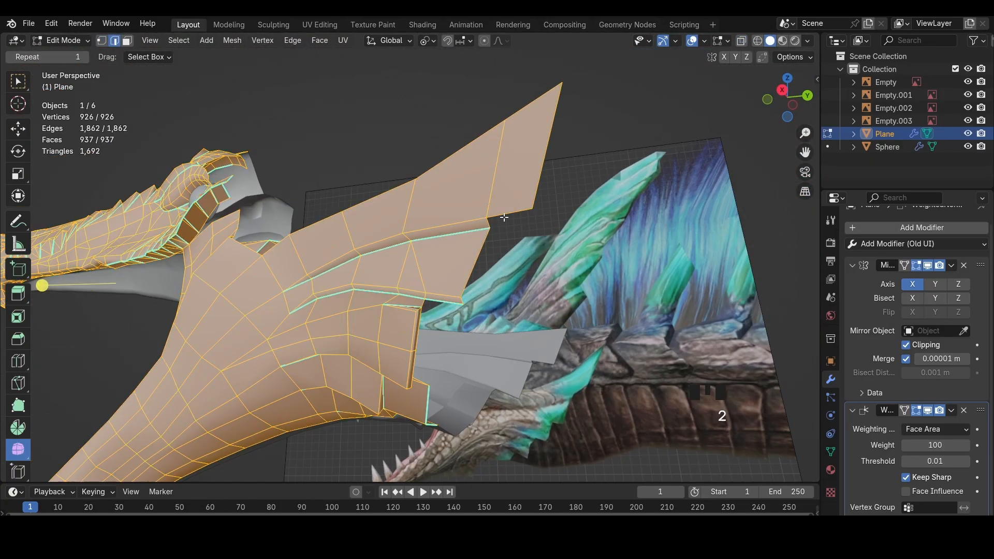
pyautogui.click(490, 223)
pyautogui.keyDown('shift'); pyautogui.click(519, 214); pyautogui.keyUp('shift')
pyautogui.click(782, 89)
pyautogui.press('z')
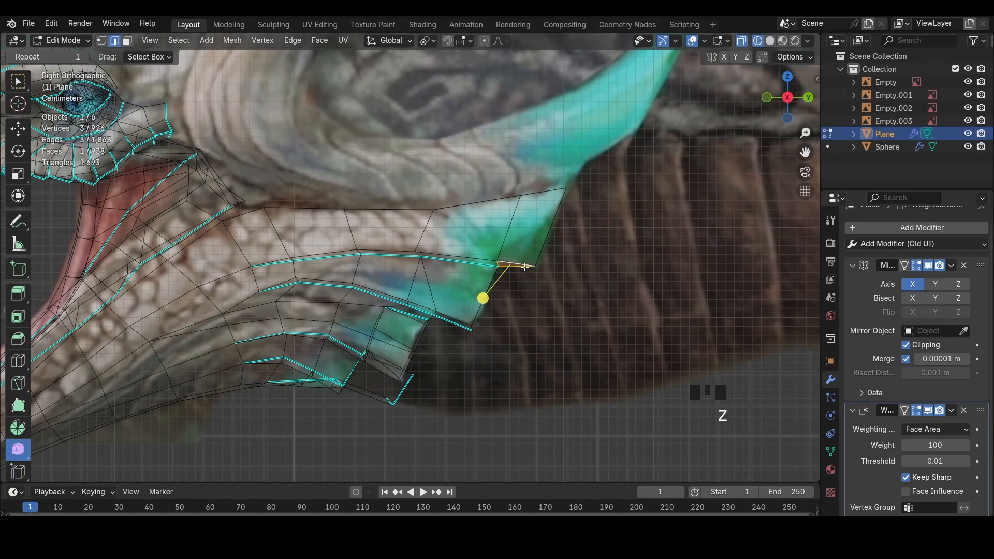
pyautogui.press('z')
# Add a short edge at the second spike's rear end and fill the faces along its rear side up to the first spike
pyautogui.moveTo(564, 266); pyautogui.dragTo(487, 274, button='middle')
pyautogui.press('2')
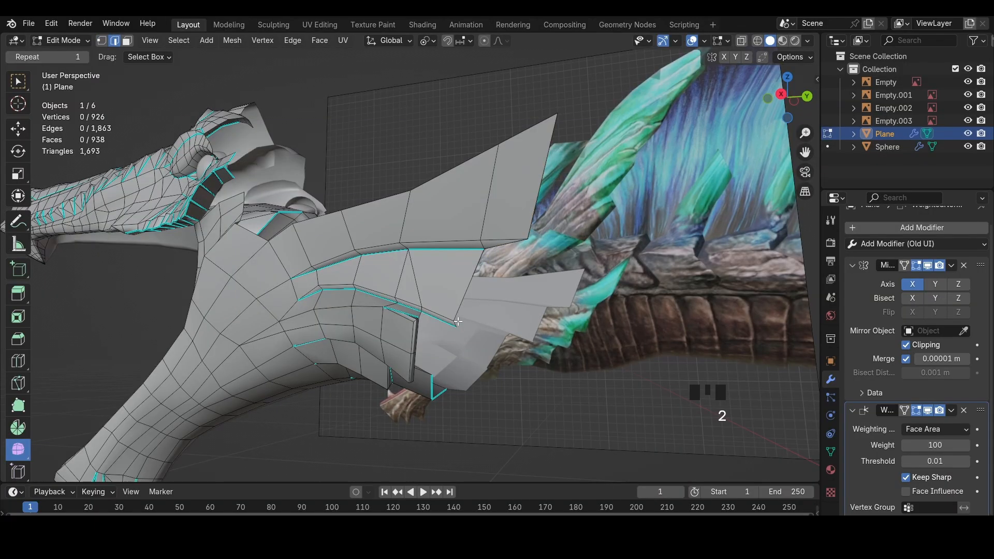
pyautogui.click(459, 322)
pyautogui.moveTo(459, 322); pyautogui.dragTo(421, 208, button='middle')
pyautogui.press('Return')
pyautogui.press('2')
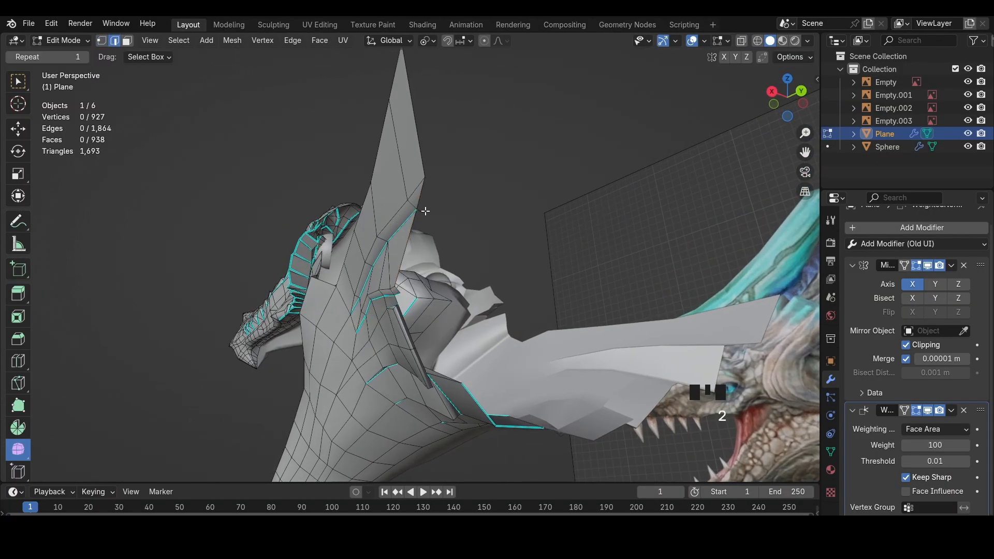
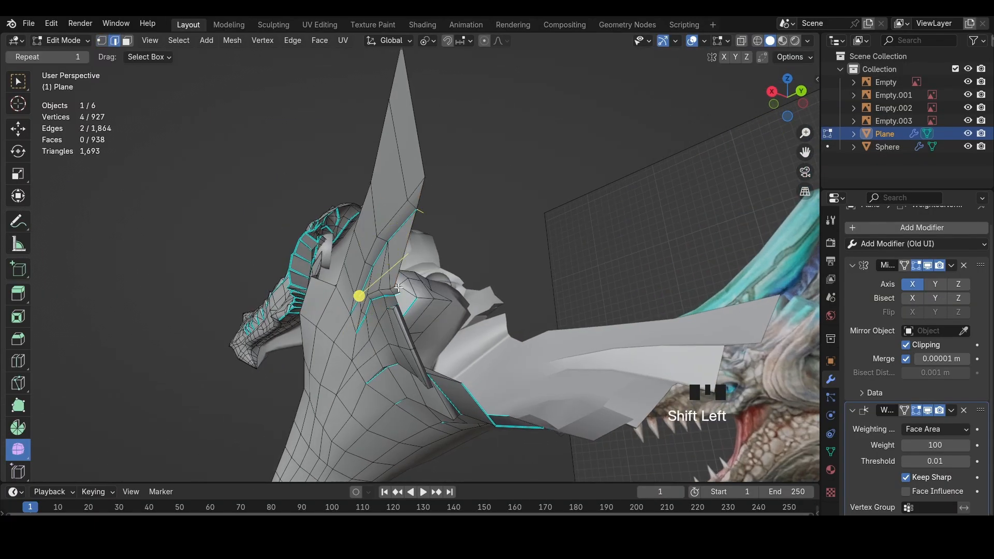
pyautogui.moveTo(397, 294); pyautogui.dragTo(416, 208, button='middle')
pyautogui.moveTo(411, 153); pyautogui.dragTo(486, 193, button='middle')
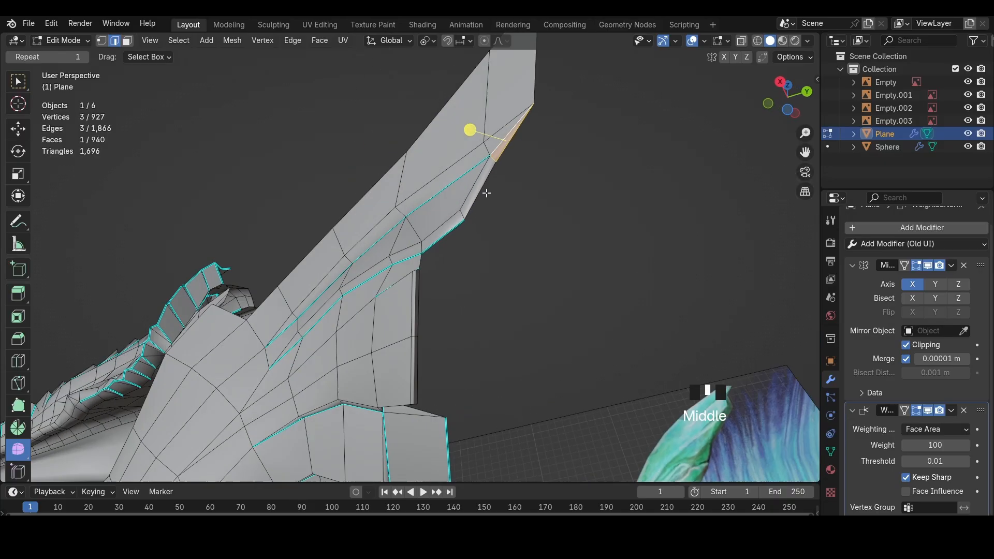
# Move the short cross edge of the second spike's lower rim beside the third spike's corner
pyautogui.click(425, 239)
pyautogui.press('g')
pyautogui.hotkey('ctrl', 'z')
pyautogui.press('g')
pyautogui.click(413, 252)
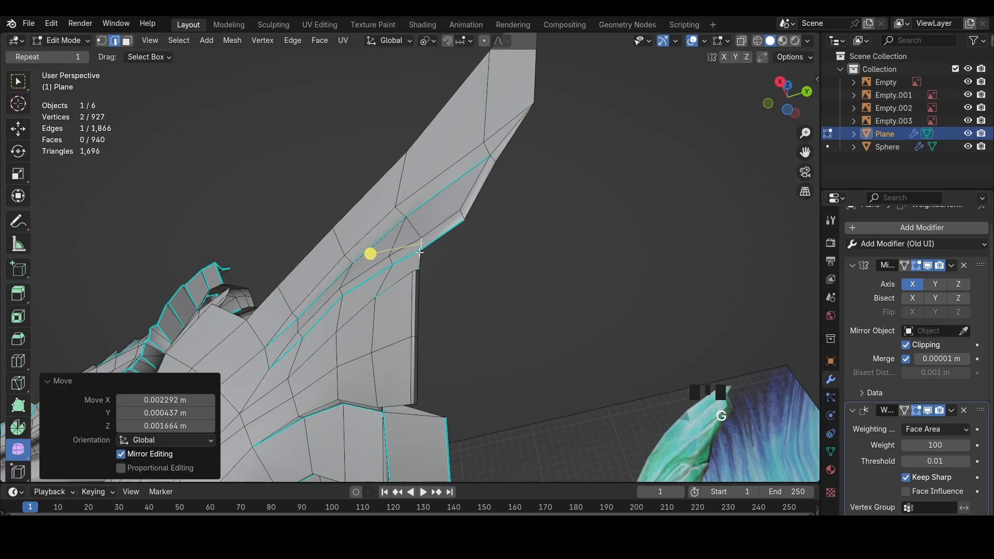
# Reposition the wedge-shaped face between the knife cut and the cross edge on the second spike
pyautogui.press('3')
pyautogui.click(426, 225)
pyautogui.moveTo(413, 251); pyautogui.dragTo(485, 221, button='middle')
pyautogui.press('g')
pyautogui.click(457, 233)
# In the side view, raise the vertex on the first spike's top border slightly
pyautogui.press('2')
pyautogui.click(432, 212)
pyautogui.press('1')
pyautogui.press('1')
pyautogui.click(435, 263)
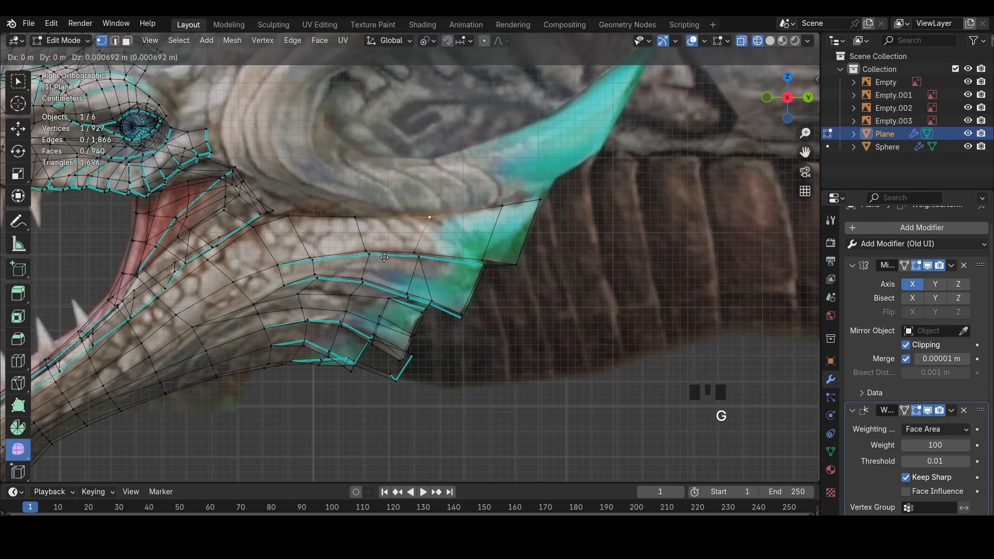
pyautogui.click(384, 257)
# Try to extrude the run of edges along the first spike's top border
pyautogui.press('2')
pyautogui.keyDown('shift'); pyautogui.click(514, 202); pyautogui.keyUp('shift')
pyautogui.keyDown('shift'); pyautogui.moveTo(340, 214); pyautogui.dragTo(301, 273, button='middle'); pyautogui.keyUp('shift')
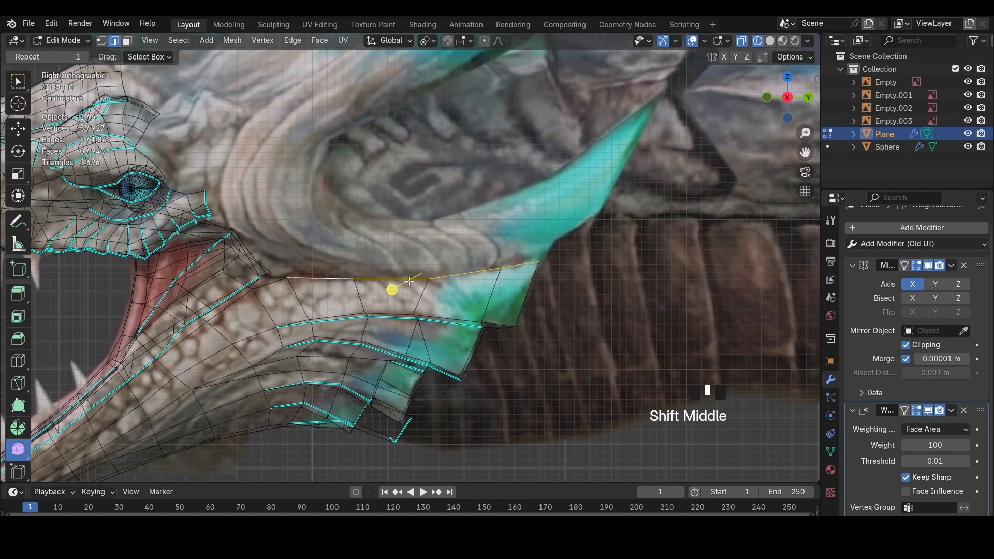
pyautogui.press('e')
pyautogui.hotkey('ctrl', 'z')
# Examine the jaw frill against the side reference image and inspect its spikes from behind in solid shading
pyautogui.scroll(2, 332, 214)
pyautogui.scroll(1, 331, 215)
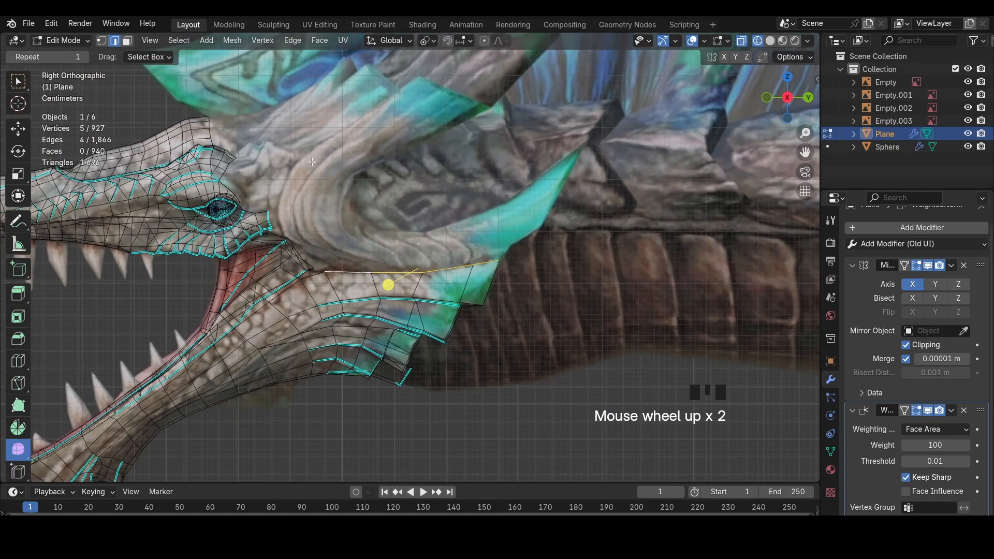
pyautogui.scroll(2, 445, 217)
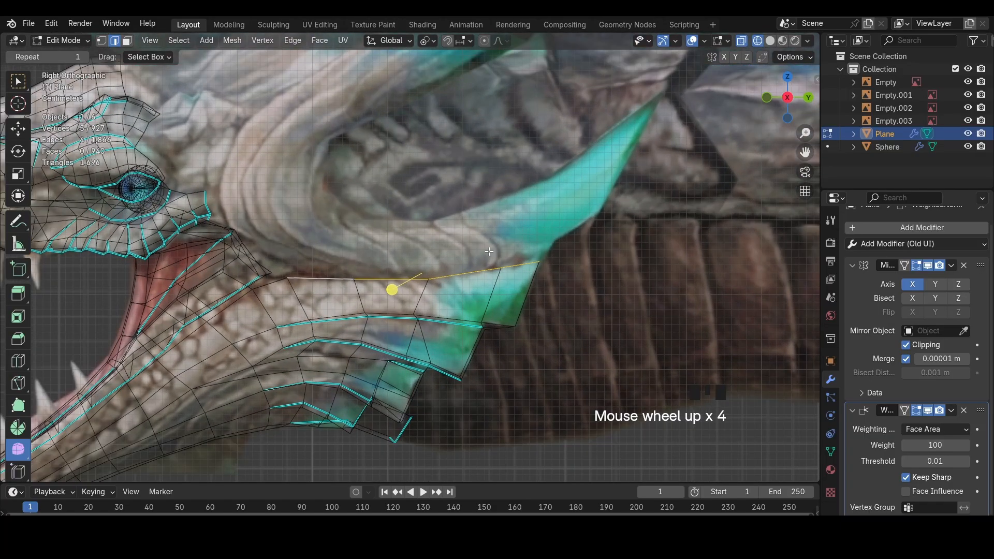
pyautogui.scroll(1, 489, 251)
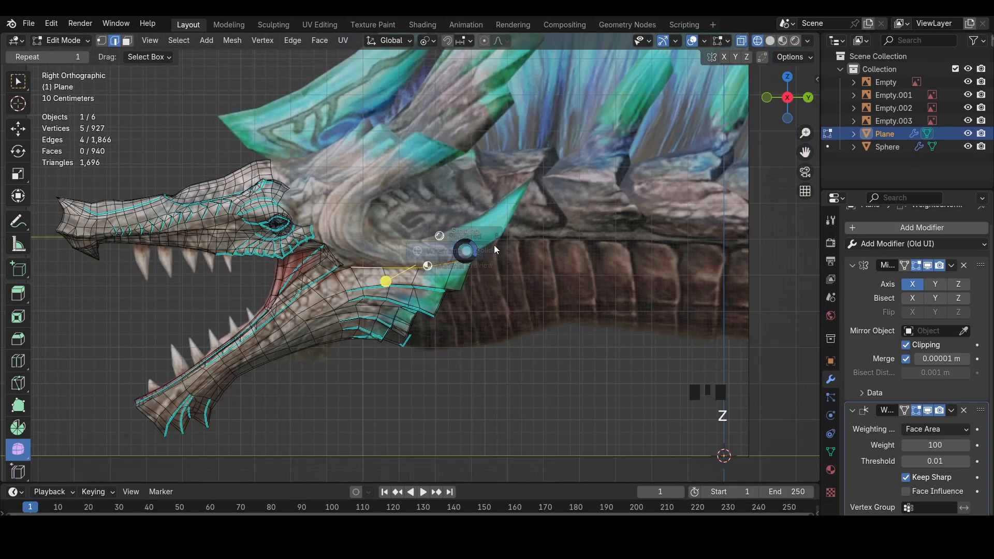
pyautogui.scroll(2, 493, 244)
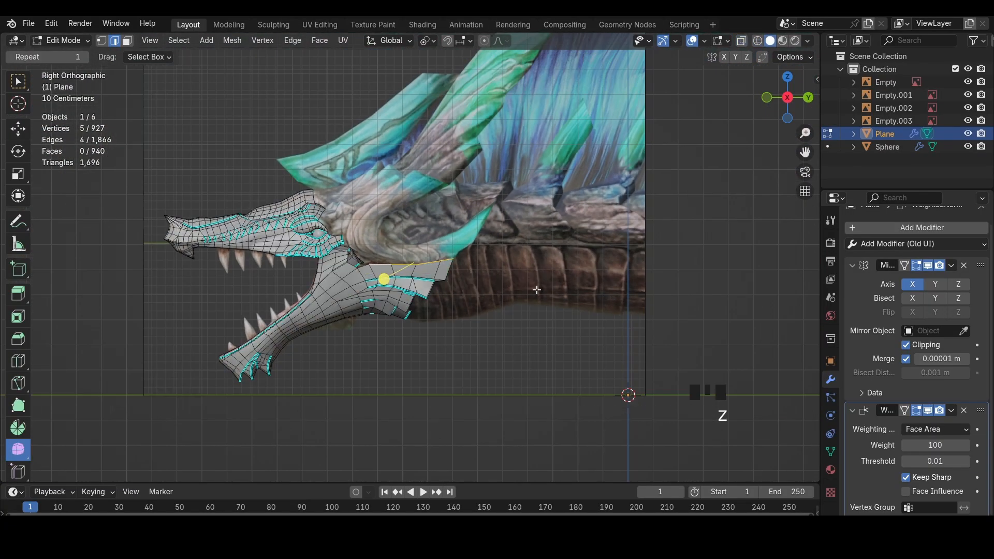
pyautogui.scroll(3, 536, 289)
pyautogui.keyDown('shift'); pyautogui.moveTo(537, 290); pyautogui.dragTo(554, 201, button='middle'); pyautogui.keyUp('shift')
pyautogui.press('z')
pyautogui.scroll(4, 561, 306)
pyautogui.press('z')
pyautogui.moveTo(561, 306)
pyautogui.mouseDown(button='middle')
pyautogui.moveTo(404, 300)
pyautogui.moveTo(585, 300)
pyautogui.mouseUp(button='middle')
pyautogui.scroll(-2, 403, 300)
pyautogui.keyDown('shift'); pyautogui.moveTo(585, 301); pyautogui.dragTo(404, 310, button='middle'); pyautogui.keyUp('shift')
pyautogui.scroll(4, 362, 313)
# Extrude the first spike's rear edge slightly inward to start a thickness rim
pyautogui.press('2')
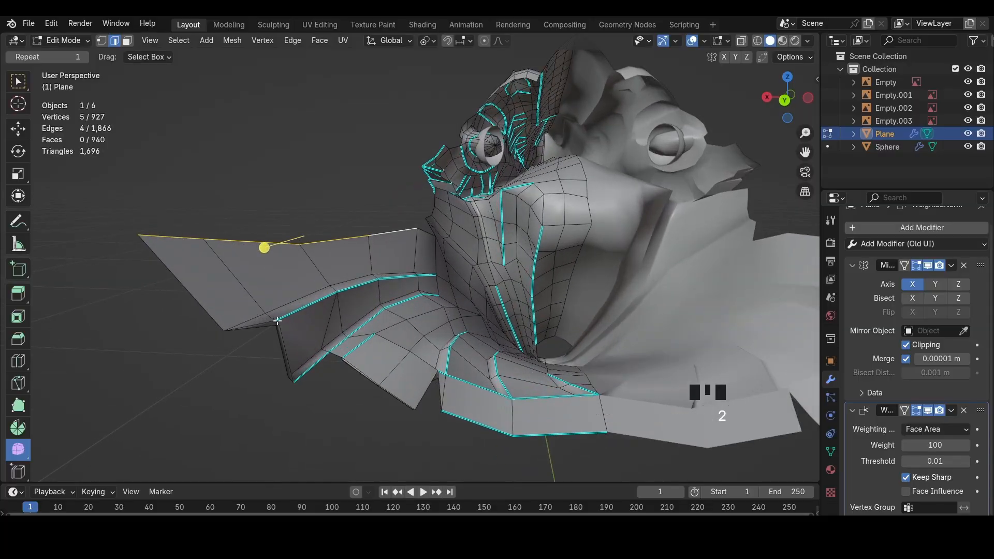
pyautogui.click(258, 334)
pyautogui.moveTo(257, 334); pyautogui.dragTo(253, 287, button='middle')
pyautogui.click(208, 238)
pyautogui.moveTo(208, 238); pyautogui.dragTo(250, 167, button='middle')
pyautogui.press('e')
pyautogui.click(234, 206)
pyautogui.click(229, 200)
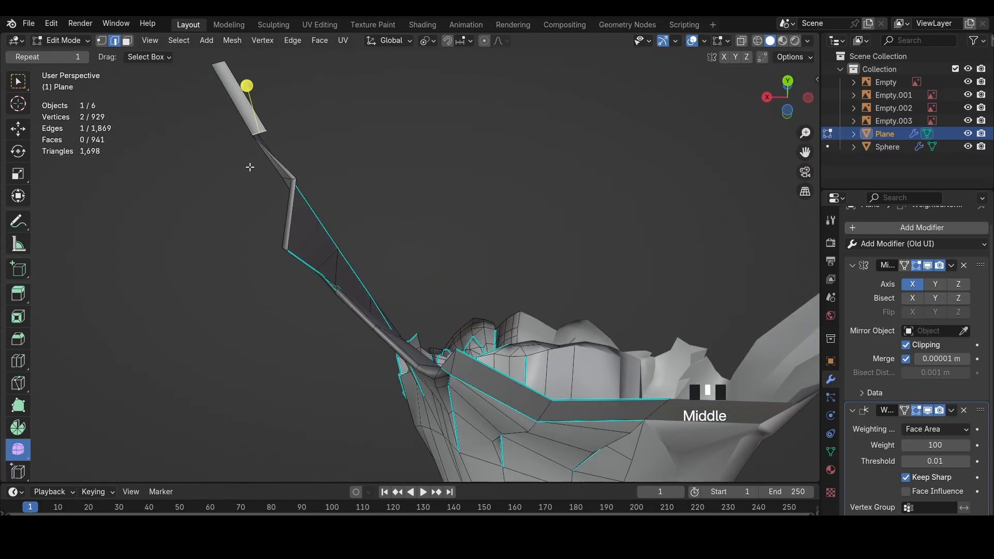
# Close the gap along the first spike's lower rim and dissolve the surplus edge at its corner
pyautogui.scroll(2, 324, 215)
pyautogui.press('1')
pyautogui.moveTo(312, 153); pyautogui.dragTo(365, 195, button='middle')
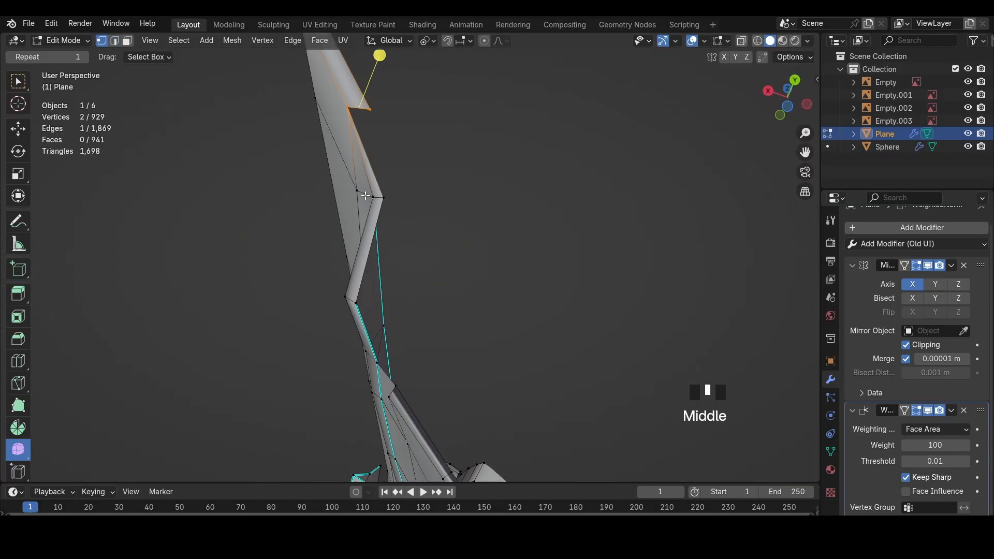
pyautogui.moveTo(394, 138); pyautogui.dragTo(500, 219, button='middle')
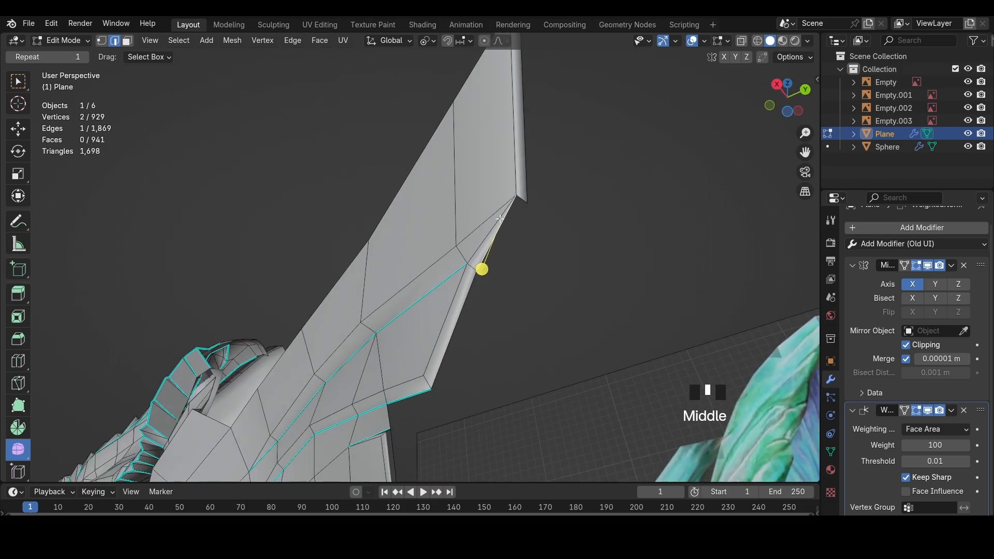
pyautogui.press('x')
pyautogui.click(566, 251)
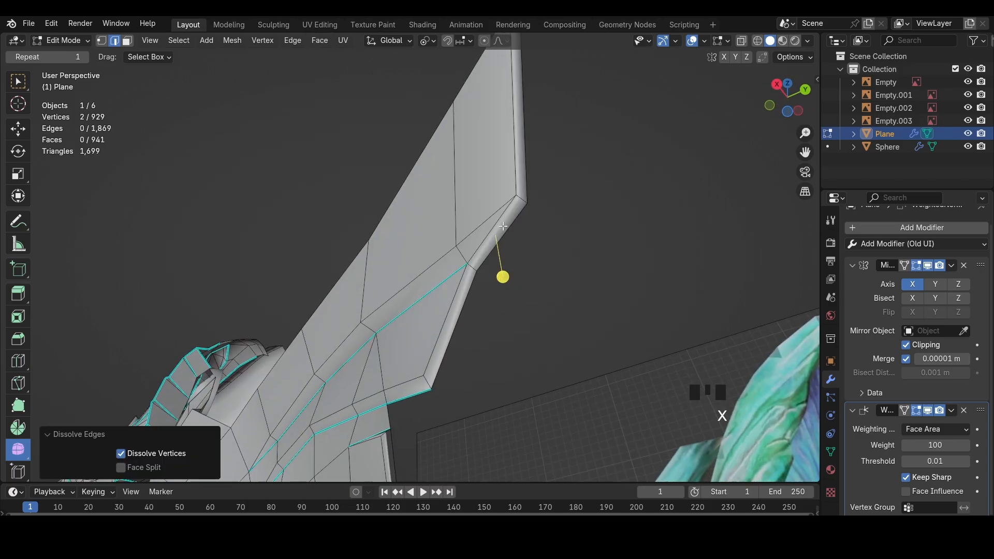
# Extrude the first spike's rim edge forward into an inner face and fit its corner vertices to the lower rim and top border
pyautogui.moveTo(526, 153); pyautogui.dragTo(331, 271, button='middle')
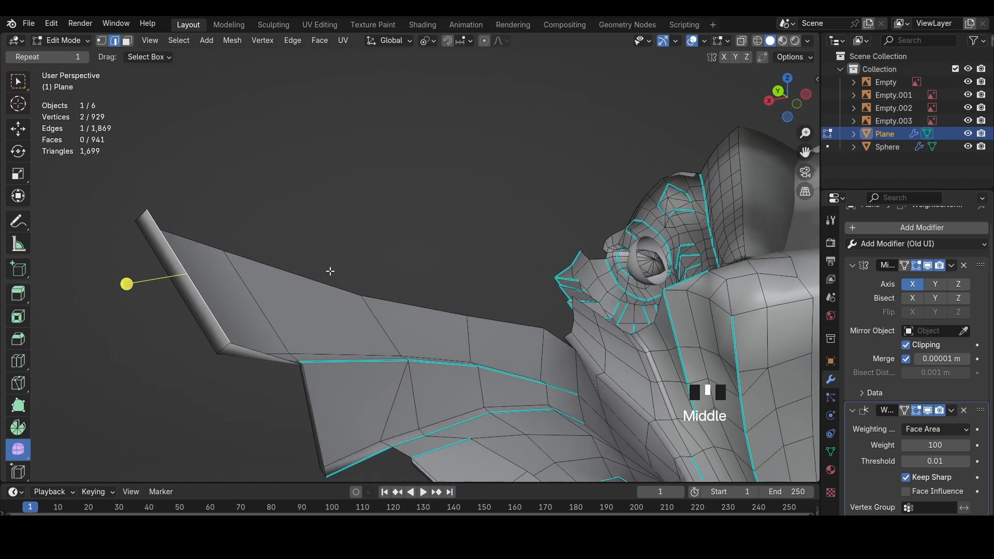
pyautogui.press('e')
pyautogui.click(321, 346)
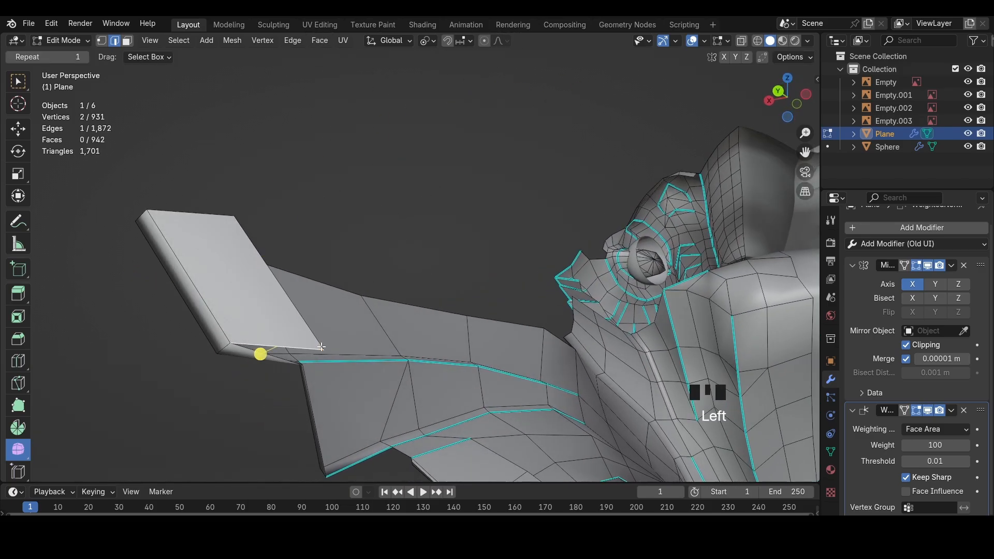
pyautogui.click(448, 375)
pyautogui.moveTo(448, 375)
pyautogui.mouseDown(button='middle')
pyautogui.moveTo(449, 358)
pyautogui.moveTo(503, 382)
pyautogui.moveTo(531, 329)
pyautogui.mouseUp(button='middle')
pyautogui.press('g')
pyautogui.click(452, 362)
pyautogui.press('2')
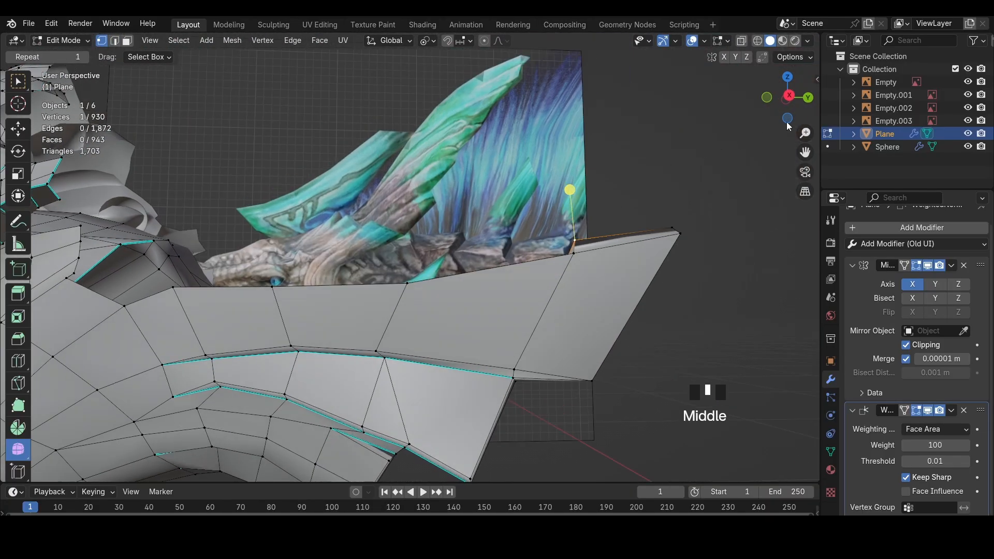
# In the side view, extrude the inner layer forward beneath the first spike's top border and shift the new geometry along X
pyautogui.click(788, 97)
pyautogui.press('z')
pyautogui.click(557, 257)
pyautogui.scroll(-3, 533, 303)
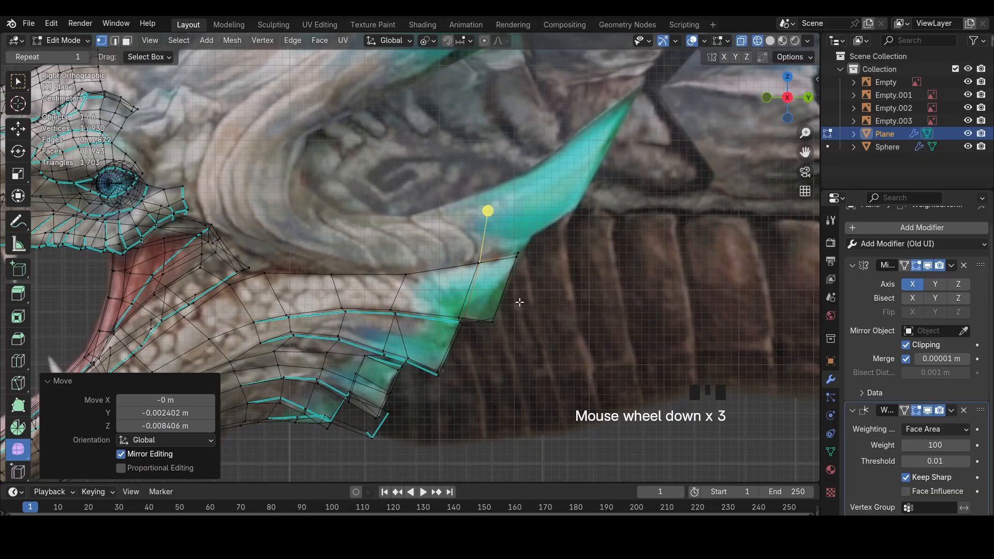
pyautogui.press('e')
pyautogui.click(520, 303)
pyautogui.press('2')
pyautogui.press('z')
pyautogui.moveTo(434, 279)
pyautogui.mouseDown(button='middle')
pyautogui.moveTo(455, 304)
pyautogui.moveTo(425, 326)
pyautogui.mouseUp(button='middle')
pyautogui.click(418, 308)
pyautogui.press('g')
pyautogui.press('x')
pyautogui.click(440, 303)
# Delete the newly added inner face beside the first spike's top border together with its leftover edge
pyautogui.press('3')
pyautogui.scroll(1, 482, 316)
pyautogui.click(492, 314)
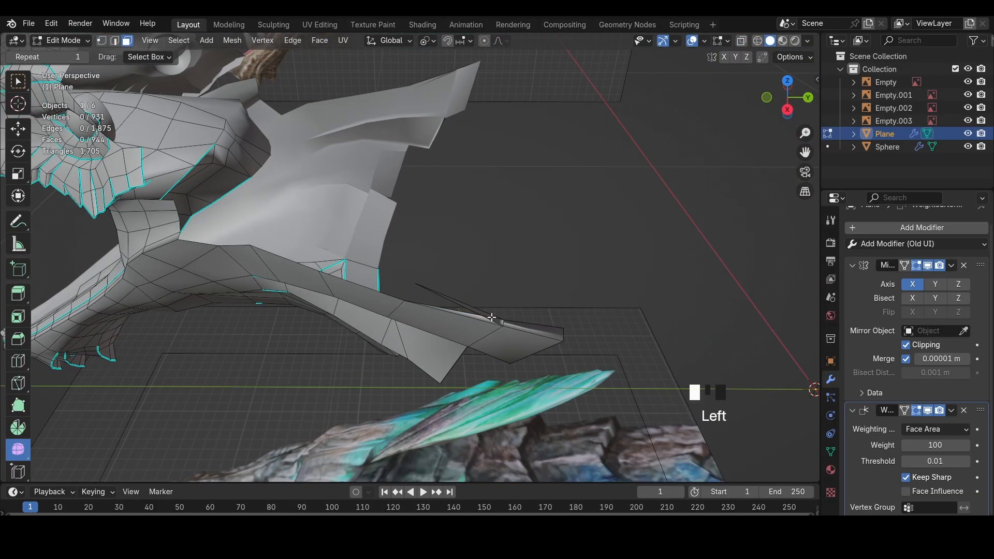
pyautogui.press('x')
pyautogui.click(558, 294)
pyautogui.press('1')
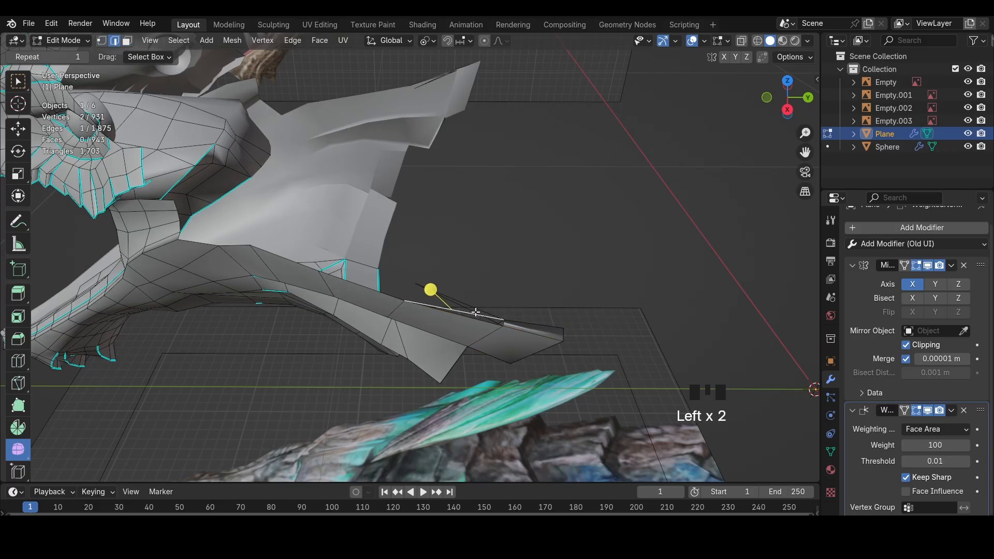
pyautogui.press('x')
pyautogui.click(540, 233)
# Fill the inner face behind the first spike's top border and move its front vertex close to that border
pyautogui.press('1')
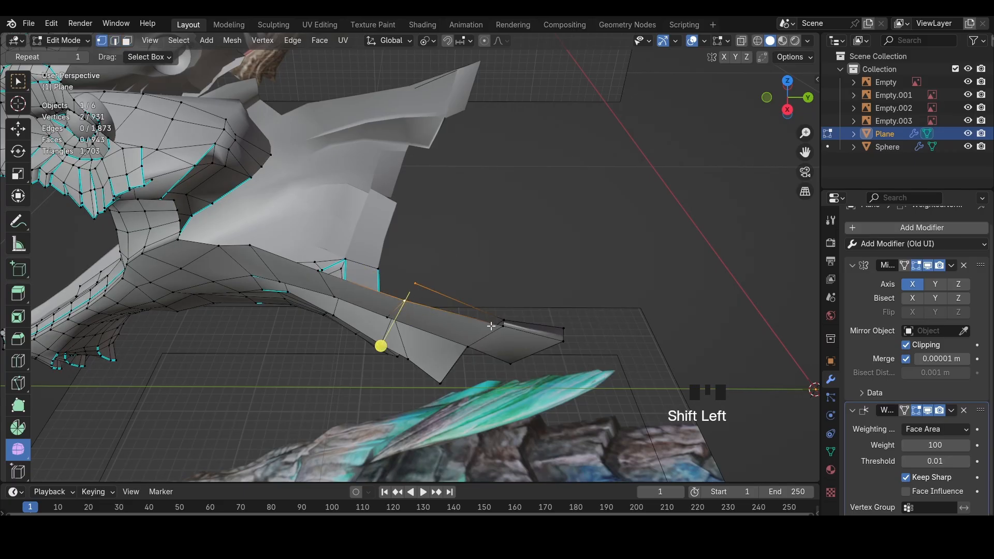
pyautogui.click(416, 284)
pyautogui.moveTo(418, 285); pyautogui.dragTo(485, 266, button='middle')
pyautogui.press('g')
pyautogui.click(459, 280)
pyautogui.press('g')
pyautogui.press('x')
pyautogui.click(508, 304)
pyautogui.click(507, 259)
pyautogui.scroll(3, 433, 280)
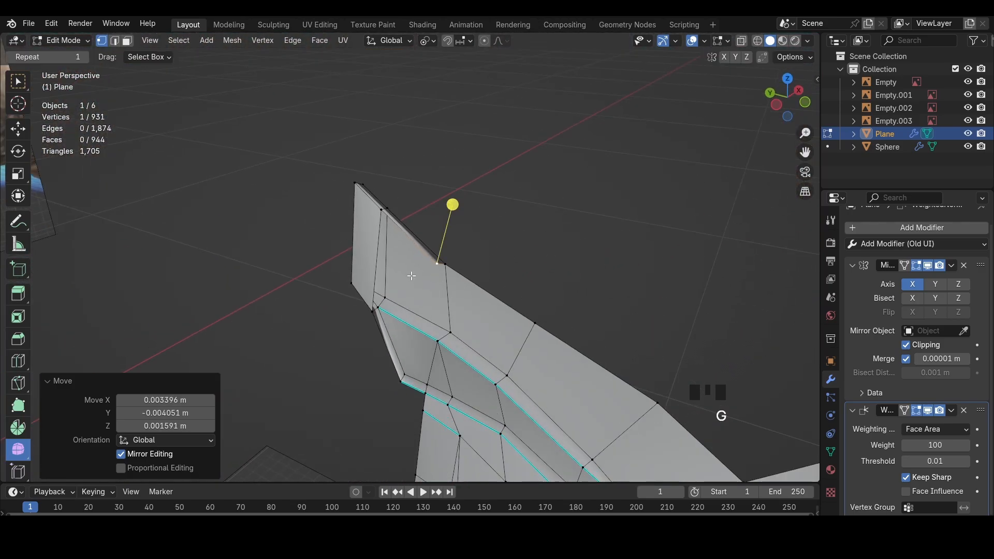
# Extrude the second spike's rear inner edge forward to form its inner face
pyautogui.moveTo(411, 276); pyautogui.dragTo(503, 278, button='middle')
pyautogui.press('2')
pyautogui.press('1')
pyautogui.moveTo(295, 396); pyautogui.dragTo(317, 358, button='middle')
pyautogui.click(303, 374)
pyautogui.moveTo(317, 357); pyautogui.dragTo(362, 397, button='middle')
pyautogui.press('e')
pyautogui.click(519, 398)
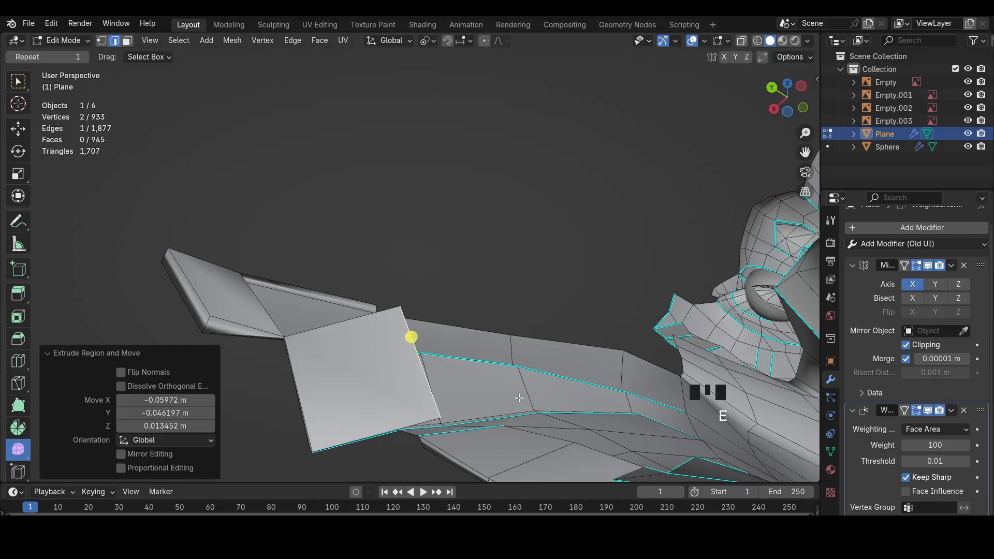
# Join the new face's lower corner to the second spike's lower rim and reposition its upper corner
pyautogui.press('1')
pyautogui.click(442, 414)
pyautogui.click(516, 427)
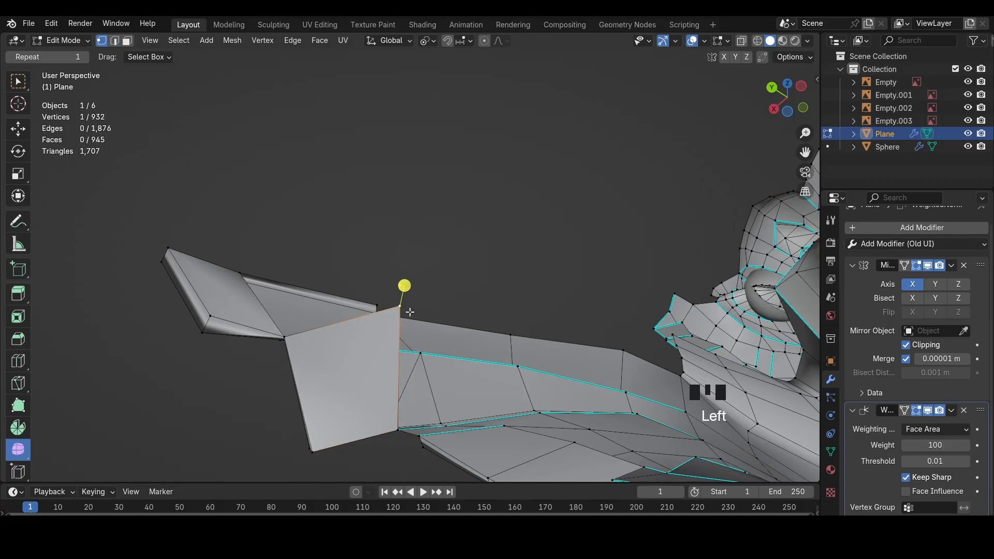
pyautogui.moveTo(405, 297); pyautogui.dragTo(492, 398, button='middle')
pyautogui.click(444, 387)
pyautogui.press('g')
pyautogui.click(443, 387)
# Fill the face between the inner sides of the first and second spikes
pyautogui.press('2')
pyautogui.click(401, 381)
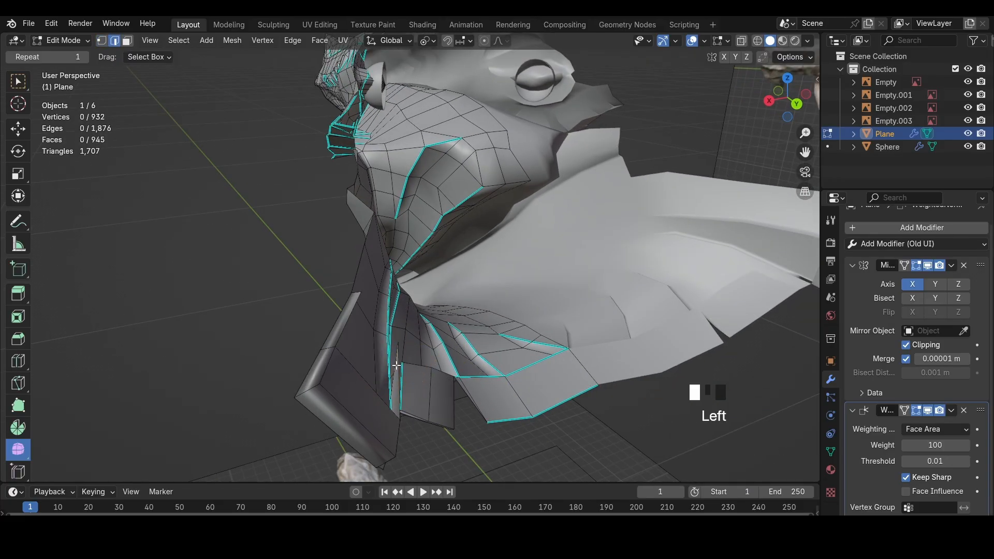
pyautogui.moveTo(417, 380); pyautogui.dragTo(362, 362, button='middle')
pyautogui.keyDown('shift'); pyautogui.click(332, 276); pyautogui.keyUp('shift')
pyautogui.press('f')
pyautogui.moveTo(331, 276); pyautogui.dragTo(286, 280, button='middle')
# Move the vertex shared by the first and second spikes' inner faces closer to the outer surface
pyautogui.press('1')
pyautogui.click(395, 342)
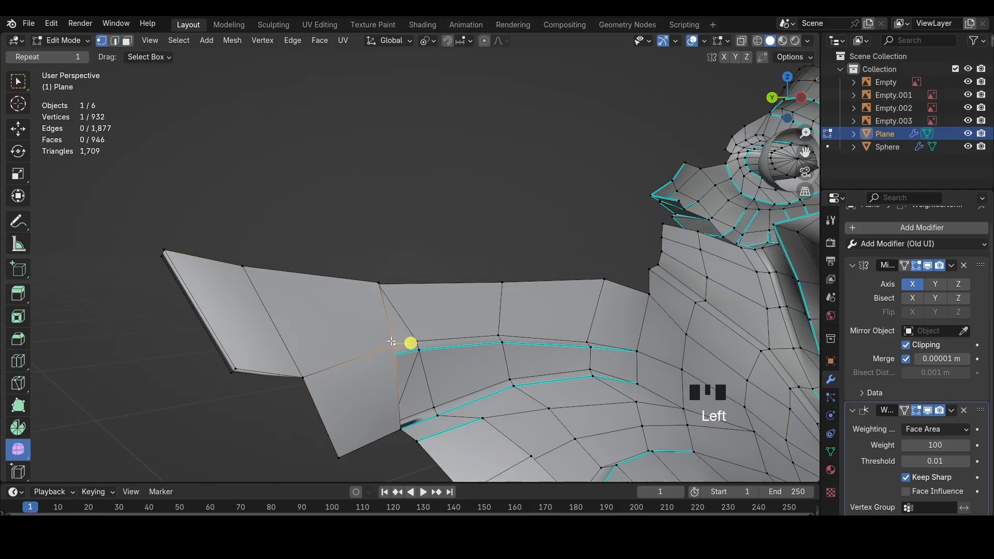
pyautogui.press('g')
pyautogui.click(397, 346)
pyautogui.moveTo(402, 348); pyautogui.dragTo(517, 395, button='middle')
# Try to rip the vertex at the third spike's upper corner apart from its neighbouring faces
pyautogui.press('2')
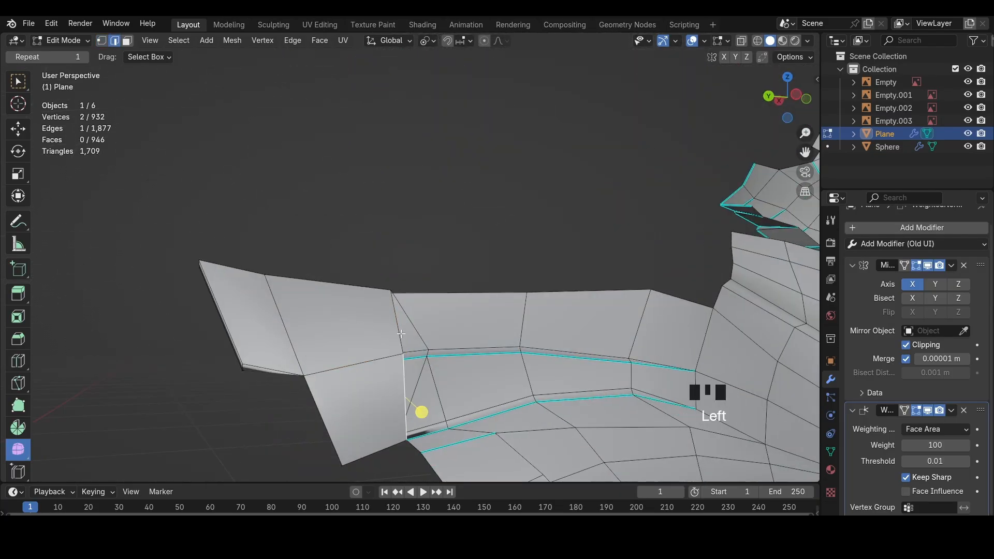
pyautogui.keyDown('shift'); pyautogui.click(401, 334); pyautogui.keyUp('shift')
pyautogui.moveTo(415, 343); pyautogui.dragTo(366, 365, button='middle')
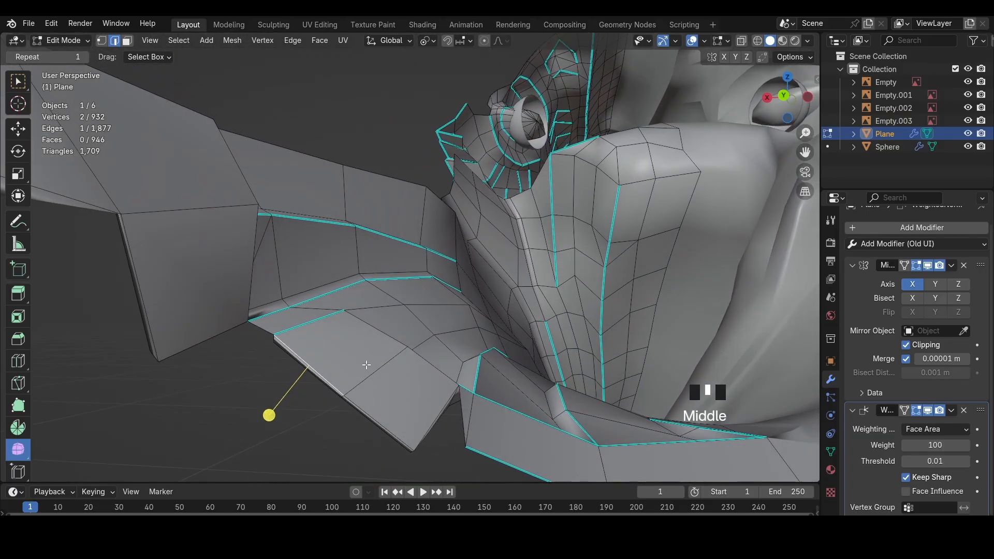
pyautogui.moveTo(262, 321); pyautogui.dragTo(358, 315, button='middle')
pyautogui.keyDown('shift'); pyautogui.moveTo(358, 316); pyautogui.dragTo(255, 351, button='middle'); pyautogui.keyUp('shift')
pyautogui.scroll(3, 326, 337)
pyautogui.moveTo(326, 336); pyautogui.dragTo(332, 317, button='middle')
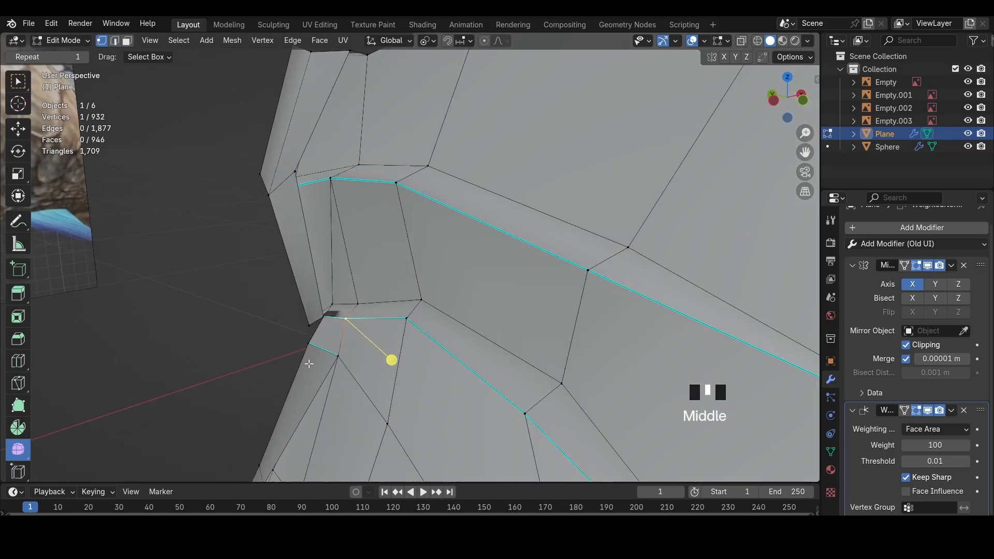
pyautogui.press('1')
pyautogui.click(320, 321)
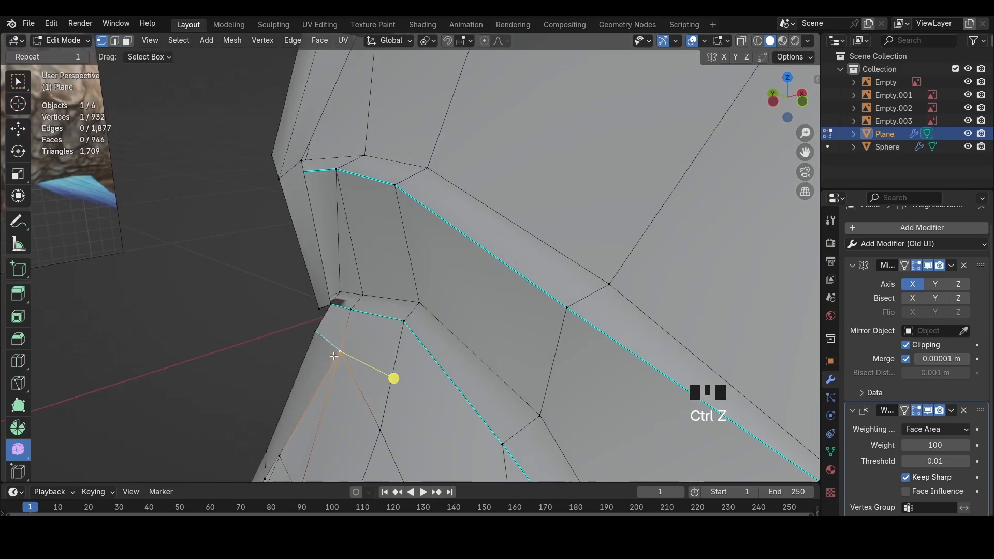
pyautogui.hotkey('shift', 'z')
pyautogui.moveTo(333, 356); pyautogui.dragTo(362, 339, button='middle')
pyautogui.press('a')
pyautogui.click(336, 344)
pyautogui.press('v')
pyautogui.hotkey('ctrl', 'z')
pyautogui.hotkey('shift', 'z')
# Try to rip the short sharp edge on the third spike and the vertex at its end
pyautogui.keyDown('shift'); pyautogui.moveTo(362, 339); pyautogui.dragTo(492, 309, button='middle'); pyautogui.keyUp('shift')
pyautogui.press('2')
pyautogui.click(423, 269)
pyautogui.moveTo(418, 268); pyautogui.dragTo(372, 224, button='middle')
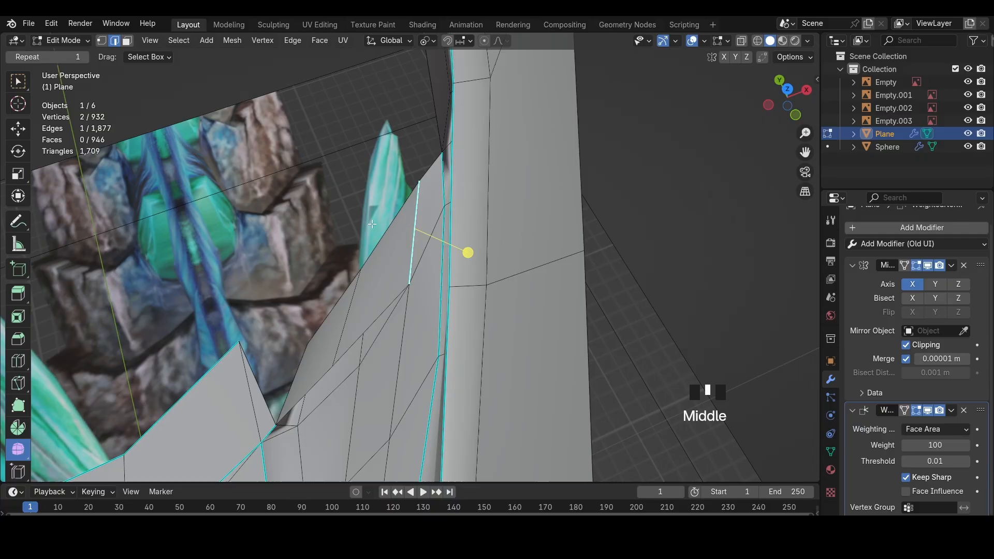
pyautogui.press('v')
pyautogui.click(390, 247)
pyautogui.press('1')
pyautogui.click(403, 278)
pyautogui.press('v')
pyautogui.click(400, 277)
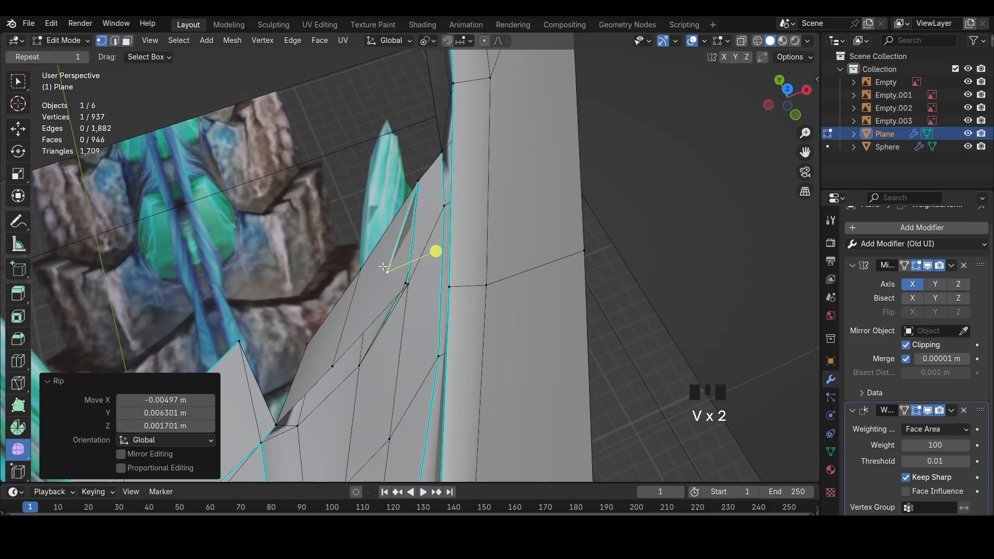
pyautogui.moveTo(383, 266); pyautogui.dragTo(415, 327, button='middle')
pyautogui.hotkey('ctrl', 'z')
pyautogui.hotkey('ctrl', 'z')
pyautogui.hotkey('ctrl', 'z')
pyautogui.hotkey('ctrl', 'z')
pyautogui.hotkey('ctrl', 'z')
# Delete the face directly below the short sharp edge on the third spike
pyautogui.press('3')
pyautogui.click(300, 421)
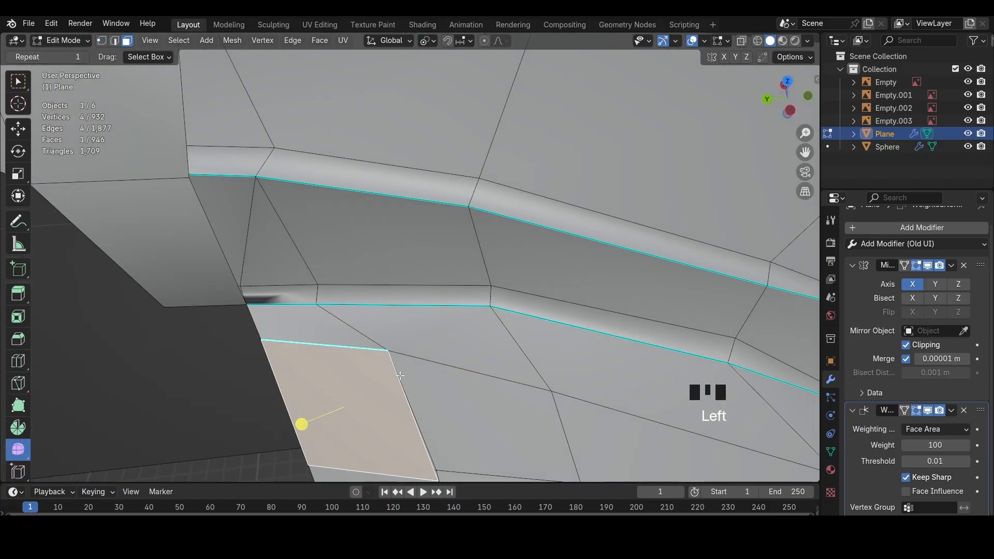
pyautogui.press('x')
pyautogui.click(398, 372)
pyautogui.moveTo(398, 372); pyautogui.dragTo(360, 344, button='middle')
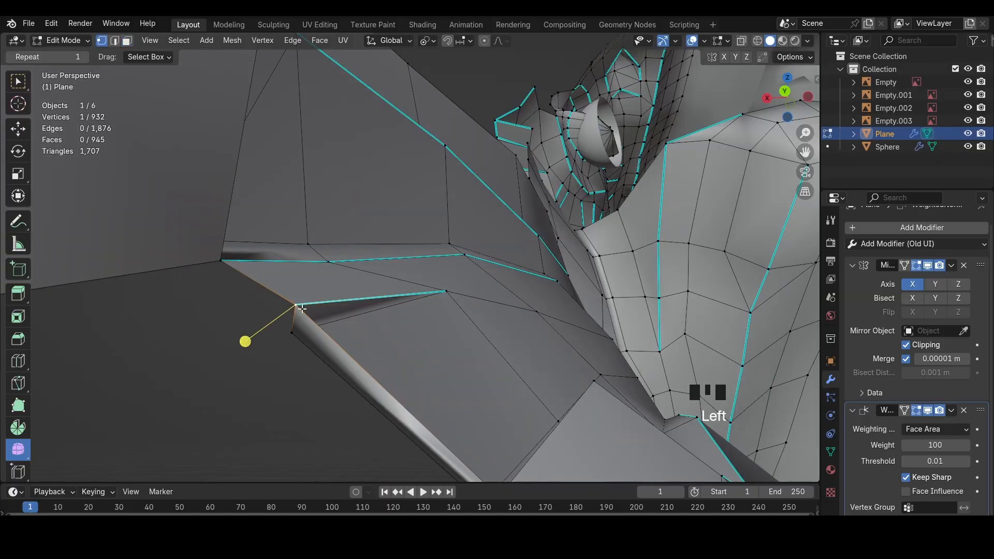
# Extrude a vertex from the third spike's upper corner and fill a triangular face toward the second spike's lower tip
pyautogui.moveTo(303, 308); pyautogui.dragTo(351, 261, button='middle')
pyautogui.press('e')
pyautogui.click(347, 180)
pyautogui.moveTo(347, 180); pyautogui.dragTo(314, 210, button='middle')
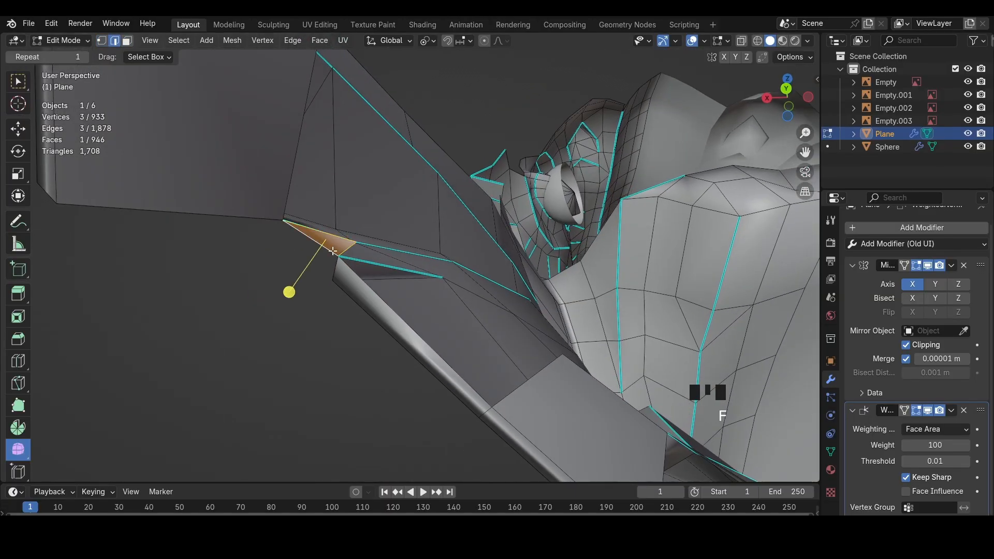
pyautogui.moveTo(381, 266); pyautogui.dragTo(352, 261, button='middle')
# Move the vertex at the third spike's upper rear corner slightly
pyautogui.press('1')
pyautogui.click(278, 285)
pyautogui.press('g')
pyautogui.moveTo(279, 284); pyautogui.dragTo(223, 278, button='middle')
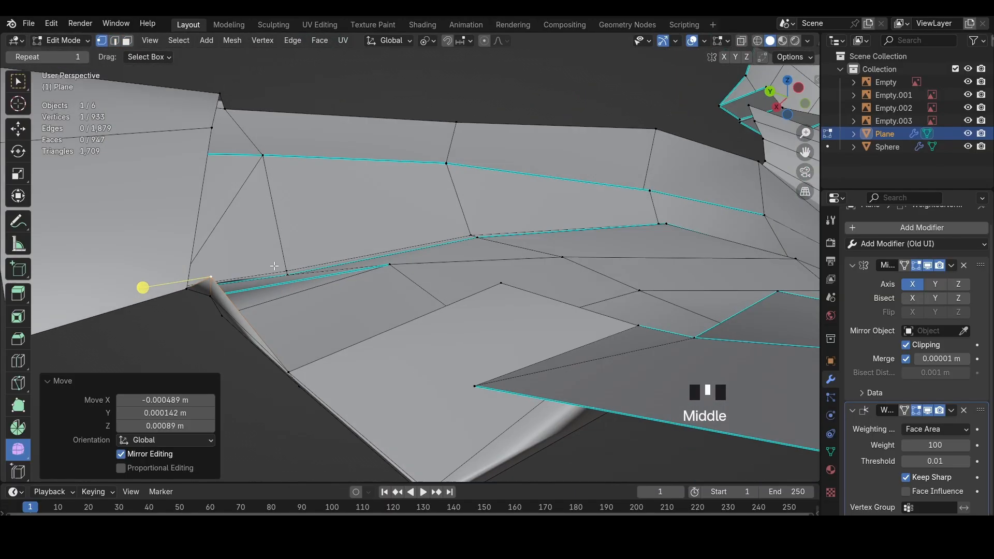
# Extrude a new edge from the third spike's corner and fill a replacement face down to the adjacent edge
pyautogui.press('e')
pyautogui.press('2')
pyautogui.click(336, 248)
pyautogui.keyDown('shift'); pyautogui.click(398, 327); pyautogui.keyUp('shift')
pyautogui.press('f')
pyautogui.moveTo(398, 326); pyautogui.dragTo(422, 348, button='middle')
# Reposition the replacement face's front upper vertex on the third spike
pyautogui.press('1')
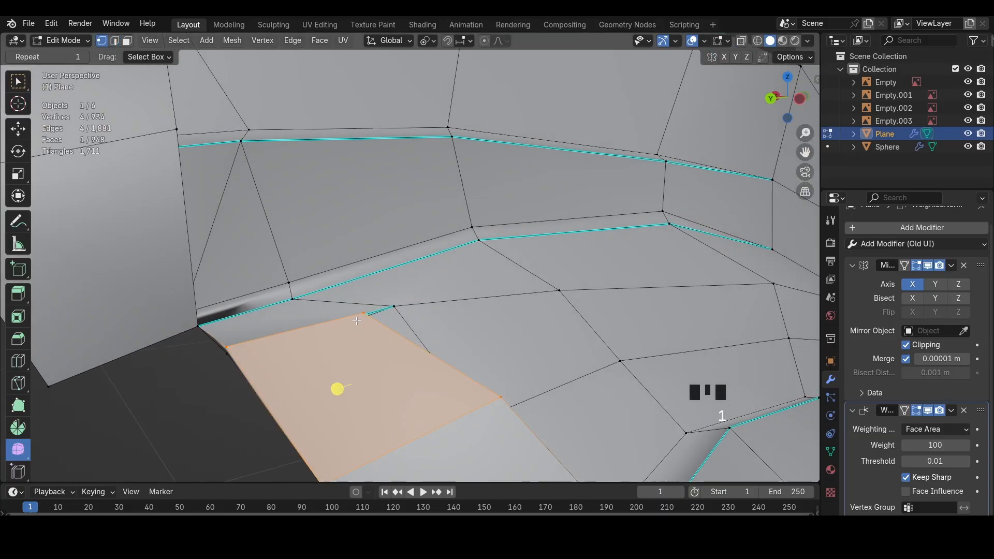
pyautogui.click(366, 317)
pyautogui.moveTo(366, 317); pyautogui.dragTo(286, 347, button='middle')
pyautogui.press('g')
pyautogui.click(318, 342)
pyautogui.press('2')
pyautogui.click(307, 298)
pyautogui.moveTo(307, 298); pyautogui.dragTo(226, 209, button='middle')
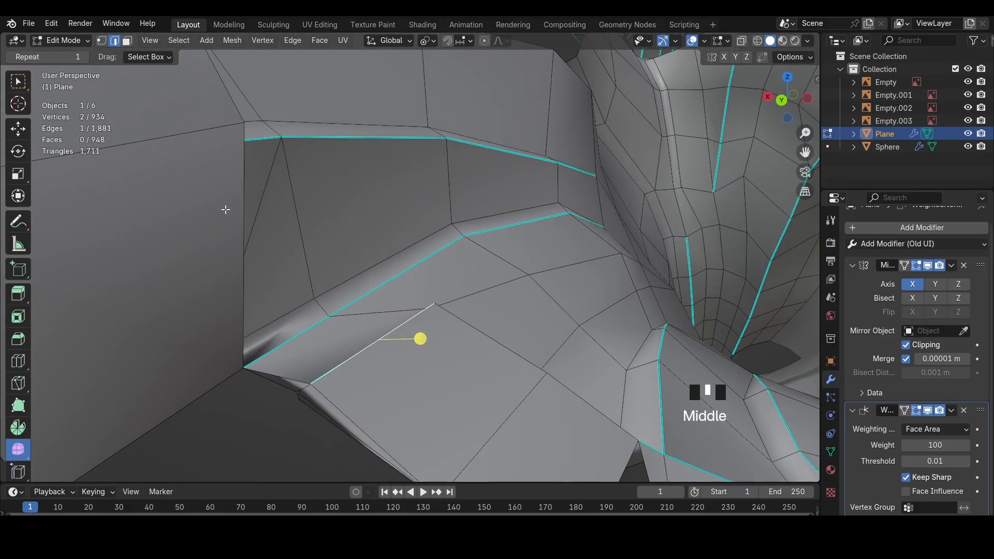
pyautogui.moveTo(235, 112); pyautogui.dragTo(244, 200, button='middle')
pyautogui.press('e')
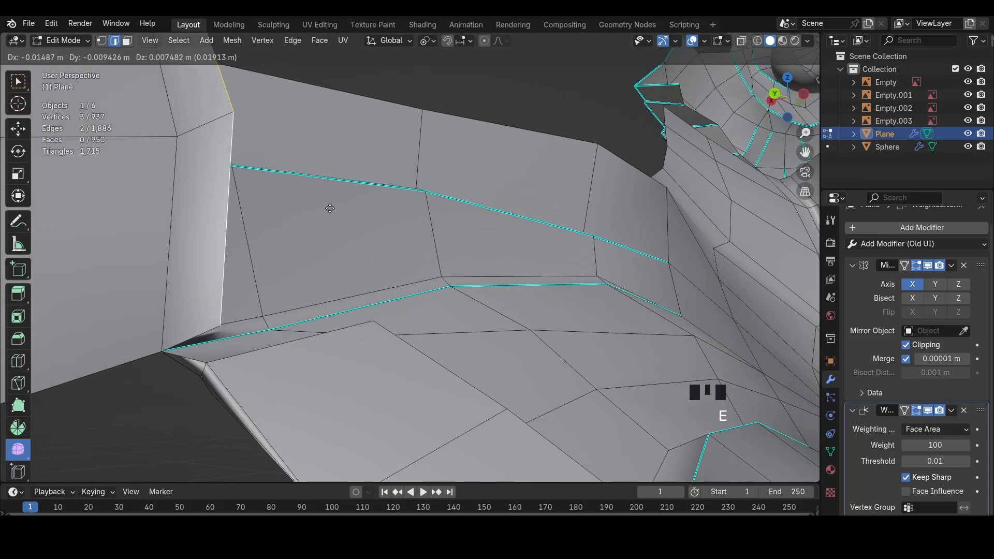
pyautogui.hotkey('ctrl', 'z')
# Extrude the upper edge of the third spike's inner face upward into a narrow strip toward the second spike
pyautogui.moveTo(293, 250); pyautogui.dragTo(302, 320, button='middle')
pyautogui.click(225, 353)
pyautogui.moveTo(223, 352); pyautogui.dragTo(193, 307, button='middle')
pyautogui.press('j')
pyautogui.moveTo(324, 204); pyautogui.dragTo(355, 283, button='middle')
pyautogui.scroll(2, 332, 280)
pyautogui.click(364, 308)
pyautogui.press('e')
pyautogui.click(365, 238)
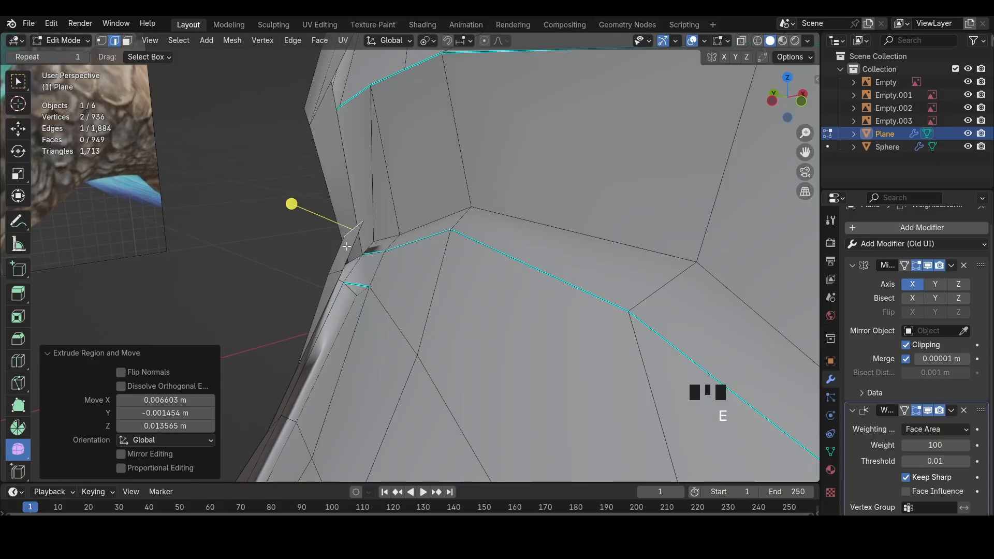
# Fill the small gap at the strip's rear end and dissolve the dividing edge
pyautogui.moveTo(365, 238); pyautogui.dragTo(409, 251, button='middle')
pyautogui.moveTo(409, 251); pyautogui.dragTo(436, 264, button='middle')
pyautogui.click(413, 284)
pyautogui.press('x')
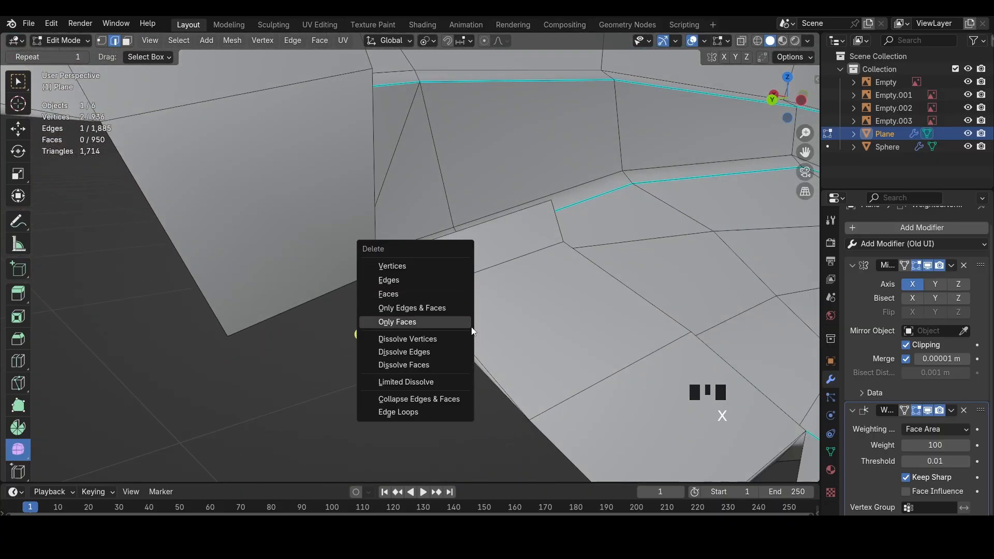
pyautogui.click(435, 325)
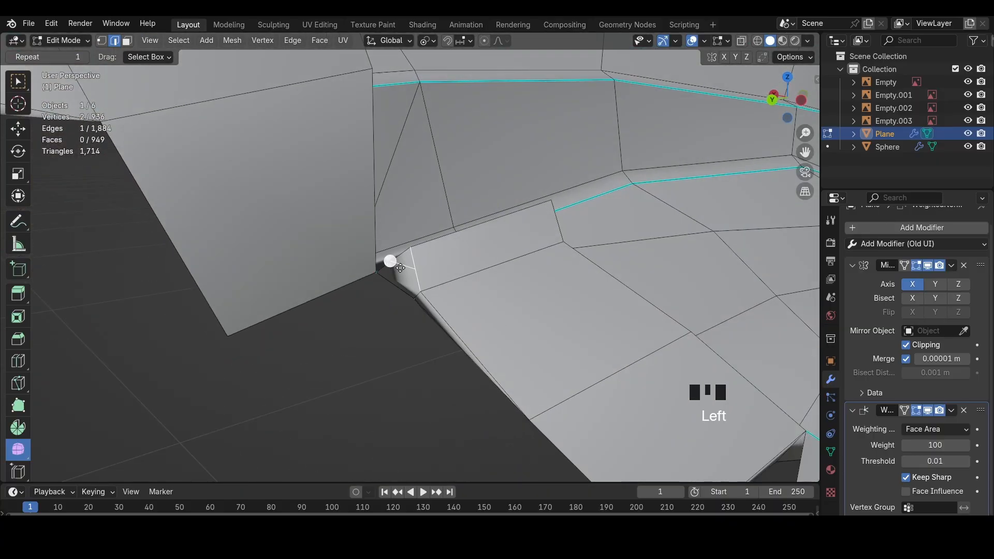
# Move the strip's upper rear vertex close to the second spike's lower inner corner
pyautogui.press('1')
pyautogui.click(409, 249)
pyautogui.press('g')
pyautogui.click(389, 259)
pyautogui.moveTo(390, 260); pyautogui.dragTo(446, 263, button='middle')
pyautogui.press('g')
pyautogui.click(400, 253)
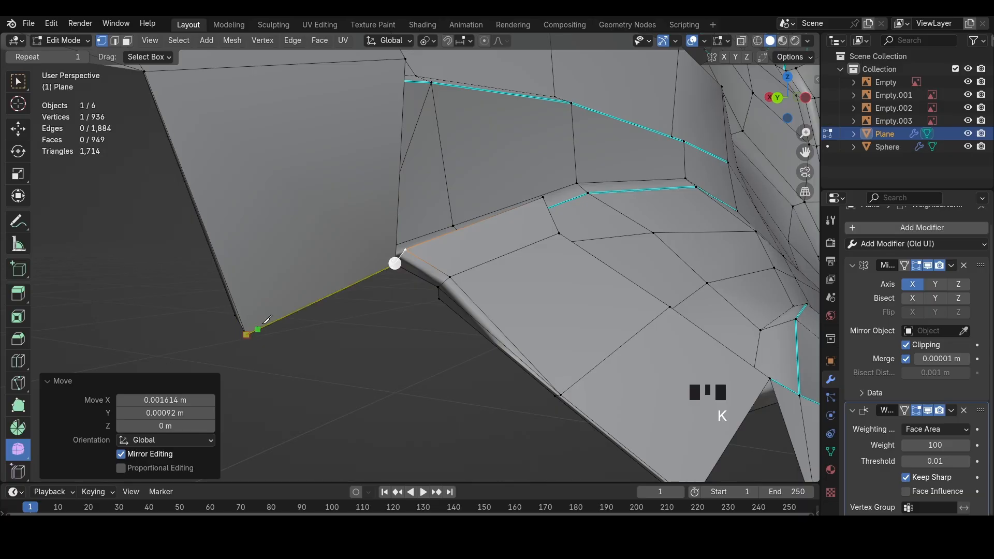
# Knife a new vertex into the second spike's inner edge and merge the strip's rear vertex into it with At Last
pyautogui.click(397, 226)
pyautogui.press('Return')
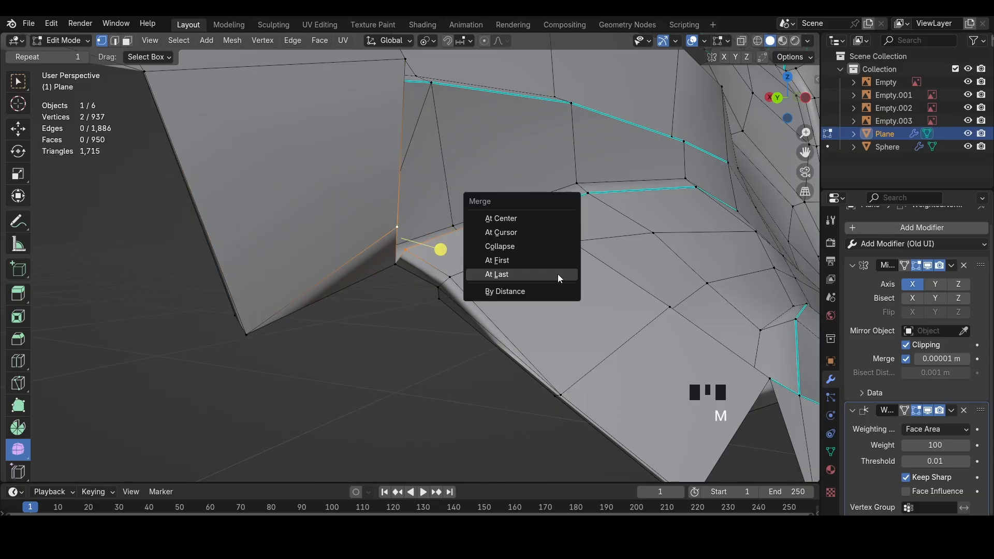
pyautogui.click(558, 276)
# Reposition the vertices where the narrow strip meets the second spike's inner side
pyautogui.press('g')
pyautogui.click(459, 248)
pyautogui.moveTo(460, 248); pyautogui.dragTo(510, 238, button='middle')
pyautogui.keyDown('shift'); pyautogui.moveTo(510, 239); pyautogui.dragTo(524, 293, button='middle'); pyautogui.keyUp('shift')
pyautogui.click(392, 346)
pyautogui.moveTo(392, 347); pyautogui.dragTo(436, 284, button='middle')
pyautogui.press('g')
pyautogui.click(341, 270)
# Extrude the top spike's inner front edge forward about 0.10 m and fill the face between it and the strip below
pyautogui.press('2')
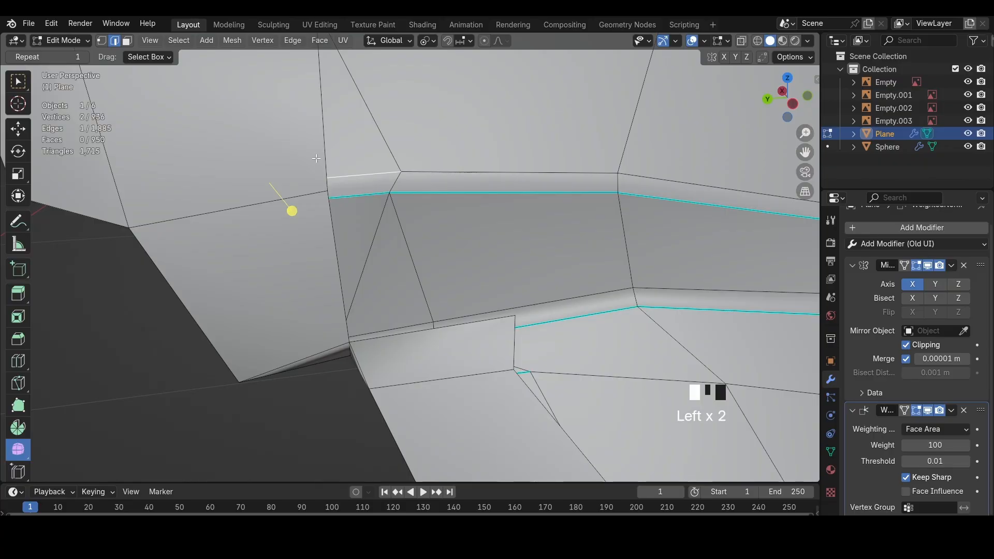
pyautogui.scroll(-3, 316, 157)
pyautogui.moveTo(350, 271); pyautogui.dragTo(378, 270, button='middle')
pyautogui.press('e')
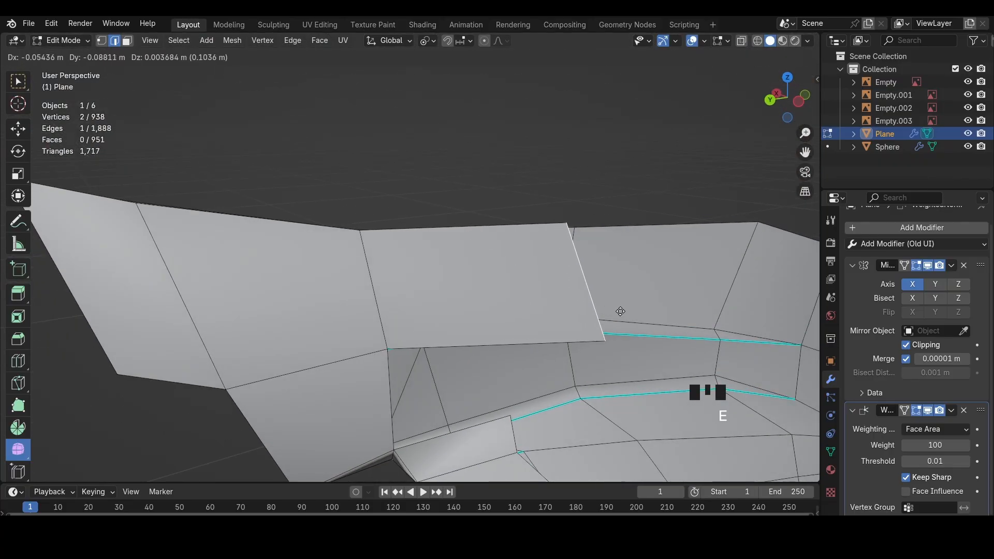
pyautogui.click(620, 311)
pyautogui.press('1')
pyautogui.press('f')
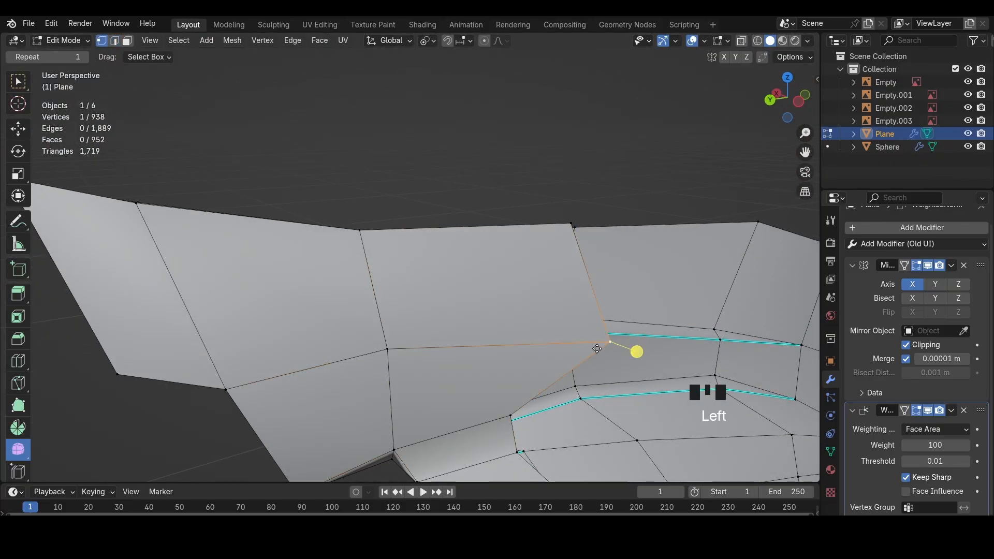
pyautogui.click(507, 364)
# Fill the narrow rim face along the top spike's upper edge and shift its vertices to adjust the rim's width
pyautogui.moveTo(506, 364); pyautogui.dragTo(470, 230, button='middle')
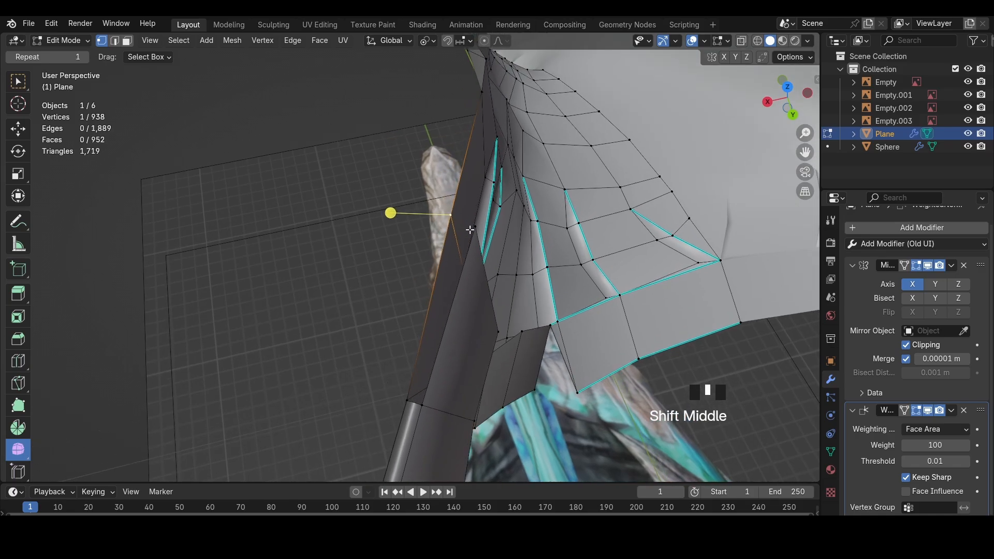
pyautogui.keyDown('shift'); pyautogui.click(470, 234); pyautogui.keyUp('shift')
pyautogui.press('f')
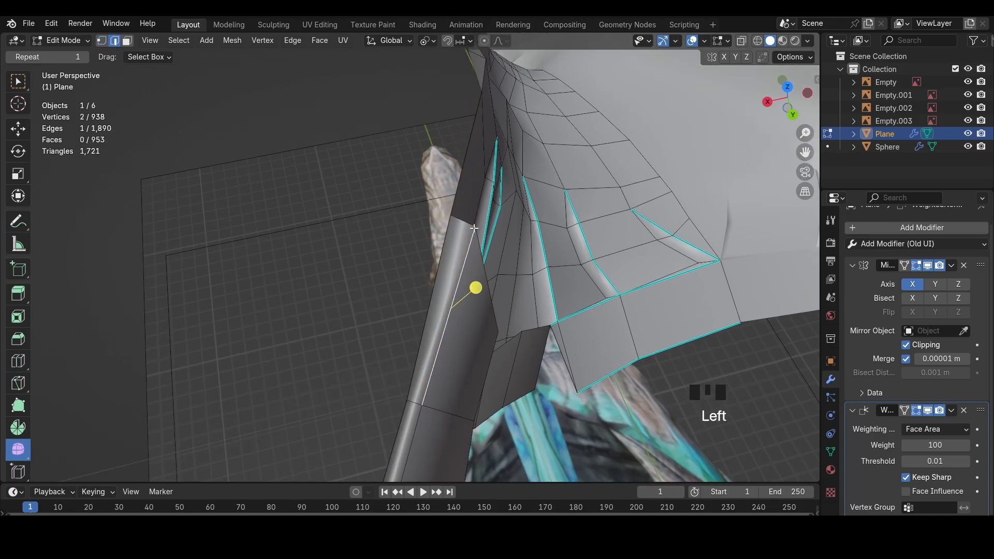
pyautogui.click(474, 227)
pyautogui.press('g')
pyautogui.click(468, 225)
pyautogui.click(425, 400)
pyautogui.press('g')
pyautogui.click(429, 400)
# Mark the lower edge of the second spike's new inner face as sharp
pyautogui.moveTo(428, 400); pyautogui.dragTo(414, 373, button='middle')
pyautogui.press('2')
pyautogui.keyDown('shift'); pyautogui.moveTo(414, 372); pyautogui.dragTo(320, 363, button='middle'); pyautogui.keyUp('shift')
pyautogui.click(359, 430)
pyautogui.hotkey('ctrl', 'e')
pyautogui.click(431, 405)
# Reposition the front vertices of the new inner faces and the adjoining upper rim to even out the spike's thickness
pyautogui.click(351, 367)
pyautogui.press('g')
pyautogui.click(362, 355)
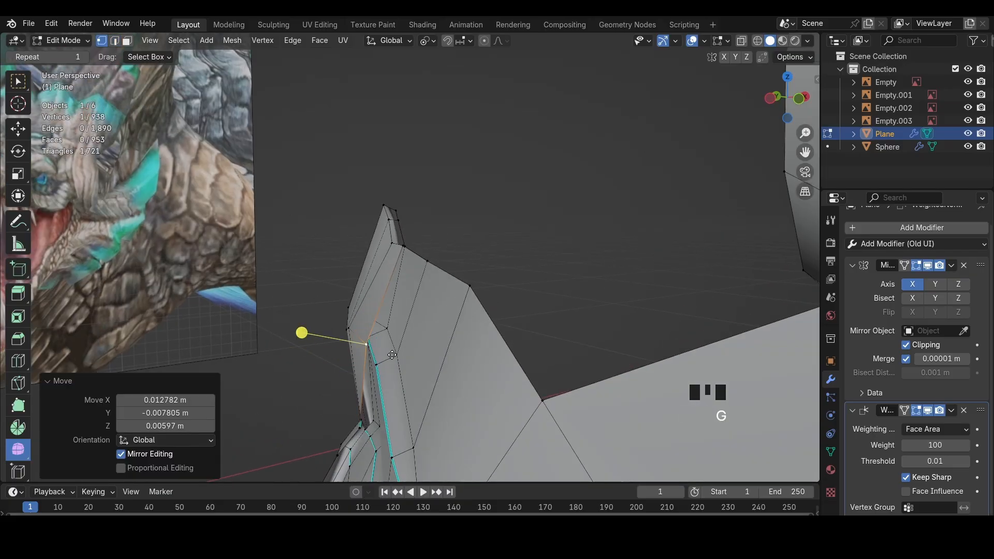
pyautogui.click(353, 329)
pyautogui.press('g')
pyautogui.click(358, 333)
pyautogui.moveTo(358, 333); pyautogui.dragTo(385, 310, button='middle')
pyautogui.moveTo(386, 311); pyautogui.dragTo(509, 354, button='middle')
pyautogui.click(417, 323)
pyautogui.press('g')
pyautogui.click(417, 319)
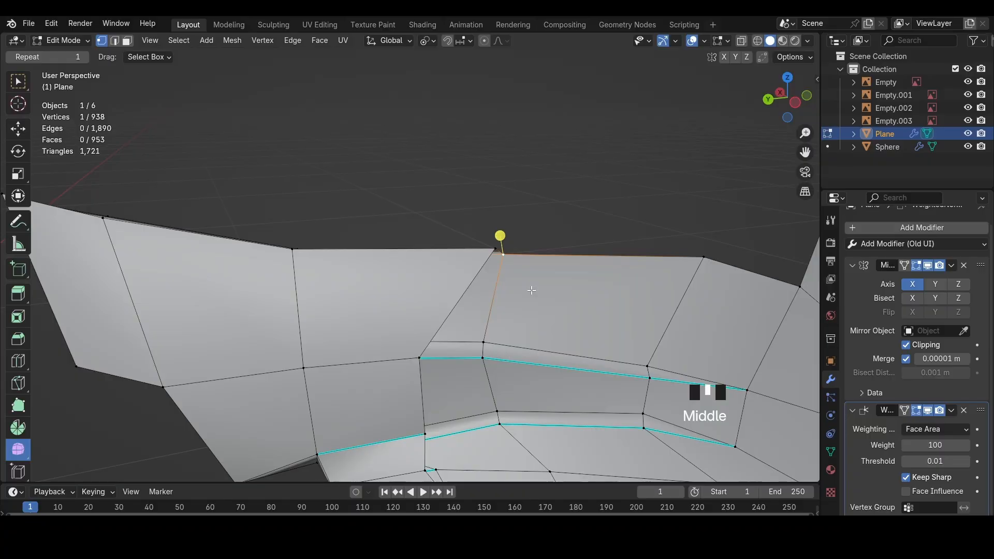
# In the right wireframe view, slide the top-edge and sharp-ridge vertices along their edges to space the spike topology evenly
pyautogui.click(780, 93)
pyautogui.hotkey('shift', 'v')
pyautogui.click(466, 280)
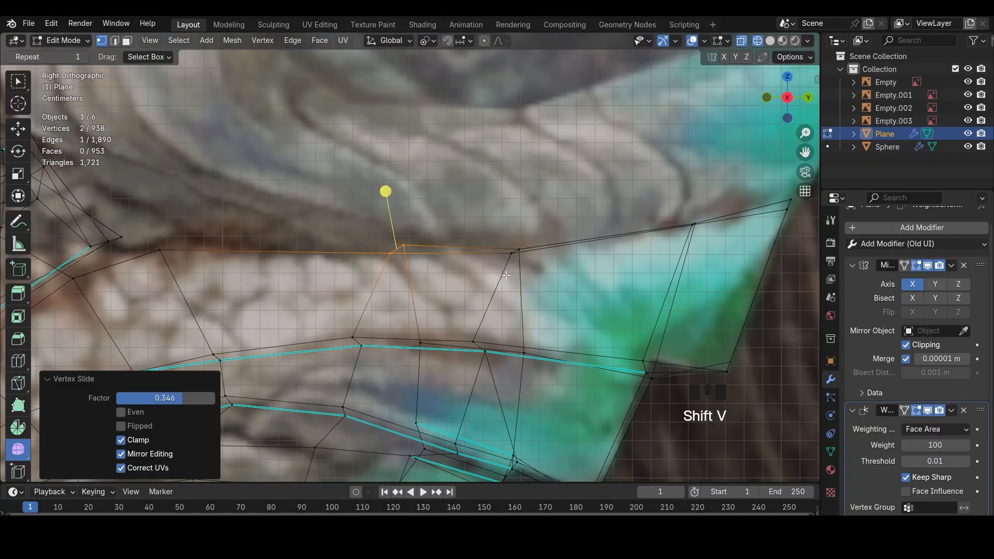
pyautogui.press('g')
pyautogui.click(479, 283)
pyautogui.hotkey('shift', 'v')
pyautogui.click(454, 348)
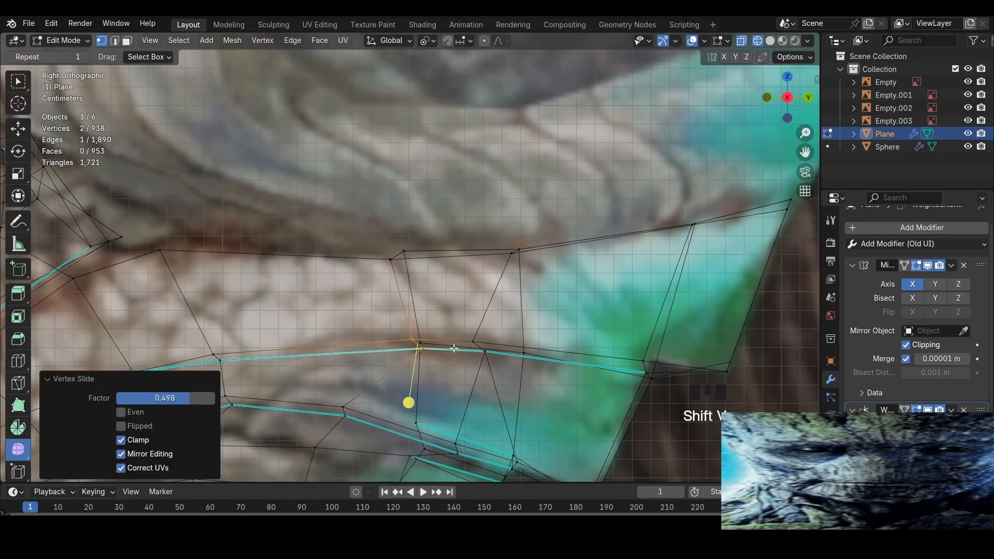
pyautogui.click(402, 395)
pyautogui.hotkey('shift', 'v')
pyautogui.click(215, 450)
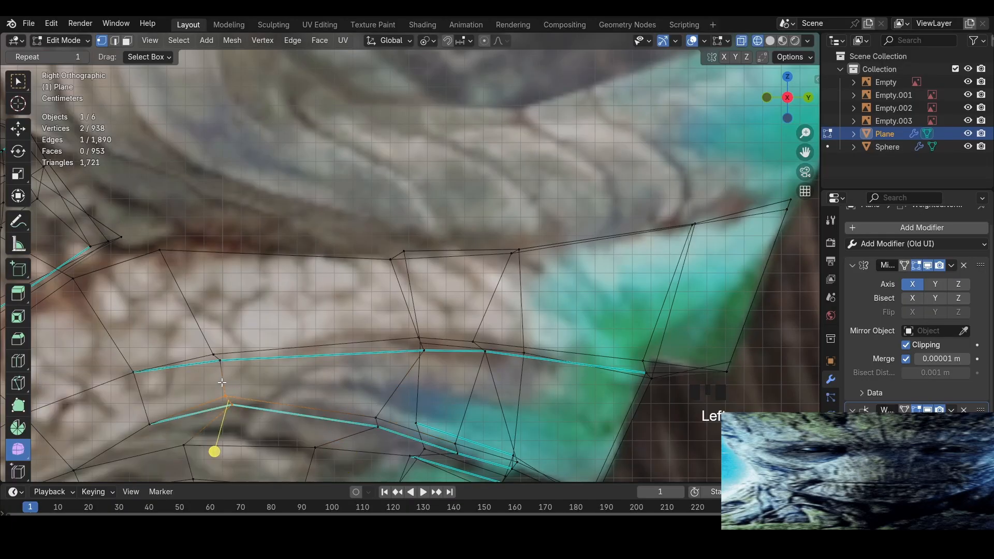
# Add a vertical edge loop through the layered frill and raise its vertex pair on the second sharp ridge
pyautogui.keyDown('shift'); pyautogui.moveTo(348, 393); pyautogui.dragTo(403, 308, button='middle'); pyautogui.keyUp('shift')
pyautogui.scroll(-3, 403, 308)
pyautogui.hotkey('ctrl', 'r')
pyautogui.click(382, 303)
pyautogui.click(382, 303)
pyautogui.moveTo(388, 307); pyautogui.dragTo(374, 287)
pyautogui.press('g')
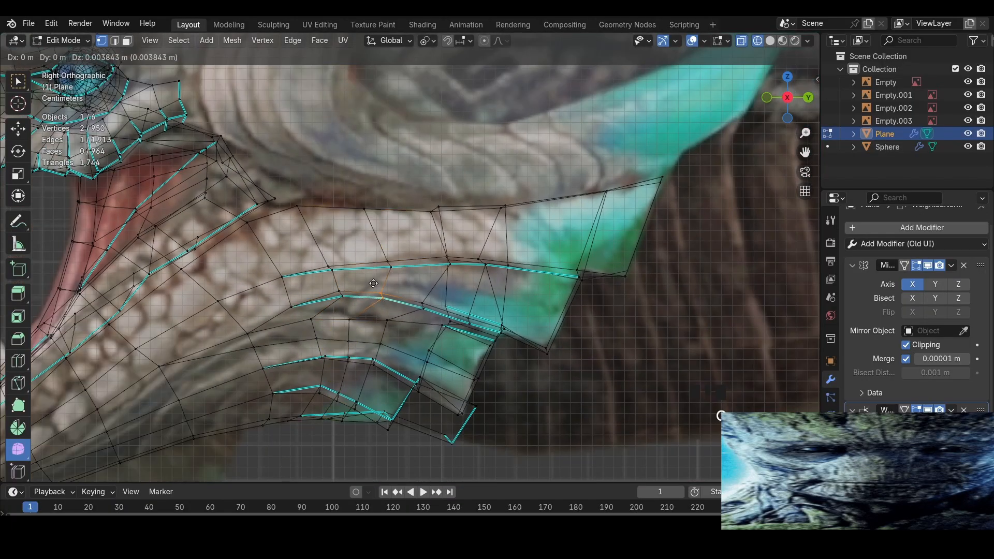
pyautogui.click(374, 280)
# Adjust a rear vertex on the second sharp ridge and slide the new loop's vertices along the third spike's upper band
pyautogui.press('a')
pyautogui.click(423, 303)
pyautogui.press('g')
pyautogui.click(423, 301)
pyautogui.click(387, 321)
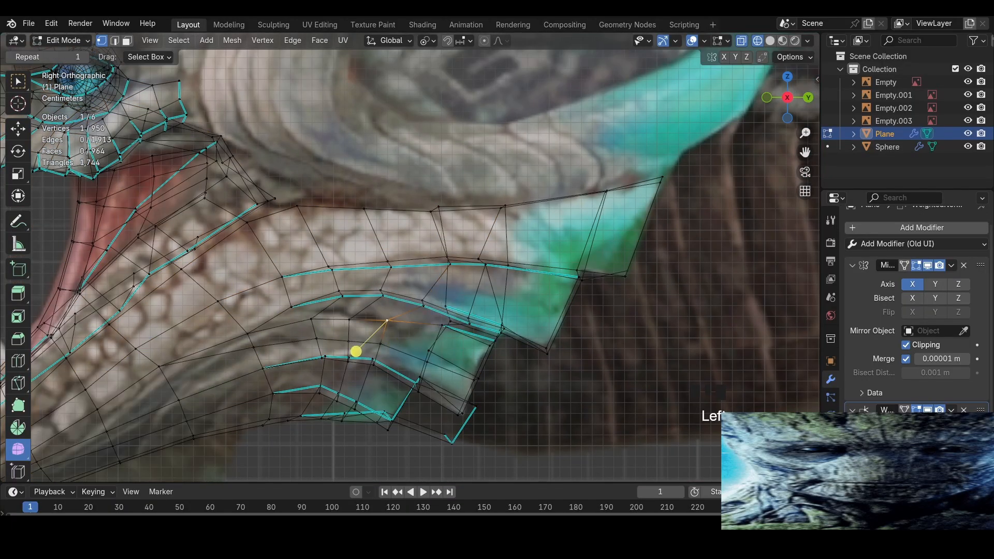
pyautogui.hotkey('shift', 'v')
pyautogui.click(393, 321)
pyautogui.hotkey('shift', 'v')
pyautogui.click(321, 361)
# Rotate the short edge on the third spike's upper band by 4.9° to follow the reference curve
pyautogui.click(362, 323)
pyautogui.click(354, 317)
pyautogui.click(332, 315)
pyautogui.click(396, 325)
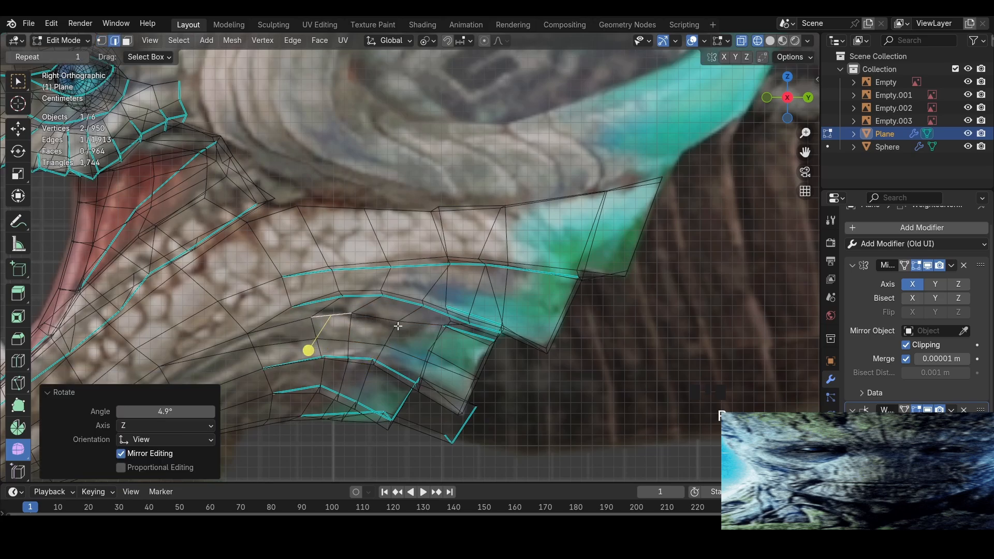
# Move the two rear vertices of the third spike's upper band into a smooth curve and return to solid shading
pyautogui.press('1')
pyautogui.click(399, 323)
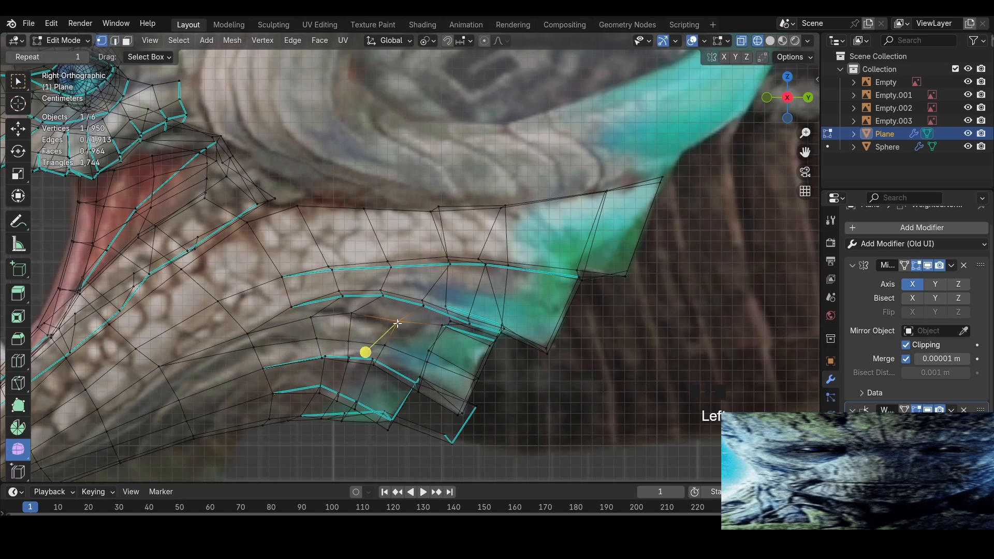
pyautogui.press('g')
pyautogui.click(400, 321)
pyautogui.click(444, 325)
pyautogui.press('g')
pyautogui.click(444, 327)
pyautogui.press('z')
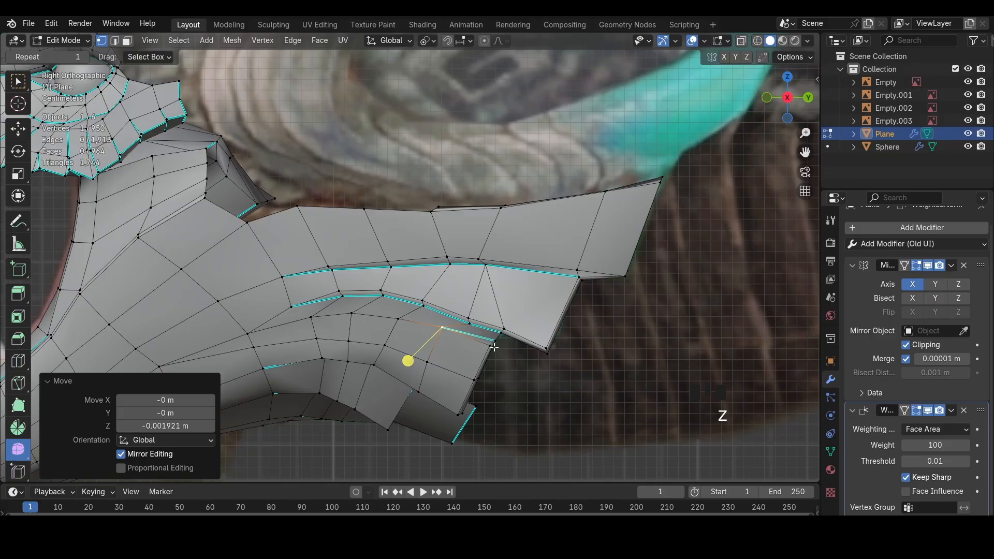
# Move the vertices along the second spike's lower rim and the third spike's upper corner, sliding the rim pair along its edge
pyautogui.scroll(2, 524, 357)
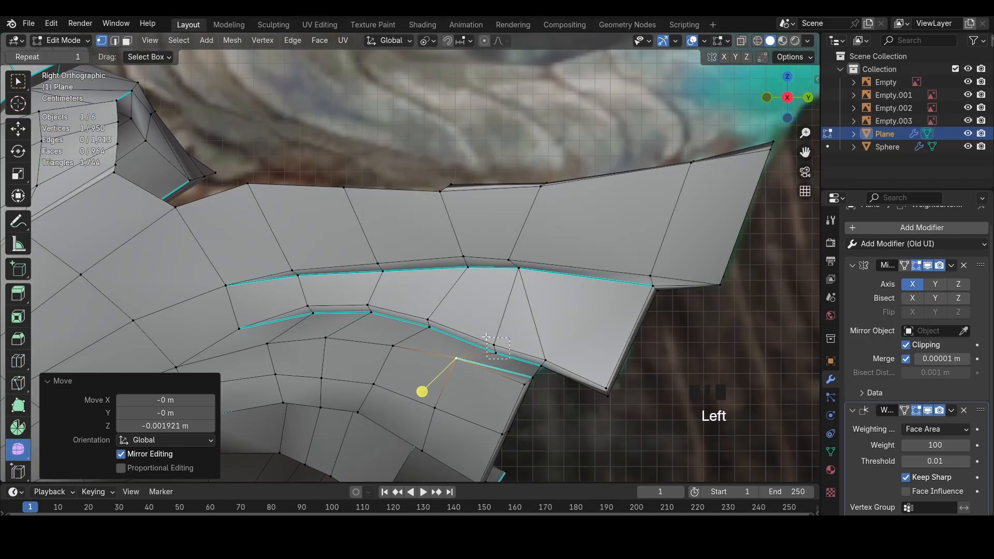
pyautogui.press('g')
pyautogui.click(483, 335)
pyautogui.moveTo(486, 337); pyautogui.dragTo(482, 334)
pyautogui.click(448, 355)
pyautogui.press('g')
pyautogui.click(457, 358)
pyautogui.hotkey('shift', 'v')
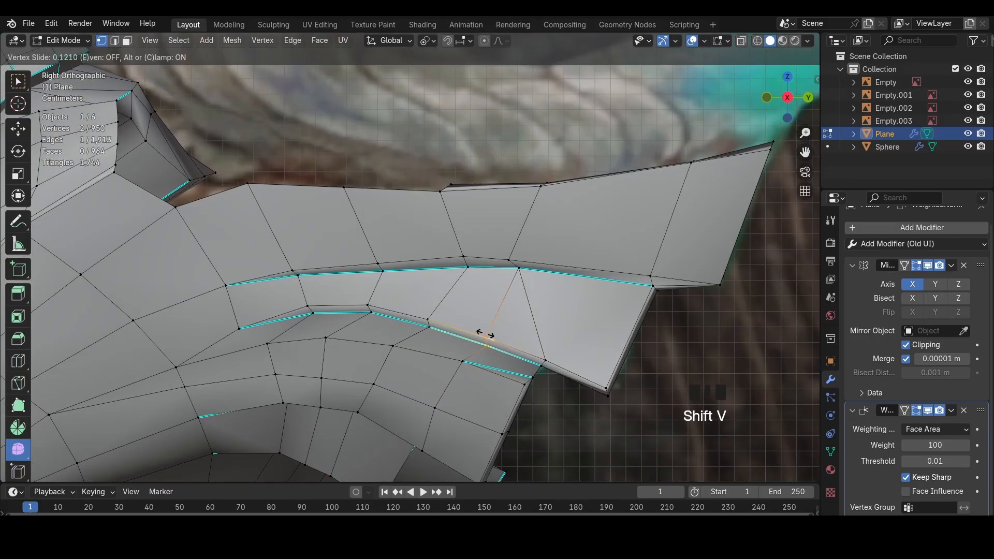
pyautogui.click(481, 332)
# In wireframe, bring the paired inner and outer vertices at the middle of the top spike's upper edge closer together
pyautogui.keyDown('shift'); pyautogui.moveTo(457, 212); pyautogui.dragTo(505, 266, button='middle'); pyautogui.keyUp('shift')
pyautogui.press('z')
pyautogui.click(489, 243)
pyautogui.press('g')
pyautogui.click(499, 237)
pyautogui.hotkey('ctrl', 'z')
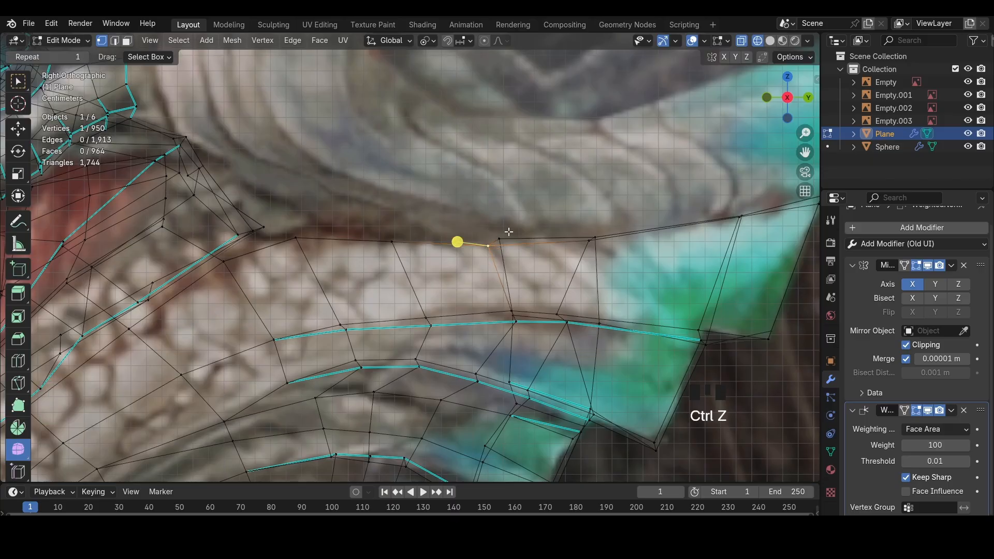
pyautogui.click(506, 234)
pyautogui.press('g')
pyautogui.click(502, 235)
pyautogui.click(490, 245)
pyautogui.press('g')
pyautogui.click(501, 237)
pyautogui.press('z')
# Save the file and slightly reposition the selected geometry at the top spike's upper rim
pyautogui.moveTo(520, 282)
pyautogui.mouseDown(button='middle')
pyautogui.moveTo(474, 308)
pyautogui.moveTo(411, 302)
pyautogui.moveTo(442, 284)
pyautogui.moveTo(476, 293)
pyautogui.moveTo(547, 247)
pyautogui.moveTo(508, 247)
pyautogui.mouseUp(button='middle')
pyautogui.press('2')
pyautogui.click(380, 301)
pyautogui.hotkey('ctrl', 's')
pyautogui.click(492, 273)
pyautogui.press('g')
pyautogui.click(494, 273)
# Extrude the two front edges of the upper inner faces forward about 0.06 m along the jaw
pyautogui.scroll(3, 548, 246)
pyautogui.moveTo(508, 248); pyautogui.dragTo(466, 248, button='middle')
pyautogui.press('2')
pyautogui.click(326, 355)
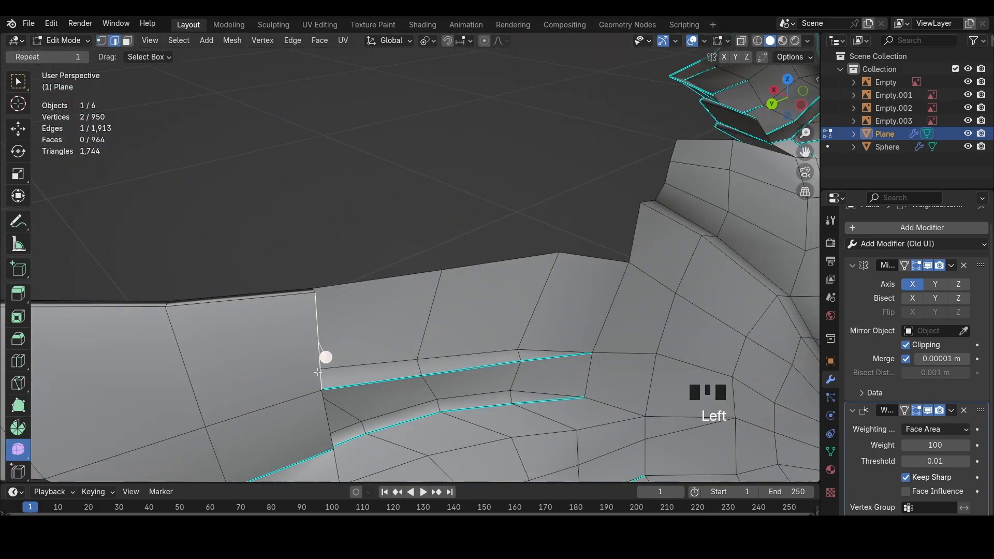
pyautogui.keyDown('shift'); pyautogui.moveTo(326, 356); pyautogui.dragTo(306, 331, button='middle'); pyautogui.keyUp('shift')
pyautogui.moveTo(295, 289); pyautogui.dragTo(355, 327, button='middle')
pyautogui.press('e')
pyautogui.click(465, 308)
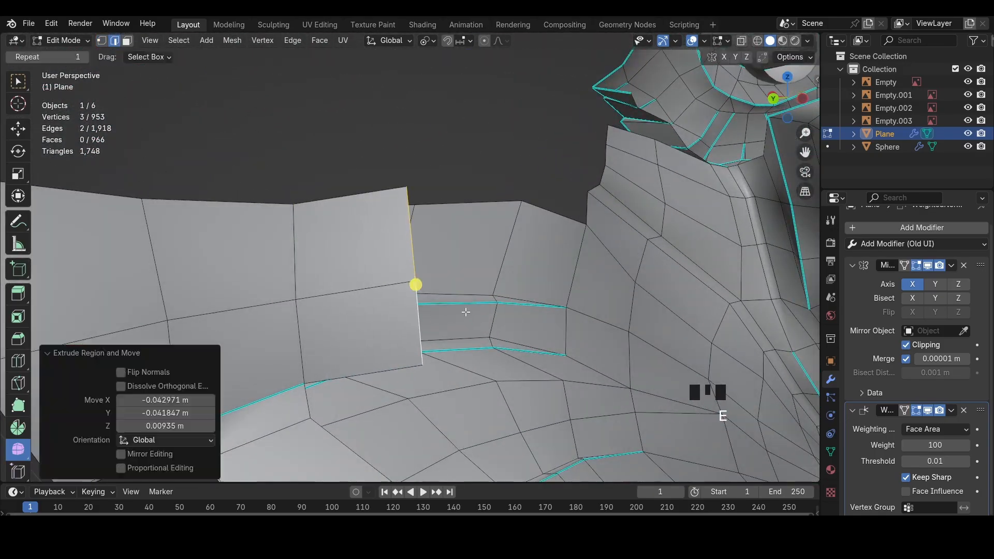
# Scale and reposition the extruded inner edges to follow the outer surface of the frill
pyautogui.press('s')
pyautogui.moveTo(466, 308); pyautogui.dragTo(429, 60, button='middle')
pyautogui.click(452, 291)
pyautogui.press('g')
pyautogui.click(469, 335)
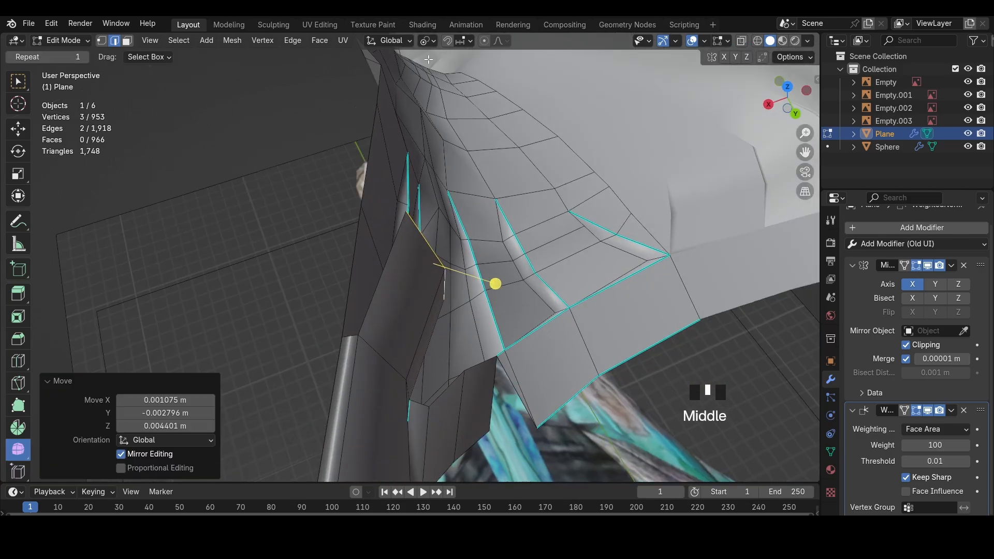
# Move the front inner edges of the top spike forward about 0.016 m, closer to the outer surface
pyautogui.click(477, 115)
pyautogui.moveTo(474, 170); pyautogui.dragTo(497, 280, button='middle')
pyautogui.press('g')
pyautogui.click(446, 284)
# In the wireframe side view, shift the front inner edges, rotate them about -20.7° and fine-tune the tilt against the outer topology
pyautogui.moveTo(481, 280); pyautogui.dragTo(621, 217, button='middle')
pyautogui.click(797, 95)
pyautogui.press('z')
pyautogui.scroll(-2, 470, 279)
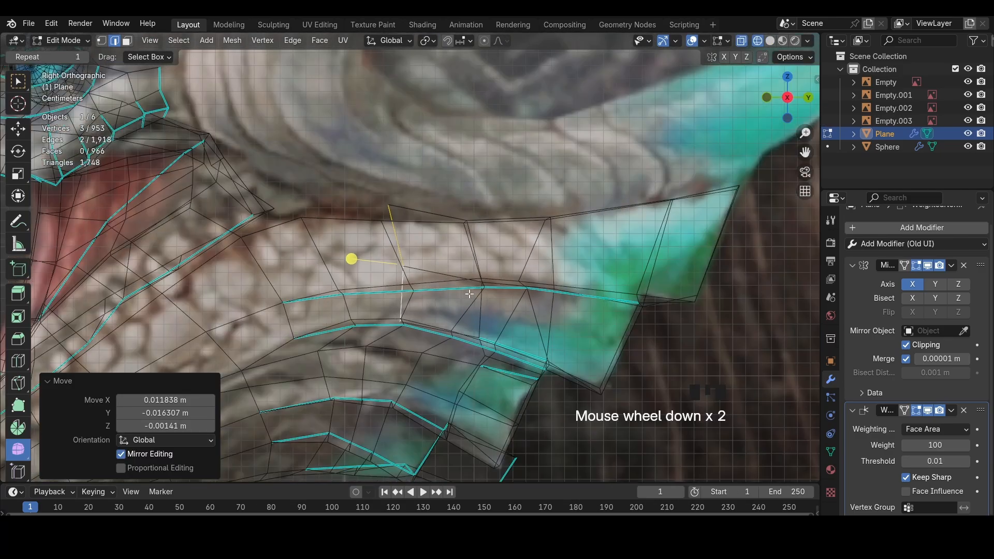
pyautogui.press('g')
pyautogui.click(390, 305)
pyautogui.scroll(-2, 390, 304)
pyautogui.press('r')
pyautogui.click(442, 275)
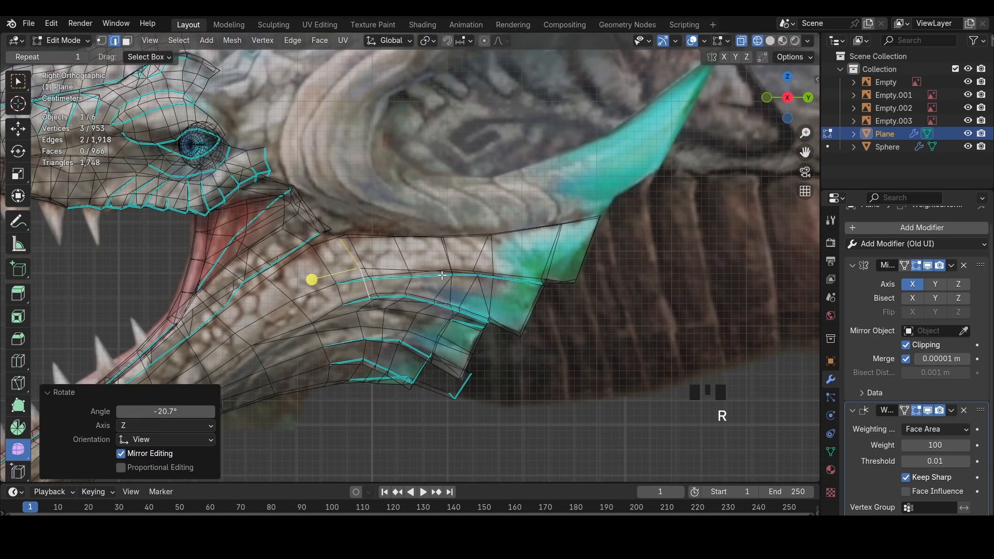
pyautogui.click(481, 273)
pyautogui.press('r')
pyautogui.click(475, 286)
# Adjust the middle, lower and upper vertices of the front inner edge individually to line up with the frill's outer topology
pyautogui.press('1')
pyautogui.click(371, 276)
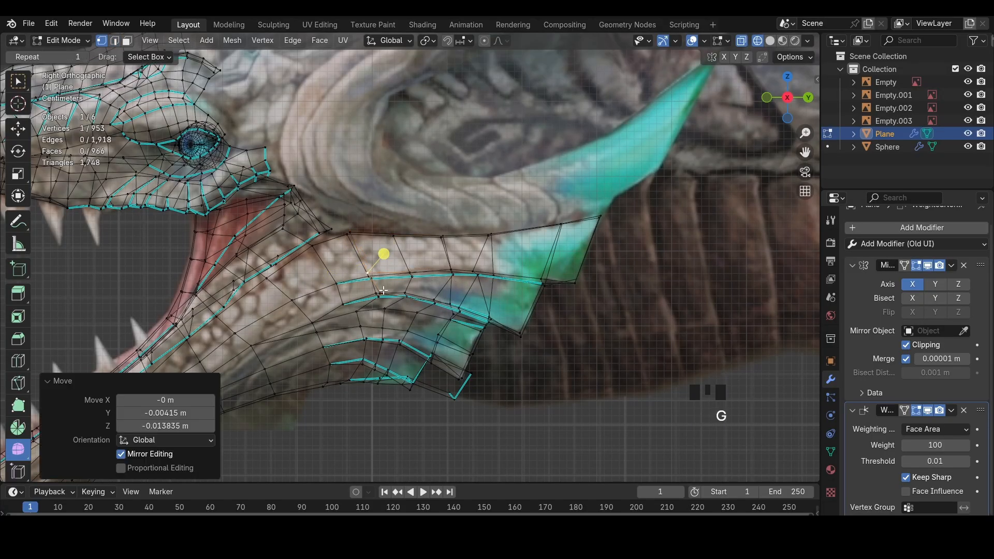
pyautogui.click(380, 293)
pyautogui.press('g')
pyautogui.click(379, 296)
pyautogui.click(351, 233)
pyautogui.press('g')
pyautogui.click(347, 235)
# Shift the front inner edge about -0.041 m along the X axis, toward the outer surface of the frill
pyautogui.press('z')
pyautogui.moveTo(447, 233); pyautogui.dragTo(378, 279, button='middle')
pyautogui.keyDown('alt'); pyautogui.click(368, 257); pyautogui.keyUp('alt')
pyautogui.press('g')
pyautogui.press('x')
pyautogui.click(427, 257)
# Add a single centred loop cut across the newly extruded inner faces of the top spike
pyautogui.moveTo(428, 256); pyautogui.dragTo(418, 282, button='middle')
pyautogui.hotkey('ctrl', 'r')
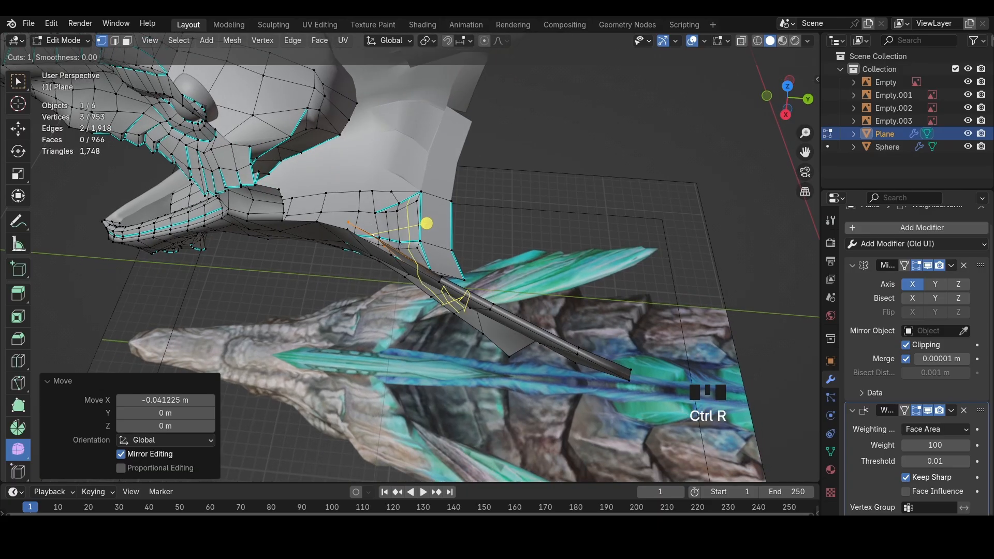
pyautogui.click(351, 255)
pyautogui.hotkey('ctrl', 'z')
pyautogui.moveTo(351, 255); pyautogui.dragTo(315, 222, button='middle')
pyautogui.hotkey('ctrl', 'r')
pyautogui.click(409, 234)
pyautogui.click(409, 234)
pyautogui.moveTo(409, 234); pyautogui.dragTo(362, 236, button='middle')
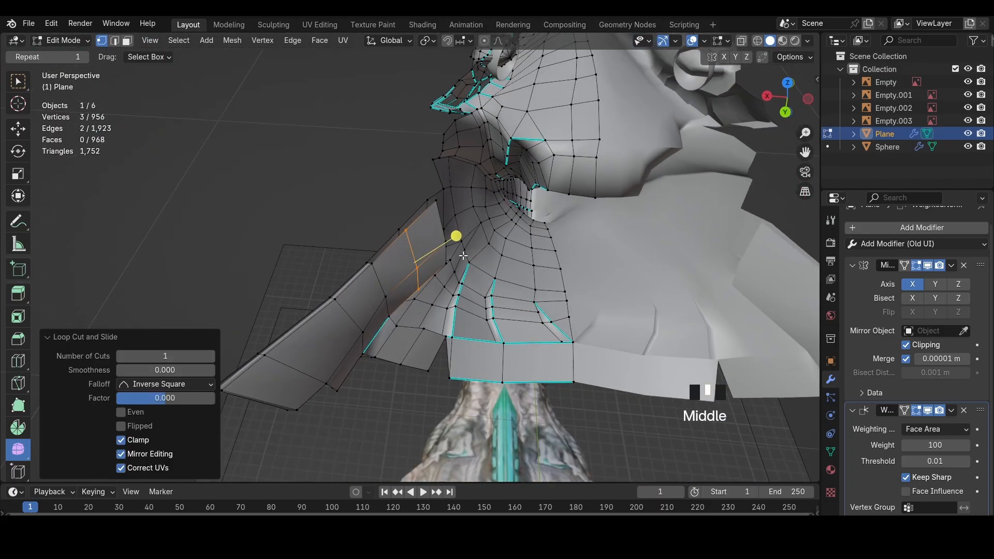
# Fill the narrow rim gap between the extruded inner faces and the outer surface of the top spike
pyautogui.press('2')
pyautogui.press('f')
pyautogui.moveTo(408, 212); pyautogui.dragTo(346, 274, button='middle')
pyautogui.click(778, 104)
pyautogui.scroll(-4, 425, 233)
pyautogui.press('z')
pyautogui.keyDown('shift'); pyautogui.moveTo(347, 275); pyautogui.dragTo(612, 218, button='middle'); pyautogui.keyUp('shift')
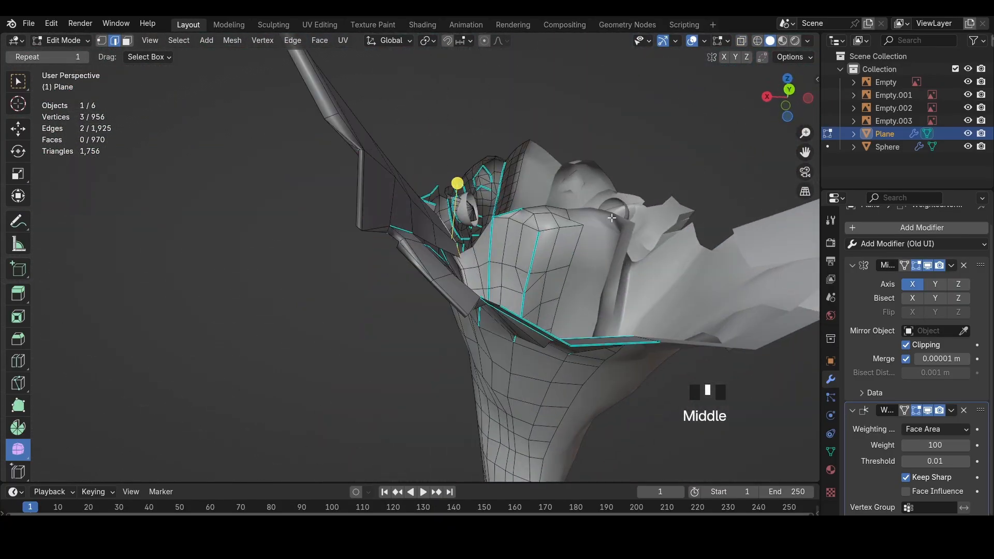
# Temporarily hide the mesh to examine the jaw frill in the side reference
pyautogui.click(768, 100)
pyautogui.press('z')
pyautogui.press('a')
pyautogui.press('h')
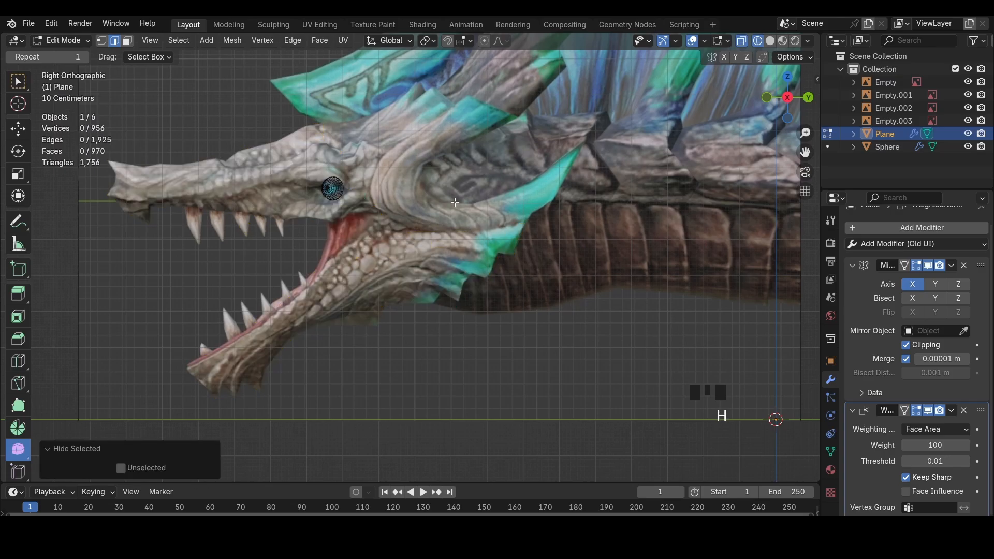
pyautogui.hotkey('ctrl', 'z')
pyautogui.hotkey('ctrl', 'z')
# Try to reposition and rotate the selected inner edge loop, including shifts along the X axis
pyautogui.scroll(4, 466, 211)
pyautogui.press('g')
pyautogui.press('x')
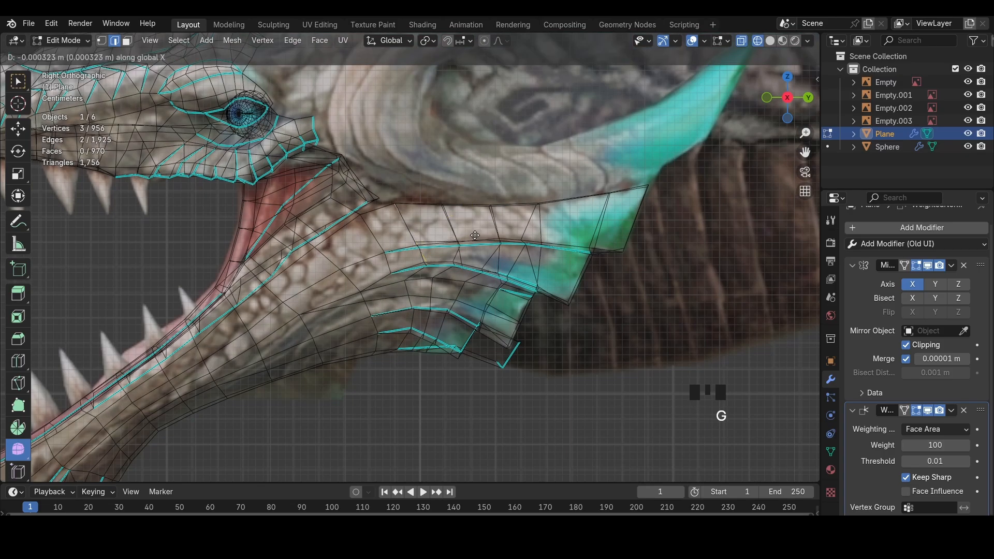
pyautogui.click(477, 239)
pyautogui.press('g')
pyautogui.click(518, 242)
pyautogui.press('z')
pyautogui.click(585, 245)
pyautogui.press('r')
pyautogui.moveTo(585, 245)
pyautogui.mouseDown(button='middle')
pyautogui.moveTo(523, 219)
pyautogui.moveTo(429, 155)
pyautogui.moveTo(414, 311)
pyautogui.mouseUp(button='middle')
pyautogui.press('g')
pyautogui.press('x')
pyautogui.click(421, 151)
pyautogui.press('g')
pyautogui.press('x')
# Delete the three selected inner and rim faces at the front of the top spike
pyautogui.press('3')
pyautogui.click(406, 299)
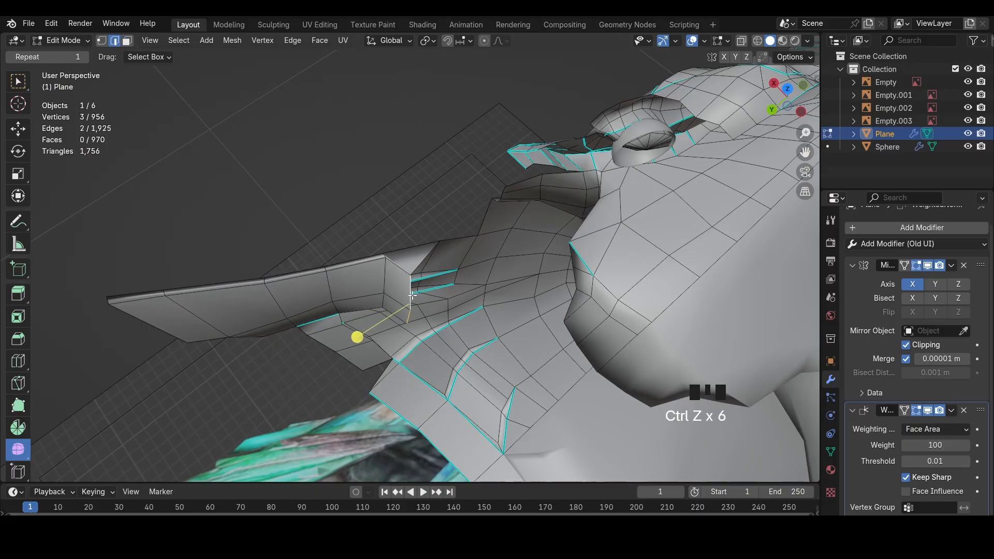
pyautogui.keyDown('shift'); pyautogui.click(433, 251); pyautogui.keyUp('shift')
pyautogui.press('x')
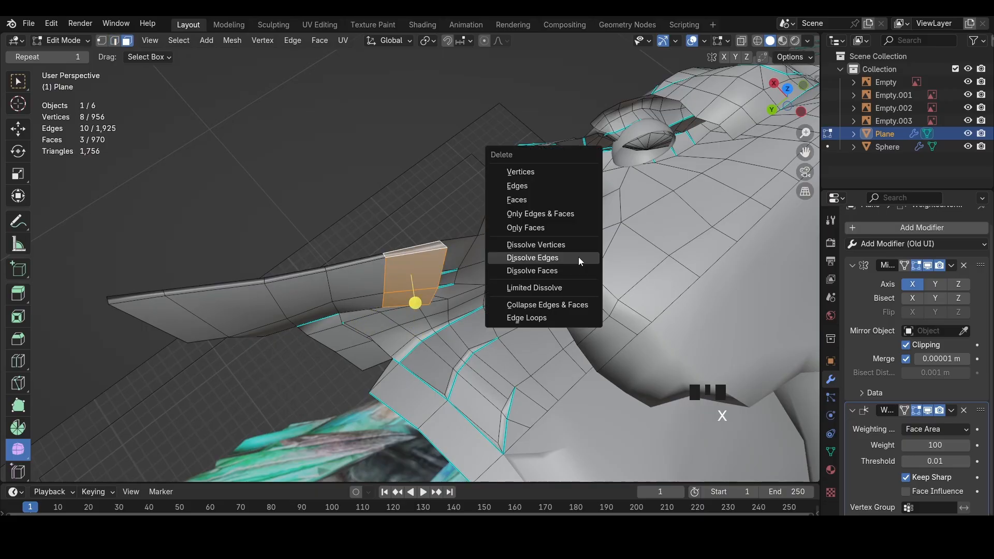
pyautogui.click(558, 204)
# Reposition the front edges of the remaining inner faces and slide a vertex along its edge to even the topology
pyautogui.moveTo(379, 301); pyautogui.dragTo(705, 393, button='middle')
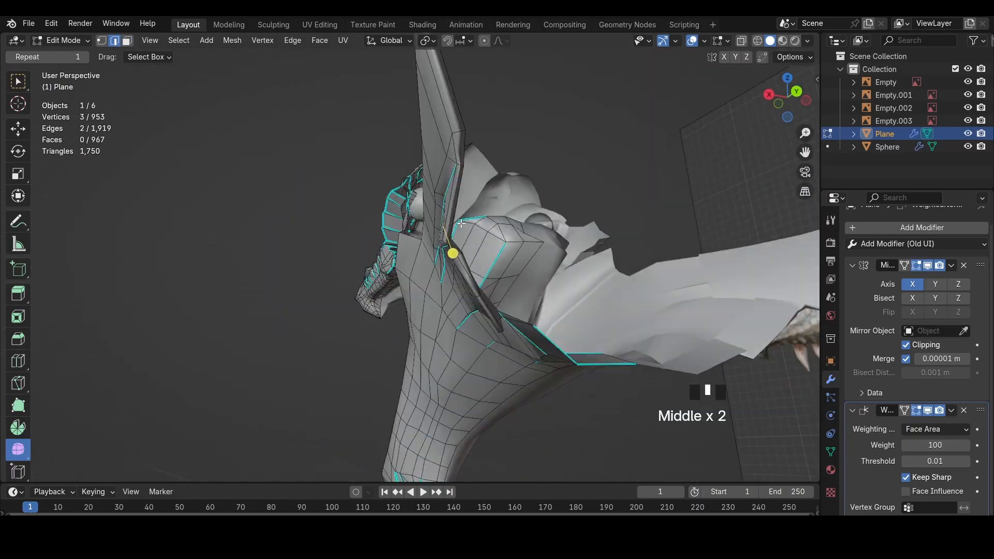
pyautogui.press('g')
pyautogui.click(526, 186)
pyautogui.moveTo(526, 186); pyautogui.dragTo(340, 253, button='middle')
pyautogui.keyDown('shift'); pyautogui.moveTo(352, 232); pyautogui.dragTo(435, 290, button='middle'); pyautogui.keyUp('shift')
pyautogui.click(443, 333)
pyautogui.moveTo(451, 361); pyautogui.dragTo(471, 306, button='middle')
pyautogui.press('1')
pyautogui.hotkey('shift', 'v')
pyautogui.click(472, 310)
pyautogui.press('2')
pyautogui.click(481, 266)
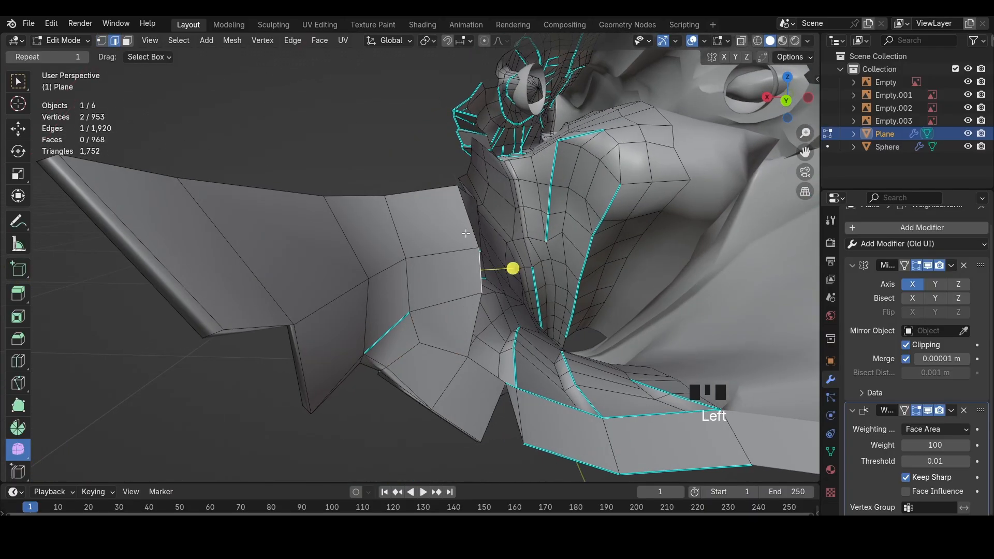
pyautogui.keyDown('shift'); pyautogui.click(467, 227); pyautogui.keyUp('shift')
pyautogui.keyDown('shift'); pyautogui.moveTo(466, 227); pyautogui.dragTo(434, 316, button='middle'); pyautogui.keyUp('shift')
pyautogui.keyDown('shift'); pyautogui.click(458, 363); pyautogui.keyUp('shift')
pyautogui.moveTo(456, 361); pyautogui.dragTo(419, 334, button='middle')
pyautogui.scroll(2, 505, 358)
pyautogui.press('z')
pyautogui.hotkey('ctrl', 'z')
# Extrude the lowest spike's rear rim edges into a thin strip, fill its side gap and slide the corner vertex
pyautogui.keyDown('shift'); pyautogui.click(331, 355); pyautogui.keyUp('shift')
pyautogui.press('e')
pyautogui.click(336, 332)
pyautogui.click(325, 310)
pyautogui.press('f')
pyautogui.hotkey('shift', 'v')
pyautogui.click(618, 388)
# Clear the sharp marking from the strip's inner rim edges and mark the lowest spike's side edge as sharp
pyautogui.hotkey('ctrl', 'e')
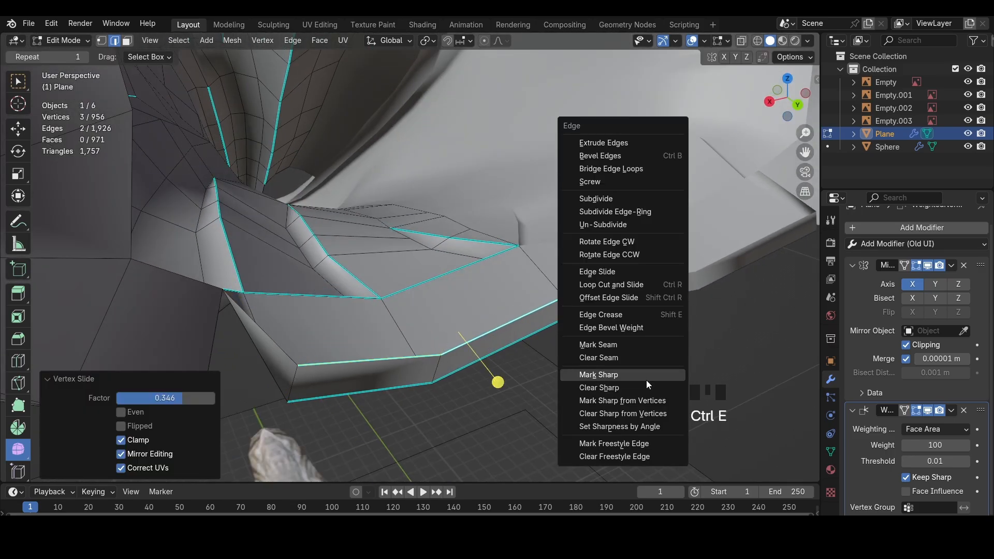
pyautogui.click(605, 379)
pyautogui.hotkey('ctrl', 'e')
pyautogui.click(590, 419)
pyautogui.moveTo(559, 401); pyautogui.dragTo(553, 366, button='middle')
pyautogui.click(282, 302)
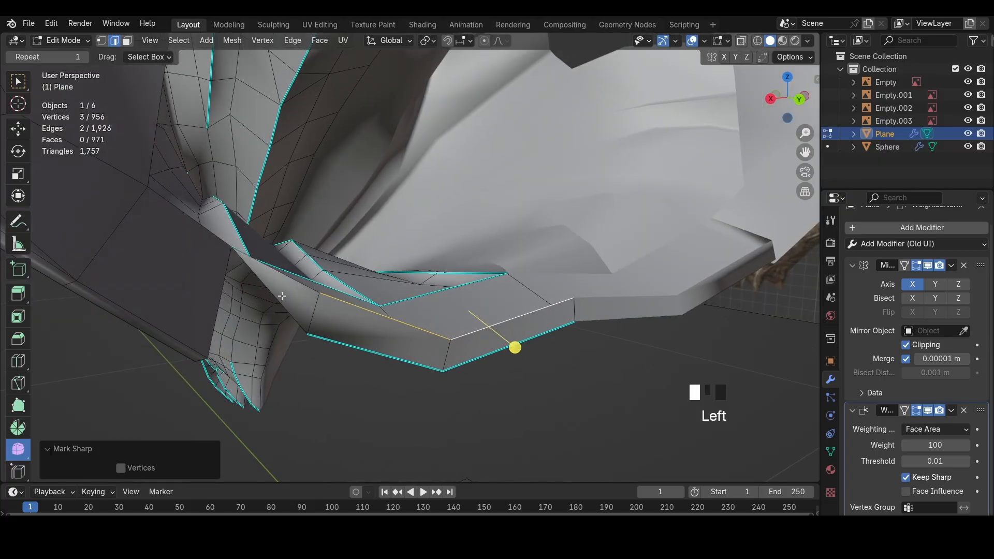
pyautogui.hotkey('ctrl', 'e')
pyautogui.click(401, 294)
pyautogui.scroll(-2, 397, 318)
pyautogui.moveTo(397, 318); pyautogui.dragTo(439, 289, button='middle')
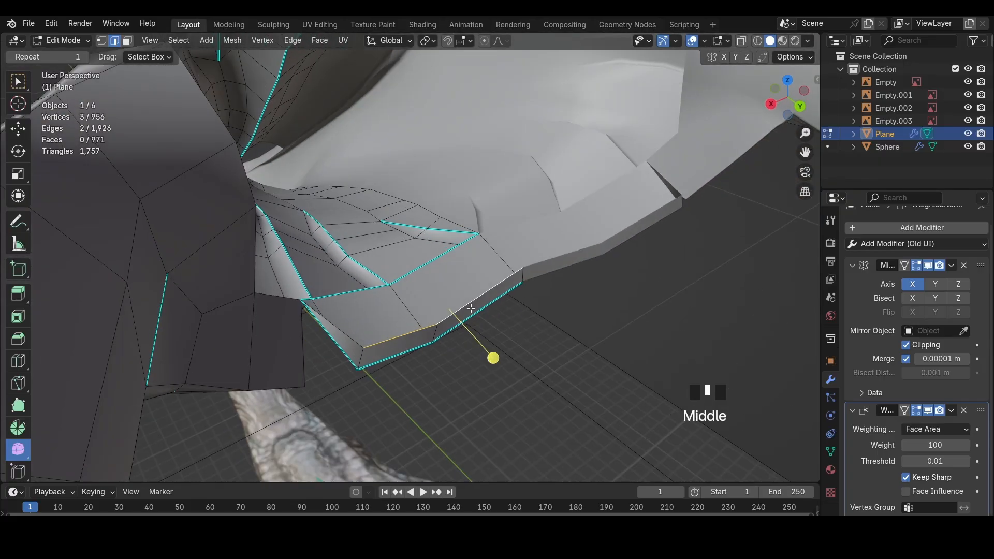
# Extrude the lowest spike's inner rim edges forward, dissolve the surplus side edge and slide the corner vertex
pyautogui.press('e')
pyautogui.click(334, 282)
pyautogui.press('1')
pyautogui.moveTo(299, 299); pyautogui.dragTo(361, 325, button='middle')
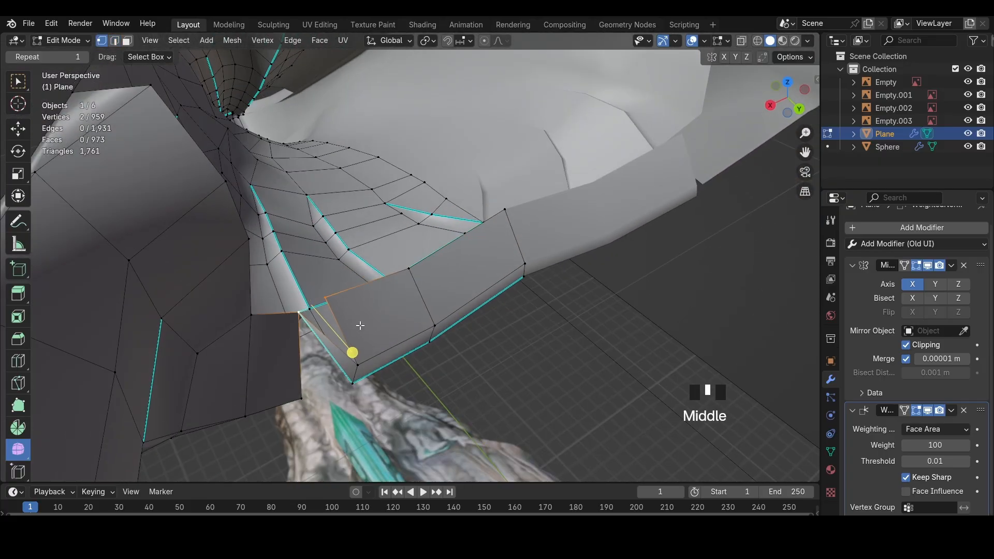
pyautogui.press('x')
pyautogui.click(347, 411)
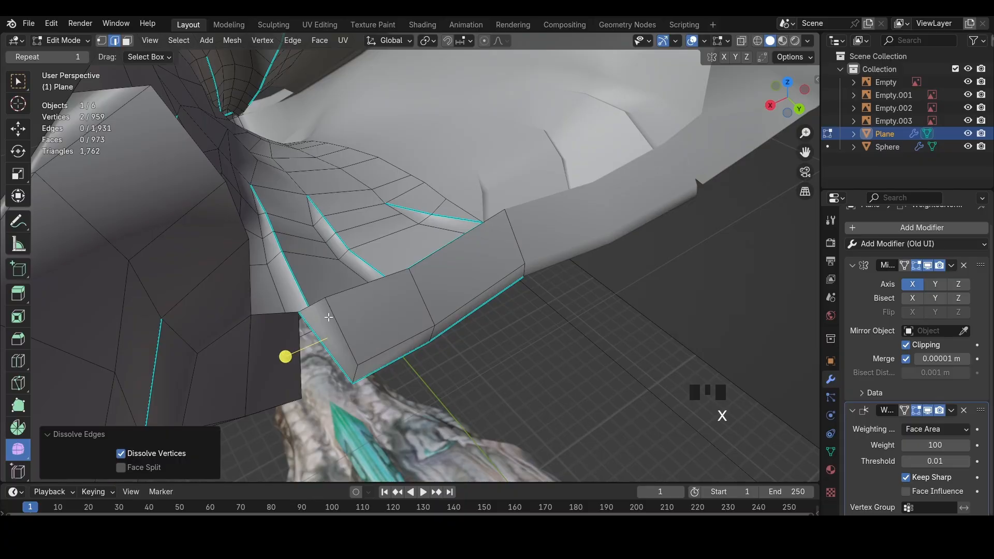
pyautogui.press('1')
pyautogui.click(327, 301)
pyautogui.hotkey('shift', 'v')
pyautogui.click(315, 310)
# Move one inner edge of the lowest spike forward about 0.02 m and try another extrusion in the side view
pyautogui.press('2')
pyautogui.click(445, 256)
pyautogui.moveTo(446, 256); pyautogui.dragTo(458, 277, button='middle')
pyautogui.moveTo(458, 277); pyautogui.dragTo(309, 187, button='middle')
pyautogui.press('g')
pyautogui.click(388, 269)
pyautogui.click(779, 98)
pyautogui.hotkey('alt', 'z')
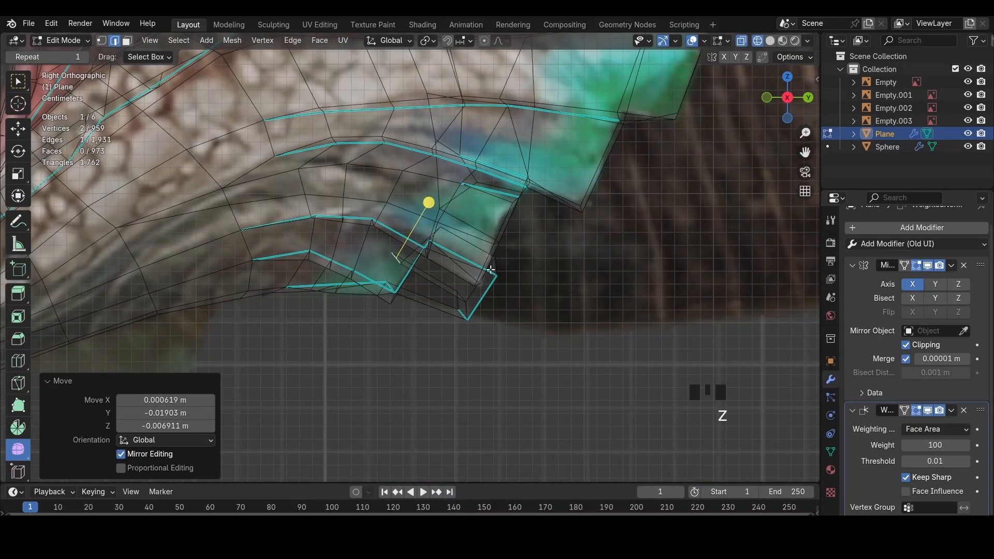
pyautogui.press('e')
pyautogui.click(507, 235)
pyautogui.hotkey('ctrl', 'z')
# Temporarily hide the mesh to compare the lower frill spikes with the side reference
pyautogui.scroll(-3, 506, 236)
pyautogui.press('z')
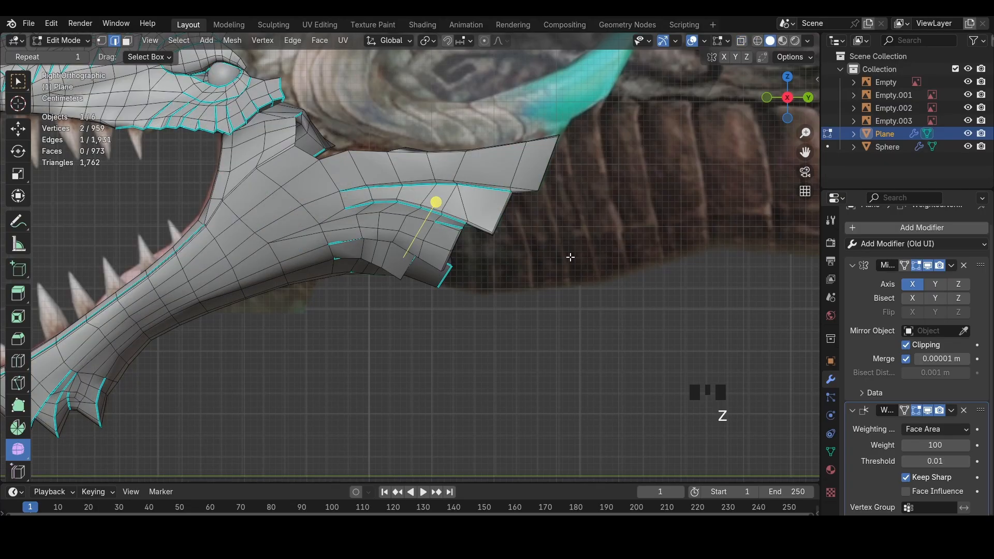
pyautogui.press('a')
pyautogui.press('h')
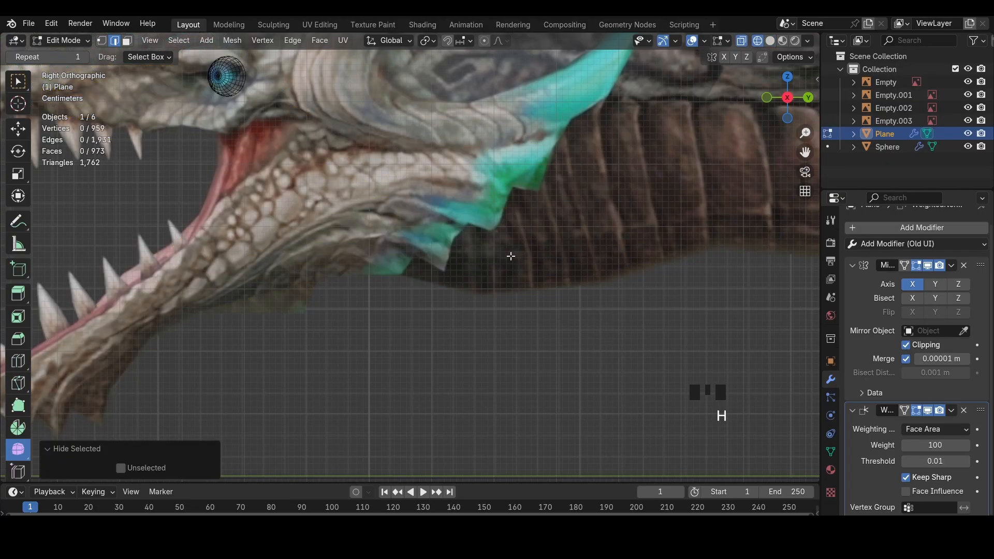
pyautogui.hotkey('ctrl', 'z')
pyautogui.press('z')
pyautogui.click(499, 288)
# Delete all outer, rim and inner faces of the lowest spike layer, including the leftover side face
pyautogui.moveTo(499, 288); pyautogui.dragTo(657, 149, button='middle')
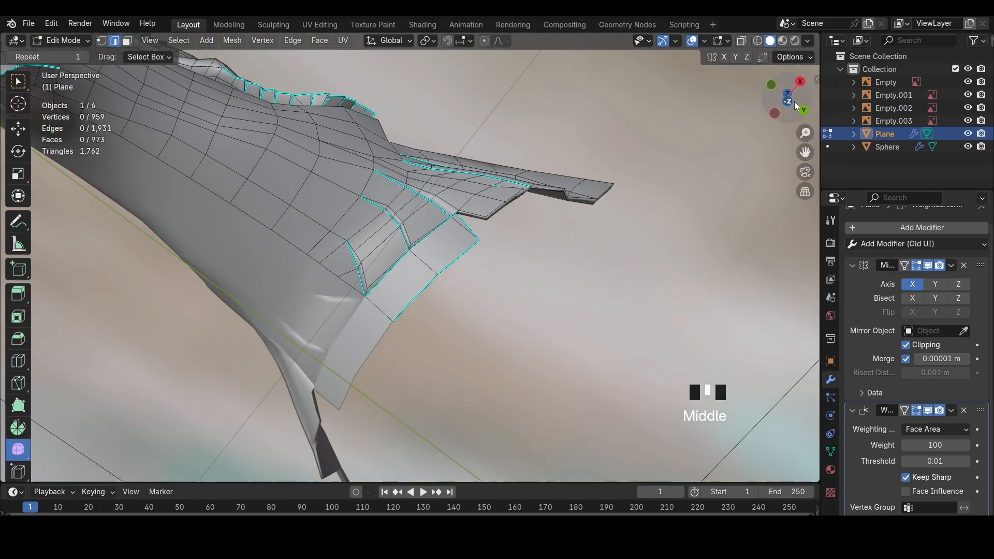
pyautogui.press('3')
pyautogui.moveTo(638, 200); pyautogui.dragTo(388, 364, button='middle')
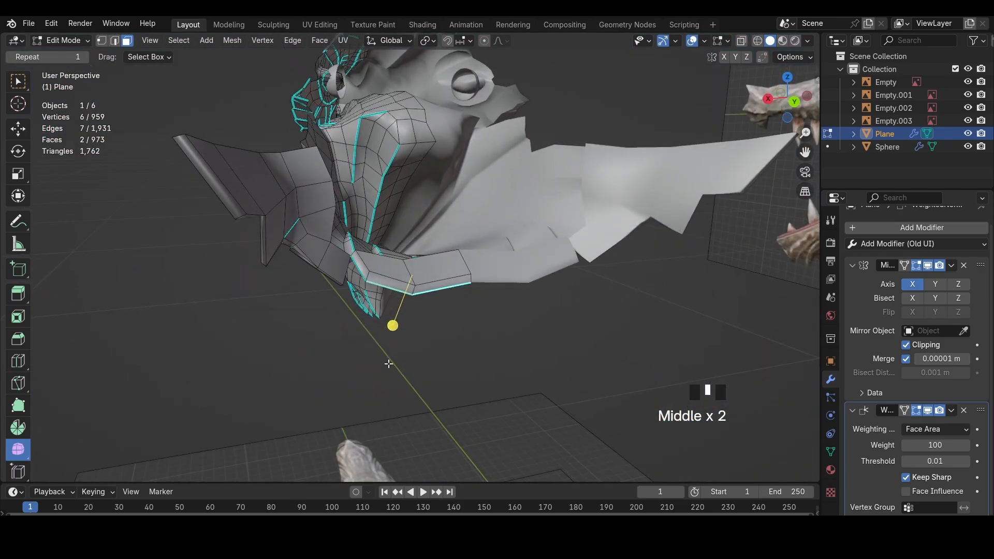
pyautogui.keyDown('shift'); pyautogui.click(426, 281); pyautogui.keyUp('shift')
pyautogui.press('x')
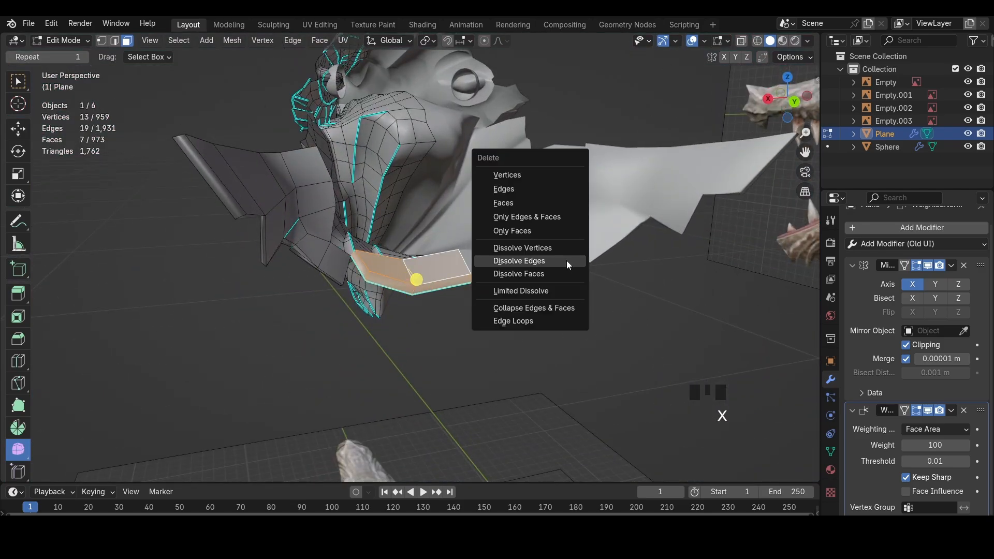
pyautogui.click(552, 204)
pyautogui.moveTo(456, 212); pyautogui.dragTo(355, 266, button='middle')
pyautogui.press('x')
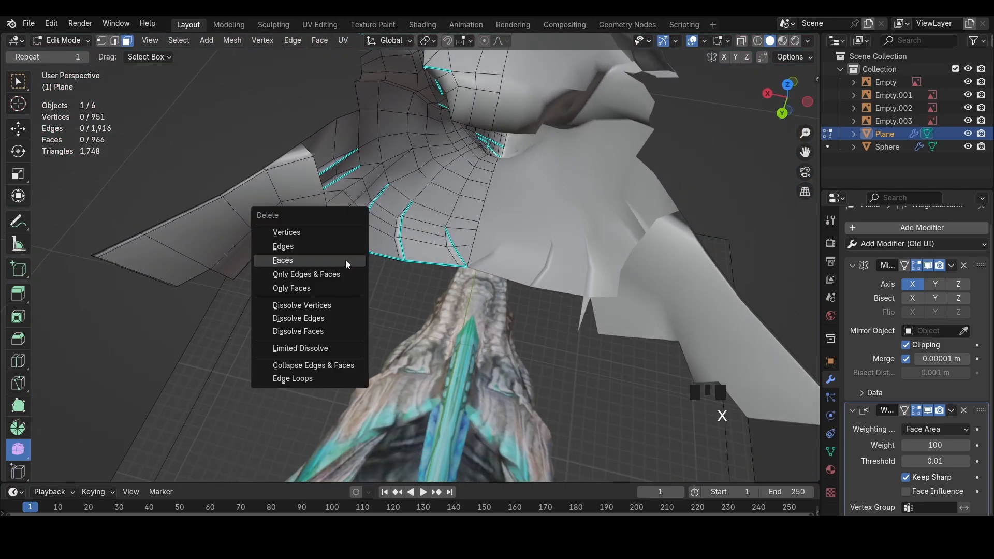
pyautogui.click(346, 262)
# Slide the upper front vertex of the top spike's inner faces along its edge by a factor of about 0.173
pyautogui.moveTo(422, 269); pyautogui.dragTo(466, 223, button='middle')
pyautogui.scroll(-4, 277, 346)
pyautogui.press('1')
pyautogui.click(463, 240)
pyautogui.hotkey('shift', 'v')
pyautogui.click(540, 217)
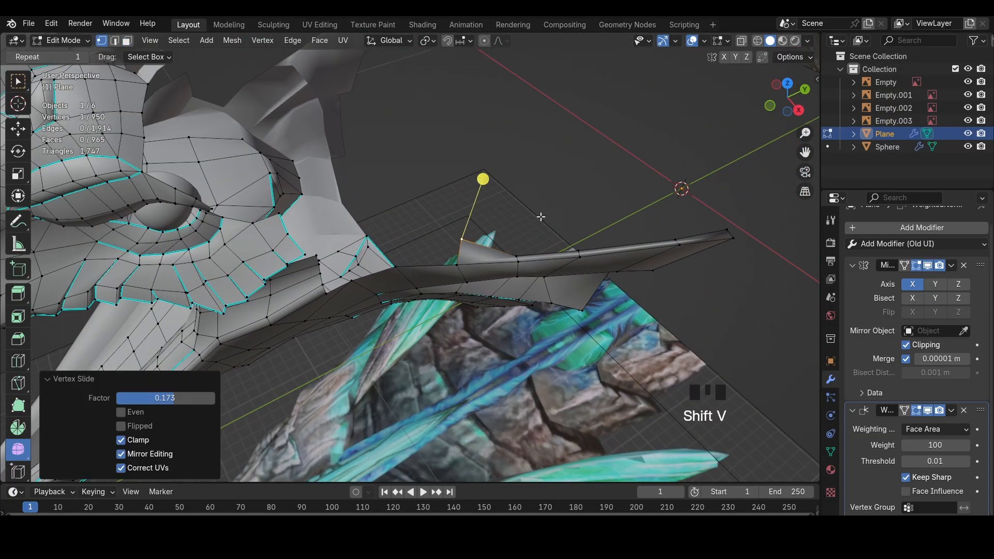
# Temporarily hide the whole mesh in the right side view to compare the area behind the mouth corner with the reference
pyautogui.click(800, 112)
pyautogui.keyDown('shift'); pyautogui.moveTo(585, 207); pyautogui.dragTo(497, 248, button='middle'); pyautogui.keyUp('shift')
pyautogui.scroll(3, 440, 259)
pyautogui.press('a')
pyautogui.press('z')
pyautogui.click(490, 256)
pyautogui.keyDown('shift'); pyautogui.moveTo(449, 294); pyautogui.dragTo(451, 331, button='middle'); pyautogui.keyUp('shift')
pyautogui.press('3')
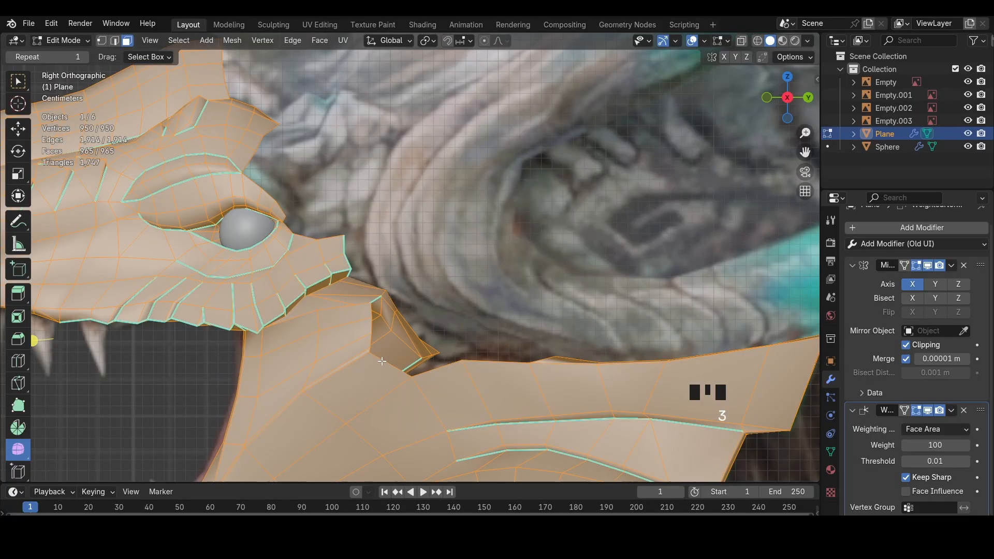
pyautogui.hotkey('shift', 'z')
pyautogui.press('h')
pyautogui.keyDown('shift'); pyautogui.moveTo(401, 365); pyautogui.dragTo(422, 330, button='middle'); pyautogui.keyUp('shift')
pyautogui.hotkey('alt', 'h')
# Extrude the inner edge behind the mouth corner in the side view, rotate it and place it to form a short spike strip
pyautogui.press('1')
pyautogui.moveTo(377, 305); pyautogui.dragTo(402, 332)
pyautogui.scroll(2, 393, 355)
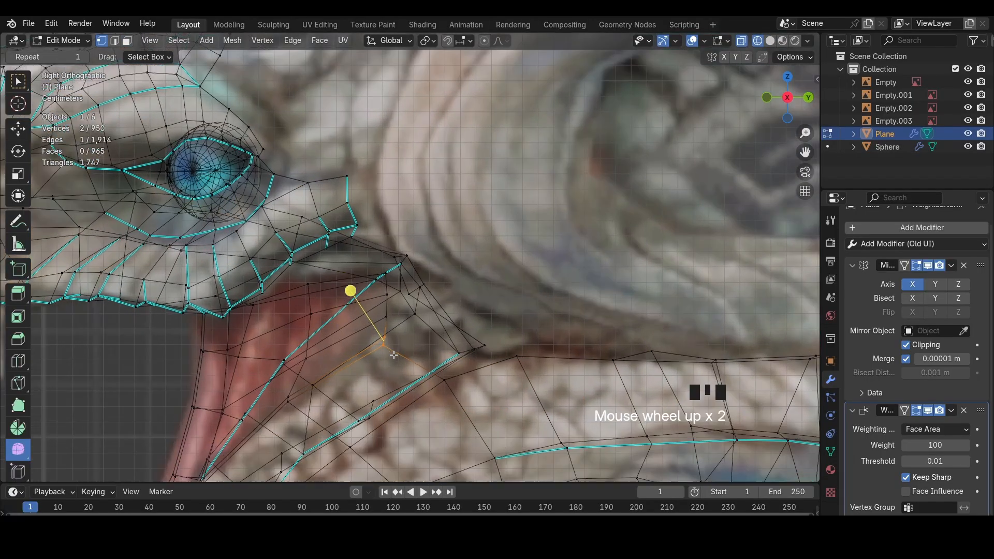
pyautogui.press('g')
pyautogui.click(394, 349)
pyautogui.press('e')
pyautogui.press('z')
pyautogui.press('r')
pyautogui.press('g')
pyautogui.click(488, 291)
pyautogui.moveTo(445, 305); pyautogui.dragTo(482, 309, button='middle')
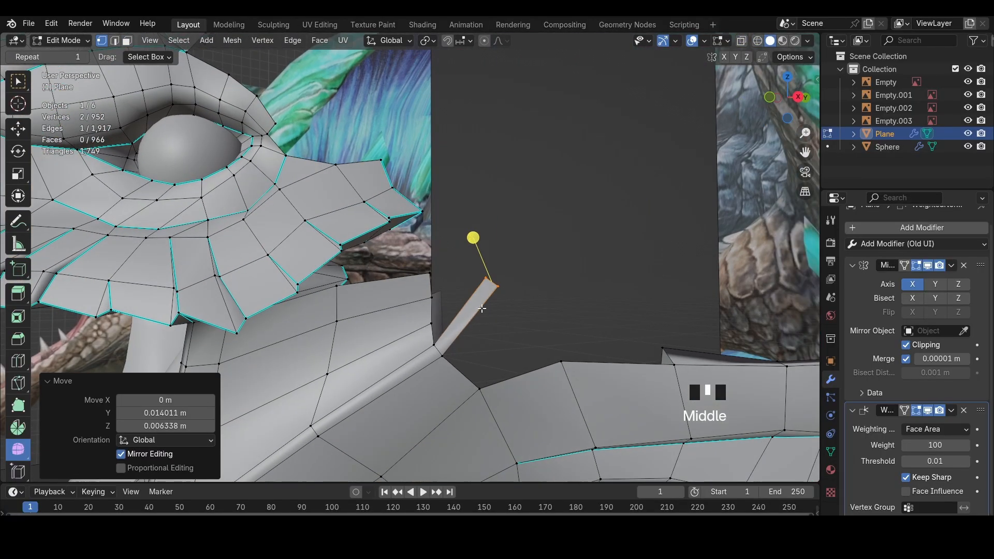
# Slide the neighbouring jaw edge back and fill a face between it and the extruded spike strip
pyautogui.press('2')
pyautogui.click(432, 310)
pyautogui.hotkey('shift', 'v')
pyautogui.click(425, 310)
pyautogui.keyDown('shift'); pyautogui.click(457, 314); pyautogui.keyUp('shift')
pyautogui.press('f')
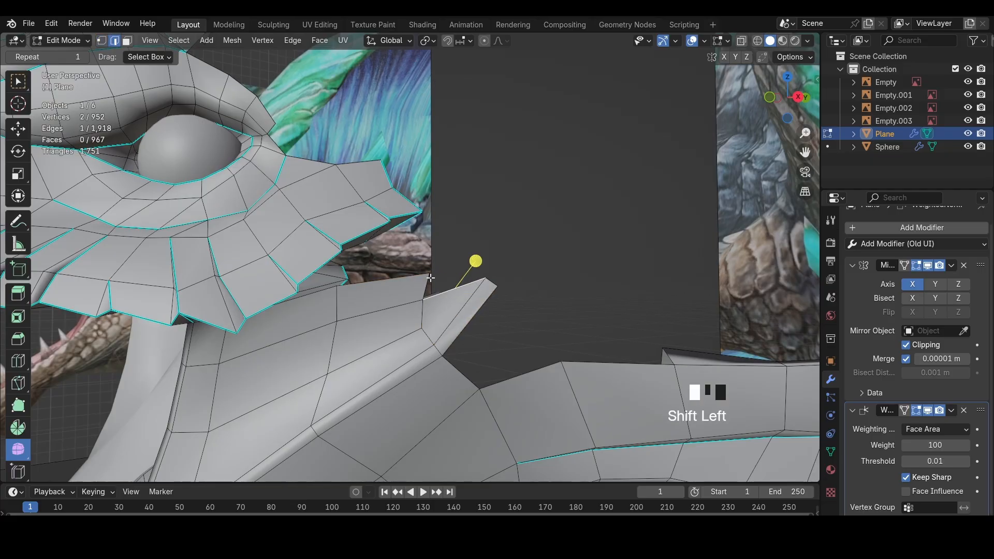
# Close the remaining notch beside the extruded strip and reposition the spike's tip to follow the side reference
pyautogui.press('1')
pyautogui.click(475, 282)
pyautogui.moveTo(493, 276)
pyautogui.mouseDown(button='middle')
pyautogui.moveTo(454, 300)
pyautogui.moveTo(454, 315)
pyautogui.moveTo(500, 289)
pyautogui.moveTo(515, 313)
pyautogui.mouseUp(button='middle')
pyautogui.click(794, 98)
pyautogui.press('z')
pyautogui.press('g')
pyautogui.click(464, 250)
pyautogui.press('a')
pyautogui.press('h')
pyautogui.scroll(-5, 502, 272)
pyautogui.hotkey('alt', 'h')
# Clear the sharp marking from the cheek frill's rear edge loop and nudge its rear corner vertex
pyautogui.scroll(3, 454, 314)
pyautogui.press('2')
pyautogui.keyDown('alt'); pyautogui.click(488, 310); pyautogui.keyUp('alt')
pyautogui.press('z')
pyautogui.hotkey('ctrl', 'e')
pyautogui.click(607, 338)
pyautogui.press('1')
pyautogui.click(488, 301)
pyautogui.press('g')
pyautogui.click(487, 298)
# Move the cheek frill's three rear edges in the side view and scale them by 1.160 to match the reference
pyautogui.press('2')
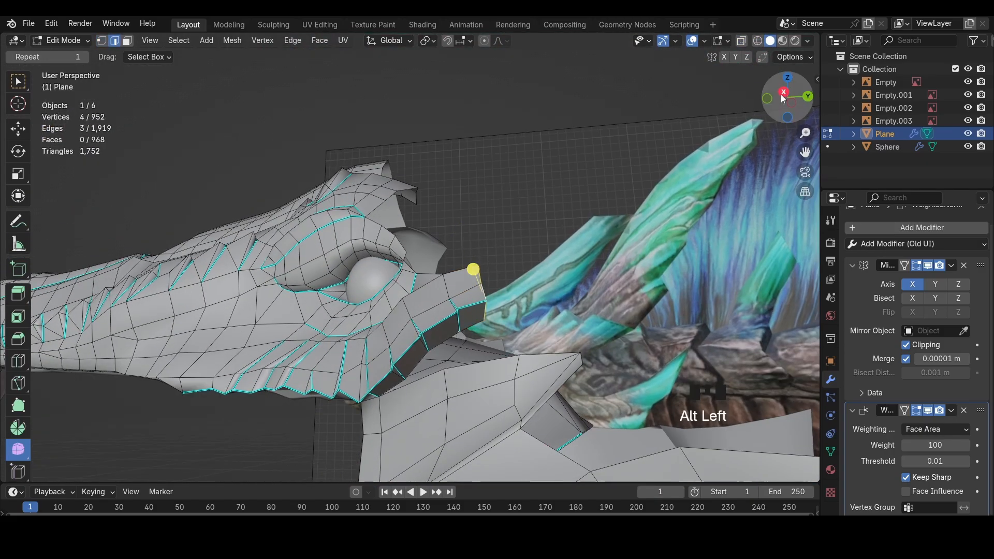
pyautogui.click(783, 99)
pyautogui.press('z')
pyautogui.press('g')
pyautogui.click(557, 280)
pyautogui.press('s')
pyautogui.click(566, 279)
pyautogui.press('z')
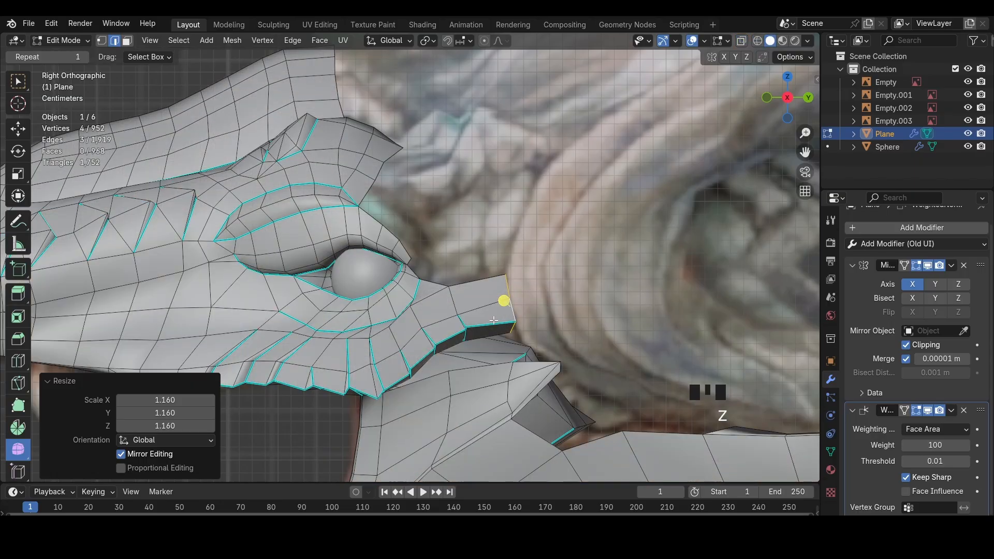
# Slide the selected edges on the upper jaw surface below the cheek frill by a factor of about 0.314
pyautogui.moveTo(494, 320); pyautogui.dragTo(522, 240, button='middle')
pyautogui.click(417, 362)
pyautogui.moveTo(417, 362); pyautogui.dragTo(437, 342, button='middle')
pyautogui.scroll(-3, 407, 366)
pyautogui.keyDown('shift'); pyautogui.click(439, 317); pyautogui.keyUp('shift')
pyautogui.hotkey('shift', 'v')
pyautogui.click(424, 321)
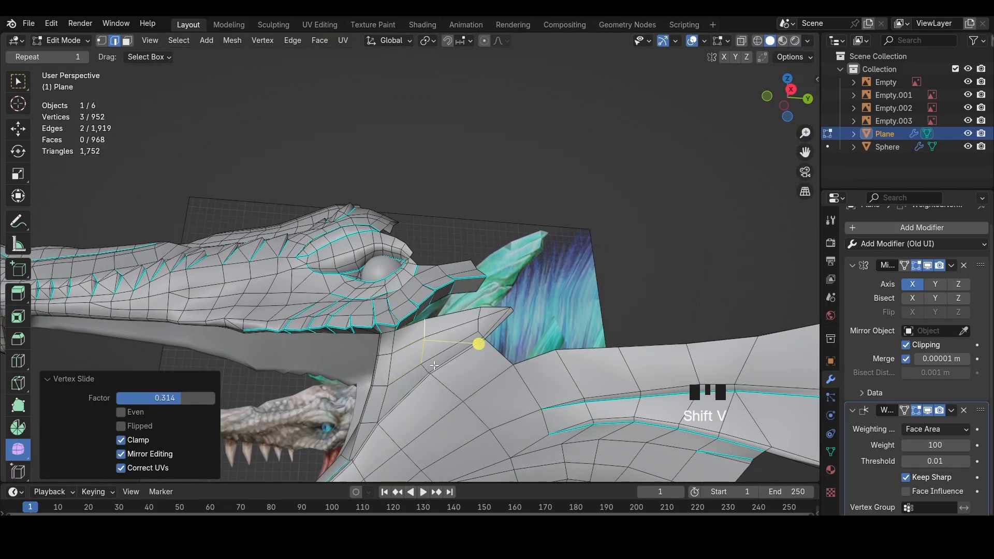
# Knife-cut two new edge lines across the upper jaw faces leading into the new spike
pyautogui.press('k')
pyautogui.click(424, 320)
pyautogui.click(422, 364)
pyautogui.press('Return')
pyautogui.press('k')
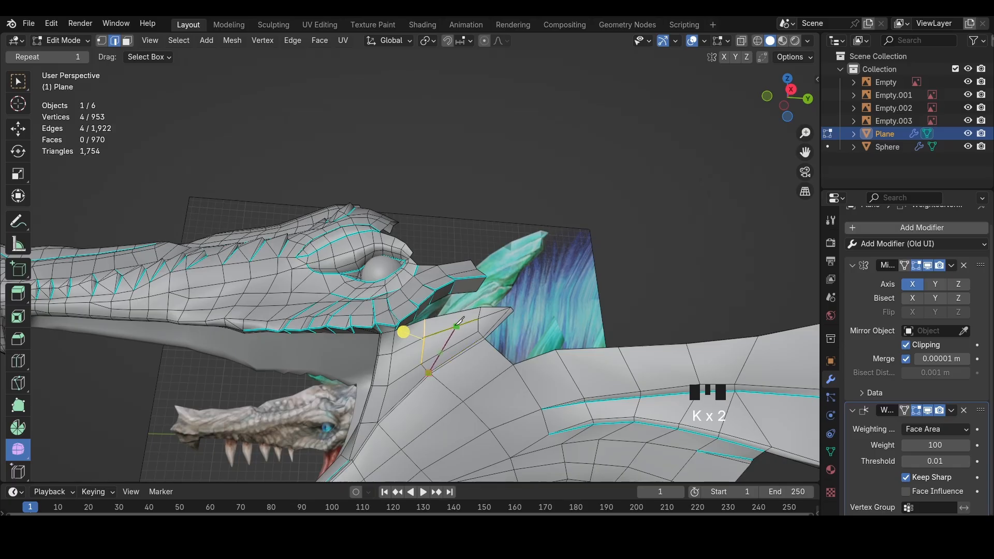
pyautogui.moveTo(457, 304); pyautogui.dragTo(459, 342, button='middle')
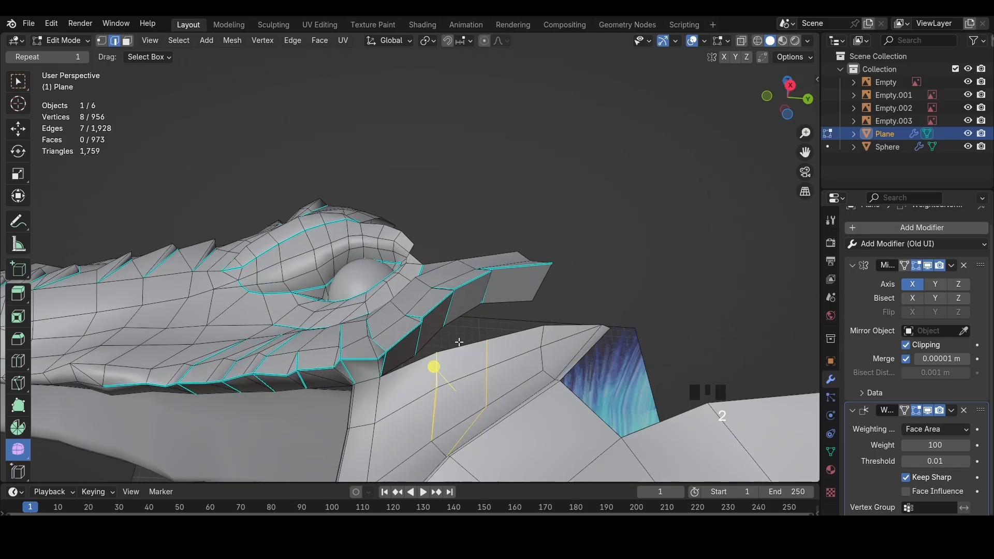
# Merge the surplus cut vertices and slide the upper jaw vertex under the cheek frill by a factor of about 0.203
pyautogui.press('m')
pyautogui.click(522, 358)
pyautogui.press('2')
pyautogui.click(423, 363)
pyautogui.hotkey('shift', 'v')
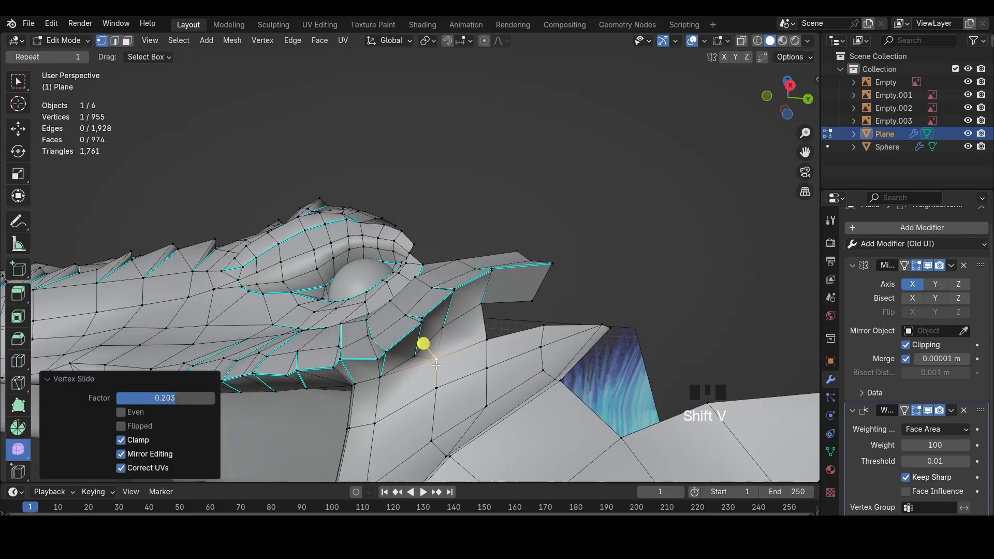
pyautogui.click(423, 353)
# Mark the edges where the cheek frill's underside meets the jaw as sharp
pyautogui.hotkey('ctrl', 'e')
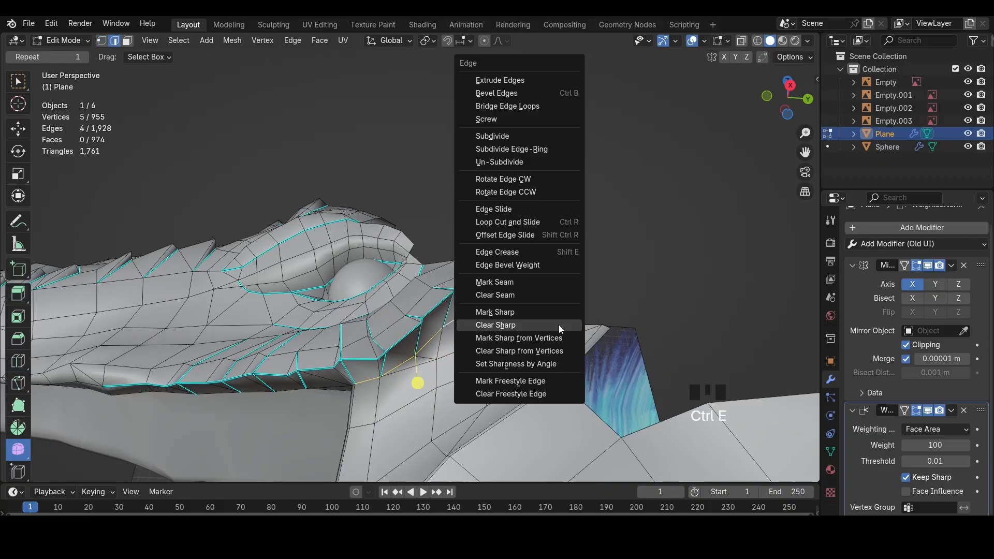
pyautogui.click(558, 323)
pyautogui.hotkey('ctrl', 'e')
pyautogui.click(570, 293)
# Hide the mesh briefly in the side view to compare the gap between cheek frill and spike with the reference
pyautogui.click(513, 323)
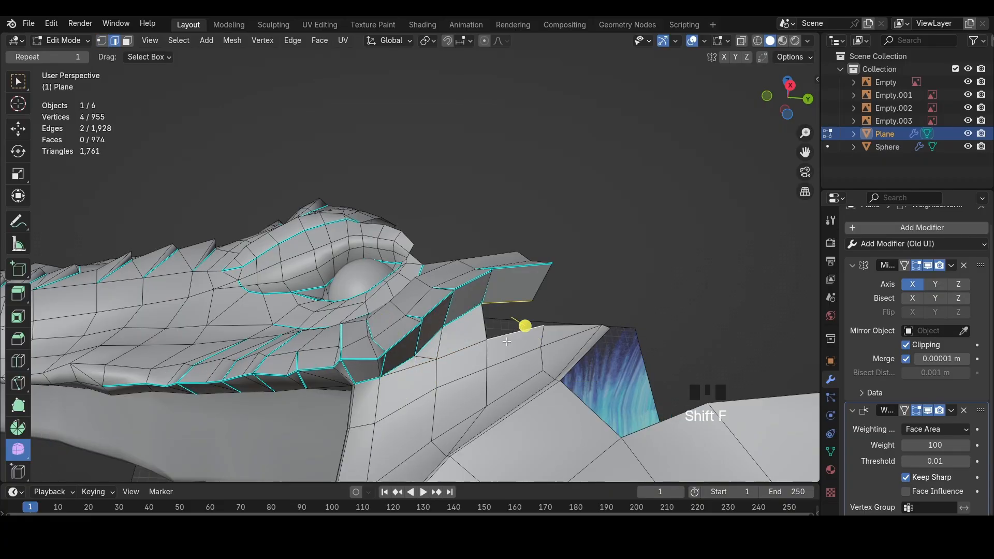
pyautogui.click(790, 85)
pyautogui.press('z')
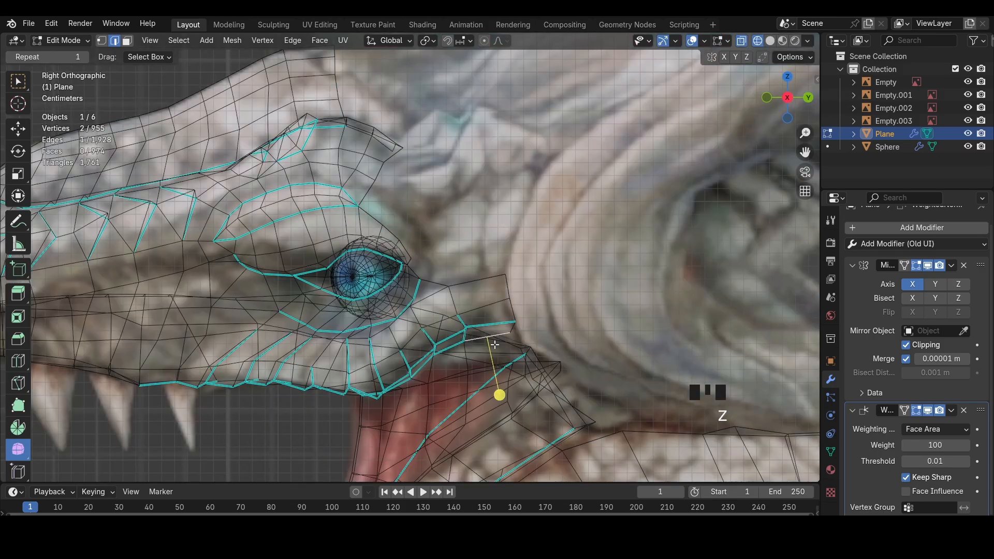
pyautogui.press('z')
pyautogui.press('a')
pyautogui.press('h')
pyautogui.scroll(-3, 550, 337)
pyautogui.hotkey('ctrl', 'z')
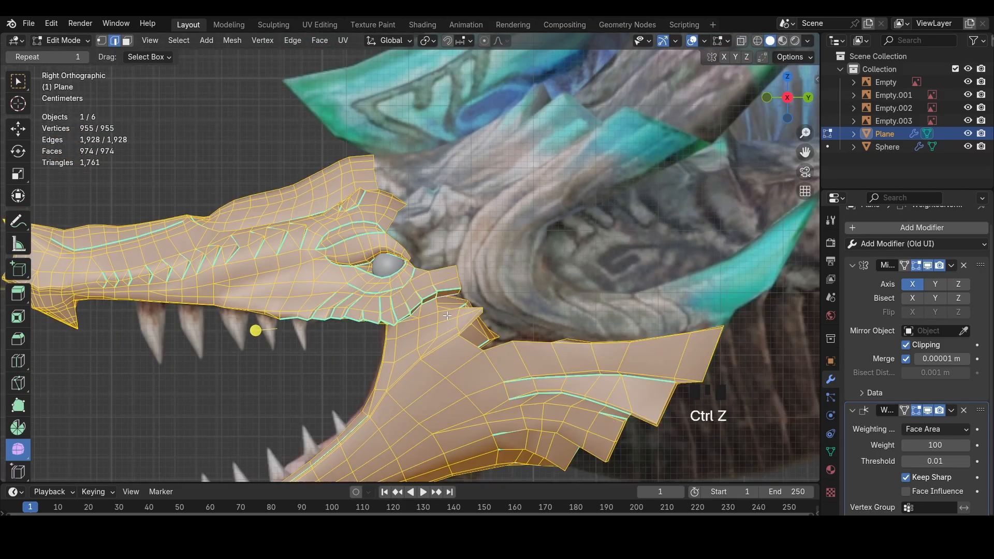
# Fill the gap between the cheek frill and jaw spike with faces, and fatten the new middle edges by 0.00624 m
pyautogui.click(456, 316)
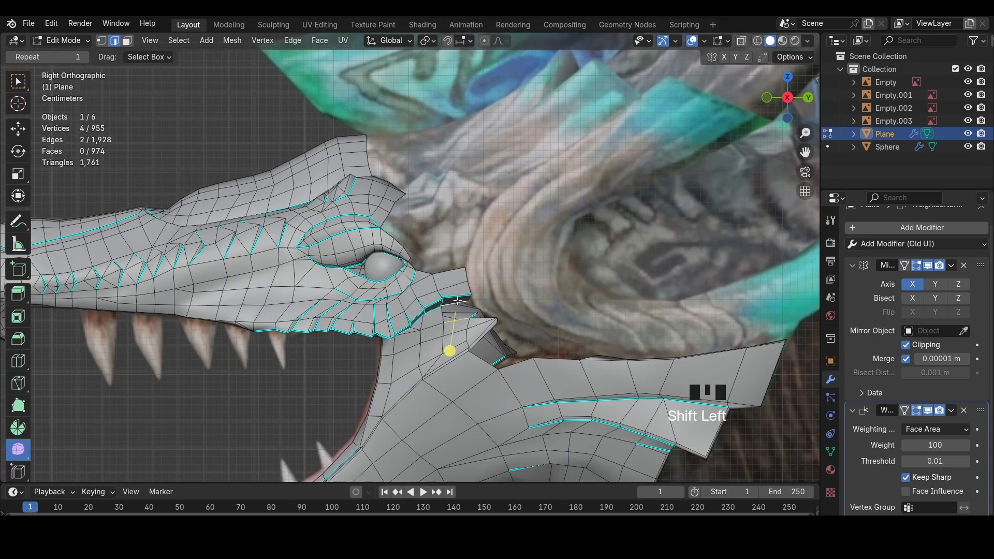
pyautogui.press('f')
pyautogui.moveTo(458, 301); pyautogui.dragTo(455, 280, button='middle')
pyautogui.click(444, 303)
pyautogui.hotkey('alt', 's')
pyautogui.click(458, 281)
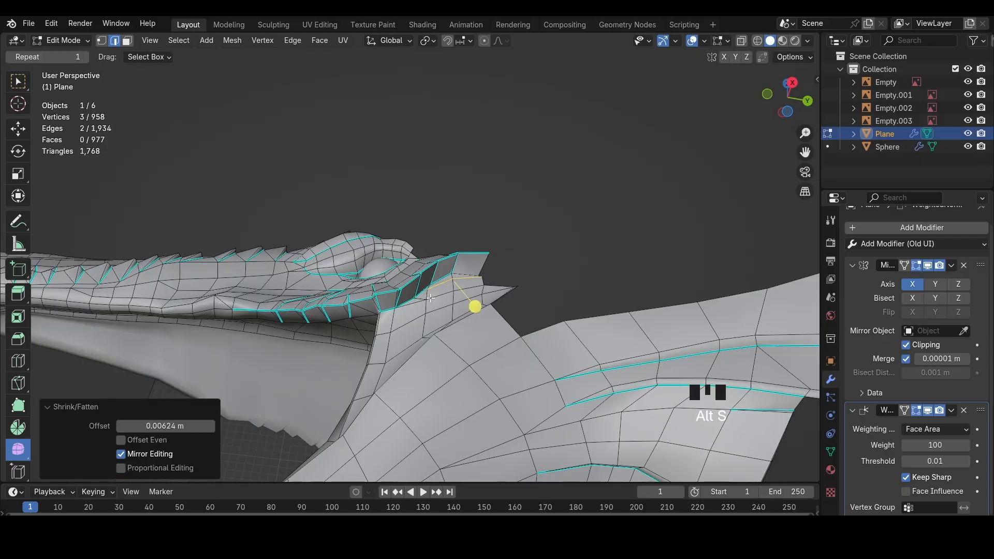
pyautogui.press('1')
pyautogui.click(427, 290)
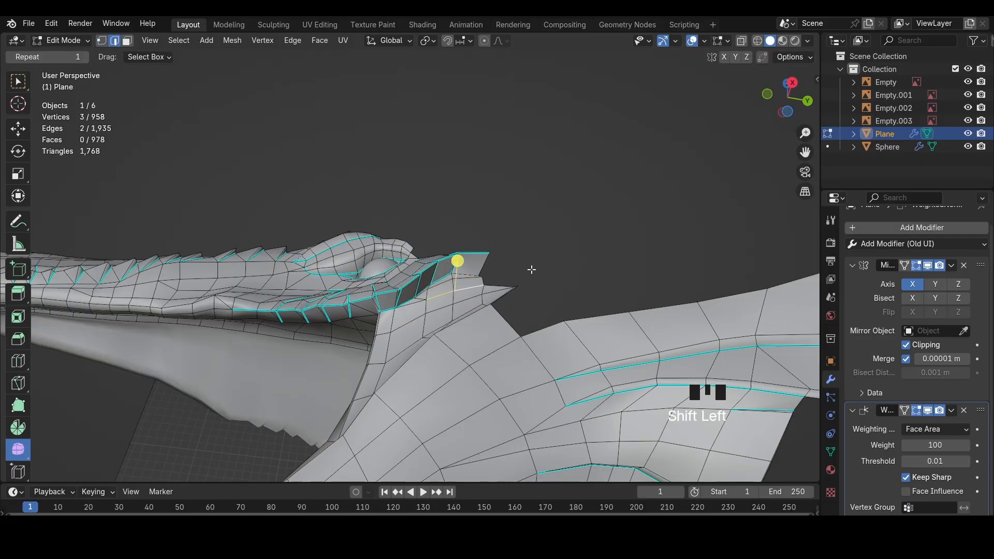
# Mark the crease edges running from the cheek frill's lower corner along the jaw spike as sharp
pyautogui.click(787, 83)
pyautogui.hotkey('shift', 'z')
pyautogui.scroll(2, 668, 225)
pyautogui.click(807, 97)
pyautogui.keyDown('shift'); pyautogui.moveTo(409, 415); pyautogui.dragTo(445, 326, button='middle'); pyautogui.keyUp('shift')
pyautogui.scroll(2, 446, 326)
pyautogui.hotkey('shift', 'z')
pyautogui.hotkey('ctrl', 'e')
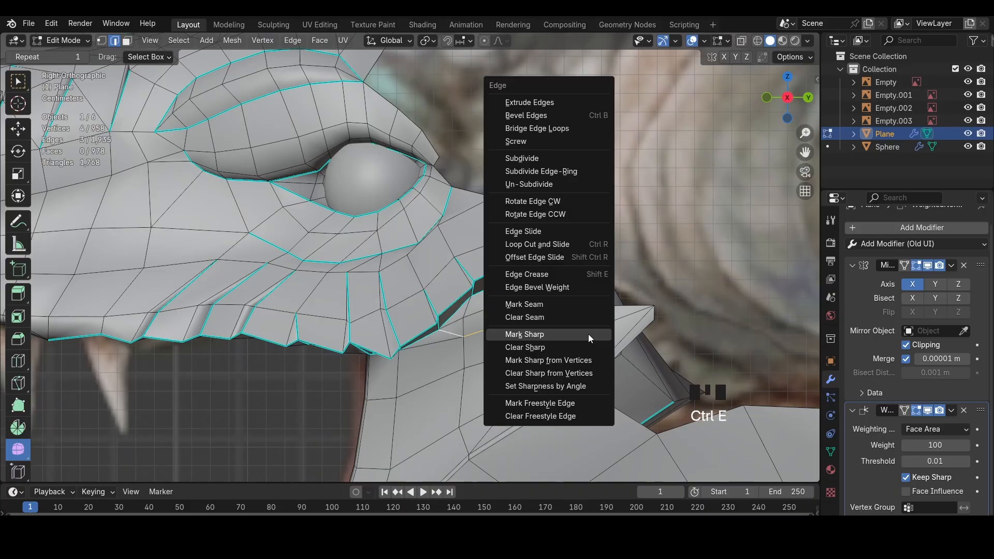
pyautogui.click(588, 334)
# Move the front vertex of the spike's sharp crease slightly upward in the side view
pyautogui.press('1')
pyautogui.click(462, 340)
pyautogui.press('g')
pyautogui.click(464, 333)
# Fill the opening between the cheek frill's rear underside and the jaw spike's tip
pyautogui.press('2')
pyautogui.click(586, 292)
pyautogui.moveTo(586, 292)
pyautogui.keyDown('shift'); pyautogui.mouseDown(button='middle')
pyautogui.moveTo(539, 277)
pyautogui.moveTo(422, 285)
pyautogui.mouseUp(button='middle'); pyautogui.keyUp('shift')
pyautogui.hotkey('shift', 'z')
pyautogui.hotkey('shift', 'z')
pyautogui.keyDown('shift'); pyautogui.click(432, 308); pyautogui.keyUp('shift')
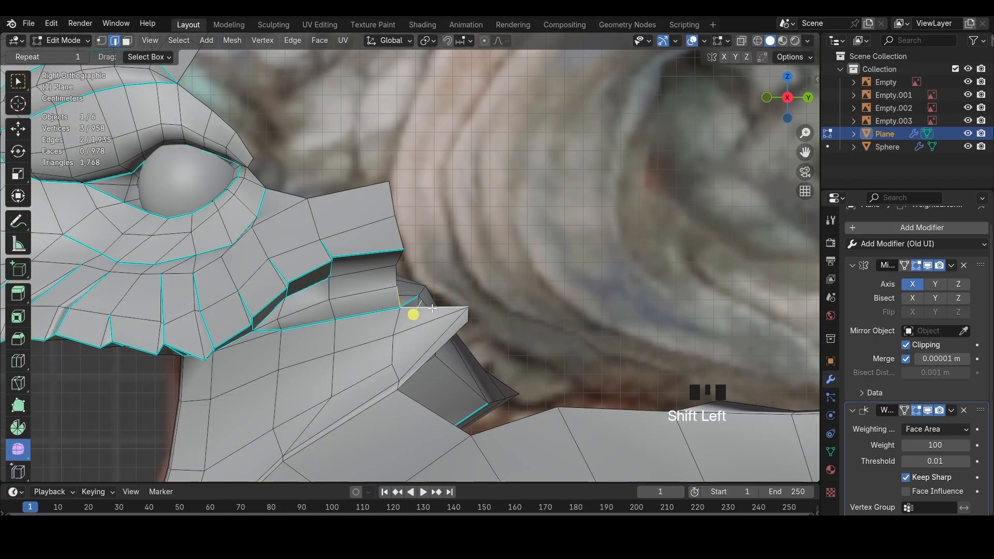
# Adjust a vertex at the rear of the filled area and mark the cheek frill's underside junction edge as sharp
pyautogui.press('1')
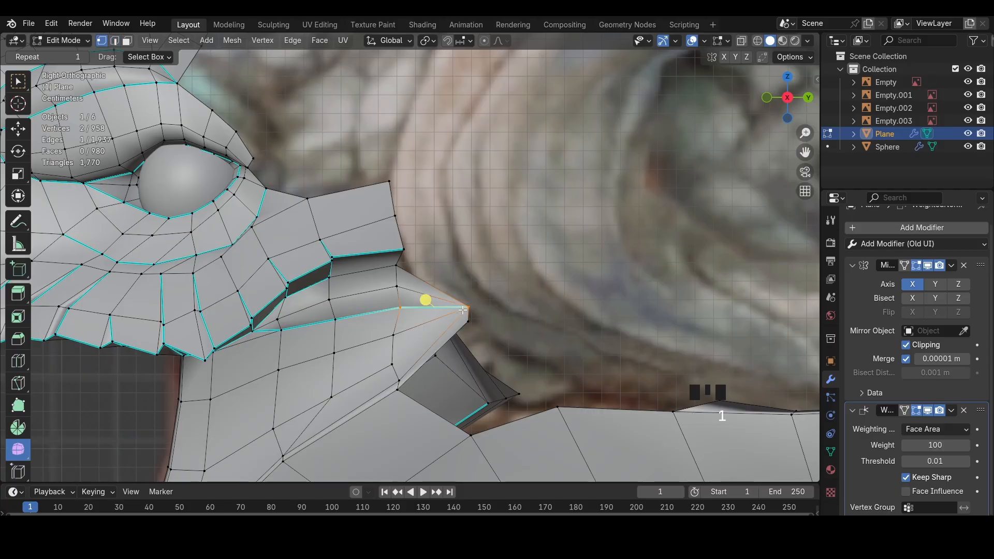
pyautogui.press('g')
pyautogui.click(404, 286)
pyautogui.press('2')
pyautogui.click(376, 272)
pyautogui.hotkey('ctrl', 'e')
pyautogui.moveTo(466, 298); pyautogui.dragTo(344, 193, button='middle')
pyautogui.scroll(2, 385, 283)
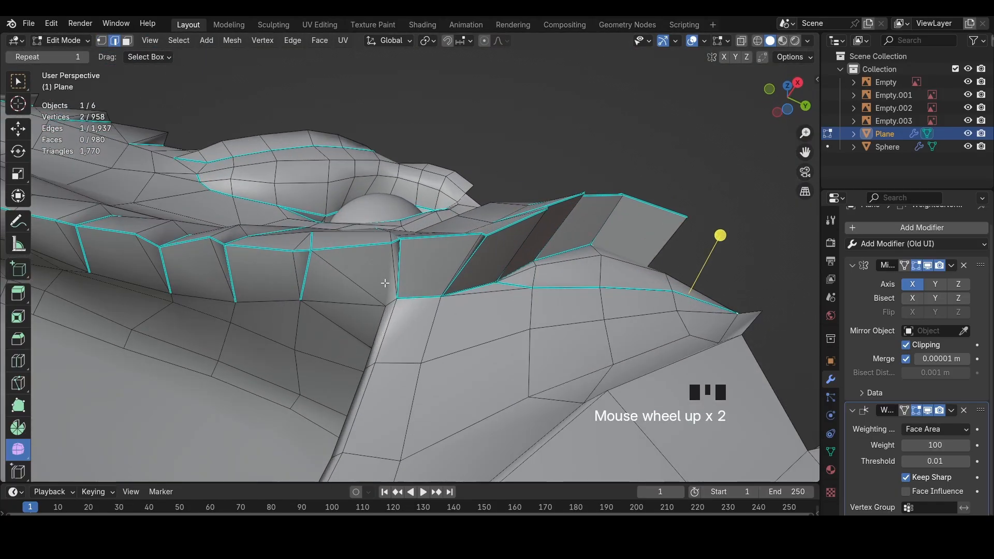
# Reposition the vertices where the cheek frill's lower corner meets the front edge of the jaw
pyautogui.moveTo(385, 302); pyautogui.dragTo(365, 365, button='middle')
pyautogui.press('g')
pyautogui.click(368, 312)
pyautogui.press('g')
pyautogui.click(390, 385)
pyautogui.click(367, 409)
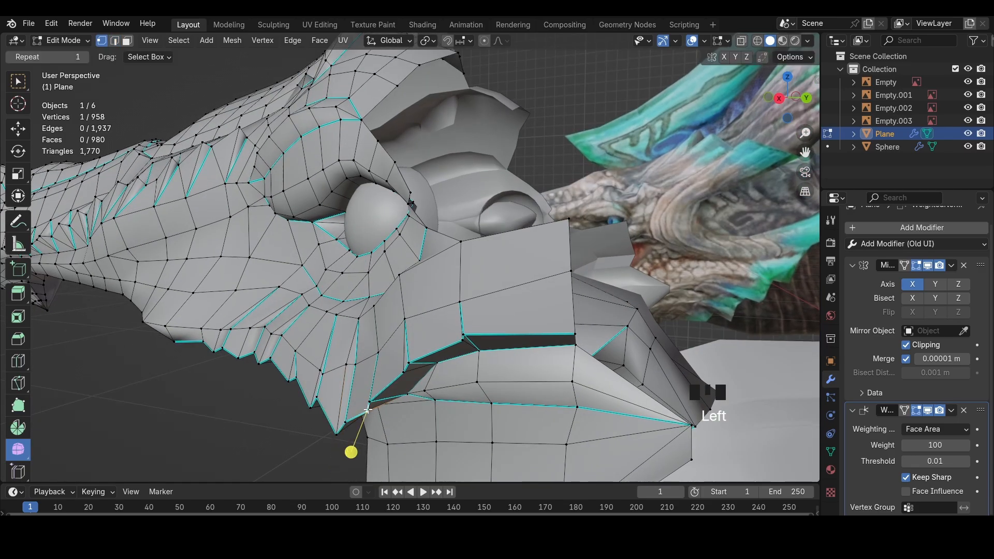
pyautogui.press('g')
pyautogui.click(364, 406)
# Nudge the individual vertices around the cheek frill's lower tip and underside to smooth their spacing
pyautogui.press('g')
pyautogui.moveTo(364, 406); pyautogui.dragTo(366, 382, button='middle')
pyautogui.click(396, 443)
pyautogui.click(415, 425)
pyautogui.press('g')
pyautogui.click(415, 428)
pyautogui.press('g')
pyautogui.click(314, 321)
pyautogui.press('g')
pyautogui.click(316, 322)
# Fine-tune the last vertices at the cheek frill's lower junction, shifting the final one about 0.0007 m down
pyautogui.click(355, 407)
pyautogui.press('g')
pyautogui.click(371, 409)
pyautogui.click(292, 406)
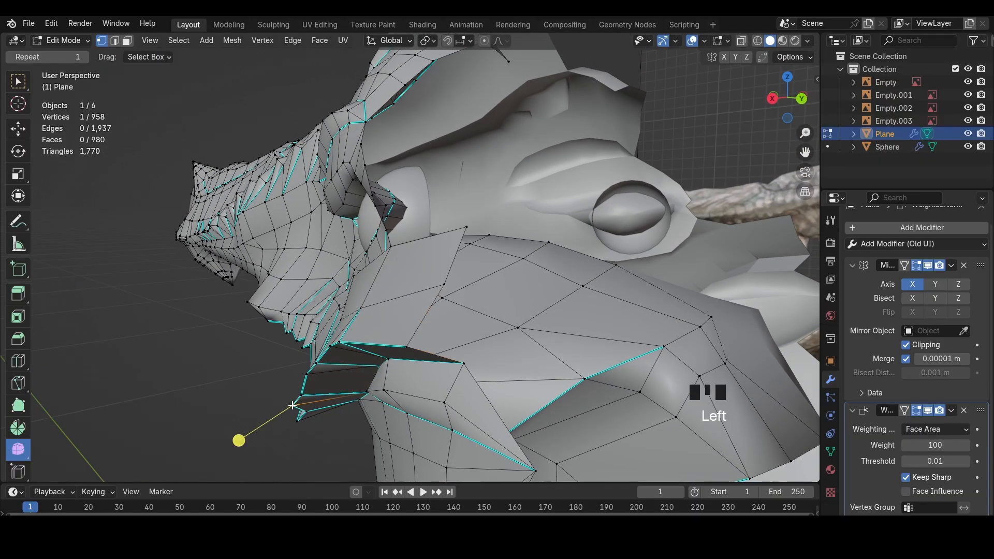
pyautogui.press('g')
pyautogui.click(296, 404)
# Save the file and check the whole head against the front reference and from the side, in solid and wireframe shading
pyautogui.moveTo(301, 424); pyautogui.dragTo(778, 192, button='middle')
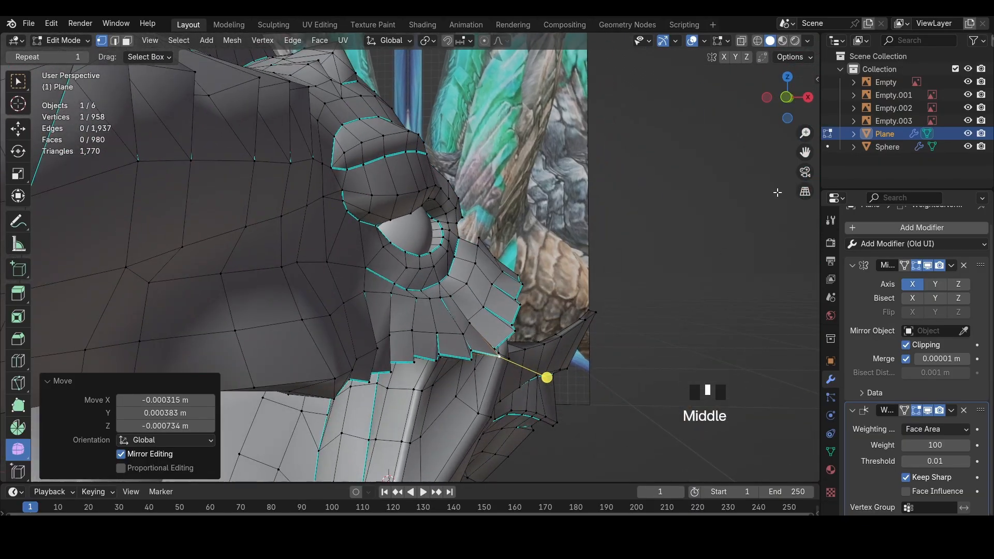
pyautogui.click(786, 100)
pyautogui.hotkey('ctrl', 's')
pyautogui.press('z')
pyautogui.scroll(-4, 447, 244)
pyautogui.press('z')
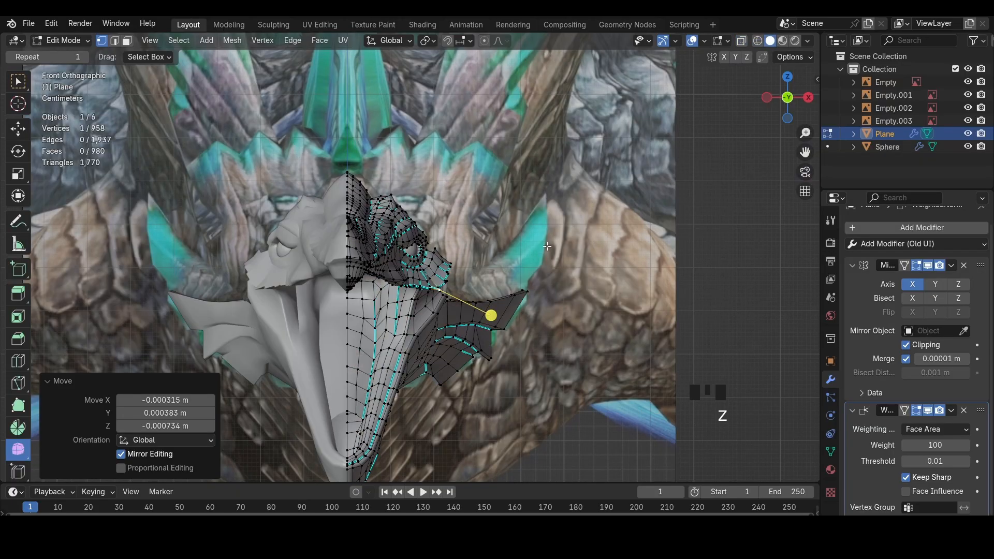
pyautogui.scroll(-3, 545, 212)
pyautogui.moveTo(448, 207)
pyautogui.mouseDown(button='middle')
pyautogui.moveTo(545, 212)
pyautogui.moveTo(441, 202)
pyautogui.moveTo(668, 220)
pyautogui.mouseUp(button='middle')
pyautogui.scroll(-6, 545, 212)
pyautogui.scroll(2, 669, 219)
pyautogui.click(757, 119)
pyautogui.press('z')
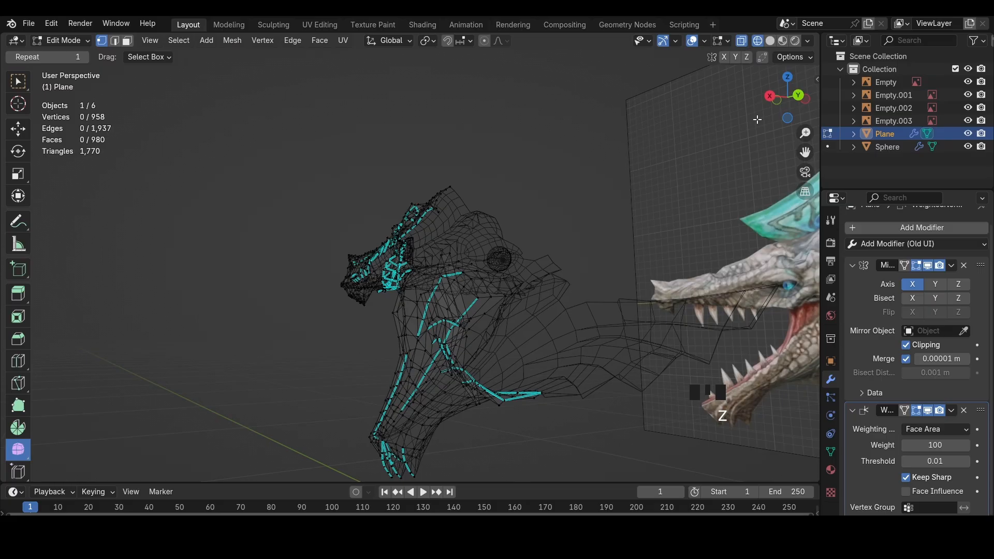
# From the side view, rotate the rear edge of the head's midline ridge and shift it to meet the green crest's base
pyautogui.keyDown('ctrl'); pyautogui.click(768, 94); pyautogui.keyUp('ctrl')
pyautogui.keyDown('shift'); pyautogui.moveTo(517, 233); pyautogui.dragTo(500, 230, button='middle'); pyautogui.keyUp('shift')
pyautogui.scroll(4, 501, 230)
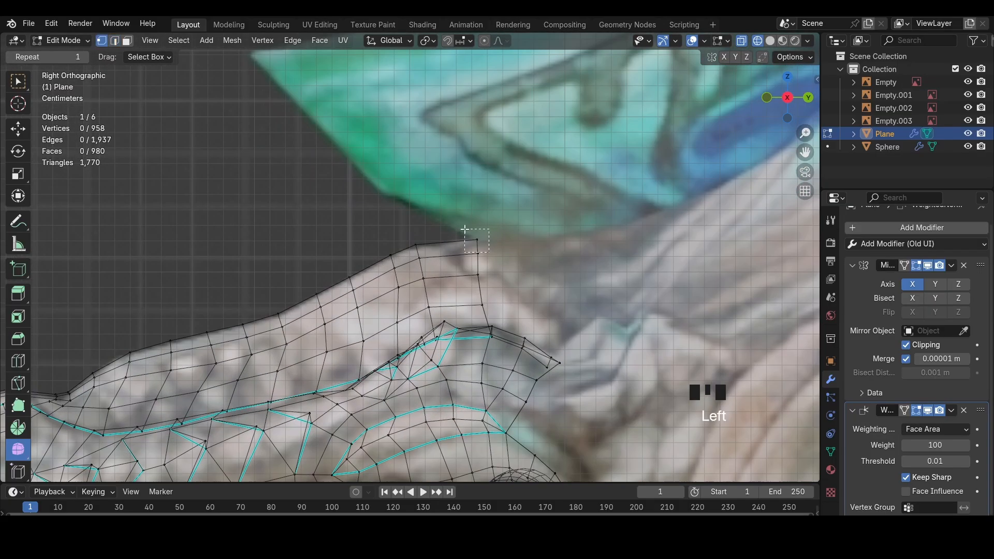
pyautogui.press('2')
pyautogui.click(482, 249)
pyautogui.press('r')
pyautogui.click(516, 231)
pyautogui.press('g')
pyautogui.click(521, 229)
# Extrude the ridge's end edge twice along the crest's lower front outline, reaching the pointed tip
pyautogui.keyDown('shift'); pyautogui.moveTo(508, 253); pyautogui.dragTo(531, 330, button='middle'); pyautogui.keyUp('shift')
pyautogui.press('e')
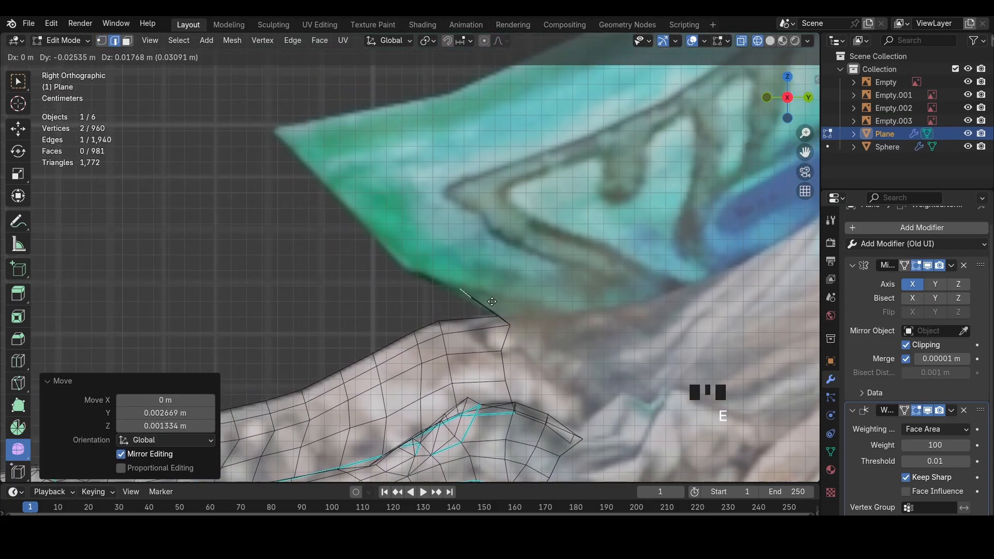
pyautogui.click(442, 284)
pyautogui.press('e')
pyautogui.click(320, 147)
# Extrude the first segment back from the crest's tip along its upper outline and nudge it onto the reference
pyautogui.keyDown('shift'); pyautogui.moveTo(330, 153); pyautogui.dragTo(245, 263, button='middle'); pyautogui.keyUp('shift')
pyautogui.scroll(-2, 245, 263)
pyautogui.press('e')
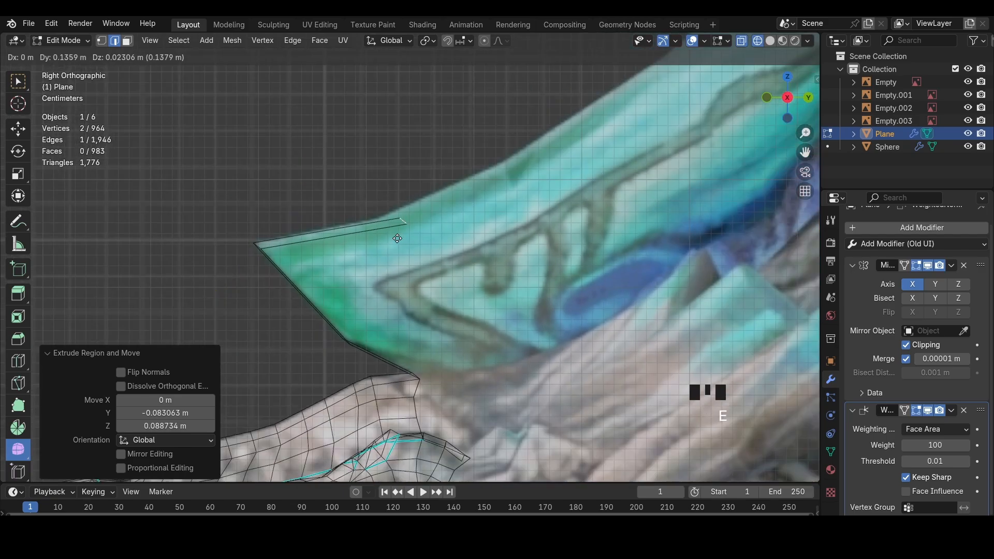
pyautogui.click(378, 230)
pyautogui.scroll(-2, 378, 231)
pyautogui.press('e')
pyautogui.click(454, 225)
pyautogui.keyDown('shift'); pyautogui.moveTo(447, 230); pyautogui.dragTo(370, 278, button='middle'); pyautogui.keyUp('shift')
pyautogui.press('g')
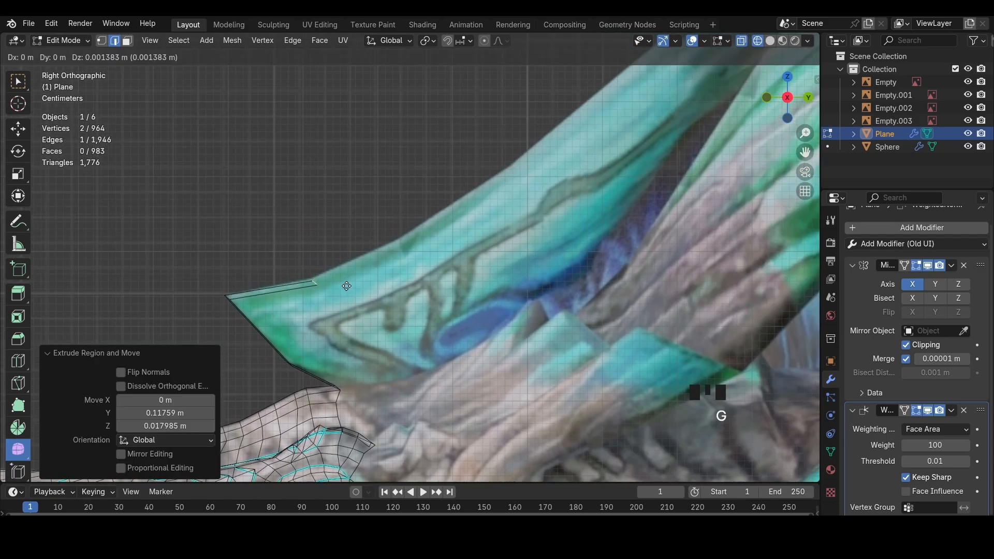
pyautogui.click(356, 280)
# Extrude two more segments along the crest's upper outline, following the reference upward
pyautogui.press('e')
pyautogui.click(451, 237)
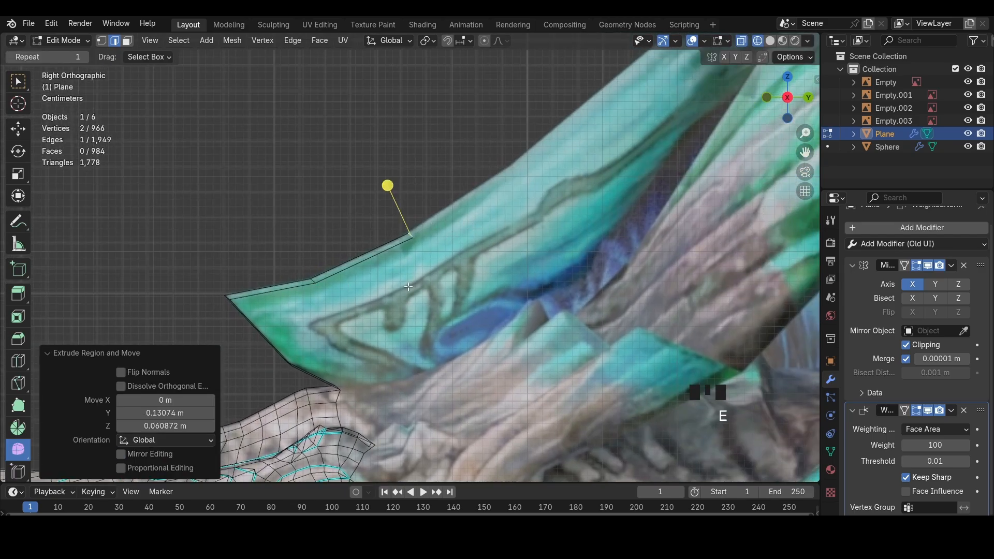
pyautogui.keyDown('shift'); pyautogui.moveTo(434, 259); pyautogui.dragTo(370, 317, button='middle'); pyautogui.keyUp('shift')
pyautogui.press('e')
pyautogui.click(463, 259)
# Nudge the first cross edge behind the crest's tip, bevel it with 2 segments and adjust the result to the outline
pyautogui.press('a')
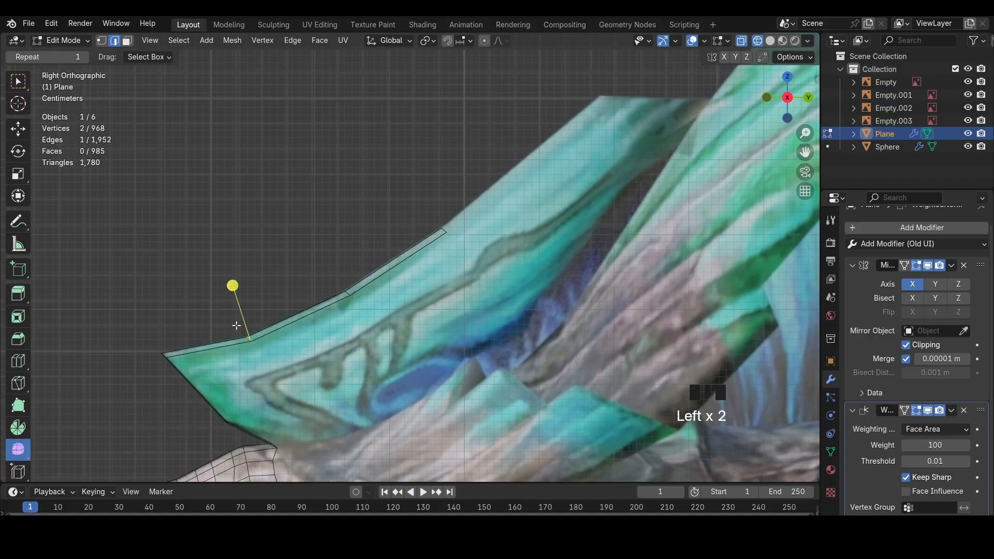
pyautogui.press('g')
pyautogui.click(236, 325)
pyautogui.hotkey('ctrl', 'b')
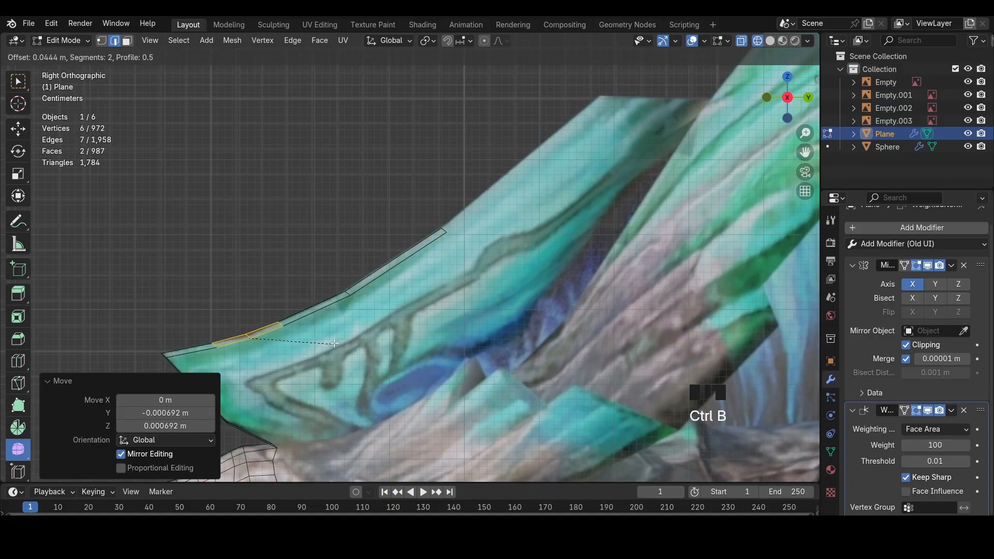
pyautogui.click(338, 343)
pyautogui.press('g')
pyautogui.click(339, 345)
# Bevel the corner edge midway along the crest's lower front strip and nudge the resulting edges into a smoother curve
pyautogui.keyDown('shift'); pyautogui.moveTo(289, 362); pyautogui.dragTo(416, 305, button='middle'); pyautogui.keyUp('shift')
pyautogui.press('a')
pyautogui.keyDown('alt'); pyautogui.click(338, 350); pyautogui.keyUp('alt')
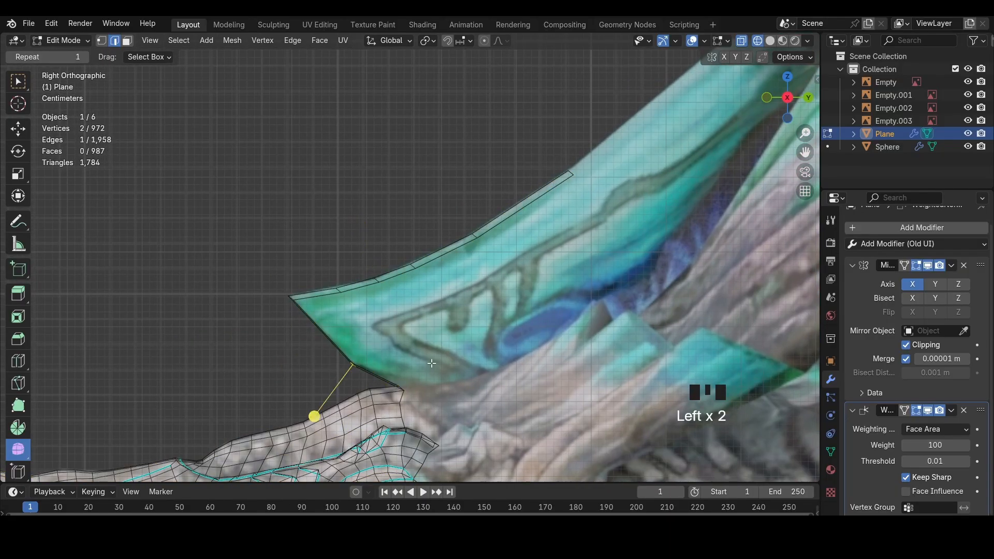
pyautogui.hotkey('ctrl', 'b')
pyautogui.click(355, 364)
pyautogui.press('z')
pyautogui.moveTo(355, 364)
pyautogui.mouseDown(button='middle')
pyautogui.moveTo(426, 351)
pyautogui.moveTo(348, 349)
pyautogui.moveTo(365, 389)
pyautogui.mouseUp(button='middle')
pyautogui.keyDown('shift'); pyautogui.click(322, 330); pyautogui.keyUp('shift')
pyautogui.press('g')
pyautogui.click(323, 328)
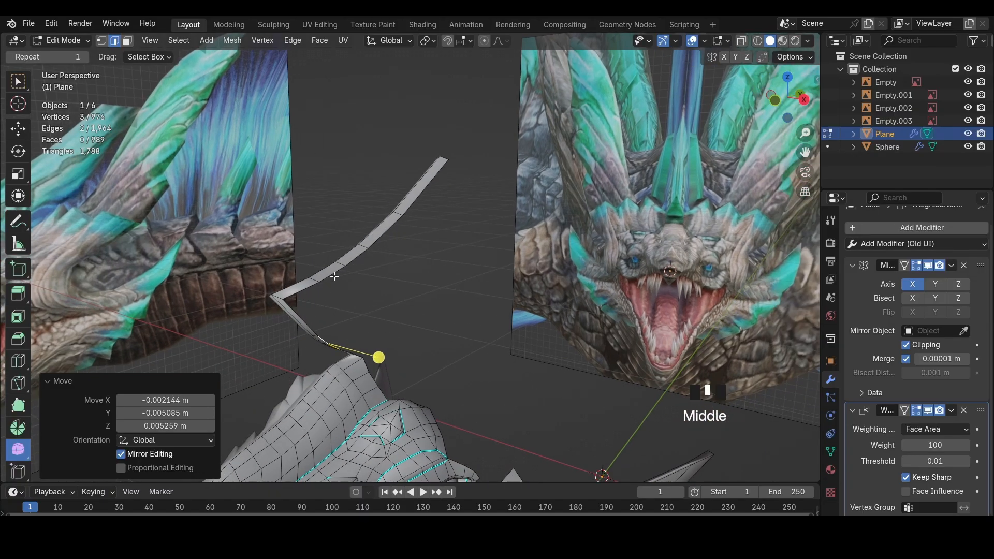
# Select the two short inner edges of the crest's lower front strip and move them slightly to follow the reference outline
pyautogui.click(334, 276)
pyautogui.keyDown('shift'); pyautogui.click(359, 258); pyautogui.keyUp('shift')
pyautogui.click(804, 99)
pyautogui.hotkey('alt', 'a')
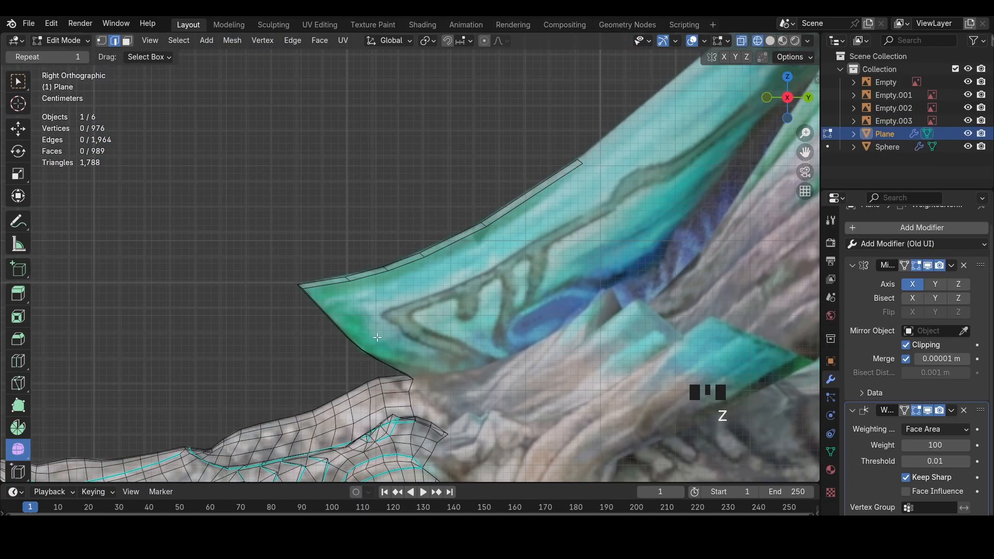
pyautogui.moveTo(377, 337); pyautogui.dragTo(394, 313, button='middle')
pyautogui.keyDown('ctrl'); pyautogui.keyDown('shift'); pyautogui.click(359, 356); pyautogui.keyUp('shift'); pyautogui.keyUp('ctrl')
pyautogui.click(791, 91)
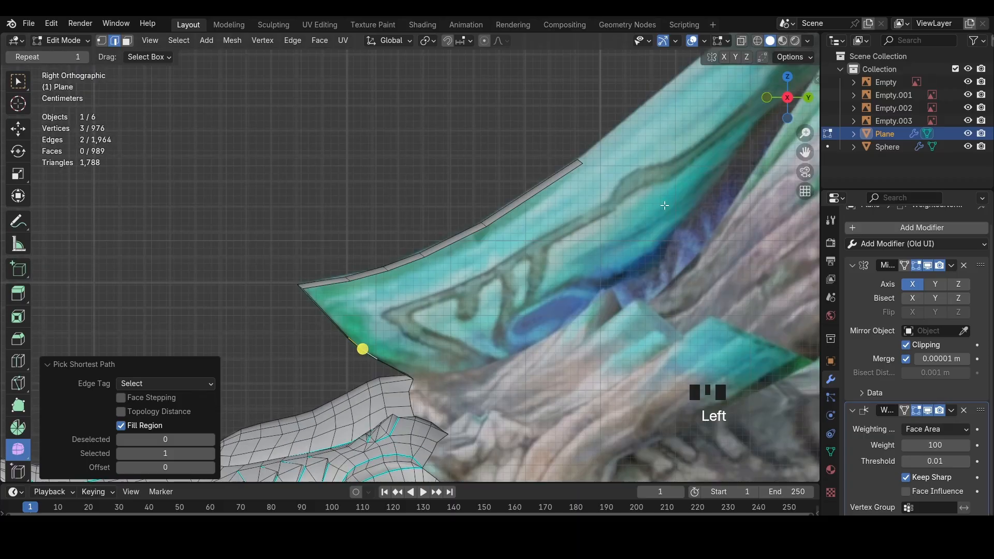
pyautogui.press('g')
pyautogui.click(519, 285)
pyautogui.press('g')
pyautogui.click(538, 276)
# Slide the inner vertex at the crest's pointed tip along its edge to even out the strip's width
pyautogui.press('1')
pyautogui.click(302, 289)
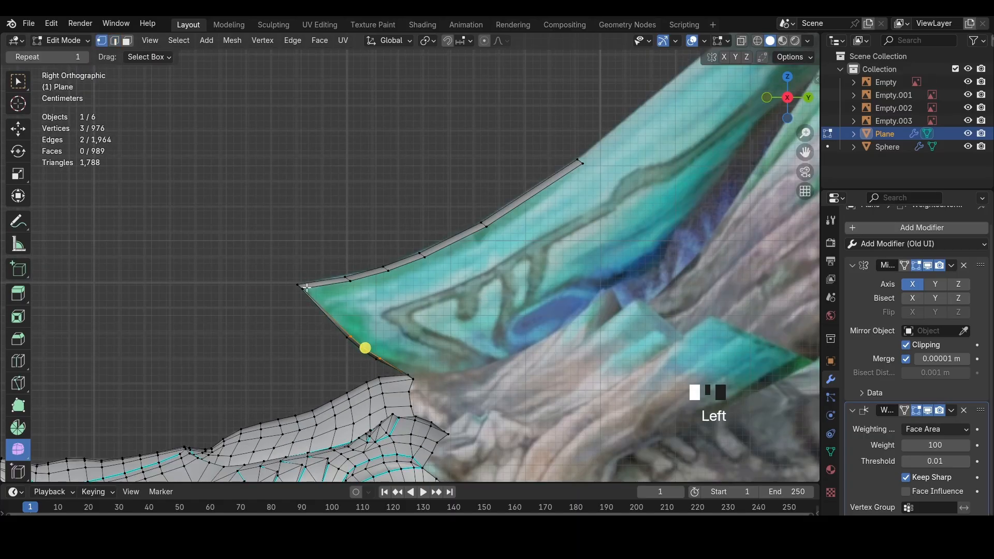
pyautogui.press('g')
pyautogui.press('g')
pyautogui.click(352, 316)
pyautogui.press('2')
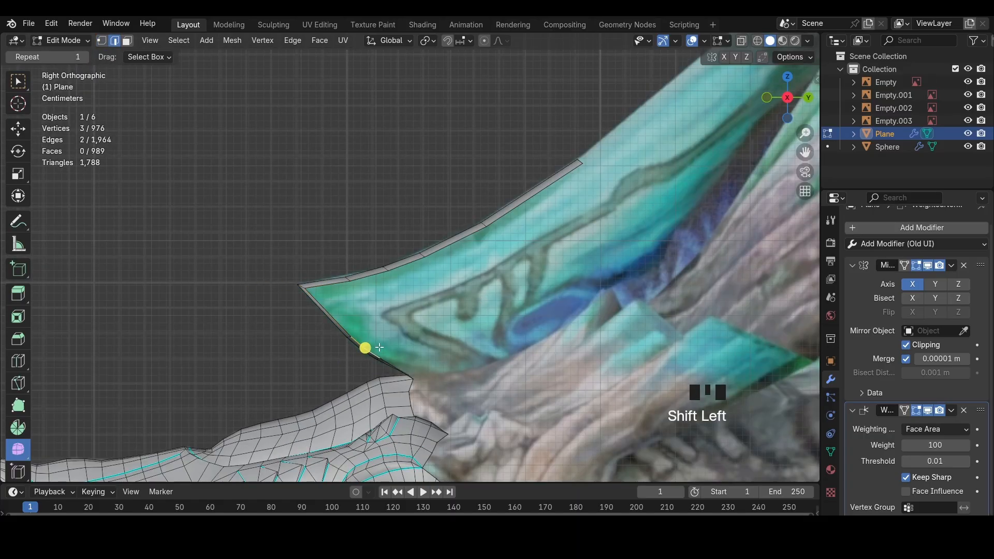
pyautogui.press('e')
pyautogui.click(410, 326)
pyautogui.press('1')
pyautogui.click(396, 328)
pyautogui.press('g')
pyautogui.click(401, 325)
pyautogui.click(383, 315)
pyautogui.press('g')
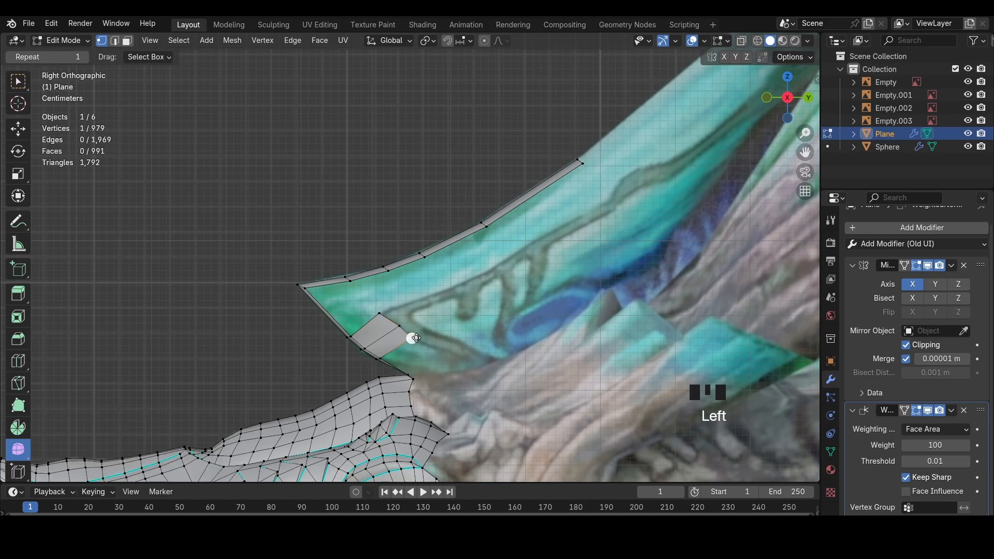
pyautogui.scroll(-3, 531, 284)
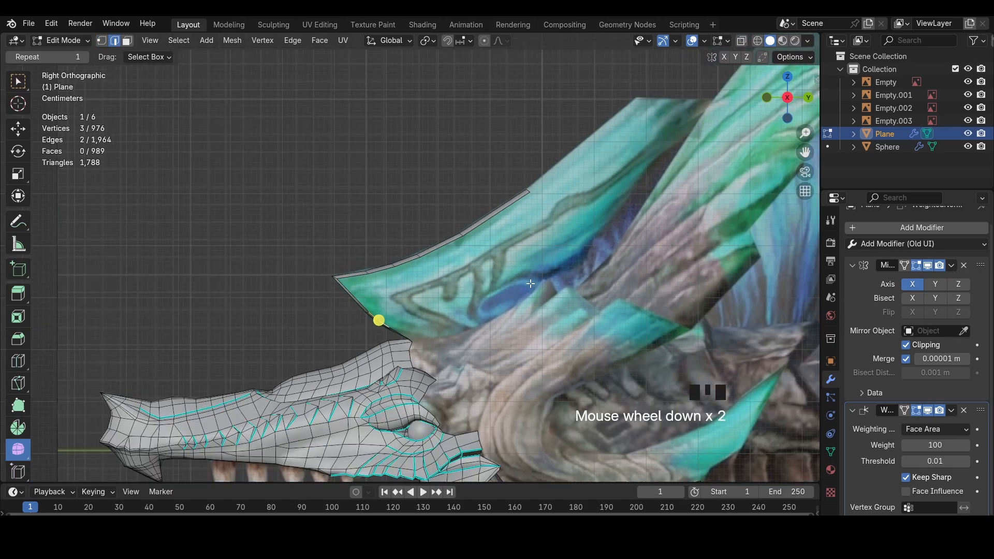
# Extrude the two inner edges of the crest's lower front strip inward toward the dark pattern line, using wireframe shading
pyautogui.hotkey('alt', 'z')
pyautogui.scroll(3, 461, 331)
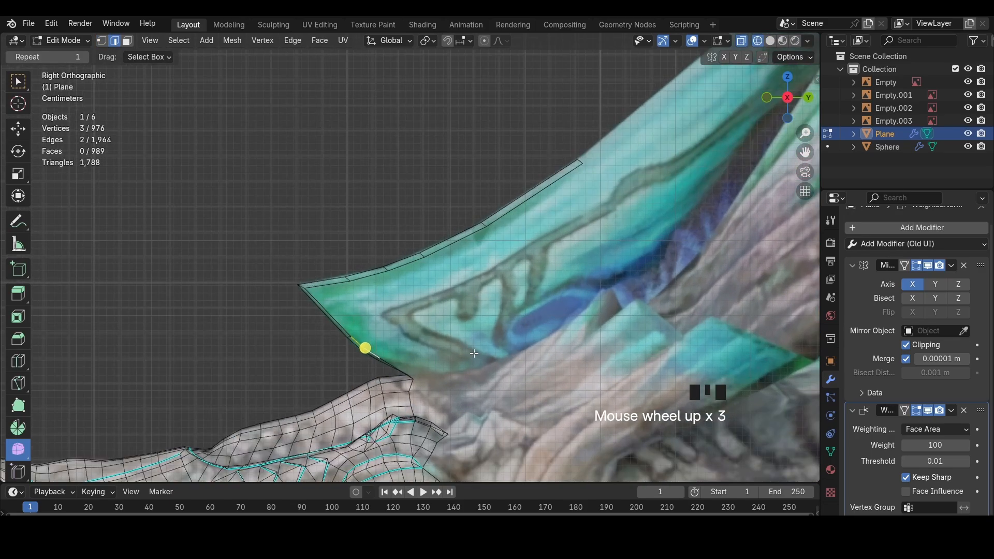
pyautogui.scroll(3, 481, 348)
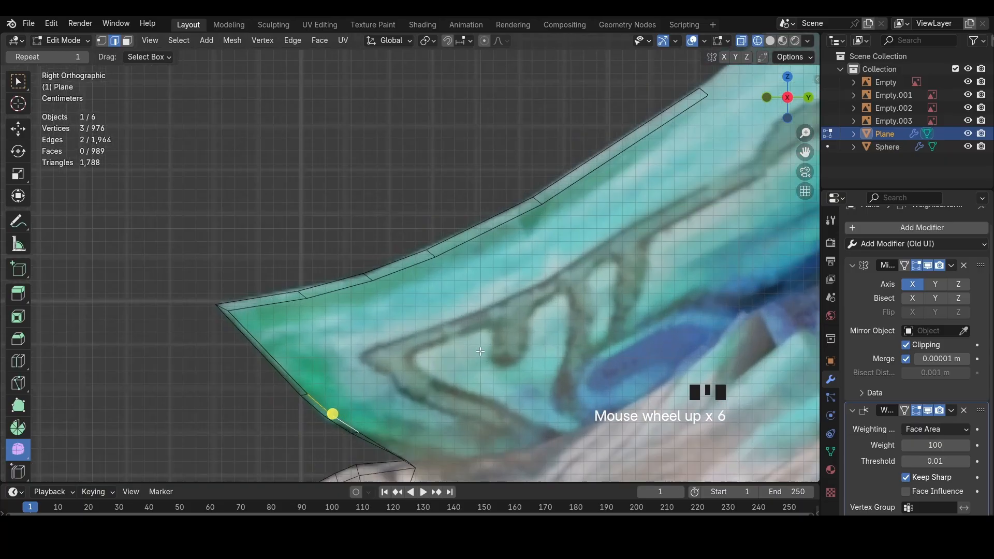
pyautogui.press('e')
pyautogui.click(431, 402)
# Move the outer vertices of the newly extruded faces onto the front corner of the crest's dark pattern line
pyautogui.press('1')
pyautogui.click(422, 398)
pyautogui.press('g')
pyautogui.click(406, 402)
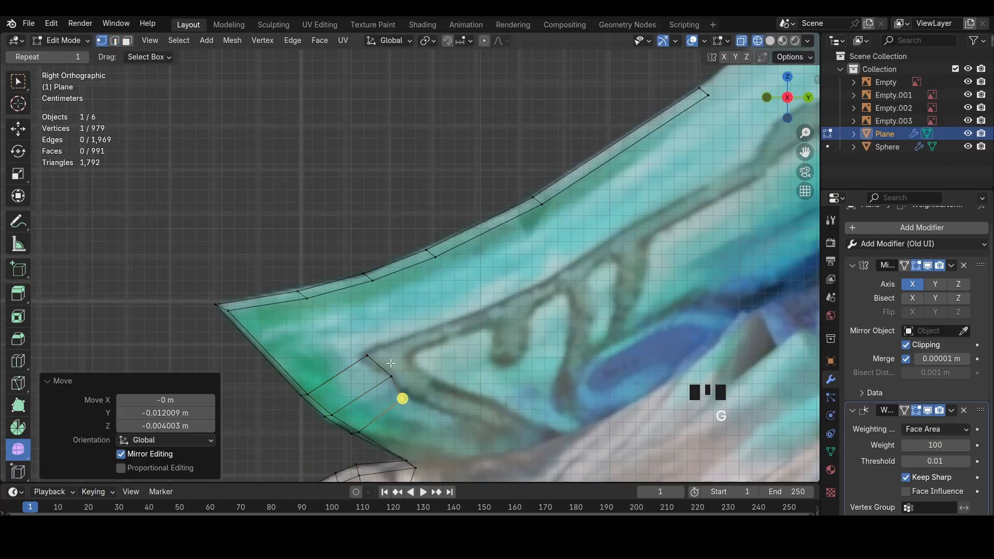
pyautogui.click(378, 357)
pyautogui.press('g')
pyautogui.click(371, 360)
pyautogui.click(372, 365)
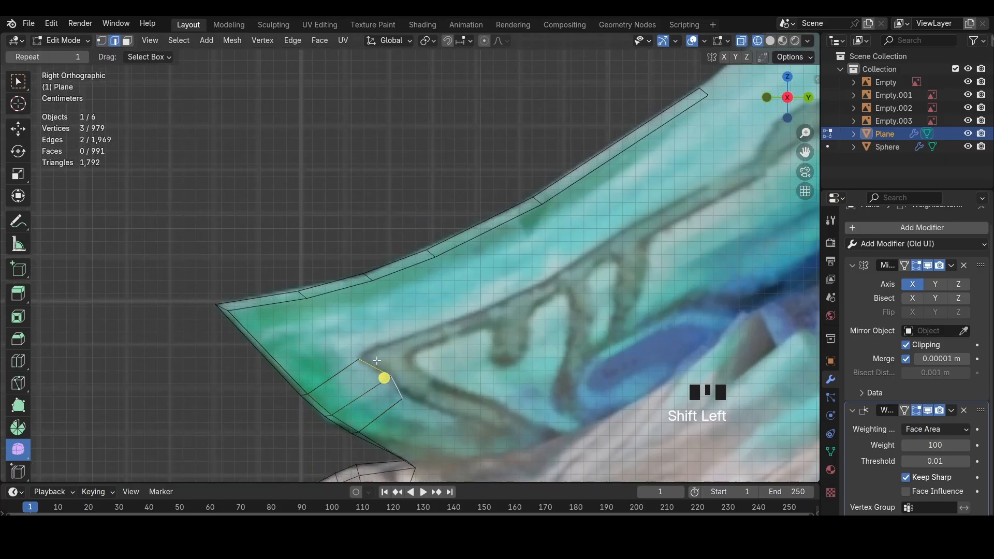
# Adjust the upper corner vertex, extrude two vertices along the pattern line and fill a face up to the crest's upper strip
pyautogui.click(355, 355)
pyautogui.press('g')
pyautogui.click(357, 356)
pyautogui.press('e')
pyautogui.click(356, 352)
pyautogui.press('e')
pyautogui.click(376, 340)
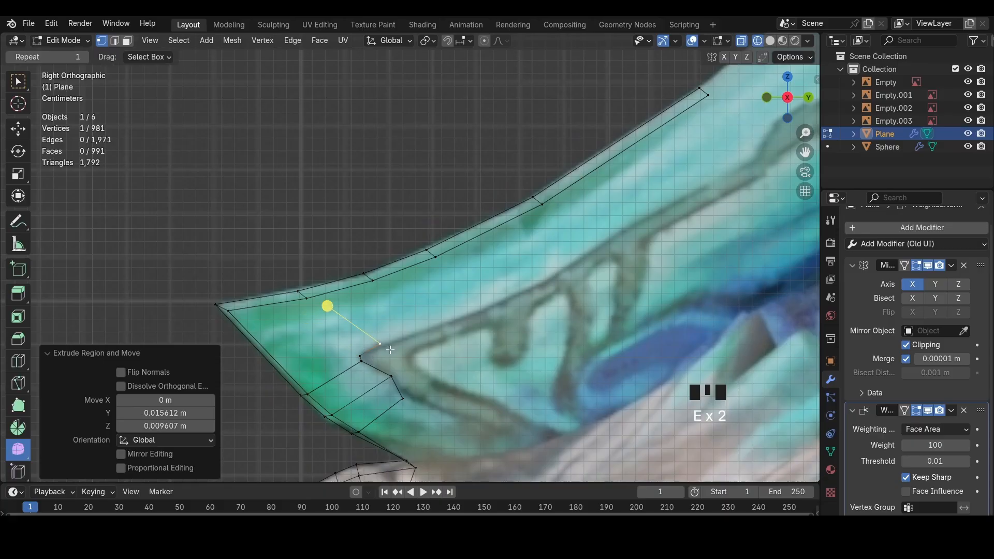
pyautogui.press('2')
pyautogui.keyDown('shift'); pyautogui.click(272, 307); pyautogui.keyUp('shift')
pyautogui.press('z')
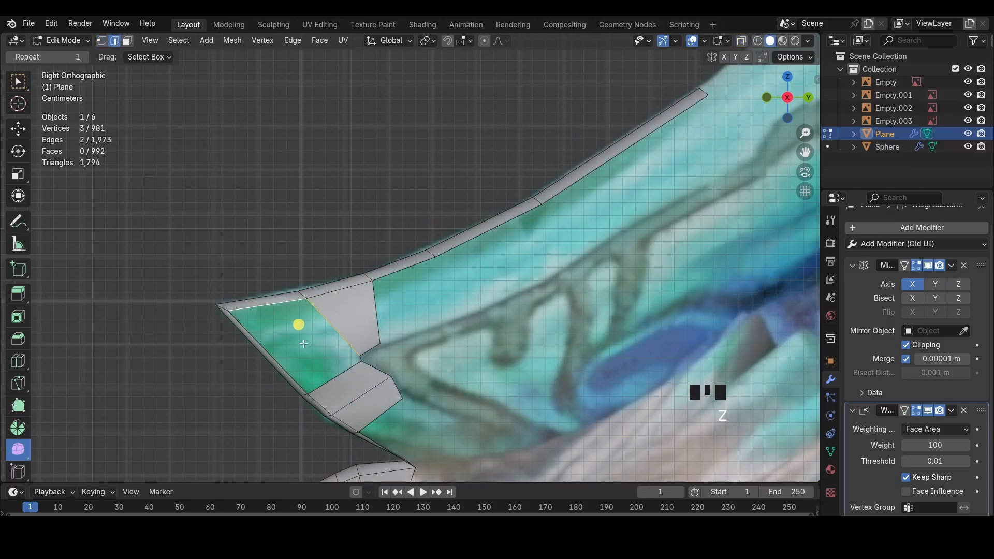
# Add one loop cut across the crest's front strip and one across the new face, and fill the open area behind the tip
pyautogui.hotkey('ctrl', 'r')
pyautogui.click(275, 339)
pyautogui.click(270, 336)
pyautogui.click(258, 330)
pyautogui.hotkey('ctrl', 'r')
pyautogui.click(352, 320)
pyautogui.click(355, 322)
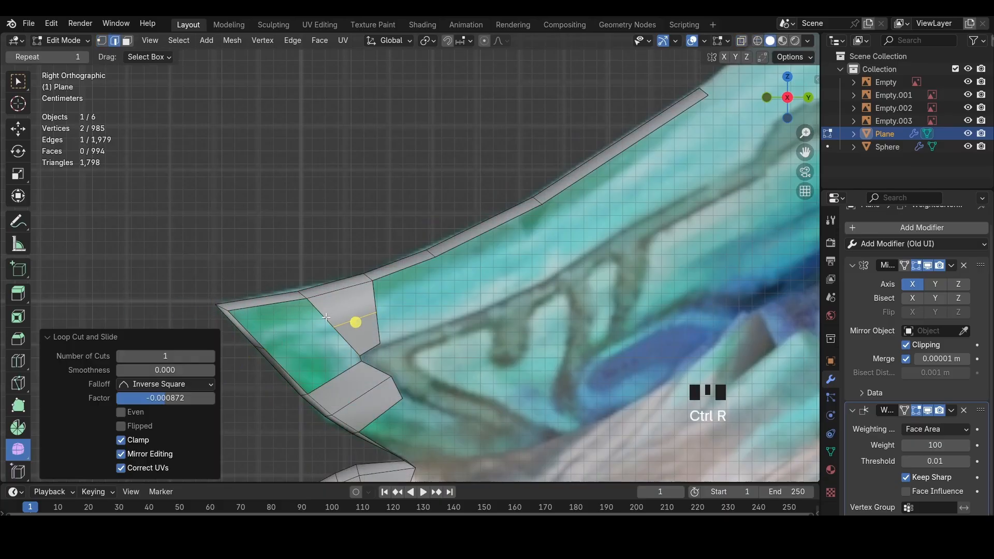
pyautogui.keyDown('shift'); pyautogui.click(250, 315); pyautogui.keyUp('shift')
pyautogui.click(303, 350)
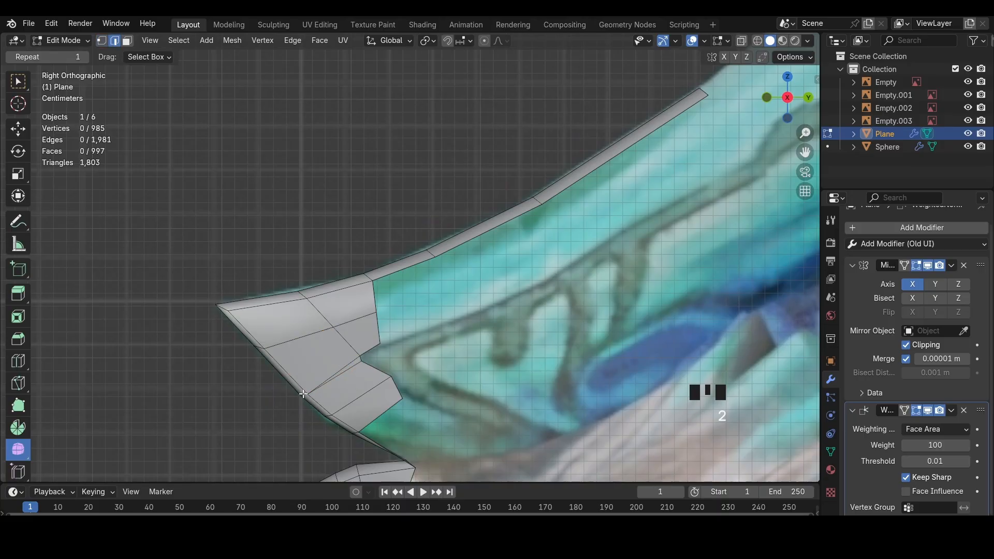
# Add a loop cut near the front strip's lower corner, fill the adjoining sliver and dissolve the extra edge beside it
pyautogui.hotkey('ctrl', 'r')
pyautogui.click(303, 392)
pyautogui.click(255, 421)
pyautogui.click(334, 377)
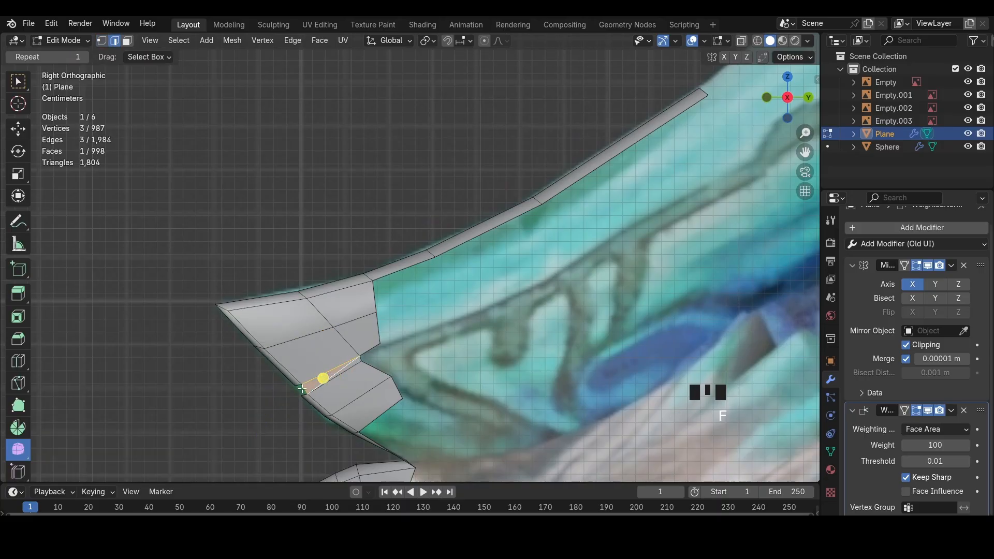
pyautogui.press('x')
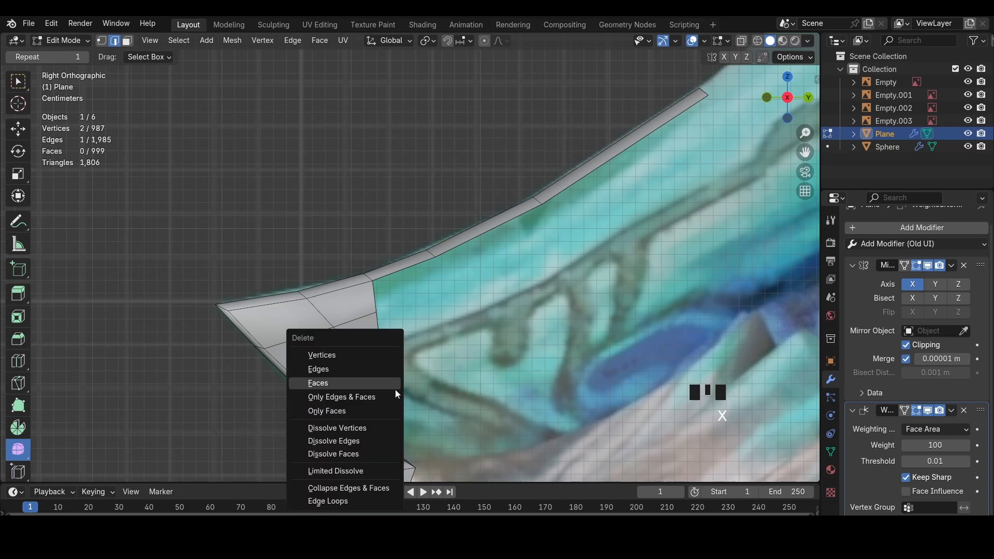
pyautogui.click(347, 447)
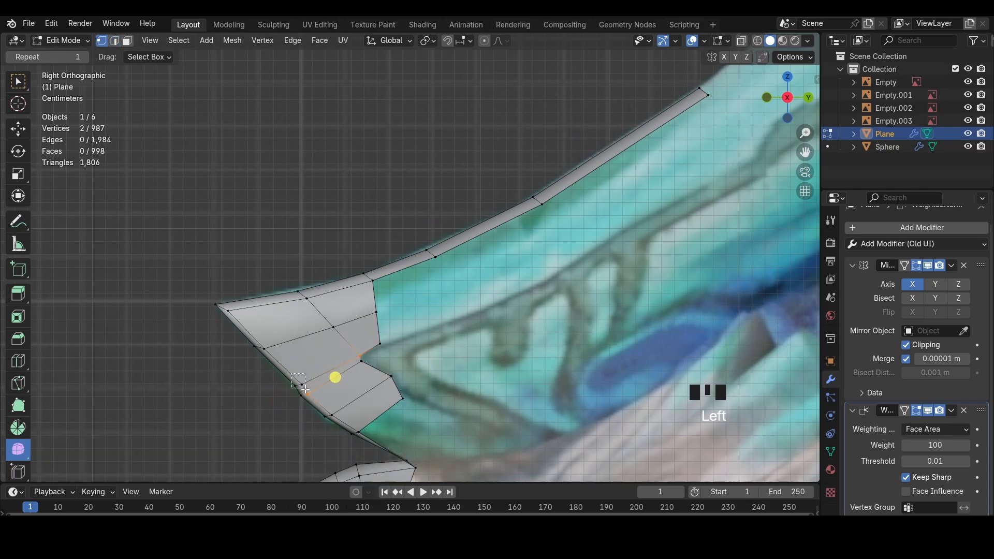
# Slide the new cut's vertices up the front strip with a factor of 0.246 and nudge the neighbouring rim vertices onto the outline
pyautogui.hotkey('shift', 'v')
pyautogui.click(239, 409)
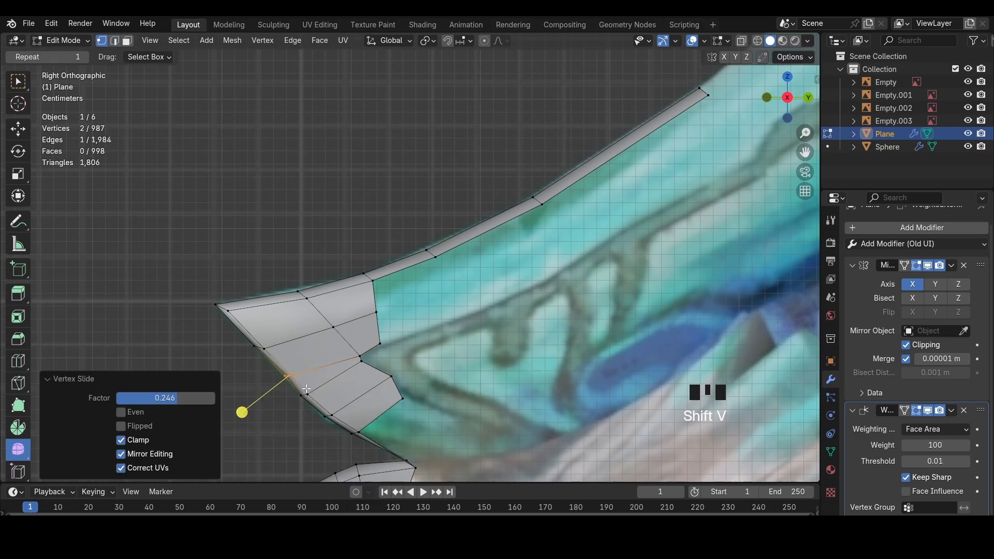
pyautogui.press('3')
pyautogui.click(254, 348)
pyautogui.press('g')
pyautogui.click(256, 350)
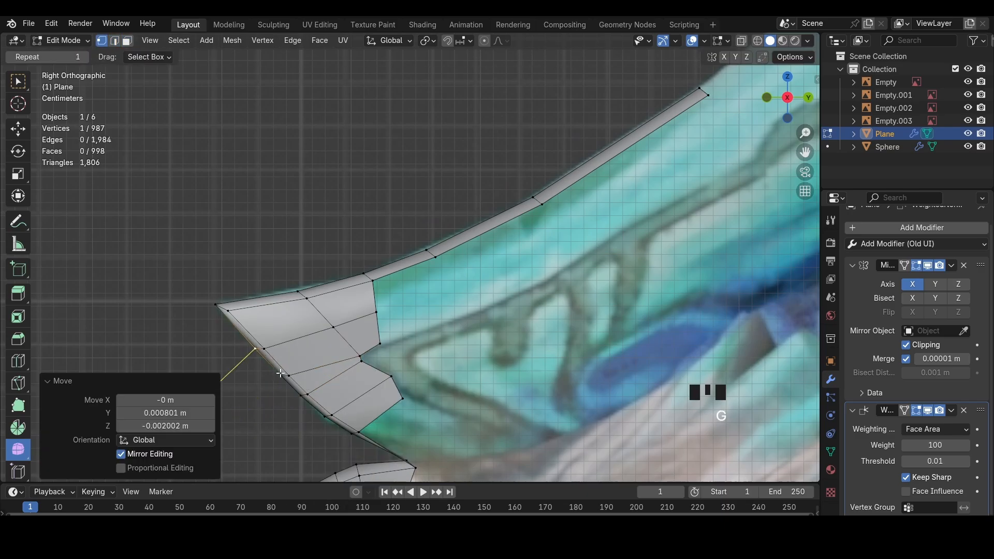
pyautogui.click(281, 373)
pyautogui.press('g')
pyautogui.click(285, 373)
# From the front view, move the crest's side vertices outward along X to widen it toward the front reference
pyautogui.press('2')
pyautogui.moveTo(319, 399); pyautogui.dragTo(374, 340, button='middle')
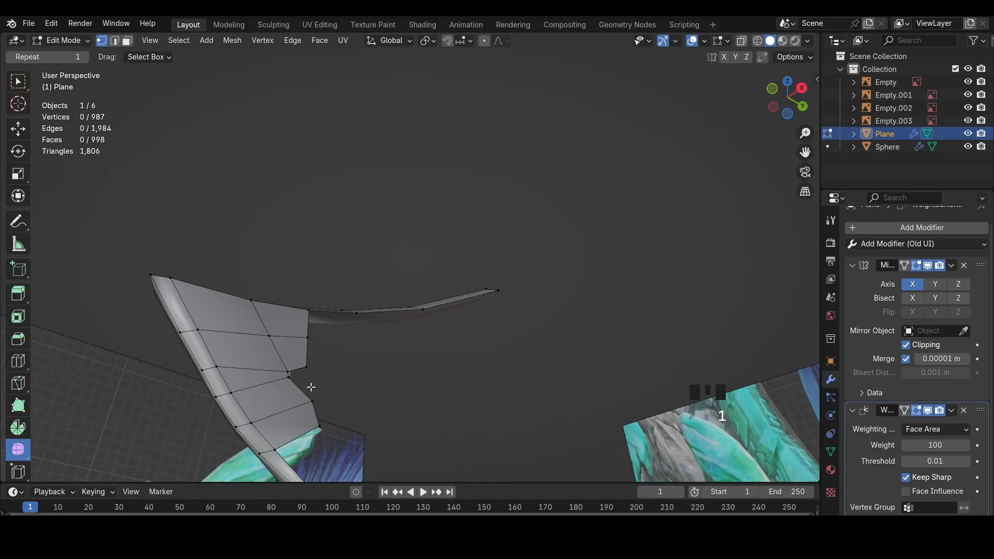
pyautogui.click(772, 89)
pyautogui.press('z')
pyautogui.keyDown('shift'); pyautogui.moveTo(355, 308); pyautogui.dragTo(393, 290, button='middle'); pyautogui.keyUp('shift')
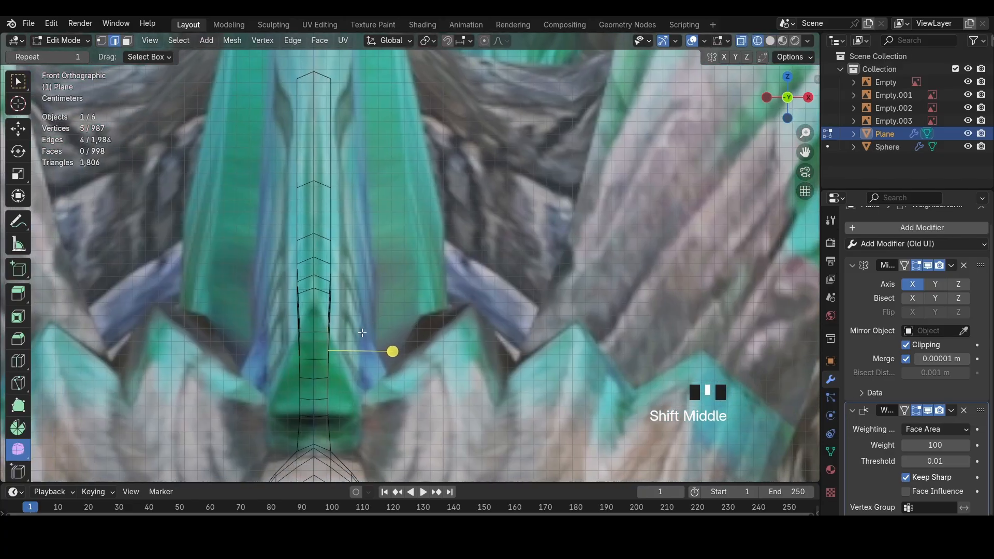
pyautogui.press('a')
pyautogui.press('1')
pyautogui.moveTo(333, 110); pyautogui.dragTo(357, 123)
pyautogui.press('x')
pyautogui.click(396, 75)
pyautogui.scroll(-3, 438, 370)
pyautogui.press('a')
pyautogui.press('g')
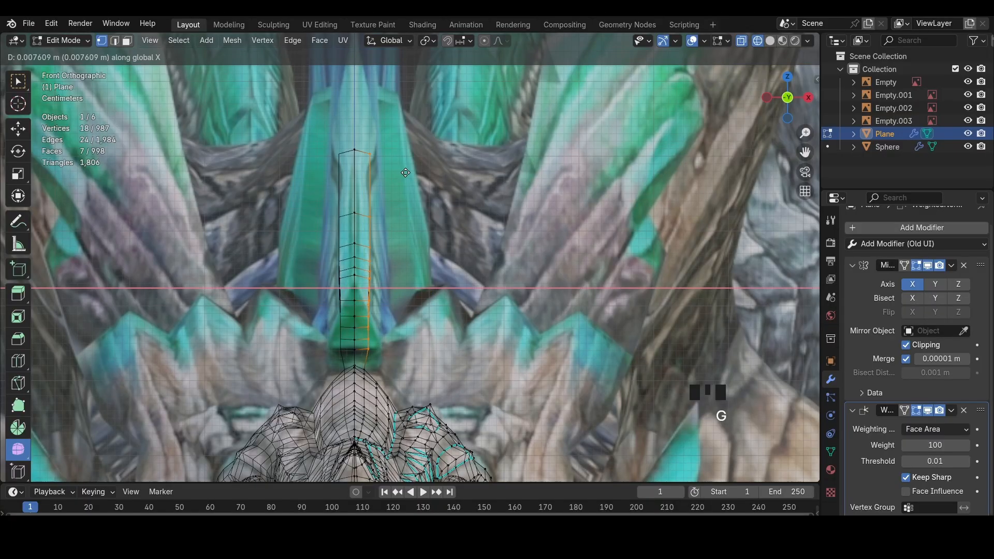
pyautogui.click(408, 173)
pyautogui.moveTo(408, 173); pyautogui.dragTo(481, 250, button='middle')
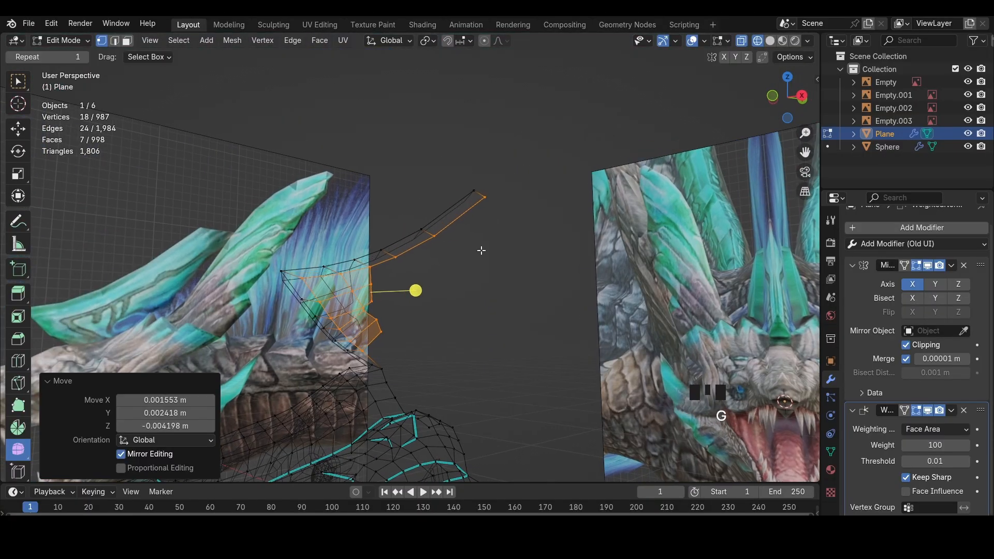
# Move the side vertices where the crest's base joins the head outward along X, shifting the upper one about 0.007 m
pyautogui.click(771, 95)
pyautogui.scroll(2, 426, 297)
pyautogui.click(362, 391)
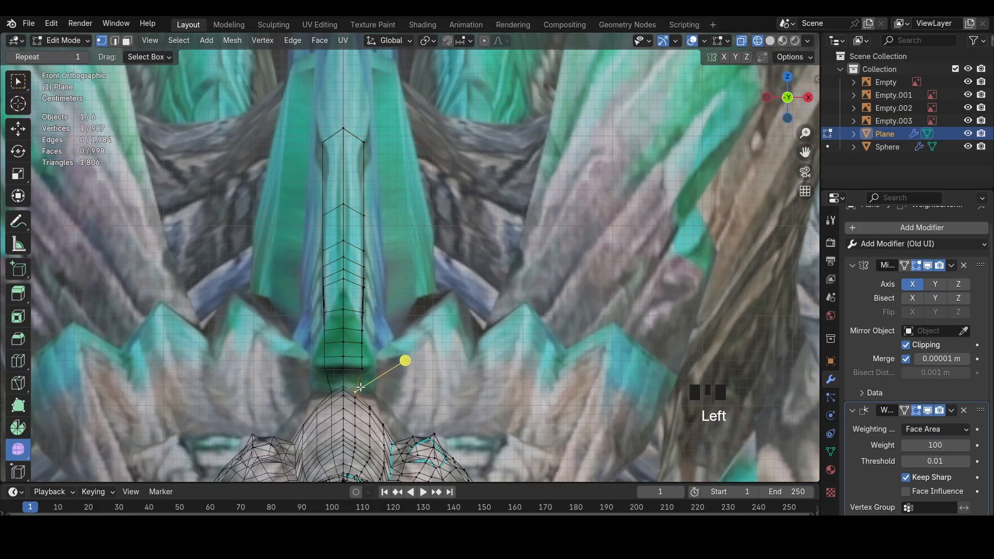
pyautogui.press('g')
pyautogui.click(367, 389)
pyautogui.press('g')
pyautogui.click(374, 375)
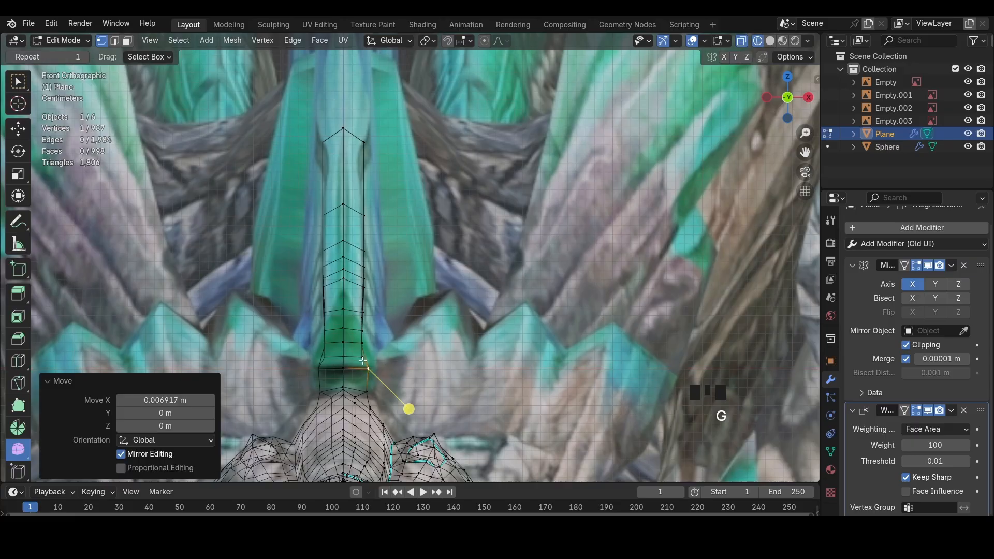
pyautogui.click(380, 382)
pyautogui.hotkey('ctrl', 'z')
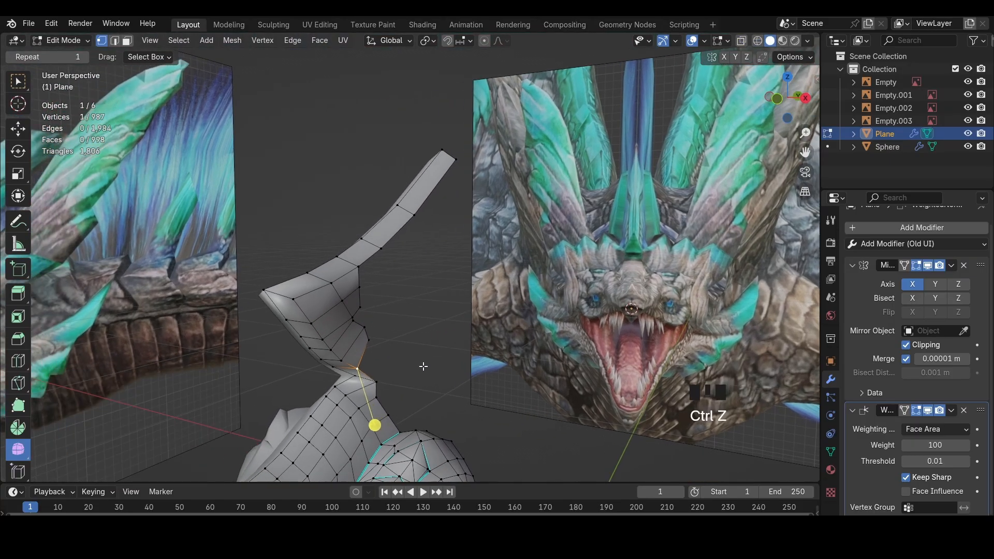
# From the front view, rotate the crest's side vertices to narrow toward the tip and move them along X to match the reference
pyautogui.click(336, 289)
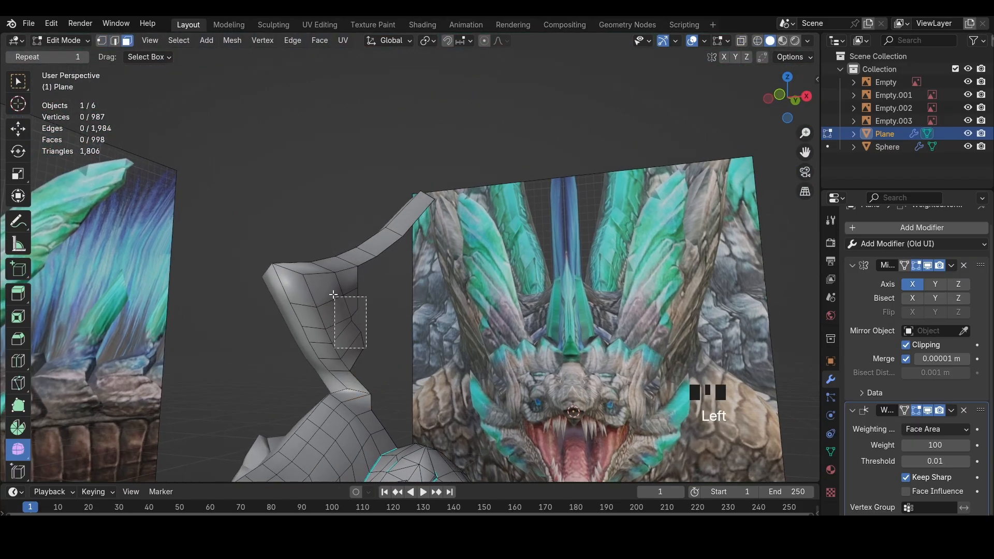
pyautogui.keyDown('shift'); pyautogui.click(324, 338); pyautogui.keyUp('shift')
pyautogui.keyDown('shift'); pyautogui.click(324, 339); pyautogui.keyUp('shift')
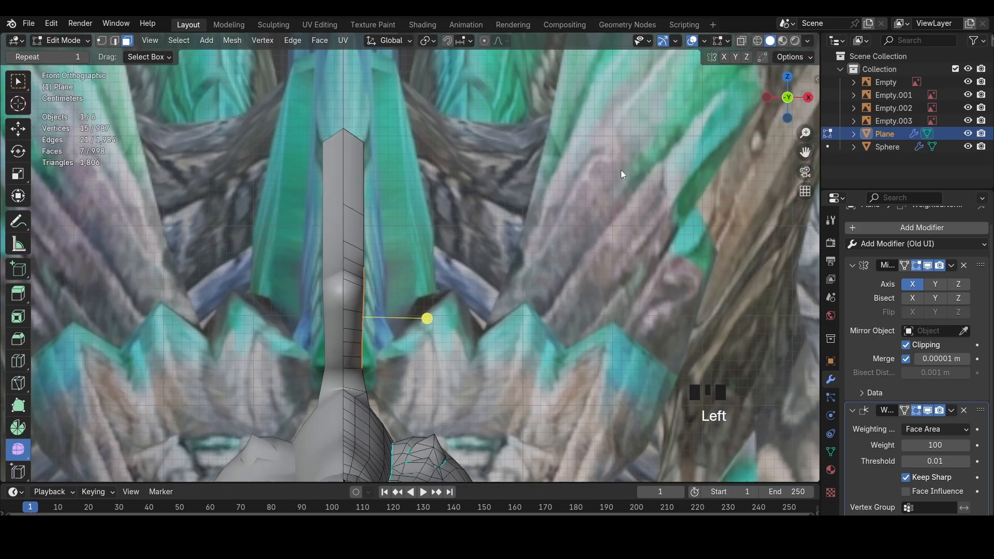
pyautogui.press('g')
pyautogui.click(466, 274)
pyautogui.hotkey('ctrl', 'z')
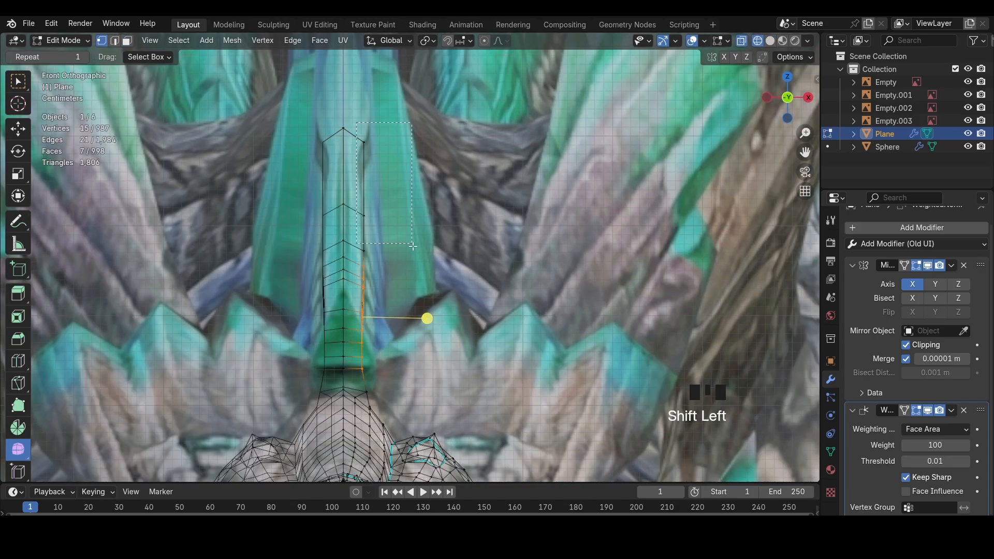
pyautogui.keyDown('shift'); pyautogui.moveTo(412, 247); pyautogui.dragTo(417, 258); pyautogui.keyUp('shift')
pyautogui.press('r')
pyautogui.click(439, 285)
pyautogui.press('g')
pyautogui.press('x')
pyautogui.click(445, 292)
pyautogui.hotkey('shift', 'z')
# Nudge the lowest side vertex at the crest's base onto the front reference outline
pyautogui.click(385, 368)
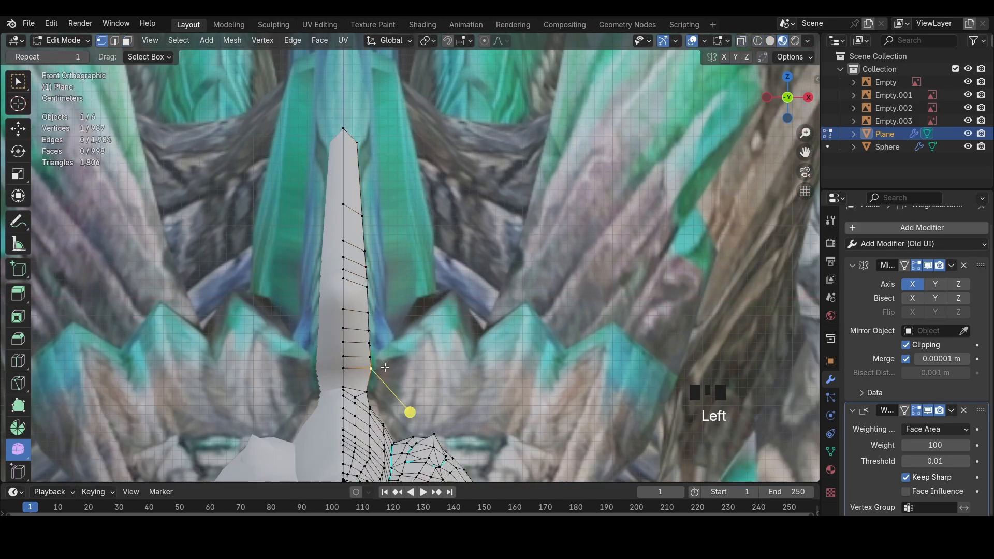
pyautogui.hotkey('alt', 'z')
pyautogui.press('g')
pyautogui.click(385, 369)
pyautogui.press('g')
pyautogui.click(387, 368)
# Fill a quad between the crest's lower rear edges and the head, and move its rear vertex onto the side reference
pyautogui.press('2')
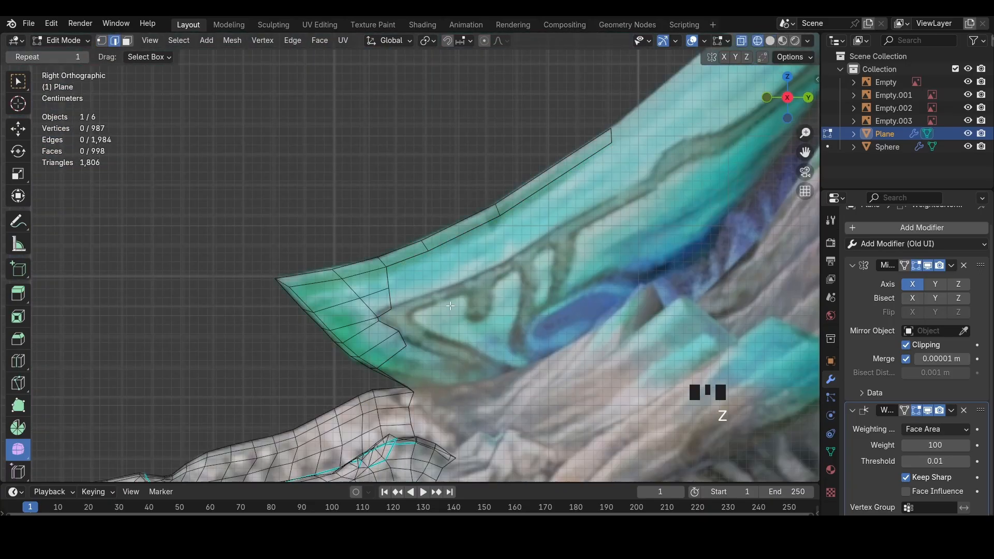
pyautogui.scroll(2, 452, 397)
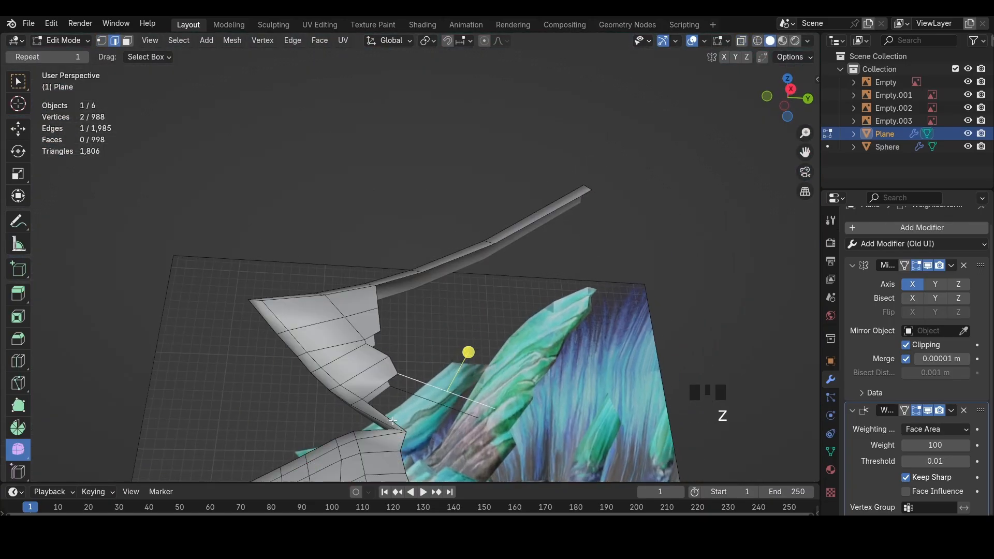
pyautogui.press('f')
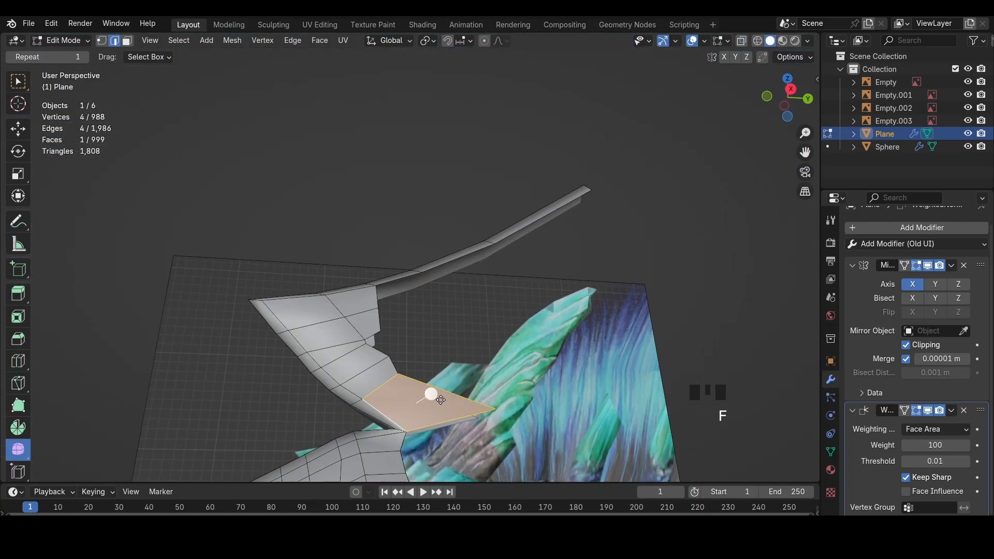
pyautogui.moveTo(433, 395); pyautogui.dragTo(466, 409, button='middle')
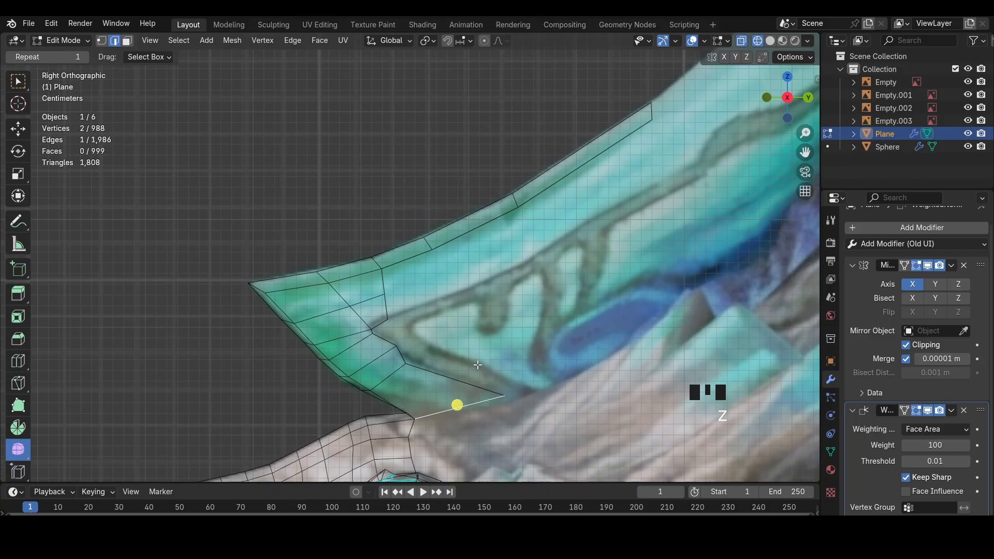
pyautogui.press('g')
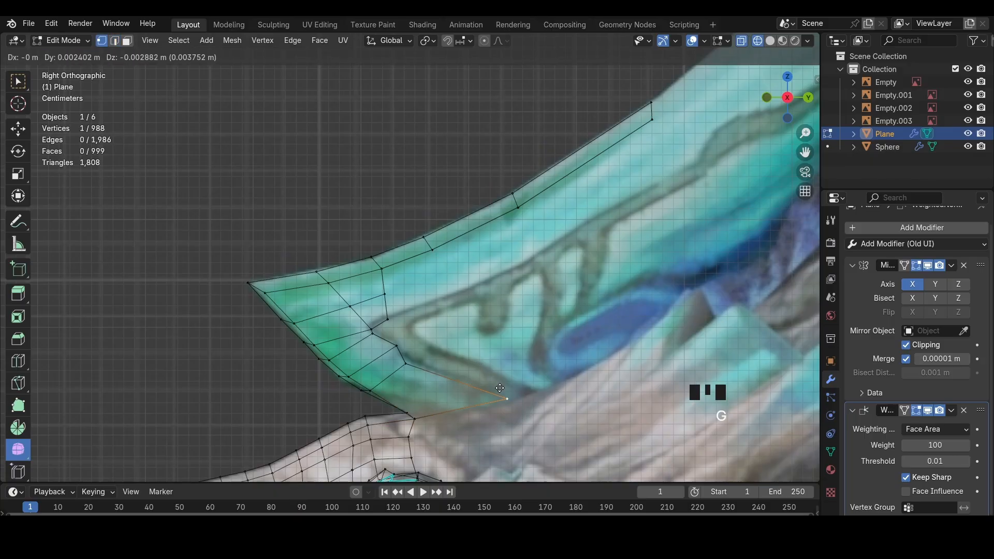
pyautogui.click(409, 356)
# Extrude the crest's rear side edge back along the reference by about 0.292 m in Y and 0.145 m in Z
pyautogui.click(389, 316)
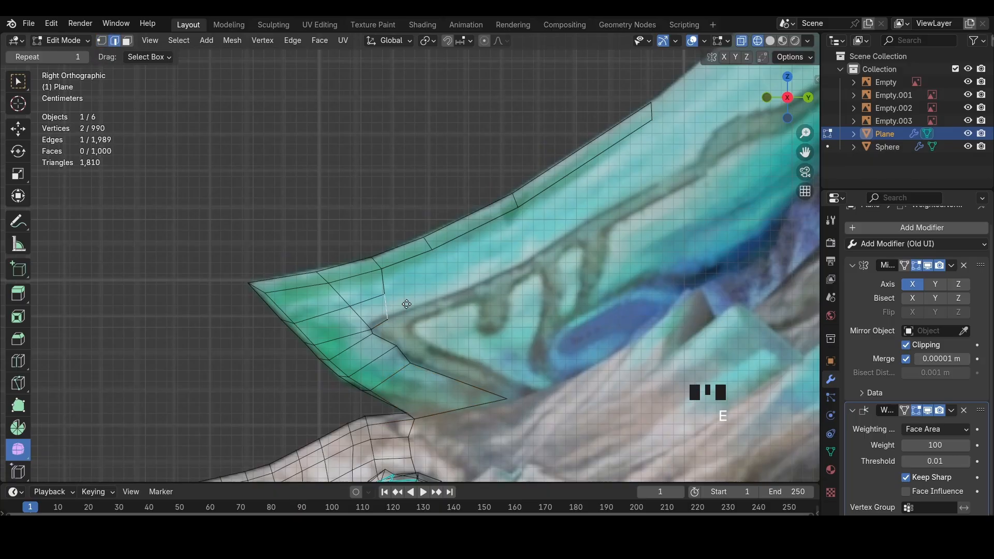
pyautogui.press('e')
pyautogui.click(720, 149)
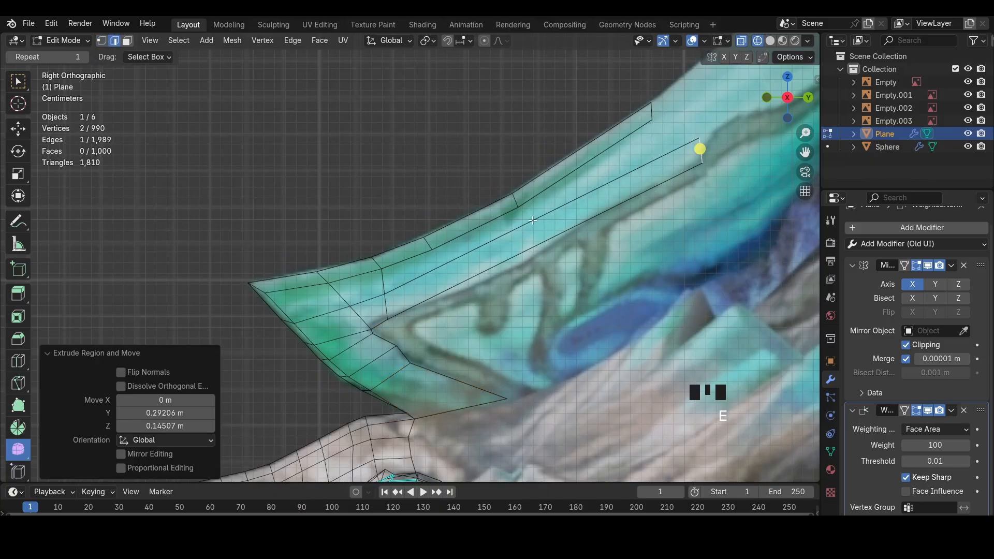
# Add two loop cuts across the extruded strip and move each in line with the upper strip's divisions
pyautogui.hotkey('ctrl', 'r')
pyautogui.click(543, 224)
pyautogui.press('g')
pyautogui.click(452, 276)
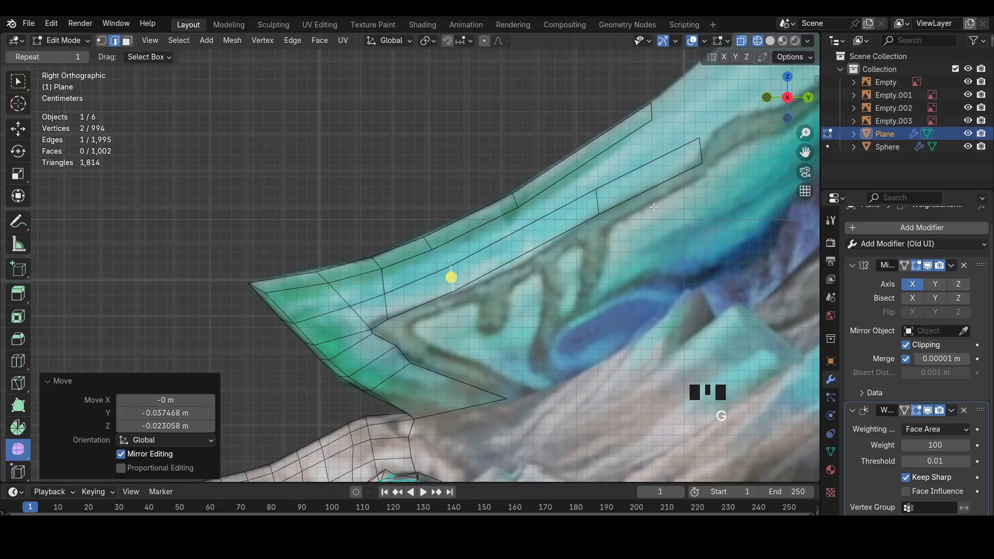
pyautogui.click(600, 199)
pyautogui.press('g')
pyautogui.click(527, 241)
# Fill the gap between the upper strip and the extruded strip with three faces
pyautogui.click(497, 246)
pyautogui.keyDown('shift'); pyautogui.click(483, 225); pyautogui.keyUp('shift')
pyautogui.press('f')
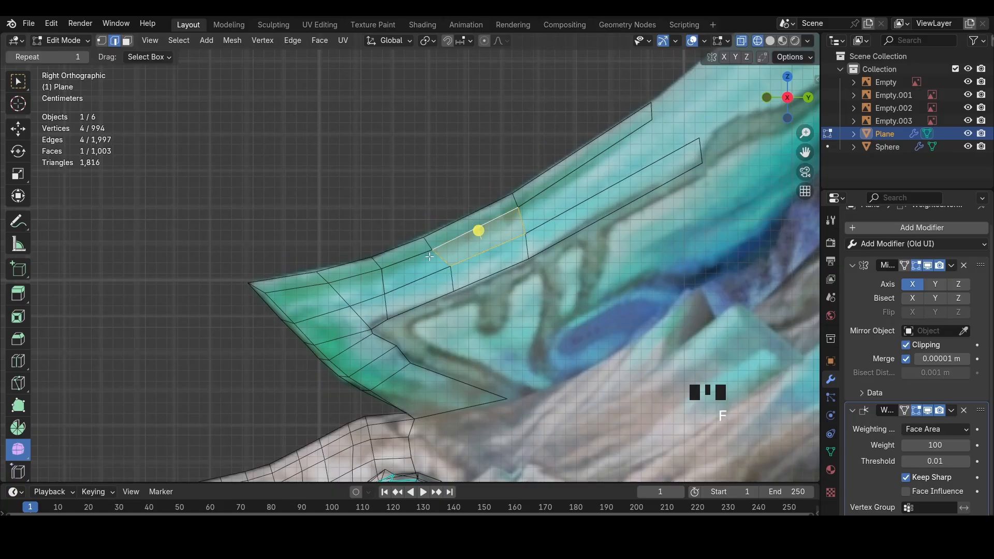
pyautogui.click(412, 257)
pyautogui.press('f')
pyautogui.click(583, 199)
pyautogui.press('f')
# Pull the strip's end edge back in line with the tip and adjust the adjoining vertices to even out the crest's divisions
pyautogui.click(710, 144)
pyautogui.hotkey('shift', 'v')
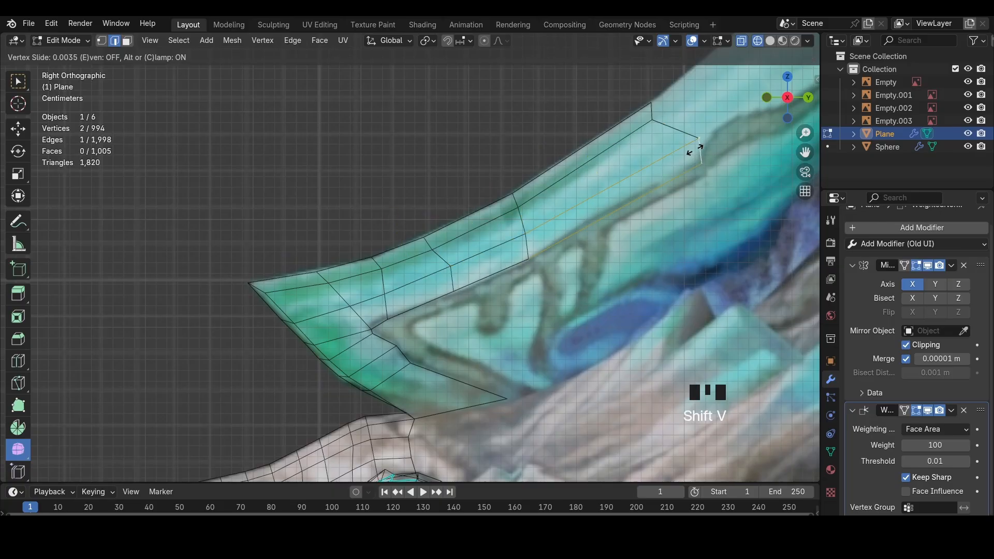
pyautogui.click(686, 177)
pyautogui.press('g')
pyautogui.click(681, 171)
pyautogui.click(651, 104)
pyautogui.press('g')
pyautogui.click(661, 120)
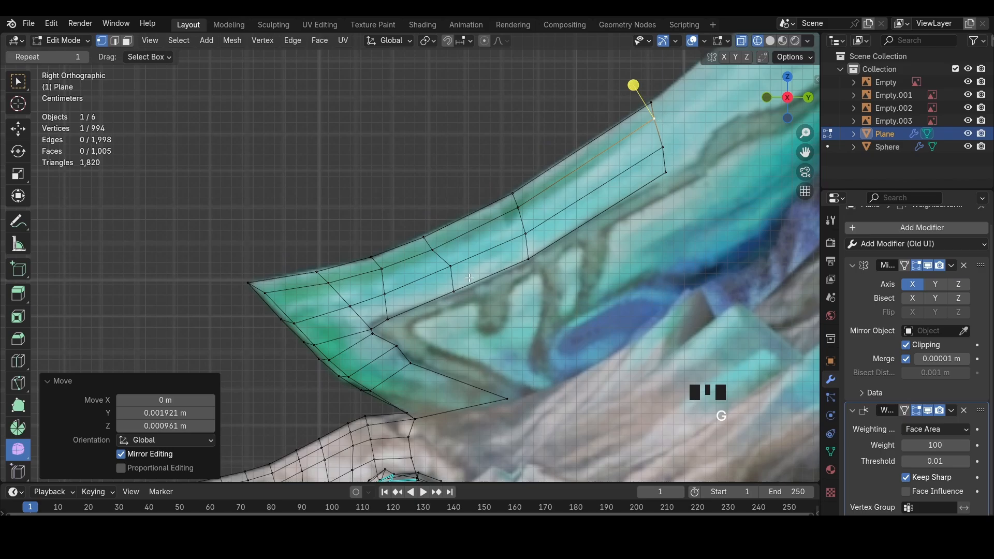
pyautogui.click(456, 274)
pyautogui.hotkey('shift', 'v')
pyautogui.click(447, 278)
# Extrude the upper edge of the crest's lower rear quad across the dark marking on the side reference
pyautogui.press('2')
pyautogui.scroll(2, 442, 376)
pyautogui.keyDown('shift'); pyautogui.moveTo(514, 433); pyautogui.dragTo(490, 396, button='middle'); pyautogui.keyUp('shift')
pyautogui.click(479, 387)
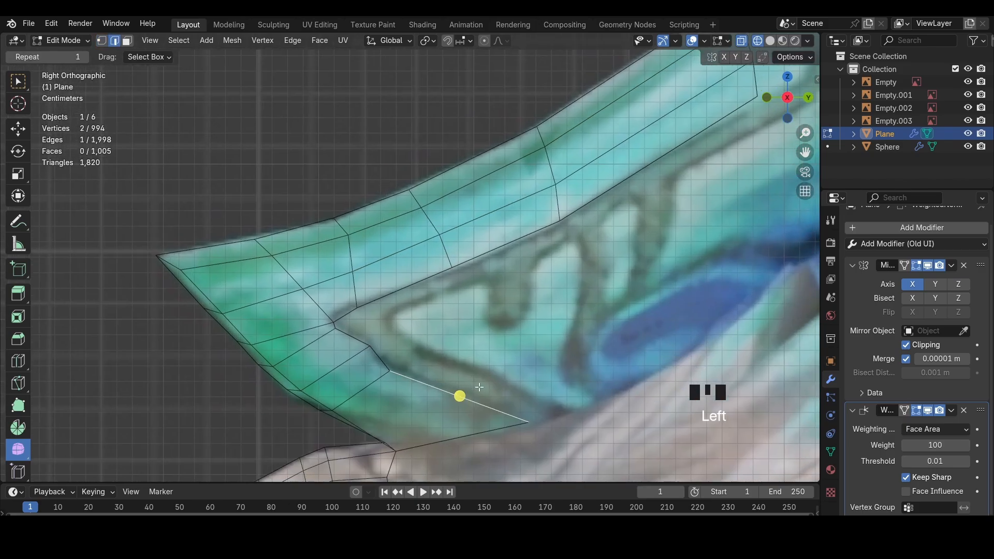
pyautogui.press('e')
pyautogui.click(513, 363)
# Move the extruded edge's rear vertex onto the pointed end of the dark marking
pyautogui.press('1')
pyautogui.click(545, 393)
pyautogui.press('g')
pyautogui.click(498, 375)
pyautogui.hotkey('ctrl', 'z')
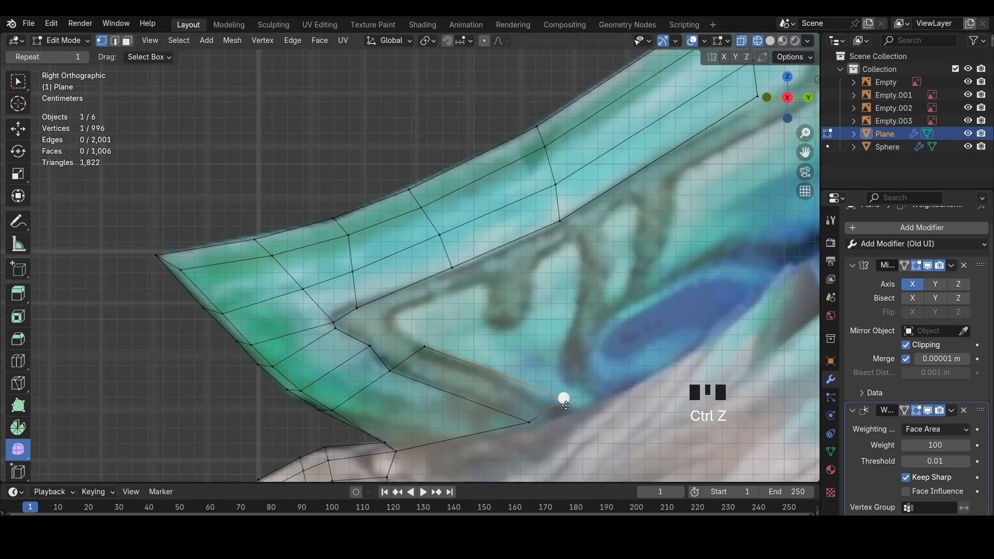
pyautogui.press('g')
pyautogui.click(565, 404)
# Add a loop cut through the lower rear faces and move its upper vertex about 0.003 m in Y and 0.004 m in Z
pyautogui.hotkey('ctrl', 'r')
pyautogui.doubleClick(402, 437)
pyautogui.click(495, 375)
pyautogui.press('g')
pyautogui.click(499, 369)
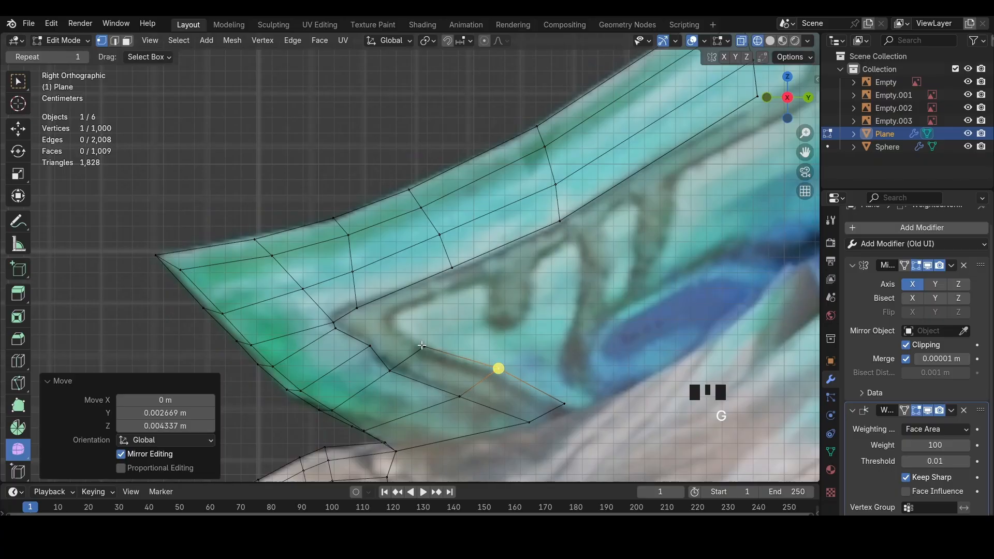
# Extrude three vertices from the lower strip's front corner around the inner notch of the dark marking
pyautogui.click(423, 346)
pyautogui.press('e')
pyautogui.click(396, 327)
pyautogui.press('e')
pyautogui.click(395, 315)
pyautogui.press('e')
pyautogui.click(406, 308)
# Fill the faces between the notch outline and the crest's side mesh, removing the extra edge beside them
pyautogui.press('2')
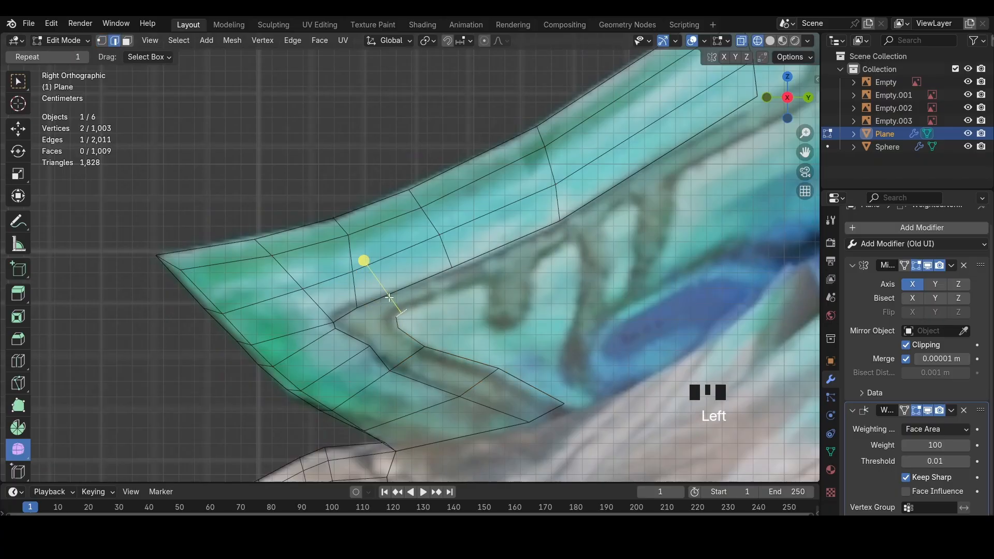
pyautogui.keyDown('shift'); pyautogui.click(389, 297); pyautogui.keyUp('shift')
pyautogui.press('f')
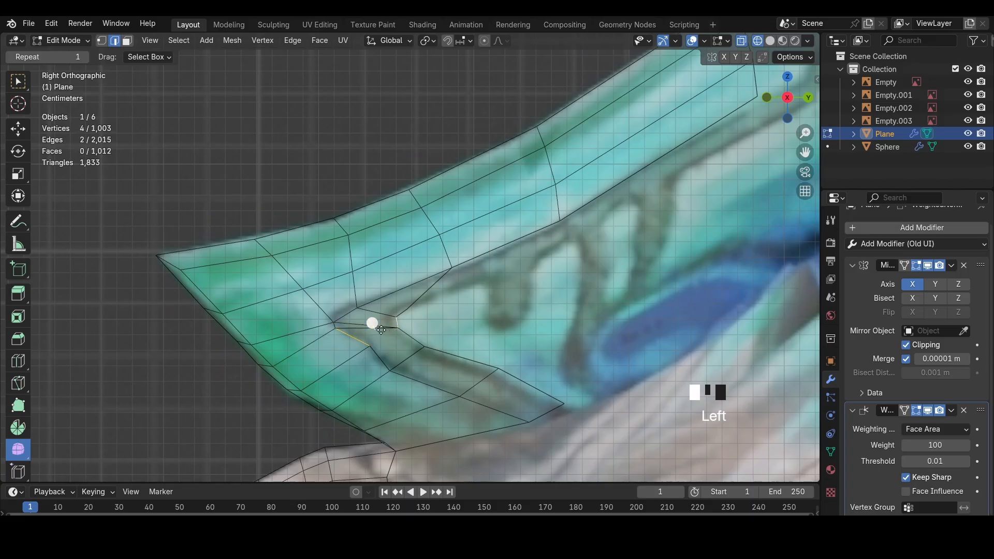
pyautogui.press('f')
pyautogui.click(358, 330)
pyautogui.press('x')
pyautogui.click(438, 355)
pyautogui.click(389, 336)
pyautogui.press('f')
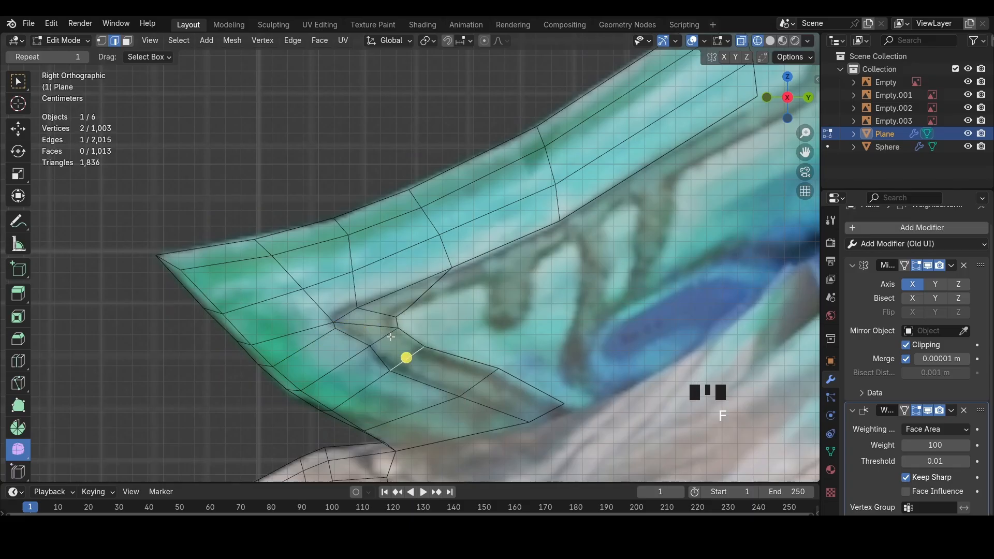
pyautogui.hotkey('shift', 'z')
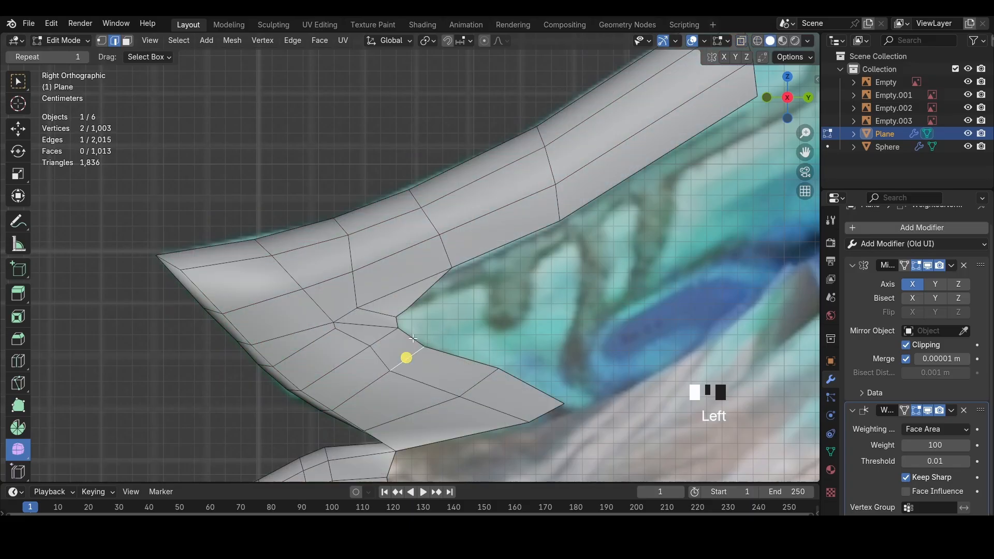
pyautogui.moveTo(413, 338)
pyautogui.keyDown('shift'); pyautogui.mouseDown(button='middle')
pyautogui.moveTo(408, 320)
pyautogui.moveTo(336, 323)
pyautogui.mouseUp(button='middle'); pyautogui.keyUp('shift')
pyautogui.hotkey('shift', 'z')
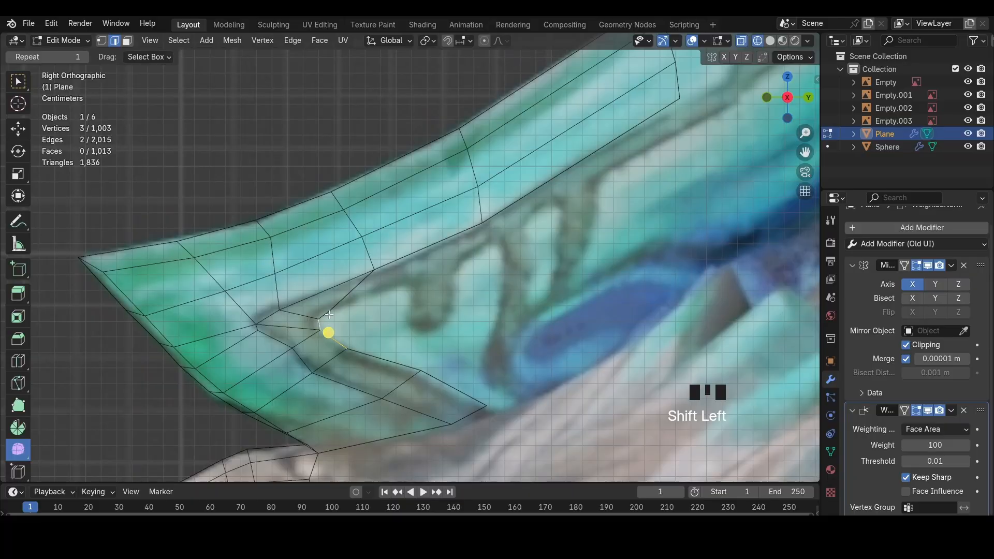
pyautogui.hotkey('ctrl', 'z')
pyautogui.hotkey('ctrl', 'z')
pyautogui.hotkey('ctrl', 'z')
pyautogui.hotkey('ctrl', 'z')
pyautogui.hotkey('ctrl', 'z')
pyautogui.hotkey('ctrl', 'z')
pyautogui.hotkey('ctrl', 'z')
pyautogui.hotkey('ctrl', 'z')
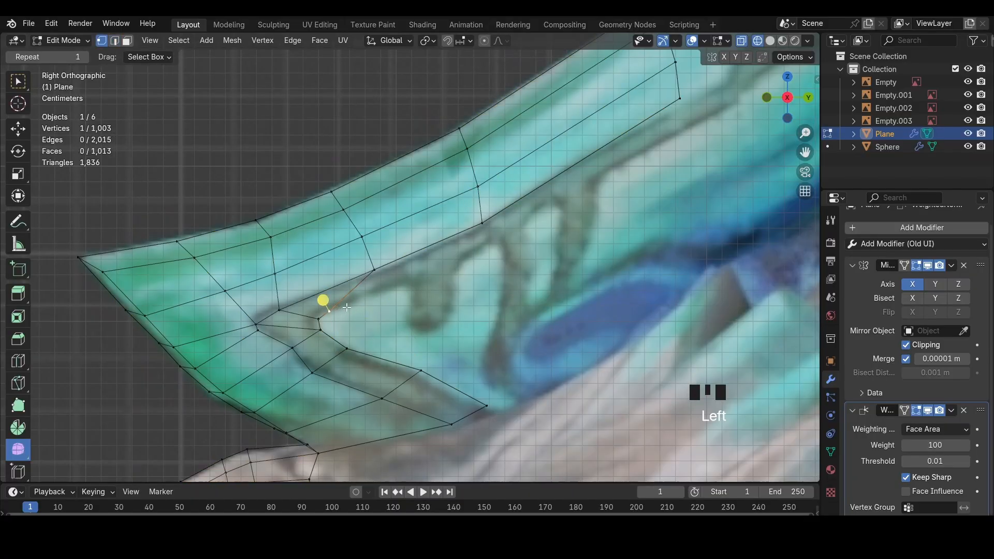
# Move the notch's upper vertex back along the marking and extrude three vertices to the start of its first hanging lobe
pyautogui.press('g')
pyautogui.click(399, 291)
pyautogui.press('e')
pyautogui.click(424, 285)
pyautogui.press('e')
pyautogui.click(433, 295)
pyautogui.press('e')
pyautogui.click(428, 317)
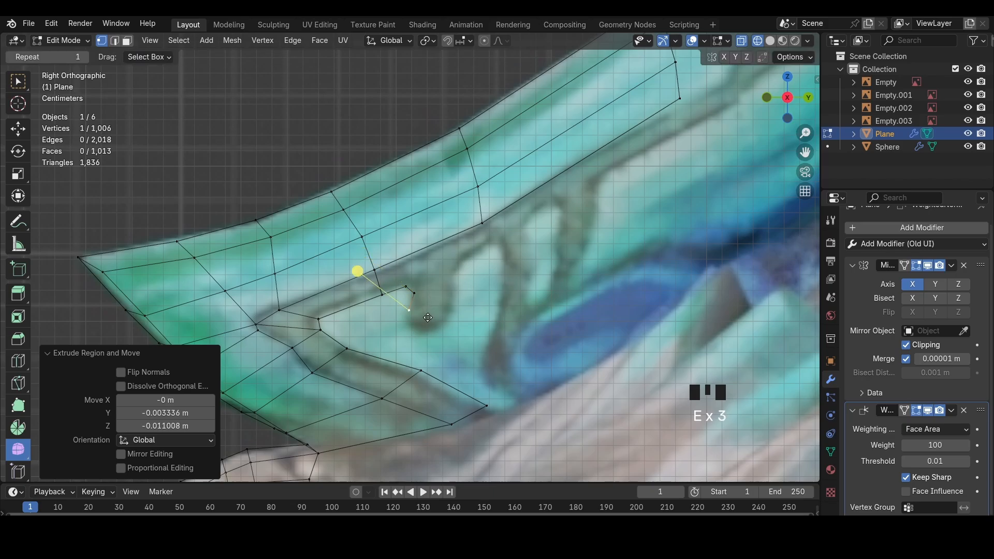
# Extrude four vertices around the bottom of the first hanging lobe and up its rear side
pyautogui.press('e')
pyautogui.click(434, 334)
pyautogui.press('e')
pyautogui.click(455, 342)
pyautogui.press('e')
pyautogui.click(469, 331)
pyautogui.press('e')
pyautogui.click(476, 298)
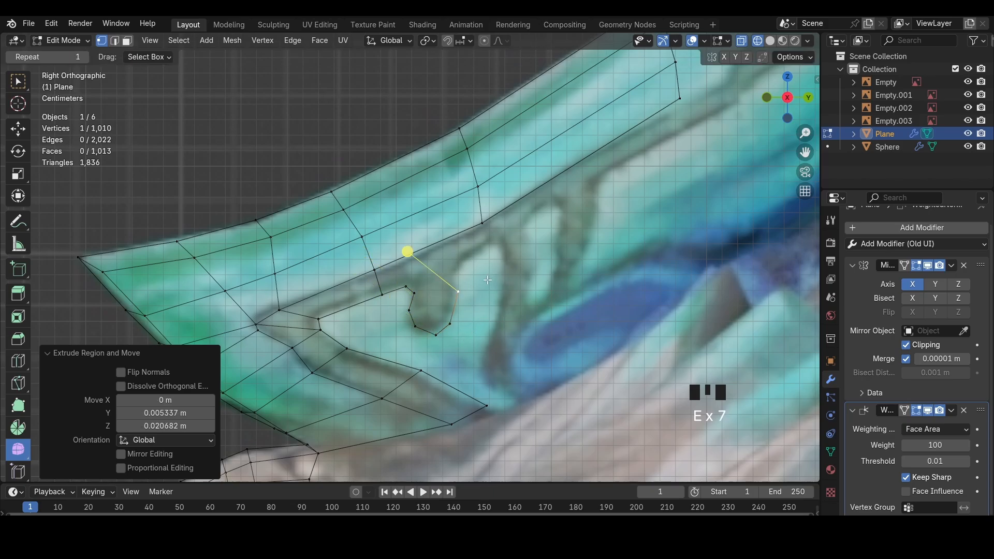
# Extrude three vertices along the top of the gap between the first and second hanging lobes
pyautogui.press('e')
pyautogui.click(480, 265)
pyautogui.press('e')
pyautogui.click(538, 227)
pyautogui.press('e')
pyautogui.click(542, 235)
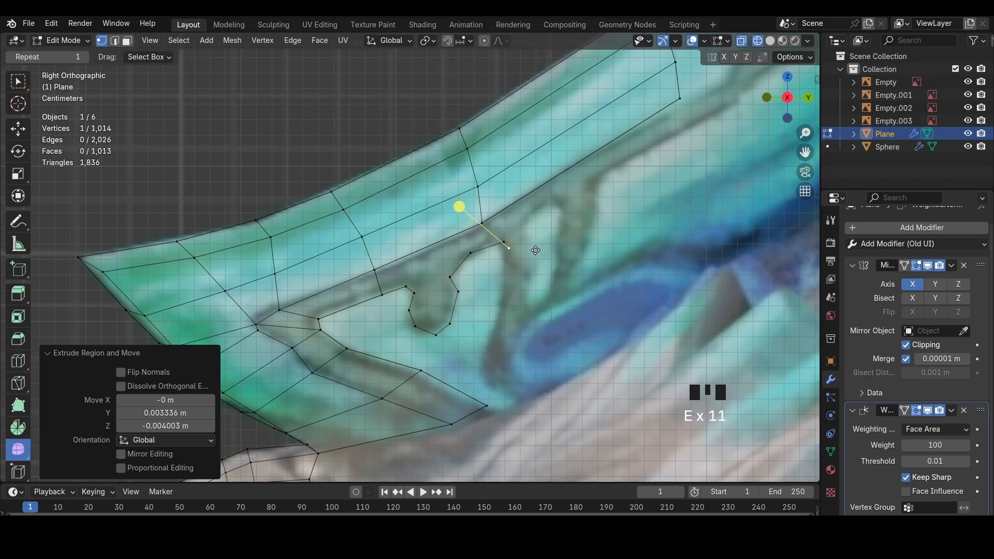
# Extrude a vertex down the front side of the second lobe and adjust the vertex at the top of the gap
pyautogui.press('e')
pyautogui.click(531, 275)
pyautogui.click(509, 249)
pyautogui.press('g')
pyautogui.click(507, 255)
pyautogui.click(503, 280)
# Extrude the outline down the front side of the second lobe and around its lower end
pyautogui.press('e')
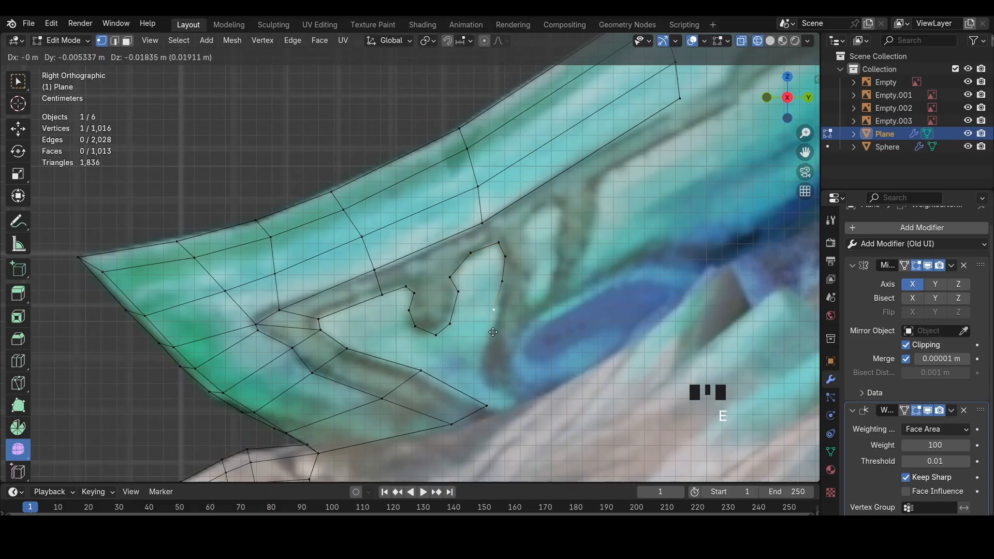
pyautogui.click(491, 342)
pyautogui.press('e')
pyautogui.click(487, 376)
pyautogui.press('e')
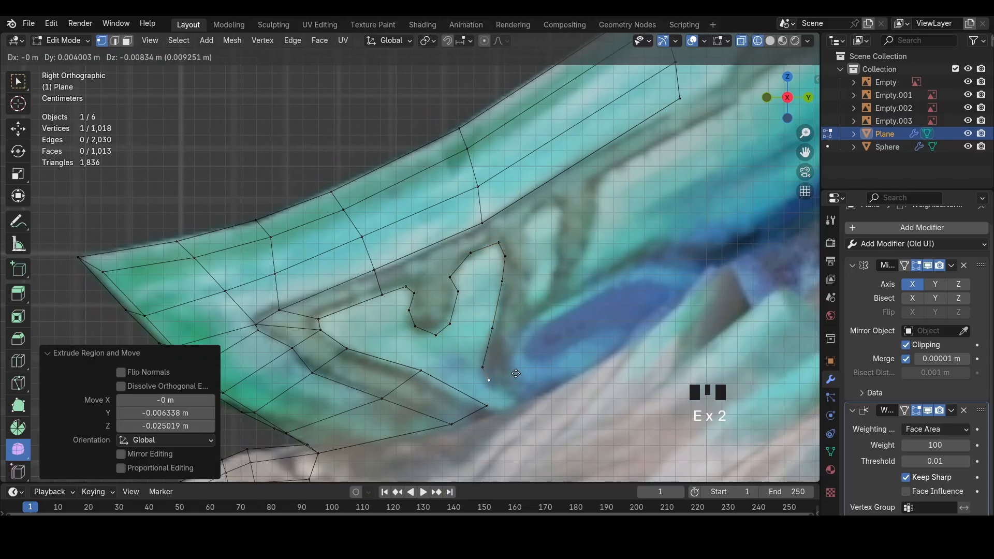
pyautogui.click(581, 389)
pyautogui.press('e')
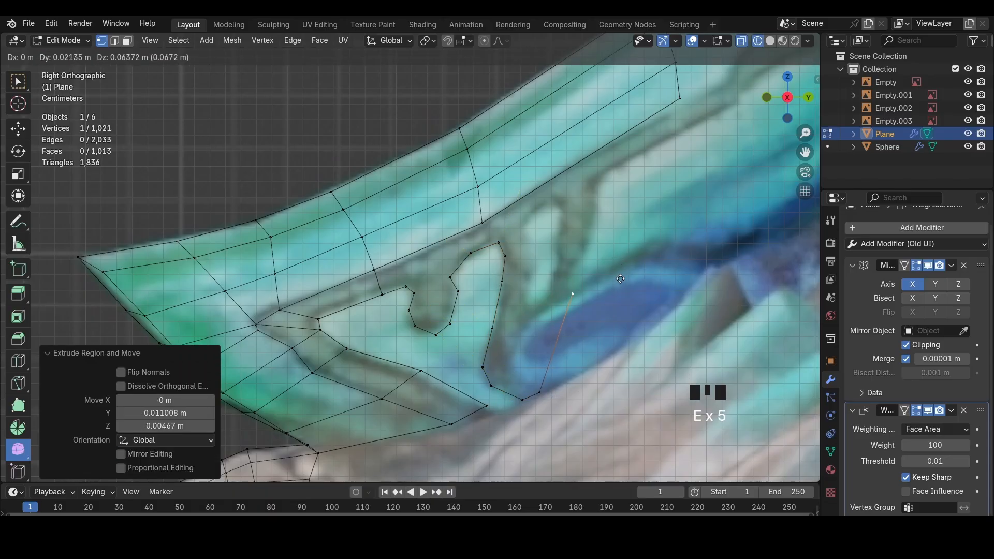
pyautogui.scroll(-6, 620, 279)
pyautogui.press('h')
pyautogui.hotkey('ctrl', 'z')
pyautogui.hotkey('ctrl', 'z')
pyautogui.hotkey('ctrl', 'z')
pyautogui.hotkey('ctrl', 'z')
pyautogui.hotkey('ctrl', 'z')
pyautogui.hotkey('ctrl', 'z')
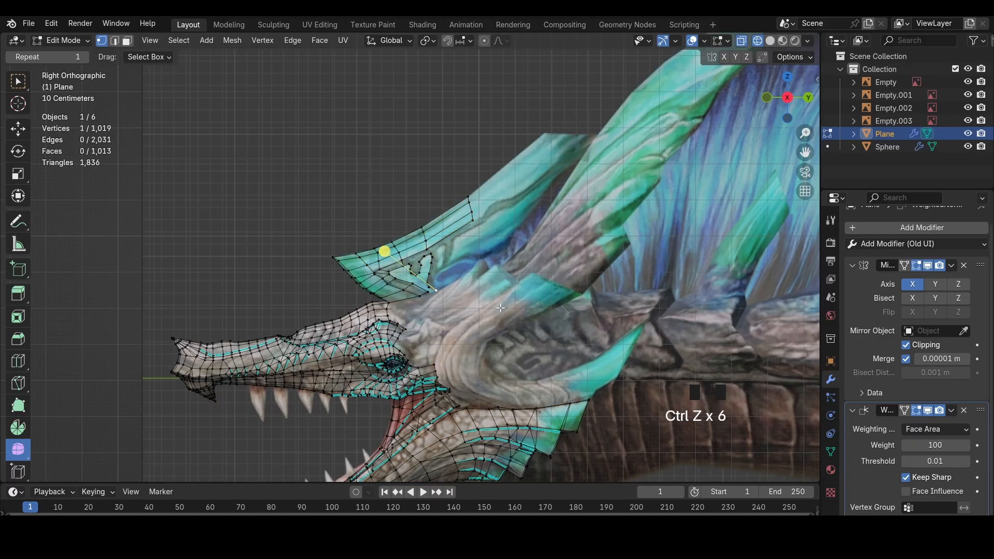
# Adjust the vertex at the second lobe's lower end and extrude the outline up along the front edge of the blue oval
pyautogui.scroll(6, 487, 286)
pyautogui.press('e')
pyautogui.click(506, 354)
pyautogui.press('e')
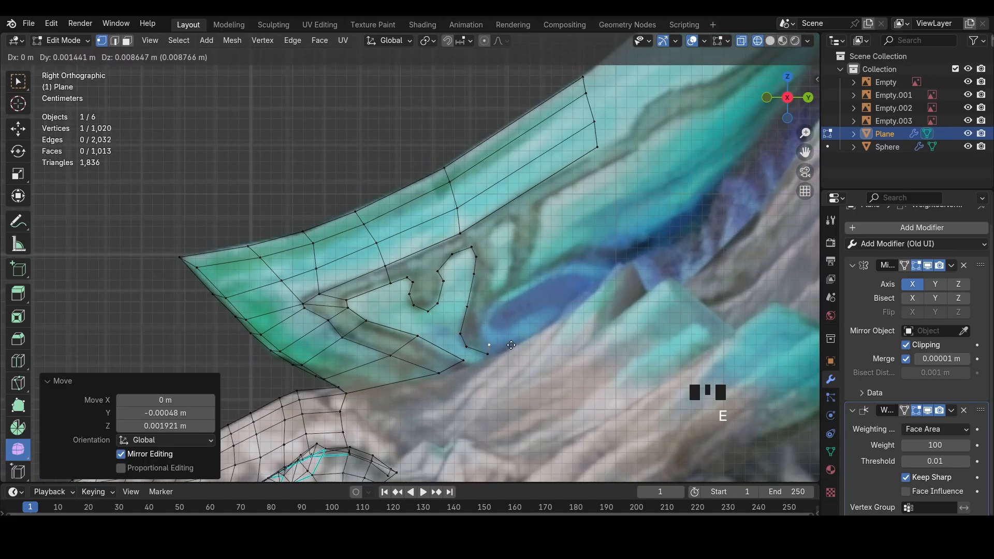
pyautogui.click(503, 327)
pyautogui.press('e')
pyautogui.click(510, 304)
pyautogui.press('e')
pyautogui.click(540, 286)
# Extrude vertices up the rear side of the marking's last lobe to its upper corner
pyautogui.press('e')
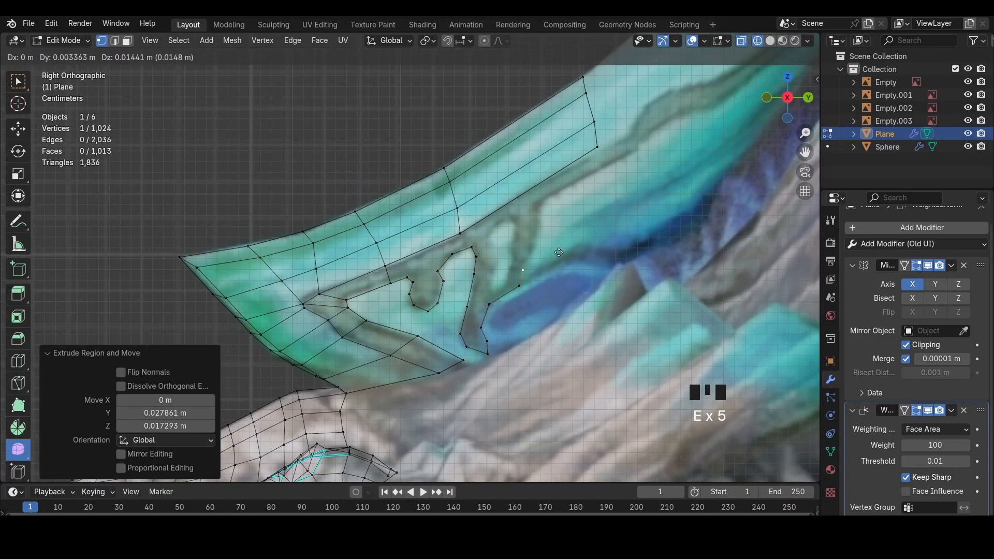
pyautogui.click(576, 216)
pyautogui.press('e')
pyautogui.click(583, 175)
# Extrude the outline past the last lobe's upper corner and on along the lower edge of the dark marking to its bulge
pyautogui.press('e')
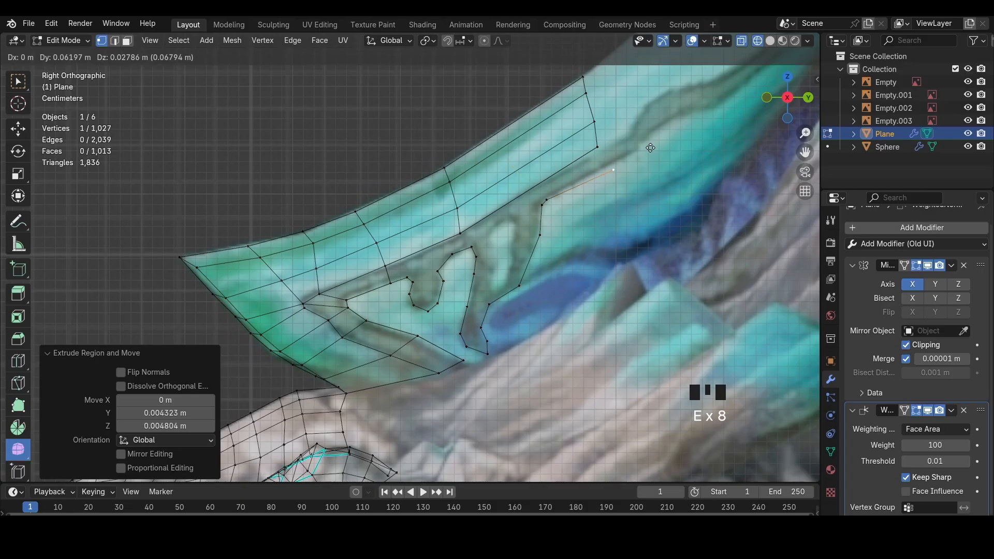
pyautogui.click(675, 127)
pyautogui.keyDown('shift'); pyautogui.moveTo(675, 130); pyautogui.dragTo(577, 223, button='middle'); pyautogui.keyUp('shift')
pyautogui.press('e')
pyautogui.click(573, 229)
# Extrude the outline along the bulge's underside and up the marking's thin rear stripe, adjusting the end vertex
pyautogui.press('e')
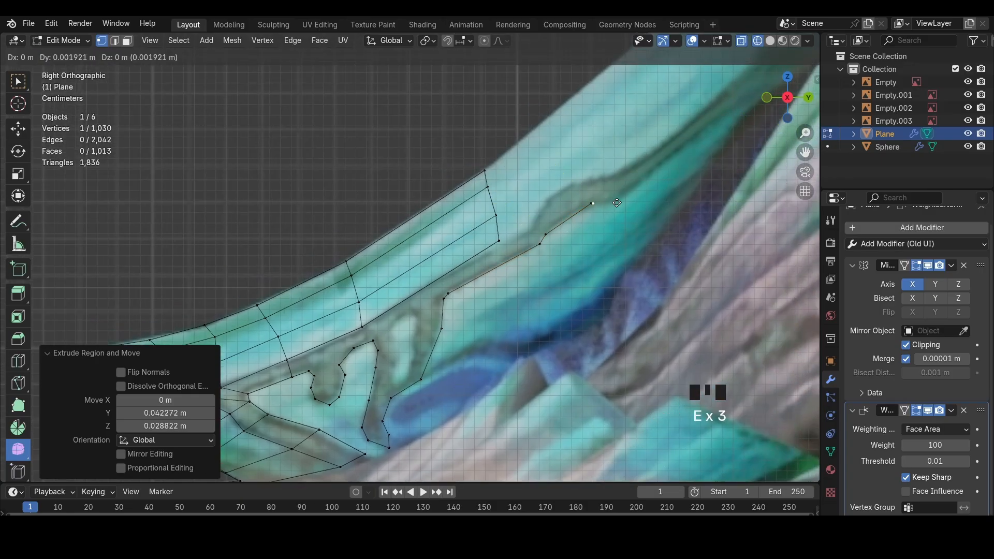
pyautogui.click(659, 185)
pyautogui.press('e')
pyautogui.click(783, 79)
pyautogui.keyDown('shift'); pyautogui.moveTo(704, 145); pyautogui.dragTo(577, 228, button='middle'); pyautogui.keyUp('shift')
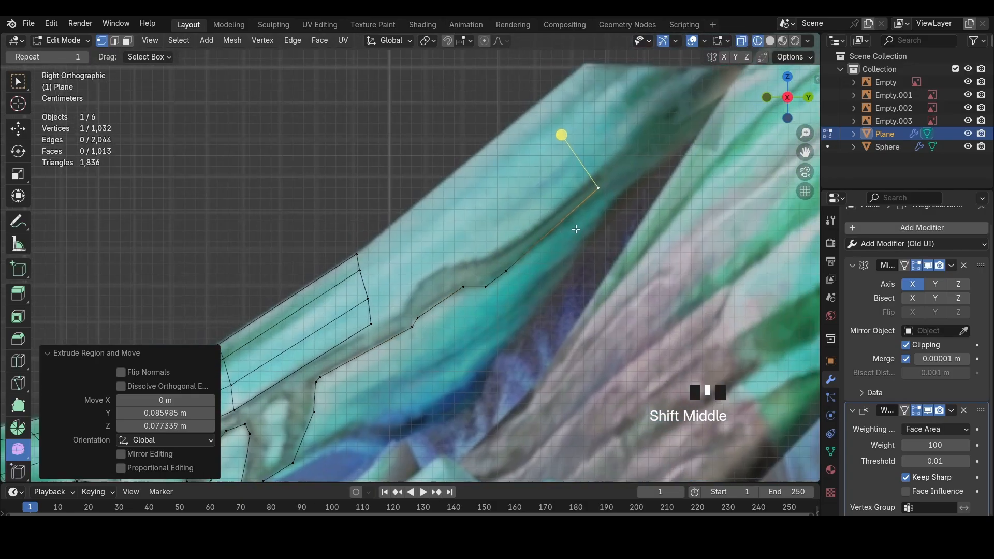
pyautogui.press('g')
pyautogui.click(607, 222)
# Duplicate the outline edge below the bulge onto the marking's upper side and scale it to fit
pyautogui.press('2')
pyautogui.click(440, 303)
pyautogui.hotkey('shift', 'd')
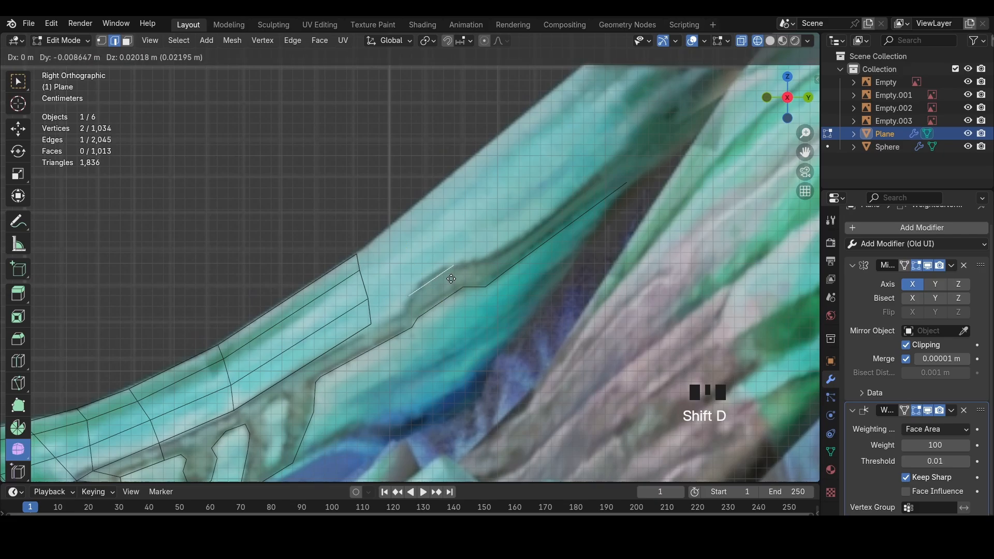
pyautogui.click(439, 275)
pyautogui.press('s')
pyautogui.click(468, 275)
# Extrude the duplicated edge's front vertex down the front of the bulge toward the crest strip's rear corner
pyautogui.press('1')
pyautogui.click(422, 281)
pyautogui.press('e')
pyautogui.click(408, 309)
pyautogui.press('e')
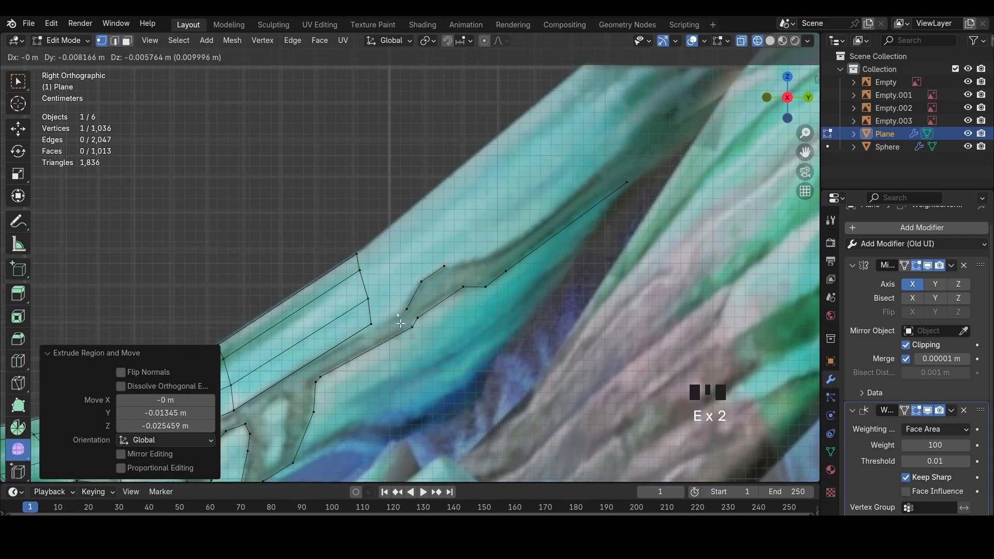
pyautogui.click(399, 317)
# Connect the upper outline's front end to the crest strip's rear lower corner and adjust the connection's position and rotation
pyautogui.press('2')
pyautogui.press('1')
pyautogui.click(382, 312)
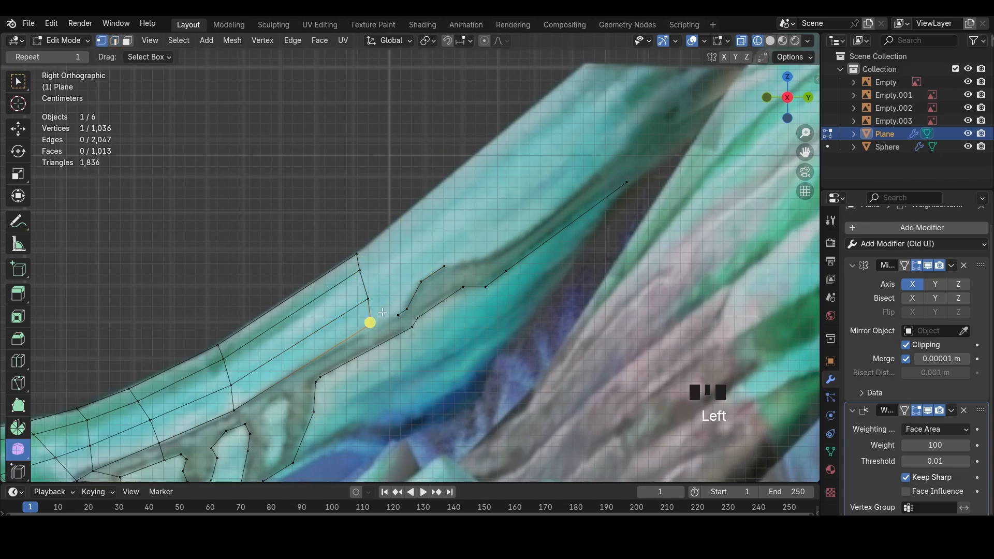
pyautogui.press('g')
pyautogui.click(406, 314)
pyautogui.press('r')
pyautogui.click(404, 309)
# Examine the traced outline's alignment with the crest from the front and in perspective
pyautogui.hotkey('shift', 'z')
pyautogui.scroll(-4, 526, 348)
pyautogui.moveTo(440, 316); pyautogui.dragTo(569, 332, button='middle')
pyautogui.moveTo(542, 253); pyautogui.dragTo(554, 244, button='middle')
pyautogui.click(780, 100)
pyautogui.press('a')
pyautogui.keyDown('shift'); pyautogui.scroll(1, 441, 268); pyautogui.keyUp('shift')
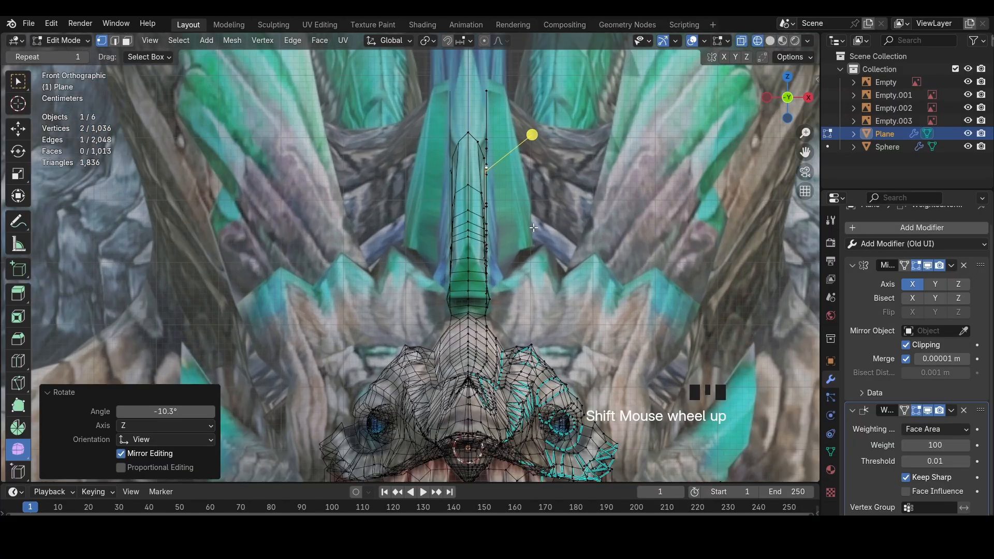
pyautogui.scroll(3, 441, 268)
pyautogui.hotkey('shift', 'z')
pyautogui.moveTo(441, 268); pyautogui.dragTo(364, 293, button='middle')
pyautogui.scroll(2, 352, 285)
# Fill faces between the crest strip, the front of the marking and the first lobe's front side
pyautogui.press('2')
pyautogui.click(328, 298)
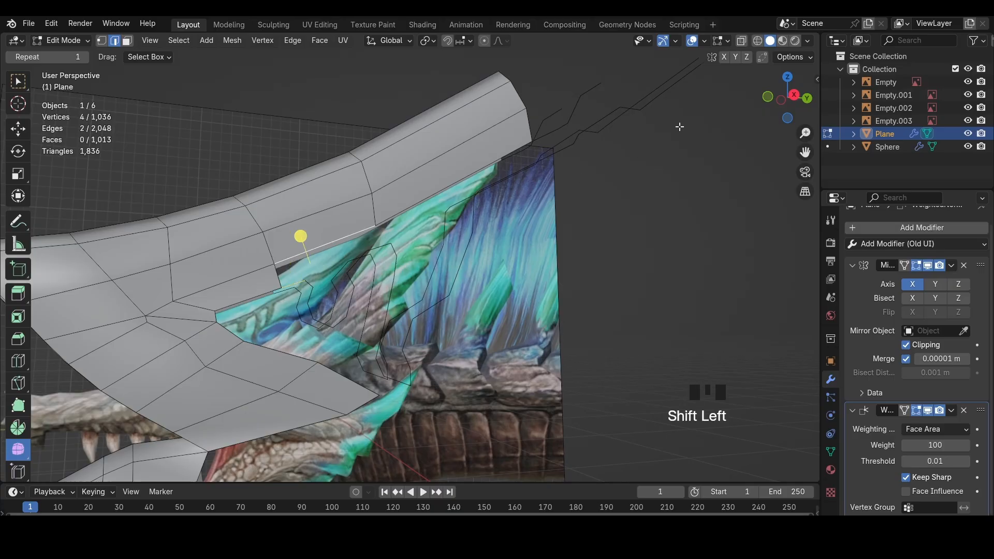
pyautogui.click(794, 88)
pyautogui.hotkey('shift', 'z')
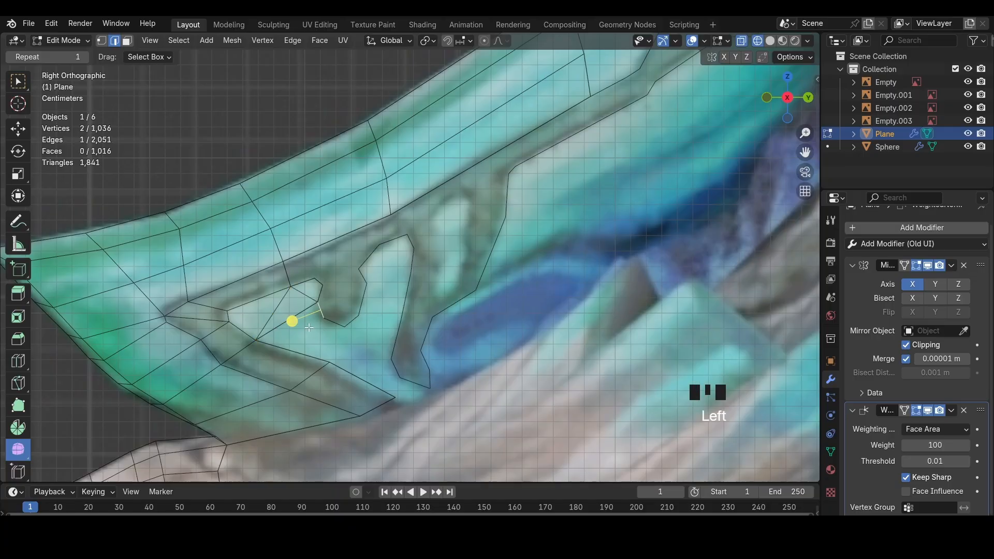
pyautogui.click(330, 359)
pyautogui.press('Return')
# Fill faces around and inside the first lobe and across the gap to the second lobe
pyautogui.hotkey('ctrl', 'r')
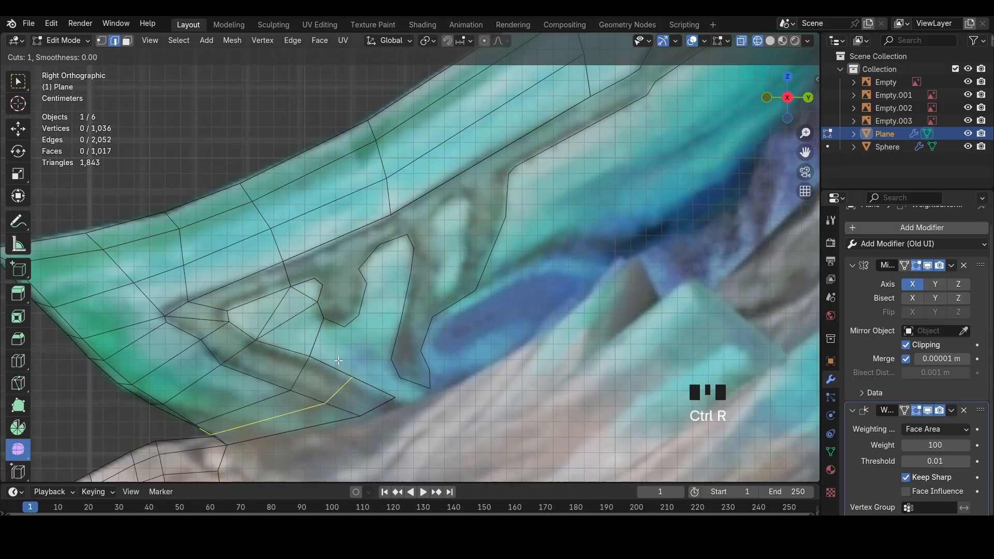
pyautogui.click(346, 327)
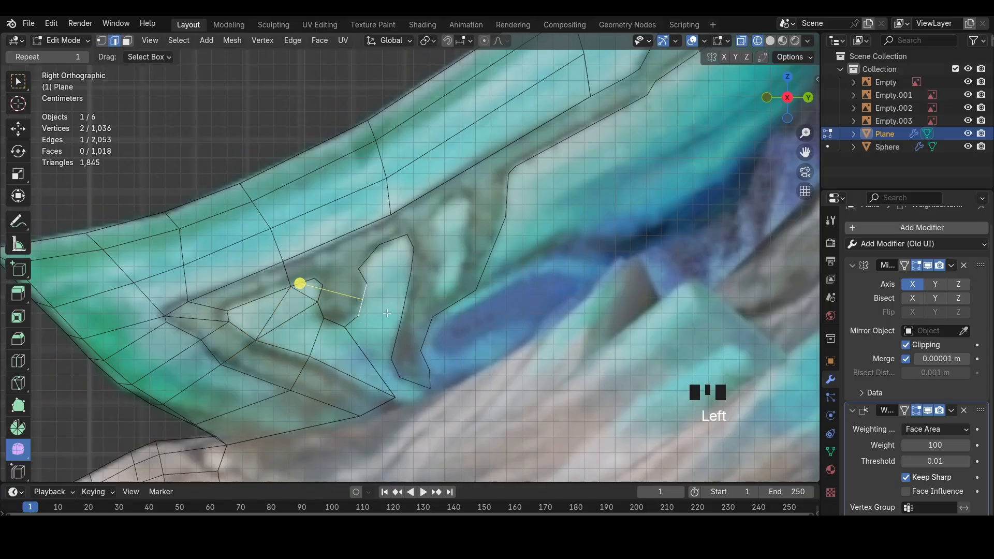
pyautogui.keyDown('shift'); pyautogui.click(362, 319); pyautogui.keyUp('shift')
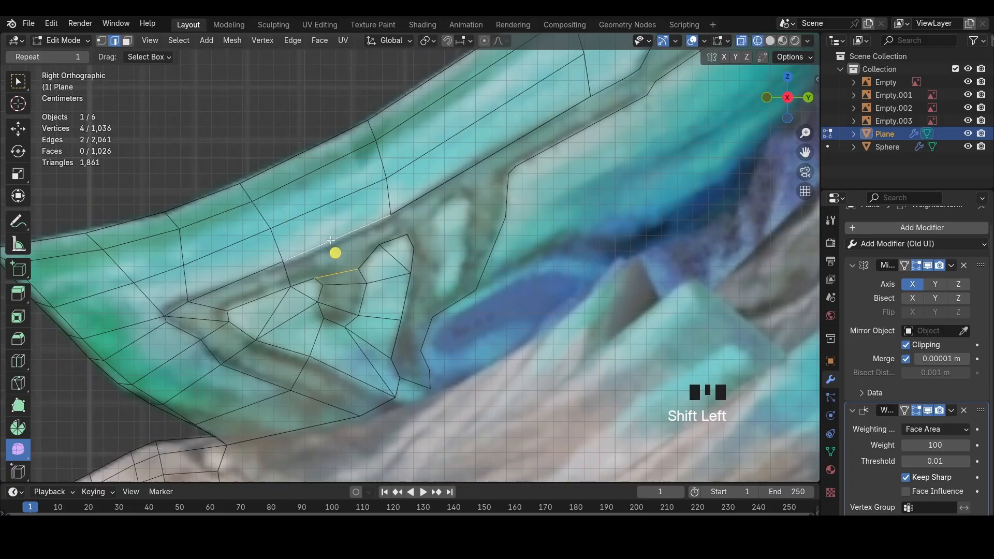
# Fill a face between the first lobe's top and the crest strip, add a loop cut and scale it to 0.560
pyautogui.press('f')
pyautogui.click(305, 267)
pyautogui.hotkey('ctrl', 'r')
pyautogui.doubleClick(370, 240)
pyautogui.press('s')
pyautogui.click(385, 249)
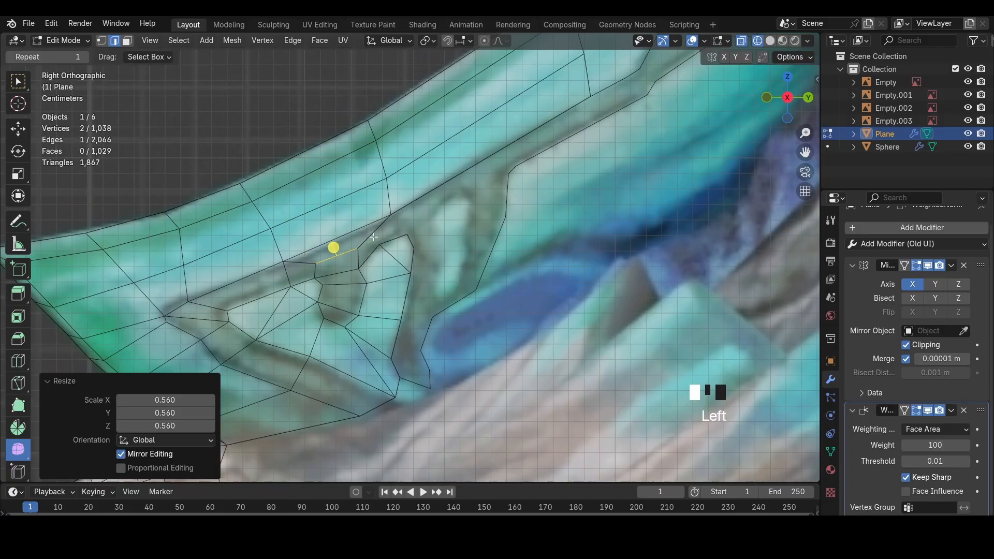
# Fill the remaining faces between the top of the gap and the crest strip's lower edge
pyautogui.click(374, 237)
pyautogui.keyDown('shift'); pyautogui.click(374, 252); pyautogui.keyUp('shift')
pyautogui.press('f')
pyautogui.press('f')
pyautogui.hotkey('shift', 'z')
pyautogui.click(501, 234)
pyautogui.scroll(-1, 393, 254)
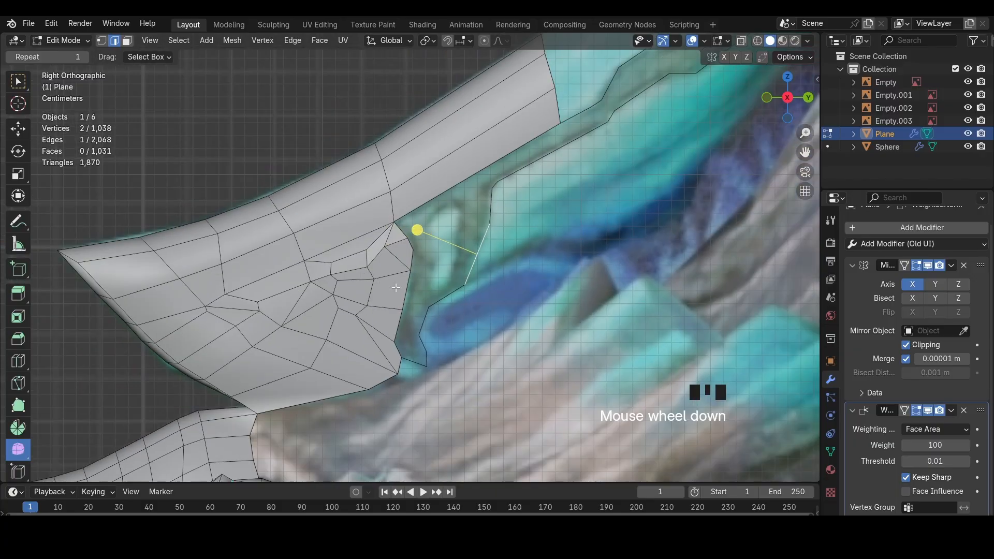
# Apply Shade Smooth to all faces of the mesh
pyautogui.press('3')
pyautogui.moveTo(386, 254)
pyautogui.mouseDown(button='middle')
pyautogui.moveTo(479, 256)
pyautogui.moveTo(432, 260)
pyautogui.mouseUp(button='middle')
pyautogui.press('a')
pyautogui.rightClick(575, 302)
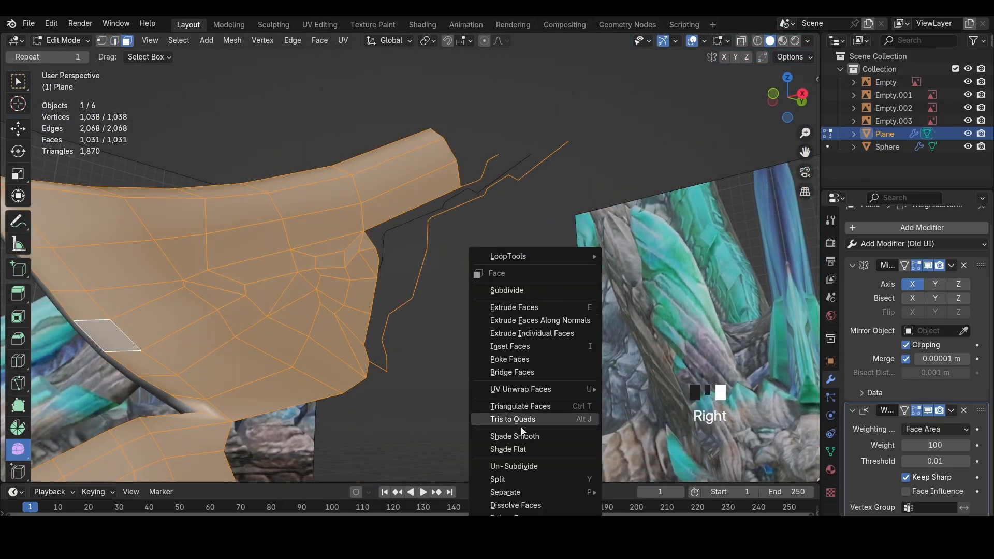
pyautogui.click(523, 434)
pyautogui.click(616, 264)
# Recalculate the normals of the whole mesh
pyautogui.moveTo(621, 259); pyautogui.dragTo(586, 278, button='middle')
pyautogui.click(794, 97)
pyautogui.press('a')
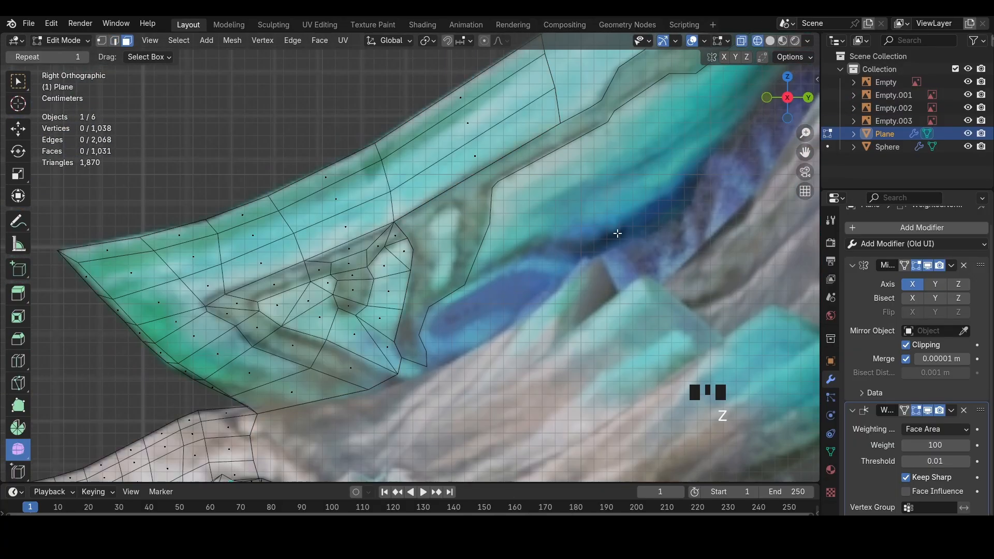
pyautogui.hotkey('alt', 'n')
pyautogui.click(626, 250)
pyautogui.press('z')
pyautogui.click(756, 253)
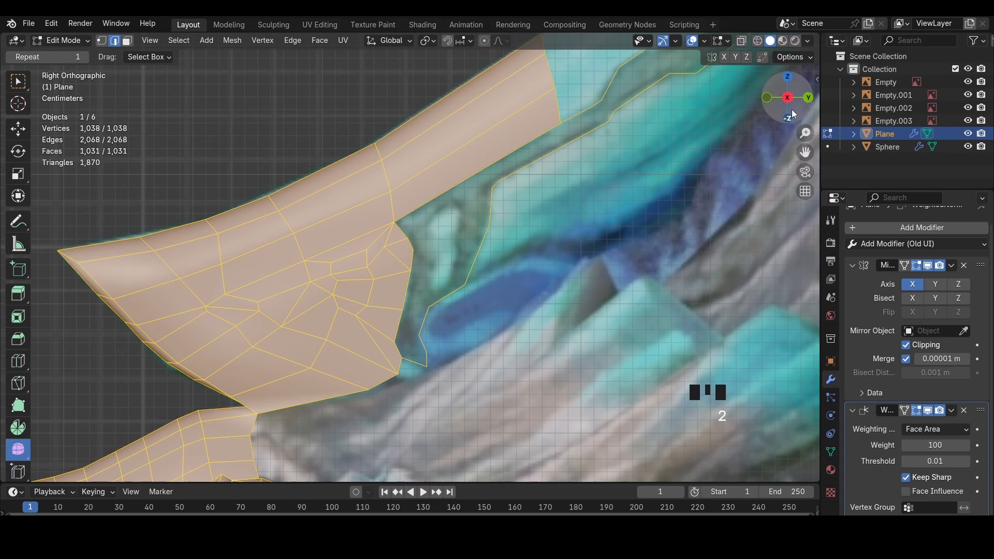
# Fill faces across the second lobe from its lower end up past the blue oval's front edge
pyautogui.press('2')
pyautogui.click(398, 326)
pyautogui.press('f')
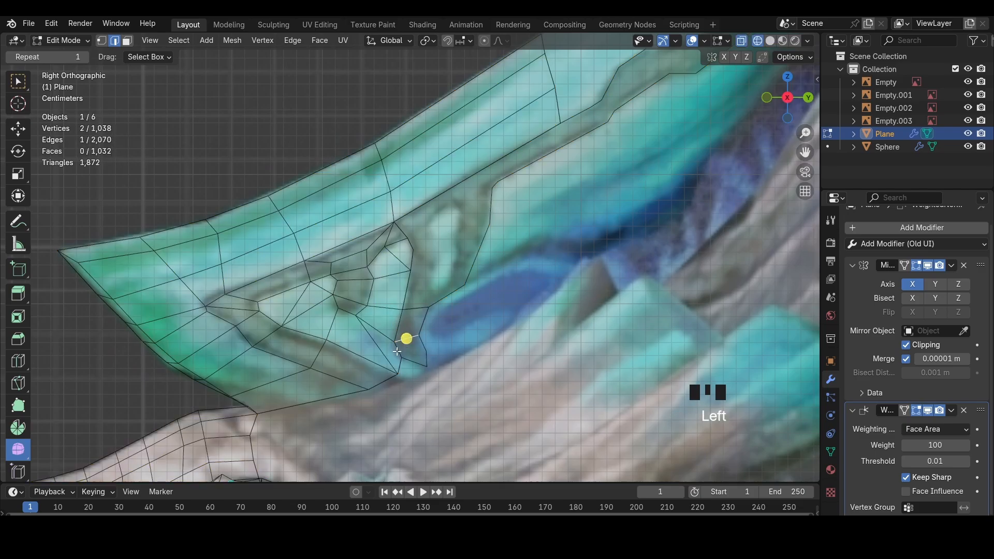
pyautogui.press('f')
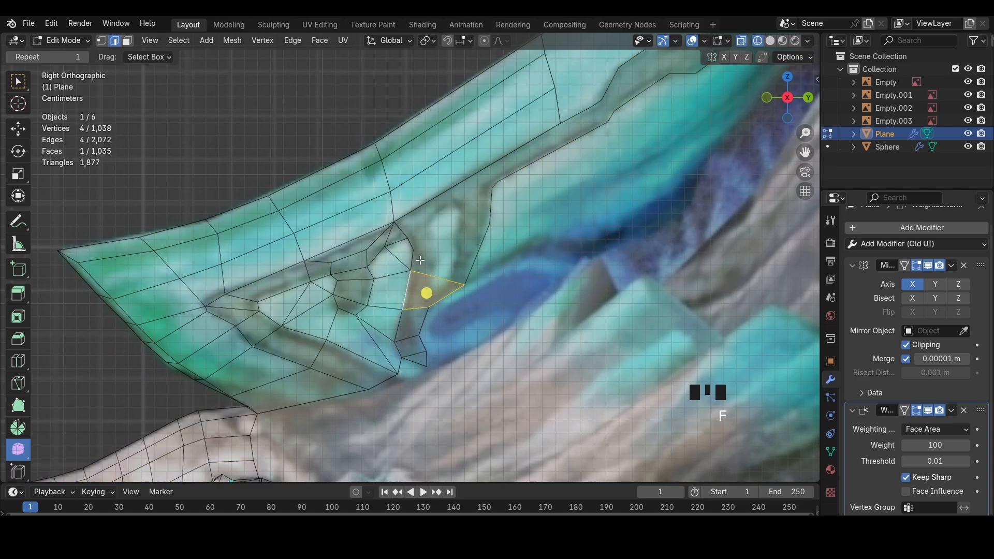
# Fill the open area beside the fin's patterned section with faces, following the reference outline up to the narrow lower strip
pyautogui.keyDown('shift'); pyautogui.click(455, 263); pyautogui.keyUp('shift')
pyautogui.hotkey('shift', 'z')
pyautogui.press('f')
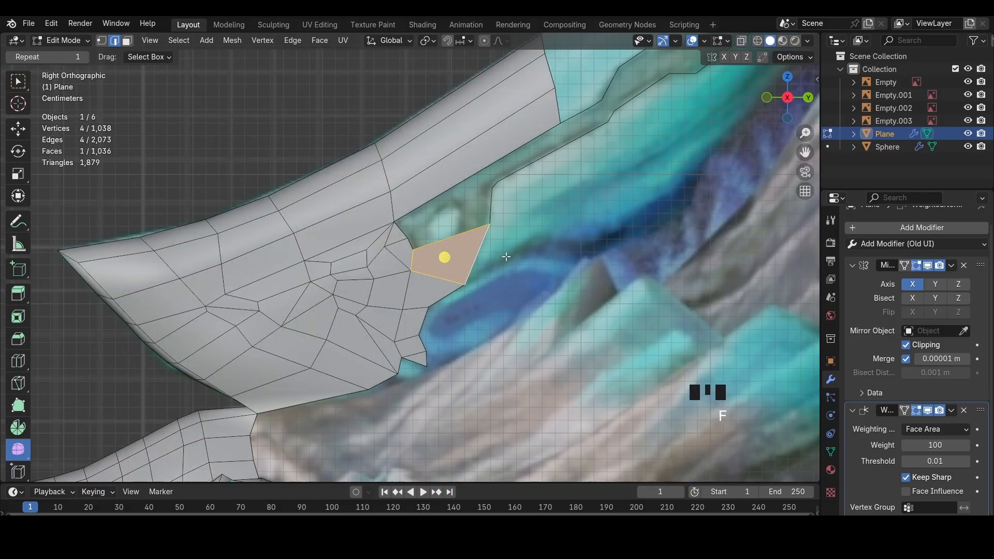
pyautogui.press('f')
pyautogui.hotkey('ctrl', 'z')
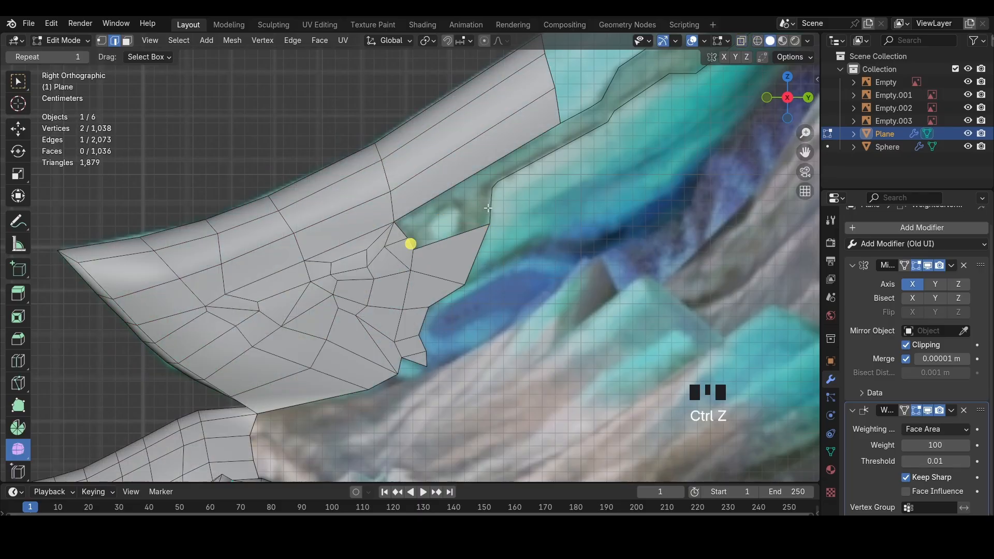
pyautogui.press('f')
pyautogui.press('f')
pyautogui.hotkey('ctrl', 'z')
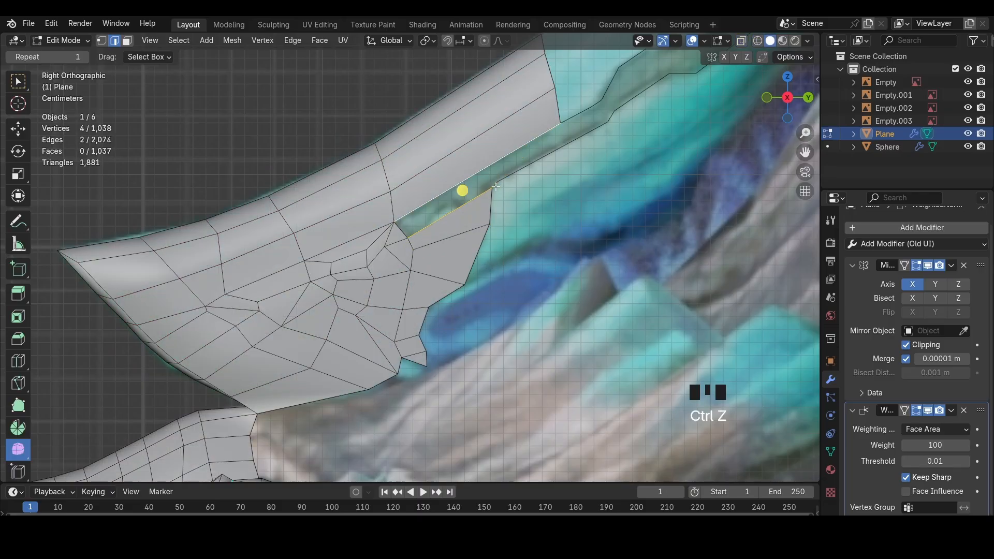
# Add one loop cut across the fin's upper band, between the patterned section and the band's open end
pyautogui.hotkey('ctrl', 'r')
pyautogui.click(466, 171)
pyautogui.click(466, 170)
pyautogui.hotkey('ctrl', 'z')
pyautogui.hotkey('ctrl', 'r')
pyautogui.click(486, 161)
pyautogui.click(497, 161)
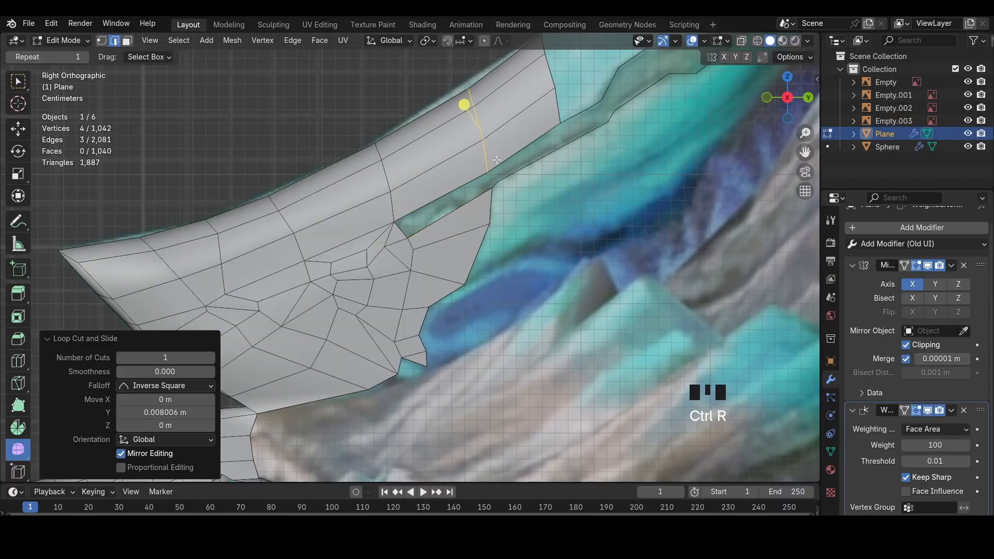
# Move the two upper vertices of the new loop out to the fin's outer contour
pyautogui.press('1')
pyautogui.press('z')
pyautogui.moveTo(490, 112); pyautogui.dragTo(442, 72)
pyautogui.press('g')
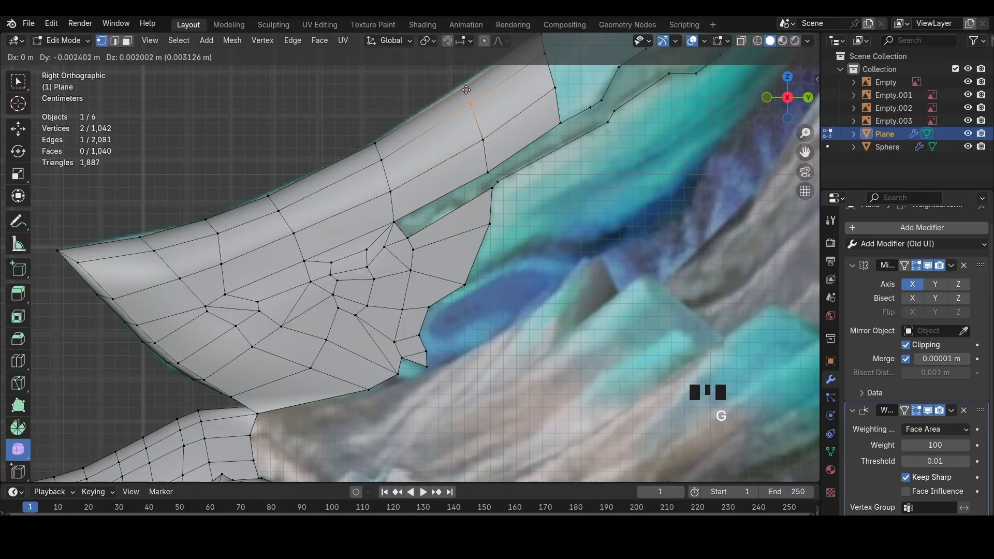
pyautogui.click(439, 69)
# Fill the gap between the fin's upper band and the narrow lower strip with faces on both sides of the cut
pyautogui.press('2')
pyautogui.click(496, 180)
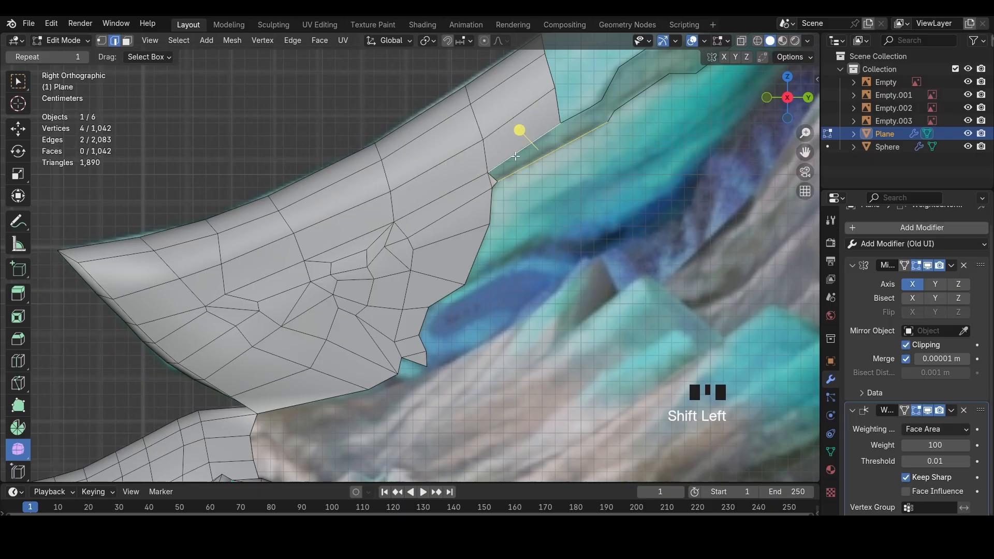
pyautogui.press('f')
# Move the lower strip's vertex near the band's open end onto the reference line
pyautogui.keyDown('shift'); pyautogui.moveTo(640, 126); pyautogui.dragTo(499, 258, button='middle'); pyautogui.keyUp('shift')
pyautogui.press('z')
pyautogui.press('1')
pyautogui.click(468, 248)
pyautogui.press('g')
pyautogui.click(459, 250)
# Fill the narrow strip beyond the band's open end with faces between its upper and lower outlines
pyautogui.press('2')
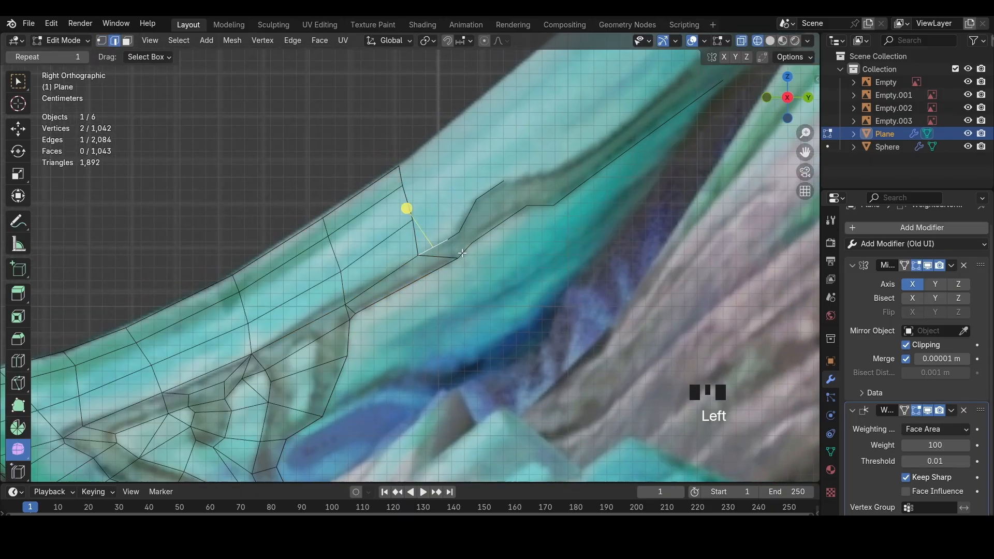
pyautogui.keyDown('shift'); pyautogui.moveTo(481, 226); pyautogui.dragTo(416, 251, button='middle'); pyautogui.keyUp('shift')
pyautogui.press('z')
pyautogui.scroll(2, 414, 247)
pyautogui.click(401, 235)
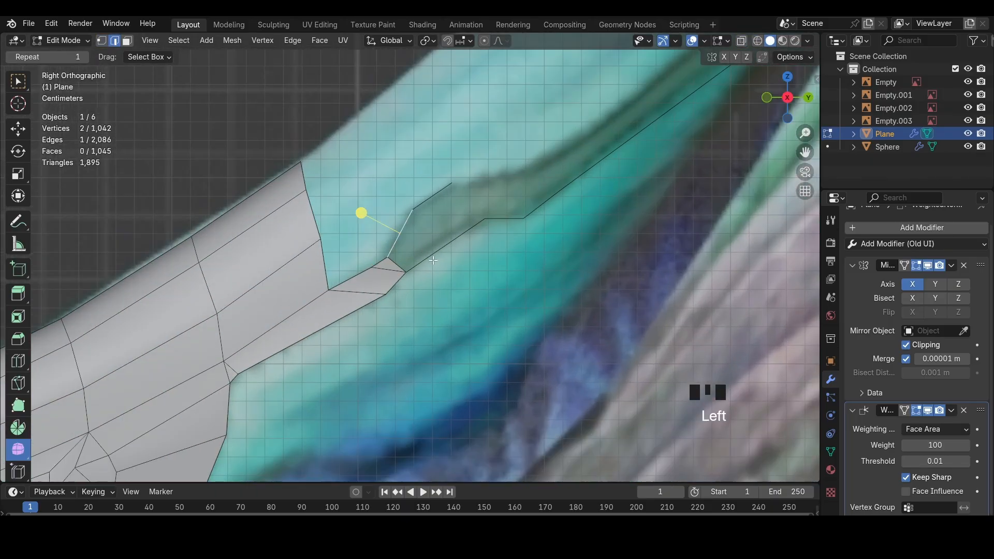
pyautogui.keyDown('shift'); pyautogui.click(439, 247); pyautogui.keyUp('shift')
pyautogui.press('f')
pyautogui.click(430, 201)
pyautogui.click(505, 180)
# Extrude a vertex along the strip's upper outline and fill the next face at the strip's widened part
pyautogui.keyDown('shift'); pyautogui.moveTo(505, 181); pyautogui.dragTo(418, 307, button='middle'); pyautogui.keyUp('shift')
pyautogui.press('z')
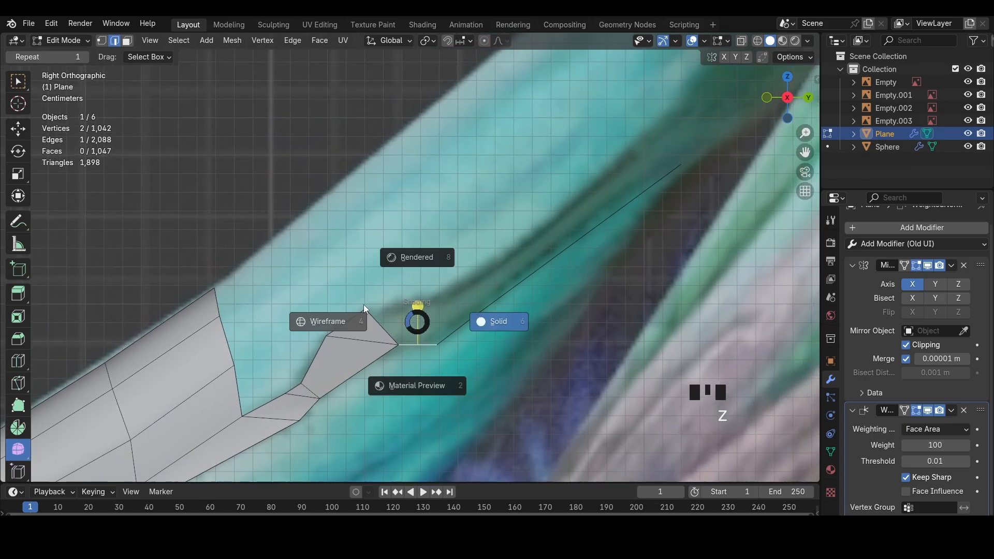
pyautogui.click(364, 307)
pyautogui.press('2')
pyautogui.keyDown('shift'); pyautogui.click(413, 309); pyautogui.keyUp('shift')
pyautogui.press('f')
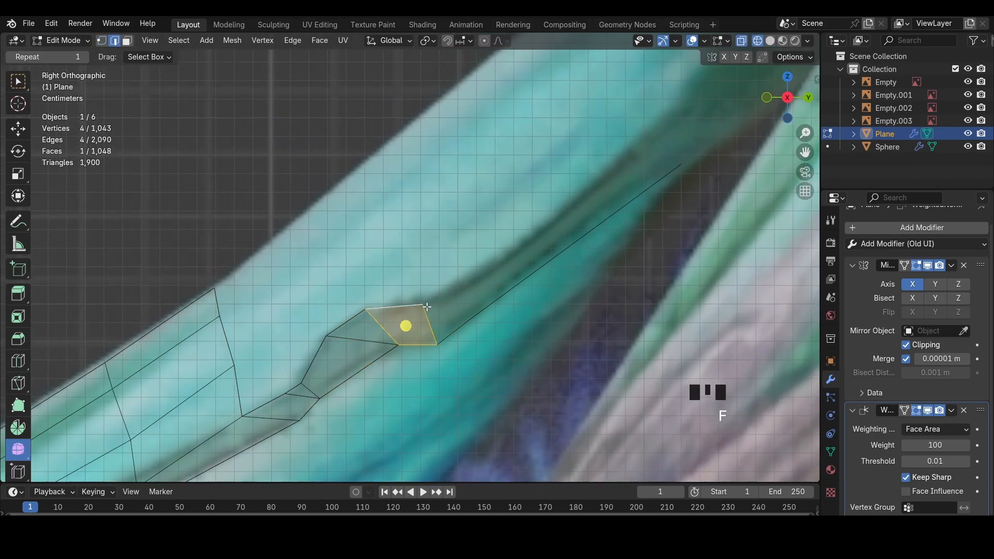
# Extrude the strip's upper end vertex towards the fin tip and close the small face to the lower outline
pyautogui.press('1')
pyautogui.click(423, 305)
pyautogui.press('e')
pyautogui.click(463, 284)
pyautogui.press('2')
pyautogui.keyDown('shift'); pyautogui.click(447, 291); pyautogui.keyUp('shift')
pyautogui.scroll(-3, 472, 285)
pyautogui.press('1')
pyautogui.press('e')
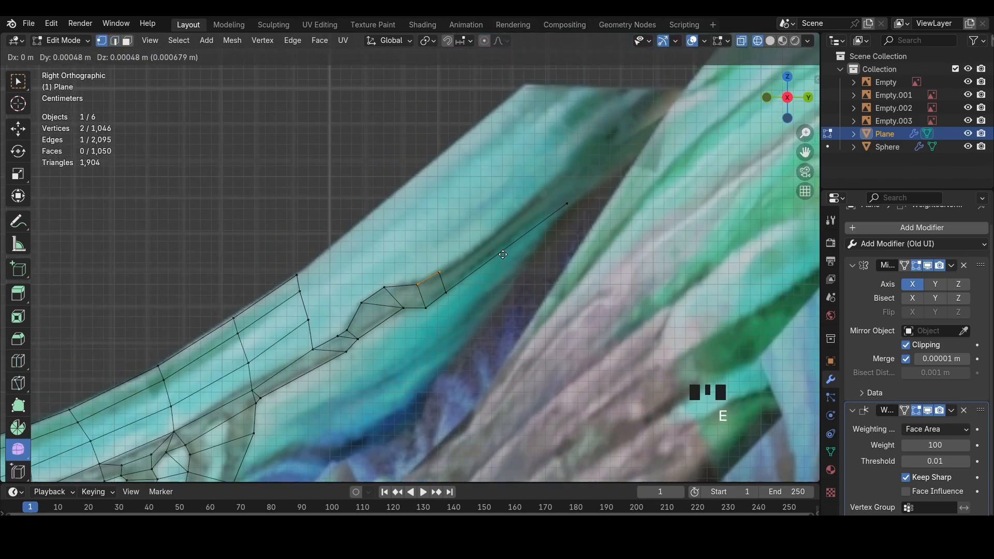
pyautogui.click(449, 276)
pyautogui.hotkey('ctrl', 'z')
# Extrude the upper end vertex along the dark reference line and fill the long face down to the lower outline
pyautogui.click(443, 271)
pyautogui.press('e')
pyautogui.click(549, 186)
pyautogui.press('2')
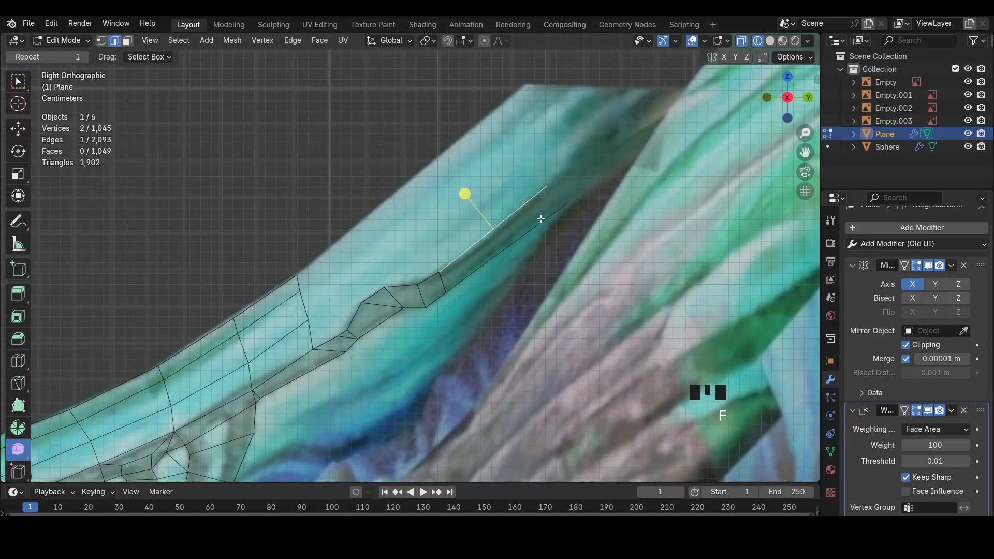
pyautogui.press('f')
# Extrude the strip's end edge up to the fin tip, then rotate, move and scale it to fit the reference
pyautogui.click(581, 211)
pyautogui.press('e')
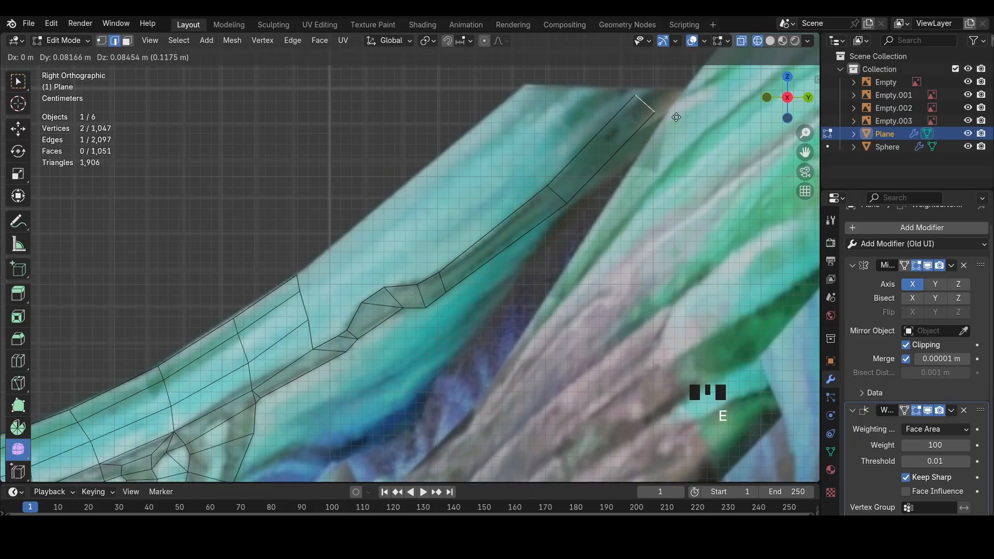
pyautogui.click(693, 105)
pyautogui.press('r')
pyautogui.click(695, 98)
pyautogui.press('g')
pyautogui.click(701, 95)
pyautogui.press('s')
pyautogui.click(717, 93)
# Shift the tip edge along X, then cut a loop just below the tip and move it 0.00707 m along X
pyautogui.moveTo(565, 199); pyautogui.dragTo(610, 217, button='middle')
pyautogui.press('g')
pyautogui.press('x')
pyautogui.click(570, 202)
pyautogui.hotkey('ctrl', 'r')
pyautogui.click(506, 191)
pyautogui.click(540, 160)
pyautogui.press('g')
pyautogui.press('x')
pyautogui.click(544, 164)
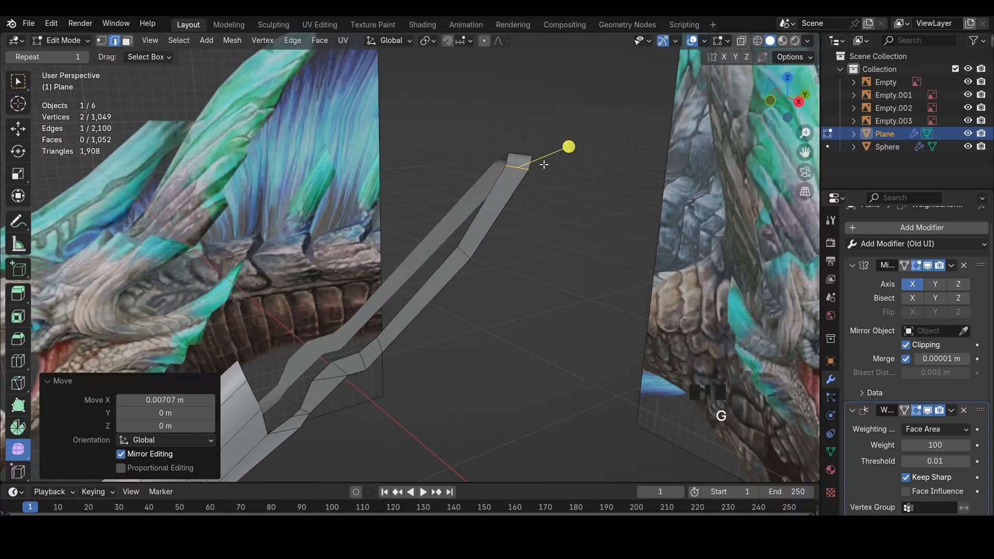
# Bridge the upper band's end edge to the fin tip with a face and cut it with one centred loop
pyautogui.click(507, 158)
pyautogui.press('f')
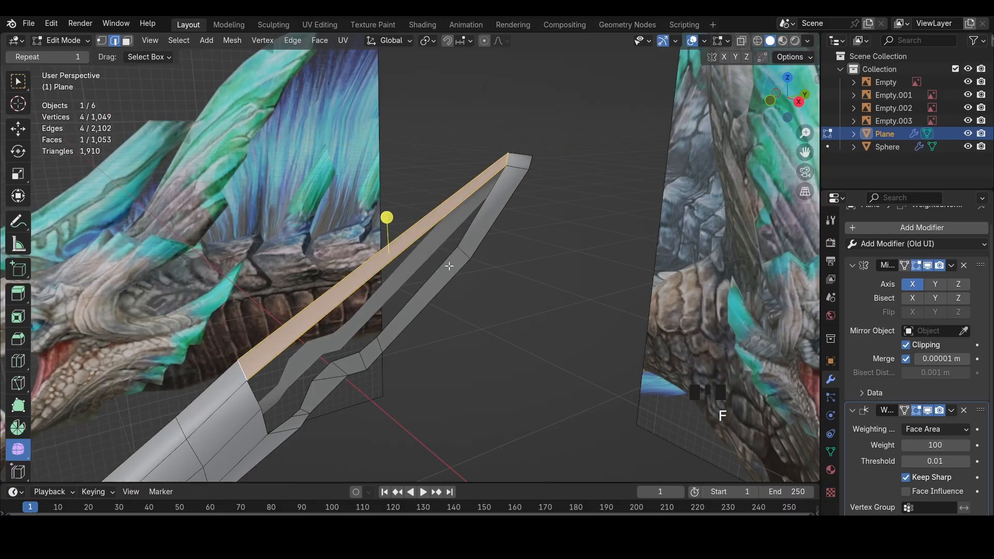
pyautogui.click(799, 102)
pyautogui.hotkey('shift', 'z')
pyautogui.hotkey('ctrl', 'r')
pyautogui.click(546, 187)
pyautogui.rightClick(546, 187)
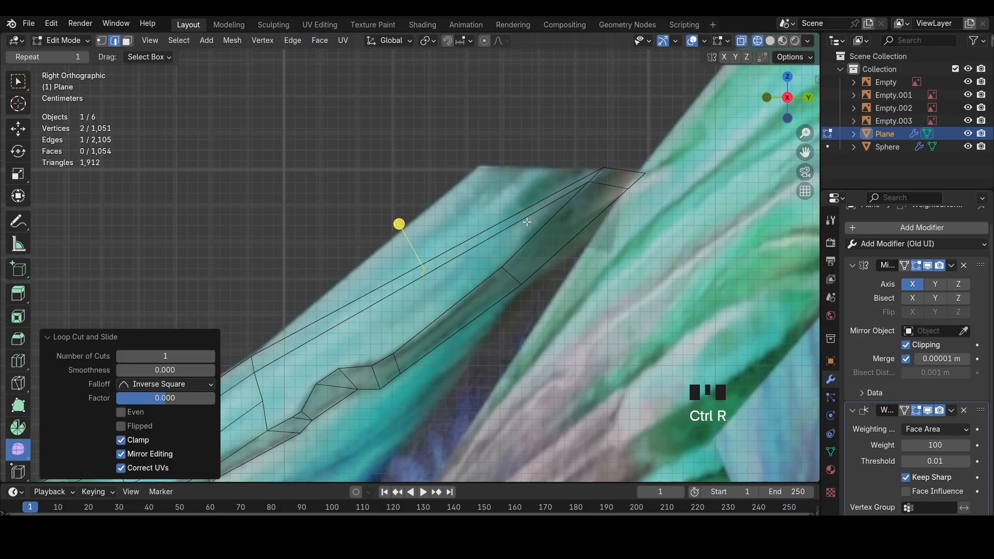
# Move and rotate the new cut edge to the fin's upper outer corner in the side view
pyautogui.press('g')
pyautogui.click(588, 93)
pyautogui.press('r')
pyautogui.click(564, 156)
pyautogui.press('g')
pyautogui.click(570, 158)
# Add a loop cut midway along the fin's top rim and move it up slightly to form a peak
pyautogui.hotkey('ctrl', 'r')
pyautogui.click(533, 186)
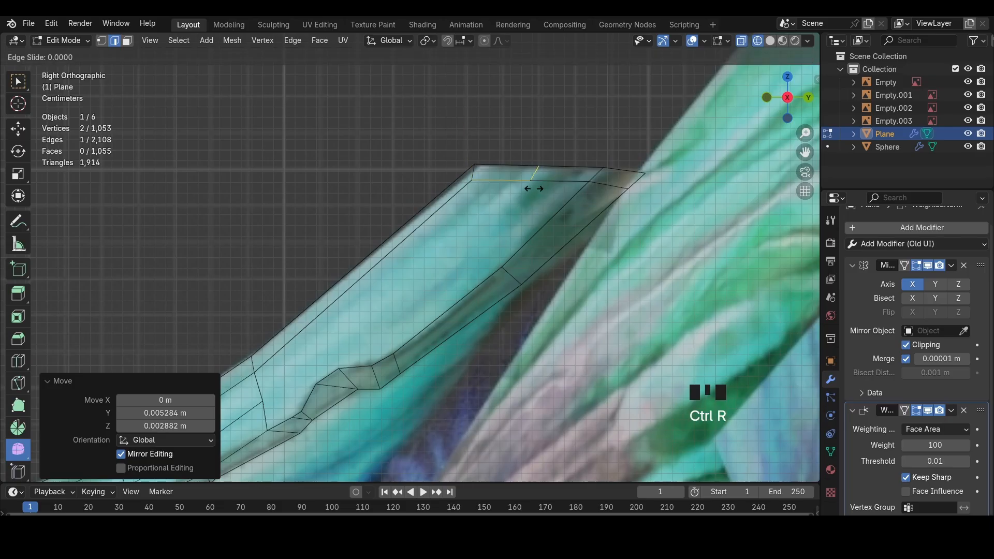
pyautogui.click(532, 183)
pyautogui.press('g')
pyautogui.click(528, 177)
# Add a loop cut between the outer corner and the rim peak, and move it down to form a notch
pyautogui.hotkey('ctrl', 'r')
pyautogui.click(510, 178)
pyautogui.click(523, 179)
pyautogui.press('g')
pyautogui.click(522, 185)
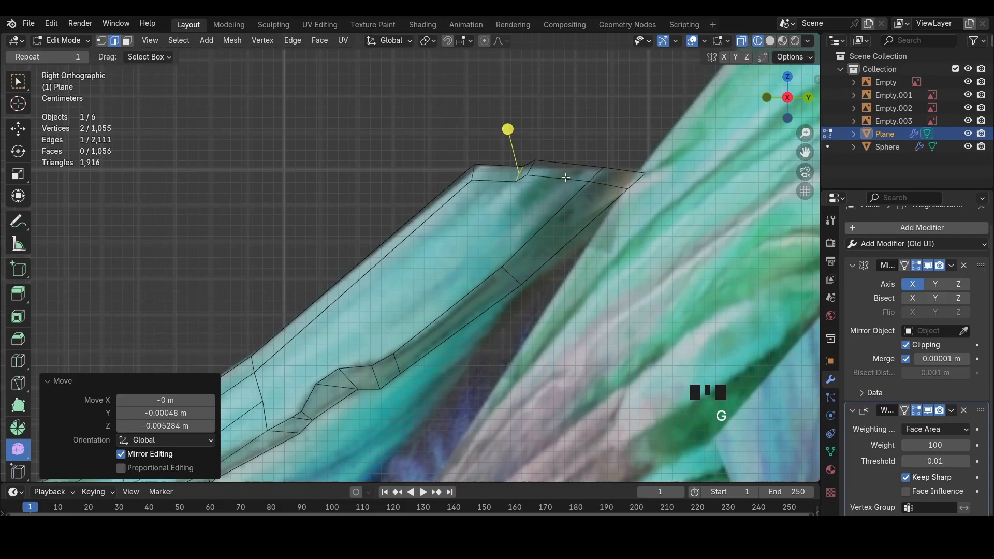
# Cut a second notch into the top rim near the tip and adjust the neighbouring rim edge to the jagged outline
pyautogui.hotkey('ctrl', 'r')
pyautogui.click(585, 184)
pyautogui.press('g')
pyautogui.click(586, 183)
pyautogui.press('g')
pyautogui.click(587, 183)
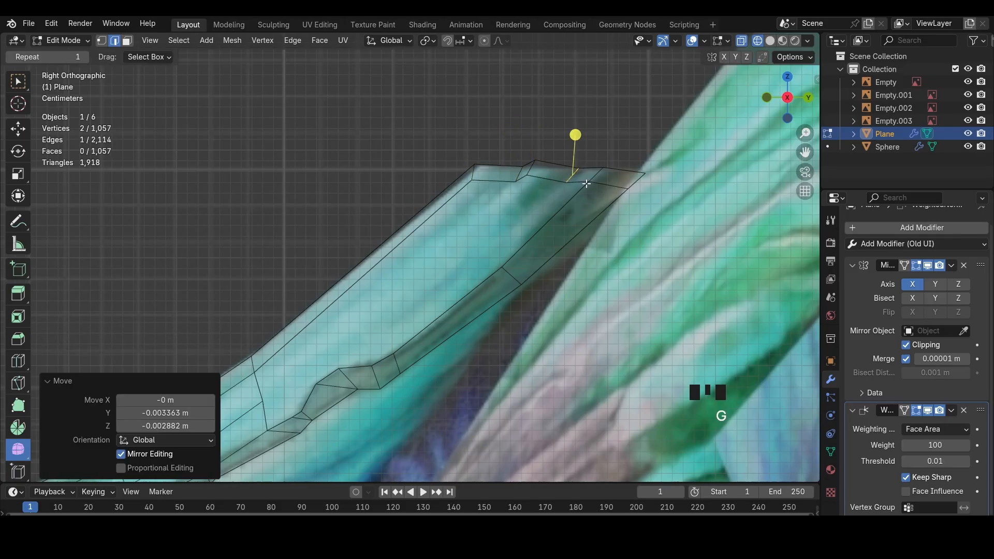
pyautogui.click(597, 176)
pyautogui.press('g')
pyautogui.click(569, 171)
# Extrude the rim's inner edge at the tip-side notch down into the fin and collapse its end to a point
pyautogui.press('z')
pyautogui.click(660, 176)
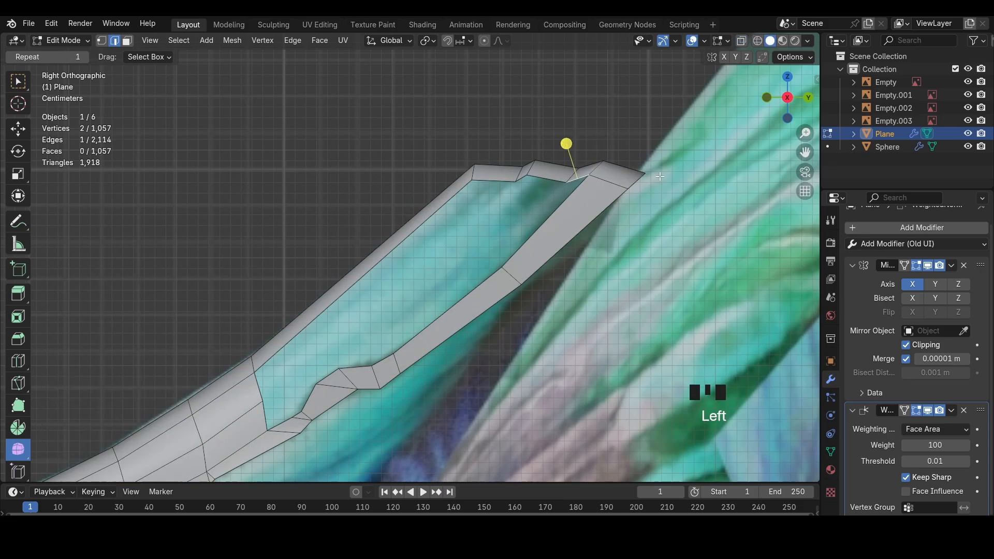
pyautogui.press('m')
pyautogui.click(639, 176)
pyautogui.hotkey('ctrl', 'z')
pyautogui.press('e')
pyautogui.click(533, 209)
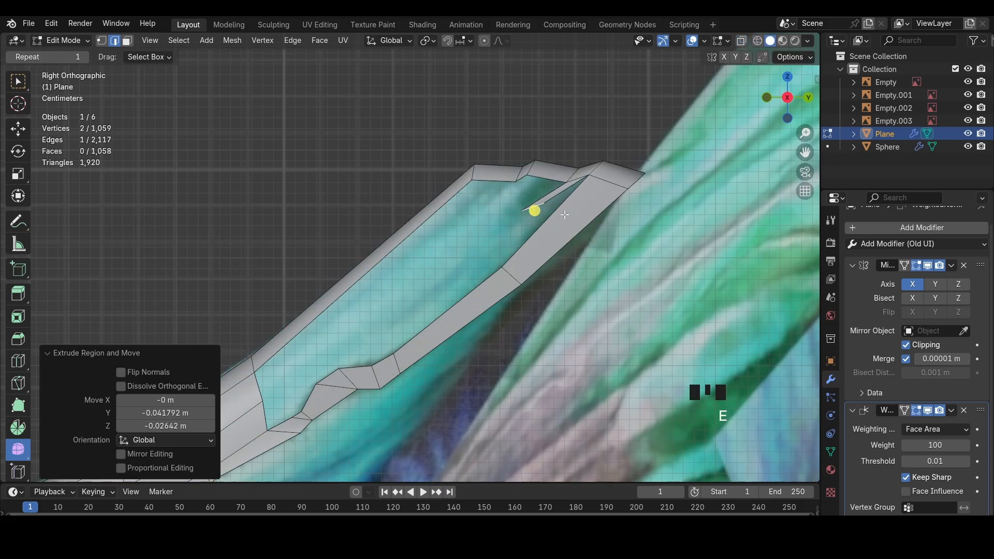
pyautogui.press('m')
# Extrude the inner edge at the outer notch down into the fin as a second pointed flap
pyautogui.click(517, 180)
pyautogui.press('e')
pyautogui.click(488, 215)
pyautogui.press('1')
pyautogui.press('2')
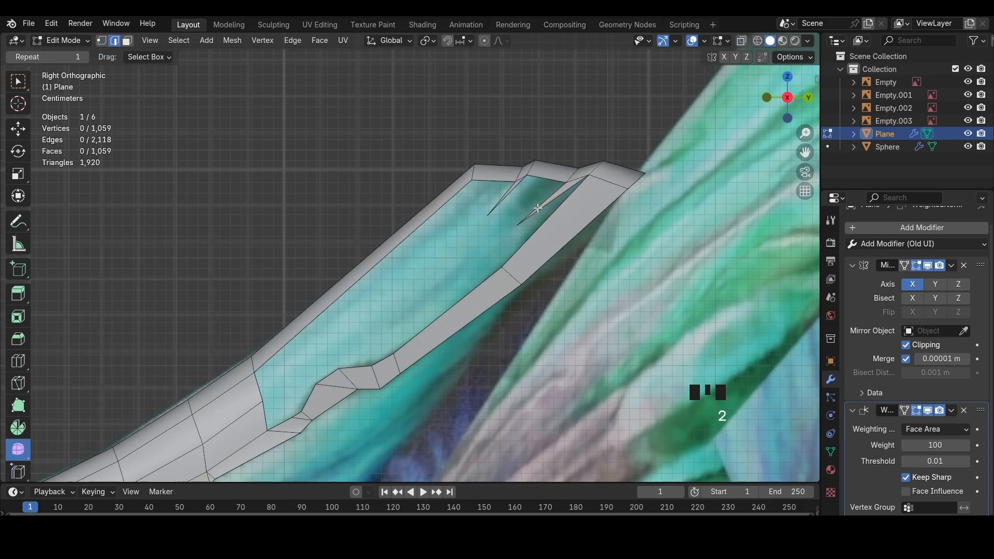
# Fill the faces between the two pointed flaps and between the tip-side flap and the lower strip
pyautogui.keyDown('shift'); pyautogui.click(513, 192); pyautogui.keyUp('shift')
pyautogui.press('f')
pyautogui.click(547, 207)
pyautogui.keyDown('shift'); pyautogui.click(553, 213); pyautogui.keyUp('shift')
pyautogui.press('f')
# Add a loop cut to the long outer band near its upper corner and fill the face to the adjacent flap
pyautogui.click(501, 196)
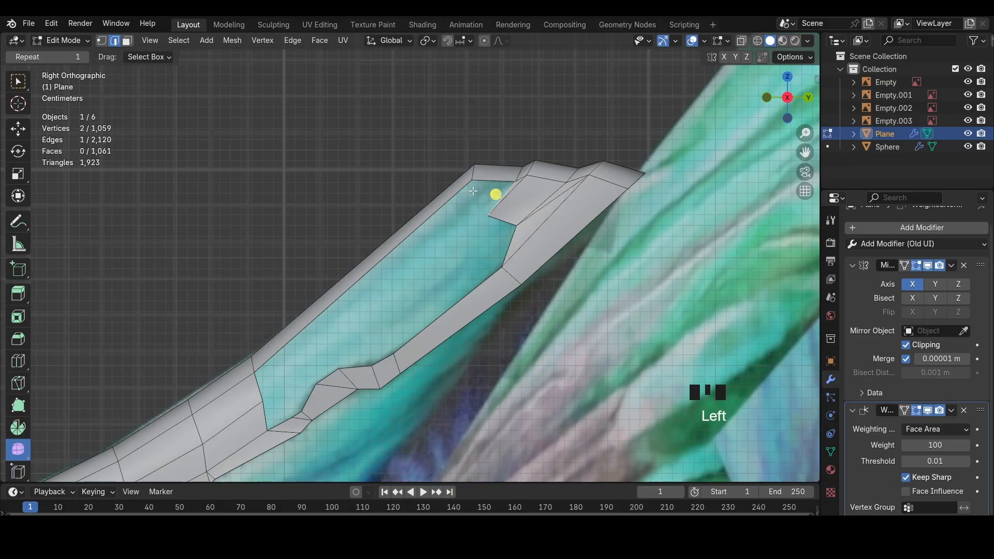
pyautogui.keyDown('shift'); pyautogui.click(448, 204); pyautogui.keyUp('shift')
pyautogui.hotkey('ctrl', 'r')
pyautogui.click(449, 204)
pyautogui.click(534, 170)
pyautogui.click(465, 188)
pyautogui.keyDown('shift'); pyautogui.click(502, 196); pyautogui.keyUp('shift')
pyautogui.press('f')
# Move and rotate the lower edge of the filled flap faces further down the fin to line up with the reference
pyautogui.click(503, 222)
pyautogui.press('g')
pyautogui.click(547, 233)
pyautogui.hotkey('shift', 'z')
pyautogui.press('r')
pyautogui.click(549, 257)
pyautogui.press('g')
pyautogui.click(525, 269)
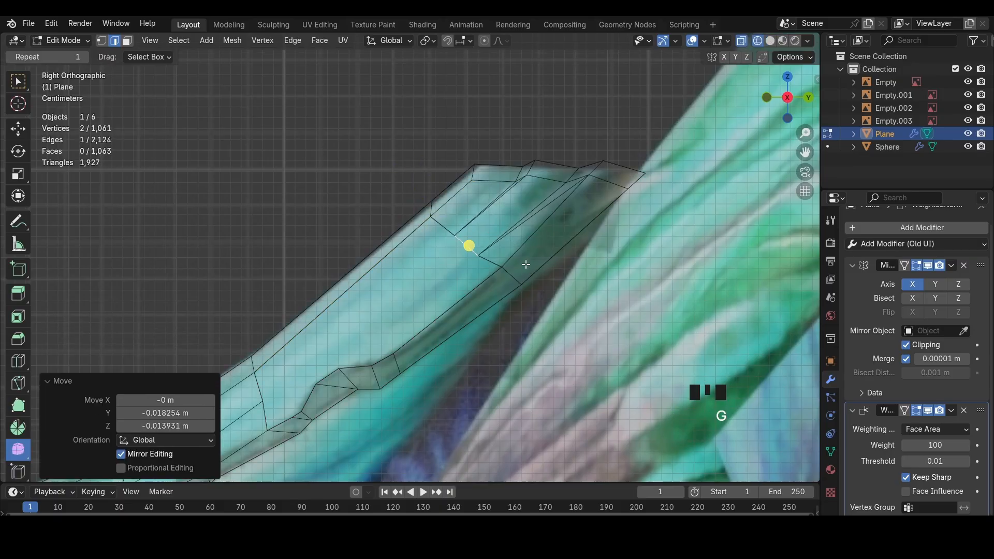
pyautogui.hotkey('shift', 'z')
pyautogui.press('g')
pyautogui.click(546, 272)
# Mark the two crease lines running down from the rim notches as sharp edges
pyautogui.press('KP_2')
pyautogui.moveTo(512, 205); pyautogui.dragTo(570, 222, button='middle')
pyautogui.keyDown('shift'); pyautogui.click(458, 174); pyautogui.keyUp('shift')
pyautogui.hotkey('ctrl', 'e')
pyautogui.click(661, 272)
# Move the inner vertex near the fin tip 0.005162 m along X
pyautogui.press('1')
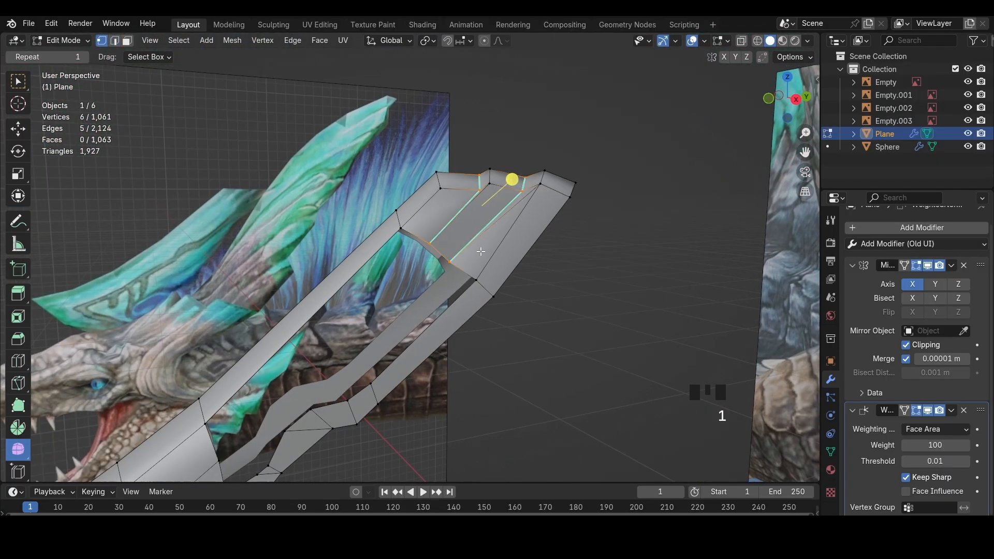
pyautogui.click(538, 188)
pyautogui.moveTo(538, 188); pyautogui.dragTo(608, 216, button='middle')
pyautogui.press('g')
pyautogui.press('x')
pyautogui.click(415, 226)
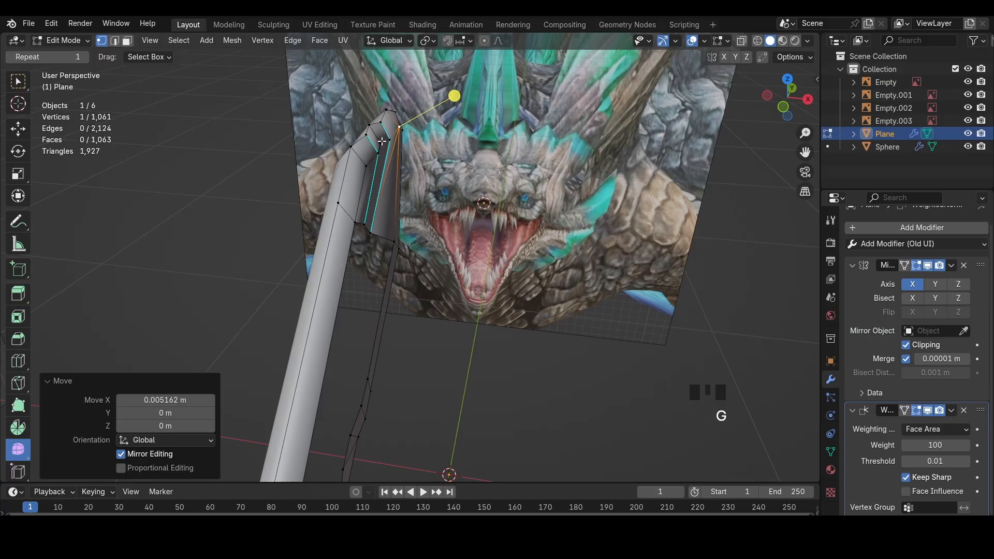
# Reposition the same inner vertex near the fin tip to refine the flap's shape
pyautogui.press('g')
pyautogui.click(370, 169)
pyautogui.moveTo(370, 171); pyautogui.dragTo(349, 227, button='middle')
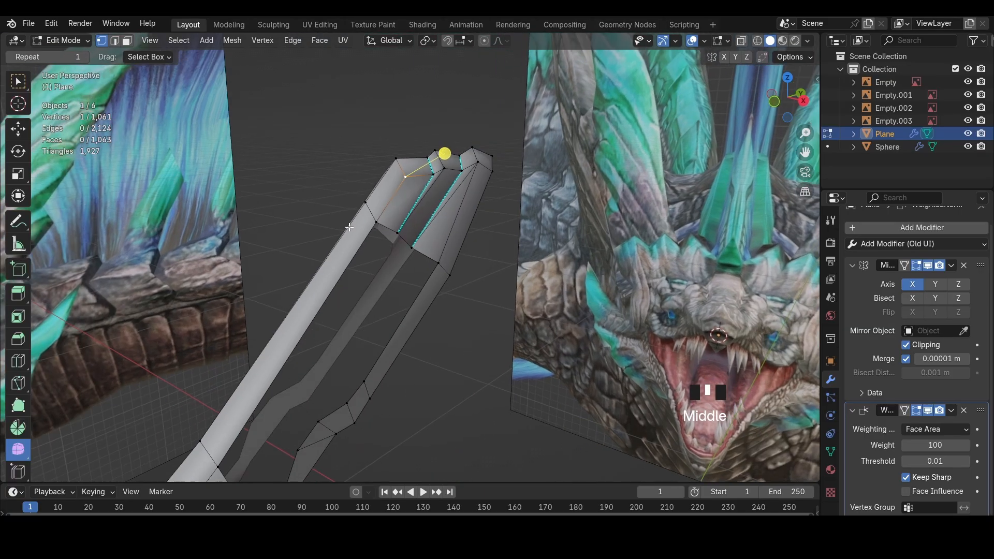
# Shift the lower edge of the creased flap along X and rotate it -6.97° in the view
pyautogui.press('2')
pyautogui.click(415, 240)
pyautogui.moveTo(415, 240); pyautogui.dragTo(486, 233, button='middle')
pyautogui.press('g')
pyautogui.press('x')
pyautogui.click(489, 234)
pyautogui.press('r')
pyautogui.click(482, 250)
pyautogui.press('g')
pyautogui.press('x')
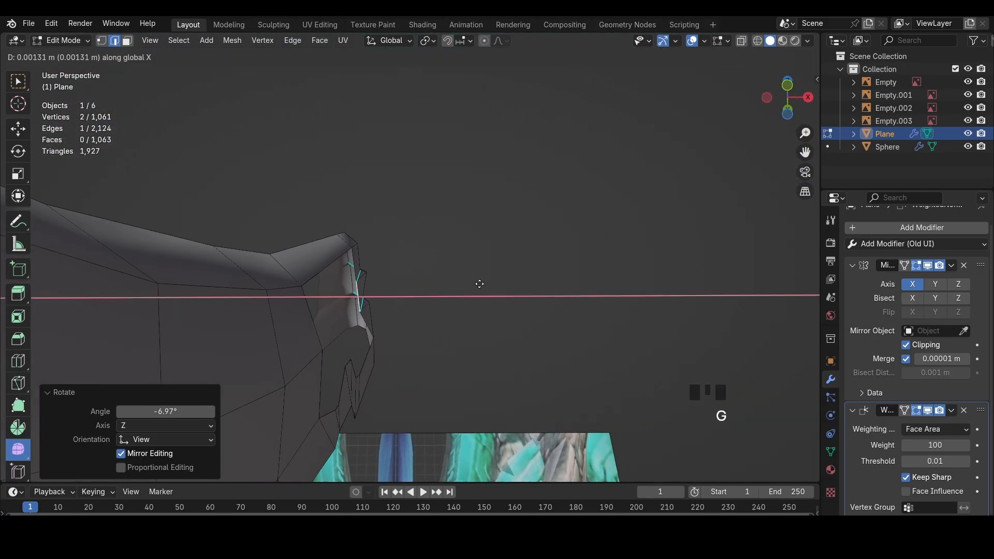
pyautogui.click(477, 285)
# Slide the seven-edge line beside the fin's thick front border by a factor of 0.549
pyautogui.moveTo(466, 286); pyautogui.dragTo(402, 333, button='middle')
pyautogui.scroll(-3, 364, 378)
pyautogui.click(406, 352)
pyautogui.scroll(-1, 402, 333)
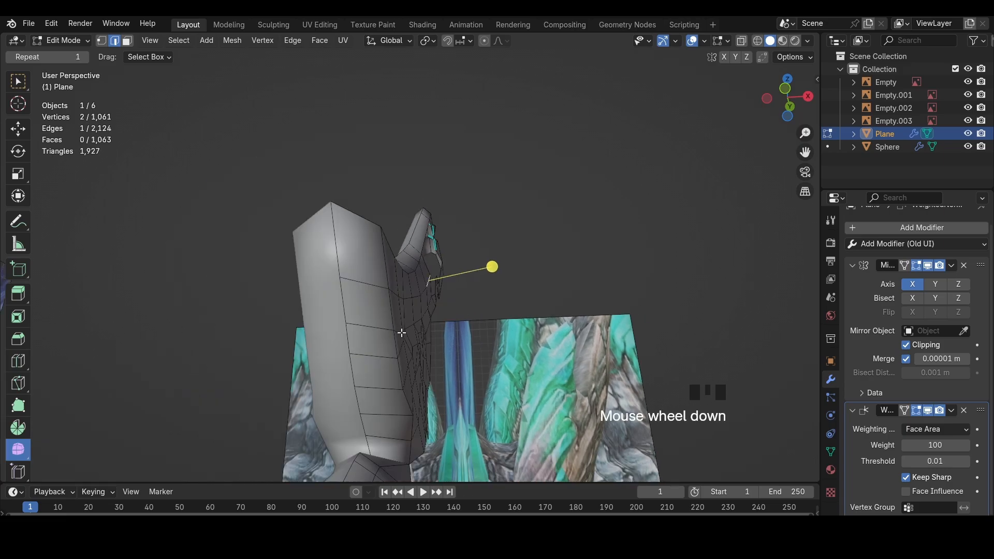
pyautogui.keyDown('ctrl'); pyautogui.keyDown('shift'); pyautogui.click(396, 294); pyautogui.keyUp('shift'); pyautogui.keyUp('ctrl')
pyautogui.moveTo(409, 427); pyautogui.dragTo(246, 267, button='middle')
pyautogui.hotkey('ctrl', 'r')
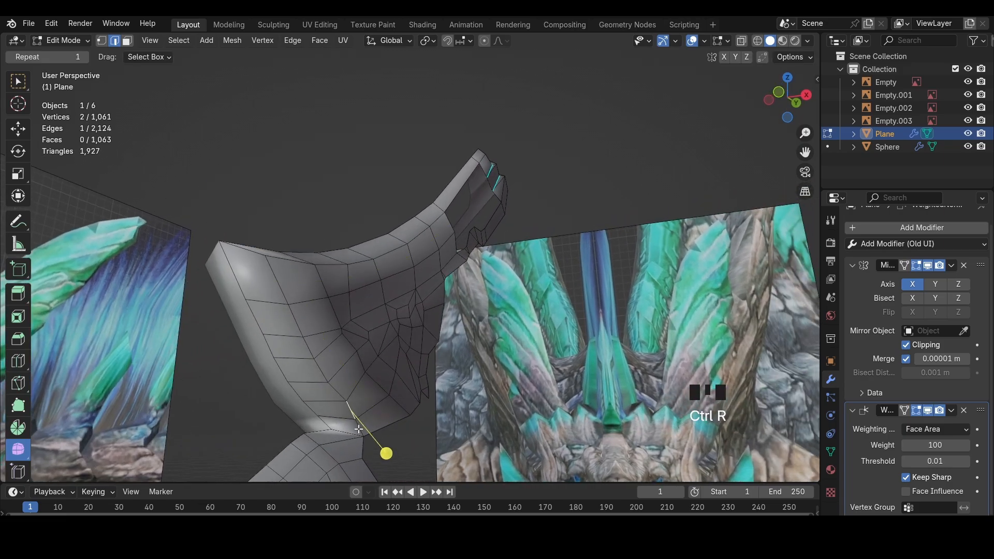
pyautogui.keyDown('ctrl'); pyautogui.keyDown('shift'); pyautogui.click(395, 326); pyautogui.keyUp('shift'); pyautogui.keyUp('ctrl')
pyautogui.hotkey('shift', 'v')
pyautogui.click(317, 383)
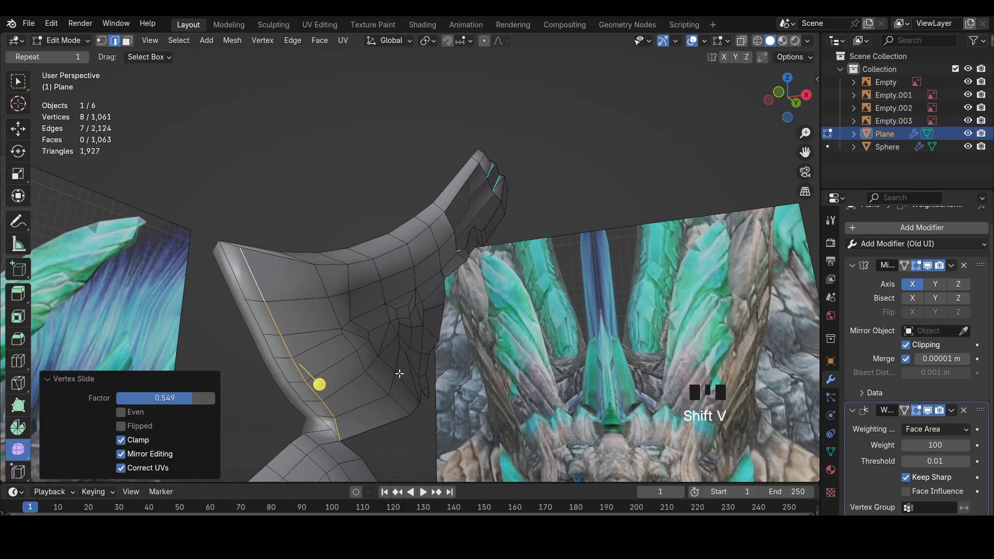
pyautogui.moveTo(317, 383); pyautogui.dragTo(380, 275, button='middle')
pyautogui.press('g')
pyautogui.press('g')
pyautogui.click(562, 385)
pyautogui.hotkey('ctrl', 'z')
# Slide the selected edge line across the fin surface to even out the face widths
pyautogui.press('g')
pyautogui.press('g')
pyautogui.click(443, 312)
# Select a single crosswise edge on the fin's outer band and reposition it to smooth the band's contour
pyautogui.scroll(2, 381, 275)
pyautogui.click(287, 216)
pyautogui.moveTo(287, 215); pyautogui.dragTo(607, 188, button='middle')
pyautogui.press('z')
pyautogui.press('z')
pyautogui.moveTo(480, 247)
pyautogui.mouseDown(button='middle')
pyautogui.moveTo(296, 226)
pyautogui.moveTo(378, 280)
pyautogui.mouseUp(button='middle')
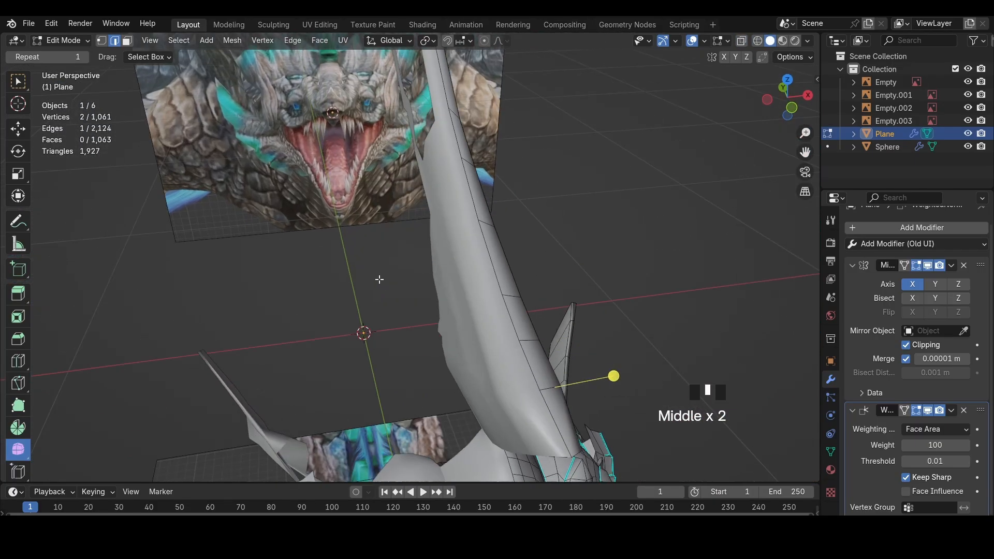
pyautogui.press('g')
pyautogui.click(379, 281)
# Select the lengthwise edge run on the inner side of the outer band and slide it toward the fin's inner side
pyautogui.moveTo(517, 339); pyautogui.dragTo(495, 327, button='middle')
pyautogui.click(435, 323)
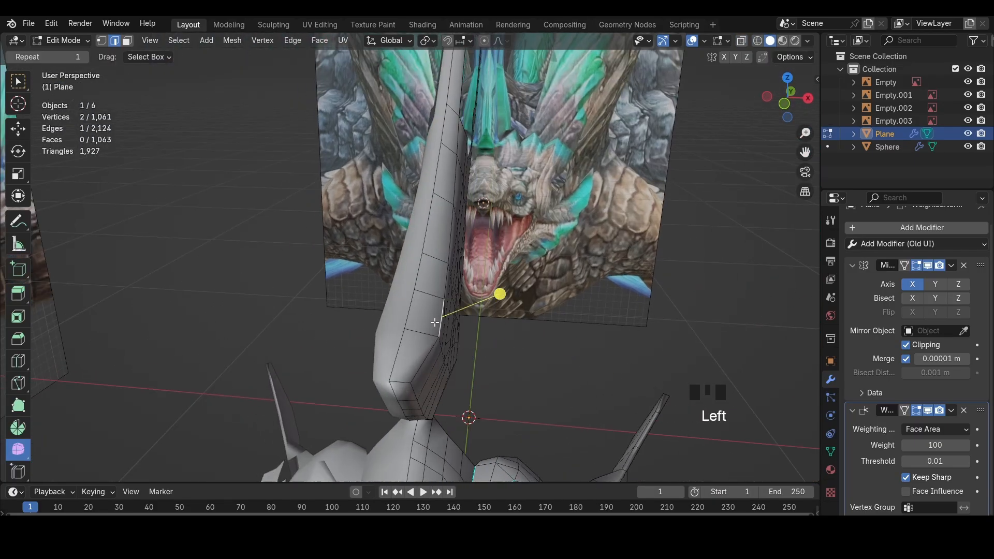
pyautogui.keyDown('ctrl'); pyautogui.click(445, 190); pyautogui.keyUp('ctrl')
pyautogui.press('g')
pyautogui.press('g')
pyautogui.click(463, 191)
# Slide the vertex at the upper end of the band's lengthwise edge run to straighten the line
pyautogui.press('1')
pyautogui.click(455, 115)
pyautogui.hotkey('shift', 'v')
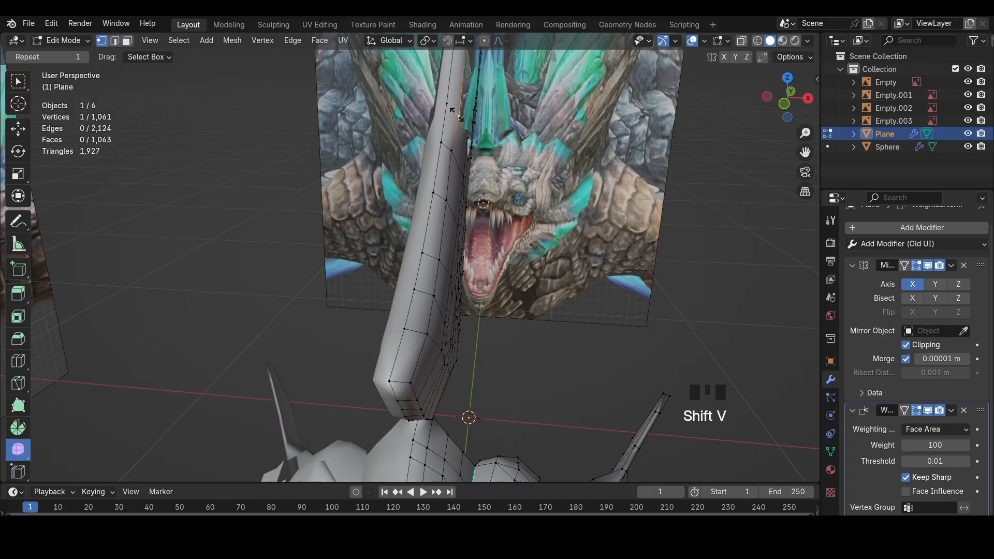
pyautogui.click(462, 134)
pyautogui.moveTo(468, 317); pyautogui.dragTo(472, 304, button='middle')
pyautogui.click(442, 193)
# Smooth the vertices of the three faces at the fin's front tip with a smoothing value of 0.427
pyautogui.moveTo(443, 207); pyautogui.dragTo(388, 237, button='middle')
pyautogui.press('3')
pyautogui.moveTo(174, 299); pyautogui.dragTo(441, 234)
pyautogui.press('i')
pyautogui.click(263, 282)
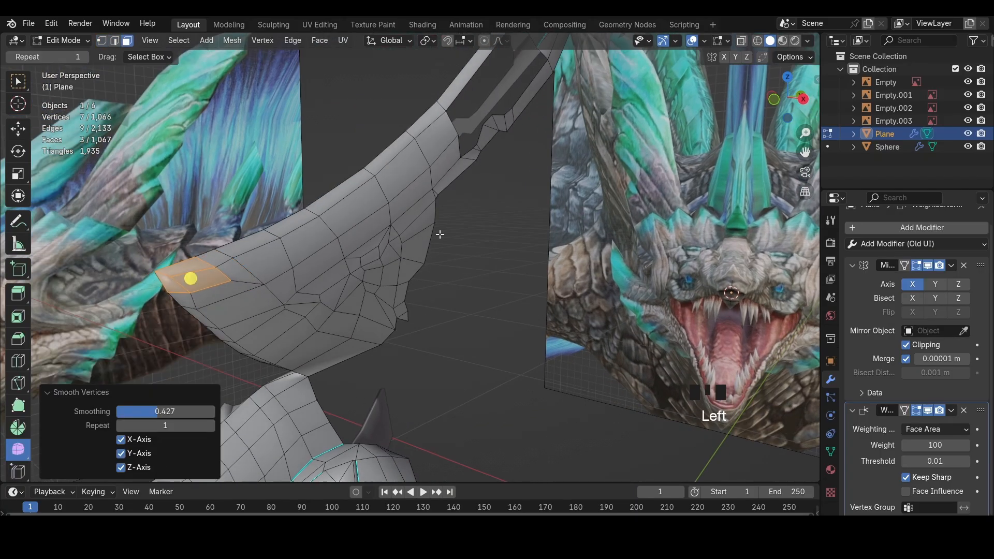
# Switch to the right orthographic wireframe view and move the selected front tip faces onto the reference
pyautogui.click(803, 100)
pyautogui.hotkey('shift', 'z')
pyautogui.press('g')
pyautogui.click(154, 242)
# Move the individual vertices along the fin's front tip border to match the reference outline
pyautogui.press('1')
pyautogui.click(139, 250)
pyautogui.press('g')
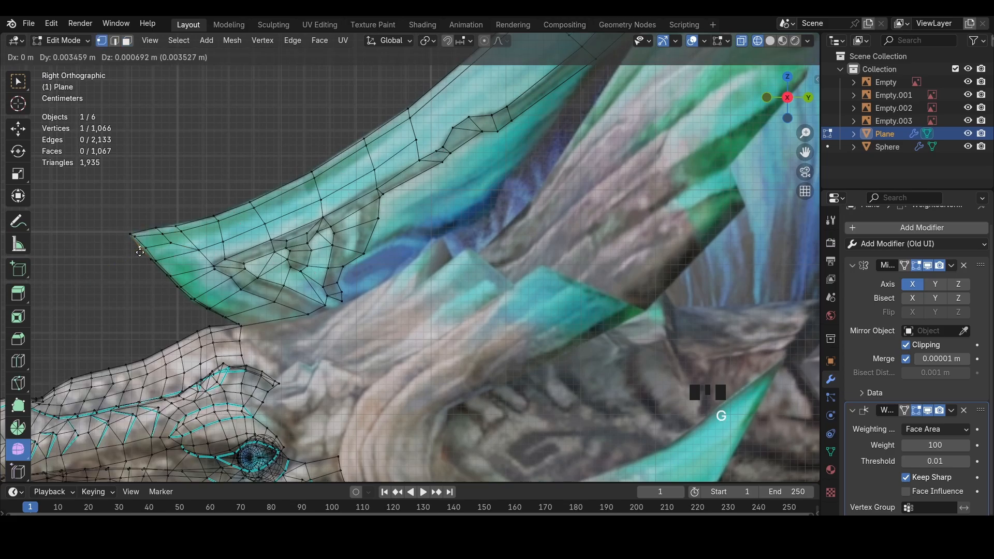
pyautogui.click(143, 252)
pyautogui.click(163, 245)
pyautogui.hotkey('shift', 'z')
pyautogui.click(163, 260)
pyautogui.press('g')
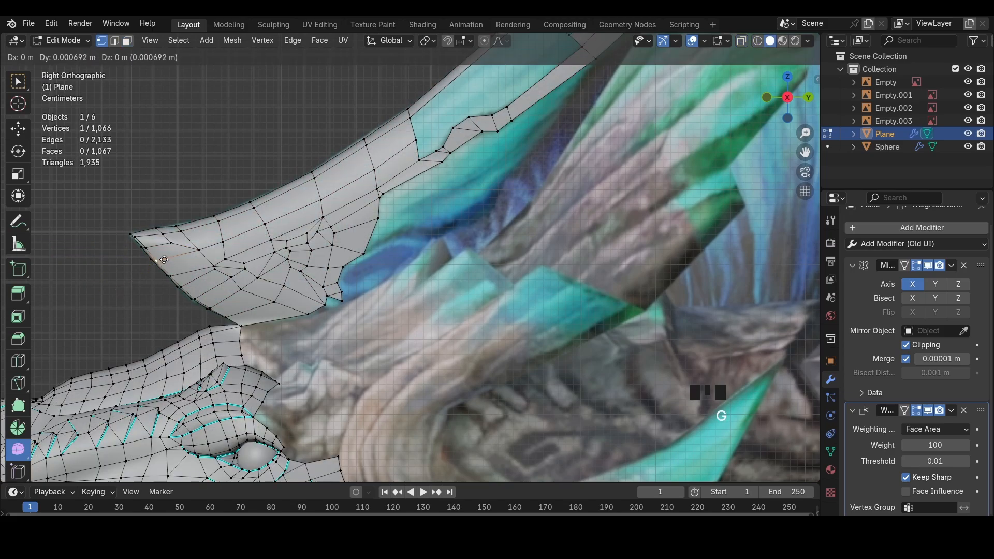
pyautogui.click(164, 259)
pyautogui.hotkey('shift', 'z')
# Extend the fin's lower rear corner with a new vertex and fill the faces joining it to the bottom border
pyautogui.scroll(4, 217, 331)
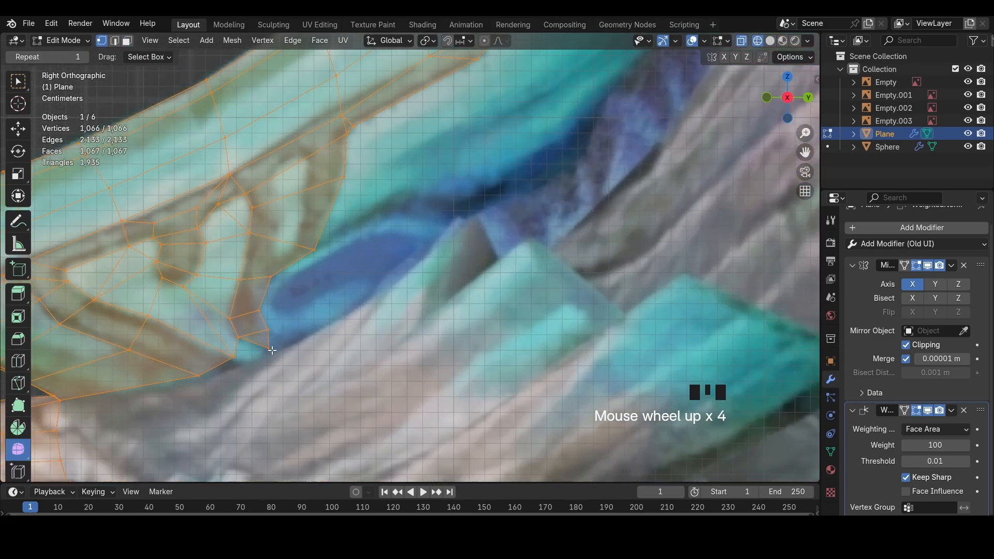
pyautogui.keyDown('shift'); pyautogui.click(232, 356); pyautogui.keyUp('shift')
pyautogui.press('e')
pyautogui.keyDown('shift'); pyautogui.click(252, 349); pyautogui.keyUp('shift')
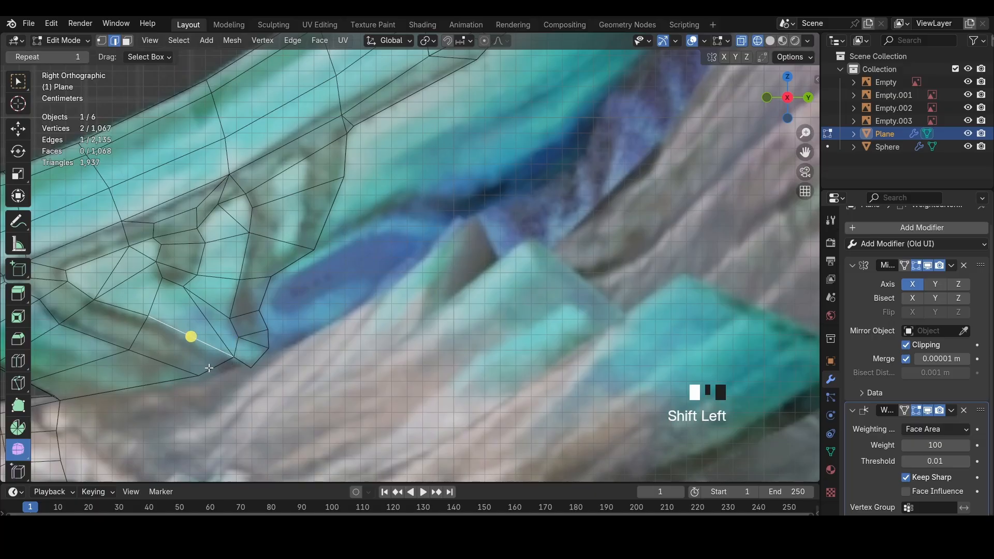
pyautogui.press('1')
# Move the new bottom corner vertex and the vertex above it to follow the reference
pyautogui.click(259, 366)
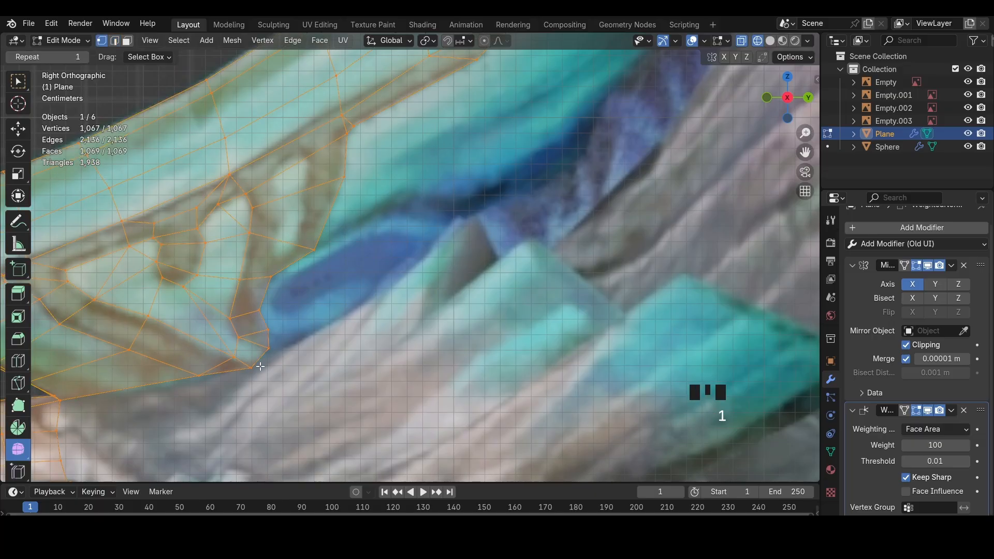
pyautogui.press('g')
pyautogui.click(263, 365)
pyautogui.click(261, 306)
pyautogui.press('g')
pyautogui.click(260, 304)
# Add three loop cuts to the long outer band and fill a bridging face across to the jagged inner strip
pyautogui.keyDown('shift'); pyautogui.moveTo(375, 296); pyautogui.dragTo(389, 419, button='middle'); pyautogui.keyUp('shift')
pyautogui.scroll(-2, 389, 419)
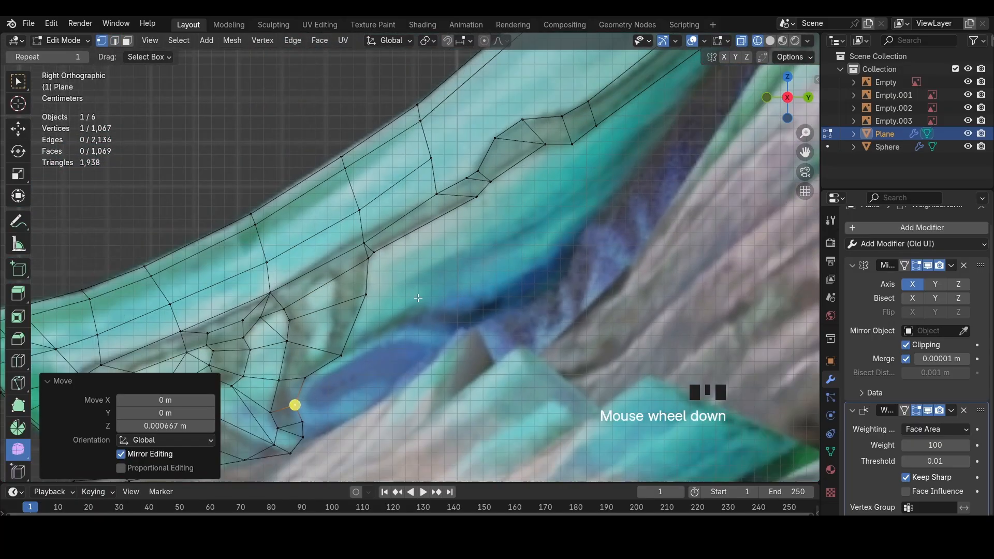
pyautogui.press('2')
pyautogui.press('a')
pyautogui.scroll(2, 518, 266)
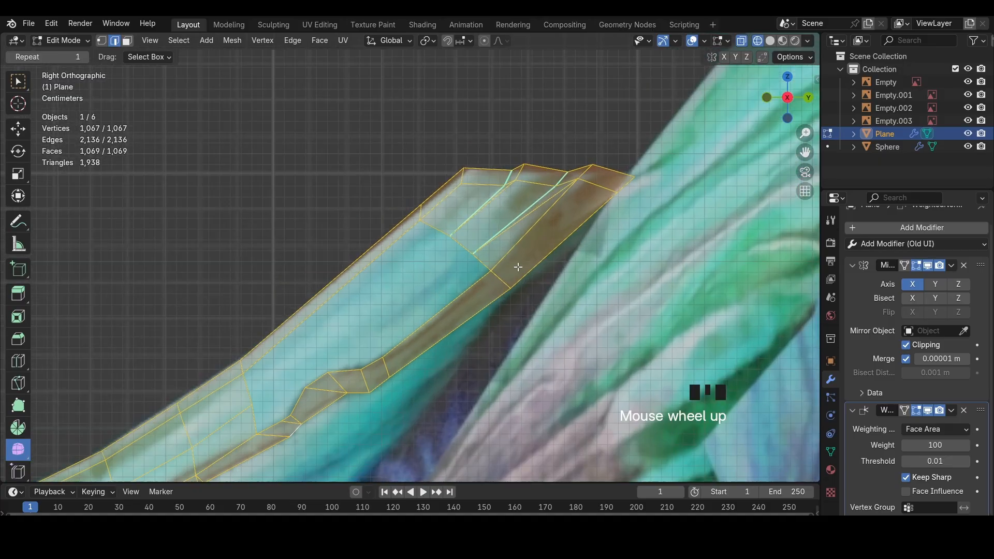
pyautogui.hotkey('alt', 'z')
pyautogui.hotkey('ctrl', 'r')
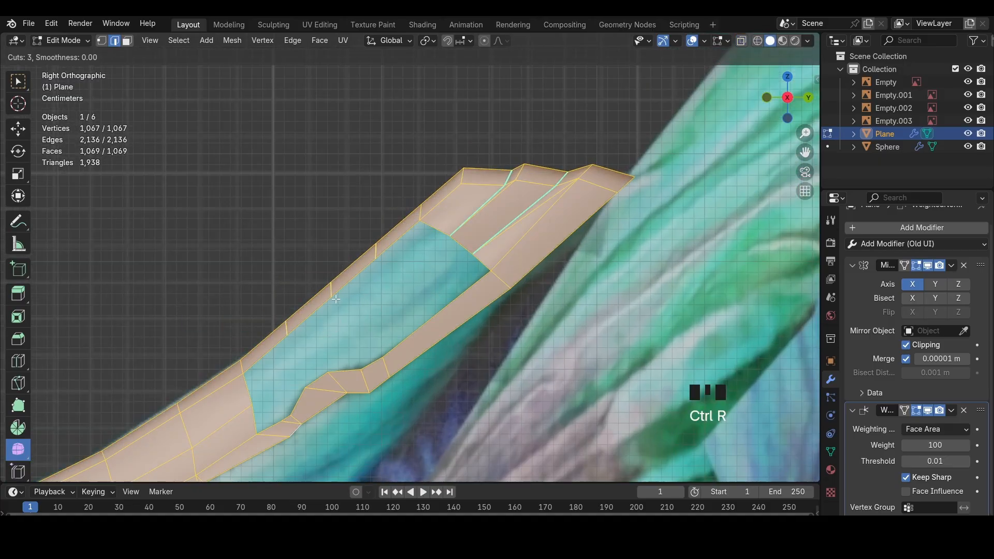
pyautogui.click(336, 299)
pyautogui.click(264, 389)
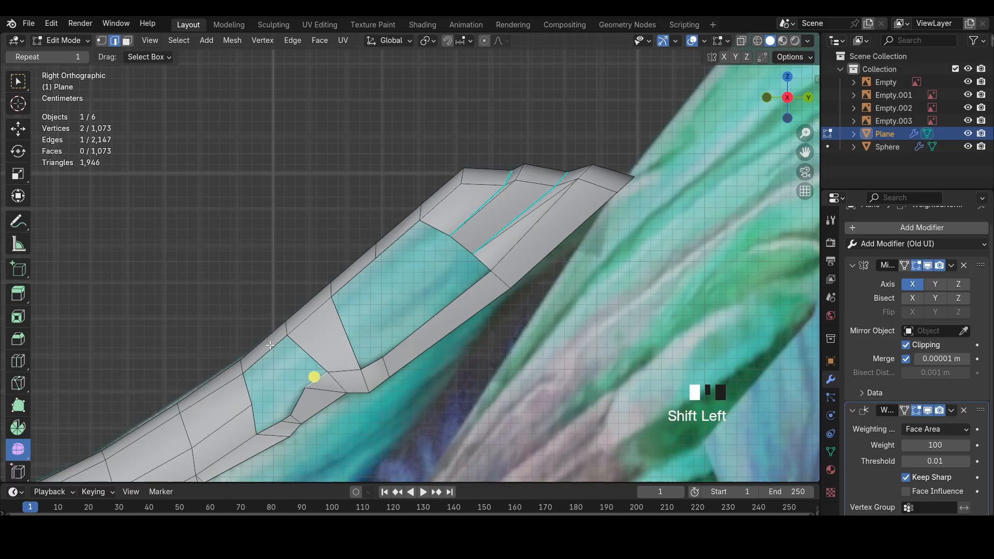
# Add a loop cut through the bridging face and merge the two facing vertices beside the lower gap
pyautogui.hotkey('ctrl', 'r')
pyautogui.doubleClick(306, 354)
pyautogui.press('1')
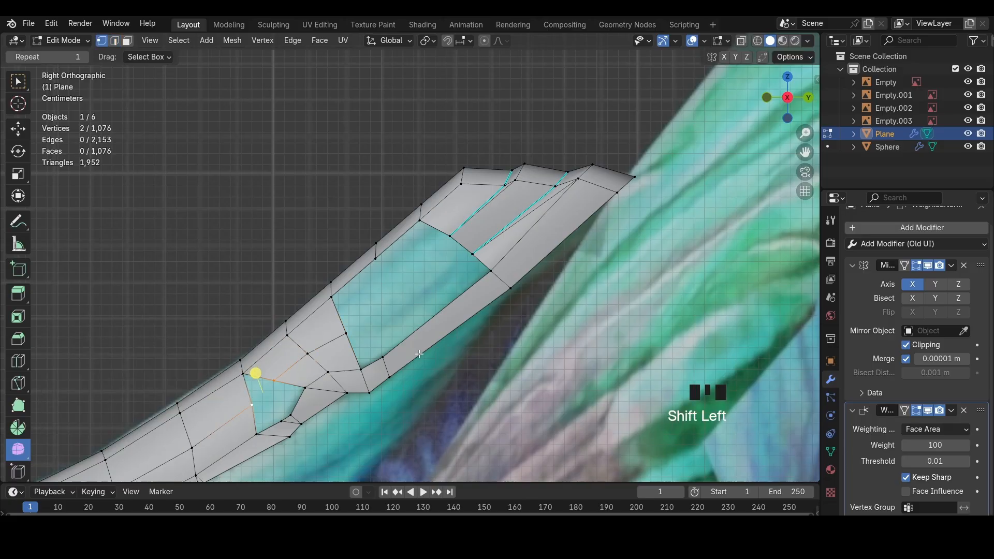
pyautogui.press('m')
pyautogui.click(427, 342)
# Fill the small remaining gap below the bridging faces
pyautogui.press('2')
pyautogui.click(291, 393)
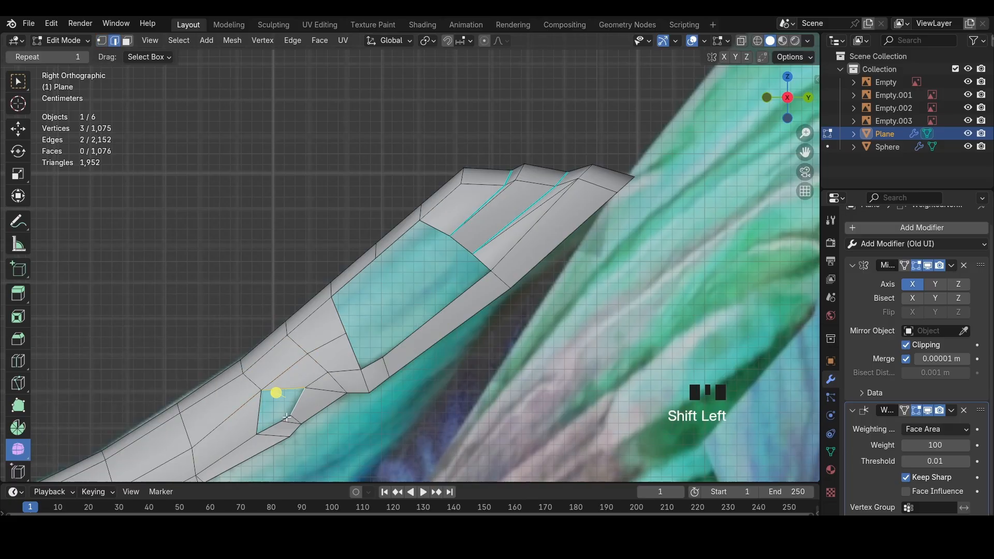
pyautogui.click(356, 349)
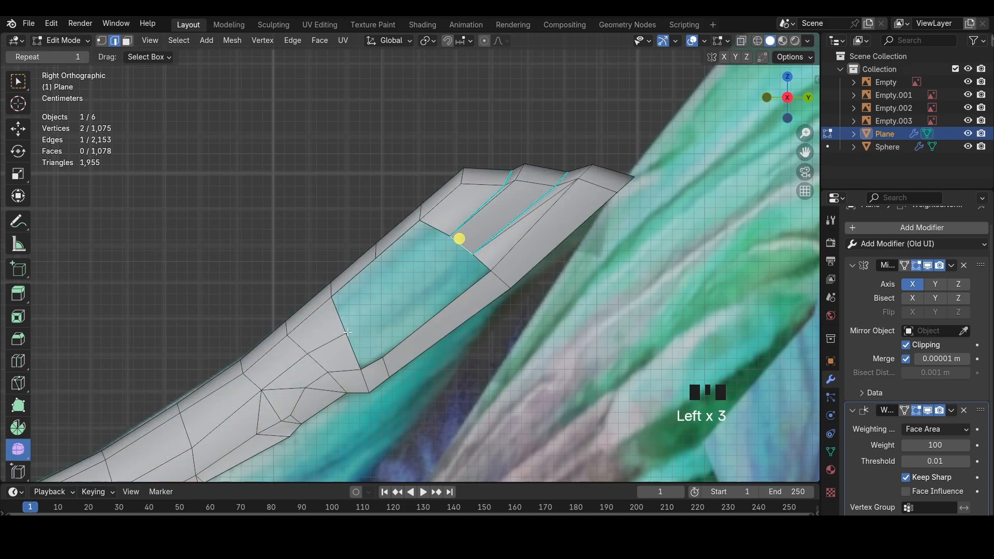
pyautogui.hotkey('ctrl', 'b')
pyautogui.click(372, 336)
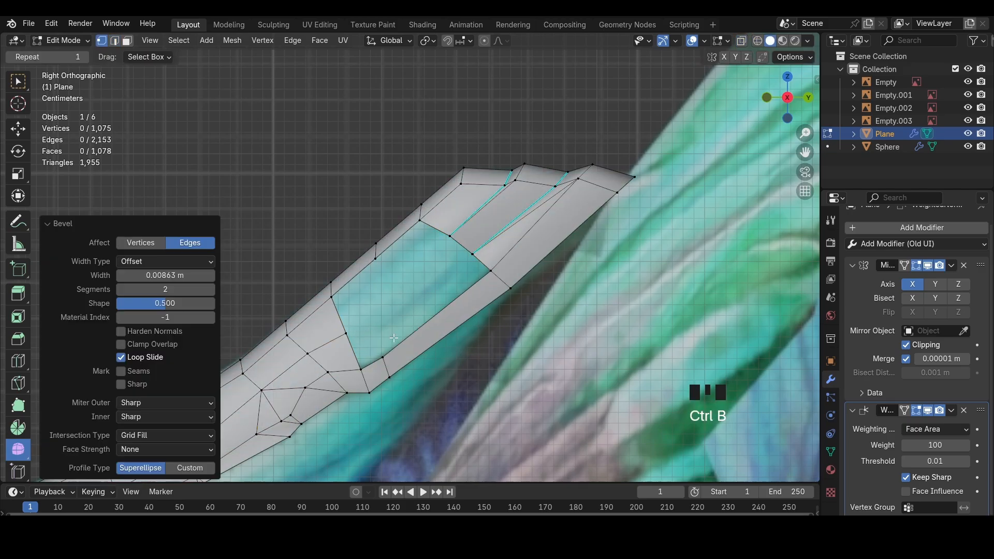
pyautogui.hotkey('ctrl', 'z')
pyautogui.hotkey('ctrl', 'b')
pyautogui.click(390, 335)
pyautogui.hotkey('ctrl', 'z')
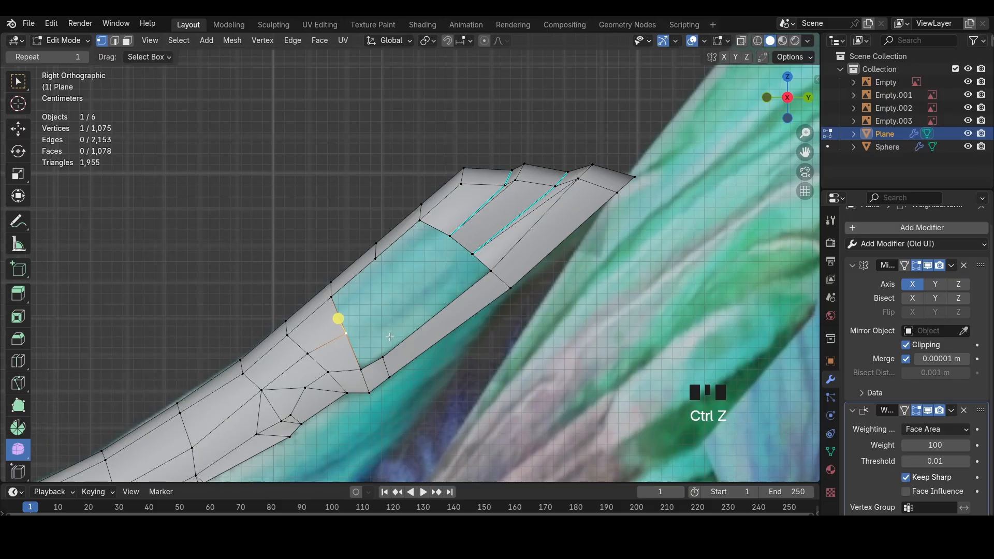
# Bevel the middle vertex on the lower border of the large gap and slide the inner vertex by a factor of 1.000
pyautogui.hotkey('ctrl', 'b')
pyautogui.click(420, 339)
pyautogui.click(333, 327)
pyautogui.hotkey('shift', 'v')
pyautogui.click(300, 337)
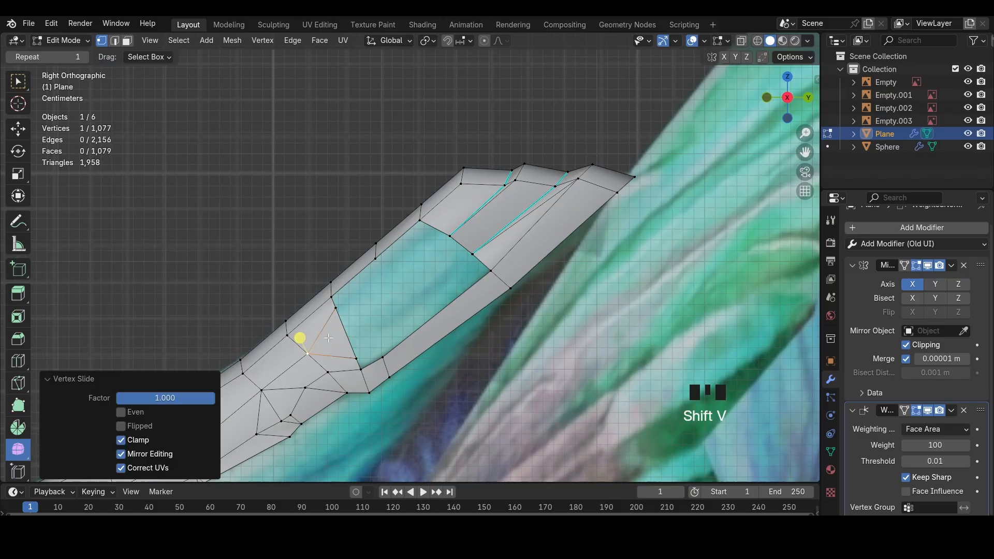
# Select the whole mesh and merge its overlapping vertices by distance, using 0.0001 m
pyautogui.press('2')
pyautogui.press('s')
pyautogui.click(424, 347)
pyautogui.press('a')
pyautogui.press('m')
pyautogui.click(483, 411)
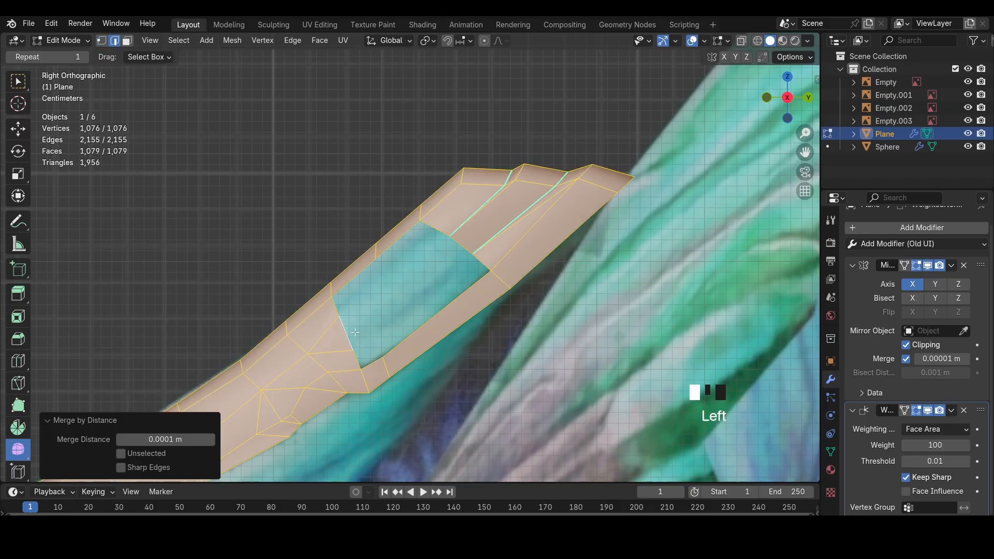
# Fill the middle strip across the large gap and add one loop cut near its lower end
pyautogui.keyDown('shift'); pyautogui.click(339, 321); pyautogui.keyUp('shift')
pyautogui.hotkey('ctrl', 'r')
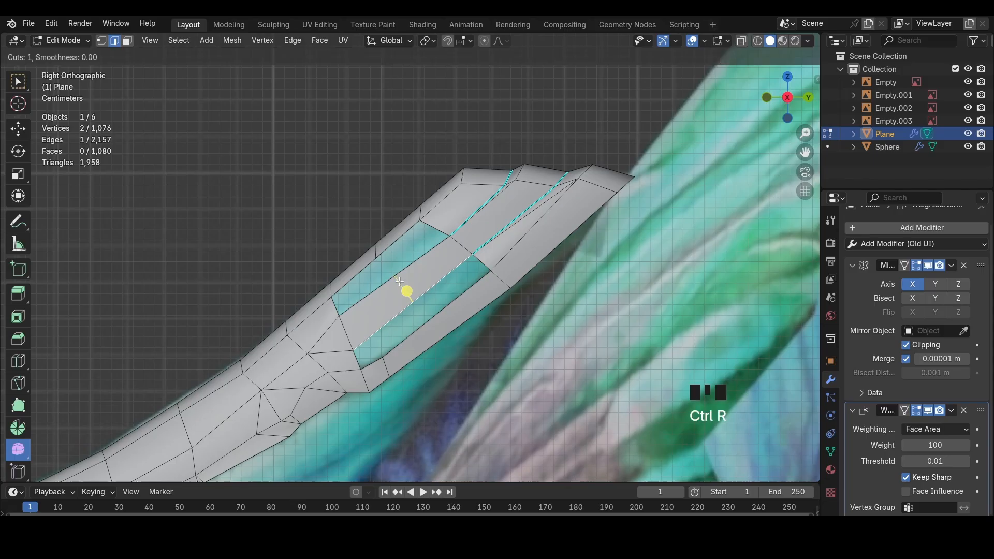
pyautogui.click(368, 299)
# Fill the faces between the middle strip and the inner strip of the fin
pyautogui.keyDown('shift'); pyautogui.click(379, 348); pyautogui.keyUp('shift')
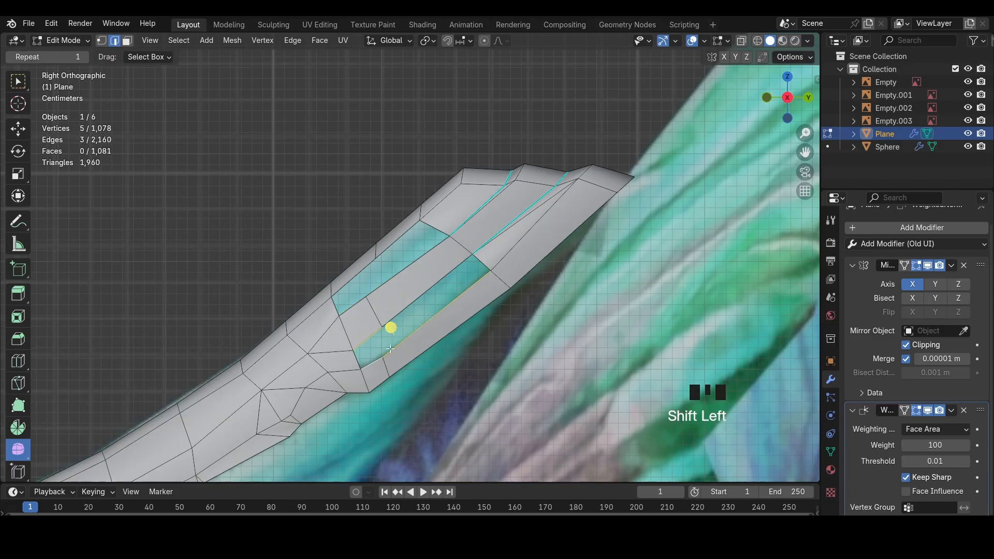
pyautogui.click(431, 307)
pyautogui.press('f')
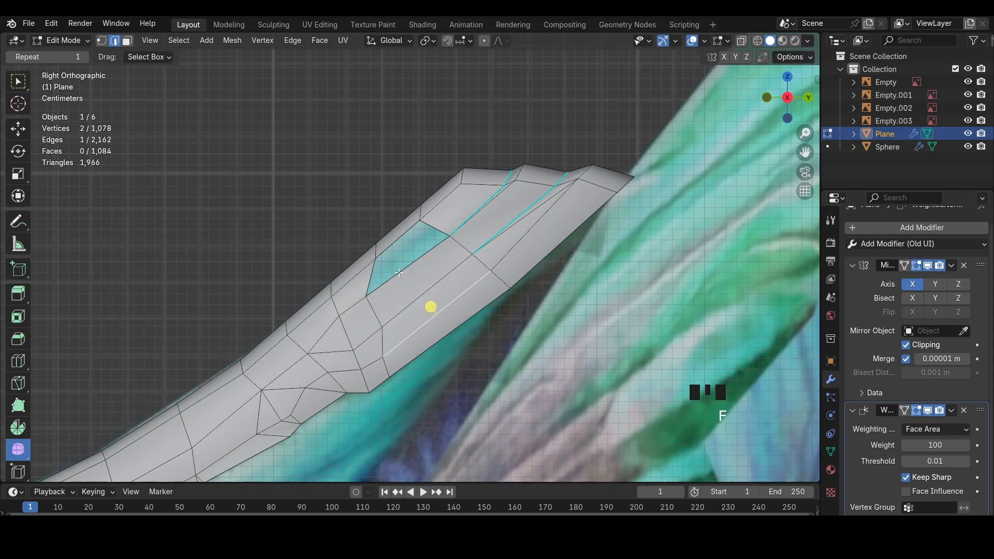
# Slide the vertices of the crosswise edge line through the filled faces into an even curve over the reference
pyautogui.click(392, 305)
pyautogui.hotkey('shift', 'z')
pyautogui.click(390, 369)
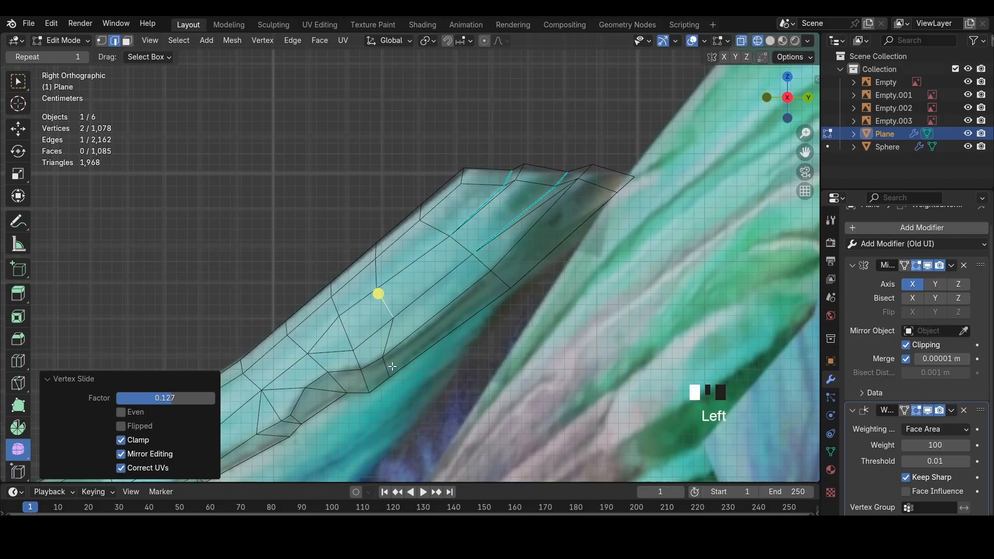
pyautogui.hotkey('shift', 'v')
pyautogui.click(419, 362)
pyautogui.press('1')
pyautogui.click(384, 292)
pyautogui.hotkey('shift', 'v')
pyautogui.click(388, 290)
# Slide the vertices along the fin's outer rim down its length so they line up with the inner crosswise edges
pyautogui.click(376, 243)
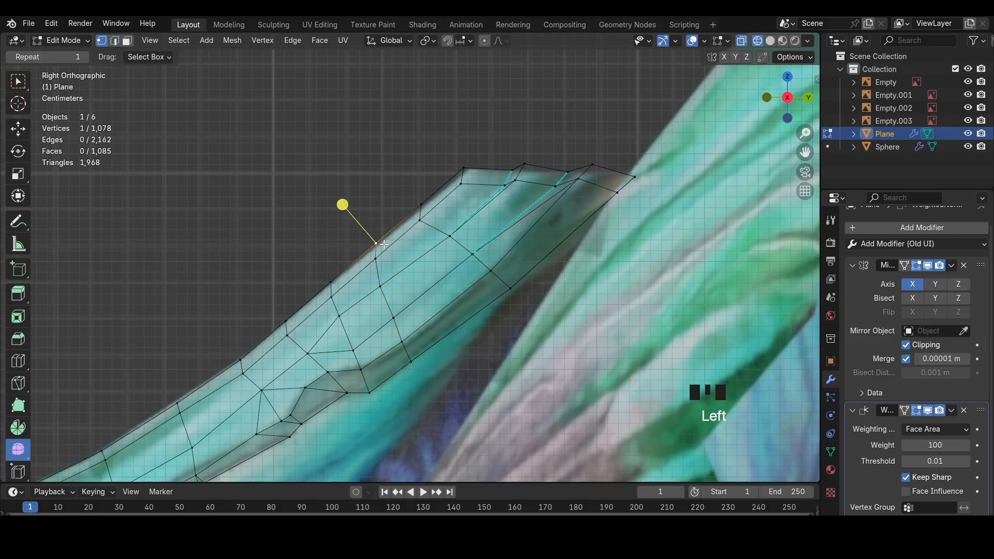
pyautogui.hotkey('shift', 'v')
pyautogui.click(379, 251)
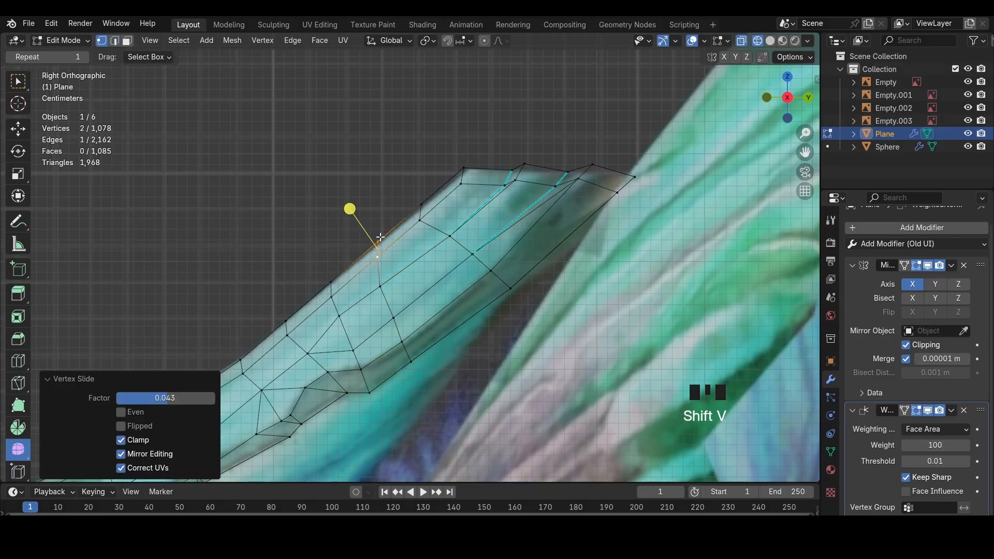
pyautogui.hotkey('shift', 'v')
pyautogui.click(332, 285)
pyautogui.click(293, 318)
pyautogui.hotkey('shift', 'v')
pyautogui.click(291, 320)
pyautogui.click(241, 350)
pyautogui.hotkey('shift', 'v')
pyautogui.click(237, 353)
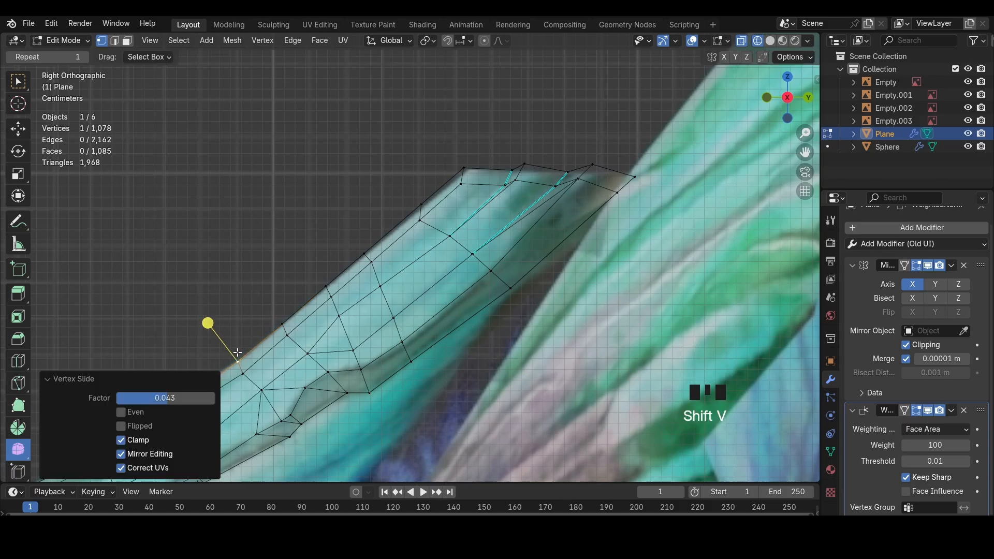
# Select a face on the upper part of the fin and move it along the X axis
pyautogui.hotkey('shift', 'z')
pyautogui.press('2')
pyautogui.moveTo(482, 244)
pyautogui.mouseDown(button='middle')
pyautogui.moveTo(570, 261)
pyautogui.moveTo(469, 226)
pyautogui.mouseUp(button='middle')
pyautogui.press('3')
pyautogui.click(461, 279)
pyautogui.moveTo(438, 308); pyautogui.dragTo(408, 320, button='middle')
pyautogui.press('g')
pyautogui.press('x')
pyautogui.click(489, 288)
# Move the neighbouring edge of the fin along the X axis to even out the surface depth
pyautogui.click(512, 312)
pyautogui.press('2')
pyautogui.click(430, 352)
pyautogui.moveTo(430, 351); pyautogui.dragTo(601, 341, button='middle')
pyautogui.press('g')
pyautogui.press('x')
pyautogui.click(494, 386)
# Move two single vertices on the fin's surface along the X axis to smooth its depth
pyautogui.press('1')
pyautogui.click(430, 326)
pyautogui.press('g')
pyautogui.press('x')
pyautogui.click(434, 328)
pyautogui.click(433, 346)
pyautogui.press('g')
pyautogui.press('x')
pyautogui.click(436, 346)
# Adjust the fin vertex's position along the X axis, undoing unwanted moves, and save the file
pyautogui.press('g')
pyautogui.press('x')
pyautogui.click(431, 313)
pyautogui.hotkey('ctrl', 'z')
pyautogui.press('g')
pyautogui.hotkey('ctrl', 'z')
pyautogui.press('g')
pyautogui.press('x')
pyautogui.click(468, 343)
pyautogui.press('2')
pyautogui.click(436, 333)
pyautogui.hotkey('ctrl', 's')
# Extrude the edge at the fin's lower rear corner along the rim of the blue area in the side reference
pyautogui.scroll(-3, 585, 310)
pyautogui.moveTo(566, 239); pyautogui.dragTo(621, 326, button='middle')
pyautogui.keyDown('shift'); pyautogui.moveTo(629, 334); pyautogui.dragTo(798, 112, button='middle'); pyautogui.keyUp('shift')
pyautogui.click(774, 95)
pyautogui.scroll(3, 466, 207)
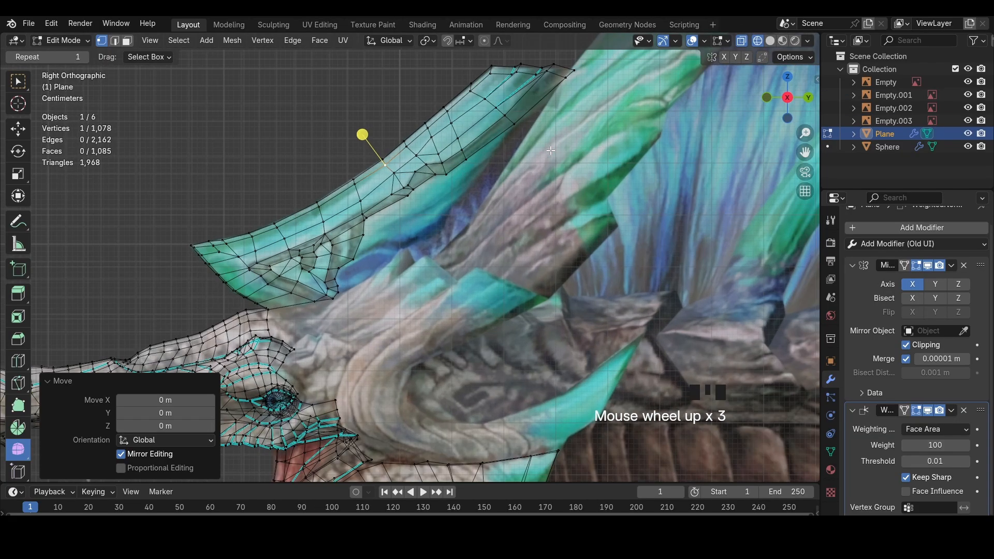
pyautogui.keyDown('shift'); pyautogui.moveTo(466, 207); pyautogui.dragTo(474, 253, button='middle'); pyautogui.keyUp('shift')
pyautogui.press('a')
pyautogui.scroll(2, 483, 206)
pyautogui.press('2')
pyautogui.click(489, 199)
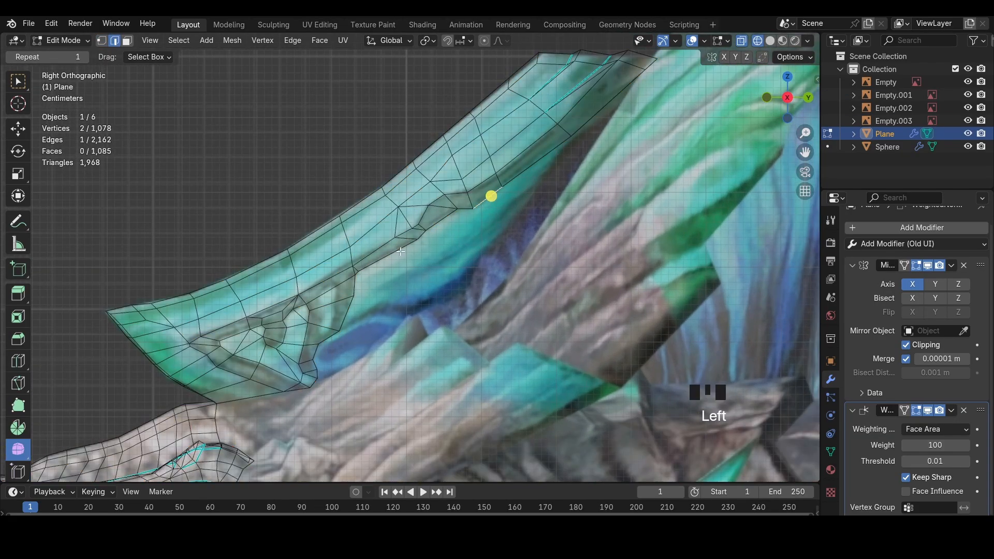
pyautogui.press('a')
pyautogui.scroll(2, 363, 336)
pyautogui.click(300, 399)
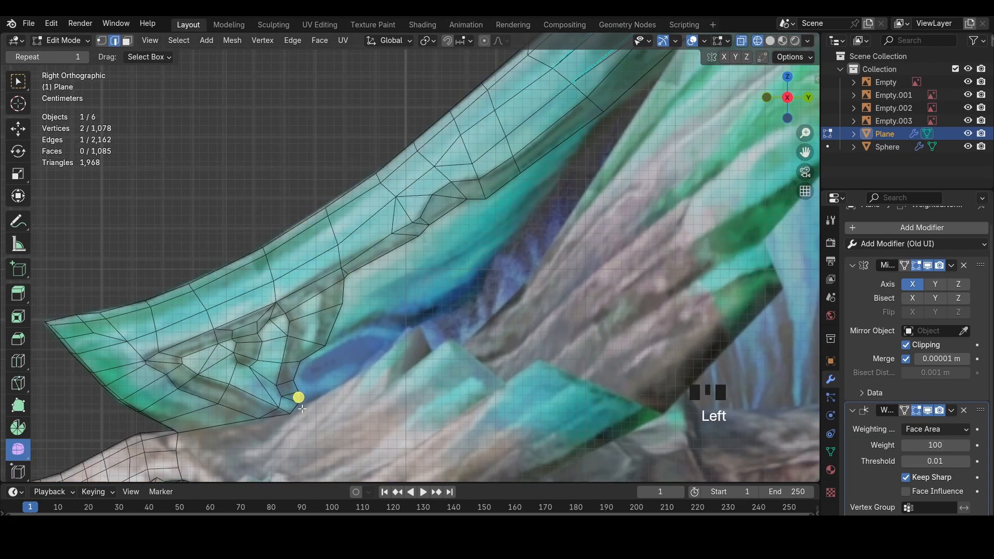
pyautogui.keyDown('shift'); pyautogui.click(301, 408); pyautogui.keyUp('shift')
pyautogui.press('e')
pyautogui.click(432, 335)
pyautogui.press('e')
pyautogui.click(321, 388)
pyautogui.hotkey('ctrl', 'z')
pyautogui.press('e')
pyautogui.click(411, 336)
# Rotate, scale and move the extruded end edge onto the reference, and add a loop cut across the new strip, shifted onto the rim
pyautogui.press('r')
pyautogui.press('s')
pyautogui.press('g')
pyautogui.click(439, 332)
pyautogui.hotkey('ctrl', 'r')
pyautogui.click(341, 369)
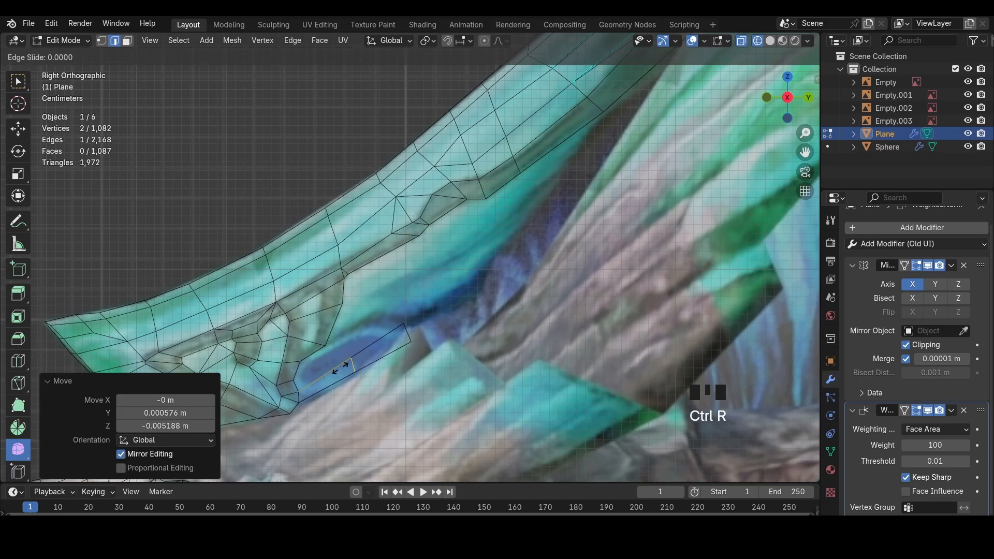
pyautogui.click(342, 368)
pyautogui.press('g')
pyautogui.click(353, 371)
# Move the vertex at the fin's lower rear corner, where the new strip begins, to fit the reference
pyautogui.press('1')
pyautogui.click(298, 403)
pyautogui.press('g')
pyautogui.click(300, 406)
pyautogui.click(290, 413)
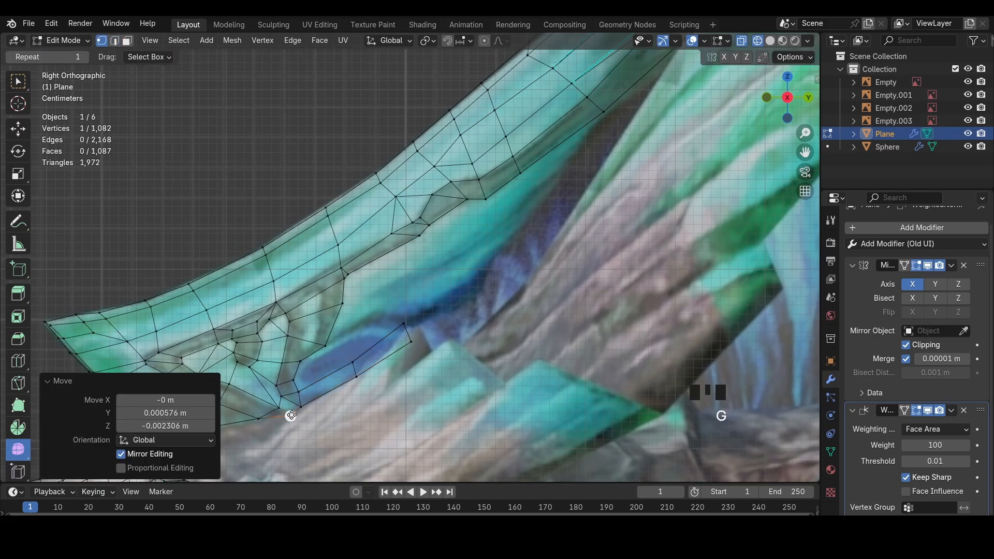
# Extrude the strip's end edge further along the reference rim, then rotate and position it
pyautogui.press('2')
pyautogui.press('e')
pyautogui.click(490, 291)
pyautogui.press('r')
pyautogui.click(490, 298)
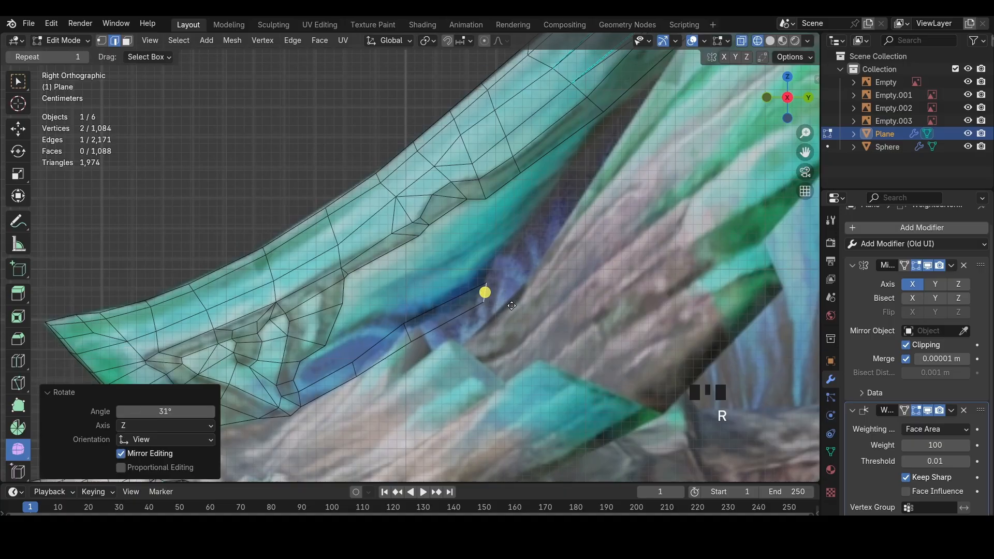
pyautogui.press('g')
pyautogui.click(484, 312)
# Extrude the strip's end edge along the X axis and slide the strip's vertices along their edges
pyautogui.moveTo(484, 322)
pyautogui.mouseDown(button='middle')
pyautogui.moveTo(426, 366)
pyautogui.moveTo(477, 341)
pyautogui.moveTo(441, 274)
pyautogui.mouseUp(button='middle')
pyautogui.press('e')
pyautogui.press('x')
pyautogui.click(491, 335)
pyautogui.click(363, 366)
pyautogui.hotkey('shift', 'v')
pyautogui.click(370, 364)
pyautogui.hotkey('shift', 'v')
pyautogui.click(381, 361)
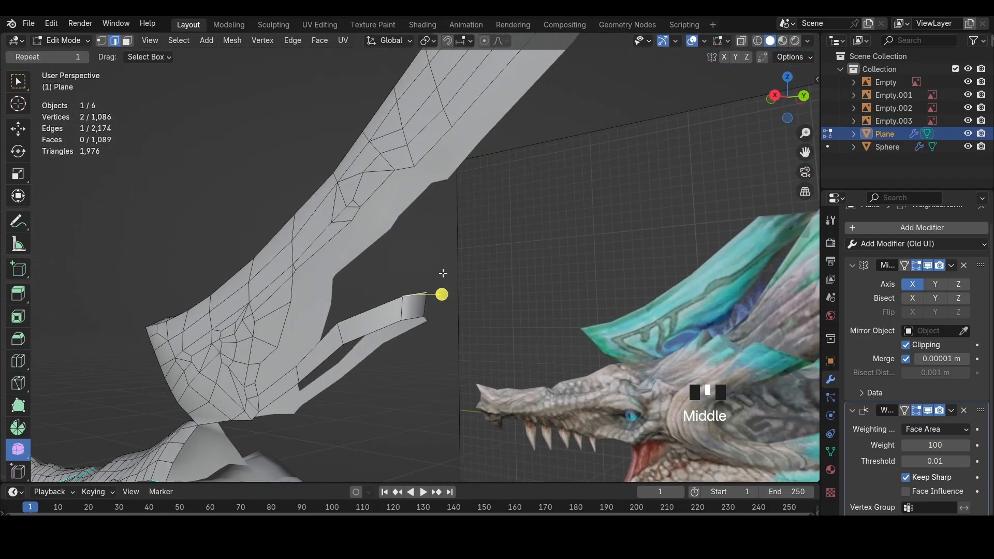
# Fill a long face between the strip's end and the fin's tip, and add a loop cut close to the tip
pyautogui.scroll(-2, 511, 124)
pyautogui.press('f')
pyautogui.click(775, 95)
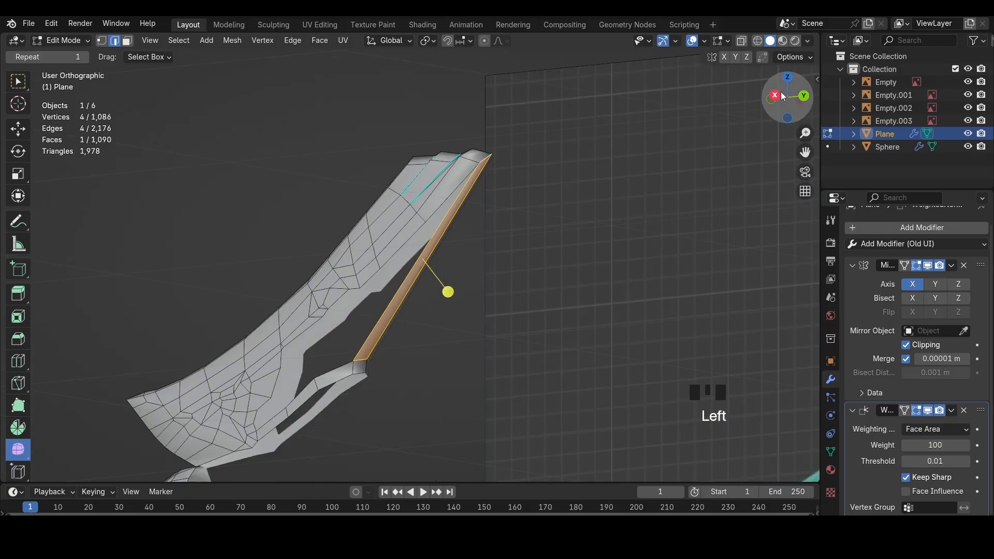
pyautogui.hotkey('ctrl', 'r')
pyautogui.click(626, 157)
pyautogui.press('g')
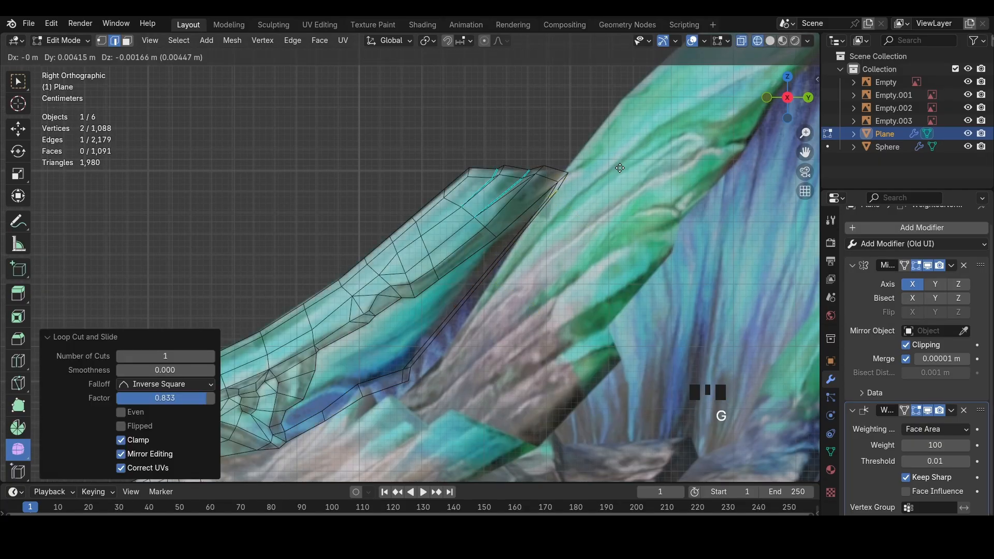
pyautogui.click(622, 167)
# Move the individual vertices along the fin's tip onto the outline in the side reference
pyautogui.scroll(1, 603, 178)
pyautogui.press('1')
pyautogui.press('a')
pyautogui.click(577, 143)
pyautogui.press('g')
pyautogui.click(574, 146)
pyautogui.click(527, 143)
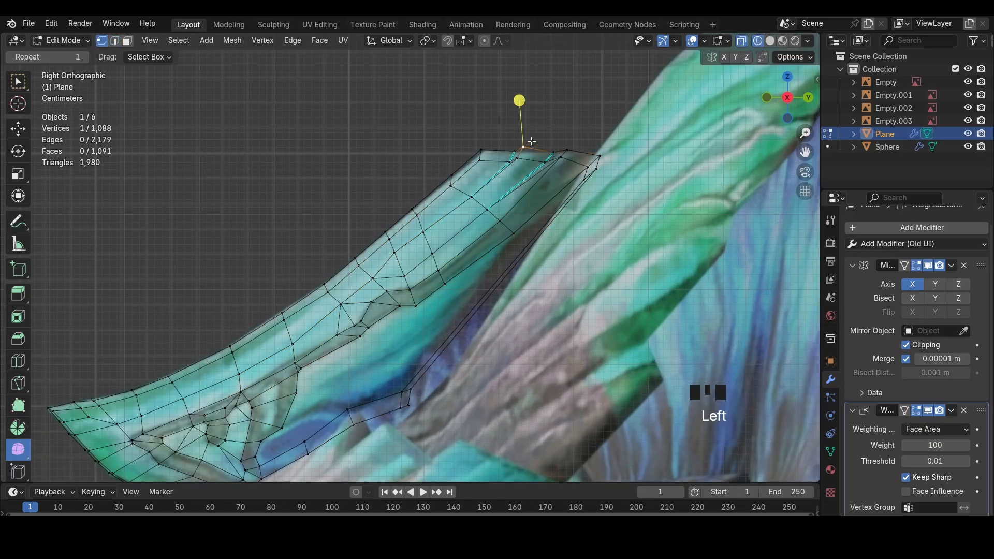
pyautogui.press('g')
pyautogui.click(530, 142)
pyautogui.click(565, 146)
pyautogui.press('g')
pyautogui.click(565, 145)
pyautogui.press('z')
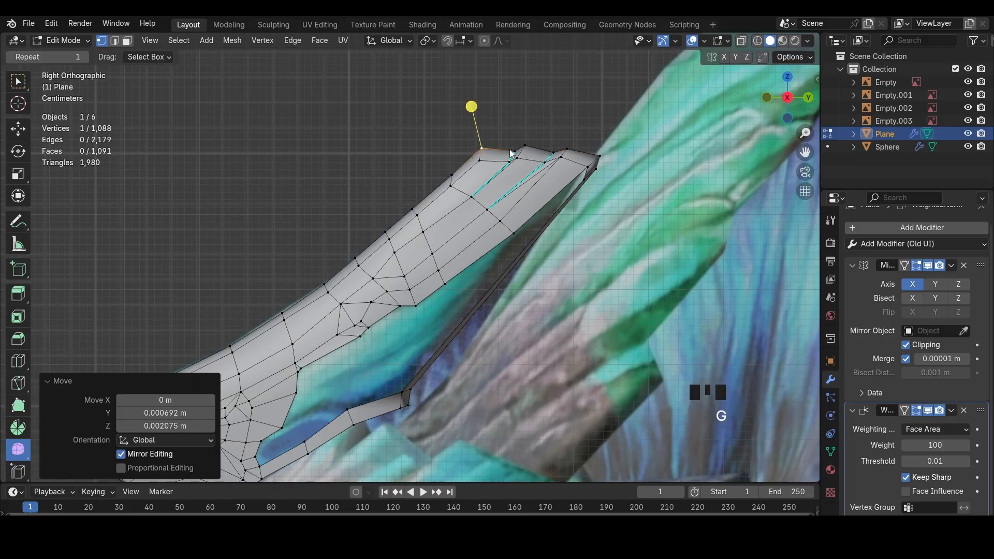
pyautogui.hotkey('shift', 'z')
# Add a loop cut across the long narrow face and move it toward its lower end along the reference edge
pyautogui.press('2')
pyautogui.hotkey('ctrl', 'r')
pyautogui.click(451, 343)
pyautogui.press('g')
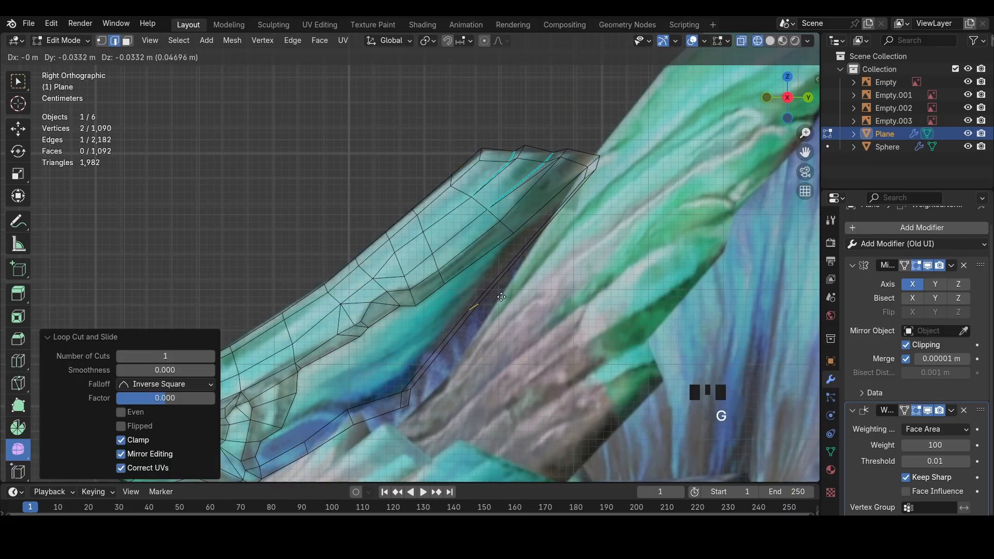
pyautogui.click(543, 253)
pyautogui.press('h')
pyautogui.scroll(-5, 502, 336)
pyautogui.scroll(3, 503, 333)
pyautogui.hotkey('ctrl', 'z')
pyautogui.hotkey('ctrl', 'z')
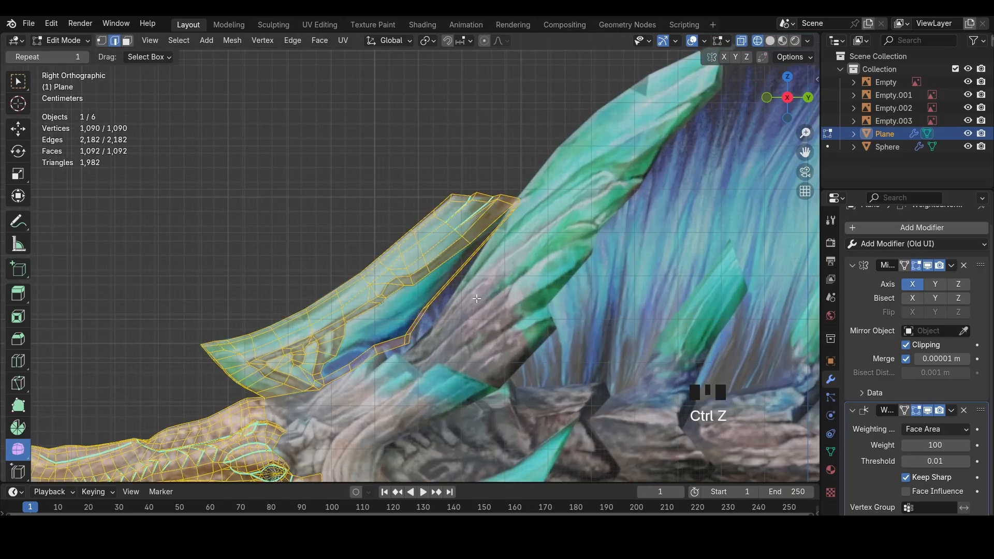
pyautogui.scroll(2, 440, 334)
pyautogui.press('g')
pyautogui.click(428, 334)
# Move the small face at the bend of the strip down onto the reference and add a loop cut just above it
pyautogui.scroll(1, 427, 342)
pyautogui.moveTo(418, 418); pyautogui.dragTo(396, 386)
pyautogui.press('g')
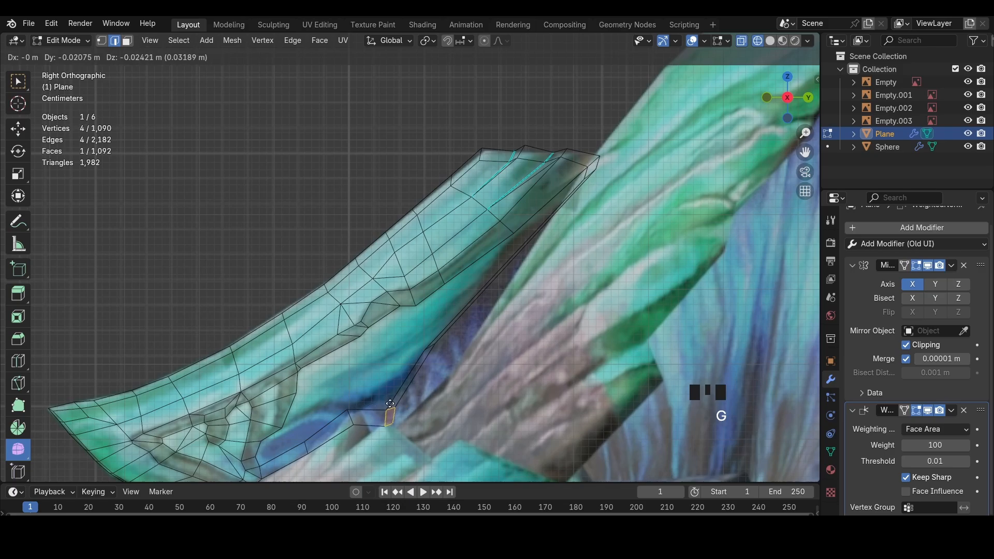
pyautogui.click(390, 403)
pyautogui.hotkey('ctrl', 'r')
pyautogui.click(410, 379)
pyautogui.click(411, 378)
# Reposition single vertices of the cut lines just above the bend to follow the blue area's edge
pyautogui.press('1')
pyautogui.click(435, 344)
pyautogui.press('g')
pyautogui.click(430, 354)
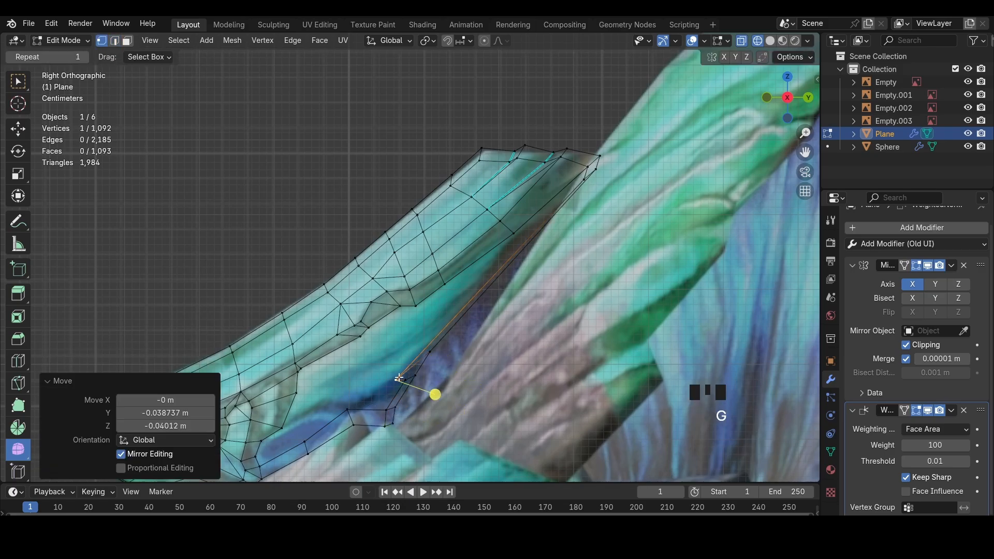
pyautogui.hotkey('ctrl', 'z')
pyautogui.click(405, 381)
pyautogui.press('g')
pyautogui.click(409, 376)
# Add a loop cut midway up the long narrow face and move its vertices toward the fin's inner edge
pyautogui.hotkey('ctrl', 'r')
pyautogui.click(472, 311)
pyautogui.click(472, 311)
pyautogui.press('g')
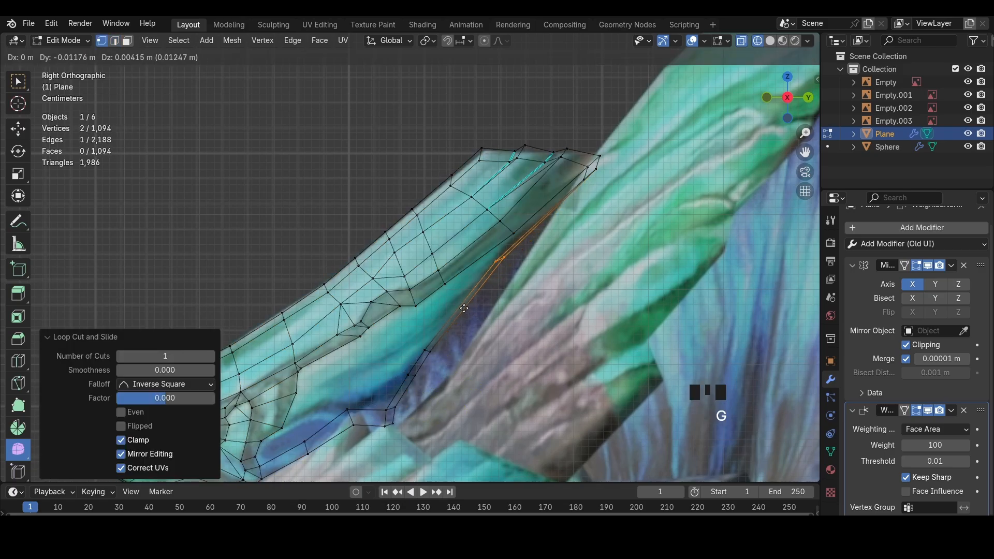
pyautogui.click(464, 308)
pyautogui.click(508, 258)
pyautogui.press('g')
pyautogui.click(503, 263)
# Add another loop cut nearer the tip, then move and rotate it to meet the fin's inner edge
pyautogui.hotkey('ctrl', 'r')
pyautogui.doubleClick(542, 229)
pyautogui.press('g')
pyautogui.click(527, 239)
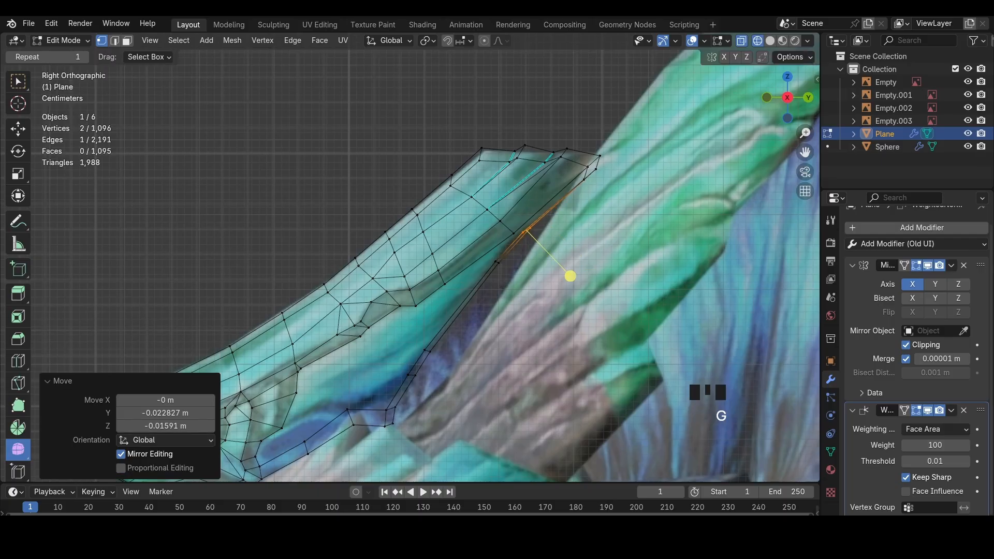
pyautogui.press('r')
pyautogui.click(527, 226)
pyautogui.press('g')
pyautogui.click(519, 231)
# Merge the two neighbouring vertices where the upper cut line meets the fin's inner edge
pyautogui.click(513, 232)
pyautogui.keyDown('shift'); pyautogui.click(517, 234); pyautogui.keyUp('shift')
pyautogui.press('m')
pyautogui.click(593, 249)
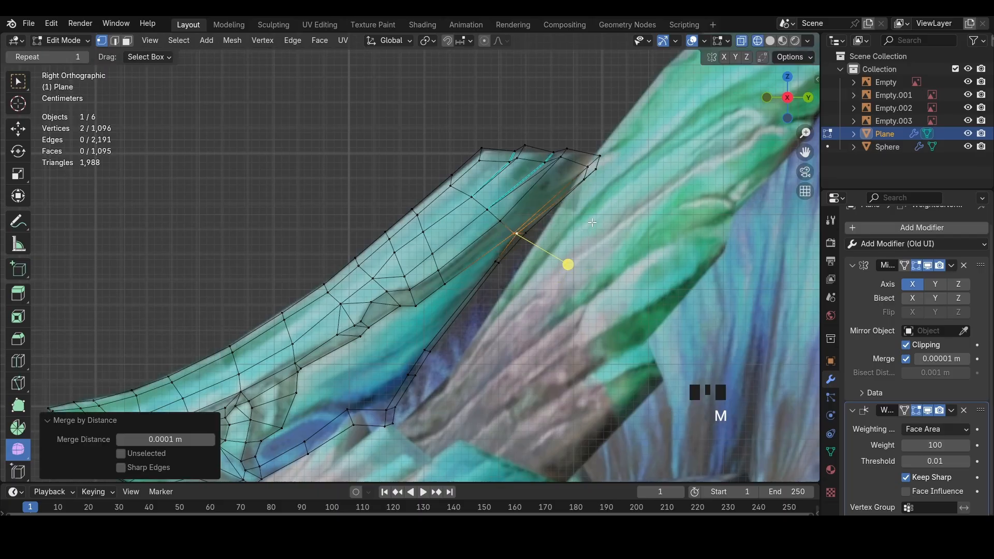
pyautogui.press('m')
pyautogui.click(581, 163)
# Move the strip vertex beside the merged point slightly so it follows the fin's inner edge
pyautogui.click(525, 233)
pyautogui.press('g')
pyautogui.click(523, 235)
pyautogui.press('z')
pyautogui.click(587, 216)
# Fill the upper end of the gap between the fin's main surface and its inner rim strip with faces
pyautogui.click(494, 262)
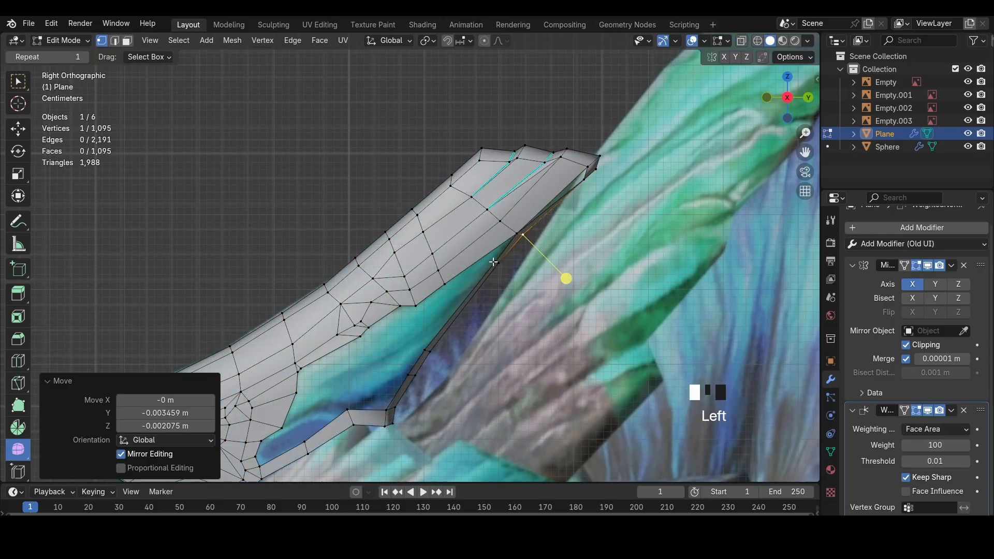
pyautogui.press('2')
pyautogui.hotkey('ctrl', 'r')
pyautogui.click(476, 266)
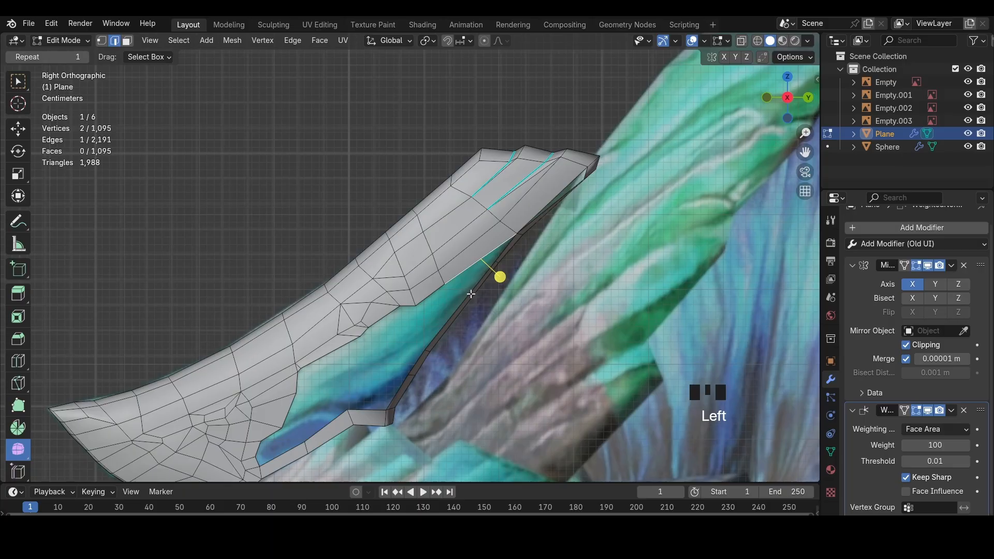
pyautogui.keyDown('shift'); pyautogui.click(487, 253); pyautogui.keyUp('shift')
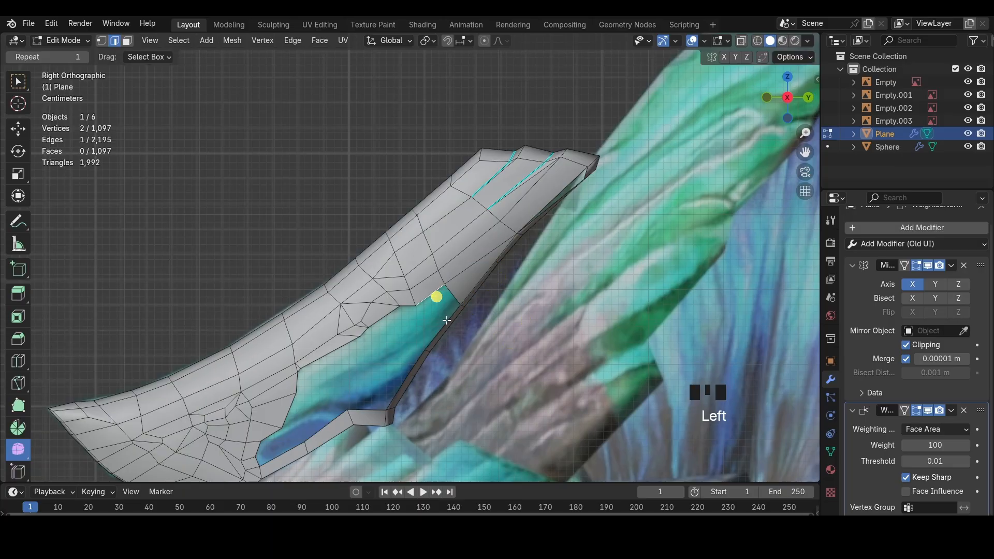
# Extrude the rim vertex at the end of the filled faces into two connected edges along the blue area's upper boundary
pyautogui.click(464, 330)
pyautogui.press('1')
pyautogui.click(461, 305)
pyautogui.press('e')
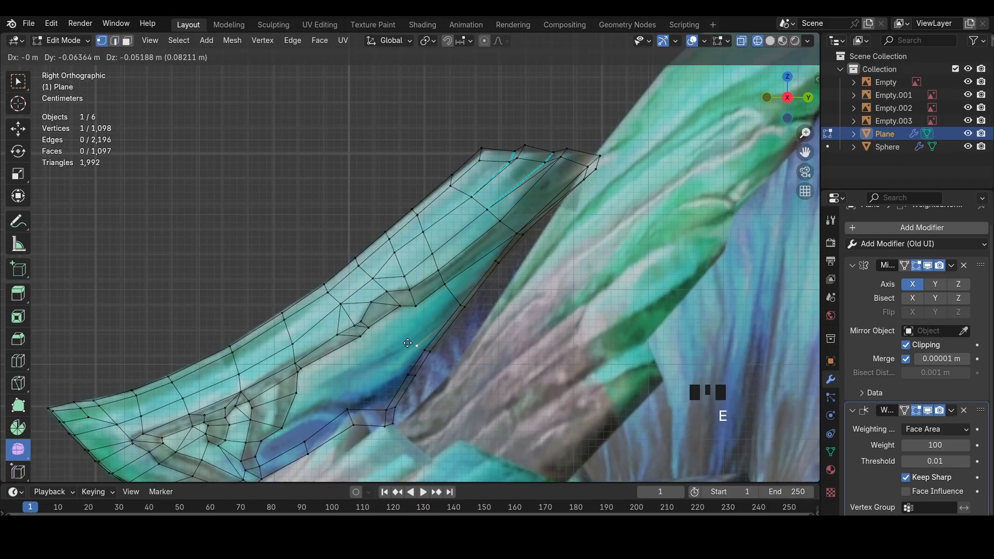
pyautogui.click(359, 302)
pyautogui.press('2')
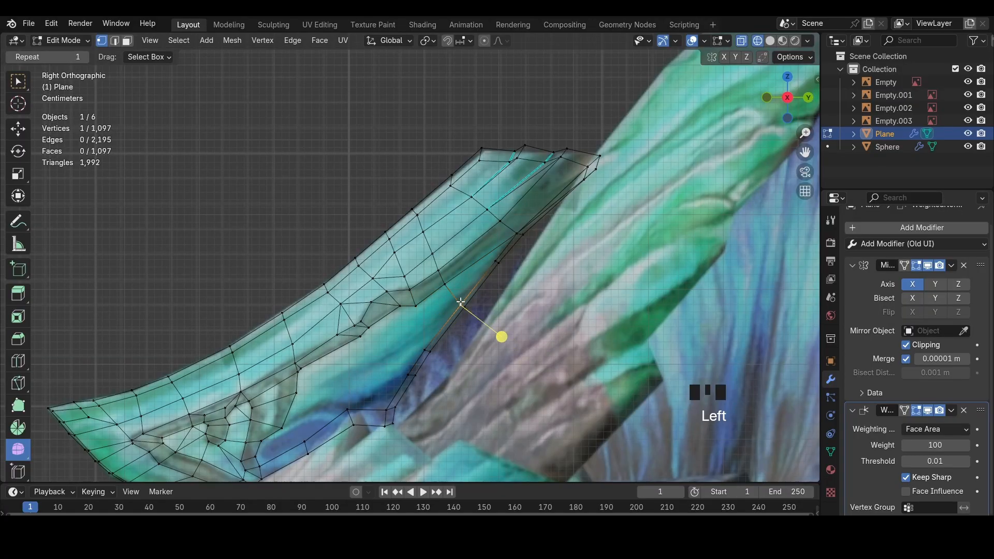
pyautogui.press('e')
pyautogui.click(407, 343)
pyautogui.press('e')
pyautogui.click(338, 370)
pyautogui.hotkey('shift', 'z')
pyautogui.press('2')
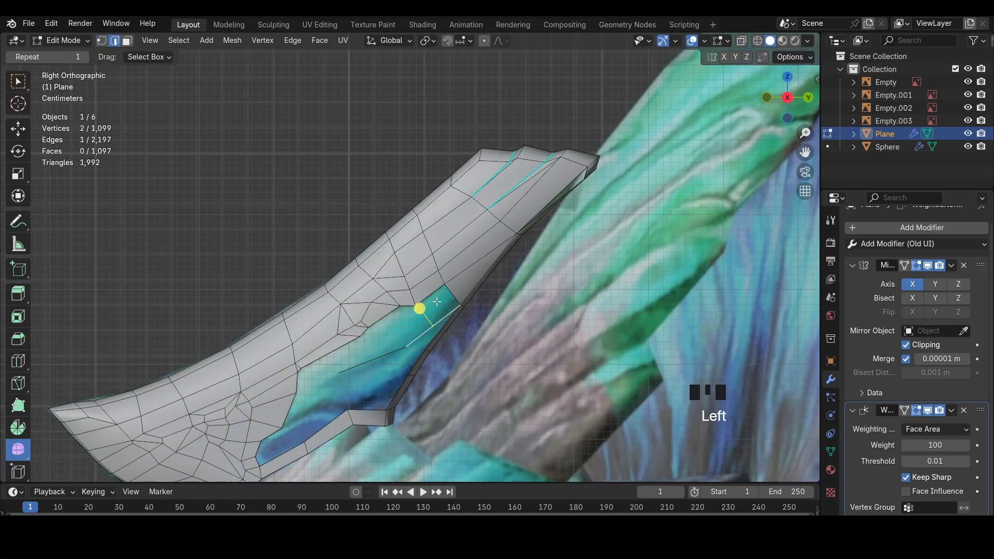
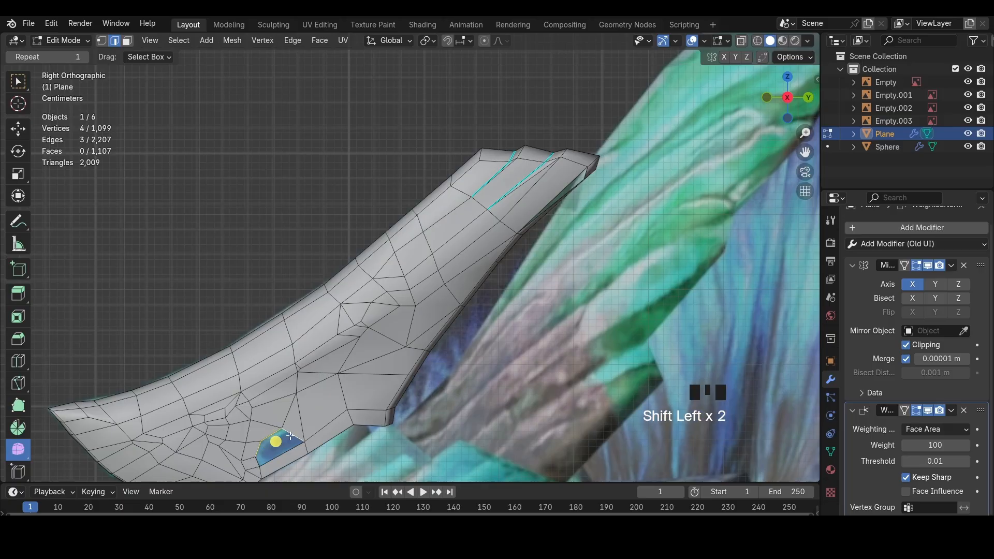
# Move the edges of the newly filled area along the X axis to smooth the fin's depth
pyautogui.moveTo(316, 452); pyautogui.dragTo(339, 349, button='middle')
pyautogui.click(468, 346)
pyautogui.press('g')
pyautogui.press('x')
pyautogui.click(264, 316)
pyautogui.press('g')
pyautogui.press('x')
pyautogui.click(339, 321)
pyautogui.press('g')
pyautogui.press('x')
pyautogui.click(342, 319)
# Adjust the depth of a single vertex in the filled area along the X axis
pyautogui.press('1')
pyautogui.click(350, 287)
pyautogui.press('g')
pyautogui.press('x')
pyautogui.click(349, 331)
pyautogui.press('g')
pyautogui.press('x')
pyautogui.click(345, 310)
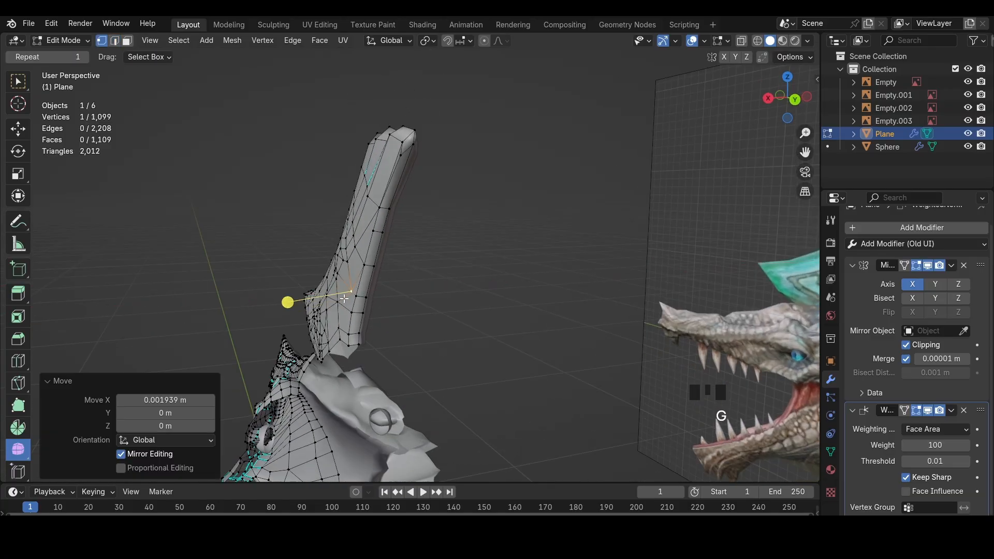
# Mark the two connected edges running across the filled area to the inner rim as sharp
pyautogui.press('2')
pyautogui.keyDown('shift'); pyautogui.click(347, 296); pyautogui.keyUp('shift')
pyautogui.hotkey('ctrl', 'e')
pyautogui.click(499, 318)
# Nudge the middle vertex of the sharp line to even out its course across the fin
pyautogui.moveTo(499, 317); pyautogui.dragTo(570, 310, button='middle')
pyautogui.press('1')
pyautogui.click(421, 293)
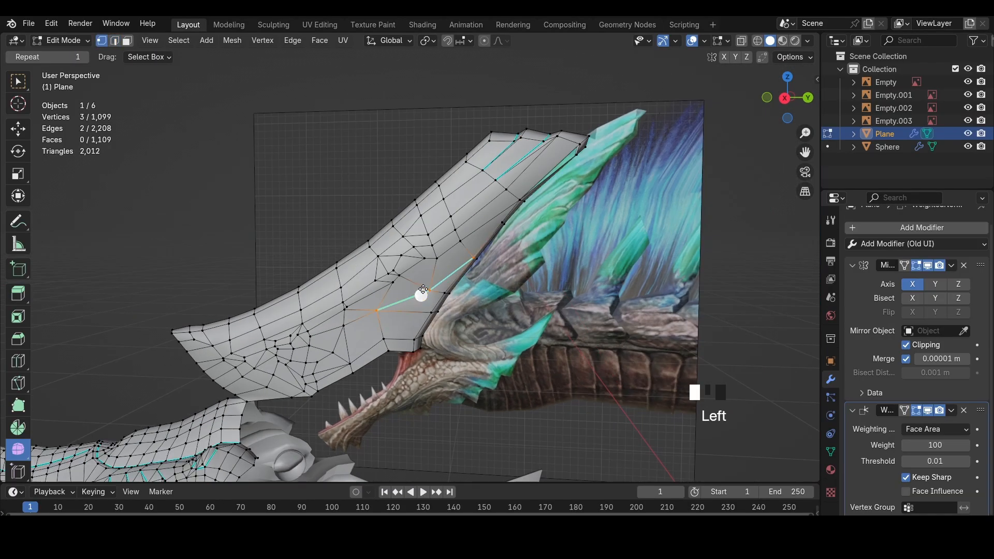
pyautogui.press('g')
pyautogui.click(425, 290)
pyautogui.click(373, 312)
pyautogui.click(378, 351)
pyautogui.press('2')
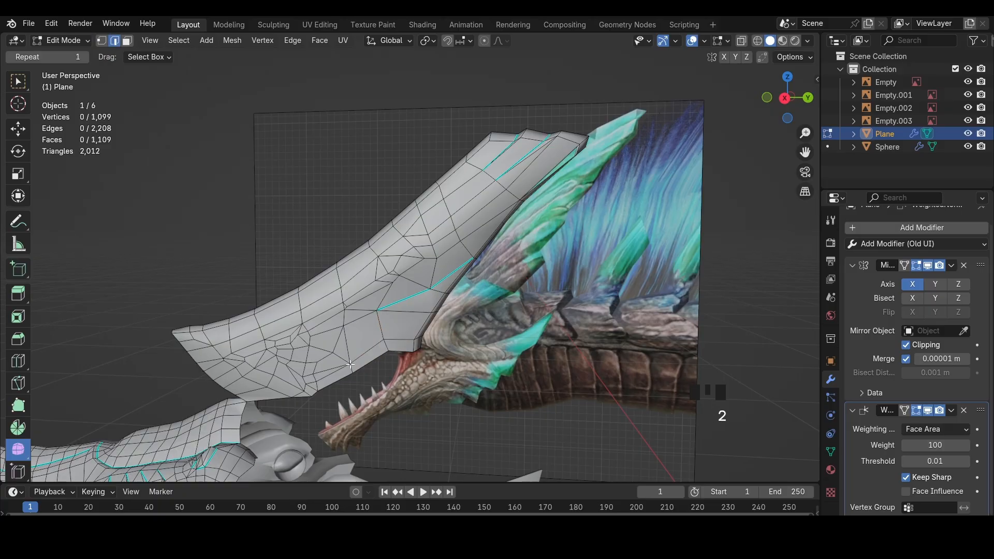
# In the right side view, move the fin's lower corner vertex and the edge near the rim's bend onto the reference outline
pyautogui.click(784, 97)
pyautogui.scroll(2, 391, 327)
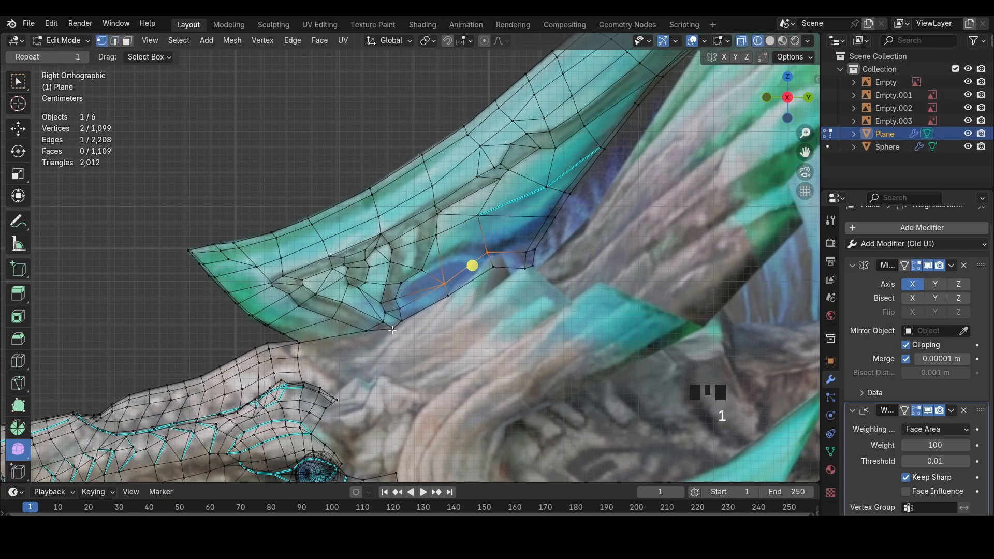
pyautogui.click(392, 330)
pyautogui.press('g')
pyautogui.click(387, 329)
pyautogui.press('2')
pyautogui.click(487, 259)
pyautogui.press('g')
pyautogui.click(481, 268)
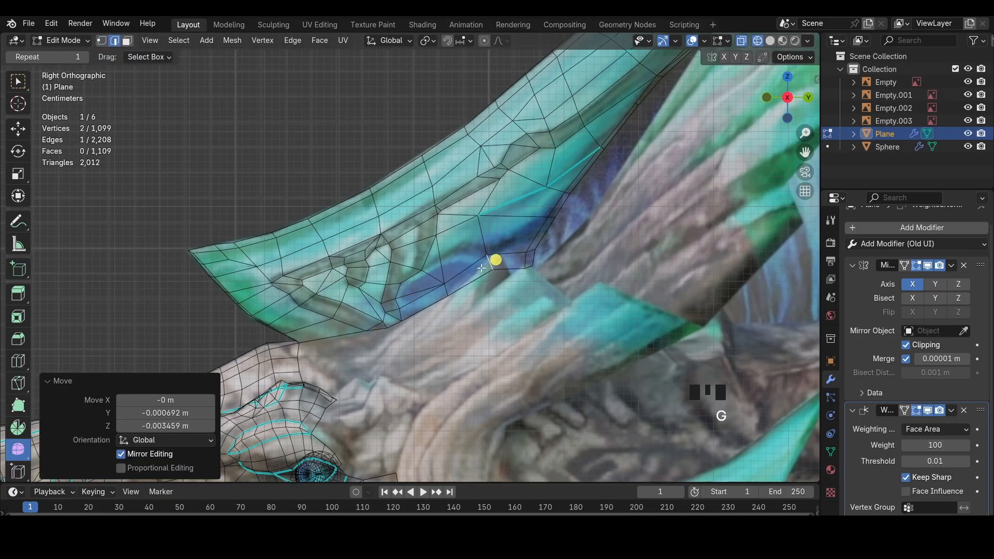
# Reposition the remaining edges along the fin's lower rim to match the blue area's border in the reference
pyautogui.click(445, 291)
pyautogui.press('g')
pyautogui.click(448, 287)
pyautogui.click(487, 264)
pyautogui.press('g')
pyautogui.click(487, 267)
pyautogui.press('1')
pyautogui.click(491, 271)
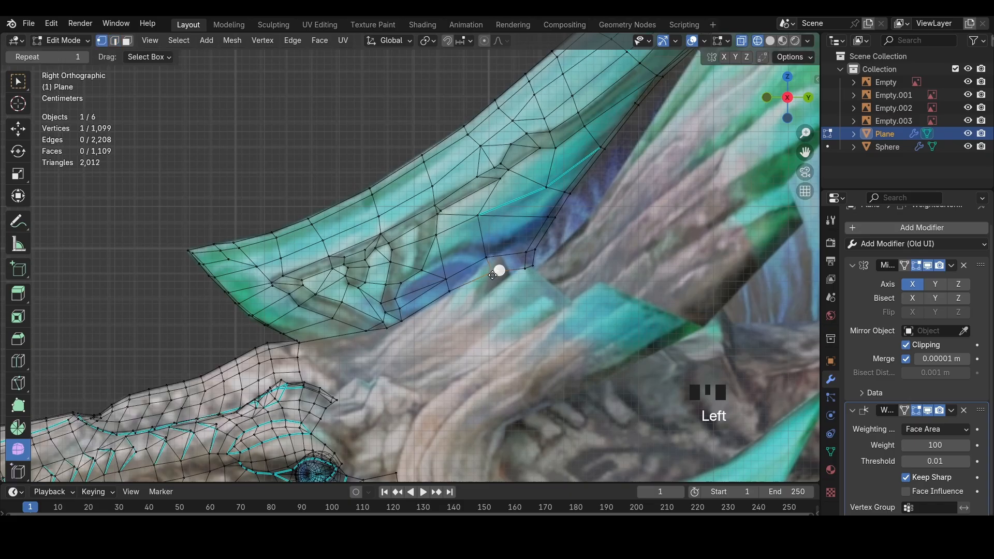
# Select the faces covering the dark triangular band pattern in the lower part of the fin, following the reference image
pyautogui.moveTo(533, 196); pyautogui.dragTo(444, 243, button='middle')
pyautogui.scroll(-5, 713, 223)
pyautogui.press('3')
pyautogui.scroll(4, 444, 243)
pyautogui.keyDown('shift'); pyautogui.moveTo(373, 275); pyautogui.dragTo(592, 264, button='middle'); pyautogui.keyUp('shift')
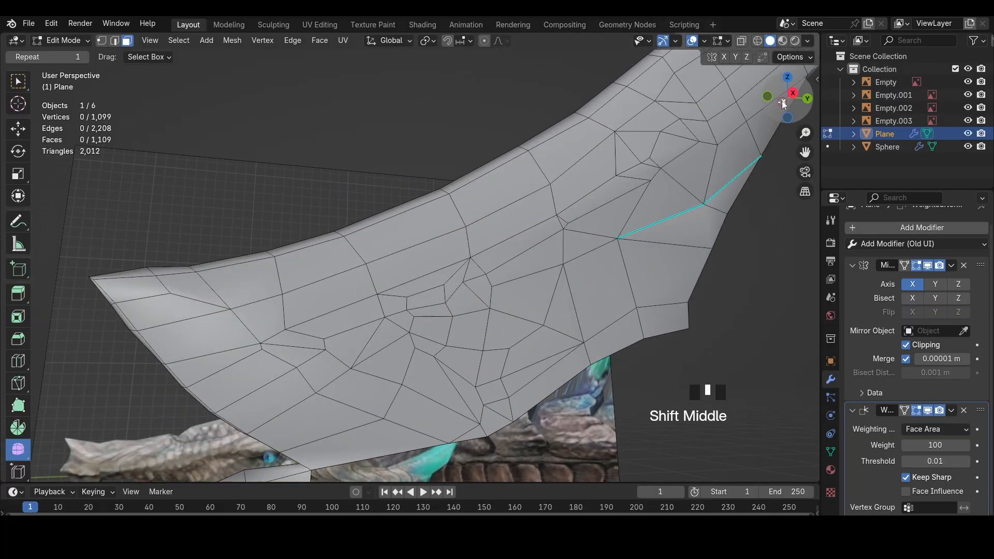
pyautogui.click(796, 96)
pyautogui.hotkey('shift', 'z')
pyautogui.keyDown('shift'); pyautogui.moveTo(414, 337); pyautogui.dragTo(466, 320, button='middle'); pyautogui.keyUp('shift')
pyautogui.press('z')
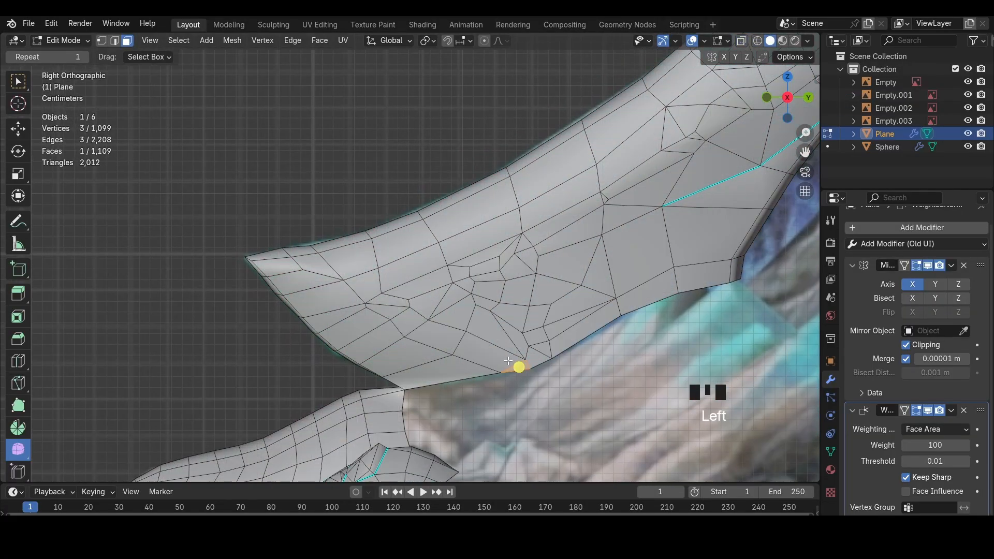
pyautogui.press('z')
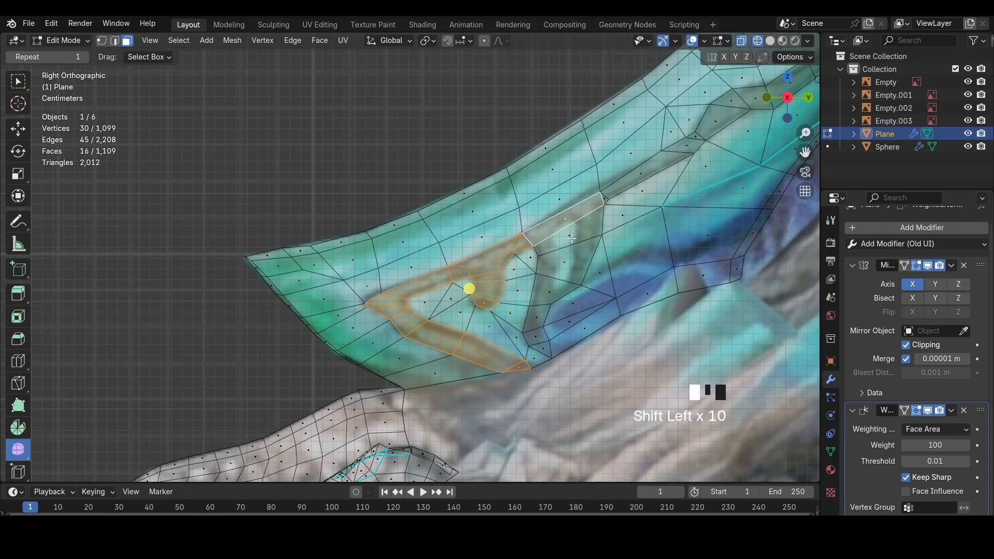
pyautogui.keyDown('shift'); pyautogui.moveTo(545, 340); pyautogui.dragTo(505, 247, button='middle'); pyautogui.keyUp('shift')
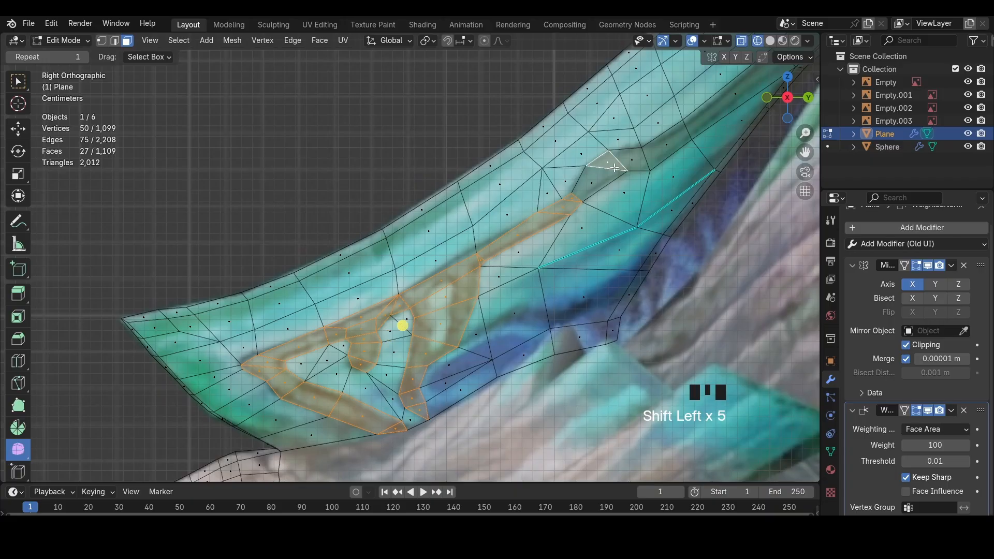
# Extend the face selection along the dark band up to the end face at the fin's tip
pyautogui.keyDown('shift'); pyautogui.moveTo(696, 138); pyautogui.dragTo(551, 269, button='middle'); pyautogui.keyUp('shift')
pyautogui.keyDown('shift'); pyautogui.click(608, 209); pyautogui.keyUp('shift')
pyautogui.keyDown('shift'); pyautogui.click(611, 206); pyautogui.keyUp('shift')
pyautogui.keyDown('shift'); pyautogui.click(687, 157); pyautogui.keyUp('shift')
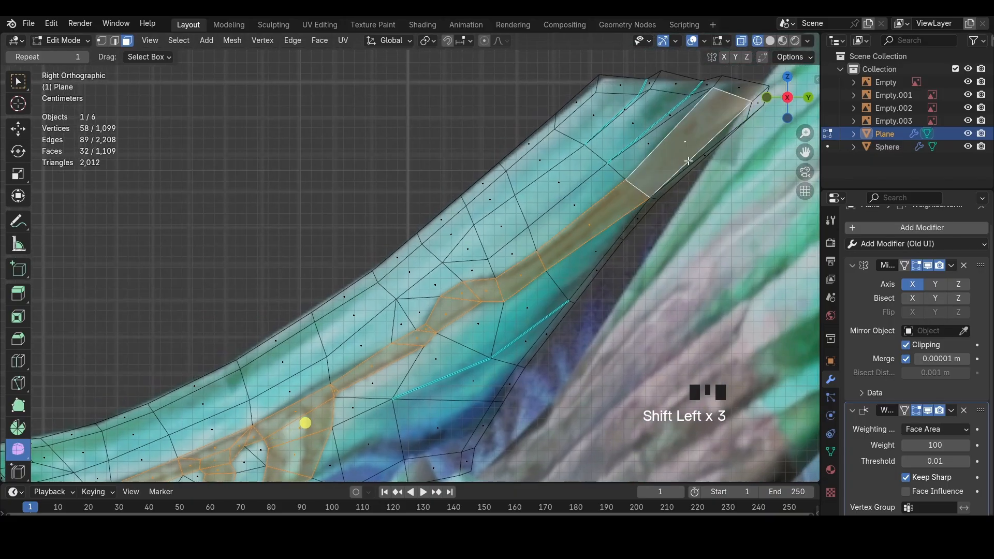
pyautogui.keyDown('shift'); pyautogui.click(739, 94); pyautogui.keyUp('shift')
pyautogui.scroll(-3, 647, 207)
pyautogui.press('z')
pyautogui.moveTo(639, 218); pyautogui.dragTo(546, 144, button='middle')
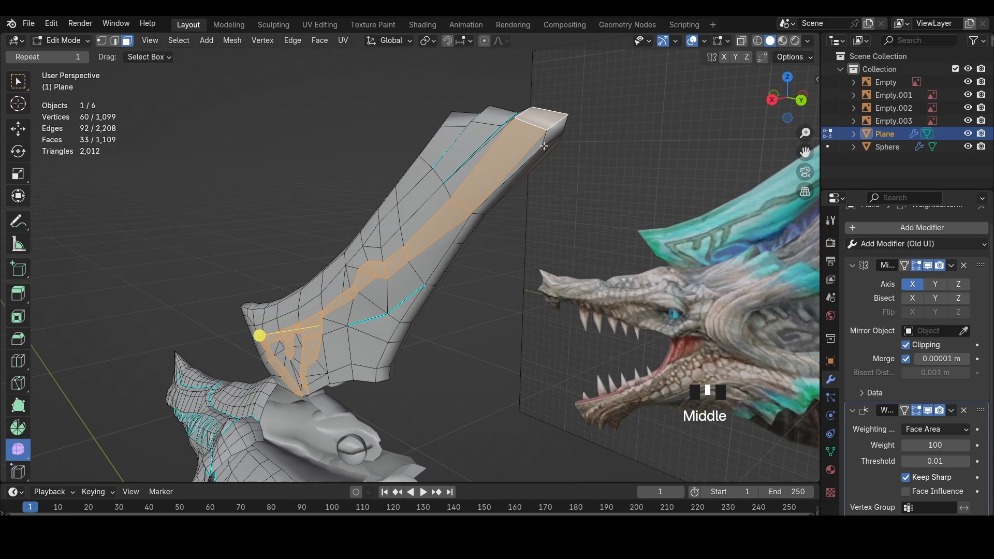
pyautogui.press('h')
pyautogui.press('z')
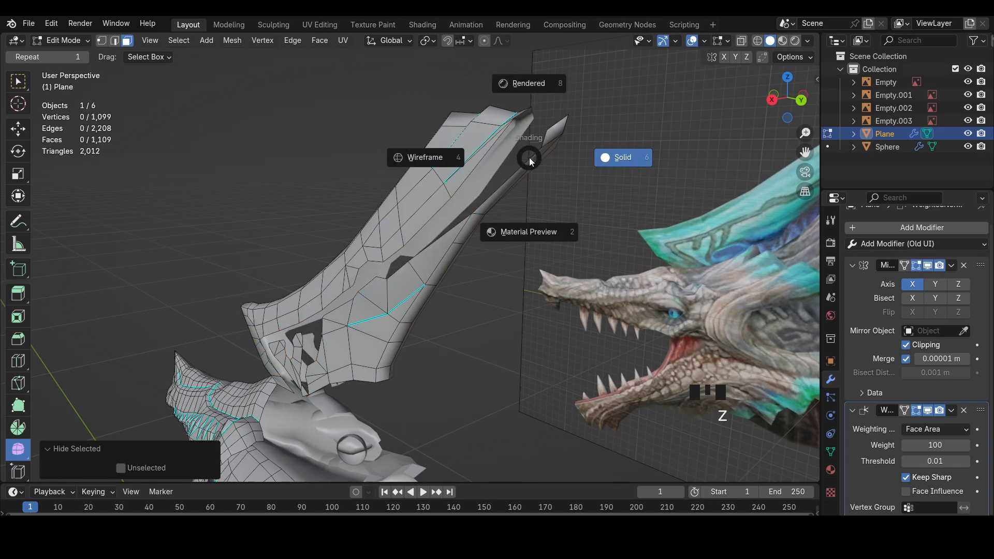
pyautogui.hotkey('ctrl', 'z')
pyautogui.hotkey('shift', 'h')
pyautogui.hotkey('ctrl', 'z')
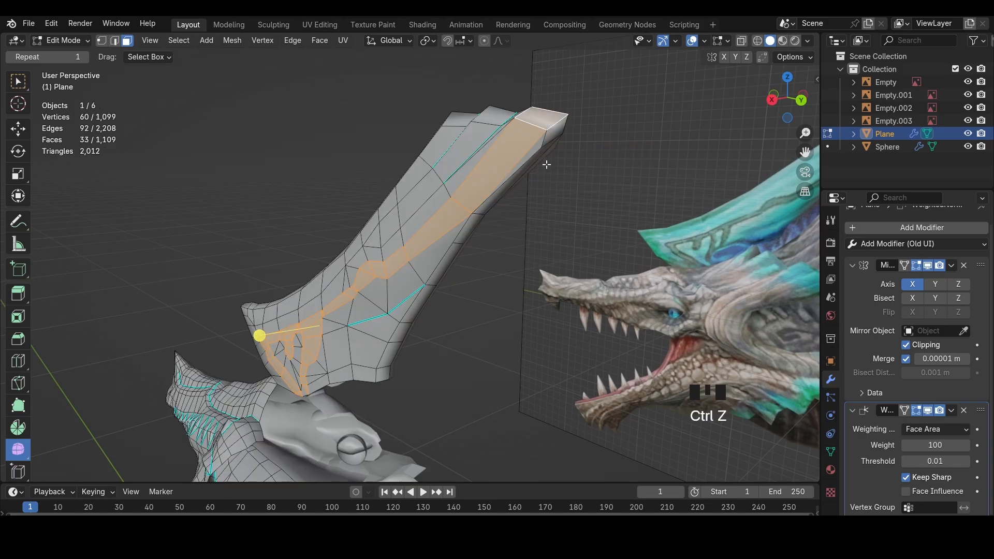
# Inset the selected band faces by about 0.0032 m and sink them inward along their normals to form a groove
pyautogui.moveTo(546, 160); pyautogui.dragTo(586, 211, button='middle')
pyautogui.scroll(2, 647, 244)
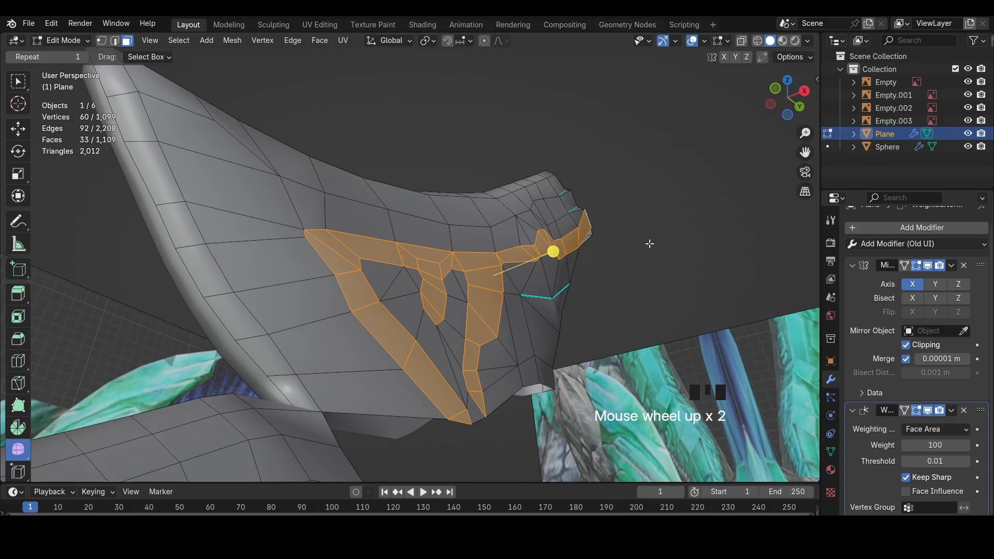
pyautogui.press('i')
pyautogui.click(646, 245)
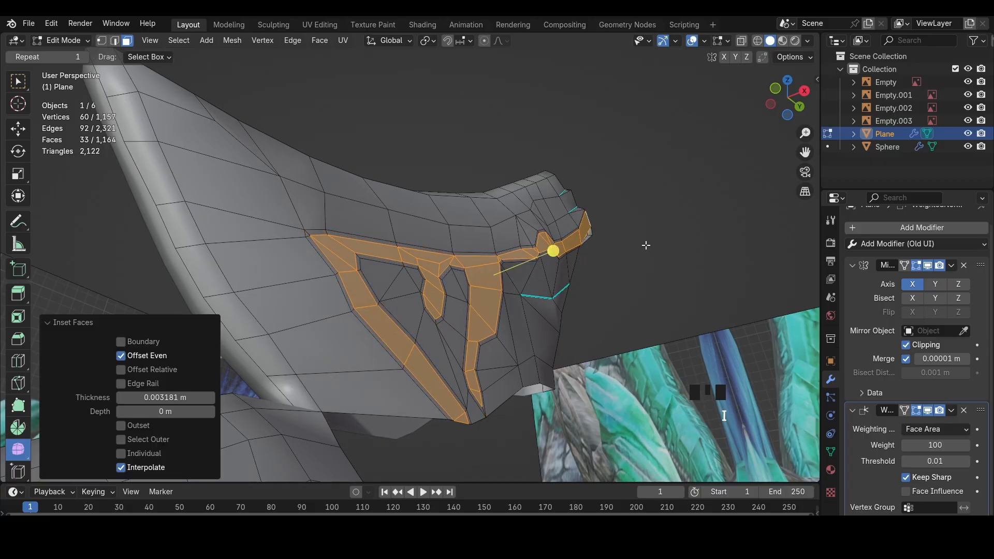
pyautogui.moveTo(646, 244)
pyautogui.mouseDown(button='middle')
pyautogui.moveTo(652, 224)
pyautogui.moveTo(643, 244)
pyautogui.mouseUp(button='middle')
pyautogui.hotkey('alt', 's')
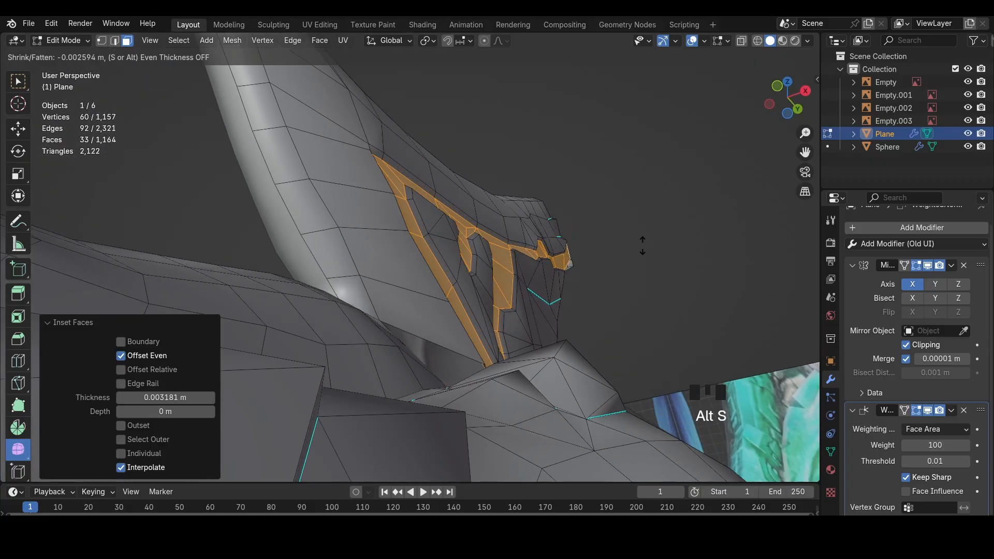
pyautogui.moveTo(596, 284); pyautogui.dragTo(436, 352, button='middle')
pyautogui.click(463, 339)
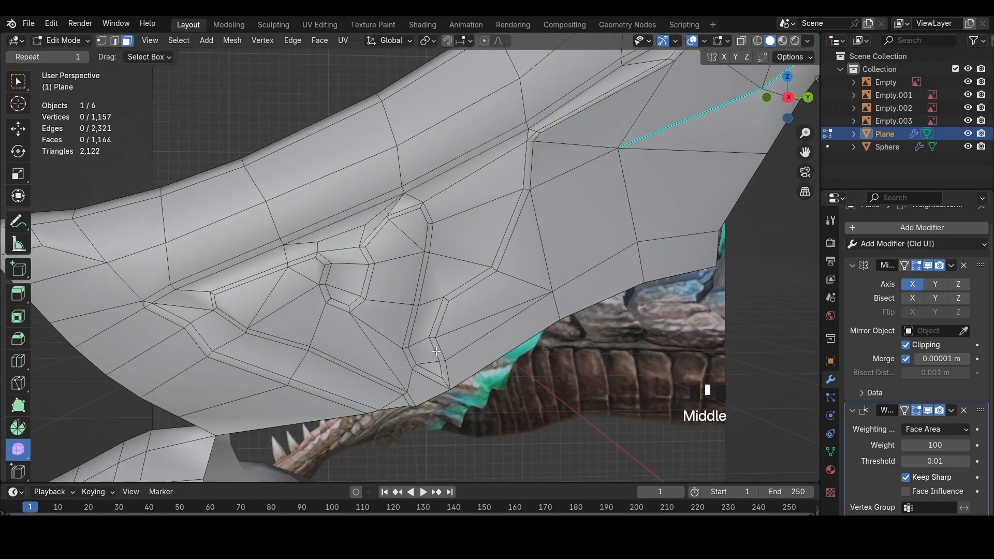
# Slide the vertex at the groove's lower end, then add a small triangular face there and adjust its position and size
pyautogui.hotkey('shift', 'v')
pyautogui.click(379, 413)
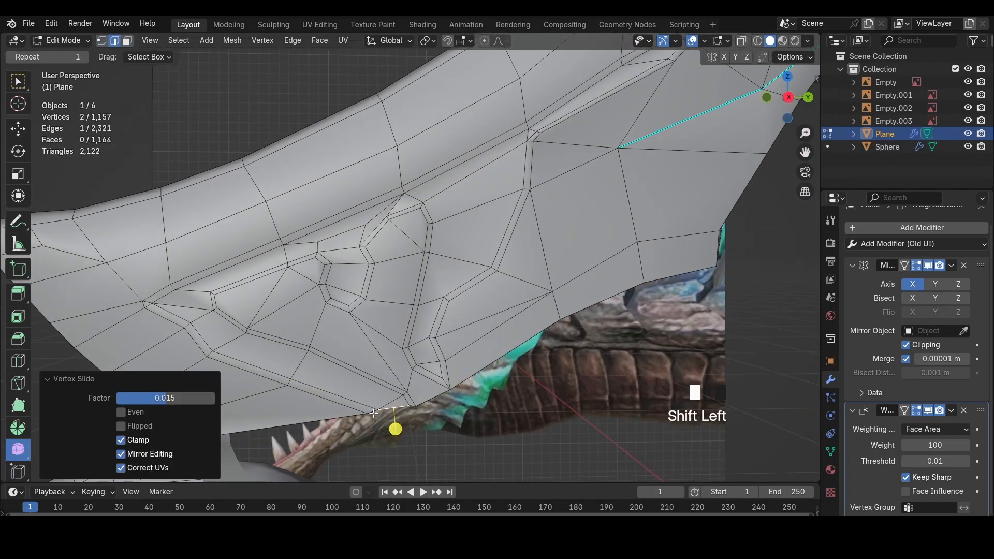
pyautogui.keyDown('shift'); pyautogui.click(411, 408); pyautogui.keyUp('shift')
pyautogui.press('3')
pyautogui.click(396, 403)
pyautogui.press('g')
pyautogui.press('g')
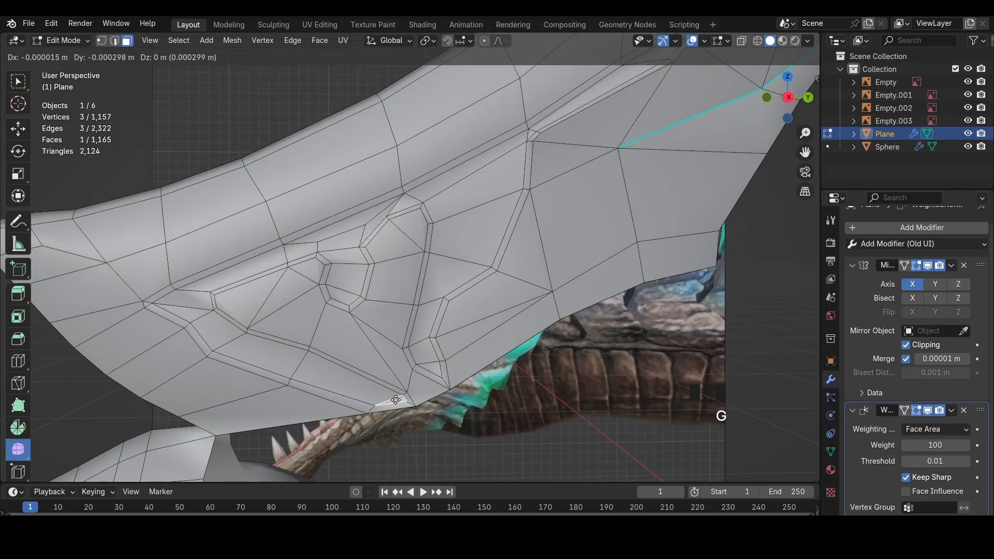
pyautogui.click(399, 401)
pyautogui.press('s')
pyautogui.click(400, 400)
# Select the edge loops outlining the groove around its triangular lower part
pyautogui.scroll(-3, 411, 335)
pyautogui.keyDown('shift'); pyautogui.moveTo(330, 293); pyautogui.dragTo(304, 290, button='middle'); pyautogui.keyUp('shift')
pyautogui.press('2')
pyautogui.scroll(2, 279, 284)
pyautogui.keyDown('alt'); pyautogui.click(214, 272); pyautogui.keyUp('alt')
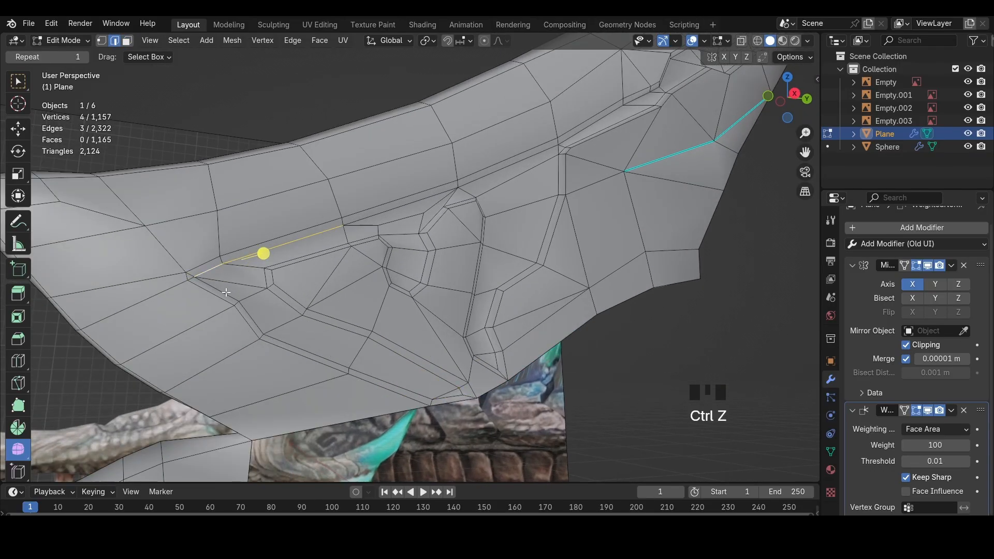
pyautogui.click(461, 390)
pyautogui.scroll(-4, 461, 389)
pyautogui.moveTo(461, 390); pyautogui.dragTo(444, 365, button='middle')
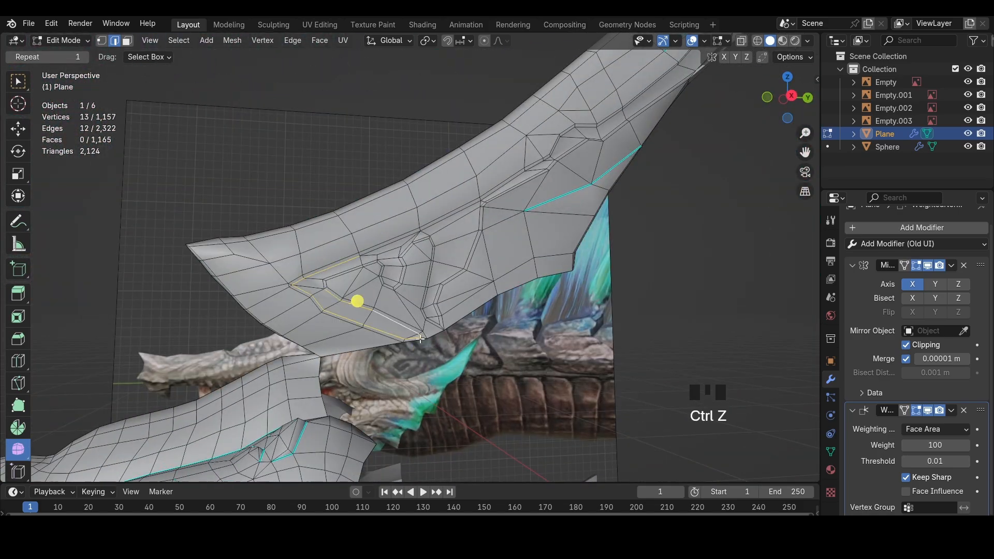
pyautogui.keyDown('alt'); pyautogui.keyDown('shift'); pyautogui.click(383, 270); pyautogui.keyUp('shift'); pyautogui.keyUp('alt')
pyautogui.hotkey('ctrl', 'e')
pyautogui.click(534, 294)
pyautogui.moveTo(416, 298)
pyautogui.mouseDown(button='middle')
pyautogui.moveTo(619, 298)
pyautogui.moveTo(667, 309)
pyautogui.moveTo(417, 302)
pyautogui.mouseUp(button='middle')
pyautogui.hotkey('ctrl', 'z')
# Extend the edge-loop selection along both sides of the groove up to the fin's tip and mark those edges sharp
pyautogui.scroll(2, 417, 302)
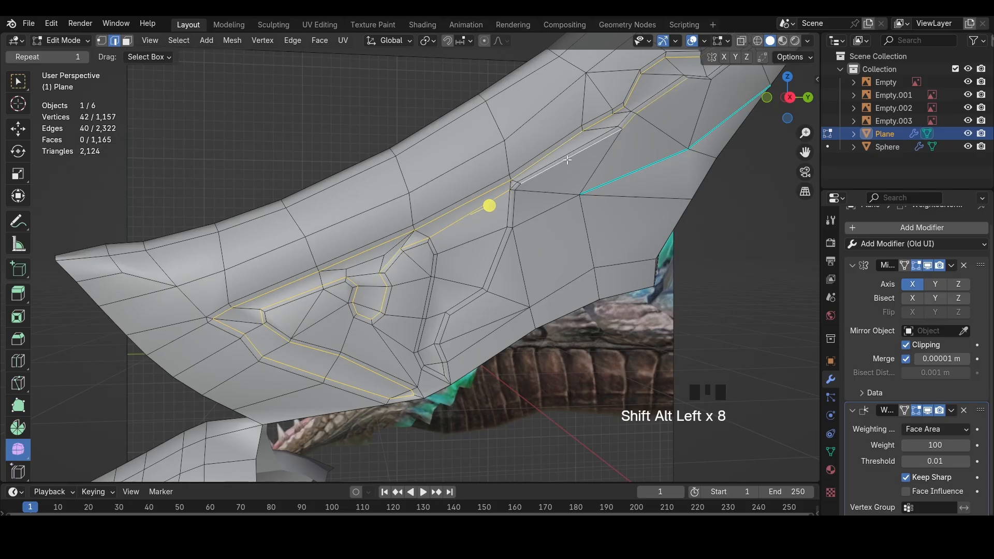
pyautogui.keyDown('shift'); pyautogui.moveTo(567, 161); pyautogui.dragTo(485, 219, button='middle'); pyautogui.keyUp('shift')
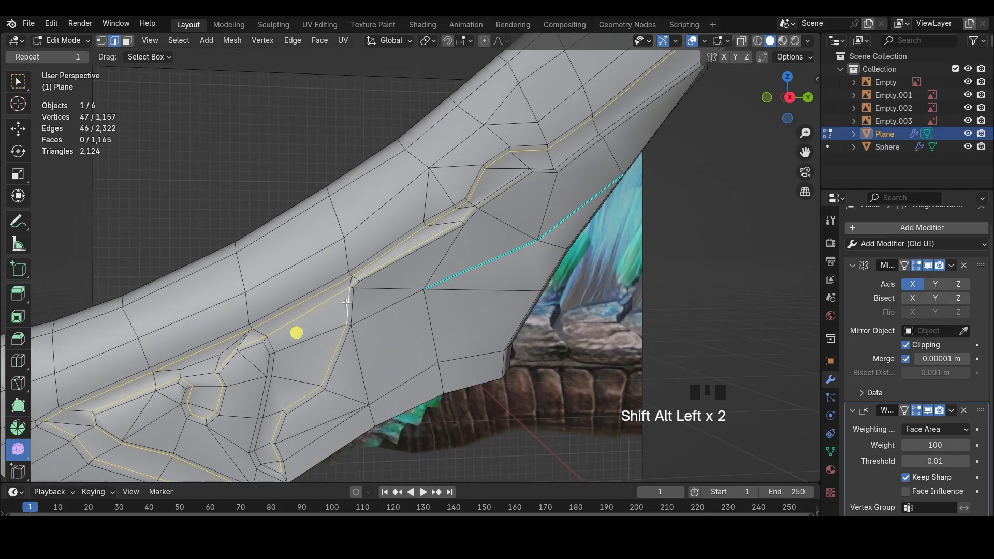
pyautogui.keyDown('shift'); pyautogui.moveTo(295, 342); pyautogui.dragTo(134, 464, button='middle'); pyautogui.keyUp('shift')
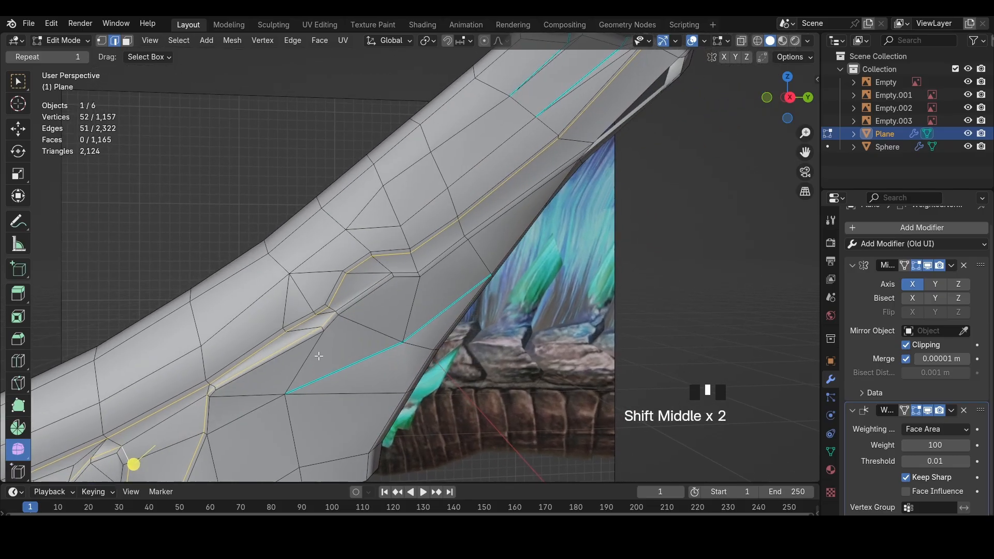
pyautogui.keyDown('shift'); pyautogui.moveTo(523, 183); pyautogui.dragTo(483, 254, button='middle'); pyautogui.keyUp('shift')
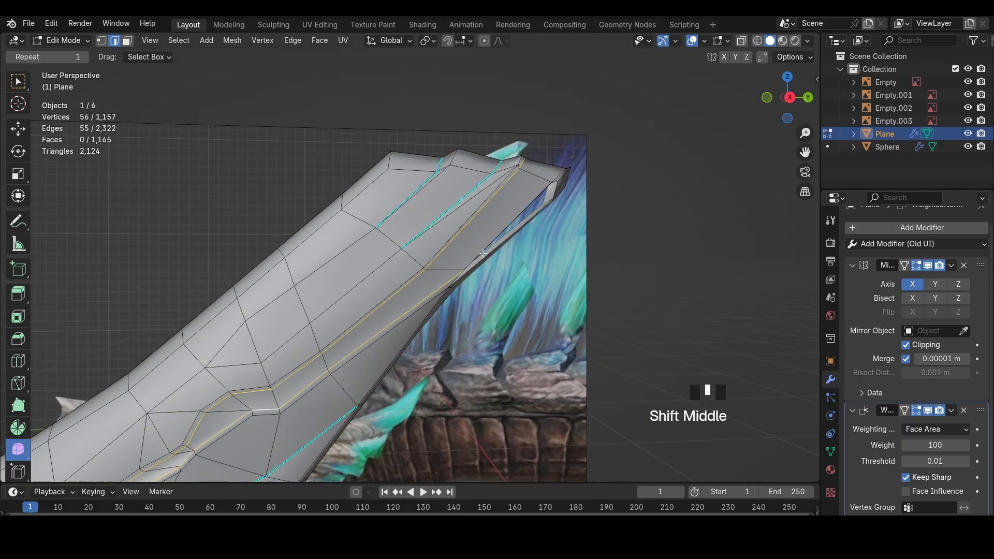
pyautogui.hotkey('ctrl', 'e')
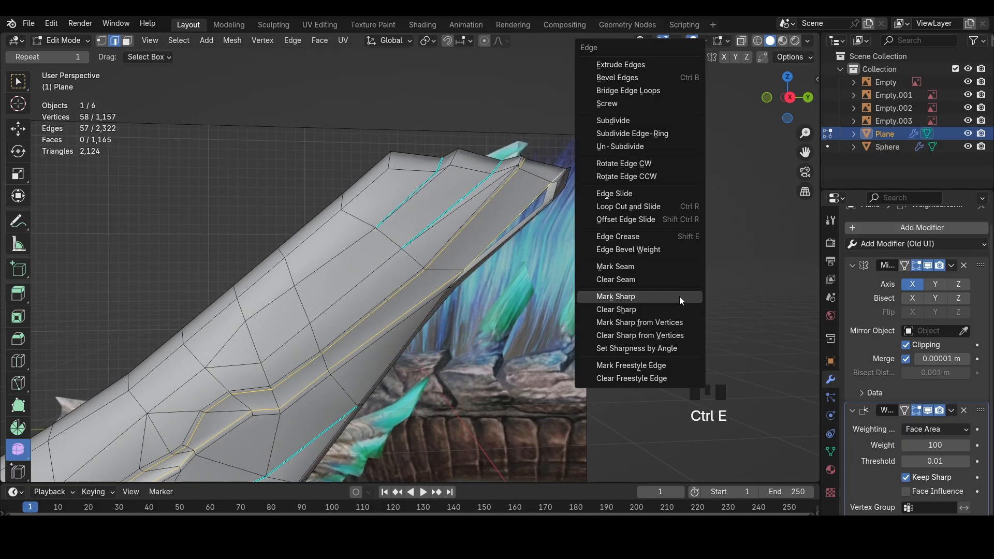
pyautogui.click(680, 296)
# Close the small gap at the groove's end near the fin's tip, sliding and repositioning the geometry there
pyautogui.scroll(2, 647, 297)
pyautogui.press('2')
pyautogui.moveTo(487, 297); pyautogui.dragTo(497, 277, button='middle')
pyautogui.click(477, 298)
pyautogui.press('g')
pyautogui.press('g')
pyautogui.click(494, 280)
pyautogui.press('g')
pyautogui.click(572, 309)
pyautogui.press('2')
pyautogui.scroll(-8, 624, 239)
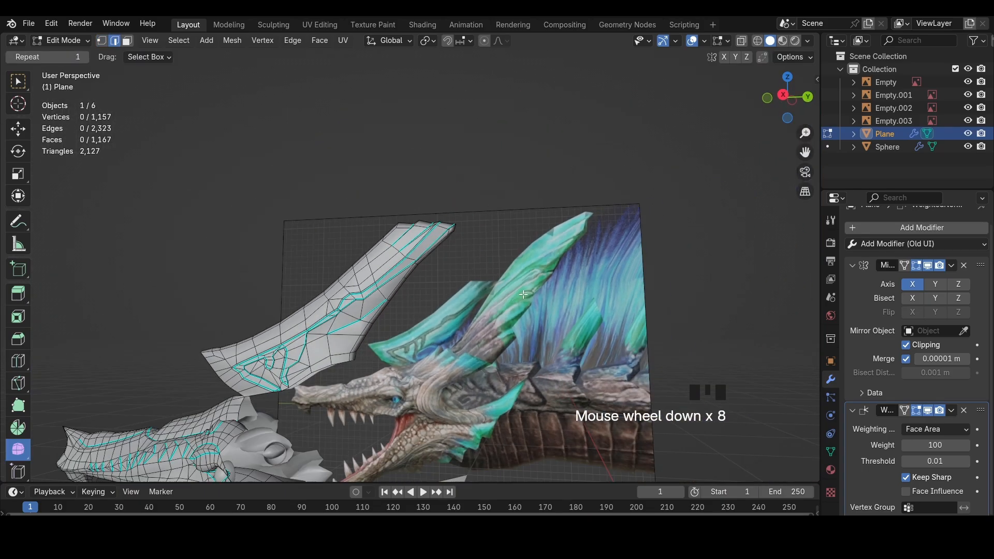
# Add an edge loop across the groove just beside its upper bend, working in the right orthographic view
pyautogui.moveTo(624, 239); pyautogui.dragTo(530, 145, button='middle')
pyautogui.scroll(3, 592, 308)
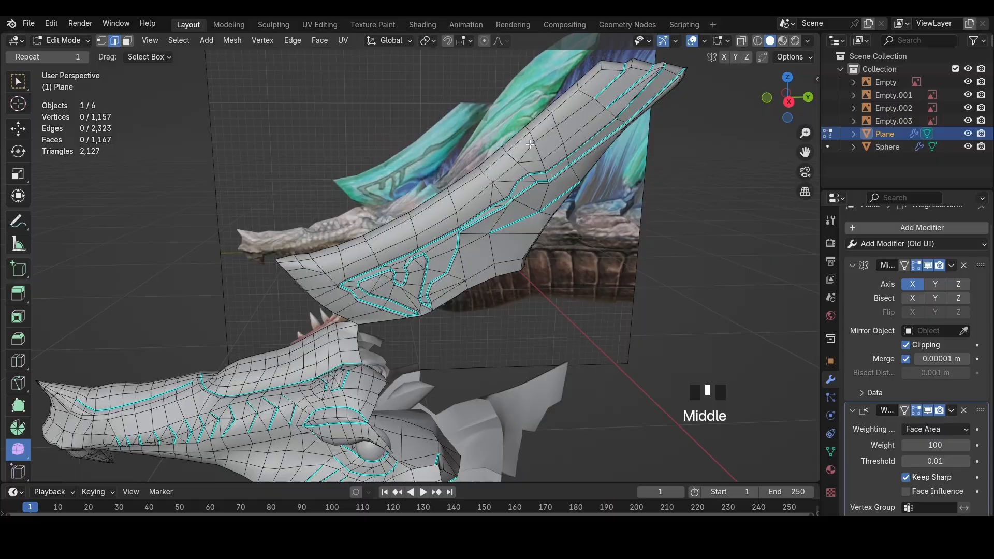
pyautogui.click(788, 102)
pyautogui.keyDown('shift'); pyautogui.moveTo(622, 207); pyautogui.dragTo(487, 249, button='middle'); pyautogui.keyUp('shift')
pyautogui.scroll(4, 484, 250)
pyautogui.click(483, 251)
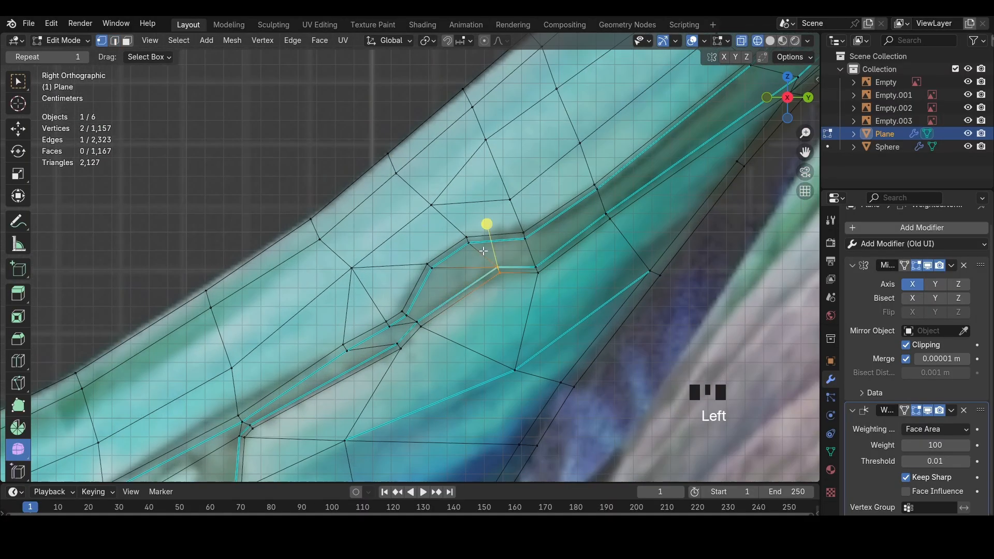
pyautogui.hotkey('ctrl', 'r')
pyautogui.click(492, 259)
pyautogui.rightClick(492, 259)
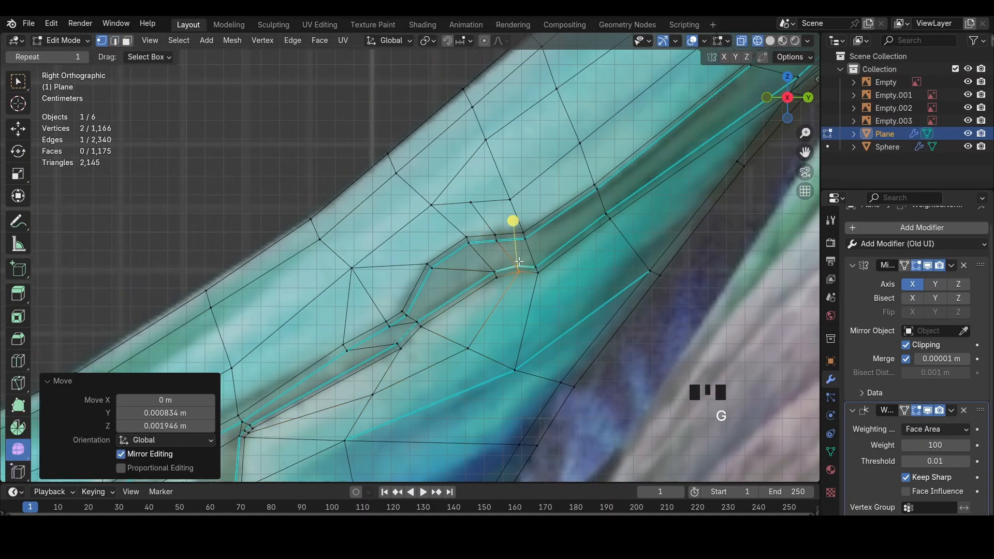
# Move the vertices around the groove's upper bend so its outline follows the dark band in the side reference
pyautogui.click(452, 226)
pyautogui.press('g')
pyautogui.click(466, 250)
pyautogui.moveTo(417, 255); pyautogui.dragTo(440, 276)
pyautogui.press('g')
pyautogui.click(442, 281)
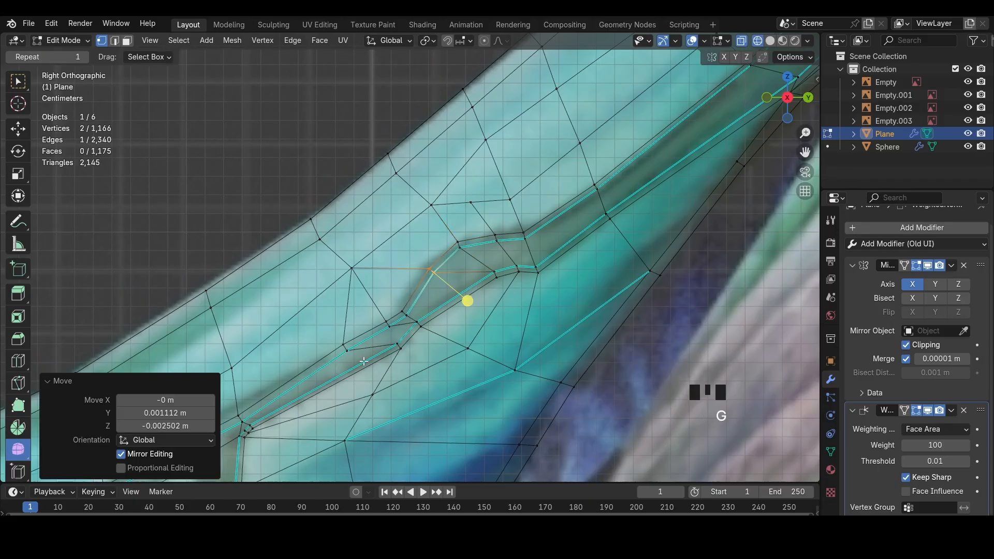
# Add an edge loop through the groove's curved lower branch and move its vertices to round the curve along the reference
pyautogui.keyDown('shift'); pyautogui.moveTo(414, 290); pyautogui.dragTo(575, 177, button='middle'); pyautogui.keyUp('shift')
pyautogui.scroll(-2, 575, 178)
pyautogui.hotkey('ctrl', 'r')
pyautogui.click(478, 299)
pyautogui.rightClick(477, 299)
pyautogui.press('g')
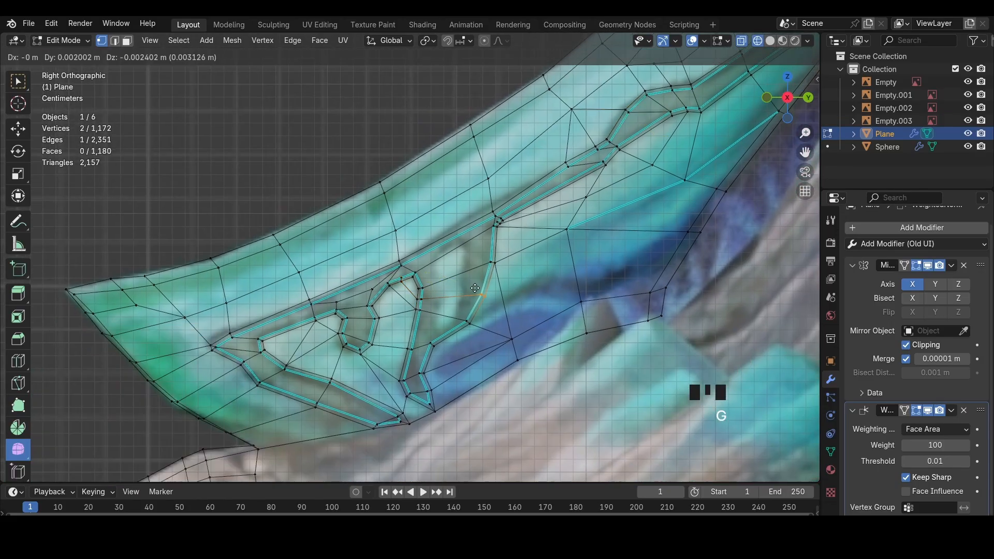
pyautogui.press('g')
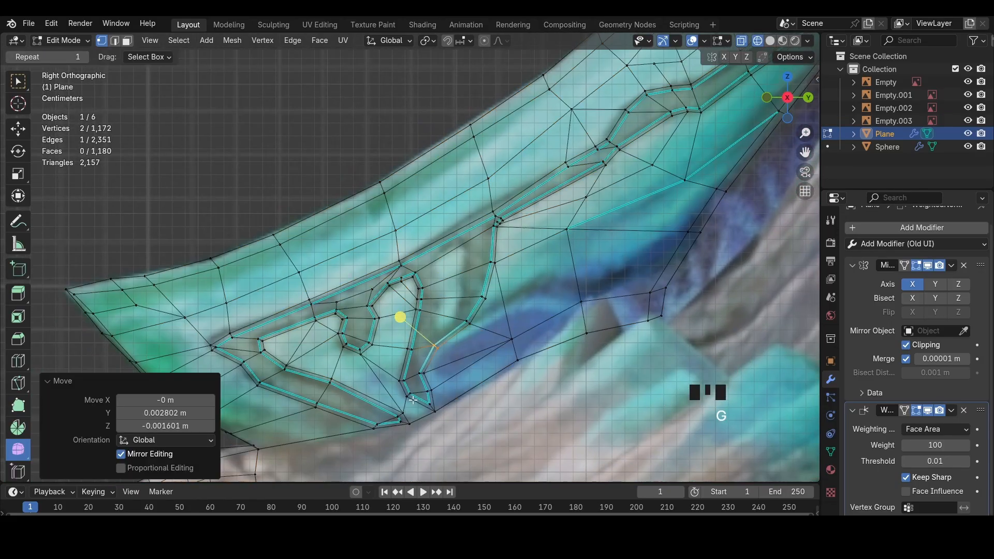
# Rotate and reposition the vertices around the small hooked notch in the groove's triangular part to match the reference
pyautogui.press('a')
pyautogui.press('z')
pyautogui.press('z')
pyautogui.click(380, 320)
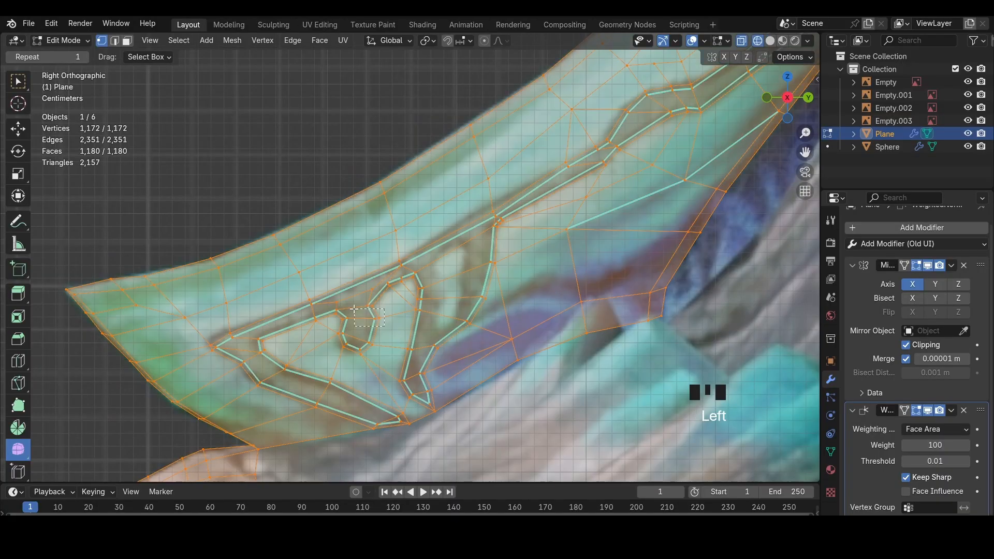
pyautogui.click(367, 322)
pyautogui.press('r')
pyautogui.click(366, 324)
pyautogui.press('a')
pyautogui.press('g')
pyautogui.click(381, 313)
pyautogui.press('z')
pyautogui.click(465, 320)
# Examine the side reference behind the fin and eye with the mesh hidden, and reveal the mesh again
pyautogui.moveTo(430, 317); pyautogui.dragTo(521, 264, button='middle')
pyautogui.scroll(-4, 692, 319)
pyautogui.click(791, 98)
pyautogui.press('z')
pyautogui.scroll(-5, 611, 176)
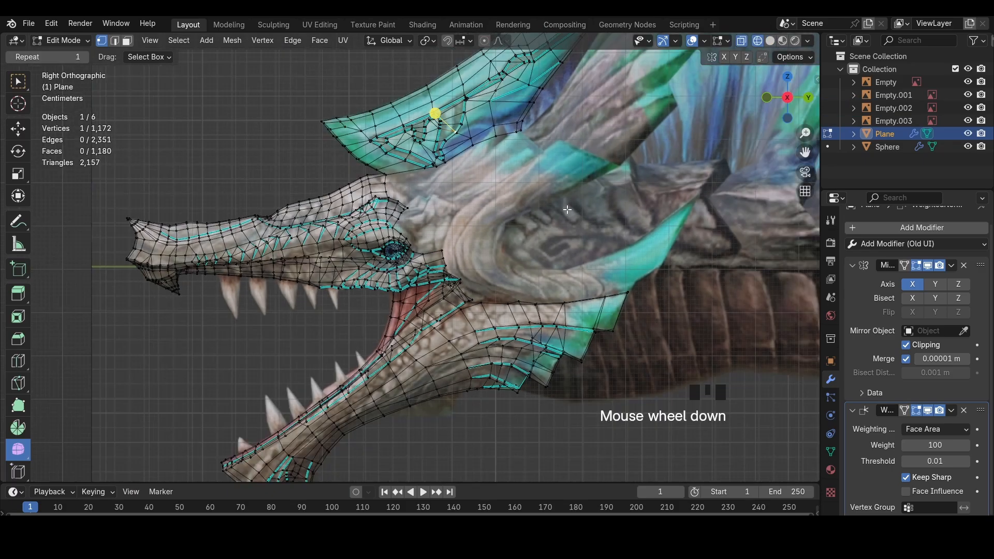
pyautogui.press('a')
pyautogui.press('h')
pyautogui.scroll(3, 570, 183)
pyautogui.hotkey('alt', 'h')
pyautogui.scroll(3, 564, 186)
pyautogui.moveTo(456, 176)
pyautogui.keyDown('shift'); pyautogui.mouseDown(button='middle')
pyautogui.moveTo(444, 201)
pyautogui.moveTo(458, 289)
pyautogui.moveTo(431, 314)
pyautogui.moveTo(444, 320)
pyautogui.mouseUp(button='middle'); pyautogui.keyUp('shift')
pyautogui.scroll(4, 445, 280)
# In the front view, shift the face on the upper side of the forehead along X to match the reference
pyautogui.press('2')
pyautogui.press('z')
pyautogui.click(429, 261)
pyautogui.moveTo(428, 261); pyautogui.dragTo(484, 285, button='middle')
pyautogui.keyDown('shift'); pyautogui.moveTo(473, 259); pyautogui.dragTo(464, 280, button='middle'); pyautogui.keyUp('shift')
pyautogui.click(774, 111)
pyautogui.press('z')
pyautogui.keyDown('shift'); pyautogui.moveTo(432, 228); pyautogui.dragTo(465, 297, button='middle'); pyautogui.keyUp('shift')
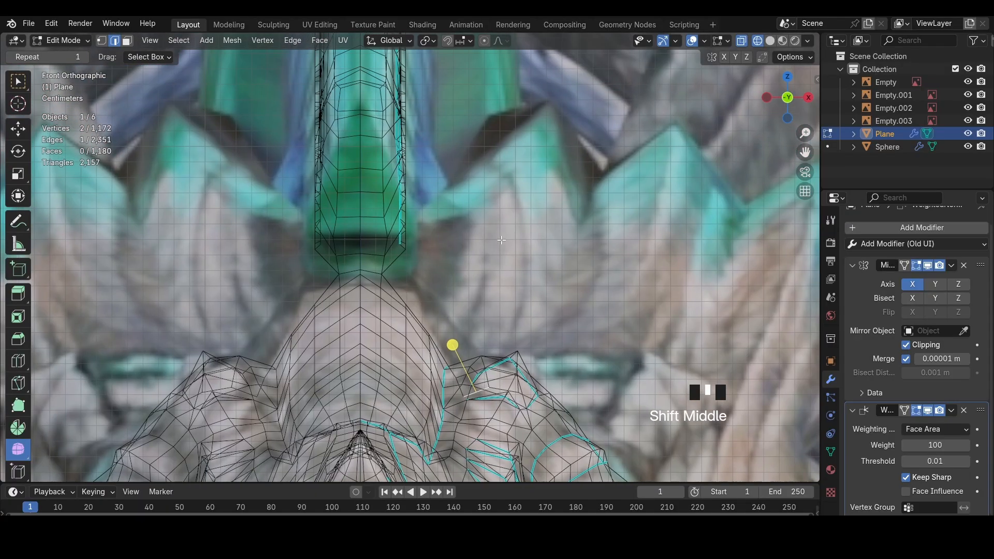
pyautogui.press('a')
pyautogui.press('3')
pyautogui.click(421, 322)
pyautogui.press('g')
pyautogui.press('x')
pyautogui.click(424, 321)
# Move two neighbouring edges on the forehead's outer contour along X to fit the front reference outline
pyautogui.press('2')
pyautogui.click(428, 335)
pyautogui.press('g')
pyautogui.press('x')
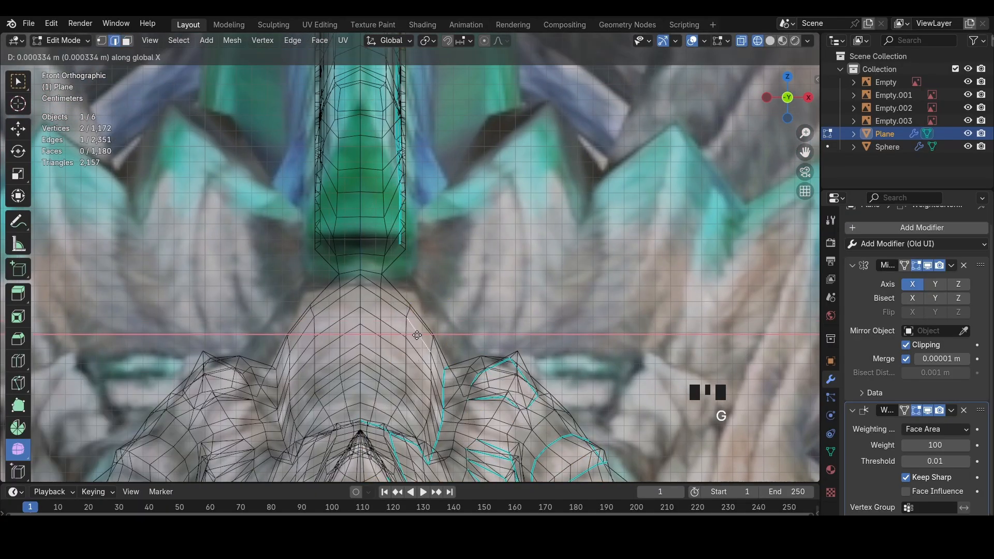
pyautogui.click(431, 331)
pyautogui.click(425, 312)
pyautogui.press('g')
pyautogui.press('x')
pyautogui.click(429, 312)
# Move the column of vertices down the forehead's side outward, and shift the vertex just below it along X
pyautogui.press('a')
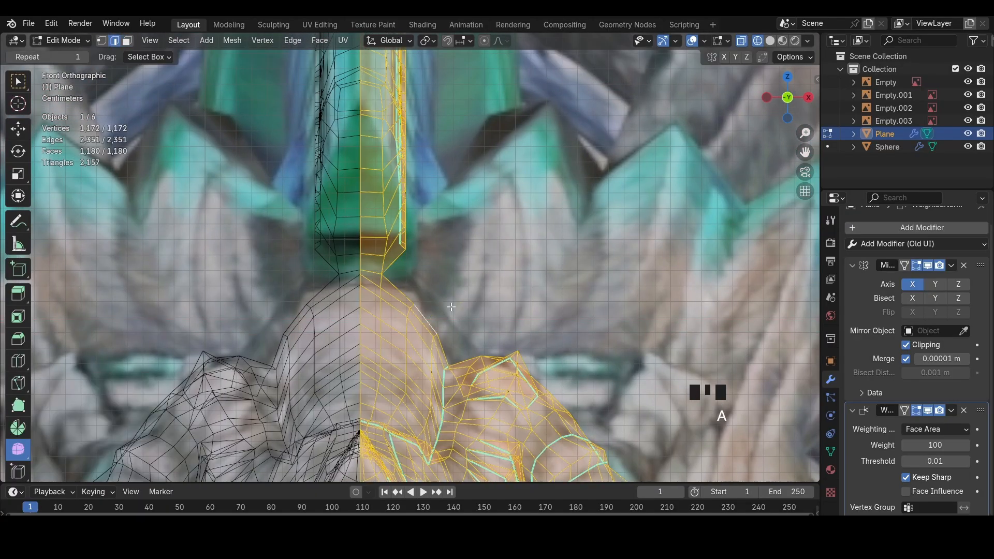
pyautogui.press('1')
pyautogui.click(424, 301)
pyautogui.keyDown('ctrl'); pyautogui.keyDown('shift'); pyautogui.click(401, 398); pyautogui.keyUp('shift'); pyautogui.keyUp('ctrl')
pyautogui.press('g')
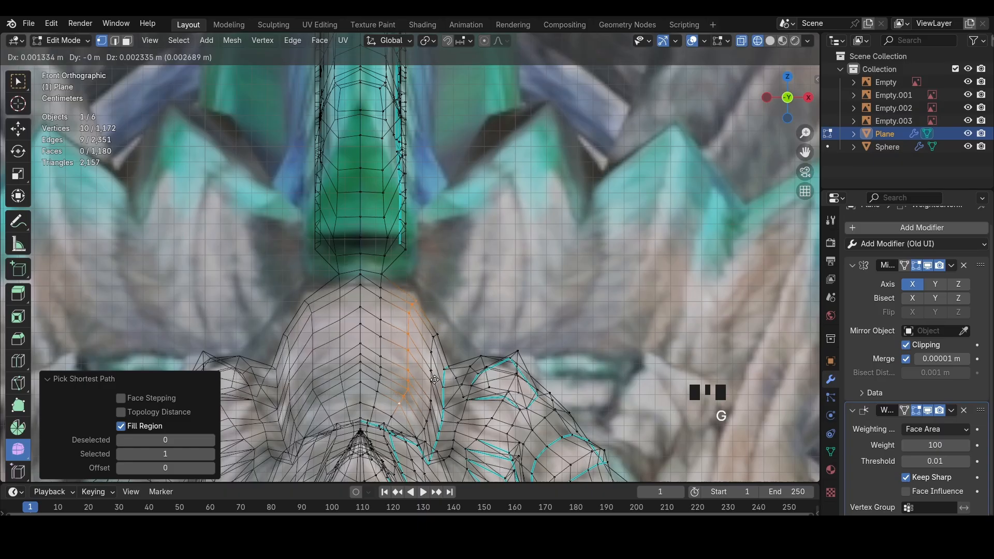
pyautogui.click(404, 394)
pyautogui.press('z')
pyautogui.click(391, 417)
pyautogui.press('g')
pyautogui.press('x')
pyautogui.click(396, 417)
# Move the vertex path beside the forehead's centre line about 0.001 m in X and 0.0013 m in Z
pyautogui.click(378, 392)
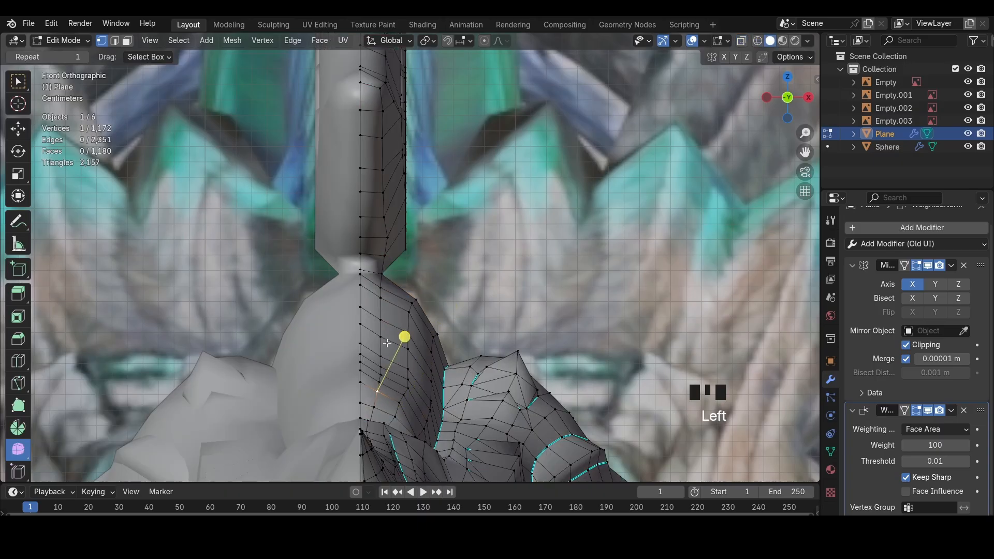
pyautogui.keyDown('ctrl'); pyautogui.keyDown('shift'); pyautogui.click(380, 319); pyautogui.keyUp('shift'); pyautogui.keyUp('ctrl')
pyautogui.press('g')
pyautogui.click(381, 320)
pyautogui.scroll(-4, 381, 320)
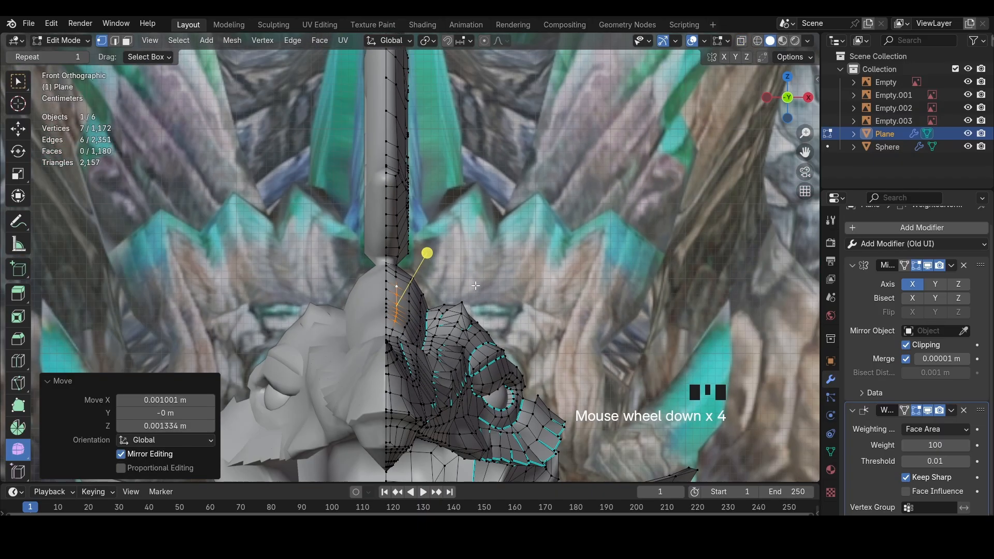
# Select the three open border edges at the rear of the brow above the eye
pyautogui.moveTo(382, 320); pyautogui.dragTo(415, 295, button='middle')
pyautogui.press('z')
pyautogui.press('2')
pyautogui.press('z')
pyautogui.click(432, 340)
pyautogui.moveTo(526, 343); pyautogui.dragTo(412, 336, button='middle')
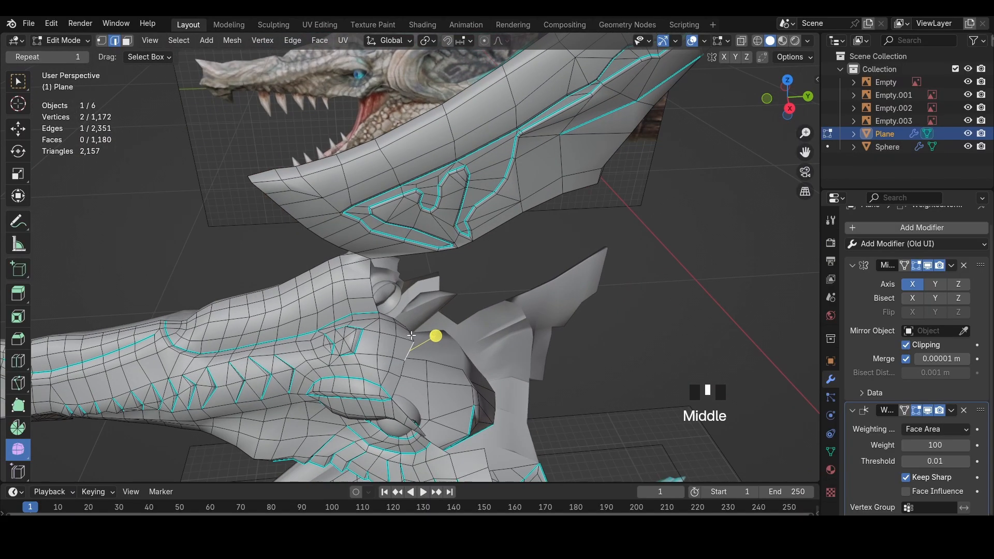
pyautogui.click(790, 109)
pyautogui.press('z')
pyautogui.scroll(2, 428, 372)
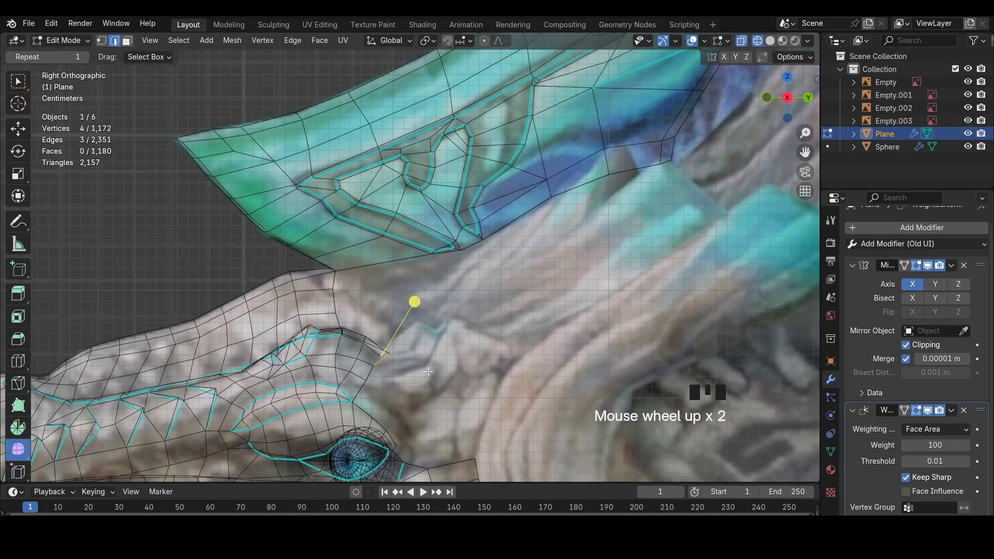
# Examine the side, top and front reference images around the brow with the mesh hidden, and restore the mesh and edge selection
pyautogui.press('h')
pyautogui.press('z')
pyautogui.scroll(-2, 435, 347)
pyautogui.scroll(2, 435, 333)
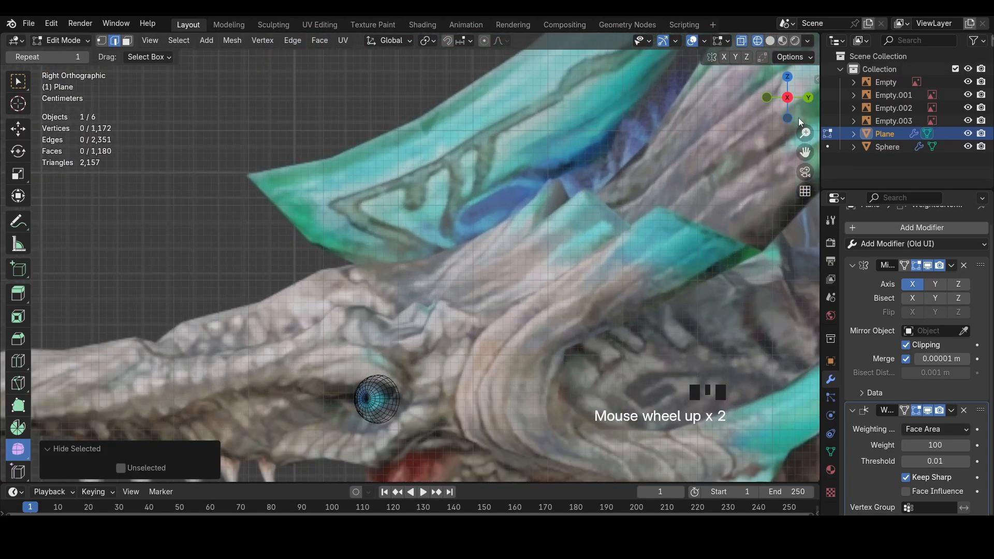
pyautogui.click(789, 78)
pyautogui.hotkey('alt', 'h')
pyautogui.hotkey('ctrl', 'z')
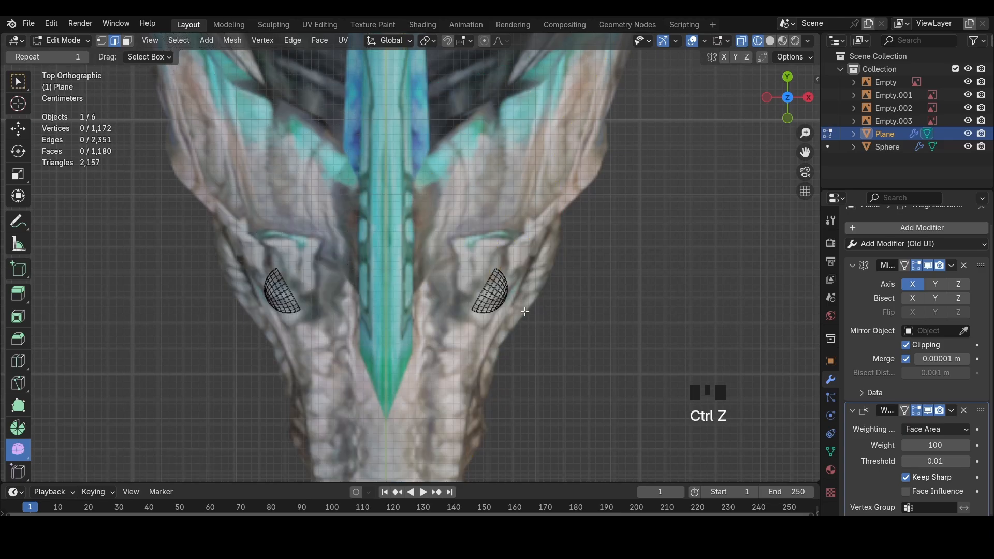
pyautogui.click(790, 119)
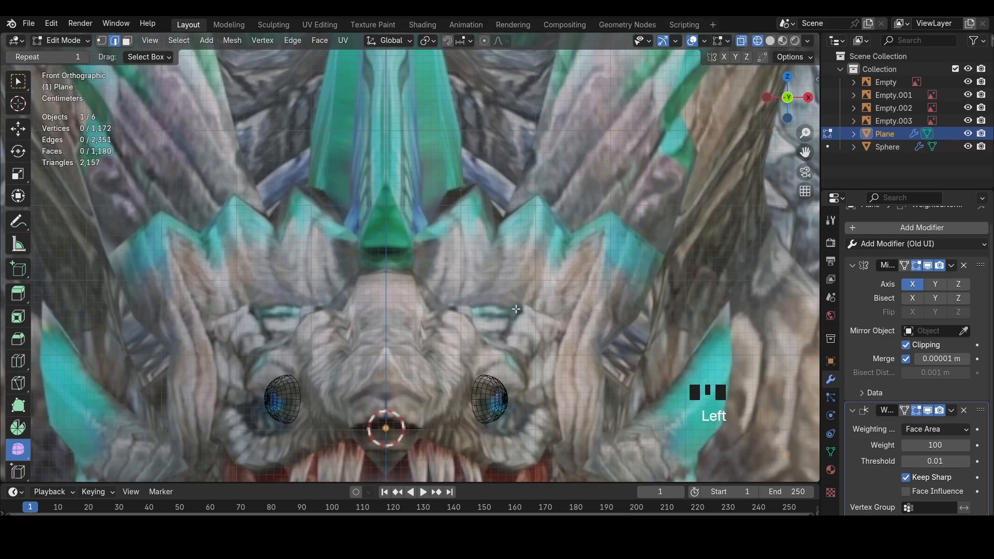
pyautogui.hotkey('ctrl', 'z')
pyautogui.hotkey('ctrl', 'z')
pyautogui.hotkey('ctrl', 'z')
# Extrude the three selected brow edges about 0.0235 m in Y and 0.0226 m in Z, following the side reference
pyautogui.moveTo(516, 309); pyautogui.dragTo(629, 303, button='middle')
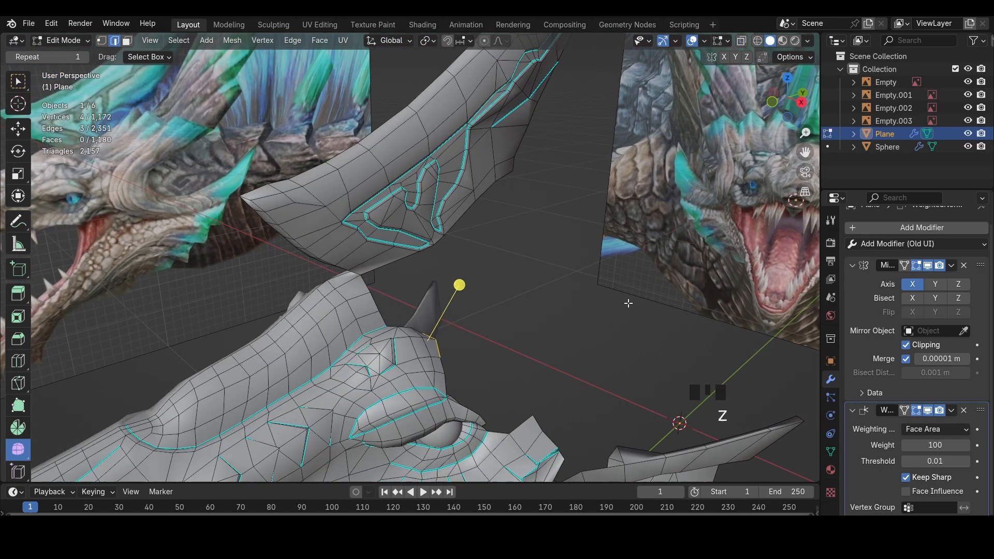
pyautogui.click(814, 109)
pyautogui.click(802, 103)
pyautogui.scroll(2, 464, 330)
pyautogui.press('e')
pyautogui.click(469, 333)
# Rotate and reposition the extruded brow edges, and extrude them again about 0.03 m in Y and -0.018 m in Z
pyautogui.press('r')
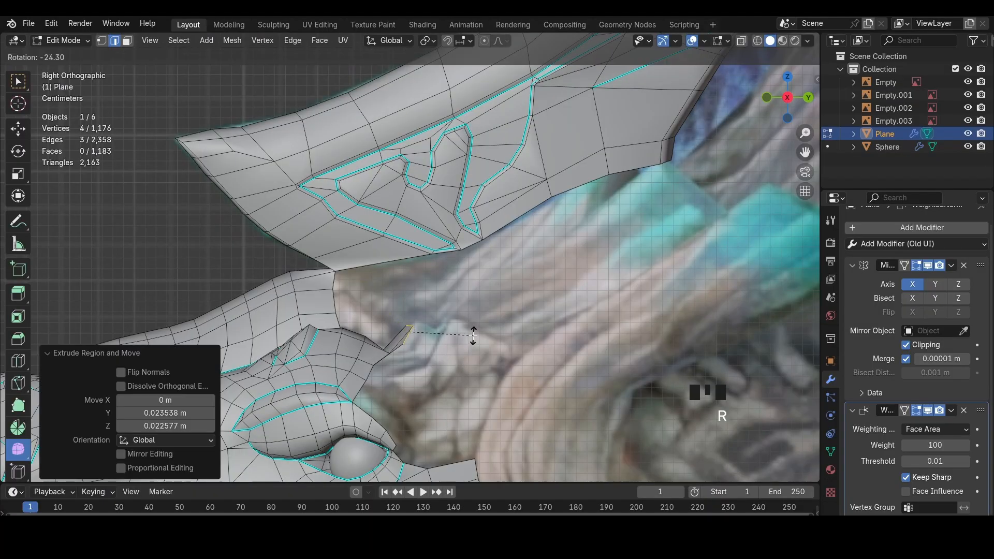
pyautogui.click(466, 336)
pyautogui.press('g')
pyautogui.click(465, 337)
pyautogui.press('e')
pyautogui.click(491, 353)
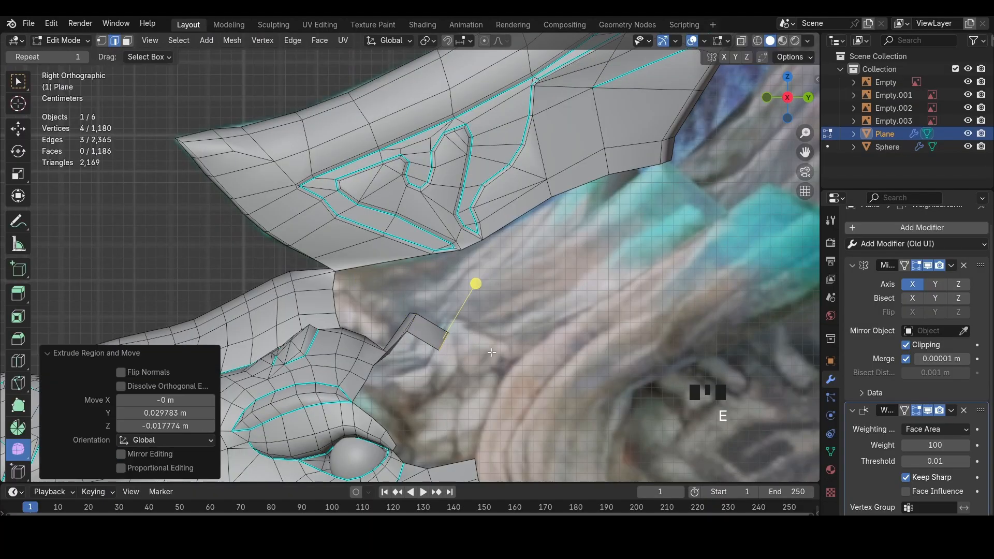
pyautogui.press('e')
pyautogui.click(514, 341)
pyautogui.hotkey('alt', 'z')
pyautogui.hotkey('alt', 'z')
pyautogui.hotkey('ctrl', 'z')
# Scale the end edges of the new brow strip along X and shift them sideways along X
pyautogui.moveTo(517, 334); pyautogui.dragTo(600, 375, button='middle')
pyautogui.press('x')
pyautogui.press('Escape')
pyautogui.press('s')
pyautogui.press('x')
pyautogui.click(557, 301)
pyautogui.press('g')
pyautogui.press('x')
pyautogui.click(519, 302)
pyautogui.click(476, 284)
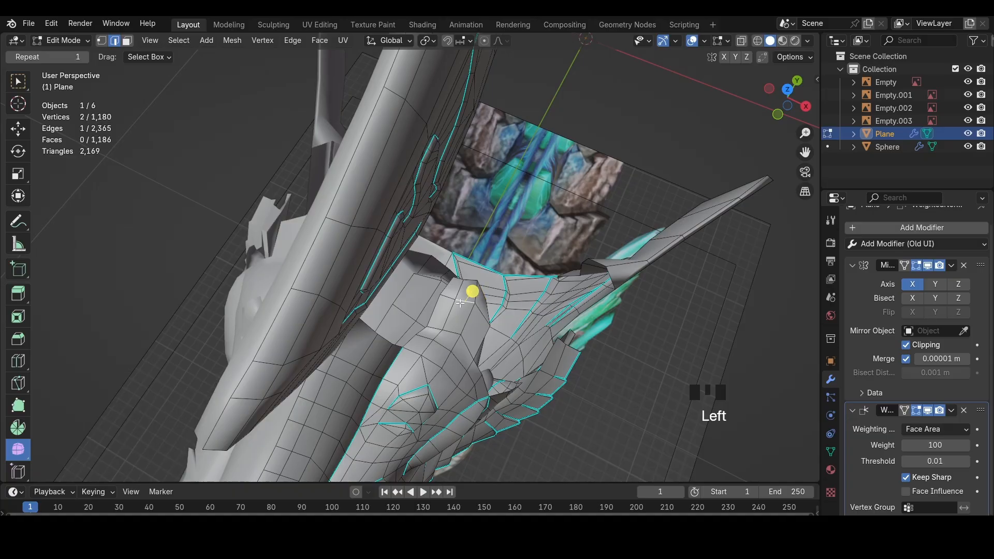
# Rotate, move and scale the end edge of the new brow strip to shape the spike's tip
pyautogui.moveTo(479, 285); pyautogui.dragTo(528, 213, button='middle')
pyautogui.press('r')
pyautogui.click(528, 213)
pyautogui.press('g')
pyautogui.click(499, 331)
pyautogui.press('s')
pyautogui.click(486, 315)
pyautogui.moveTo(484, 306); pyautogui.dragTo(500, 354, button='middle')
# Rescale the two opposite side vertices below the brow spike's tip to adjust its width
pyautogui.click(462, 314)
pyautogui.keyDown('alt'); pyautogui.click(451, 316); pyautogui.keyUp('alt')
pyautogui.press('s')
pyautogui.click(501, 330)
pyautogui.press('s')
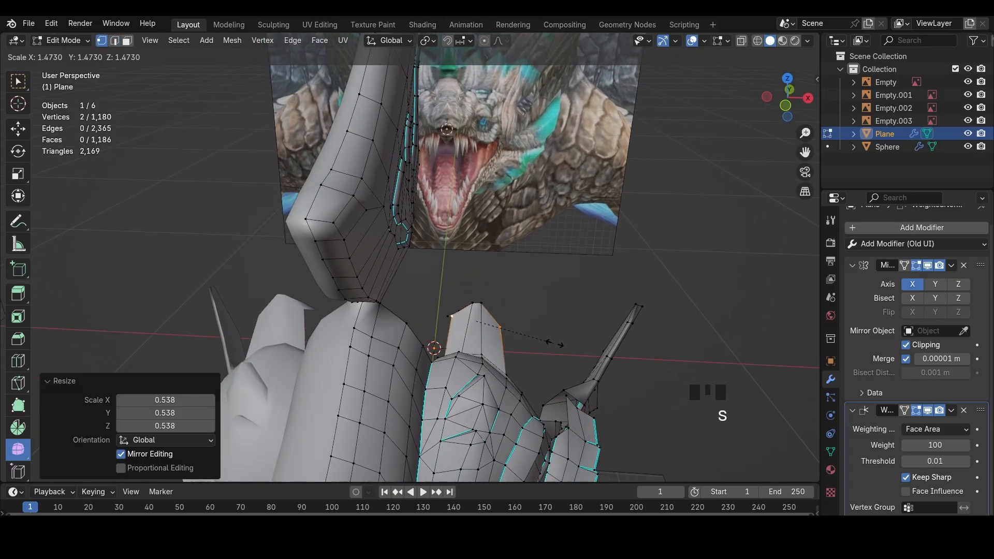
pyautogui.click(549, 341)
# Nudge the brow spike's tip vertex and its middle vertex in the top view to refine the outline
pyautogui.click(757, 78)
pyautogui.click(790, 81)
pyautogui.press('3')
pyautogui.moveTo(489, 249); pyautogui.dragTo(460, 240)
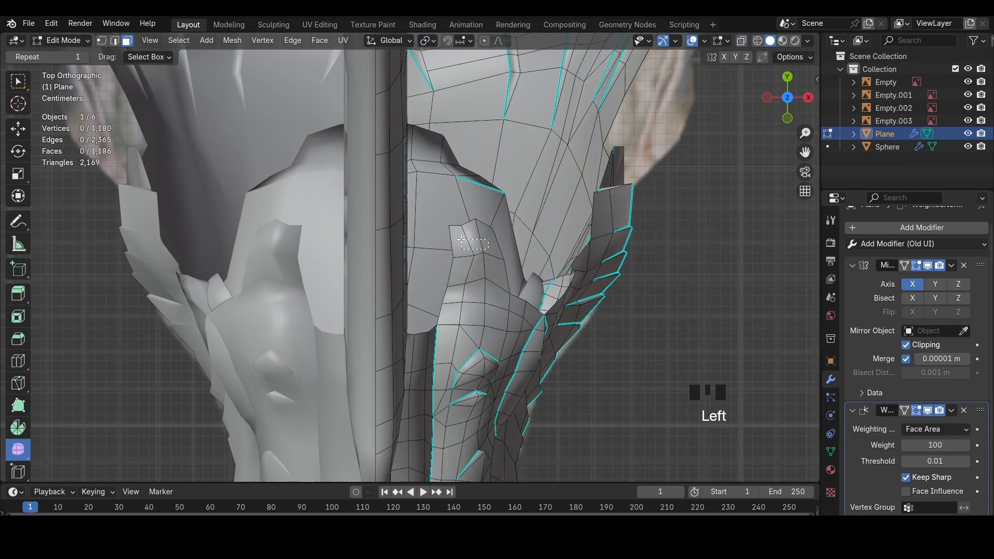
pyautogui.press('1')
pyautogui.click(464, 226)
pyautogui.press('g')
pyautogui.click(469, 223)
pyautogui.press('3')
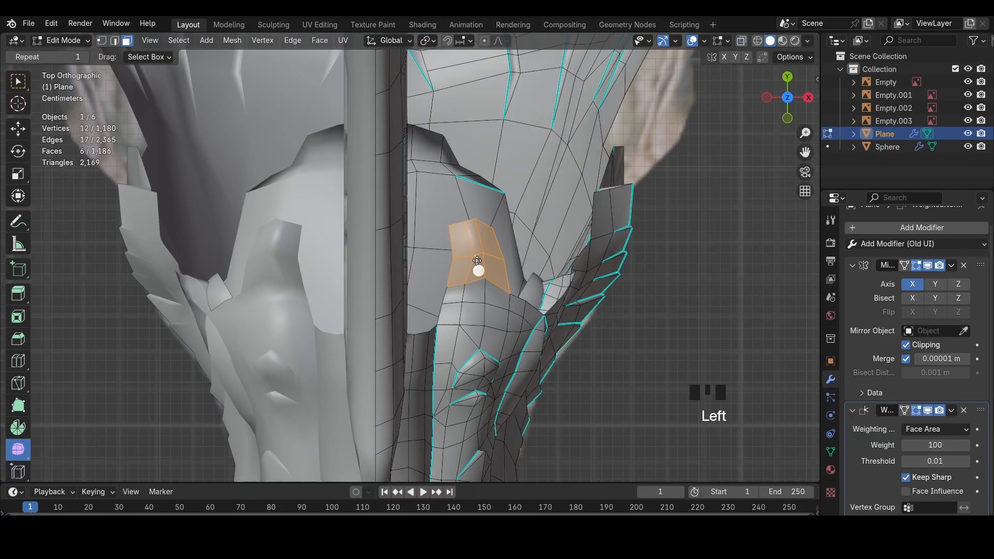
pyautogui.press('1')
pyautogui.click(475, 255)
pyautogui.press('g')
pyautogui.click(476, 255)
# Duplicate the brow spike's six faces and offset the copy about 0.051 m in X and 0.03 m in Y
pyautogui.press('3')
pyautogui.press('z')
pyautogui.hotkey('shift', 'd')
pyautogui.click(598, 225)
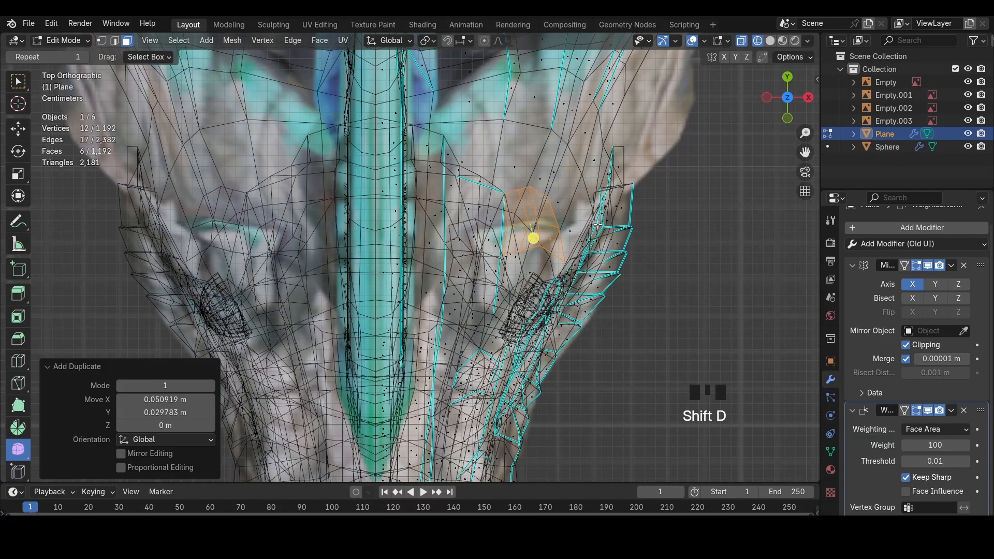
# Move, rotate and scale the copied spike behind the first one to match the side reference
pyautogui.click(808, 100)
pyautogui.press('g')
pyautogui.click(576, 305)
pyautogui.press('r')
pyautogui.press('r')
pyautogui.press('g')
pyautogui.press('r')
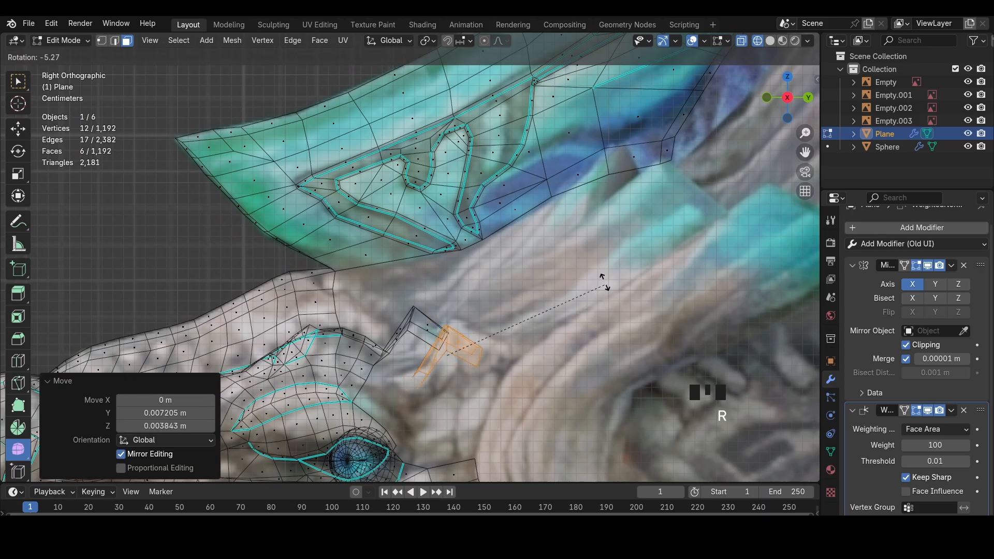
pyautogui.press('s')
pyautogui.press('g')
pyautogui.click(640, 268)
pyautogui.press('z')
# Merge the copied spike's near corner vertex with the first spike's corner, using the last selected vertex as the target
pyautogui.moveTo(590, 274); pyautogui.dragTo(634, 311, button='middle')
pyautogui.moveTo(580, 311); pyautogui.dragTo(603, 331, button='middle')
pyautogui.press('1')
pyautogui.click(488, 371)
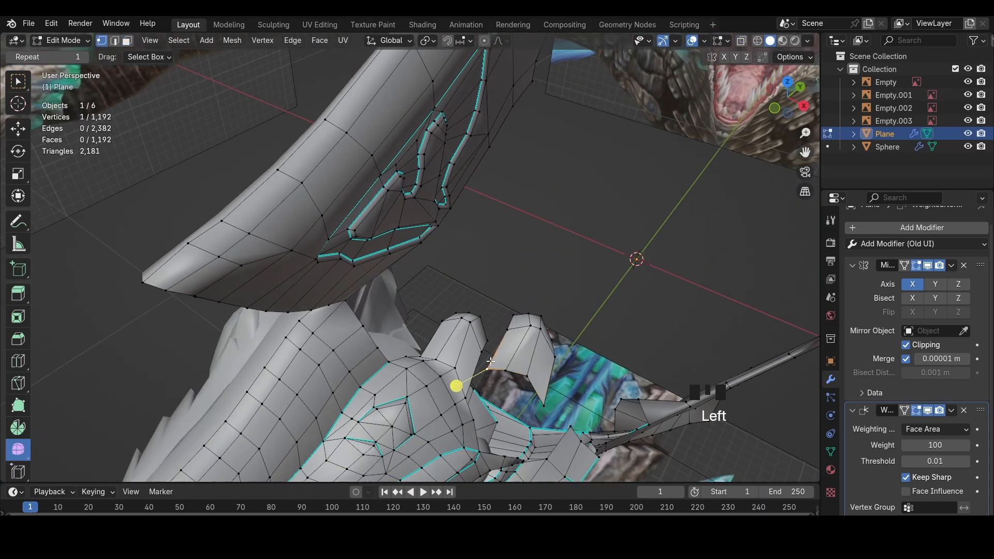
pyautogui.moveTo(489, 342)
pyautogui.keyDown('shift'); pyautogui.mouseDown(button='middle')
pyautogui.moveTo(477, 324)
pyautogui.moveTo(601, 294)
pyautogui.moveTo(584, 348)
pyautogui.mouseUp(button='middle'); pyautogui.keyUp('shift')
pyautogui.press('m')
pyautogui.click(590, 292)
pyautogui.press('m')
pyautogui.hotkey('ctrl', 'z')
pyautogui.press('m')
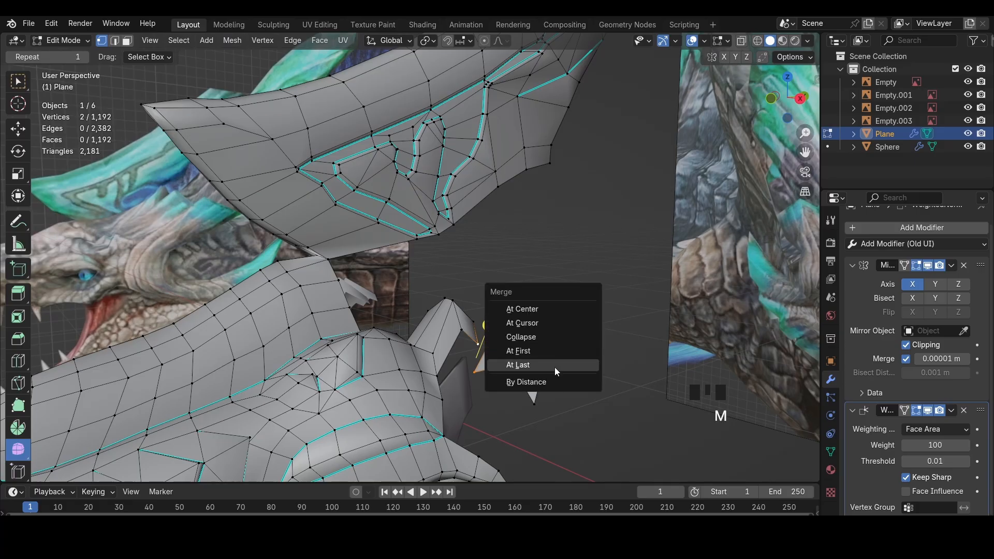
pyautogui.click(554, 364)
pyautogui.moveTo(473, 316); pyautogui.dragTo(443, 340, button='middle')
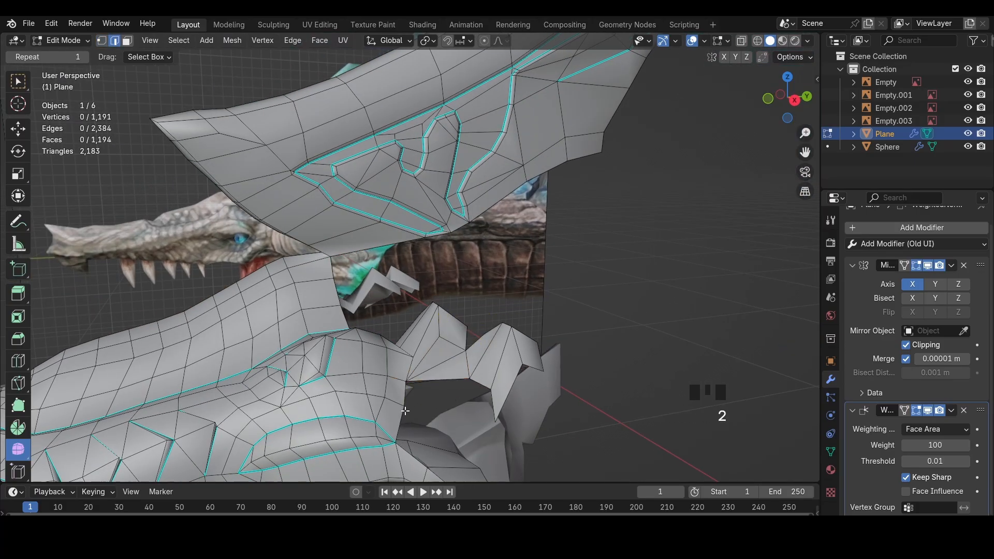
# Bridge the gap between the brow's rear edges and the second spike's lower edges, adding one centred loop cut
pyautogui.keyDown('shift'); pyautogui.click(490, 387); pyautogui.keyUp('shift')
pyautogui.keyDown('shift'); pyautogui.moveTo(490, 386); pyautogui.dragTo(478, 363, button='middle'); pyautogui.keyUp('shift')
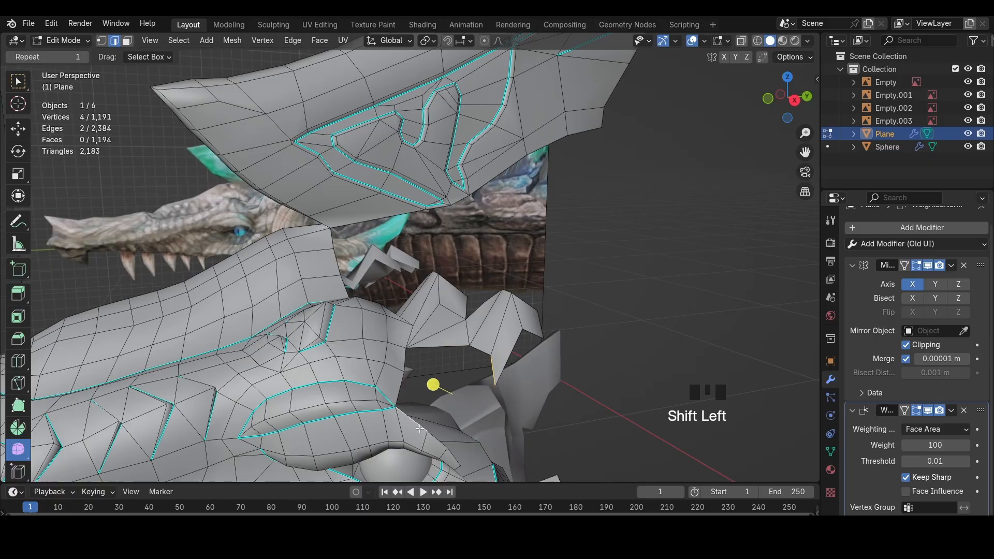
pyautogui.hotkey('ctrl', 'r')
pyautogui.doubleClick(459, 372)
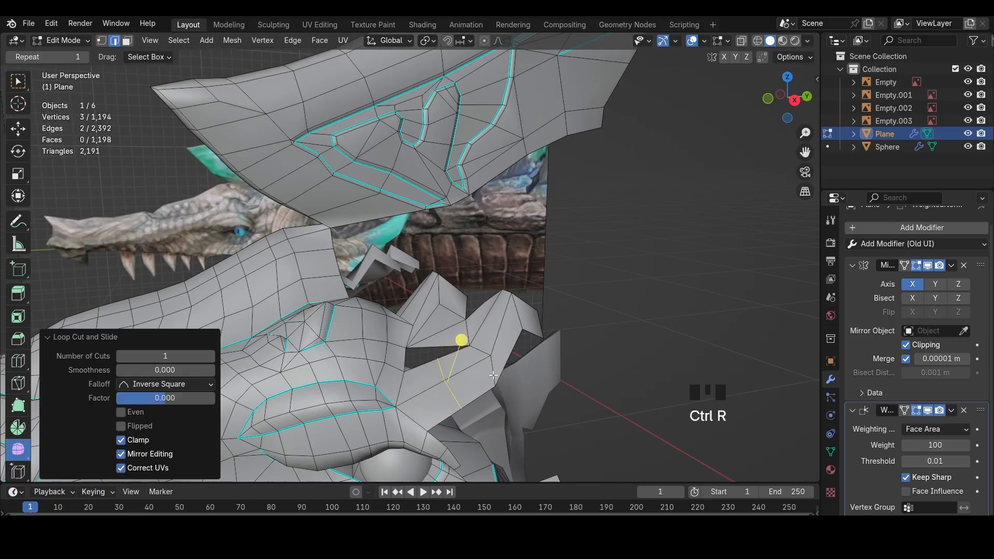
# Scale and move the new loop, and fill the remaining hole under the first spike with a face
pyautogui.press('s')
pyautogui.click(460, 371)
pyautogui.press('g')
pyautogui.click(451, 374)
pyautogui.click(430, 366)
pyautogui.press('f')
pyautogui.moveTo(420, 347); pyautogui.dragTo(419, 350, button='middle')
# Mark the six edges along the base of the two brow spikes as sharp
pyautogui.press('3')
pyautogui.moveTo(424, 364); pyautogui.dragTo(389, 330)
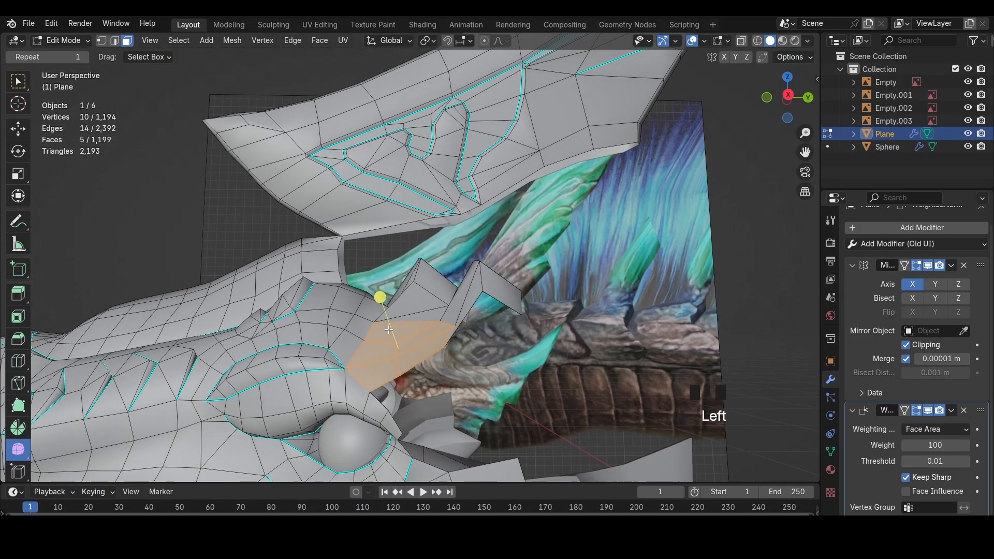
pyautogui.moveTo(379, 295); pyautogui.dragTo(383, 291)
pyautogui.moveTo(383, 293); pyautogui.dragTo(413, 329, button='middle')
pyautogui.press('1')
pyautogui.press('3')
pyautogui.click(410, 314)
pyautogui.press('2')
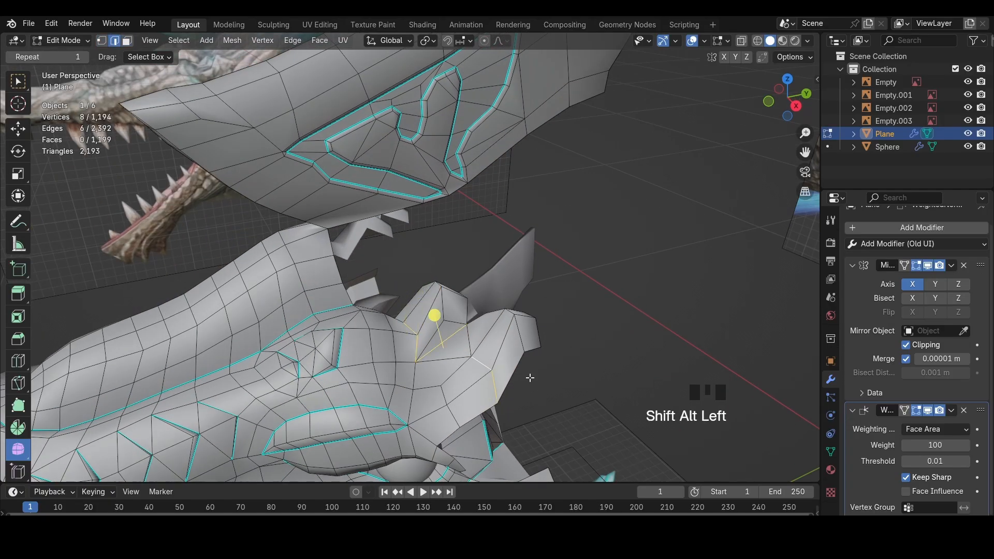
pyautogui.hotkey('ctrl', 'e')
pyautogui.click(550, 387)
# Slide the sharp edge at the second spike's base by a factor of 0.052 and nudge a vertex on that edge line
pyautogui.click(530, 364)
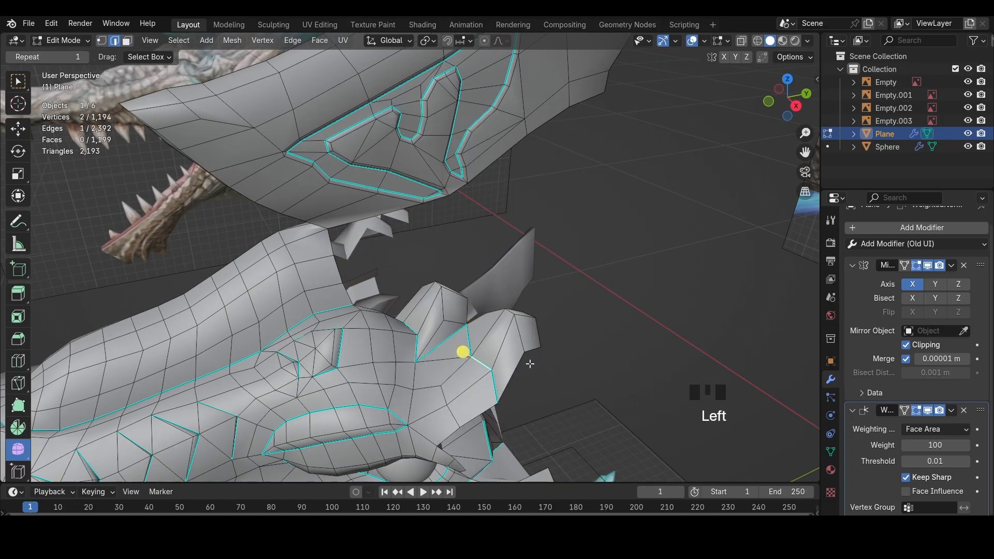
pyautogui.moveTo(530, 364); pyautogui.dragTo(479, 357, button='middle')
pyautogui.press('g')
pyautogui.click(559, 358)
pyautogui.hotkey('shift', 'v')
pyautogui.click(460, 353)
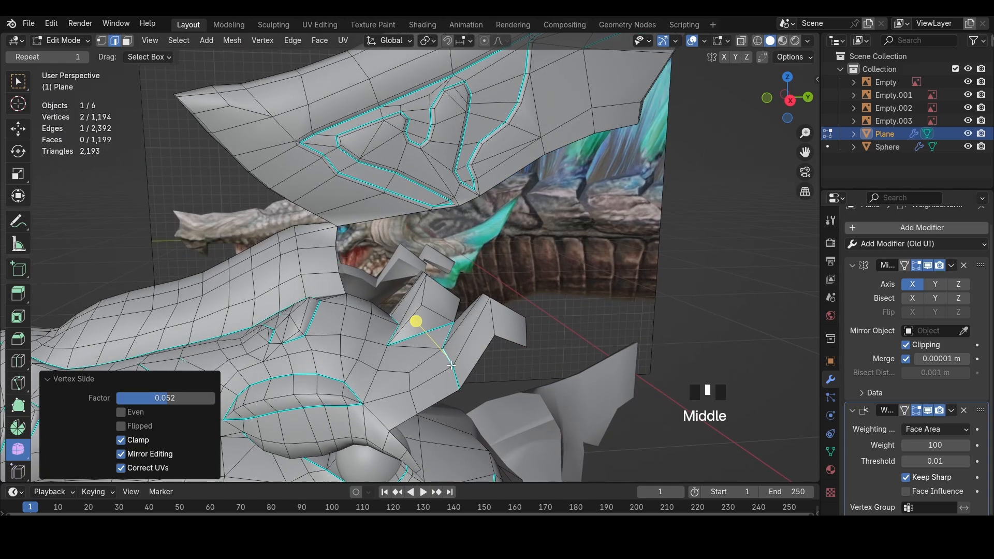
pyautogui.press('1')
pyautogui.click(451, 366)
pyautogui.press('g')
pyautogui.click(448, 365)
pyautogui.press('2')
# Move the front vertex at the first spike's base about -0.003 m in Y
pyautogui.moveTo(416, 337); pyautogui.dragTo(406, 344, button='middle')
pyautogui.click(397, 324)
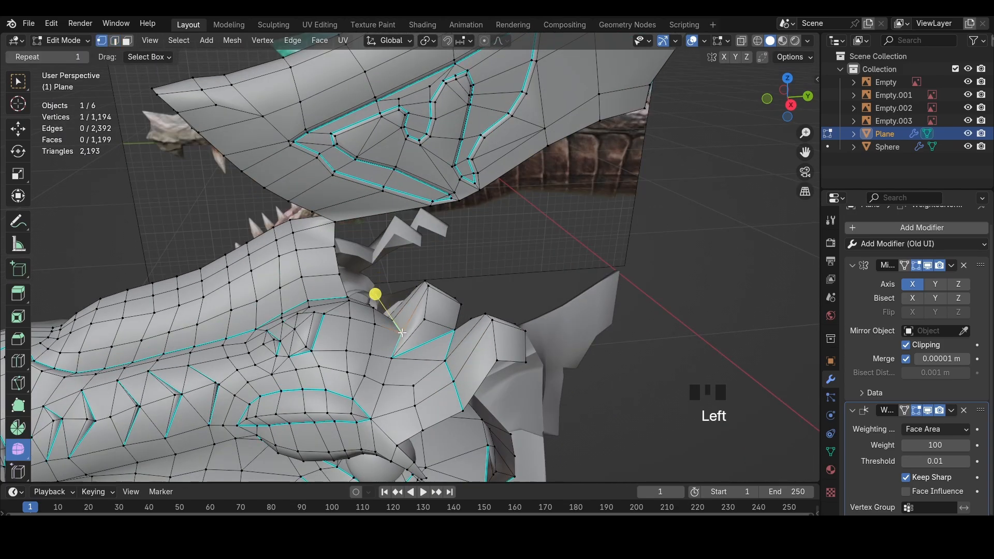
pyautogui.press('v')
pyautogui.click(404, 332)
pyautogui.hotkey('ctrl', 'z')
pyautogui.press('g')
pyautogui.click(398, 333)
# Adjust a vertex between the spikes, and flatten the first spike's crest edges to about 0.72 along Z and reposition them
pyautogui.click(790, 105)
pyautogui.press('z')
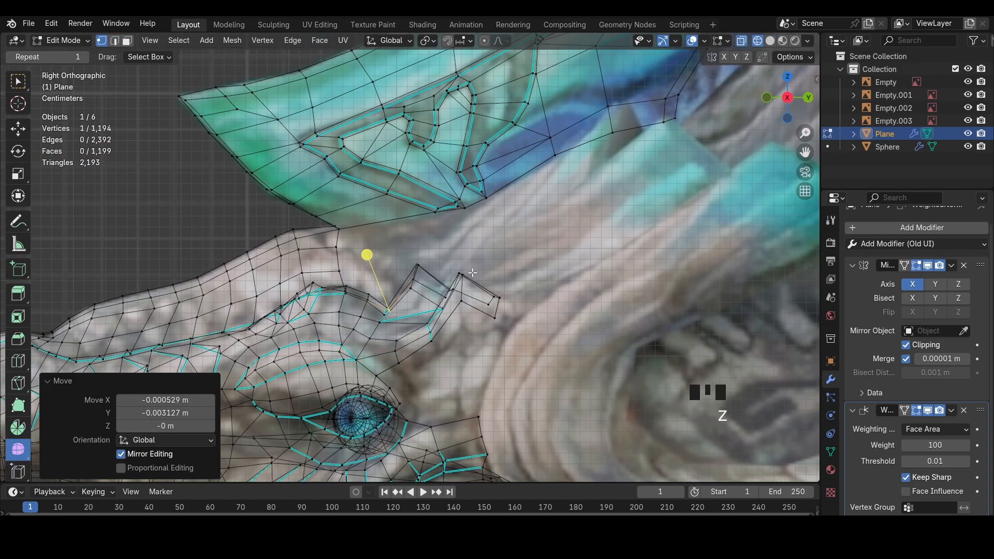
pyautogui.click(426, 290)
pyautogui.press('g')
pyautogui.click(432, 291)
pyautogui.click(408, 253)
pyautogui.keyDown('alt'); pyautogui.click(409, 261); pyautogui.keyUp('alt')
pyautogui.press('s')
pyautogui.press('z')
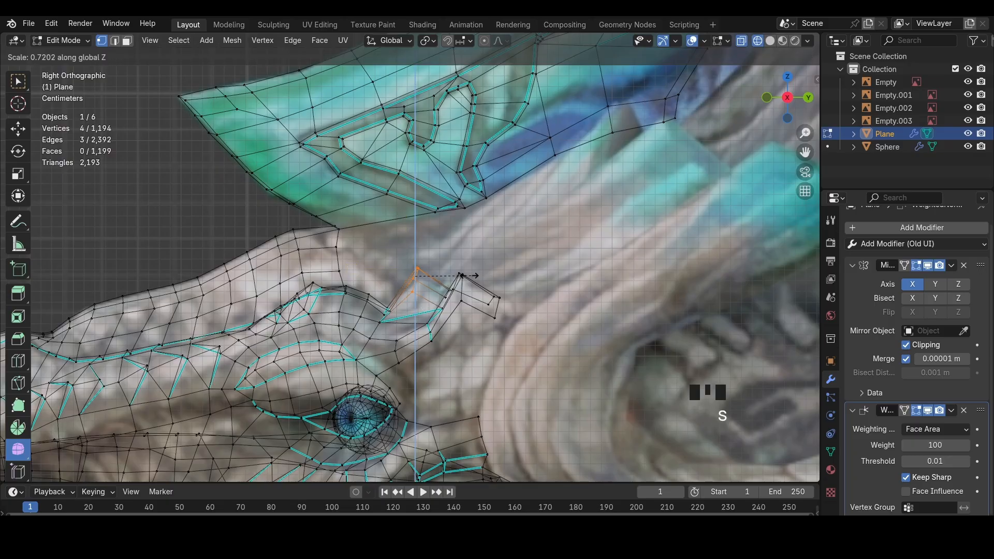
pyautogui.click(465, 276)
pyautogui.press('g')
pyautogui.click(469, 289)
# Lower the second spike's crest vertices about 0.0014 m in Z and pull down the vertex beneath them
pyautogui.moveTo(469, 311); pyautogui.dragTo(454, 266)
pyautogui.press('g')
pyautogui.click(454, 268)
pyautogui.press('z')
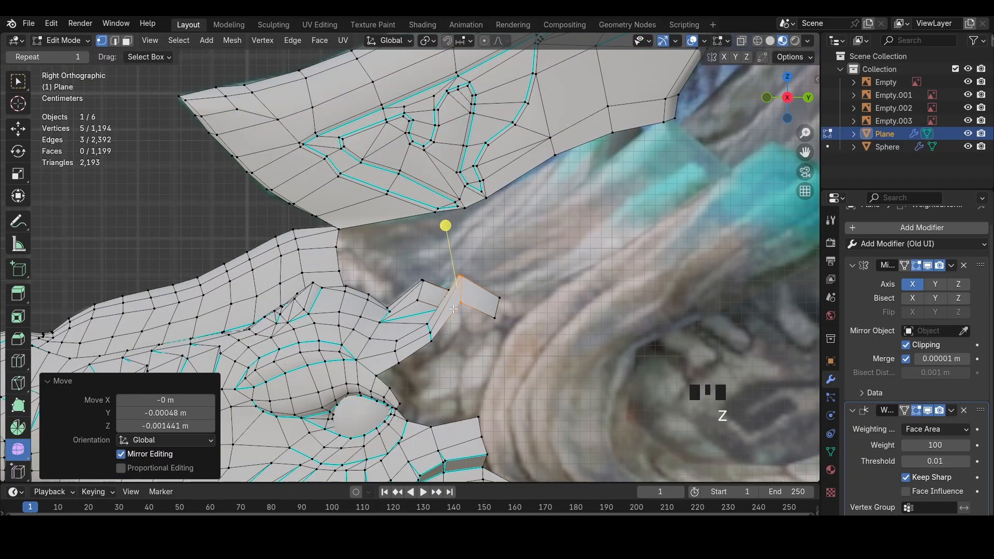
pyautogui.click(454, 309)
pyautogui.press('g')
pyautogui.click(456, 329)
pyautogui.press('z')
pyautogui.press('g')
pyautogui.click(456, 334)
pyautogui.press('z')
# Slide a lower vertex of the second spike along its edge and shift the neighbouring vertex
pyautogui.click(432, 332)
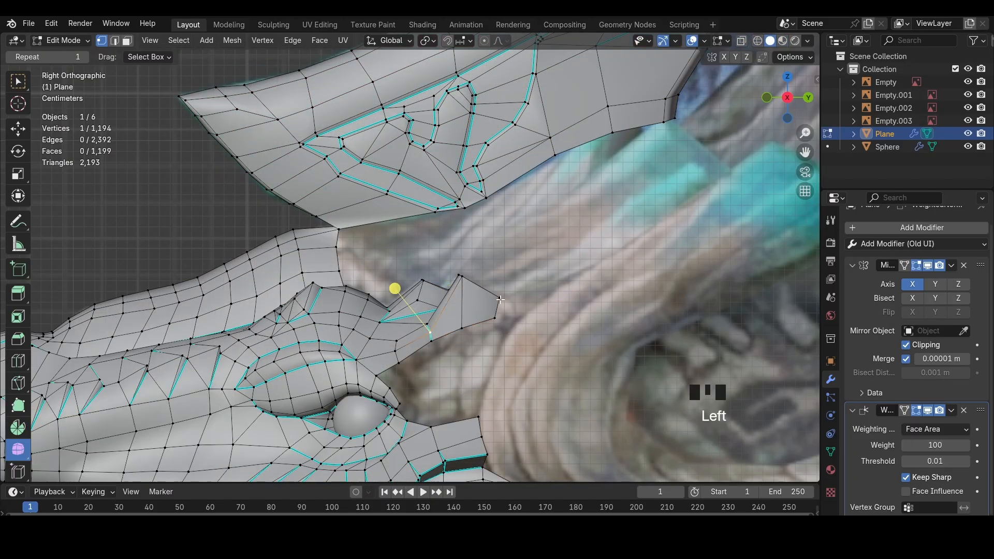
pyautogui.moveTo(490, 312); pyautogui.dragTo(569, 342, button='middle')
pyautogui.click(544, 324)
pyautogui.hotkey('shift', 'v')
pyautogui.click(543, 328)
pyautogui.moveTo(549, 316); pyautogui.dragTo(501, 317, button='middle')
pyautogui.click(533, 309)
pyautogui.press('g')
pyautogui.click(539, 309)
# Merge two neighbouring vertices at the second brow spike into one
pyautogui.click(486, 264)
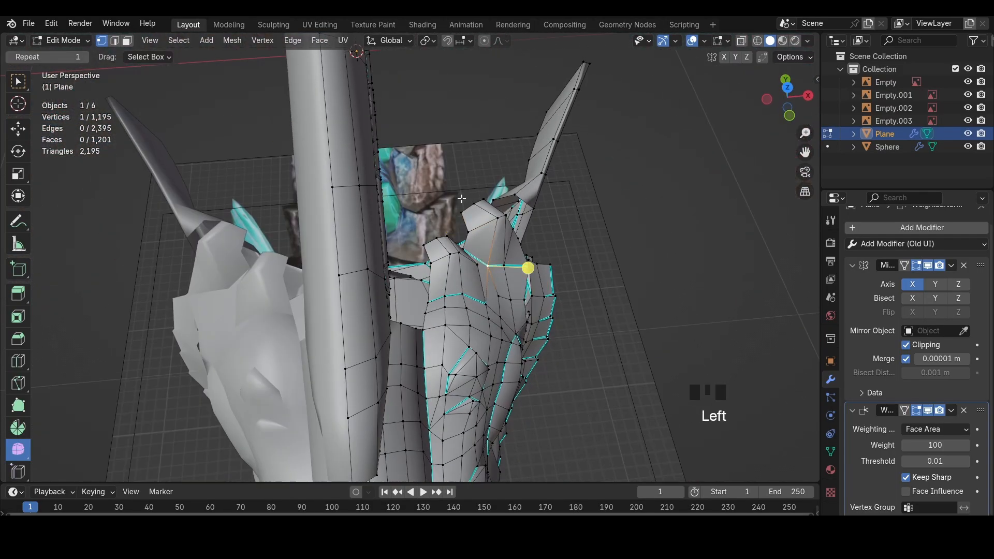
pyautogui.keyDown('shift'); pyautogui.click(461, 200); pyautogui.keyUp('shift')
pyautogui.moveTo(463, 202); pyautogui.dragTo(533, 331, button='middle')
pyautogui.hotkey('ctrl', 'z')
pyautogui.press('m')
pyautogui.click(497, 307)
# Scale, rotate and move the second spike's rear edge, and reposition the vertices around it
pyautogui.press('g')
pyautogui.click(435, 326)
pyautogui.click(364, 351)
pyautogui.press('2')
pyautogui.click(452, 350)
pyautogui.press('s')
pyautogui.press('r')
pyautogui.press('g')
pyautogui.press('1')
pyautogui.click(364, 332)
pyautogui.press('g')
pyautogui.press('2')
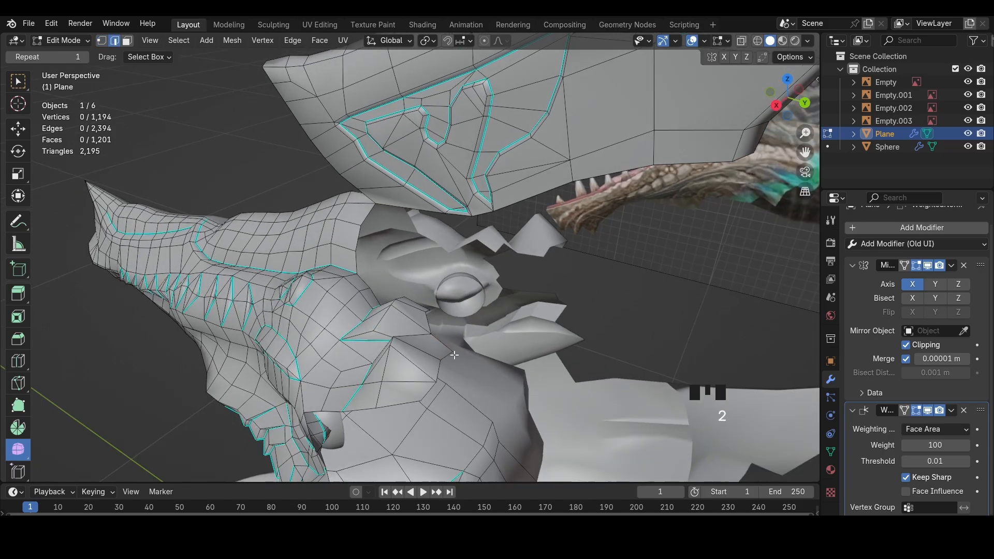
# Extrude the second spike's inner edge about -0.017 m in X, 0.008 m in Y and 0.005 m in Z
pyautogui.click(451, 347)
pyautogui.moveTo(451, 346); pyautogui.dragTo(575, 330, button='middle')
pyautogui.moveTo(542, 268); pyautogui.dragTo(420, 338, button='middle')
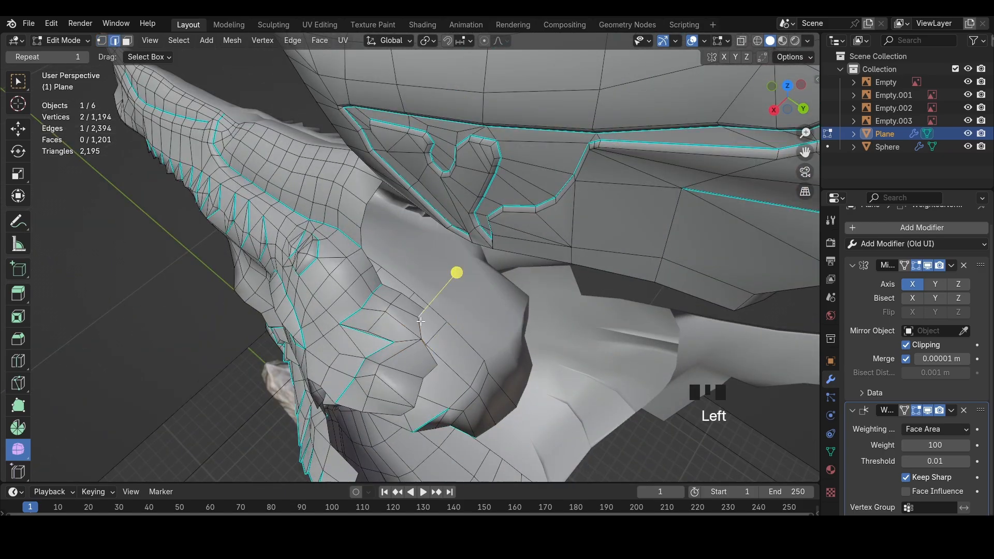
pyautogui.click(431, 336)
pyautogui.press('e')
pyautogui.click(450, 339)
pyautogui.moveTo(450, 339); pyautogui.dragTo(598, 273, button='middle')
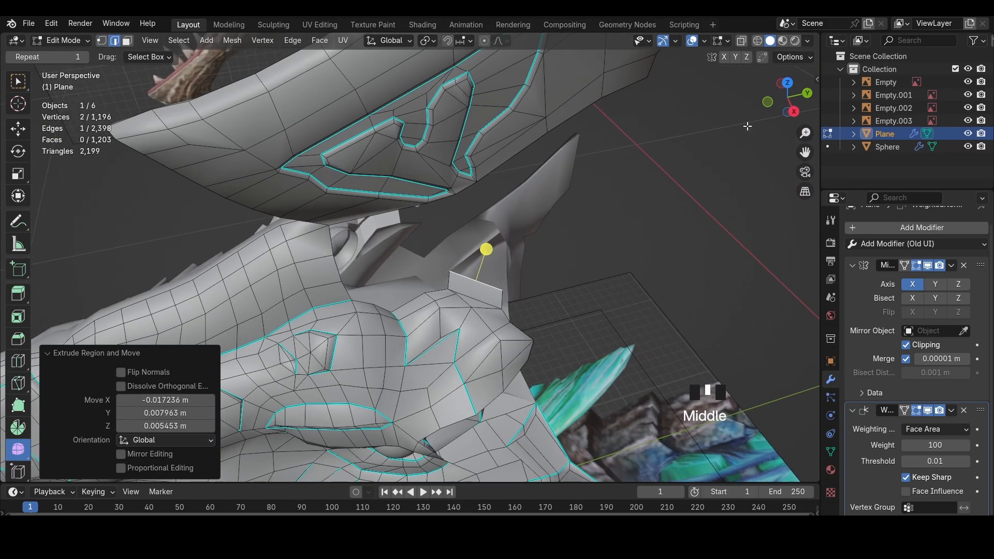
# Raise the extruded edge about 0.016 m in Z and shift it -0.002 m in Y over the side reference
pyautogui.click(796, 110)
pyautogui.hotkey('shift', 'z')
pyautogui.press('g')
pyautogui.click(538, 245)
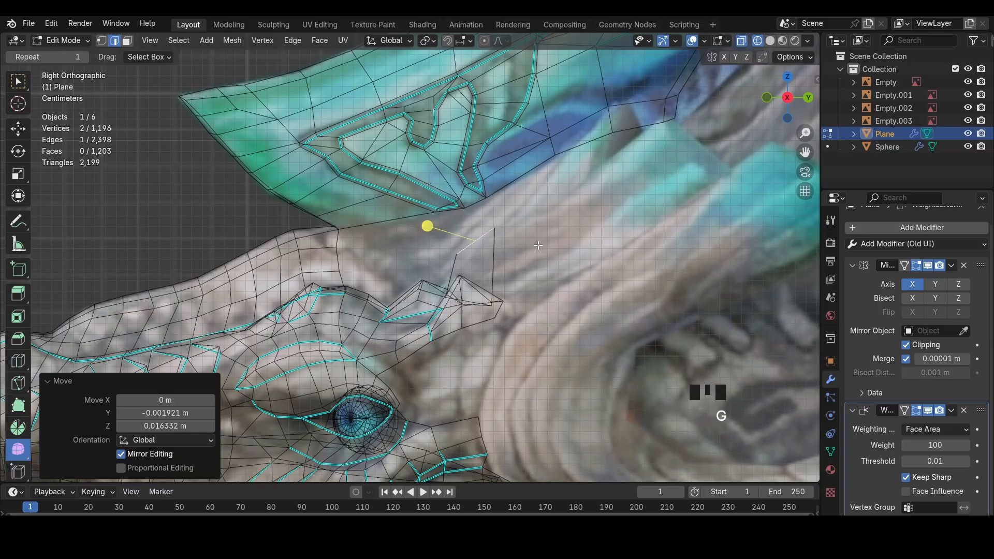
# Fill a face between the raised edge and the fin's lower edge
pyautogui.click(476, 210)
pyautogui.moveTo(477, 209); pyautogui.dragTo(761, 150, button='middle')
pyautogui.hotkey('shift', 'z')
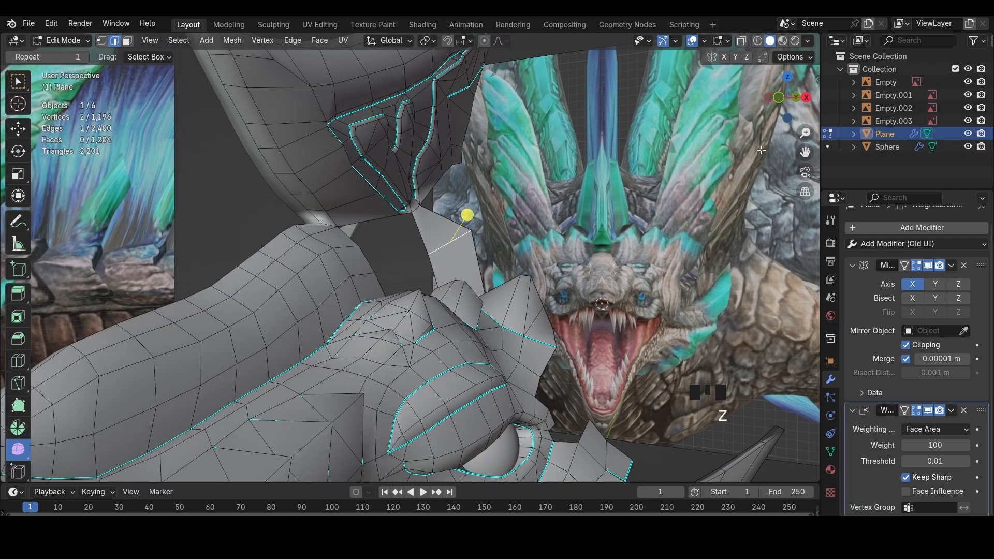
# Scale the edge joining the second spike to the fin along X, and shift it about 0.002 m in X over the front reference
pyautogui.click(778, 100)
pyautogui.hotkey('shift', 'z')
pyautogui.press('s')
pyautogui.press('x')
pyautogui.click(495, 210)
pyautogui.press('g')
pyautogui.press('x')
pyautogui.rightClick(476, 218)
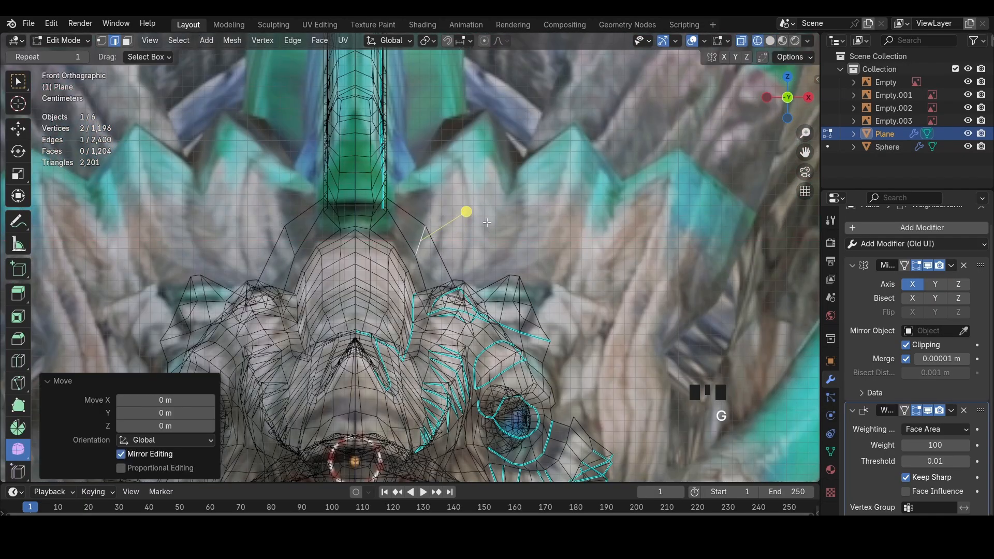
pyautogui.scroll(-3, 475, 284)
pyautogui.moveTo(475, 284); pyautogui.dragTo(475, 281, button='middle')
pyautogui.moveTo(407, 353); pyautogui.dragTo(293, 378, button='middle')
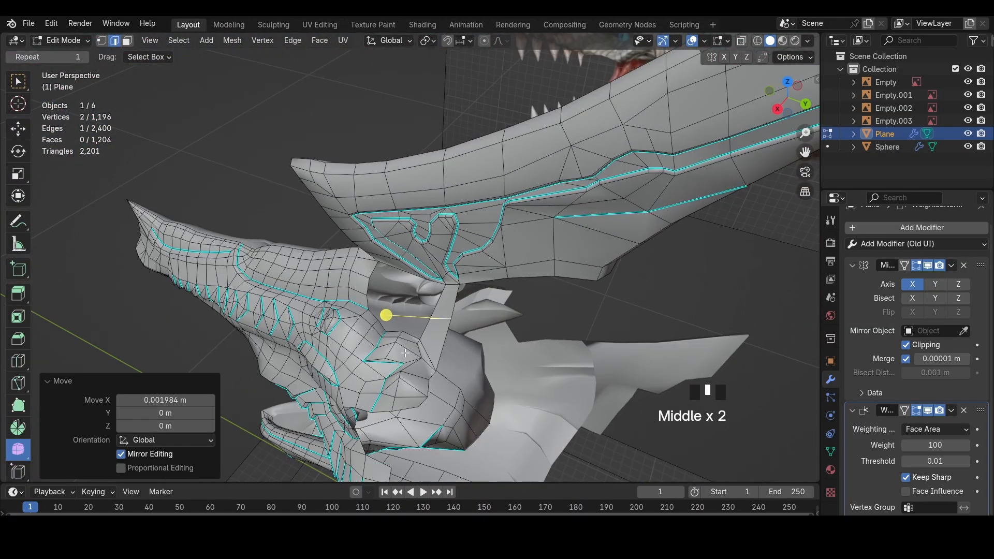
# Add a loop cut to each of the two faces joining the spike and fin, and adjust both new edges along X
pyautogui.hotkey('ctrl', 'r')
pyautogui.doubleClick(437, 339)
pyautogui.press('g')
pyautogui.press('x')
pyautogui.click(433, 338)
pyautogui.hotkey('ctrl', 'r')
pyautogui.doubleClick(445, 302)
pyautogui.press('g')
pyautogui.press('x')
pyautogui.click(374, 315)
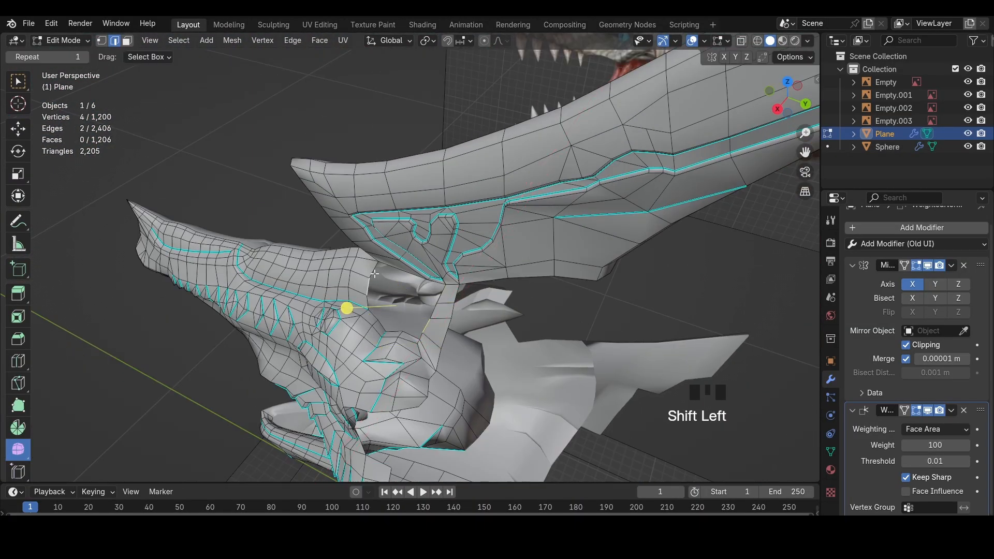
# Fill a face between the connecting strip and the rear edge of the head crest, and add a loop cut across it
pyautogui.moveTo(434, 290)
pyautogui.mouseDown(button='middle')
pyautogui.moveTo(414, 290)
pyautogui.moveTo(416, 272)
pyautogui.mouseUp(button='middle')
pyautogui.press('f')
pyautogui.hotkey('ctrl', 'r')
pyautogui.doubleClick(406, 298)
# Merge the new loop's upper vertex with the neighbouring vertex on the fin's lower edge
pyautogui.press('z')
pyautogui.scroll(2, 405, 298)
pyautogui.press('1')
pyautogui.click(400, 296)
pyautogui.press('z')
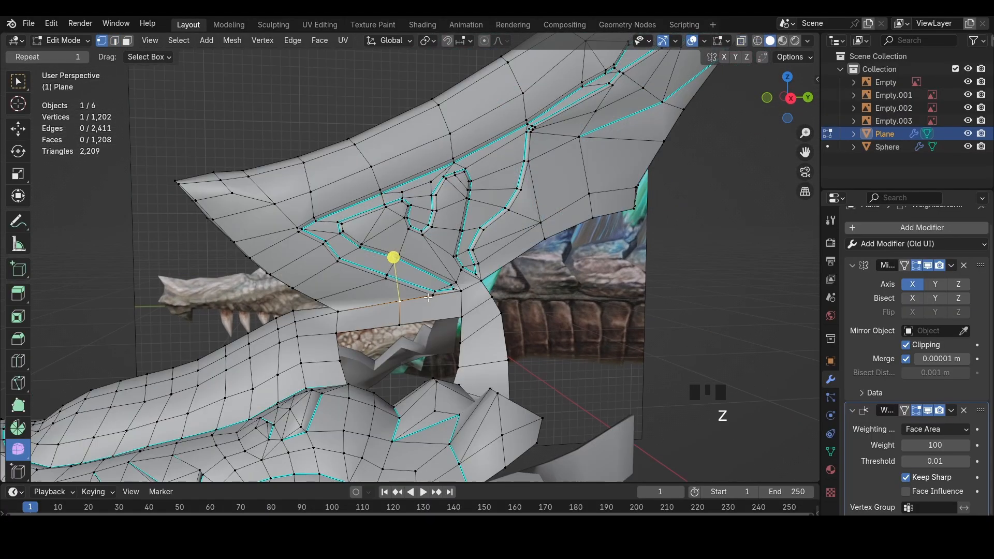
pyautogui.press('m')
pyautogui.click(536, 310)
pyautogui.click(427, 330)
pyautogui.press('v')
pyautogui.click(423, 324)
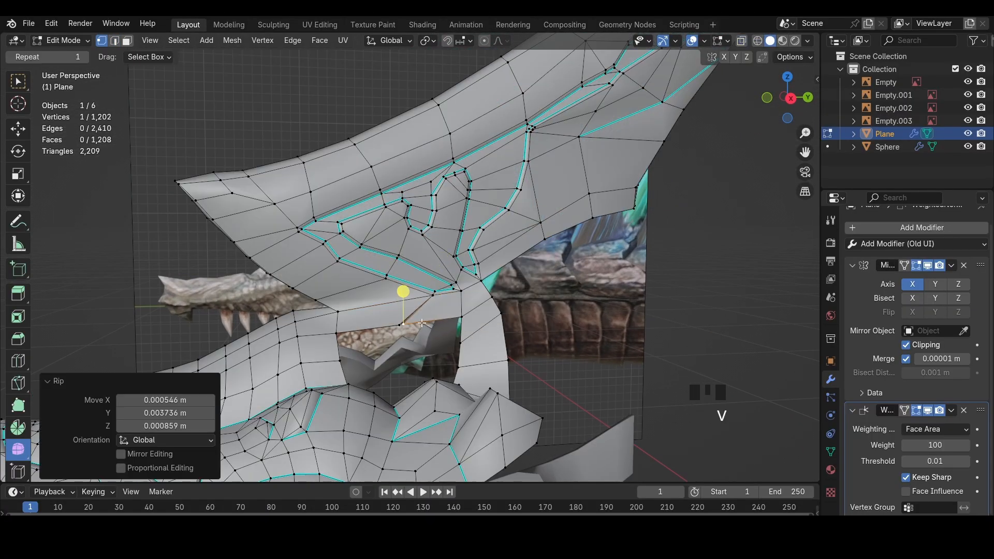
pyautogui.hotkey('ctrl', 'z')
# Slide the new face's lower vertex along its edge, and fill and loop-cut a face in the gap beside the connecting strip
pyautogui.hotkey('shift', 'v')
pyautogui.click(451, 320)
pyautogui.press('2')
pyautogui.click(458, 356)
pyautogui.moveTo(356, 364); pyautogui.dragTo(489, 311, button='middle')
pyautogui.press('f')
pyautogui.hotkey('ctrl', 'r')
pyautogui.click(452, 358)
# Fill the next face in the gap above the brow, then slide its vertex and adjust it with Shrink/Fatten
pyautogui.press('f')
pyautogui.click(423, 348)
pyautogui.hotkey('shift', 'v')
pyautogui.click(429, 344)
pyautogui.hotkey('alt', 's')
pyautogui.click(490, 311)
# Add a loop cut to the face above the brow ridge, and offset the new edge about -0.0111 m with Shrink/Fatten
pyautogui.click(422, 374)
pyautogui.moveTo(422, 374)
pyautogui.mouseDown(button='middle')
pyautogui.moveTo(444, 372)
pyautogui.moveTo(409, 372)
pyautogui.mouseUp(button='middle')
pyautogui.hotkey('ctrl', 'r')
pyautogui.click(411, 373)
pyautogui.hotkey('alt', 's')
pyautogui.click(409, 372)
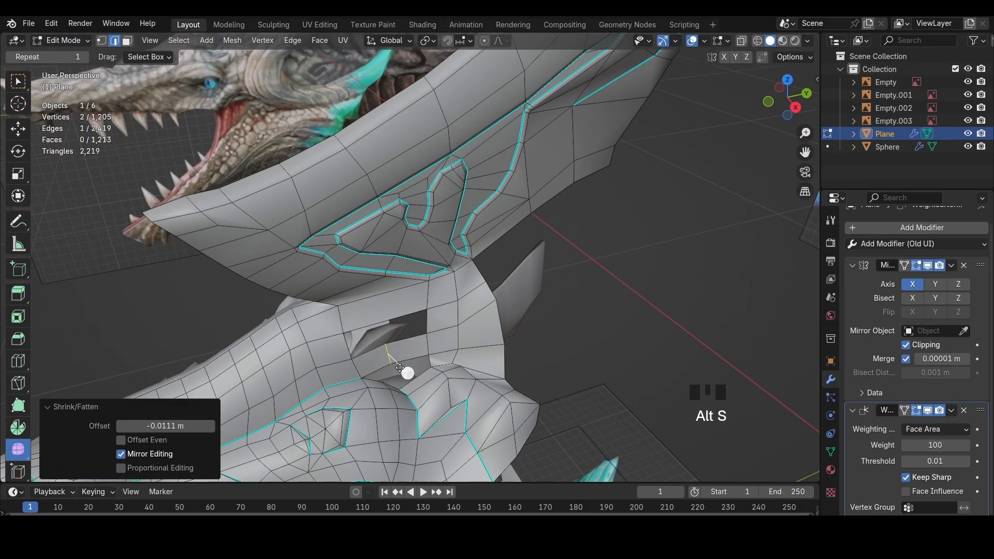
# Close the remaining gap between the head crest, brow and connecting strip with faces, and loop-cut the new patch
pyautogui.click(376, 376)
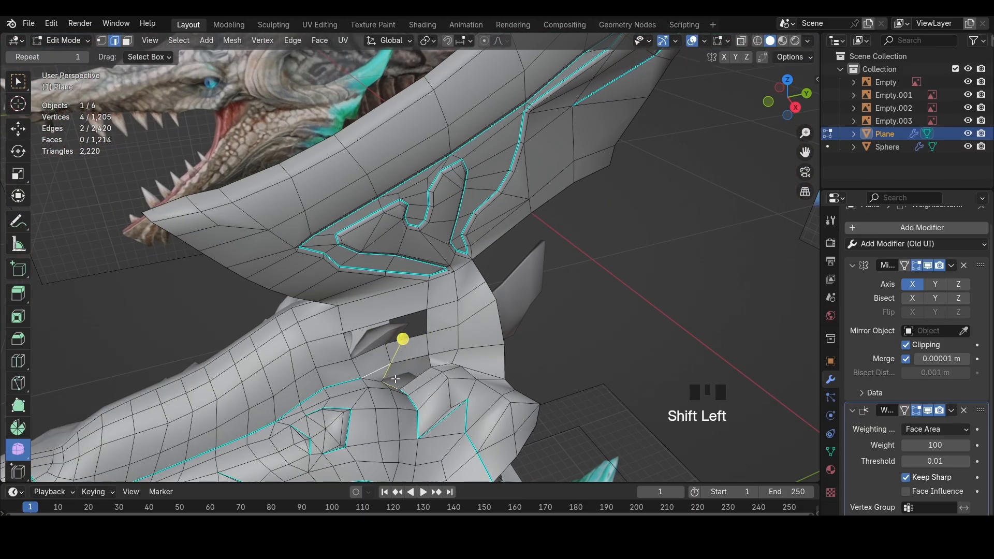
pyautogui.hotkey('ctrl', 'z')
pyautogui.moveTo(395, 379); pyautogui.dragTo(369, 299, button='middle')
pyautogui.hotkey('ctrl', 'e')
pyautogui.click(483, 369)
pyautogui.click(381, 358)
pyautogui.press('f')
pyautogui.click(406, 327)
pyautogui.hotkey('ctrl', 'r')
pyautogui.click(406, 327)
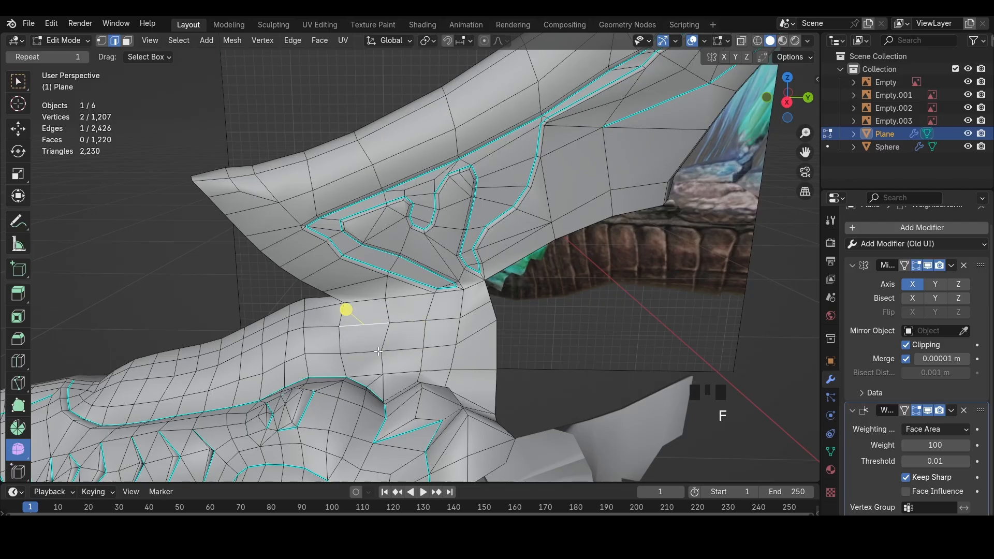
# Slide a vertex in the patch below the fin, and fatten the adjoining edge about 0.0048 m
pyautogui.moveTo(378, 352); pyautogui.dragTo(386, 336, button='middle')
pyautogui.press('1')
pyautogui.click(387, 329)
pyautogui.hotkey('shift', 'v')
pyautogui.click(391, 337)
pyautogui.hotkey('alt', 's')
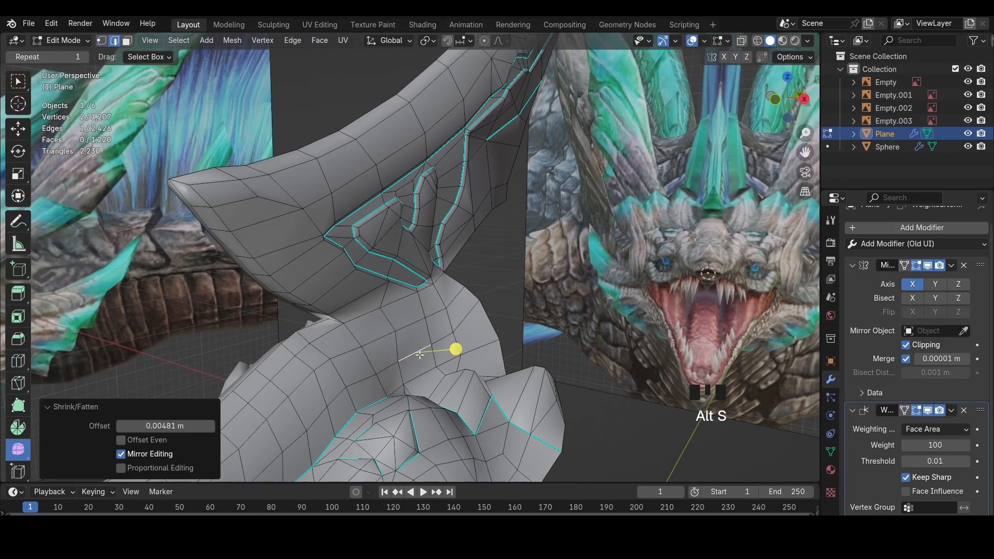
# Slide the patch vertex beside the brow ridge along its edge by a factor of about 0.045
pyautogui.press('1')
pyautogui.click(352, 384)
pyautogui.hotkey('shift', 'v')
pyautogui.moveTo(354, 384); pyautogui.dragTo(409, 375, button='middle')
pyautogui.click(441, 311)
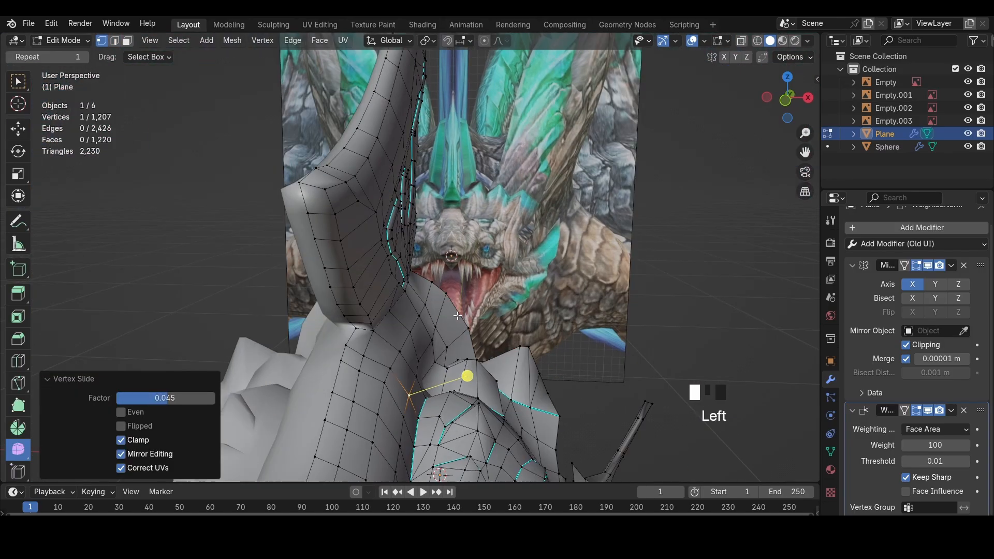
# Fatten an edge and a vertex of the patch below the fin, the vertex by about 0.0037 m, and save the file
pyautogui.press('2')
pyautogui.click(443, 311)
pyautogui.hotkey('alt', 's')
pyautogui.click(444, 310)
pyautogui.press('1')
pyautogui.click(412, 352)
pyautogui.hotkey('alt', 's')
pyautogui.click(413, 353)
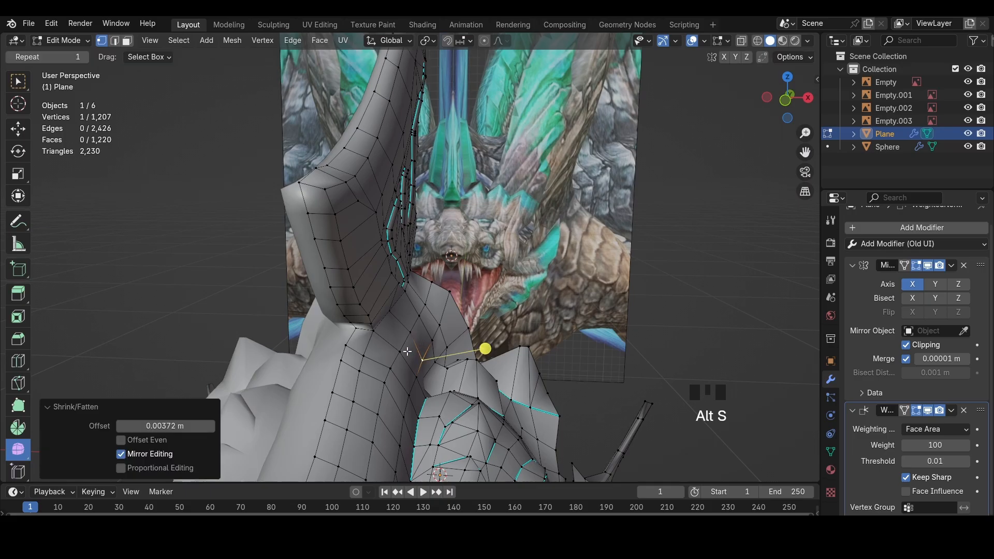
pyautogui.scroll(-7, 456, 346)
pyautogui.hotkey('ctrl', 's')
pyautogui.moveTo(507, 341); pyautogui.dragTo(466, 326, button='middle')
pyautogui.scroll(-4, 593, 331)
pyautogui.scroll(7, 492, 311)
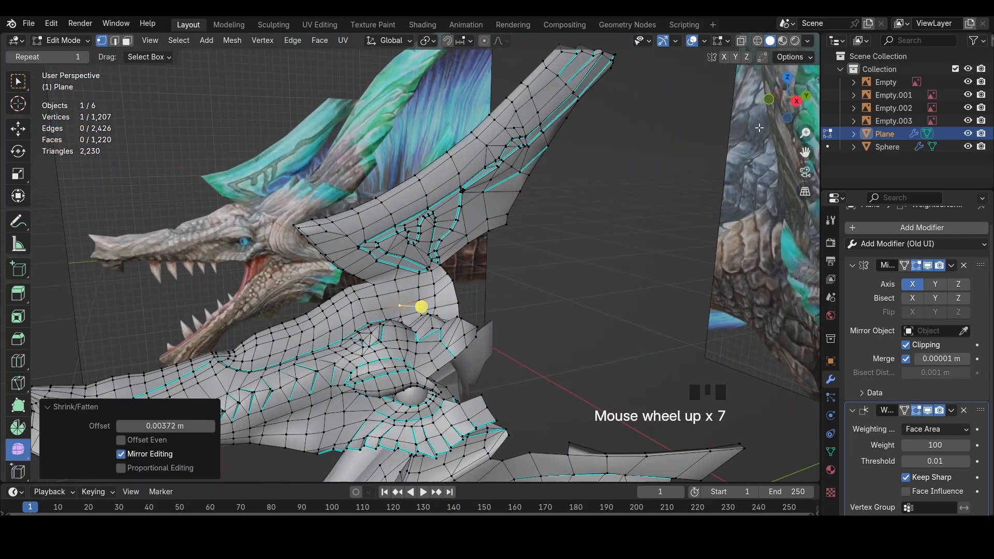
# Move the two rear edges of the patch below the fin to follow the side reference
pyautogui.click(798, 102)
pyautogui.press('z')
pyautogui.scroll(3, 518, 300)
pyautogui.press('2')
pyautogui.click(503, 320)
pyautogui.press('g')
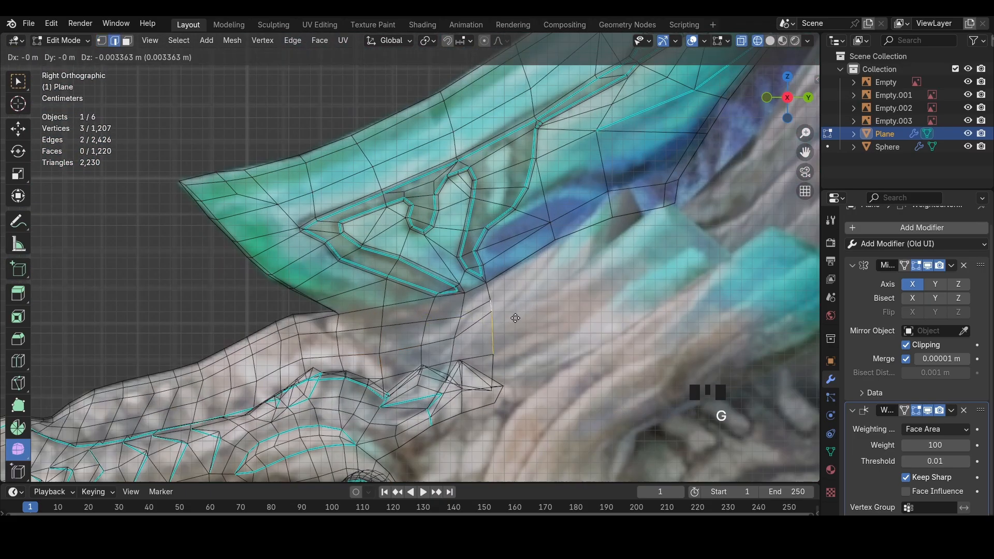
pyautogui.click(518, 317)
# Move the patch's inner edge just below the fin about -0.002 m in Y and 0.004 m in Z over the side reference
pyautogui.click(460, 332)
pyautogui.press('g')
pyautogui.click(458, 325)
pyautogui.hotkey('ctrl', 'z')
pyautogui.press('g')
pyautogui.click(458, 326)
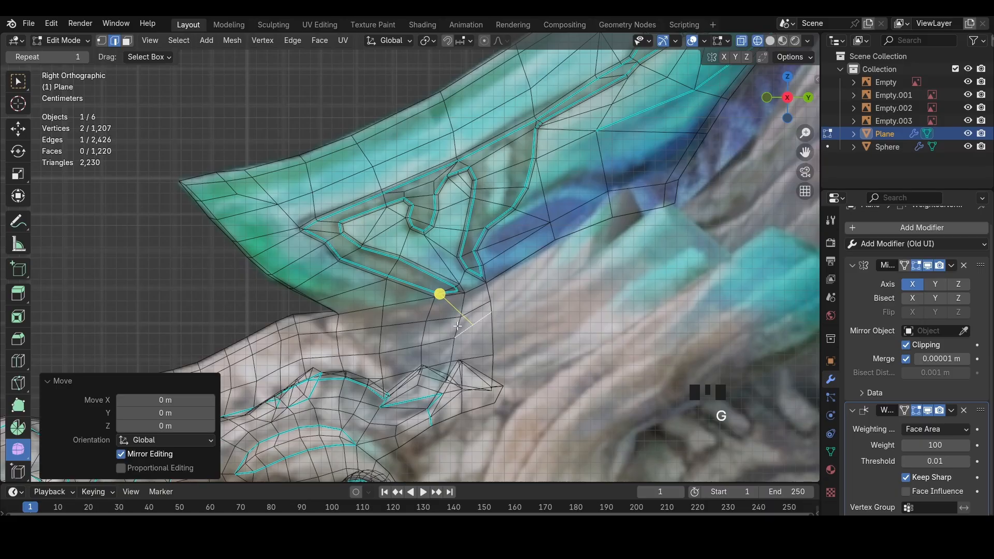
pyautogui.click(456, 327)
pyautogui.press('g')
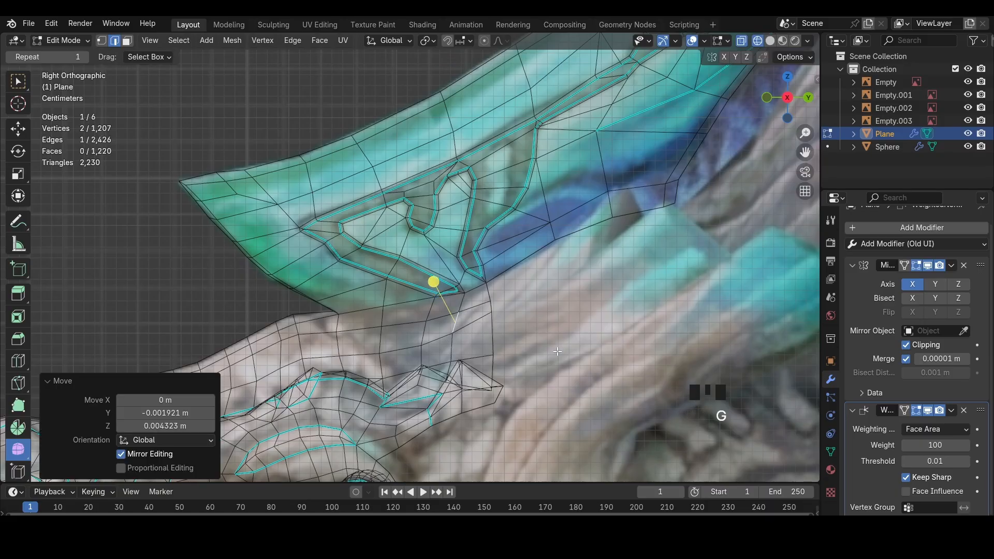
pyautogui.scroll(-2, 557, 352)
pyautogui.keyDown('shift'); pyautogui.moveTo(550, 420); pyautogui.dragTo(535, 373, button='middle'); pyautogui.keyUp('shift')
pyautogui.press('a')
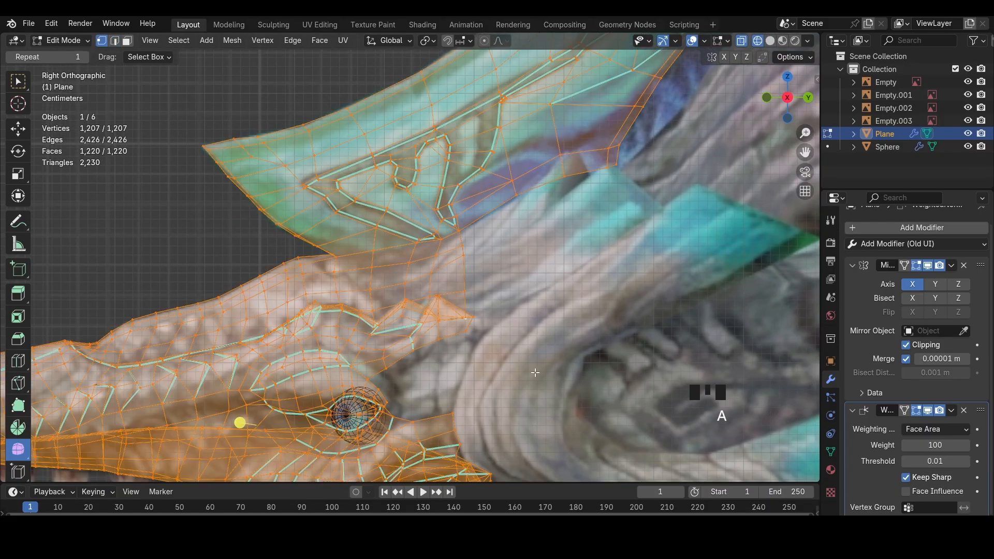
pyautogui.scroll(-4, 518, 372)
pyautogui.press('h')
pyautogui.hotkey('ctrl', 'z')
# Save the file, then extrude the edge at the rear spike's base down behind the eye and adjust it along X
pyautogui.hotkey('ctrl', 's')
pyautogui.hotkey('shift', 'z')
pyautogui.scroll(3, 412, 327)
pyautogui.press('2')
pyautogui.click(427, 330)
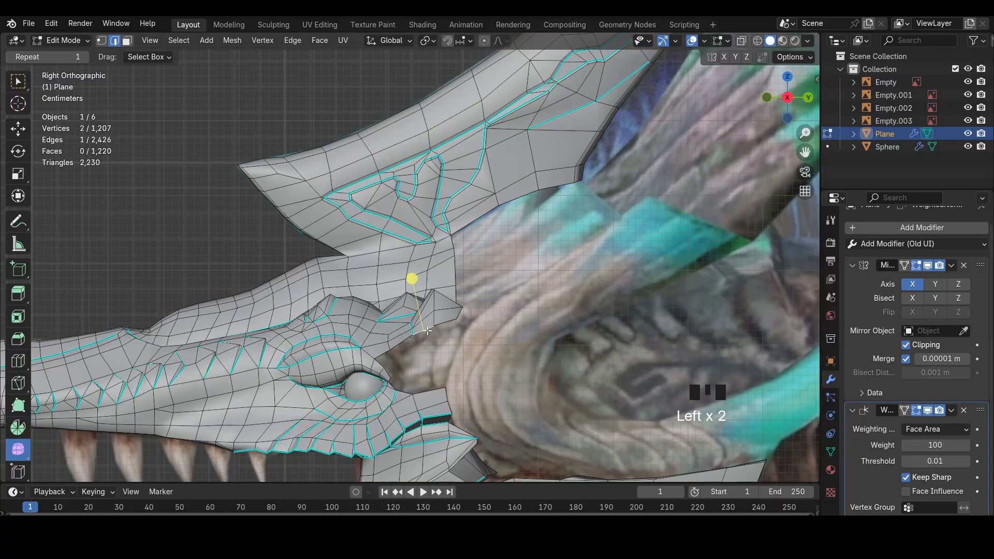
pyautogui.press('e')
pyautogui.click(426, 361)
pyautogui.press('g')
pyautogui.press('x')
pyautogui.moveTo(426, 363); pyautogui.dragTo(534, 383, button='middle')
# Extrude the cheek edge behind the eye upward, and join it with a face to the strip coming down from the spike
pyautogui.click(516, 406)
pyautogui.keyDown('shift'); pyautogui.click(515, 412); pyautogui.keyUp('shift')
pyautogui.hotkey('ctrl', 'z')
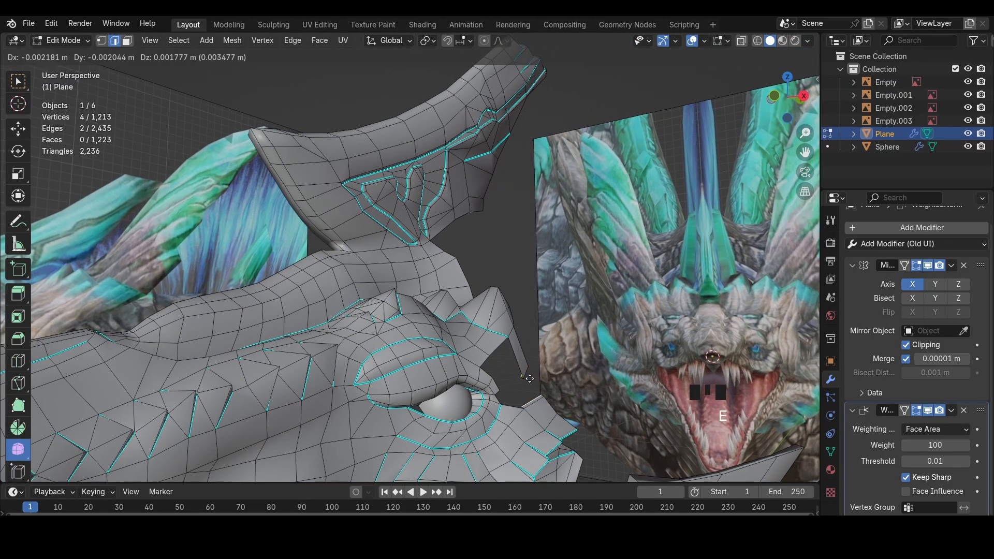
pyautogui.press('e')
pyautogui.click(519, 390)
pyautogui.keyDown('shift'); pyautogui.click(538, 399); pyautogui.keyUp('shift')
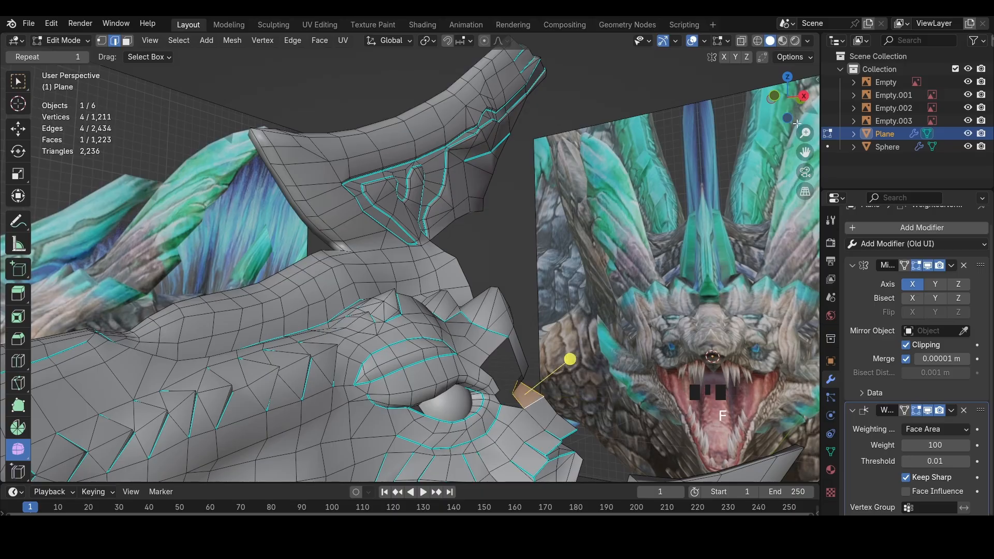
# Move the strip's lower vertices about 0.005 m in Y and -0.010 m in Z over the side reference, and reposition the adjoining edge
pyautogui.click(804, 96)
pyautogui.press('z')
pyautogui.press('1')
pyautogui.moveTo(399, 391); pyautogui.dragTo(438, 360)
pyautogui.press('g')
pyautogui.click(423, 362)
pyautogui.press('2')
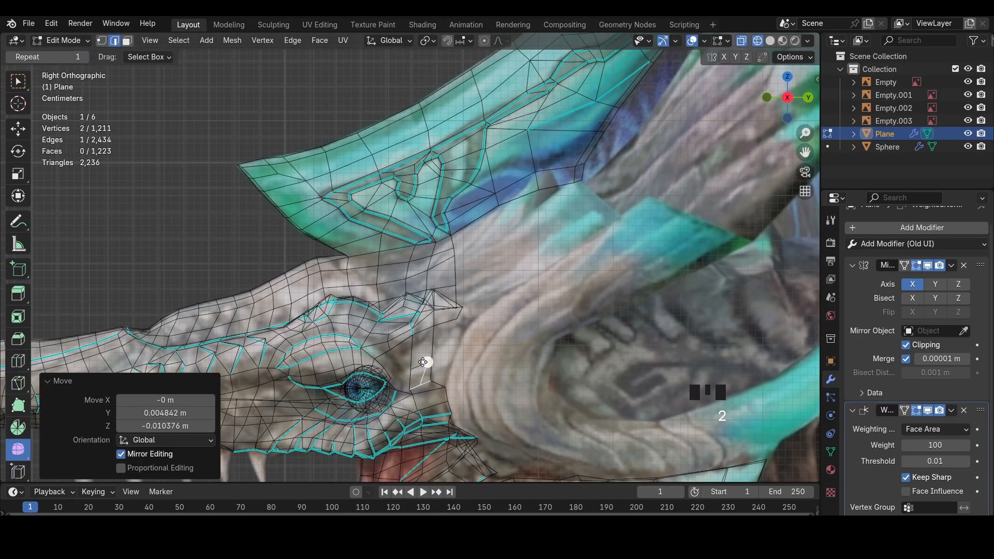
pyautogui.press('g')
pyautogui.click(421, 362)
pyautogui.press('z')
# Fill a face between the eye socket's rear edge and the strip behind the eye
pyautogui.keyDown('shift'); pyautogui.moveTo(436, 388); pyautogui.dragTo(482, 316, button='middle'); pyautogui.keyUp('shift')
pyautogui.scroll(5, 442, 362)
pyautogui.keyDown('shift'); pyautogui.moveTo(482, 316); pyautogui.dragTo(486, 254, button='middle'); pyautogui.keyUp('shift')
pyautogui.click(496, 242)
pyautogui.keyDown('shift'); pyautogui.click(574, 276); pyautogui.keyUp('shift')
pyautogui.press('f')
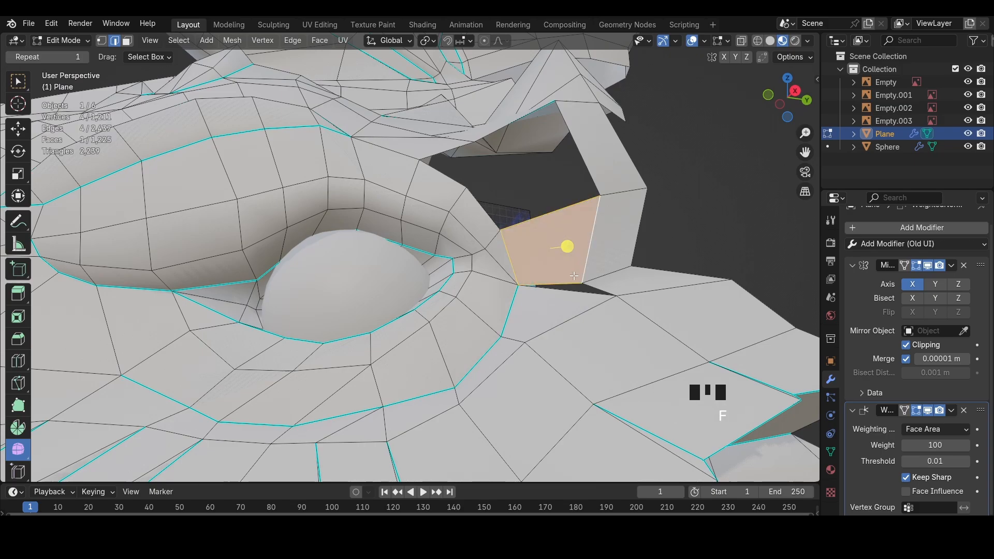
# Merge the two vertices at the small gap behind the eye, and fill the next face up toward the spike's base
pyautogui.press('m')
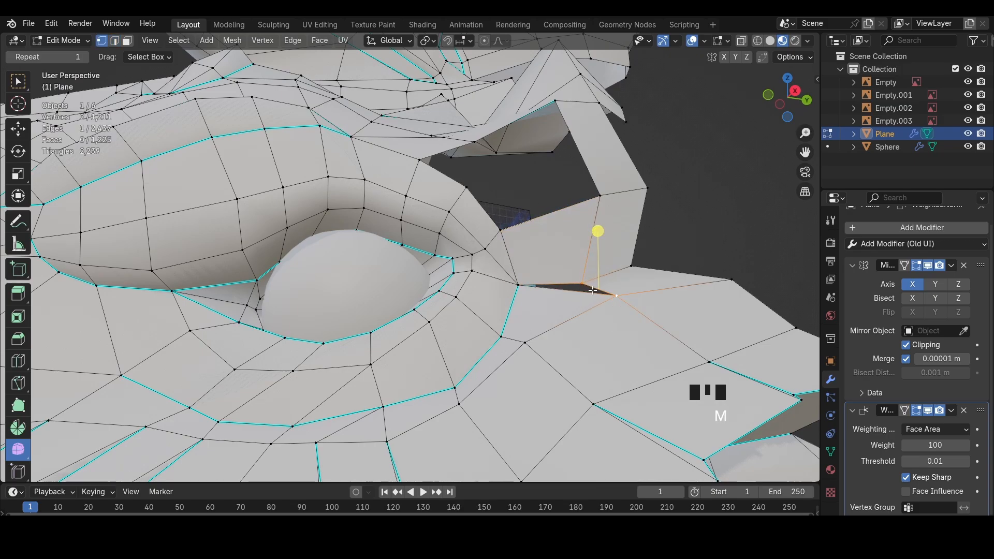
pyautogui.moveTo(560, 287); pyautogui.dragTo(562, 300, button='middle')
pyautogui.press('z')
pyautogui.press('f')
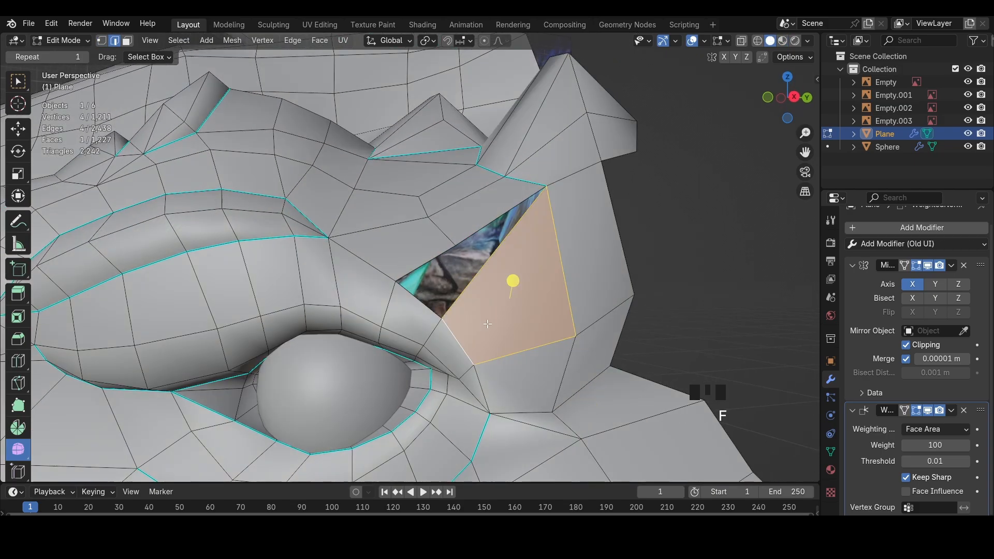
# Slide the vertex between the eyelid and the rear spike by a factor of about 0.198
pyautogui.hotkey('shift', 'v')
pyautogui.click(446, 250)
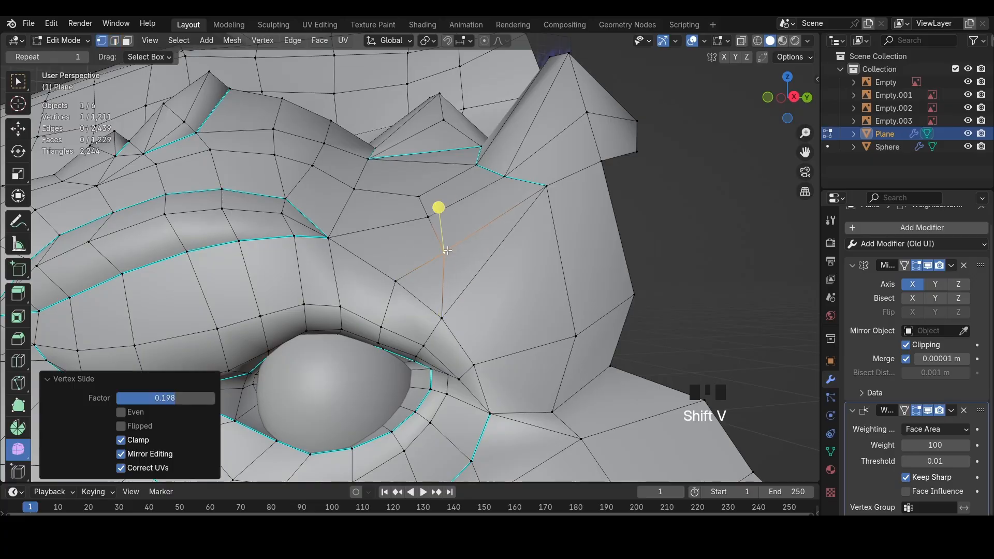
pyautogui.scroll(-4, 453, 269)
pyautogui.moveTo(468, 303); pyautogui.dragTo(438, 334, button='middle')
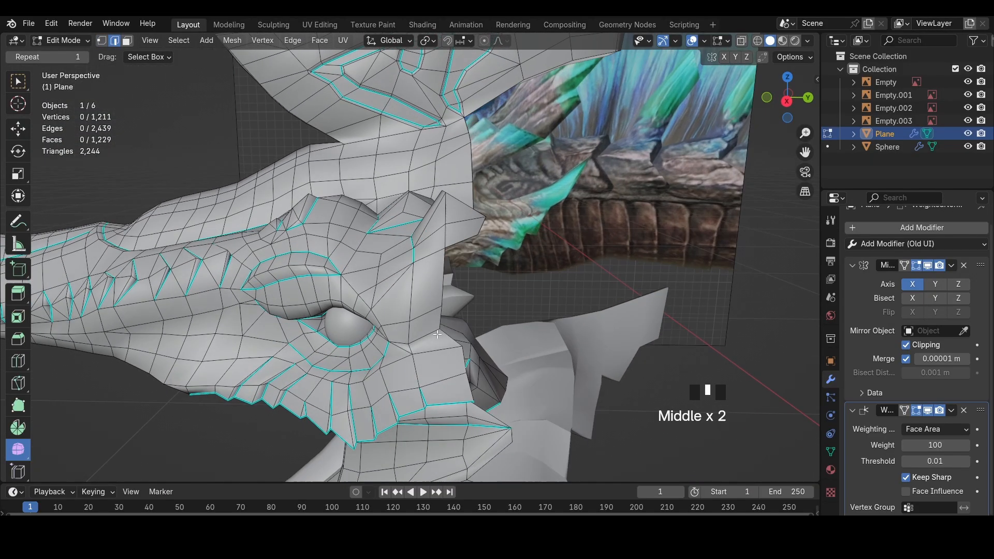
# Mark the edge behind the eye as sharp and check the head's shape from the other side
pyautogui.hotkey('ctrl', 'e')
pyautogui.click(534, 335)
pyautogui.moveTo(533, 334); pyautogui.dragTo(603, 336, button='middle')
pyautogui.moveTo(481, 323); pyautogui.dragTo(579, 320, button='middle')
pyautogui.scroll(-5, 578, 319)
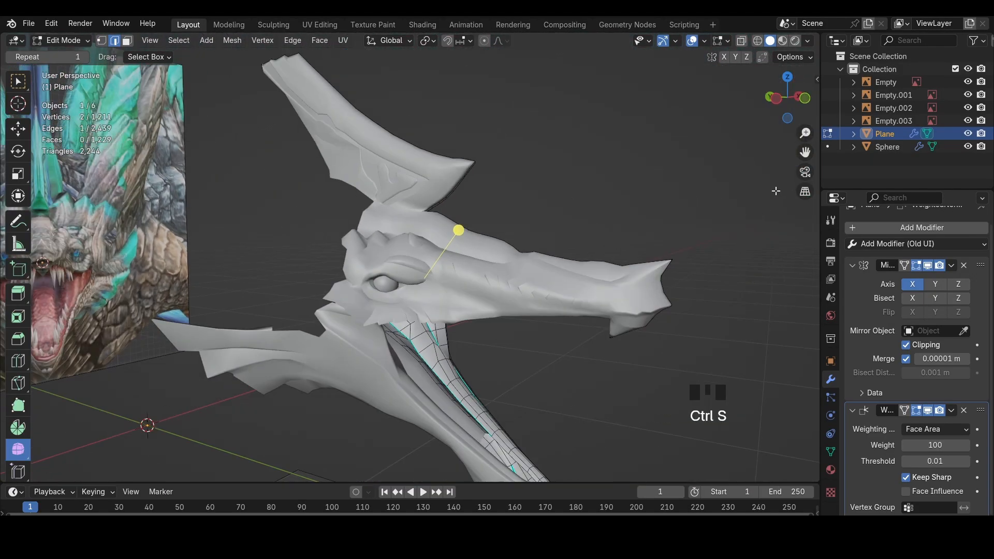
# Finish editing the head mesh and add a new cylinder with 12 vertices in the right side view
pyautogui.scroll(-4, 725, 210)
pyautogui.moveTo(715, 252)
pyautogui.mouseDown(button='middle')
pyautogui.moveTo(572, 254)
pyautogui.moveTo(615, 225)
pyautogui.mouseUp(button='middle')
pyautogui.scroll(2, 572, 253)
pyautogui.press('KP_3')
pyautogui.press('z')
pyautogui.scroll(2, 524, 254)
pyautogui.click(56, 42)
pyautogui.click(62, 56)
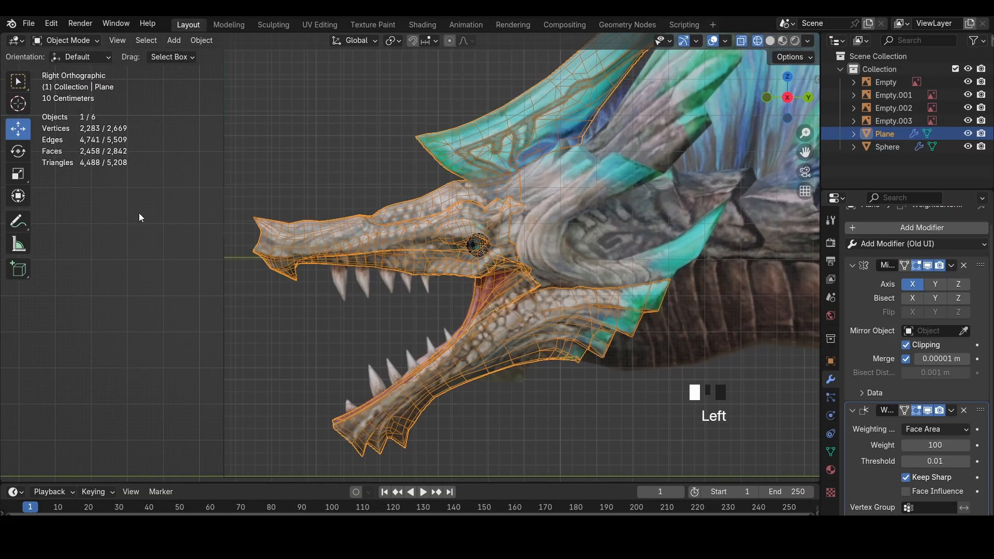
pyautogui.scroll(-3, 456, 197)
pyautogui.hotkey('shift', 'a')
pyautogui.moveTo(460, 196)
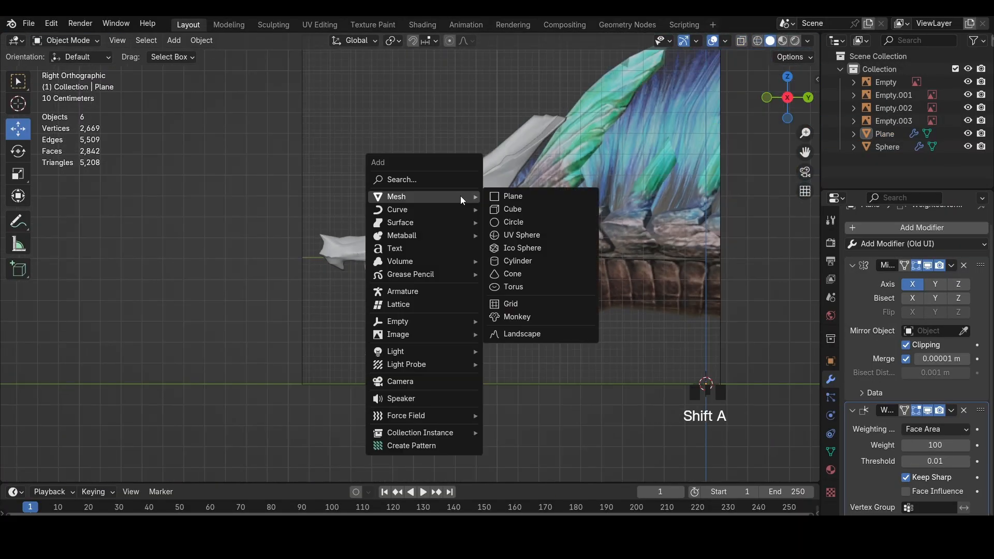
pyautogui.click(518, 261)
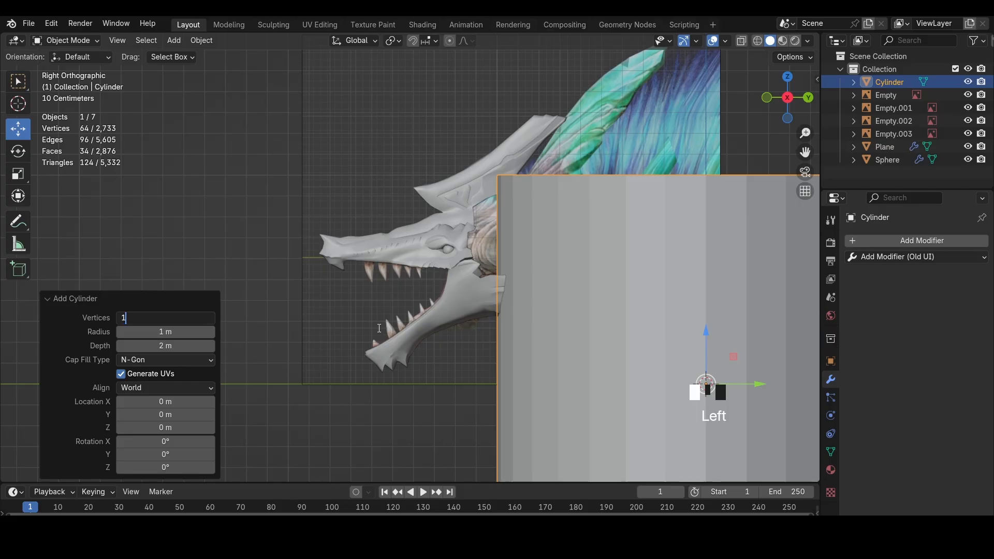
pyautogui.press('Return')
# Shade the cylinder smooth and add a Mirror modifier to it
pyautogui.rightClick(663, 250)
pyautogui.click(665, 250)
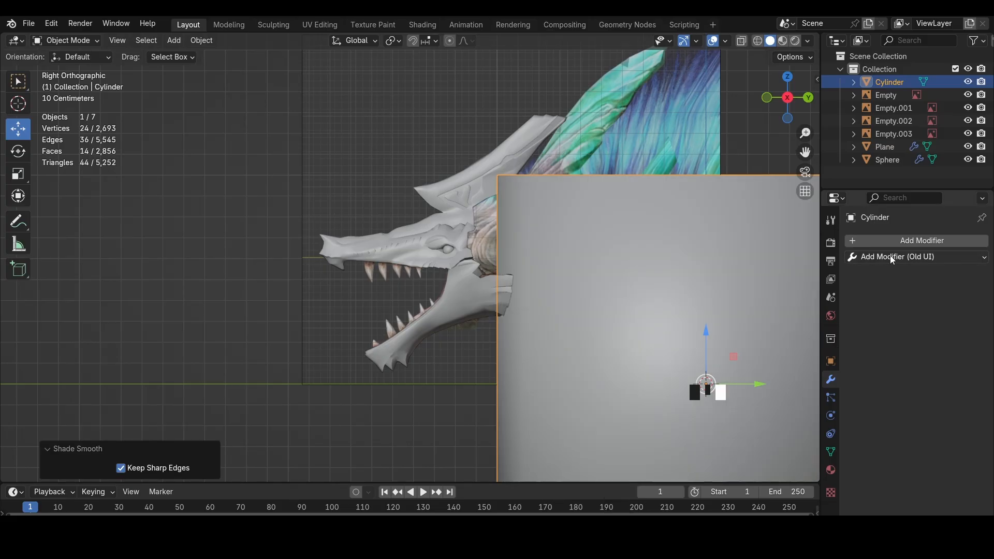
pyautogui.click(890, 255)
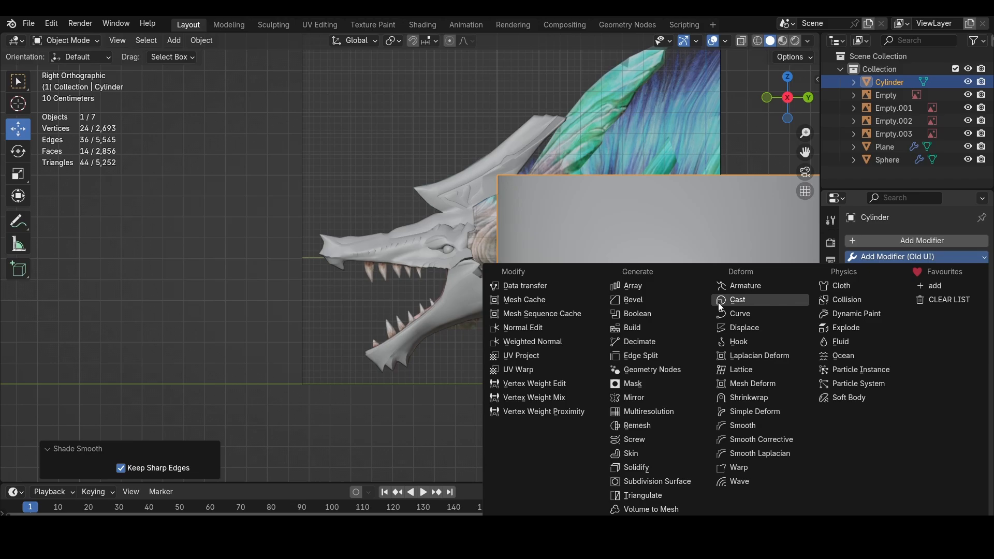
pyautogui.click(650, 398)
# Move the cylinder's mesh in Edit Mode about 1.63 m along X, away from the mirror plane
pyautogui.moveTo(606, 292); pyautogui.dragTo(635, 306, button='middle')
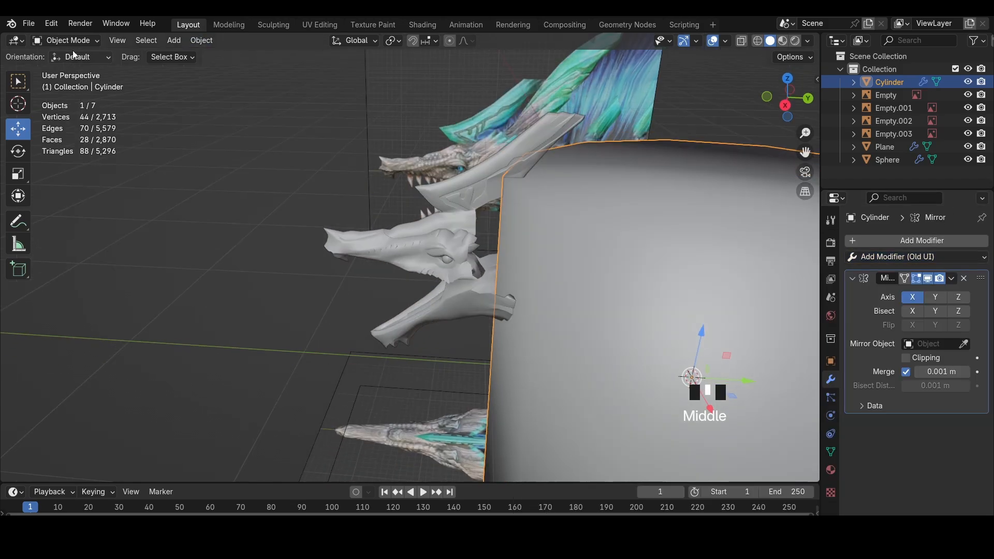
pyautogui.click(74, 42)
pyautogui.click(75, 71)
pyautogui.moveTo(517, 182); pyautogui.dragTo(599, 251, button='middle')
pyautogui.scroll(-3, 570, 223)
pyautogui.press('g')
pyautogui.press('x')
pyautogui.click(635, 184)
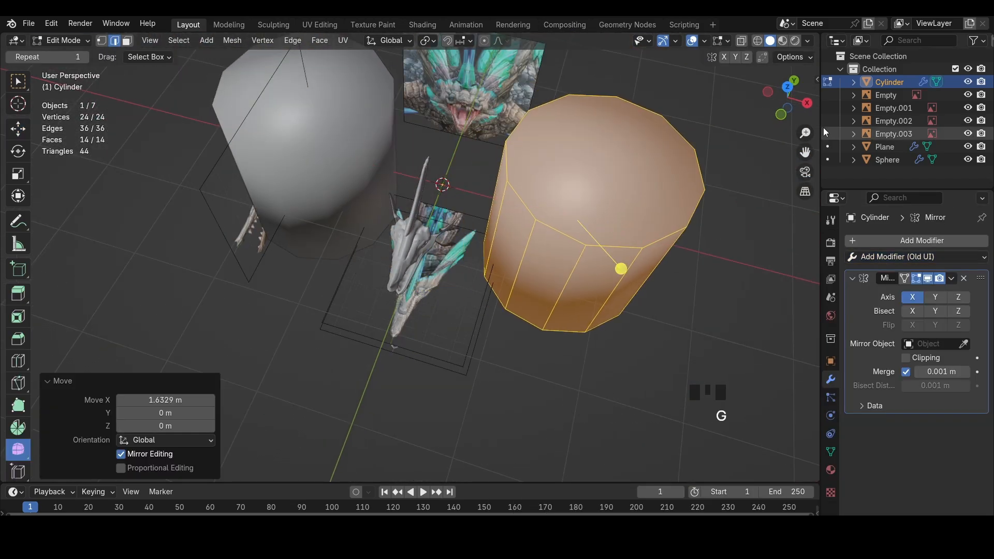
# Shrink the cylinder's mesh in the right side view and move it onto the front of the snout
pyautogui.press('1')
pyautogui.click(806, 104)
pyautogui.scroll(-4, 472, 223)
pyautogui.press('s')
pyautogui.click(634, 299)
pyautogui.press('g')
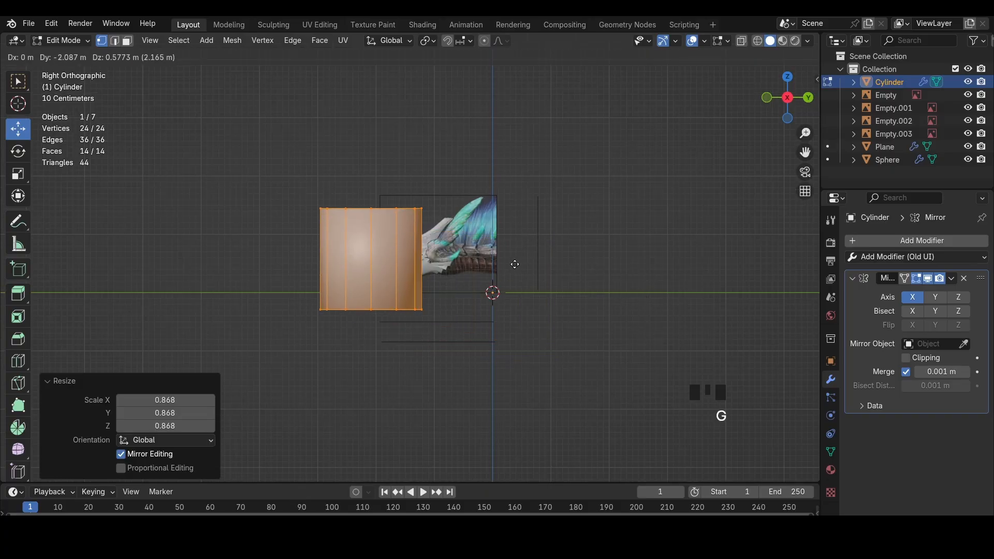
pyautogui.press('s')
pyautogui.scroll(8, 402, 261)
pyautogui.click(758, 41)
pyautogui.press('s')
pyautogui.press('g')
pyautogui.click(571, 284)
pyautogui.scroll(4, 466, 300)
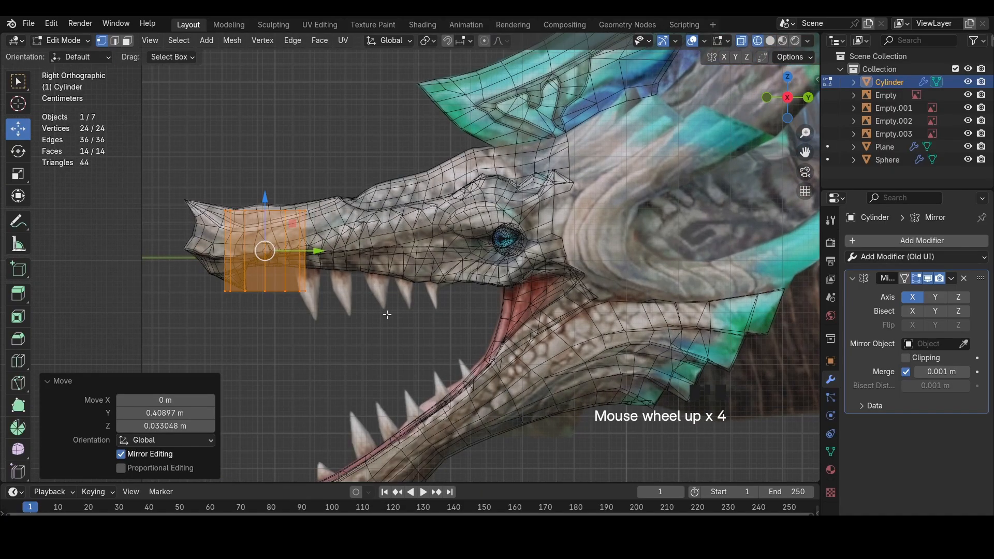
# Scale, move and rotate the cylinder to fit the base of the frontmost upper tooth in the side reference
pyautogui.press('s')
pyautogui.press('g')
pyautogui.click(475, 300)
pyautogui.scroll(3, 455, 285)
pyautogui.press('g')
pyautogui.click(459, 280)
pyautogui.press('s')
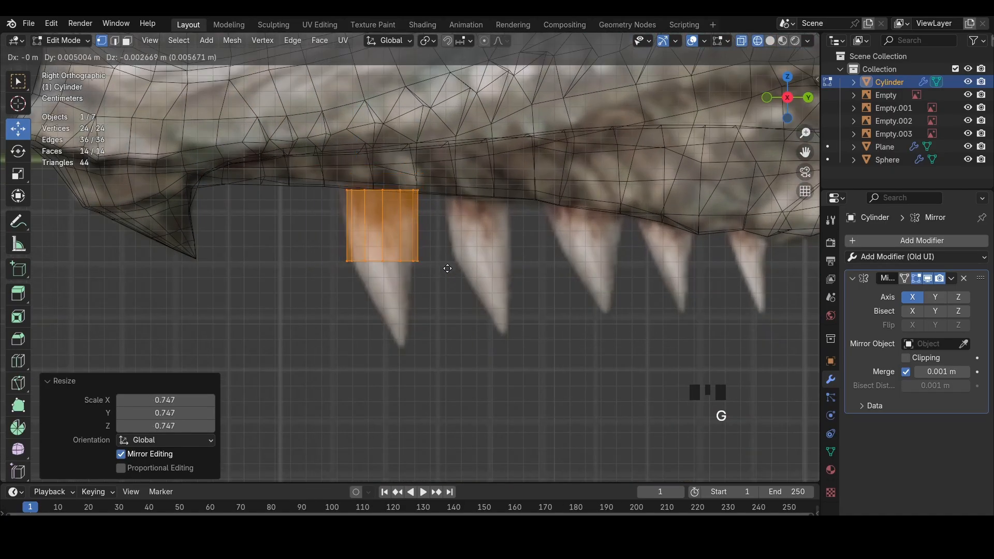
pyautogui.click(468, 278)
pyautogui.press('g')
pyautogui.click(473, 278)
pyautogui.press('r')
pyautogui.click(463, 267)
# Move the cylinder about -1.557 m along X so it sits beneath the upper jaw's edge
pyautogui.press('z')
pyautogui.click(616, 273)
pyautogui.moveTo(596, 273); pyautogui.dragTo(670, 257, button='middle')
pyautogui.scroll(-5, 670, 257)
pyautogui.press('g')
pyautogui.press('x')
pyautogui.click(617, 276)
# Try to scale pairs of the cylinder's side faces along X
pyautogui.scroll(4, 549, 275)
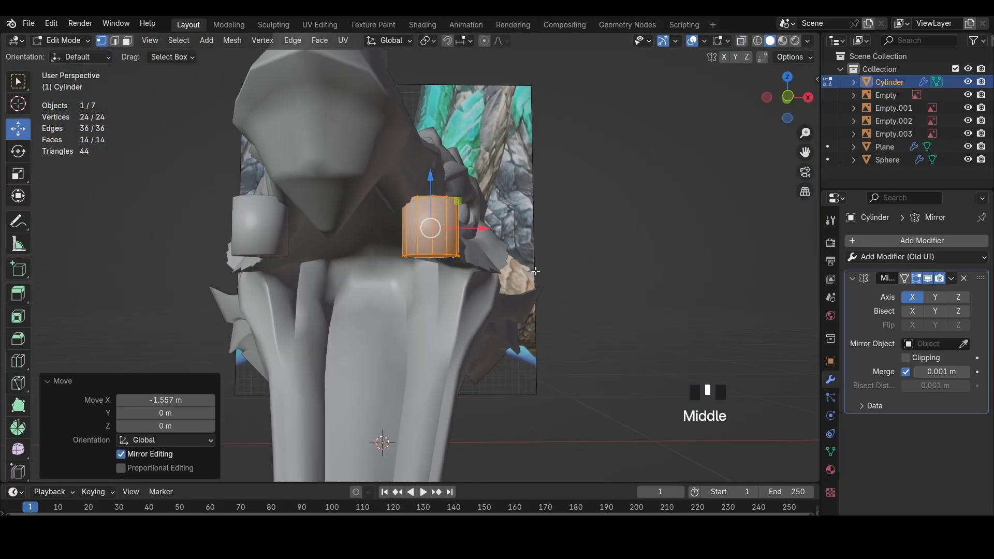
pyautogui.moveTo(535, 275); pyautogui.dragTo(421, 215, button='middle')
pyautogui.click(128, 40)
pyautogui.click(413, 174)
pyautogui.keyDown('shift'); pyautogui.click(438, 175); pyautogui.keyUp('shift')
pyautogui.press('s')
pyautogui.press('x')
pyautogui.click(489, 200)
pyautogui.click(422, 215)
pyautogui.keyDown('shift'); pyautogui.click(405, 212); pyautogui.keyUp('shift')
pyautogui.press('s')
pyautogui.press('x')
pyautogui.click(499, 207)
pyautogui.moveTo(500, 207); pyautogui.dragTo(736, 85, button='middle')
# Undo the X scaling of the cylinder's side faces
pyautogui.hotkey('ctrl', 'z')
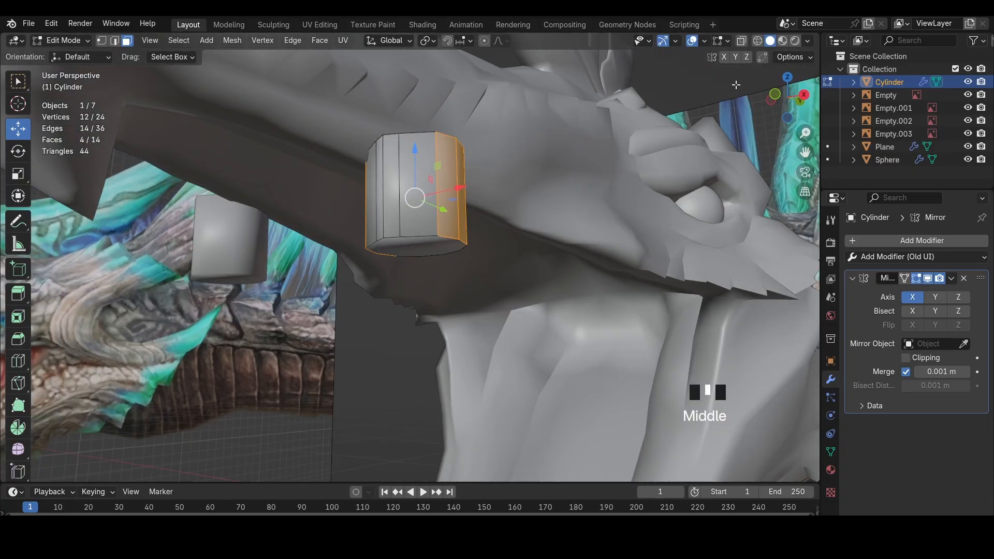
pyautogui.click(776, 89)
pyautogui.hotkey('ctrl', 'z')
pyautogui.hotkey('ctrl', 'z')
pyautogui.hotkey('ctrl', 'z')
pyautogui.hotkey('ctrl', 'z')
pyautogui.hotkey('ctrl', 'z')
# Select the cylinder's middle side faces in the see-through front view and scale them along X
pyautogui.hotkey('alt', 'z')
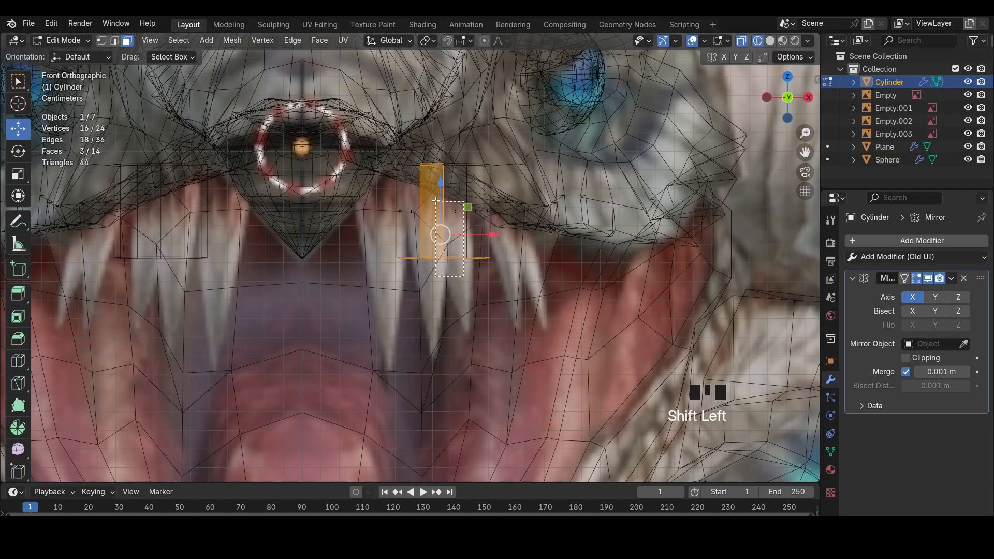
pyautogui.keyDown('shift'); pyautogui.moveTo(450, 197); pyautogui.dragTo(461, 217); pyautogui.keyUp('shift')
pyautogui.press('s')
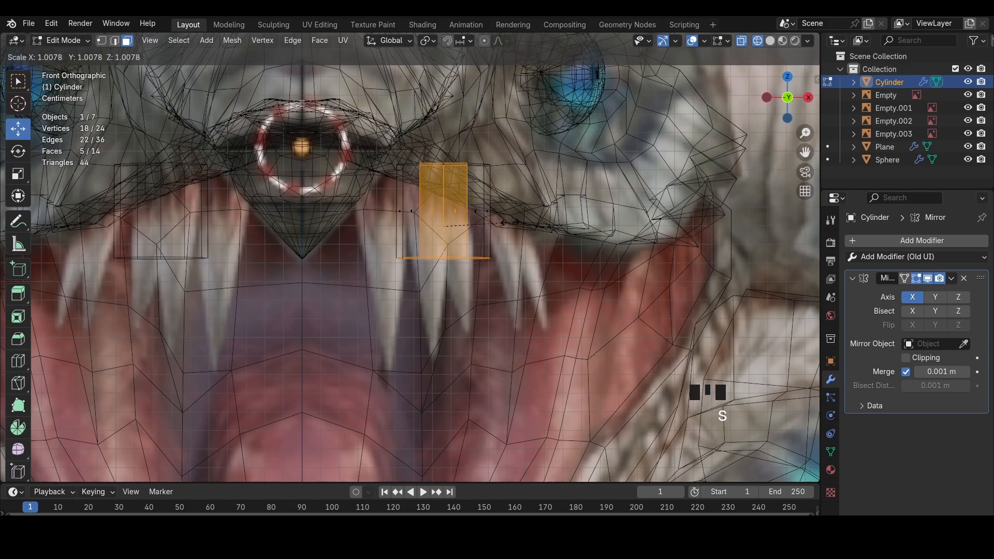
pyautogui.press('x')
pyautogui.click(483, 223)
pyautogui.press('s')
pyautogui.press('x')
pyautogui.click(408, 253)
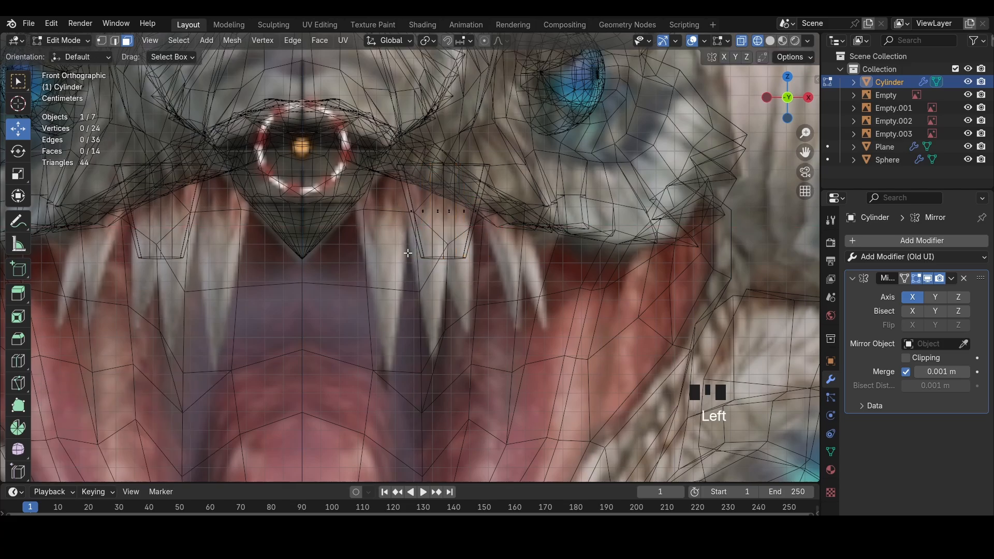
# Delete the cylinder's two cap faces and widen the bottom ring along X by a factor of 1.458
pyautogui.press('x')
pyautogui.click(466, 228)
pyautogui.press('s')
pyautogui.press('x')
pyautogui.click(510, 266)
# Narrow the middle vertices of the bottom ring along X by a factor of 0.635
pyautogui.press('z')
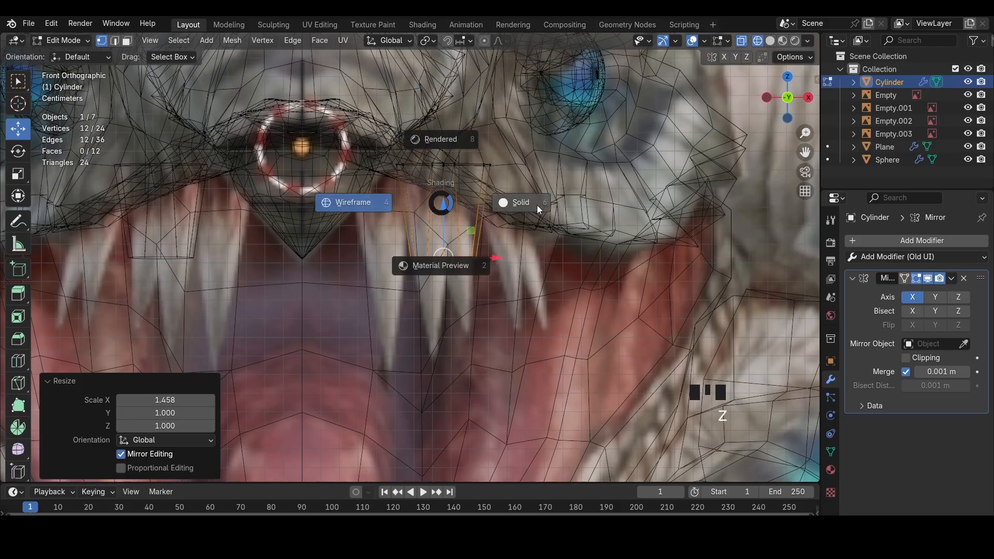
pyautogui.press('z')
pyautogui.press('z')
pyautogui.press('s')
pyautogui.press('x')
pyautogui.click(445, 256)
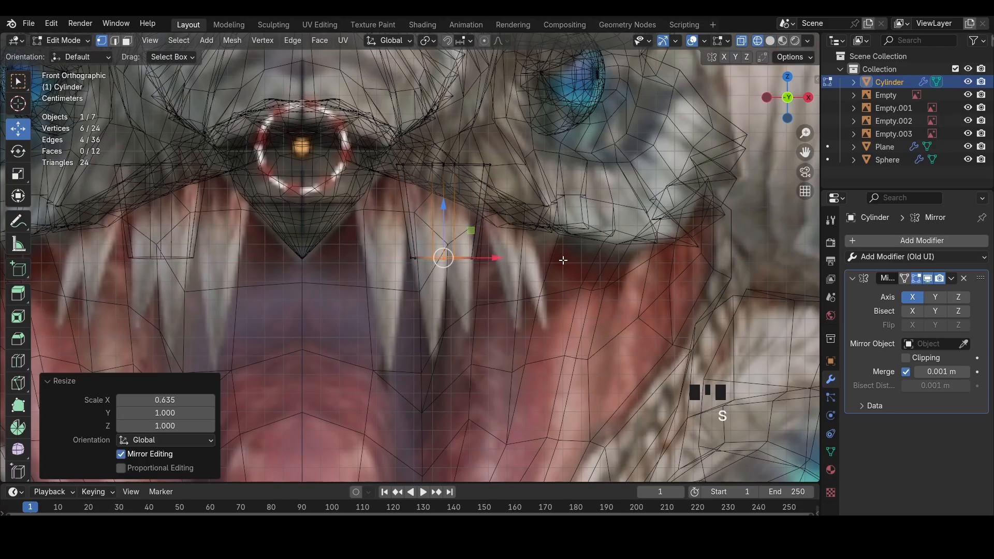
# Narrow the cylinder's middle side faces along Y in the right side view
pyautogui.moveTo(444, 256); pyautogui.dragTo(377, 255, button='middle')
pyautogui.click(789, 98)
pyautogui.press('3')
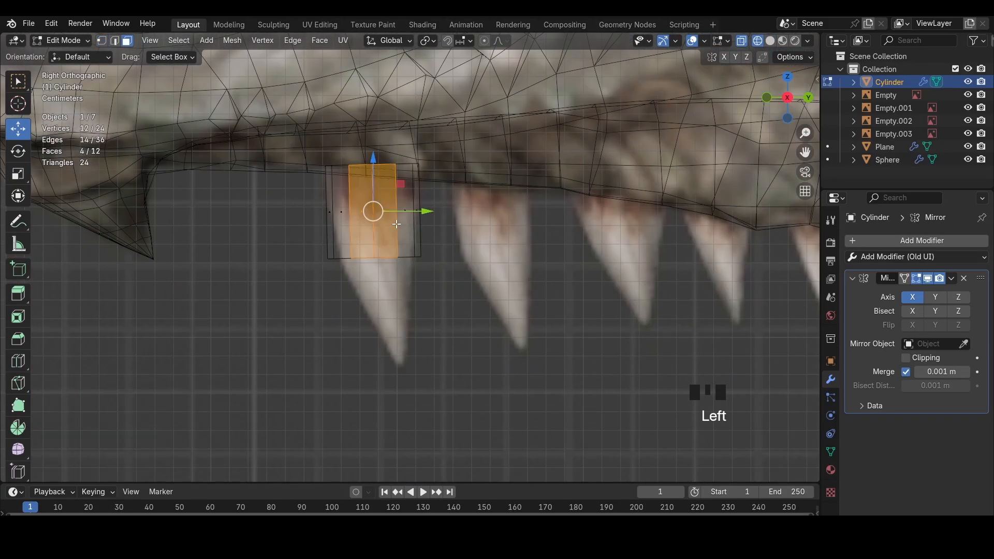
pyautogui.keyDown('shift'); pyautogui.moveTo(351, 200); pyautogui.dragTo(352, 201); pyautogui.keyUp('shift')
pyautogui.press('s')
pyautogui.press('y')
pyautogui.click(444, 217)
# Shrink the bottom ring, then enlarge the top ring and shift it up into the jaw to match the tooth's root
pyautogui.press('1')
pyautogui.moveTo(280, 243); pyautogui.dragTo(443, 283)
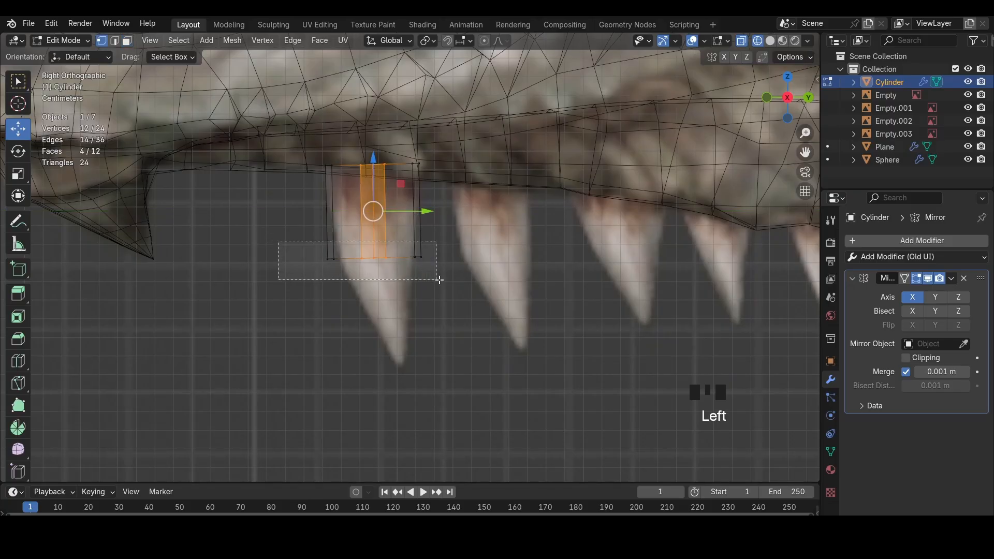
pyautogui.press('s')
pyautogui.click(483, 266)
pyautogui.moveTo(264, 137); pyautogui.dragTo(435, 181)
pyautogui.press('s')
pyautogui.click(513, 195)
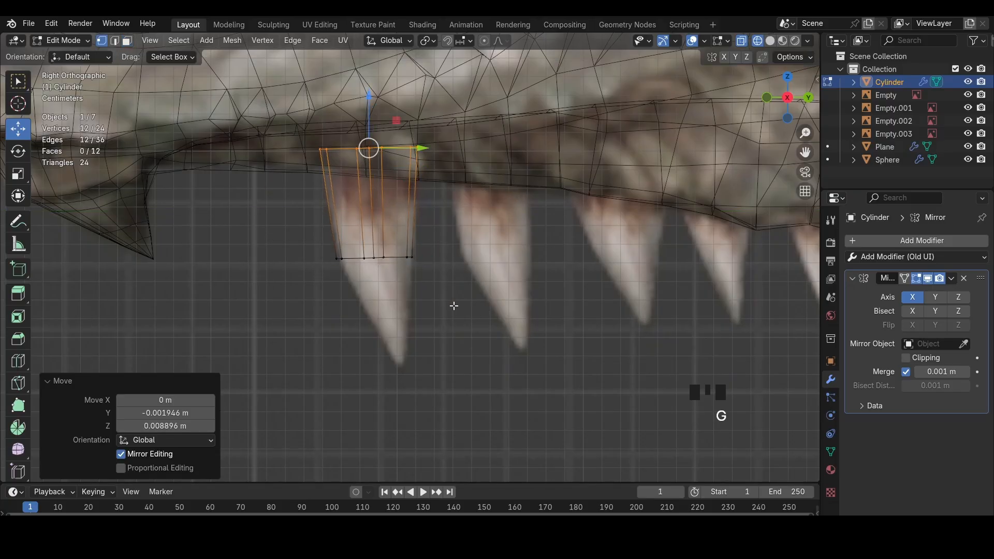
# Try to rotate and bevel the tooth's bottom ring, and undo the changes
pyautogui.moveTo(454, 306); pyautogui.dragTo(302, 230)
pyautogui.press('r')
pyautogui.click(496, 288)
pyautogui.hotkey('ctrl', 'b')
pyautogui.click(512, 379)
pyautogui.hotkey('ctrl', 'z')
pyautogui.hotkey('ctrl', 'z')
pyautogui.hotkey('ctrl', 'z')
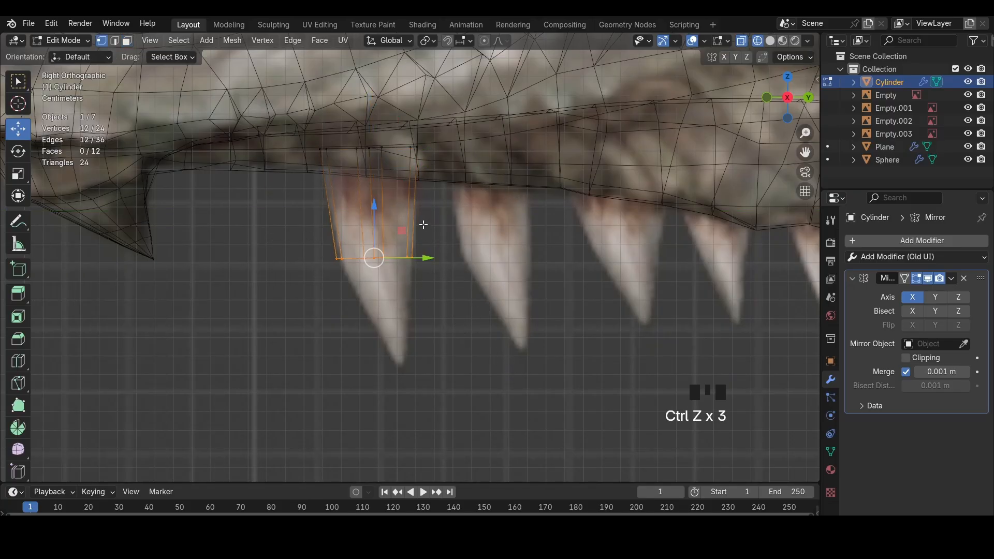
# Extrude the bottom ring about 0.06 m down, scale it to a point and place it on the reference tooth's tip
pyautogui.press('e')
pyautogui.click(461, 335)
pyautogui.press('s')
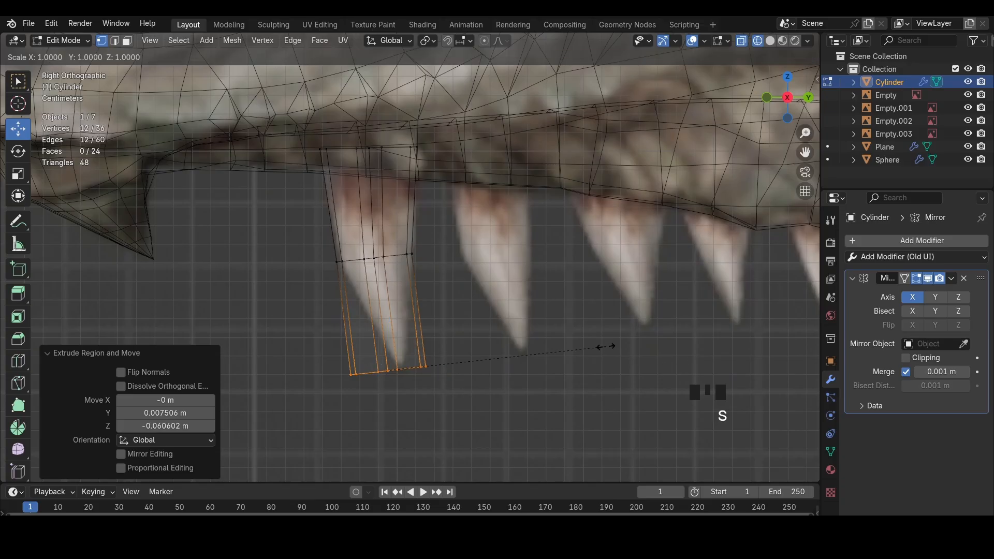
pyautogui.click(605, 346)
pyautogui.press('g')
pyautogui.click(482, 341)
# Bevel the tooth's middle edge ring into three rings
pyautogui.hotkey('ctrl', 'r')
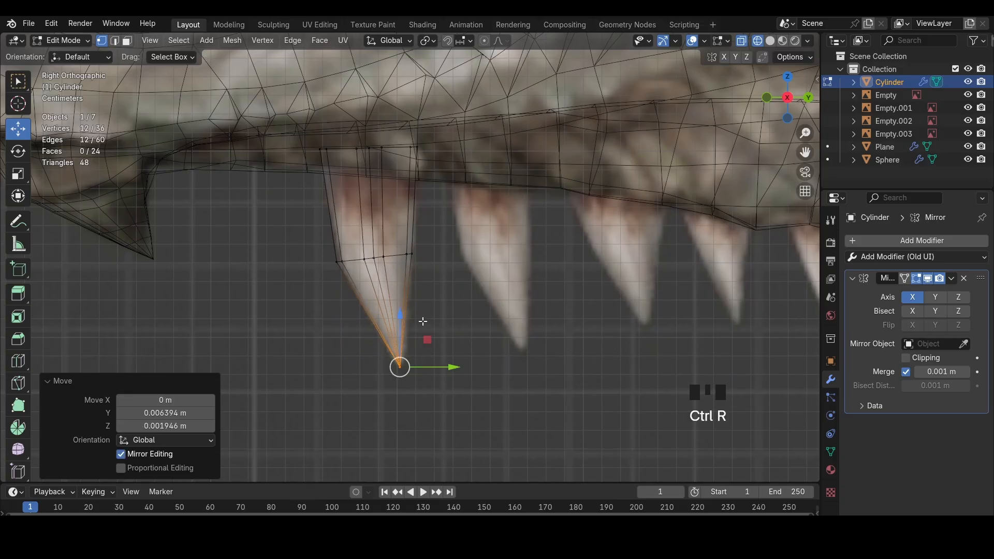
pyautogui.moveTo(270, 220); pyautogui.dragTo(468, 288)
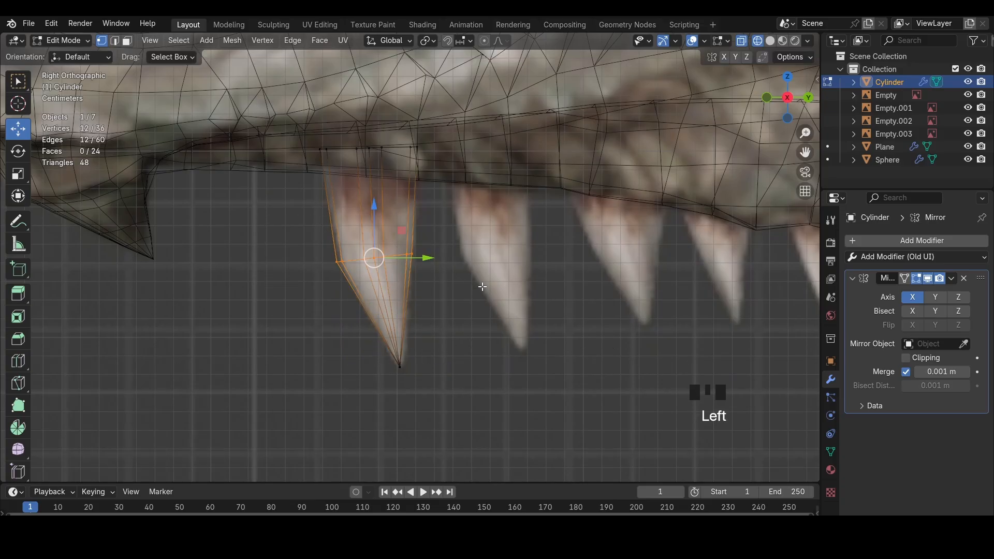
pyautogui.hotkey('ctrl', 'b')
pyautogui.click(527, 291)
# Rotate the upper of the three rings about 1.27°, and move and scale it to the tooth's outline
pyautogui.click(424, 208)
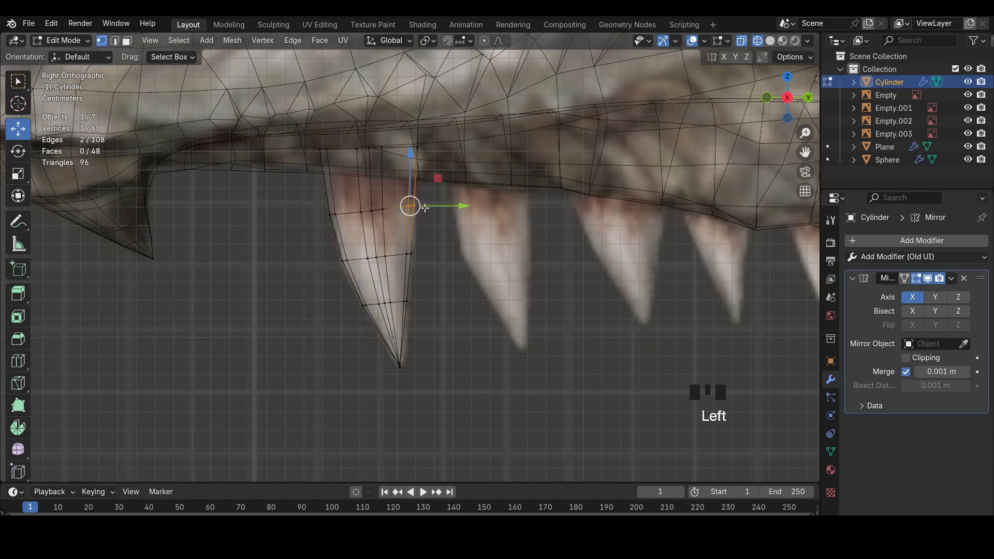
pyautogui.click(492, 166)
pyautogui.moveTo(306, 185); pyautogui.dragTo(459, 241)
pyautogui.press('r')
pyautogui.click(434, 213)
pyautogui.press('g')
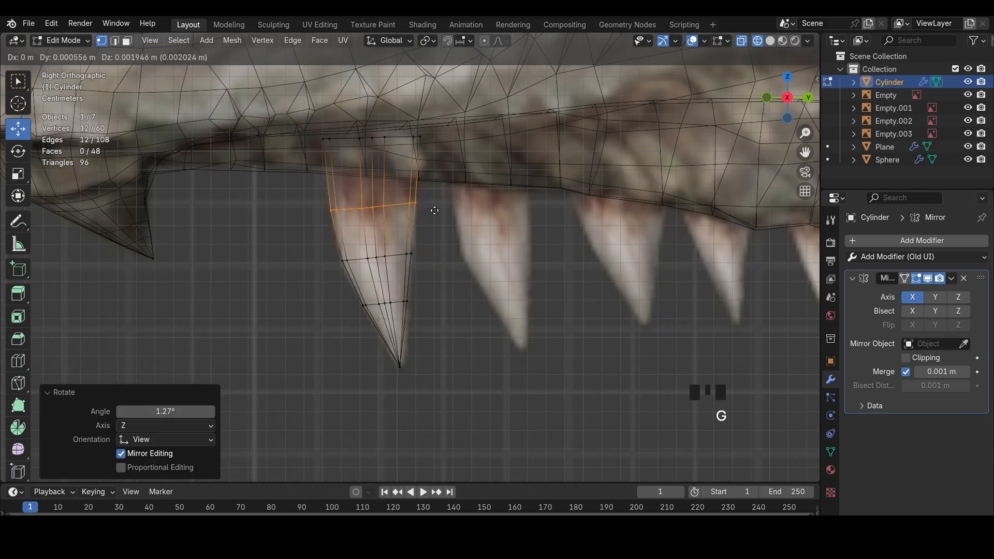
pyautogui.click(436, 209)
pyautogui.press('s')
pyautogui.click(438, 222)
# Move and scale the tooth's middle ring to follow the reference outline
pyautogui.moveTo(305, 232); pyautogui.dragTo(492, 293)
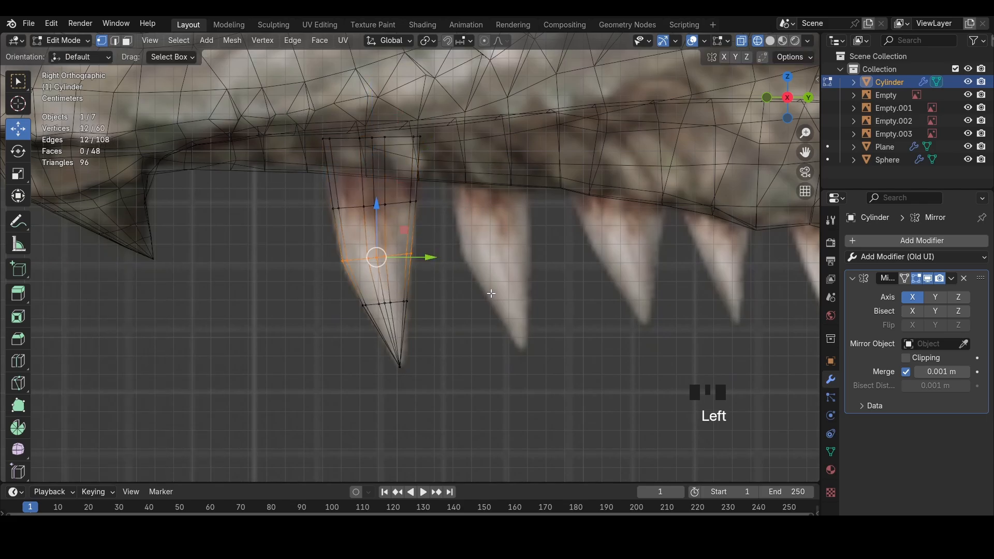
pyautogui.press('g')
pyautogui.click(492, 292)
pyautogui.press('s')
pyautogui.click(494, 293)
# Reposition the ring just below the tooth's root and scale it by 1.027
pyautogui.moveTo(301, 187); pyautogui.dragTo(450, 223)
pyautogui.press('g')
pyautogui.click(448, 219)
pyautogui.press('s')
pyautogui.click(449, 218)
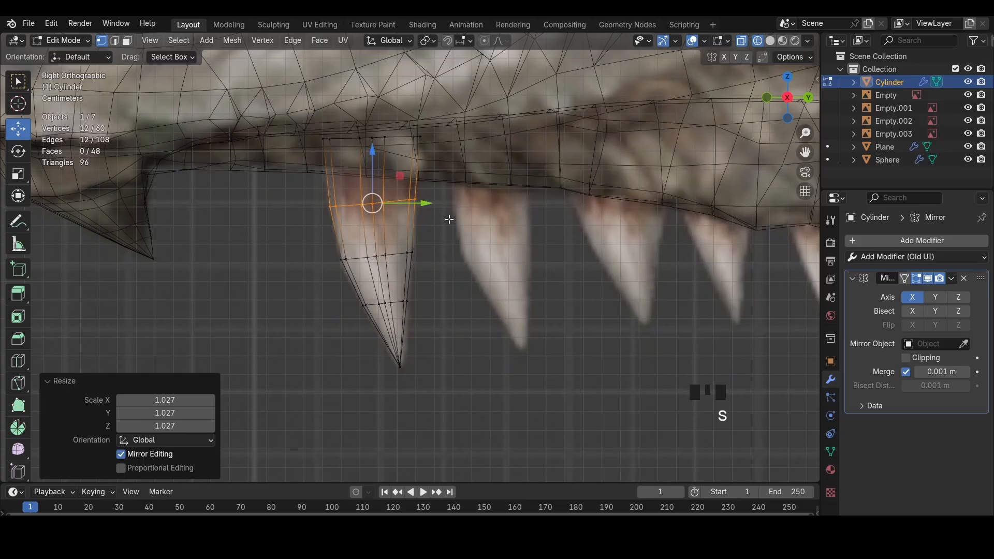
# Scale and move the ring nearest the tooth's tip to match the reference outline
pyautogui.moveTo(460, 332); pyautogui.dragTo(309, 290)
pyautogui.press('s')
pyautogui.click(470, 326)
pyautogui.press('g')
pyautogui.click(470, 329)
pyautogui.hotkey('shift', 'z')
pyautogui.moveTo(470, 328)
pyautogui.mouseDown(button='middle')
pyautogui.moveTo(616, 289)
pyautogui.moveTo(567, 291)
pyautogui.mouseUp(button='middle')
pyautogui.click(617, 289)
pyautogui.scroll(1, 529, 328)
pyautogui.hotkey('ctrl', 'r')
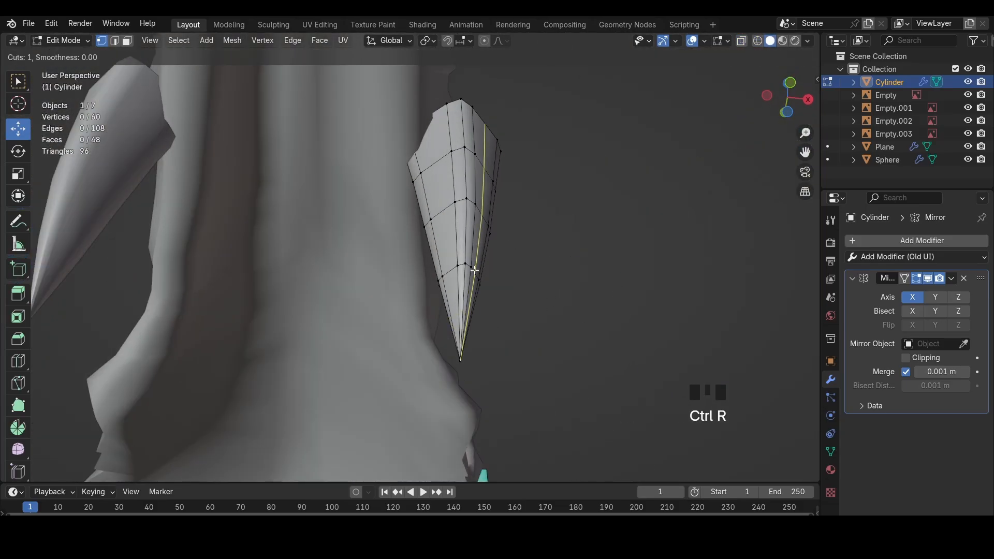
pyautogui.rightClick(481, 309)
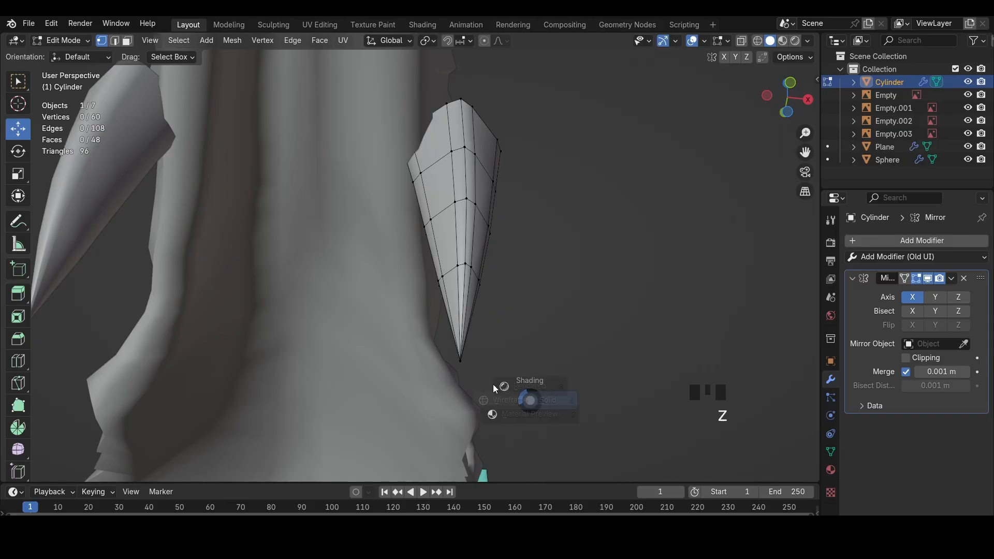
# Try to merge the vertices at the tooth's tip at their center
pyautogui.moveTo(432, 384); pyautogui.dragTo(600, 355)
pyautogui.press('m')
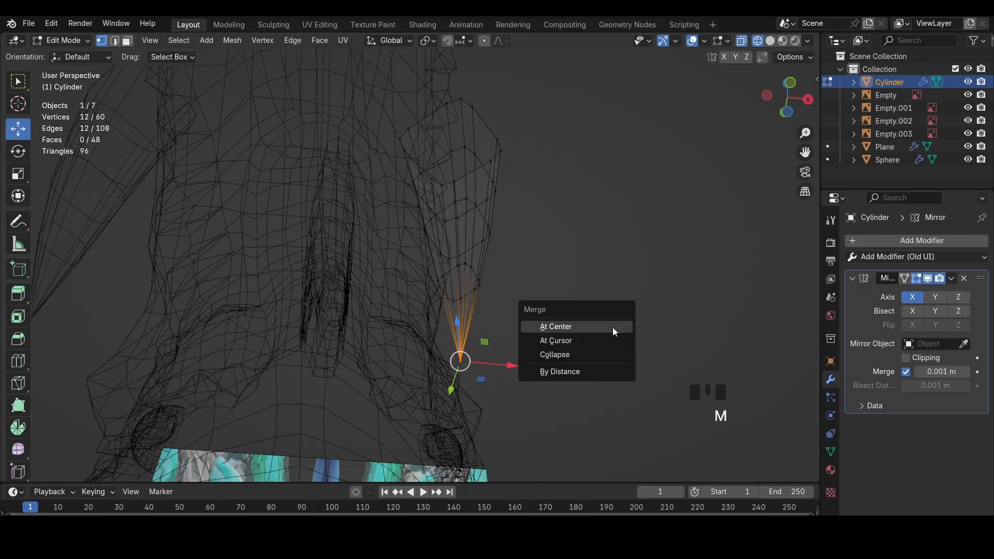
pyautogui.click(613, 327)
pyautogui.moveTo(595, 331); pyautogui.dragTo(569, 350, button='middle')
pyautogui.hotkey('ctrl', 'z')
# Try to merge the tooth's tip vertices by distance at 0.0001 m
pyautogui.press('m')
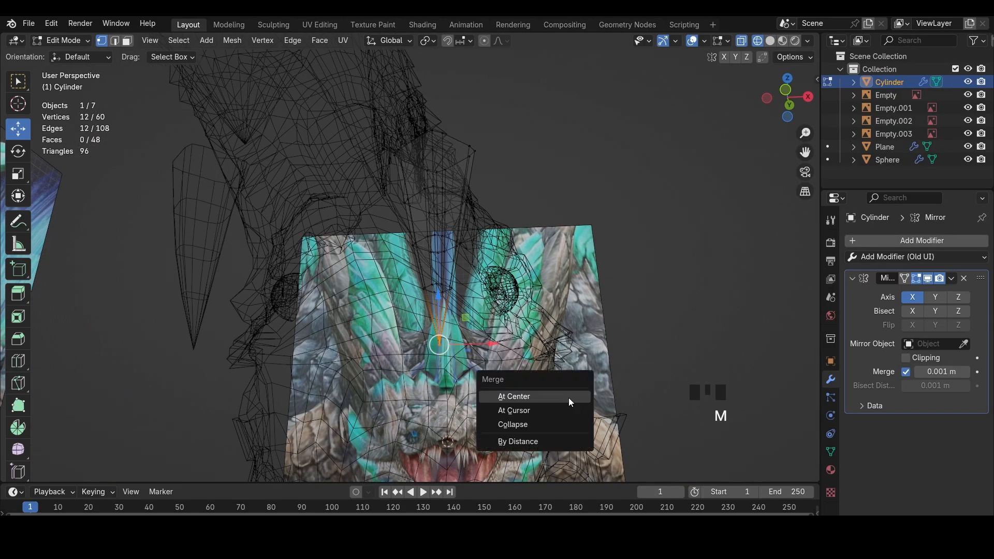
pyautogui.click(520, 441)
pyautogui.press('z')
pyautogui.click(590, 425)
pyautogui.moveTo(593, 415)
pyautogui.mouseDown(button='middle')
pyautogui.moveTo(575, 397)
pyautogui.moveTo(523, 466)
pyautogui.mouseUp(button='middle')
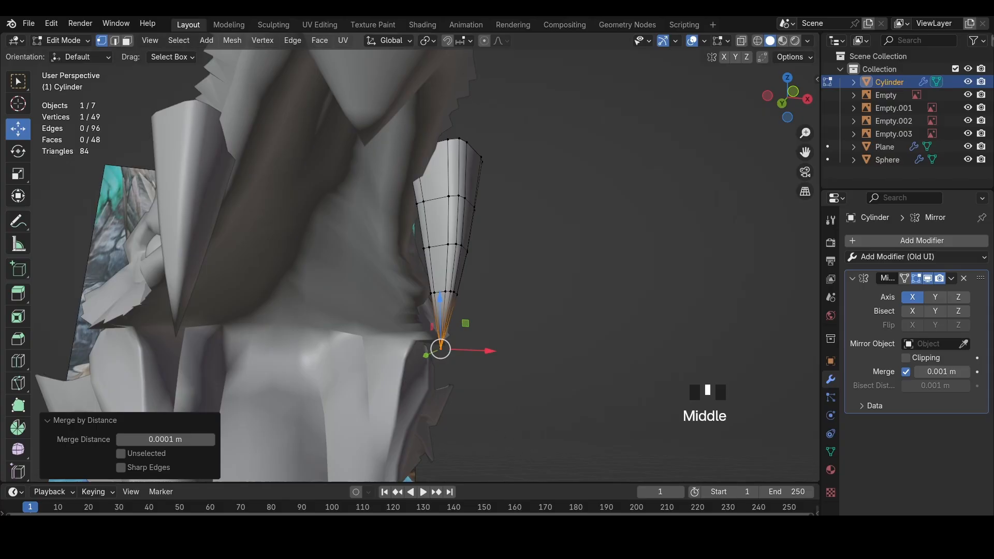
pyautogui.scroll(2, 508, 429)
pyautogui.hotkey('ctrl', 'z')
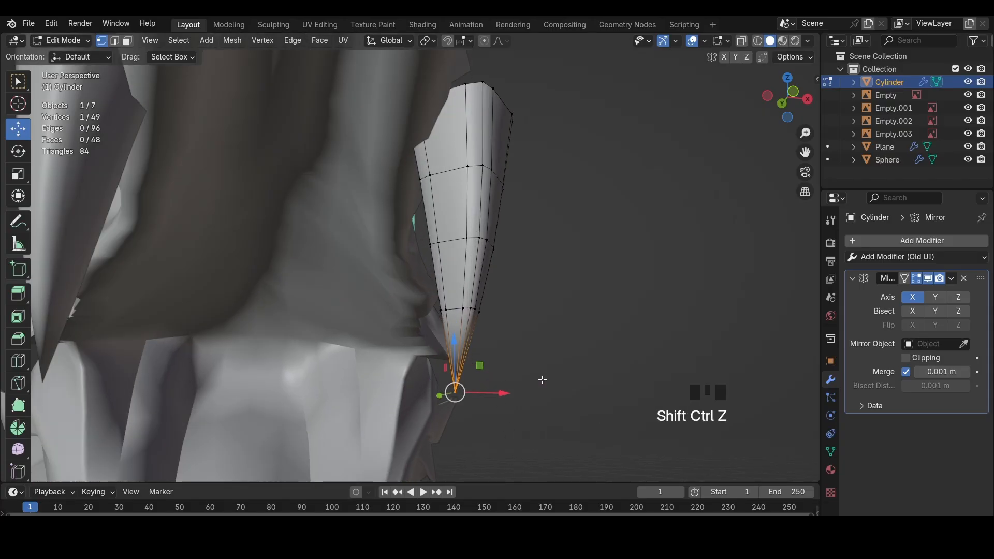
# Try to extrude the tooth's tip ring and scale the extrusion to 0
pyautogui.press('x')
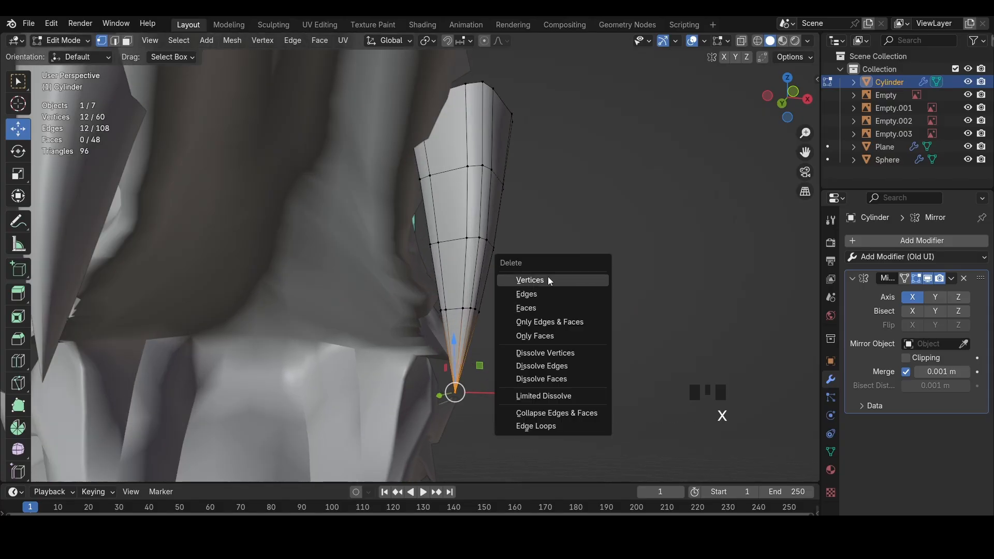
pyautogui.press('e')
pyautogui.click(504, 350)
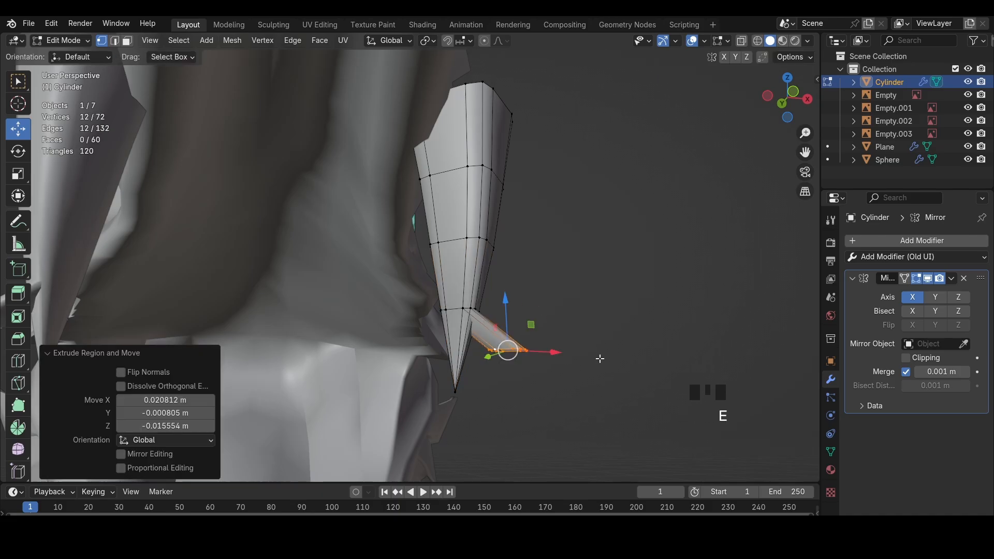
pyautogui.press('m')
pyautogui.press('s')
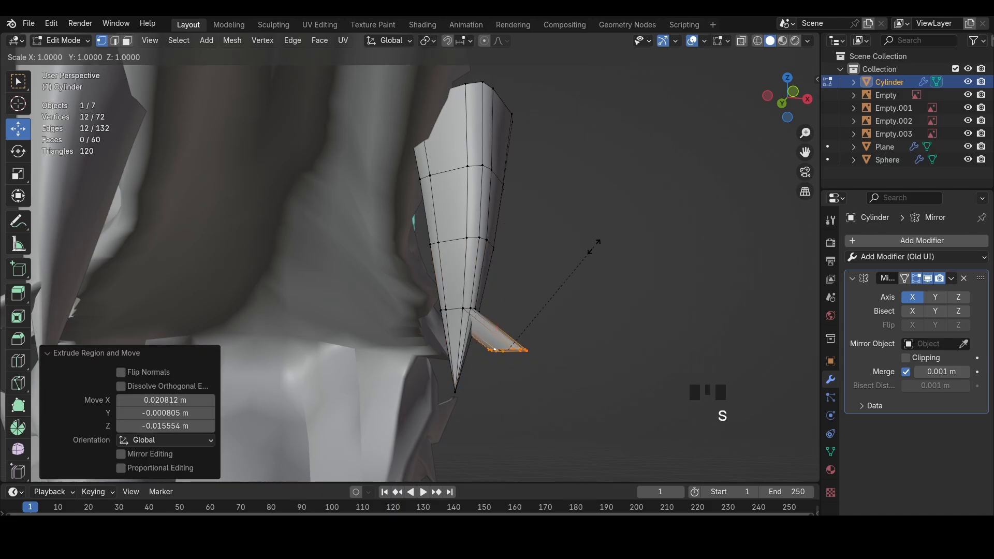
pyautogui.press('0')
pyautogui.click(593, 247)
pyautogui.moveTo(593, 247); pyautogui.dragTo(539, 227, button='middle')
pyautogui.scroll(3, 550, 267)
pyautogui.scroll(1, 549, 267)
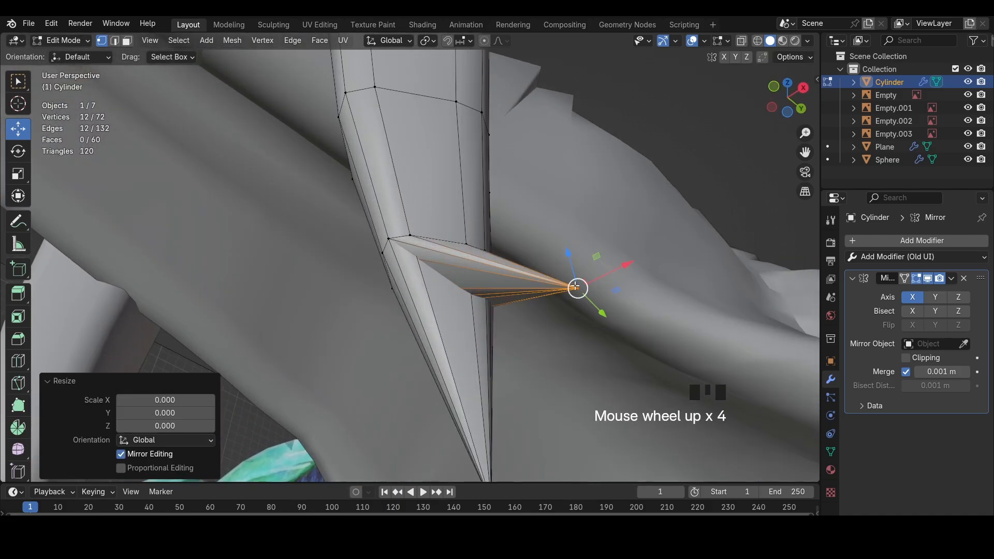
pyautogui.scroll(-1, 538, 275)
pyautogui.hotkey('ctrl', 'z')
pyautogui.hotkey('ctrl', 'z')
pyautogui.hotkey('ctrl', 'z')
pyautogui.hotkey('ctrl', 'r')
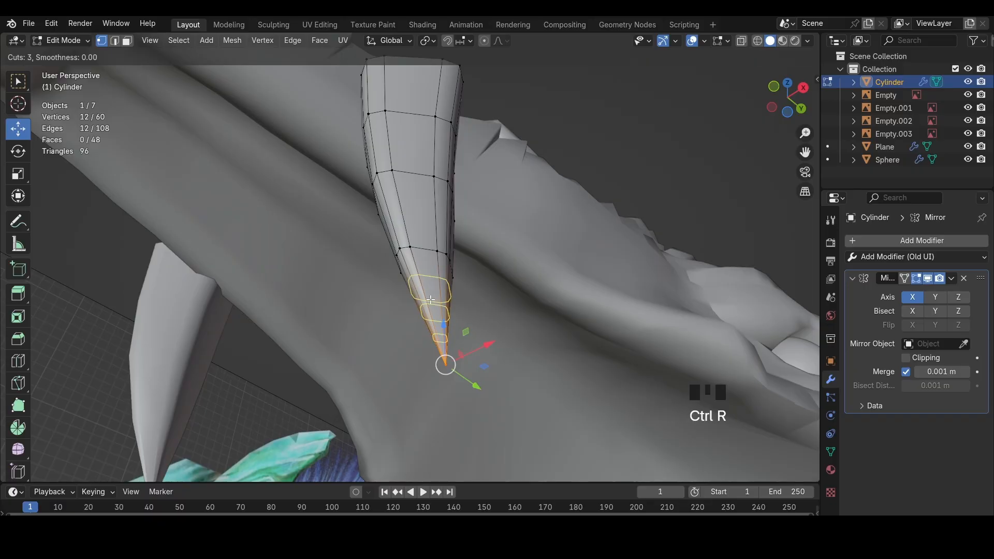
pyautogui.rightClick(430, 300)
# Show the head in wireframe over the side reference in right orthographic view and save the file
pyautogui.click(803, 88)
pyautogui.scroll(-5, 539, 188)
pyautogui.keyDown('shift'); pyautogui.moveTo(207, 150); pyautogui.dragTo(409, 295, button='middle'); pyautogui.keyUp('shift')
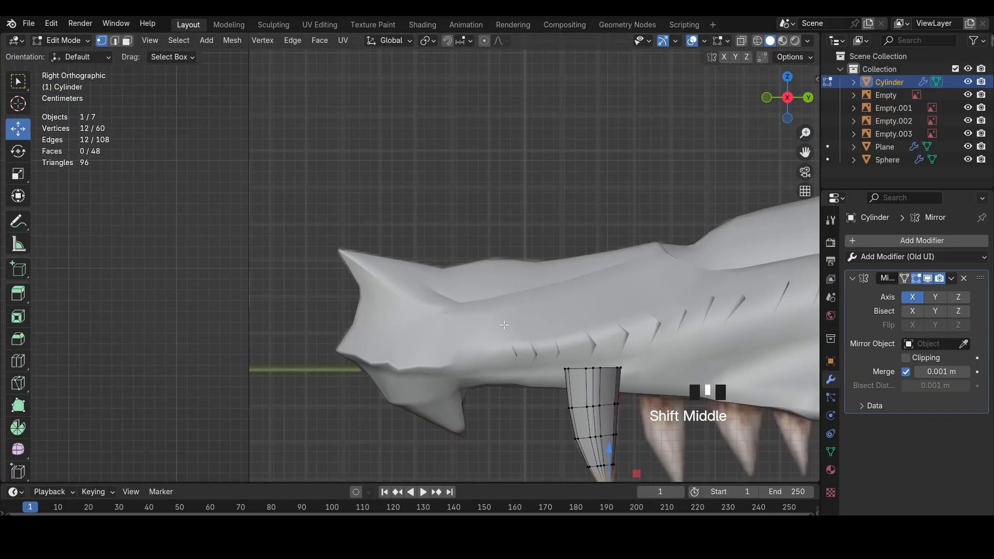
pyautogui.scroll(6, 363, 290)
pyautogui.press('z')
pyautogui.scroll(2, 337, 274)
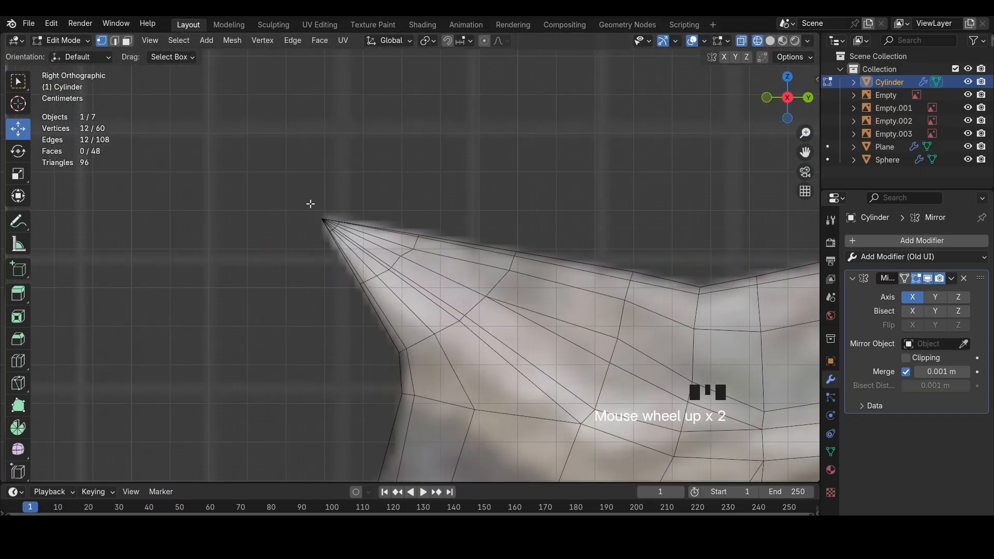
pyautogui.scroll(-3, 321, 218)
pyautogui.scroll(-4, 356, 230)
pyautogui.keyDown('shift'); pyautogui.moveTo(549, 357); pyautogui.dragTo(444, 237, button='middle'); pyautogui.keyUp('shift')
pyautogui.hotkey('ctrl', 's')
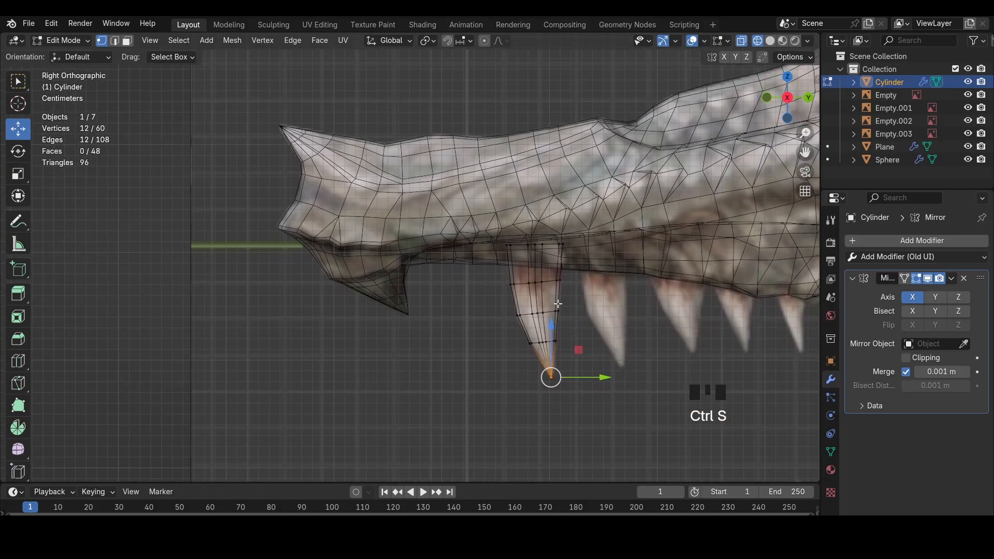
# Move the tooth's middle ring to the side reference outline and scale it by 0.999
pyautogui.press('a')
pyautogui.scroll(3, 549, 331)
pyautogui.keyDown('shift'); pyautogui.moveTo(642, 370); pyautogui.dragTo(474, 250, button='middle'); pyautogui.keyUp('shift')
pyautogui.scroll(1, 474, 250)
pyautogui.moveTo(354, 186); pyautogui.dragTo(544, 238)
pyautogui.press('g')
pyautogui.click(562, 238)
pyautogui.press('s')
pyautogui.click(561, 238)
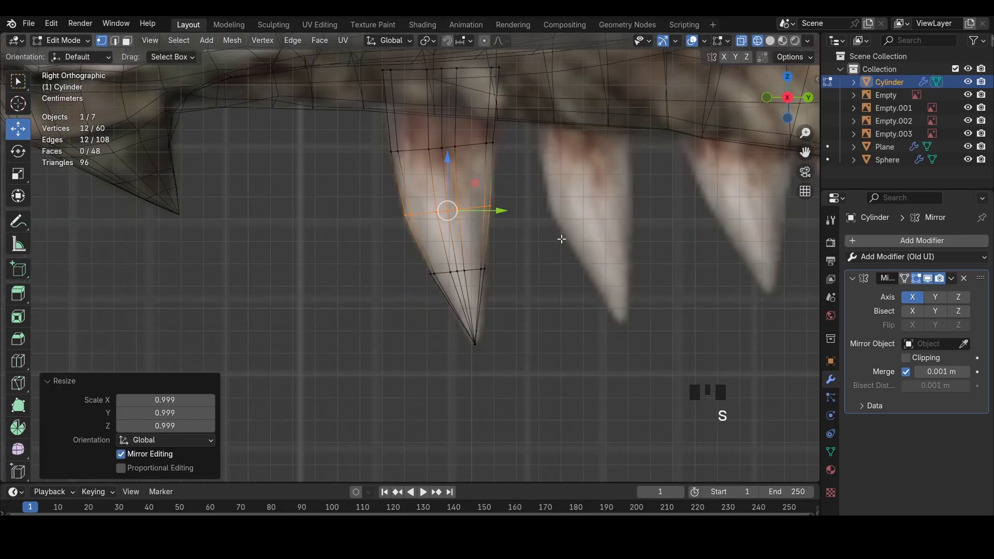
# Scale the ring just below the tooth's root and move the tip vertices to match the side reference
pyautogui.press('a')
pyautogui.moveTo(343, 128); pyautogui.dragTo(532, 173)
pyautogui.press('s')
pyautogui.click(530, 172)
pyautogui.press('a')
pyautogui.moveTo(495, 363); pyautogui.dragTo(456, 325)
pyautogui.press('g')
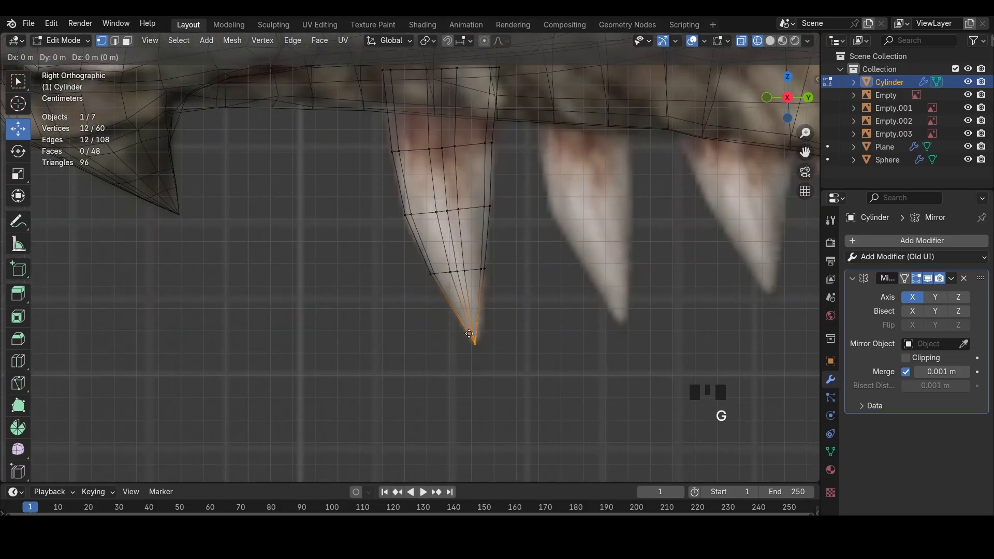
pyautogui.click(459, 324)
# Try placing a duplicate of the tooth on the second side-view reference tooth, rotated and scaled by 0.930
pyautogui.press('a')
pyautogui.keyDown('shift'); pyautogui.moveTo(468, 305); pyautogui.dragTo(400, 333, button='middle'); pyautogui.keyUp('shift')
pyautogui.scroll(-4, 399, 333)
pyautogui.hotkey('shift', 'd')
pyautogui.click(563, 355)
pyautogui.press('r')
pyautogui.click(567, 337)
pyautogui.press('s')
pyautogui.click(557, 332)
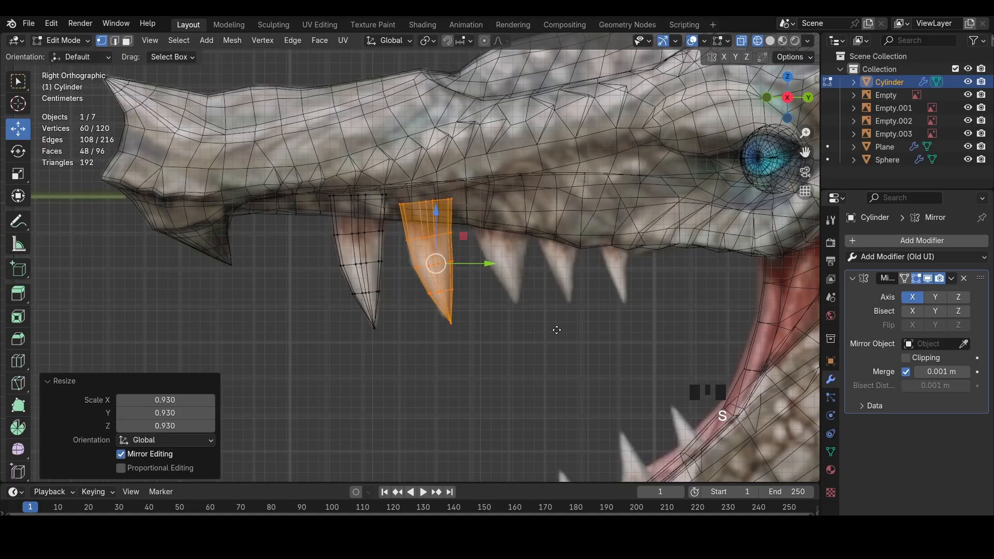
pyautogui.press('g')
pyautogui.click(545, 320)
pyautogui.moveTo(544, 320); pyautogui.dragTo(619, 317, button='middle')
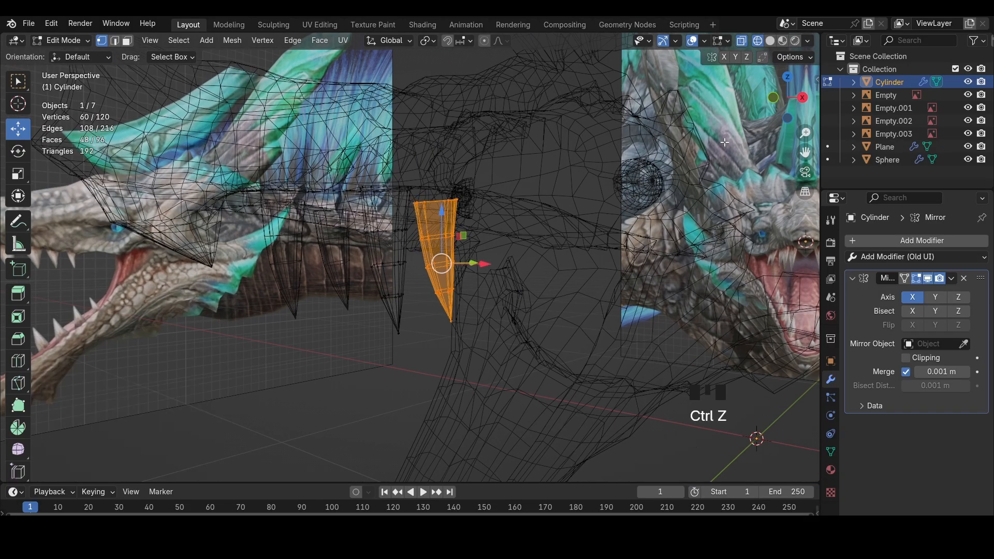
# Try moving the tooth along X and scaling it by 0.697 in X against the front reference
pyautogui.click(773, 98)
pyautogui.press('a')
pyautogui.scroll(2, 575, 238)
pyautogui.press('g')
pyautogui.press('x')
pyautogui.click(557, 272)
pyautogui.press('s')
pyautogui.press('x')
pyautogui.click(519, 259)
pyautogui.press('g')
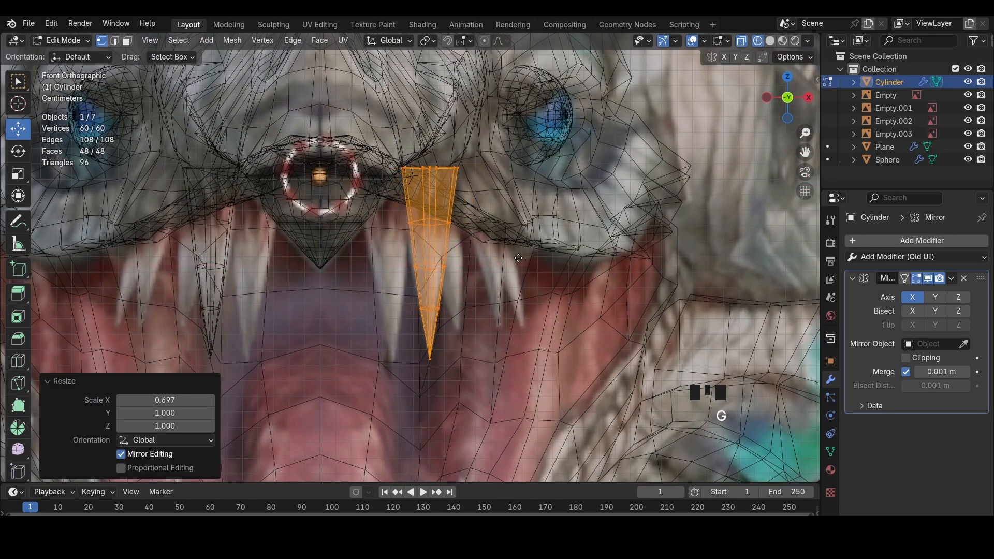
pyautogui.click(517, 257)
pyautogui.hotkey('ctrl', 'z')
pyautogui.hotkey('ctrl', 'z')
pyautogui.hotkey('ctrl', 'z')
# Move the tooth along X onto the innermost front-view reference tooth and scale it by 0.932 in X
pyautogui.press('g')
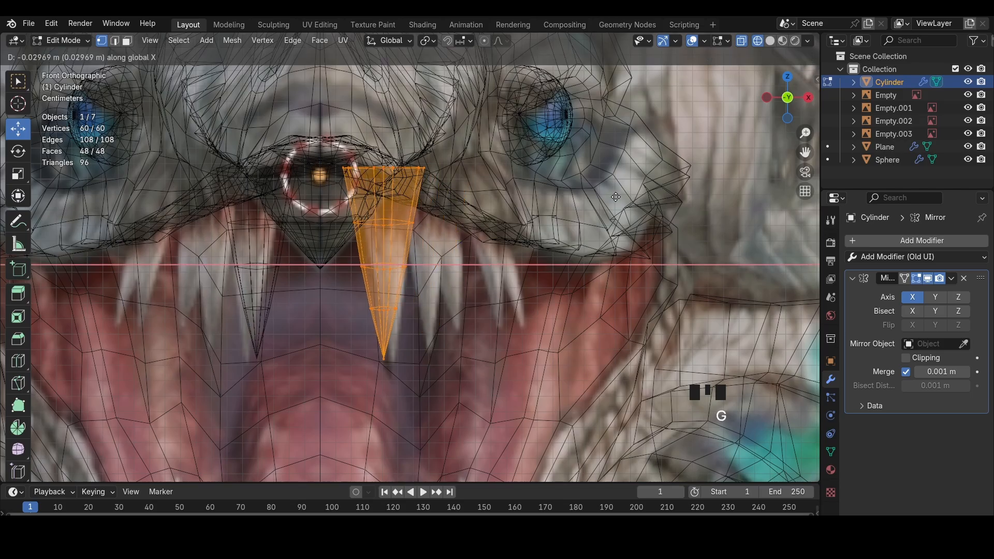
pyautogui.click(648, 190)
pyautogui.click(786, 99)
pyautogui.click(767, 98)
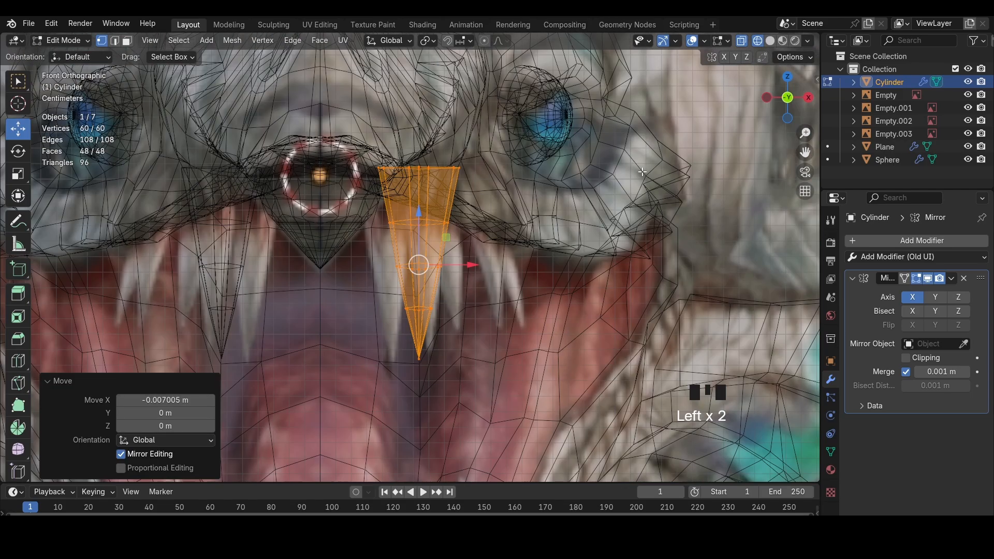
pyautogui.press('g')
pyautogui.click(613, 175)
pyautogui.press('s')
pyautogui.press('x')
pyautogui.click(596, 175)
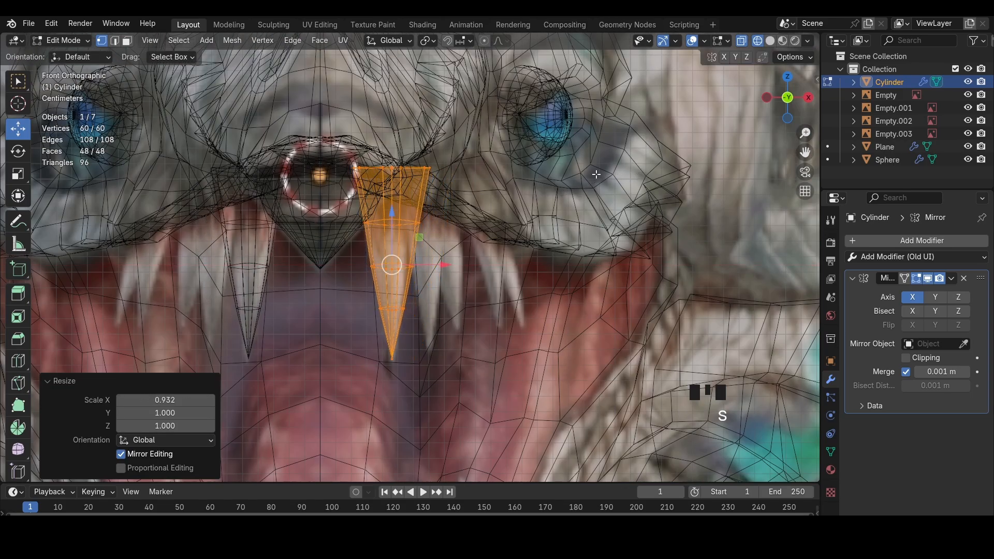
# Narrow the tooth's root ring along X and move the whole tooth by -0.001668 m in X
pyautogui.moveTo(510, 177); pyautogui.dragTo(510, 177)
pyautogui.press('s')
pyautogui.press('x')
pyautogui.click(501, 179)
pyautogui.press('a')
pyautogui.press('g')
pyautogui.click(472, 283)
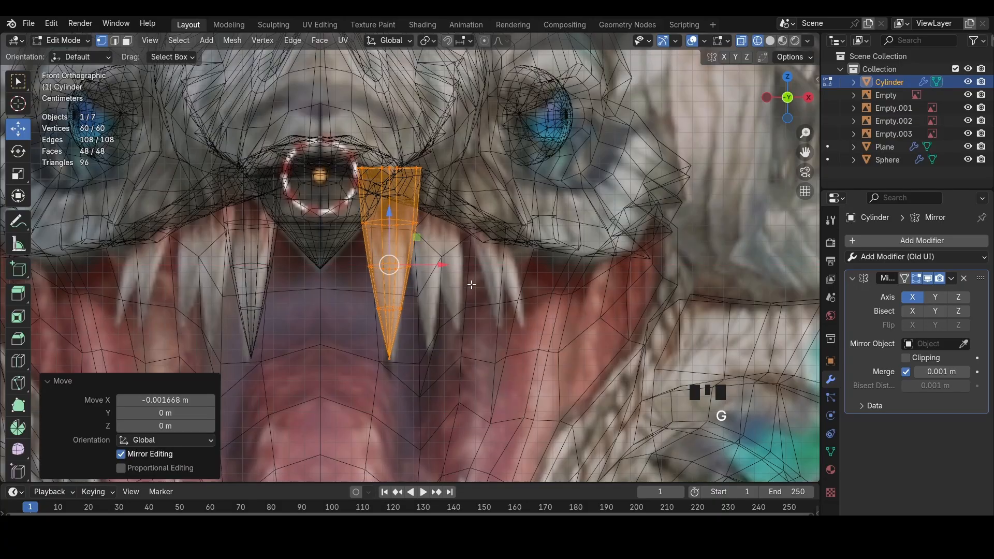
# Rotate the tooth slightly, narrow it along X and shift it to fit the innermost front-view reference tooth
pyautogui.press('r')
pyautogui.click(475, 281)
pyautogui.press('s')
pyautogui.press('x')
pyautogui.click(472, 280)
pyautogui.press('g')
pyautogui.press('x')
pyautogui.click(484, 280)
pyautogui.press('r')
pyautogui.click(496, 279)
pyautogui.press('g')
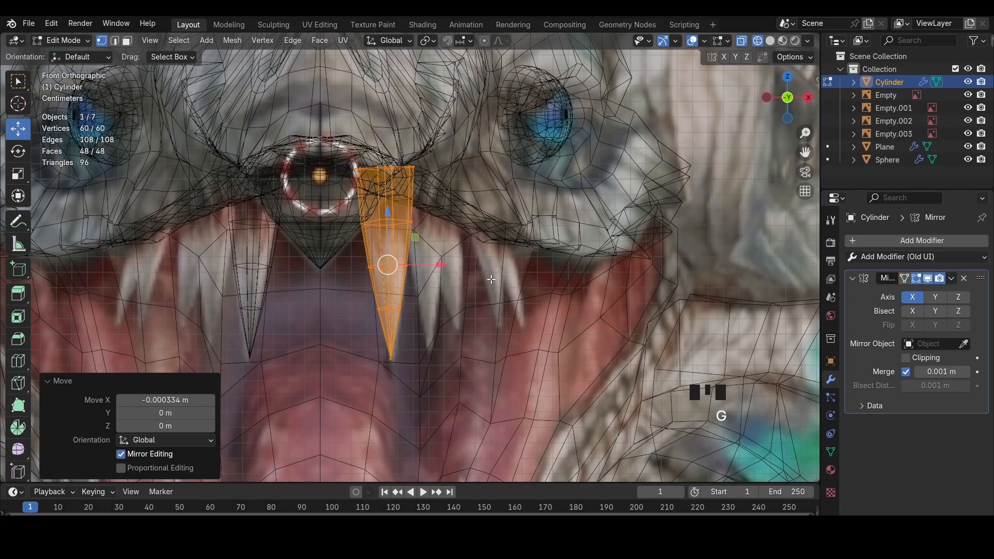
# Duplicate the tooth onto the second front-view reference tooth and scale the copy by 0.958
pyautogui.hotkey('shift', 'd')
pyautogui.click(544, 278)
pyautogui.press('s')
pyautogui.click(538, 276)
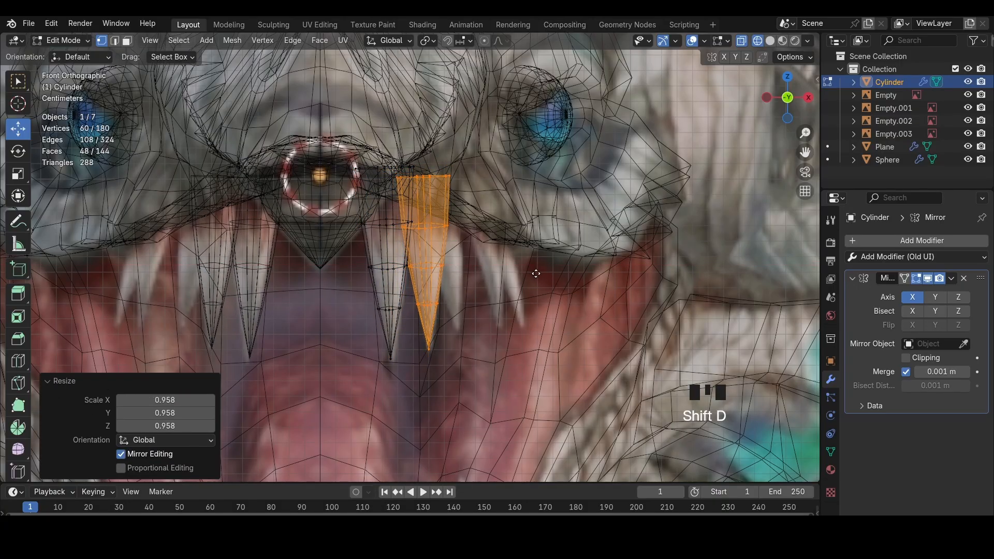
# Duplicate the second tooth onto the third front-view reference tooth, and rotate and move the copy to match
pyautogui.click(536, 273)
pyautogui.press('r')
pyautogui.click(544, 264)
pyautogui.press('g')
pyautogui.click(550, 255)
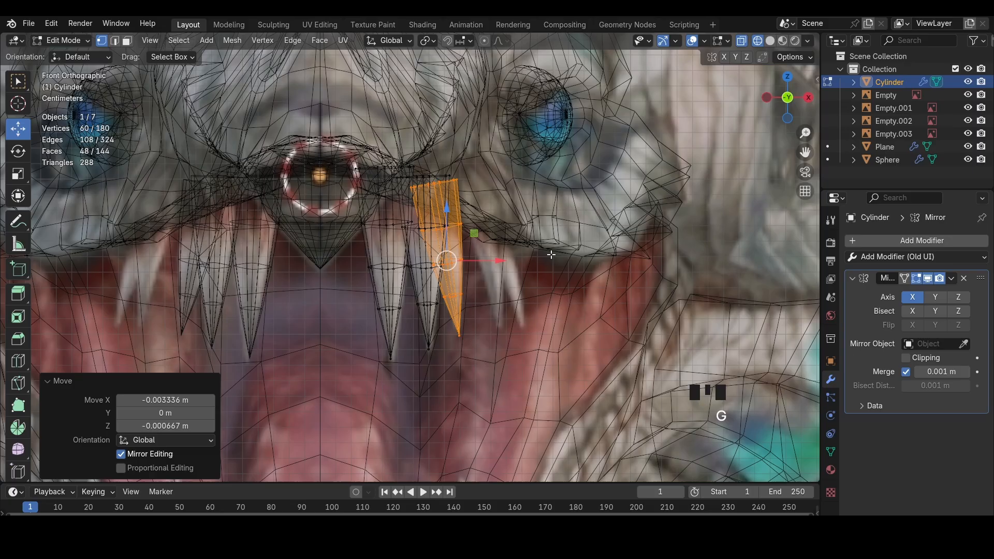
# Try moving the third tooth along Y
pyautogui.click(799, 96)
pyautogui.press('g')
pyautogui.press('y')
pyautogui.click(559, 259)
pyautogui.hotkey('ctrl', 'z')
# Move the third tooth along Y onto the third side-view reference tooth and tilt it to match
pyautogui.click(768, 97)
pyautogui.press('g')
pyautogui.press('y')
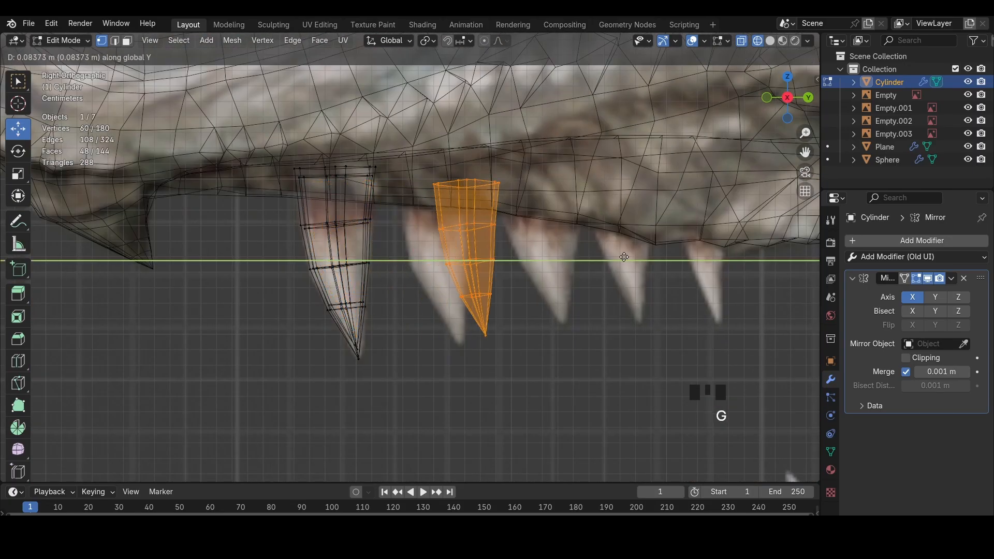
pyautogui.click(693, 240)
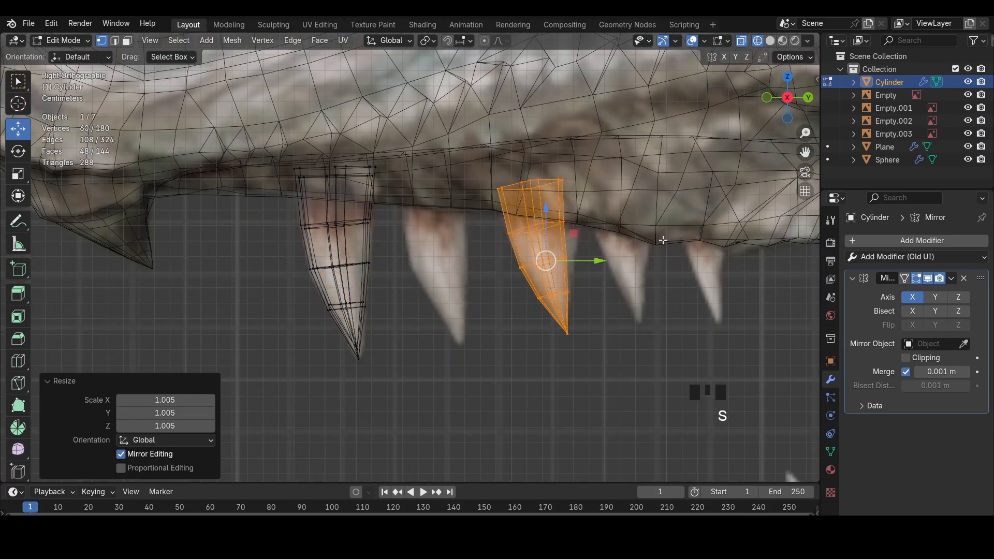
pyautogui.hotkey('ctrl', 'z')
# Rotate the rear faces of the third tooth's root by -1.51° with smooth proportional editing at size 0.047
pyautogui.moveTo(561, 192); pyautogui.dragTo(558, 190)
pyautogui.click(484, 41)
pyautogui.press('r')
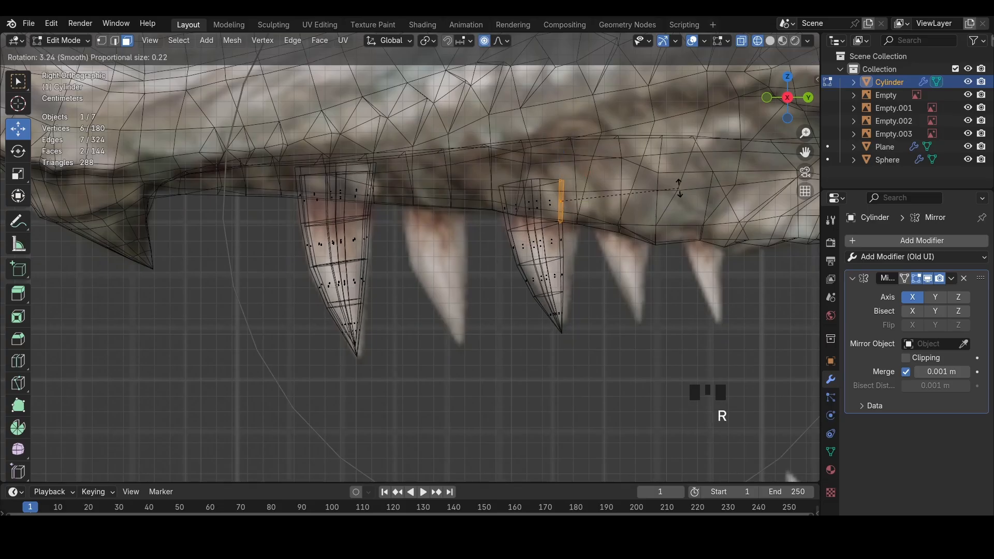
pyautogui.click(660, 211)
pyautogui.hotkey('ctrl', 'z')
pyautogui.press('r')
pyautogui.scroll(6, 657, 220)
pyautogui.scroll(10, 658, 222)
pyautogui.click(657, 221)
# Move and rotate the rear root faces of the third tooth with proportional editing to follow the reference outline
pyautogui.press('g')
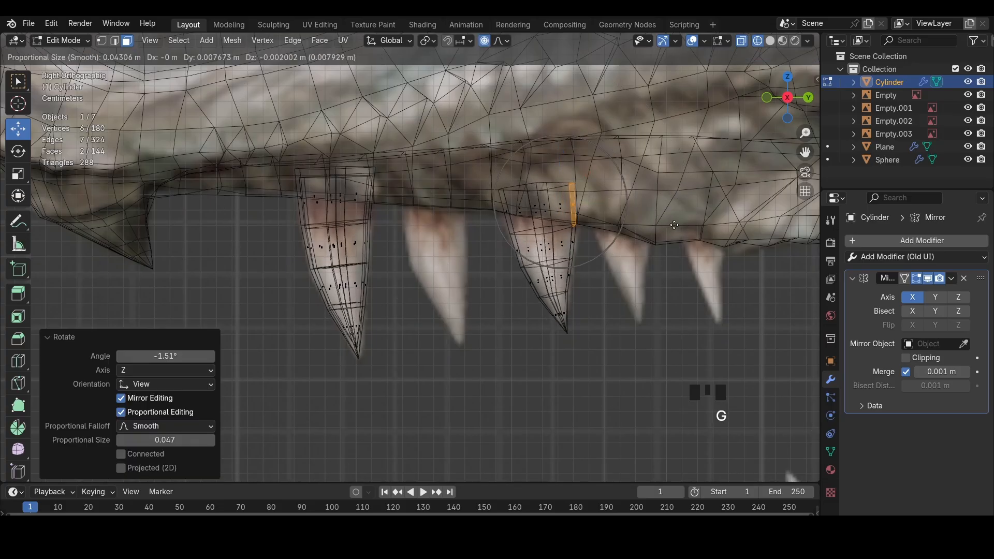
pyautogui.scroll(2, 668, 224)
pyautogui.click(669, 225)
pyautogui.press('r')
pyautogui.click(669, 235)
pyautogui.press('g')
pyautogui.click(675, 235)
# Adjust the front-side faces of the third tooth's root with proportional editing to match the reference outline
pyautogui.moveTo(499, 218); pyautogui.dragTo(505, 224)
pyautogui.moveTo(499, 205); pyautogui.dragTo(512, 223)
pyautogui.moveTo(504, 213)
pyautogui.mouseDown()
pyautogui.moveTo(500, 201)
pyautogui.moveTo(507, 219)
pyautogui.mouseUp()
pyautogui.hotkey('ctrl', 'z')
pyautogui.press('g')
pyautogui.click(505, 219)
# Select the entire second tooth and move it along Y to the second side-view reference tooth with proportional editing off
pyautogui.hotkey('shift', 'z')
pyautogui.press('1')
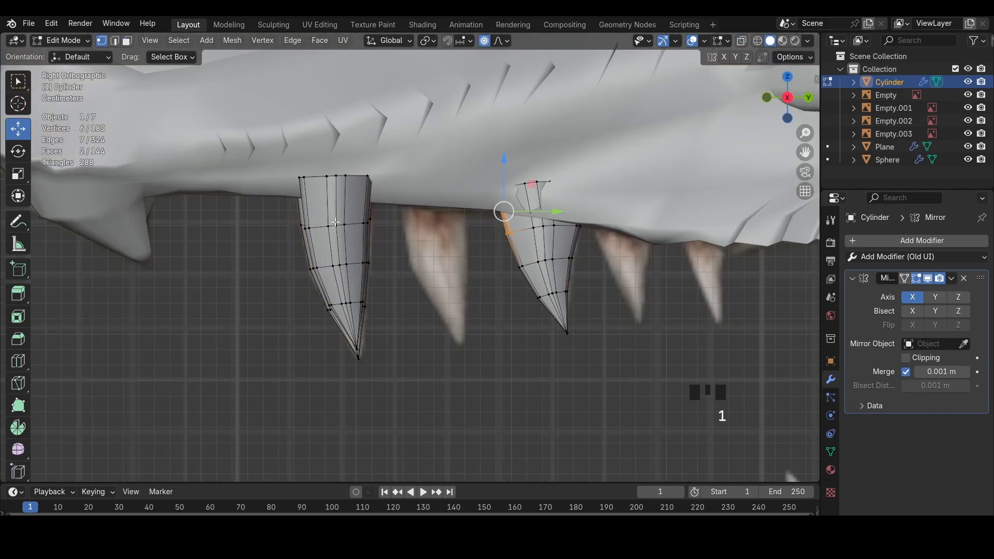
pyautogui.press('l')
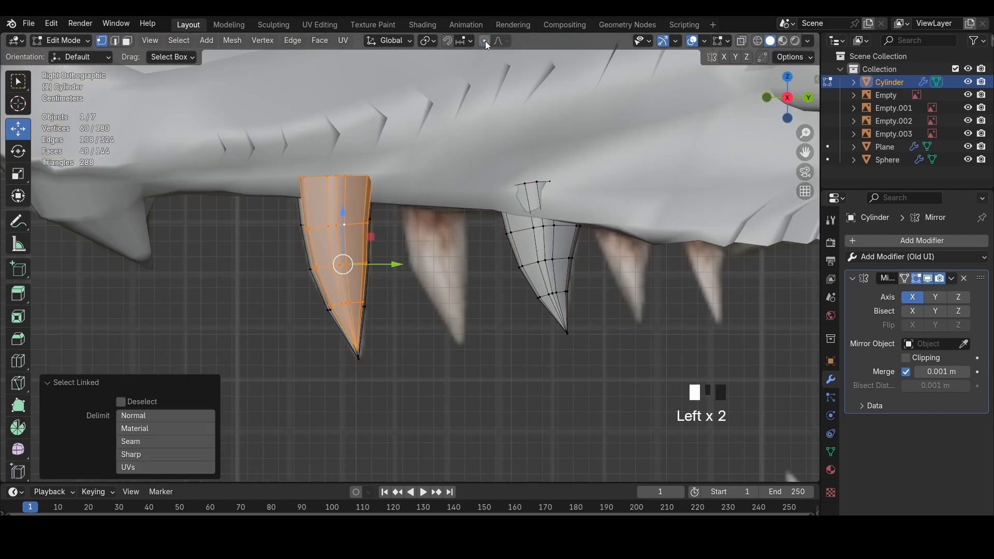
pyautogui.press('g')
pyautogui.press('y')
pyautogui.click(557, 257)
# Rotate the second tooth slightly and move it by 0.005004 m in Y and 0.000334 m in Z
pyautogui.press('z')
pyautogui.press('r')
pyautogui.click(558, 259)
pyautogui.press('g')
pyautogui.click(565, 259)
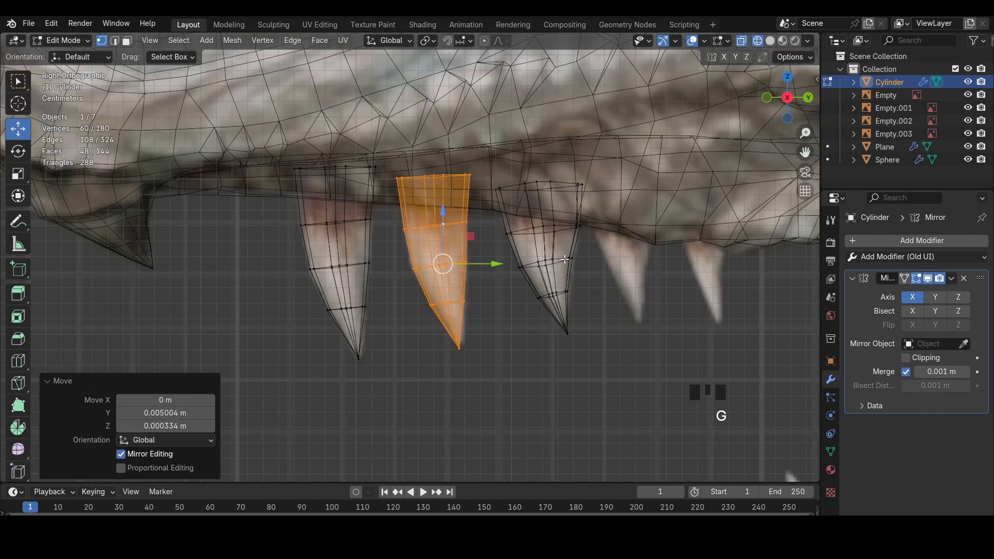
# Duplicate the entire third tooth onto the fourth side-view reference tooth, scaling it down and rotating it to follow the outline
pyautogui.keyDown('shift'); pyautogui.moveTo(575, 264); pyautogui.dragTo(502, 264, button='middle'); pyautogui.keyUp('shift')
pyautogui.click(500, 260)
pyautogui.press('g')
pyautogui.click(502, 262)
pyautogui.press('l')
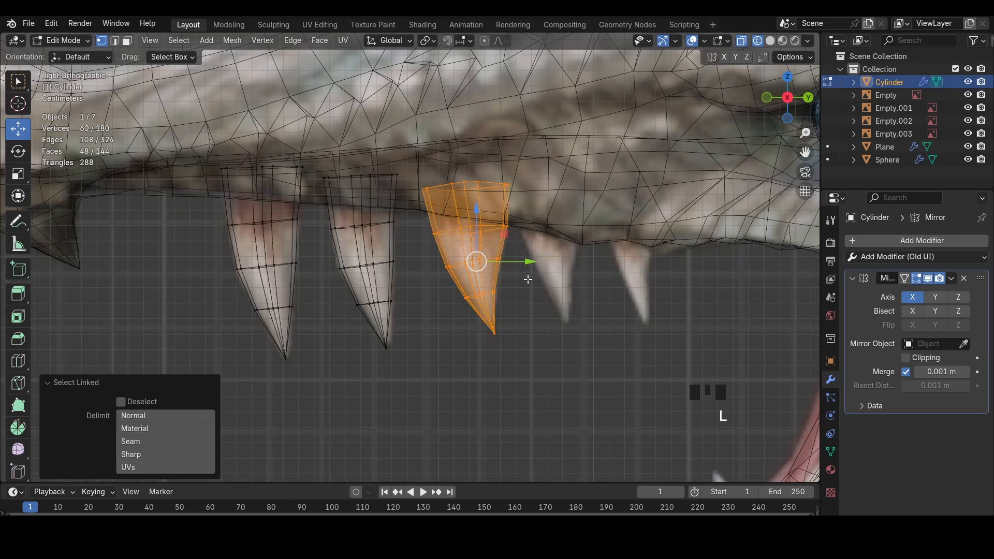
pyautogui.hotkey('shift', 'd')
pyautogui.click(604, 260)
pyautogui.press('s')
pyautogui.click(607, 271)
pyautogui.press('r')
pyautogui.click(616, 285)
pyautogui.press('g')
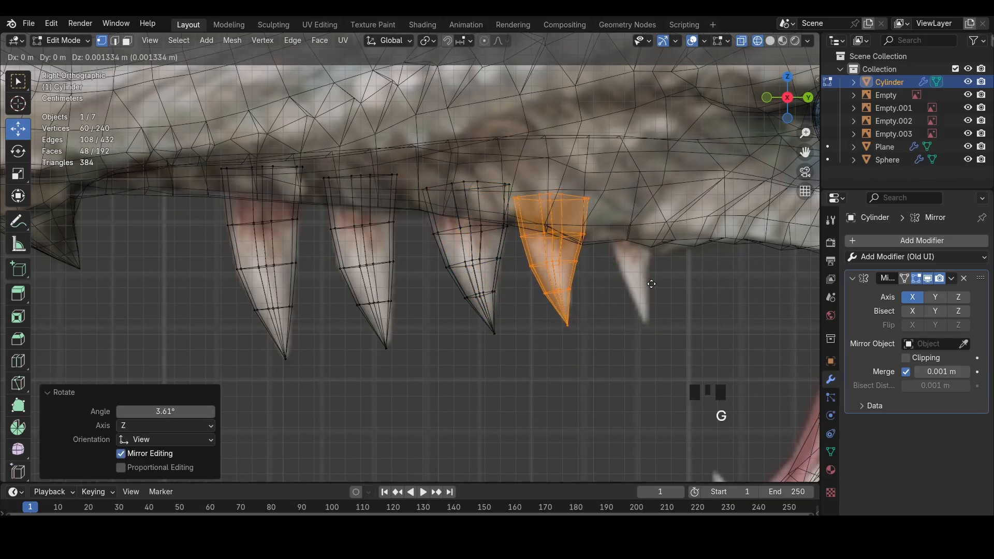
pyautogui.click(617, 282)
# Isolate the fourth tooth in front view and move it along X toward its reference tooth
pyautogui.press('KP_1')
pyautogui.hotkey('shift', 'h')
pyautogui.click(465, 327)
pyautogui.press('l')
pyautogui.press('g')
pyautogui.press('x')
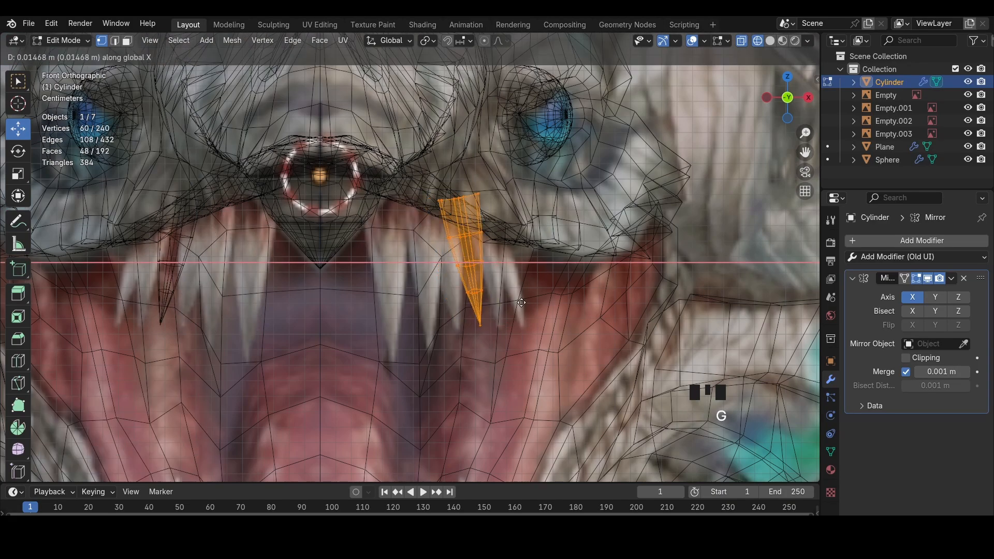
pyautogui.click(532, 298)
# Try to scale the fourth tooth along X and shift it sideways, and undo both changes
pyautogui.press('s')
pyautogui.press('x')
pyautogui.click(518, 287)
pyautogui.press('g')
pyautogui.press('x')
pyautogui.click(522, 286)
pyautogui.hotkey('ctrl', 'z')
pyautogui.hotkey('ctrl', 'z')
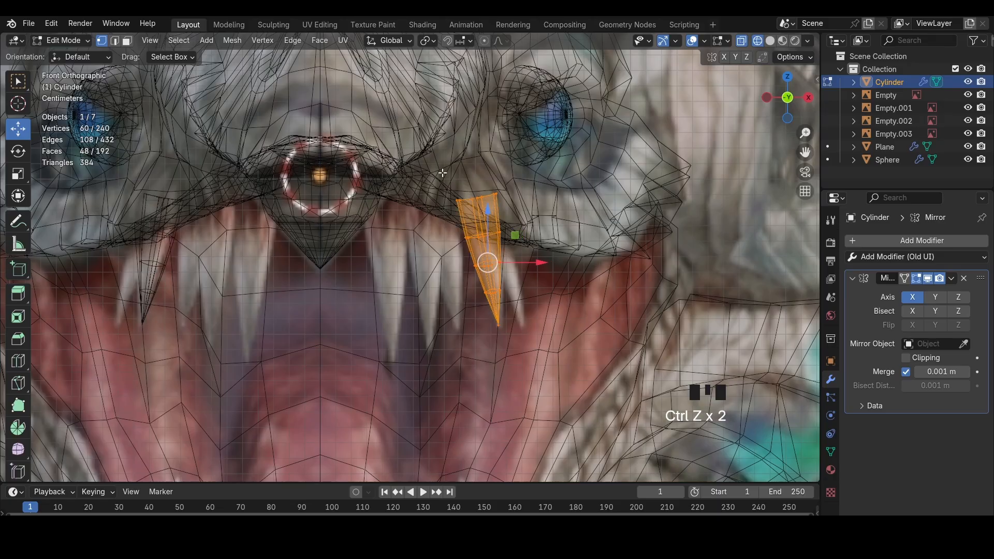
# Scale the fourth tooth narrower along X and rotate it to match the slant of the front-view reference
pyautogui.moveTo(514, 203); pyautogui.dragTo(514, 204)
pyautogui.press('r')
pyautogui.click(594, 262)
pyautogui.press('s')
pyautogui.press('x')
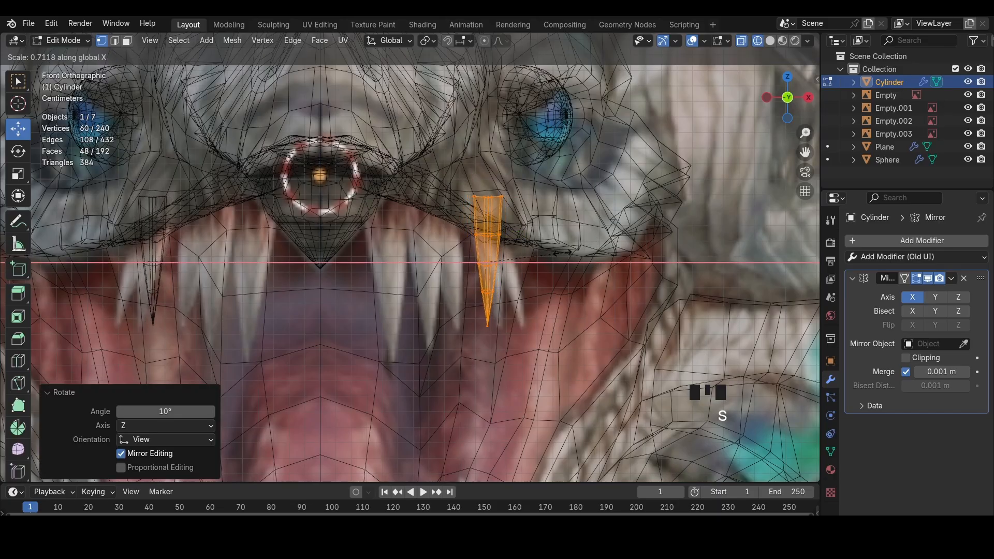
pyautogui.click(560, 233)
pyautogui.press('r')
pyautogui.click(528, 209)
pyautogui.press('r')
pyautogui.click(549, 216)
# Turn on proportional editing and move the fourth tooth's middle vertices along X to fit the front-view reference
pyautogui.press('3')
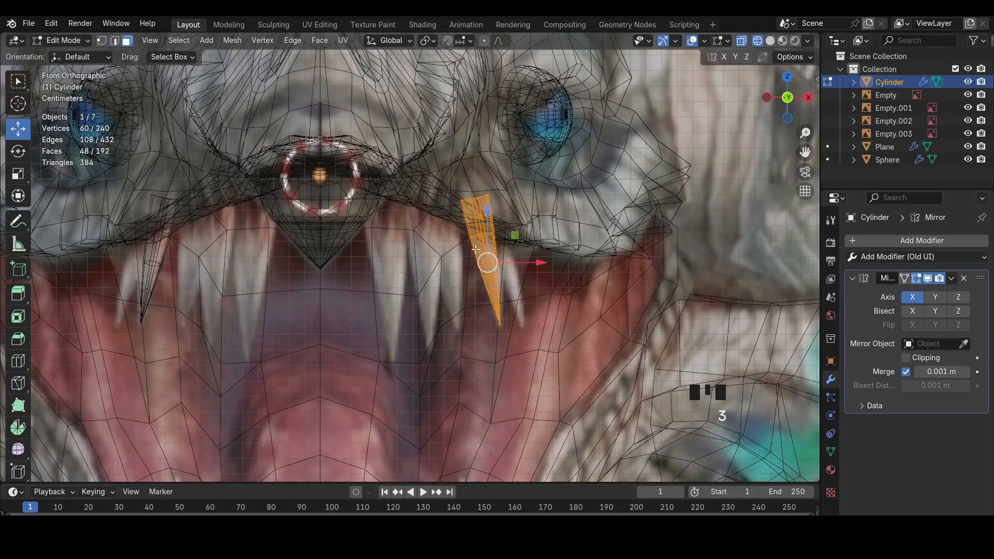
pyautogui.click(386, 43)
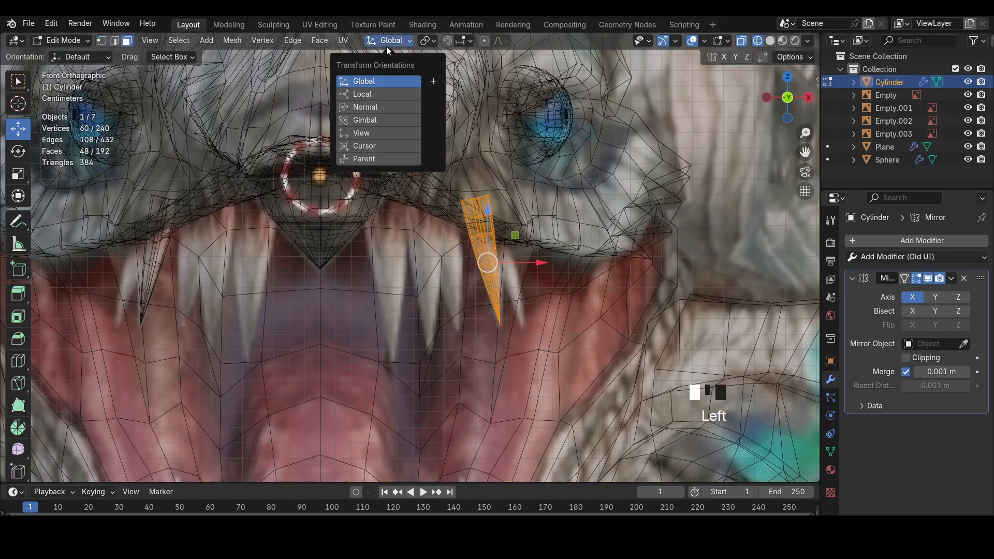
pyautogui.click(485, 41)
pyautogui.scroll(1, 472, 241)
pyautogui.press('1')
pyautogui.moveTo(525, 273); pyautogui.dragTo(525, 273)
pyautogui.press('g')
pyautogui.press('x')
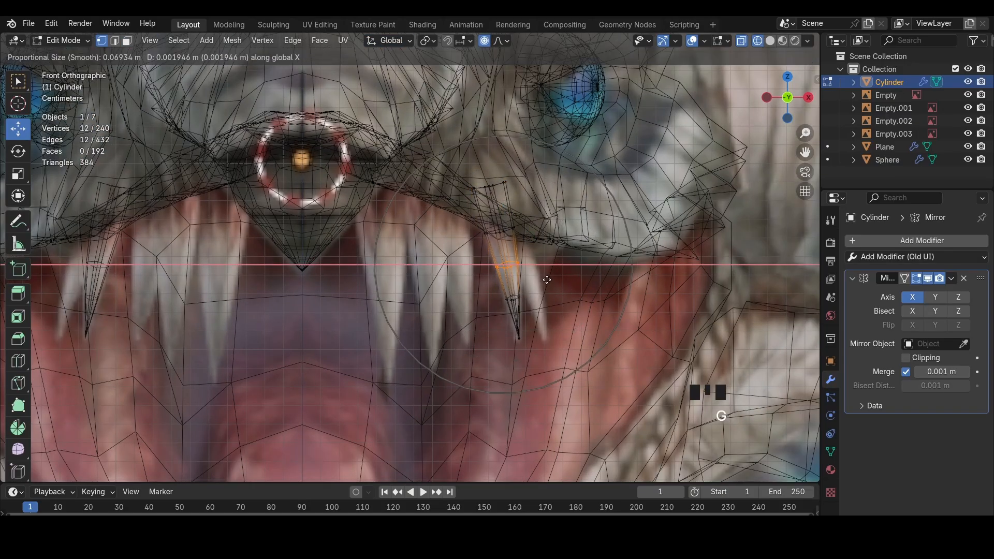
pyautogui.click(547, 279)
# Move the upper and root vertices of the fourth tooth along X with proportional editing to follow the front-view reference
pyautogui.press('x')
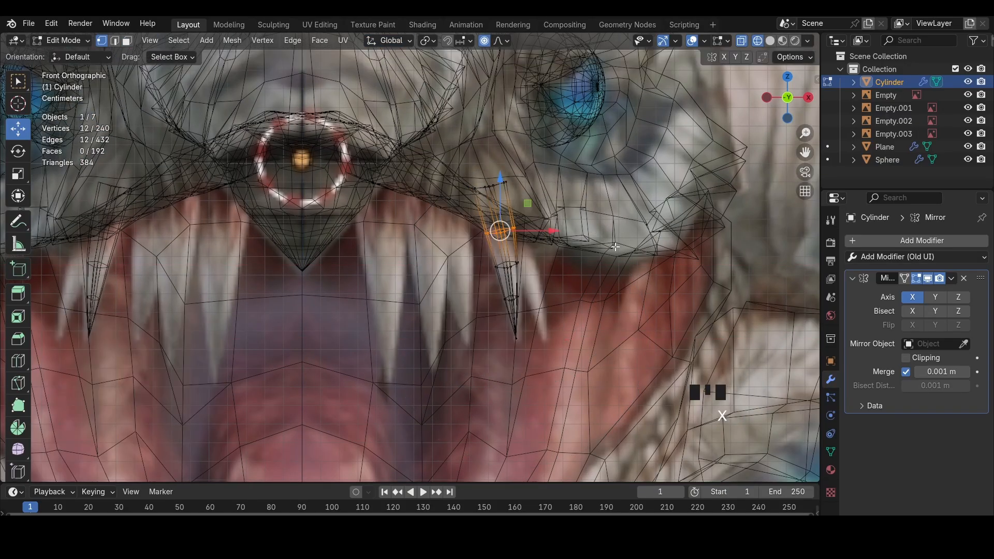
pyautogui.press('g')
pyautogui.press('x')
pyautogui.click(618, 247)
pyautogui.moveTo(434, 172); pyautogui.dragTo(543, 243)
pyautogui.press('g')
pyautogui.press('x')
pyautogui.click(540, 229)
# Duplicate the fourth tooth onto the fifth front-view reference tooth, rotate it 5.62° and scale it by 0.974
pyautogui.press('a')
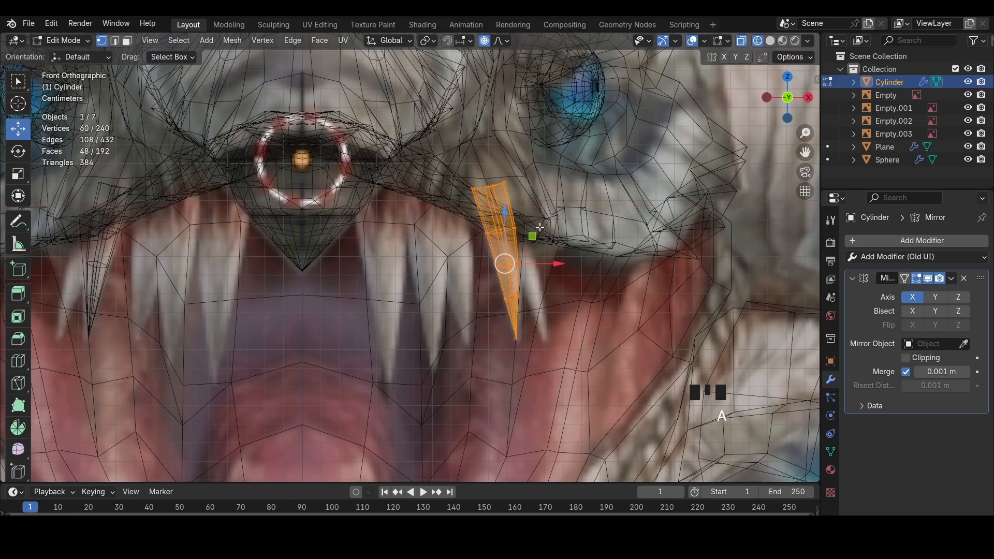
pyautogui.hotkey('shift', 'd')
pyautogui.click(559, 230)
pyautogui.press('r')
pyautogui.click(641, 264)
pyautogui.press('r')
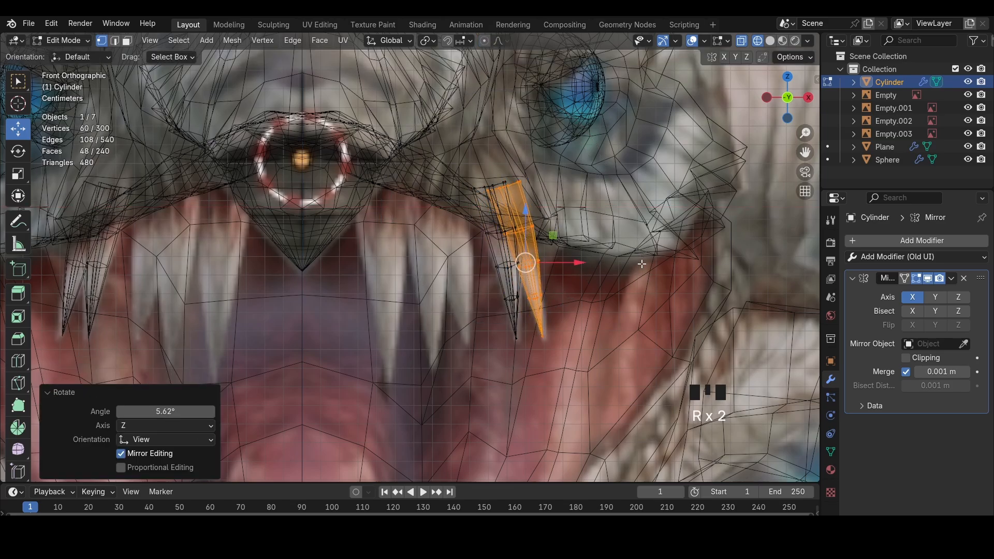
pyautogui.press('s')
pyautogui.click(639, 264)
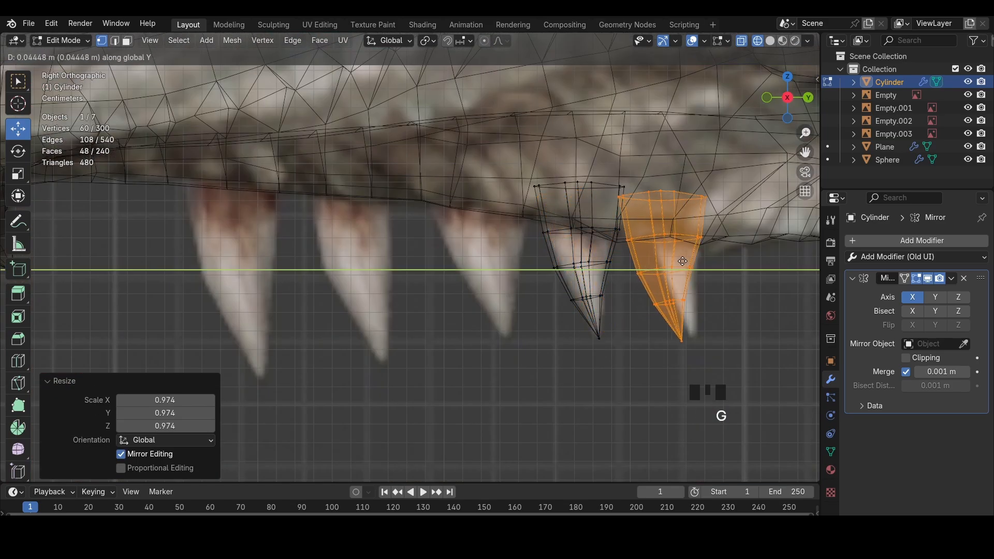
# Move the fifth tooth along Y to its side-view reference, narrow it along Y and rotate it -2.85°
pyautogui.click(692, 262)
pyautogui.press('s')
pyautogui.press('y')
pyautogui.click(739, 272)
pyautogui.press('g')
pyautogui.click(750, 270)
pyautogui.press('g')
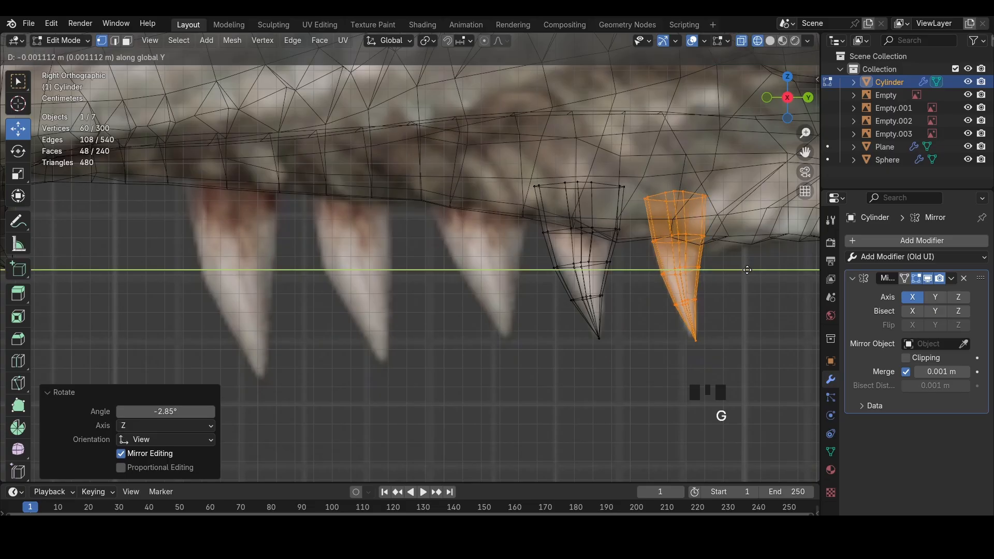
pyautogui.click(749, 271)
# Shift the lower faces of the fourth tooth along Y and scale them to match the side-view reference
pyautogui.click(632, 384)
pyautogui.press('3')
pyautogui.moveTo(543, 256); pyautogui.dragTo(645, 313)
pyautogui.click(644, 301)
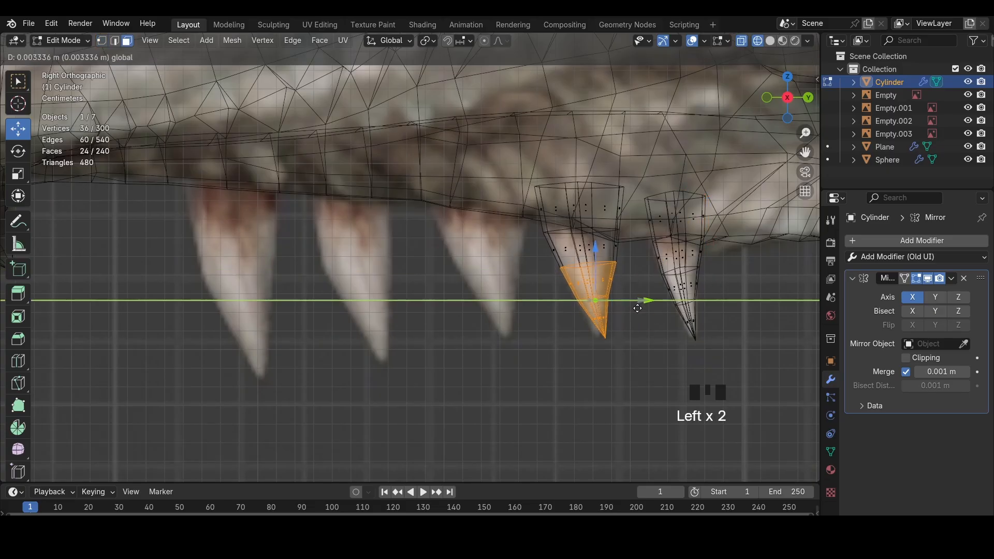
pyautogui.click(641, 300)
pyautogui.press('s')
pyautogui.hotkey('ctrl', 'z')
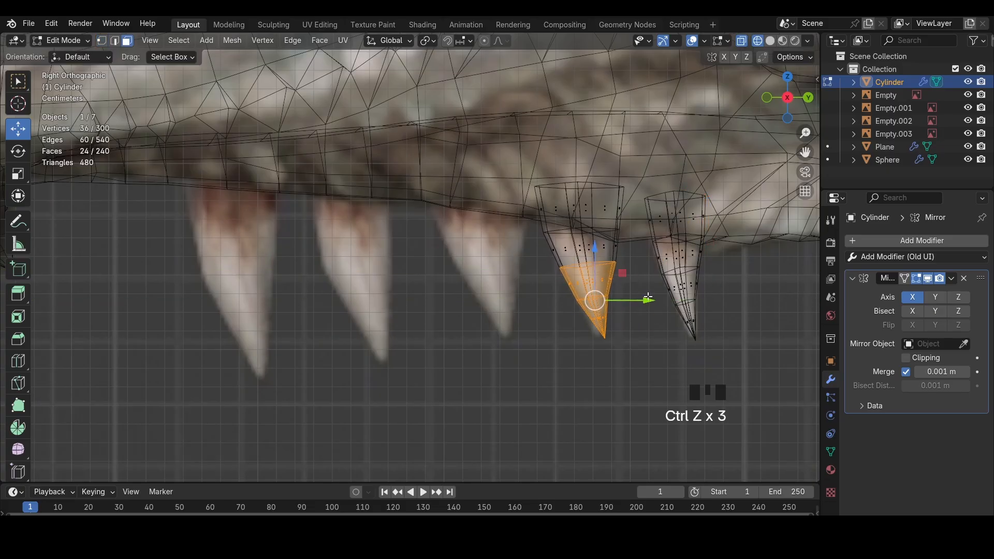
pyautogui.press('s')
pyautogui.moveTo(648, 299); pyautogui.dragTo(630, 299)
# Scale the root faces of the fourth tooth along Y and reveal all hidden teeth in solid shading
pyautogui.moveTo(629, 241); pyautogui.dragTo(532, 199)
pyautogui.press('s')
pyautogui.press('y')
pyautogui.click(593, 213)
pyautogui.hotkey('alt', 'h')
pyautogui.hotkey('shift', 'z')
pyautogui.click(550, 348)
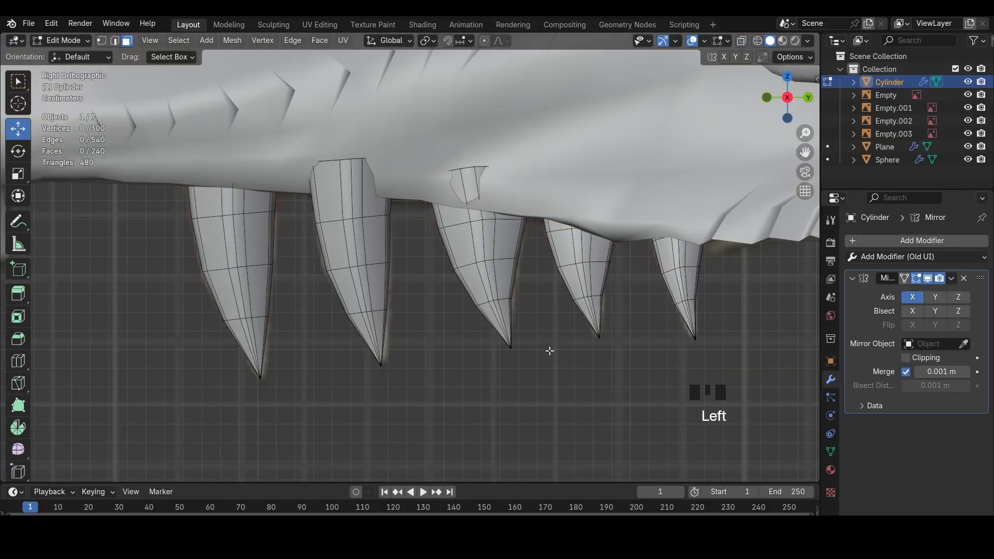
# Examine how the five upper teeth sit in the jaw from the side, underneath and front in solid and wireframe shading
pyautogui.scroll(-4, 534, 343)
pyautogui.moveTo(485, 298)
pyautogui.mouseDown(button='middle')
pyautogui.moveTo(523, 274)
pyautogui.moveTo(462, 309)
pyautogui.mouseUp(button='middle')
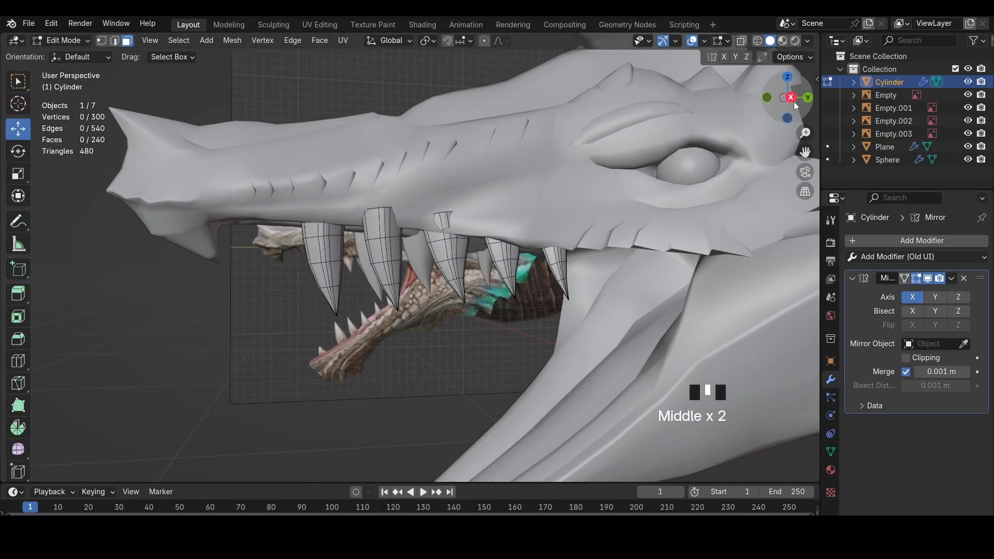
pyautogui.click(792, 96)
pyautogui.press('a')
pyautogui.press('h')
pyautogui.press('z')
pyautogui.scroll(4, 432, 214)
pyautogui.hotkey('ctrl', 'z')
pyautogui.hotkey('shift', 'z')
pyautogui.moveTo(434, 211); pyautogui.dragTo(609, 192, button='middle')
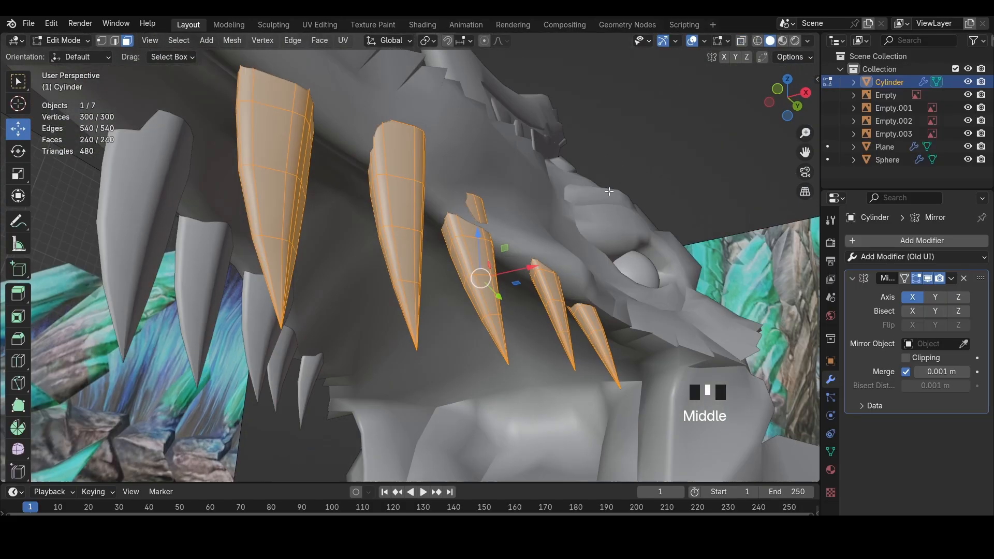
pyautogui.click(777, 89)
pyautogui.hotkey('shift', 'z')
pyautogui.press('h')
pyautogui.hotkey('ctrl', 'z')
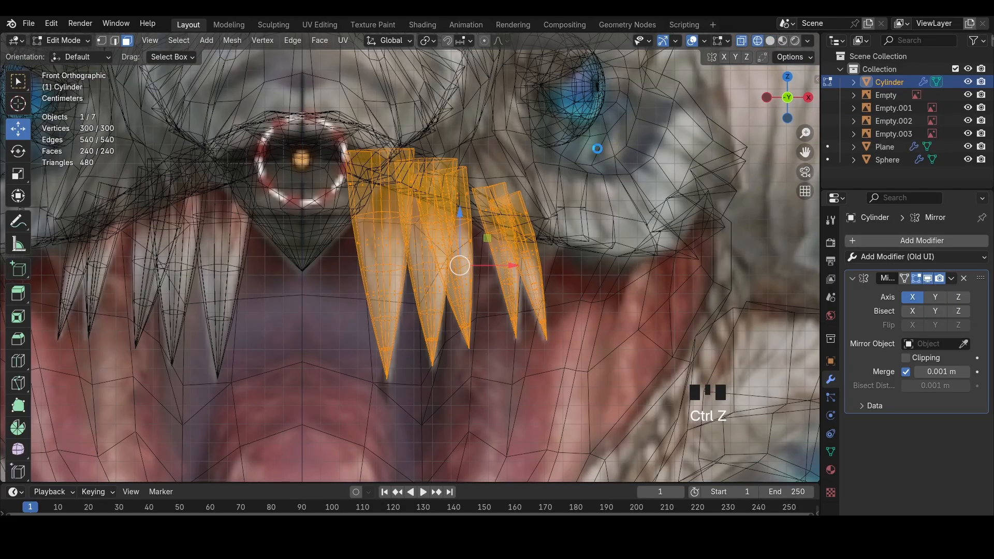
pyautogui.hotkey('shift', 'z')
pyautogui.hotkey('ctrl', 'shift', 'z')
pyautogui.press('z')
pyautogui.press('z')
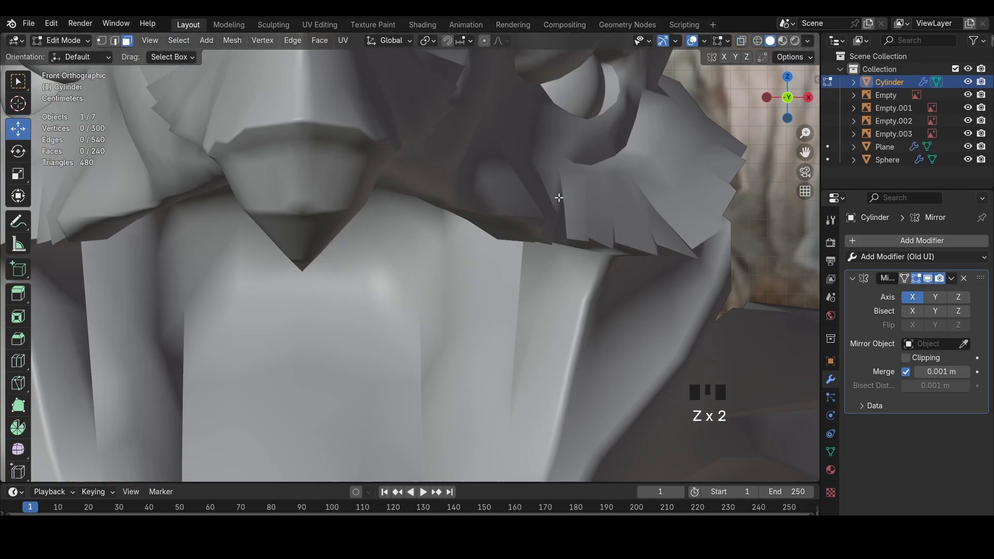
pyautogui.hotkey('alt', 'h')
# Edit the head mesh and move the strip of upper jaw faces beside the teeth 0.007059 m along X with proportional editing
pyautogui.click(64, 41)
pyautogui.click(63, 48)
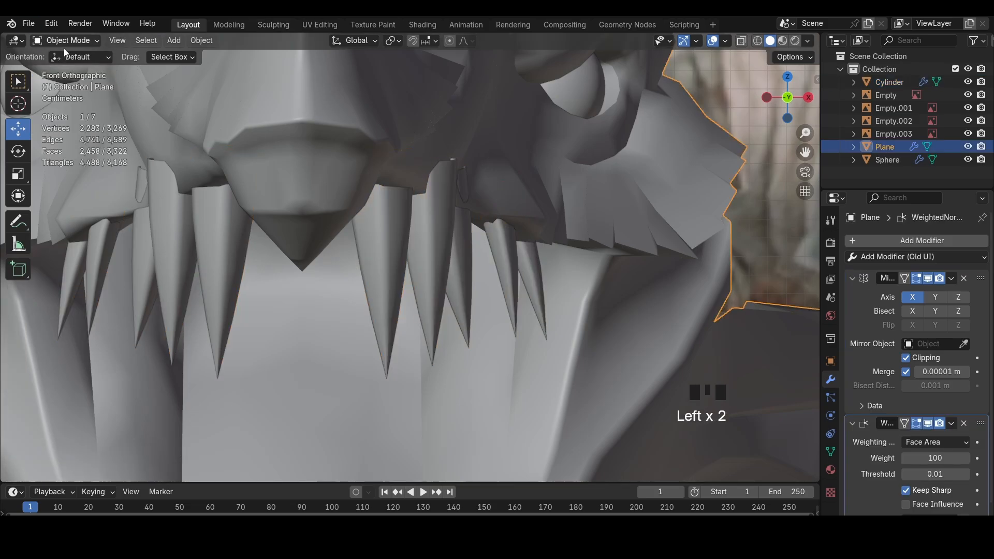
pyautogui.click(70, 69)
pyautogui.moveTo(393, 199); pyautogui.dragTo(344, 168, button='middle')
pyautogui.click(339, 155)
pyautogui.scroll(-2, 293, 146)
pyautogui.click(292, 146)
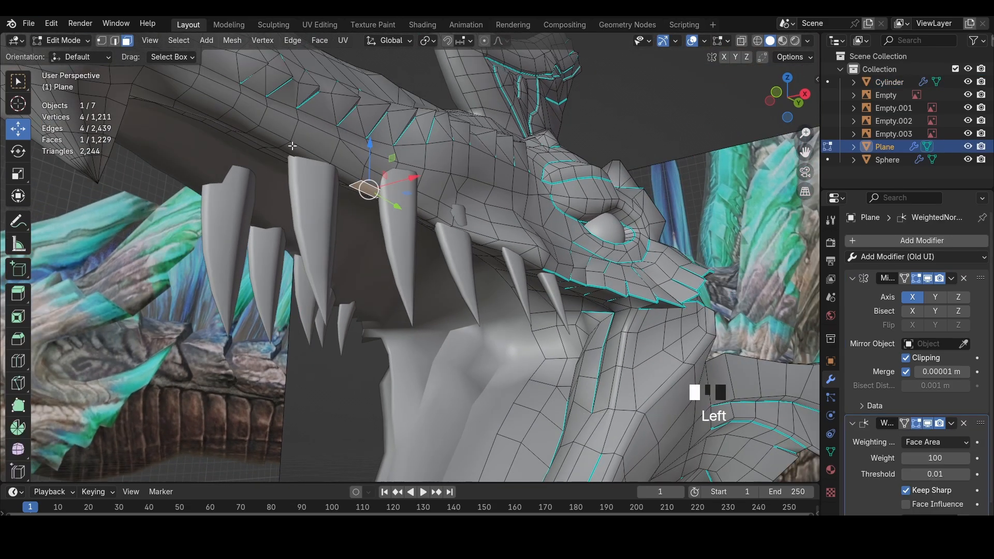
pyautogui.keyDown('ctrl'); pyautogui.keyDown('shift'); pyautogui.click(489, 241); pyautogui.keyUp('shift'); pyautogui.keyUp('ctrl')
pyautogui.press('g')
pyautogui.press('x')
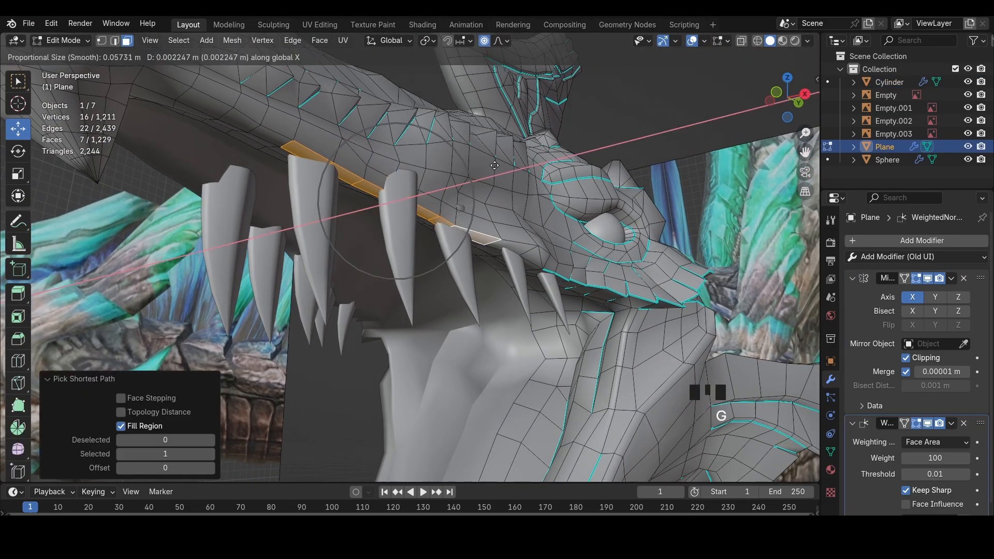
pyautogui.click(502, 165)
# Move the row of head vertices above the upper teeth 0.006116 m along X in front view with proportional editing
pyautogui.click(776, 93)
pyautogui.press('z')
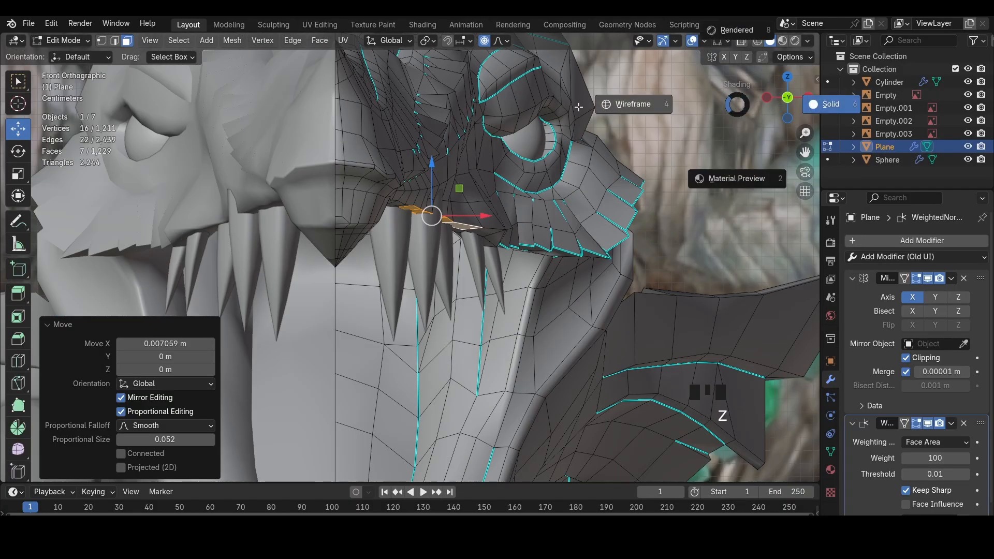
pyautogui.click(579, 104)
pyautogui.scroll(2, 541, 164)
pyautogui.press('a')
pyautogui.press('h')
pyautogui.hotkey('ctrl', 'z')
pyautogui.press('z')
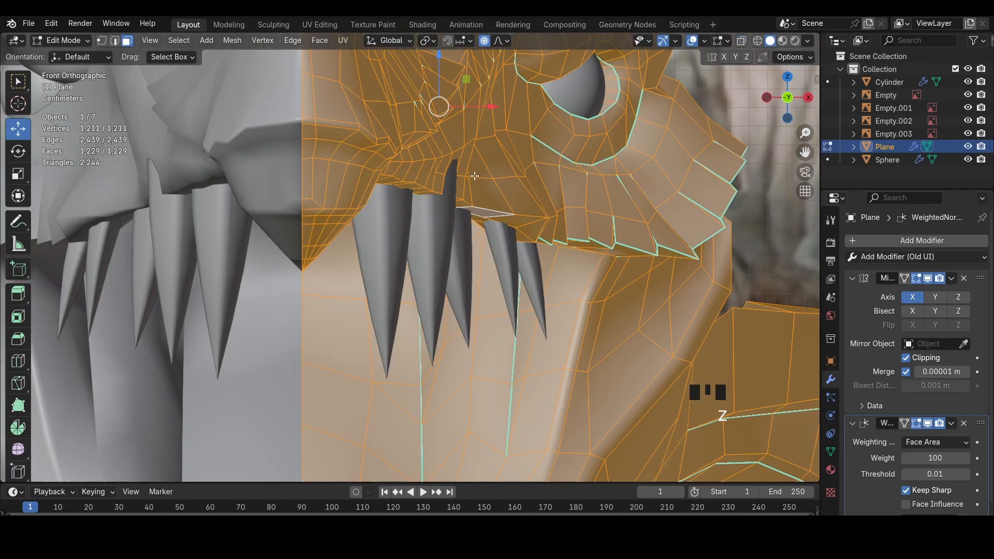
pyautogui.click(440, 174)
pyautogui.keyDown('ctrl'); pyautogui.keyDown('shift'); pyautogui.click(494, 178); pyautogui.keyUp('shift'); pyautogui.keyUp('ctrl')
pyautogui.press('g')
pyautogui.press('x')
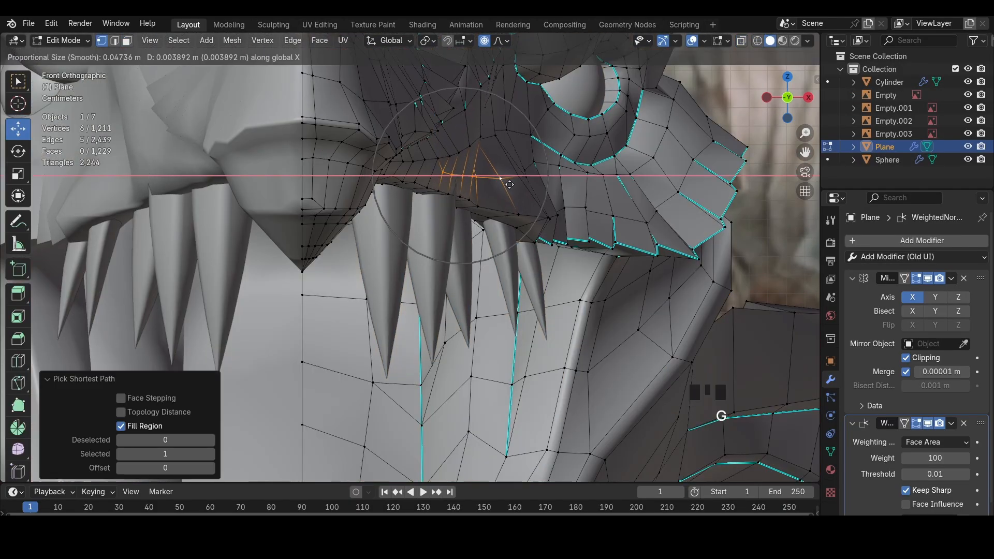
pyautogui.click(513, 186)
# Leave the head mesh and open the teeth object for mesh editing
pyautogui.moveTo(439, 220); pyautogui.dragTo(628, 280, button='middle')
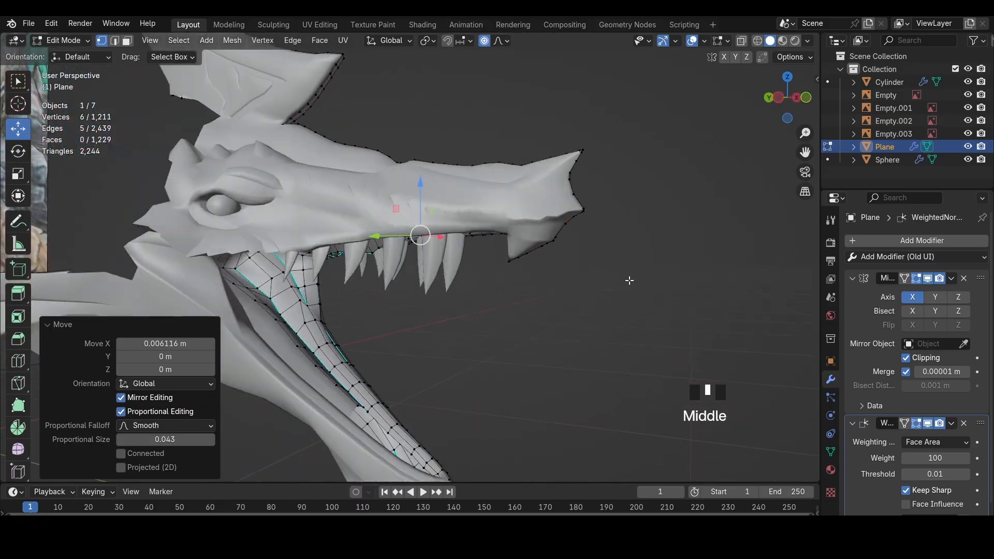
pyautogui.scroll(-3, 556, 242)
pyautogui.click(65, 44)
pyautogui.click(66, 55)
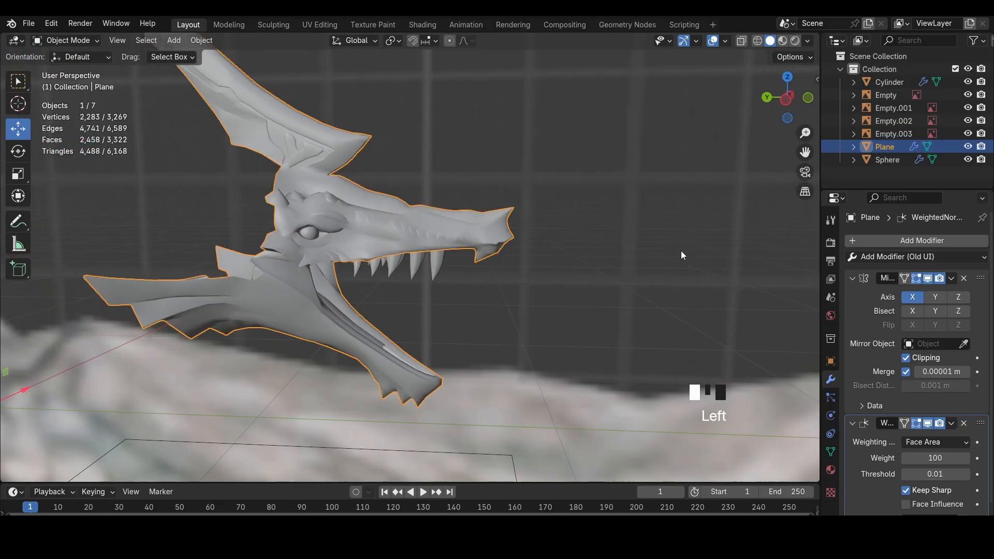
pyautogui.click(404, 254)
pyautogui.moveTo(681, 251); pyautogui.dragTo(331, 259, button='middle')
pyautogui.scroll(3, 332, 259)
pyautogui.click(66, 41)
pyautogui.click(73, 68)
pyautogui.scroll(1, 502, 185)
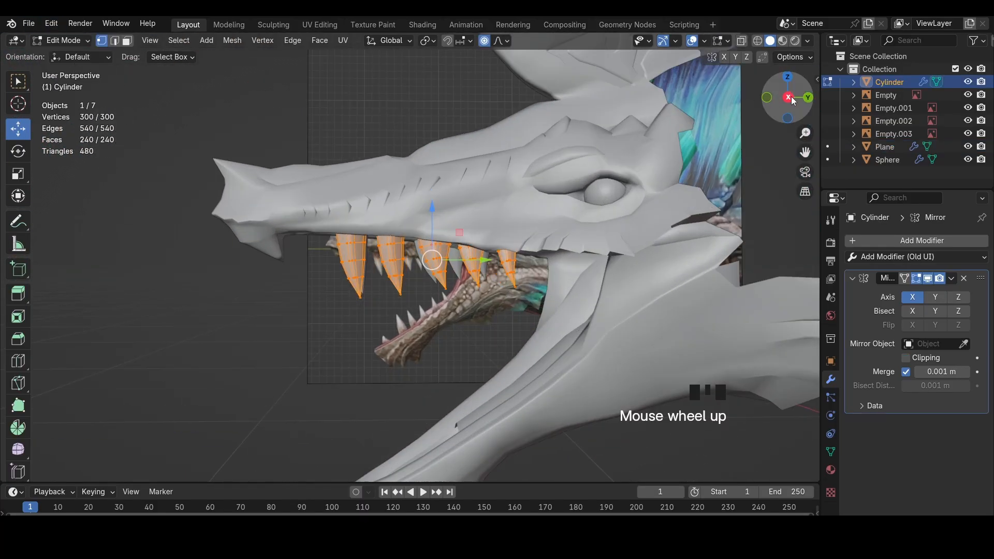
# Duplicate the entire front upper tooth with proportional editing off, moving the copy 0.010791 m in Y and -0.25234 m in Z
pyautogui.click(787, 97)
pyautogui.press('z')
pyautogui.click(678, 104)
pyautogui.hotkey('alt', 'a')
pyautogui.press('l')
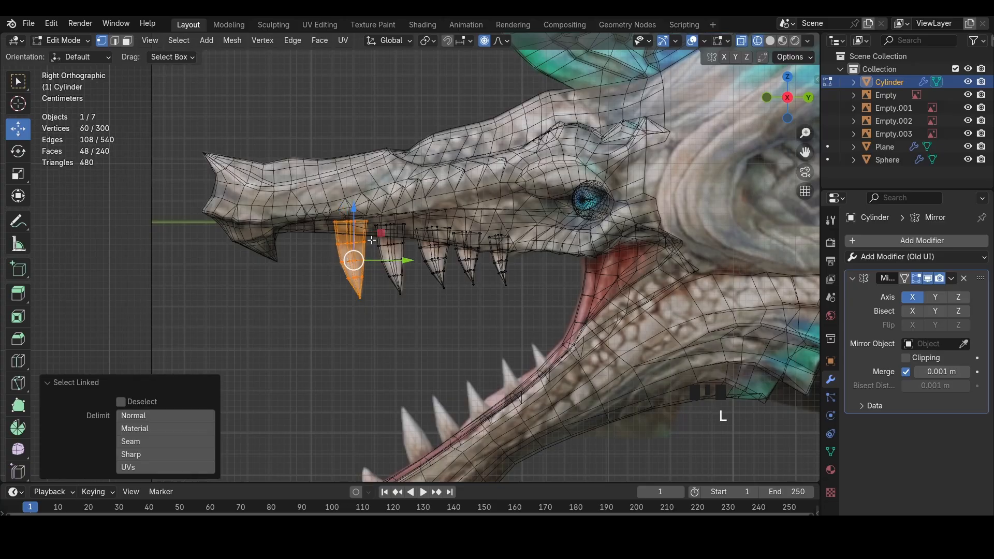
pyautogui.click(484, 43)
pyautogui.keyDown('shift'); pyautogui.moveTo(495, 308); pyautogui.dragTo(522, 185, button='middle'); pyautogui.keyUp('shift')
pyautogui.hotkey('shift', 'd')
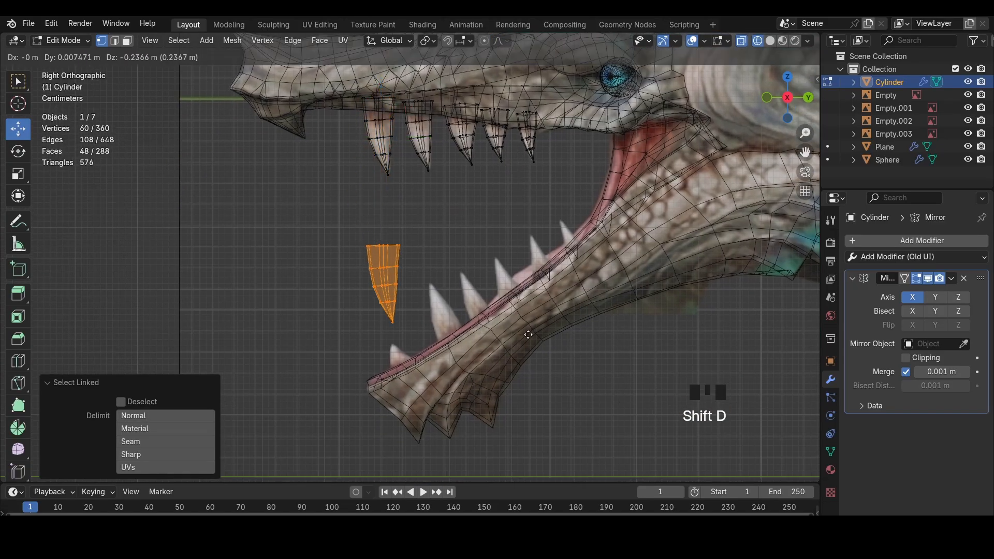
pyautogui.click(531, 344)
# Flip the copied tooth upward by scaling it -1 along Z
pyautogui.press('s')
pyautogui.press('z')
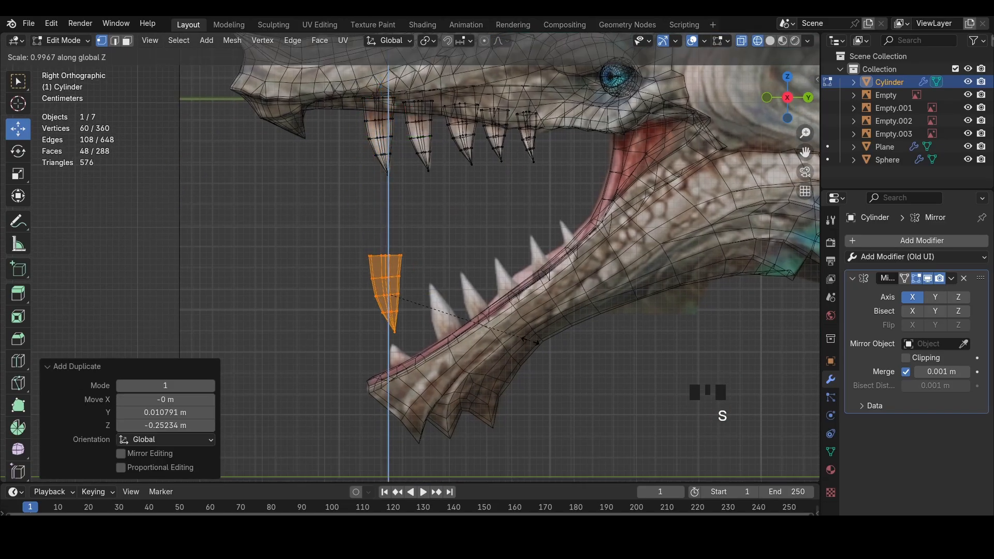
pyautogui.write('-1')
pyautogui.press('Return')
pyautogui.scroll(2, 527, 336)
# Recalculate the flipped tooth's normals to the outside in solid shading and save the file
pyautogui.press('z')
pyautogui.hotkey('alt', 'n')
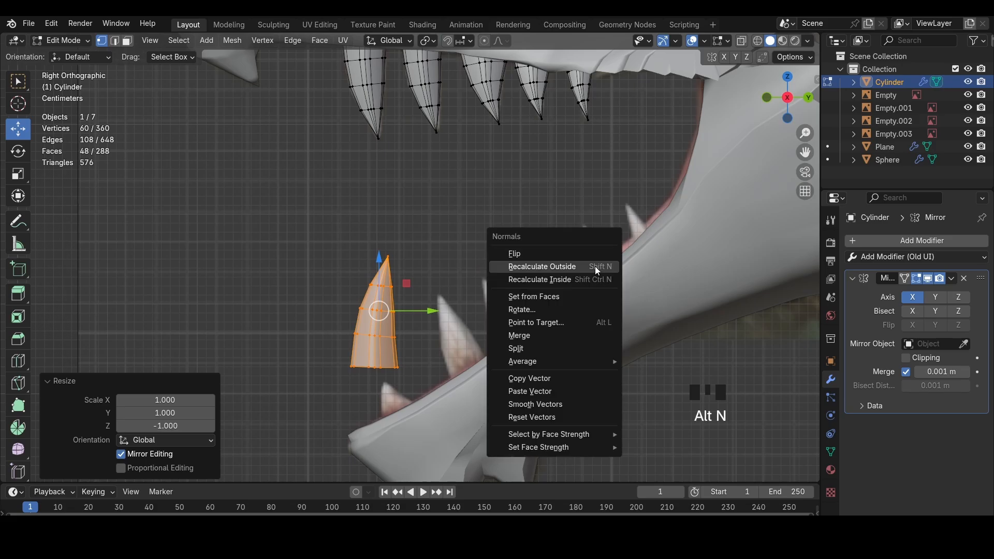
pyautogui.click(595, 267)
pyautogui.hotkey('ctrl', 's')
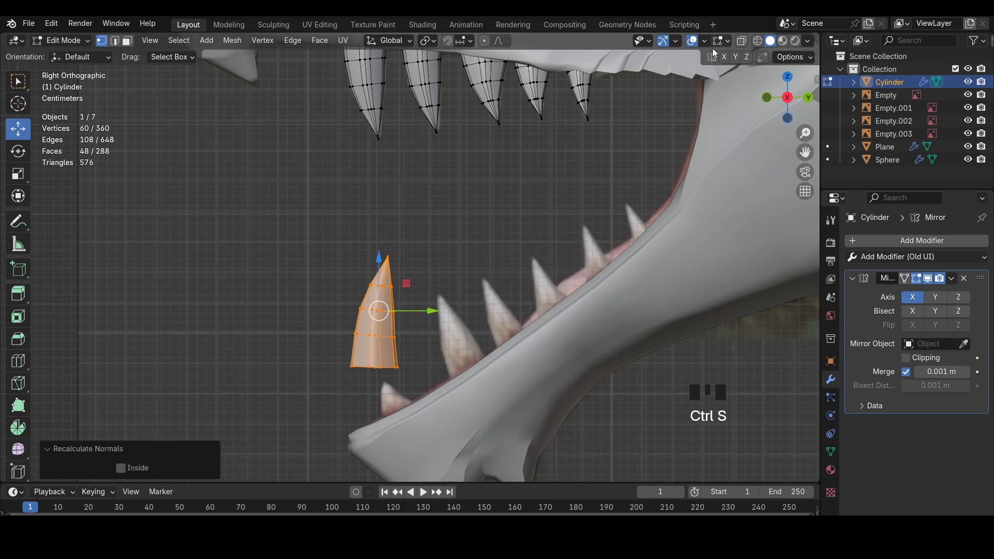
# Set the solid viewport shading to MatCap lighting
pyautogui.click(808, 40)
pyautogui.click(808, 41)
pyautogui.click(798, 106)
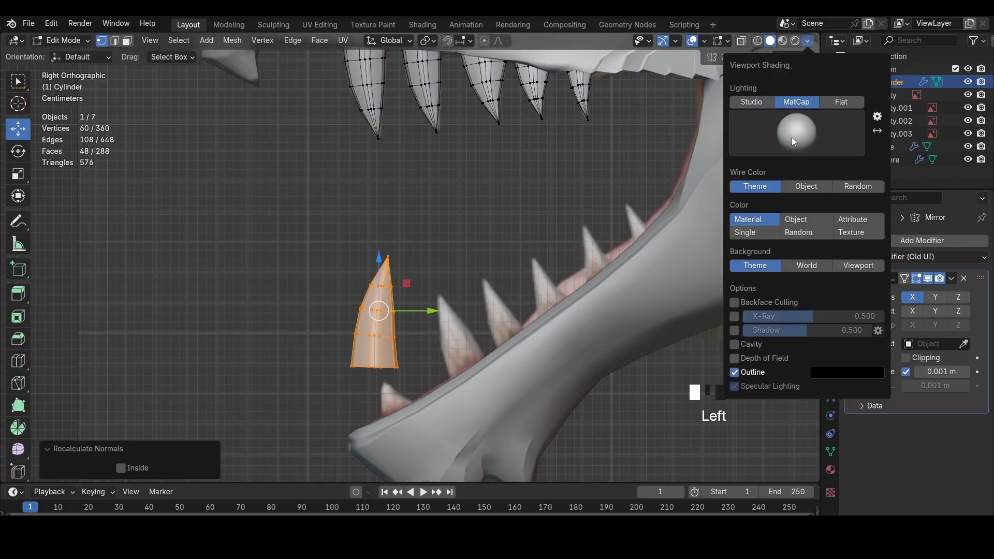
pyautogui.moveTo(461, 228); pyautogui.dragTo(690, 134, button='middle')
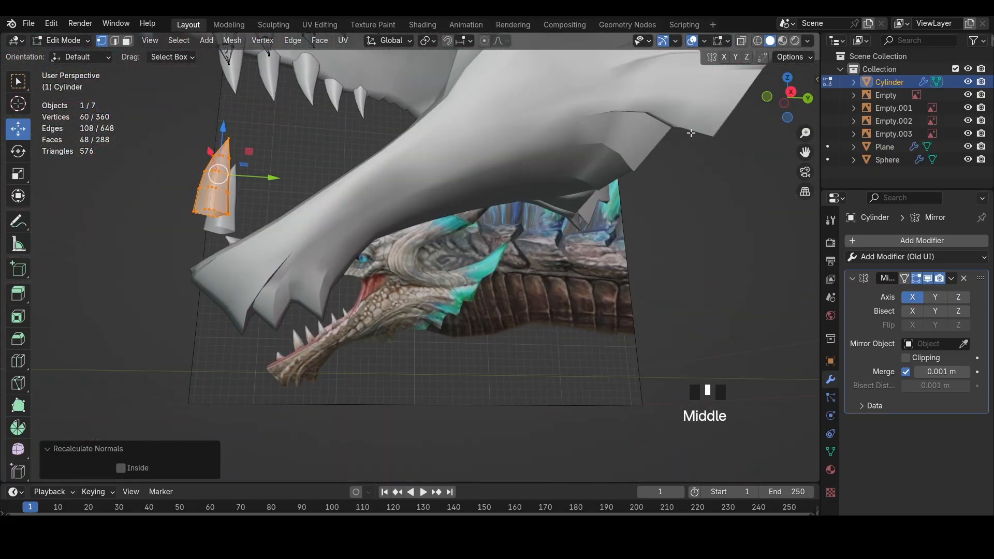
# Rotate the flipped tooth in right view and move it 0.004842 m in Y and -0.091308 m in Z onto the lower jaw tip
pyautogui.click(789, 92)
pyautogui.keyDown('shift'); pyautogui.moveTo(522, 228); pyautogui.dragTo(566, 232, button='middle'); pyautogui.keyUp('shift')
pyautogui.press('r')
pyautogui.click(490, 136)
pyautogui.press('g')
pyautogui.click(483, 252)
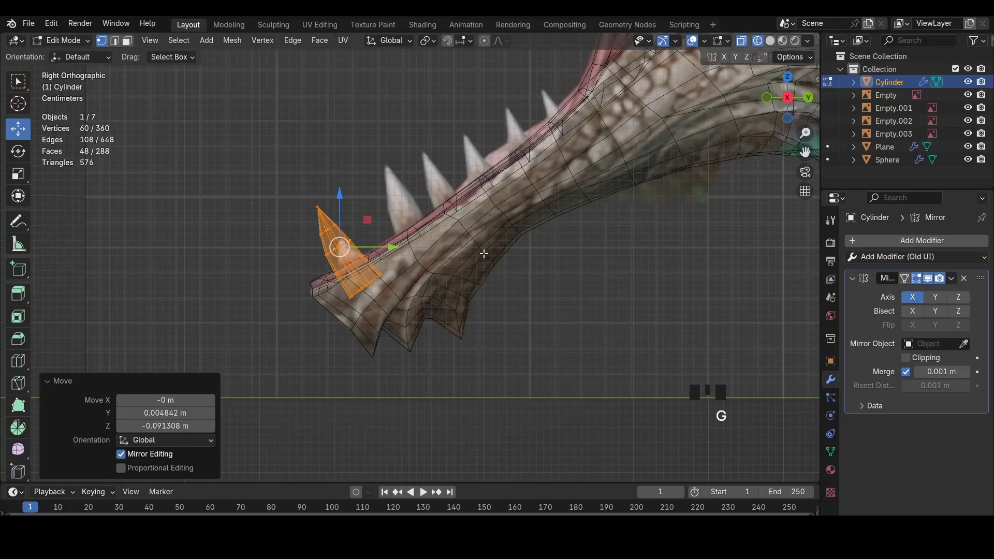
# Rotate the lower tooth toward the front reference tooth's angle and scale its height along Z
pyautogui.press('r')
pyautogui.click(434, 321)
pyautogui.press('s')
pyautogui.press('z')
pyautogui.click(365, 333)
pyautogui.press('r')
pyautogui.click(398, 293)
# Scale the lower tooth uniformly to 0.645, move it over the front reference tooth, and fine-tune its size by 1.016
pyautogui.scroll(2, 398, 293)
pyautogui.press('s')
pyautogui.click(368, 281)
pyautogui.press('g')
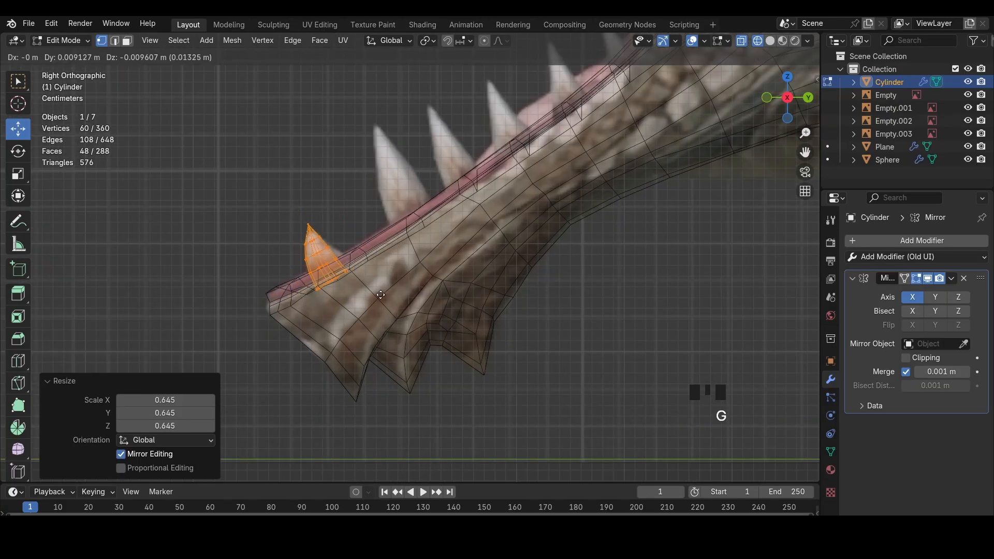
pyautogui.click(378, 292)
pyautogui.press('g')
pyautogui.click(378, 291)
pyautogui.press('s')
pyautogui.click(379, 291)
pyautogui.keyDown('shift'); pyautogui.moveTo(380, 291); pyautogui.dragTo(432, 309, button='middle'); pyautogui.keyUp('shift')
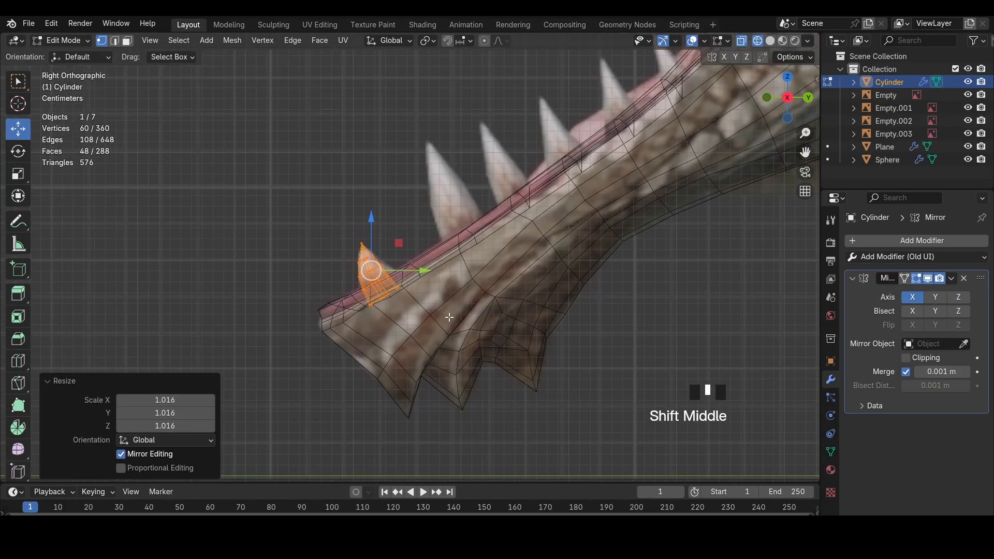
# Reshape the lower tooth's base with proportional editing on, moving its rear and front corner vertices to match the reference outline
pyautogui.scroll(4, 431, 309)
pyautogui.moveTo(383, 336); pyautogui.dragTo(406, 334)
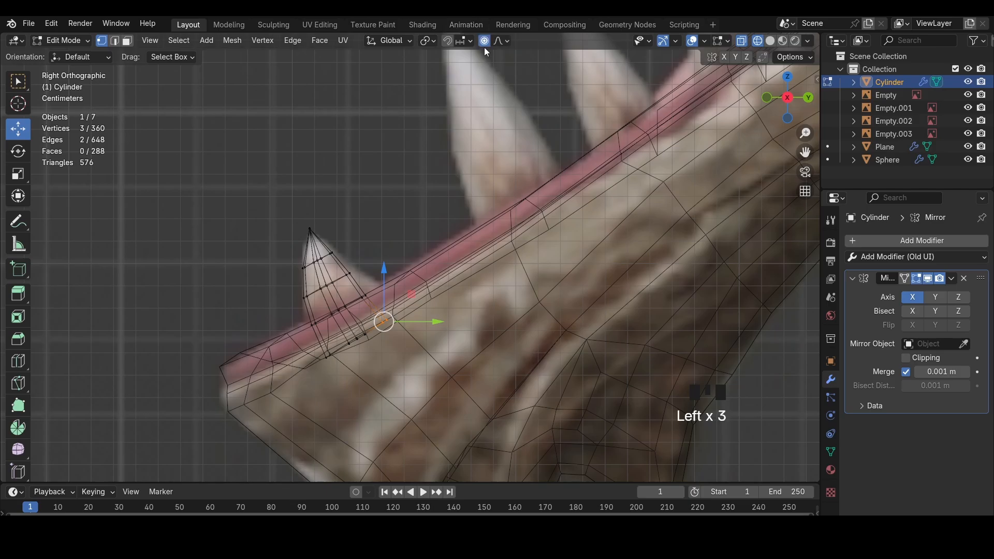
pyautogui.press('g')
pyautogui.click(409, 304)
pyautogui.press('r')
pyautogui.click(410, 300)
pyautogui.moveTo(344, 365); pyautogui.dragTo(328, 346)
pyautogui.press('g')
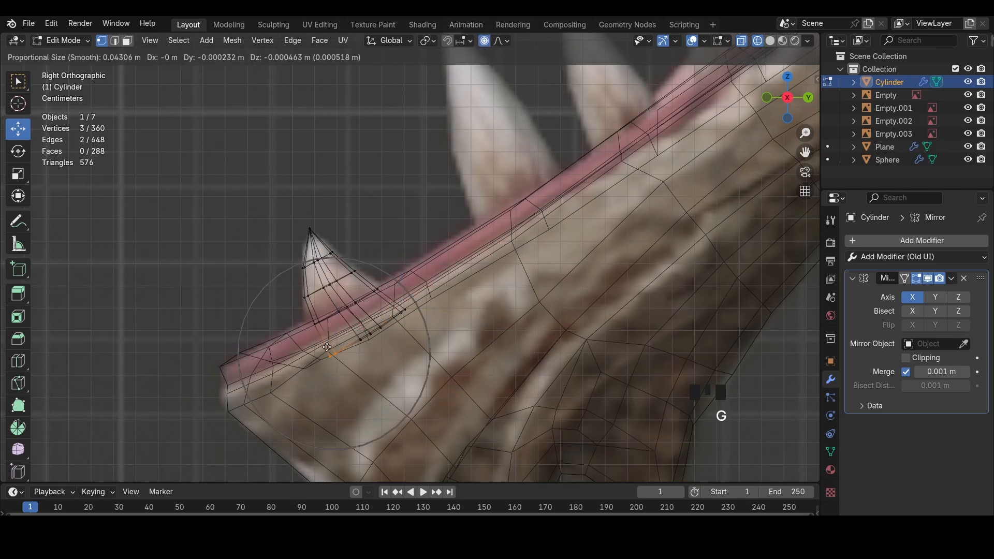
pyautogui.click(314, 351)
# Turn proportional editing off and move the whole lower tooth inward along X over the front-view reference tooth
pyautogui.hotkey('shift', 'z')
pyautogui.moveTo(317, 350)
pyautogui.mouseDown(button='middle')
pyautogui.moveTo(394, 337)
pyautogui.moveTo(595, 343)
pyautogui.mouseUp(button='middle')
pyautogui.press('a')
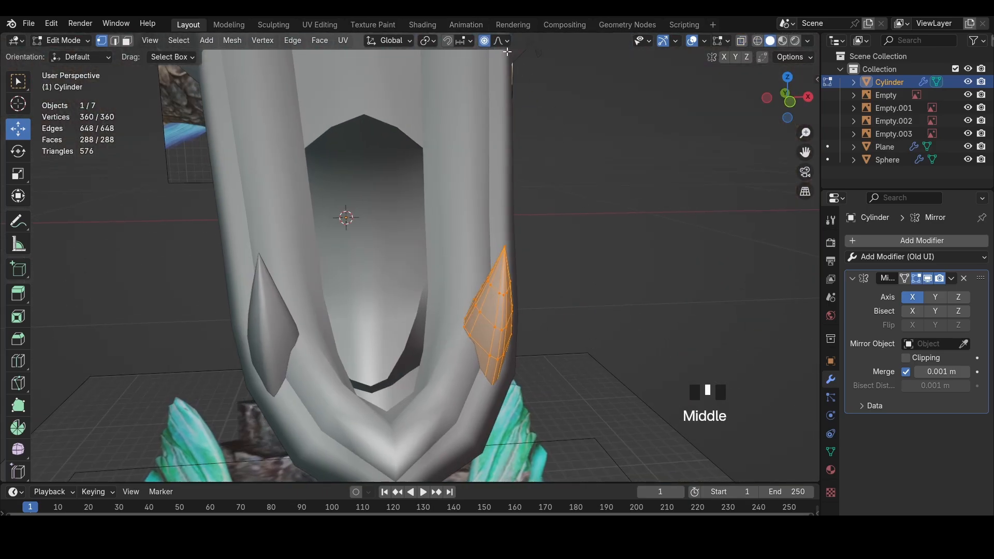
pyautogui.hotkey('shift', 'z')
pyautogui.scroll(-1, 568, 306)
pyautogui.click(791, 101)
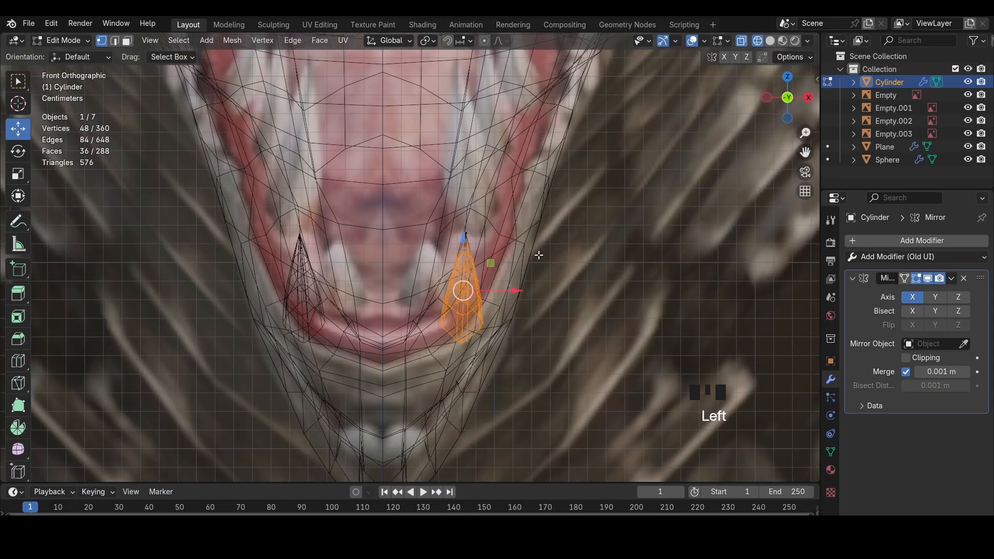
pyautogui.press('g')
pyautogui.press('x')
pyautogui.click(565, 335)
# Rotate the lower tooth freely to match the front reference tooth's tilt
pyautogui.press('r')
pyautogui.click(564, 333)
pyautogui.press('r')
pyautogui.press('r')
pyautogui.press('r')
pyautogui.click(568, 331)
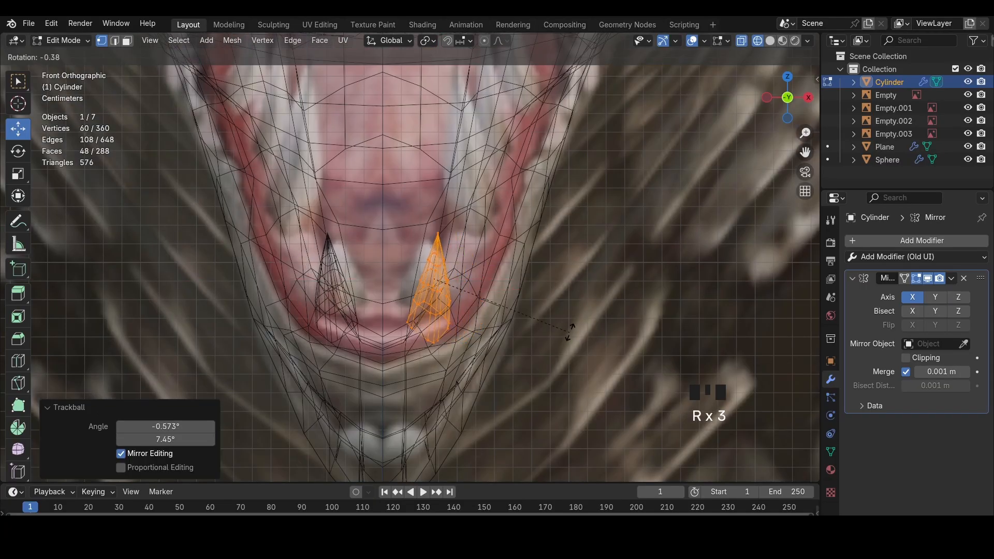
pyautogui.click(573, 325)
# Widen the lower tooth along X, adjust its tilt, and move it -0.003336 m in X
pyautogui.press('s')
pyautogui.press('x')
pyautogui.click(635, 324)
pyautogui.press('r')
pyautogui.press('r')
pyautogui.click(630, 322)
pyautogui.press('g')
pyautogui.press('x')
pyautogui.click(623, 322)
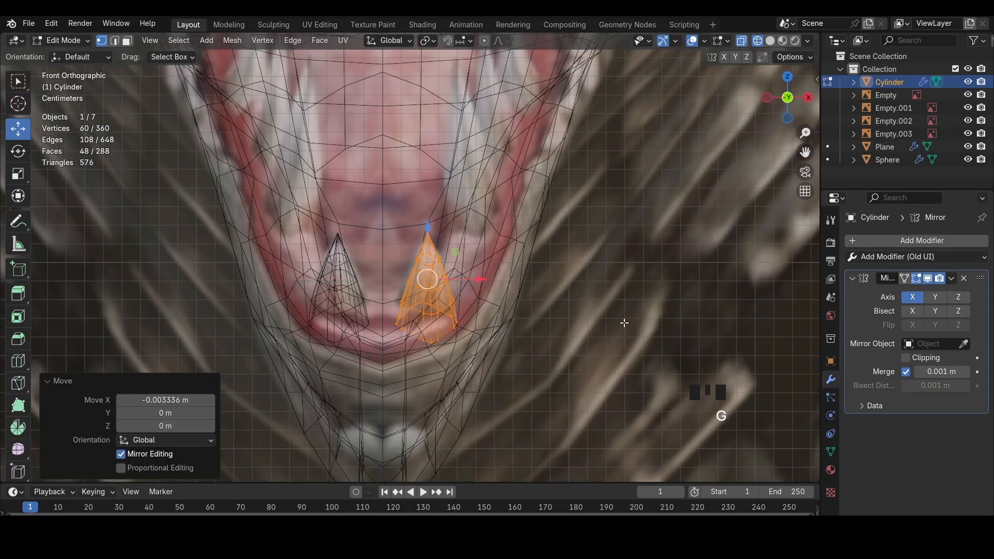
# Adjust the lower tooth's height along Z, move it 0.002038 m in X, and save the file
pyautogui.press('s')
pyautogui.press('z')
pyautogui.click(613, 315)
pyautogui.press('g')
pyautogui.press('x')
pyautogui.press('z')
pyautogui.moveTo(579, 290); pyautogui.dragTo(575, 345, button='middle')
pyautogui.press('g')
pyautogui.press('x')
pyautogui.click(523, 321)
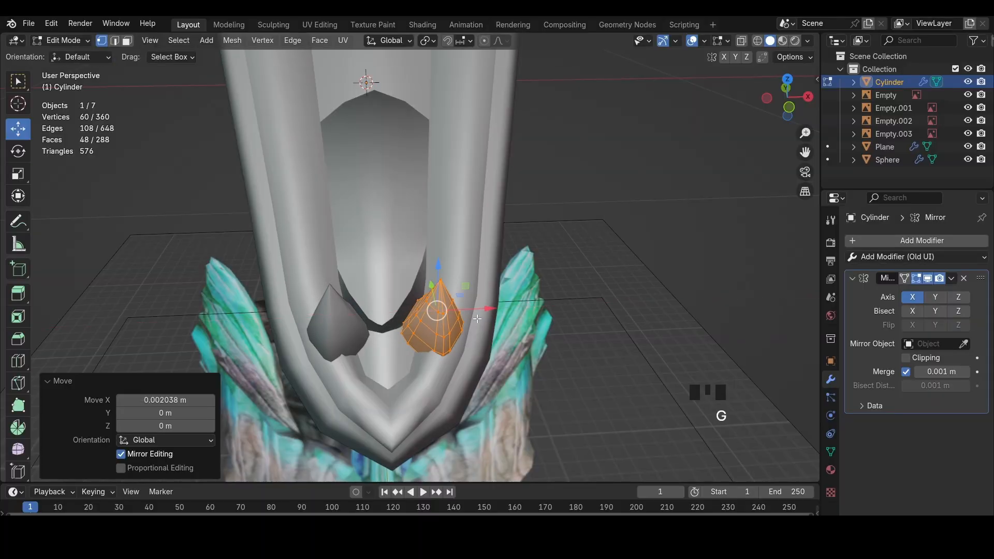
pyautogui.moveTo(468, 316); pyautogui.dragTo(459, 254, button='middle')
pyautogui.press('z')
pyautogui.click(795, 101)
pyautogui.hotkey('ctrl', 's')
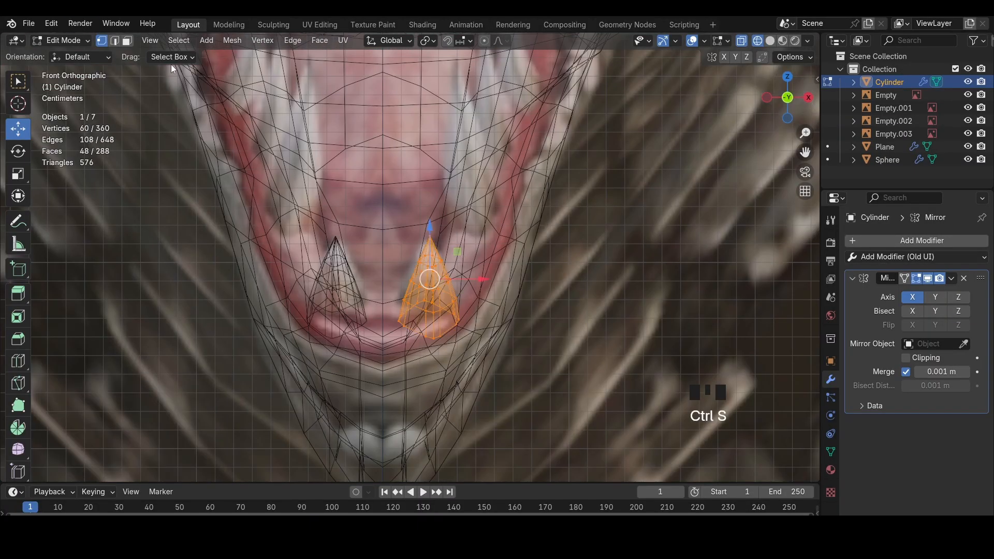
# Leave the teeth object and open the head mesh for editing in face selection mode
pyautogui.click(44, 39)
pyautogui.click(50, 54)
pyautogui.press('z')
pyautogui.moveTo(472, 230); pyautogui.dragTo(483, 250, button='middle')
pyautogui.click(482, 251)
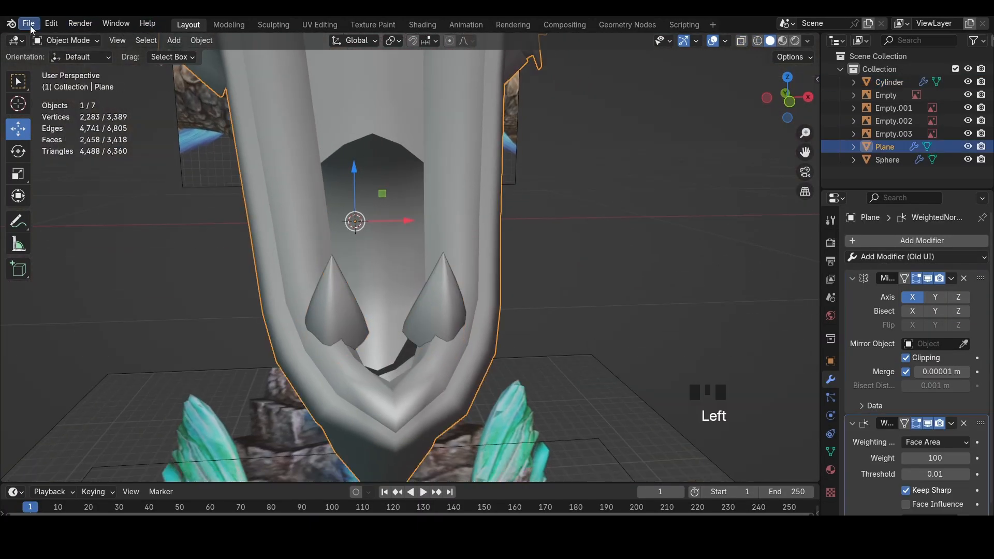
pyautogui.click(67, 70)
pyautogui.moveTo(290, 217); pyautogui.dragTo(362, 281, button='middle')
pyautogui.press('3')
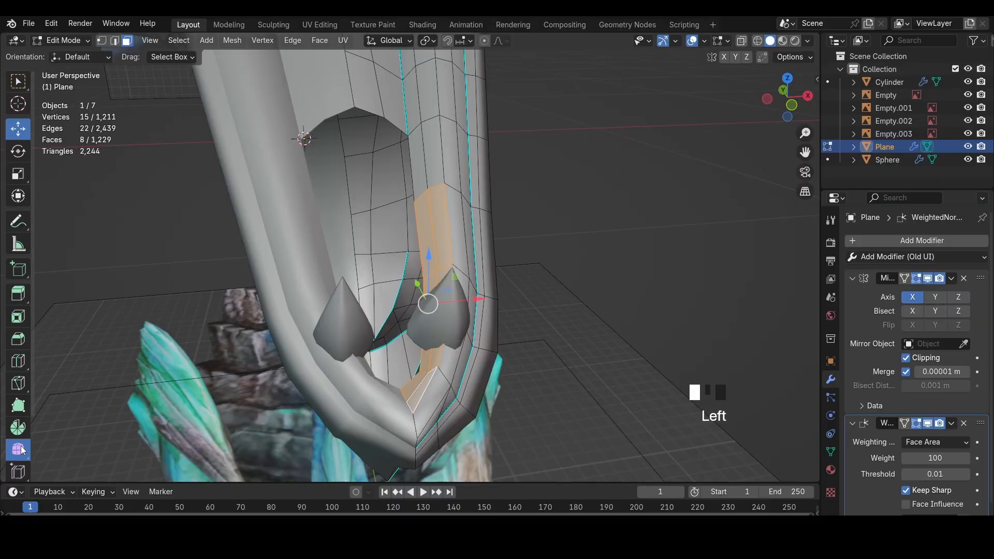
# Smooth, scale and shift the strip of faces along the lower jaw's inner gum, and switch to edge selection
pyautogui.moveTo(387, 259); pyautogui.dragTo(402, 258)
pyautogui.press('g')
pyautogui.moveTo(403, 257); pyautogui.dragTo(456, 299, button='middle')
pyautogui.click(492, 299)
pyautogui.press('s')
pyautogui.click(493, 296)
pyautogui.press('s')
pyautogui.click(470, 292)
pyautogui.press('g')
pyautogui.click(466, 290)
pyautogui.press('2')
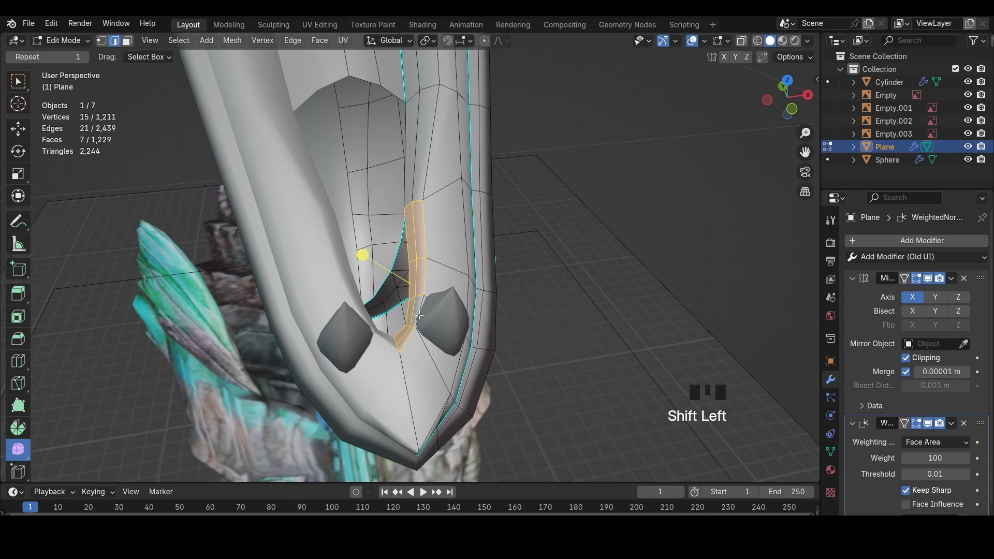
pyautogui.hotkey('shift', 'v')
pyautogui.click(425, 243)
pyautogui.hotkey('ctrl', 'z')
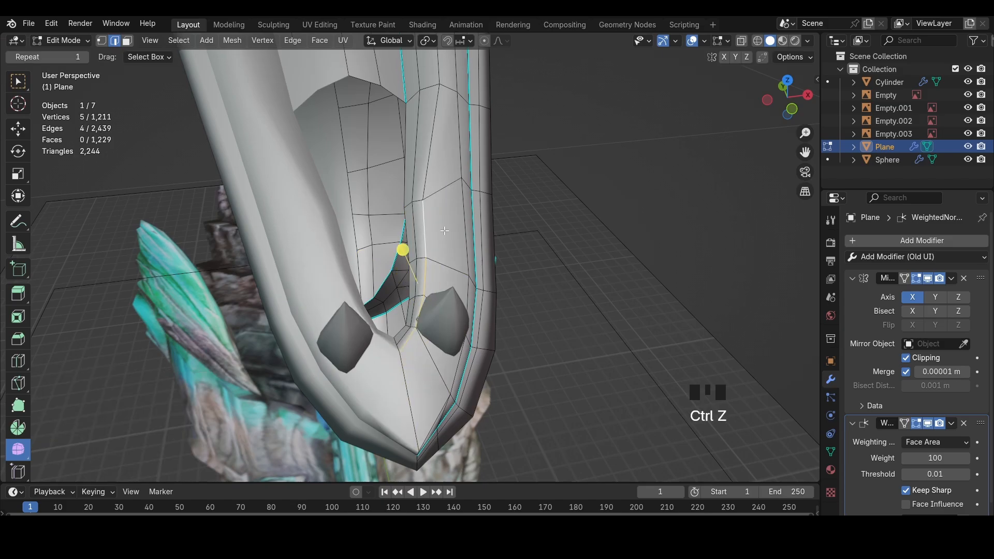
pyautogui.press('g')
pyautogui.press('g')
pyautogui.click(418, 283)
pyautogui.hotkey('ctrl', 'z')
pyautogui.hotkey('ctrl', 'z')
pyautogui.hotkey('ctrl', 'z')
pyautogui.press('g')
pyautogui.press('g')
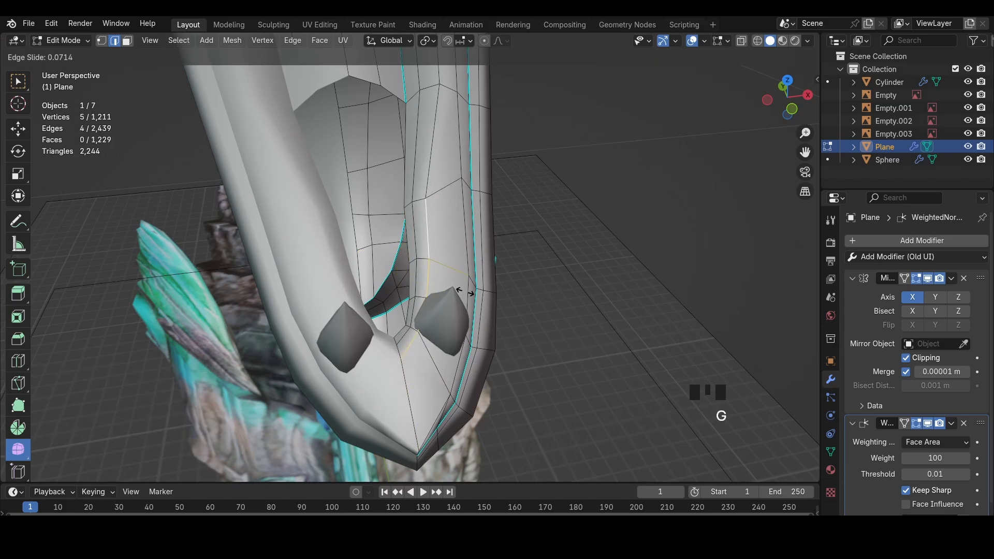
pyautogui.click(476, 293)
pyautogui.hotkey('ctrl', 'z')
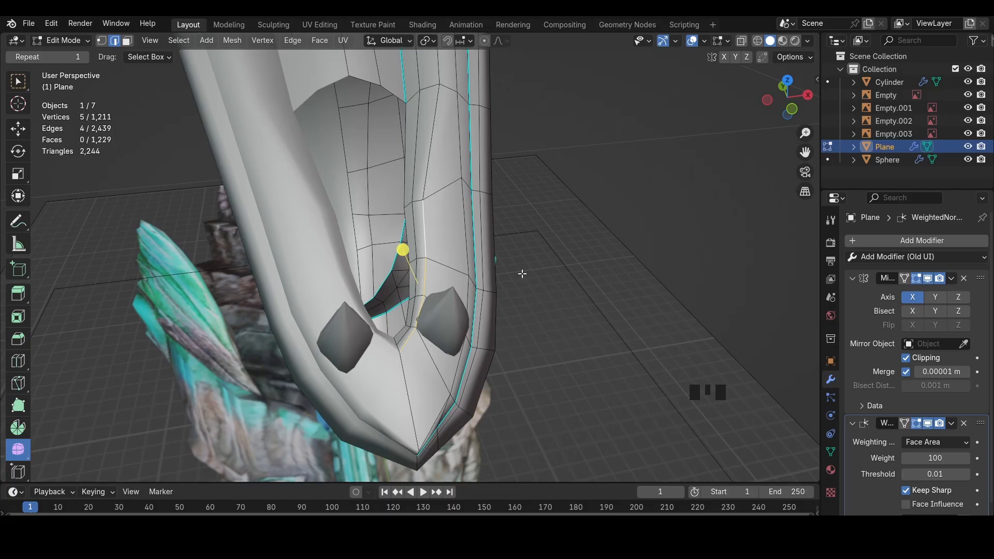
pyautogui.hotkey('shift', 'v')
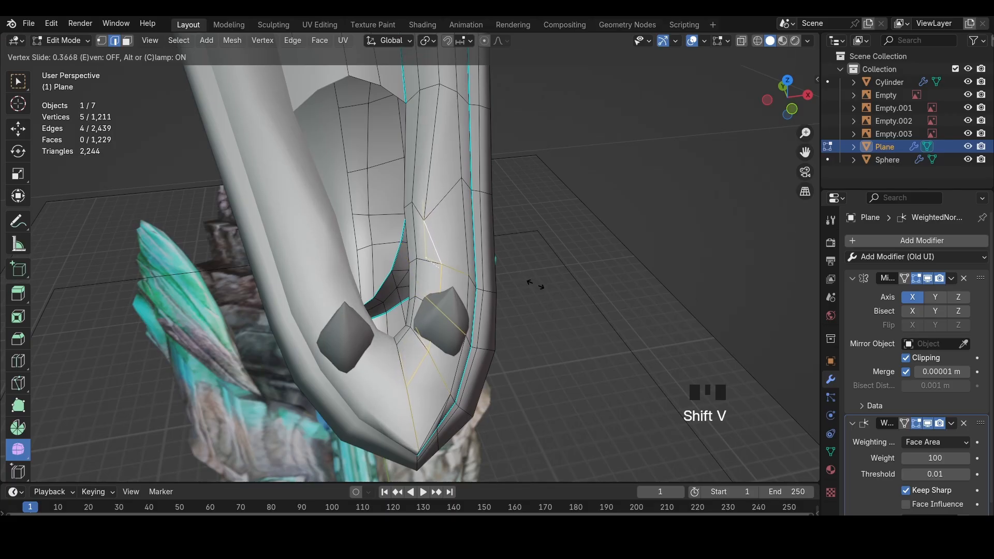
pyautogui.hotkey('ctrl', 'z')
# Slide the inner gum edges beside the lower front tooth outward along the neighbouring geometry
pyautogui.moveTo(454, 315); pyautogui.dragTo(505, 336, button='middle')
pyautogui.press('g')
pyautogui.press('g')
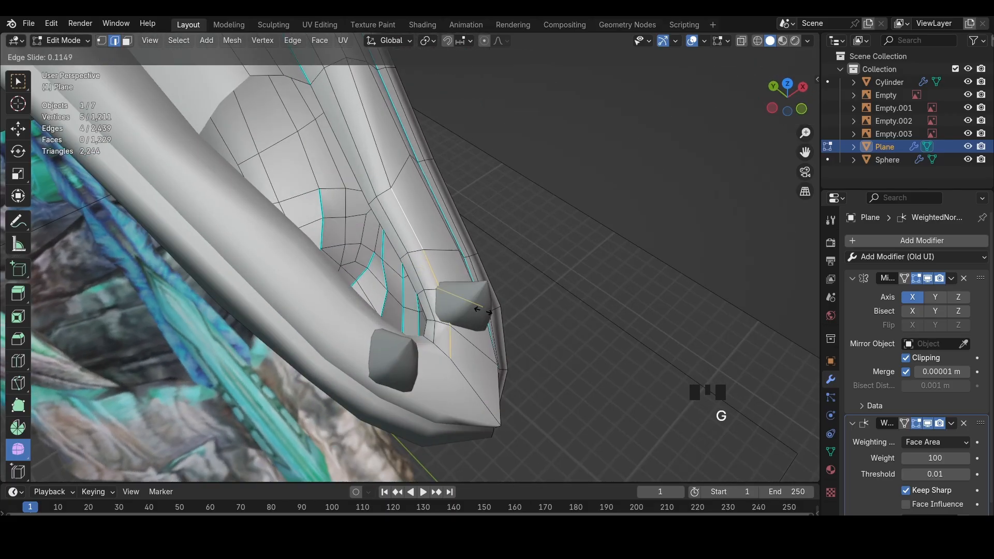
pyautogui.click(473, 309)
pyautogui.click(433, 331)
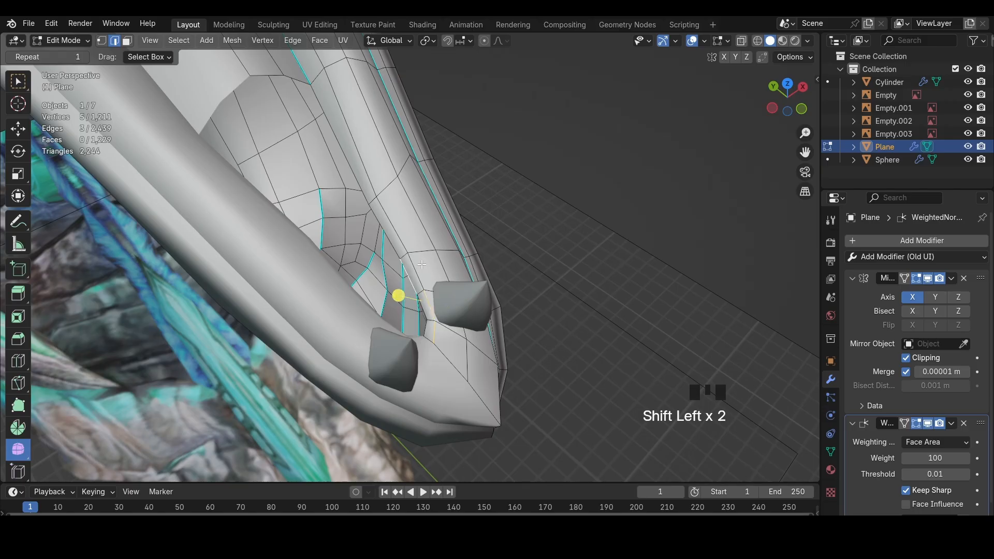
pyautogui.press('g')
pyautogui.press('g')
pyautogui.click(441, 244)
# Adjust the inner gum faces beside the tooth and move the adjoining edge -0.001452 m in X, 0.00019 m in Y and -0.0002 m in Z
pyautogui.press('3')
pyautogui.click(425, 305)
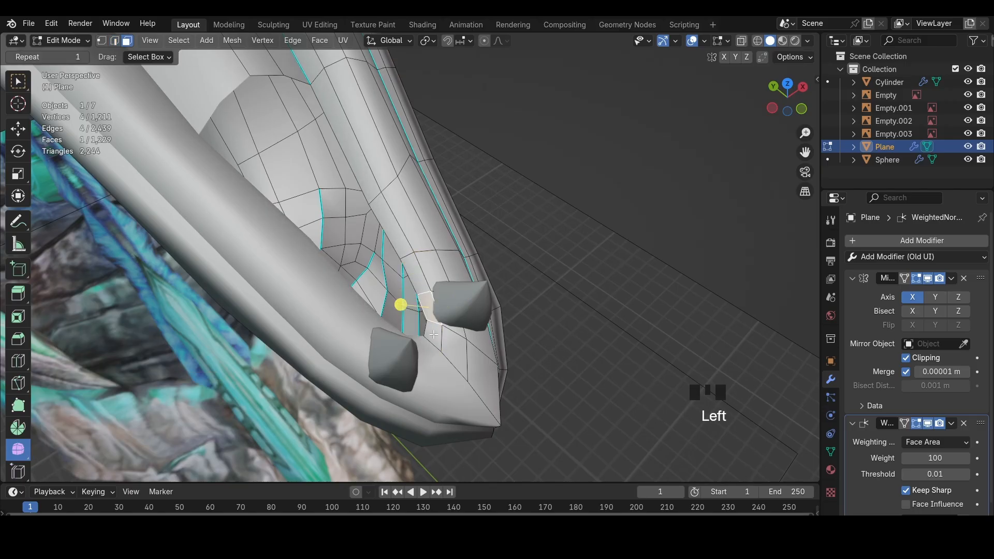
pyautogui.keyDown('shift'); pyautogui.click(429, 332); pyautogui.keyUp('shift')
pyautogui.press('g')
pyautogui.click(430, 329)
pyautogui.press('2')
pyautogui.moveTo(429, 329); pyautogui.dragTo(413, 288, button='middle')
pyautogui.press('g')
pyautogui.click(408, 249)
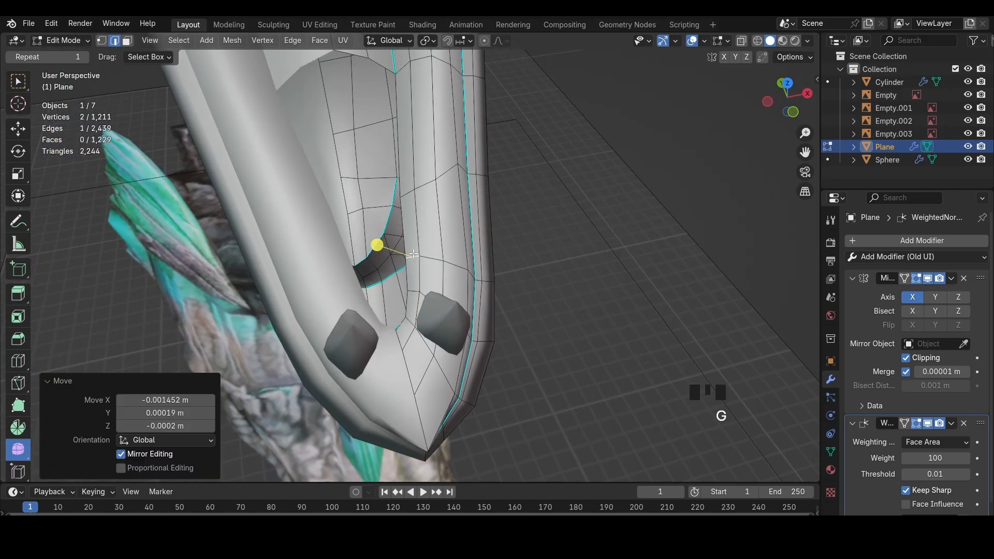
# Bridge the opening in the lower jaw's mouth floor with a face and cut an edge loop across it
pyautogui.click(404, 220)
pyautogui.keyDown('shift'); pyautogui.moveTo(398, 208); pyautogui.dragTo(410, 354, button='middle'); pyautogui.keyUp('shift')
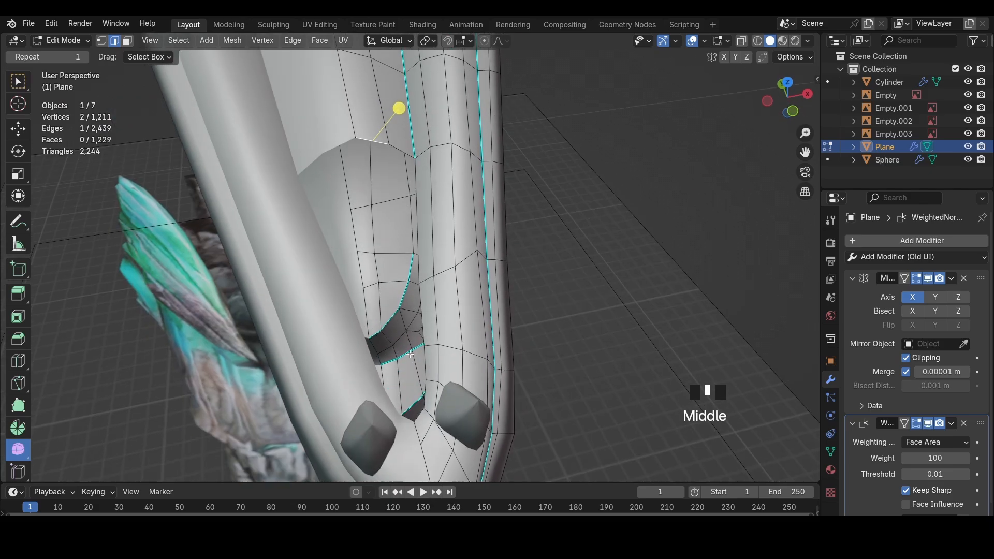
pyautogui.press('f')
pyautogui.hotkey('ctrl', 'r')
pyautogui.click(406, 288)
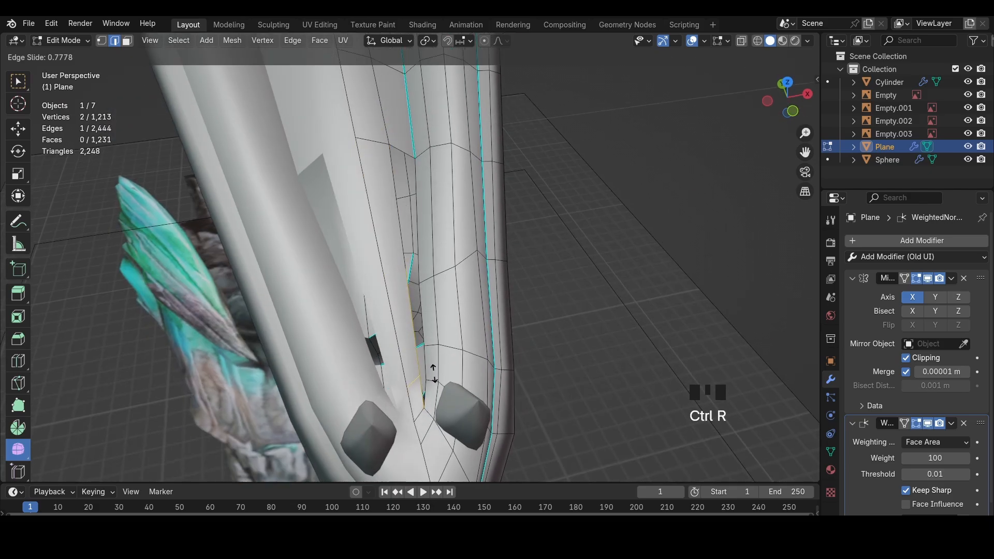
pyautogui.click(434, 373)
# Adjust the new mouth-floor edge, fill the remaining gaps beside the gum with faces, and add another edge loop
pyautogui.press('g')
pyautogui.click(426, 370)
pyautogui.click(426, 371)
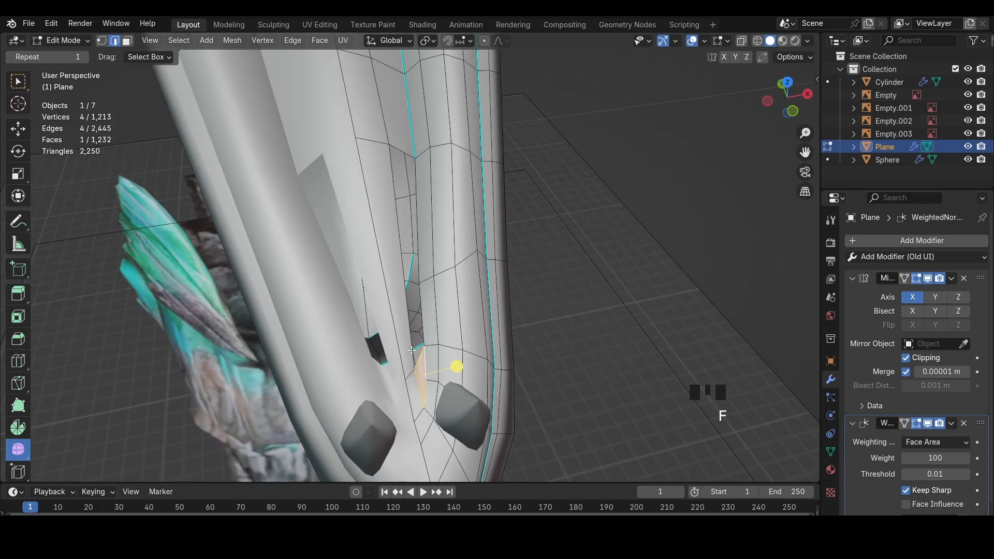
pyautogui.hotkey('ctrl', 'r')
pyautogui.click(422, 302)
pyautogui.click(394, 240)
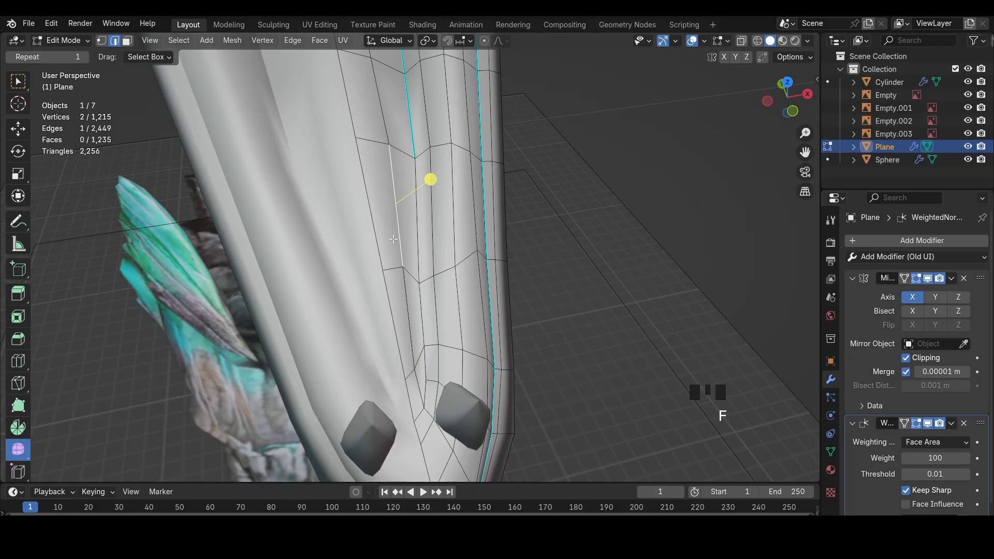
# Mark the three edges where the mouth floor meets the inner gum as sharp
pyautogui.click(479, 278)
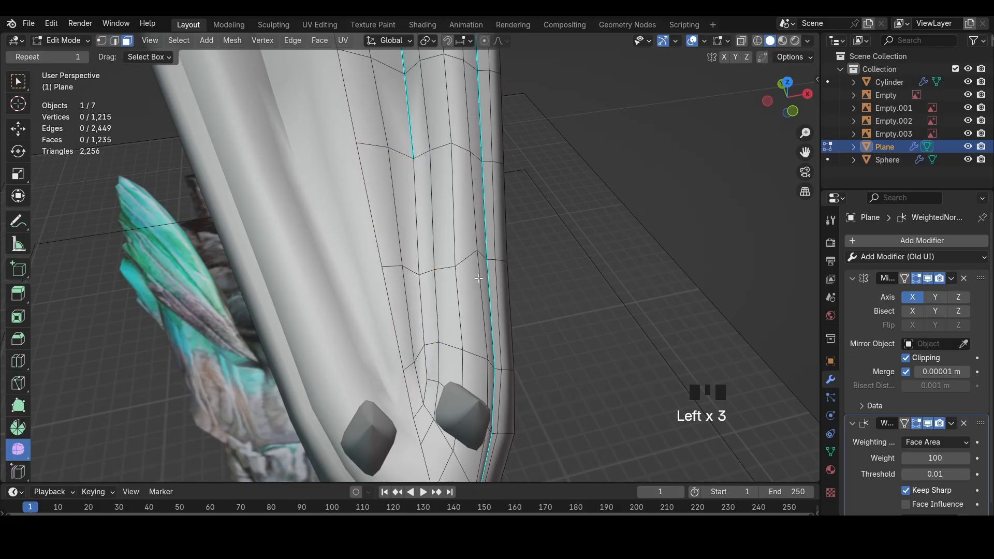
pyautogui.hotkey('ctrl', 'e')
pyautogui.click(565, 333)
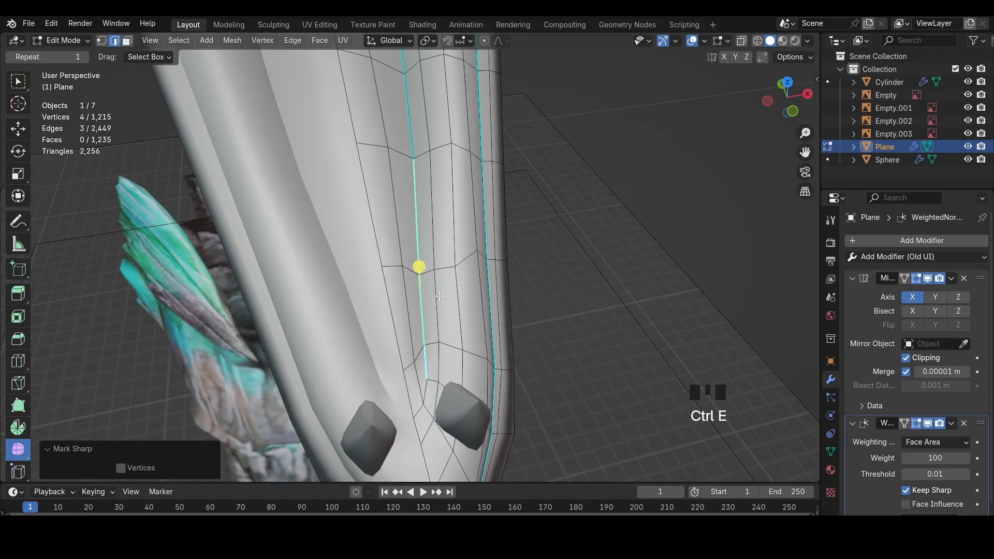
# Refine the inner gum faces and move a sharp gum edge 0.001532 m in X, -0.000361 m in Y and -0.000278 m in Z
pyautogui.click(422, 293)
pyautogui.press('3')
pyautogui.click(430, 297)
pyautogui.press('g')
pyautogui.moveTo(437, 290); pyautogui.dragTo(431, 254, button='middle')
pyautogui.press('2')
pyautogui.click(430, 201)
pyautogui.press('g')
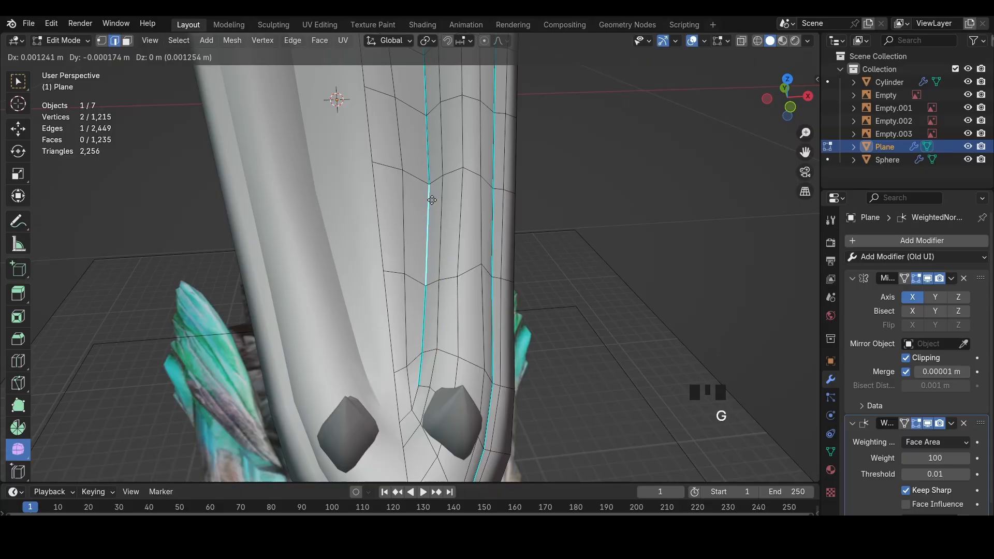
pyautogui.click(433, 193)
# Leave the head mesh and reopen the teeth object for mesh editing
pyautogui.scroll(-3, 434, 194)
pyautogui.scroll(-4, 501, 238)
pyautogui.moveTo(507, 267); pyautogui.dragTo(500, 230, button='middle')
pyautogui.click(61, 40)
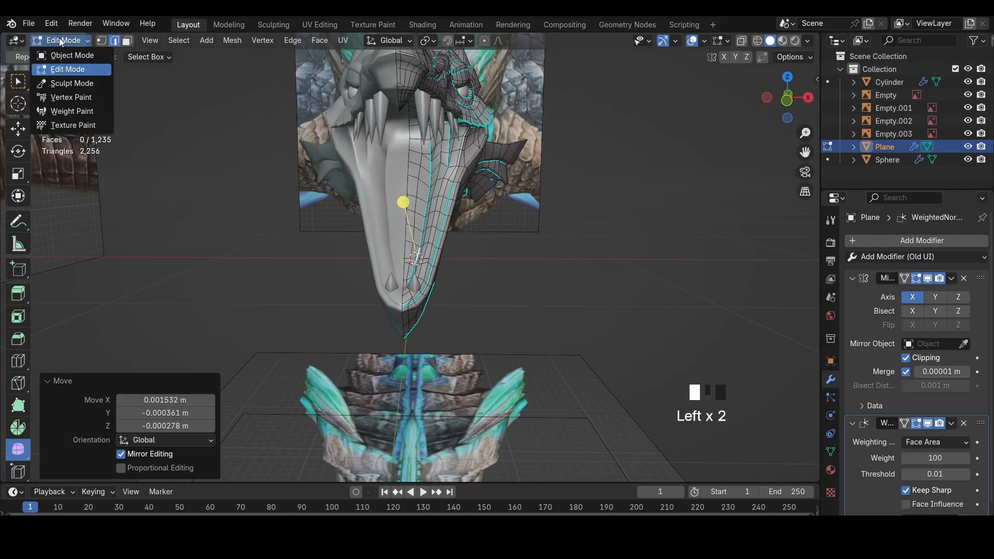
pyautogui.click(63, 55)
pyautogui.moveTo(368, 274); pyautogui.dragTo(438, 279, button='middle')
pyautogui.click(438, 280)
pyautogui.click(118, 85)
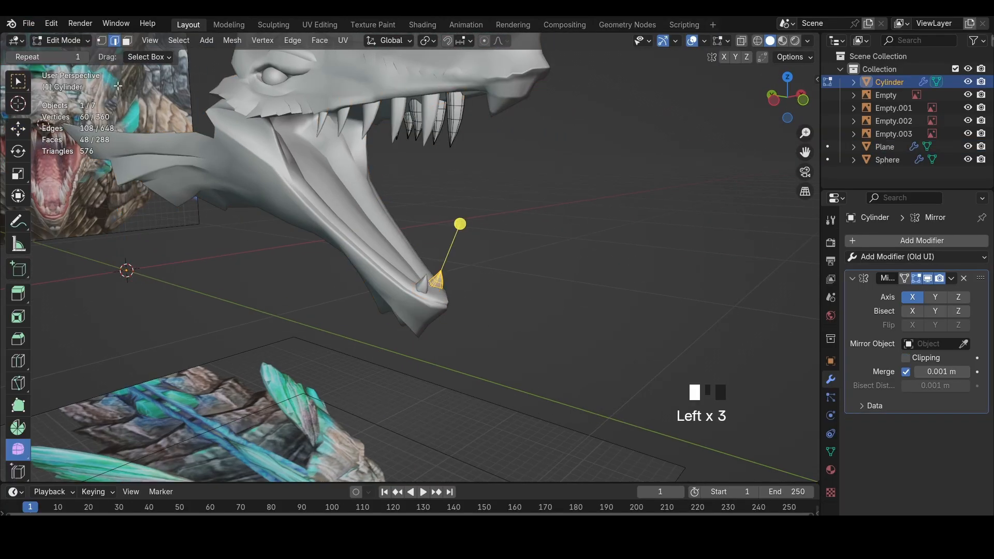
pyautogui.click(804, 104)
pyautogui.hotkey('alt', 'z')
pyautogui.scroll(3, 466, 249)
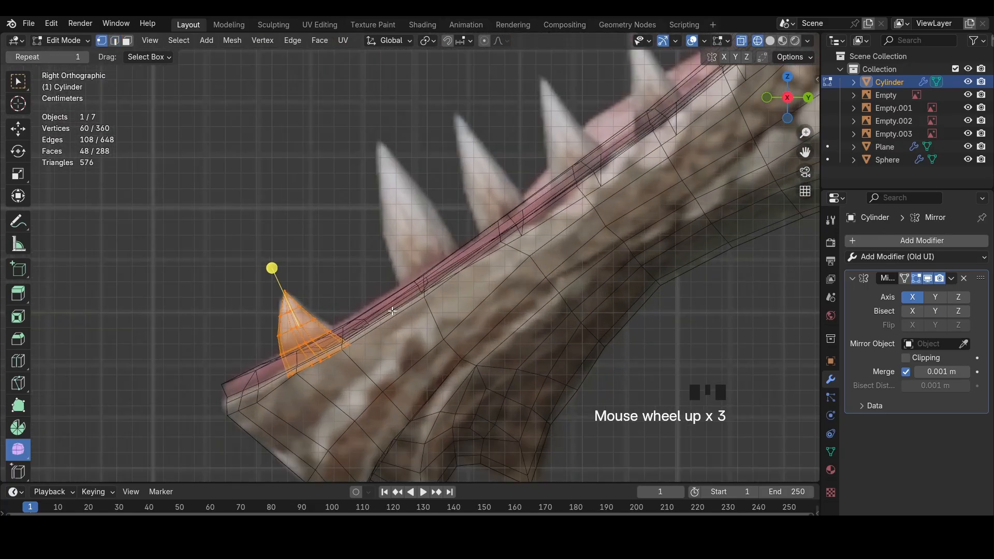
pyautogui.hotkey('shift', 'd')
pyautogui.click(507, 238)
pyautogui.press('s')
pyautogui.hotkey('ctrl', 'z')
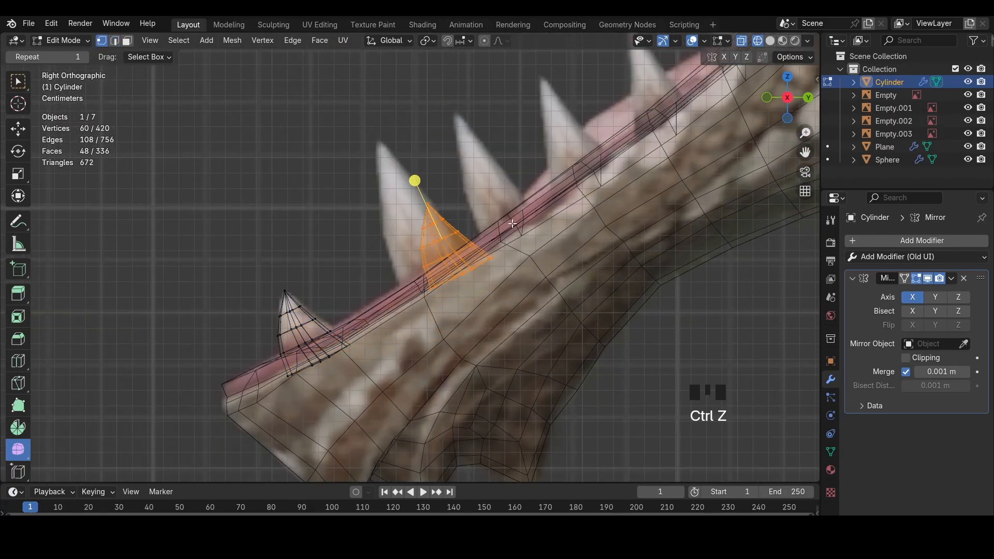
pyautogui.press('x')
pyautogui.click(549, 190)
# Duplicate the front upper tooth 0.11455 m in Y and -0.2281 m in Z, and flip the copy with a Z scale of -1
pyautogui.press('a')
pyautogui.scroll(-5, 347, 154)
pyautogui.moveTo(374, 166); pyautogui.dragTo(300, 34)
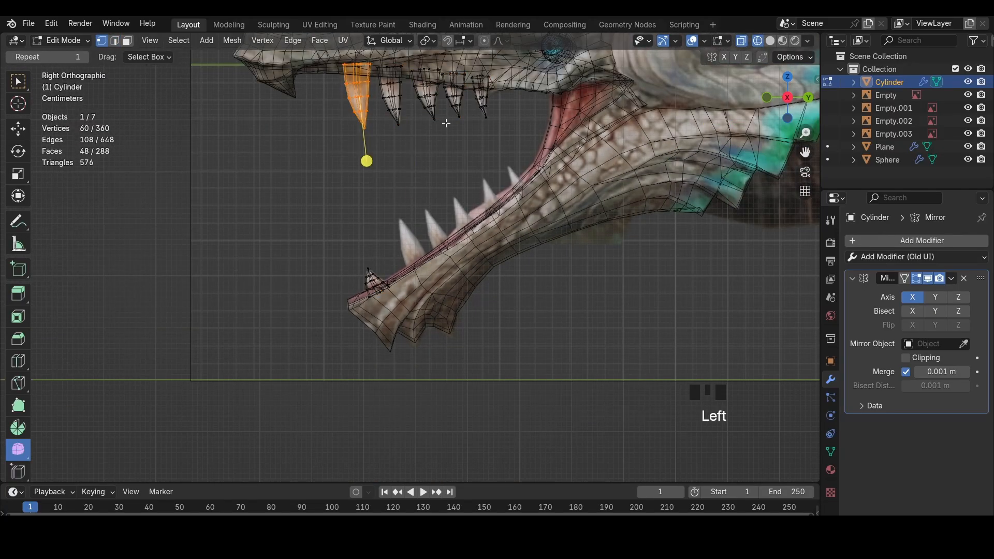
pyautogui.hotkey('shift', 'd')
pyautogui.click(506, 241)
pyautogui.press('s')
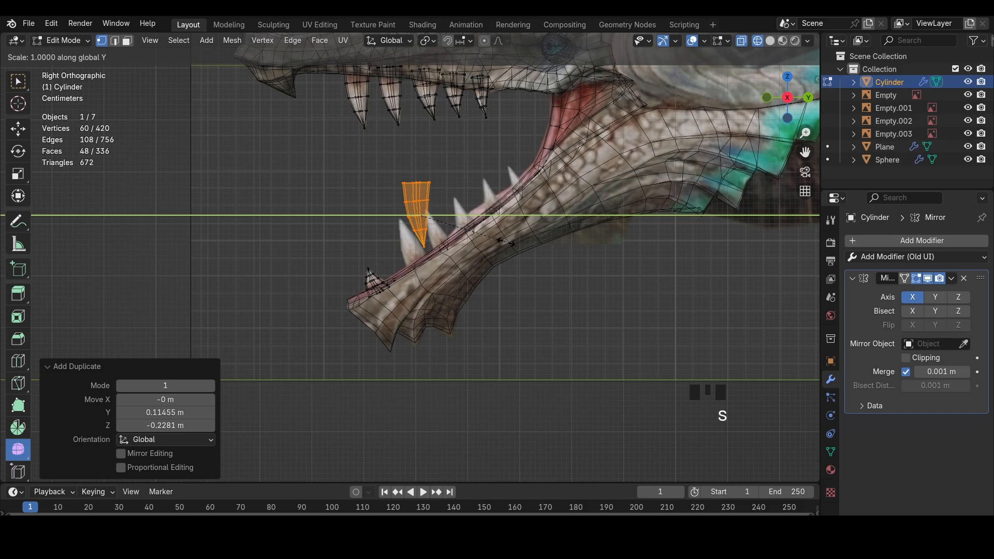
pyautogui.write('sz-1')
pyautogui.press('Return')
# Show the model in solid shading and recalculate the flipped tooth's normals to face outward
pyautogui.press('z')
pyautogui.click(625, 224)
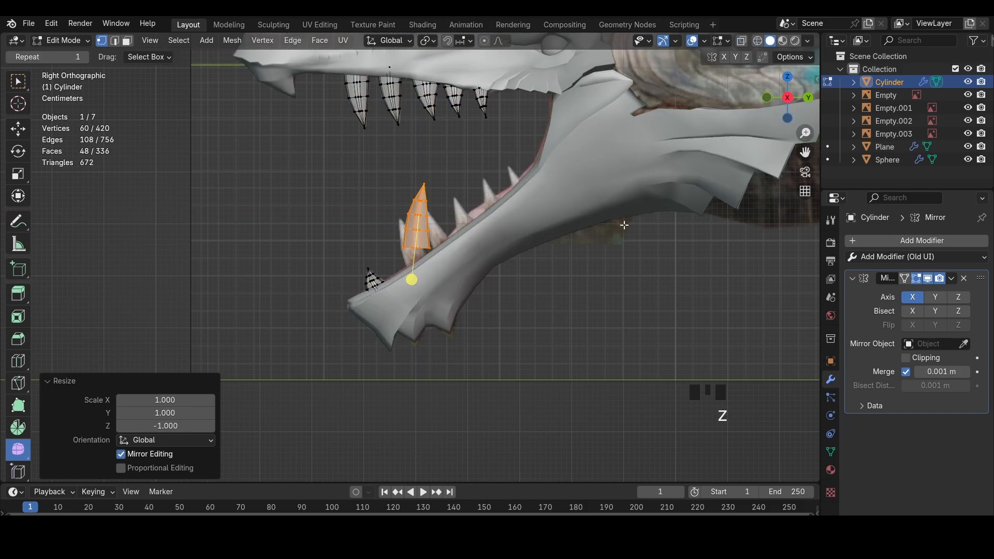
pyautogui.scroll(4, 626, 269)
pyautogui.moveTo(626, 269); pyautogui.dragTo(665, 270, button='middle')
pyautogui.moveTo(461, 191)
pyautogui.keyDown('shift'); pyautogui.mouseDown(button='middle')
pyautogui.moveTo(454, 282)
pyautogui.moveTo(493, 226)
pyautogui.moveTo(429, 251)
pyautogui.mouseUp(button='middle'); pyautogui.keyUp('shift')
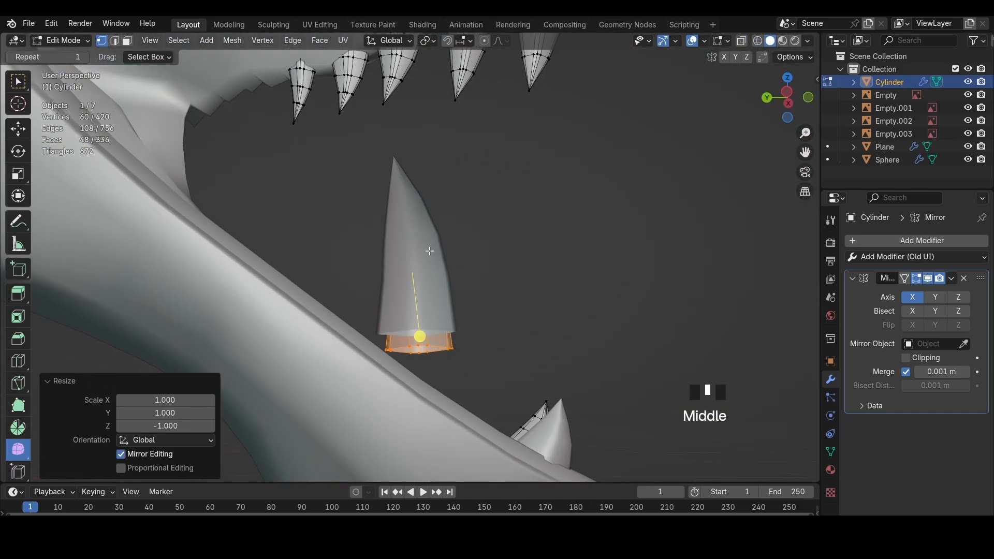
pyautogui.hotkey('alt', 'n')
pyautogui.click(576, 235)
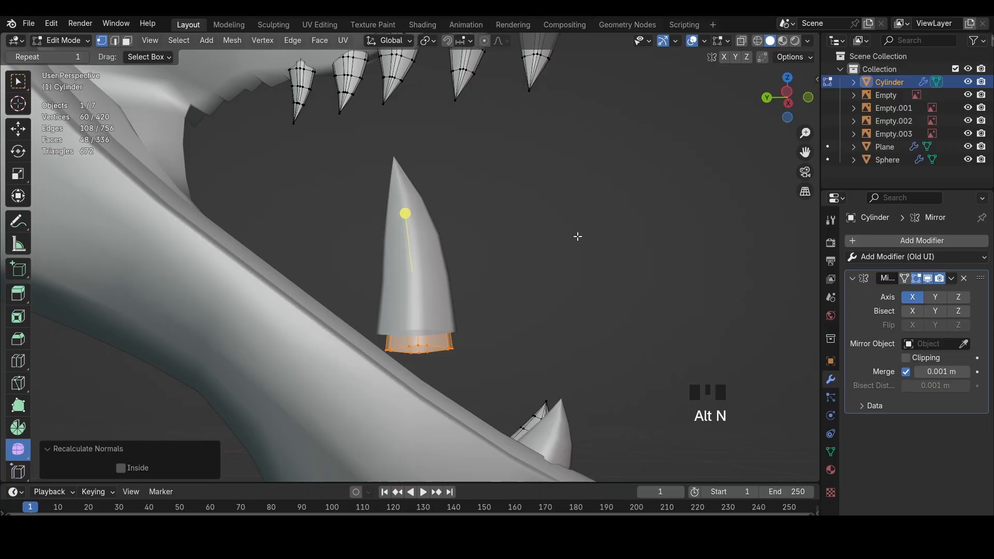
# Check the flipped tooth with the face orientation overlay, turn the overlay off, and save the file
pyautogui.click(704, 41)
pyautogui.click(628, 284)
pyautogui.hotkey('ctrl', 'z')
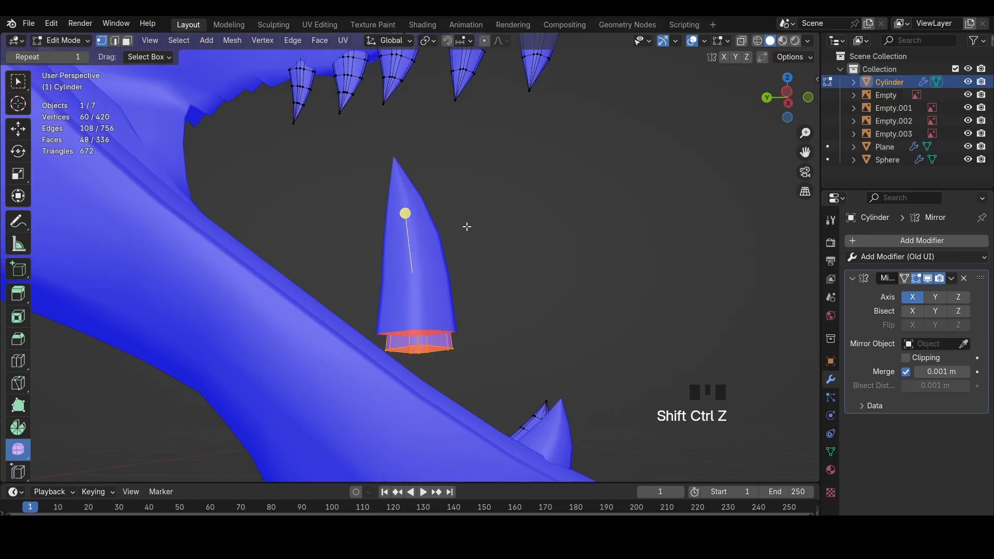
pyautogui.click(706, 42)
pyautogui.click(628, 284)
pyautogui.hotkey('ctrl', 's')
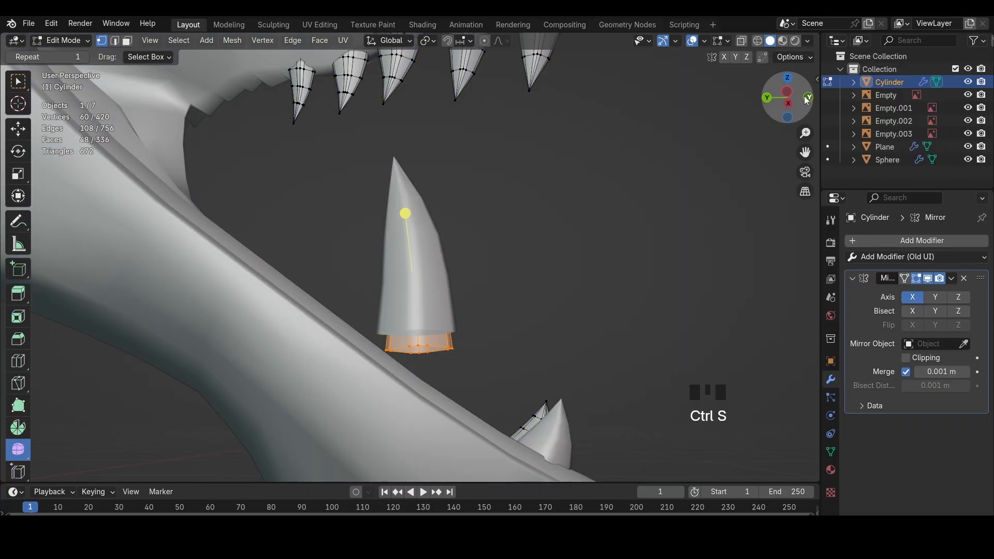
# In the right side view, rotate and move the flipped tooth onto the second lower tooth of the reference, finishing with a 13.7° rotation
pyautogui.click(790, 103)
pyautogui.hotkey('shift', 'z')
pyautogui.press('r')
pyautogui.click(523, 220)
pyautogui.press('g')
pyautogui.click(473, 283)
pyautogui.press('r')
pyautogui.click(458, 321)
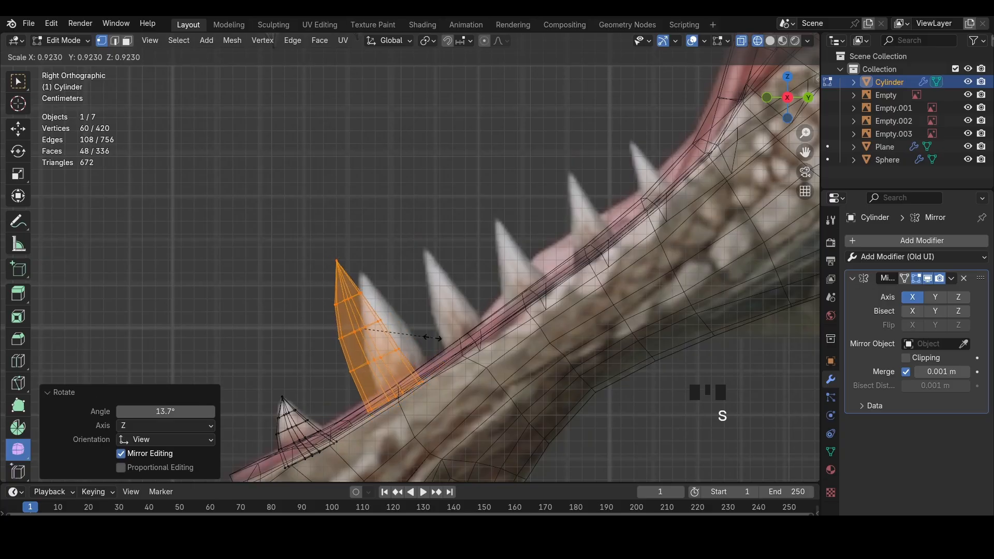
# Scale down and fine-rotate the flipped tooth, then nudge it to match the outline of the second lower reference tooth
pyautogui.press('s')
pyautogui.click(457, 343)
pyautogui.press('r')
pyautogui.click(463, 343)
pyautogui.press('r')
pyautogui.click(471, 340)
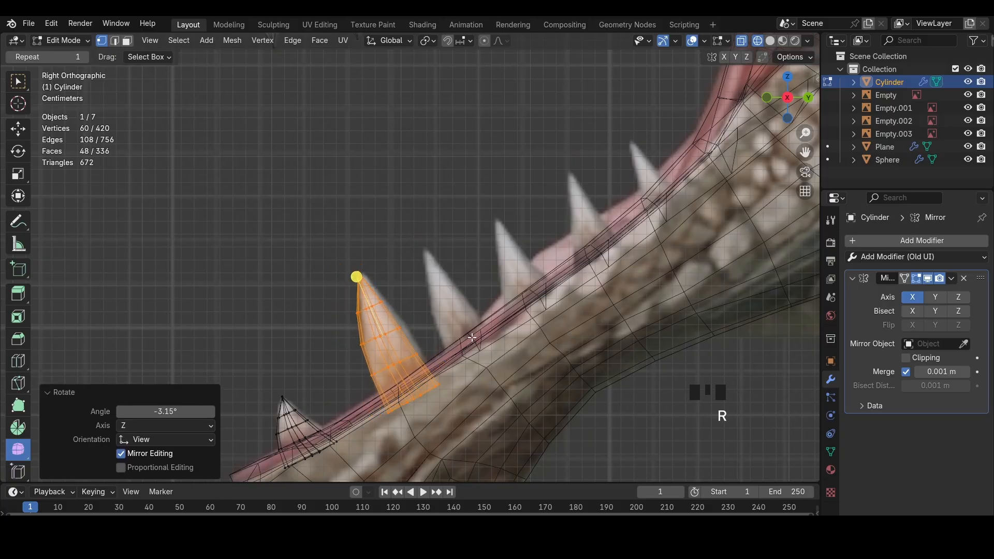
pyautogui.press('g')
pyautogui.press('s')
pyautogui.click(482, 337)
# Duplicate the fitted tooth onto the third lower reference tooth, then rotate, scale and move the copy to fit
pyautogui.hotkey('shift', 'd')
pyautogui.click(557, 309)
pyautogui.press('r')
pyautogui.click(577, 291)
pyautogui.press('s')
pyautogui.click(573, 291)
pyautogui.press('g')
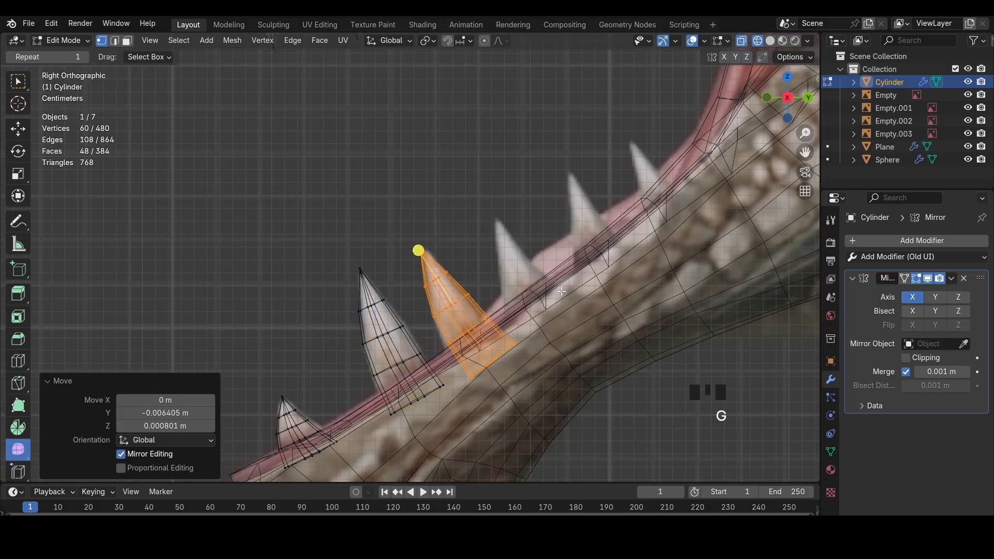
pyautogui.press('g')
pyautogui.click(415, 251)
# Duplicate the tooth onto the fourth lower reference tooth, rotate it 4.88°, and scale and move it to fit
pyautogui.hotkey('shift', 'd')
pyautogui.click(483, 211)
pyautogui.press('s')
pyautogui.click(616, 260)
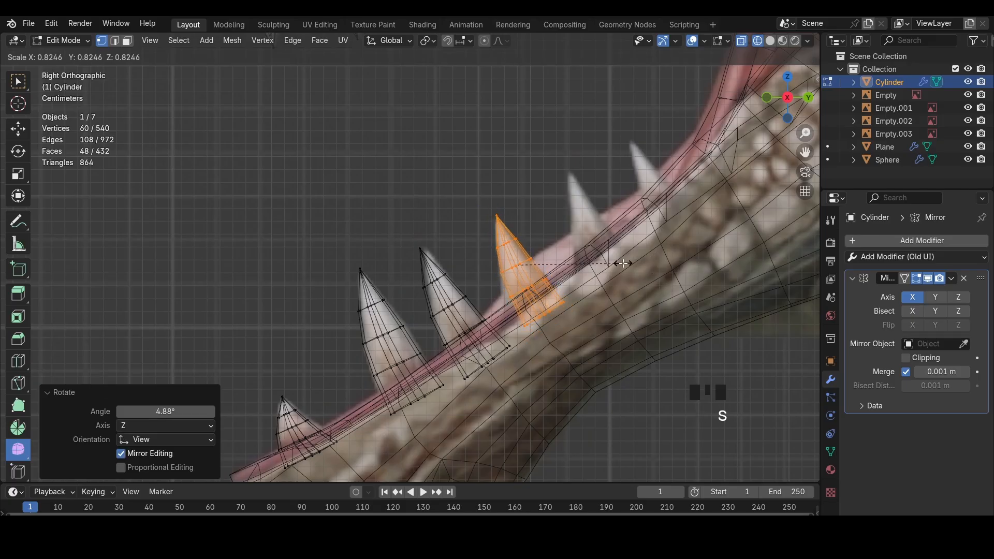
pyautogui.press('g')
pyautogui.click(624, 274)
# Duplicate the tooth onto the fifth lower reference tooth, rotate it, and nudge it -0.001601 m in Y and 0.0004 m in Z
pyautogui.hotkey('shift', 'd')
pyautogui.click(698, 222)
pyautogui.press('r')
pyautogui.click(705, 237)
pyautogui.press('g')
pyautogui.click(700, 237)
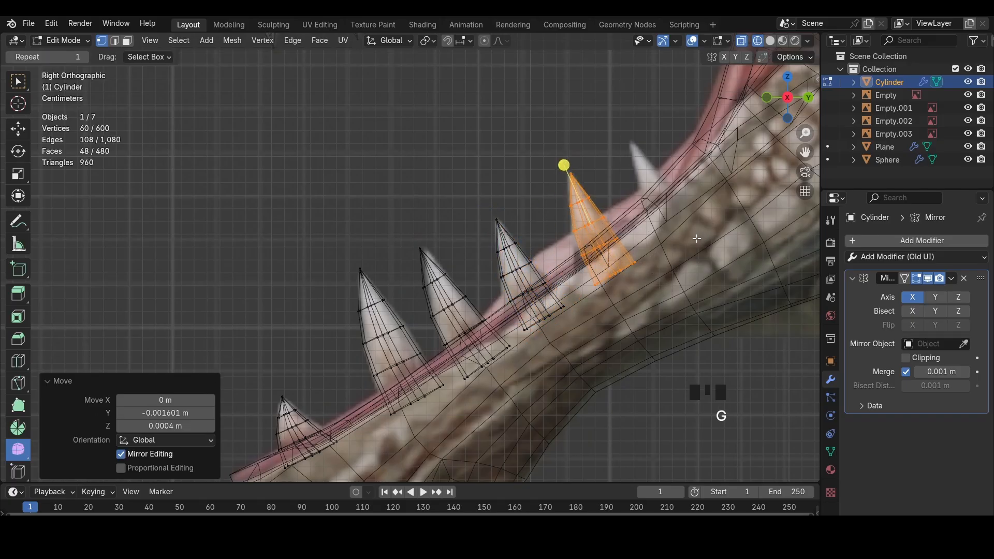
# Isolate the fifth lower tooth, enable proportional editing, and move the vertices at the front of its base
pyautogui.scroll(2, 626, 320)
pyautogui.click(511, 301)
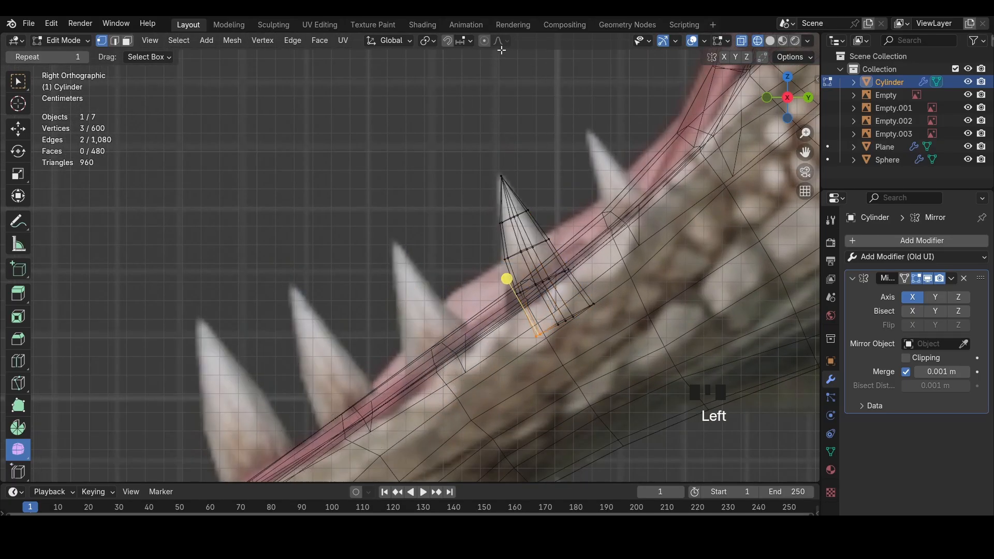
pyautogui.click(485, 41)
pyautogui.press('g')
pyautogui.click(492, 289)
# Move the two rear faces at the fifth lower tooth's base with proportional editing
pyautogui.click(586, 300)
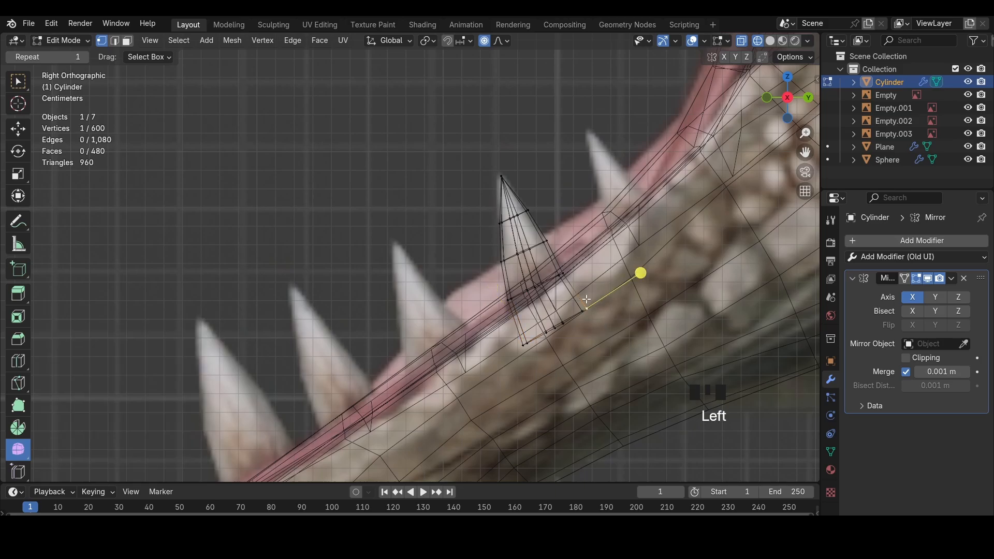
pyautogui.press('g')
pyautogui.click(577, 288)
pyautogui.hotkey('ctrl', 'z')
pyautogui.moveTo(584, 288); pyautogui.dragTo(571, 296)
pyautogui.press('g')
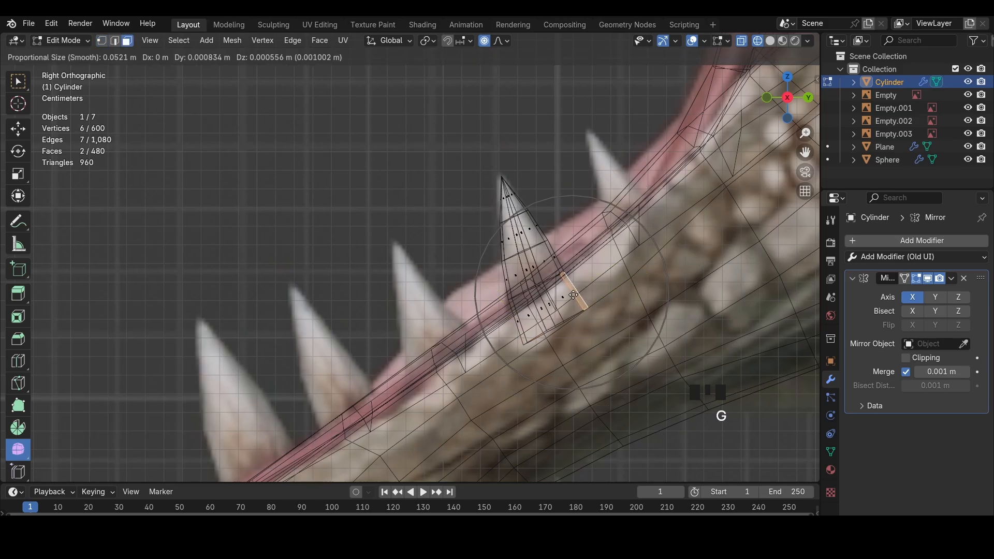
pyautogui.click(574, 295)
# Move and rotate the two front faces at the fifth lower tooth's base with proportional editing
pyautogui.click(514, 317)
pyautogui.press('g')
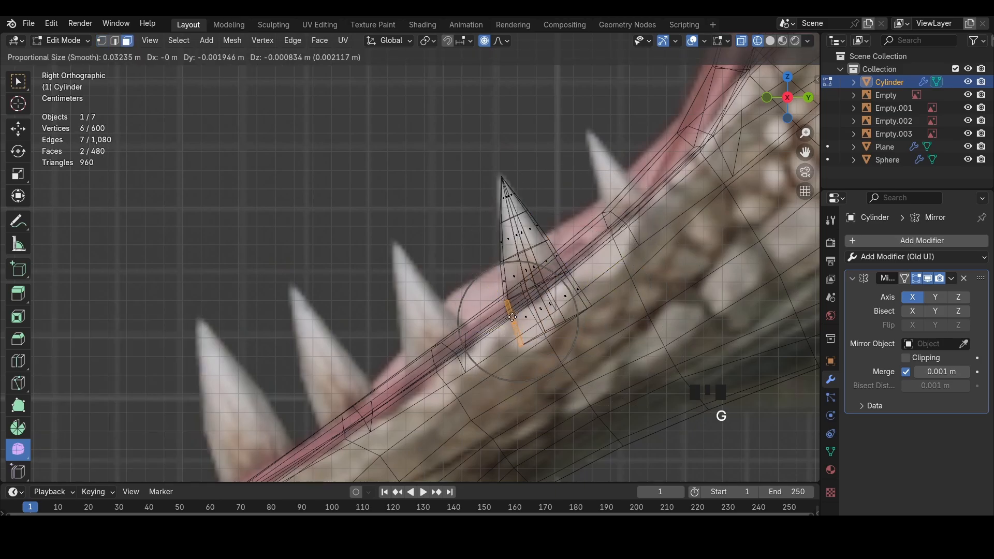
pyautogui.click(514, 317)
pyautogui.press('g')
pyautogui.click(515, 317)
pyautogui.press('r')
pyautogui.click(587, 330)
# Duplicate the whole fifth tooth 0.050594 m in Y and 0.04976 m in Z toward the rearmost lower reference tooth
pyautogui.press('a')
pyautogui.keyDown('ctrl'); pyautogui.moveTo(491, 188); pyautogui.dragTo(505, 203); pyautogui.keyUp('ctrl')
pyautogui.keyDown('shift'); pyautogui.moveTo(526, 197); pyautogui.dragTo(471, 240, button='middle'); pyautogui.keyUp('shift')
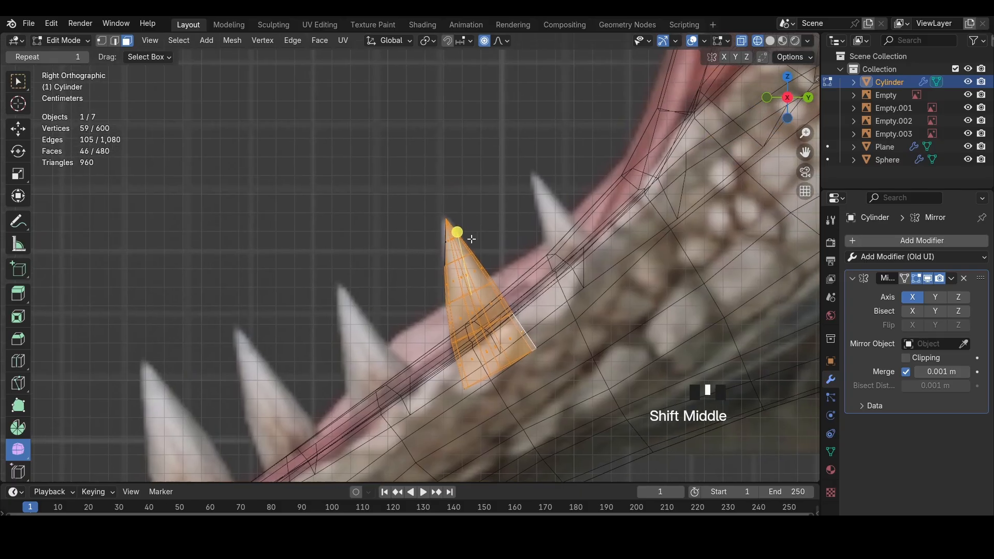
pyautogui.hotkey('shift', 'd')
pyautogui.click(673, 182)
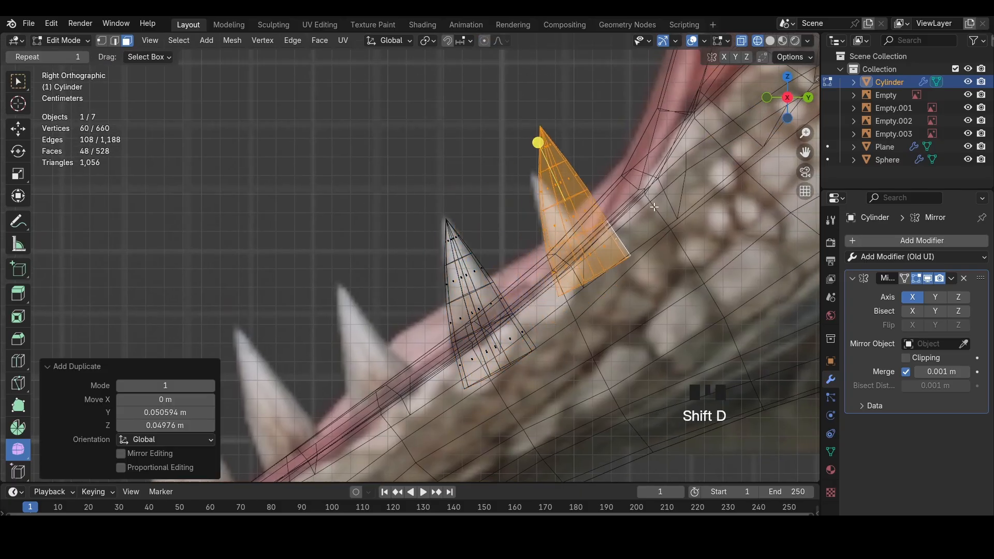
pyautogui.hotkey('alt', 's')
pyautogui.click(640, 209)
pyautogui.hotkey('ctrl', 'z')
pyautogui.hotkey('alt', 's')
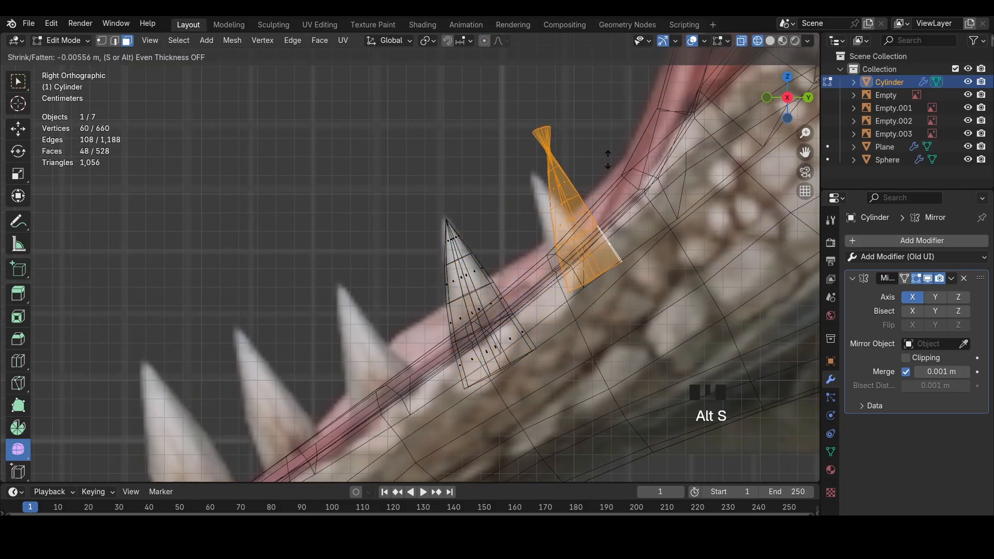
pyautogui.click(617, 165)
pyautogui.hotkey('ctrl', 'z')
# Merge the visible teeth's vertices by a distance of 0.0001 m, reveal the hidden teeth, and select only the rearmost lower tooth
pyautogui.press('a')
pyautogui.press('m')
pyautogui.click(668, 265)
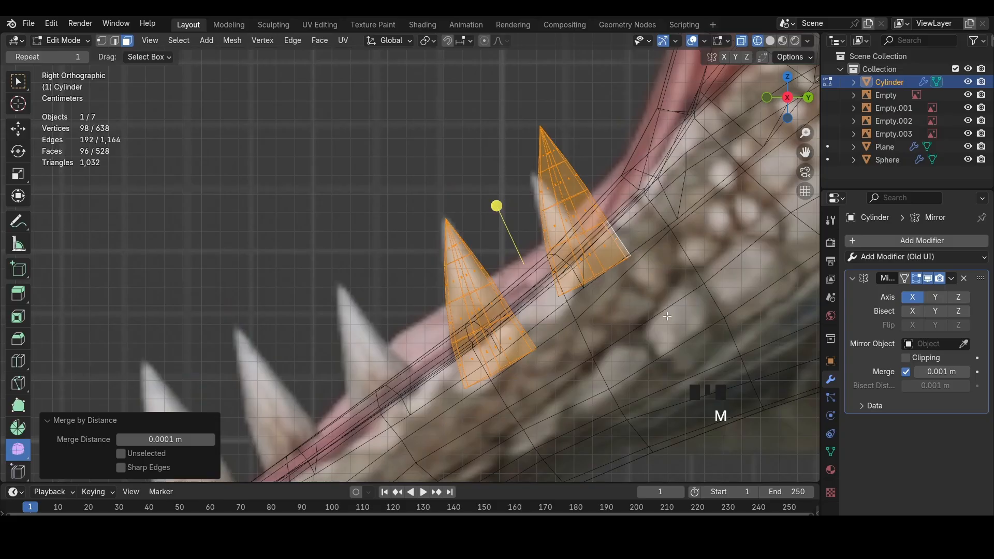
pyautogui.hotkey('alt', 'h')
pyautogui.moveTo(643, 302); pyautogui.dragTo(502, 111)
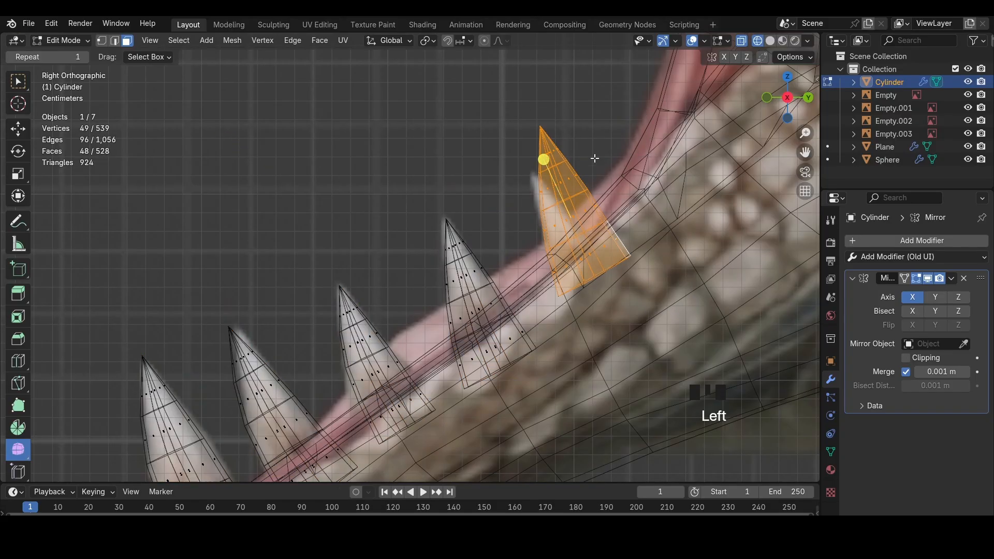
# Try to fit the rearmost lower tooth to its reference by shrinking, moving, rotating and scaling it to 0.886
pyautogui.hotkey('alt', 's')
pyautogui.click(634, 197)
pyautogui.press('g')
pyautogui.click(628, 217)
pyautogui.press('r')
pyautogui.click(629, 209)
pyautogui.press('s')
pyautogui.click(621, 212)
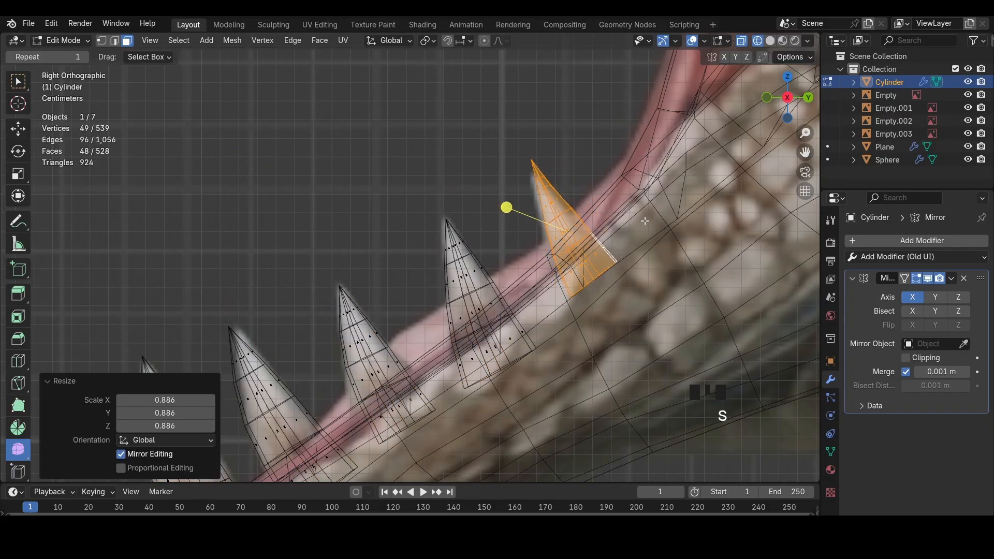
pyautogui.press('g')
pyautogui.click(619, 218)
# Nudge part of the rearmost lower tooth, inspect it from the front, and undo the recent fitting edits
pyautogui.moveTo(501, 212); pyautogui.dragTo(592, 215)
pyautogui.press('g')
pyautogui.click(593, 216)
pyautogui.hotkey('shift', 'z')
pyautogui.moveTo(572, 218); pyautogui.dragTo(629, 222, button='middle')
pyautogui.keyDown('shift'); pyautogui.moveTo(629, 221); pyautogui.dragTo(803, 103, button='middle'); pyautogui.keyUp('shift')
pyautogui.hotkey('ctrl', 'z')
pyautogui.hotkey('ctrl', 'z')
pyautogui.hotkey('ctrl', 'z')
pyautogui.hotkey('ctrl', 'z')
pyautogui.hotkey('ctrl', 'z')
pyautogui.hotkey('ctrl', 'z')
# In the front view, move the rearmost lower tooth outward along X toward the gum line and rotate it
pyautogui.click(774, 98)
pyautogui.hotkey('shift', 'z')
pyautogui.press('g')
pyautogui.press('x')
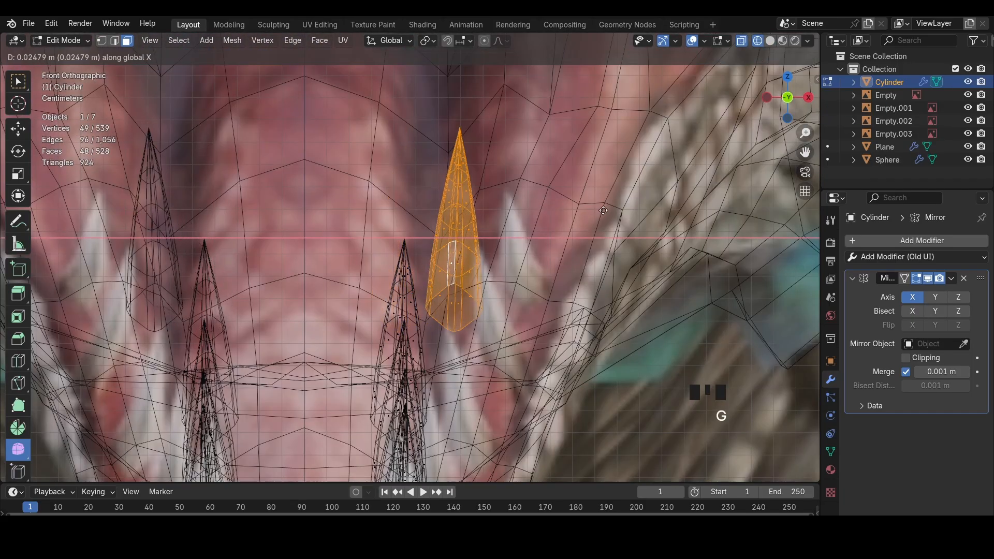
pyautogui.click(767, 117)
pyautogui.press('r')
pyautogui.click(766, 118)
pyautogui.press('r')
pyautogui.press('r')
pyautogui.click(763, 121)
pyautogui.click(818, 93)
# In the right side view, scale, move and rotate the rearmost tooth onto its reference, ending with a 0.002085 m Y and 0.001622 m Z move
pyautogui.click(808, 97)
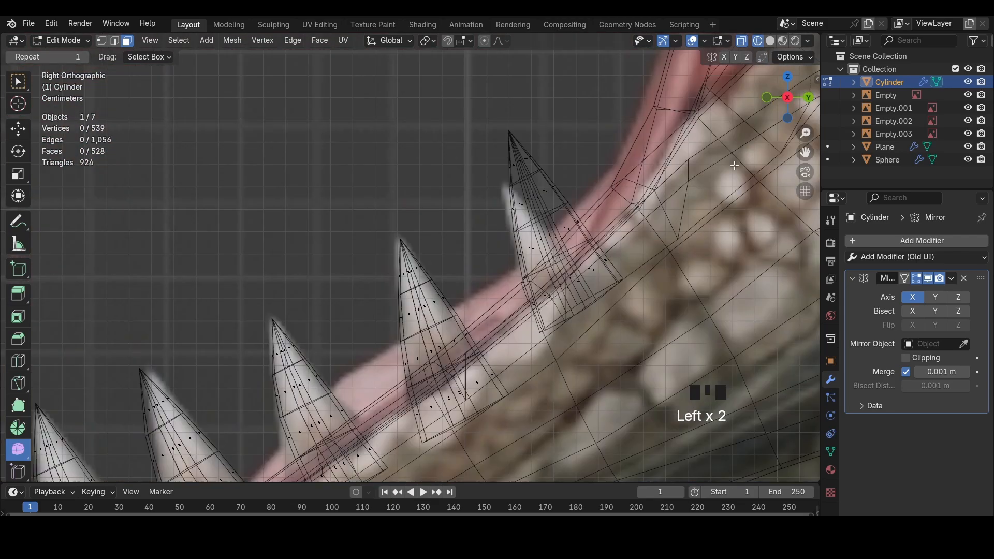
pyautogui.hotkey('ctrl', 'z')
pyautogui.press('s')
pyautogui.click(660, 213)
pyautogui.press('g')
pyautogui.click(647, 221)
pyautogui.press('r')
pyautogui.click(645, 223)
pyautogui.click(637, 218)
# Adjust the front and rear faces of the rearmost tooth, rotating the two rear ones, and inspect its seating in solid shading
pyautogui.scroll(1, 616, 235)
pyautogui.press('3')
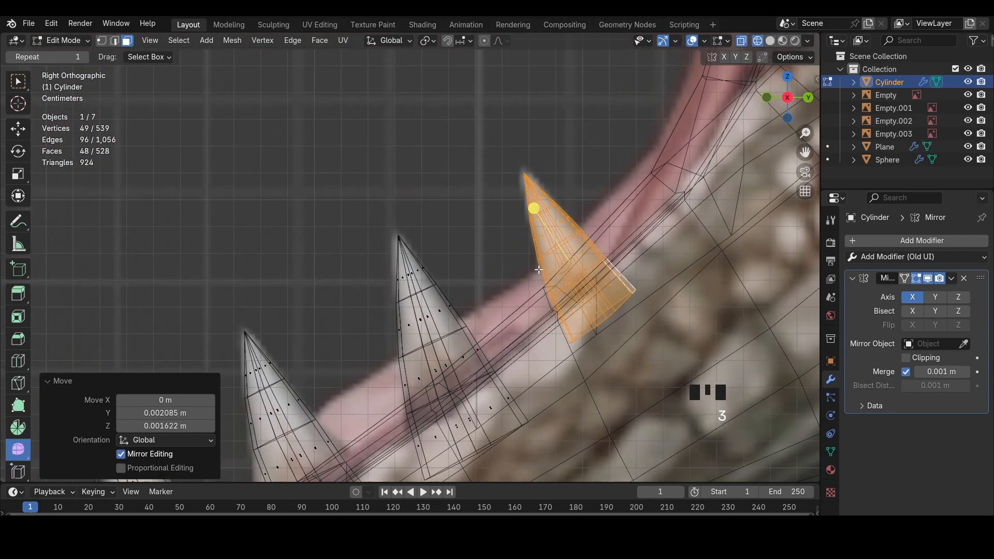
pyautogui.click(551, 292)
pyautogui.click(549, 273)
pyautogui.press('a')
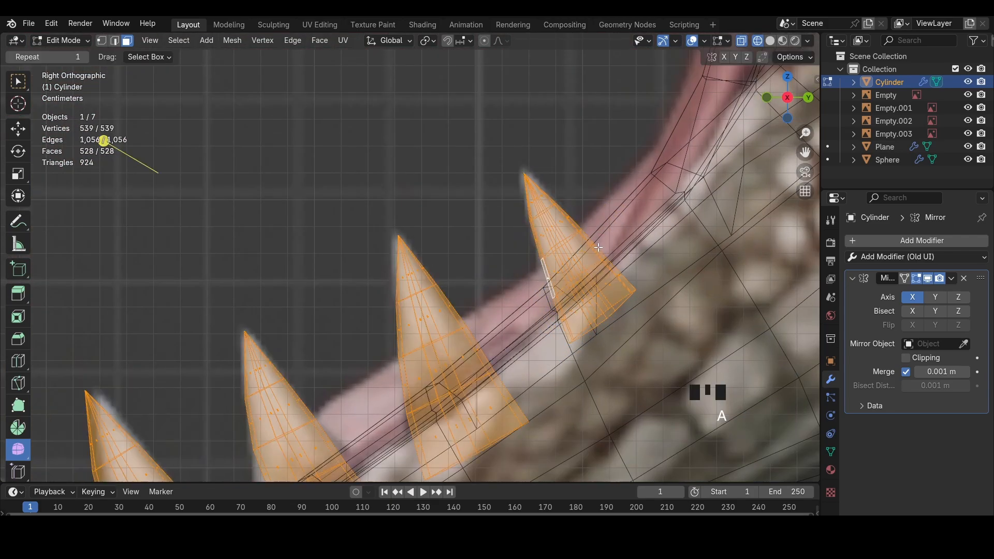
pyautogui.moveTo(590, 237); pyautogui.dragTo(601, 250)
pyautogui.press('r')
pyautogui.click(621, 254)
pyautogui.press('g')
pyautogui.click(622, 254)
pyautogui.press('z')
pyautogui.click(729, 252)
pyautogui.moveTo(730, 253); pyautogui.dragTo(786, 257, button='middle')
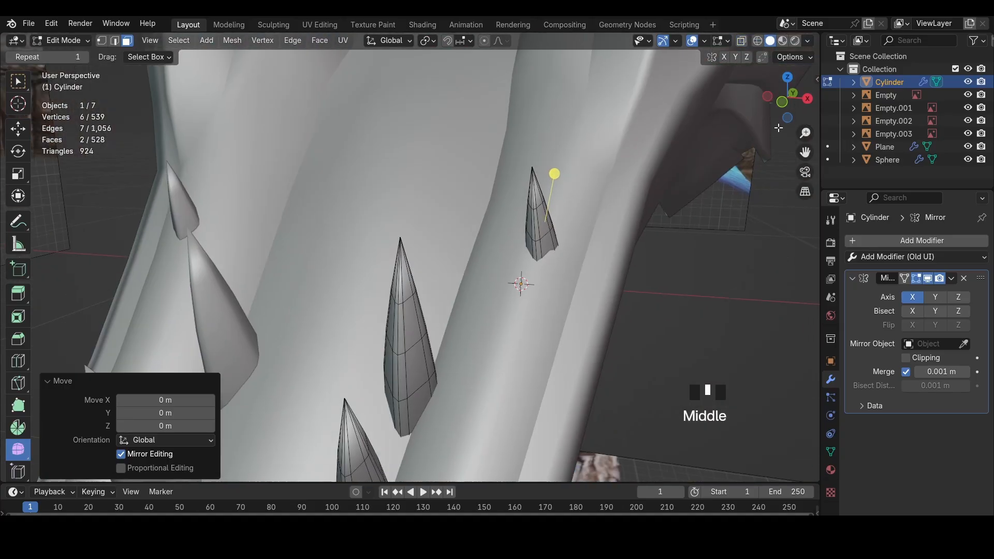
# In the front view, select the whole rearmost lower tooth and move it 0.003475 m along X
pyautogui.click(781, 101)
pyautogui.press('z')
pyautogui.click(471, 223)
pyautogui.hotkey('ctrl', 'l')
pyautogui.press('g')
pyautogui.click(633, 362)
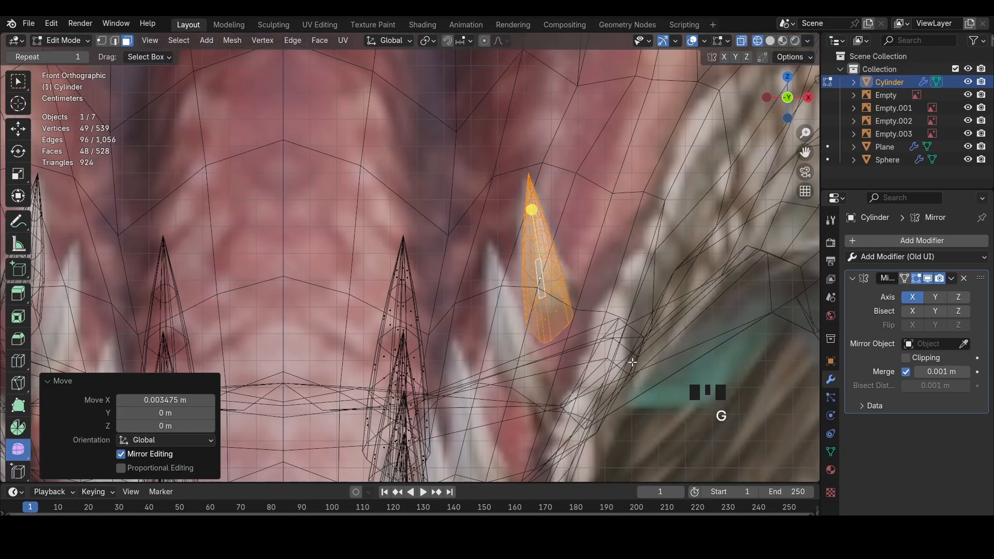
# Select the second lower tooth from the rear, move it outward onto its reference and tilt it to match
pyautogui.press('l')
pyautogui.press('e')
pyautogui.press('r')
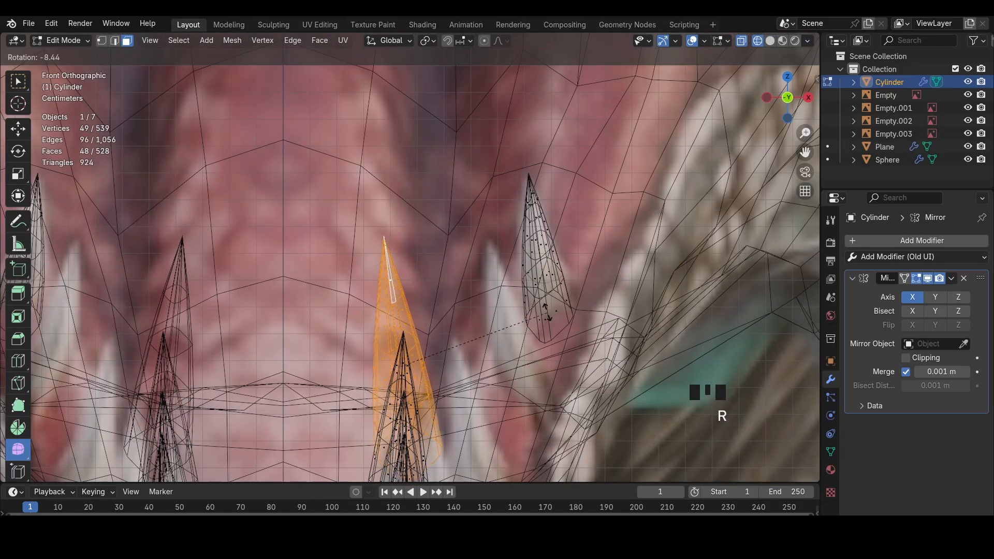
pyautogui.press('g')
pyautogui.click(648, 318)
pyautogui.press('r')
pyautogui.press('r')
pyautogui.click(644, 316)
# Refine the rotation of the second tooth from the rear, checking its seating in solid shading
pyautogui.press('r')
pyautogui.press('r')
pyautogui.click(686, 323)
pyautogui.press('z')
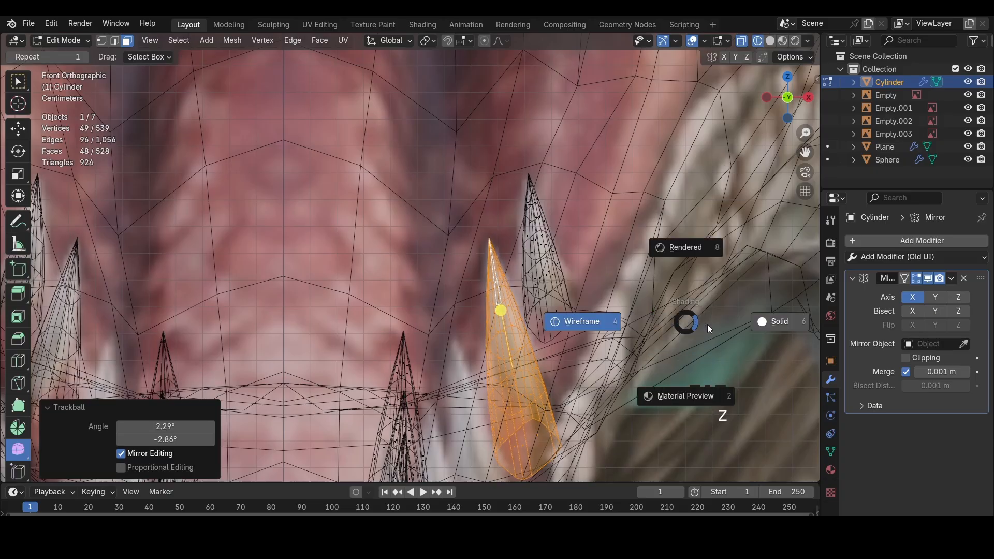
pyautogui.click(717, 326)
pyautogui.press('r')
pyautogui.click(676, 341)
pyautogui.press('z')
pyautogui.click(638, 336)
# Select the third lower tooth from the rear, shift it outward and rotate it along the gum line
pyautogui.scroll(-3, 621, 336)
pyautogui.keyDown('shift'); pyautogui.moveTo(585, 352); pyautogui.dragTo(539, 243, button='middle'); pyautogui.keyUp('shift')
pyautogui.click(441, 234)
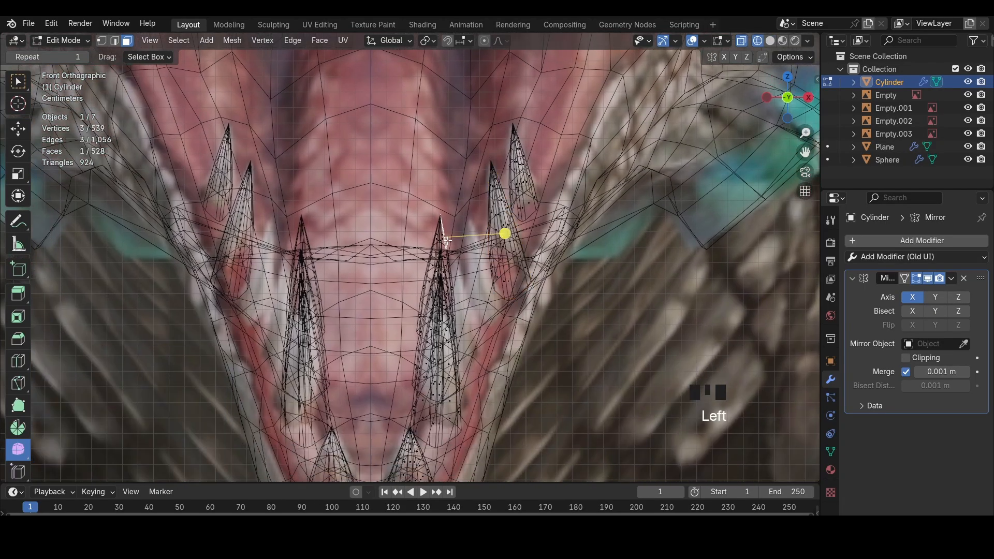
pyautogui.press('l')
pyautogui.press('r')
pyautogui.press('r')
pyautogui.click(539, 301)
pyautogui.click(569, 303)
pyautogui.press('r')
pyautogui.click(576, 304)
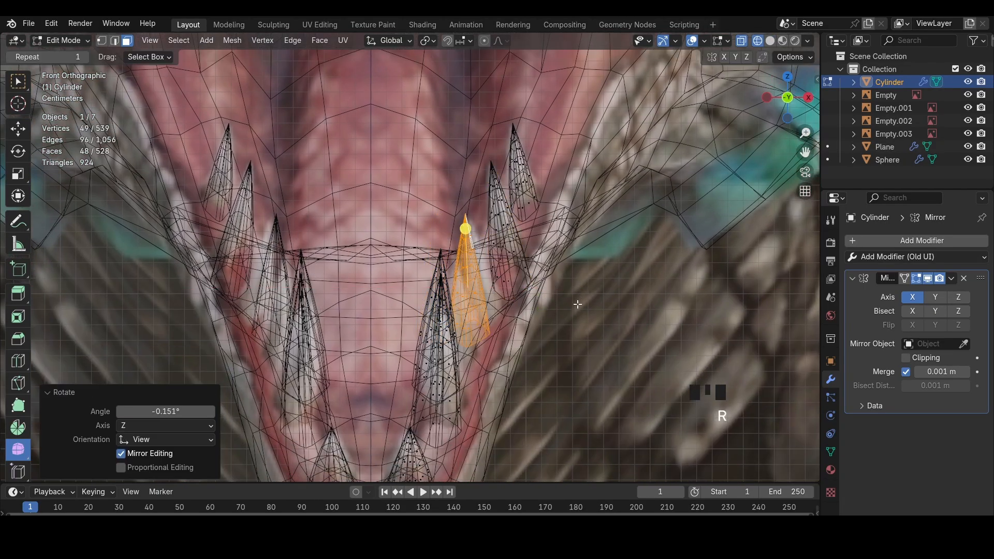
# Move the third tooth from the rear farther outward along X and fine-tune its tilt, checking it in solid shading
pyautogui.press('g')
pyautogui.press('x')
pyautogui.click(585, 306)
pyautogui.press('s')
pyautogui.press('z')
pyautogui.click(474, 273)
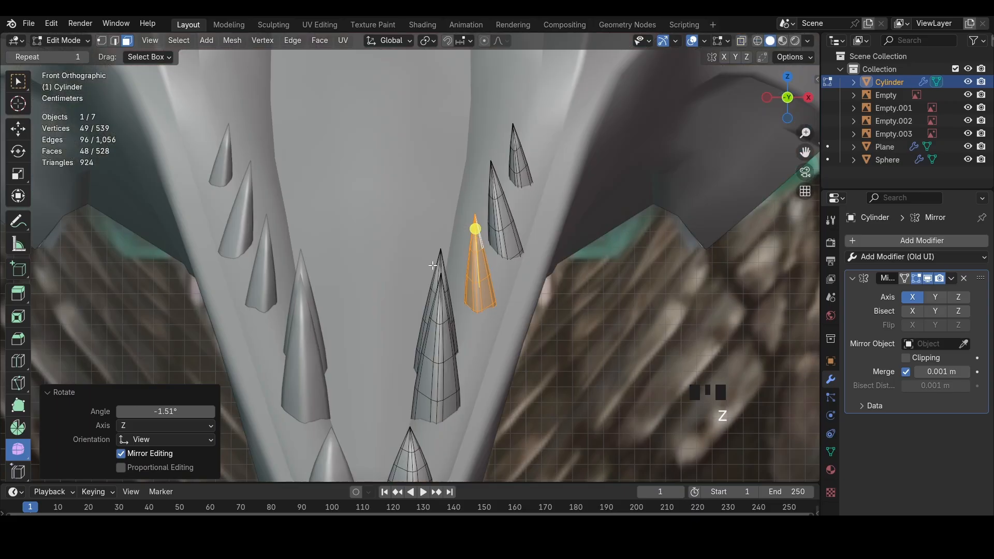
# Select the fourth lower tooth from the rear and move it outward along X, adjusting its position against the reference
pyautogui.click(434, 267)
pyautogui.press('l')
pyautogui.press('g')
pyautogui.press('x')
pyautogui.click(585, 311)
pyautogui.press('z')
pyautogui.click(554, 311)
pyautogui.press('g')
pyautogui.click(535, 307)
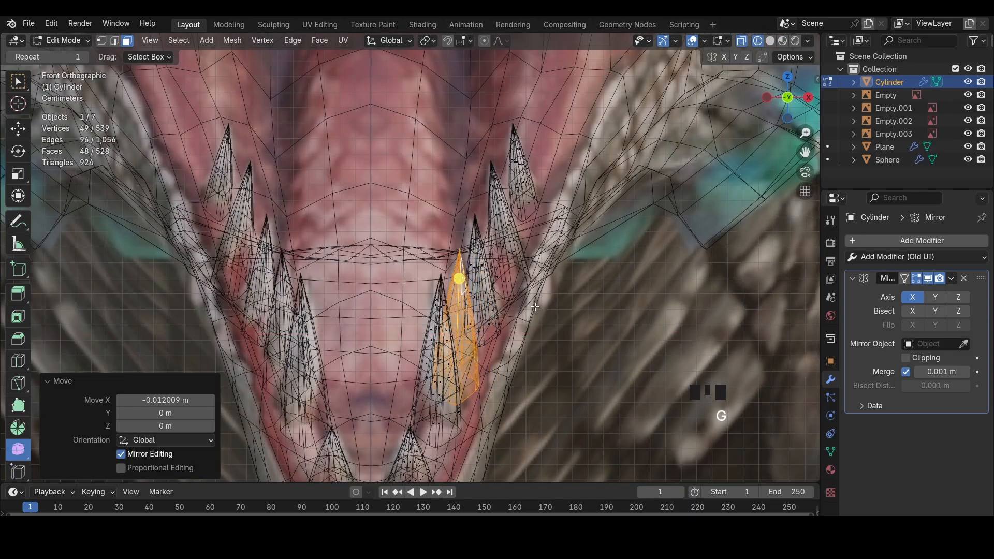
pyautogui.click(539, 301)
# Select the large fifth lower tooth from the rear, then move it along X and rotate it onto its reference
pyautogui.press('z')
pyautogui.click(477, 349)
pyautogui.press('z')
pyautogui.press('l')
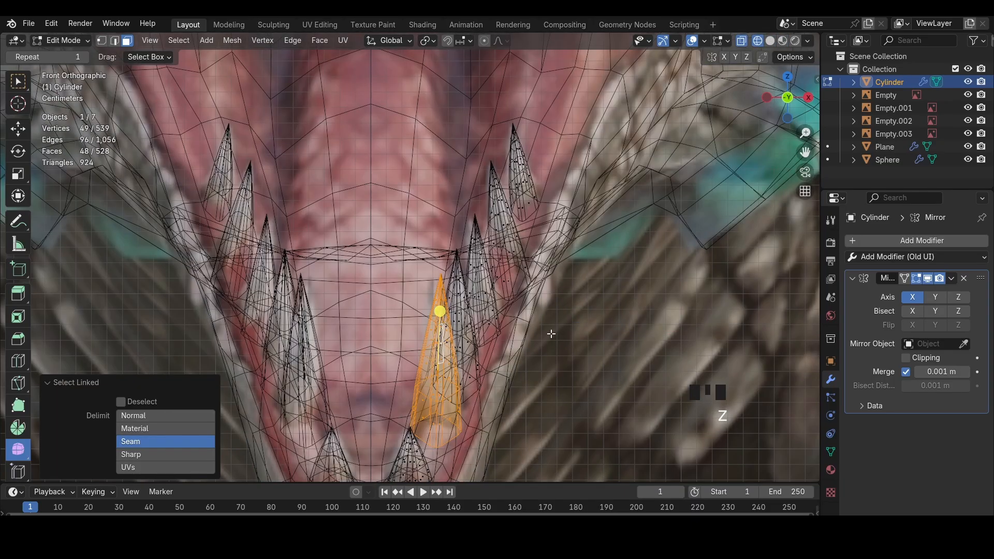
pyautogui.press('g')
pyautogui.press('x')
pyautogui.click(543, 332)
pyautogui.press('r')
pyautogui.click(547, 325)
pyautogui.press('g')
pyautogui.press('x')
pyautogui.click(549, 326)
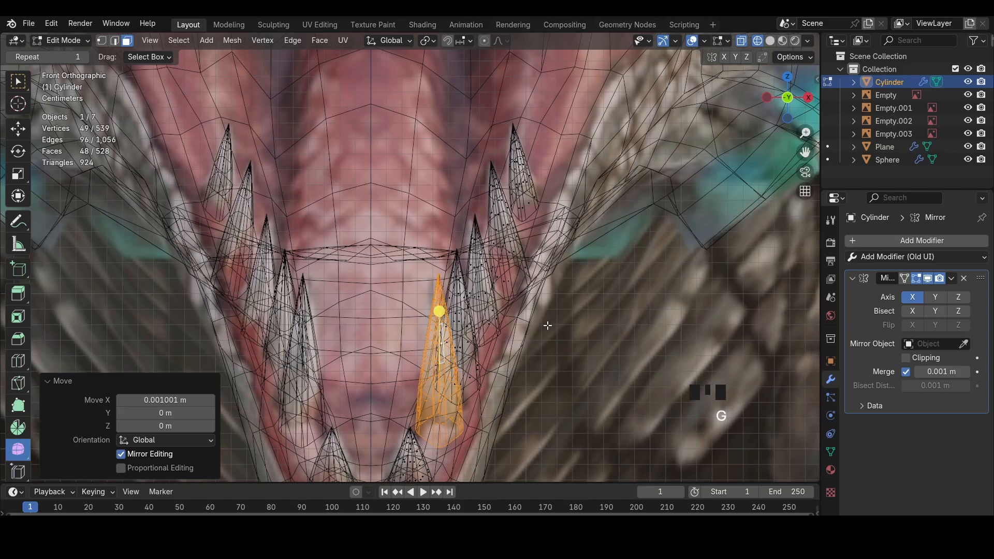
# Rotate the fifth tooth slightly again and move it -0.001668 m along X
pyautogui.press('r')
pyautogui.click(549, 324)
pyautogui.press('g')
pyautogui.press('x')
pyautogui.click(547, 322)
# Inspect the fitted row of lower teeth in solid shading from several angles and save the file
pyautogui.press('z')
pyautogui.moveTo(668, 331); pyautogui.dragTo(725, 354, button='middle')
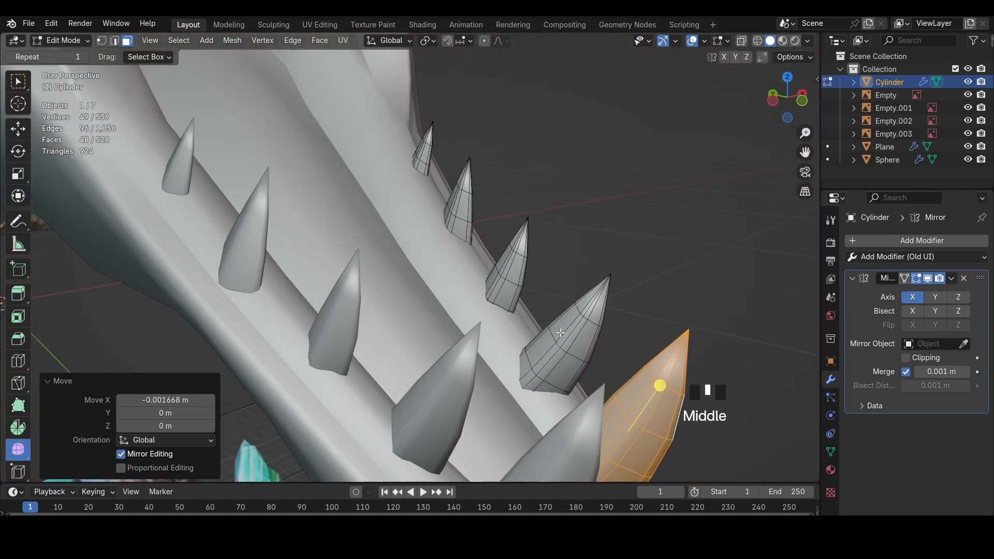
pyautogui.scroll(-7, 621, 326)
pyautogui.click(609, 324)
pyautogui.hotkey('ctrl', 's')
pyautogui.moveTo(609, 324)
pyautogui.mouseDown(button='middle')
pyautogui.moveTo(540, 329)
pyautogui.moveTo(471, 263)
pyautogui.mouseUp(button='middle')
pyautogui.moveTo(544, 300)
pyautogui.mouseDown(button='middle')
pyautogui.moveTo(509, 243)
pyautogui.moveTo(454, 234)
pyautogui.moveTo(473, 257)
pyautogui.moveTo(595, 304)
pyautogui.moveTo(679, 258)
pyautogui.moveTo(8, 32)
pyautogui.mouseUp(button='middle')
# Select one more whole lower tooth, adjust its position along X, and clear the selection
pyautogui.press('a')
pyautogui.press('z')
pyautogui.click(434, 234)
pyautogui.press('l')
pyautogui.press('z')
pyautogui.press('g')
pyautogui.press('x')
pyautogui.click(495, 260)
pyautogui.click(595, 304)
pyautogui.scroll(-4, 595, 304)
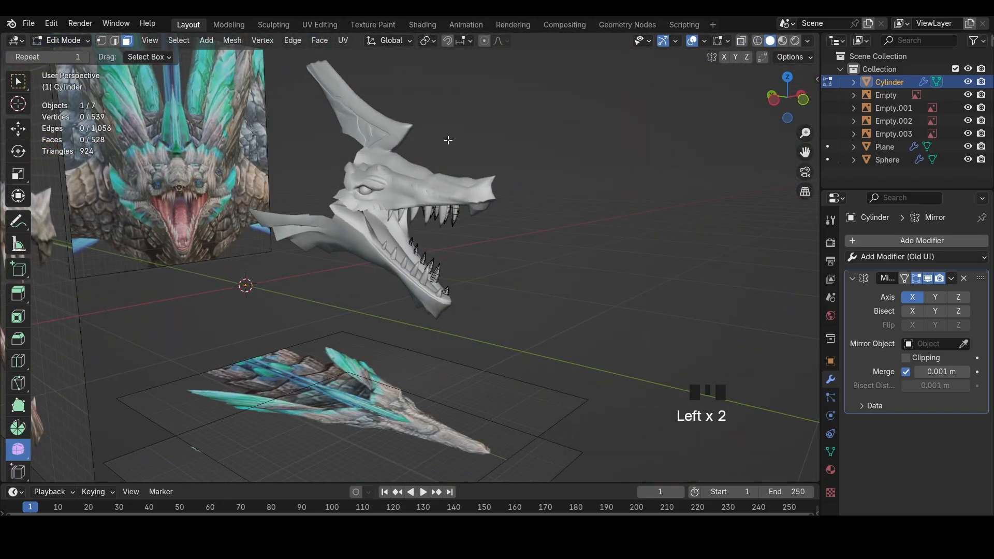
# Leave editing of the teeth and open the dragon's head mesh, Plane, for editing in edge select mode
pyautogui.click(74, 43)
pyautogui.click(69, 58)
pyautogui.click(428, 146)
pyautogui.moveTo(428, 146); pyautogui.dragTo(609, 181, button='middle')
pyautogui.click(555, 209)
pyautogui.scroll(4, 557, 197)
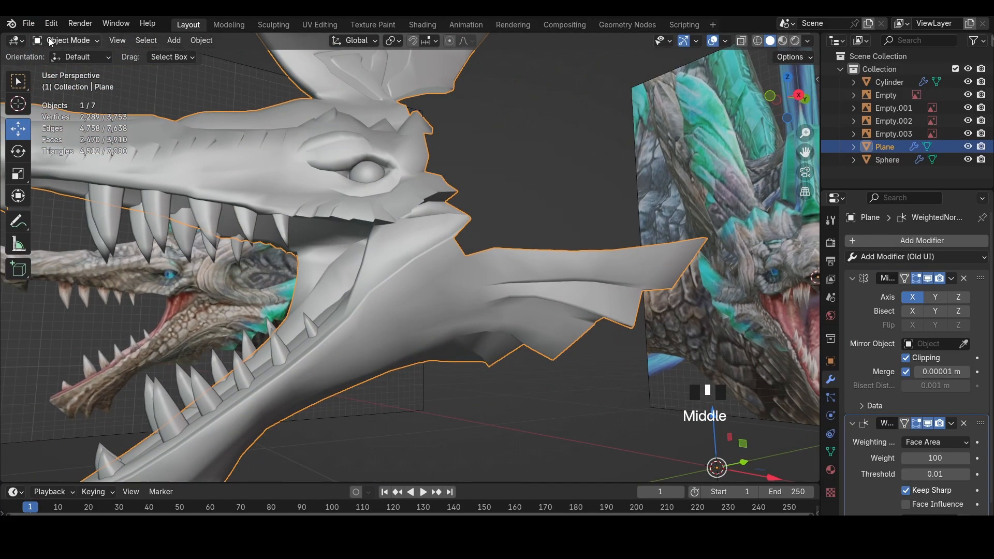
pyautogui.press('Tab')
pyautogui.scroll(3, 396, 292)
pyautogui.press('2')
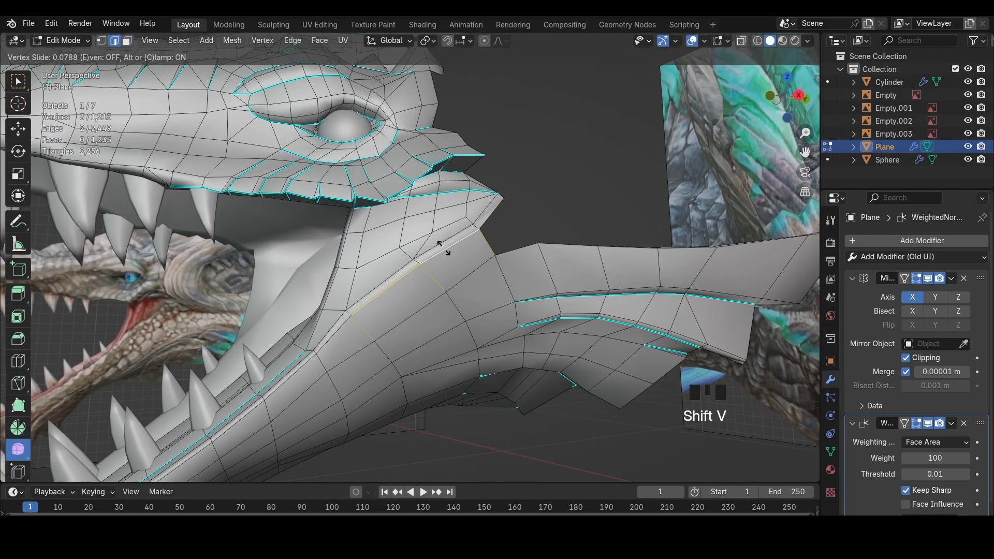
# Slide a vertex along the rear of the jaw and move nearby jaw vertices, the last by 0.001617, 0.001416 and -0.002306 m
pyautogui.click(444, 248)
pyautogui.moveTo(444, 249); pyautogui.dragTo(496, 228, button='middle')
pyautogui.press('g')
pyautogui.click(502, 236)
pyautogui.press('1')
pyautogui.click(447, 317)
pyautogui.press('g')
pyautogui.click(447, 323)
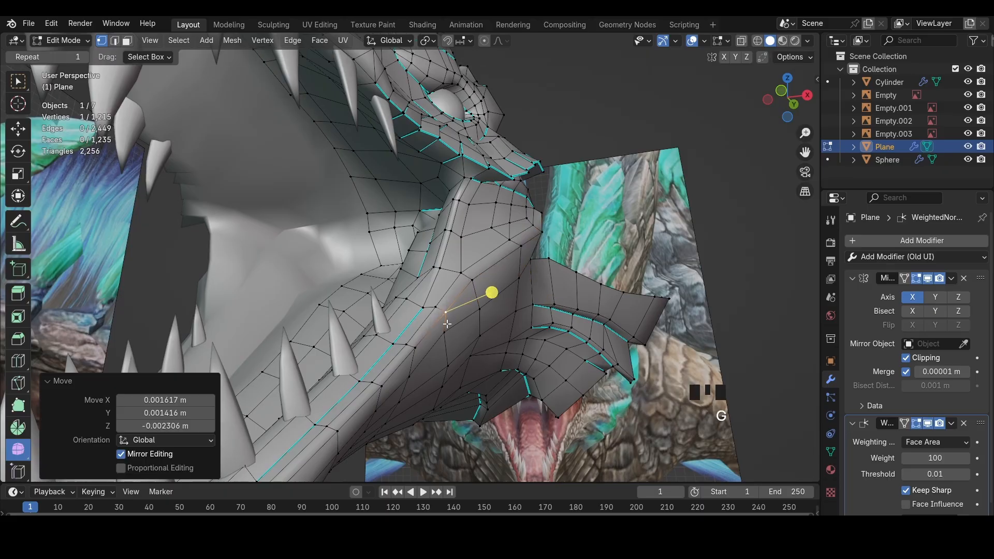
# In the right side view, move the rear corner vertex of the jaw hinge back and down onto the reference
pyautogui.moveTo(447, 324); pyautogui.dragTo(521, 222, button='middle')
pyautogui.press('2')
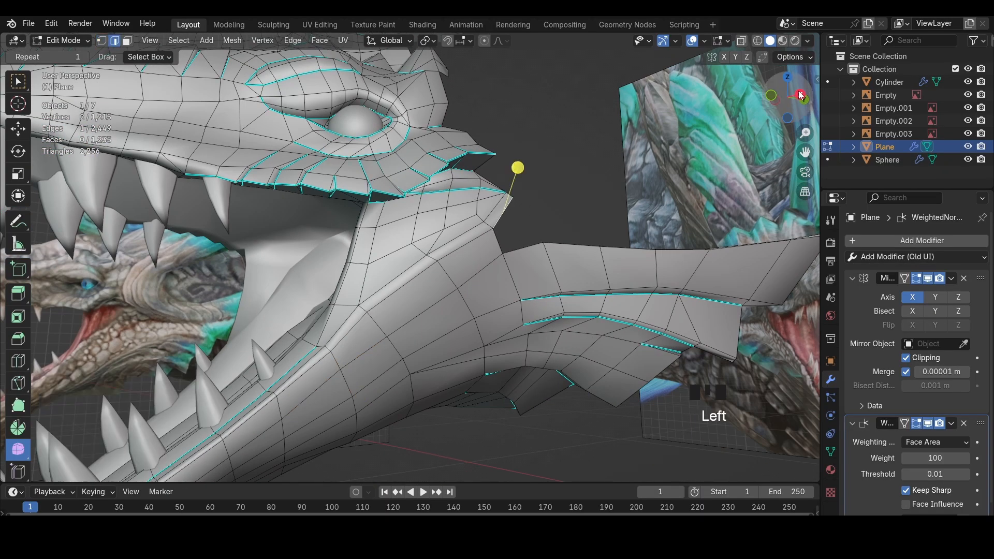
pyautogui.click(801, 95)
pyautogui.hotkey('shift', 'z')
pyautogui.press('a')
pyautogui.press('h')
pyautogui.scroll(2, 442, 202)
pyautogui.hotkey('alt', 'h')
pyautogui.press('1')
pyautogui.click(425, 211)
pyautogui.press('g')
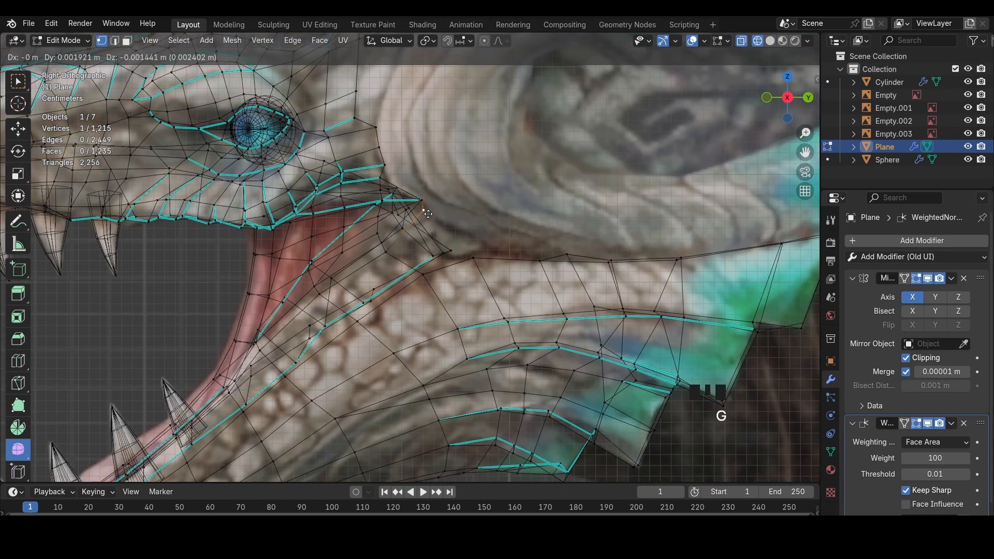
pyautogui.click(449, 234)
# Fill the gap between the jaw hinge and the cheek frill with two faces
pyautogui.hotkey('shift', 'z')
pyautogui.press('2')
pyautogui.click(409, 218)
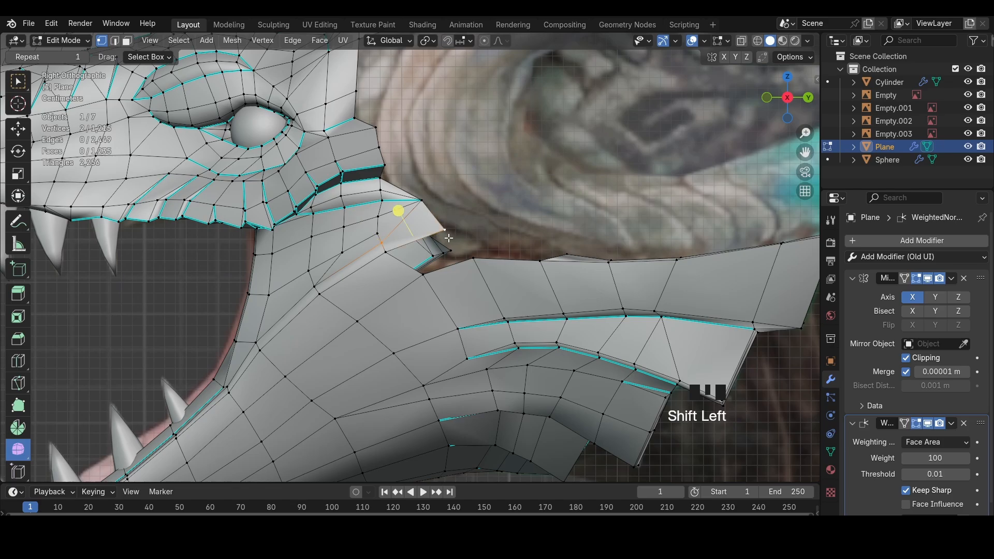
pyautogui.press('f')
pyautogui.hotkey('shift', 'z')
pyautogui.keyDown('shift'); pyautogui.moveTo(497, 262); pyautogui.dragTo(431, 318, button='middle'); pyautogui.keyUp('shift')
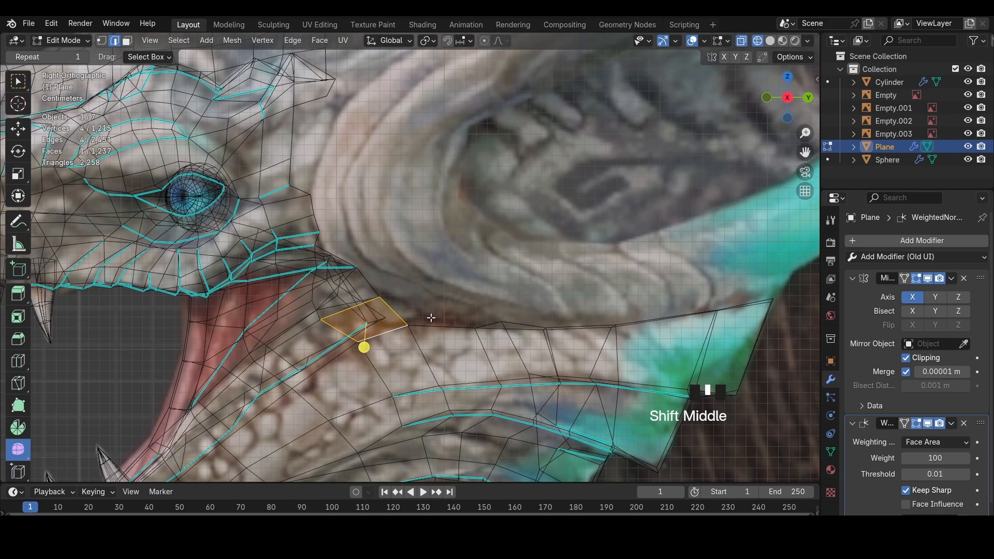
# Reposition the vertices along the upper edge of the cheek frill to follow the side reference
pyautogui.click(430, 319)
pyautogui.click(477, 329)
pyautogui.press('g')
pyautogui.click(477, 328)
pyautogui.press('z')
pyautogui.press('z')
pyautogui.click(505, 322)
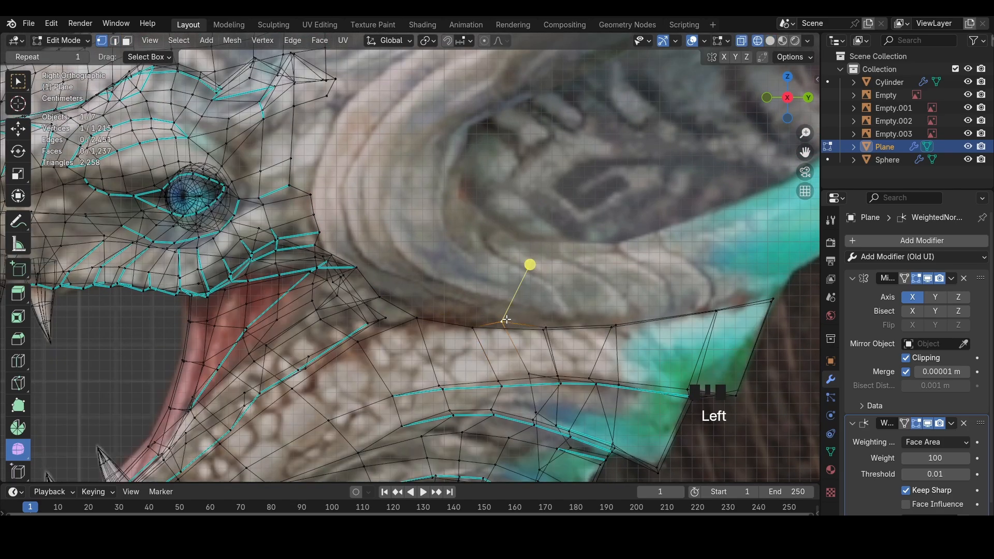
pyautogui.press('g')
pyautogui.click(508, 328)
pyautogui.click(579, 329)
pyautogui.press('g')
pyautogui.click(541, 322)
# Select the run of edges from the frill's upper edge to the jaw hinge and extrude it up toward the neck
pyautogui.press('2')
pyautogui.click(444, 322)
pyautogui.keyDown('shift'); pyautogui.click(408, 307); pyautogui.keyUp('shift')
pyautogui.keyDown('shift'); pyautogui.moveTo(414, 302); pyautogui.dragTo(401, 326, button='middle'); pyautogui.keyUp('shift')
pyautogui.keyDown('shift'); pyautogui.click(341, 269); pyautogui.keyUp('shift')
pyautogui.press('z')
pyautogui.press('e')
pyautogui.click(415, 278)
# Move the upper and middle vertices of the extruded neck strip onto the curve of the neck reference
pyautogui.press('1')
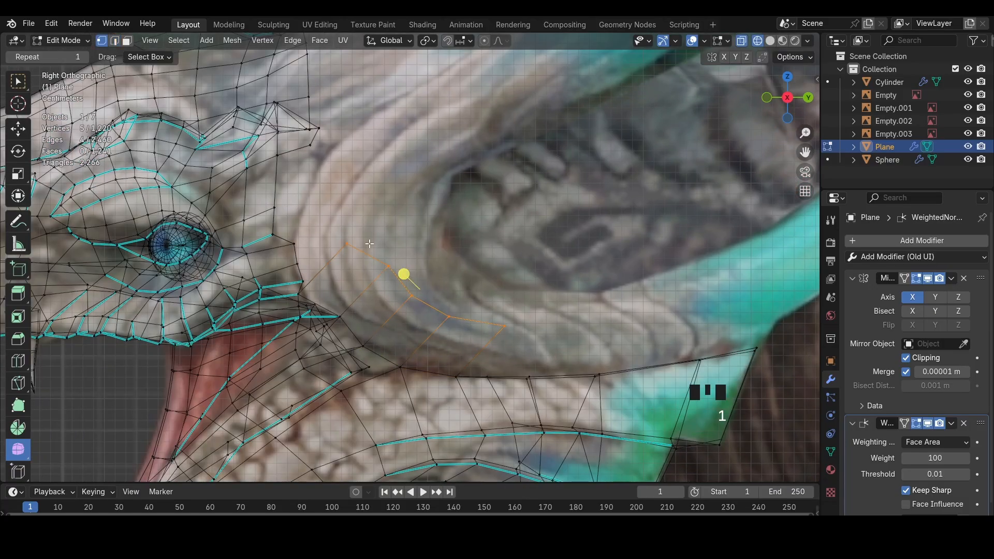
pyautogui.click(353, 240)
pyautogui.press('g')
pyautogui.click(417, 291)
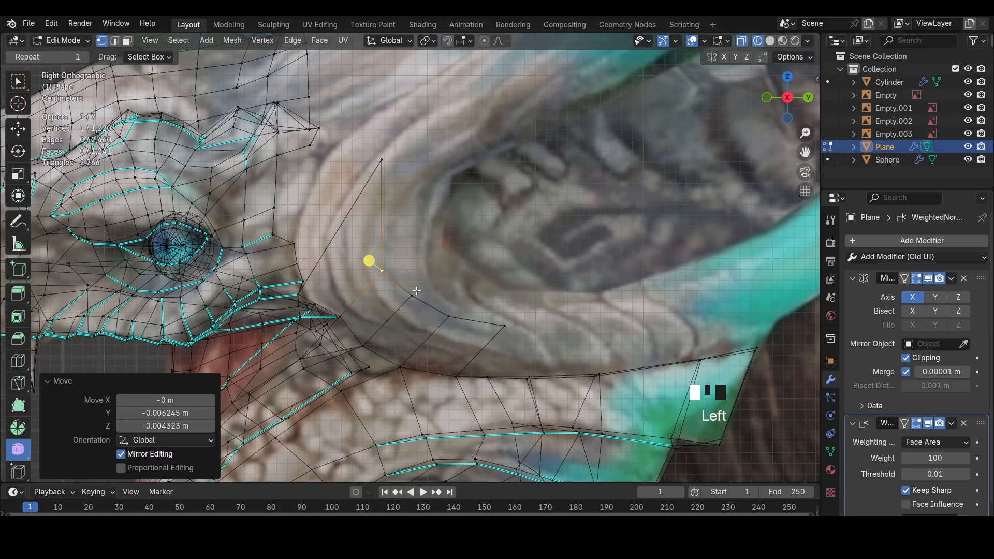
pyautogui.click(453, 310)
pyautogui.press('g')
pyautogui.click(441, 322)
# Lower the end vertices of the extruded neck strip, bringing the topmost one down along the neck fold
pyautogui.click(505, 314)
pyautogui.press('g')
pyautogui.click(497, 329)
pyautogui.click(384, 171)
pyautogui.press('g')
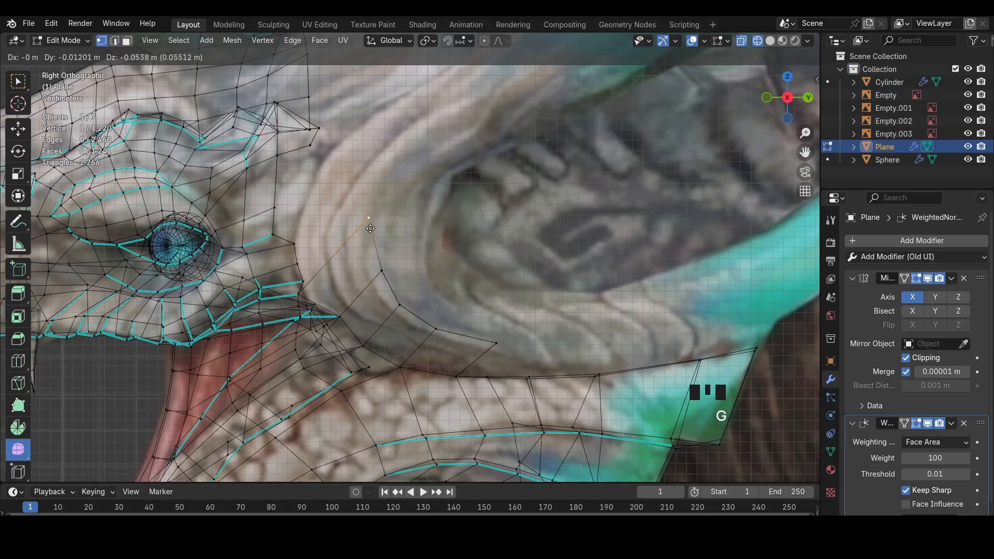
pyautogui.click(369, 234)
# Show the mesh in solid shading and select the rear edge of the cheek above the jaw hinge
pyautogui.press('z')
pyautogui.press('2')
pyautogui.click(300, 261)
pyautogui.moveTo(332, 275)
pyautogui.keyDown('shift'); pyautogui.mouseDown(button='middle')
pyautogui.moveTo(440, 286)
pyautogui.moveTo(434, 303)
pyautogui.moveTo(313, 290)
pyautogui.moveTo(307, 303)
pyautogui.mouseUp(button='middle'); pyautogui.keyUp('shift')
pyautogui.click(776, 95)
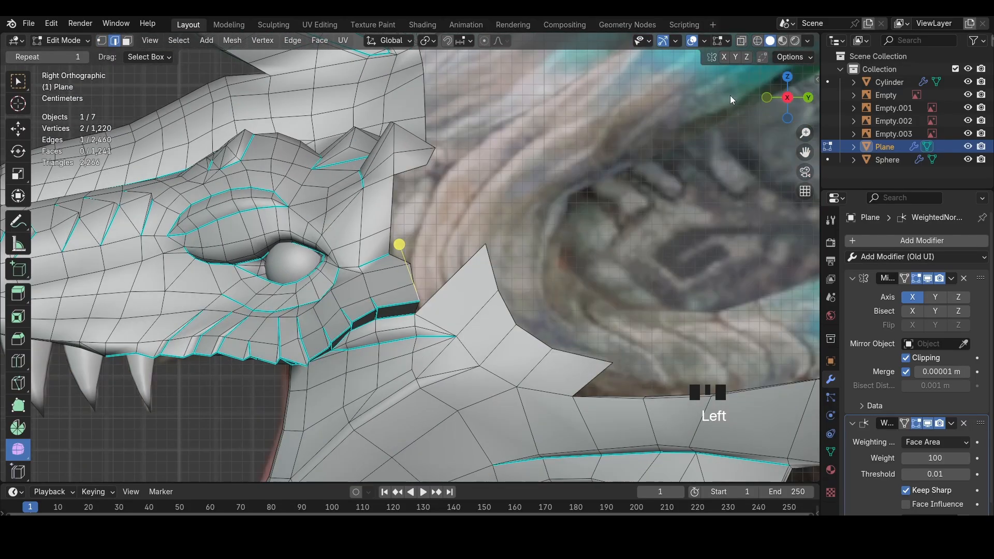
pyautogui.press('z')
pyautogui.press('a')
pyautogui.press('h')
pyautogui.hotkey('ctrl', 'z')
pyautogui.press('z')
# Fill the gap between the lower rear edge of the cheek and the front of the neck strip with faces
pyautogui.click(419, 307)
pyautogui.keyDown('shift'); pyautogui.click(416, 293); pyautogui.keyUp('shift')
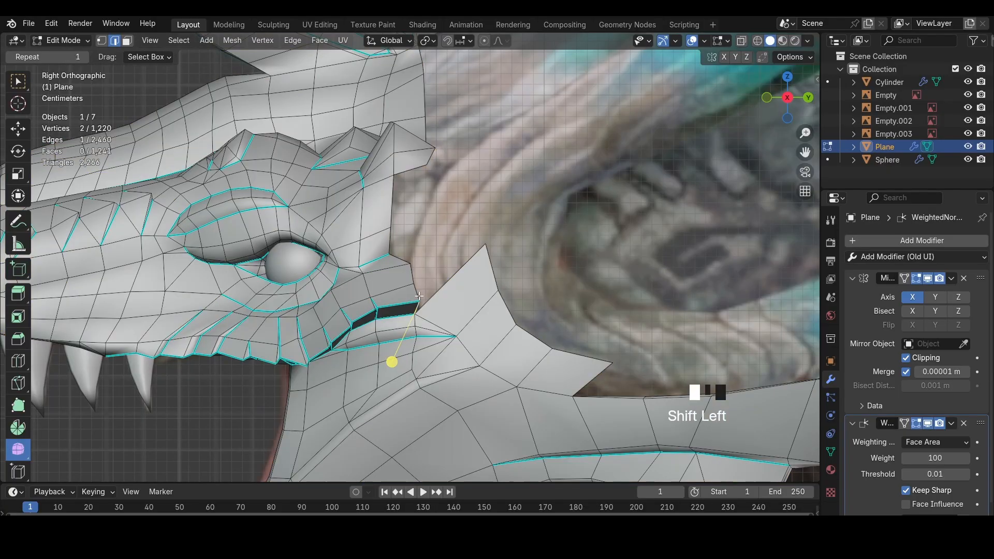
pyautogui.press('f')
pyautogui.moveTo(384, 298); pyautogui.dragTo(342, 301, button='middle')
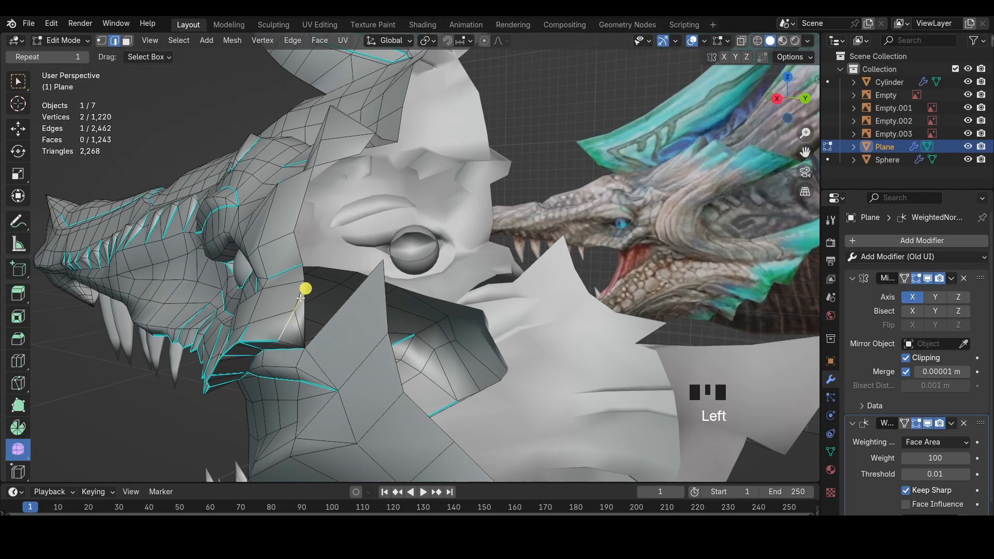
# Mark the cheek's rear edge as sharp and fill the remaining face up to the tip of the neck strip
pyautogui.keyDown('shift'); pyautogui.click(284, 306); pyautogui.keyUp('shift')
pyautogui.hotkey('ctrl', 'e')
pyautogui.click(469, 354)
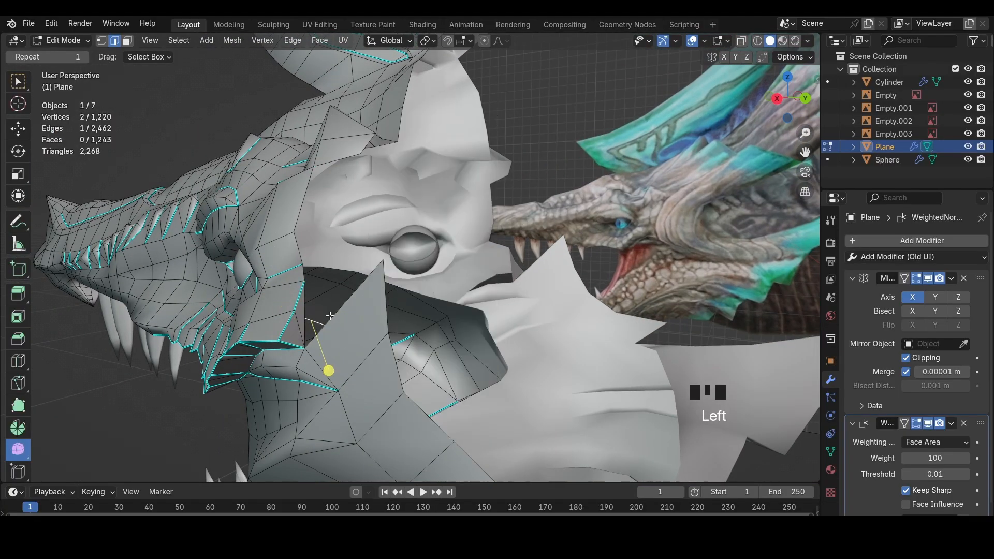
pyautogui.press('f')
pyautogui.moveTo(344, 313); pyautogui.dragTo(441, 310, button='middle')
# Adjust the position of the neck strip's tip vertex in perspective and in the right side view
pyautogui.click(540, 272)
pyautogui.press('g')
pyautogui.click(539, 272)
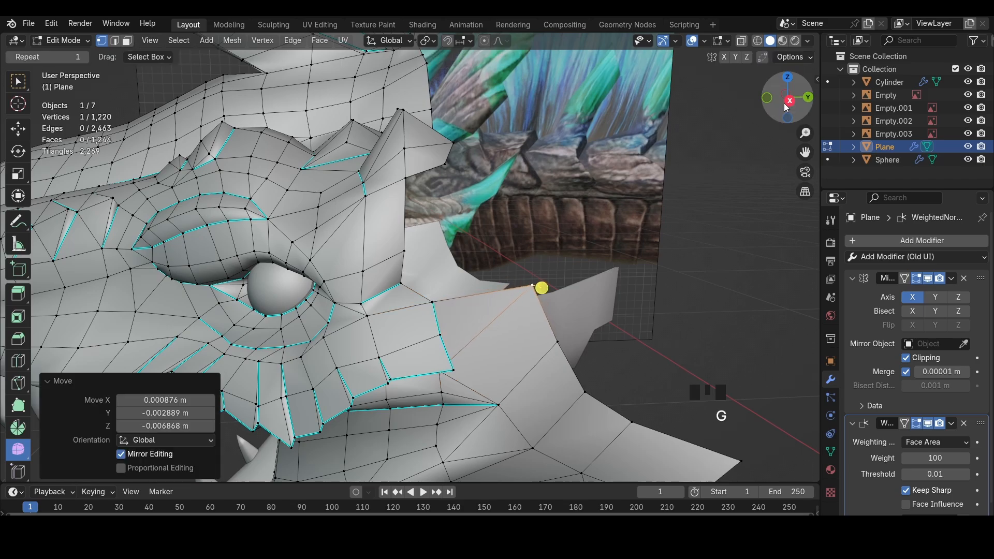
pyautogui.click(788, 102)
pyautogui.press('g')
pyautogui.click(511, 269)
# Move the two vertices below the tip on the neck strip's rear edge to smooth its curve along the neck fold
pyautogui.click(500, 286)
pyautogui.press('g')
pyautogui.click(503, 293)
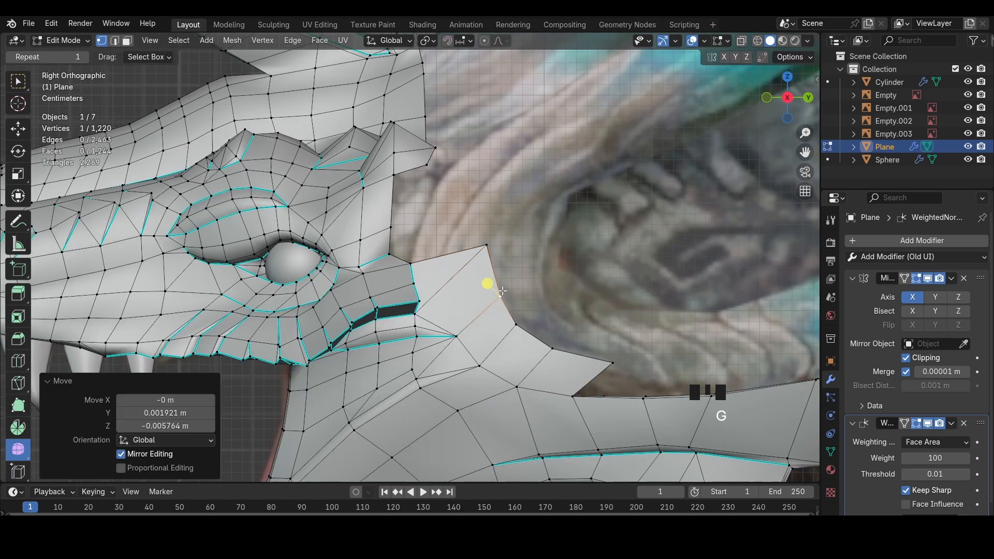
pyautogui.click(518, 323)
pyautogui.press('g')
pyautogui.click(521, 325)
pyautogui.press('z')
pyautogui.press('2')
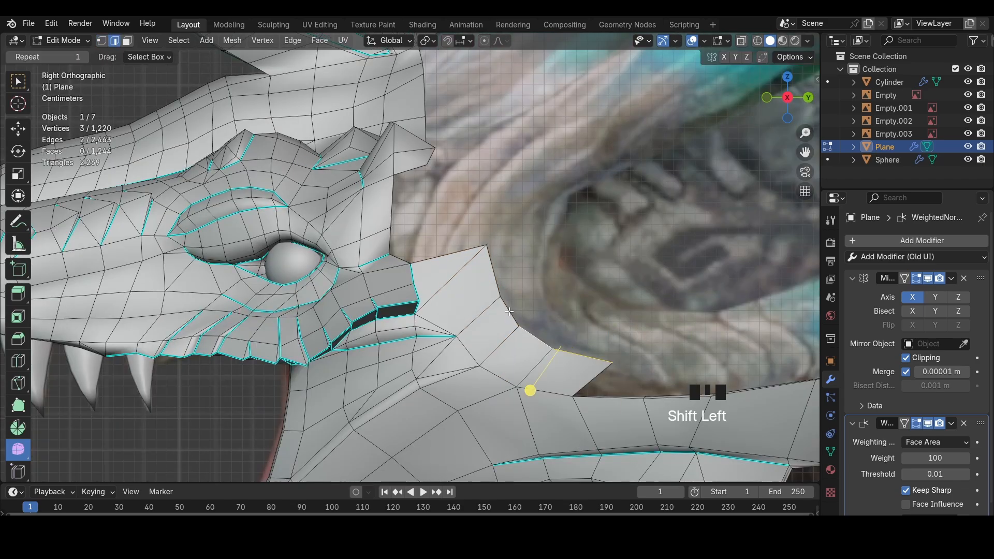
# Extrude the open edges behind the cheek back along the frill in the side reference, then scale and reposition them
pyautogui.press('e')
pyautogui.click(673, 265)
pyautogui.press('s')
pyautogui.click(643, 262)
pyautogui.press('g')
pyautogui.click(627, 270)
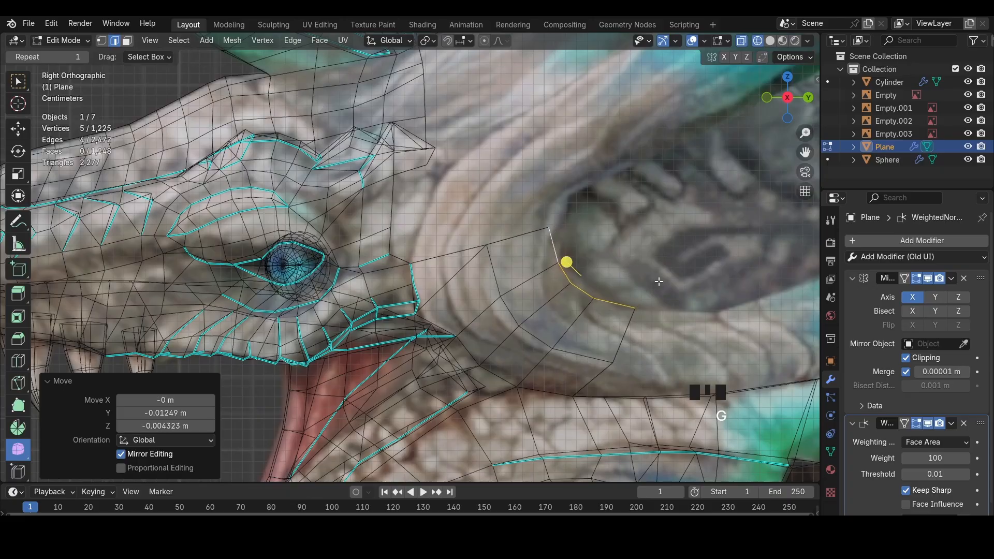
pyautogui.press('g')
pyautogui.click(632, 295)
# Shift the newly extruded frill rim edges along the X axis to set their depth
pyautogui.press('z')
pyautogui.keyDown('shift'); pyautogui.moveTo(777, 289); pyautogui.dragTo(362, 266, button='middle'); pyautogui.keyUp('shift')
pyautogui.press('z')
pyautogui.press('g')
pyautogui.press('x')
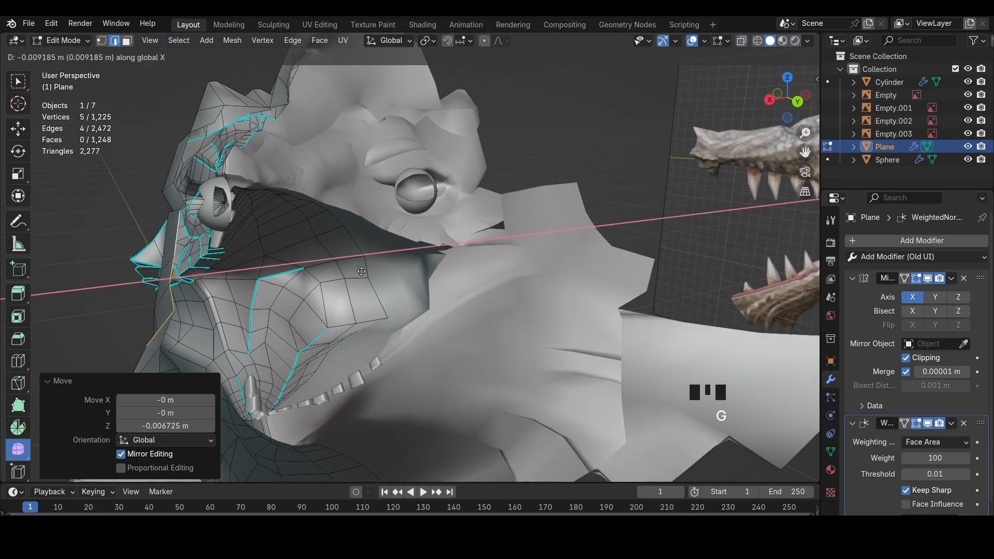
pyautogui.click(269, 290)
# Adjust individual vertices of the cheek frill along X, moving the last one by about 0.012 m
pyautogui.keyDown('shift'); pyautogui.moveTo(258, 291); pyautogui.dragTo(319, 289, button='middle'); pyautogui.keyUp('shift')
pyautogui.press('1')
pyautogui.click(317, 280)
pyautogui.press('g')
pyautogui.press('x')
pyautogui.click(294, 350)
pyautogui.press('g')
pyautogui.press('x')
pyautogui.click(300, 326)
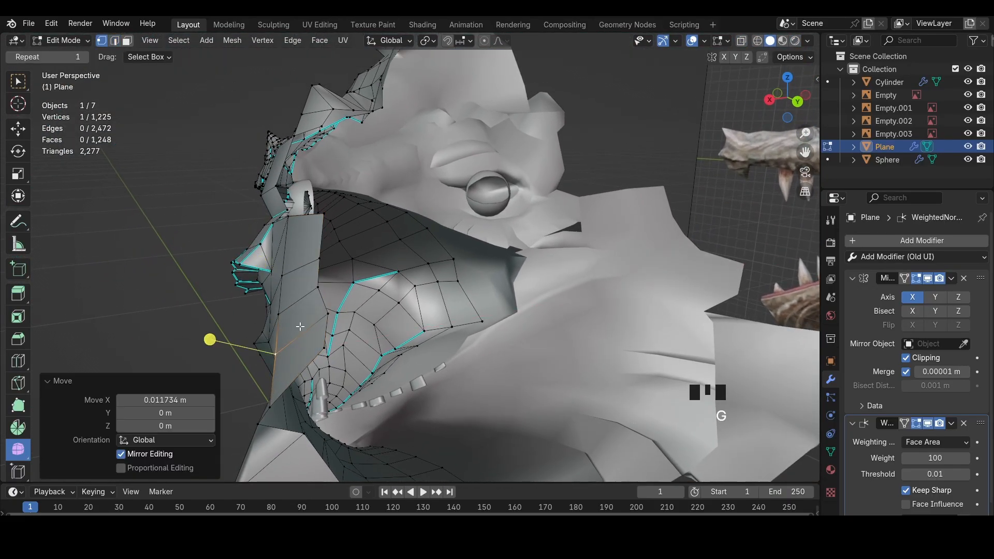
# Move the lower end corner vertex of the cheek frill along X by about 0.025 m
pyautogui.moveTo(300, 326); pyautogui.dragTo(281, 367, button='middle')
pyautogui.press('2')
pyautogui.click(281, 367)
pyautogui.press('1')
pyautogui.moveTo(579, 381); pyautogui.dragTo(639, 313, button='middle')
pyautogui.press('g')
pyautogui.press('x')
pyautogui.click(673, 300)
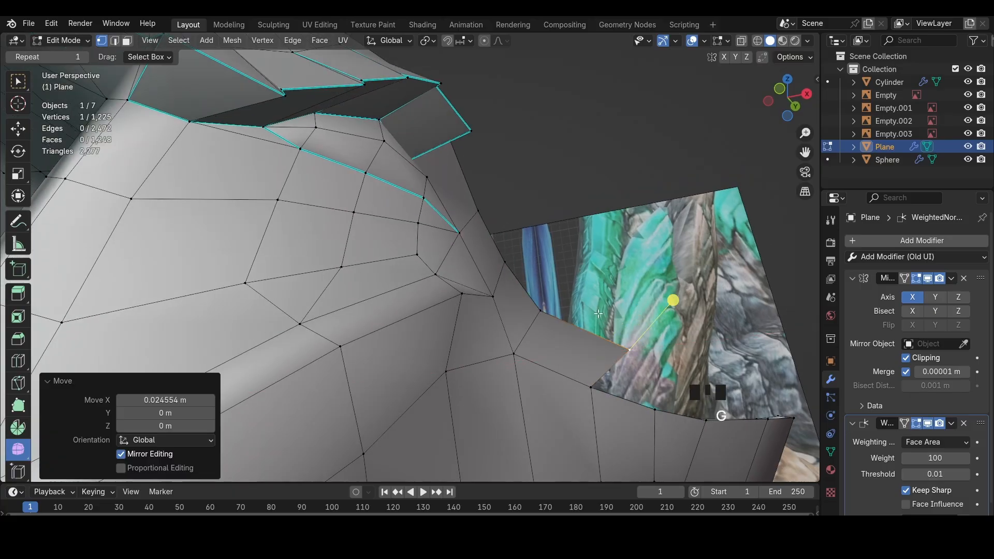
# Nudge the inner vertex of the lower cheek frill along X by about 0.0015 m
pyautogui.press('2')
pyautogui.click(570, 318)
pyautogui.press('g')
pyautogui.press('x')
pyautogui.click(575, 316)
pyautogui.moveTo(566, 228); pyautogui.dragTo(335, 452, button='middle')
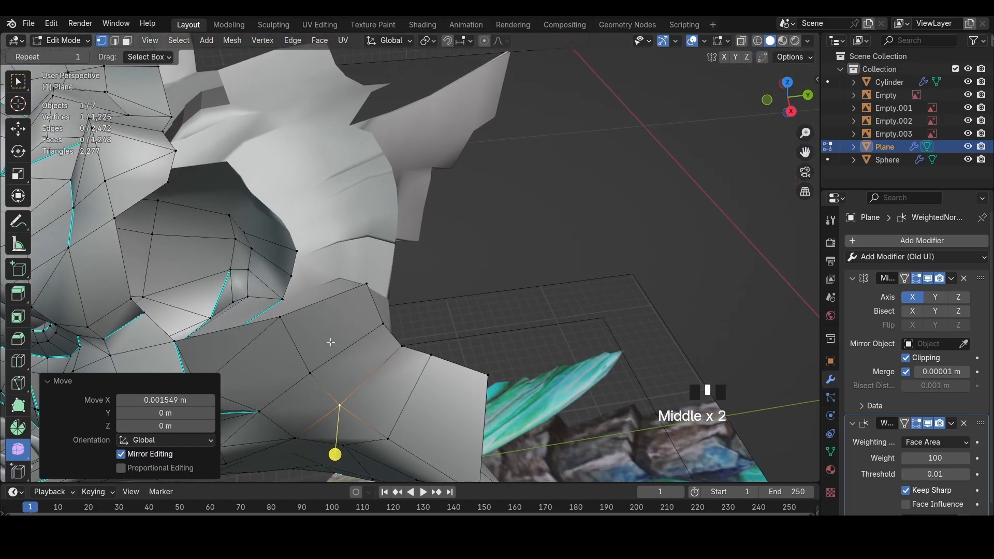
# Mark the lengthwise edge line inside the cheek frill as sharp and shift it along X
pyautogui.click(300, 344)
pyautogui.keyDown('ctrl'); pyautogui.click(418, 460); pyautogui.keyUp('ctrl')
pyautogui.hotkey('ctrl', 'e')
pyautogui.click(532, 380)
pyautogui.moveTo(532, 380); pyautogui.dragTo(477, 362, button='middle')
pyautogui.press('g')
pyautogui.press('x')
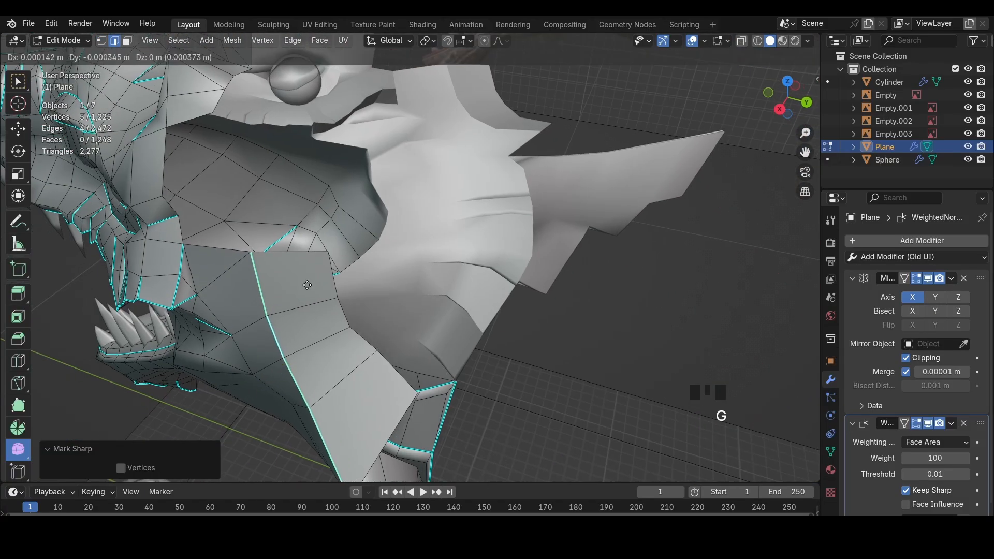
pyautogui.click(611, 217)
# Extrude the frill's two top edges upward over the side reference, rotate them about 17.7° and reposition them
pyautogui.moveTo(647, 155); pyautogui.dragTo(763, 119, button='middle')
pyautogui.click(796, 98)
pyautogui.press('z')
pyautogui.click(339, 291)
pyautogui.keyDown('shift'); pyautogui.click(259, 307); pyautogui.keyUp('shift')
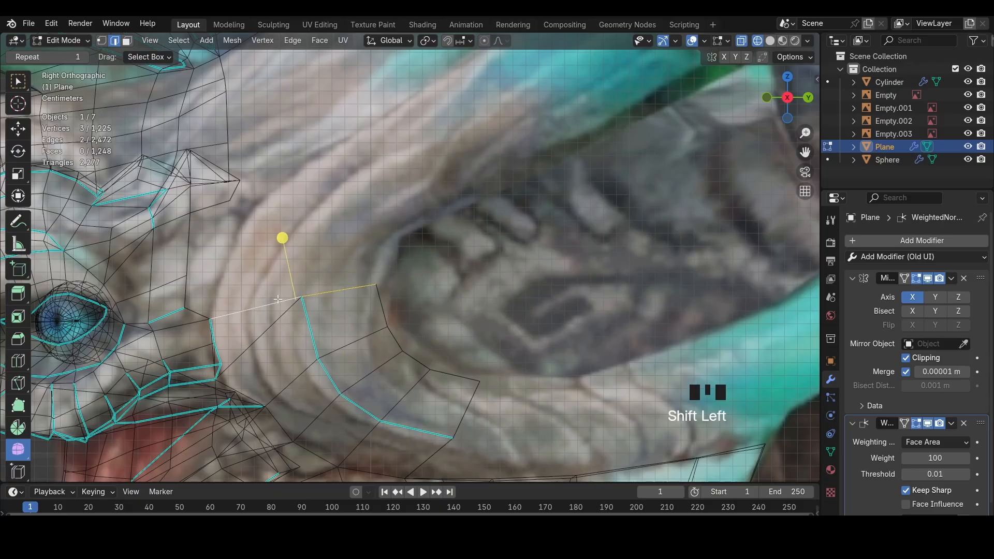
pyautogui.press('e')
pyautogui.click(465, 233)
pyautogui.press('r')
pyautogui.click(469, 279)
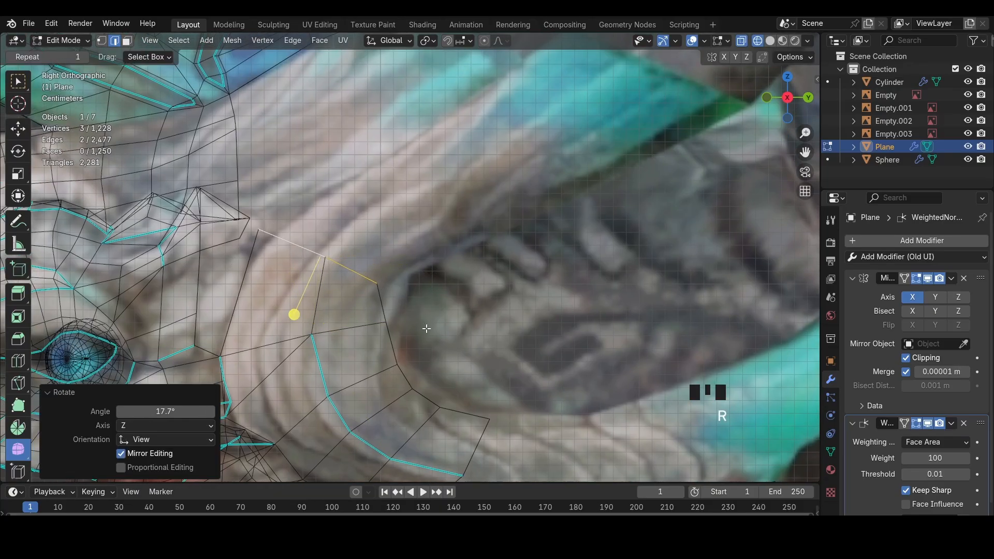
pyautogui.click(482, 319)
pyautogui.press('g')
pyautogui.click(474, 317)
# Move the frill's rear rim vertex below the new top edge to match the side reference
pyautogui.press('1')
pyautogui.click(389, 329)
pyautogui.press('g')
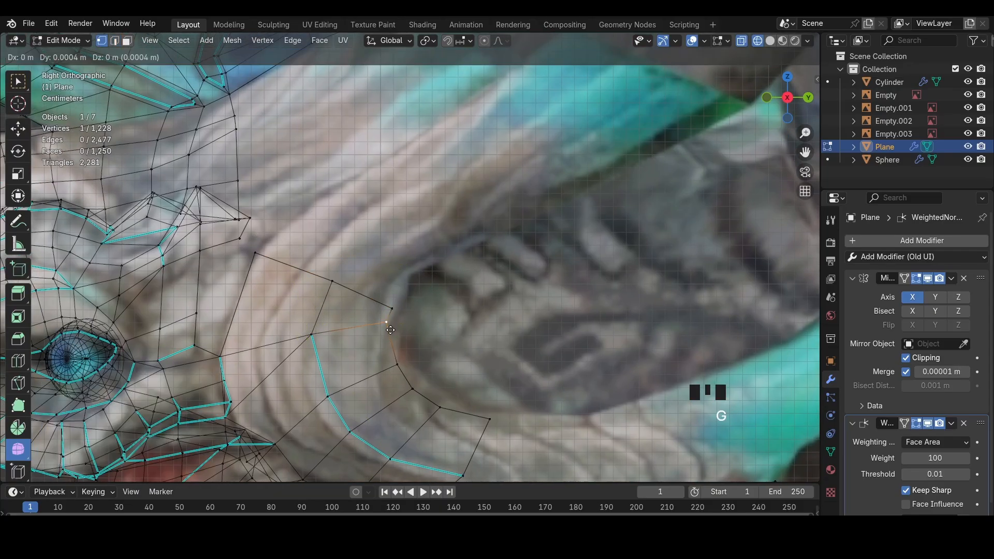
pyautogui.click(394, 337)
# Extrude the frill's top edges again, rotate them about 17.4°, scale them down and place them along the side reference
pyautogui.keyDown('alt'); pyautogui.click(371, 297); pyautogui.keyUp('alt')
pyautogui.press('e')
pyautogui.click(460, 251)
pyautogui.press('r')
pyautogui.click(452, 270)
pyautogui.press('s')
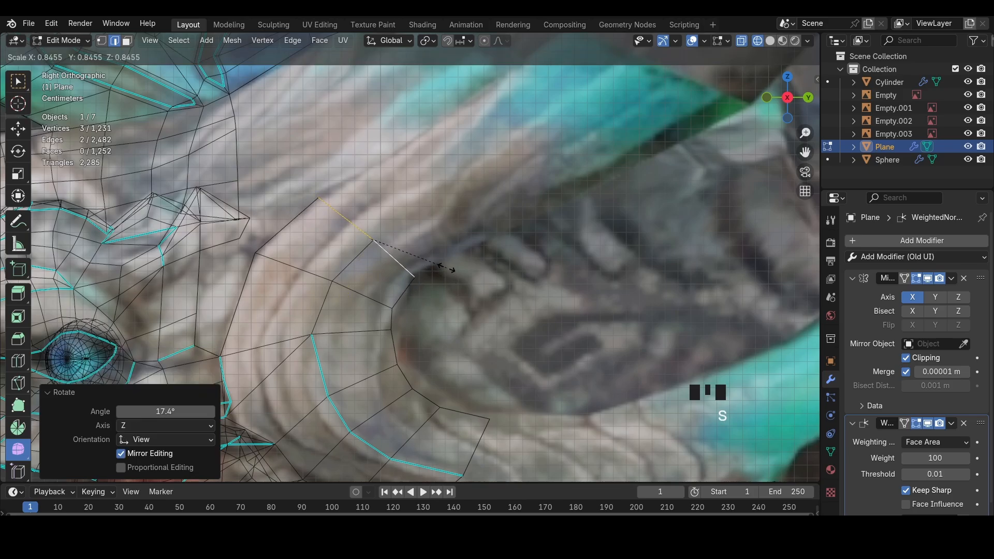
pyautogui.press('g')
pyautogui.click(453, 256)
# Shift the frill's uppermost edge row outward along X to match the front reference and adjust its rotation
pyautogui.keyDown('shift'); pyautogui.moveTo(648, 178); pyautogui.dragTo(630, 228, button='middle'); pyautogui.keyUp('shift')
pyautogui.click(766, 98)
pyautogui.press('r')
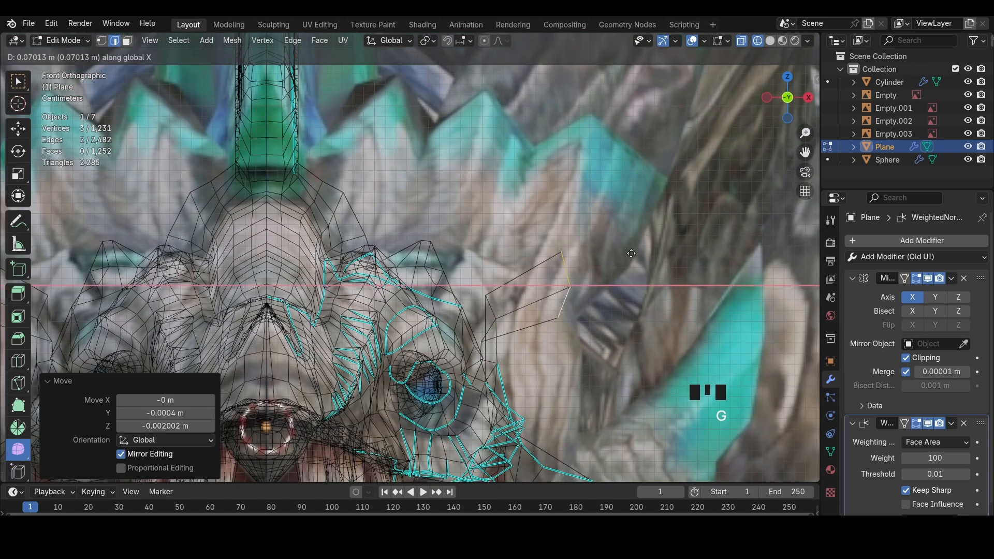
pyautogui.click(600, 315)
# Rotate the edge row below the frill's top by about -15.7° and shift it outward along X
pyautogui.press('1')
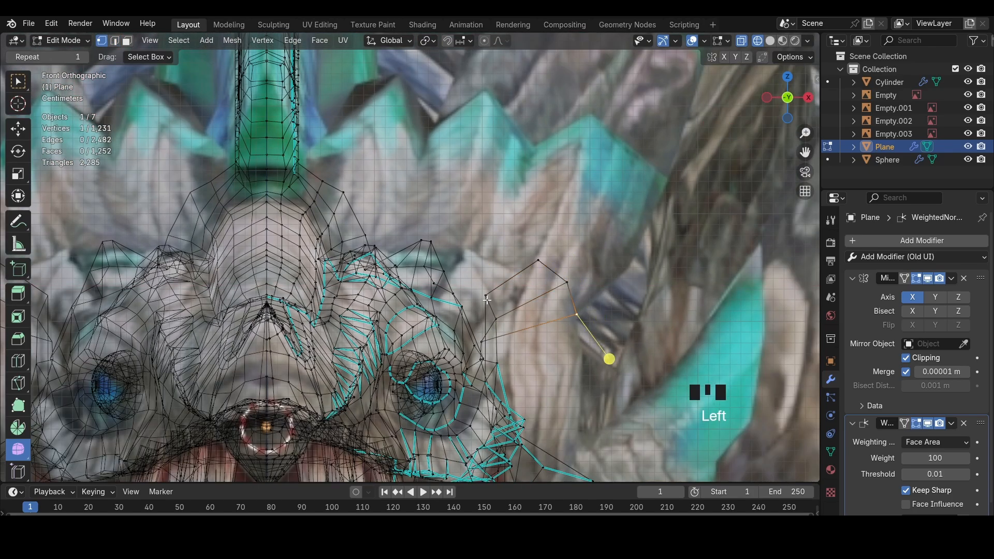
pyautogui.keyDown('alt'); pyautogui.click(487, 300); pyautogui.keyUp('alt')
pyautogui.press('r')
pyautogui.click(564, 285)
pyautogui.press('g')
pyautogui.press('x')
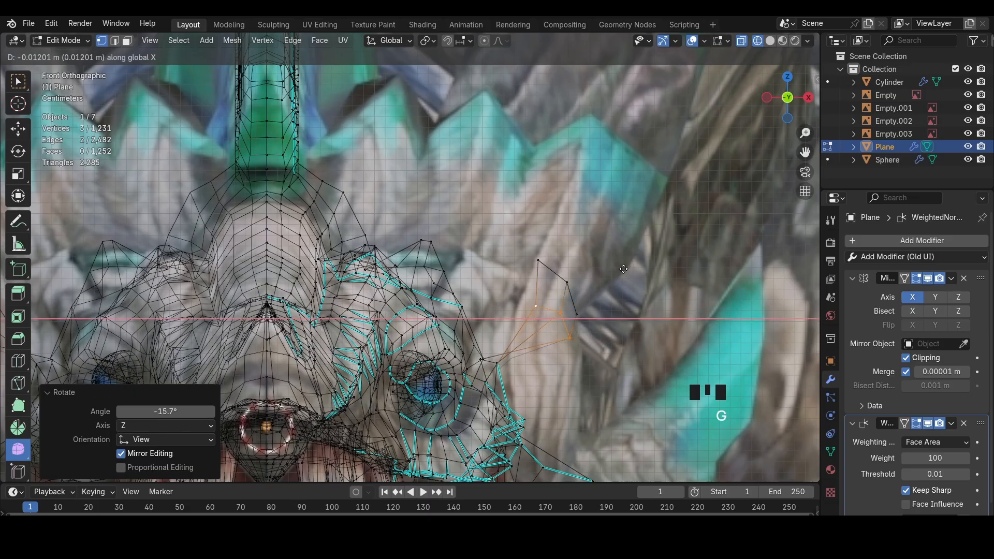
pyautogui.click(651, 269)
# Move the short outer edge at the upper end of the frill's sharp line outward along X
pyautogui.keyDown('shift'); pyautogui.moveTo(632, 373); pyautogui.dragTo(546, 313, button='middle'); pyautogui.keyUp('shift')
pyautogui.press('z')
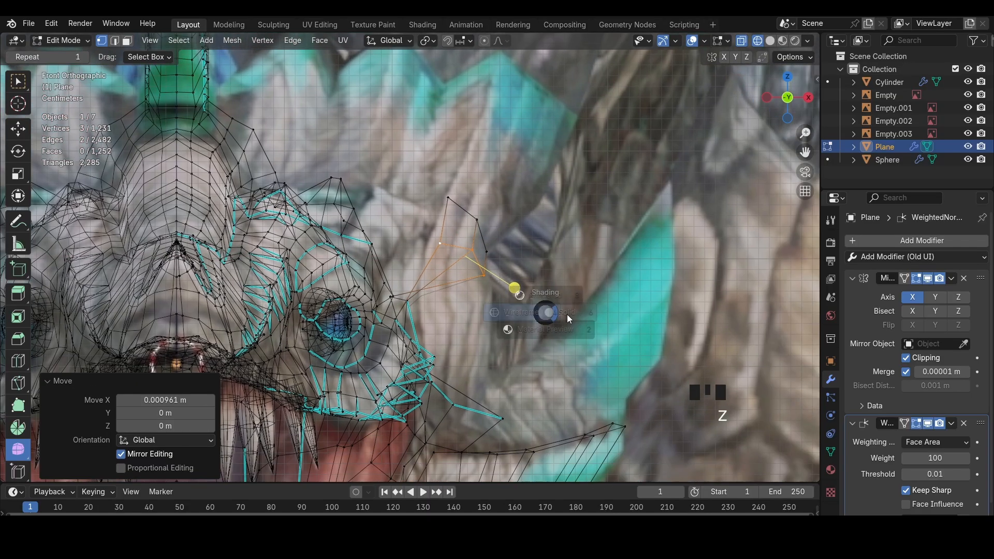
pyautogui.click(582, 316)
pyautogui.moveTo(445, 313); pyautogui.dragTo(351, 296, button='middle')
pyautogui.keyDown('alt'); pyautogui.click(383, 309); pyautogui.keyUp('alt')
pyautogui.press('2')
pyautogui.click(352, 295)
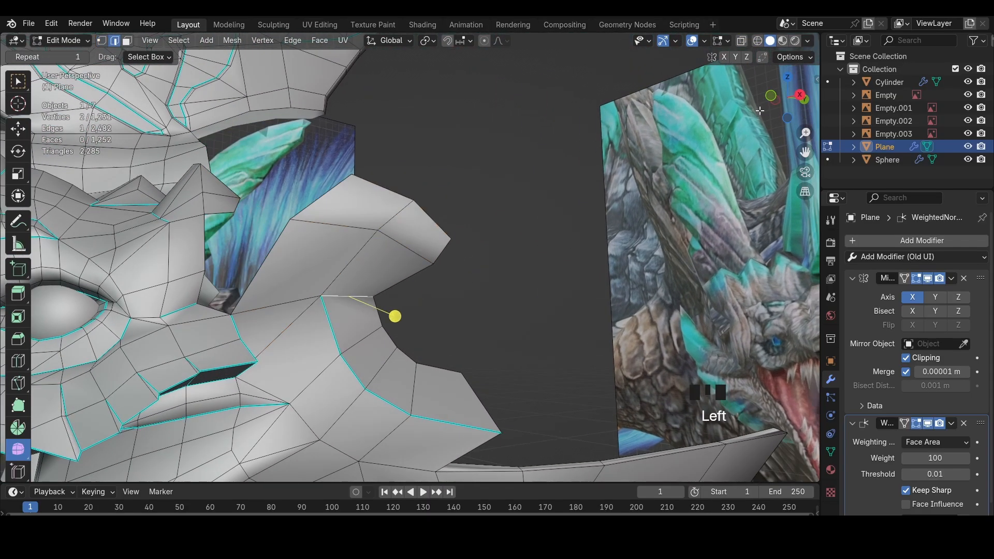
pyautogui.click(771, 96)
pyautogui.press('z')
pyautogui.press('g')
pyautogui.press('x')
pyautogui.click(519, 237)
# Trackball-rotate the short outer frill edge by about -17.8° and -37.8°, and shift it further along X
pyautogui.press('r')
pyautogui.press('r')
pyautogui.click(548, 231)
pyautogui.press('g')
pyautogui.press('x')
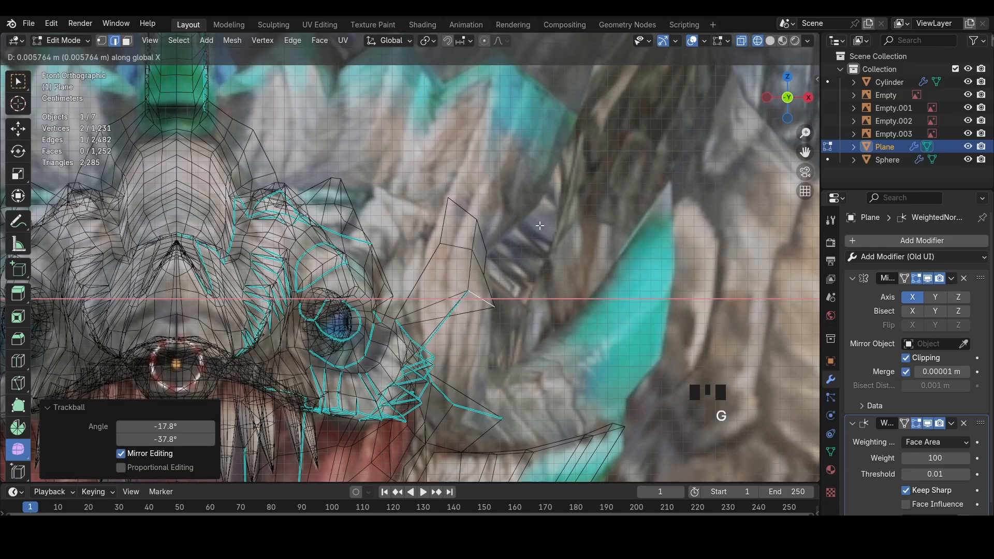
pyautogui.click(540, 226)
# Shift the three lower outer rim edges of the frill outward along X over the front reference
pyautogui.press('z')
pyautogui.moveTo(540, 225); pyautogui.dragTo(472, 345, button='middle')
pyautogui.click(408, 352)
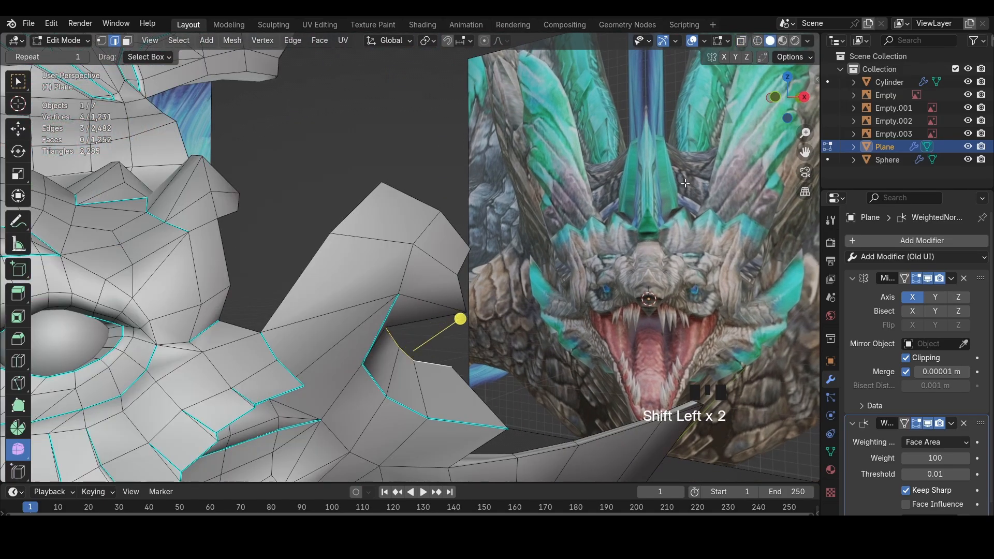
pyautogui.click(771, 97)
pyautogui.press('z')
pyautogui.press('g')
pyautogui.press('x')
pyautogui.click(566, 313)
# Adjust the lower outer rim vertices of the frill individually along X to follow the front reference
pyautogui.press('1')
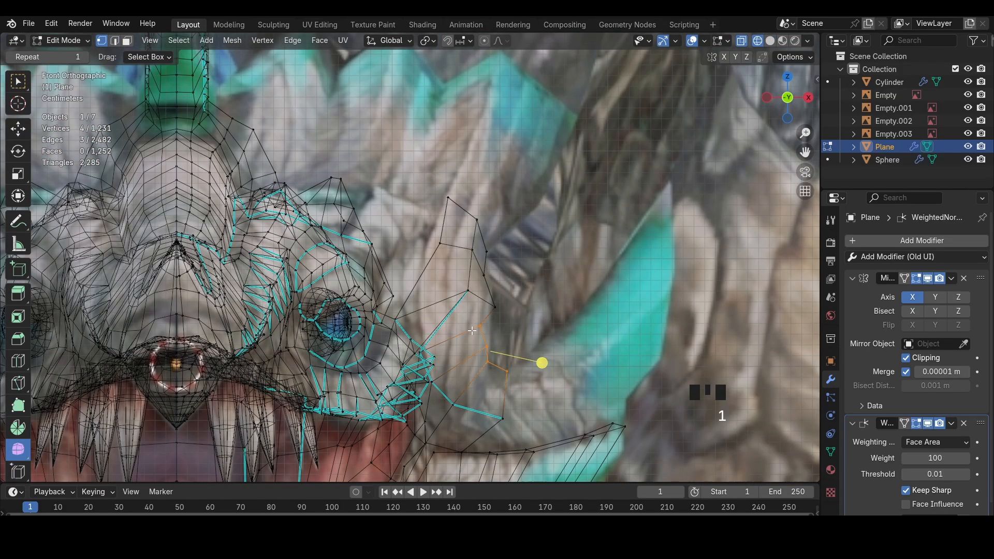
pyautogui.click(481, 328)
pyautogui.press('g')
pyautogui.press('x')
pyautogui.click(484, 364)
pyautogui.press('g')
pyautogui.press('x')
pyautogui.click(506, 372)
pyautogui.press('g')
pyautogui.press('x')
pyautogui.click(508, 372)
# Lower the rim vertex beside the frill's lower outer corner slightly along Z
pyautogui.click(490, 362)
pyautogui.press('g')
pyautogui.press('z')
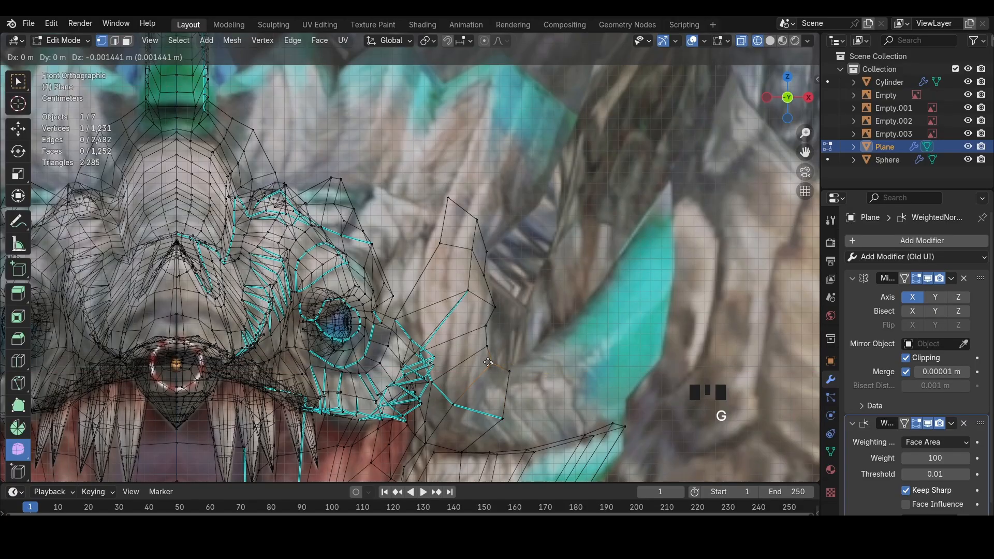
pyautogui.click(488, 366)
# Try to move a single sharp edge on the lower frill, then undo the move
pyautogui.moveTo(440, 357); pyautogui.dragTo(422, 358, button='middle')
pyautogui.press('z')
pyautogui.press('2')
pyautogui.click(418, 406)
pyautogui.press('g')
pyautogui.click(432, 409)
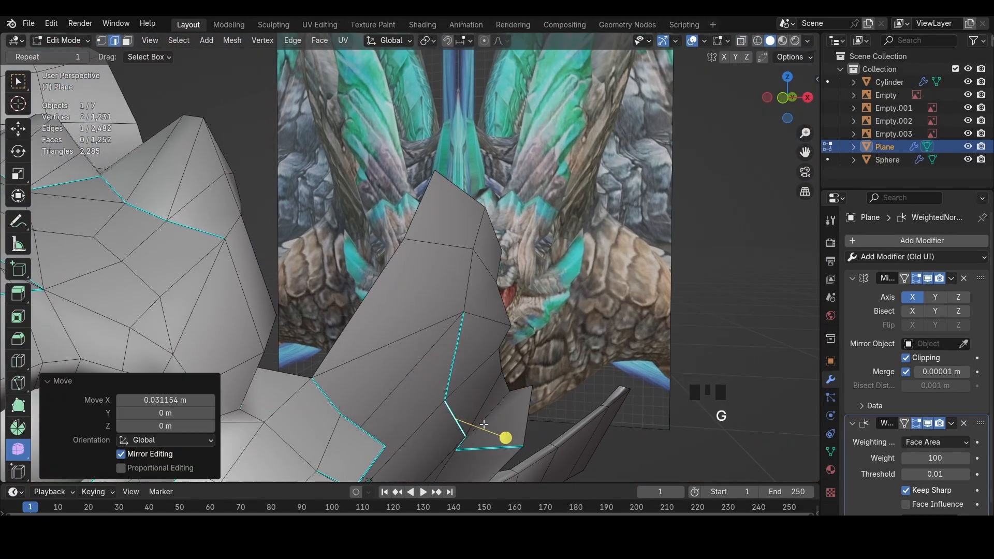
pyautogui.hotkey('ctrl', 'z')
# Move the two middle edges of the frill's sharp line outward in front view and rotate them into a curve
pyautogui.click(782, 98)
pyautogui.press('z')
pyautogui.press('g')
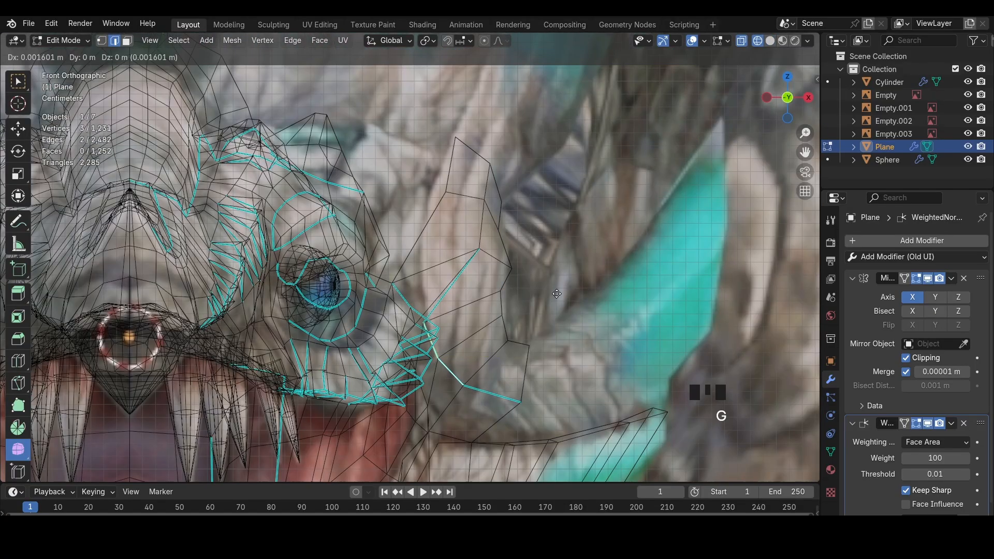
pyautogui.click(603, 298)
pyautogui.press('r')
pyautogui.click(591, 320)
# Fine-tune a lower and a middle vertex of the frill's sharp line along X to smooth its curve
pyautogui.press('1')
pyautogui.click(504, 388)
pyautogui.press('g')
pyautogui.press('x')
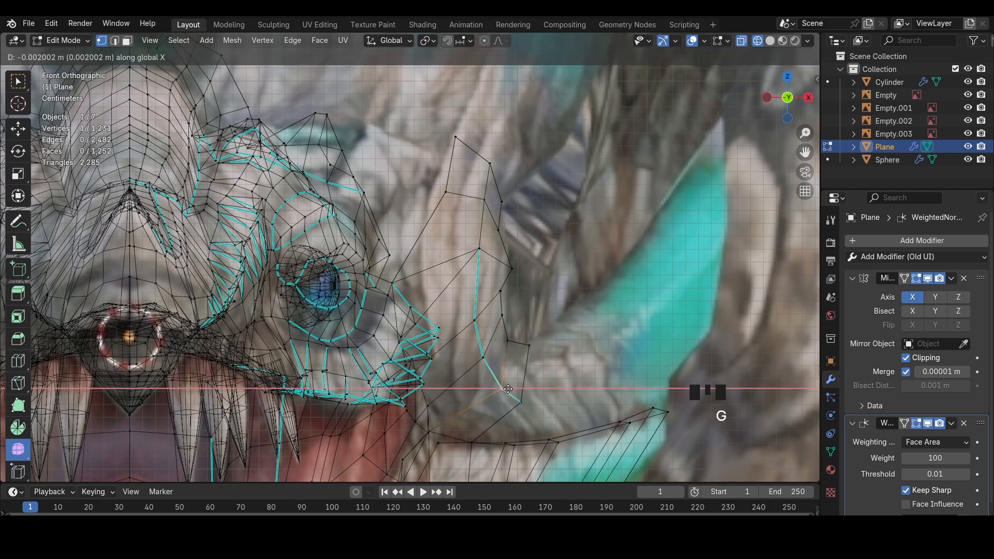
pyautogui.click(495, 385)
pyautogui.click(478, 319)
pyautogui.press('g')
pyautogui.press('x')
pyautogui.click(480, 319)
# Move the outer rim vertex beside the sharp line's upper end along X by about -0.004 m
pyautogui.click(509, 254)
pyautogui.click(512, 264)
pyautogui.press('g')
pyautogui.press('x')
pyautogui.click(507, 263)
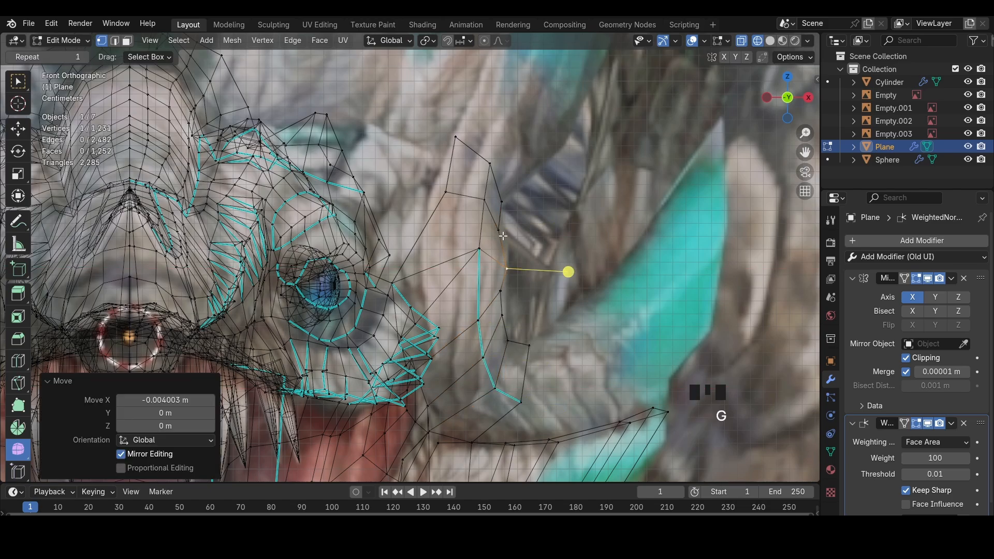
# Move the inner side vertex just below the frill's tip toward the head along X
pyautogui.click(501, 220)
pyautogui.click(430, 185)
pyautogui.press('g')
pyautogui.press('x')
pyautogui.click(416, 187)
# Try to shift the frill's inner base vertex beside the eye along X, then undo it
pyautogui.click(401, 274)
pyautogui.press('g')
pyautogui.press('x')
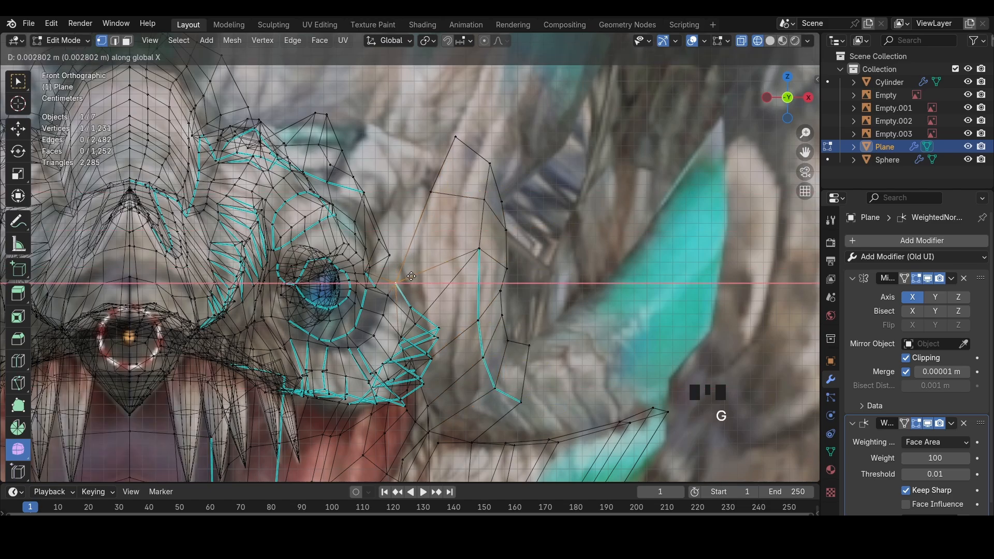
pyautogui.click(403, 274)
pyautogui.hotkey('ctrl', 'z')
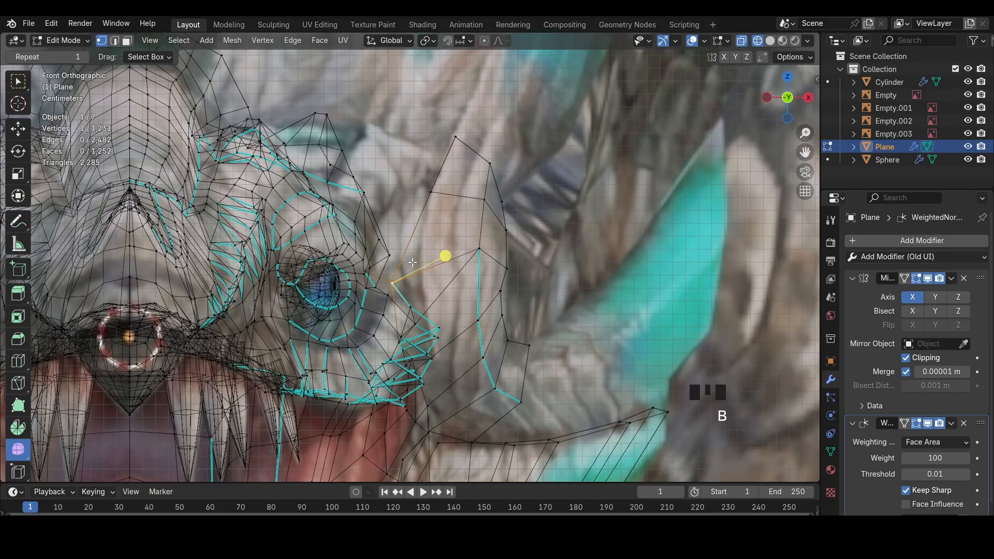
# Slide the upper vertex of the frill's inner edge down its edge and fill the gap to the brow's side edge with a face
pyautogui.scroll(-1, 412, 263)
pyautogui.press('a')
pyautogui.hotkey('shift', 'z')
pyautogui.moveTo(402, 257); pyautogui.dragTo(363, 266, button='middle')
pyautogui.press('2')
pyautogui.click(248, 262)
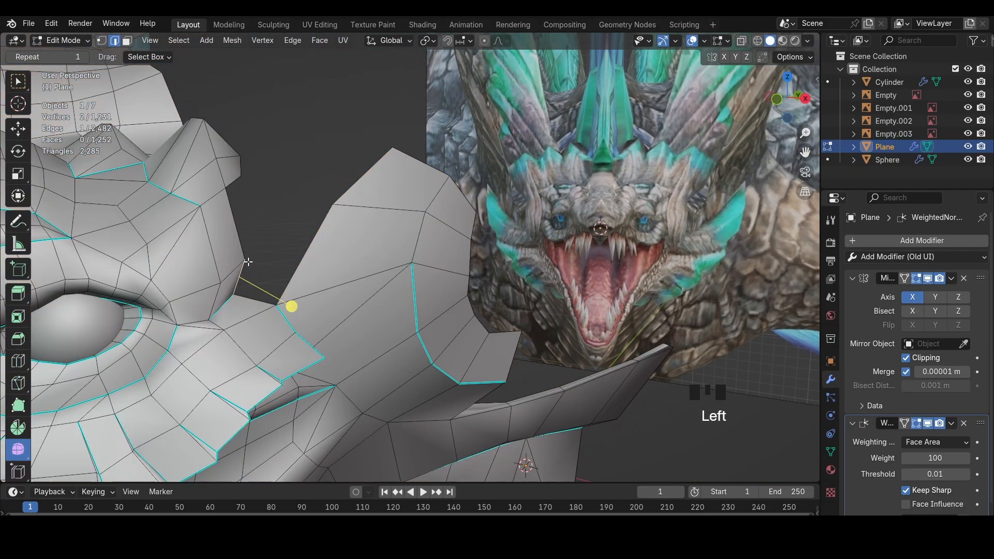
pyautogui.click(804, 98)
pyautogui.hotkey('shift', 'z')
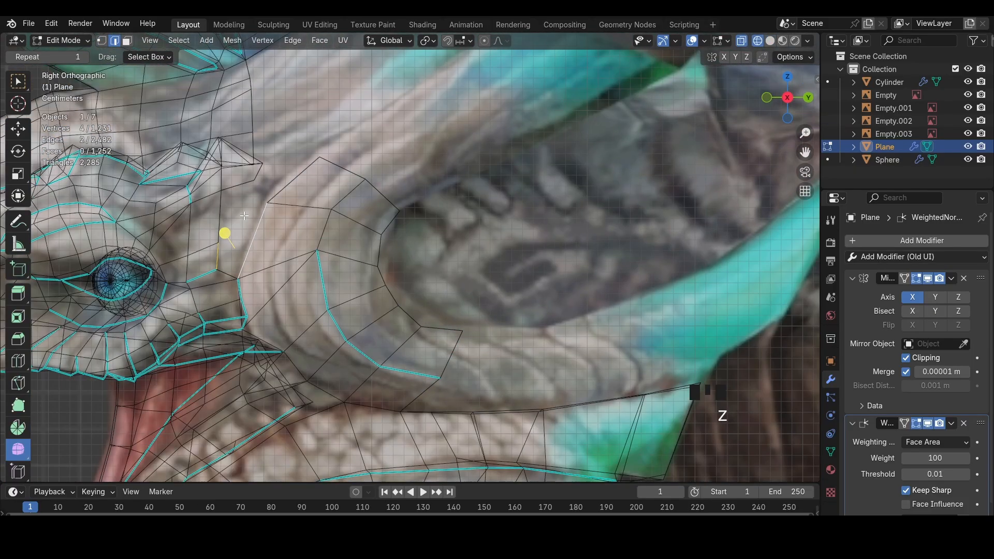
pyautogui.keyDown('shift'); pyautogui.moveTo(248, 243); pyautogui.dragTo(414, 278, button='middle'); pyautogui.keyUp('shift')
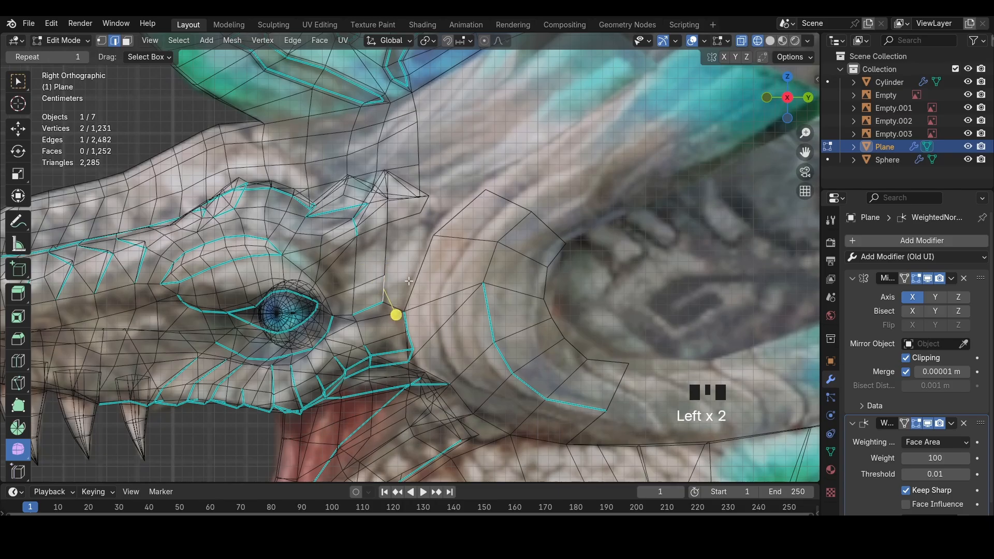
pyautogui.hotkey('shift', 'v')
pyautogui.click(409, 290)
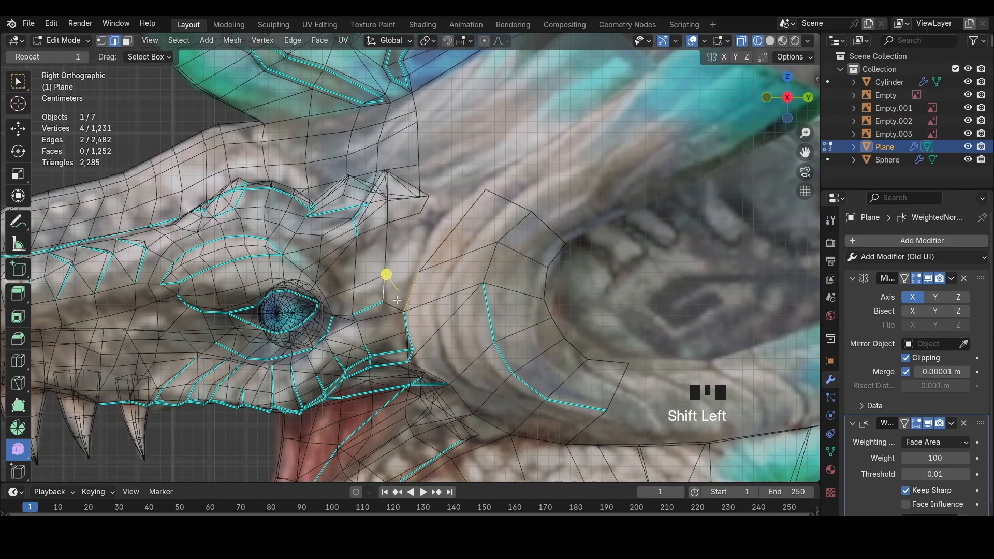
# Cut a new edge row across the upper frill and slide the upper end of the sharp line downward
pyautogui.click(468, 218)
pyautogui.press('1')
pyautogui.moveTo(453, 230); pyautogui.dragTo(443, 224)
pyautogui.click(497, 241)
pyautogui.keyDown('shift'); pyautogui.click(483, 283); pyautogui.keyUp('shift')
pyautogui.hotkey('shift', 'v')
pyautogui.click(508, 301)
# Move the new row's middle vertices and the one above them toward the head to even out the frill's spacing
pyautogui.press('g')
pyautogui.click(500, 303)
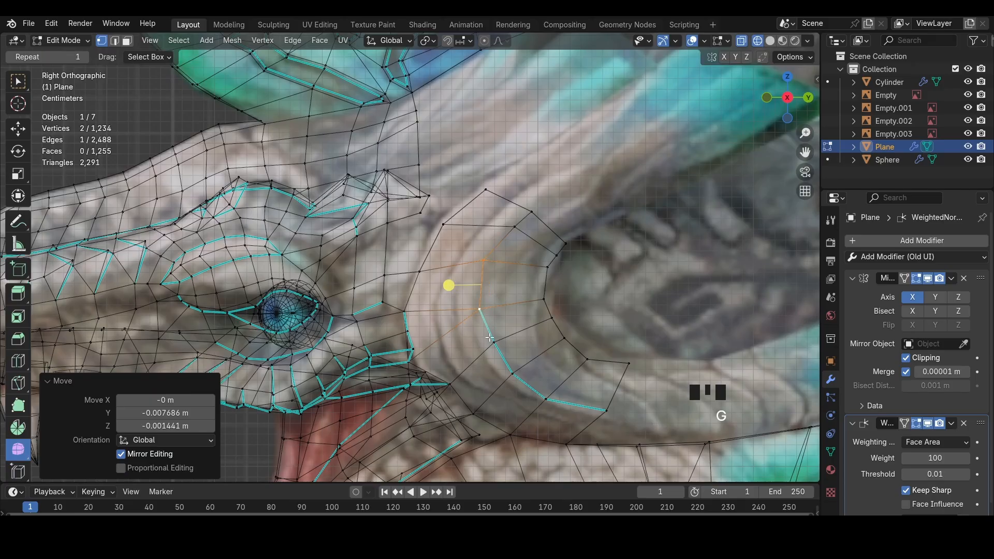
pyautogui.click(495, 342)
pyautogui.press('g')
pyautogui.click(513, 228)
pyautogui.press('g')
pyautogui.click(501, 234)
# Fill the next face between the brow's side and the frill's inner edge, then try a Merge At Last and undo it
pyautogui.press('2')
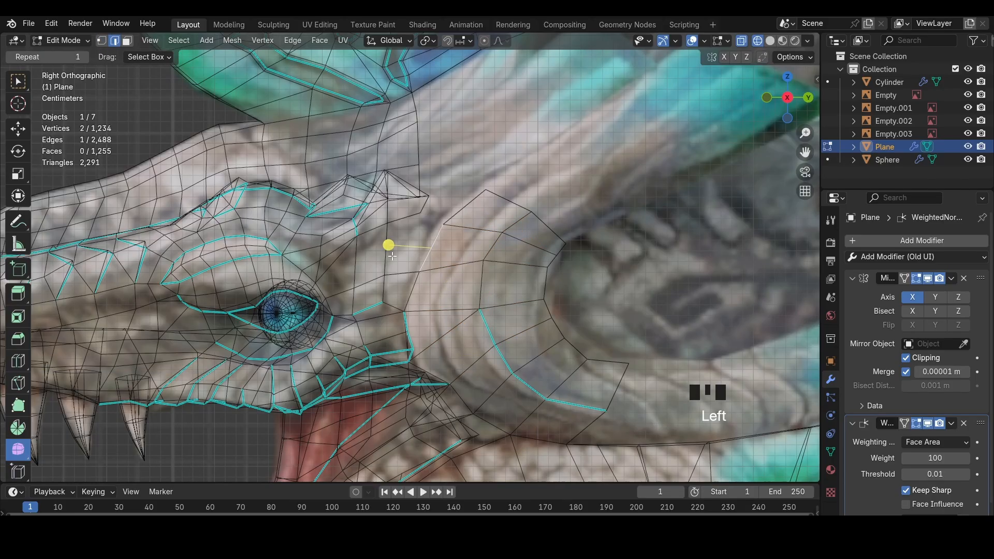
pyautogui.press('m')
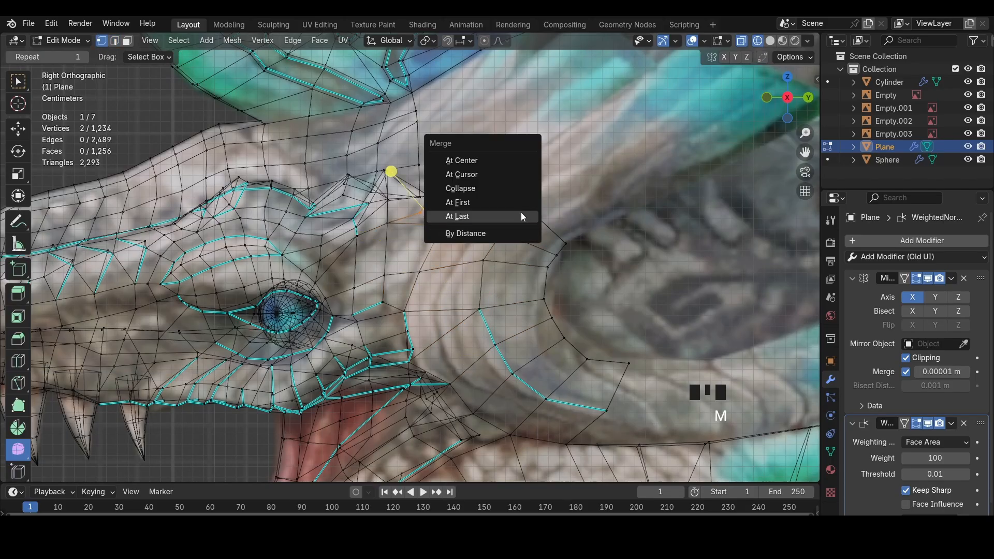
pyautogui.click(523, 216)
pyautogui.moveTo(522, 216); pyautogui.dragTo(394, 288, button='middle')
pyautogui.hotkey('ctrl', 'z')
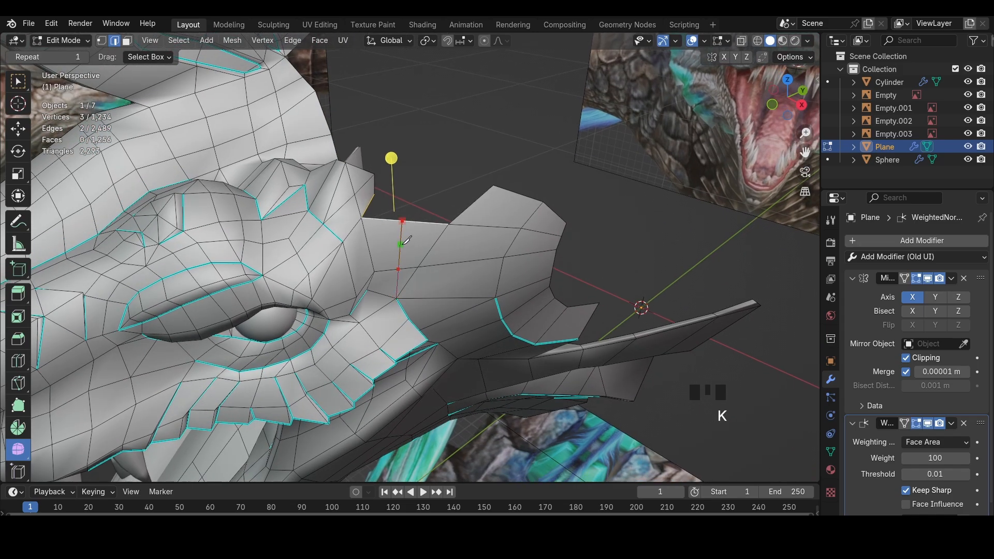
# Cut the connecting faces vertically with the Knife and shrink the new edge inward with an offset of about -0.0126 m
pyautogui.hotkey('alt', 's')
pyautogui.moveTo(443, 244); pyautogui.dragTo(418, 199, button='middle')
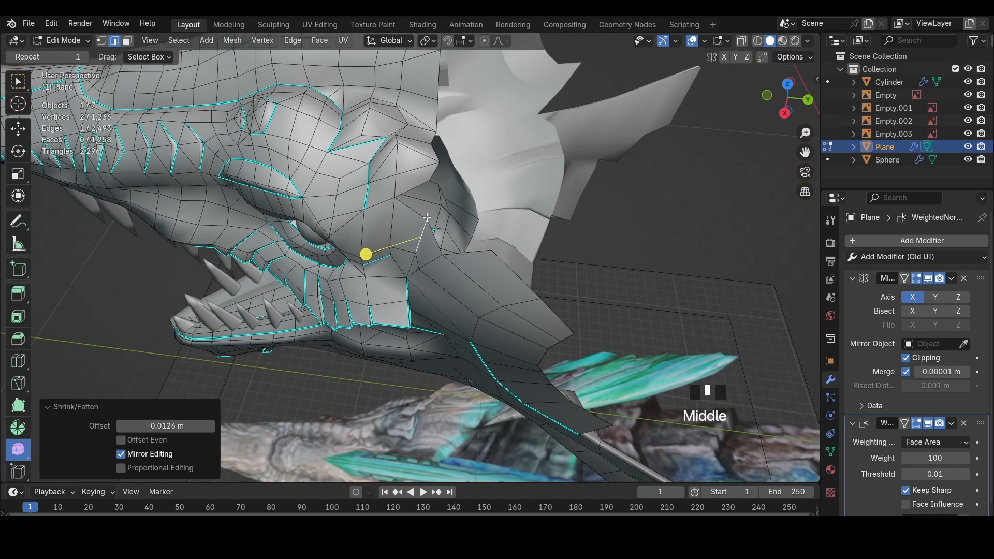
pyautogui.click(418, 199)
# Reposition the upper vertices of the new cut between the brow and the frill
pyautogui.moveTo(427, 242)
pyautogui.mouseDown(button='middle')
pyautogui.moveTo(486, 228)
pyautogui.moveTo(400, 246)
pyautogui.mouseUp(button='middle')
pyautogui.press('z')
pyautogui.press('r')
pyautogui.click(398, 248)
pyautogui.press('1')
pyautogui.click(395, 229)
pyautogui.press('g')
pyautogui.click(398, 233)
pyautogui.press('z')
pyautogui.click(398, 212)
# Try to add an extra vertex in the gap behind the brow spike and push it outward with Shrink/Fatten by about 0.02 m
pyautogui.hotkey('ctrl', 'r')
pyautogui.doubleClick(396, 211)
pyautogui.hotkey('alt', 's')
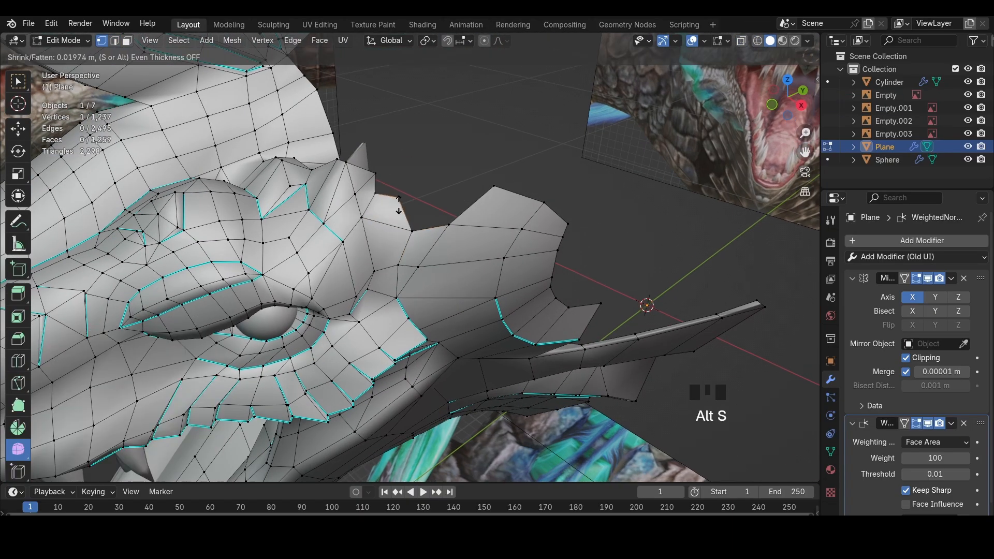
pyautogui.click(395, 198)
pyautogui.keyDown('shift'); pyautogui.click(362, 215); pyautogui.keyUp('shift')
pyautogui.click(399, 199)
pyautogui.moveTo(400, 201); pyautogui.dragTo(673, 165, button='middle')
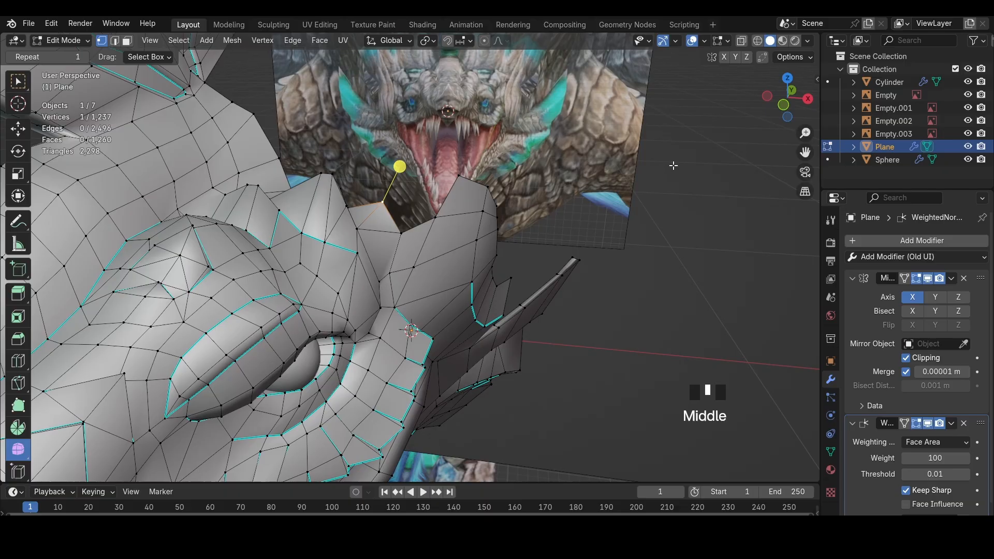
# Try to move the brow spike's tip vertices in front view, then undo back to before the extra gap vertex was added
pyautogui.click(785, 105)
pyautogui.hotkey('alt', 'z')
pyautogui.press('a')
pyautogui.press('h')
pyautogui.hotkey('ctrl', 'z')
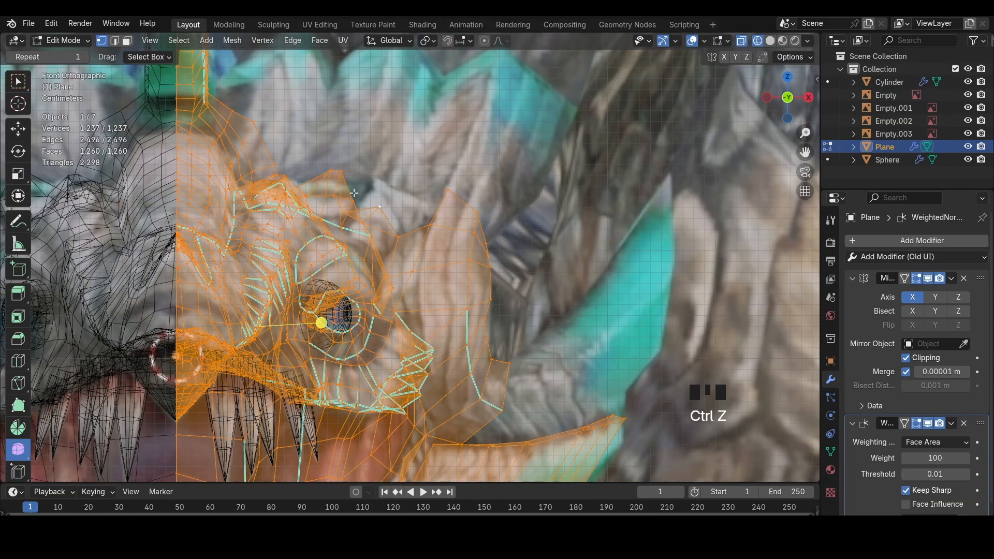
pyautogui.moveTo(319, 156); pyautogui.dragTo(349, 181)
pyautogui.press('g')
pyautogui.click(348, 190)
pyautogui.hotkey('ctrl', 'z')
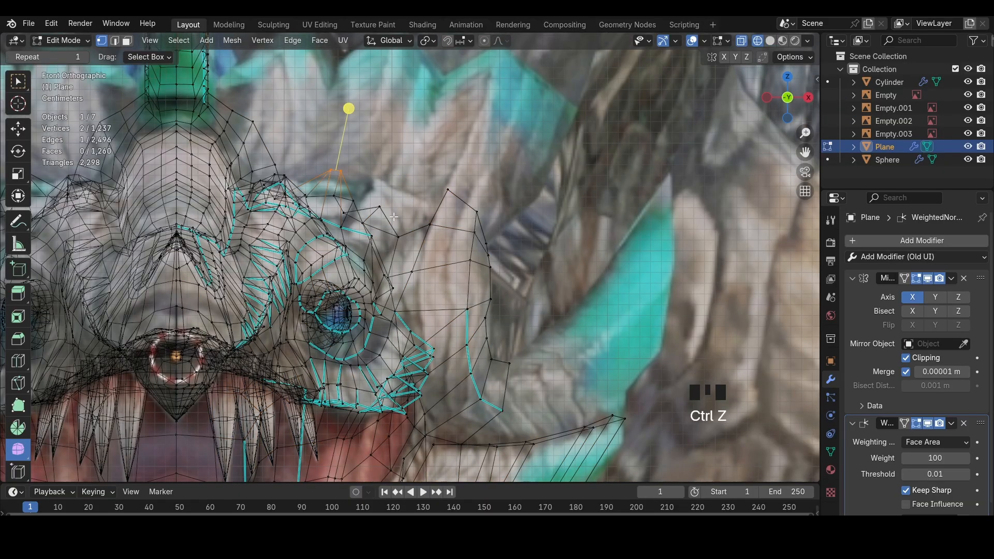
pyautogui.hotkey('ctrl', 'z')
pyautogui.hotkey('ctrl', 'z')
pyautogui.hotkey('ctrl', 'z')
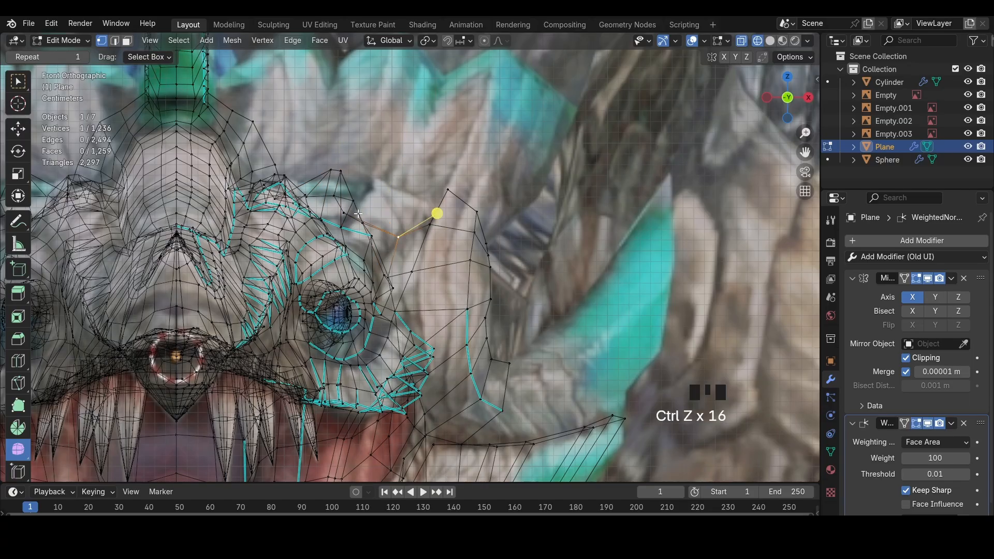
# Delete the edge closing the gap beside the brow spike, then shift the spike's vertices outward along X
pyautogui.press('x')
pyautogui.click(413, 253)
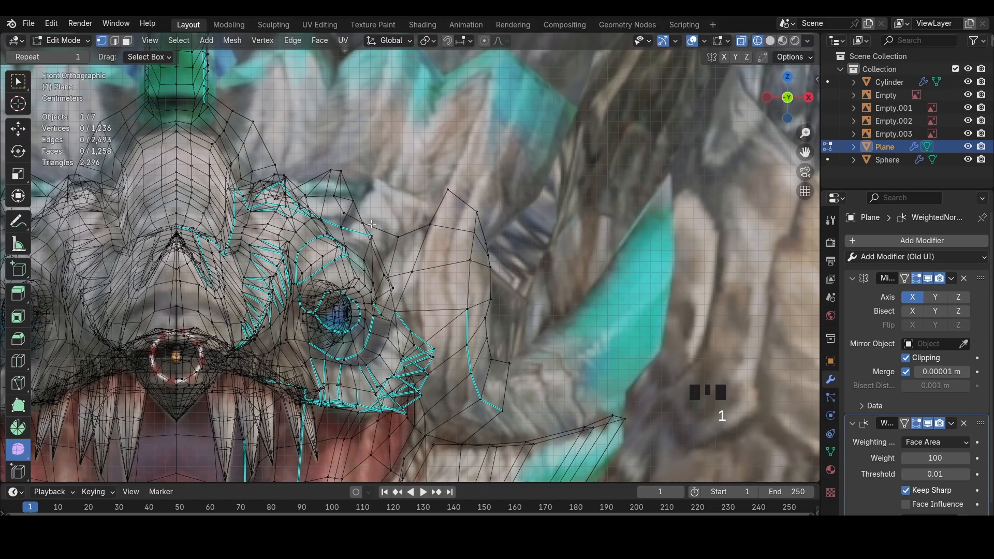
pyautogui.press('s')
pyautogui.press('x')
pyautogui.click(371, 187)
pyautogui.press('g')
pyautogui.press('x')
pyautogui.click(403, 187)
# Lower the brow spike's tip vertices slightly and reshape the spike by scaling and moving its neighbouring vertices
pyautogui.moveTo(355, 154); pyautogui.dragTo(384, 178)
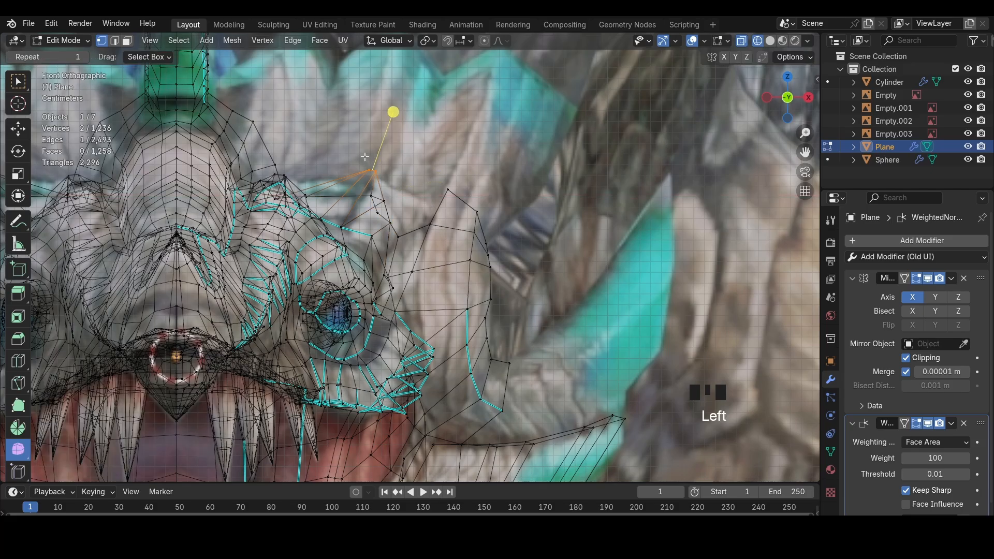
pyautogui.press('g')
pyautogui.click(383, 194)
pyautogui.moveTo(379, 204); pyautogui.dragTo(337, 207, button='middle')
pyautogui.click(330, 264)
pyautogui.press('s')
pyautogui.click(338, 230)
pyautogui.press('g')
pyautogui.click(339, 210)
# Move and slide the vertices on the rear side of the brow spike toward the frill
pyautogui.moveTo(435, 204); pyautogui.dragTo(459, 229, button='middle')
pyautogui.press('g')
pyautogui.click(373, 226)
pyautogui.press('1')
pyautogui.click(388, 167)
pyautogui.press('g')
pyautogui.click(395, 165)
pyautogui.press('g')
pyautogui.press('g')
pyautogui.click(427, 213)
# Fill the remaining faces between the brow spike and the frill, and nudge the upper vertex of their dividing edge
pyautogui.press('2')
pyautogui.click(401, 214)
pyautogui.press('f')
pyautogui.click(407, 249)
pyautogui.press('1')
pyautogui.moveTo(404, 249); pyautogui.dragTo(393, 207, button='middle')
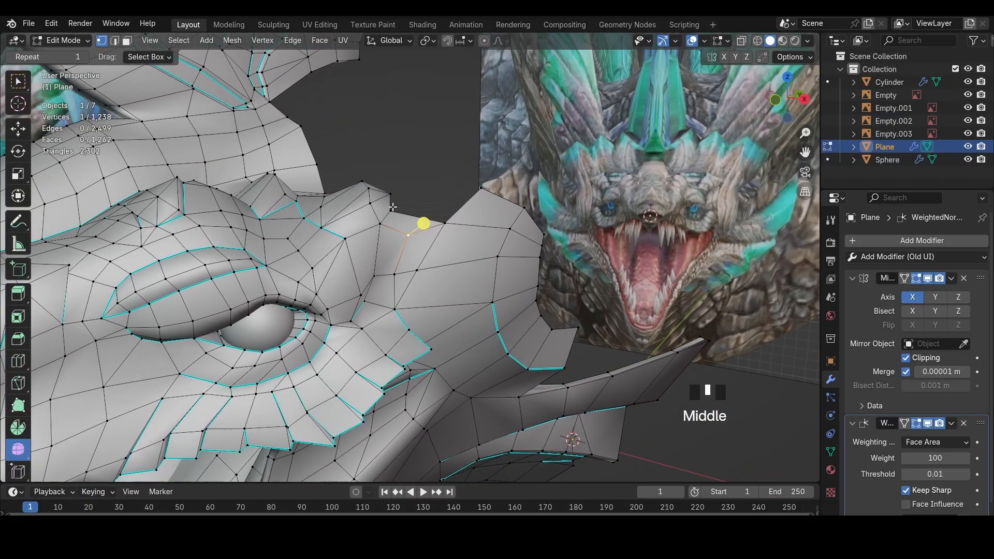
pyautogui.click(404, 235)
pyautogui.press('g')
pyautogui.click(401, 237)
# Mark the two vertical edges between the brow's side and the frill as sharp
pyautogui.press('2')
pyautogui.click(402, 257)
pyautogui.hotkey('ctrl', 'e')
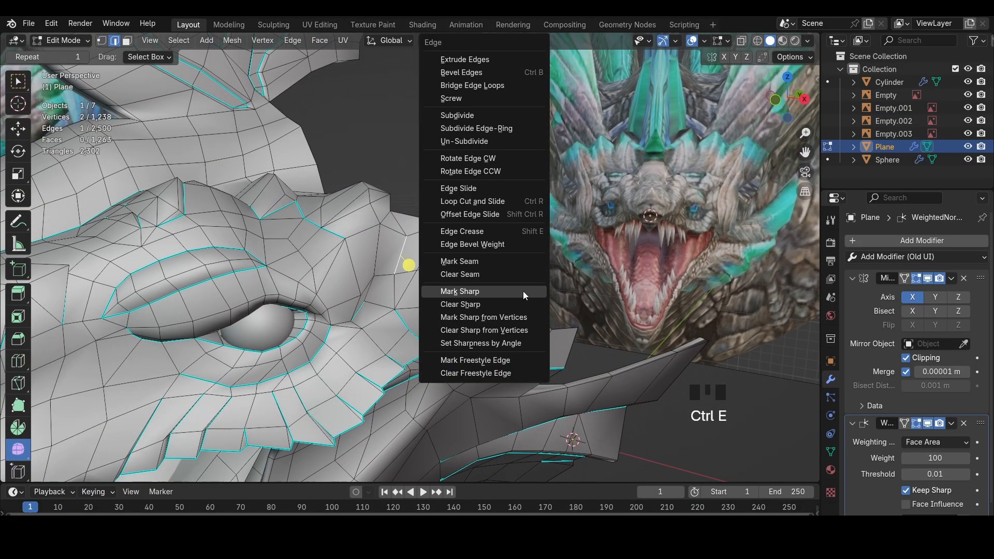
pyautogui.click(523, 292)
pyautogui.press('r')
pyautogui.click(399, 292)
pyautogui.hotkey('ctrl', 'e')
pyautogui.click(466, 298)
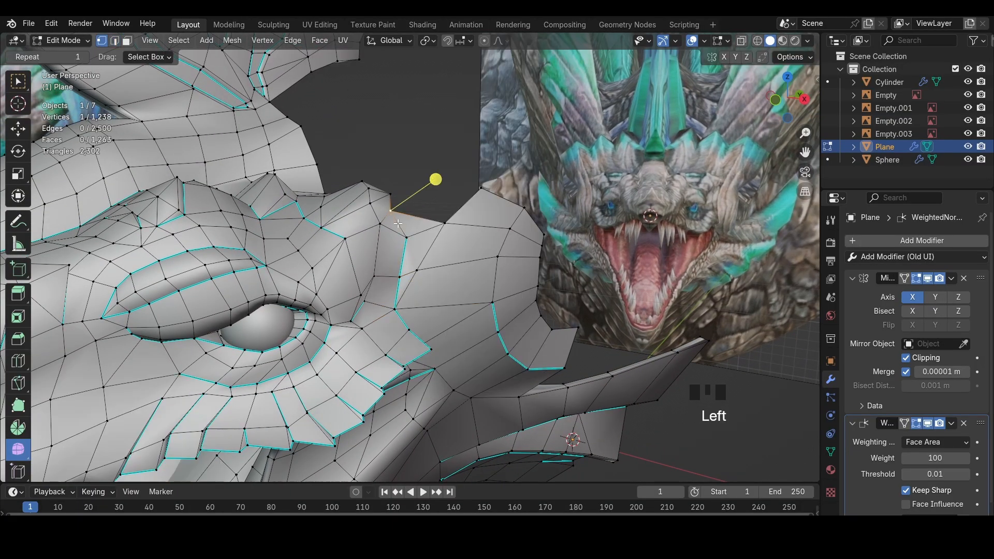
# Nudge the frill's inner vertex beside the new sharp line to smooth the surface
pyautogui.press('2')
pyautogui.moveTo(402, 229); pyautogui.dragTo(389, 234, button='middle')
pyautogui.press('1')
pyautogui.click(415, 275)
pyautogui.press('g')
pyautogui.click(416, 278)
# Mark the edge at the frill's base behind the eye as sharp
pyautogui.moveTo(432, 290); pyautogui.dragTo(413, 334, button='middle')
pyautogui.press('2')
pyautogui.click(412, 334)
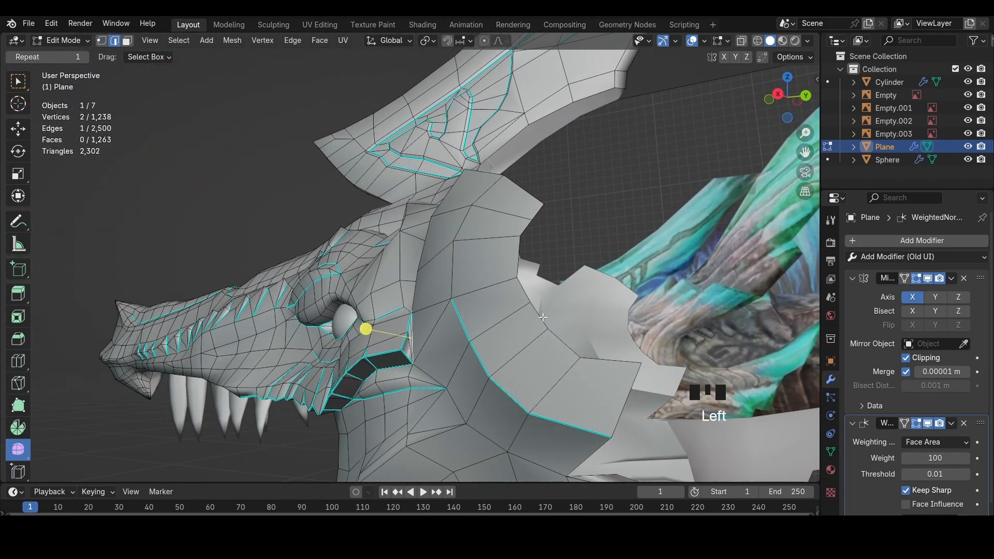
pyautogui.hotkey('ctrl', 'e')
pyautogui.click(537, 316)
pyautogui.click(625, 251)
# Extrude the frill's three upper rim vertices up and back along the teal spine in the side reference
pyautogui.moveTo(517, 325)
pyautogui.mouseDown(button='middle')
pyautogui.moveTo(528, 221)
pyautogui.moveTo(658, 235)
pyautogui.mouseUp(button='middle')
pyautogui.click(776, 100)
pyautogui.press('z')
pyautogui.click(485, 207)
pyautogui.press('1')
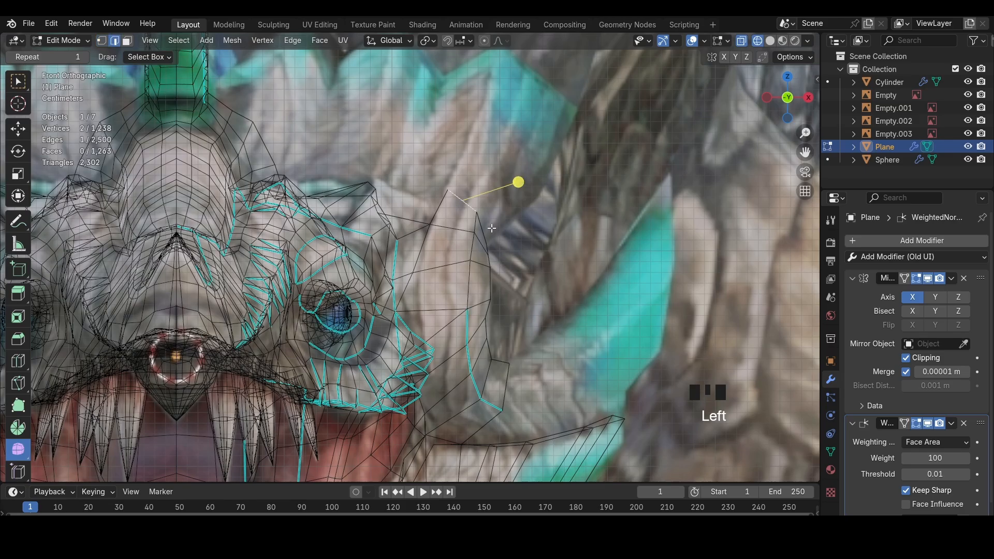
pyautogui.click(808, 97)
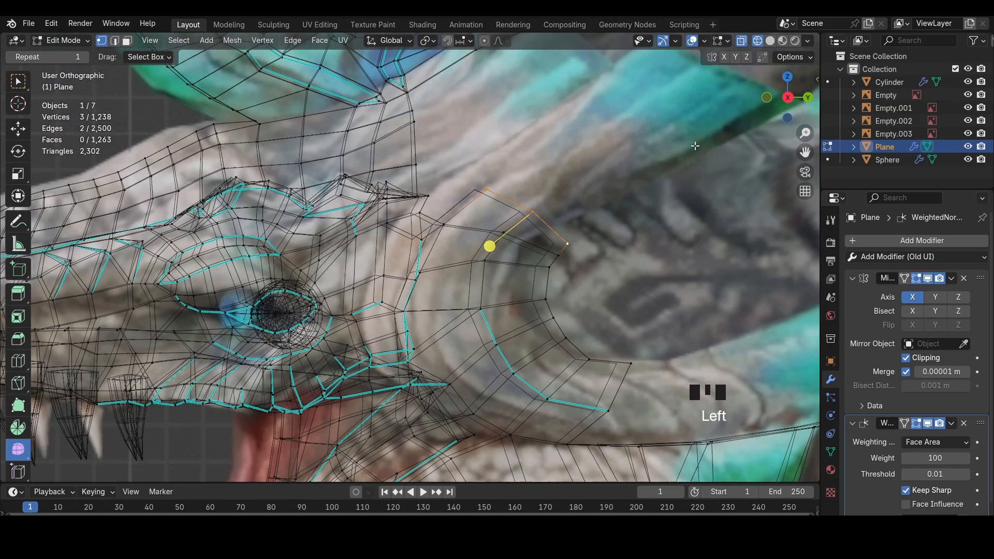
pyautogui.scroll(-2, 585, 215)
pyautogui.press('e')
pyautogui.click(584, 215)
# Move the extruded spine's end vertices onto the teal tip outline in the side reference
pyautogui.click(585, 215)
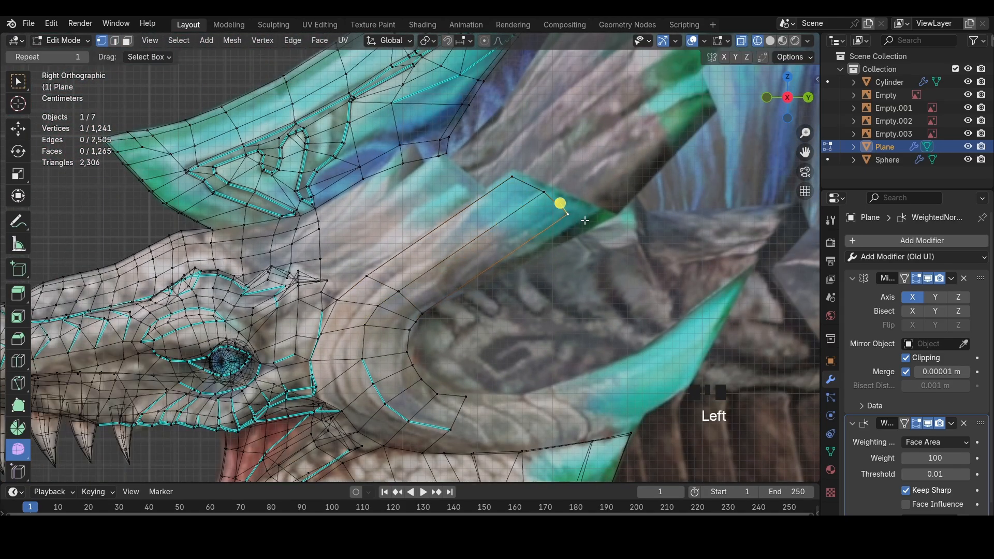
pyautogui.press('g')
pyautogui.click(637, 222)
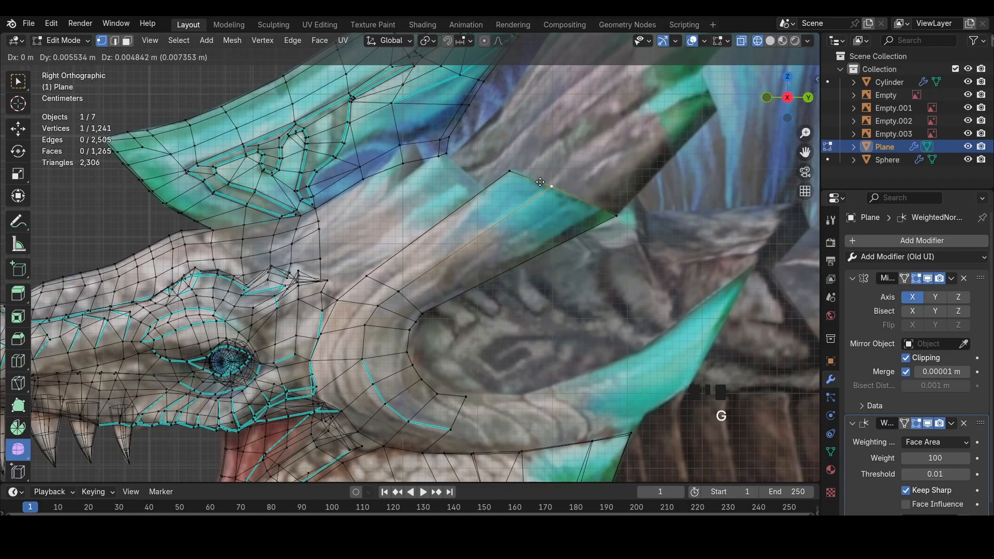
pyautogui.click(510, 171)
# Add two loop cuts across the extruded spine, shift them by about -0.0028 m in Y, and undo a trial scaling
pyautogui.hotkey('ctrl', 'r')
pyautogui.click(478, 239)
pyautogui.press('g')
pyautogui.click(565, 245)
pyautogui.press('s')
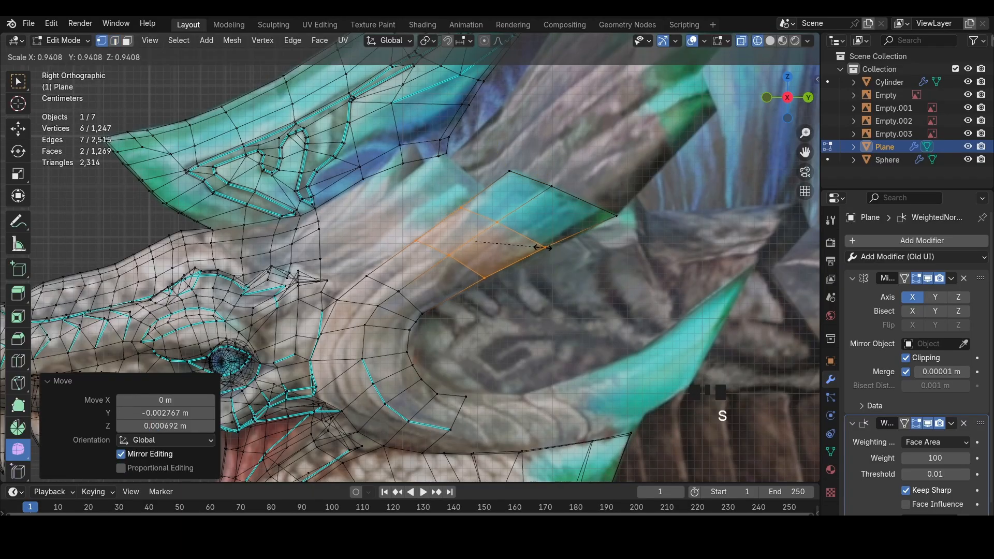
pyautogui.click(563, 245)
pyautogui.hotkey('ctrl', 'z')
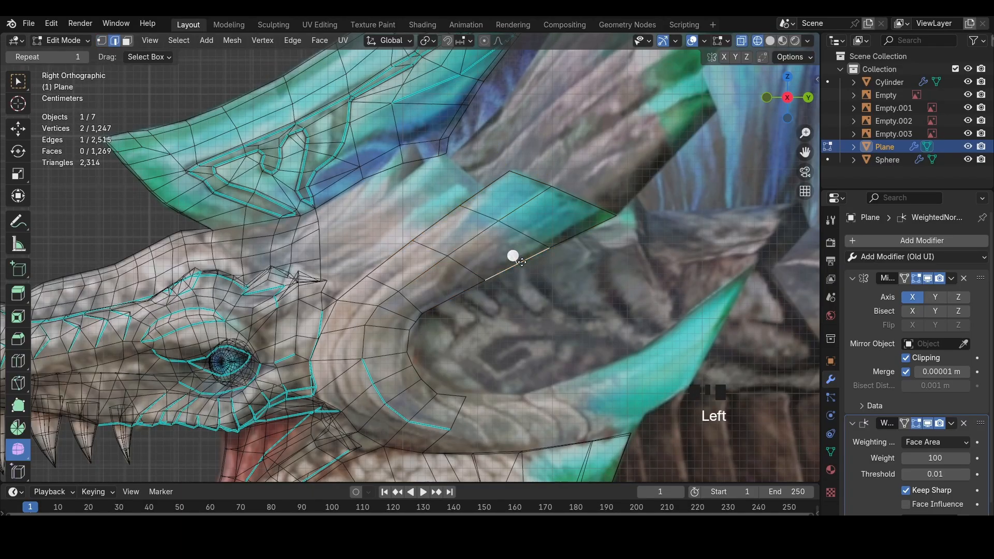
# Move the middle segment of the spine's lower rim slightly to follow the side reference outline
pyautogui.press('g')
pyautogui.click(523, 263)
pyautogui.click(443, 223)
# Move the spine's end edge row outward along X to reach the teal tip in the front reference
pyautogui.click(768, 98)
pyautogui.press('a')
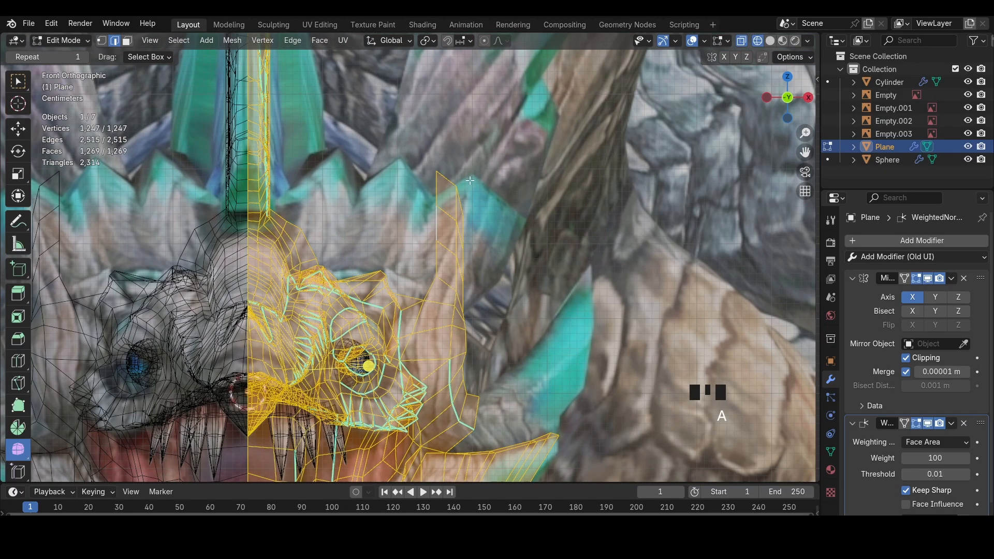
pyautogui.scroll(1, 466, 186)
pyautogui.keyDown('alt'); pyautogui.click(476, 170); pyautogui.keyUp('alt')
pyautogui.press('g')
pyautogui.press('x')
pyautogui.click(569, 183)
# Pull the tip and middle vertices of the spine's end back toward the head's centre along X
pyautogui.press('1')
pyautogui.press('g')
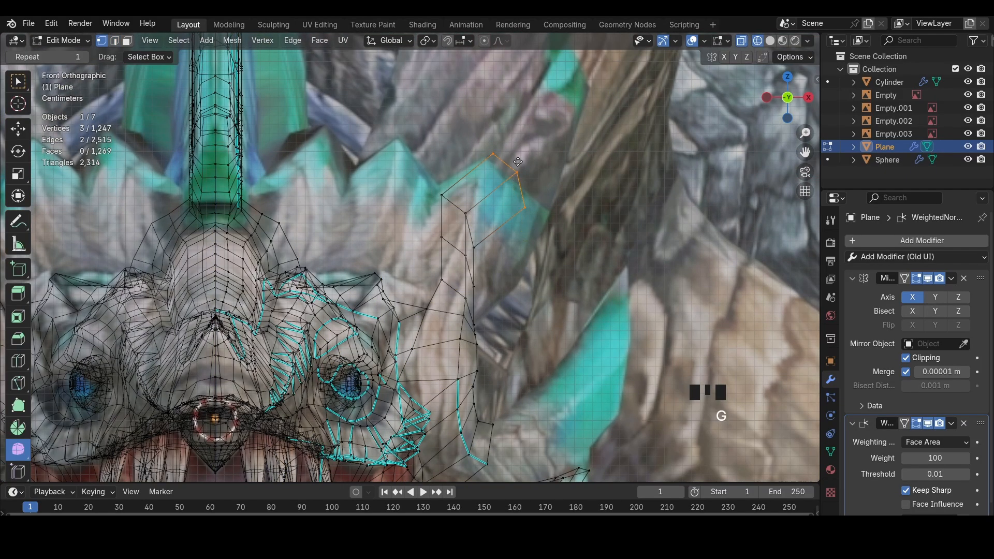
pyautogui.press('x')
pyautogui.click(511, 162)
pyautogui.click(511, 172)
pyautogui.press('g')
pyautogui.press('x')
pyautogui.click(503, 172)
# Move the outer lower corner vertex of the spine's end outward along X by about 0.026 m
pyautogui.click(523, 208)
pyautogui.press('g')
pyautogui.press('x')
pyautogui.click(569, 209)
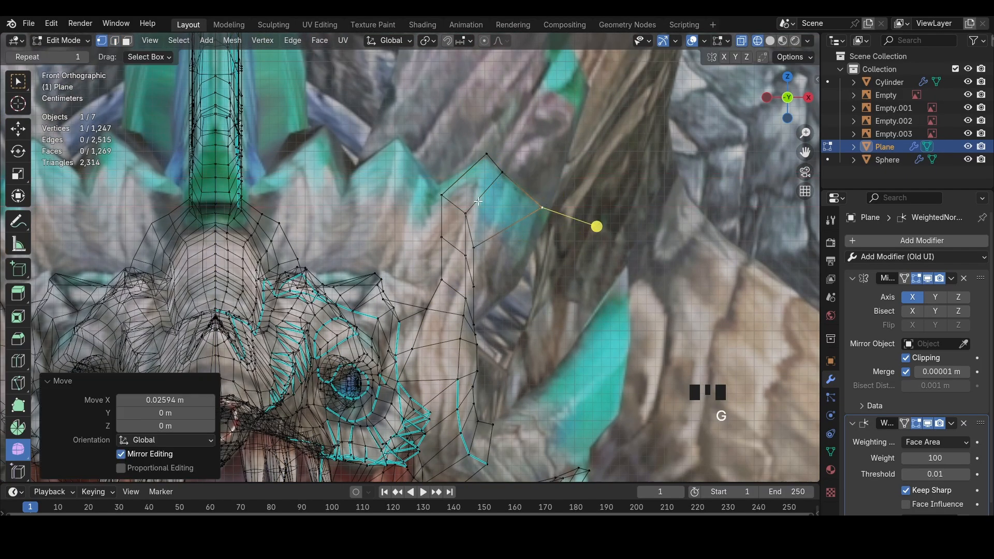
# Move the middle and outer vertices behind the spine's tip outward along X to follow the teal shape in the front reference
pyautogui.click(526, 215)
pyautogui.press('g')
pyautogui.press('x')
pyautogui.click(529, 220)
pyautogui.click(509, 247)
pyautogui.press('g')
pyautogui.press('x')
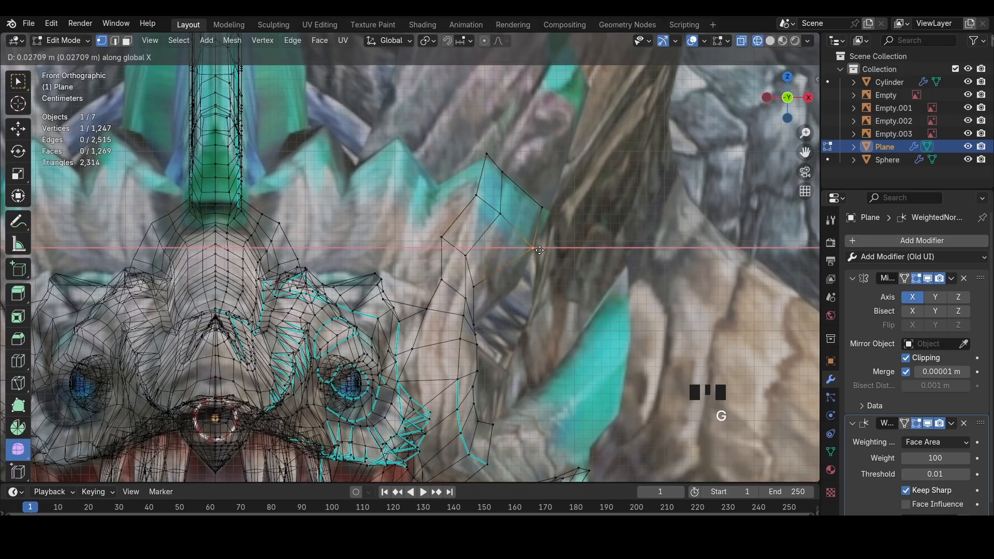
pyautogui.click(533, 248)
# Spread the next row's outer and middle vertices outward along X, shifting the middle one by about 0.006 m
pyautogui.click(516, 265)
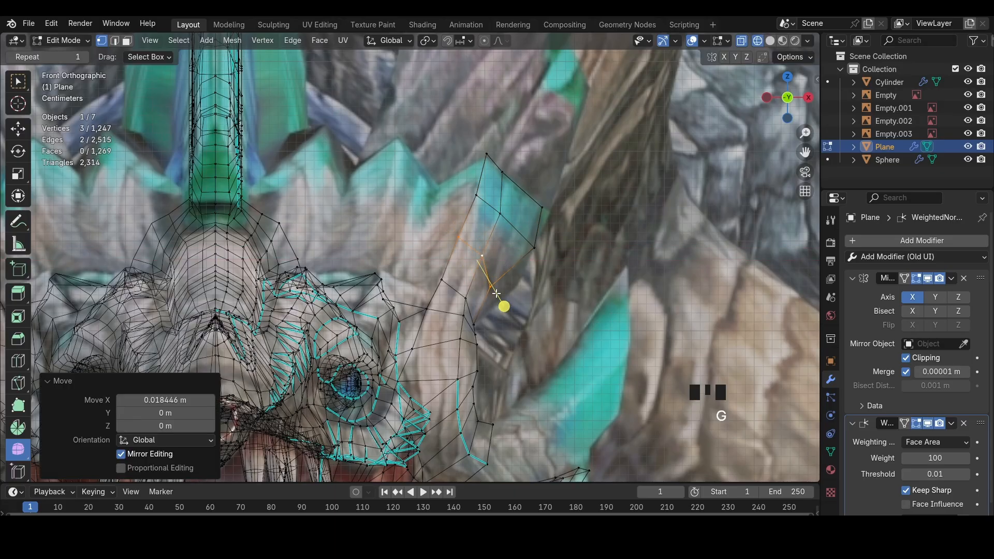
pyautogui.click(495, 292)
pyautogui.press('g')
pyautogui.press('x')
pyautogui.click(521, 296)
pyautogui.click(486, 259)
pyautogui.press('g')
pyautogui.press('x')
pyautogui.click(491, 258)
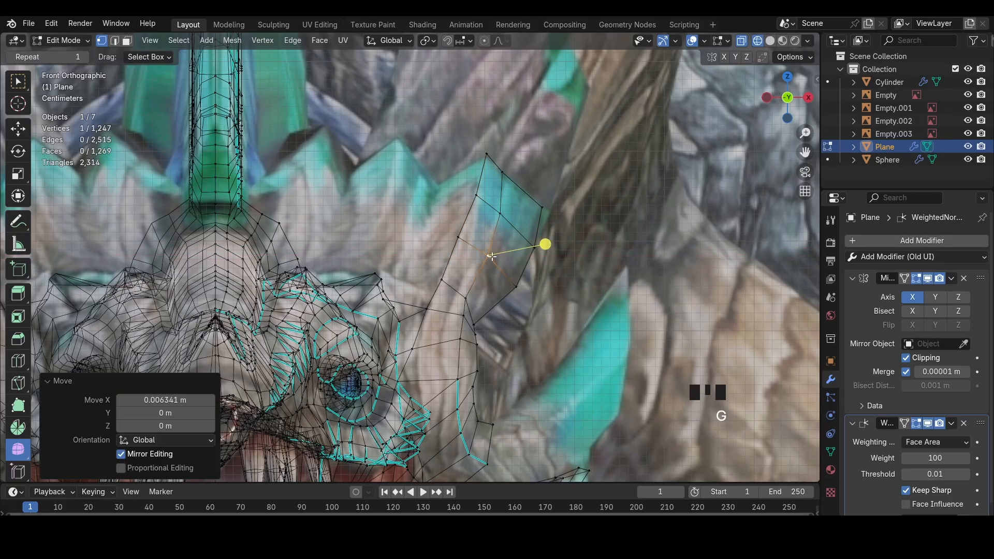
# Extrude the spine's two inner edges repeatedly toward the head's centre in a zigzag that follows the teal tips in the front reference
pyautogui.press('2')
pyautogui.click(468, 216)
pyautogui.keyDown('shift'); pyautogui.click(482, 176); pyautogui.keyUp('shift')
pyautogui.press('e')
pyautogui.click(438, 205)
pyautogui.press('e')
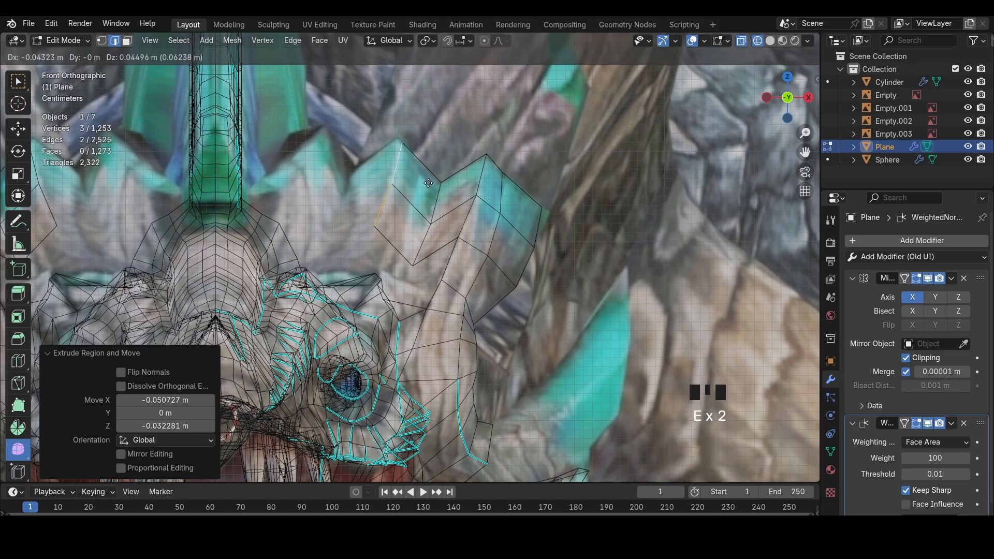
pyautogui.click(428, 181)
pyautogui.press('e')
pyautogui.click(373, 211)
pyautogui.click(344, 161)
pyautogui.press('e')
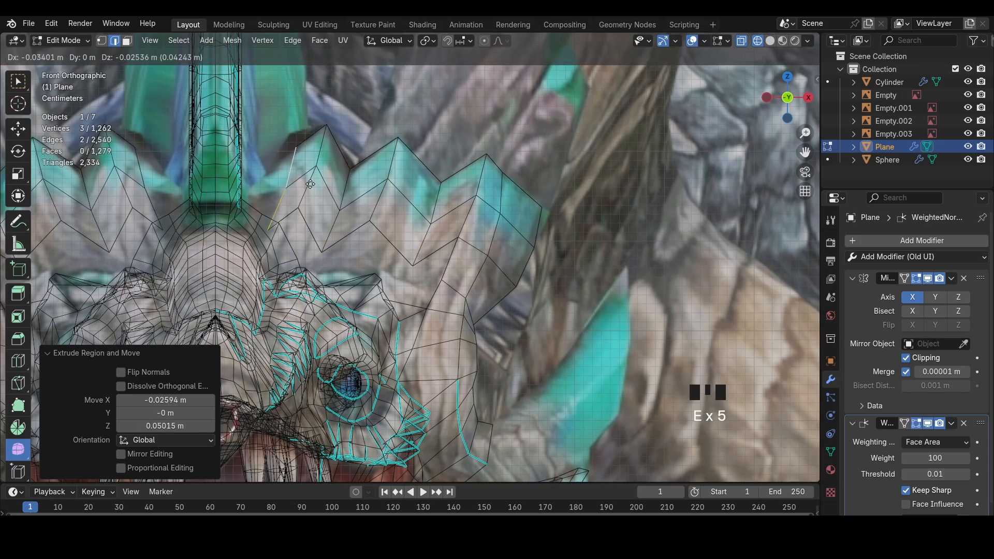
pyautogui.click(240, 191)
# Delete the two surplus faces at the inner end of the zigzag strip
pyautogui.moveTo(239, 191)
pyautogui.mouseDown(button='middle')
pyautogui.moveTo(322, 200)
pyautogui.moveTo(433, 244)
pyautogui.moveTo(502, 251)
pyautogui.moveTo(541, 281)
pyautogui.mouseUp(button='middle')
pyautogui.press('3')
pyautogui.moveTo(514, 296); pyautogui.dragTo(608, 249)
pyautogui.press('x')
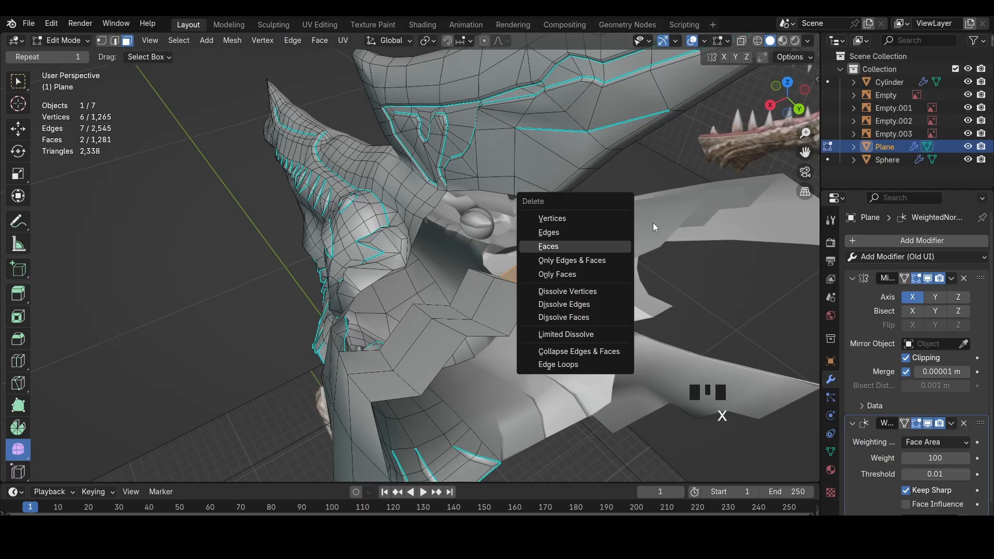
pyautogui.click(602, 246)
# In the wireframe side view, move the strip's topmost vertex pair forward along Y by about 0.095 m
pyautogui.press('2')
pyautogui.moveTo(602, 246); pyautogui.dragTo(631, 218, button='middle')
pyautogui.click(789, 107)
pyautogui.press('z')
pyautogui.click(698, 108)
pyautogui.press('1')
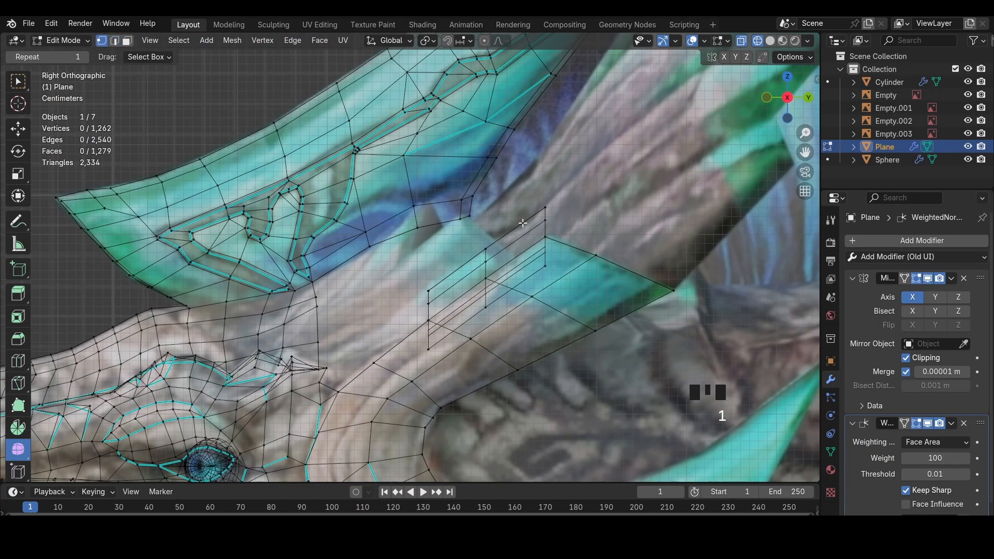
pyautogui.click(484, 237)
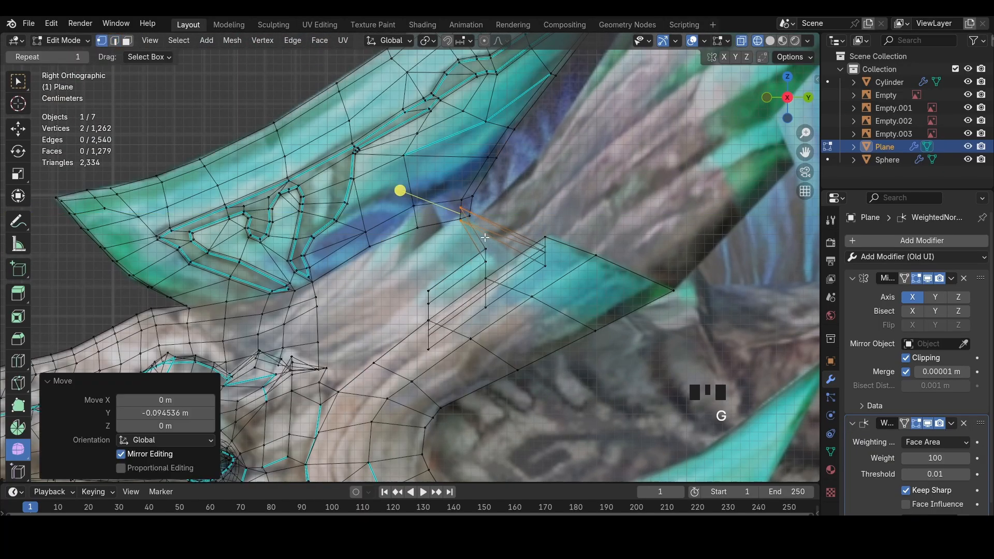
# Move the second vertex pair of the strip forward along Y to the pale teal tip in the side reference
pyautogui.click(488, 249)
pyautogui.press('g')
pyautogui.click(491, 262)
pyautogui.keyDown('shift'); pyautogui.click(492, 266); pyautogui.keyUp('shift')
pyautogui.press('g')
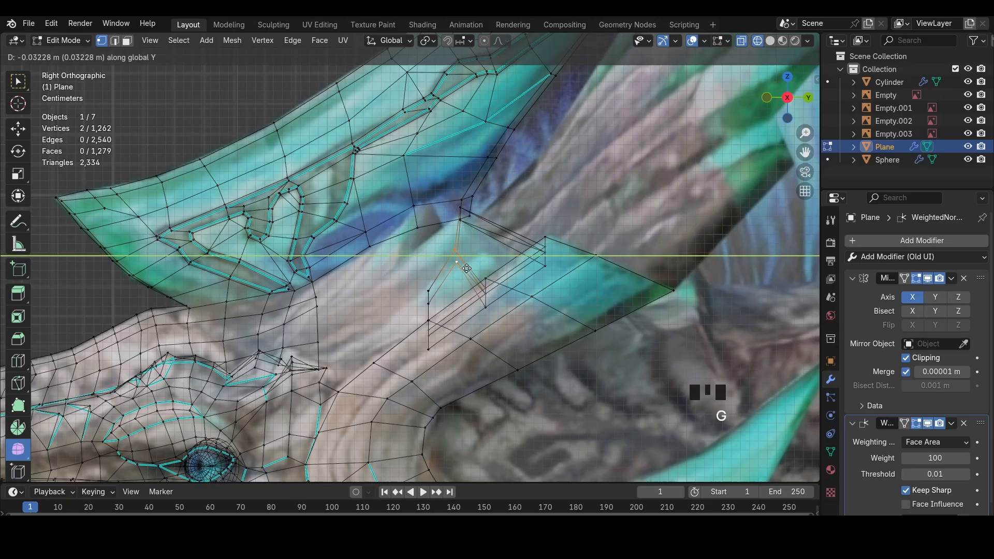
pyautogui.click(459, 269)
# Nudge the third vertex pair forward, and shift the second pair forward along Y by about 0.012 m more
pyautogui.click(428, 290)
pyautogui.press('g')
pyautogui.click(428, 297)
pyautogui.hotkey('ctrl', 'z')
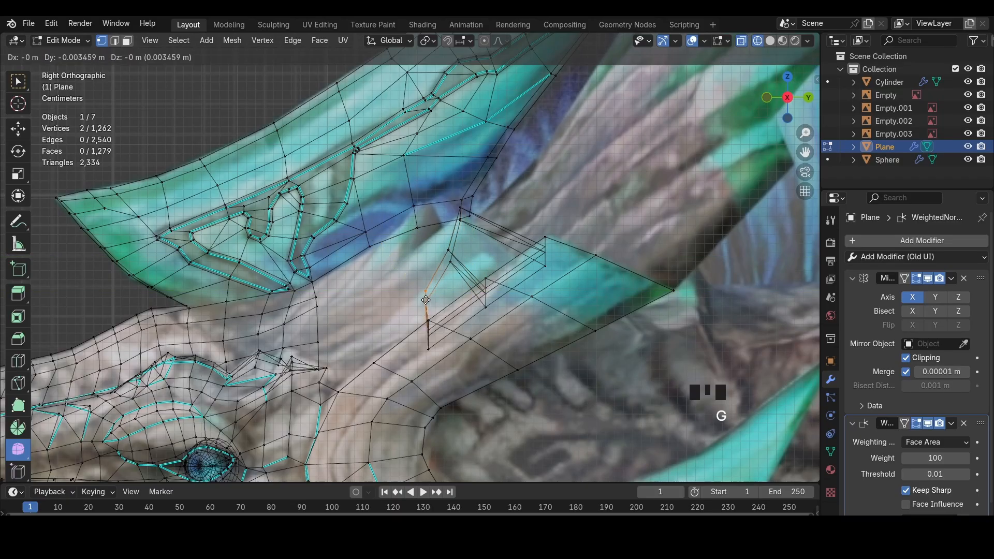
pyautogui.click(411, 300)
pyautogui.press('z')
pyautogui.moveTo(464, 269); pyautogui.dragTo(443, 246)
pyautogui.press('g')
pyautogui.click(436, 248)
# Switch to solid shading and adjust an edge and a lower rim vertex of the frill strip in perspective
pyautogui.press('z')
pyautogui.moveTo(449, 281); pyautogui.dragTo(455, 296, button='middle')
pyautogui.press('z')
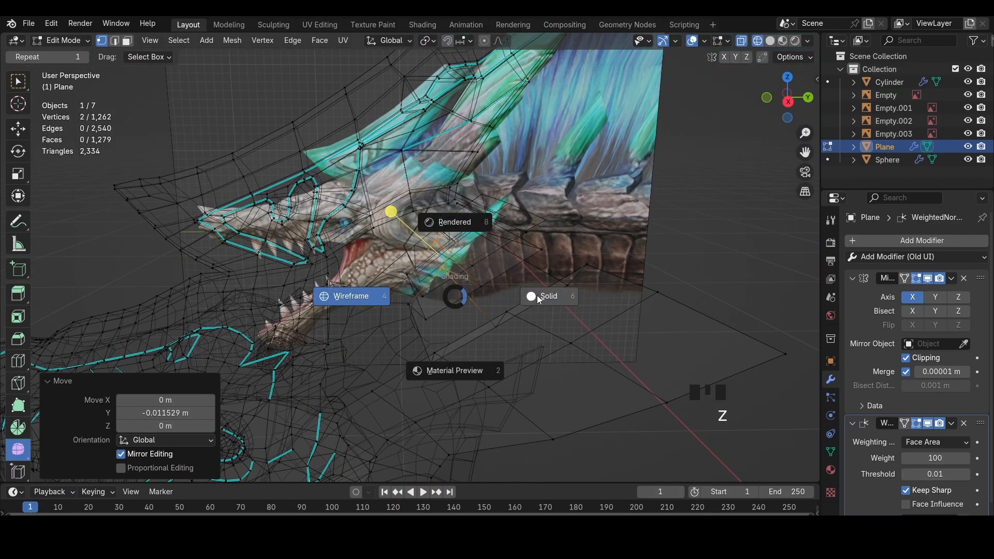
pyautogui.click(538, 300)
pyautogui.moveTo(519, 300); pyautogui.dragTo(510, 323, button='middle')
pyautogui.click(510, 327)
pyautogui.press('2')
pyautogui.click(510, 330)
pyautogui.press('g')
pyautogui.click(509, 332)
pyautogui.press('1')
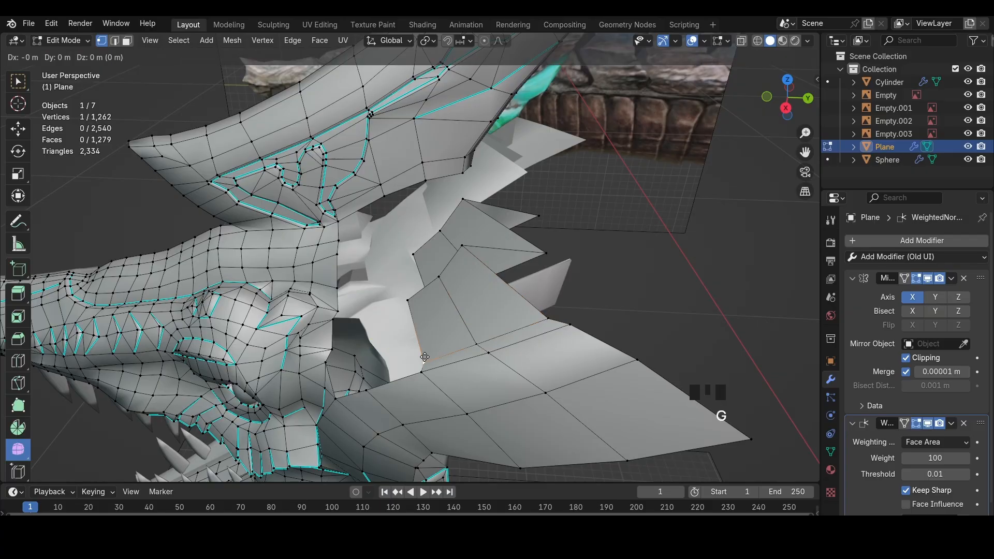
pyautogui.click(422, 358)
# Move an upper vertex and an inner edge of the frill strip along Y to even out its depth
pyautogui.moveTo(424, 356); pyautogui.dragTo(489, 316, button='middle')
pyautogui.press('1')
pyautogui.click(475, 211)
pyautogui.press('g')
pyautogui.moveTo(474, 215); pyautogui.dragTo(502, 205, button='middle')
pyautogui.press('y')
pyautogui.click(396, 269)
pyautogui.press('2')
pyautogui.click(472, 229)
pyautogui.press('g')
pyautogui.press('y')
pyautogui.click(463, 229)
# Fill two faces joining the inner end of the frill strip to the base of the crest
pyautogui.press('1')
pyautogui.click(426, 265)
pyautogui.moveTo(367, 286); pyautogui.dragTo(379, 230, button='middle')
pyautogui.press('f')
pyautogui.press('f')
# Add a loop cut across the new joining faces and fatten it by about 0.006 m
pyautogui.moveTo(430, 267)
pyautogui.mouseDown(button='middle')
pyautogui.moveTo(539, 246)
pyautogui.moveTo(640, 202)
pyautogui.mouseUp(button='middle')
pyautogui.click(576, 250)
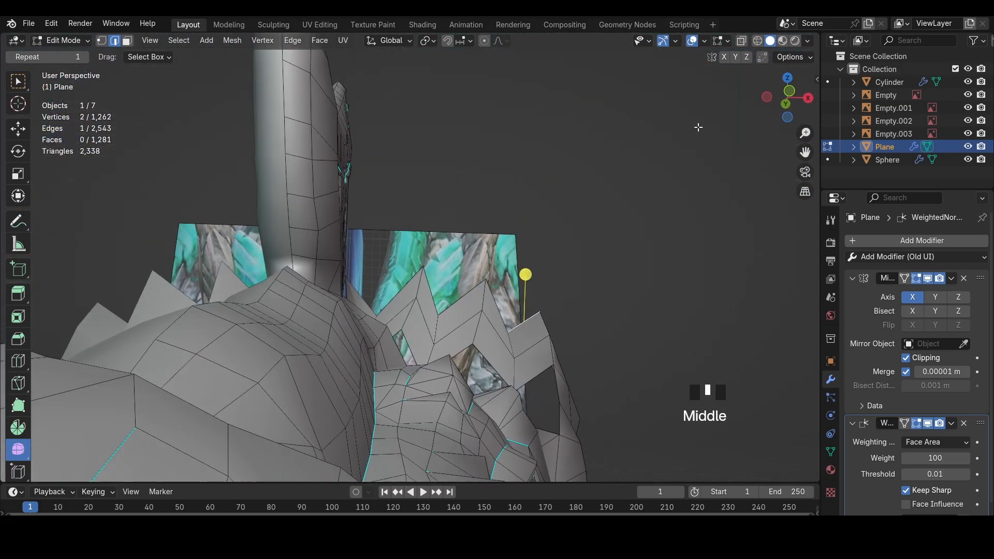
pyautogui.click(788, 96)
pyautogui.hotkey('shift', 'z')
pyautogui.hotkey('ctrl', 'r')
pyautogui.doubleClick(367, 271)
pyautogui.hotkey('alt', 's')
pyautogui.click(374, 268)
pyautogui.hotkey('shift', 'z')
pyautogui.moveTo(374, 268); pyautogui.dragTo(341, 309, button='middle')
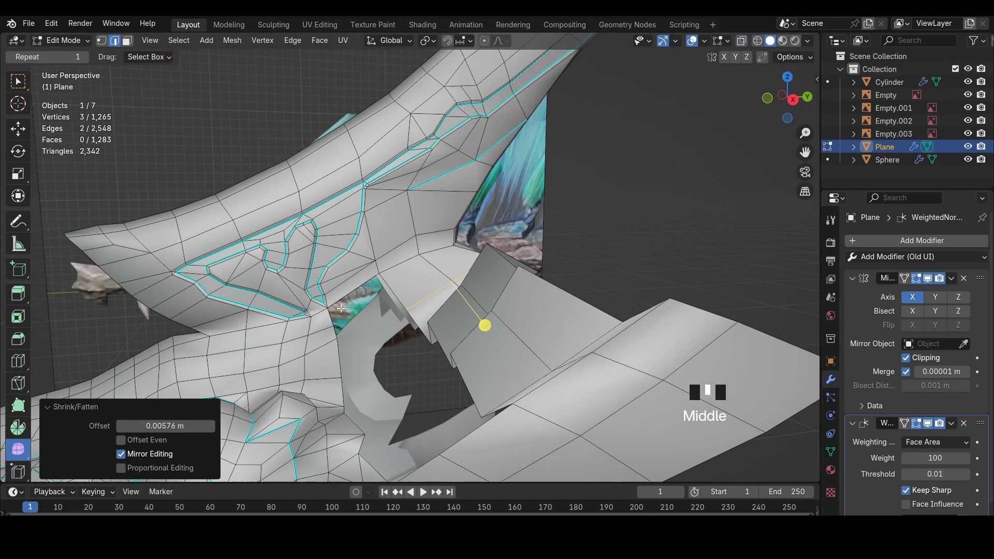
# Fill a face bridging the frill's inner end and the head surface behind the brow
pyautogui.click(431, 310)
pyautogui.click(412, 322)
pyautogui.moveTo(412, 322)
pyautogui.mouseDown(button='middle')
pyautogui.moveTo(345, 345)
pyautogui.moveTo(377, 352)
pyautogui.mouseUp(button='middle')
pyautogui.keyDown('shift'); pyautogui.click(345, 345); pyautogui.keyUp('shift')
pyautogui.press('f')
# Add a loop cut through the joining faces and fill the remaining gaps between the bridge and the crest base
pyautogui.click(330, 333)
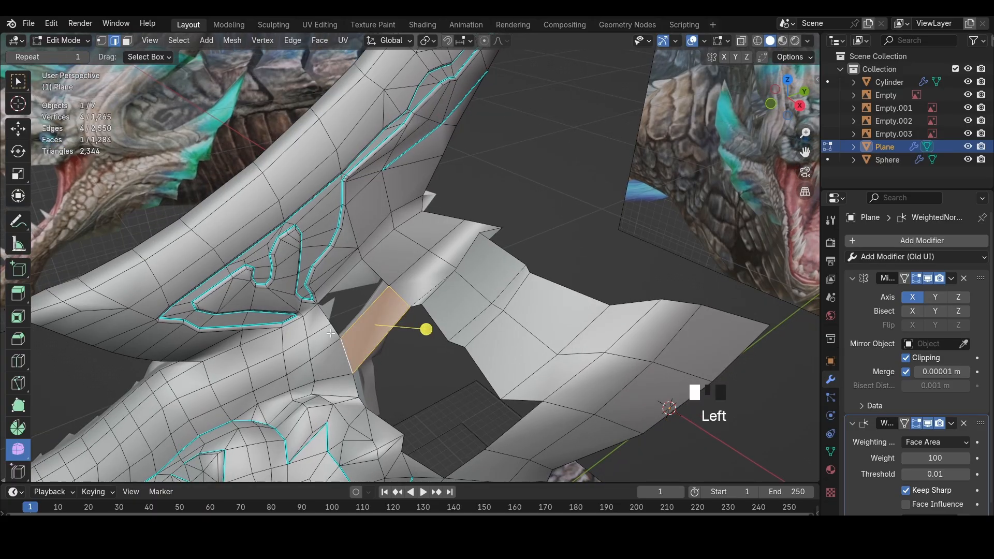
pyautogui.hotkey('ctrl', 'r')
pyautogui.doubleClick(382, 276)
pyautogui.click(383, 280)
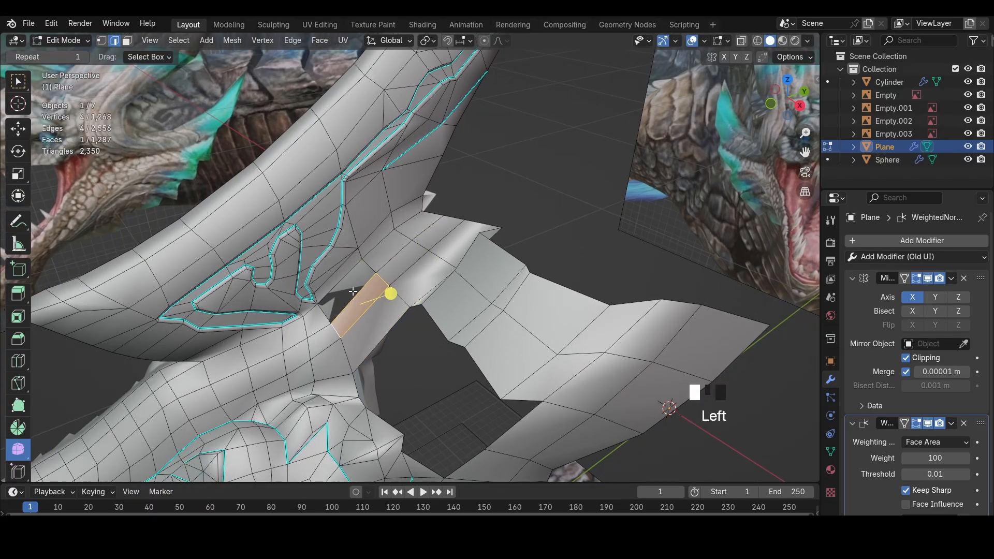
pyautogui.click(353, 291)
pyautogui.press('f')
# Move the bridge's edge and adjacent vertices, shifting the vertices along X to smooth the join with the frill
pyautogui.moveTo(351, 308); pyautogui.dragTo(401, 348, button='middle')
pyautogui.press('2')
pyautogui.press('g')
pyautogui.click(380, 305)
pyautogui.press('1')
pyautogui.click(387, 328)
pyautogui.press('g')
pyautogui.press('x')
pyautogui.click(385, 326)
pyautogui.press('g')
pyautogui.press('x')
pyautogui.click(416, 311)
# Shift the bridge's edges near the brow along X to smooth the transition into the head
pyautogui.press('2')
pyautogui.click(366, 358)
pyautogui.press('g')
pyautogui.press('x')
pyautogui.click(352, 353)
pyautogui.keyDown('shift'); pyautogui.click(349, 394); pyautogui.keyUp('shift')
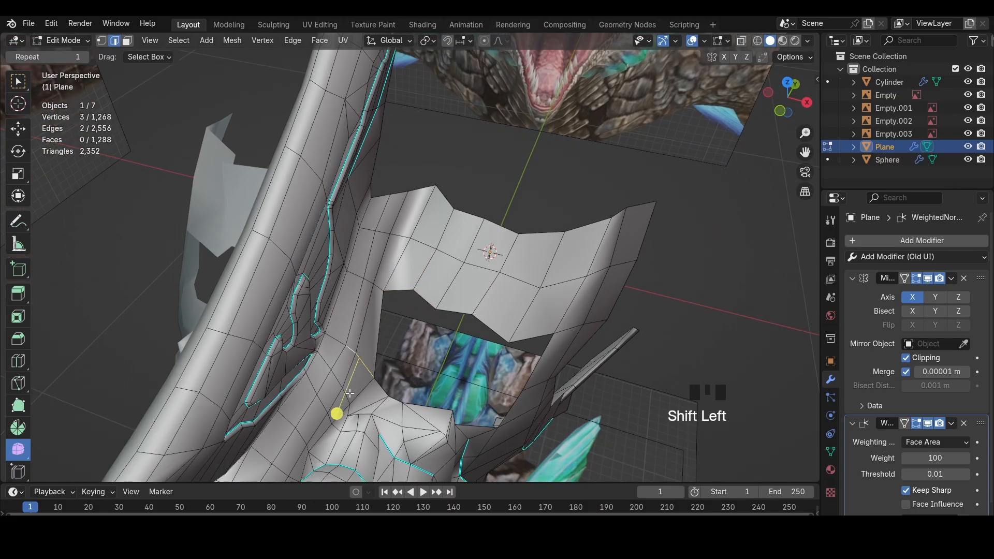
pyautogui.moveTo(387, 386); pyautogui.dragTo(415, 389)
pyautogui.press('g')
pyautogui.press('x')
pyautogui.click(418, 383)
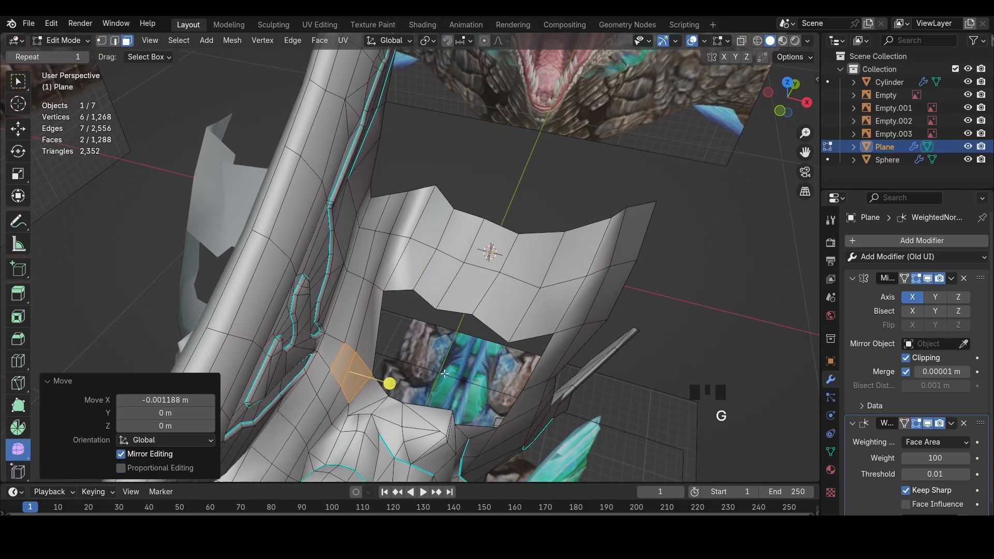
# Mark the valley edges between the frill's tips as sharp
pyautogui.press('1')
pyautogui.moveTo(446, 371); pyautogui.dragTo(507, 286, button='middle')
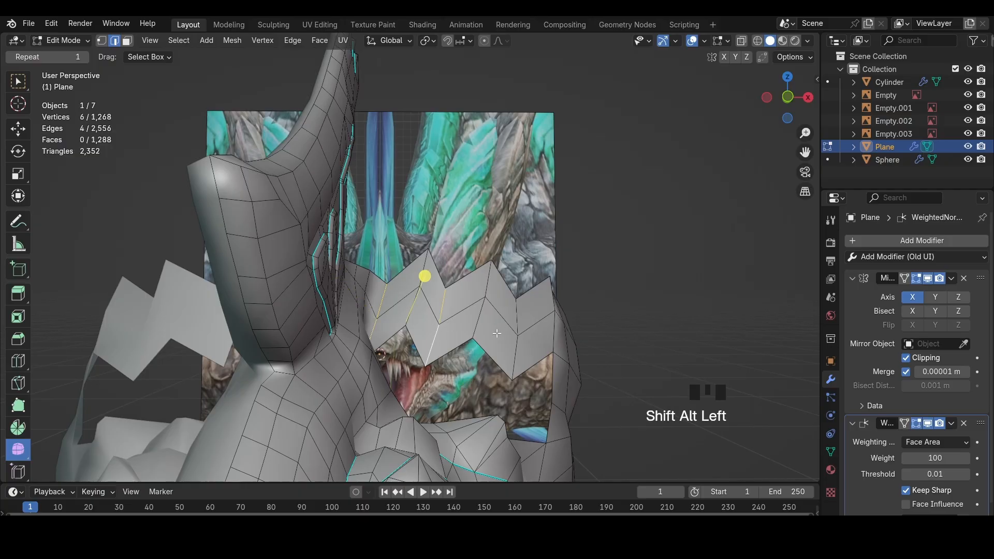
pyautogui.hotkey('ctrl', 'e')
pyautogui.click(624, 329)
# Shrink/Fatten the frill's sharp valley edges to deepen the folds between the tips
pyautogui.press('z')
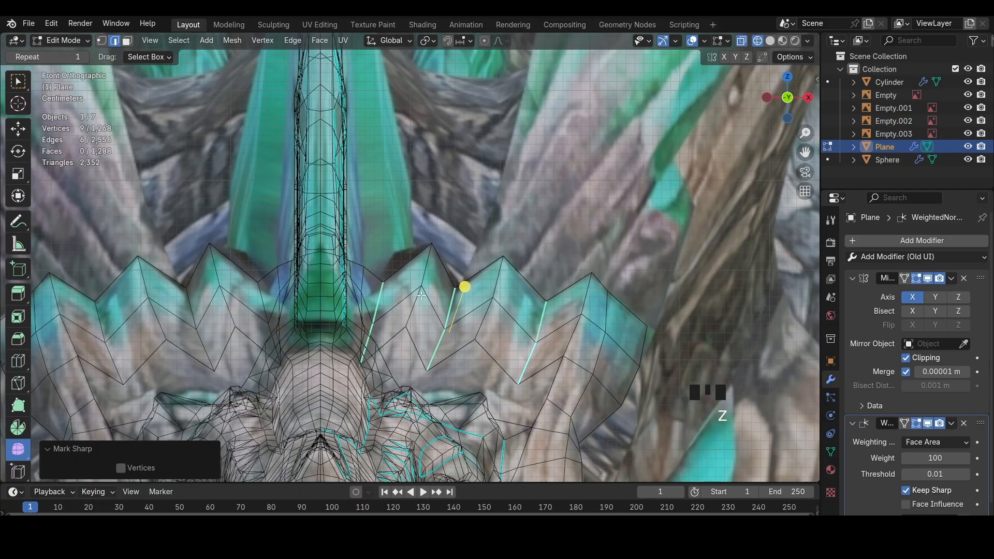
pyautogui.press('1')
pyautogui.hotkey('alt', 's')
pyautogui.moveTo(479, 329); pyautogui.dragTo(425, 321, button='middle')
pyautogui.click(426, 317)
# Move an inner frill vertex slightly and slide the inner lower rim vertices along their edges
pyautogui.press('1')
pyautogui.click(399, 322)
pyautogui.press('g')
pyautogui.click(407, 321)
pyautogui.moveTo(371, 342); pyautogui.dragTo(367, 345, button='middle')
pyautogui.click(382, 348)
pyautogui.hotkey('shift', 'v')
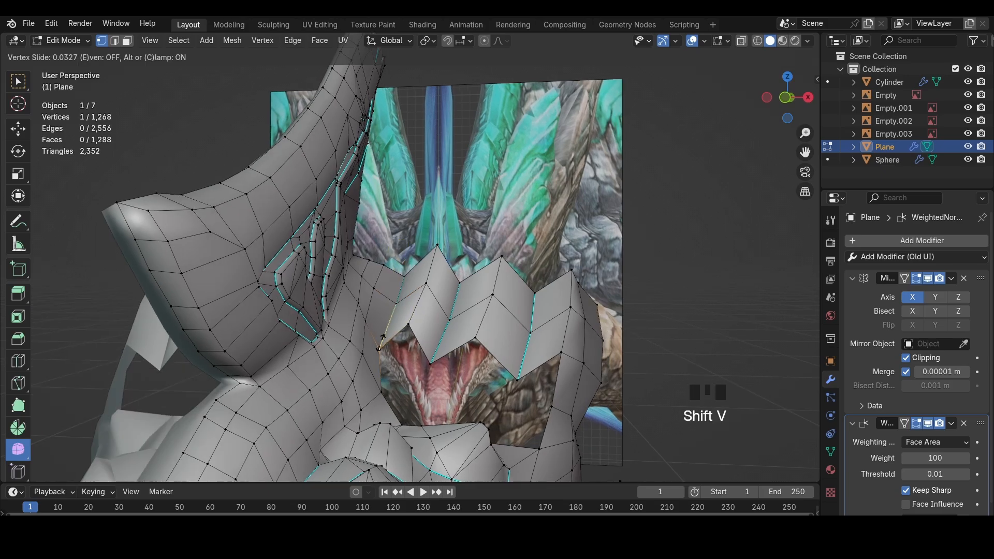
pyautogui.click(386, 340)
pyautogui.hotkey('shift', 'v')
# Rotate the lower ridge edge of the inner frill tip by about 16.2° in the side view
pyautogui.press('2')
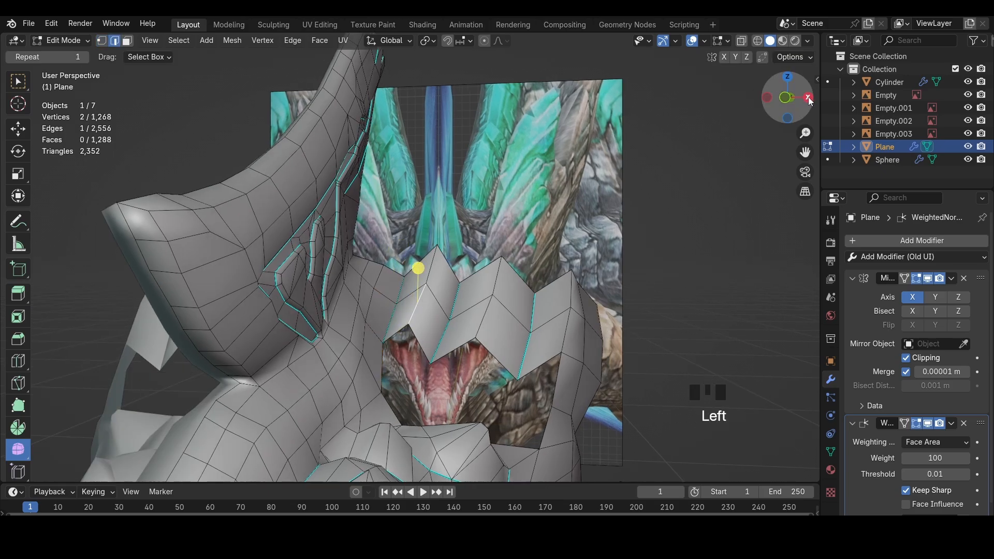
pyautogui.click(809, 98)
pyautogui.press('r')
pyautogui.click(476, 314)
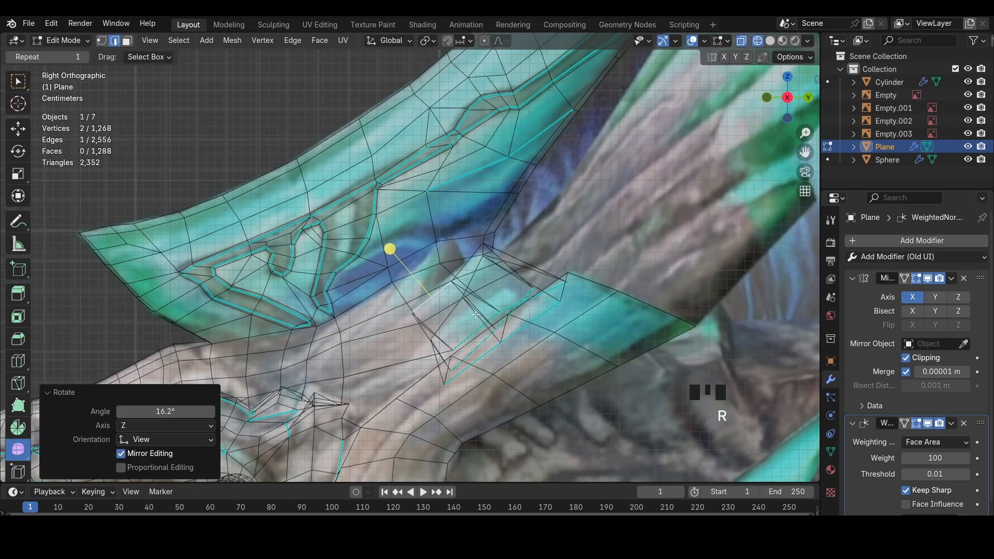
# Hide the entire head mesh and examine the frill's tips in the front and side reference images
pyautogui.press('h')
pyautogui.scroll(-2, 504, 276)
pyautogui.moveTo(480, 265); pyautogui.dragTo(769, 107, button='middle')
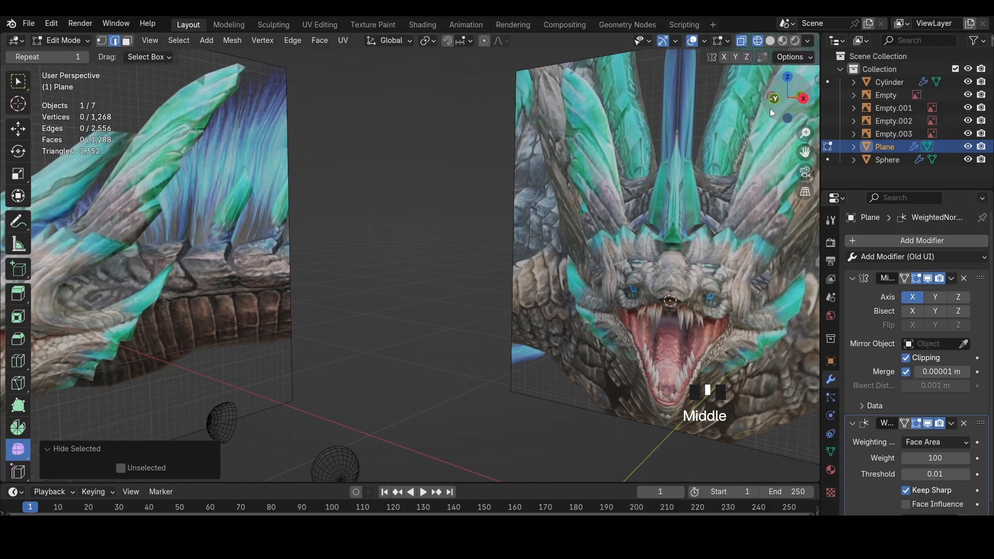
pyautogui.click(766, 97)
pyautogui.hotkey('ctrl', 'z')
pyautogui.hotkey('ctrl', 'z')
pyautogui.hotkey('ctrl', 'z')
pyautogui.press('a')
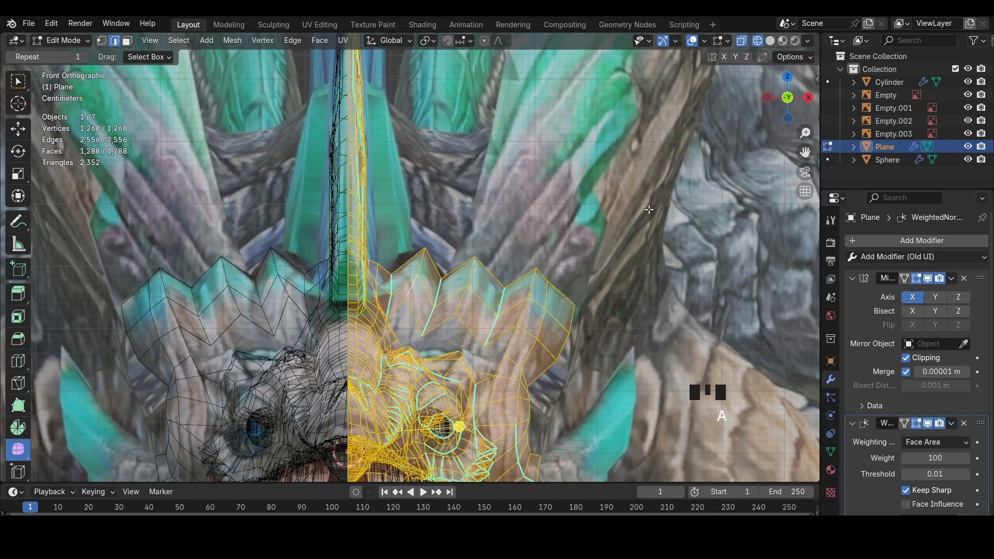
pyautogui.press('h')
pyautogui.click(809, 98)
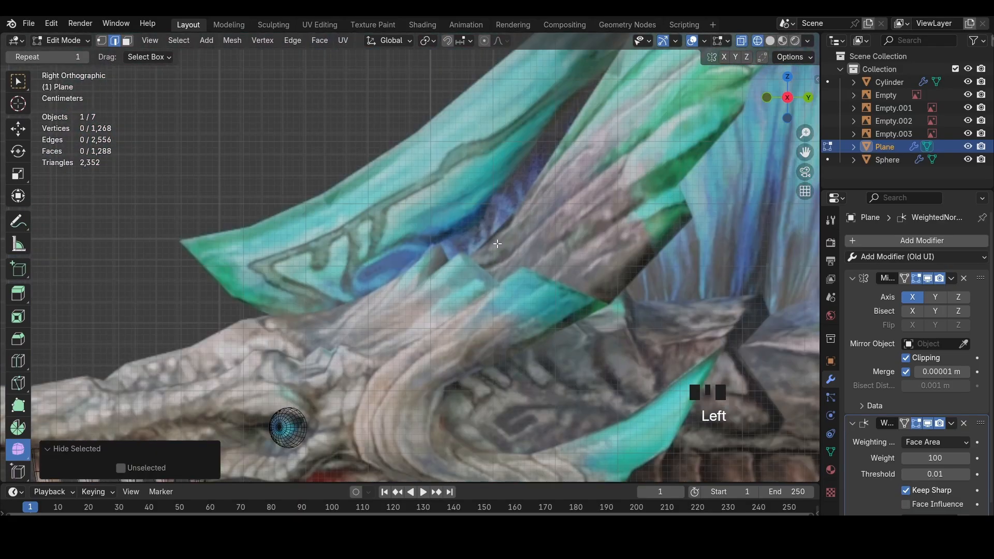
# Restore the hidden head mesh and reposition the inner frill's lower rim edges and the adjoining edge loop
pyautogui.hotkey('ctrl', 'z')
pyautogui.press('z')
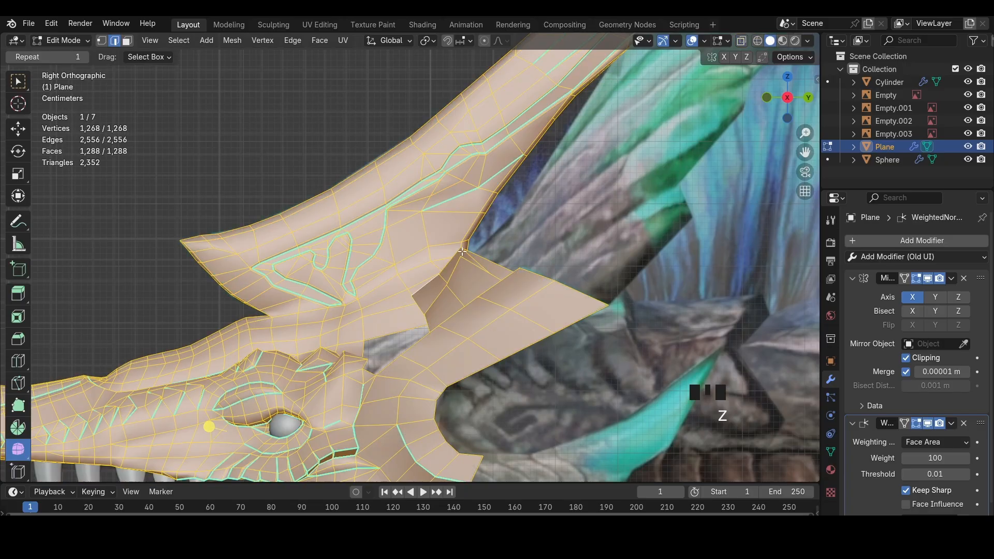
pyautogui.press('3')
pyautogui.moveTo(489, 267)
pyautogui.mouseDown(button='middle')
pyautogui.moveTo(434, 313)
pyautogui.moveTo(428, 350)
pyautogui.mouseUp(button='middle')
pyautogui.click(438, 316)
pyautogui.press('2')
pyautogui.click(430, 336)
pyautogui.press('g')
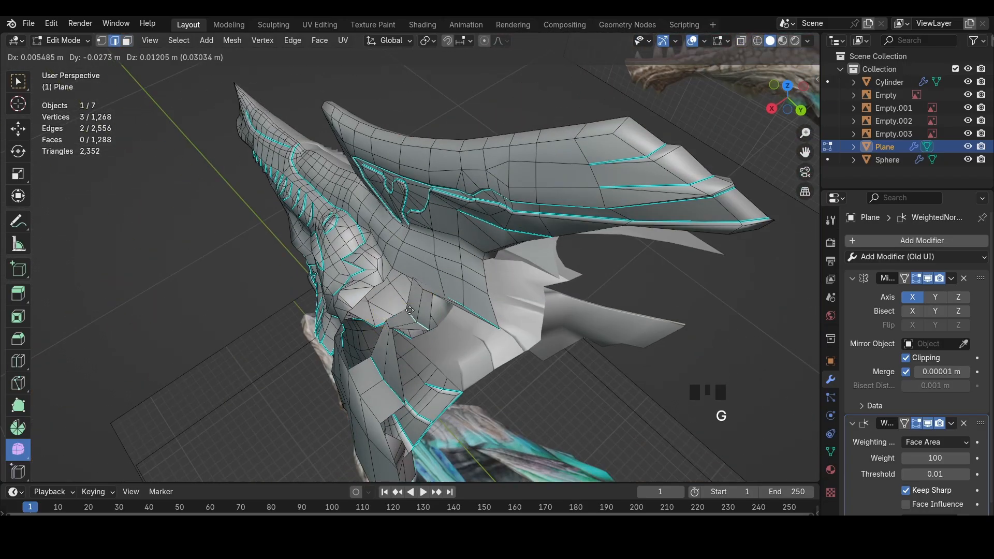
pyautogui.click(414, 316)
pyautogui.keyDown('alt'); pyautogui.click(473, 306); pyautogui.keyUp('alt')
pyautogui.press('g')
pyautogui.click(462, 288)
# Move the inner frill's upper rim vertex by about 0.0008 m in Y and -0.0083 m in Z against the side reference
pyautogui.moveTo(461, 288); pyautogui.dragTo(466, 221, button='middle')
pyautogui.press('1')
pyautogui.click(452, 272)
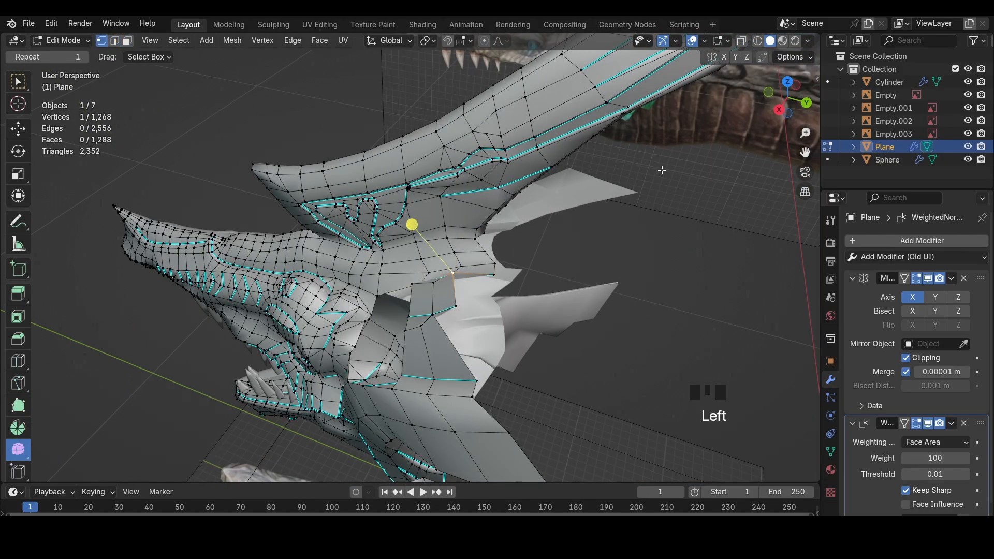
pyautogui.click(780, 107)
pyautogui.press('z')
pyautogui.press('g')
pyautogui.click(495, 283)
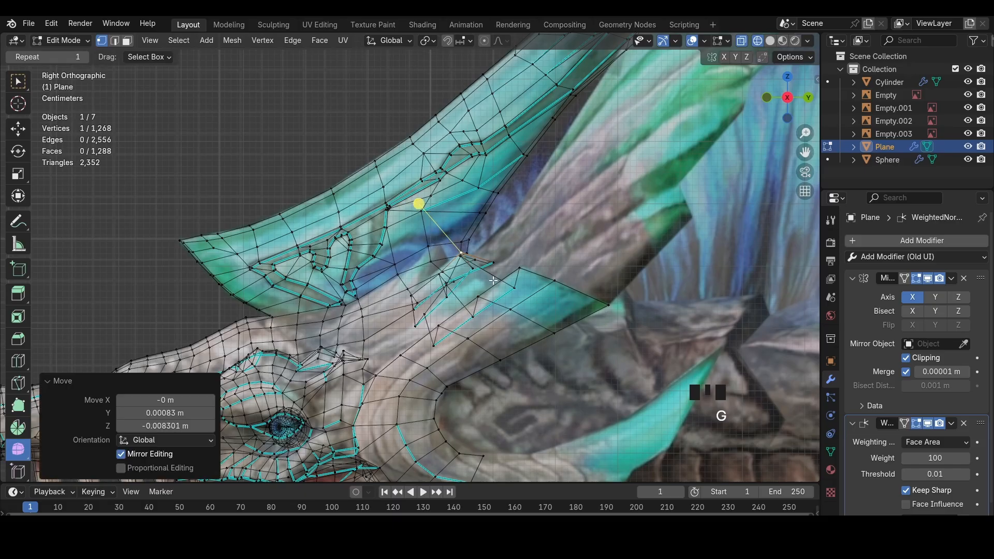
# Hide the head mesh again and compare the inner frill spines between the side and front reference images
pyautogui.press('a')
pyautogui.press('h')
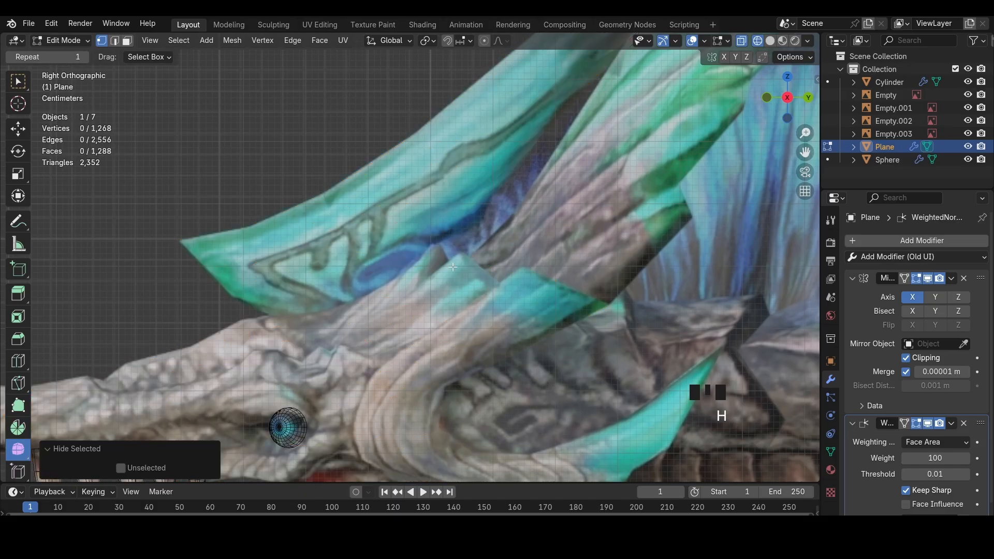
pyautogui.click(769, 98)
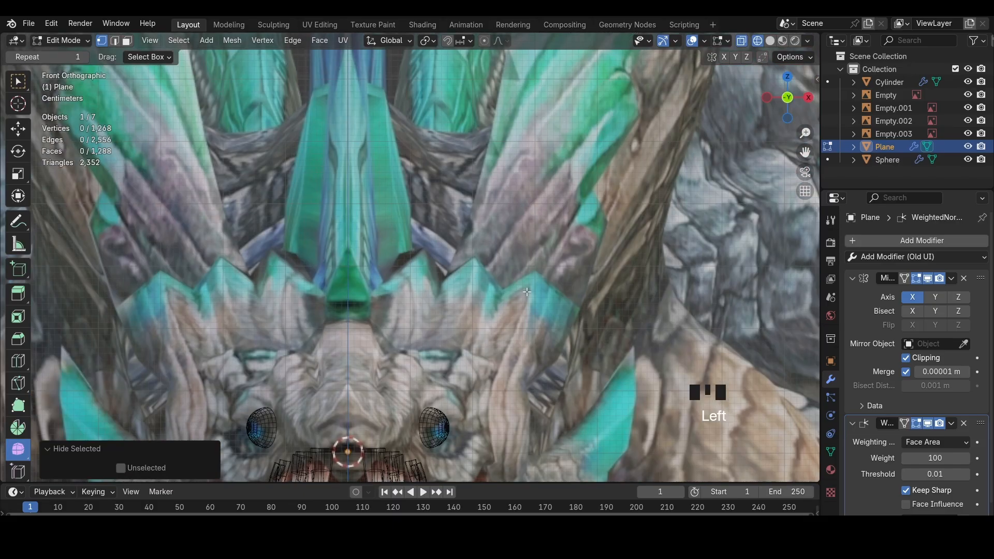
pyautogui.scroll(-1, 526, 292)
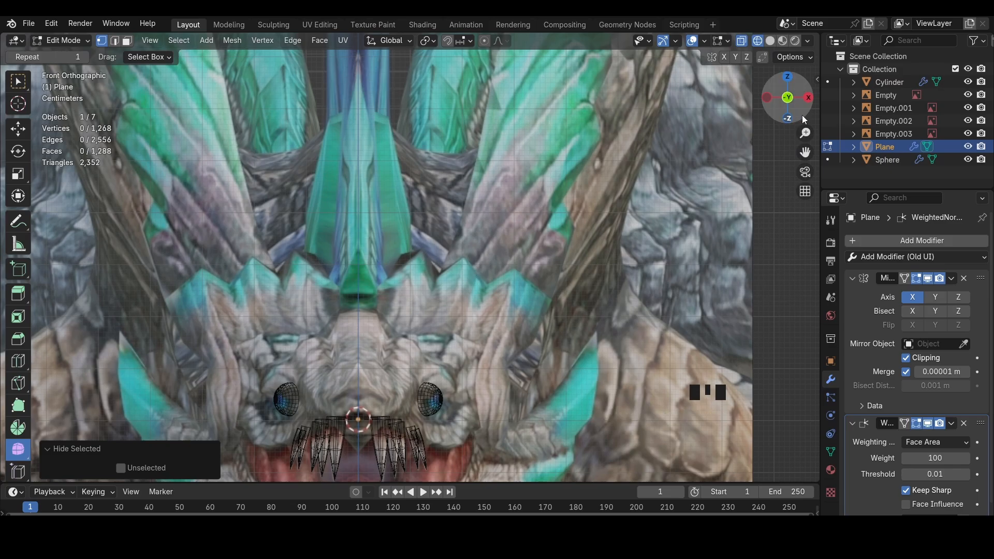
pyautogui.click(808, 98)
pyautogui.click(768, 97)
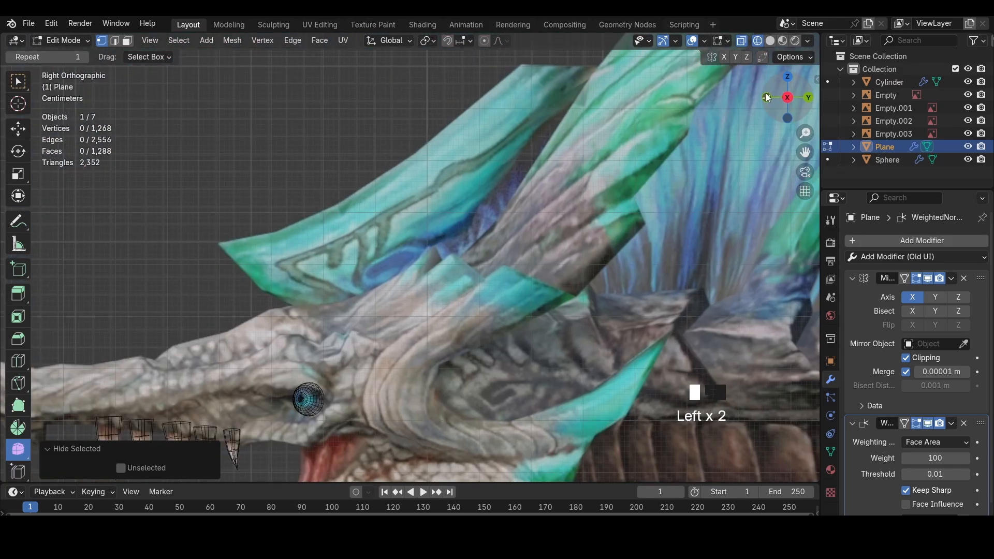
pyautogui.scroll(-3, 739, 124)
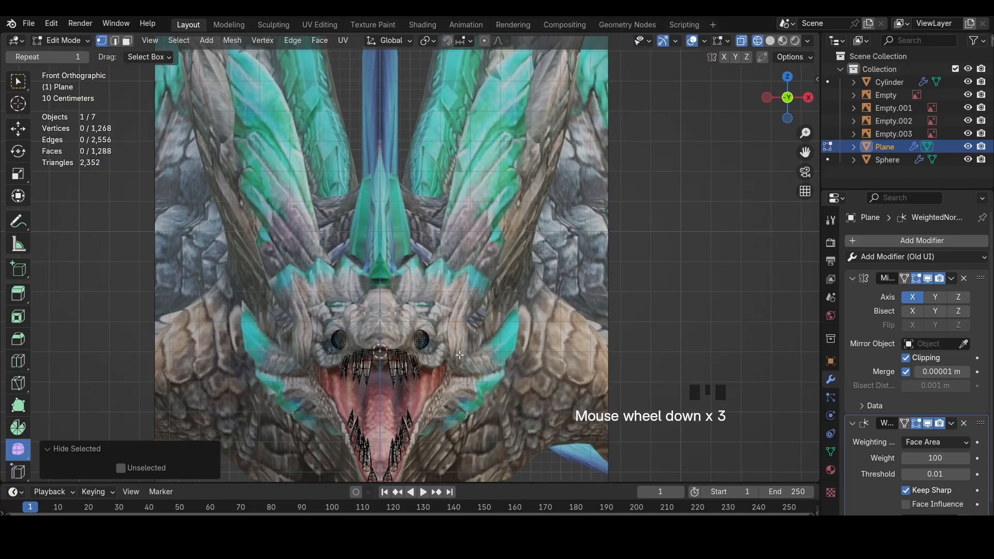
pyautogui.moveTo(586, 282); pyautogui.dragTo(389, 285, button='middle')
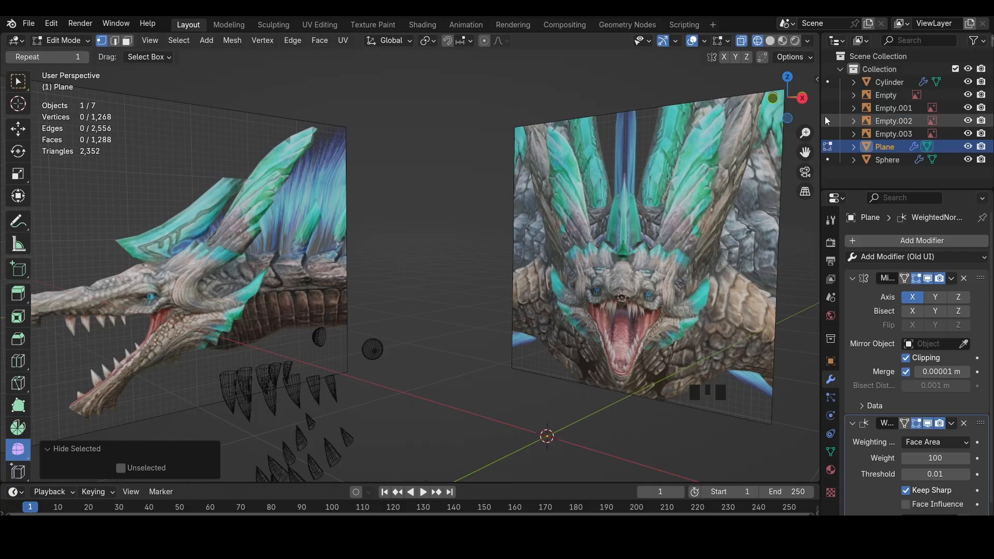
# Reveal the entire hidden head mesh over the side reference image
pyautogui.click(802, 98)
pyautogui.hotkey('alt', 'h')
pyautogui.scroll(3, 425, 290)
pyautogui.press('z')
pyautogui.scroll(2, 454, 285)
pyautogui.press('z')
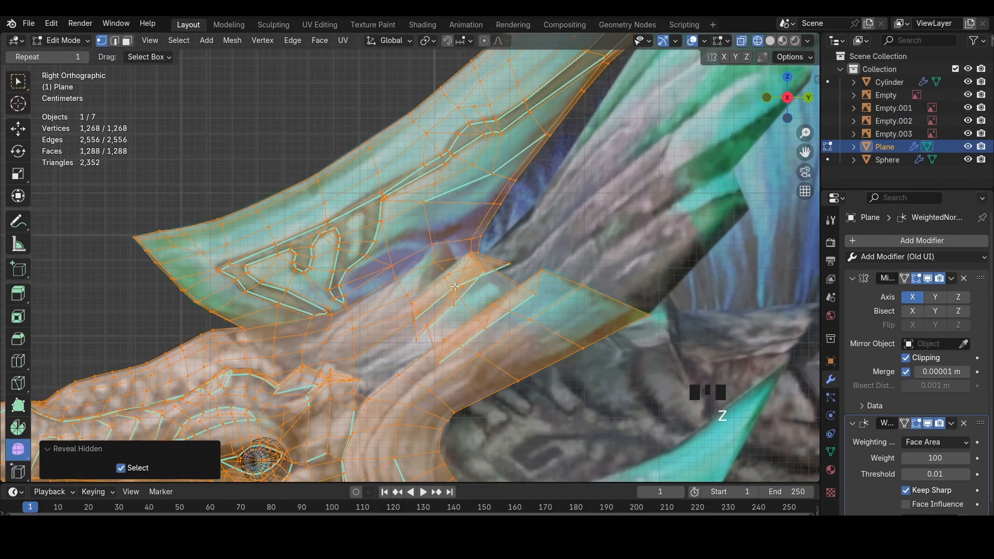
pyautogui.press('z')
pyautogui.moveTo(611, 297); pyautogui.dragTo(674, 216, button='middle')
pyautogui.click(802, 107)
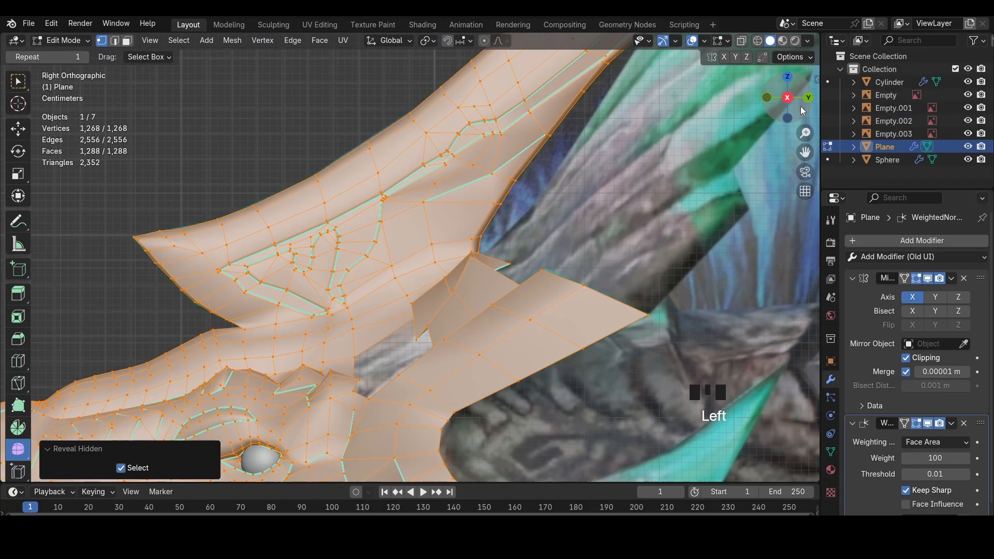
pyautogui.press('h')
pyautogui.hotkey('ctrl', 'z')
# Move three vertices of the inner frill fold in the side view to follow the reference
pyautogui.click(475, 259)
pyautogui.press('z')
pyautogui.press('g')
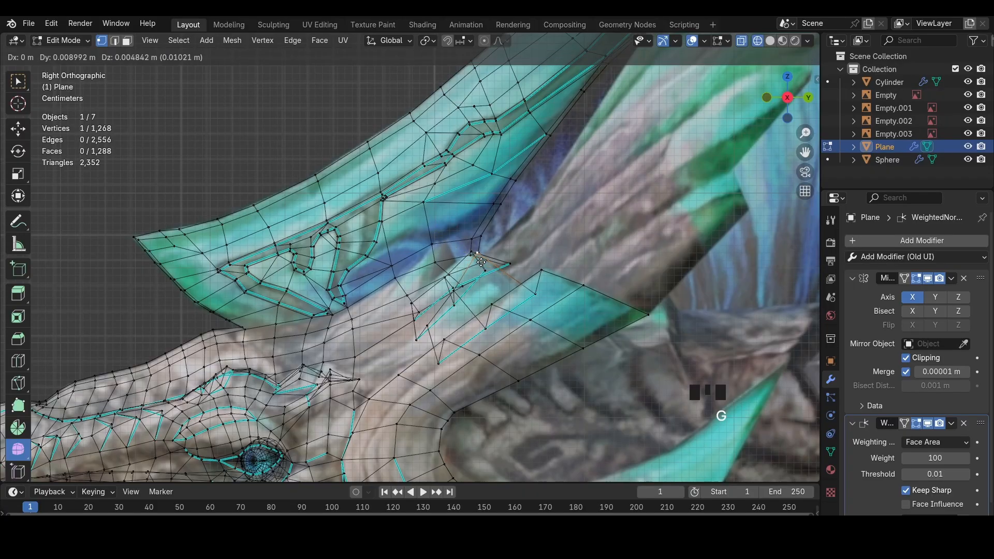
pyautogui.click(481, 262)
pyautogui.click(456, 286)
pyautogui.press('g')
pyautogui.click(442, 280)
pyautogui.click(428, 321)
pyautogui.press('g')
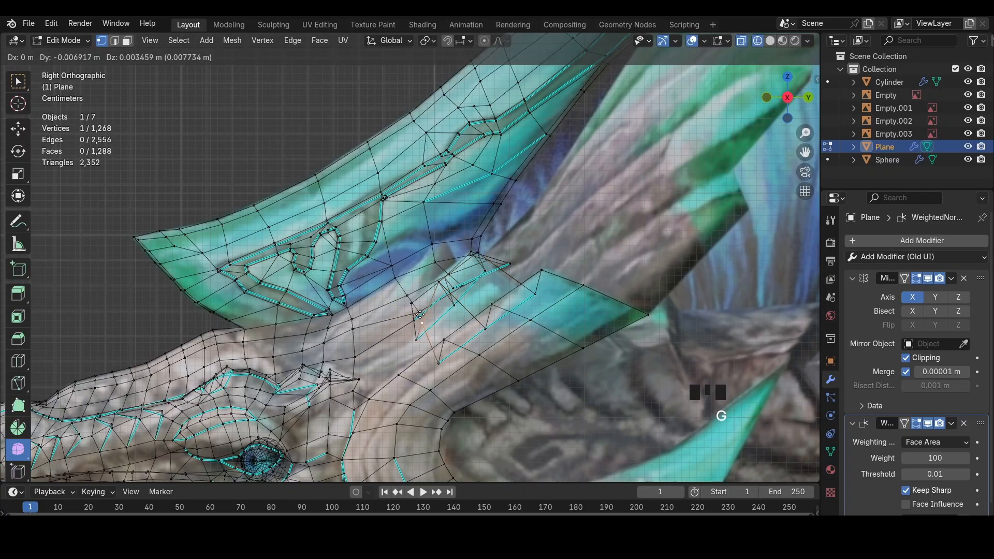
pyautogui.click(417, 307)
# Move the four faces of the innermost frill tip by about -0.011 m in X and 0.005 m in Z
pyautogui.press('z')
pyautogui.moveTo(359, 268); pyautogui.dragTo(465, 299, button='middle')
pyautogui.press('3')
pyautogui.moveTo(414, 274); pyautogui.dragTo(460, 288, button='middle')
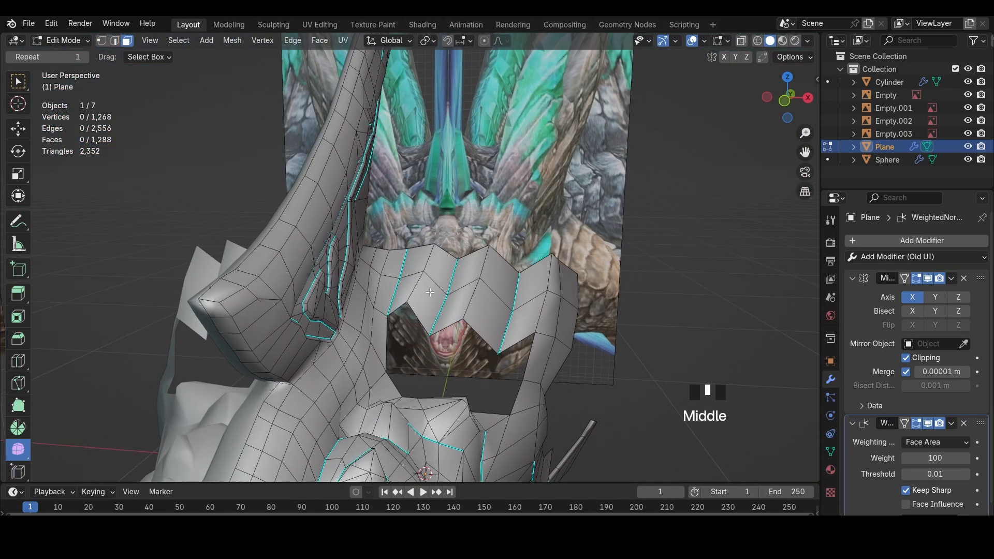
pyautogui.press('g')
pyautogui.click(448, 282)
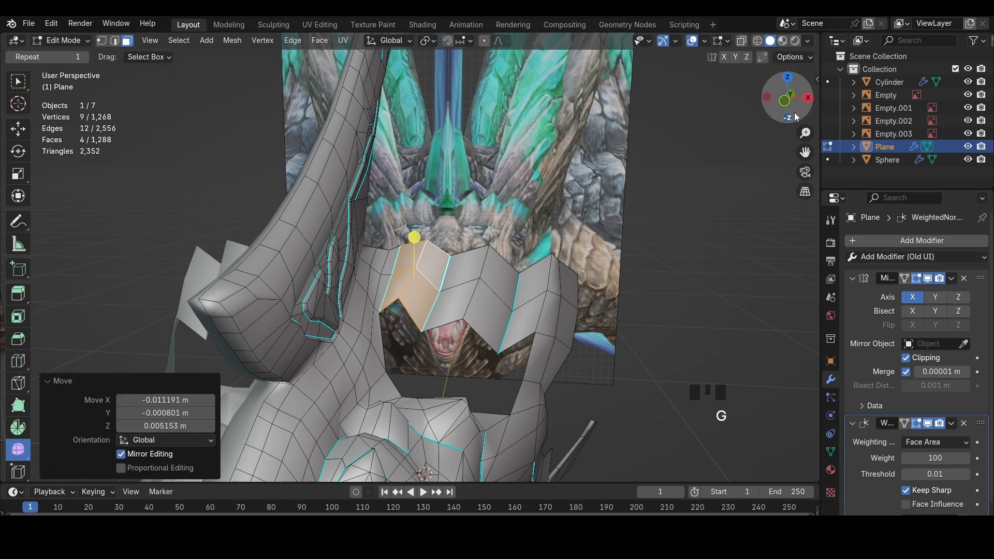
# Isolate the four inner tip faces and move them about -0.041 m in Y and 0.0055 m in Z in the side view
pyautogui.click(808, 97)
pyautogui.press('z')
pyautogui.hotkey('shift', 'h')
pyautogui.press('g')
pyautogui.click(503, 262)
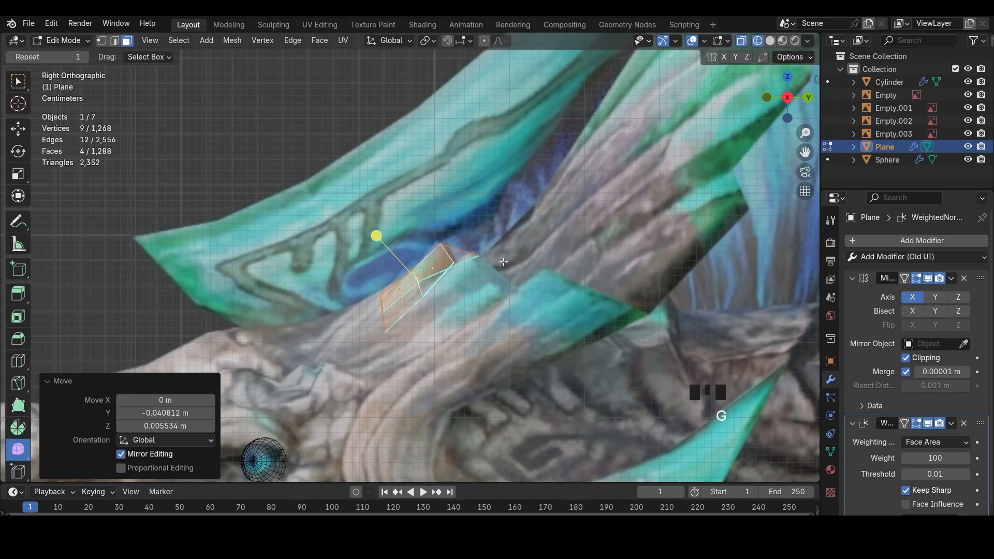
# Reposition the isolated tip's rear rim vertex against the side reference and reveal the rest of the mesh
pyautogui.press('1')
pyautogui.click(483, 258)
pyautogui.press('g')
pyautogui.click(461, 267)
pyautogui.hotkey('alt', 'h')
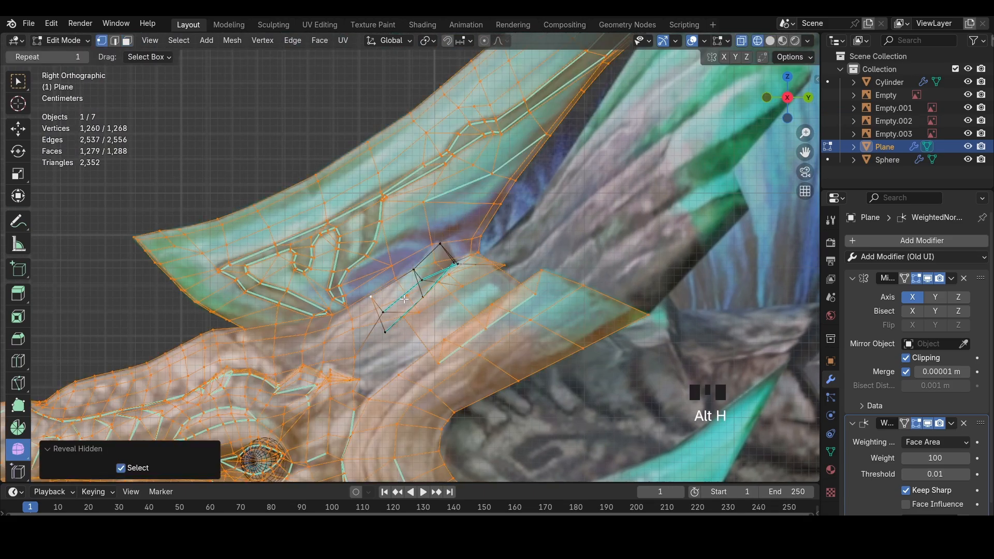
# Select the faces of the innermost frill strip beside the crest
pyautogui.press('z')
pyautogui.moveTo(390, 294); pyautogui.dragTo(348, 336, button='middle')
pyautogui.press('2')
pyautogui.moveTo(358, 343); pyautogui.dragTo(353, 275)
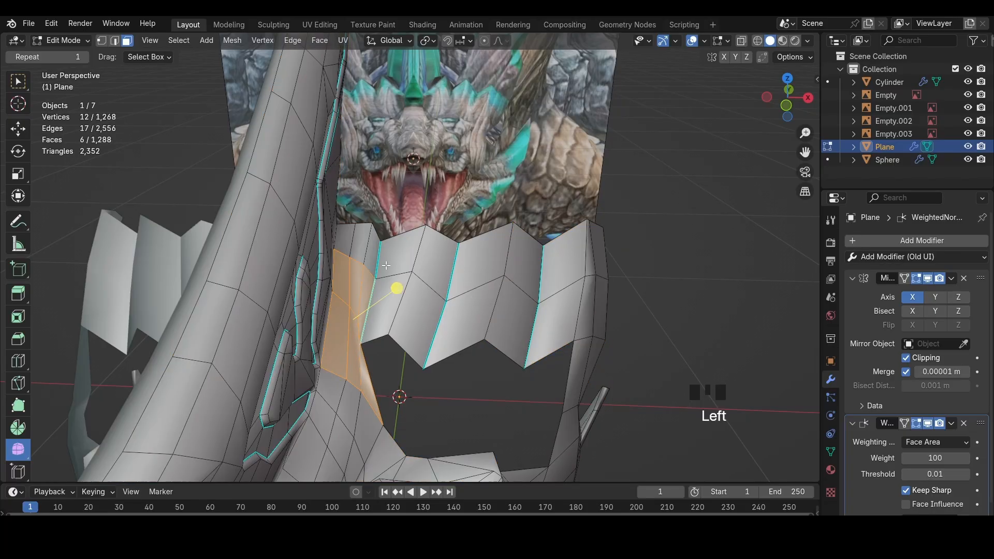
pyautogui.click(390, 254)
pyautogui.hotkey('ctrl', 'z')
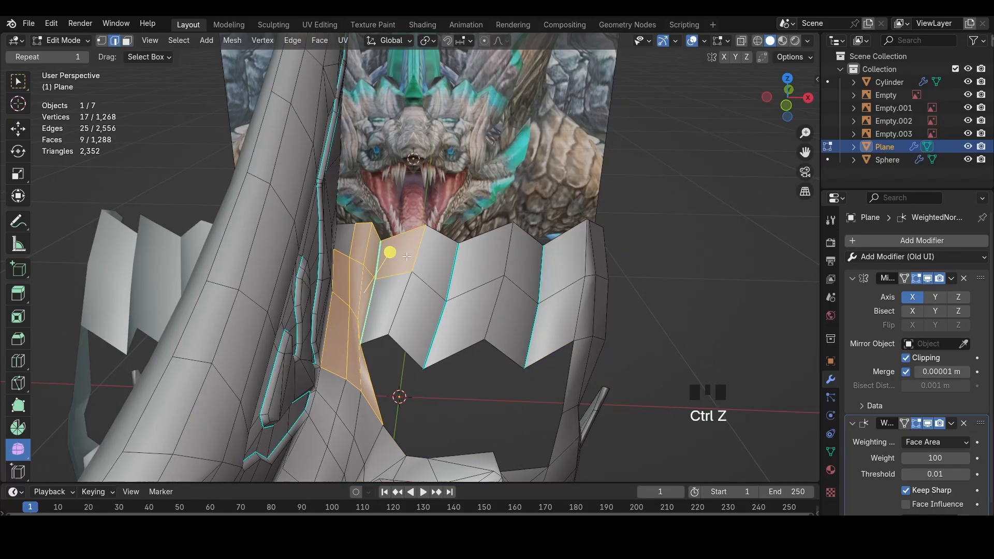
pyautogui.keyDown('shift'); pyautogui.click(402, 252); pyautogui.keyUp('shift')
pyautogui.moveTo(381, 261); pyautogui.dragTo(418, 257)
pyautogui.moveTo(419, 257); pyautogui.dragTo(416, 220, button='middle')
pyautogui.press('2')
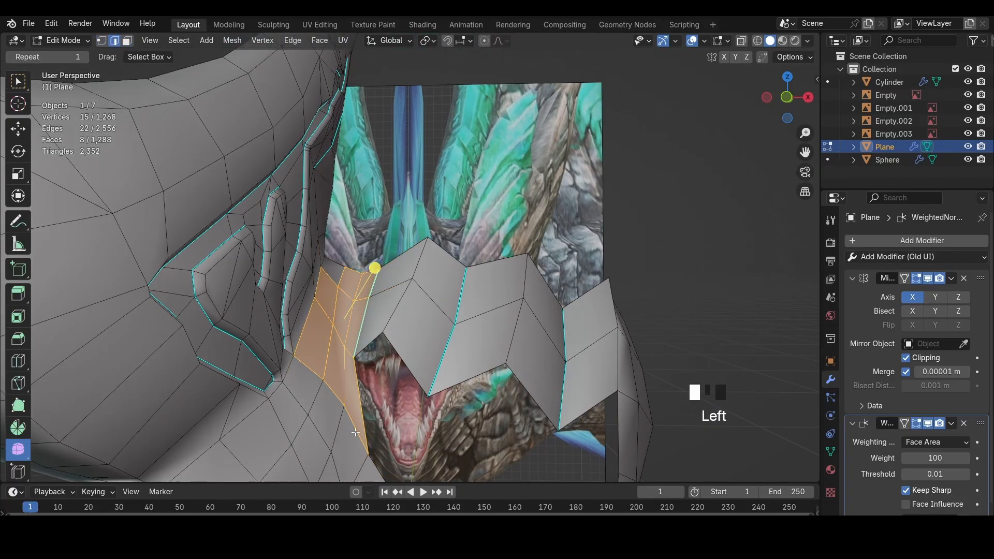
# Slide the lower inner rim vertex along its edge and fill the gap beneath the innermost frill tip with faces
pyautogui.keyDown('shift'); pyautogui.click(338, 394); pyautogui.keyUp('shift')
pyautogui.hotkey('shift', 'v')
pyautogui.click(350, 396)
pyautogui.press('1')
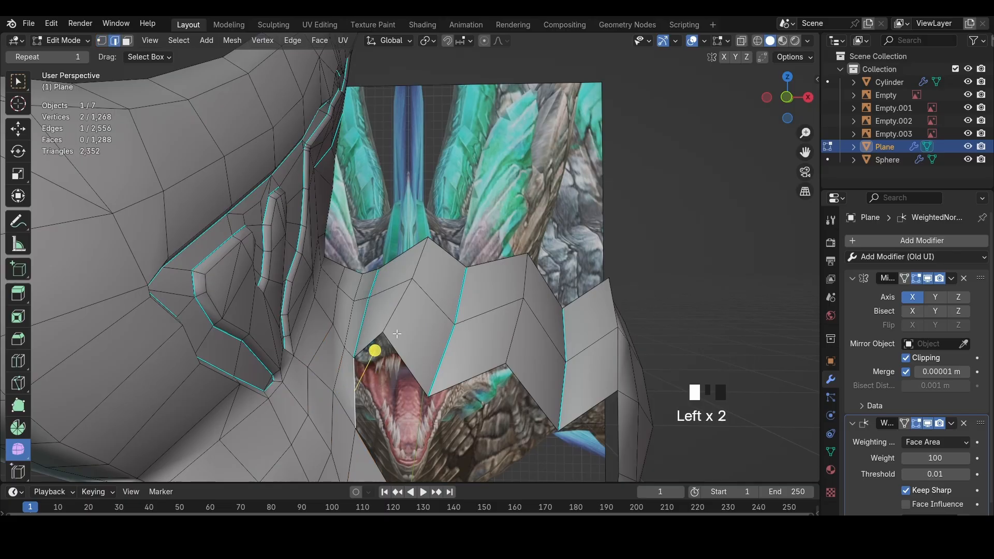
pyautogui.scroll(-2, 396, 333)
pyautogui.keyDown('shift'); pyautogui.click(399, 310); pyautogui.keyUp('shift')
pyautogui.press('f')
pyautogui.moveTo(399, 309); pyautogui.dragTo(403, 346, button='middle')
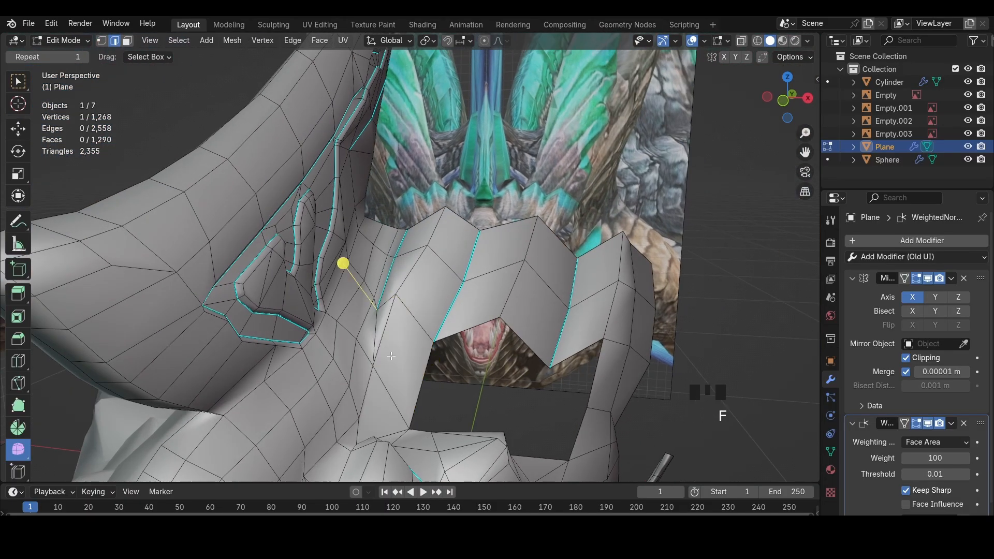
# Mark the lower edges of the innermost frill valley as sharp
pyautogui.click(370, 327)
pyautogui.hotkey('ctrl', 'e')
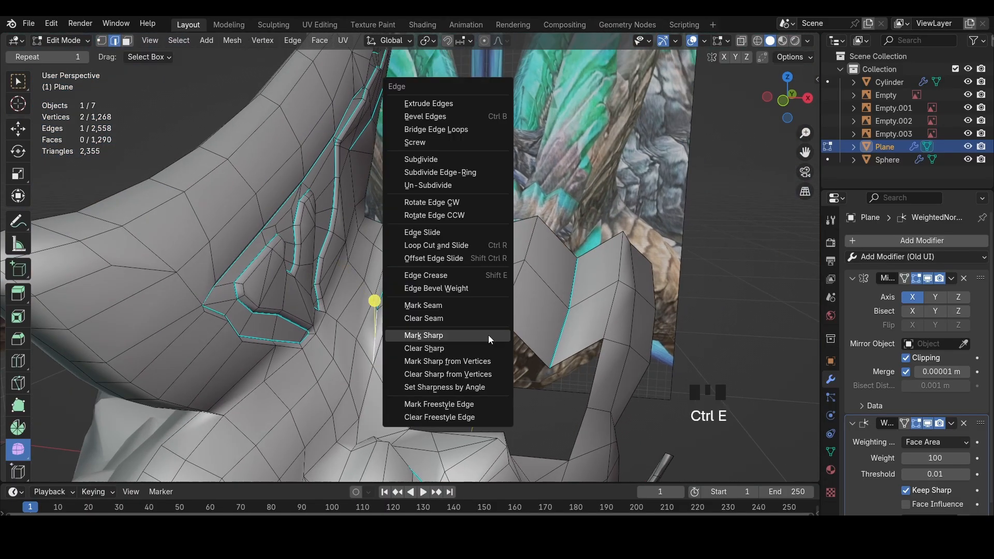
pyautogui.click(487, 337)
pyautogui.press('r')
pyautogui.click(420, 337)
pyautogui.press('1')
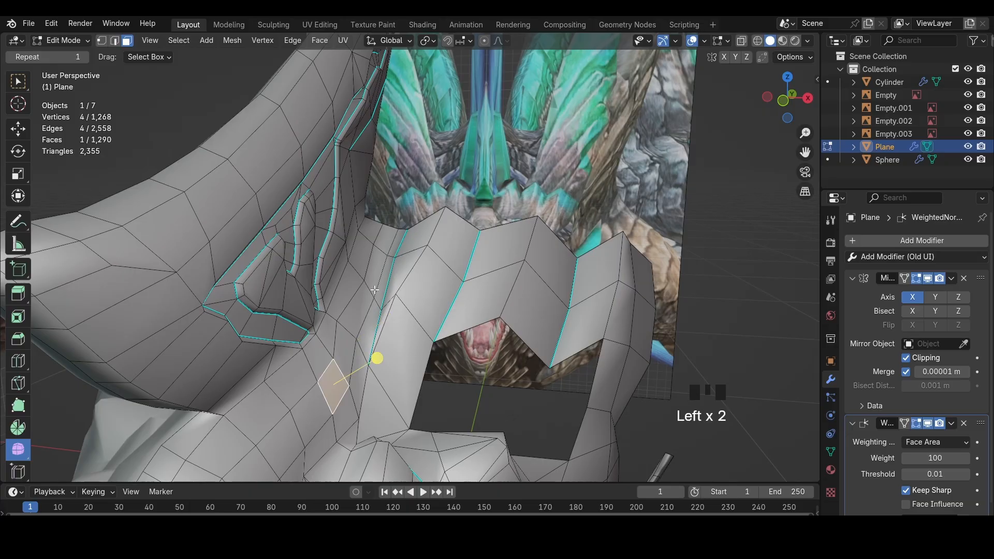
# Adjust the position of the inner frill geometry beside the innermost valley
pyautogui.keyDown('ctrl'); pyautogui.keyDown('shift'); pyautogui.click(363, 252); pyautogui.keyUp('shift'); pyautogui.keyUp('ctrl')
pyautogui.moveTo(402, 290); pyautogui.dragTo(434, 275)
pyautogui.press('g')
pyautogui.click(429, 275)
pyautogui.click(482, 302)
pyautogui.moveTo(482, 302)
pyautogui.mouseDown(button='middle')
pyautogui.moveTo(499, 256)
pyautogui.moveTo(481, 295)
pyautogui.mouseUp(button='middle')
# Select the three sharp edges of the innermost frill valley and move them slightly
pyautogui.press('2')
pyautogui.click(380, 319)
pyautogui.keyDown('shift'); pyautogui.click(387, 247); pyautogui.keyUp('shift')
pyautogui.moveTo(387, 246); pyautogui.dragTo(385, 283, button='middle')
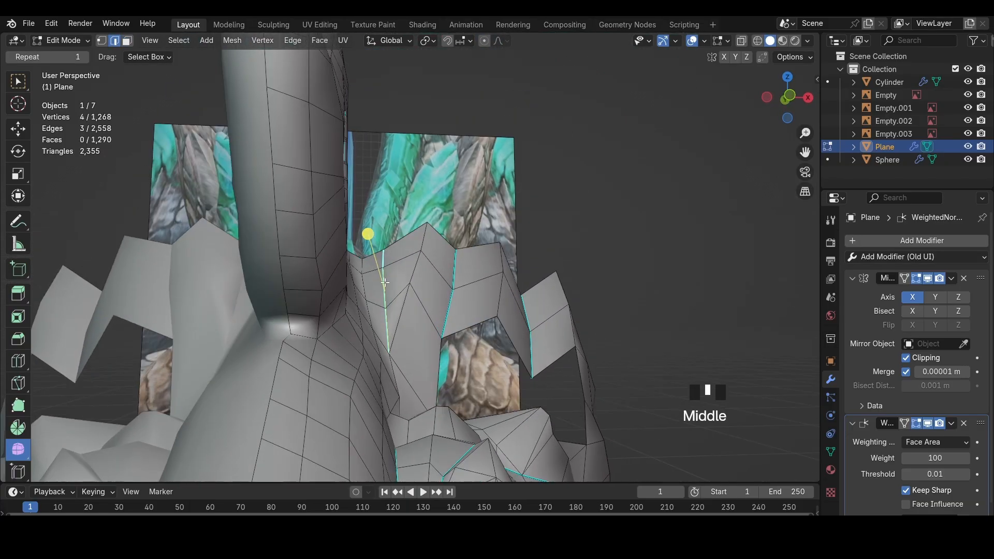
pyautogui.press('g')
pyautogui.click(391, 265)
# Fill two faces between the next frill fold and the brow, and mark the connecting valley edge as sharp
pyautogui.moveTo(451, 318); pyautogui.dragTo(471, 370, button='middle')
pyautogui.press('f')
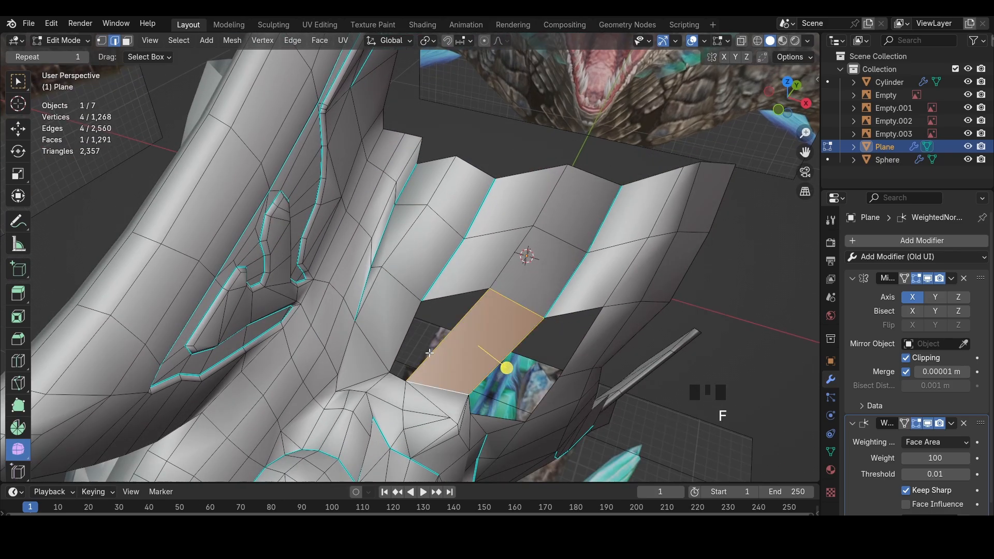
pyautogui.press('f')
pyautogui.hotkey('shift', 'v')
pyautogui.click(409, 316)
pyautogui.hotkey('ctrl', 'e')
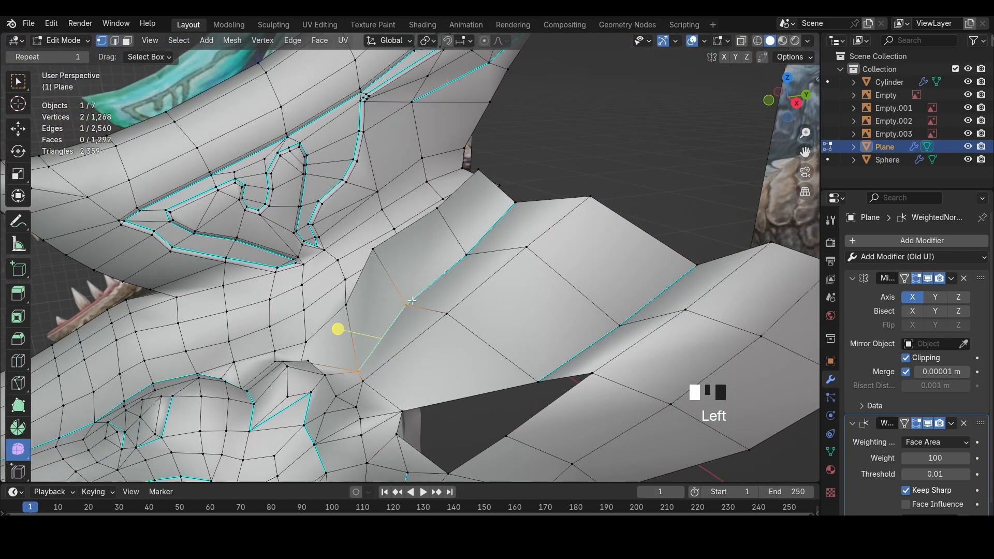
# Try to reposition the lower inner valley vertex over the side reference in wireframe
pyautogui.press('g')
pyautogui.click(796, 103)
pyautogui.press('z')
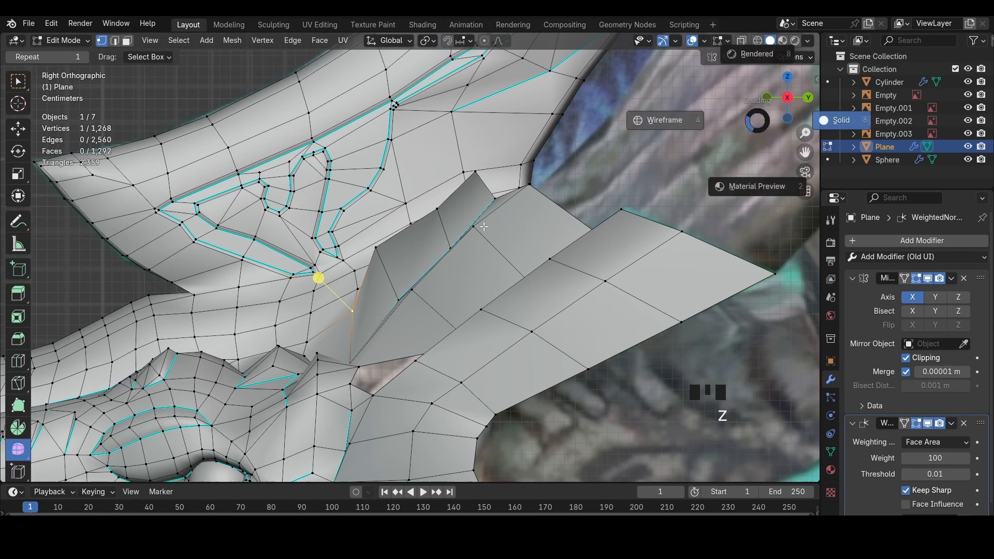
pyautogui.click(668, 120)
pyautogui.click(377, 250)
pyautogui.click(352, 303)
pyautogui.press('z')
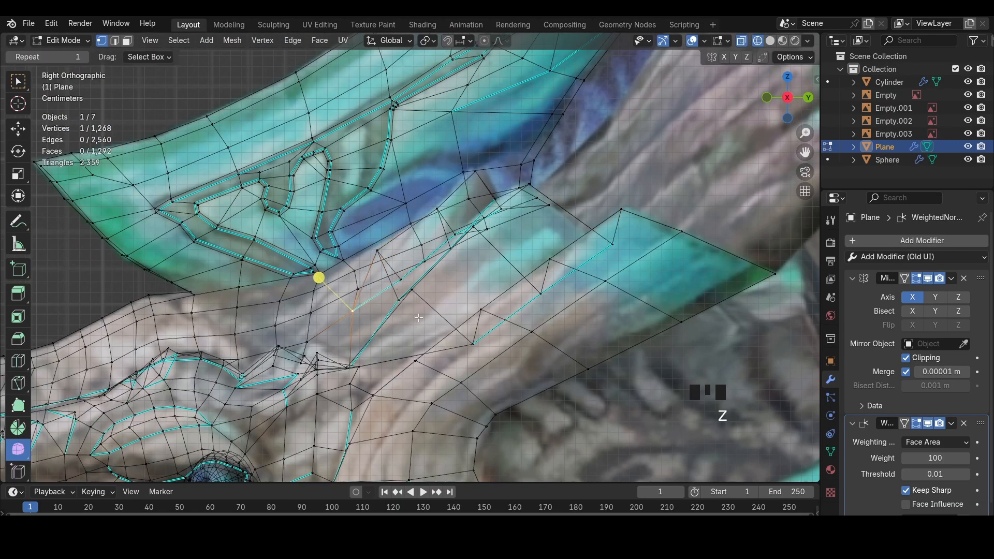
pyautogui.press('g')
pyautogui.click(332, 265)
pyautogui.click(321, 316)
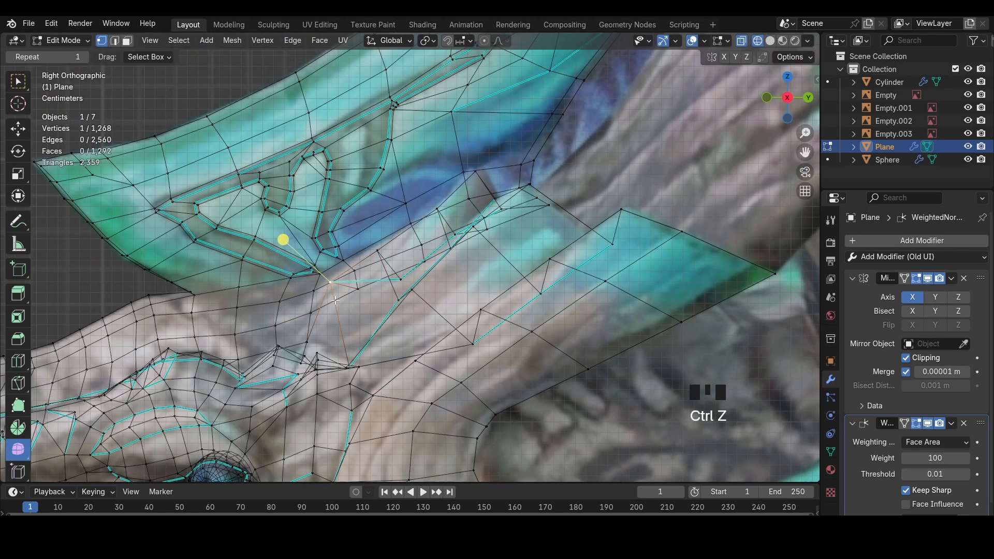
pyautogui.press('g')
pyautogui.click(351, 266)
# Try to rotate and move the lower edge of the inner frill fold in the side view
pyautogui.press('g')
pyautogui.press('2')
pyautogui.click(412, 271)
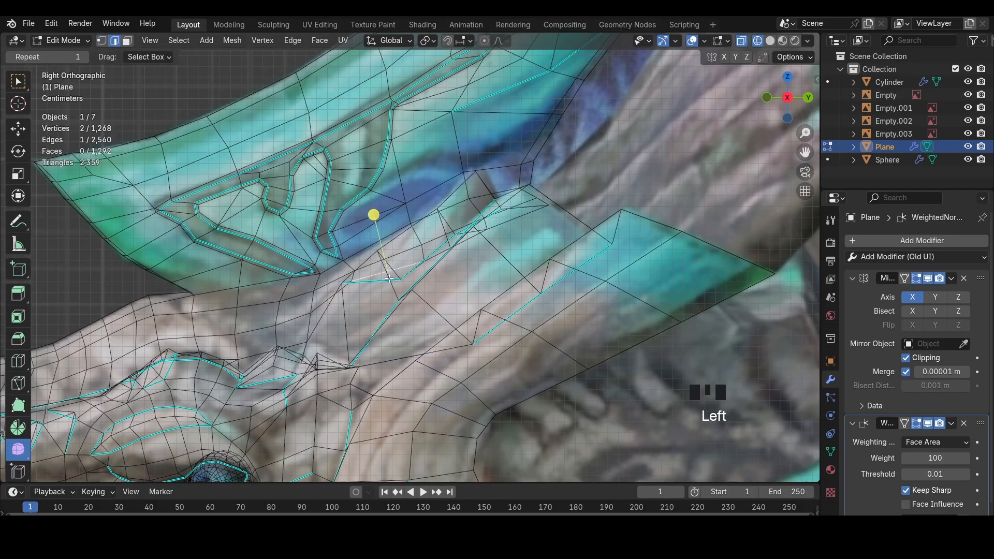
pyautogui.press('r')
pyautogui.click(433, 276)
pyautogui.press('g')
pyautogui.click(432, 273)
pyautogui.press('z')
pyautogui.moveTo(413, 258)
pyautogui.mouseDown(button='middle')
pyautogui.moveTo(433, 262)
pyautogui.moveTo(385, 289)
pyautogui.mouseUp(button='middle')
pyautogui.scroll(3, 386, 289)
# Undo the recent edge rotation and the inner frill vertex moves
pyautogui.hotkey('ctrl', 'z')
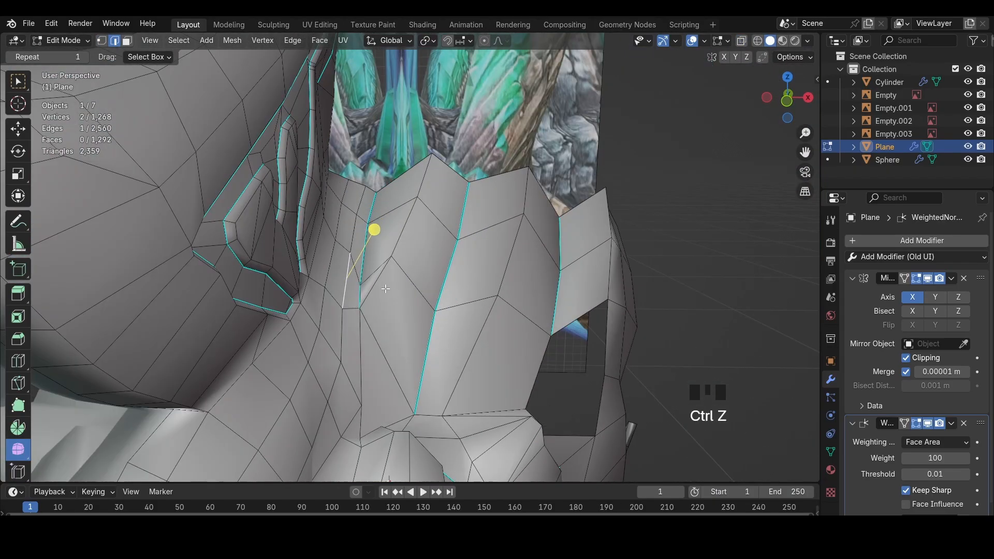
pyautogui.hotkey('ctrl', 'z')
pyautogui.hotkey('ctrl', 'z')
pyautogui.hotkey('ctrl', 'z')
pyautogui.hotkey('ctrl', 'z')
pyautogui.hotkey('ctrl', 'z')
# Rotate and move the upper ridge edge of the innermost frill spine to match the front reference
pyautogui.click(786, 102)
pyautogui.press('z')
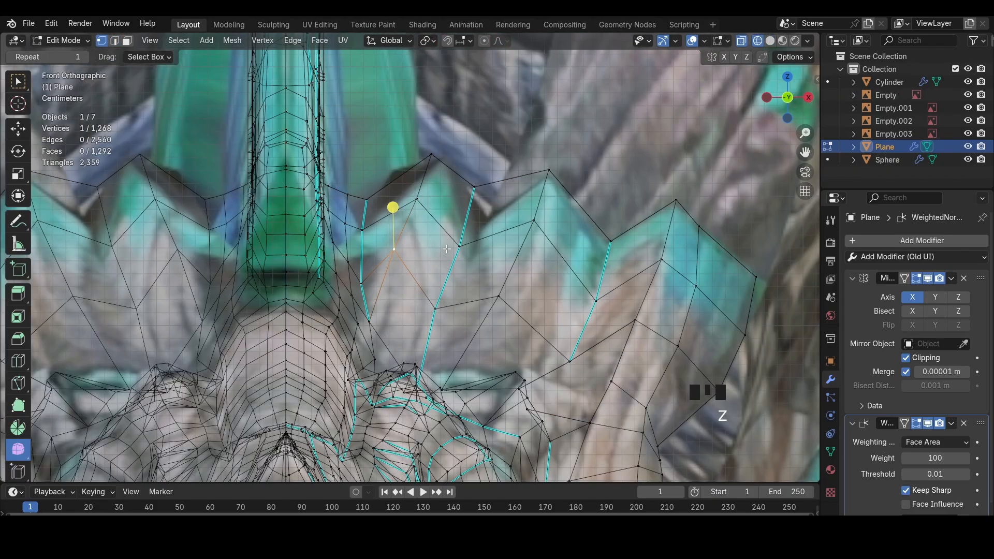
pyautogui.press('z')
pyautogui.press('z')
pyautogui.press('2')
pyautogui.click(431, 228)
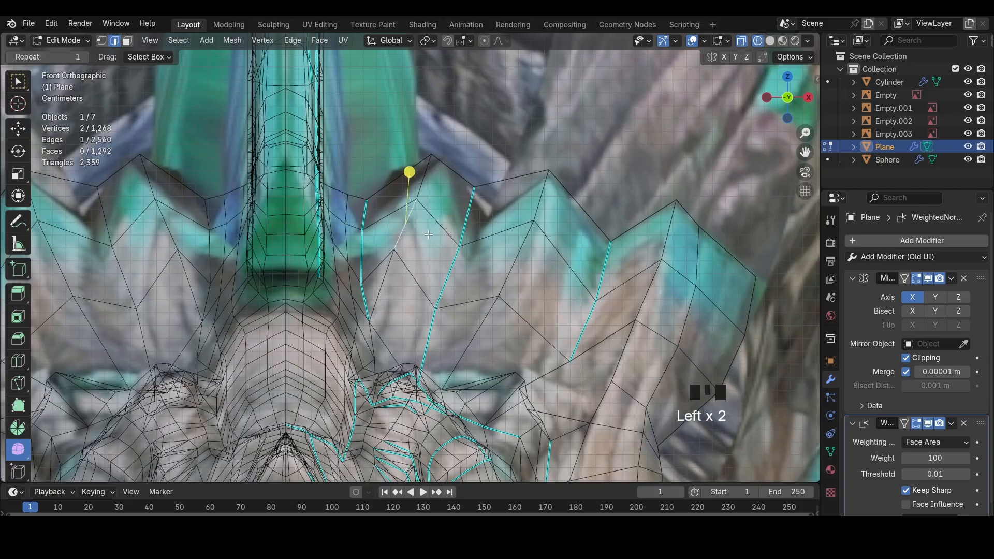
pyautogui.press('r')
pyautogui.click(430, 229)
pyautogui.press('g')
pyautogui.click(437, 238)
# Move the innermost spine's tip outward and adjust the neighbouring inner valley vertex over the front reference
pyautogui.press('1')
pyautogui.click(427, 173)
pyautogui.press('g')
pyautogui.click(449, 175)
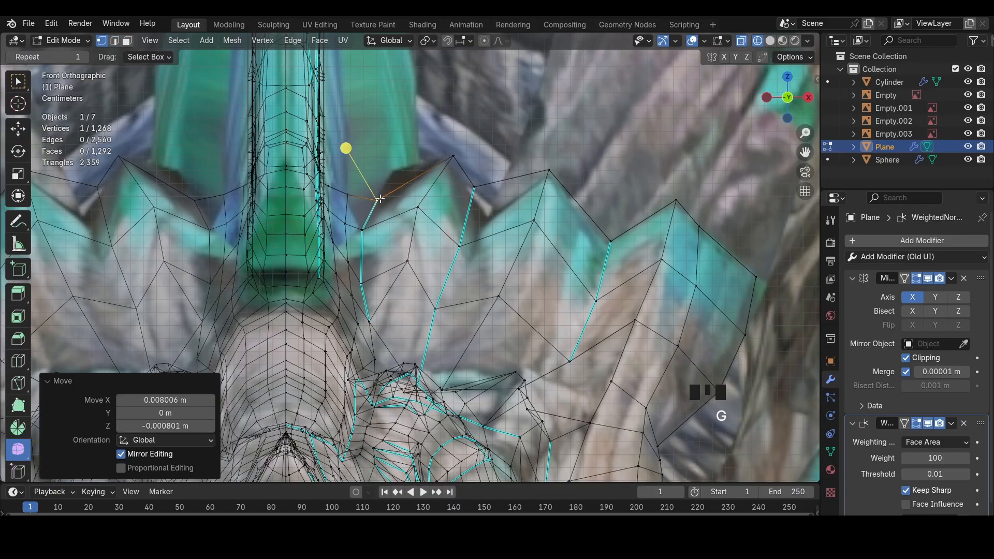
pyautogui.click(413, 258)
pyautogui.moveTo(413, 259)
pyautogui.mouseDown(button='middle')
pyautogui.moveTo(387, 422)
pyautogui.moveTo(373, 405)
pyautogui.mouseUp(button='middle')
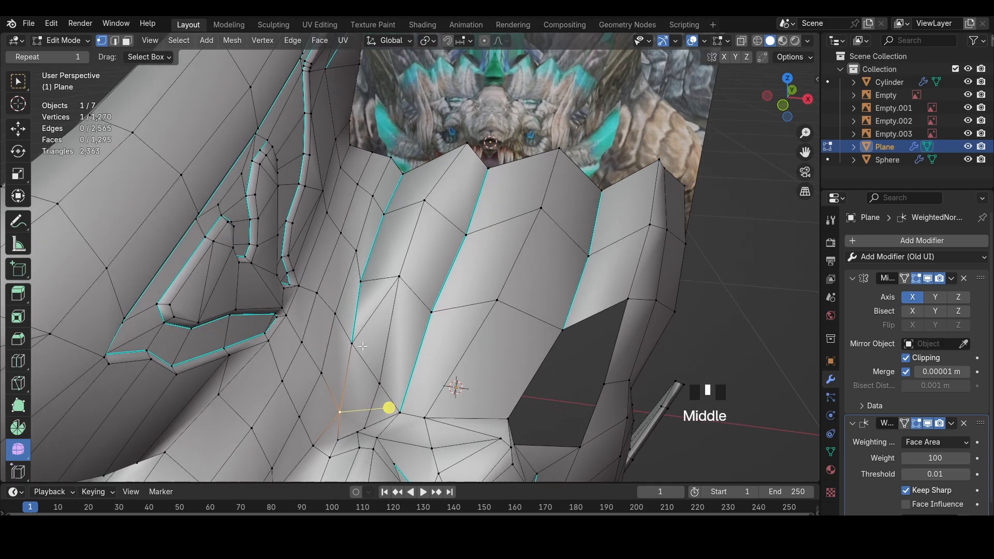
# Remove the extra edge near the base of the innermost frill fold and shrink/fatten the fold's lower vertex
pyautogui.press('2')
pyautogui.click(382, 304)
pyautogui.press('x')
pyautogui.click(434, 362)
pyautogui.press('1')
pyautogui.click(389, 385)
pyautogui.hotkey('alt', 's')
pyautogui.moveTo(450, 384); pyautogui.dragTo(305, 367, button='middle')
pyautogui.click(359, 345)
# Mark the border edges between the inner frill base and the brow as sharp
pyautogui.keyDown('shift'); pyautogui.click(289, 376); pyautogui.keyUp('shift')
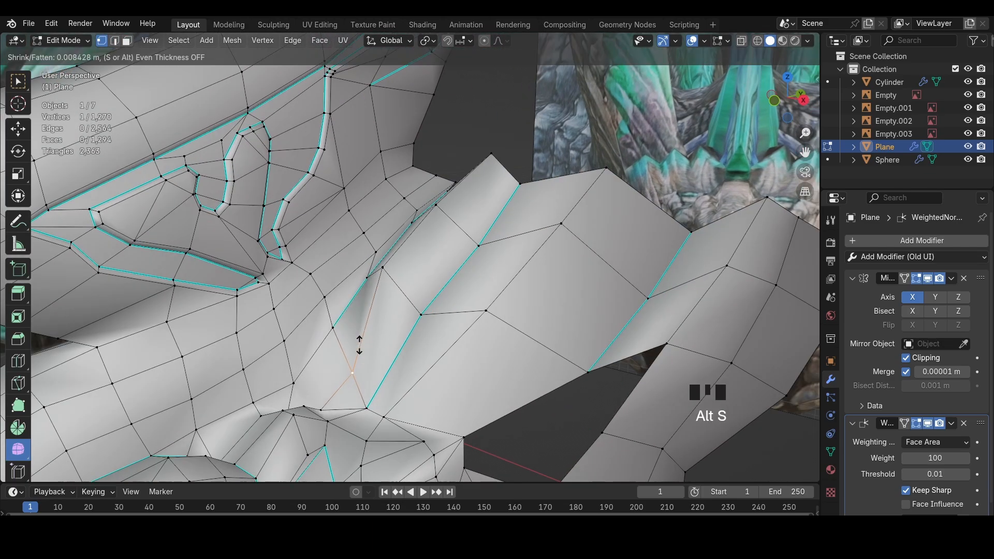
pyautogui.click(298, 383)
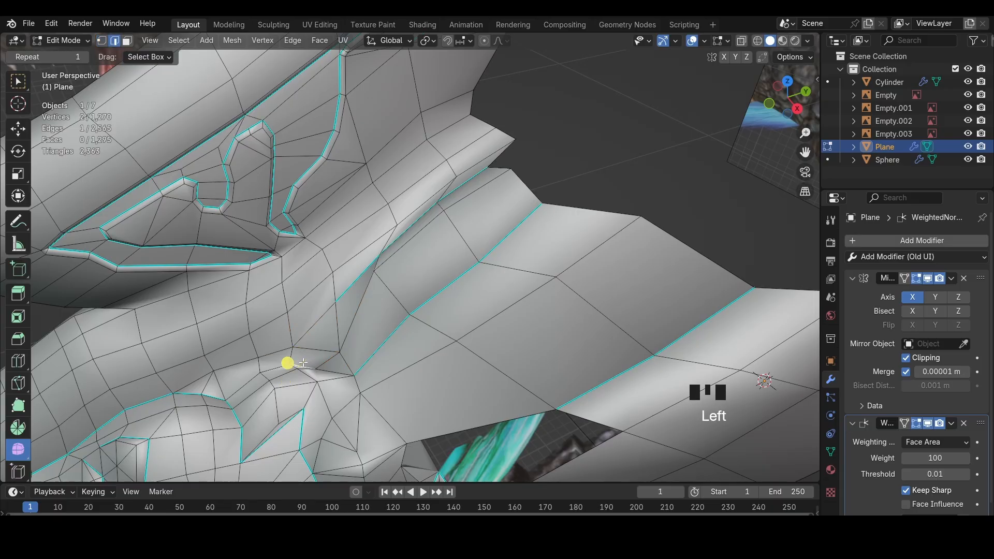
pyautogui.hotkey('ctrl', 'e')
pyautogui.click(437, 363)
pyautogui.moveTo(437, 364); pyautogui.dragTo(399, 317, button='middle')
# Reposition the lower ridge vertex of the innermost frill fold, adjusting it from two viewing angles
pyautogui.press('2')
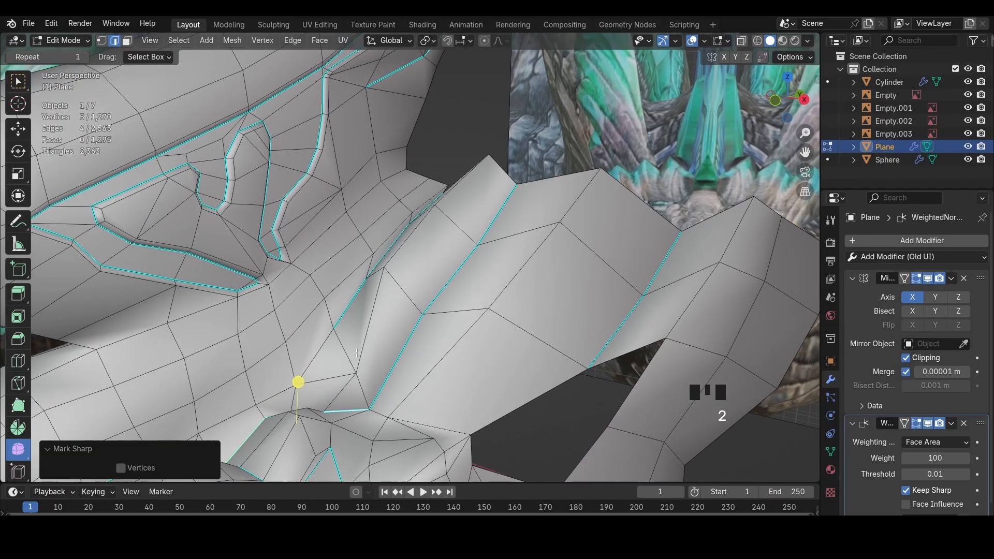
pyautogui.press('1')
pyautogui.click(364, 350)
pyautogui.press('g')
pyautogui.moveTo(366, 361); pyautogui.dragTo(489, 207, button='middle')
pyautogui.click(326, 301)
pyautogui.click(406, 355)
pyautogui.press('g')
pyautogui.click(402, 352)
# Move the lower edge of the innermost valley and its end vertex inward to straighten the crease
pyautogui.press('2')
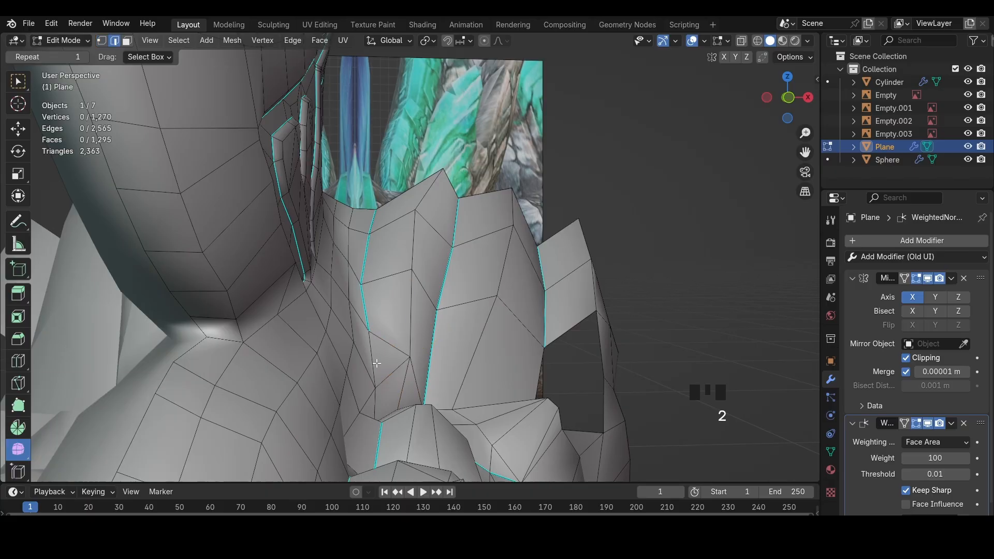
pyautogui.click(375, 361)
pyautogui.press('g')
pyautogui.click(366, 359)
pyautogui.press('1')
pyautogui.press('g')
pyautogui.click(358, 350)
# Fine-tune the vertex where the innermost sharp valley meets its lower edge, and save the file
pyautogui.press('2')
pyautogui.click(364, 360)
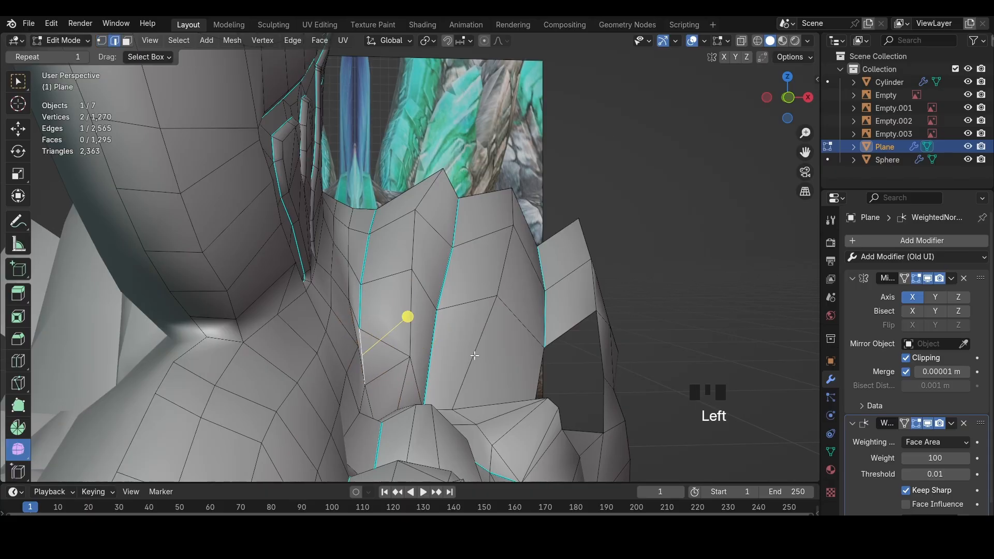
pyautogui.press('1')
pyautogui.click(367, 347)
pyautogui.press('g')
pyautogui.click(364, 343)
pyautogui.scroll(-4, 363, 339)
pyautogui.moveTo(372, 311); pyautogui.dragTo(468, 302, button='middle')
pyautogui.hotkey('ctrl', 's')
# Move the vertices of the outer frill valley in the side view to follow the reference
pyautogui.scroll(5, 479, 259)
pyautogui.press('2')
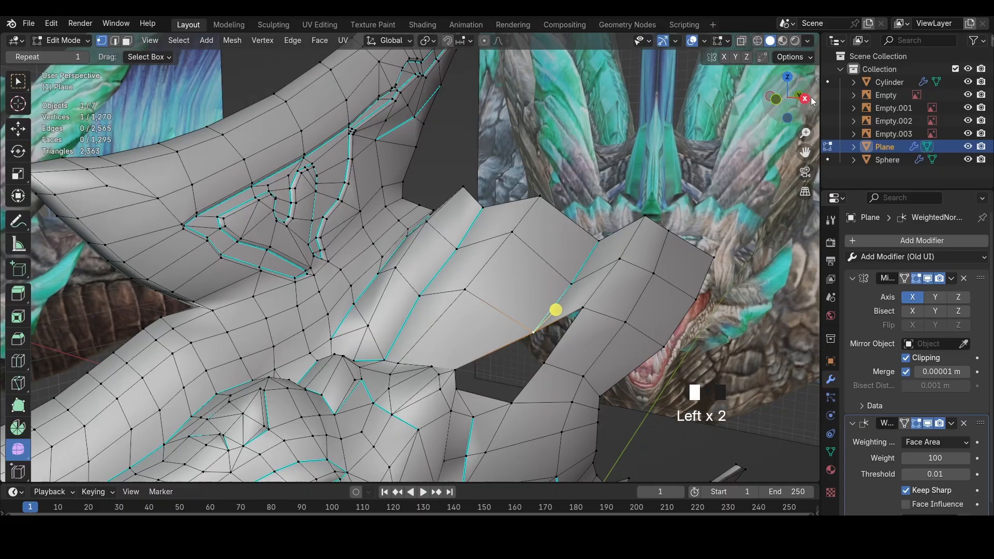
pyautogui.click(808, 98)
pyautogui.press('g')
pyautogui.click(441, 310)
pyautogui.click(520, 290)
pyautogui.press('g')
pyautogui.click(502, 265)
pyautogui.click(572, 249)
pyautogui.press('g')
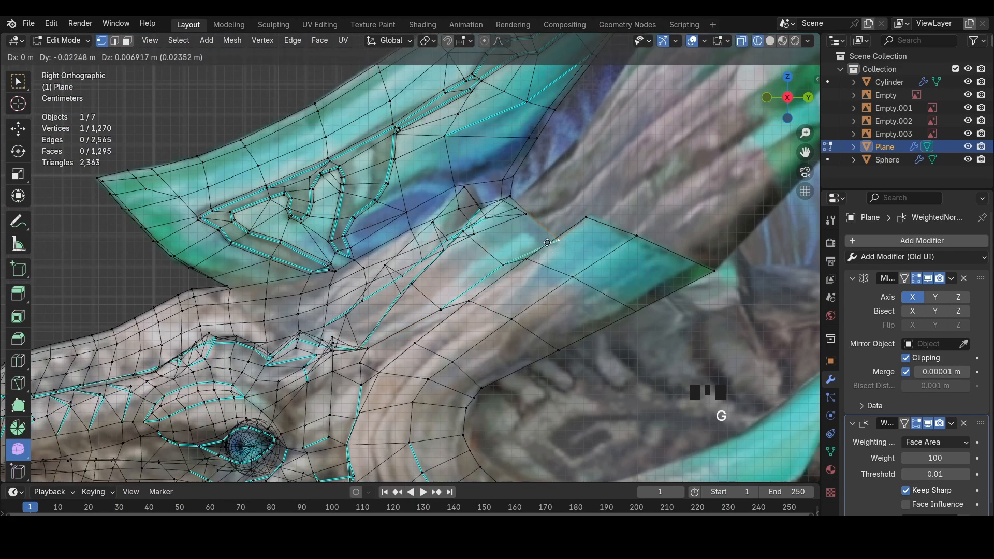
pyautogui.click(539, 244)
# Fill the open gap between the outer frill folds and the brow, and mark the edge along the brow as sharp
pyautogui.press('2')
pyautogui.hotkey('shift', 'z')
pyautogui.moveTo(456, 322)
pyautogui.mouseDown(button='middle')
pyautogui.moveTo(544, 357)
pyautogui.moveTo(577, 354)
pyautogui.moveTo(536, 373)
pyautogui.mouseUp(button='middle')
pyautogui.click(493, 349)
pyautogui.press('f')
pyautogui.click(558, 344)
pyautogui.click(429, 395)
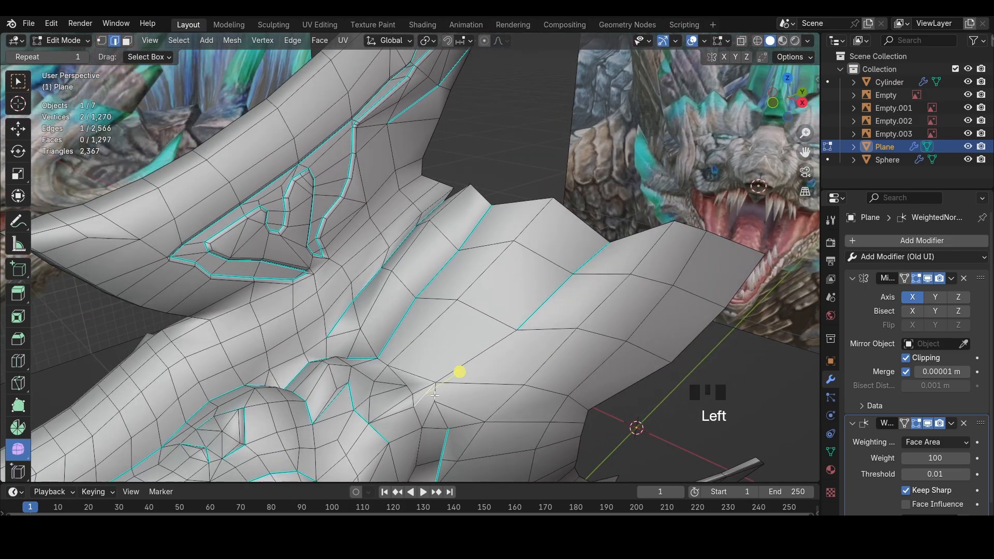
pyautogui.hotkey('ctrl', 'e')
pyautogui.click(540, 373)
# Nudge the corner vertex at the frill's base and connect it to the neighbouring brow vertex
pyautogui.press('1')
pyautogui.click(439, 387)
pyautogui.press('g')
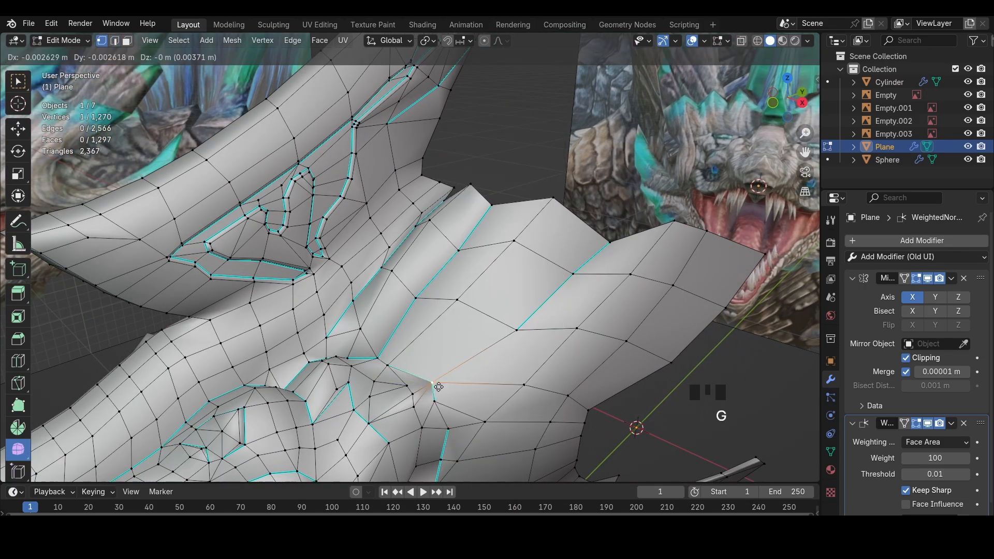
pyautogui.click(436, 386)
pyautogui.keyDown('shift'); pyautogui.click(407, 386); pyautogui.keyUp('shift')
pyautogui.press('j')
# Reposition the vertex on the newly filled area at the base of the outer frill
pyautogui.moveTo(496, 372); pyautogui.dragTo(550, 399, button='middle')
pyautogui.click(487, 382)
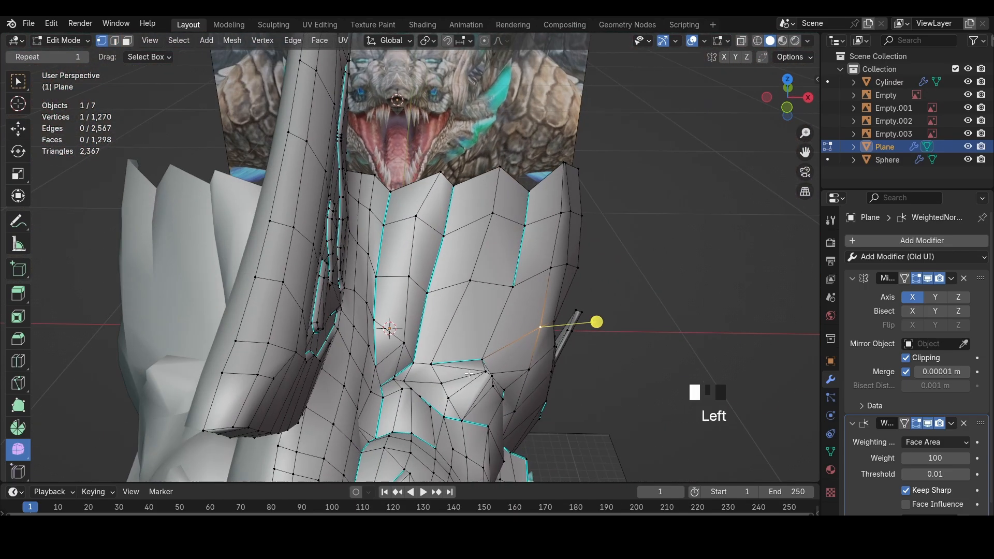
pyautogui.moveTo(488, 394); pyautogui.dragTo(455, 252, button='middle')
pyautogui.press('g')
pyautogui.click(515, 382)
# Lower the valley vertex between the first two full spines on the frill's rim to match the front reference
pyautogui.scroll(-6, 516, 382)
pyautogui.scroll(3, 421, 225)
pyautogui.click(427, 219)
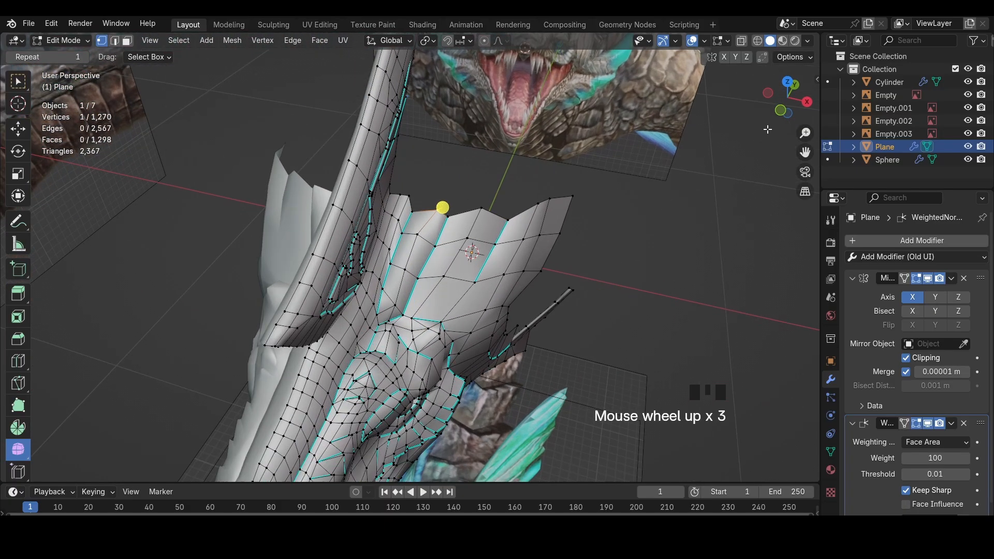
pyautogui.click(780, 110)
pyautogui.press('z')
pyautogui.click(725, 111)
pyautogui.press('g')
pyautogui.click(449, 212)
pyautogui.click(448, 216)
pyautogui.press('g')
pyautogui.click(452, 228)
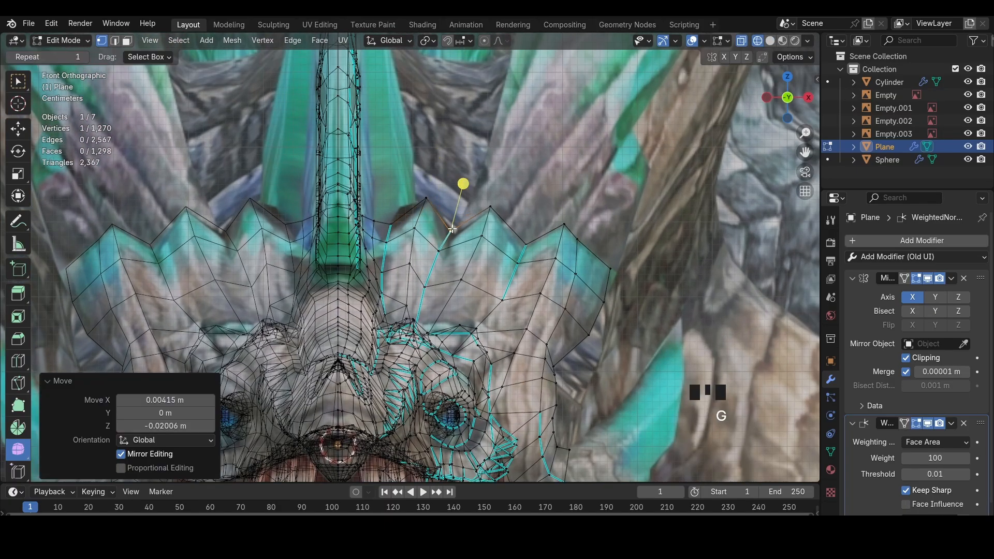
# Shift the two vertices further down the same sharp valley line over the front reference
pyautogui.click(441, 253)
pyautogui.press('g')
pyautogui.click(445, 258)
pyautogui.press('g')
pyautogui.click(433, 288)
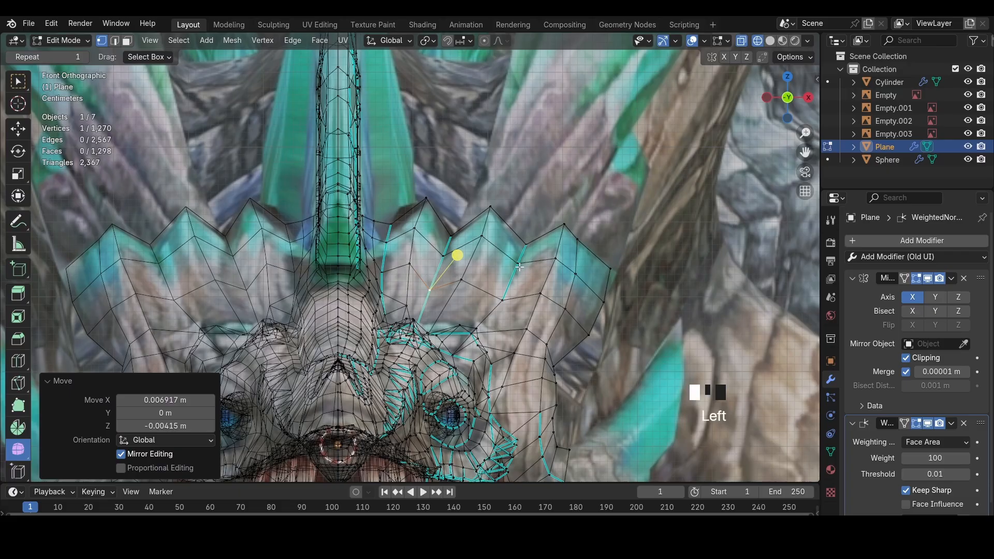
# Adjust the rim and inner vertices of the outer sharp valley to fit the front reference
pyautogui.click(520, 266)
pyautogui.click(502, 300)
pyautogui.press('g')
pyautogui.click(526, 245)
pyautogui.press('g')
pyautogui.click(518, 264)
pyautogui.press('g')
pyautogui.press('z')
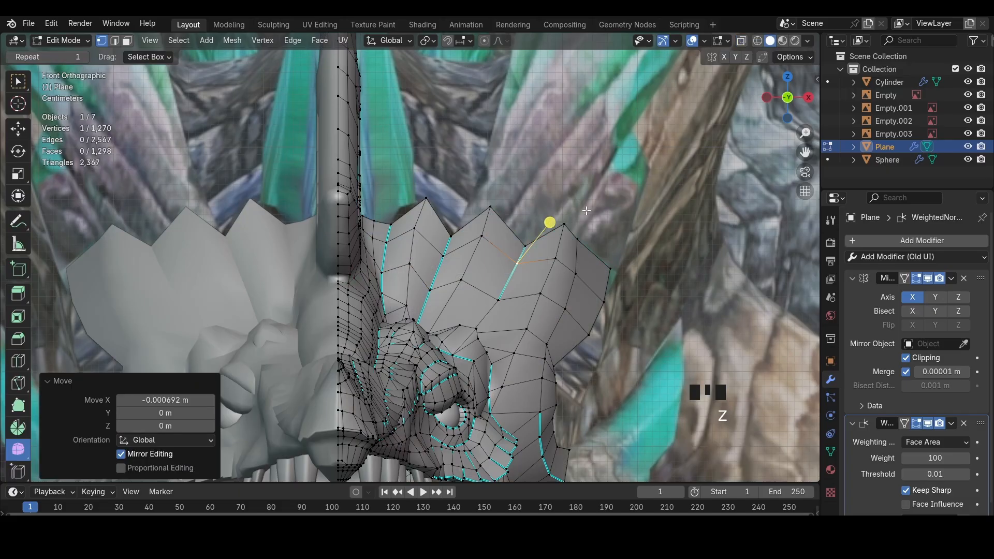
# Reposition the outer valley vertex over the side reference
pyautogui.moveTo(586, 210); pyautogui.dragTo(604, 245, button='middle')
pyautogui.click(797, 100)
pyautogui.press('z')
pyautogui.press('g')
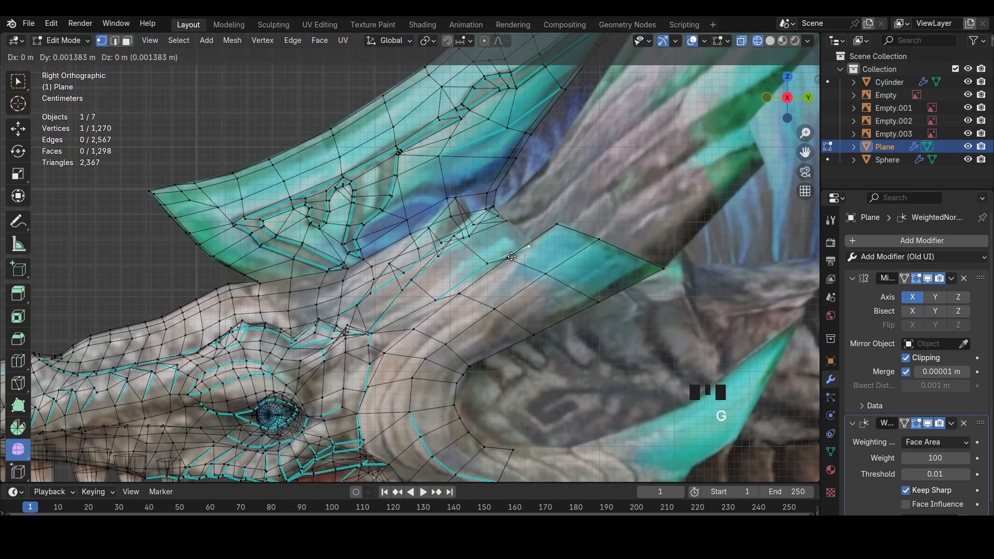
pyautogui.click(517, 254)
pyautogui.press('z')
pyautogui.press('z')
# Move the inner valley's rim vertex and the innermost spine's tip in the side view
pyautogui.click(466, 226)
pyautogui.press('g')
pyautogui.click(474, 223)
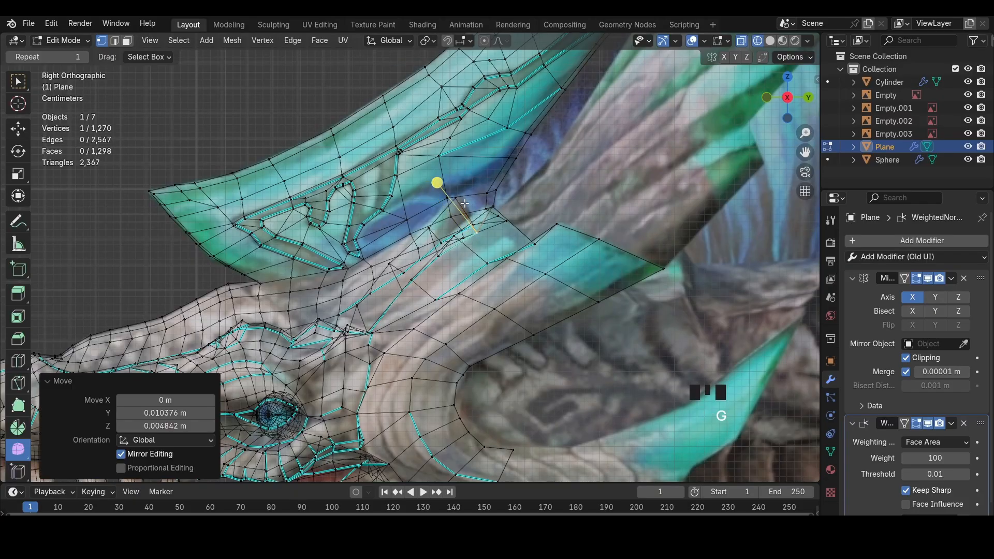
pyautogui.click(456, 199)
pyautogui.press('g')
pyautogui.click(462, 195)
# Raise the tip of the second spine slightly in the side view
pyautogui.press('z')
pyautogui.press('g')
pyautogui.click(496, 209)
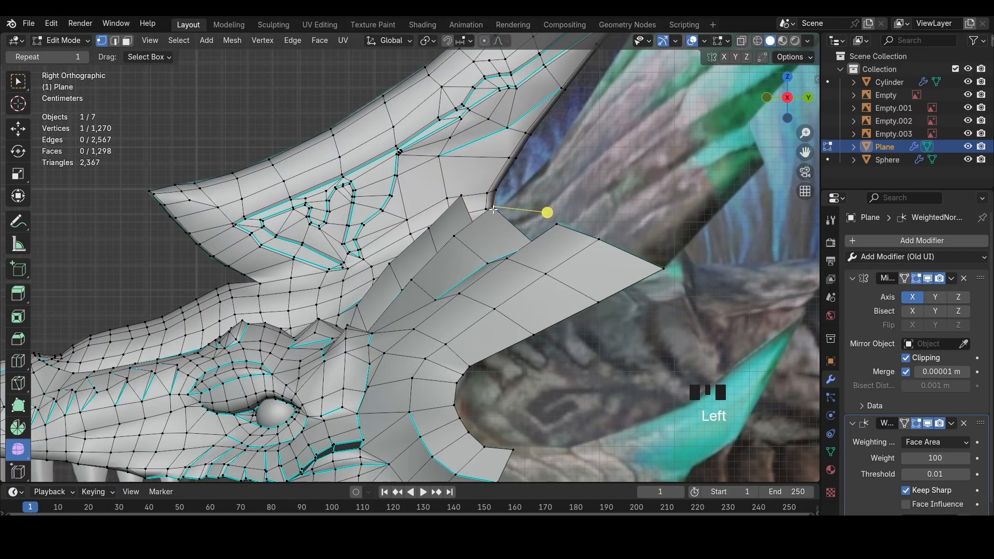
pyautogui.press('z')
pyautogui.click(488, 210)
pyautogui.press('g')
pyautogui.click(492, 205)
pyautogui.press('z')
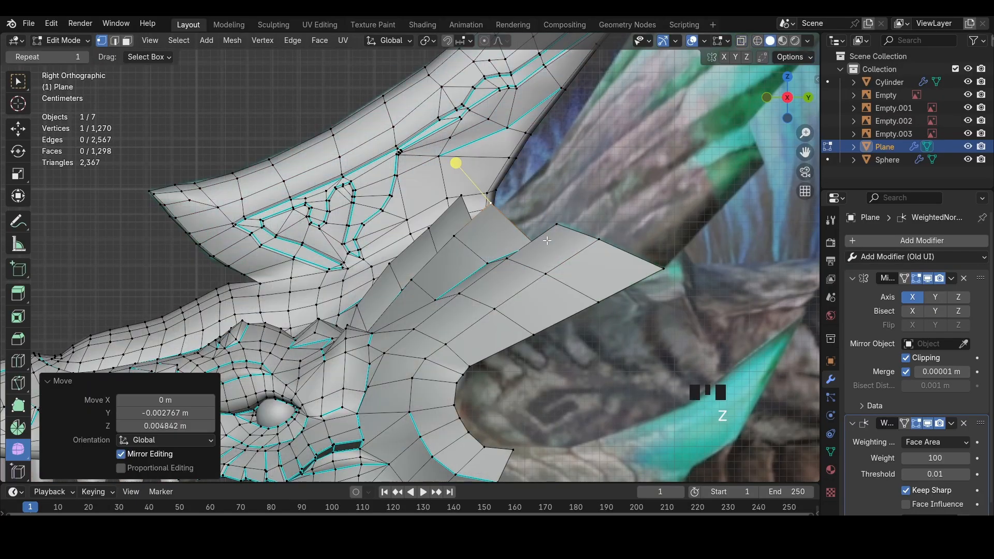
# Extrude the rim edges of the outermost frill spine and move the new geometry into place
pyautogui.click(553, 228)
pyautogui.press('z')
pyautogui.press('z')
pyautogui.moveTo(564, 226); pyautogui.dragTo(512, 259, button='middle')
pyautogui.keyDown('shift'); pyautogui.moveTo(513, 259); pyautogui.dragTo(346, 259, button='middle'); pyautogui.keyUp('shift')
pyautogui.keyDown('shift'); pyautogui.click(492, 300); pyautogui.keyUp('shift')
pyautogui.keyDown('shift'); pyautogui.click(570, 316); pyautogui.keyUp('shift')
pyautogui.press('e')
pyautogui.click(425, 263)
pyautogui.press('g')
pyautogui.click(363, 259)
# Extrude the rim edges beside the outermost frill spine and merge the loose end vertex onto its neighbour using At Last
pyautogui.press('2')
pyautogui.click(336, 322)
pyautogui.moveTo(364, 304); pyautogui.dragTo(282, 304, button='middle')
pyautogui.keyDown('shift'); pyautogui.click(314, 330); pyautogui.keyUp('shift')
pyautogui.keyDown('shift'); pyautogui.click(350, 343); pyautogui.keyUp('shift')
pyautogui.press('e')
pyautogui.click(331, 283)
pyautogui.press('1')
pyautogui.click(379, 291)
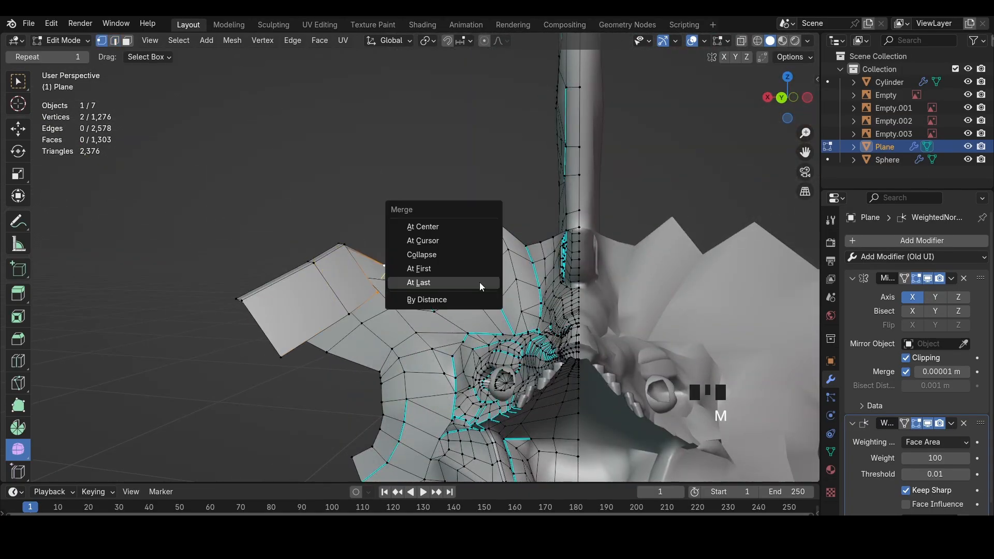
pyautogui.click(479, 282)
# Move the end edge of the newly extruded rim strip into place behind the outermost spine
pyautogui.press('2')
pyautogui.press('g')
pyautogui.click(360, 297)
pyautogui.moveTo(385, 299); pyautogui.dragTo(432, 316, button='middle')
pyautogui.press('g')
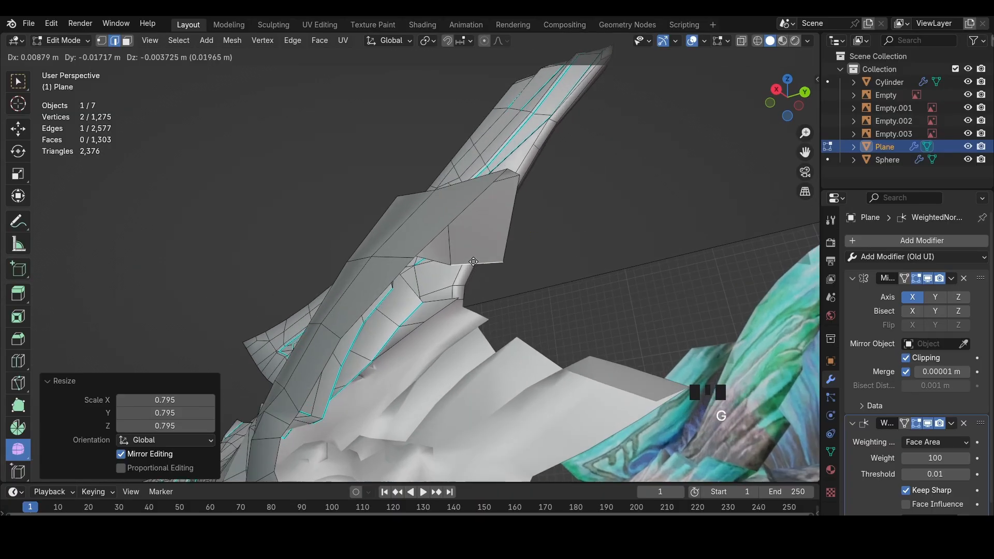
pyautogui.click(417, 239)
# Reposition the individual vertices of the rim strip so it follows the edge of the outermost spine
pyautogui.press('1')
pyautogui.moveTo(417, 240); pyautogui.dragTo(396, 239, button='middle')
pyautogui.press('g')
pyautogui.click(415, 242)
pyautogui.click(356, 234)
pyautogui.press('g')
pyautogui.click(391, 236)
pyautogui.moveTo(339, 210); pyautogui.dragTo(360, 217, button='middle')
pyautogui.press('2')
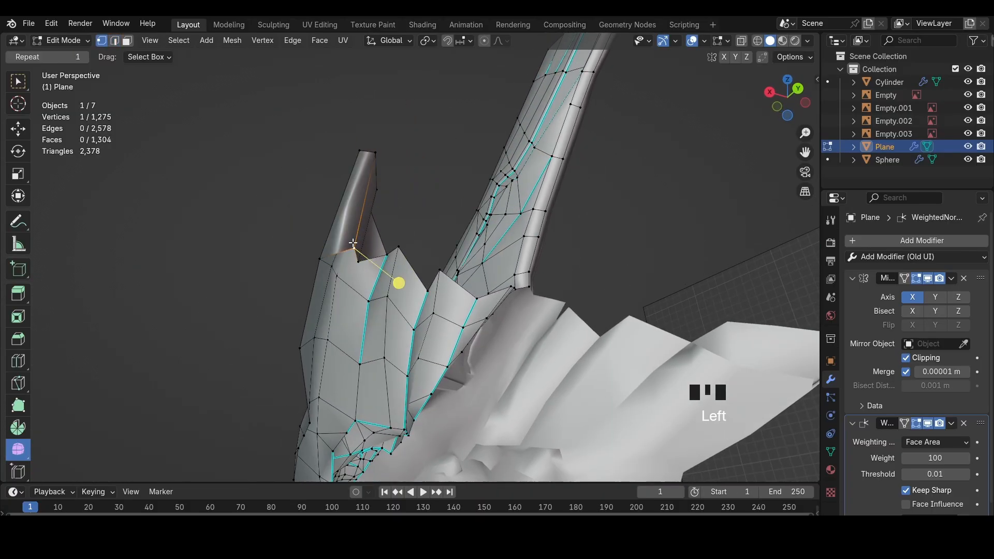
pyautogui.press('g')
pyautogui.click(338, 249)
# Adjust the valley vertex and the adjoining edge between the two outermost spines
pyautogui.press('2')
pyautogui.click(361, 259)
pyautogui.click(371, 259)
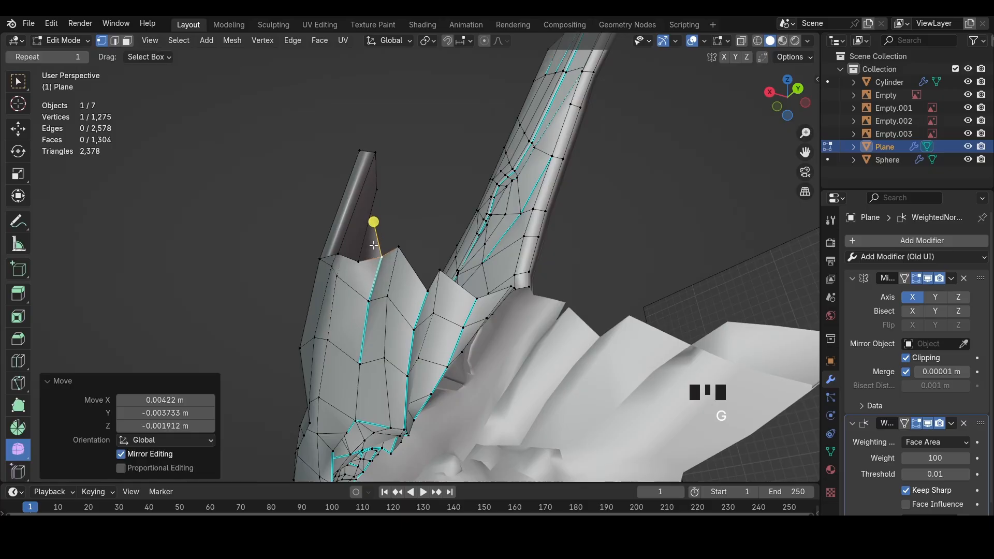
pyautogui.moveTo(371, 259); pyautogui.dragTo(462, 316, button='middle')
pyautogui.press('g')
pyautogui.click(366, 254)
pyautogui.press('2')
pyautogui.click(354, 291)
pyautogui.press('g')
pyautogui.click(363, 292)
# Shift the next edge down the outermost spine to smooth its surface
pyautogui.click(359, 315)
pyautogui.moveTo(359, 315); pyautogui.dragTo(425, 331, button='middle')
pyautogui.moveTo(425, 332)
pyautogui.mouseDown(button='middle')
pyautogui.moveTo(483, 347)
pyautogui.moveTo(494, 259)
pyautogui.mouseUp(button='middle')
pyautogui.press('g')
pyautogui.click(468, 322)
# Slide the outermost spine's ridge into line with the front reference and mark the ridge edges sharp
pyautogui.click(781, 101)
pyautogui.press('z')
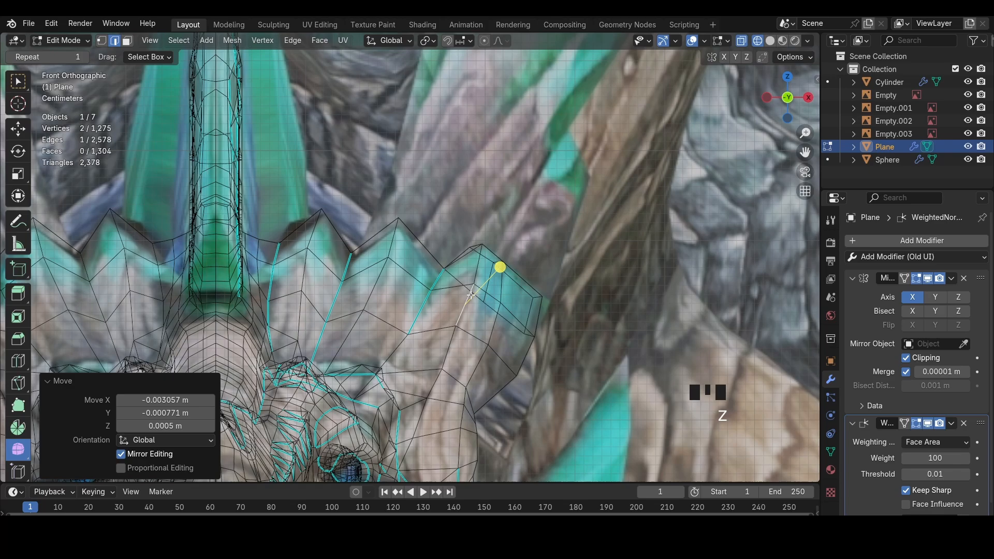
pyautogui.hotkey('shift', 'v')
pyautogui.click(493, 334)
pyautogui.press('z')
pyautogui.keyDown('alt'); pyautogui.click(438, 369); pyautogui.keyUp('alt')
pyautogui.hotkey('ctrl', 'e')
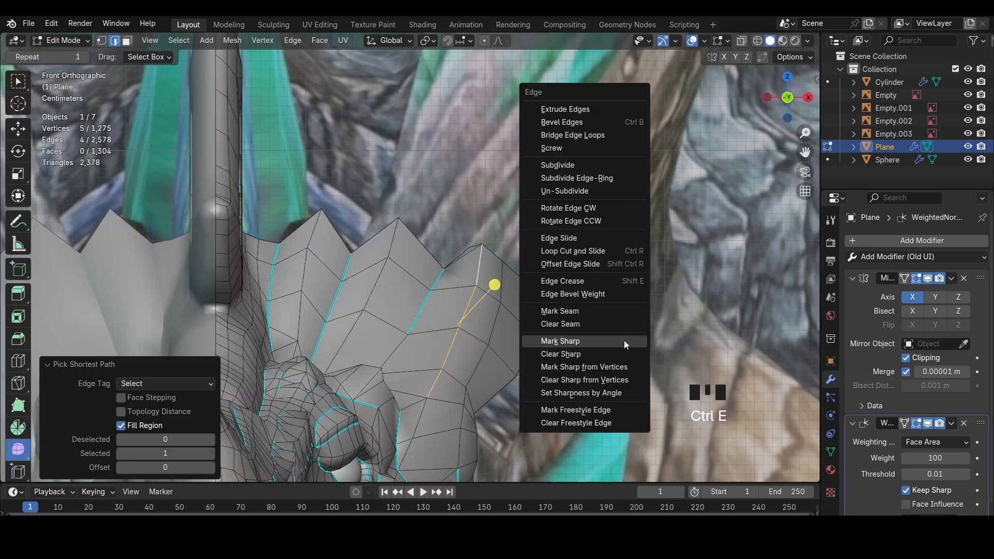
pyautogui.click(623, 340)
# Mark the ridge edges of the inner frill spines sharp and save the file
pyautogui.press('z')
pyautogui.press('z')
pyautogui.click(392, 240)
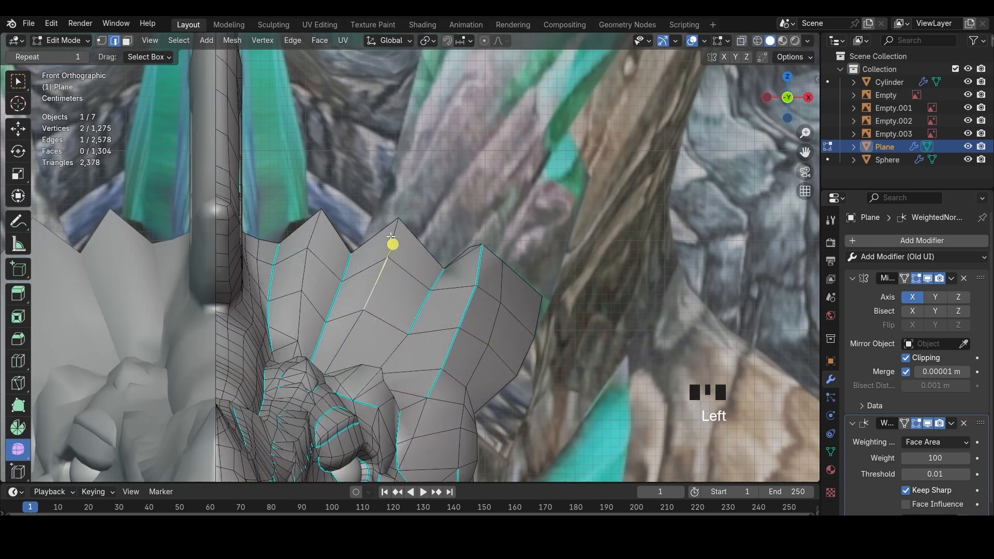
pyautogui.hotkey('ctrl', 'e')
pyautogui.click(555, 302)
pyautogui.scroll(-3, 555, 302)
pyautogui.click(533, 248)
pyautogui.hotkey('ctrl', 's')
# Extrude the outer rim edge below the outermost spine inward and fill the gap to the neighbouring rim strip
pyautogui.moveTo(466, 270); pyautogui.dragTo(304, 306, button='middle')
pyautogui.scroll(-9, 533, 246)
pyautogui.scroll(8, 482, 218)
pyautogui.click(304, 306)
pyautogui.press('e')
pyautogui.click(297, 296)
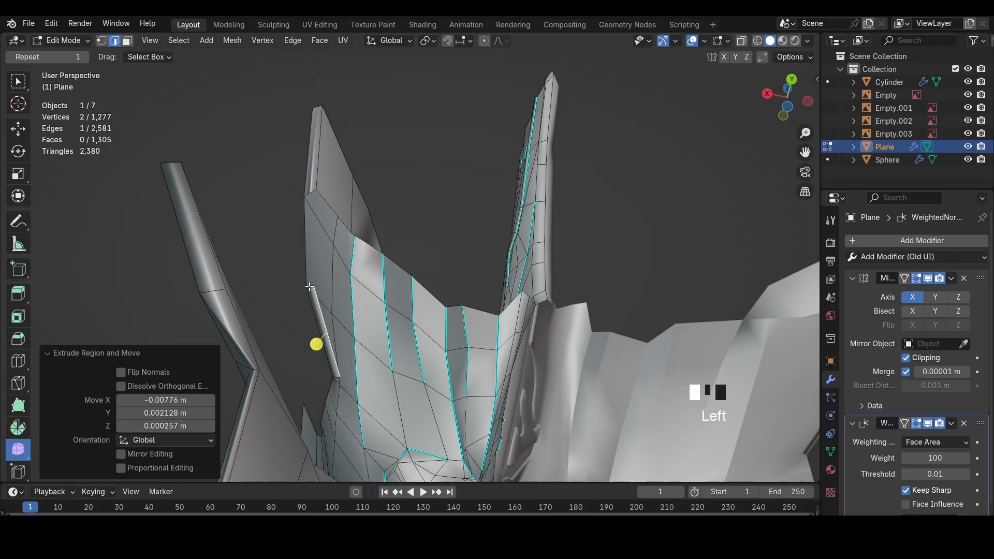
pyautogui.click(309, 286)
pyautogui.keyDown('shift'); pyautogui.moveTo(352, 222); pyautogui.dragTo(599, 264, button='middle'); pyautogui.keyUp('shift')
pyautogui.click(453, 254)
# Nudge the end edge of the cheek's lower curve to fit the side reference
pyautogui.click(793, 98)
pyautogui.press('z')
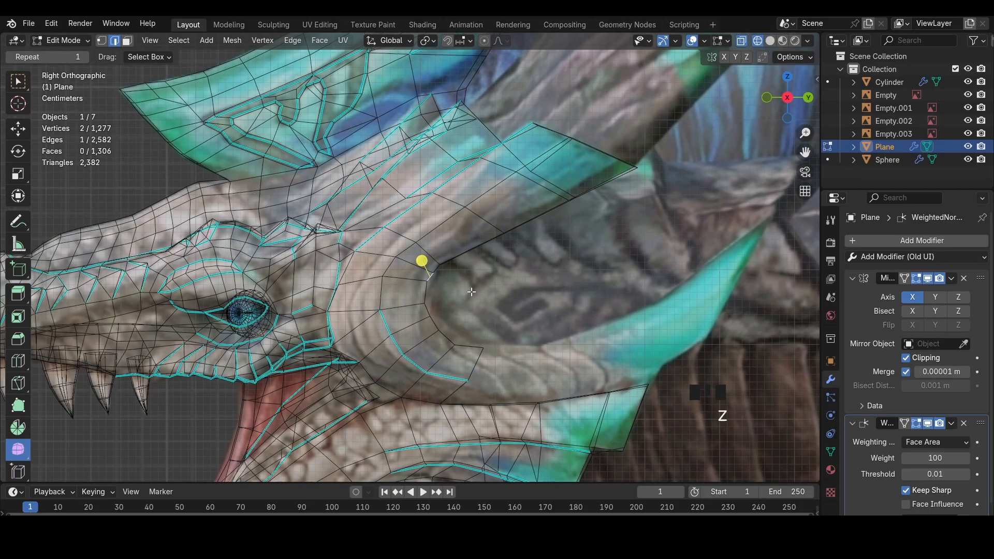
pyautogui.click(476, 341)
pyautogui.press('g')
pyautogui.click(478, 342)
# Extrude the cheek's lower end edges backward along the lower spike in the side reference and rotate them about -20.5°
pyautogui.click(474, 365)
pyautogui.keyDown('shift'); pyautogui.moveTo(520, 402); pyautogui.dragTo(409, 361, button='middle'); pyautogui.keyUp('shift')
pyautogui.press('z')
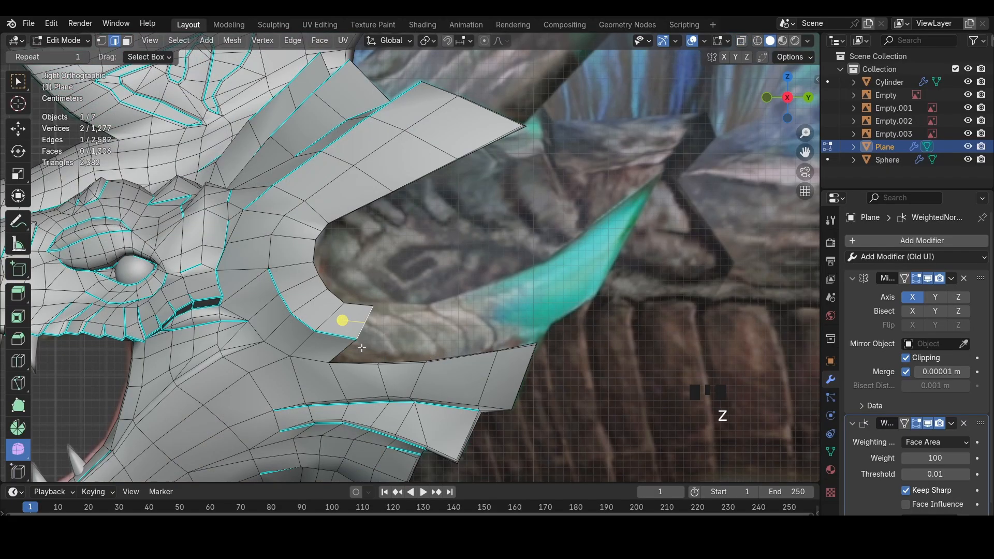
pyautogui.press('z')
pyautogui.press('e')
pyautogui.press('r')
pyautogui.click(392, 319)
# Move and scale the extruded end edges to match the lower spike's width in the side reference
pyautogui.press('g')
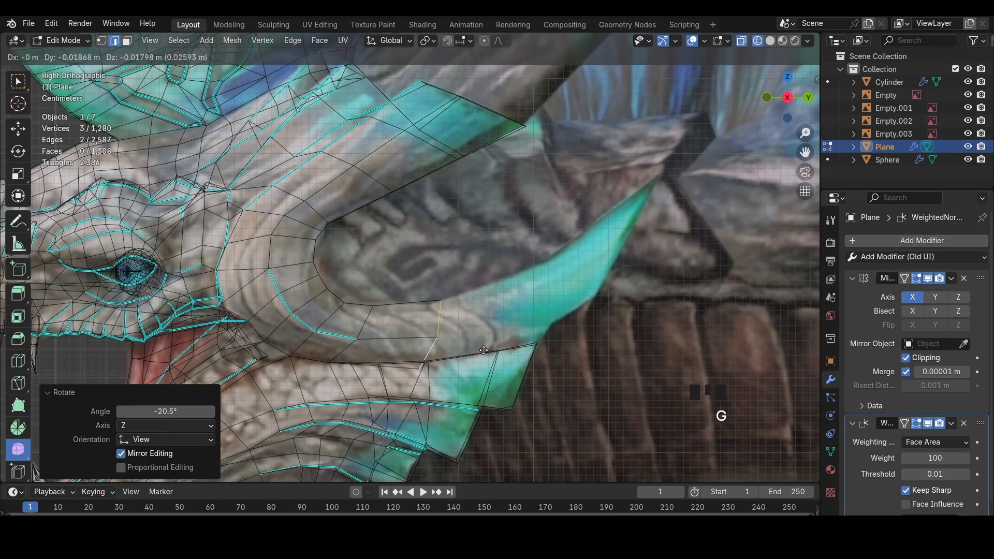
pyautogui.press('s')
pyautogui.click(479, 332)
pyautogui.press('s')
pyautogui.click(479, 314)
pyautogui.press('g')
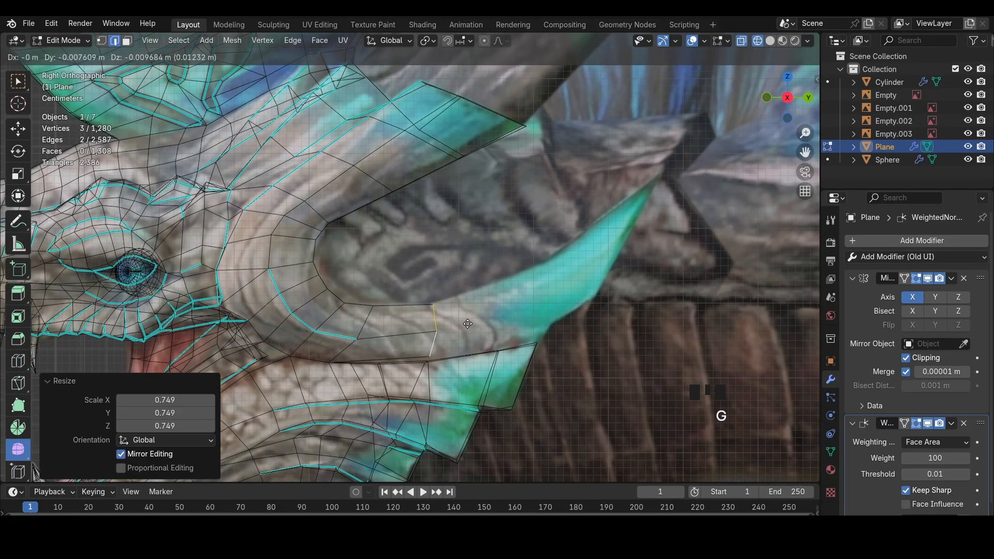
pyautogui.click(470, 324)
# Extrude further segments of the lower spike into its turquoise part, rotating, moving and scaling the end edges to the reference
pyautogui.press('e')
pyautogui.click(584, 291)
pyautogui.press('r')
pyautogui.click(590, 284)
pyautogui.press('g')
pyautogui.click(624, 313)
pyautogui.press('r')
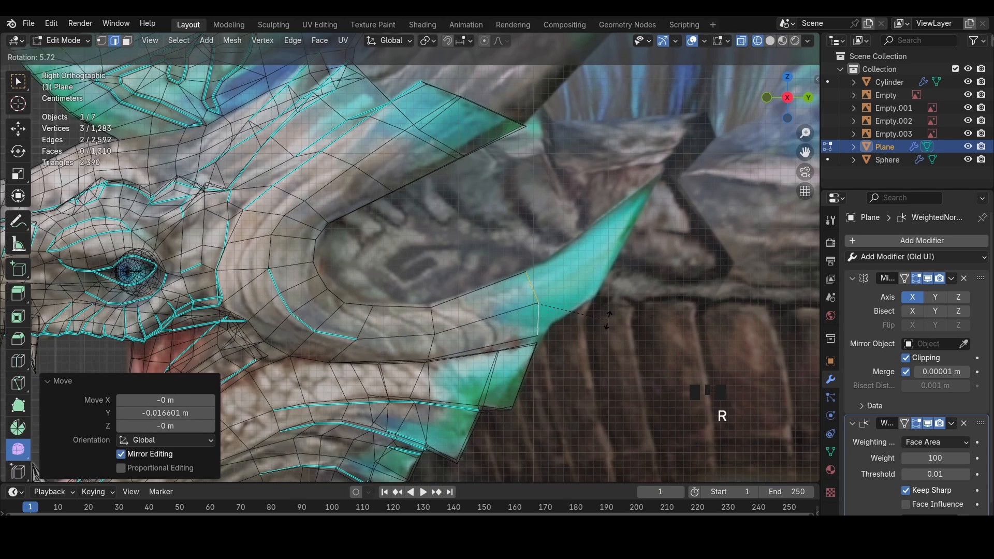
pyautogui.click(629, 314)
pyautogui.press('s')
pyautogui.click(634, 315)
pyautogui.click(633, 299)
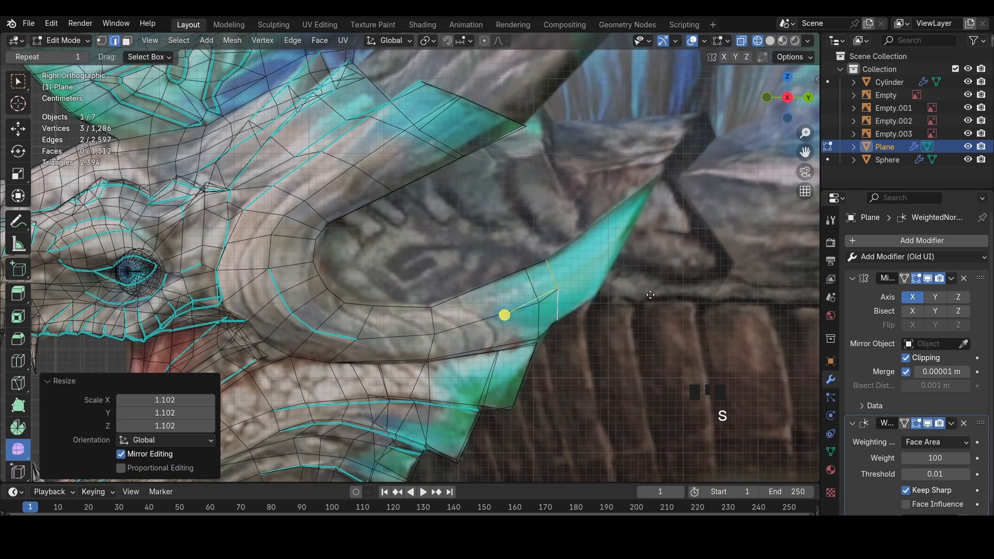
# Extrude another segment up the lower spike's bend, then rotate, scale and move its end edges to fit
pyautogui.press('e')
pyautogui.click(673, 256)
pyautogui.press('r')
pyautogui.click(692, 232)
pyautogui.press('s')
pyautogui.click(705, 231)
pyautogui.press('g')
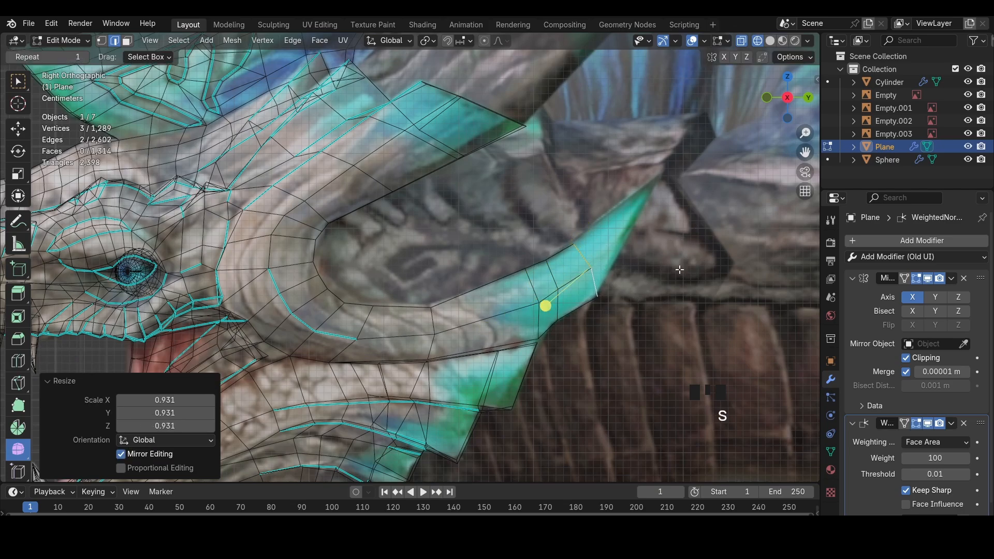
# Extrude the final segment toward the lower spike's tip, rotating and shrinking its end edges
pyautogui.press('e')
pyautogui.click(735, 185)
pyautogui.press('r')
pyautogui.click(729, 180)
pyautogui.press('s')
pyautogui.click(713, 179)
# Try to merge the lower spike's end vertices into a single tip point, and undo the merge
pyautogui.press('m')
pyautogui.click(710, 180)
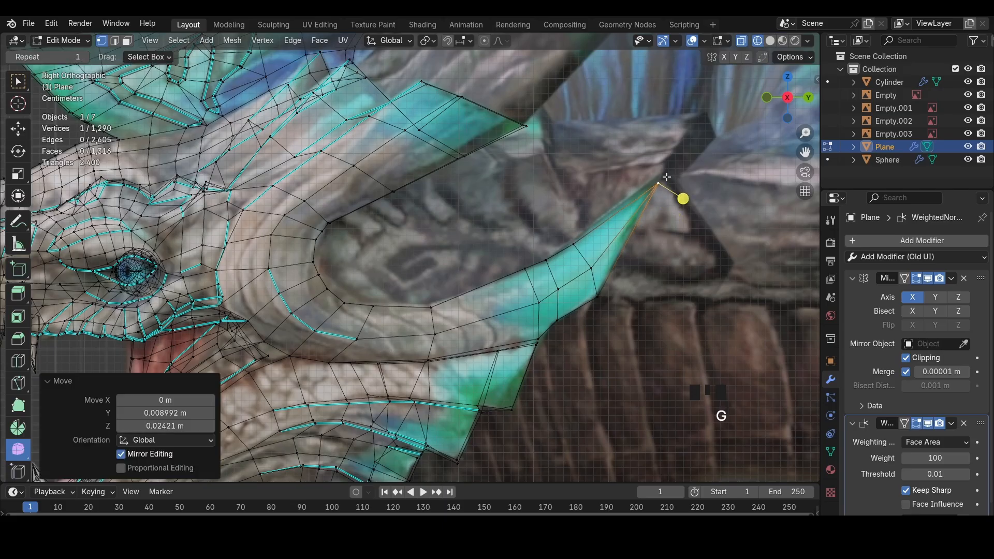
pyautogui.hotkey('ctrl', 'z')
pyautogui.hotkey('ctrl', 'z')
pyautogui.hotkey('ctrl', 'z')
pyautogui.hotkey('ctrl', 'z')
pyautogui.hotkey('ctrl', 'z')
# Shrink the lower spike's three end vertices together and move them onto the tip in the side reference
pyautogui.click(730, 191)
pyautogui.press('1')
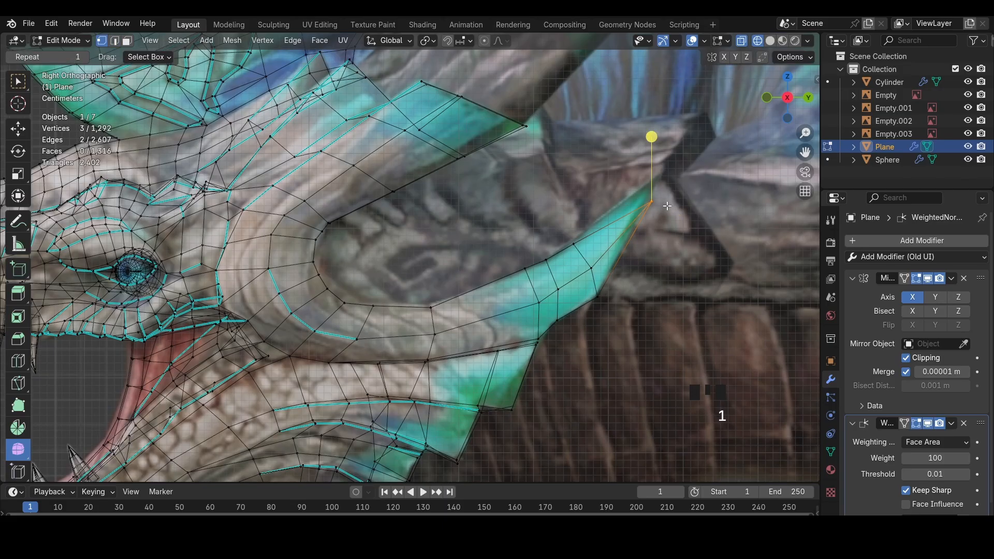
pyautogui.click(681, 154)
# Move the lower spike's tip outward about 0.166 m along X to match the front reference
pyautogui.click(766, 97)
pyautogui.press('z')
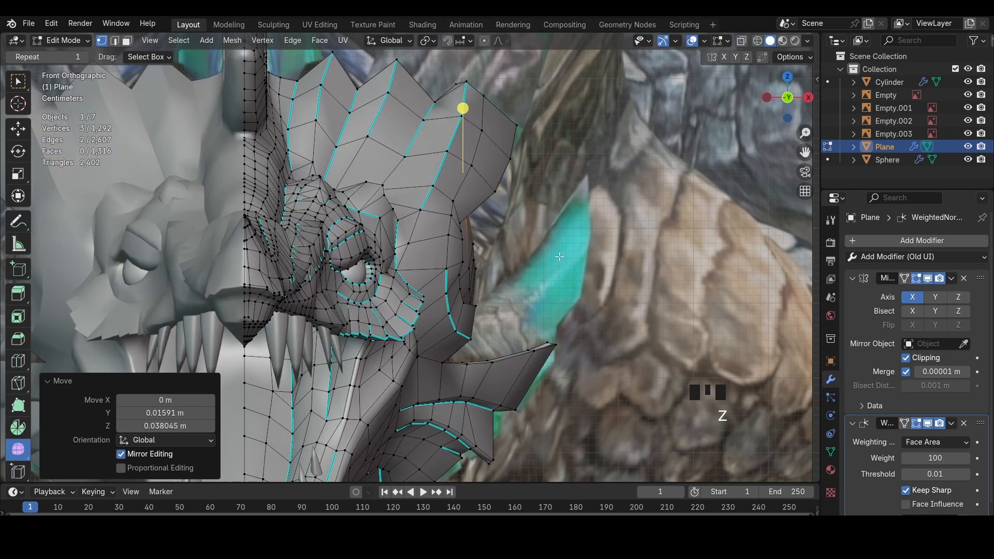
pyautogui.press('g')
pyautogui.press('x')
pyautogui.click(681, 269)
# Move the edge loop before the lower spike's tip outward along X to match the front reference
pyautogui.moveTo(679, 268); pyautogui.dragTo(569, 264, button='middle')
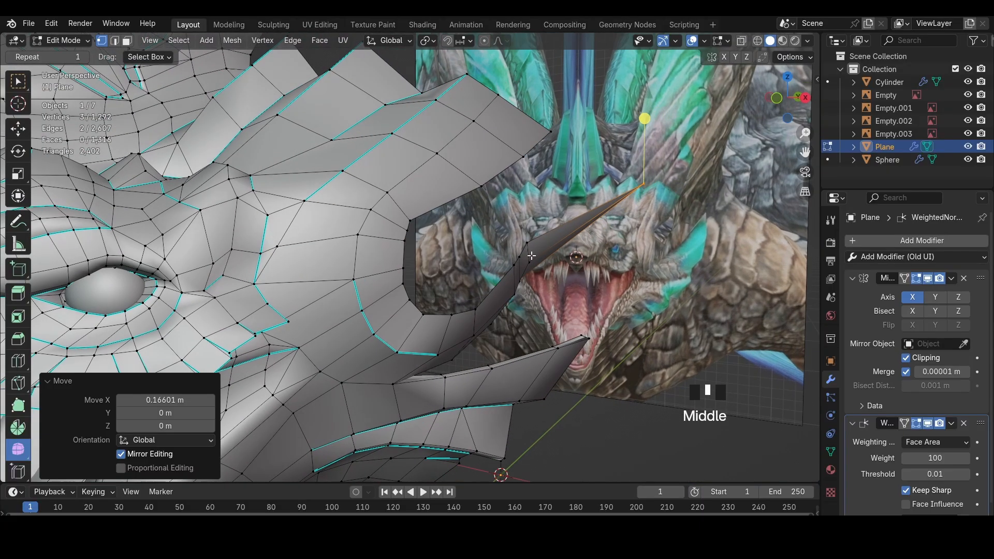
pyautogui.keyDown('alt'); pyautogui.click(532, 254); pyautogui.keyUp('alt')
pyautogui.click(771, 98)
pyautogui.hotkey('alt', 'z')
pyautogui.press('g')
pyautogui.press('x')
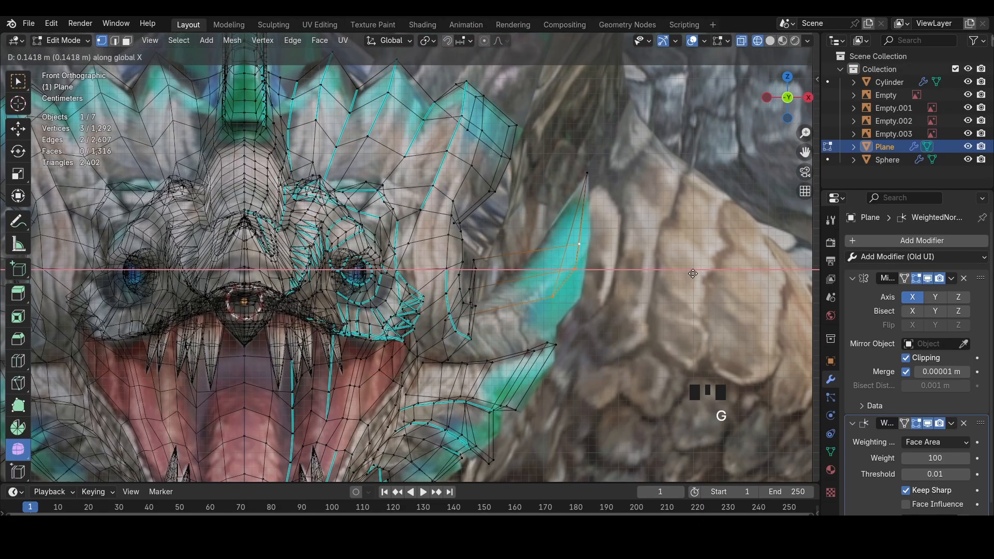
pyautogui.click(675, 282)
# Adjust the individual vertices of that edge loop along X to fit the spike's outline in the front reference
pyautogui.click(564, 245)
pyautogui.press('g')
pyautogui.press('x')
pyautogui.click(591, 260)
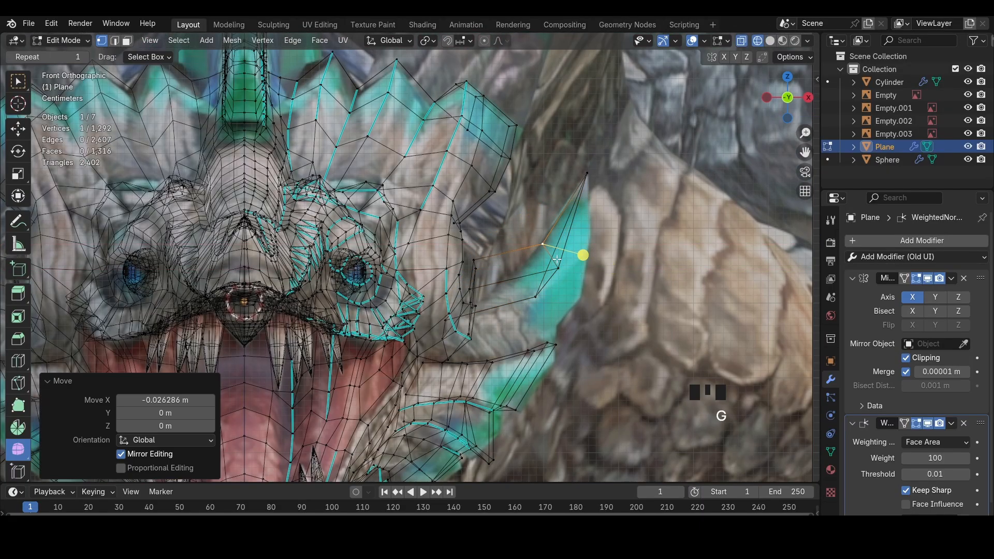
pyautogui.click(562, 266)
pyautogui.press('g')
pyautogui.press('x')
pyautogui.click(601, 264)
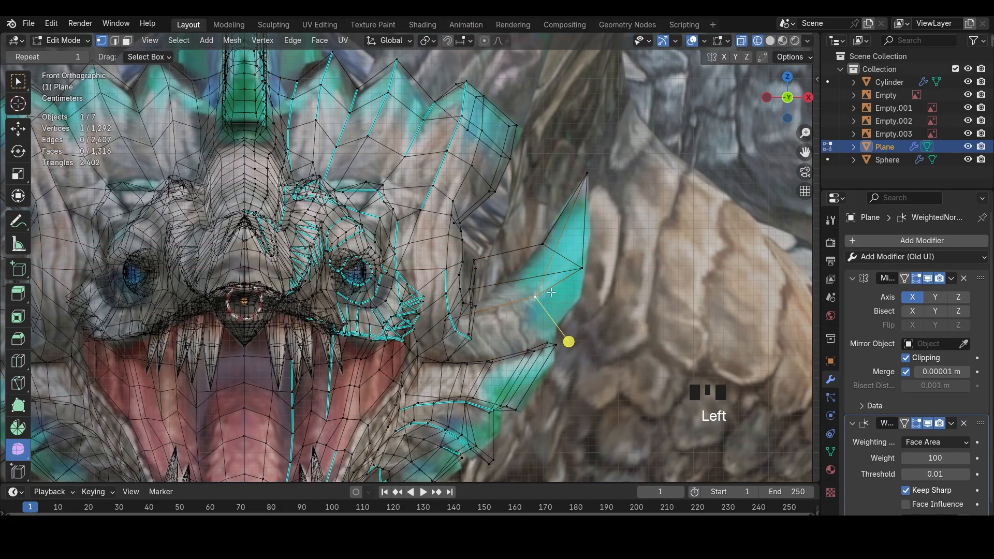
# Try to move the next edge loop of the lower spike in the front view, and undo the move
pyautogui.keyDown('alt'); pyautogui.click(476, 263); pyautogui.keyUp('alt')
pyautogui.press('g')
pyautogui.click(484, 264)
pyautogui.hotkey('ctrl', 'z')
pyautogui.moveTo(497, 266); pyautogui.dragTo(451, 262, button='middle')
pyautogui.hotkey('shift', 'z')
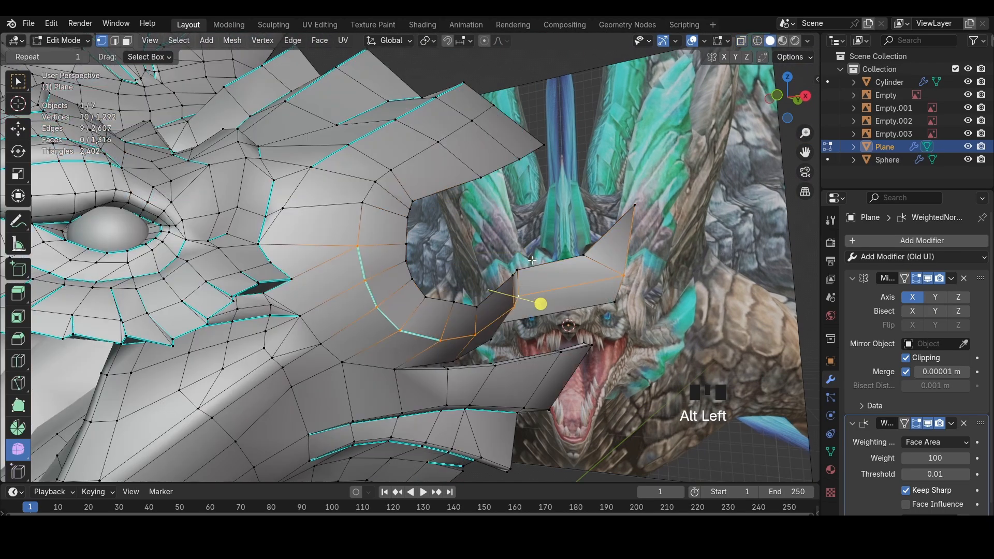
# Move the next edge loop of the lower cheek spike outward about 0.11 m along X to match the front reference
pyautogui.click(777, 95)
pyautogui.press('z')
pyautogui.click(611, 104)
pyautogui.click(557, 288)
pyautogui.press('g')
pyautogui.press('x')
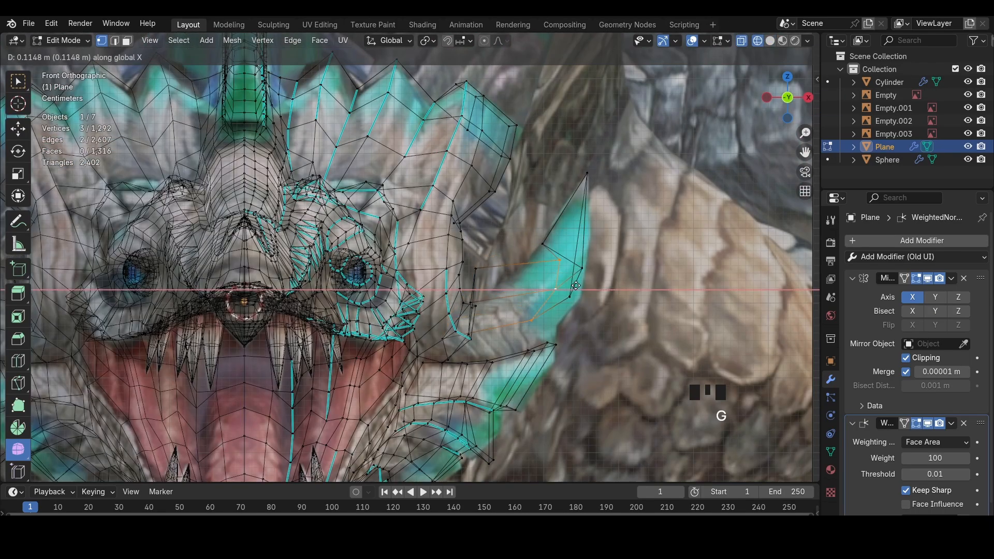
pyautogui.click(569, 288)
# Adjust the upper, lower and middle vertices of that loop individually along X to follow the teal spike's outline
pyautogui.click(539, 260)
pyautogui.press('g')
pyautogui.press('x')
pyautogui.click(529, 259)
pyautogui.click(546, 323)
pyautogui.press('g')
pyautogui.press('x')
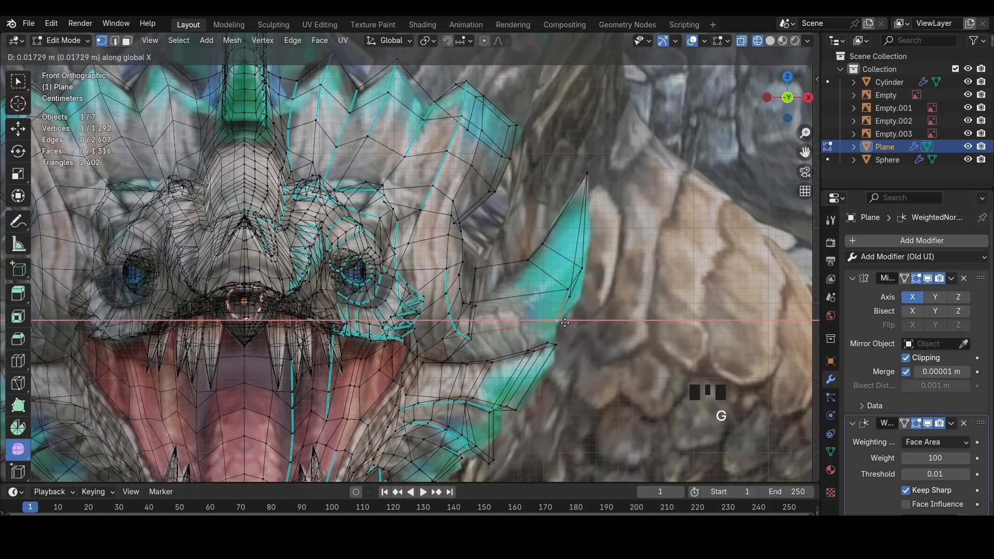
pyautogui.click(563, 323)
pyautogui.click(568, 291)
pyautogui.press('g')
pyautogui.press('x')
pyautogui.click(566, 291)
# Move the following edge loop toward the spike's base outward about 0.107 m along X in the front view
pyautogui.keyDown('alt'); pyautogui.click(478, 280); pyautogui.keyUp('alt')
pyautogui.moveTo(551, 300); pyautogui.dragTo(507, 295, button='middle')
pyautogui.press('z')
pyautogui.click(544, 299)
pyautogui.keyDown('alt'); pyautogui.click(519, 289); pyautogui.keyUp('alt')
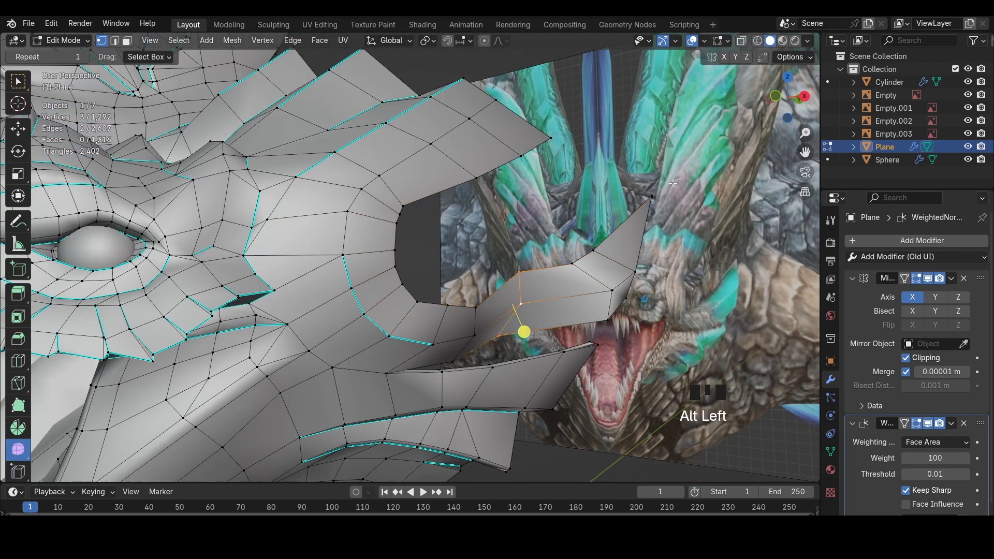
pyautogui.click(774, 97)
pyautogui.press('z')
pyautogui.click(604, 199)
pyautogui.press('g')
pyautogui.click(658, 247)
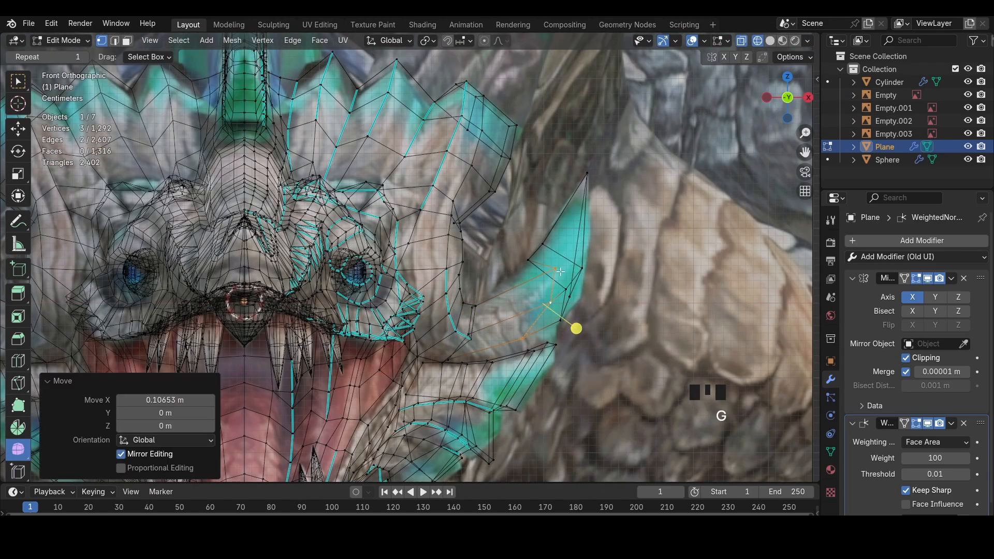
# Fit the three vertices of this second loop along X to the spike's width in the front reference
pyautogui.click(555, 270)
pyautogui.press('g')
pyautogui.press('x')
pyautogui.click(514, 273)
pyautogui.click(523, 339)
pyautogui.press('g')
pyautogui.press('x')
pyautogui.click(547, 334)
pyautogui.click(551, 304)
pyautogui.press('g')
pyautogui.press('x')
pyautogui.click(548, 307)
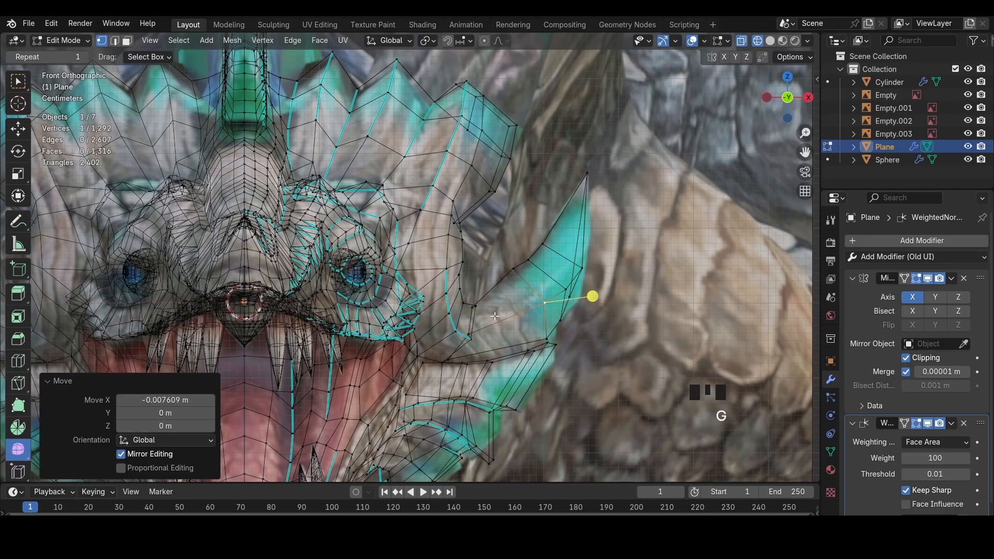
# Move the upper vertex of the spike's base loop inward about 0.029 m along X in the front view
pyautogui.moveTo(500, 317); pyautogui.dragTo(468, 316, button='middle')
pyautogui.press('z')
pyautogui.click(518, 318)
pyautogui.keyDown('alt'); pyautogui.click(477, 322); pyautogui.keyUp('alt')
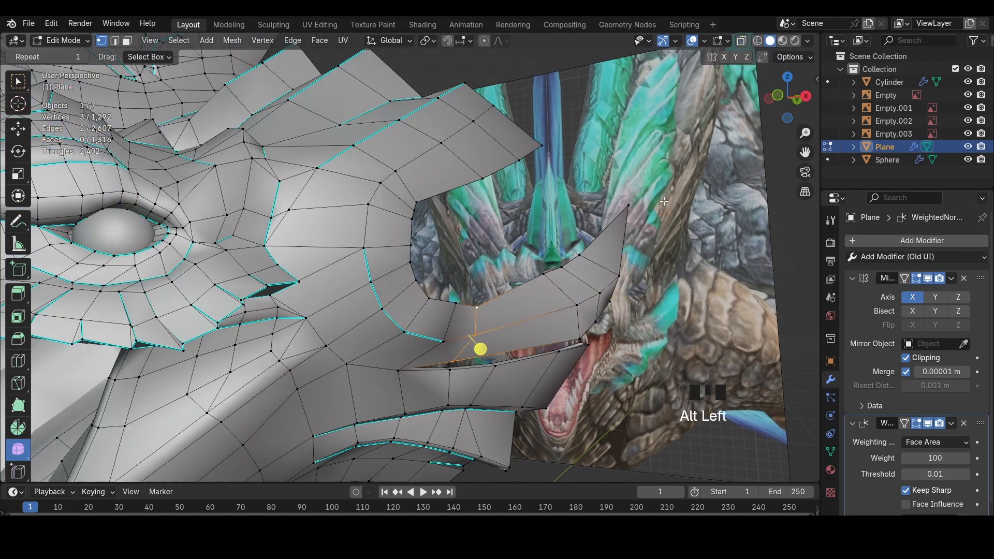
pyautogui.click(777, 99)
pyautogui.press('z')
pyautogui.click(596, 267)
pyautogui.click(498, 305)
pyautogui.press('g')
pyautogui.press('x')
pyautogui.click(480, 301)
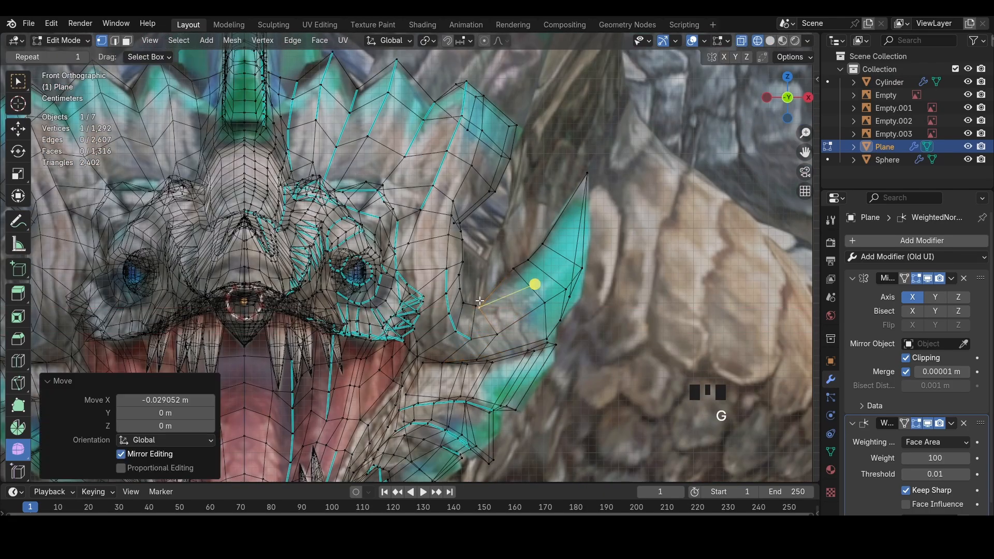
# Reposition the remaining vertices of the spike's base loop to even out the topology in the front view
pyautogui.click(503, 307)
pyautogui.press('g')
pyautogui.click(528, 356)
pyautogui.press('g')
pyautogui.click(532, 350)
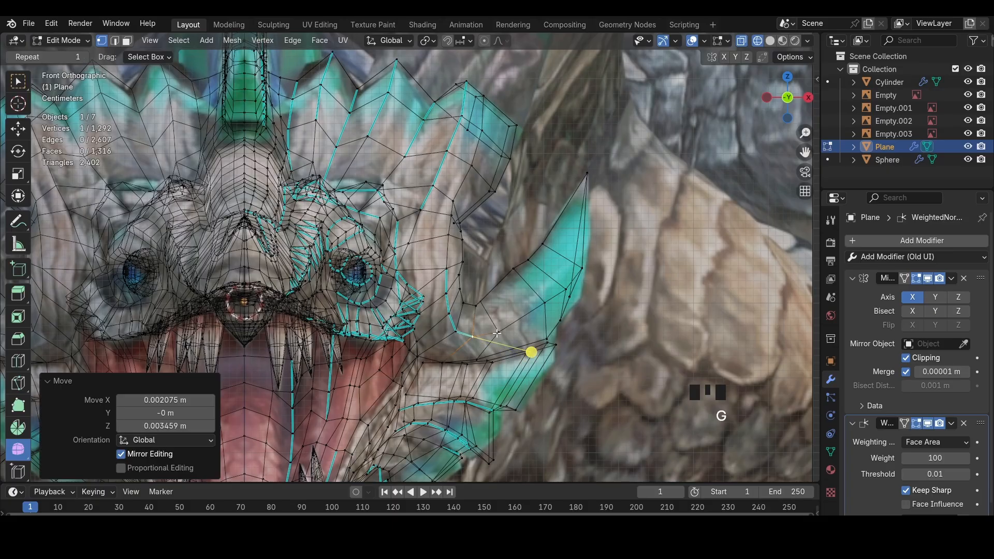
# Slide the vertex at the spike's lower base along its edge by a factor of 0.183
pyautogui.press('2')
pyautogui.click(492, 333)
pyautogui.hotkey('shift', 'v')
pyautogui.press('1')
pyautogui.click(512, 339)
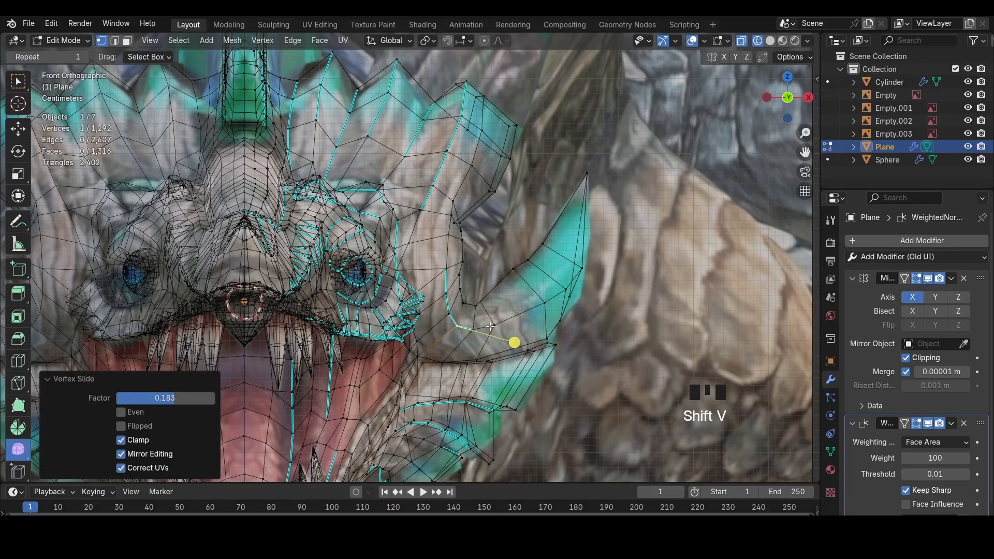
# Slide the spike's middle-row vertices along their edges, the outer one by 0.162, and move a lower-outline vertex outward about 0.008 m along X
pyautogui.click(545, 328)
pyautogui.hotkey('shift', 'v')
pyautogui.click(591, 284)
pyautogui.click(584, 270)
pyautogui.hotkey('shift', 'v')
pyautogui.click(577, 266)
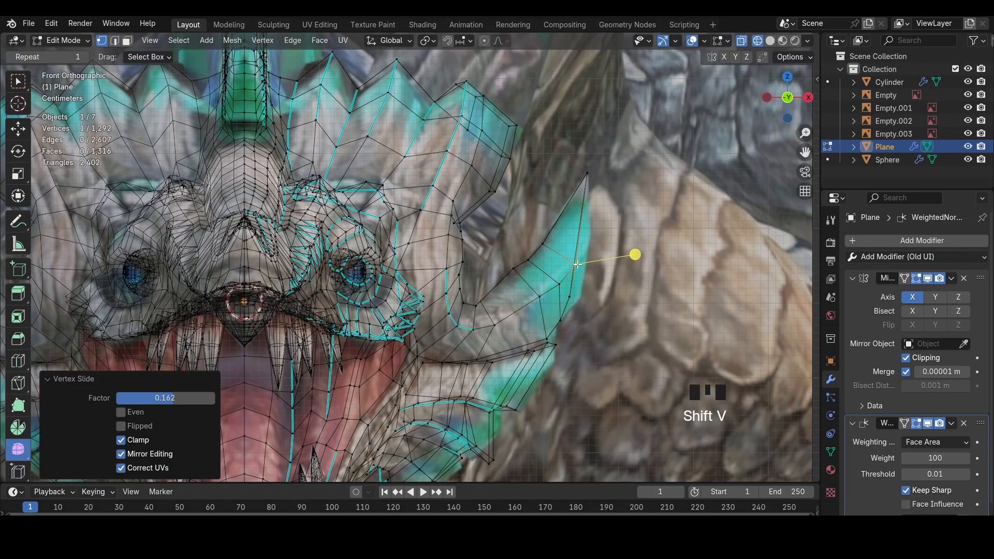
pyautogui.press('z')
pyautogui.click(573, 299)
pyautogui.press('g')
pyautogui.click(580, 298)
# Insert a loop cut across the spike's tip segment and move its outer vertex along X onto the reference outline
pyautogui.press('z')
pyautogui.hotkey('ctrl', 'r')
pyautogui.click(578, 241)
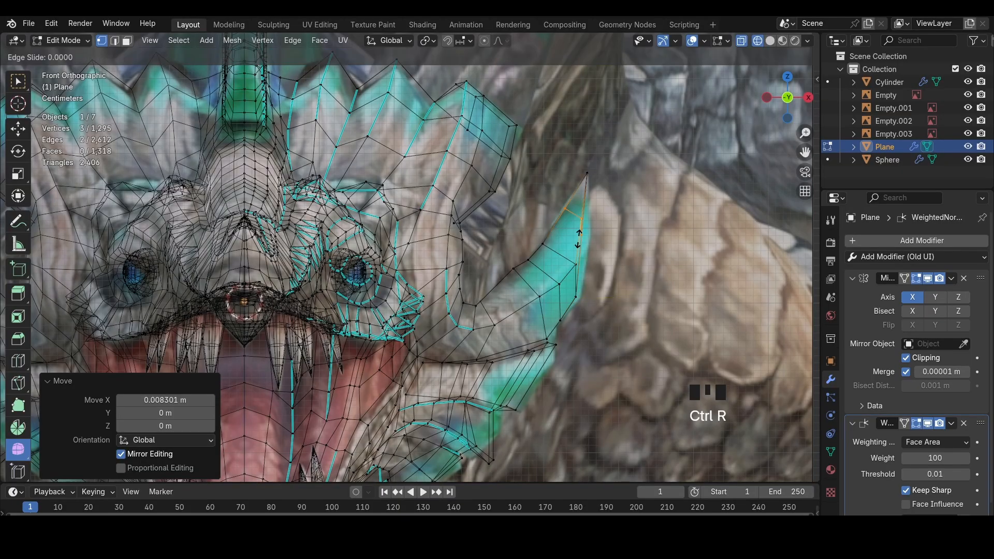
pyautogui.click(581, 241)
pyautogui.press('g')
pyautogui.click(588, 241)
pyautogui.click(589, 250)
pyautogui.press('g')
pyautogui.press('x')
# Move the vertices along the spike's lower outline along X, the first by about 0.003 m, to fit the front reference
pyautogui.click(576, 297)
pyautogui.press('g')
pyautogui.press('x')
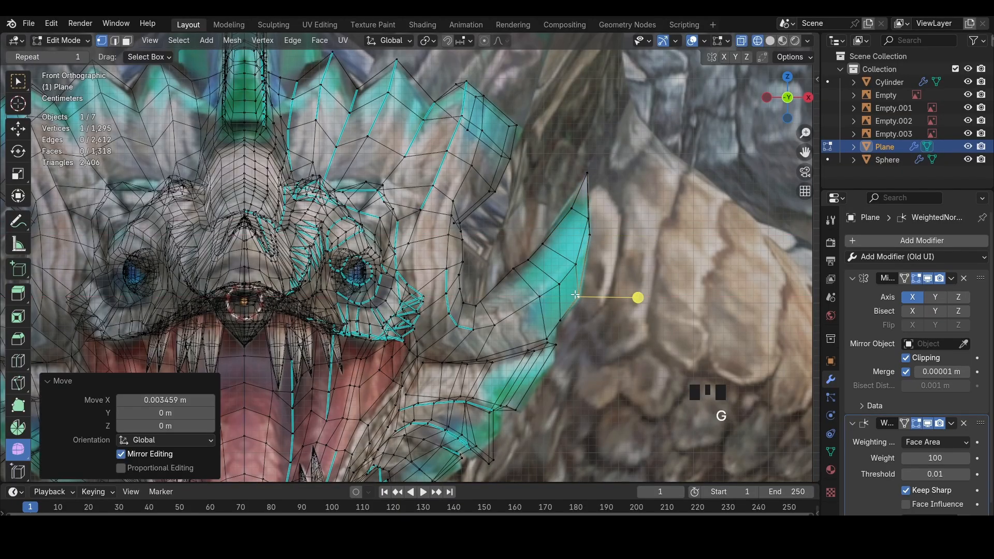
pyautogui.click(562, 320)
pyautogui.press('g')
pyautogui.press('x')
# Delete the strip of four hidden faces on the underside of the lower spike, behind the cheek
pyautogui.press('z')
pyautogui.moveTo(648, 369); pyautogui.dragTo(528, 362, button='middle')
pyautogui.keyDown('shift'); pyautogui.moveTo(528, 362); pyautogui.dragTo(398, 404, button='middle'); pyautogui.keyUp('shift')
pyautogui.press('3')
pyautogui.moveTo(458, 248); pyautogui.dragTo(595, 264, button='middle')
pyautogui.click(473, 260)
pyautogui.scroll(2, 443, 288)
pyautogui.keyDown('ctrl'); pyautogui.keyDown('shift'); pyautogui.click(453, 281); pyautogui.keyUp('shift'); pyautogui.keyUp('ctrl')
pyautogui.press('x')
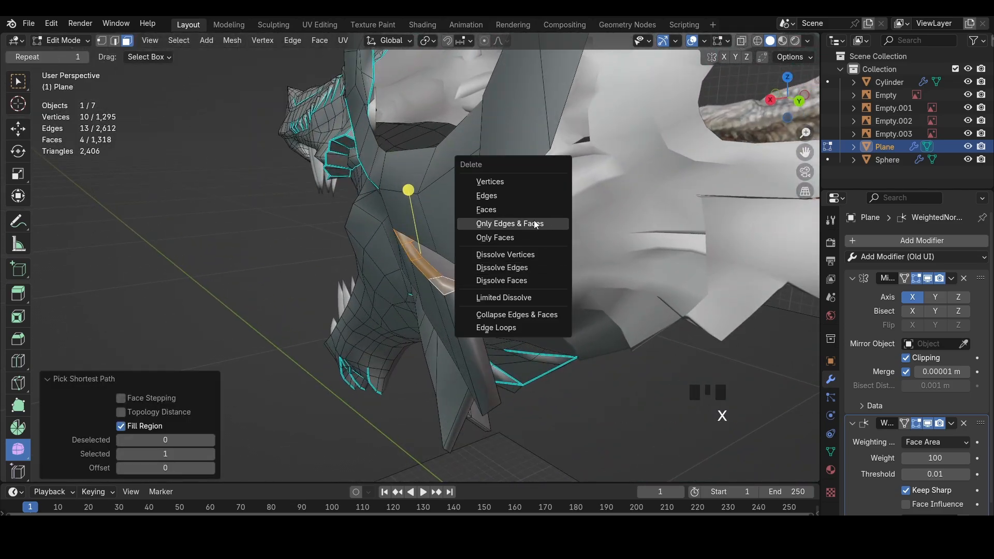
pyautogui.click(531, 210)
# Delete the strip of four faces running along the spine directly below the spike
pyautogui.moveTo(541, 280); pyautogui.dragTo(468, 329, button='middle')
pyautogui.click(481, 340)
pyautogui.keyDown('ctrl'); pyautogui.keyDown('shift'); pyautogui.click(639, 315); pyautogui.keyUp('shift'); pyautogui.keyUp('ctrl')
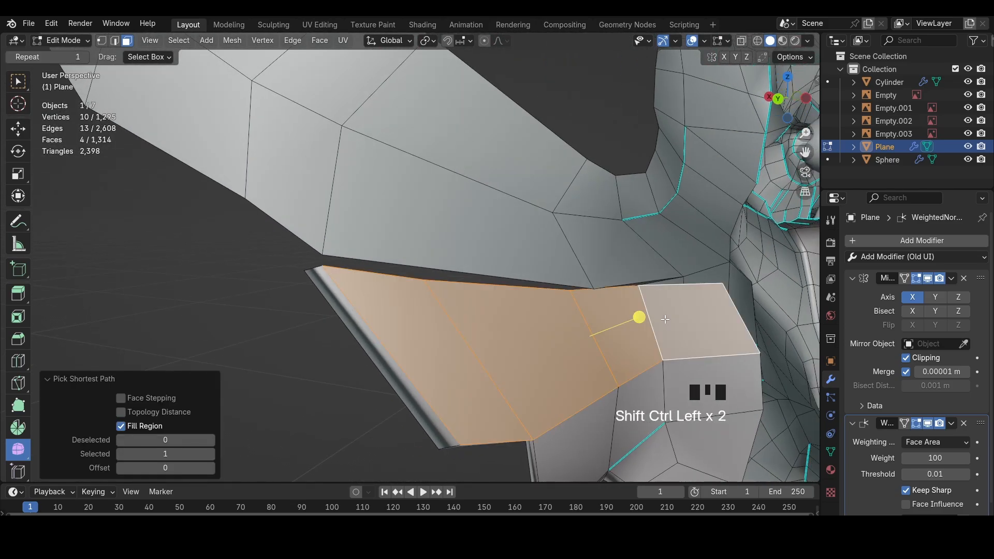
pyautogui.press('x')
pyautogui.click(638, 314)
# Merge the two vertices of the short edge at the outer upper corner of the spine below the spike
pyautogui.moveTo(439, 297); pyautogui.dragTo(437, 269, button='middle')
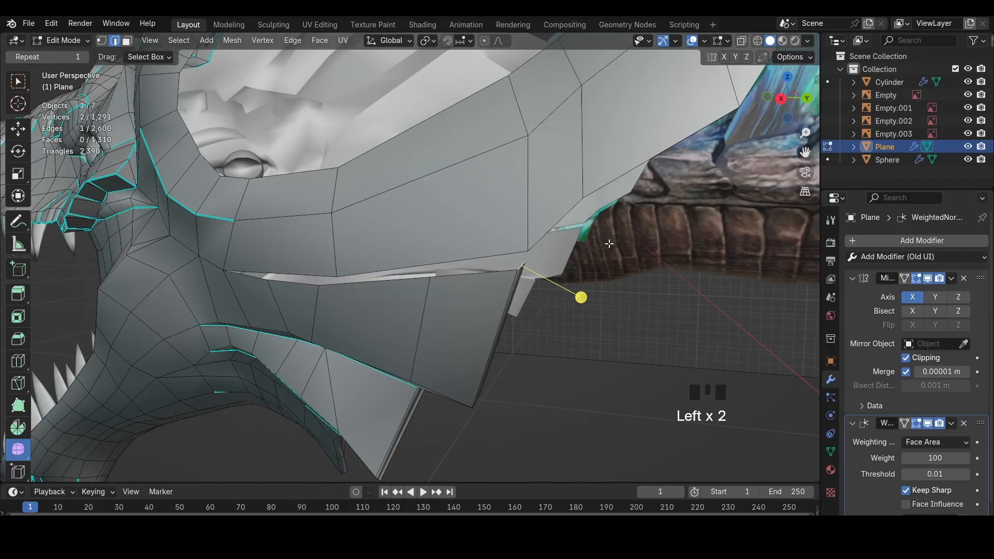
pyautogui.press('m')
pyautogui.click(621, 233)
# Add two loop cuts across the lower spike in the side view, one at factor -0.267 and another nearer its base
pyautogui.click(780, 98)
pyautogui.press('1')
pyautogui.hotkey('alt', 'z')
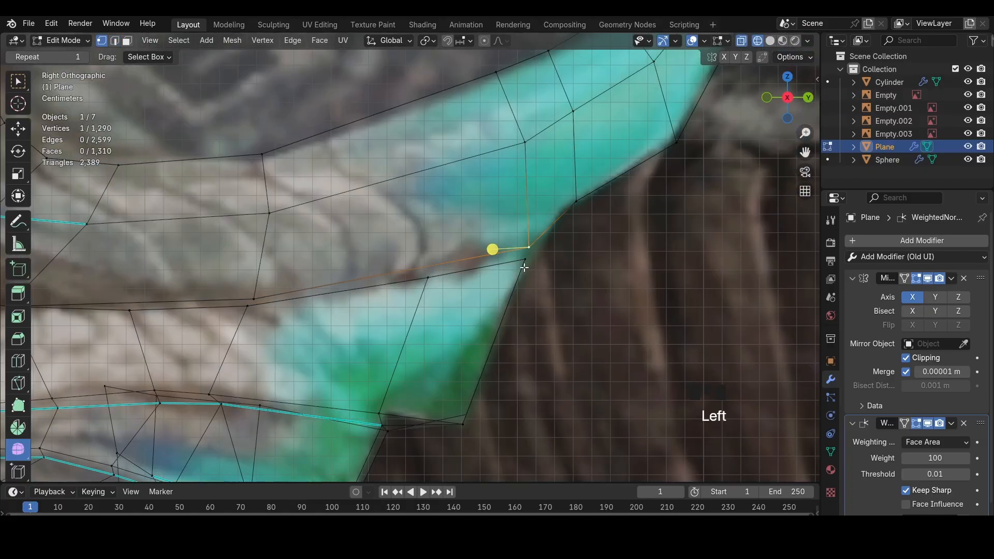
pyautogui.scroll(-3, 450, 261)
pyautogui.click(429, 260)
pyautogui.click(439, 261)
pyautogui.press('g')
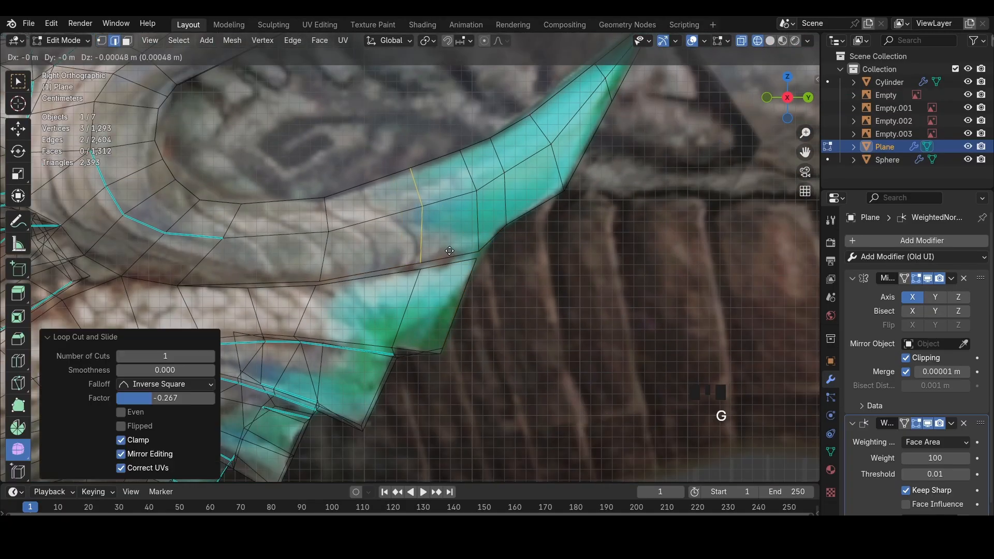
pyautogui.click(437, 261)
pyautogui.hotkey('ctrl', 'r')
pyautogui.doubleClick(271, 273)
# Fill the gap between the spike's lower edge and the spine below it with faces
pyautogui.click(269, 282)
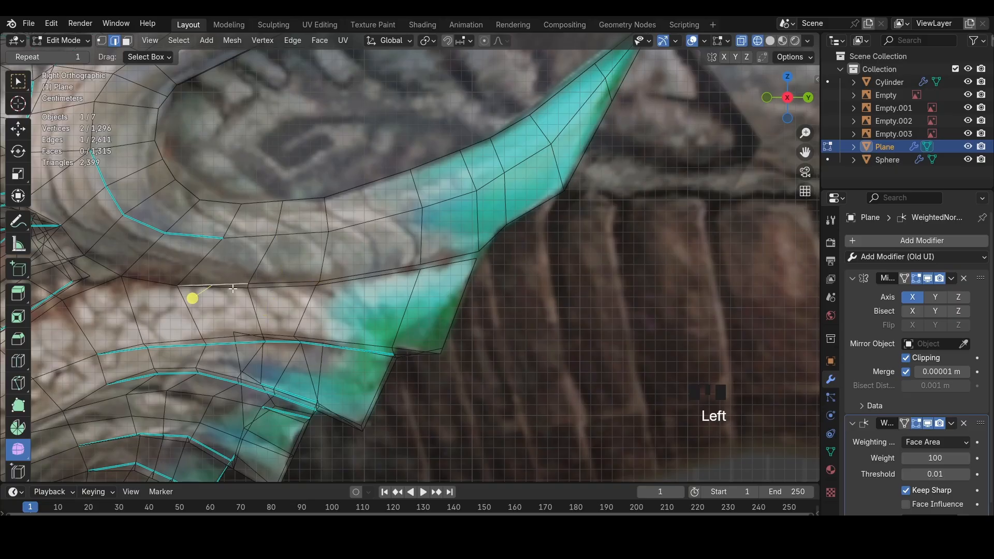
pyautogui.keyDown('shift'); pyautogui.click(446, 270); pyautogui.keyUp('shift')
pyautogui.press('f')
# Mark the seam edges between the lower spike and the spine below as sharp
pyautogui.press('z')
pyautogui.keyDown('shift'); pyautogui.moveTo(446, 270); pyautogui.dragTo(448, 300, button='middle'); pyautogui.keyUp('shift')
pyautogui.click(477, 284)
pyautogui.hotkey('ctrl', 'e')
pyautogui.click(579, 292)
# Slide the vertices beside the new seam along their edges, the first by a factor of 0.300, to even the spacing
pyautogui.moveTo(579, 292); pyautogui.dragTo(581, 307, button='middle')
pyautogui.click(425, 247)
pyautogui.click(445, 263)
pyautogui.press('1')
pyautogui.click(441, 260)
pyautogui.hotkey('shift', 'v')
pyautogui.click(444, 261)
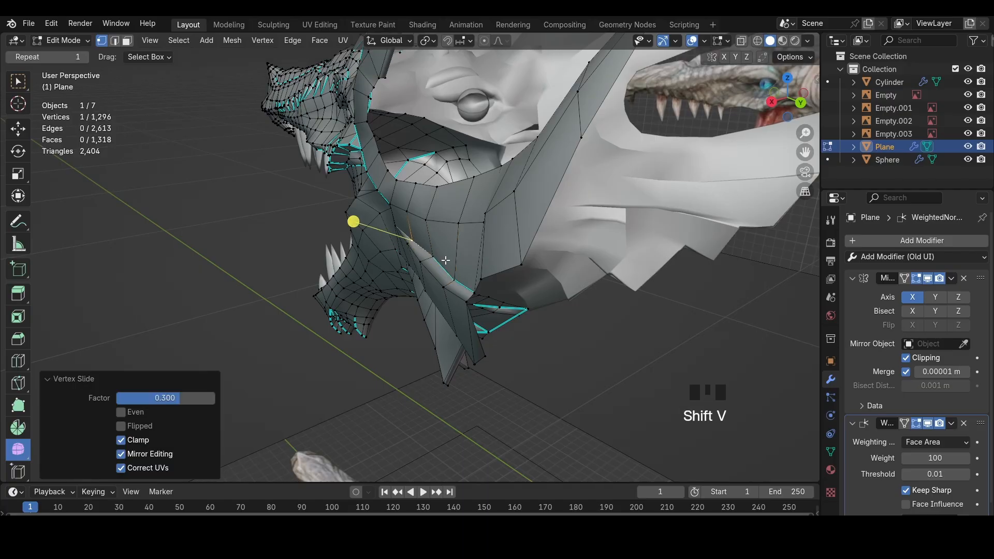
pyautogui.click(437, 257)
pyautogui.hotkey('shift', 'v')
# Move two vertices of the lower spike along X in the perspective view to smooth its curve
pyautogui.moveTo(439, 259); pyautogui.dragTo(538, 204, button='middle')
pyautogui.click(519, 273)
pyautogui.press('g')
pyautogui.press('x')
pyautogui.click(533, 204)
pyautogui.click(358, 137)
pyautogui.press('g')
pyautogui.press('x')
pyautogui.click(365, 138)
# Move the vertices at the base of the spike's upper edge along X to match the front reference
pyautogui.click(792, 105)
pyautogui.press('z')
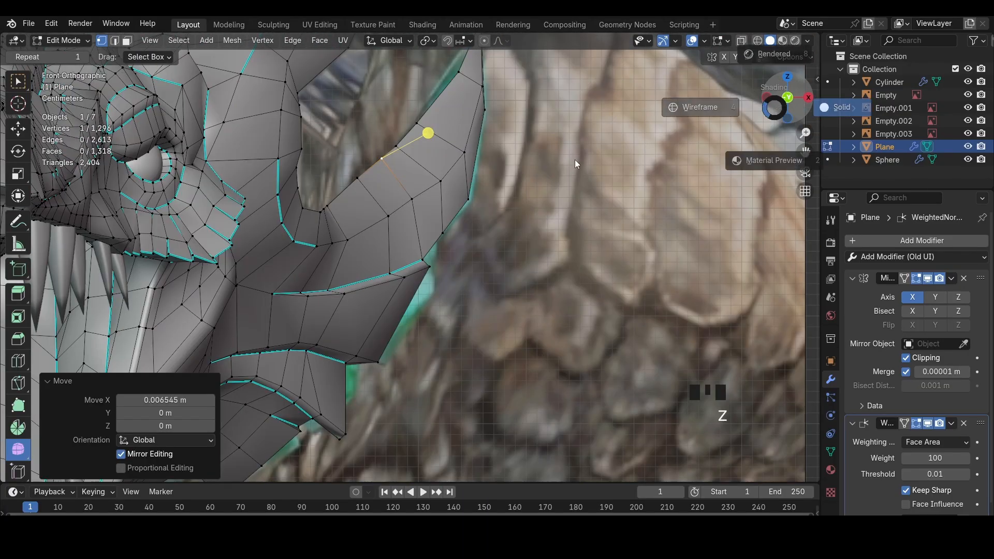
pyautogui.click(331, 211)
pyautogui.press('g')
pyautogui.press('x')
pyautogui.click(336, 211)
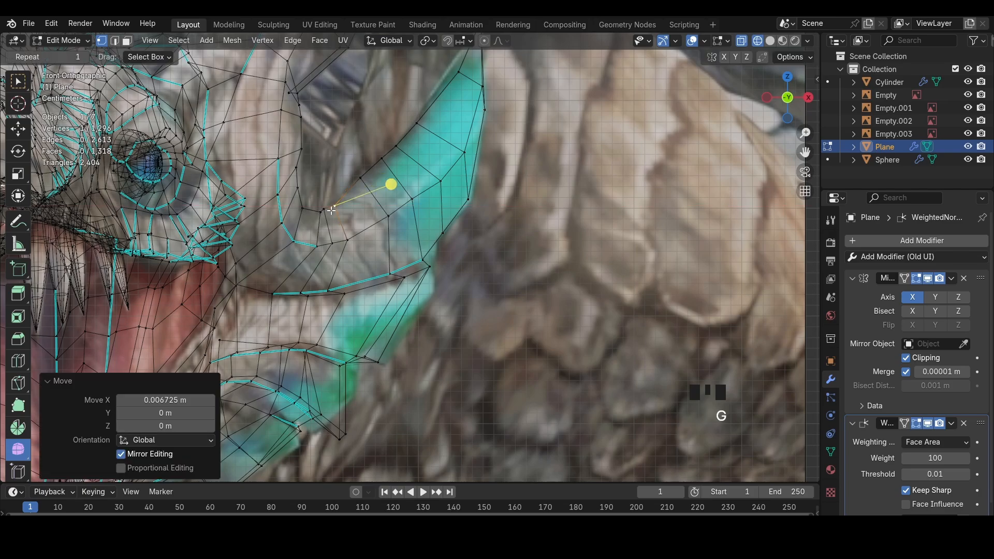
pyautogui.click(326, 211)
pyautogui.press('g')
pyautogui.press('x')
pyautogui.click(329, 212)
# Try to move the innermost vertex at the base of the spike's upper edge along X, and undo the move
pyautogui.click(320, 213)
pyautogui.press('g')
pyautogui.press('x')
pyautogui.click(323, 210)
pyautogui.hotkey('ctrl', 'z')
# Slide three vertices around the base of the lower cheek spike's upper edge along their edges to even the spacing
pyautogui.hotkey('shift', 'v')
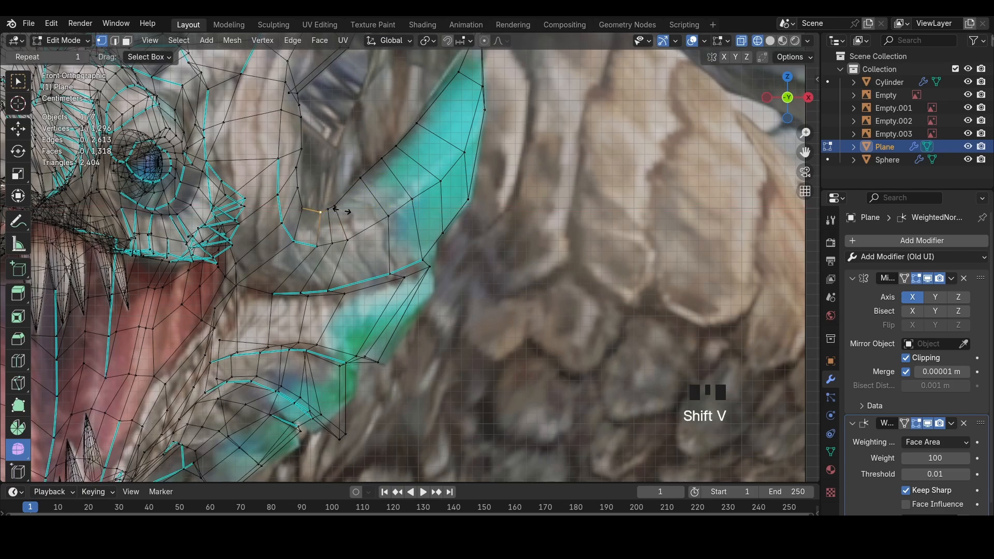
pyautogui.click(316, 211)
pyautogui.click(335, 207)
pyautogui.hotkey('shift', 'v')
pyautogui.click(340, 202)
pyautogui.click(350, 237)
pyautogui.hotkey('shift', 'v')
pyautogui.click(349, 238)
# Try changing the edge marking of the path along the lower spike's middle and hiding the mesh, and undo the changes
pyautogui.moveTo(348, 238); pyautogui.dragTo(306, 234, button='middle')
pyautogui.press('z')
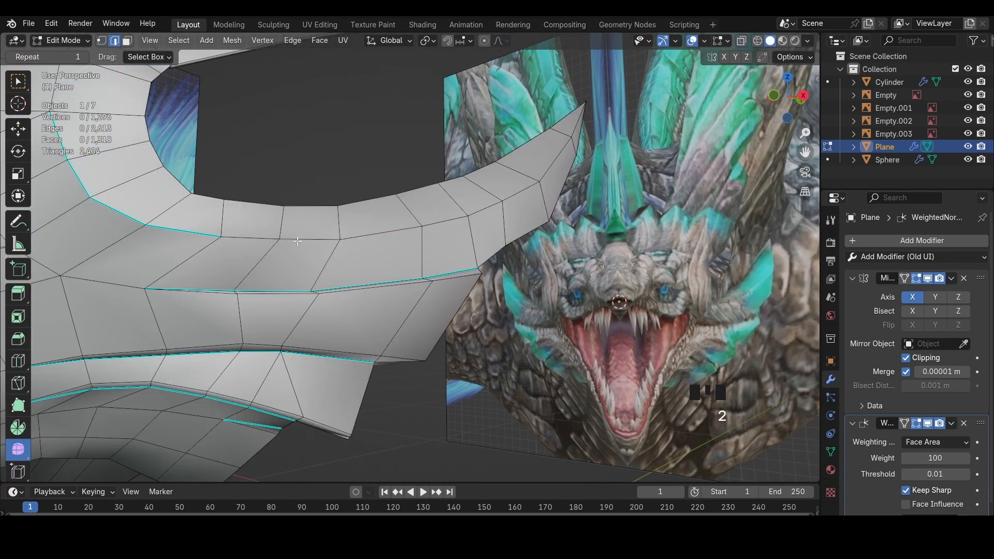
pyautogui.keyDown('ctrl'); pyautogui.keyDown('shift'); pyautogui.click(479, 208); pyautogui.keyUp('shift'); pyautogui.keyUp('ctrl')
pyautogui.hotkey('ctrl', 'e')
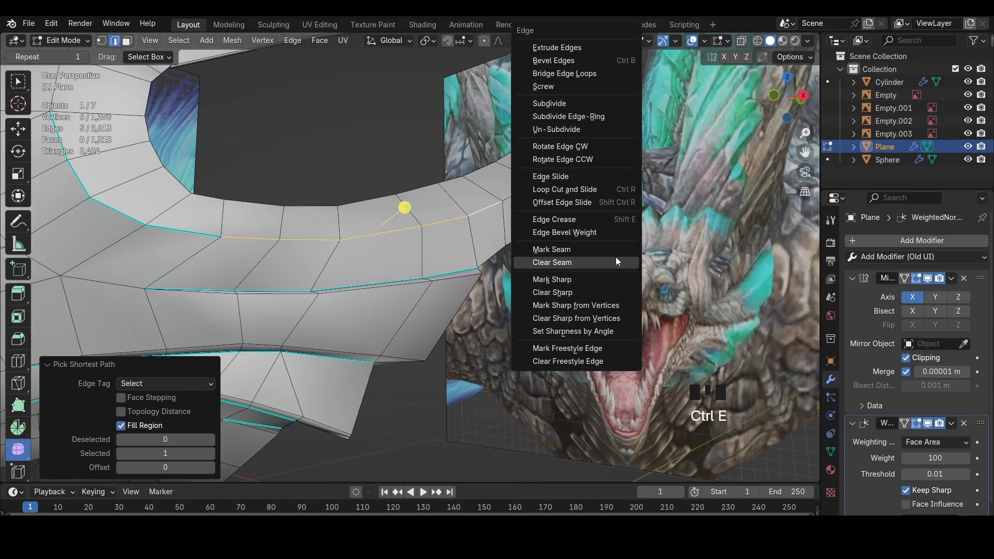
pyautogui.click(615, 263)
pyautogui.hotkey('ctrl', 'e')
pyautogui.click(575, 345)
pyautogui.click(802, 96)
pyautogui.hotkey('shift', 'z')
pyautogui.keyDown('shift'); pyautogui.moveTo(461, 208); pyautogui.dragTo(462, 276, button='middle'); pyautogui.keyUp('shift')
pyautogui.scroll(-2, 462, 276)
pyautogui.press('a')
pyautogui.press('h')
pyautogui.hotkey('ctrl', 'z')
pyautogui.hotkey('ctrl', 'z')
pyautogui.hotkey('ctrl', 'z')
pyautogui.hotkey('ctrl', 'z')
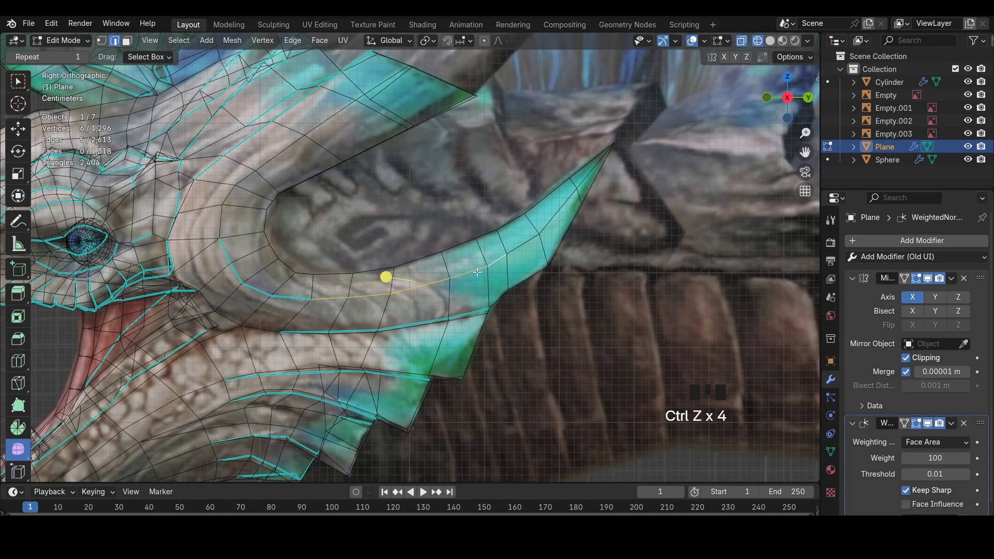
# Mark the edge path along the middle of the lower cheek spike as sharp
pyautogui.keyDown('ctrl'); pyautogui.keyDown('shift'); pyautogui.click(342, 300); pyautogui.keyUp('shift'); pyautogui.keyUp('ctrl')
pyautogui.hotkey('ctrl', 'e')
pyautogui.click(565, 299)
# Slide the middle vertices of the lower spike towards its upper edge in the side view, the one nearest the tip by a factor of 0.196
pyautogui.press('1')
pyautogui.click(487, 267)
pyautogui.hotkey('shift', 'v')
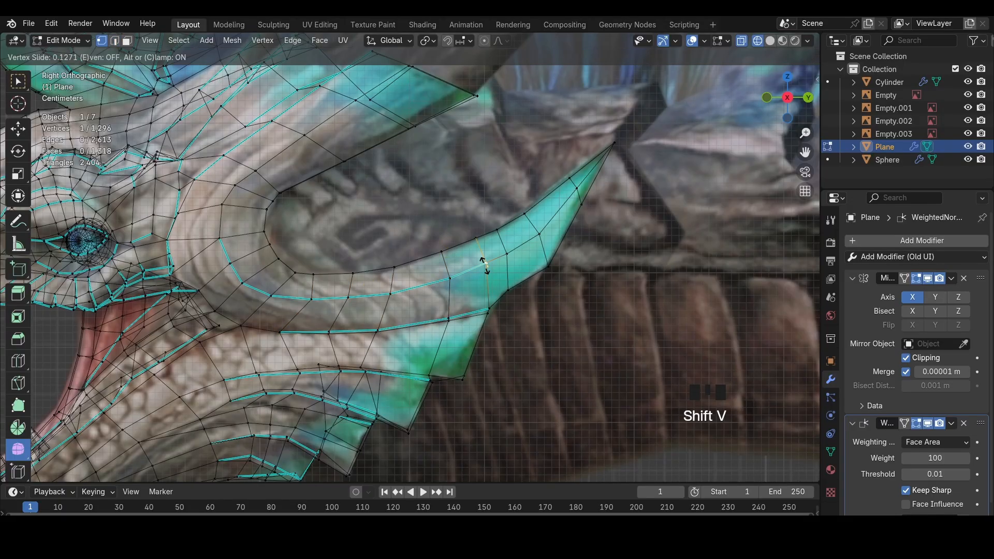
pyautogui.click(485, 262)
pyautogui.click(507, 254)
pyautogui.click(466, 266)
pyautogui.click(533, 235)
pyautogui.hotkey('shift', 'v')
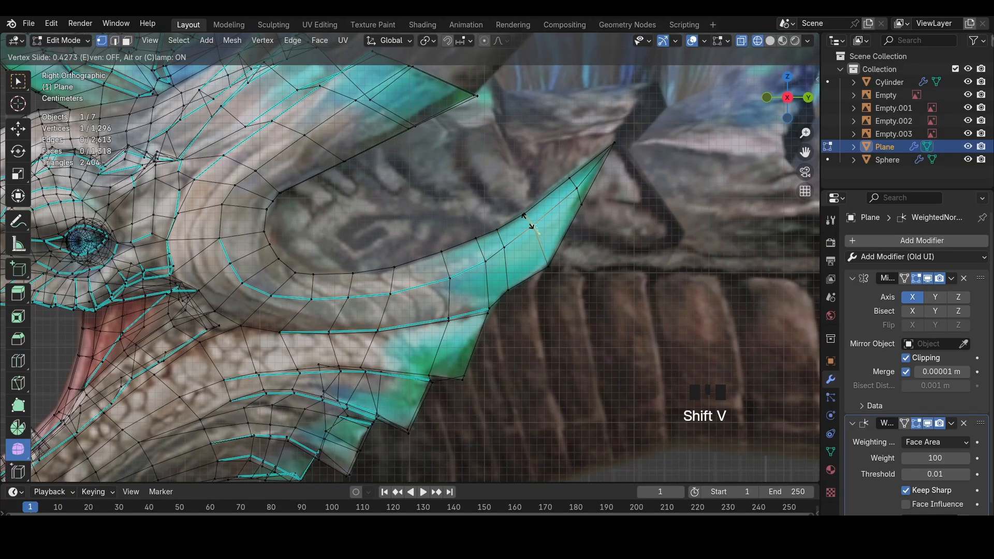
pyautogui.click(531, 226)
pyautogui.click(579, 195)
pyautogui.hotkey('shift', 'v')
pyautogui.click(573, 188)
# Examine the reshaped lower spike and the whole head from several angles
pyautogui.hotkey('shift', 'z')
pyautogui.keyDown('shift'); pyautogui.moveTo(564, 235); pyautogui.dragTo(636, 251, button='middle'); pyautogui.keyUp('shift')
pyautogui.scroll(-4, 637, 251)
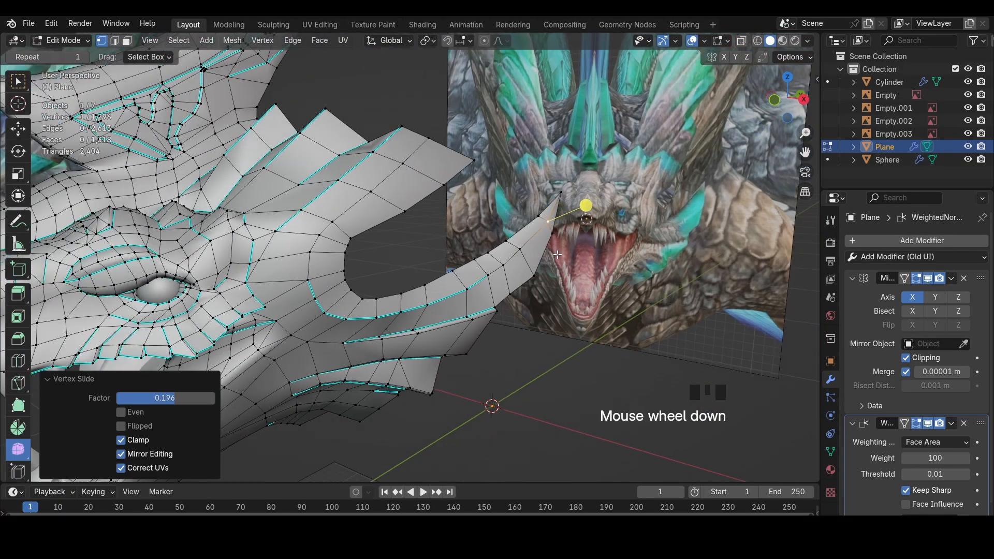
pyautogui.moveTo(482, 222); pyautogui.dragTo(668, 238, button='middle')
pyautogui.moveTo(409, 290); pyautogui.dragTo(740, 108, button='middle')
pyautogui.scroll(3, 740, 108)
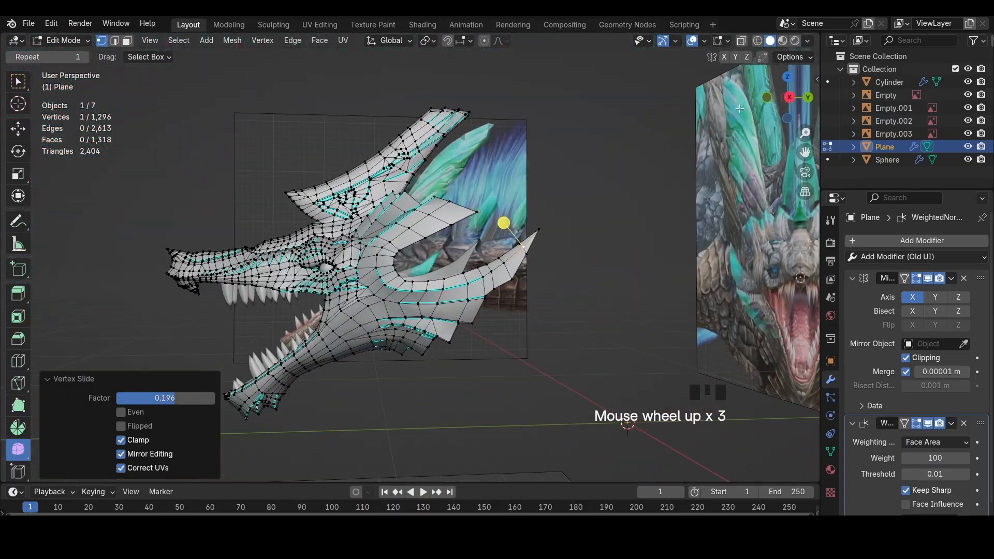
pyautogui.click(790, 96)
pyautogui.press('z')
pyautogui.scroll(3, 453, 237)
pyautogui.keyDown('shift'); pyautogui.moveTo(453, 237); pyautogui.dragTo(398, 316, button='middle'); pyautogui.keyUp('shift')
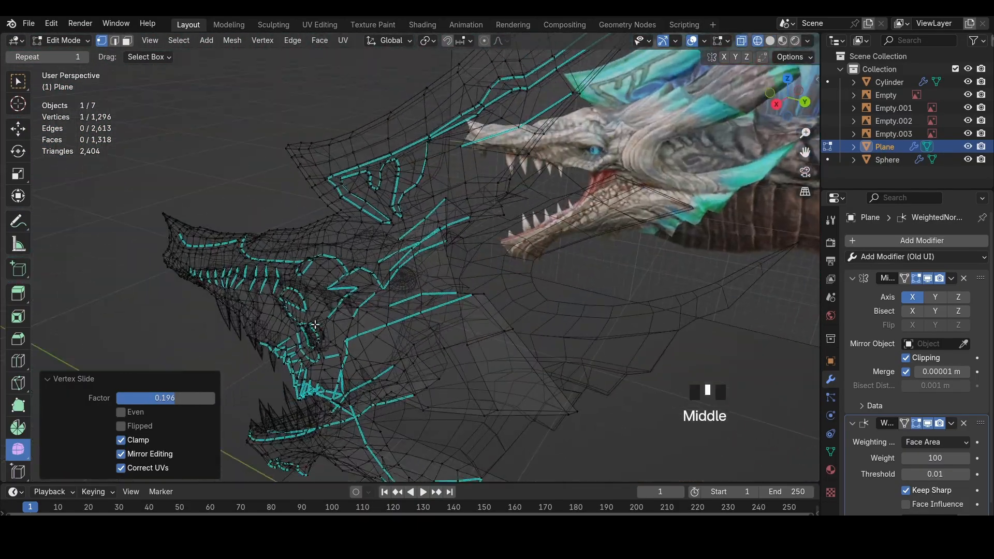
# Slide the rear vertex of the large upper frill spike along its edge in the side view
pyautogui.press('z')
pyautogui.moveTo(629, 344); pyautogui.dragTo(497, 273, button='middle')
pyautogui.press('2')
pyautogui.click(568, 333)
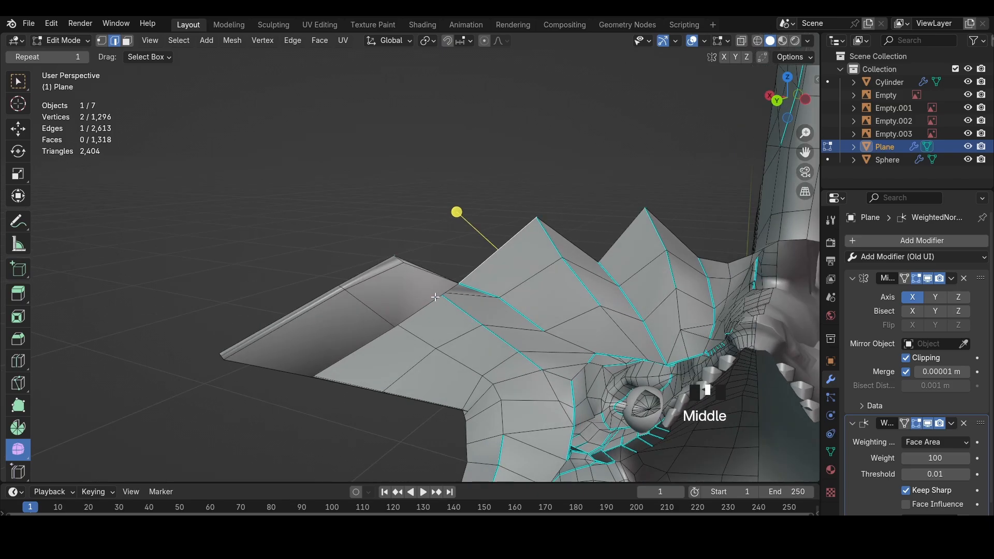
pyautogui.press('1')
pyautogui.click(403, 316)
pyautogui.moveTo(403, 316); pyautogui.dragTo(460, 214, button='middle')
pyautogui.click(768, 100)
pyautogui.press('z')
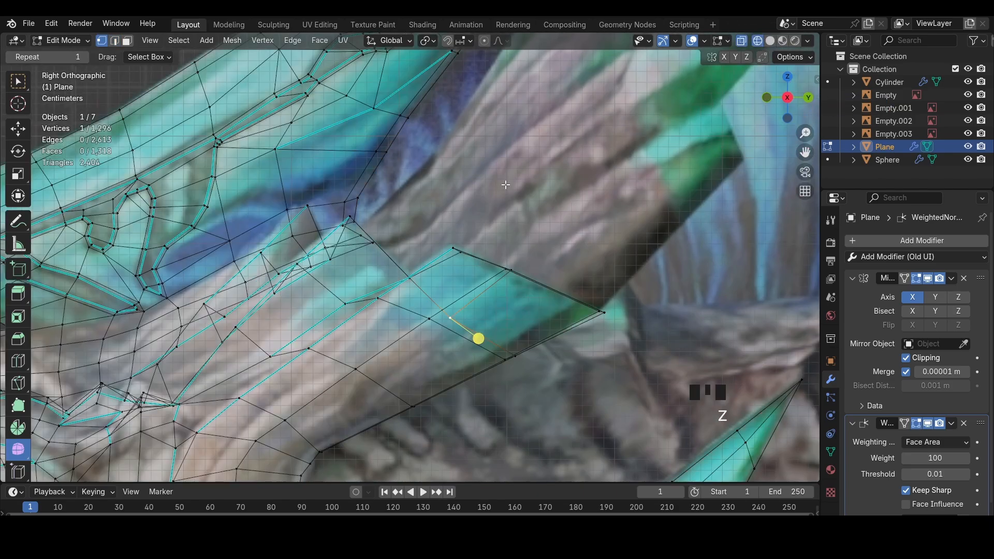
pyautogui.hotkey('shift', 'v')
pyautogui.click(558, 274)
# Fill the open backs of the small upper frill spikes with triangular faces
pyautogui.press('2')
pyautogui.click(508, 312)
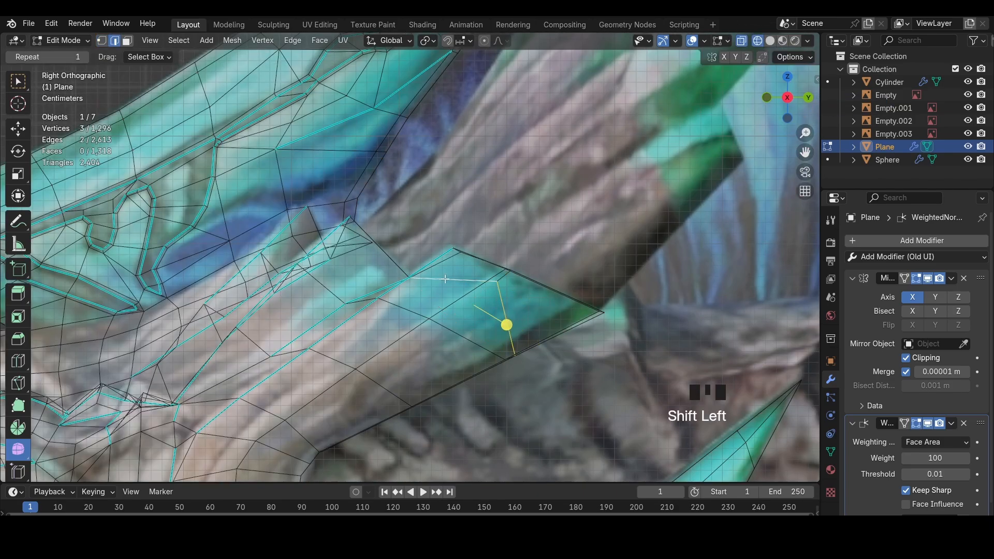
pyautogui.hotkey('shift', 'z')
pyautogui.moveTo(401, 252); pyautogui.dragTo(371, 280, button='middle')
pyautogui.moveTo(495, 160)
pyautogui.mouseDown(button='middle')
pyautogui.moveTo(464, 181)
pyautogui.moveTo(563, 217)
pyautogui.moveTo(611, 259)
pyautogui.moveTo(627, 216)
pyautogui.mouseUp(button='middle')
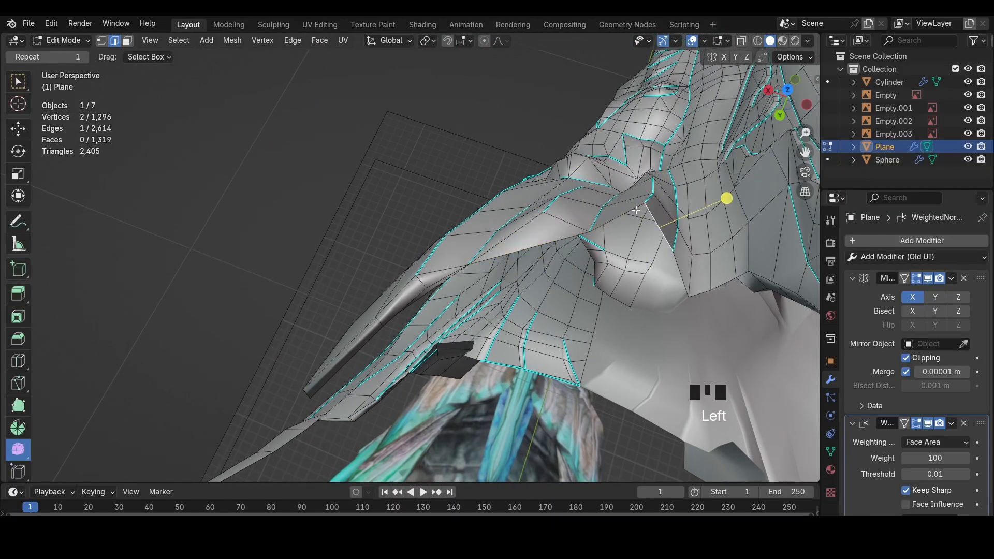
# Cut the rear edge of the innermost spike's triangular back face and slide the new vertex towards the tip by a factor of 0.328
pyautogui.hotkey('ctrl', 'r')
pyautogui.doubleClick(633, 234)
pyautogui.click(641, 240)
pyautogui.press('1')
pyautogui.click(634, 239)
pyautogui.hotkey('shift', 'v')
pyautogui.click(636, 236)
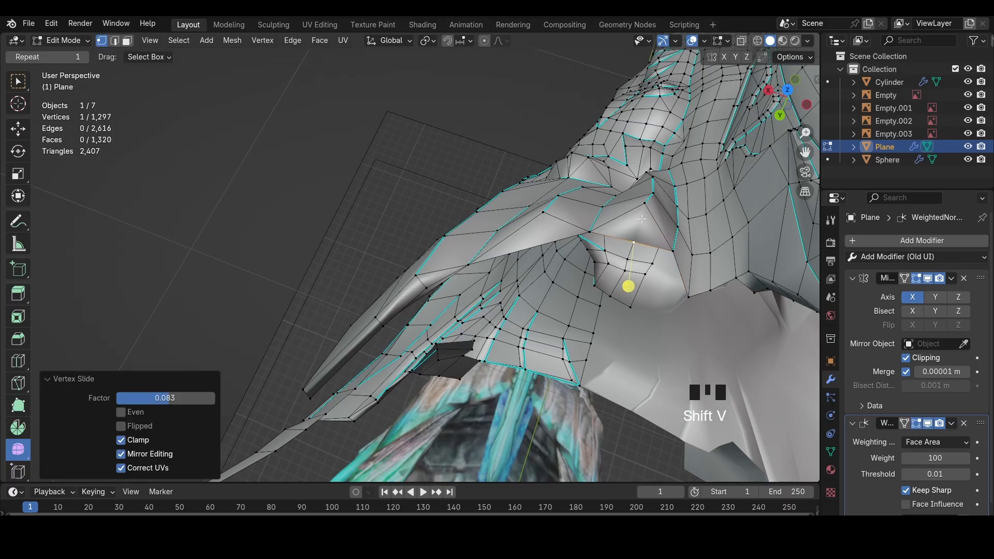
pyautogui.hotkey('ctrl', 'z')
pyautogui.click(641, 221)
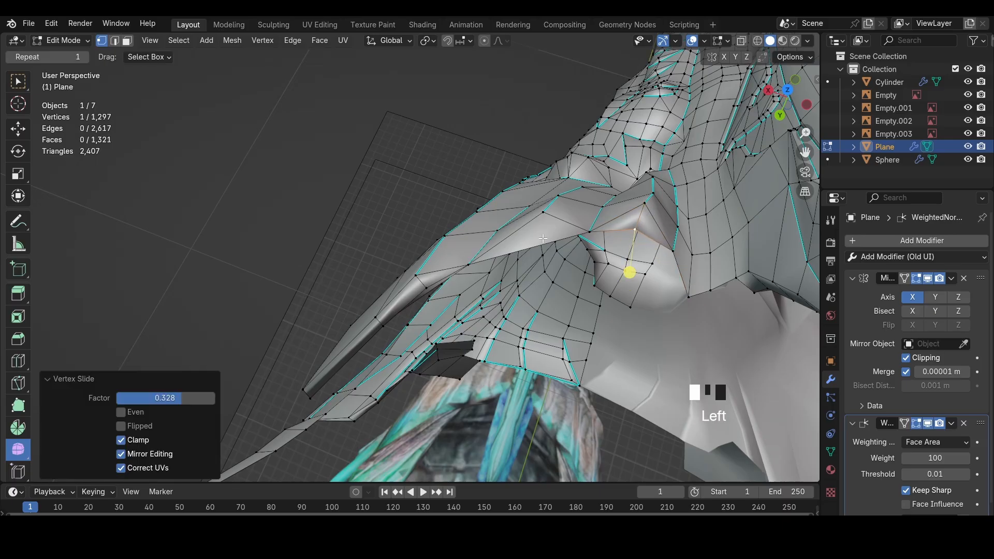
# Cut the rear edge of the neighbouring spike's back face and slide the new vertex towards that spike's tip
pyautogui.hotkey('ctrl', 'r')
pyautogui.doubleClick(543, 239)
pyautogui.keyDown('shift'); pyautogui.click(530, 249); pyautogui.keyUp('shift')
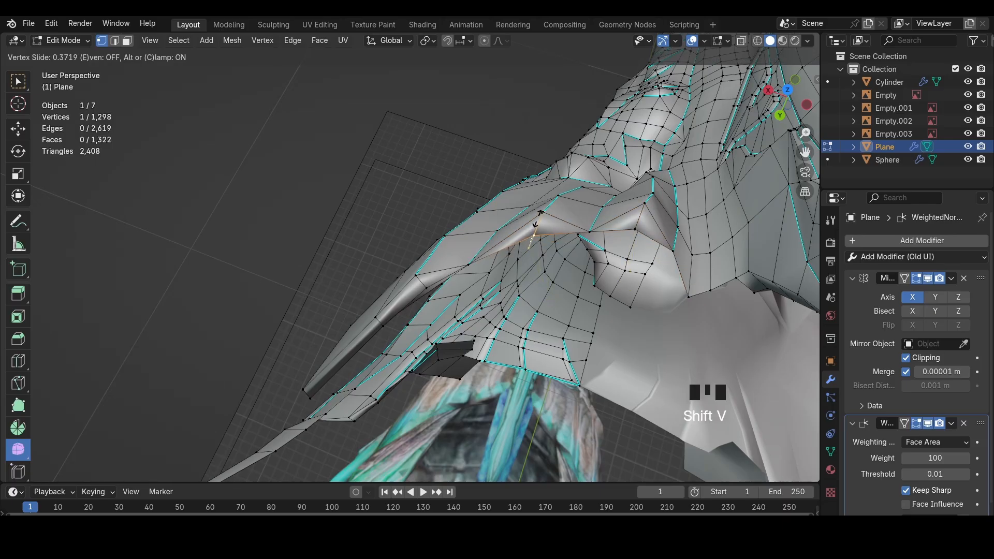
pyautogui.click(532, 230)
# Extrude the chain of rear edges of the upper frill spikes up and back along the large horn in the side reference
pyautogui.press('2')
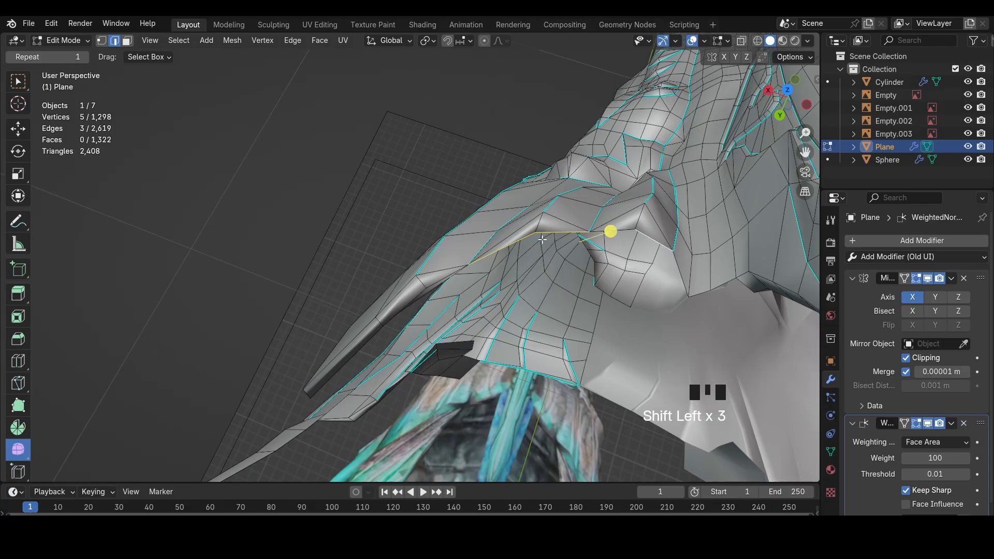
pyautogui.keyDown('shift'); pyautogui.click(436, 280); pyautogui.keyUp('shift')
pyautogui.moveTo(436, 279); pyautogui.dragTo(427, 243, button='middle')
pyautogui.moveTo(419, 327); pyautogui.dragTo(419, 305, button='middle')
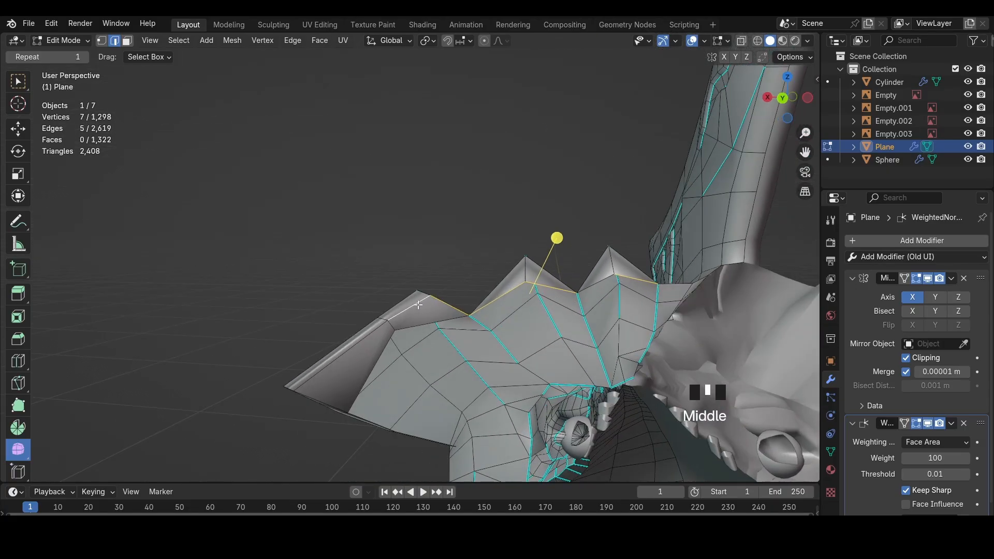
pyautogui.moveTo(390, 341); pyautogui.dragTo(563, 232, button='middle')
pyautogui.scroll(-2, 564, 232)
pyautogui.press('e')
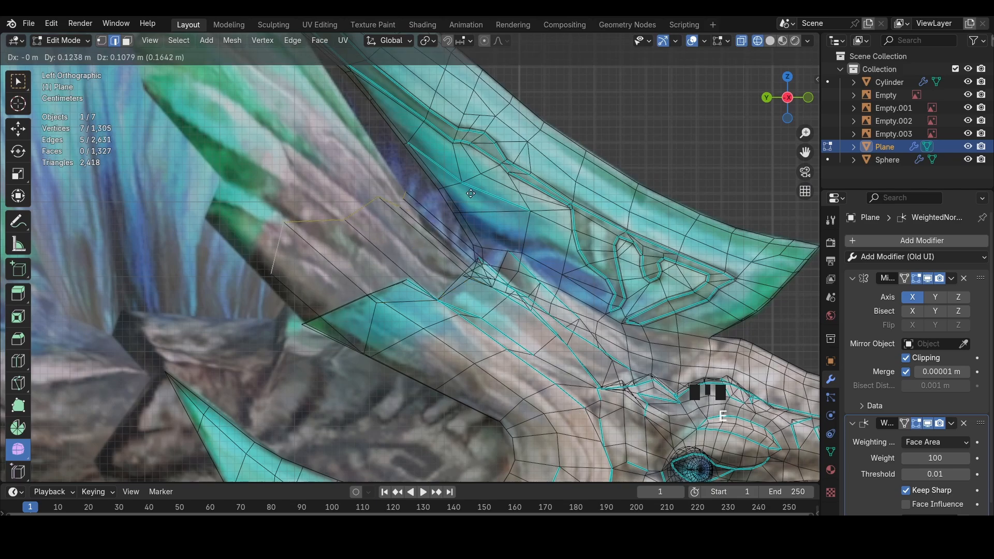
pyautogui.click(407, 153)
# Move the lower corner vertex of the extruded end onto the horn's outline in the side reference
pyautogui.press('1')
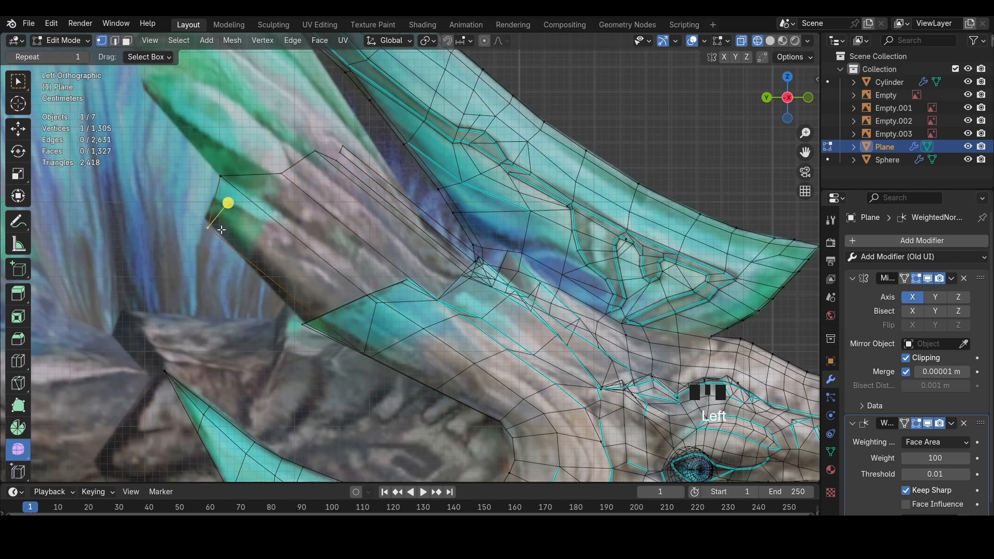
pyautogui.press('g')
pyautogui.click(223, 216)
# Add one loop cut across the extrusion with a factor of 0.248 and move its lowest vertex down onto the frill's edge
pyautogui.hotkey('ctrl', 'r')
pyautogui.click(331, 265)
pyautogui.click(345, 279)
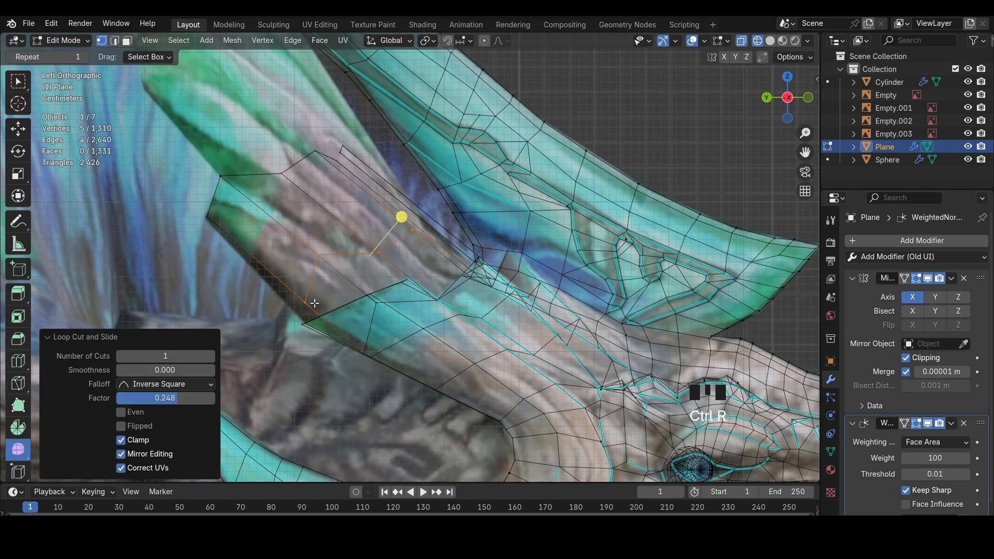
pyautogui.click(306, 299)
pyautogui.press('g')
pyautogui.click(305, 318)
# Move the extrusion's end loop 0.06018 m along X in the front view and narrow it along X to match the horn reference
pyautogui.keyDown('shift'); pyautogui.moveTo(349, 252); pyautogui.dragTo(376, 334, button='middle'); pyautogui.keyUp('shift')
pyautogui.press('z')
pyautogui.moveTo(466, 331)
pyautogui.mouseDown(button='middle')
pyautogui.moveTo(371, 337)
pyautogui.moveTo(480, 296)
pyautogui.mouseUp(button='middle')
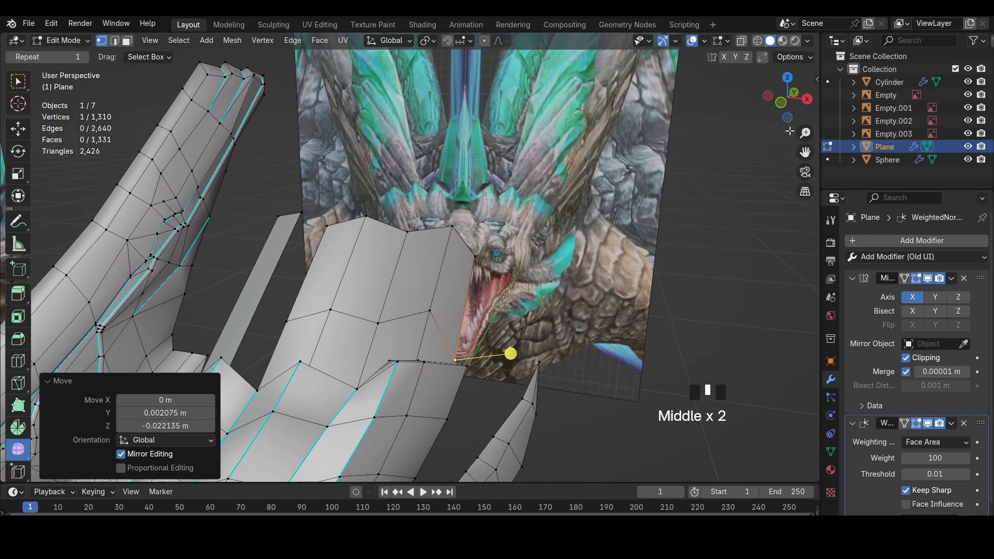
pyautogui.click(793, 99)
pyautogui.press('z')
pyautogui.keyDown('alt'); pyautogui.click(387, 249); pyautogui.keyUp('alt')
pyautogui.press('g')
pyautogui.press('x')
pyautogui.click(496, 269)
pyautogui.press('s')
pyautogui.press('x')
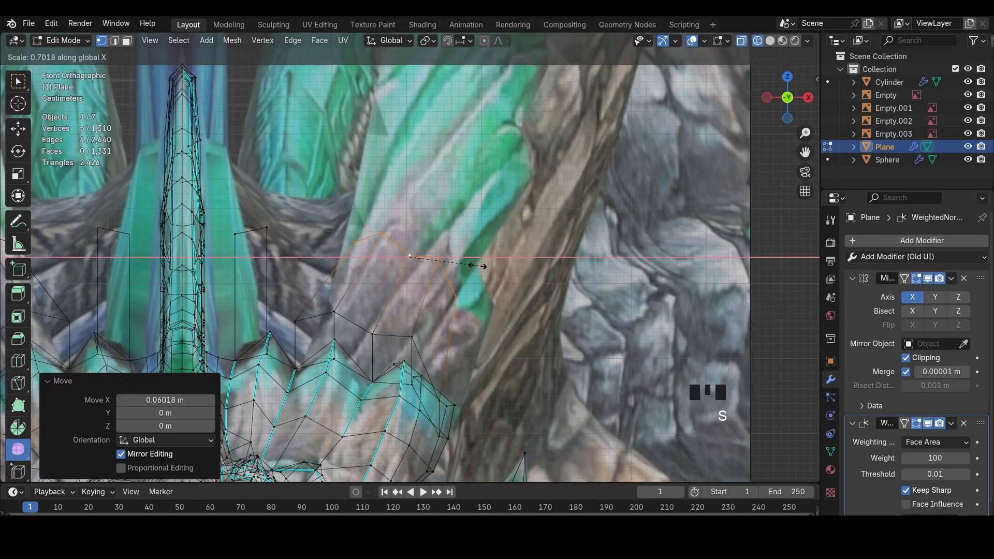
pyautogui.click(477, 265)
# Move the extrusion's middle loop along X and scale it by 0.970 along X to fit the front reference
pyautogui.keyDown('alt'); pyautogui.click(412, 306); pyautogui.keyUp('alt')
pyautogui.press('g')
pyautogui.press('x')
pyautogui.click(417, 309)
pyautogui.press('s')
pyautogui.press('x')
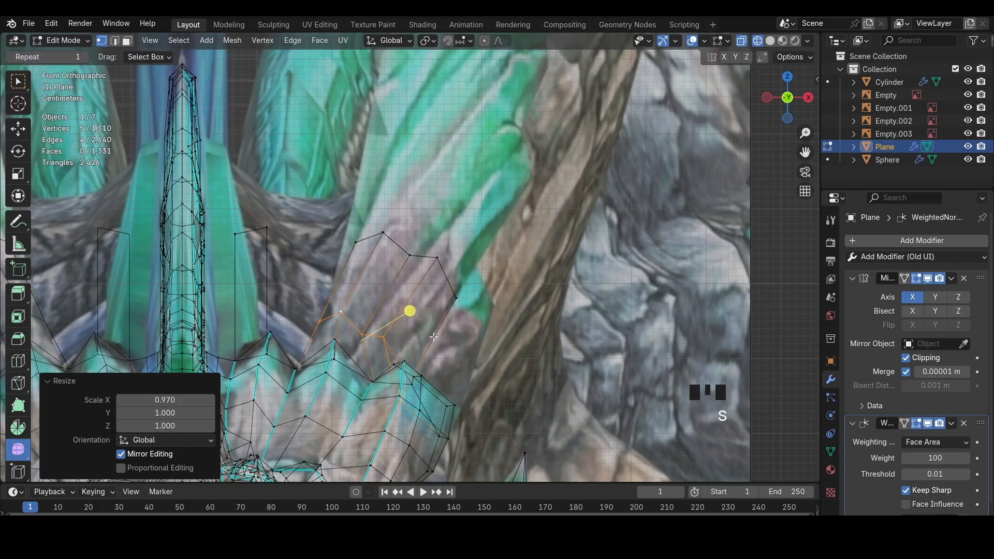
pyautogui.press('h')
pyautogui.scroll(-2, 516, 295)
pyautogui.scroll(3, 601, 254)
pyautogui.hotkey('alt', 'h')
pyautogui.scroll(1, 601, 255)
# Move the outer lengthwise edge of the extruded horn about 0.054 m along X in the front view
pyautogui.hotkey('shift', 'z')
pyautogui.moveTo(601, 255)
pyautogui.mouseDown(button='middle')
pyautogui.moveTo(528, 267)
pyautogui.moveTo(504, 296)
pyautogui.mouseUp(button='middle')
pyautogui.press('2')
pyautogui.click(523, 299)
pyautogui.click(791, 117)
pyautogui.hotkey('shift', 'z')
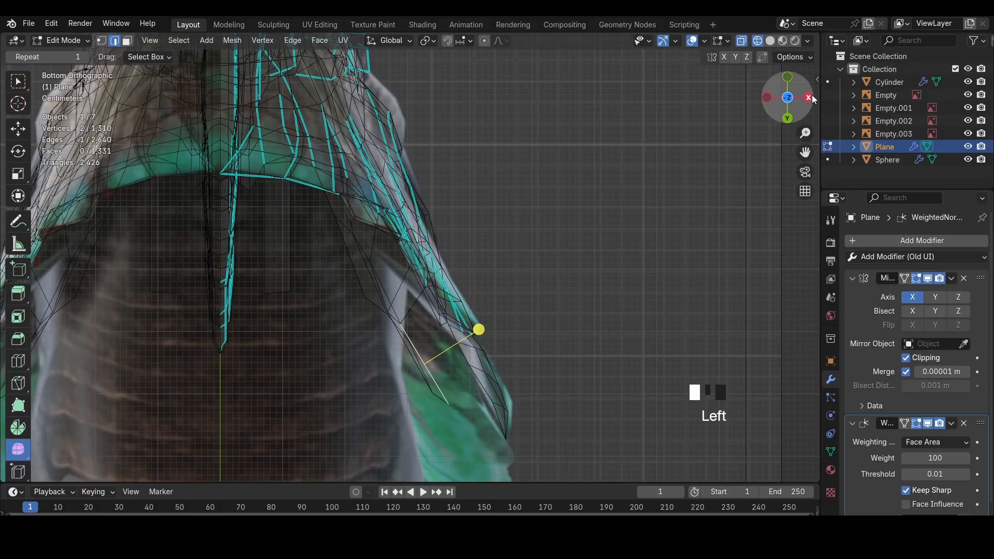
pyautogui.click(808, 97)
pyautogui.hotkey('shift', 'z')
pyautogui.click(767, 97)
pyautogui.press('g')
pyautogui.press('x')
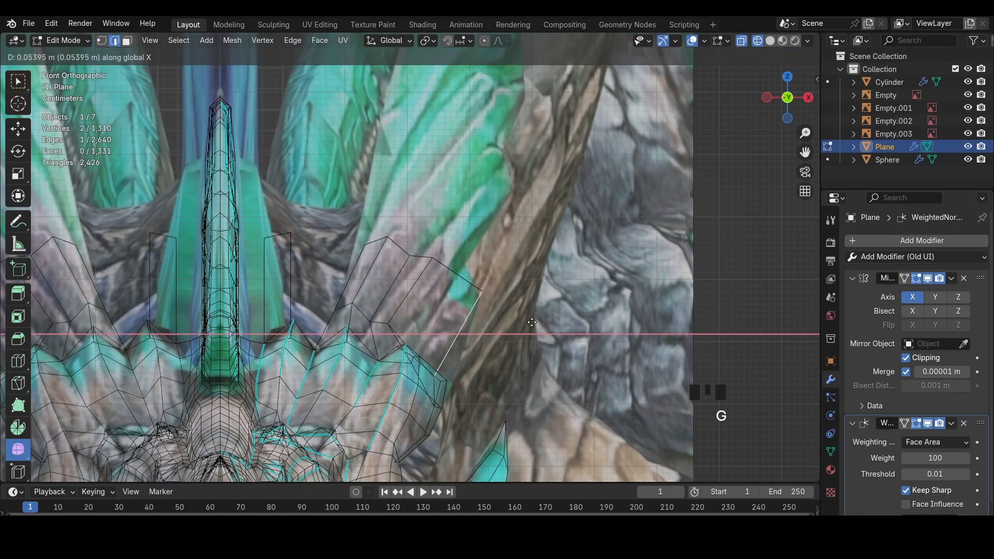
pyautogui.click(533, 322)
# Move the two vertices of the horn's outer edge in the front view, the lower one by 0.029053 m in X and -0.00249 m in Z
pyautogui.press('1')
pyautogui.click(482, 293)
pyautogui.press('g')
pyautogui.click(483, 298)
pyautogui.click(433, 373)
pyautogui.press('g')
pyautogui.click(449, 375)
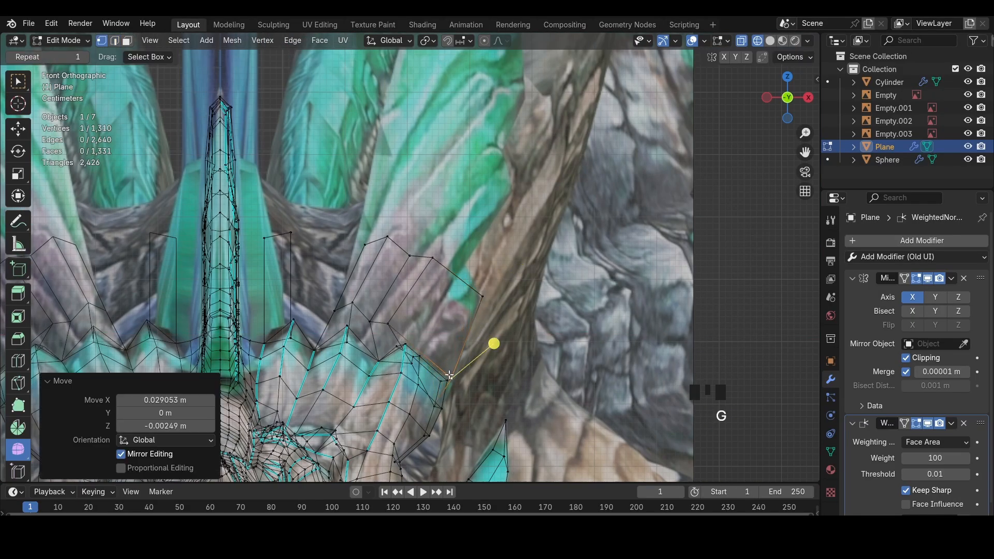
# Slide three lengthwise edges of the horn extrusion along the surface in the front view to adjust their spacing
pyautogui.click(394, 325)
pyautogui.press('2')
pyautogui.click(408, 300)
pyautogui.hotkey('shift', 'v')
pyautogui.click(452, 316)
pyautogui.click(396, 286)
pyautogui.hotkey('shift', 'v')
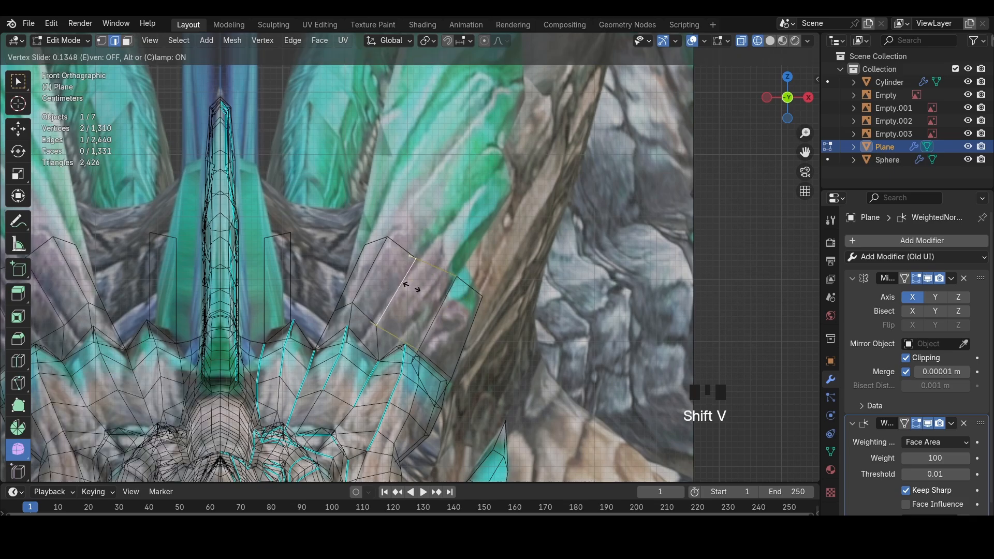
pyautogui.click(406, 288)
pyautogui.press('1')
pyautogui.press('2')
pyautogui.click(378, 259)
pyautogui.hotkey('shift', 'v')
pyautogui.click(380, 261)
# Extrude a vertex from the upper inner corner of the horn extrusion and fill a face along its inner edge
pyautogui.press('1')
pyautogui.click(370, 241)
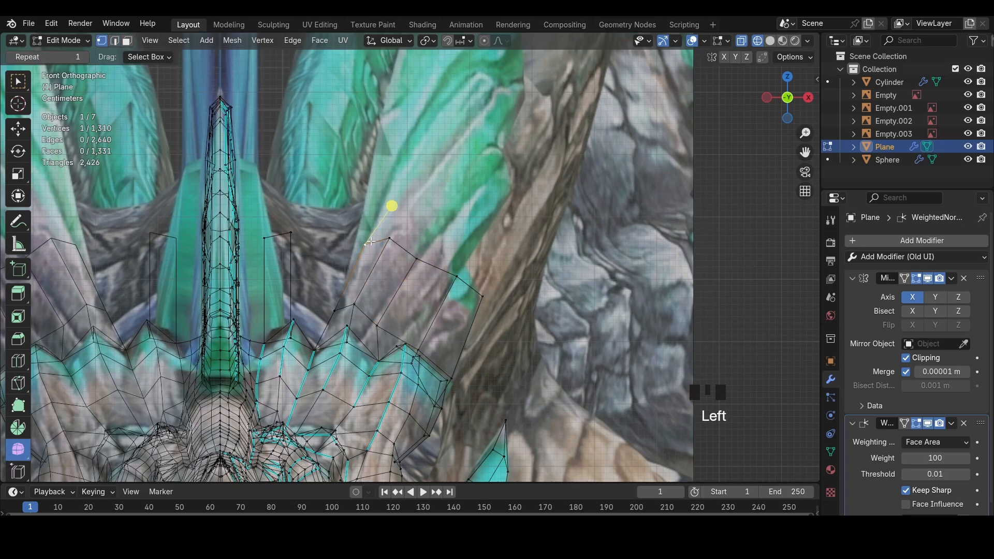
pyautogui.scroll(-2, 364, 235)
pyautogui.scroll(1, 389, 244)
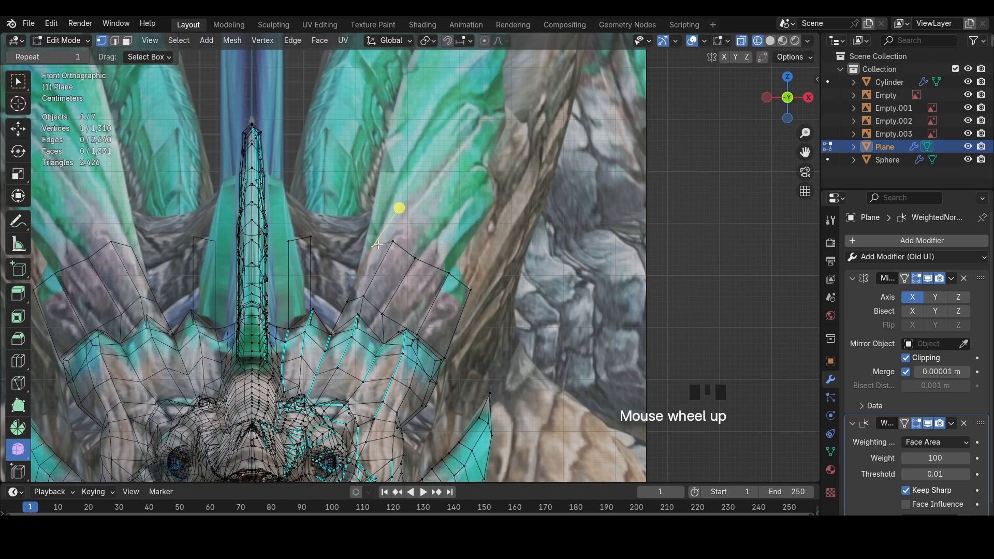
pyautogui.press('e')
pyautogui.click(368, 253)
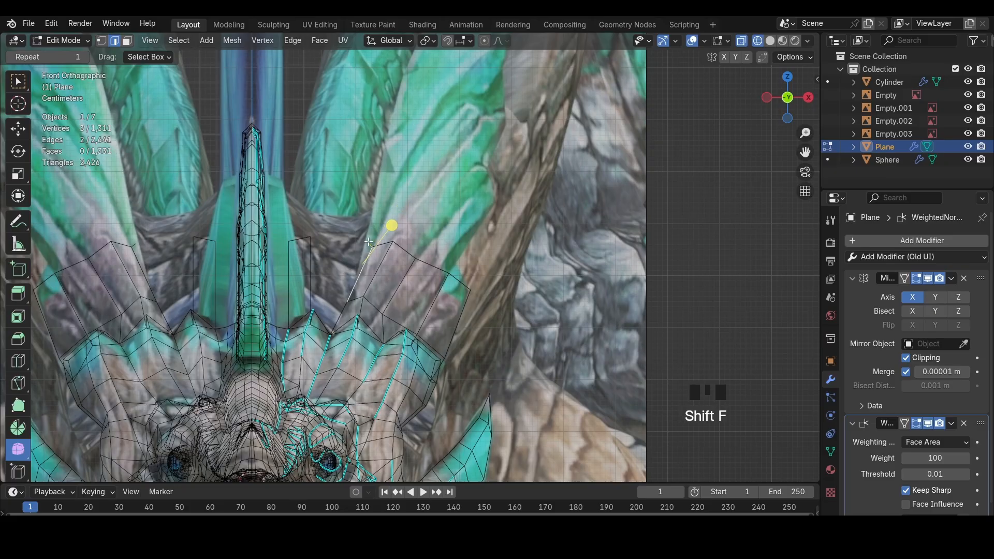
pyautogui.click(365, 242)
# In the right view, move the new corner vertex -0.0508 m in Y and 0.008965 m in Z, and reposition the neighbouring end vertices
pyautogui.press('z')
pyautogui.moveTo(590, 228); pyautogui.dragTo(470, 253, button='middle')
pyautogui.click(789, 105)
pyautogui.press('z')
pyautogui.click(519, 223)
pyautogui.press('g')
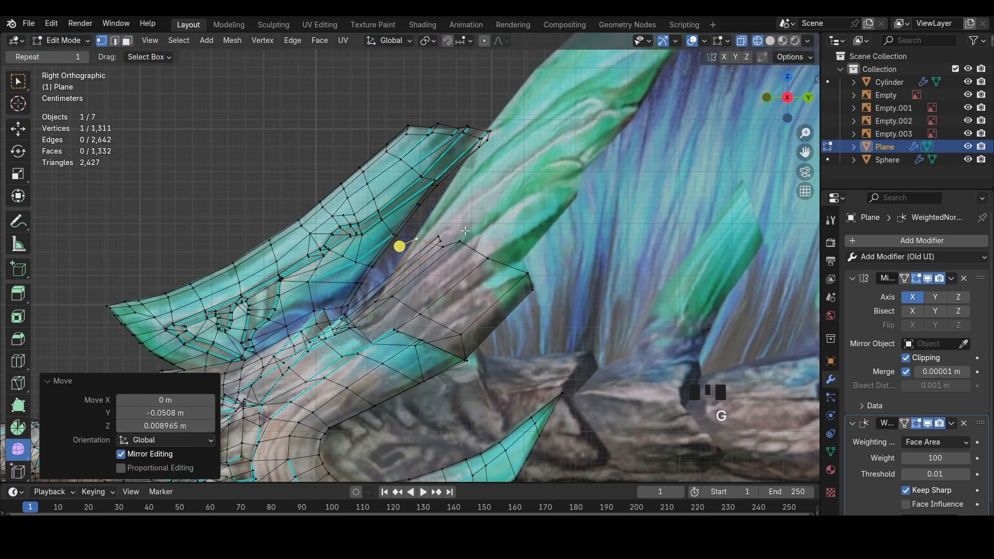
pyautogui.press('g')
pyautogui.click(425, 231)
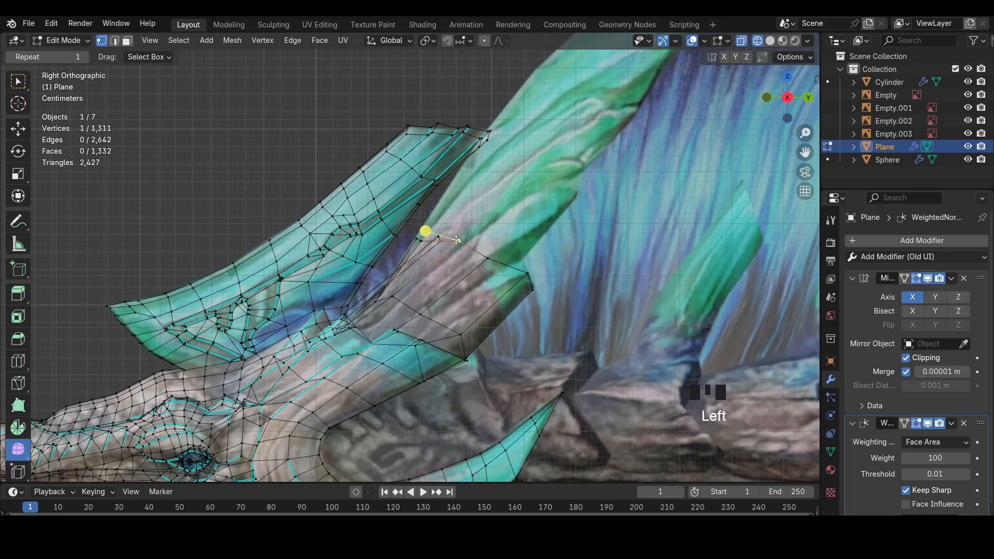
pyautogui.click(421, 236)
pyautogui.press('g')
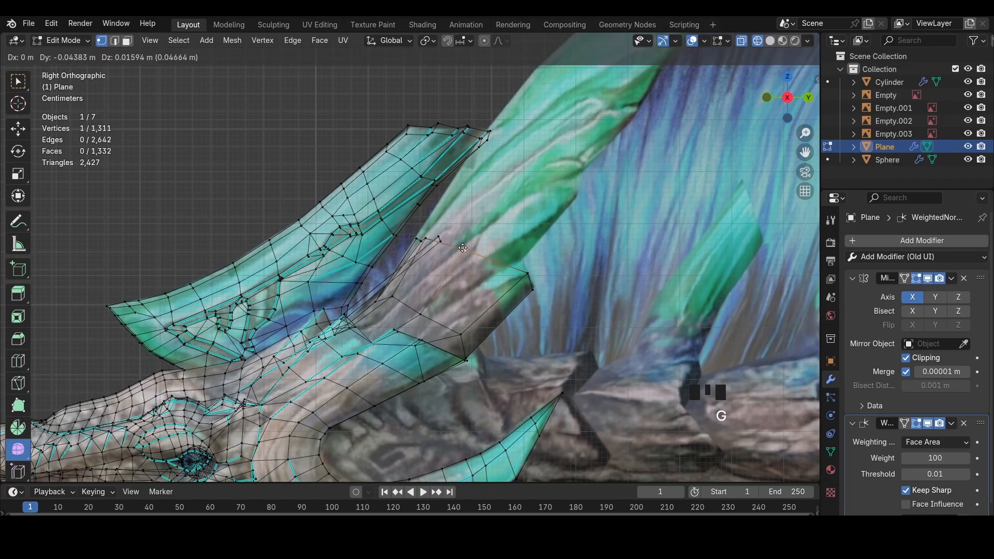
pyautogui.click(444, 305)
pyautogui.click(423, 292)
pyautogui.press('g')
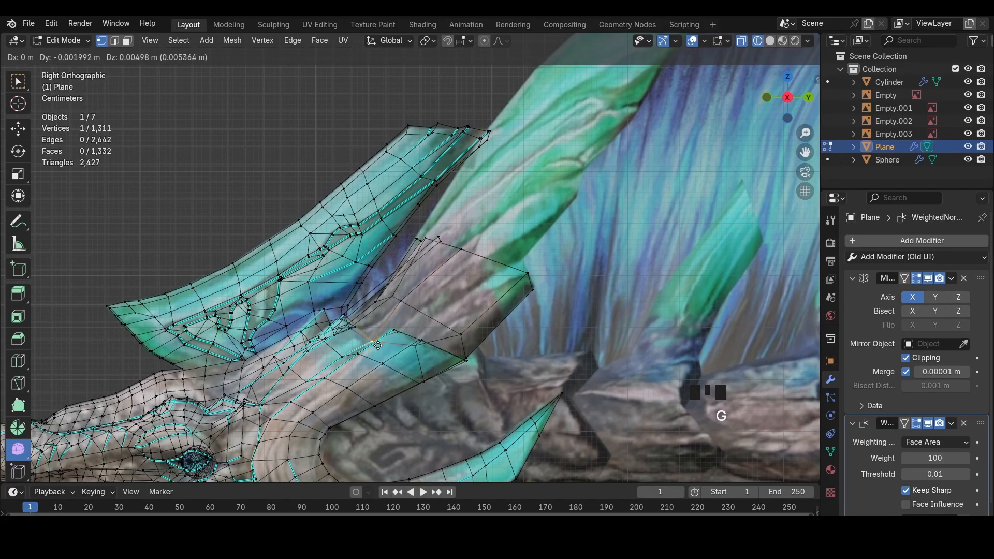
pyautogui.click(375, 343)
pyautogui.hotkey('ctrl', 'z')
# Add a loop cut across the base of the horn extrusion and reposition one of its vertices in the right view
pyautogui.hotkey('ctrl', 'r')
pyautogui.click(401, 313)
pyautogui.click(398, 315)
pyautogui.click(385, 324)
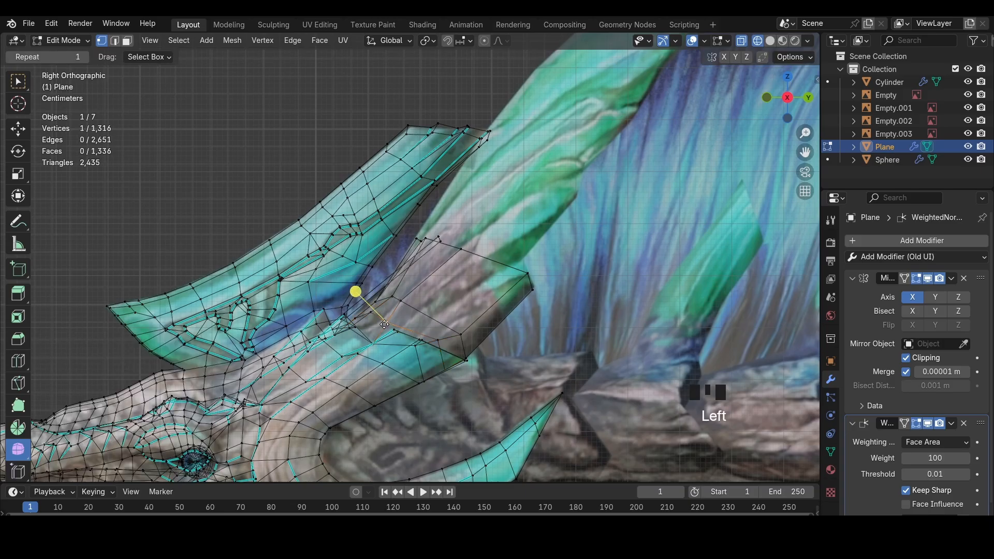
pyautogui.press('g')
pyautogui.click(371, 324)
# Connect two vertices at the horn's base with an edge and slide the nearby vertex along its edge
pyautogui.moveTo(370, 324); pyautogui.dragTo(409, 265, button='middle')
pyautogui.scroll(2, 399, 269)
pyautogui.keyDown('shift'); pyautogui.click(409, 254); pyautogui.keyUp('shift')
pyautogui.press('j')
pyautogui.click(403, 266)
pyautogui.press('g')
pyautogui.press('g')
pyautogui.click(412, 275)
# Mark the zigzag edges where the horn's base meets the frill spikes as sharp
pyautogui.press('2')
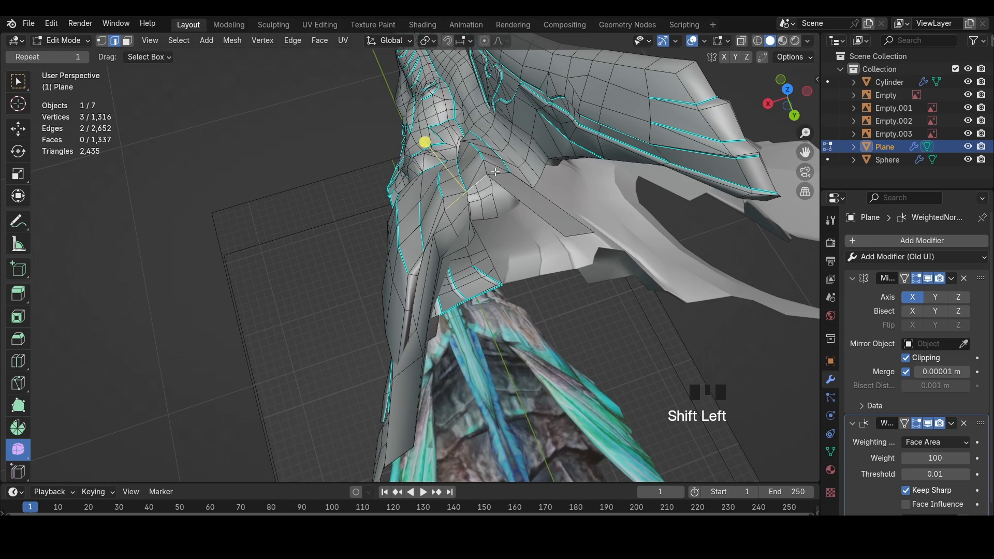
pyautogui.keyDown('shift'); pyautogui.click(495, 172); pyautogui.keyUp('shift')
pyautogui.moveTo(495, 172); pyautogui.dragTo(419, 237, button='middle')
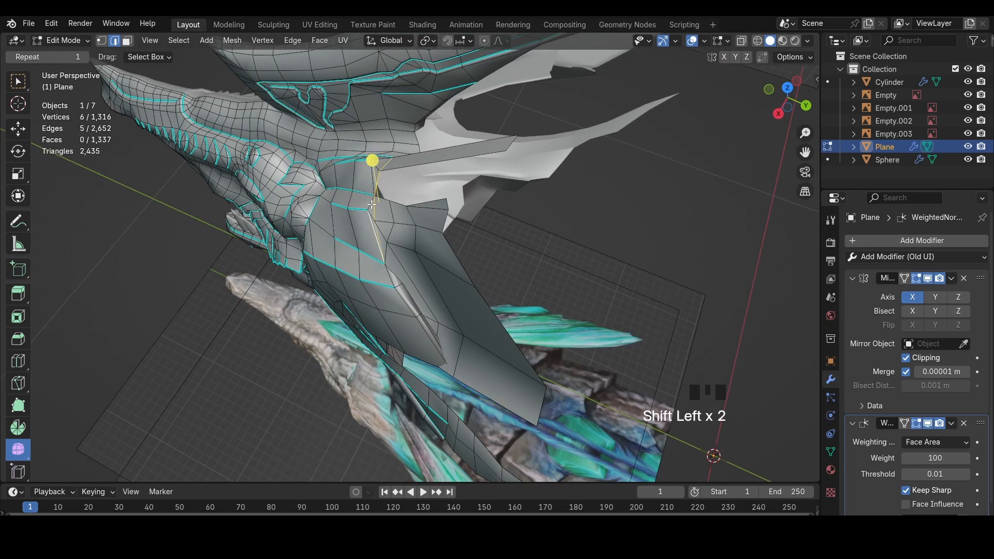
pyautogui.hotkey('ctrl', 'e')
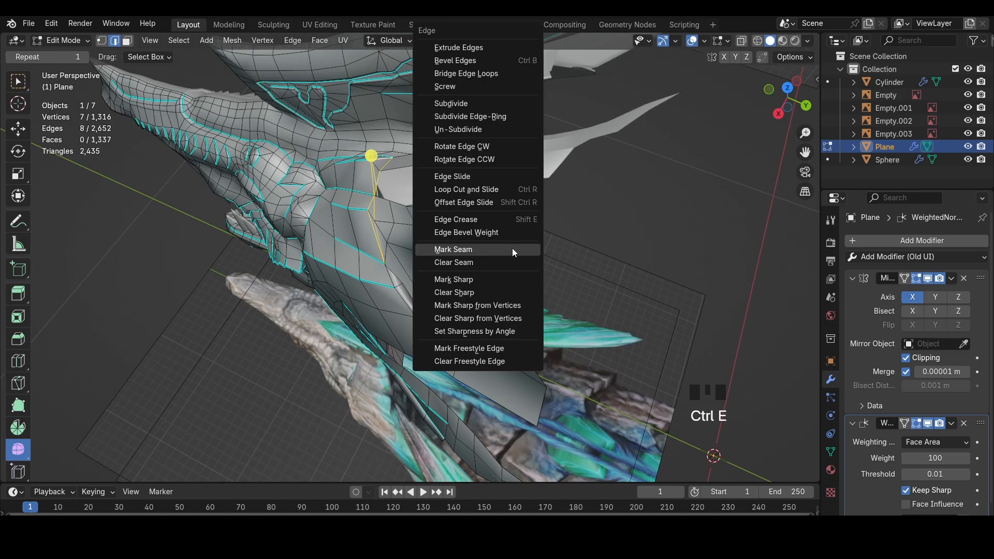
pyautogui.click(505, 280)
pyautogui.click(505, 280)
# Move the horn's two outer border edges 0.000692 m in X and -0.011068 m in Z in the front view
pyautogui.moveTo(504, 281); pyautogui.dragTo(695, 196, button='middle')
pyautogui.press('2')
pyautogui.keyDown('shift'); pyautogui.click(522, 320); pyautogui.keyUp('shift')
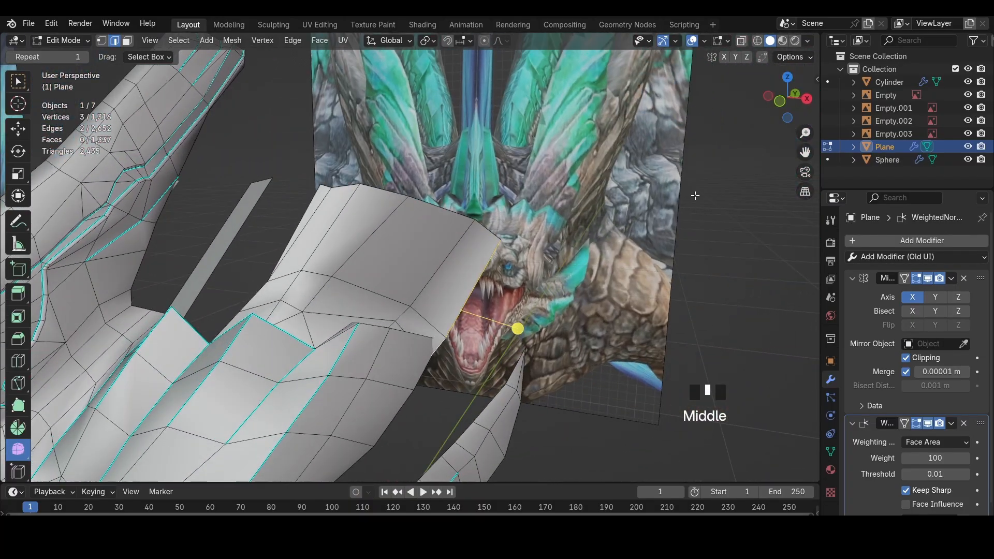
pyautogui.click(784, 101)
pyautogui.press('z')
pyautogui.press('g')
pyautogui.click(528, 279)
pyautogui.hotkey('ctrl', 'z')
pyautogui.press('g')
pyautogui.click(664, 247)
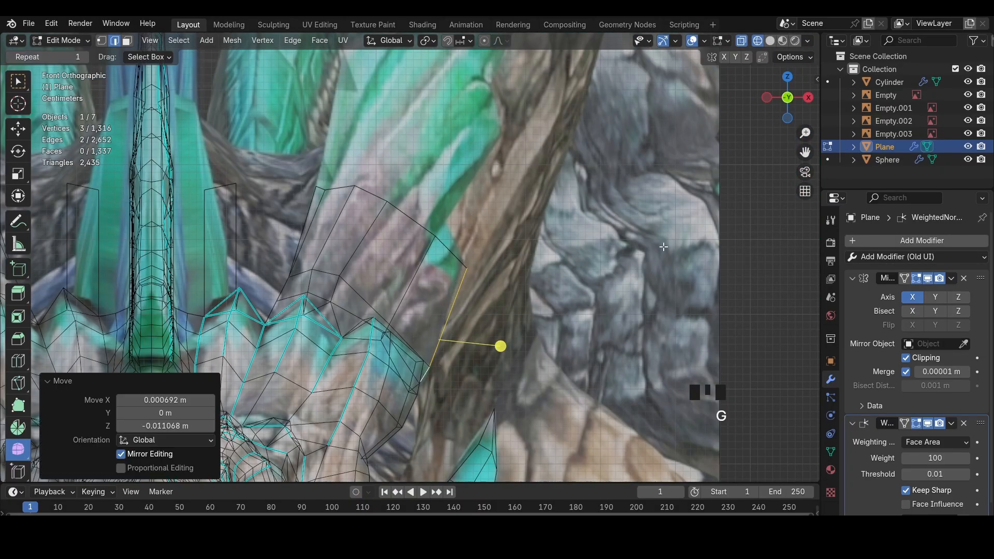
# Move the same outer border edges about -0.001 m in Y and 0.011 m in Z in the right view
pyautogui.click(806, 102)
pyautogui.press('g')
pyautogui.click(573, 304)
pyautogui.press('g')
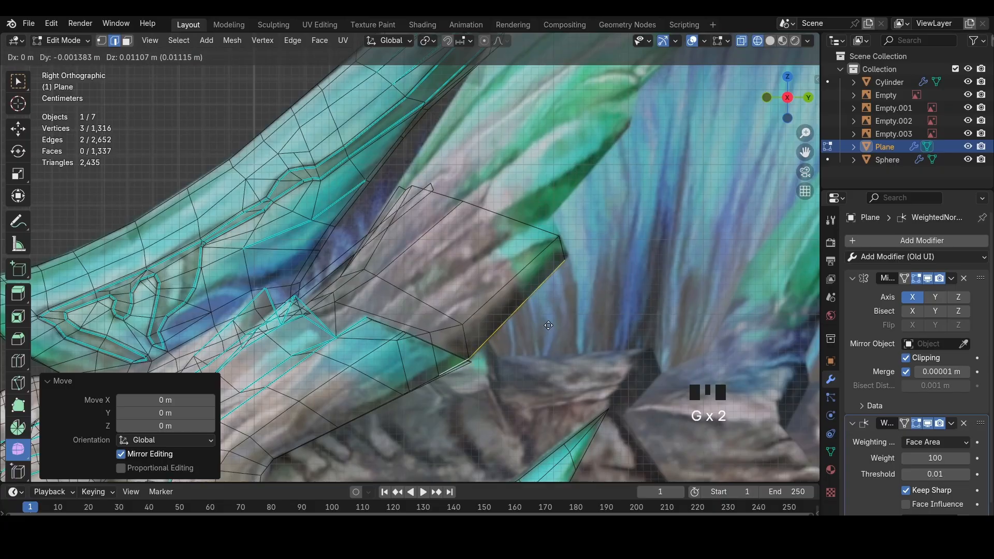
pyautogui.click(549, 326)
pyautogui.press('1')
pyautogui.hotkey('shift', 'z')
pyautogui.moveTo(584, 292)
pyautogui.mouseDown(button='middle')
pyautogui.moveTo(659, 344)
pyautogui.moveTo(752, 113)
pyautogui.mouseUp(button='middle')
pyautogui.click(604, 288)
pyautogui.hotkey('ctrl', 'z')
pyautogui.click(787, 78)
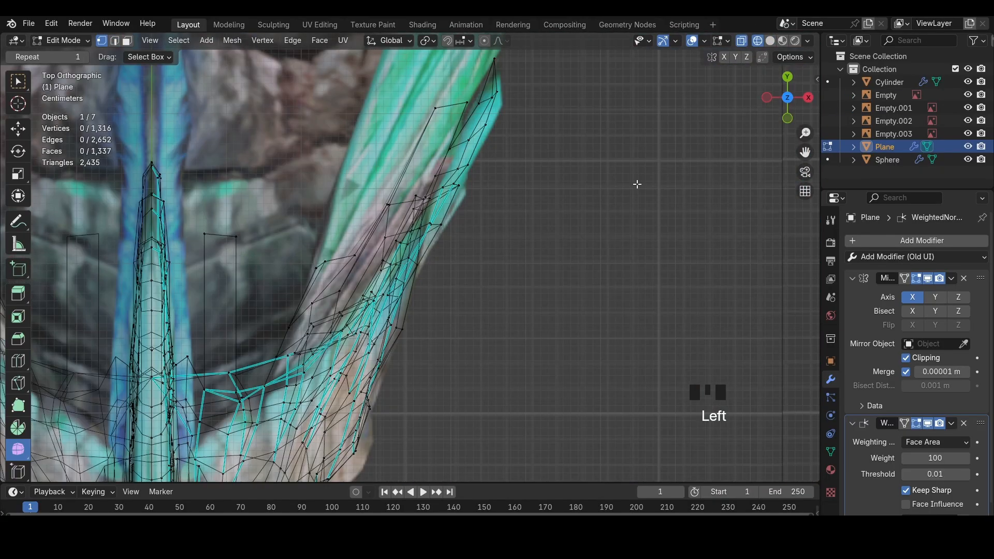
pyautogui.press('a')
pyautogui.press('h')
pyautogui.hotkey('alt', 'h')
pyautogui.moveTo(525, 213); pyautogui.dragTo(448, 164, button='middle')
pyautogui.press('z')
pyautogui.click(595, 224)
# Move two edges of the horn extrusion one after the other along X in the top view to fit the reference
pyautogui.press('2')
pyautogui.moveTo(594, 224)
pyautogui.mouseDown(button='middle')
pyautogui.moveTo(446, 334)
pyautogui.moveTo(609, 367)
pyautogui.mouseUp(button='middle')
pyautogui.press('z')
pyautogui.click(432, 326)
pyautogui.click(468, 338)
pyautogui.press('z')
pyautogui.click(691, 344)
pyautogui.click(794, 77)
pyautogui.press('g')
pyautogui.press('x')
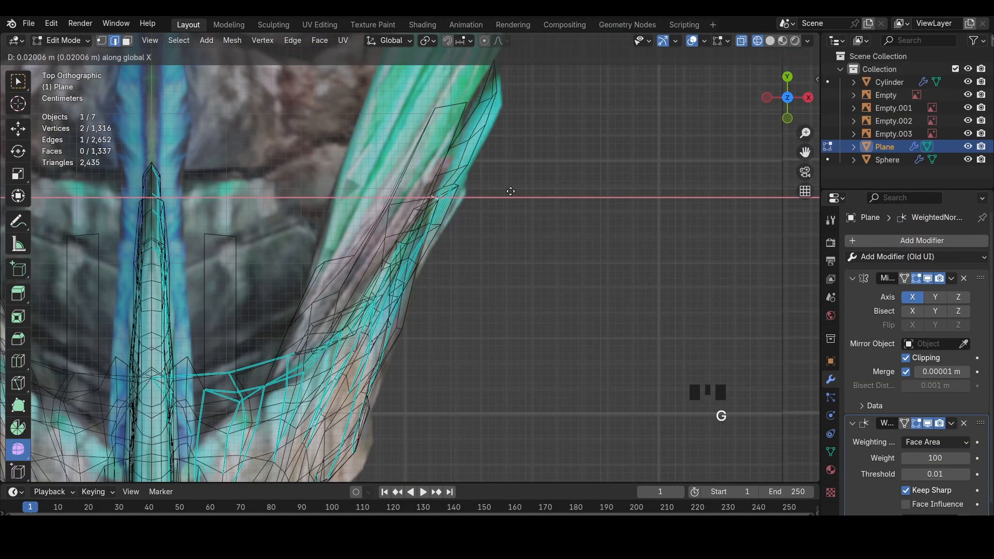
pyautogui.click(430, 228)
pyautogui.click(385, 265)
pyautogui.press('g')
pyautogui.press('x')
pyautogui.click(425, 275)
# Delete the faces connecting the horn's base to the outermost frill spike
pyautogui.moveTo(428, 275); pyautogui.dragTo(406, 340, button='middle')
pyautogui.press('3')
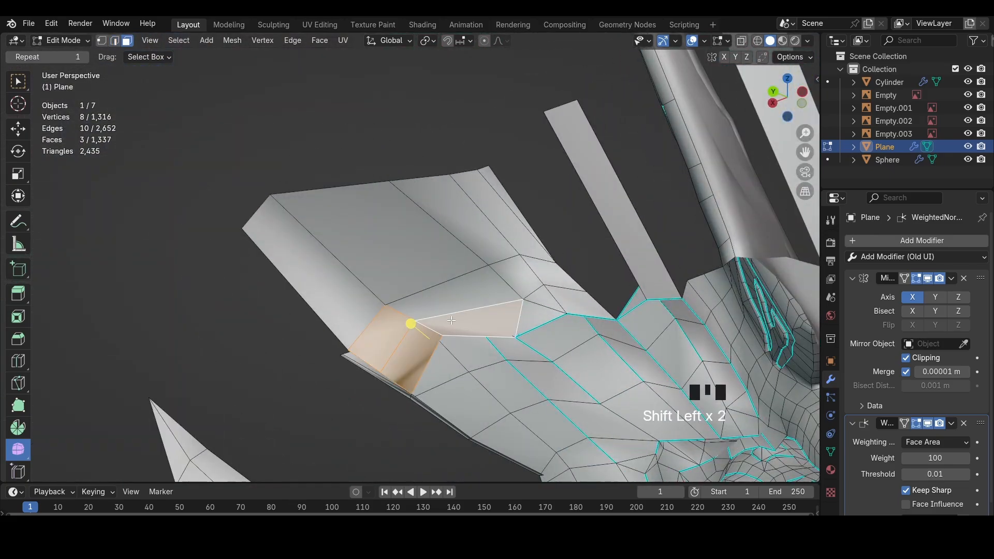
pyautogui.press('x')
pyautogui.click(539, 288)
pyautogui.click(421, 350)
pyautogui.press('x')
pyautogui.click(453, 332)
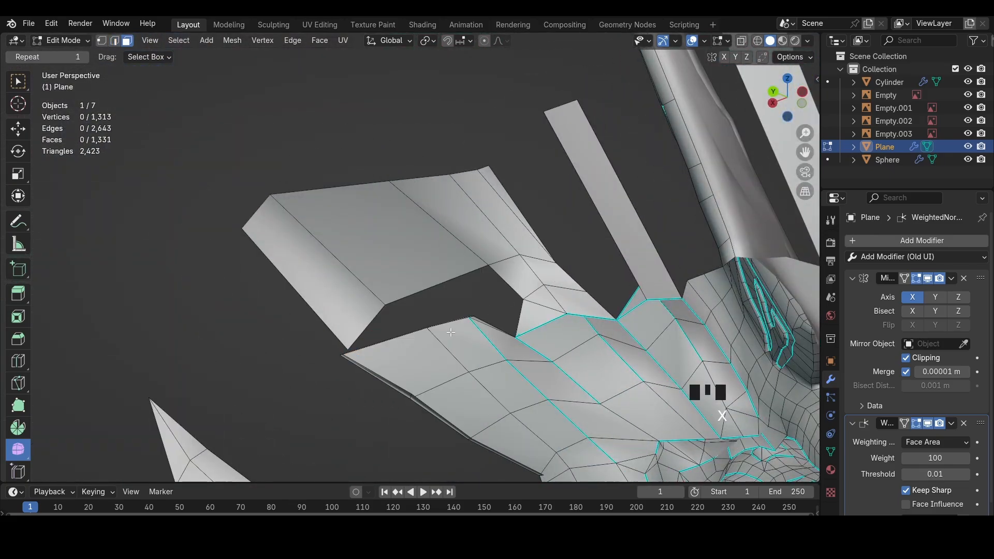
pyautogui.moveTo(450, 332); pyautogui.dragTo(474, 328, button='middle')
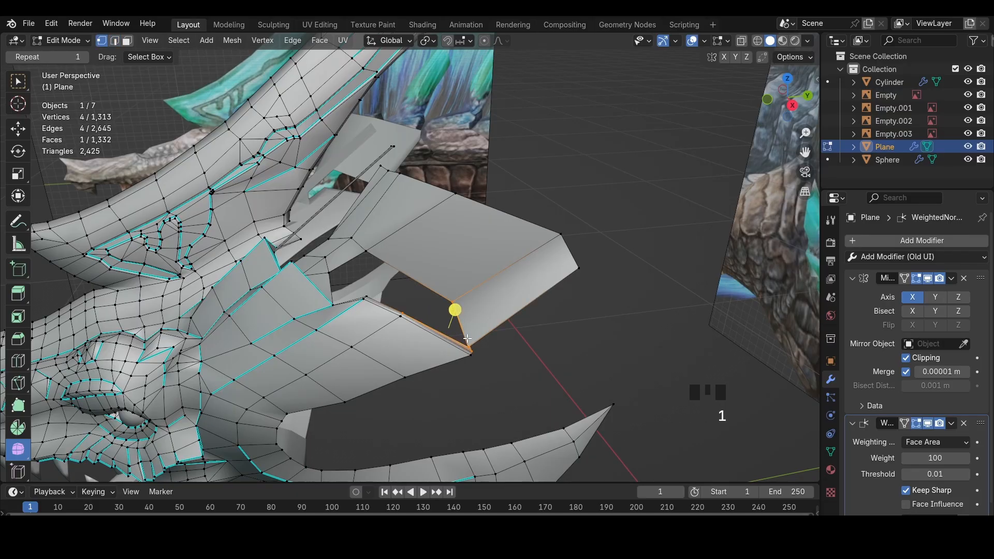
pyautogui.press('g')
pyautogui.click(474, 336)
pyautogui.hotkey('ctrl', 'z')
pyautogui.hotkey('ctrl', 'z')
pyautogui.hotkey('ctrl', 'z')
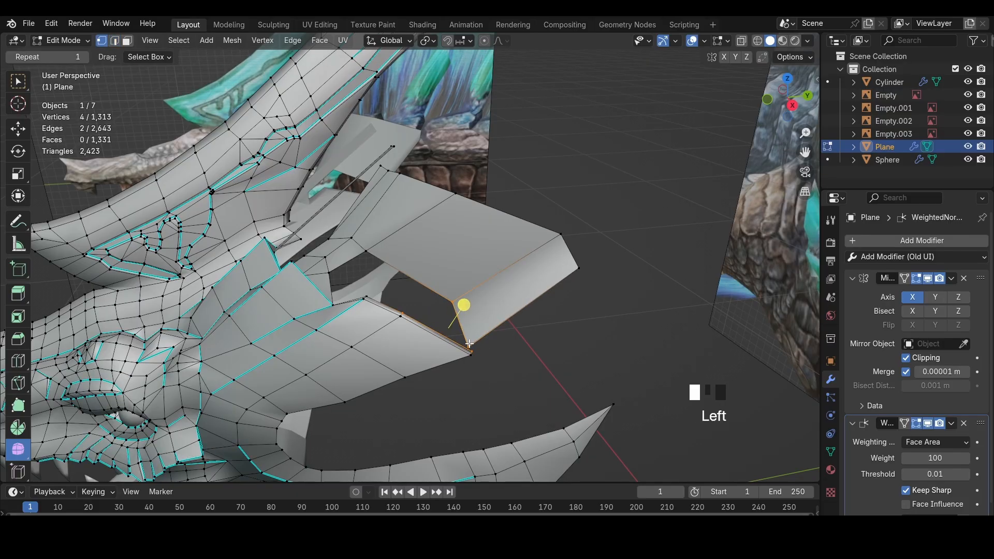
# Fill the gap between the horn's open base edges and the outermost frill spike with new faces
pyautogui.press('2')
pyautogui.keyDown('shift'); pyautogui.click(397, 305); pyautogui.keyUp('shift')
pyautogui.moveTo(397, 304); pyautogui.dragTo(394, 310, button='middle')
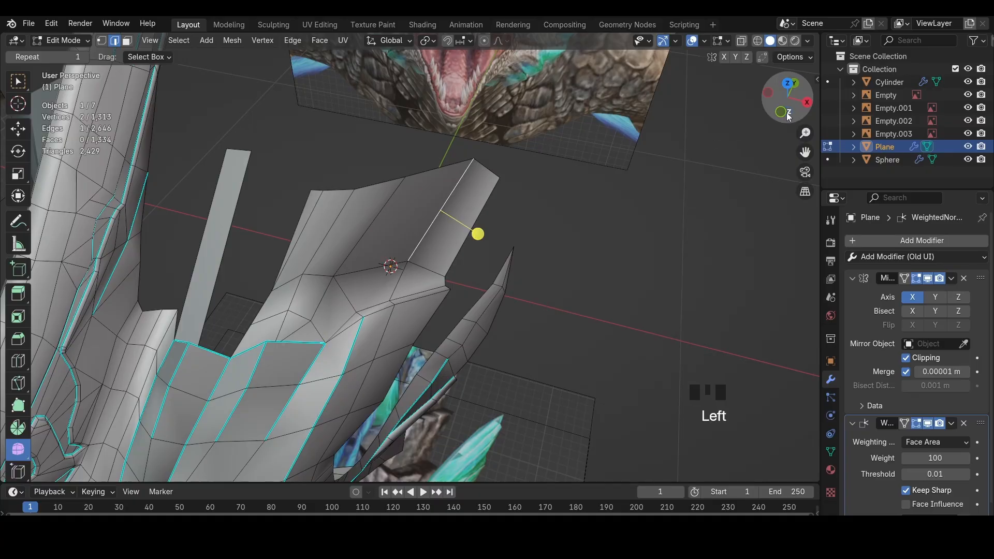
# Move the horn's outermost lengthwise edge and the two outer vertices of its open end in the right view to fit the reference
pyautogui.click(806, 102)
pyautogui.press('z')
pyautogui.press('g')
pyautogui.click(541, 302)
pyautogui.press('1')
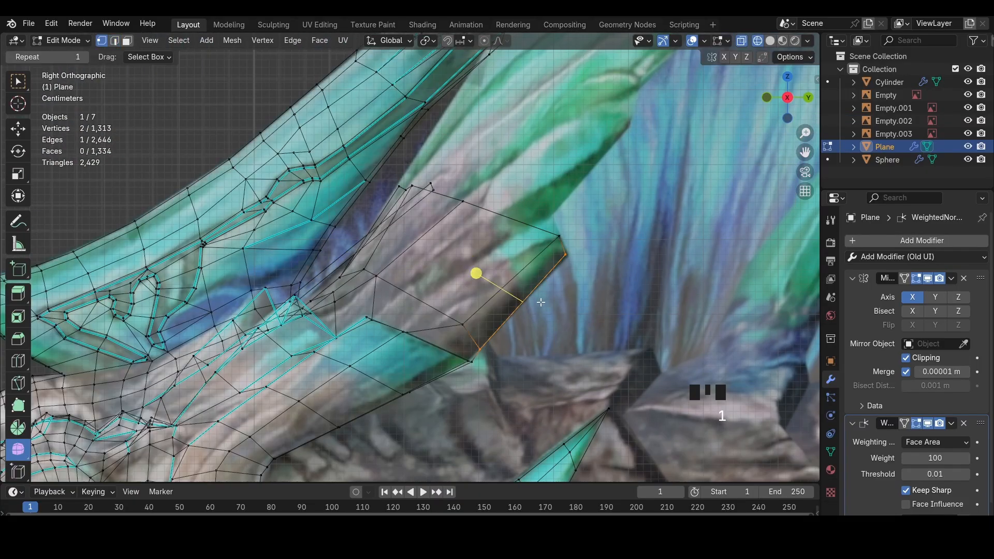
pyautogui.click(570, 250)
pyautogui.press('g')
pyautogui.click(572, 254)
pyautogui.click(562, 237)
pyautogui.press('g')
pyautogui.click(561, 229)
# In the right view, raise the open end's second outer vertex and move the matching base vertex about -0.035 m in Y and 0.036 m in Z
pyautogui.click(487, 301)
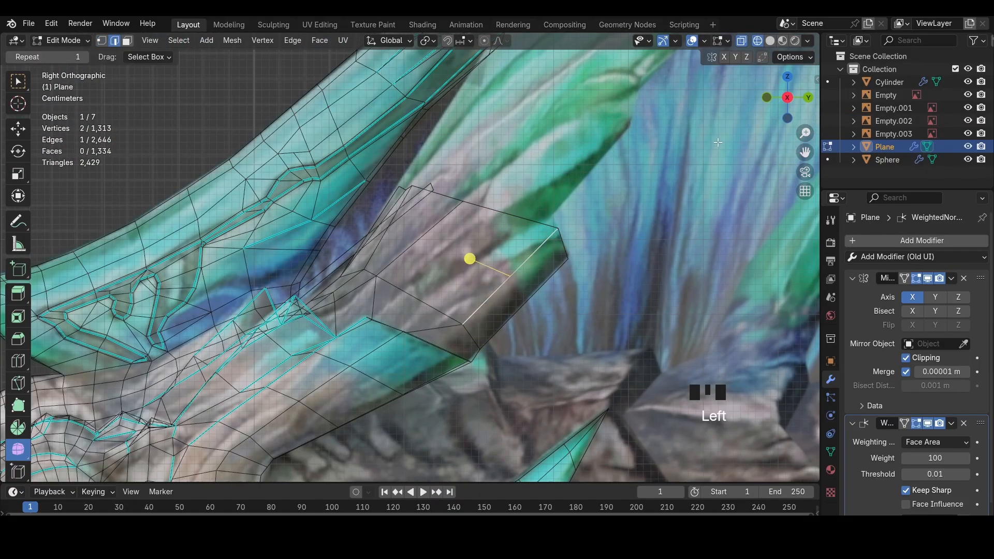
pyautogui.click(768, 97)
pyautogui.click(809, 97)
pyautogui.click(562, 224)
pyautogui.press('g')
pyautogui.click(558, 208)
pyautogui.click(484, 304)
pyautogui.press('g')
pyautogui.click(467, 319)
pyautogui.press('g')
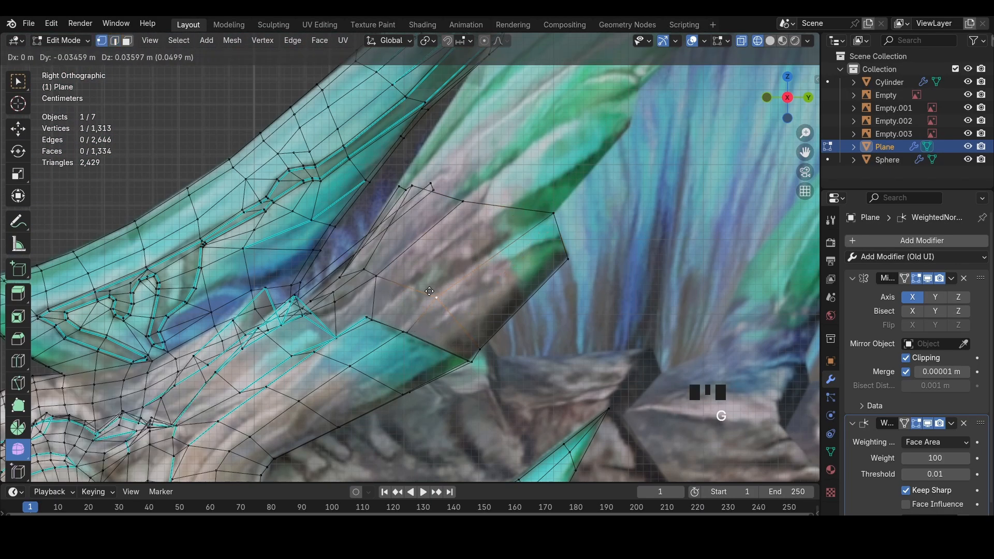
pyautogui.click(430, 295)
# Move the open end's second outer vertex 0.007609 m along X in the front view
pyautogui.press('2')
pyautogui.click(501, 251)
pyautogui.click(768, 99)
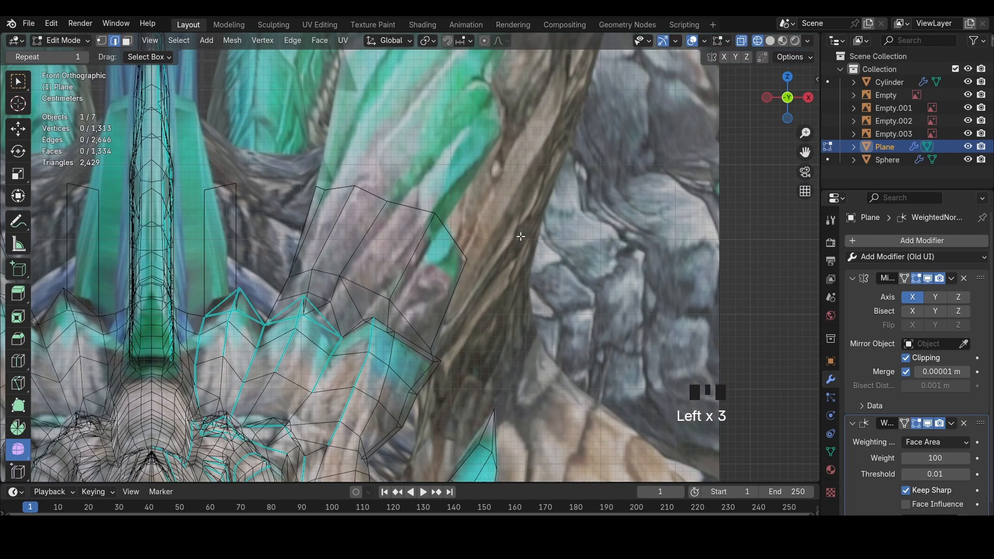
pyautogui.press('1')
pyautogui.click(437, 215)
pyautogui.press('g')
pyautogui.press('x')
pyautogui.click(452, 216)
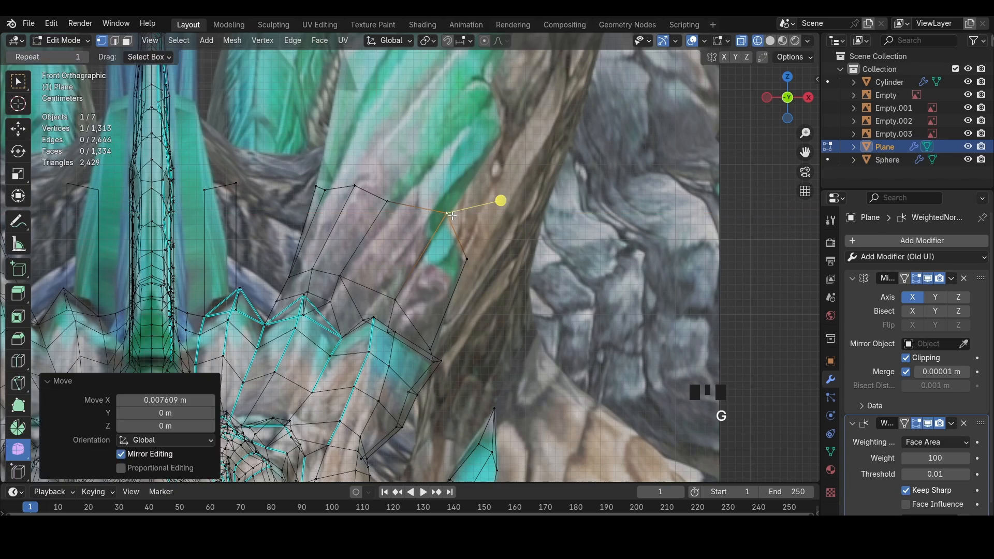
# In the front view, nudge the end's outermost vertex and move the one beside it -0.003459 m in X and -0.004842 m in Z
pyautogui.click(466, 258)
pyautogui.press('g')
pyautogui.click(467, 259)
pyautogui.click(450, 218)
pyautogui.press('g')
pyautogui.click(448, 223)
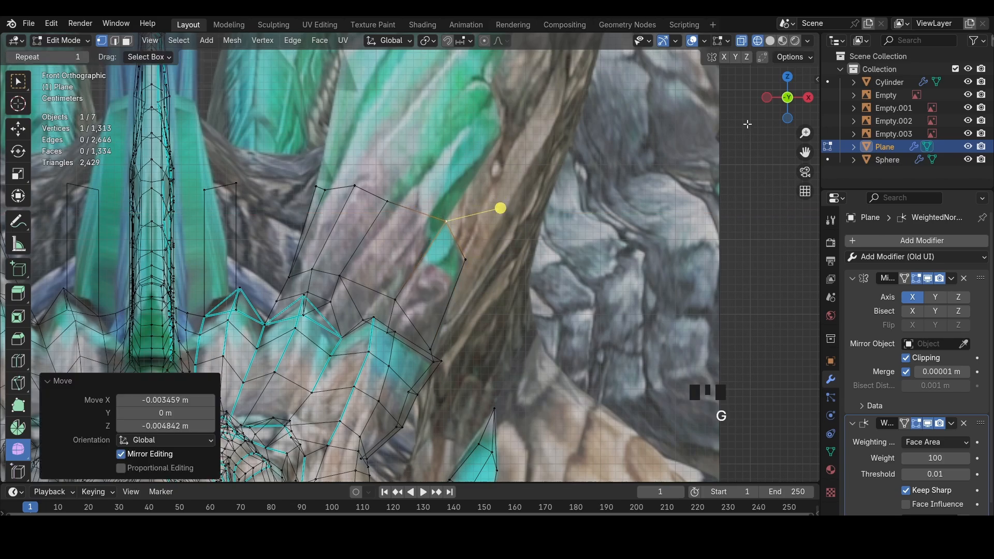
# In the right view, adjust the same end vertex and move the matching base vertex 0.006226 m along Y
pyautogui.click(807, 97)
pyautogui.press('g')
pyautogui.click(641, 204)
pyautogui.click(427, 298)
pyautogui.press('g')
pyautogui.click(431, 299)
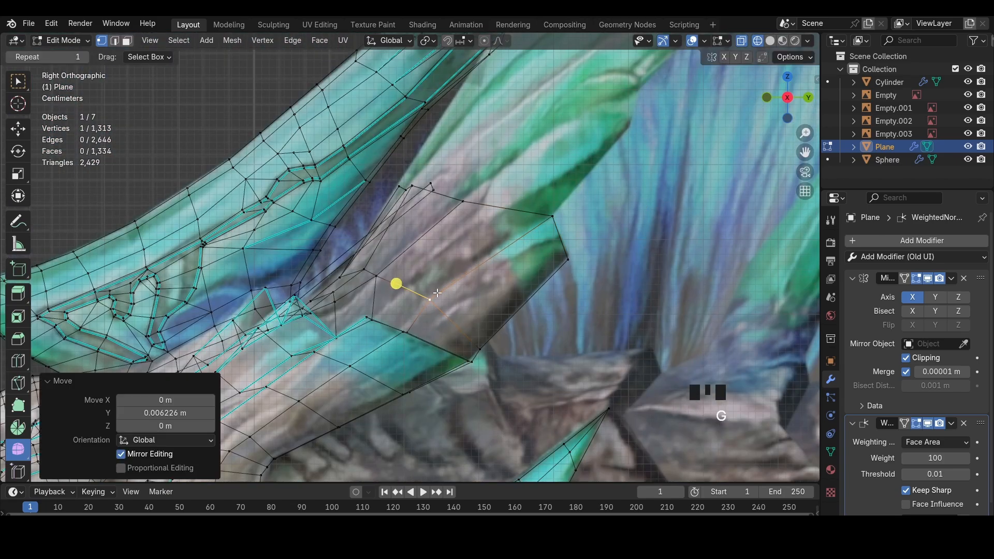
# In the right view, rotate and move the inner edge of the loop at the horn's base
pyautogui.hotkey('shift', 'z')
pyautogui.click(378, 275)
pyautogui.hotkey('shift', 'z')
pyautogui.press('2')
pyautogui.click(360, 288)
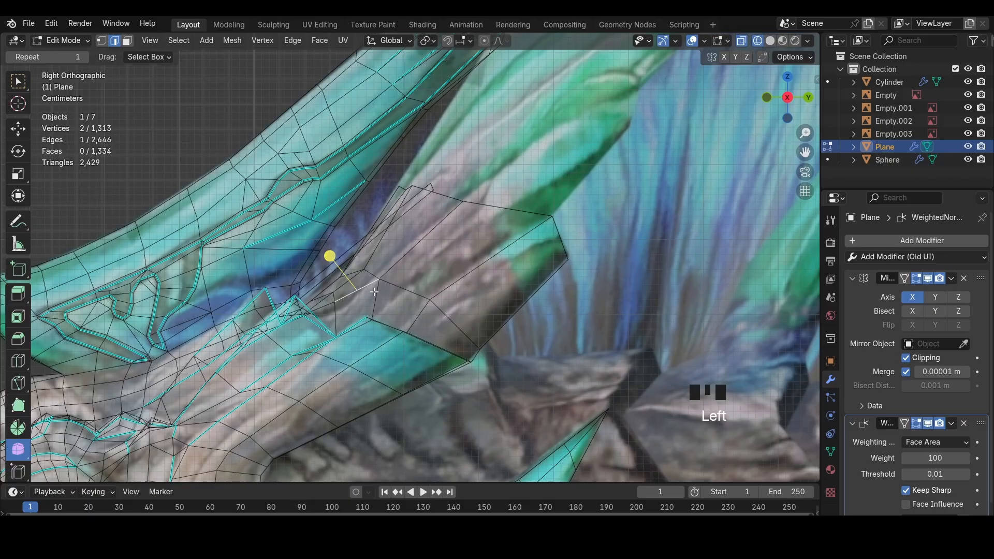
pyautogui.press('r')
pyautogui.click(412, 266)
pyautogui.press('g')
pyautogui.click(416, 272)
# Move the upper vertex on the horn's open end -0.000692 m in Y and 0.000692 m in Z
pyautogui.press('1')
pyautogui.click(463, 202)
pyautogui.press('g')
pyautogui.click(462, 201)
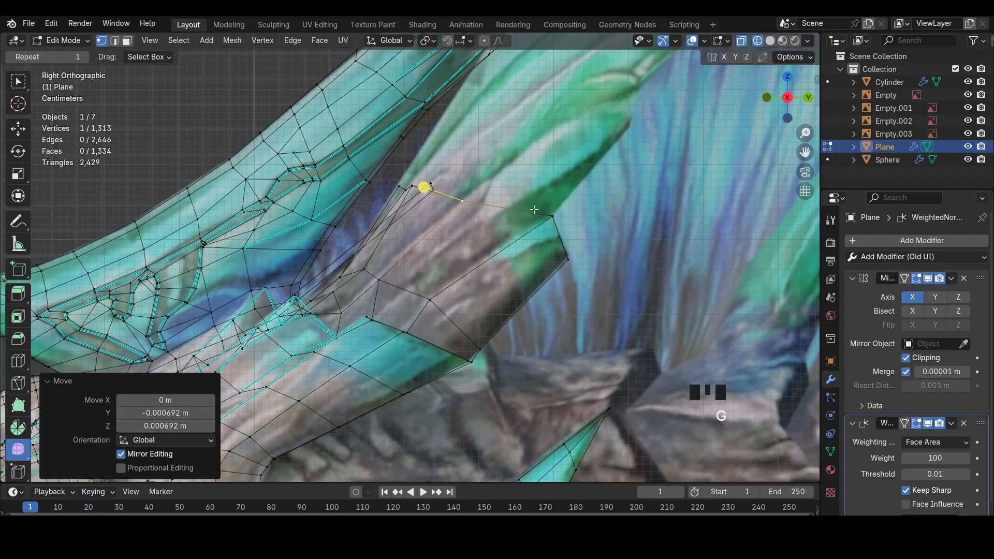
# Reposition the two innermost vertices of the open end closer to the neighbouring end vertex in the right view
pyautogui.click(420, 188)
pyautogui.press('g')
pyautogui.click(440, 198)
pyautogui.hotkey('shift', 'z')
pyautogui.click(406, 191)
pyautogui.click(406, 190)
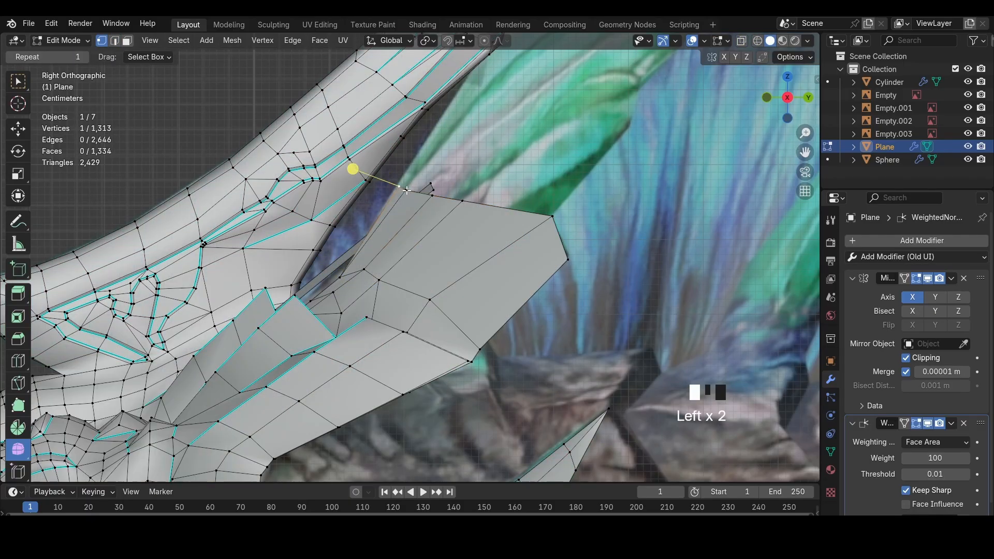
pyautogui.hotkey('shift', 'z')
pyautogui.press('g')
pyautogui.click(444, 208)
# Delete the face on the horn's inner side near the open end and save the file
pyautogui.keyDown('shift'); pyautogui.moveTo(366, 171); pyautogui.dragTo(316, 329, button='middle'); pyautogui.keyUp('shift')
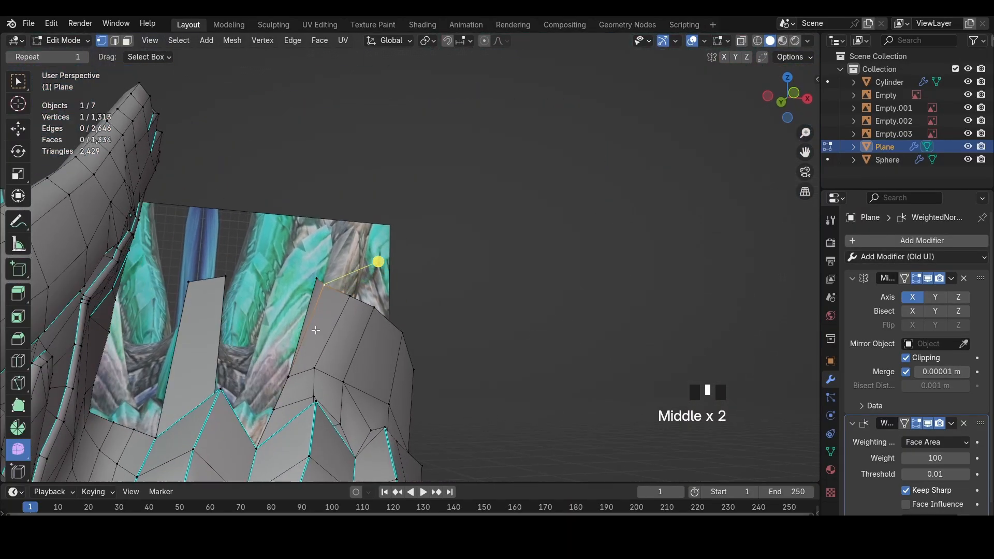
pyautogui.click(302, 277)
pyautogui.moveTo(302, 277); pyautogui.dragTo(362, 290, button='middle')
pyautogui.moveTo(362, 290)
pyautogui.keyDown('shift'); pyautogui.mouseDown(button='middle')
pyautogui.moveTo(459, 282)
pyautogui.moveTo(471, 310)
pyautogui.mouseUp(button='middle'); pyautogui.keyUp('shift')
pyautogui.moveTo(471, 311)
pyautogui.mouseDown(button='middle')
pyautogui.moveTo(528, 251)
pyautogui.moveTo(481, 291)
pyautogui.mouseUp(button='middle')
pyautogui.press('KP_1')
pyautogui.press('z')
pyautogui.press('3')
pyautogui.click(361, 286)
pyautogui.press('x')
pyautogui.click(484, 252)
pyautogui.press('z')
pyautogui.hotkey('ctrl', 's')
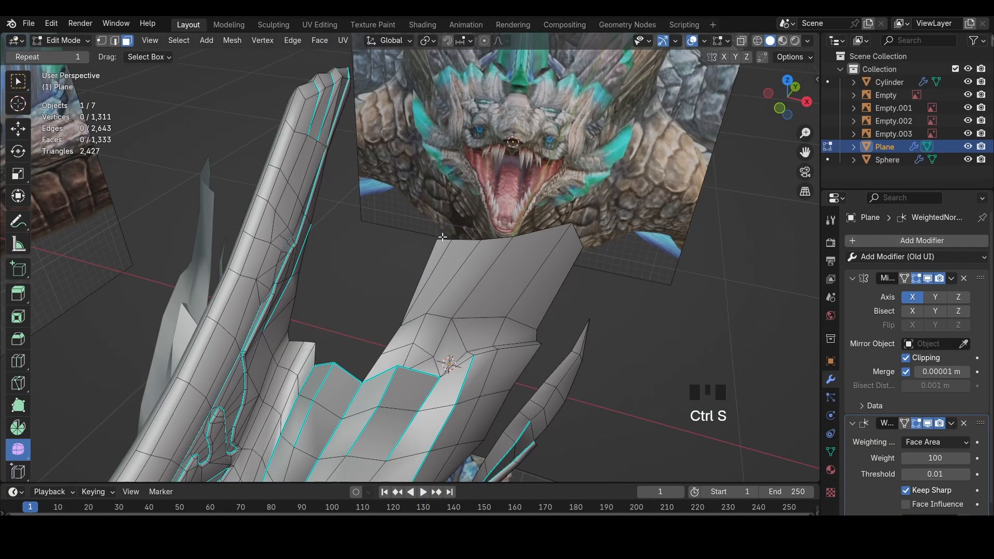
# In the front view, slide an open-end vertex along its edge and fatten the lengthwise edge beside it by 0.0166 m
pyautogui.click(787, 106)
pyautogui.press('z')
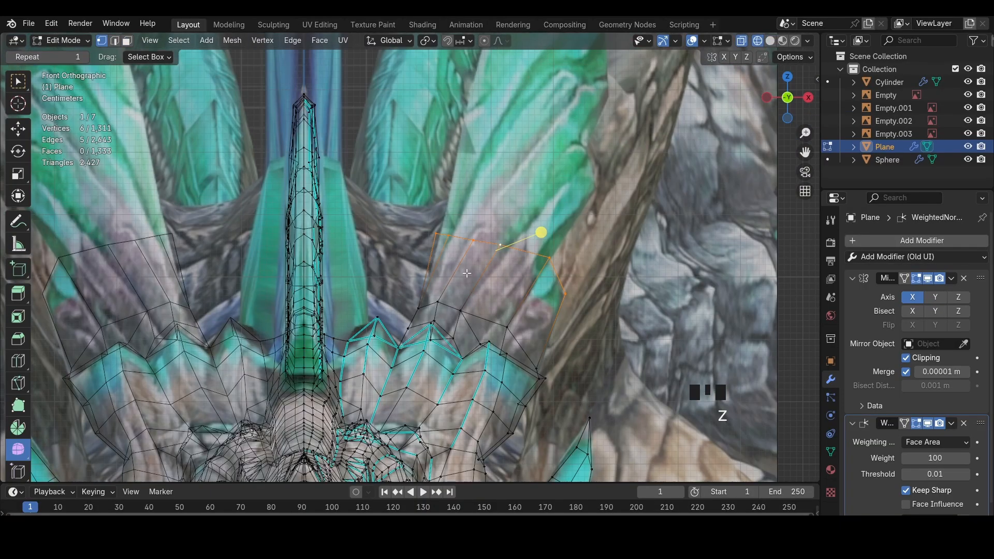
pyautogui.click(503, 244)
pyautogui.hotkey('shift', 'v')
pyautogui.click(512, 247)
pyautogui.press('2')
pyautogui.click(457, 272)
pyautogui.hotkey('alt', 's')
pyautogui.click(463, 272)
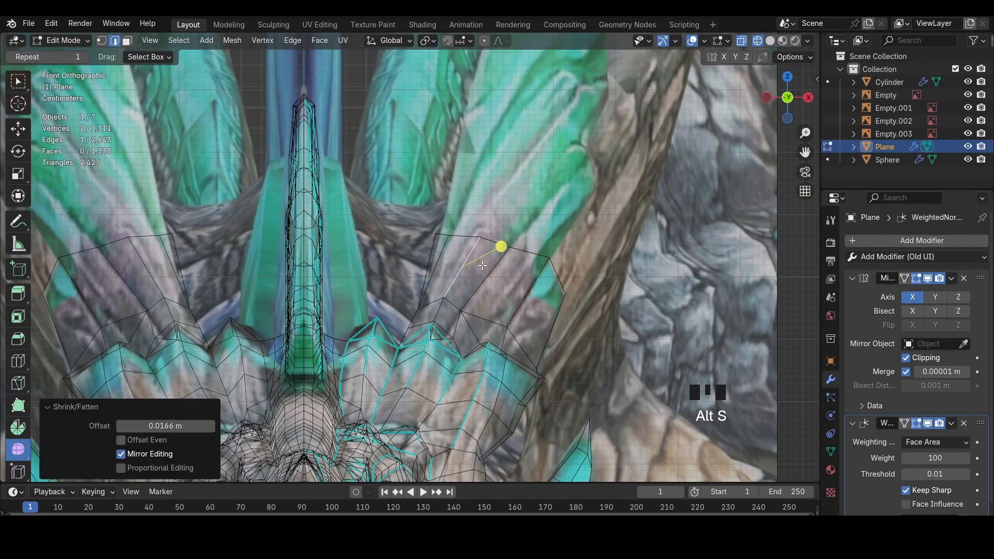
# Slide a vertex at the horn's base and mark the horn's lengthwise ridge edges as sharp
pyautogui.click(468, 302)
pyautogui.click(457, 329)
pyautogui.hotkey('shift', 'v')
pyautogui.click(455, 325)
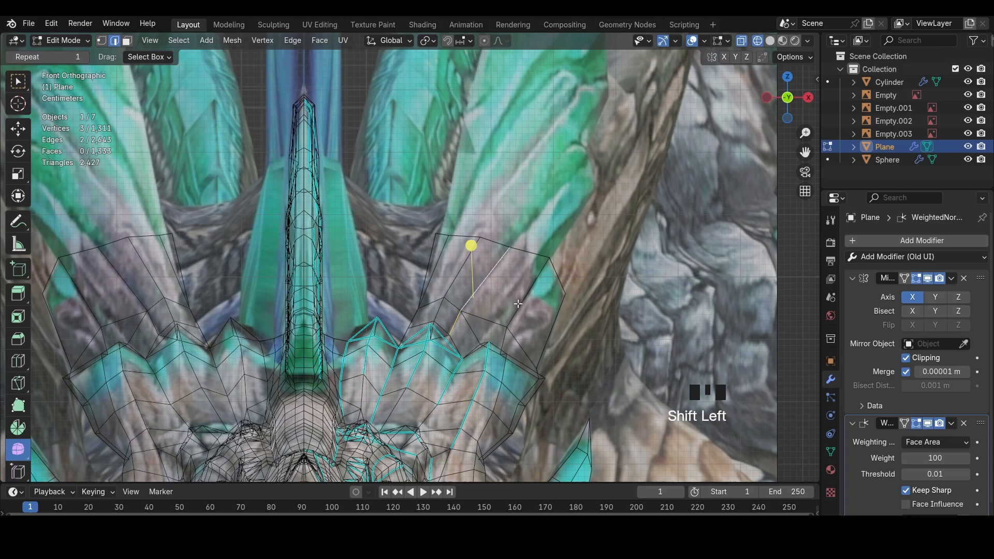
pyautogui.keyDown('shift'); pyautogui.click(445, 259); pyautogui.keyUp('shift')
pyautogui.hotkey('ctrl', 'e')
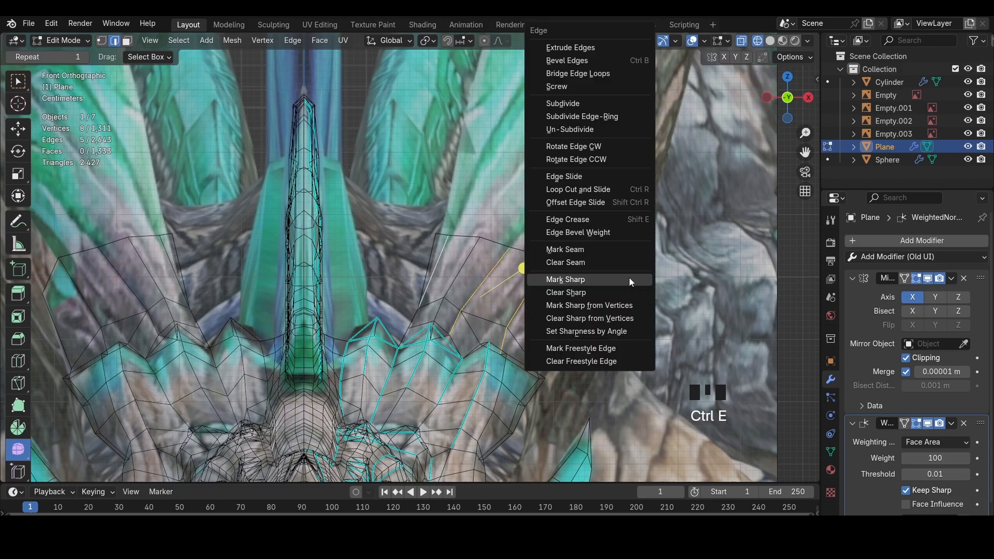
pyautogui.click(629, 280)
# Knife a lengthwise cut between the two outer sharp ridges and fatten the new edge by 0.00911 m
pyautogui.press('z')
pyautogui.hotkey('ctrl', 'r')
pyautogui.rightClick(493, 314)
pyautogui.moveTo(493, 314); pyautogui.dragTo(464, 377, button='middle')
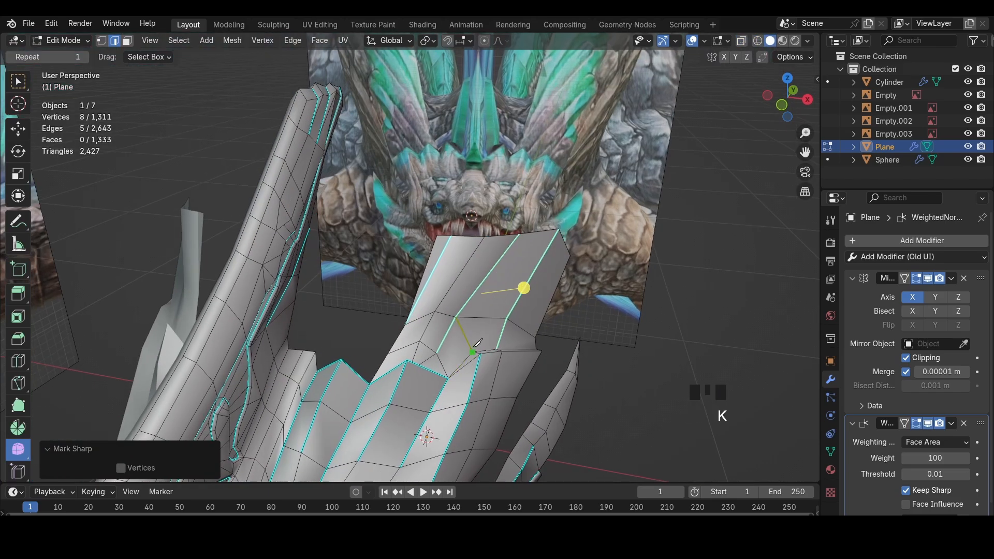
pyautogui.press('Return')
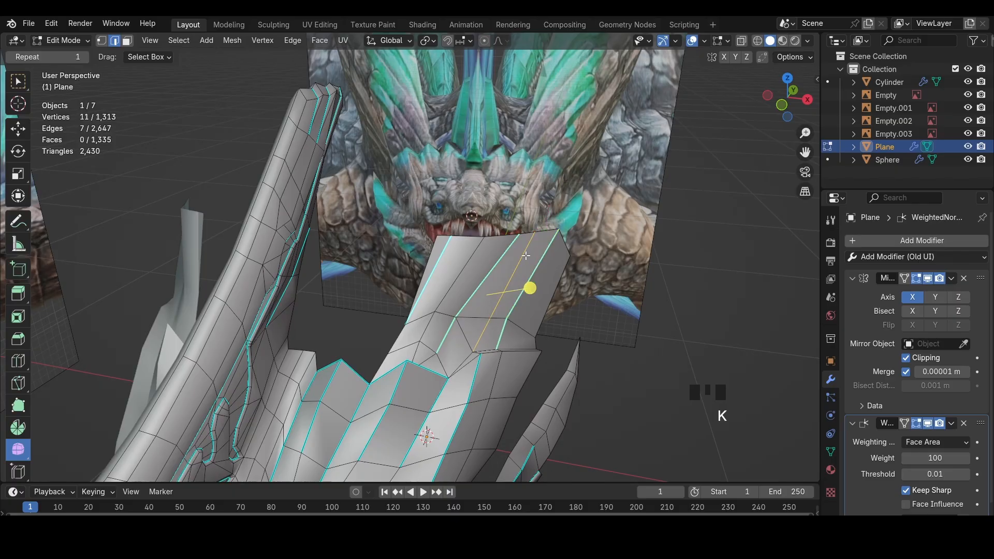
pyautogui.click(521, 258)
pyautogui.moveTo(521, 257); pyautogui.dragTo(534, 300, button='middle')
pyautogui.hotkey('alt', 's')
pyautogui.click(582, 239)
# Knife a lengthwise cut through the horn's outermost strip and fatten both cut edges by 0.00996 m in the right view
pyautogui.moveTo(534, 301); pyautogui.dragTo(488, 370, button='middle')
pyautogui.press('k')
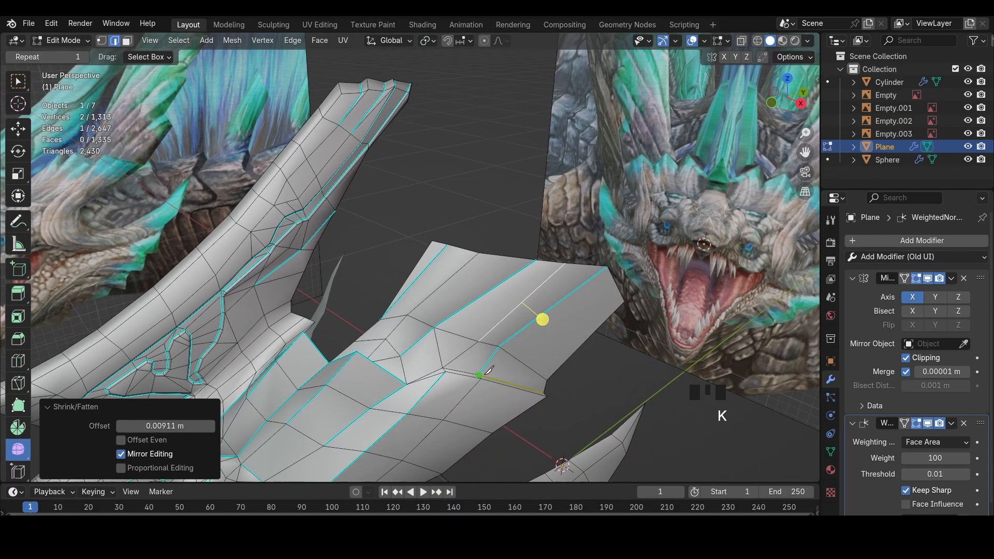
pyautogui.click(523, 364)
pyautogui.click(617, 288)
pyautogui.press('Return')
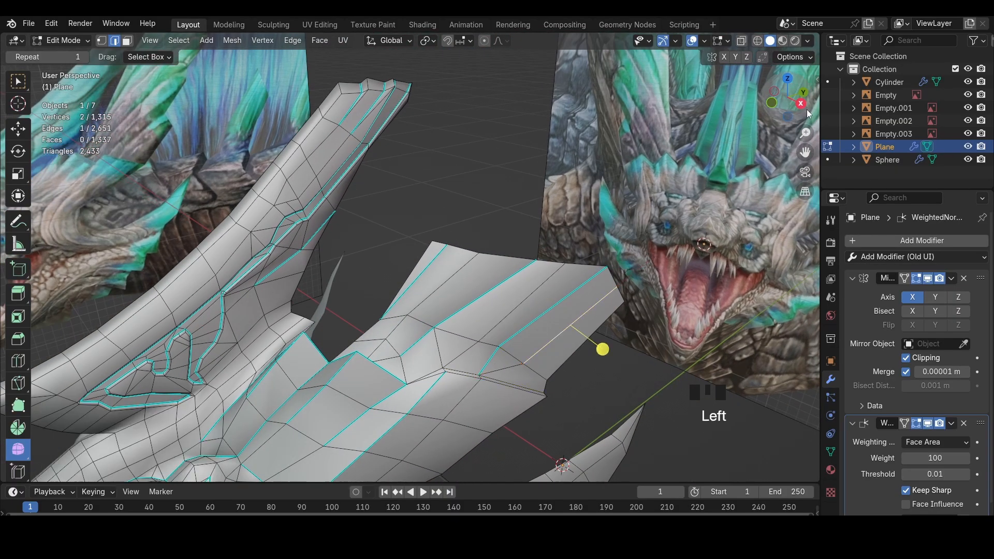
pyautogui.click(806, 108)
pyautogui.press('z')
pyautogui.click(530, 285)
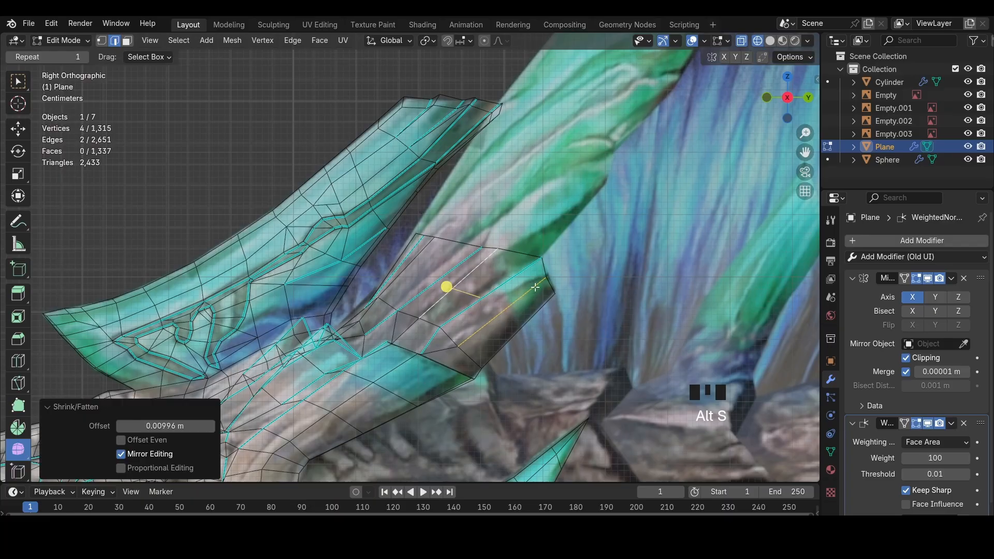
# Slide and fatten the lengthwise edge between the two inner sharp ridges
pyautogui.press('z')
pyautogui.click(479, 244)
pyautogui.hotkey('shift', 'v')
pyautogui.moveTo(418, 259)
pyautogui.mouseDown(button='middle')
pyautogui.moveTo(483, 249)
pyautogui.moveTo(651, 179)
pyautogui.mouseUp(button='middle')
pyautogui.click(522, 256)
pyautogui.hotkey('alt', 's')
pyautogui.click(521, 259)
pyautogui.press('1')
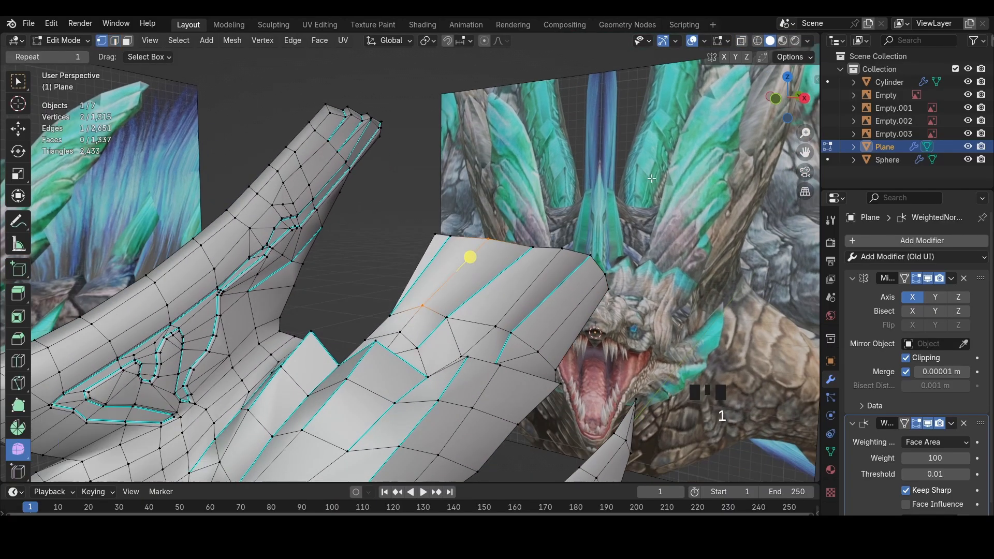
# In the right view, move the new outer vertex on the open end 0.00332 m in Y and 0.00249 m in Z
pyautogui.click(805, 102)
pyautogui.press('z')
pyautogui.click(556, 291)
pyautogui.press('g')
pyautogui.click(558, 291)
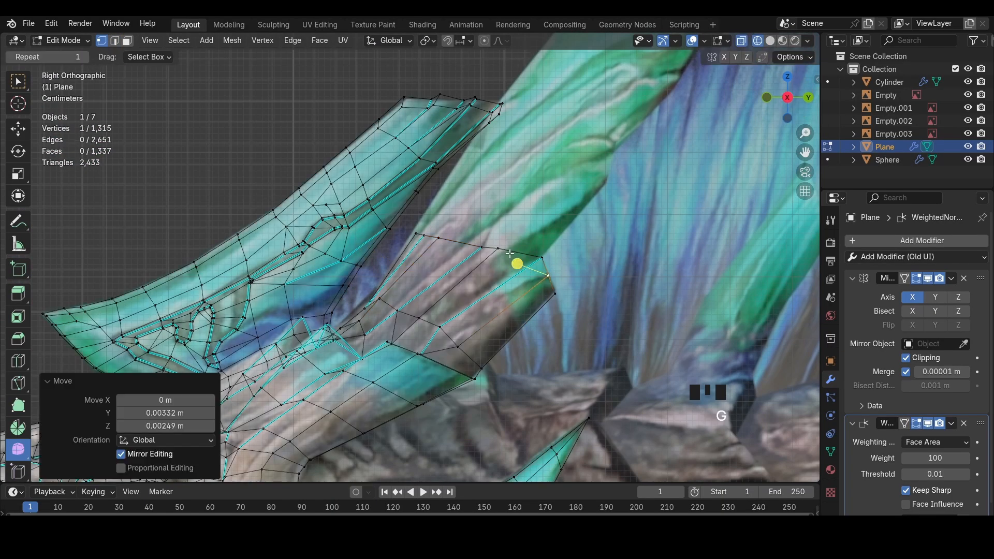
# Scale the open end's upper edge chain and move it -0.00498 m in Y and 0.00083 m in Z
pyautogui.press('2')
pyautogui.click(520, 252)
pyautogui.keyDown('shift'); pyautogui.moveTo(419, 233); pyautogui.dragTo(515, 260); pyautogui.keyUp('shift')
pyautogui.keyDown('shift'); pyautogui.moveTo(515, 260); pyautogui.dragTo(378, 270, button='middle'); pyautogui.keyUp('shift')
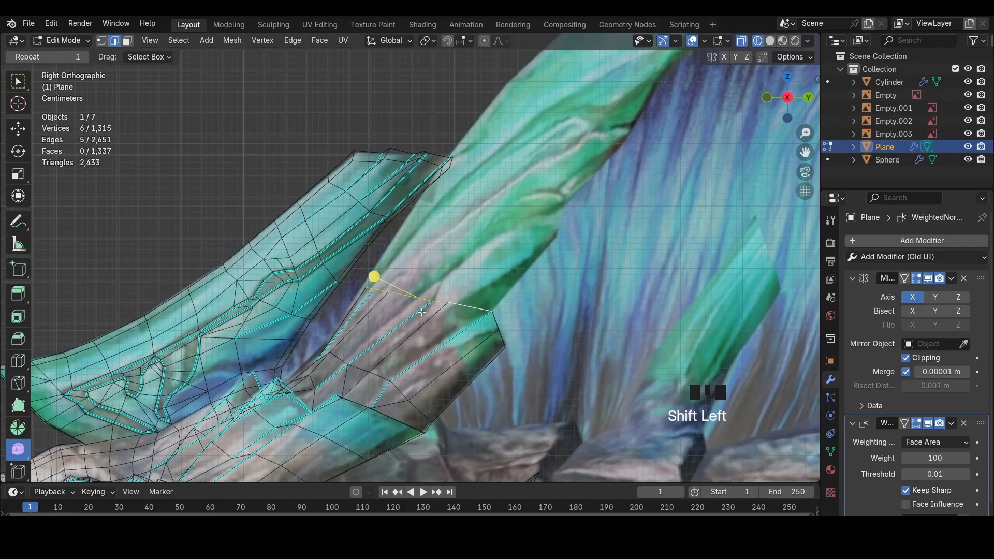
pyautogui.press('s')
pyautogui.rightClick(445, 306)
pyautogui.press('s')
pyautogui.click(530, 307)
pyautogui.press('g')
pyautogui.click(528, 307)
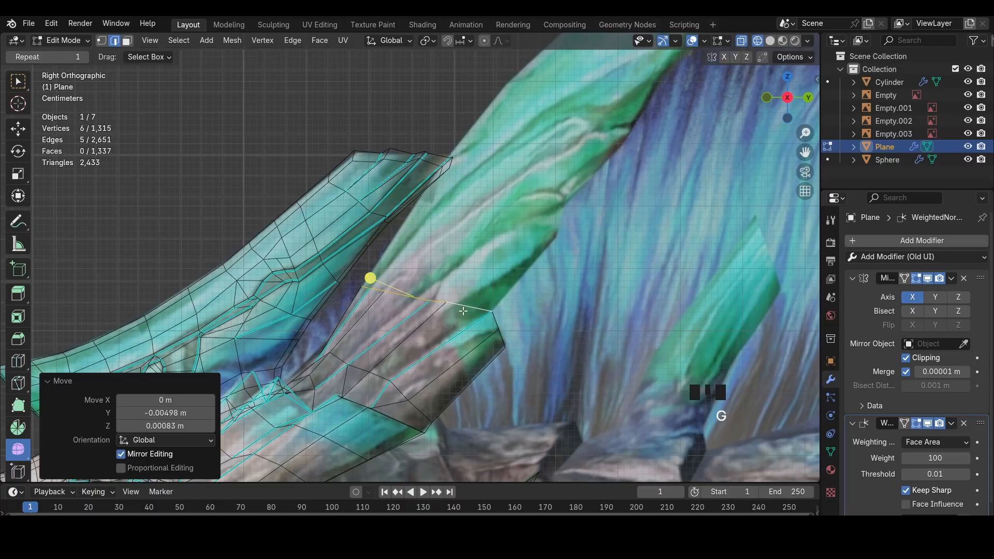
# Raise the open end's middle vertex and move the ridge vertex near the horn's base 0.00498 m in Z
pyautogui.press('1')
pyautogui.click(429, 300)
pyautogui.press('g')
pyautogui.click(434, 287)
pyautogui.click(386, 327)
pyautogui.click(359, 350)
pyautogui.press('g')
pyautogui.click(359, 347)
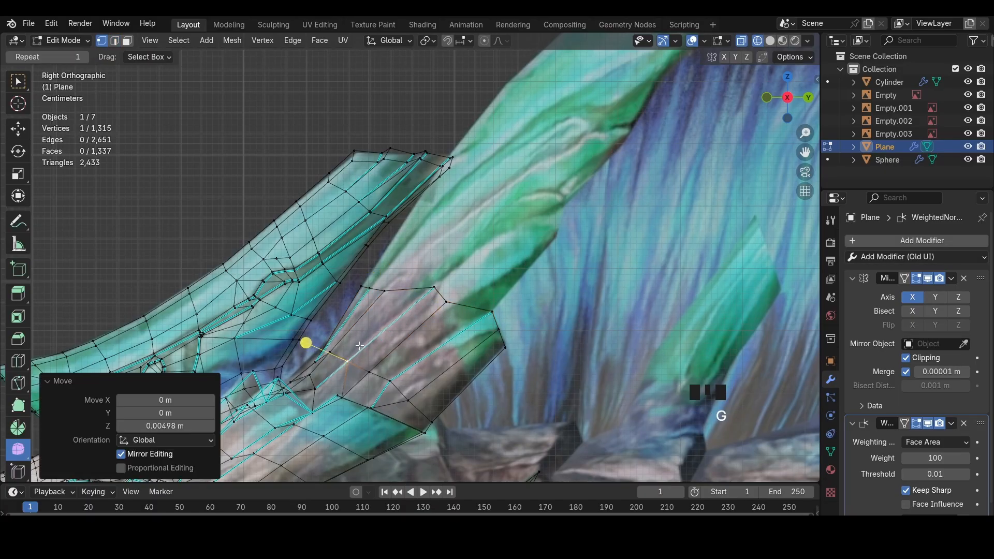
# Extrude two adjoining open-end edges along the horn and move the new middle vertex 0.00249 m in Y and -0.005811 m in Z
pyautogui.press('2')
pyautogui.click(440, 297)
pyautogui.keyDown('shift'); pyautogui.click(464, 305); pyautogui.keyUp('shift')
pyautogui.press('e')
pyautogui.click(528, 268)
pyautogui.press('1')
pyautogui.click(514, 266)
pyautogui.press('g')
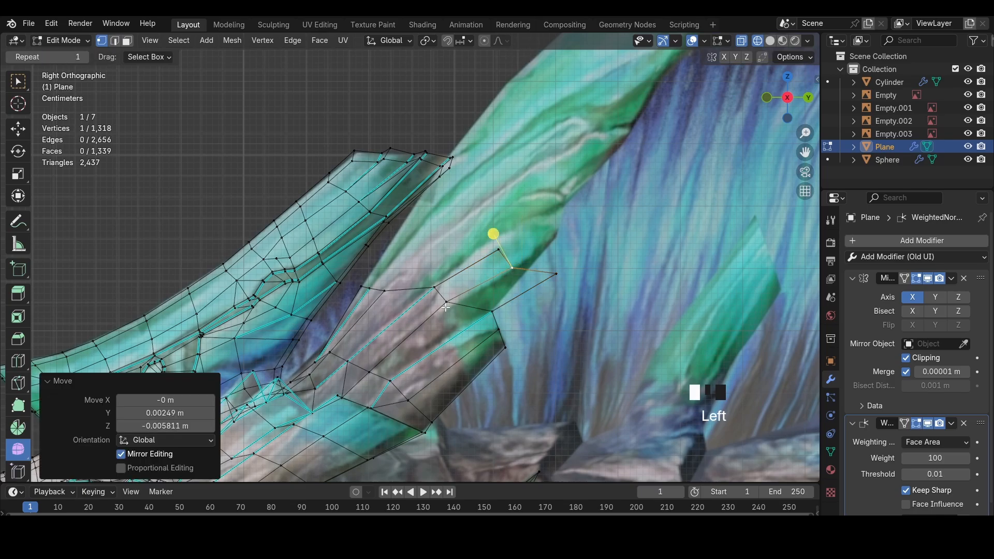
# Reposition the extrusion's base ridge vertex and its three end vertices to follow the crystal shape in the side reference
pyautogui.click(445, 307)
pyautogui.press('g')
pyautogui.click(448, 309)
pyautogui.click(511, 271)
pyautogui.press('g')
pyautogui.click(499, 253)
pyautogui.press('g')
pyautogui.click(551, 280)
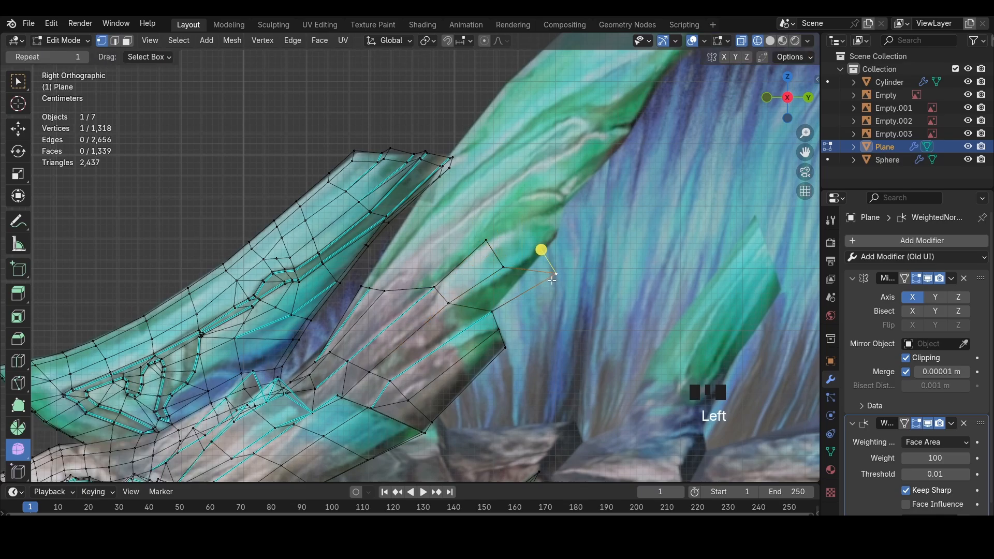
pyautogui.press('g')
pyautogui.click(518, 280)
# Extrude the crystal's two end edges again, rotate them 23.5° and scale them to about 0.55
pyautogui.press('2')
pyautogui.click(515, 275)
pyautogui.keyDown('shift'); pyautogui.click(497, 257); pyautogui.keyUp('shift')
pyautogui.press('e')
pyautogui.press('r')
pyautogui.press('s')
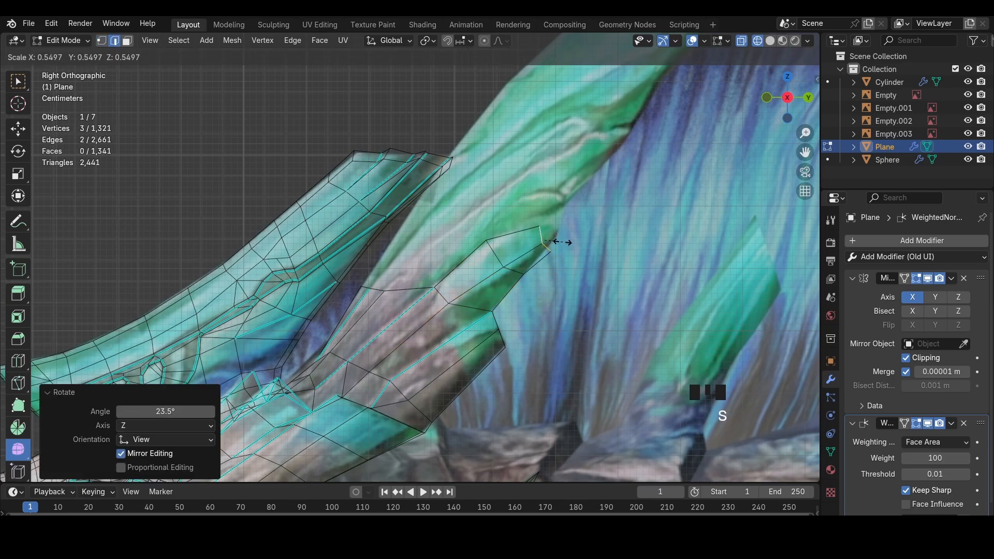
pyautogui.click(561, 242)
# Extrude the narrowed end once more, merge it into a single tip vertex, and move the tip -0.013281 m in Y and -0.009131 m in Z
pyautogui.press('g')
pyautogui.press('e')
pyautogui.press('m')
pyautogui.click(595, 223)
pyautogui.press('1')
pyautogui.click(569, 224)
pyautogui.press('g')
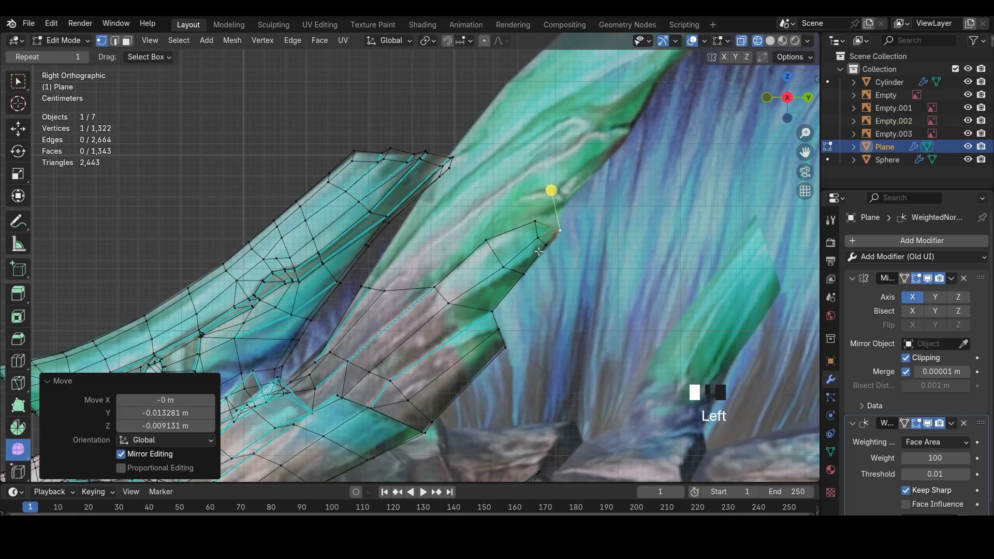
# Move the ridge vertex below the tip 0.00166 m in Y and -0.00249 m in Z, slide it fully outward and merge overlapping vertices
pyautogui.click(516, 259)
pyautogui.click(510, 273)
pyautogui.click(539, 238)
pyautogui.press('g')
pyautogui.click(549, 245)
pyautogui.hotkey('shift', 'v')
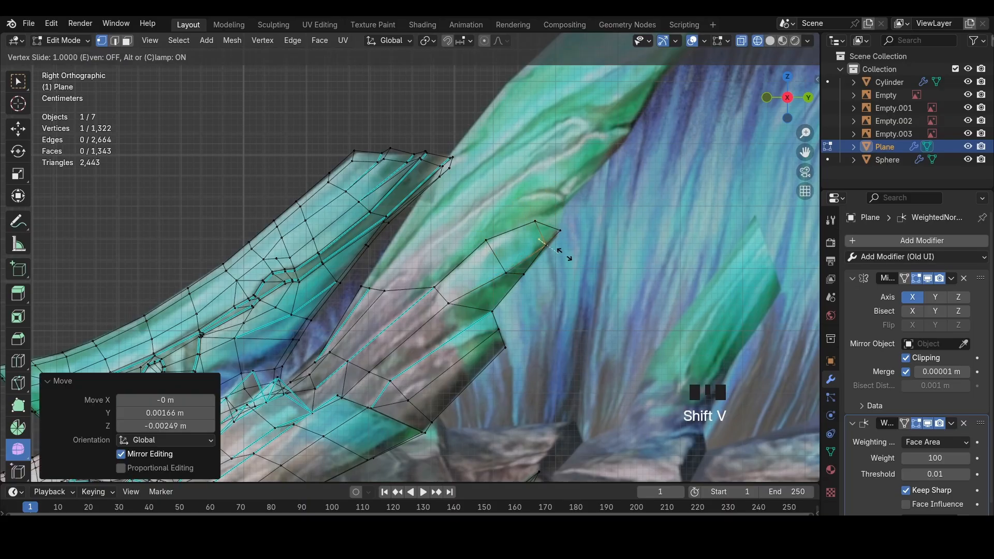
pyautogui.click(567, 252)
pyautogui.press('a')
pyautogui.press('m')
pyautogui.click(595, 390)
# Mark the crystal's centre ridge edges as sharp and slide the ridge's base vertex by a factor of 0.095
pyautogui.press('2')
pyautogui.click(521, 261)
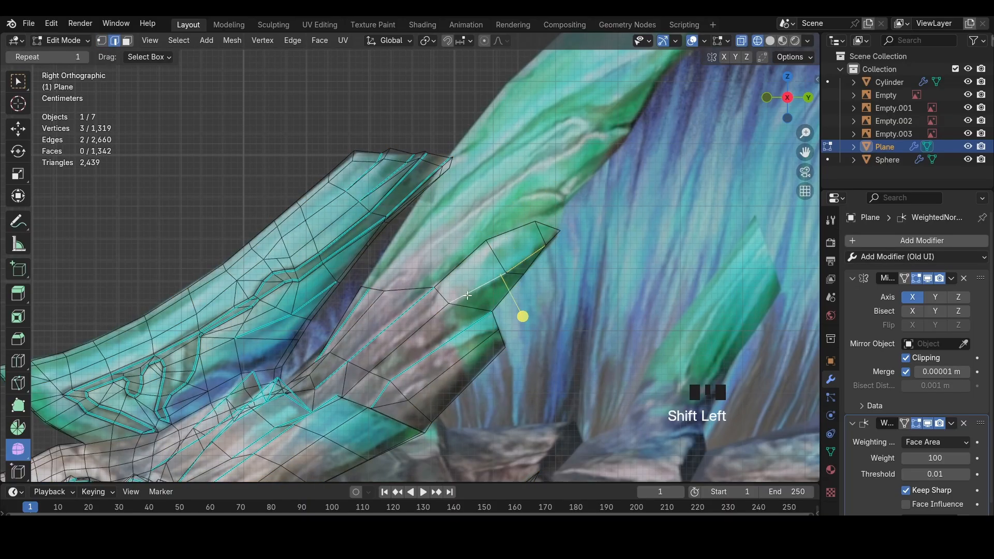
pyautogui.hotkey('ctrl', 'e')
pyautogui.click(585, 319)
pyautogui.hotkey('shift', 'z')
pyautogui.press('1')
pyautogui.click(450, 304)
pyautogui.hotkey('shift', 'v')
pyautogui.click(454, 307)
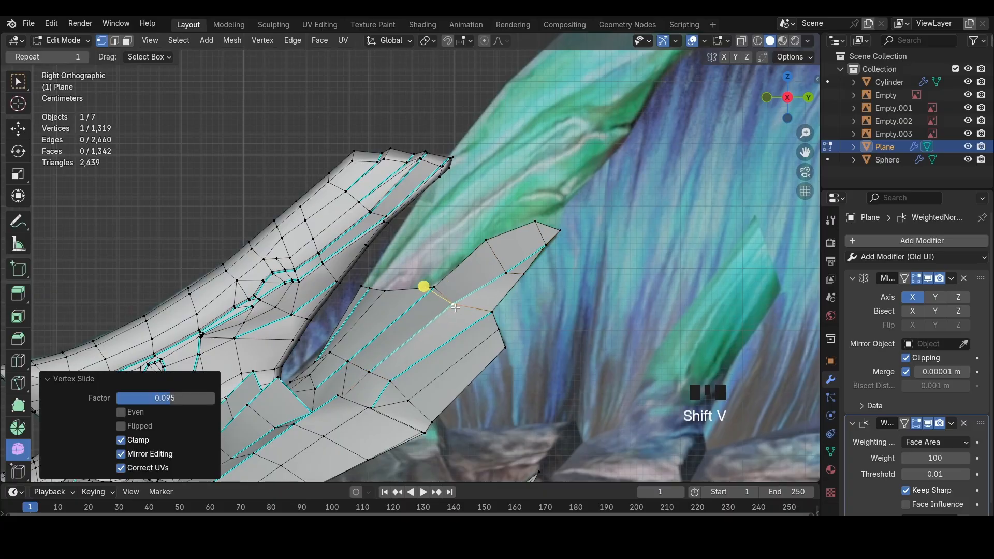
# In the front view, move the outer face of the crystal's tip outward along X toward the reference
pyautogui.moveTo(538, 297)
pyautogui.mouseDown(button='middle')
pyautogui.moveTo(587, 315)
pyautogui.moveTo(641, 300)
pyautogui.mouseUp(button='middle')
pyautogui.click(783, 102)
pyautogui.hotkey('shift', 'z')
pyautogui.press('3')
pyautogui.click(545, 268)
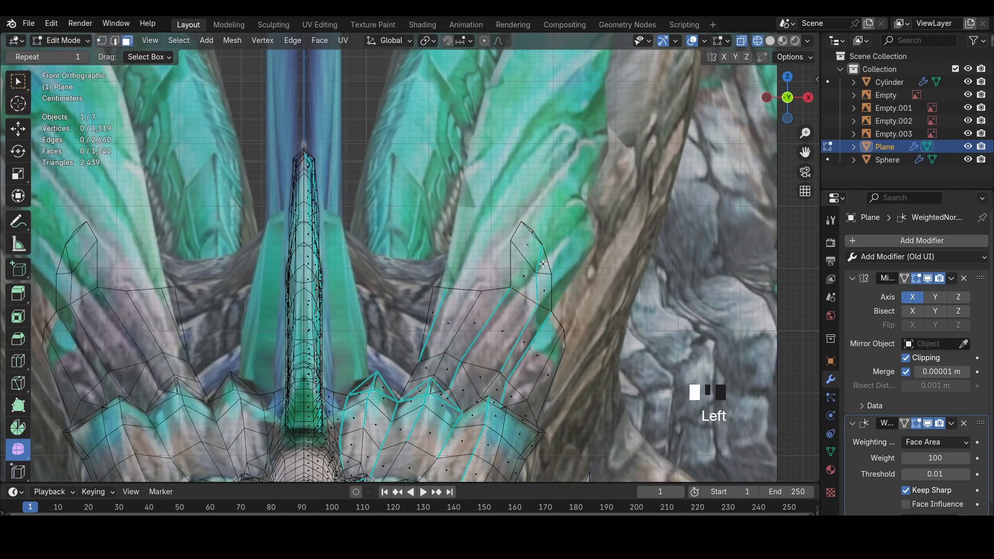
pyautogui.press('g')
pyautogui.press('x')
pyautogui.click(577, 268)
# Adjust the two outer-edge vertices below the crystal's tip along X to match the front reference
pyautogui.press('1')
pyautogui.click(578, 247)
pyautogui.press('g')
pyautogui.press('x')
pyautogui.click(598, 249)
pyautogui.click(583, 272)
pyautogui.press('g')
pyautogui.press('x')
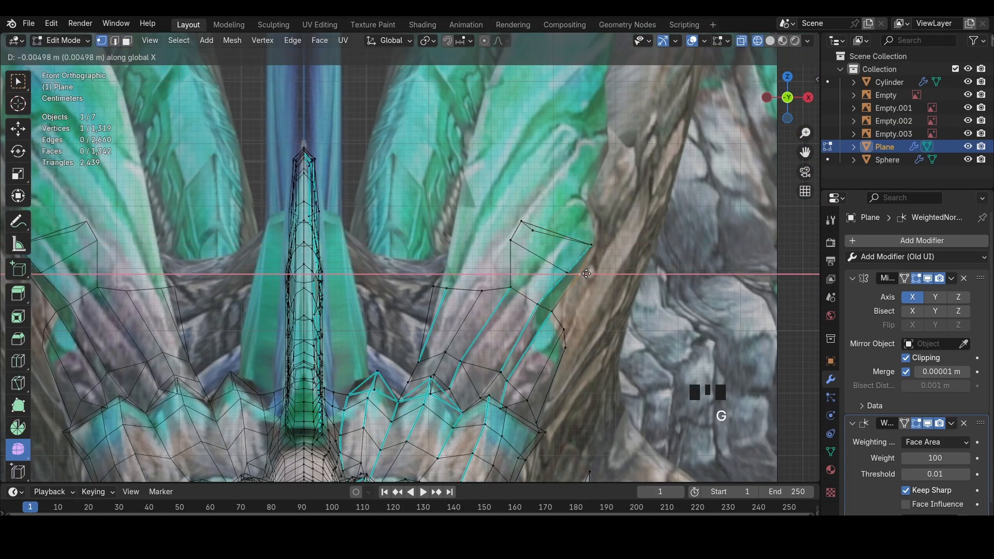
pyautogui.click(578, 271)
# Move the crystal's tip vertices and the inner-edge vertex beneath them outward along X to straighten the crystal
pyautogui.click(532, 227)
pyautogui.press('g')
pyautogui.press('x')
pyautogui.click(598, 235)
pyautogui.click(522, 223)
pyautogui.press('g')
pyautogui.press('x')
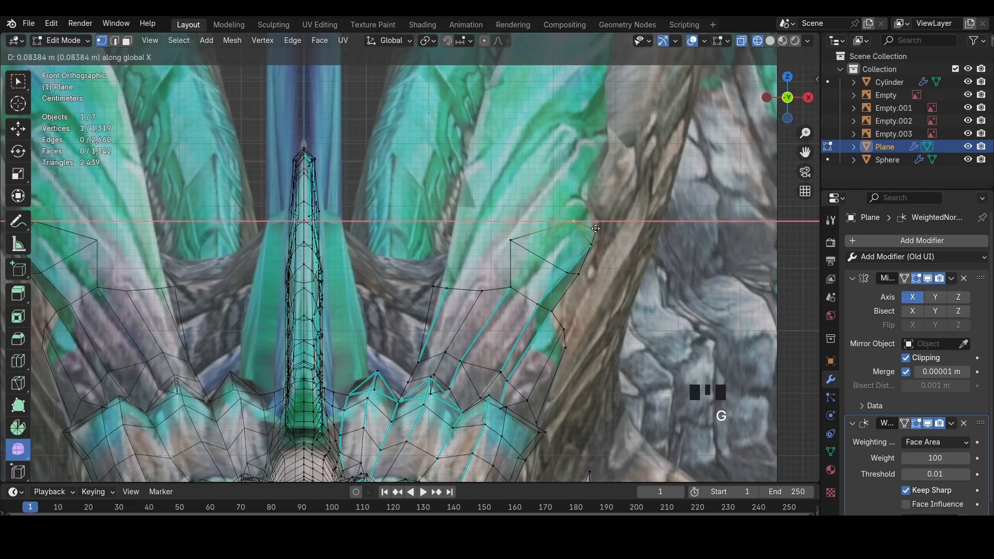
pyautogui.click(584, 227)
pyautogui.click(520, 238)
pyautogui.press('g')
pyautogui.press('x')
pyautogui.click(572, 242)
# Extrude the two top edges of the neighbouring inner crystal upward and outward along the front reference
pyautogui.press('z')
pyautogui.click(650, 249)
pyautogui.press('2')
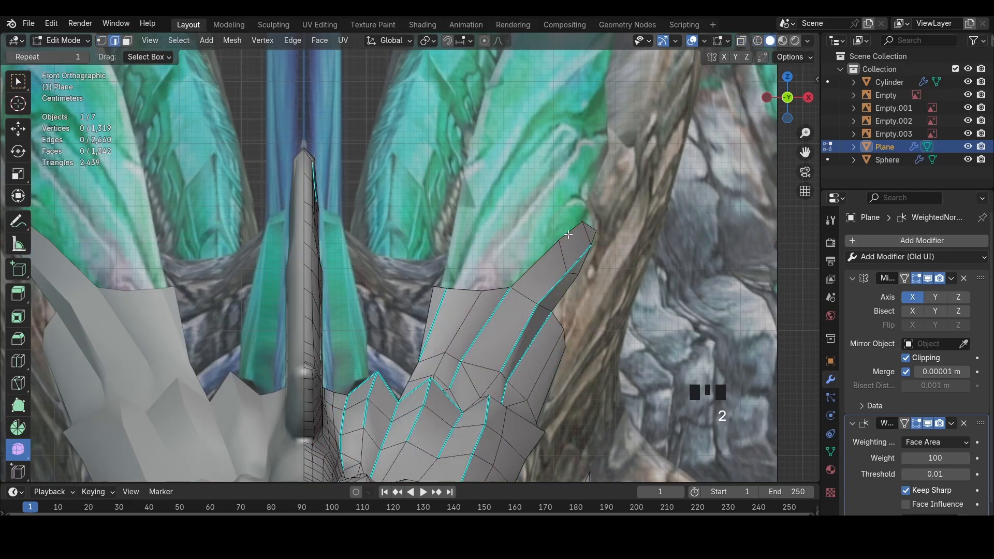
pyautogui.keyDown('shift'); pyautogui.moveTo(507, 275); pyautogui.dragTo(469, 331, button='middle'); pyautogui.keyUp('shift')
pyautogui.press('z')
pyautogui.scroll(-1, 466, 339)
pyautogui.press('e')
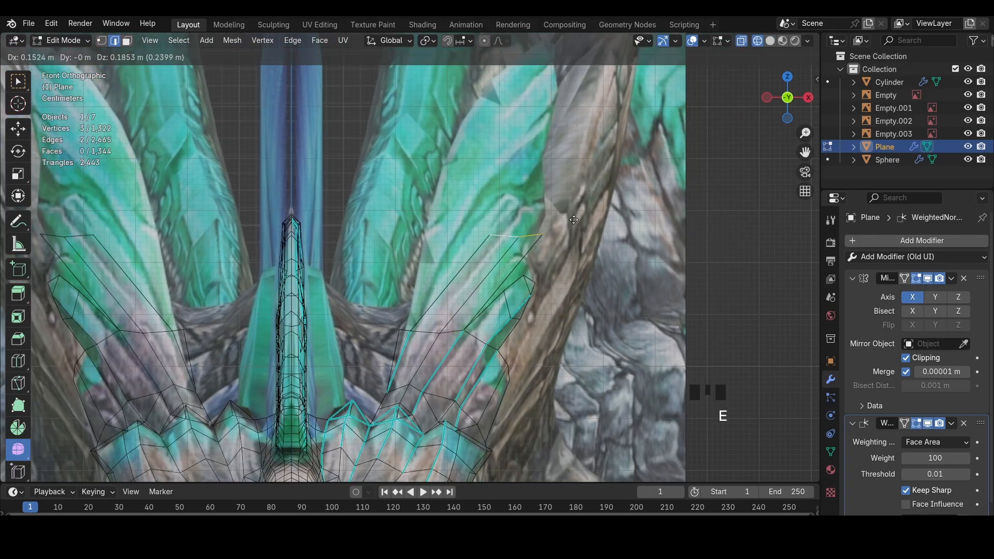
pyautogui.click(584, 220)
# Reposition the extruded end's vertices on the reference outline, moving the outermost one 0.016933 m in X and 0.024902 m in Z
pyautogui.press('1')
pyautogui.click(587, 221)
pyautogui.press('g')
pyautogui.click(532, 272)
pyautogui.click(562, 210)
pyautogui.press('g')
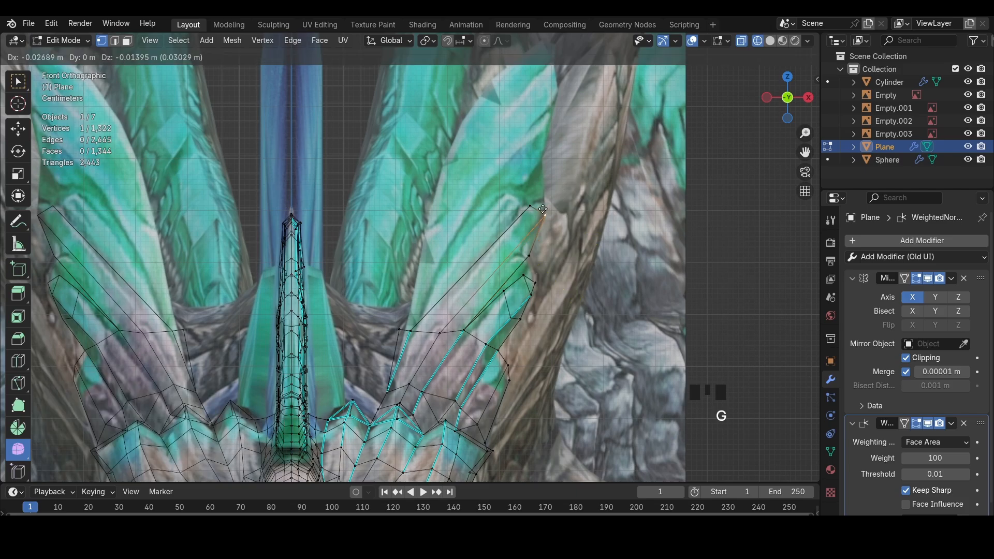
pyautogui.click(540, 220)
pyautogui.click(531, 206)
pyautogui.press('g')
pyautogui.click(533, 201)
pyautogui.click(542, 212)
pyautogui.click(546, 208)
pyautogui.press('z')
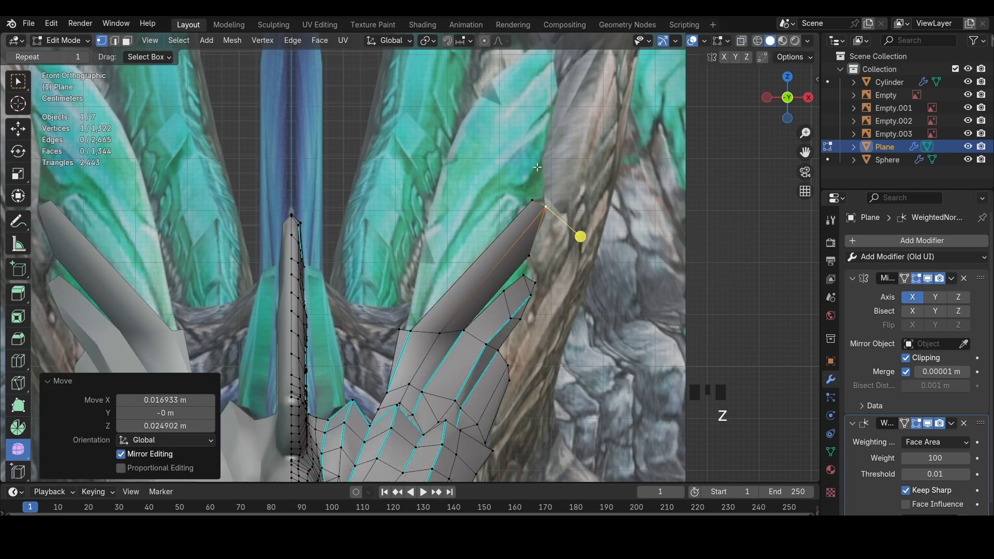
pyautogui.press('2')
pyautogui.click(402, 329)
pyautogui.press('g')
pyautogui.click(402, 330)
pyautogui.press('2')
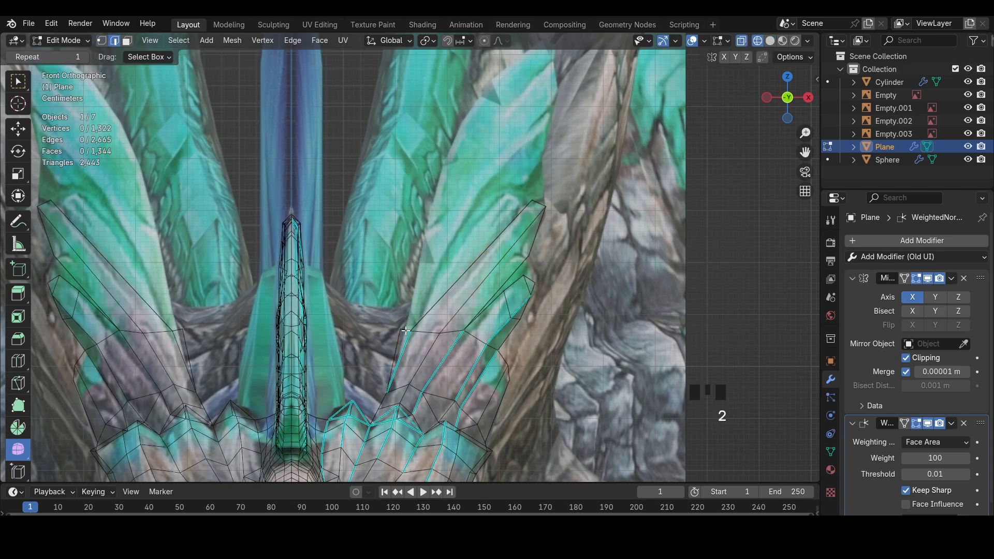
pyautogui.click(412, 328)
pyautogui.press('e')
pyautogui.click(404, 269)
pyautogui.press('1')
pyautogui.press('g')
pyautogui.hotkey('ctrl', 'z')
pyautogui.hotkey('ctrl', 'z')
pyautogui.hotkey('ctrl', 'z')
# Extrude the innermost top edge of the frill up along the large horn reference and lower the new outer vertex onto it
pyautogui.press('1')
pyautogui.click(401, 329)
pyautogui.press('g')
pyautogui.click(387, 392)
pyautogui.press('g')
pyautogui.press('2')
pyautogui.click(408, 330)
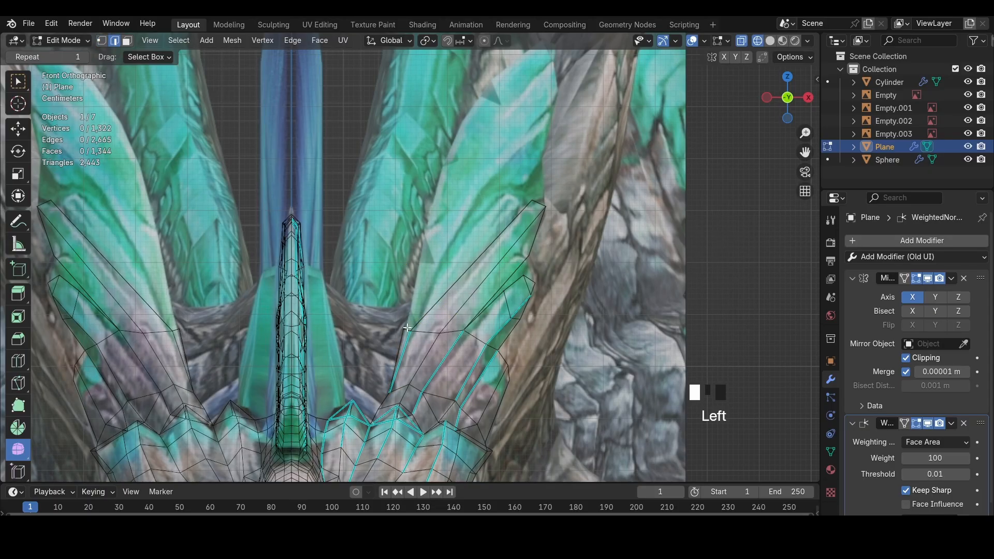
pyautogui.press('e')
pyautogui.click(500, 104)
pyautogui.press('1')
pyautogui.click(498, 104)
pyautogui.press('g')
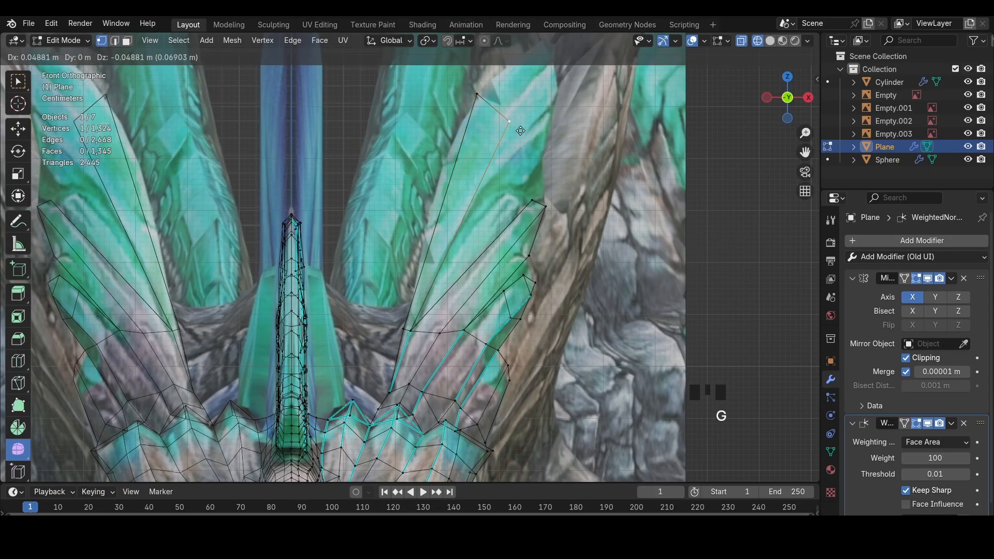
pyautogui.click(522, 167)
# Add a loop cut across the new horn face, move it 0.021914 m in X and 0.069726 m in Z, and adjust its inner vertex
pyautogui.hotkey('ctrl', 'r')
pyautogui.doubleClick(440, 211)
pyautogui.press('g')
pyautogui.click(452, 177)
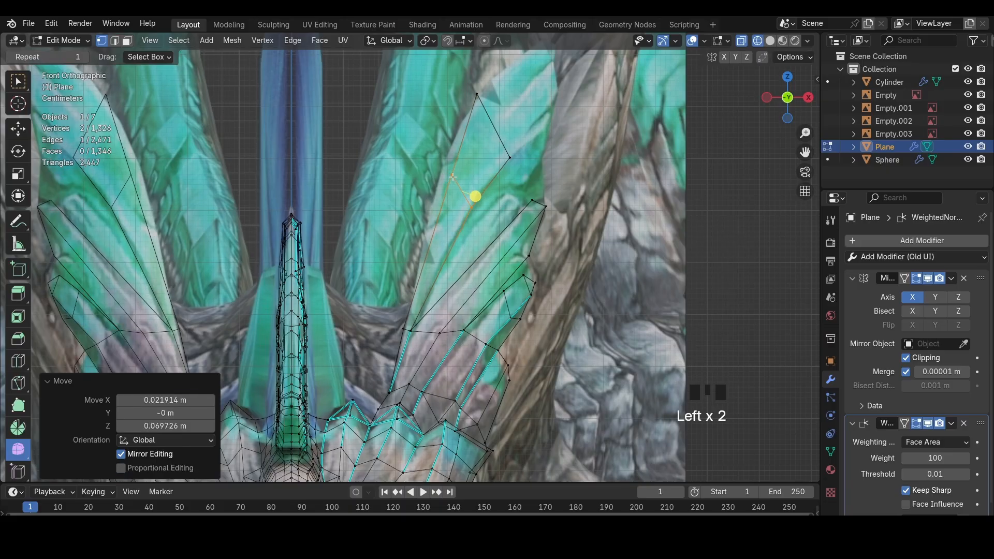
pyautogui.click(453, 177)
pyautogui.press('g')
pyautogui.click(444, 170)
# Add one loop cut across the adjacent extruded crystal strip and reposition the loop
pyautogui.hotkey('shift', 'z')
pyautogui.press('2')
pyautogui.hotkey('ctrl', 'r')
pyautogui.doubleClick(491, 274)
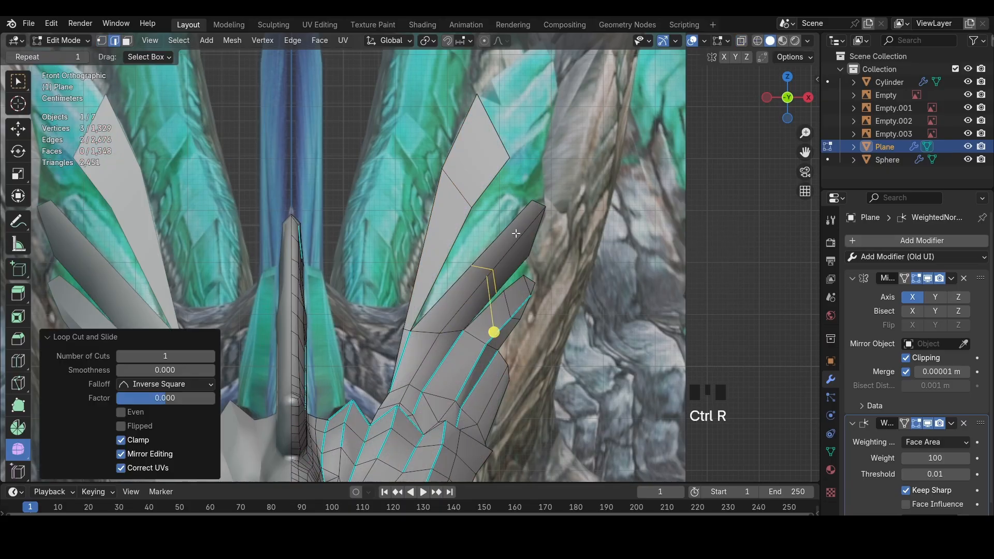
pyautogui.press('g')
pyautogui.click(492, 264)
# Fill the gap between the tall horn panel and the adjacent crystal strip with faces
pyautogui.click(502, 230)
pyautogui.keyDown('shift'); pyautogui.click(485, 188); pyautogui.keyUp('shift')
pyautogui.press('f')
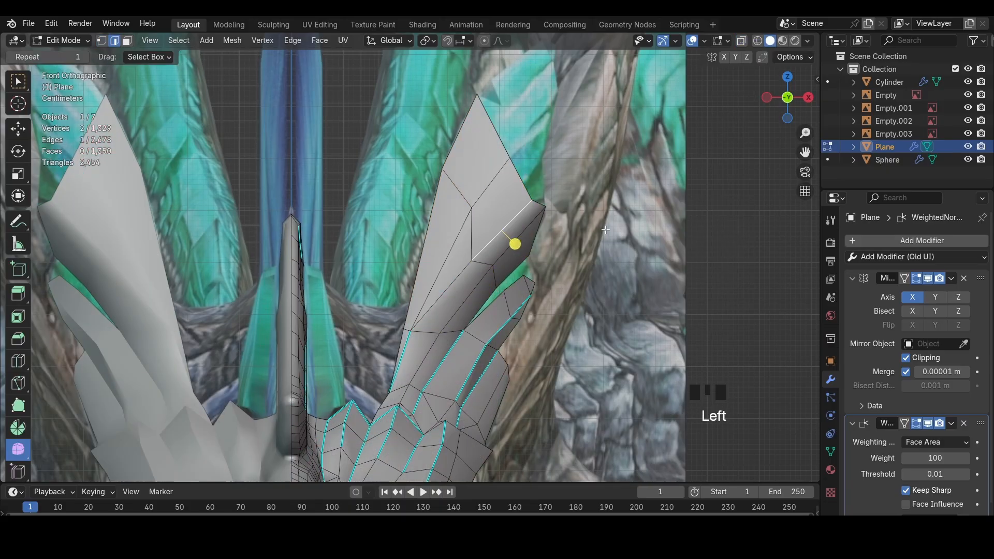
# In the right view, move the horn's middle edge loop 0.085663 m backward along Y
pyautogui.moveTo(606, 230); pyautogui.dragTo(520, 242, button='middle')
pyautogui.click(792, 102)
pyautogui.hotkey('shift', 'z')
pyautogui.hotkey('shift', 'z')
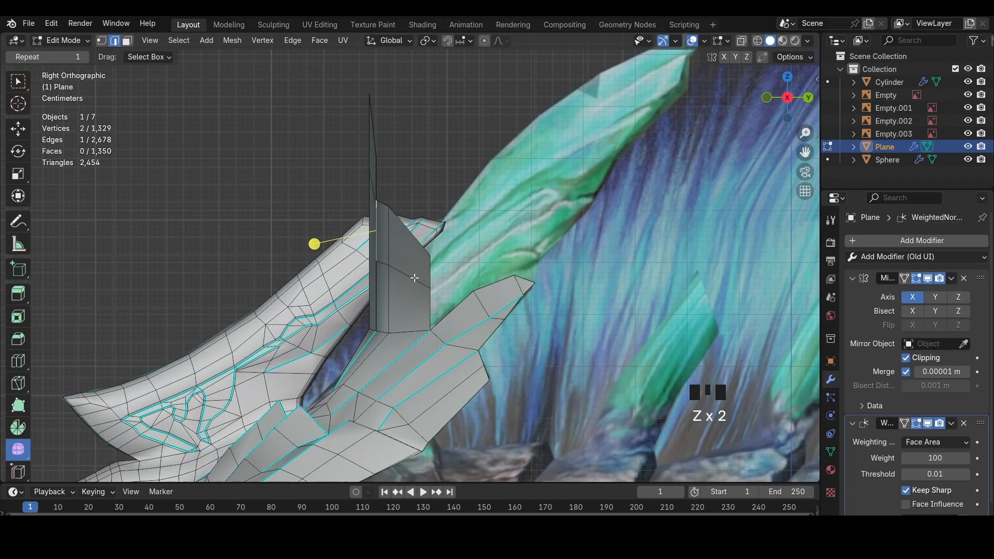
pyautogui.press('y')
pyautogui.click(496, 276)
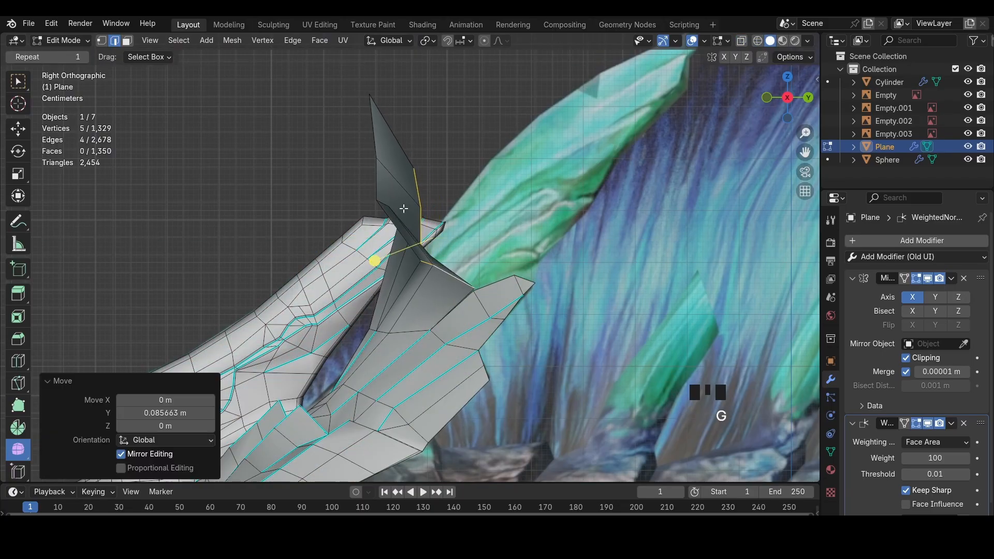
# Move the horn's upper edge loop 0.21316 m along Y to line up with the side reference
pyautogui.keyDown('alt'); pyautogui.click(386, 205); pyautogui.keyUp('alt')
pyautogui.press('g')
pyautogui.press('y')
pyautogui.click(510, 205)
pyautogui.hotkey('alt', 'z')
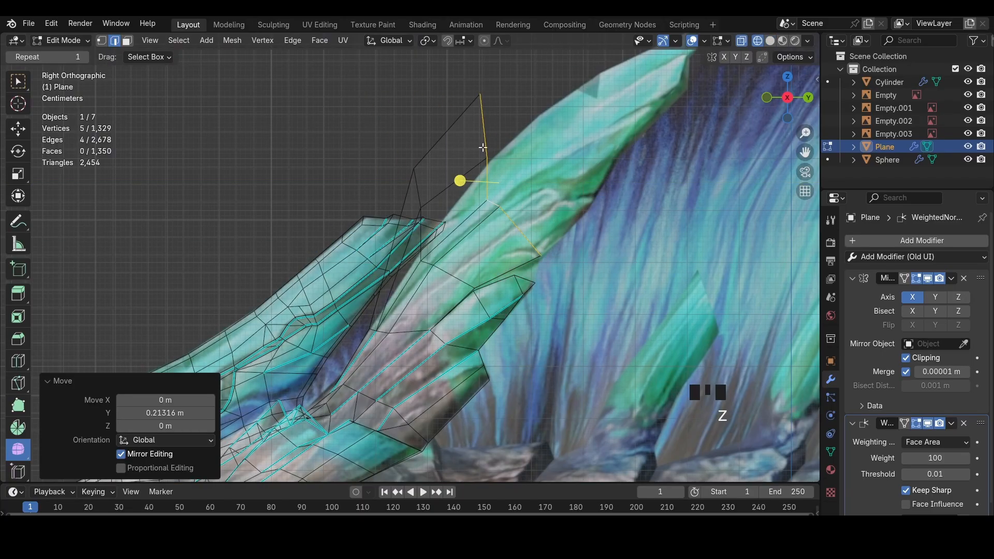
# Move the horn's topmost edge backward to the side reference and shift the edge beneath it 0.099609 m along Y
pyautogui.click(459, 127)
pyautogui.press('g')
pyautogui.click(547, 136)
pyautogui.press('1')
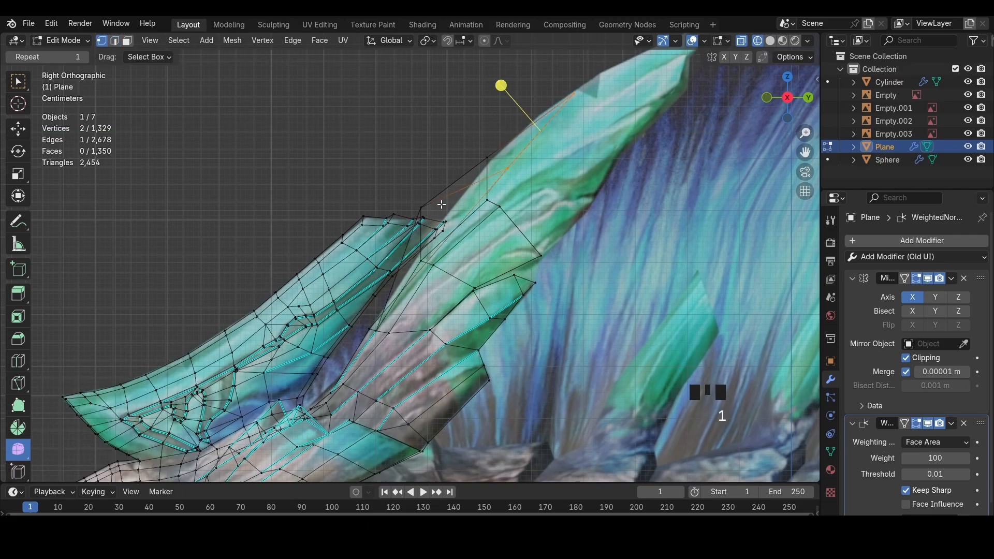
pyautogui.click(520, 179)
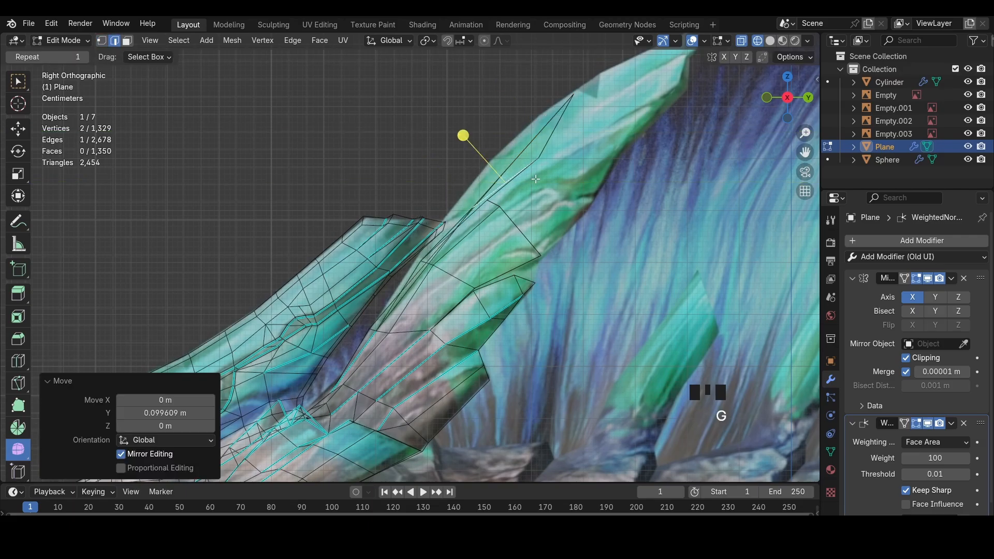
# Select the horn's inner-side vertex and move it onto the front edge of the side reference
pyautogui.press('1')
pyautogui.moveTo(520, 179); pyautogui.dragTo(532, 210, button='middle')
pyautogui.press('z')
pyautogui.click(532, 211)
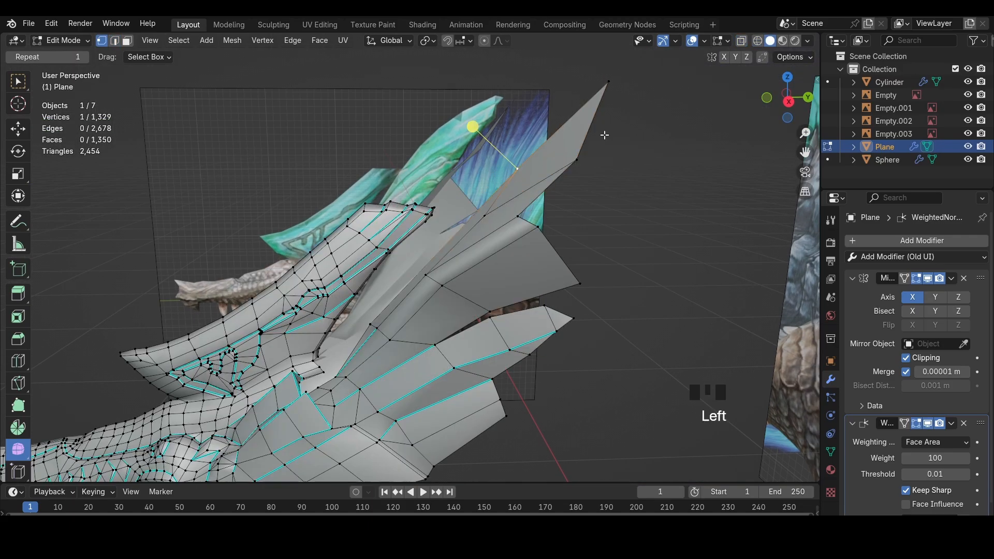
pyautogui.click(784, 102)
pyautogui.press('g')
pyautogui.click(394, 223)
# Slide the horn's front-edge vertex along its edge and fine-tune its position in the right view
pyautogui.moveTo(378, 228)
pyautogui.mouseDown(button='middle')
pyautogui.moveTo(408, 260)
pyautogui.moveTo(542, 265)
pyautogui.mouseUp(button='middle')
pyautogui.keyDown('shift'); pyautogui.click(490, 200); pyautogui.keyUp('shift')
pyautogui.hotkey('shift', 'v')
pyautogui.click(456, 224)
pyautogui.click(449, 221)
pyautogui.click(810, 102)
pyautogui.press('z')
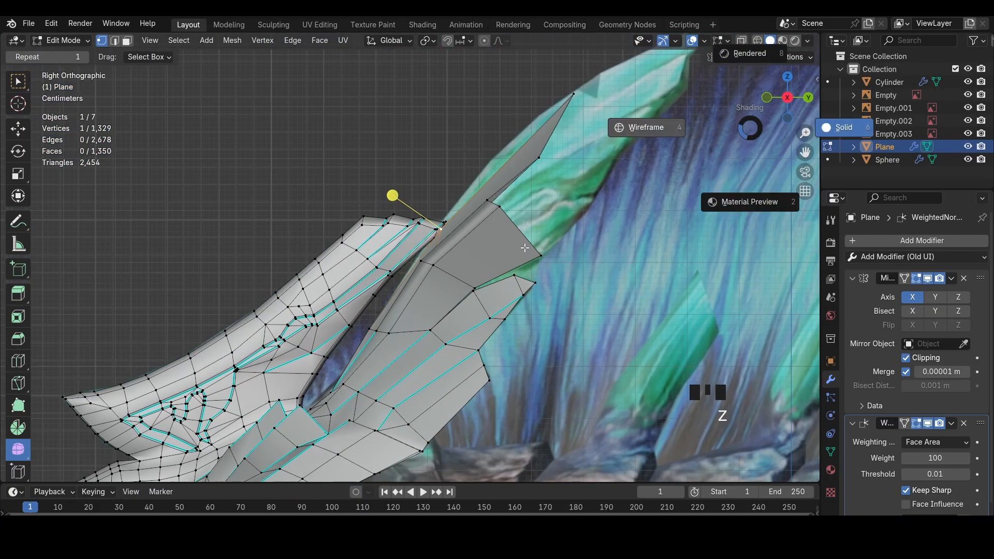
pyautogui.press('g')
pyautogui.click(437, 229)
# Add a loop cut across the upper horn, move it -0.007969 m in Y and 0.008965 m in Z, and adjust its front vertex
pyautogui.press('z')
pyautogui.hotkey('ctrl', 'r')
pyautogui.click(494, 185)
pyautogui.click(495, 185)
pyautogui.press('g')
pyautogui.click(490, 181)
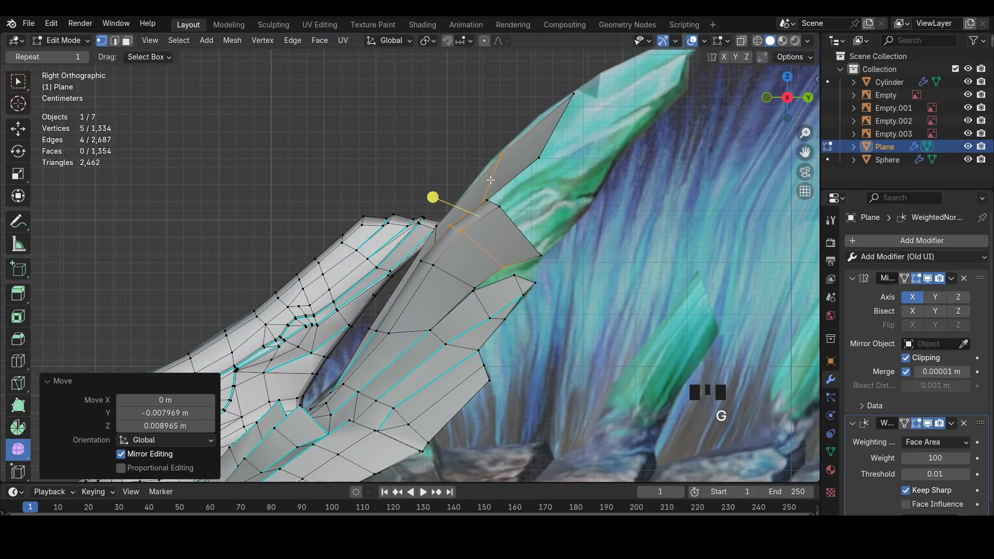
pyautogui.click(501, 154)
pyautogui.moveTo(507, 146); pyautogui.dragTo(738, 142, button='middle')
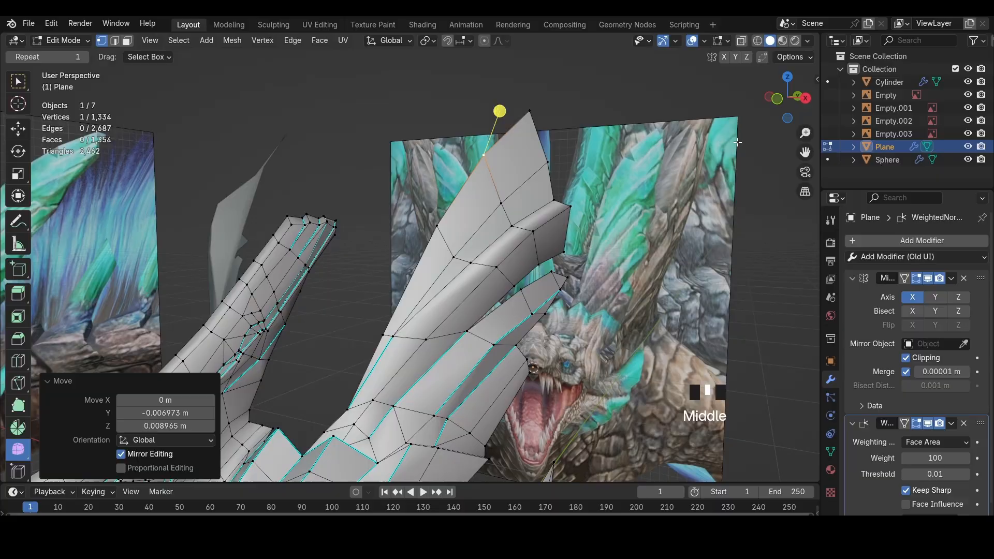
# Select the two recessed faces in the middle of the horn and move them backward in the right view
pyautogui.click(783, 101)
pyautogui.press('z')
pyautogui.press('3')
pyautogui.click(505, 244)
pyautogui.moveTo(525, 217); pyautogui.dragTo(460, 219, button='middle')
pyautogui.press('z')
pyautogui.click(794, 107)
pyautogui.press('z')
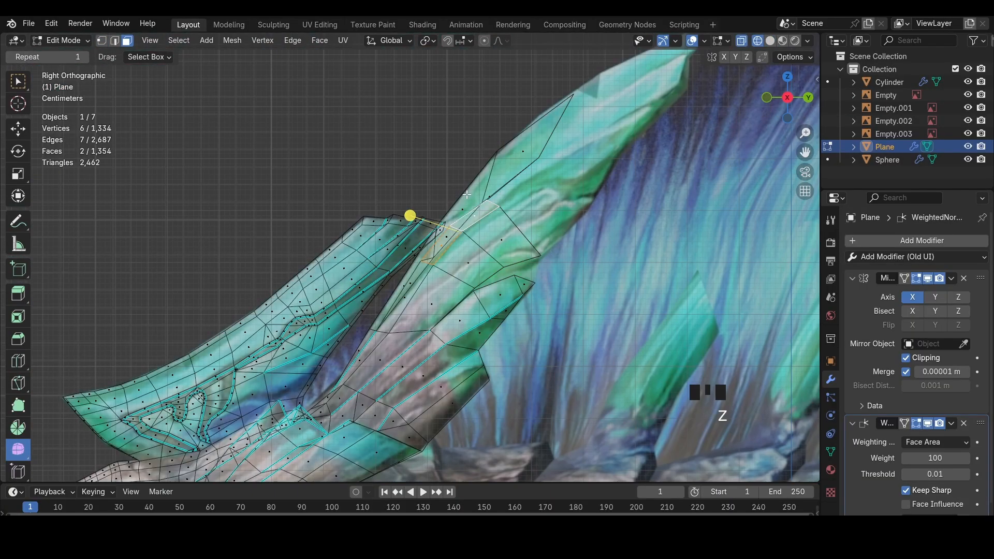
pyautogui.click(442, 215)
pyautogui.press('z')
# Move the edge at the horn's inner base backward along Y
pyautogui.press('2')
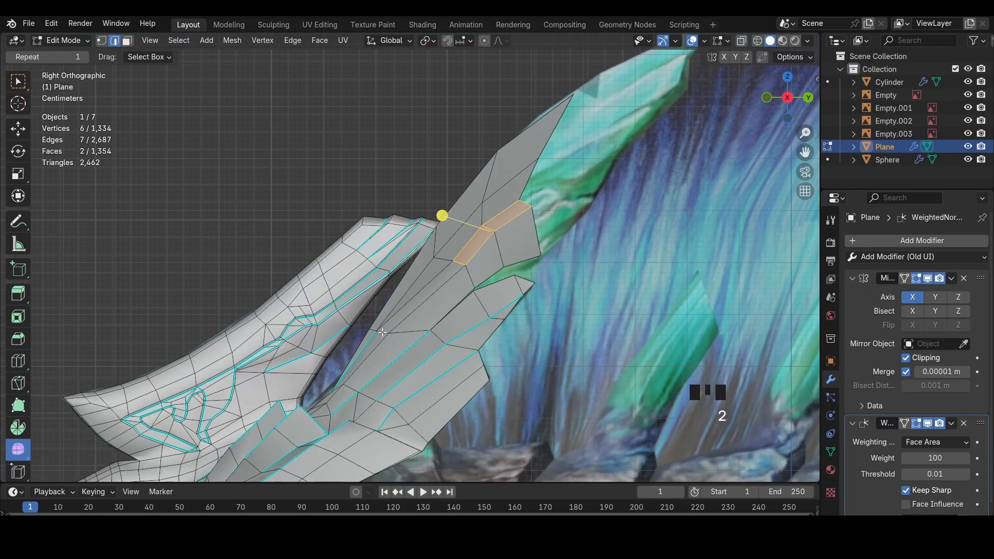
pyautogui.click(332, 309)
pyautogui.press('g')
pyautogui.press('y')
pyautogui.click(452, 262)
# Slide the vertex on the horn's lower front edge slightly along its edge
pyautogui.press('1')
pyautogui.click(434, 256)
pyautogui.hotkey('shift', 'v')
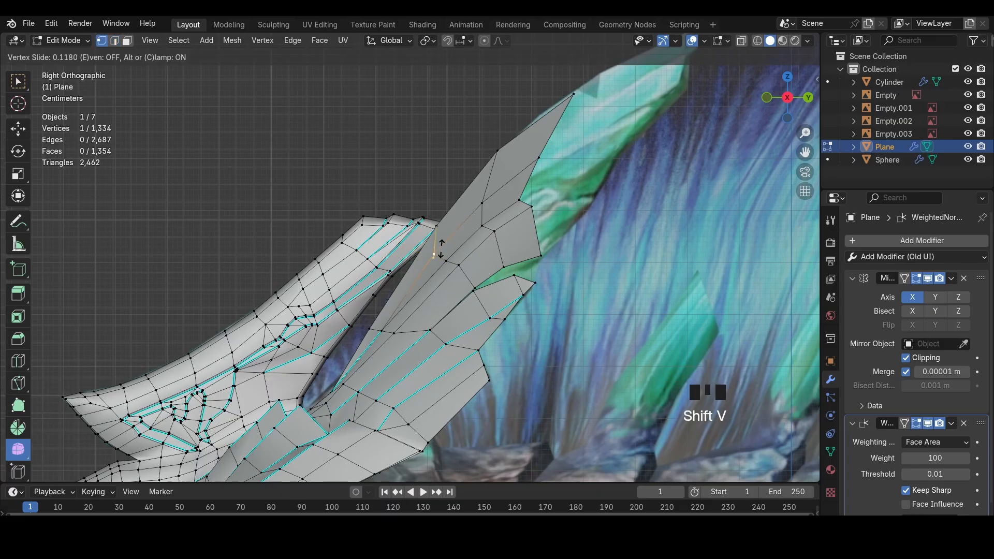
pyautogui.click(440, 252)
# Slide the vertex on the horn's upper front edge downward and move the tip vertex -0.07371 m in Y and -0.04582 m in Z
pyautogui.press('z')
pyautogui.click(436, 225)
pyautogui.click(428, 234)
pyautogui.press('a')
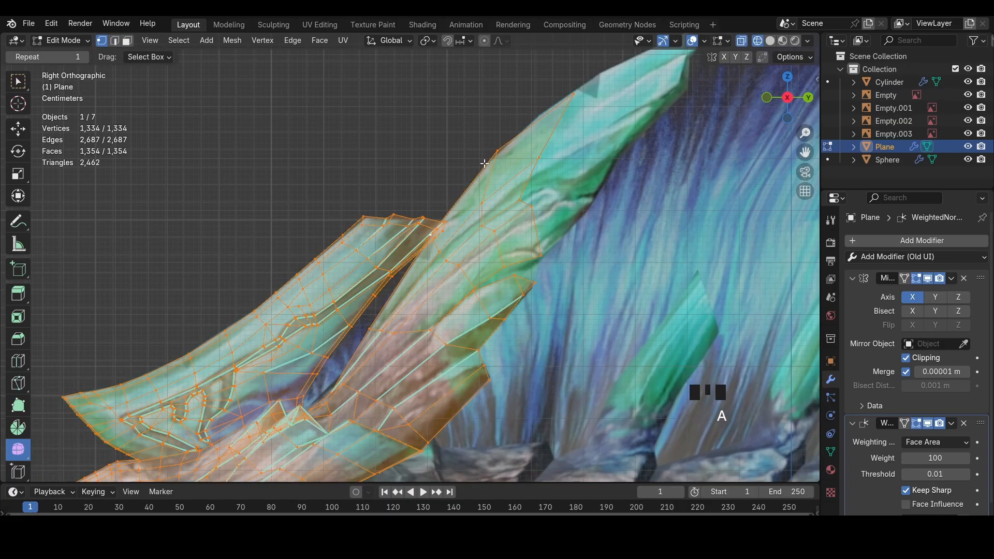
pyautogui.click(486, 159)
pyautogui.hotkey('shift', 'v')
pyautogui.click(473, 175)
pyautogui.press('a')
pyautogui.click(535, 139)
pyautogui.click(537, 114)
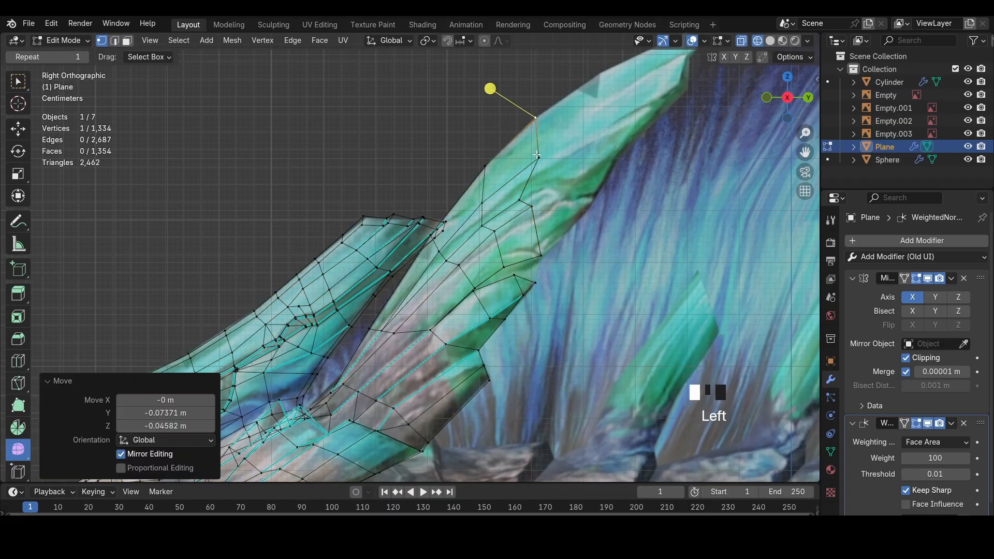
# Move the vertex just below the horn tip forward and slide the rear-edge vertex beneath it by a factor of 0.199
pyautogui.click(539, 153)
pyautogui.press('g')
pyautogui.click(527, 161)
pyautogui.press('z')
pyautogui.click(530, 205)
pyautogui.hotkey('shift', 'v')
pyautogui.click(522, 209)
pyautogui.press('z')
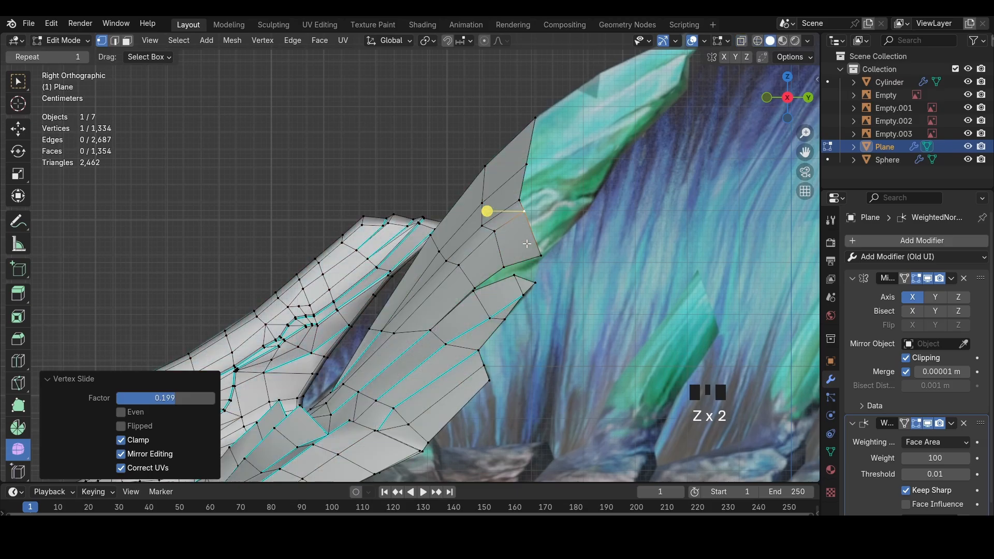
pyautogui.press('a')
# Select the edge near the horn's upper outer corner and nudge it in the front view
pyautogui.moveTo(527, 244); pyautogui.dragTo(775, 278, button='middle')
pyautogui.click(783, 101)
pyautogui.press('z')
pyautogui.press('2')
pyautogui.click(520, 217)
pyautogui.press('g')
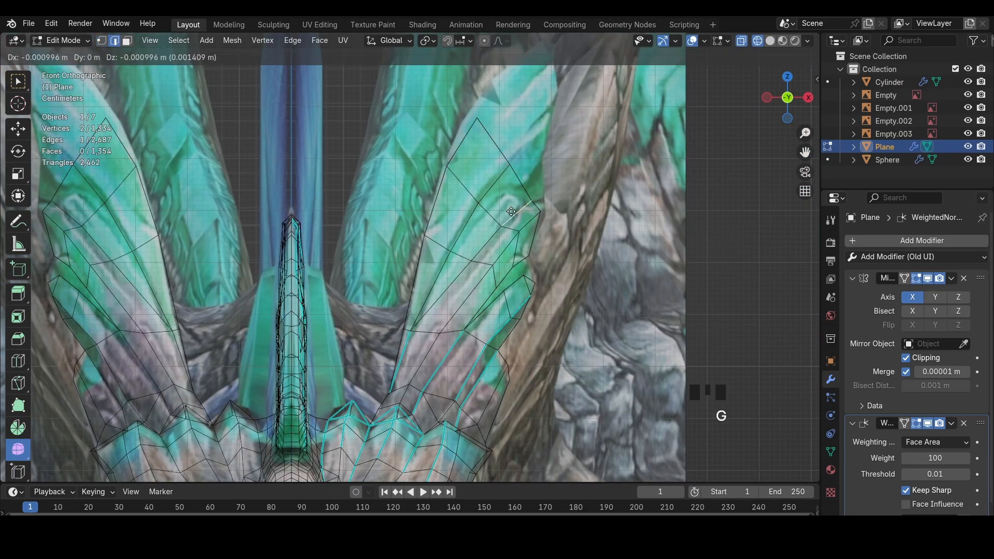
pyautogui.click(516, 217)
# Mark the three connected lengthwise edges running up to the horn's outer corner as sharp
pyautogui.press('1')
pyautogui.hotkey('ctrl', 'e')
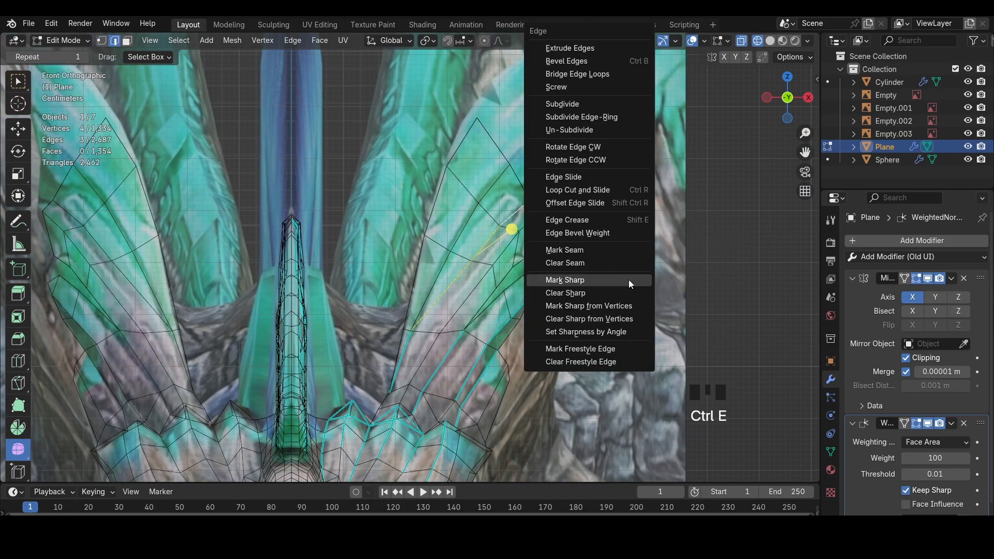
pyautogui.click(628, 281)
# Slide the horn's inner ridge vertices along their edges in the front view, the uppermost by a factor of 0.079
pyautogui.press('1')
pyautogui.click(415, 329)
pyautogui.hotkey('shift', 'v')
pyautogui.click(420, 330)
pyautogui.click(488, 246)
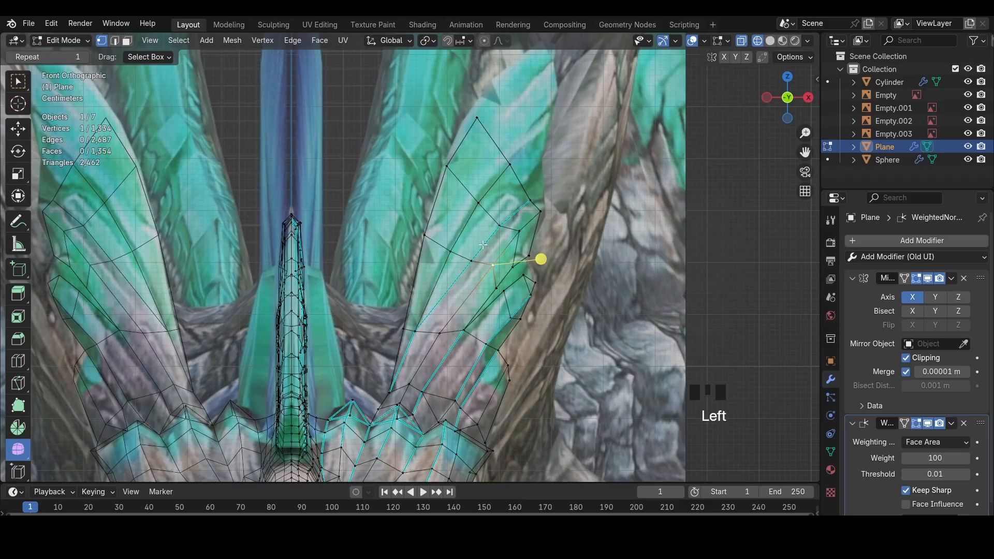
pyautogui.keyDown('shift'); pyautogui.click(498, 183); pyautogui.keyUp('shift')
pyautogui.hotkey('shift', 'v')
pyautogui.click(496, 182)
# Mark the two connected lengthwise edges near the horn's top as sharp
pyautogui.hotkey('ctrl', 'e')
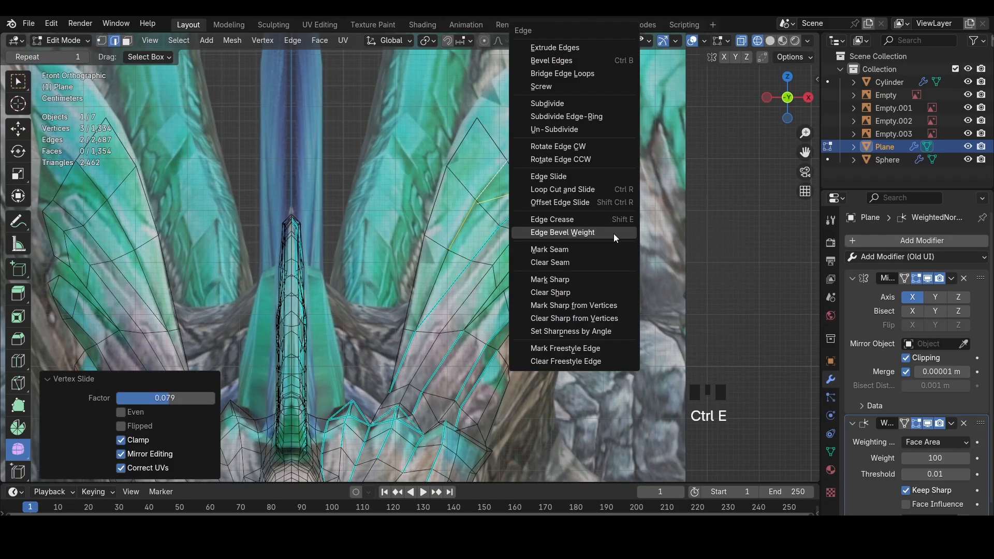
pyautogui.click(613, 234)
pyautogui.click(612, 238)
pyautogui.hotkey('ctrl', 'z')
pyautogui.hotkey('ctrl', 'e')
pyautogui.click(554, 398)
pyautogui.press('z')
# Push the two selected sharp edges outward by about 0.007 m with Shrink/Fatten
pyautogui.moveTo(523, 303); pyautogui.dragTo(541, 282, button='middle')
pyautogui.hotkey('alt', 's')
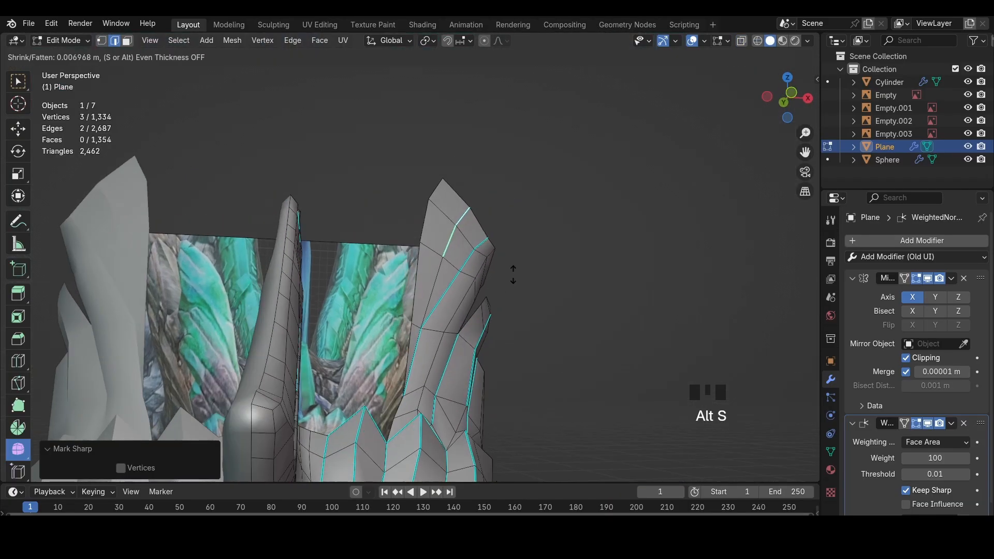
pyautogui.click(512, 274)
# Mark the ridge edge below the upper sharp edges as sharp and slide the ridge's upper vertex by a factor of 0.068
pyautogui.keyDown('shift'); pyautogui.click(435, 291); pyautogui.keyUp('shift')
pyautogui.hotkey('ctrl', 'e')
pyautogui.click(570, 322)
pyautogui.click(456, 242)
pyautogui.hotkey('shift', 'v')
pyautogui.click(508, 228)
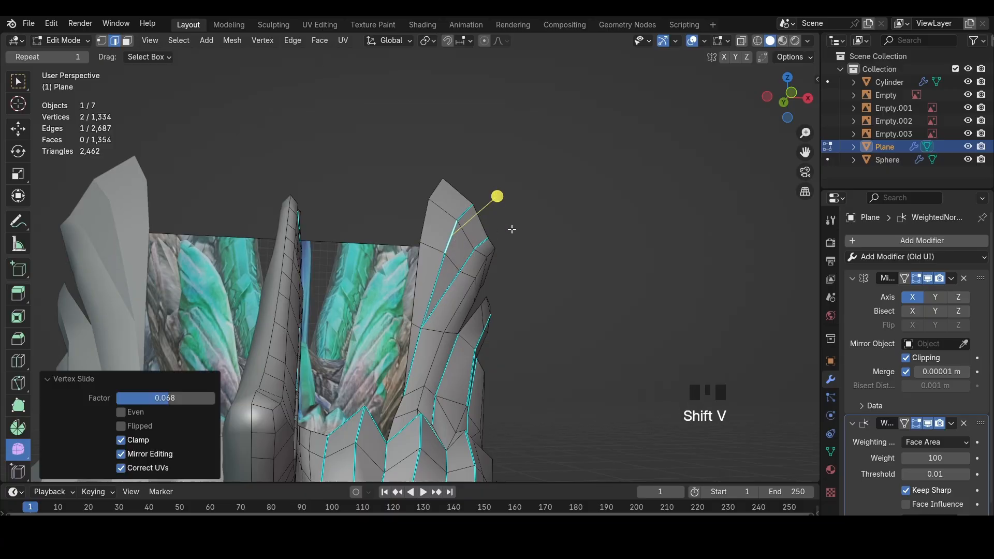
# Select the lengthwise edge path along the horn's side in the right view and mark it as sharp
pyautogui.keyDown('shift'); pyautogui.moveTo(508, 228); pyautogui.dragTo(566, 271, button='middle'); pyautogui.keyUp('shift')
pyautogui.click(808, 107)
pyautogui.press('z')
pyautogui.press('z')
pyautogui.click(452, 275)
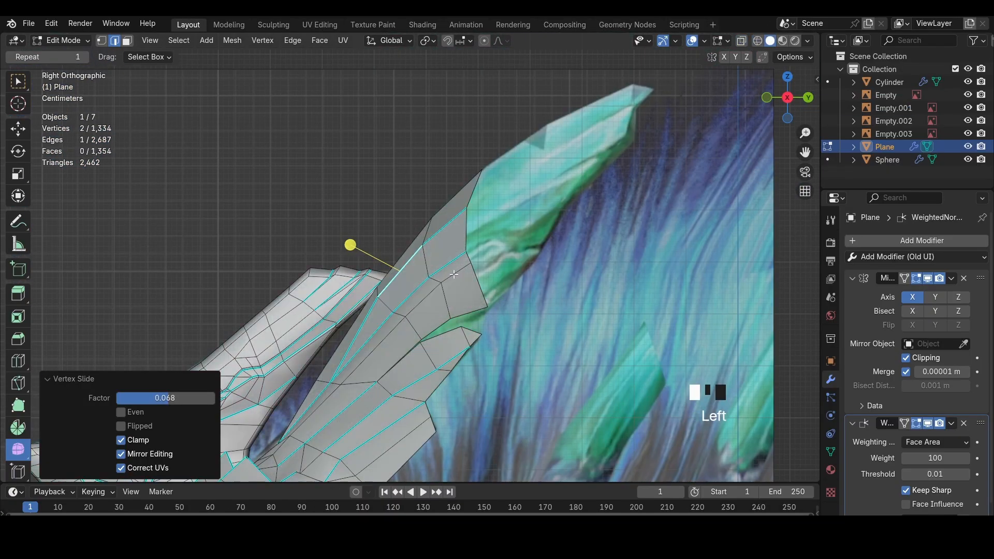
pyautogui.keyDown('ctrl'); pyautogui.keyDown('shift'); pyautogui.click(374, 351); pyautogui.keyUp('shift'); pyautogui.keyUp('ctrl')
pyautogui.hotkey('ctrl', 'e')
pyautogui.click(575, 344)
pyautogui.click(453, 325)
pyautogui.moveTo(453, 325); pyautogui.dragTo(466, 342, button='middle')
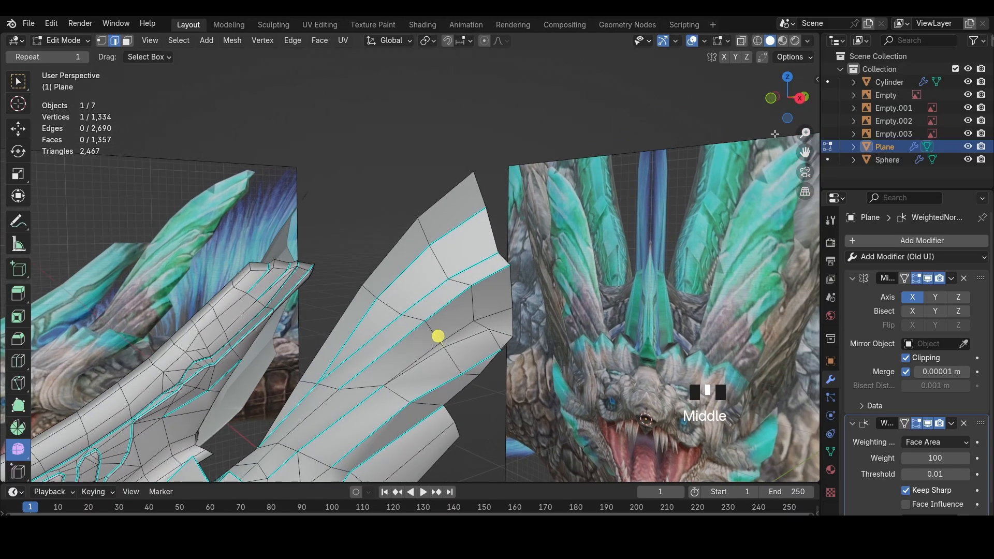
# Raise the vertex on the horn's outer edge 0.001992 m in Z in the front view
pyautogui.click(770, 108)
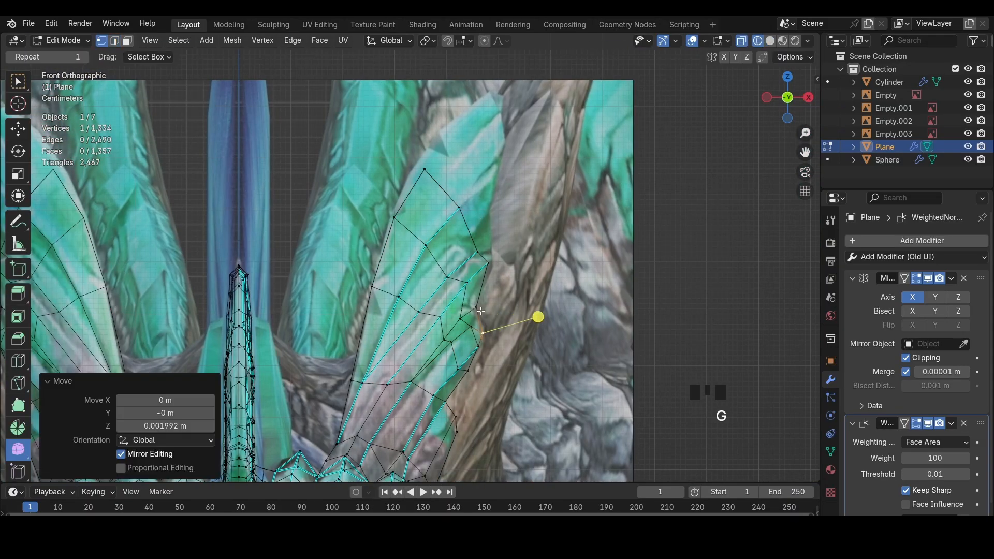
pyautogui.press('z')
pyautogui.press('2')
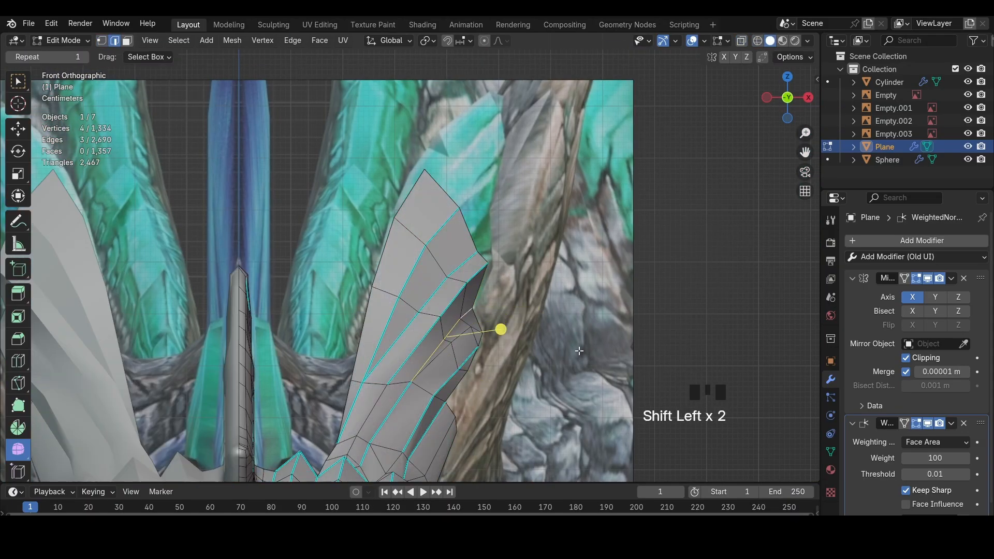
# Select the open edge path at the horn's top, extrude it toward the tip in the right view and scale it by 1.024
pyautogui.scroll(-2, 579, 351)
pyautogui.moveTo(579, 351); pyautogui.dragTo(526, 286, button='middle')
pyautogui.scroll(4, 456, 263)
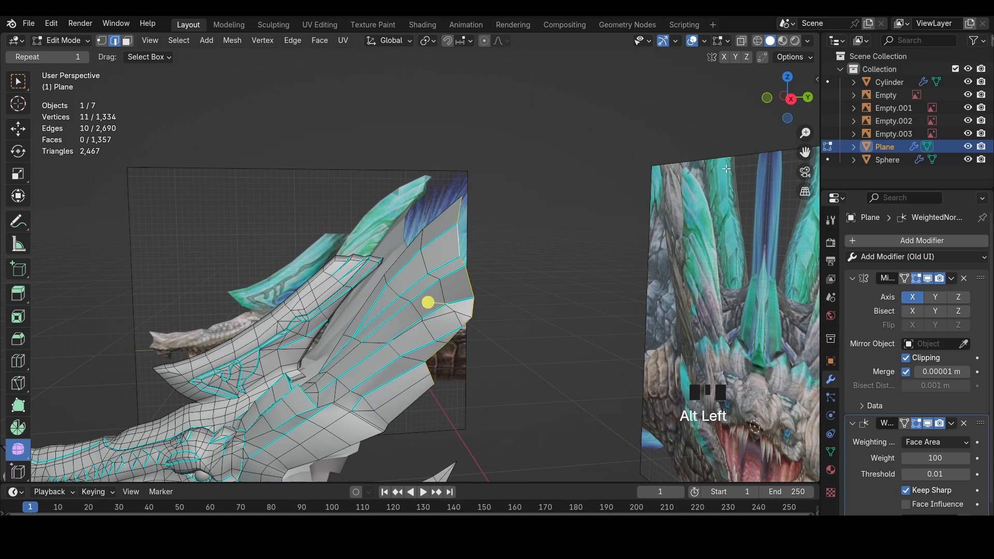
pyautogui.keyDown('alt'); pyautogui.click(787, 103); pyautogui.keyUp('alt')
pyautogui.press('z')
pyautogui.keyDown('ctrl'); pyautogui.click(463, 198); pyautogui.keyUp('ctrl')
pyautogui.scroll(2, 473, 204)
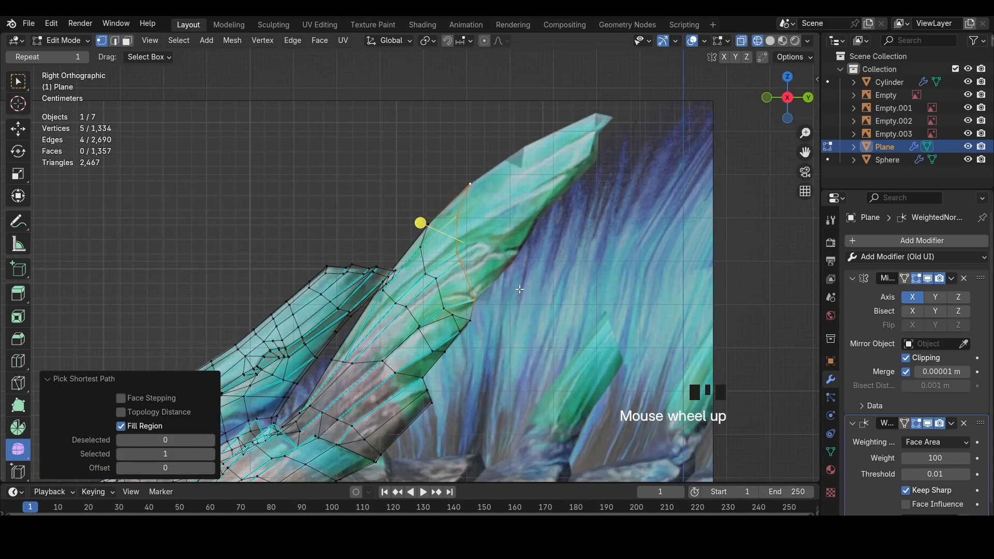
pyautogui.press('e')
pyautogui.click(595, 229)
pyautogui.press('s')
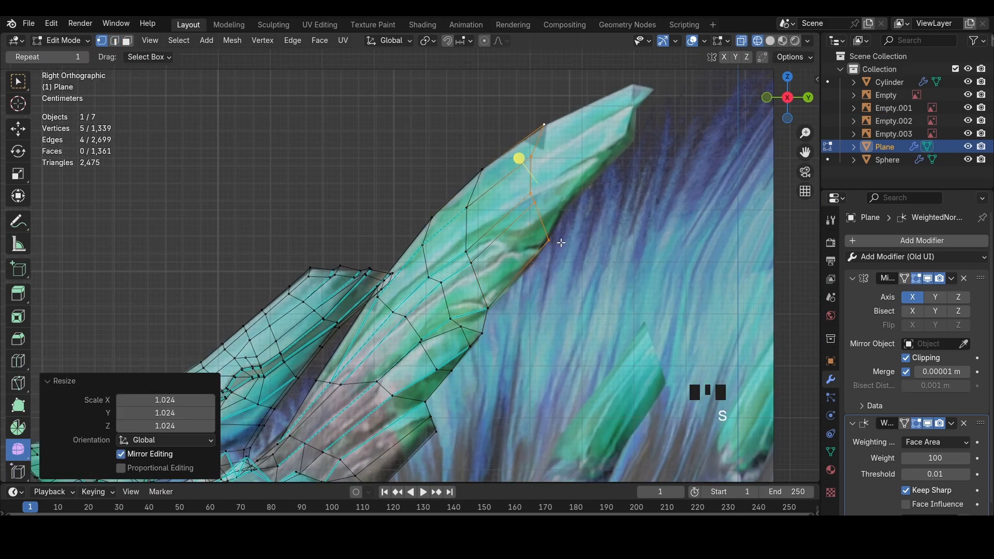
# Move the extruded row's lowest vertex down to the reference outline and the one above it -0.006973 m in Y and -0.031875 m in Z
pyautogui.click(556, 244)
pyautogui.press('g')
pyautogui.click(539, 266)
pyautogui.click(547, 204)
pyautogui.press('g')
pyautogui.click(545, 219)
pyautogui.click(536, 190)
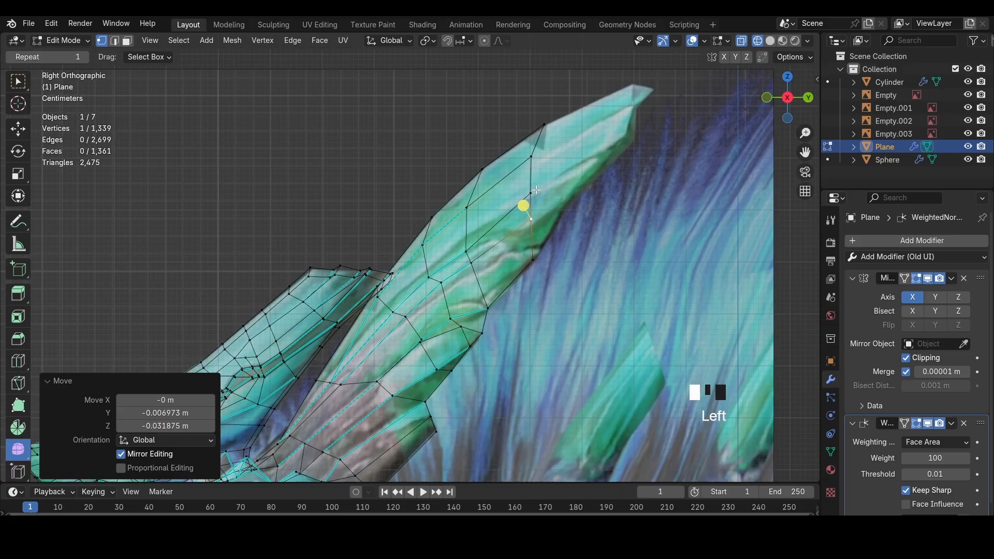
# Reposition the inner vertices down the middle of the horn in the right view to follow the reference ridges
pyautogui.click(469, 250)
pyautogui.press('g')
pyautogui.click(467, 241)
pyautogui.click(442, 282)
pyautogui.press('g')
pyautogui.click(425, 279)
pyautogui.hotkey('ctrl', 'z')
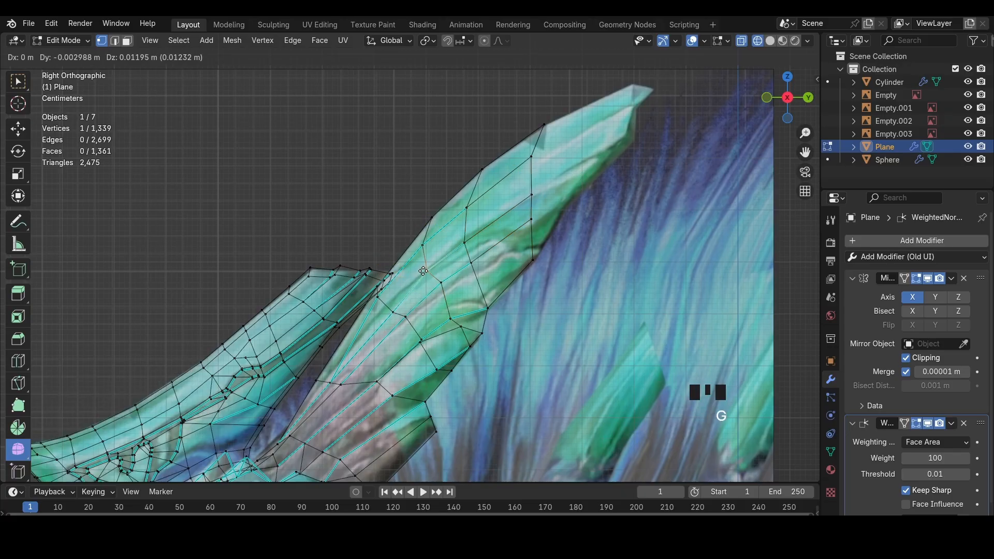
pyautogui.click(423, 271)
pyautogui.click(395, 312)
pyautogui.press('g')
pyautogui.click(391, 308)
# Move the middle vertex of the new upper row 0.002988 m in Y and -0.005977 m in Z
pyautogui.click(534, 201)
pyautogui.press('g')
pyautogui.click(536, 206)
pyautogui.click(536, 216)
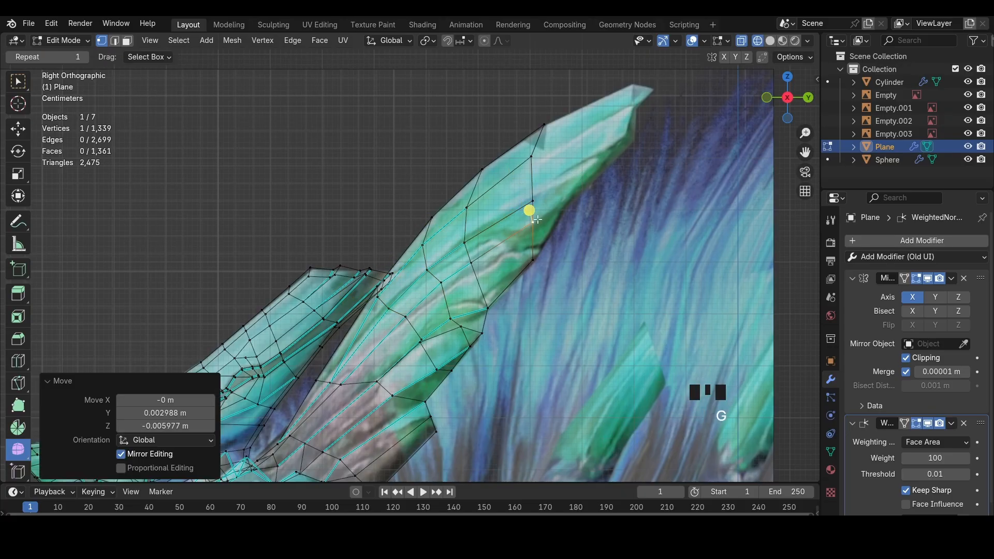
# Extend the horn's open upper edge to the reference tip with two new edge rows and scale the end row by 1.101
pyautogui.press('2')
pyautogui.click(537, 210)
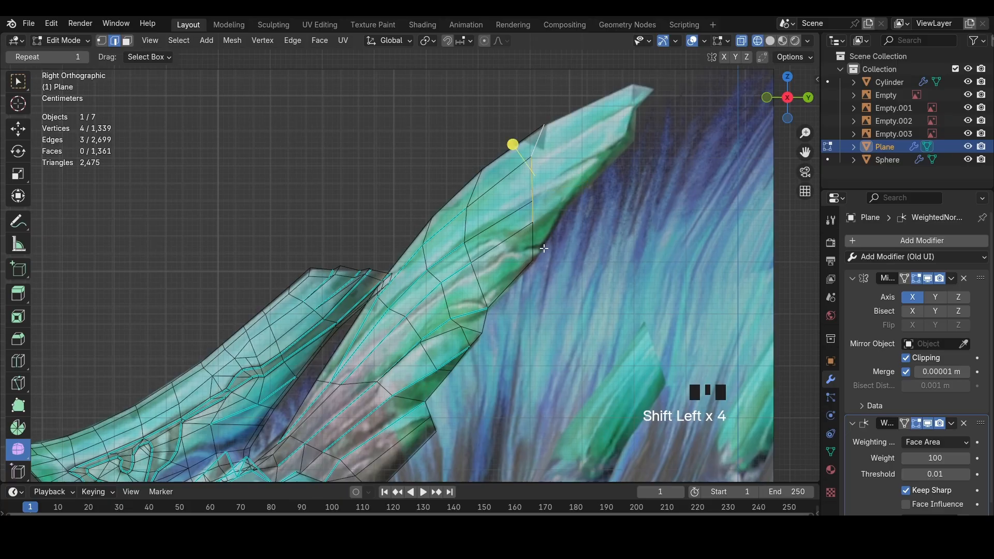
pyautogui.click(629, 199)
pyautogui.press('s')
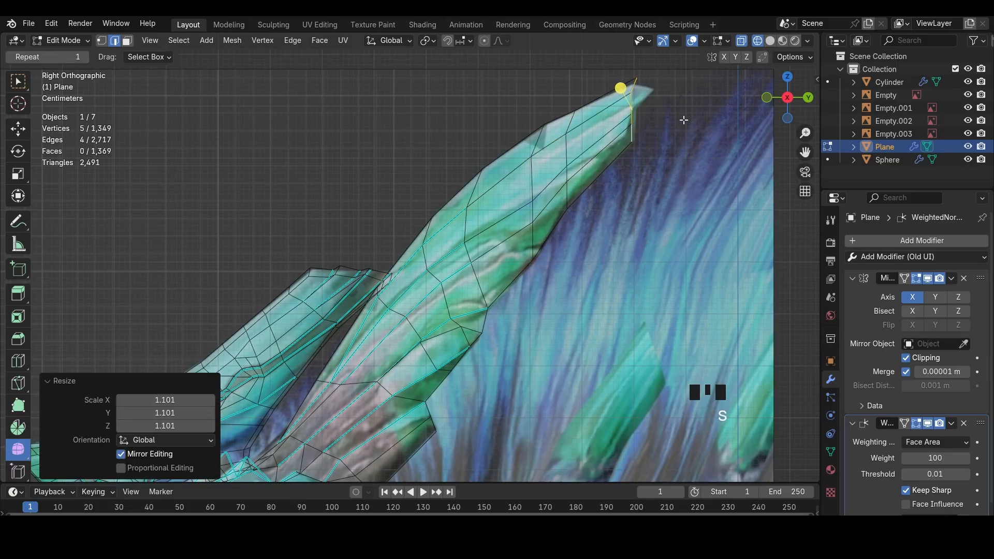
# Move the end row -0.001992 m in Y and -0.009961 m in Z, and 0.076699 m in X in the front view
pyautogui.press('z')
pyautogui.moveTo(657, 125); pyautogui.dragTo(754, 143, button='middle')
pyautogui.click(775, 97)
pyautogui.press('z')
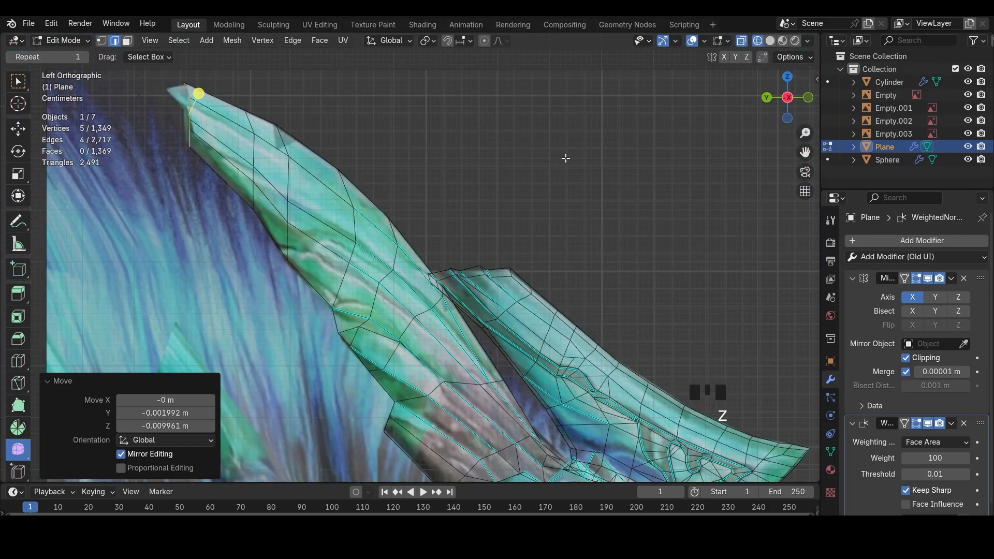
pyautogui.click(808, 98)
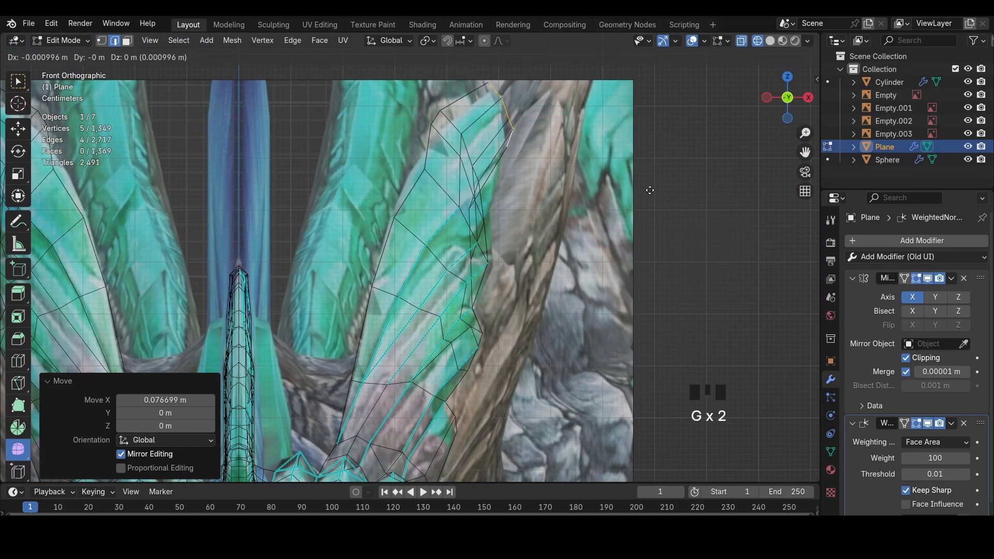
# Move the edge row below the end row 0.034863 m in X and the next row down -0.005977 m in X
pyautogui.keyDown('alt'); pyautogui.click(489, 151); pyautogui.keyUp('alt')
pyautogui.click(536, 144)
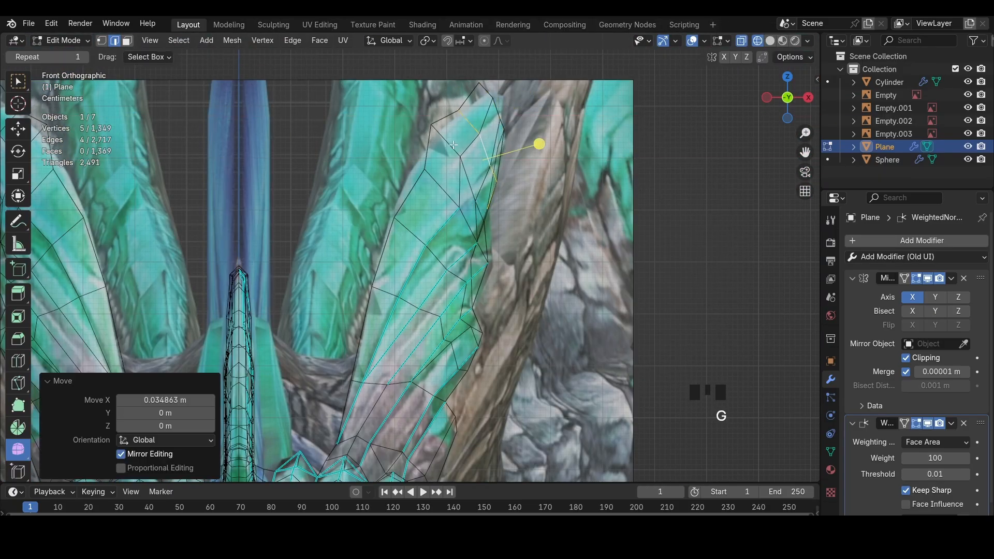
pyautogui.press('g')
pyautogui.click(536, 175)
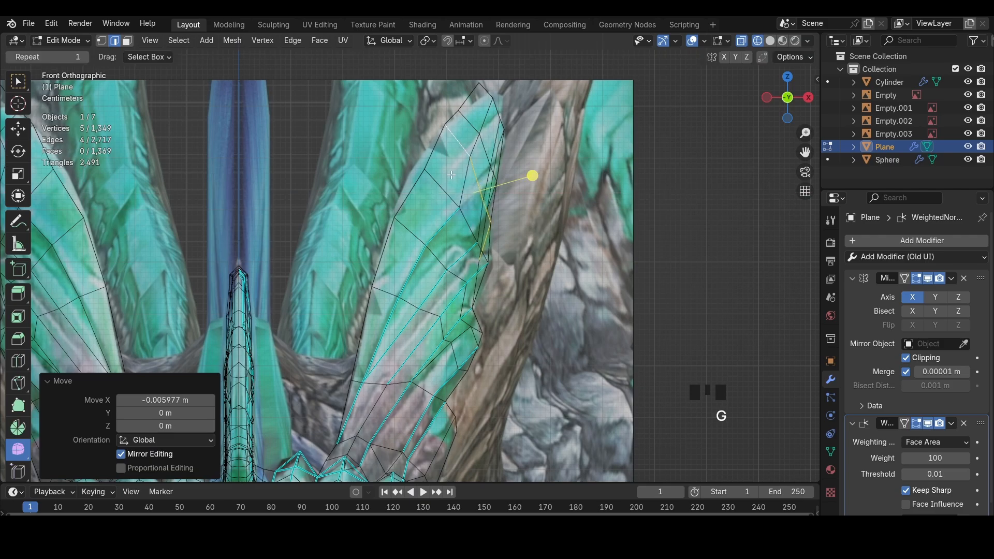
# Move the inner vertices of the horn's upper rows onto the reference outline in the front view, the higher one along X only
pyautogui.click(430, 156)
pyautogui.click(421, 169)
pyautogui.click(458, 111)
pyautogui.press('g')
pyautogui.press('x')
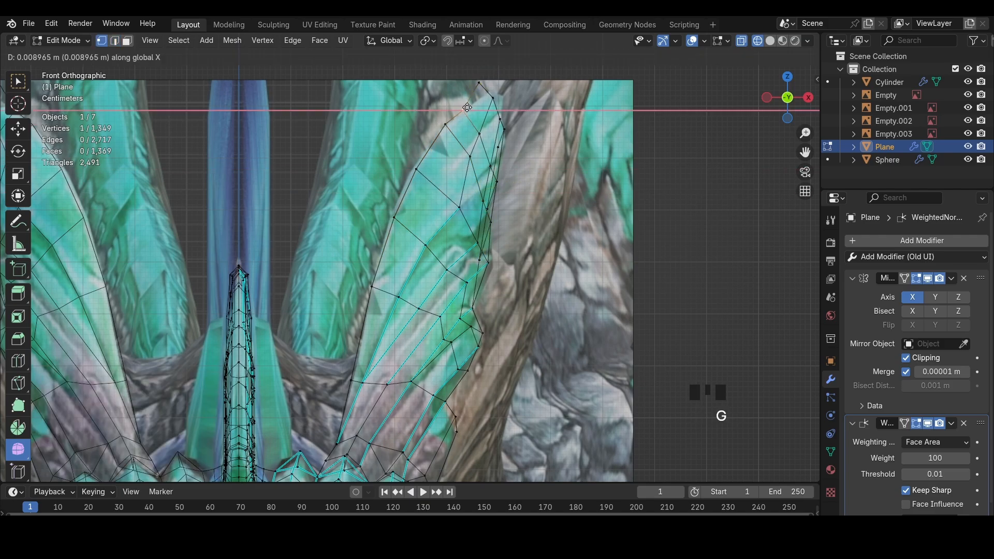
pyautogui.click(466, 111)
# Shift the horn's end vertices outward along X and move the topmost one -0.000996 m in X and -0.011953 m in Z
pyautogui.click(479, 84)
pyautogui.press('g')
pyautogui.press('x')
pyautogui.click(493, 85)
pyautogui.click(491, 100)
pyautogui.click(495, 100)
pyautogui.click(493, 83)
pyautogui.press('g')
pyautogui.click(493, 90)
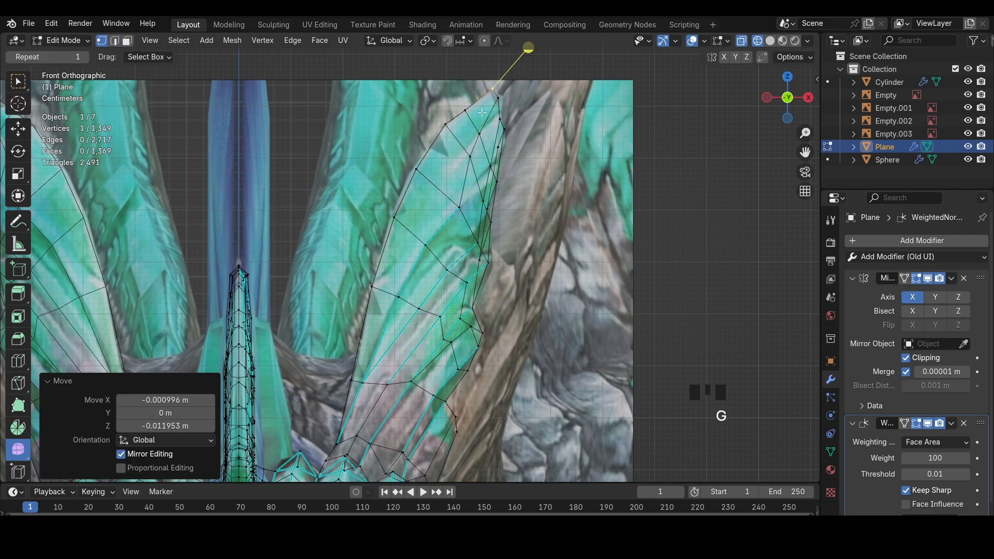
# Select the horn's end edges and move them to fit the reference tip in the right view
pyautogui.press('z')
pyautogui.click(371, 286)
pyautogui.moveTo(511, 172); pyautogui.dragTo(447, 170, button='middle')
pyautogui.click(802, 92)
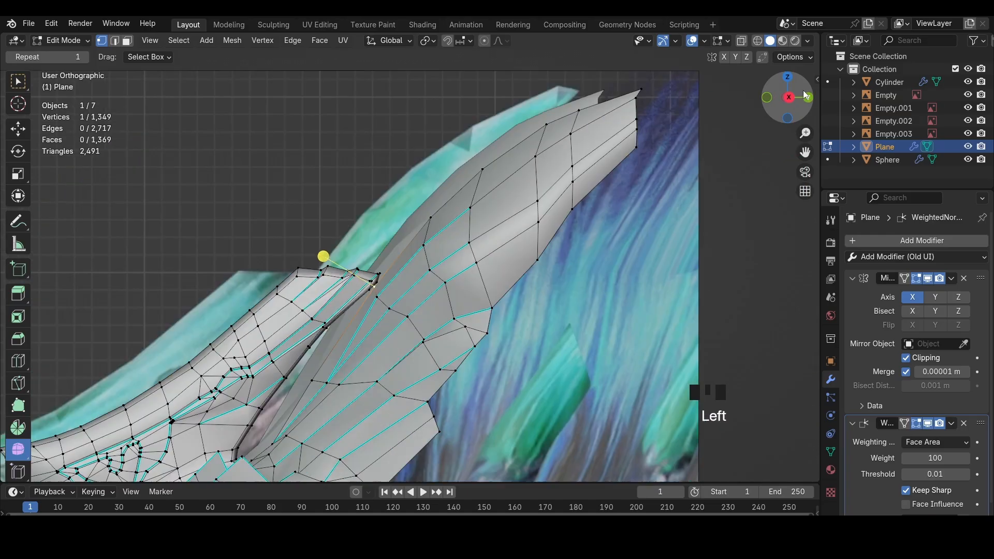
pyautogui.press('z')
pyautogui.keyDown('shift'); pyautogui.moveTo(622, 108); pyautogui.dragTo(541, 181, button='middle'); pyautogui.keyUp('shift')
pyautogui.scroll(1, 549, 179)
pyautogui.press('2')
pyautogui.click(561, 175)
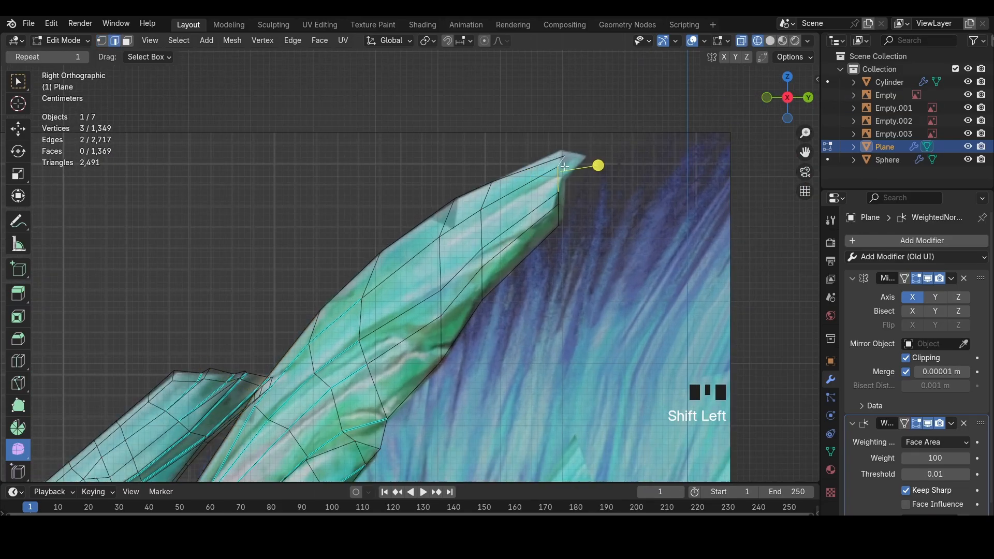
pyautogui.press('g')
pyautogui.click(563, 158)
pyautogui.keyDown('shift'); pyautogui.click(560, 197); pyautogui.keyUp('shift')
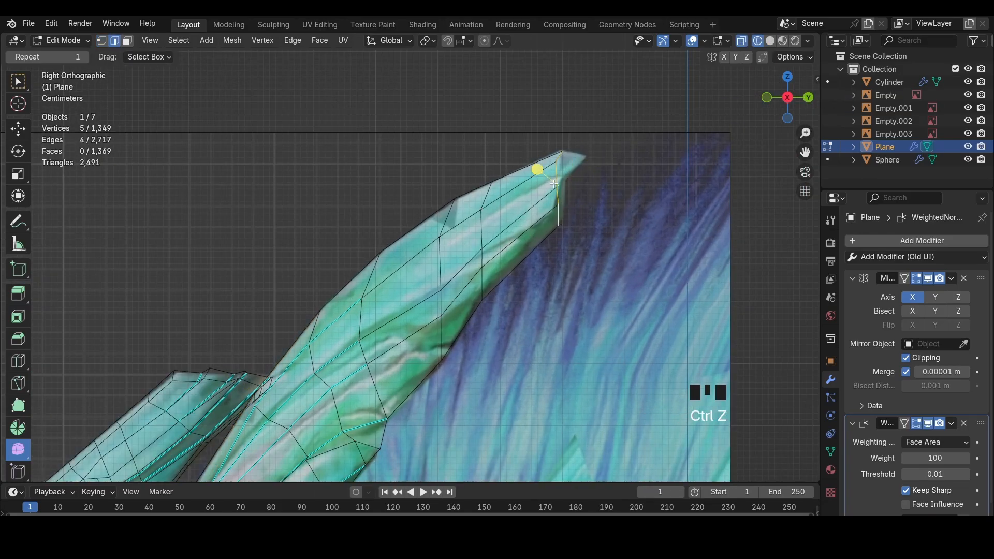
# Extrude the three end edges 0.048144 m in Y and 0.011621 m in Z and gather them into the horn's point
pyautogui.click(631, 157)
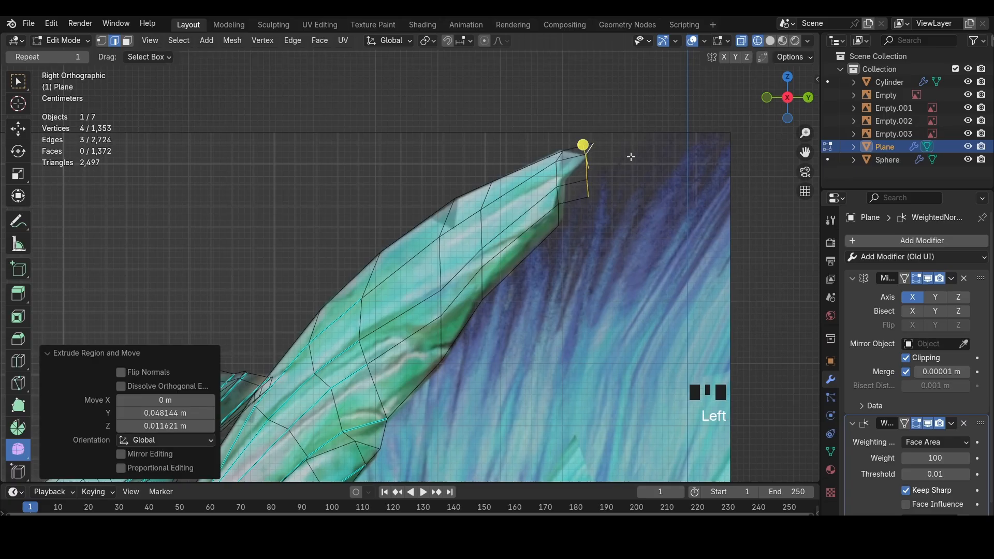
pyautogui.press('1')
pyautogui.click(586, 166)
pyautogui.press('g')
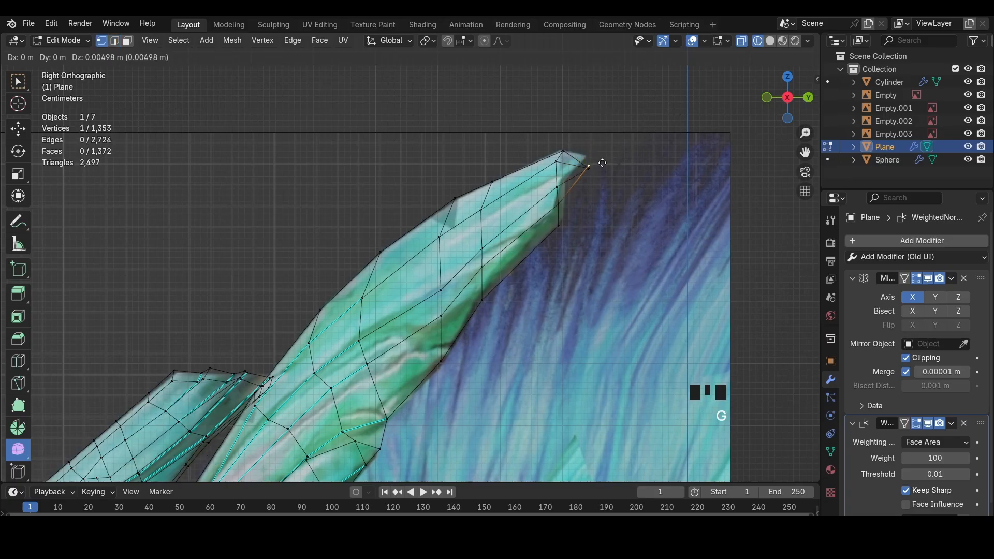
pyautogui.click(600, 153)
# Add a single loop cut across the horn's pointed tip and smooth its vertices by 0.003
pyautogui.hotkey('ctrl', 'r')
pyautogui.click(591, 163)
pyautogui.click(591, 163)
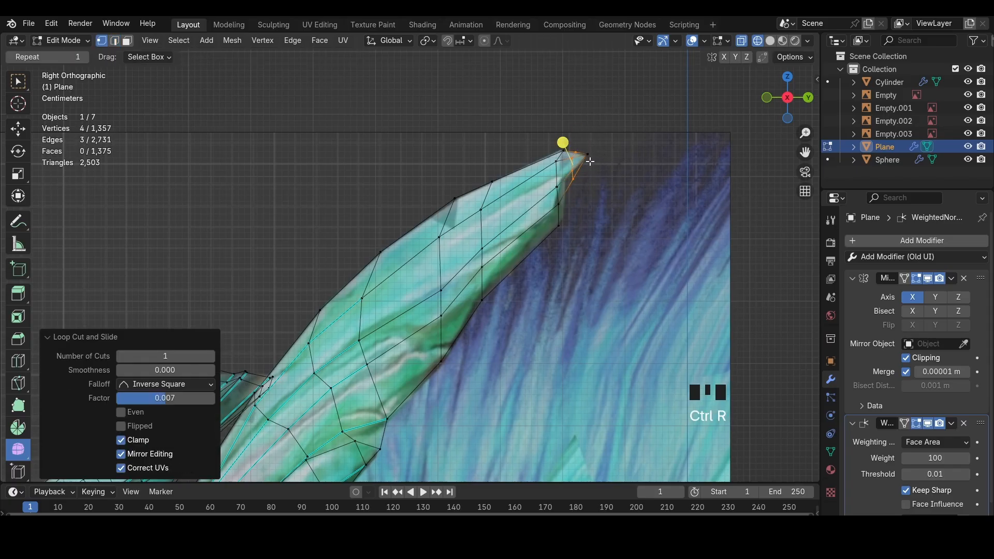
pyautogui.press('g')
pyautogui.click(590, 162)
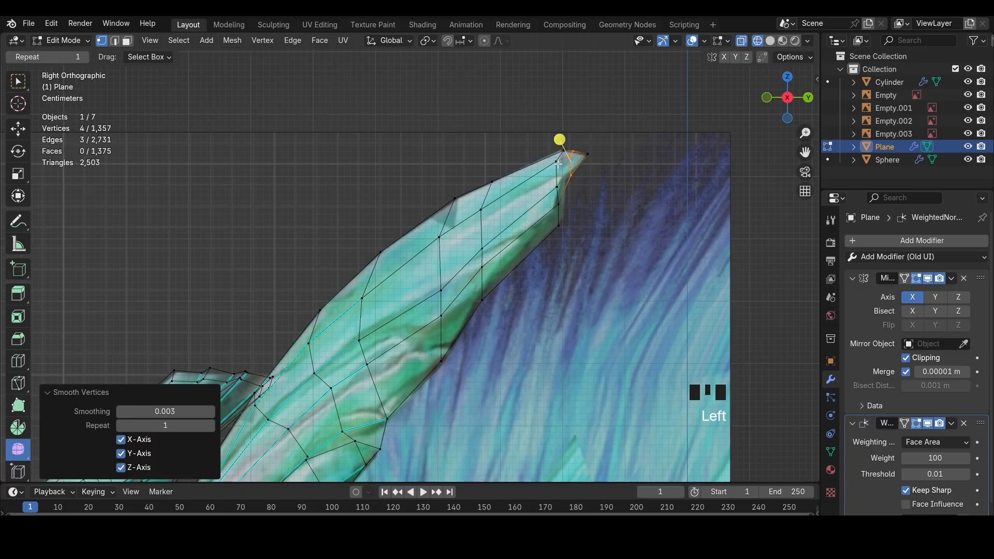
# Pull the inner edge just behind the horn's tip back toward the base
pyautogui.press('2')
pyautogui.click(562, 160)
pyautogui.click(552, 160)
pyautogui.press('a')
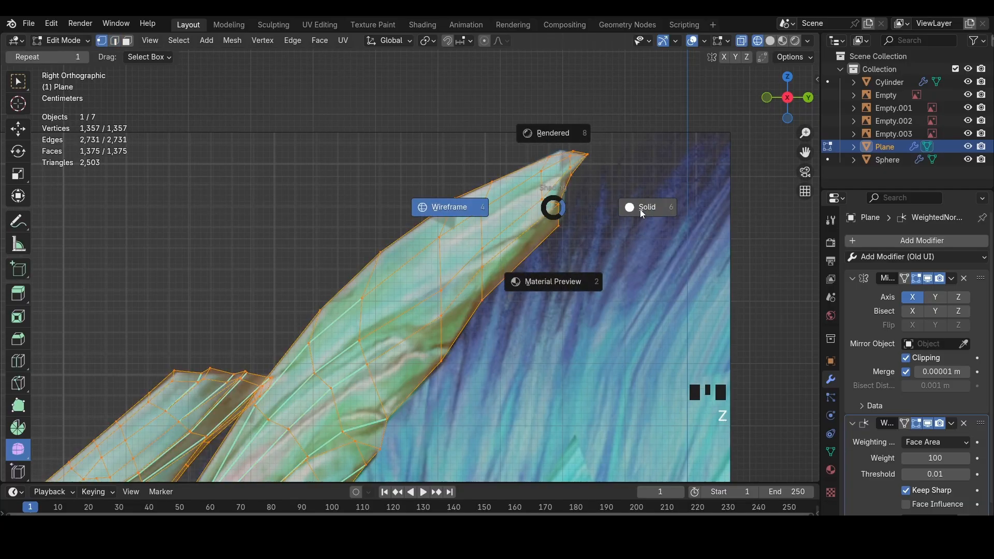
# Merge the overlapping vertices across the whole selected head mesh
pyautogui.click(639, 210)
pyautogui.moveTo(640, 209); pyautogui.dragTo(506, 251, button='middle')
pyautogui.press('m')
pyautogui.click(586, 306)
# Reposition edges and a vertex along the middle and inner side of the rear horn to fit the right-view reference
pyautogui.click(366, 275)
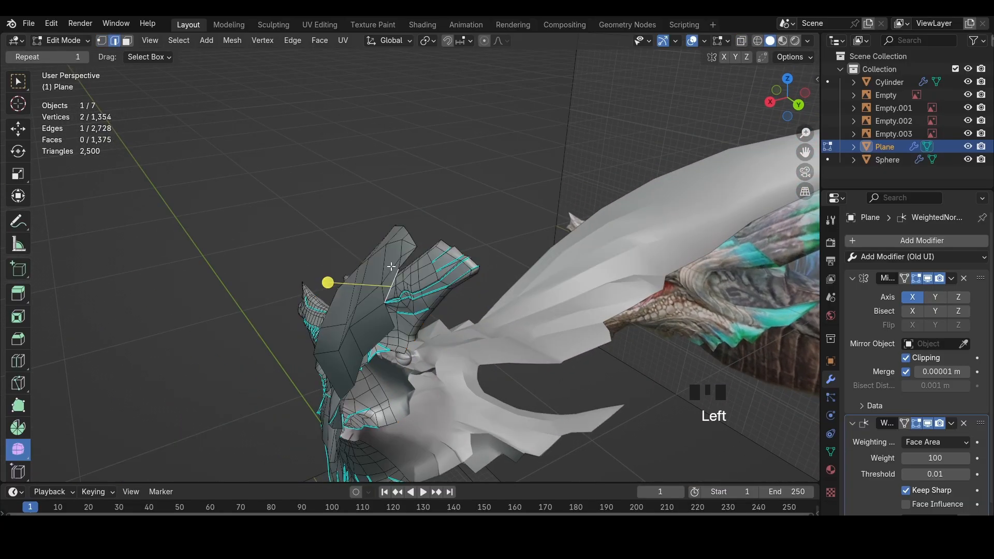
pyautogui.moveTo(366, 275); pyautogui.dragTo(576, 220, button='middle')
pyautogui.click(768, 97)
pyautogui.press('z')
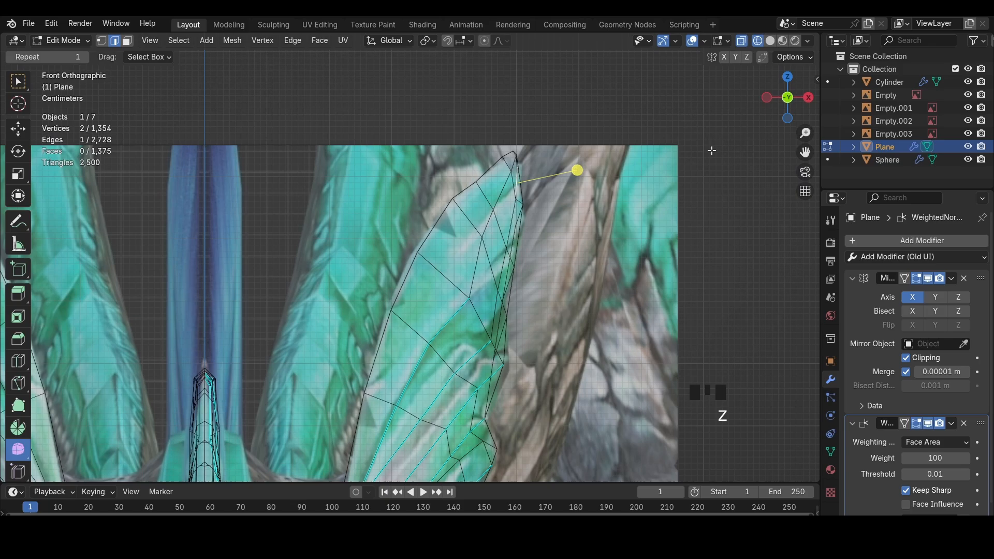
pyautogui.click(803, 100)
pyautogui.press('g')
pyautogui.click(437, 295)
pyautogui.click(481, 259)
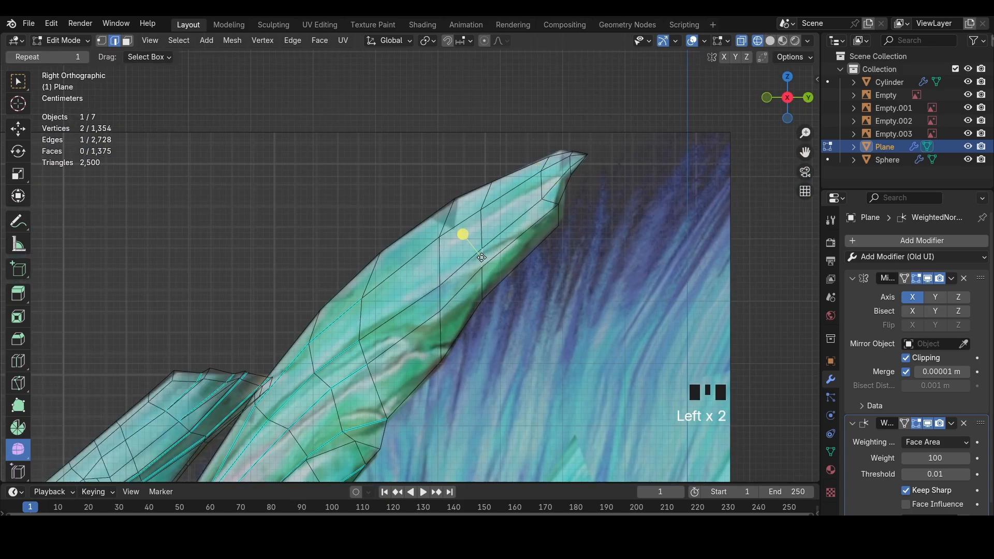
pyautogui.press('g')
pyautogui.click(483, 262)
pyautogui.press('1')
pyautogui.click(552, 202)
pyautogui.press('1')
pyautogui.press('2')
# Mark two consecutive lengthwise edges along the middle of the horn as sharp and shrink/fatten them by 0.00604 m
pyautogui.click(425, 293)
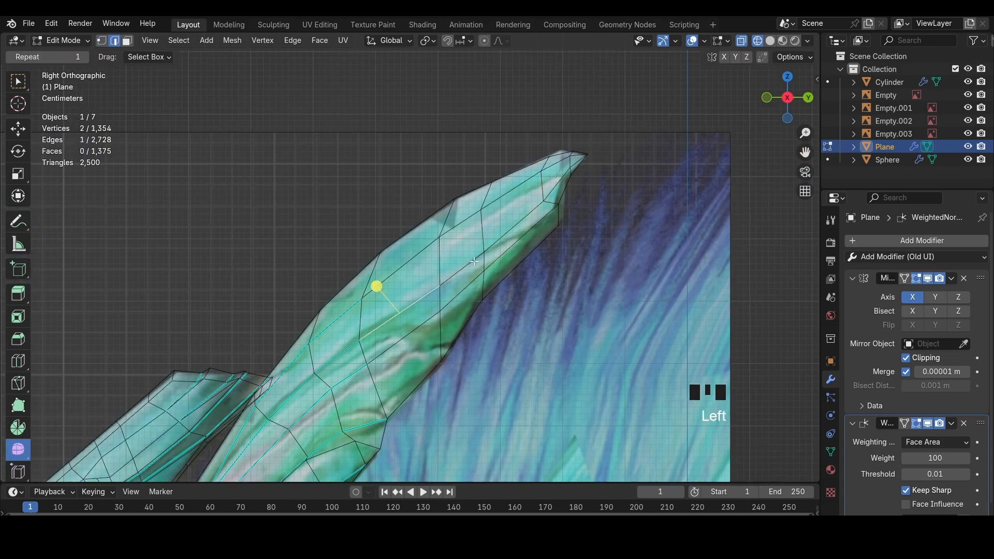
pyautogui.keyDown('shift'); pyautogui.click(474, 261); pyautogui.keyUp('shift')
pyautogui.hotkey('ctrl', 'e')
pyautogui.click(589, 293)
pyautogui.press('z')
pyautogui.hotkey('alt', 's')
pyautogui.moveTo(429, 300); pyautogui.dragTo(555, 299, button='middle')
pyautogui.click(514, 278)
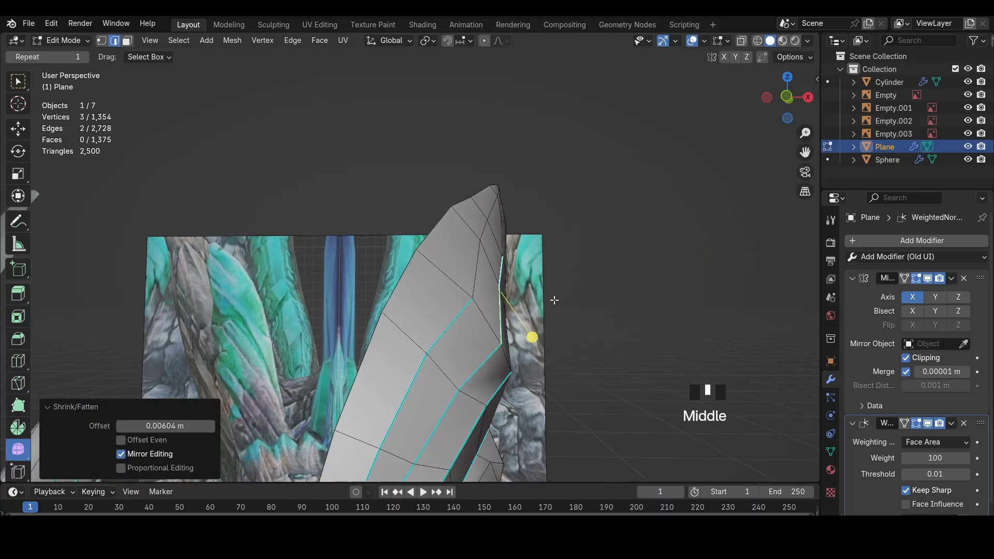
pyautogui.click(551, 302)
pyautogui.moveTo(490, 334); pyautogui.dragTo(511, 259, button='middle')
pyautogui.press('3')
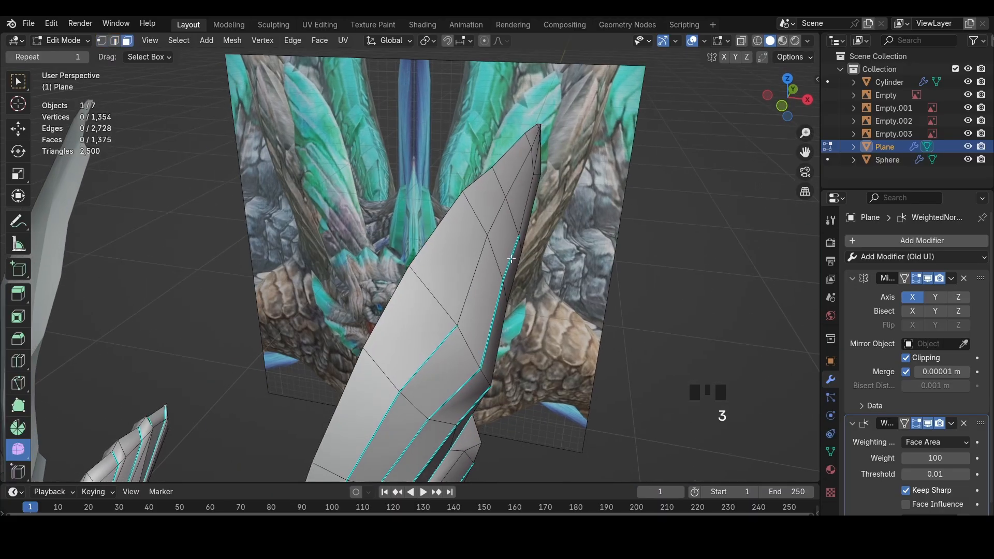
pyautogui.click(780, 106)
pyautogui.press('z')
pyautogui.press('a')
pyautogui.press('a')
pyautogui.scroll(-3, 487, 319)
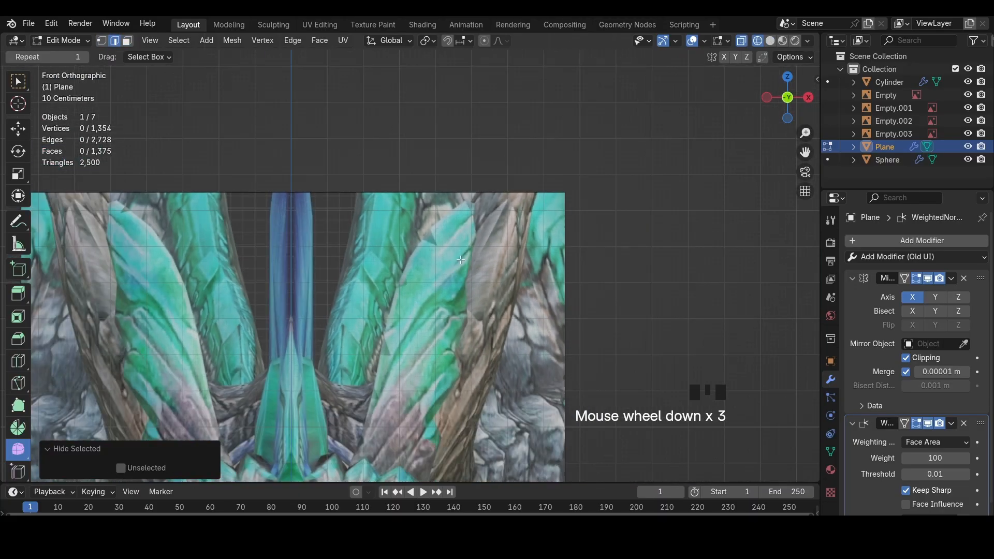
# Shift two cross edges below the horn's tip along X in the front view, the upper one by -0.004303 m
pyautogui.press('2')
pyautogui.press('z')
pyautogui.press('g')
pyautogui.press('x')
pyautogui.click(466, 254)
pyautogui.hotkey('ctrl', 'z')
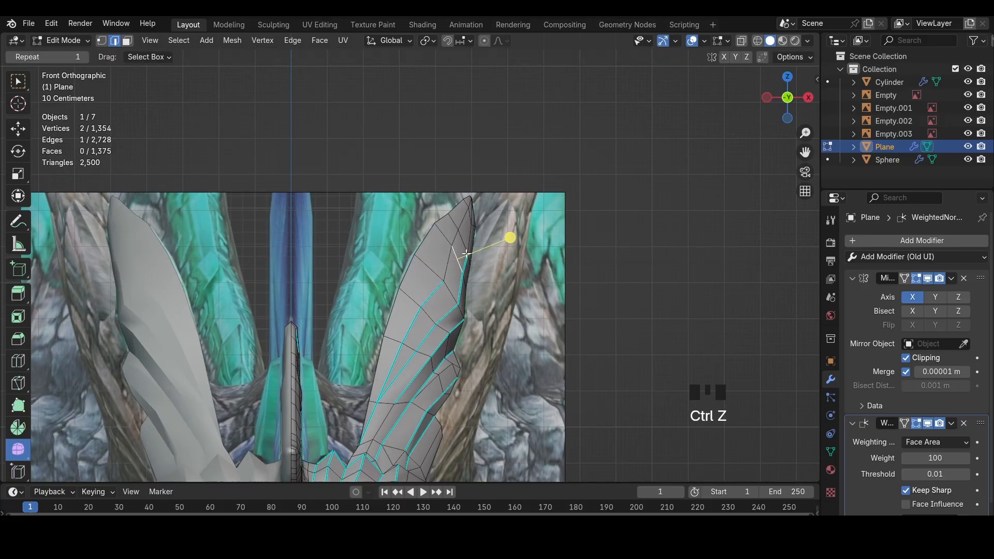
pyautogui.press('x')
pyautogui.click(451, 293)
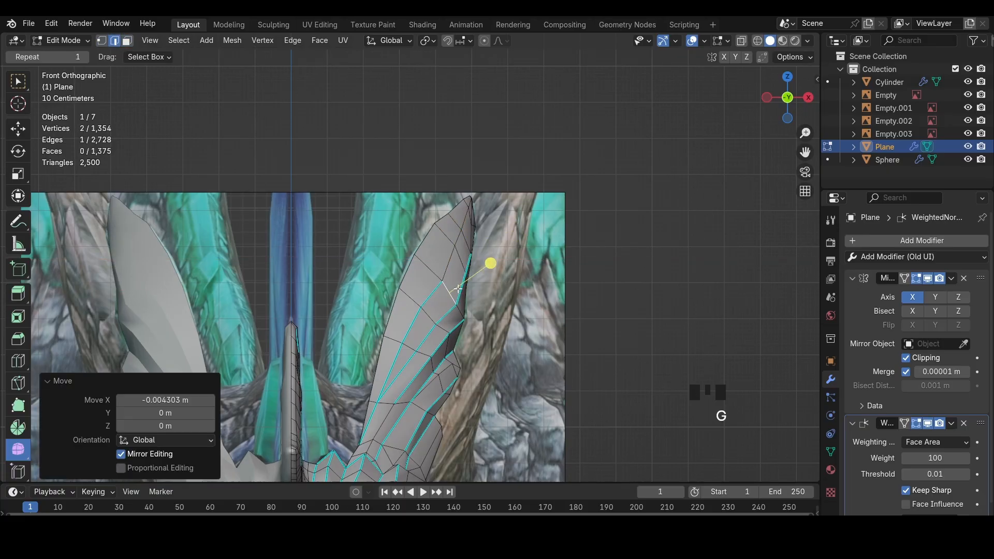
pyautogui.press('z')
pyautogui.press('g')
pyautogui.press('x')
pyautogui.click(449, 294)
pyautogui.press('z')
# Move the small face near the horn's tip and a neighbouring vertex to smooth the horn's profile
pyautogui.moveTo(621, 277)
pyautogui.mouseDown(button='middle')
pyautogui.moveTo(528, 264)
pyautogui.moveTo(541, 217)
pyautogui.moveTo(536, 260)
pyautogui.moveTo(466, 257)
pyautogui.mouseUp(button='middle')
pyautogui.press('3')
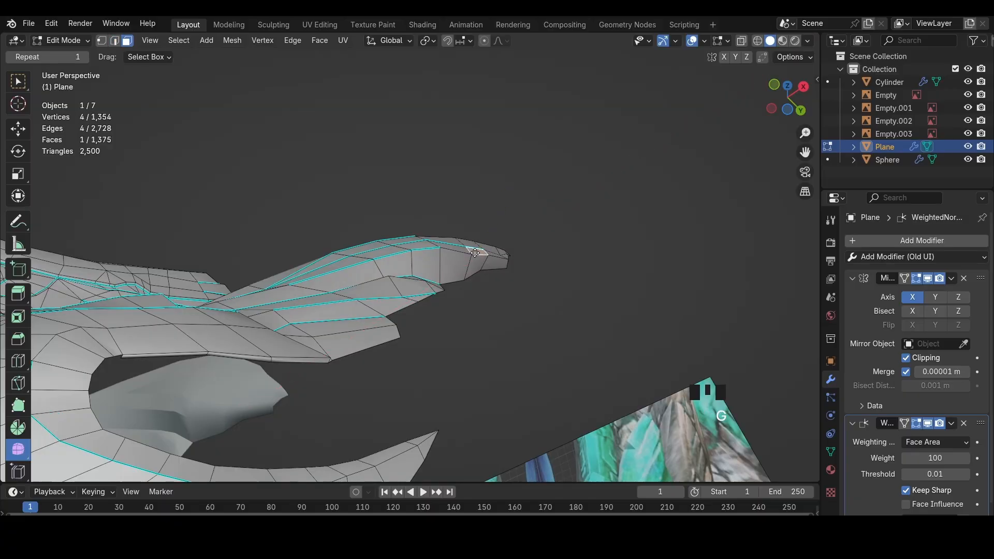
pyautogui.click(477, 256)
pyautogui.press('2')
pyautogui.press('1')
pyautogui.press('g')
pyautogui.click(487, 266)
pyautogui.press('2')
# Slide vertices along the horn's edges and move one by -0.000284 m in X, 0.000161 m in Y and 0.003881 m in Z
pyautogui.click(458, 282)
pyautogui.moveTo(504, 282); pyautogui.dragTo(420, 302, button='middle')
pyautogui.hotkey('shift', 'v')
pyautogui.click(406, 261)
pyautogui.hotkey('shift', 'v')
pyautogui.click(404, 263)
pyautogui.click(464, 204)
pyautogui.moveTo(406, 263); pyautogui.dragTo(505, 282, button='middle')
pyautogui.press('g')
pyautogui.click(412, 340)
pyautogui.scroll(-4, 445, 339)
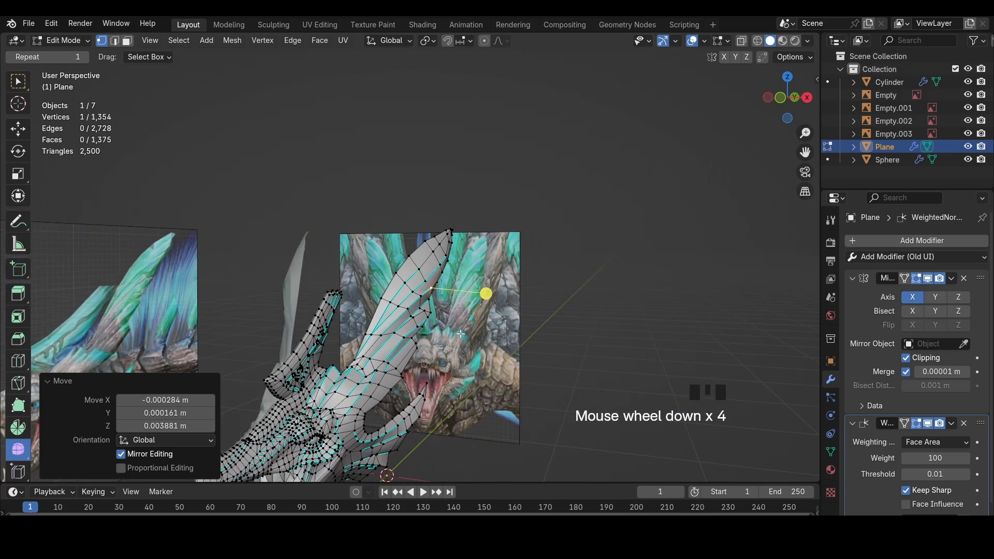
# Save the project file
pyautogui.moveTo(479, 342)
pyautogui.keyDown('shift'); pyautogui.mouseDown(button='middle')
pyautogui.moveTo(521, 275)
pyautogui.moveTo(549, 279)
pyautogui.moveTo(489, 255)
pyautogui.moveTo(365, 233)
pyautogui.mouseUp(button='middle'); pyautogui.keyUp('shift')
pyautogui.hotkey('ctrl', 's')
pyautogui.scroll(2, 373, 227)
pyautogui.moveTo(559, 181); pyautogui.dragTo(626, 162, button='middle')
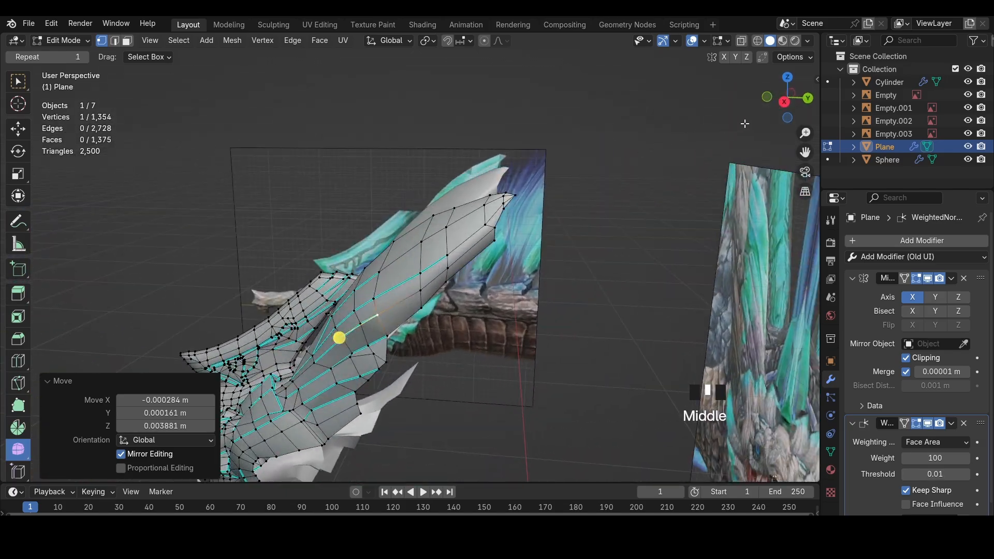
# Adjust an edge and a vertex on the horn's rear contour in the right view to follow the reference
pyautogui.click(787, 98)
pyautogui.press('z')
pyautogui.scroll(1, 543, 212)
pyautogui.press('a')
pyautogui.press('h')
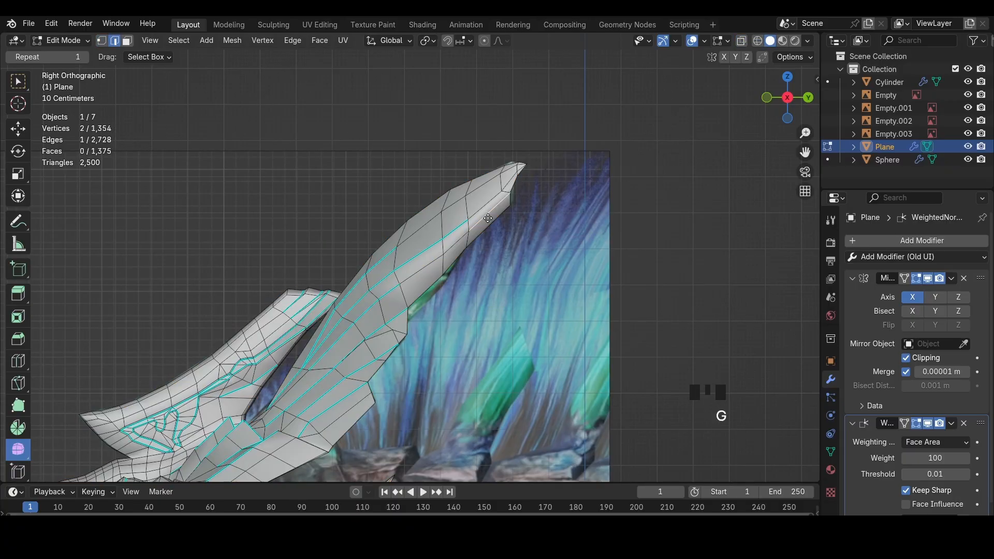
pyautogui.click(492, 223)
pyautogui.press('1')
pyautogui.click(450, 273)
pyautogui.press('g')
pyautogui.click(452, 280)
pyautogui.press('2')
# Narrow the back side of the horn by scaling its cross edges, the first by 0.769, and save the file
pyautogui.moveTo(452, 279); pyautogui.dragTo(295, 253, button='middle')
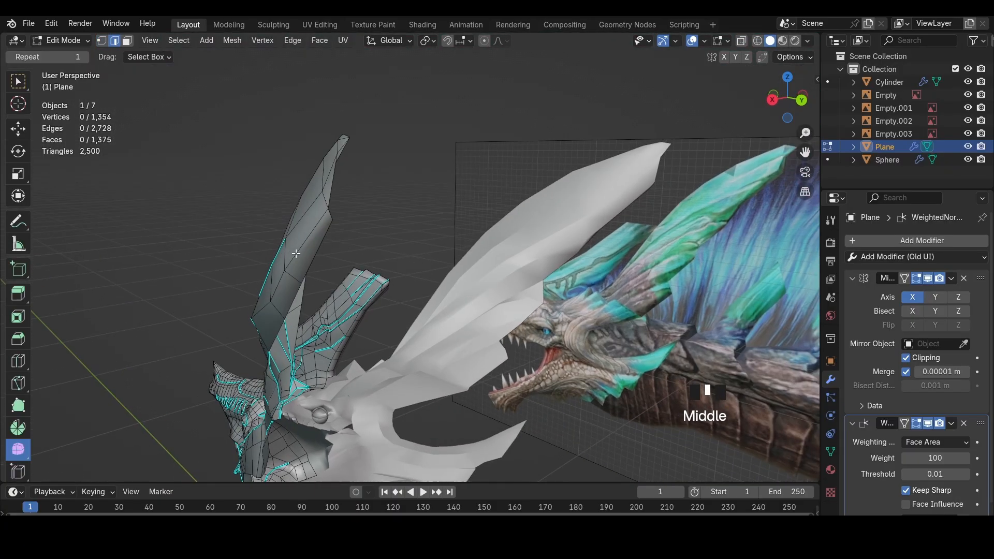
pyautogui.click(273, 309)
pyautogui.press('s')
pyautogui.click(300, 305)
pyautogui.moveTo(303, 304); pyautogui.dragTo(293, 233, button='middle')
pyautogui.press('s')
pyautogui.click(334, 316)
pyautogui.scroll(-1, 586, 301)
pyautogui.click(557, 277)
pyautogui.hotkey('ctrl', 's')
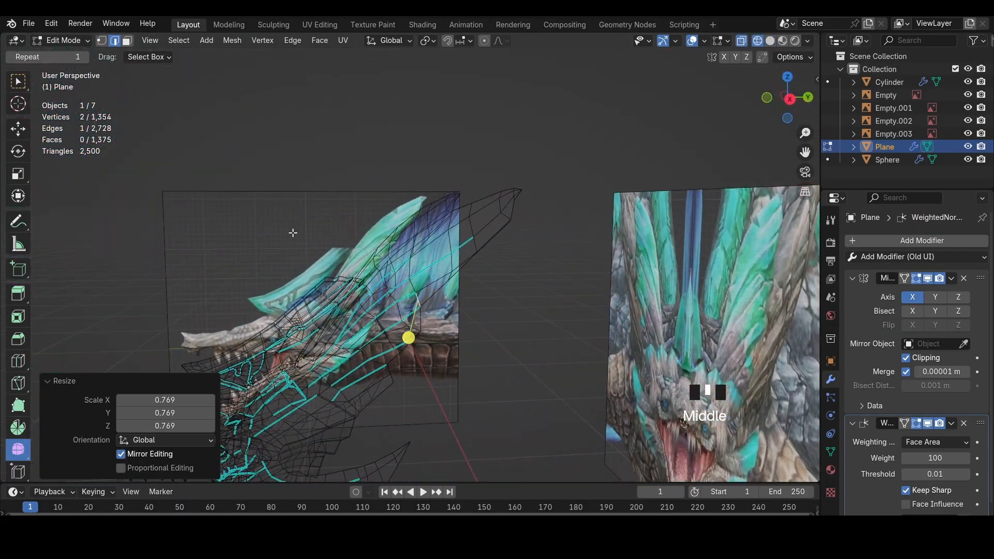
# Return to Object Mode and examine the whole dragon head from several angles against the references
pyautogui.scroll(-4, 293, 233)
pyautogui.click(72, 56)
pyautogui.keyDown('shift'); pyautogui.moveTo(431, 135); pyautogui.dragTo(558, 20, button='middle'); pyautogui.keyUp('shift')
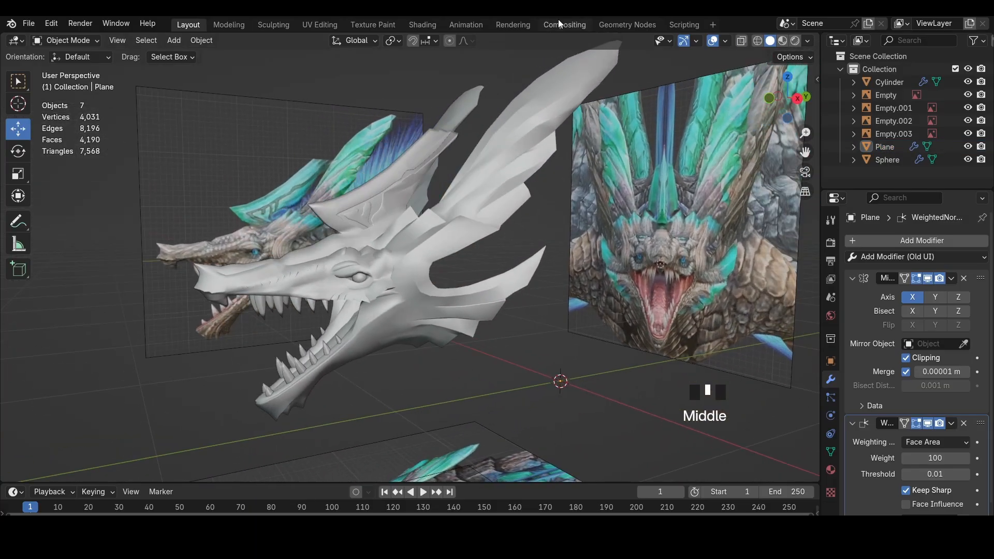
pyautogui.moveTo(581, 201); pyautogui.dragTo(711, 45, button='middle')
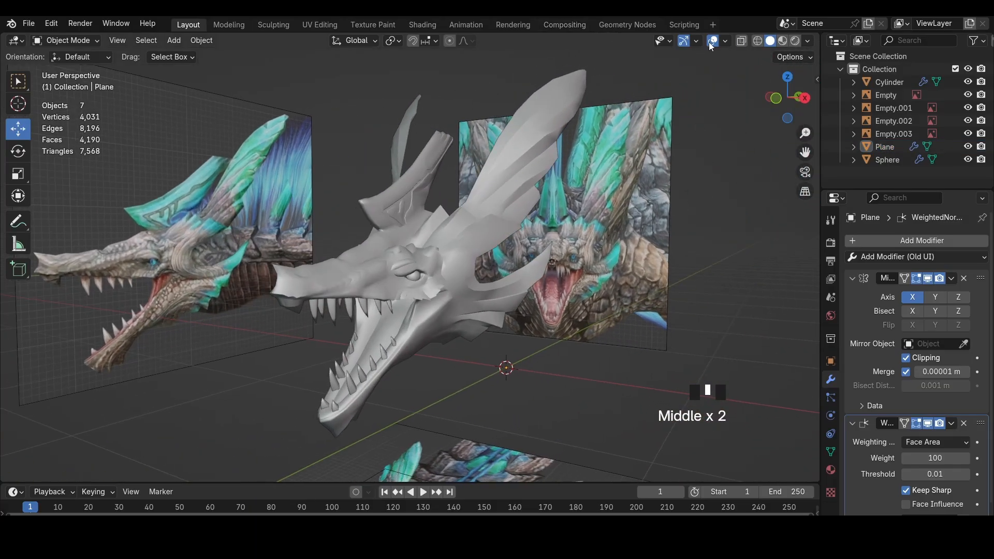
pyautogui.moveTo(672, 153); pyautogui.dragTo(477, 241, button='middle')
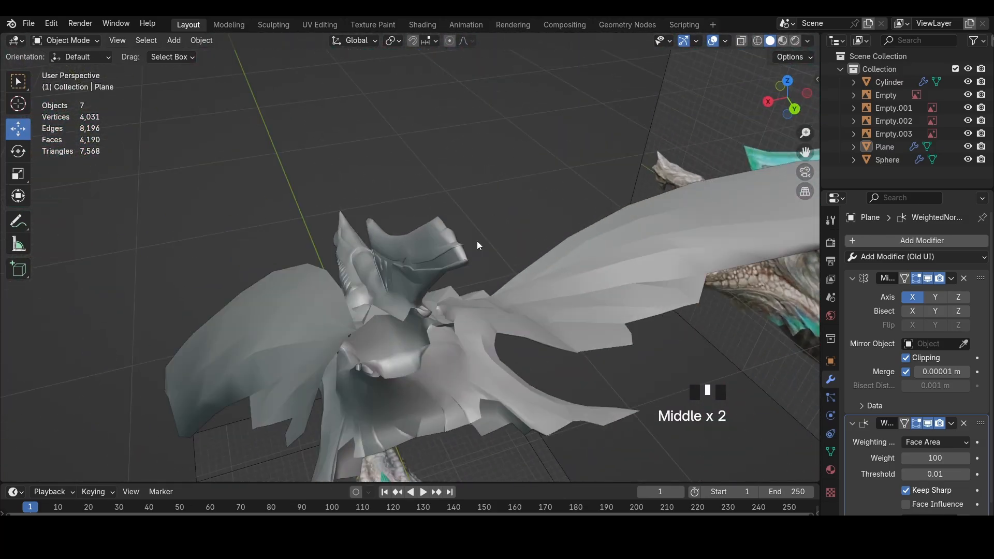
# Open the head mesh for editing and knife new edges across the rear end of the top crest
pyautogui.click(467, 250)
pyautogui.scroll(4, 399, 248)
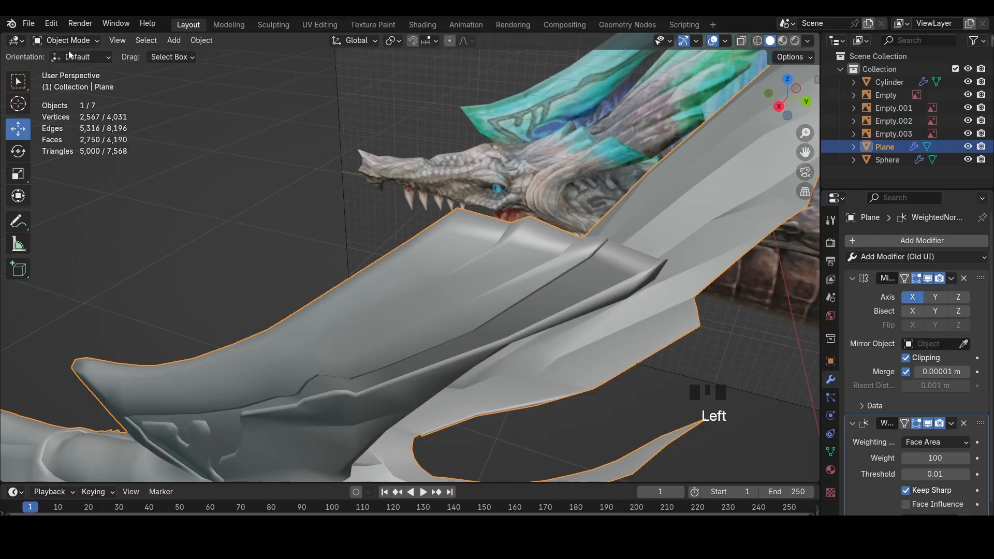
pyautogui.click(72, 69)
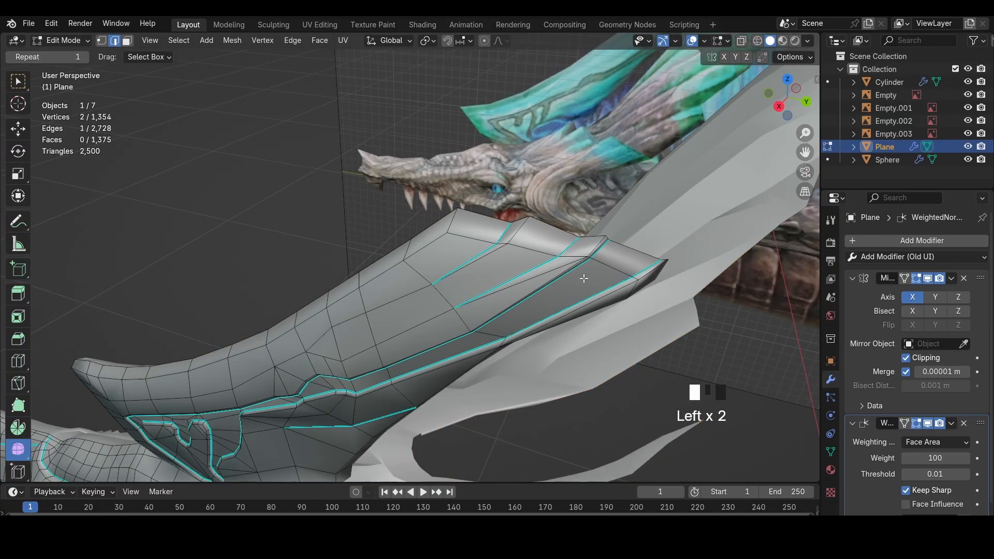
pyautogui.click(494, 278)
pyautogui.hotkey('ctrl', 'z')
pyautogui.hotkey('ctrl', 'z')
pyautogui.hotkey('ctrl', 'z')
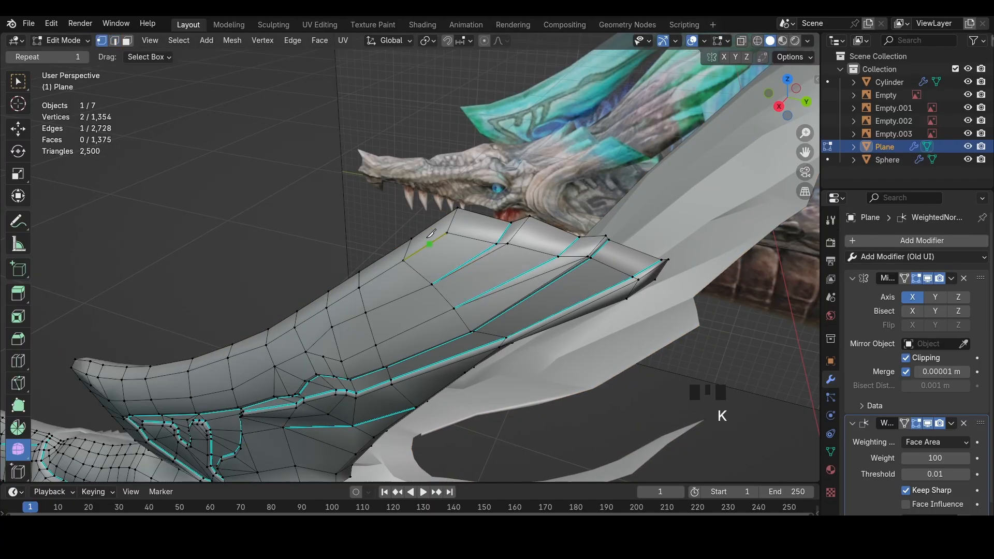
pyautogui.click(592, 327)
pyautogui.press('Return')
# Adjust vertices along the crest's new cut line and slide them along their edges to even out the topology
pyautogui.moveTo(383, 189); pyautogui.dragTo(576, 231, button='middle')
pyautogui.press('1')
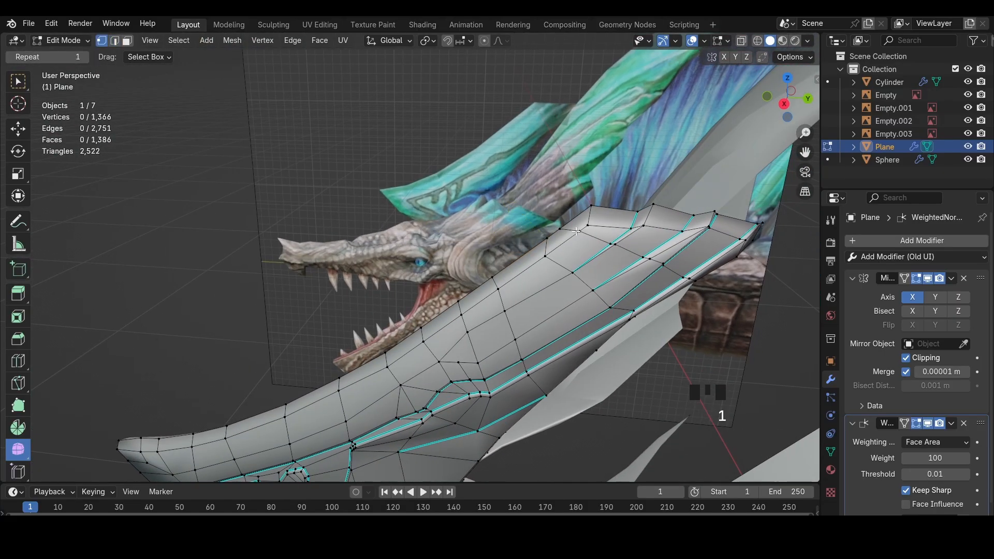
pyautogui.keyDown('ctrl'); pyautogui.keyDown('shift'); pyautogui.click(675, 269); pyautogui.keyUp('shift'); pyautogui.keyUp('ctrl')
pyautogui.moveTo(680, 284); pyautogui.dragTo(596, 239)
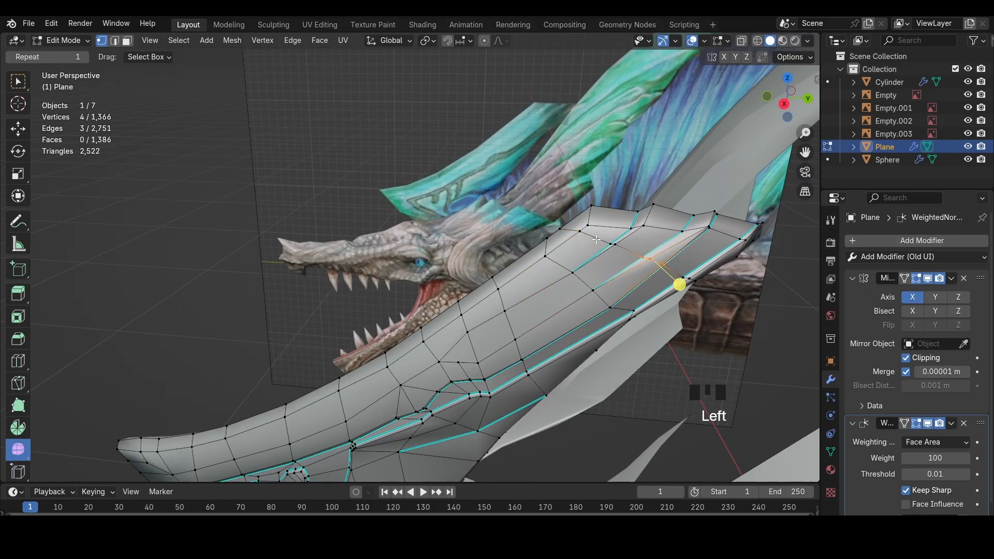
pyautogui.click(616, 248)
pyautogui.click(675, 270)
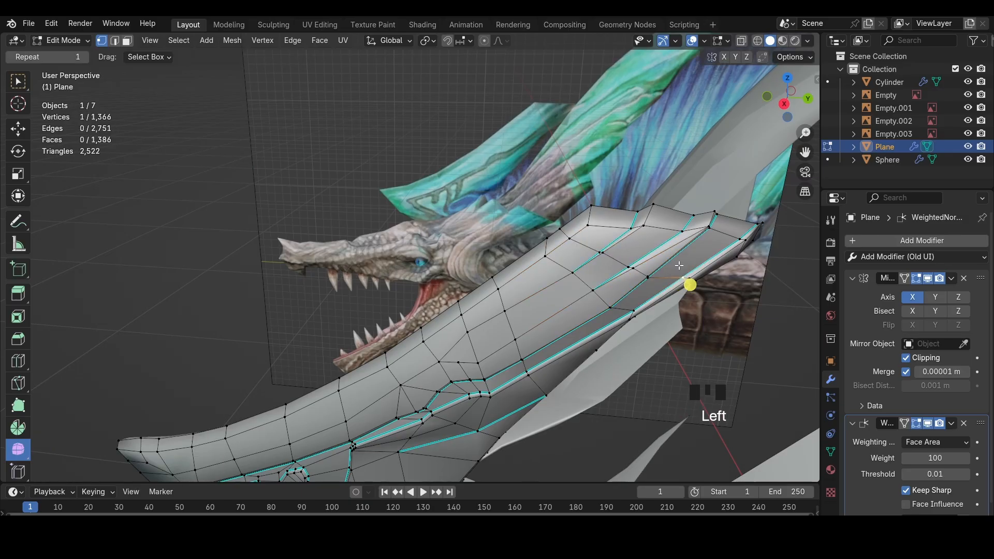
pyautogui.moveTo(674, 270); pyautogui.dragTo(571, 238, button='middle')
pyautogui.hotkey('shift', 'v')
pyautogui.click(506, 236)
pyautogui.click(460, 230)
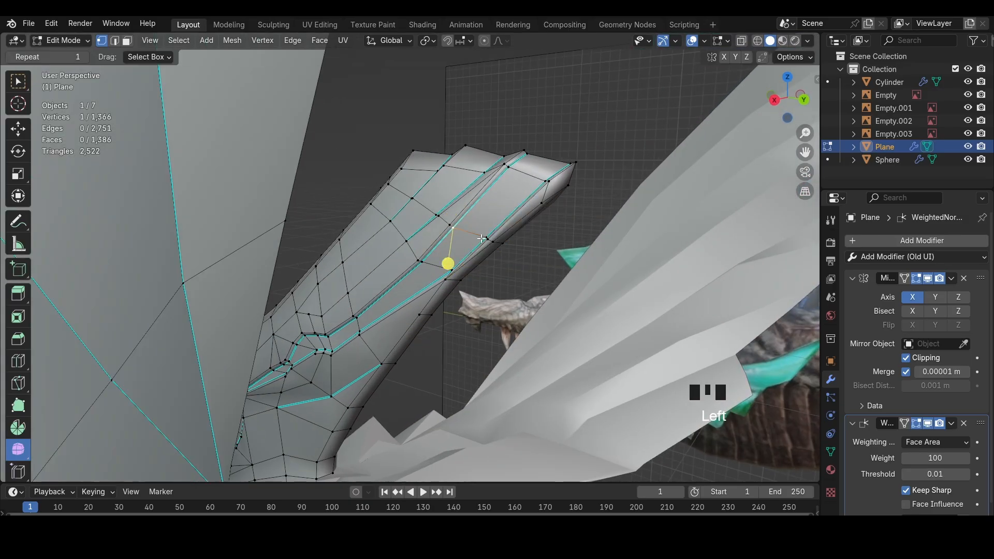
pyautogui.press('2')
pyautogui.moveTo(460, 230); pyautogui.dragTo(721, 302, button='middle')
pyautogui.click(598, 288)
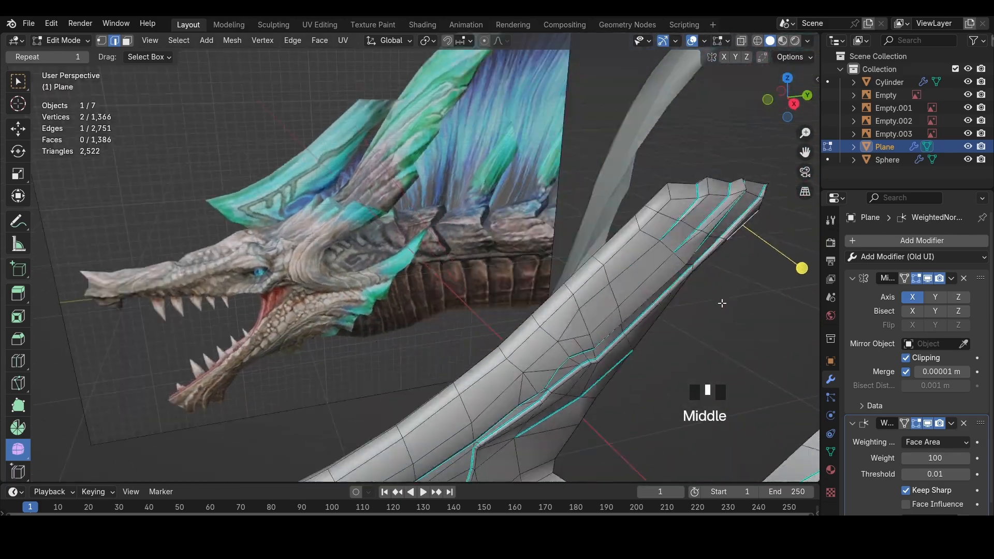
# Return to Object Mode and examine the crest, horn and cheek frill shapes from several angles
pyautogui.scroll(-4, 721, 302)
pyautogui.moveTo(316, 106); pyautogui.dragTo(290, 100, button='middle')
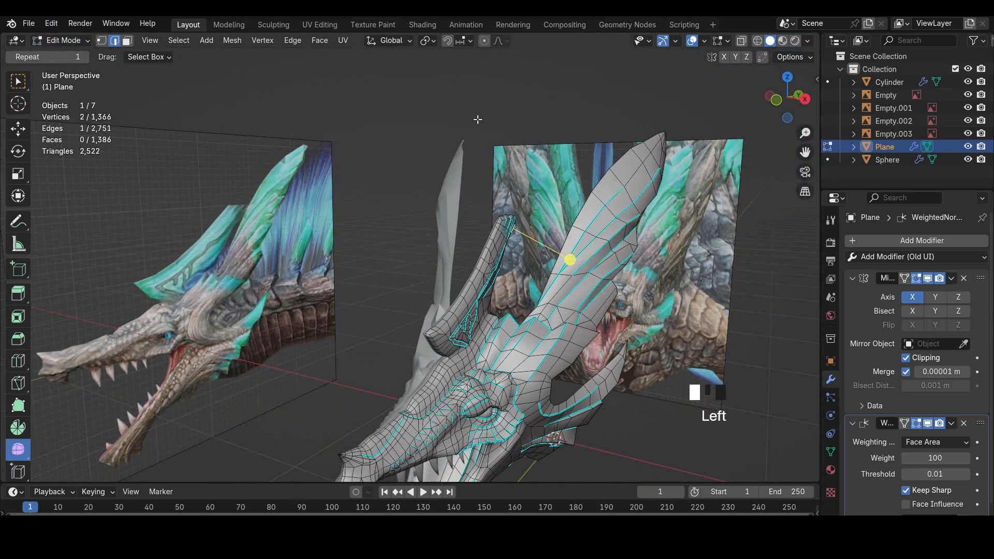
pyautogui.click(81, 43)
pyautogui.click(79, 55)
pyautogui.click(219, 72)
pyautogui.scroll(-3, 480, 156)
pyautogui.moveTo(480, 156); pyautogui.dragTo(197, 191, button='middle')
pyautogui.scroll(2, 197, 191)
pyautogui.scroll(1, 197, 191)
pyautogui.moveTo(550, 223)
pyautogui.mouseDown(button='middle')
pyautogui.moveTo(528, 206)
pyautogui.moveTo(493, 204)
pyautogui.moveTo(507, 249)
pyautogui.moveTo(543, 167)
pyautogui.mouseUp(button='middle')
pyautogui.press('z')
pyautogui.press('z')
pyautogui.click(413, 258)
# Reopen the head mesh for editing and examine the edge flow from the cheek up the rear horn
pyautogui.click(66, 71)
pyautogui.scroll(3, 528, 274)
pyautogui.scroll(3, 544, 167)
pyautogui.press('2')
pyautogui.click(528, 274)
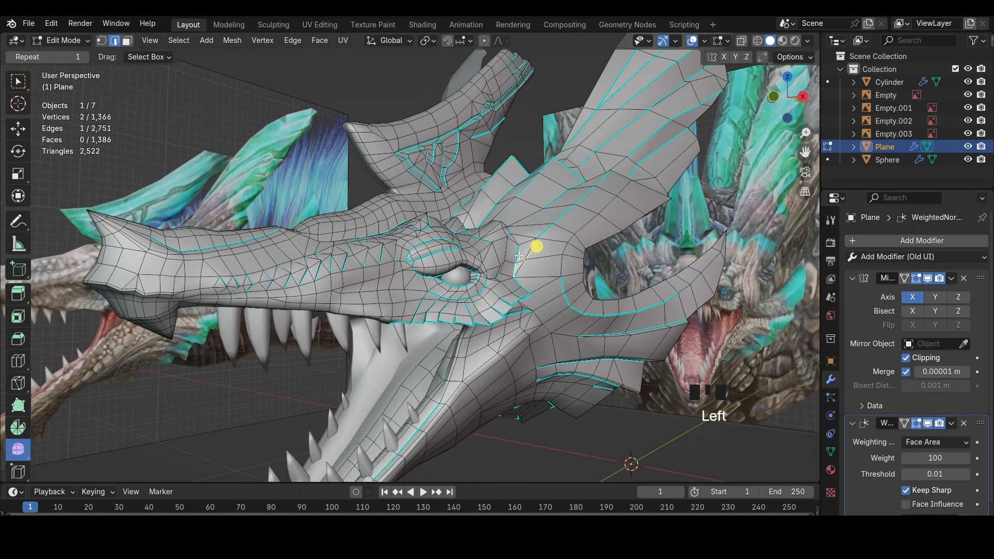
pyautogui.moveTo(528, 274); pyautogui.dragTo(450, 299, button='middle')
pyautogui.scroll(-3, 496, 274)
pyautogui.scroll(2, 384, 285)
pyautogui.press('1')
pyautogui.press('2')
# Move the edge just behind the rear horn's tip and rotate it by -7.68° to refine the point
pyautogui.click(425, 224)
pyautogui.moveTo(428, 226); pyautogui.dragTo(460, 232, button='middle')
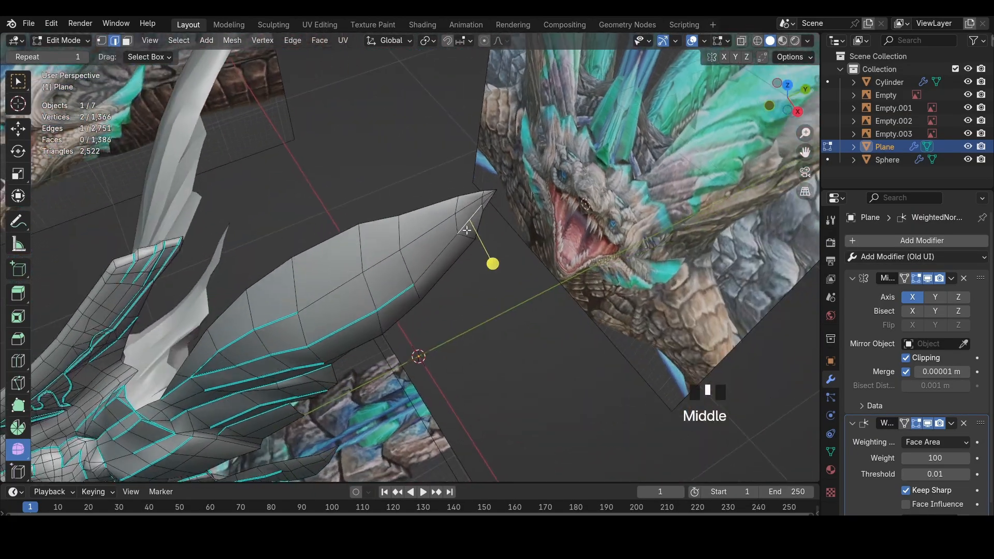
pyautogui.click(463, 223)
pyautogui.press('g')
pyautogui.click(466, 227)
pyautogui.press('r')
pyautogui.click(481, 213)
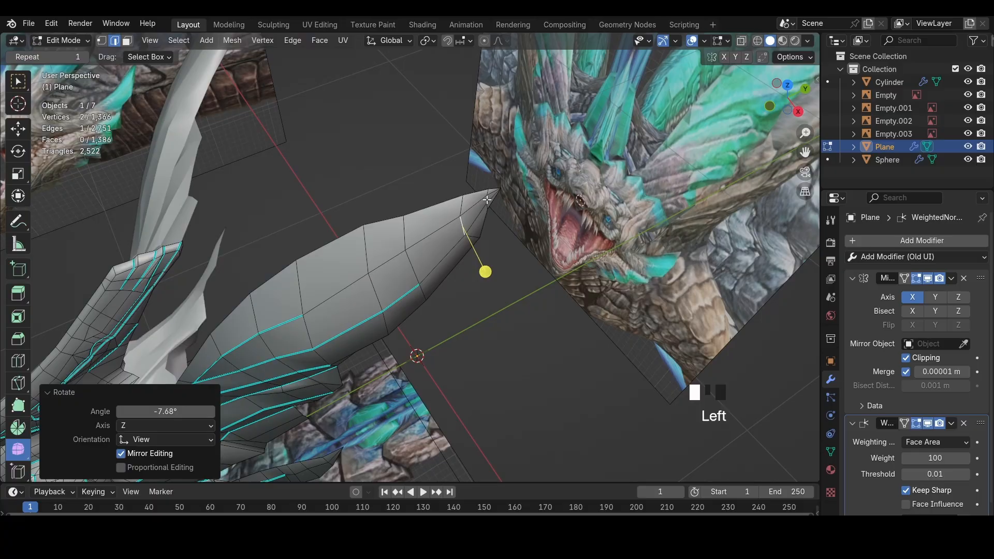
pyautogui.press('g')
pyautogui.click(533, 218)
# Mark the selected edge at the horn's tip as sharp
pyautogui.click(538, 214)
pyautogui.moveTo(466, 236); pyautogui.dragTo(536, 207, button='middle')
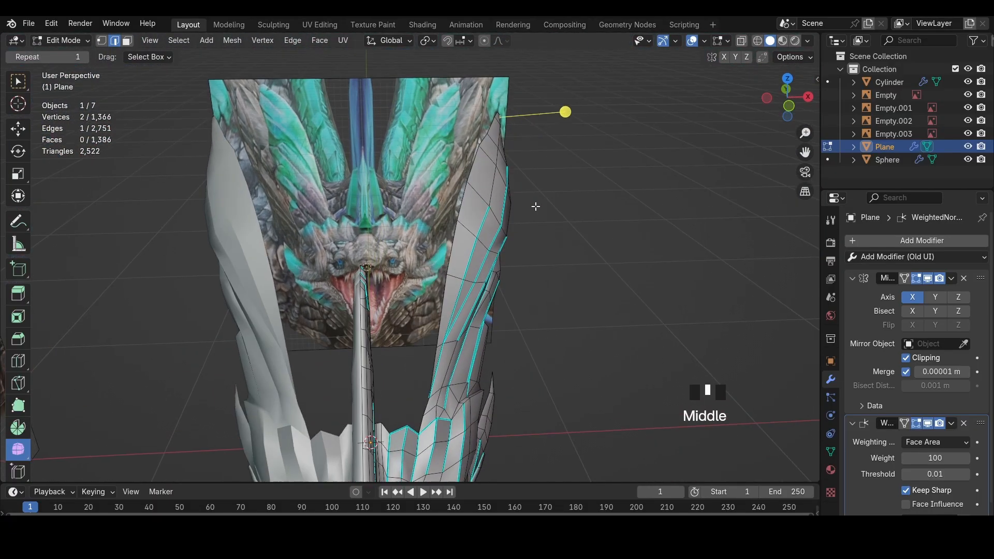
pyautogui.hotkey('ctrl', 'e')
pyautogui.hotkey('ctrl', 'e')
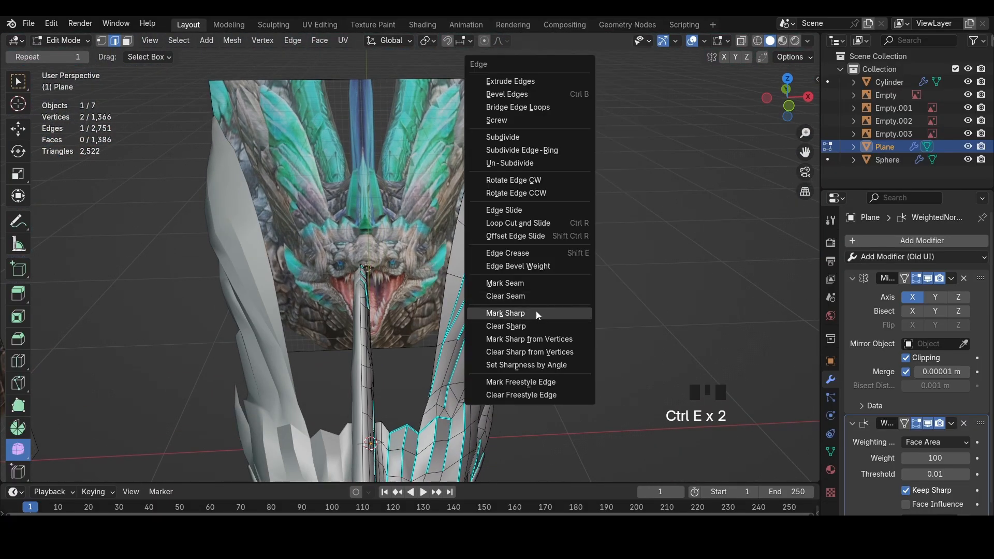
pyautogui.click(536, 312)
# Move a vertex on the horn's ridged side by 0.003245 m in X and -0.000231 m in Y
pyautogui.click(488, 252)
pyautogui.press('g')
pyautogui.click(489, 250)
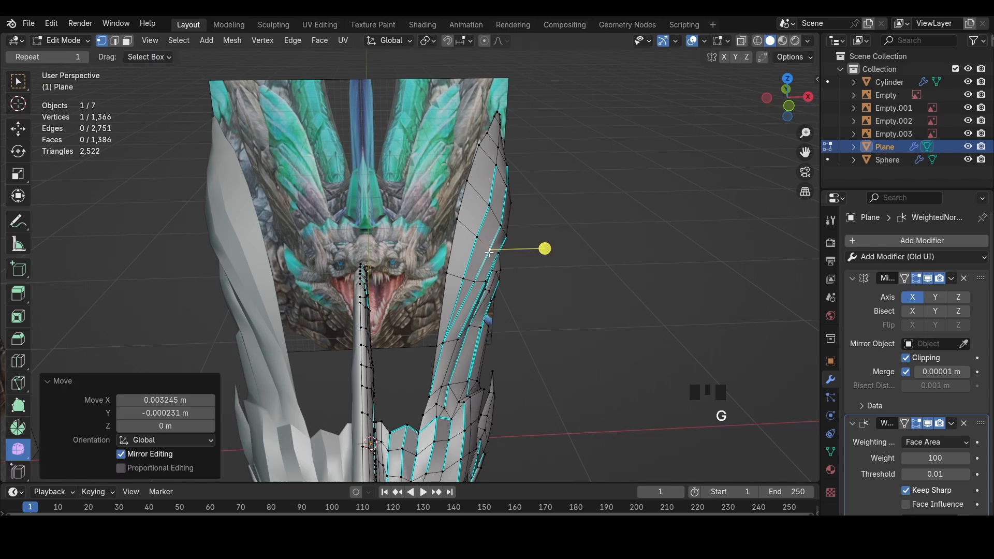
# Move two more vertices along the rear horn's ridged edge, the last by 0.006103 m in X, -0.00256 m in Y and -0.0015 m in Z
pyautogui.press('2')
pyautogui.moveTo(489, 251)
pyautogui.mouseDown(button='middle')
pyautogui.moveTo(519, 252)
pyautogui.moveTo(447, 217)
pyautogui.moveTo(444, 271)
pyautogui.mouseUp(button='middle')
pyautogui.click(519, 253)
pyautogui.press('g')
pyautogui.click(515, 255)
pyautogui.click(505, 236)
pyautogui.press('g')
pyautogui.click(508, 235)
pyautogui.press('z')
pyautogui.press('z')
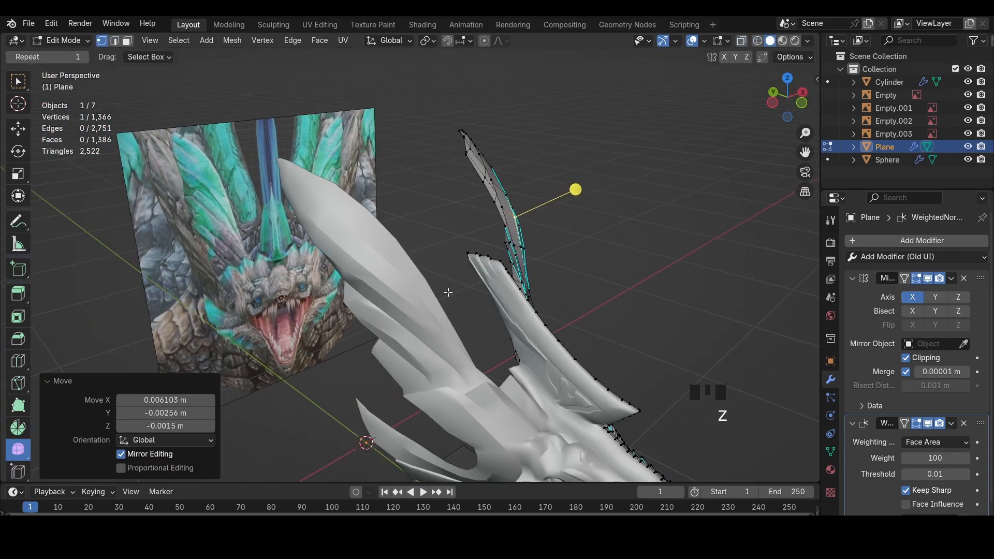
# Save the file while checking the whole head against the side and front references
pyautogui.moveTo(353, 284)
pyautogui.mouseDown(button='middle')
pyautogui.moveTo(428, 295)
pyautogui.moveTo(306, 288)
pyautogui.moveTo(505, 209)
pyautogui.moveTo(441, 229)
pyautogui.mouseUp(button='middle')
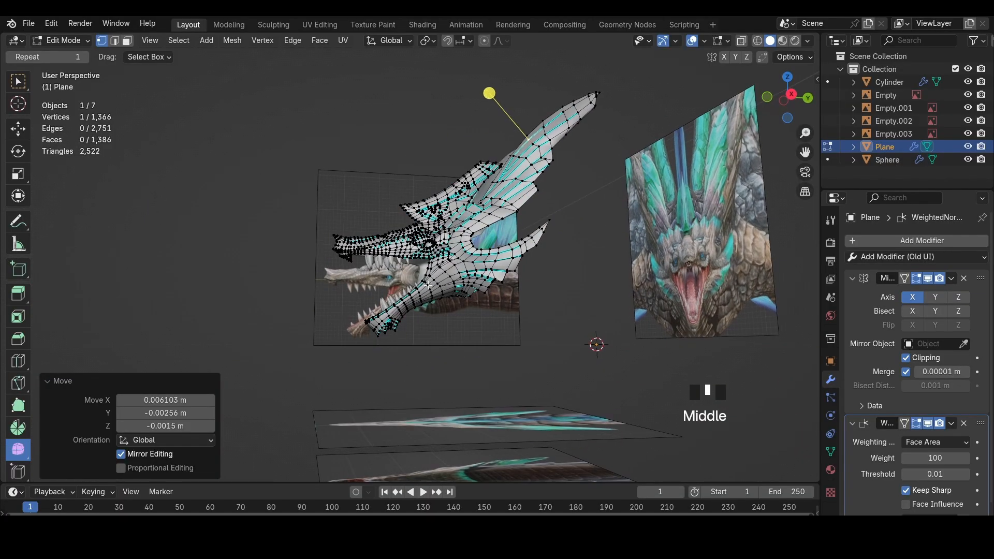
pyautogui.scroll(4, 441, 230)
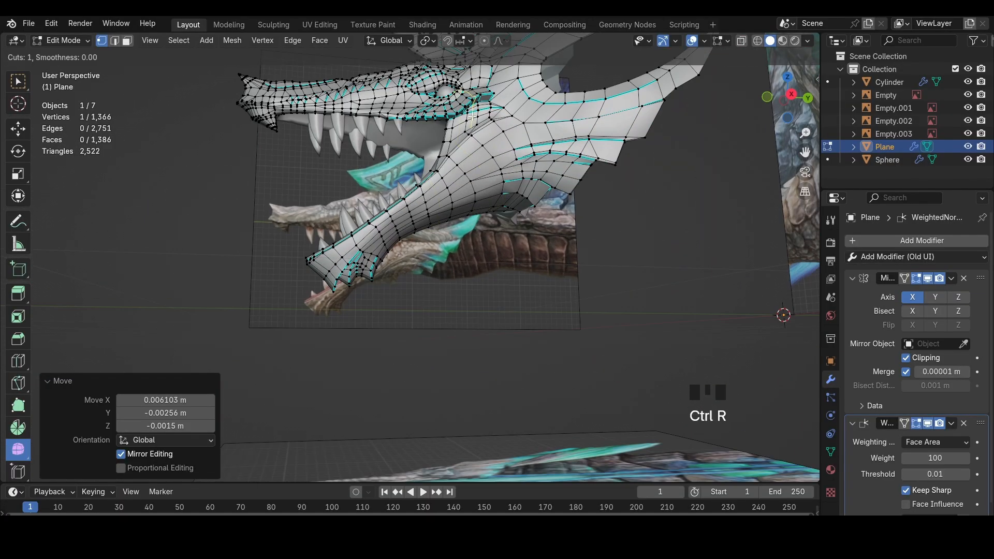
pyautogui.moveTo(472, 116); pyautogui.dragTo(689, 272, button='middle')
pyautogui.moveTo(461, 248); pyautogui.dragTo(386, 250, button='middle')
pyautogui.hotkey('ctrl', 's')
pyautogui.moveTo(461, 250); pyautogui.dragTo(430, 242, button='middle')
pyautogui.keyDown('shift'); pyautogui.moveTo(431, 242); pyautogui.dragTo(473, 279, button='middle'); pyautogui.keyUp('shift')
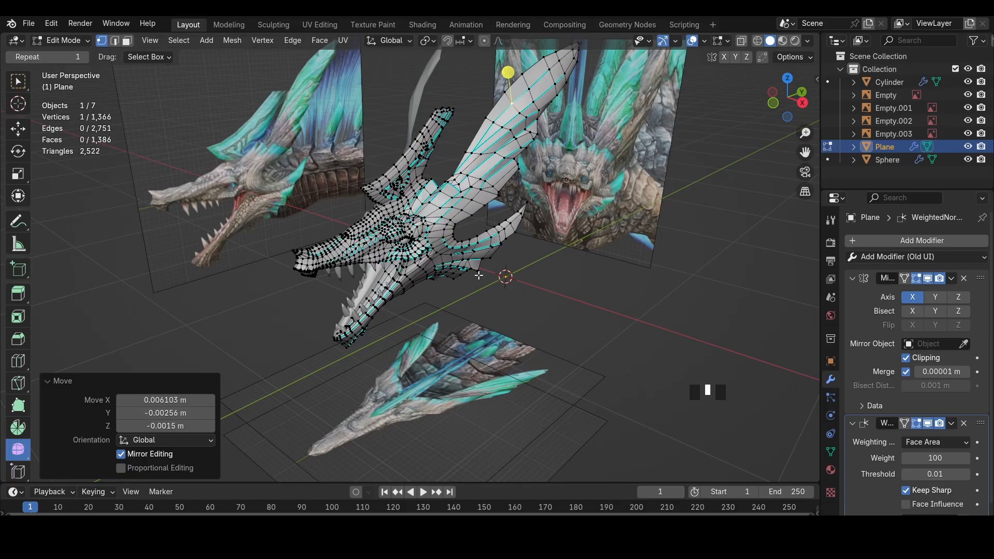
# Move an edge on the lower jaw's outer rim near the mouth corner by 0.00404 m in X
pyautogui.scroll(3, 479, 276)
pyautogui.moveTo(478, 275); pyautogui.dragTo(487, 231, button='middle')
pyautogui.scroll(2, 357, 313)
pyautogui.press('2')
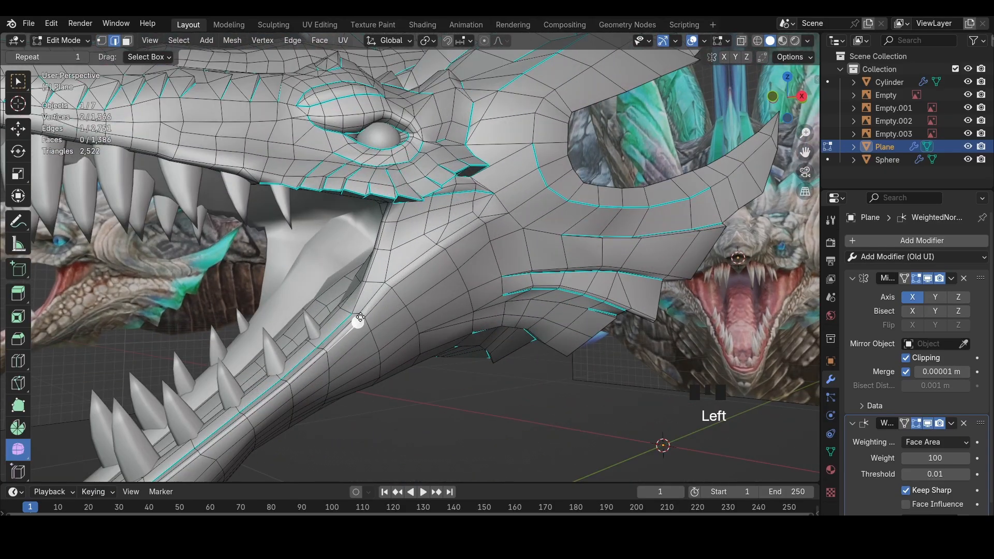
pyautogui.click(361, 313)
pyautogui.moveTo(362, 313); pyautogui.dragTo(493, 310, button='middle')
pyautogui.press('2')
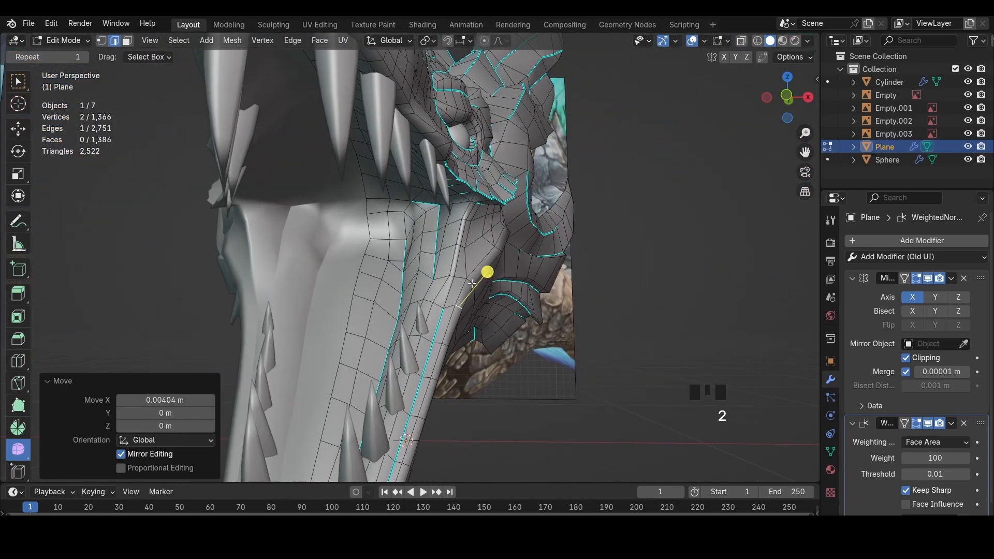
# Move the neighbouring edges near the mouth corner along X, including shifts of -0.005503 m and -0.00227 m
pyautogui.click(470, 282)
pyautogui.press('g')
pyautogui.press('x')
pyautogui.click(463, 280)
pyautogui.press('2')
pyautogui.click(452, 278)
pyautogui.press('g')
pyautogui.press('x')
pyautogui.click(451, 277)
pyautogui.moveTo(450, 277); pyautogui.dragTo(478, 259, button='middle')
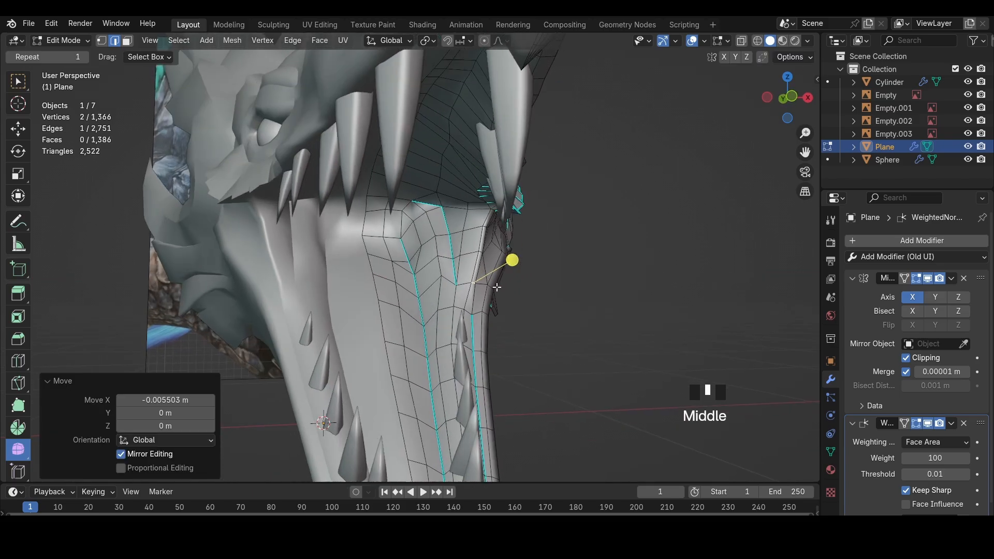
pyautogui.press('2')
pyautogui.click(479, 251)
pyautogui.scroll(-3, 479, 251)
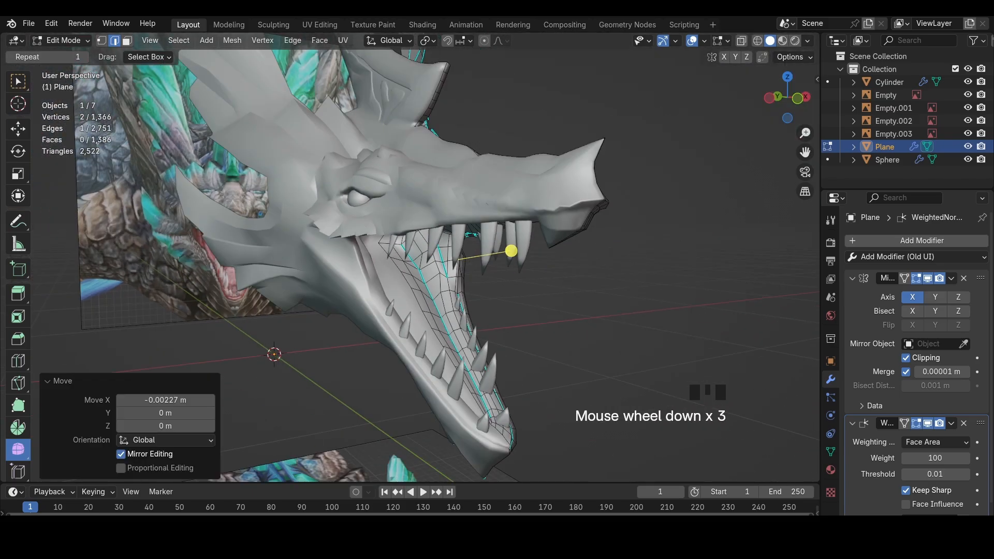
# Switch to Object Mode and examine the head's overall shape and shading from the side, above and front against the references
pyautogui.click(69, 39)
pyautogui.click(67, 51)
pyautogui.moveTo(670, 143); pyautogui.dragTo(394, 225, button='middle')
pyautogui.scroll(-3, 564, 205)
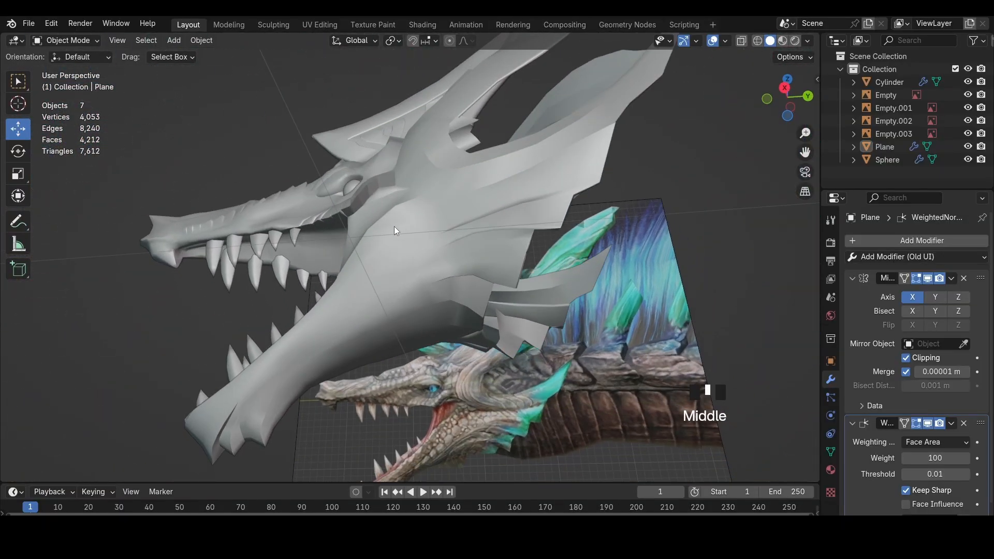
pyautogui.scroll(2, 409, 289)
pyautogui.moveTo(409, 291); pyautogui.dragTo(374, 263, button='middle')
pyautogui.click(373, 263)
pyautogui.scroll(-2, 524, 300)
pyautogui.moveTo(524, 300); pyautogui.dragTo(388, 325, button='middle')
pyautogui.scroll(-5, 392, 313)
pyautogui.click(278, 332)
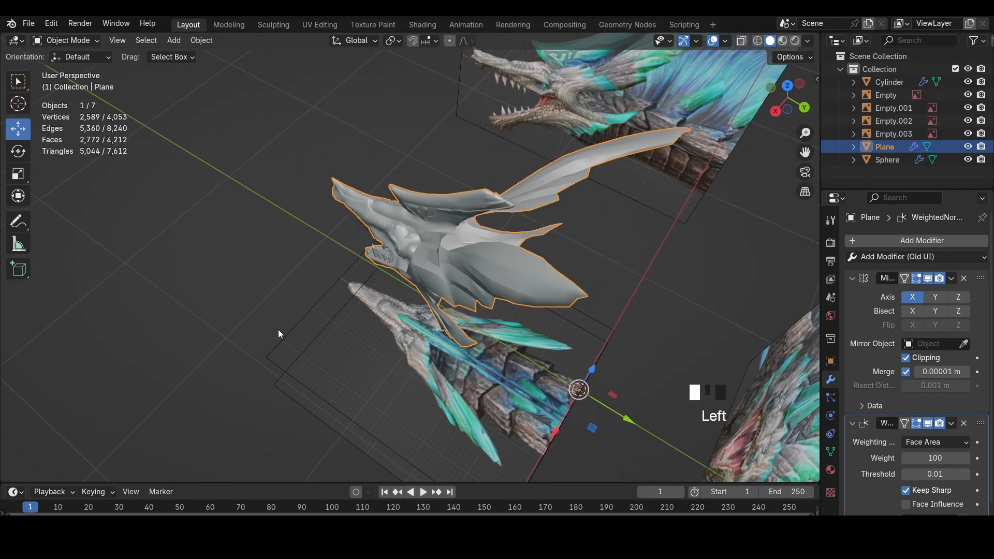
pyautogui.moveTo(278, 331); pyautogui.dragTo(541, 209, button='middle')
pyautogui.click(544, 209)
pyautogui.moveTo(544, 209); pyautogui.dragTo(488, 226, button='middle')
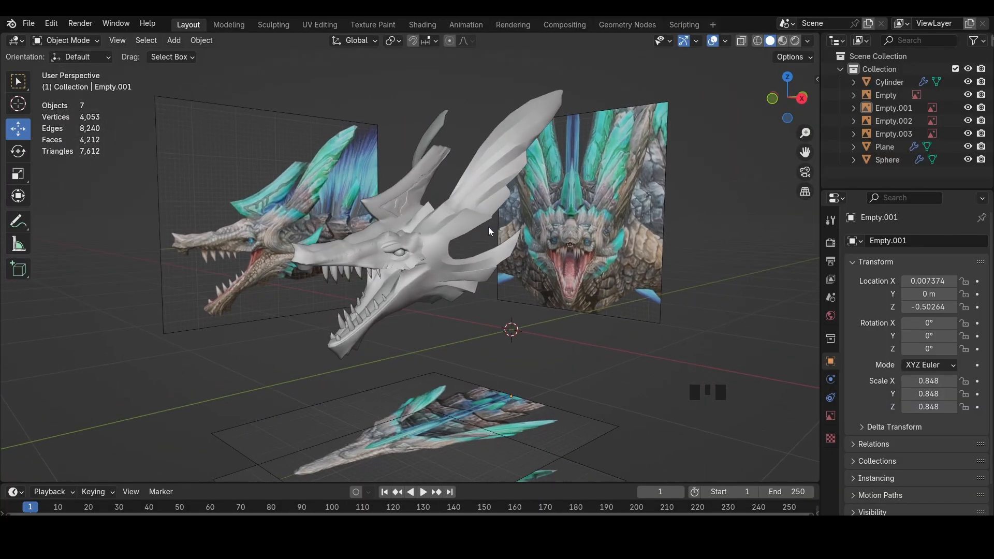
pyautogui.scroll(2, 497, 231)
pyautogui.scroll(1, 497, 231)
pyautogui.scroll(-4, 483, 262)
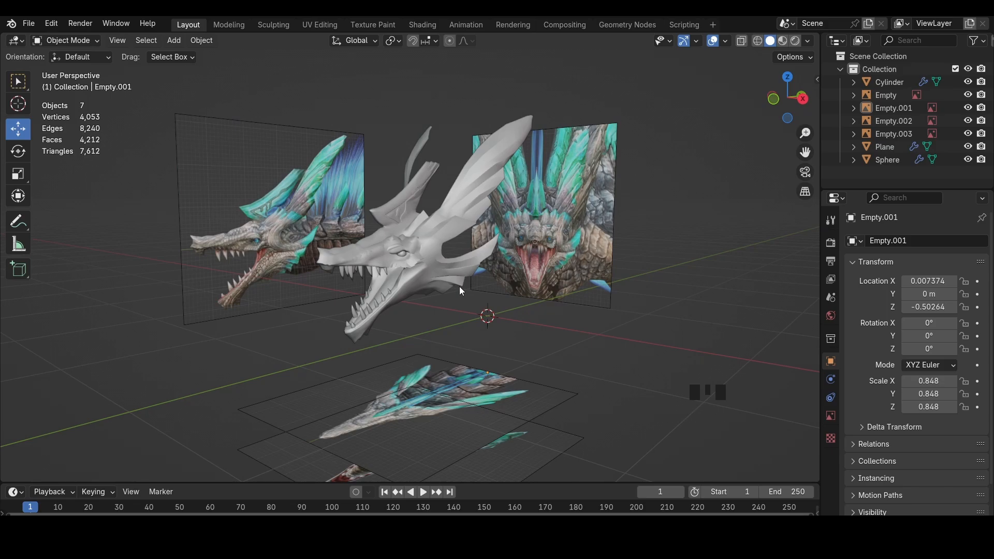
# Select the head mesh and reopen it in Edit Mode
pyautogui.click(422, 250)
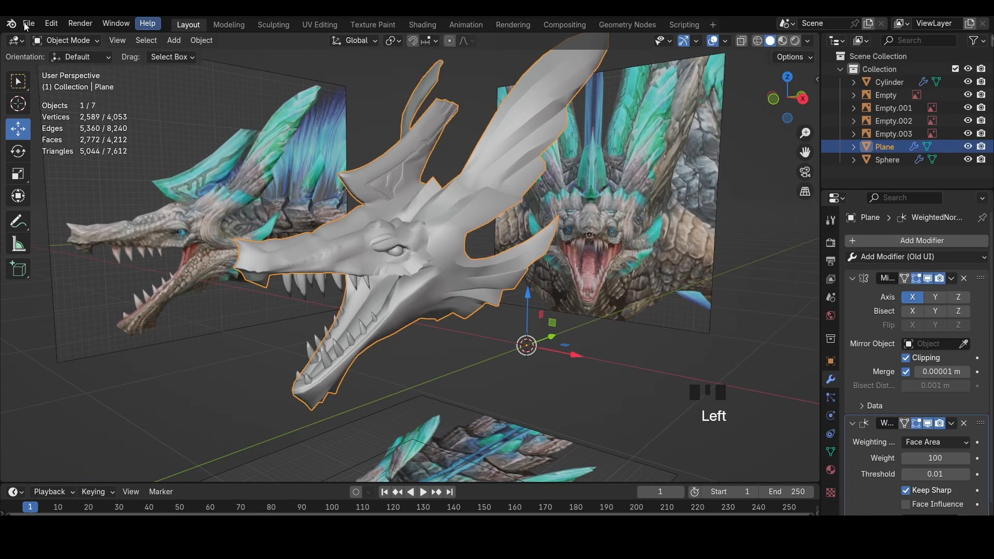
pyautogui.click(68, 69)
pyautogui.moveTo(521, 244); pyautogui.dragTo(492, 237, button='middle')
pyautogui.scroll(2, 494, 239)
# Try to extrude the edge in the notch between the rear horn and the cheek spike outward in three segments, then undo it
pyautogui.click(508, 262)
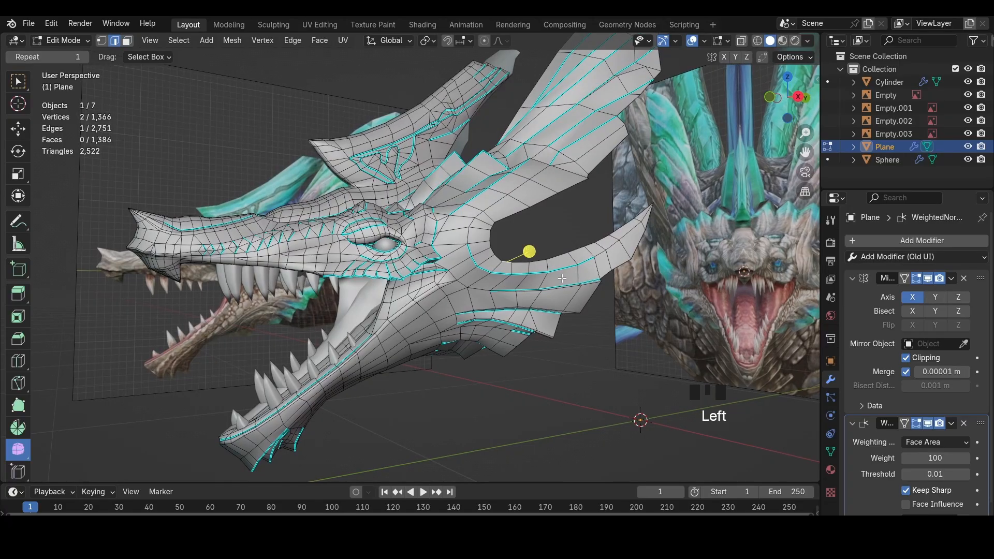
pyautogui.click(614, 246)
pyautogui.press('e')
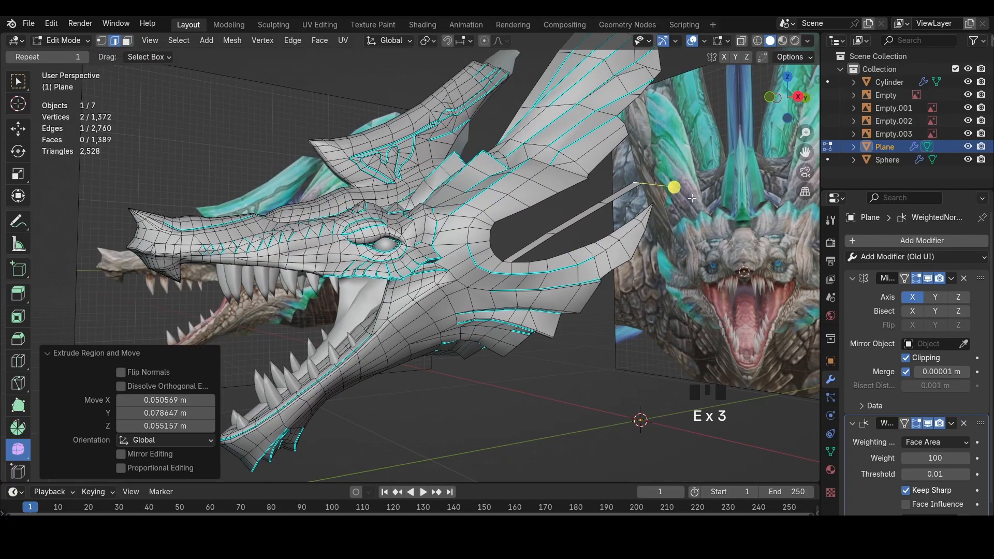
pyautogui.moveTo(692, 198); pyautogui.dragTo(650, 203, button='middle')
pyautogui.hotkey('ctrl', 'z')
pyautogui.hotkey('ctrl', 'z')
pyautogui.hotkey('ctrl', 'z')
pyautogui.hotkey('ctrl', 'z')
pyautogui.hotkey('ctrl', 'z')
# Move the face beside the mouth corner along the X axis in face select mode
pyautogui.moveTo(349, 243); pyautogui.dragTo(331, 289, button='middle')
pyautogui.scroll(3, 378, 264)
pyautogui.press('3')
pyautogui.click(420, 273)
pyautogui.press('g')
pyautogui.press('x')
pyautogui.click(419, 272)
# Return the head to Object Mode and review the whole model beside the reference images
pyautogui.click(61, 42)
pyautogui.click(76, 56)
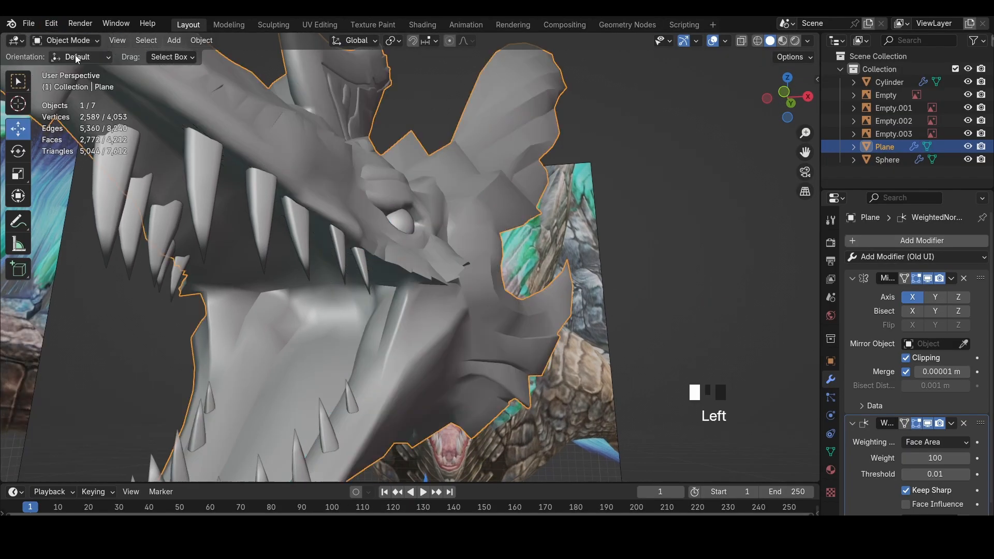
pyautogui.moveTo(549, 222); pyautogui.dragTo(606, 204, button='middle')
pyautogui.scroll(-9, 586, 240)
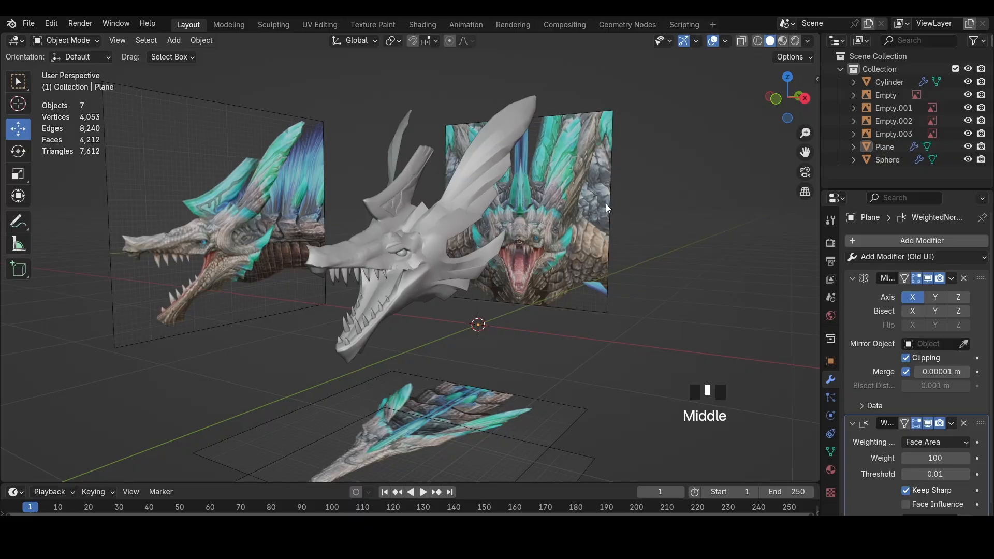